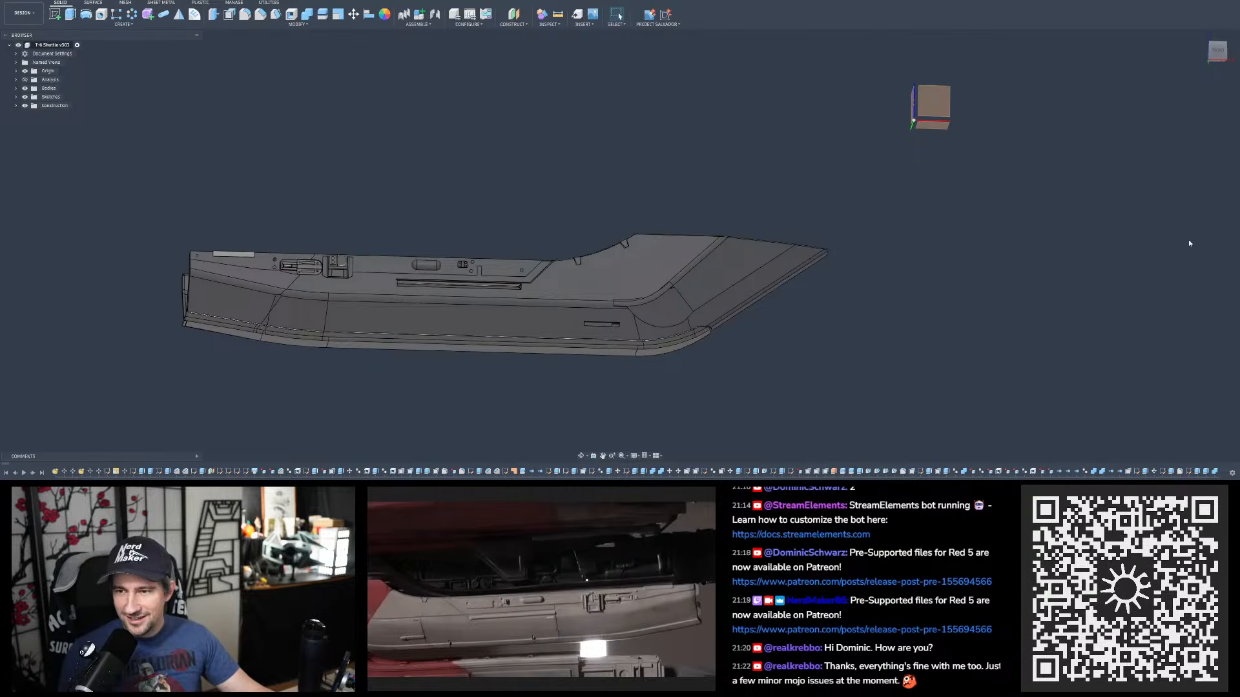
- Examine the long hull shell from the side and into its open interior
scroll(988, 233, "down", 3)
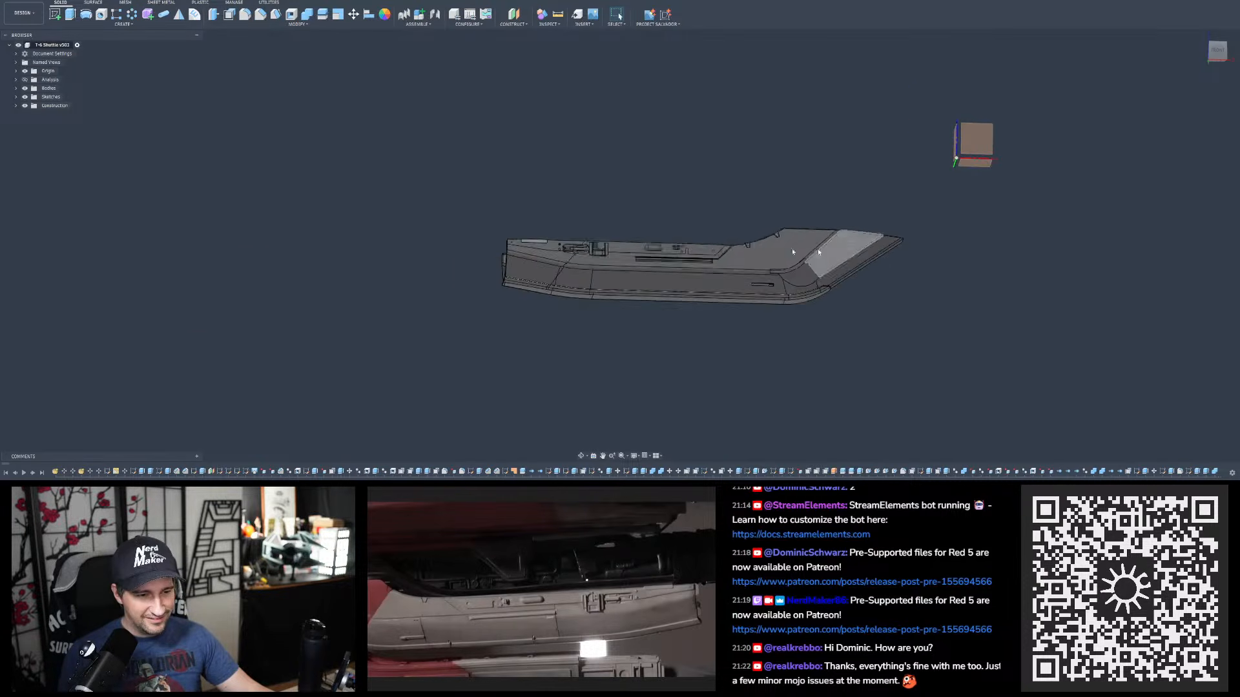
scroll(719, 243, "up", 4)
middle_click_drag(718, 233, 749, 300, "shift")
middle_click_drag(623, 260, 655, 254, "shift")
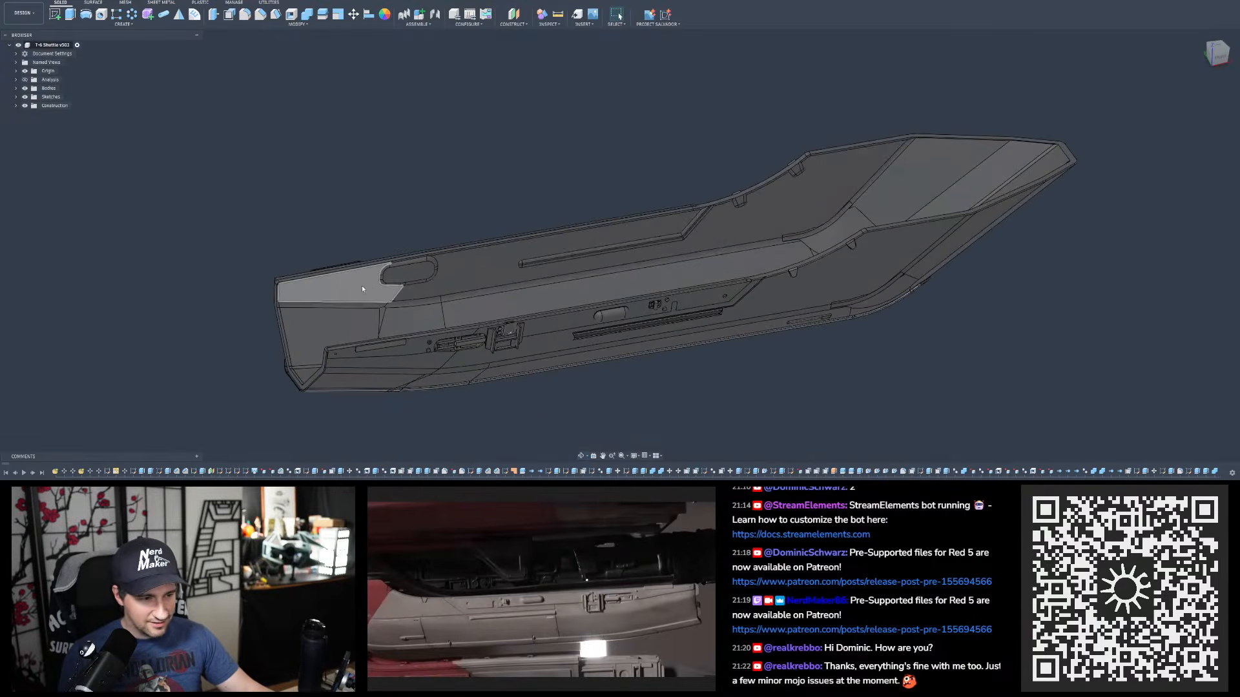
middle_click_drag(430, 283, 476, 257, "shift")
scroll(614, 268, "up", 1)
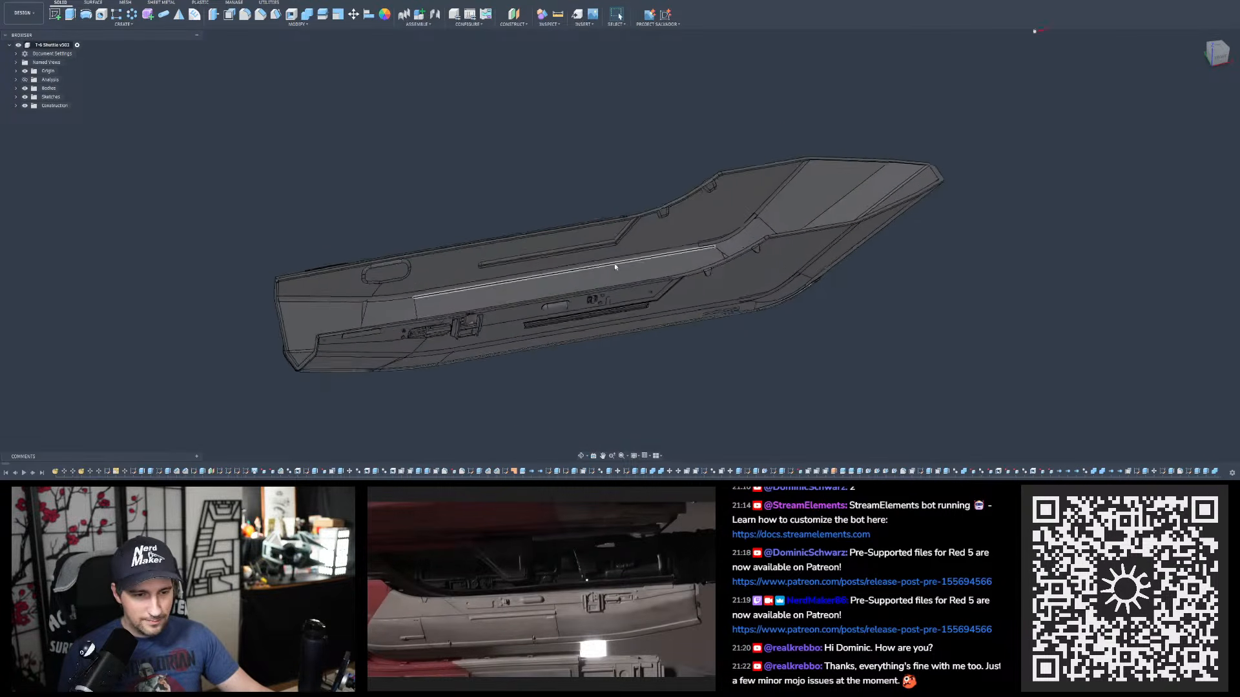
middle_click_drag(614, 268, 606, 263, "shift")
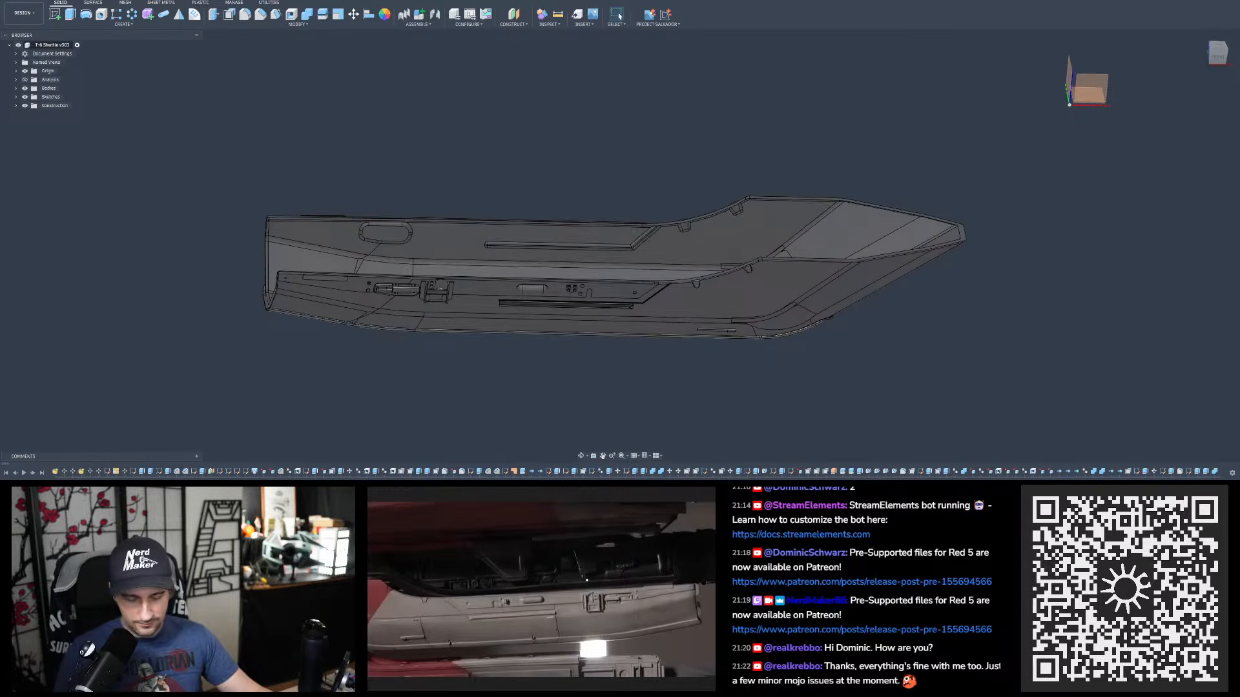
key("XF86AudioLowerVolume")
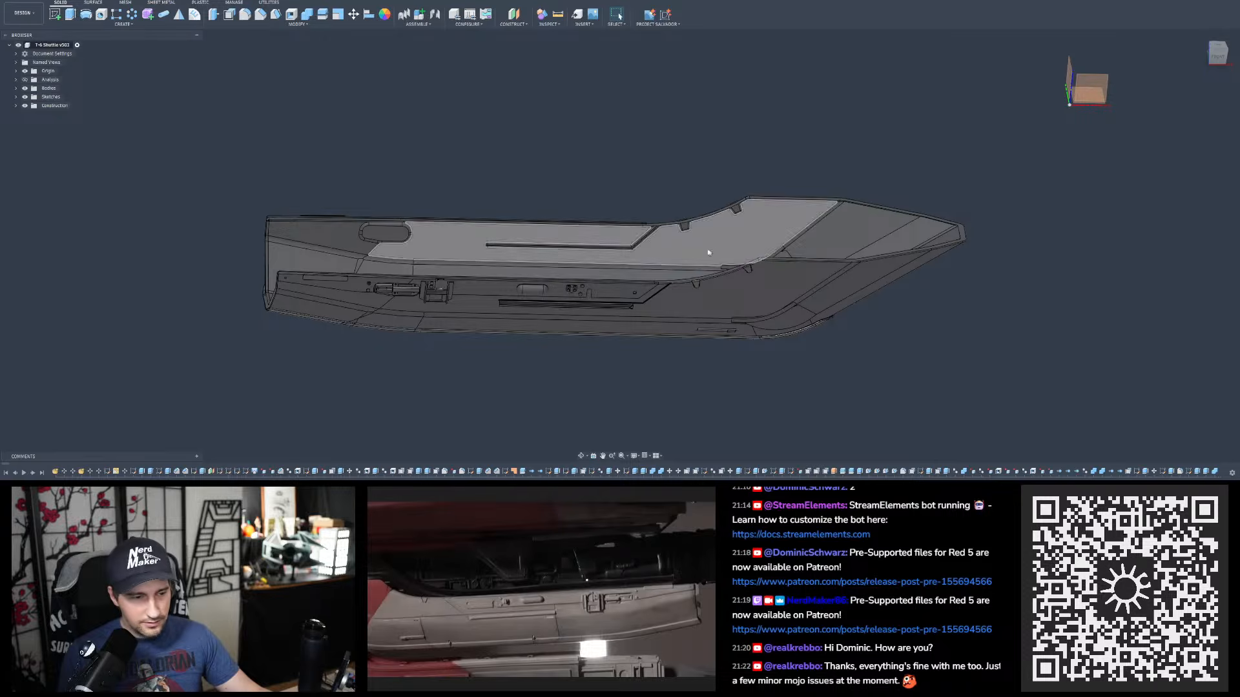
- Examine the detail parts on the hull's side plate, from the rear end to the curved notch near the nose
scroll(699, 271, "up", 2)
middle_click_drag(698, 271, 861, 235, "shift")
scroll(897, 224, "down", 2)
scroll(896, 223, "up", 3)
scroll(861, 235, "down", 2)
scroll(762, 210, "up", 3)
middle_click_drag(755, 219, 708, 208, "shift")
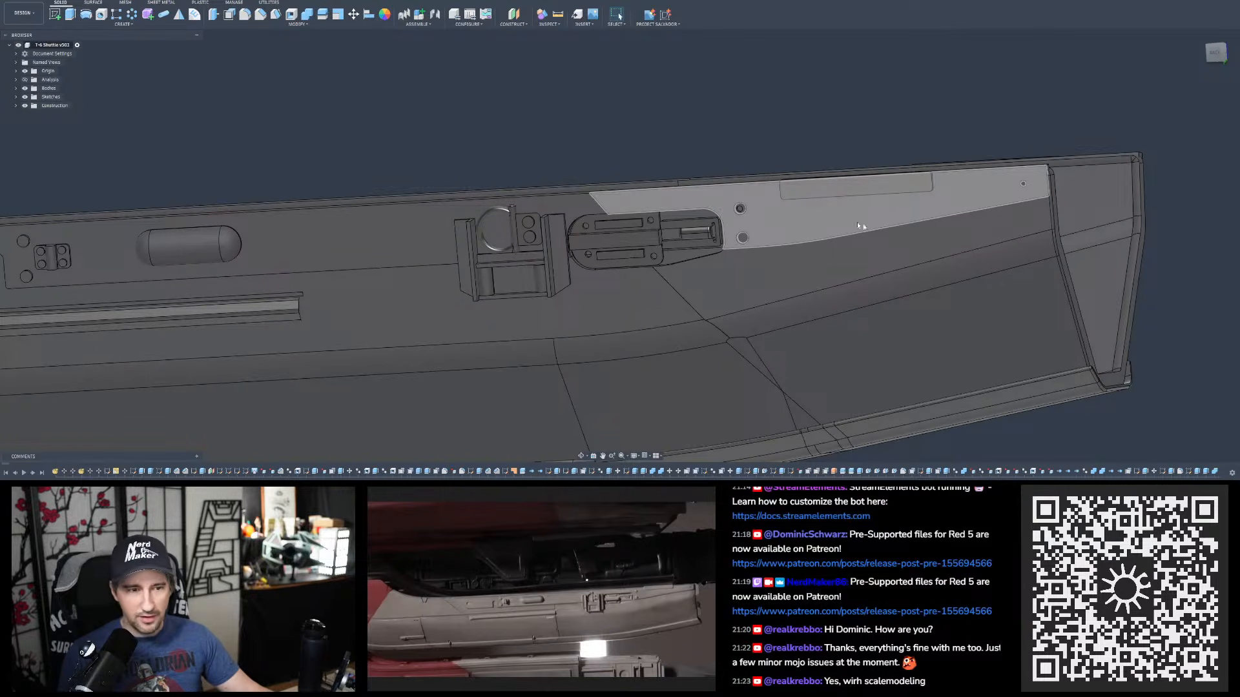
scroll(948, 232, "down", 6)
scroll(578, 237, "up", 3)
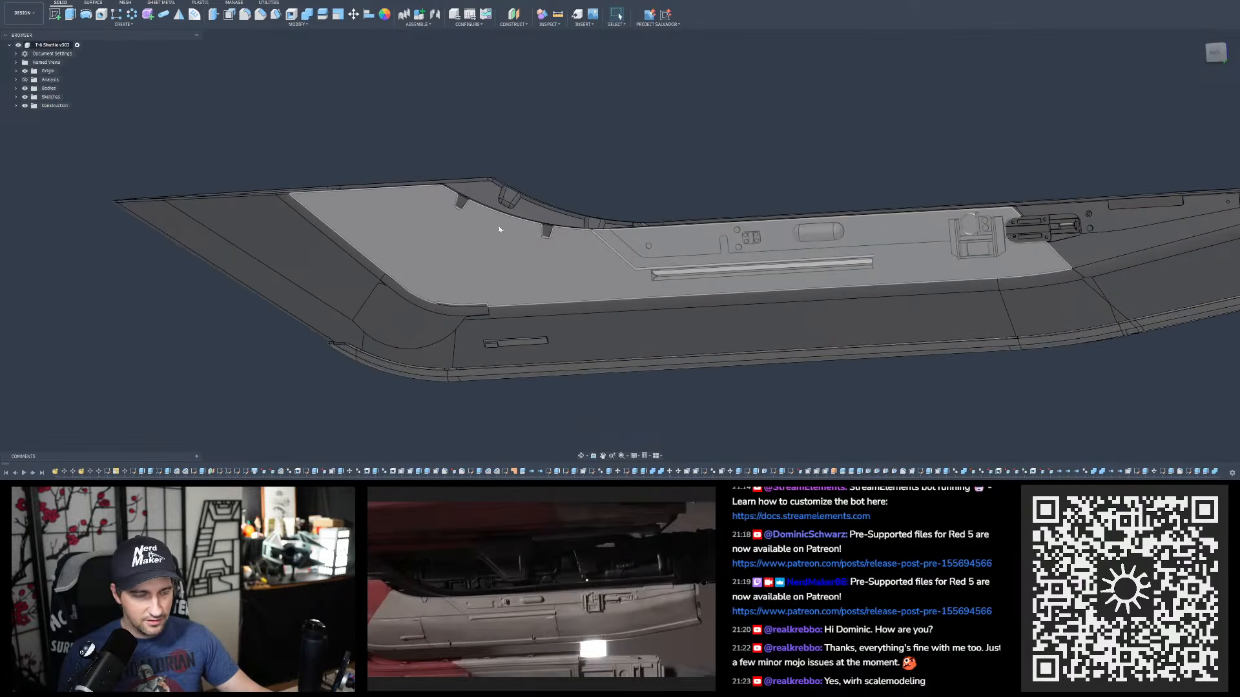
middle_click_drag(454, 201, 481, 271, "shift")
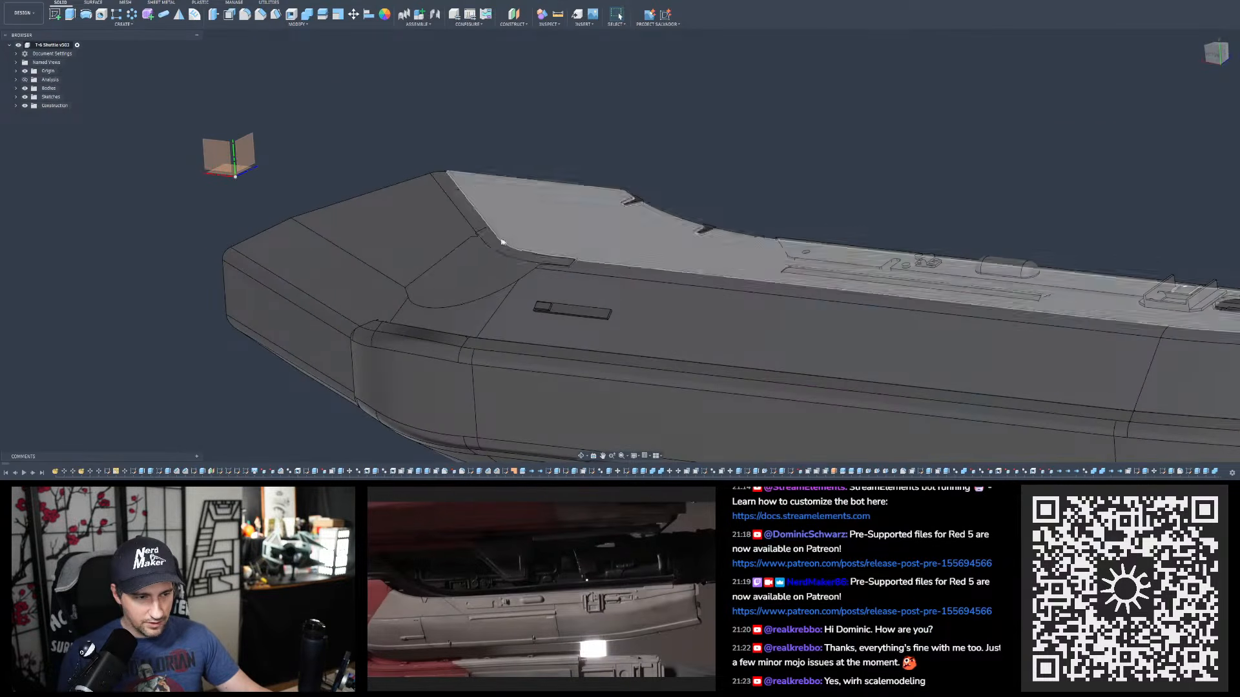
- Compare the surface details on both side walls of the hull, including the long slots, the rounded recess and the inner faces
middle_click_drag(496, 262, 609, 243, "shift")
scroll(510, 290, "down", 2)
scroll(455, 278, "down", 2)
scroll(759, 247, "up", 5)
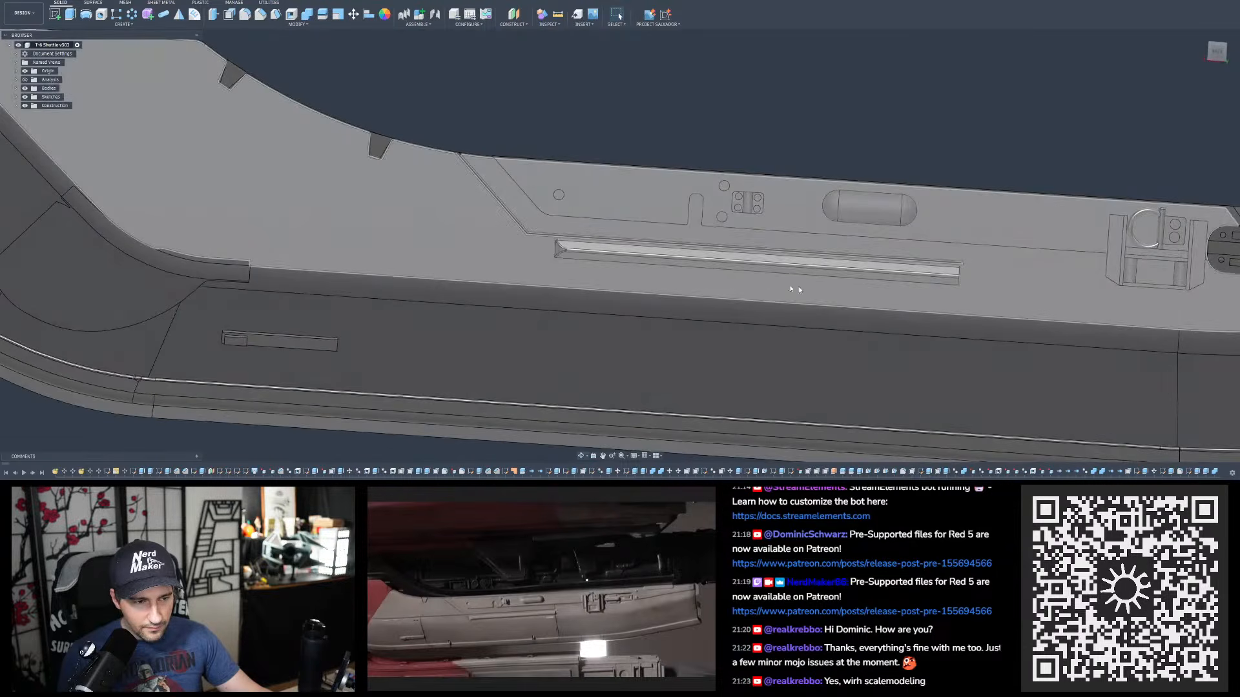
scroll(490, 277, "down", 3)
scroll(990, 267, "up", 2)
middle_click_drag(990, 266, 656, 271, "shift")
scroll(956, 207, "up", 3)
scroll(659, 231, "down", 1)
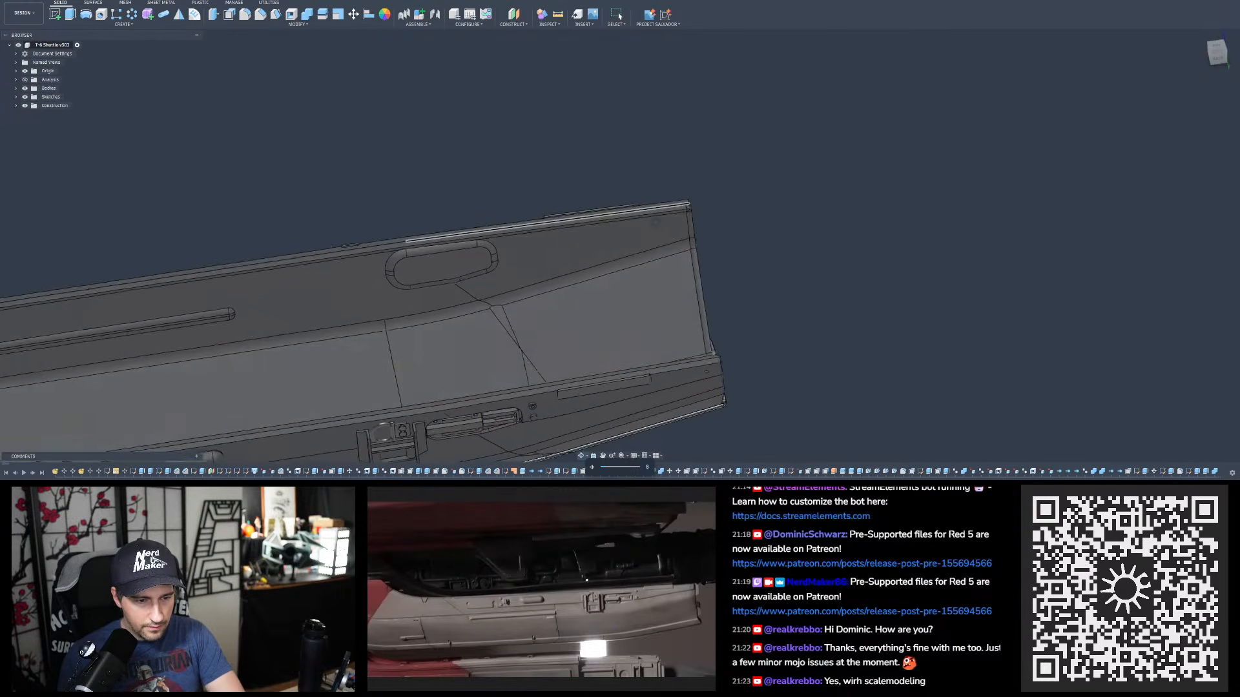
middle_click_drag(655, 222, 466, 229, "shift")
scroll(466, 228, "down", 3)
scroll(872, 268, "up", 3)
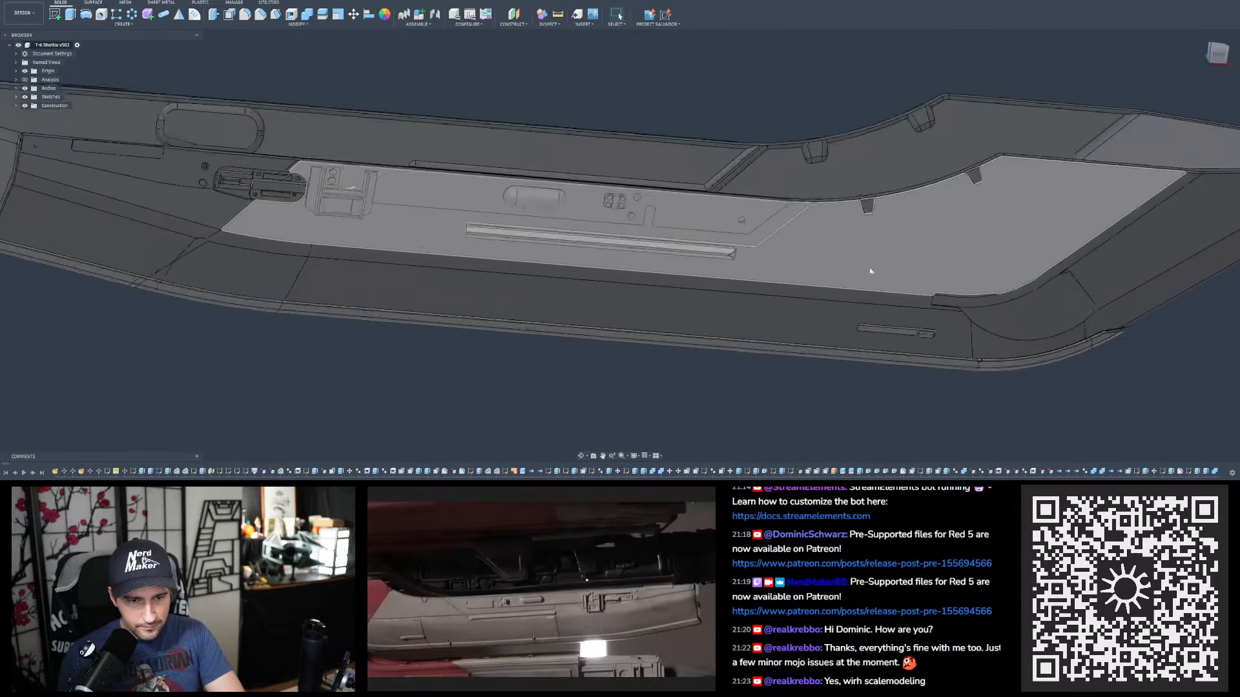
middle_click_drag(870, 271, 974, 291, "shift")
scroll(624, 179, "up", 2)
scroll(975, 290, "down", 3)
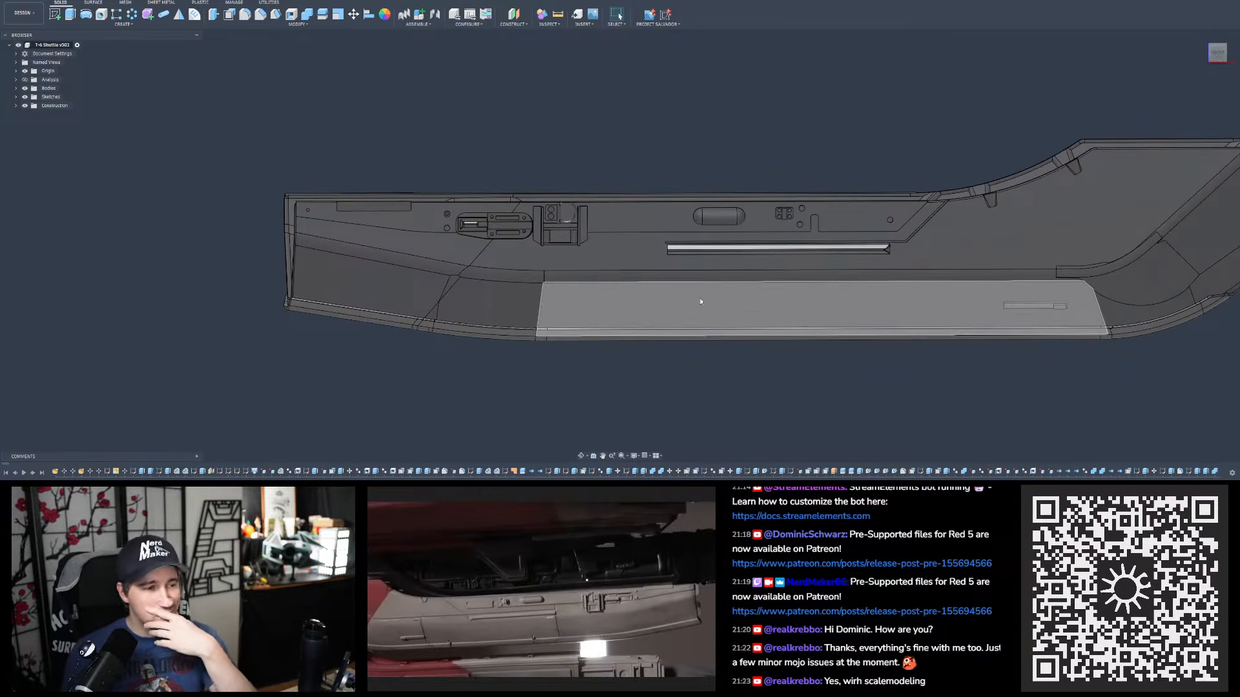
- Inspect the hull's outer shell and the sloped faces of its nose for missing details
middle_click_drag(700, 301, 465, 265, "shift")
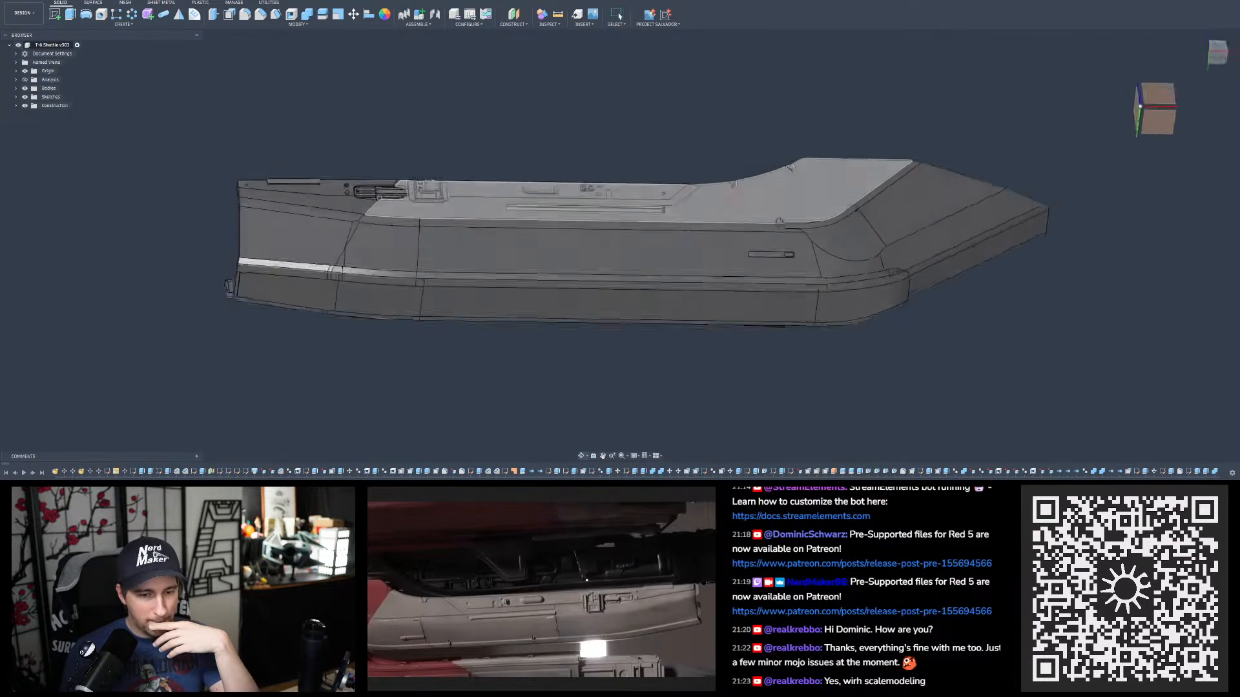
middle_click_drag(743, 349, 640, 252, "shift")
middle_click_drag(820, 342, 800, 295)
scroll(762, 269, "up", 3)
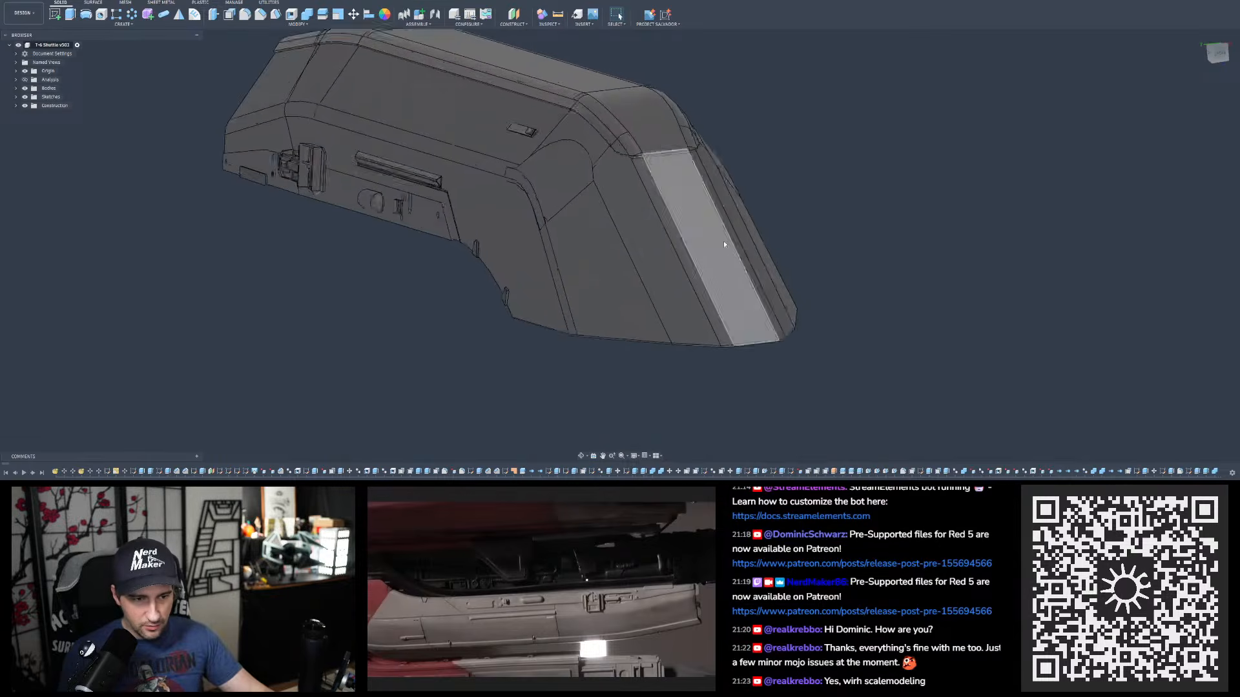
middle_click_drag(724, 244, 692, 243, "shift")
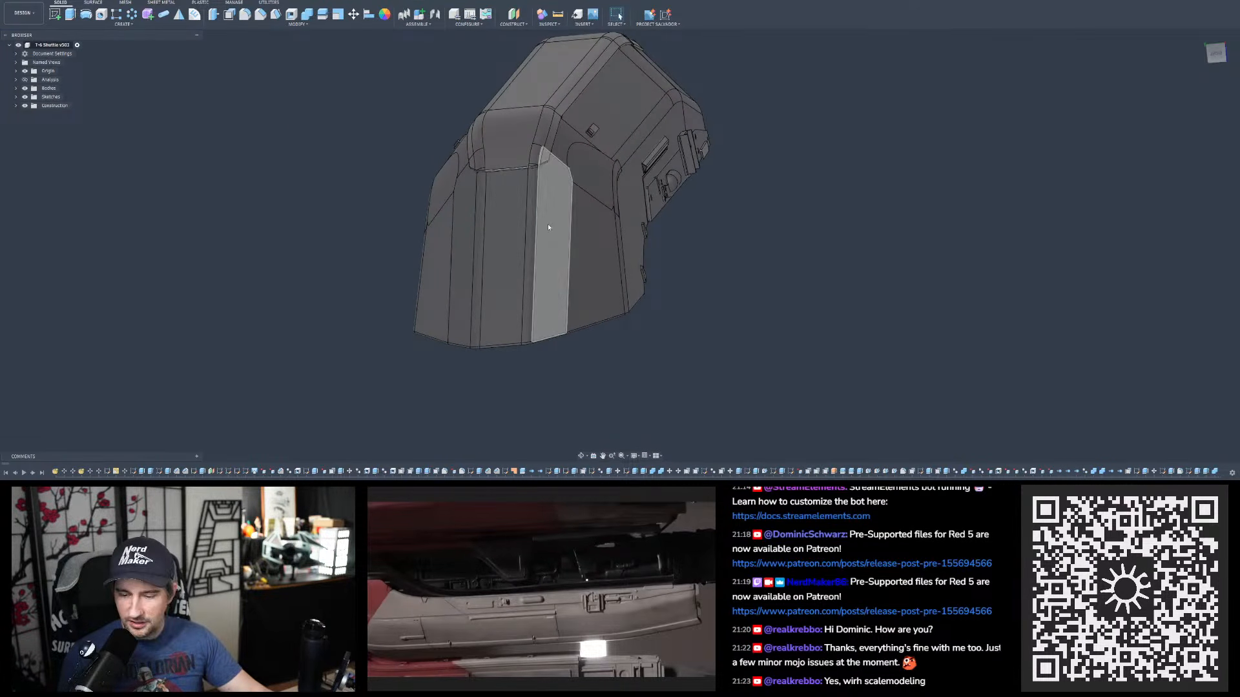
scroll(729, 248, "down", 3)
middle_click_drag(726, 245, 619, 224, "shift")
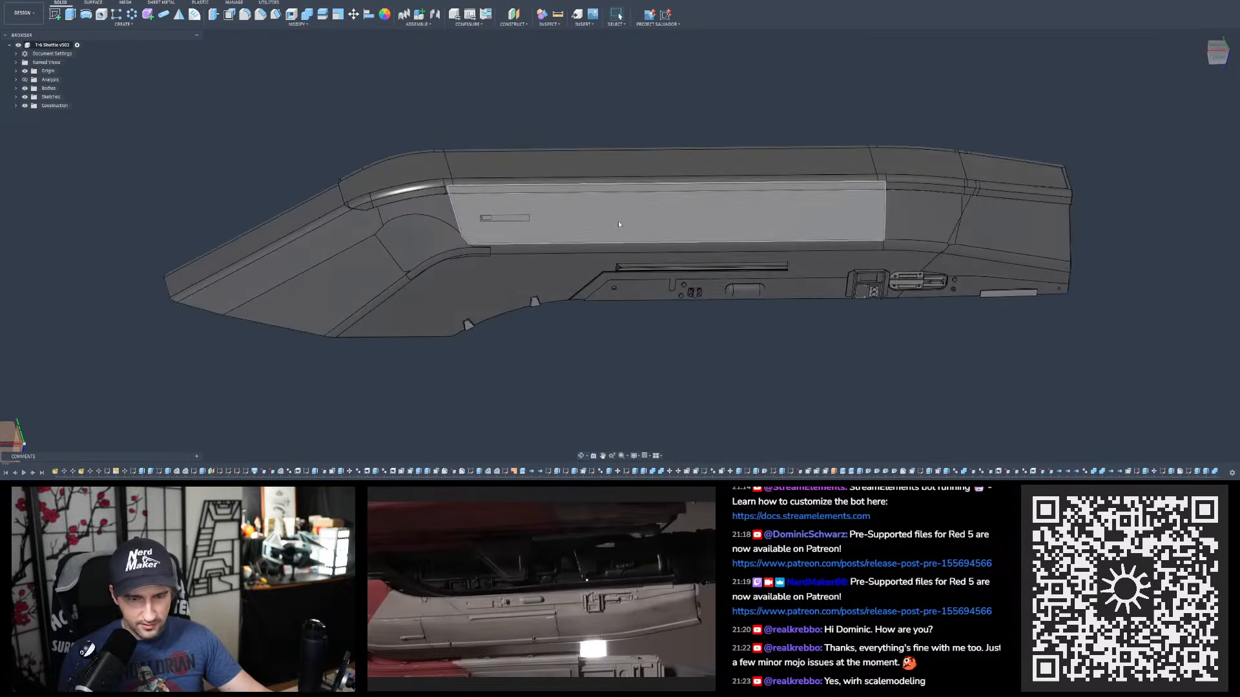
scroll(688, 234, "down", 3)
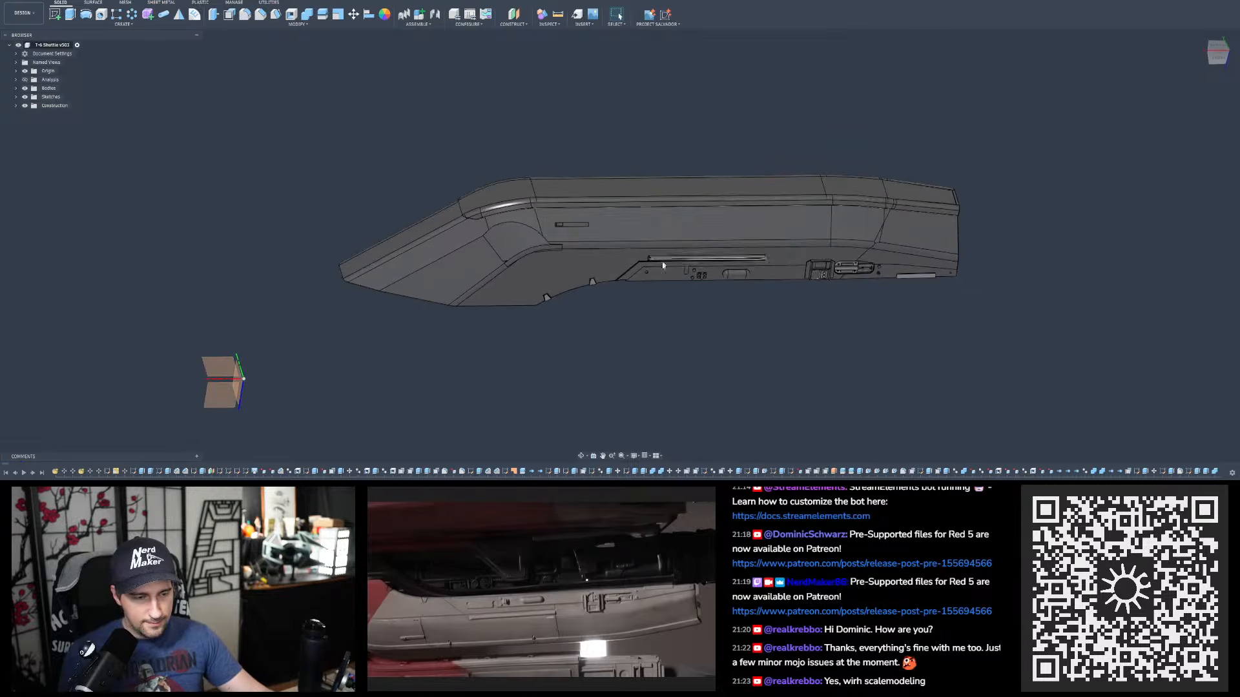
scroll(661, 277, "down", 3)
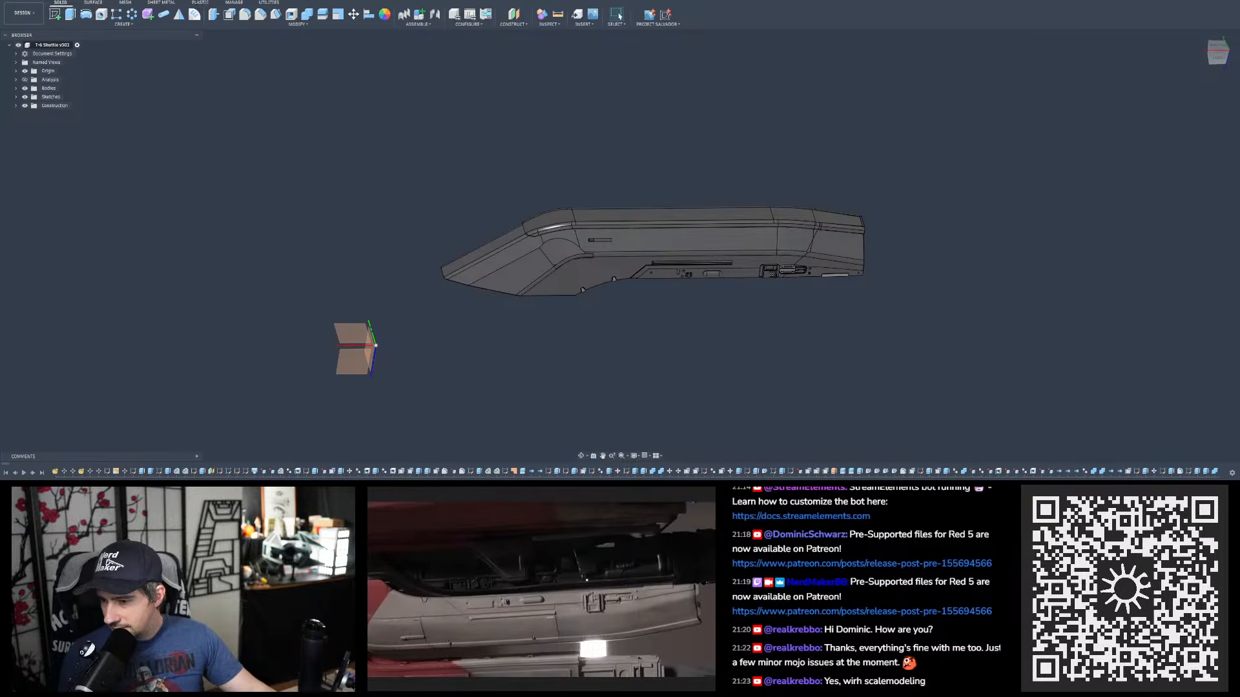
- Review the shuttle reference photos for the red nose of the upper fin, closing the side and angled views and keeping the front view
scroll(635, 100, "up", 2)
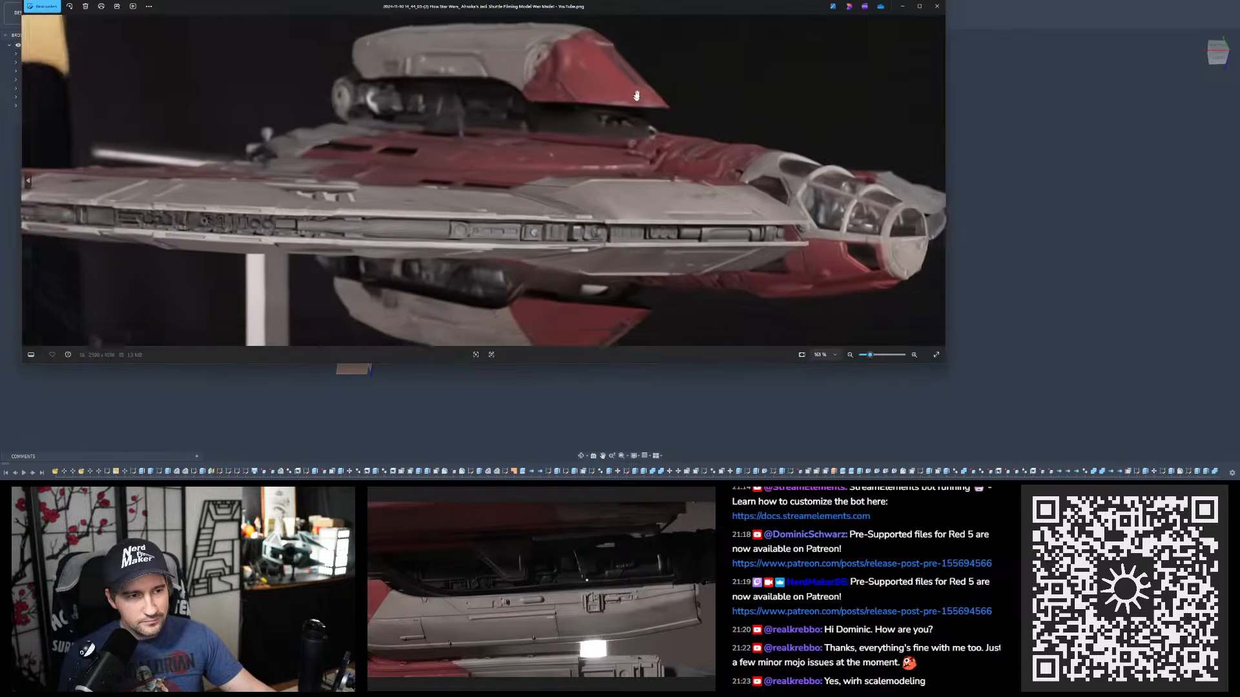
left_click(937, 6)
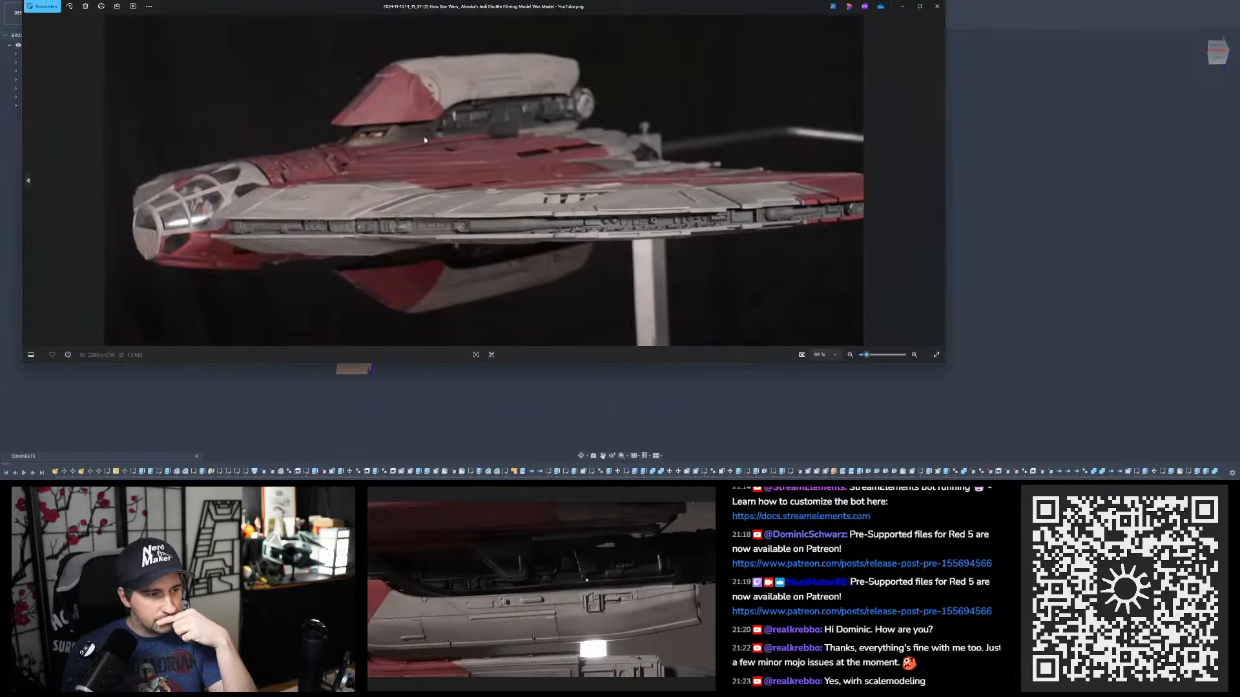
left_click(937, 6)
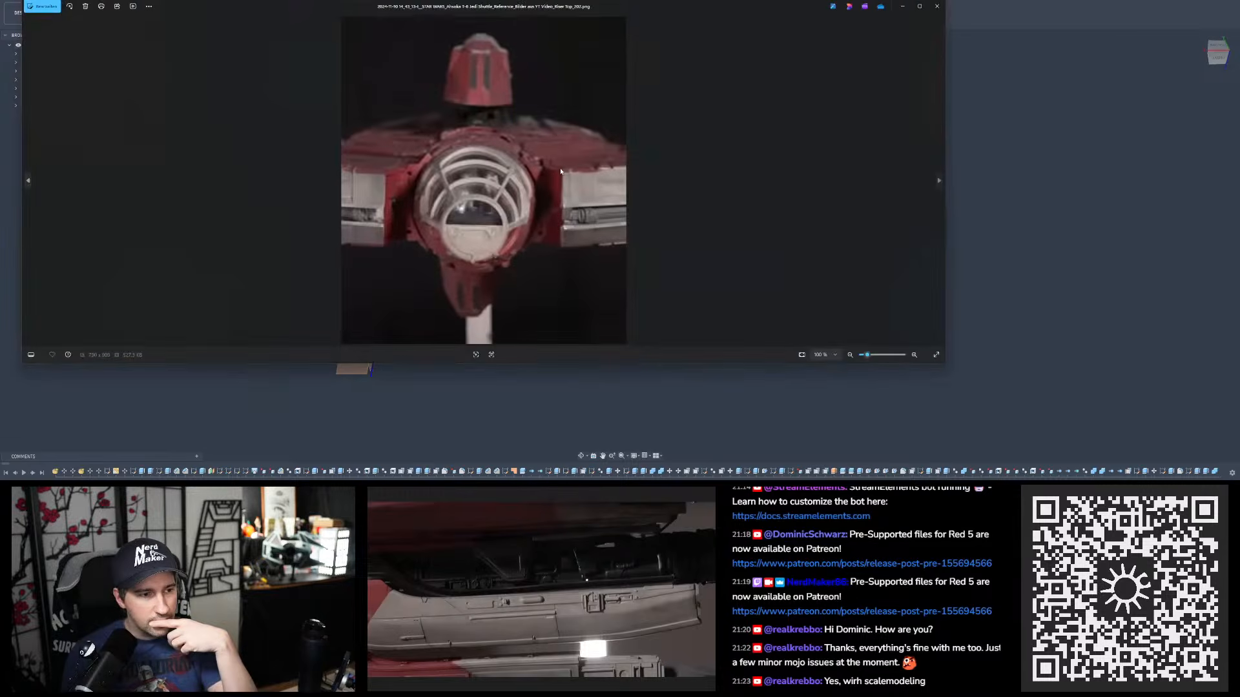
scroll(512, 102, "up", 5)
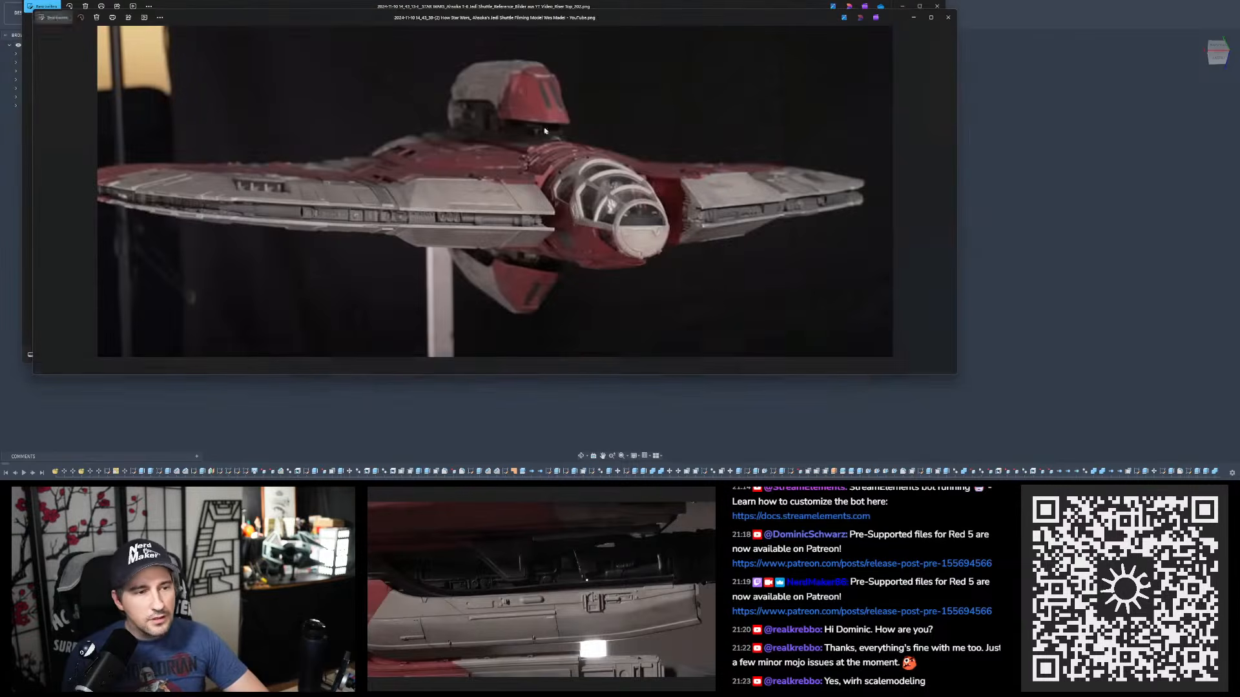
scroll(528, 87, "up", 8)
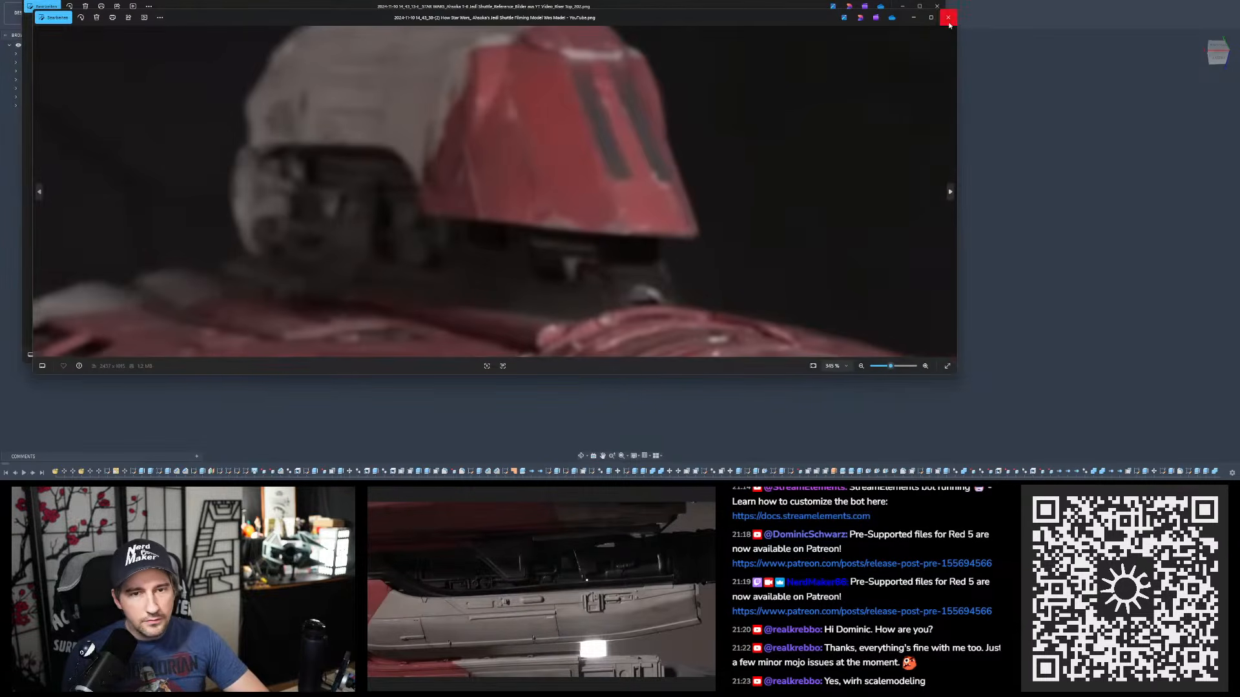
left_click(947, 17)
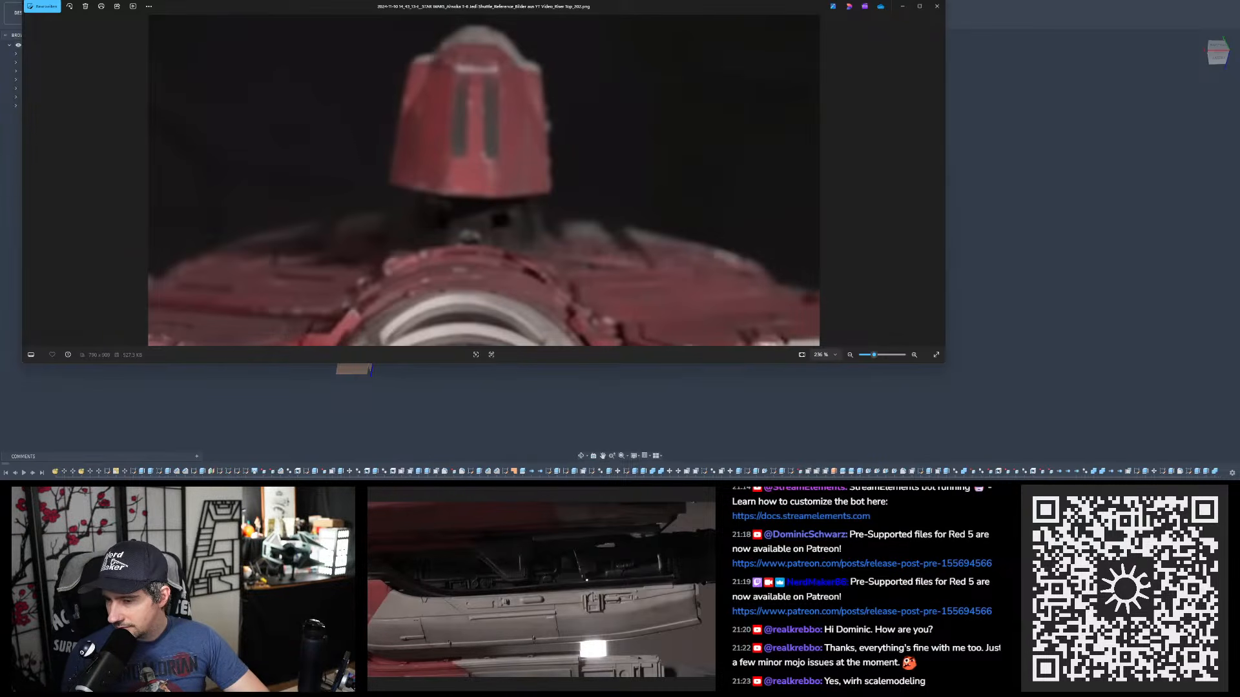
- Examine the recessed strip along the sloped edge of the red nose in the close-up reference photo
scroll(620, 86, "up", 6)
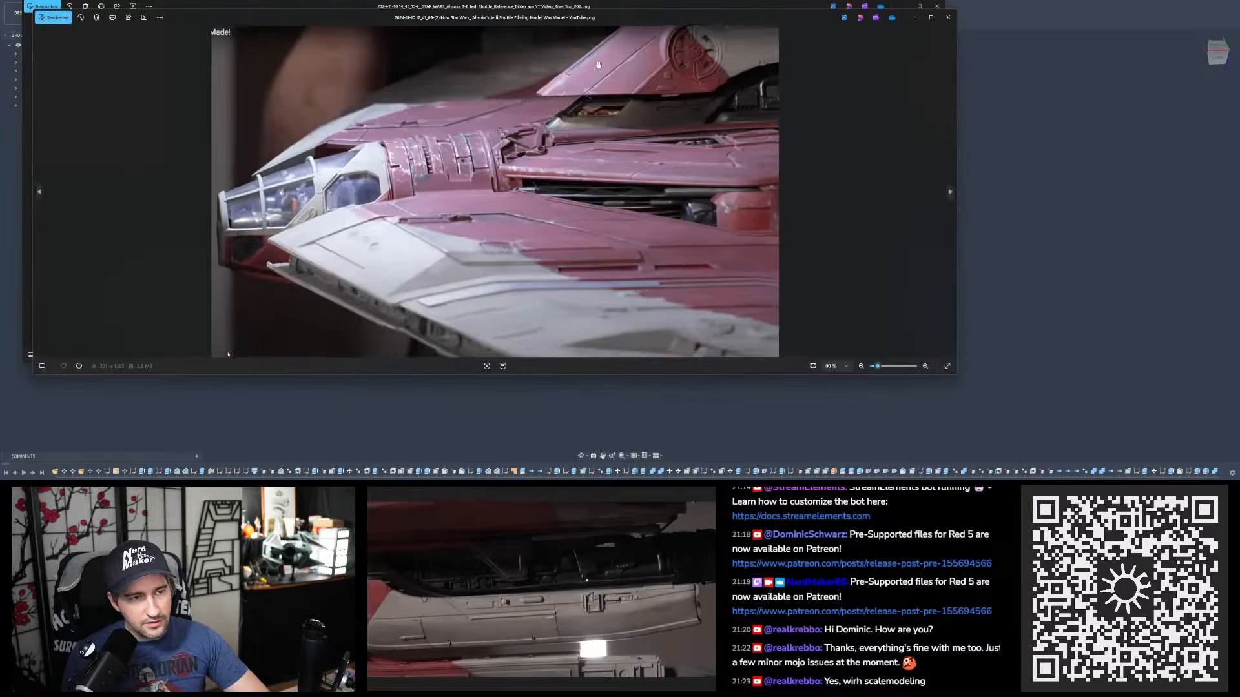
scroll(620, 86, "up", 2)
left_click_drag(665, 127, 570, 236)
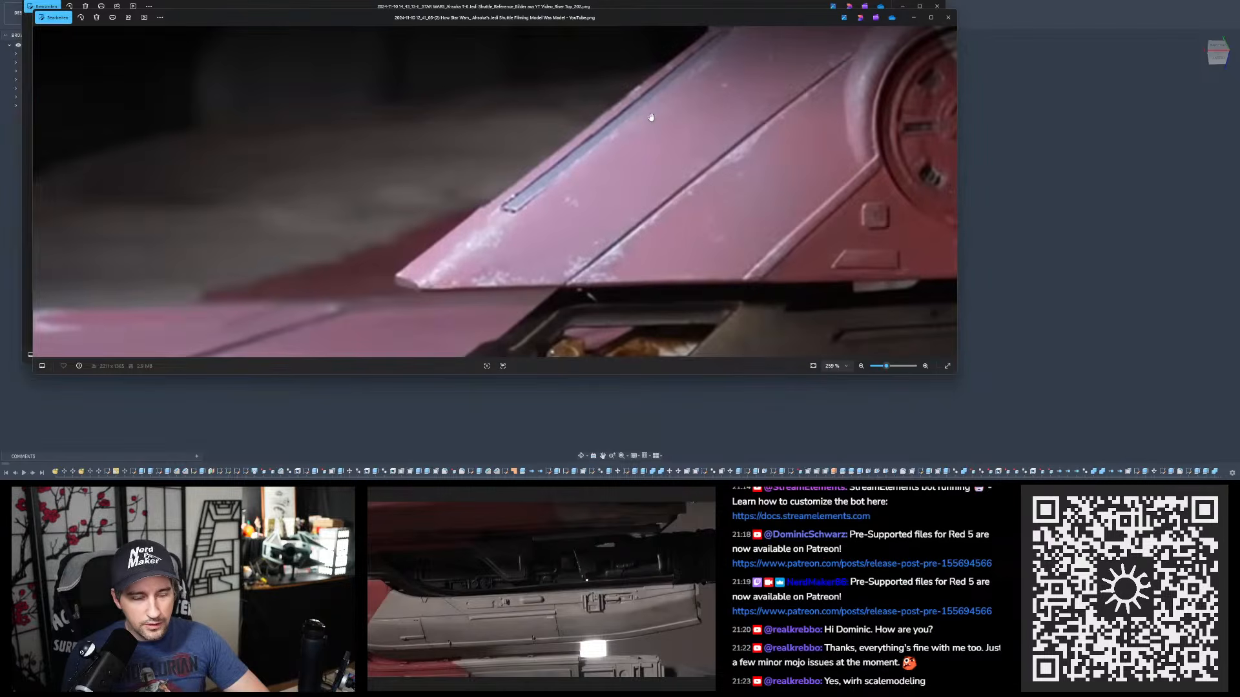
left_click_drag(639, 138, 645, 139)
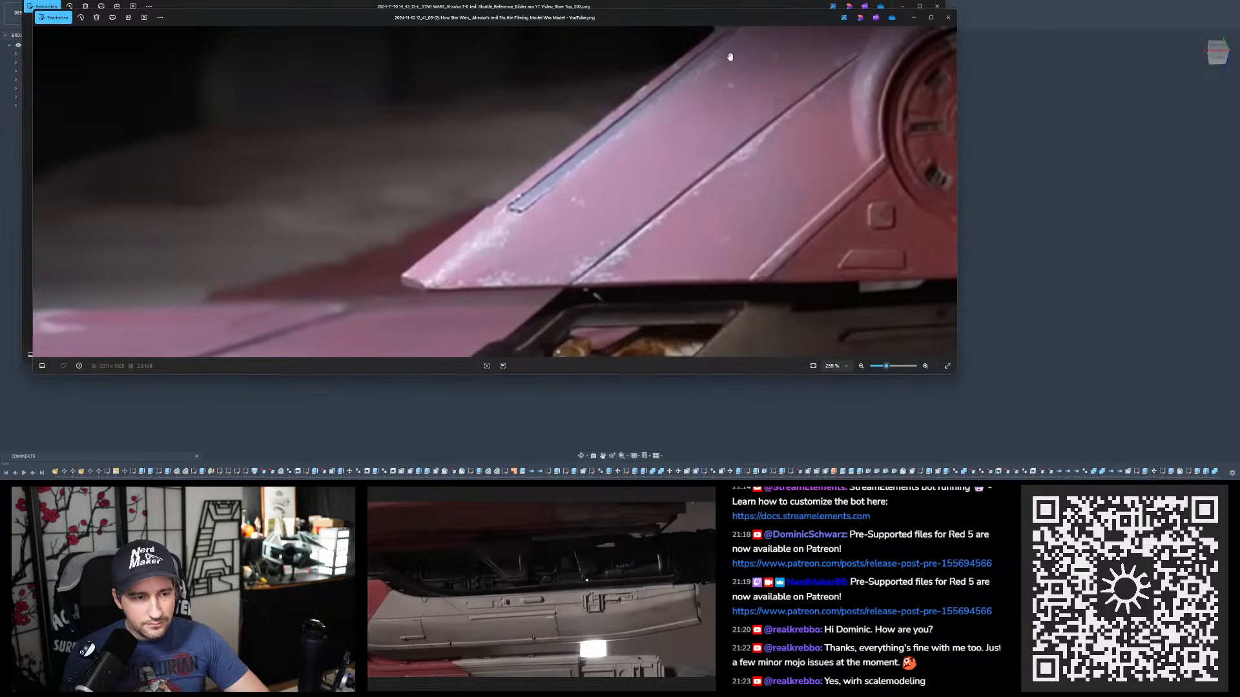
scroll(722, 67, "up", 3)
scroll(706, 134, "down", 3)
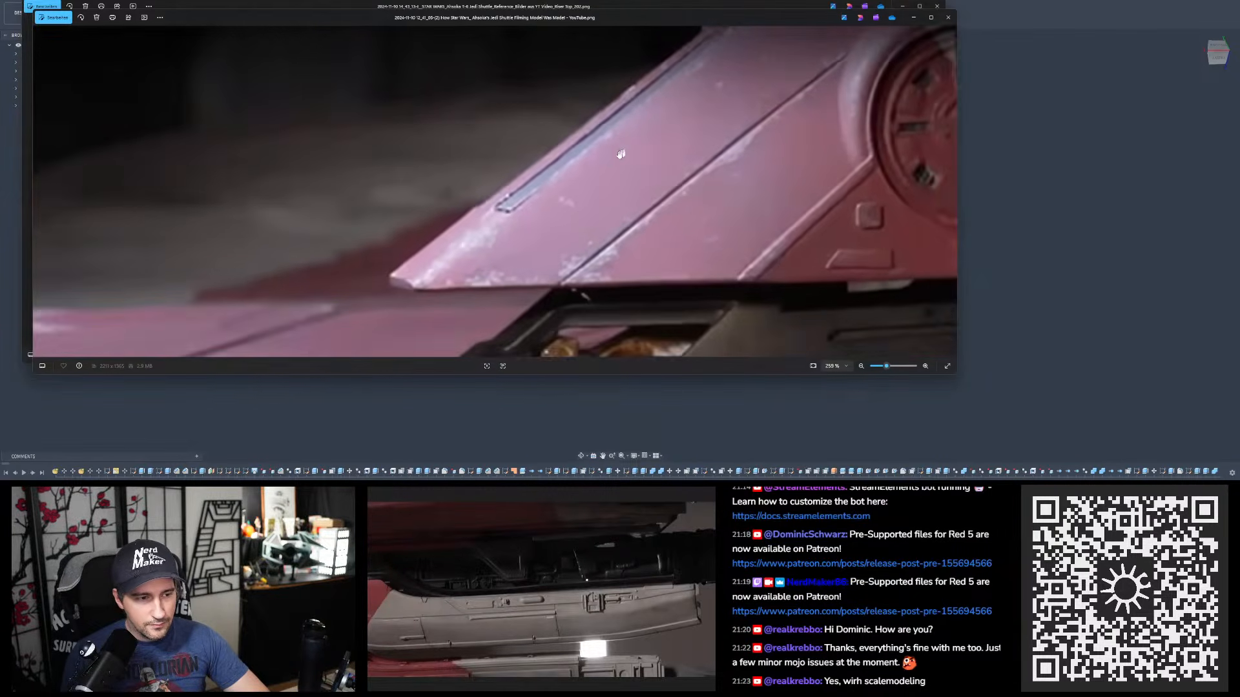
scroll(609, 156, "up", 1)
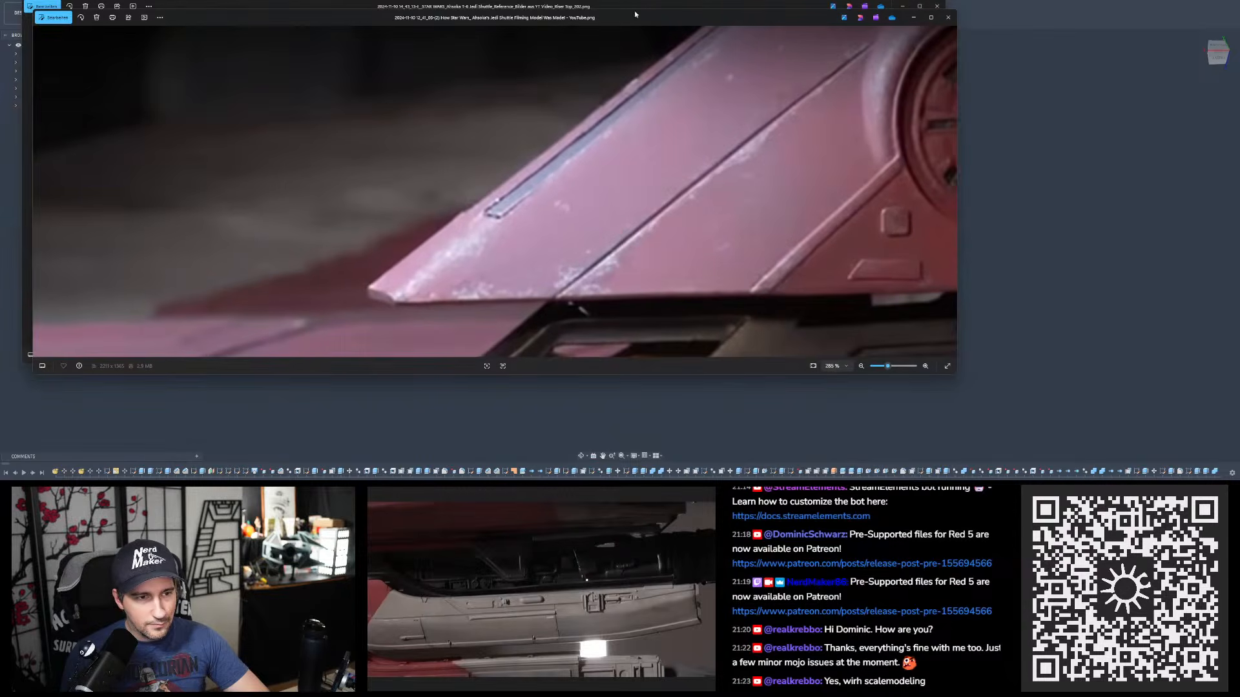
- Place the close-up and front-view reference photos side by side below the model, framing the recessed strip on the red nose
left_click_drag(619, 24, 761, 86)
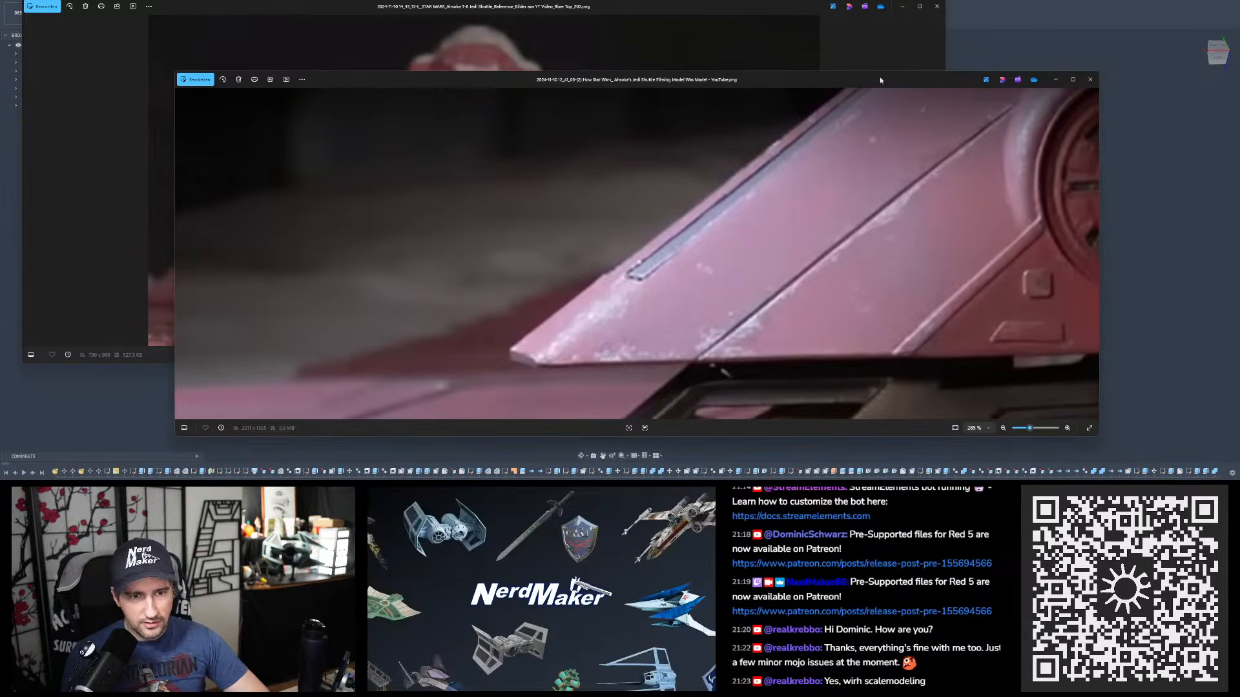
left_click_drag(880, 80, 714, 556)
left_click_drag(627, 9, 416, 562)
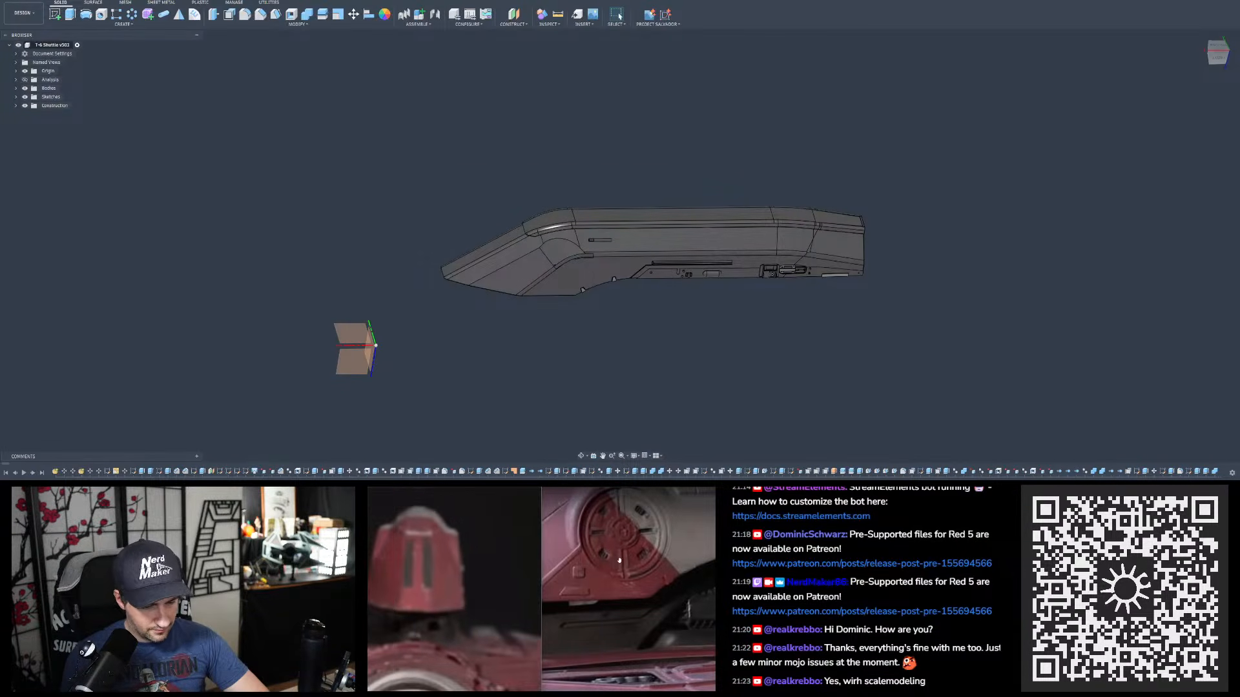
left_click_drag(619, 560, 649, 610)
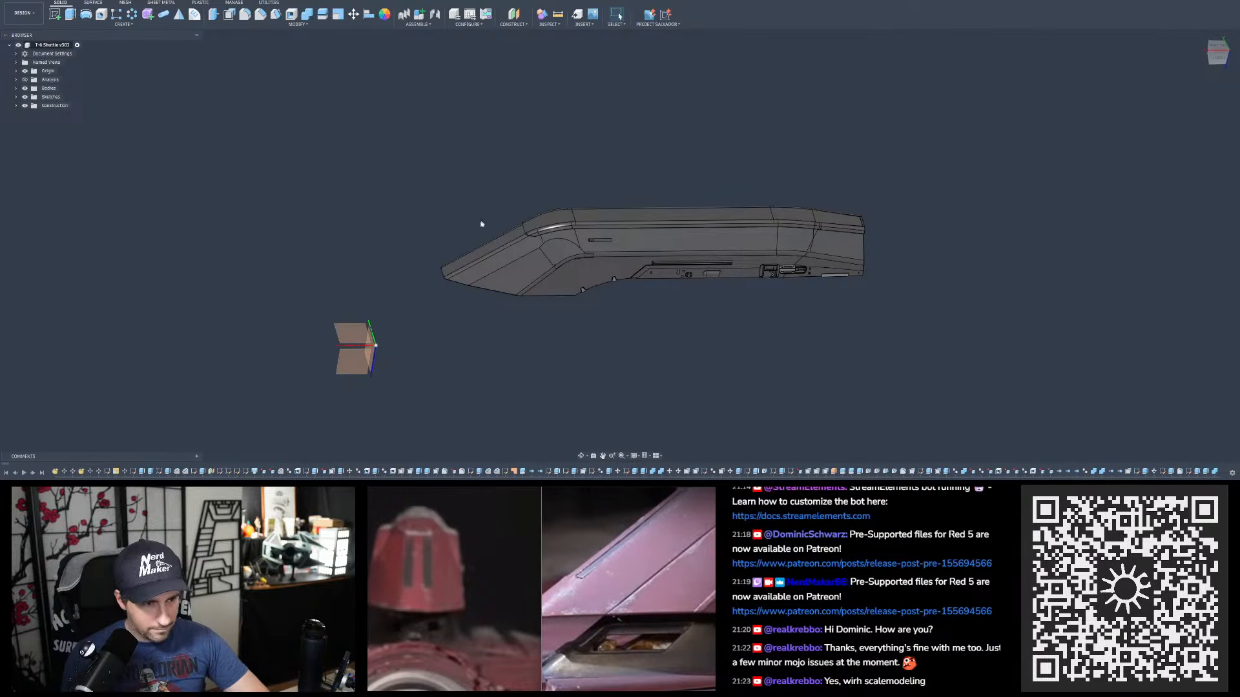
- Show the Wing Bottom body group to check it against the hull, and hide it again
scroll(465, 243, "up", 3)
scroll(555, 271, "down", 5)
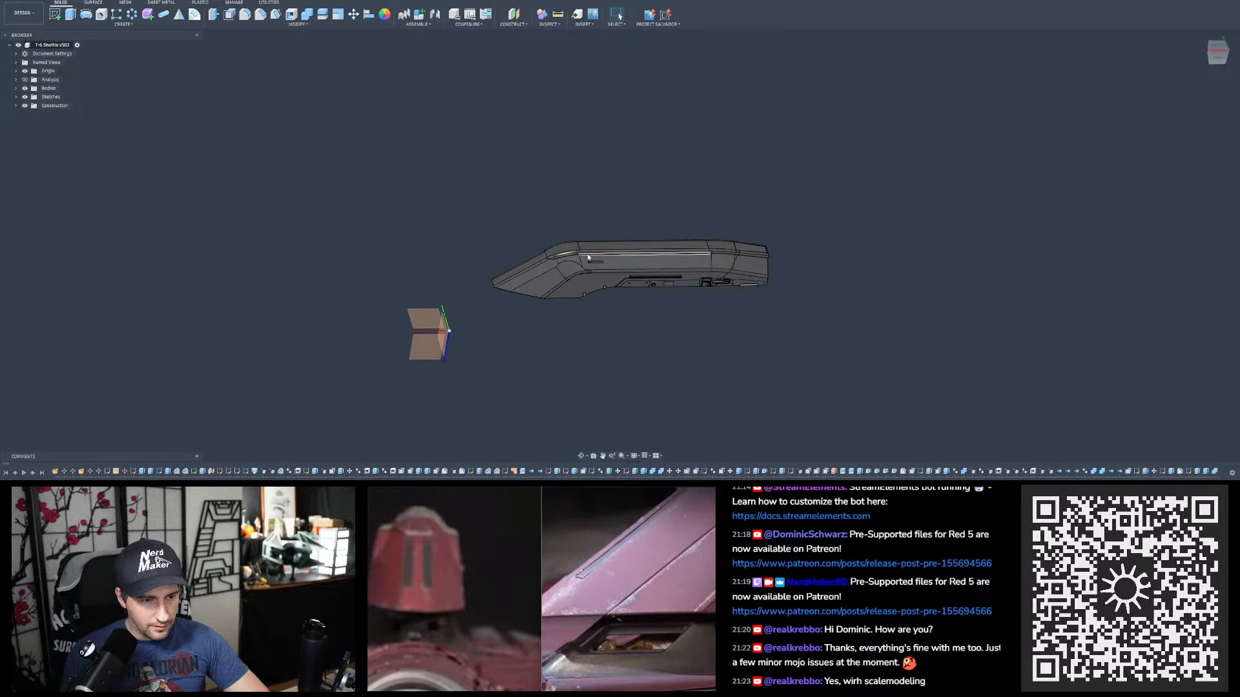
middle_click_drag(587, 257, 607, 340, "shift")
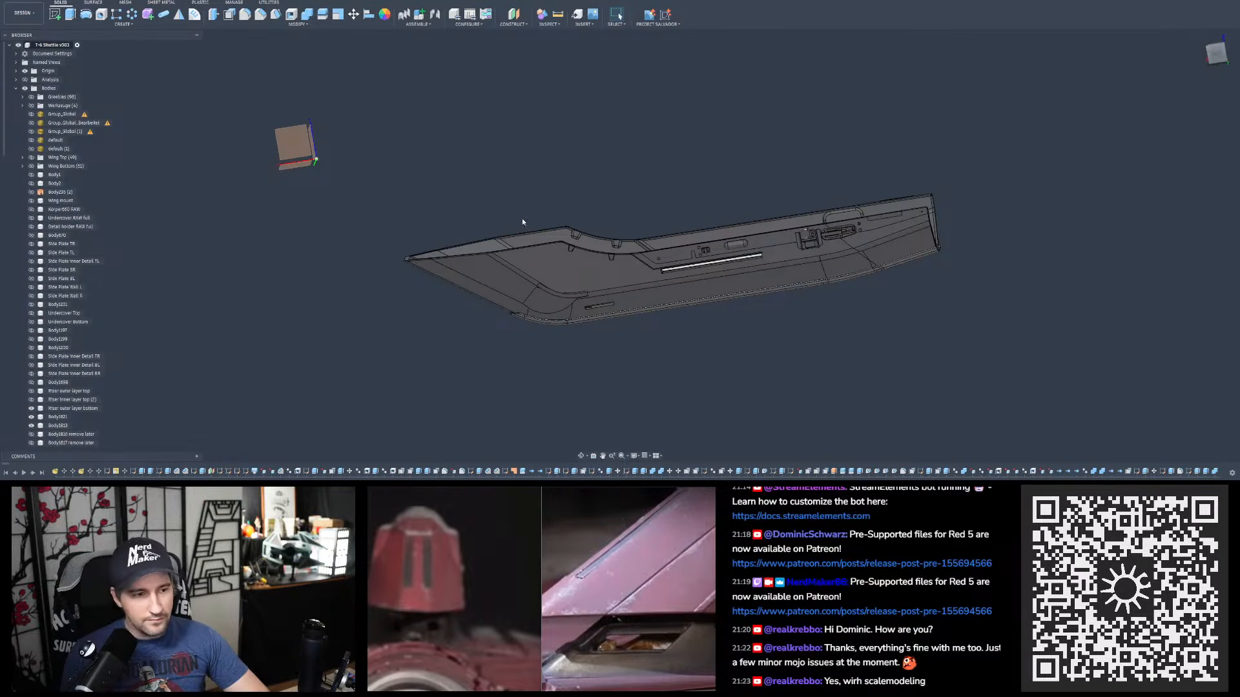
left_click(32, 166)
left_click(32, 166)
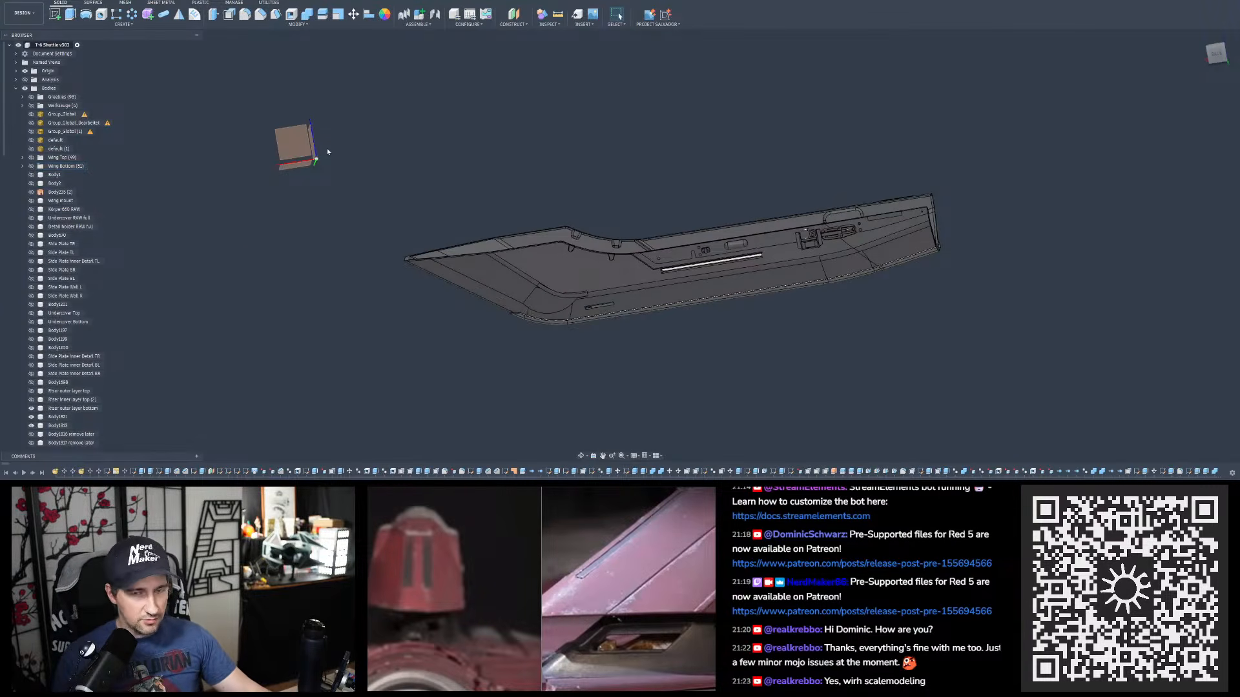
- Show the outer layer top and inner layer top (2) bodies to bring the upper hull into view above the lower shell
mouse_move(585, 242)
middle_mouse_down("shift")
mouse_move(607, 277)
mouse_move(585, 232)
middle_mouse_up("shift")
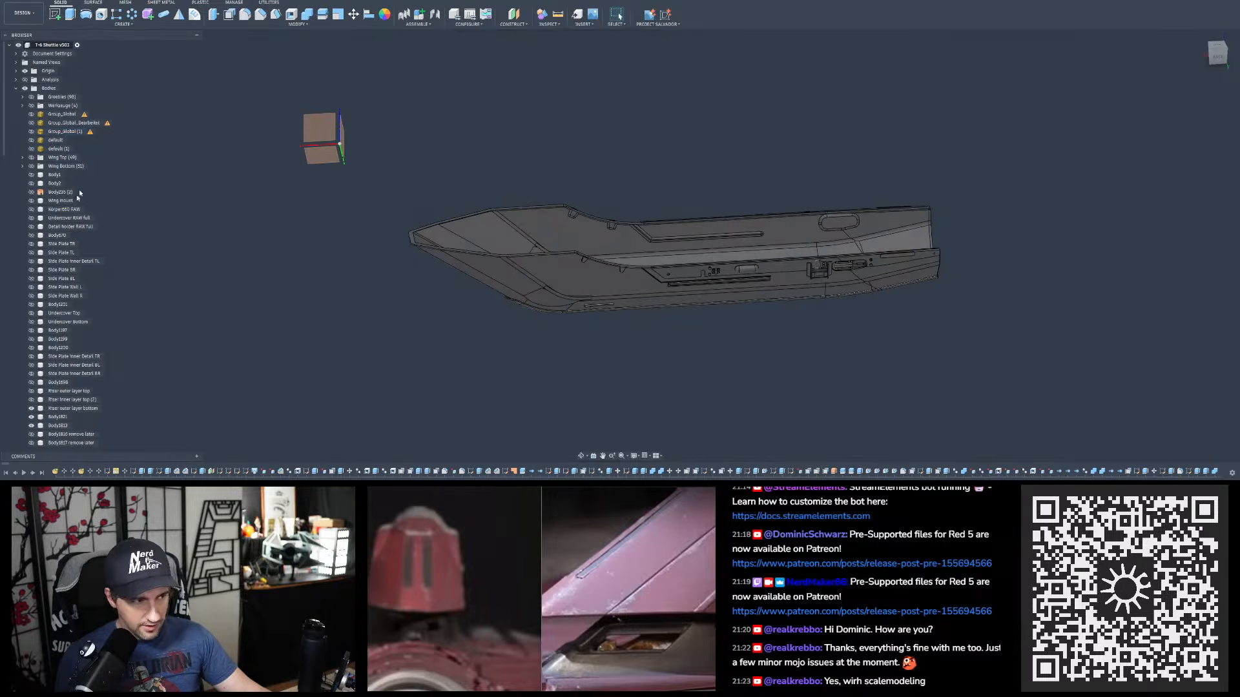
scroll(52, 311, "down", 9)
scroll(52, 311, "down", 1)
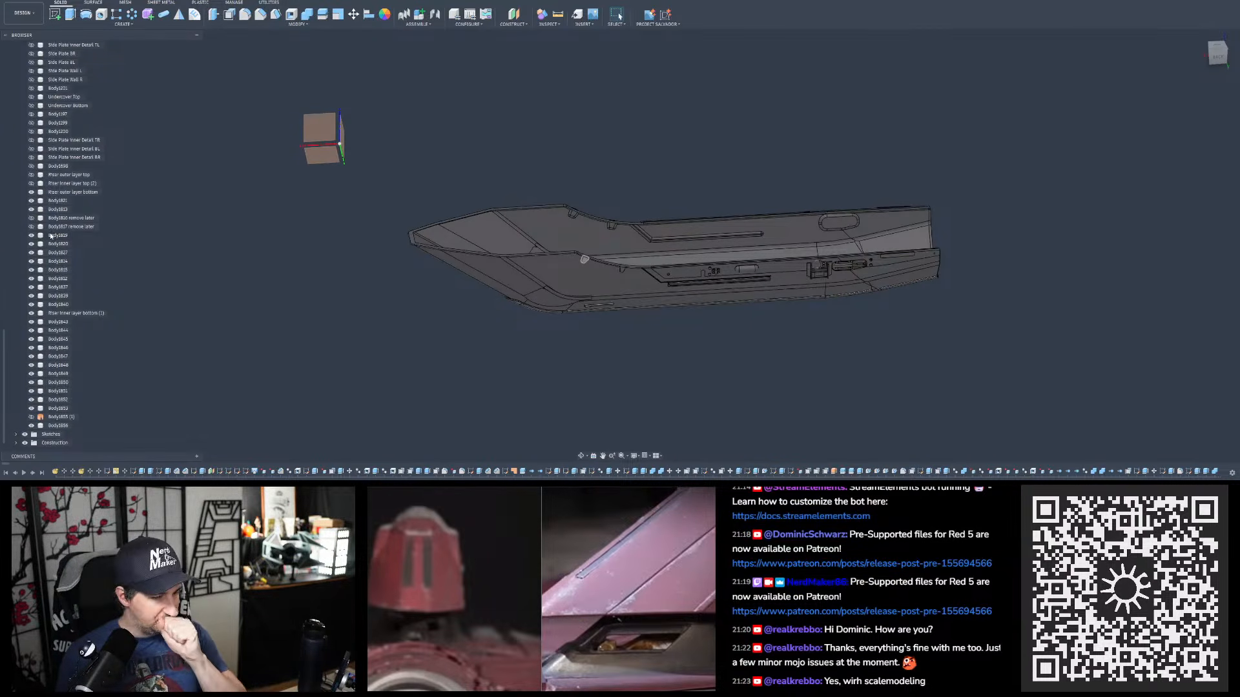
scroll(46, 211, "up", 1)
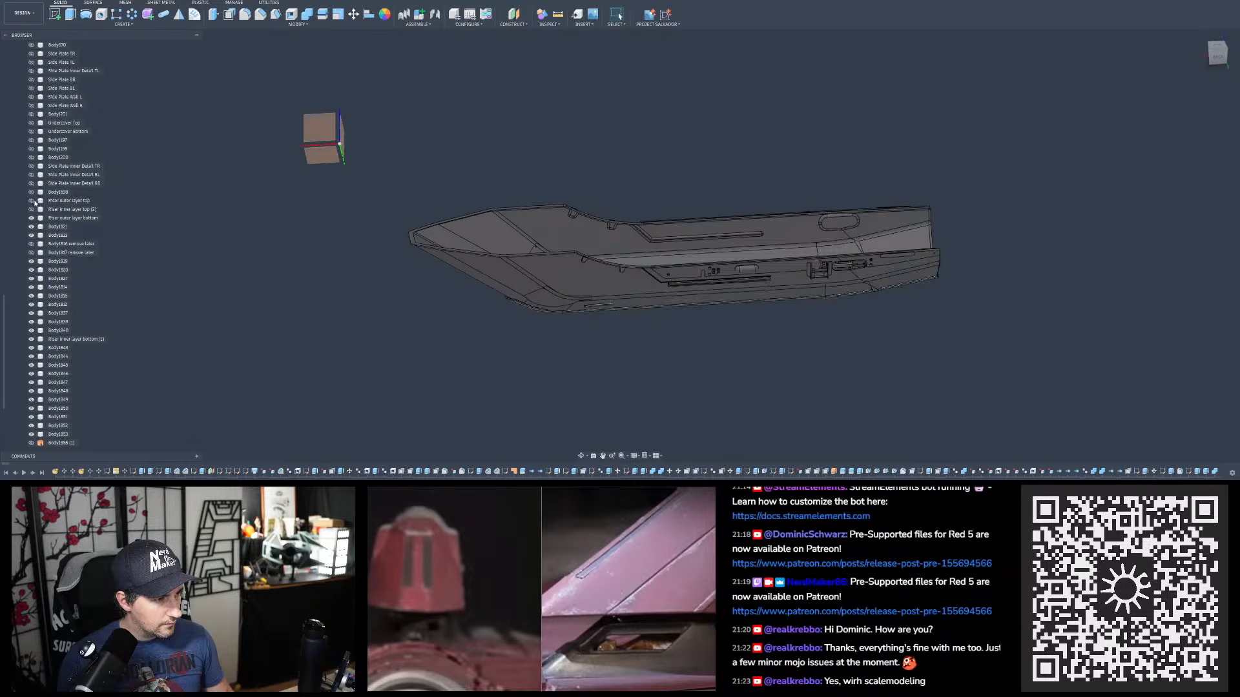
left_click(31, 210)
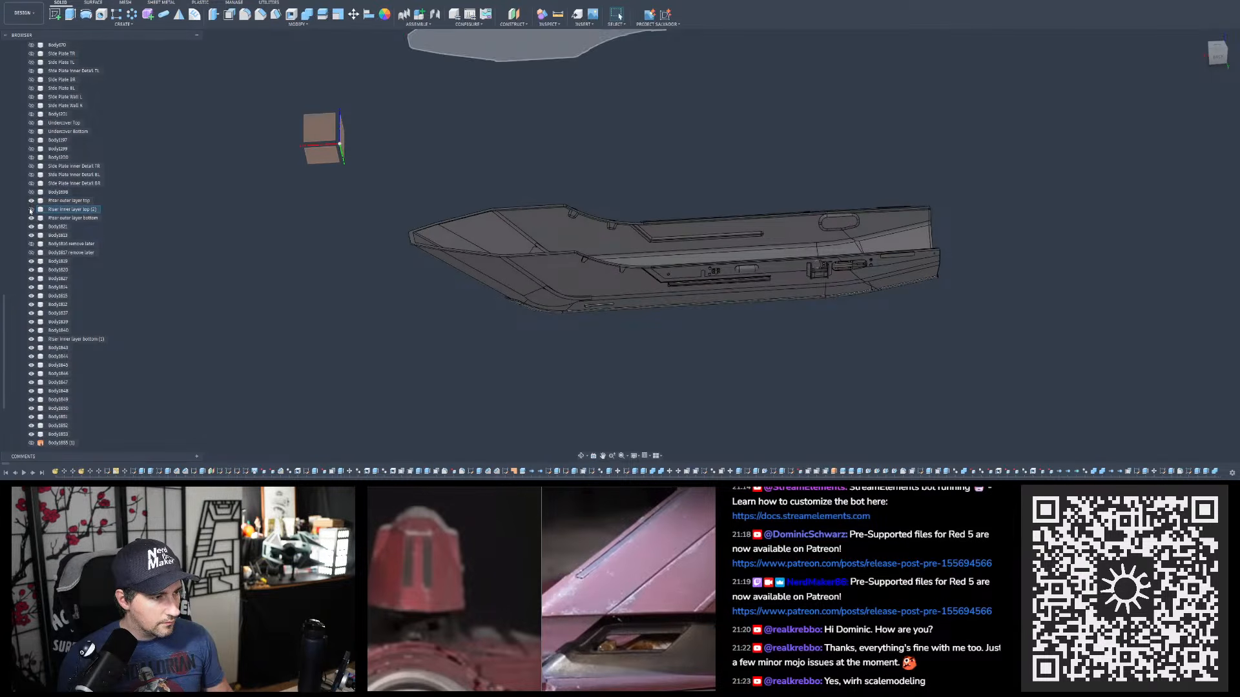
middle_click_drag(299, 279, 311, 386)
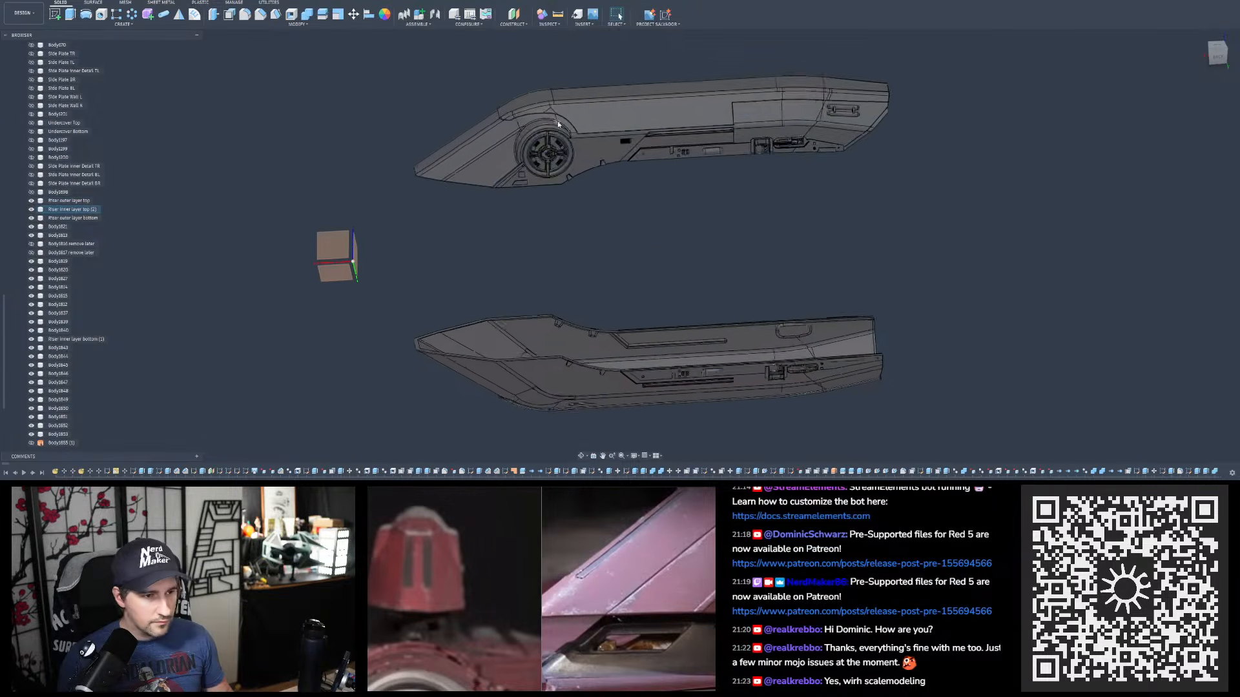
- Examine the upper hull's sloped nose from the side, the front and along the underside of its shell edge
scroll(564, 117, "up", 3)
mouse_move(591, 157)
middle_mouse_down("shift")
mouse_move(583, 142)
mouse_move(598, 158)
middle_mouse_up("shift")
scroll(686, 219, "down", 3)
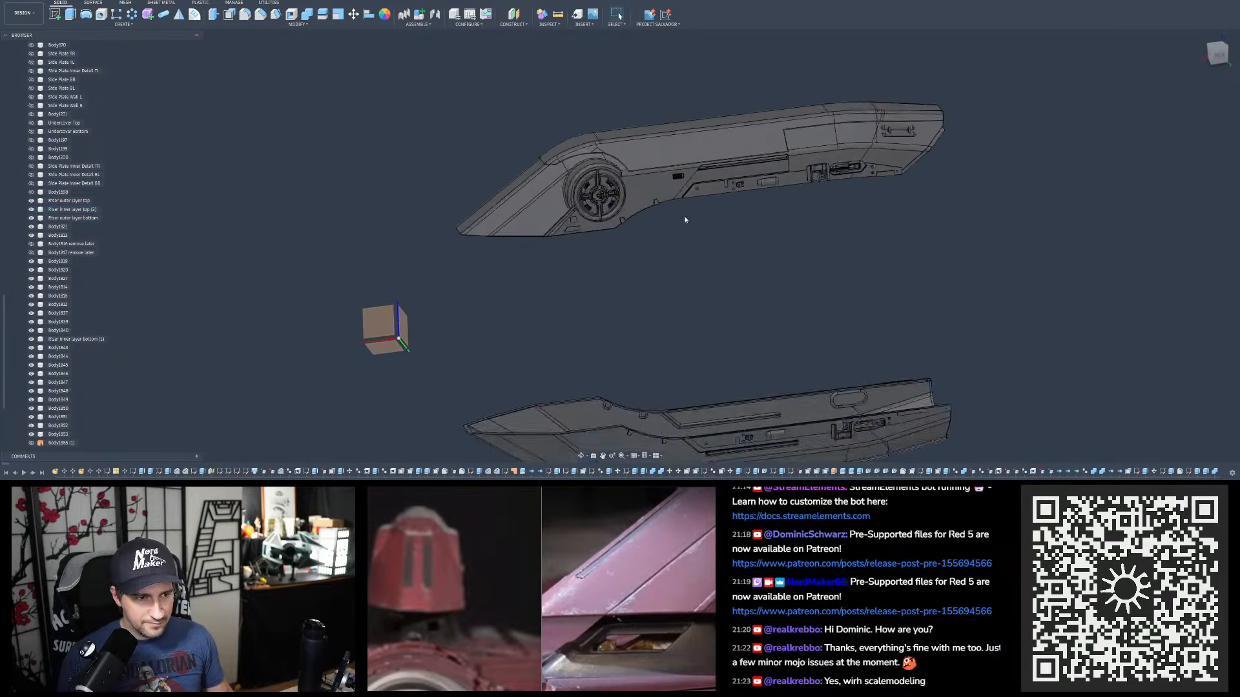
middle_click_drag(687, 219, 685, 175, "shift")
scroll(613, 192, "up", 3)
scroll(612, 193, "up", 3)
scroll(685, 355, "down", 1)
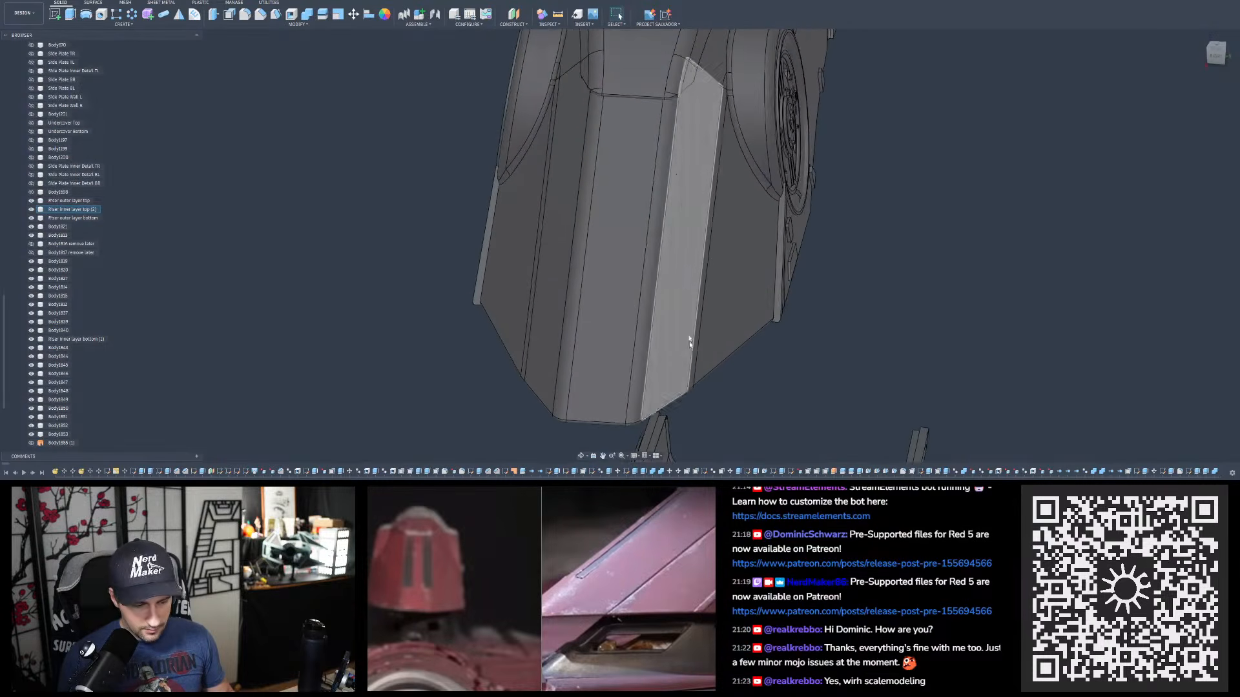
middle_click_drag(546, 417, 574, 352, "shift")
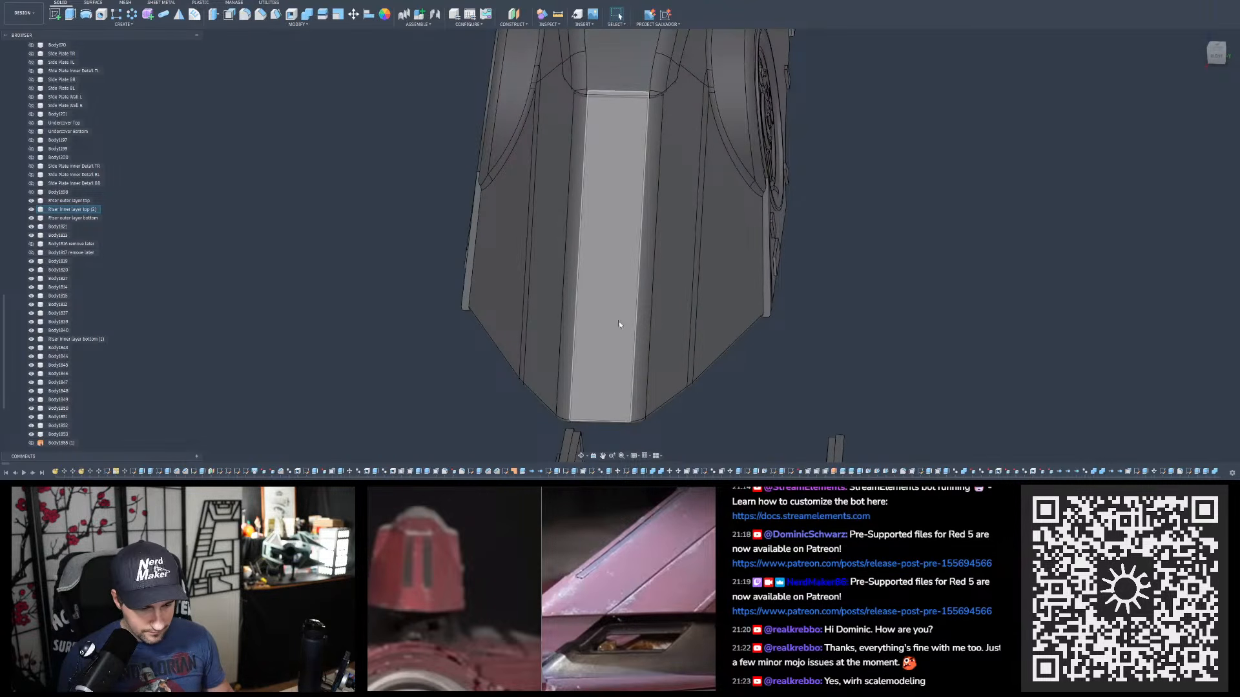
middle_click_drag(686, 230, 683, 202, "shift")
scroll(682, 201, "up", 3)
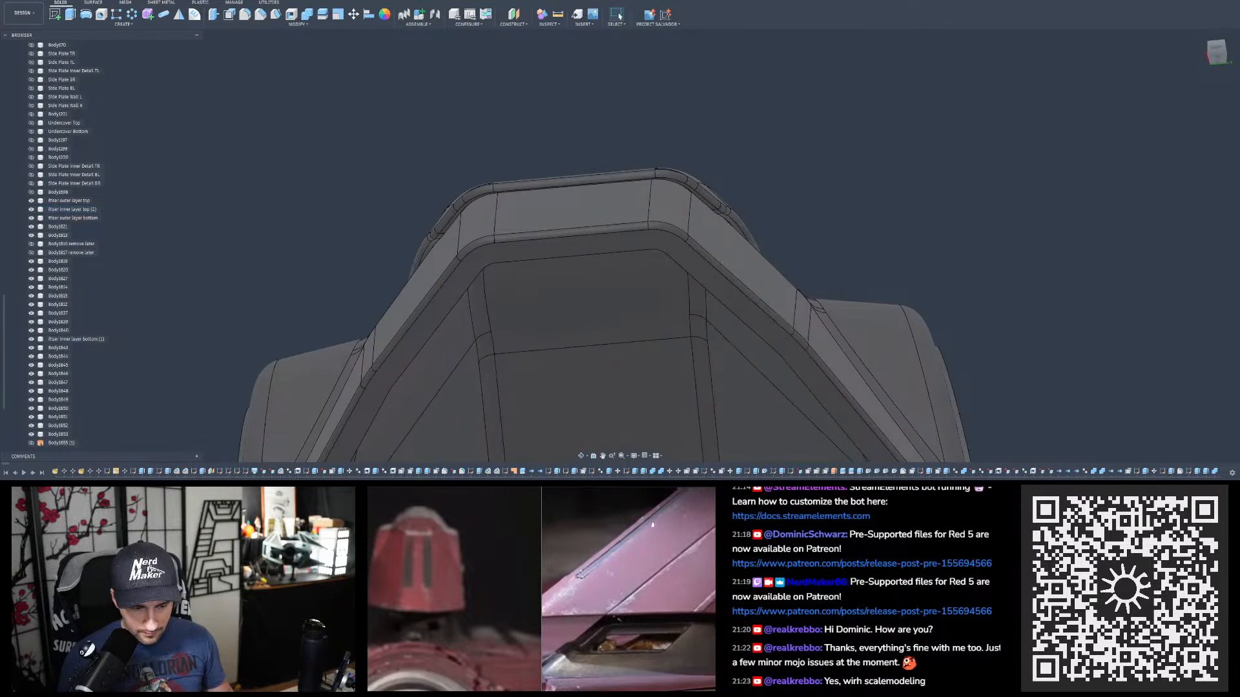
- Measure the radius of the rounded corner face beside the flat centre face of the upper hull's nose, and clear the selection
left_click(556, 16)
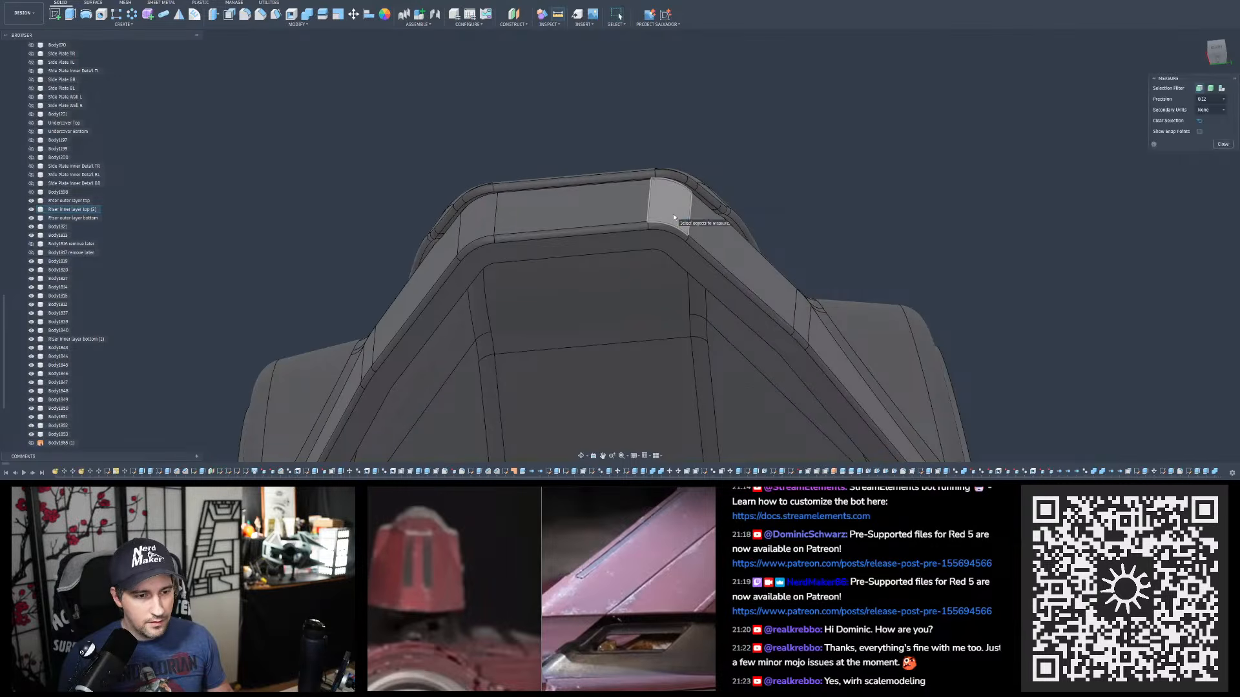
left_click(671, 206)
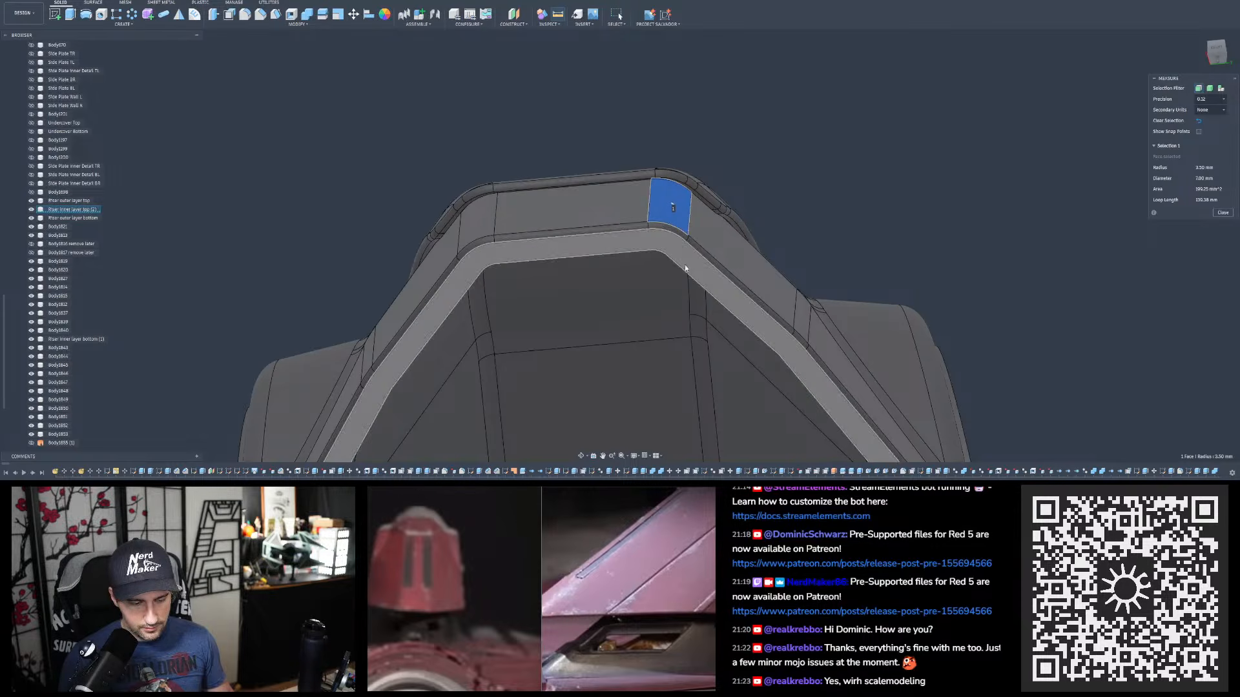
left_click(933, 147)
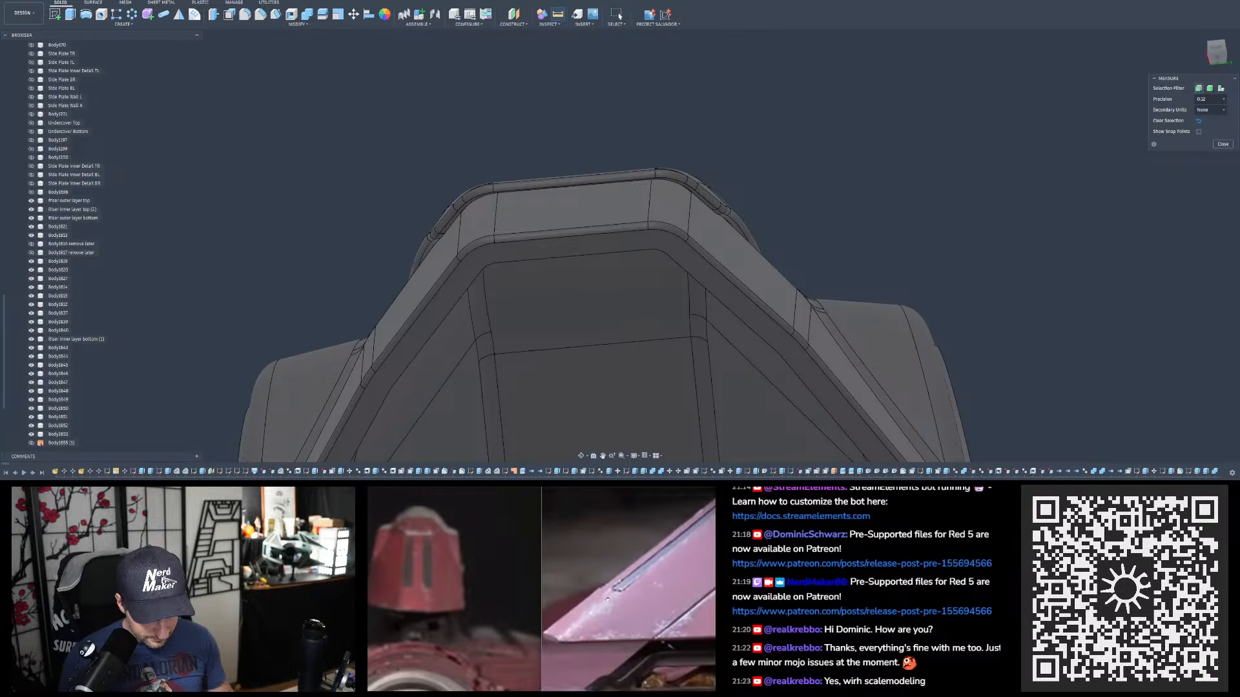
middle_click_drag(636, 184, 668, 213, "shift")
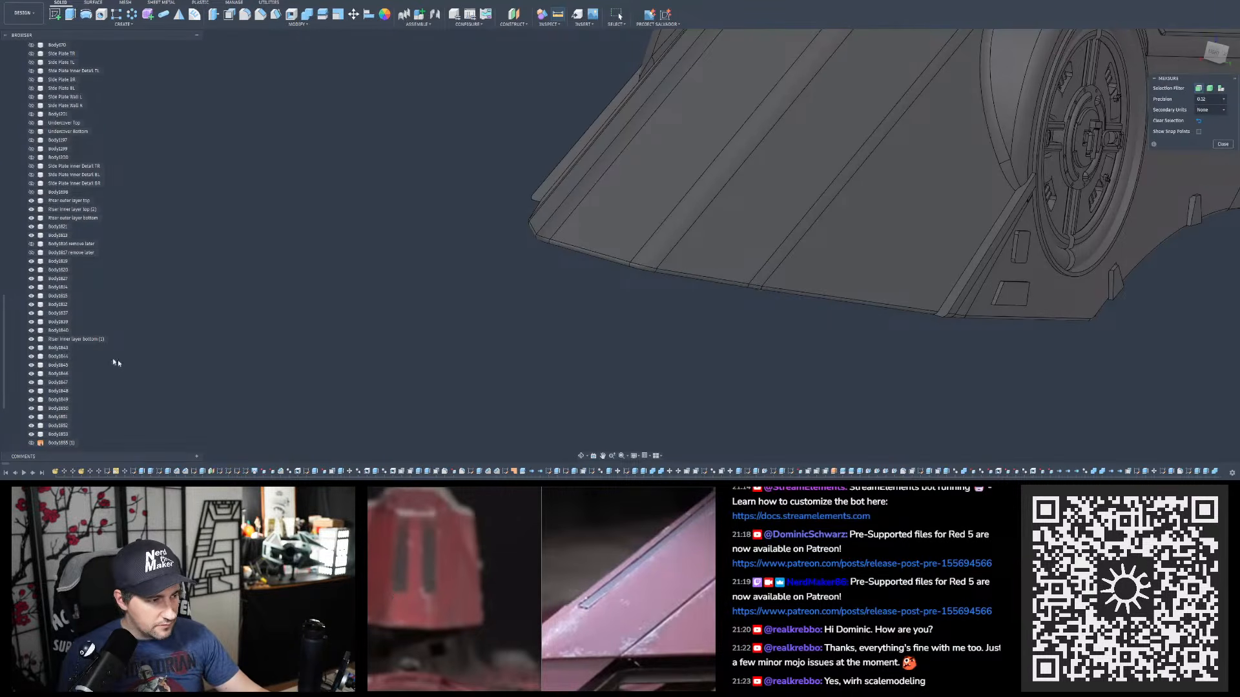
- Show the default scan mesh over the modelled hull
scroll(41, 216, "up", 5)
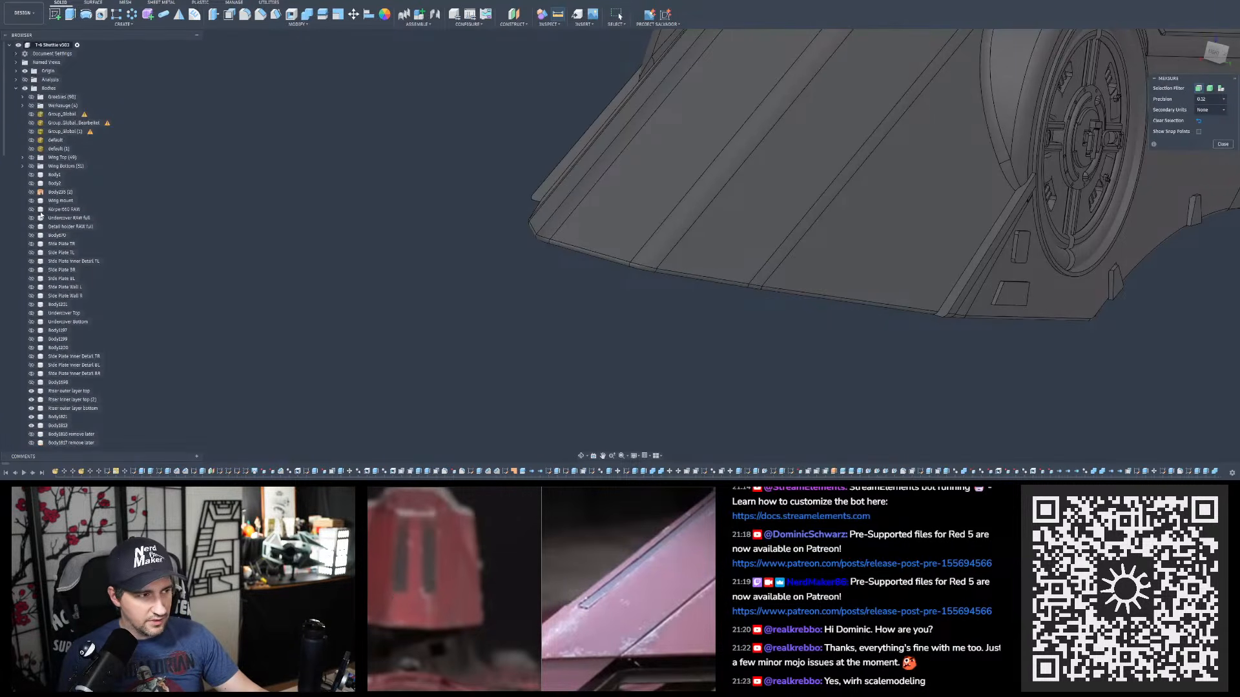
left_click(31, 148)
left_click(31, 149)
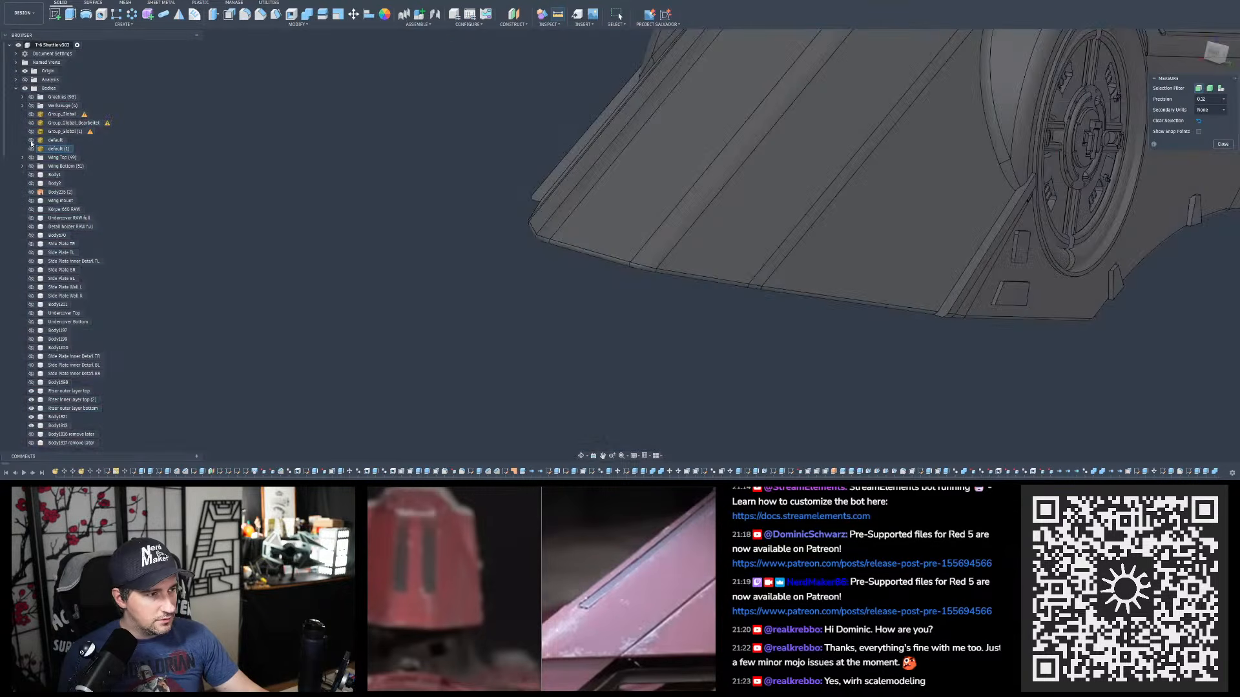
left_click(31, 140)
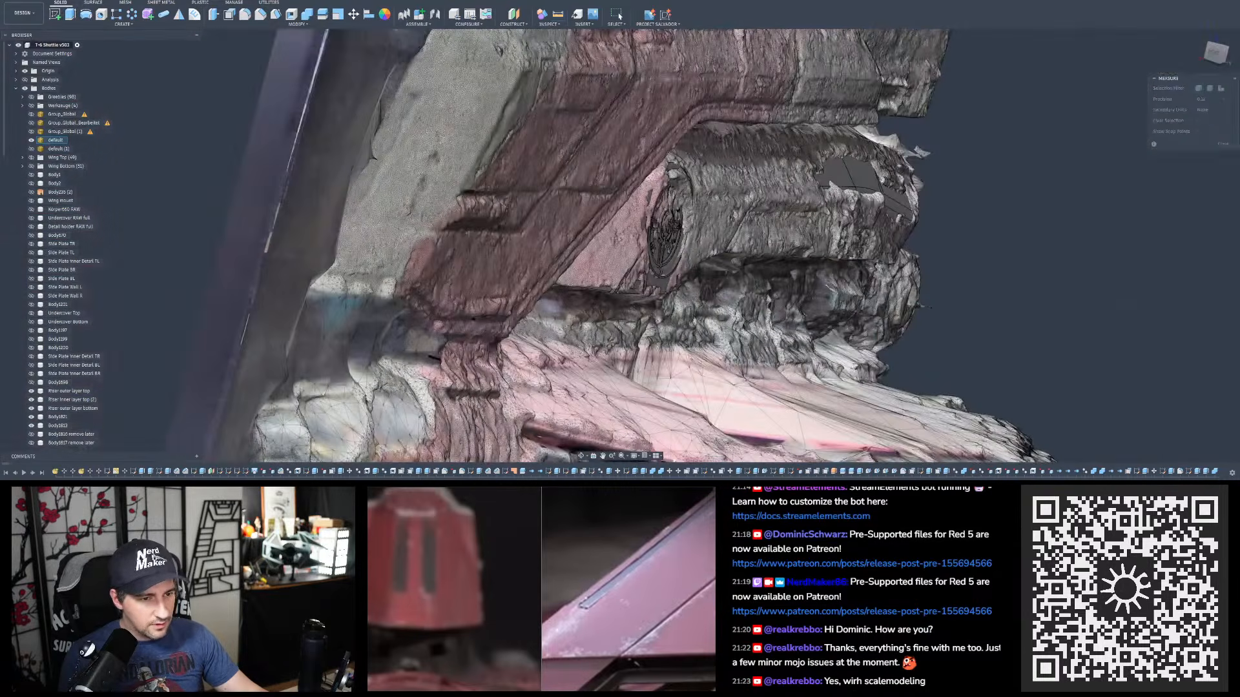
- Examine the scan mesh around the nose for recess details along the sloped edge beside the round side detail
middle_click_drag(439, 270, 666, 222, "shift")
scroll(530, 239, "up", 3)
middle_click_drag(544, 447, 600, 448, "shift")
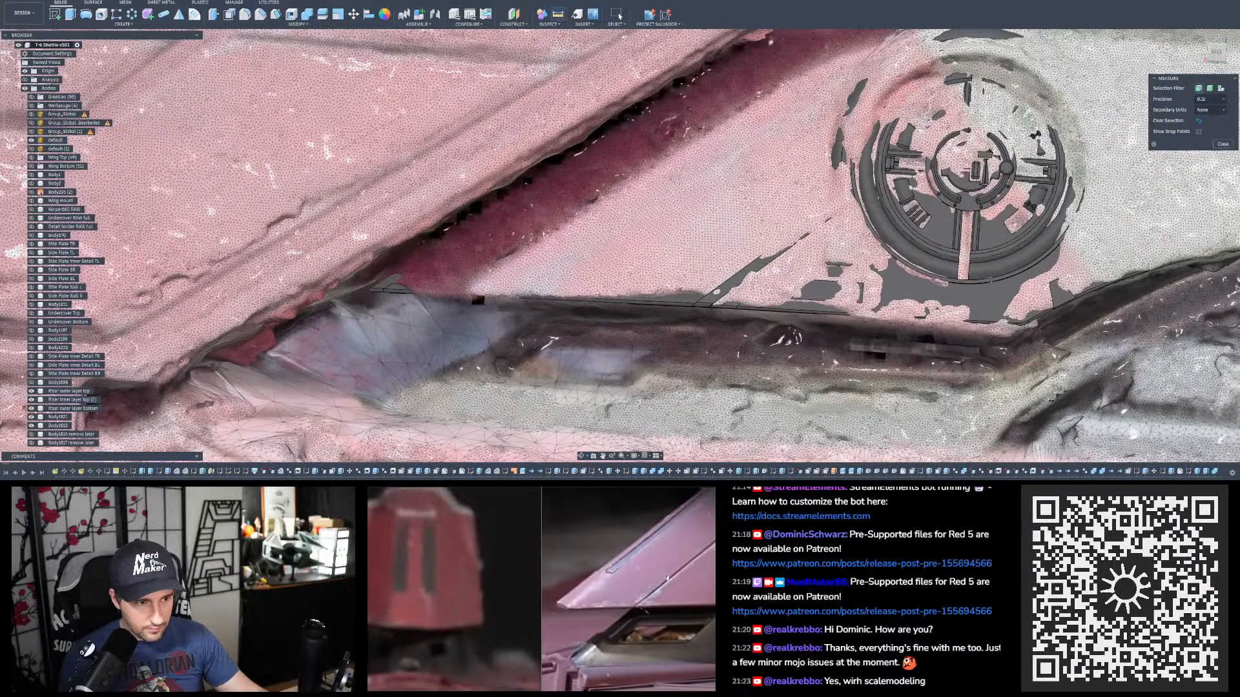
middle_click_drag(481, 223, 527, 251, "shift")
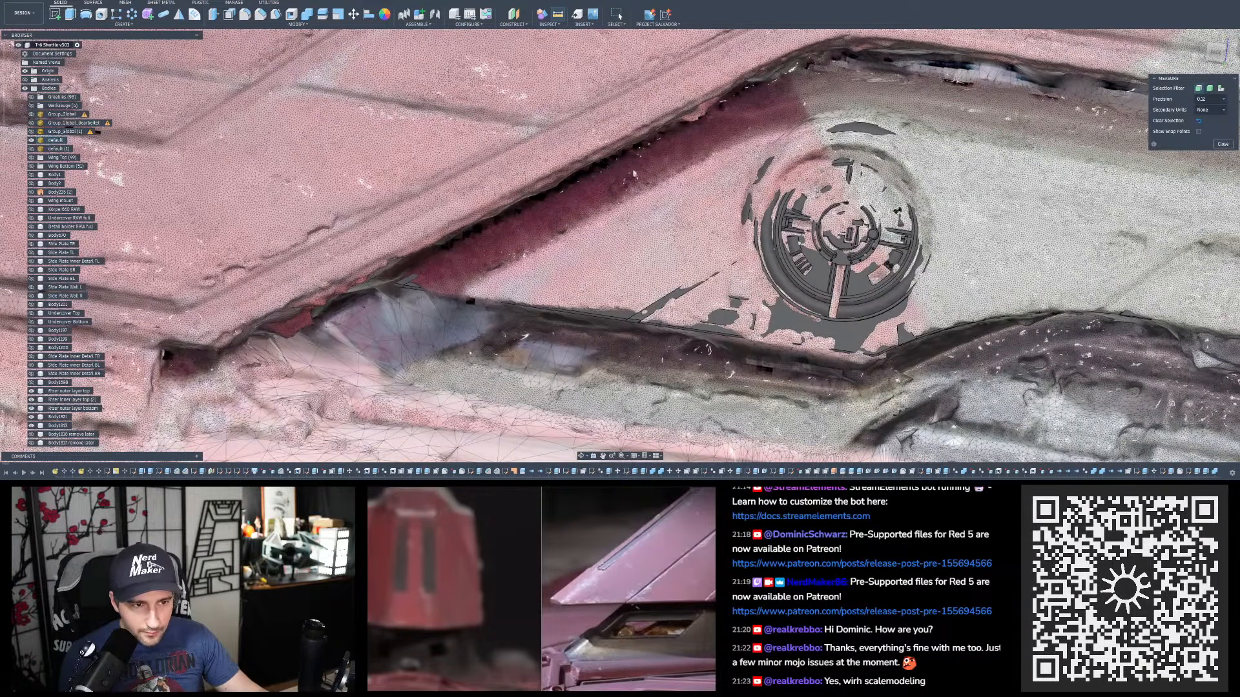
scroll(603, 167, "up", 3)
middle_click_drag(595, 170, 597, 166, "shift")
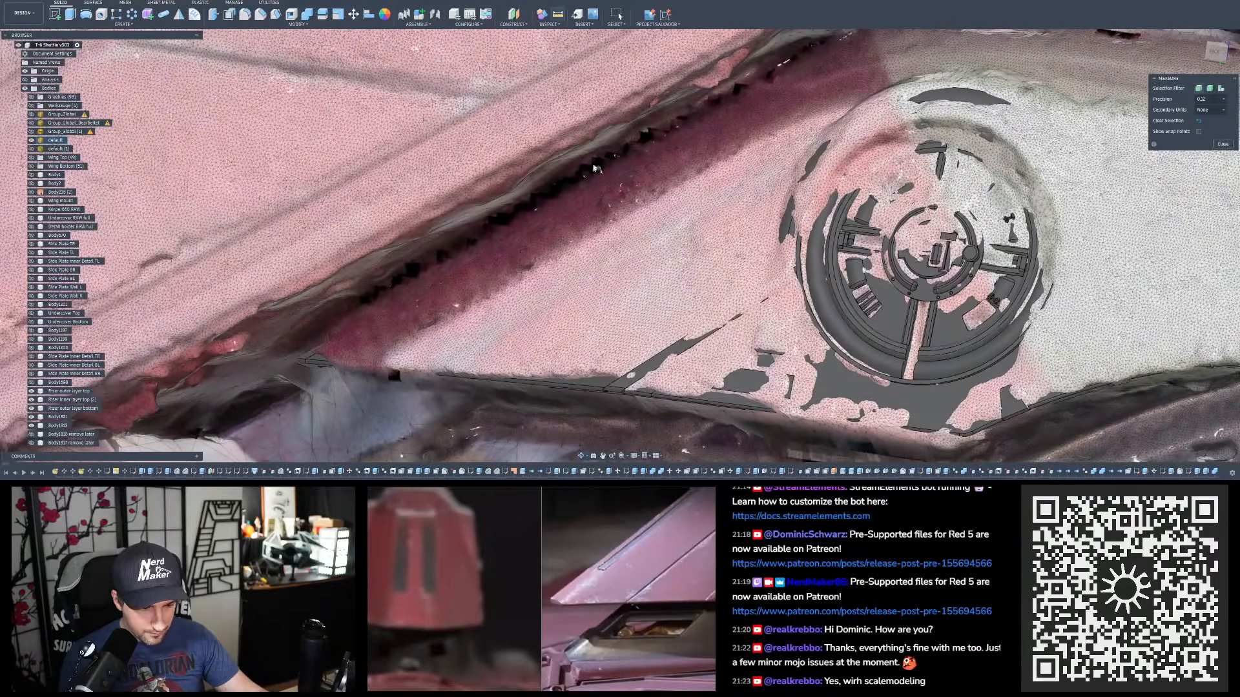
scroll(596, 165, "down", 3)
scroll(684, 97, "up", 1)
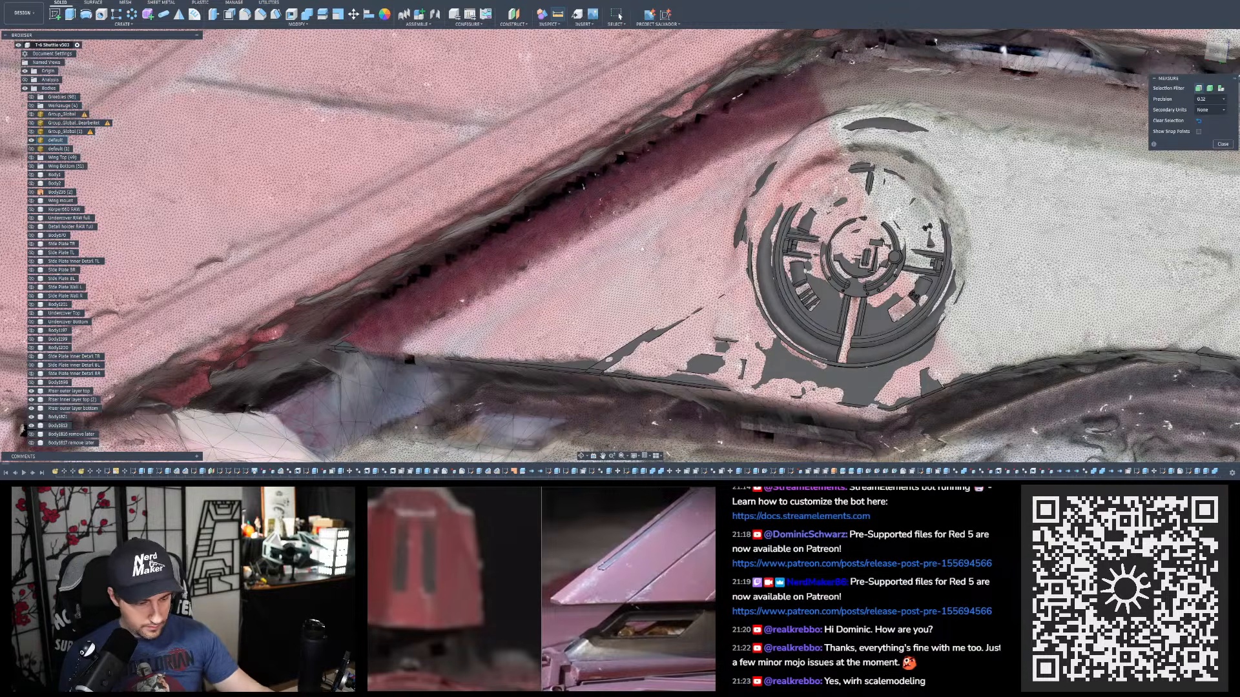
middle_click_drag(645, 246, 651, 243, "shift")
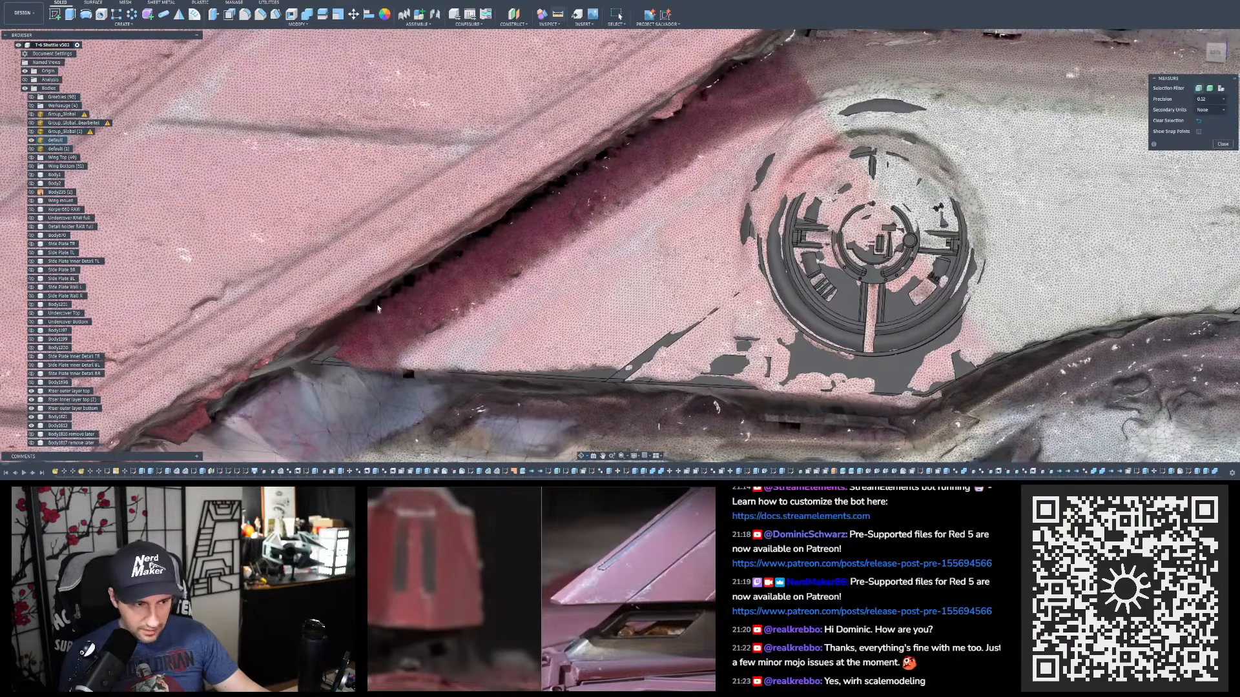
scroll(374, 301, "down", 2)
scroll(374, 301, "up", 2)
scroll(374, 301, "up", 5)
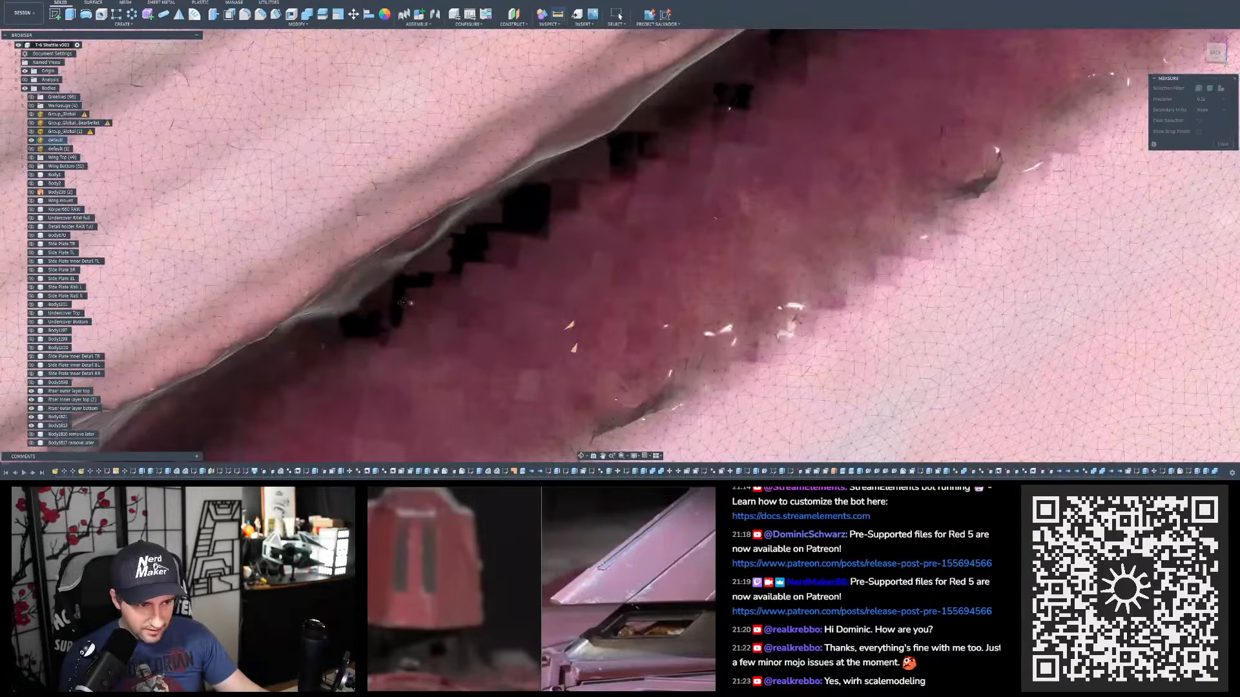
middle_click_drag(373, 302, 407, 299, "shift")
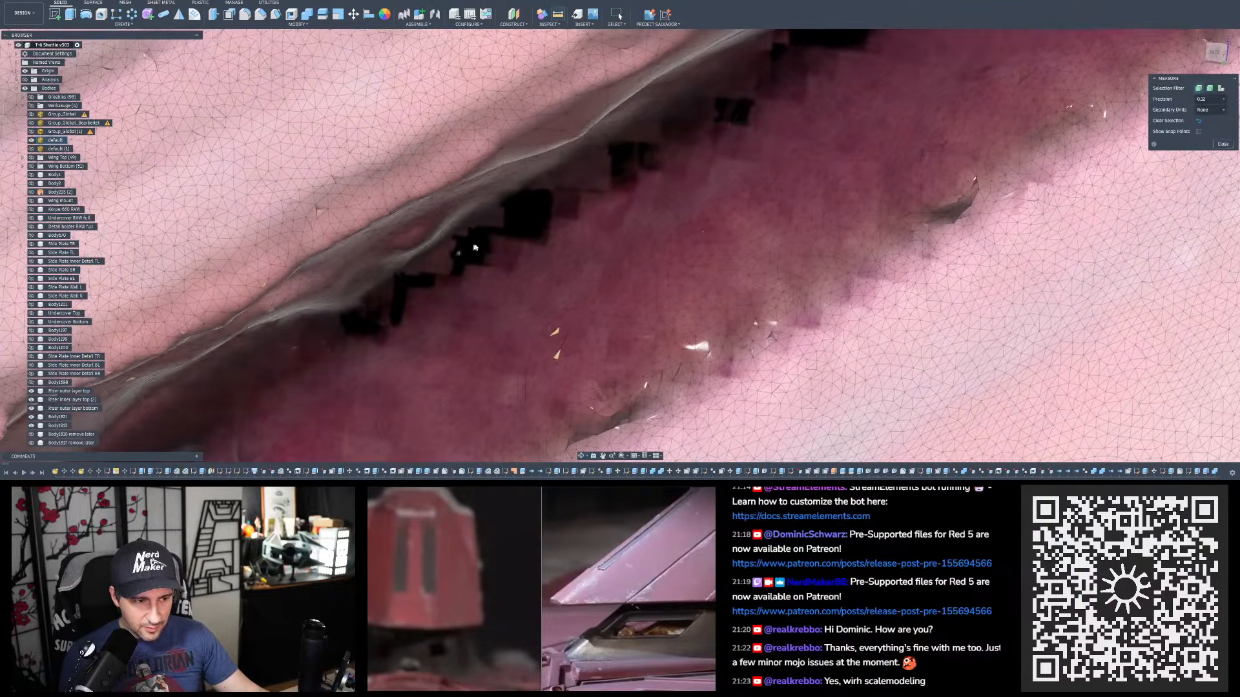
scroll(475, 247, "down", 6)
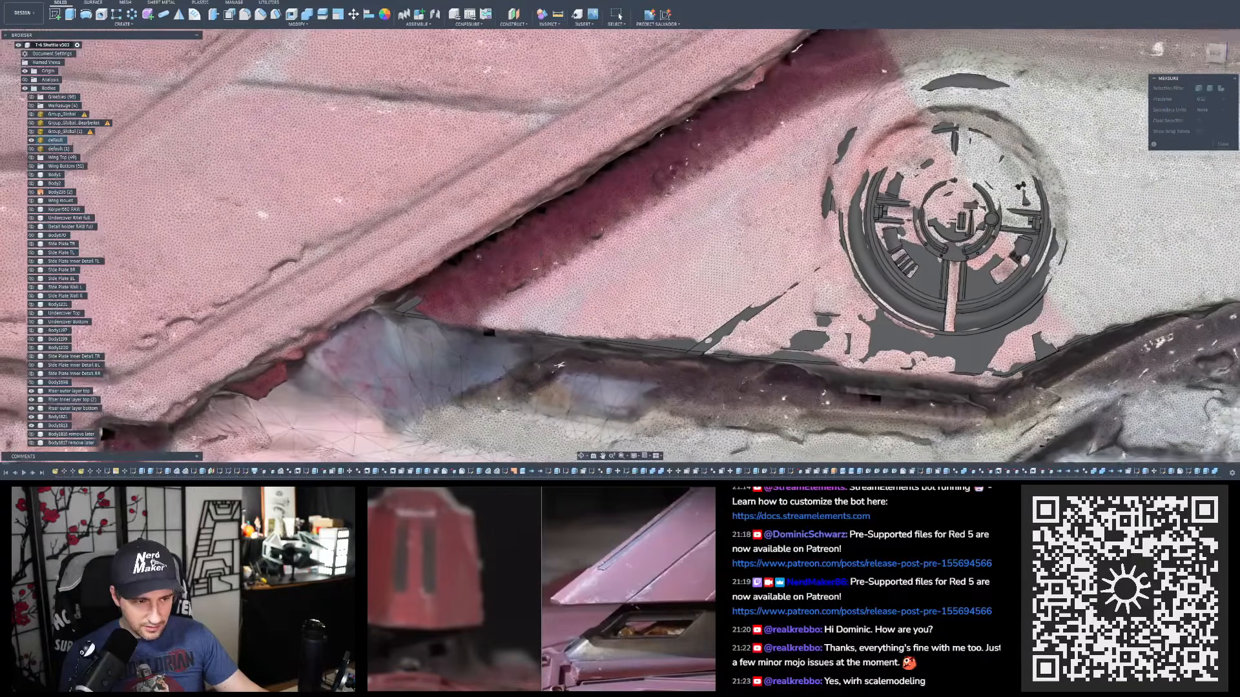
middle_click_drag(478, 256, 483, 258, "shift")
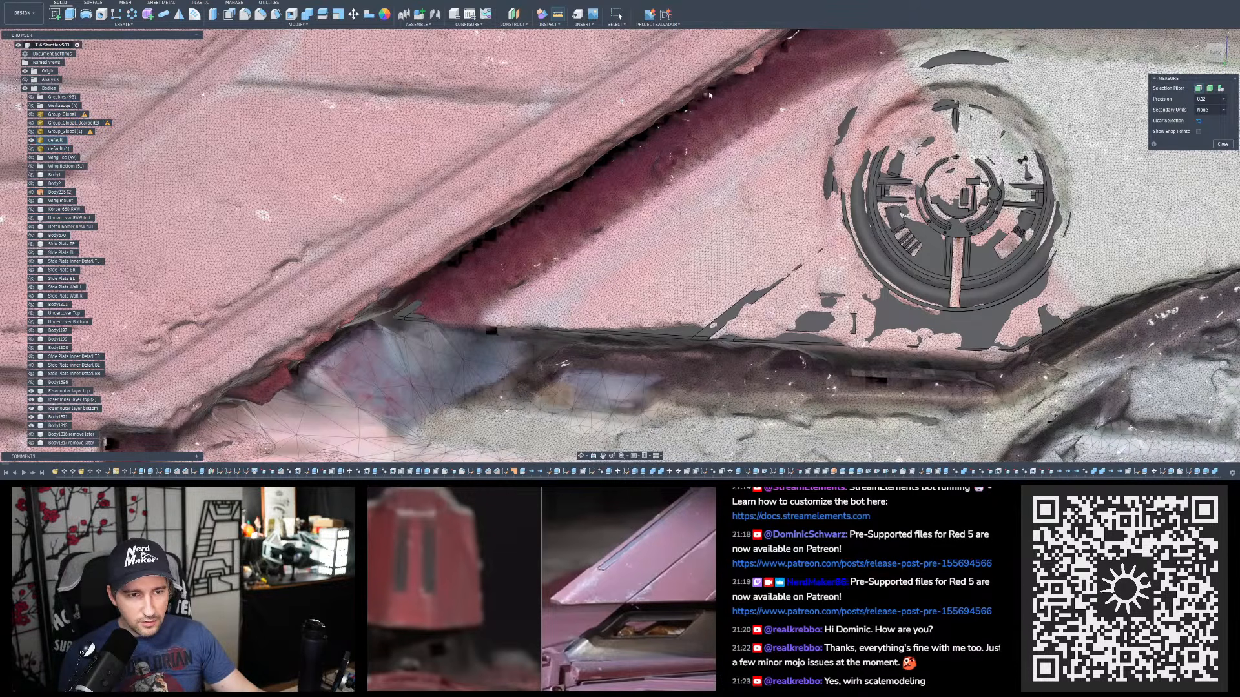
scroll(724, 88, "up", 3)
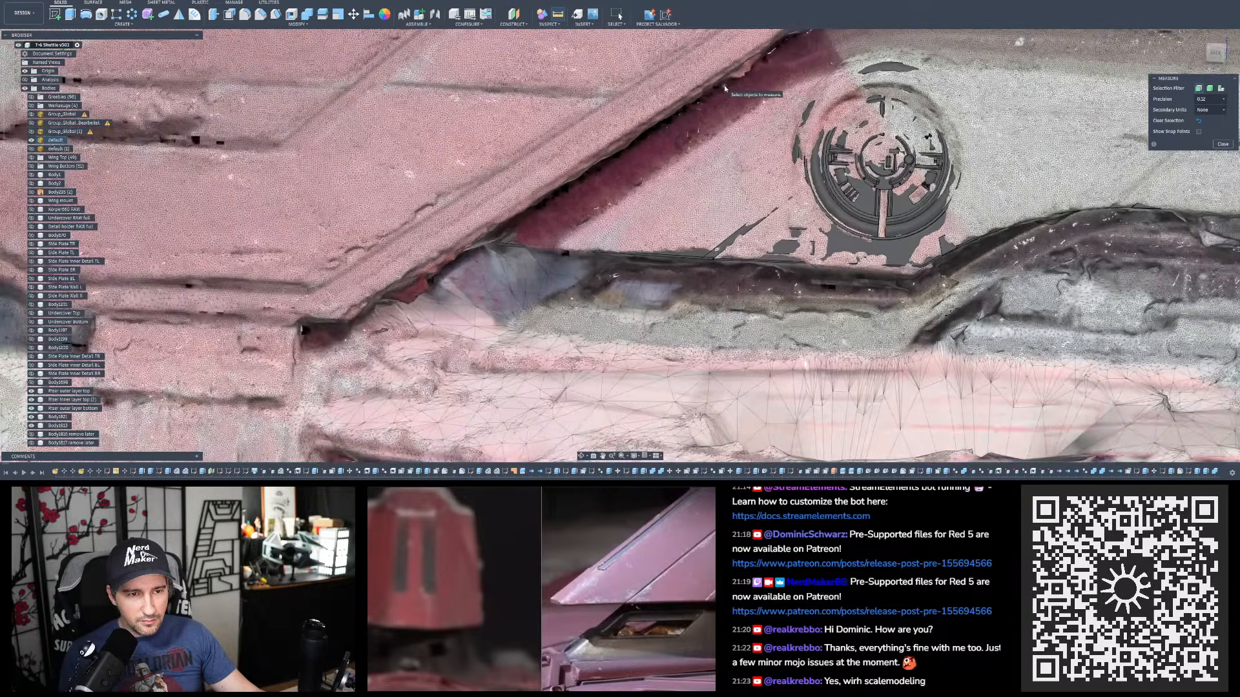
scroll(690, 152, "down", 4)
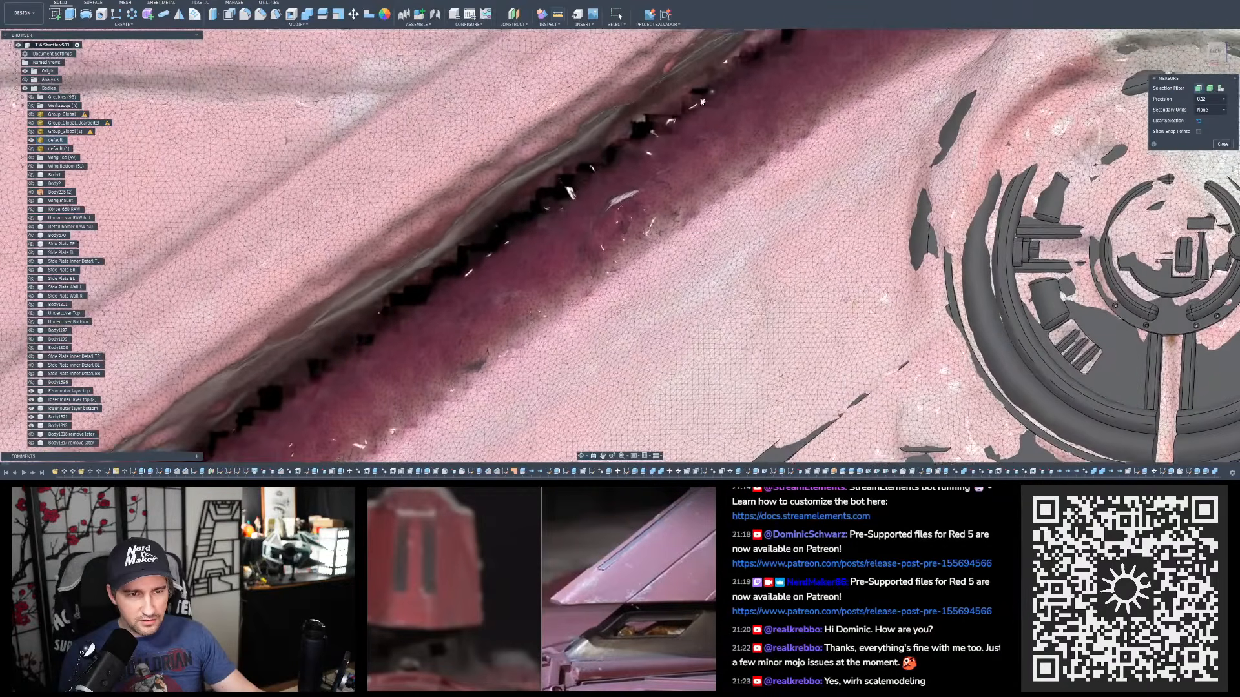
scroll(690, 153, "up", 5)
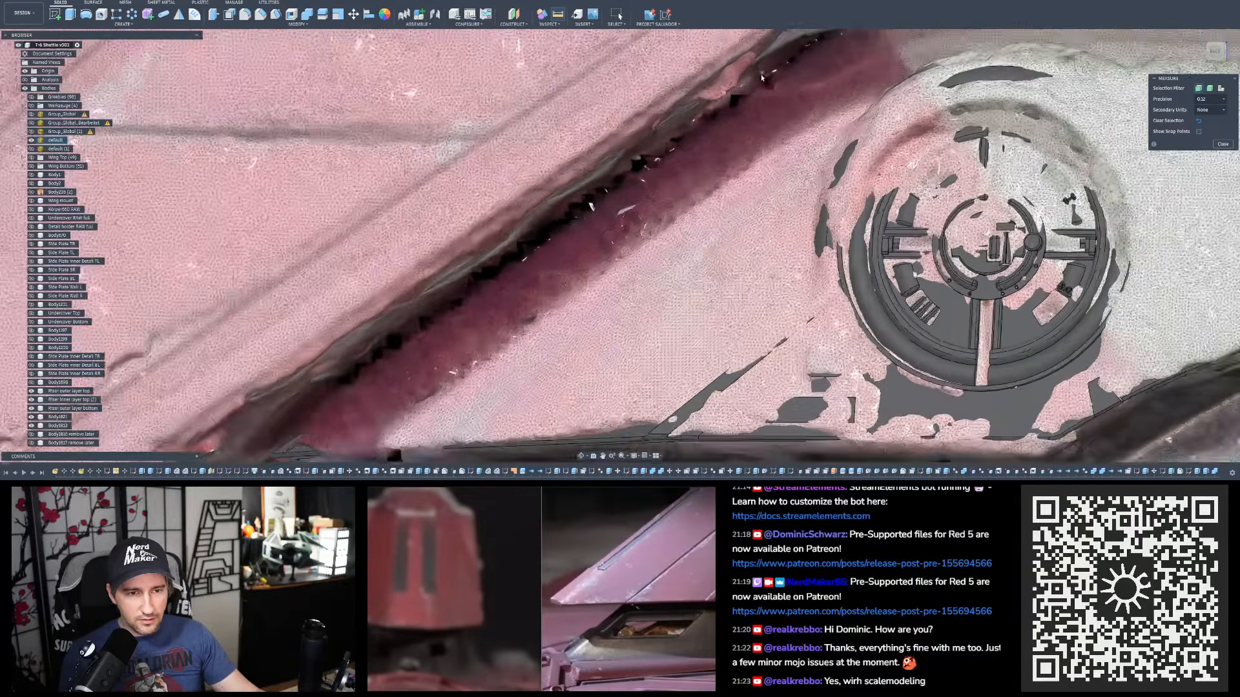
scroll(725, 111, "up", 5)
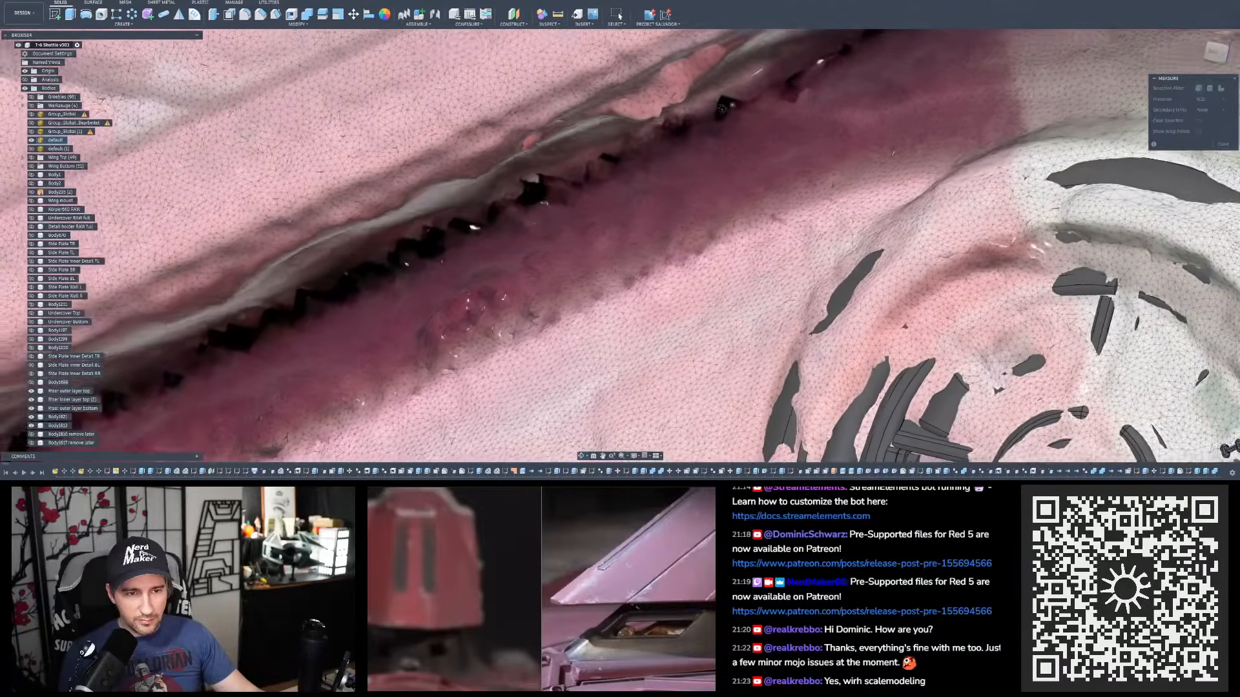
scroll(727, 110, "down", 4)
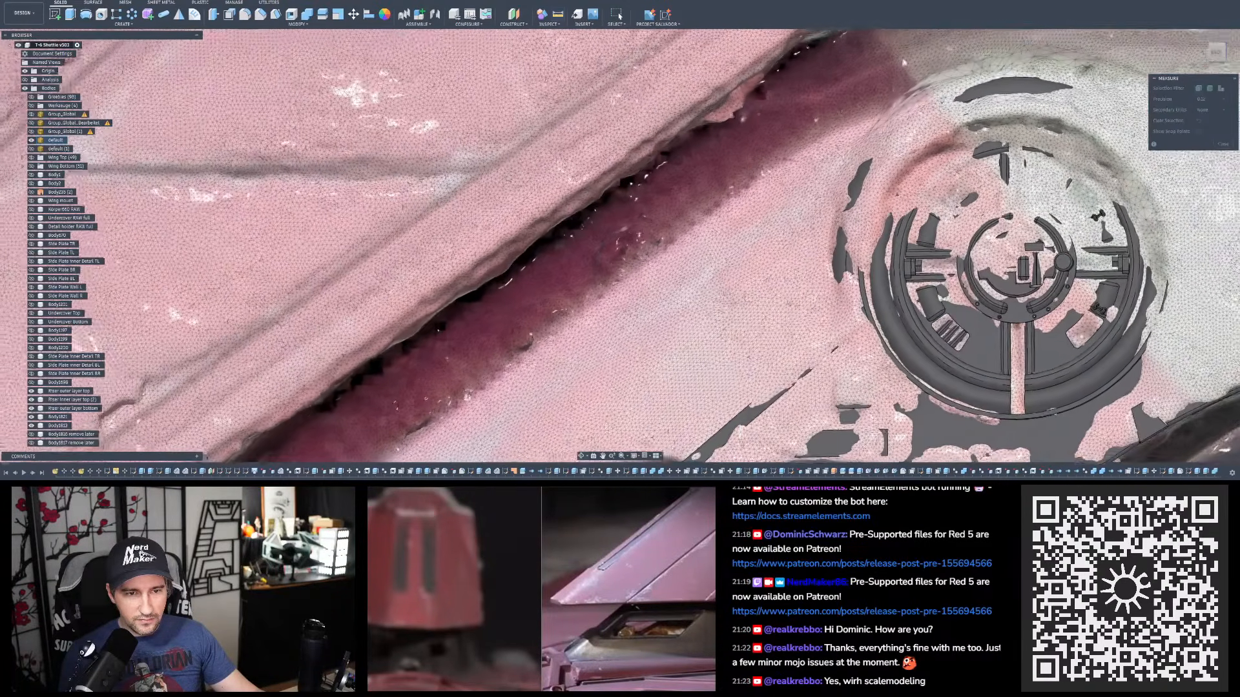
middle_click_drag(727, 110, 746, 106, "shift")
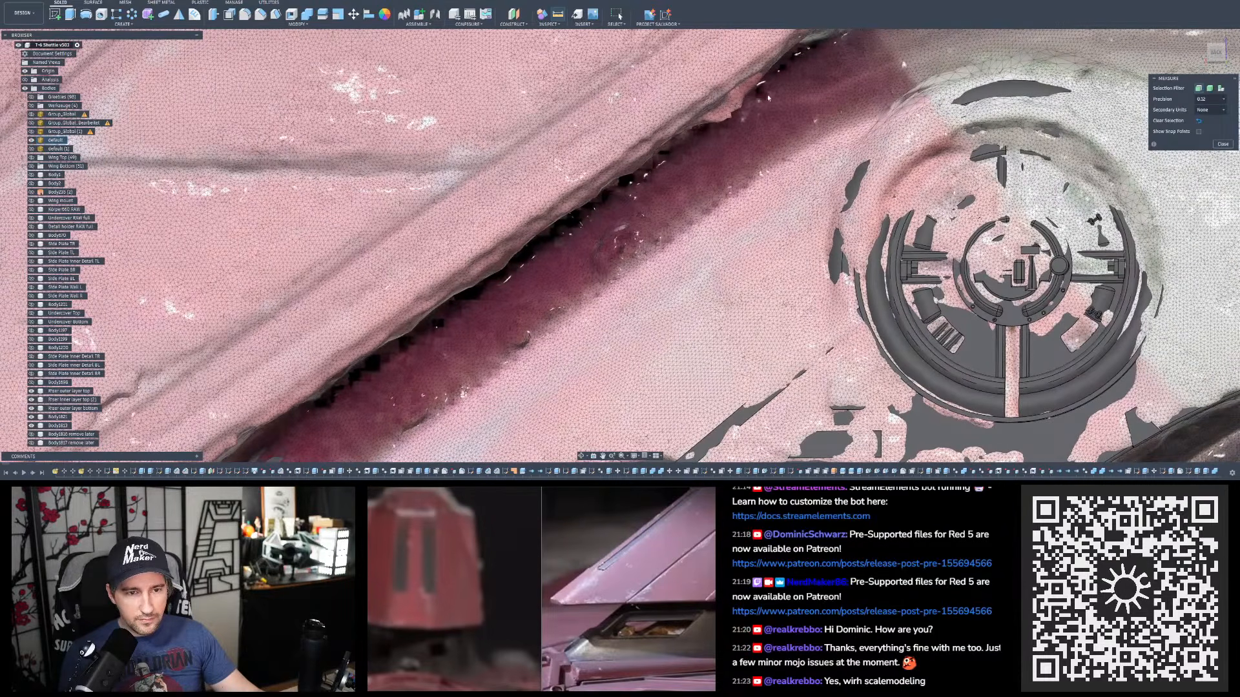
mouse_move(768, 98)
middle_mouse_down("shift")
mouse_move(749, 107)
mouse_move(765, 120)
middle_mouse_up("shift")
scroll(766, 120, "down", 2)
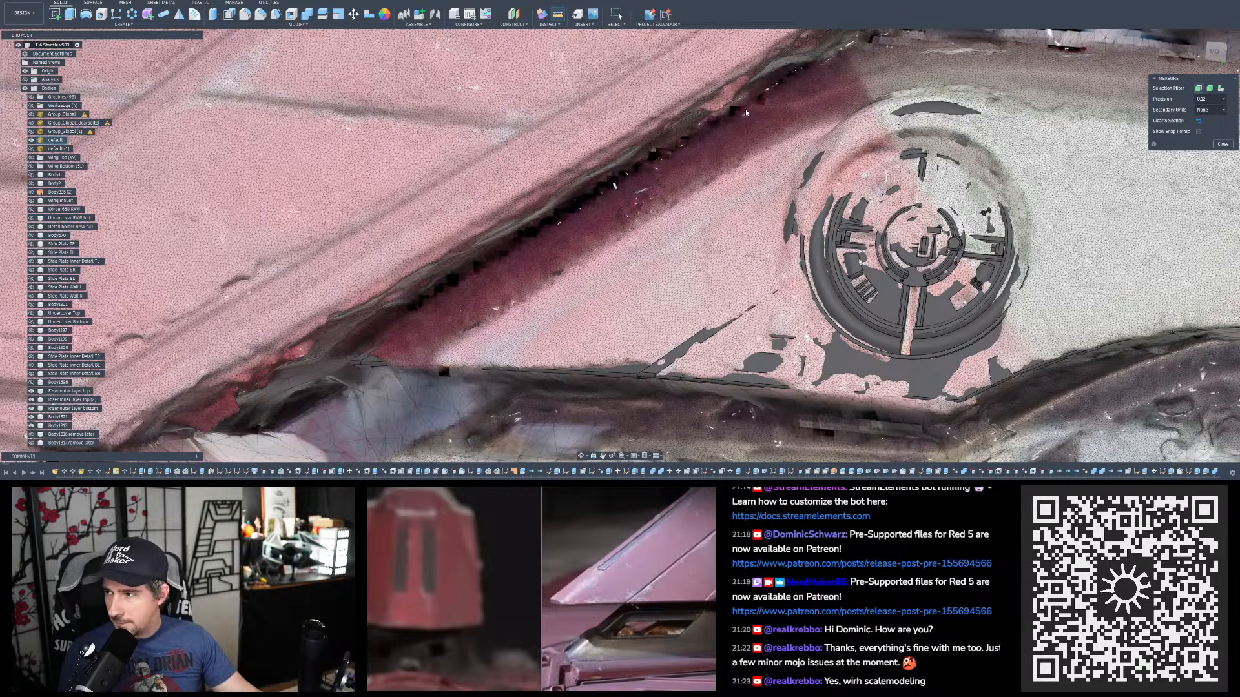
scroll(753, 127, "down", 2)
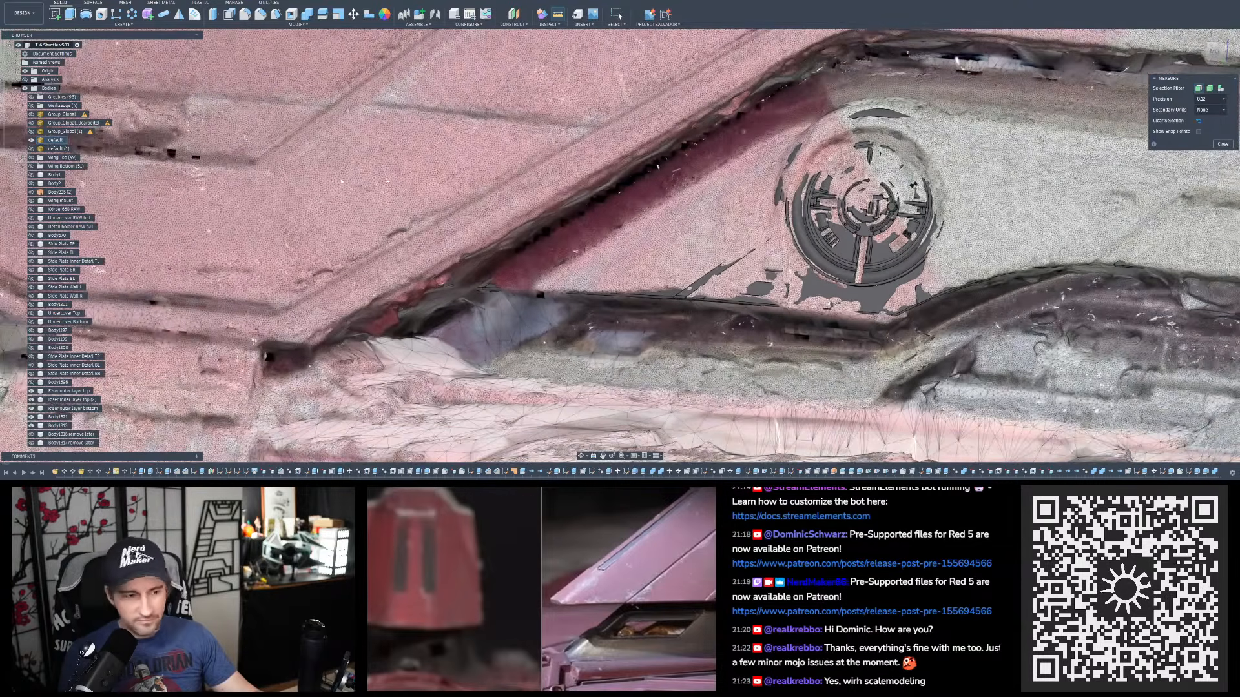
- Hide the default scan mesh, end the measurement and frame the sloped front faces of the upper hull's nose
left_click(31, 140)
middle_click_drag(581, 246, 735, 237, "shift")
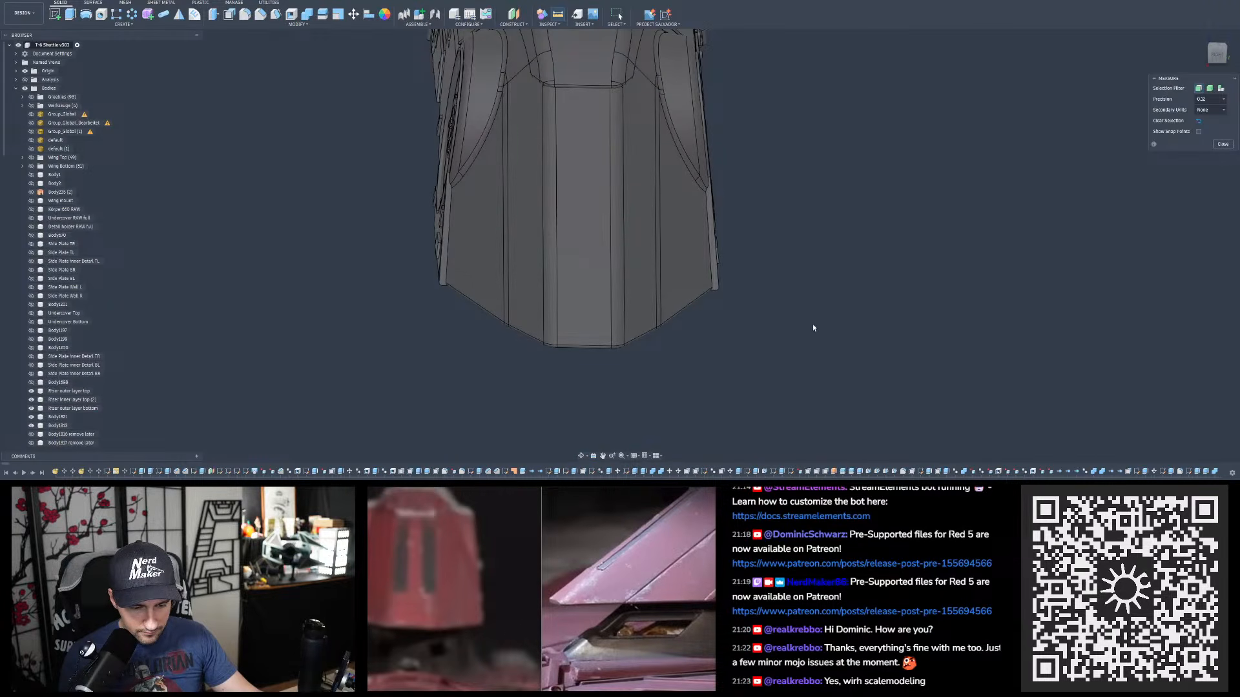
middle_click_drag(811, 325, 720, 176, "shift")
left_click(1222, 143)
scroll(712, 175, "up", 1)
scroll(626, 161, "down", 1)
scroll(626, 317, "up", 2)
middle_click_drag(626, 234, 625, 230, "shift")
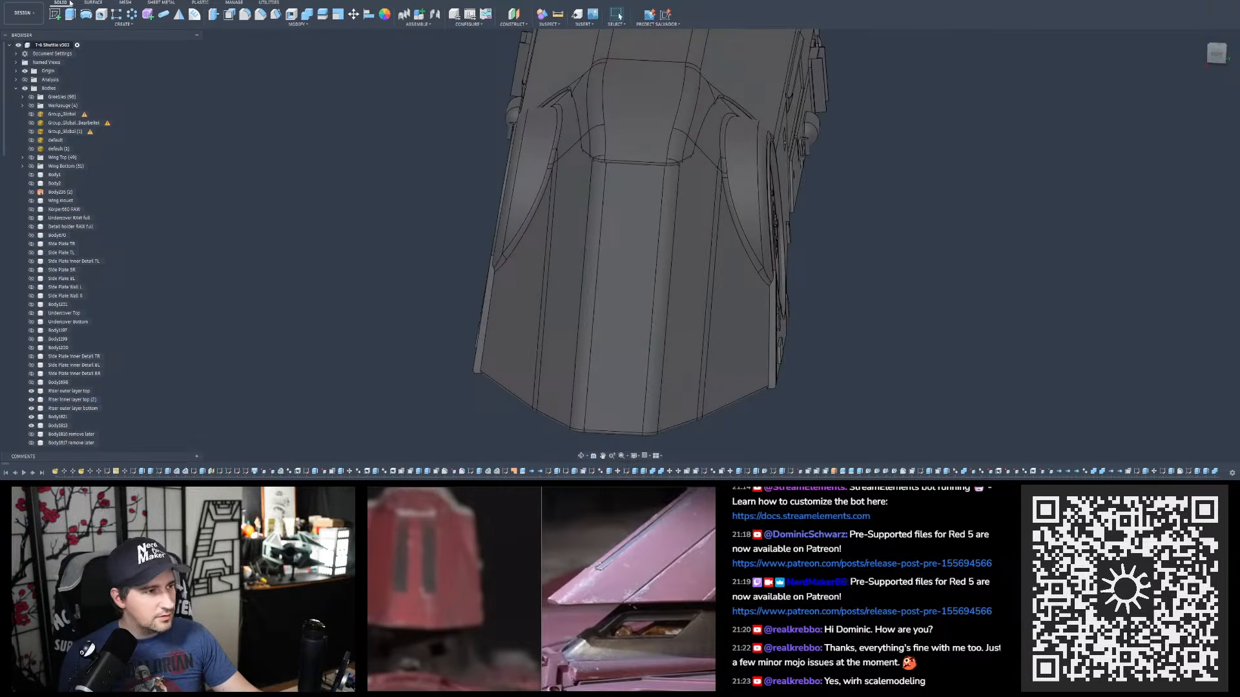
- Start a new sketch on the flat centre face of the upper hull's nose
left_click(53, 15)
left_click(616, 212)
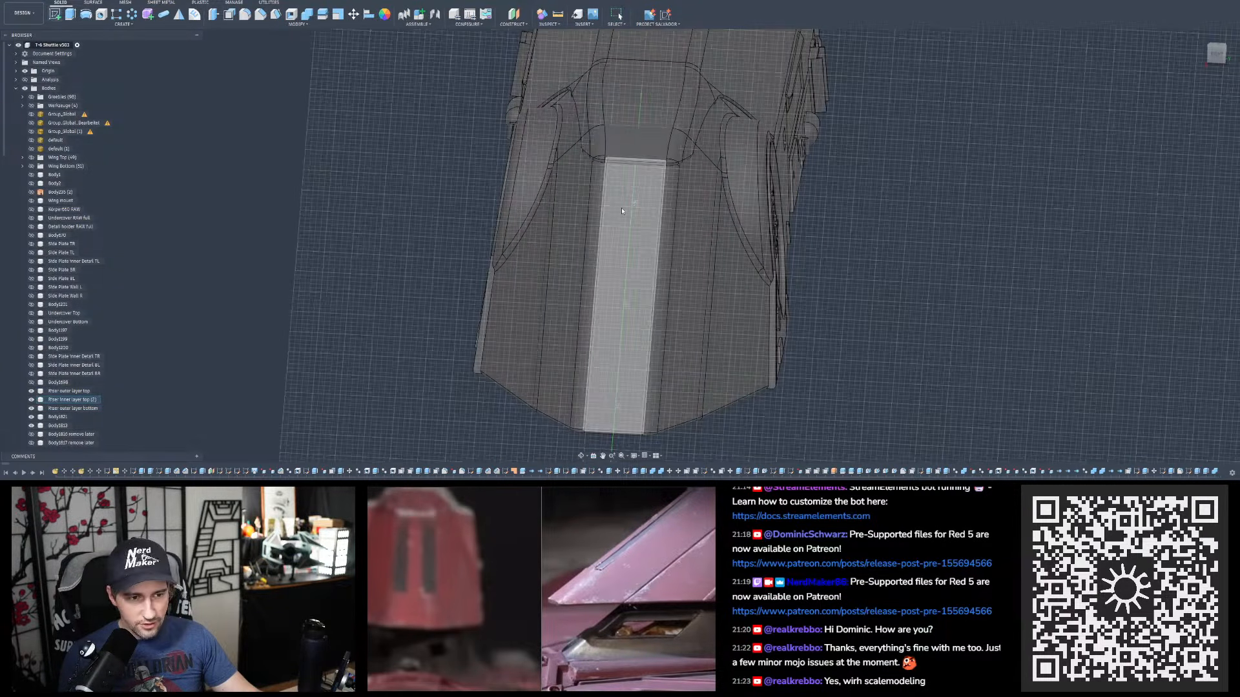
left_click(634, 205)
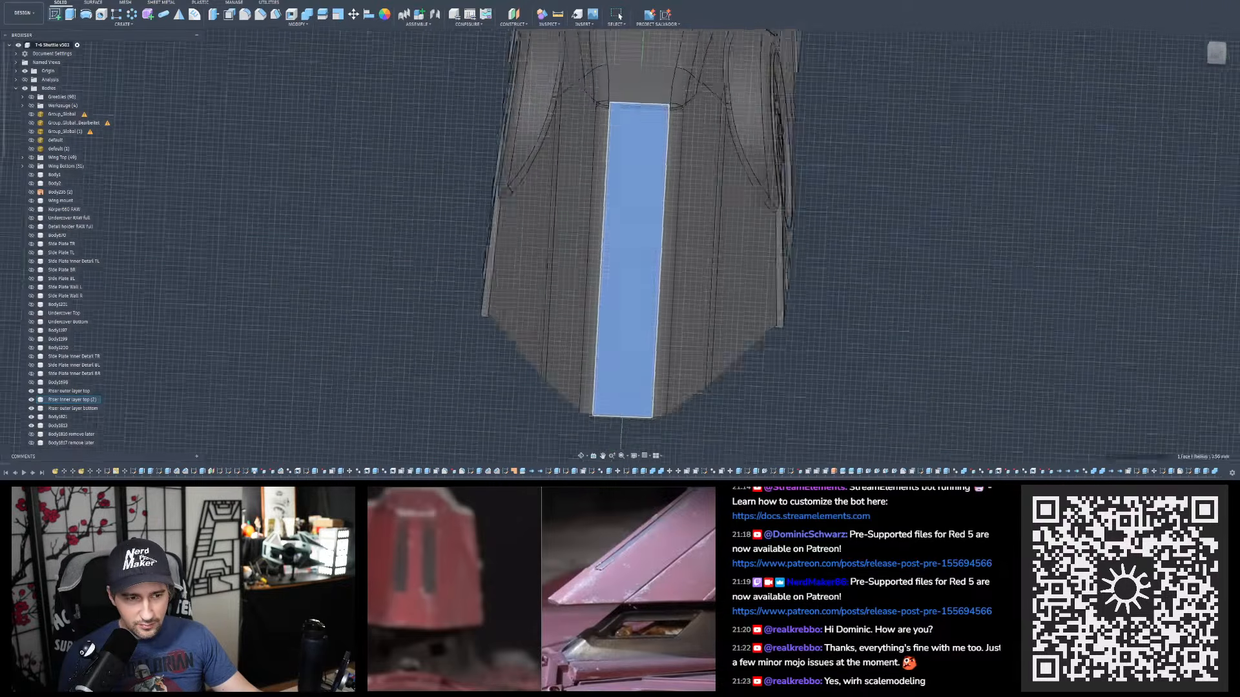
scroll(608, 148, "up", 5)
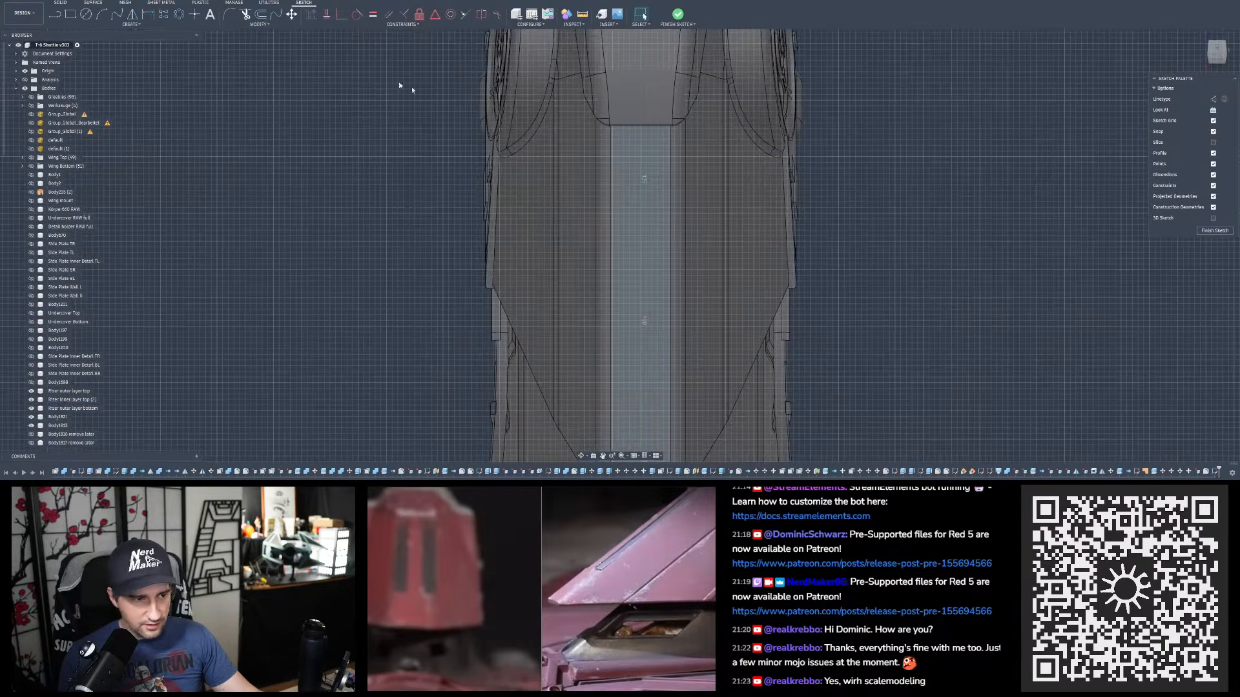
- Sketch a long, narrow rectangle about 3 mm wide lengthwise over one side edge of the nose's flat centre face
left_click(69, 16)
scroll(651, 107, "down", 3)
scroll(669, 364, "up", 3)
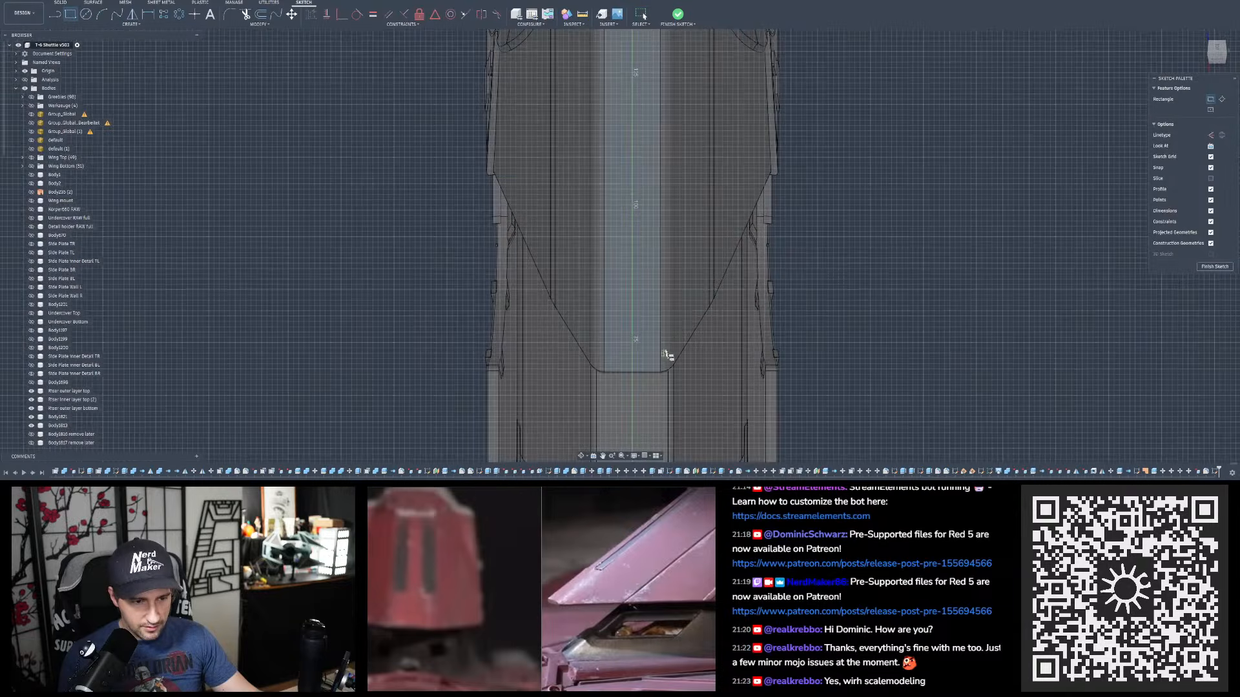
scroll(666, 329, "up", 2)
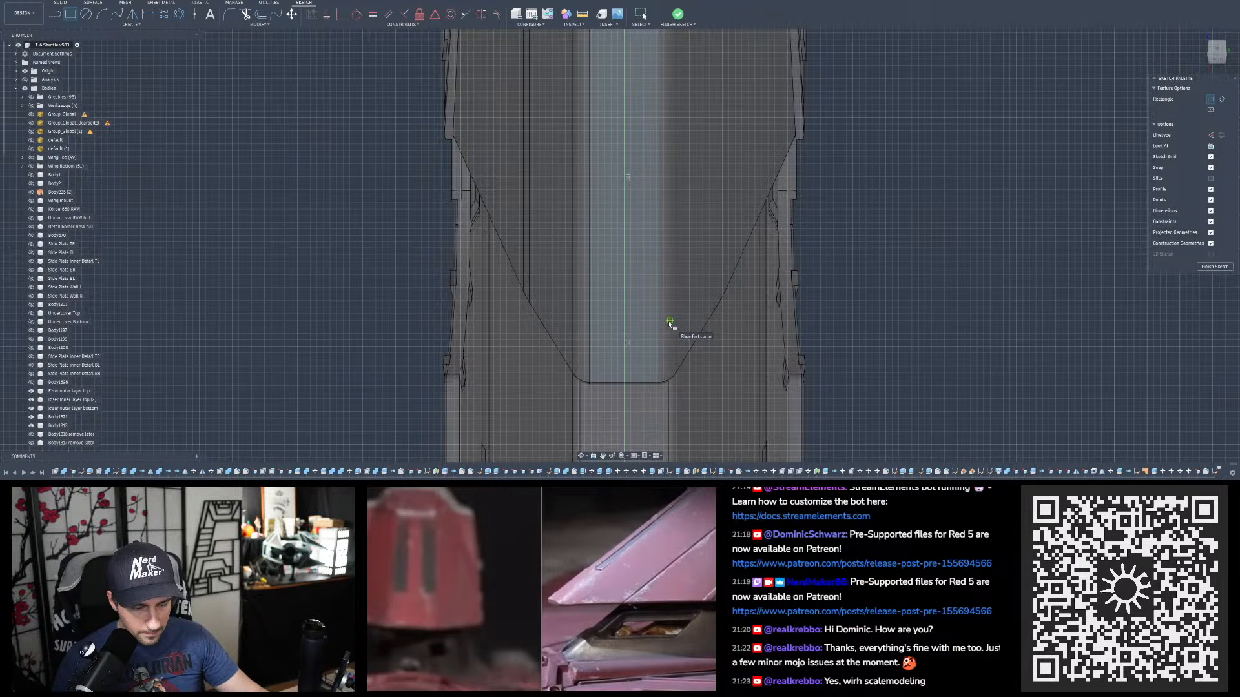
left_click(669, 320)
scroll(648, 413, "down", 3)
scroll(643, 213, "up", 1)
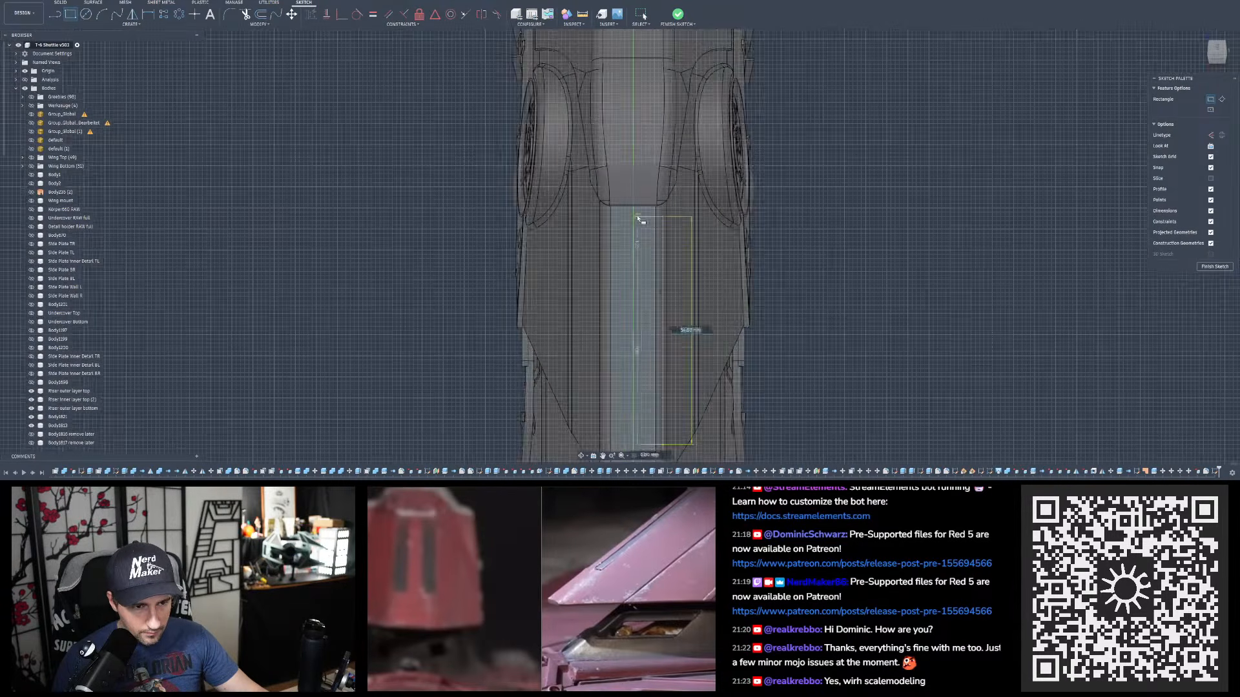
scroll(647, 215, "down", 2)
scroll(647, 257, "up", 2)
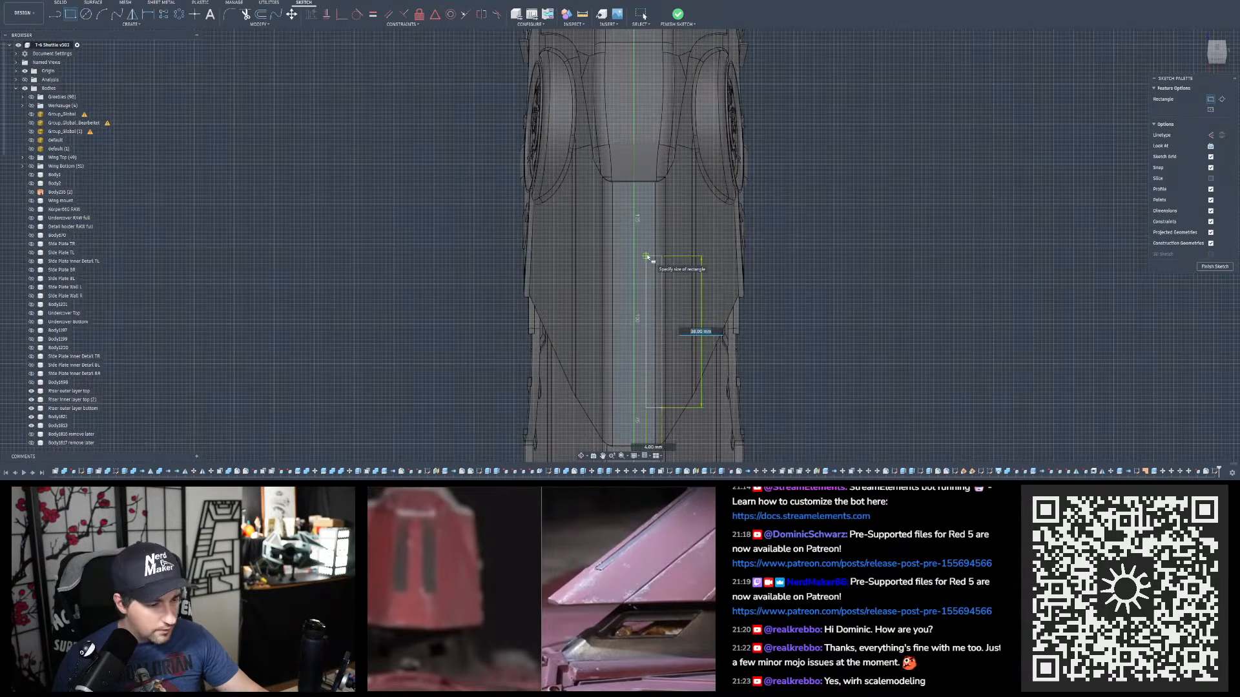
left_click(651, 208)
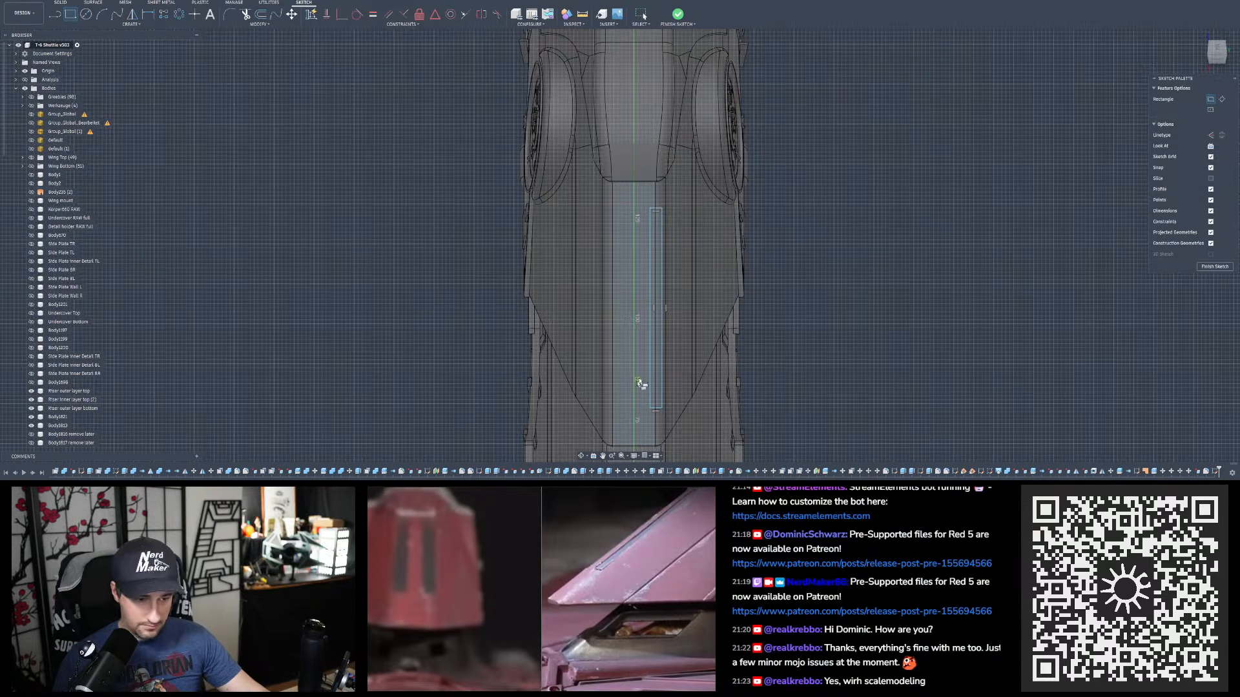
scroll(611, 411, "up", 5)
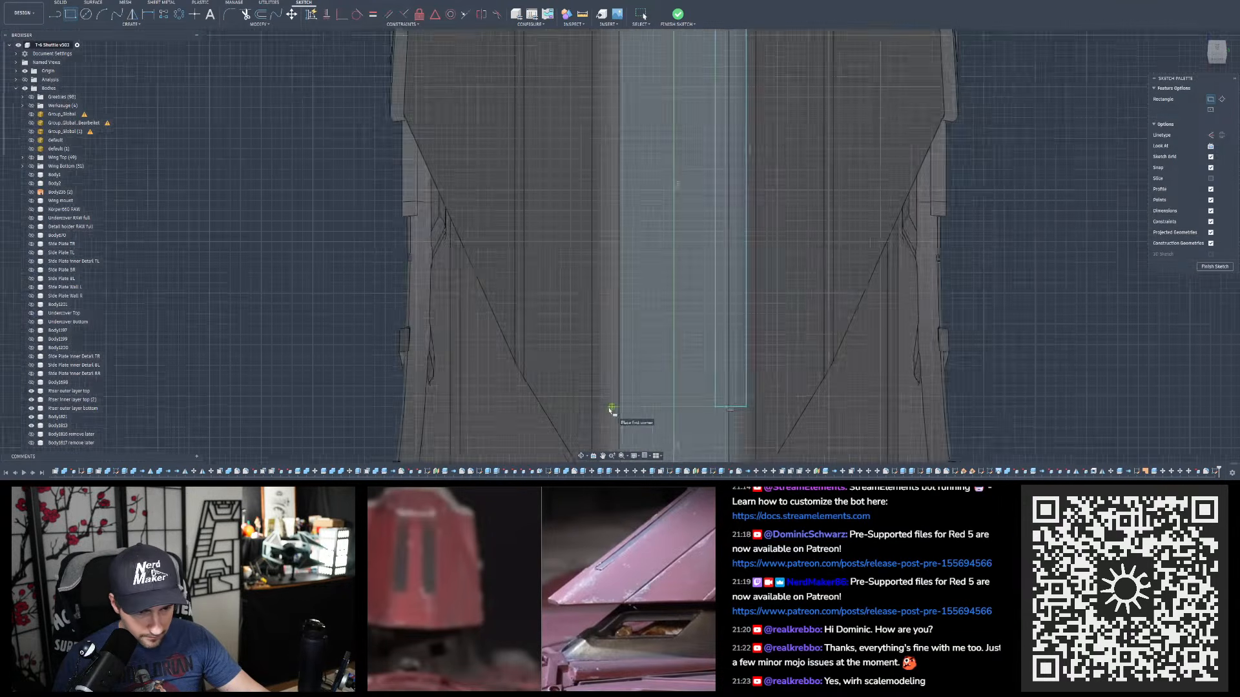
scroll(611, 411, "up", 2)
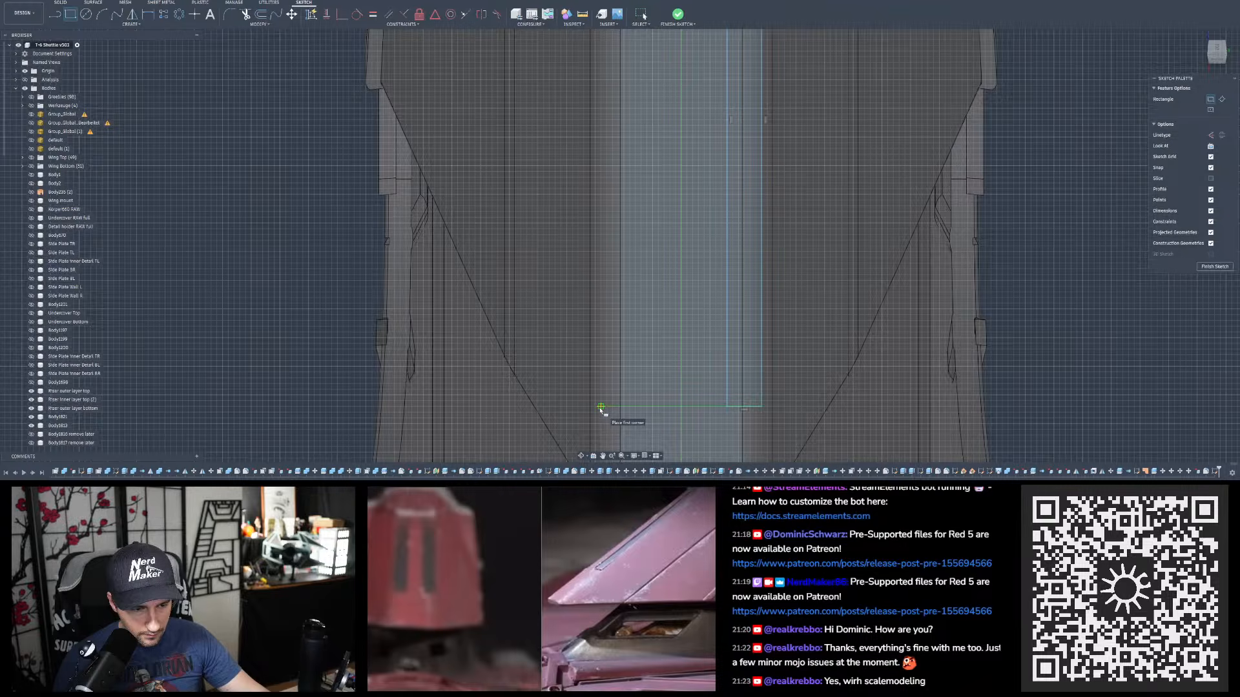
scroll(600, 408, "down", 6)
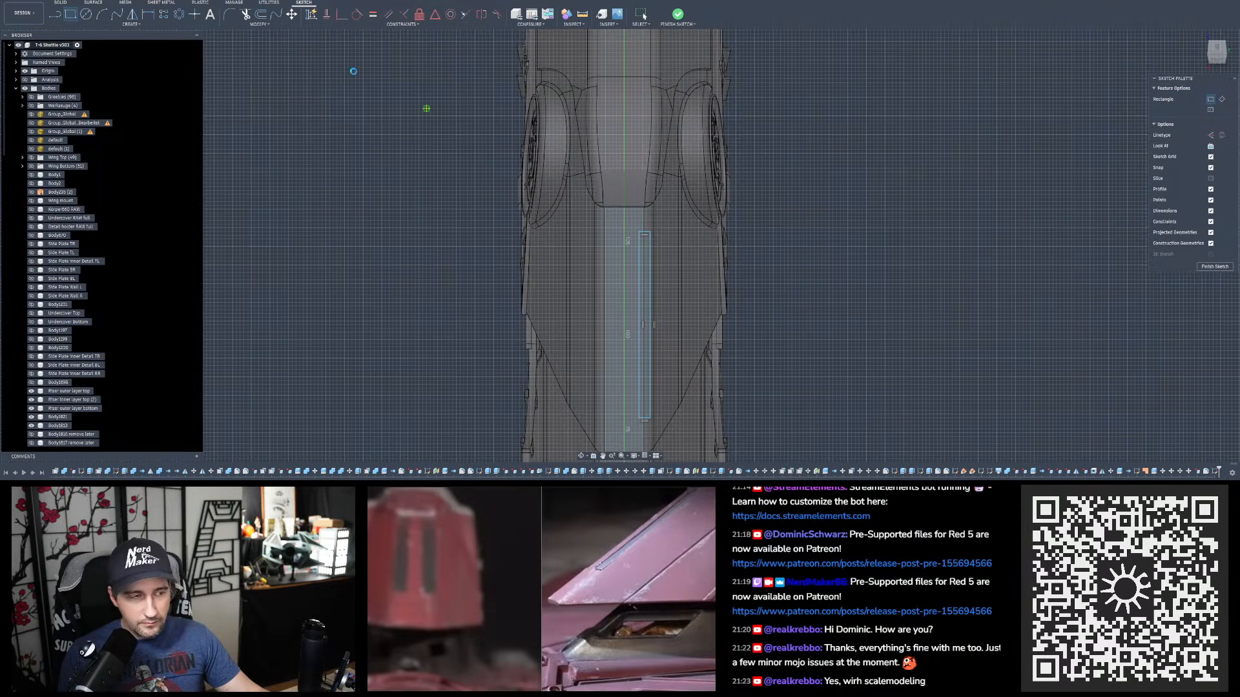
key("Escape")
- Mirror the rectangle's four lines across the XZ origin plane to the opposite side edge of the centre face
scroll(361, 83, "down", 2)
scroll(550, 226, "up", 3)
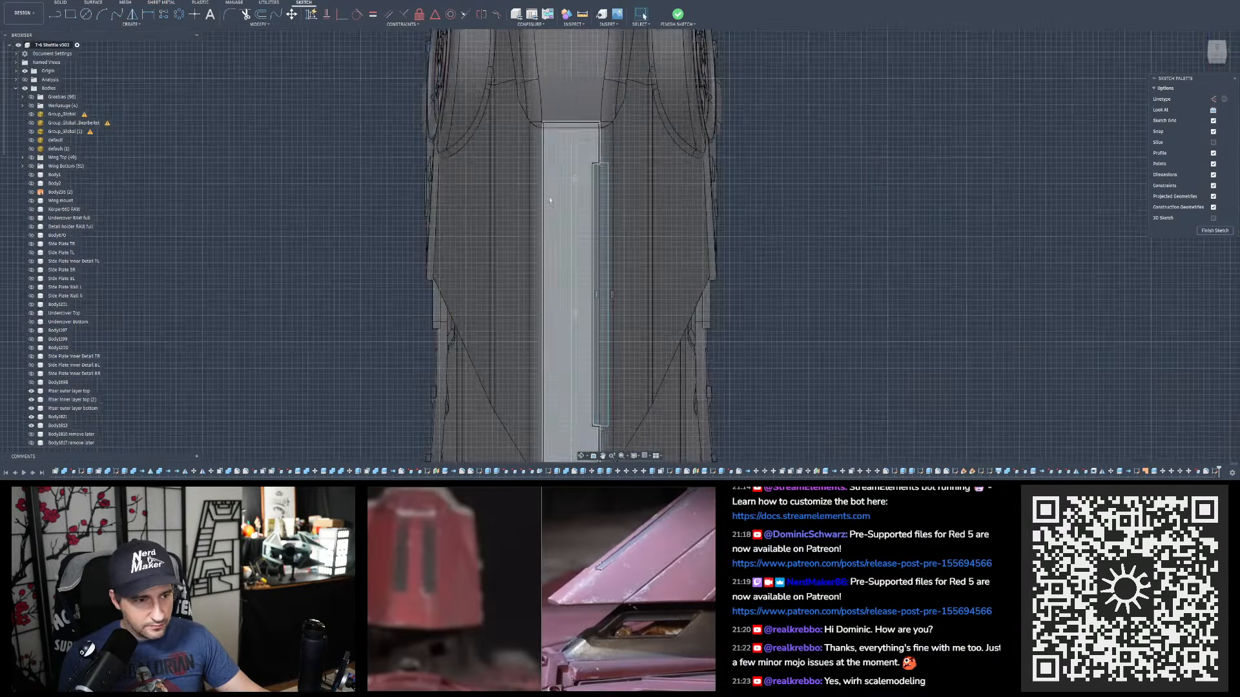
scroll(465, 168, "down", 1)
left_click(132, 13)
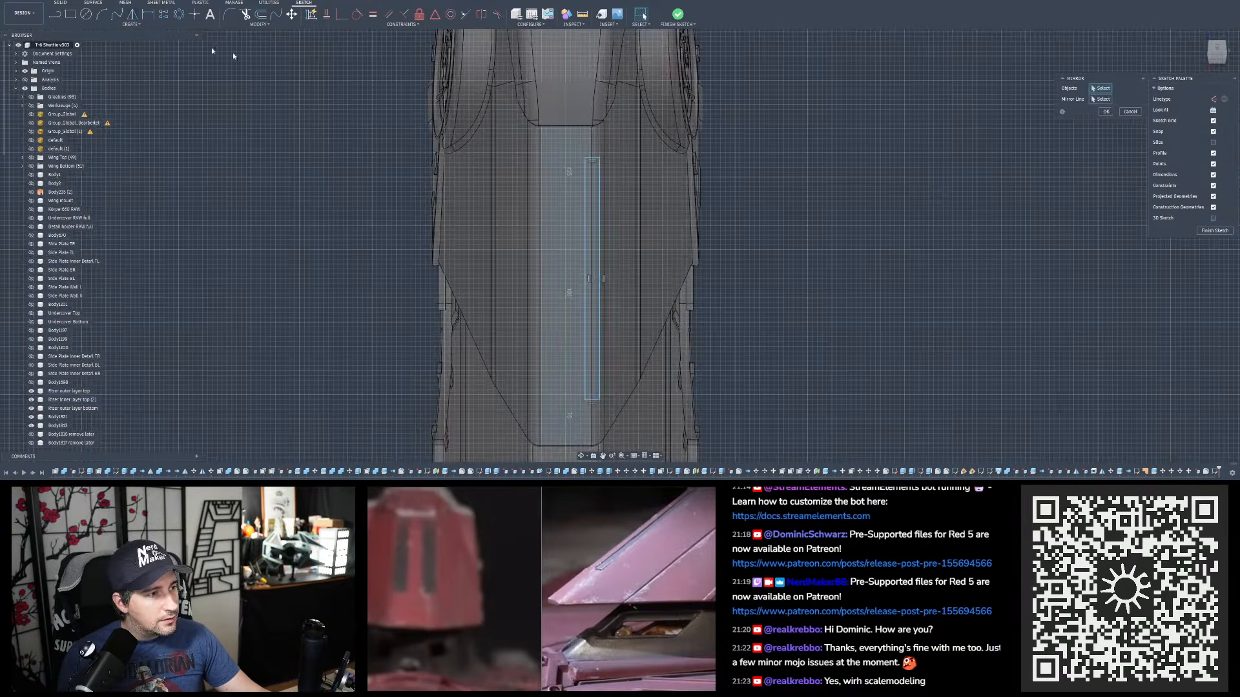
scroll(577, 150, "up", 2)
left_click(576, 147)
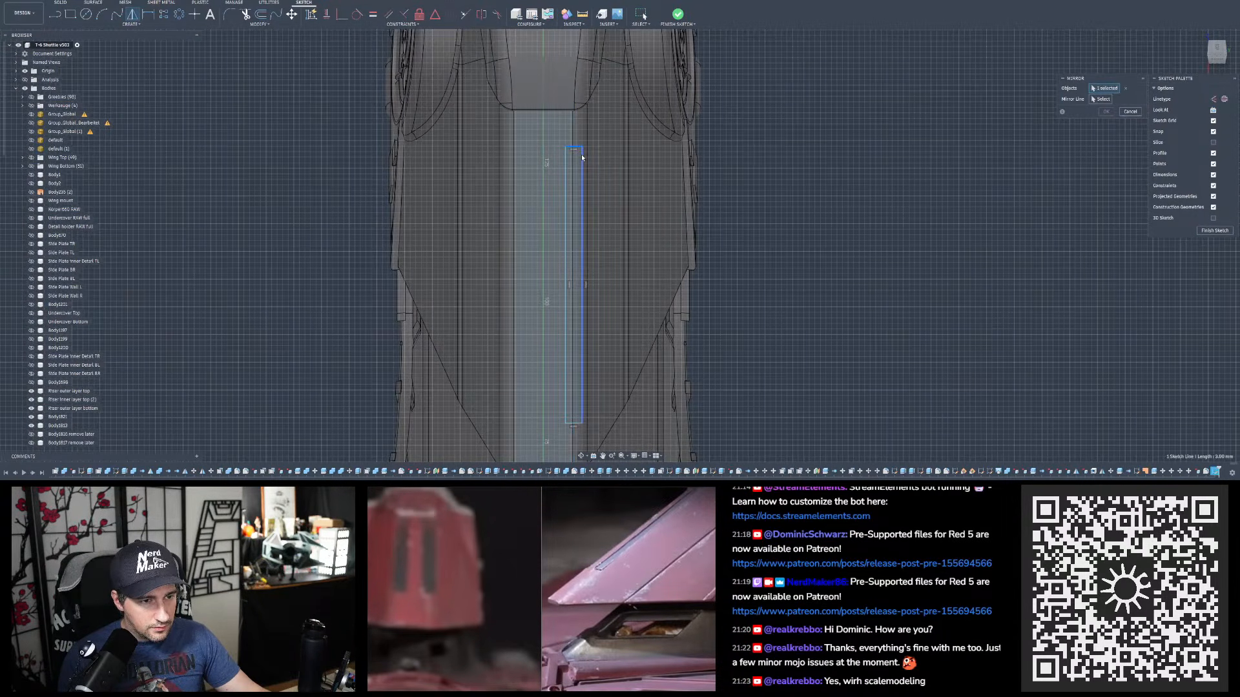
left_click(581, 157)
left_click(566, 164)
left_click(575, 424)
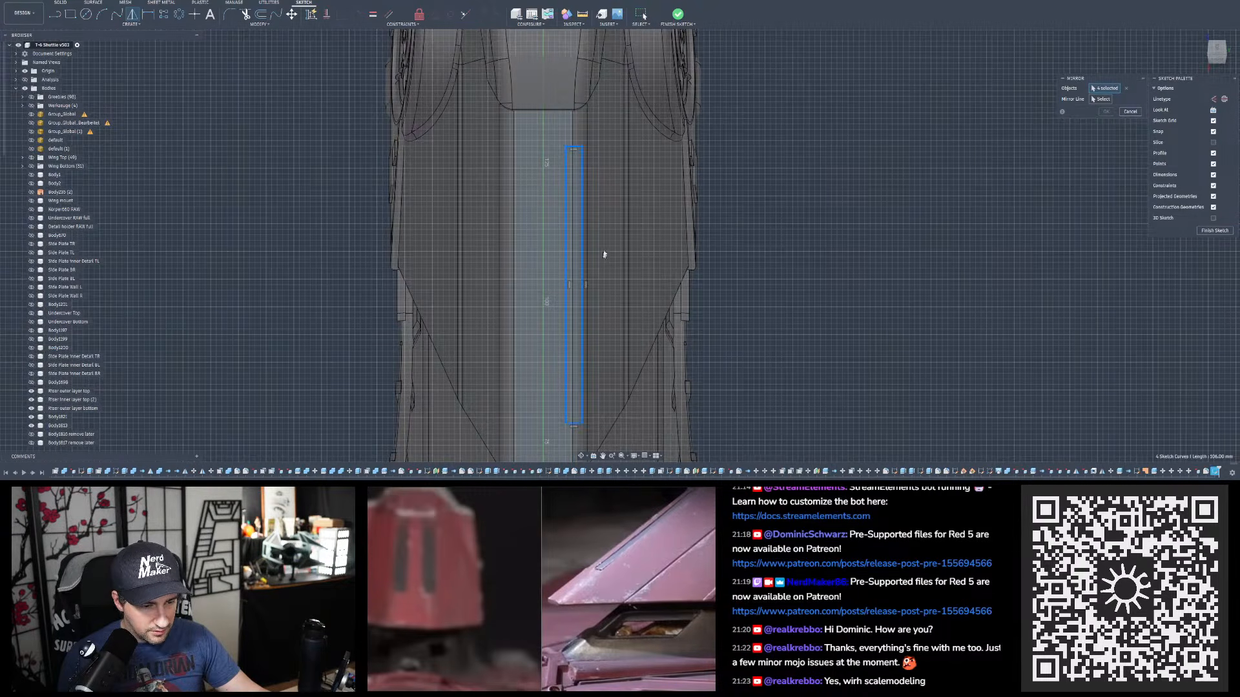
scroll(603, 257, "down", 5)
left_click(1100, 100)
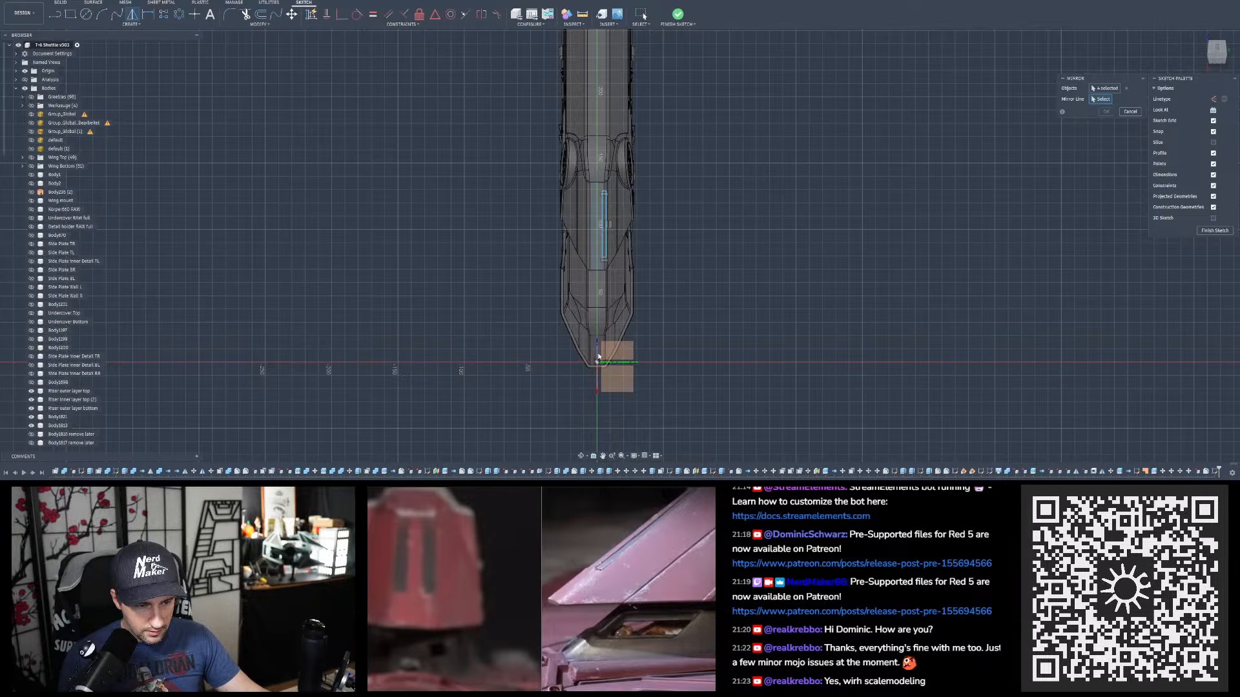
scroll(599, 358, "up", 2)
middle_click_drag(601, 359, 613, 361, "shift")
left_click(605, 372)
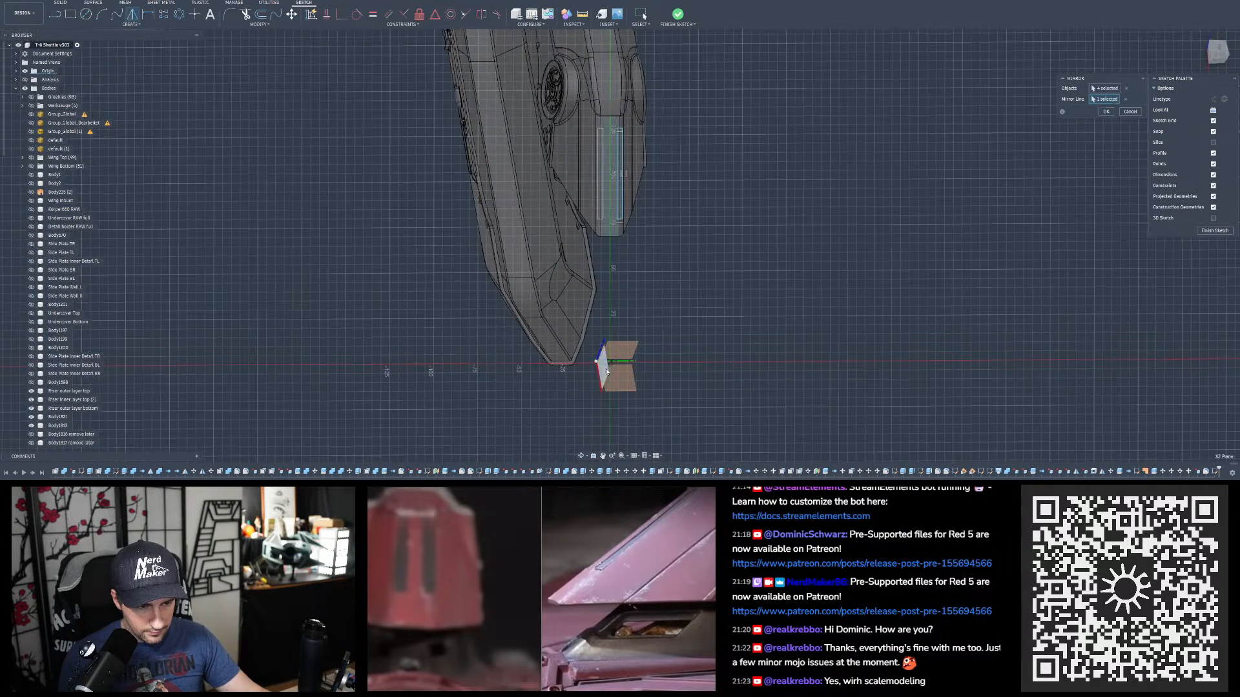
left_click(1214, 111)
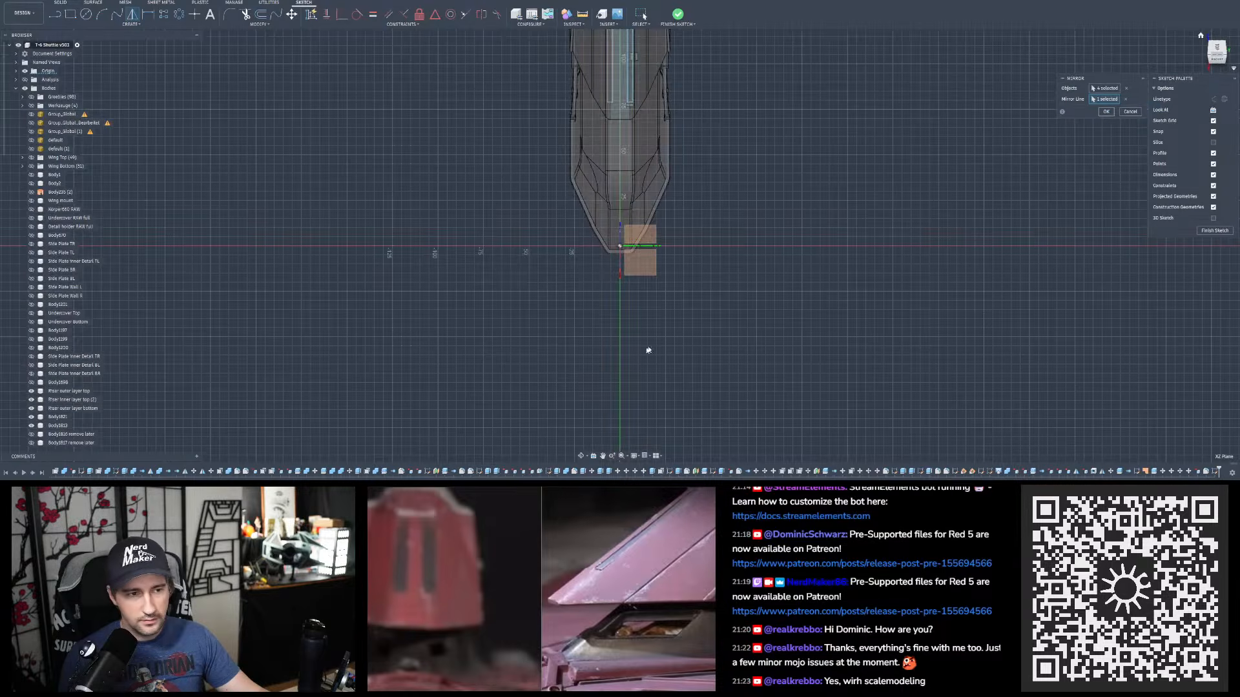
key("Return")
- Dimension the short front edge of the original rectangle and set its width to 5 mm
scroll(601, 373, "down", 3)
scroll(606, 208, "up", 5)
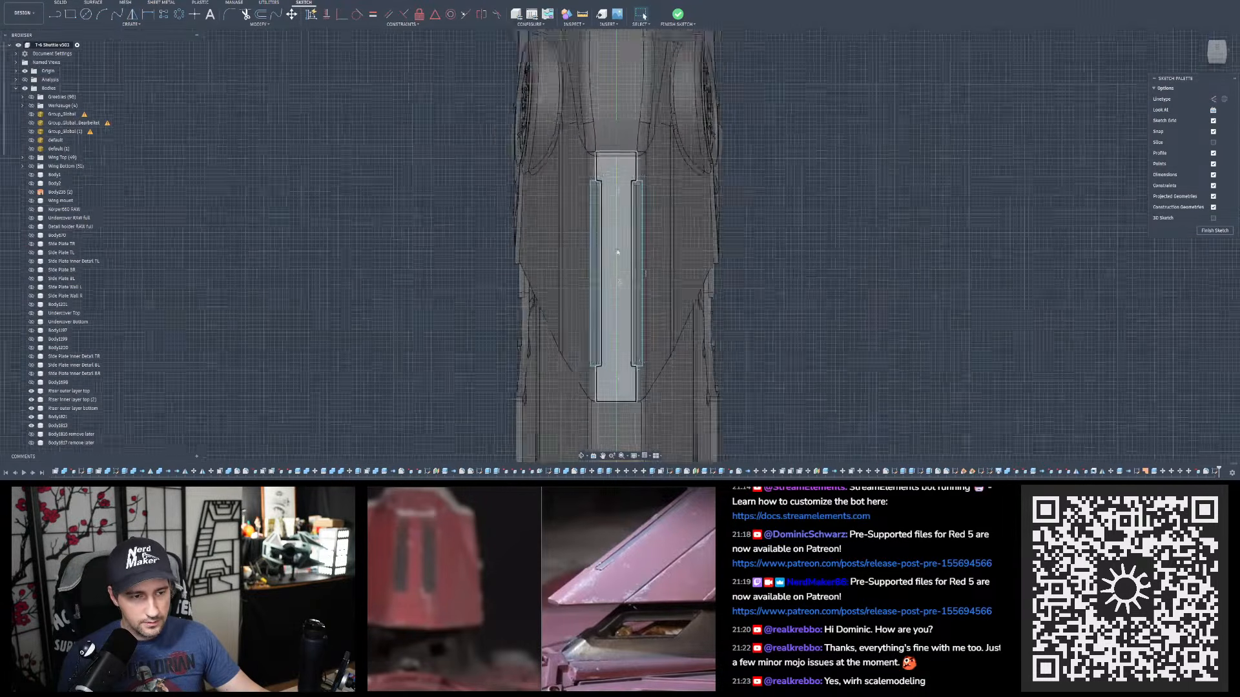
middle_click_drag(614, 252, 605, 199)
scroll(604, 199, "up", 3)
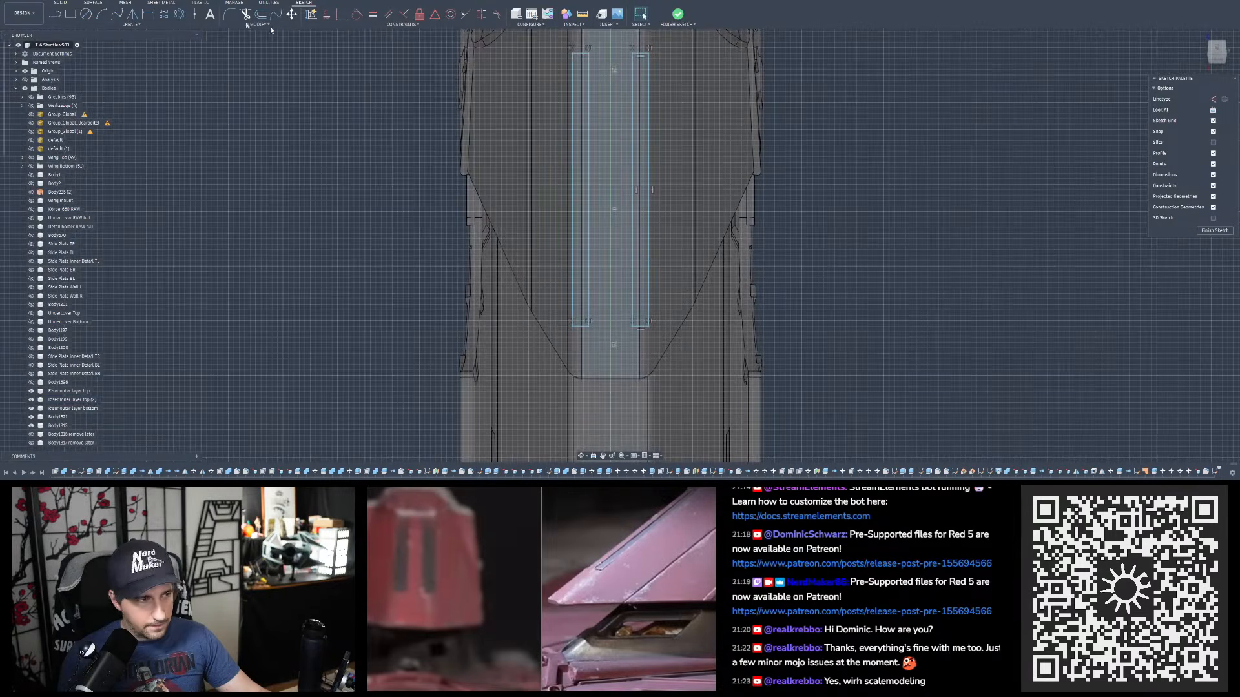
left_click(146, 16)
left_click(641, 327)
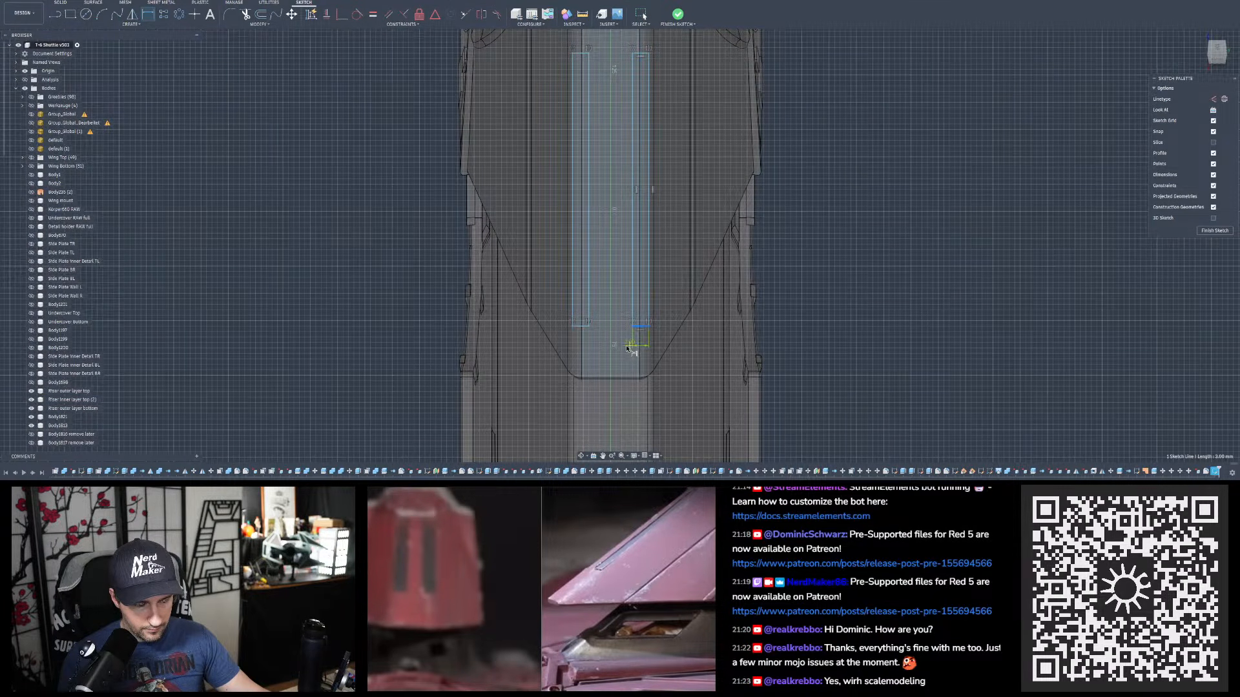
left_click(626, 348)
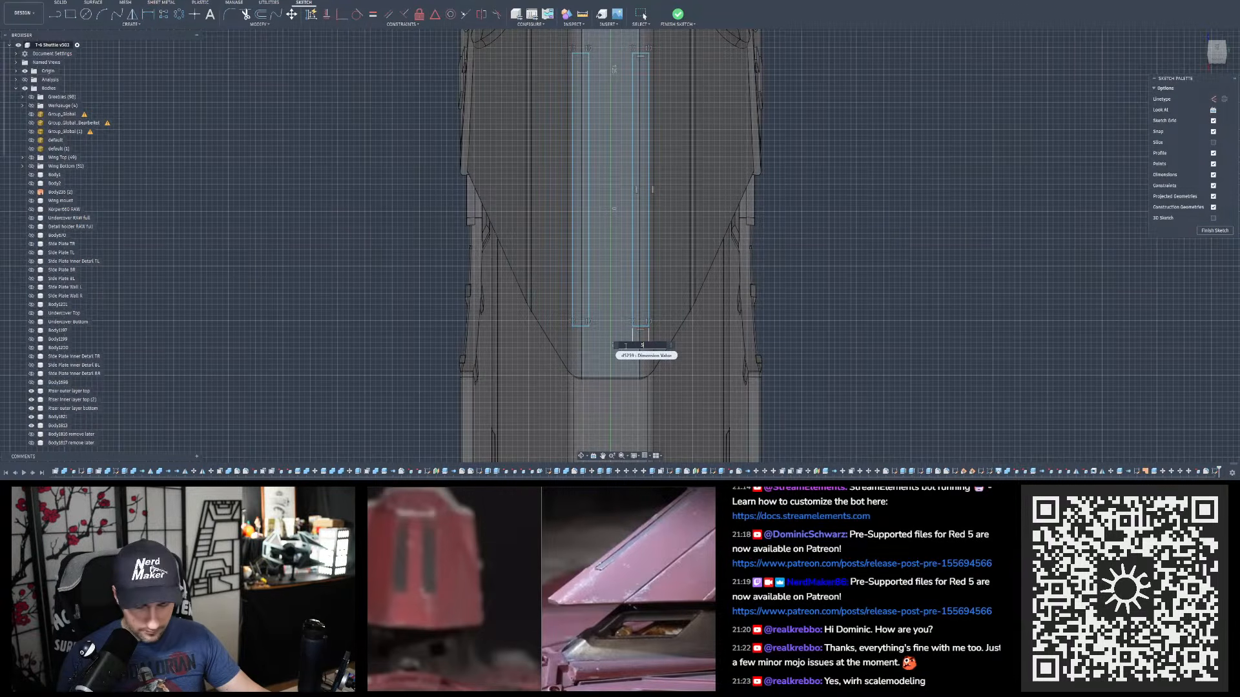
type("5")
key("Return")
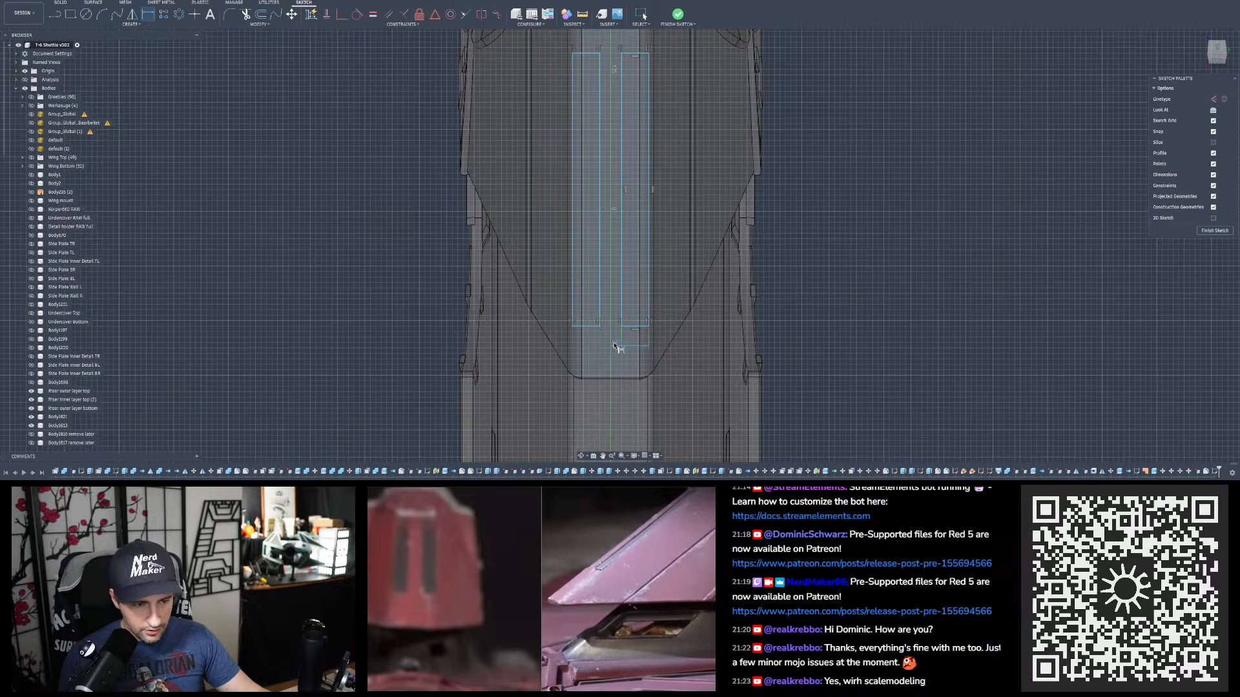
- Set the original rectangle's width to 4 mm
double_click(614, 346)
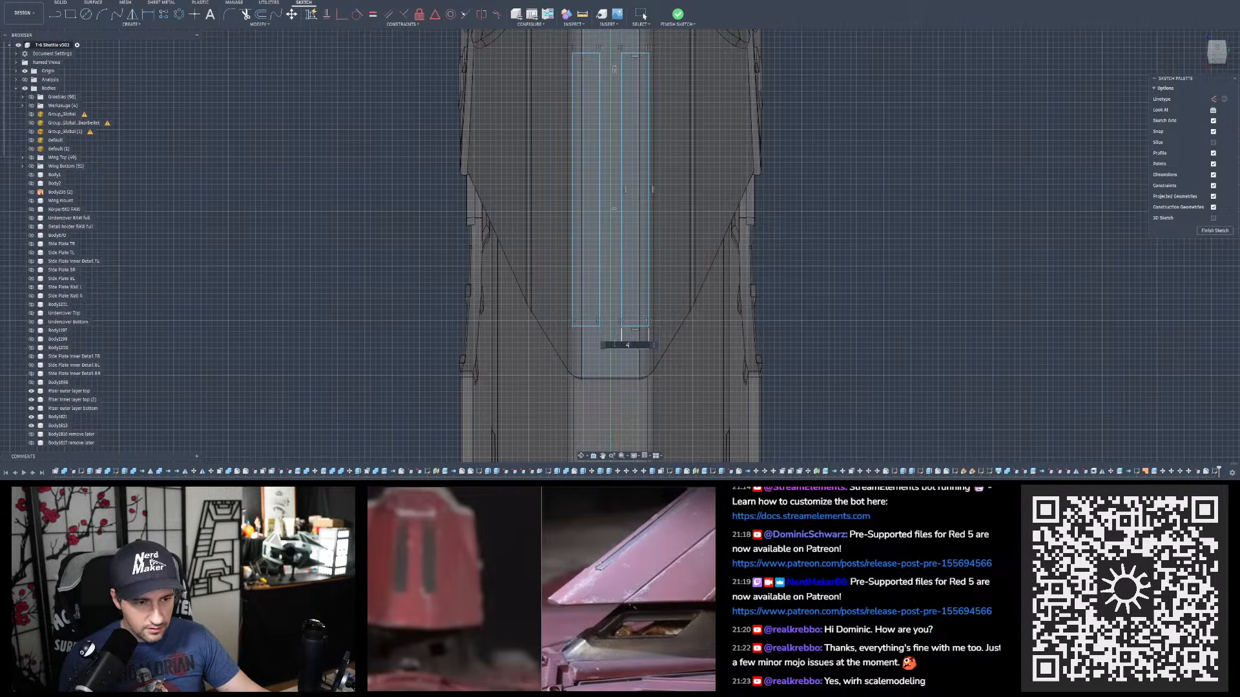
type("4")
key("Return")
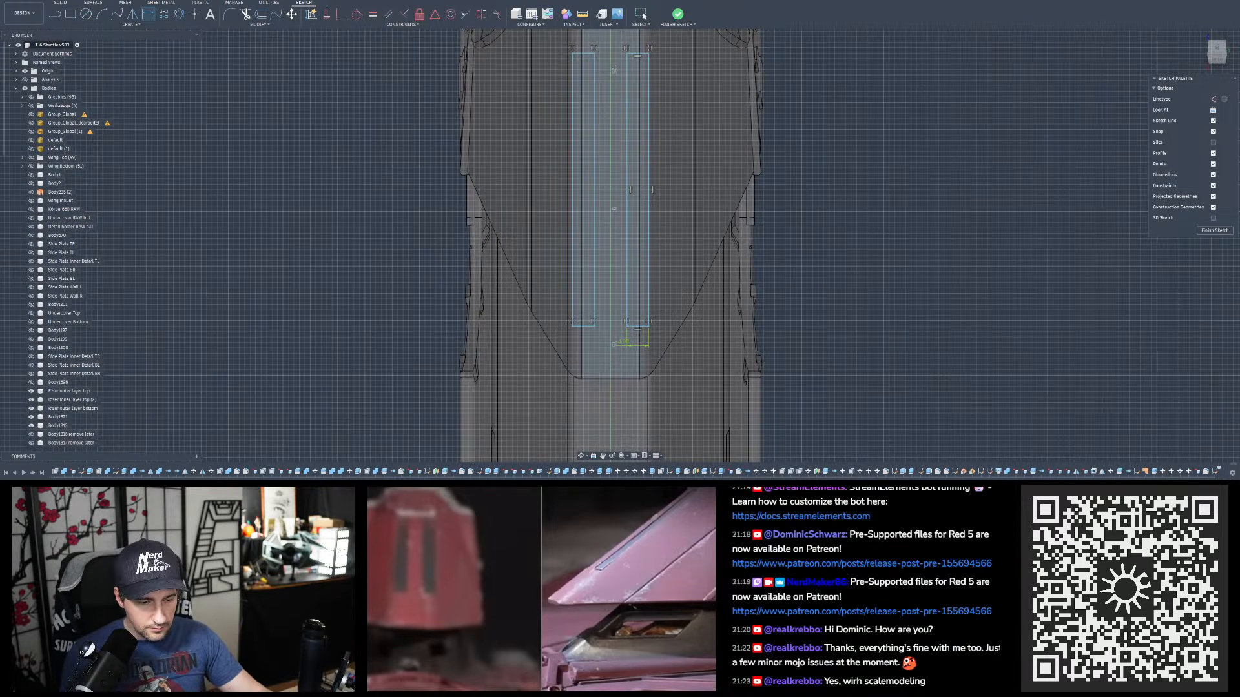
- Try a dimension between the inner long edges of the two rectangles, and undo it
key("alt+Tab")
key("alt+Tab")
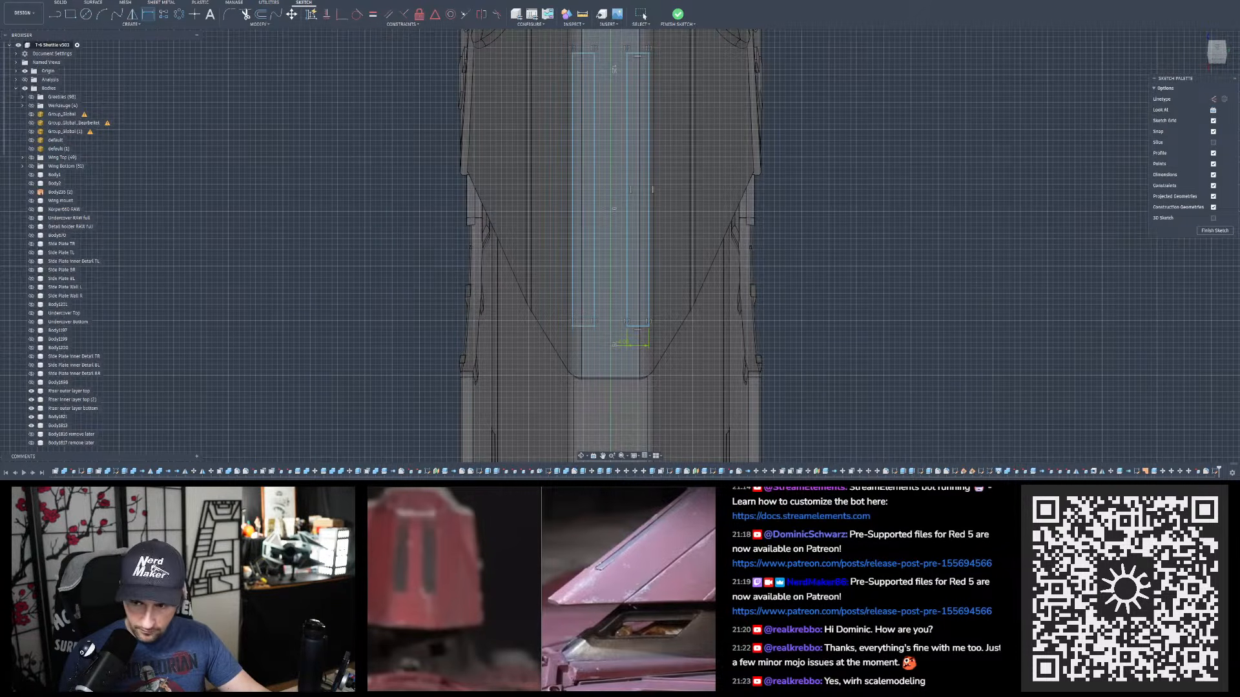
left_click(627, 268)
left_click(595, 270, "ctrl")
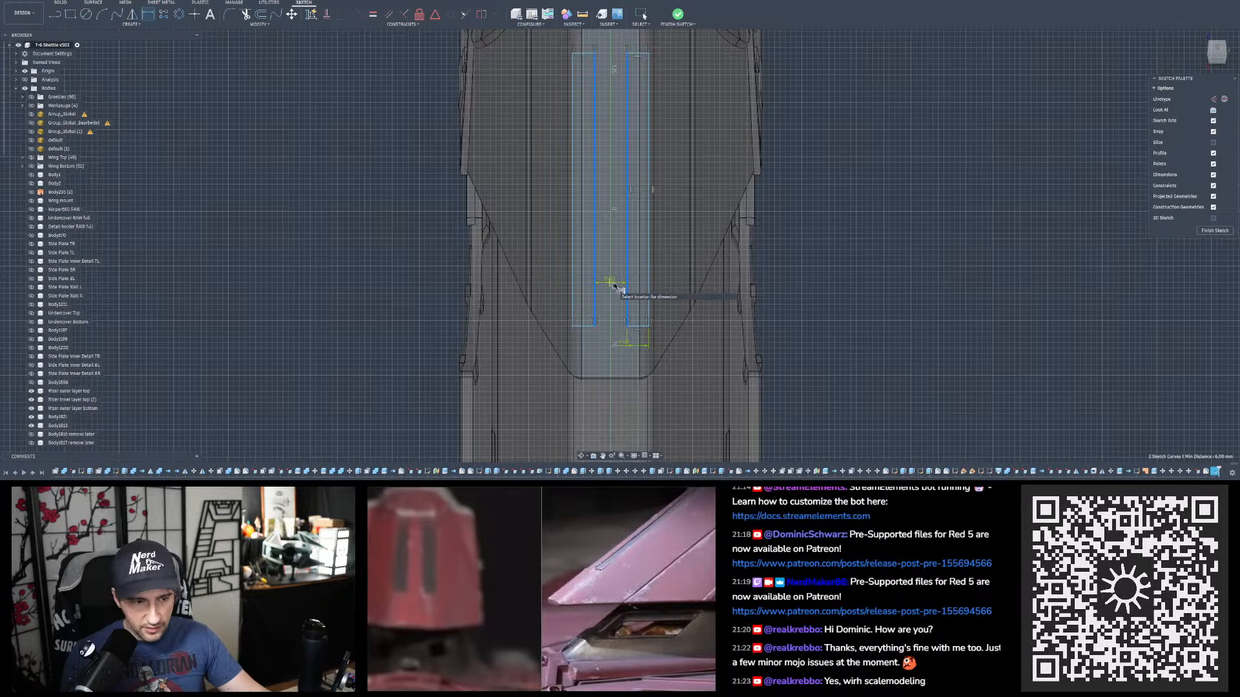
left_click(619, 282)
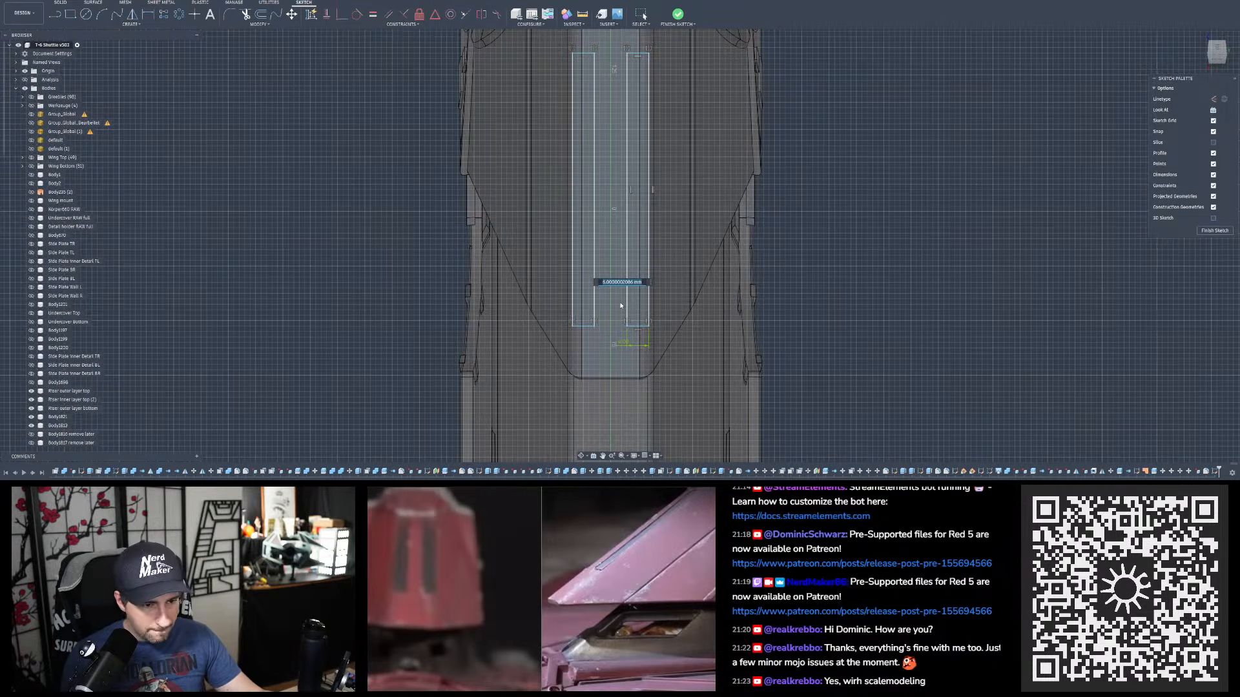
key("Return")
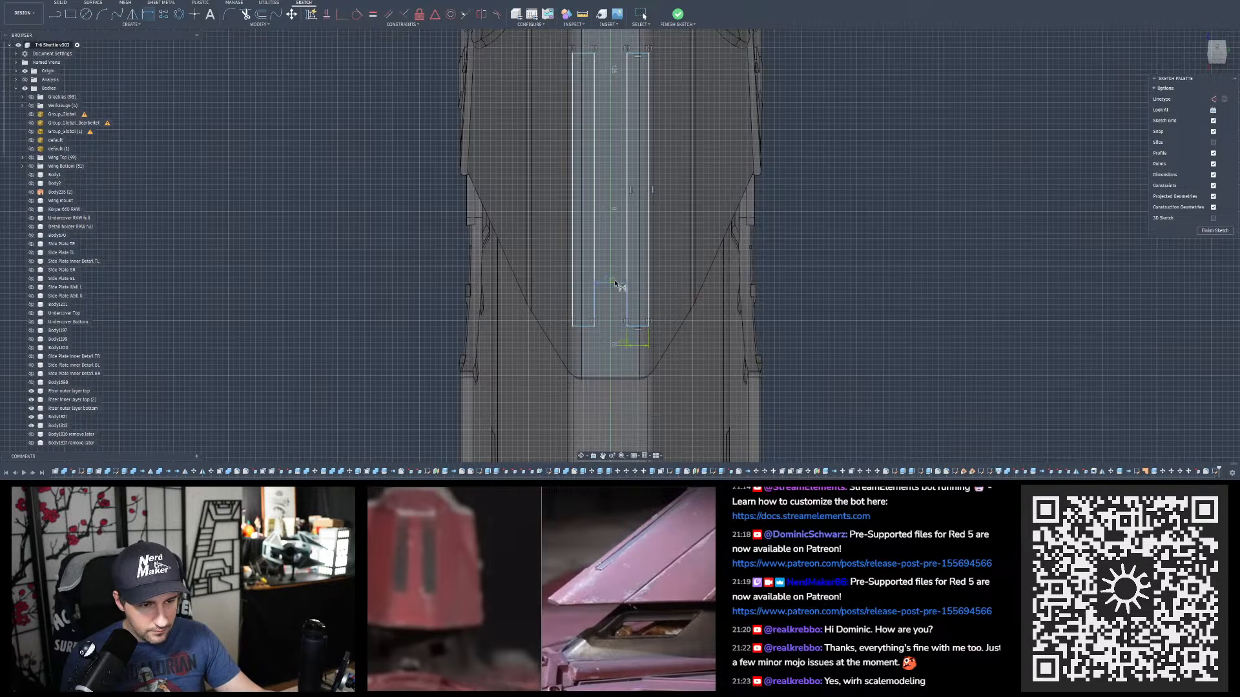
key("ctrl+z")
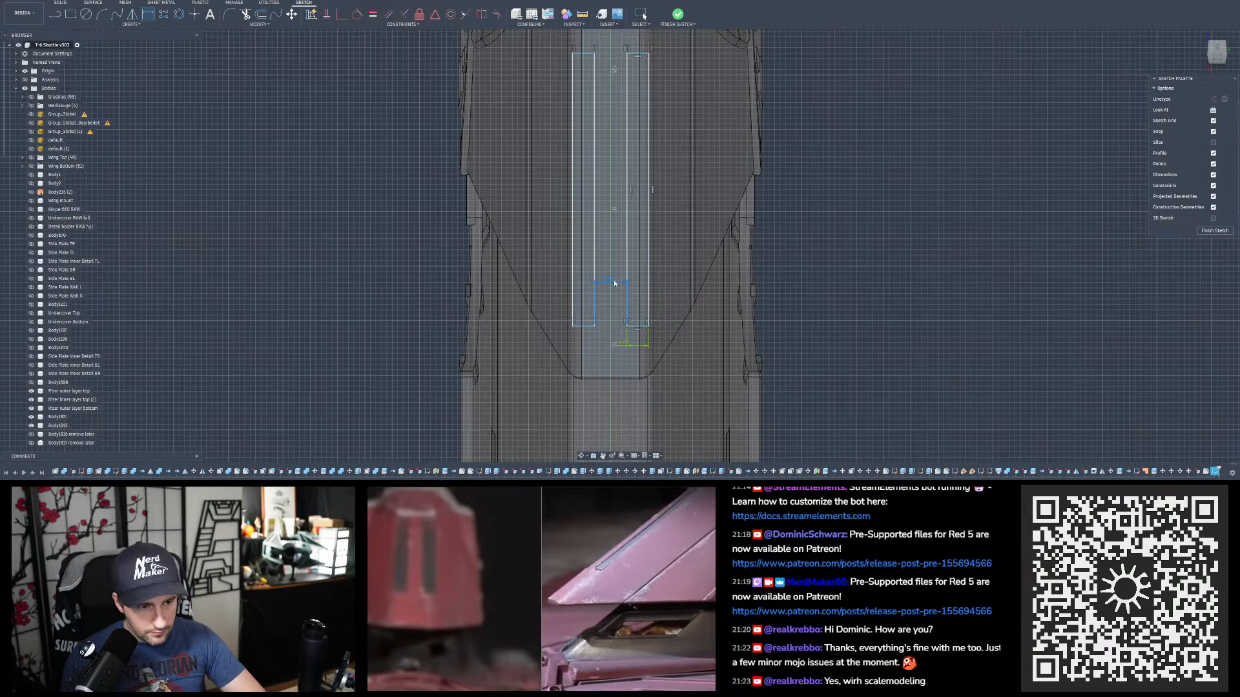
- Set the original rectangle's width to 4.5 mm
left_click(622, 345)
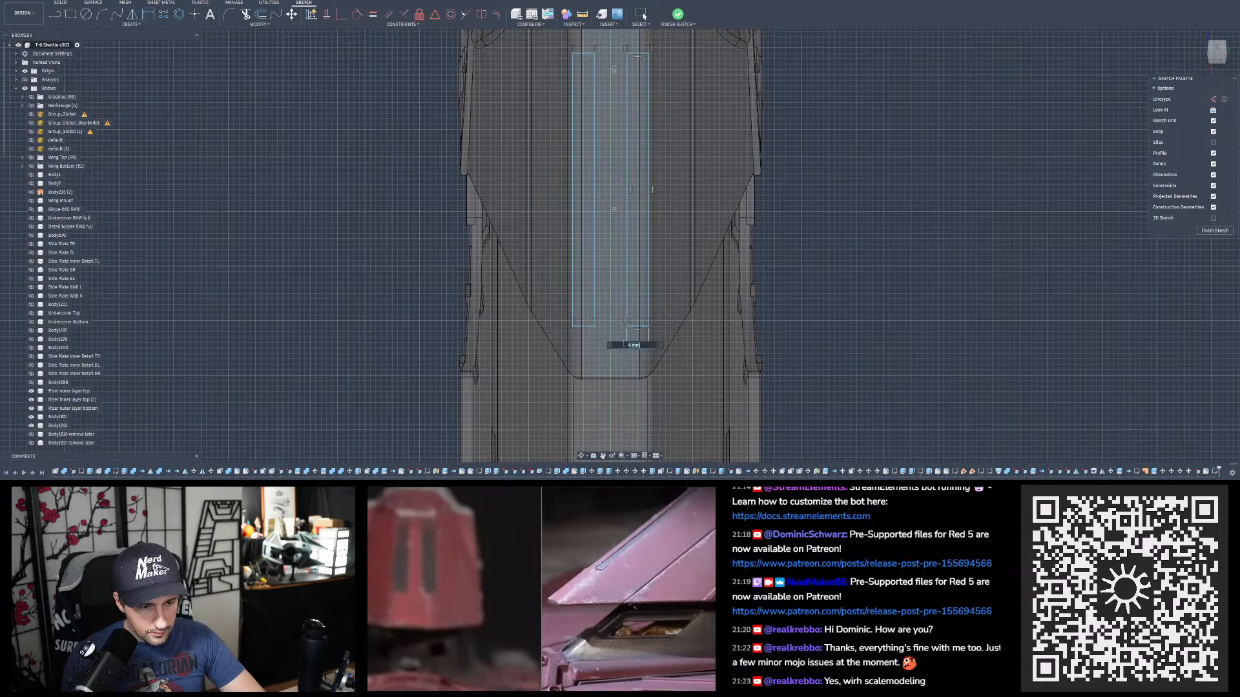
type("4.5")
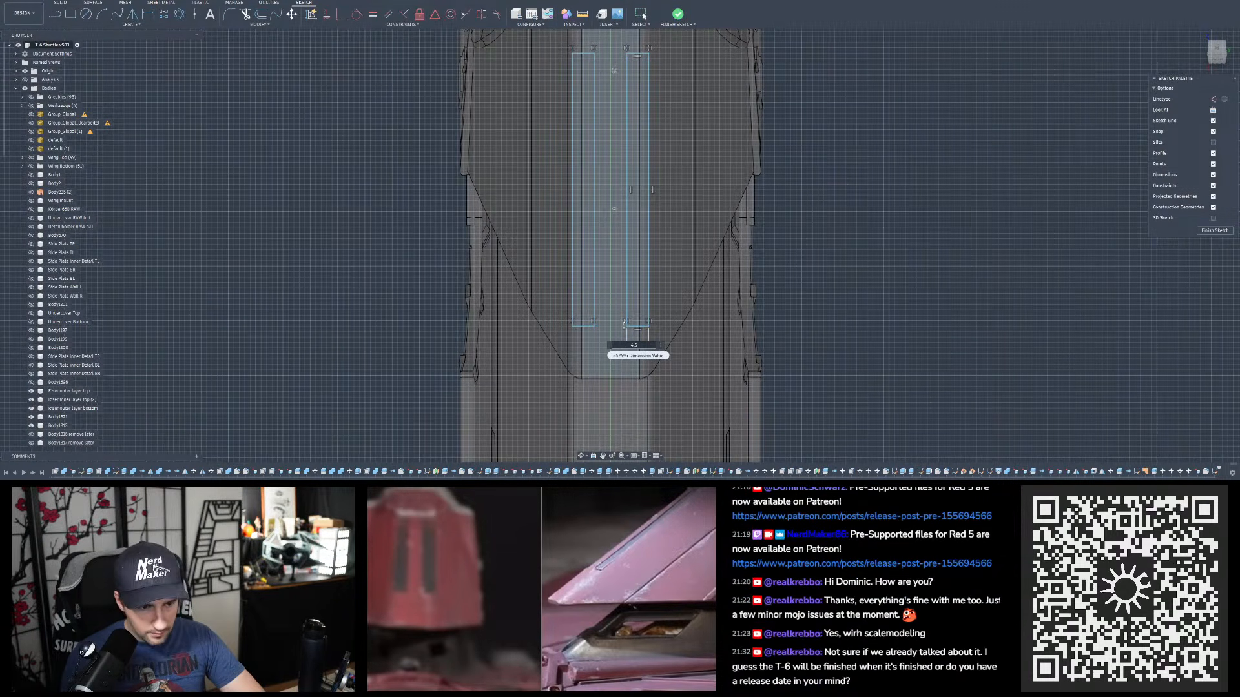
key("Return")
- Try dimensioning the gap between the rectangles' inner long edges and a 4.3 mm width for the original rectangle, and undo both
left_click(599, 308, "ctrl")
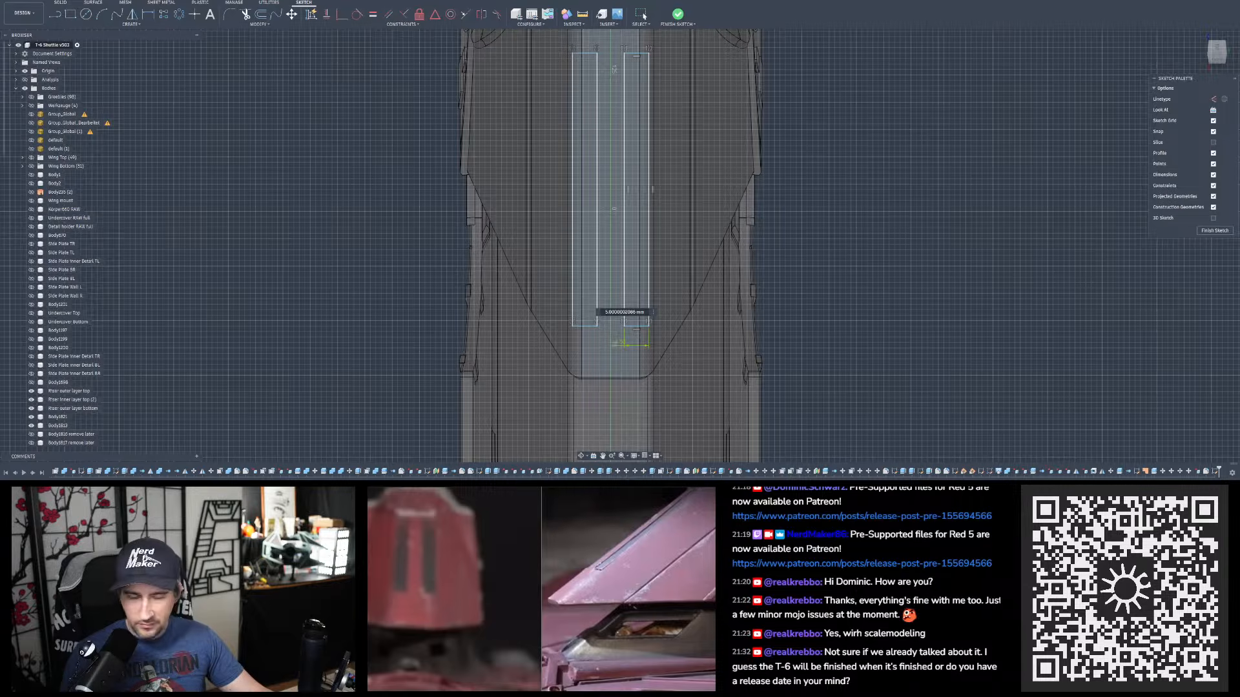
scroll(623, 346, "up", 3)
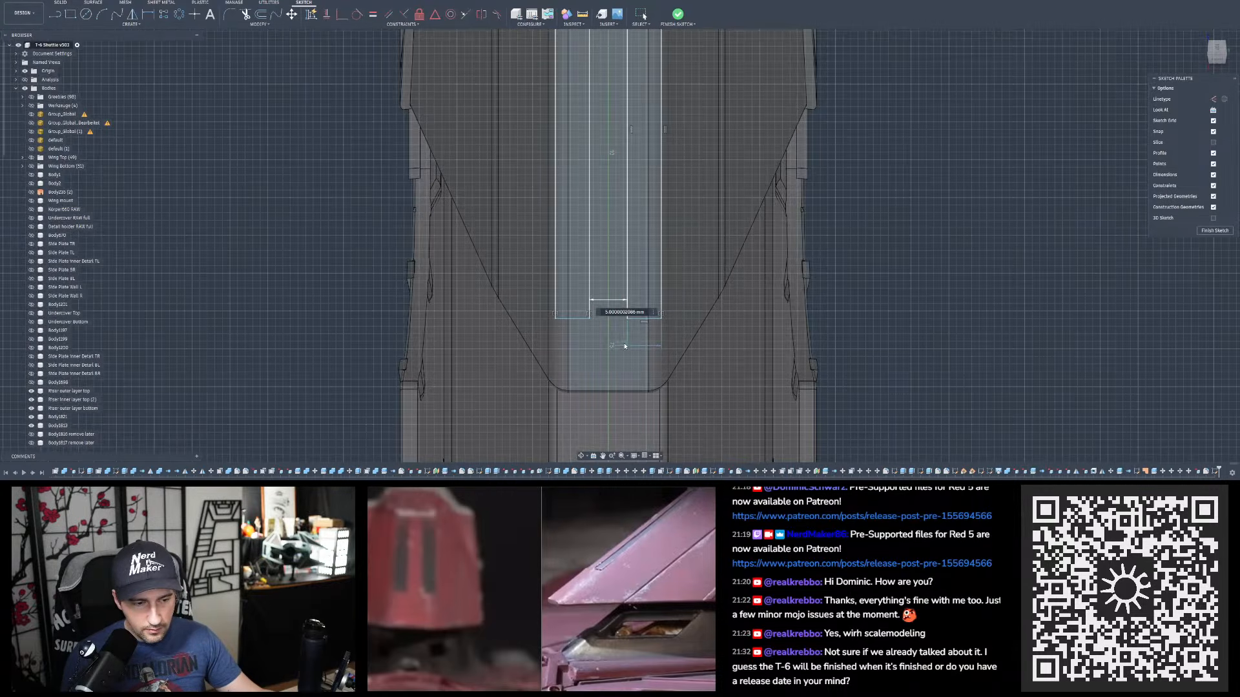
key("Return")
double_click(621, 345)
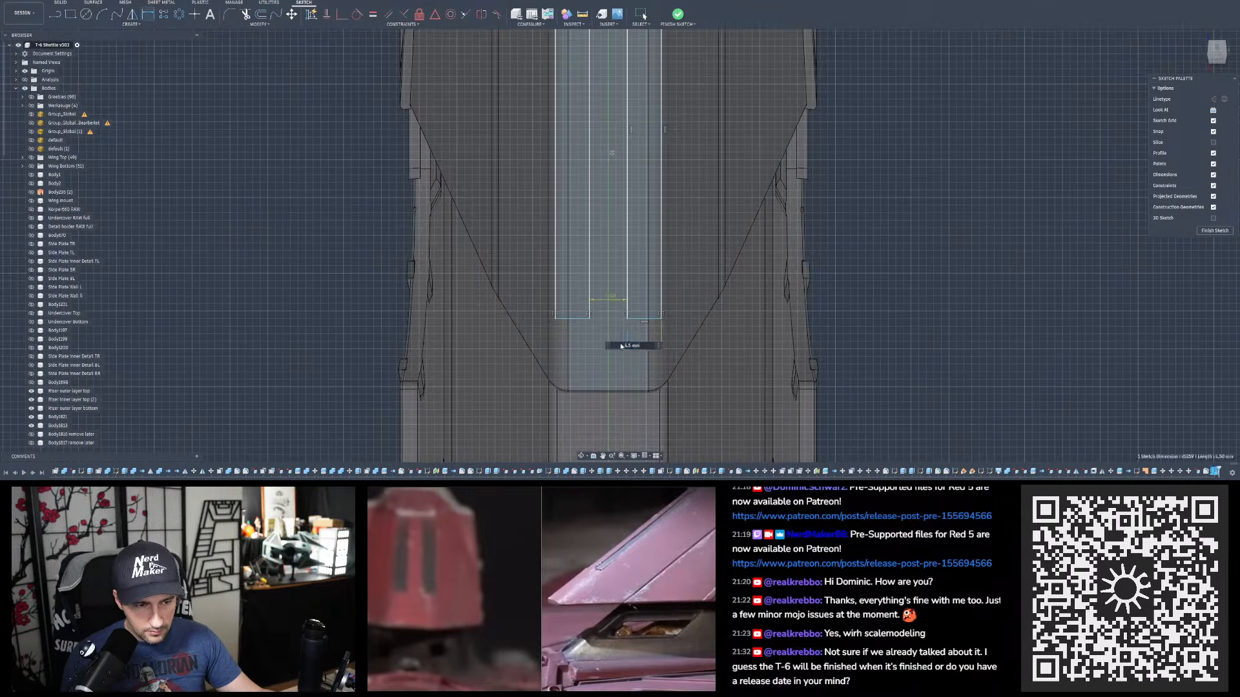
type("4")
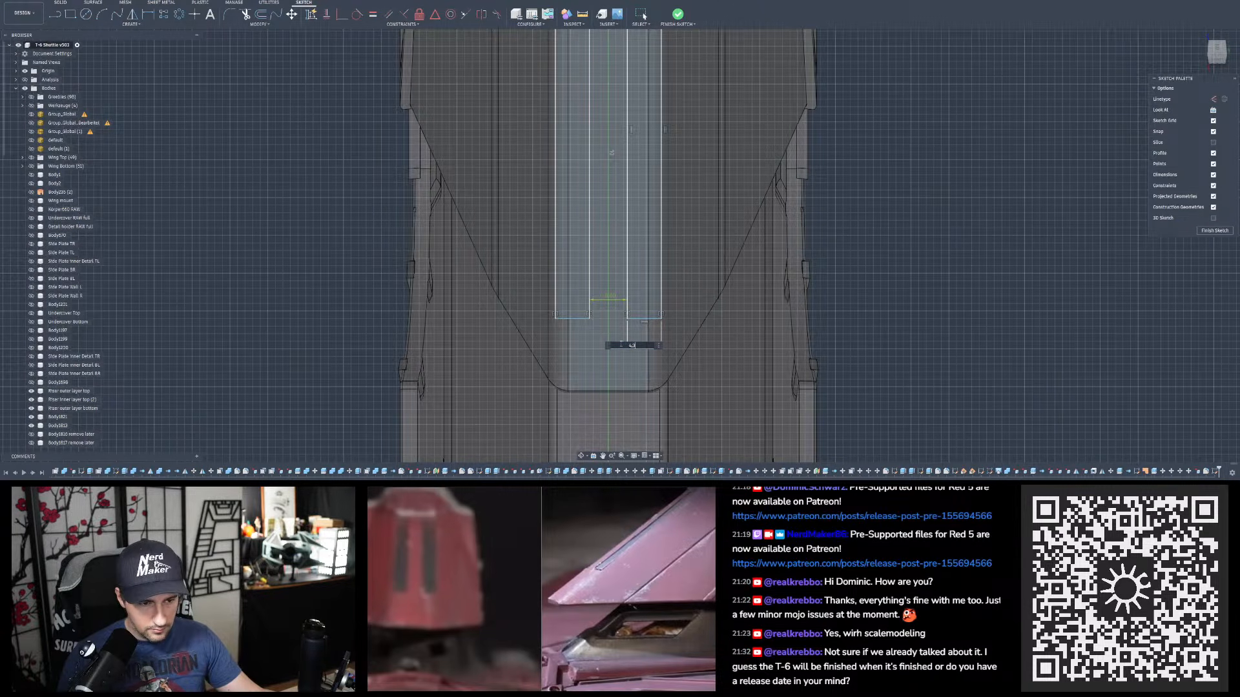
type(".3")
key("Return")
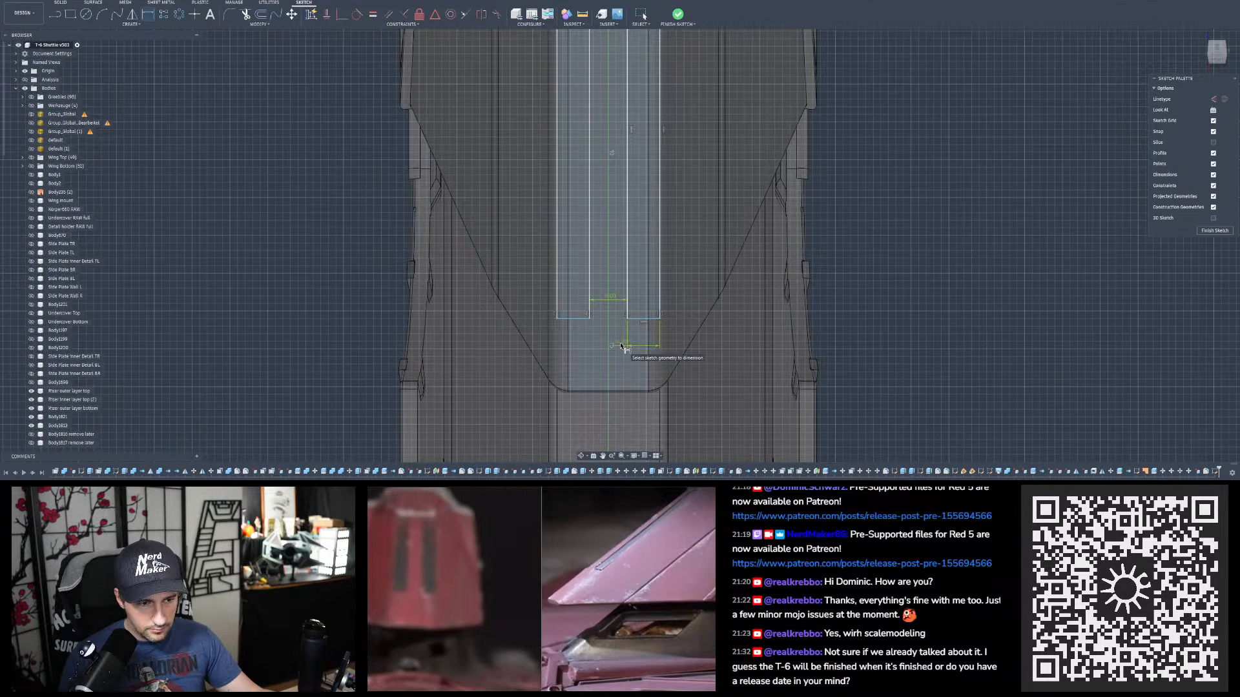
key("Escape")
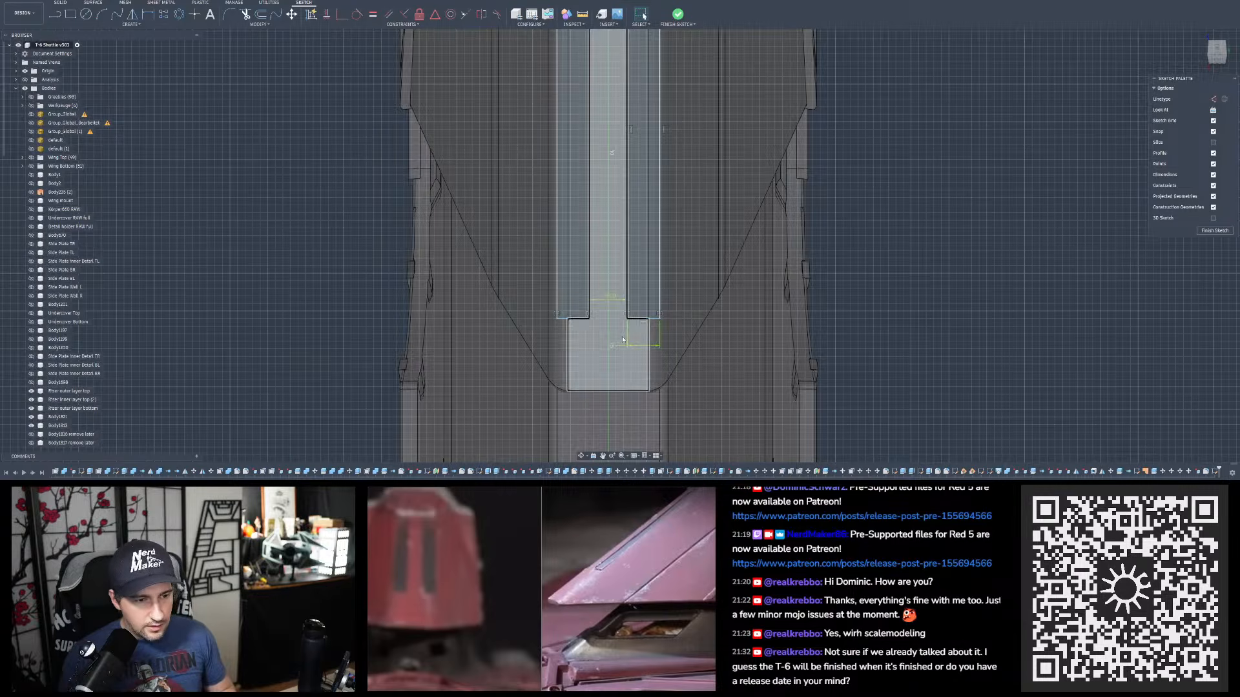
key("ctrl+z")
key("ctrl+z")
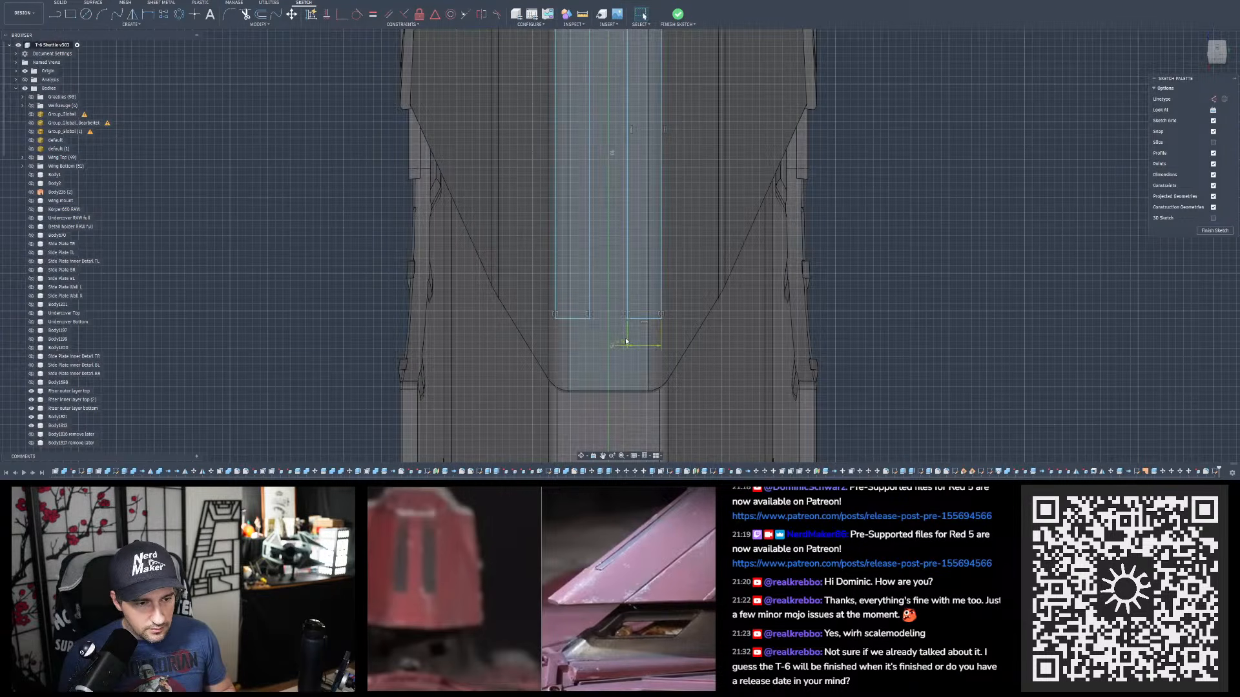
- Slightly reduce the width dimension of the original rectangle and finish the sketch
left_click(619, 343)
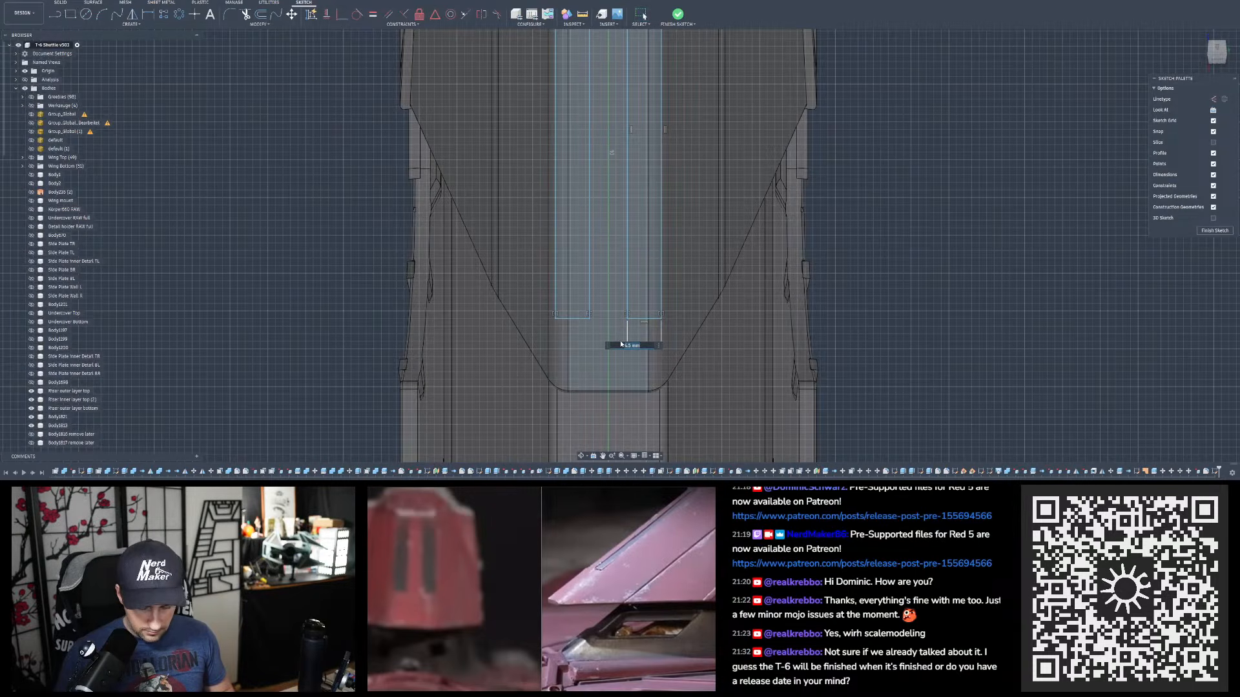
key("Return")
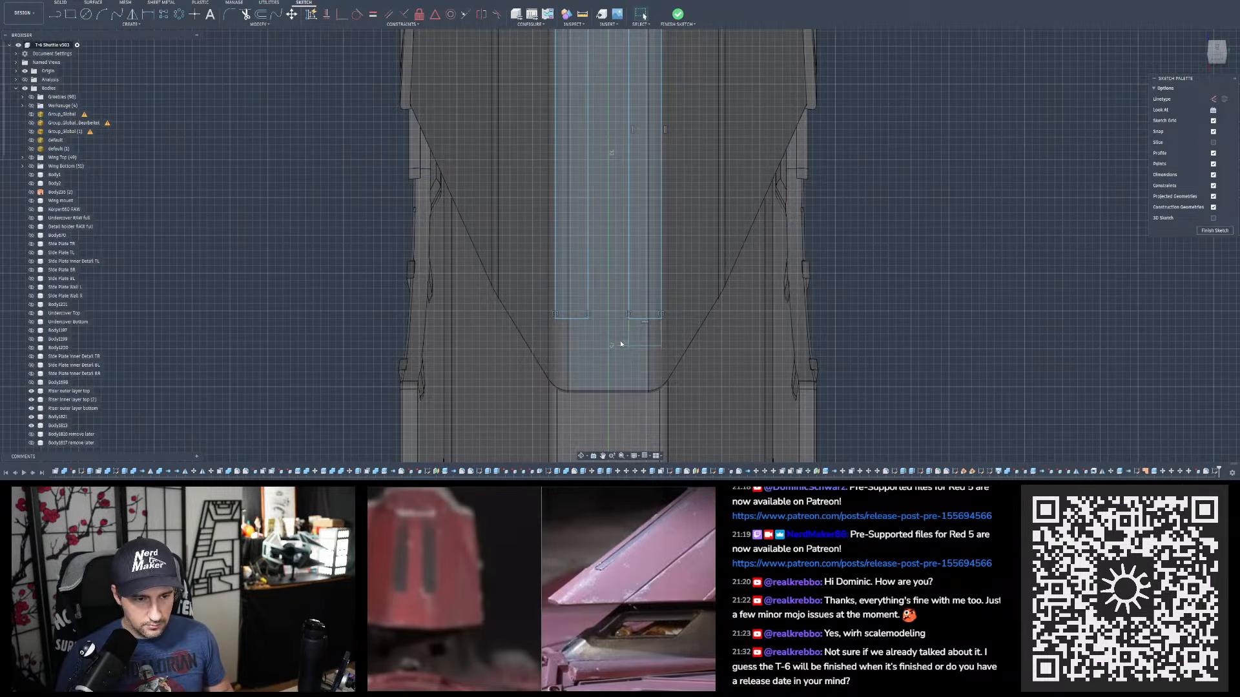
scroll(629, 342, "down", 5)
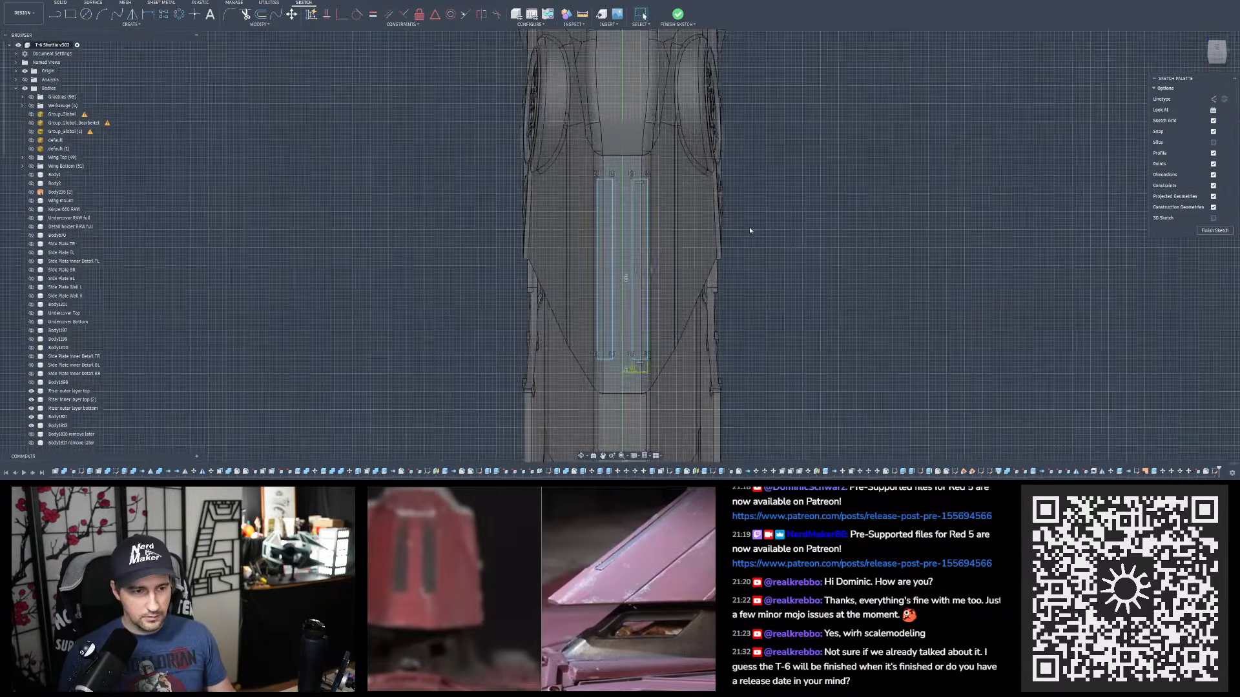
scroll(750, 231, "up", 1)
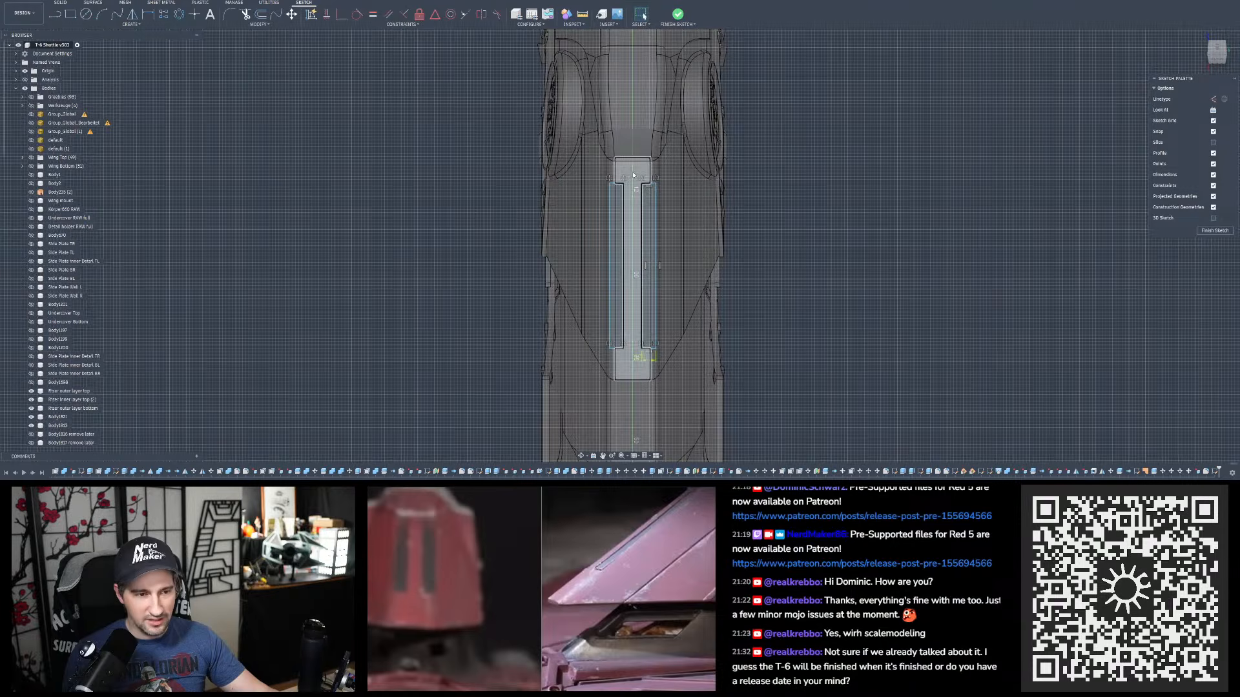
scroll(603, 208, "down", 1)
scroll(653, 219, "up", 3)
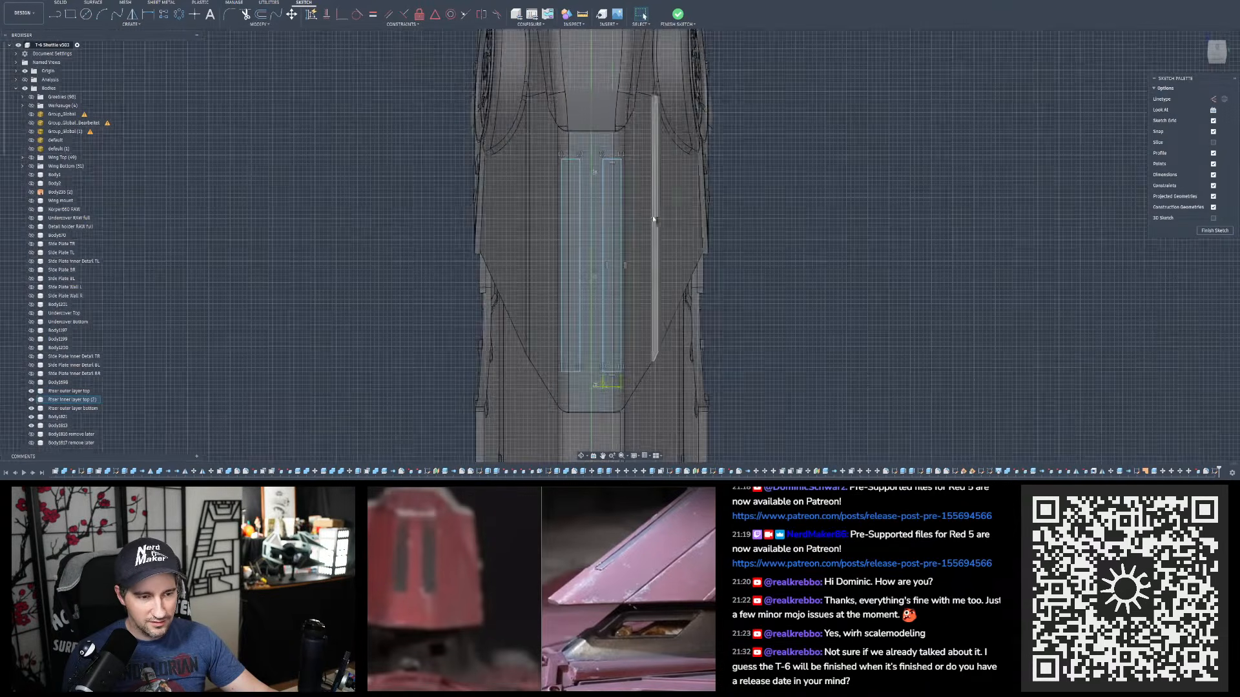
scroll(653, 219, "up", 1)
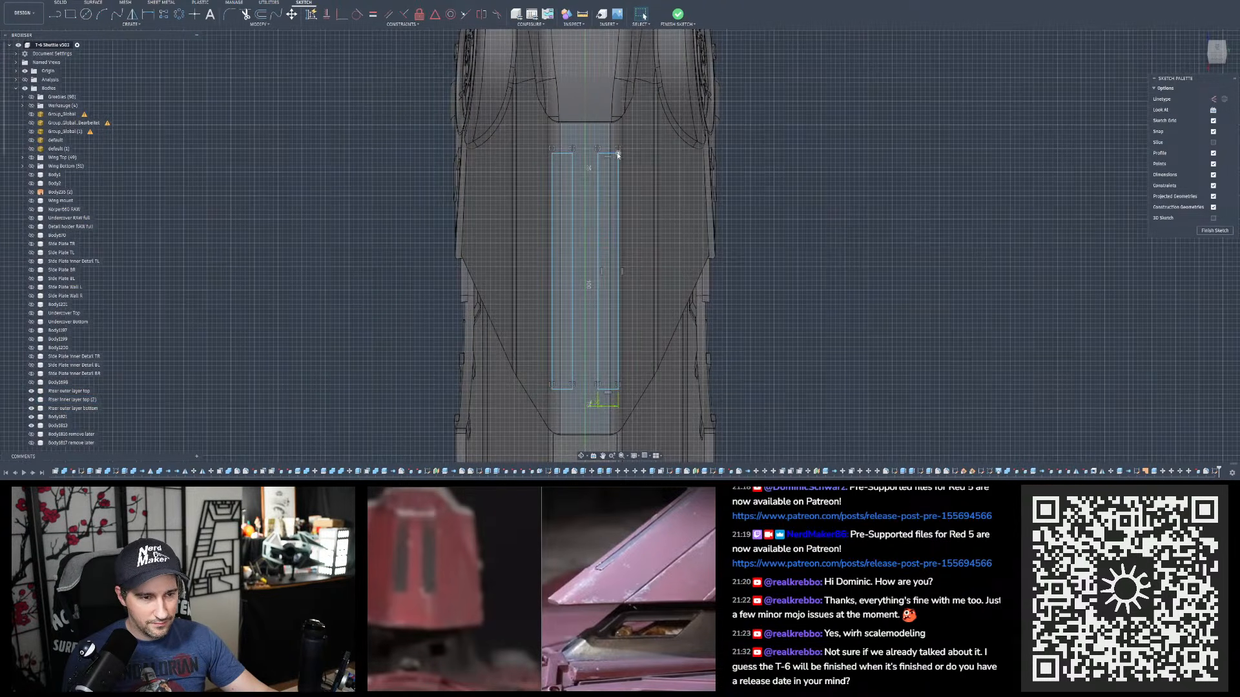
left_click(678, 16)
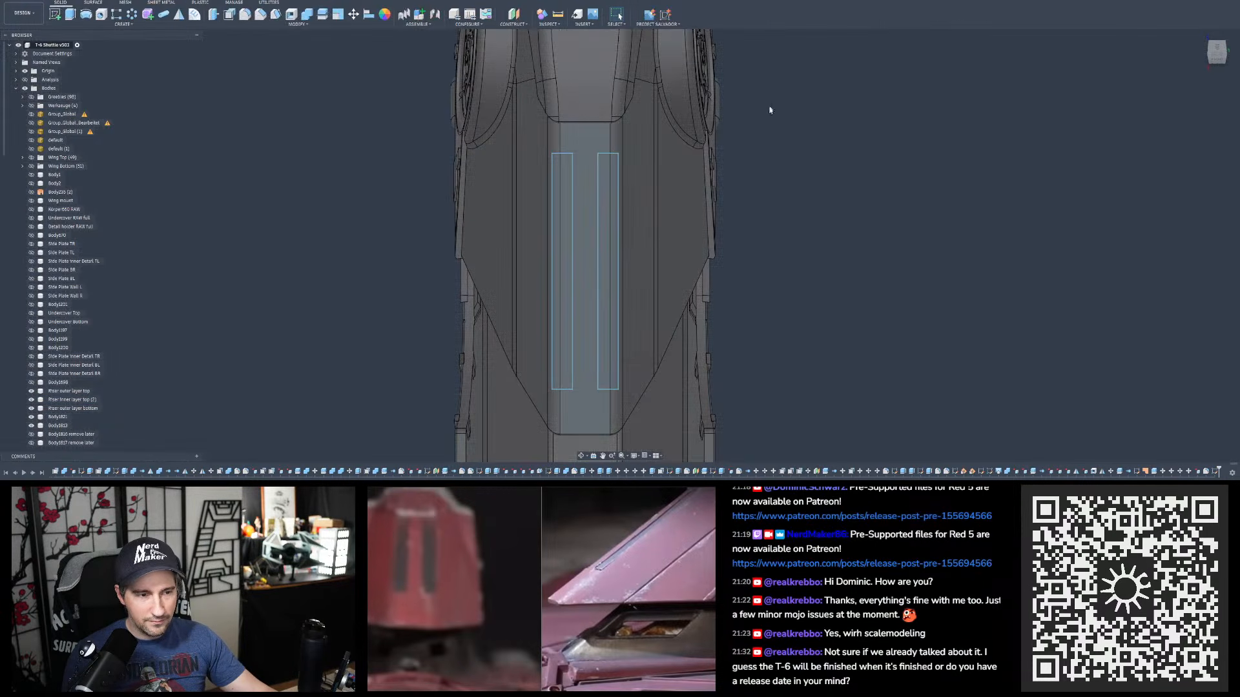
- Examine the placement and proportions of the two slot outlines on the nose from the side and front
scroll(721, 149, "down", 3)
scroll(647, 149, "up", 3)
mouse_move(647, 159)
middle_mouse_down("shift")
mouse_move(639, 201)
mouse_move(556, 207)
mouse_move(717, 161)
mouse_move(627, 152)
mouse_move(646, 155)
mouse_move(607, 135)
mouse_move(665, 161)
mouse_move(629, 150)
middle_mouse_up("shift")
scroll(606, 135, "down", 4)
scroll(618, 147, "up", 2)
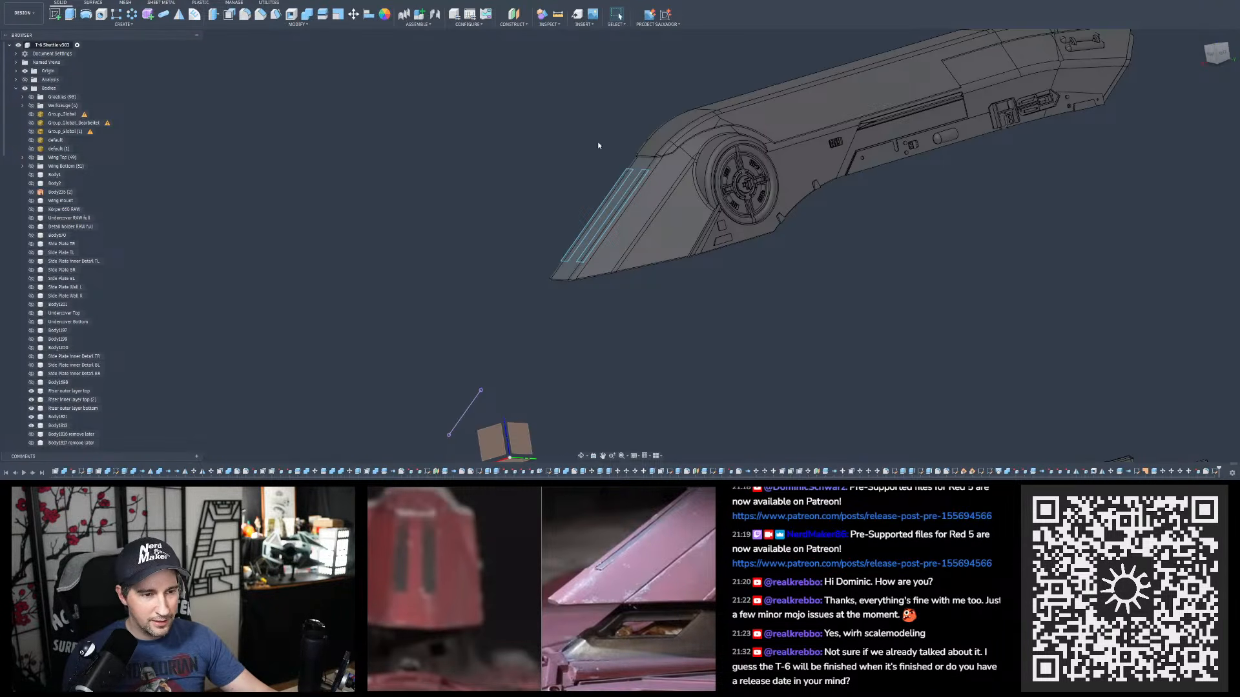
middle_click_drag(589, 145, 649, 203, "shift")
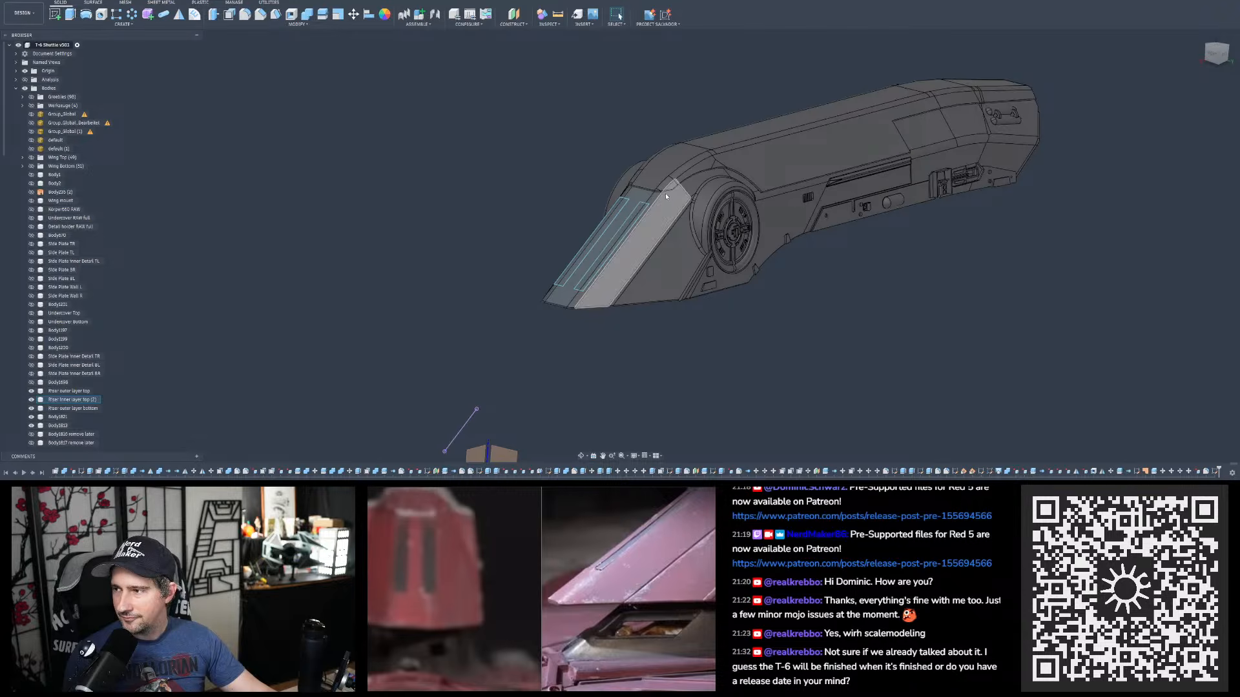
mouse_move(619, 201)
middle_mouse_down("shift")
mouse_move(599, 205)
mouse_move(637, 196)
middle_mouse_up("shift")
middle_click_drag(572, 253, 546, 281, "shift")
scroll(573, 261, "up", 5)
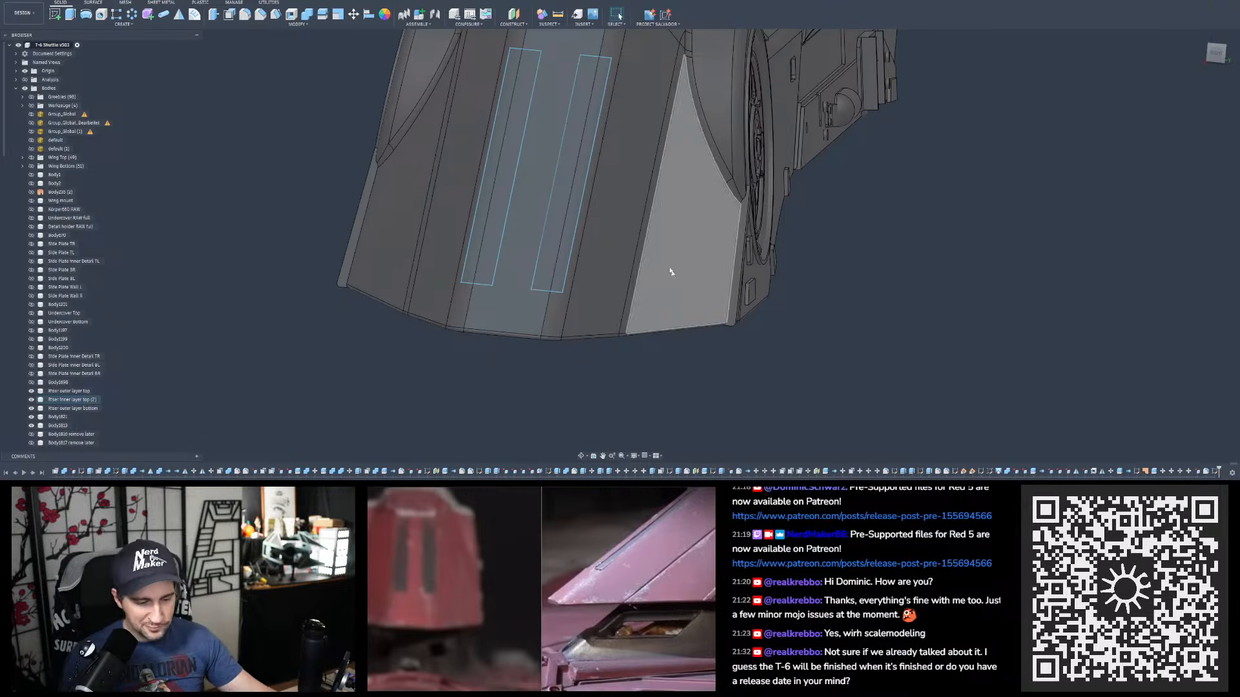
middle_click_drag(545, 174, 510, 148, "shift")
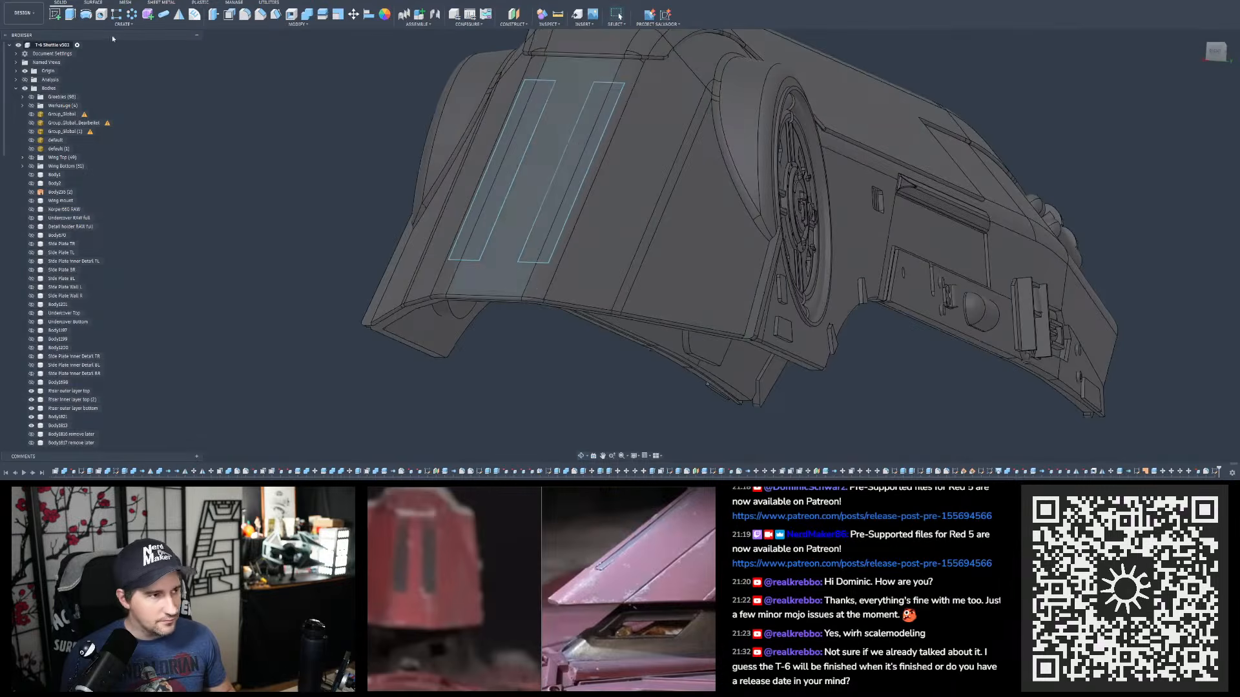
left_click(71, 14)
middle_click_drag(614, 197, 610, 239, "shift")
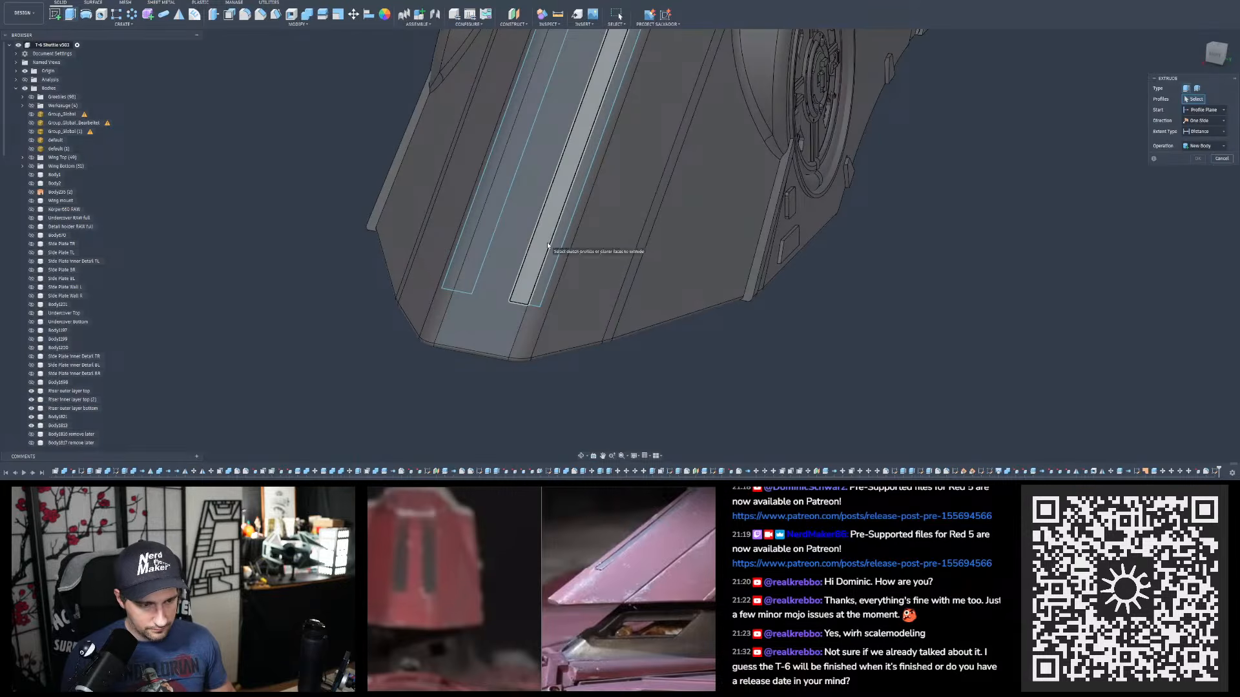
mouse_move(583, 381)
middle_mouse_down("shift")
mouse_move(584, 71)
mouse_move(581, 196)
middle_mouse_up("shift")
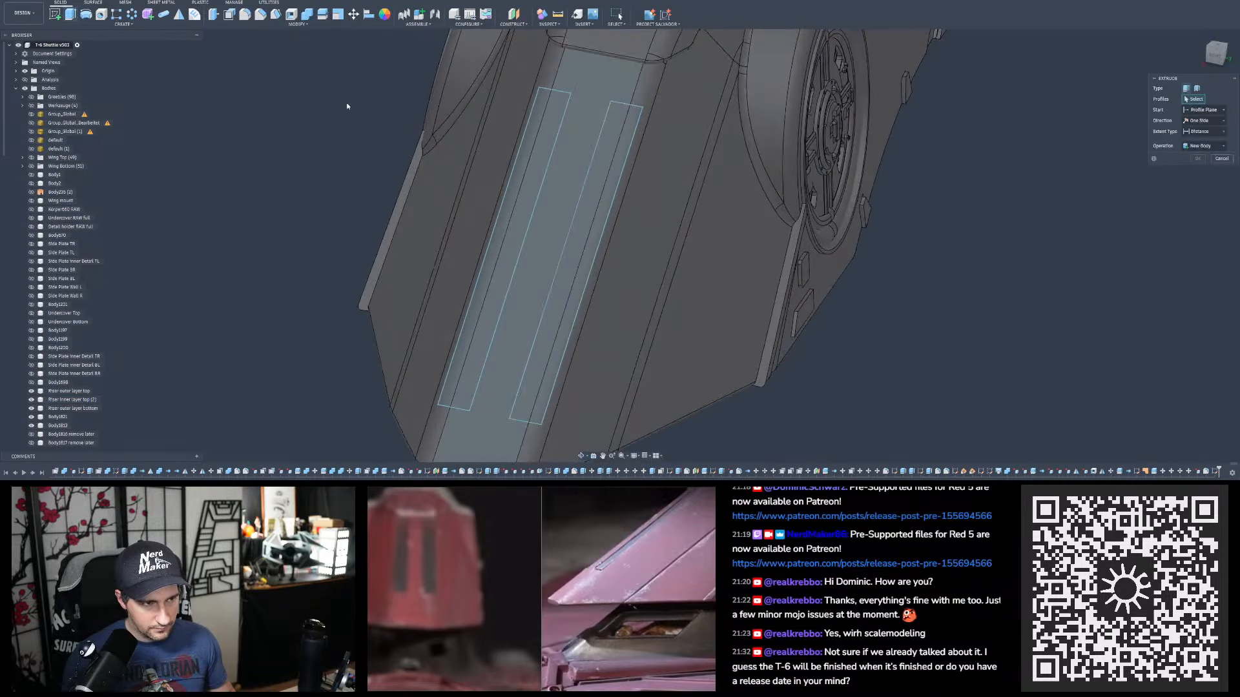
left_click(1221, 159)
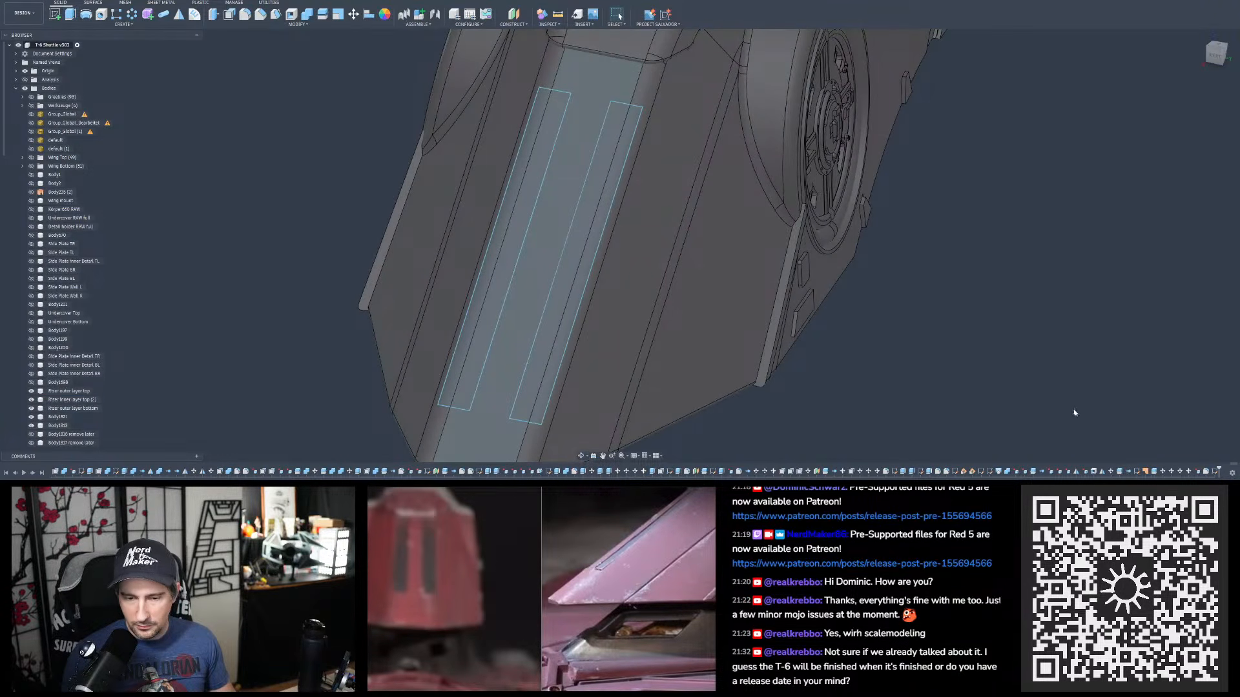
- Reopen the slot sketch, offset the original rectangle's outline inward by 0.5 mm, and finish the sketch
left_click(1216, 472)
double_click(1215, 472)
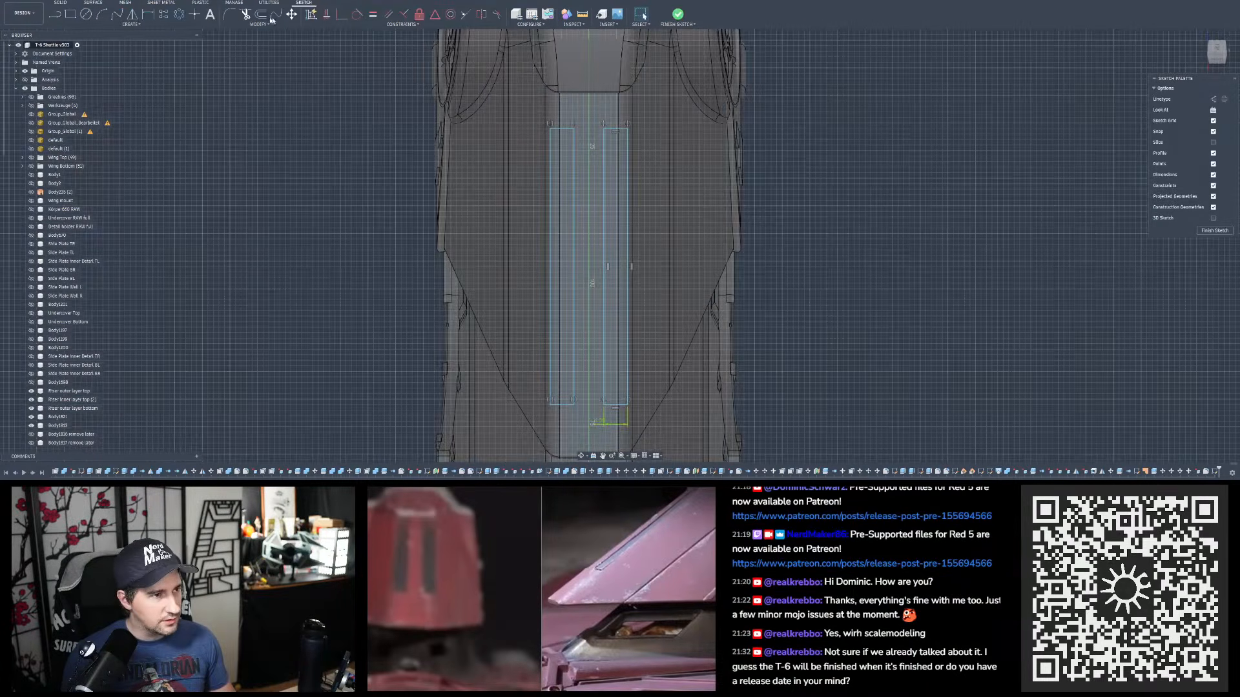
left_click(261, 13)
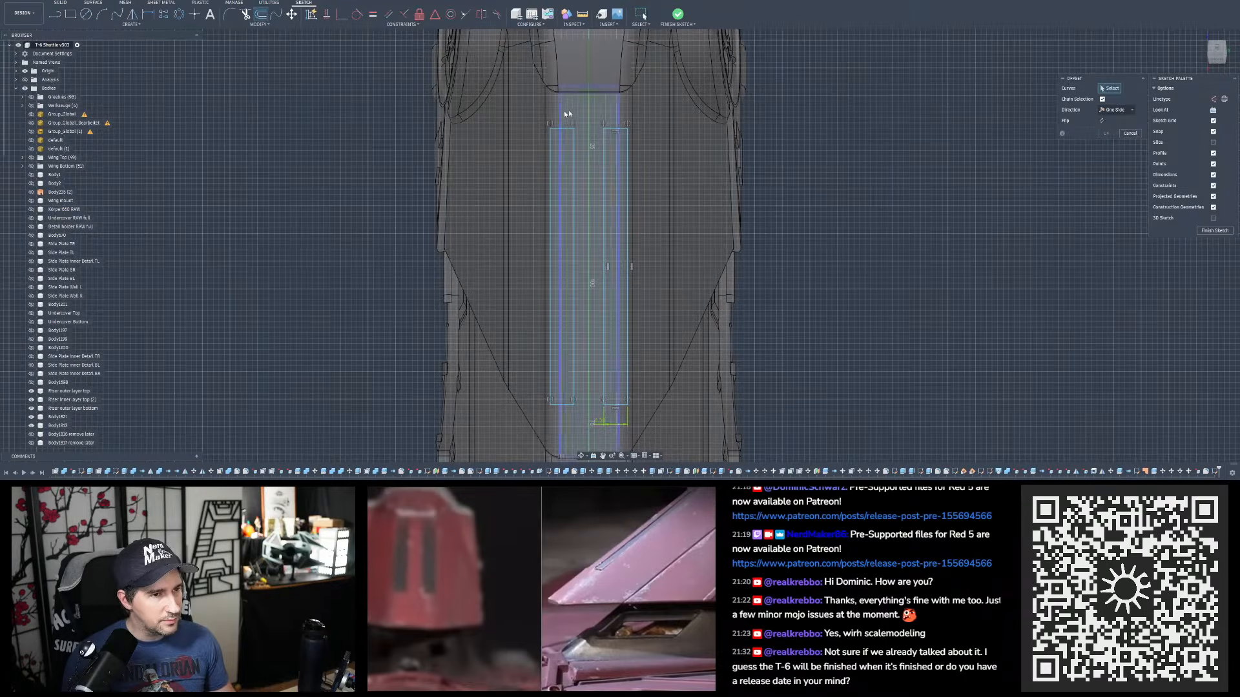
left_click(618, 131)
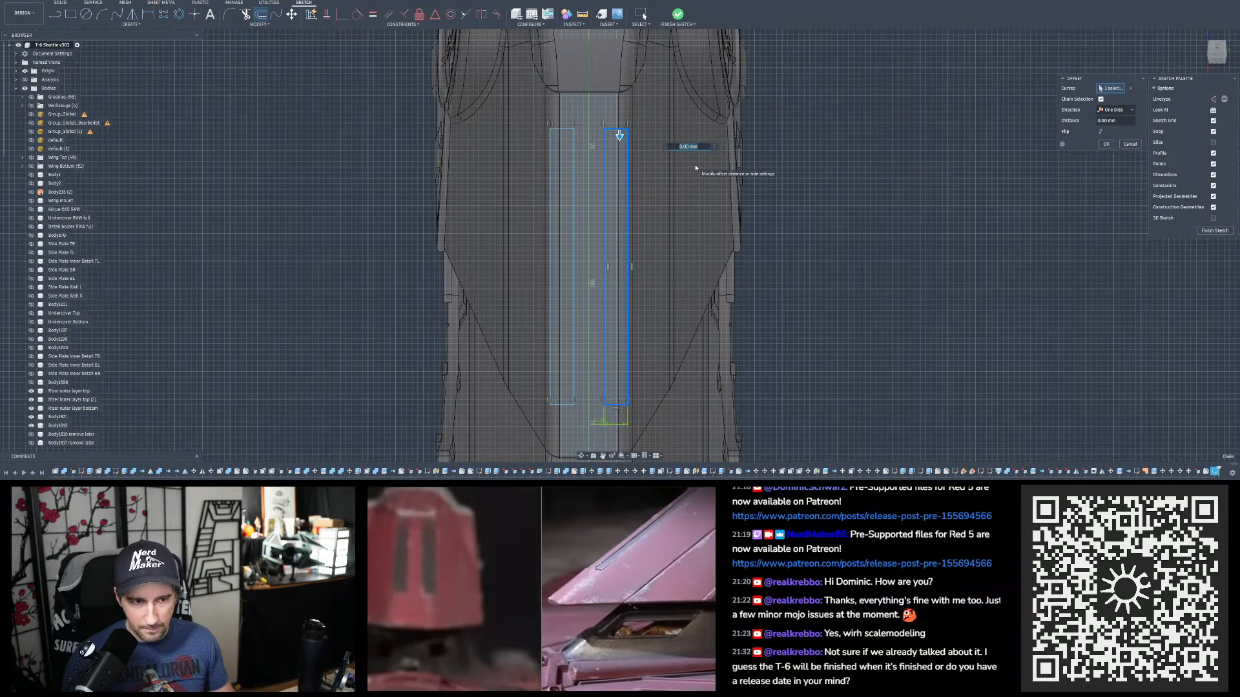
type("0.25")
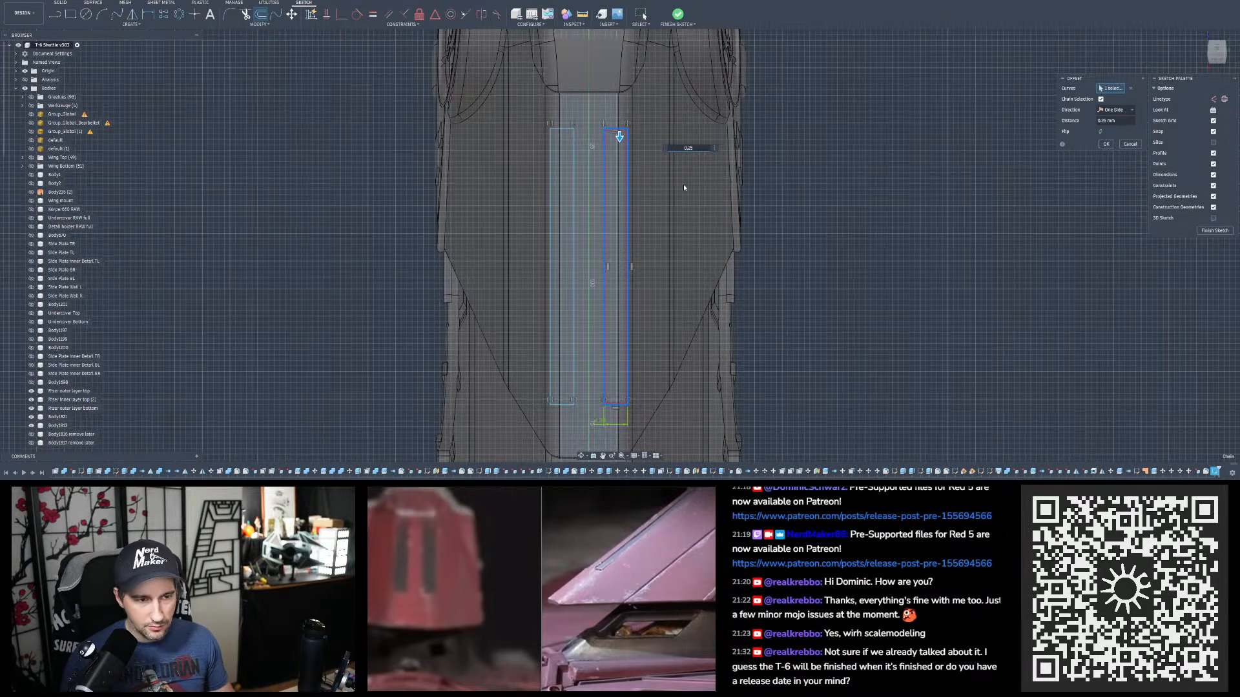
scroll(613, 129, "up", 4)
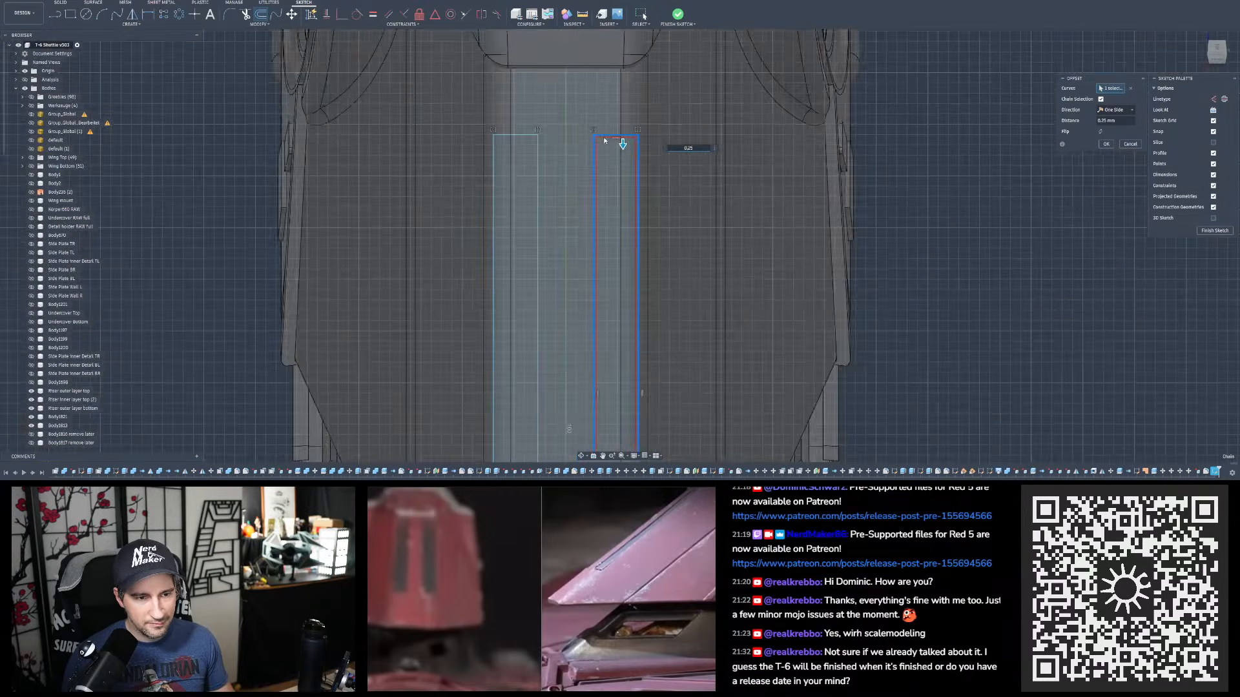
scroll(603, 140, "down", 2)
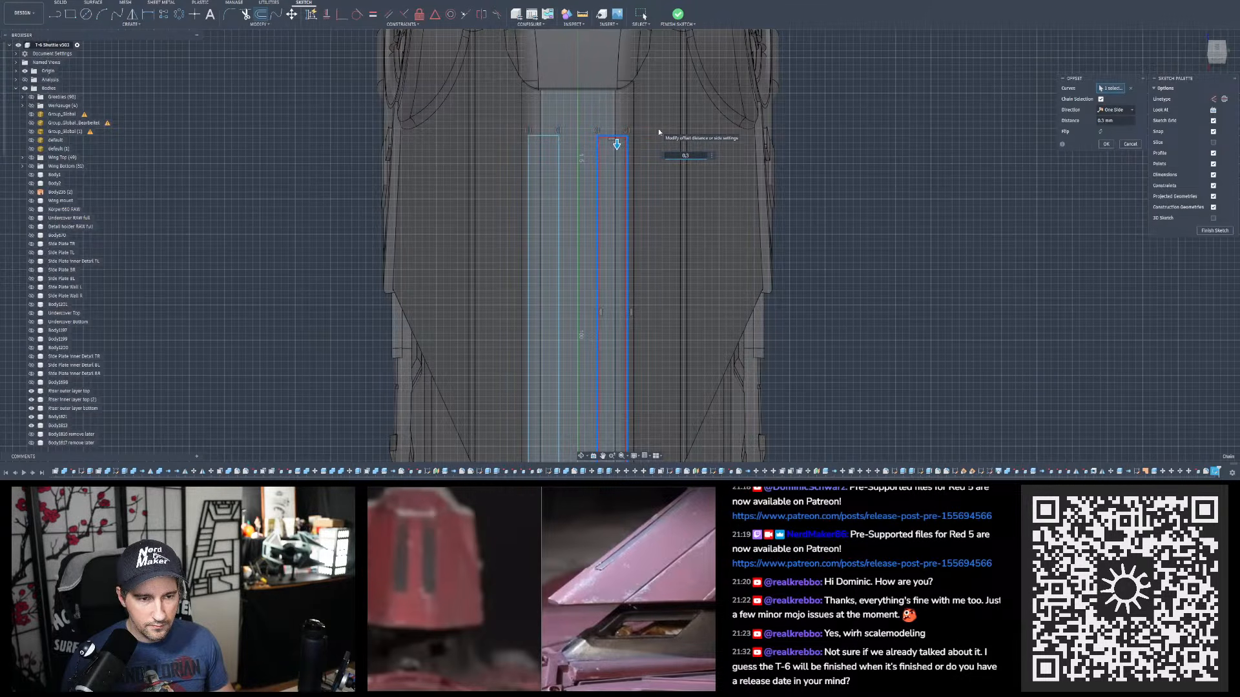
key("Return")
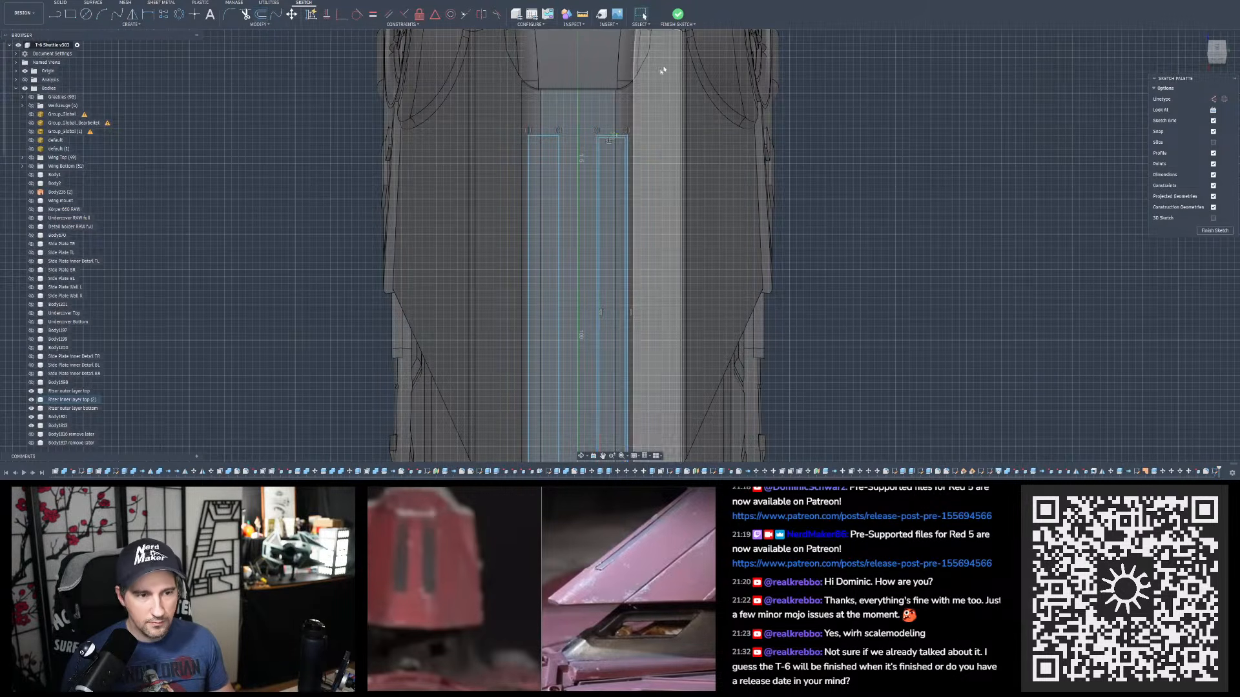
left_click(678, 14)
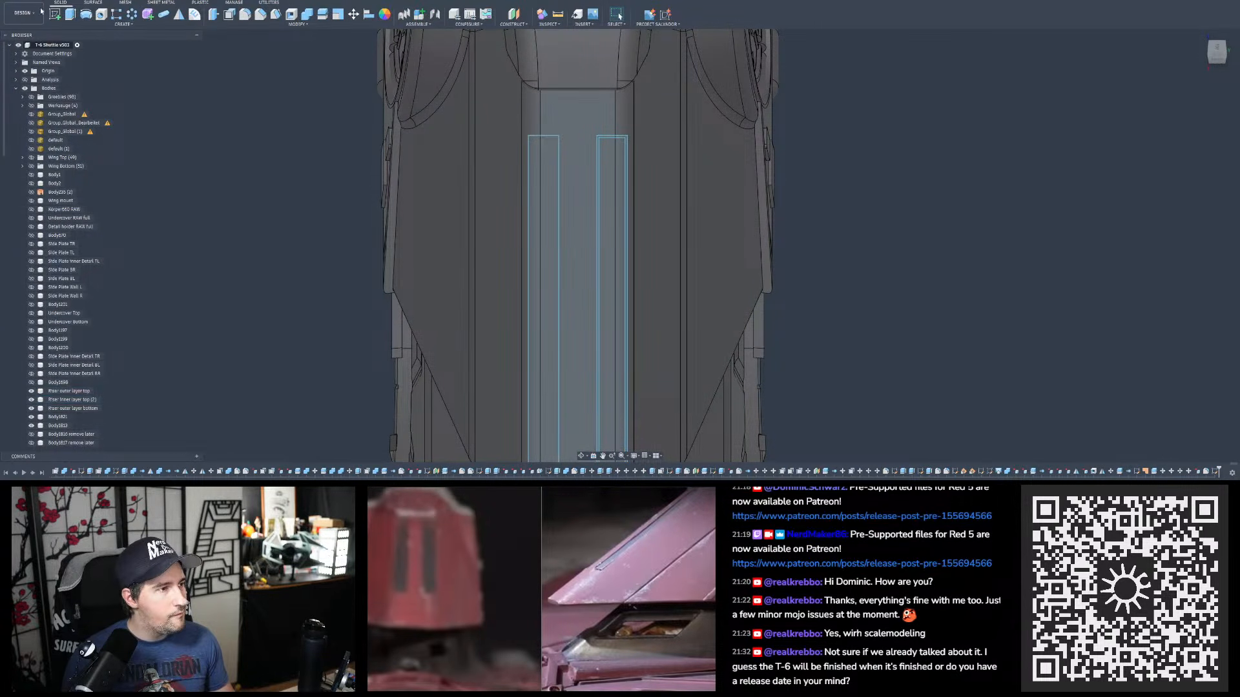
- Extrude all four profiles of the slot with the inner offset as a cut, with a distance of -0.5 mm
left_click(70, 14)
scroll(568, 151, "up", 5)
left_click(680, 121)
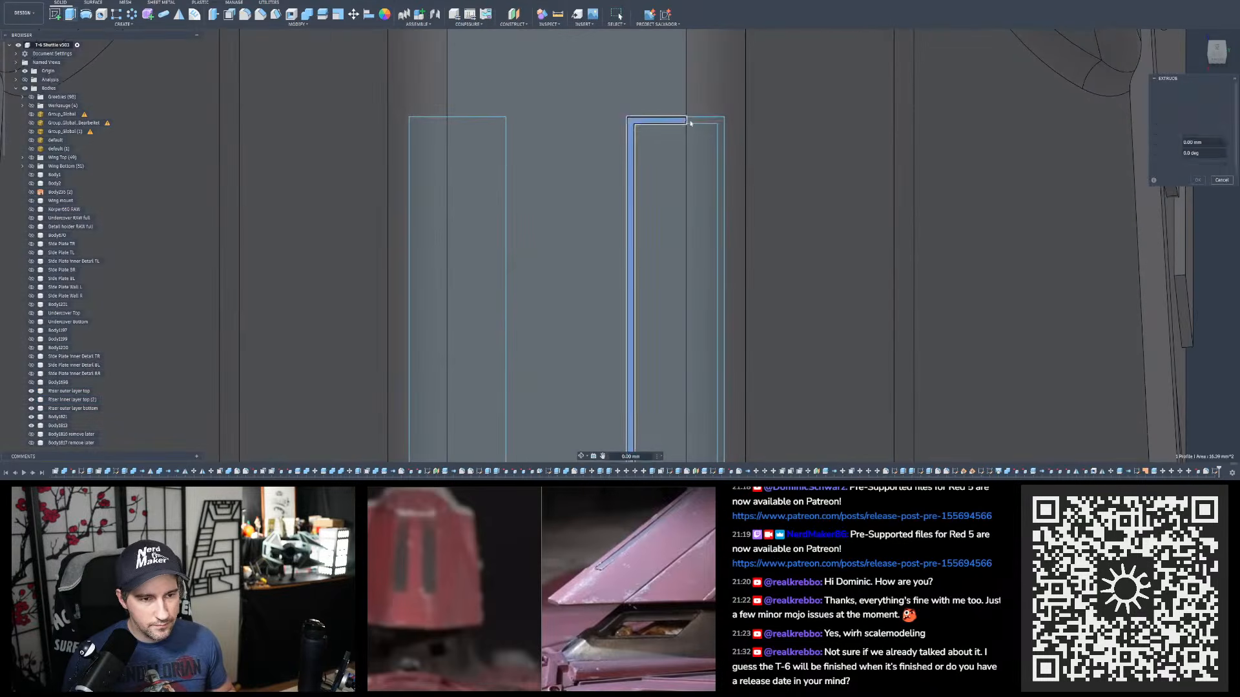
left_click(689, 121)
left_click(693, 143)
left_click(659, 136)
scroll(644, 100, "down", 6)
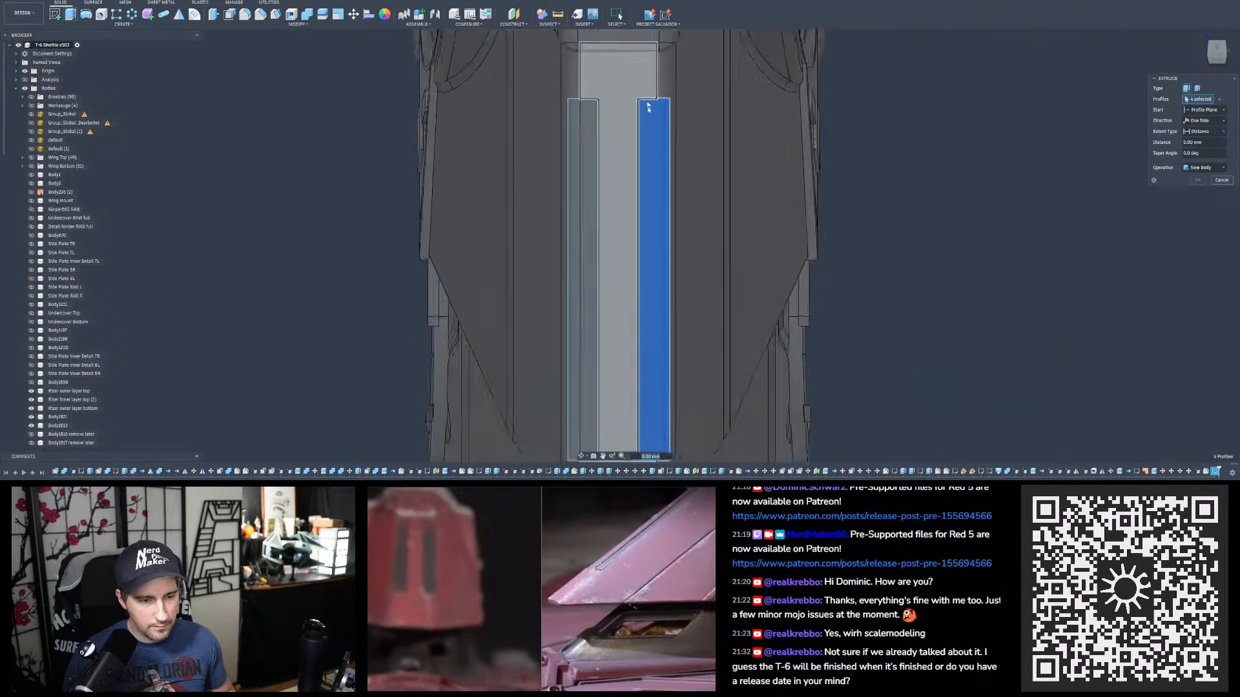
scroll(662, 366, "up", 4)
middle_click_drag(653, 378, 636, 250, "shift")
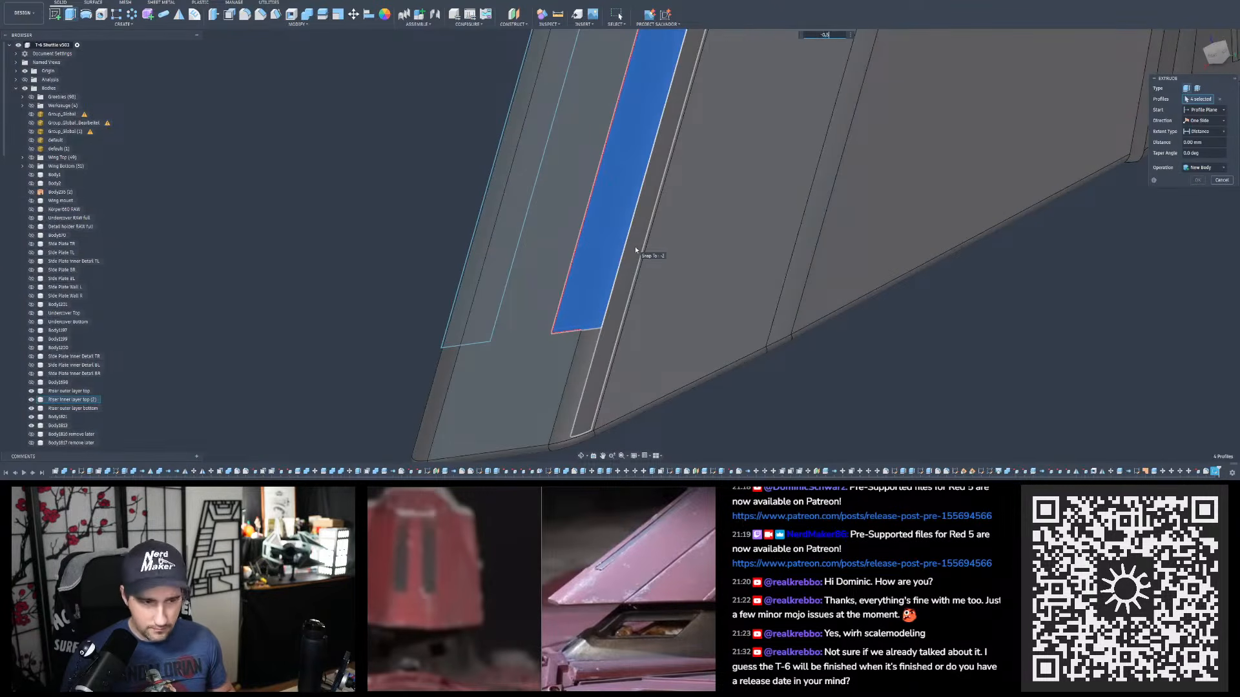
scroll(649, 238, "down", 3)
middle_click_drag(653, 232, 664, 278)
scroll(696, 164, "up", 4)
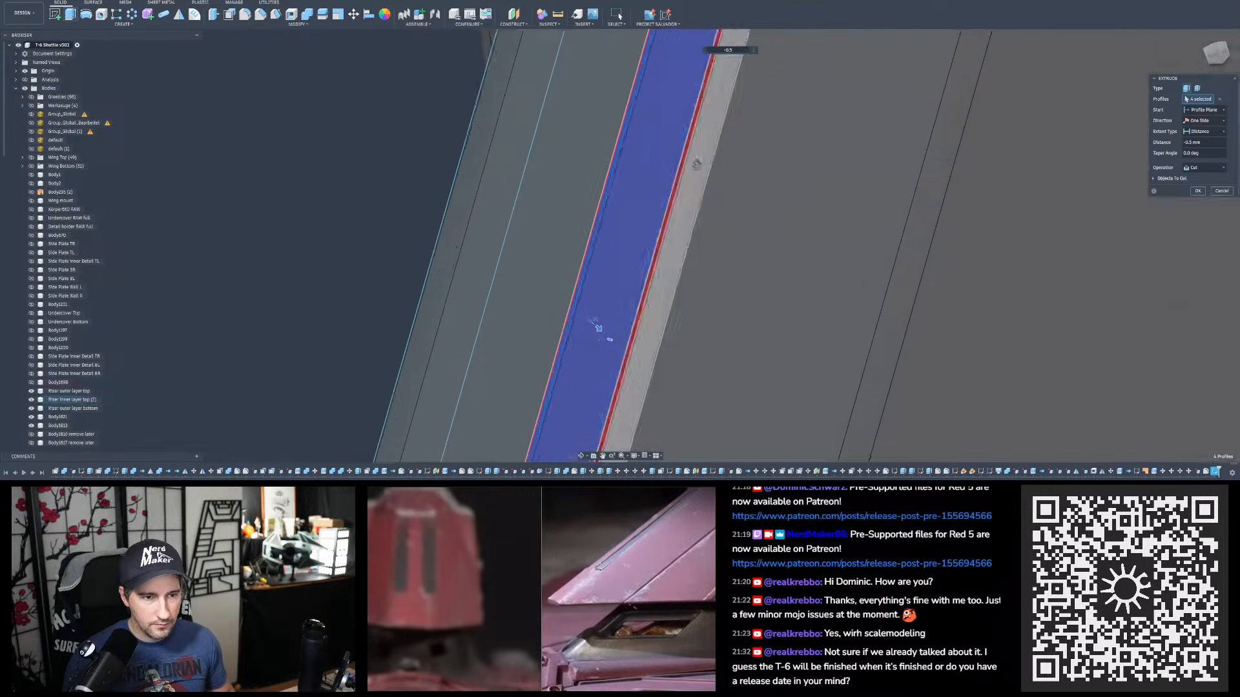
- Set the slot cut's distance to -0.8 mm and complete the extrusion
scroll(696, 164, "down", 5)
middle_click_drag(696, 164, 711, 130, "shift")
scroll(691, 178, "up", 3)
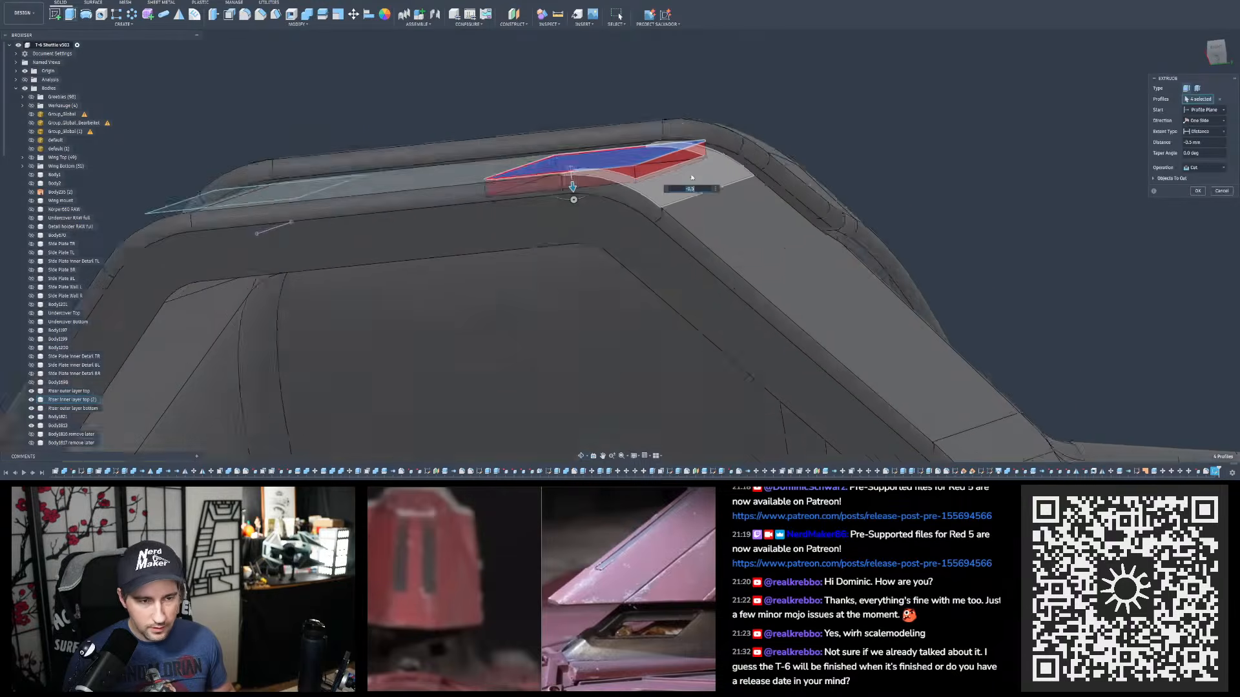
scroll(692, 177, "up", 3)
scroll(691, 178, "up", 4)
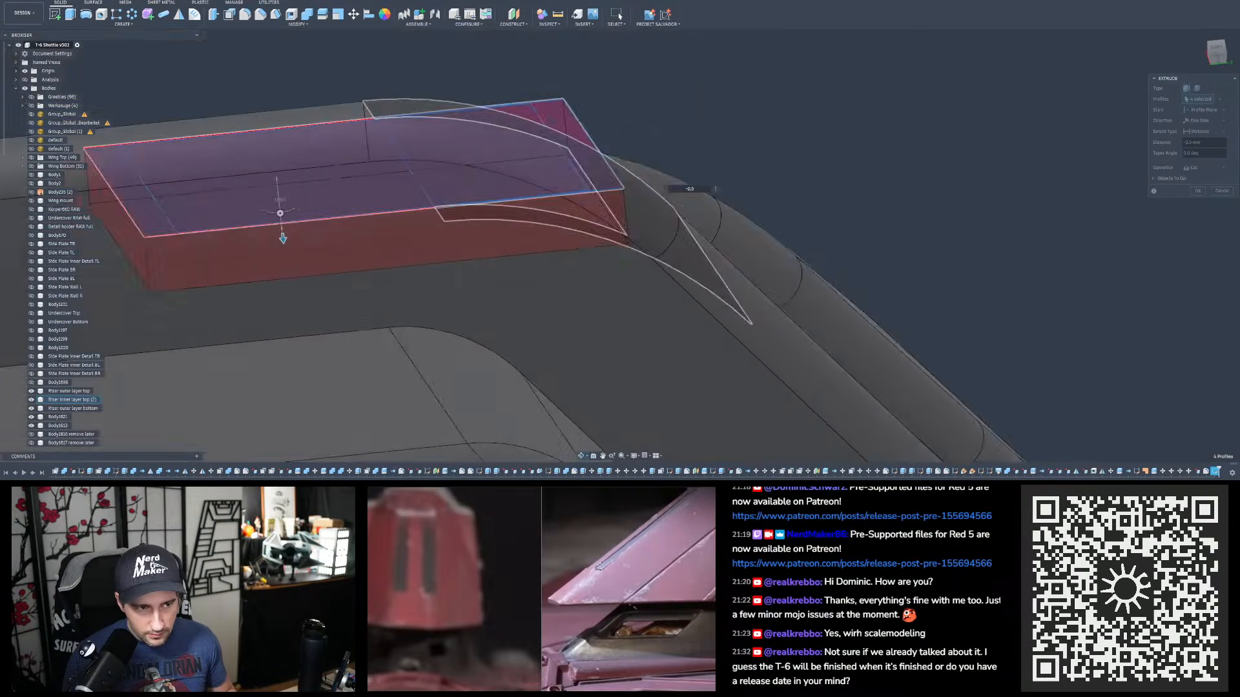
middle_click_drag(691, 178, 603, 178, "shift")
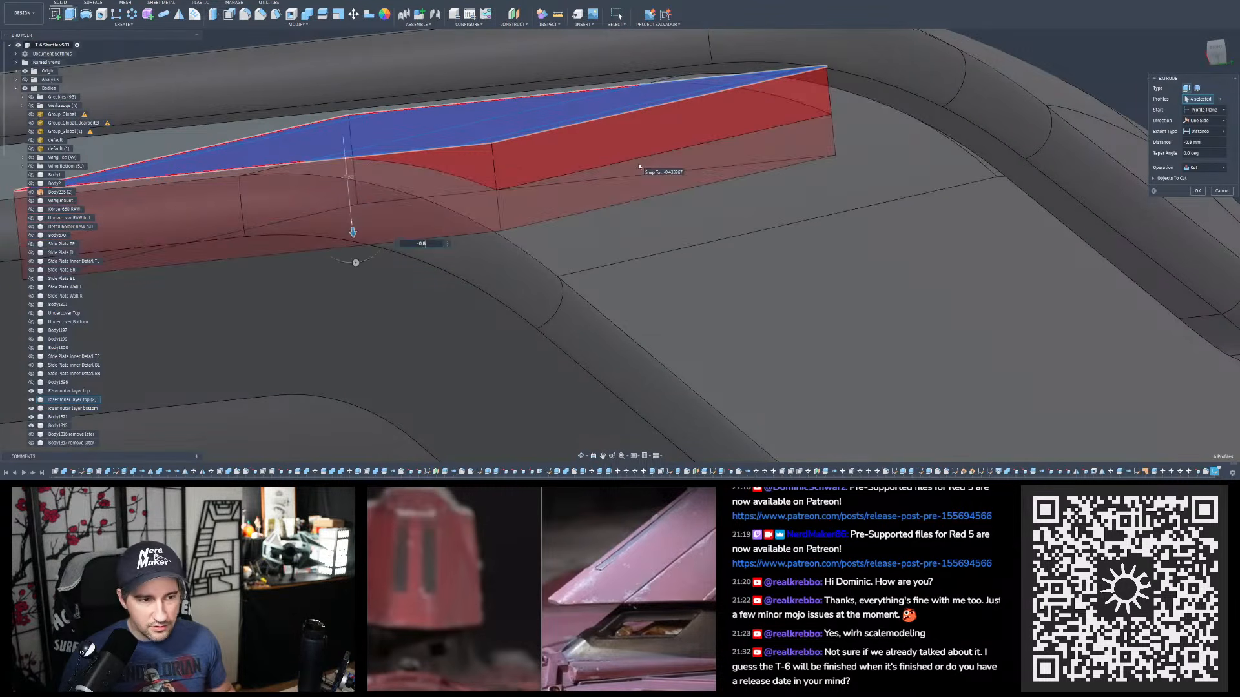
middle_click_drag(638, 165, 606, 199, "shift")
scroll(607, 199, "down", 5)
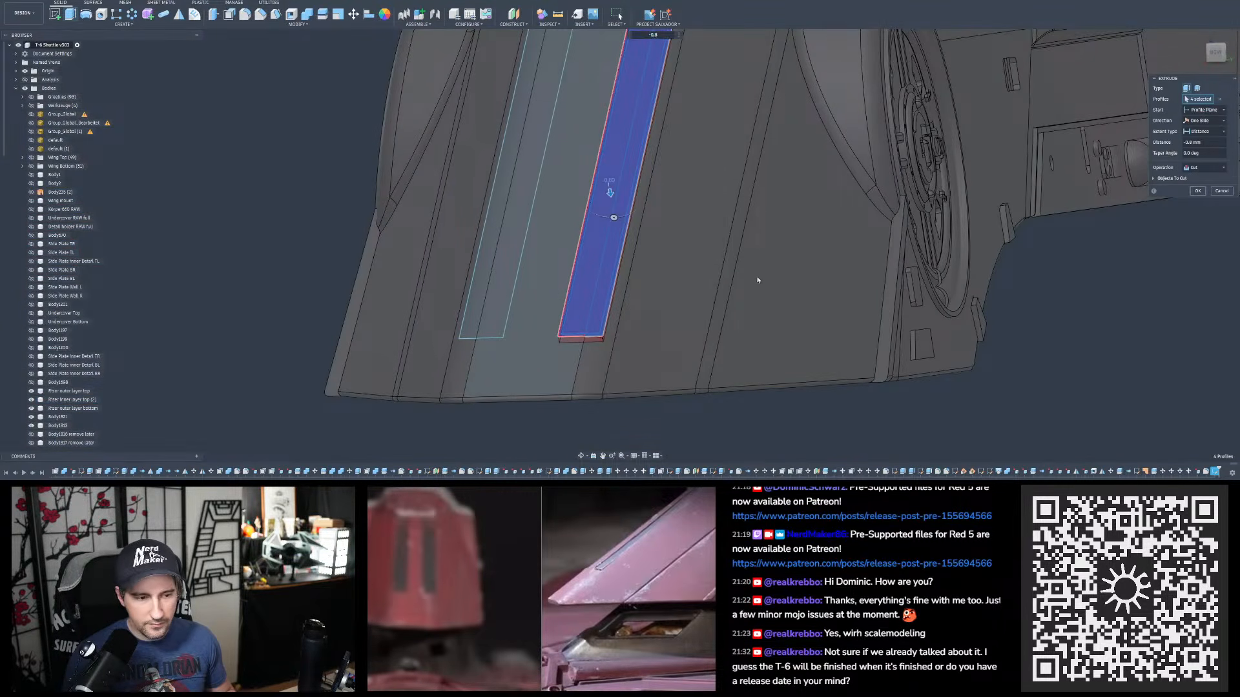
key("Return")
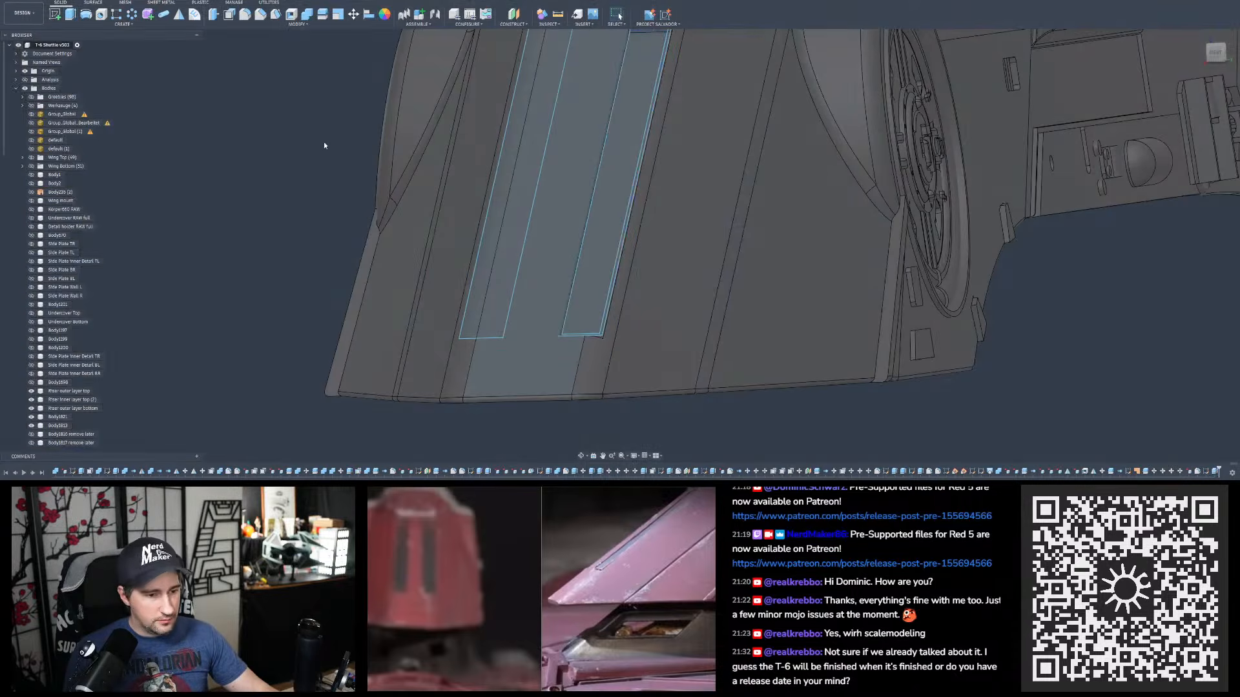
- Extrude the two profiles inside the slot's offset outline -0.8 mm as a new body, and hide the slot sketch
scroll(349, 158, "down", 3)
scroll(580, 87, "up", 5)
middle_click_drag(522, 86, 462, 204, "shift")
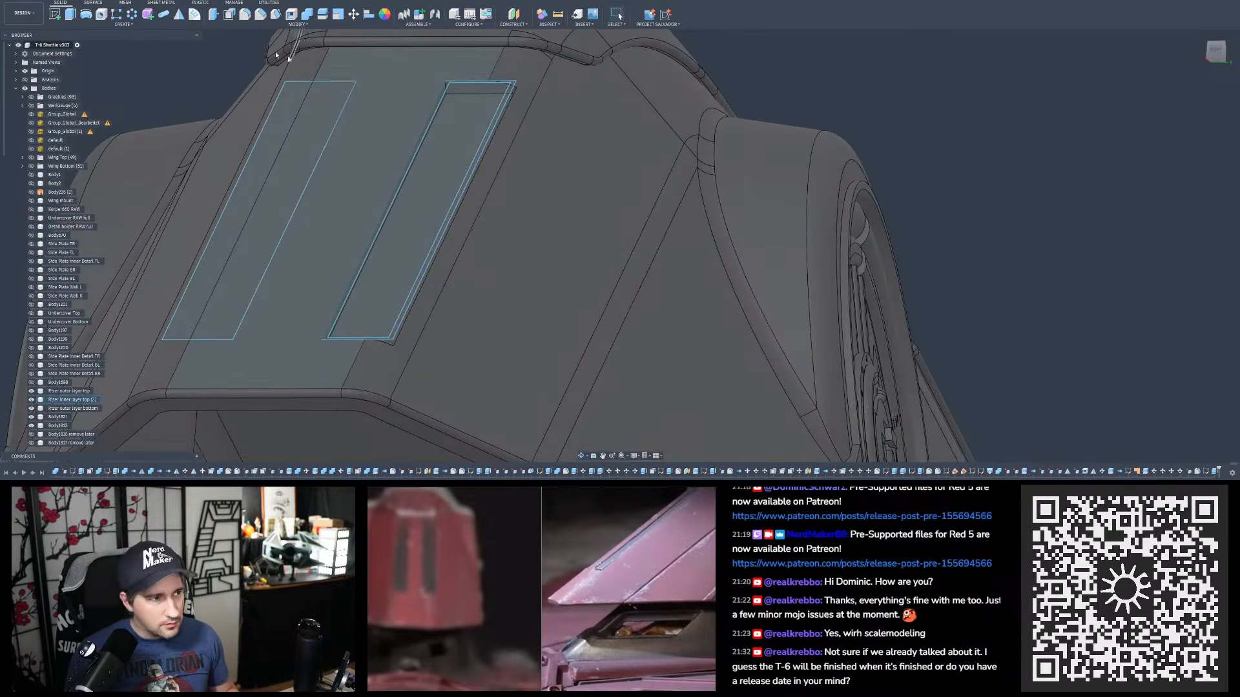
left_click(70, 14)
left_click(458, 91)
left_click(487, 98)
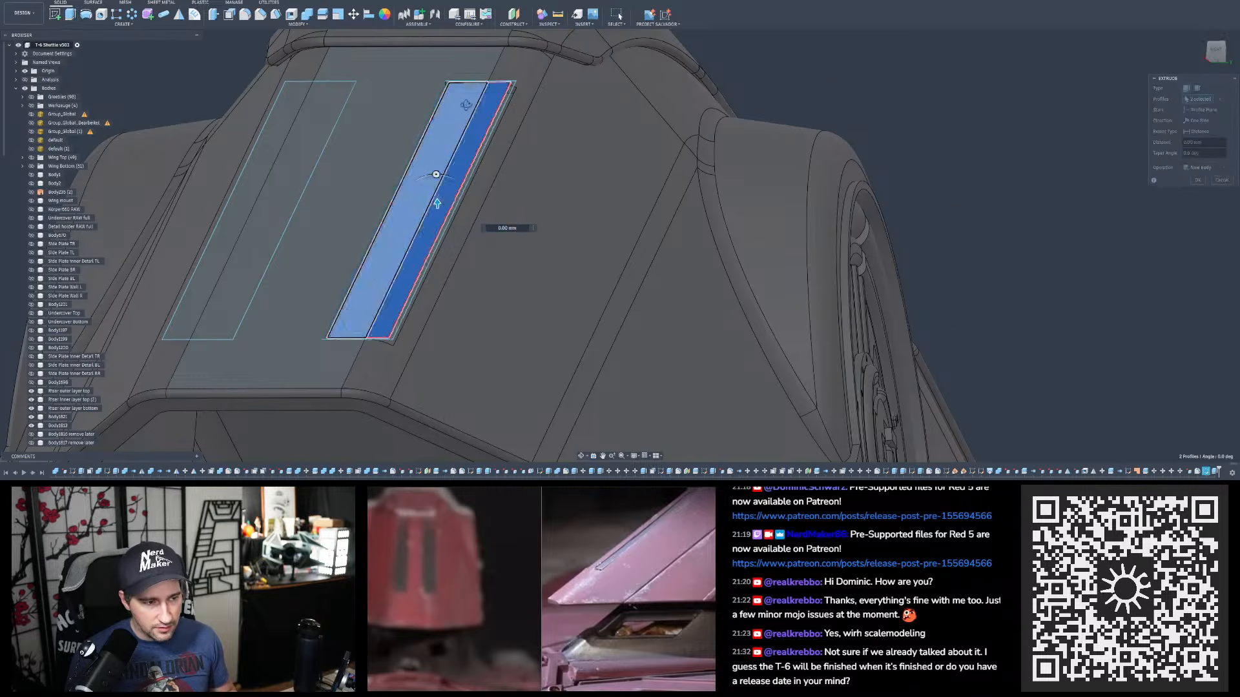
middle_click_drag(466, 105, 496, 131, "shift")
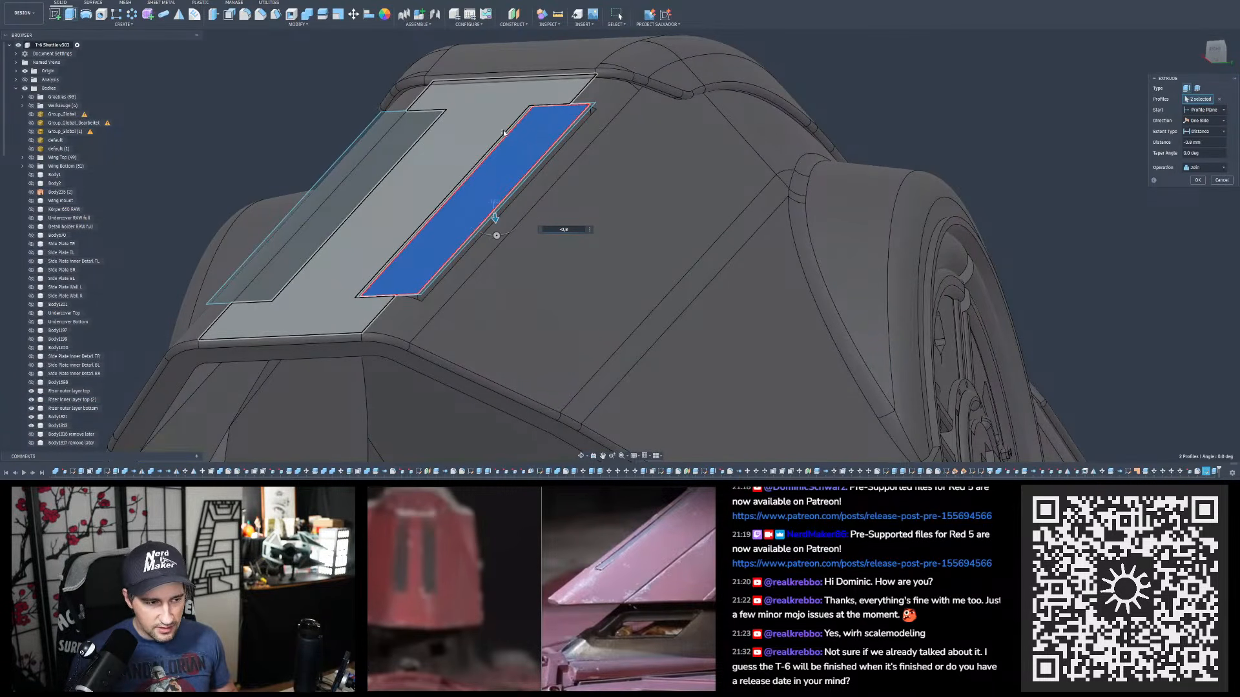
left_click(1202, 167)
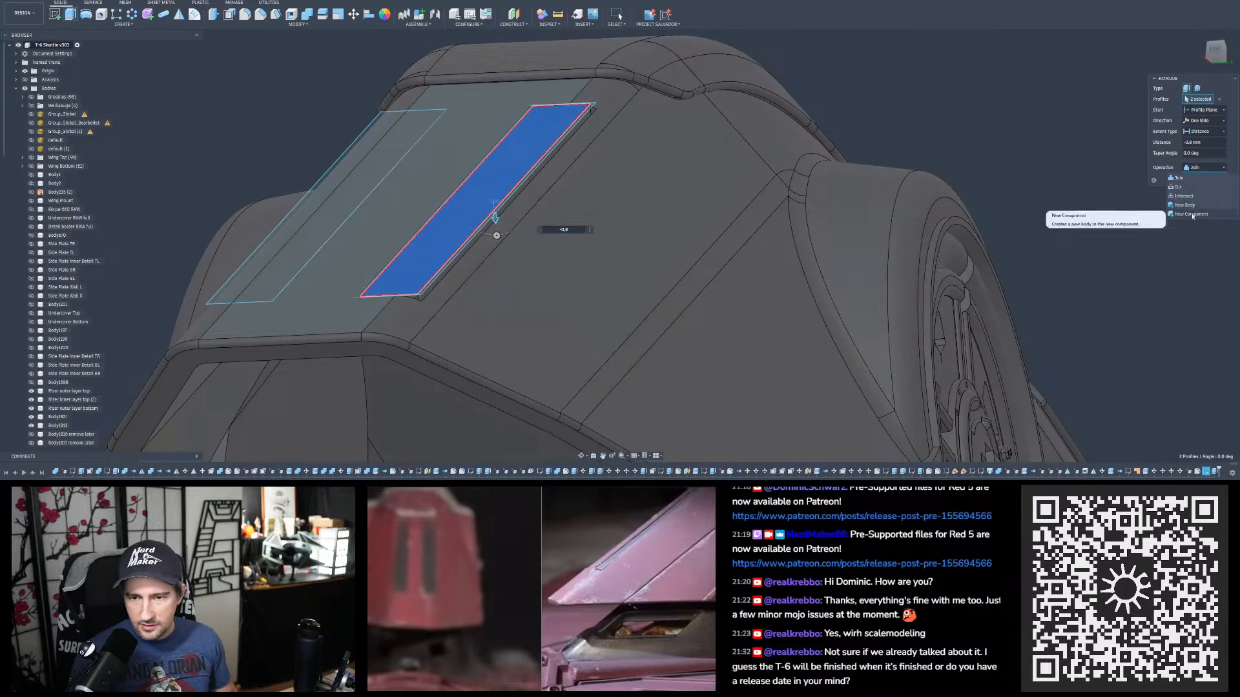
left_click(1188, 205)
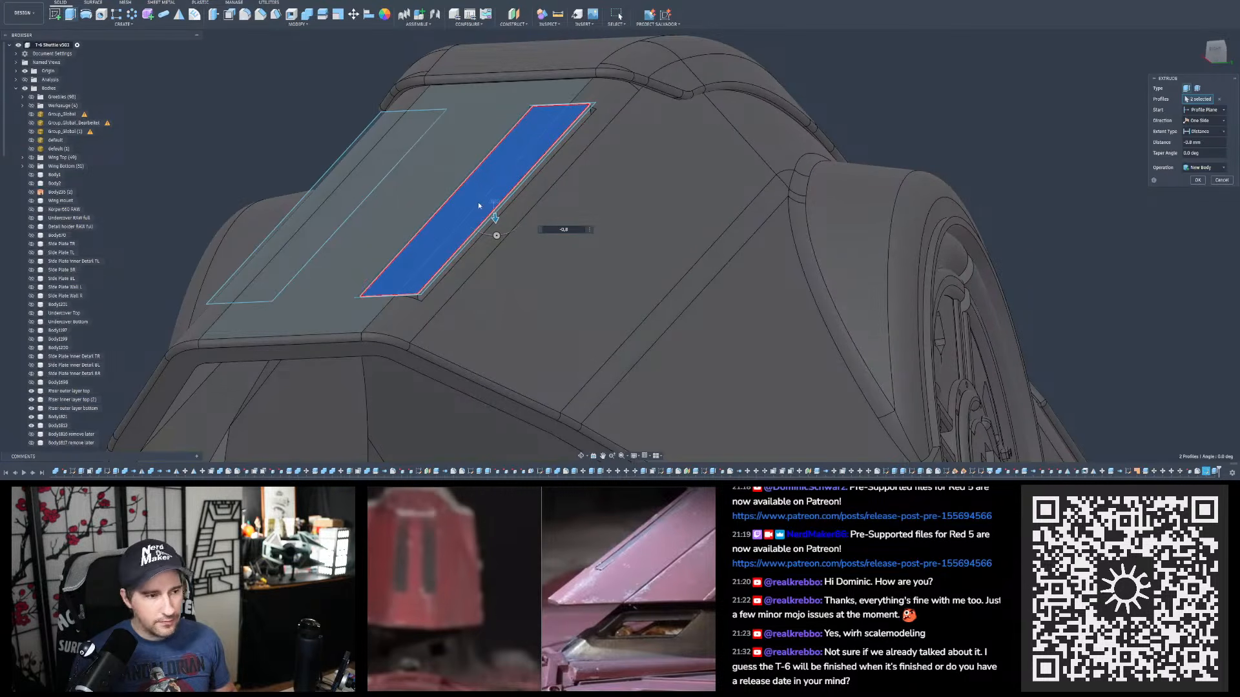
key("Return")
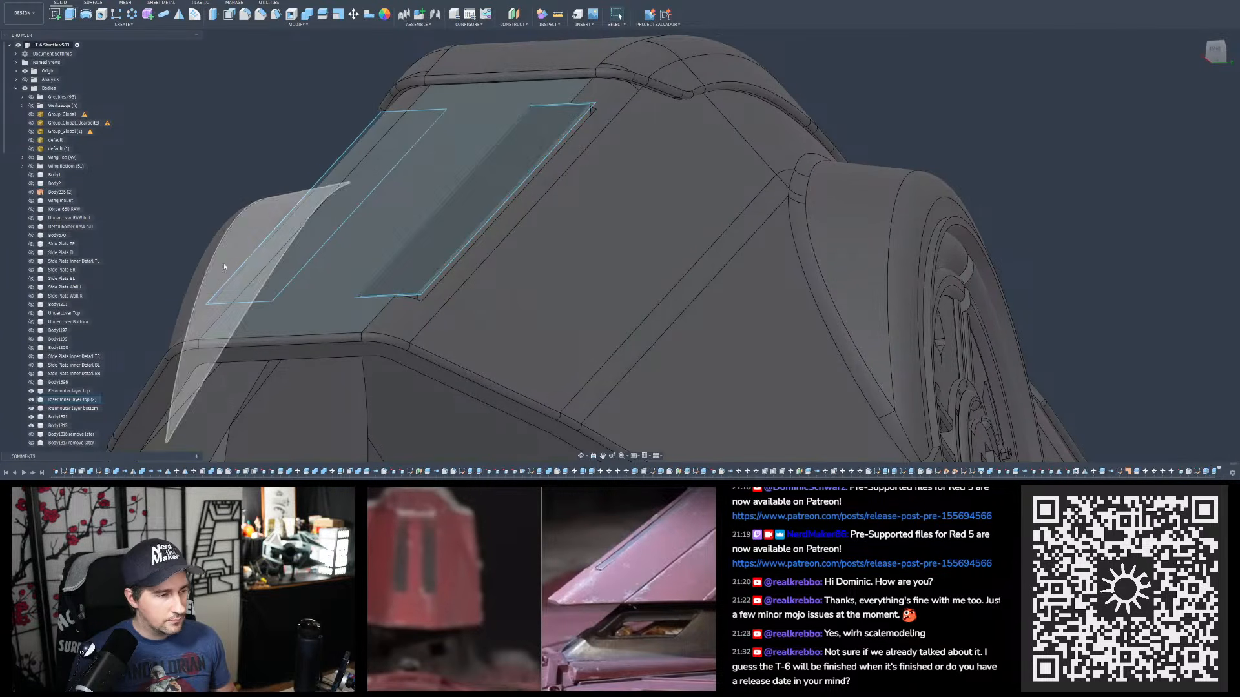
left_click(375, 136)
key("v")
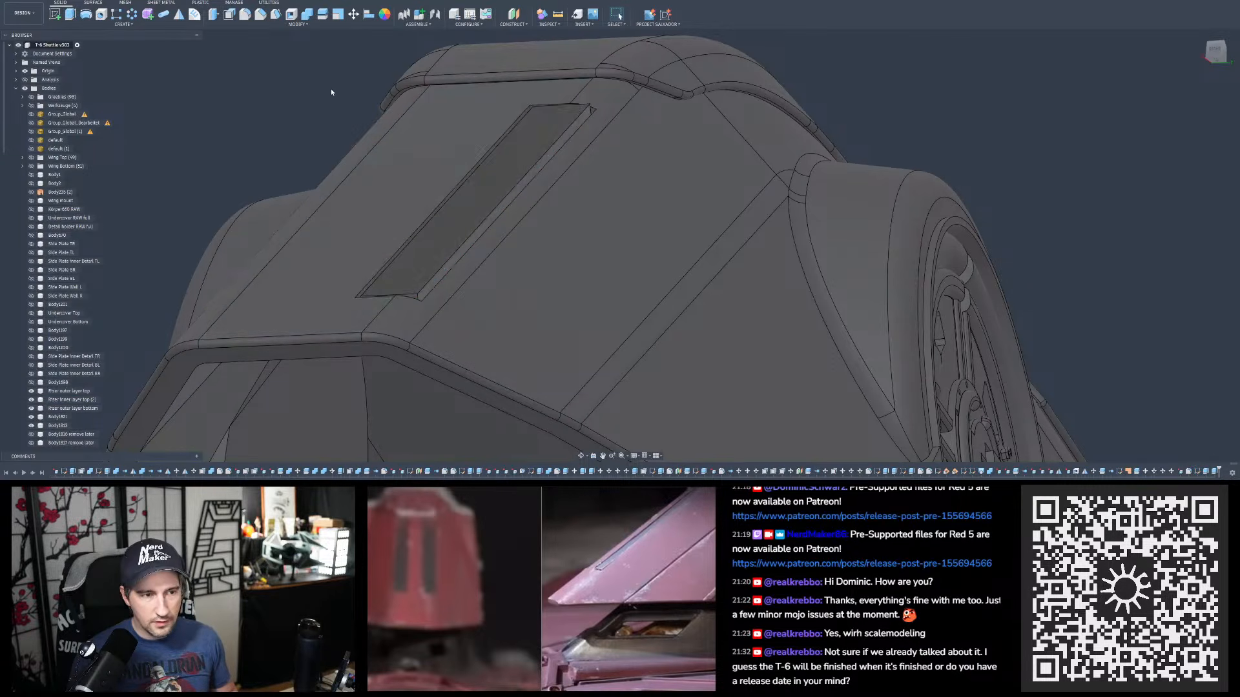
- Move the new insert body -0.3 mm along Z so it sits deeper in the slot
scroll(525, 125, "up", 2)
mouse_move(526, 125)
middle_mouse_down("shift")
mouse_move(534, 119)
mouse_move(507, 122)
mouse_move(533, 115)
mouse_move(542, 146)
mouse_move(531, 157)
mouse_move(591, 167)
mouse_move(561, 162)
middle_mouse_up("shift")
left_click(354, 13)
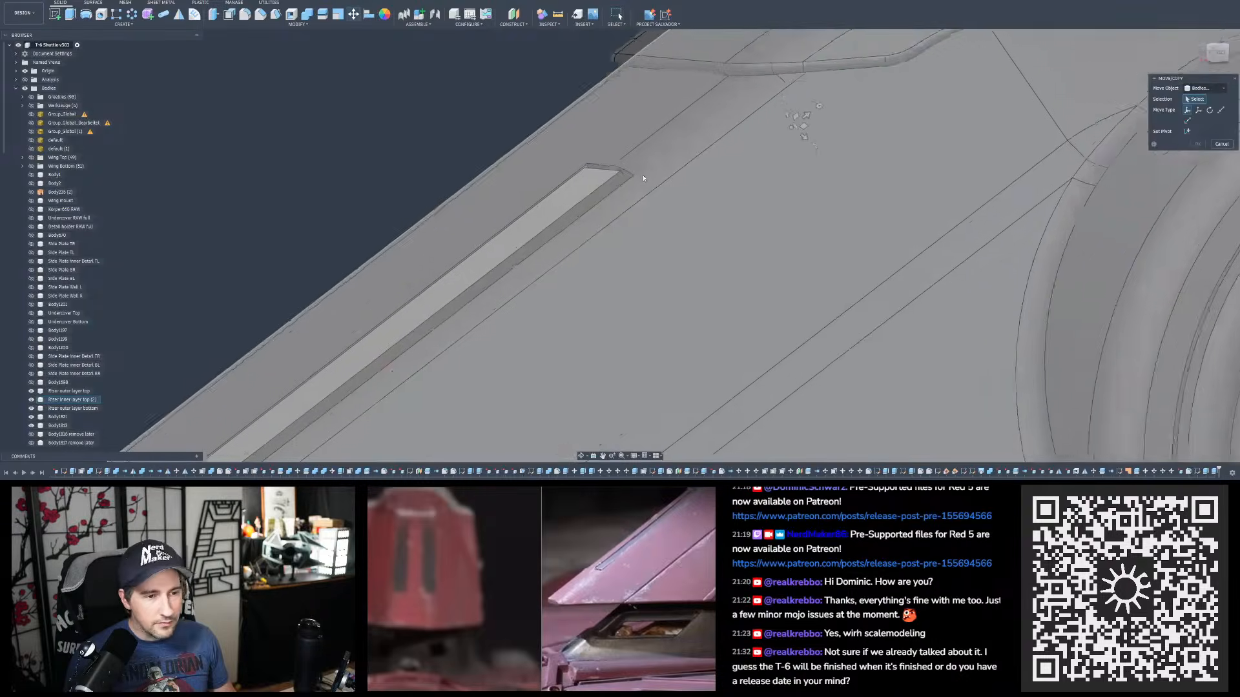
scroll(604, 171, "up", 2)
left_click(601, 172)
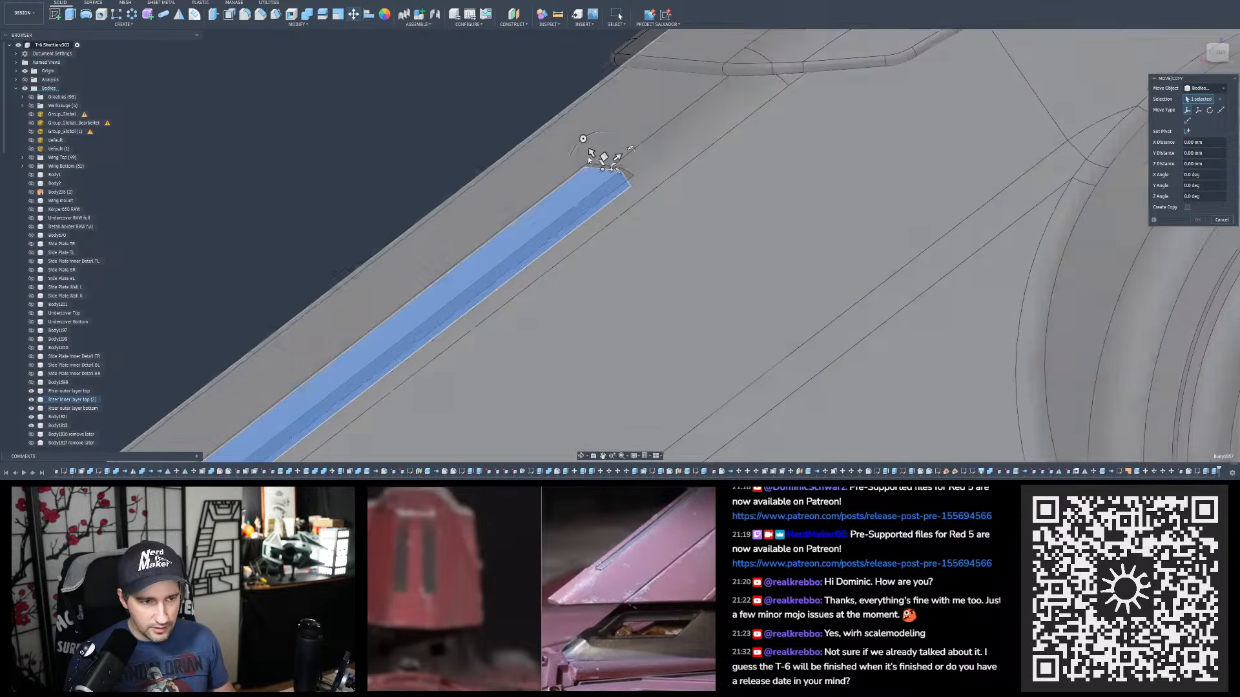
scroll(581, 139, "up", 1)
left_click_drag(592, 151, 598, 160)
scroll(598, 160, "down", 4)
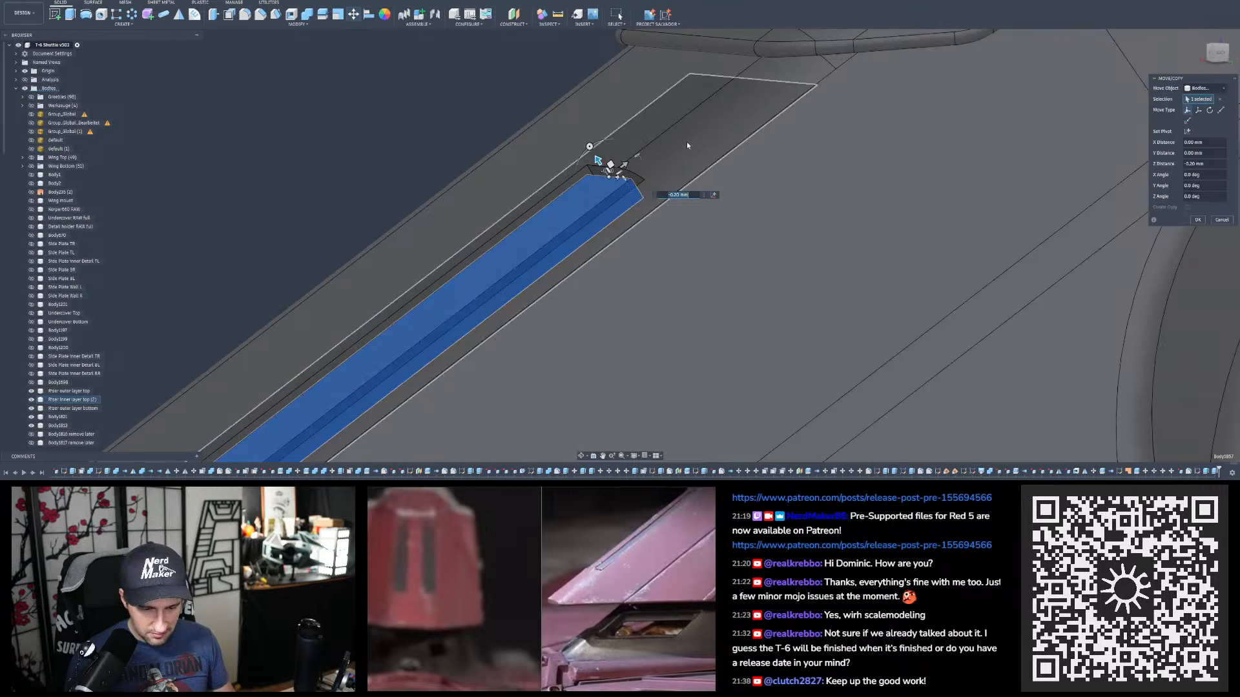
scroll(633, 158, "up", 2)
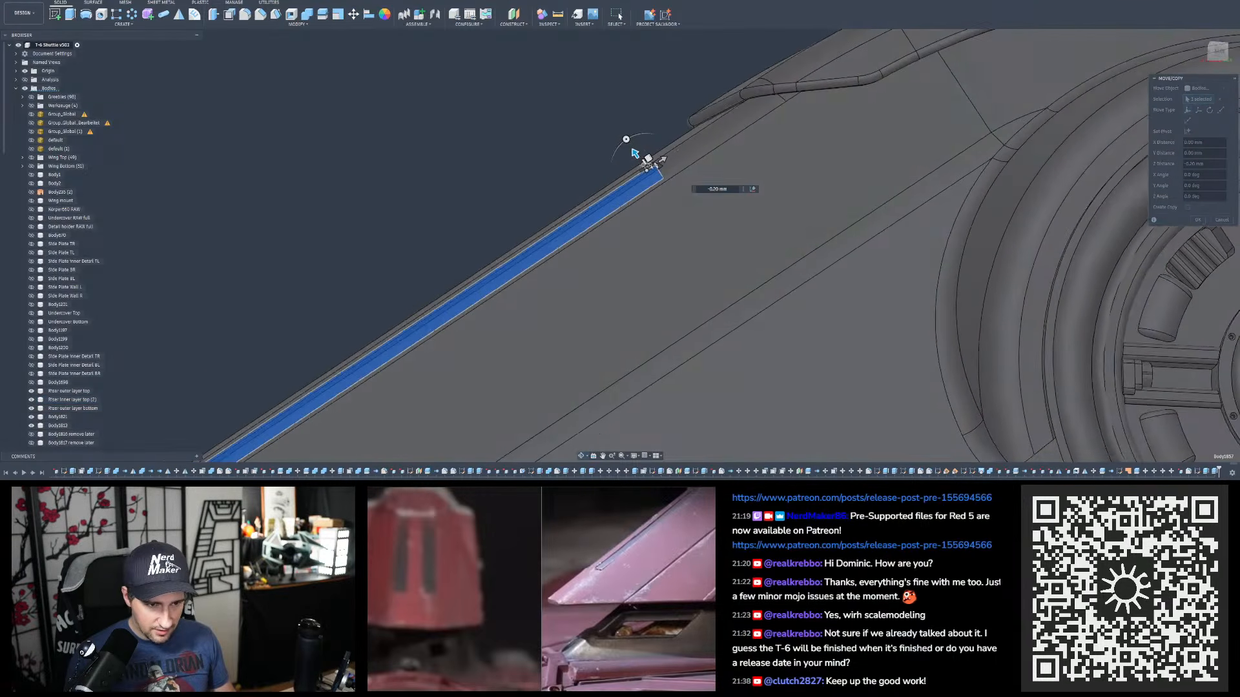
key("BackSpace")
type("-.")
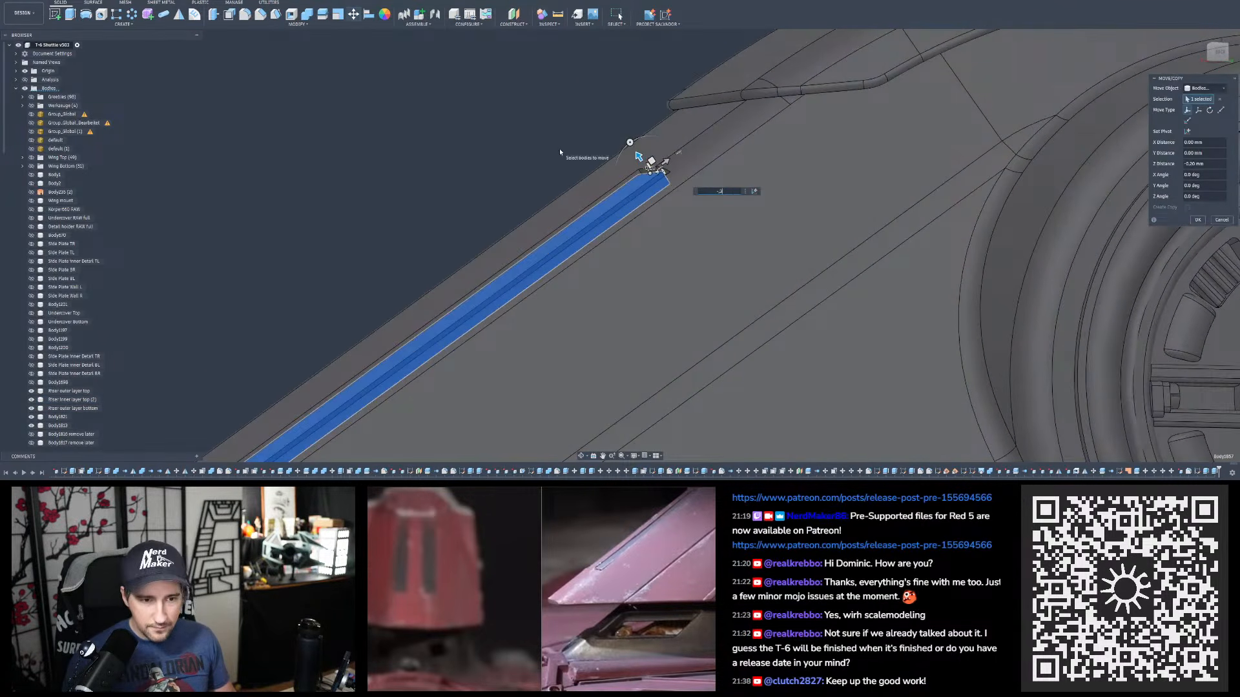
type("3")
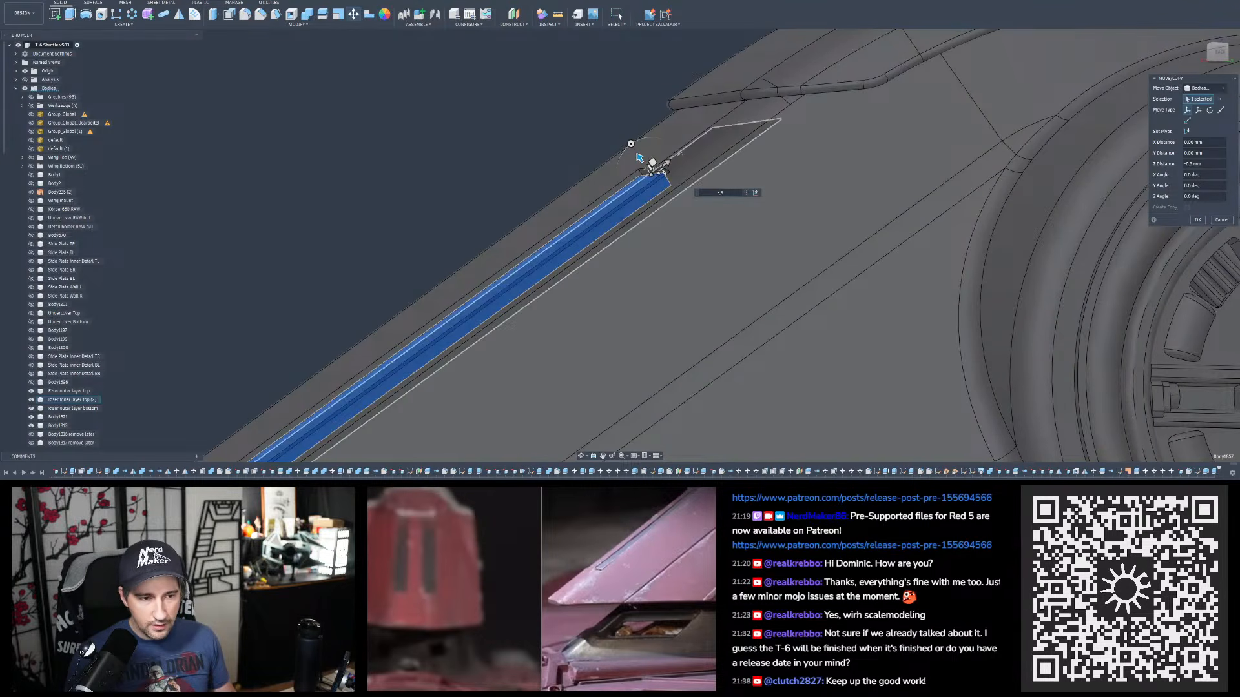
- Rotate the insert body 5 degrees about the Y axis within the same move operation
middle_click_drag(678, 162, 762, 169, "shift")
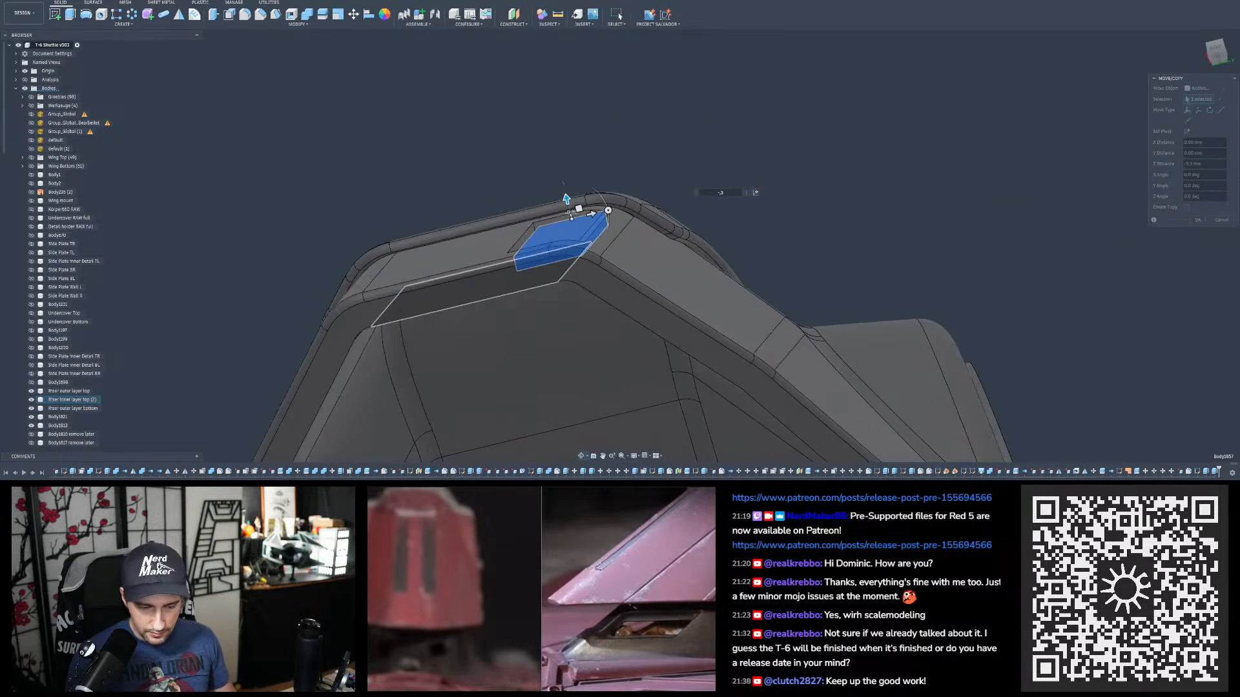
middle_click_drag(517, 193, 603, 220, "shift")
scroll(544, 227, "up", 2)
left_click(616, 210)
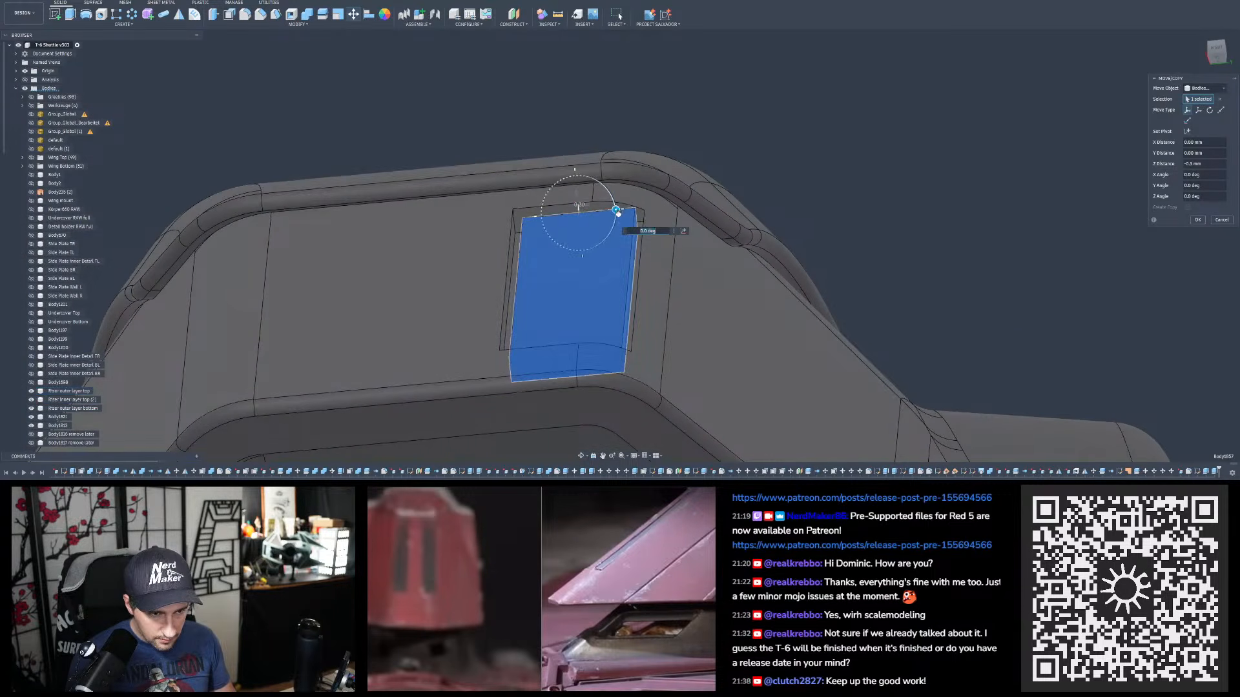
left_click_drag(618, 212, 618, 213)
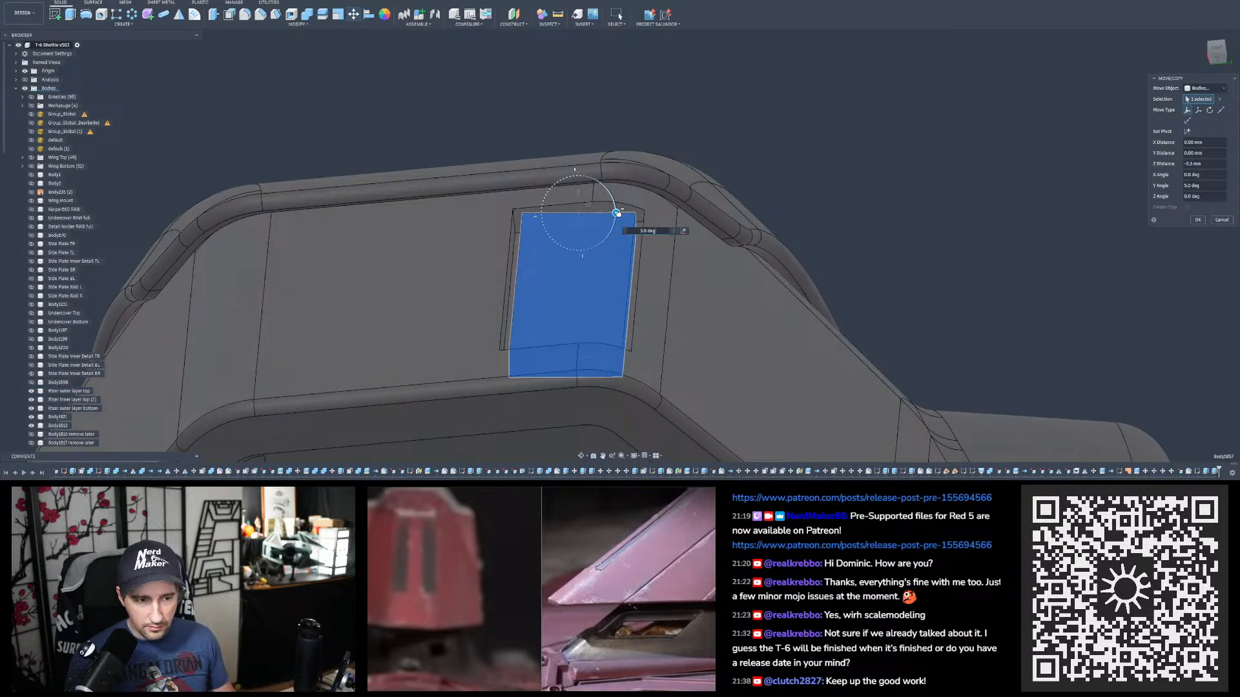
scroll(606, 277, "down", 2)
scroll(637, 195, "up", 2)
- Examine the tilted insert's fit in the slot from the side, at both ends, and against the whole nose
mouse_move(637, 195)
middle_mouse_down("shift")
mouse_move(639, 139)
mouse_move(574, 221)
mouse_move(645, 229)
mouse_move(609, 172)
mouse_move(624, 289)
mouse_move(630, 187)
mouse_move(585, 196)
mouse_move(571, 170)
mouse_move(618, 192)
middle_mouse_up("shift")
scroll(587, 196, "up", 4)
scroll(415, 213, "up", 3)
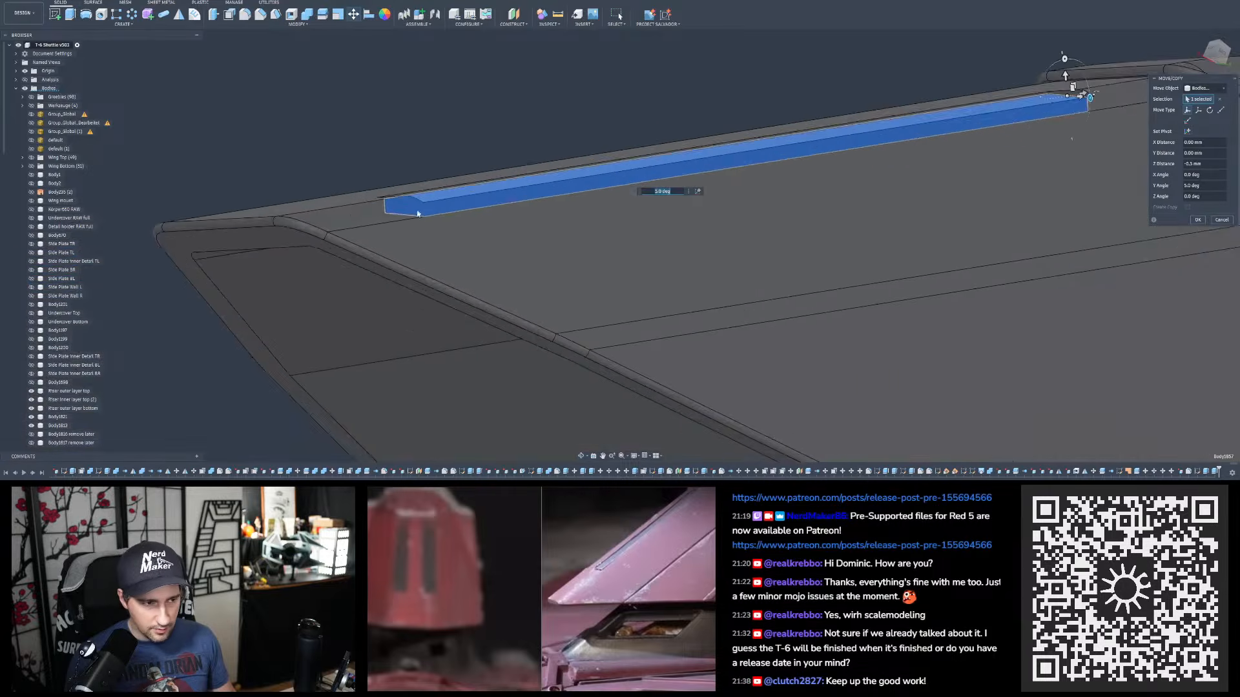
middle_click_drag(415, 213, 546, 138, "shift")
scroll(546, 138, "down", 2)
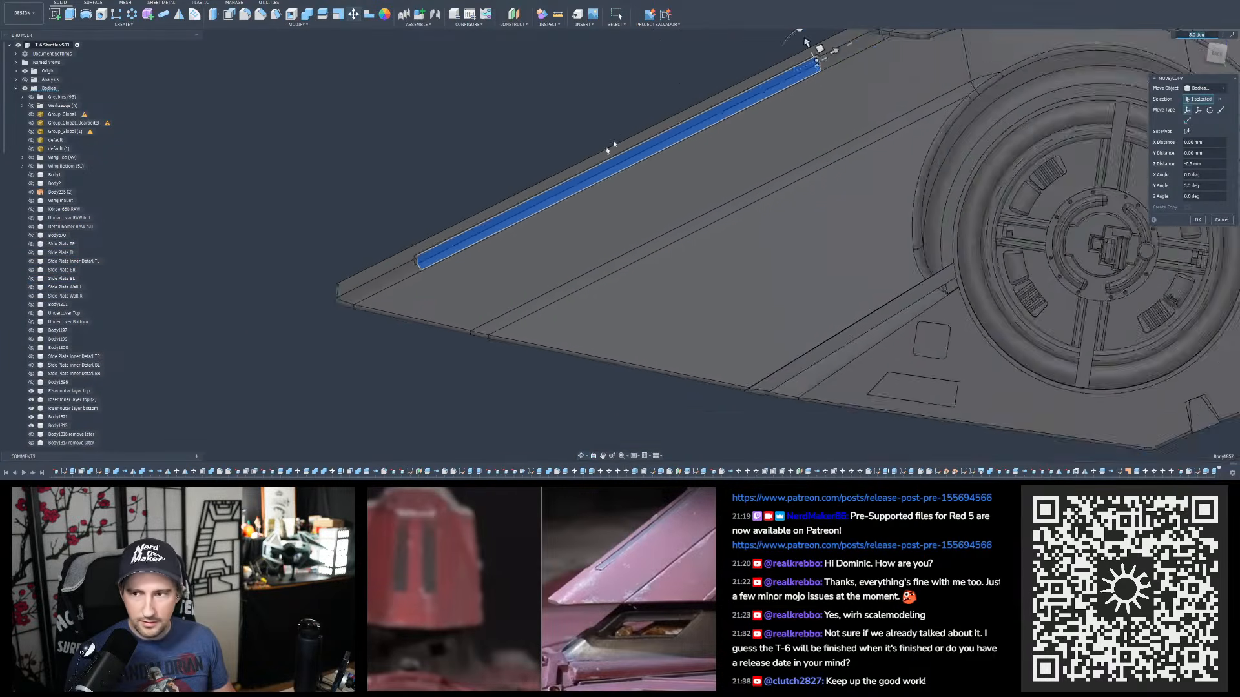
scroll(617, 149, "up", 3)
scroll(648, 254, "down", 3)
scroll(721, 187, "up", 3)
scroll(721, 187, "up", 1)
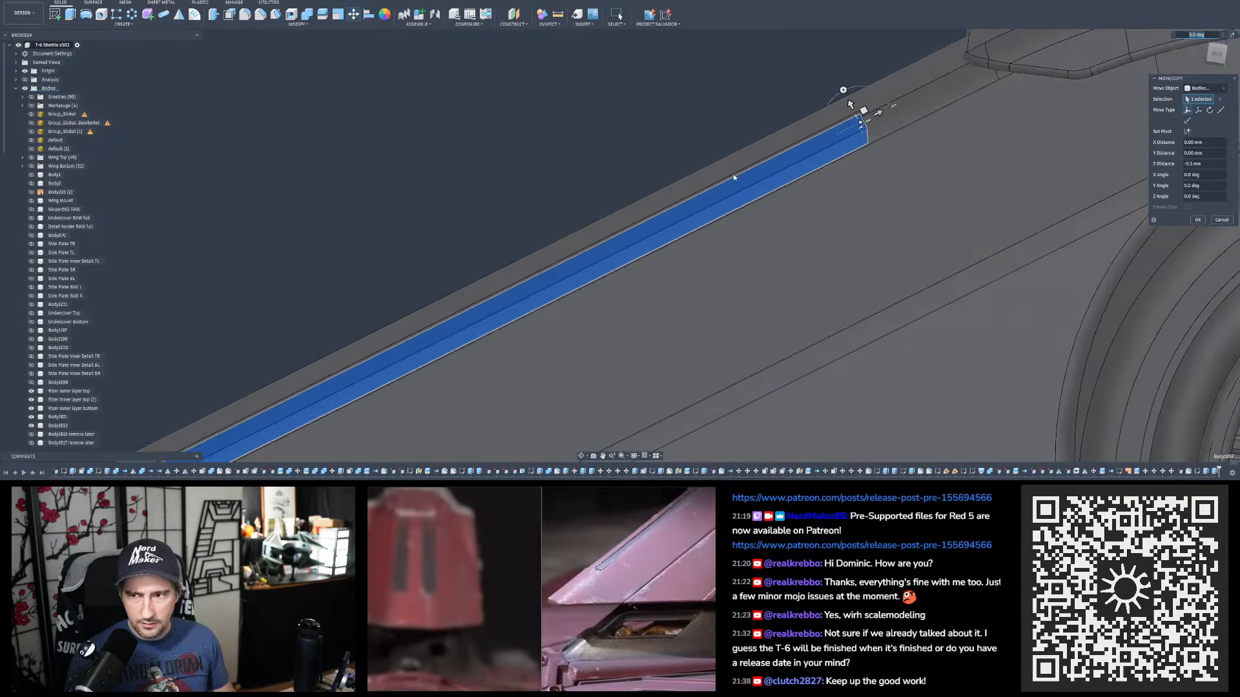
mouse_move(734, 175)
middle_mouse_down("shift")
mouse_move(766, 171)
mouse_move(755, 168)
middle_mouse_up("shift")
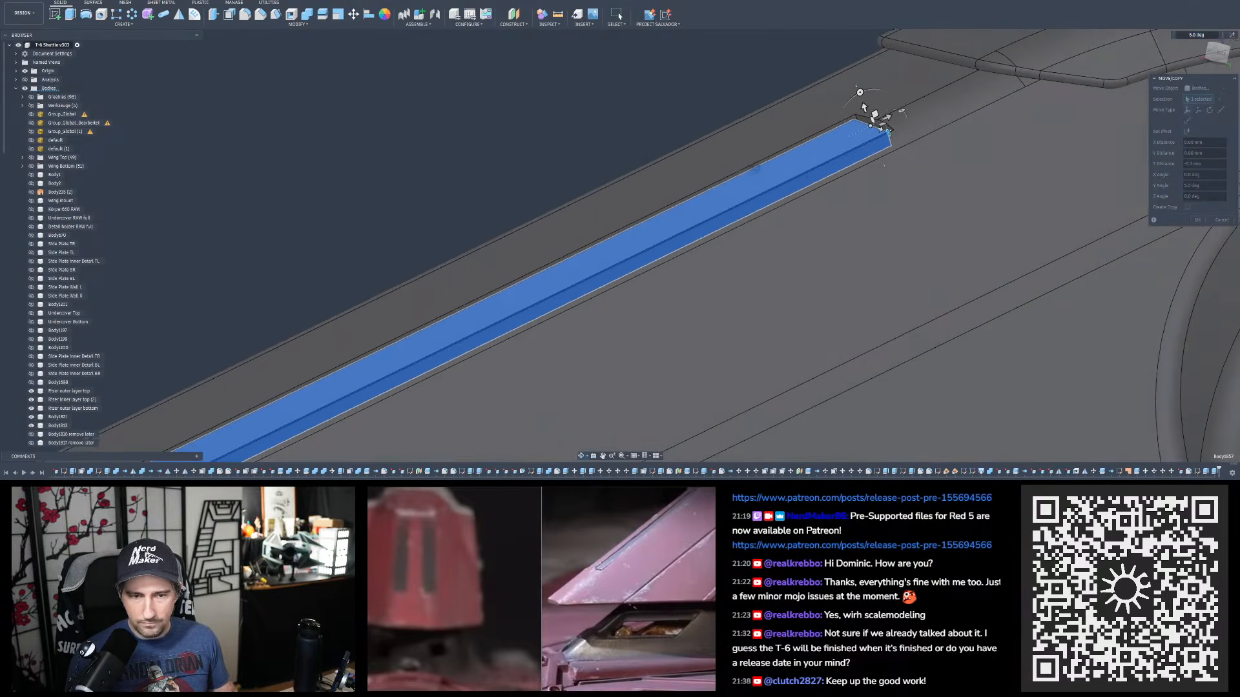
scroll(755, 168, "down", 2)
scroll(887, 118, "up", 3)
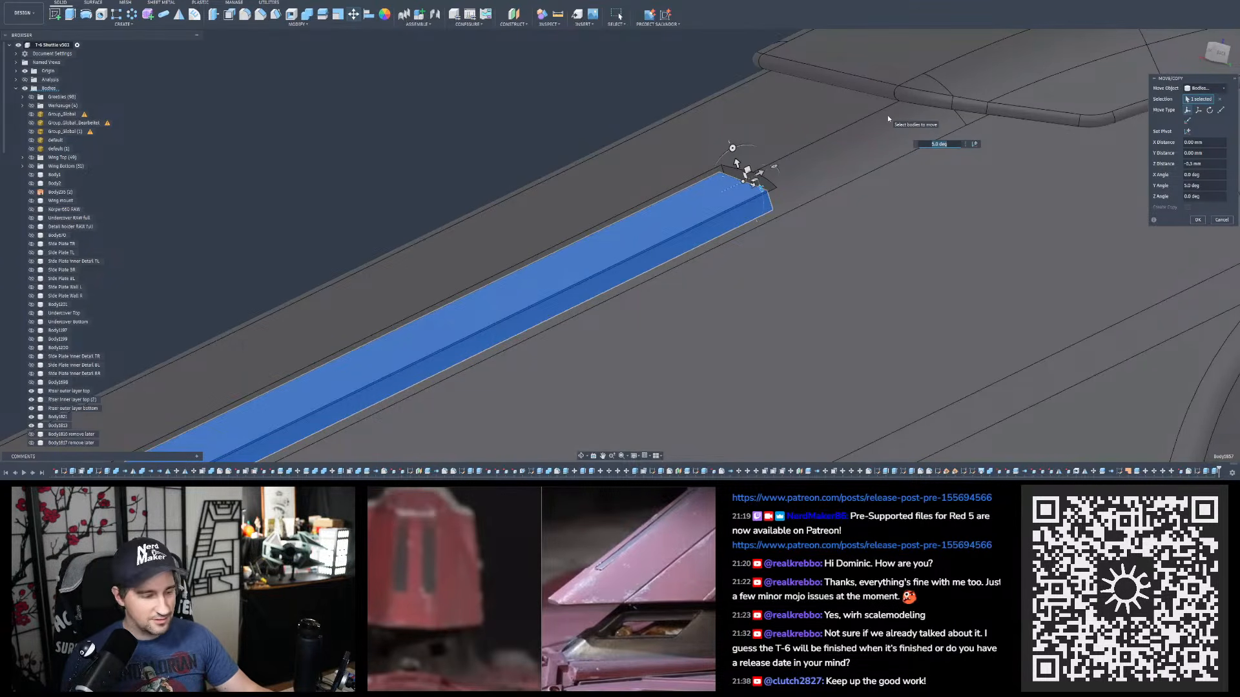
scroll(791, 202, "up", 3)
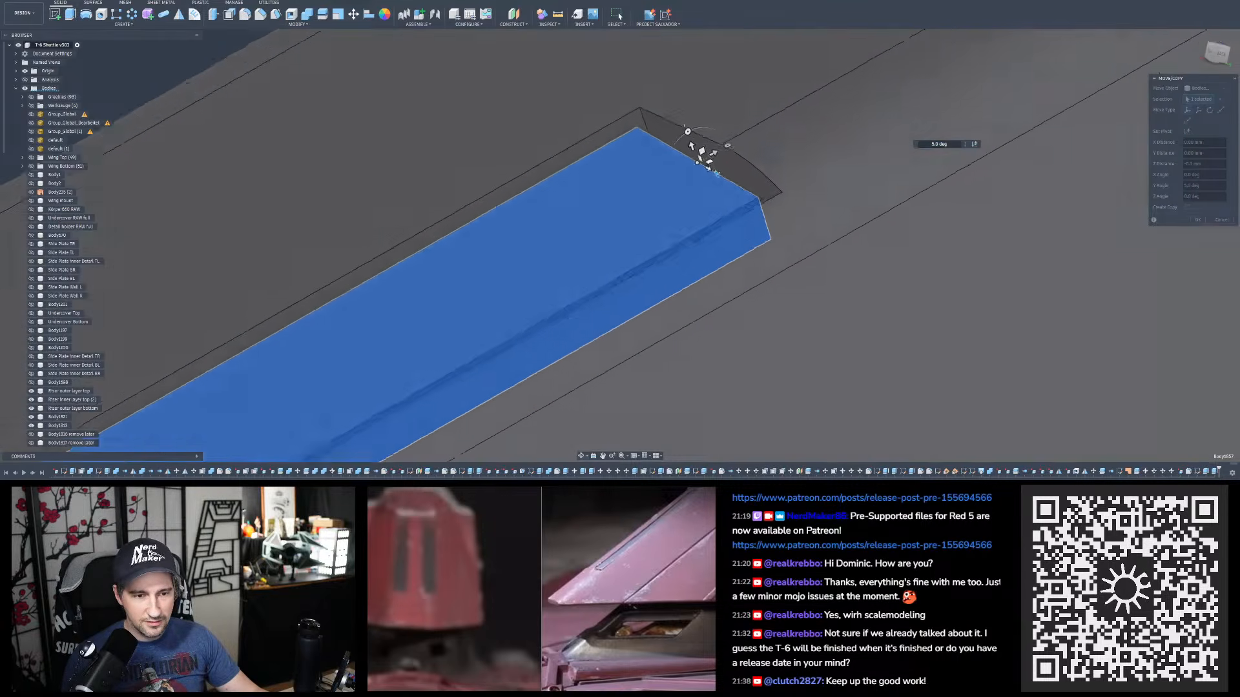
middle_click_drag(792, 203, 793, 270, "shift")
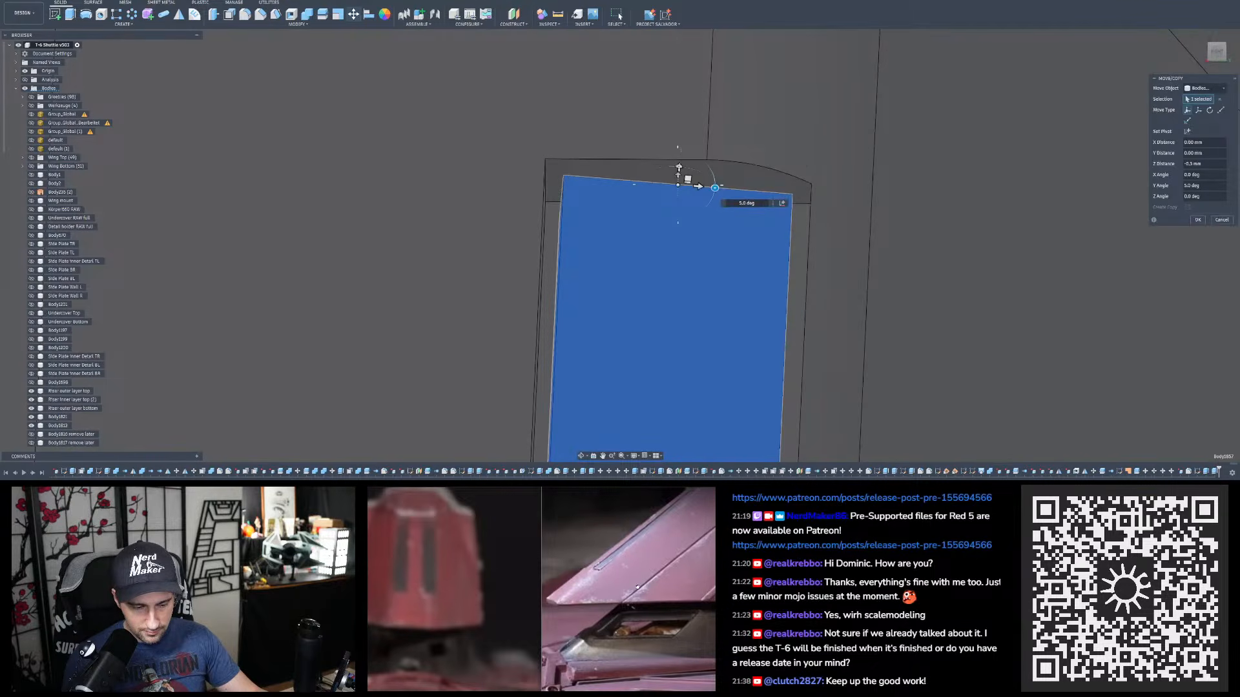
mouse_move(737, 321)
middle_mouse_down("shift")
mouse_move(726, 226)
mouse_move(736, 255)
mouse_move(737, 207)
mouse_move(736, 343)
mouse_move(733, 249)
mouse_move(738, 301)
middle_mouse_up("shift")
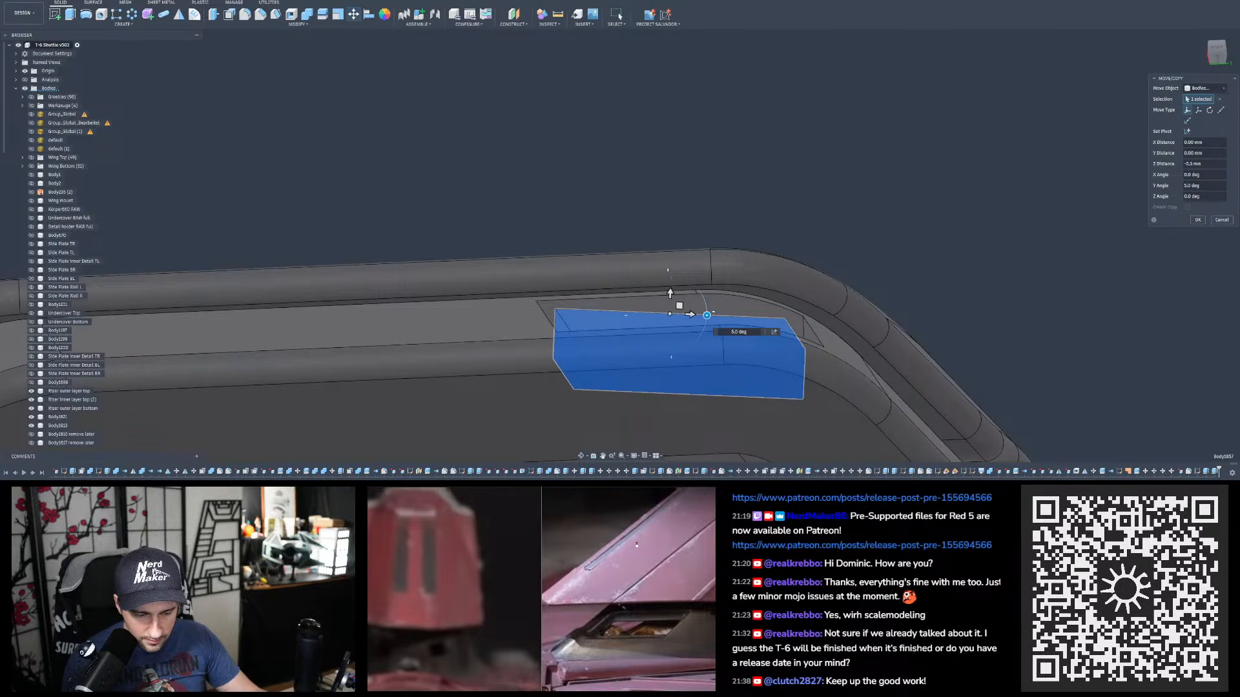
middle_click_drag(768, 317, 744, 257, "shift")
scroll(735, 219, "down", 8)
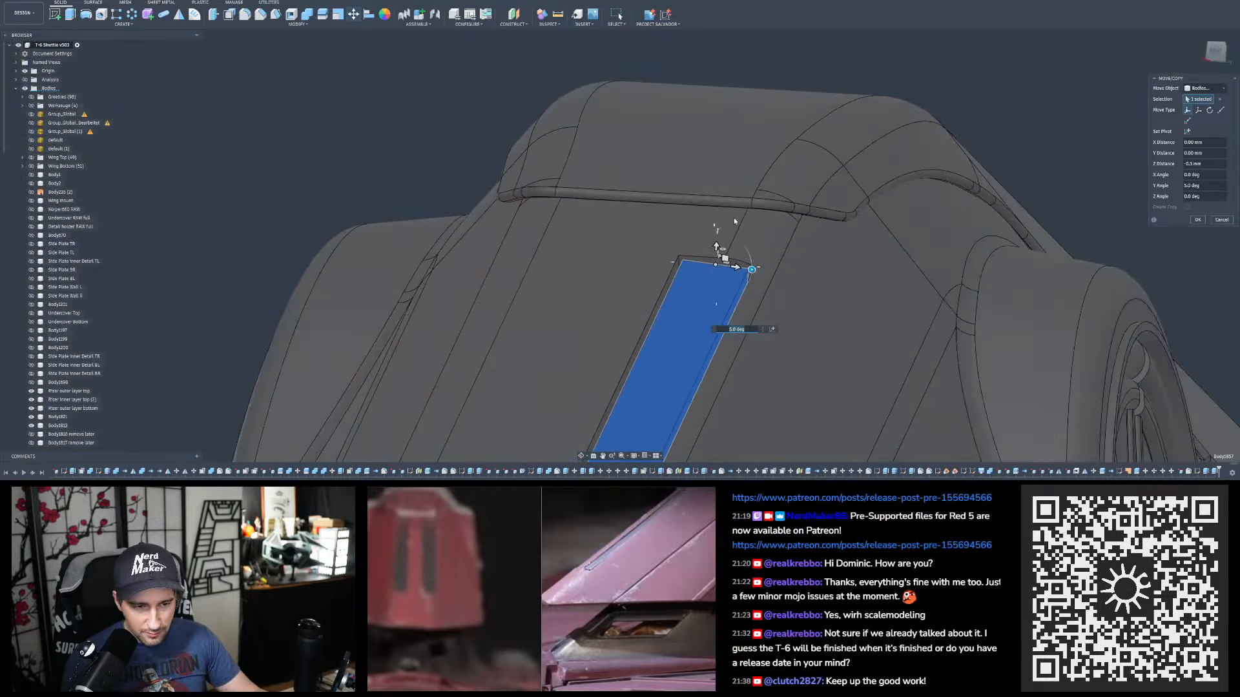
middle_click_drag(739, 343, 776, 270, "shift")
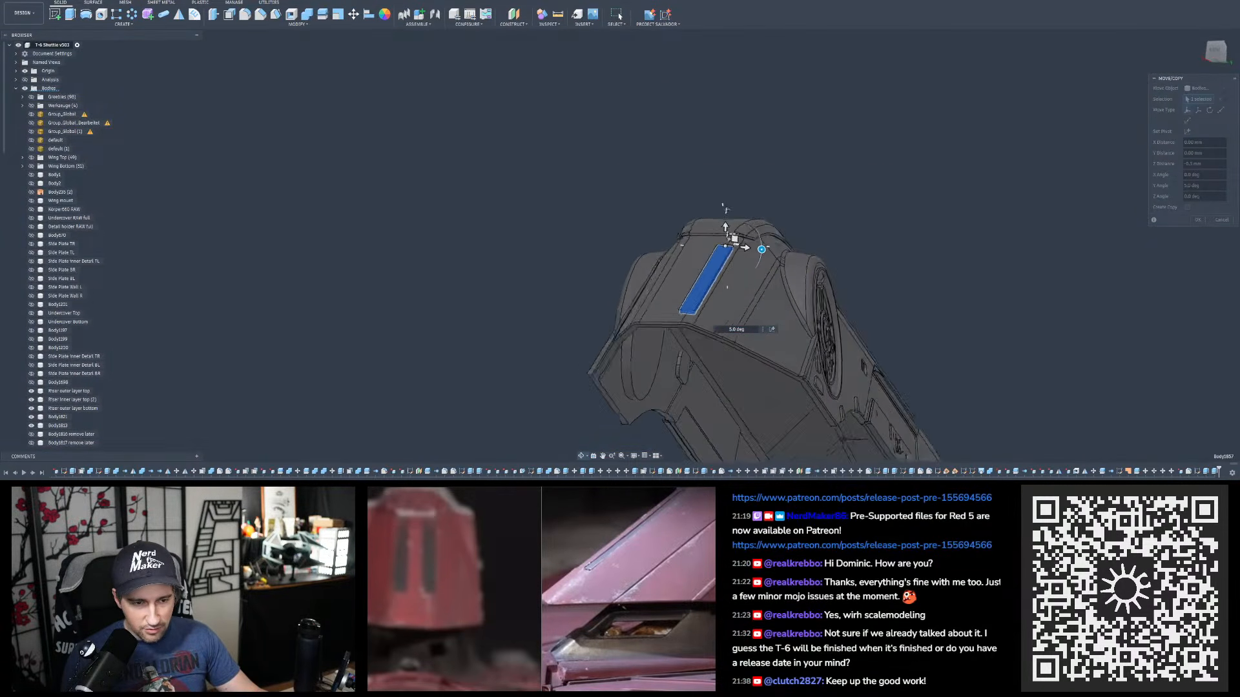
- Inspect the tilted insert's clearance at the slot's upper end and its look on the whole nose, and accept the move
middle_click_drag(724, 208, 722, 216, "shift")
scroll(720, 220, "up", 10)
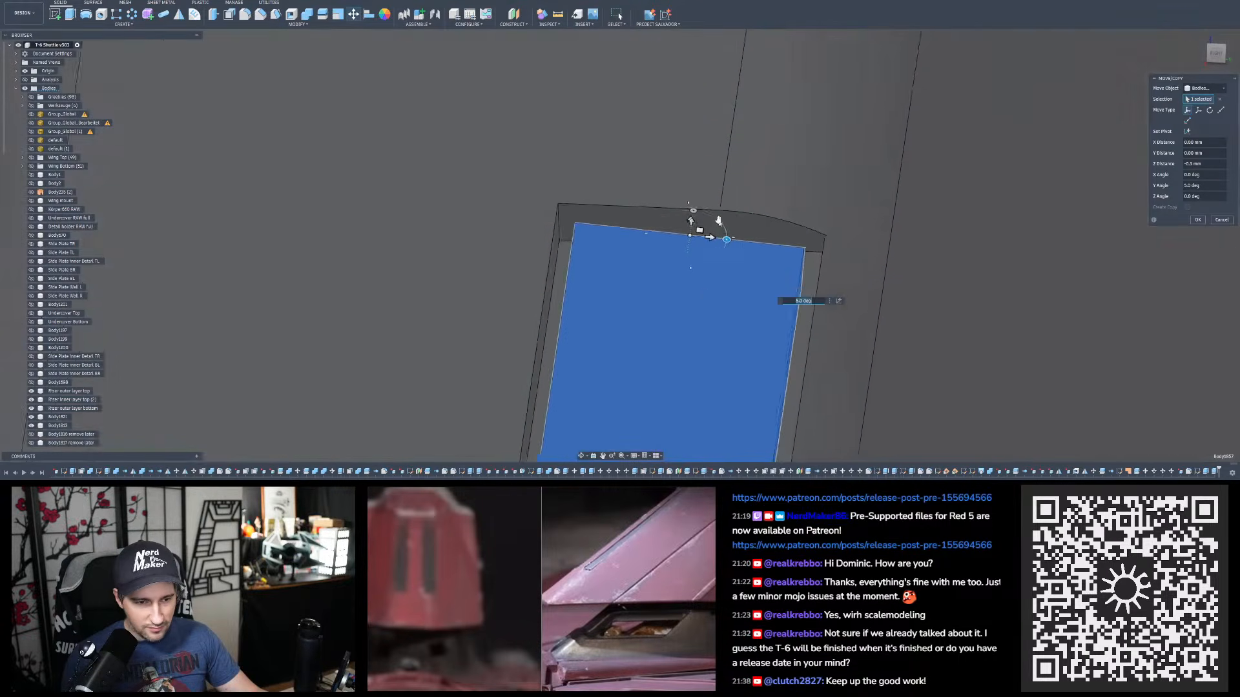
scroll(718, 221, "up", 10)
middle_click_drag(649, 275, 820, 458, "shift")
scroll(668, 242, "down", 5)
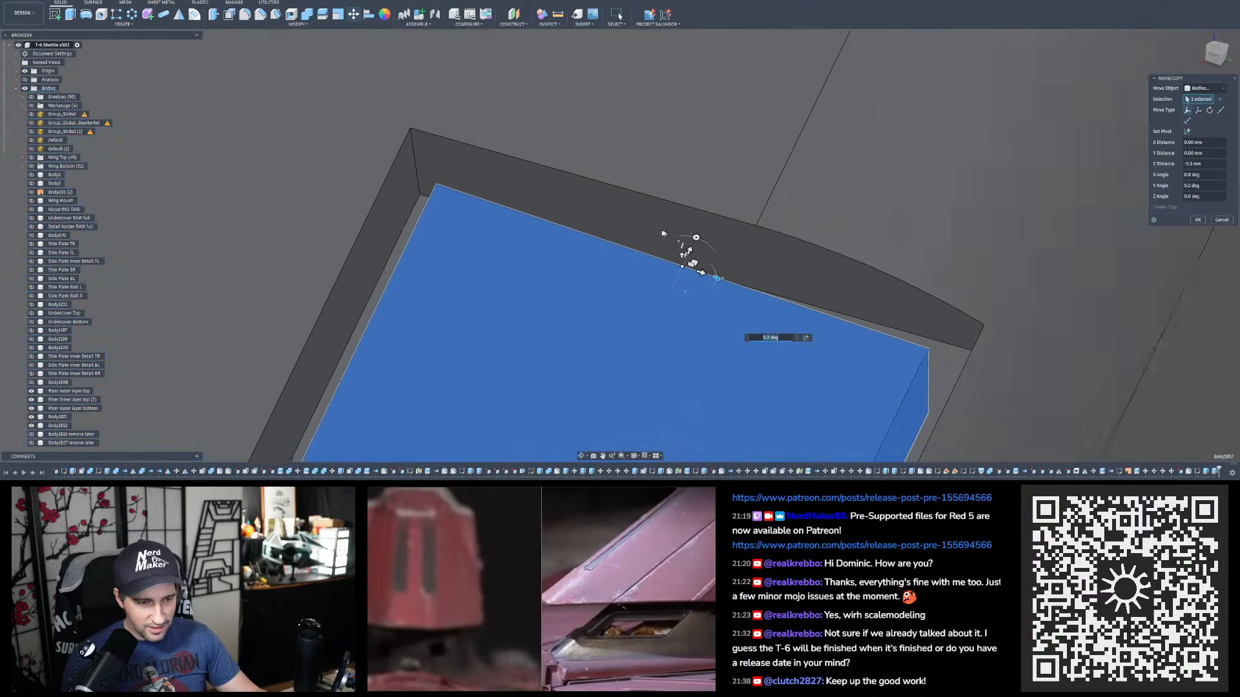
scroll(654, 227, "down", 8)
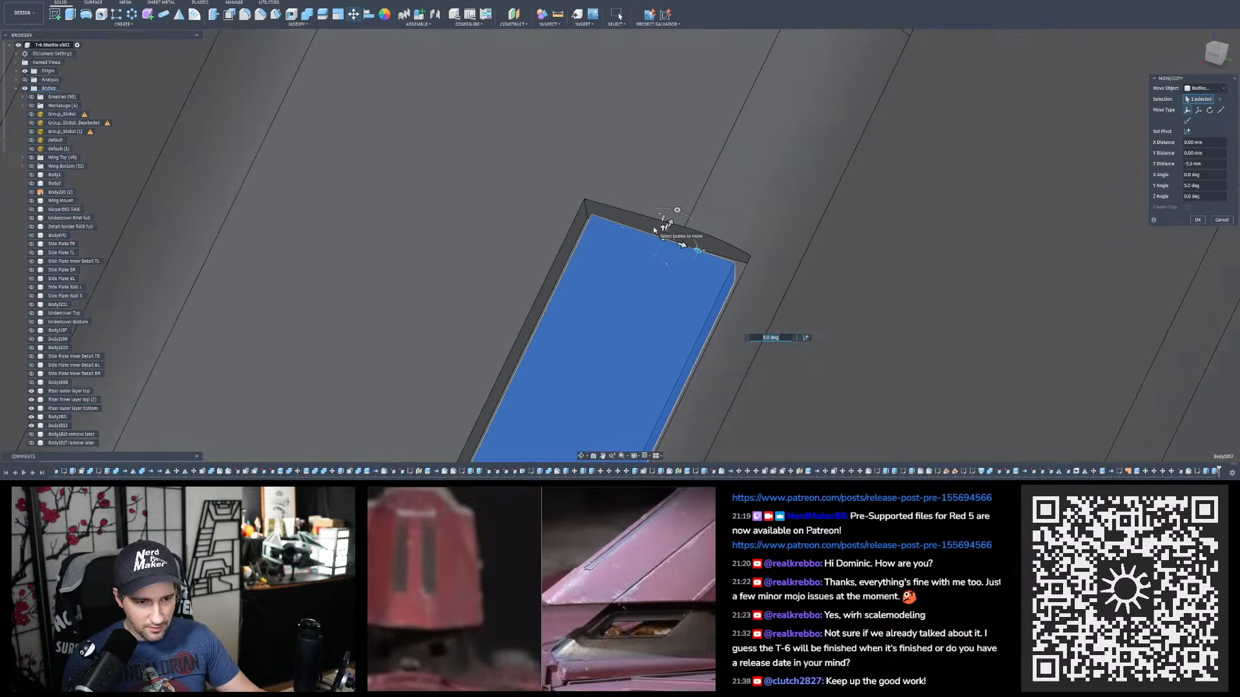
scroll(710, 248, "down", 10)
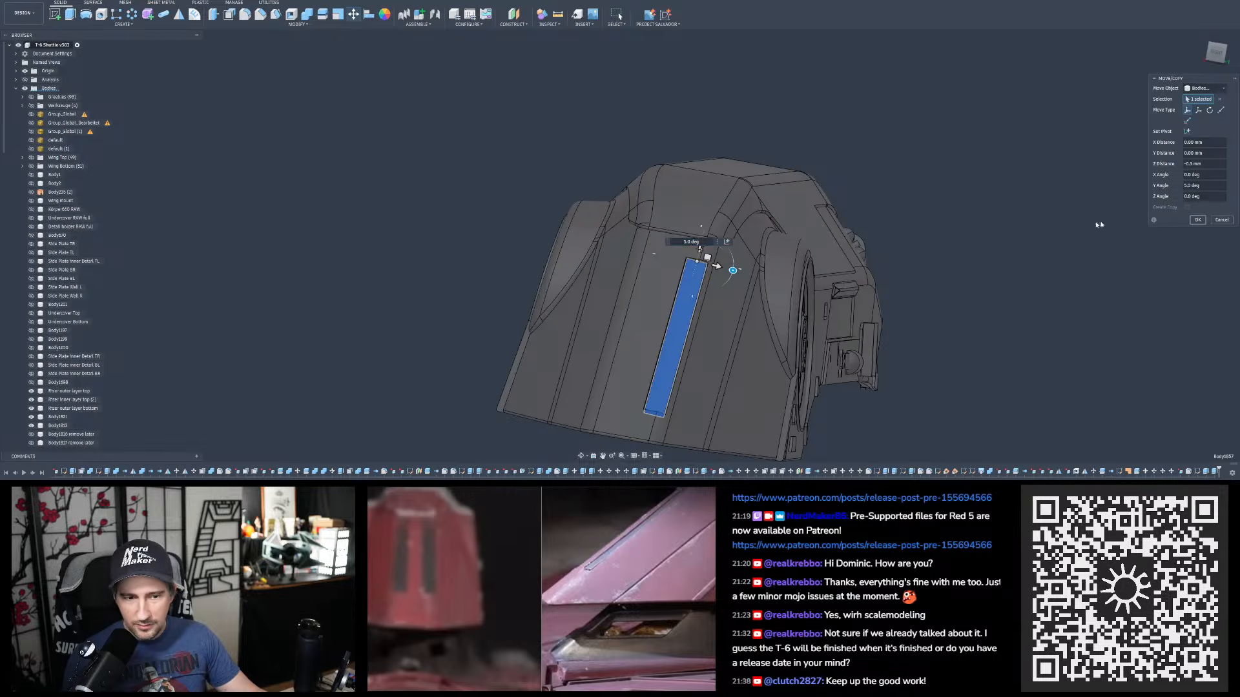
scroll(816, 213, "down", 2)
scroll(758, 258, "up", 2)
middle_click_drag(759, 242, 570, 199, "shift")
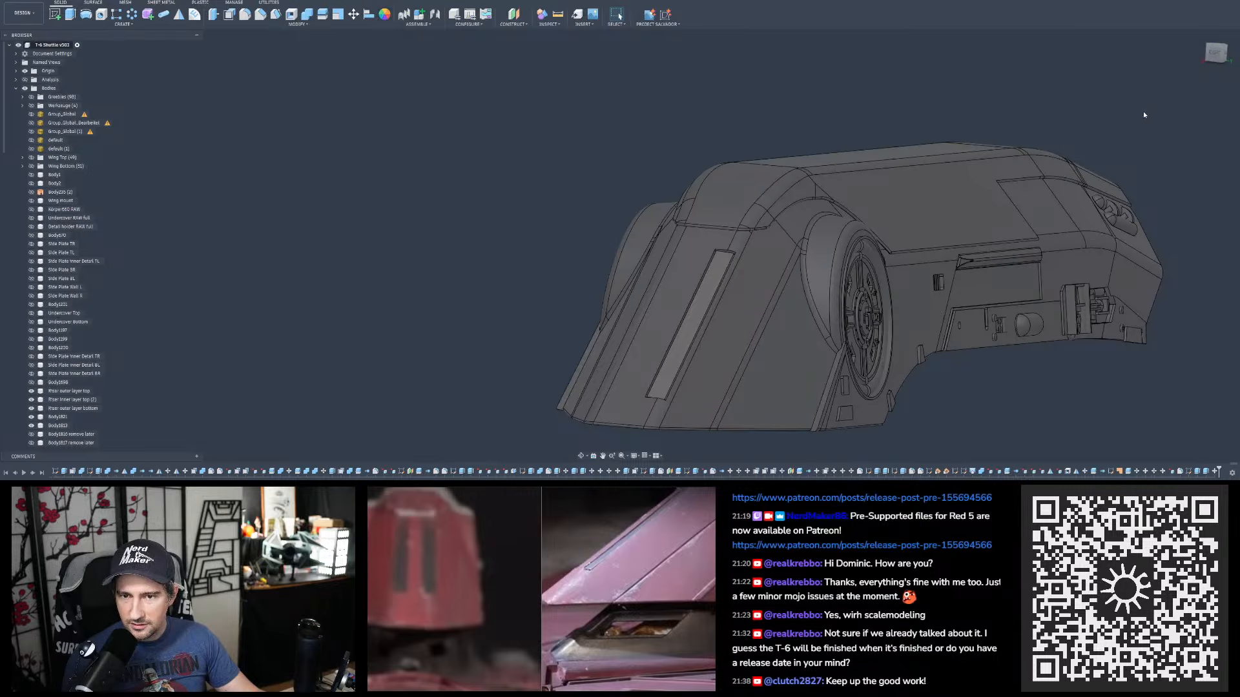
- Apply the smooth Powder Coat (Dark Grey) paint appearance to the insert body in the nose slot
key("a")
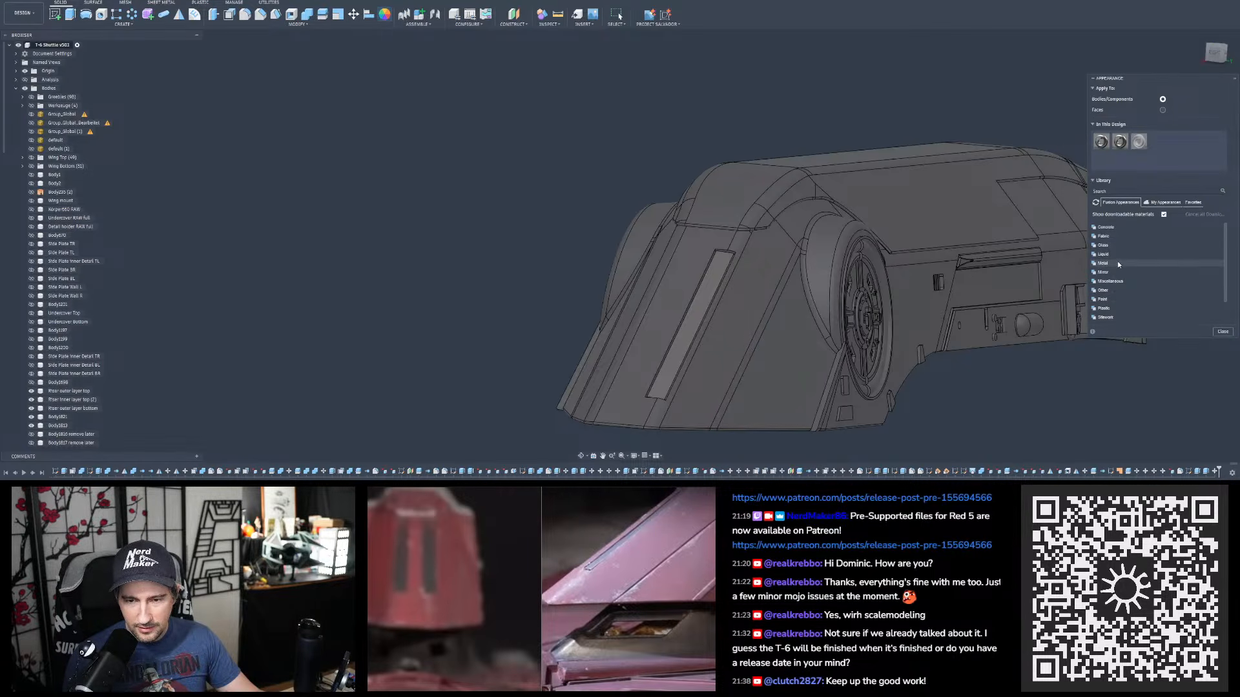
left_click(1104, 300)
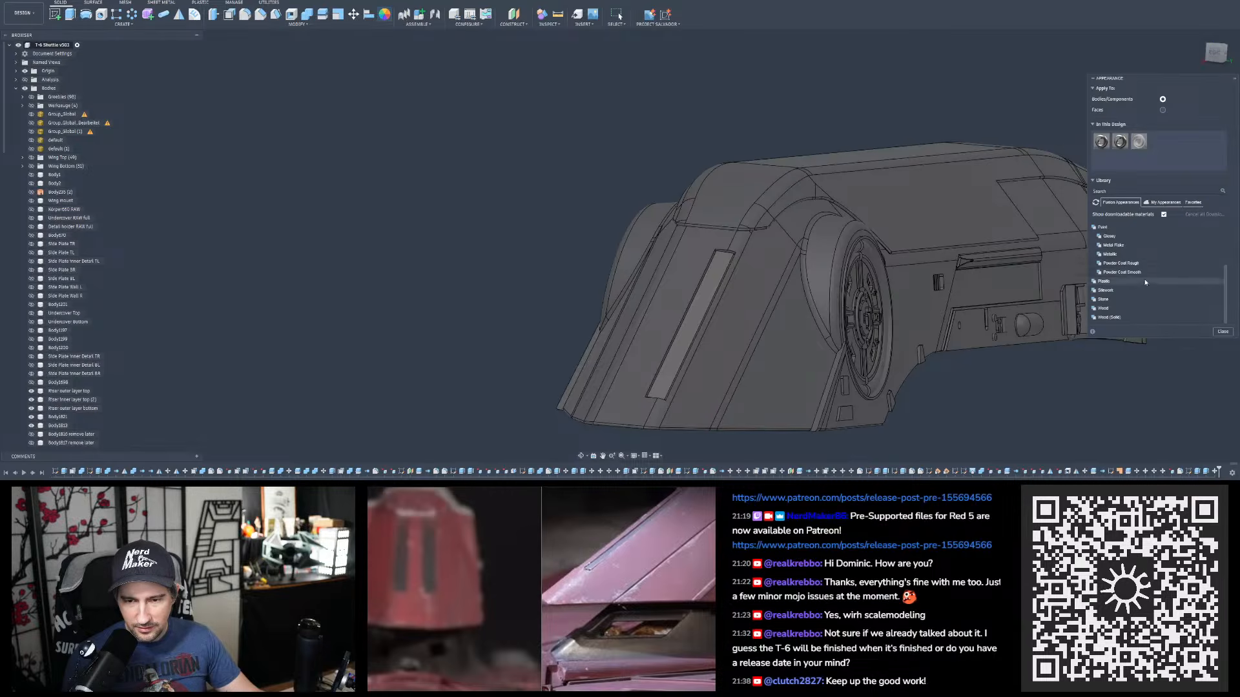
left_click(1133, 275)
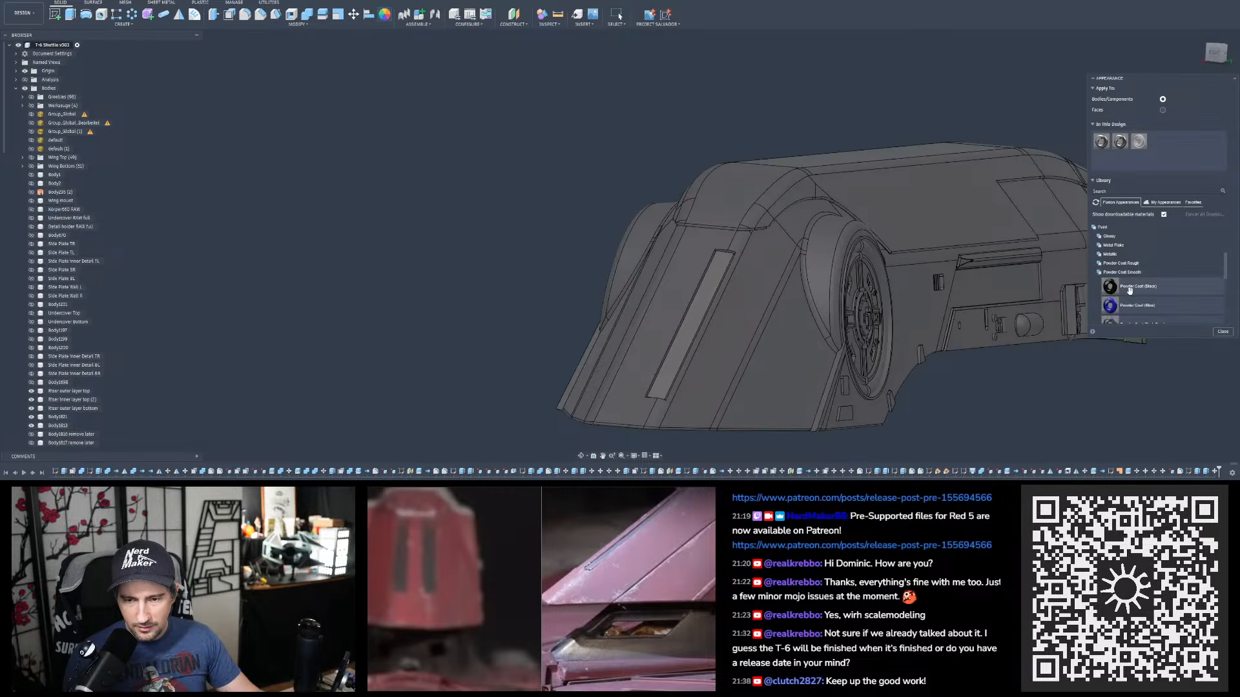
scroll(1136, 287, "down", 1)
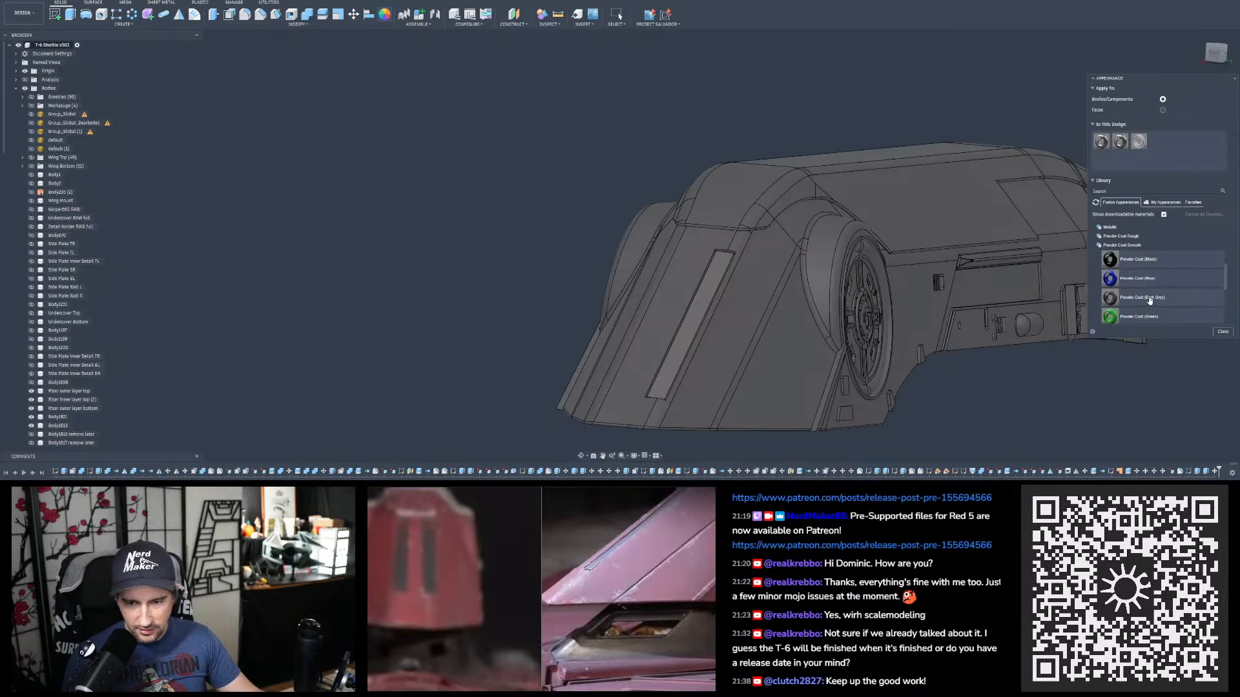
left_click_drag(1131, 301, 715, 274)
left_click(1222, 332)
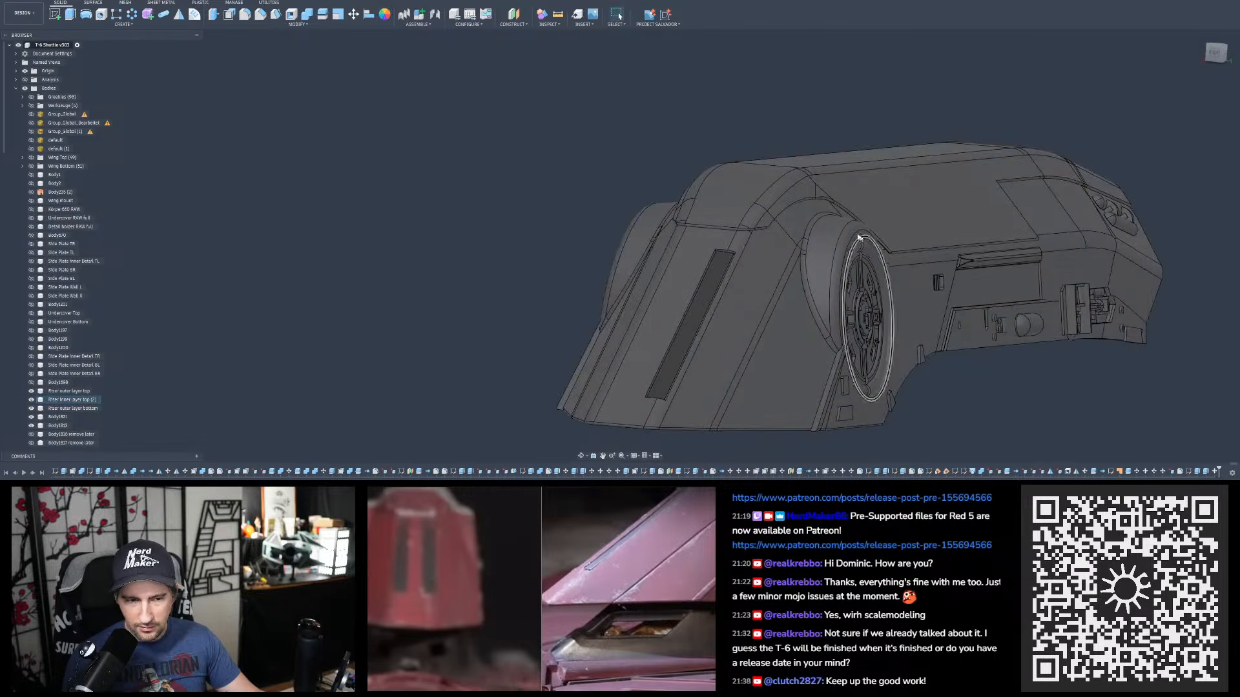
- Apply the smooth Powder Coat (Red) paint appearance to the nose and wheel-side hull body in the side view
middle_click_drag(859, 237, 878, 215, "shift")
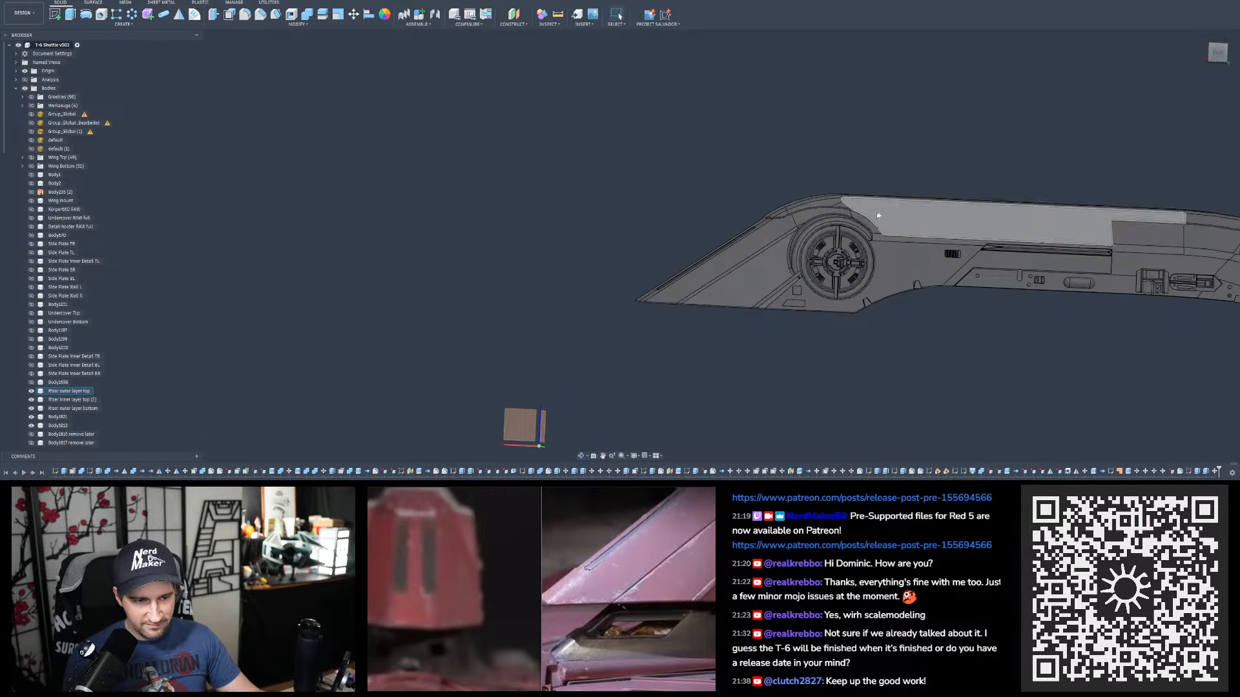
left_click(1217, 52)
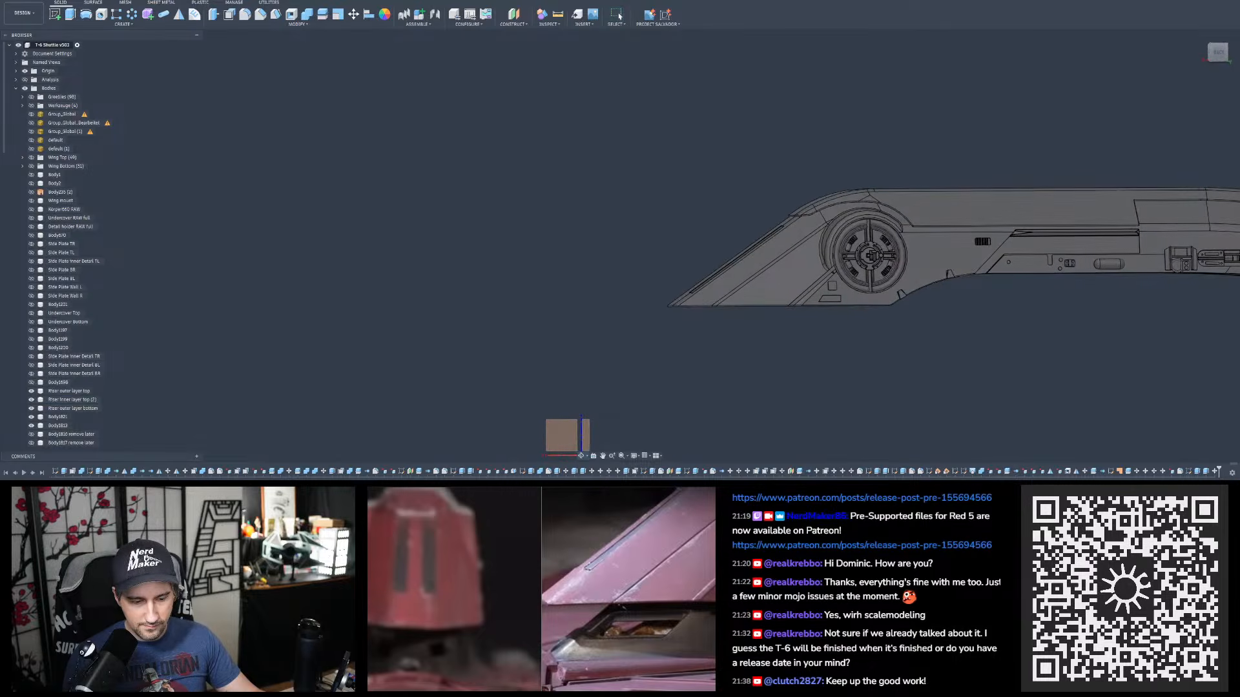
scroll(740, 226, "up", 3)
scroll(740, 221, "up", 3)
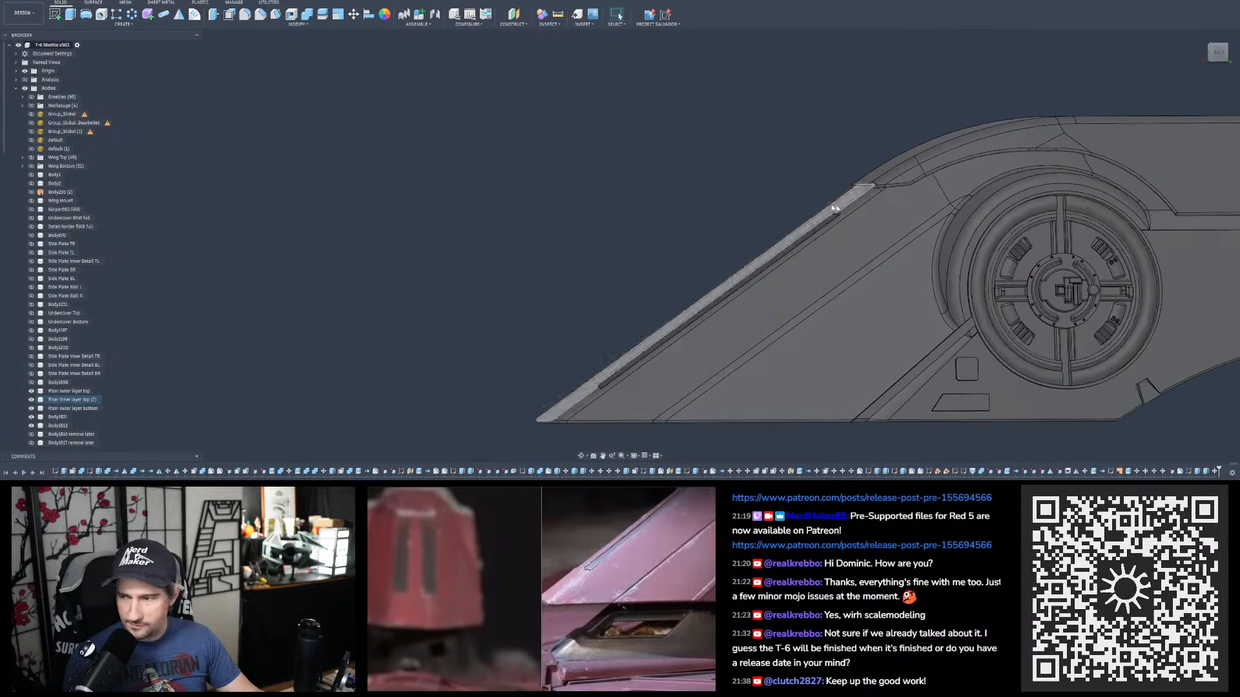
scroll(790, 261, "up", 1)
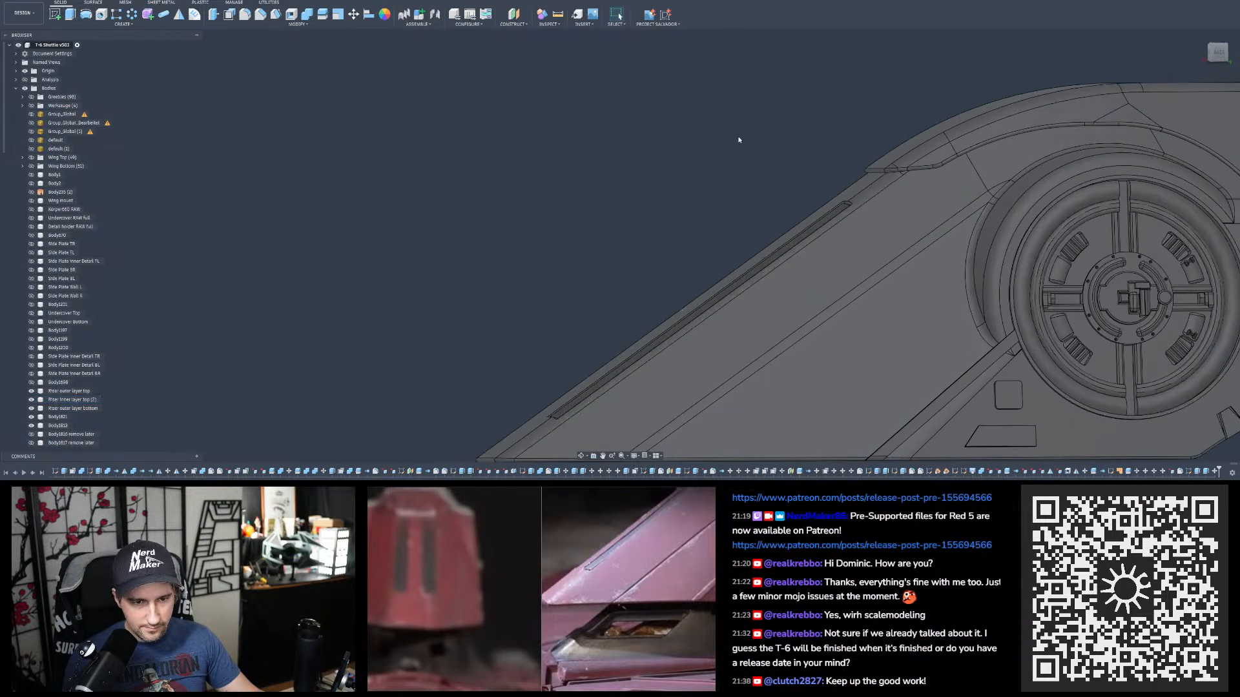
scroll(738, 140, "down", 1)
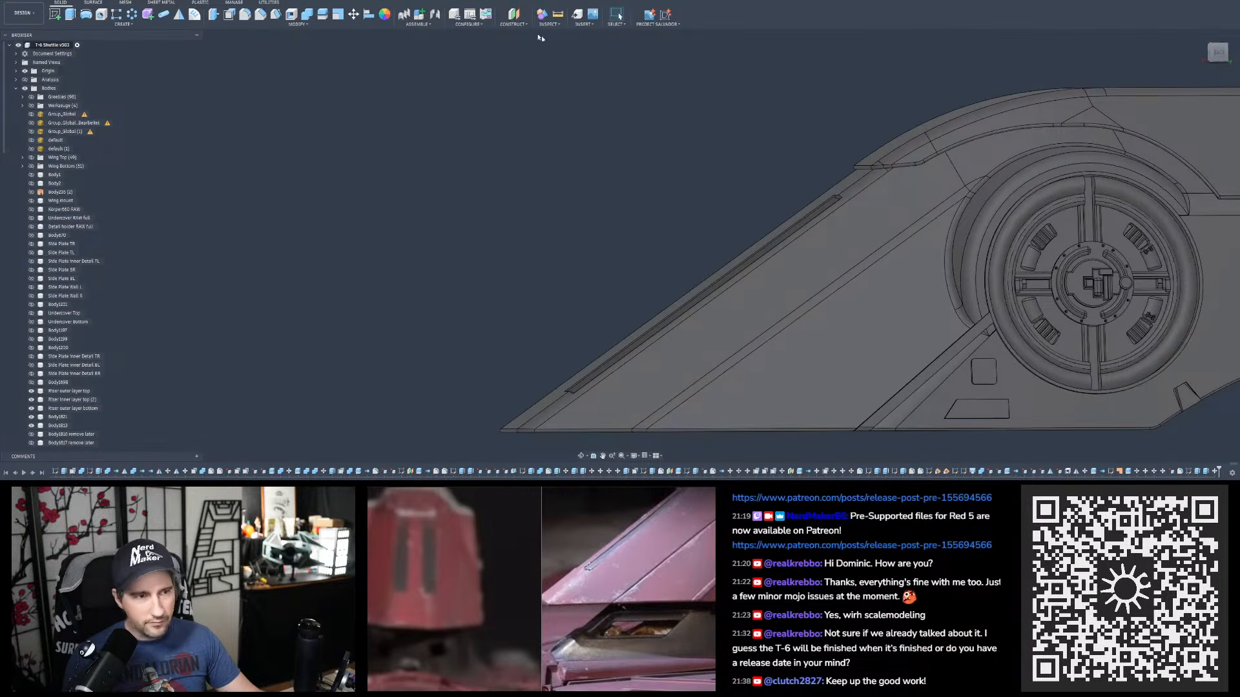
left_click(385, 14)
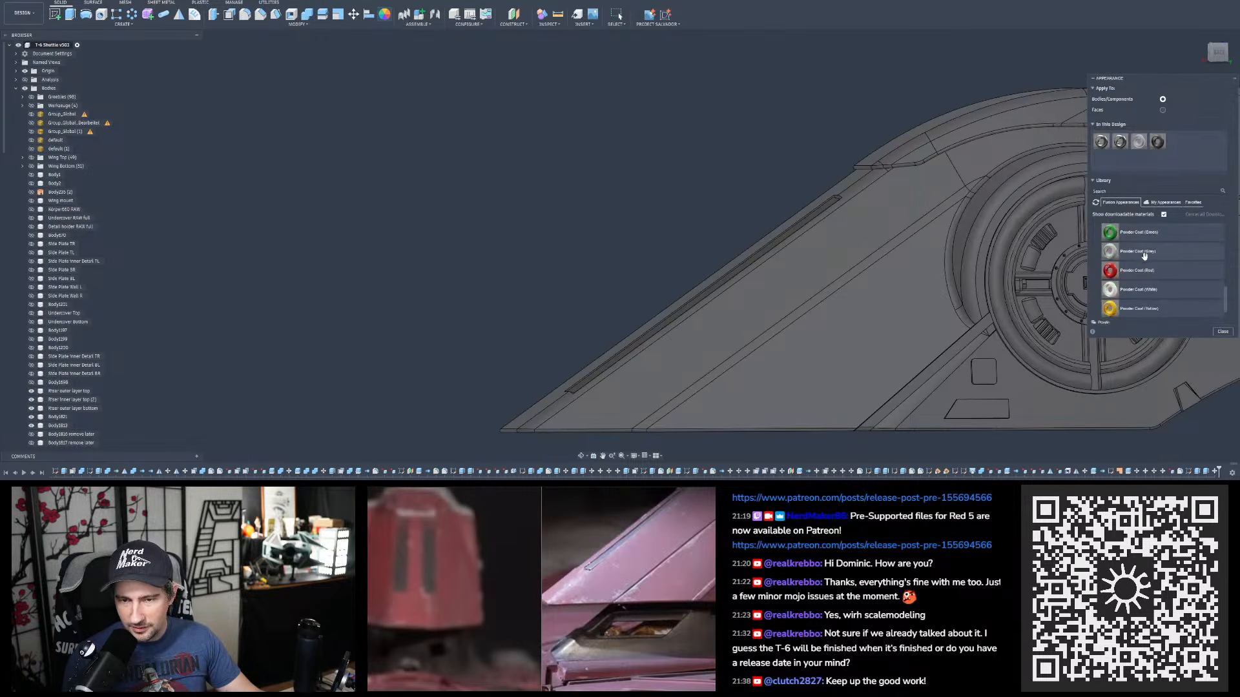
left_click_drag(1140, 270, 811, 278)
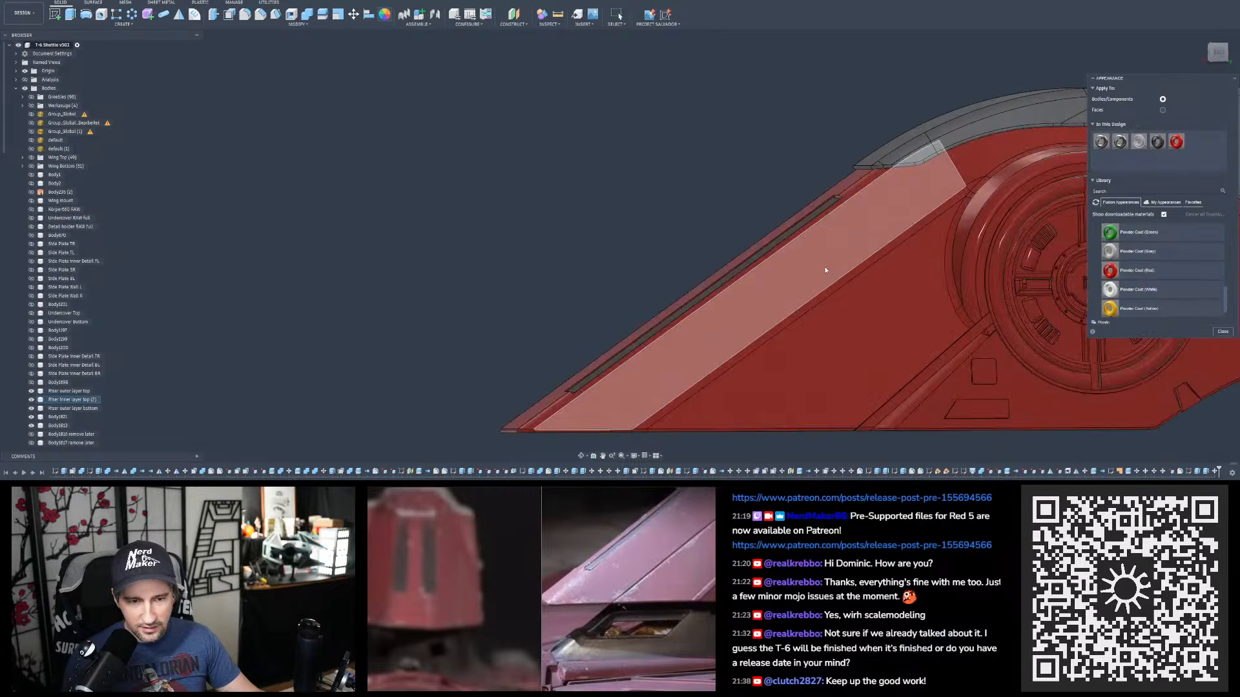
- Edit the hull's red powder coat colour, shifting its hue toward pink and lightening it to a soft pinkish red
double_click(1176, 141)
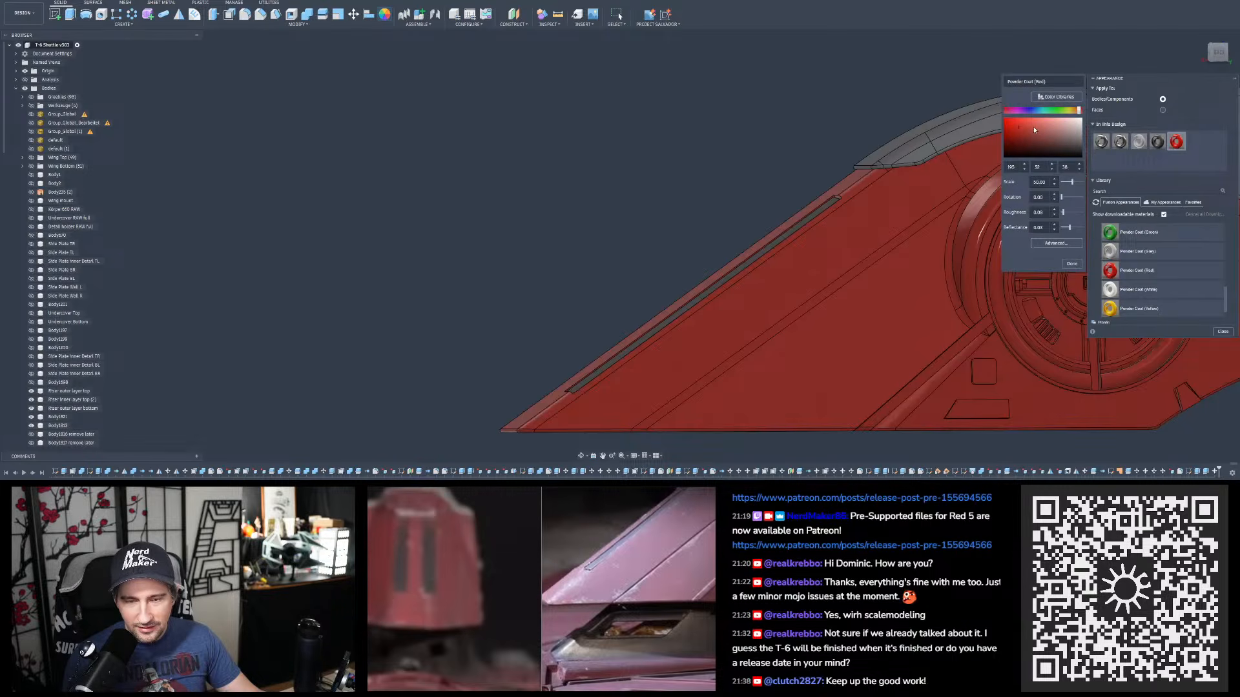
left_click_drag(1034, 130, 1076, 112)
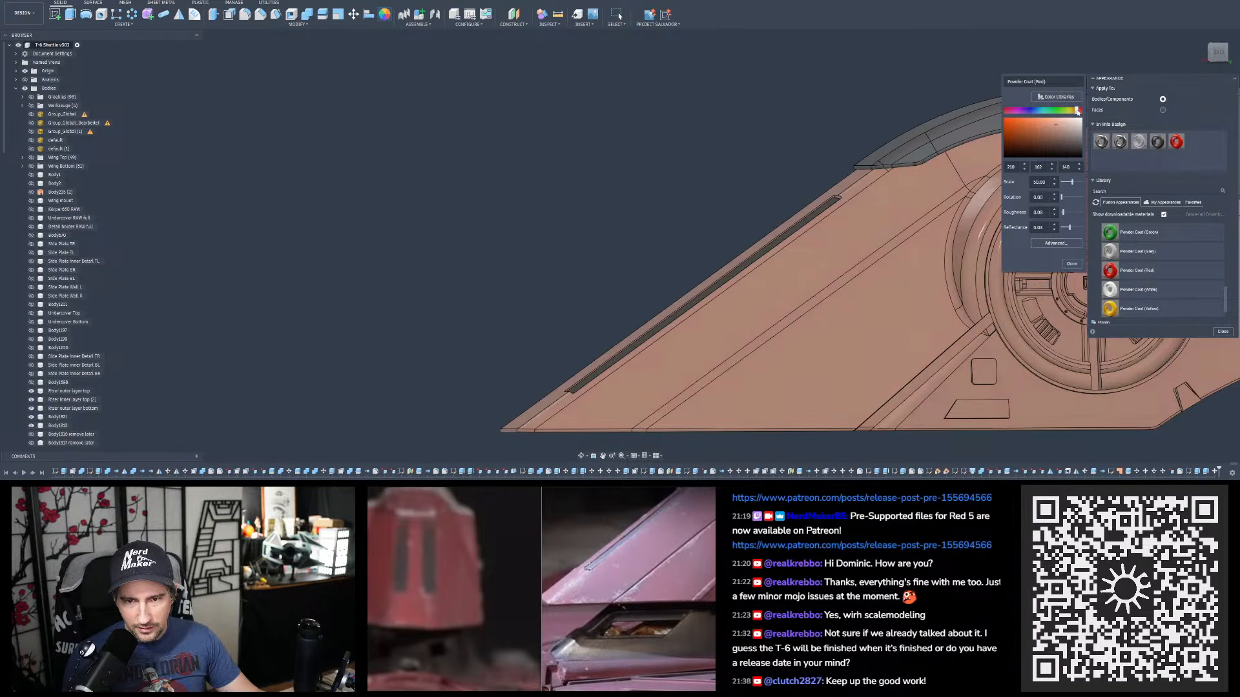
left_click_drag(1077, 113, 1023, 110)
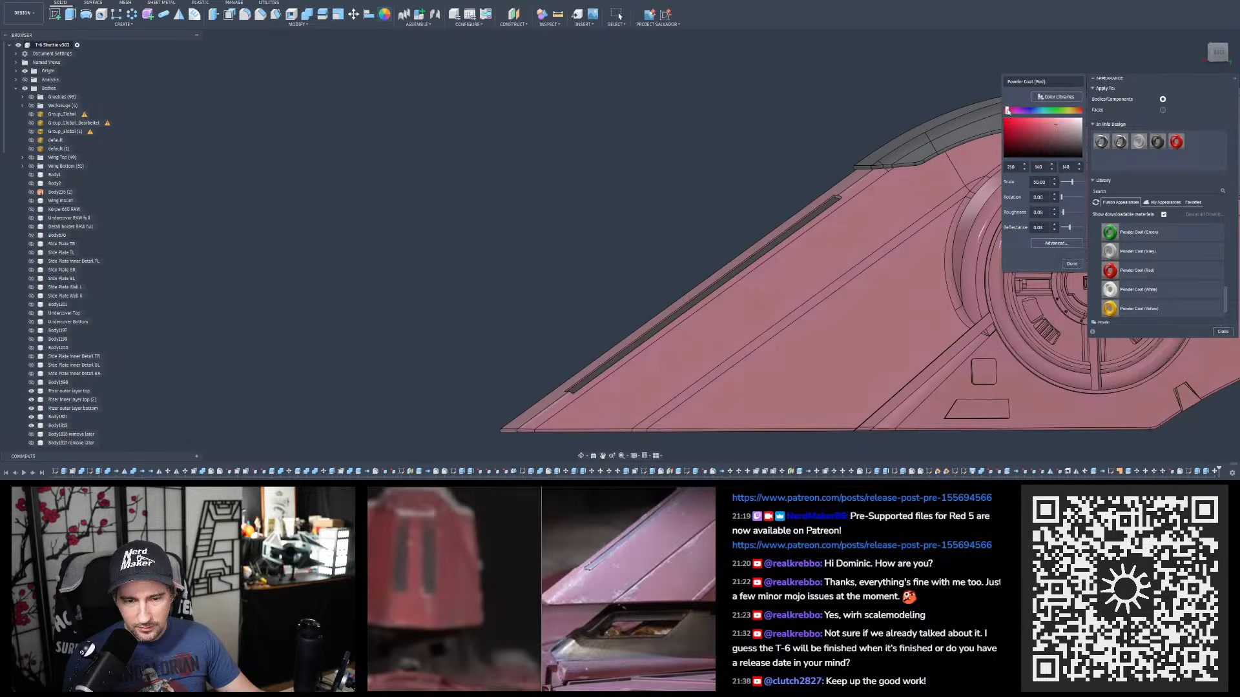
left_click_drag(1054, 128, 1045, 126)
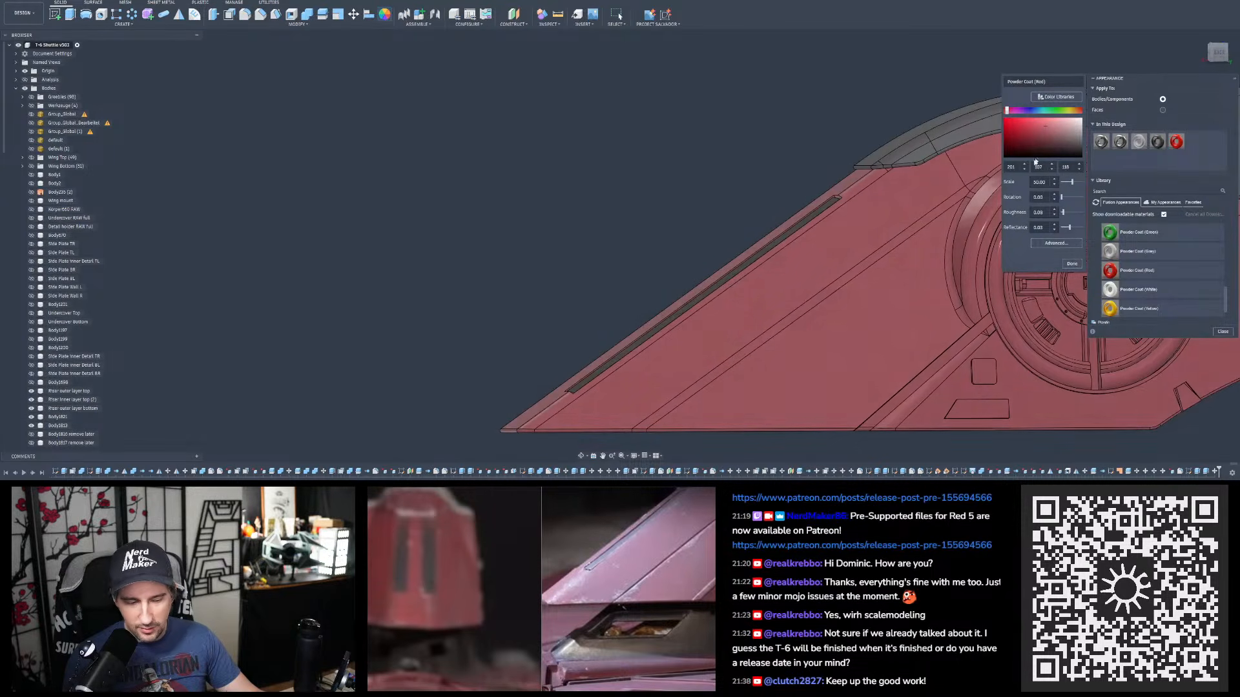
- Bring the reference photo showing the two dark nose slots over the model and frame it beside the hull for colour comparison
left_click_drag(644, 631, 505, 633)
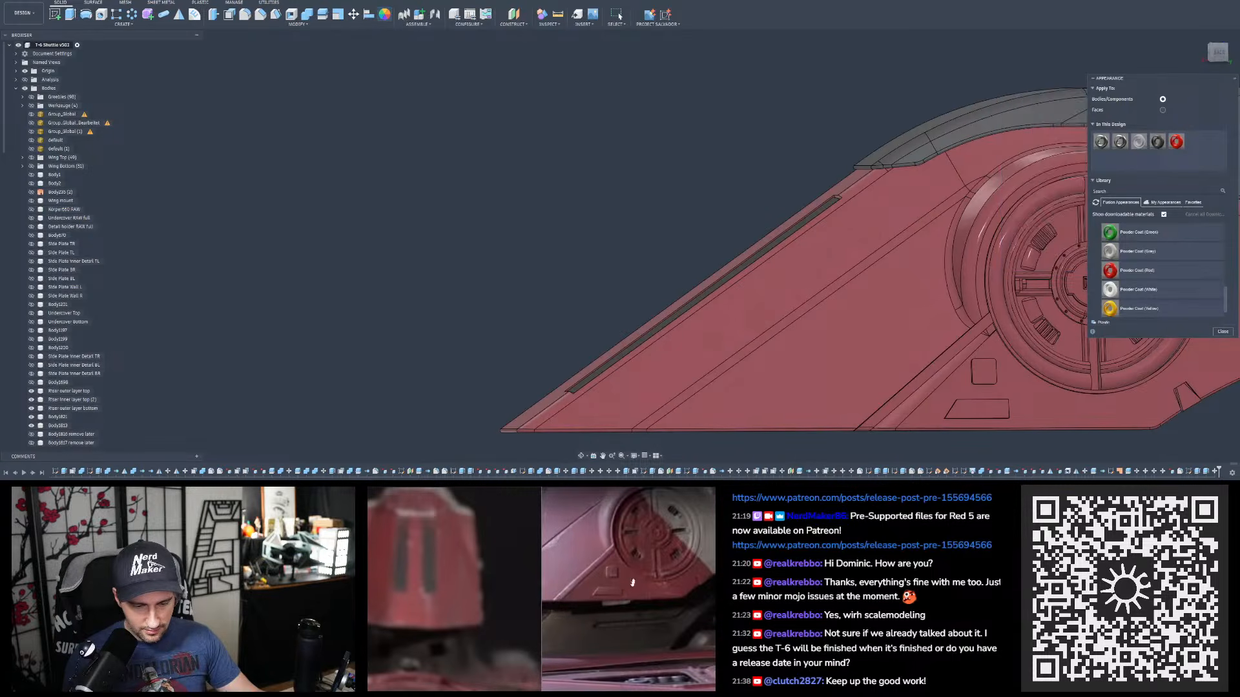
left_click_drag(405, 572, 459, 580)
scroll(459, 580, "up", 4)
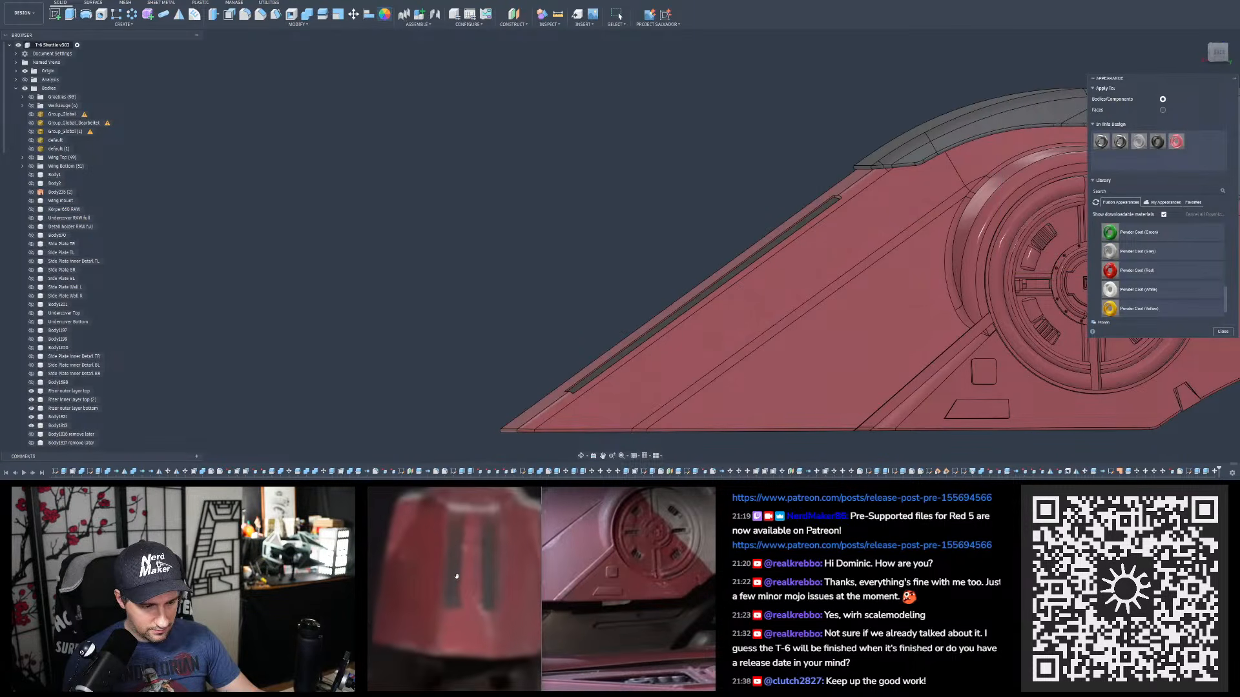
left_click_drag(459, 488, 771, 131)
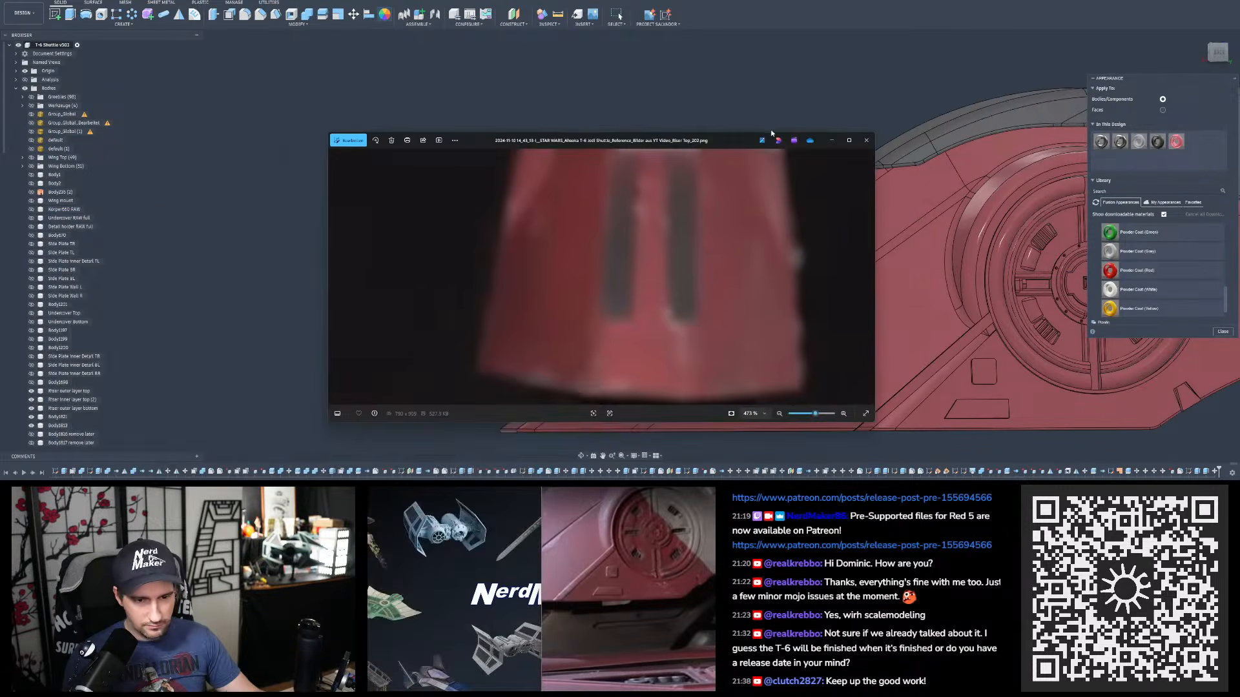
left_click_drag(612, 264, 732, 278)
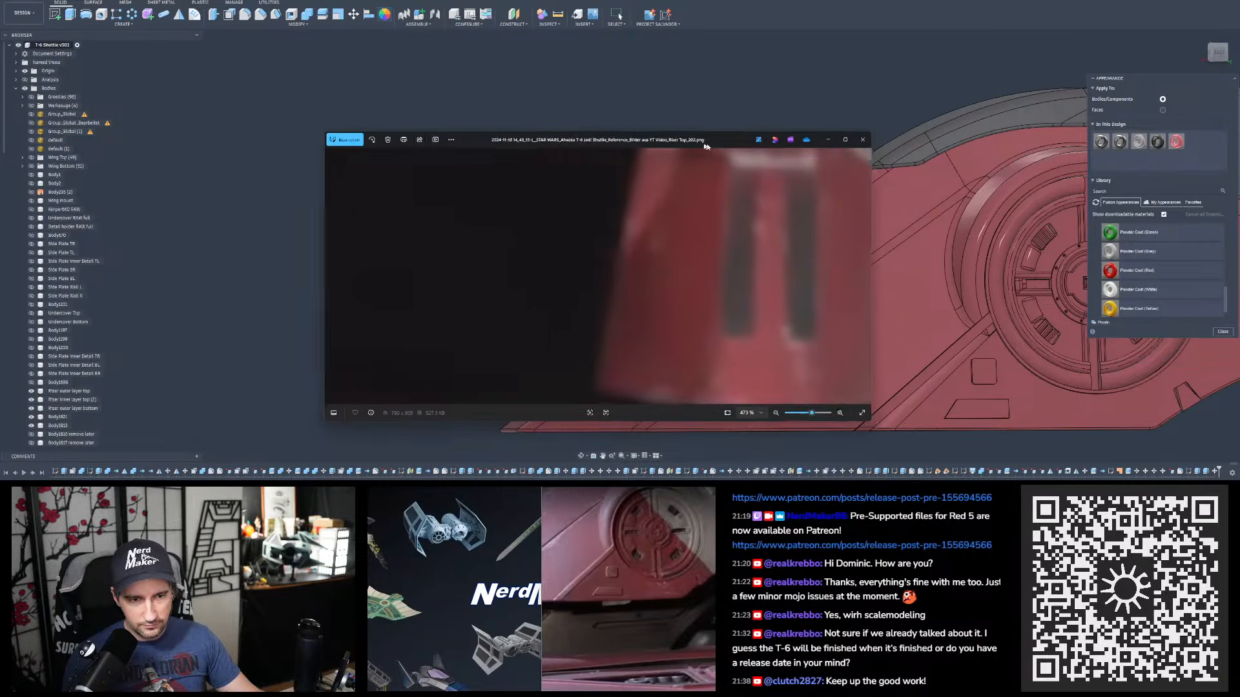
left_click_drag(712, 149, 669, 172)
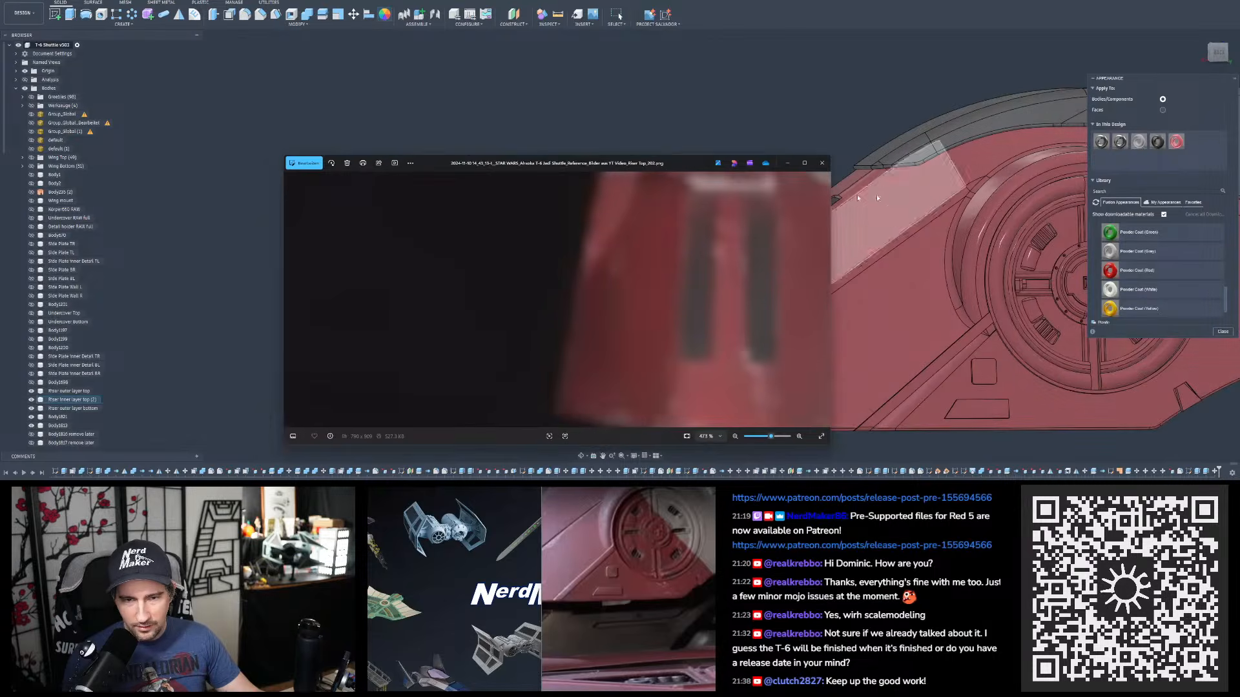
- Darken the hull's powder coat colour to a muted, less saturated red
double_click(1175, 139)
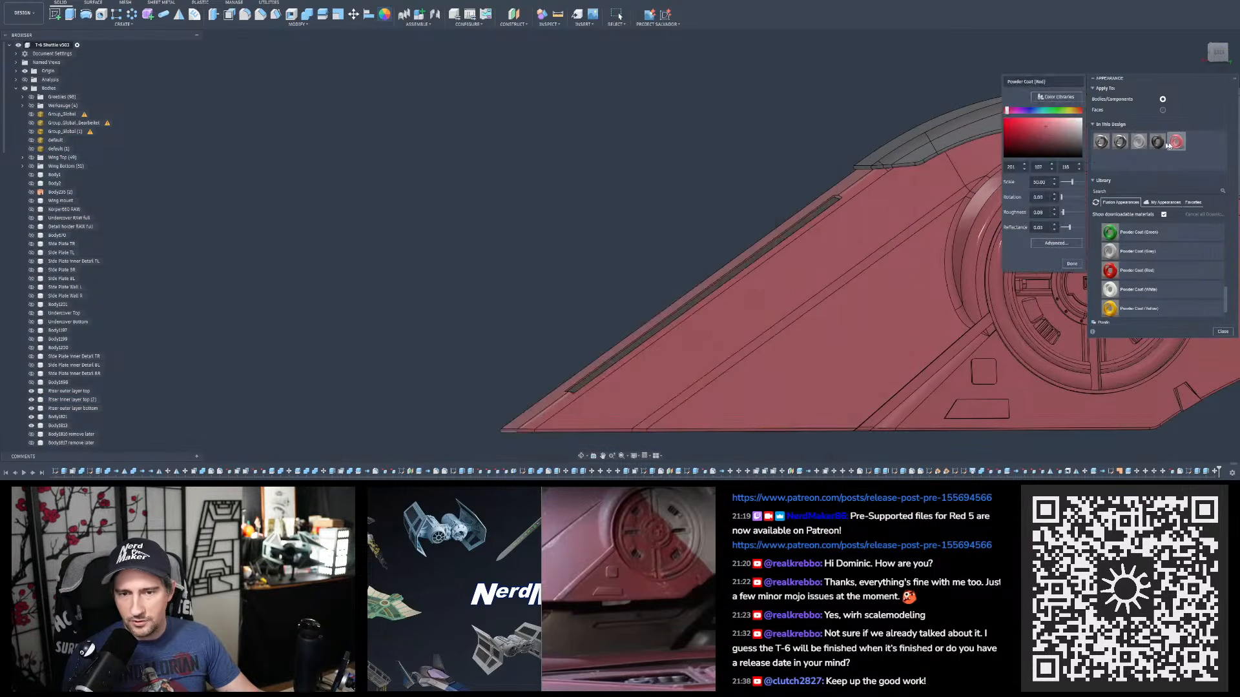
key("alt+Tab")
key("alt+Tab")
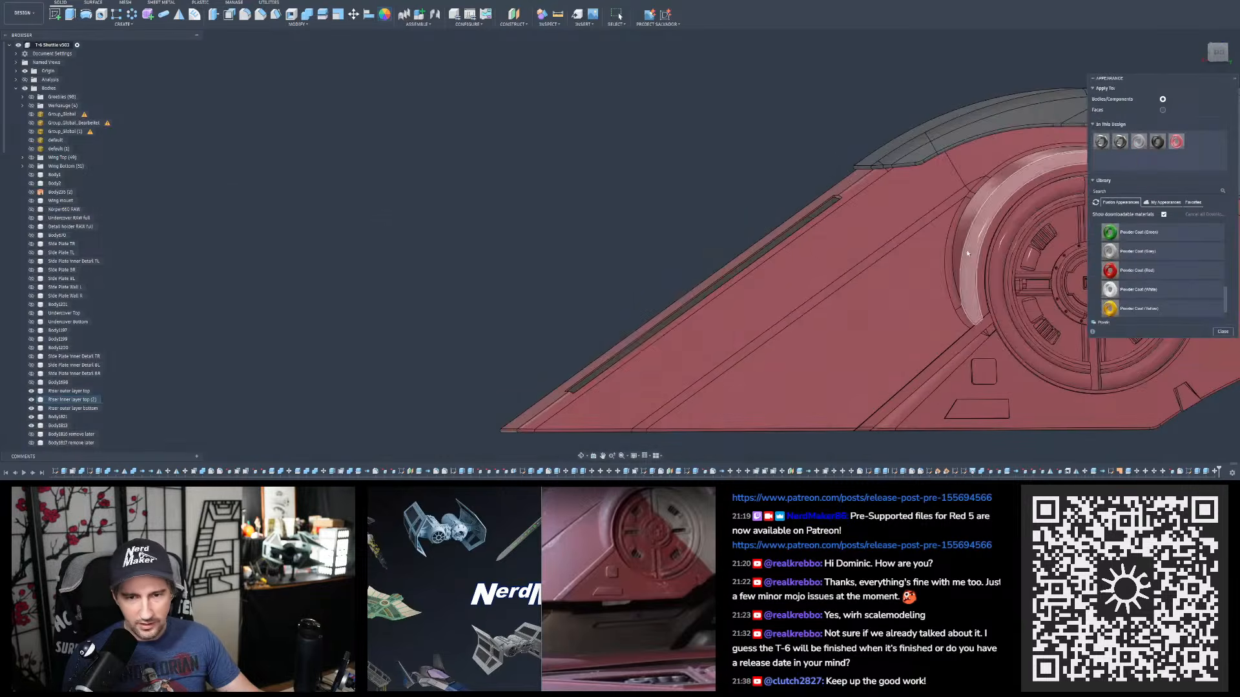
double_click(1176, 140)
left_click(1045, 126)
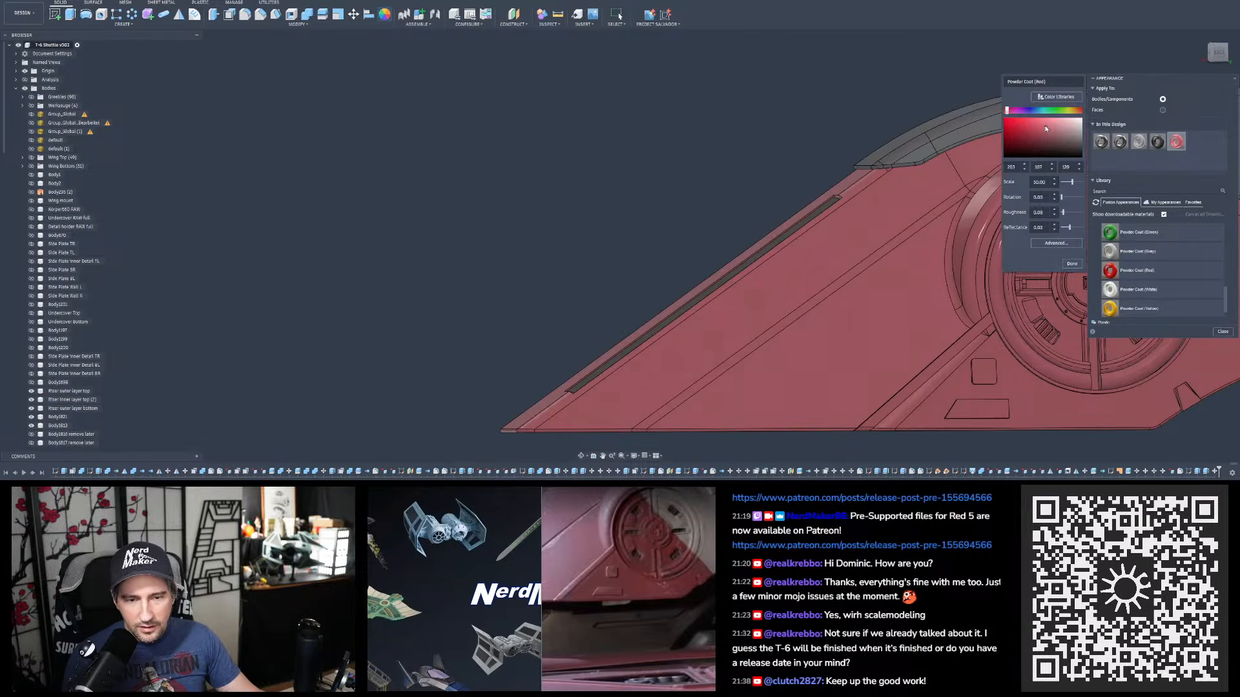
left_click_drag(1041, 132, 1042, 124)
left_click(1041, 122)
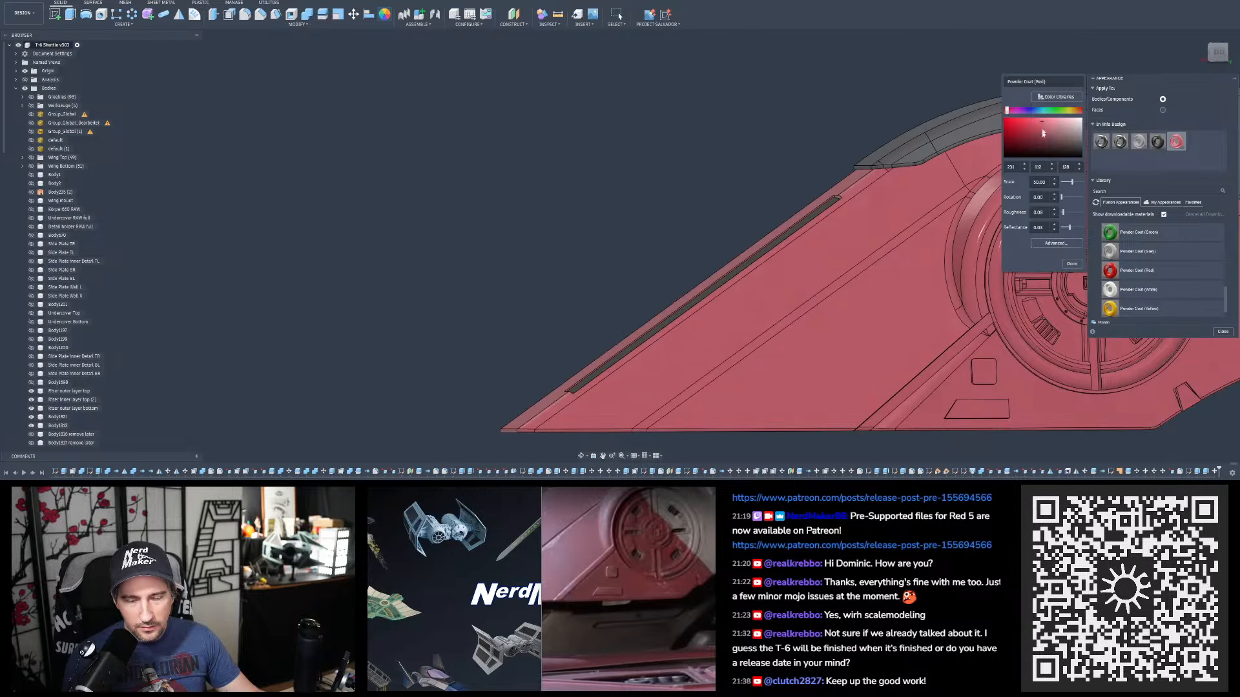
left_click_drag(1044, 122, 1052, 133)
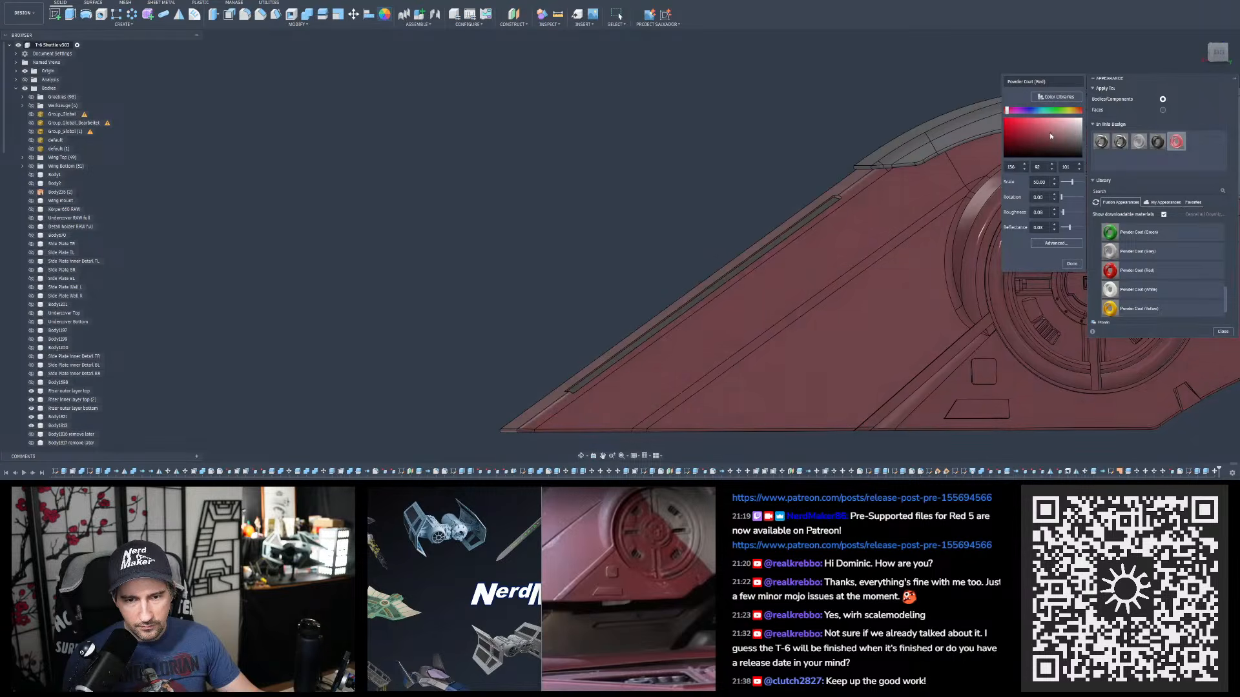
- Place the side-view reference photo of the nose slot beside the other reference and compare the hull's colour with both
key("alt+Tab")
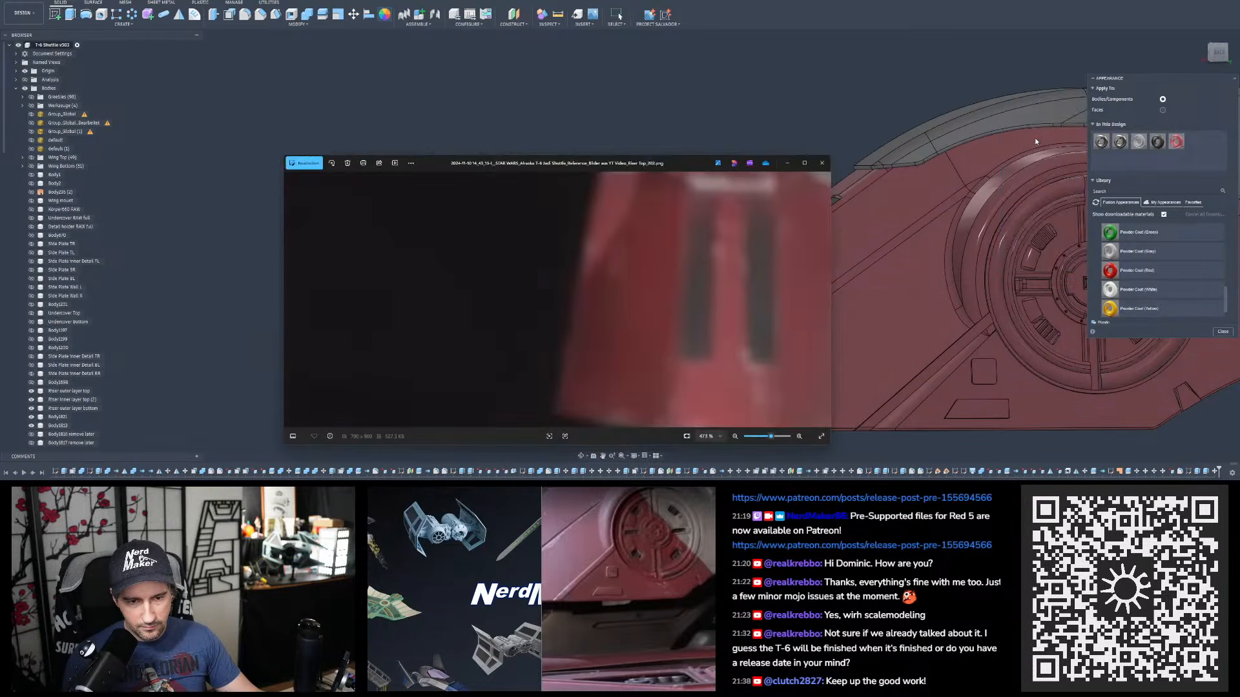
left_click_drag(788, 216, 338, 181)
scroll(428, 254, "up", 2)
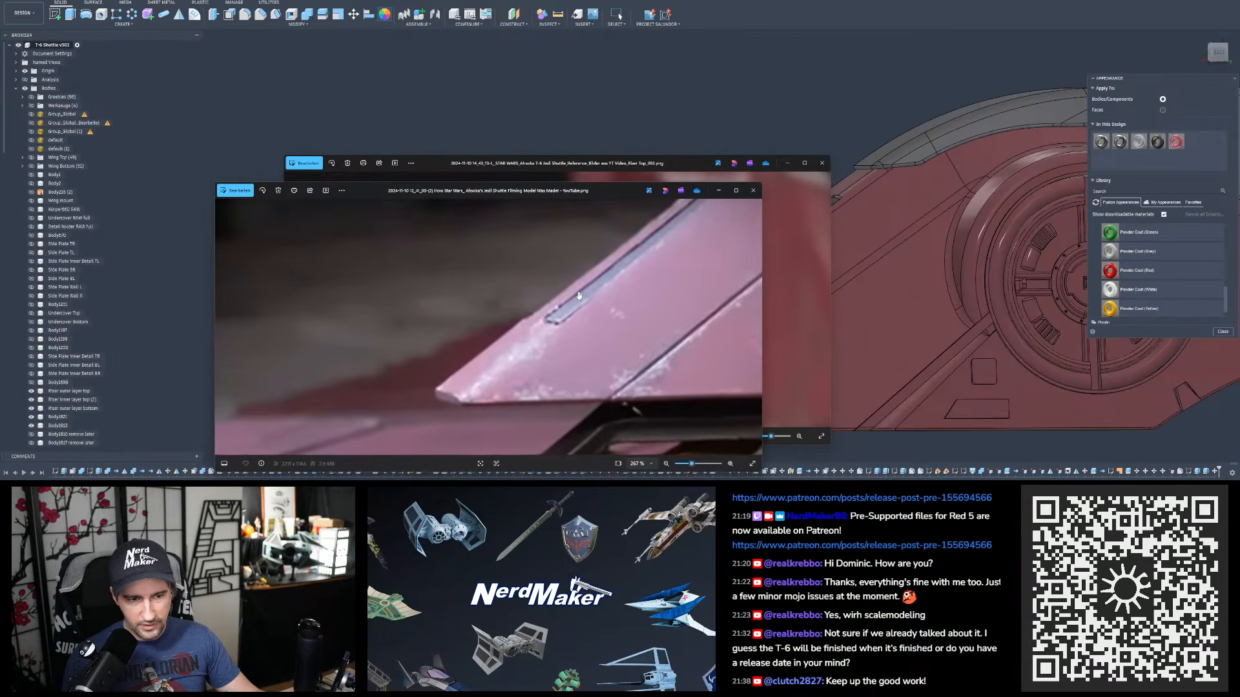
scroll(598, 302, "up", 1)
left_click_drag(598, 302, 462, 330)
left_click_drag(541, 194, 361, 142)
scroll(930, 196, "down", 5)
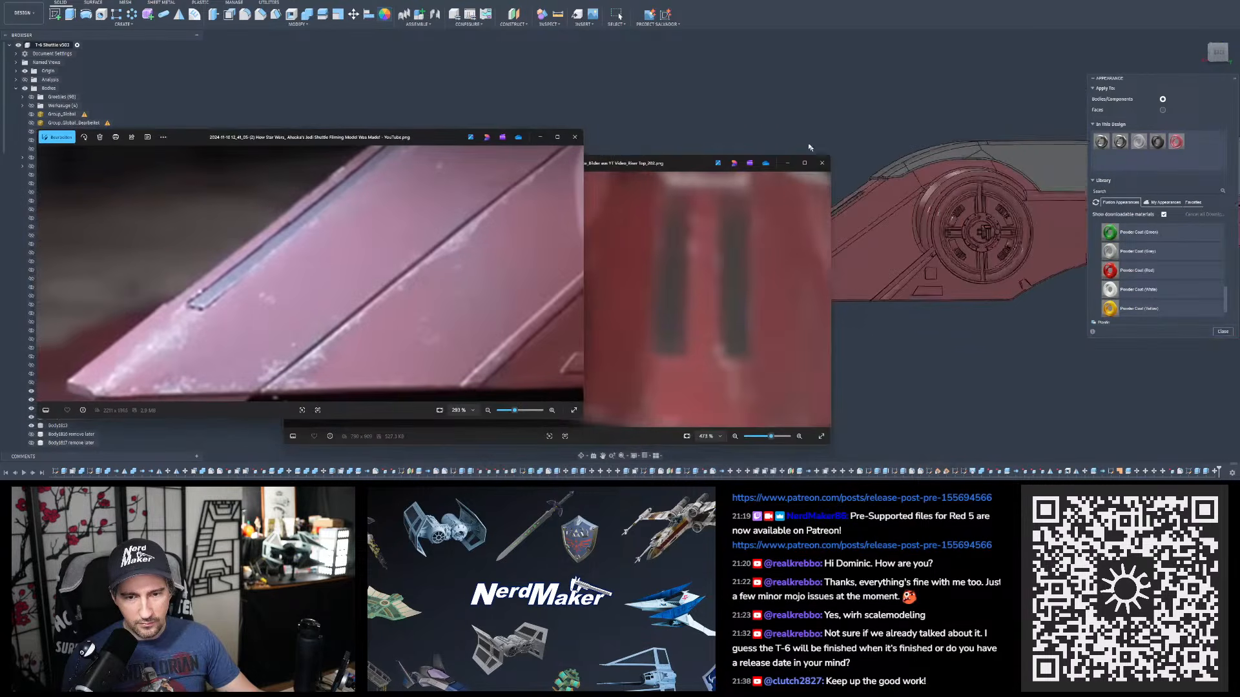
scroll(971, 136, "up", 3)
scroll(1111, 249, "up", 3)
middle_click_drag(995, 219, 1056, 262)
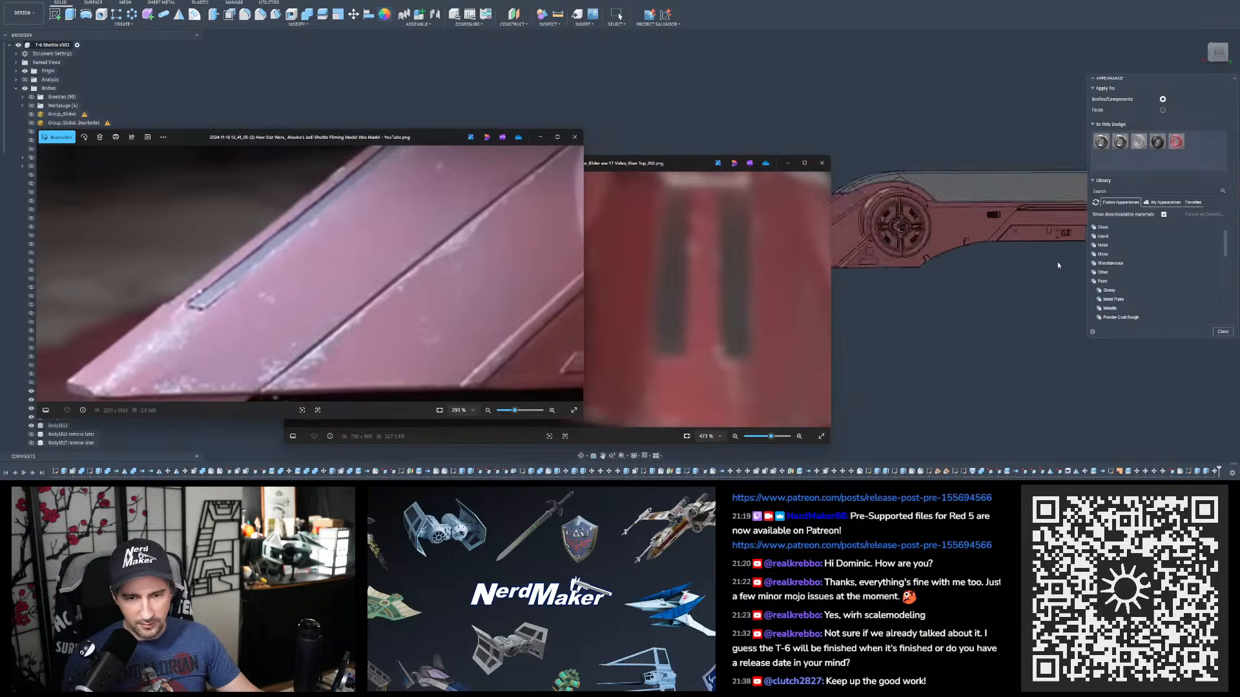
- Review the hull's red powder coat colour settings while examining the nose slot in side view
middle_click_drag(856, 199, 928, 232)
scroll(928, 233, "up", 5)
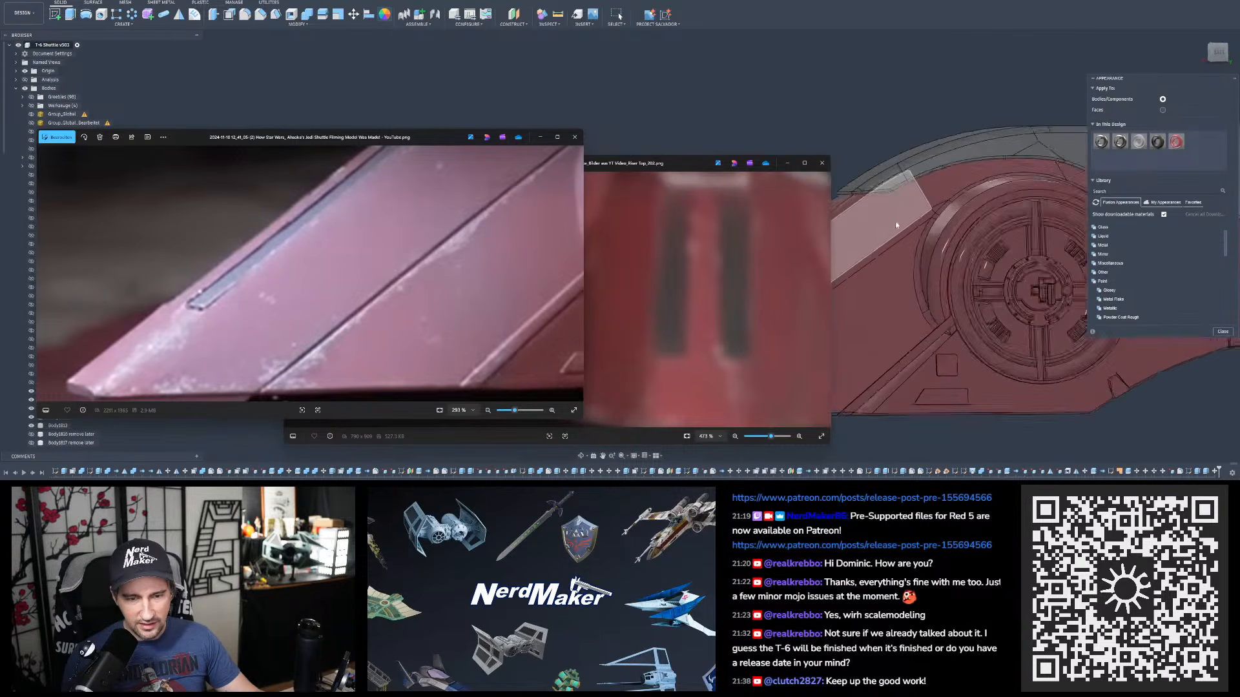
double_click(1176, 142)
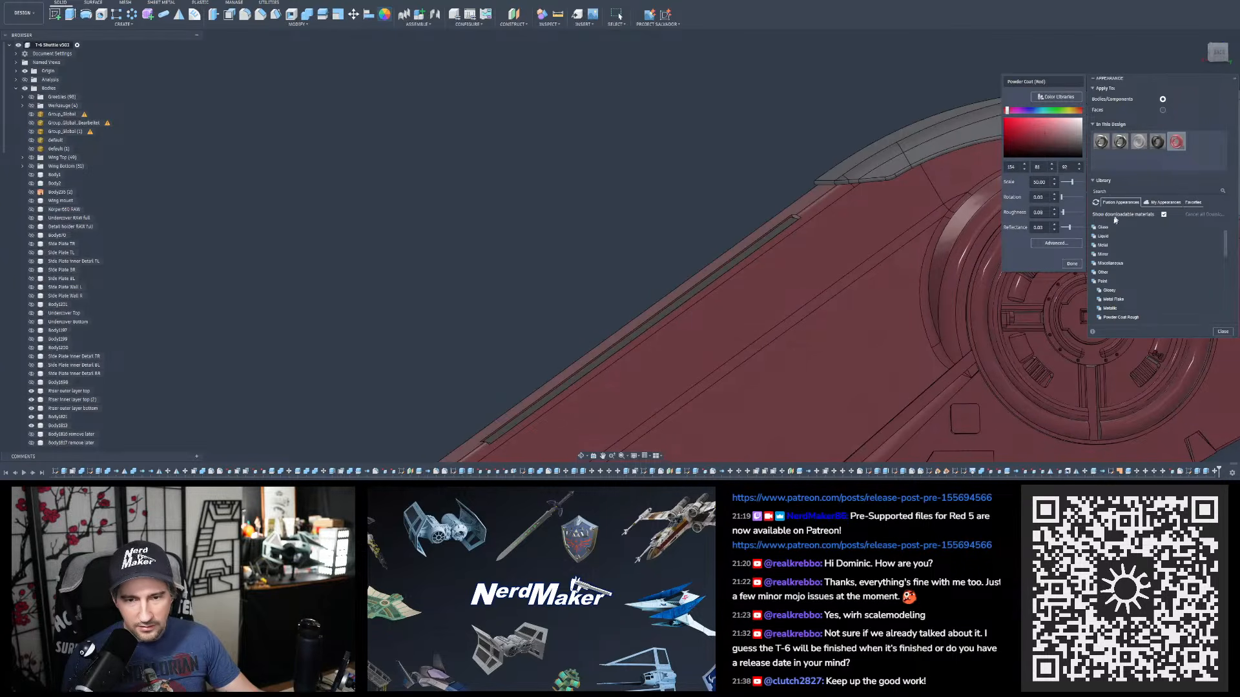
left_click(1071, 264)
scroll(833, 239, "down", 3)
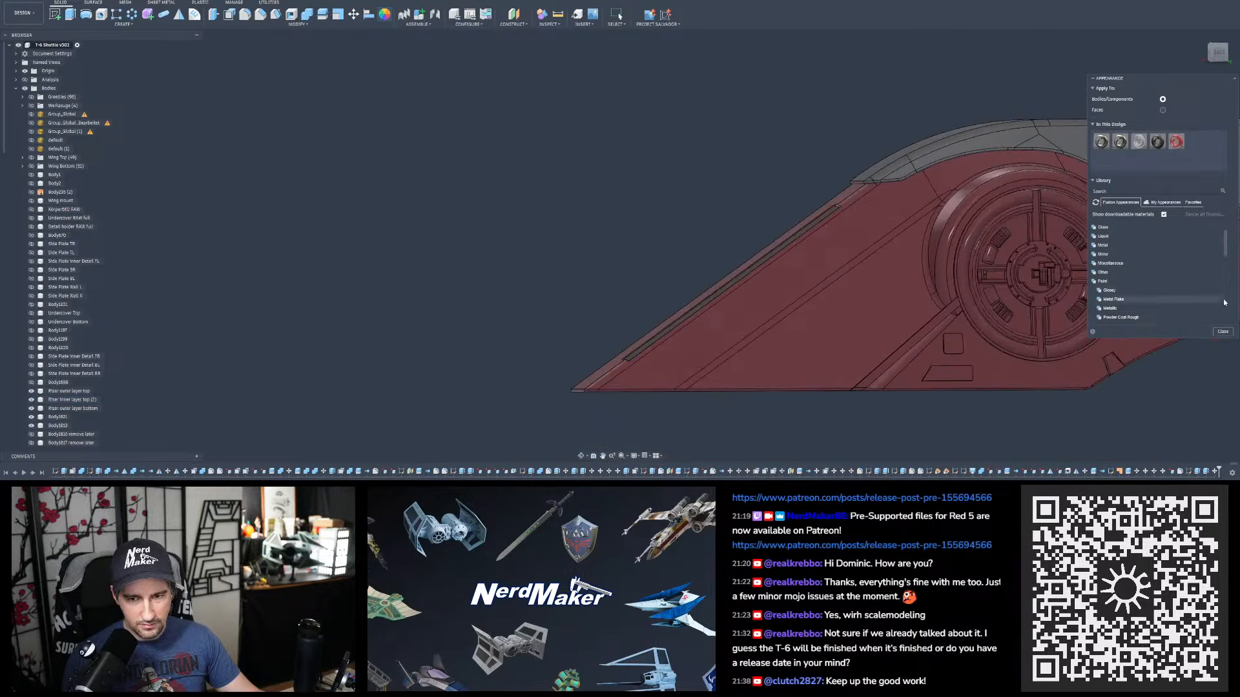
- Move both nose reference photos off the model and place them side by side, framing the dark slots in each
key("alt+Tab")
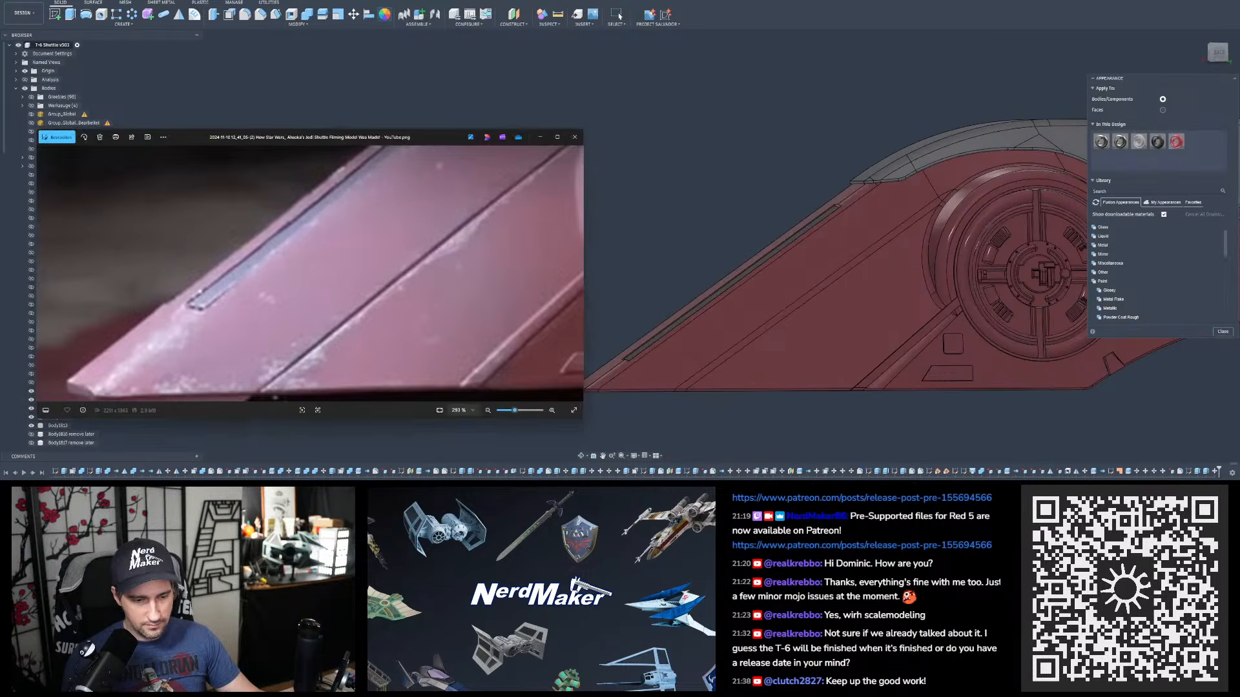
key("alt+Tab")
left_click_drag(655, 166, 222, 559)
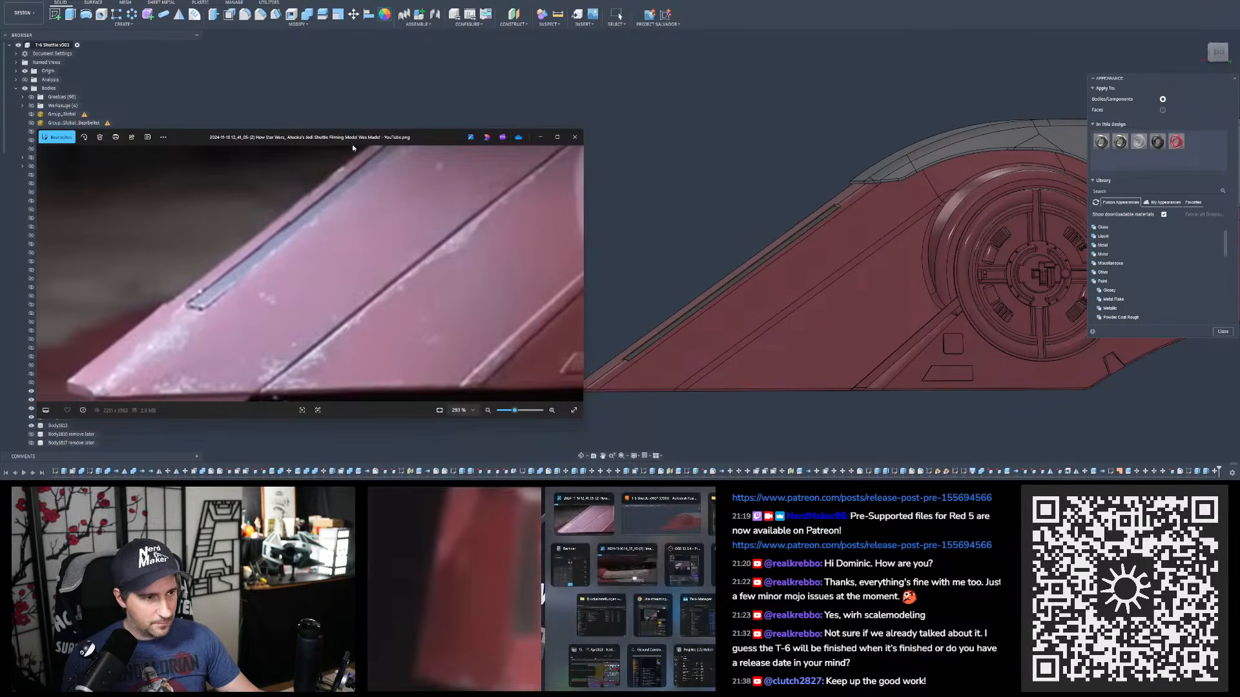
left_click_drag(310, 137, 694, 487)
left_click_drag(559, 643, 654, 646)
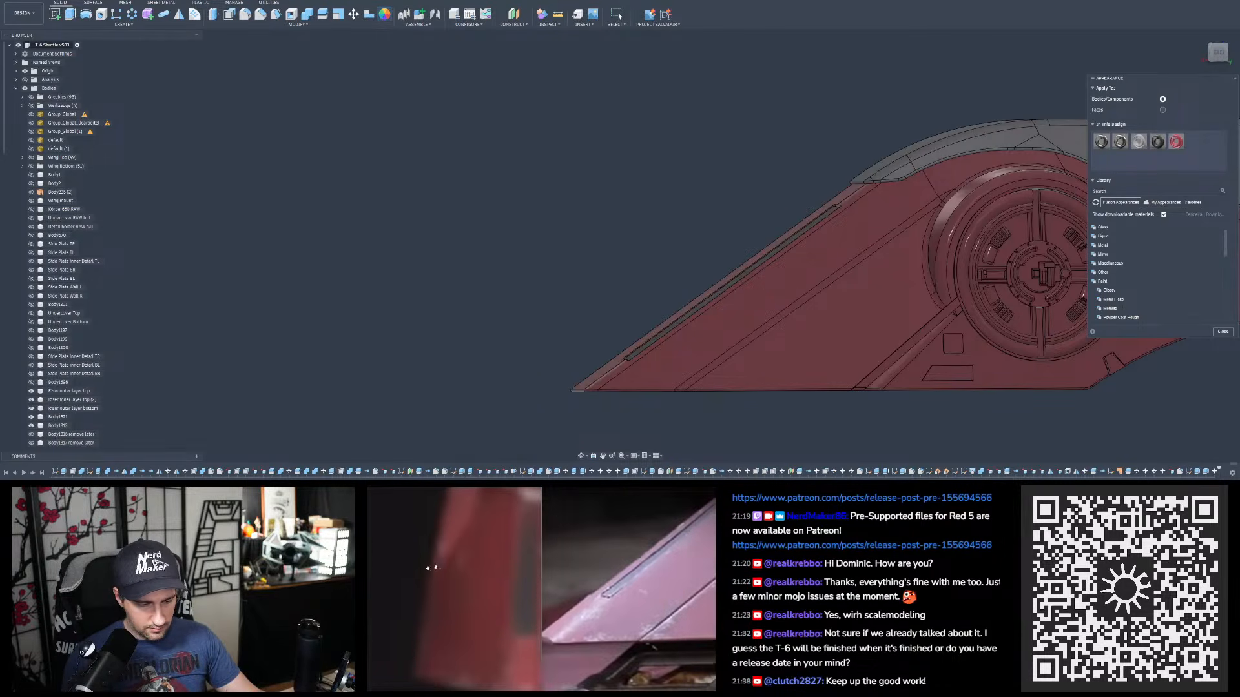
left_click_drag(529, 569, 451, 572)
scroll(452, 572, "down", 1)
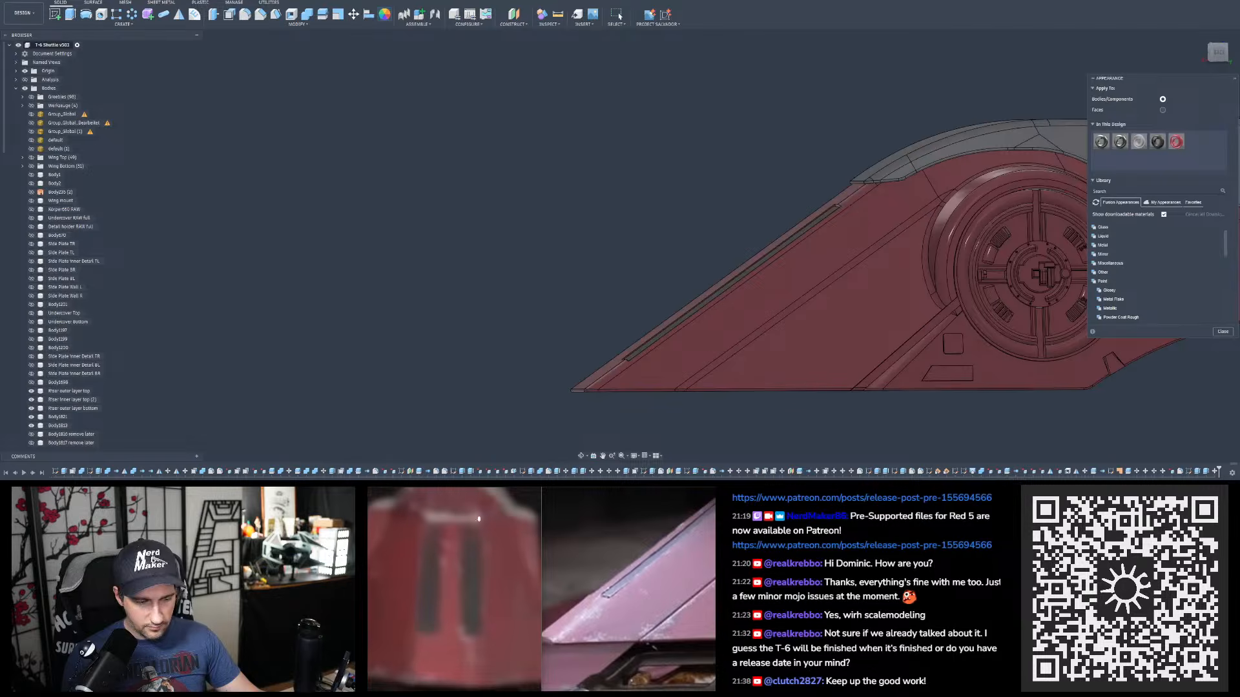
- Lower the red powder coat's reflectance, set its roughness to about 0.47, and finish editing the appearance
double_click(1177, 141)
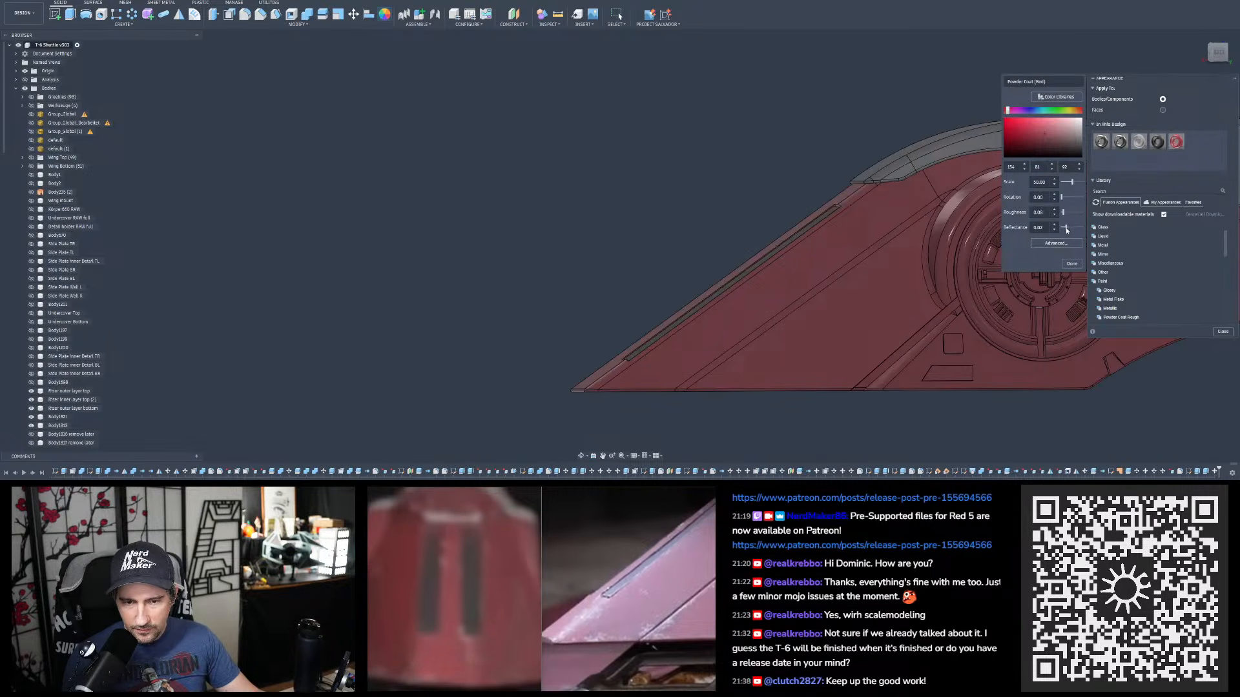
mouse_move(1066, 230)
left_mouse_down()
mouse_move(1080, 230)
mouse_move(1068, 228)
mouse_move(1073, 214)
left_mouse_up()
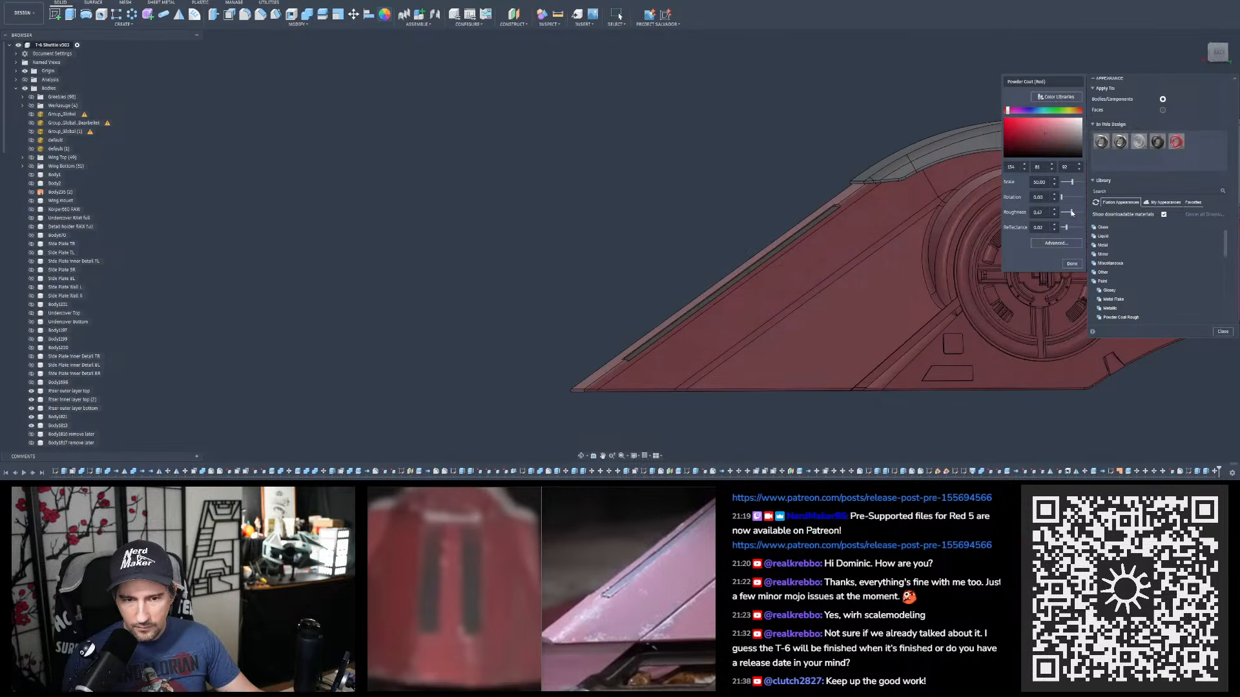
left_click(1072, 263)
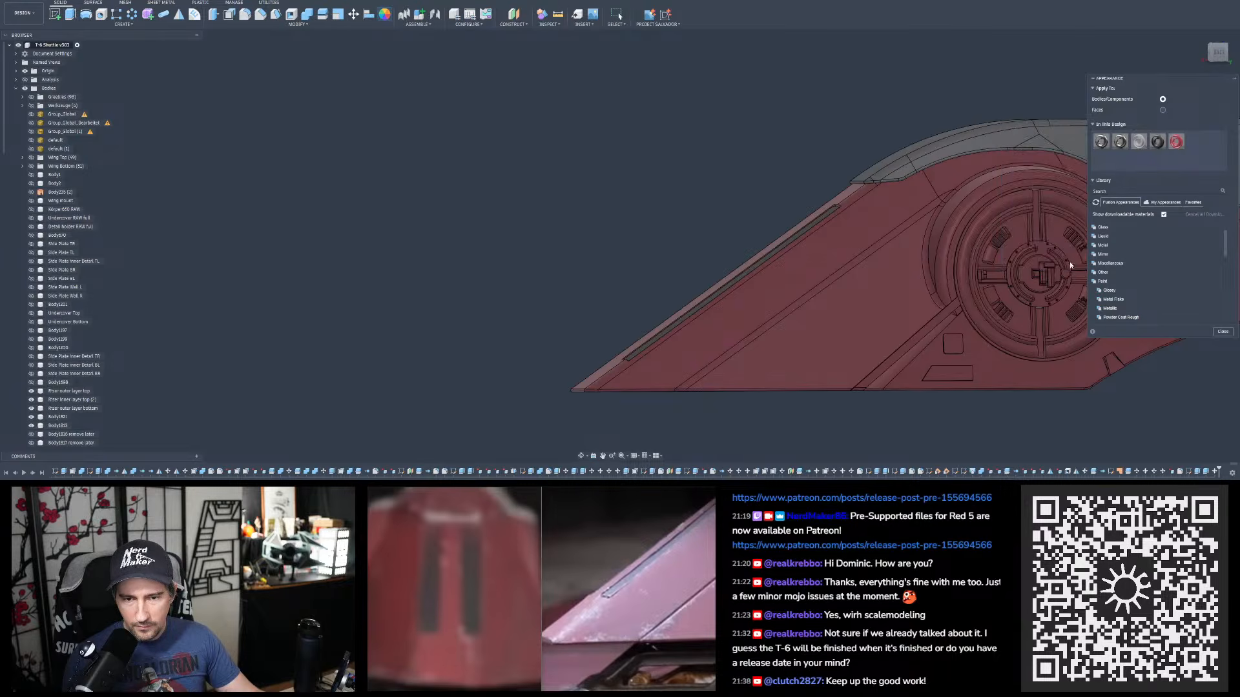
left_click(1222, 332)
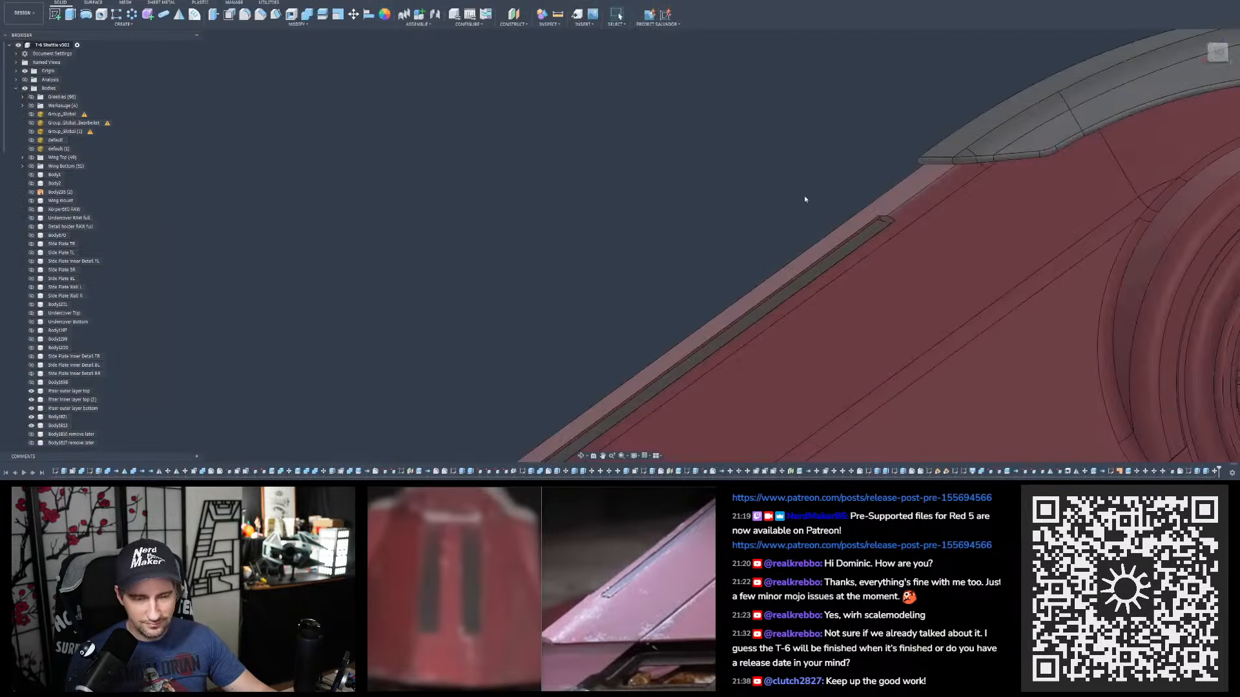
- Mirror the last three timeline features of the nose slot across the origin plane running lengthwise through the hull
scroll(761, 171, "down", 3)
scroll(703, 249, "up", 3)
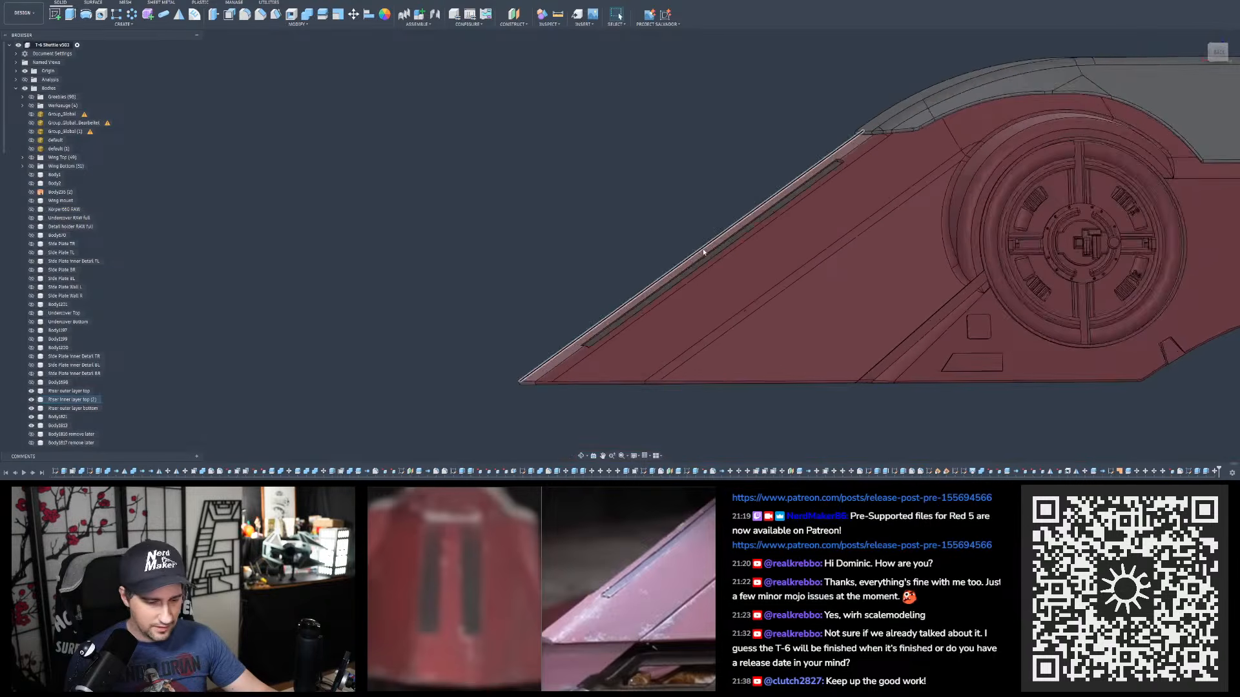
scroll(654, 278, "down", 3)
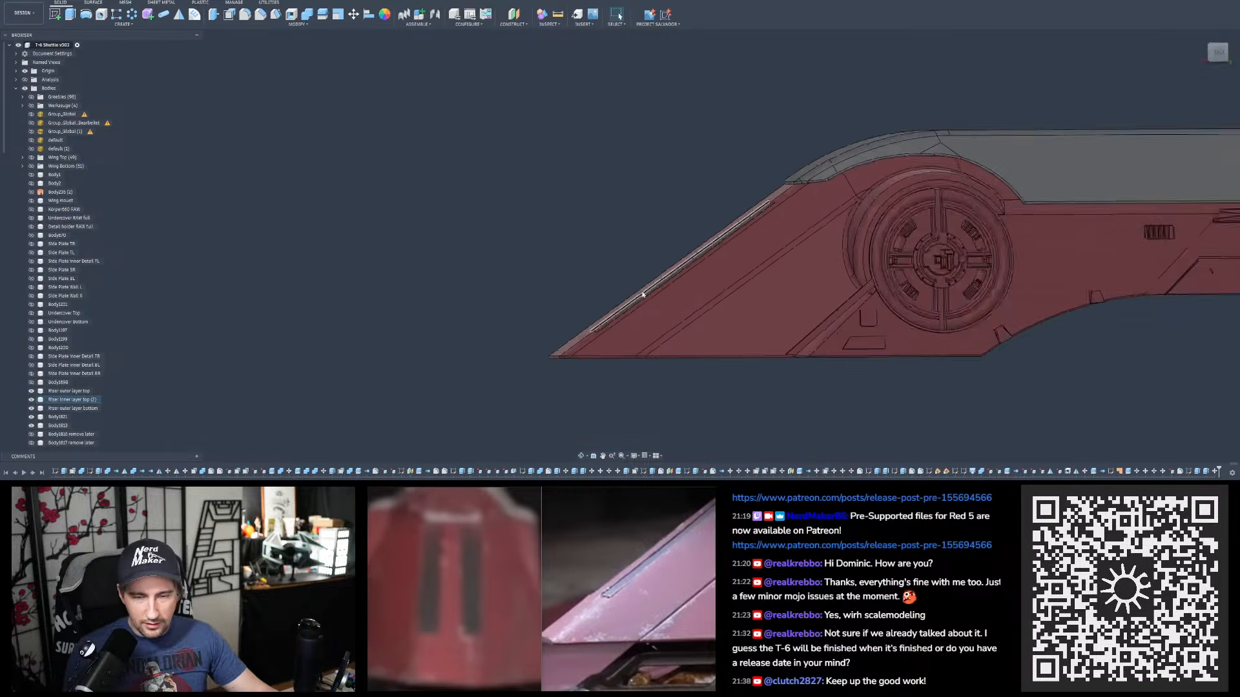
middle_click_drag(642, 293, 772, 296, "shift")
scroll(734, 273, "up", 3)
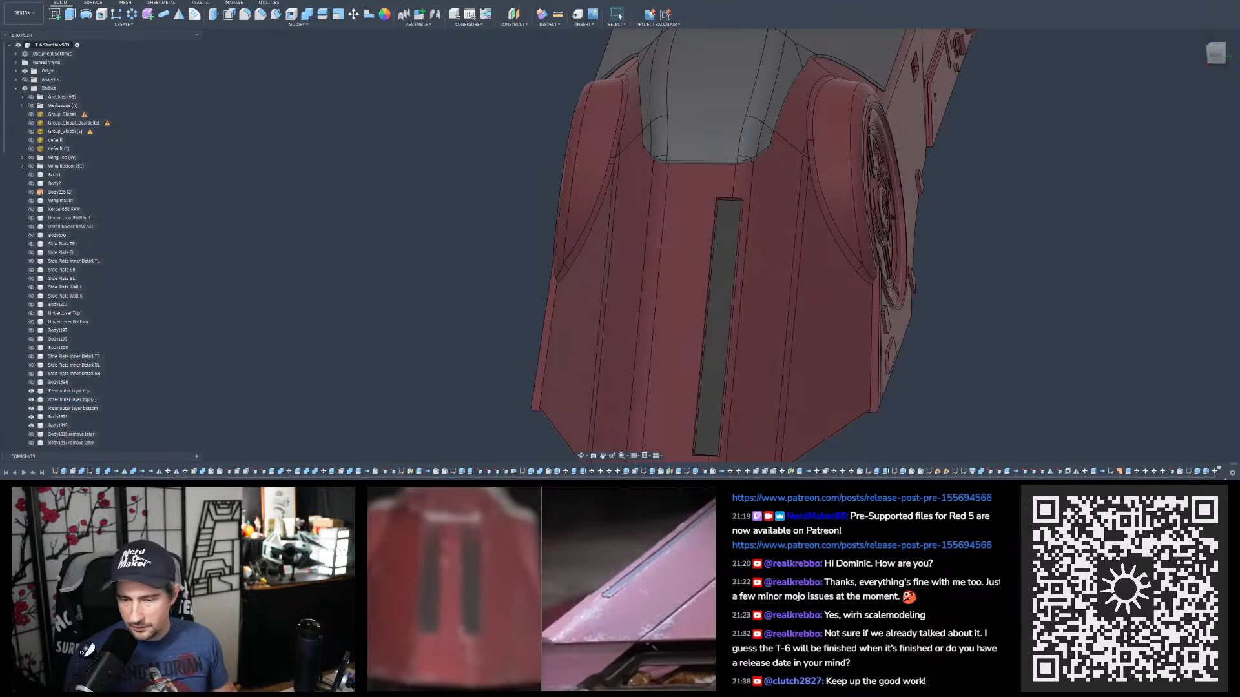
left_click(1197, 472)
left_click(1206, 471, "ctrl")
left_click(1214, 472, "ctrl")
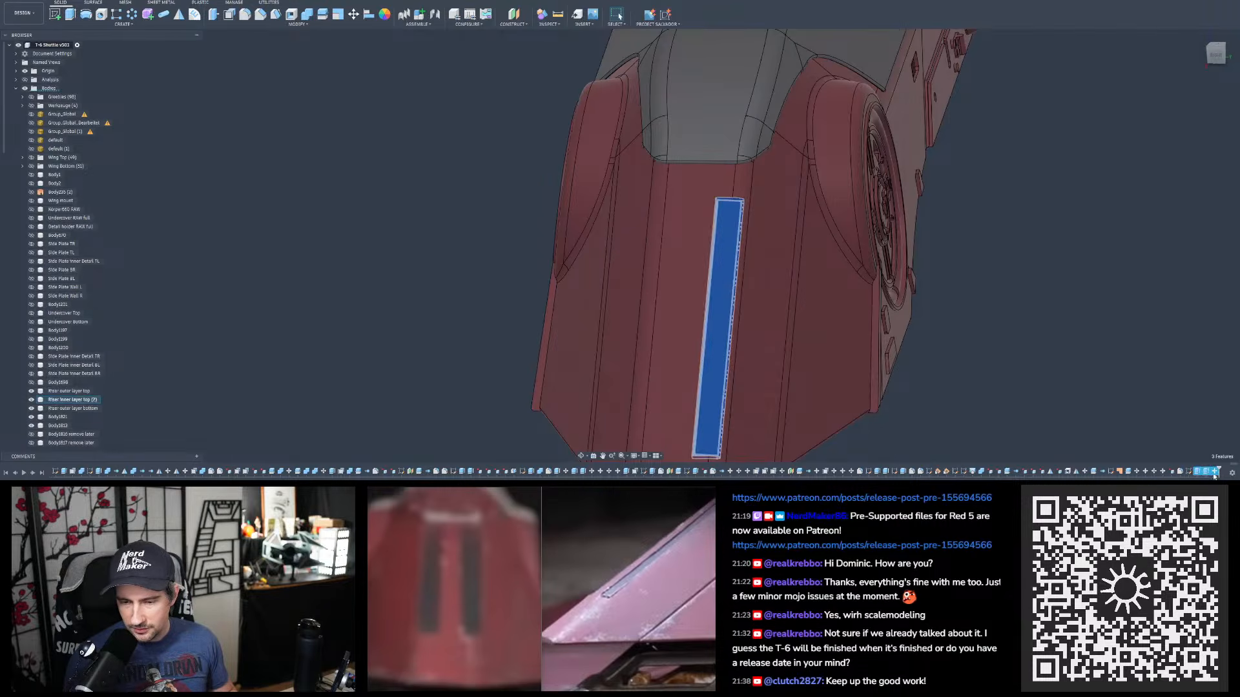
left_click(167, 18)
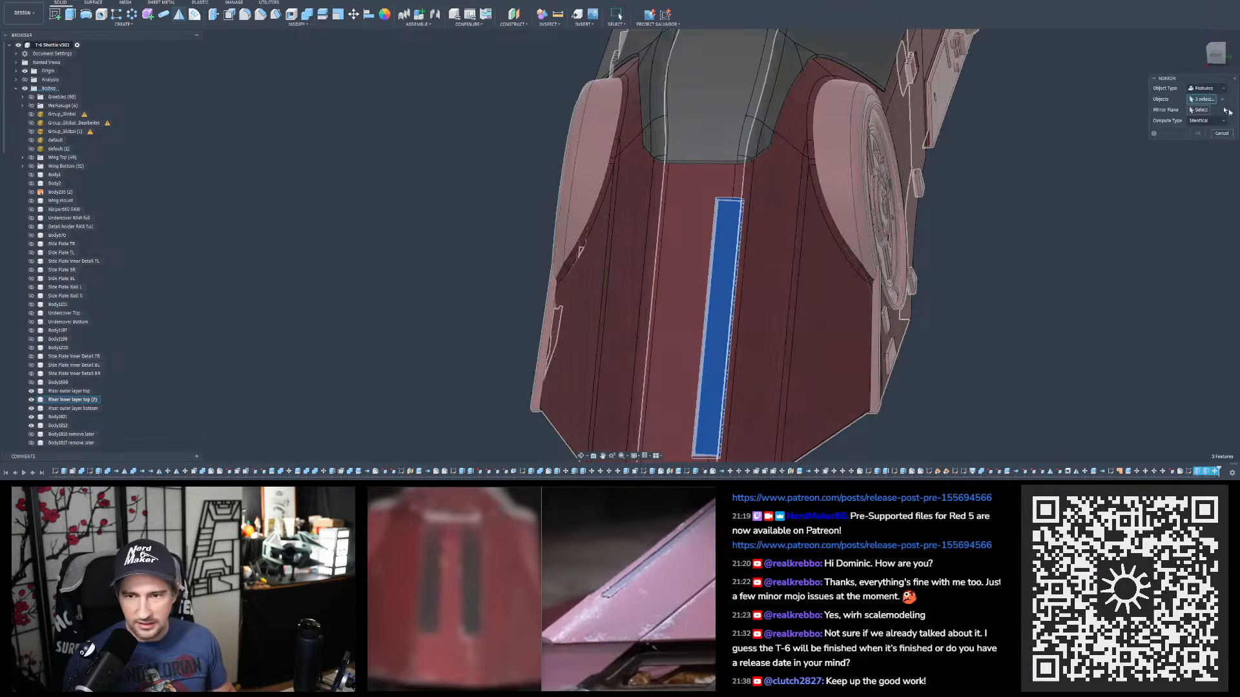
scroll(923, 130, "down", 3)
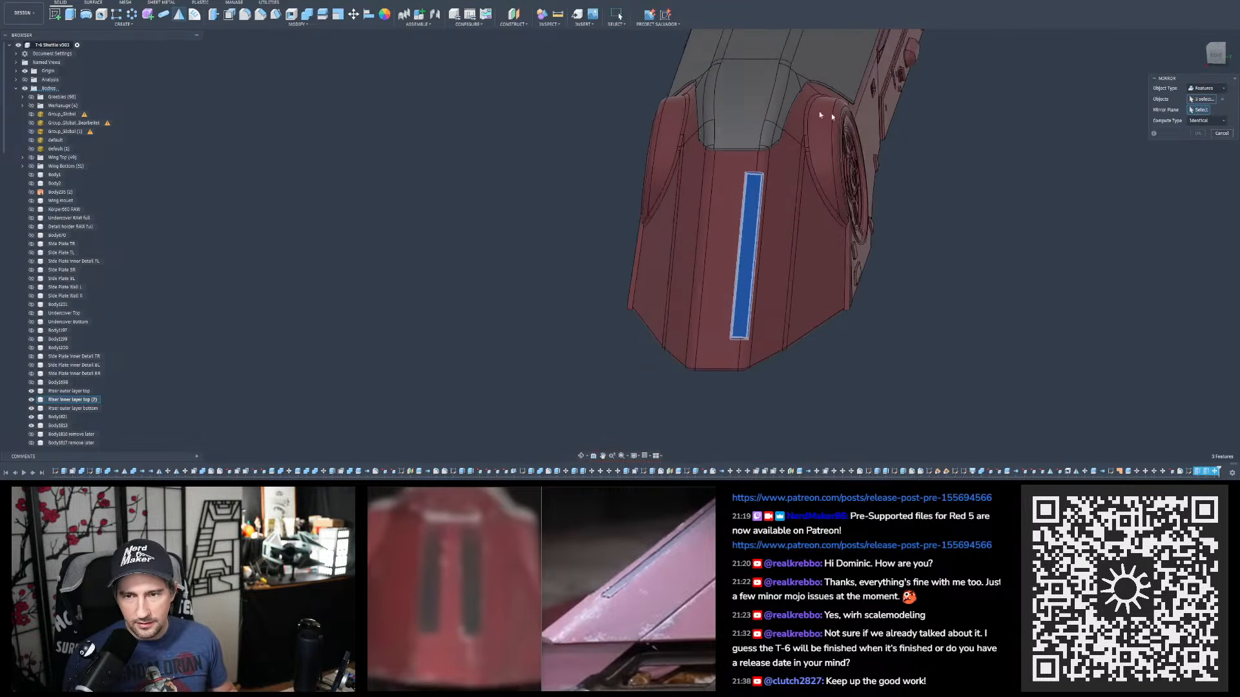
scroll(831, 113, "down", 3)
left_click(770, 337)
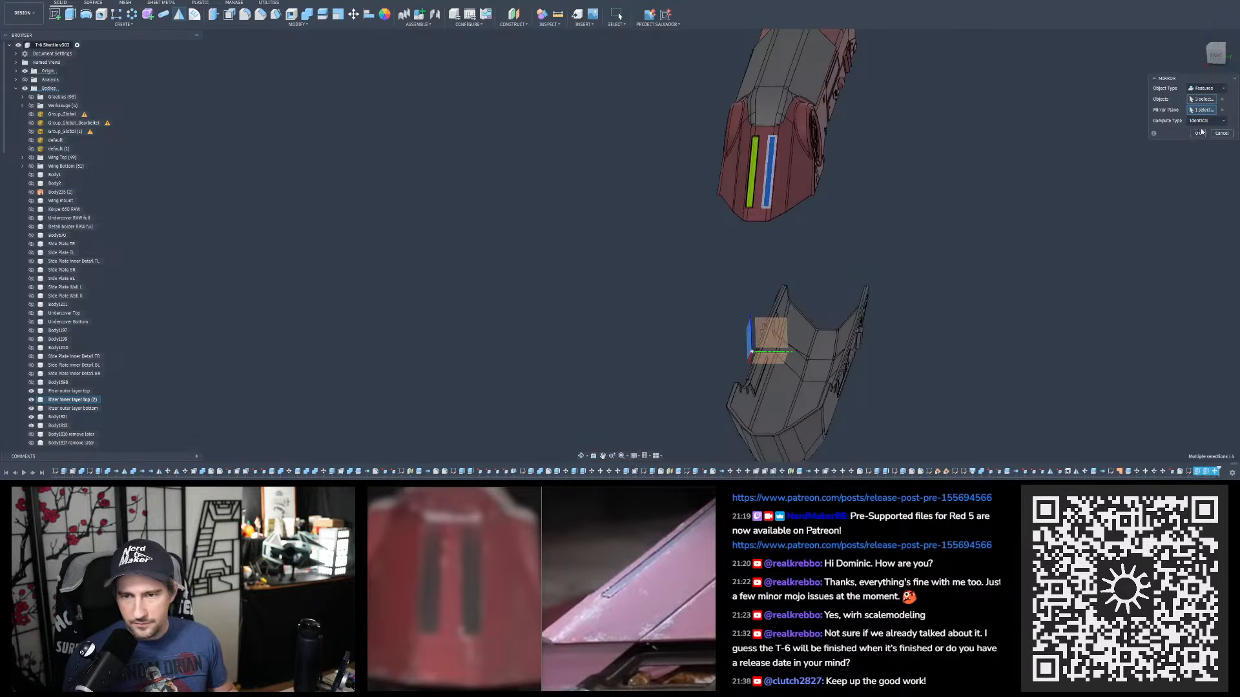
key("Return")
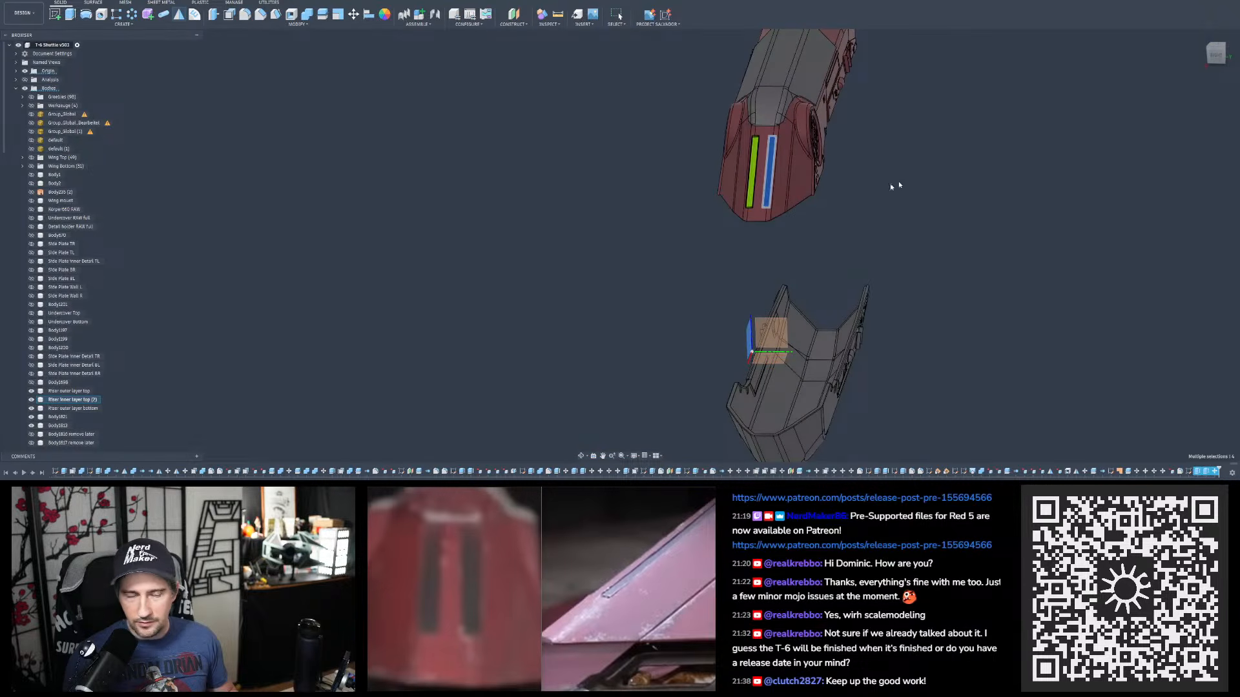
- Examine how the two slot inserts sit in their recesses from the front and review the mirror feature's selections
scroll(763, 135, "up", 6)
middle_click_drag(768, 124, 742, 90, "shift")
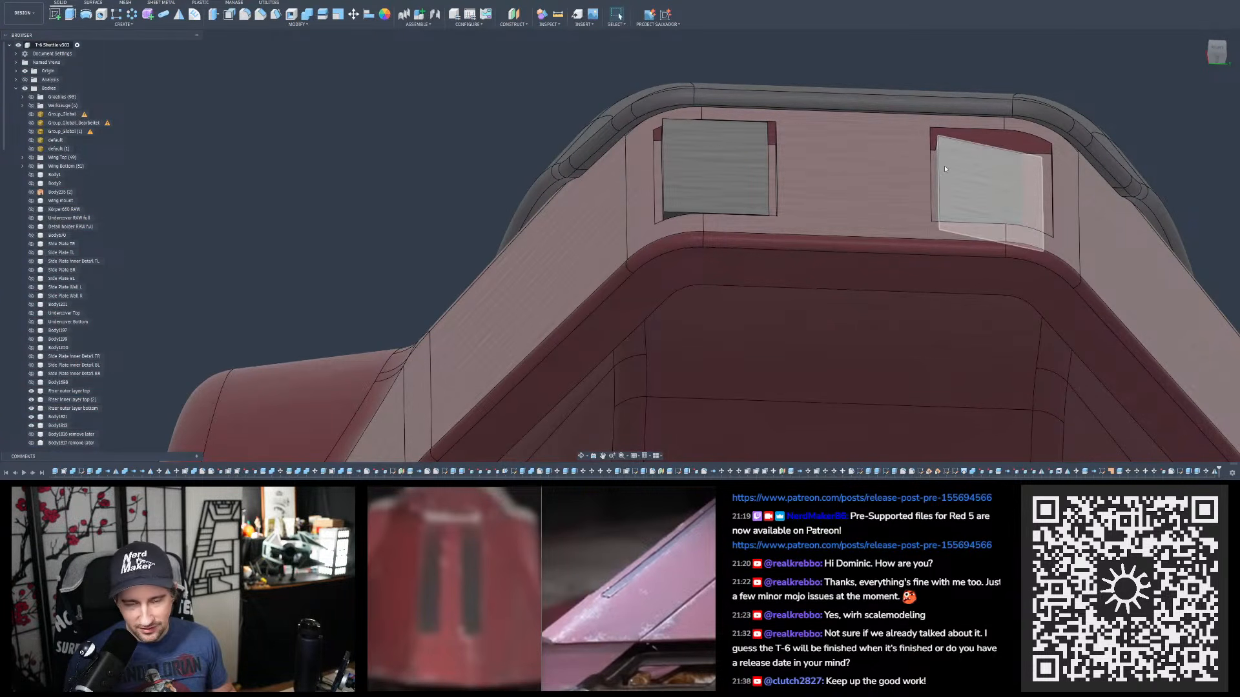
left_click(964, 172)
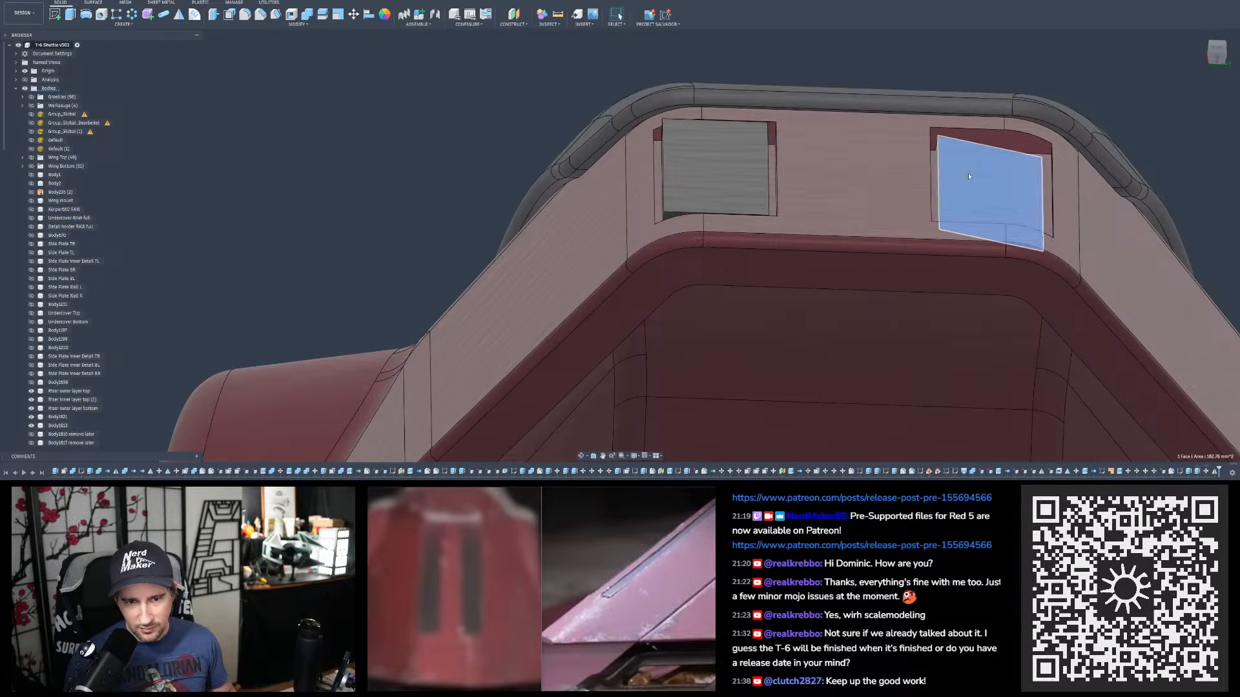
left_click(741, 176)
mouse_move(780, 102)
middle_mouse_down("shift")
mouse_move(792, 113)
mouse_move(793, 174)
mouse_move(792, 113)
middle_mouse_up("shift")
scroll(792, 113, "down", 3)
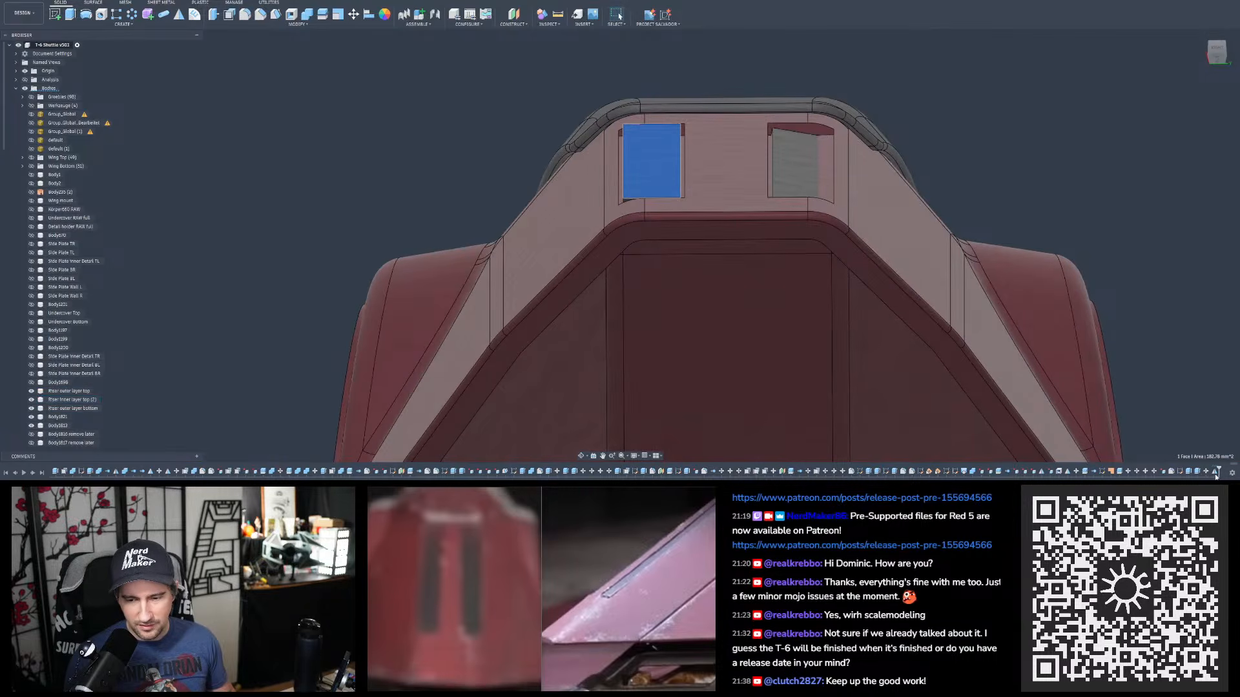
double_click(1217, 472)
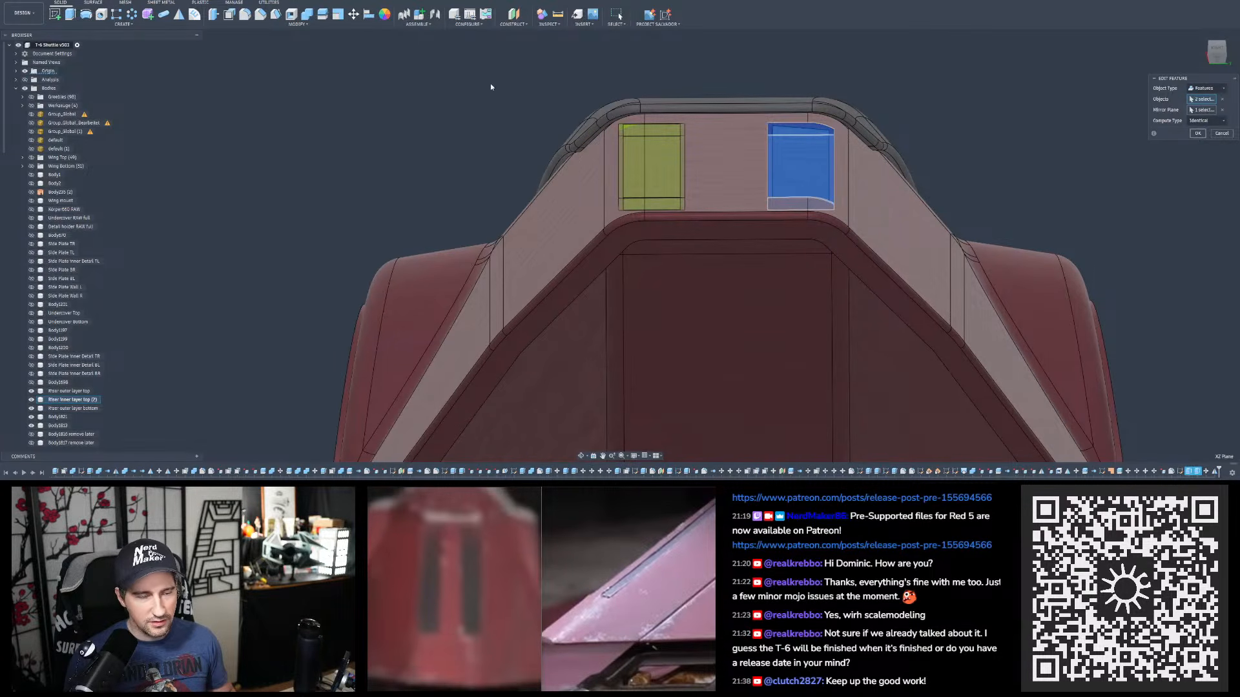
key("Return")
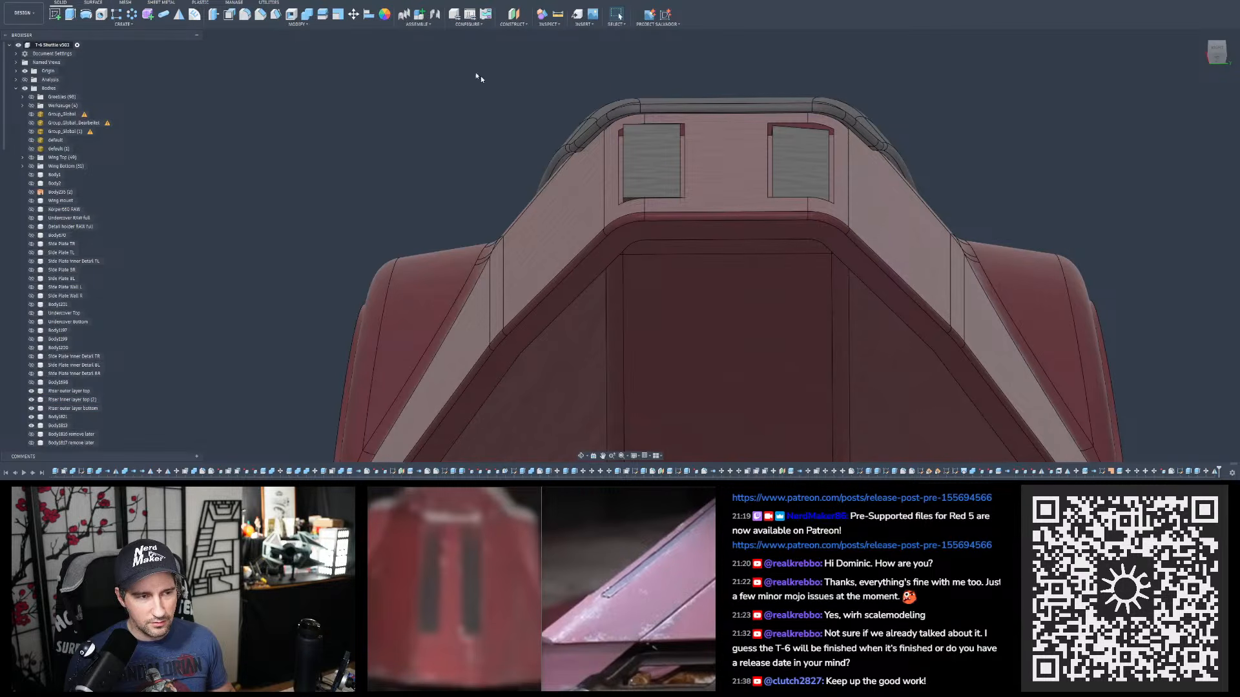
- Move the mirrored slot's grey insert body -0.3 mm along Z and tilt it slightly about the Y axis
left_click(354, 14)
left_click(651, 126)
scroll(651, 126, "up", 3)
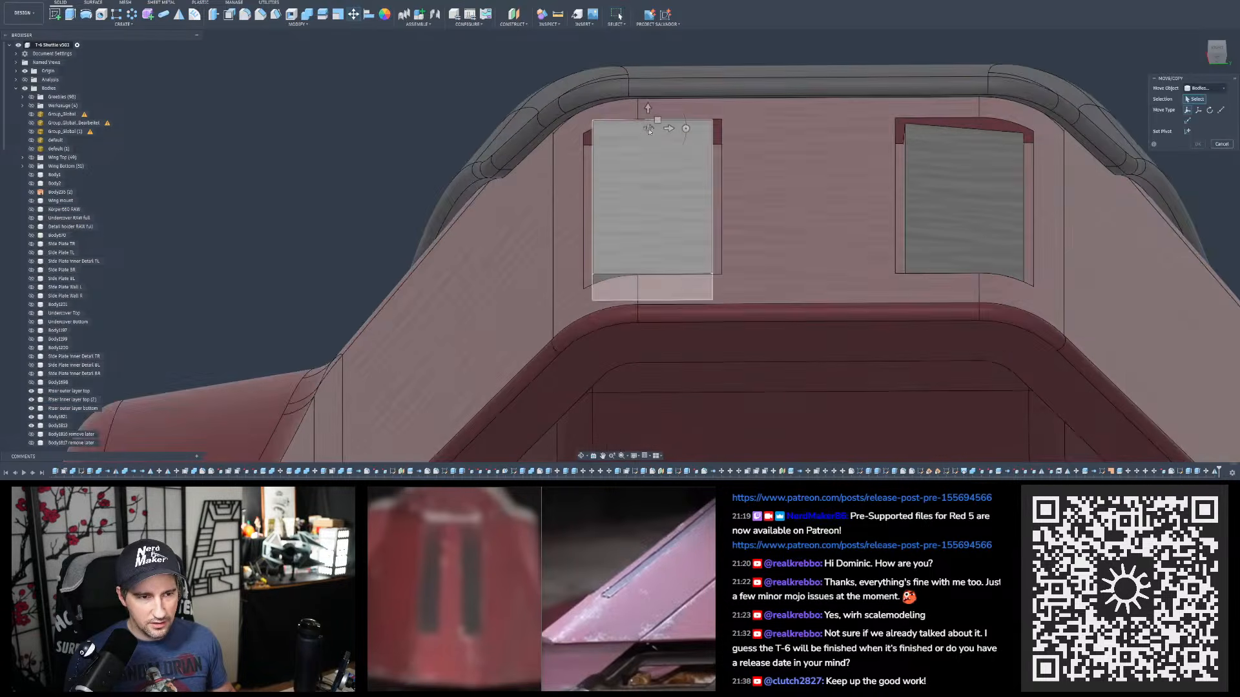
mouse_move(649, 126)
middle_mouse_down("shift")
mouse_move(662, 137)
mouse_move(637, 105)
middle_mouse_up("shift")
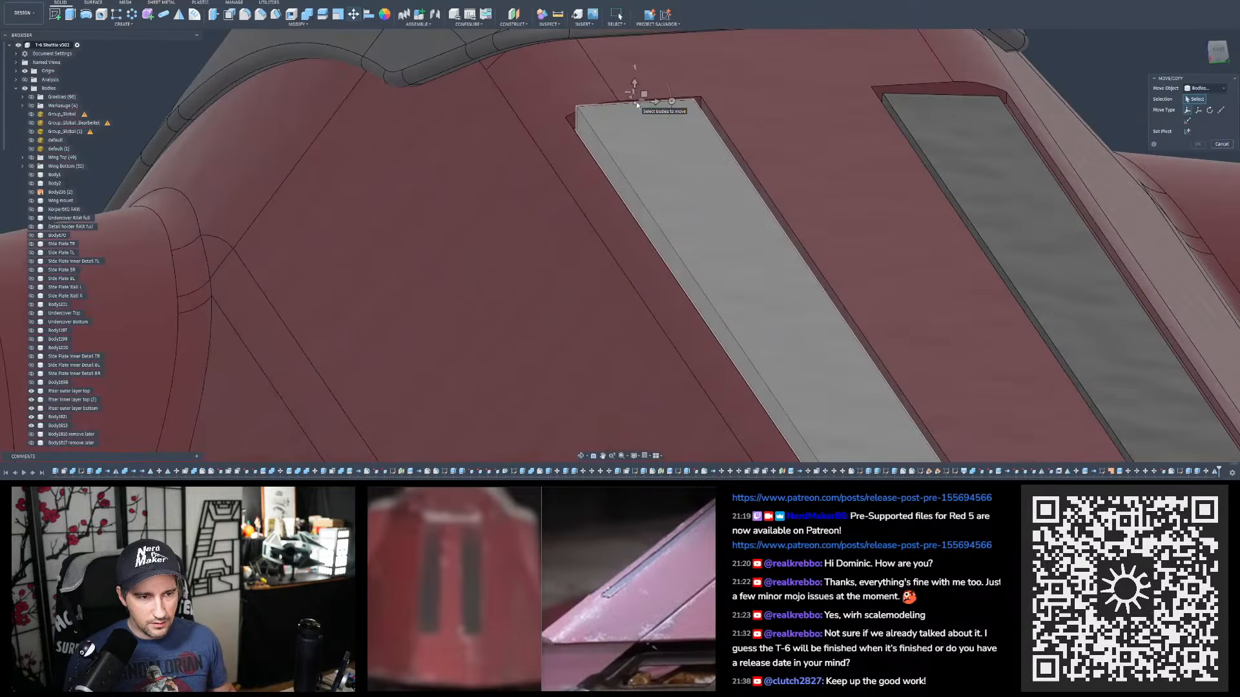
left_click(644, 112)
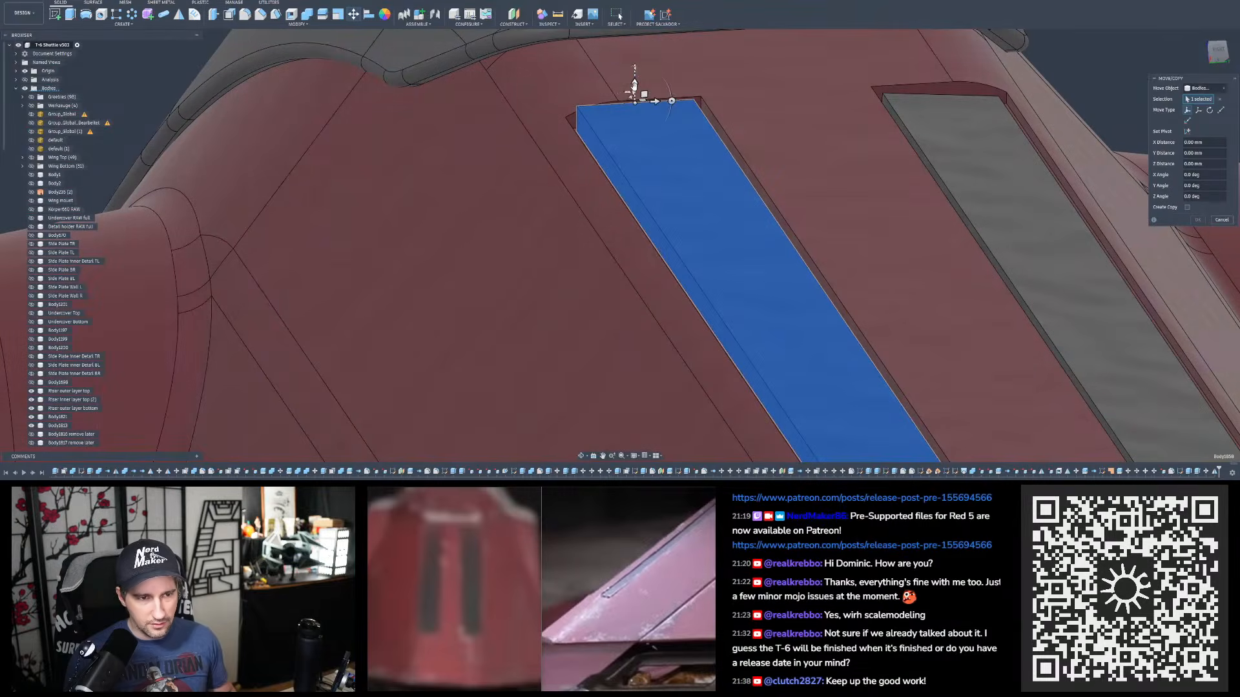
left_click(634, 83)
type("-0.3")
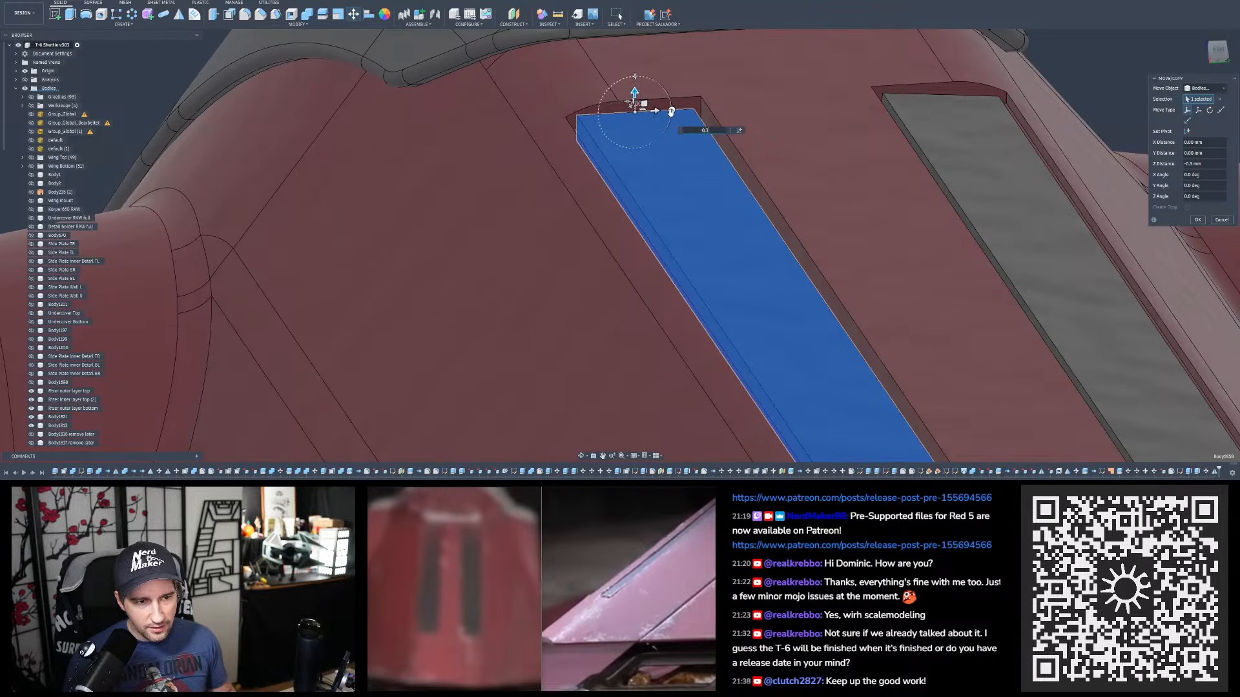
left_click_drag(671, 113, 672, 111)
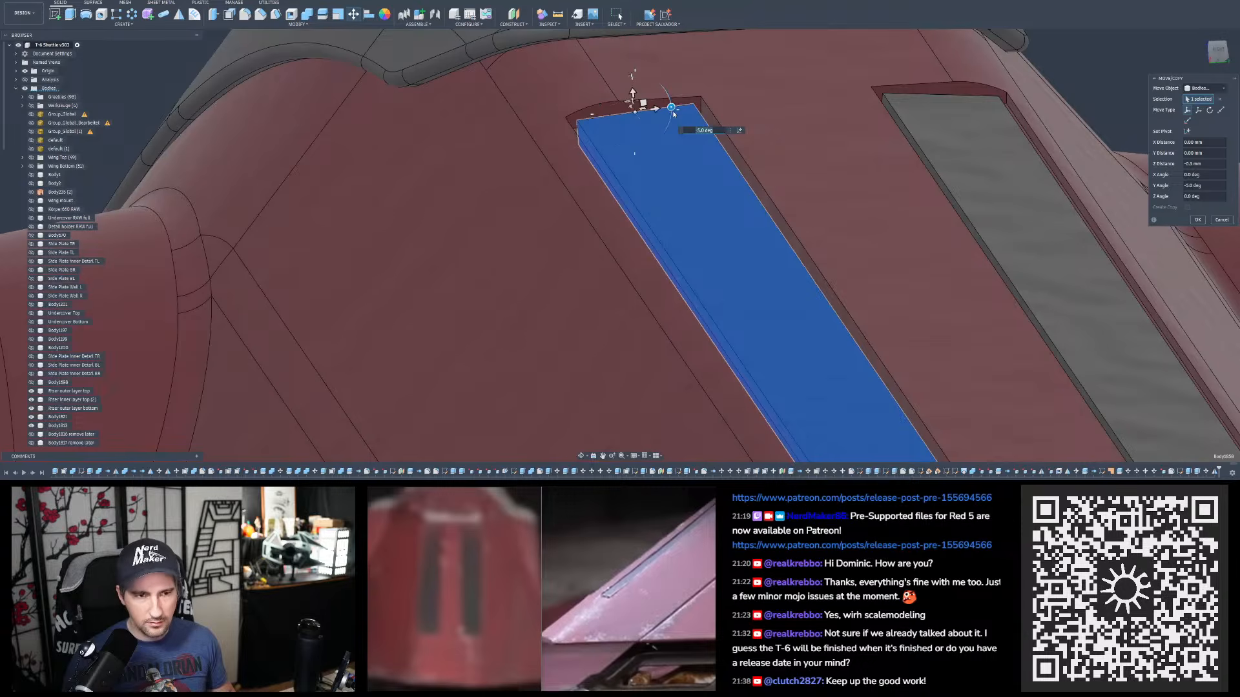
key("Return")
- Inspect the fit of both slot inserts from several angles and view the whole nose straight from the front
scroll(439, 133, "down", 3)
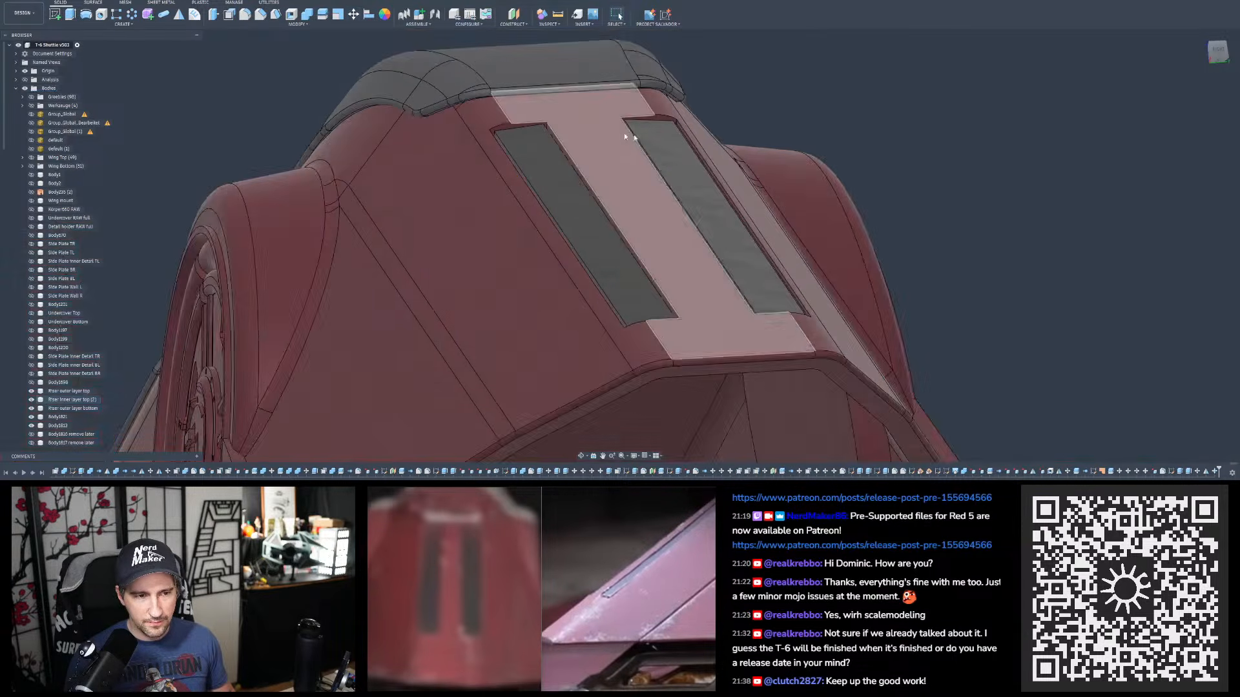
scroll(630, 130, "up", 2)
middle_click_drag(631, 130, 564, 68, "shift")
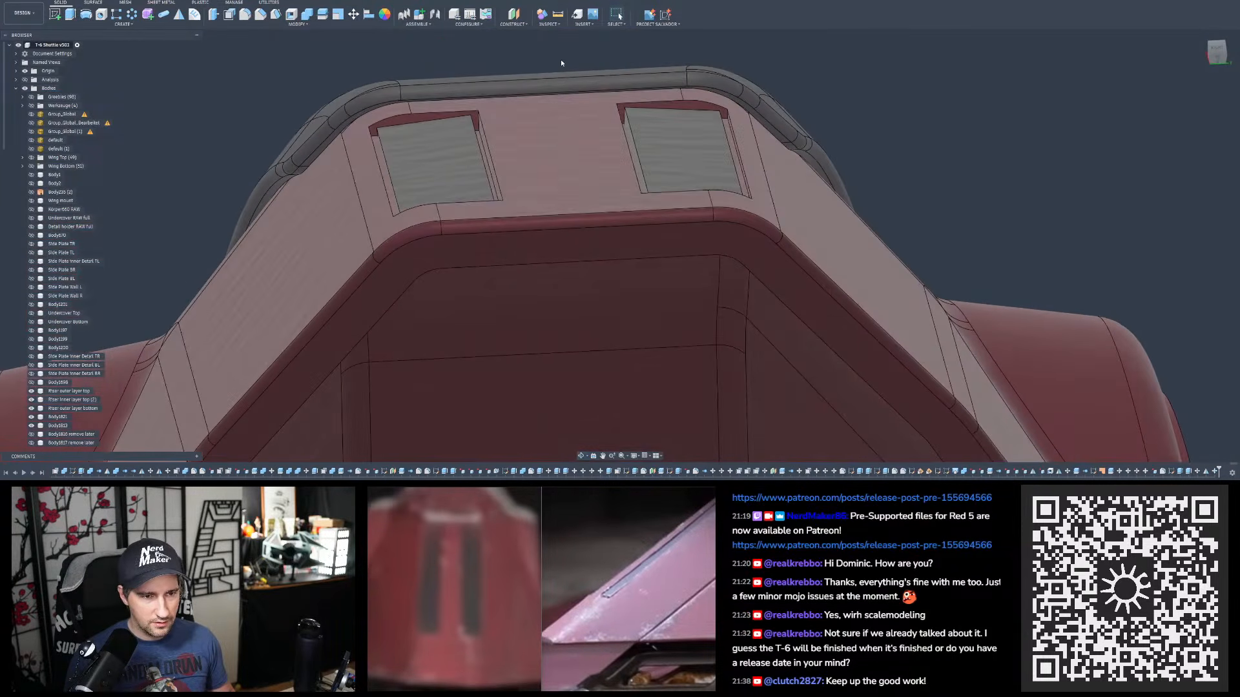
scroll(775, 220, "down", 4)
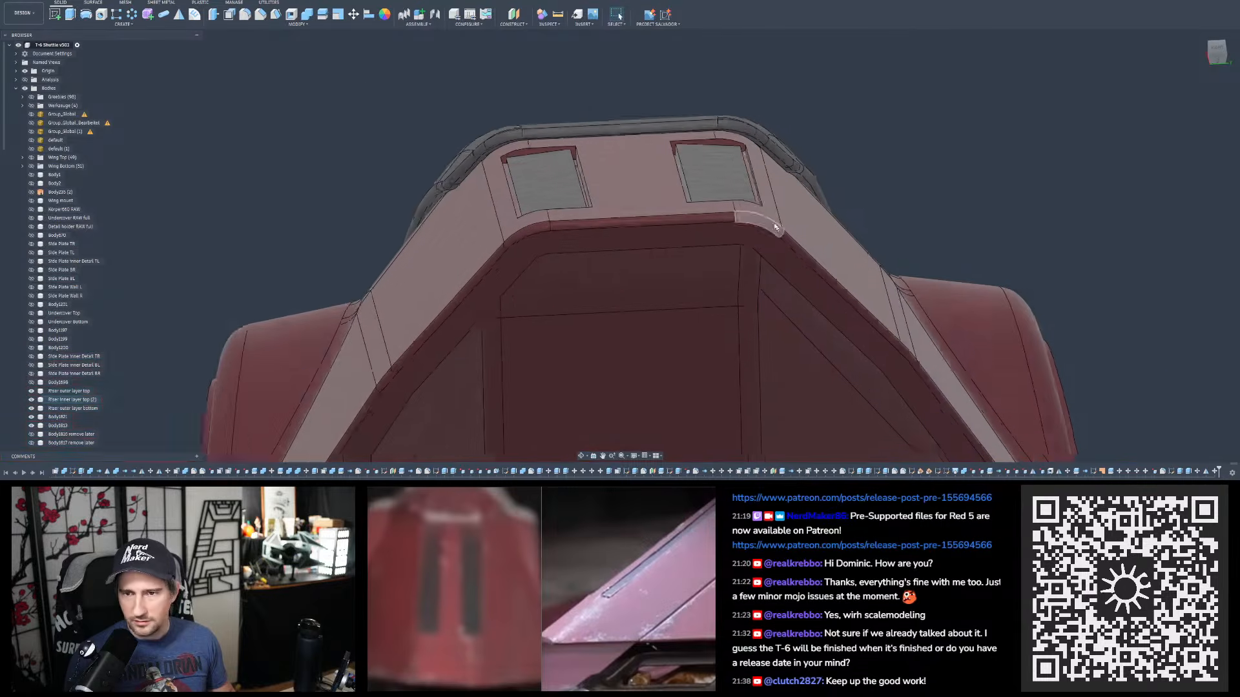
middle_click_drag(775, 219, 771, 362, "shift")
left_click(1216, 53)
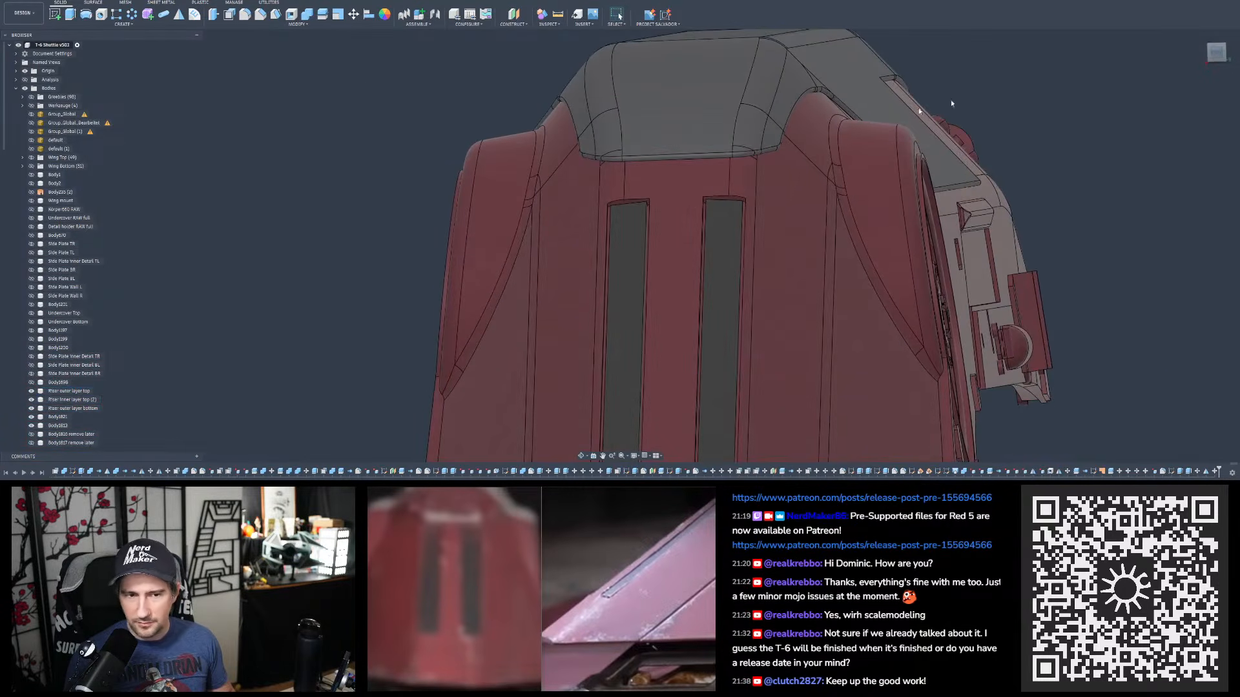
scroll(636, 196, "down", 4)
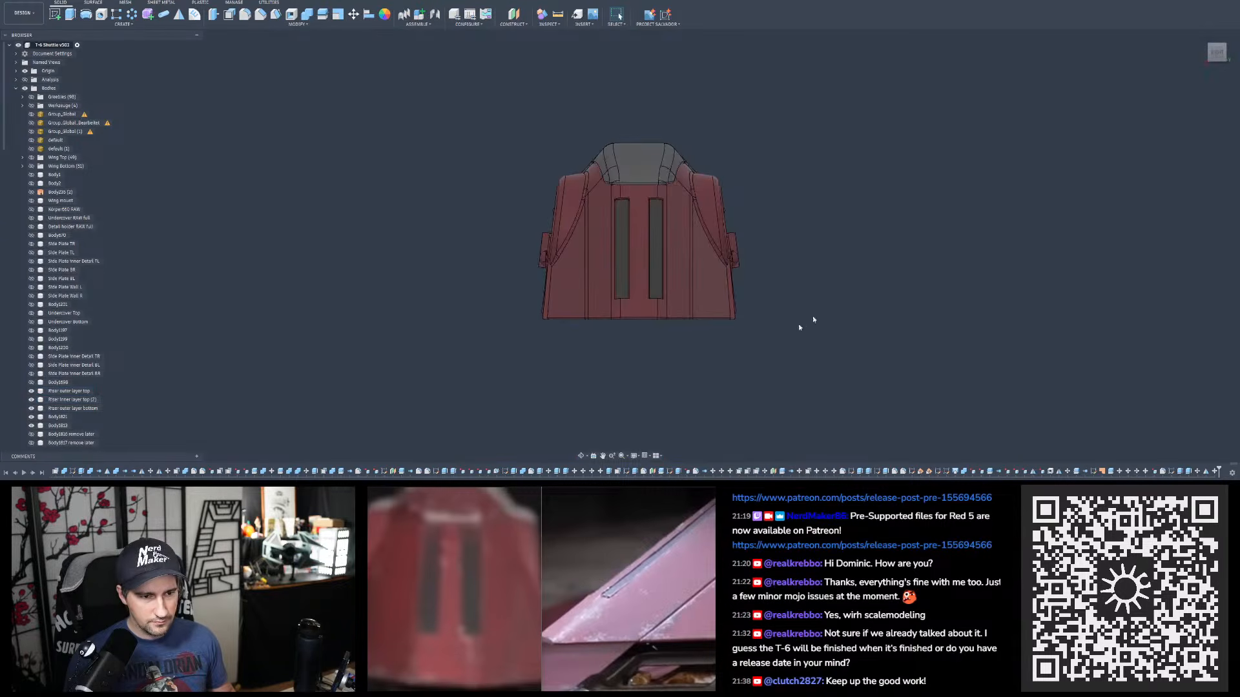
- Bring the two-slot reference photo beside the model's front view and show the whole nose to compare slot proportions
scroll(1033, 310, "down", 2)
scroll(733, 240, "up", 1)
left_click_drag(439, 478, 498, 116)
scroll(490, 239, "down", 4)
scroll(694, 232, "down", 1)
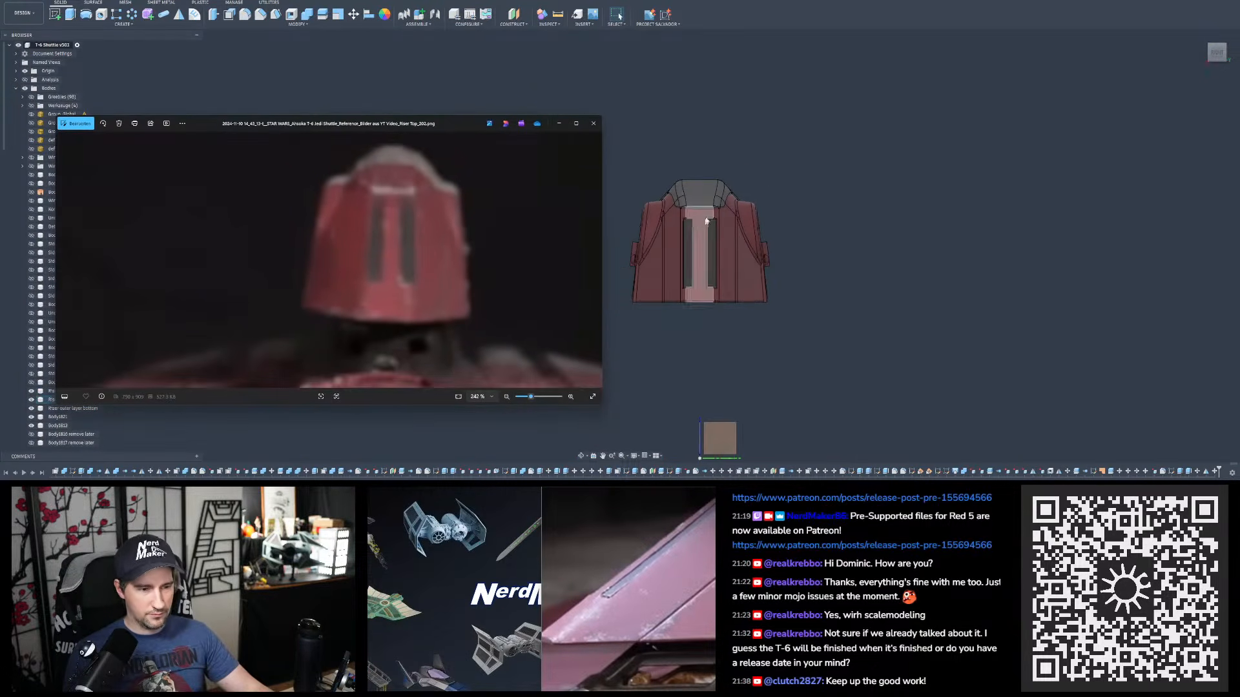
- Switch the model view to perspective and set the two-slot reference photo beside the nose at a comparable scale
left_click(836, 173)
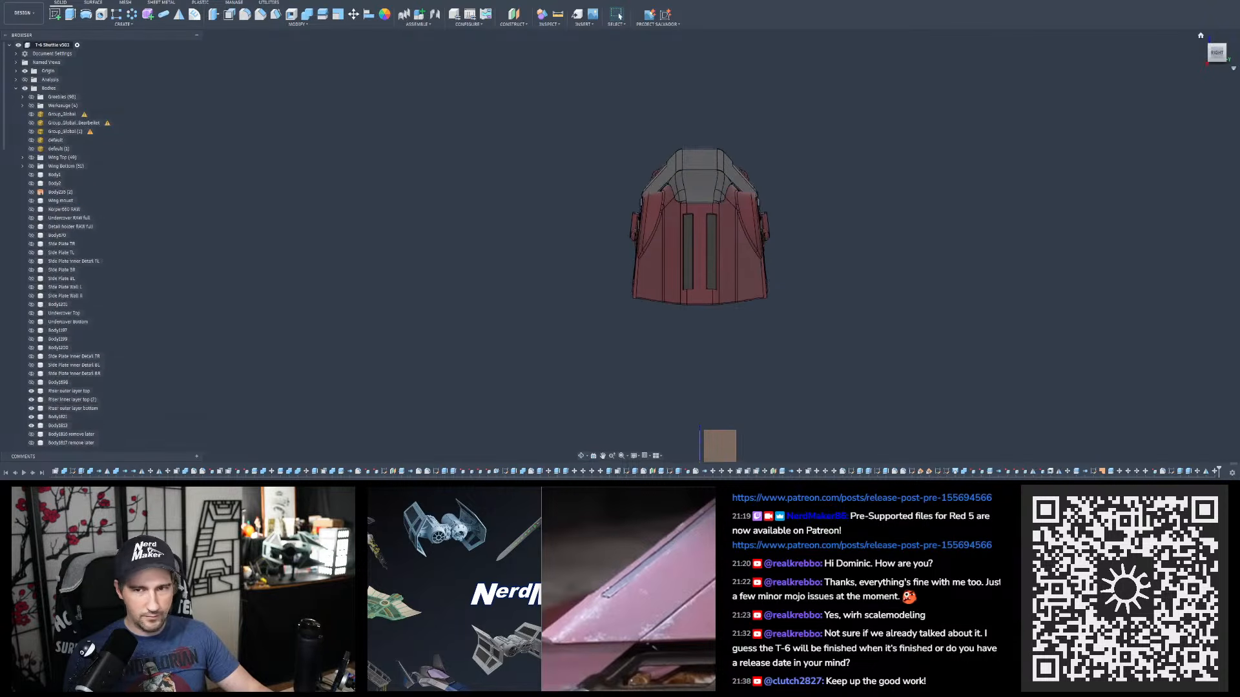
left_click(1233, 69)
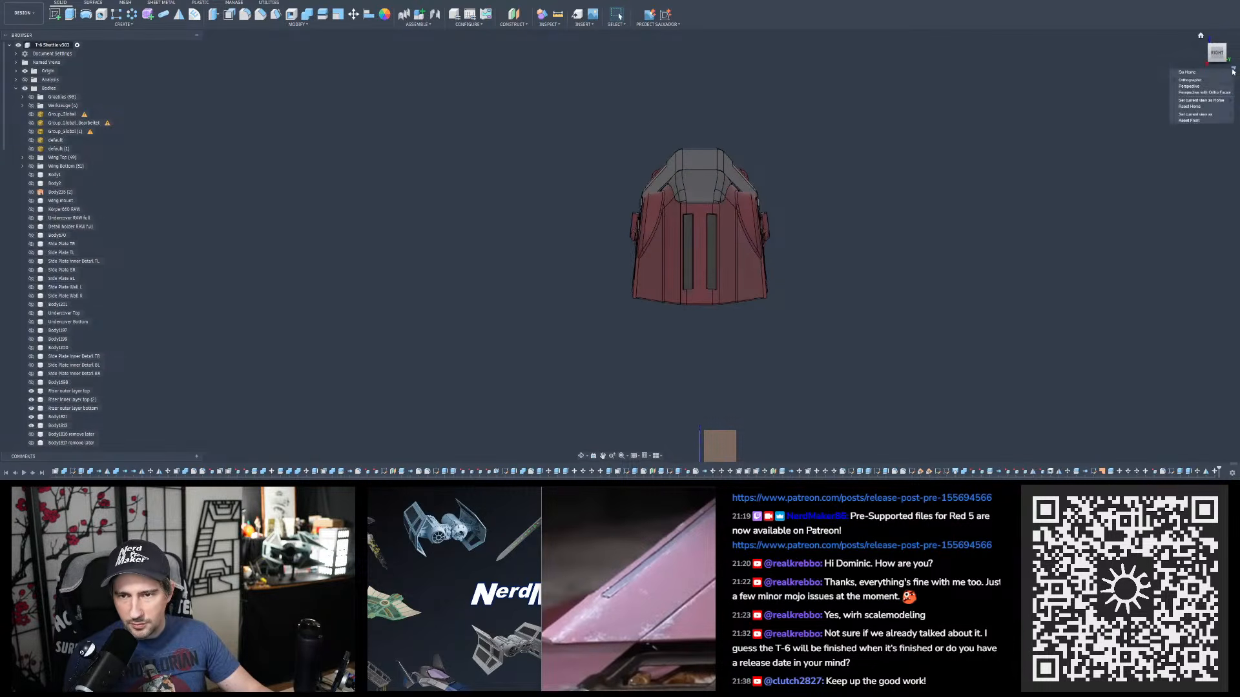
left_click(1189, 88)
mouse_move(715, 201)
middle_mouse_down("shift")
mouse_move(707, 212)
mouse_move(707, 194)
middle_mouse_up("shift")
key("alt+Tab")
left_click_drag(441, 128, 452, 118)
scroll(642, 251, "up", 2)
scroll(644, 246, "up", 2)
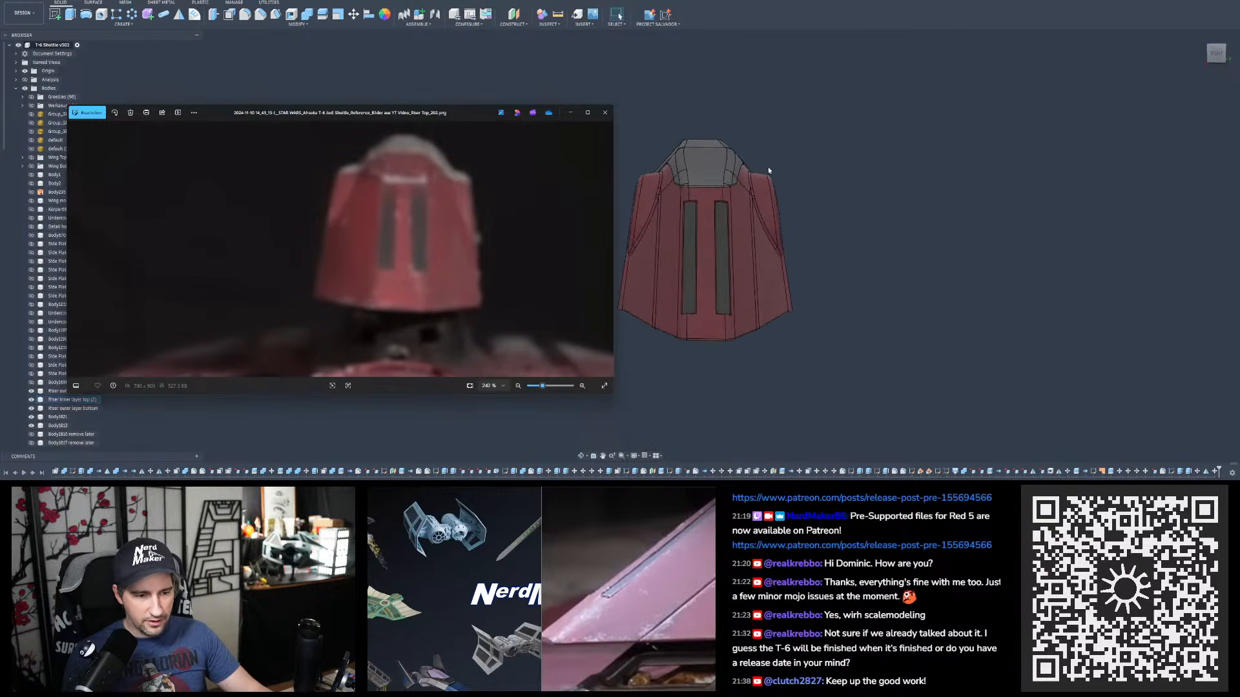
- Compare the width, length and spacing of the model's two nose slots with those in the reference photo
scroll(742, 190, "down", 1)
scroll(718, 196, "up", 1)
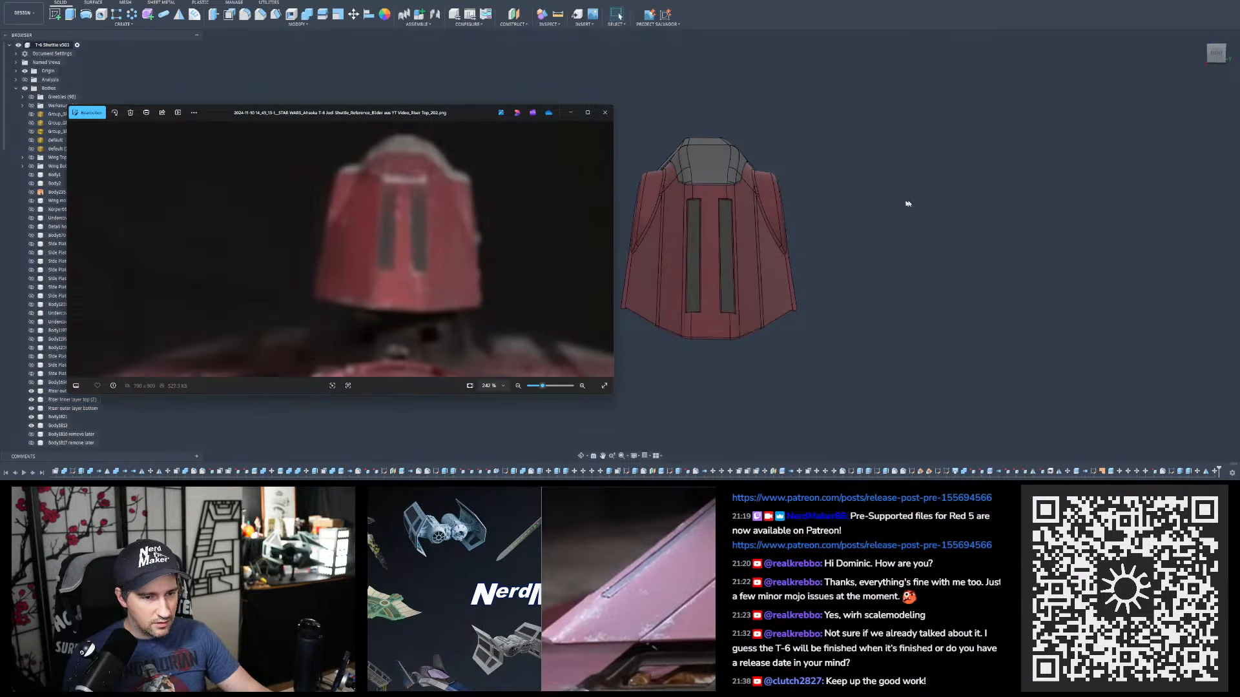
scroll(843, 180, "down", 1)
scroll(680, 146, "down", 1)
scroll(874, 222, "up", 1)
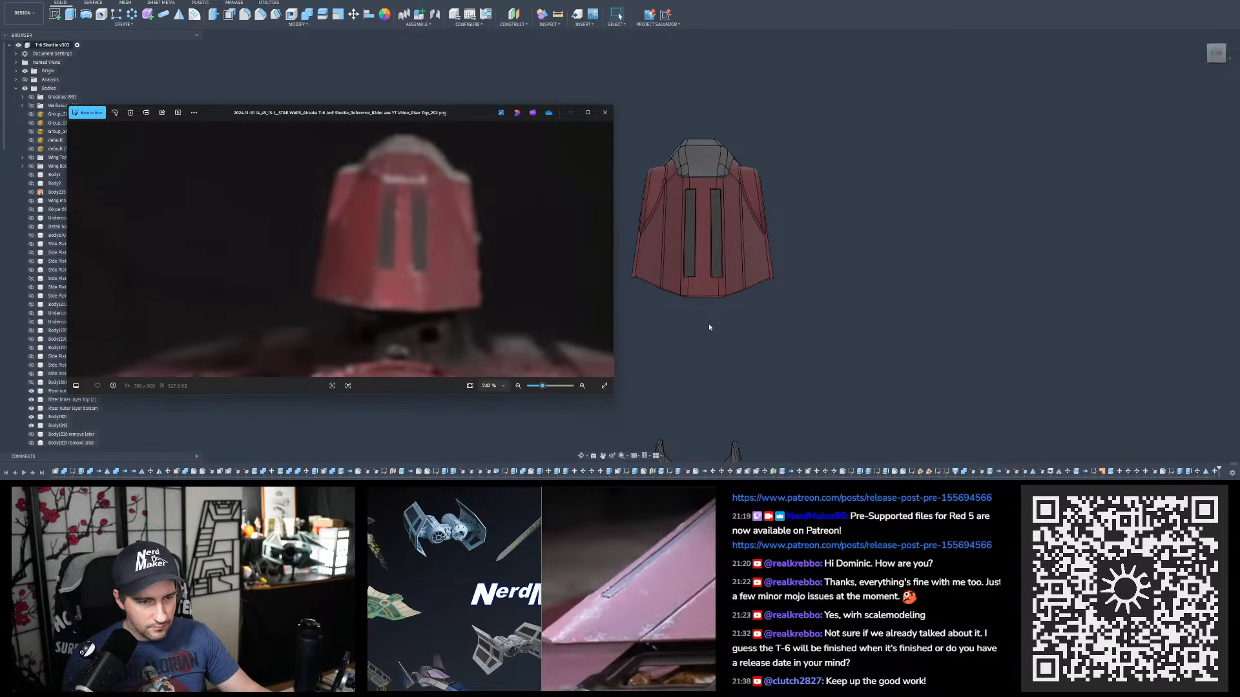
left_click(714, 200)
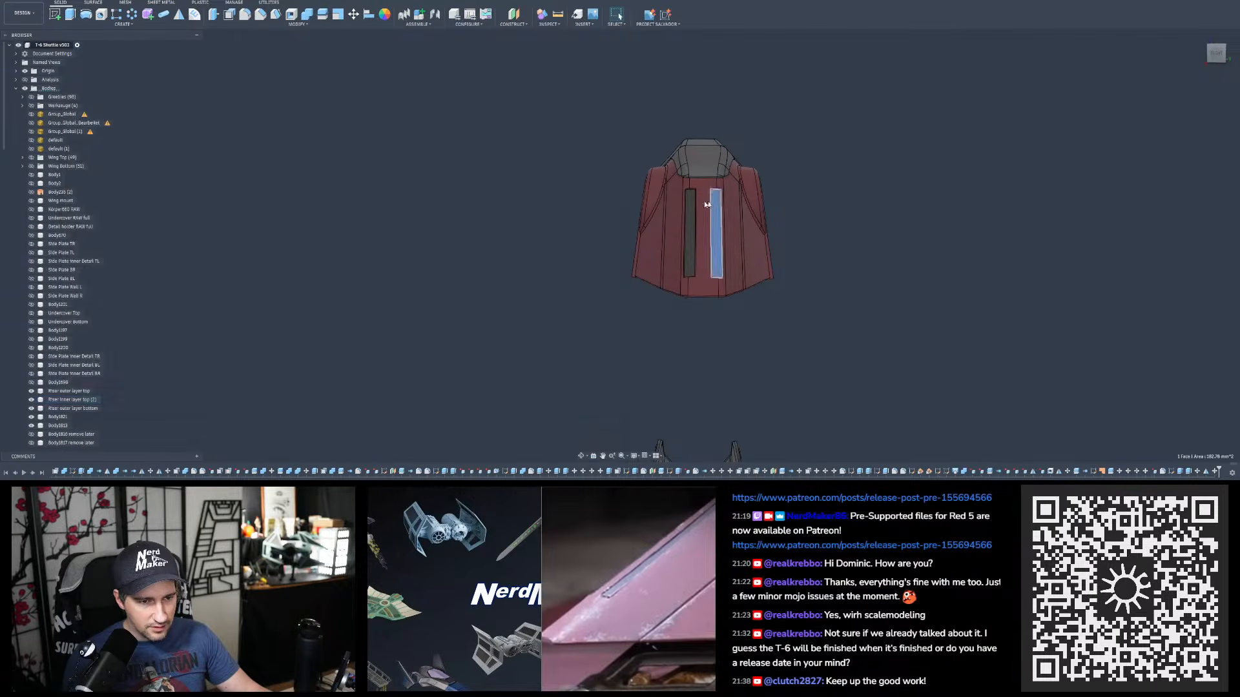
key("alt+Tab")
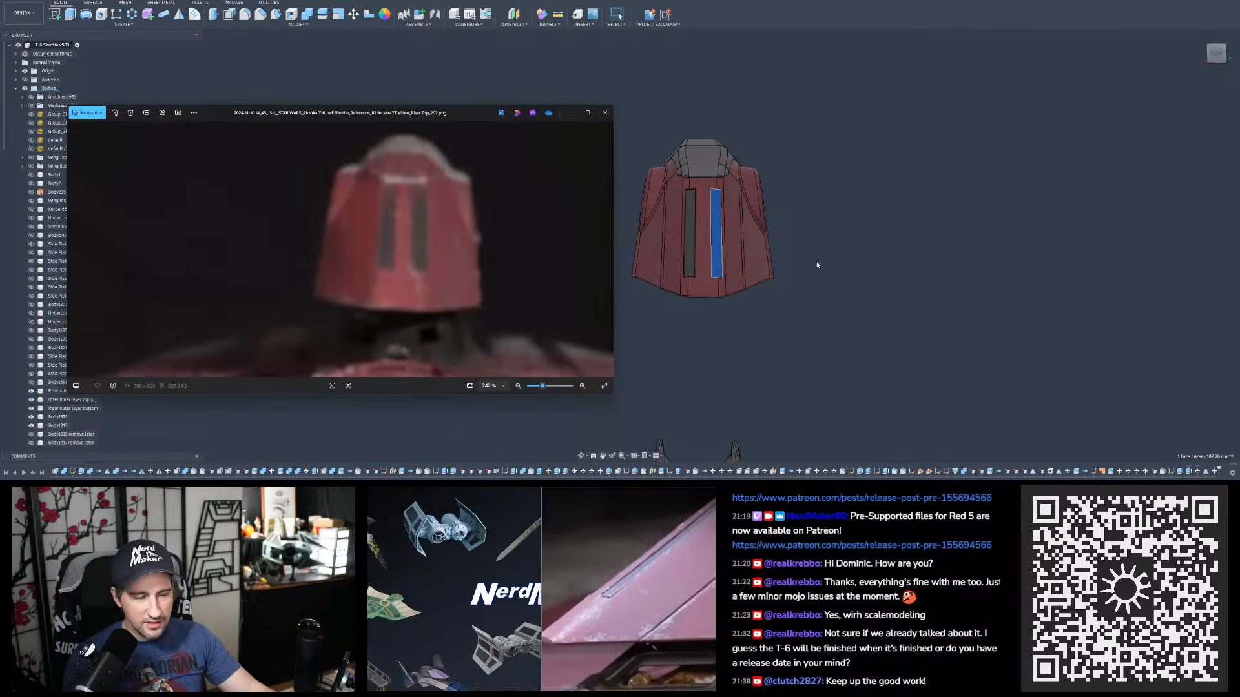
key("alt+Tab")
left_click(833, 236)
key("alt+Tab")
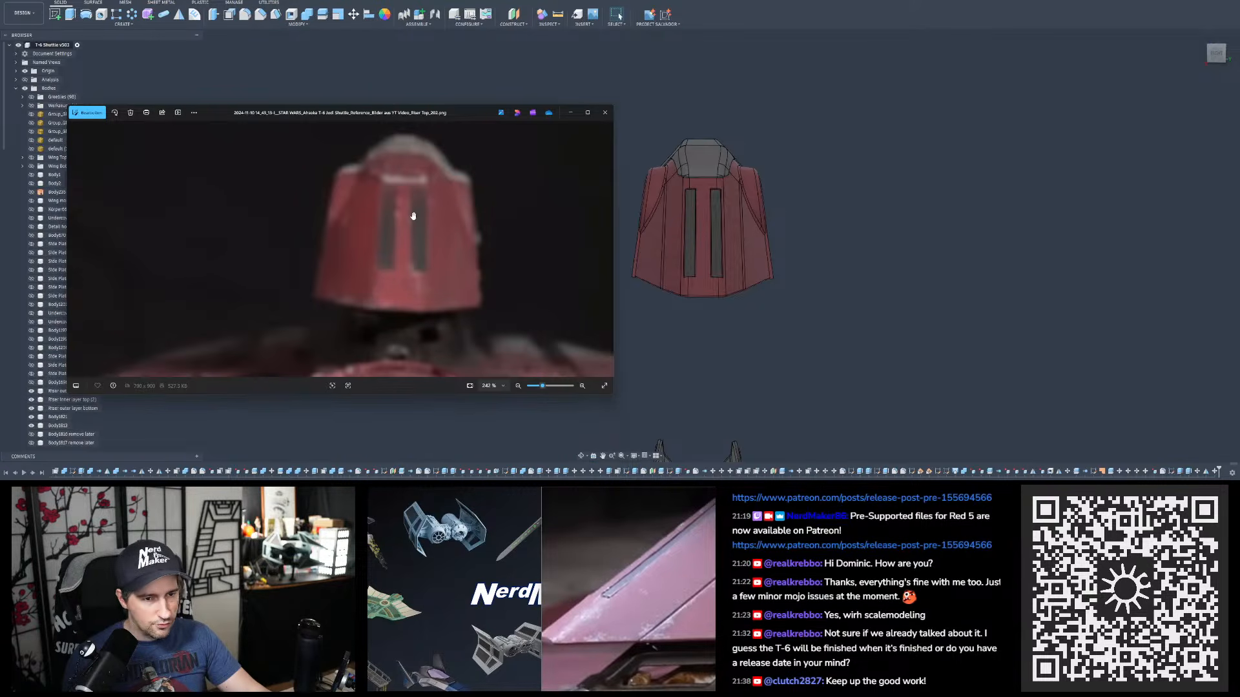
left_click(961, 227)
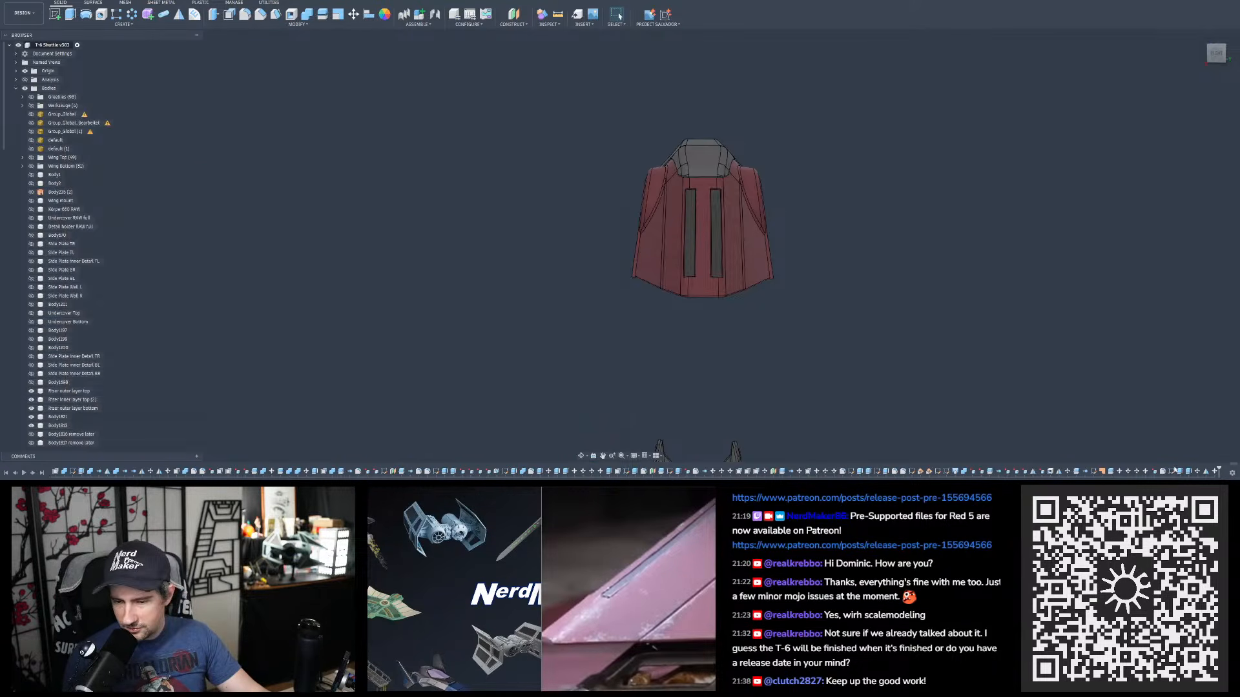
- In the nose slot sketch, dimension the slot's outer edge 7 mm from the hull's centre axis
double_click(1173, 471)
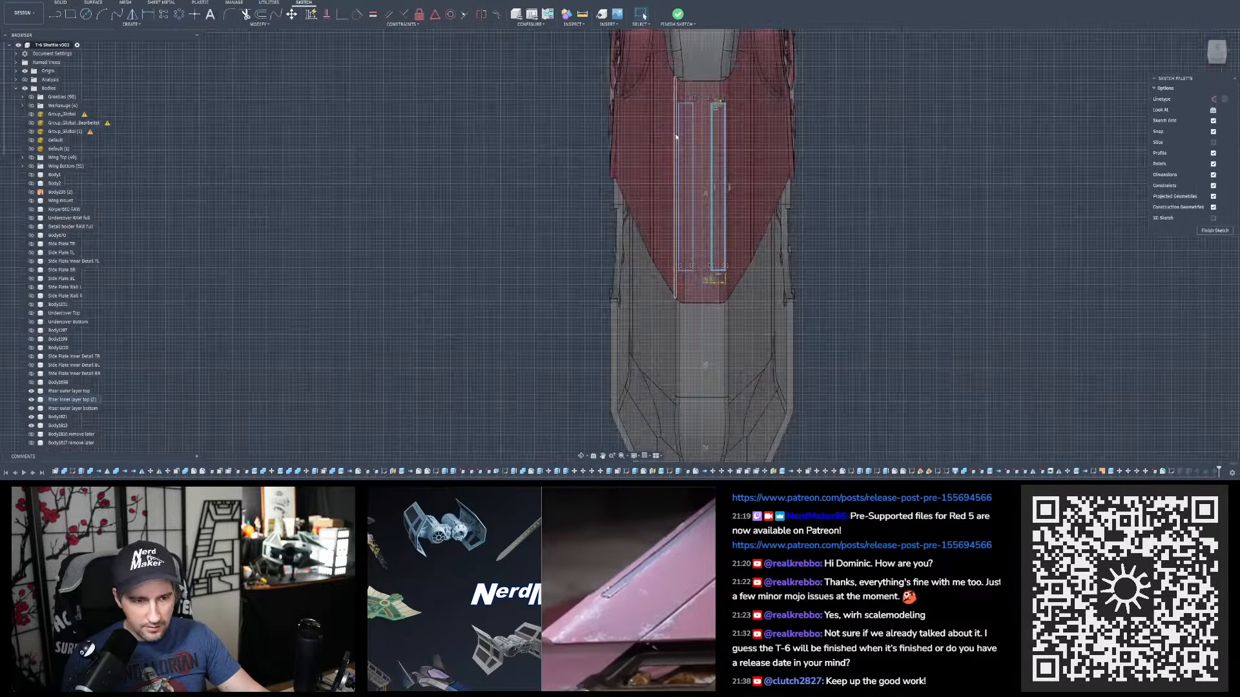
scroll(675, 133, "up", 4)
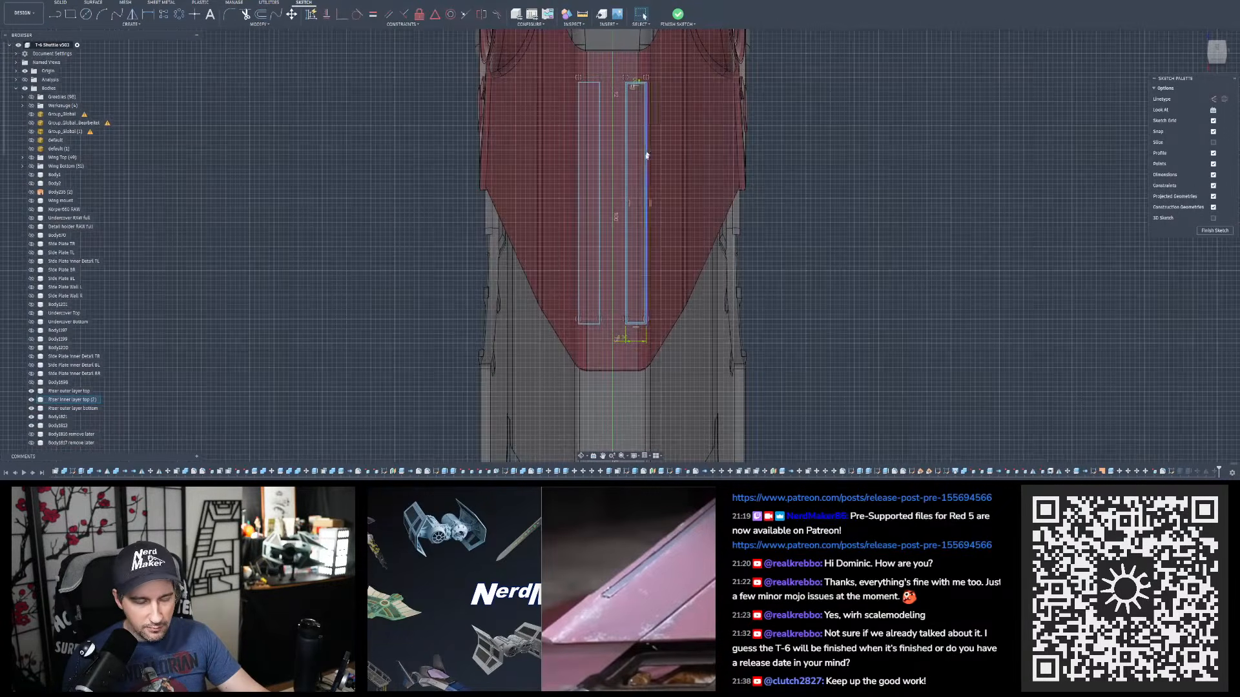
left_click(642, 234)
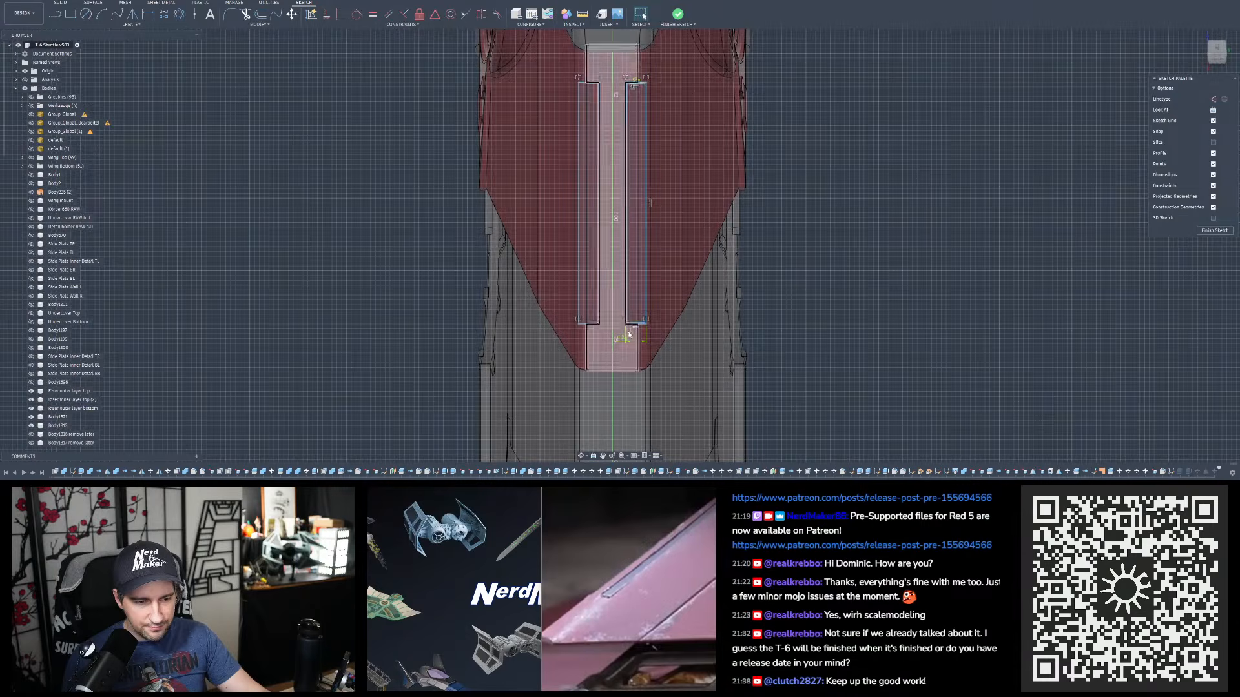
scroll(655, 370, "down", 2)
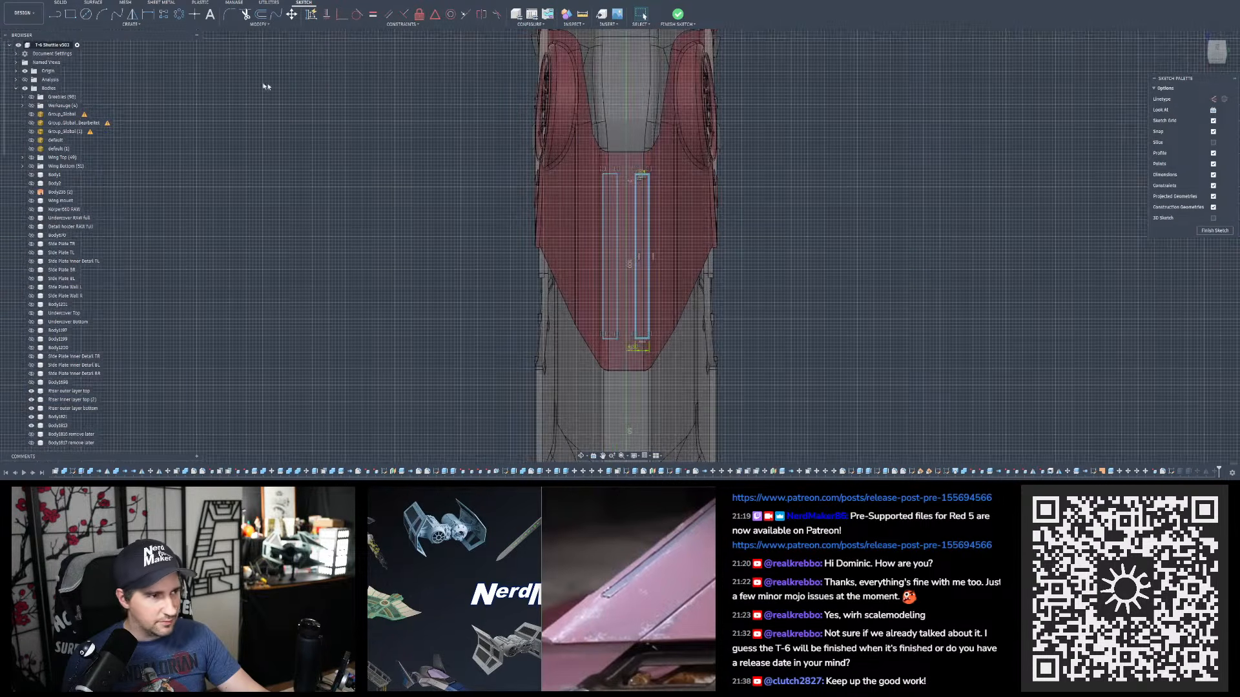
left_click(147, 15)
scroll(651, 351, "up", 6)
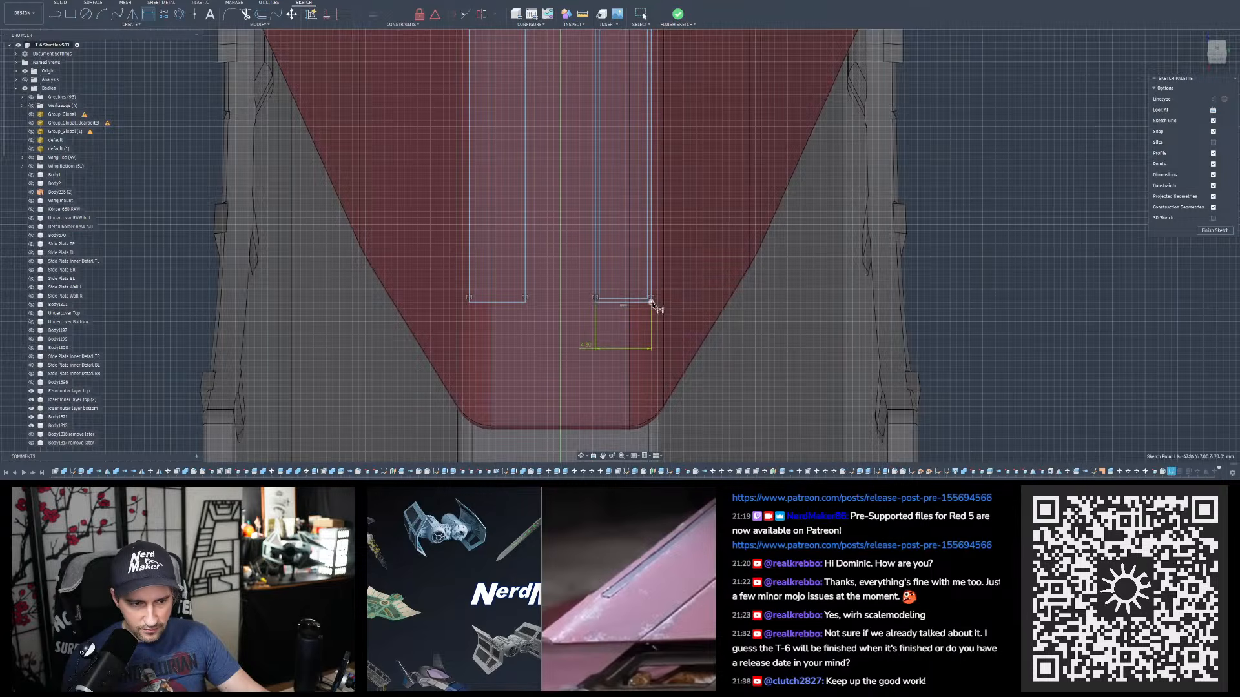
left_click(652, 284)
scroll(652, 284, "down", 6)
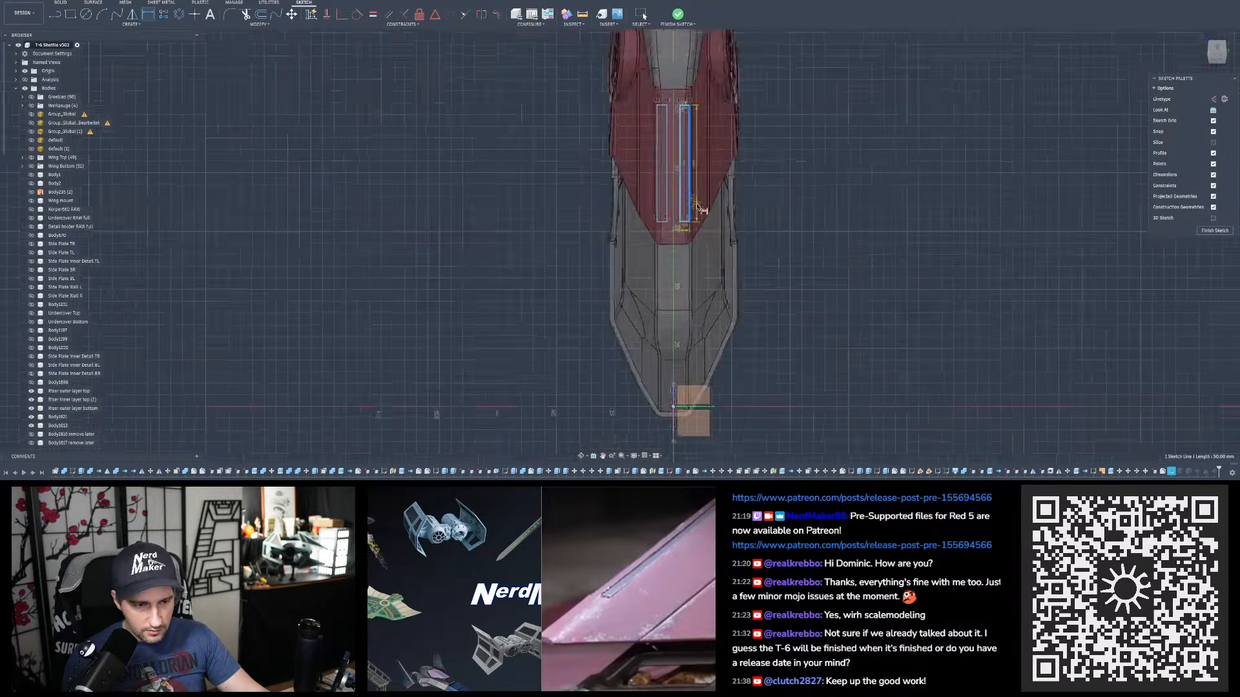
left_click(657, 379, "ctrl")
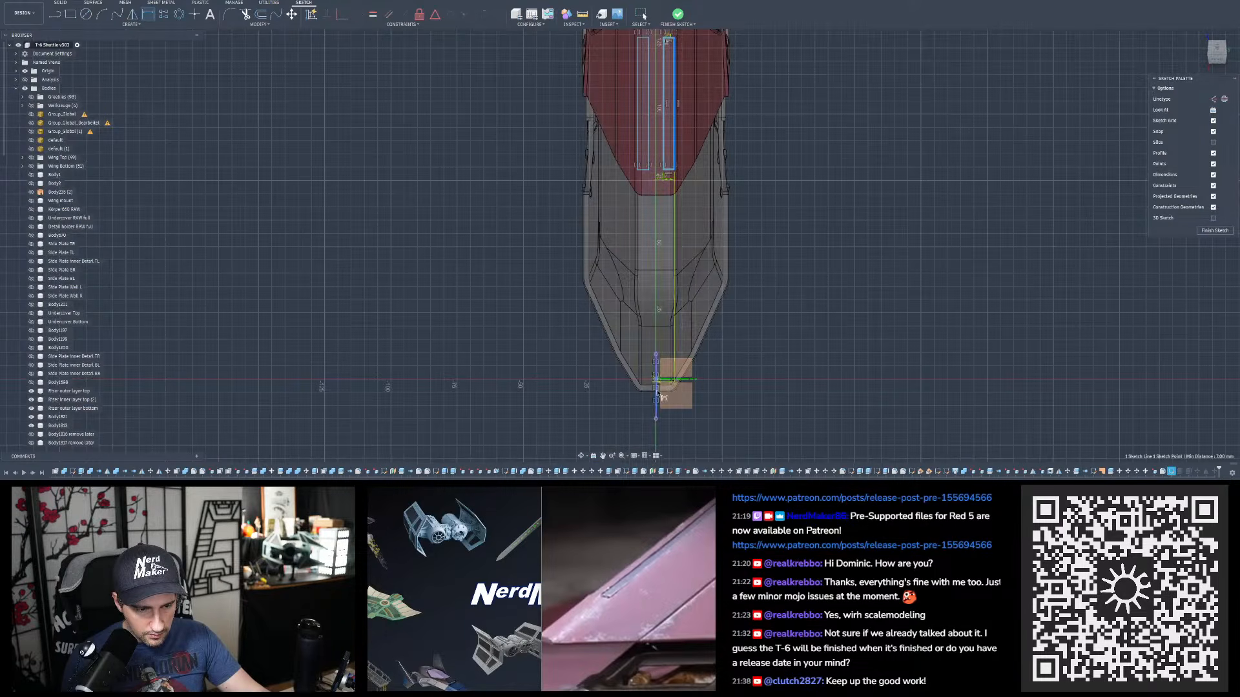
scroll(659, 130, "up", 3)
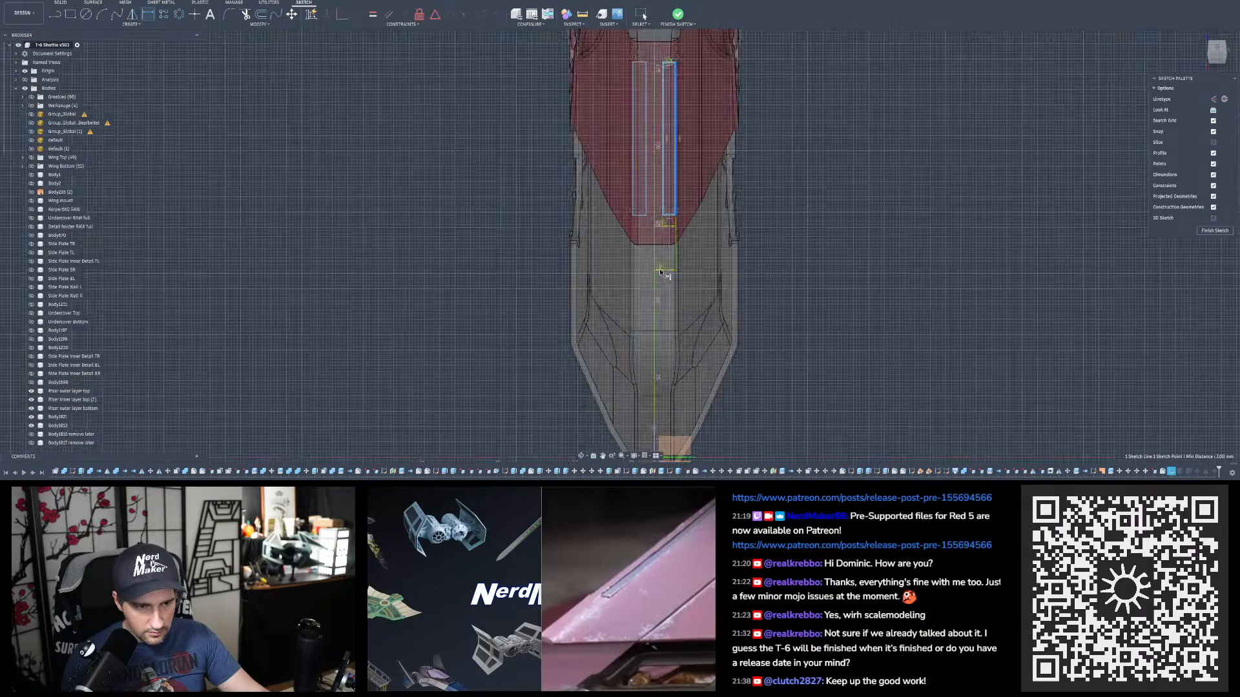
left_click(707, 219)
type("7")
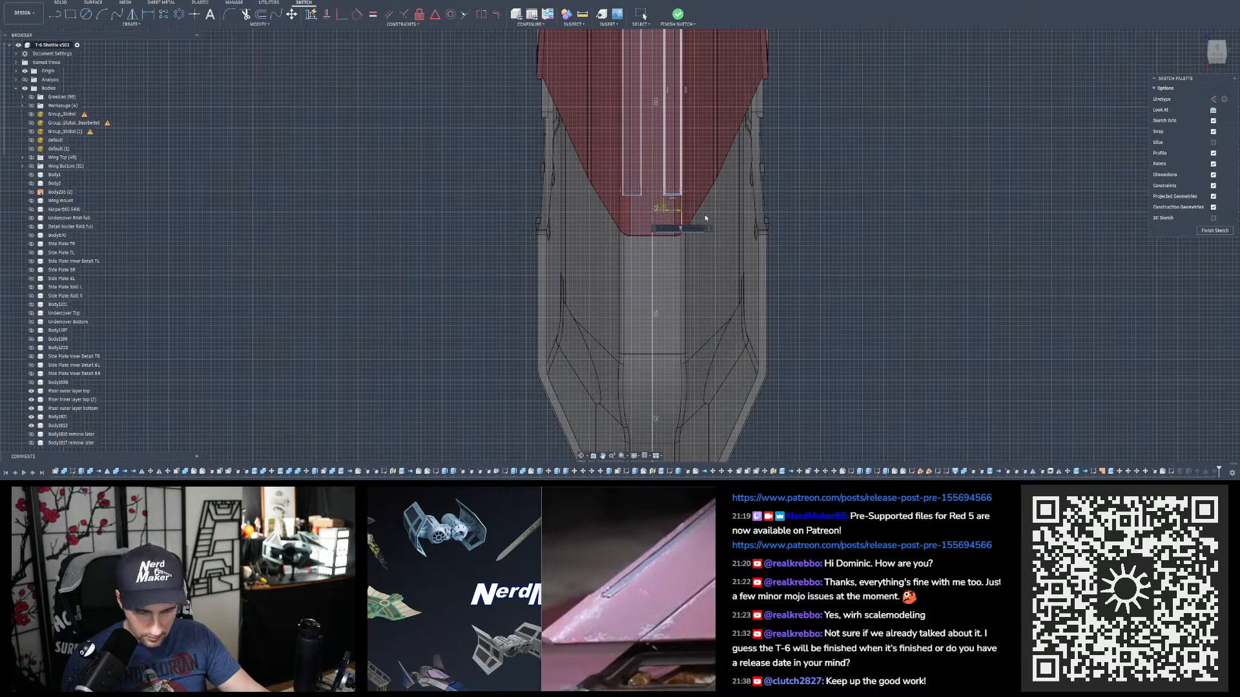
key("Return")
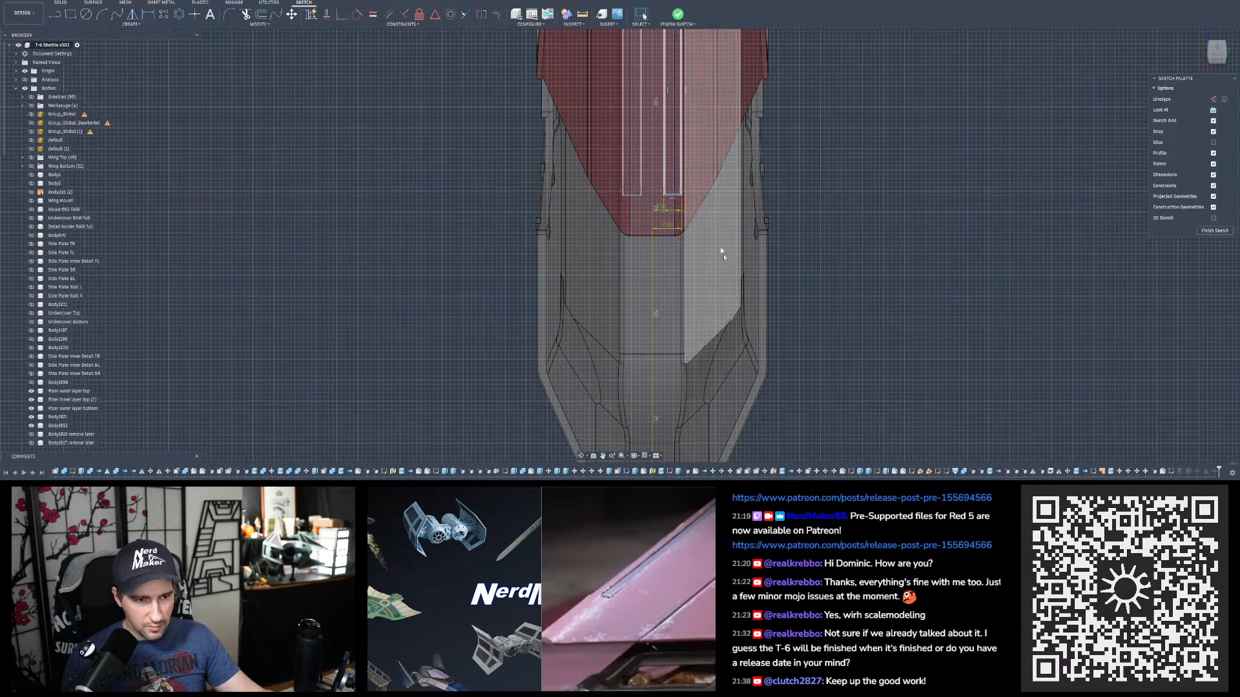
- Set the slot's width to 4.4 mm and finish the sketch
scroll(724, 254, "up", 5)
left_click(685, 307)
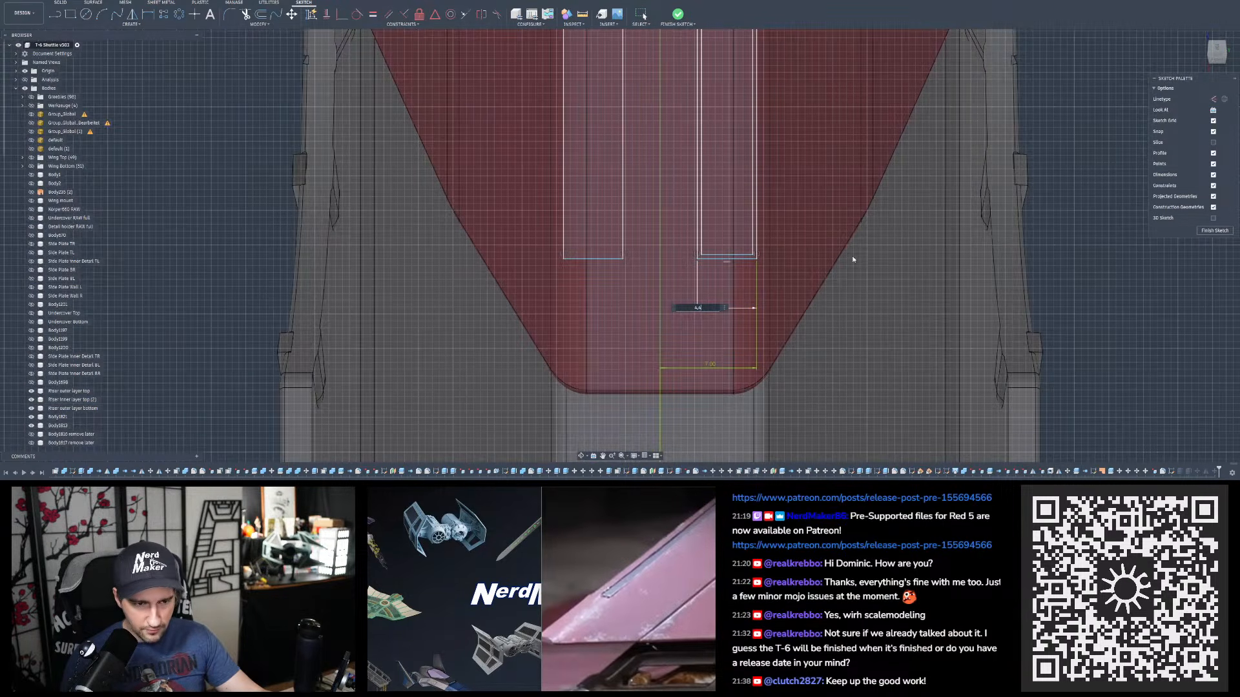
type("4.4")
key("Return")
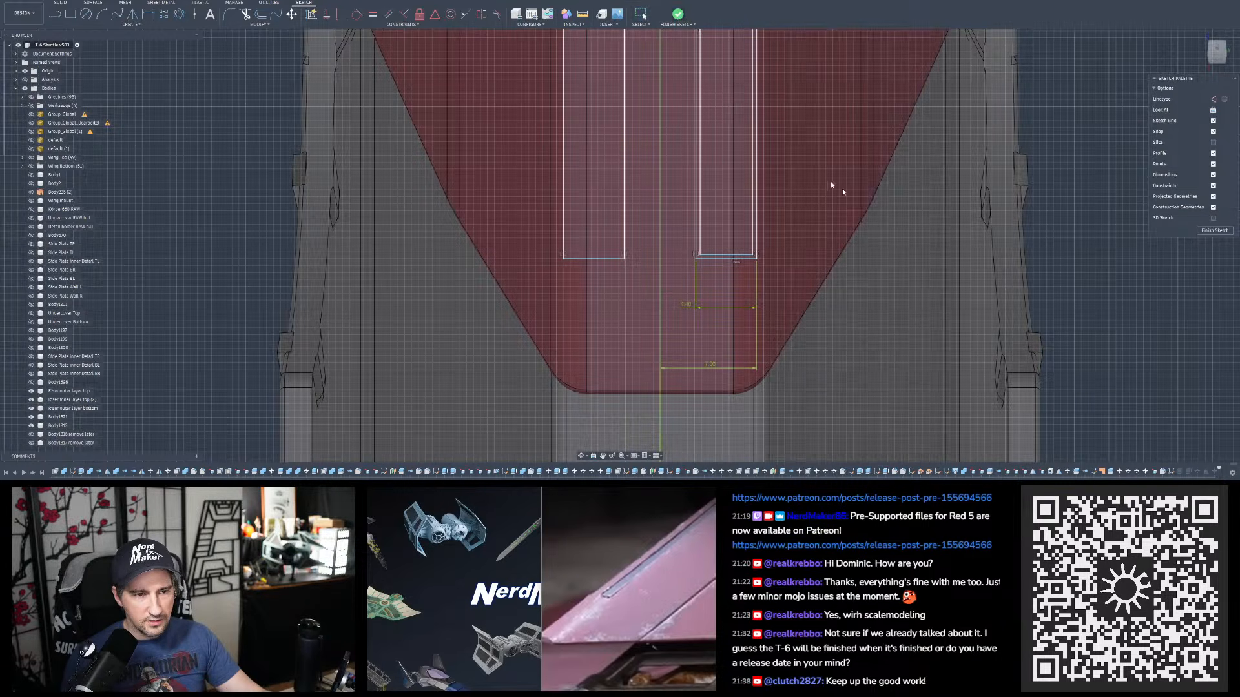
key("ctrl+Return")
- Compare the resized nose slots with the reference photo from the front in perspective
key("alt+Tab")
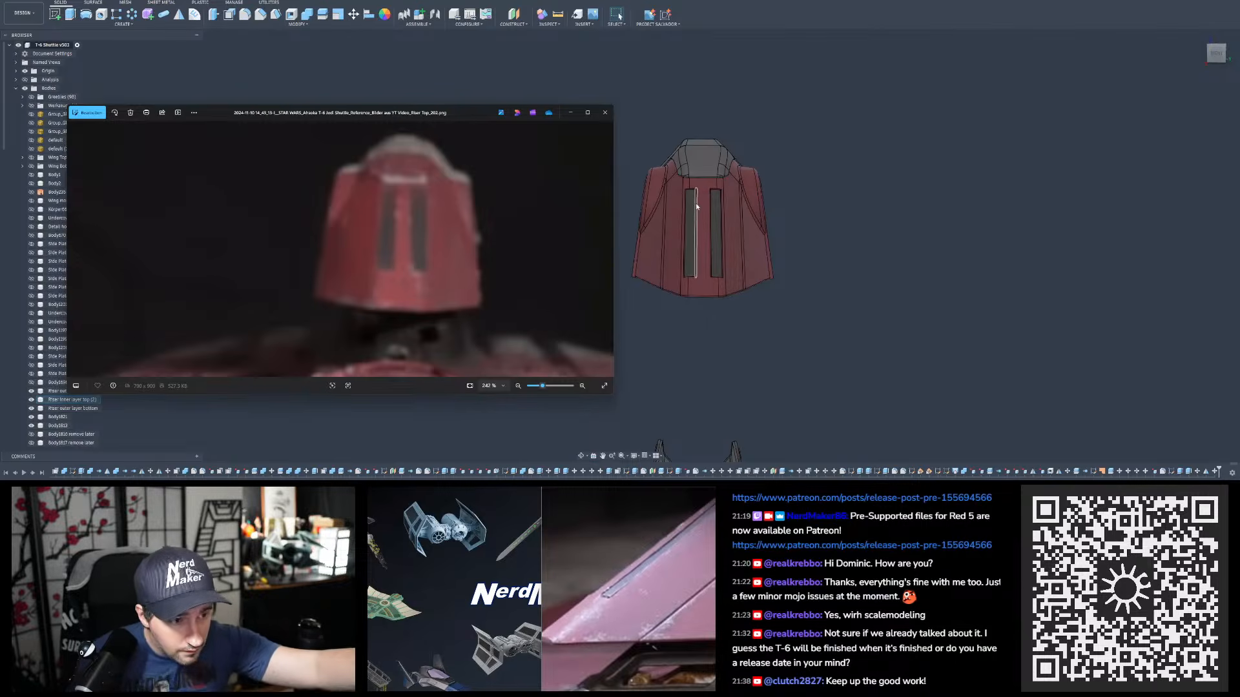
scroll(696, 200, "down", 1)
scroll(696, 201, "up", 1)
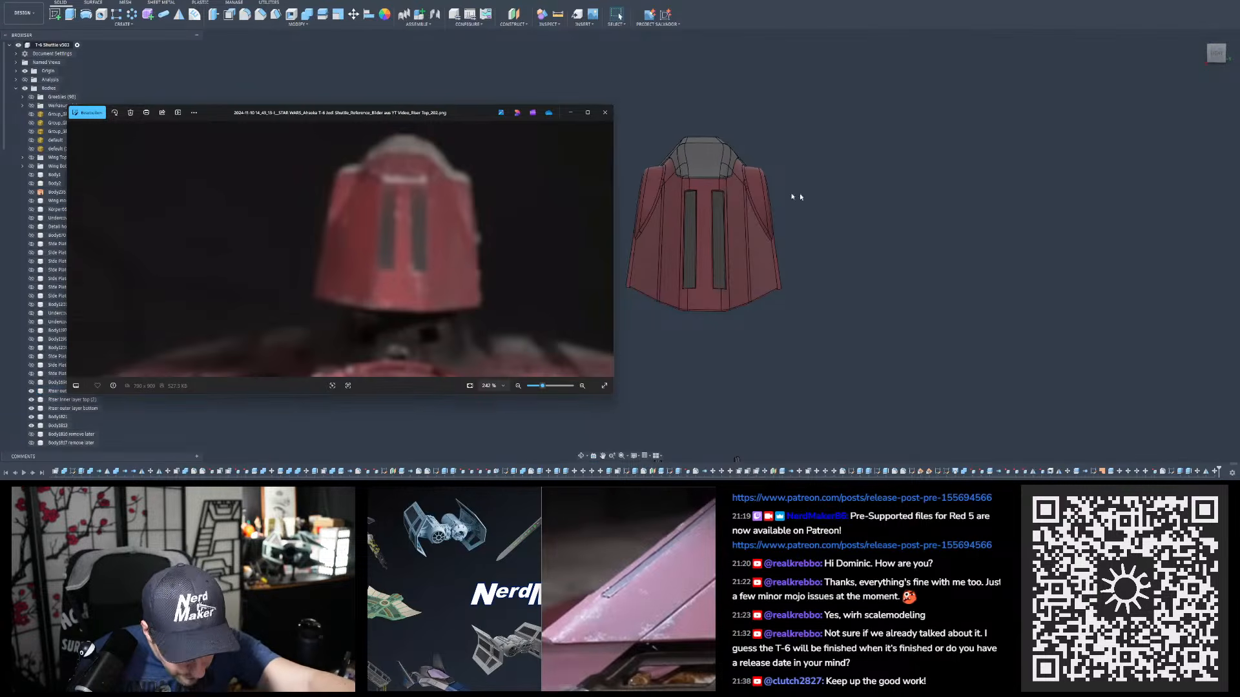
scroll(778, 123, "up", 1)
scroll(778, 123, "down", 1)
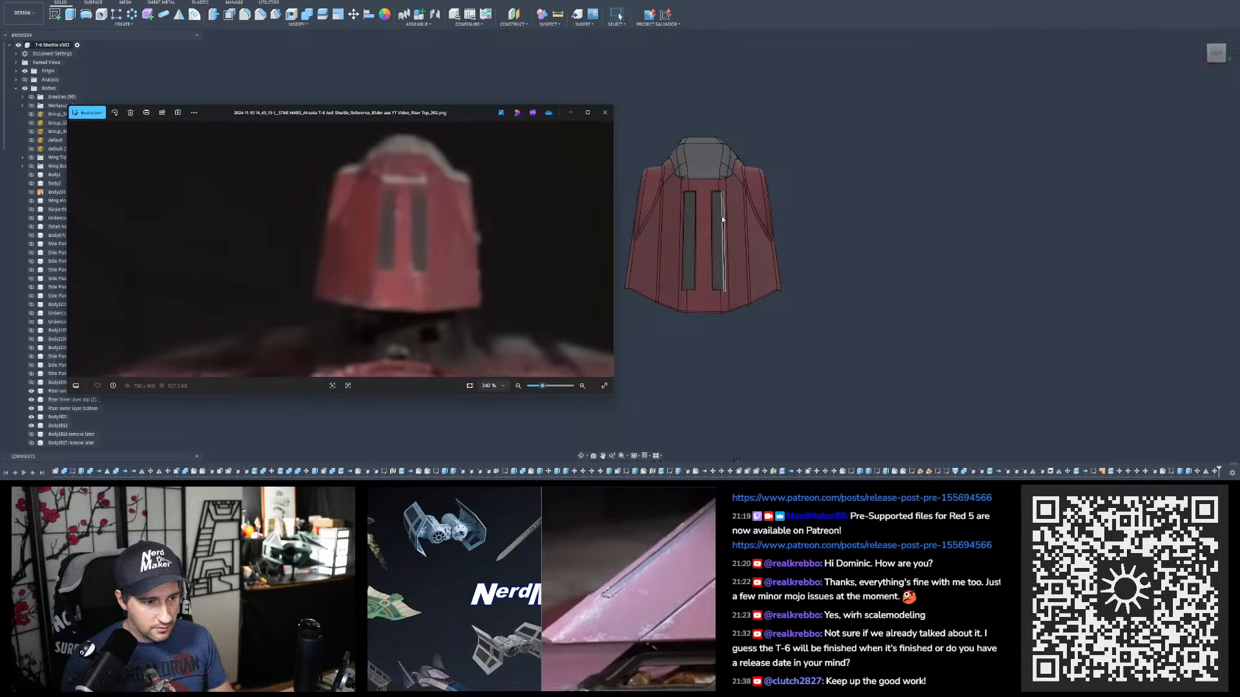
- Switch the model back to an orthographic view and show the nose straight from the side
left_click(819, 181)
middle_click_drag(767, 193, 728, 210, "shift")
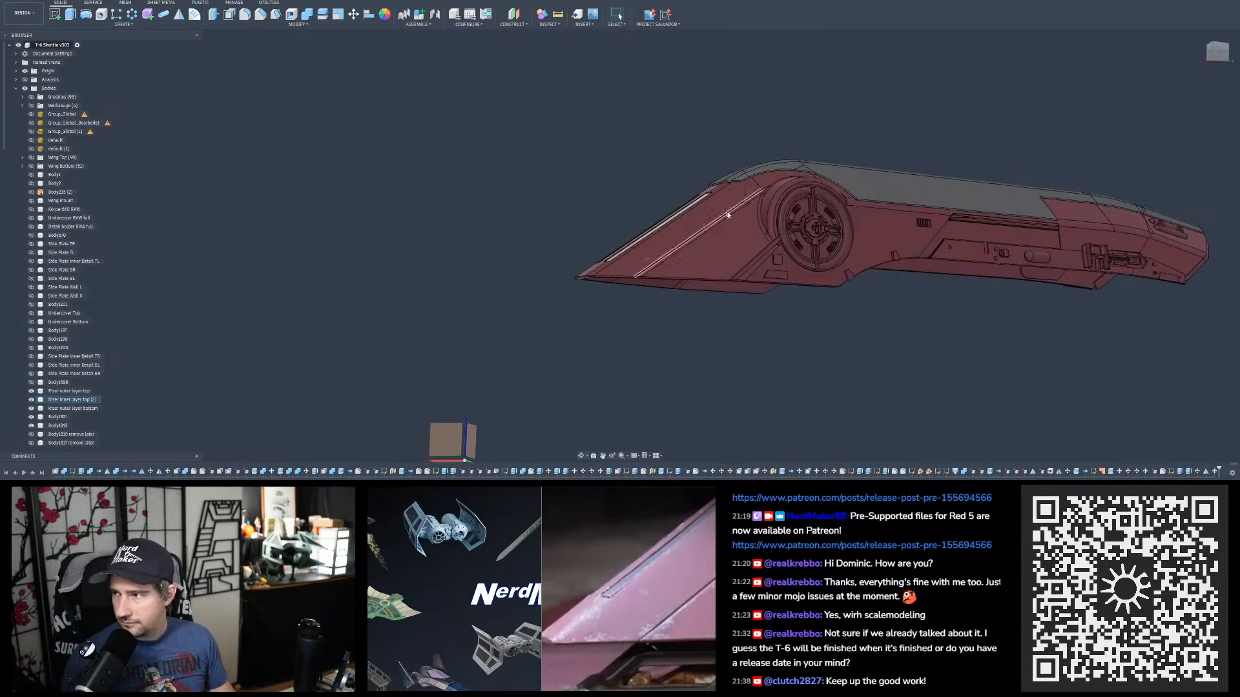
scroll(828, 202, "up", 5)
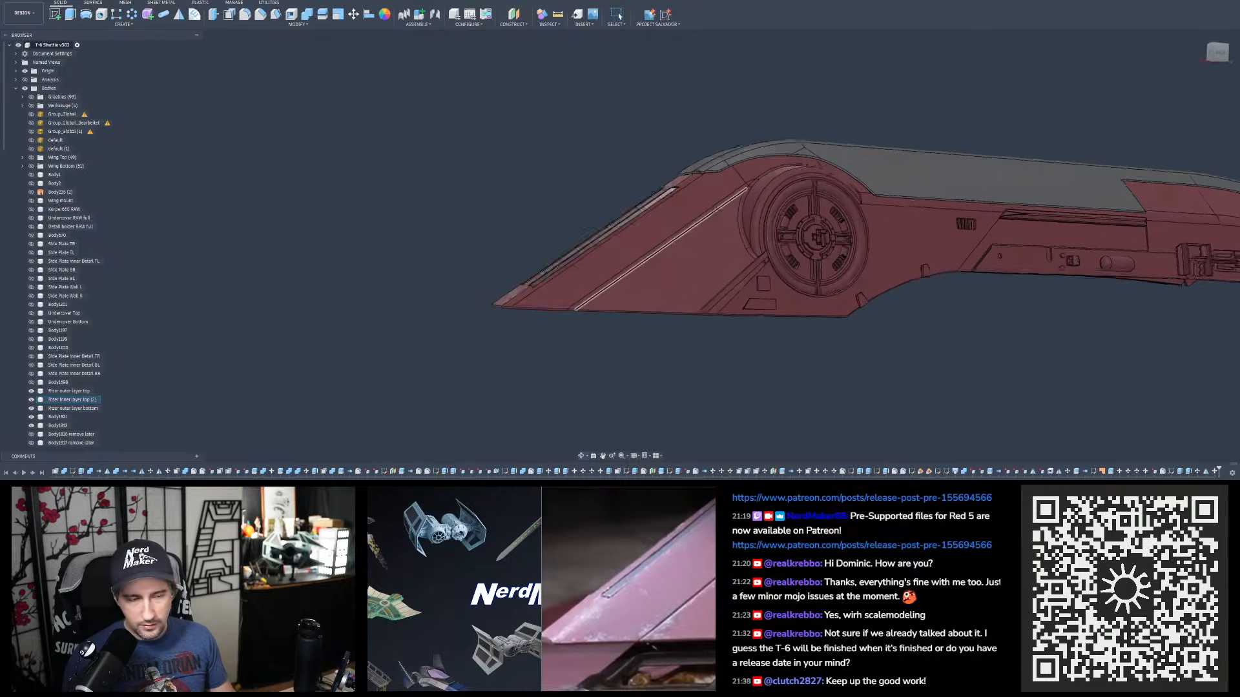
left_click(1233, 70)
left_click(1187, 80)
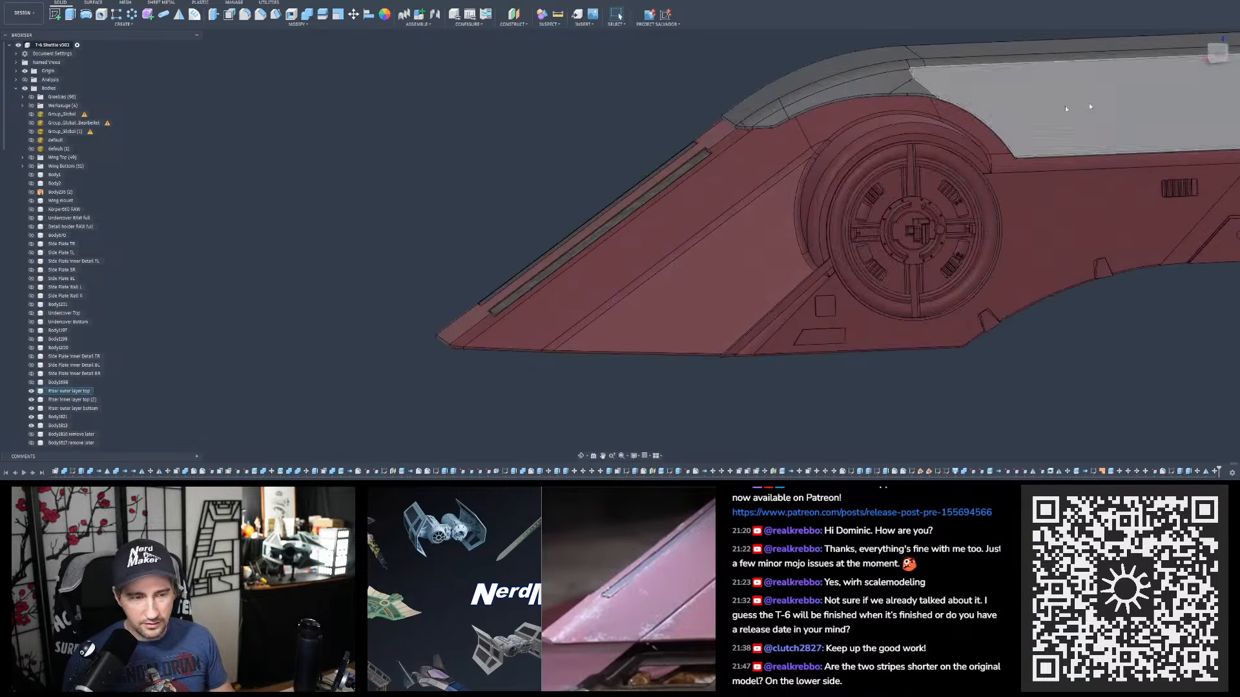
left_click(1217, 54)
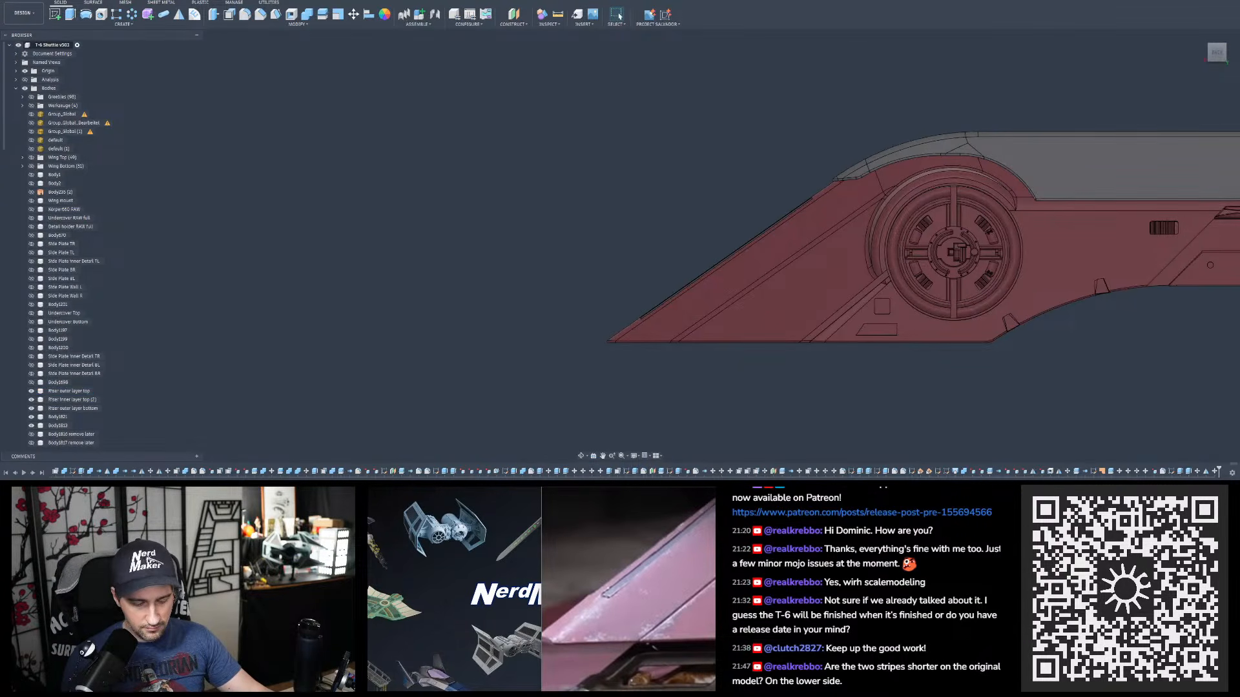
- Examine the slot lengths on the upper and lower noses in the reference photo and compare them with the model's angled view
left_click(670, 675)
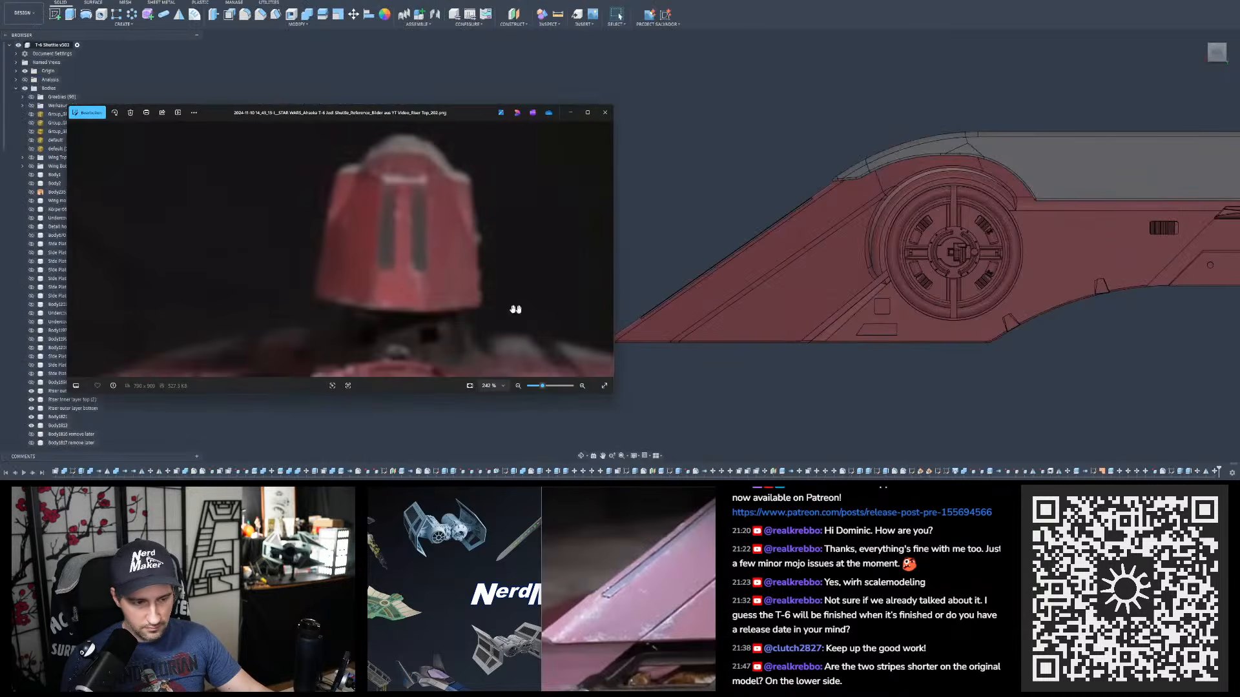
scroll(516, 310, "down", 5)
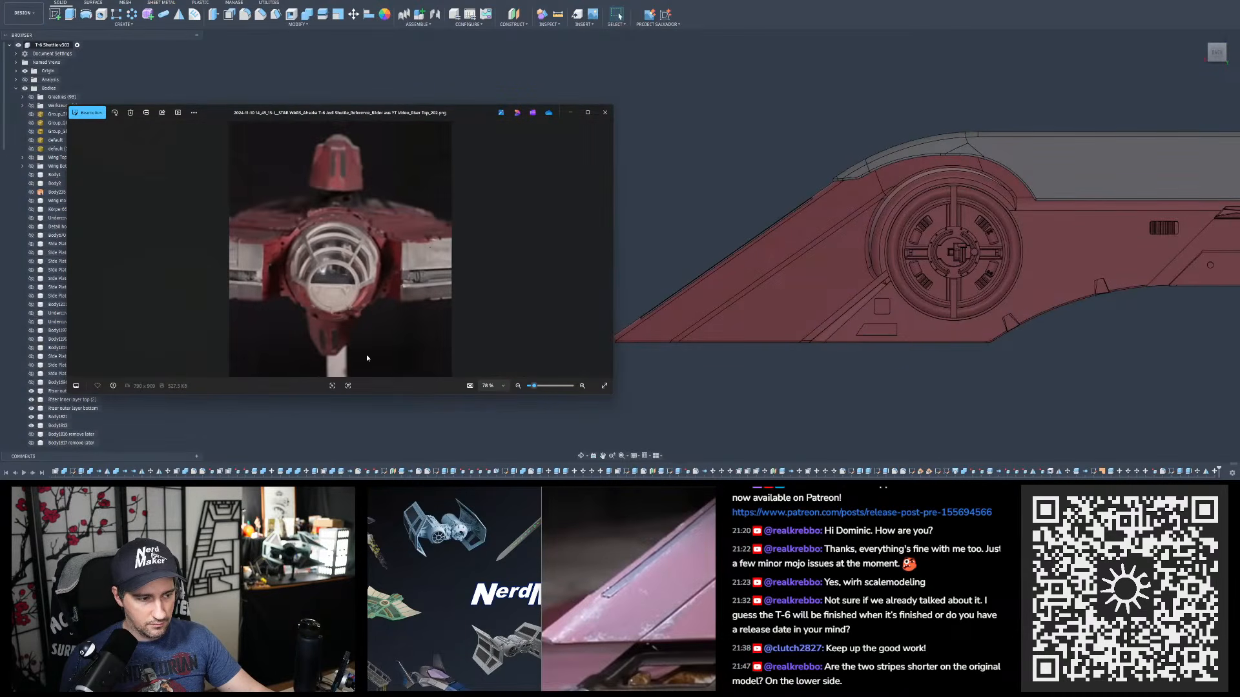
scroll(355, 203, "up", 3)
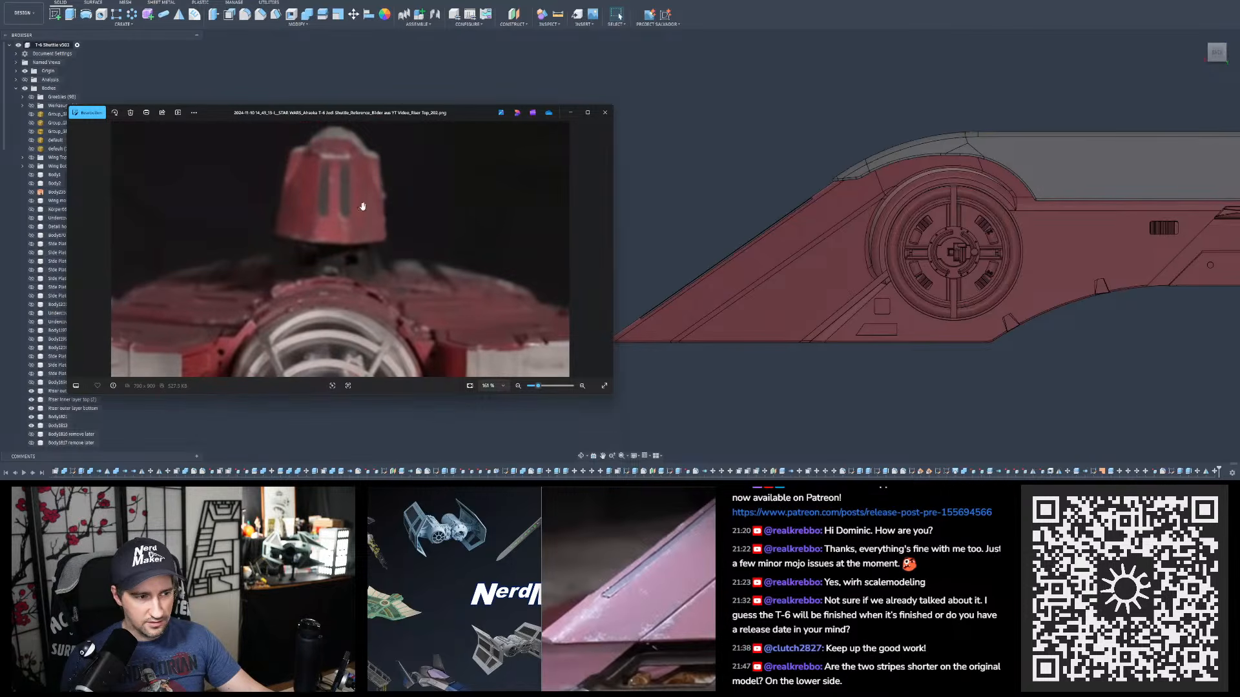
scroll(765, 166, "down", 2)
middle_click_drag(765, 165, 798, 226, "shift")
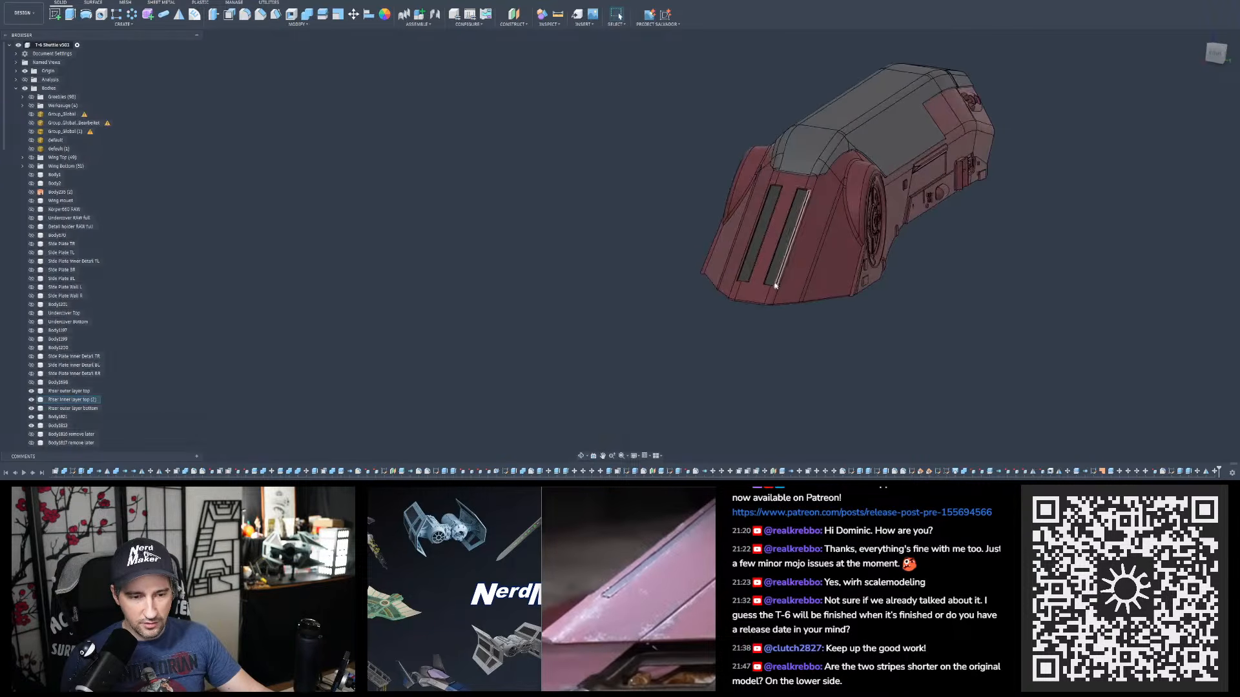
middle_click_drag(777, 274, 749, 271, "shift")
key("alt+Tab")
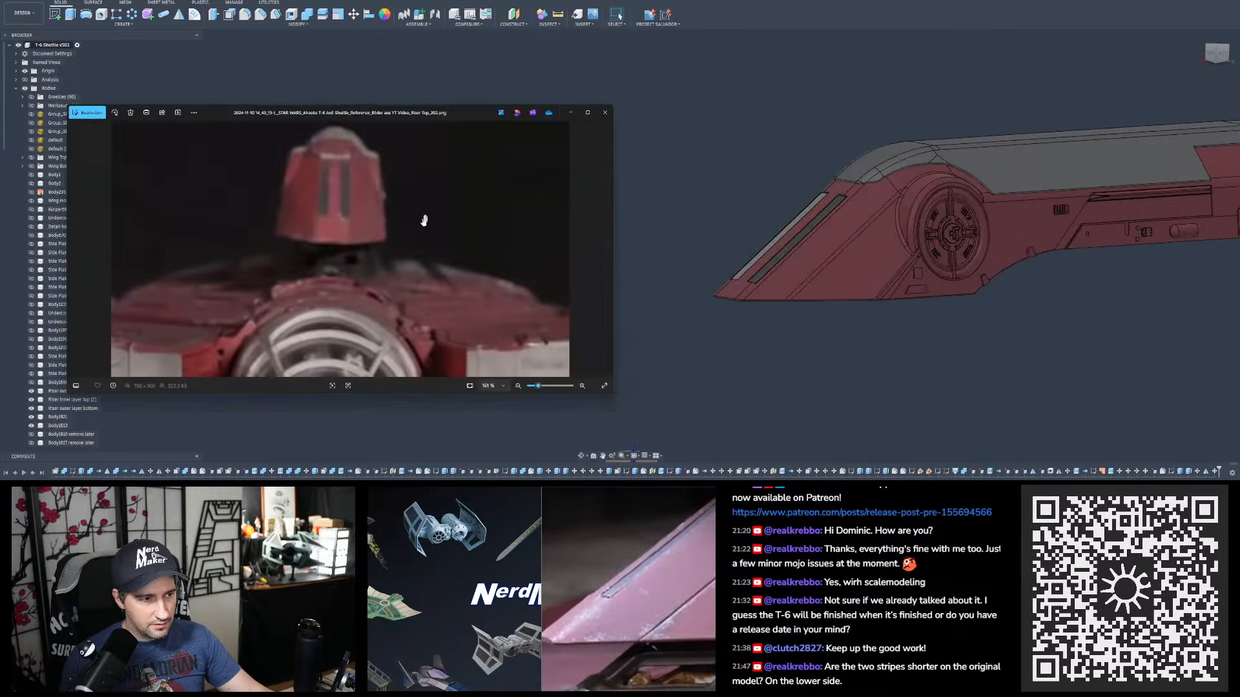
scroll(448, 290, "down", 3)
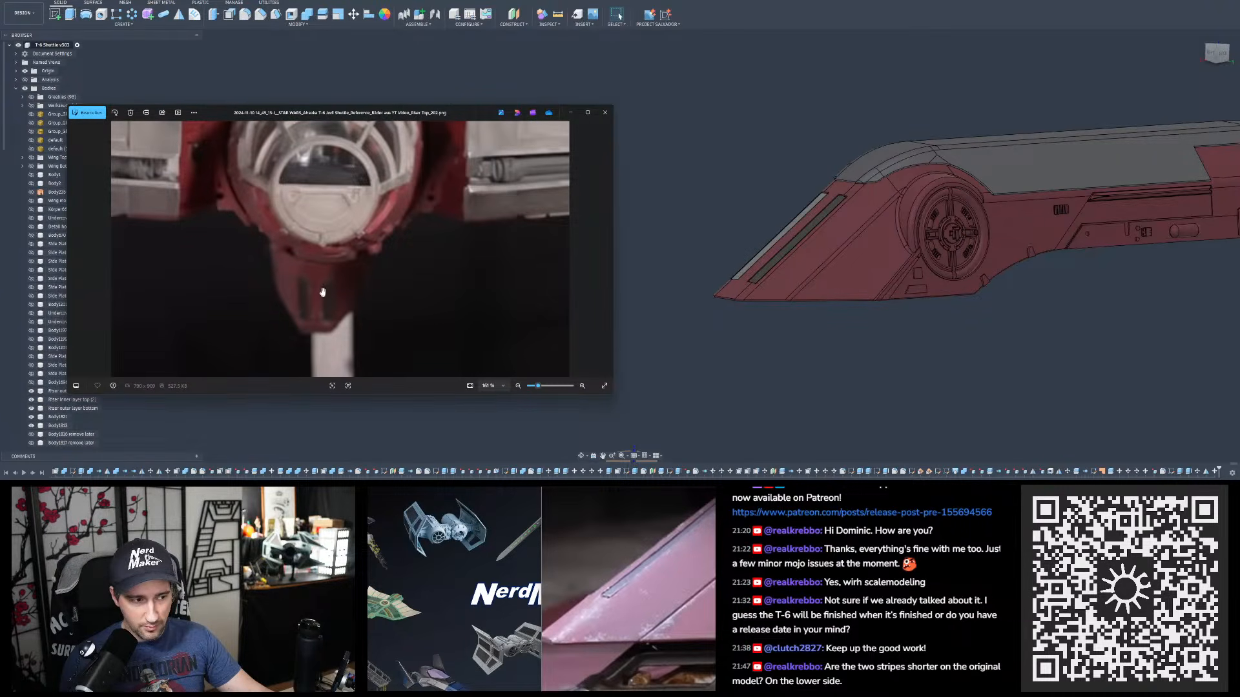
scroll(354, 293, "up", 3)
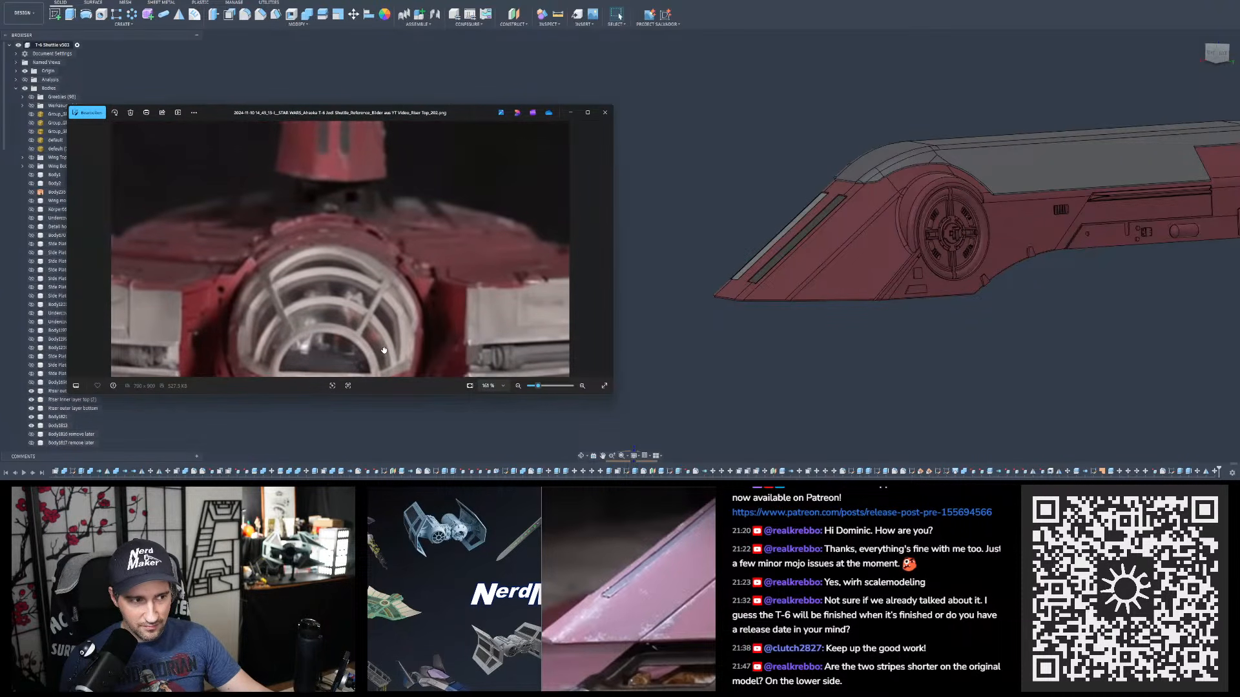
- Put the reference photo away and show the "default" scan mesh over the hull's nose
left_click_drag(384, 351, 407, 409)
left_click_drag(393, 113, 435, 540)
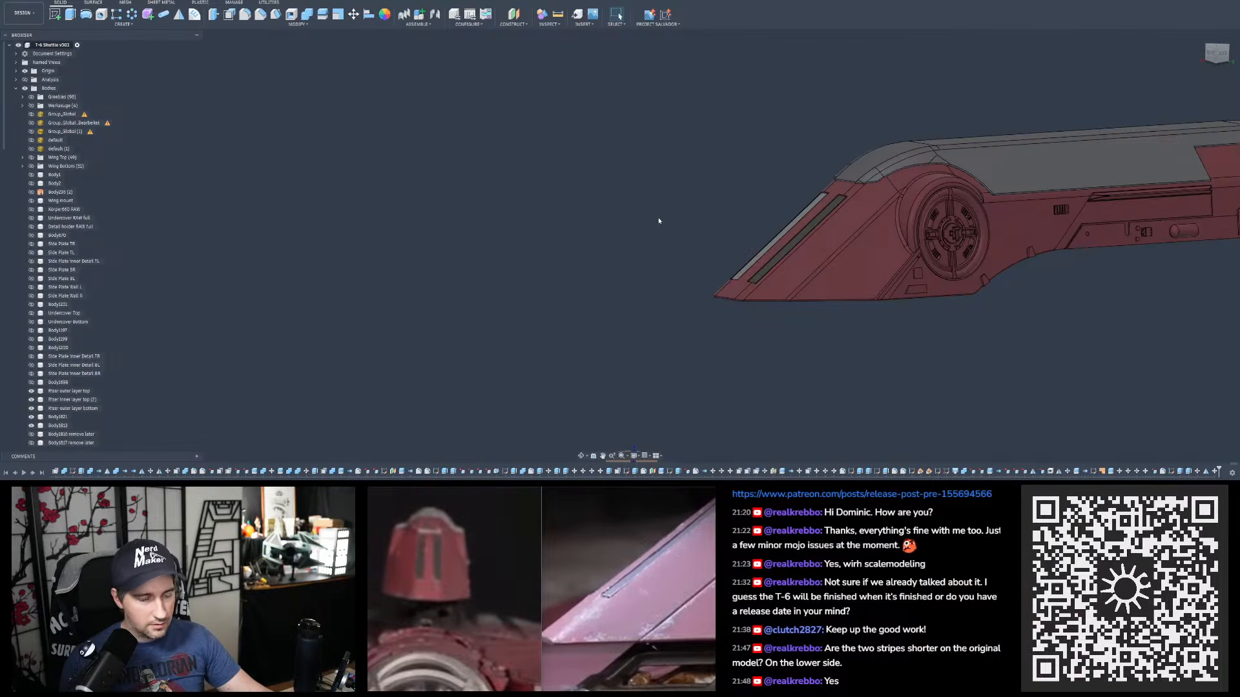
left_click(32, 140)
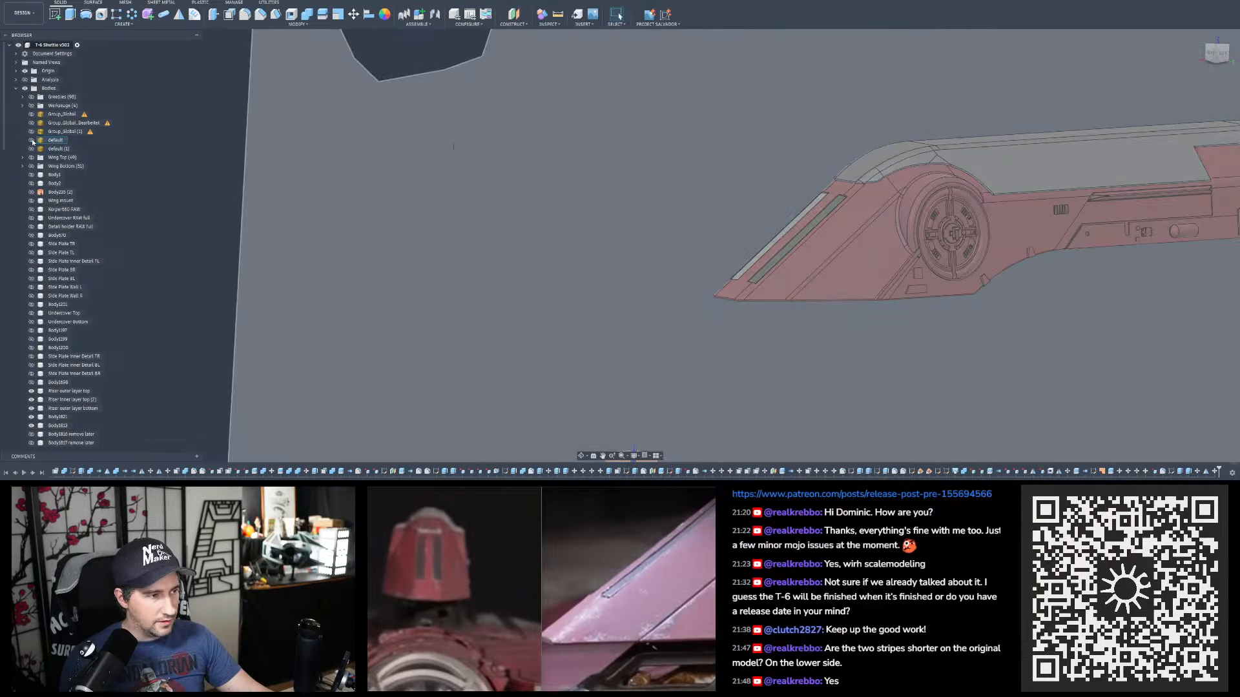
scroll(292, 185, "down", 2)
scroll(599, 228, "up", 2)
scroll(723, 247, "up", 5)
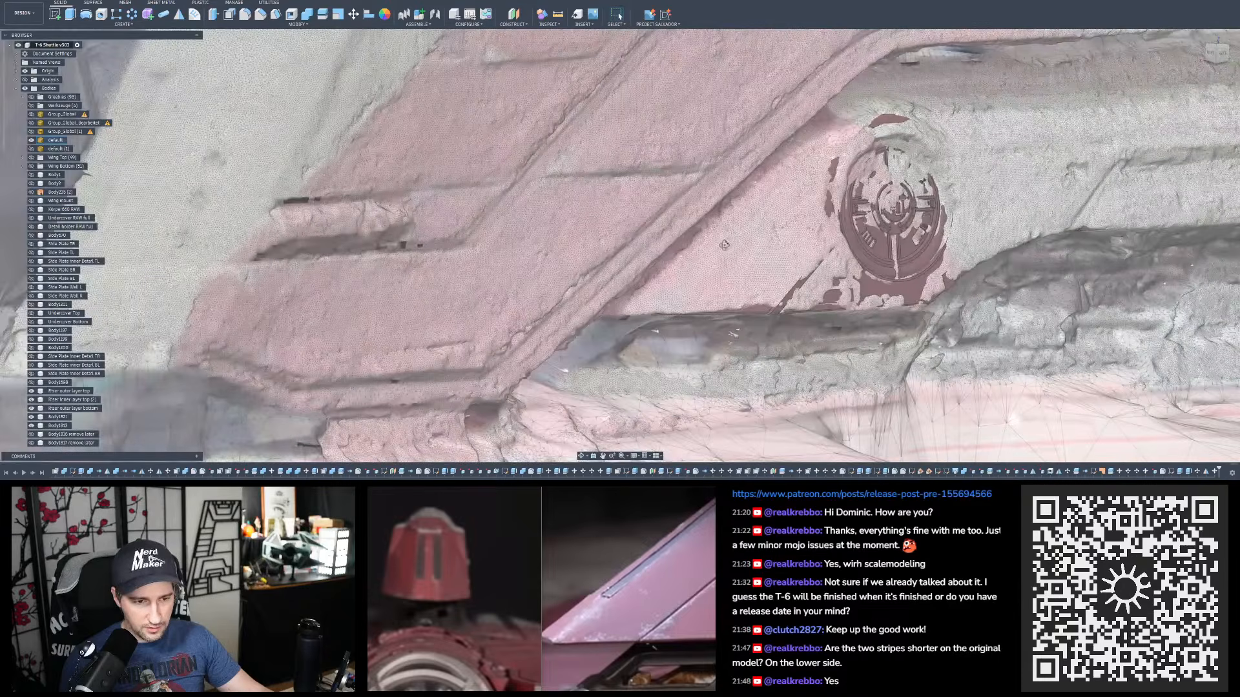
scroll(700, 236, "up", 5)
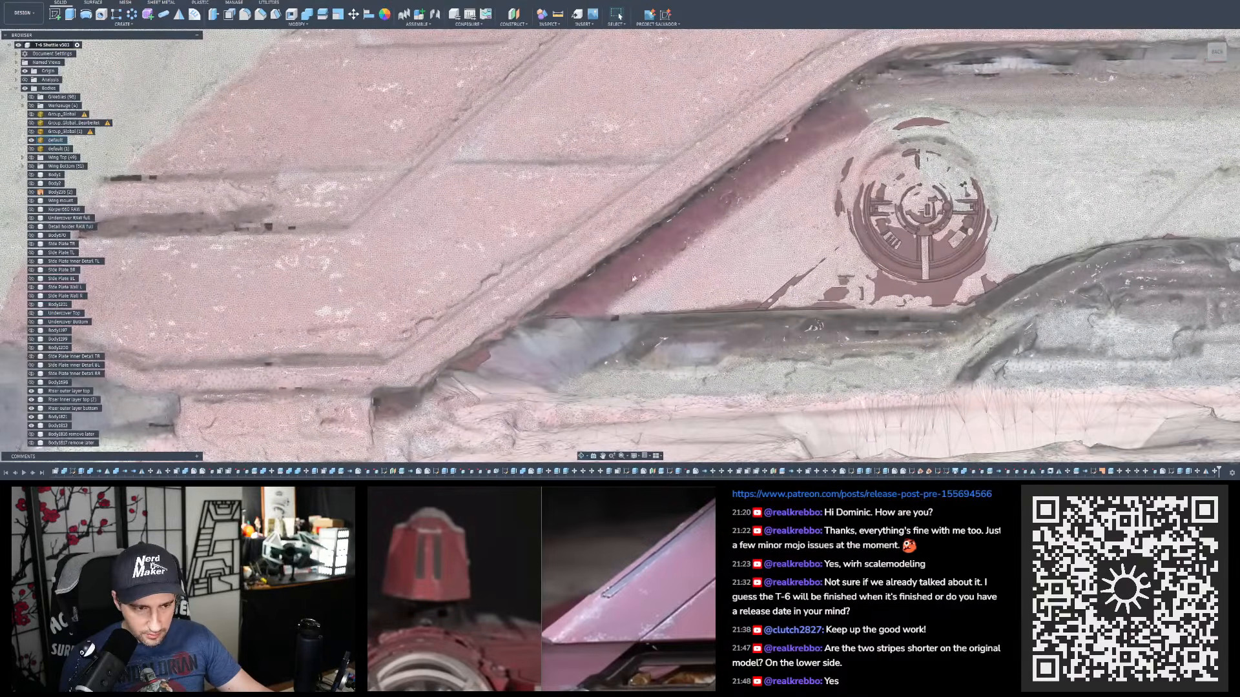
scroll(583, 282, "up", 2)
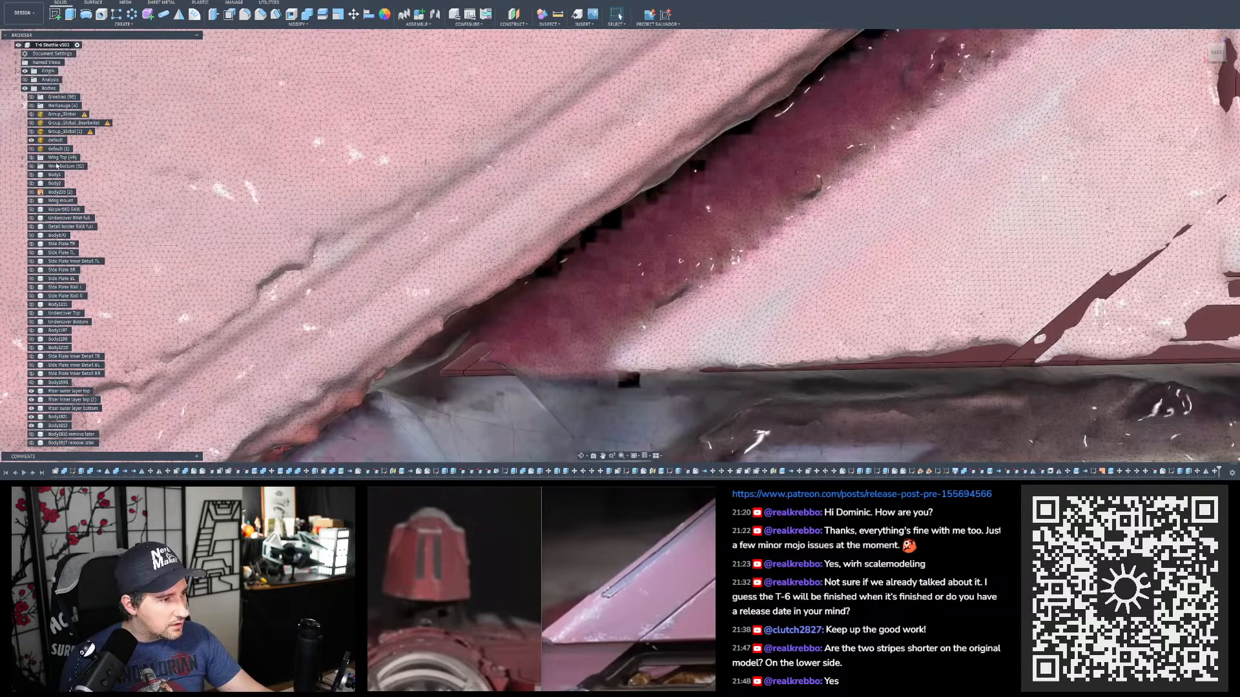
- Highlight the two slot insert bodies and compare their lower ends with the scan mesh from the side
scroll(54, 213, "down", 8)
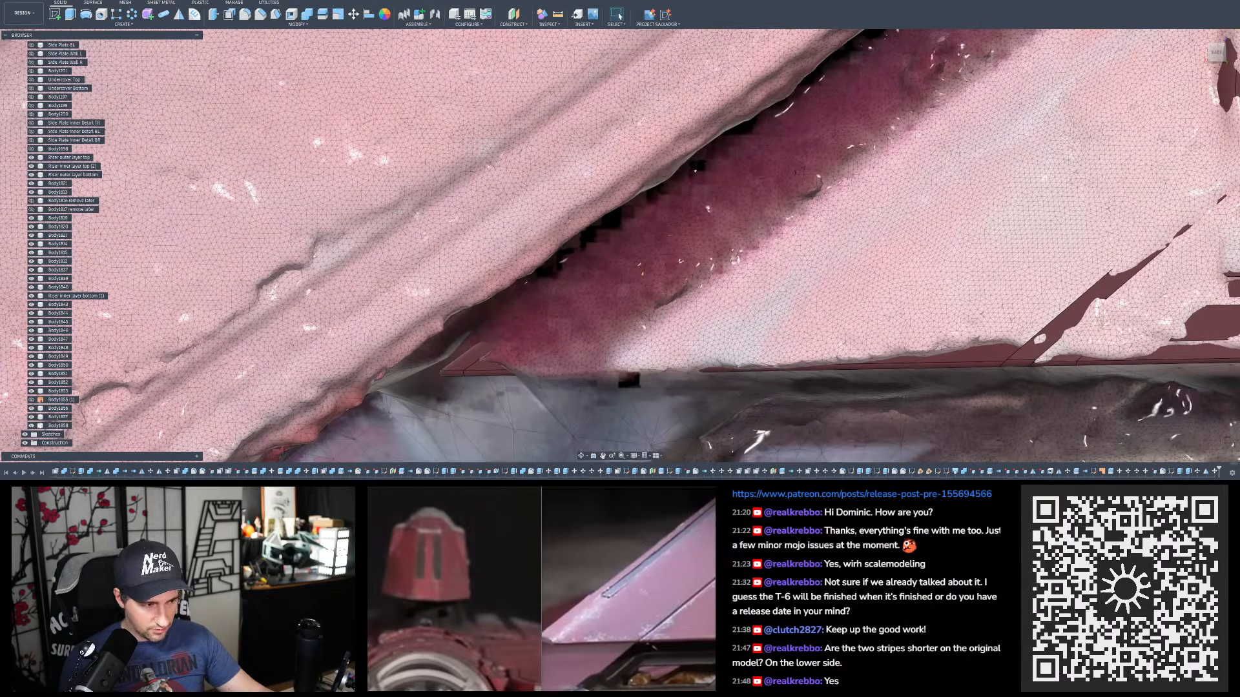
left_click(49, 417)
left_click(52, 427)
middle_click_drag(402, 347, 345, 361, "shift")
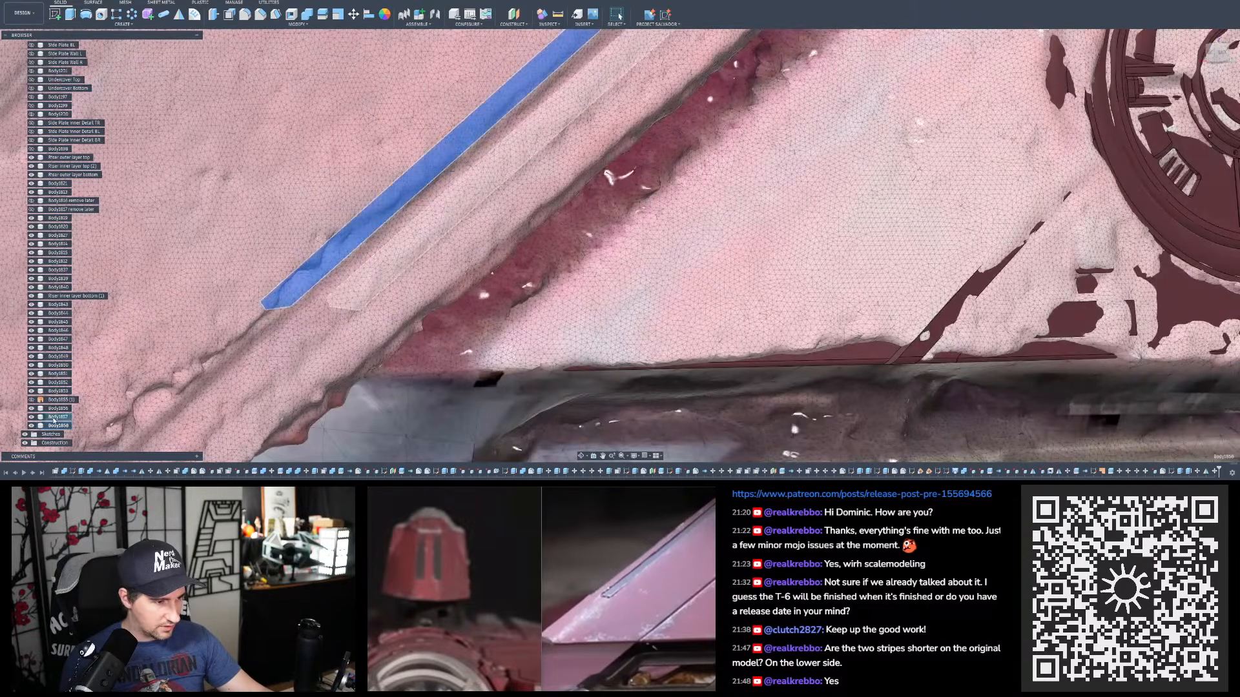
left_click(56, 417)
middle_click_drag(285, 326, 352, 326, "shift")
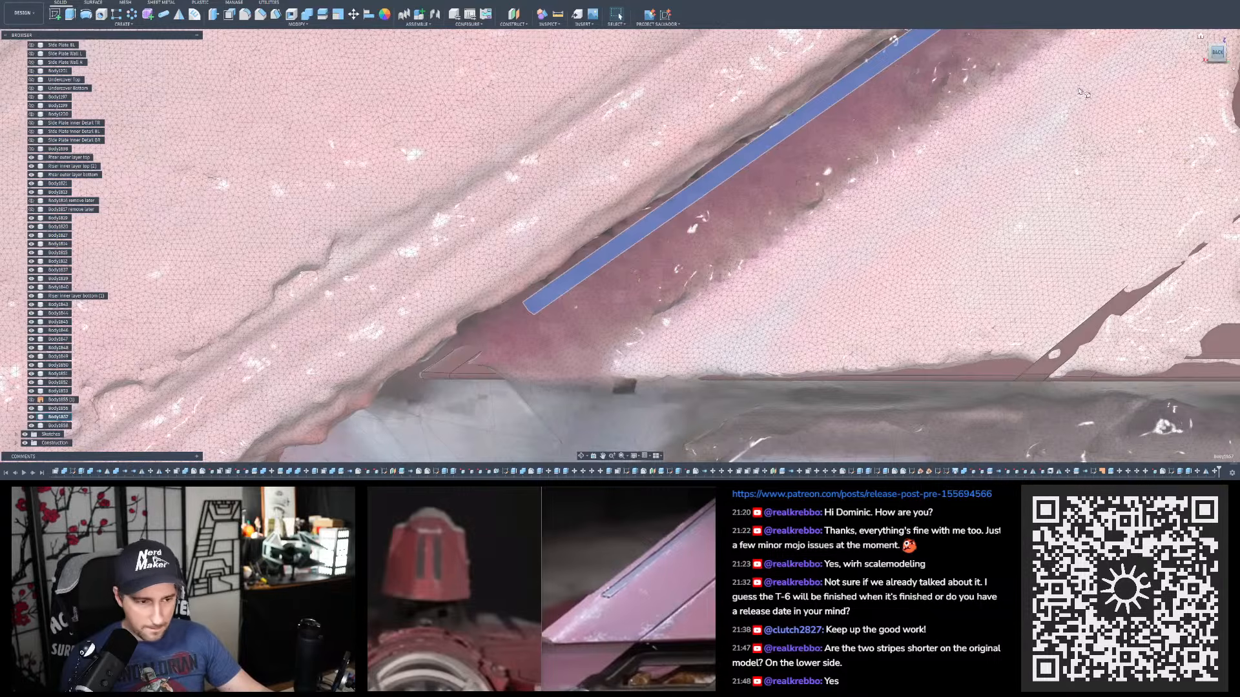
middle_click_drag(633, 253, 526, 284, "shift")
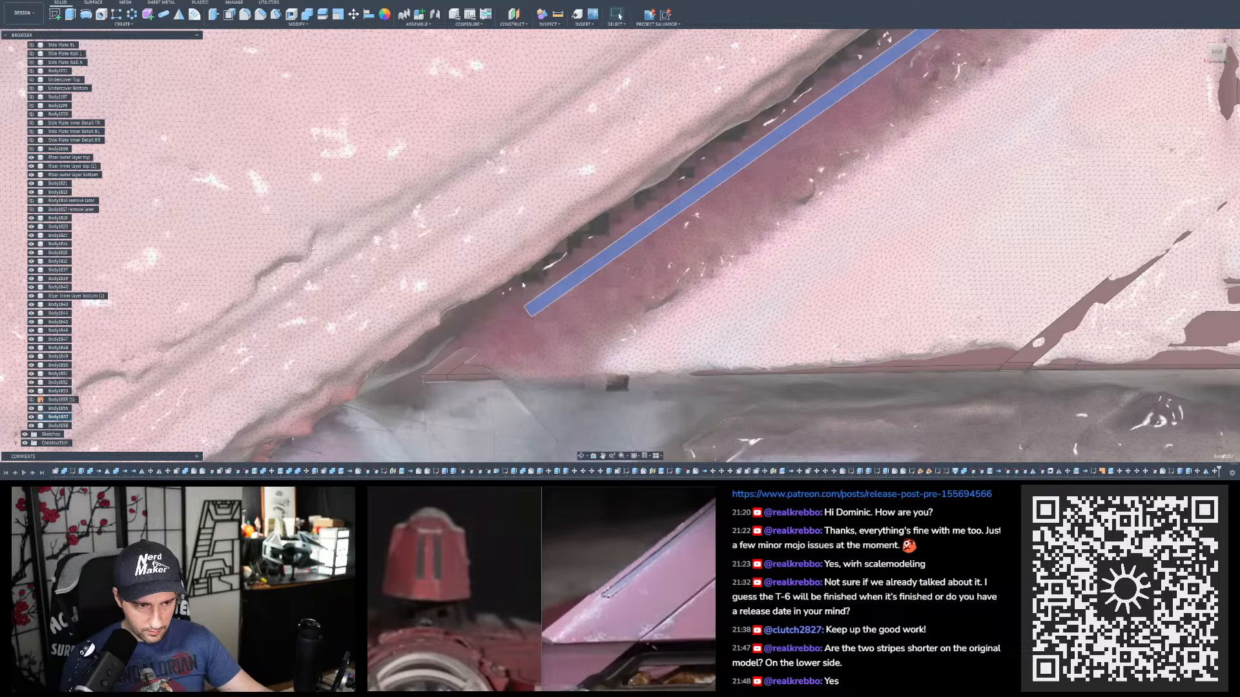
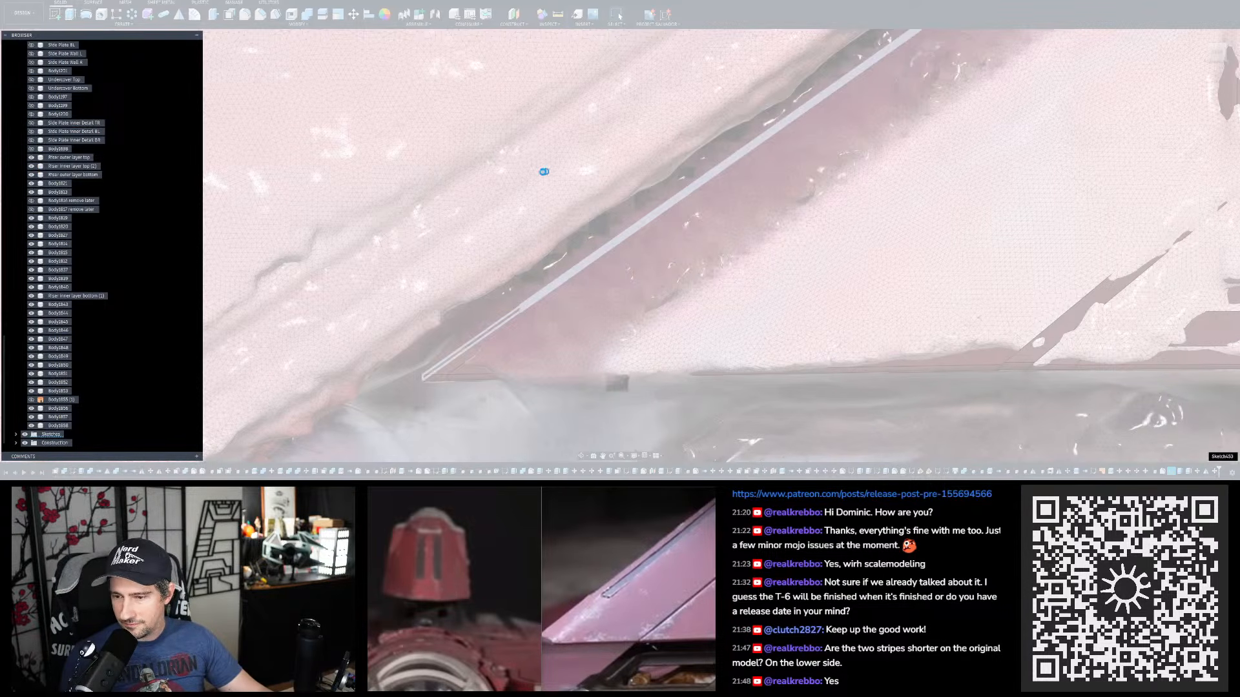
- Edit the slot sketch, move the slots' lower end line slightly up the nose to shorten them, and finish the sketch
scroll(589, 247, "down", 7)
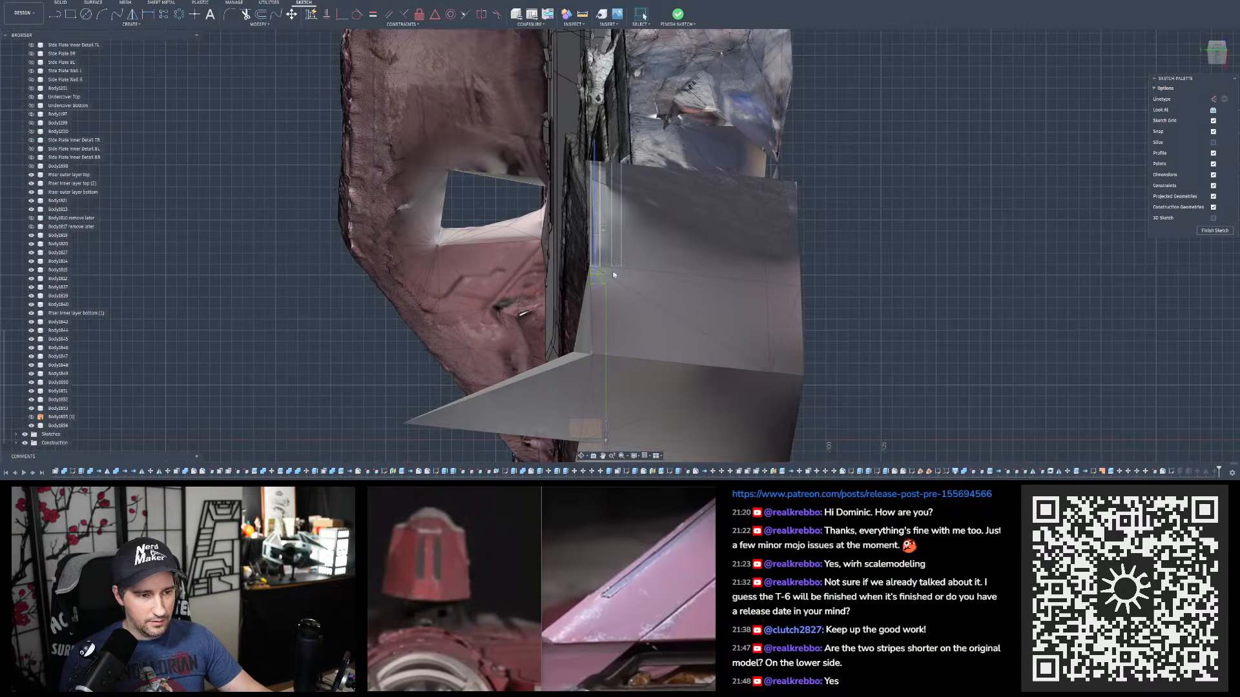
mouse_move(624, 232)
middle_mouse_down("shift")
mouse_move(700, 226)
mouse_move(697, 258)
mouse_move(603, 244)
mouse_move(565, 294)
mouse_move(564, 171)
middle_mouse_up("shift")
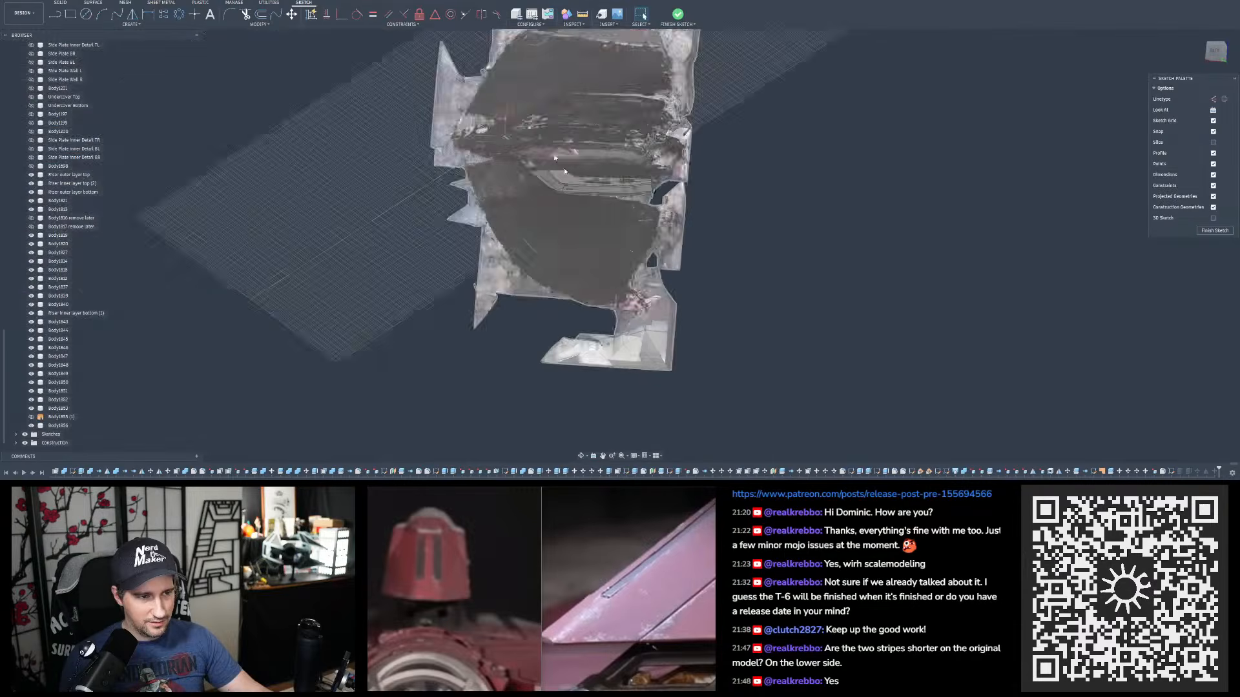
scroll(554, 157, "up", 6)
scroll(601, 147, "down", 2)
scroll(605, 145, "up", 4)
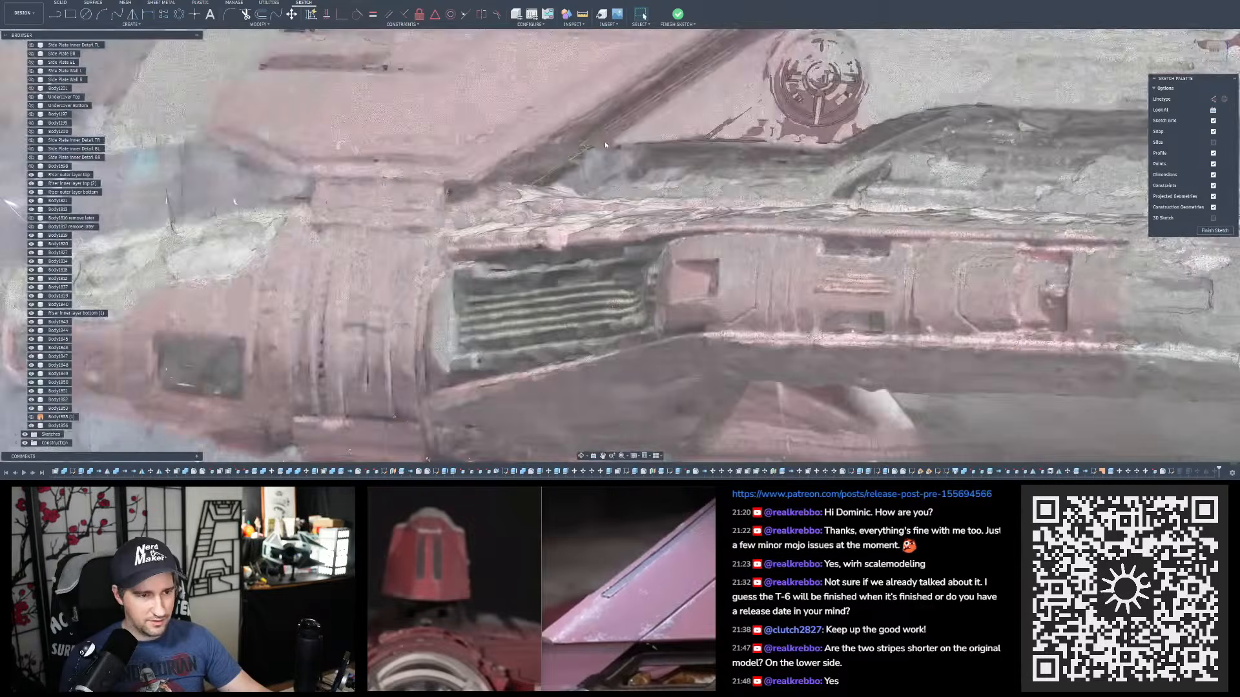
scroll(607, 136, "up", 5)
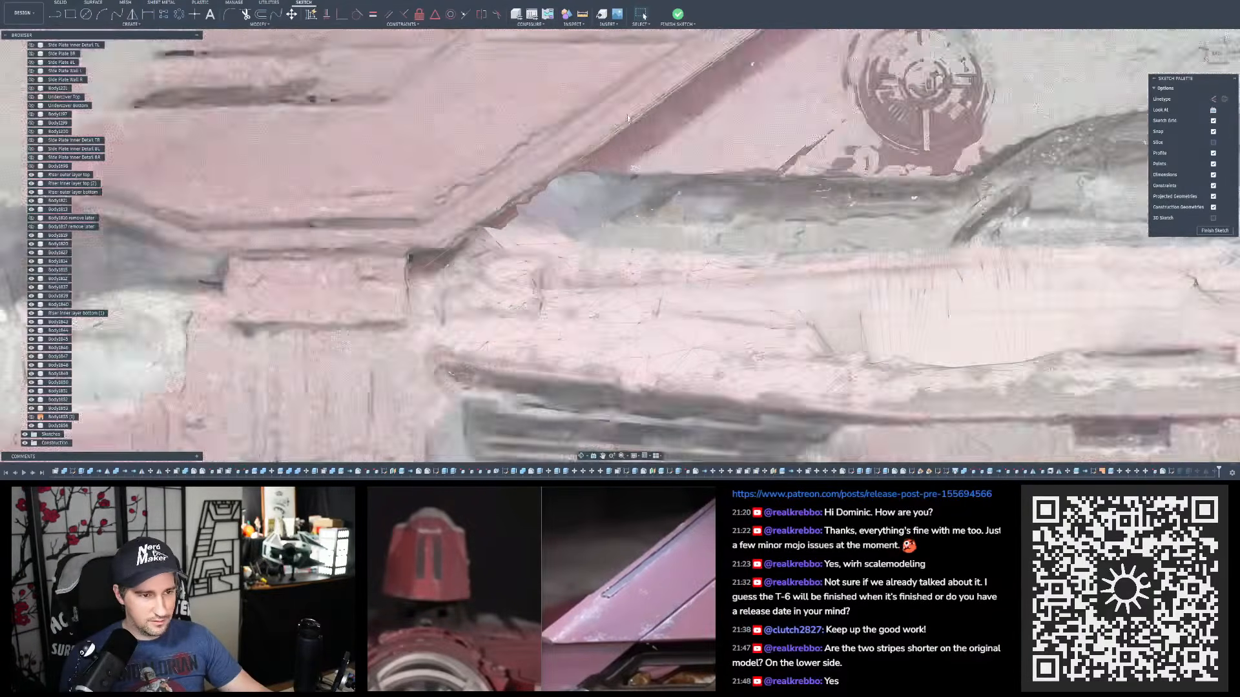
scroll(628, 118, "up", 6)
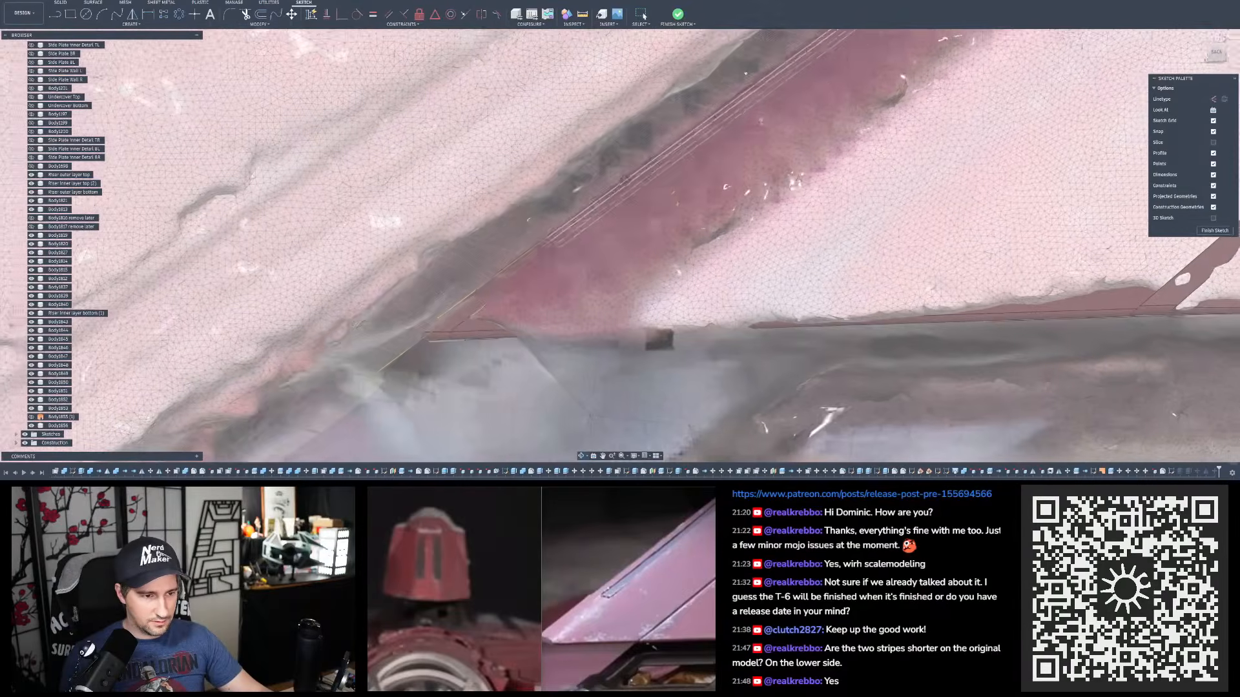
scroll(584, 231, "up", 5)
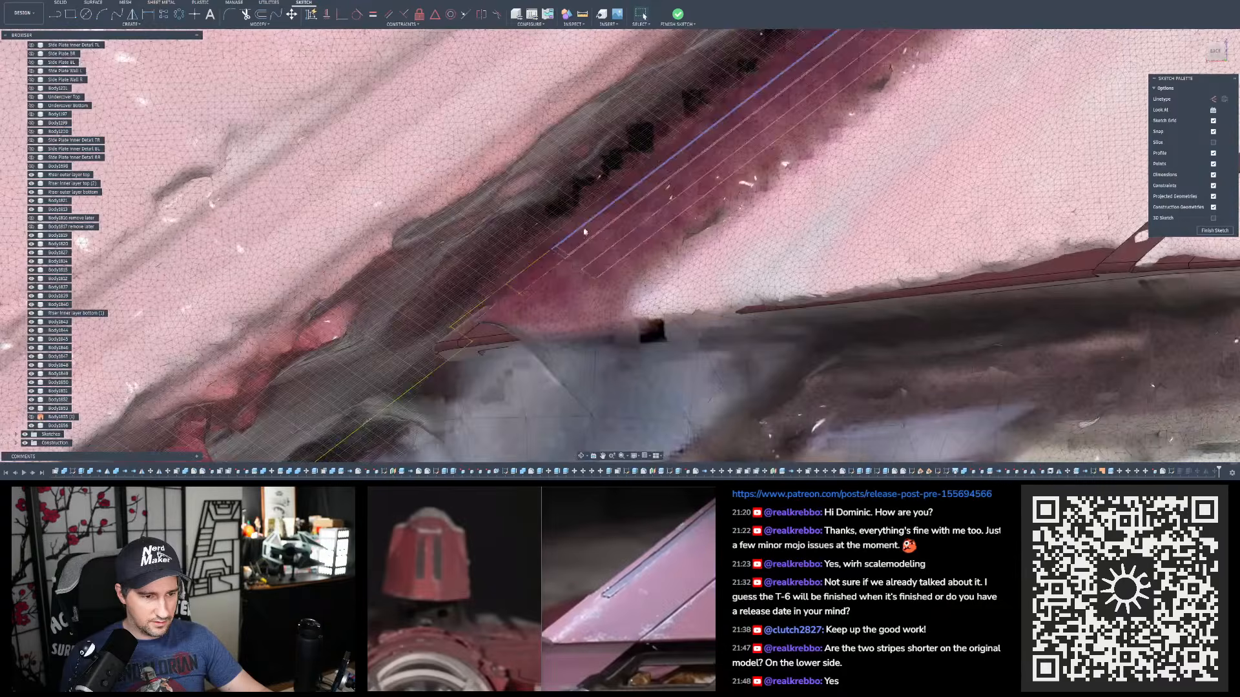
scroll(584, 231, "up", 5)
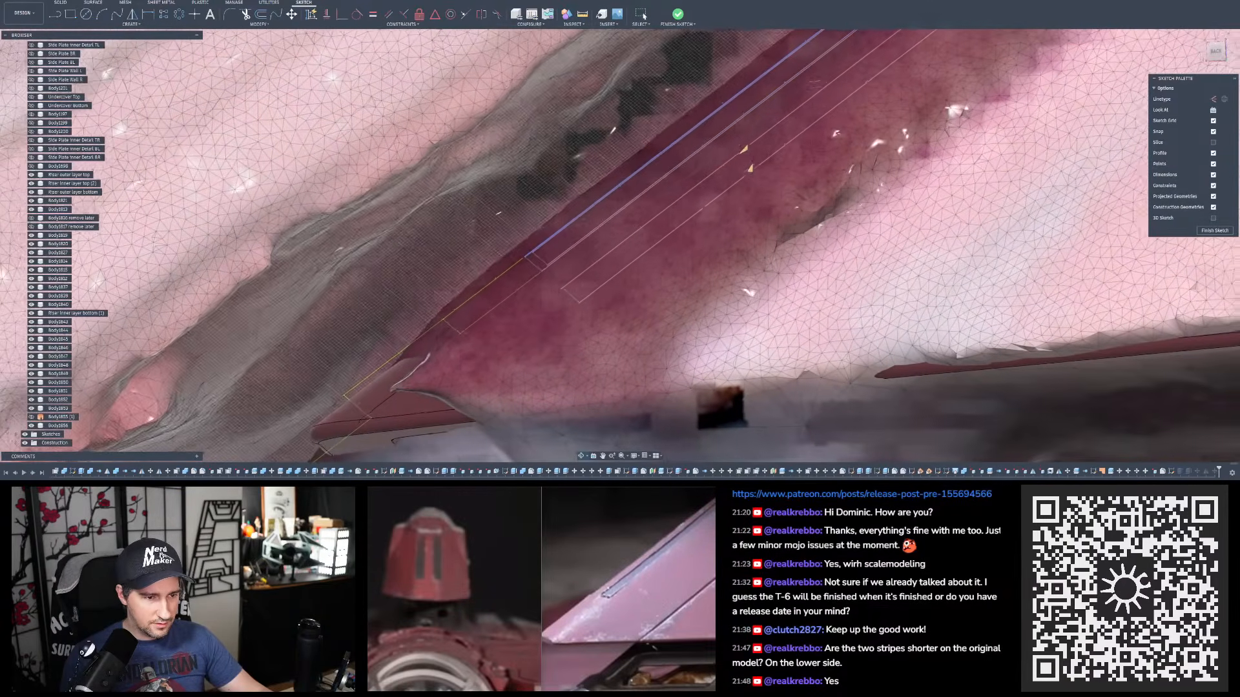
middle_click_drag(584, 231, 577, 228, "shift")
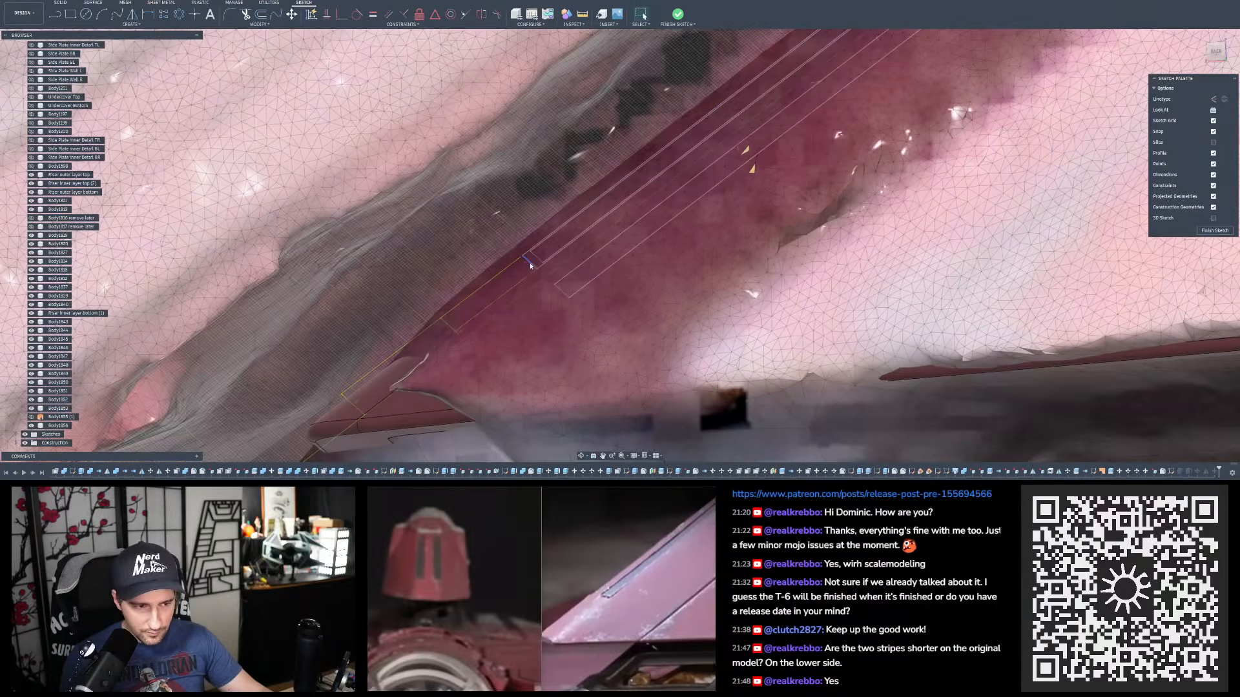
left_click(536, 259)
left_click_drag(544, 248, 557, 240)
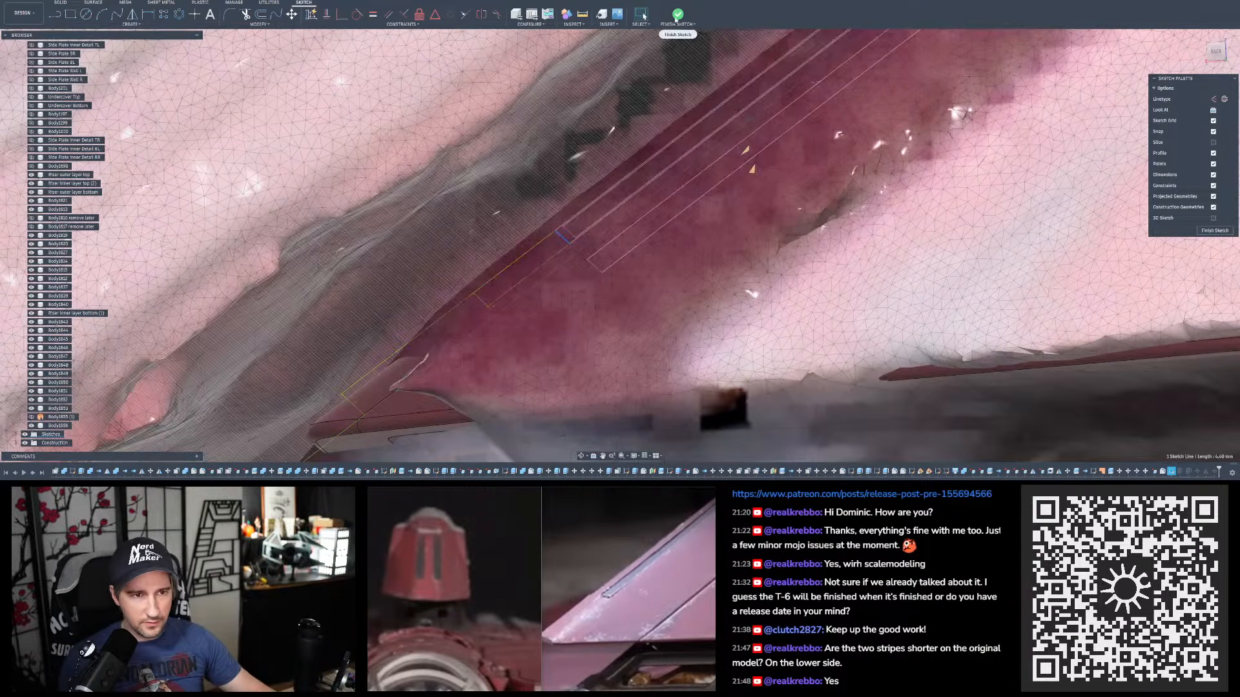
left_click(678, 15)
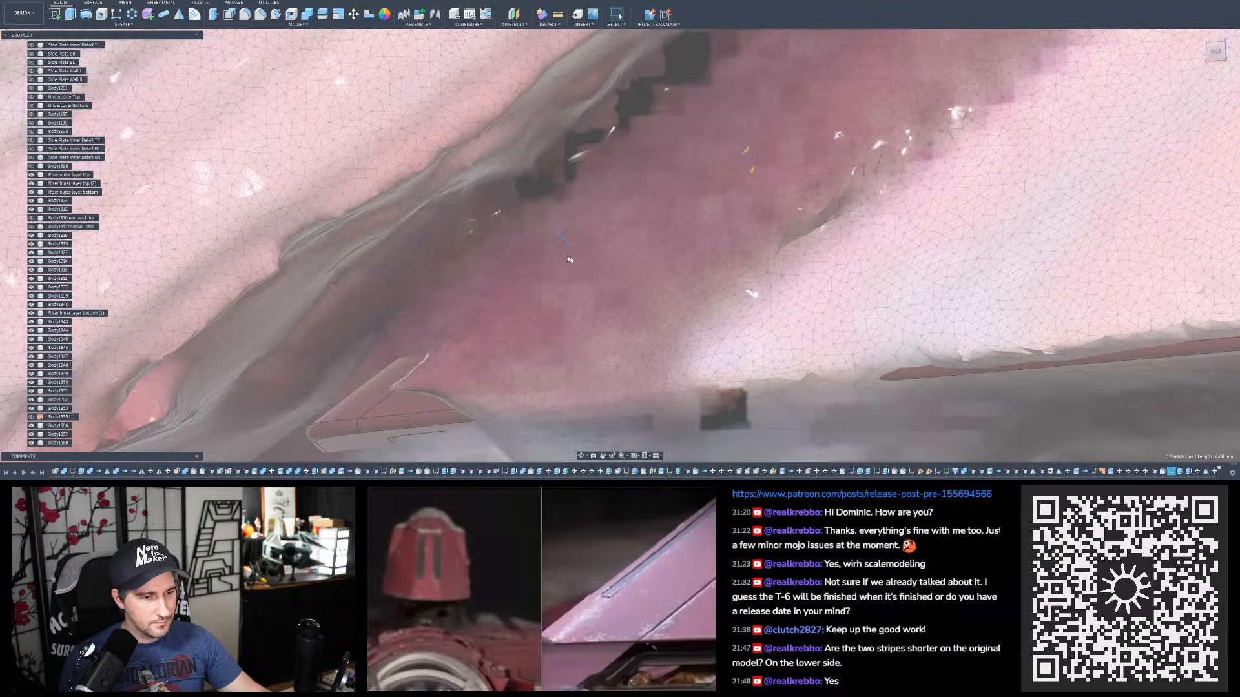
- Hide the "default" scan mesh and turn the model to face the nose from the front
scroll(509, 245, "down", 3)
scroll(50, 194, "up", 8)
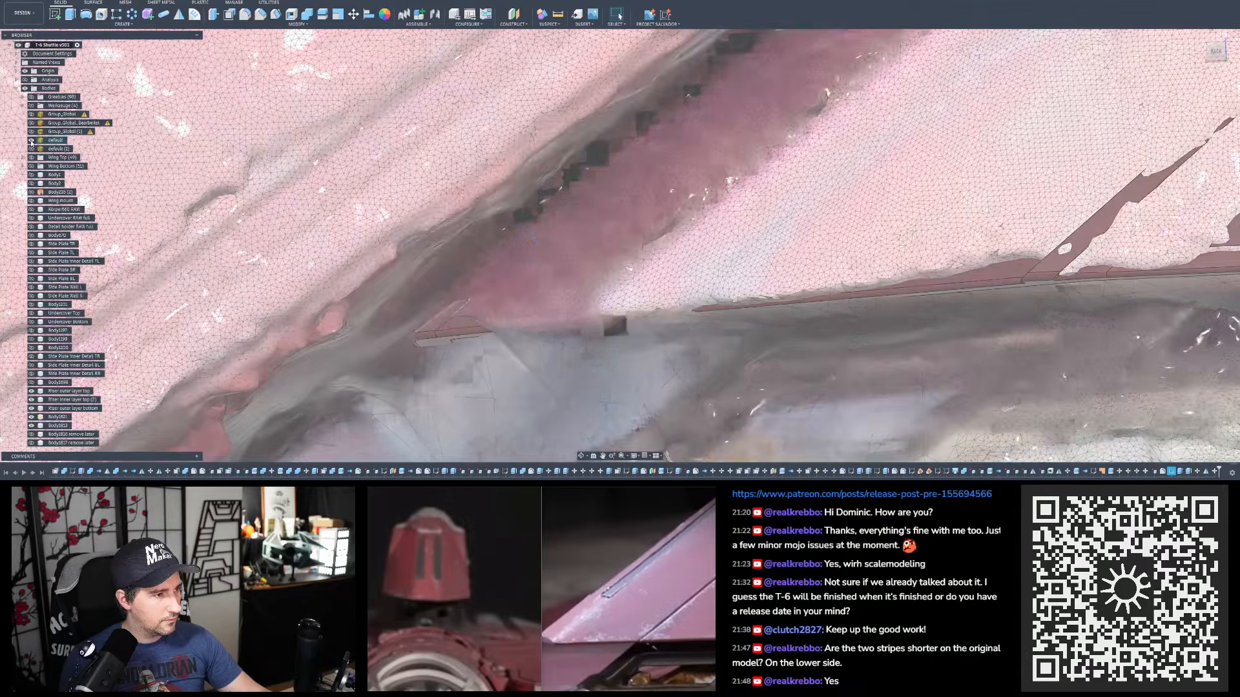
left_click(31, 140)
scroll(440, 249, "down", 3)
left_click(435, 211)
middle_click_drag(434, 210, 719, 257, "shift")
left_click(1214, 54)
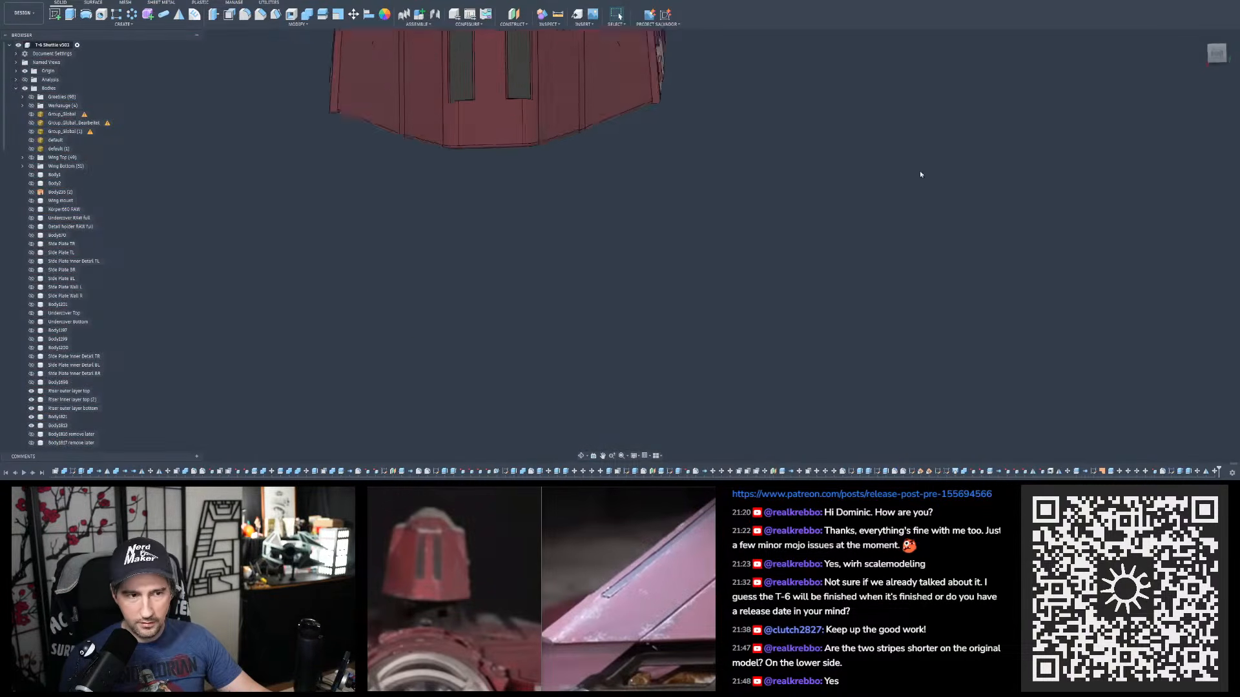
- Compare the shortened nose slots with the reference photo, placing the photo beside the model's front view
scroll(714, 362, "down", 6)
scroll(657, 170, "up", 3)
scroll(658, 241, "up", 2)
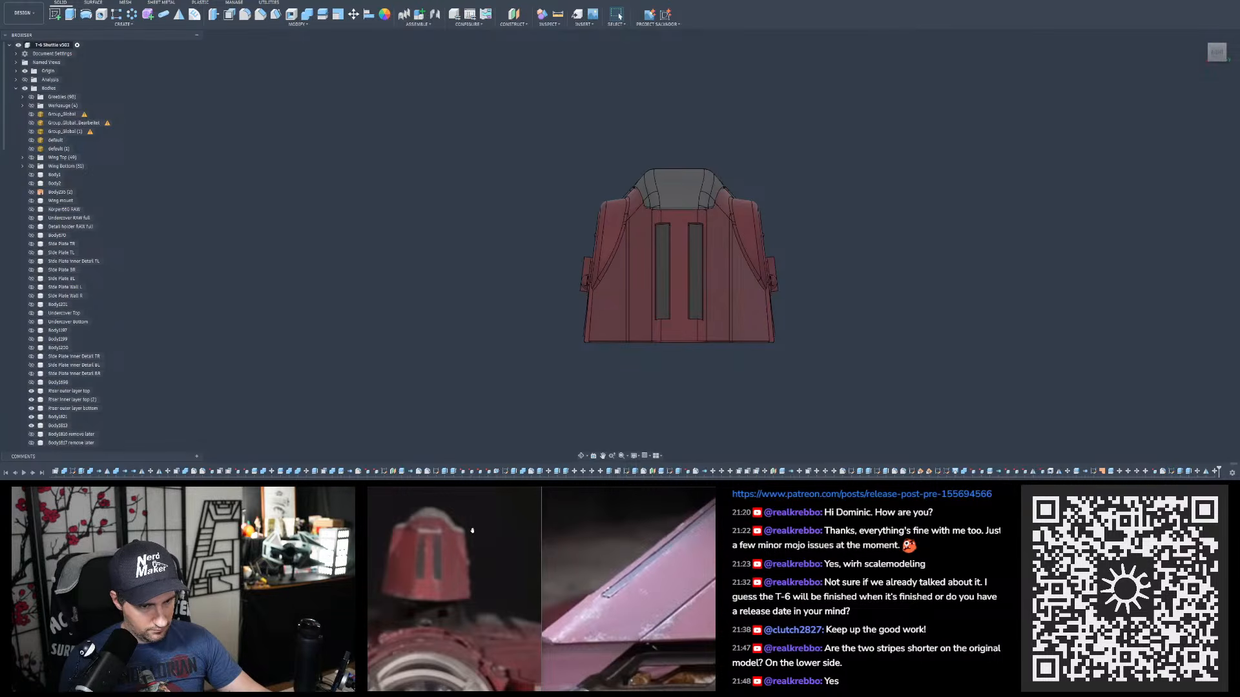
left_click_drag(474, 479, 470, 146)
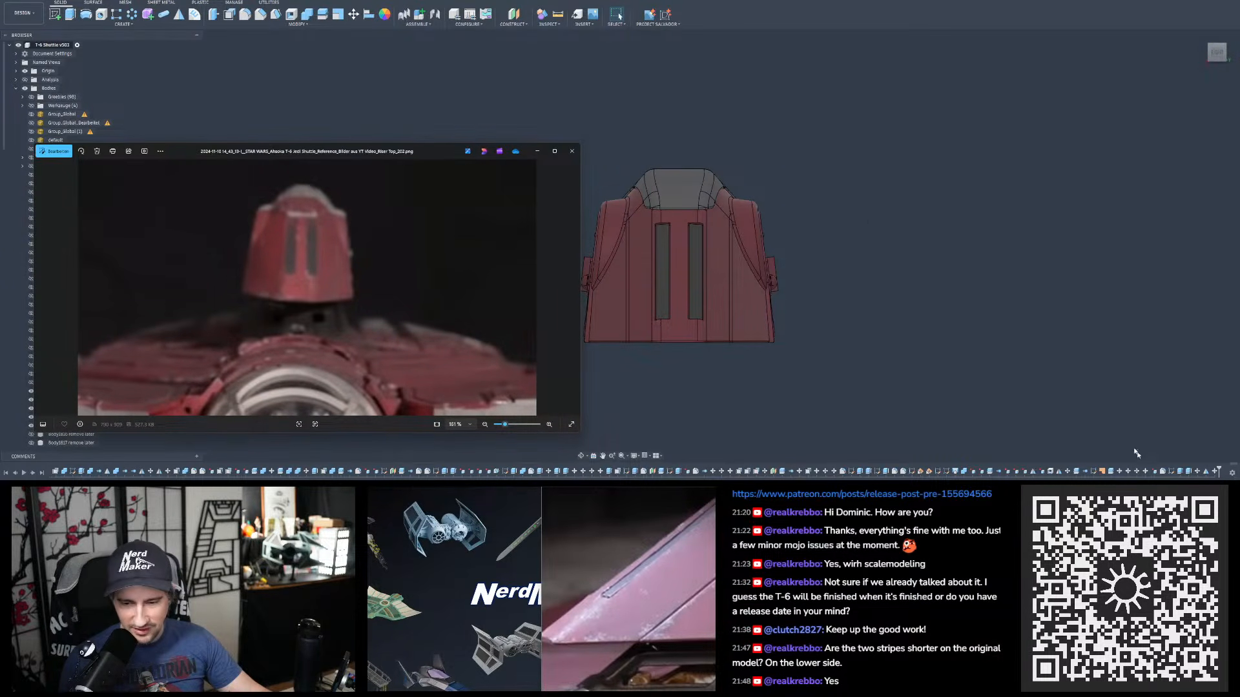
- Reopen the slot sketch for editing with the lower ends of both slots in view
left_click(1172, 472)
left_click(1042, 356)
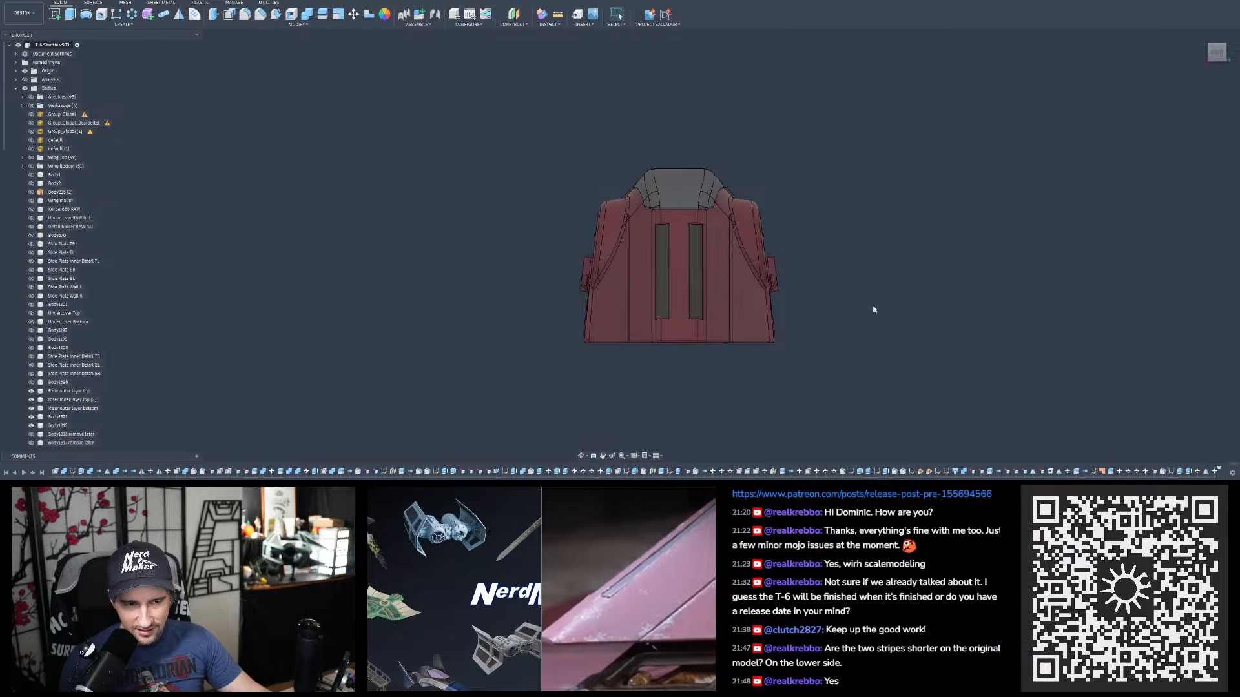
middle_click_drag(874, 310, 874, 343, "shift")
double_click(1172, 472)
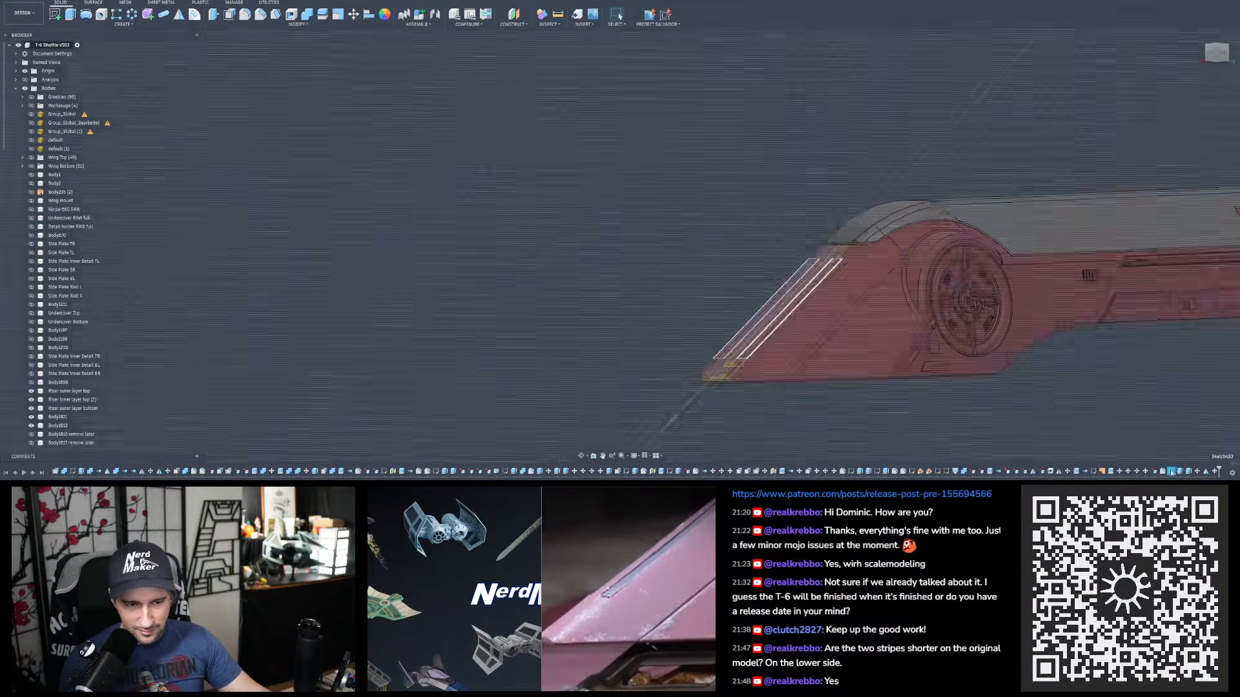
scroll(625, 284, "up", 15)
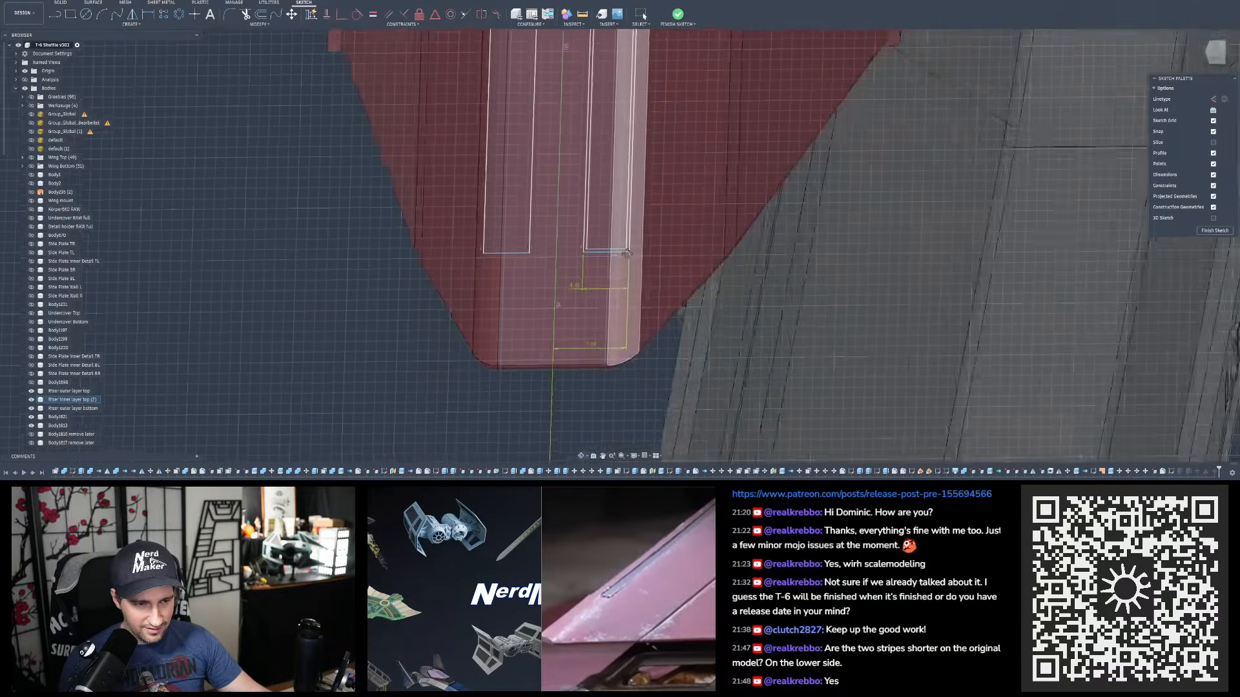
middle_click_drag(627, 254, 669, 255, "shift")
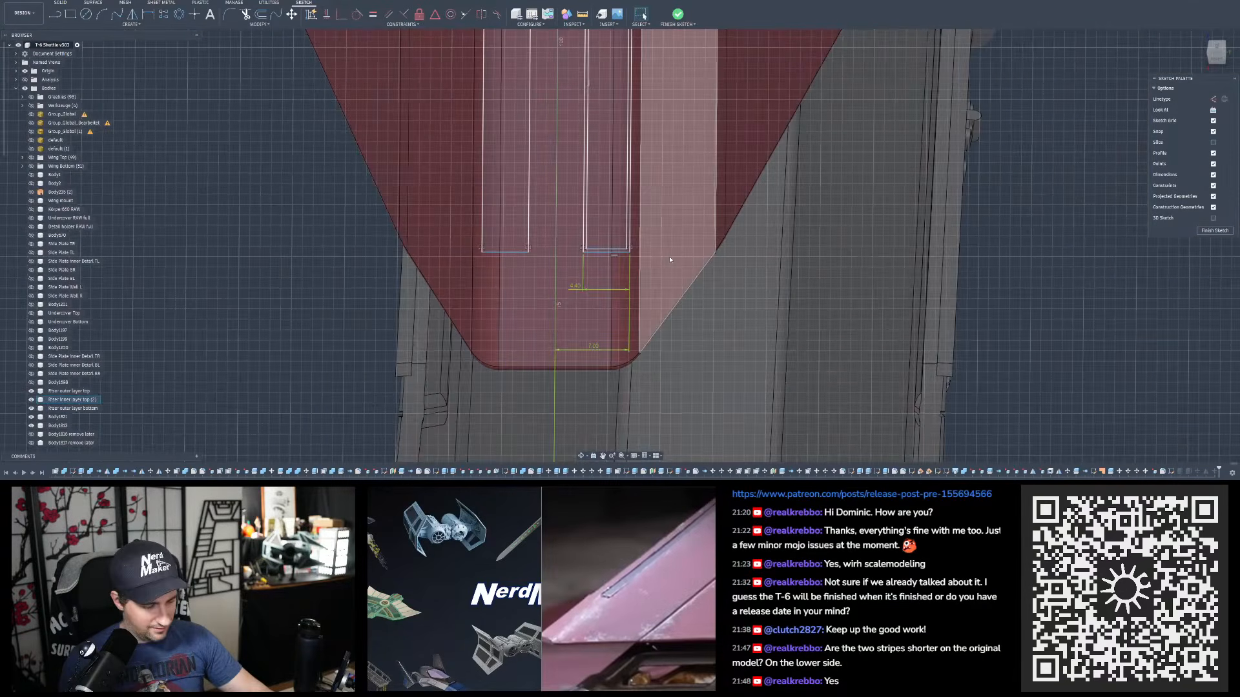
- Undo and redo the slot shortening repeatedly to compare both slot lengths, then check the nose against the scan mesh
key("ctrl+z")
scroll(664, 254, "down", 5)
key("ctrl+y")
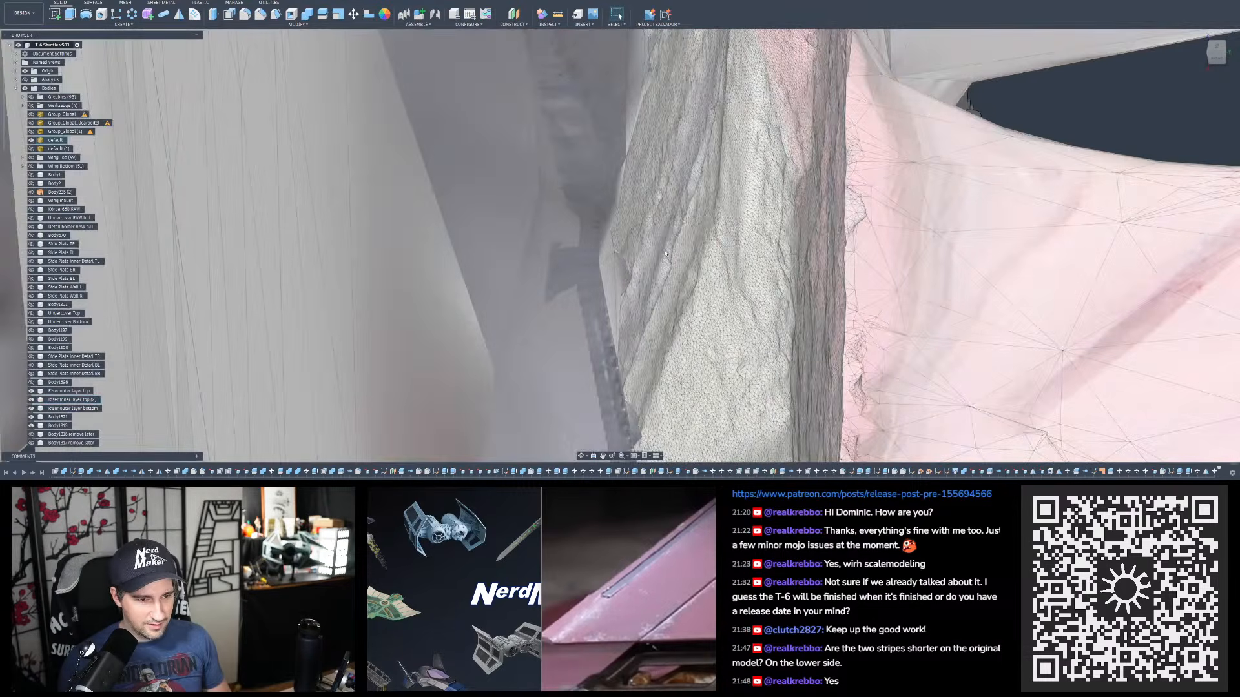
scroll(664, 254, "down", 10)
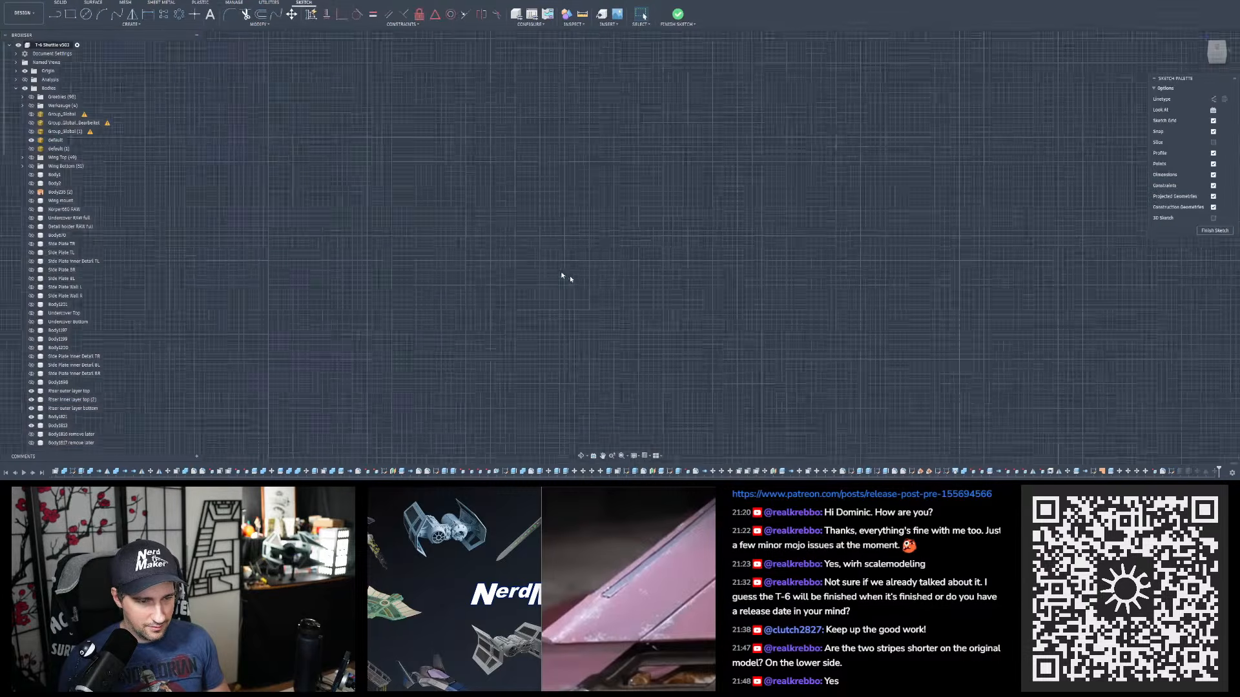
scroll(616, 310, "up", 6)
scroll(616, 311, "up", 4)
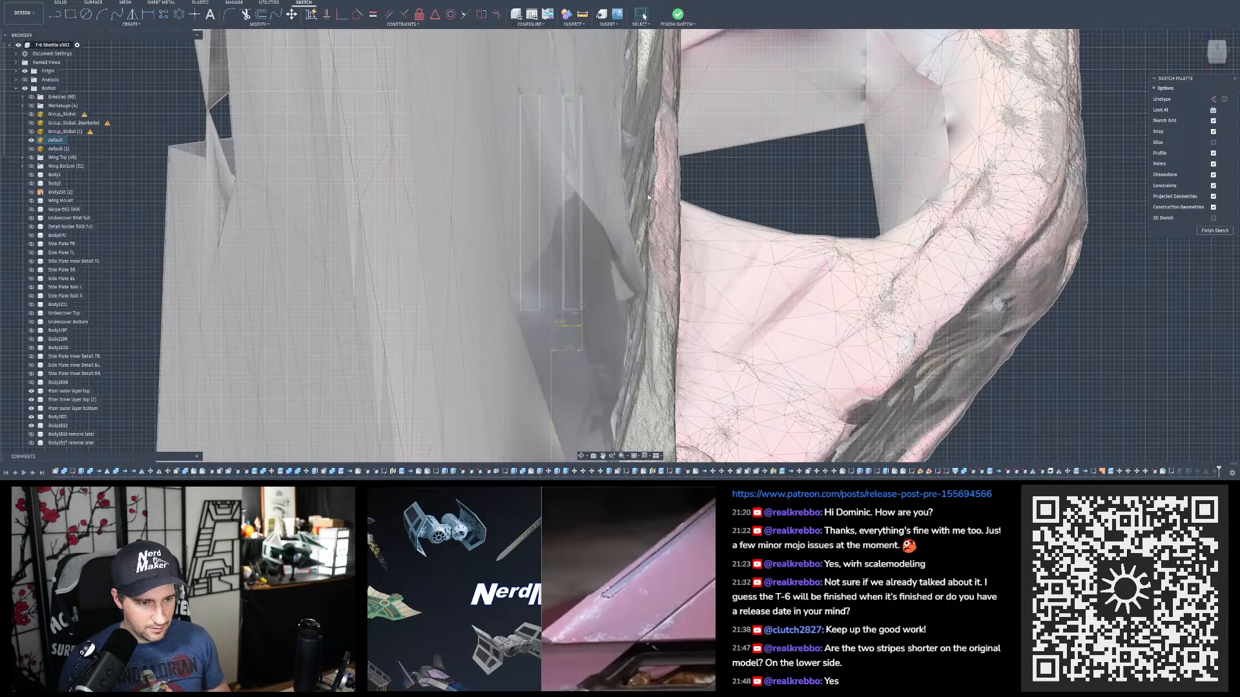
key("ctrl+z")
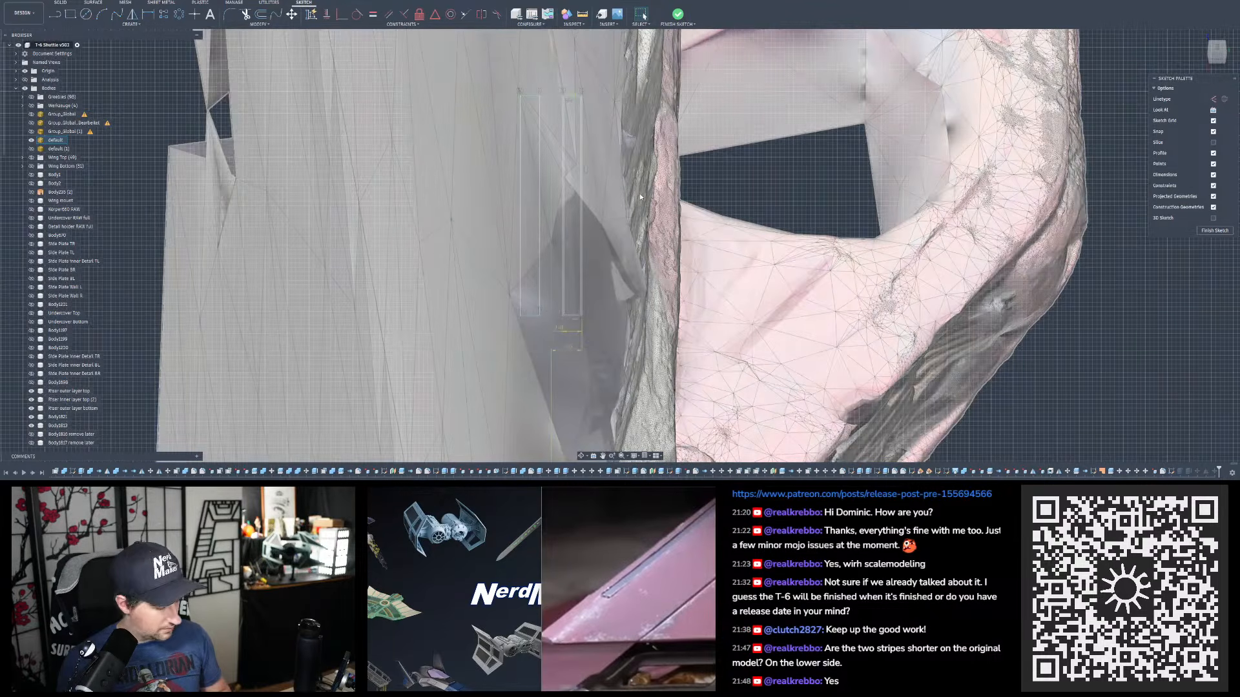
key("ctrl+y")
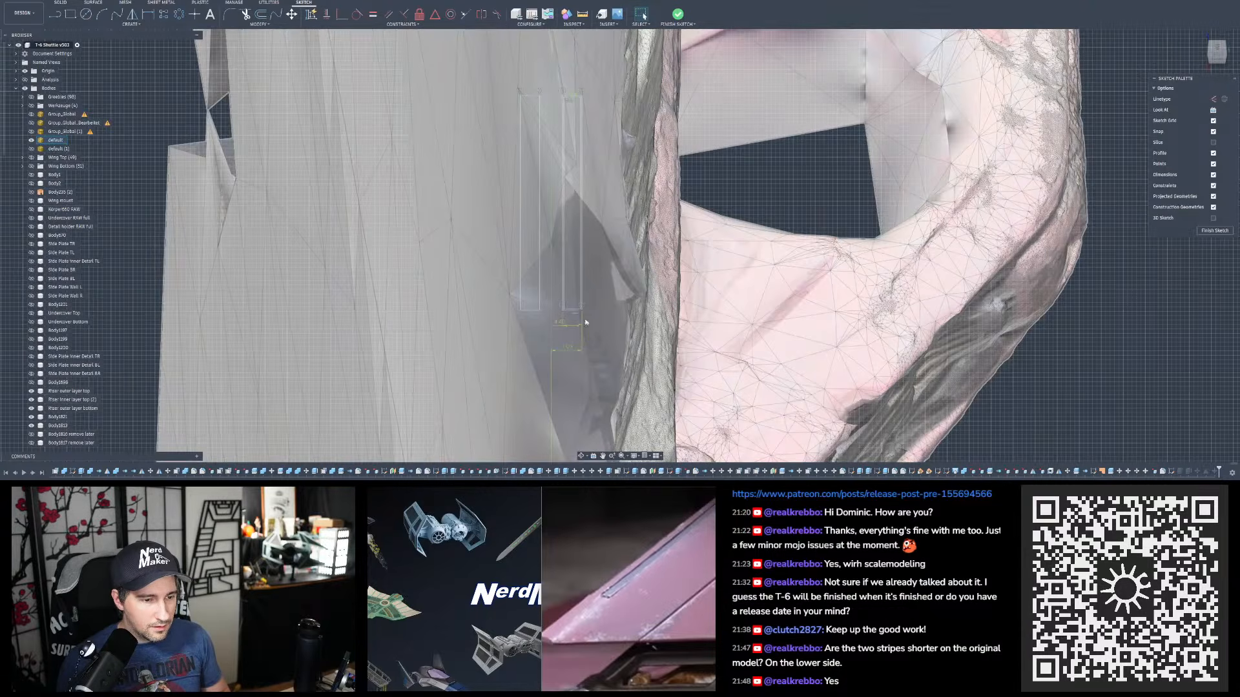
key("ctrl+z")
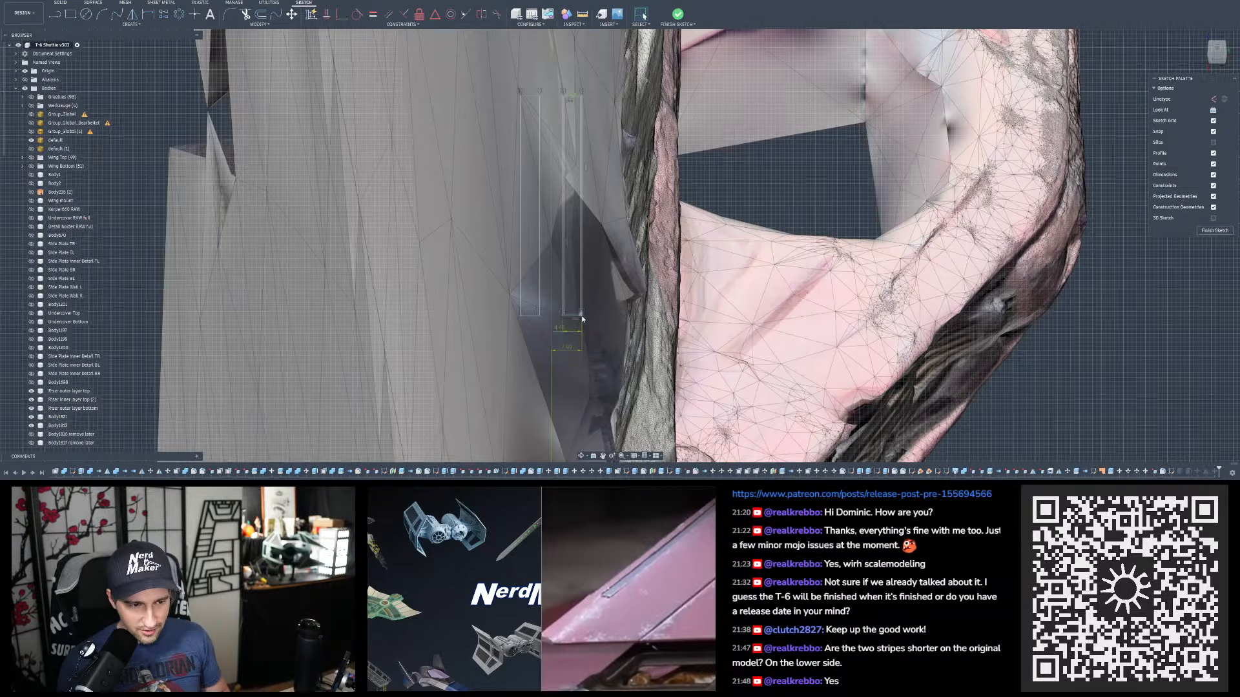
key("ctrl+y")
mouse_move(571, 310)
middle_mouse_down("shift")
mouse_move(631, 217)
mouse_move(668, 274)
mouse_move(807, 323)
mouse_move(778, 268)
middle_mouse_up("shift")
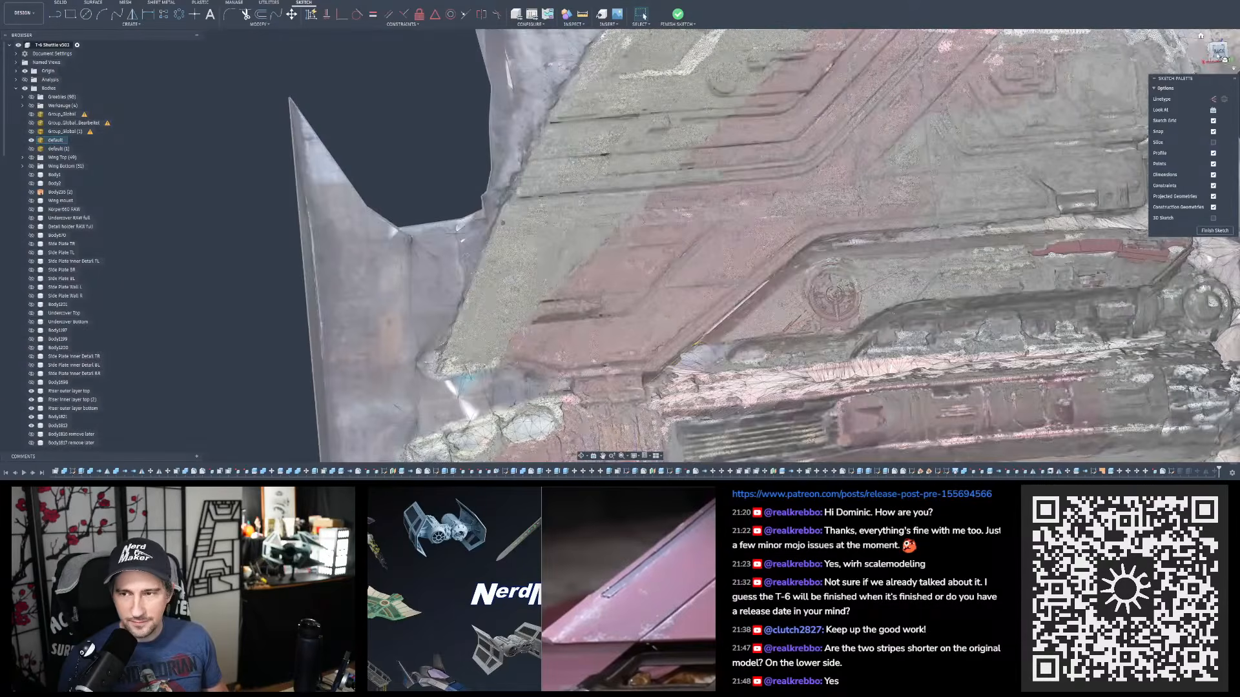
- Shorten the nose slots by moving their lower end line up the slope against the scan mesh in side view, then finish the sketch
left_click(1221, 56)
scroll(671, 271, "down", 3)
scroll(660, 329, "up", 5)
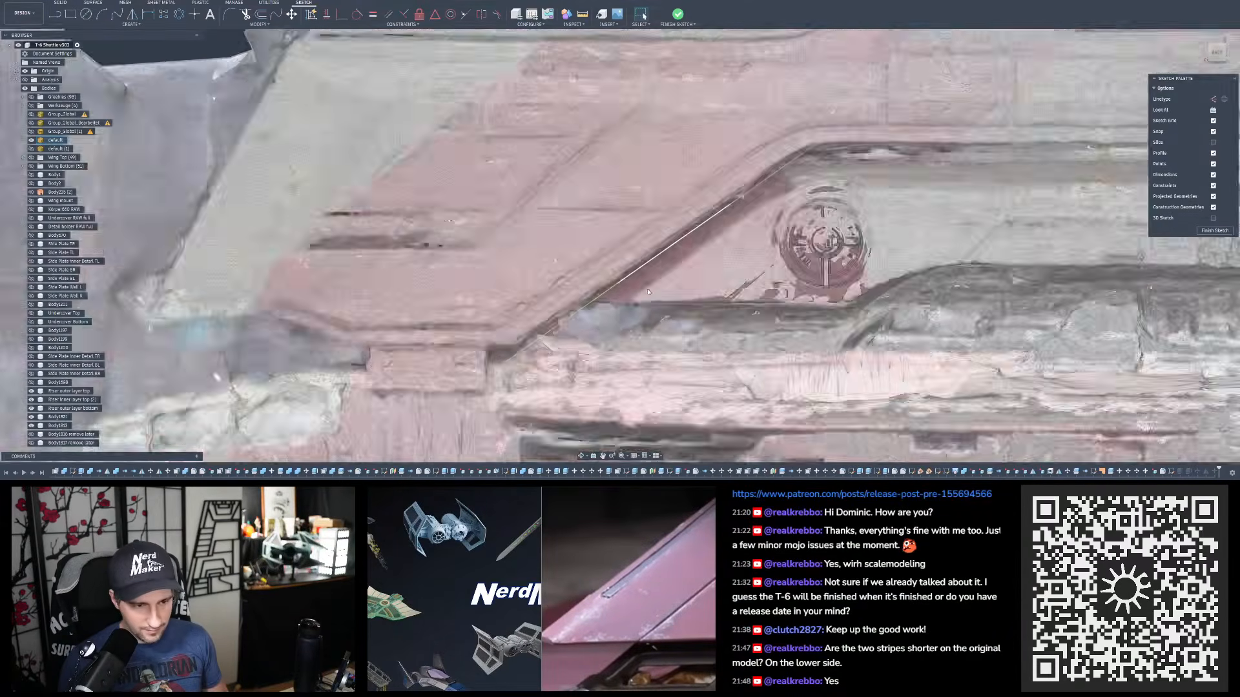
scroll(648, 292, "up", 3)
middle_click_drag(614, 274, 611, 274, "shift")
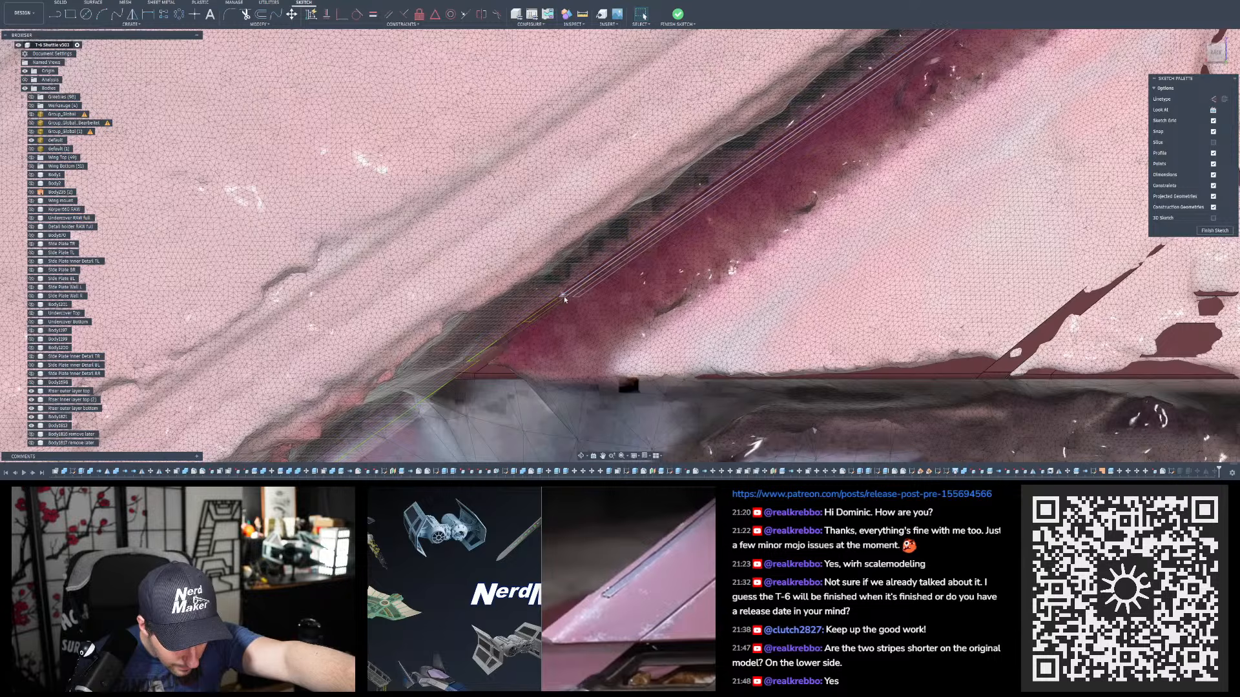
scroll(564, 296, "up", 2)
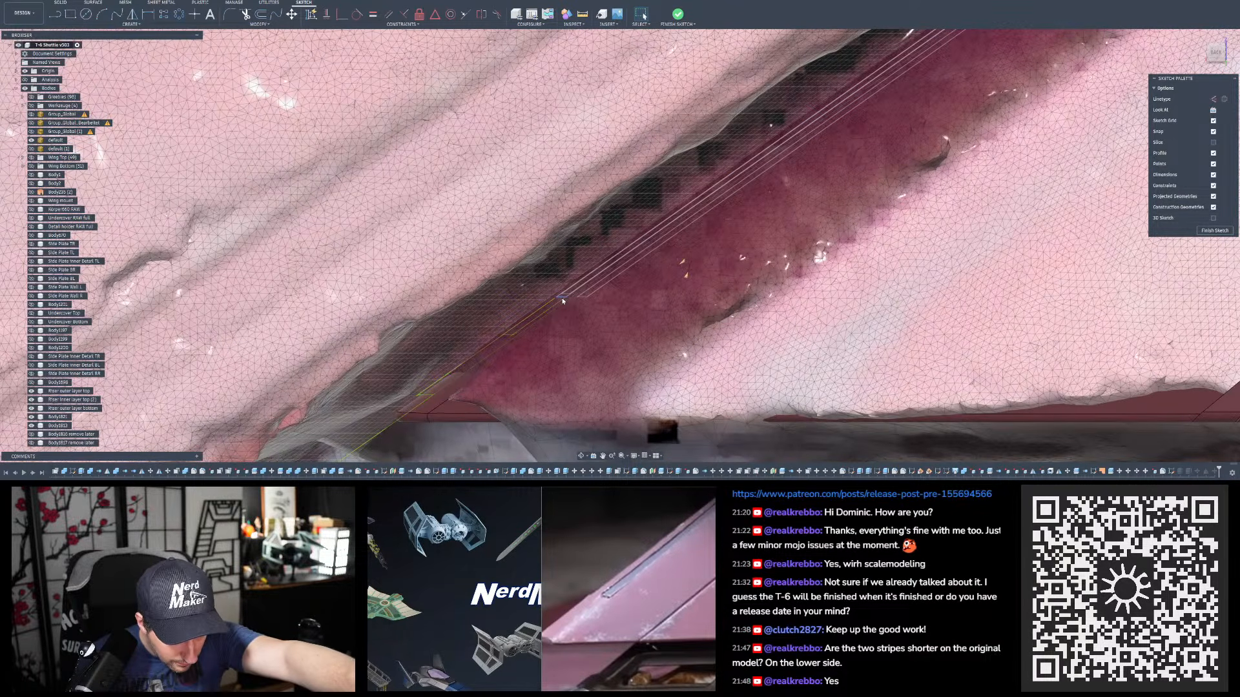
left_click_drag(562, 297, 581, 281)
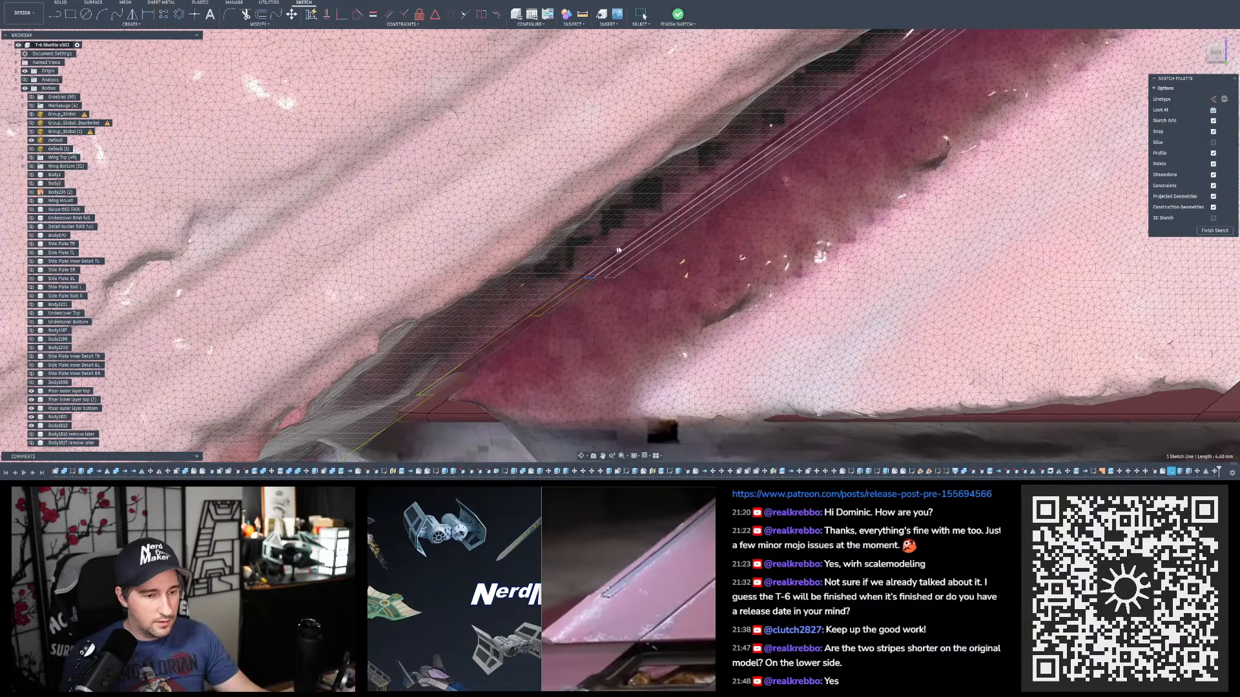
key("ctrl+Return")
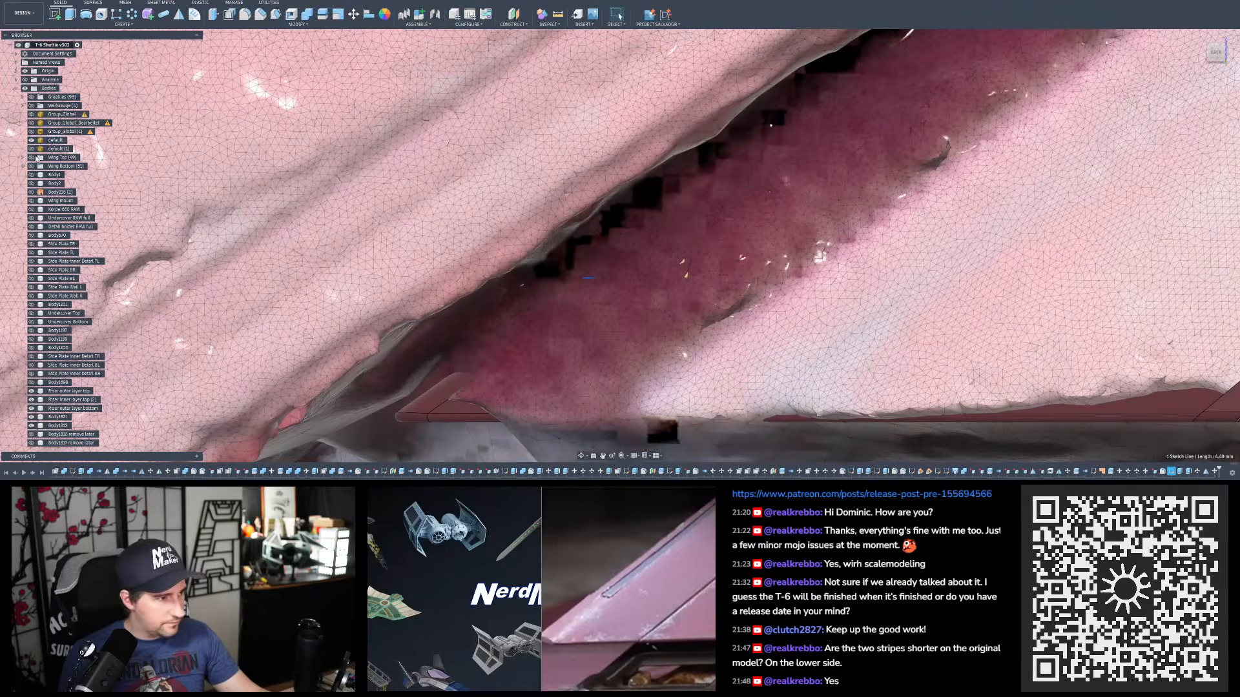
- Hide the "default" scan mesh and compare the front view of the nose slots with the reference photo
scroll(433, 231, "down", 10)
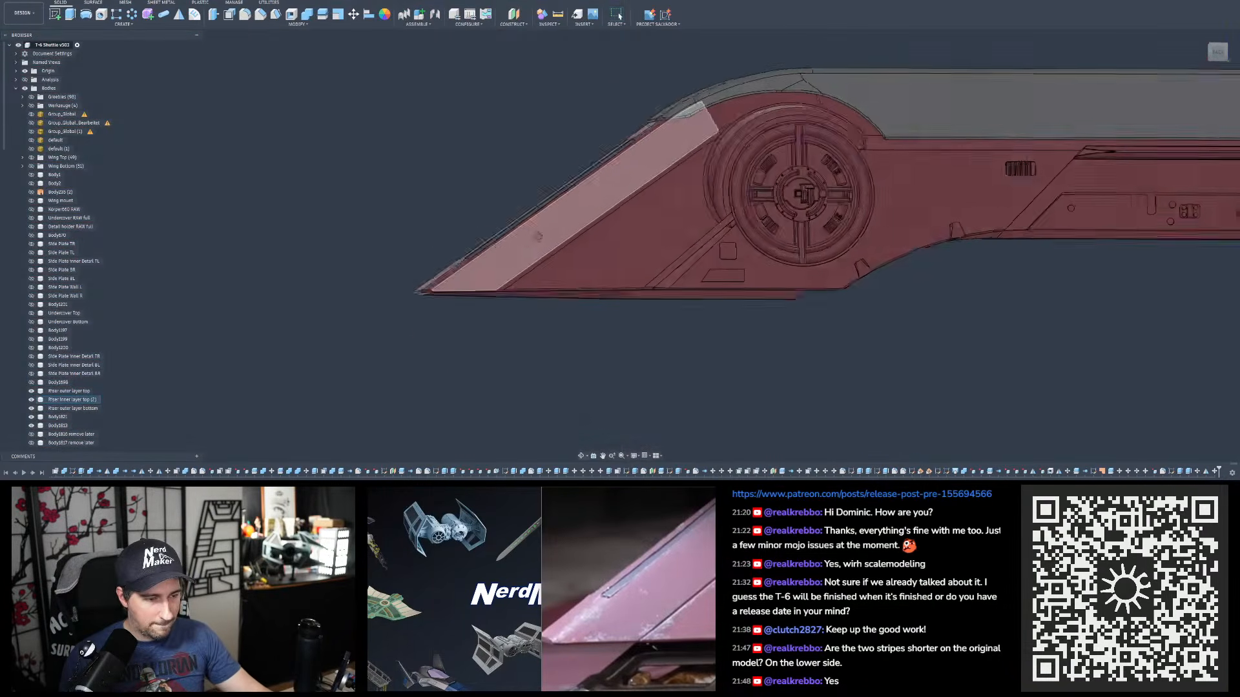
middle_click_drag(539, 236, 760, 183, "shift")
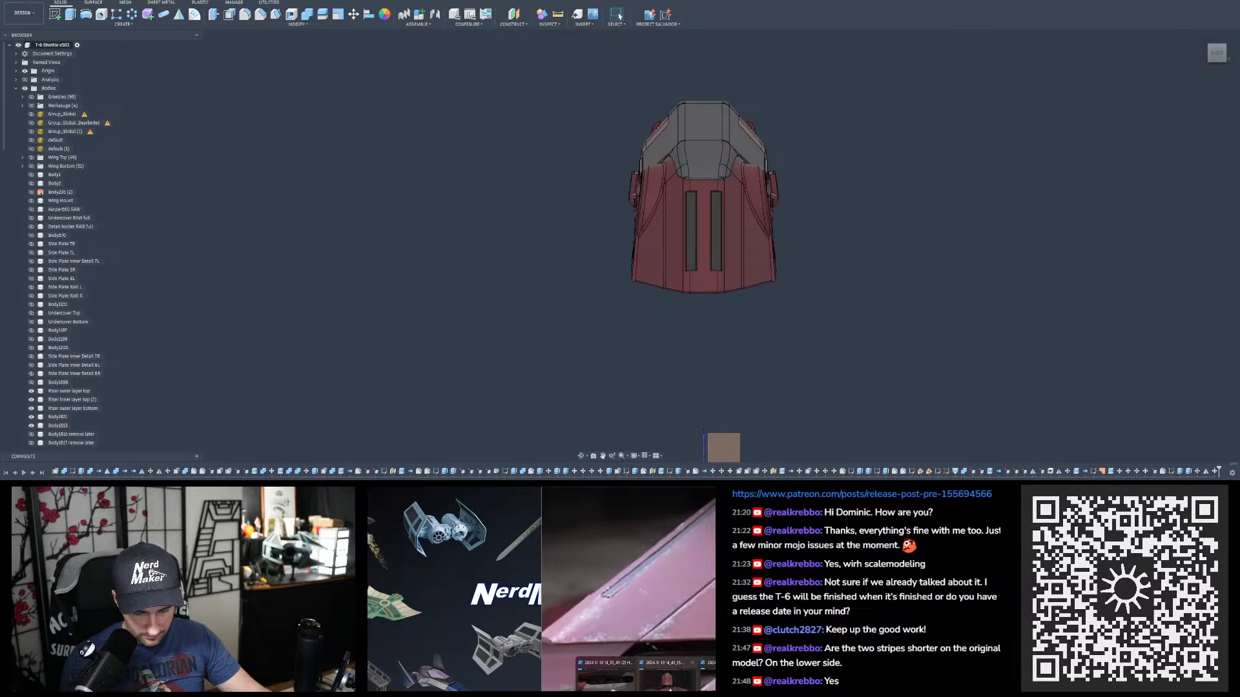
key("alt+Tab")
scroll(392, 266, "down", 2)
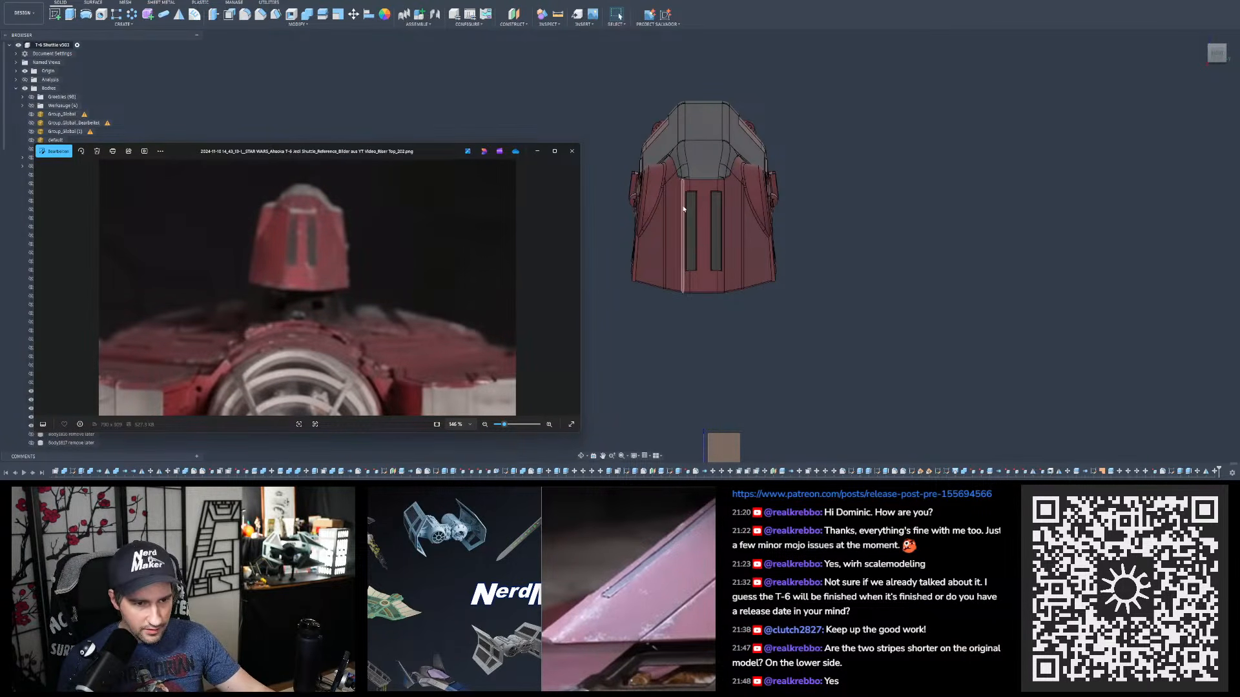
left_click(1233, 68)
left_click(1195, 87)
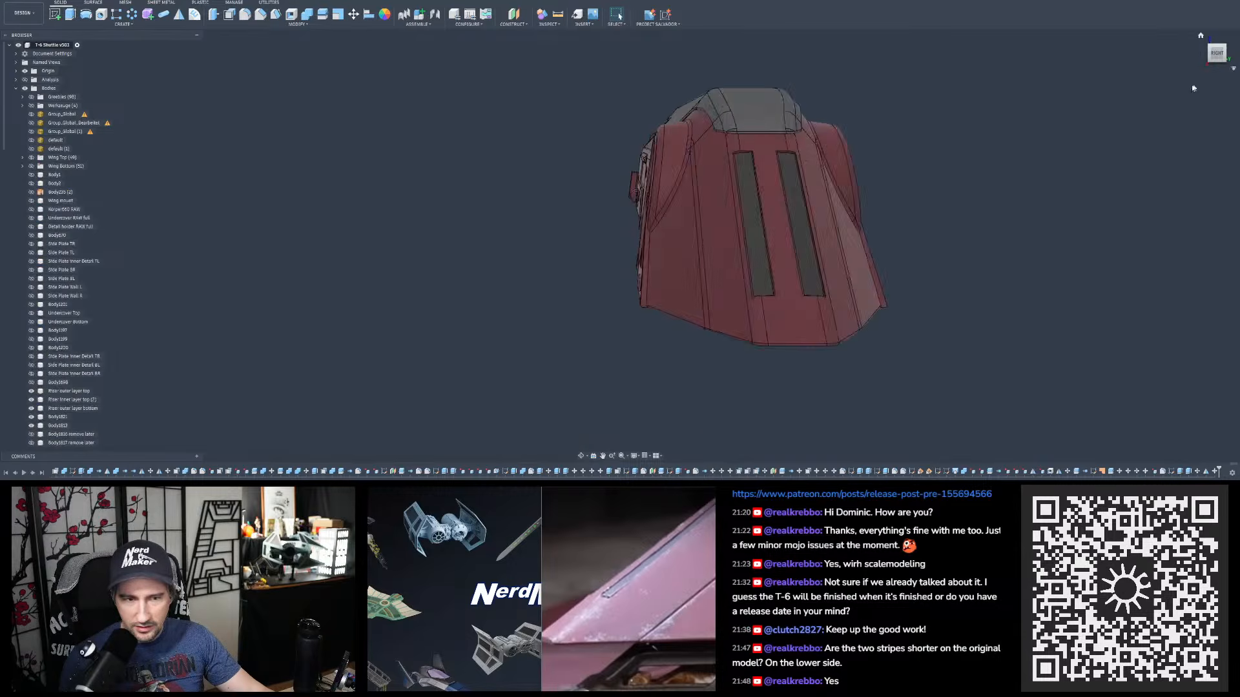
mouse_move(595, 227)
middle_mouse_down("shift")
mouse_move(595, 261)
mouse_move(598, 220)
middle_mouse_up("shift")
key("alt+Tab")
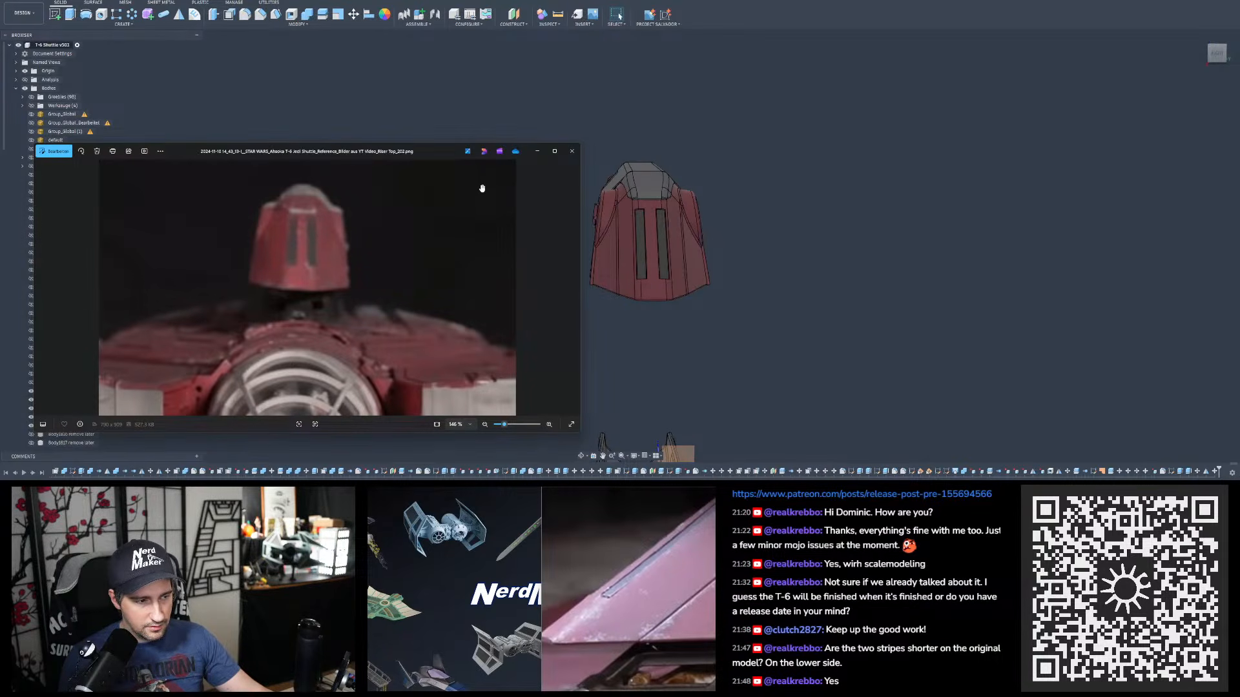
- Reopen the slot sketch, move the slots' lower end line slightly further up, and finish the sketch
double_click(1172, 471)
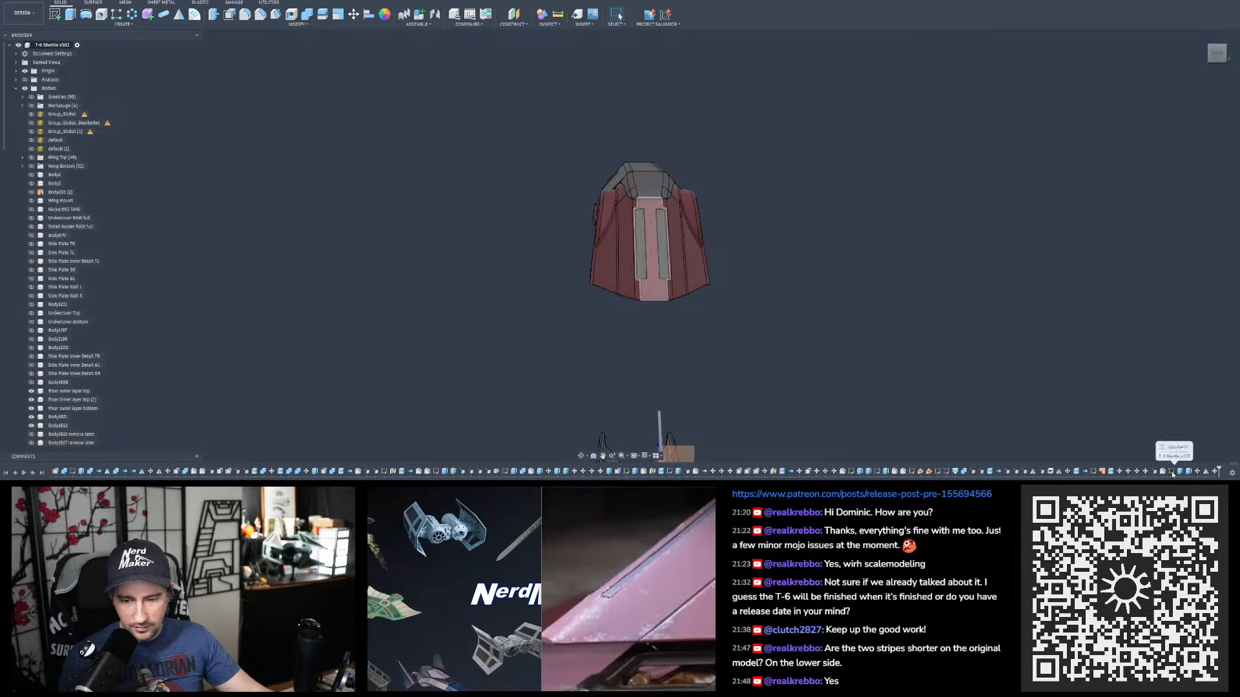
scroll(633, 439, "up", 10)
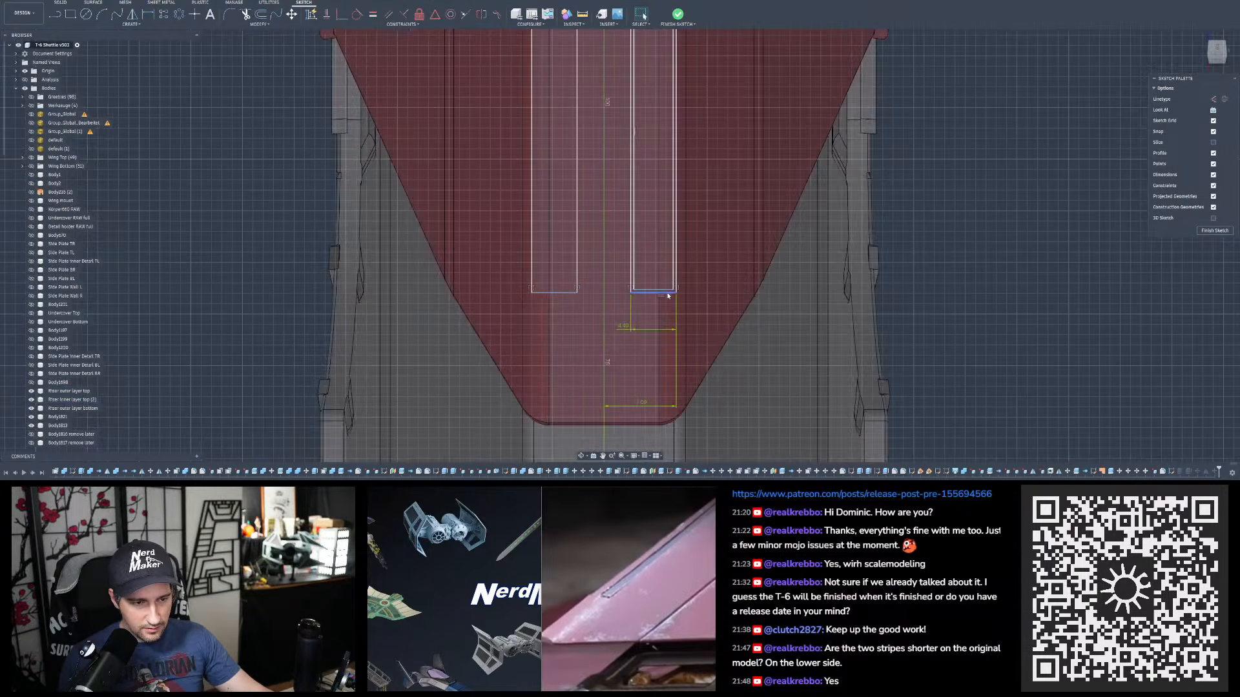
left_click_drag(667, 295, 669, 276)
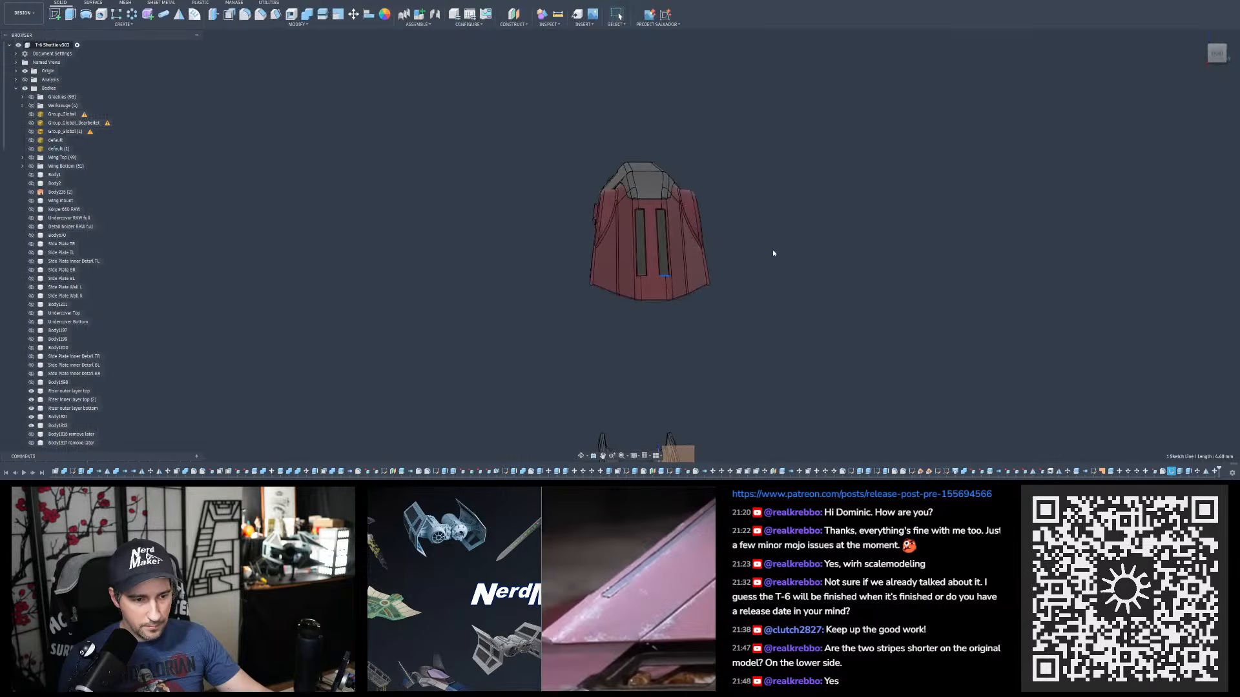
- Enlarge the nose in the reference photo and place it beside the model turned to the same front angle
mouse_move(772, 249)
middle_mouse_down("shift")
mouse_move(757, 250)
mouse_move(772, 254)
middle_mouse_up("shift")
left_click(772, 254)
key("alt+Tab")
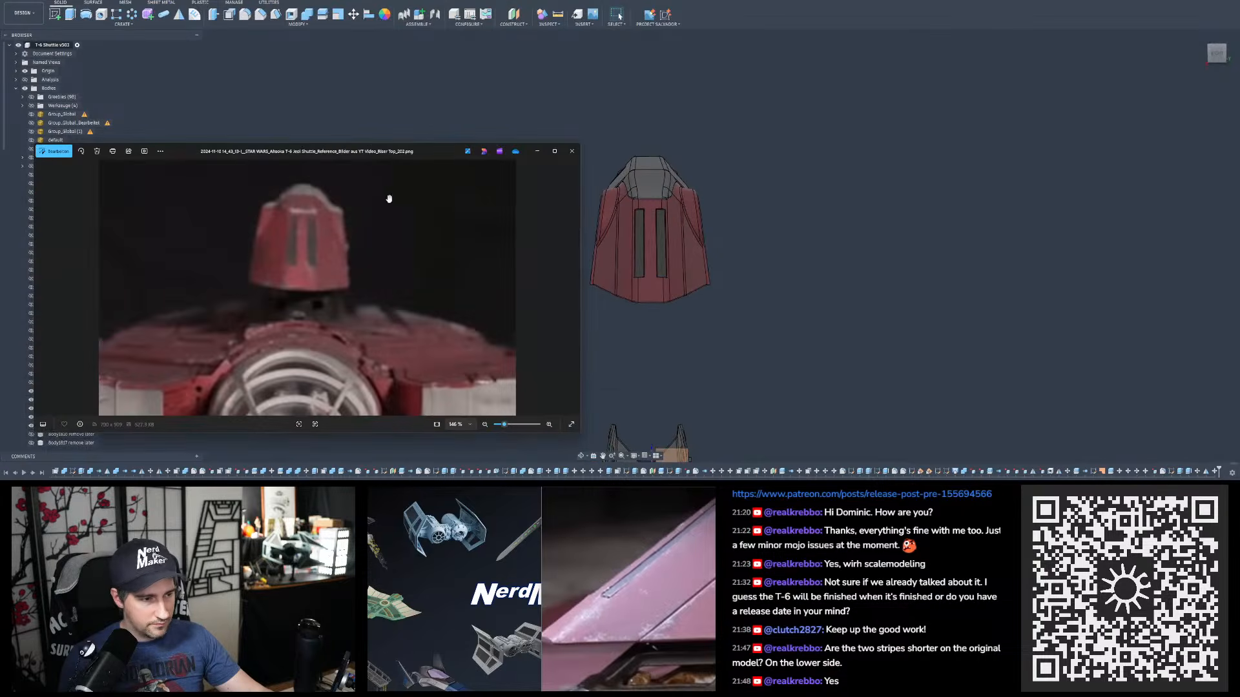
scroll(320, 272, "up", 5)
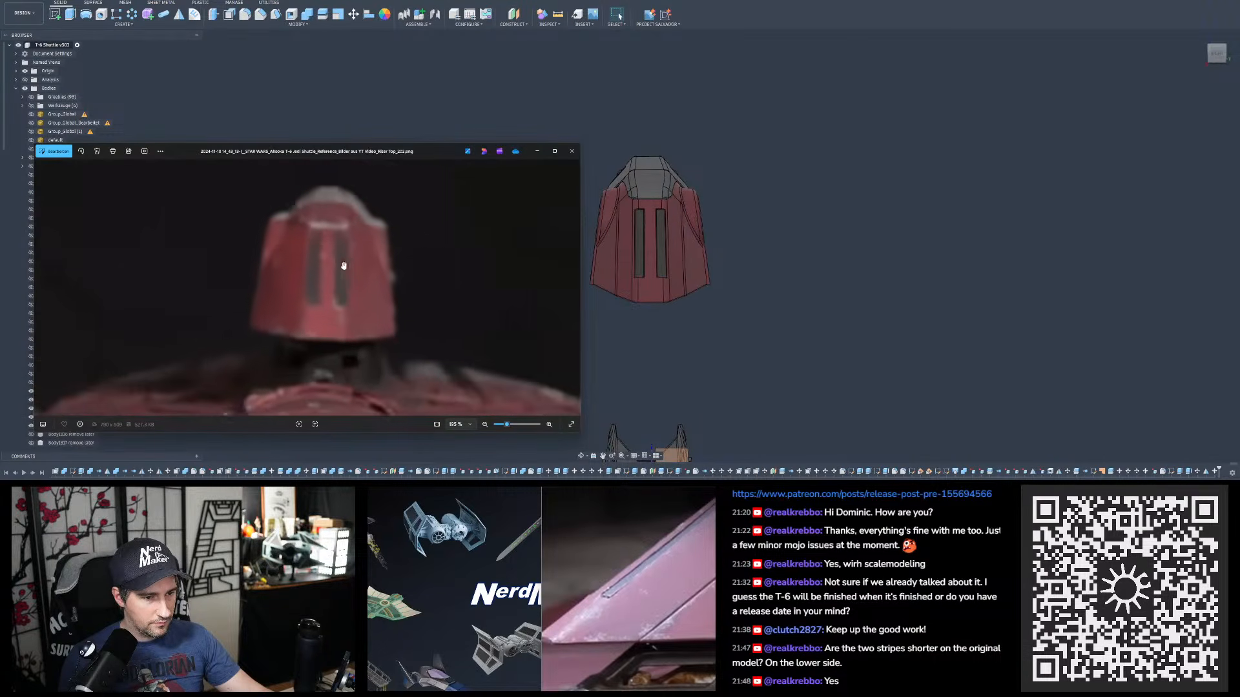
left_click_drag(317, 256, 439, 271)
scroll(438, 272, "down", 1)
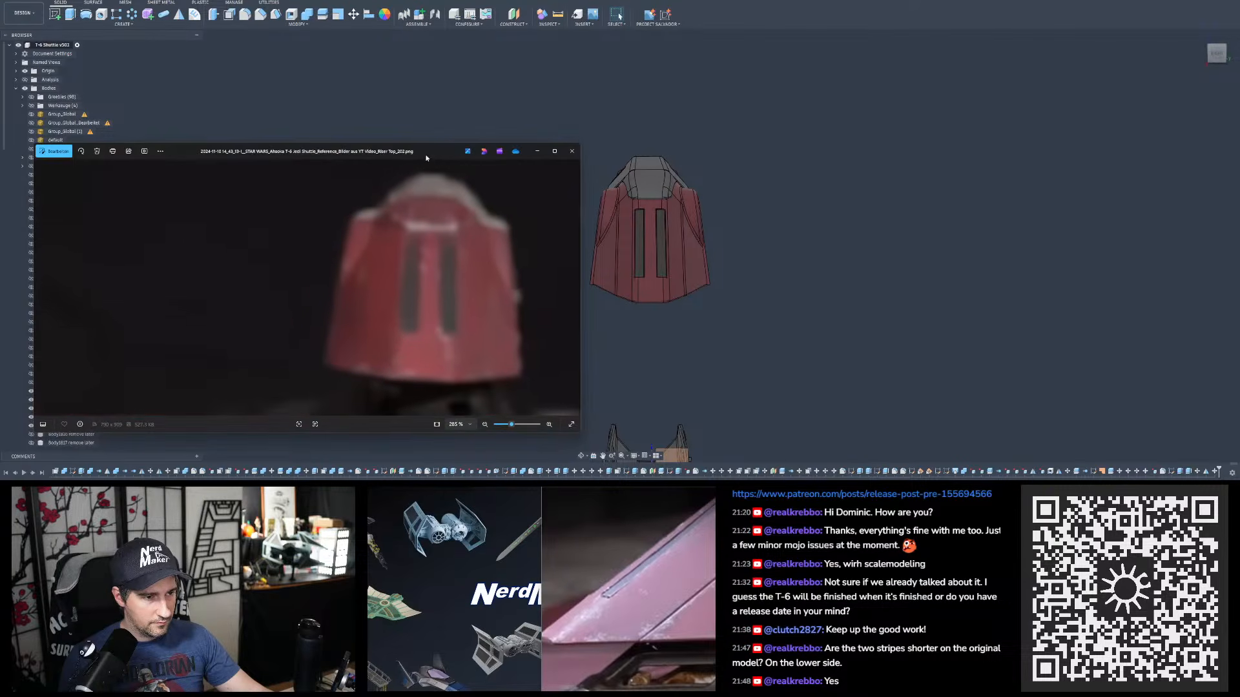
left_click_drag(426, 155, 424, 113)
middle_click_drag(639, 226, 794, 263, "shift")
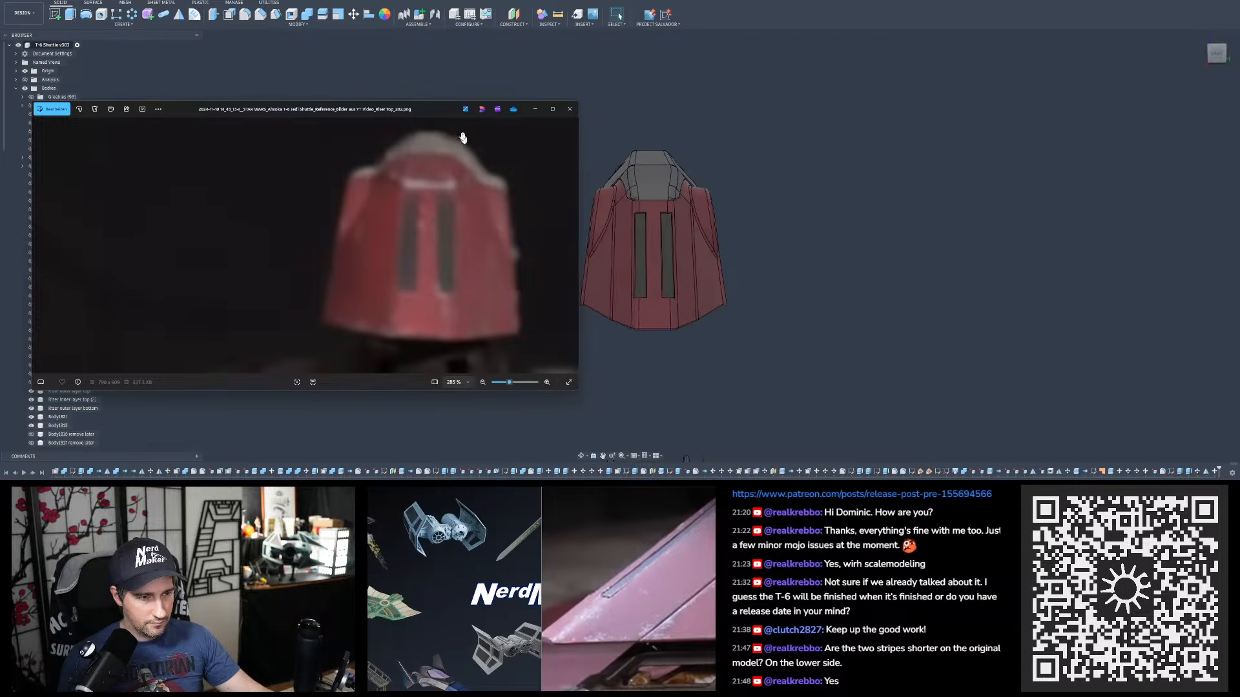
middle_click_drag(672, 208, 668, 195, "shift")
- Compare the slots' length, width and spacing with the reference photo, matching the model's scale and the photo's position
key("alt+Tab")
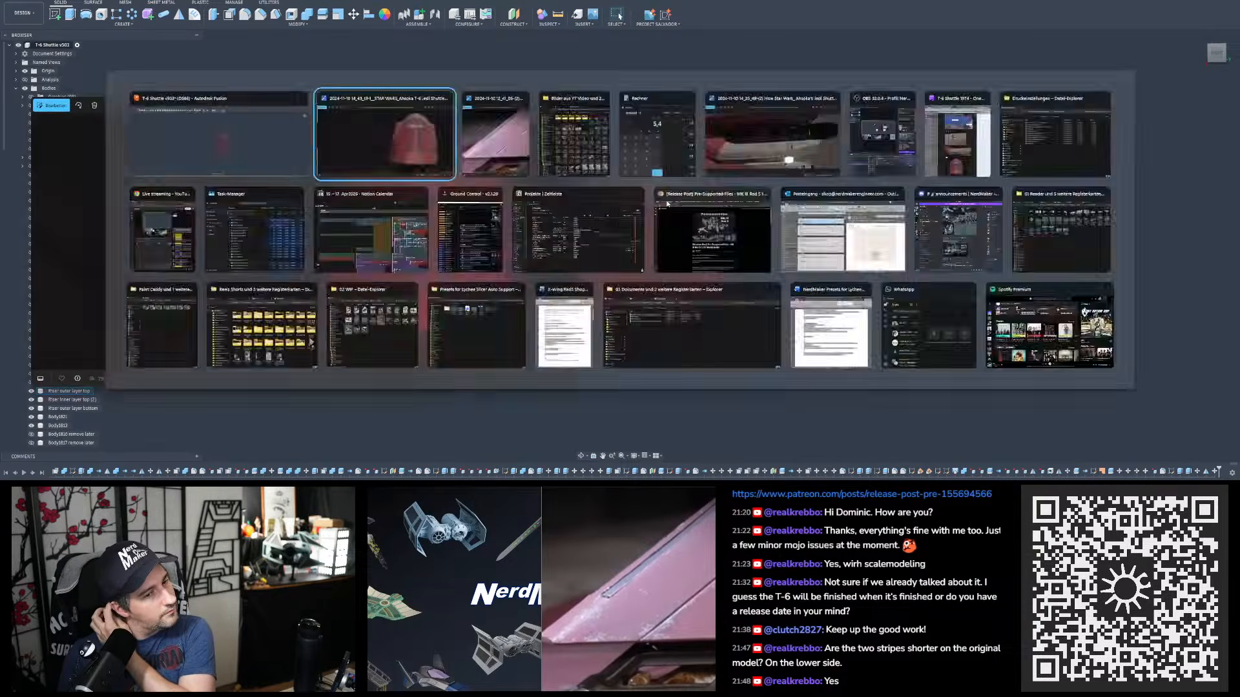
middle_click_drag(668, 199, 670, 196, "shift")
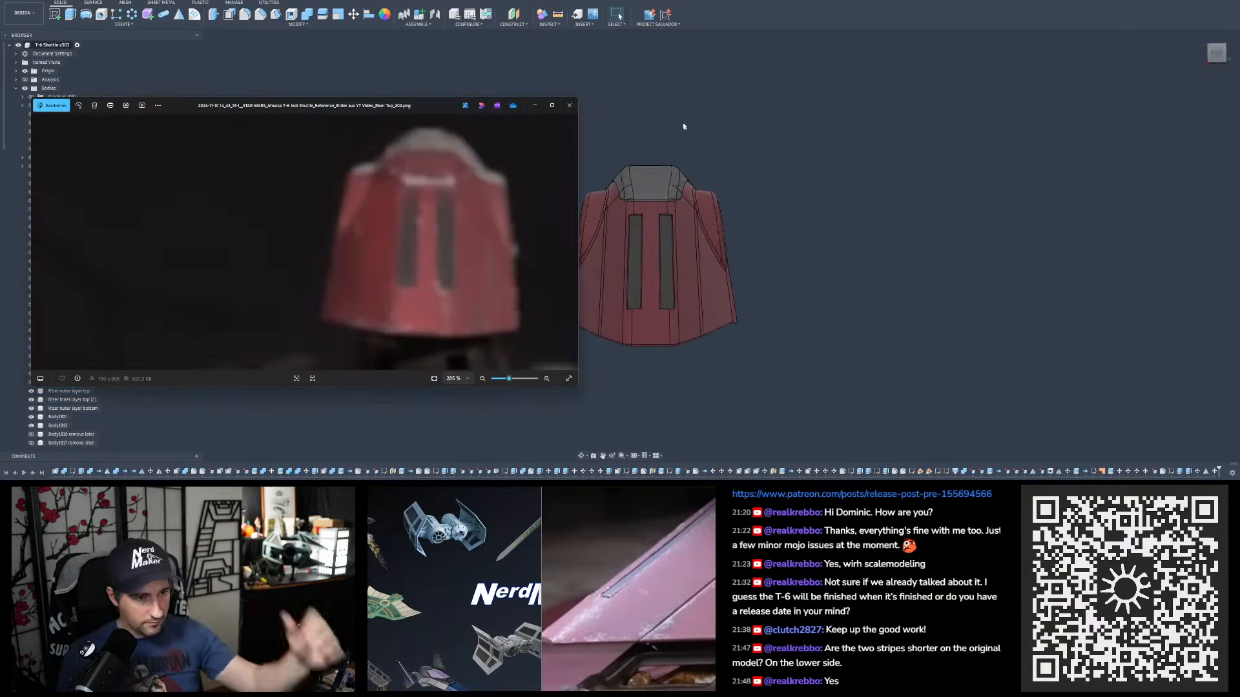
middle_click_drag(684, 127, 689, 113)
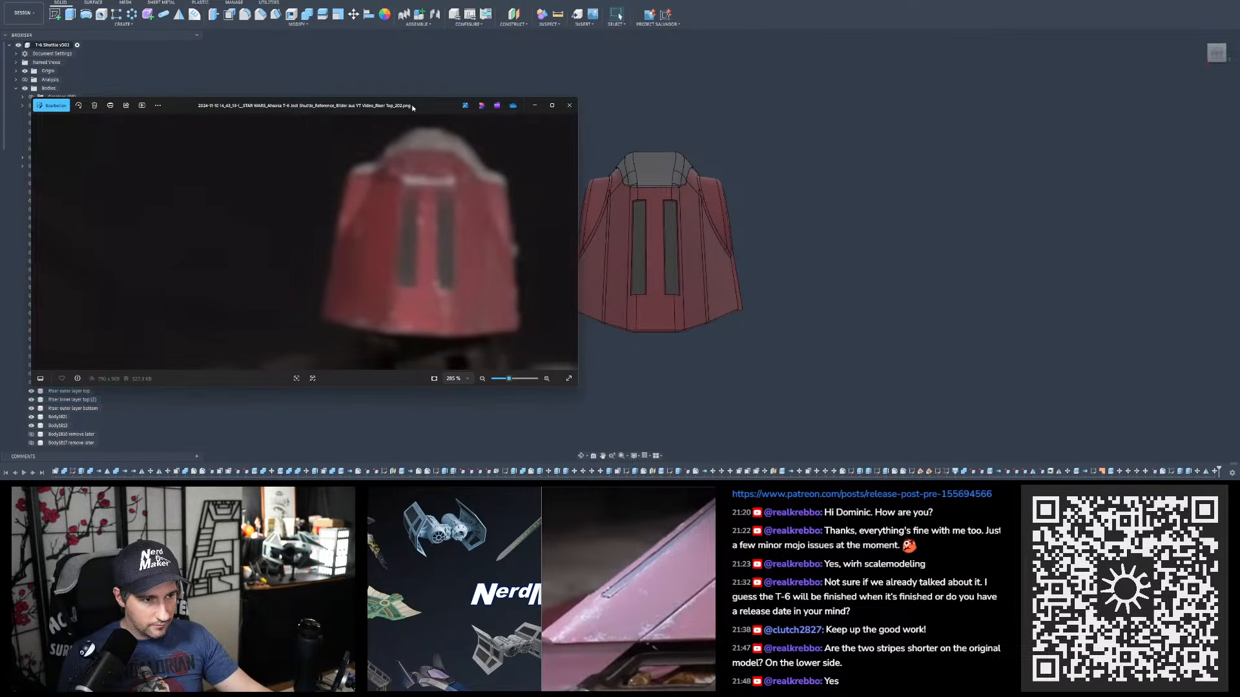
left_click_drag(412, 107, 400, 104)
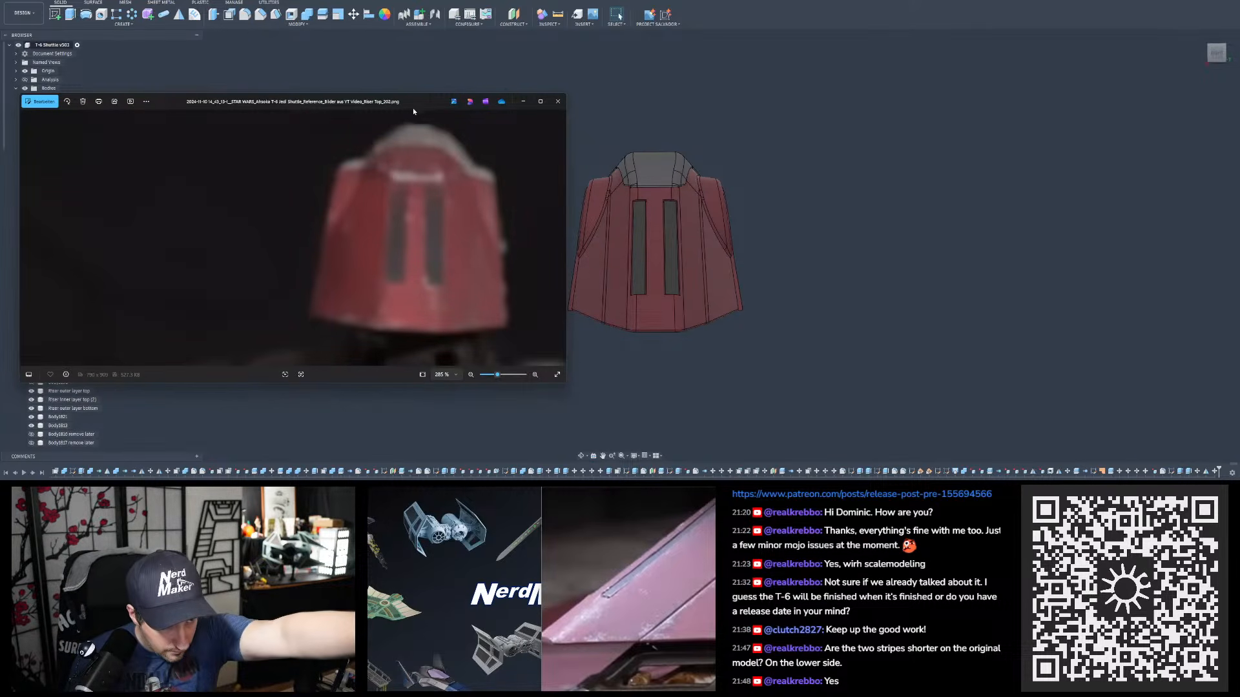
left_click_drag(417, 101, 432, 122)
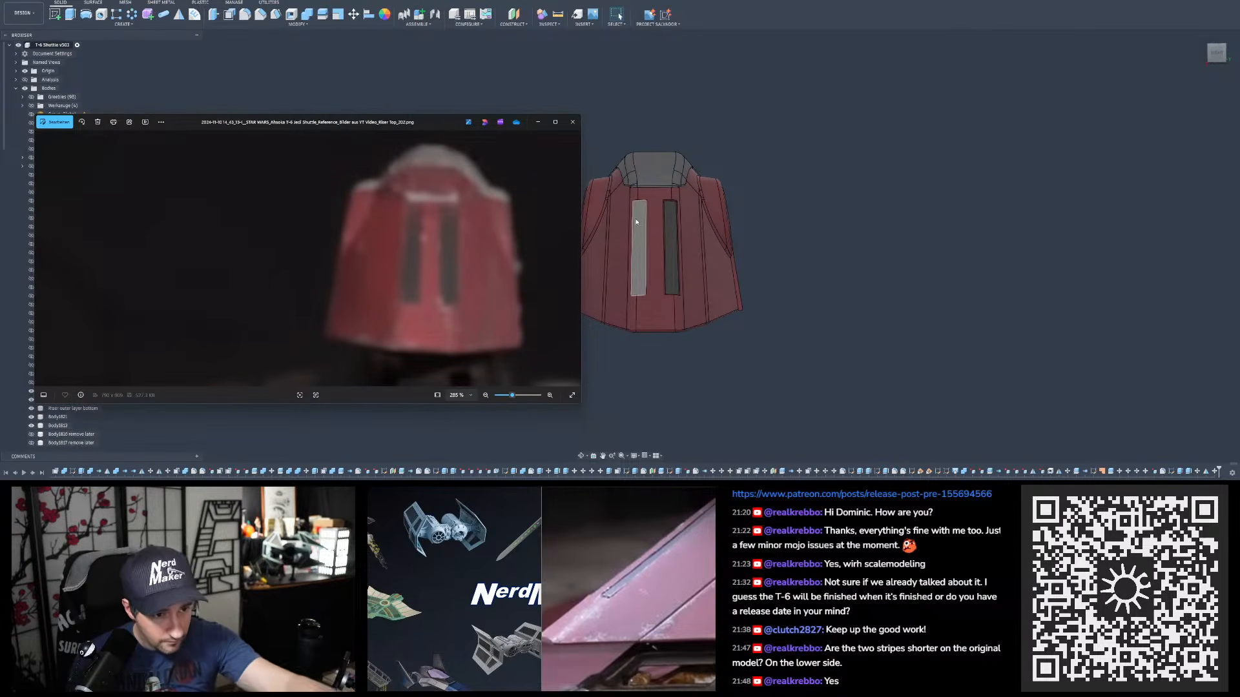
scroll(636, 222, "up", 2)
scroll(635, 221, "down", 2)
scroll(622, 209, "up", 2)
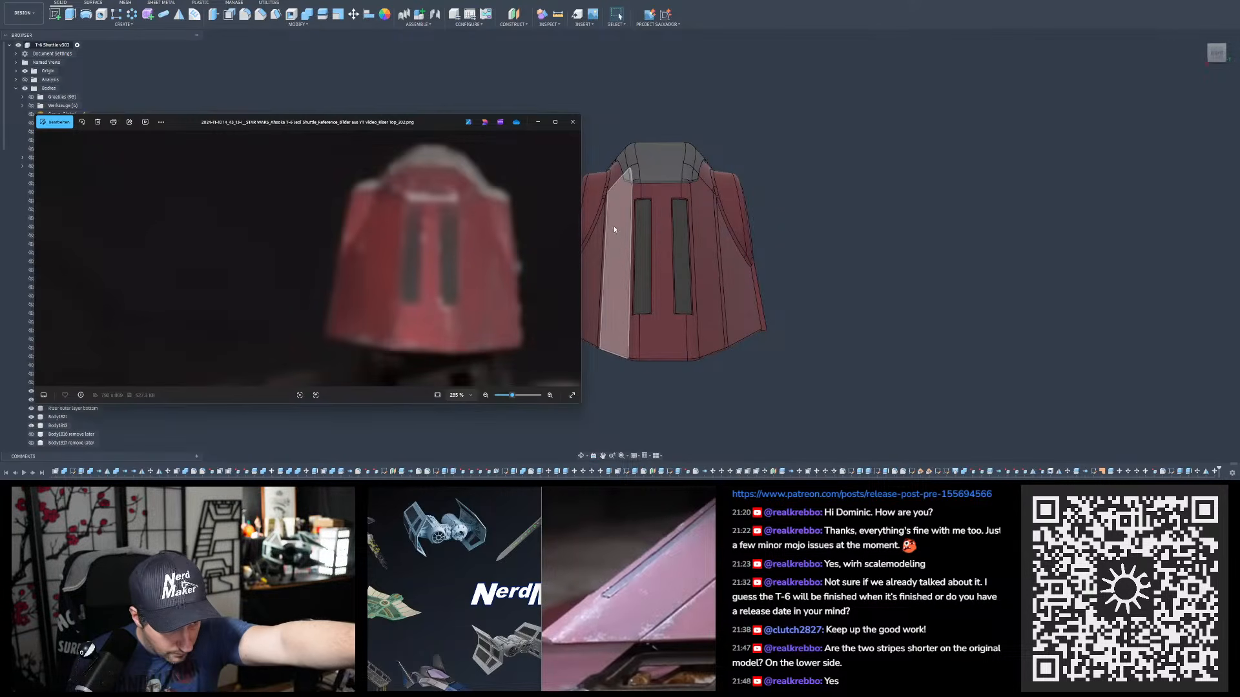
left_click(829, 267)
scroll(828, 265, "down", 2)
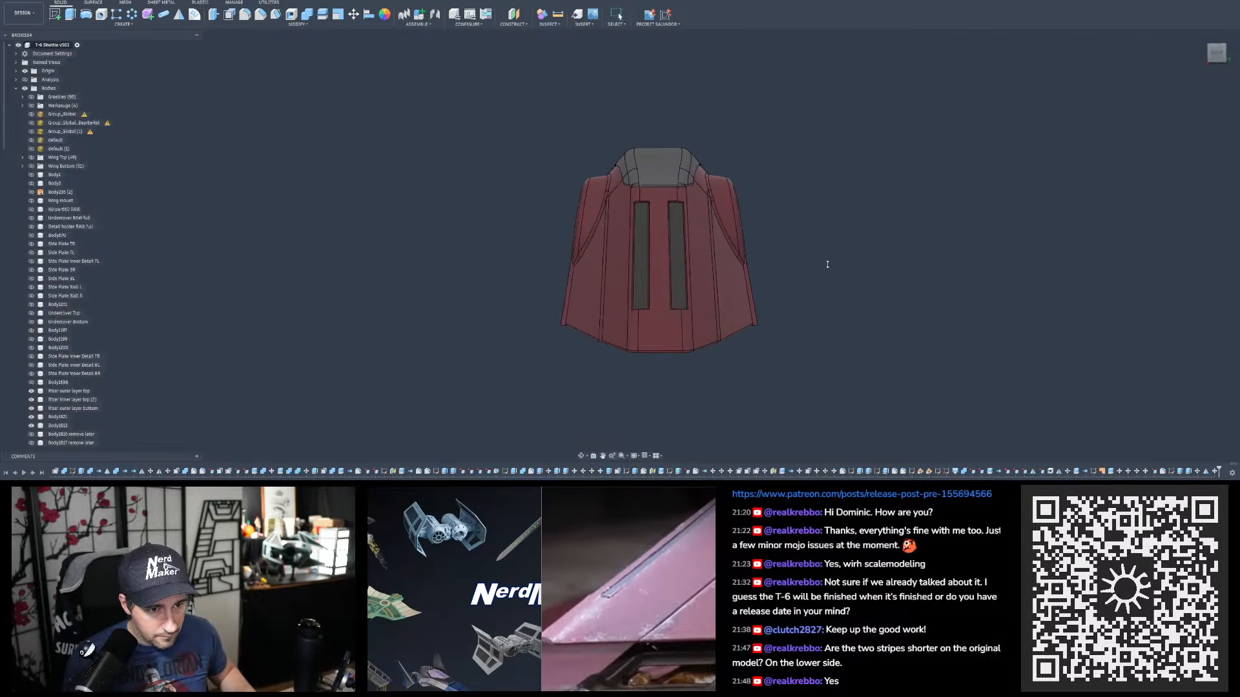
key("alt+Tab")
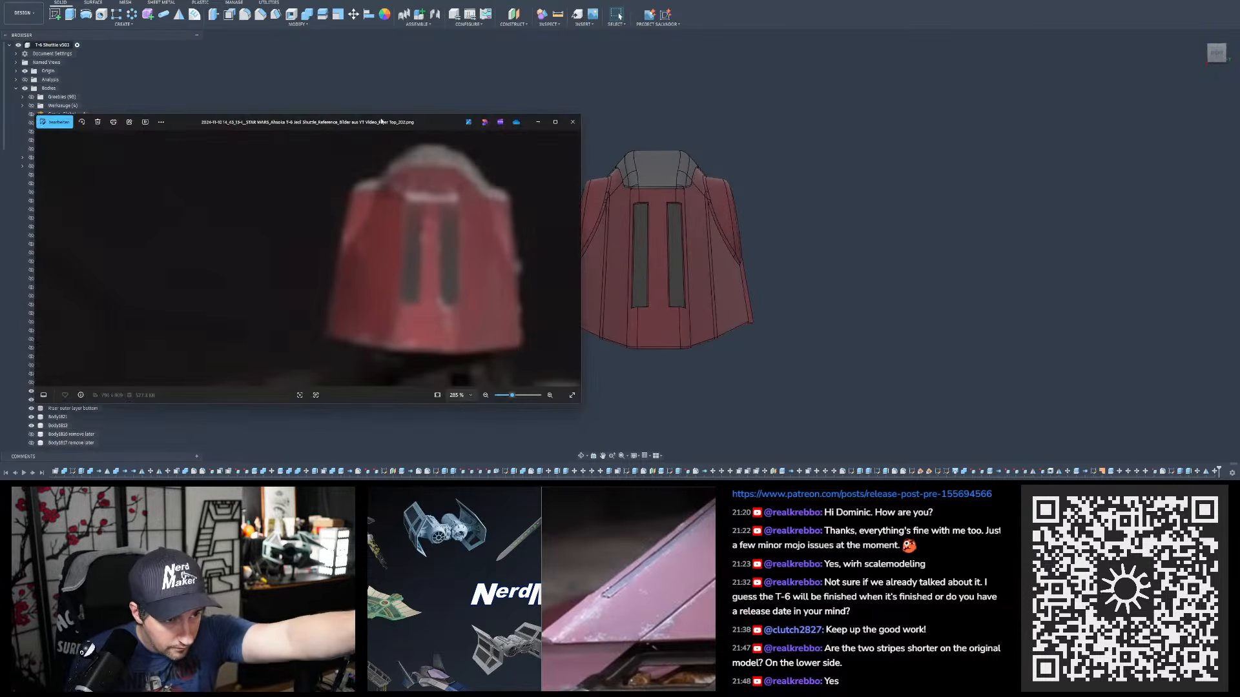
left_click_drag(383, 121, 387, 122)
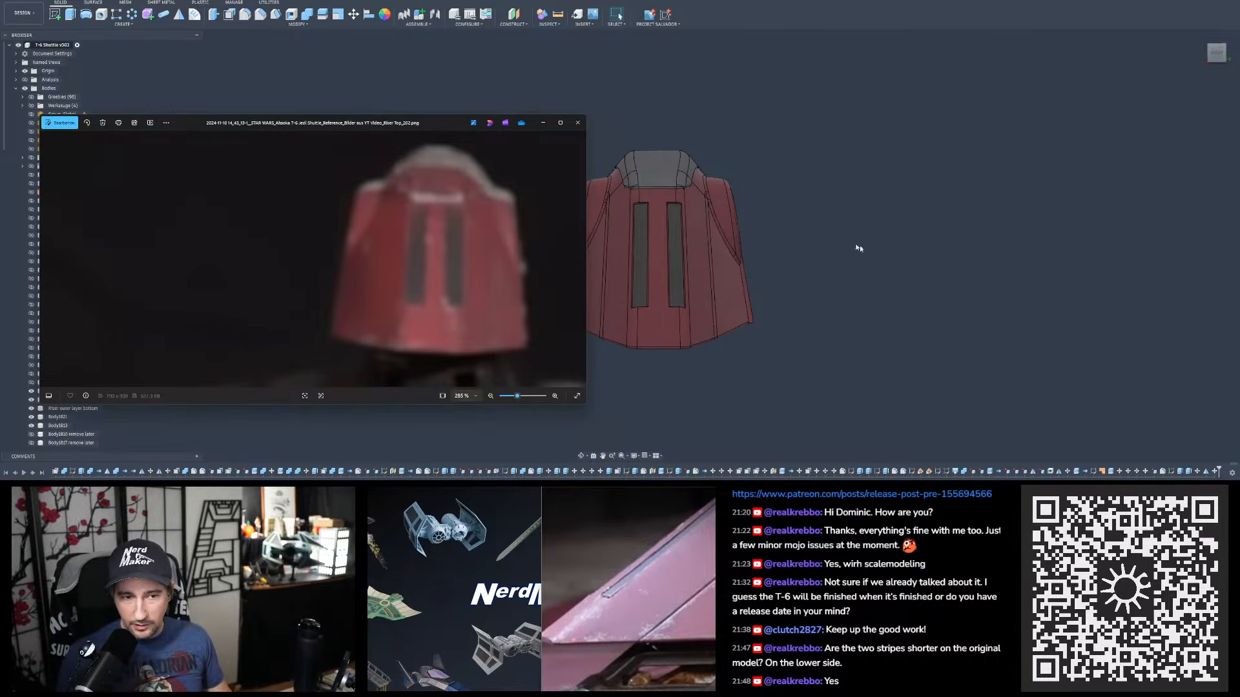
left_click_drag(389, 121, 372, 118)
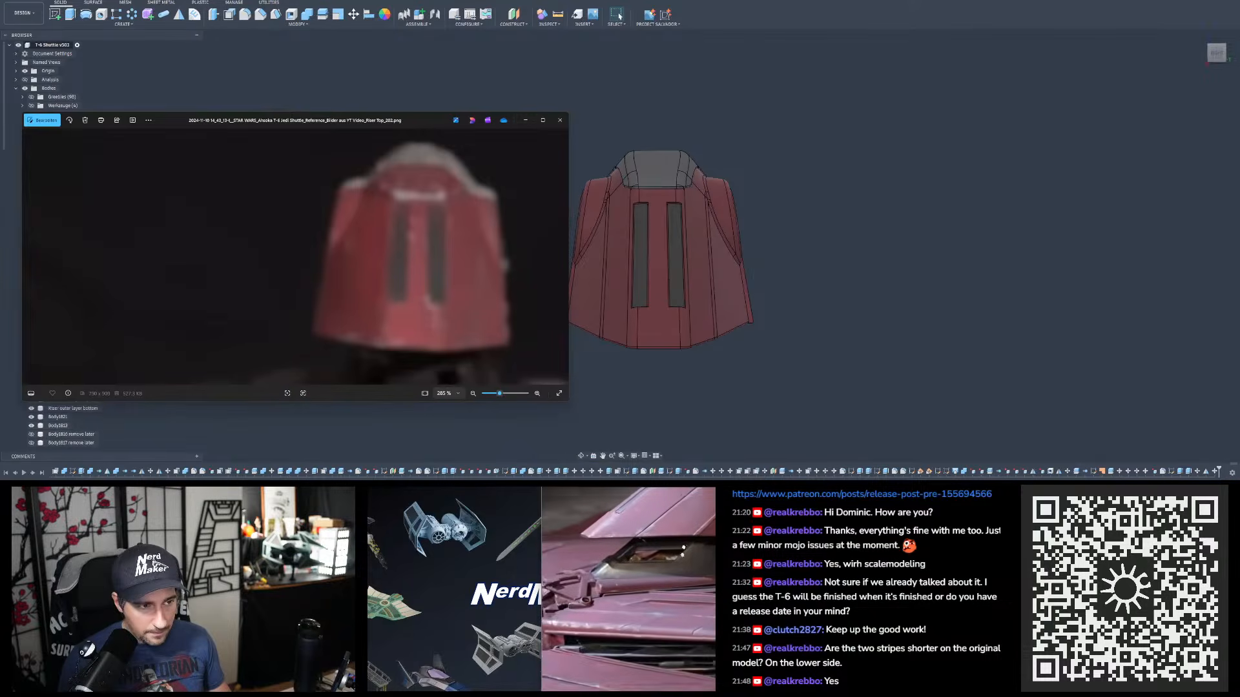
- Examine the area between the slots' upper ends and the grey top section in the enlarged photo against the model
scroll(410, 194, "up", 2)
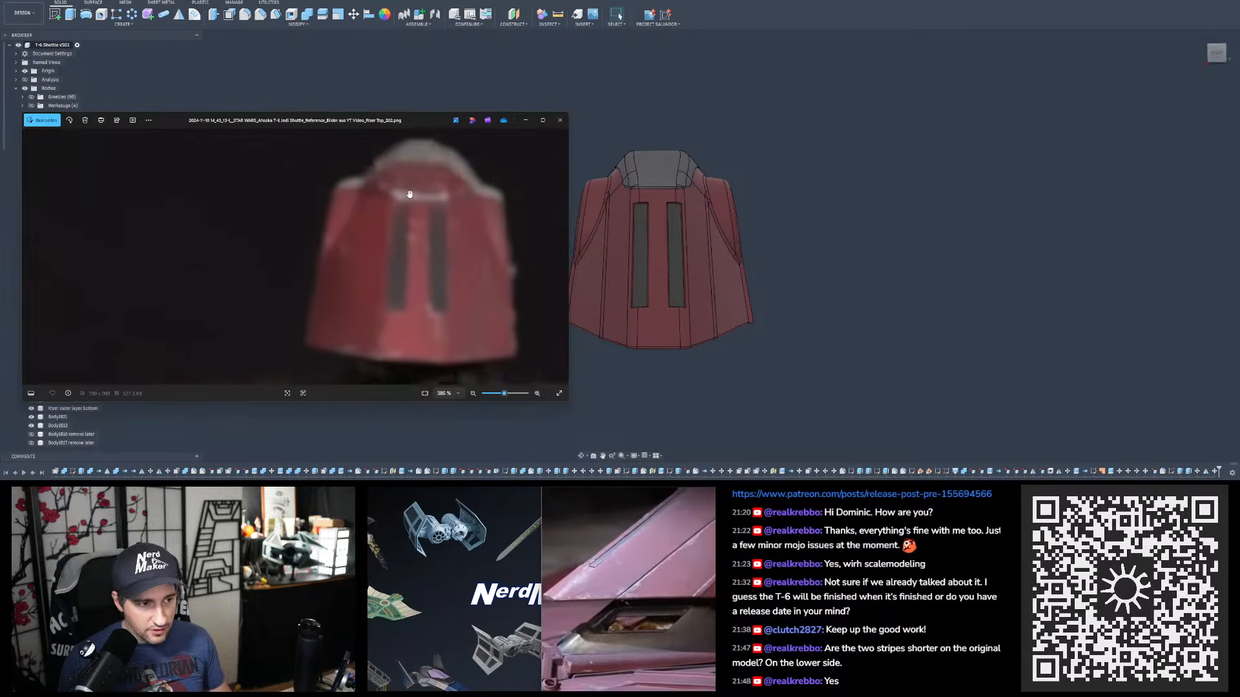
scroll(409, 193, "up", 3)
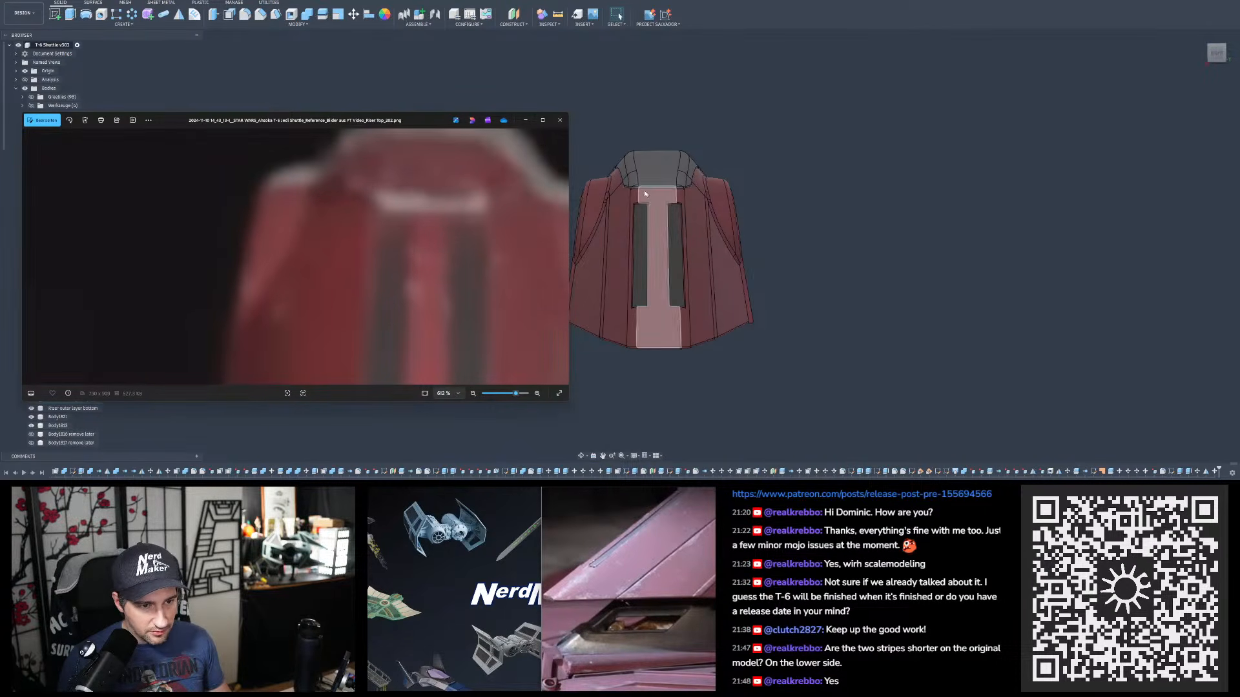
left_click(658, 169)
left_click(661, 167)
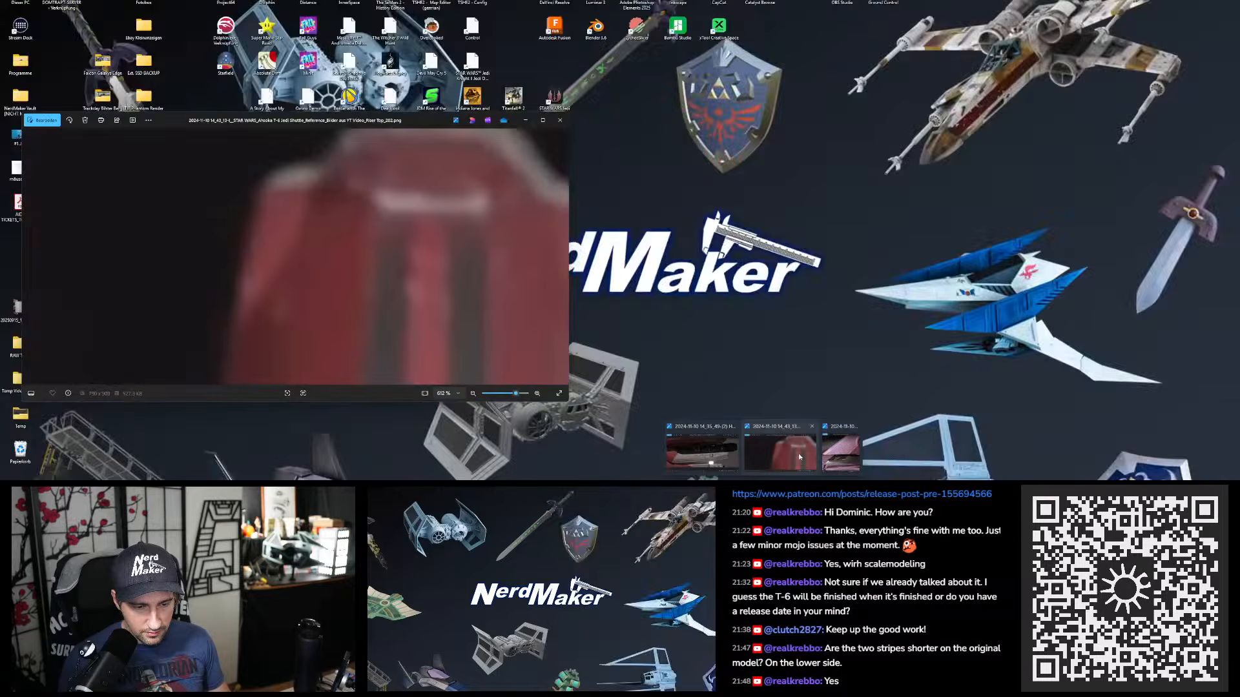
left_click(793, 452)
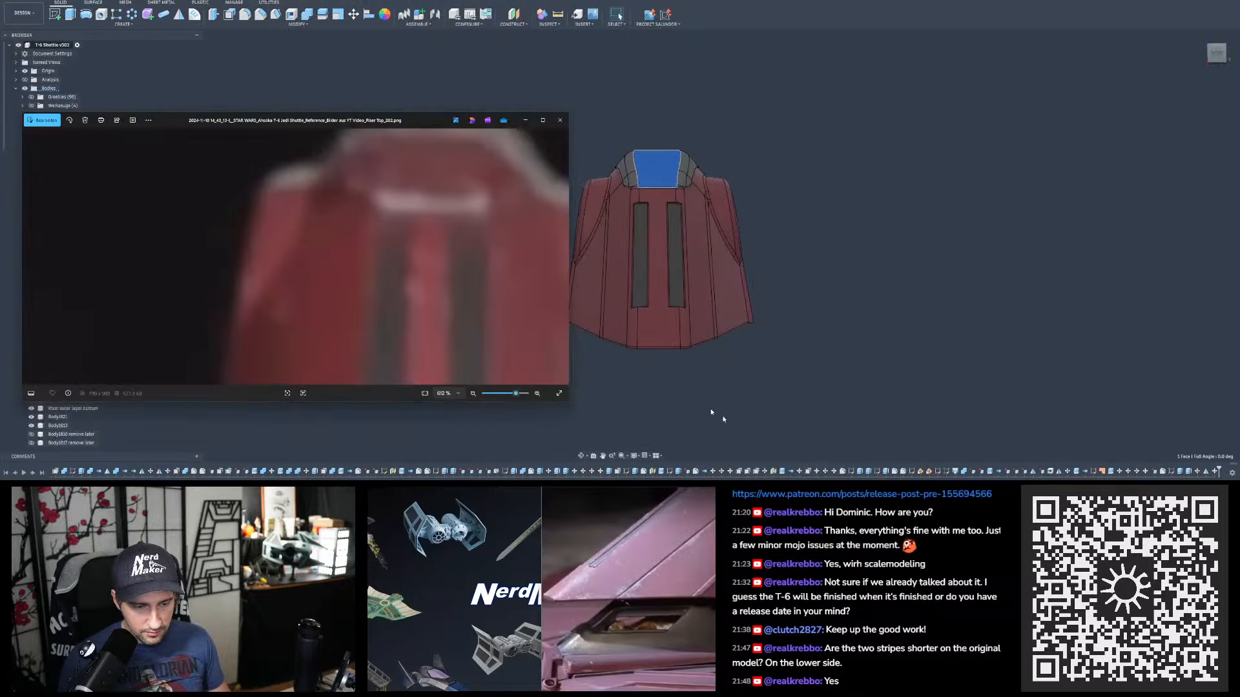
scroll(462, 216, "down", 6)
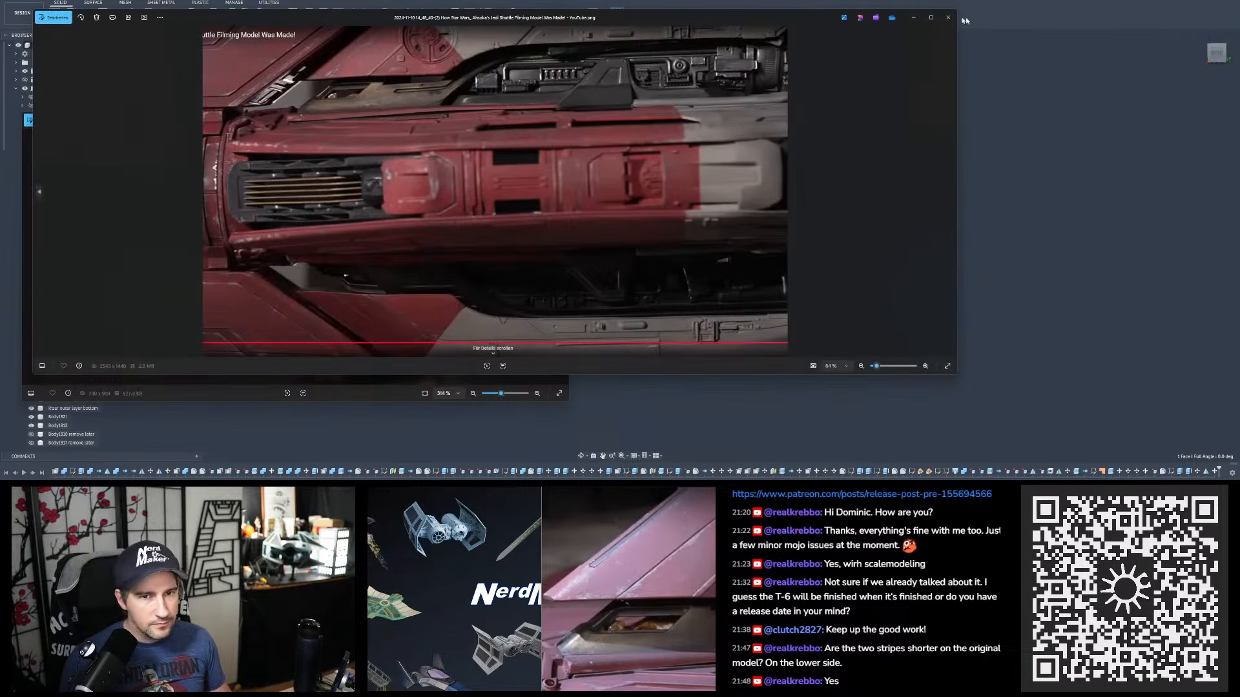
- Look through the filming-model reference photos for a side view of the upper nose, first checking the slots in the front view
left_click(950, 19)
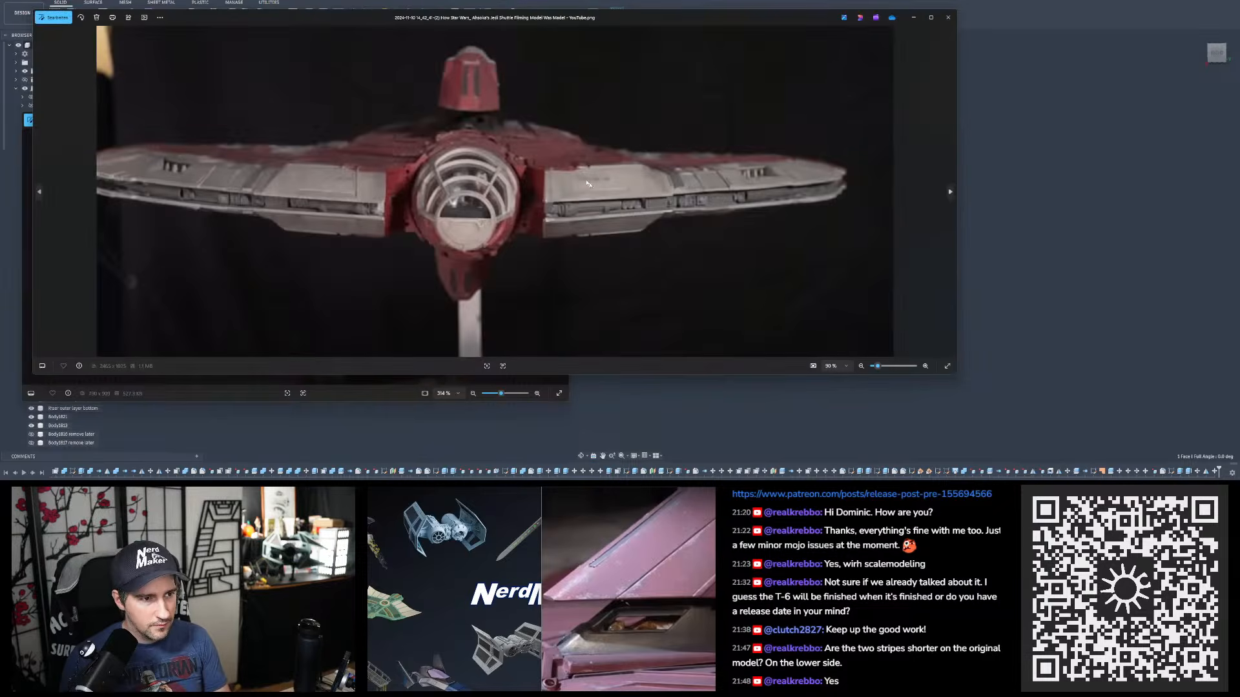
scroll(477, 64, "up", 4)
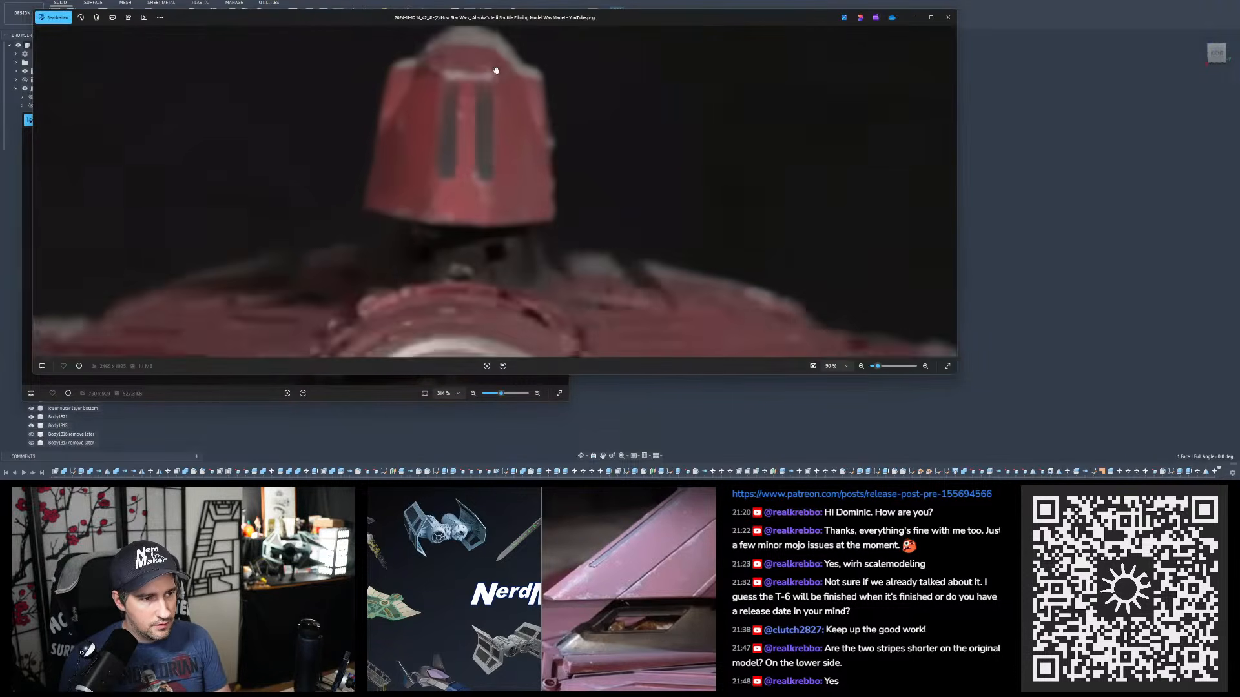
key("Left")
key("Left")
key("Left")
key("Left")
key("Left")
key("Left")
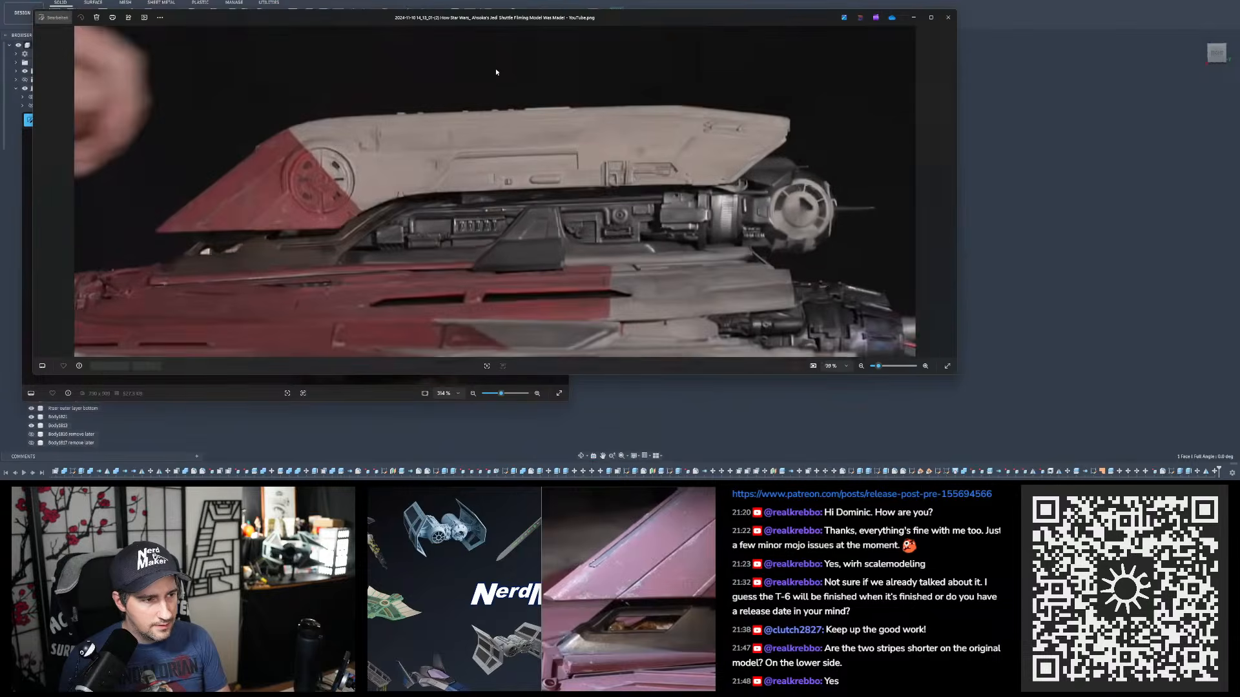
key("Left")
key("Left")
key("Left")
key("Left")
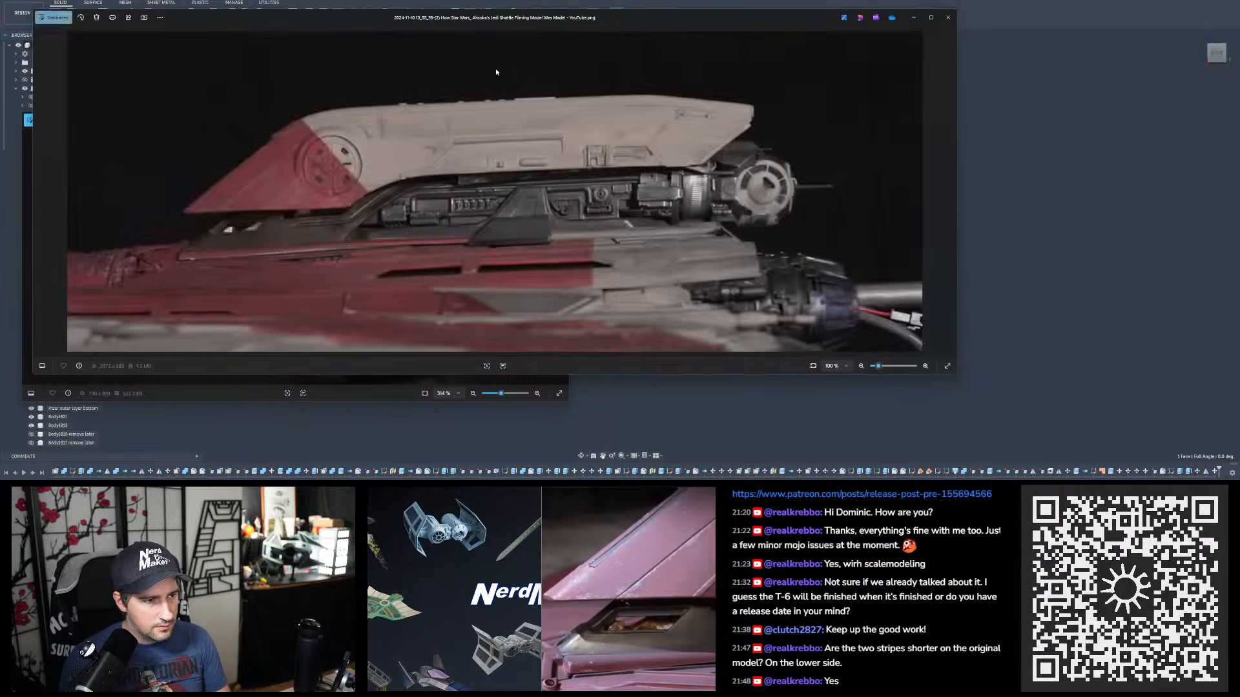
key("Left")
key("Left")
key("Left")
key("Left")
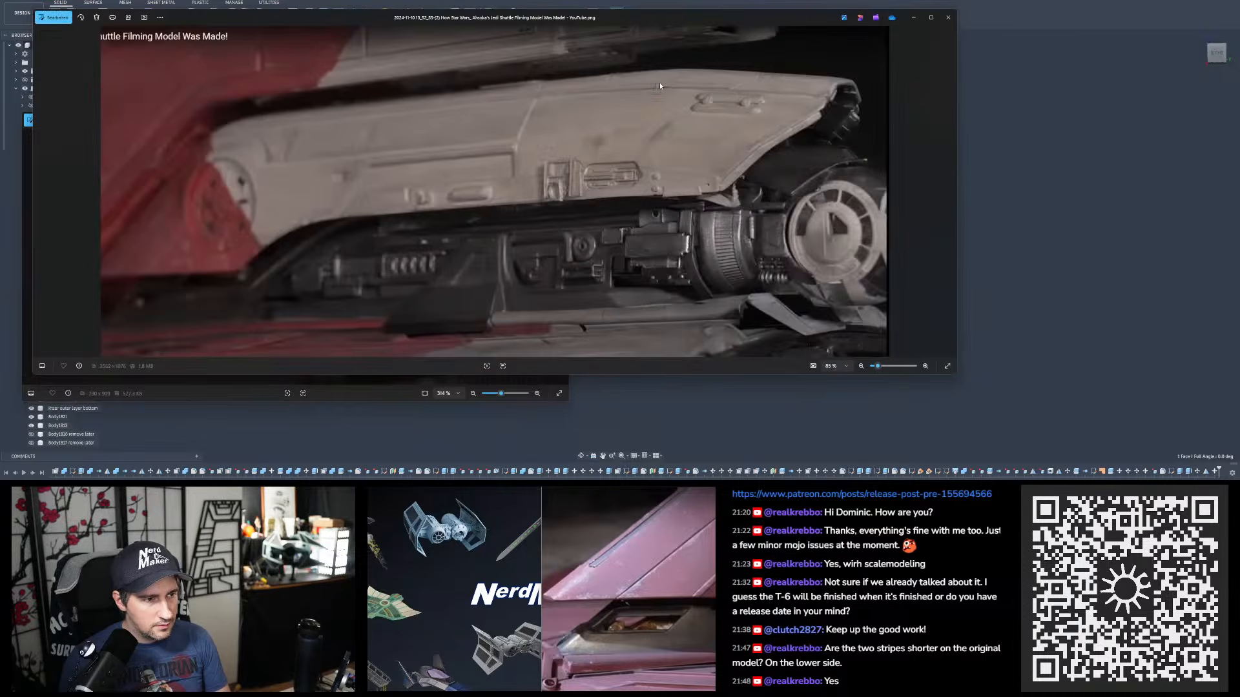
key("Left")
key("Left")
key("Left")
key("Left")
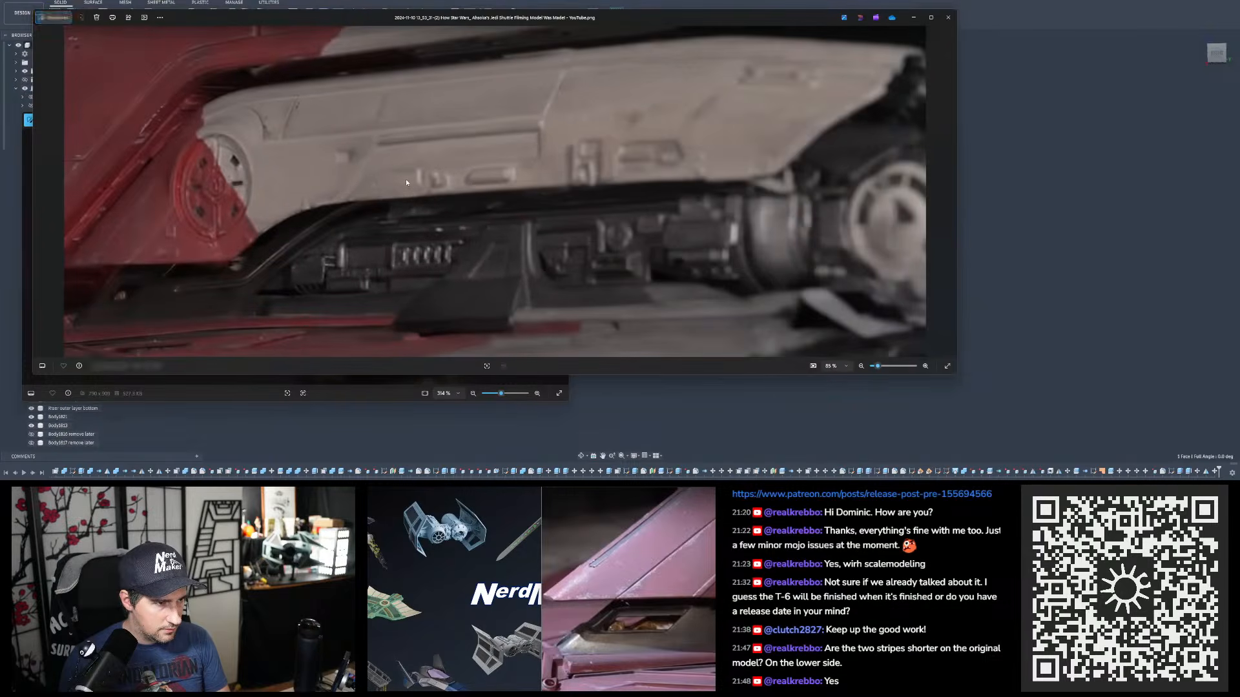
- Find the full side-view photo of the upper hull and examine its sloping front edge up close
key("Right")
key("Right")
key("Right")
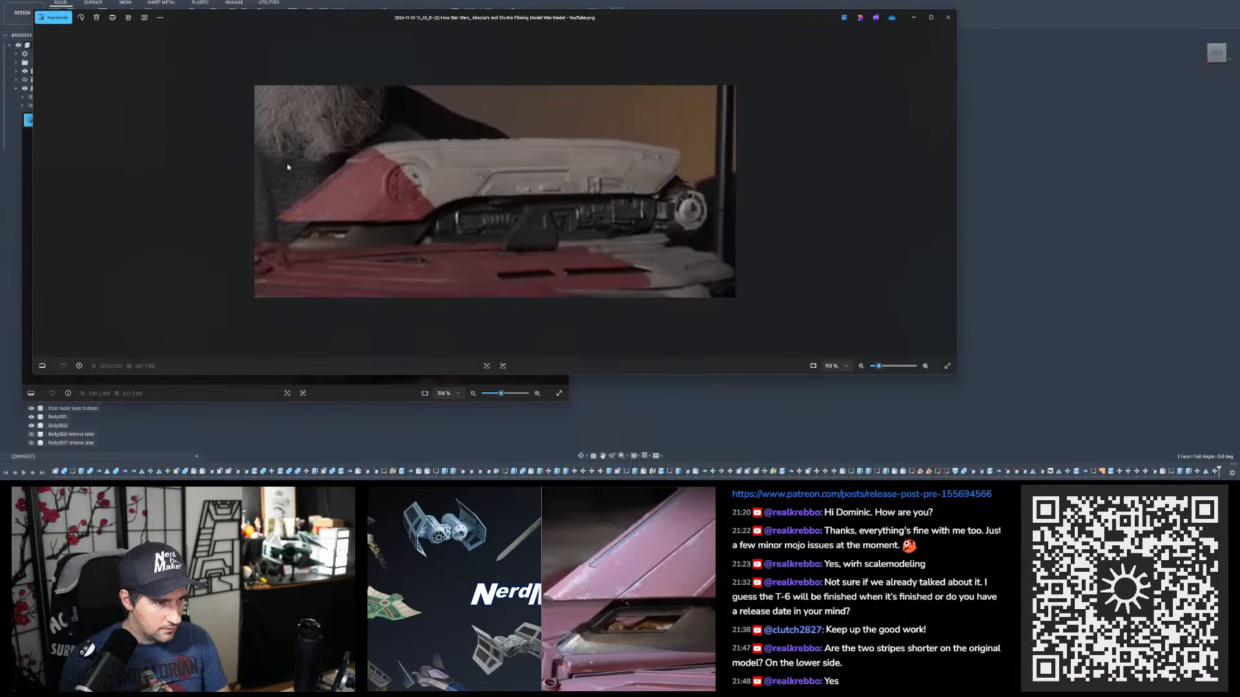
key("Left")
key("Left")
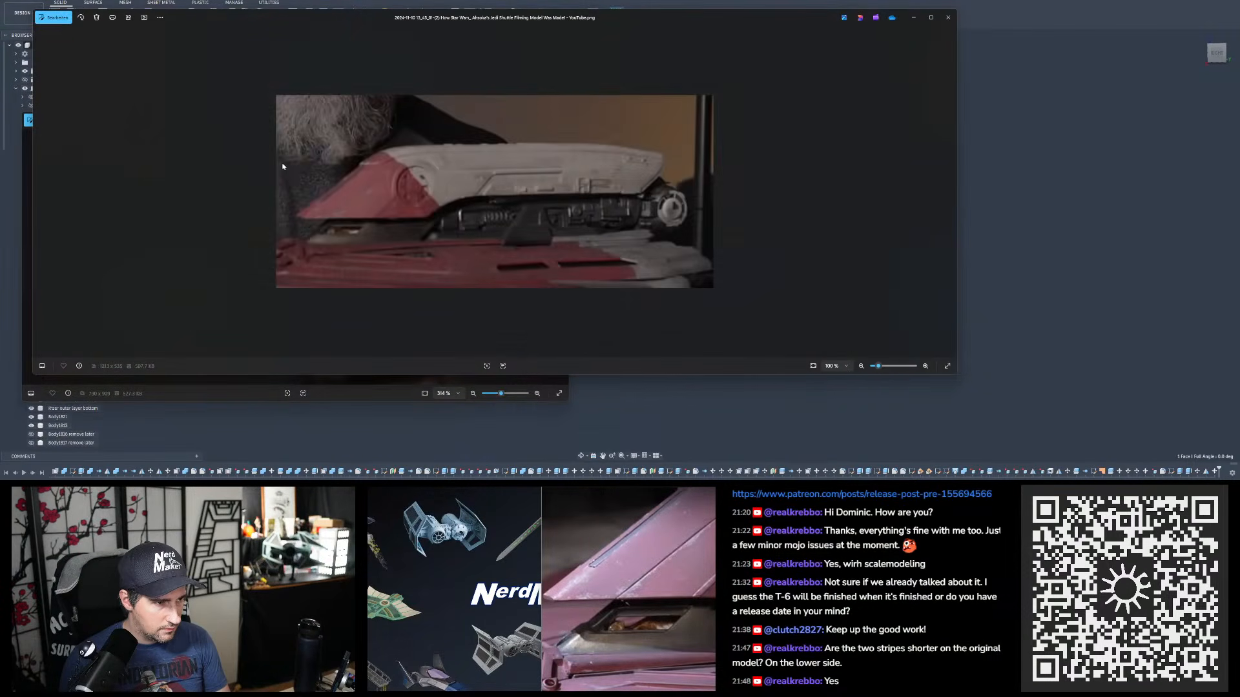
scroll(280, 166, "up", 6)
left_click_drag(198, 164, 548, 124)
scroll(495, 116, "up", 1)
scroll(478, 115, "up", 2)
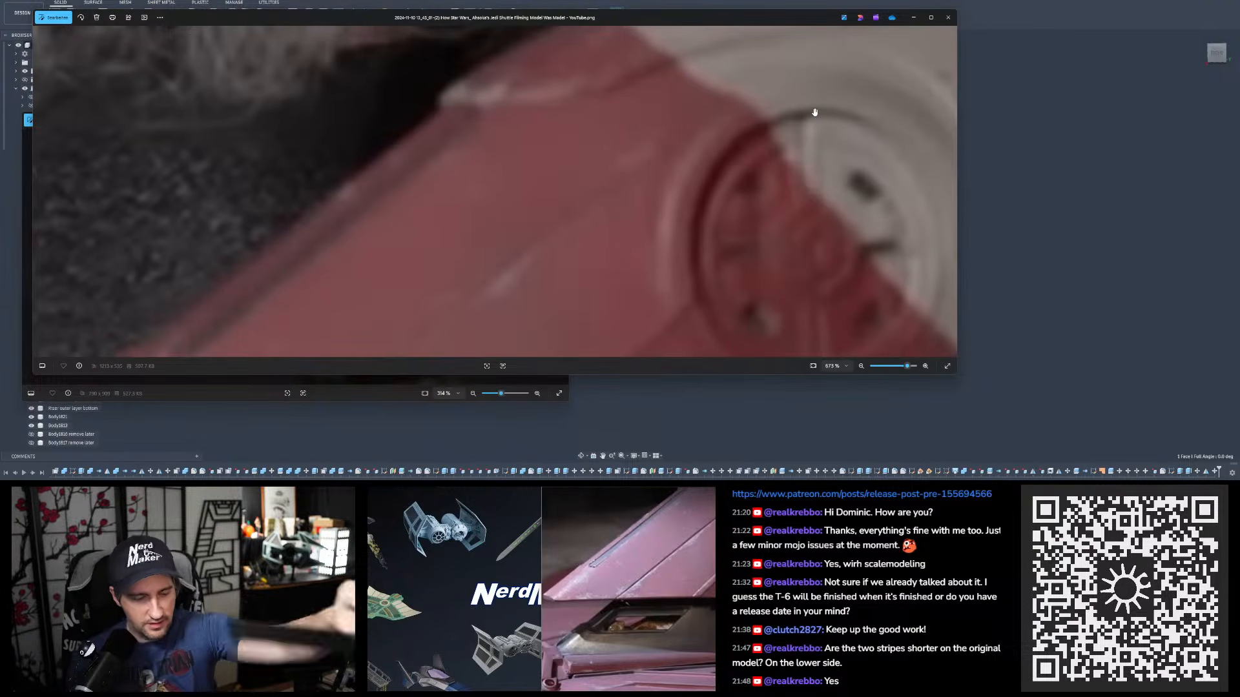
- Clear the reference photos off the model and show the nose in side view
left_click(913, 18)
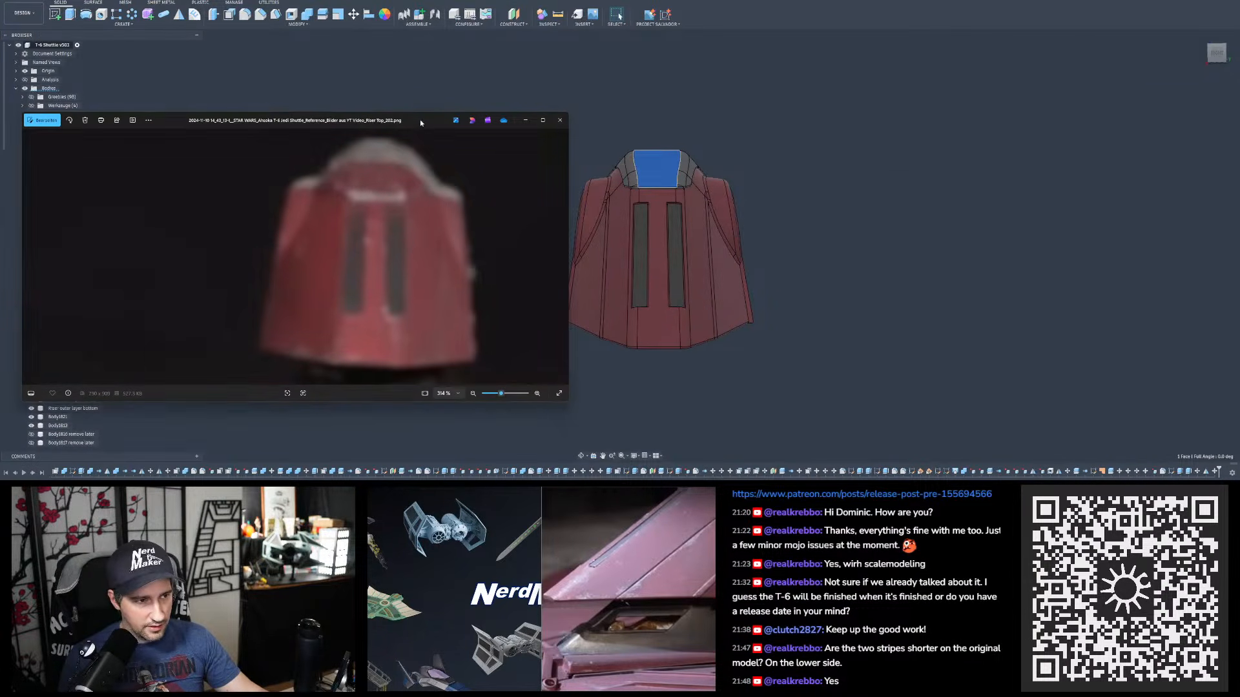
left_click_drag(421, 122, 384, 495)
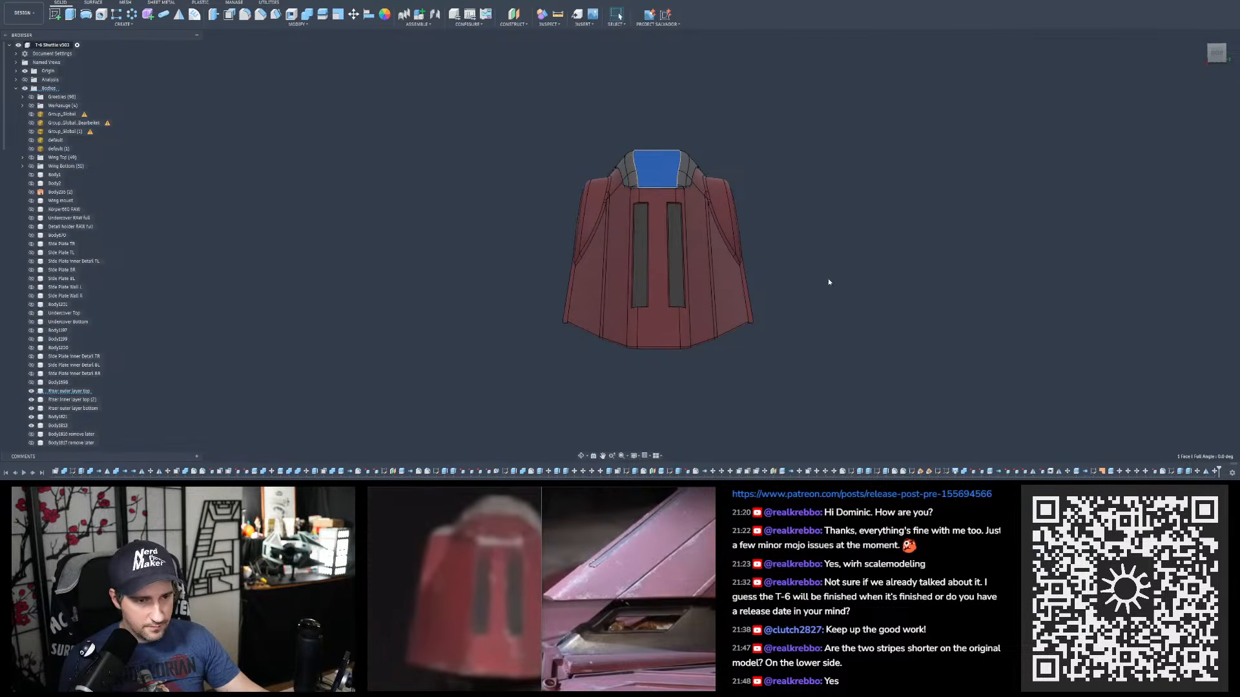
left_click(1222, 53)
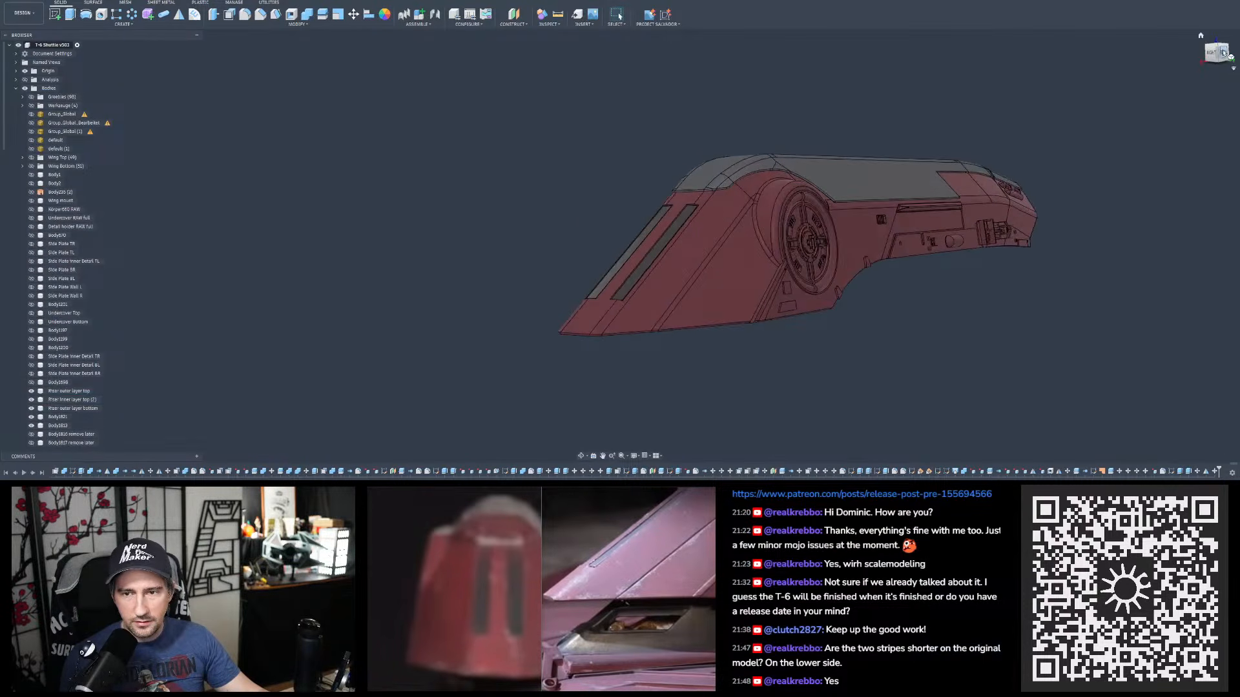
left_click(1223, 53)
scroll(845, 249, "down", 2)
scroll(448, 180, "up", 4)
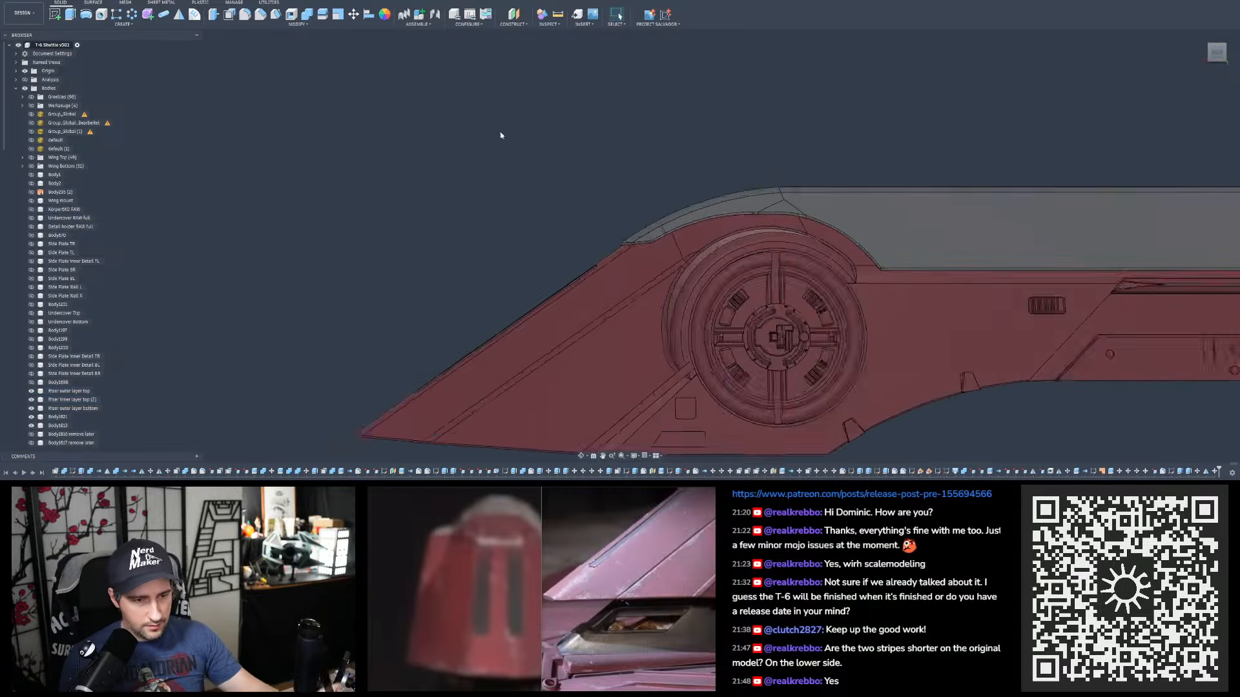
scroll(501, 135, "down", 2)
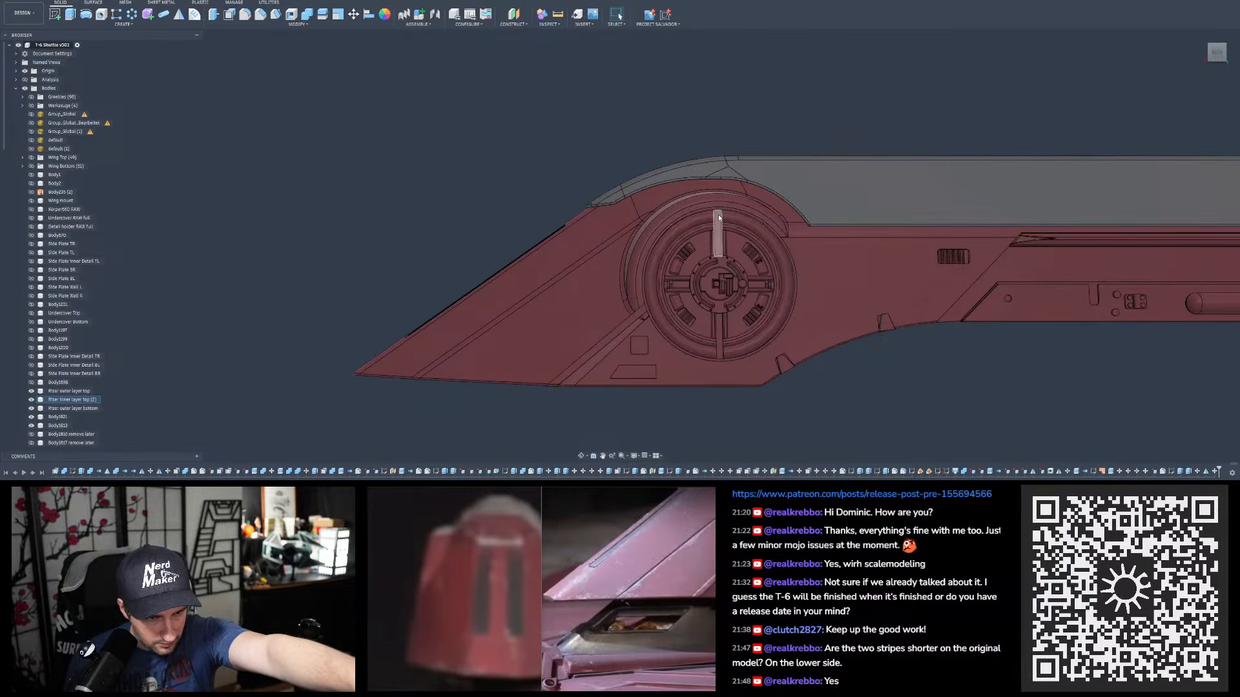
left_click(585, 212)
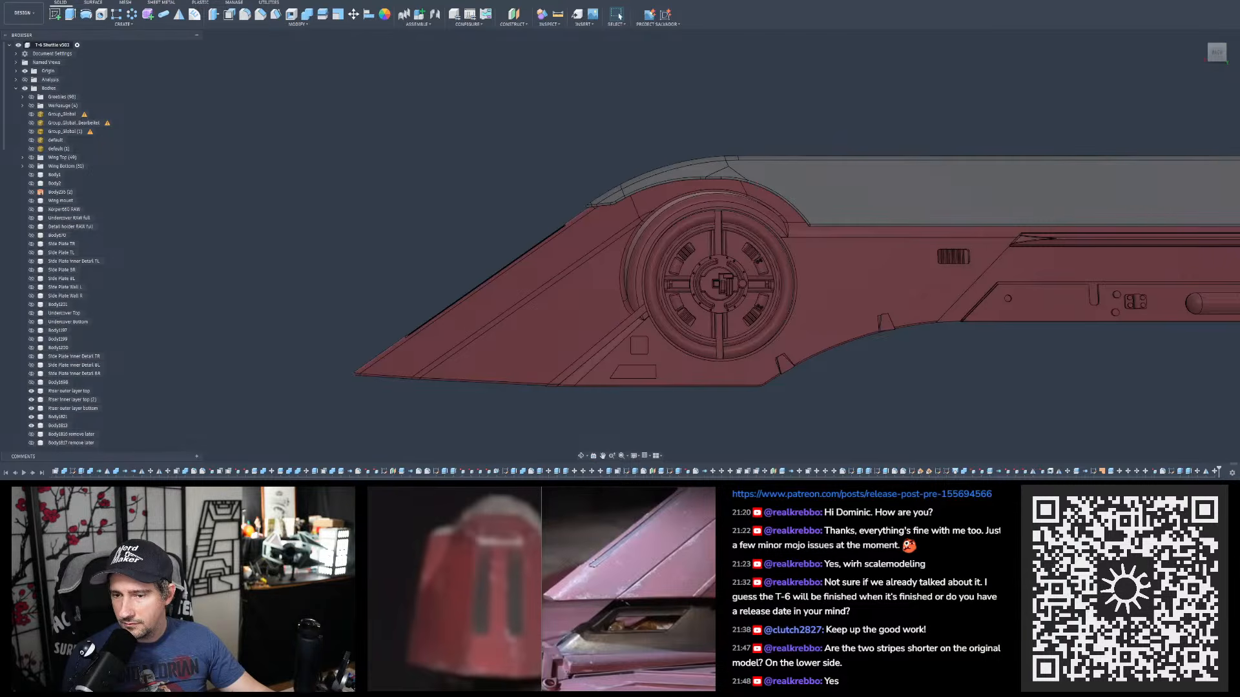
- Bring side-view reference photos in front of the model and examine the slot's upper end near the nose's raised edge
left_click_drag(1239, 149, 372, 104)
left_click_drag(428, 247, 480, 318)
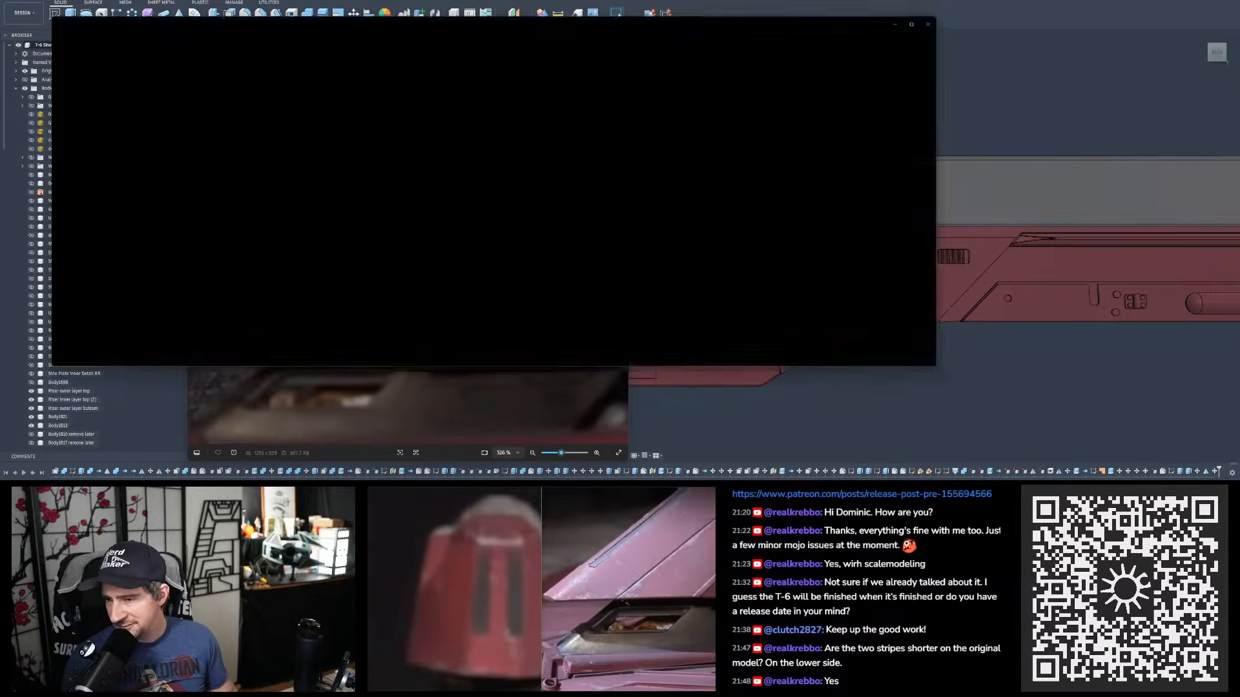
scroll(404, 103, "up", 3)
scroll(405, 104, "up", 3)
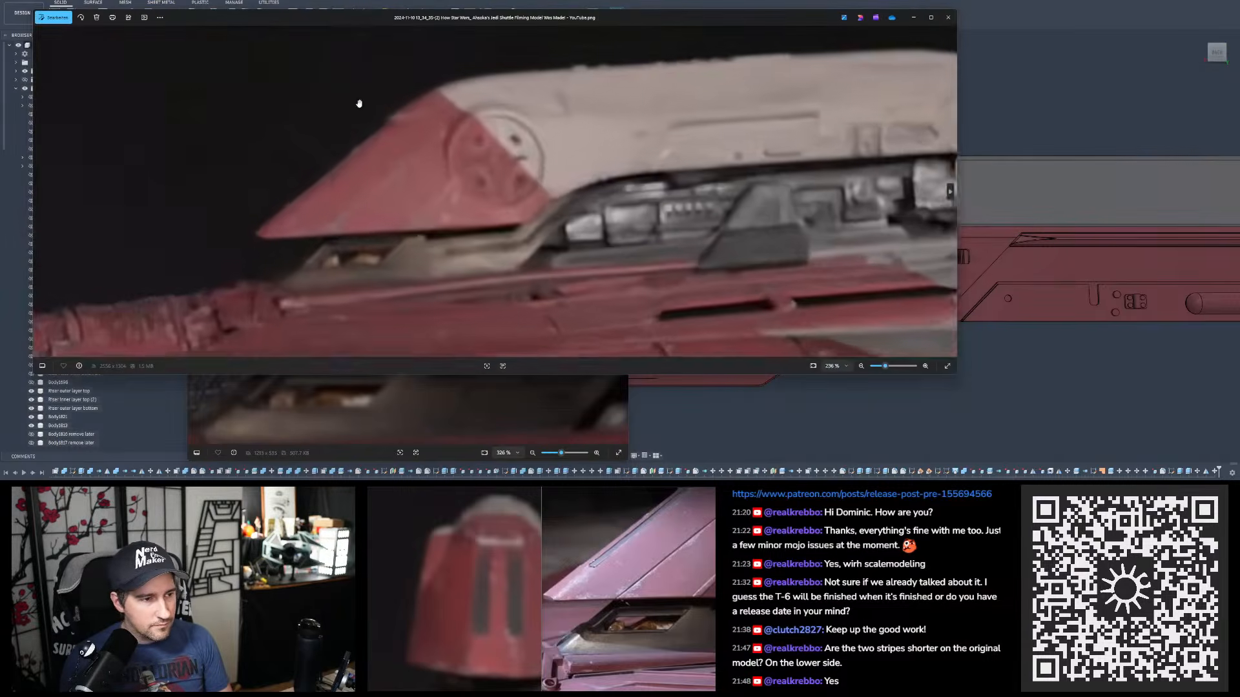
scroll(435, 151, "up", 1)
scroll(435, 152, "down", 3)
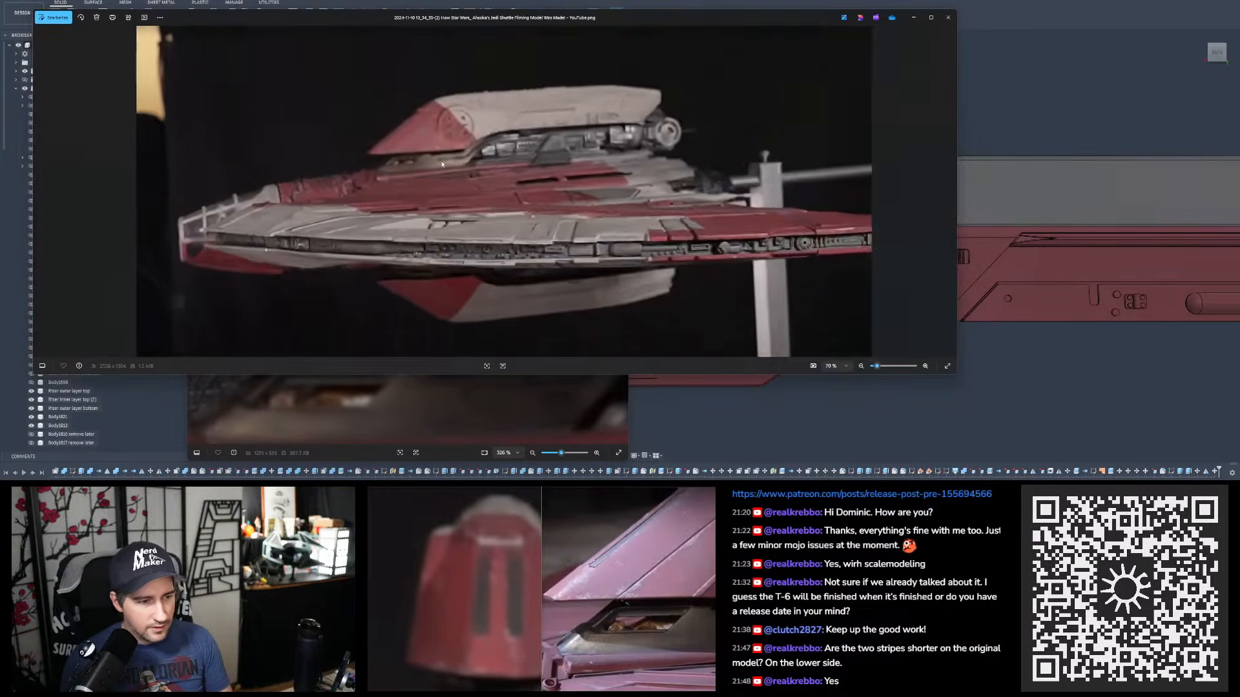
key("Right")
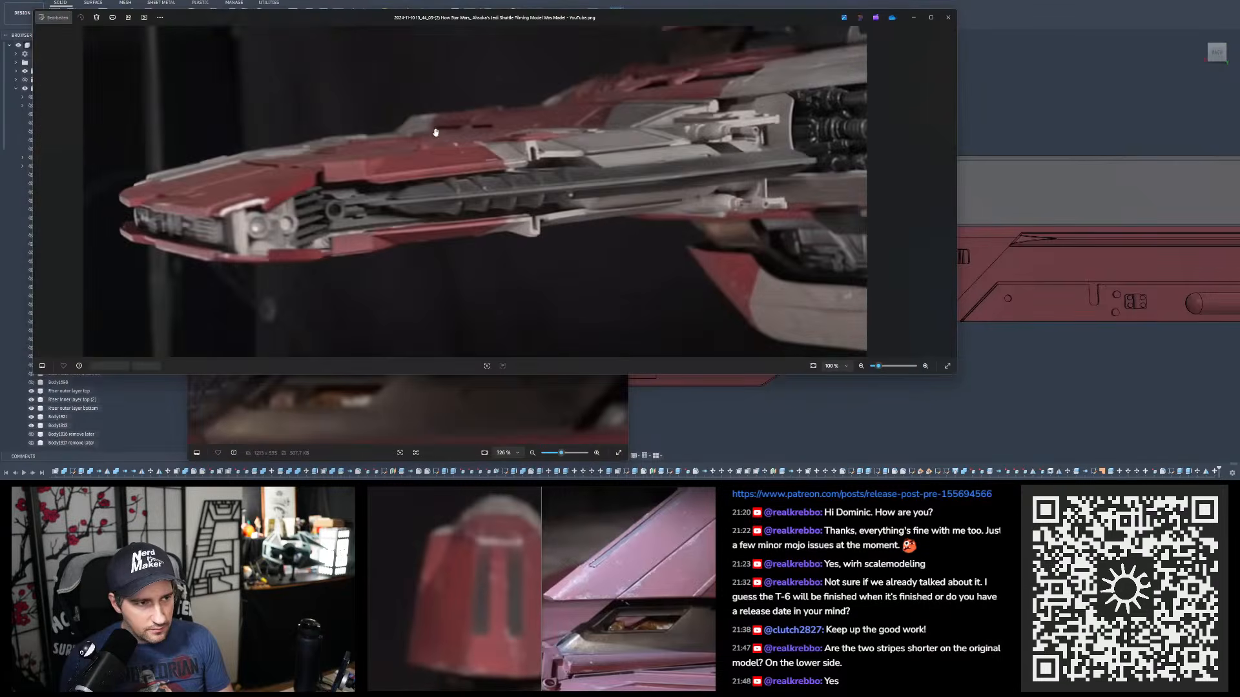
key("Left")
scroll(475, 116, "up", 3)
scroll(422, 98, "up", 5)
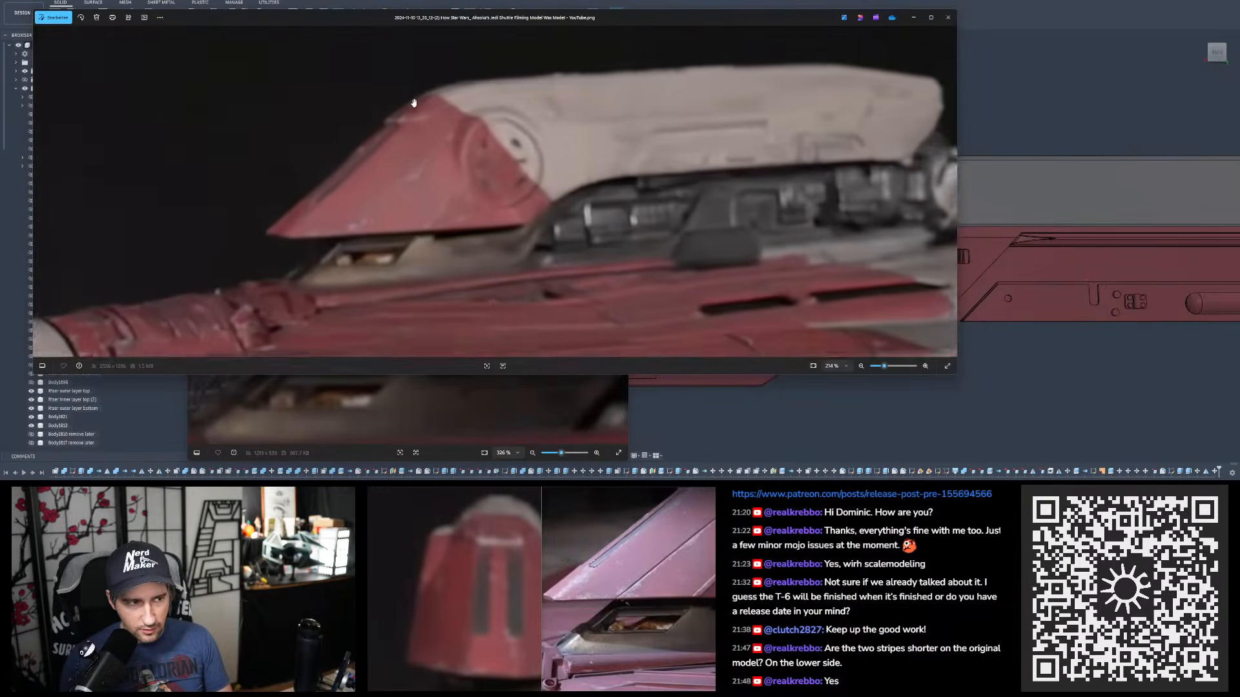
scroll(465, 187, "up", 3)
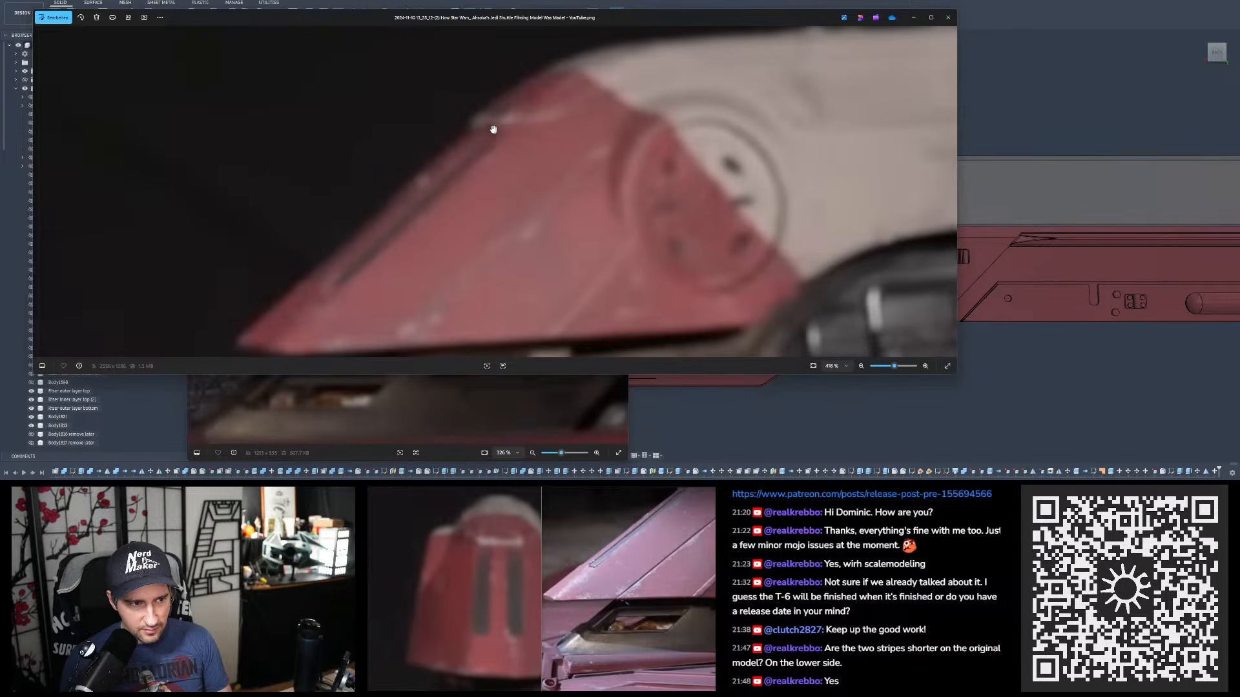
- Find a photo from a more frontal angle and examine where the upper nose slot ends below the raised edge
key("Right")
key("Right")
key("Right")
key("Right")
key("Right")
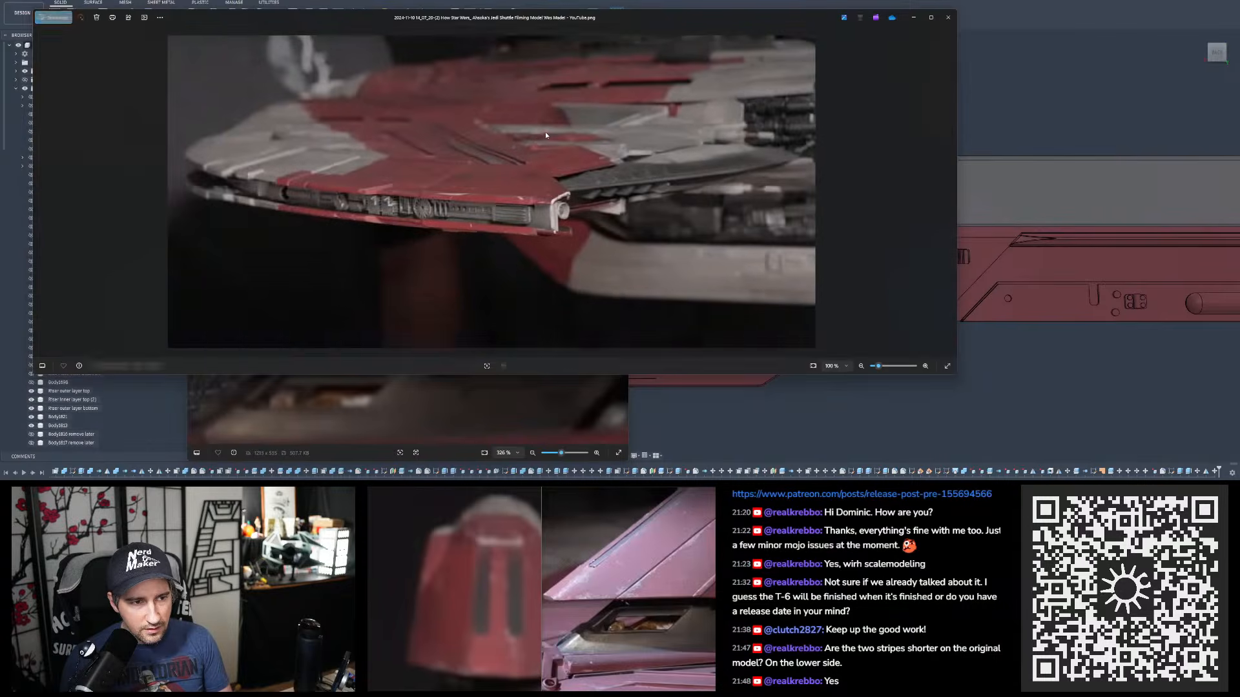
key("Right")
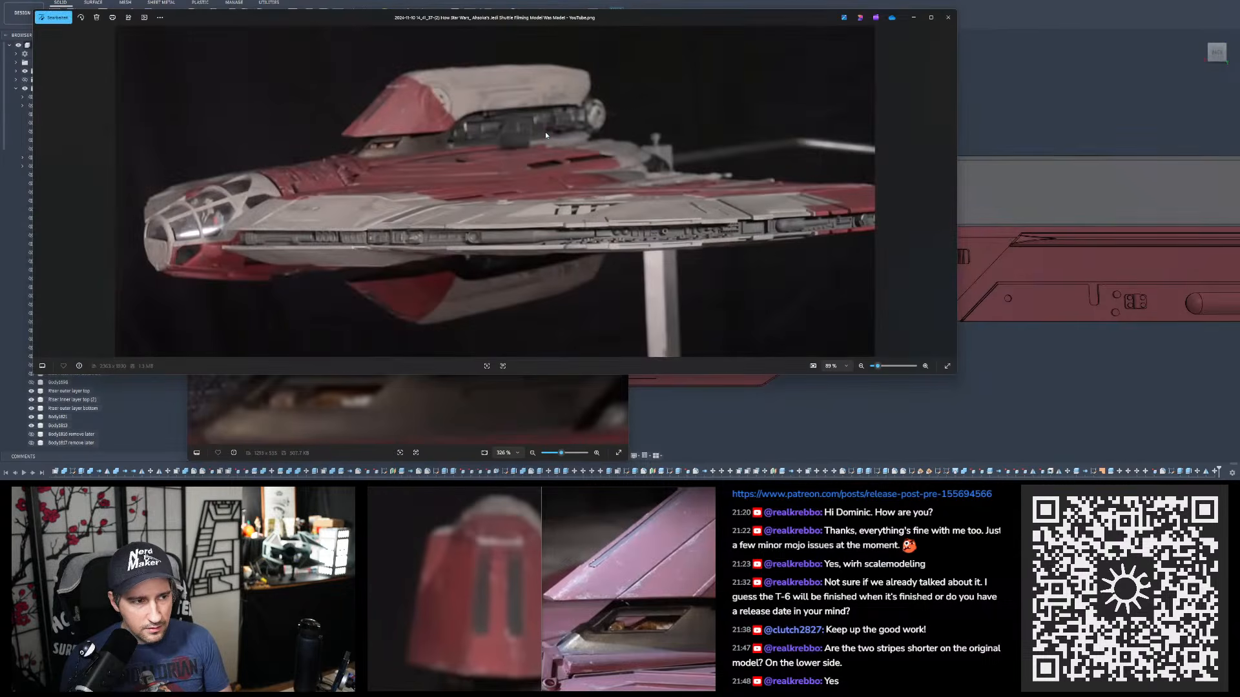
scroll(433, 84, "up", 15)
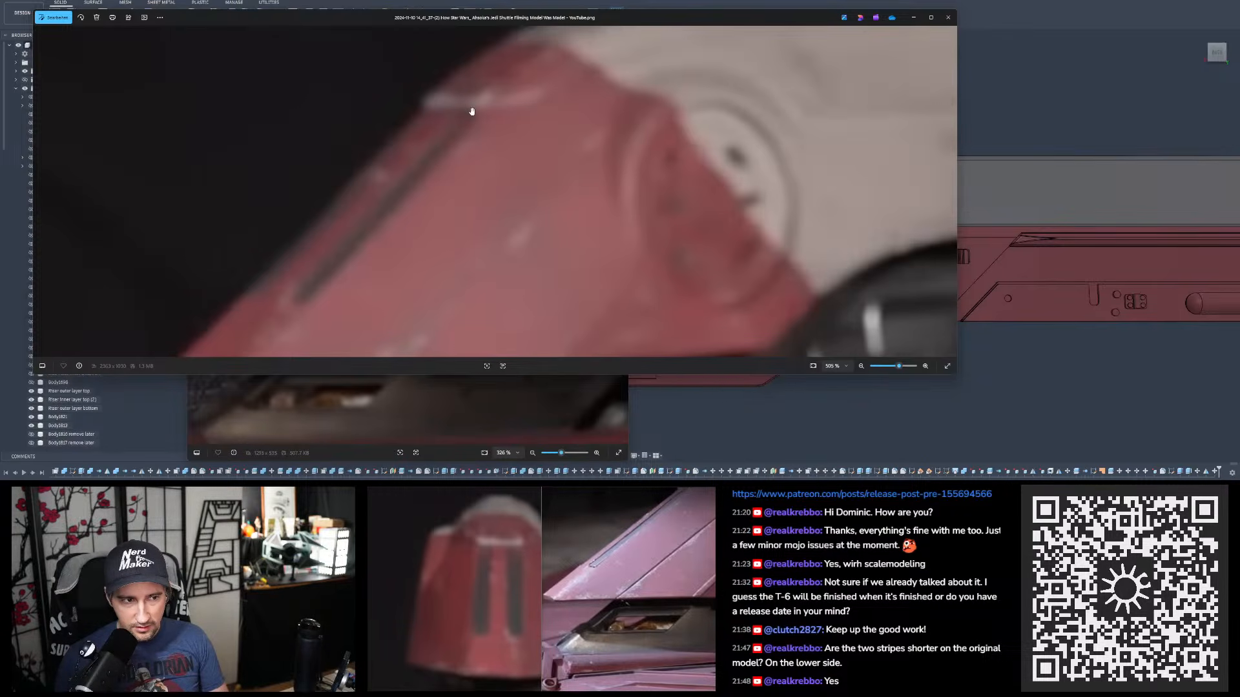
left_click_drag(467, 120, 481, 146)
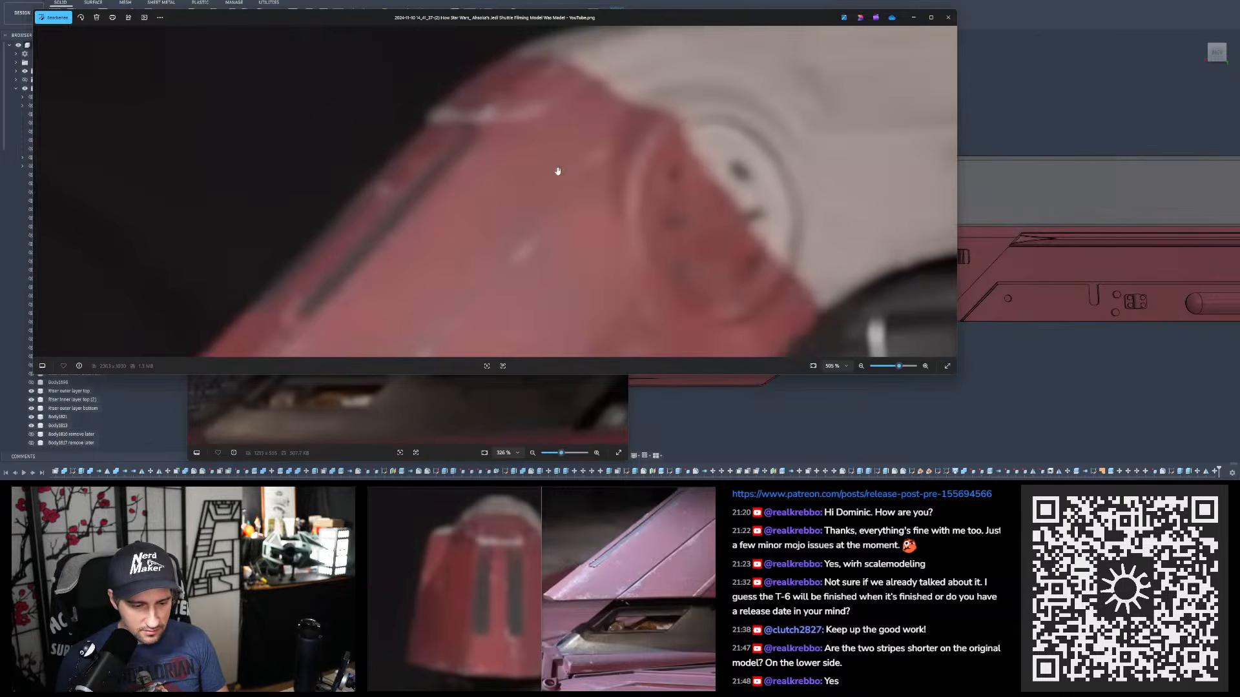
left_click(948, 17)
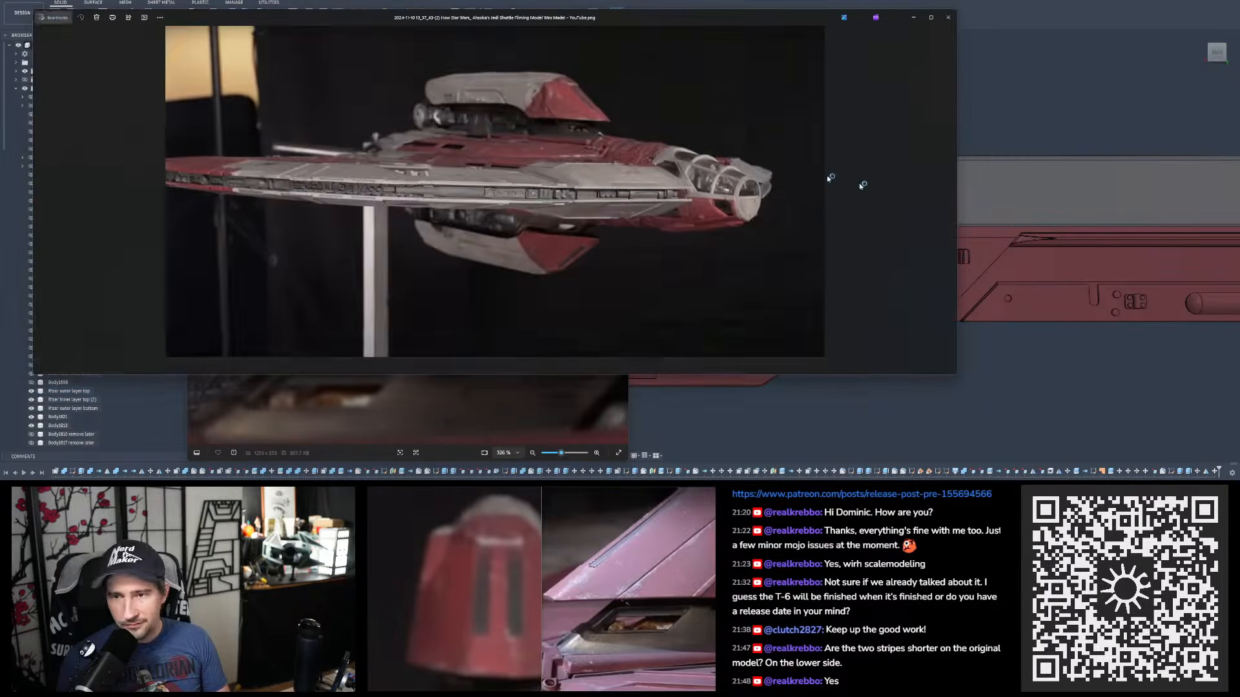
- Compare the upper and lower nose slots in the photo taken from the ship's opposite side
scroll(562, 64, "up", 5)
scroll(632, 86, "up", 5)
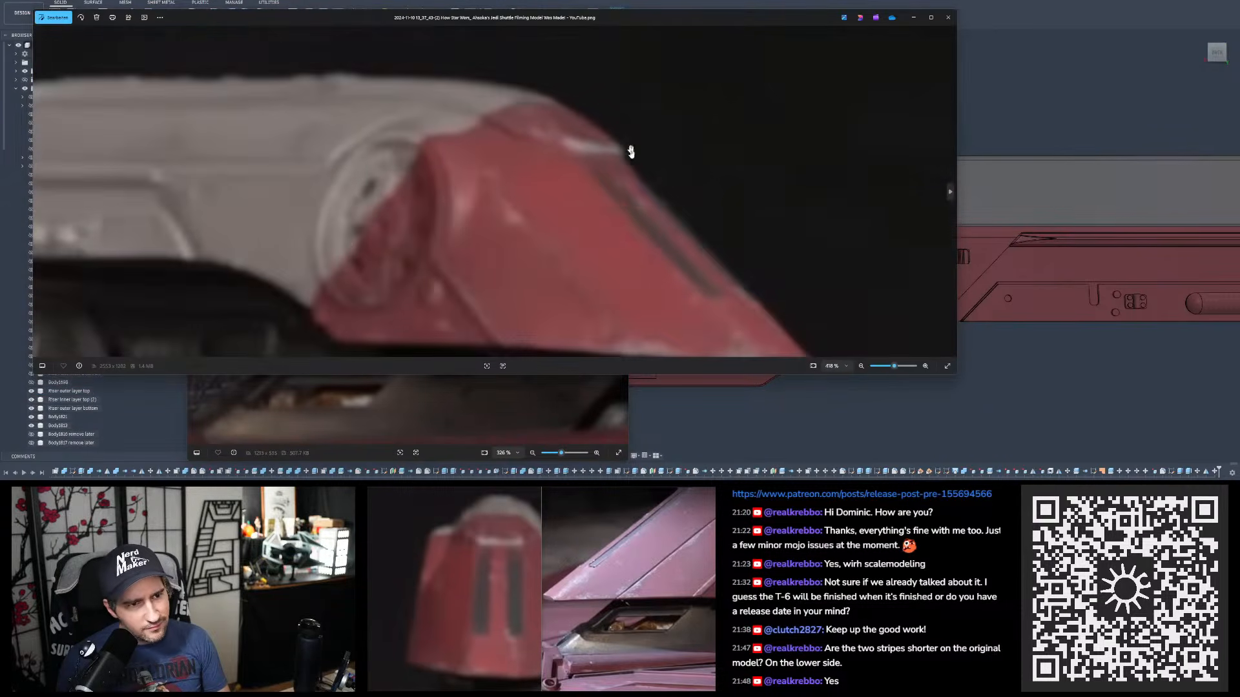
scroll(581, 163, "down", 8)
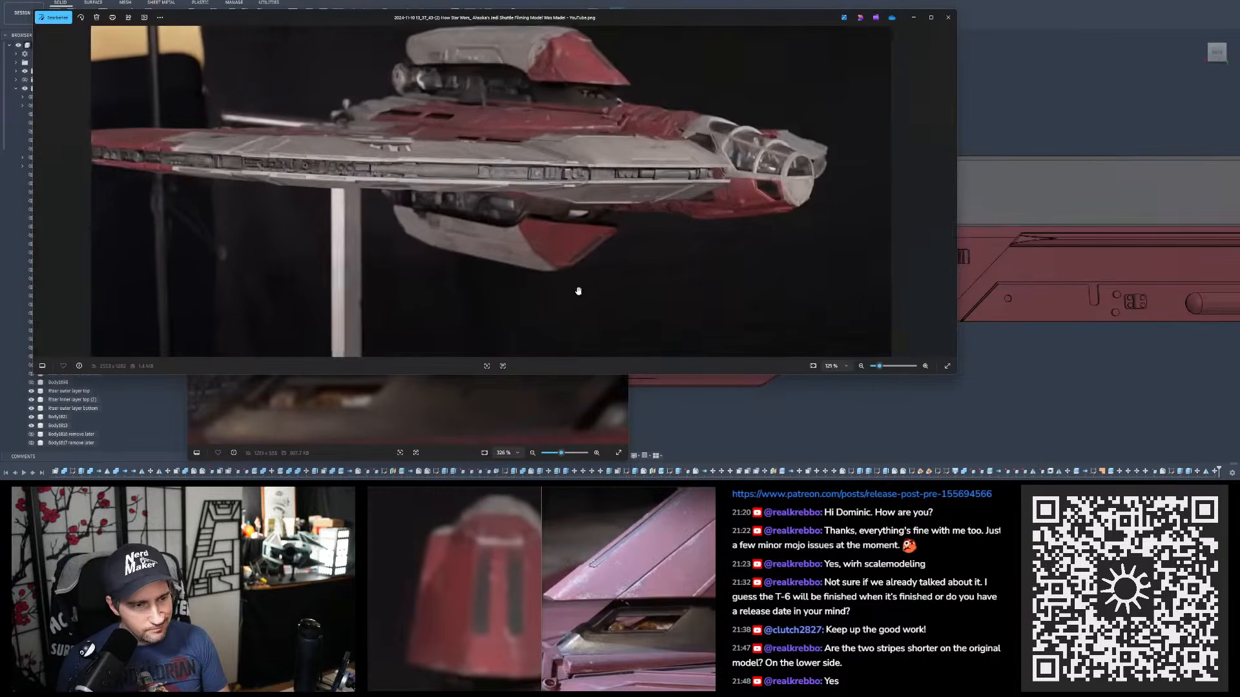
scroll(584, 278, "up", 8)
scroll(594, 239, "up", 2)
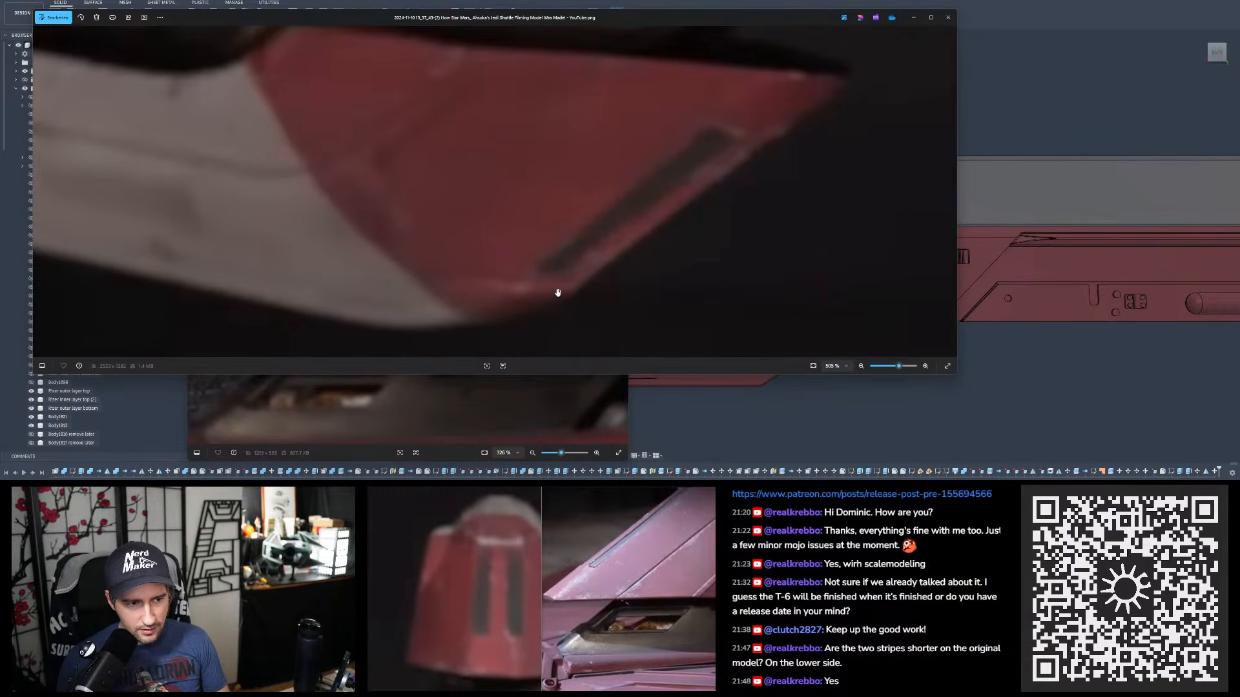
scroll(557, 290, "down", 4)
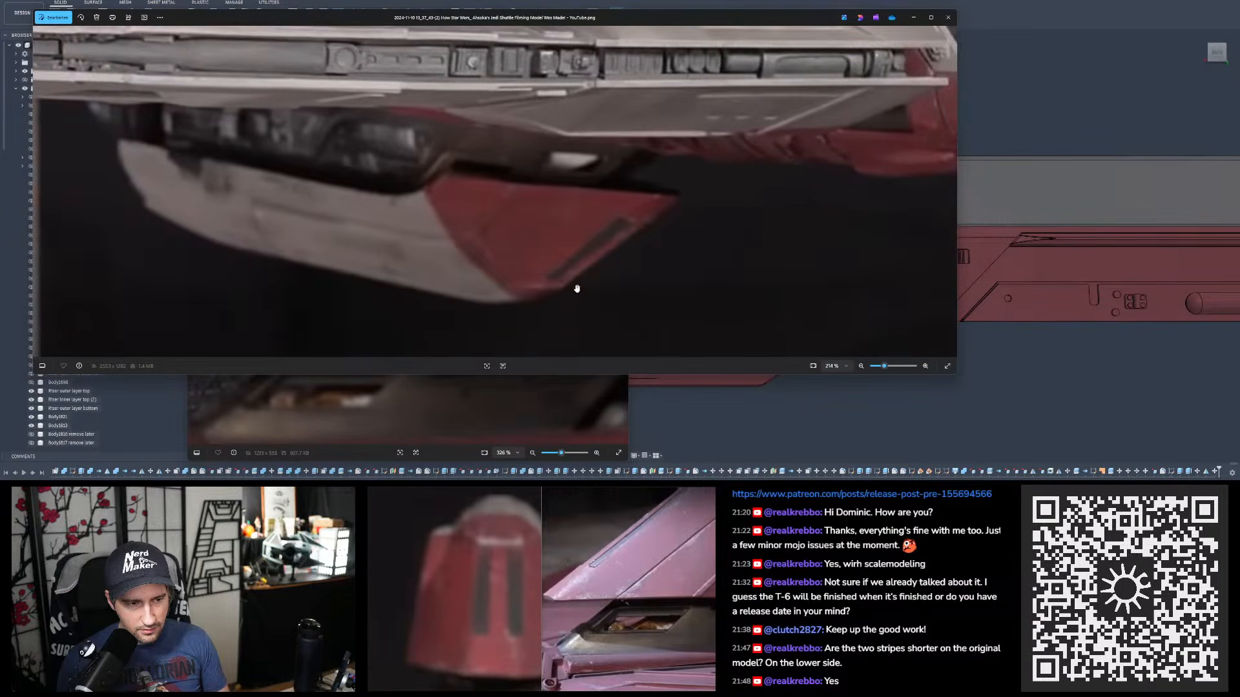
- Find a three-quarter front reference photo of the ship and examine both ends of the lower nose slot
key("Right")
key("Right")
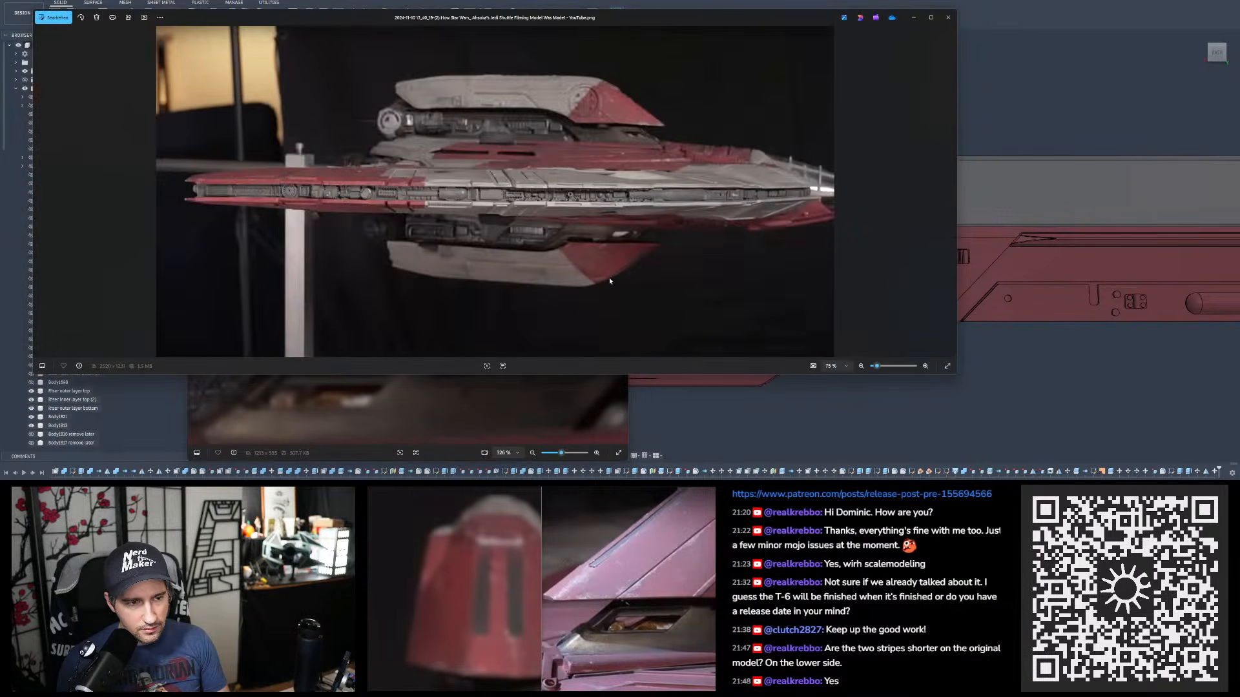
key("Right")
key("Right")
key("Right")
key("Right")
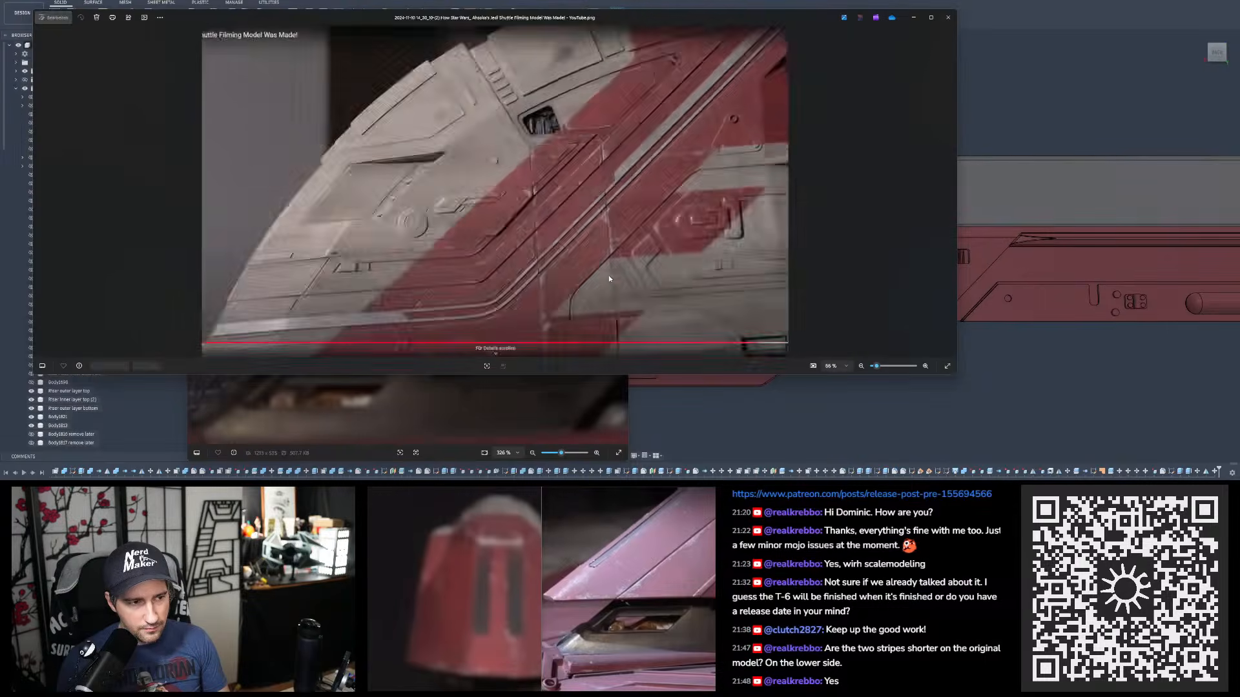
key("Right")
key("Right")
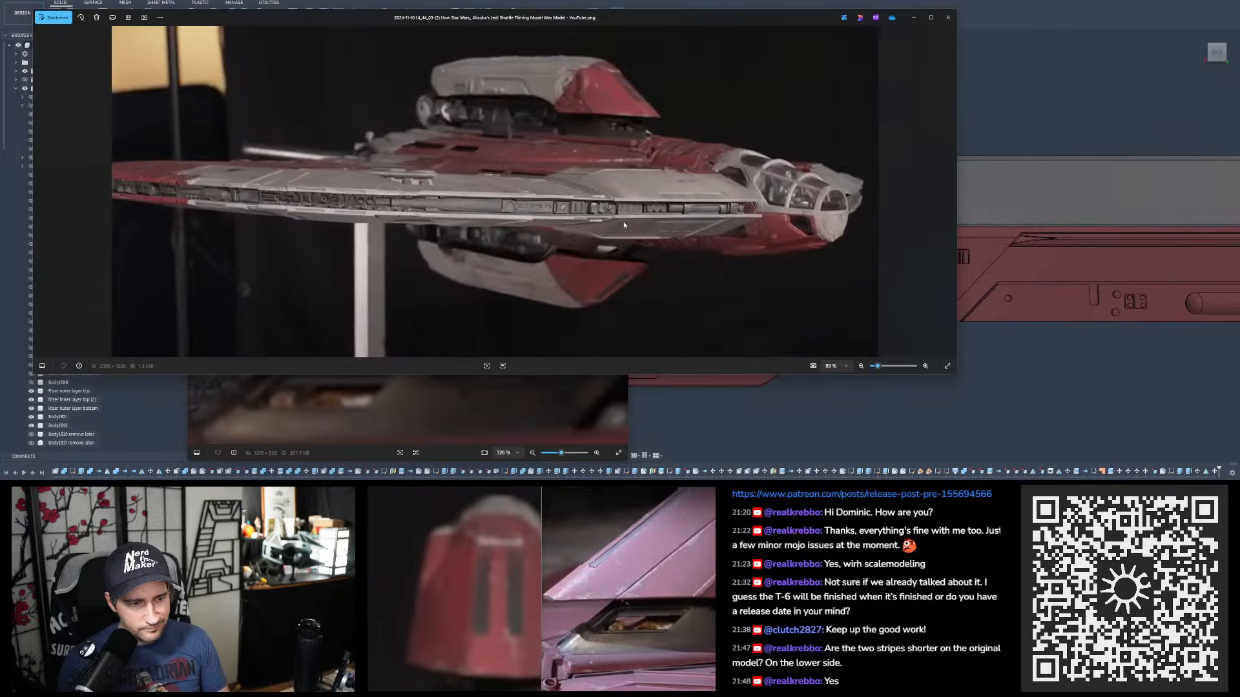
scroll(631, 276, "up", 5)
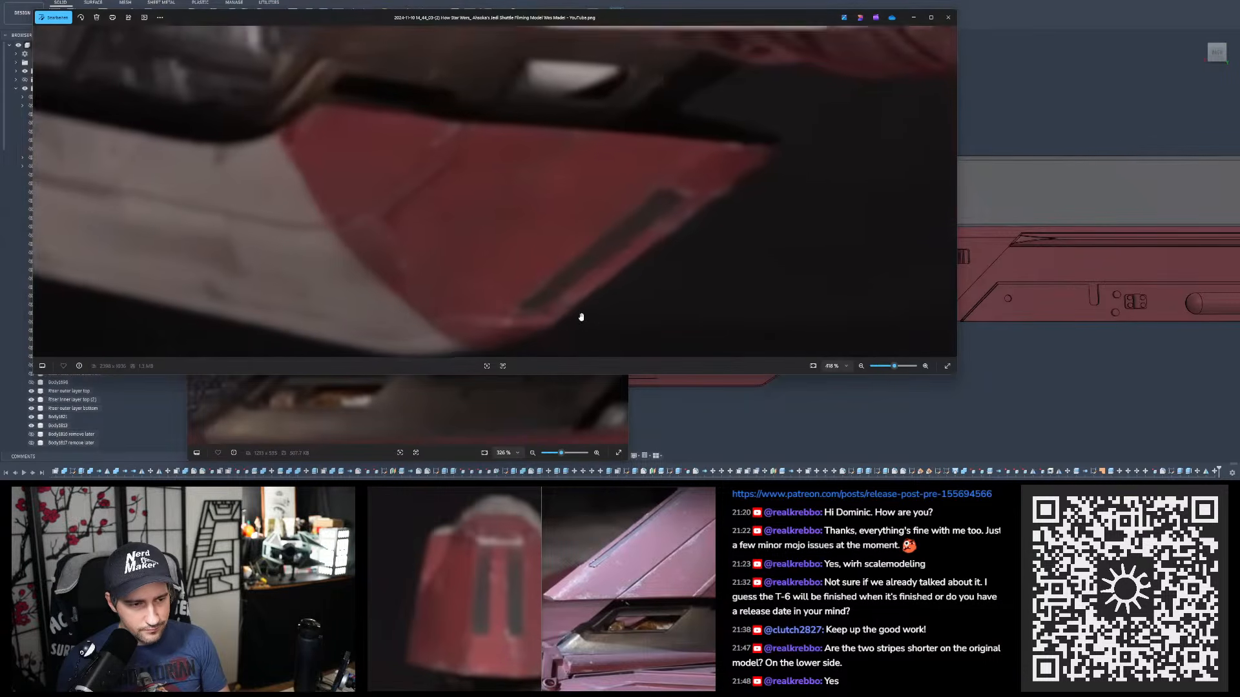
left_click_drag(599, 273, 606, 258)
- Examine where the upper nose slot begins and ends in the same reference photo
left_click_drag(638, 182, 645, 321)
left_click_drag(639, 78, 665, 310)
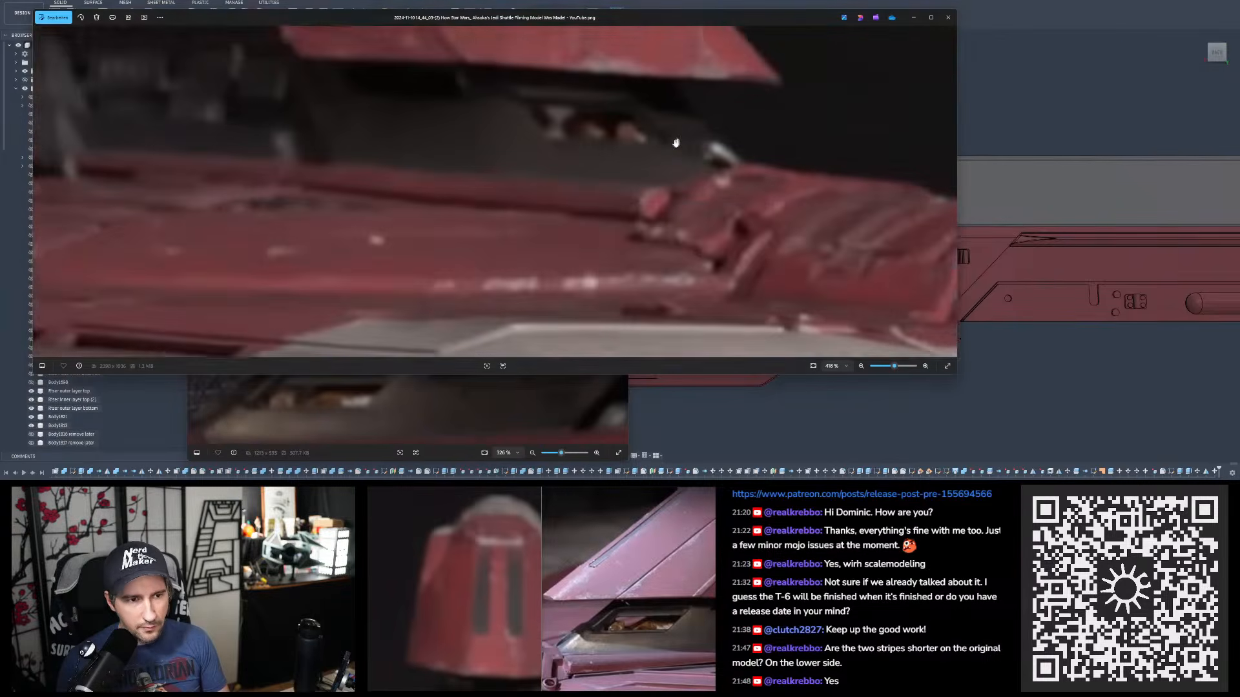
left_click_drag(676, 143, 665, 232)
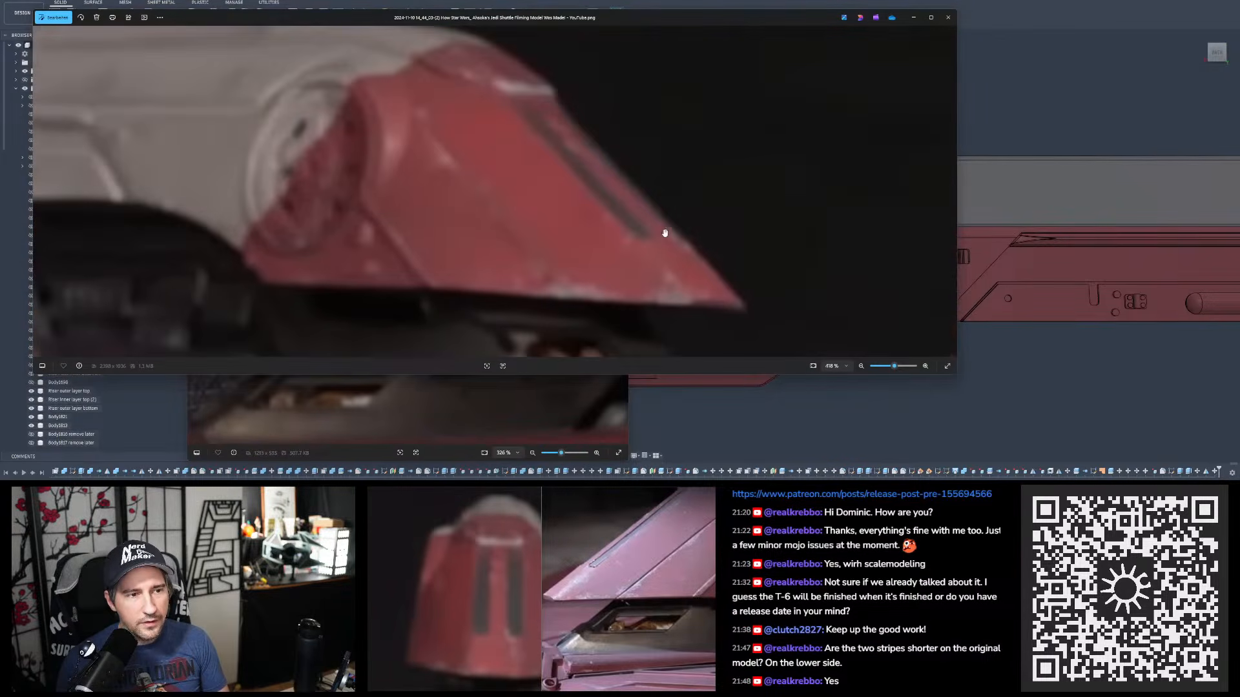
- Clear the reference photo windows off the model view
left_click(913, 17)
left_click_drag(650, 500, 601, 489)
scroll(556, 543, "down", 3)
left_click(619, 104)
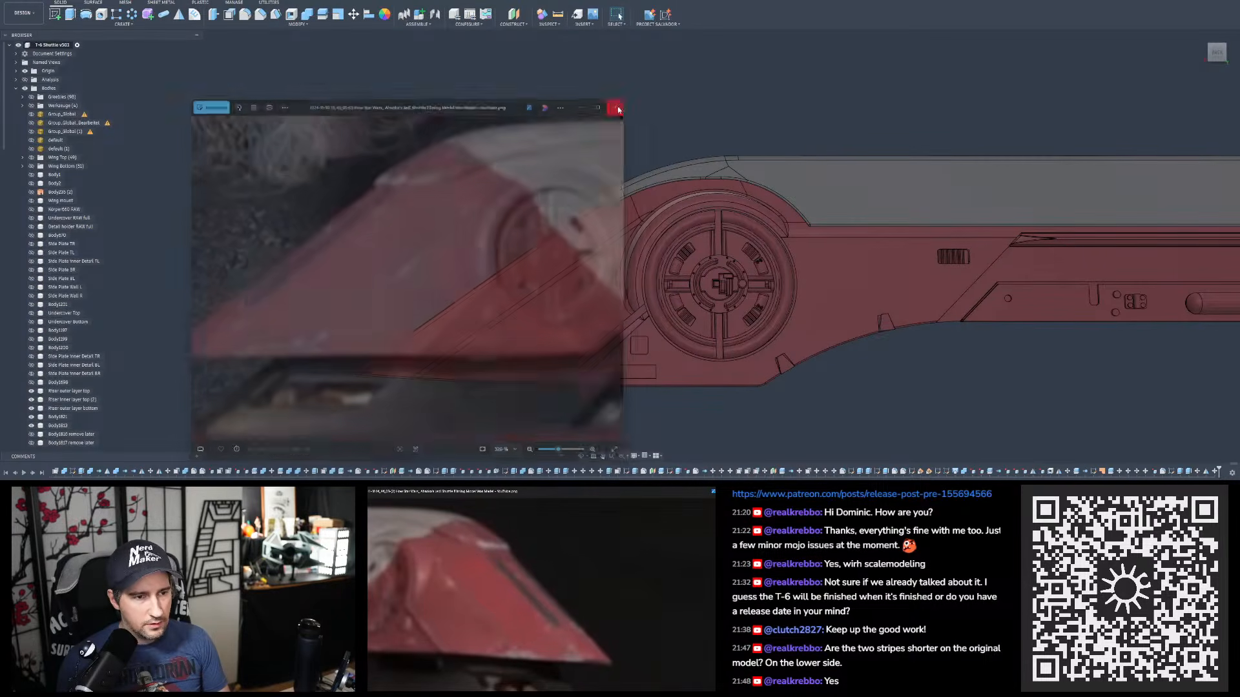
- Show both hull halves in full and set the camera to orthographic projection
key("F6")
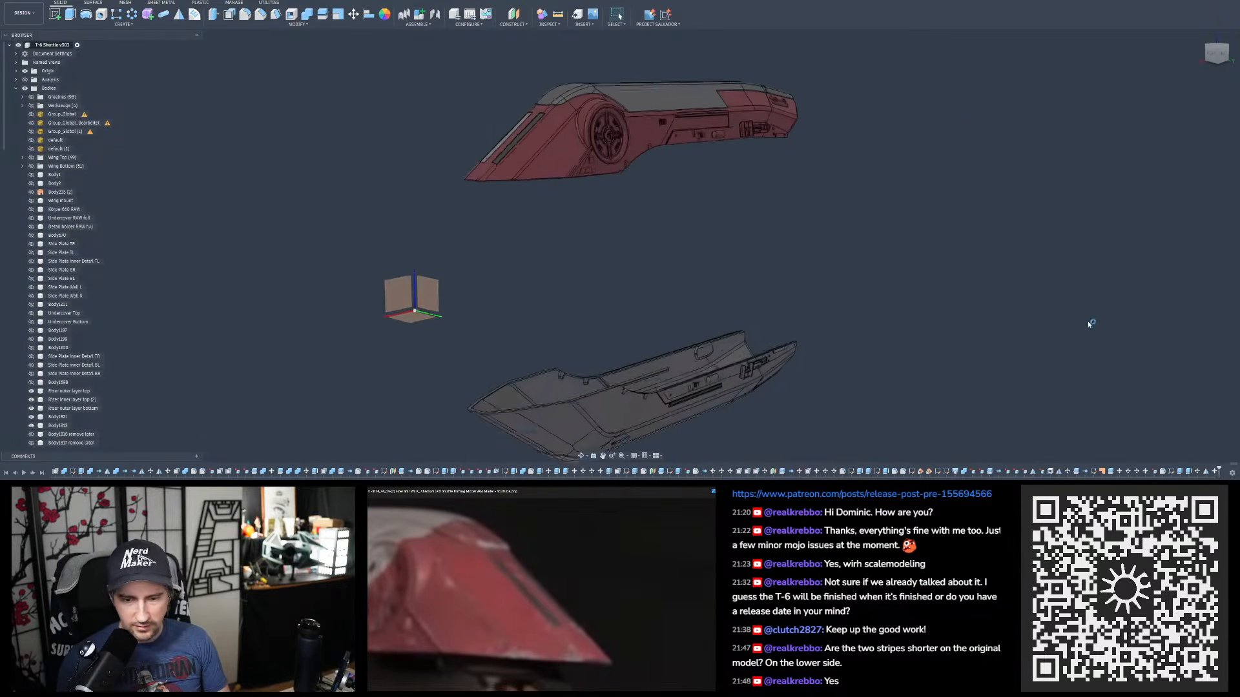
left_click(1234, 69)
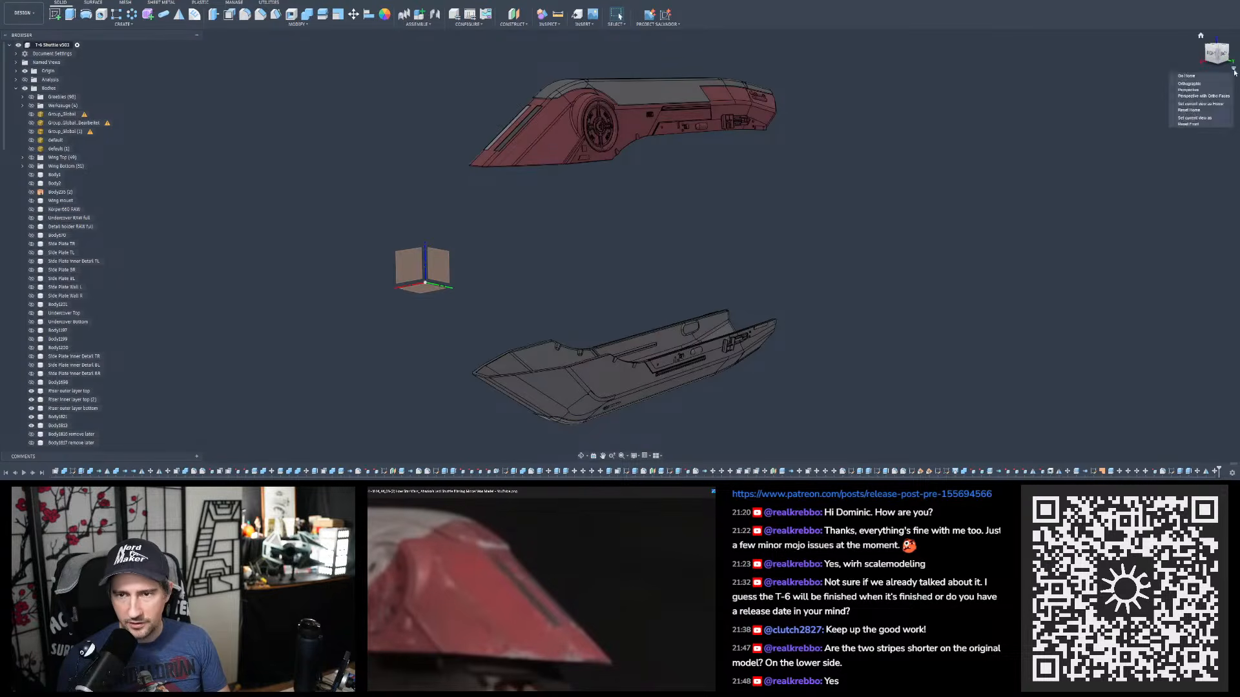
left_click(1211, 90)
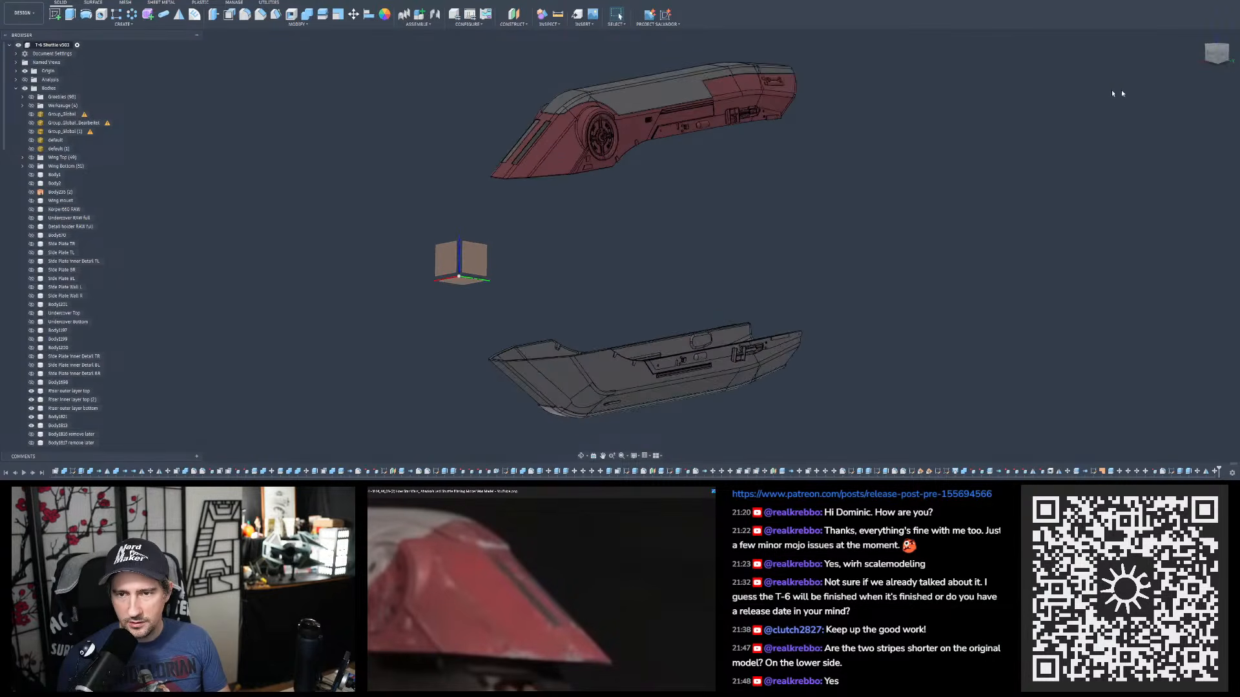
left_click(1234, 70)
left_click(1199, 81)
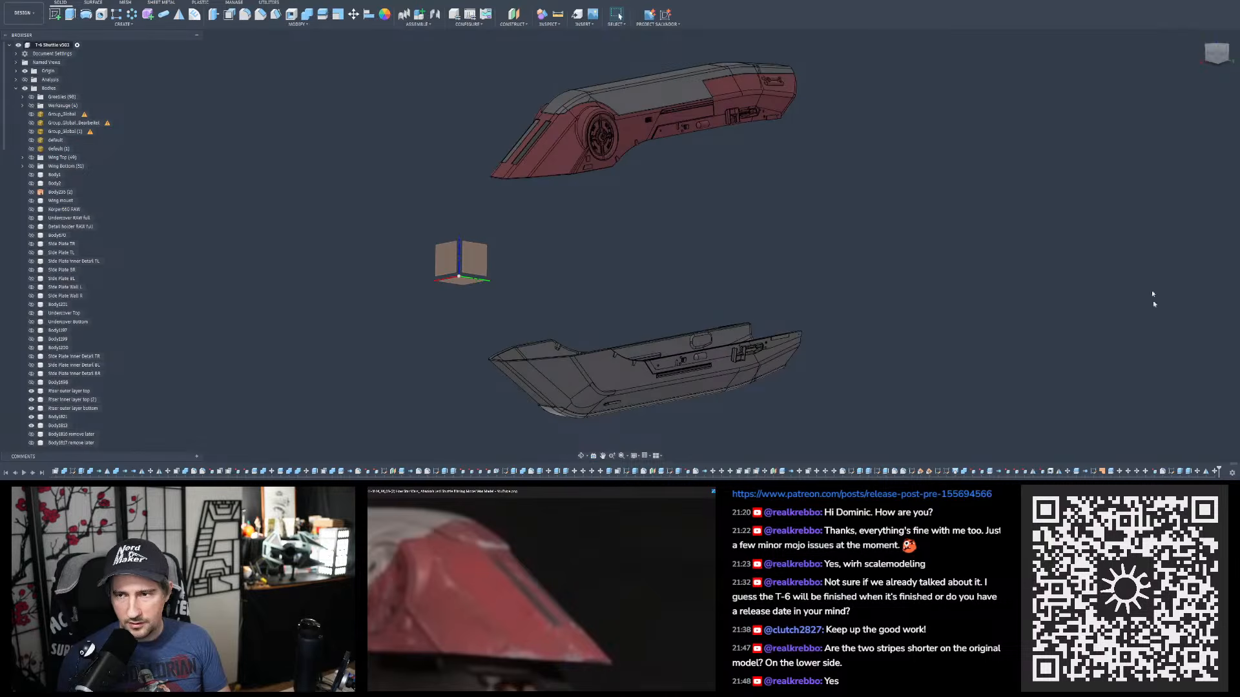
- Reopen the nose slot sketch and lengthen the slots upward to just below the raised grey edge
double_click(1172, 472)
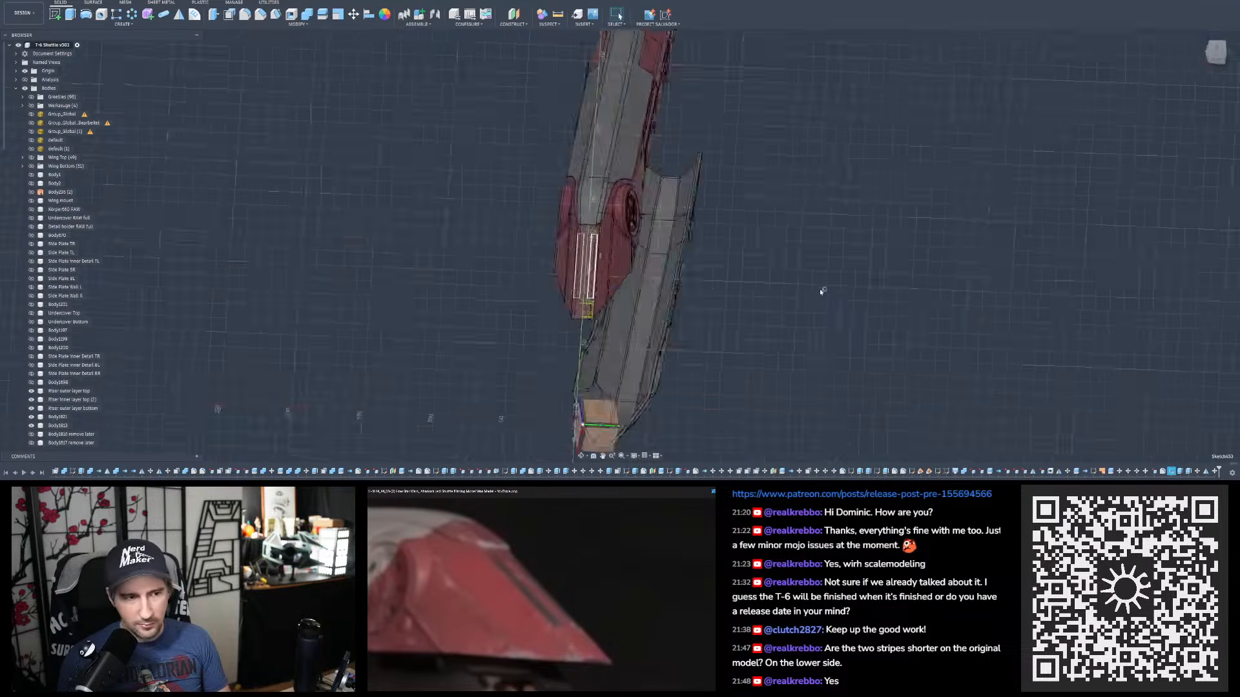
scroll(644, 239, "up", 5)
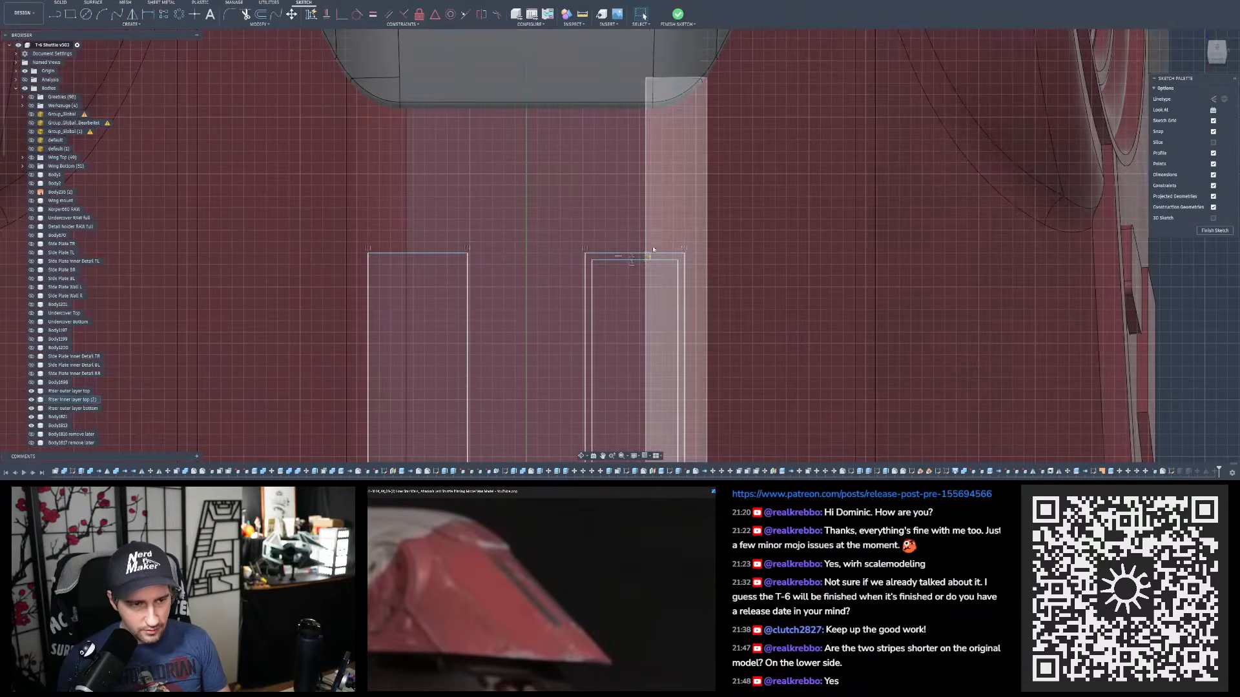
left_click(657, 239)
left_click_drag(658, 239, 658, 134)
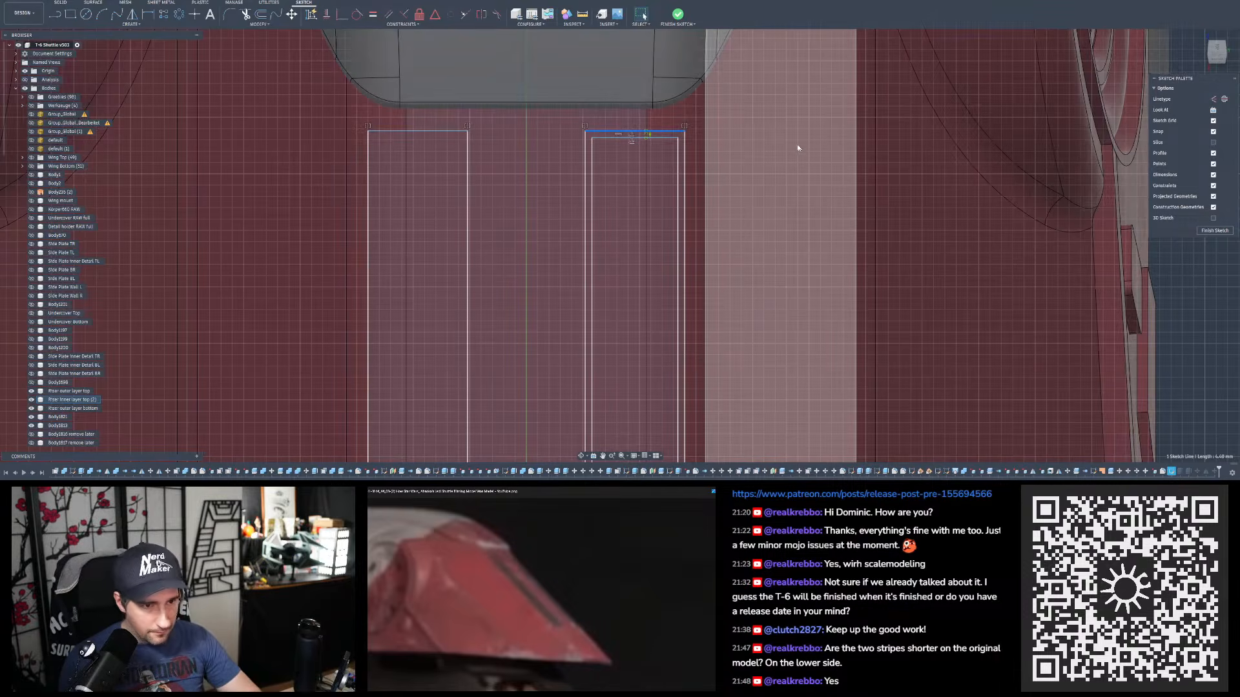
- Project the short seam edge at the corner of the raised grey edge into the slot sketch as reference
key("p")
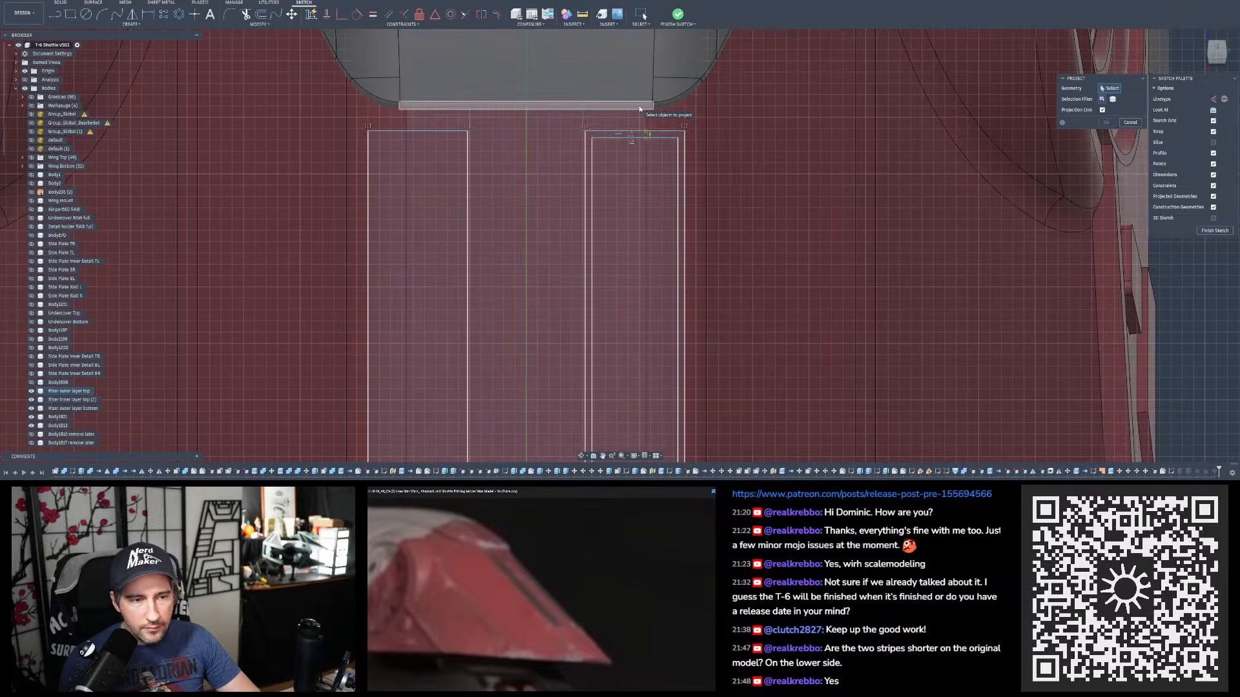
left_click(651, 107)
scroll(653, 107, "up", 8)
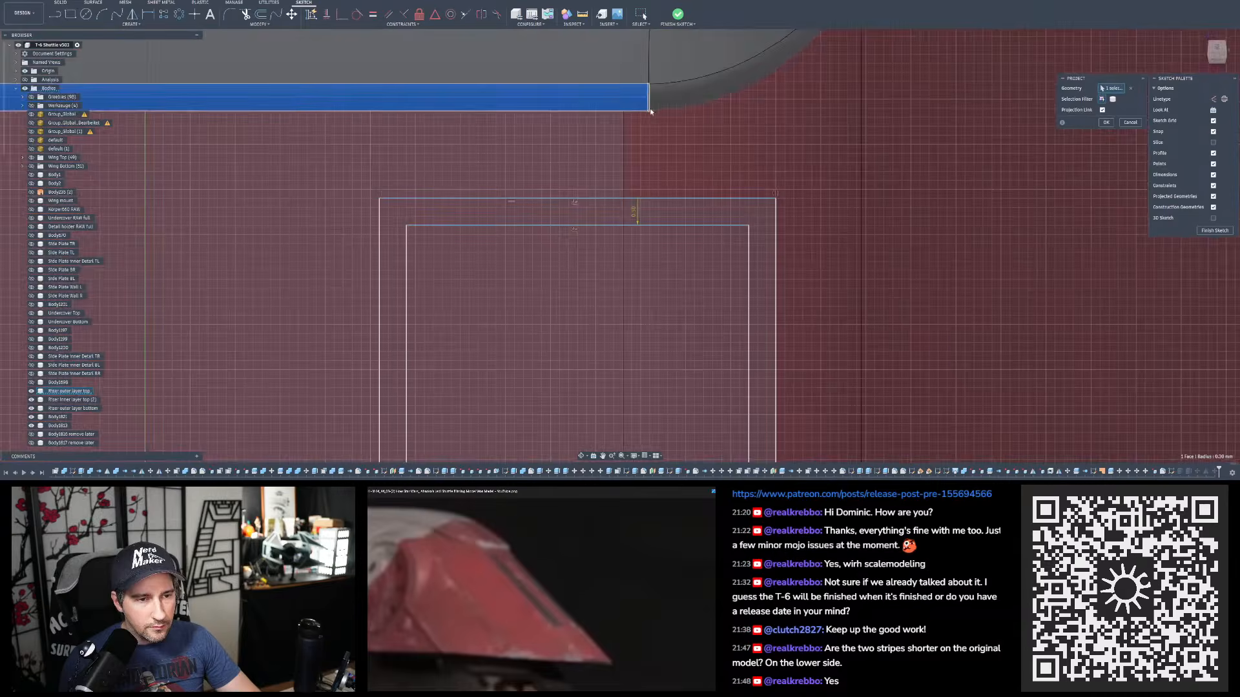
left_click(1129, 90)
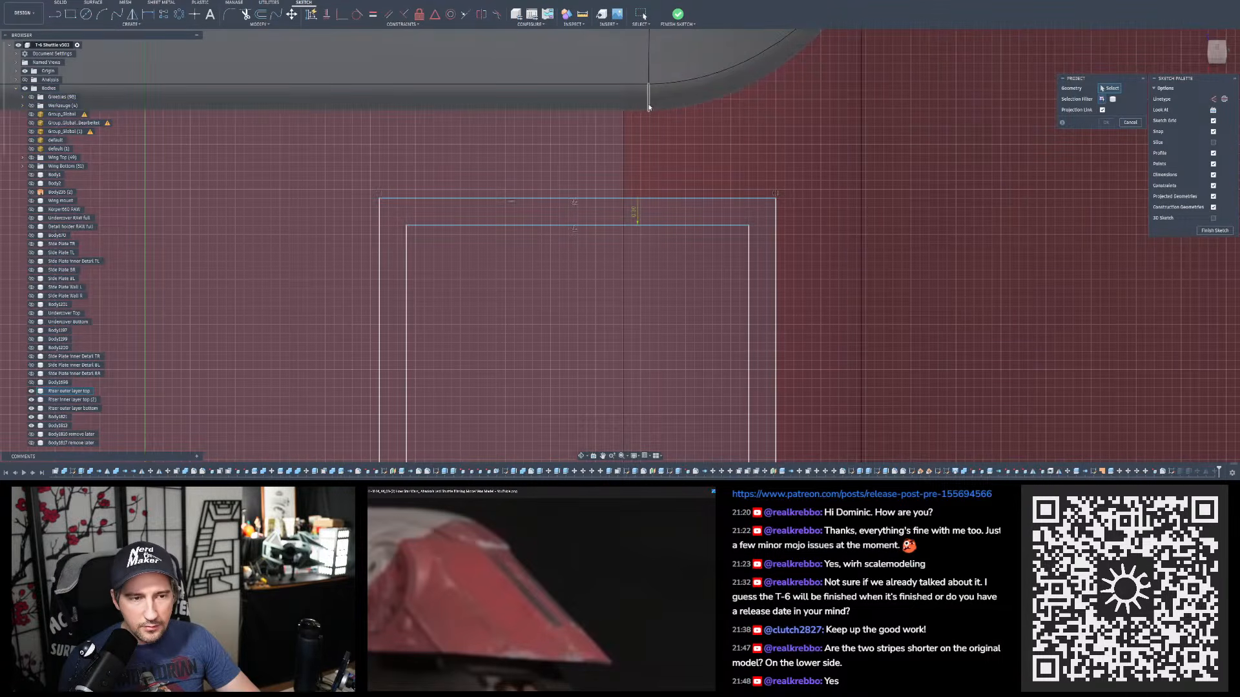
left_click(648, 105)
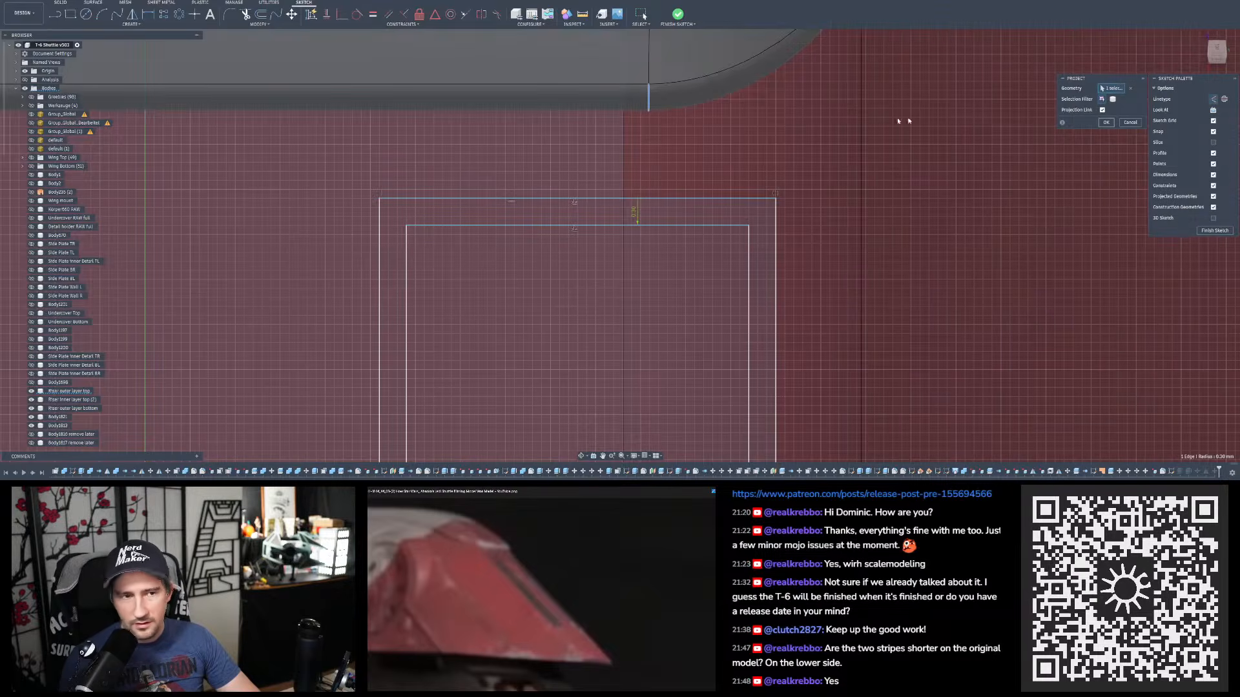
key("Return")
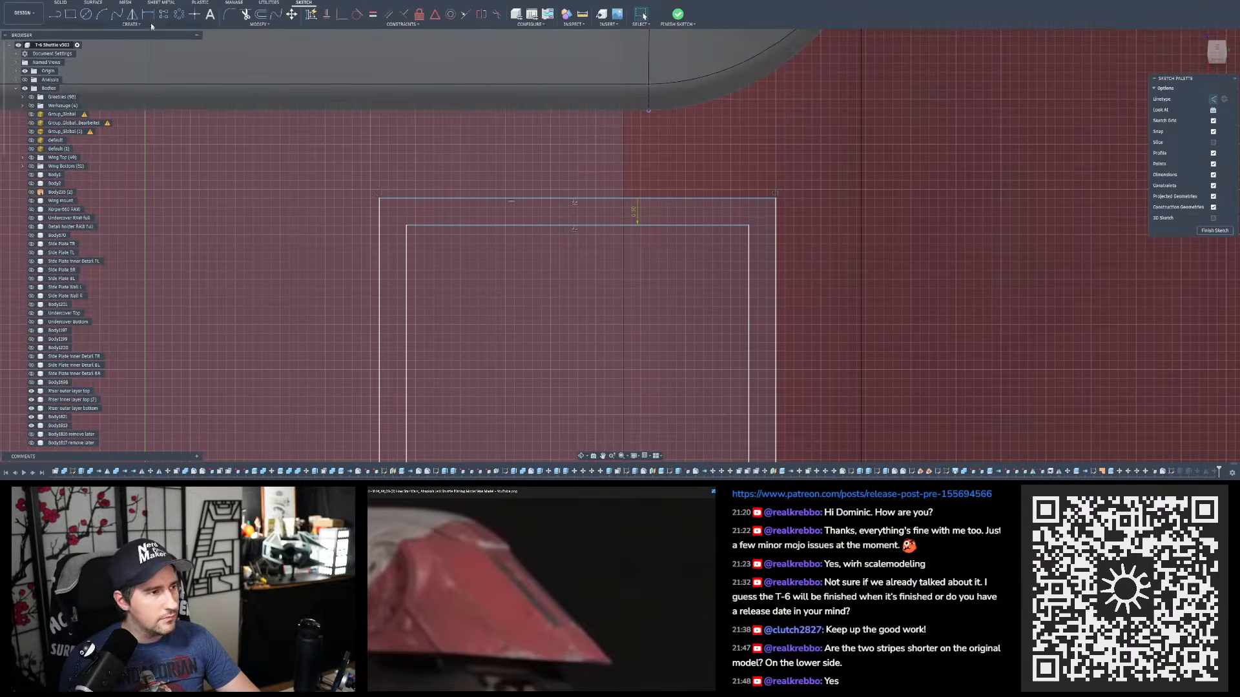
- Dimension the slot's upper edge 1 mm below the projected corner point of the raised edge
left_click(649, 111)
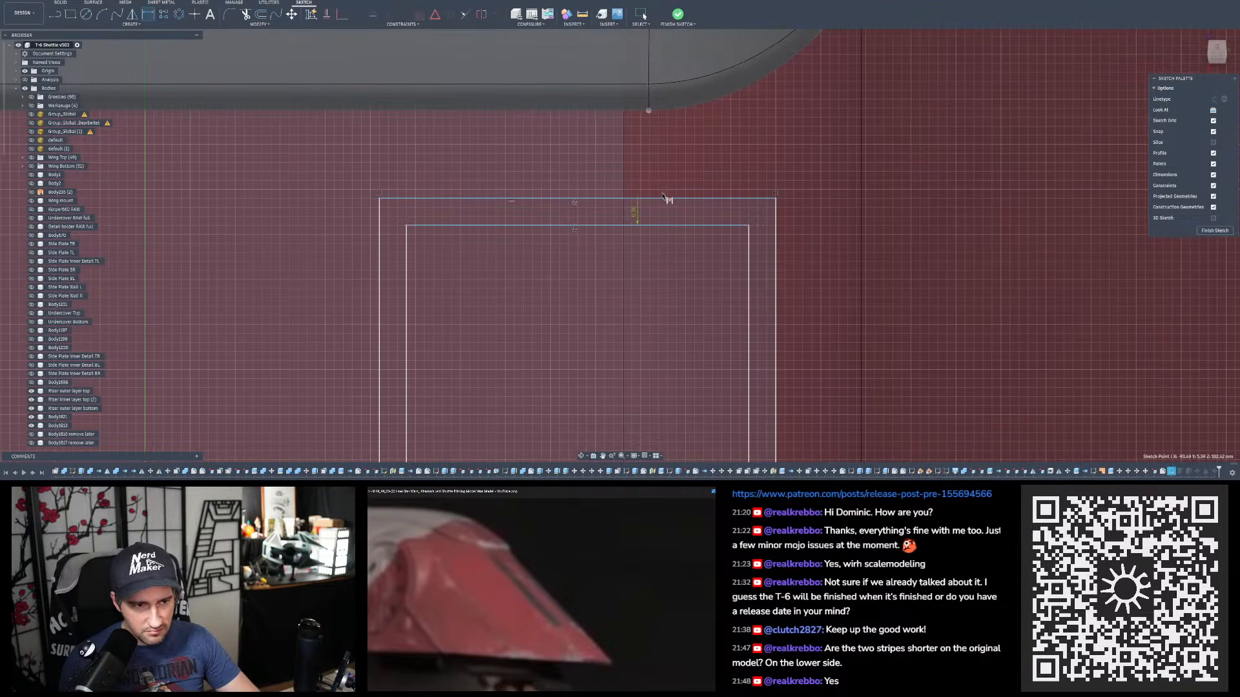
left_click(663, 200)
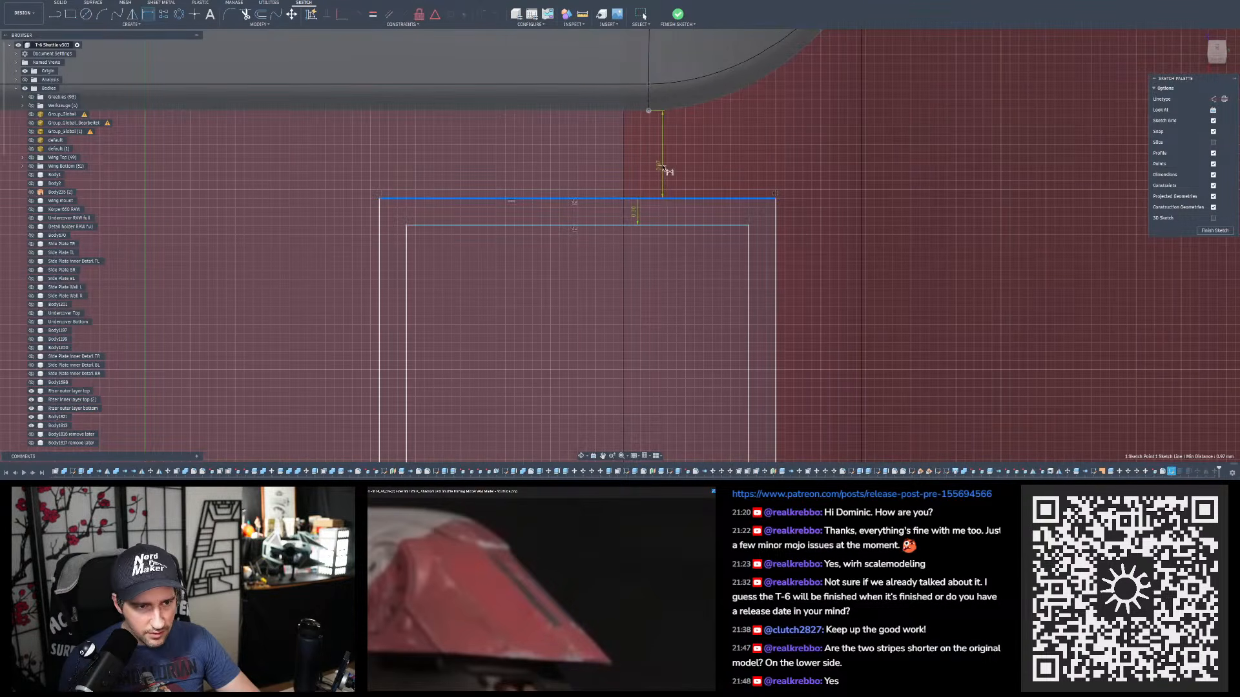
left_click(788, 166)
type("1")
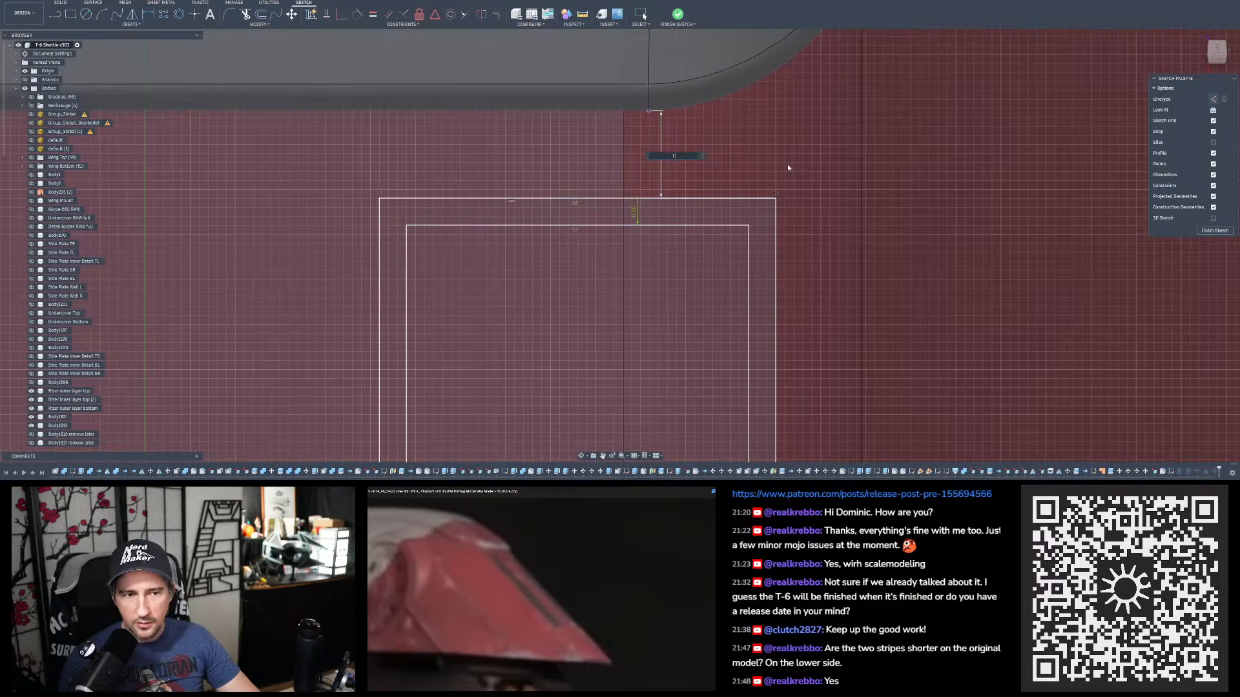
key("Return")
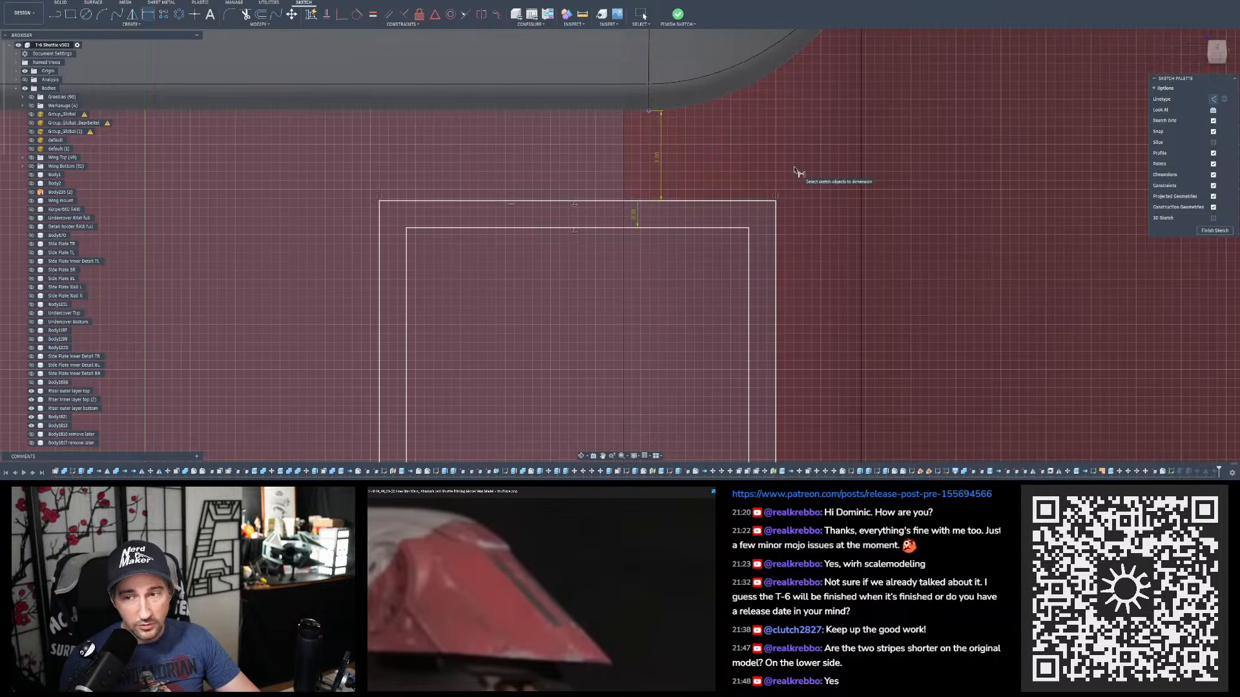
scroll(711, 155, "down", 5)
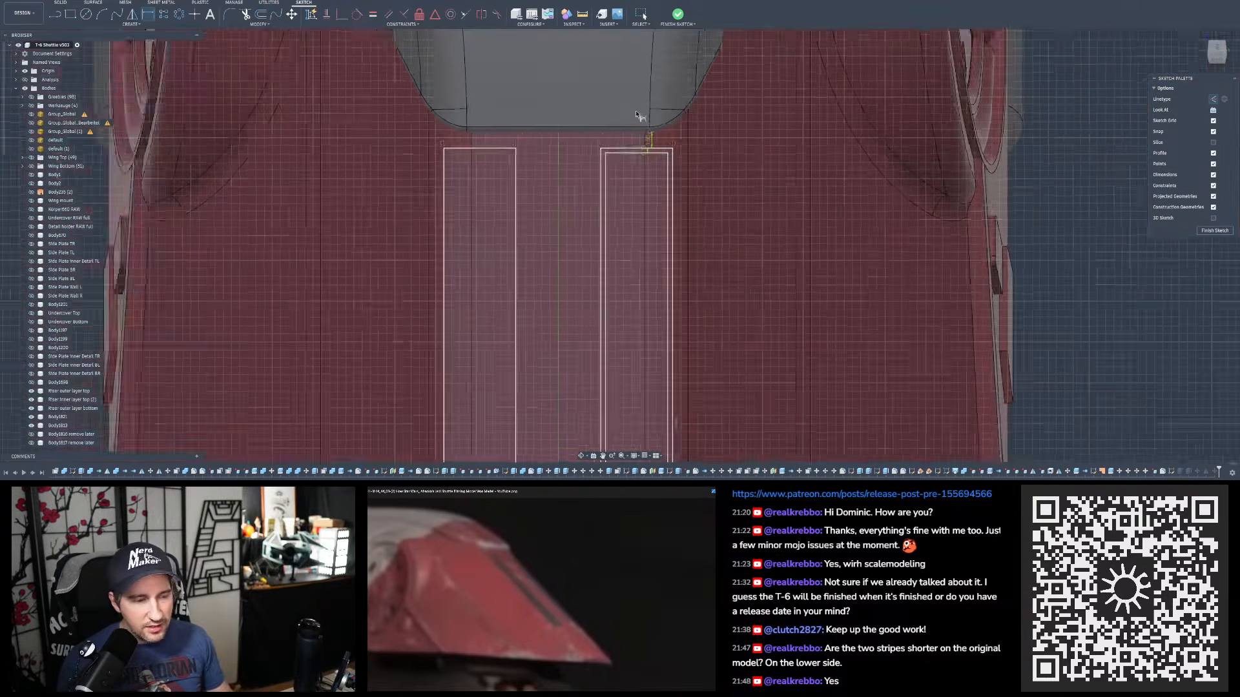
scroll(636, 115, "down", 4)
scroll(639, 123, "down", 1)
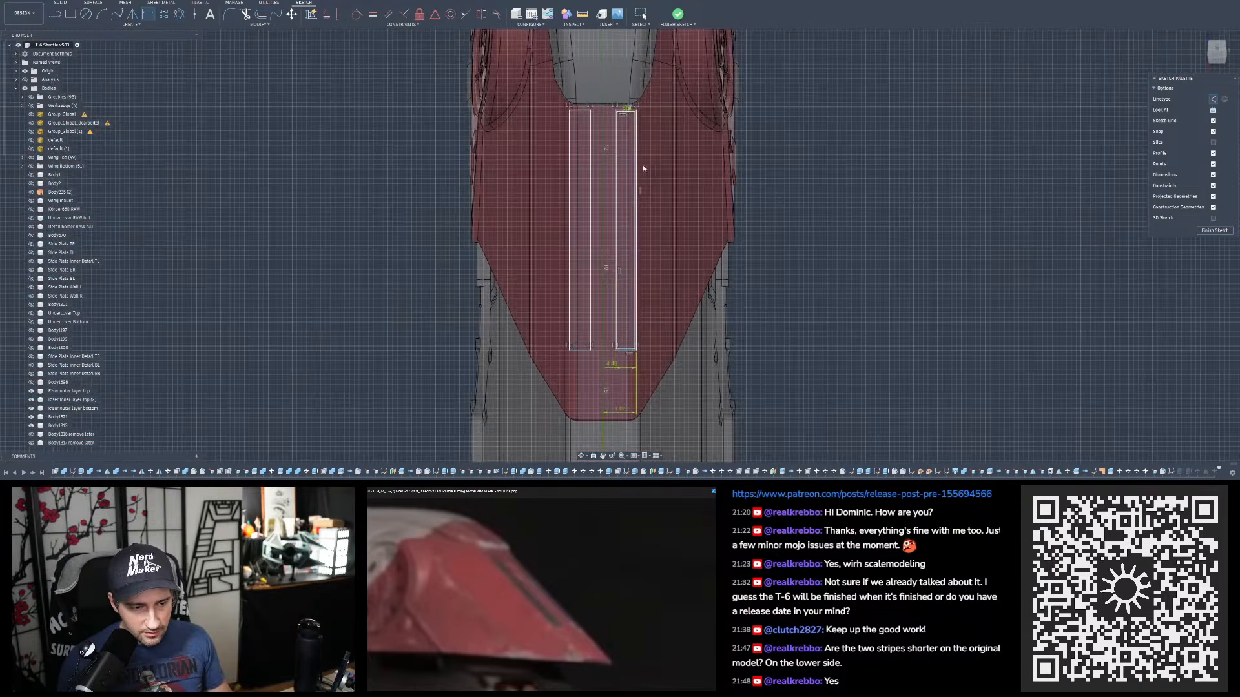
scroll(623, 118, "up", 2)
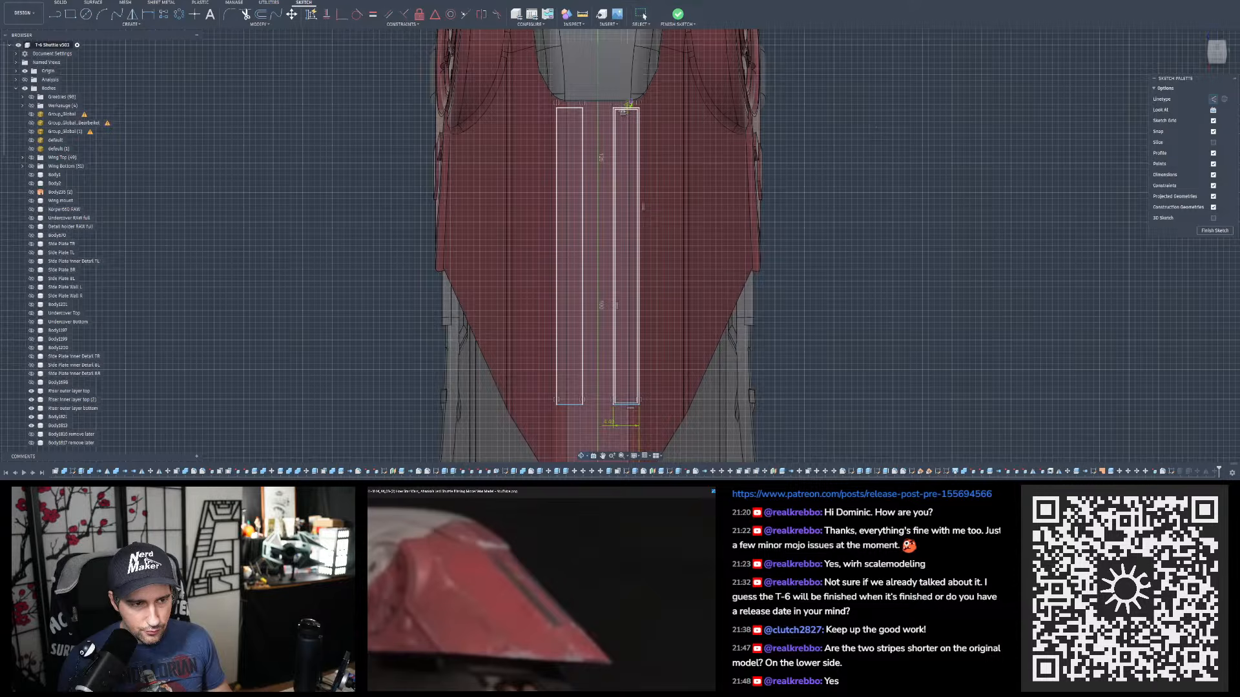
- Dimension the stripe rectangle's short end 14.6 mm from the tip edge of the red panel, and finish the sketch
scroll(859, 129, "down", 2)
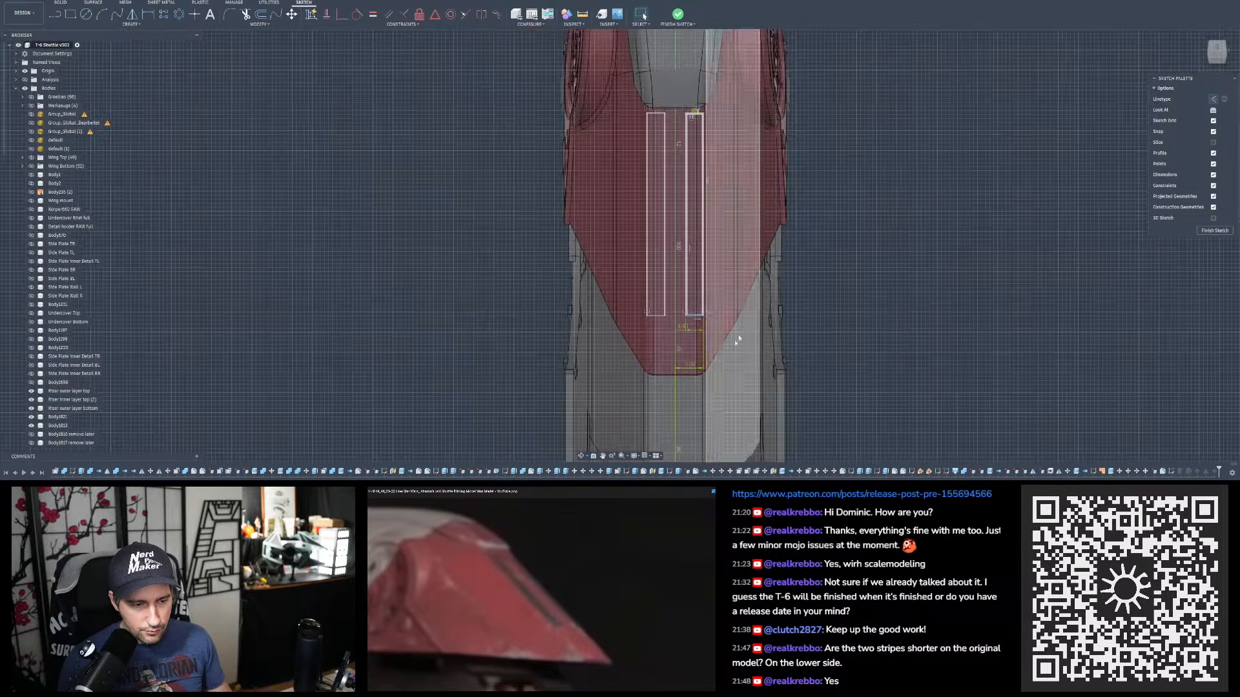
scroll(707, 343, "up", 4)
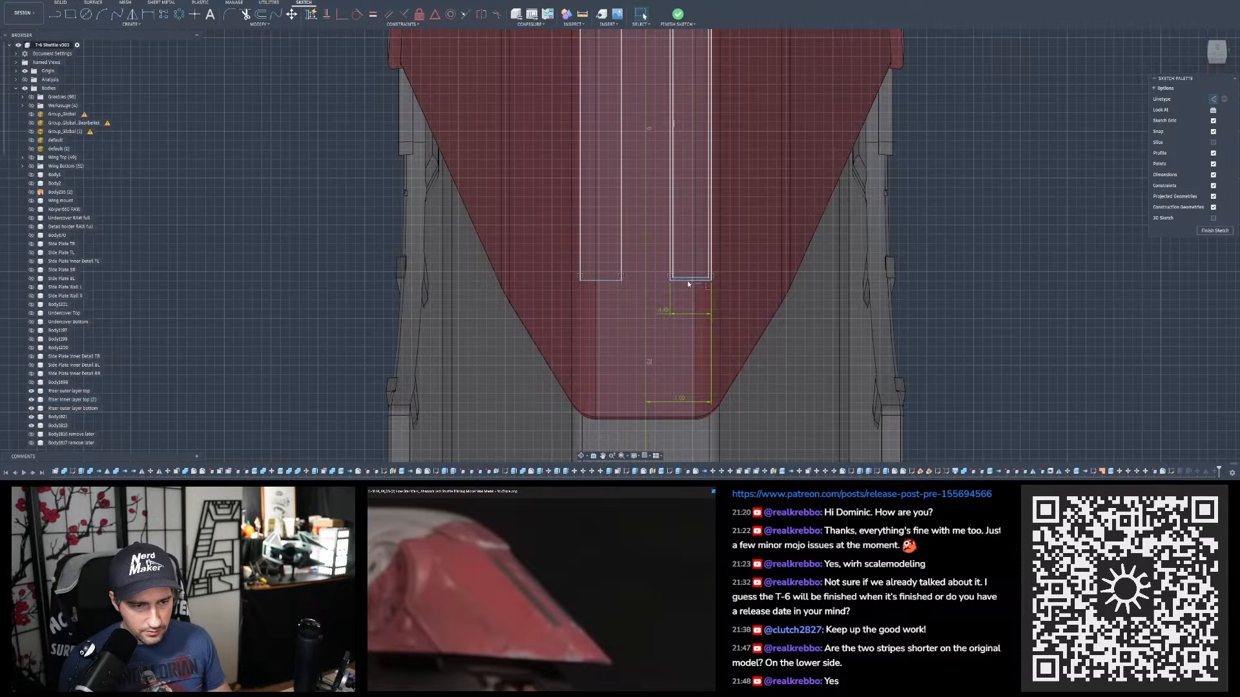
left_click(148, 14)
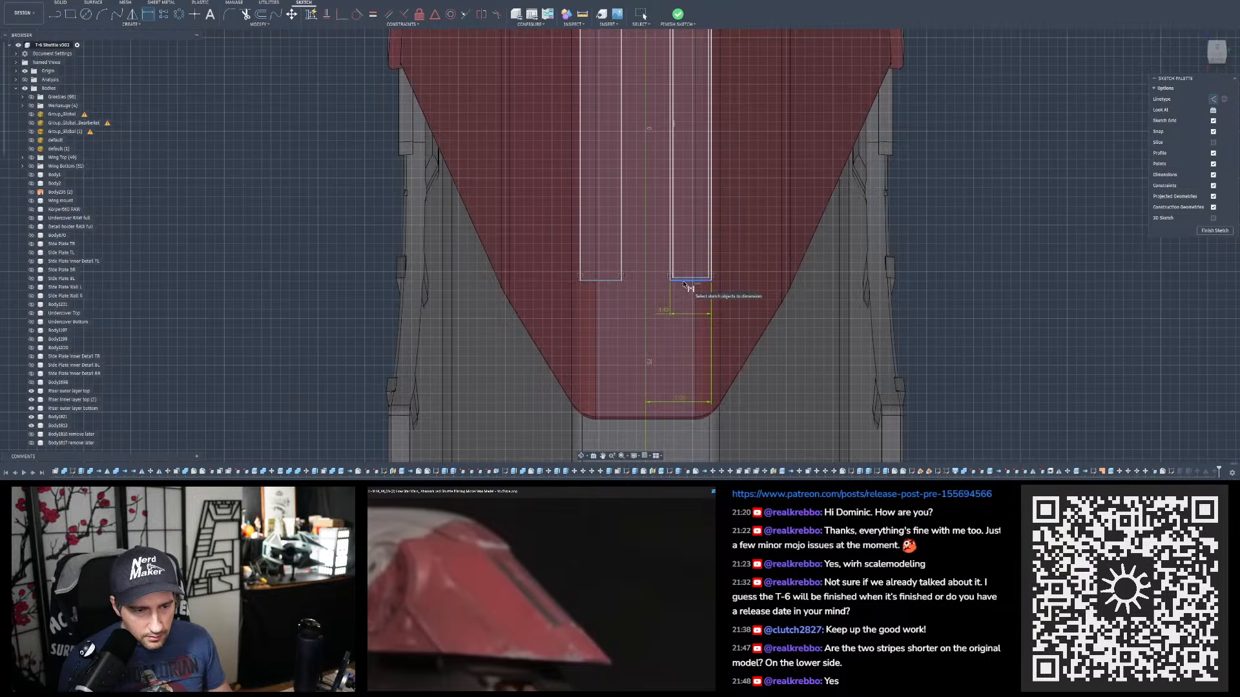
left_click(686, 284)
scroll(683, 265, "down", 3)
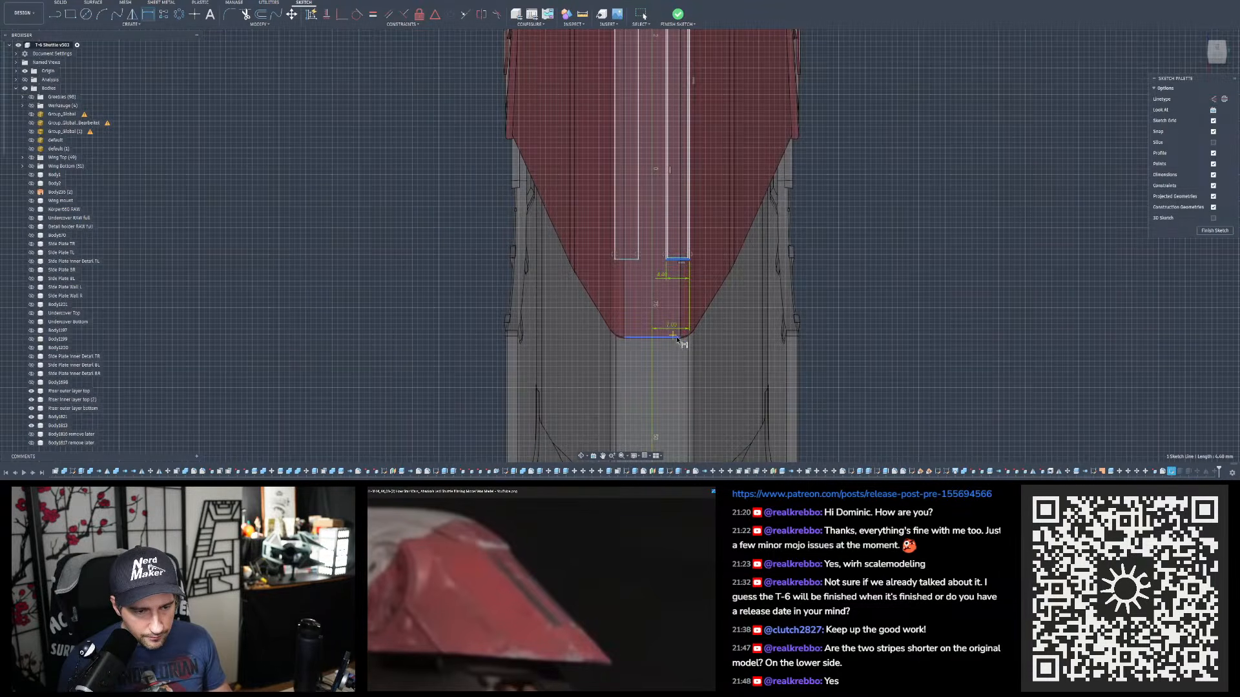
scroll(678, 339, "up", 4)
left_click(682, 346)
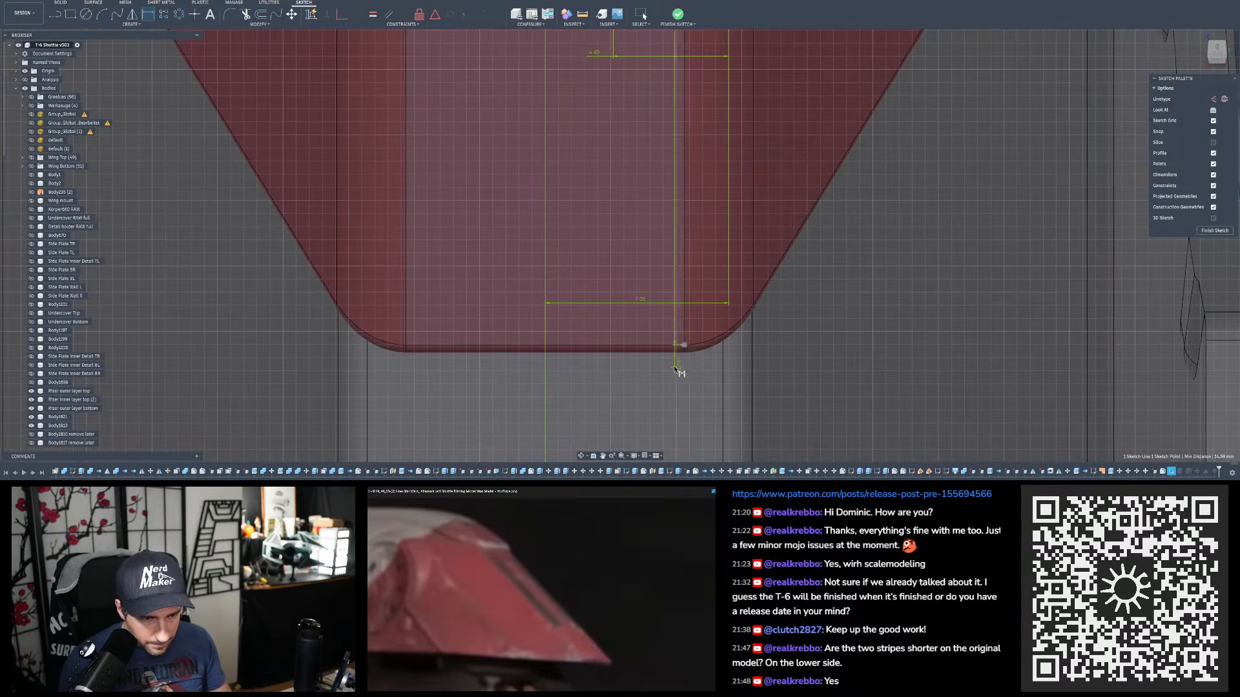
scroll(676, 370, "down", 3)
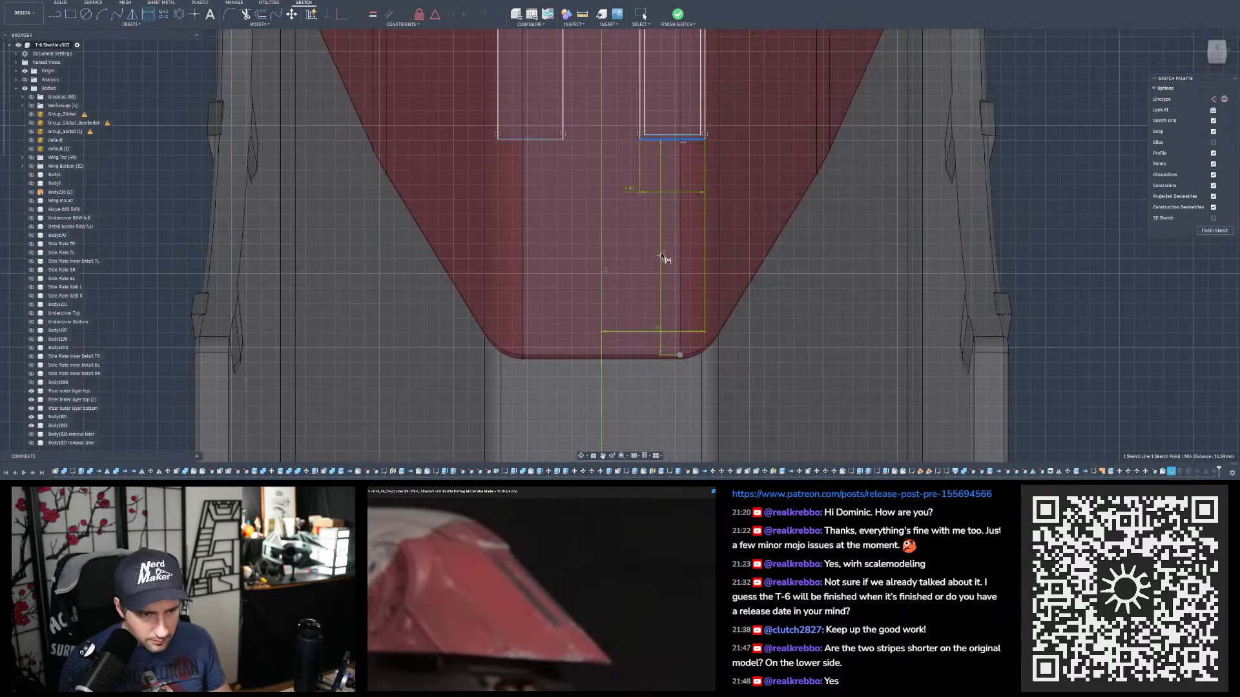
left_click(795, 263)
type("14,6")
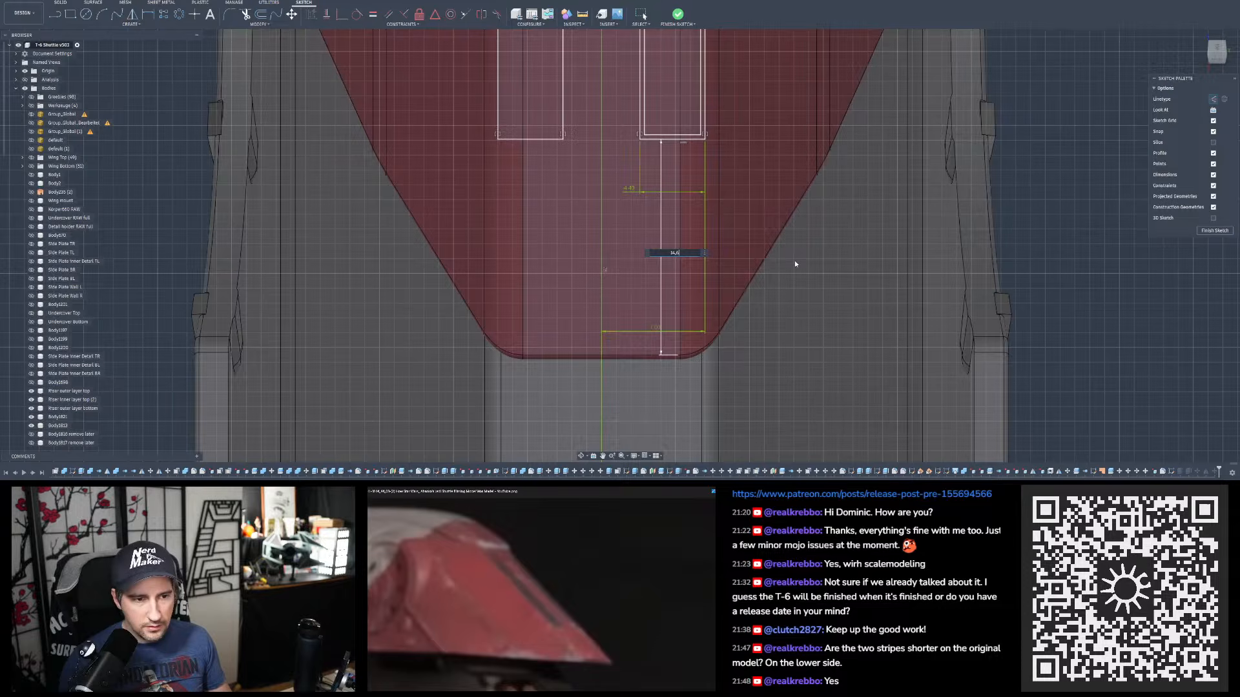
key("Return")
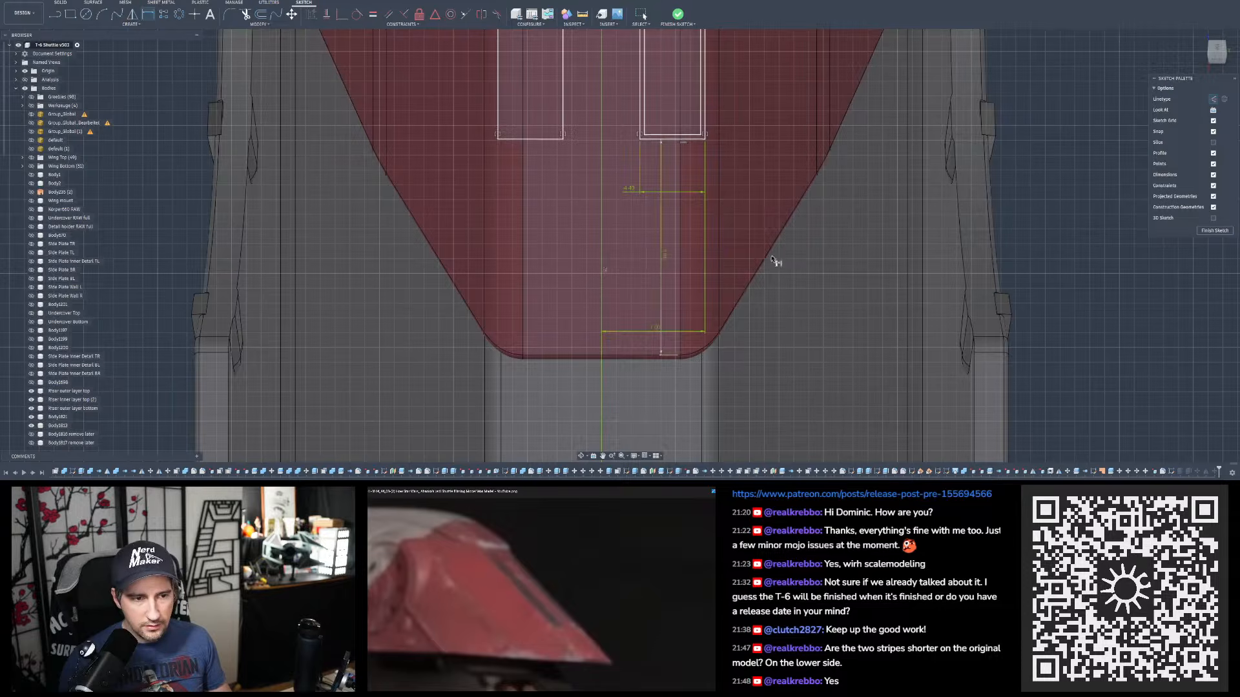
scroll(775, 262, "down", 5)
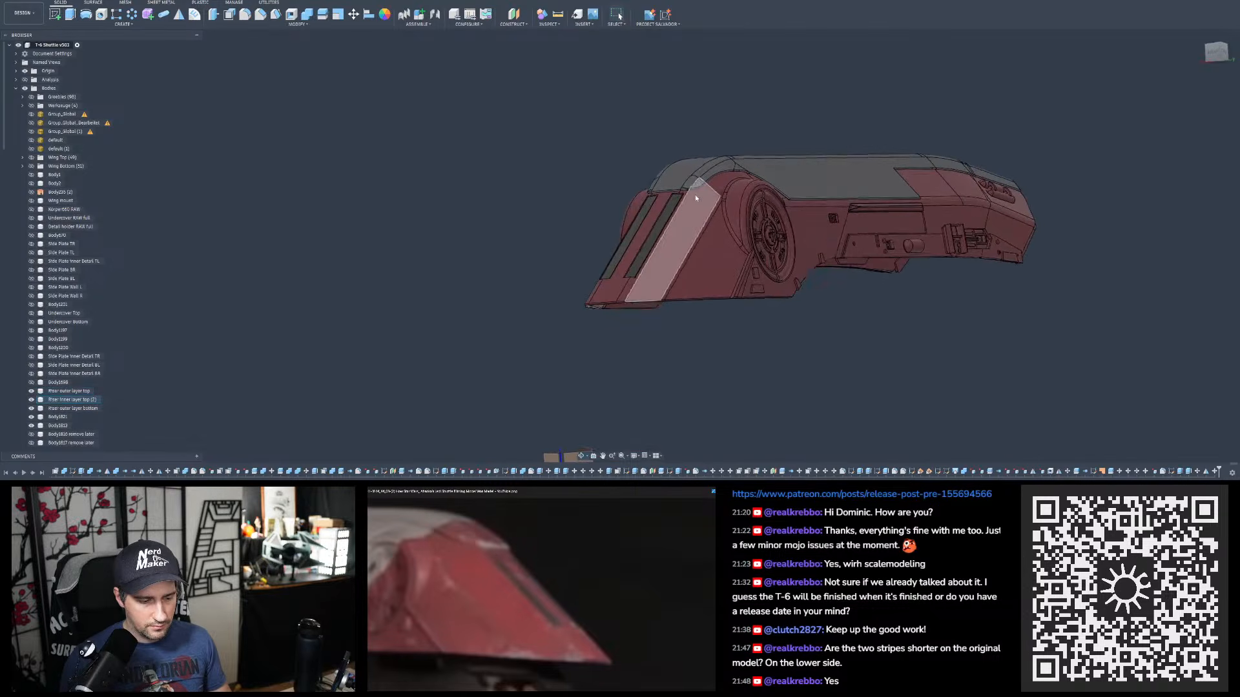
- Bring the filming-model reference photo over the model, narrow its window, and frame the red tip section
left_click_drag(513, 488, 541, 129)
left_click_drag(678, 249, 780, 261)
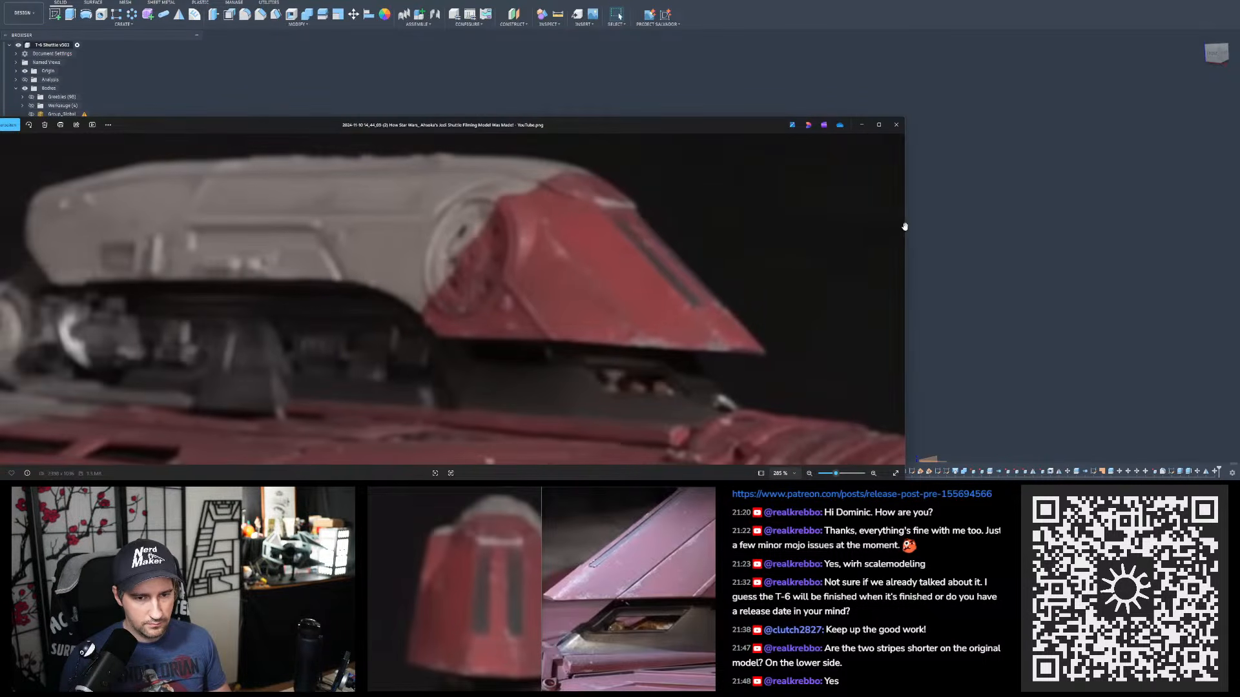
left_click_drag(905, 223, 573, 222)
left_click_drag(348, 264, 487, 270)
scroll(1020, 200, "down", 2)
left_click(775, 184)
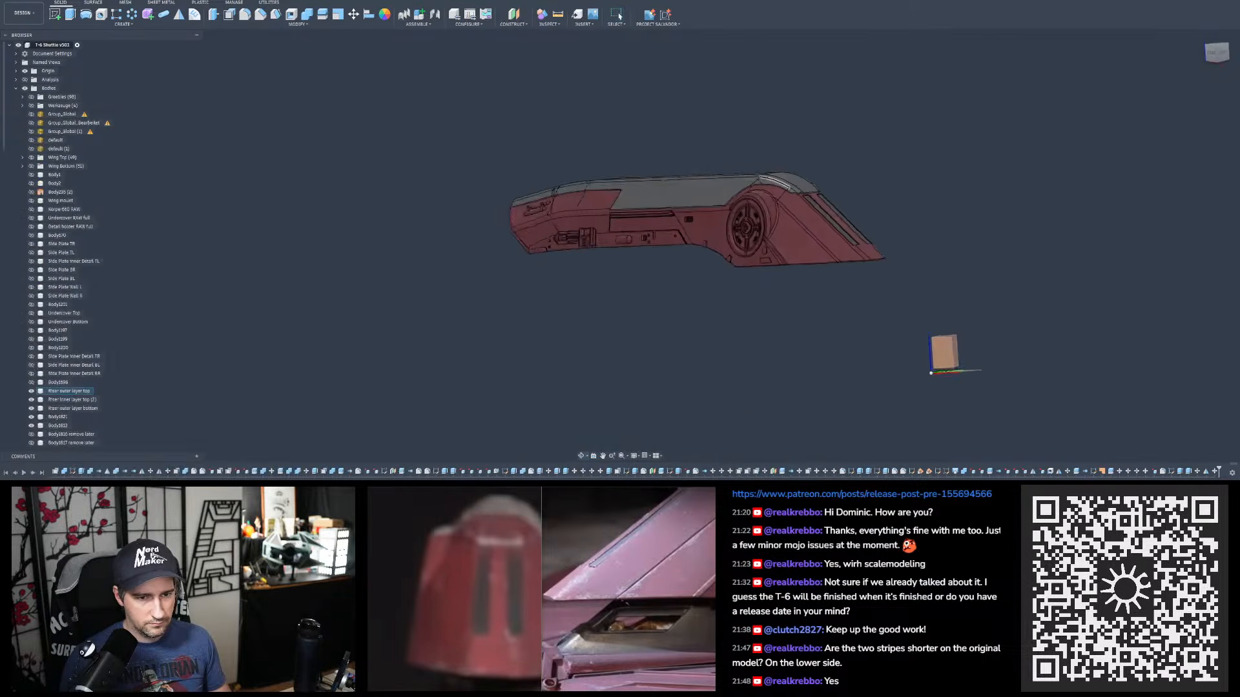
- Orbit the model to a side view and compare its stripes with those in the reference photo
middle_click_drag(775, 183, 835, 179, "shift")
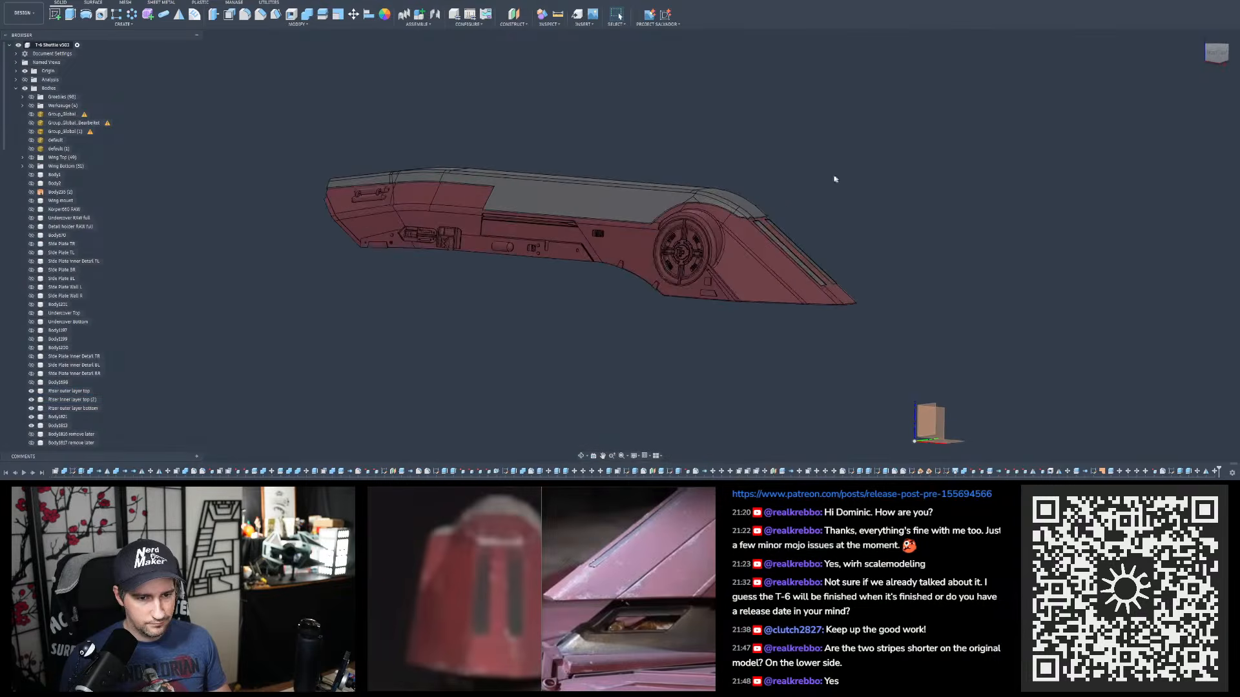
key("alt+Tab")
left_click_drag(446, 148, 523, 137)
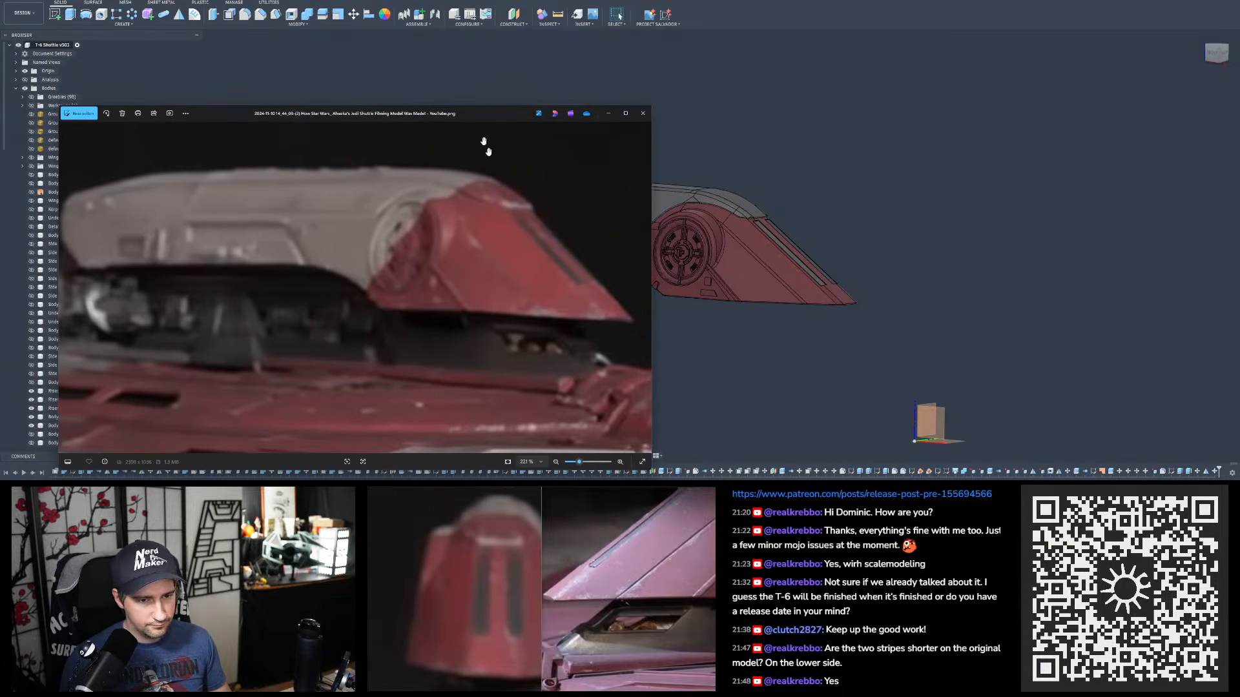
scroll(721, 220, "up", 1)
scroll(721, 220, "up", 1)
scroll(804, 173, "down", 1)
scroll(779, 251, "up", 2)
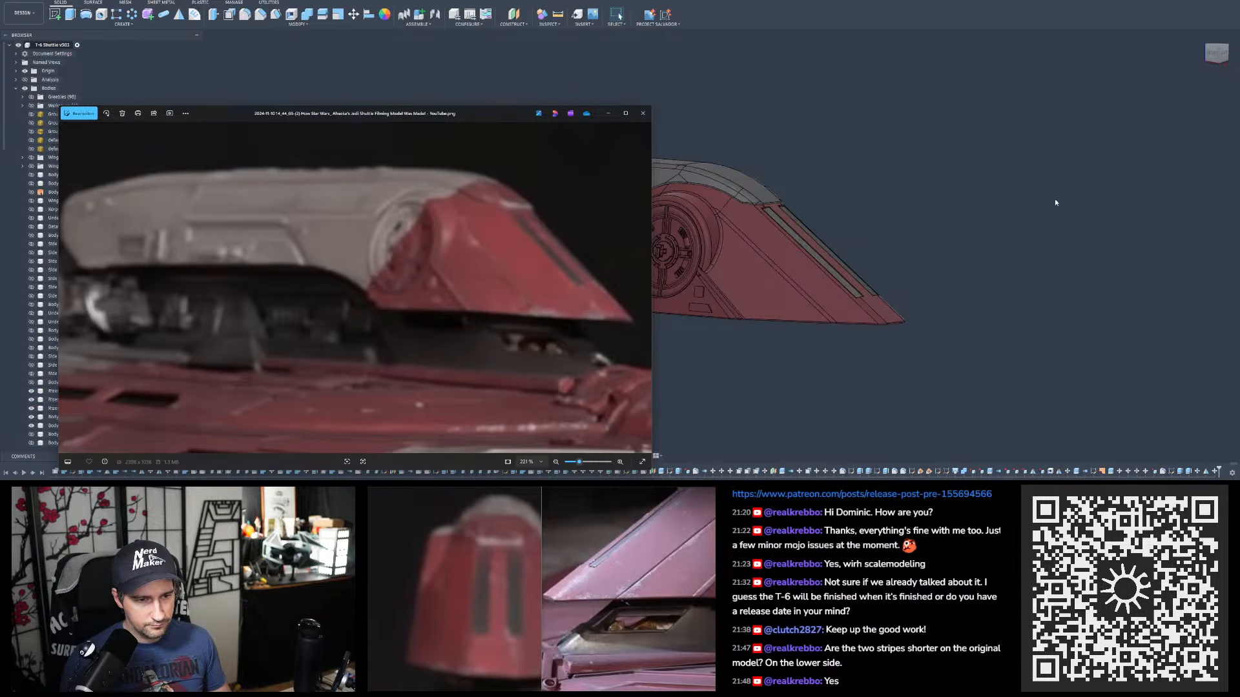
key("alt+Tab")
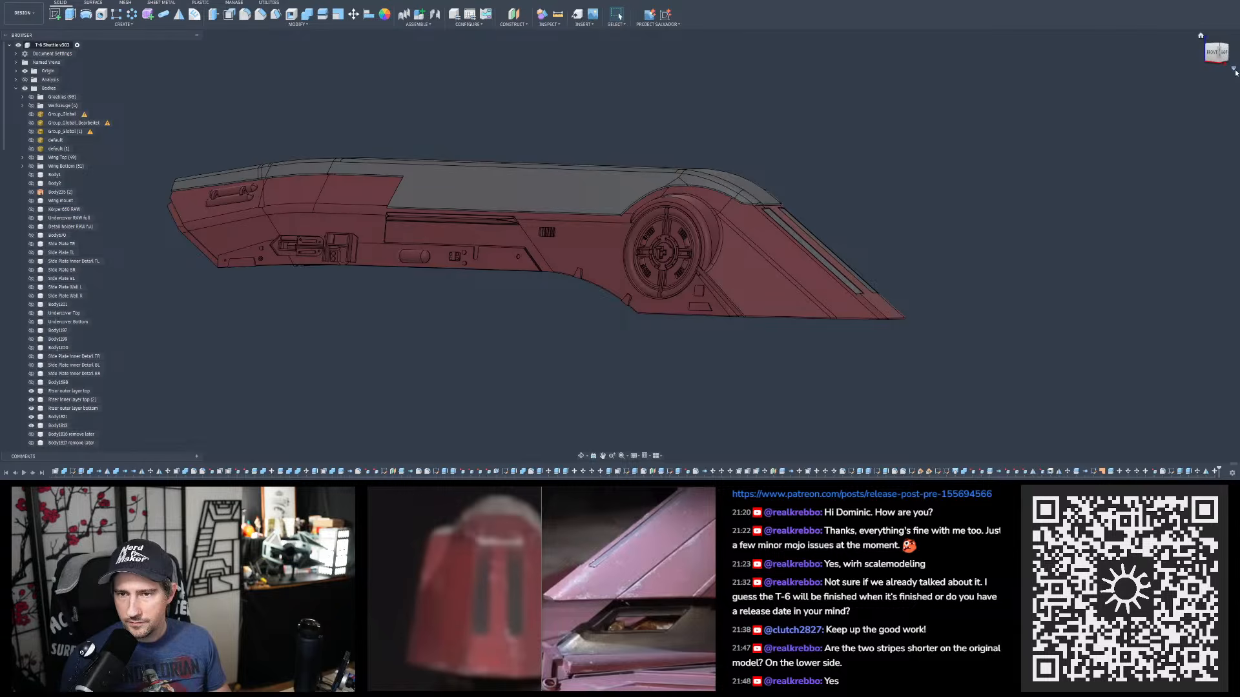
- Switch the camera to perspective and orient the model to match the viewing angle of the reference photo
left_click(1236, 72)
left_click(1198, 84)
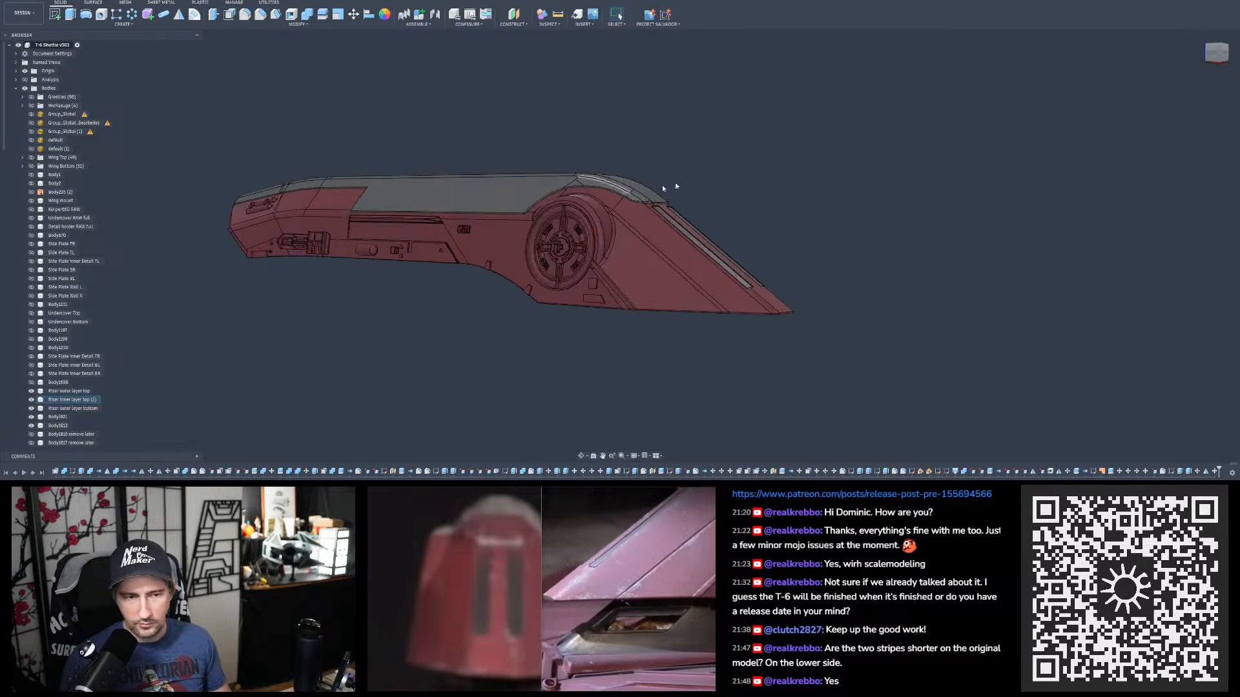
middle_click_drag(662, 187, 707, 197, "shift")
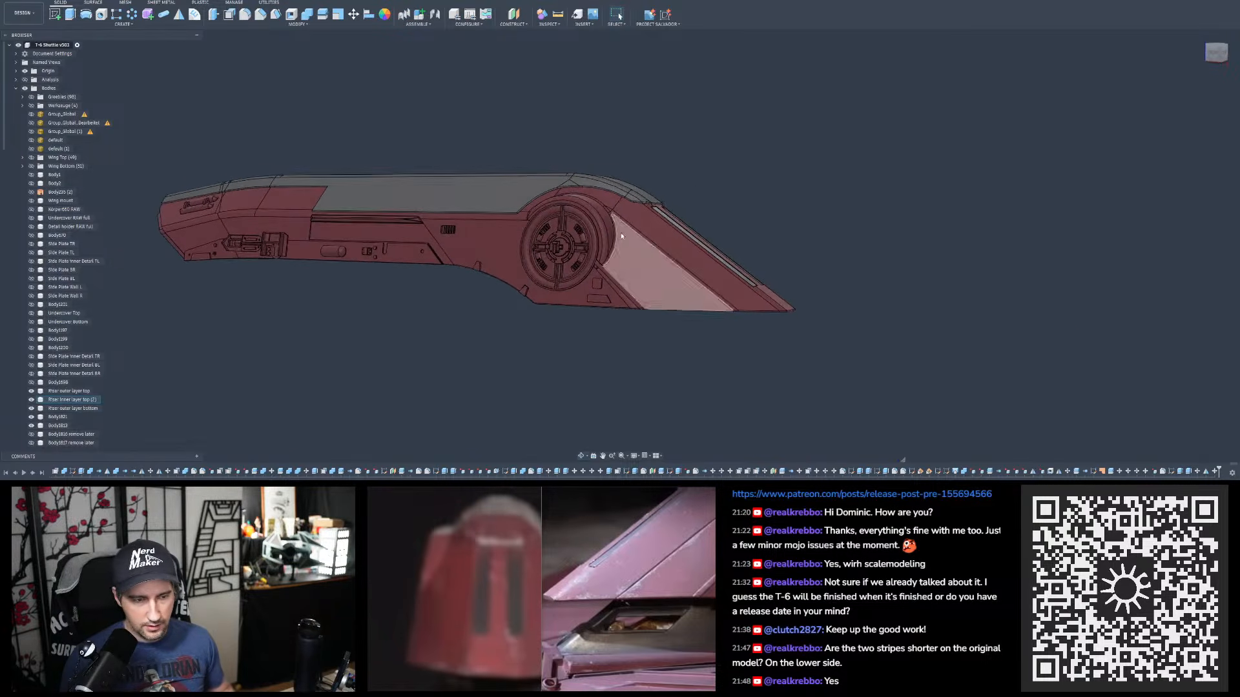
middle_click_drag(621, 236, 712, 229)
key("alt+Tab")
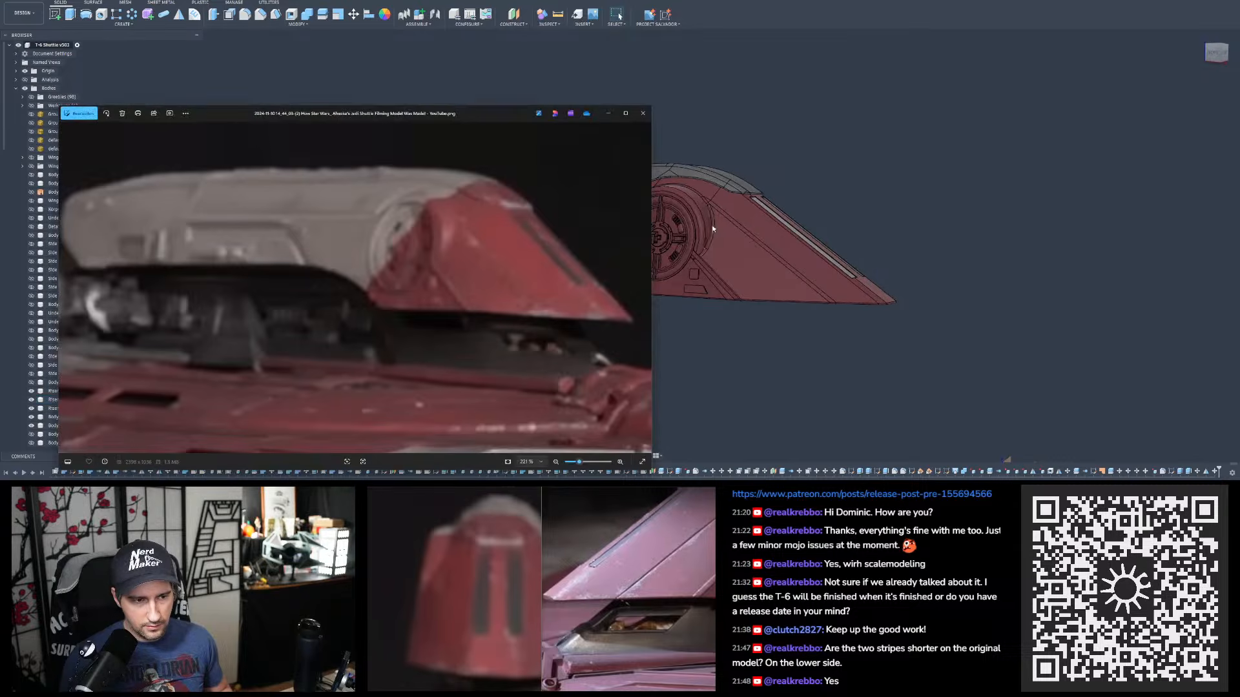
key("alt+Tab")
key("alt+Tab")
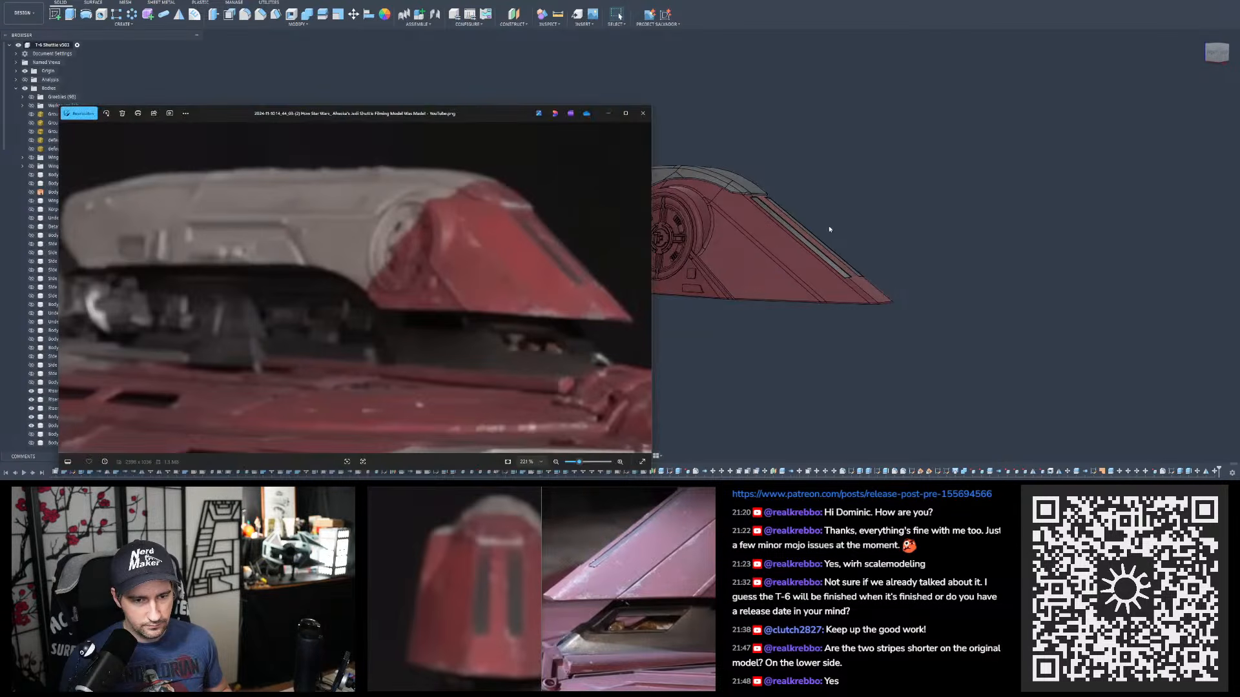
- Examine the stripe length and slope of the red tip by placing the reference photo over and beside the model
mouse_move(495, 117)
left_mouse_down()
mouse_move(528, 106)
mouse_move(481, 102)
left_mouse_up()
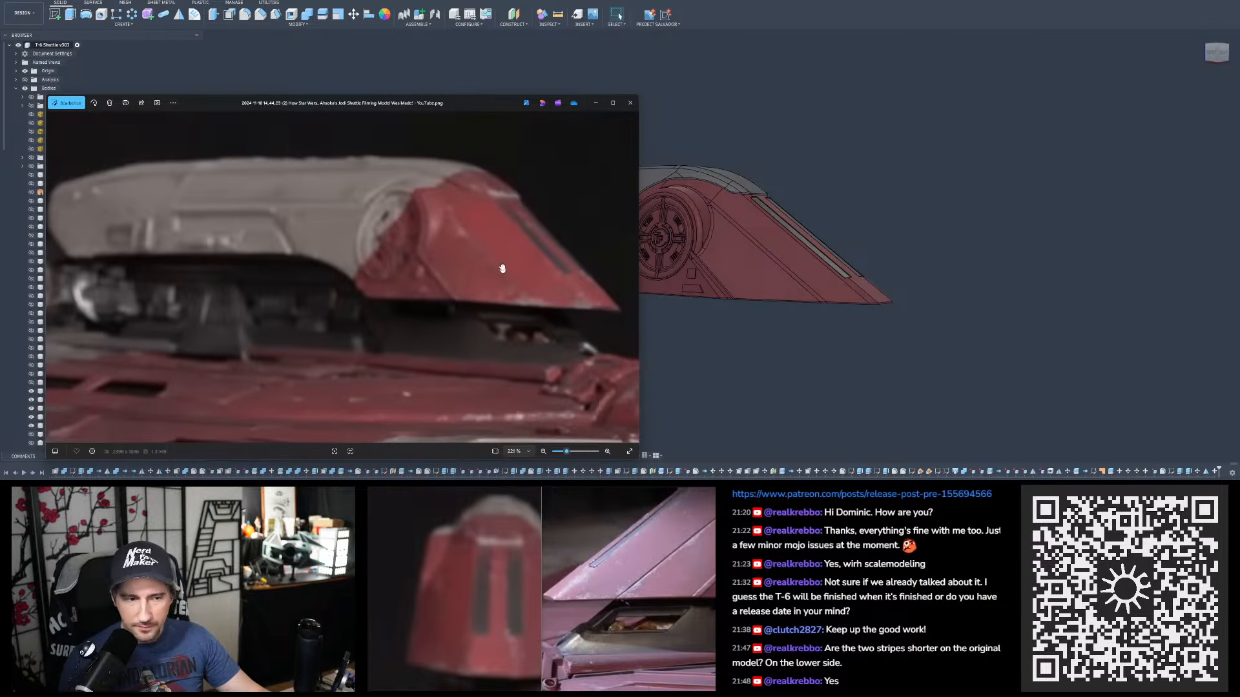
mouse_move(501, 268)
left_mouse_down()
mouse_move(486, 174)
mouse_move(517, 278)
left_mouse_up()
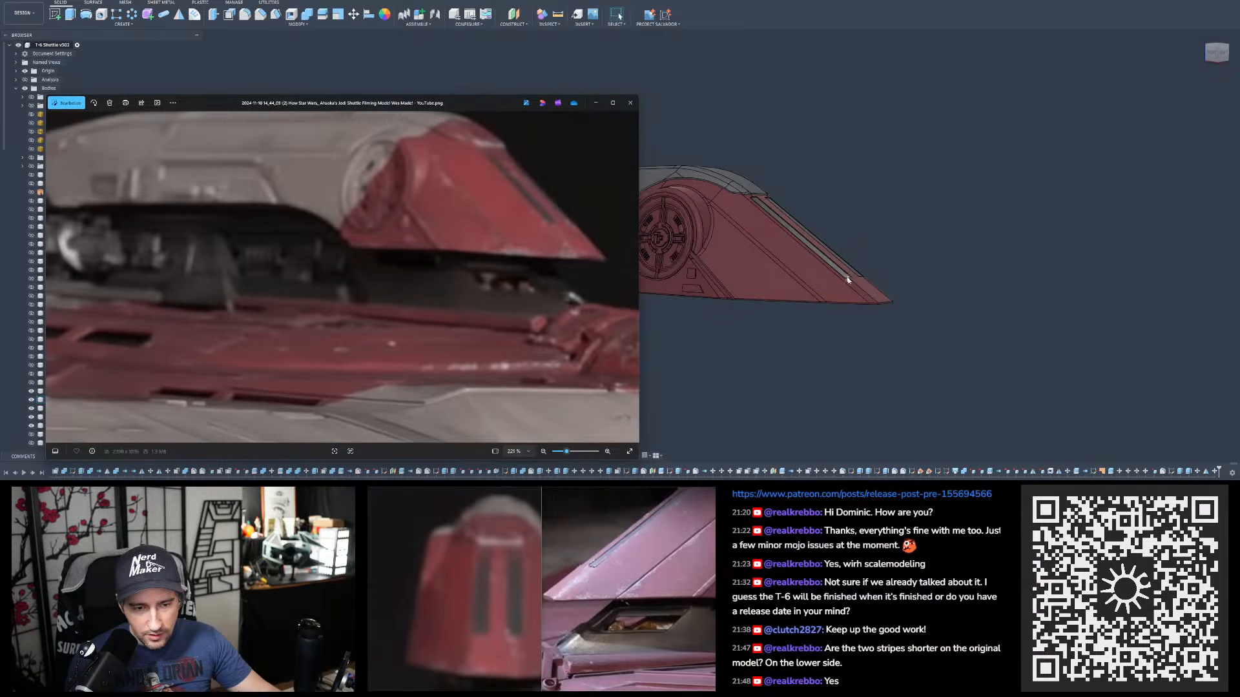
left_click_drag(481, 102, 406, 105)
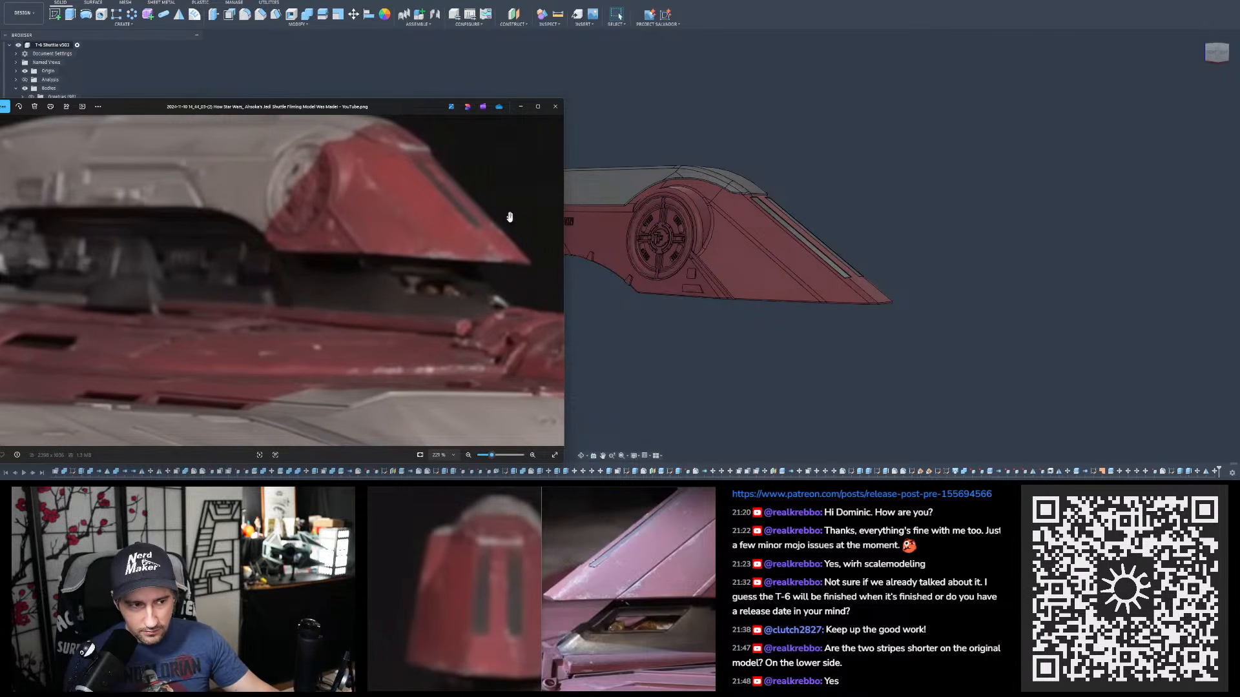
left_click_drag(403, 107, 666, 140)
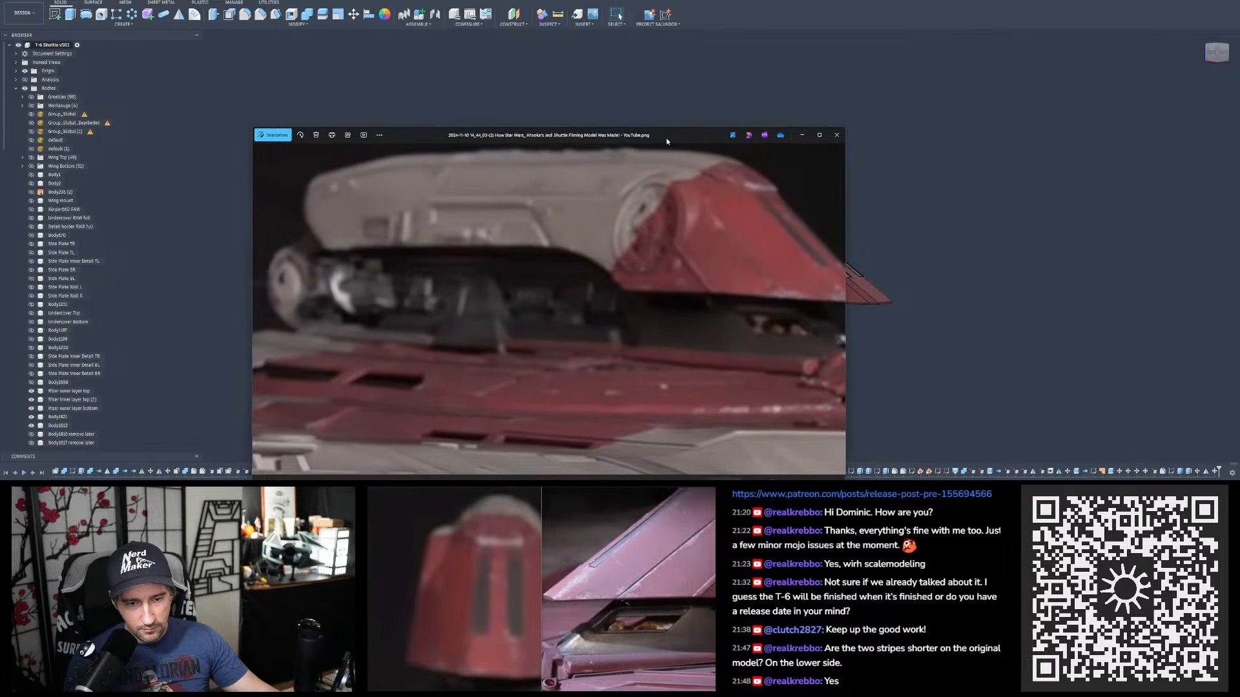
left_click_drag(697, 243, 666, 239)
left_click_drag(676, 135, 502, 126)
scroll(753, 182, "up", 1)
left_click_drag(498, 196, 506, 211)
left_click_drag(489, 125, 683, 137)
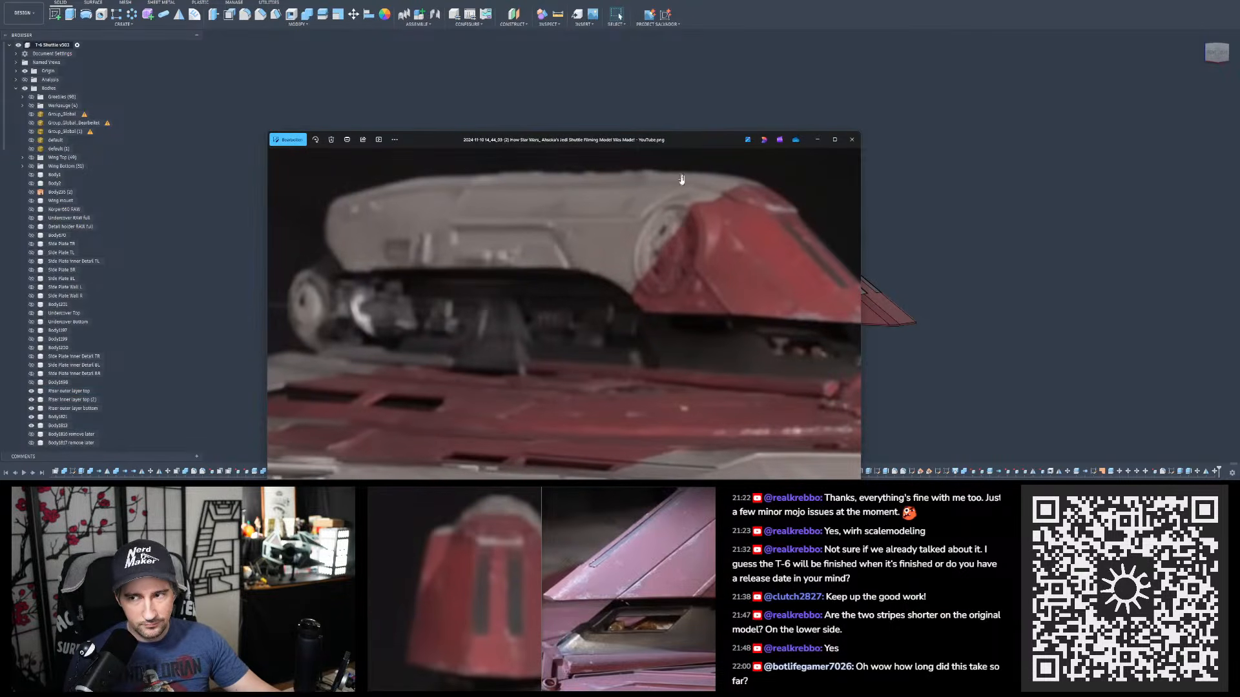
left_click_drag(658, 141, 508, 99)
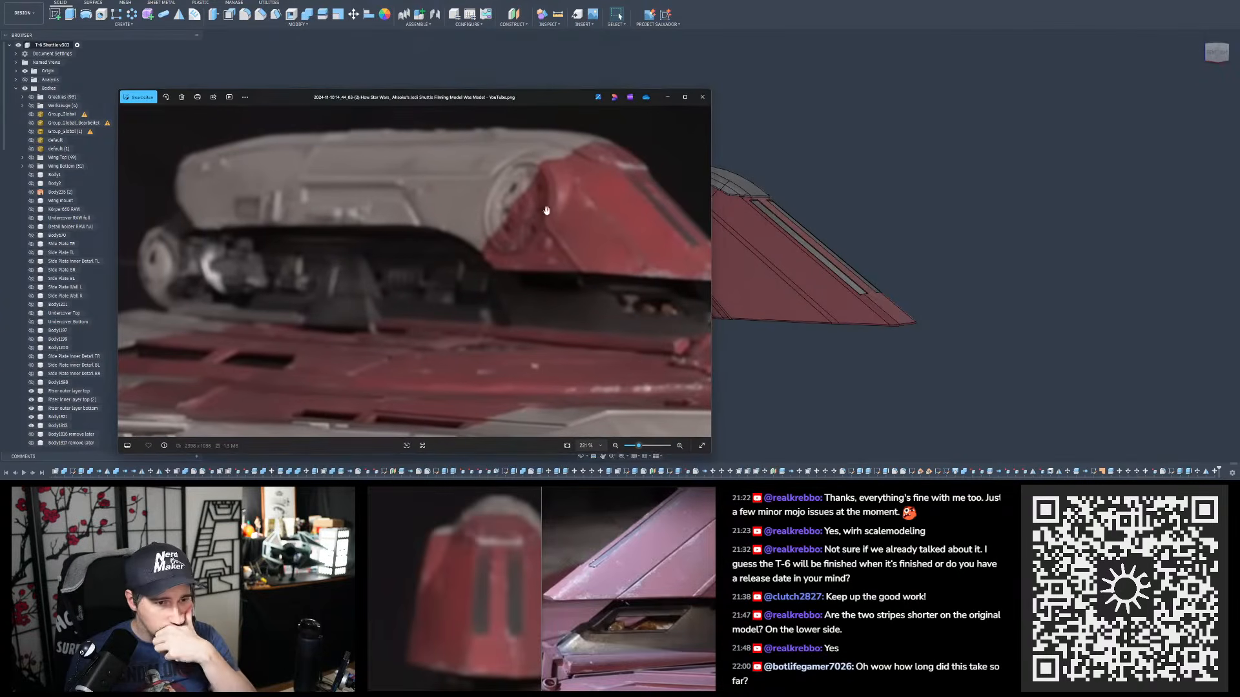
left_click_drag(545, 210, 484, 239)
left_click_drag(492, 97, 374, 106)
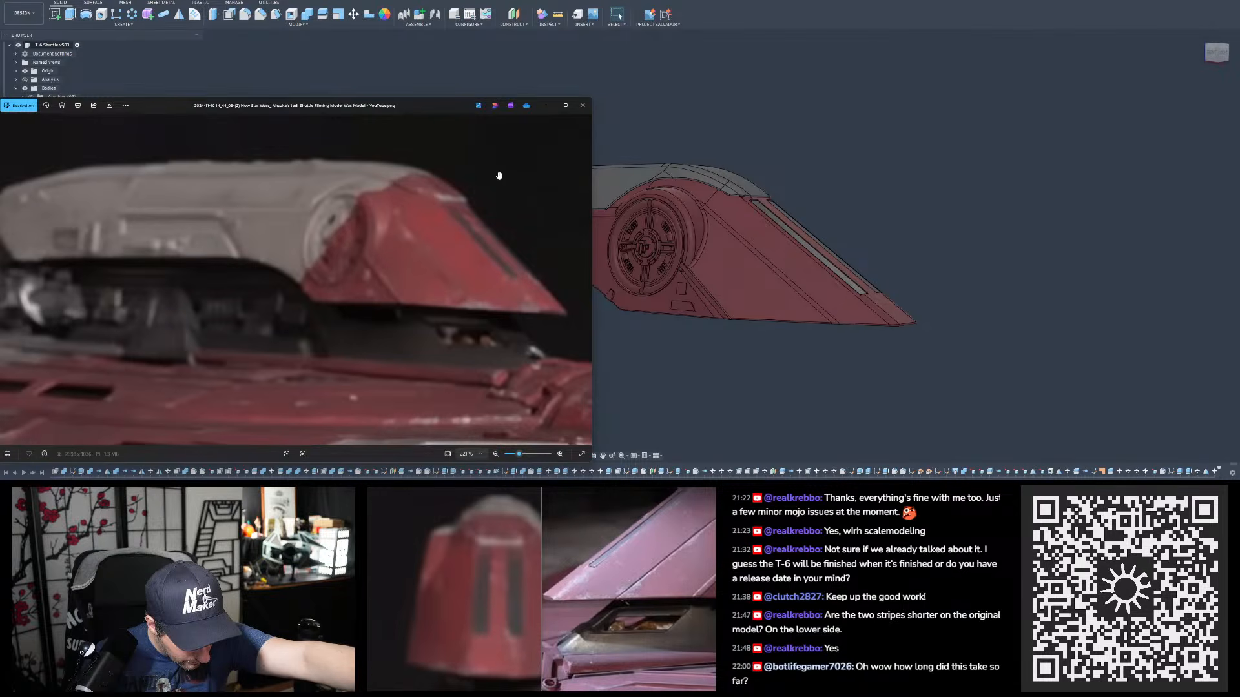
- Return to the model, view the striped tip at an angle, and switch the camera to orthographic
left_click(862, 411)
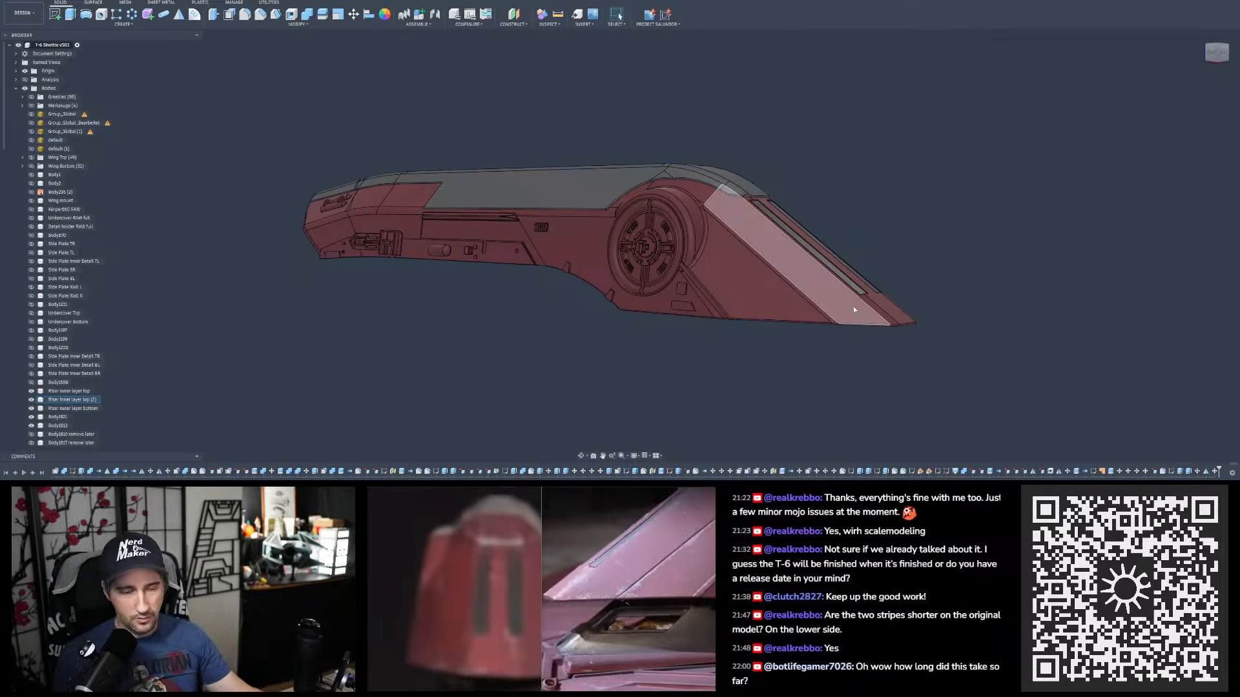
middle_click_drag(853, 306, 773, 309, "shift")
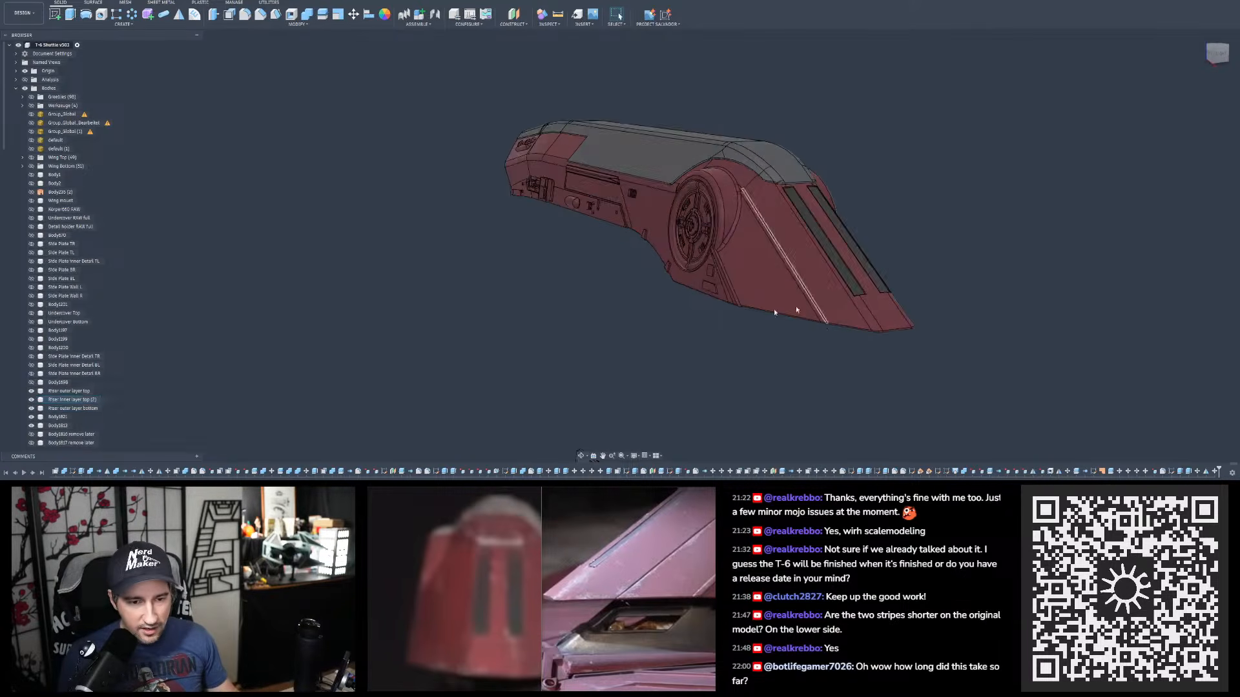
scroll(774, 312, "down", 3)
left_click(1233, 71)
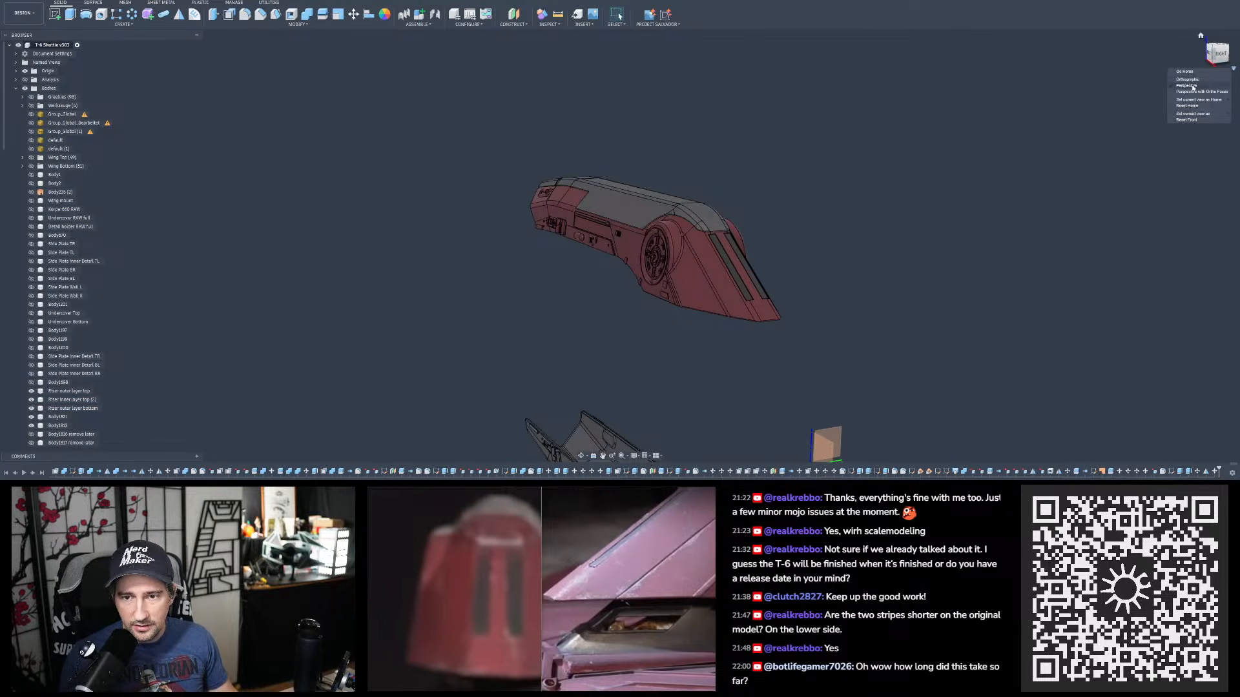
left_click(1192, 81)
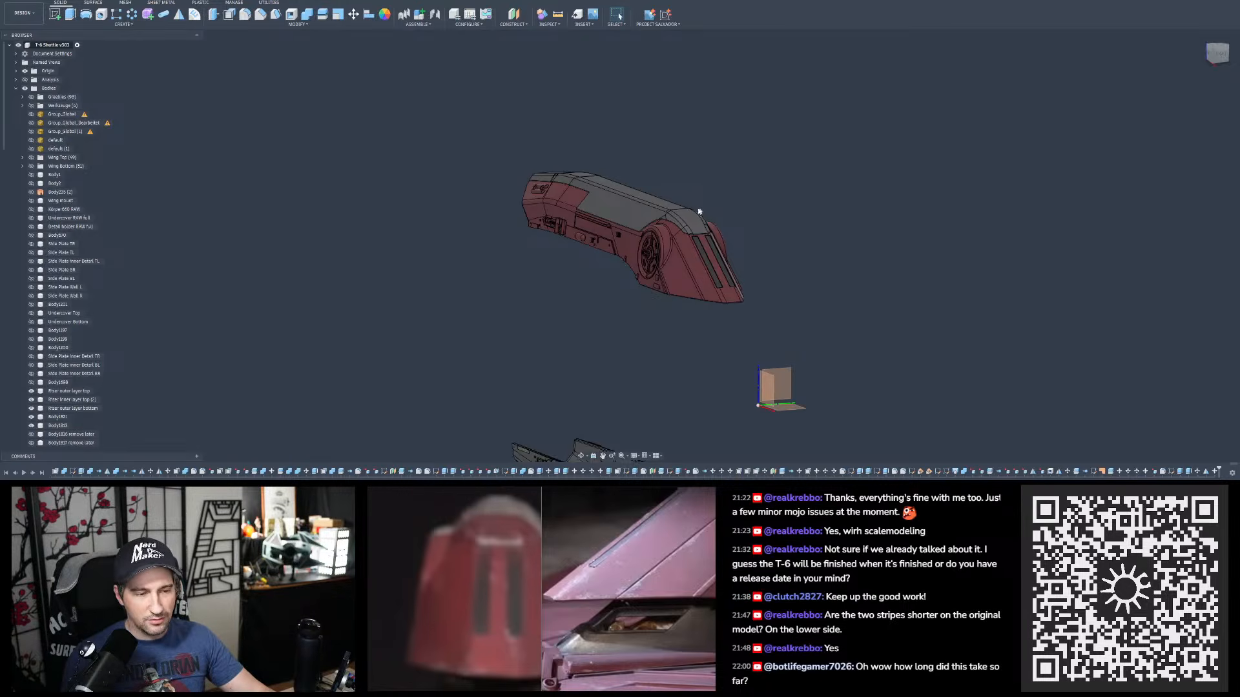
- Show the Wing Top bodies together with the red-tipped housing
scroll(593, 255, "down", 3)
scroll(592, 254, "up", 5)
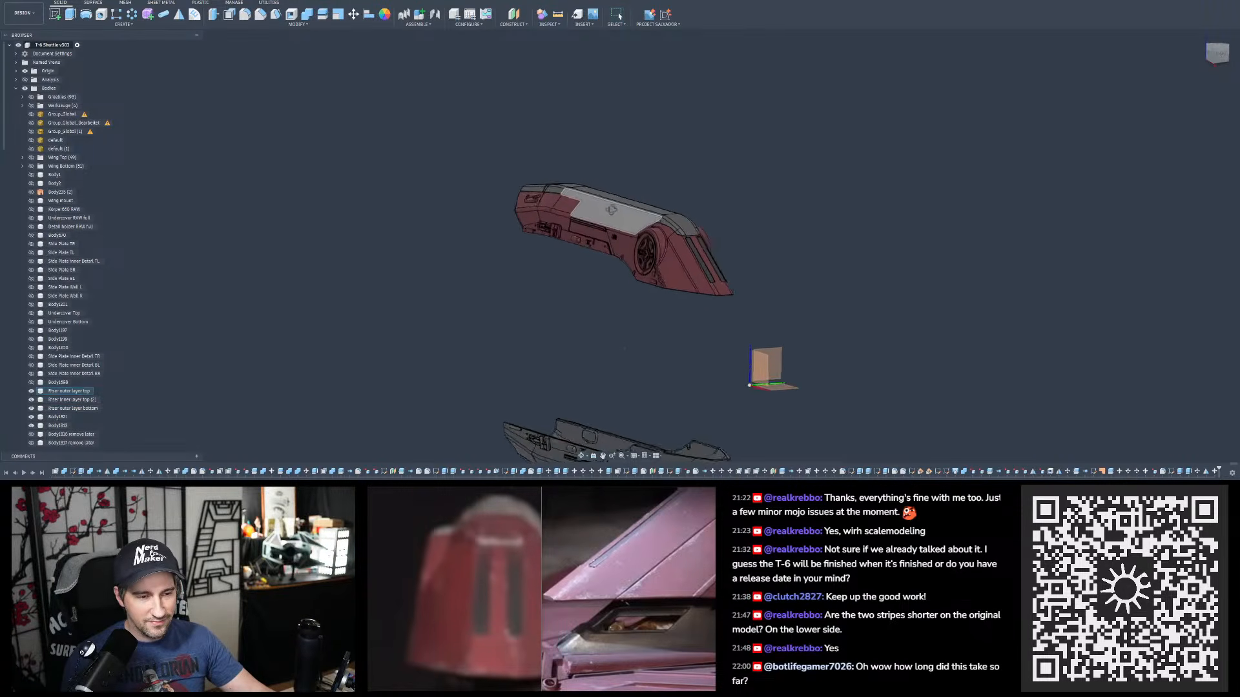
middle_click_drag(631, 213, 616, 211, "shift")
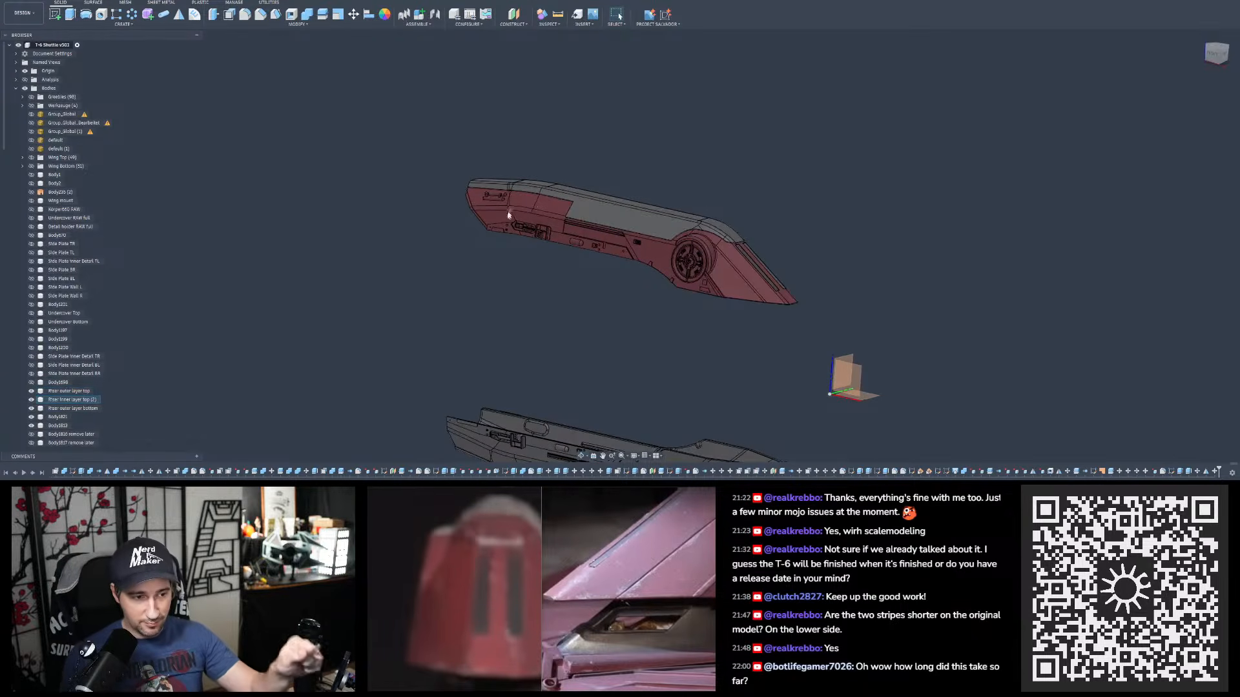
scroll(646, 244, "up", 3)
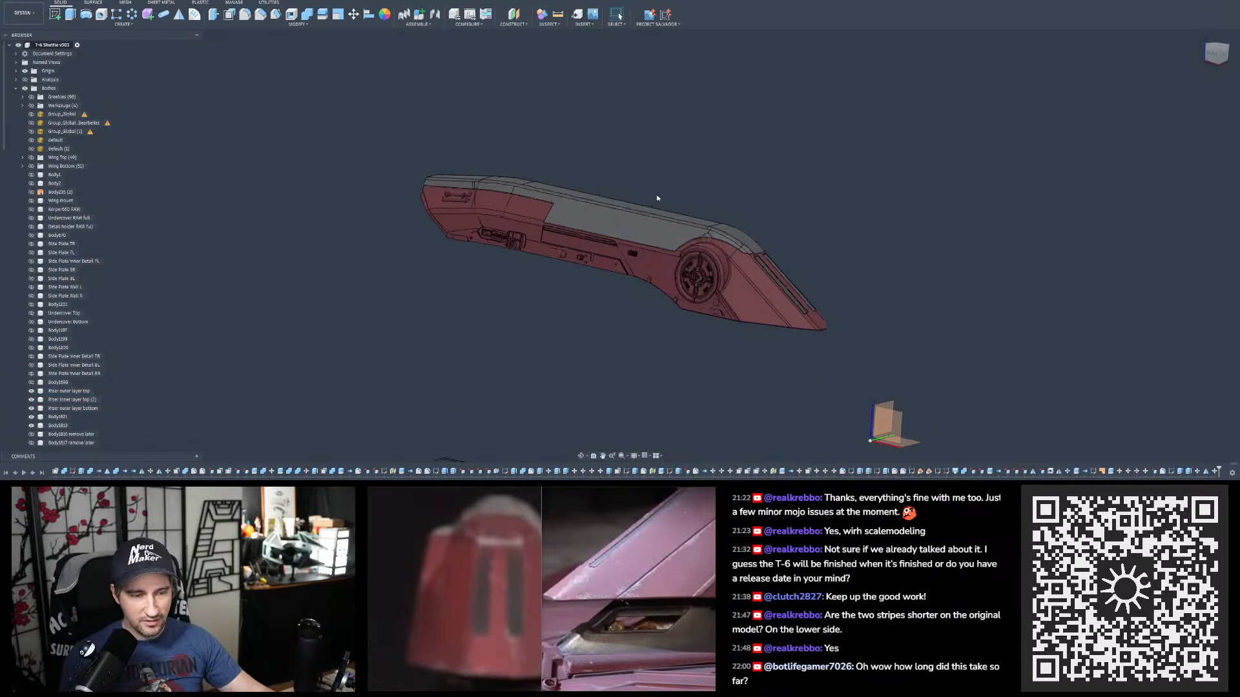
middle_click_drag(646, 243, 637, 289, "shift")
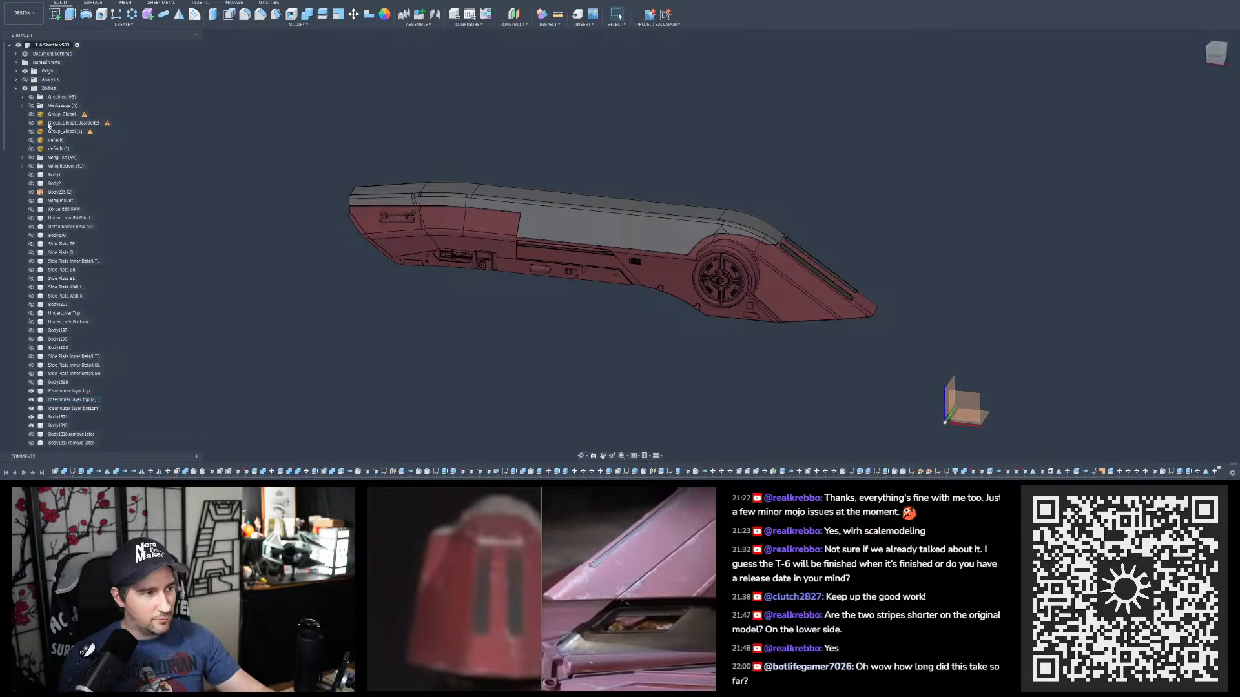
left_click(31, 97)
left_click(31, 97)
left_click(31, 157)
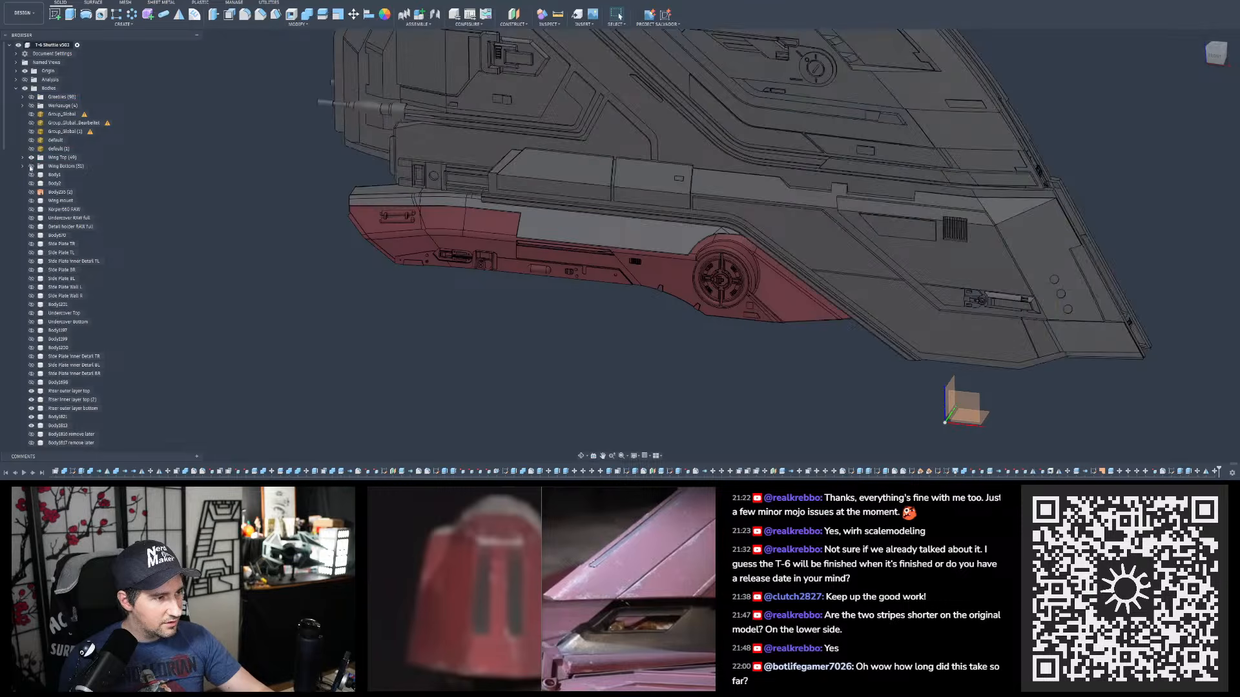
- Show the Wing Bottom bodies and examine both wings with the red-tipped housing from the opposite side
left_click(31, 166)
scroll(554, 181, "down", 3)
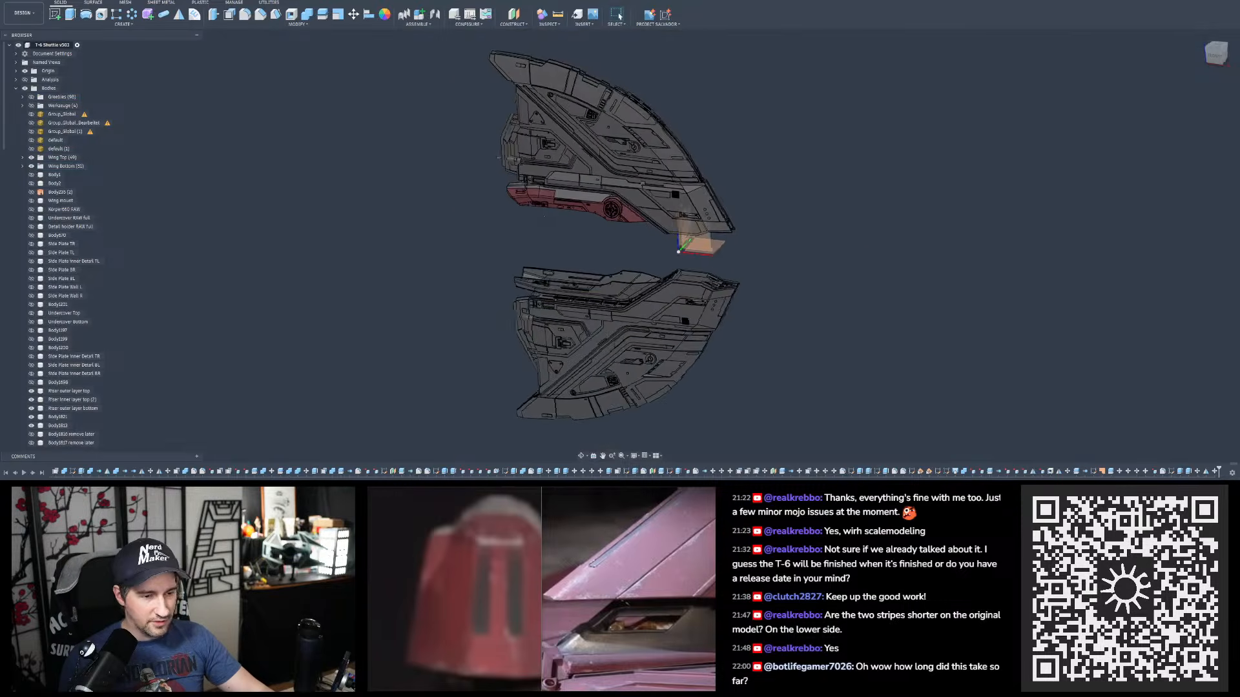
middle_click_drag(554, 194, 455, 232, "shift")
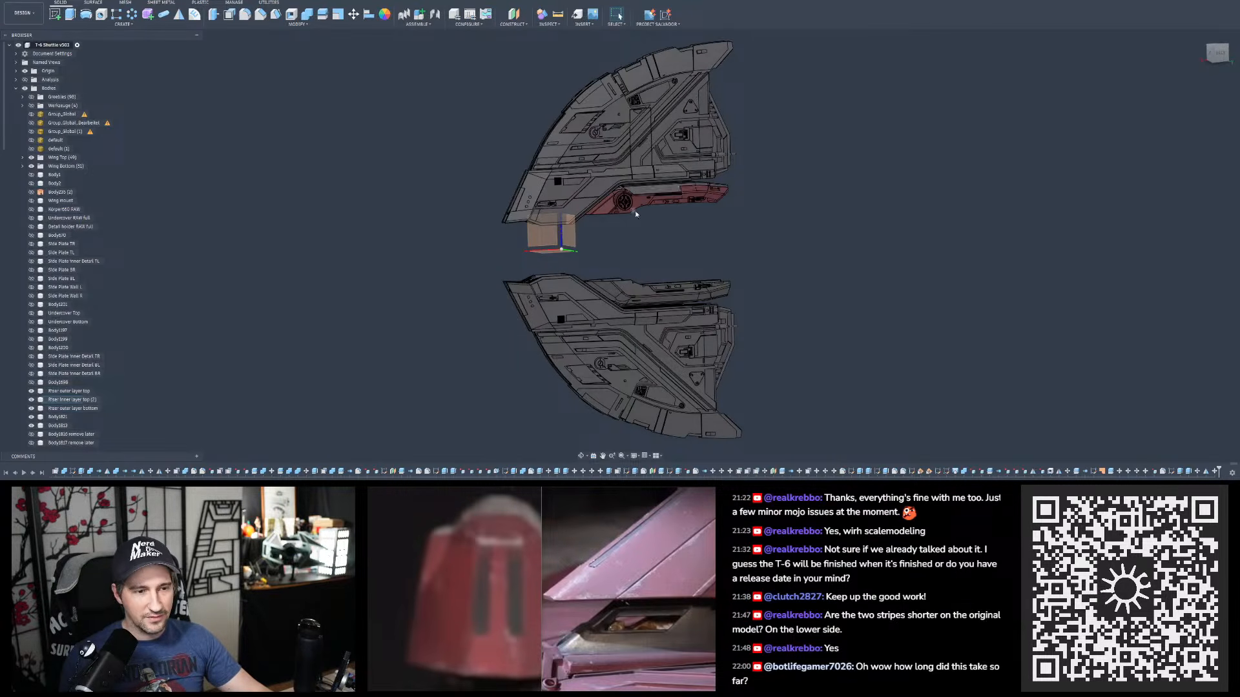
scroll(638, 242, "down", 2)
scroll(650, 197, "up", 2)
middle_click_drag(621, 218, 656, 232, "shift")
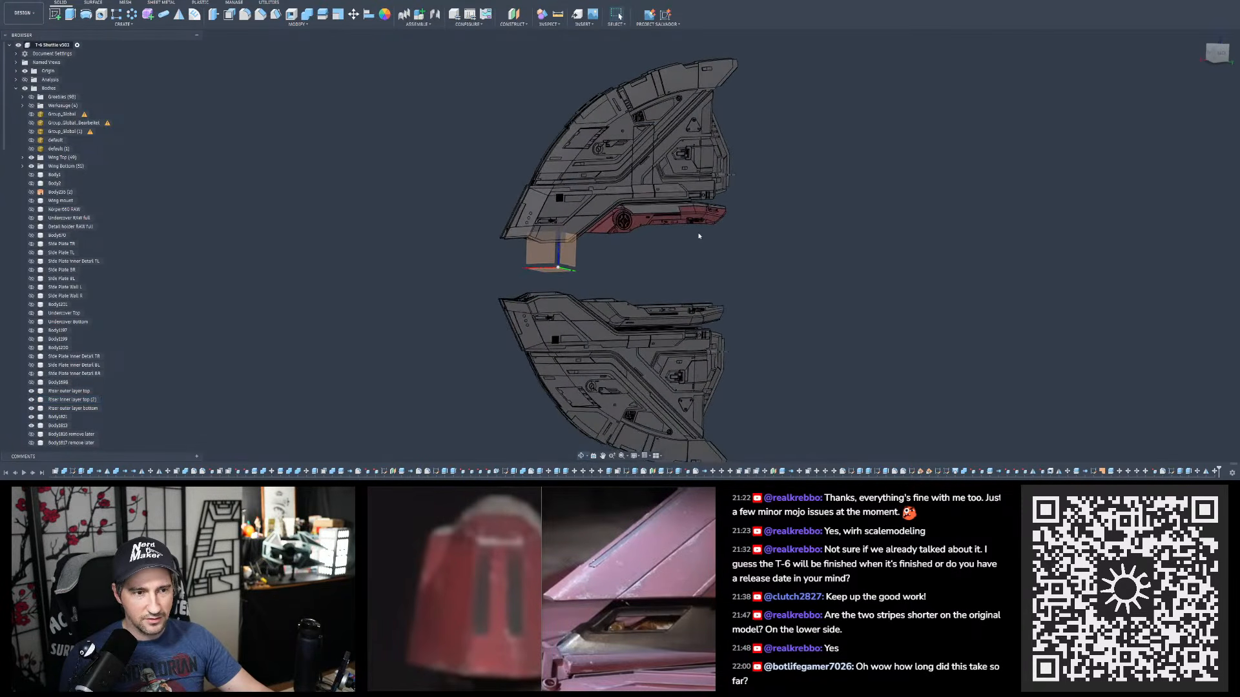
scroll(696, 234, "down", 2)
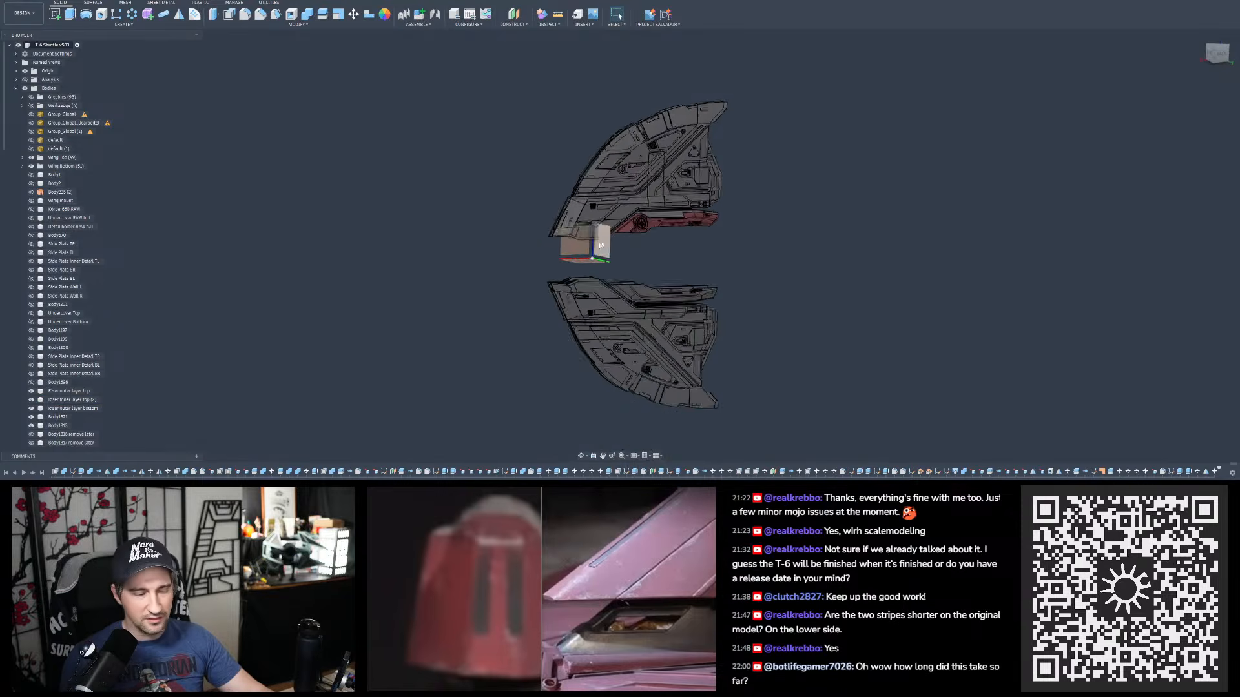
scroll(594, 243, "up", 4)
middle_click_drag(581, 254, 643, 188, "shift")
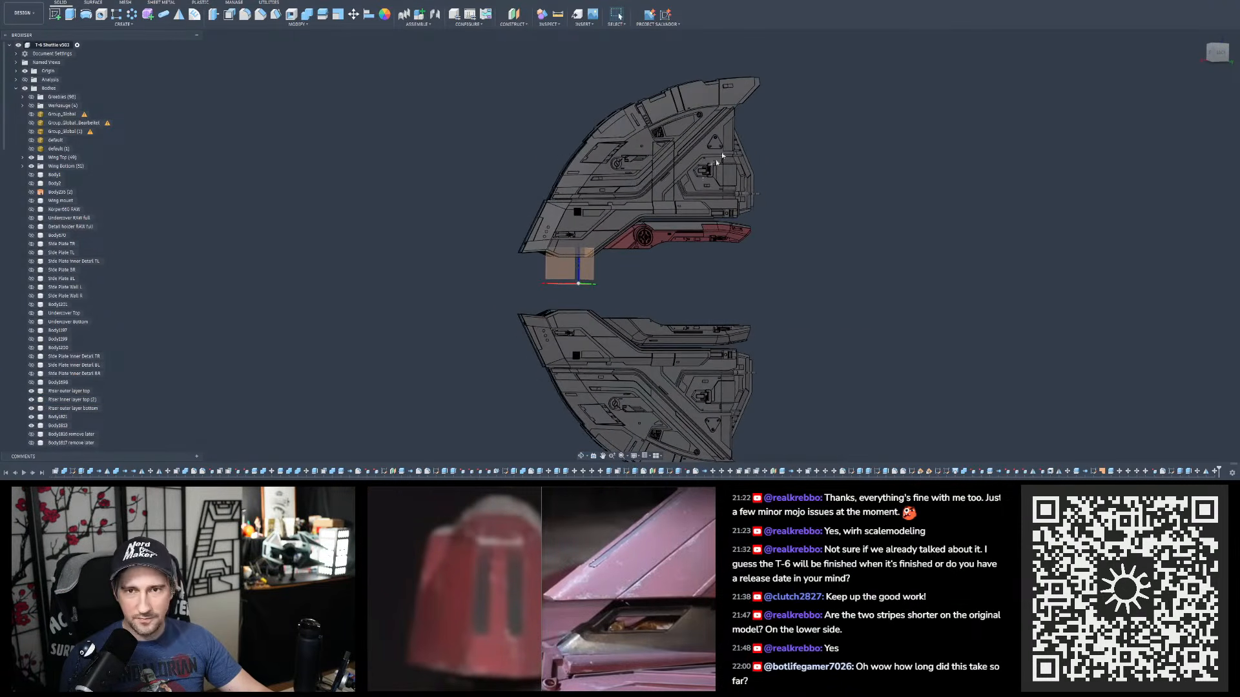
middle_click_drag(722, 153, 678, 204, "shift")
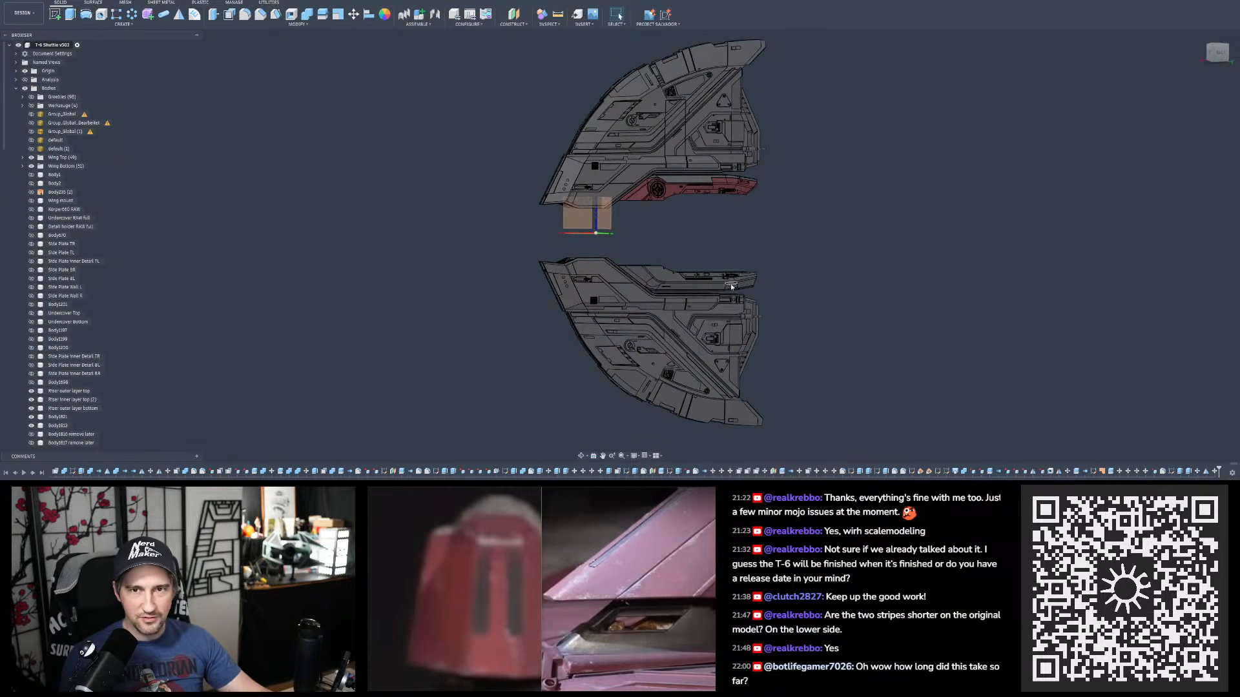
middle_click_drag(731, 287, 725, 212, "shift")
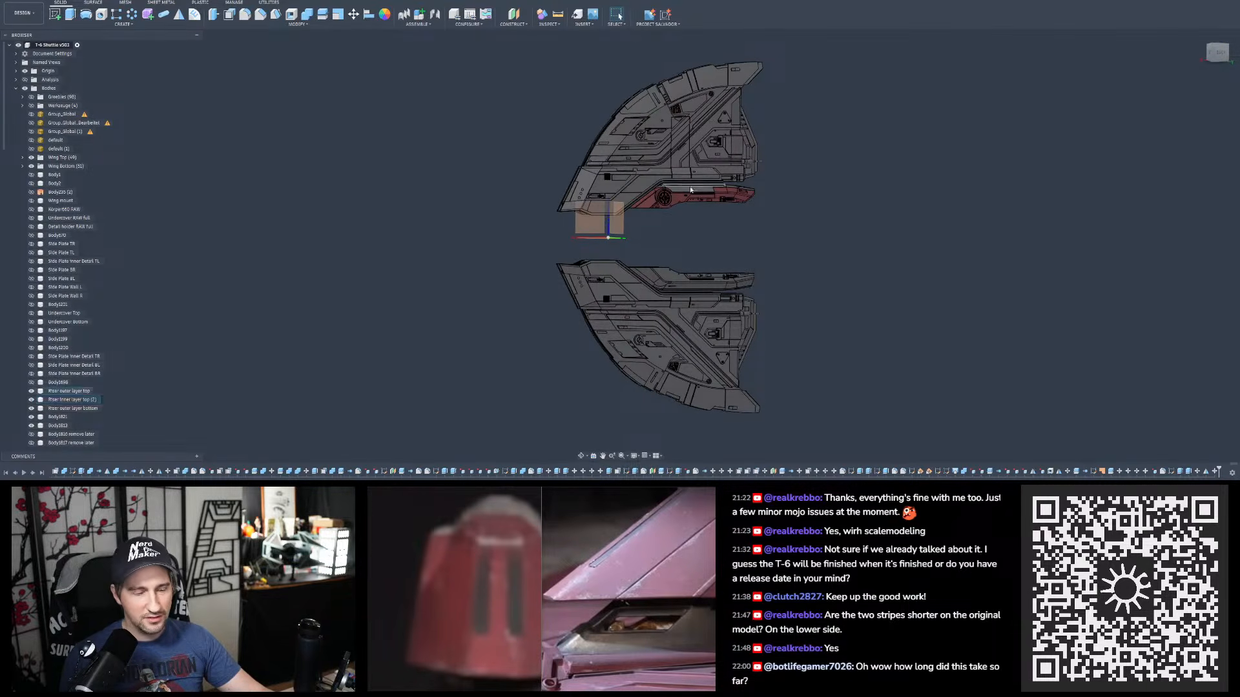
middle_click_drag(682, 193, 679, 203, "shift")
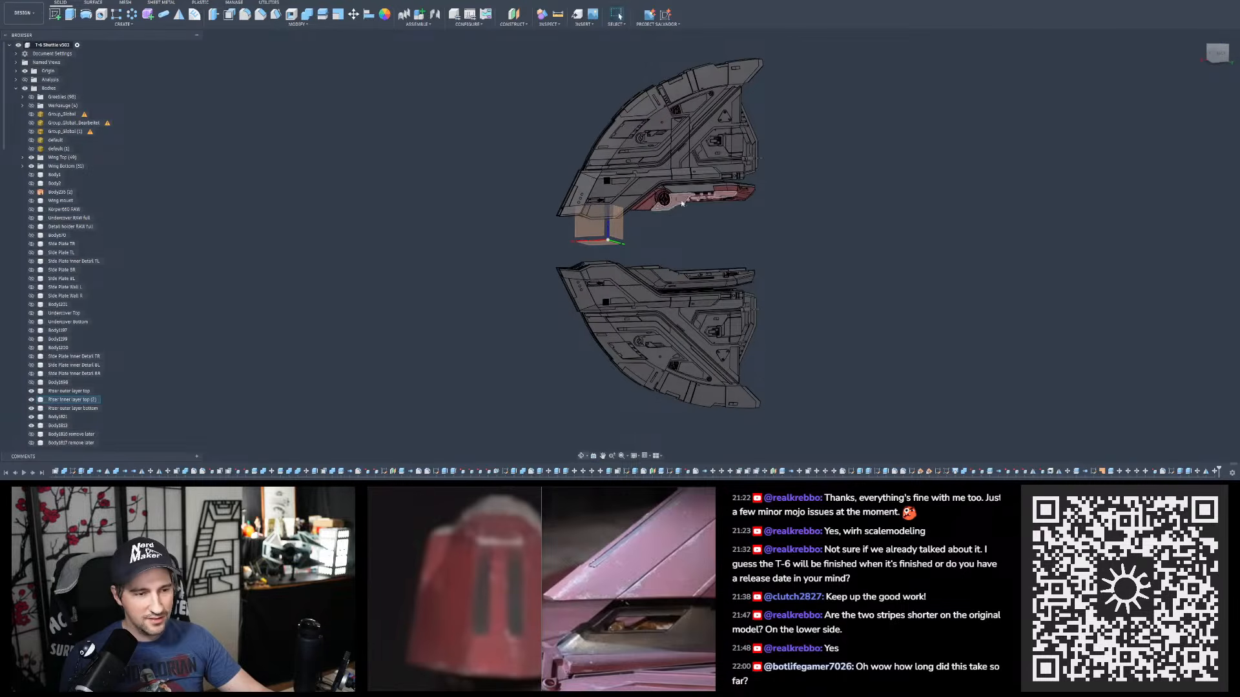
- Hide the Wing Top and Wing Bottom bodies and examine the housing's two stripes from the side and head-on
left_click(31, 158)
left_click(31, 166)
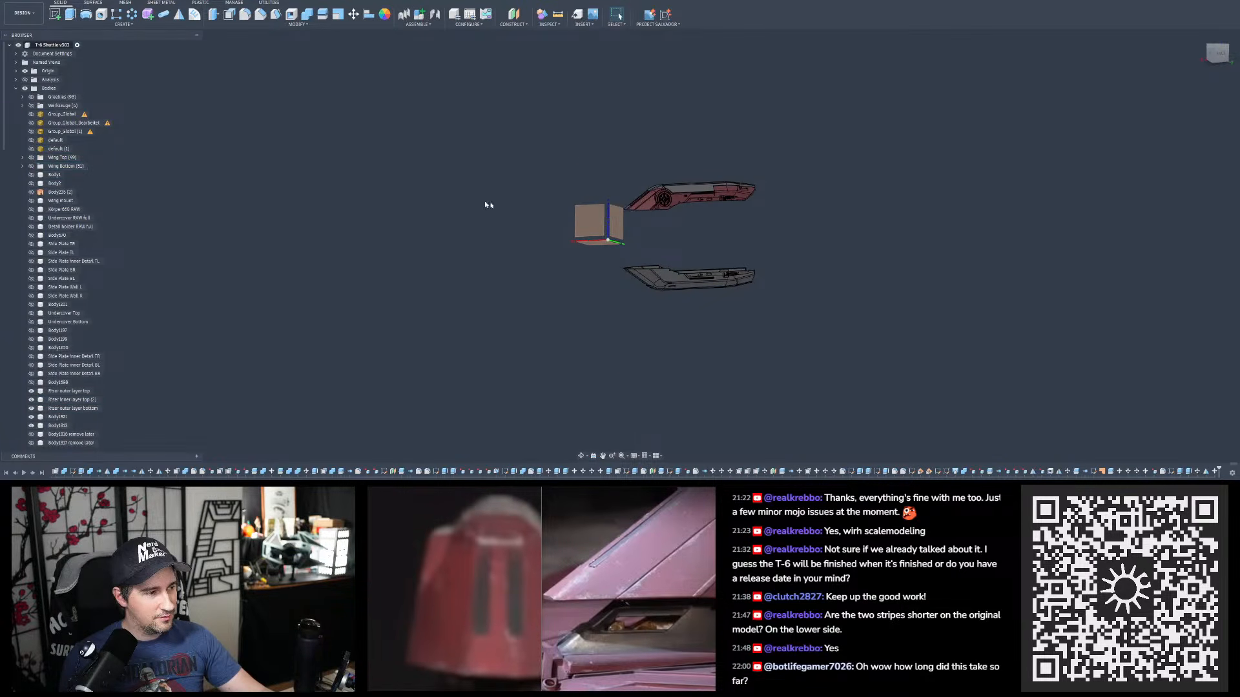
scroll(672, 195, "up", 8)
middle_click_drag(660, 203, 807, 213, "shift")
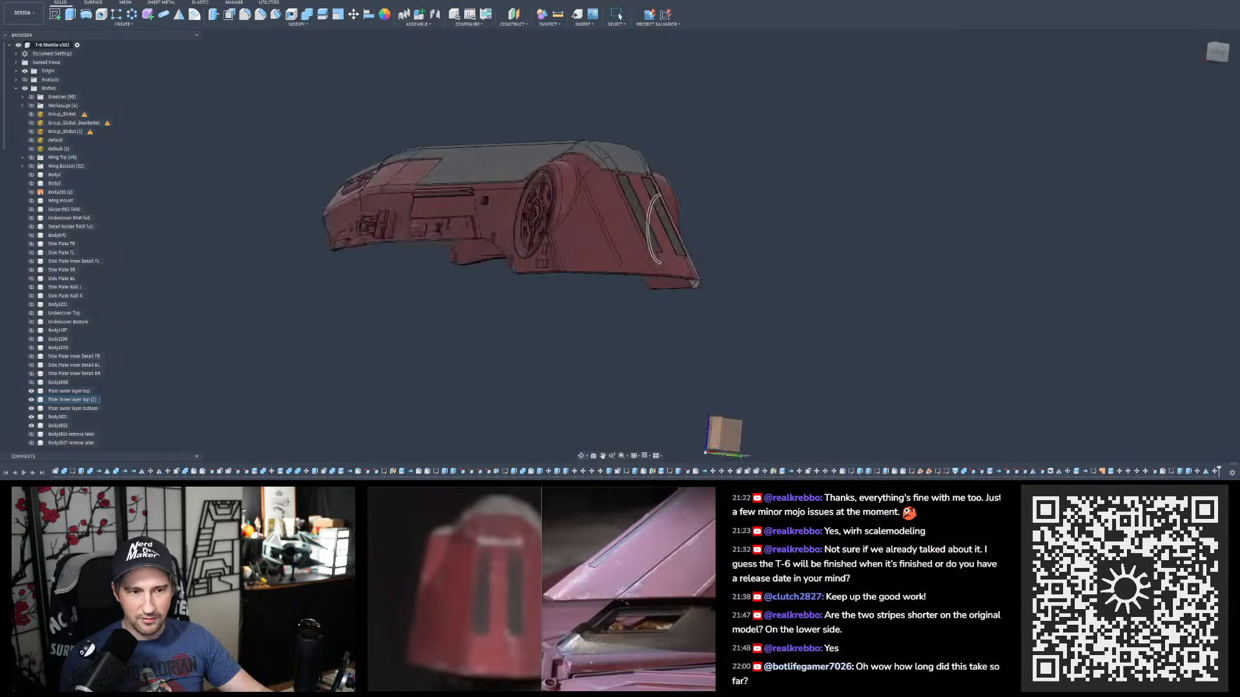
scroll(683, 184, "up", 10)
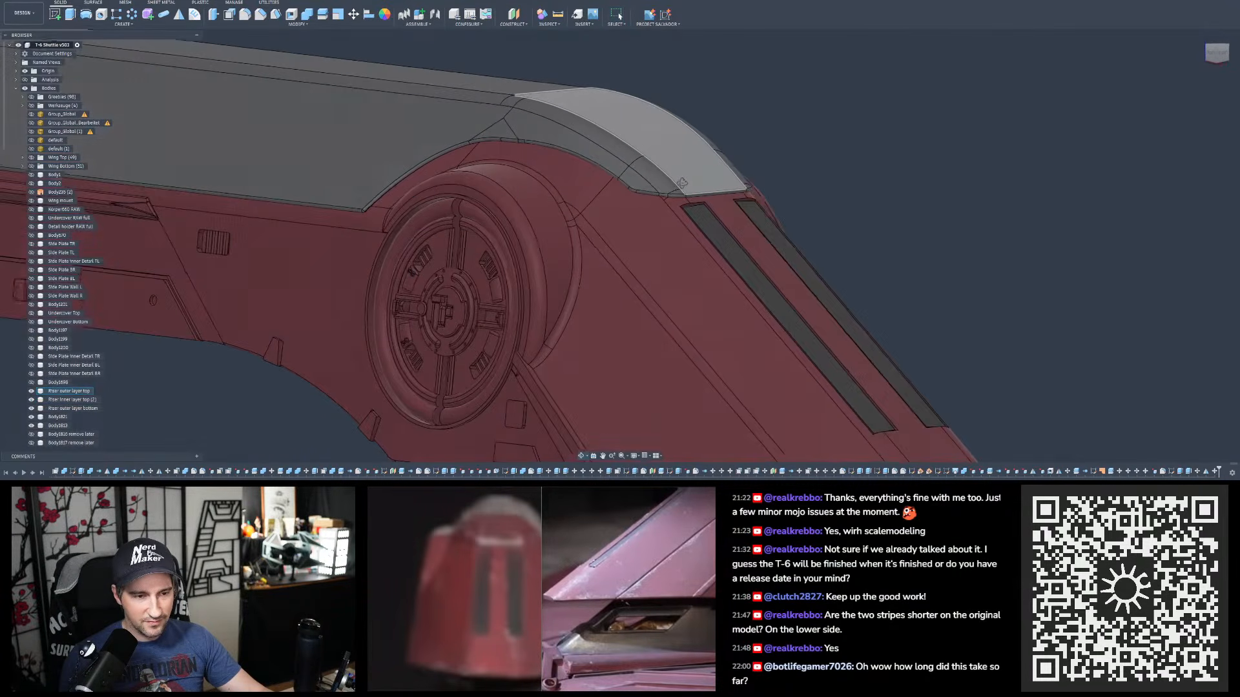
scroll(682, 184, "down", 10)
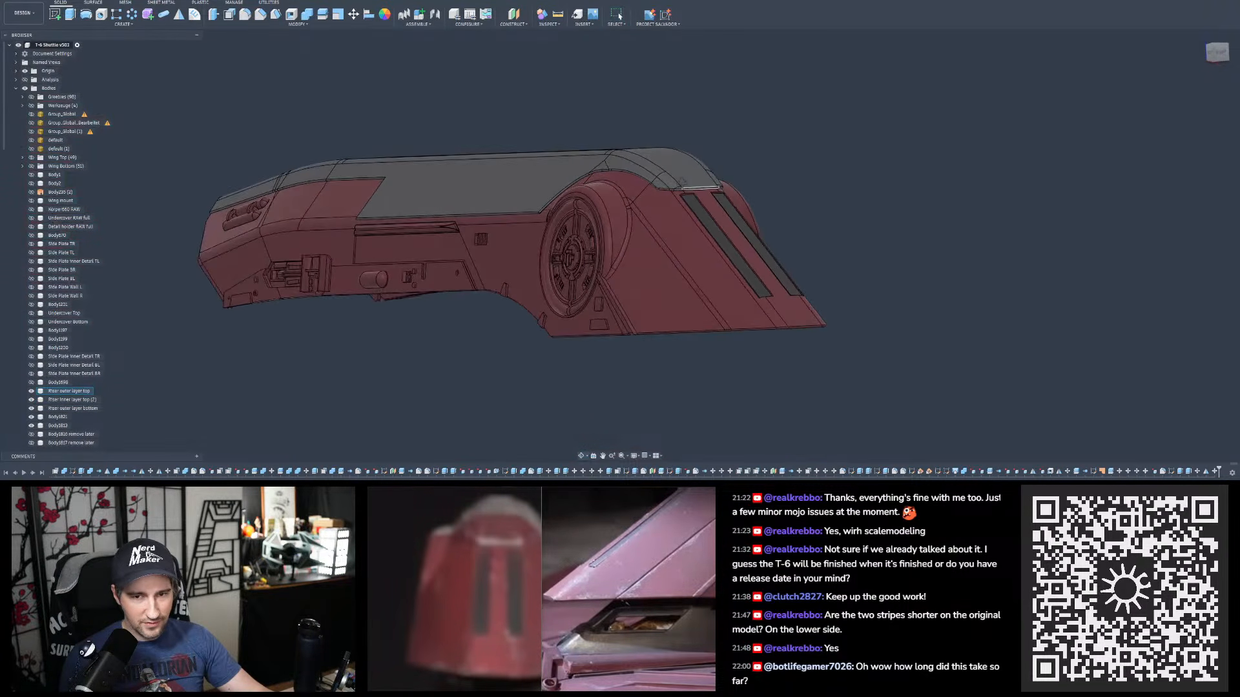
middle_click_drag(682, 183, 683, 186, "shift")
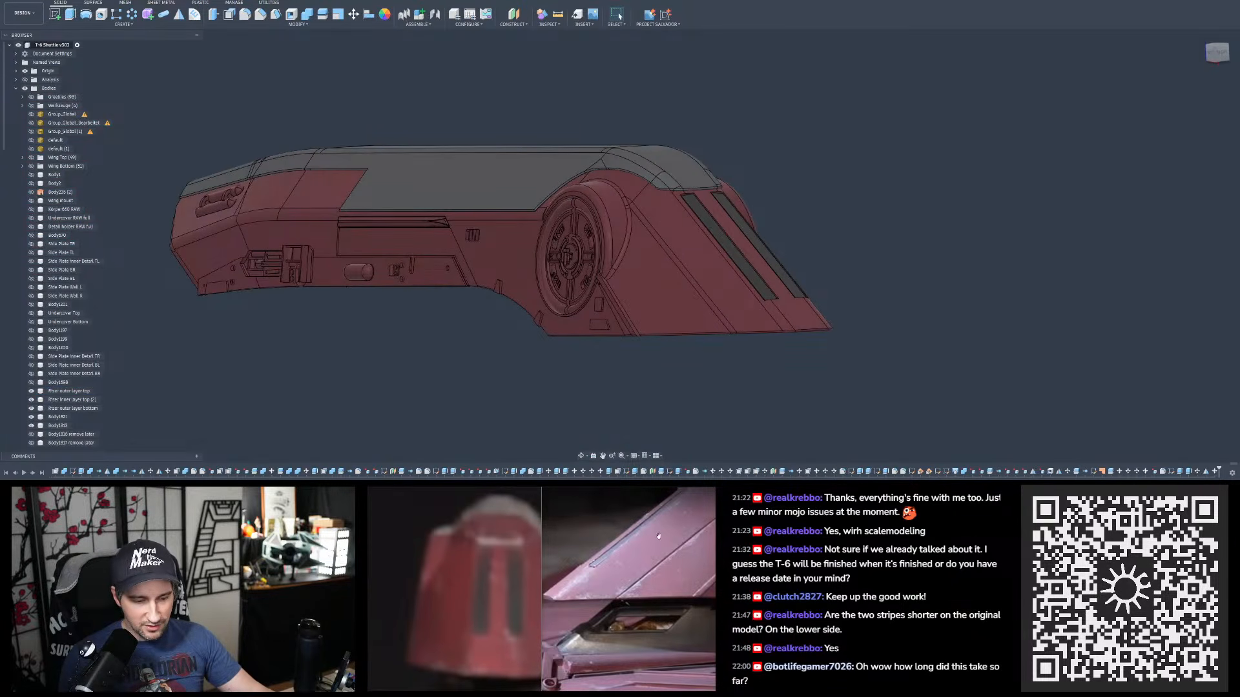
mouse_move(759, 235)
middle_mouse_down("shift")
mouse_move(736, 236)
mouse_move(762, 236)
middle_mouse_up("shift")
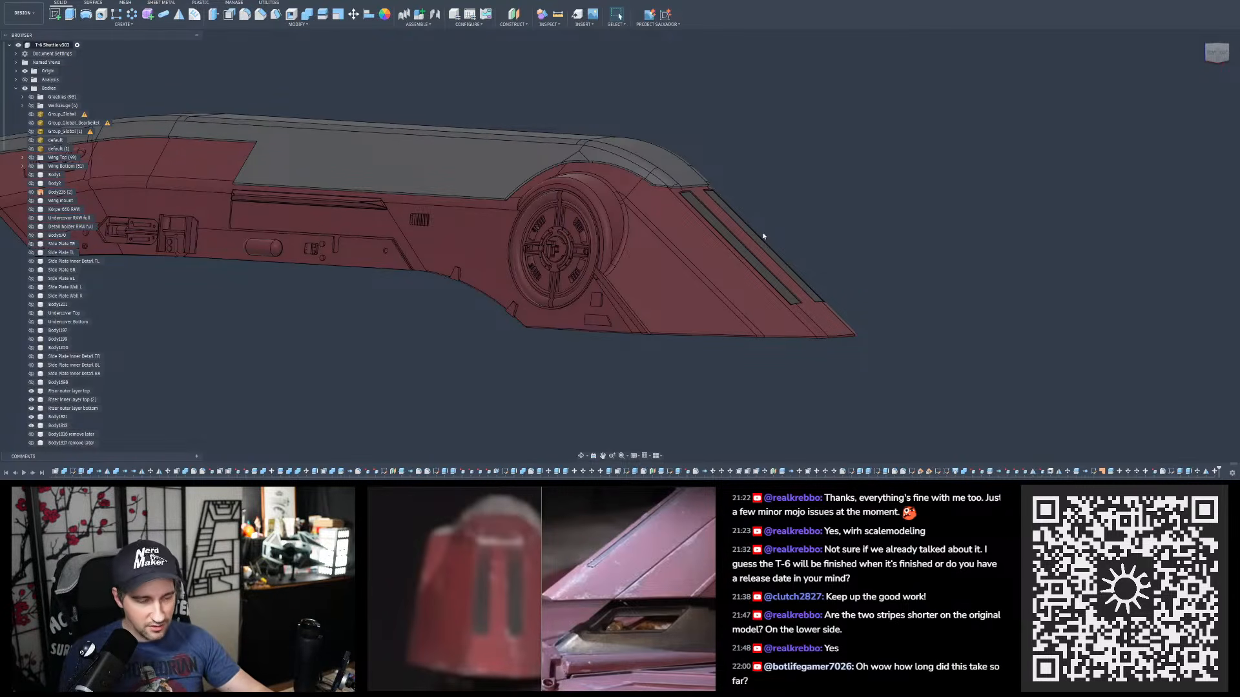
middle_click_drag(723, 238, 643, 204, "shift")
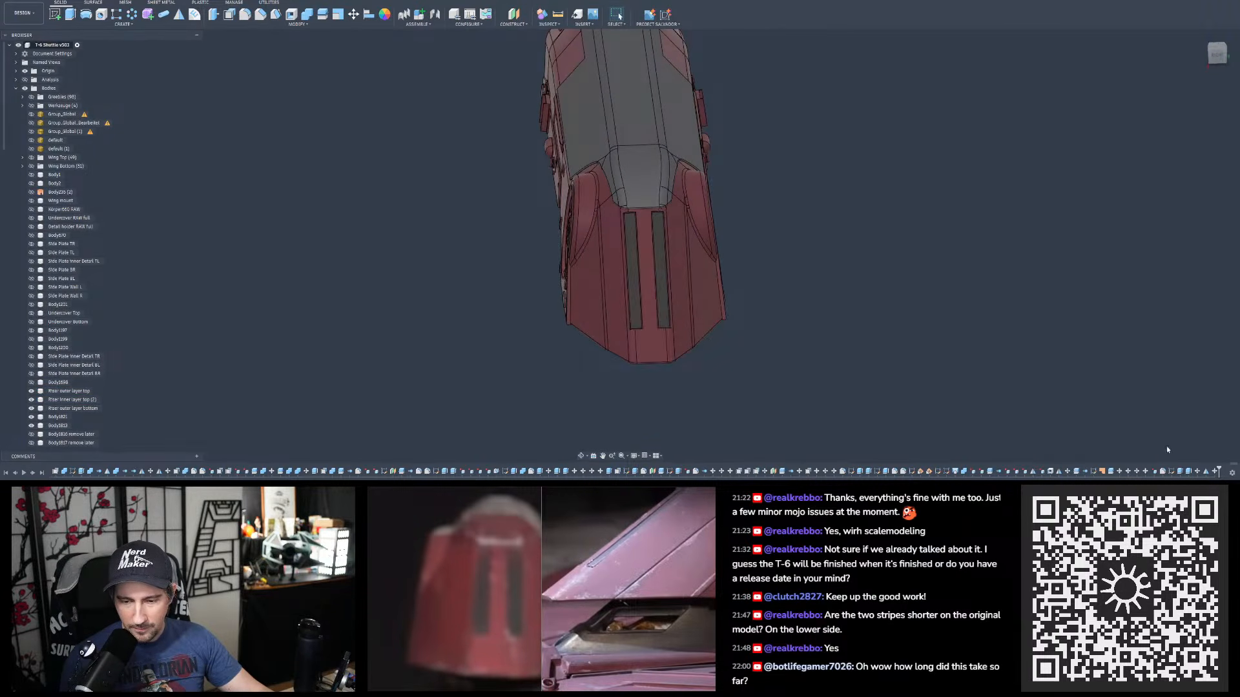
- Open the stripe recess sketch for editing and examine its rectangles against the sloped red tip
double_click(1173, 473)
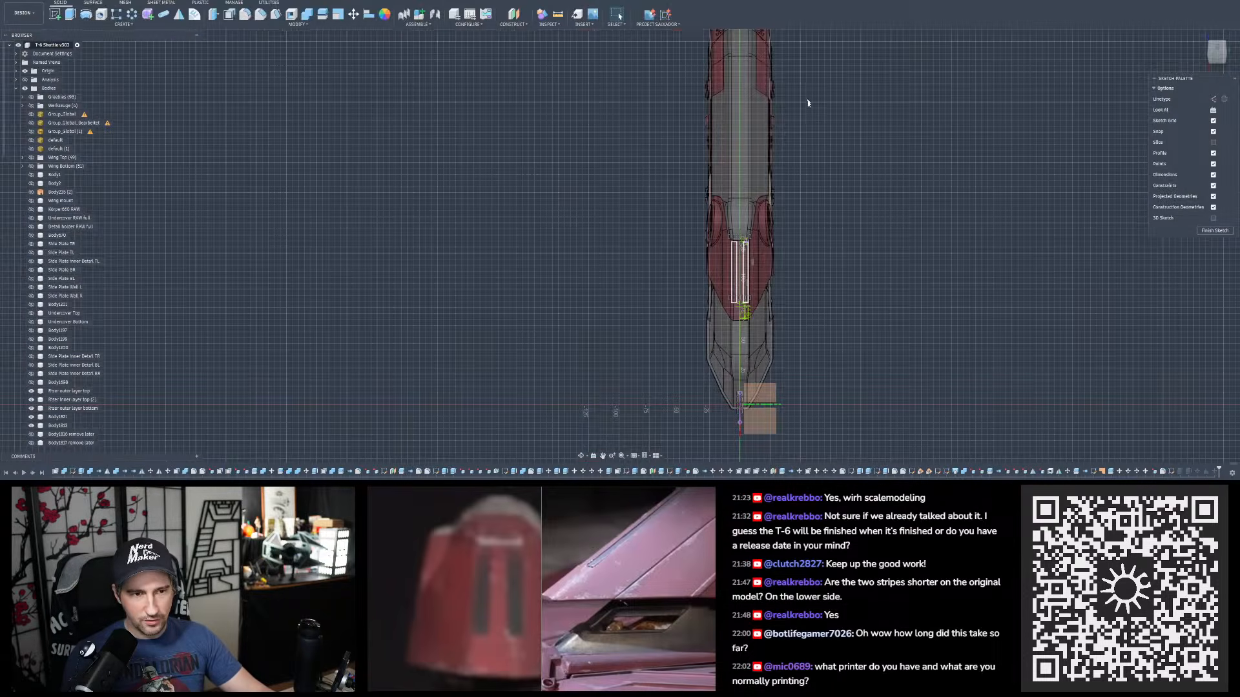
scroll(572, 191, "down", 3)
scroll(672, 159, "up", 4)
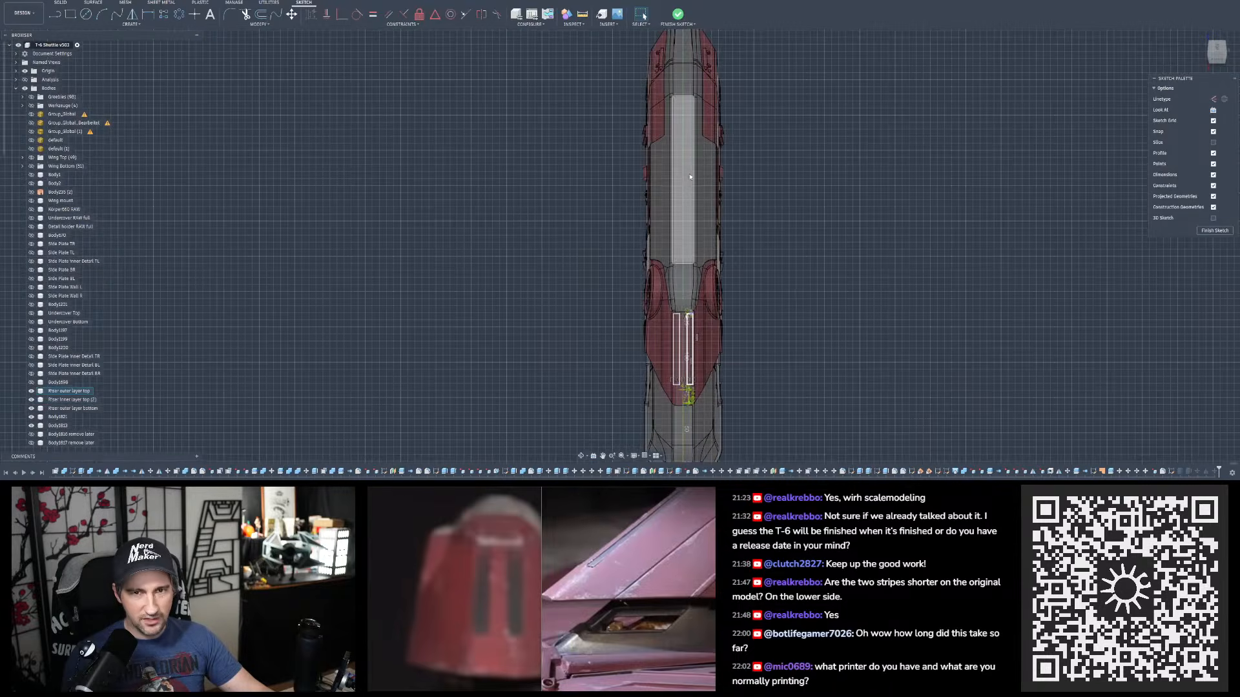
middle_click_drag(672, 161, 536, 212, "shift")
scroll(713, 200, "up", 3)
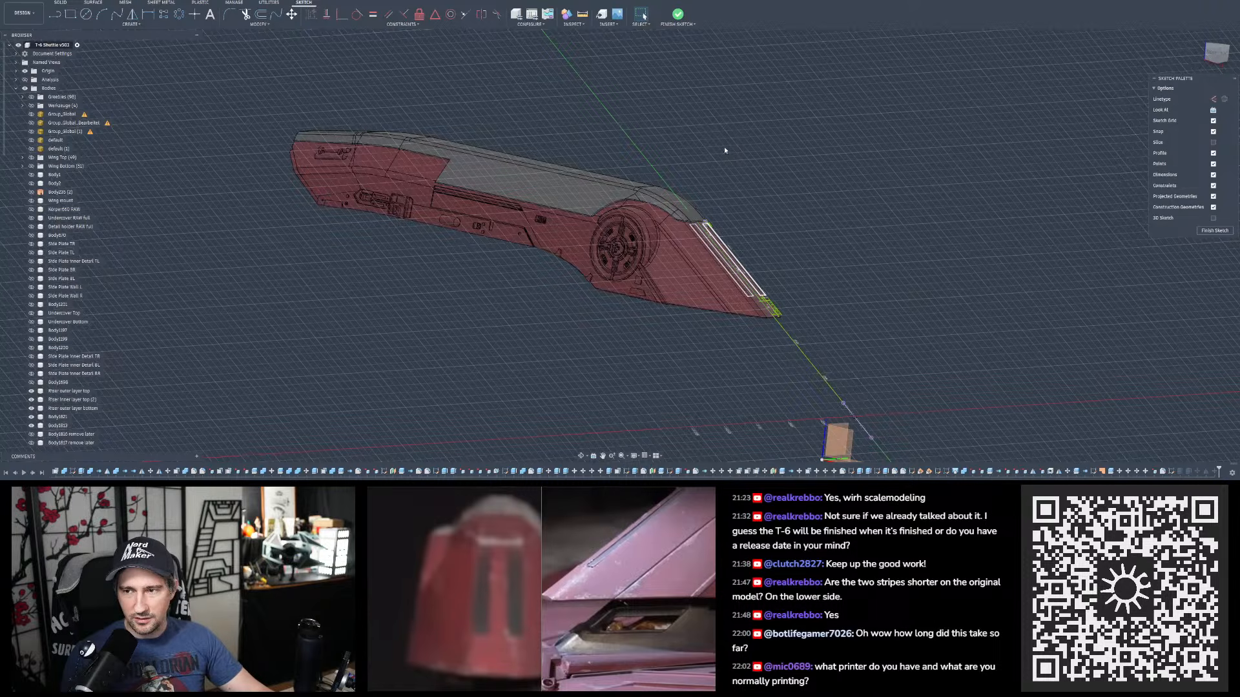
scroll(686, 157, "down", 2)
scroll(637, 193, "up", 3)
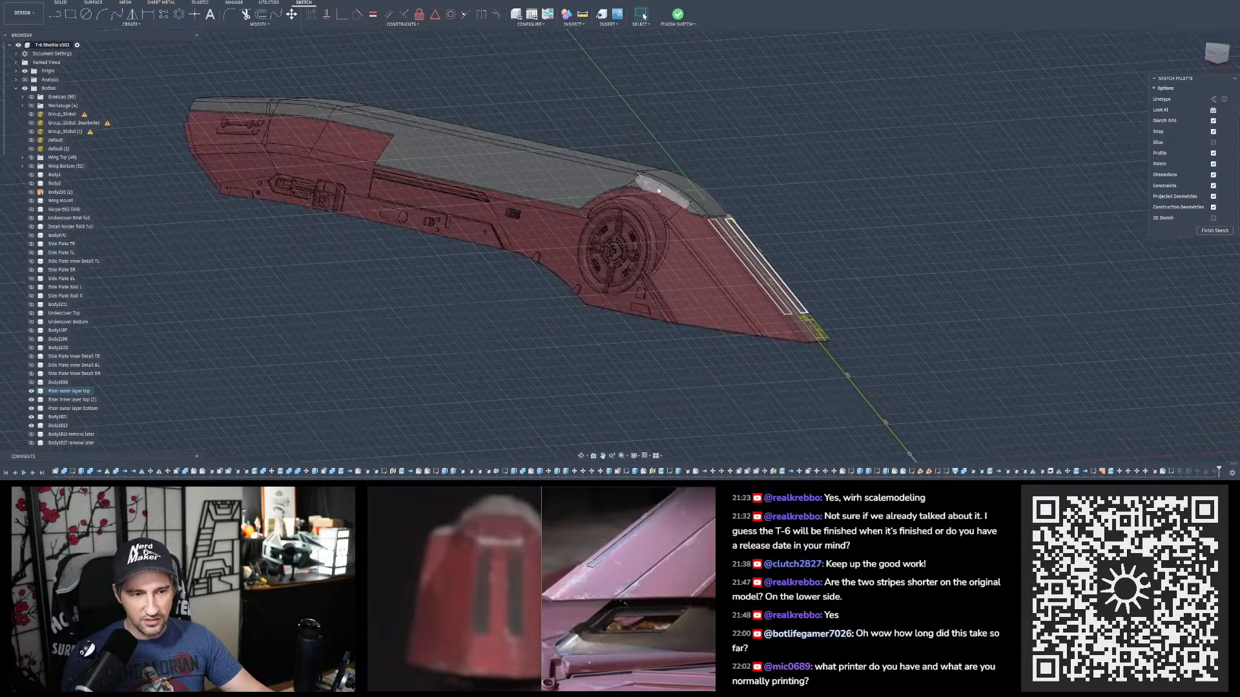
scroll(637, 193, "down", 3)
middle_click_drag(648, 194, 672, 200, "shift")
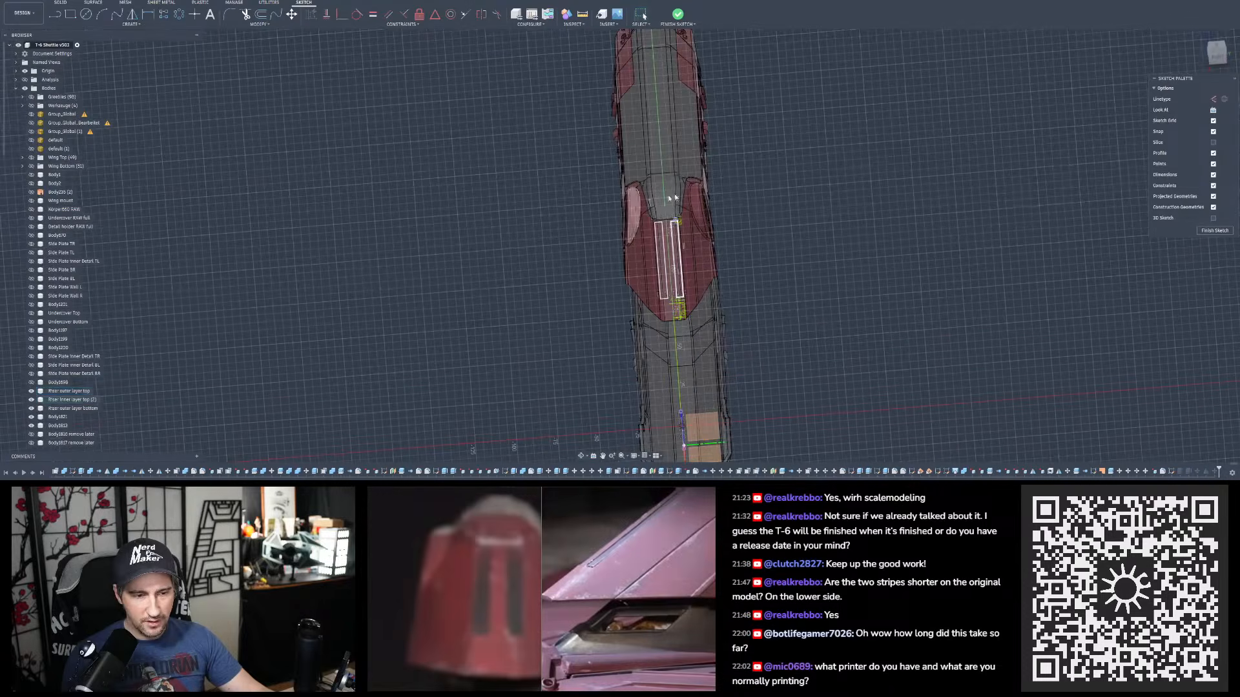
- Face the sketch plane squarely and examine the stripe rectangles' spacing from both ends of the red tip
left_click(1214, 110)
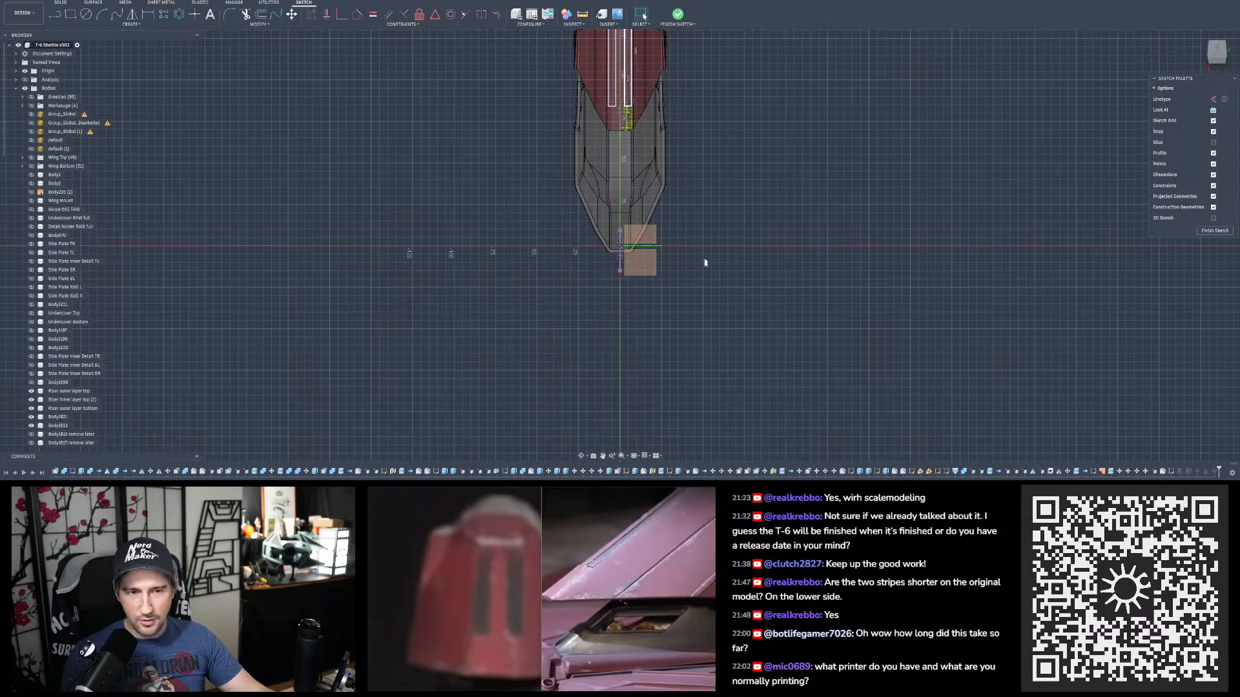
scroll(707, 305, "down", 3)
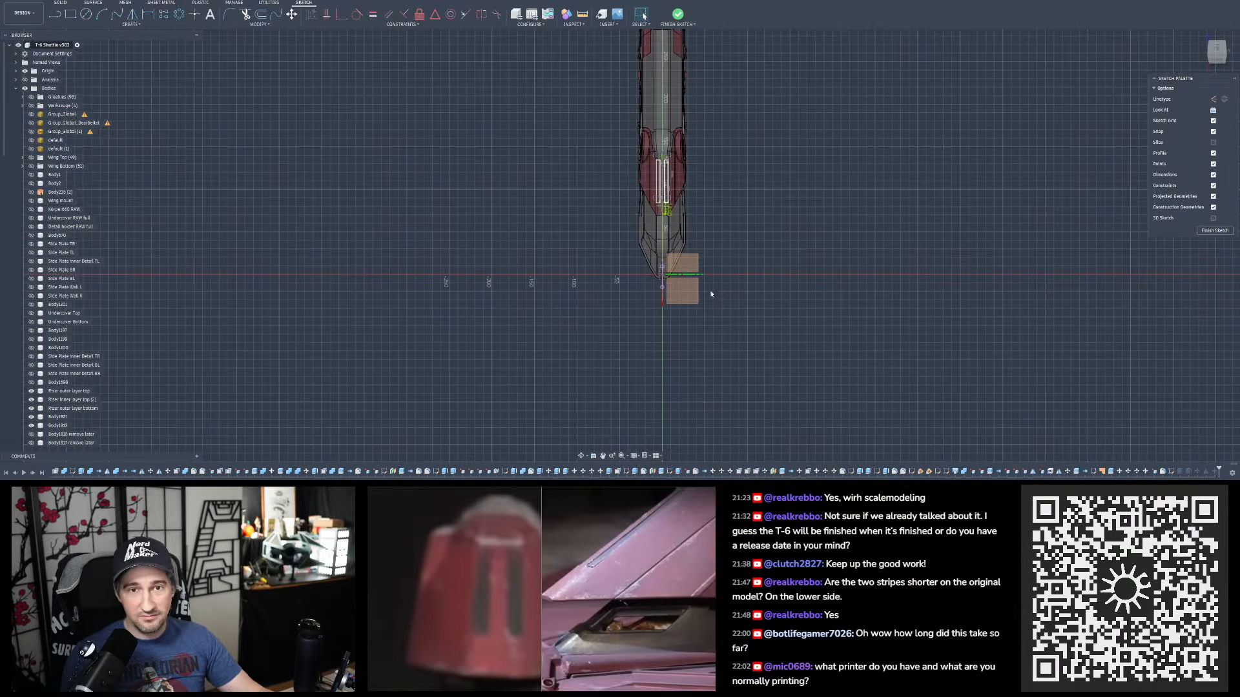
scroll(711, 293, "down", 2)
scroll(681, 215, "up", 3)
scroll(681, 216, "up", 5)
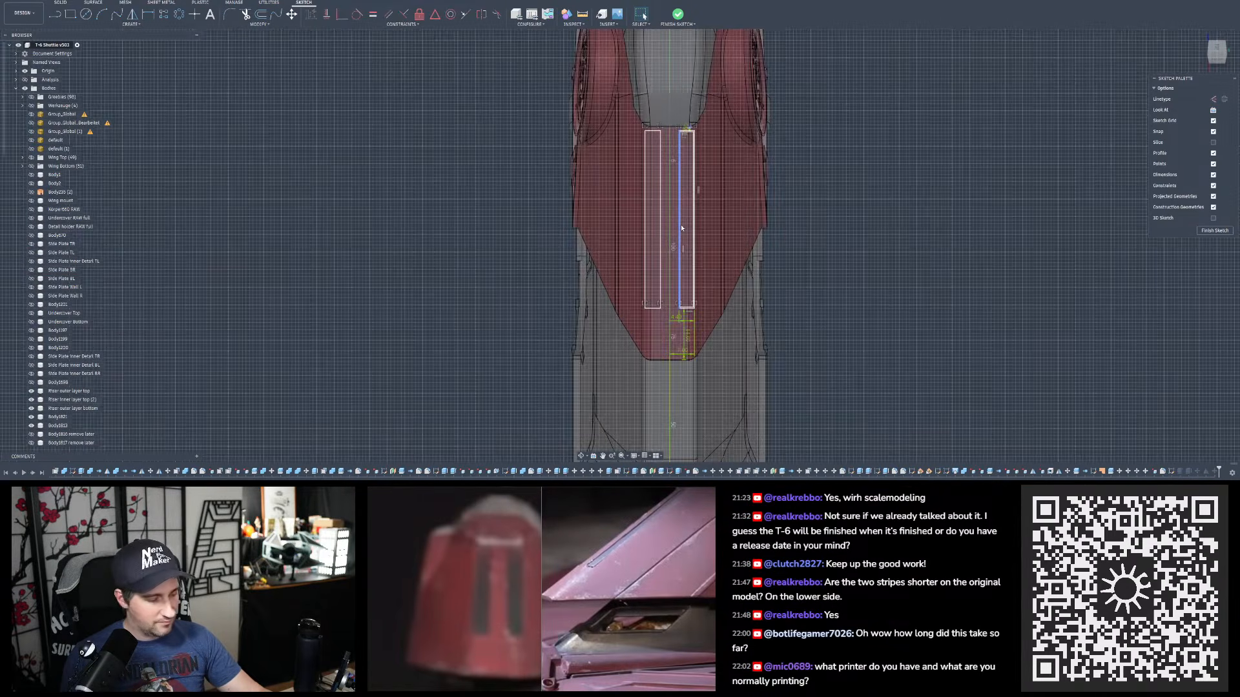
scroll(682, 129, "up", 8)
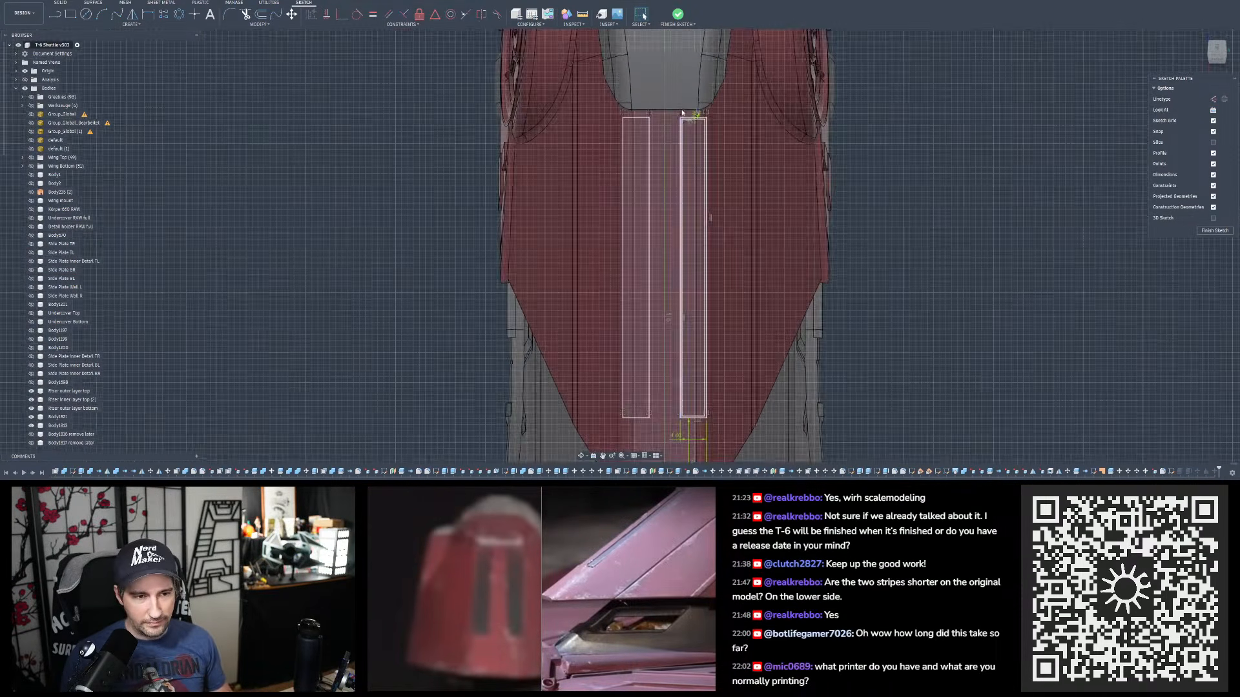
scroll(683, 126, "down", 8)
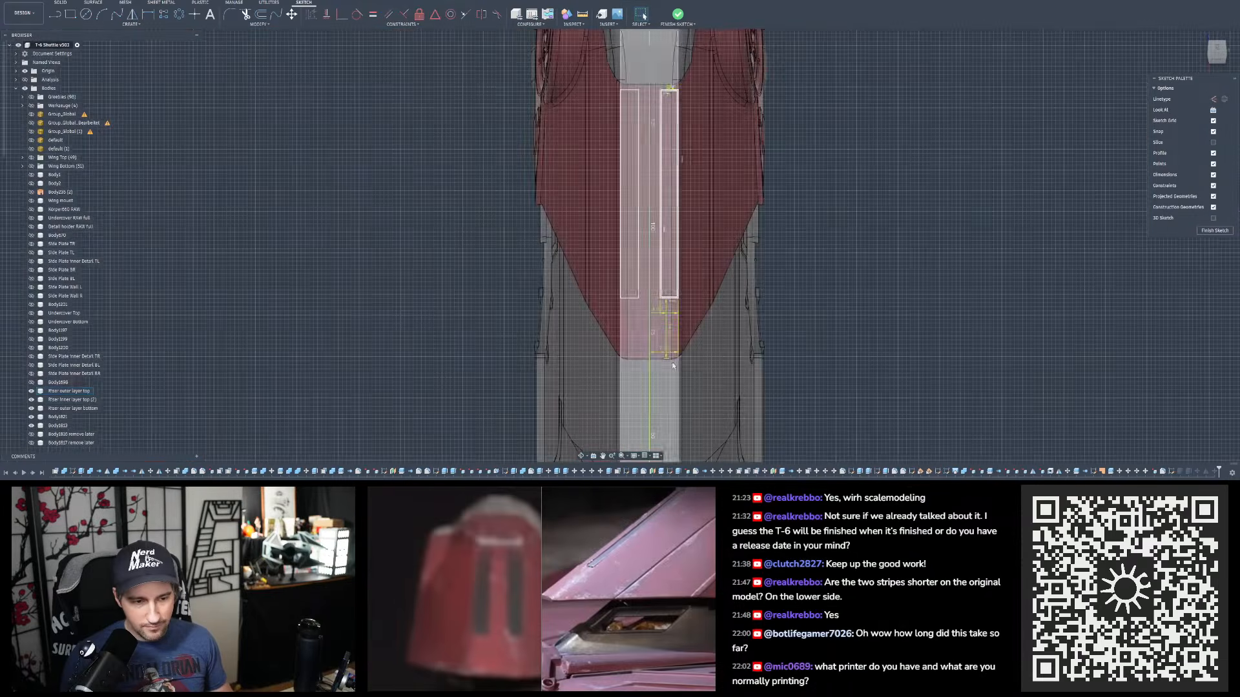
scroll(672, 271, "up", 4)
scroll(672, 273, "up", 2)
scroll(637, 270, "down", 2)
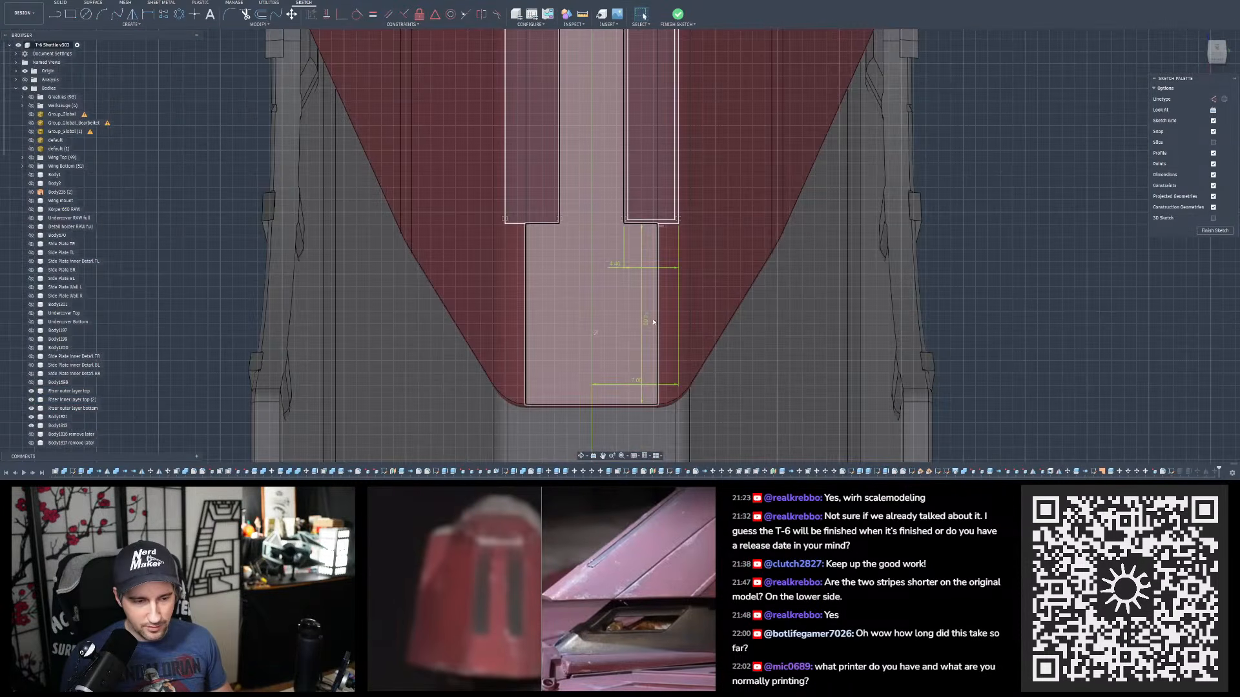
scroll(653, 322, "down", 2)
scroll(659, 322, "up", 3)
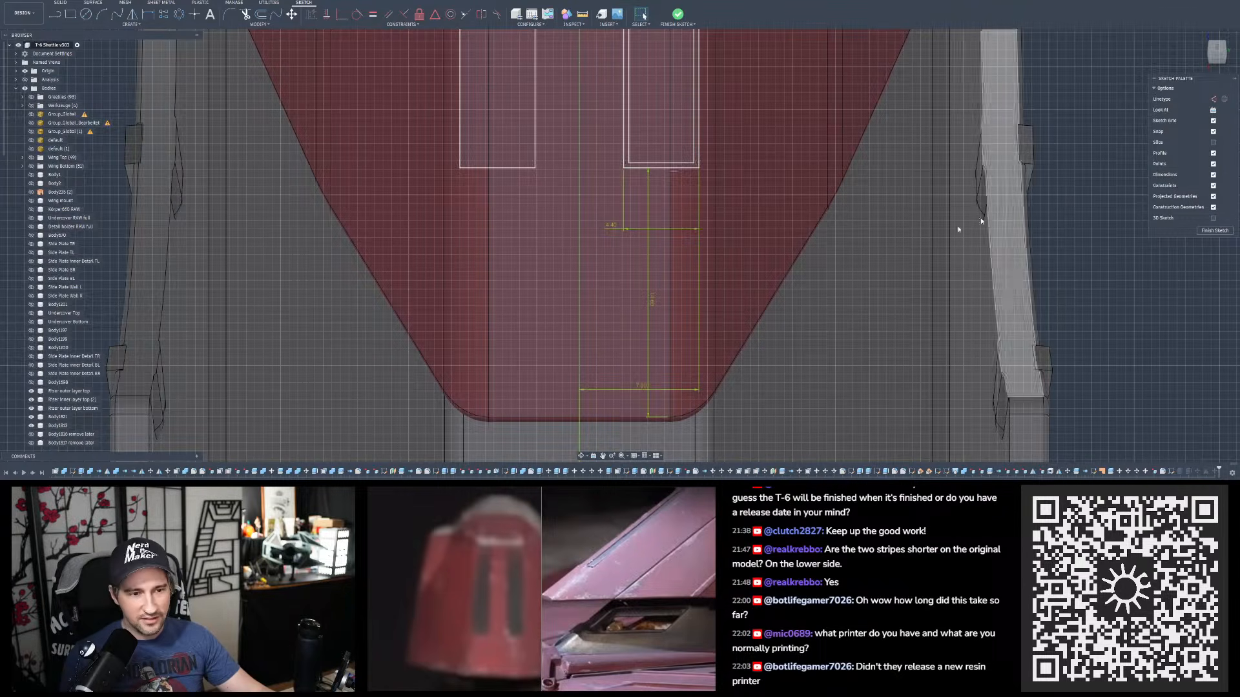
- Try a 13 mm distance between the stripes' lower ends and the tip edge, and undo it
double_click(651, 299)
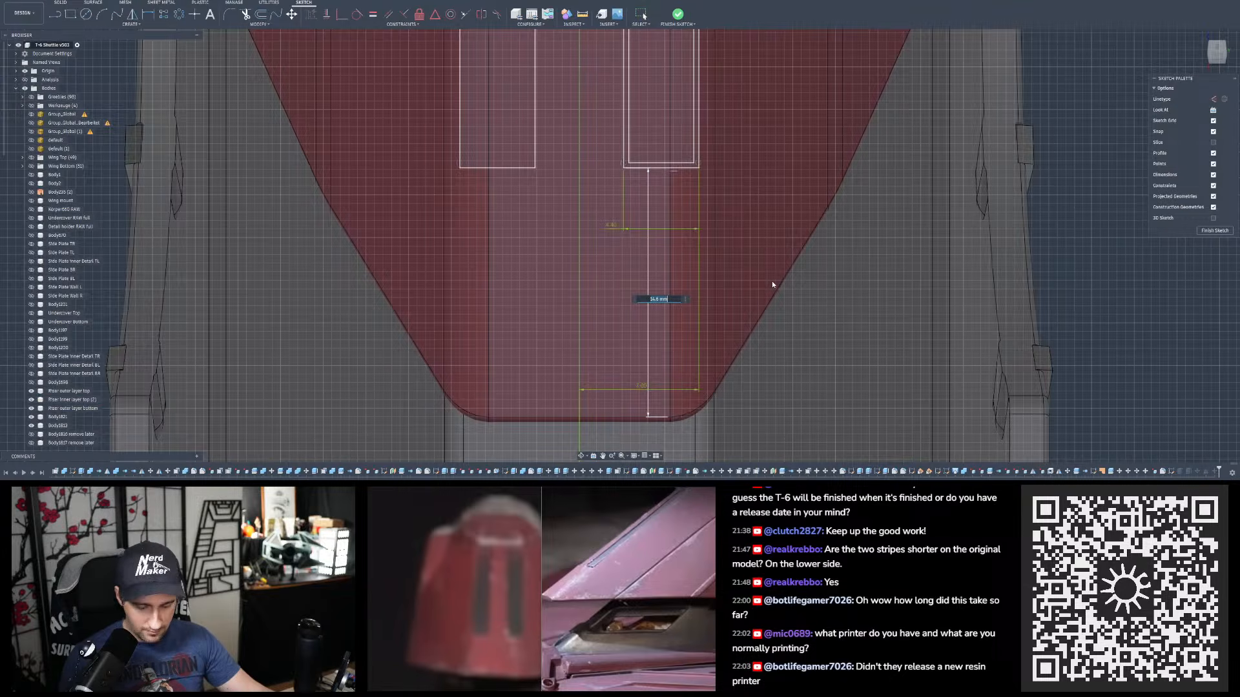
type("13")
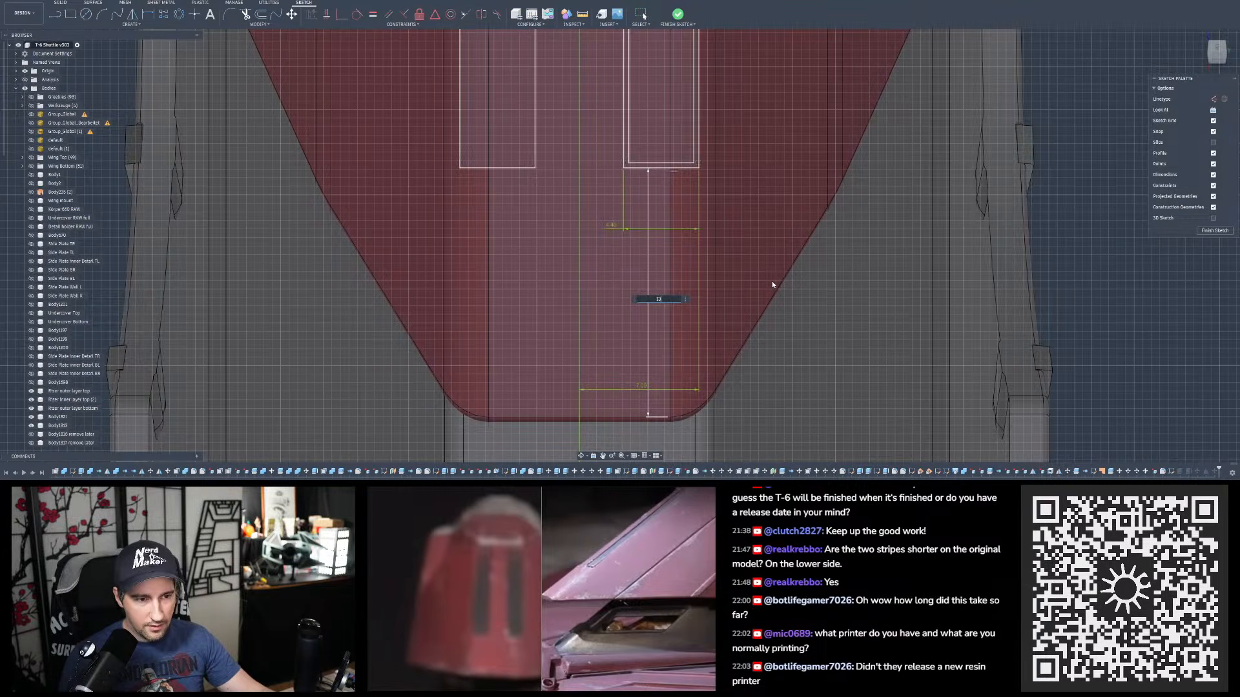
key("Return")
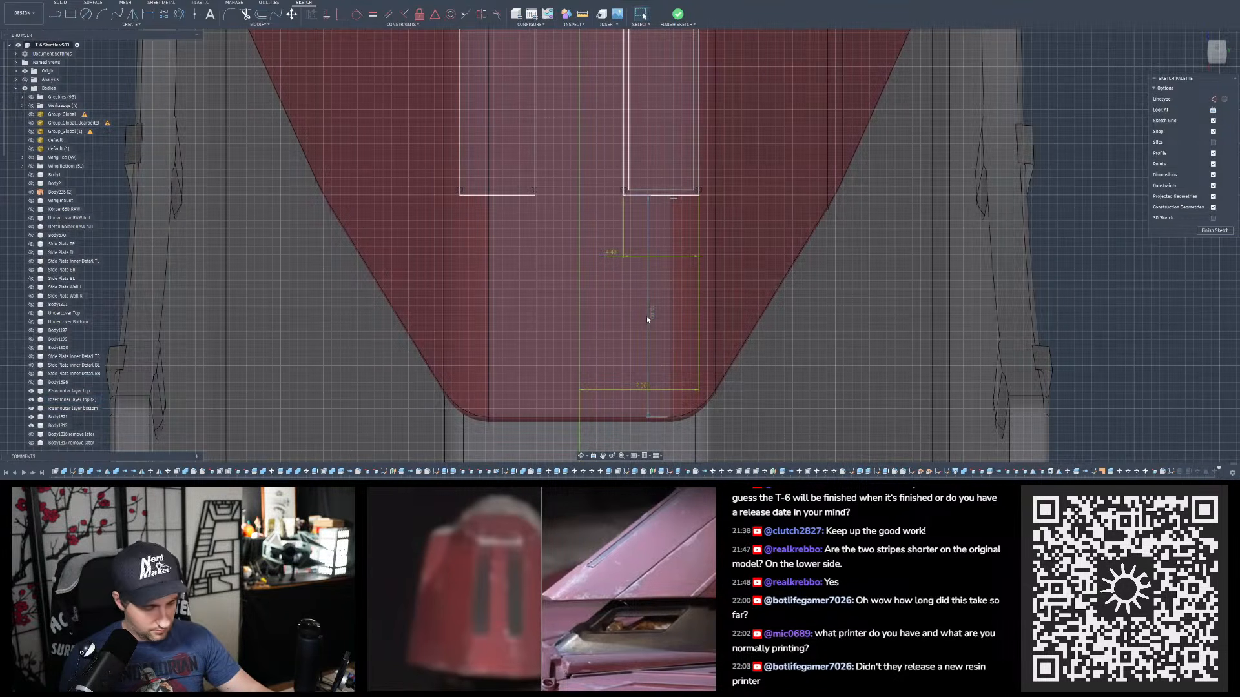
key("ctrl+z")
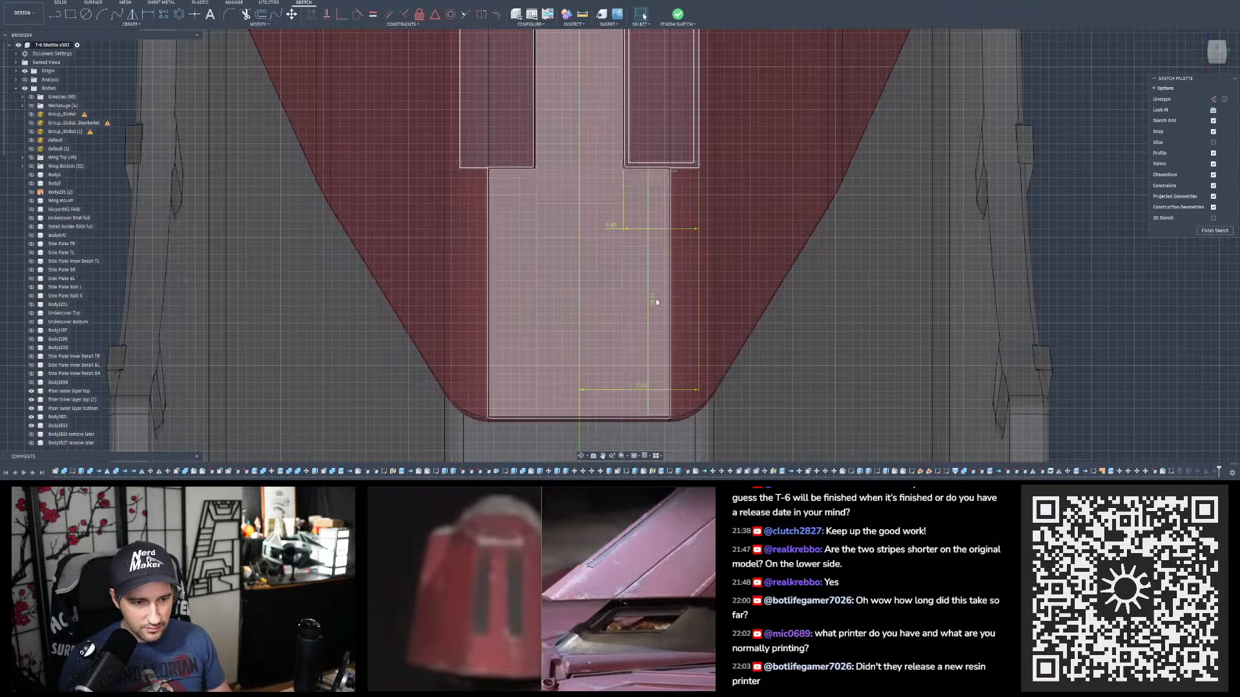
- Set the distance between the stripes' lower ends and the tip edge to 16 mm and finish the sketch
left_click(654, 297)
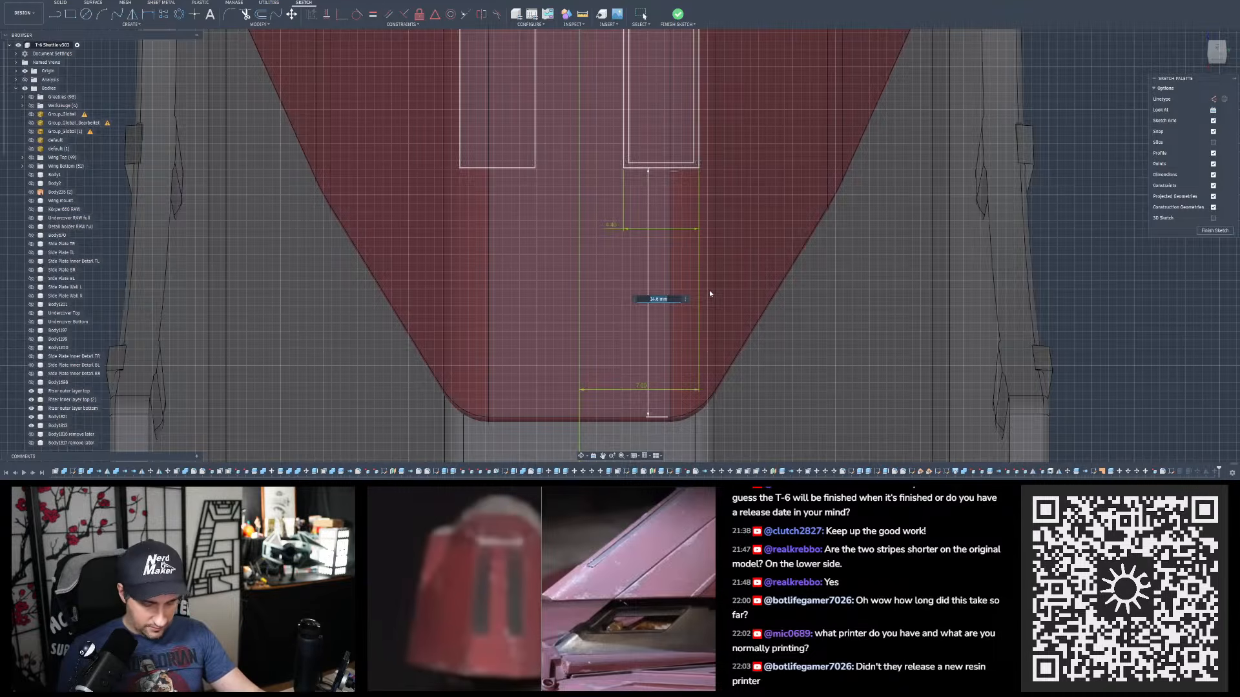
type("16")
key("Return")
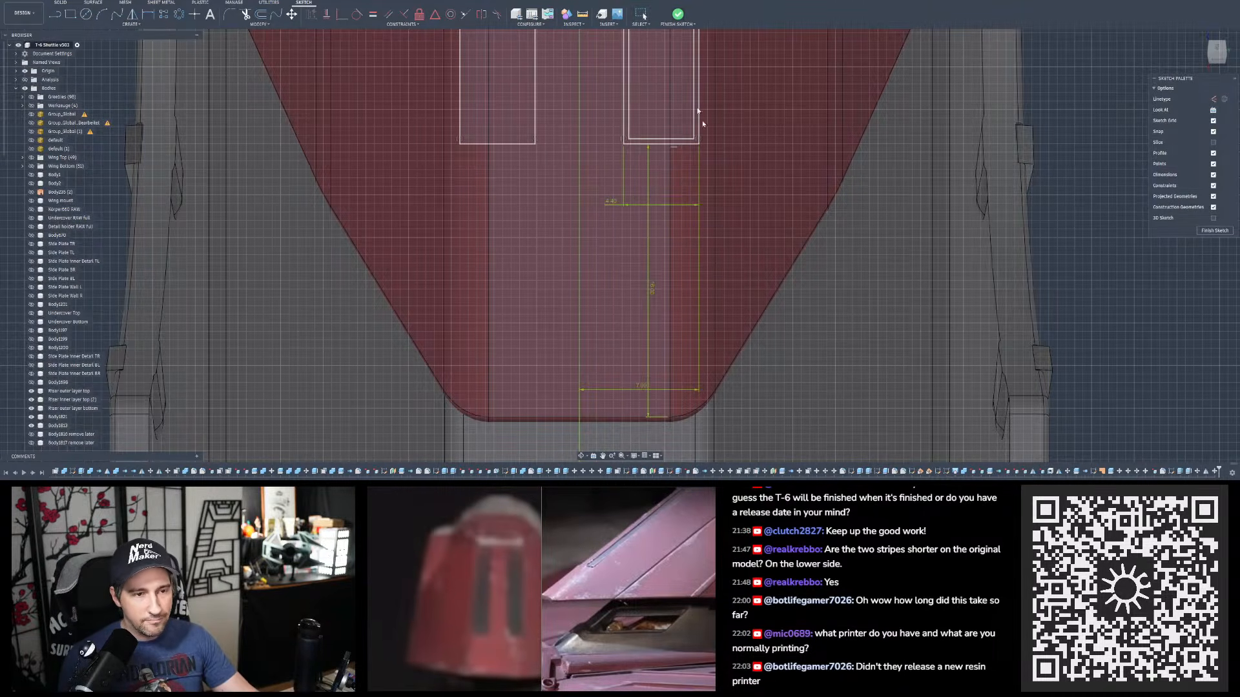
scroll(789, 320, "down", 8)
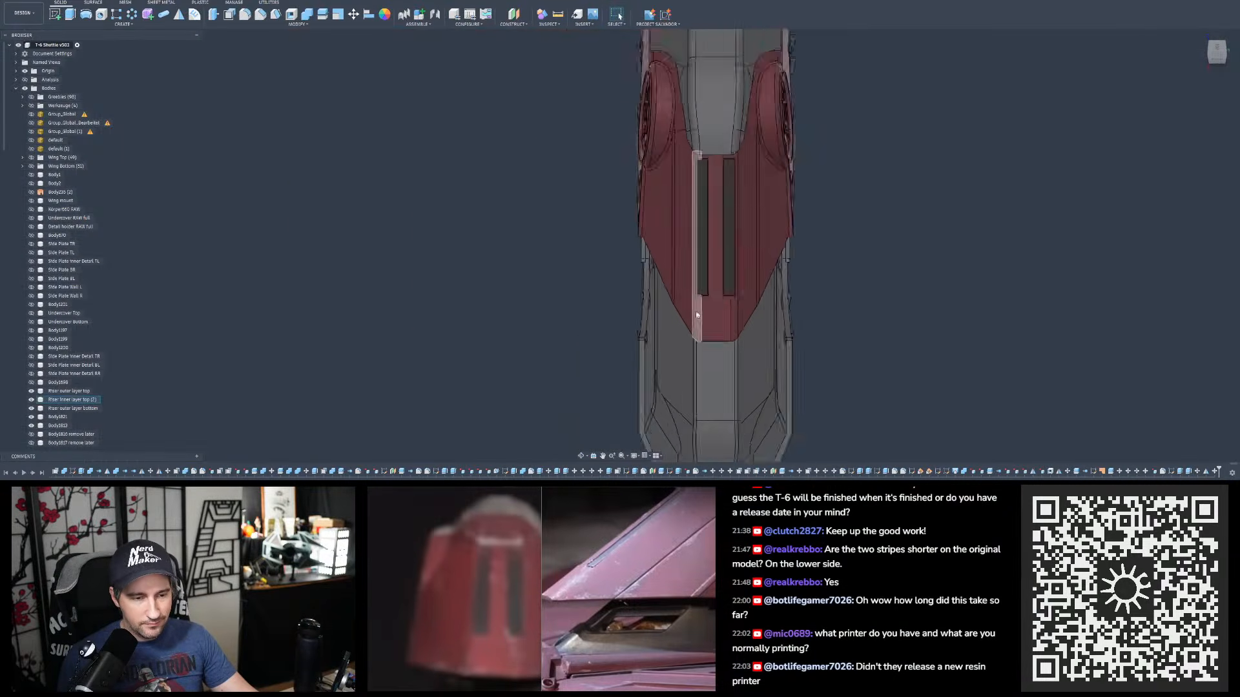
middle_click_drag(732, 310, 764, 168, "shift")
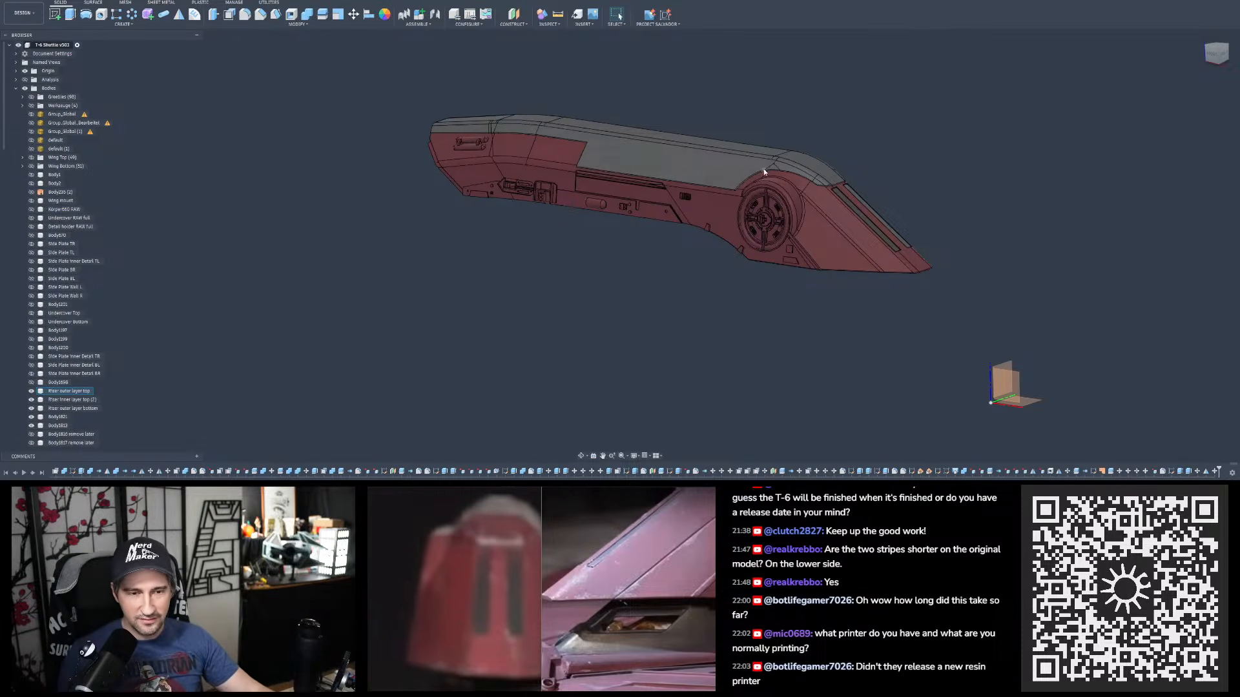
- Examine the shortened stripe recesses on the sloped red tip from the side, the front and below
scroll(828, 173, "up", 5)
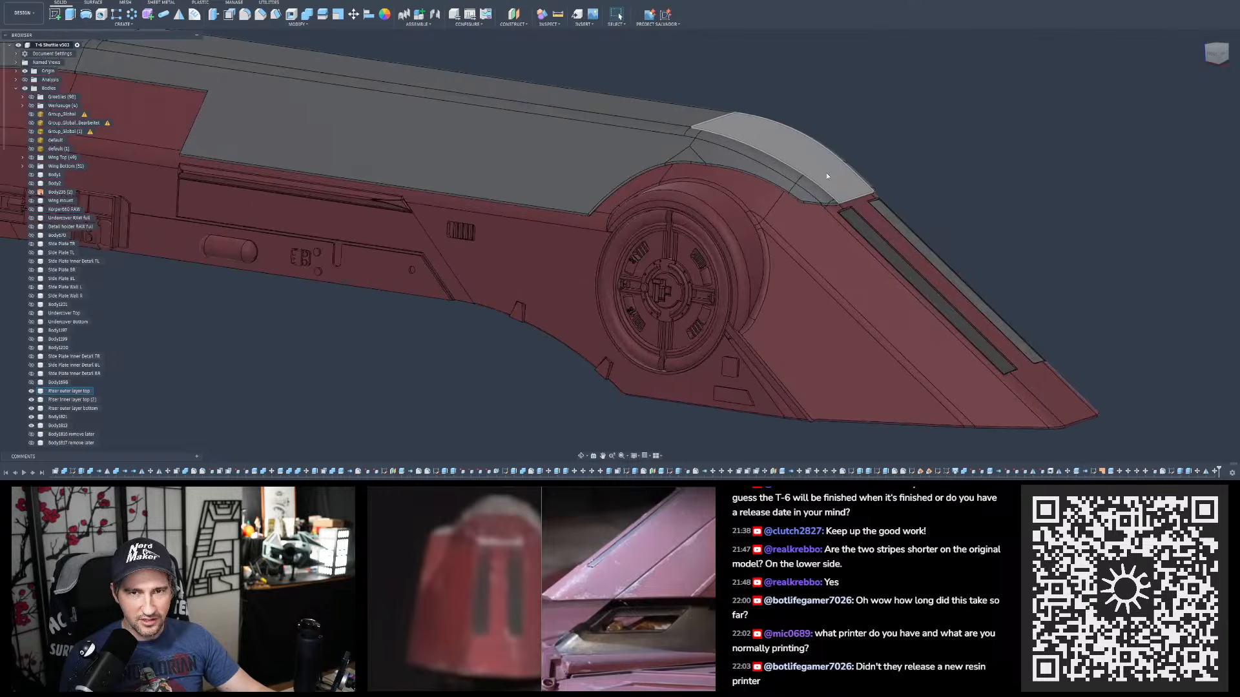
middle_click_drag(827, 176, 690, 172, "shift")
scroll(820, 292, "up", 3)
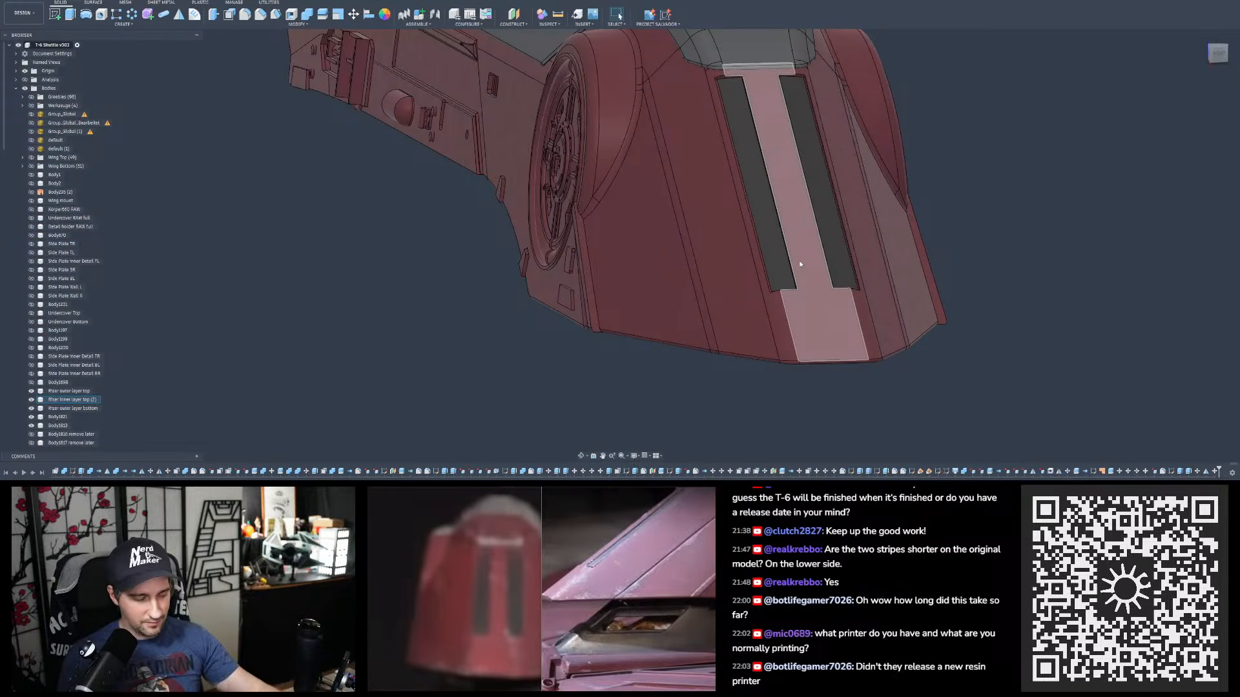
scroll(804, 277, "up", 1)
middle_click_drag(805, 278, 848, 120, "shift")
scroll(848, 120, "up", 3)
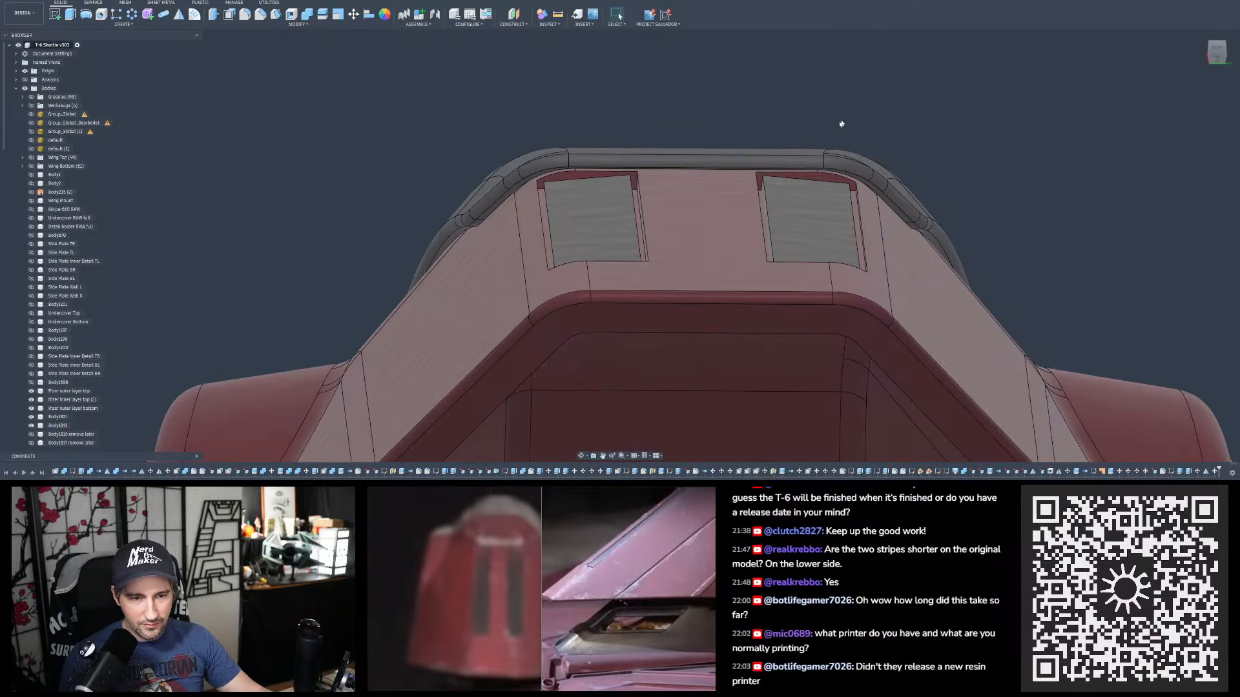
scroll(749, 136, "down", 1)
scroll(788, 165, "up", 1)
middle_click_drag(788, 166, 772, 229, "shift")
scroll(733, 108, "down", 2)
middle_click_drag(753, 284, 1124, 150, "shift")
scroll(1161, 129, "up", 2)
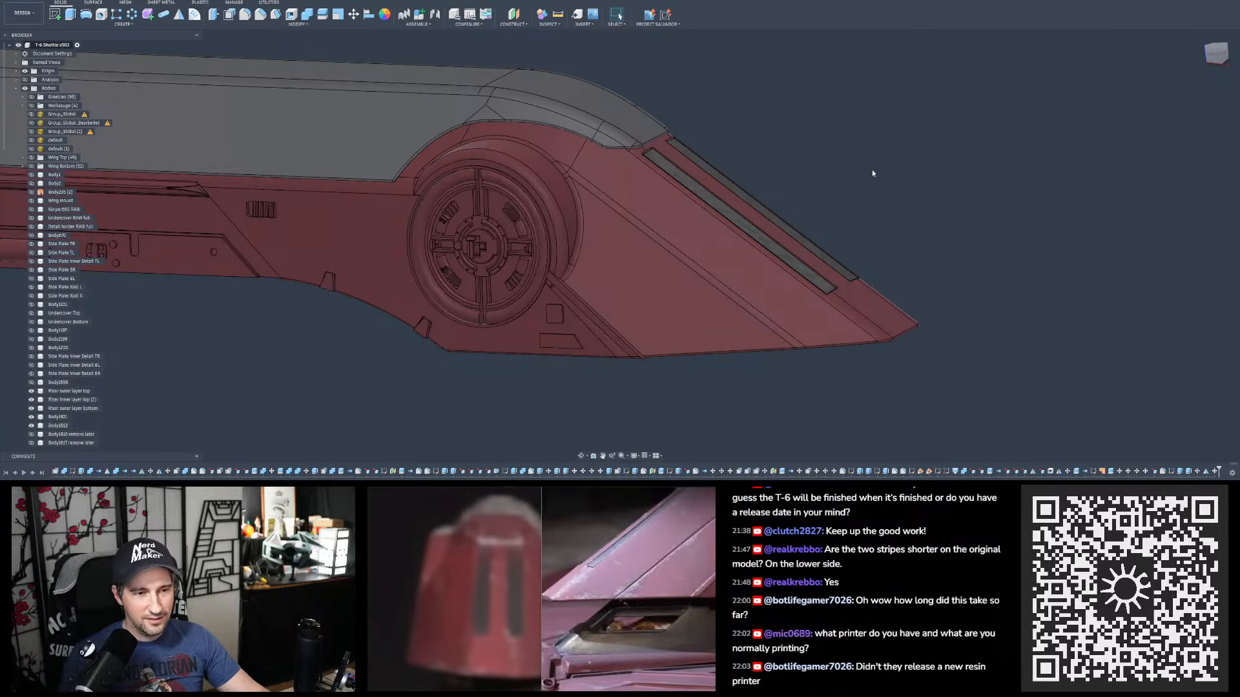
scroll(859, 231, "down", 3)
scroll(694, 169, "up", 2)
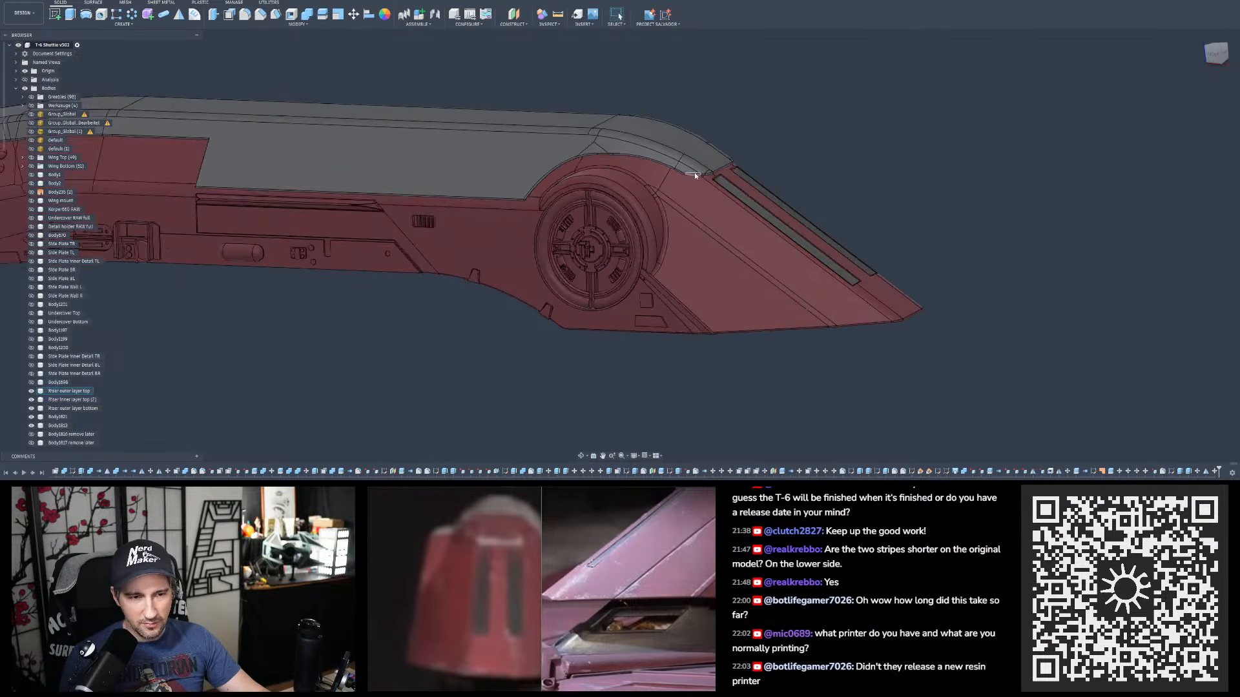
middle_click_drag(689, 148, 691, 138, "shift")
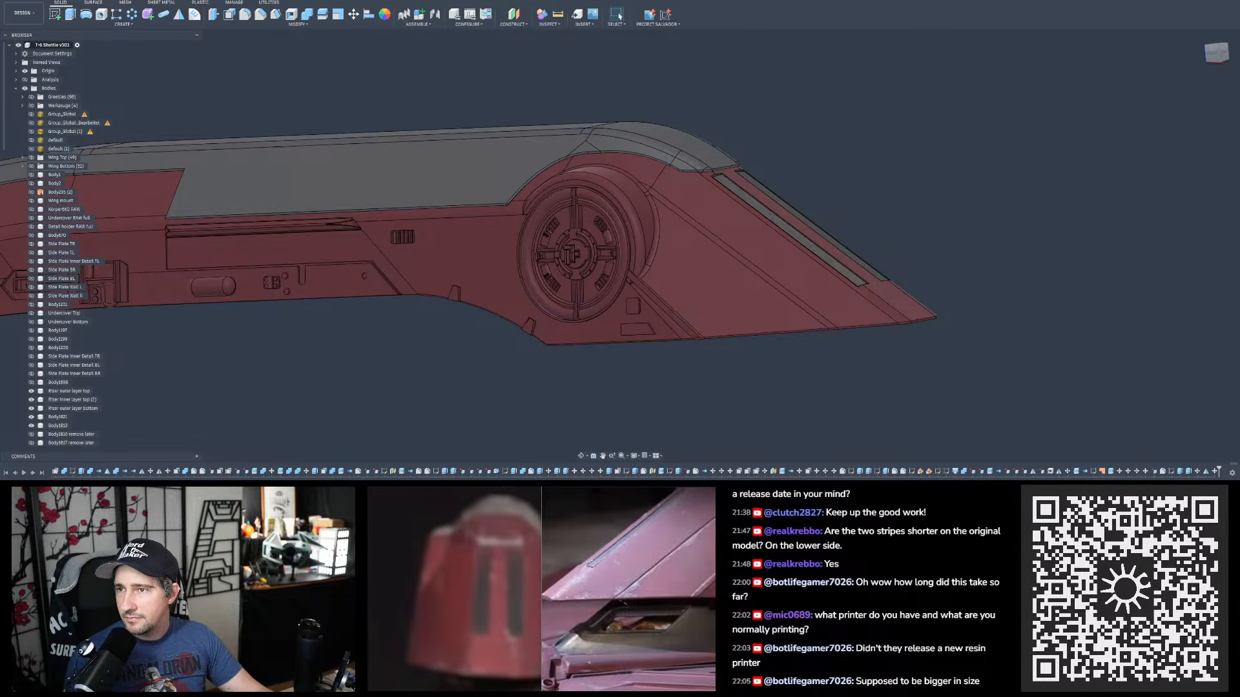
- Switch to the browser with the Anycubic page, review the Photon P1 Max, P1 and Mono M7 Max specifications, and return to Fusion
left_click_drag(1239, 8, 866, 9)
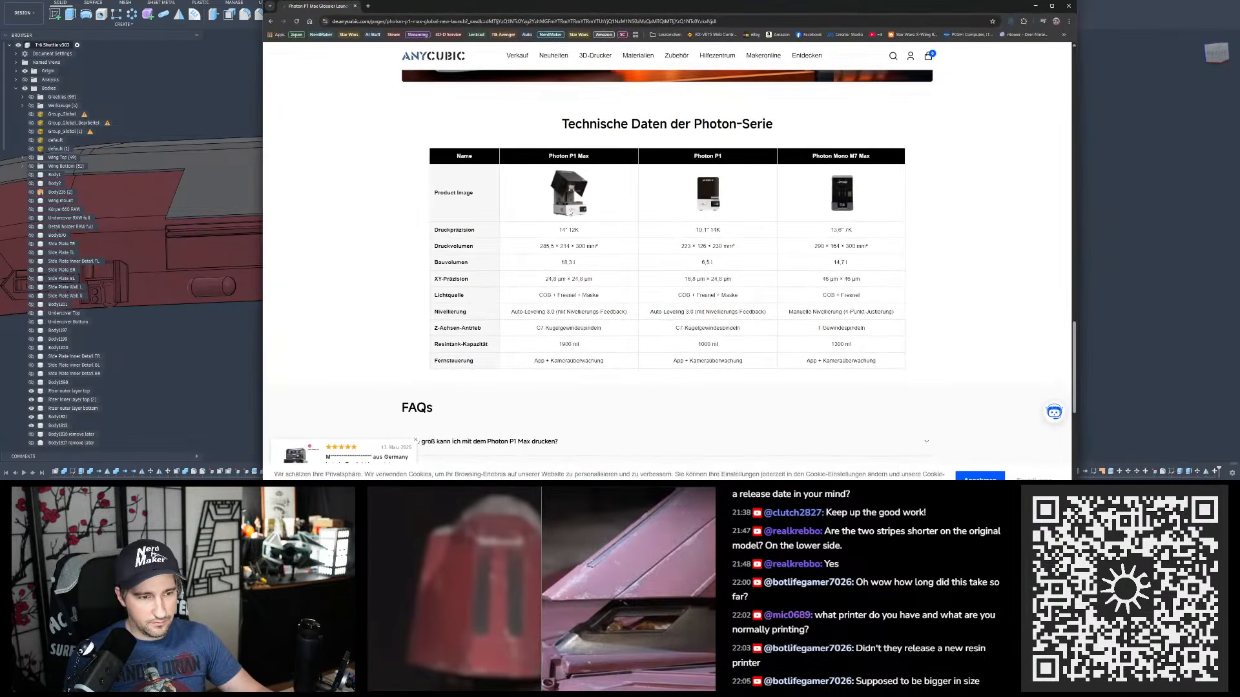
scroll(568, 142, "down", 1)
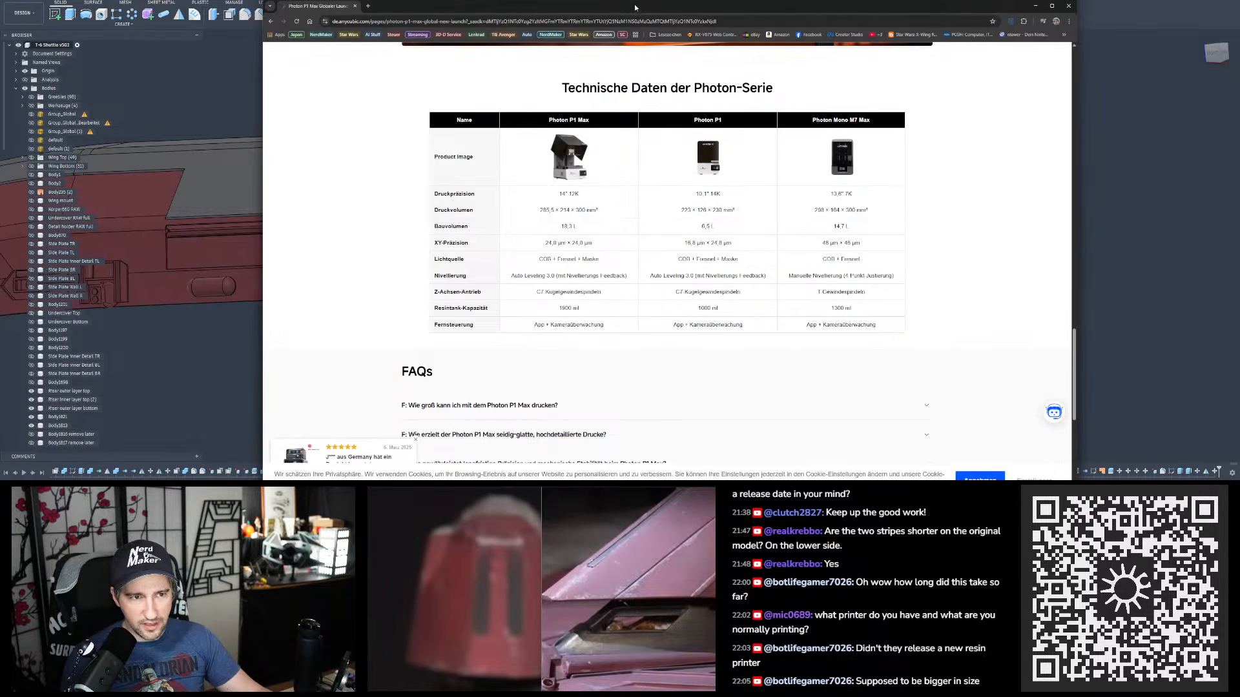
left_click_drag(635, 7, 639, 0)
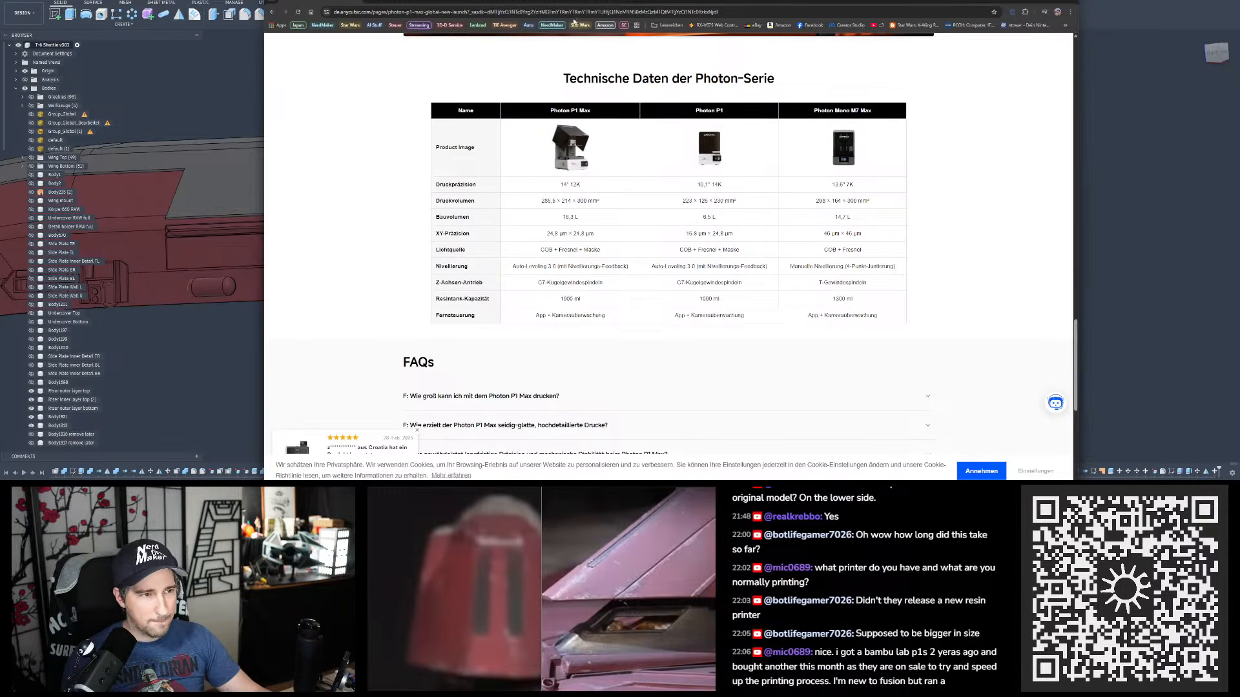
left_click_drag(572, 4, 557, 1)
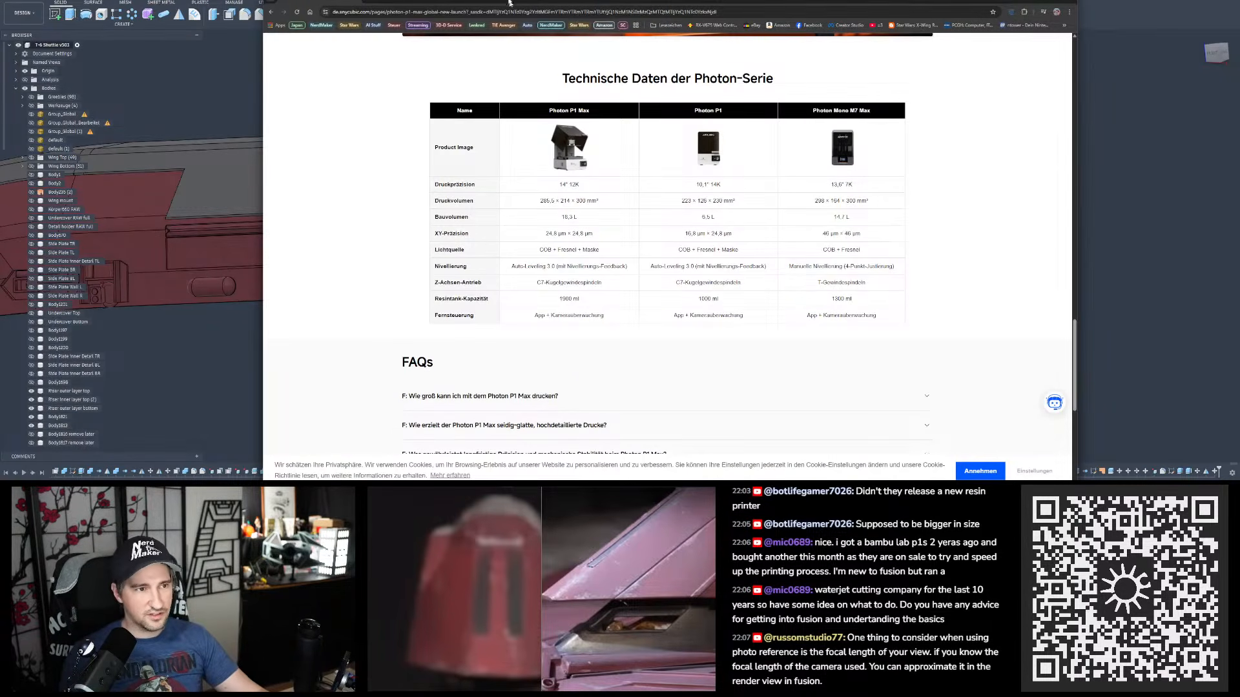
left_click_drag(475, 2, 1239, 3)
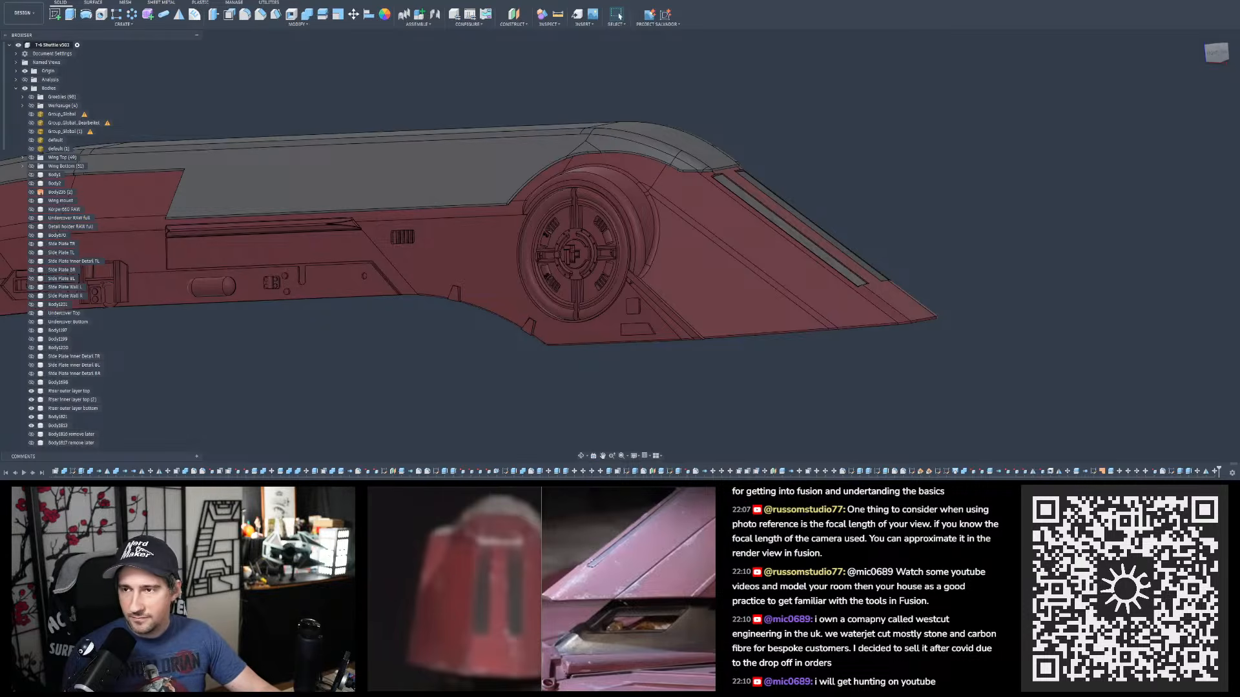
- Show the textured scan mesh "default (1)", examine the section's side details against the modelled bodies, and hide the mesh again
scroll(865, 588, "up", 1)
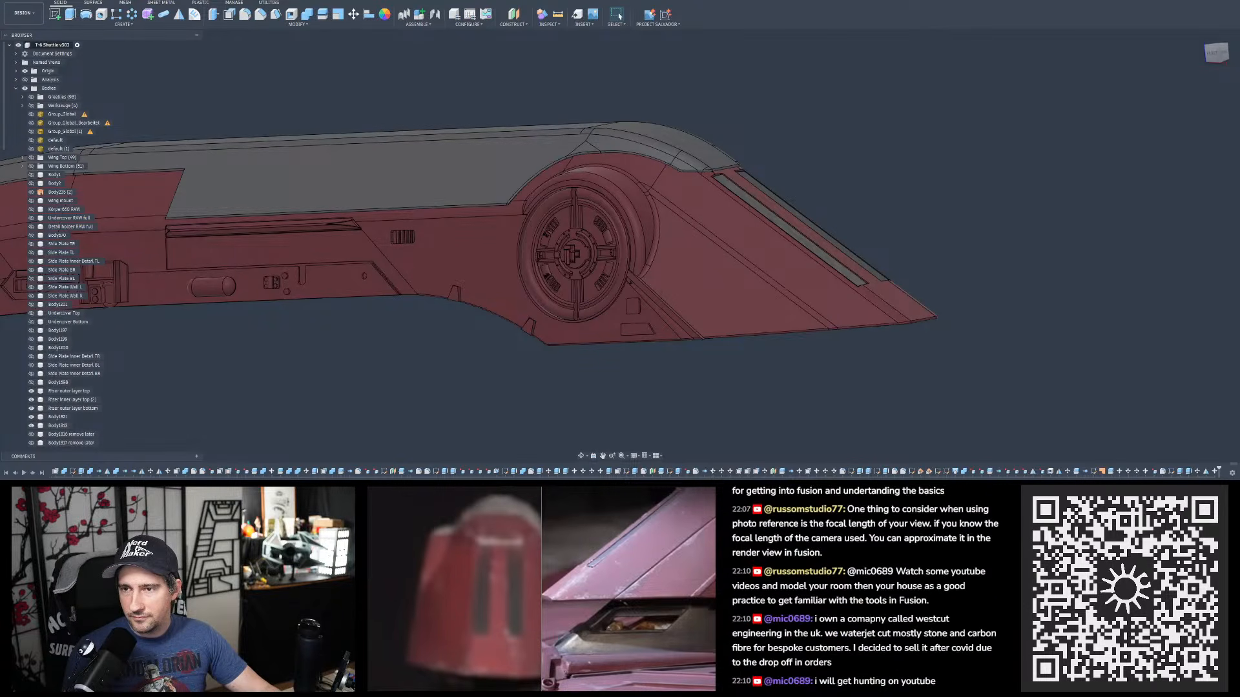
scroll(882, 132, "down", 5)
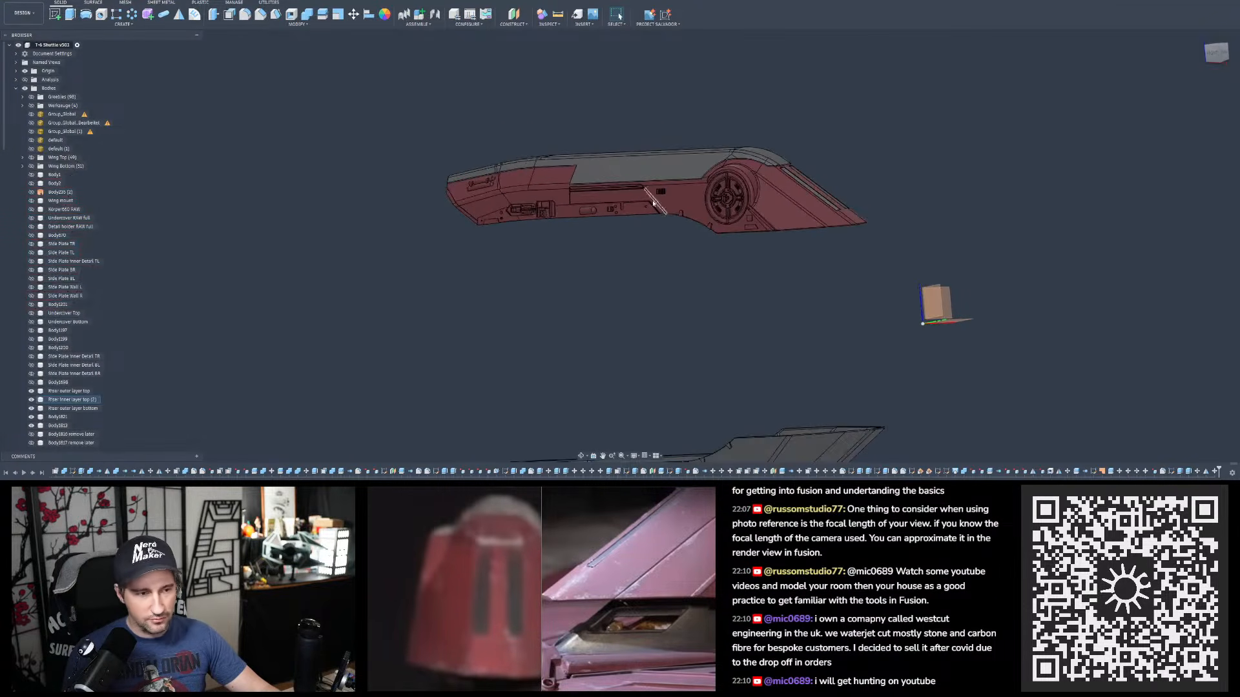
left_click(31, 150)
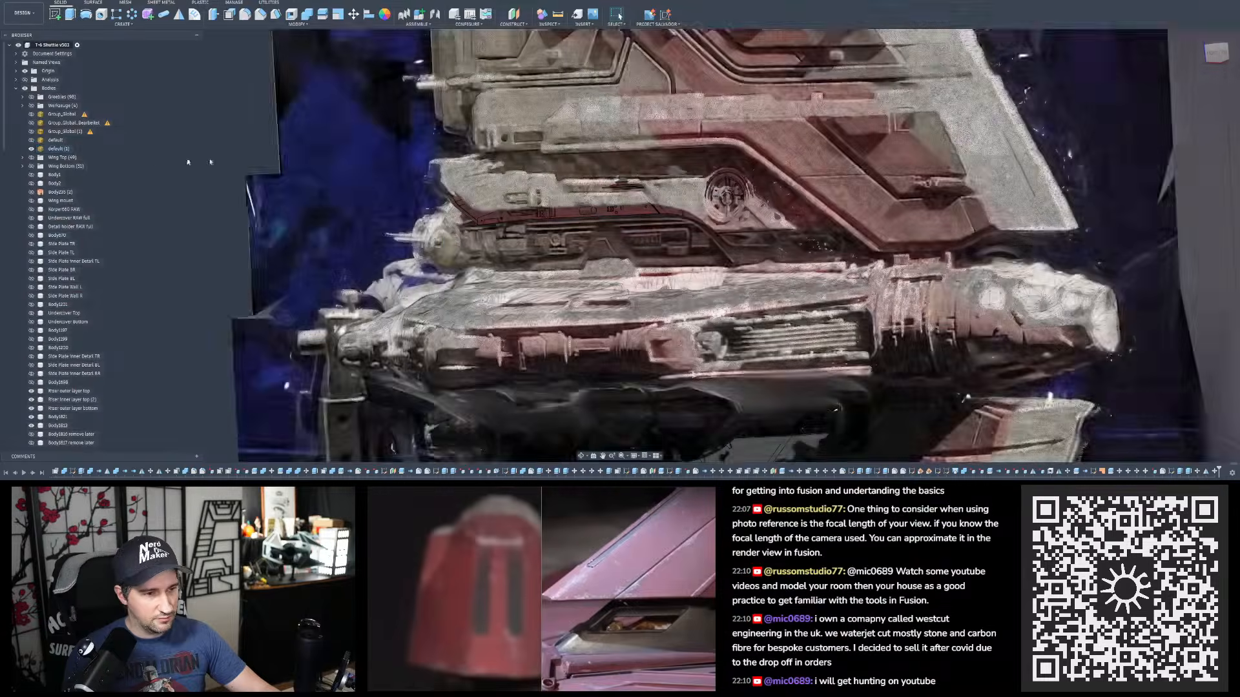
middle_click_drag(620, 145, 653, 152, "shift")
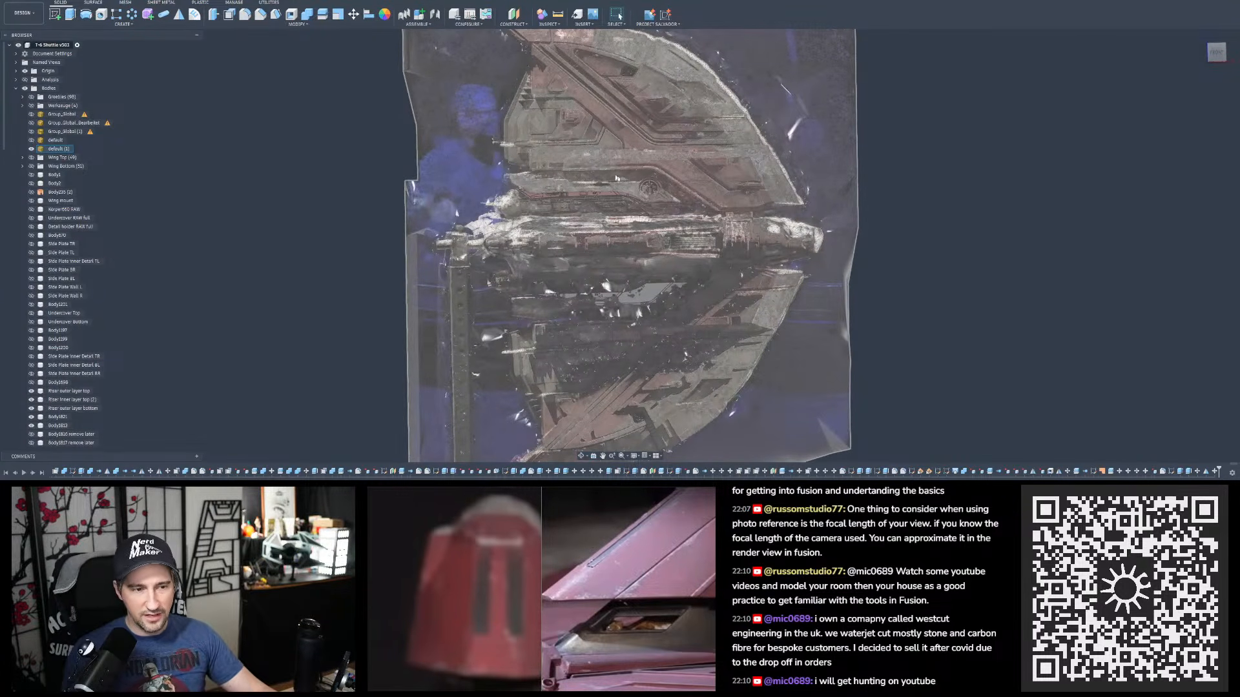
scroll(612, 182, "up", 3)
scroll(612, 181, "up", 10)
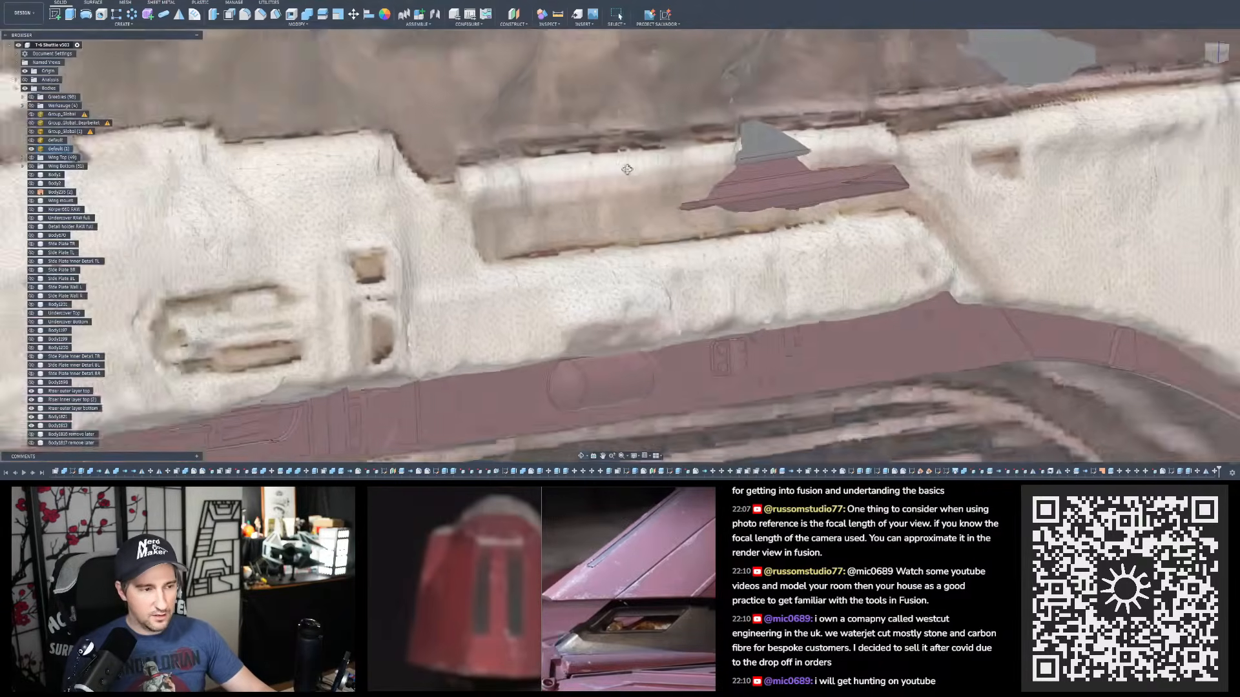
middle_click_drag(627, 169, 587, 227, "shift")
scroll(510, 111, "up", 2)
scroll(586, 227, "down", 3)
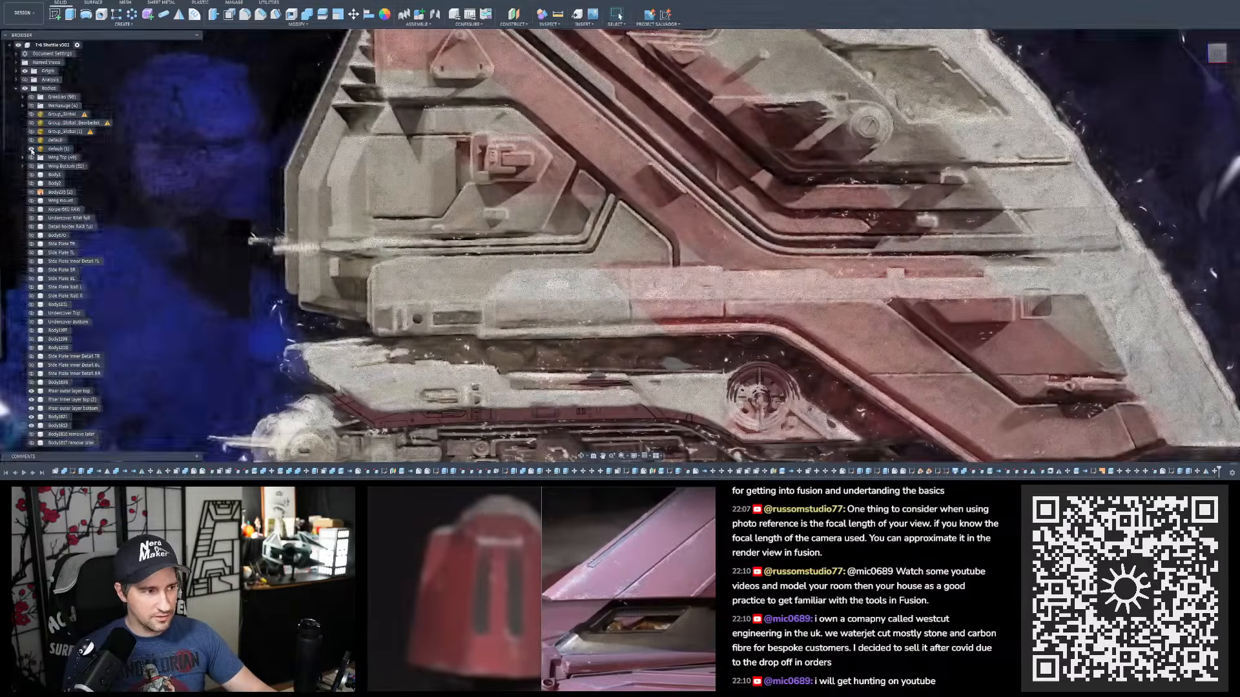
left_click(31, 148)
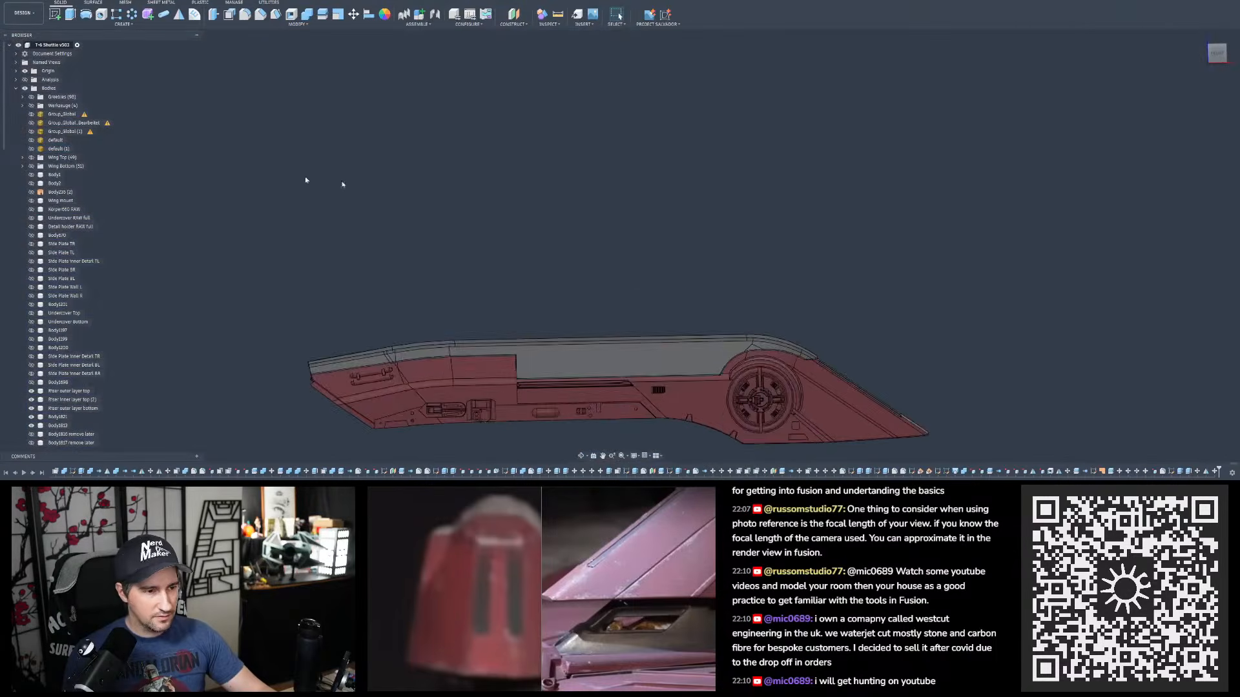
- Set the camera projection to Perspective and view the red tip with its stripes at an angle
scroll(543, 190, "down", 3)
scroll(542, 349, "up", 3)
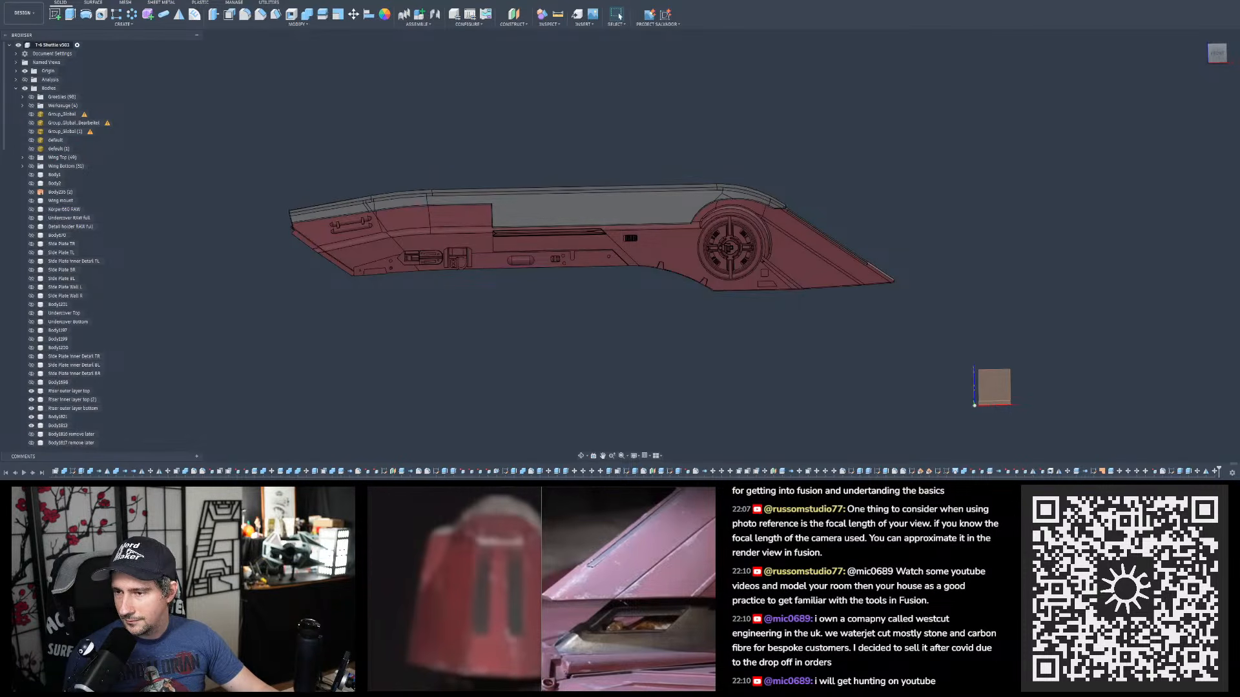
scroll(805, 234, "up", 3)
middle_click_drag(805, 232, 748, 380, "shift")
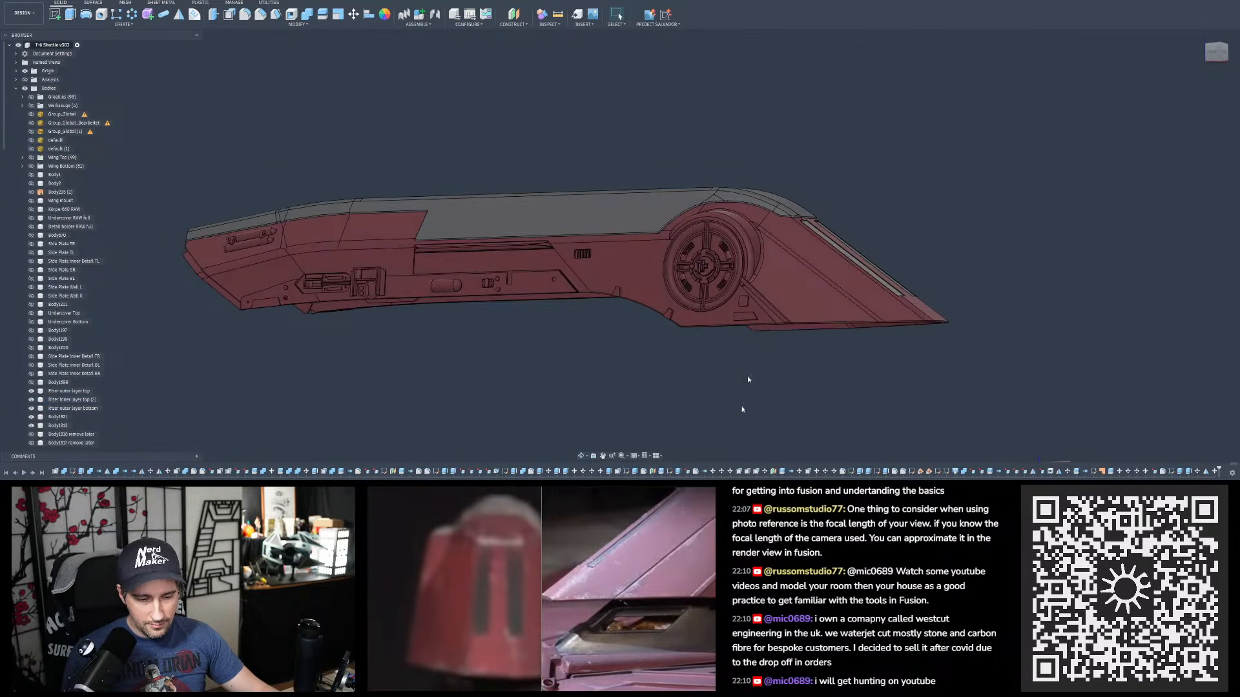
left_click(1232, 68)
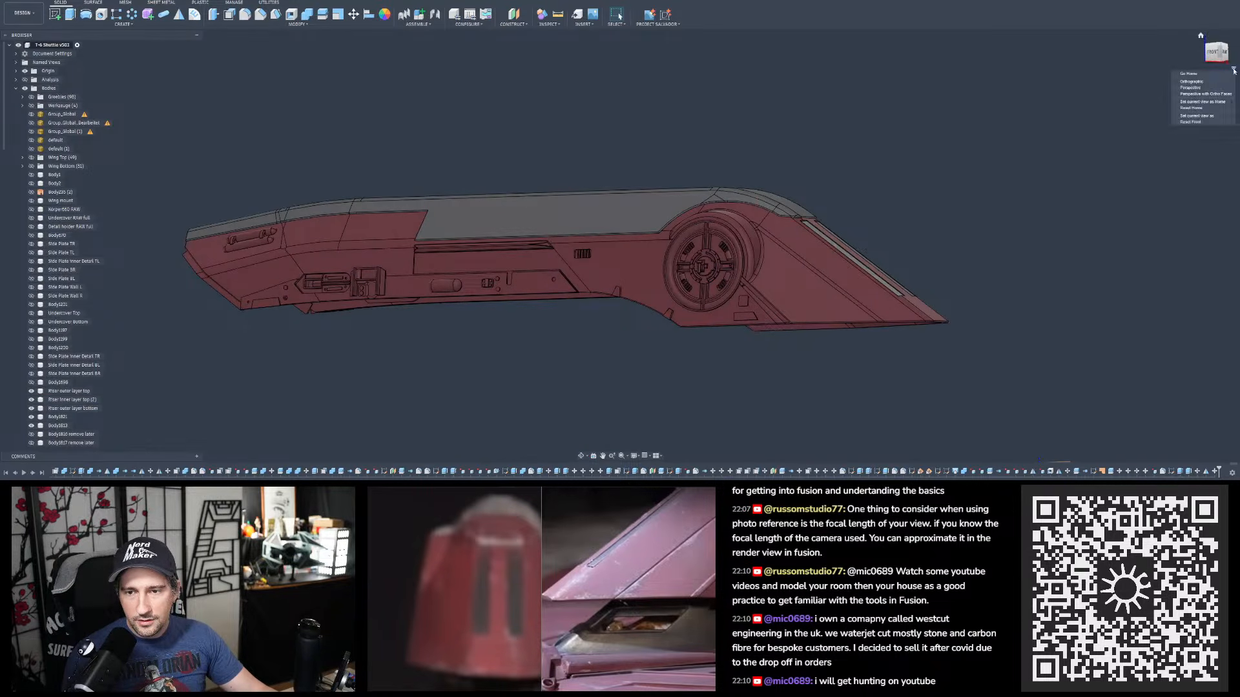
left_click(1191, 88)
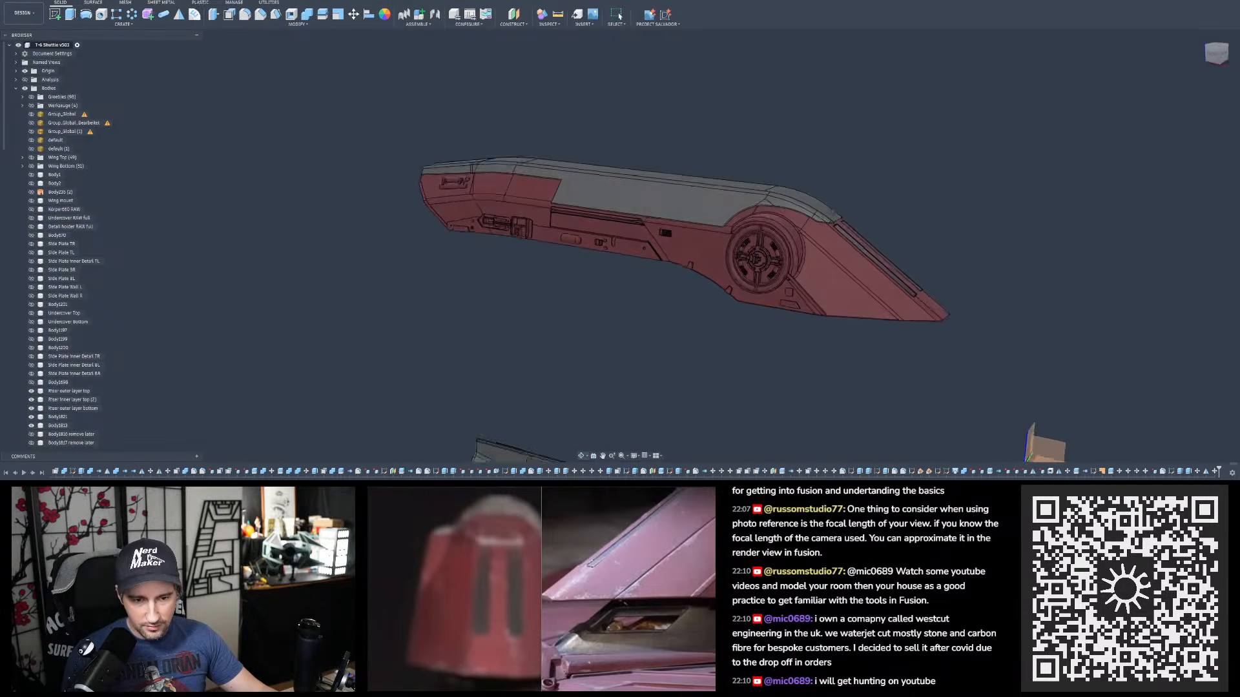
mouse_move(832, 213)
middle_mouse_down("shift")
mouse_move(820, 226)
mouse_move(833, 208)
mouse_move(842, 221)
mouse_move(825, 232)
mouse_move(831, 221)
middle_mouse_up("shift")
scroll(858, 214, "up", 3)
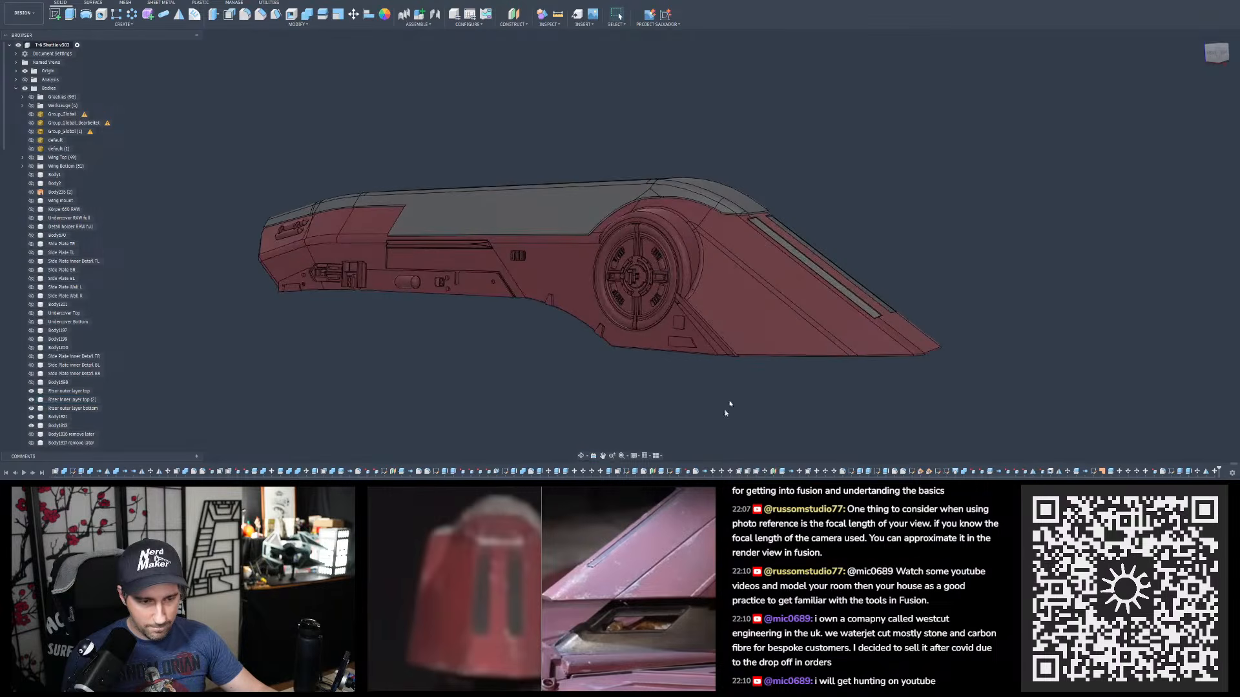
- Bring up the side-view filming-model photo, compare the red tip's stripes with the model from a matching angle, and put the photo away
mouse_move(763, 479)
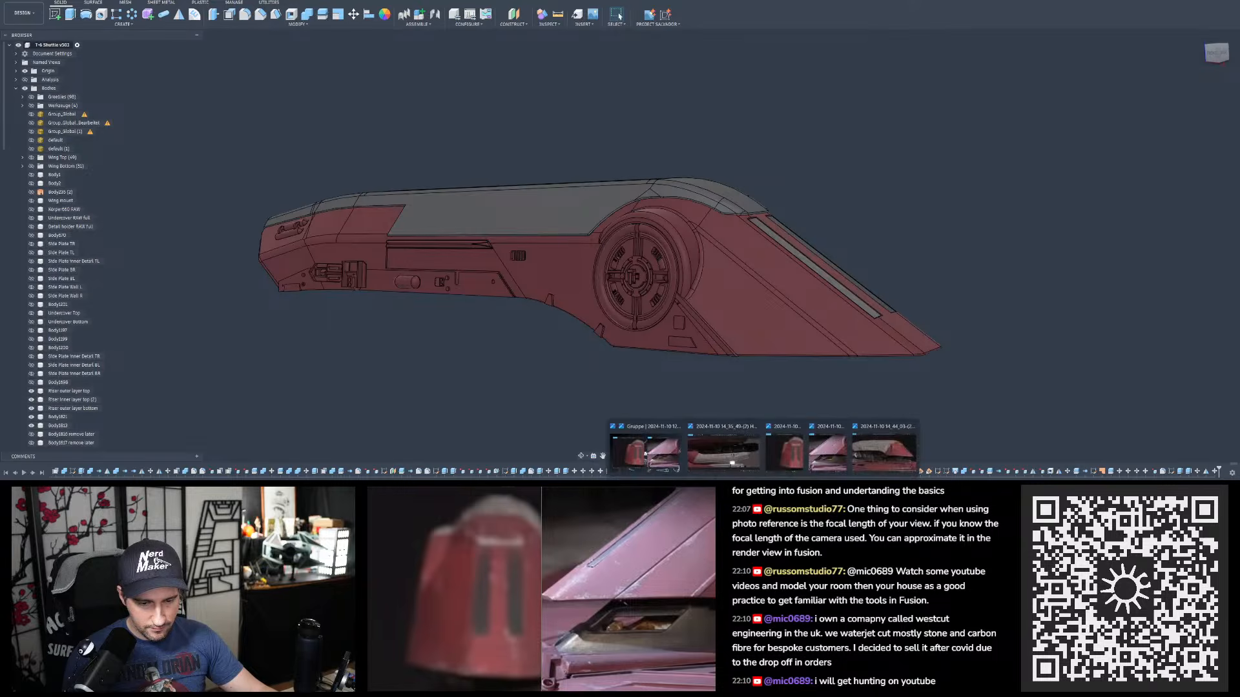
left_click(884, 451)
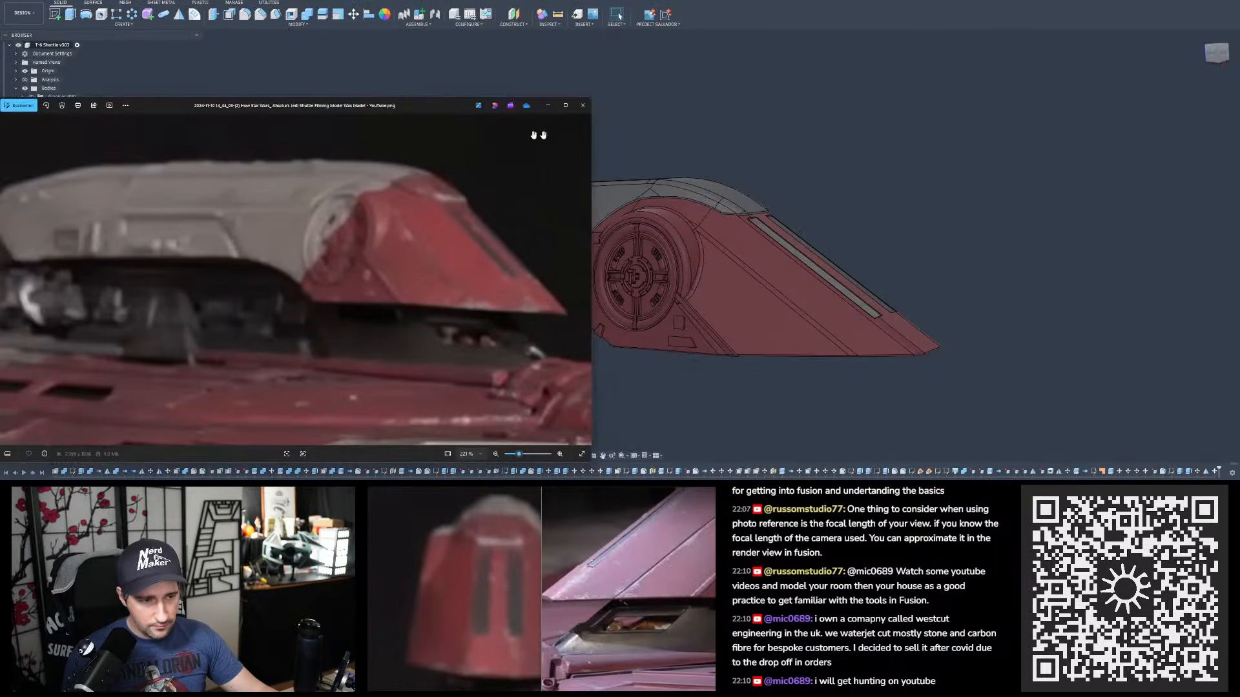
left_click(734, 210)
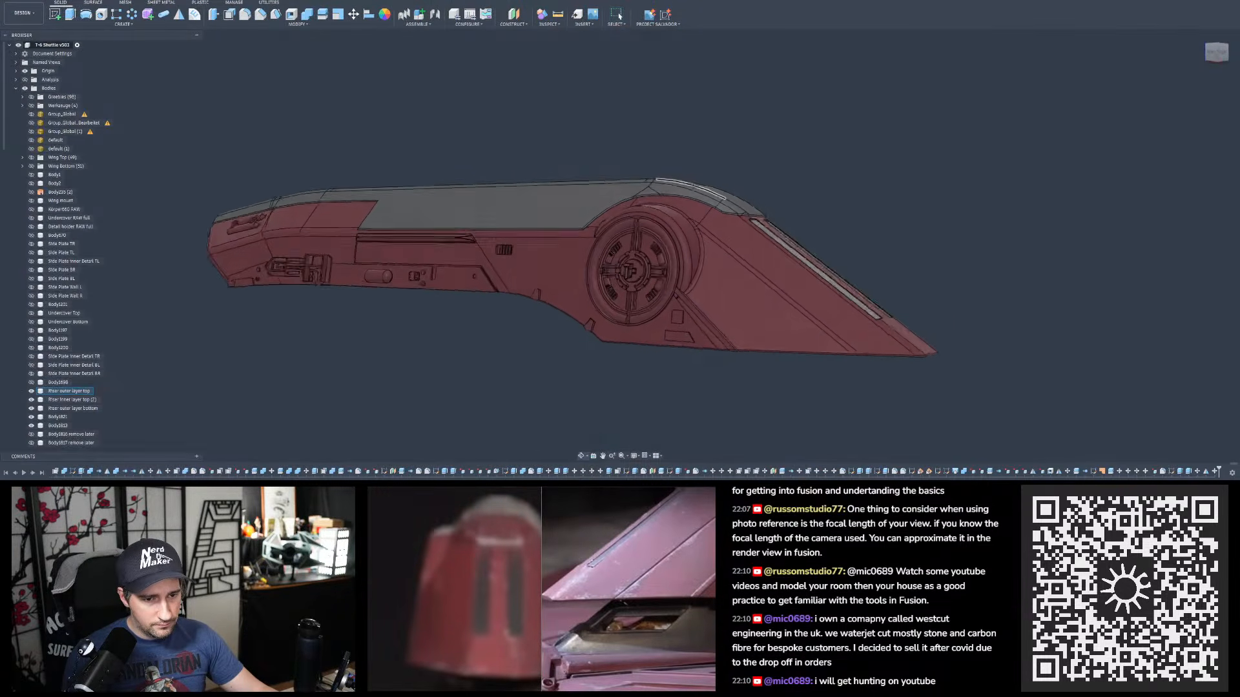
key("alt+Tab")
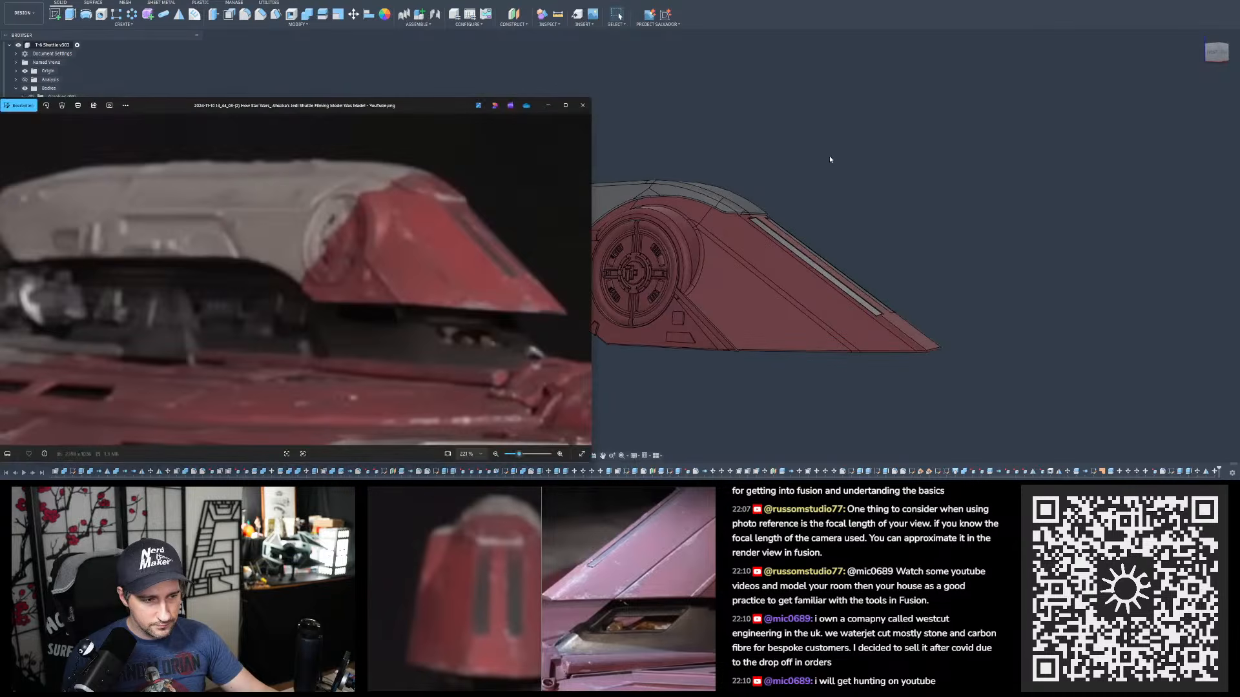
scroll(701, 170, "down", 2)
scroll(839, 236, "up", 3)
middle_click_drag(811, 219, 783, 203, "shift")
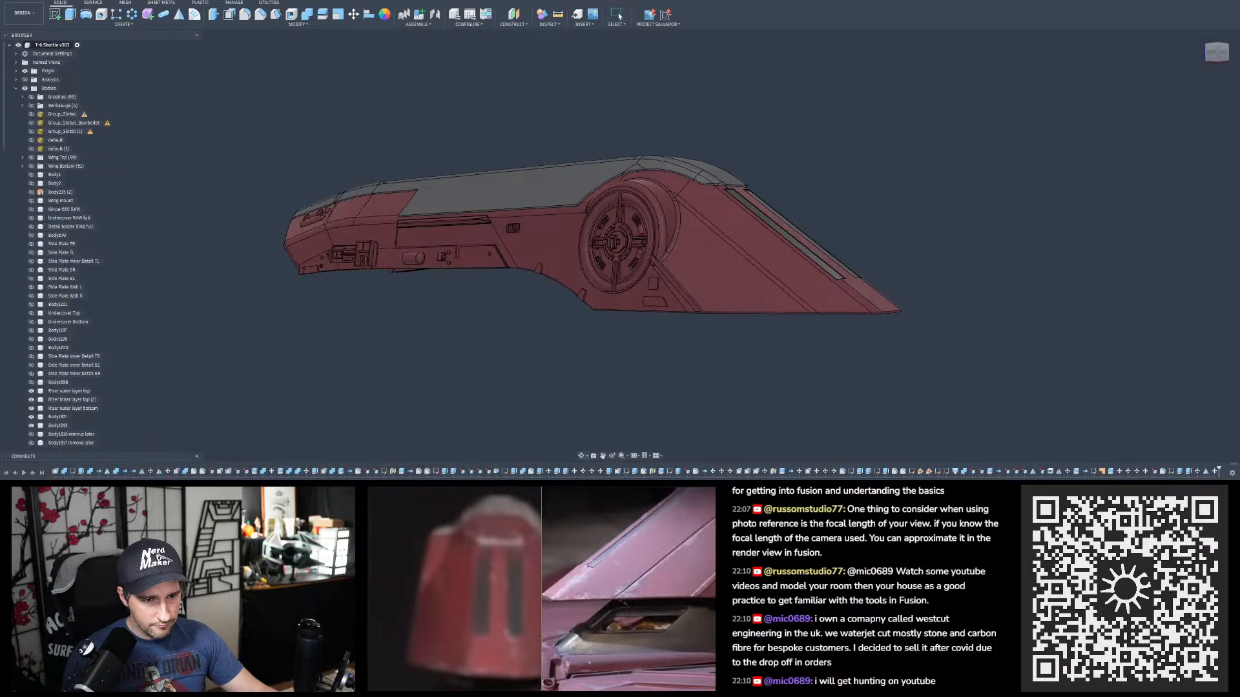
key("alt+Tab")
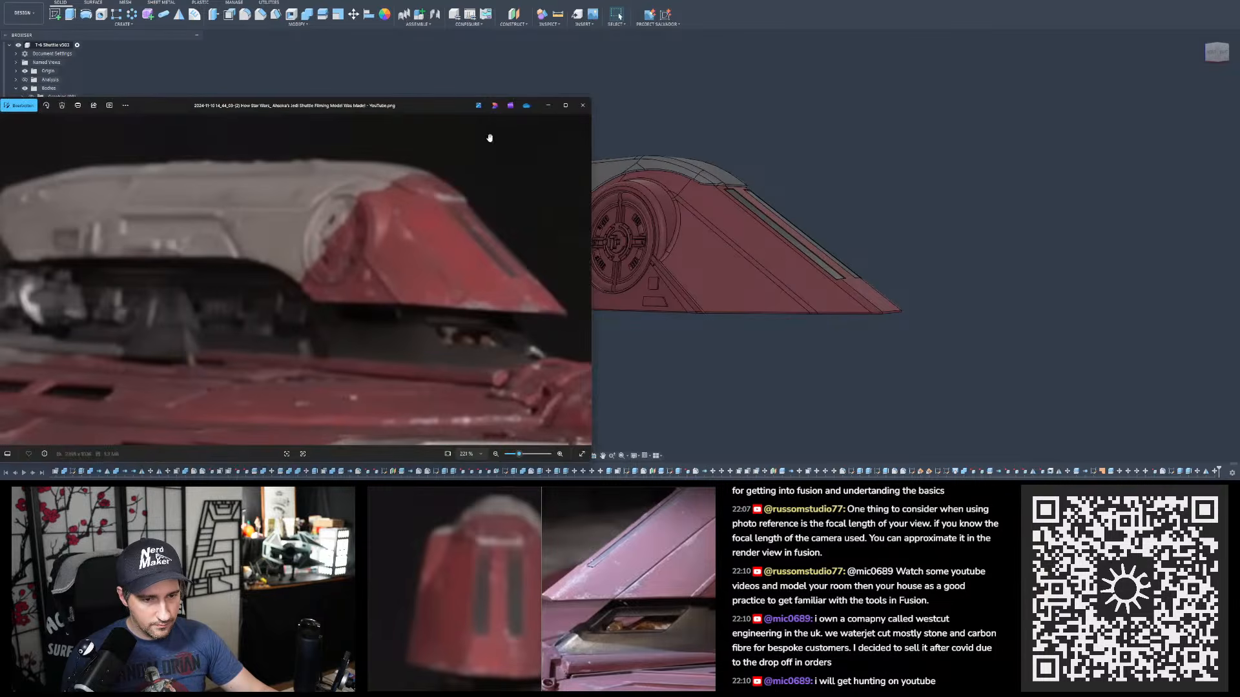
left_click(824, 177)
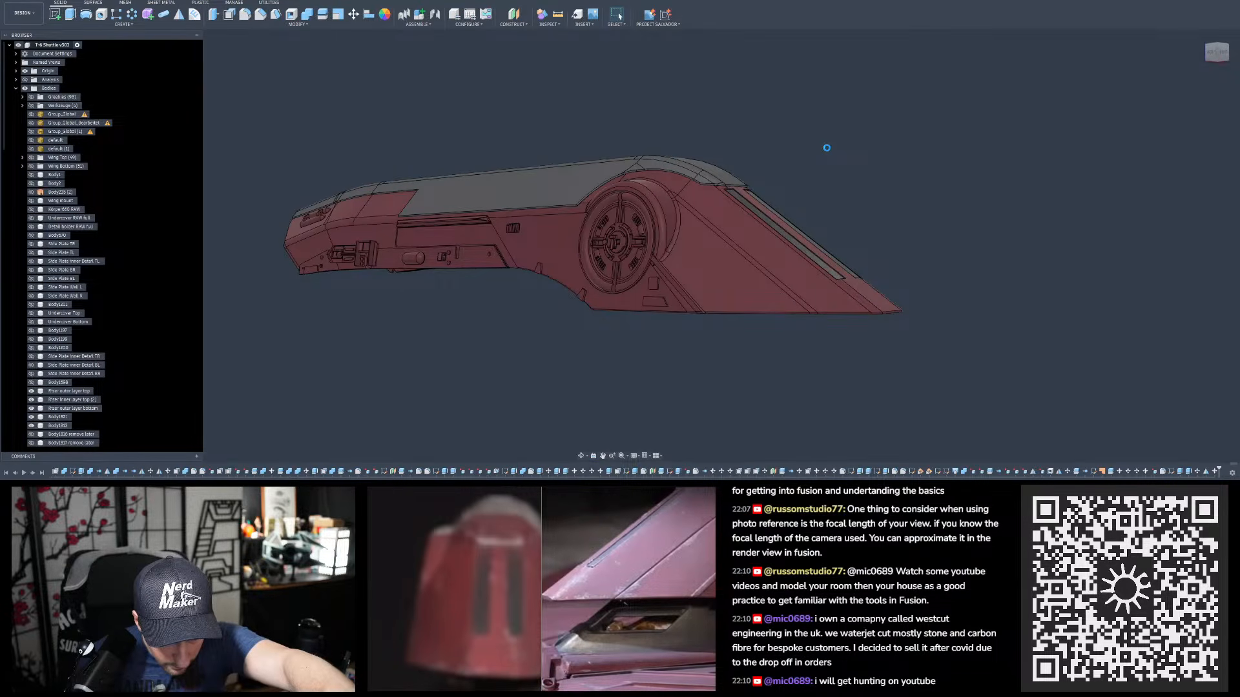
key("alt+Tab")
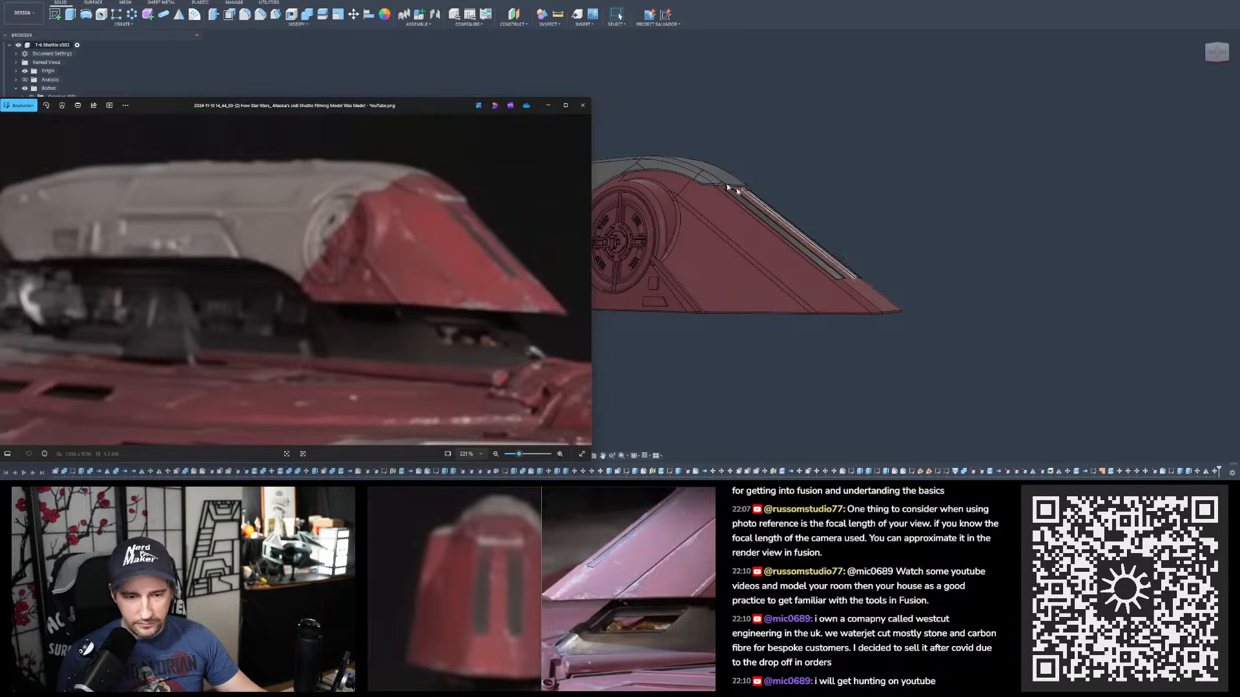
left_click_drag(556, 112, 875, 92)
left_click(868, 85)
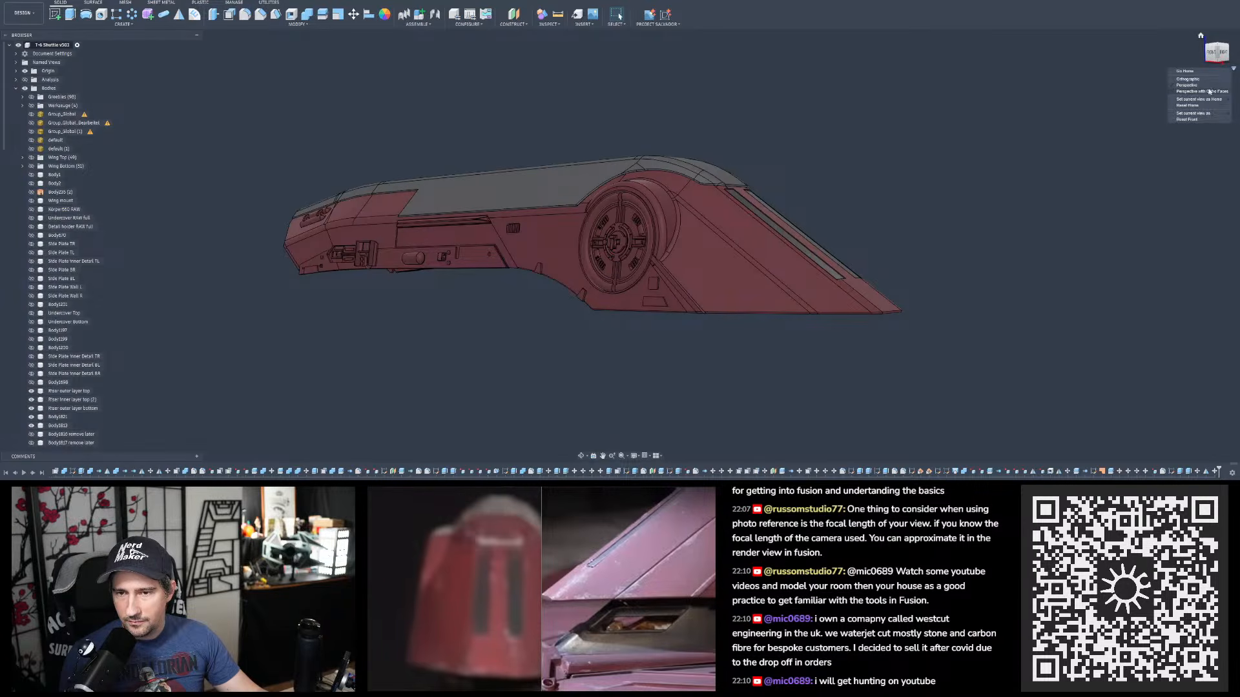
- View the section from its opposite side and save the design with the version description "User Saved"
scroll(650, 183, "up", 2)
scroll(620, 181, "down", 3)
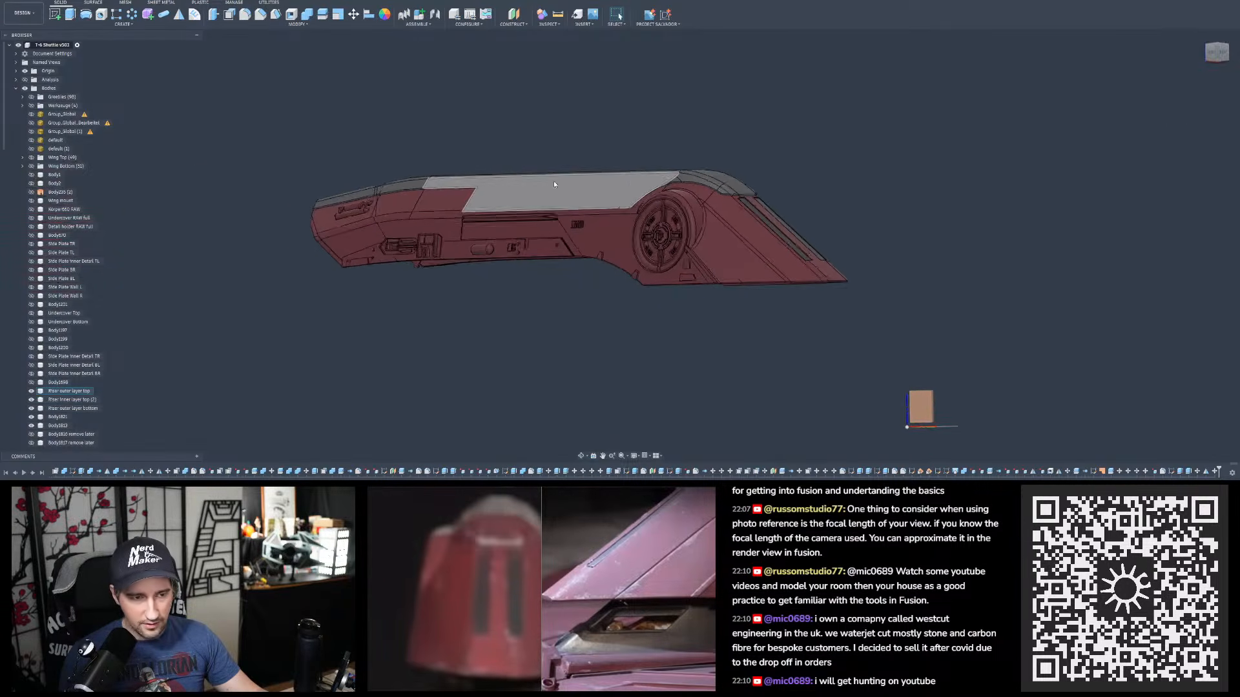
middle_click_drag(553, 180, 516, 151, "shift")
middle_click_drag(610, 187, 479, 154, "shift")
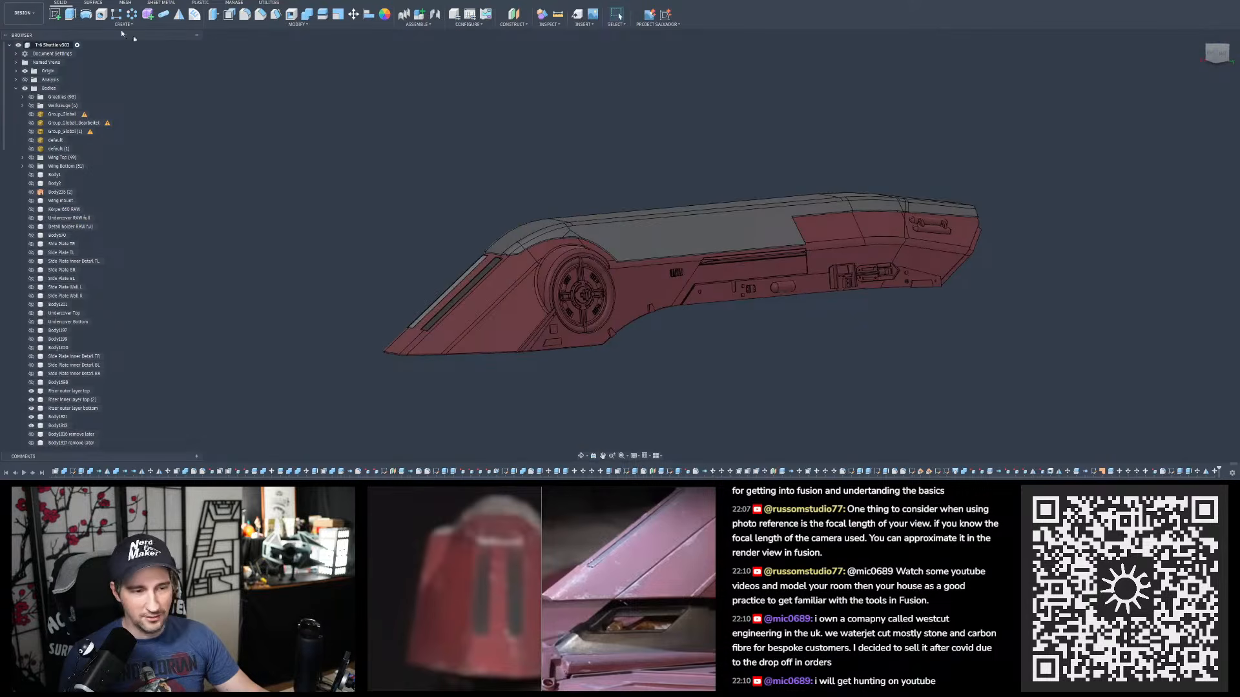
key("ctrl+s")
left_click(623, 249)
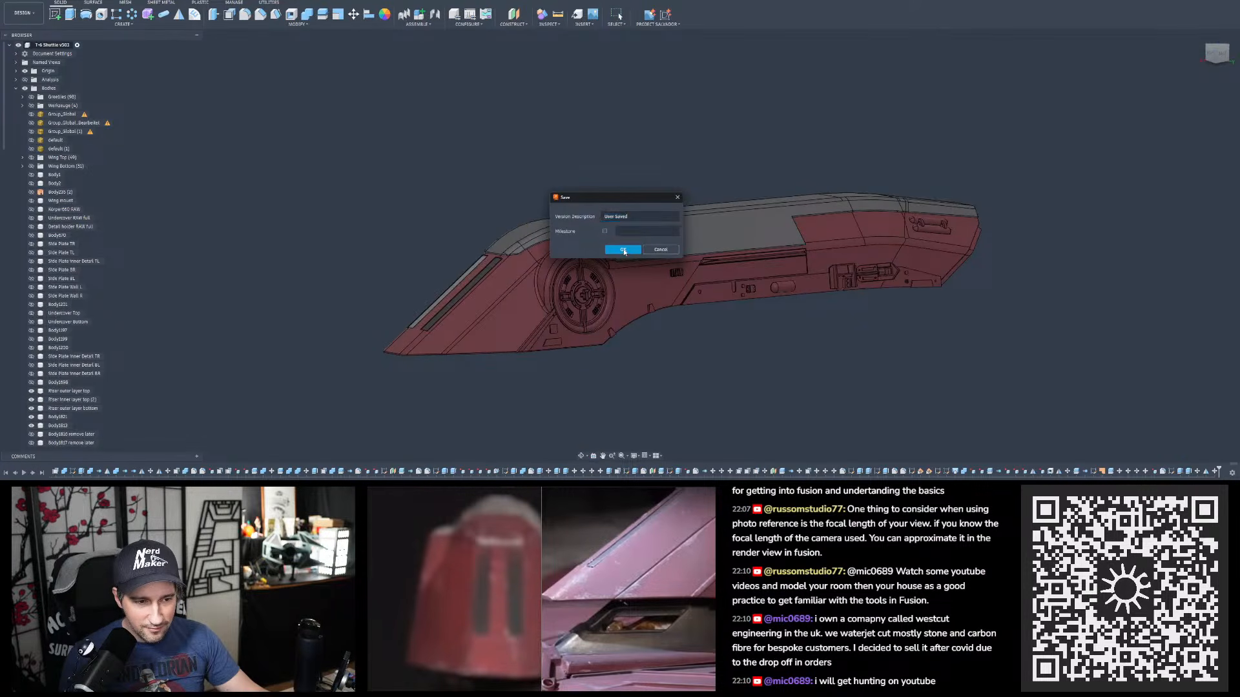
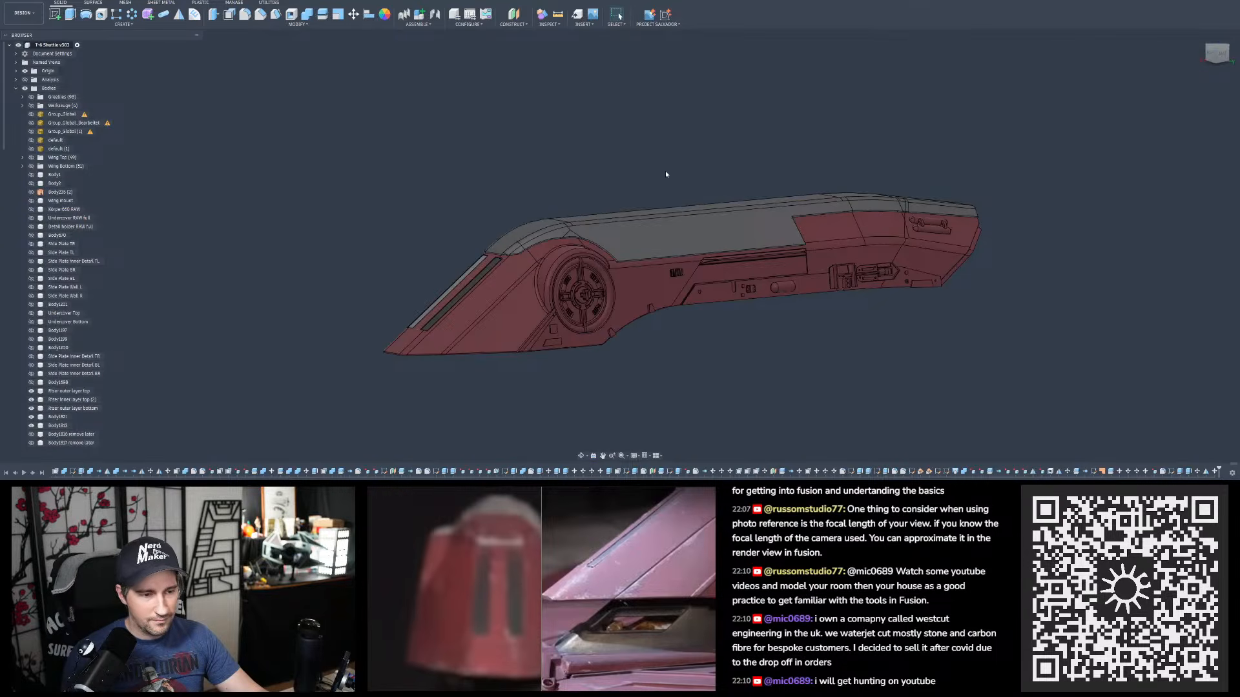
- Examine the red tip's two stripe recesses from the front and the section's underside
middle_click_drag(665, 174, 755, 183, "shift")
scroll(617, 260, "up", 3)
middle_click_drag(618, 260, 602, 293, "shift")
scroll(649, 237, "up", 3)
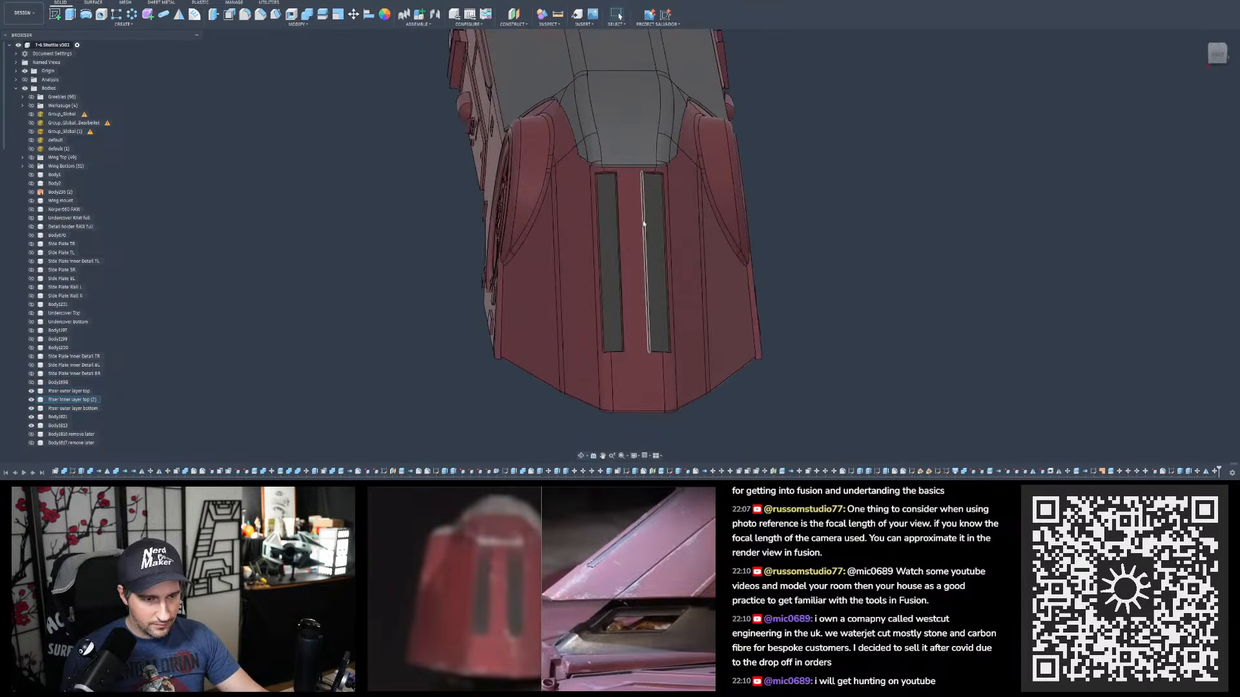
left_click(644, 224)
scroll(630, 199, "down", 2)
scroll(630, 193, "down", 3)
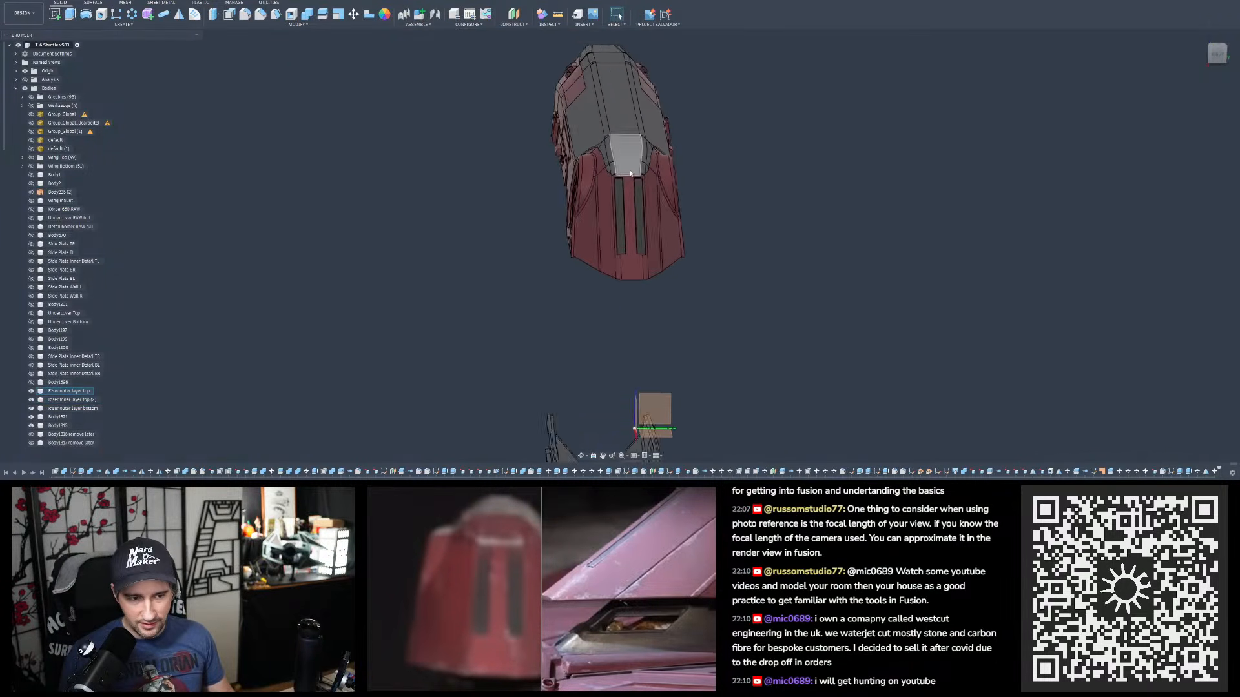
scroll(631, 173, "down", 2)
mouse_move(631, 173)
middle_mouse_down("shift")
mouse_move(556, 213)
mouse_move(628, 191)
middle_mouse_up("shift")
scroll(628, 191, "down", 2)
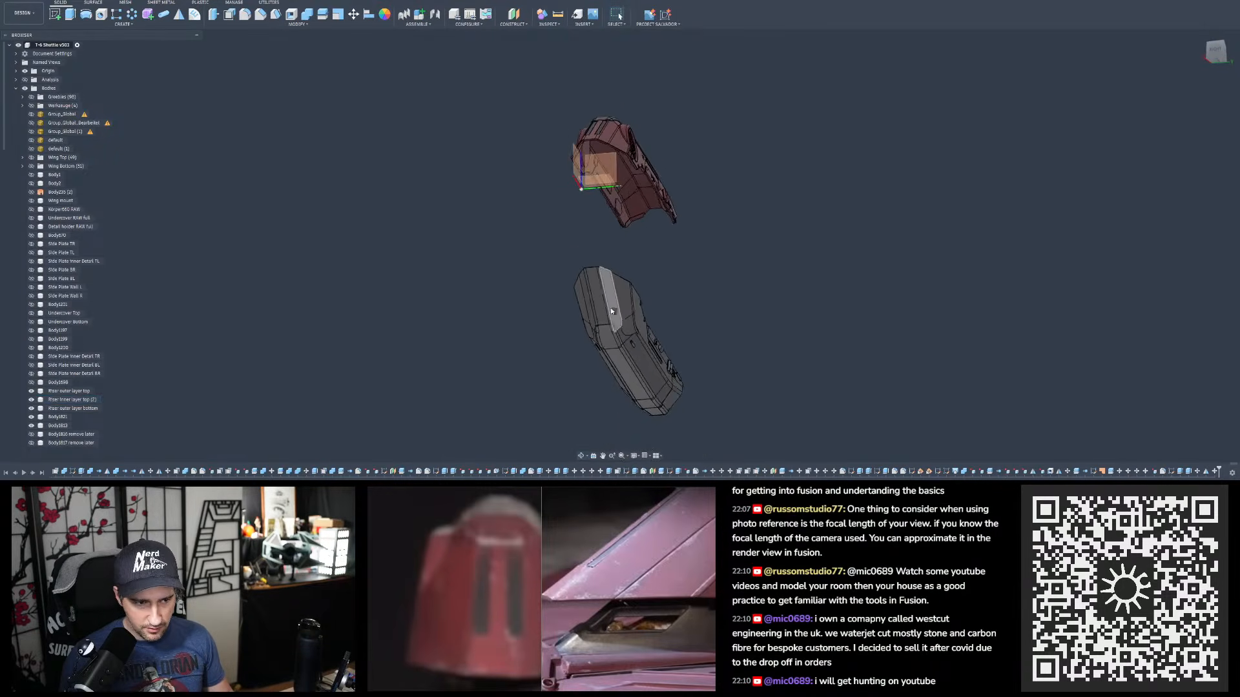
- Compare the grey lower section's plain tip with the red tip and inspect the upper ends of its stripe recesses up close
scroll(611, 308, "up", 4)
scroll(858, 292, "down", 2)
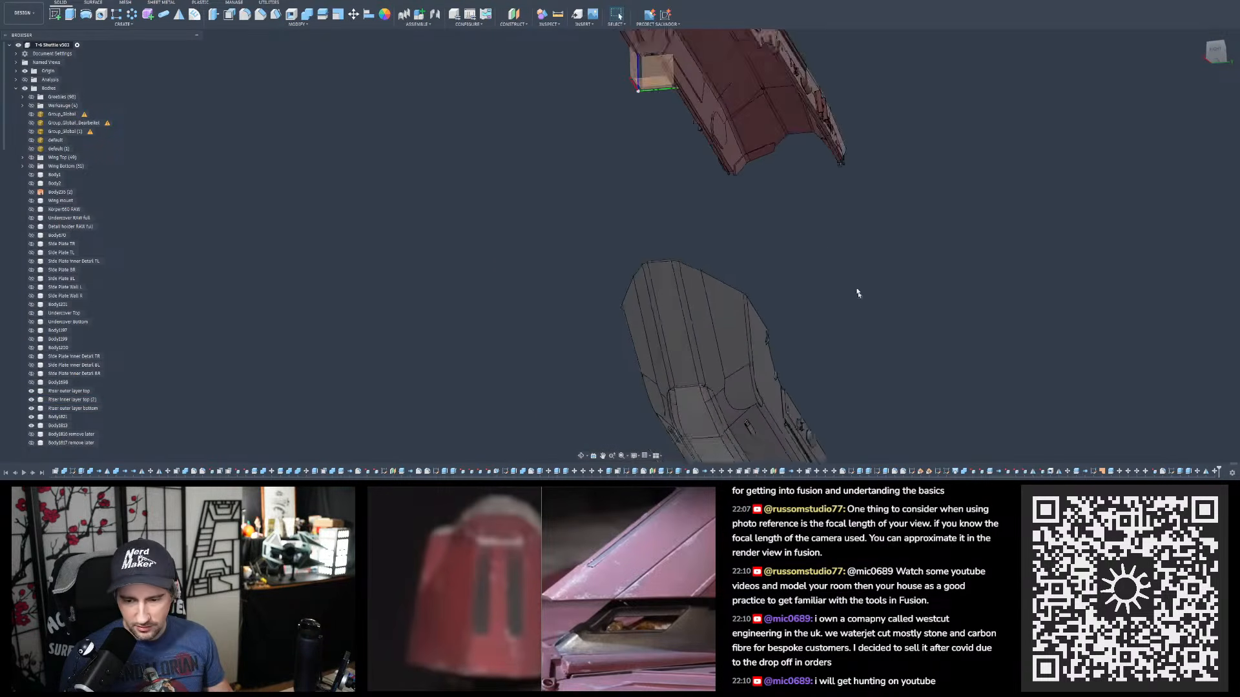
middle_click_drag(858, 292, 717, 157, "shift")
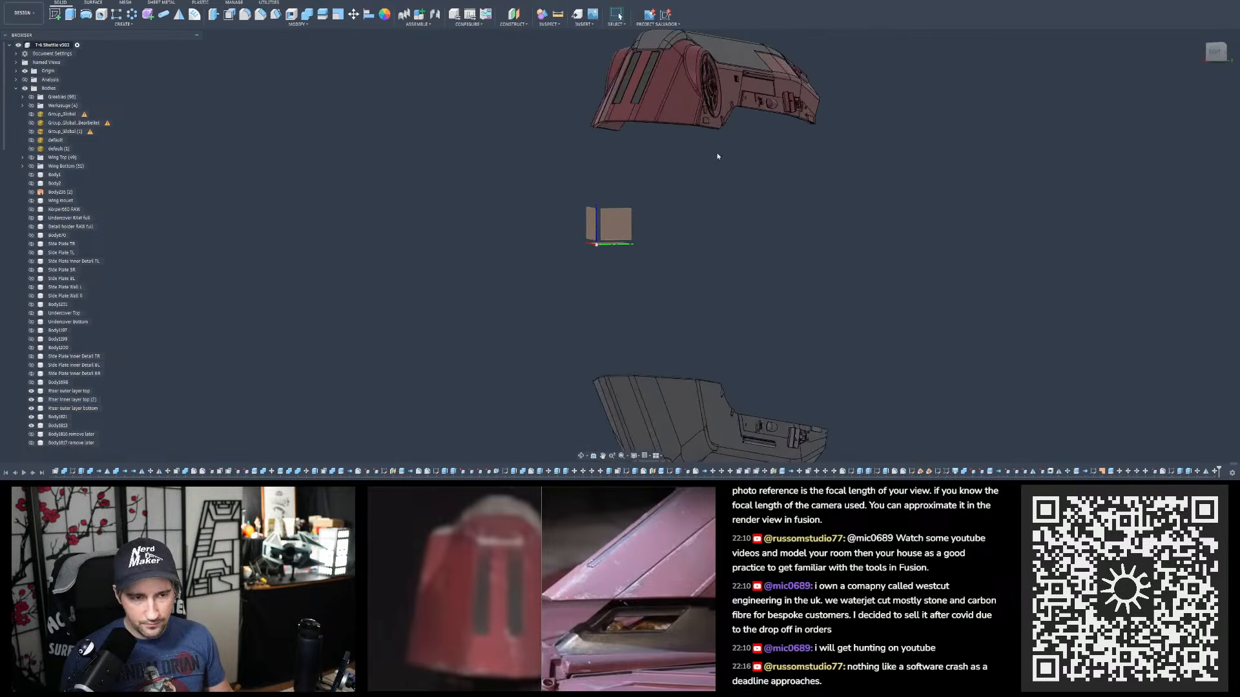
middle_click_drag(734, 228, 764, 294)
scroll(651, 72, "up", 5)
middle_click_drag(675, 149, 686, 172, "shift")
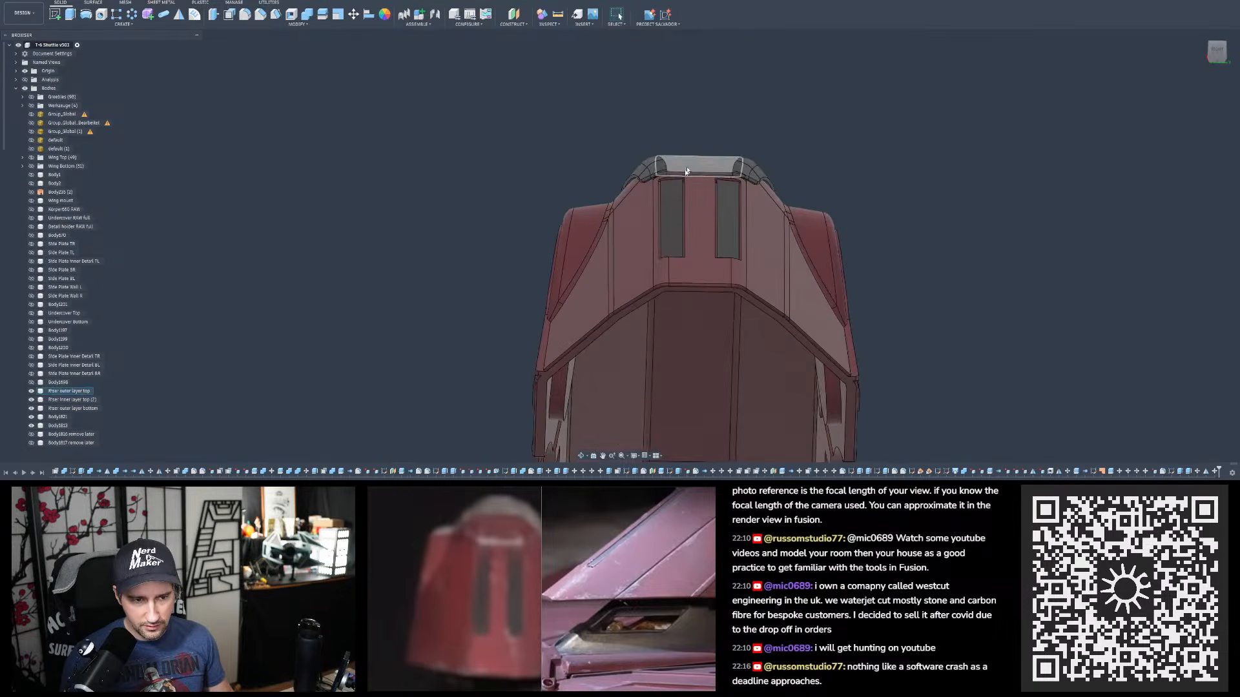
scroll(671, 184, "up", 3)
scroll(672, 186, "up", 3)
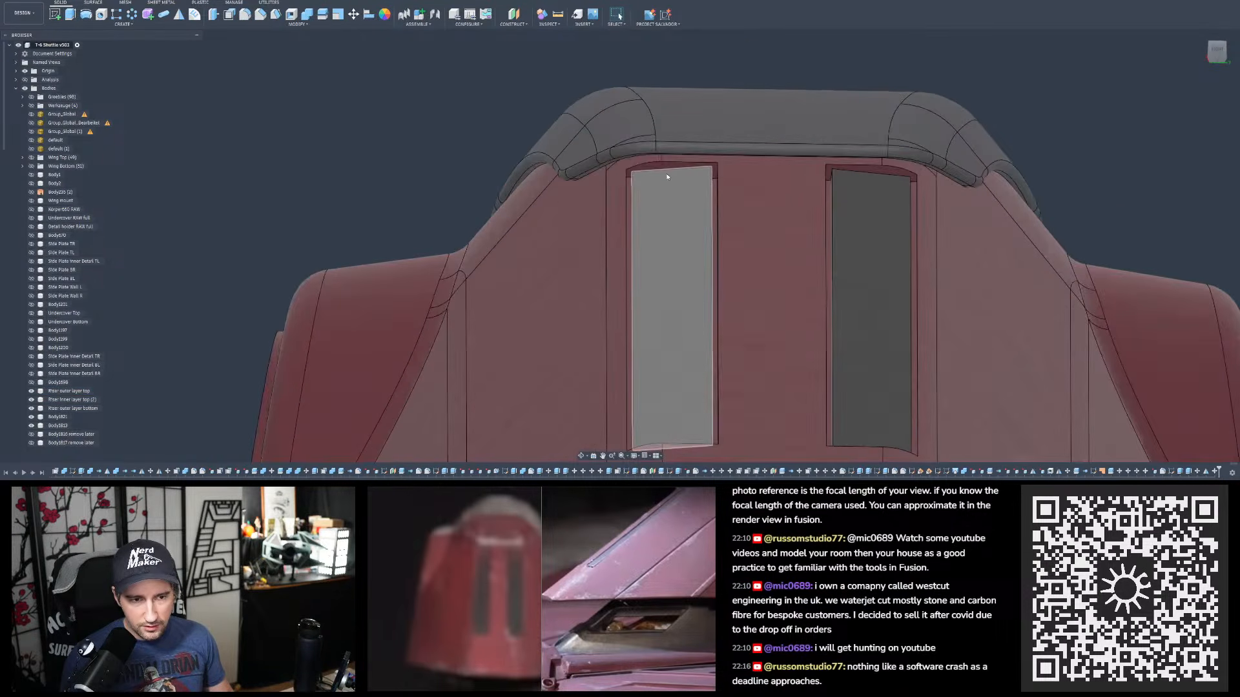
scroll(680, 146, "down", 6)
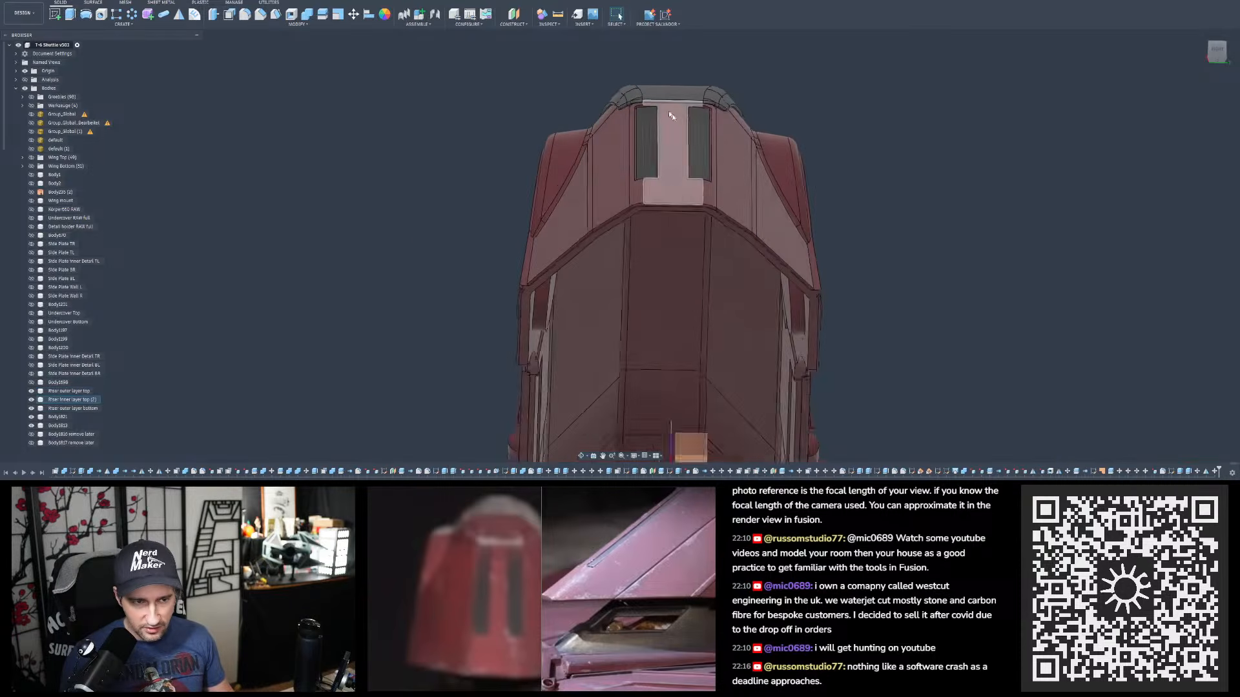
middle_click_drag(671, 116, 585, 131, "shift")
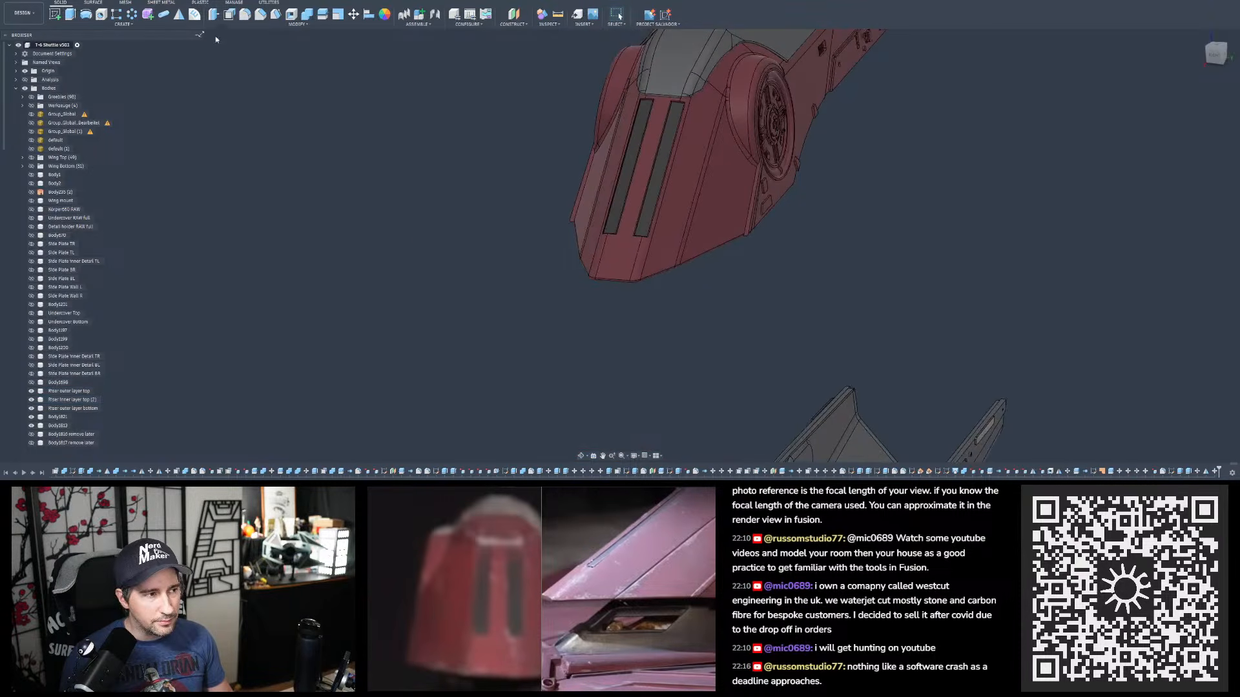
- Try to mirror the three stripe-recess features across the horizontal origin plane onto the grey lower section, using Features and Identical compute
left_click(163, 14)
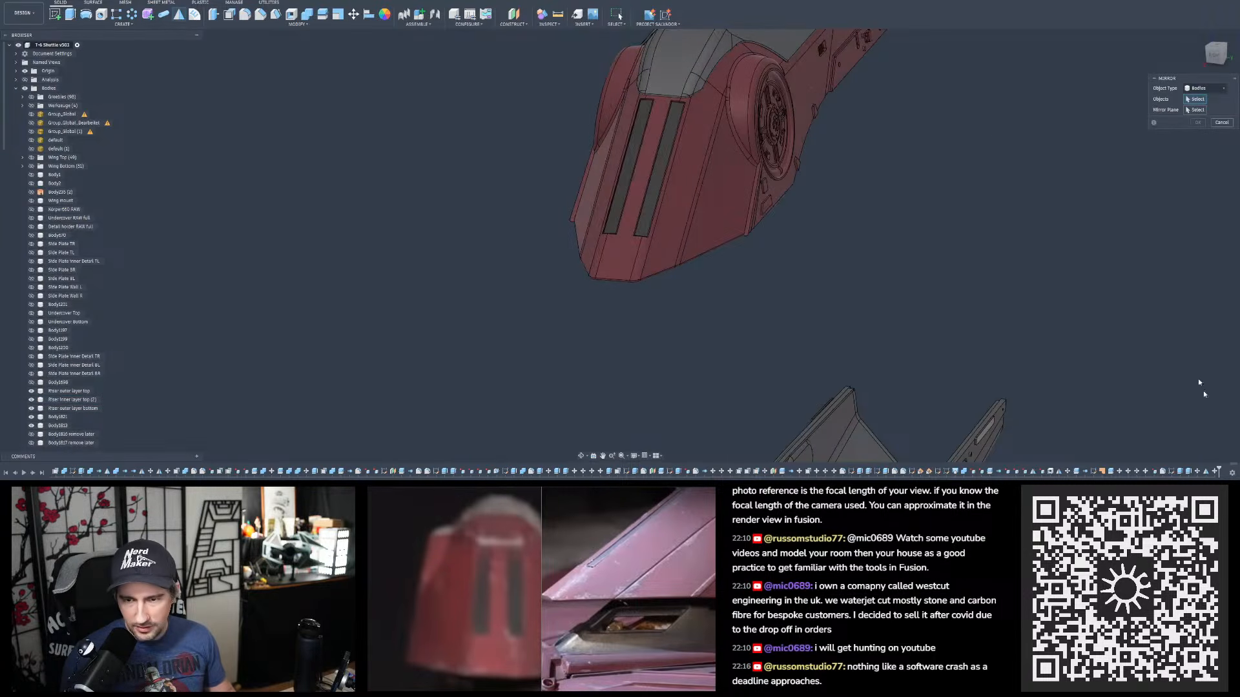
left_click(1205, 88)
left_click(1193, 111)
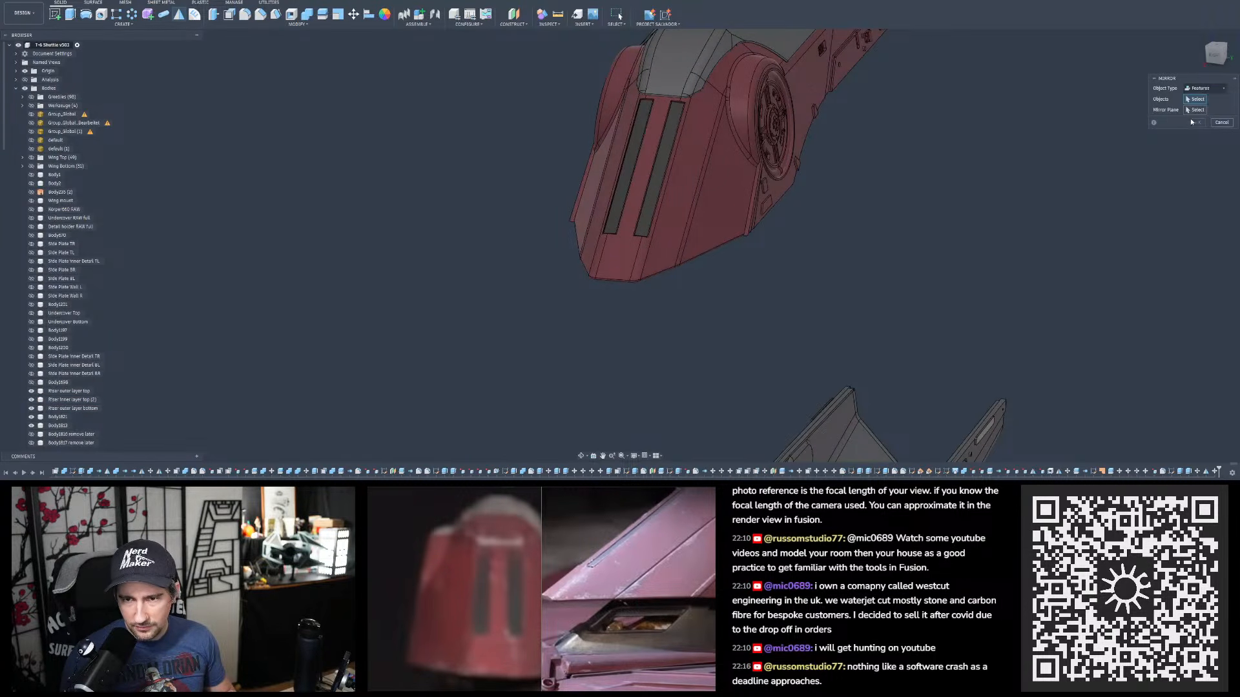
left_click(1181, 471)
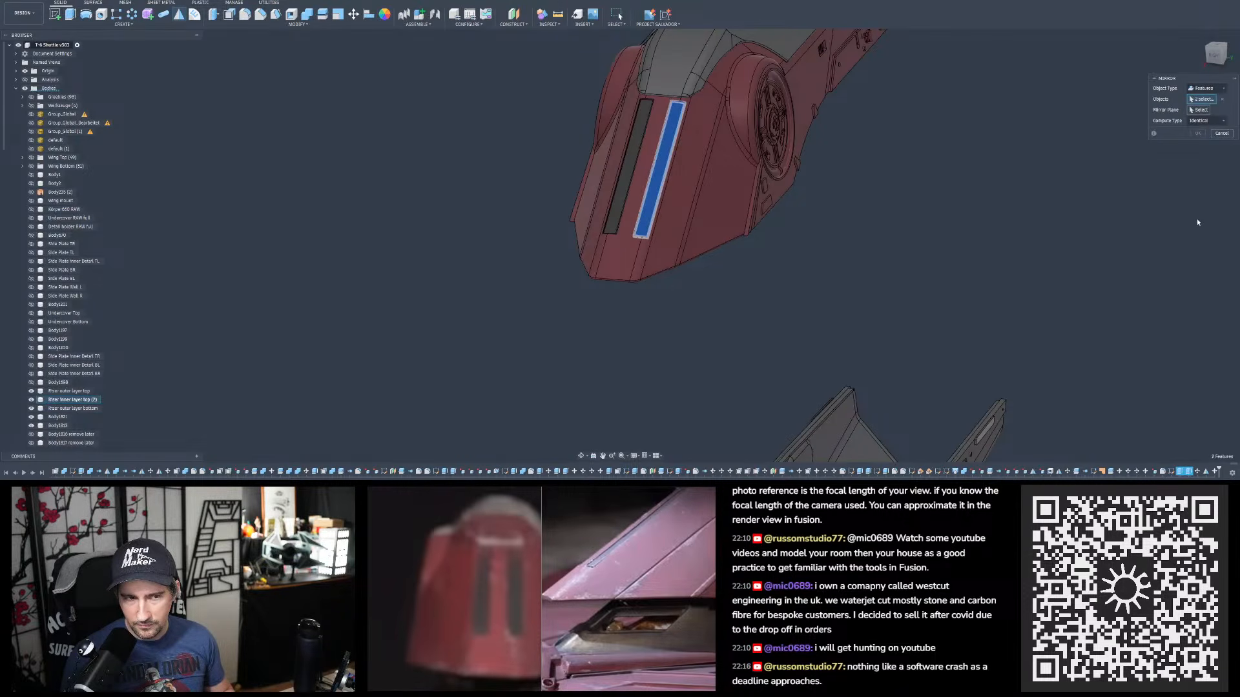
left_click(1205, 472)
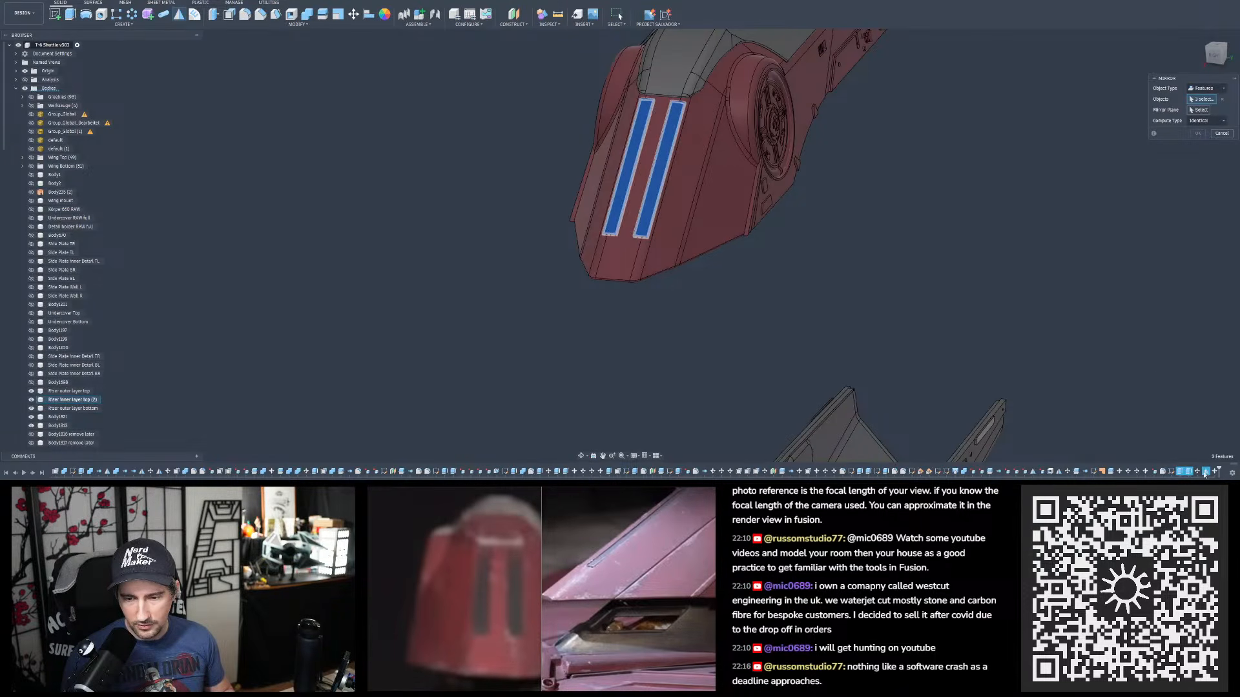
left_click(1195, 110)
scroll(827, 117, "down", 2)
middle_click_drag(824, 116, 843, 62)
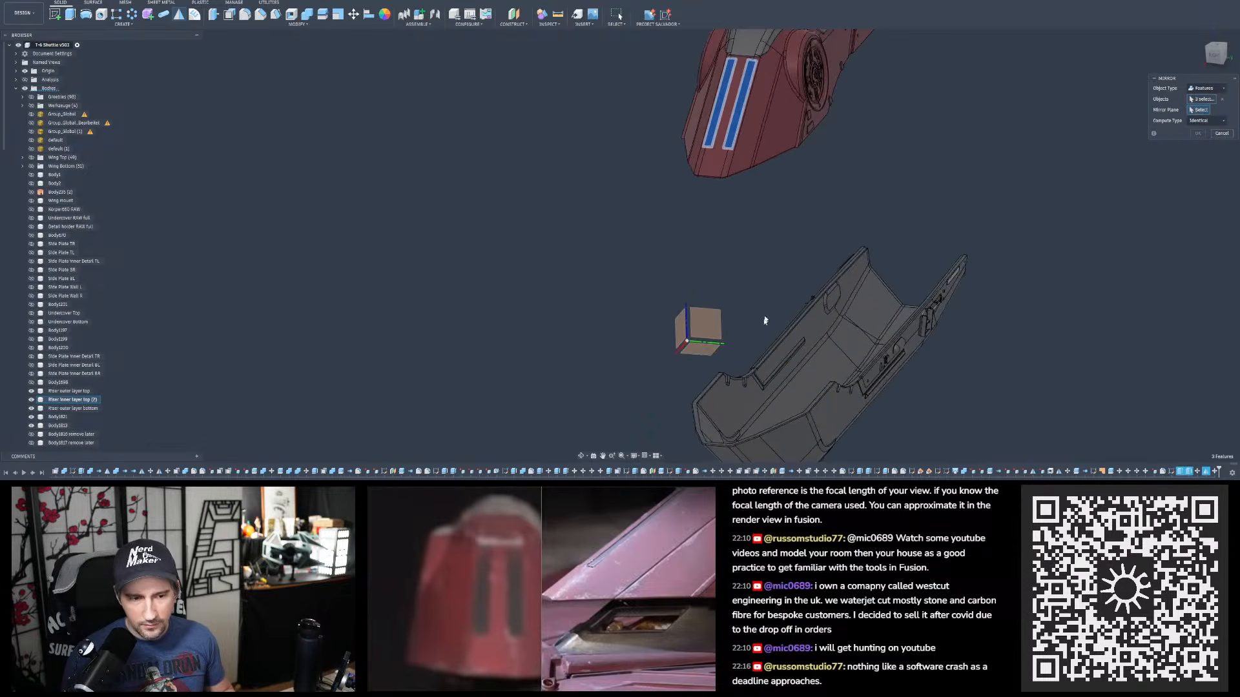
left_click(696, 354)
middle_click_drag(747, 263, 758, 172)
scroll(750, 363, "up", 3)
middle_click_drag(750, 362, 752, 305, "shift")
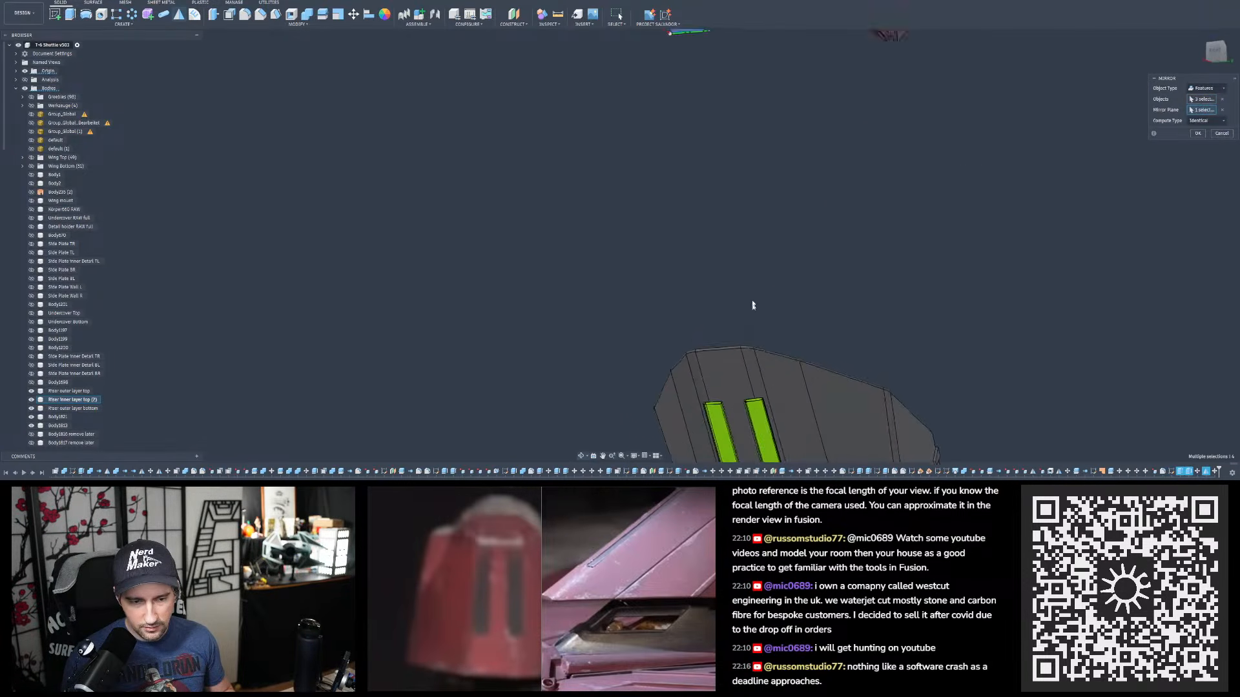
scroll(750, 271, "down", 3)
scroll(758, 382, "up", 3)
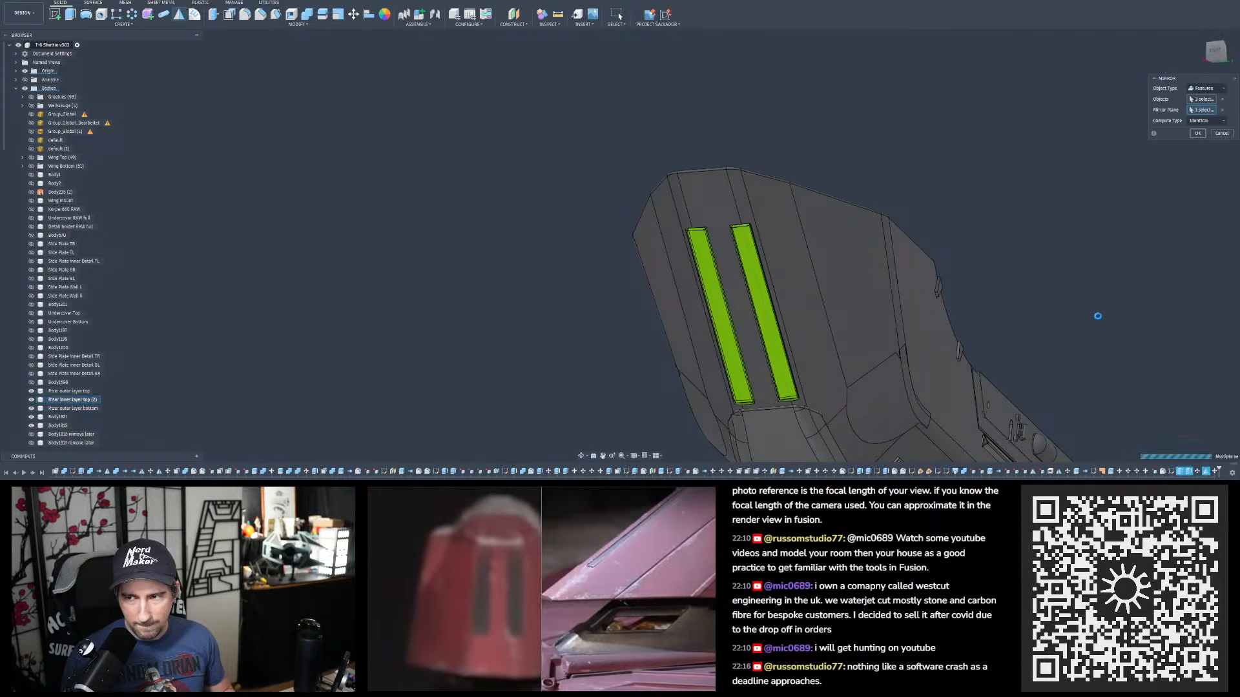
key("Return")
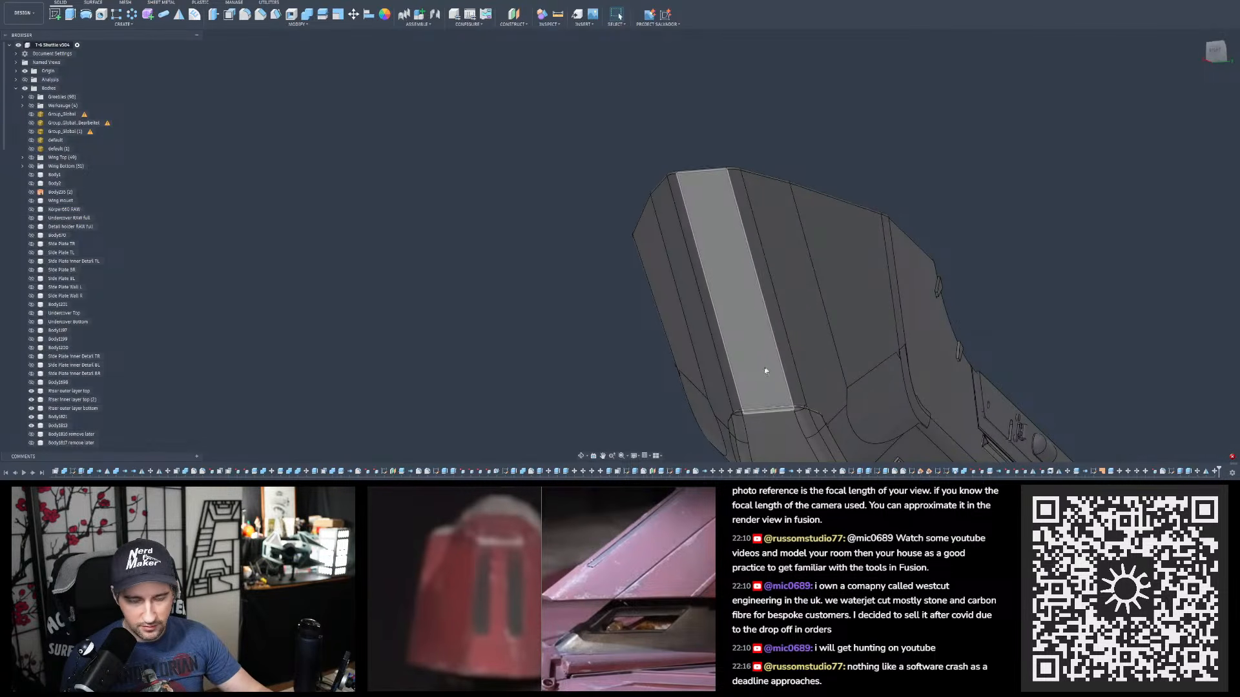
- Examine the red tip's stripe recesses from several angles alongside the grey lower section
scroll(743, 401, "down", 5)
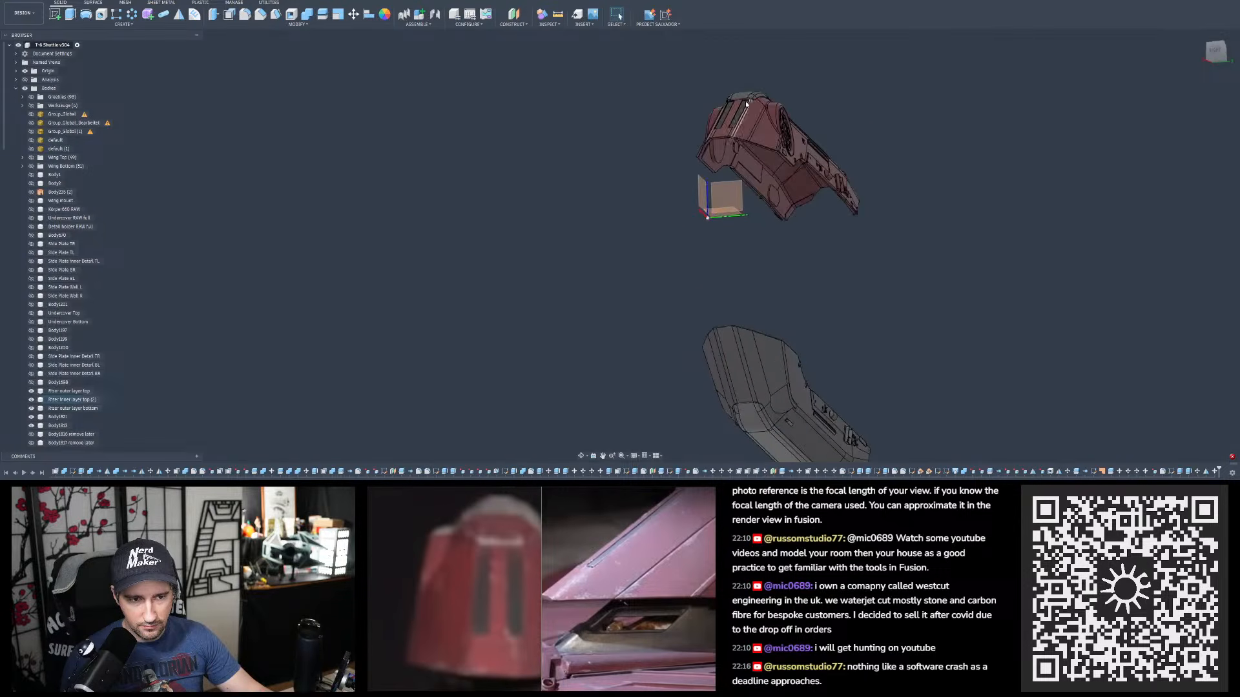
middle_click_drag(745, 101, 851, 163, "shift")
scroll(728, 142, "up", 3)
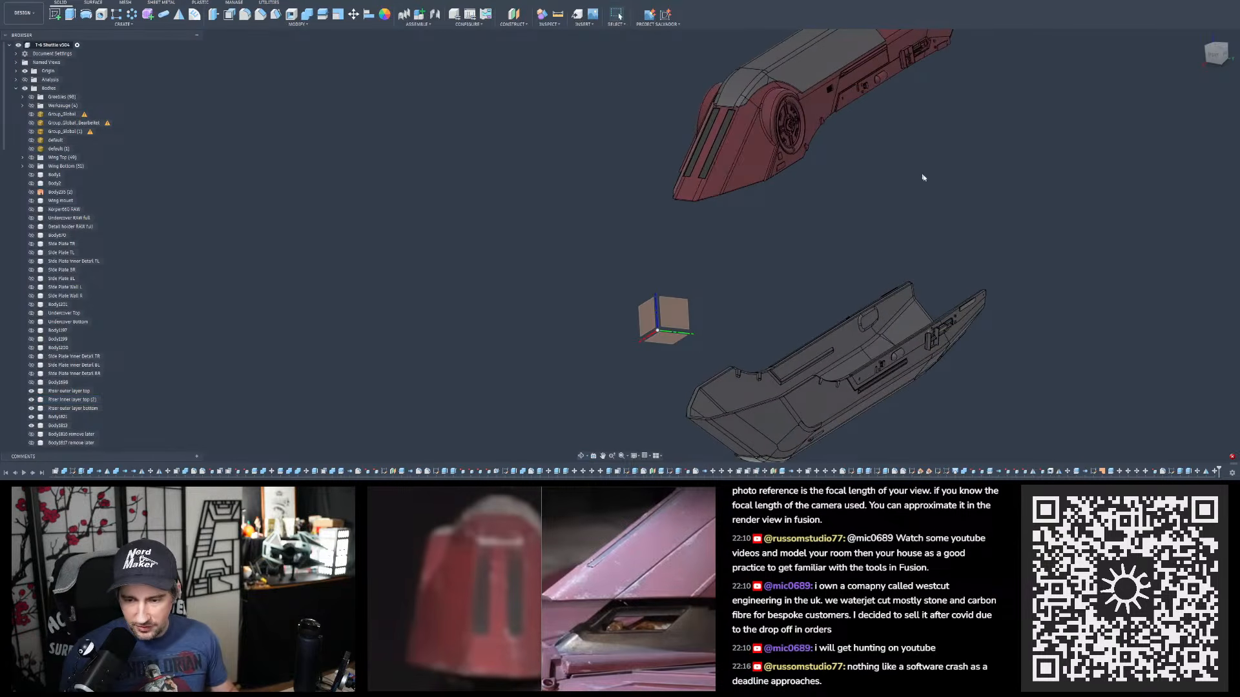
middle_click_drag(890, 260, 728, 138, "shift")
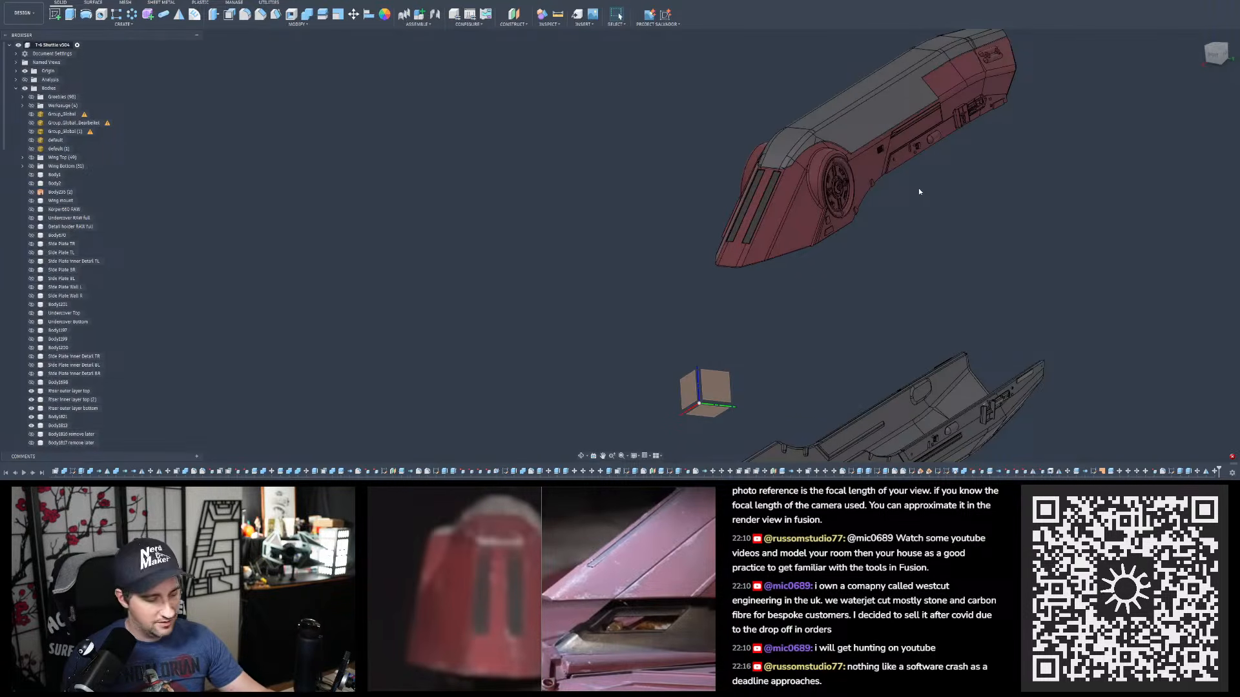
scroll(739, 206, "down", 3)
scroll(739, 207, "up", 2)
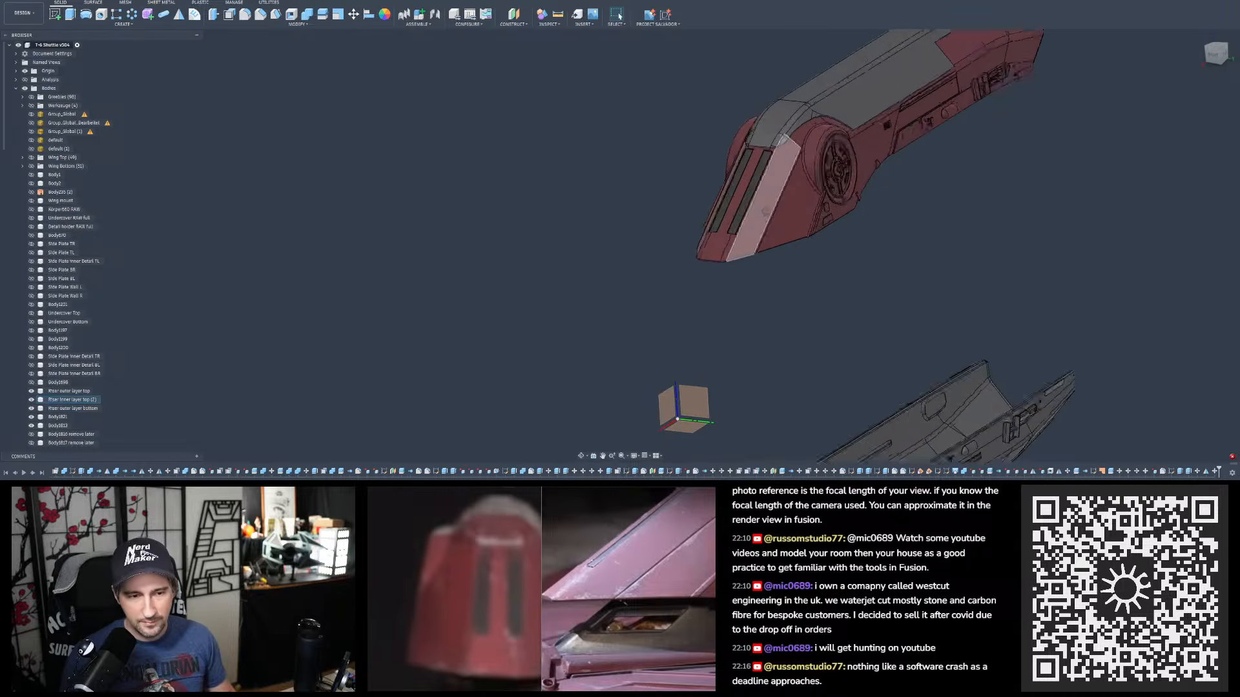
middle_click_drag(759, 206, 728, 164, "shift")
scroll(729, 164, "up", 3)
scroll(652, 231, "down", 3)
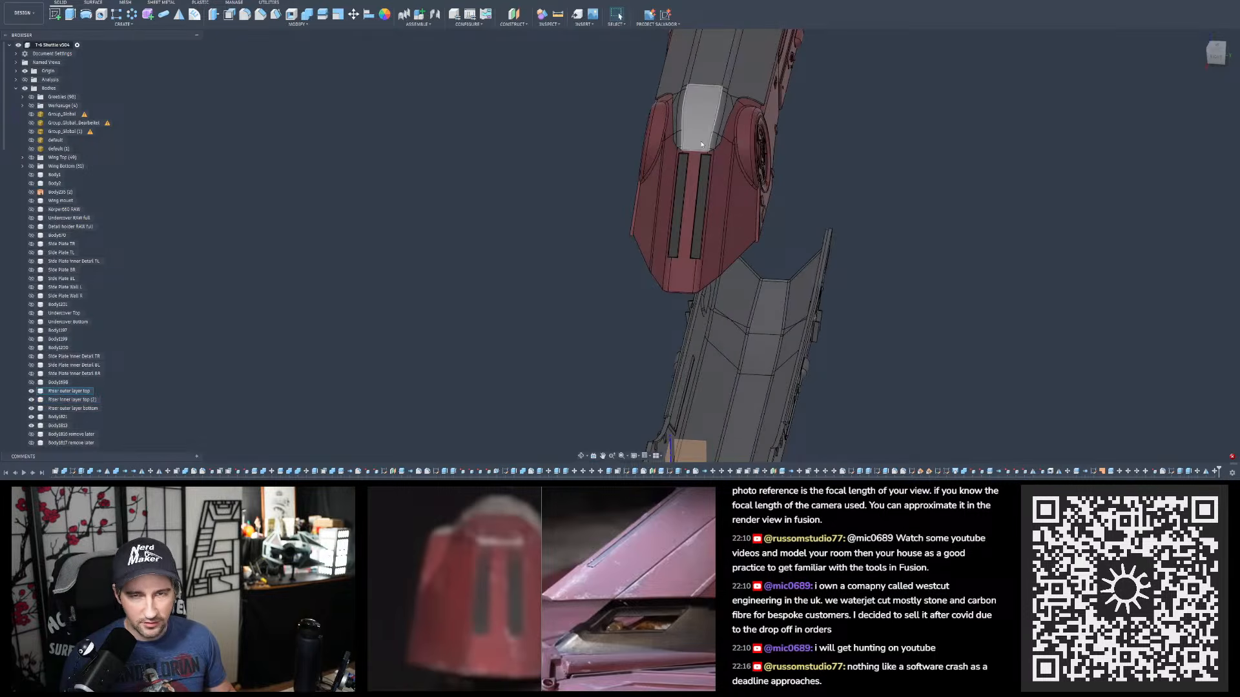
scroll(702, 145, "up", 4)
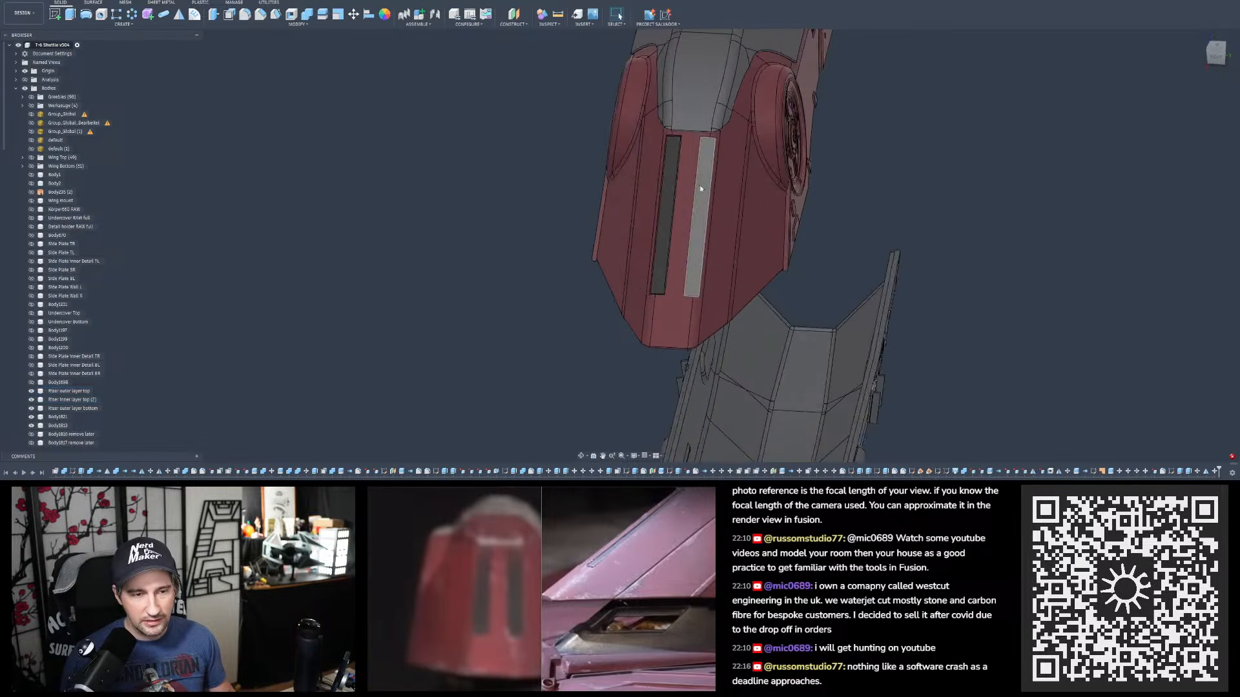
middle_click_drag(703, 150, 618, 136, "shift")
scroll(617, 136, "up", 5)
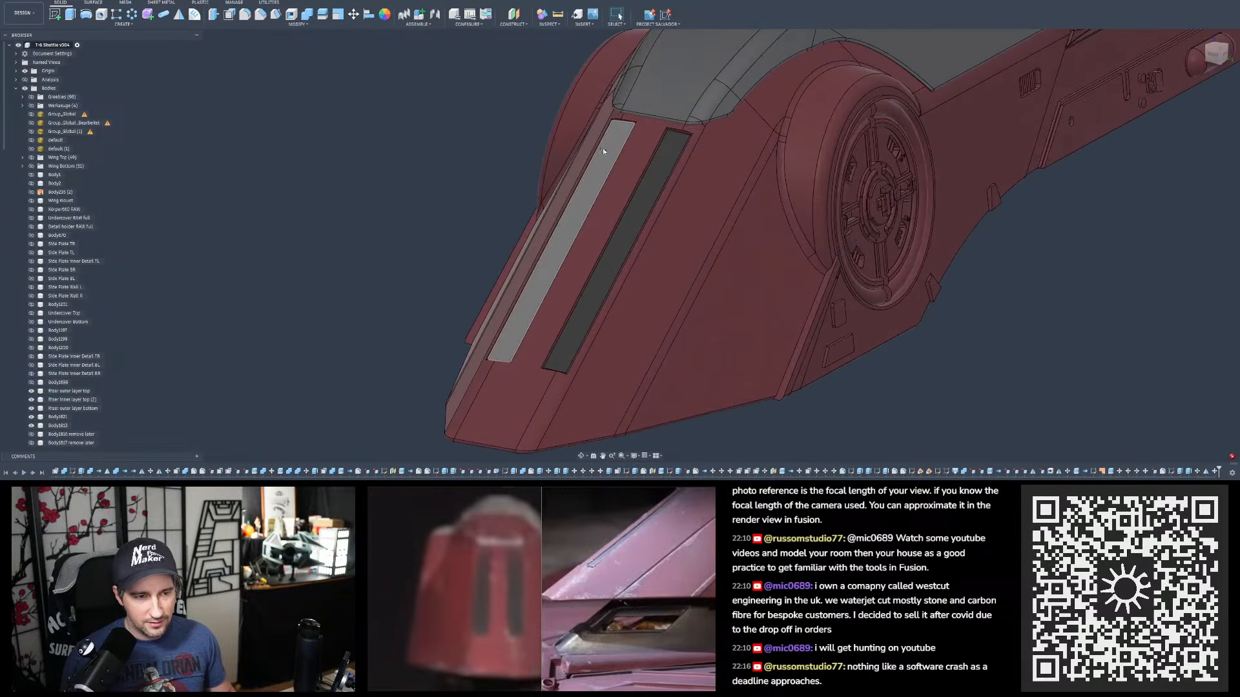
scroll(587, 145, "down", 6)
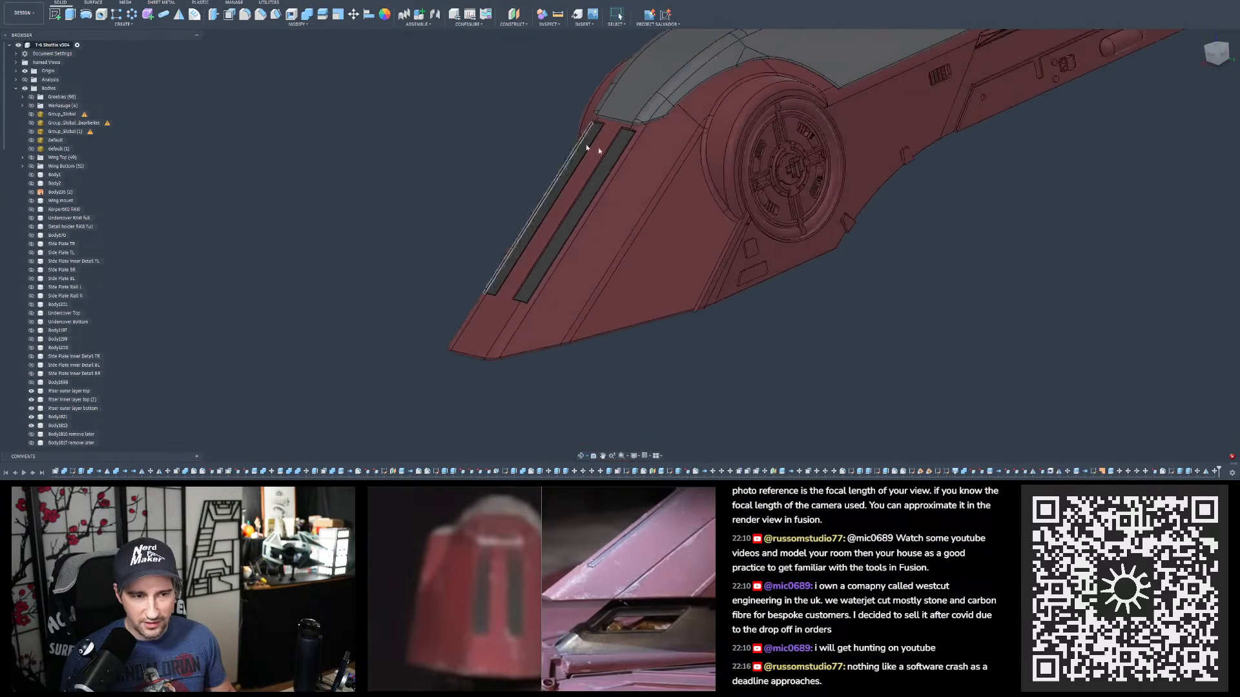
middle_click_drag(570, 133, 531, 140, "shift")
scroll(577, 173, "down", 5)
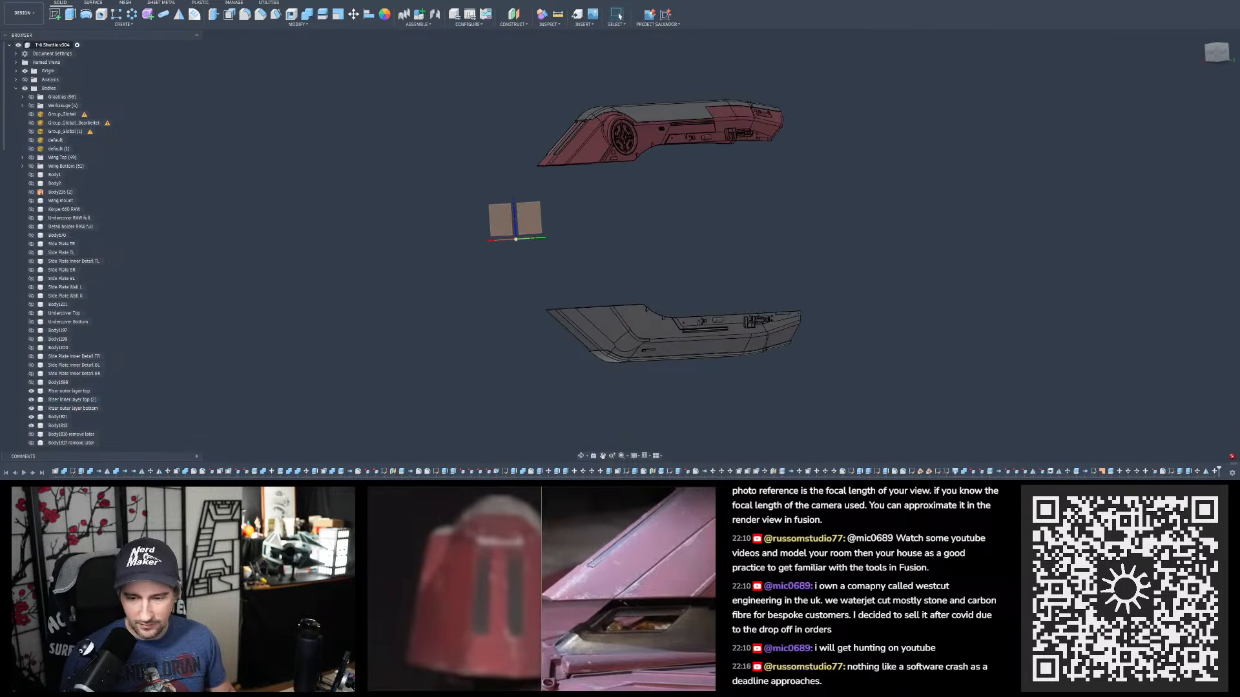
- Try to mirror the three stripe-recess features across the horizontal origin plane with the compute type set to Optimized
left_click(1180, 472)
left_click(1188, 472, "ctrl")
left_click(1205, 472, "ctrl")
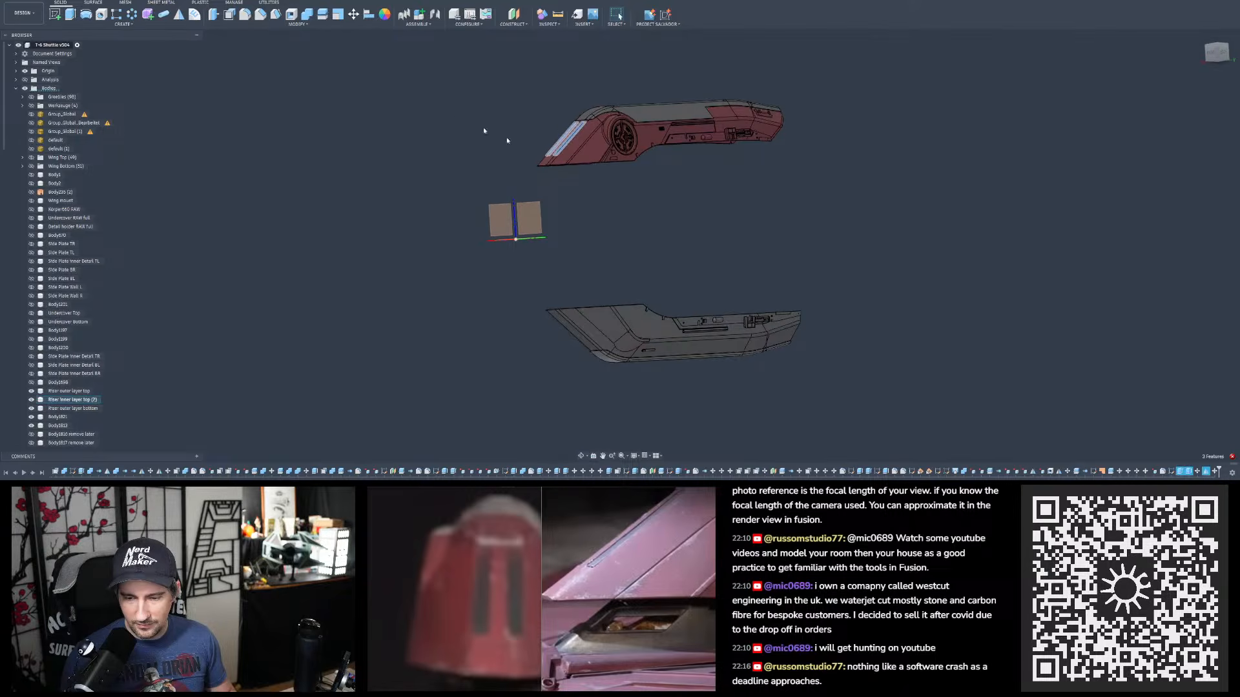
left_click(146, 15)
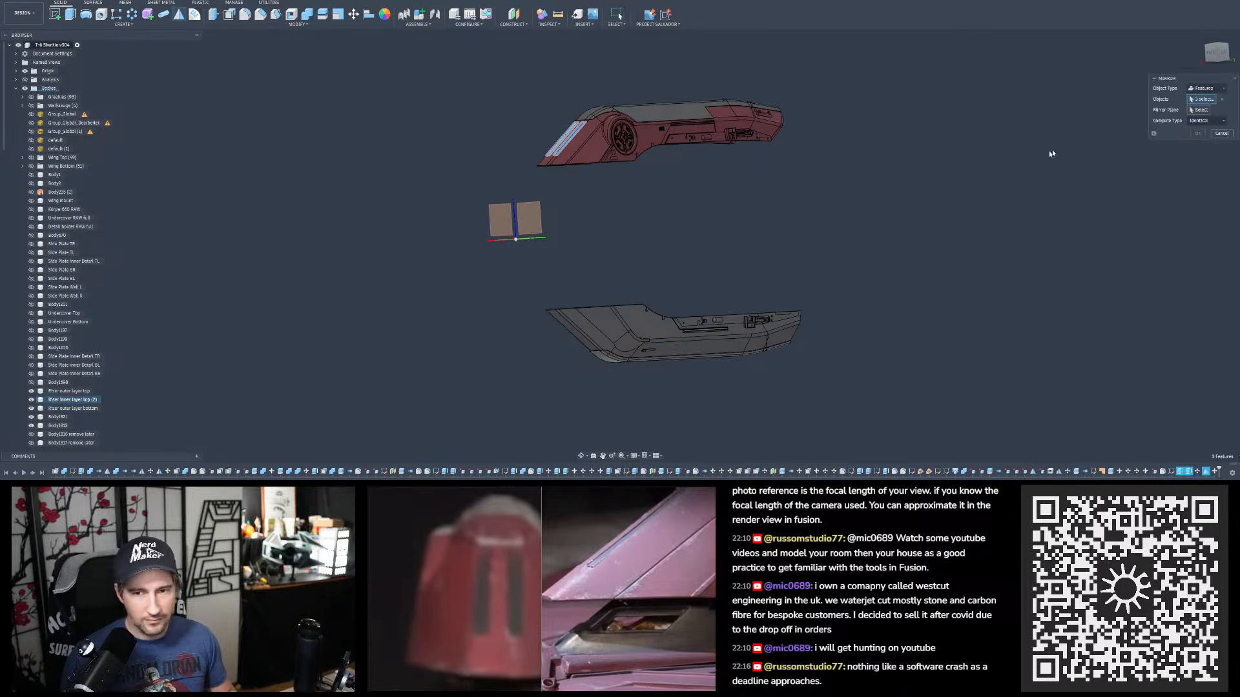
left_click(1201, 111)
middle_click_drag(520, 254, 497, 300, "shift")
left_click(501, 279)
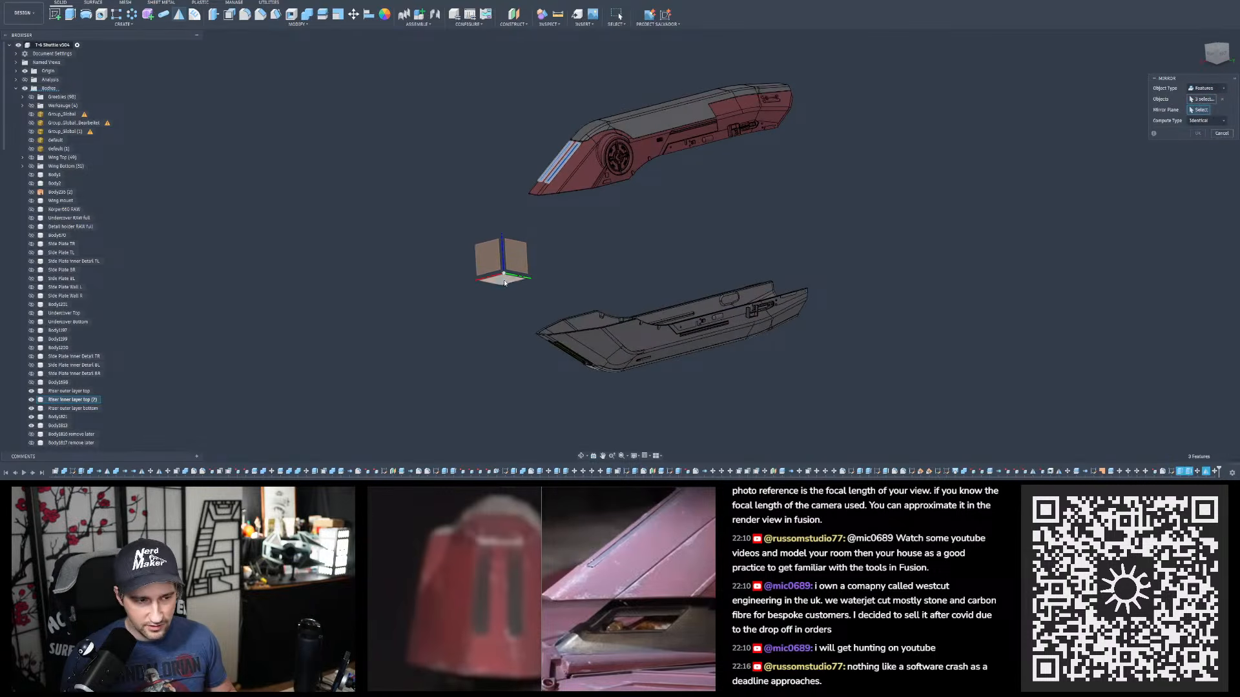
left_click(1209, 123)
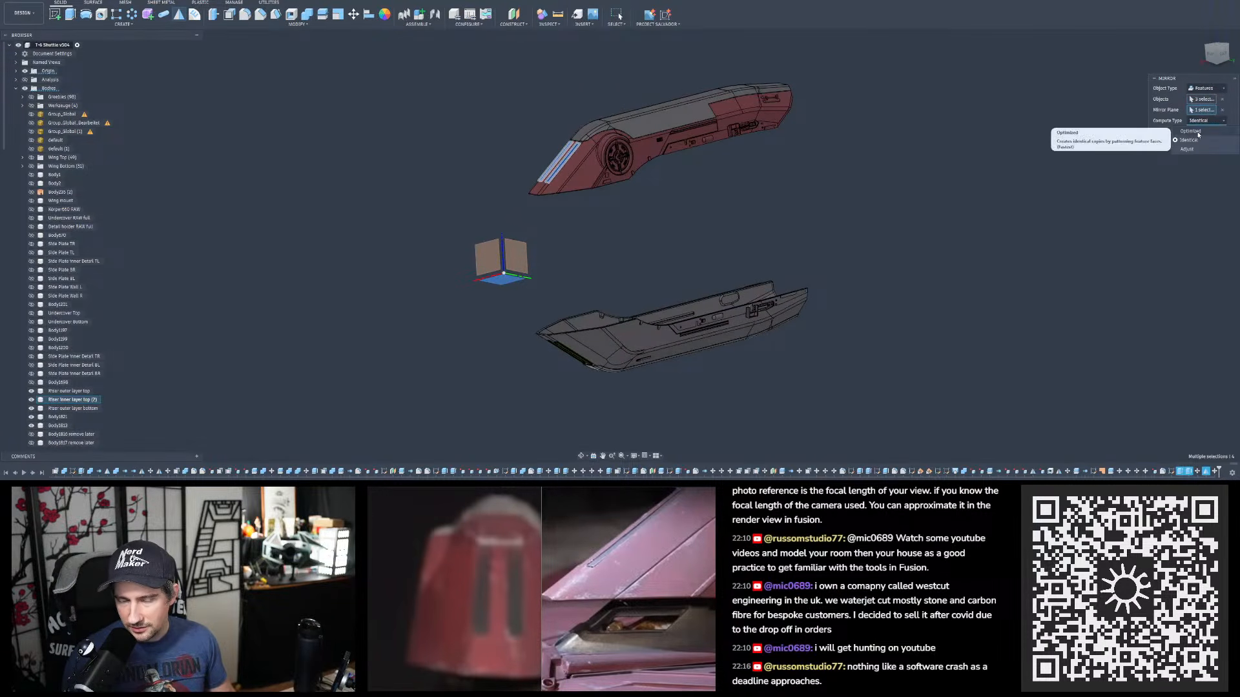
left_click(1191, 132)
scroll(646, 281, "up", 10)
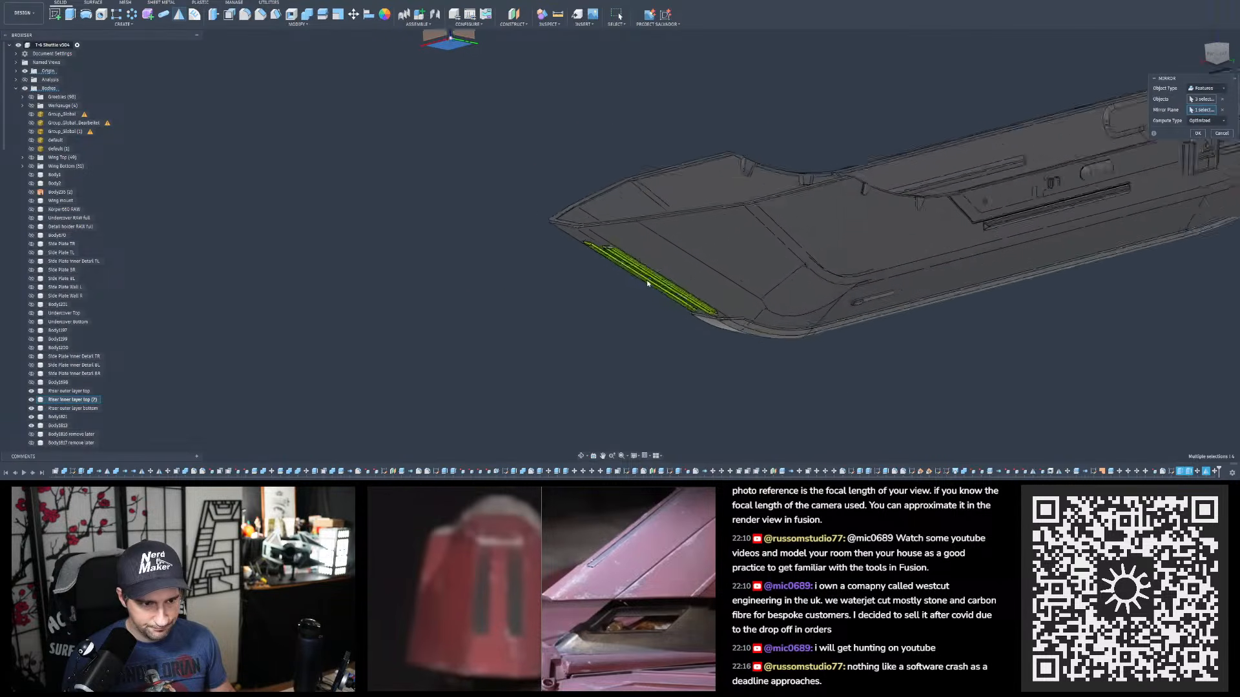
left_click(1200, 133)
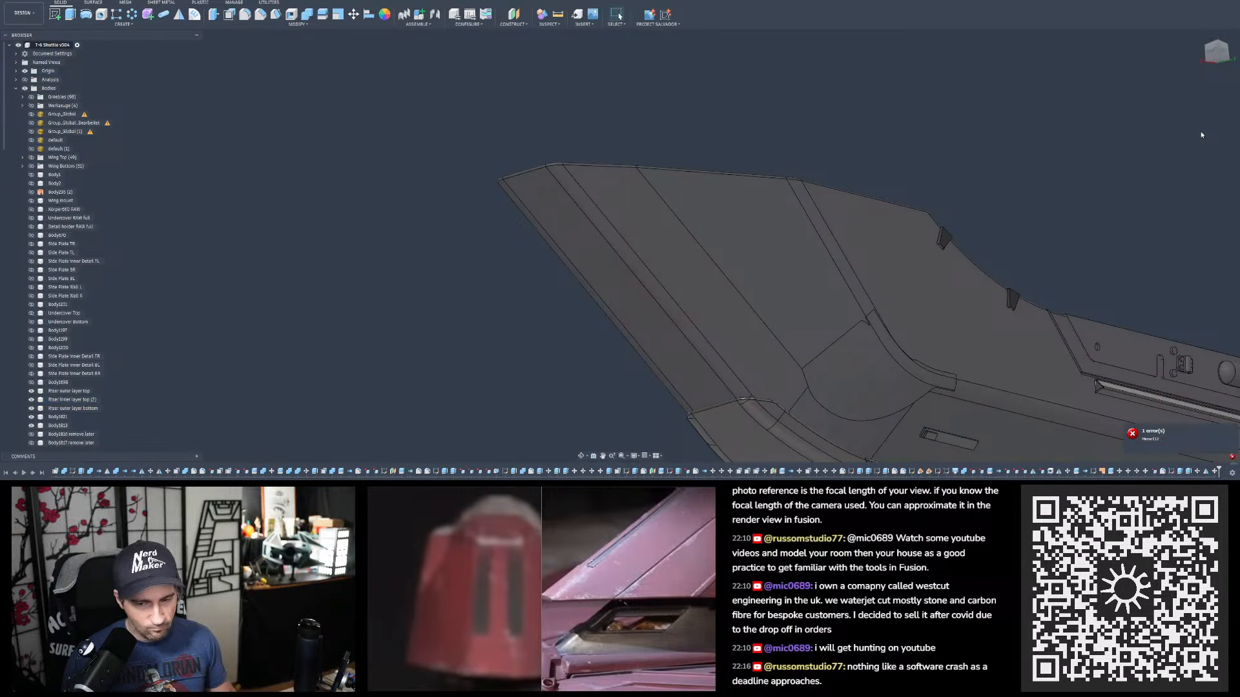
scroll(741, 340, "down", 5)
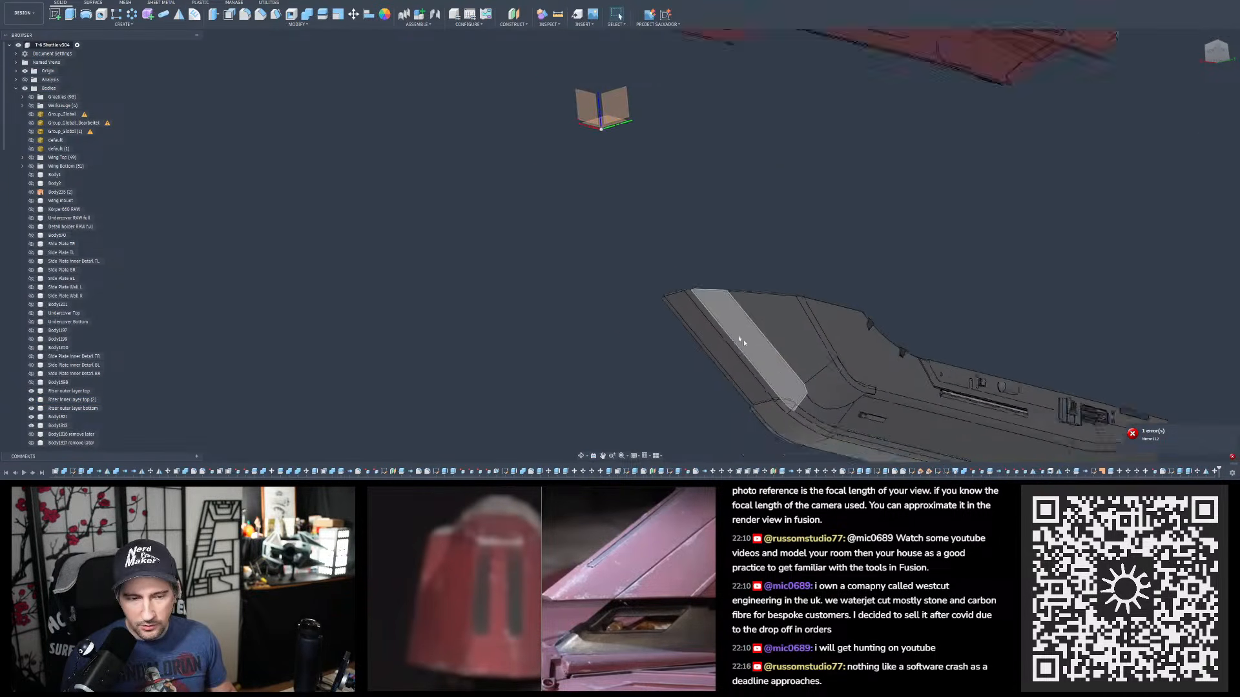
scroll(741, 340, "down", 3)
left_click(179, 14)
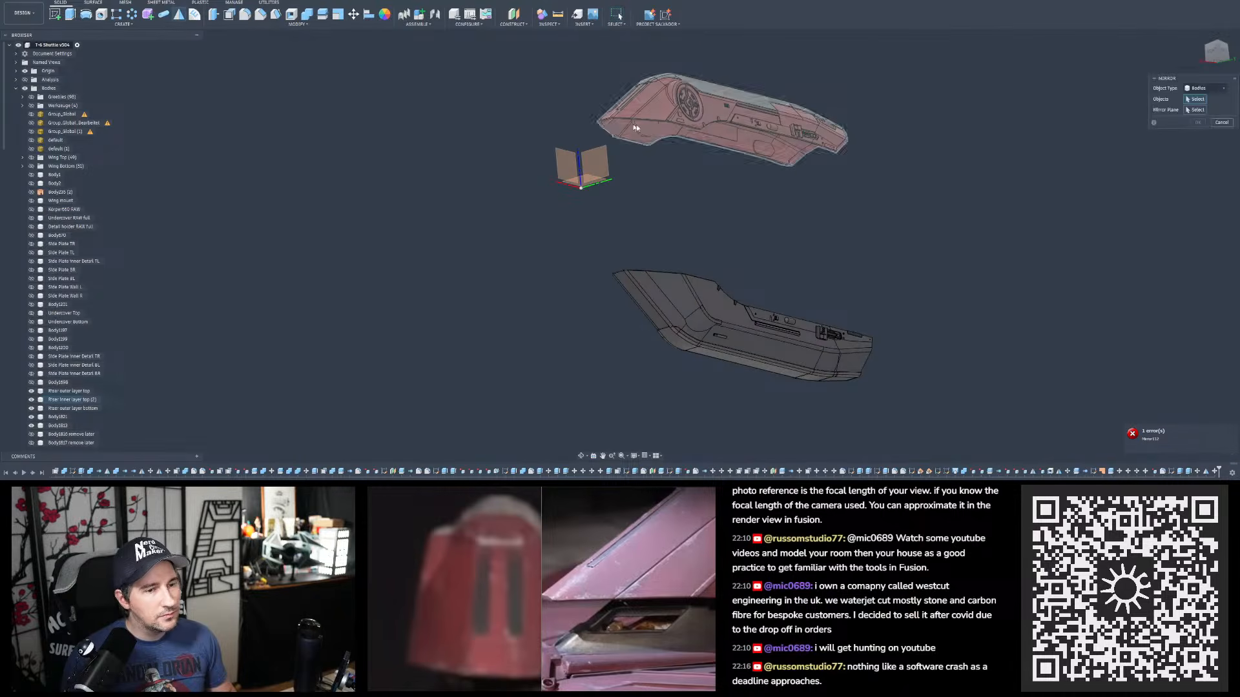
left_click(1223, 123)
- Try to mirror the three stripe-recess features across the horizontal origin plane with the compute type set to Adjust
left_click(1179, 475)
left_click(1188, 473, "ctrl")
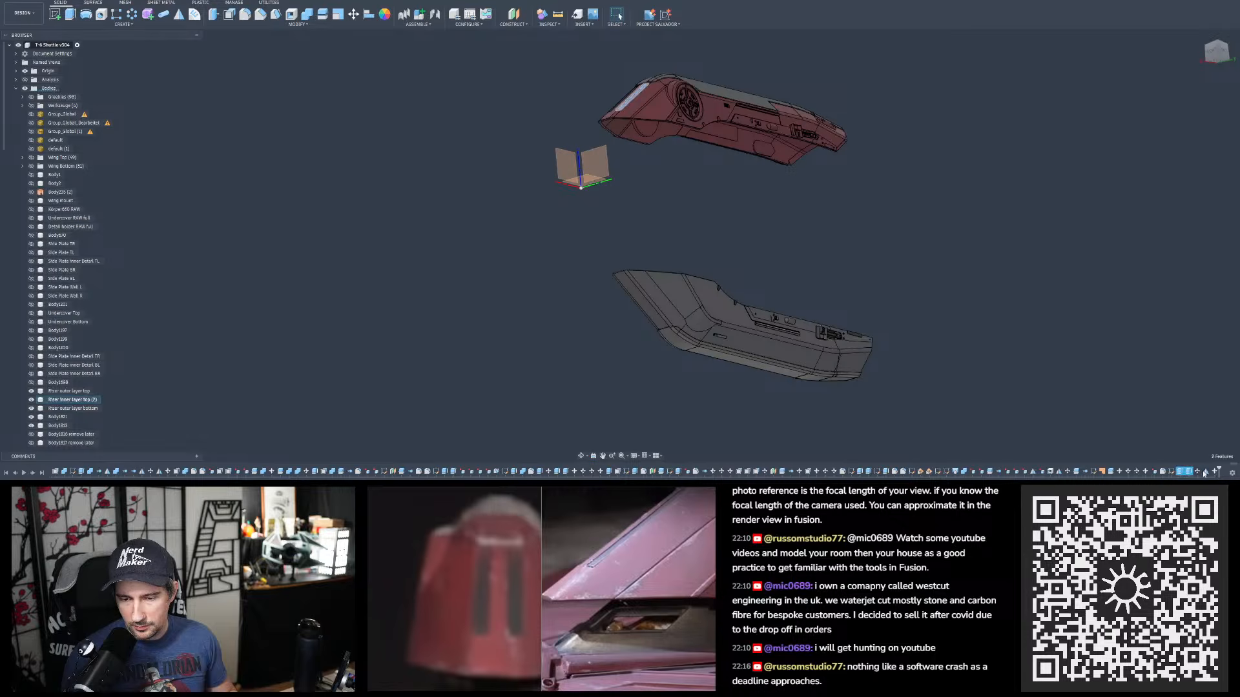
left_click(1205, 472, "ctrl")
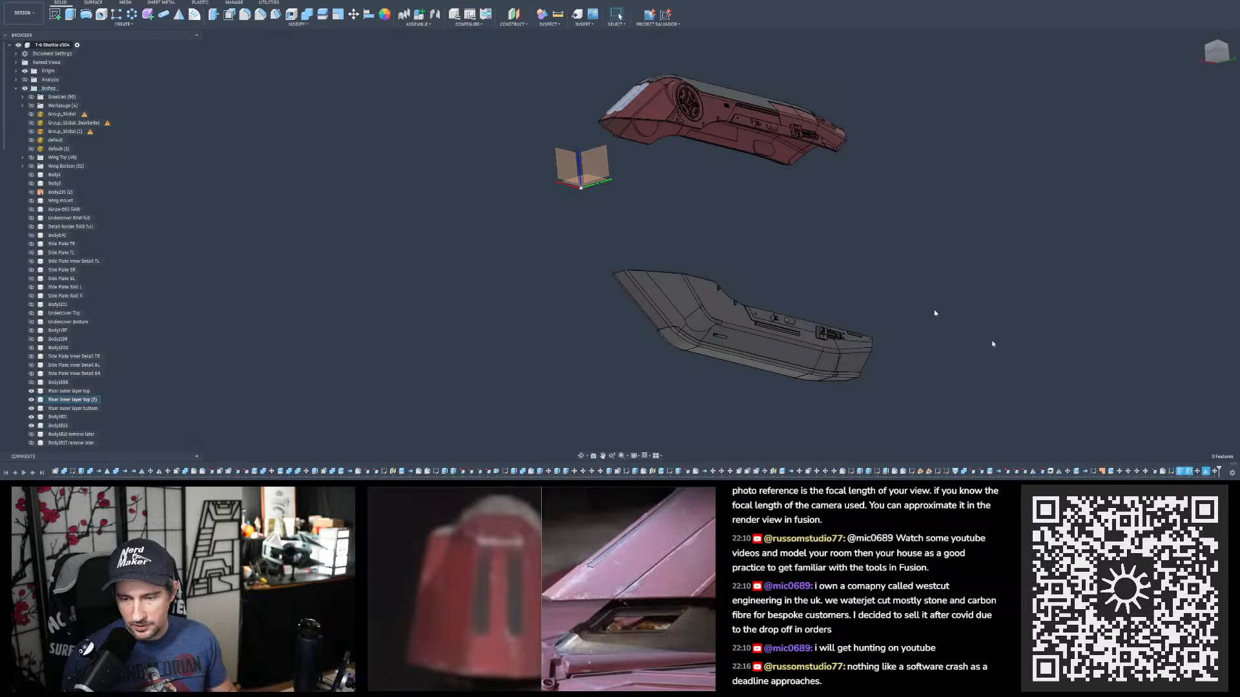
left_click(183, 21)
left_click(1192, 111)
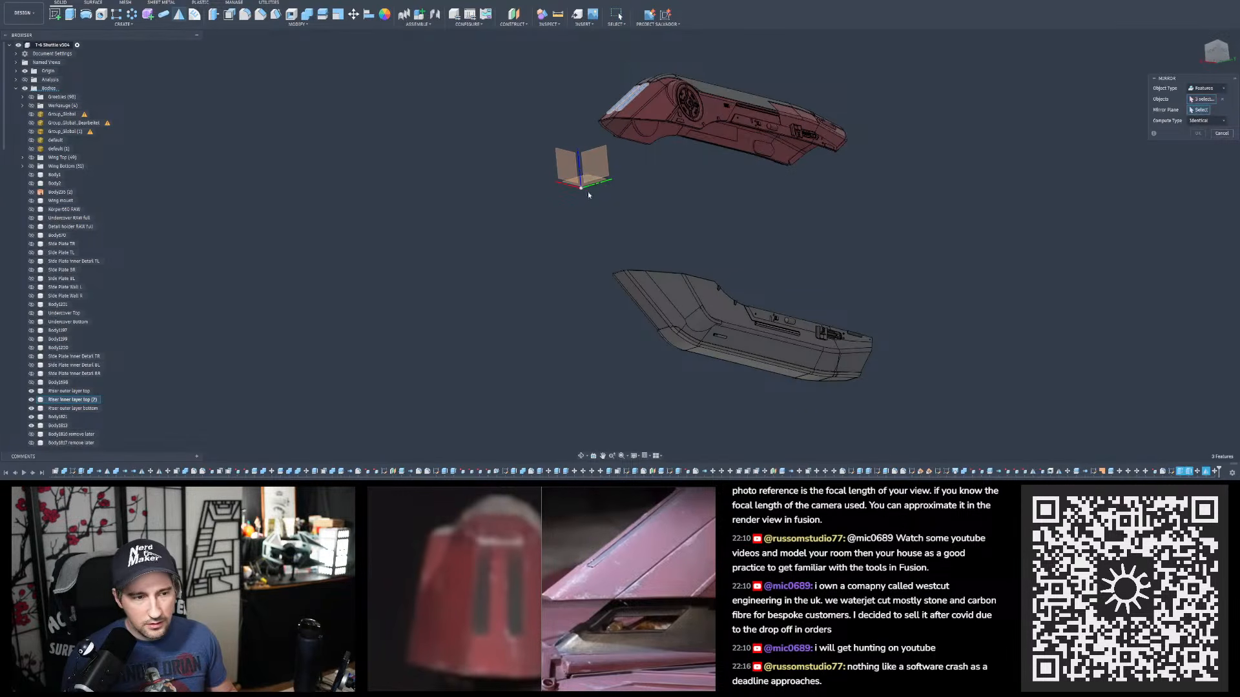
middle_click_drag(585, 189, 559, 159, "shift")
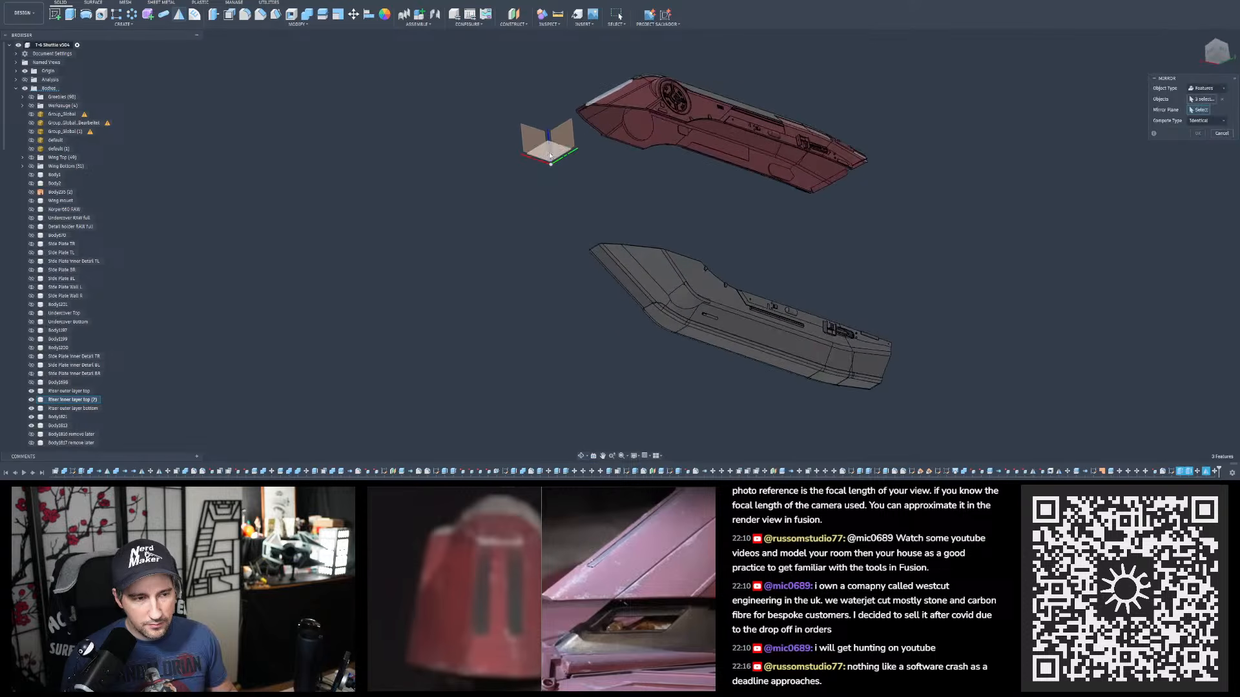
left_click(550, 153)
left_click(1217, 121)
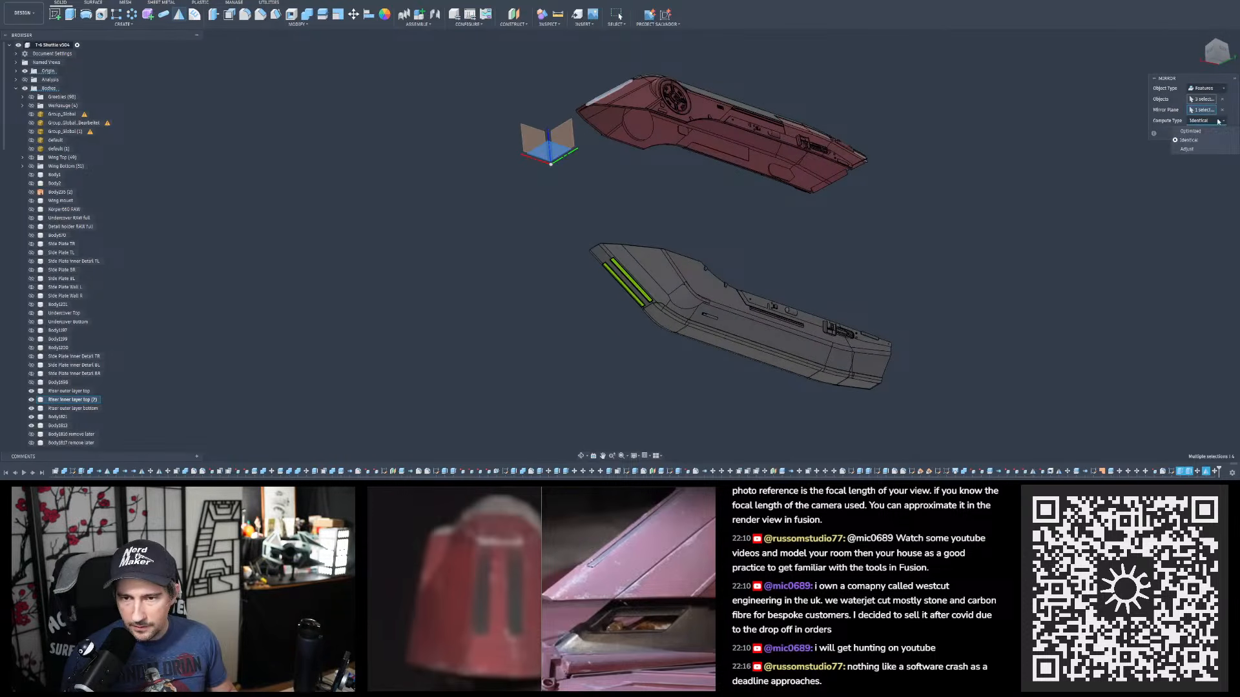
left_click(1191, 150)
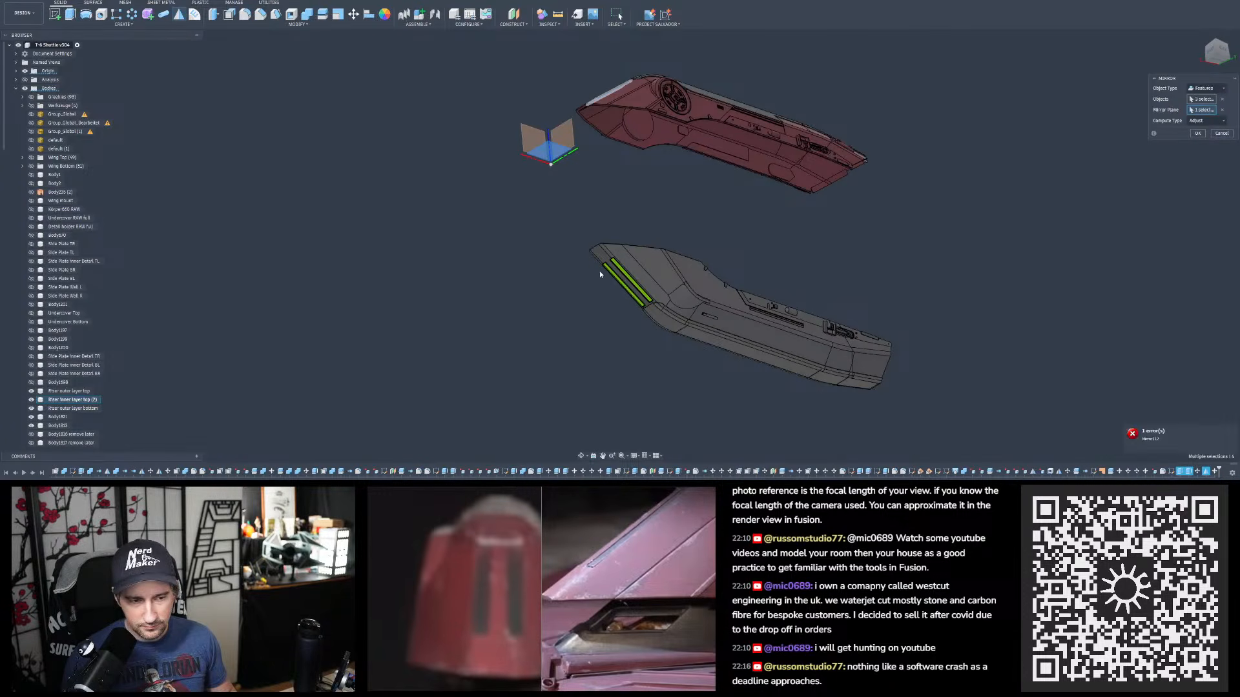
key("Return")
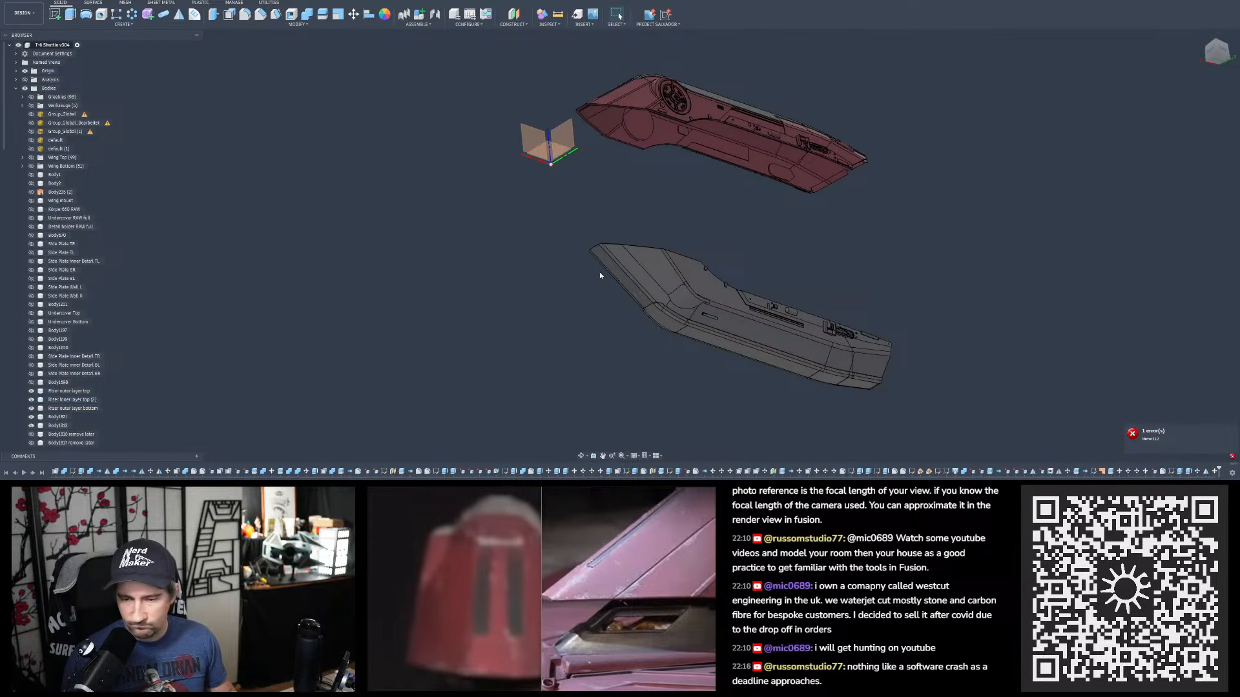
- Try to mirror only the first two stripe-recess features across the horizontal origin plane, using Features and Identical compute
scroll(642, 273, "down", 2)
scroll(637, 162, "up", 2)
middle_click_drag(637, 157, 607, 217, "shift")
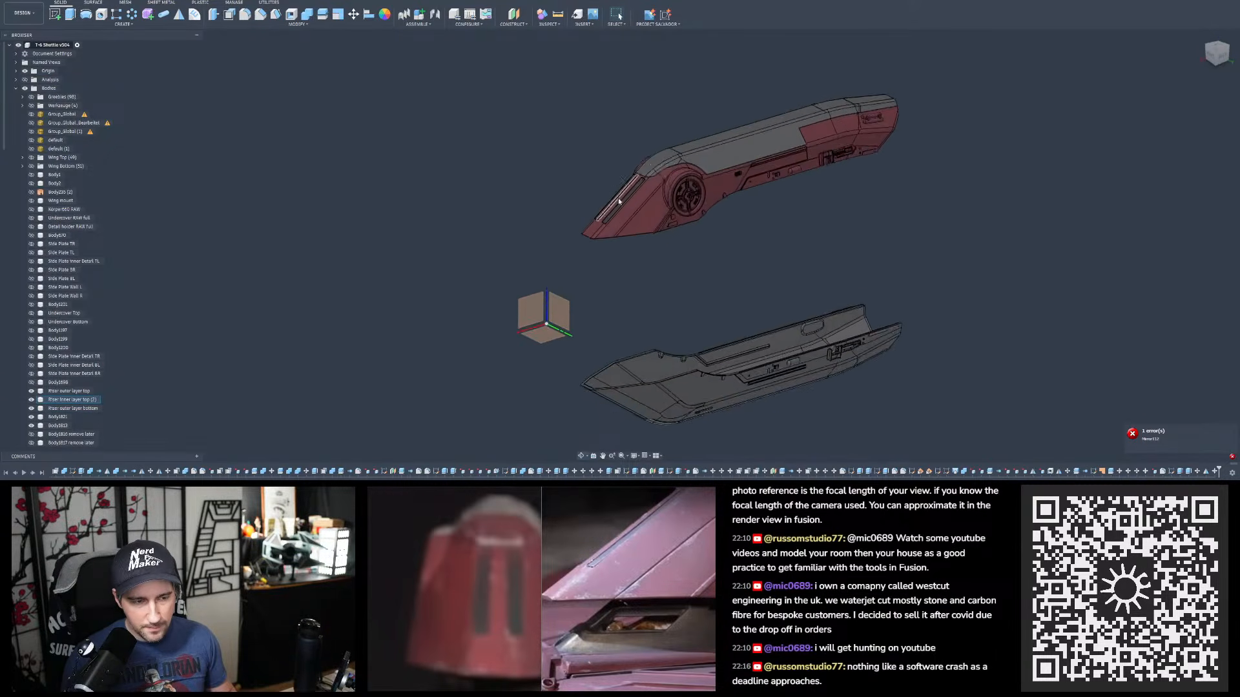
scroll(606, 216, "up", 3)
scroll(555, 141, "down", 3)
middle_click_drag(717, 304, 730, 257, "shift")
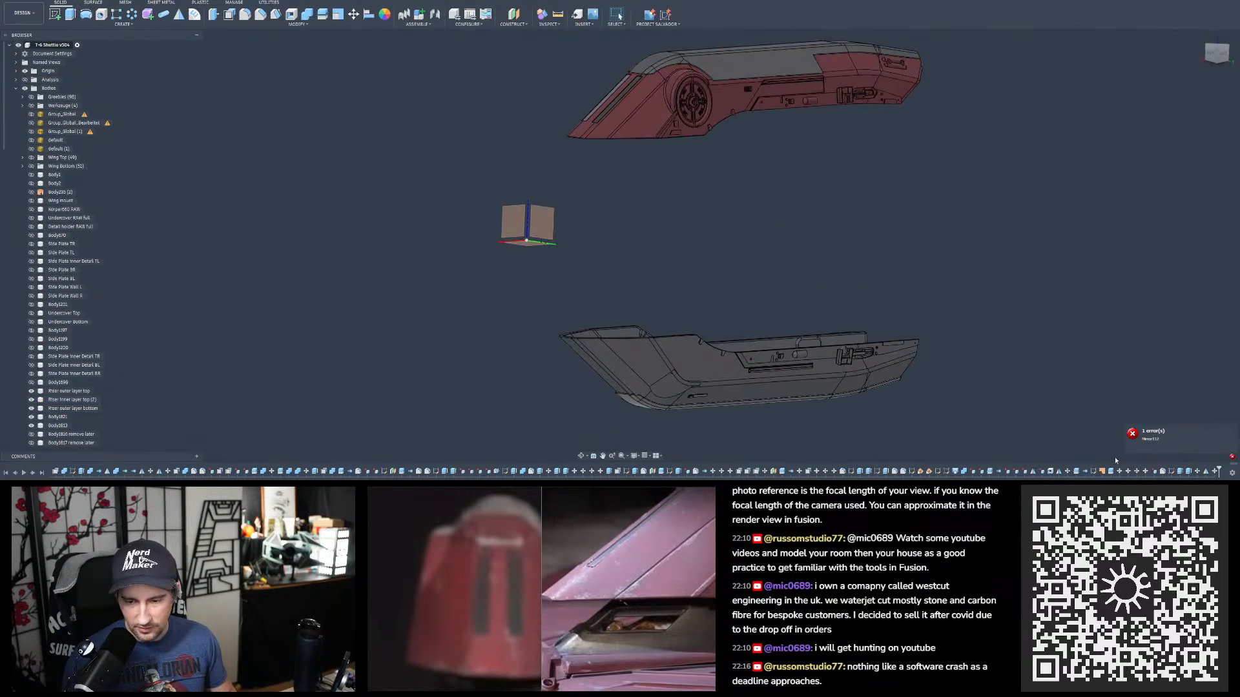
left_click(182, 15)
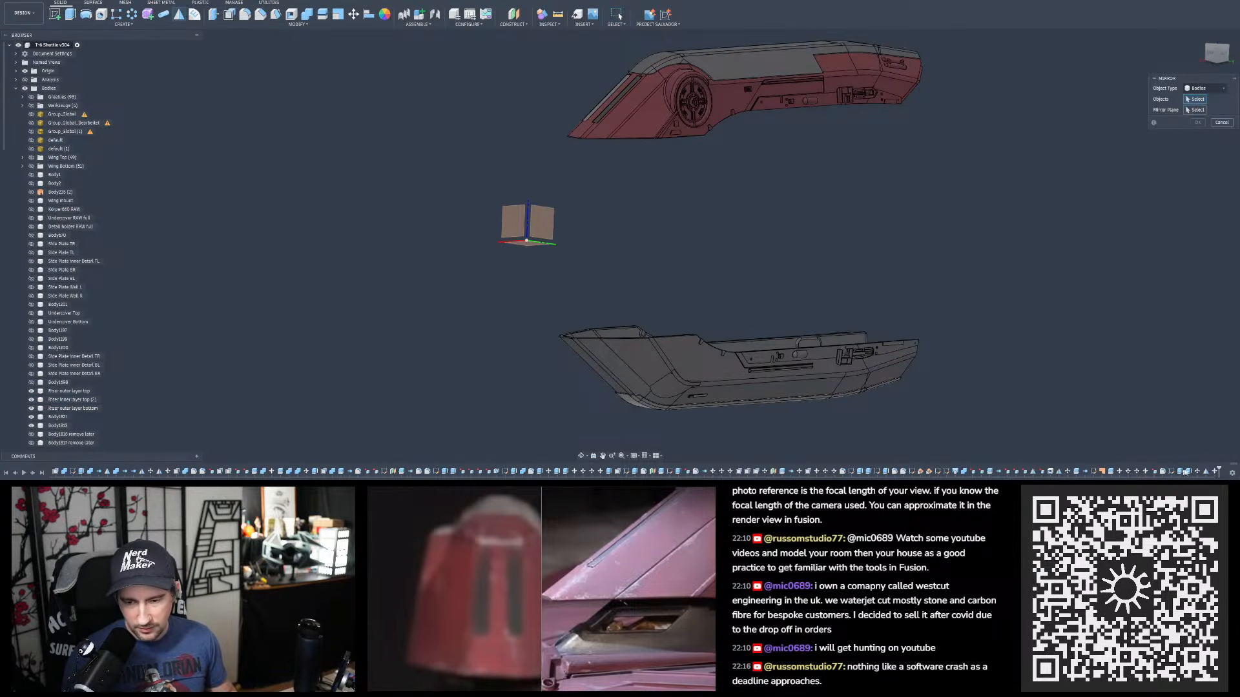
left_click(1222, 123)
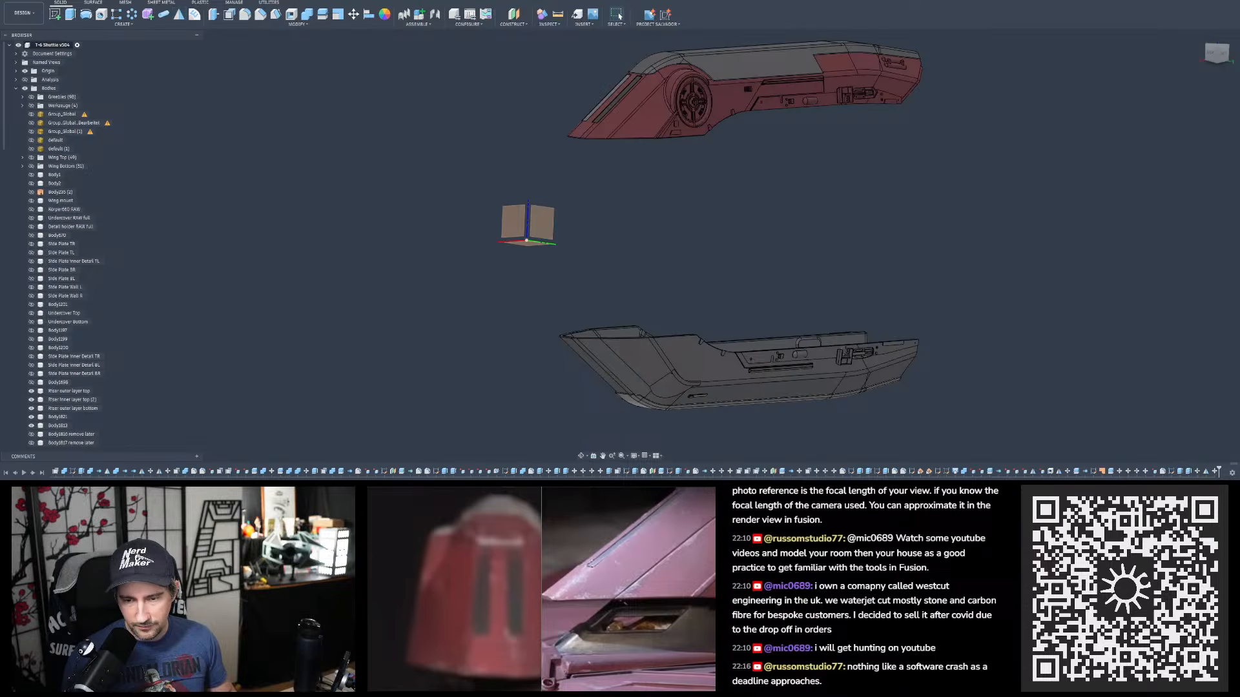
left_click(1183, 472)
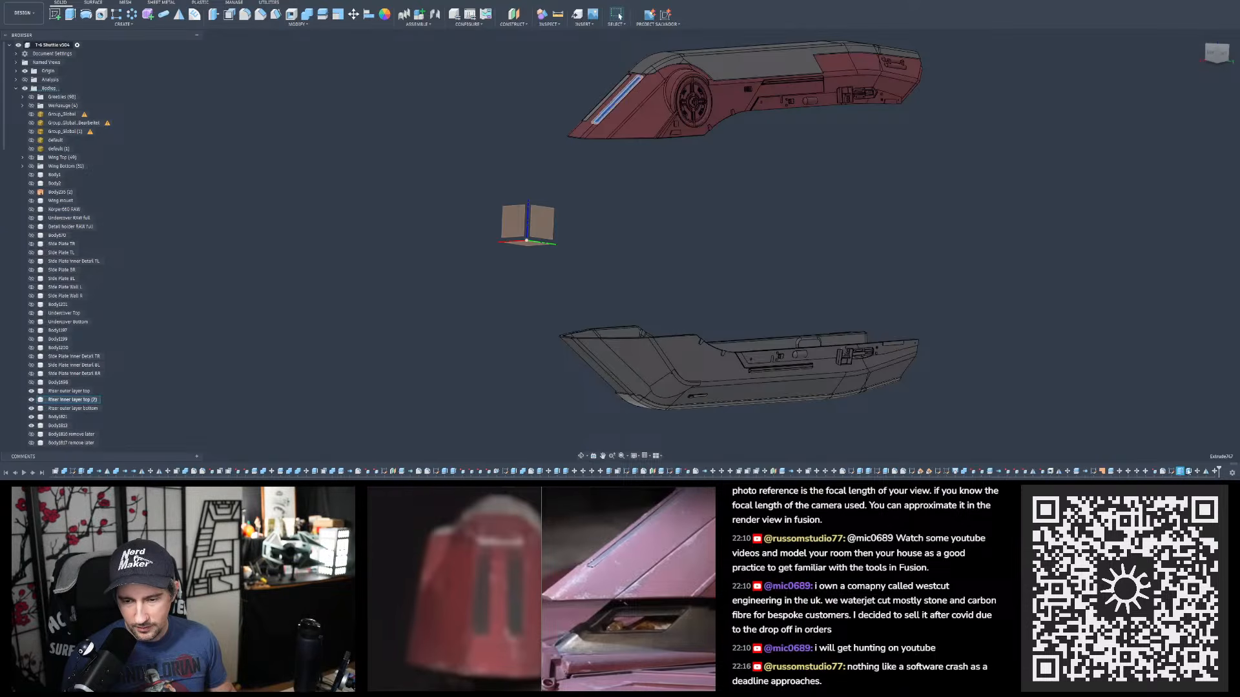
left_click(176, 15)
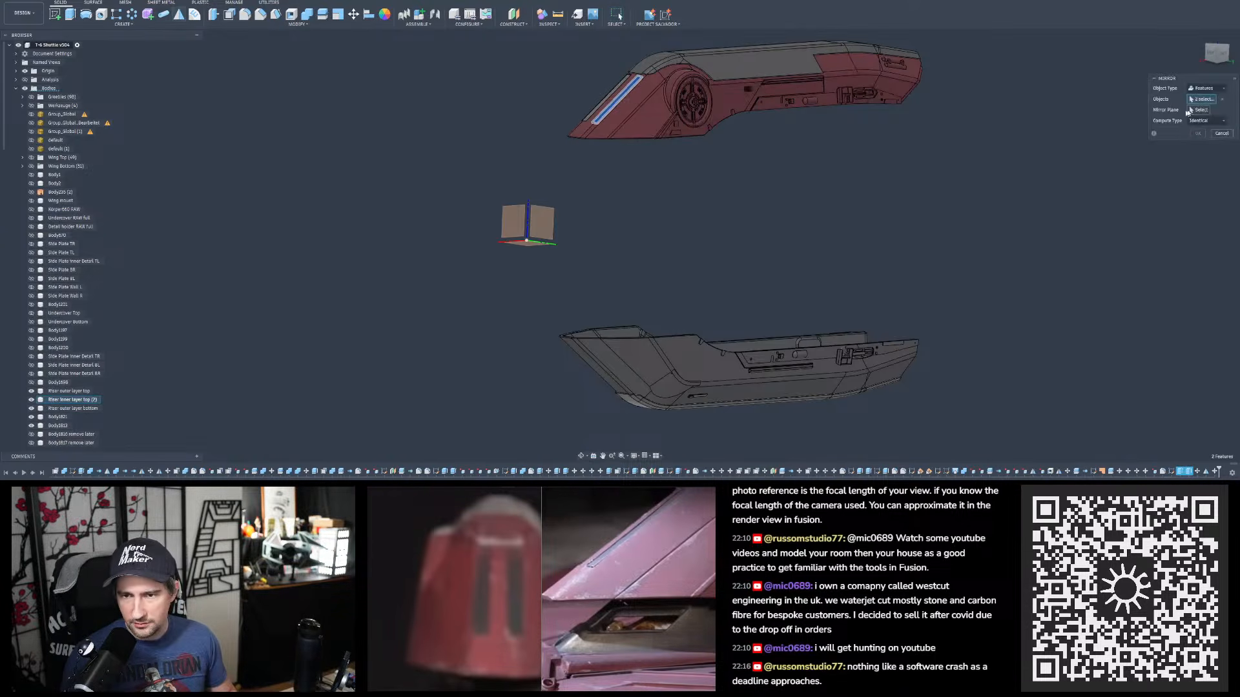
left_click(527, 246)
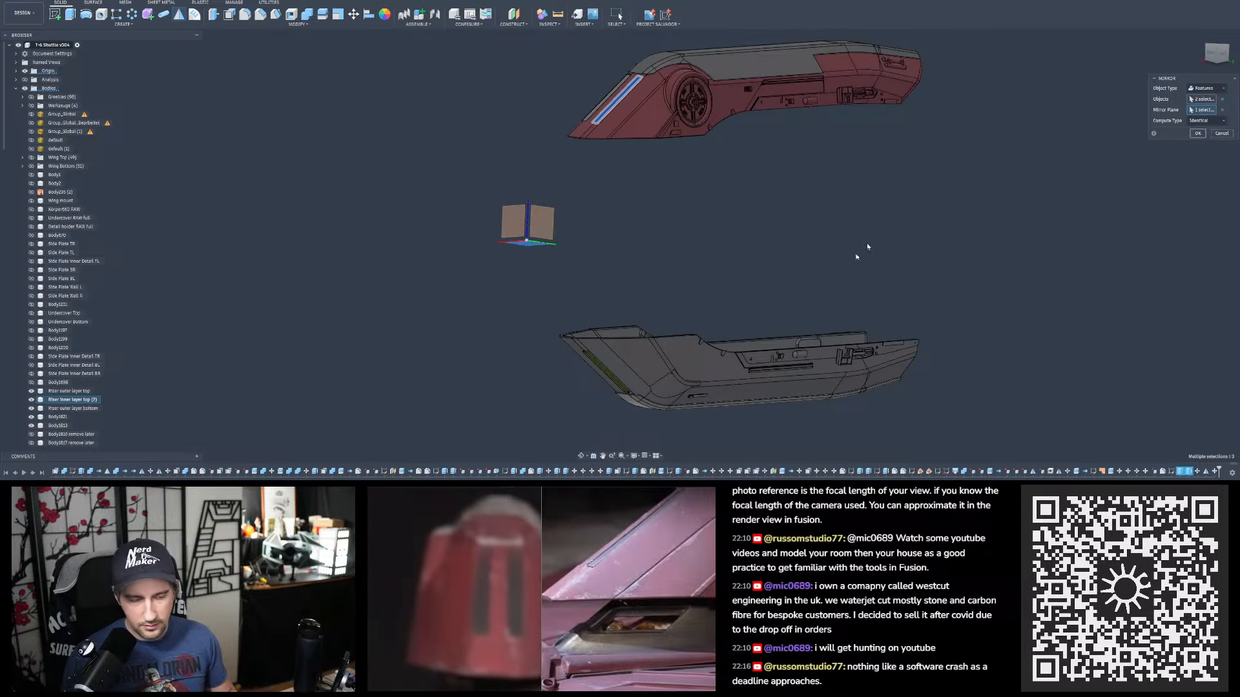
key("Return")
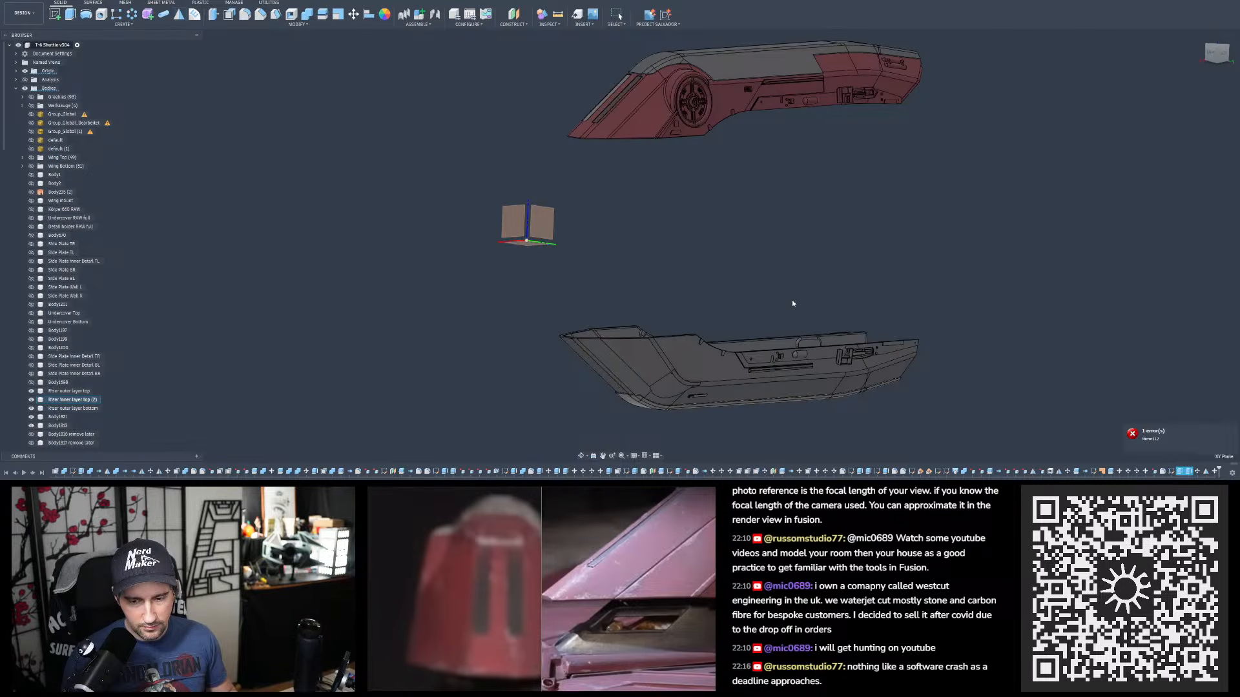
- Check the grey lower section's tip for mirrored recesses and read the error details of the failed mirror
scroll(786, 306, "down", 2)
scroll(678, 349, "up", 5)
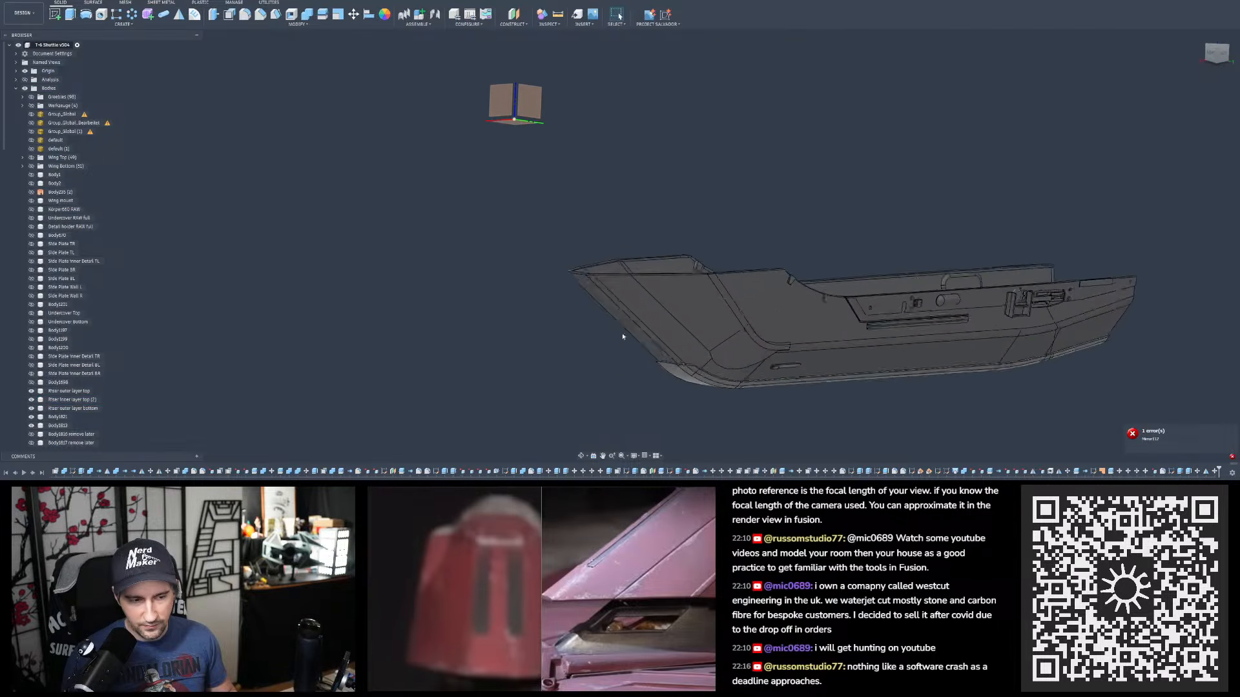
middle_click_drag(625, 323, 734, 213, "shift")
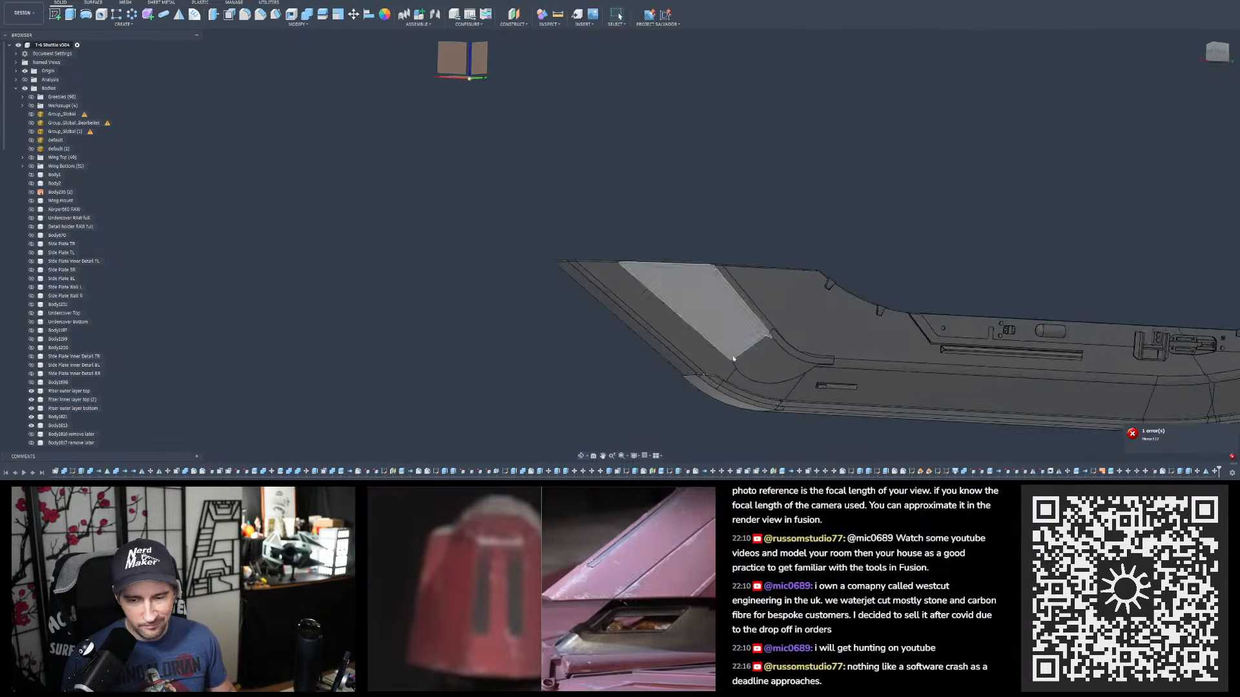
scroll(716, 310, "down", 3)
mouse_move(683, 110)
middle_mouse_down("shift")
mouse_move(684, 176)
mouse_move(678, 119)
middle_mouse_up("shift")
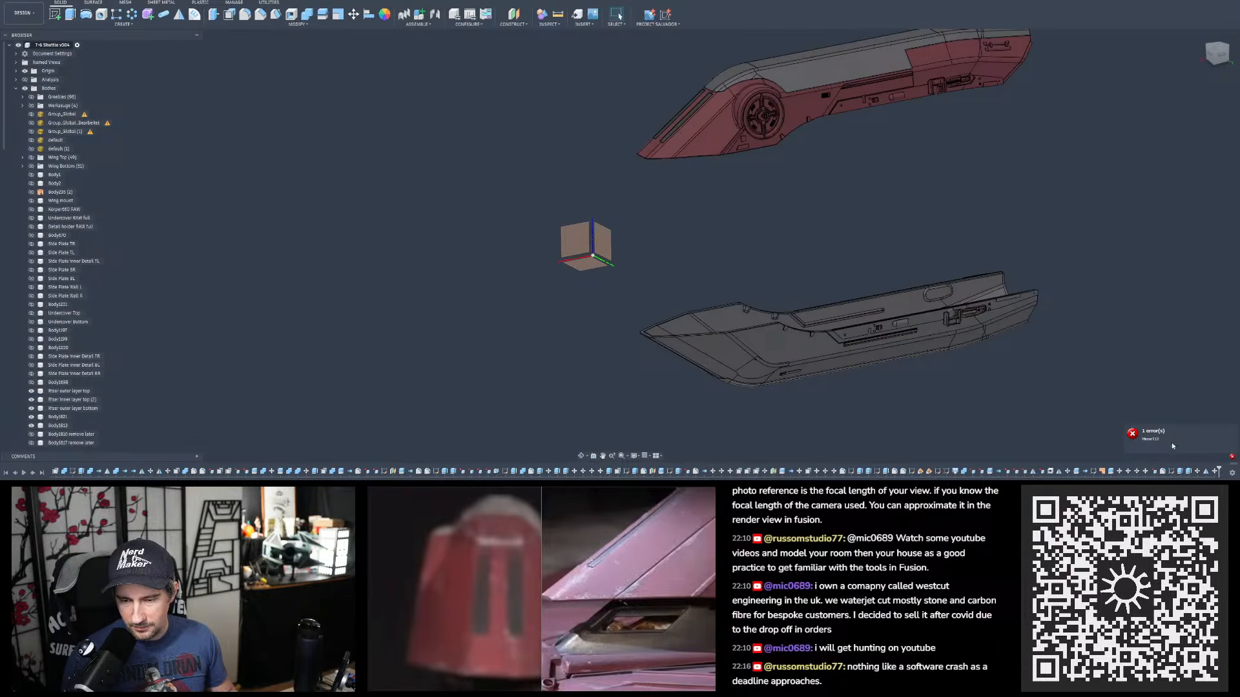
left_click(1132, 433)
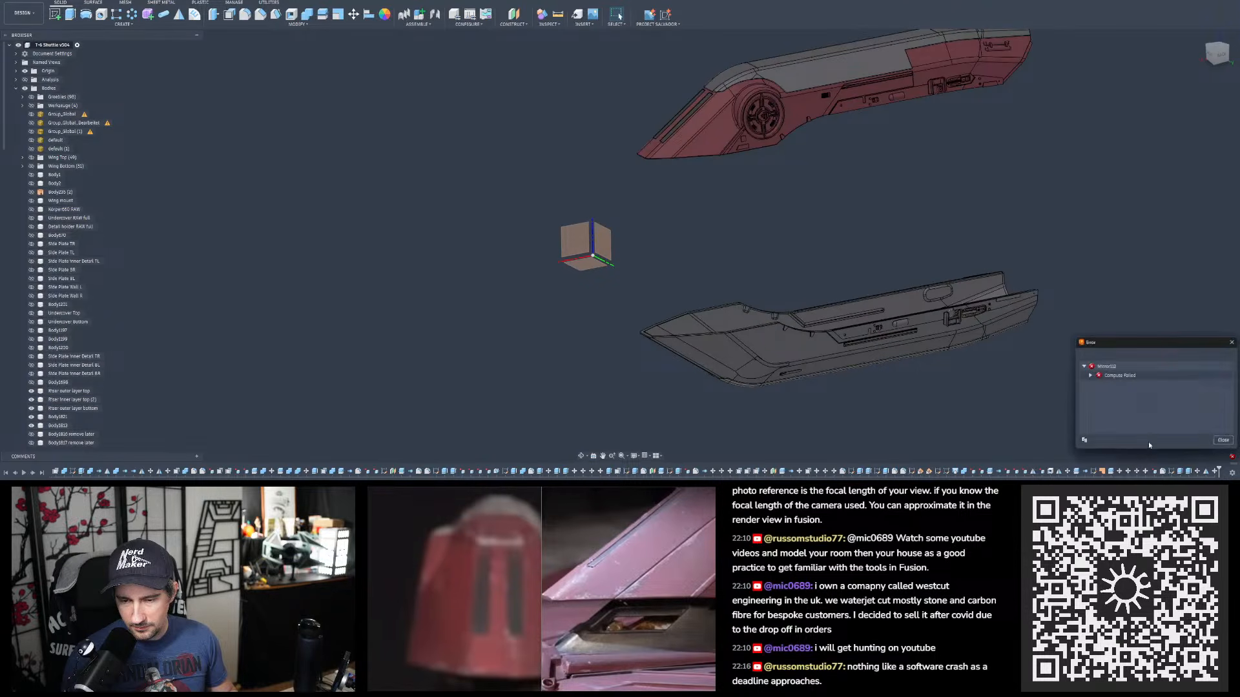
left_click(1091, 376)
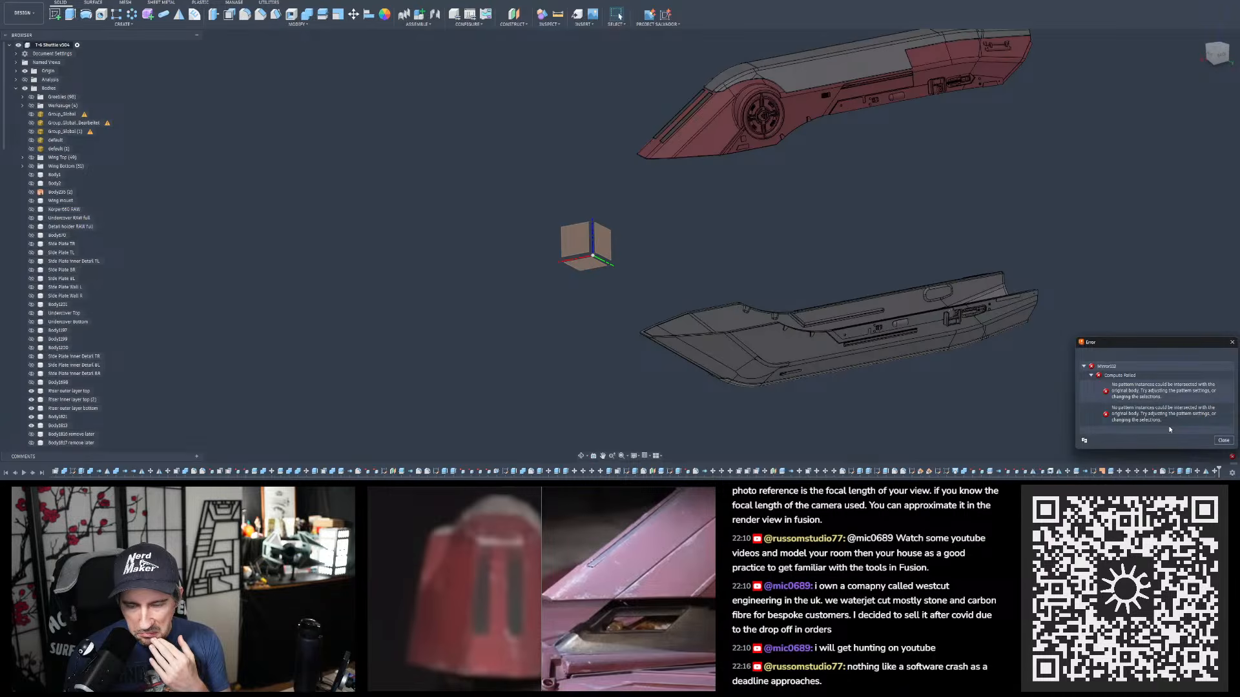
left_click(1219, 439)
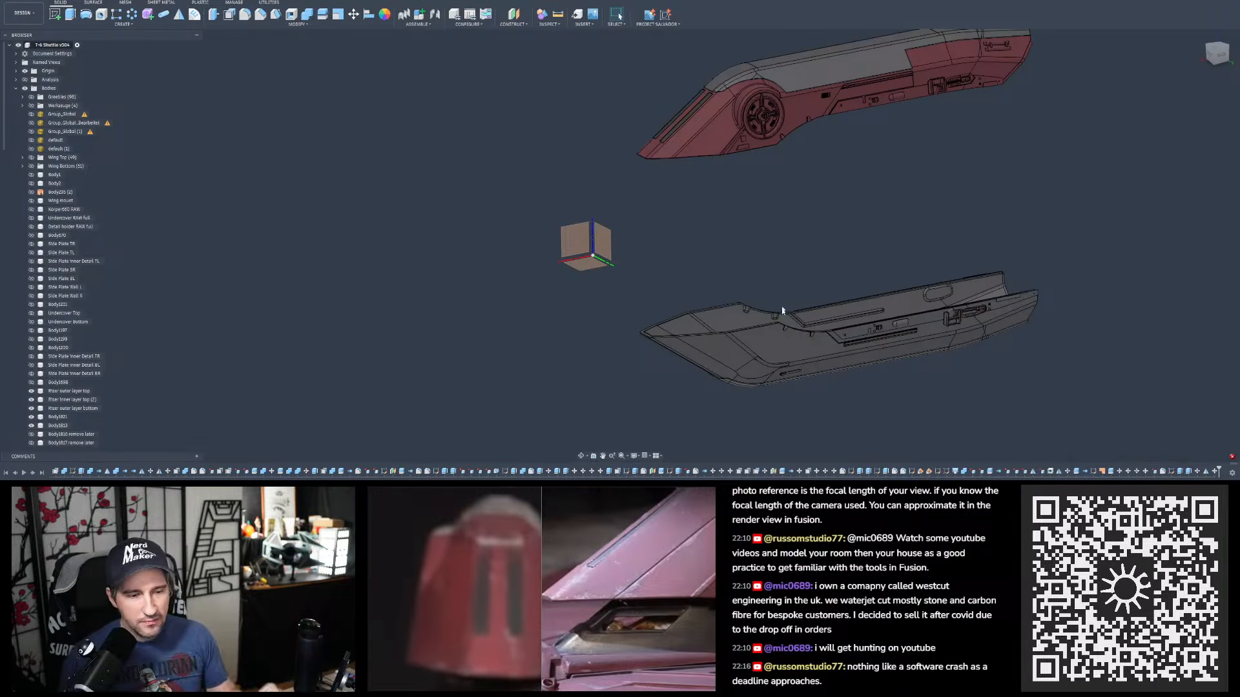
- Locate the stripe-recess sketch of the red tip in the browser and make it visible
scroll(697, 331, "up", 4)
scroll(696, 331, "down", 6)
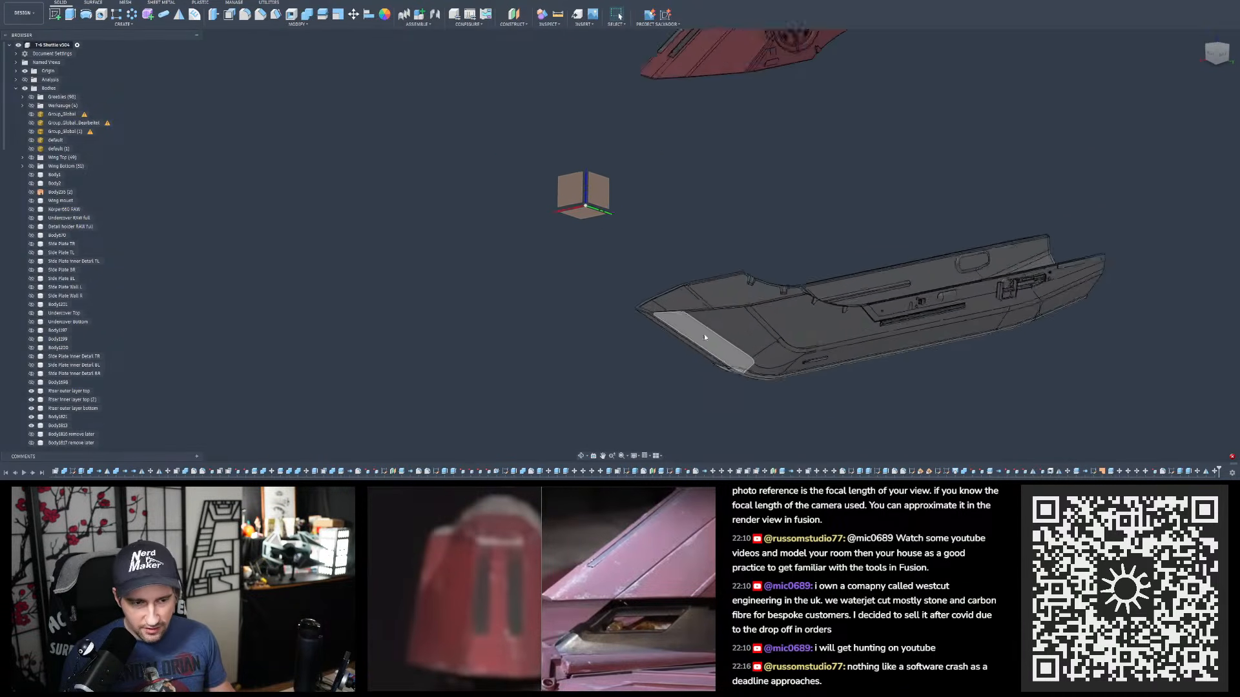
right_click(1173, 474)
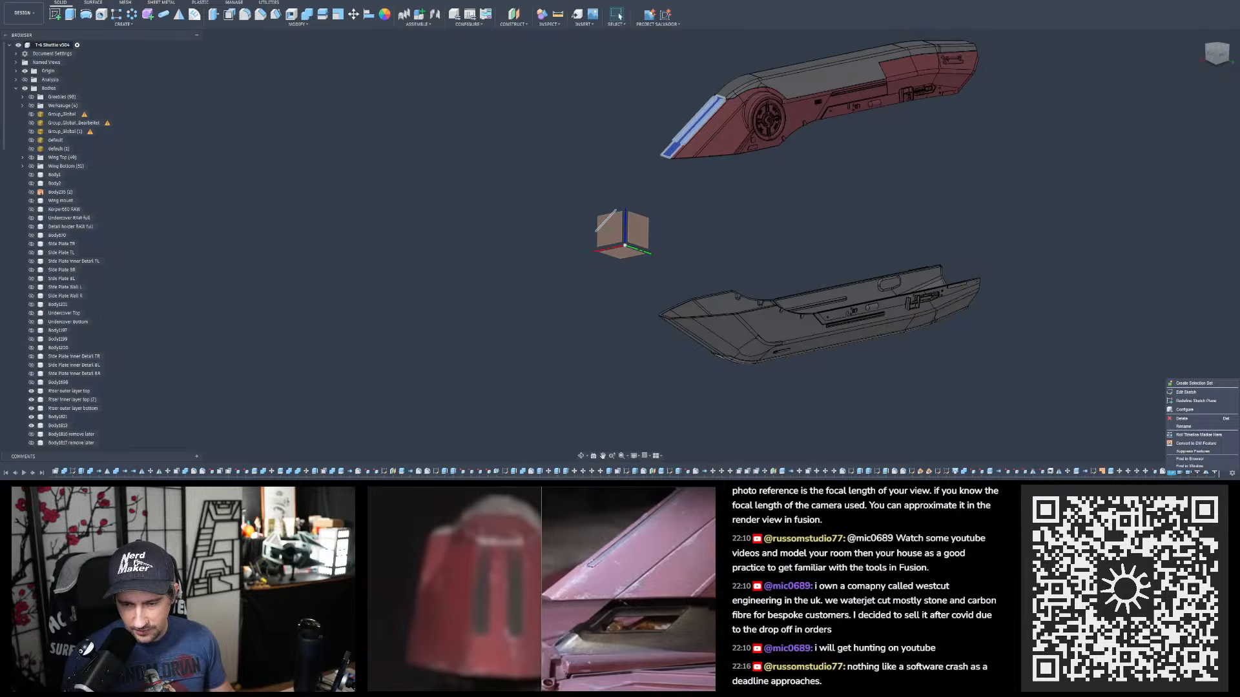
left_click(1202, 459)
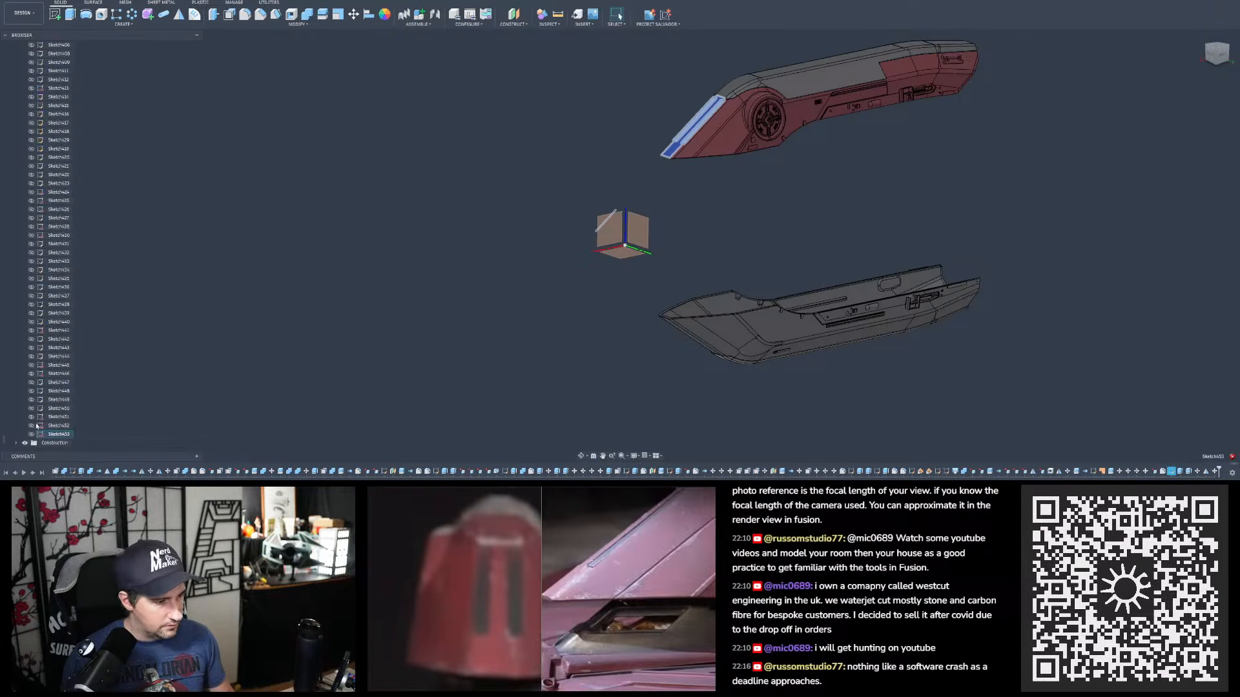
left_click(31, 434)
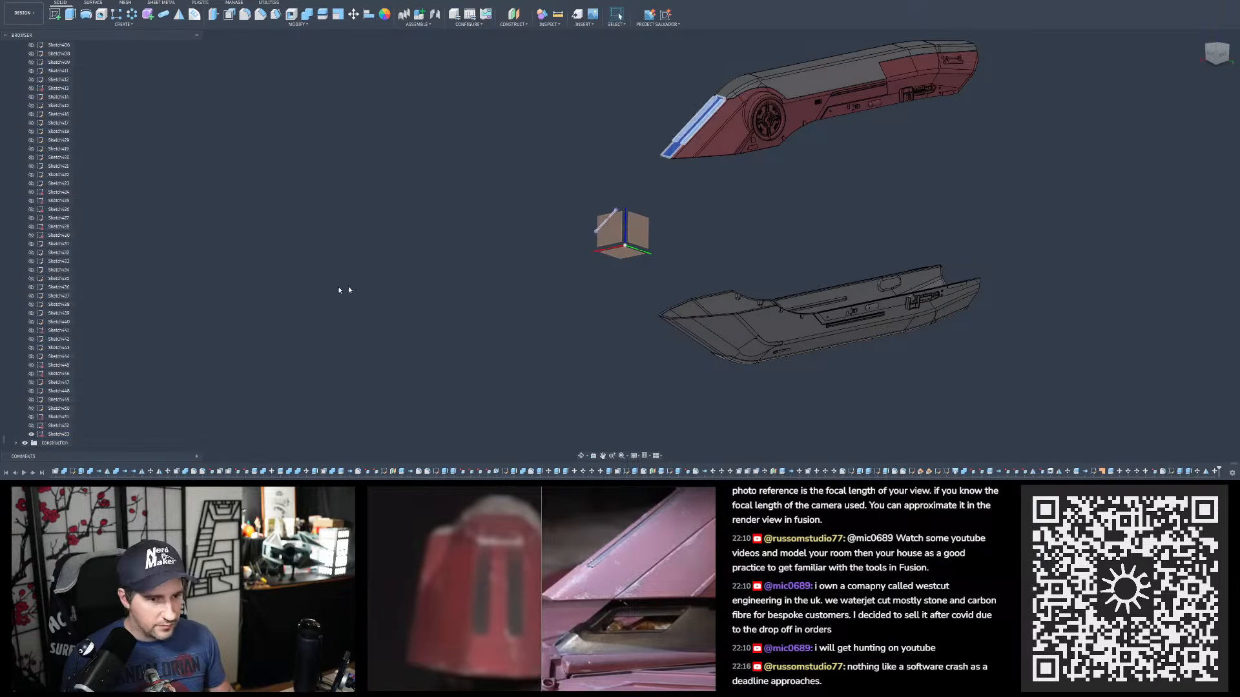
- Extrude all profiles of the stripe nearer the round side detail on the red tip by -0.8 mm as a new body
left_click(70, 14)
scroll(776, 103, "up", 10)
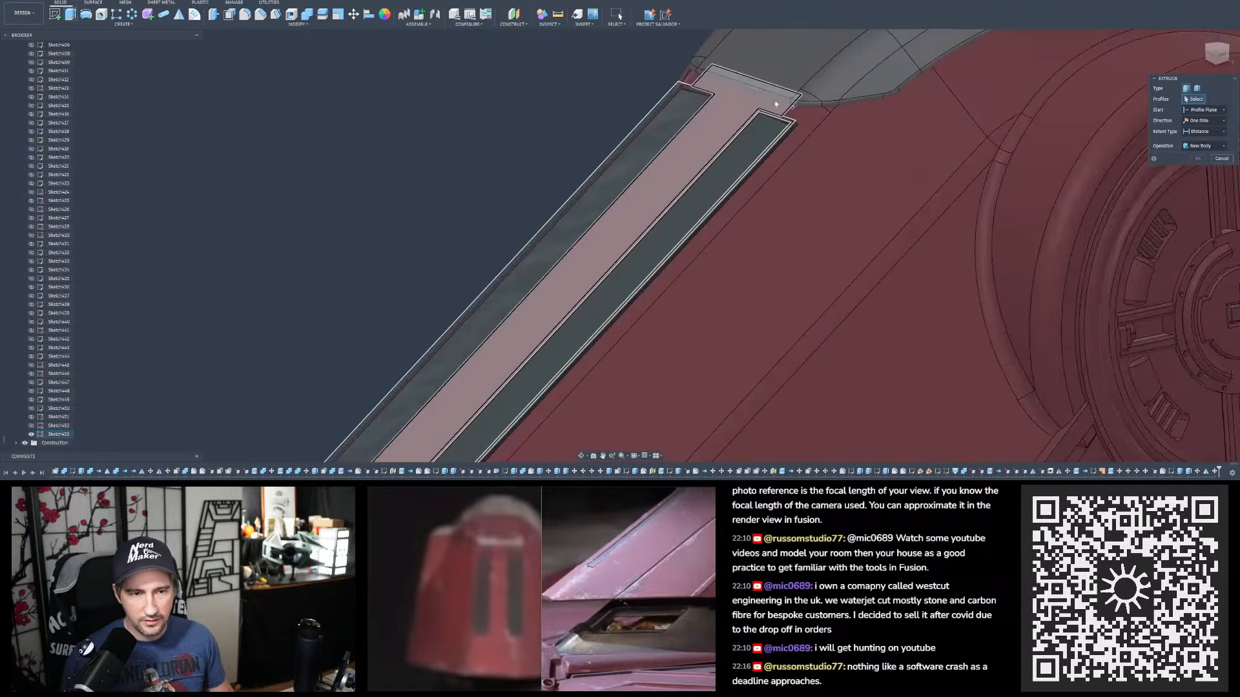
scroll(775, 103, "up", 5)
left_click(777, 149)
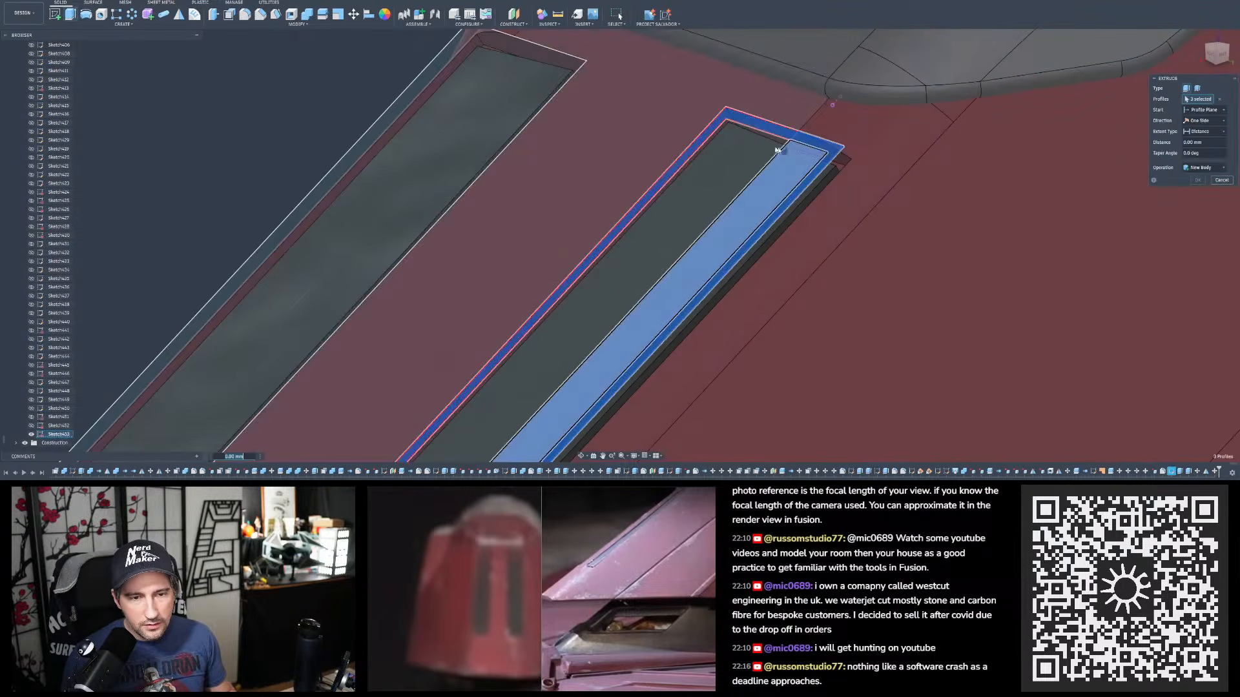
left_click(762, 153)
scroll(863, 67, "down", 7)
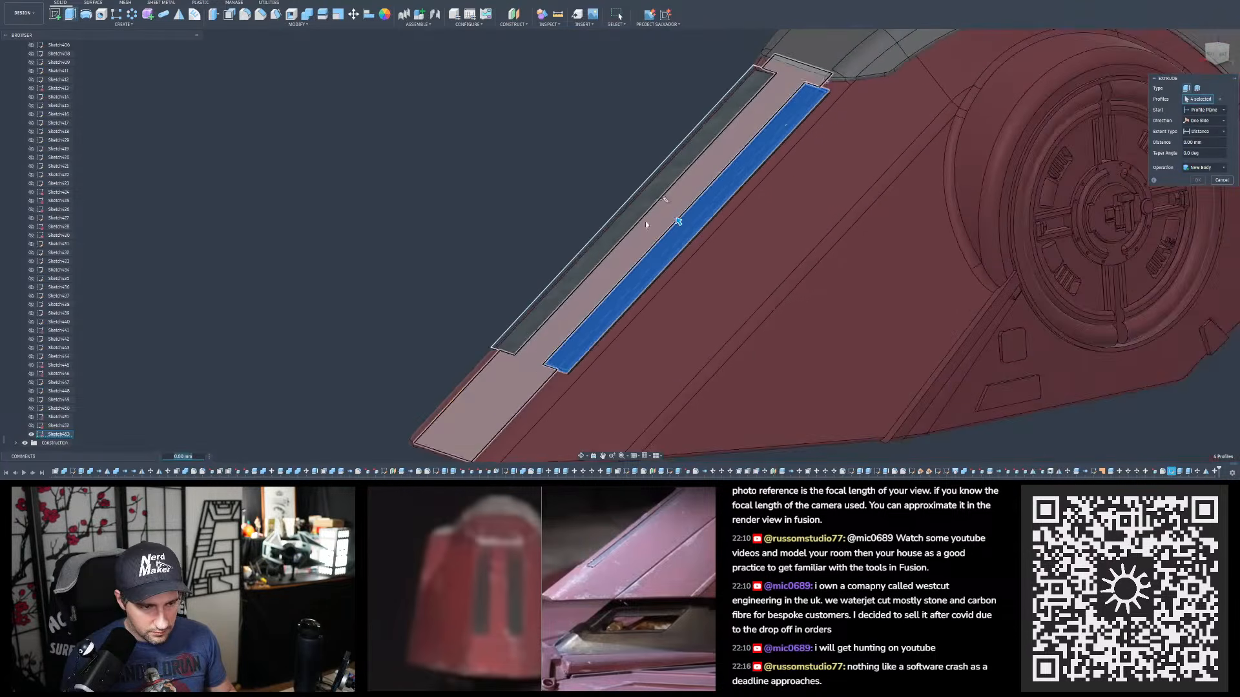
scroll(646, 225, "up", 2)
middle_click_drag(774, 271, 560, 218, "shift")
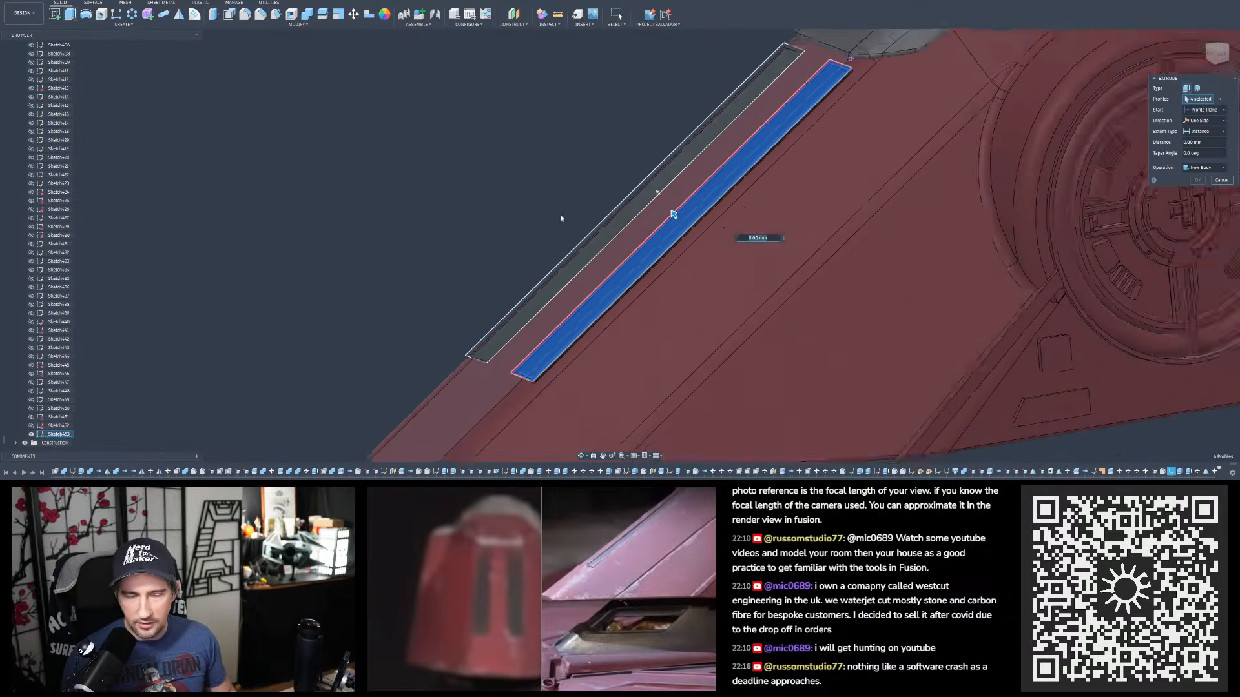
scroll(560, 219, "down", 2)
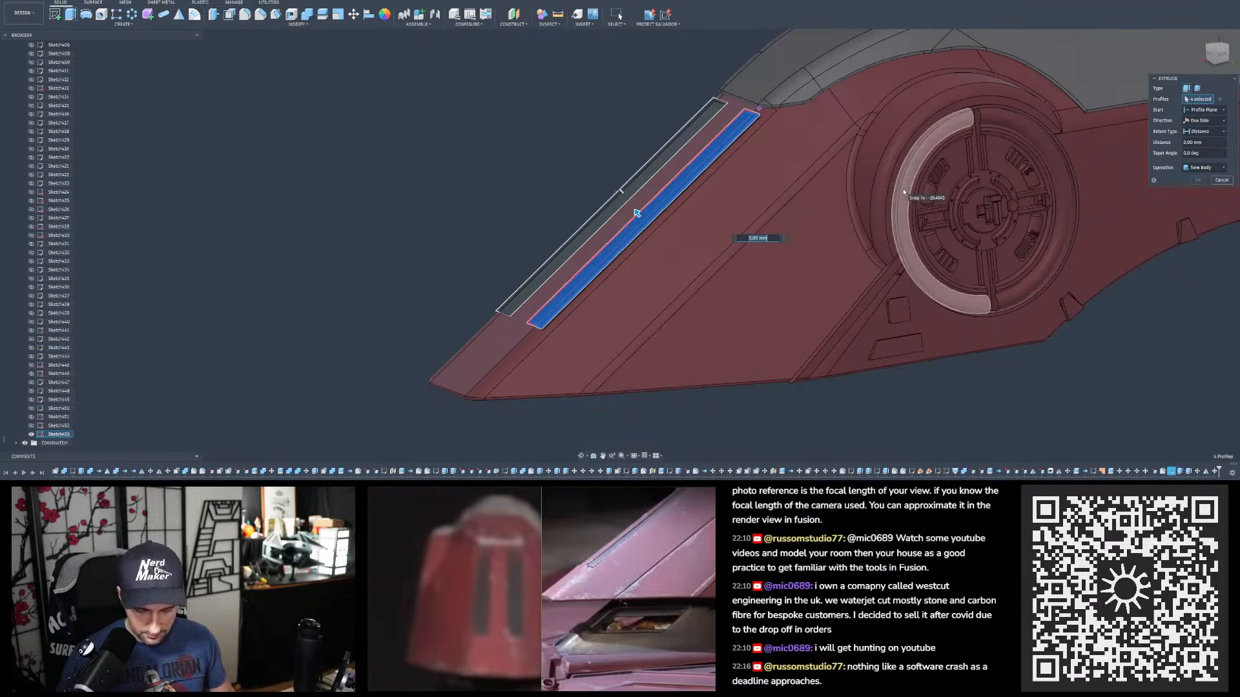
type("-0.8")
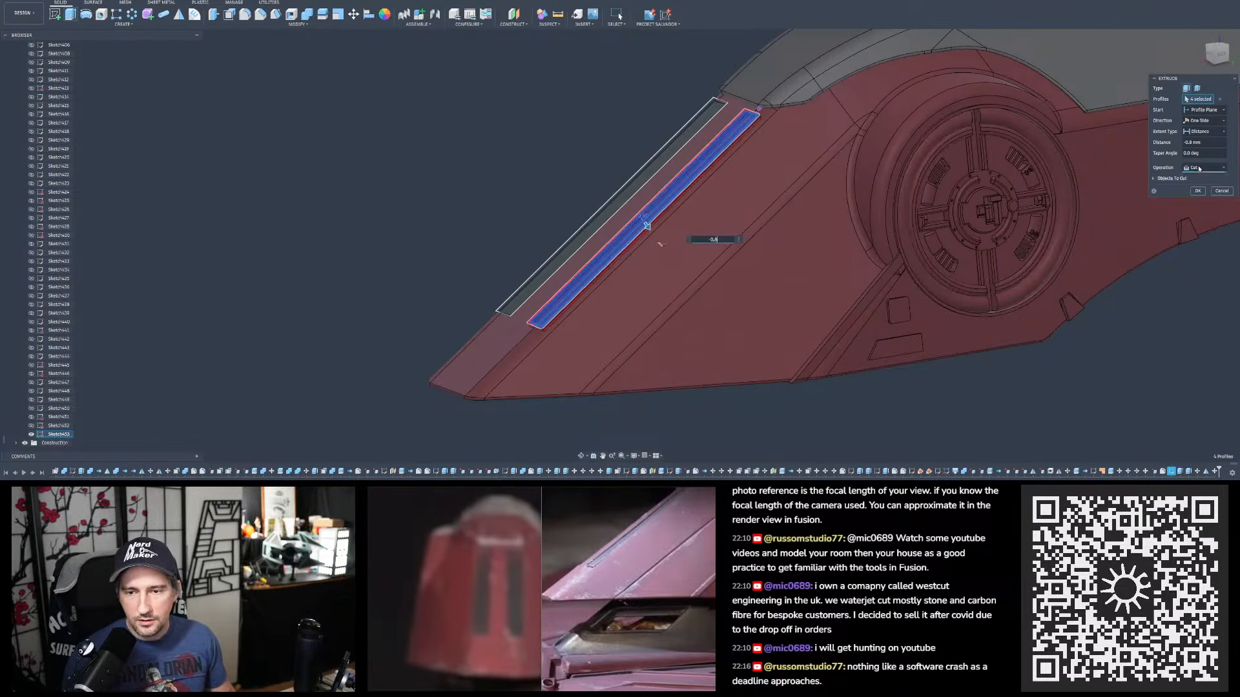
left_click(1199, 169)
left_click(1190, 201)
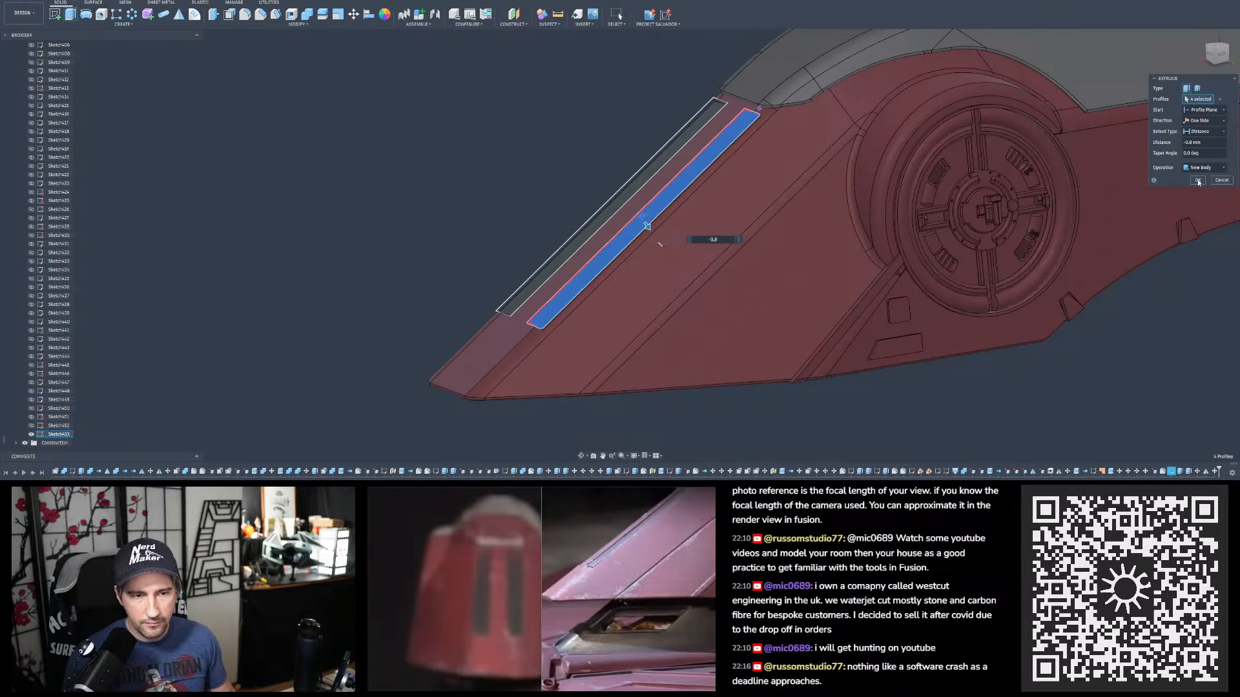
left_click(1197, 181)
scroll(652, 171, "up", 2)
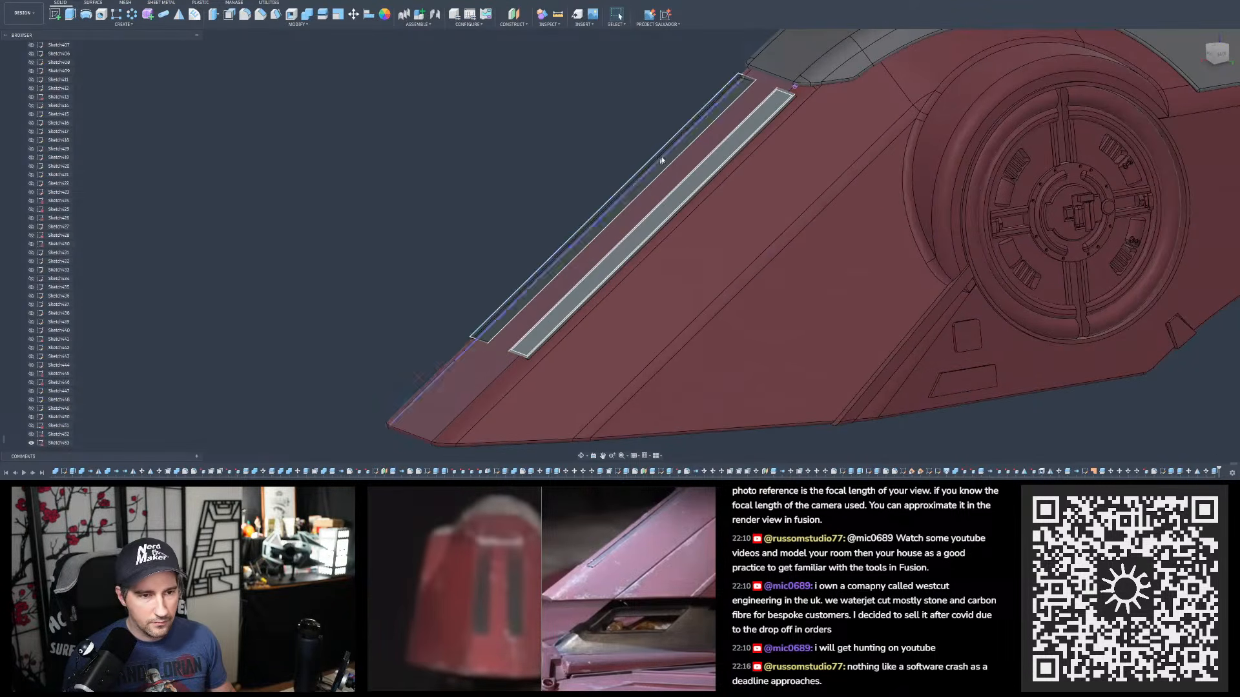
- Hide the stripe-recess sketch on the red tip
scroll(661, 160, "up", 3)
key("v")
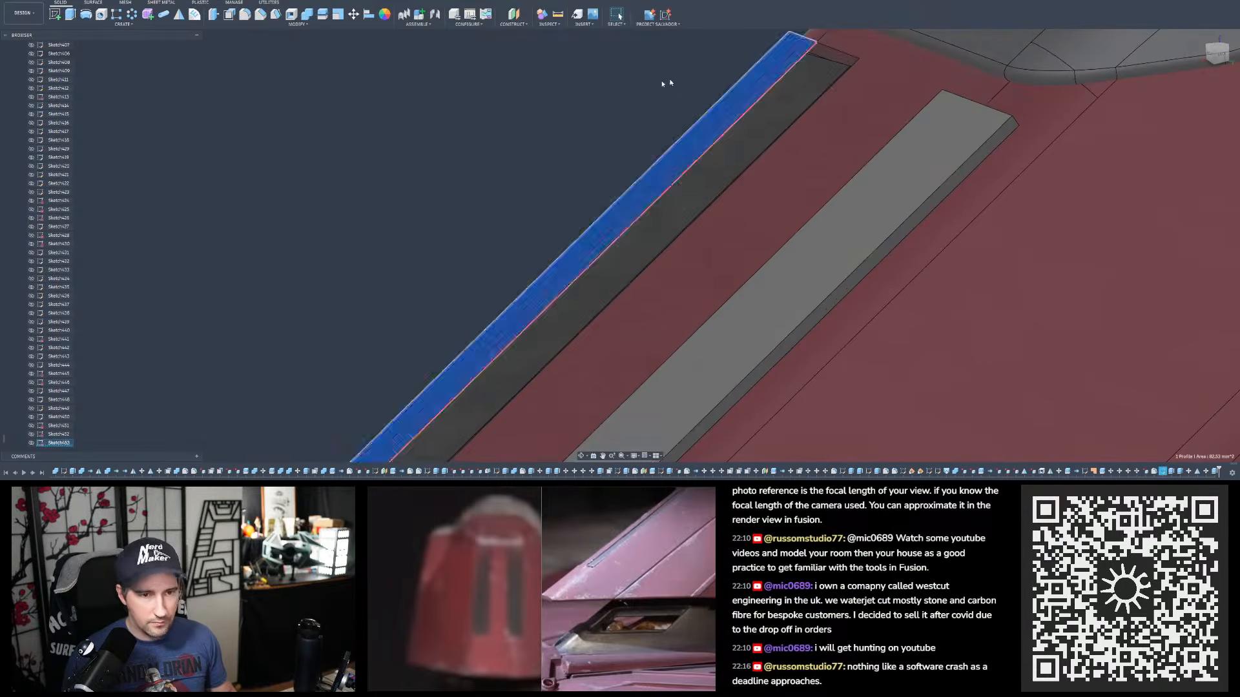
left_click(629, 84)
scroll(629, 84, "down", 3)
mouse_move(769, 97)
middle_mouse_down("shift")
mouse_move(794, 119)
mouse_move(741, 141)
middle_mouse_up("shift")
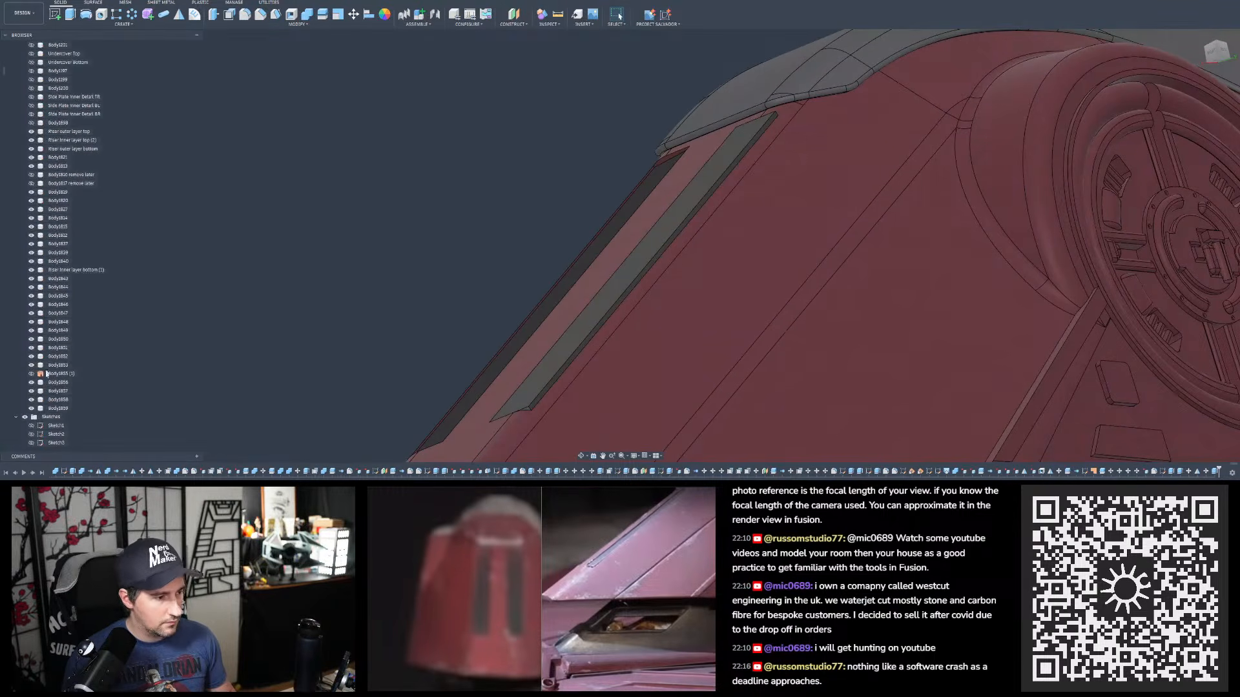
- Mirror the insert and the new extruded body of the red tip's stripe nearer the round detail across the horizontal origin plane as new bodies
left_click(746, 130)
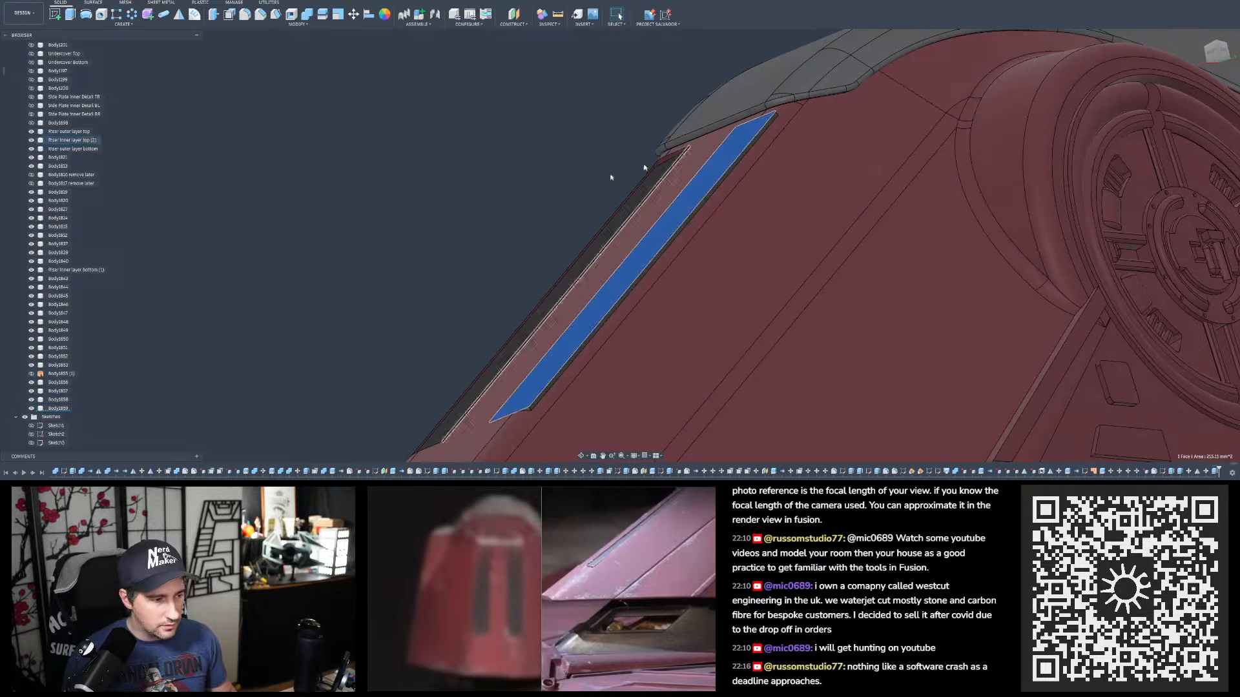
left_click(61, 409)
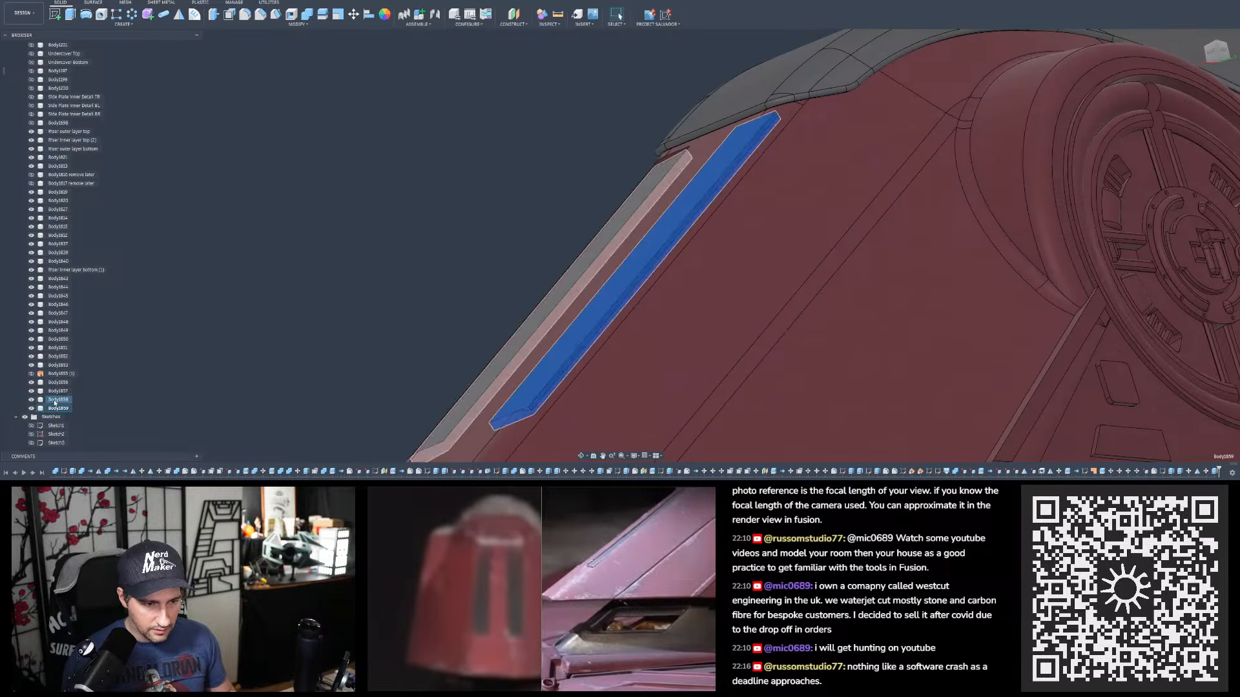
left_click(58, 391)
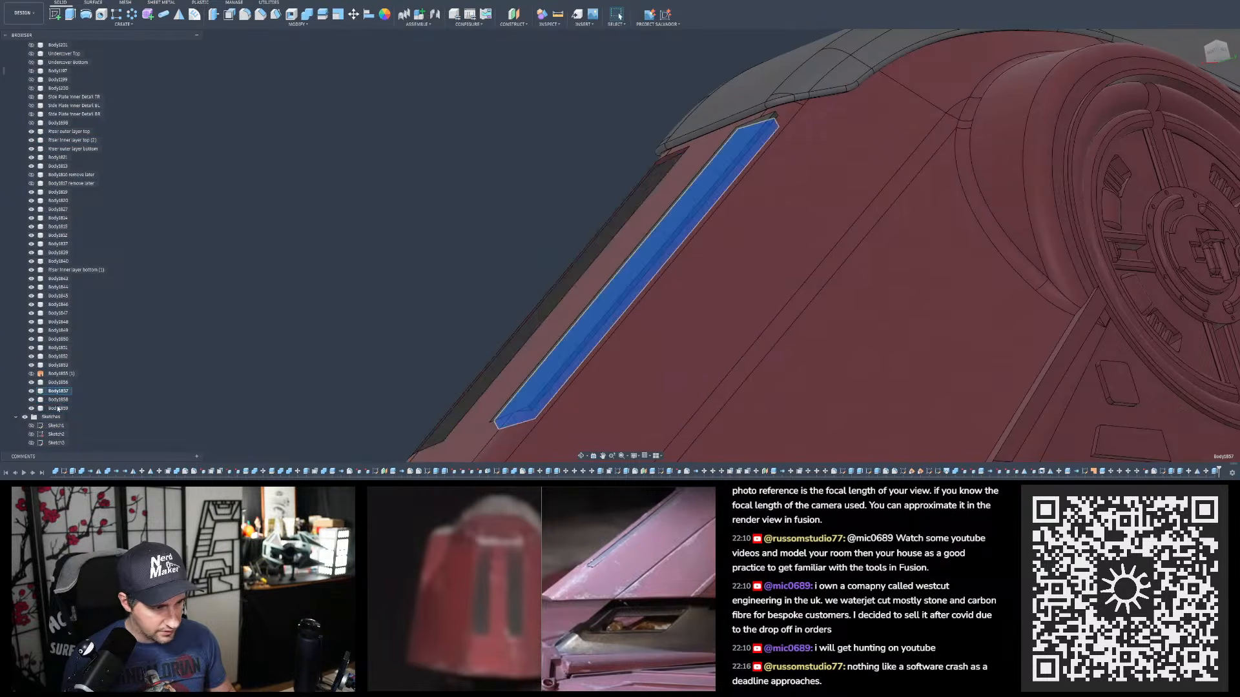
left_click(59, 409, "ctrl")
left_click(180, 16)
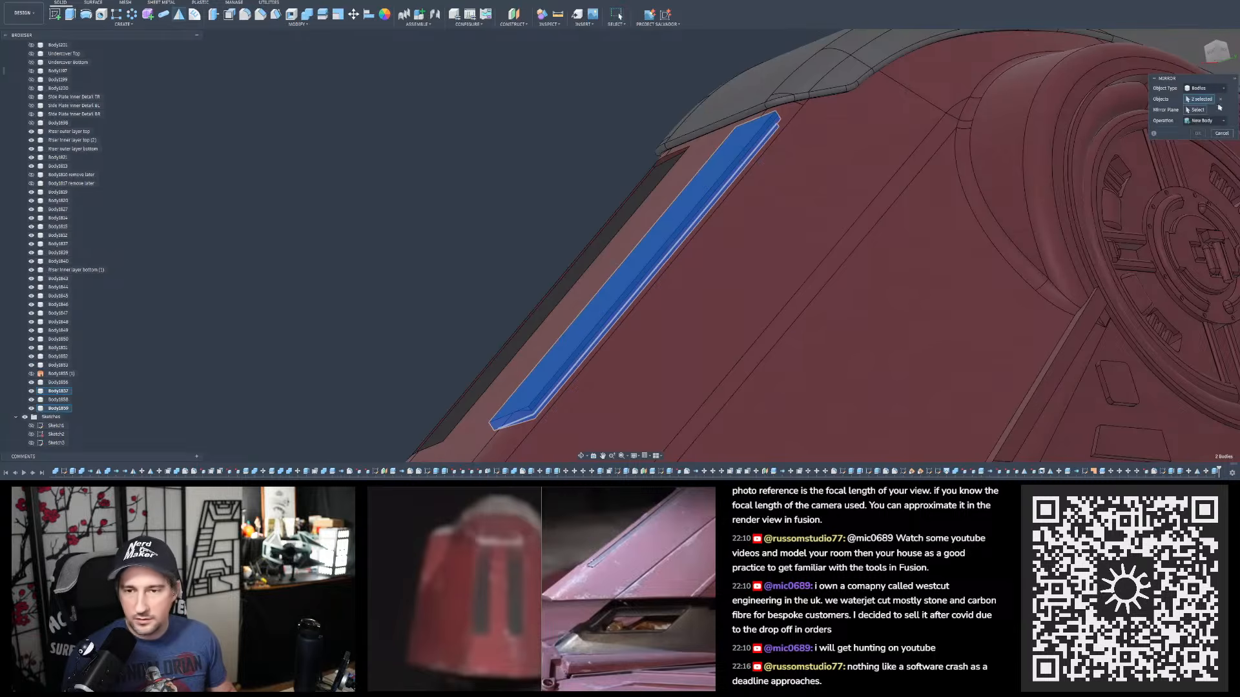
scroll(844, 88, "down", 5)
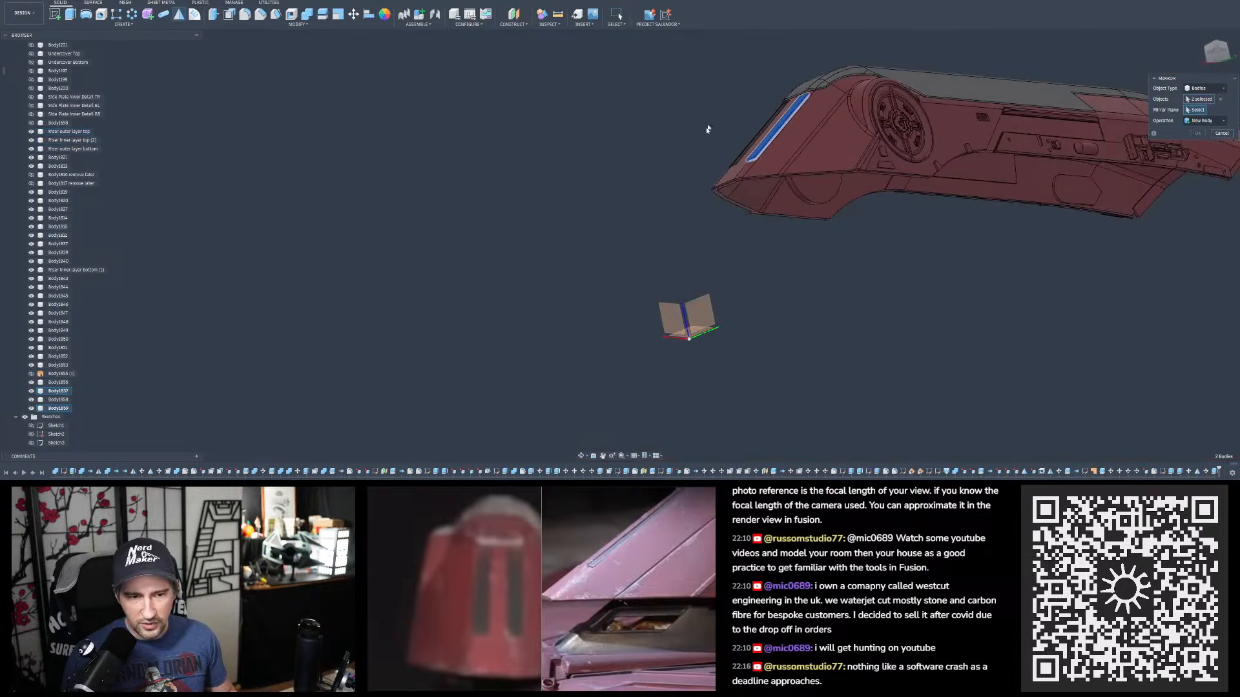
middle_click_drag(699, 313, 695, 352, "shift")
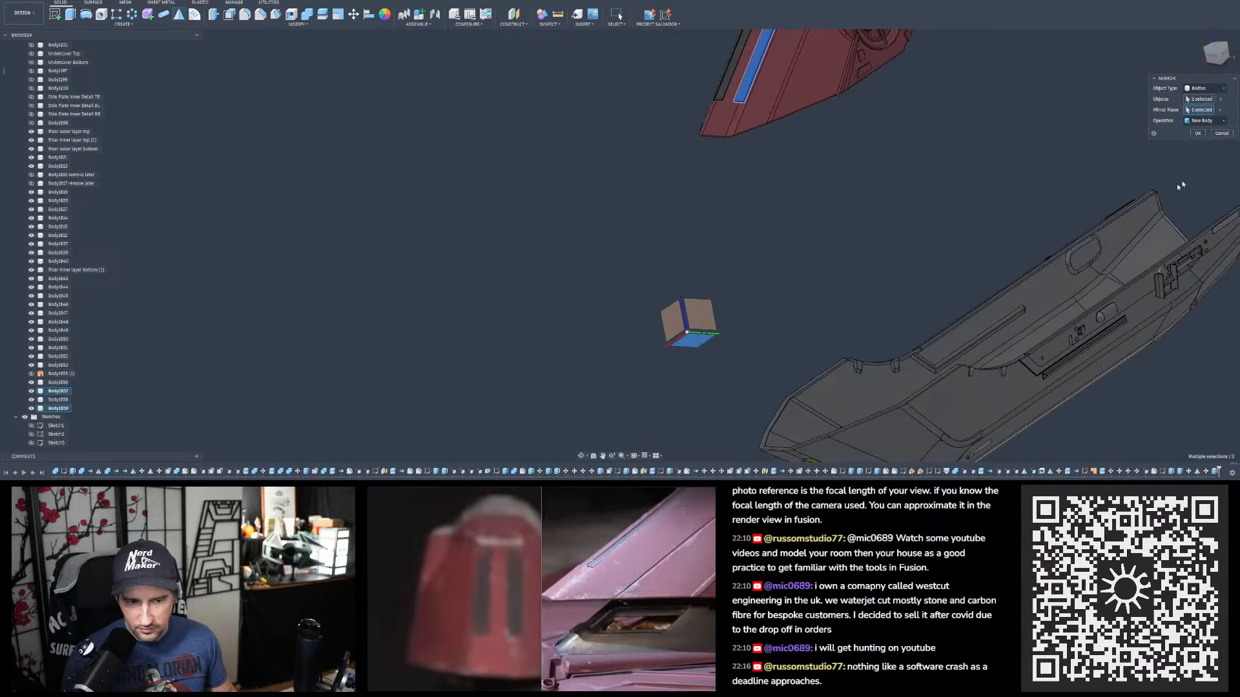
scroll(778, 165, "down", 3)
scroll(982, 229, "up", 2)
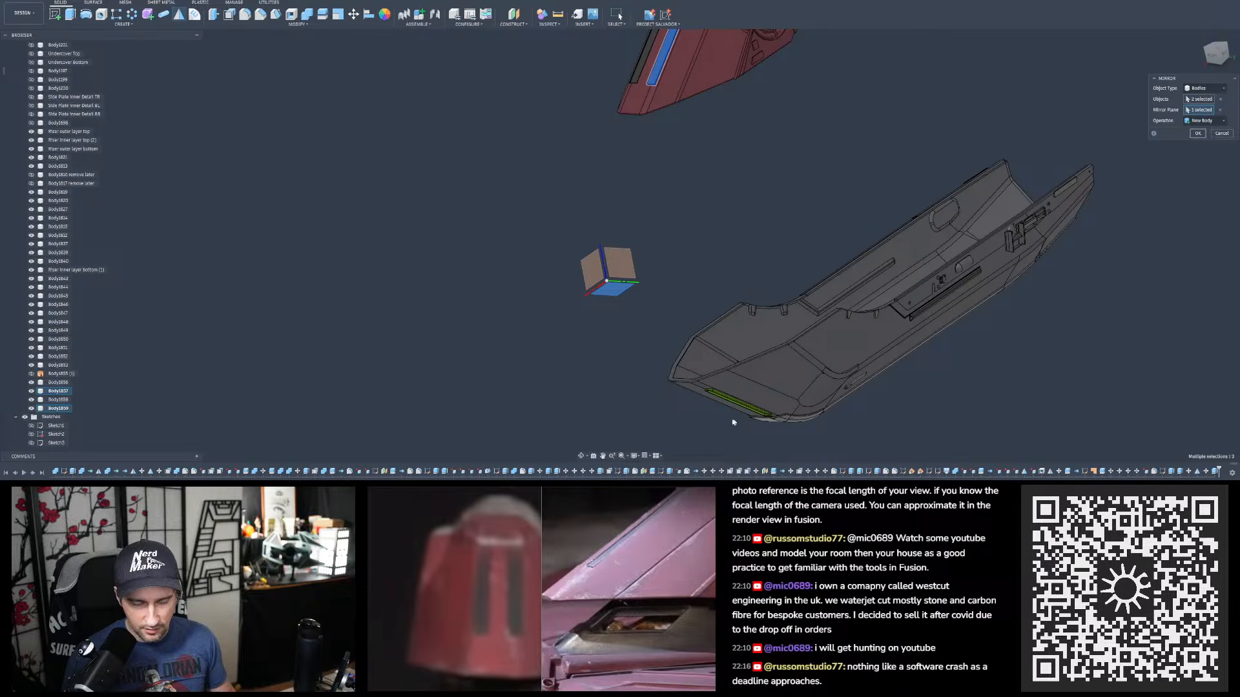
scroll(722, 413, "up", 6)
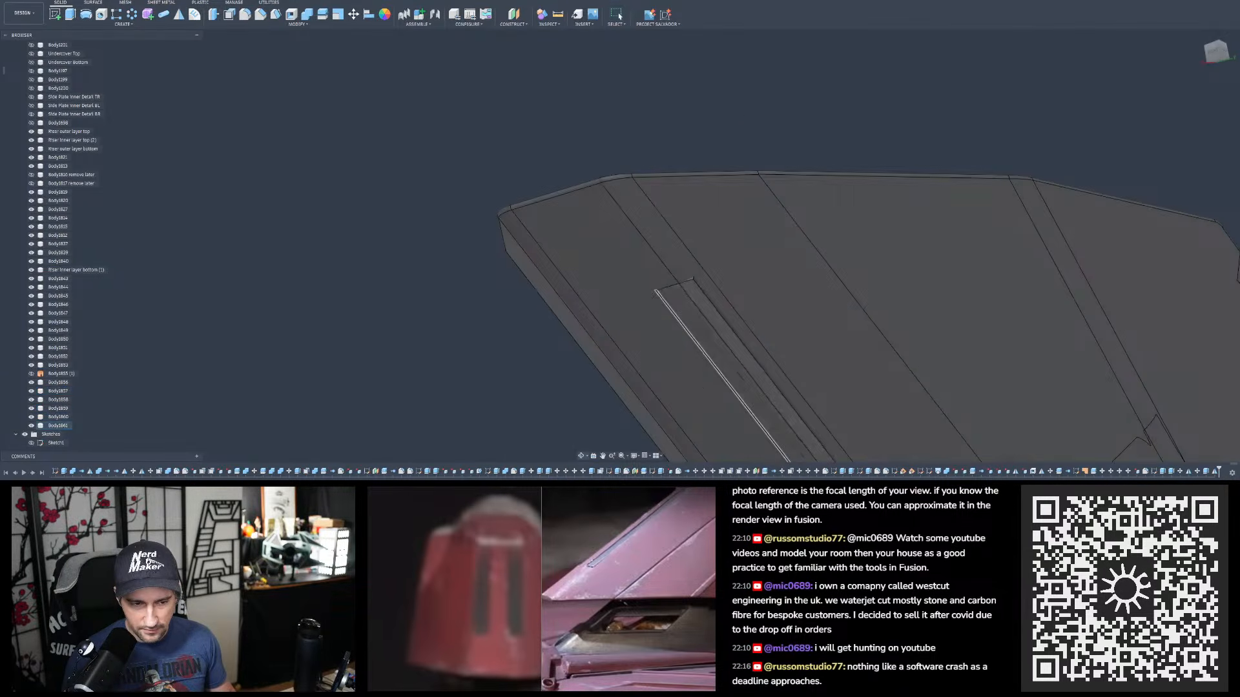
scroll(671, 284, "down", 2)
scroll(726, 359, "up", 3)
middle_click_drag(653, 304, 660, 197, "shift")
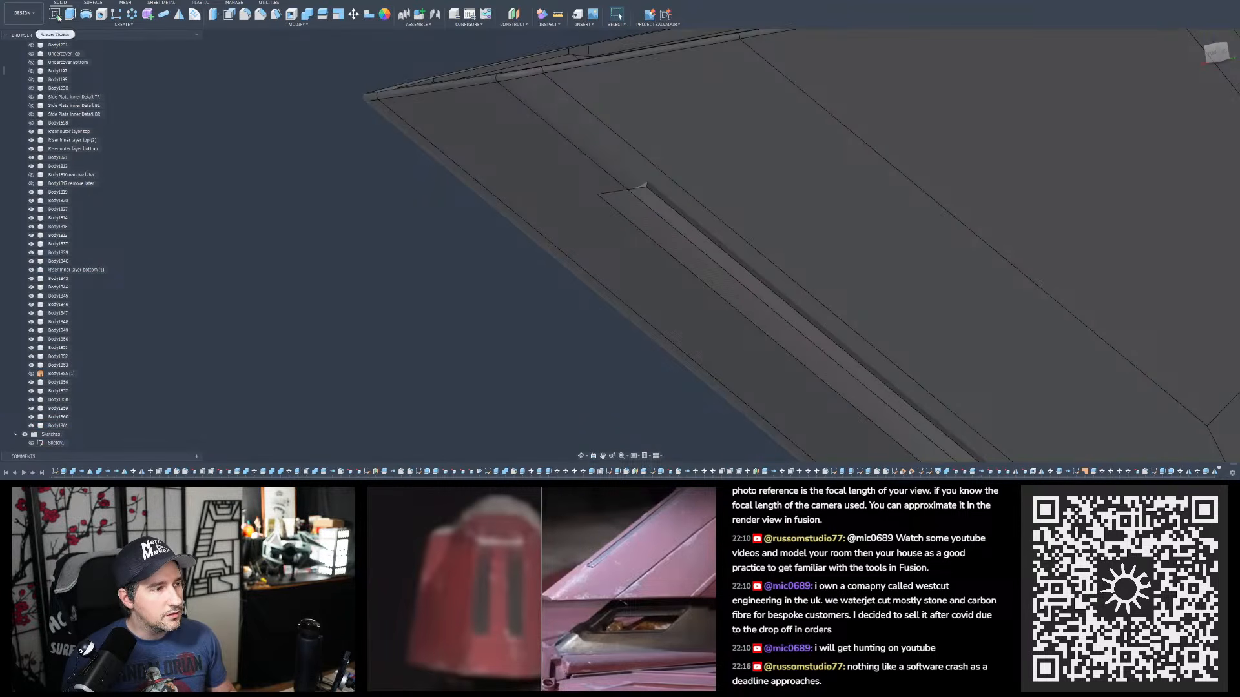
left_click(308, 14)
left_click(656, 195)
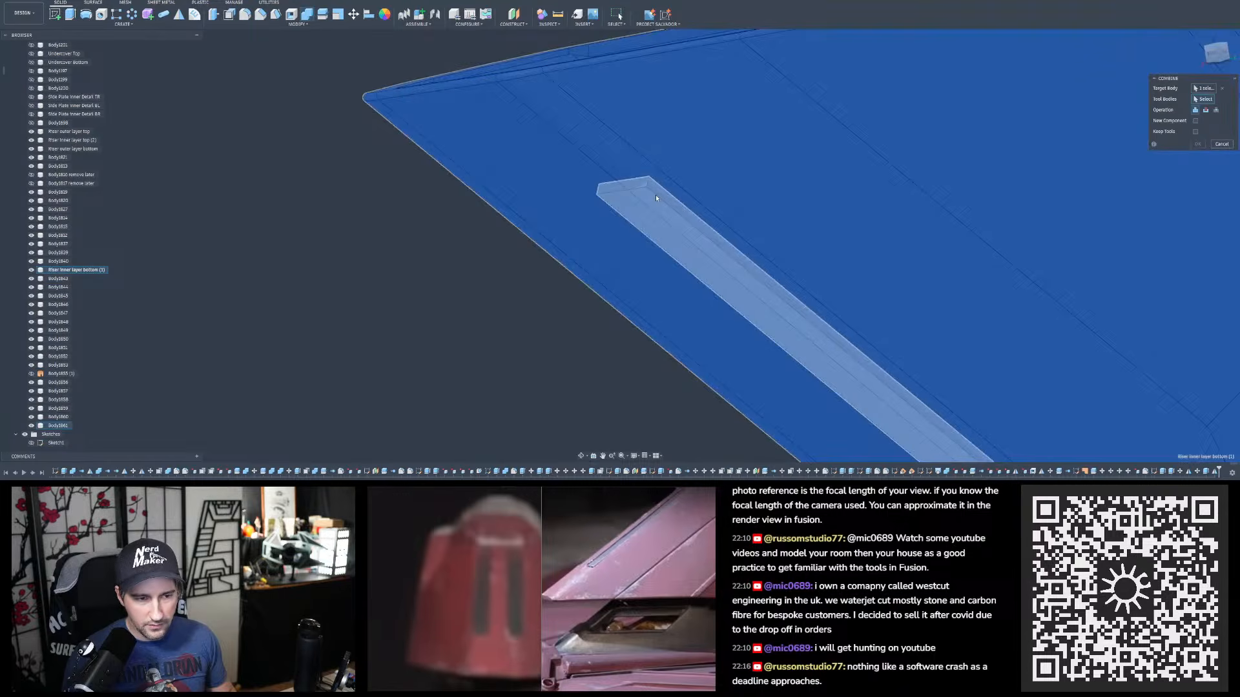
left_click(1221, 144)
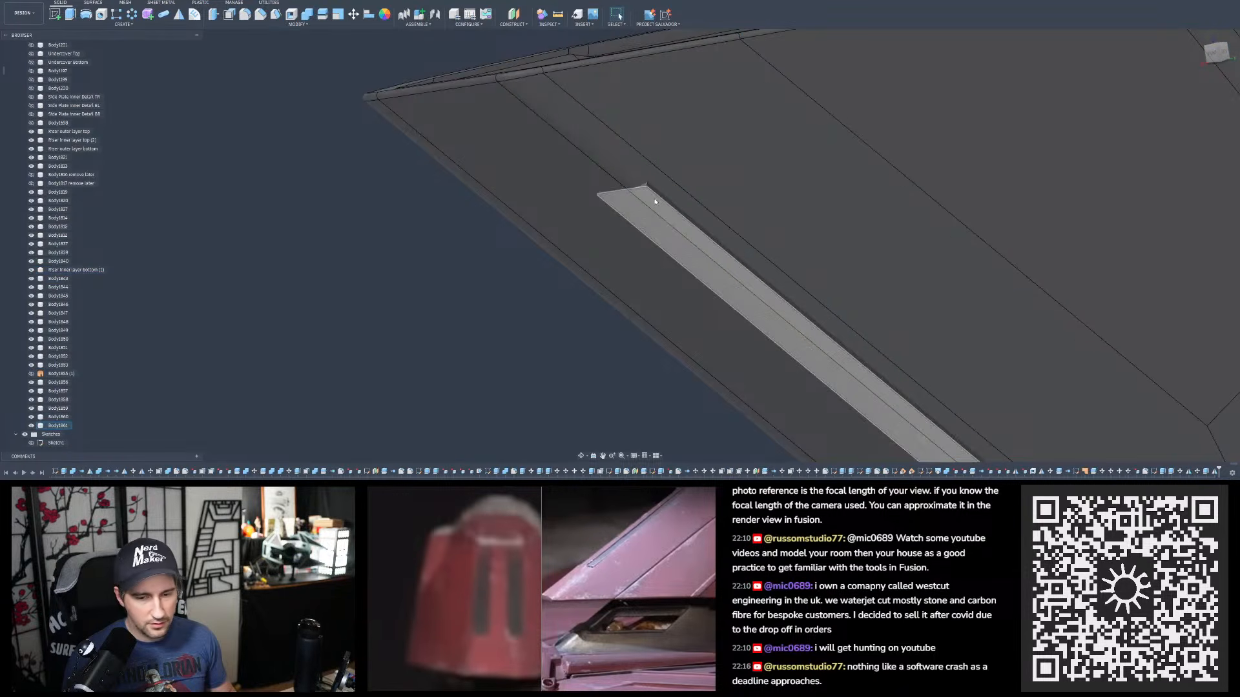
- Rotate the extruded stripe body on the red tip 180° about the red origin axis, moving it to the grey lower section
scroll(645, 219, "down", 8)
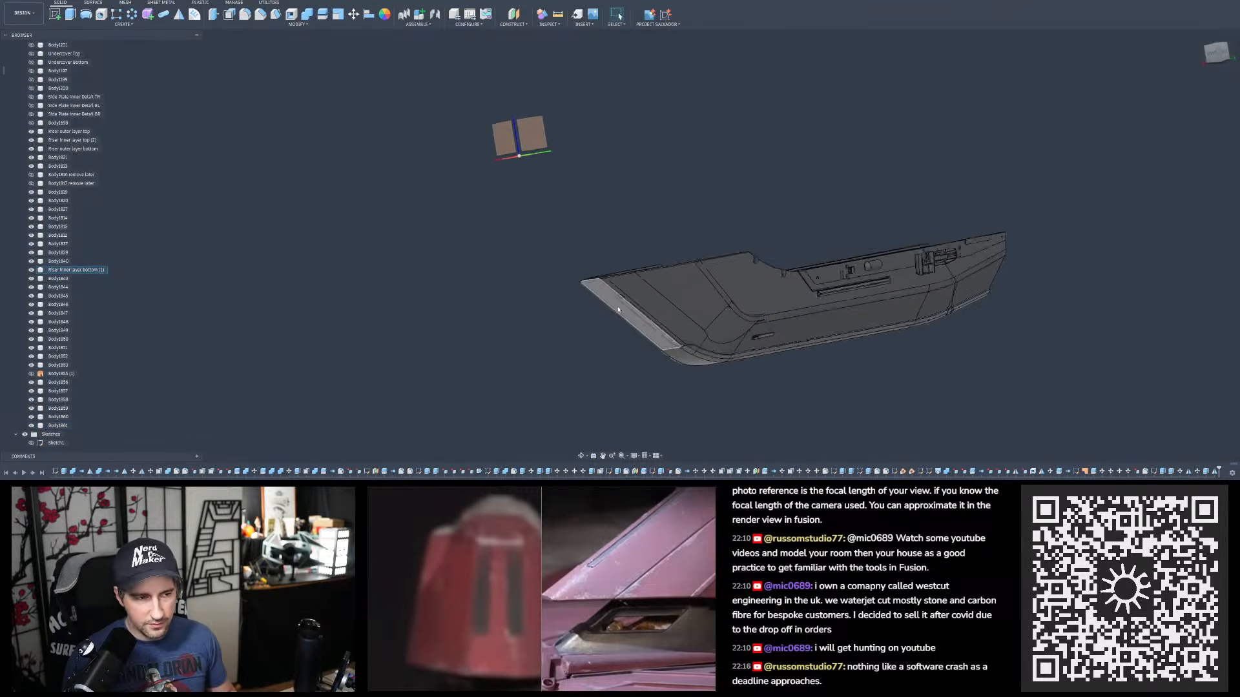
scroll(610, 149, "up", 10)
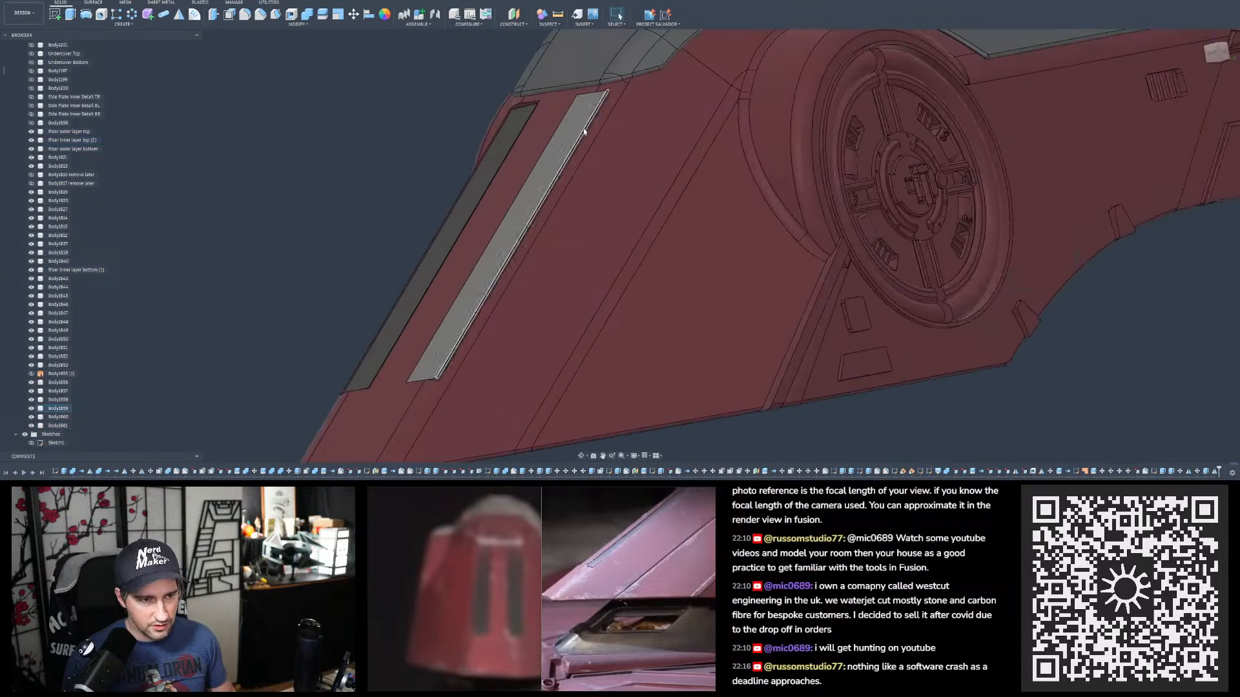
left_click(549, 187)
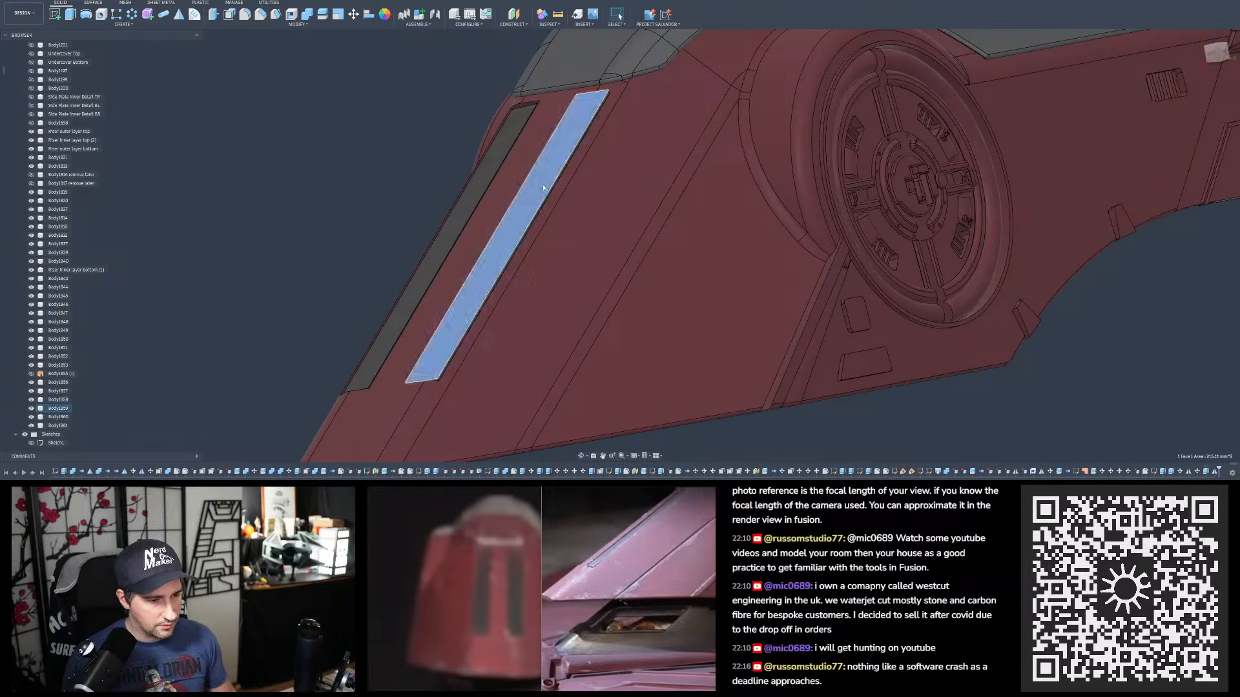
left_click(60, 408)
left_click(354, 14)
scroll(1140, 87, "down", 6)
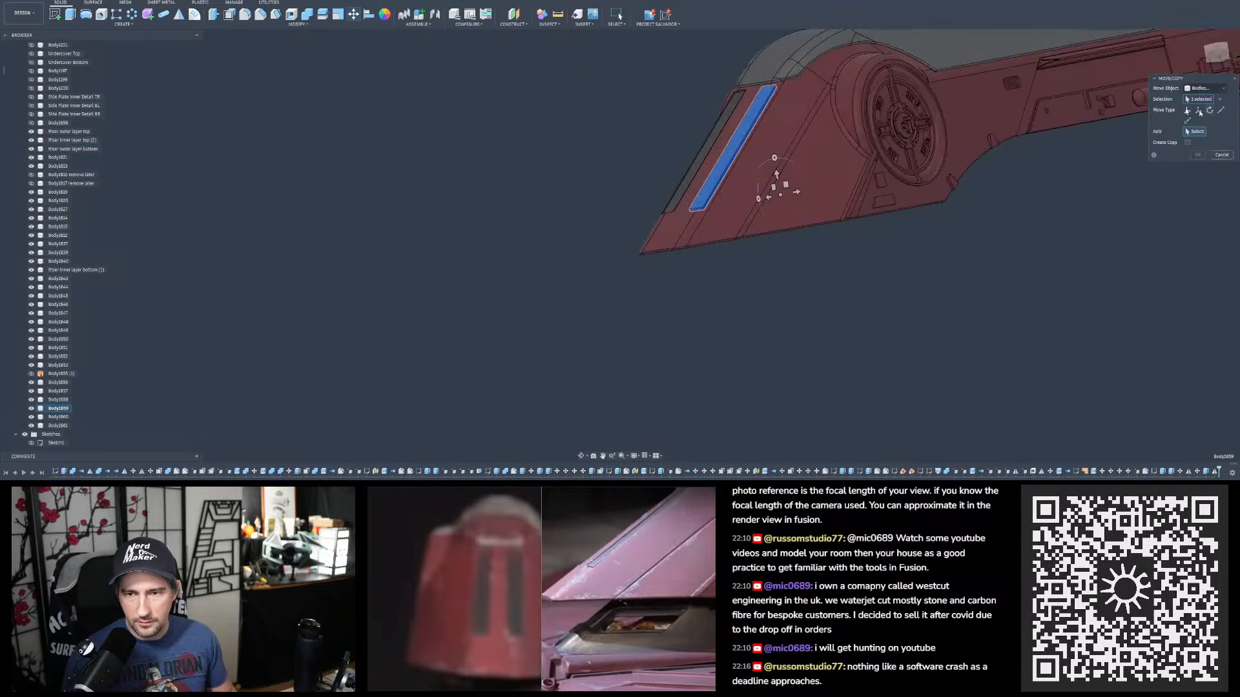
scroll(814, 83, "down", 4)
scroll(743, 277, "up", 2)
middle_click_drag(710, 258, 710, 286, "shift")
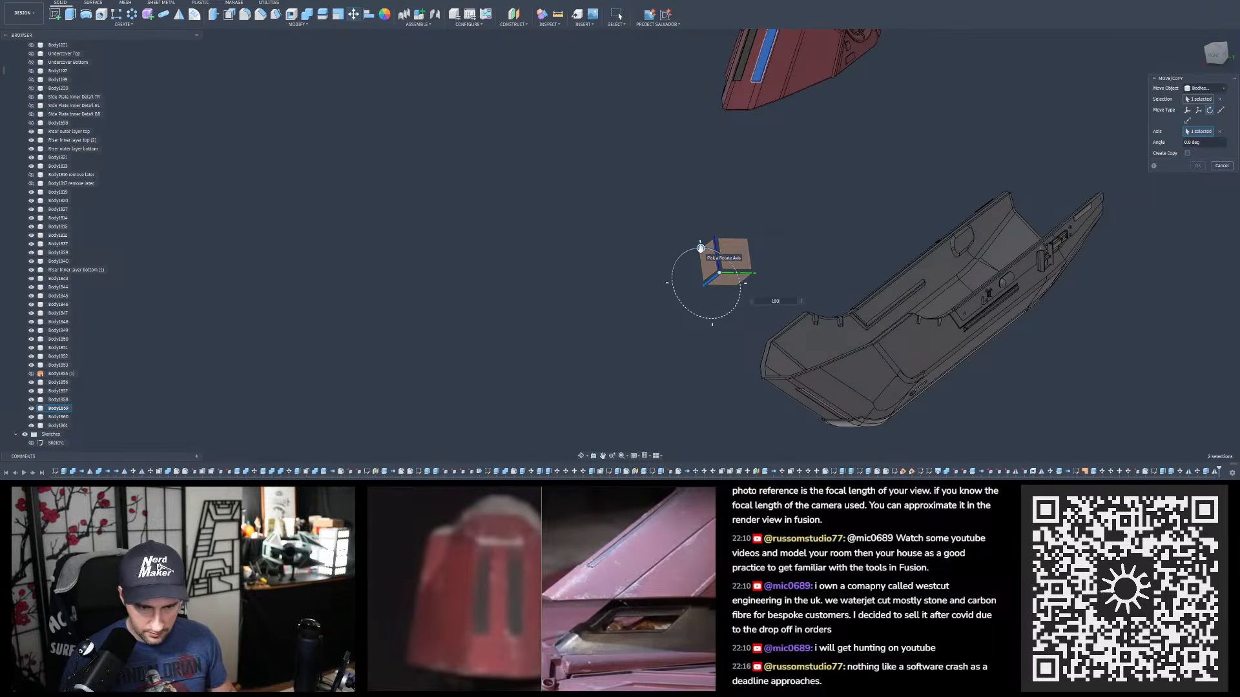
key("Return")
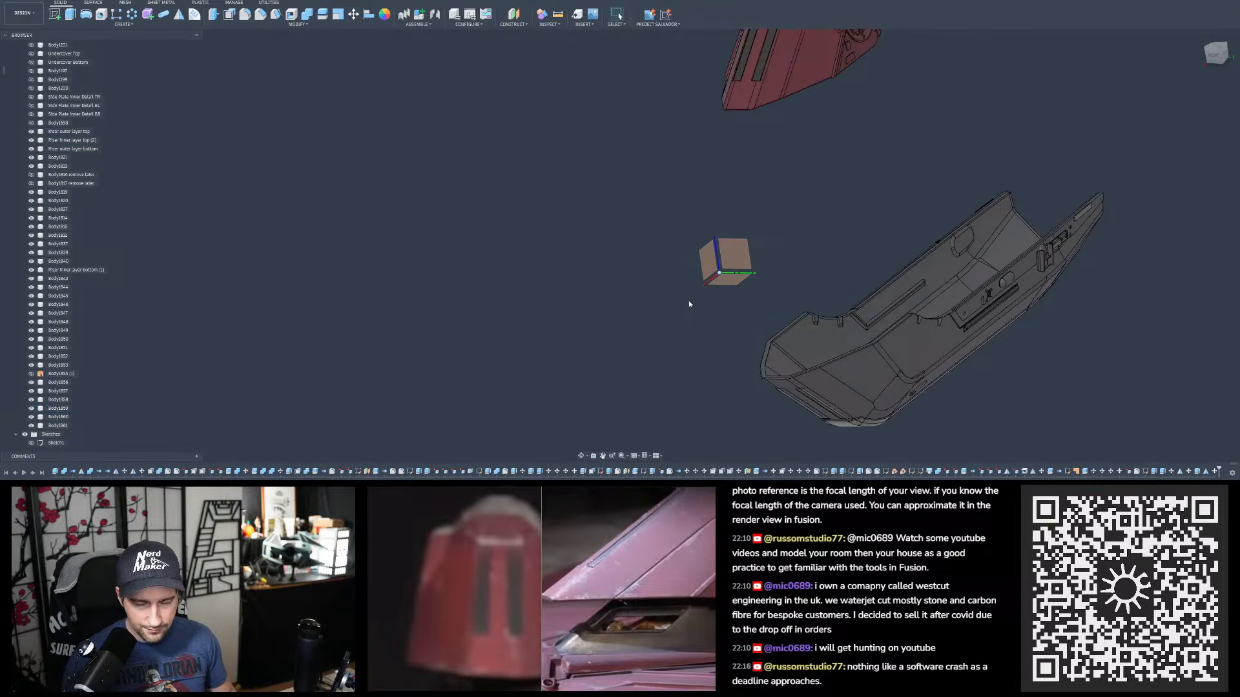
- Cut both transferred extruded stripe bodies out of the grey lower section's inner layer with Combine, without keeping the tools
scroll(688, 300, "down", 3)
scroll(747, 396, "up", 8)
middle_click_drag(667, 249, 730, 216, "shift")
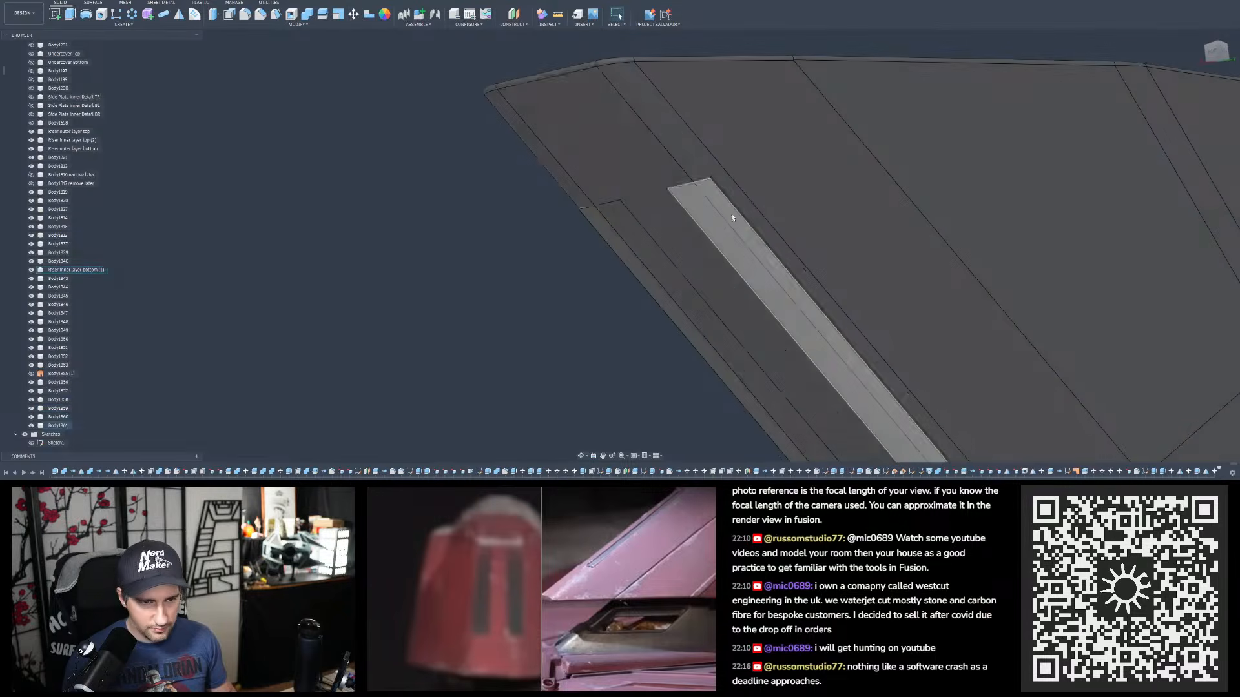
left_click(308, 18)
left_click(608, 121)
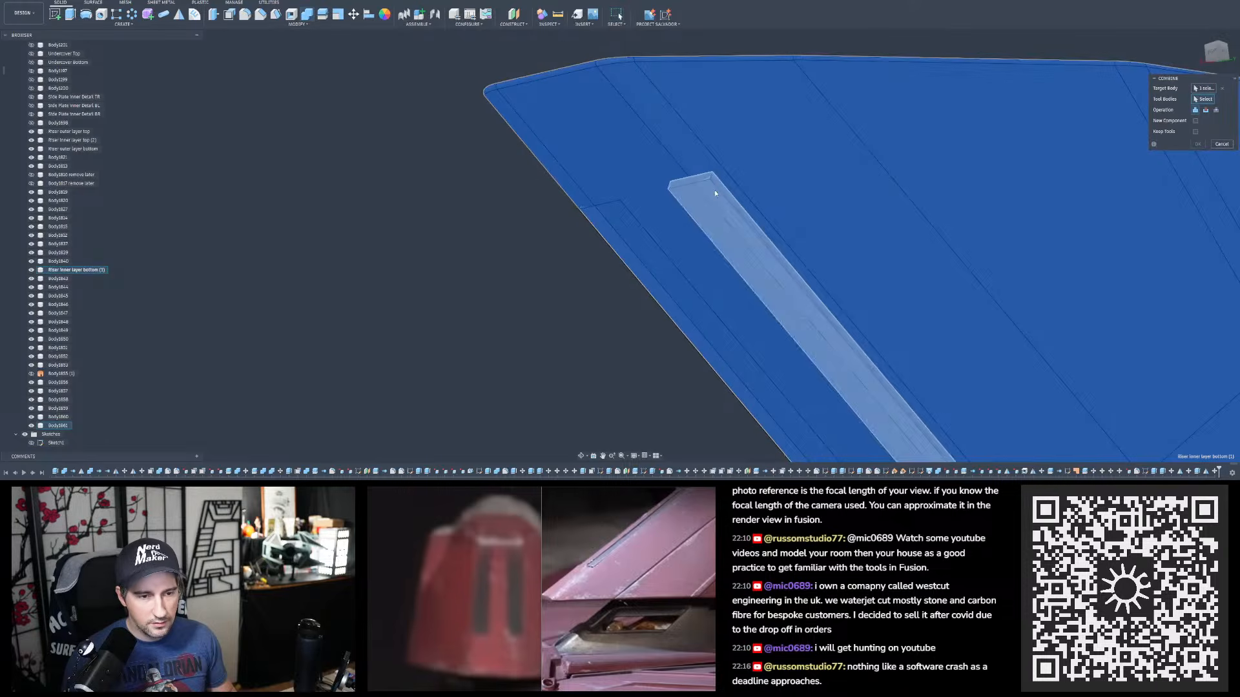
left_click(714, 193)
left_click(588, 218)
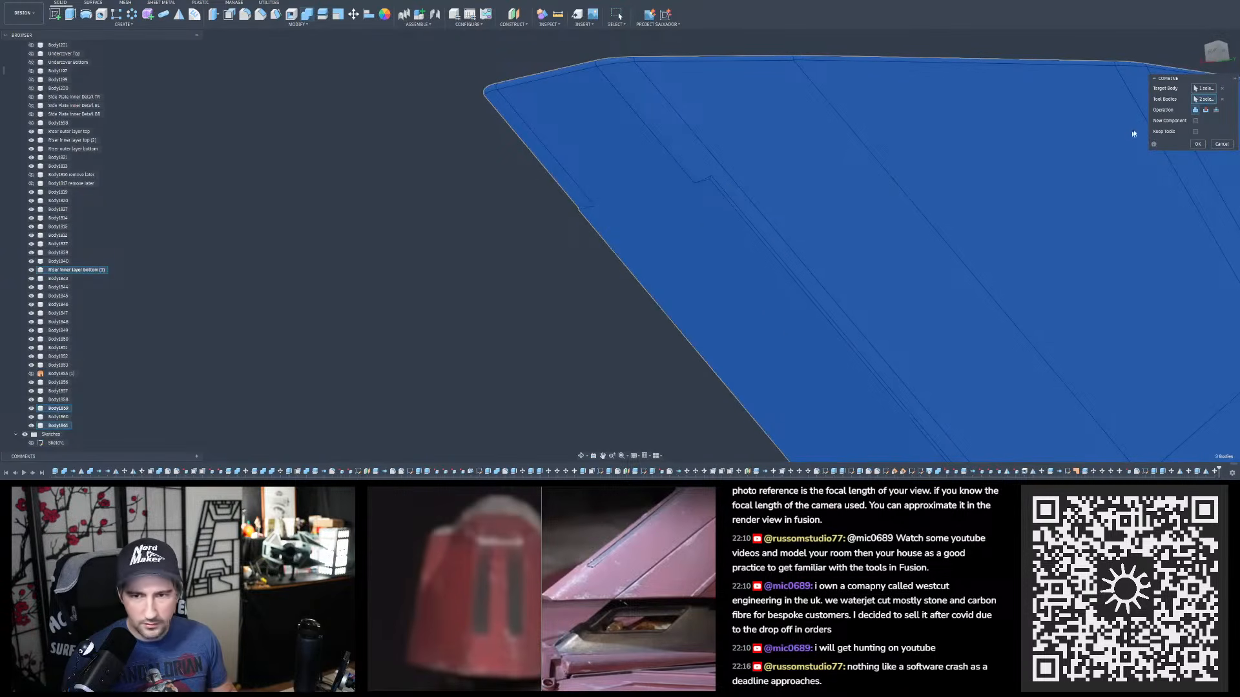
left_click(1205, 111)
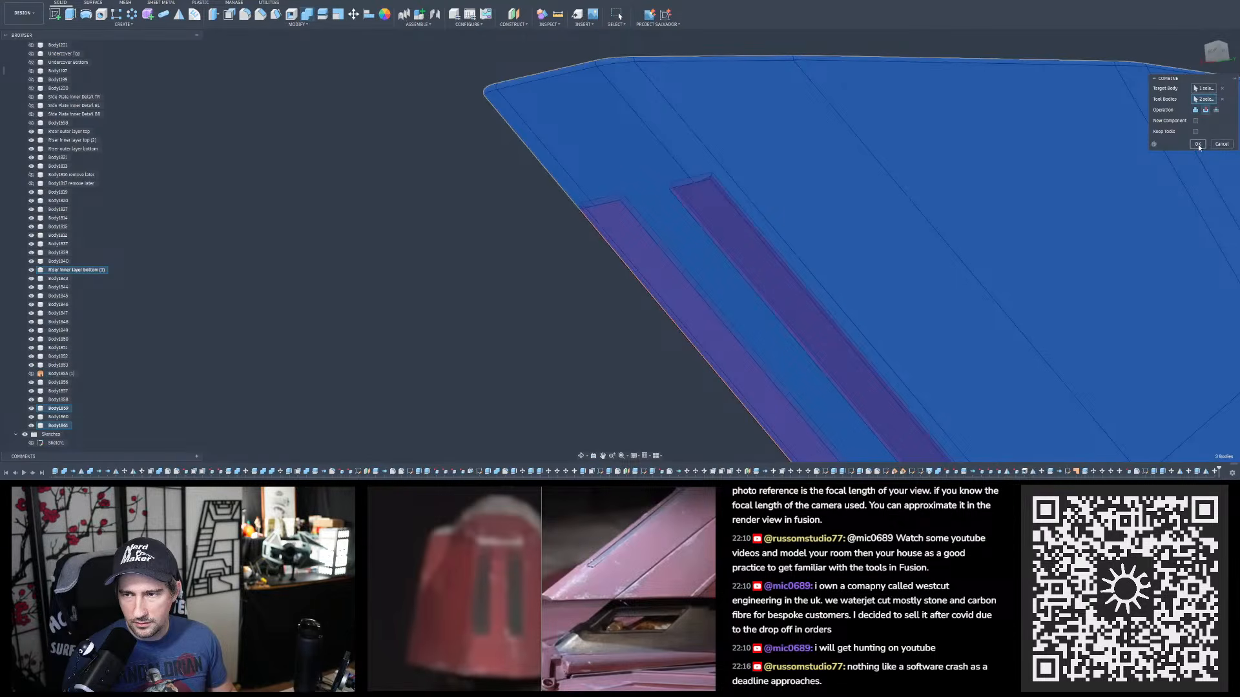
key("Return")
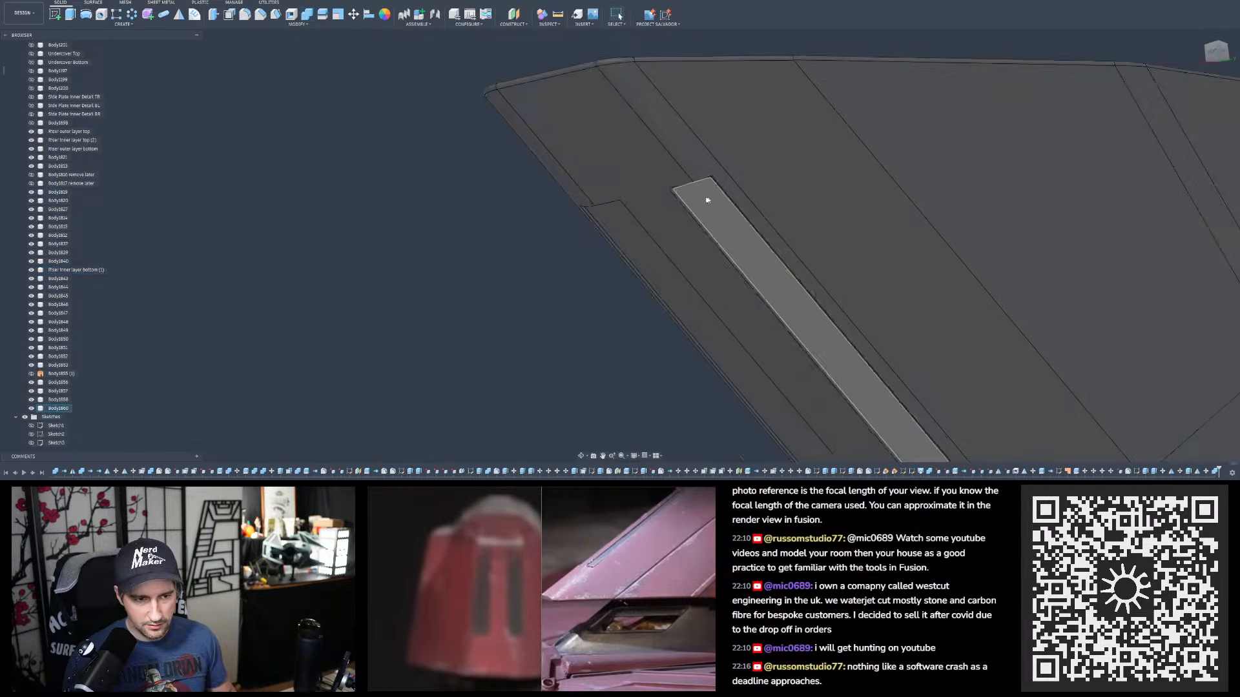
- Mirror the grey tip's remaining stripe insert across the vertical lengthwise origin plane into the empty recess as a new body
middle_click_drag(706, 199, 733, 176, "shift")
scroll(733, 176, "up", 3)
middle_click_drag(718, 218, 714, 211, "shift")
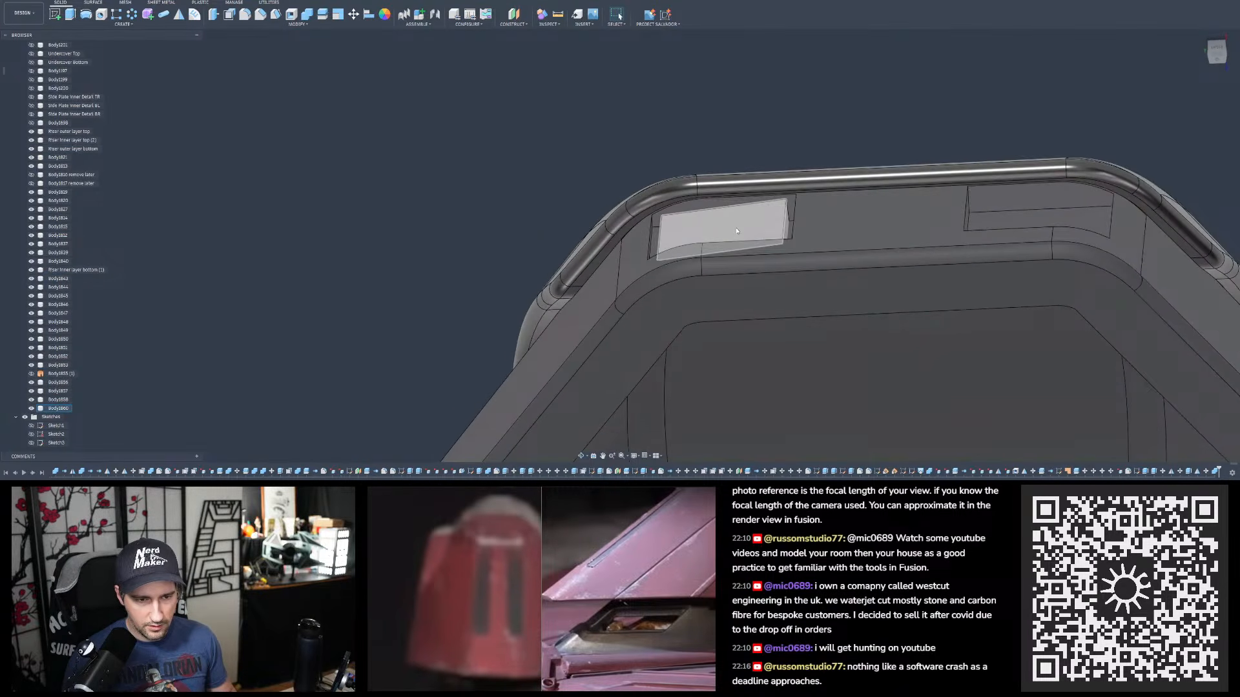
middle_click_drag(721, 210, 697, 227, "shift")
scroll(697, 227, "down", 3)
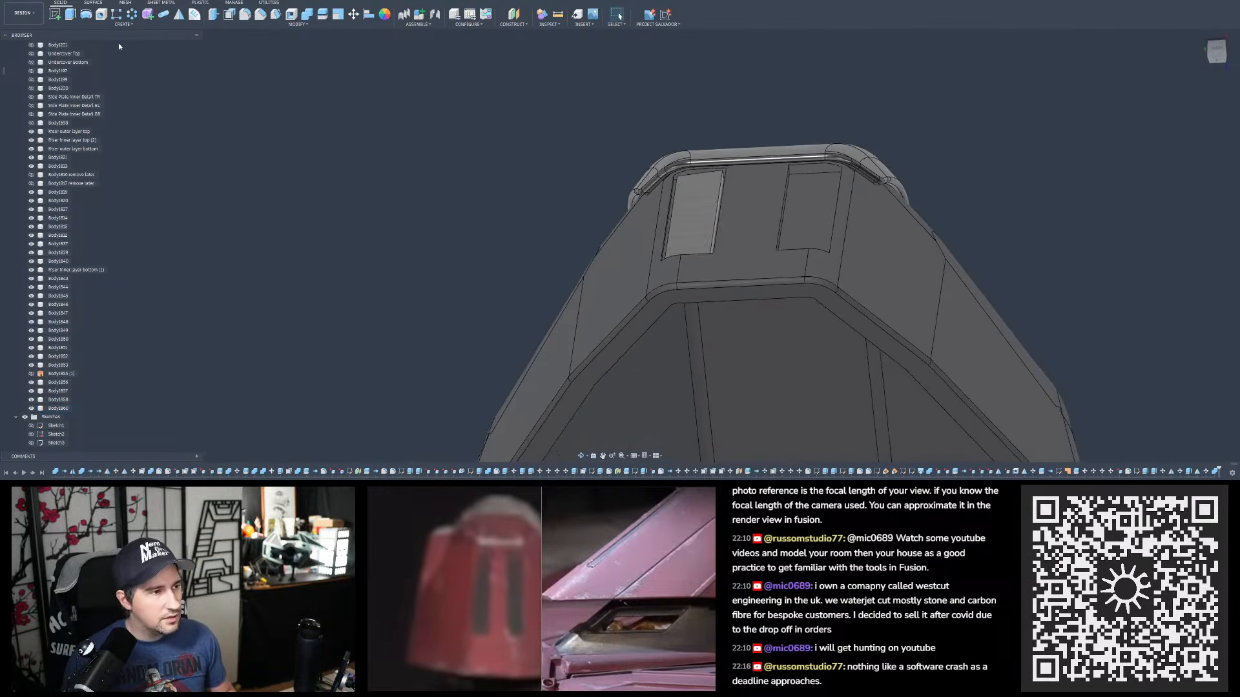
left_click(697, 200)
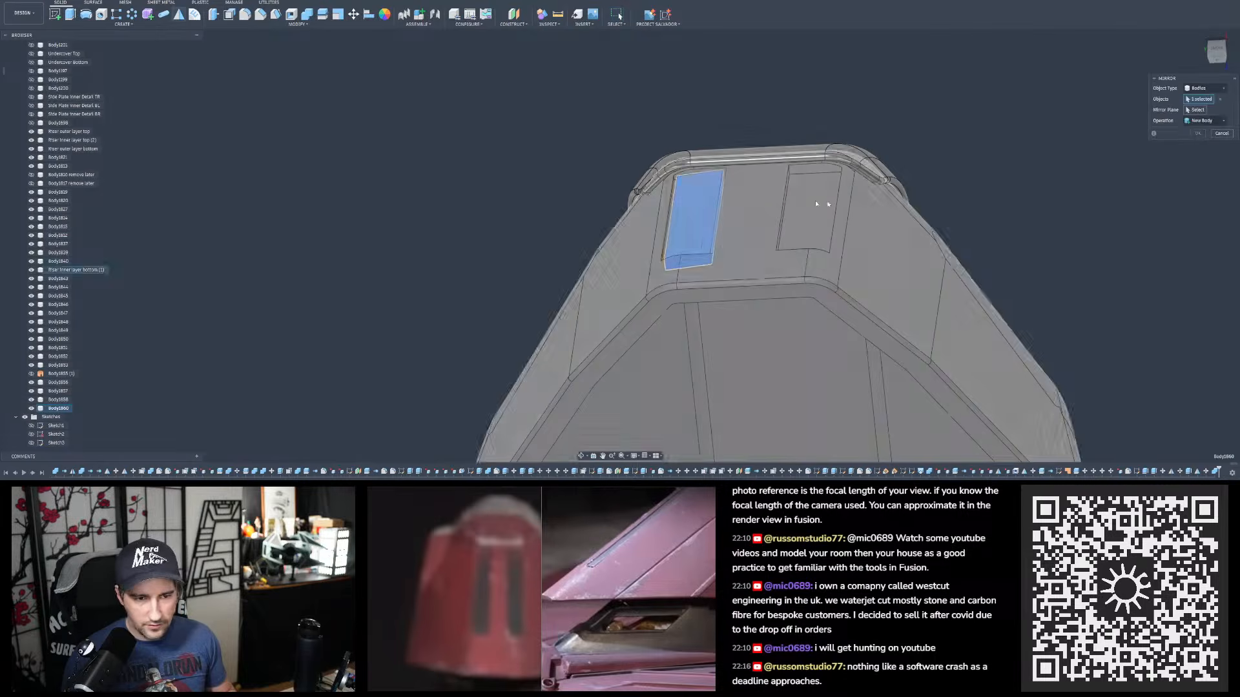
scroll(701, 240, "down", 5)
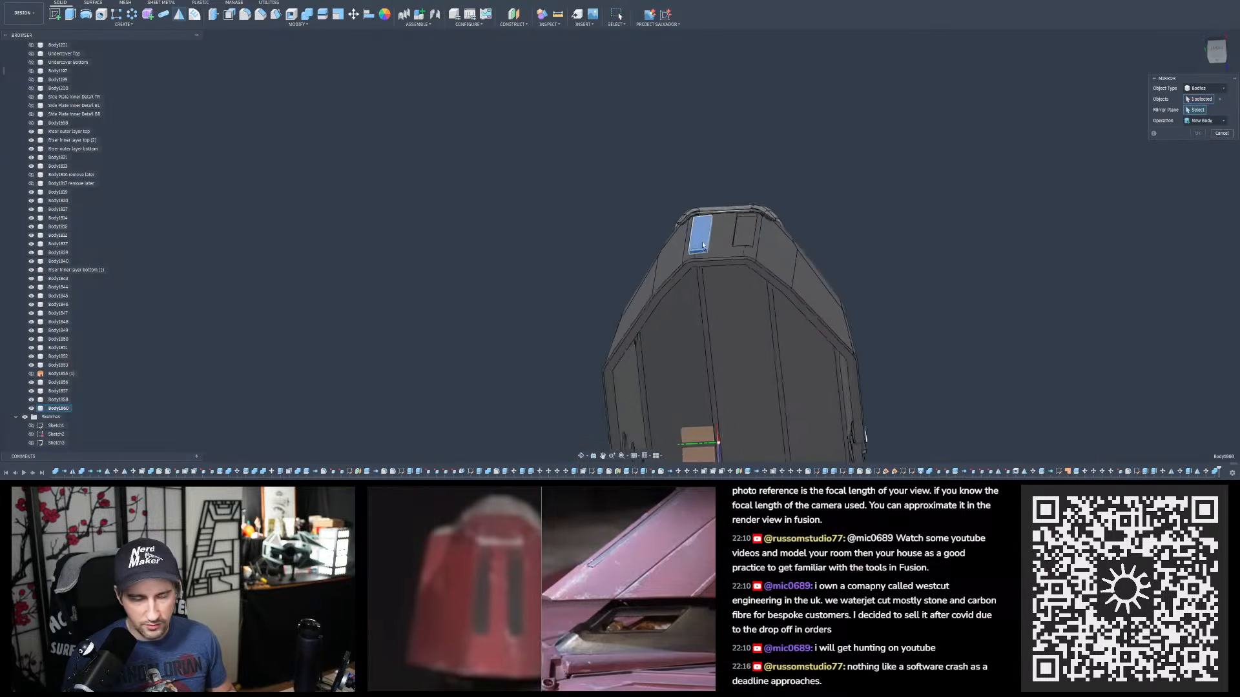
middle_click_drag(696, 386, 719, 378, "shift")
left_click(720, 378)
scroll(640, 240, "up", 5)
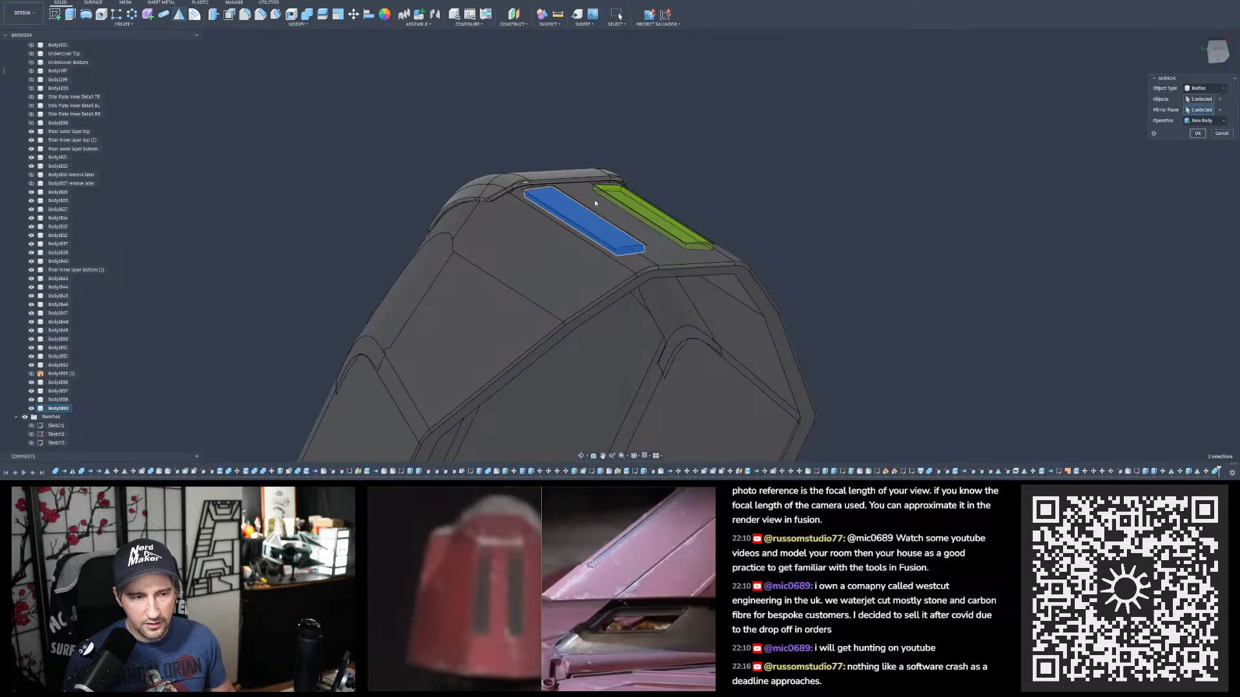
key("Return")
- Compare the stripes on the red and grey tips end-on with the reference photo of the red tip
middle_click_drag(594, 203, 478, 320, "shift")
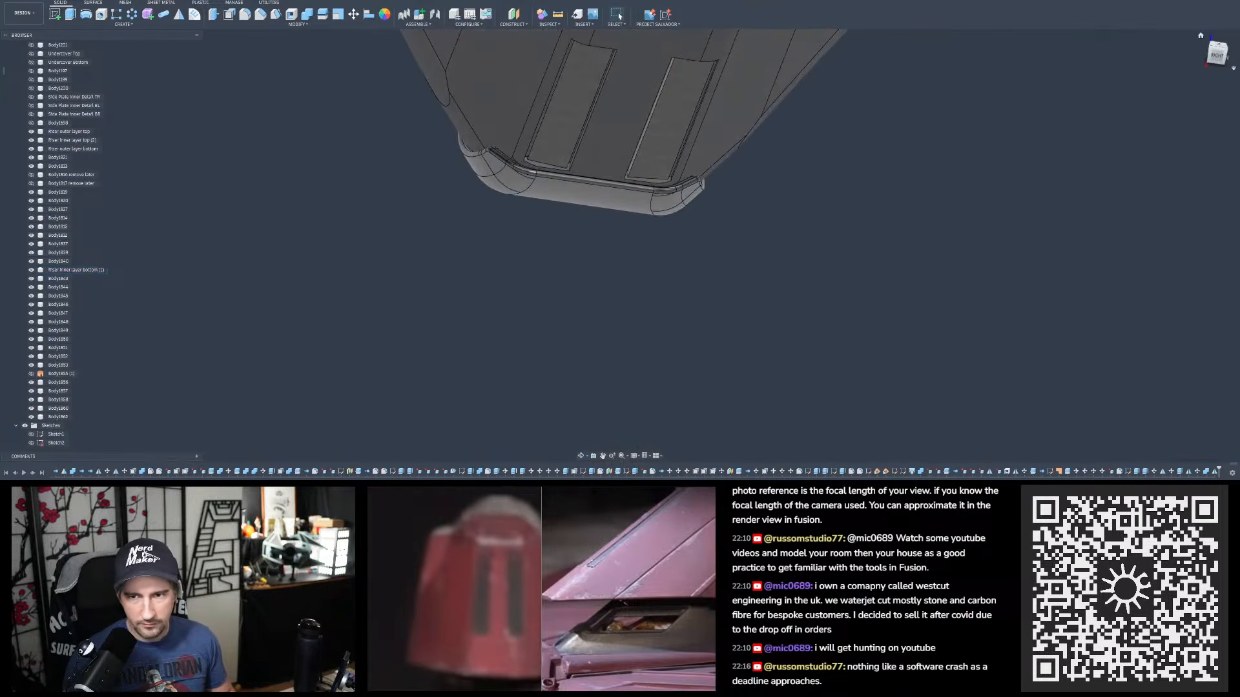
left_click(1214, 57)
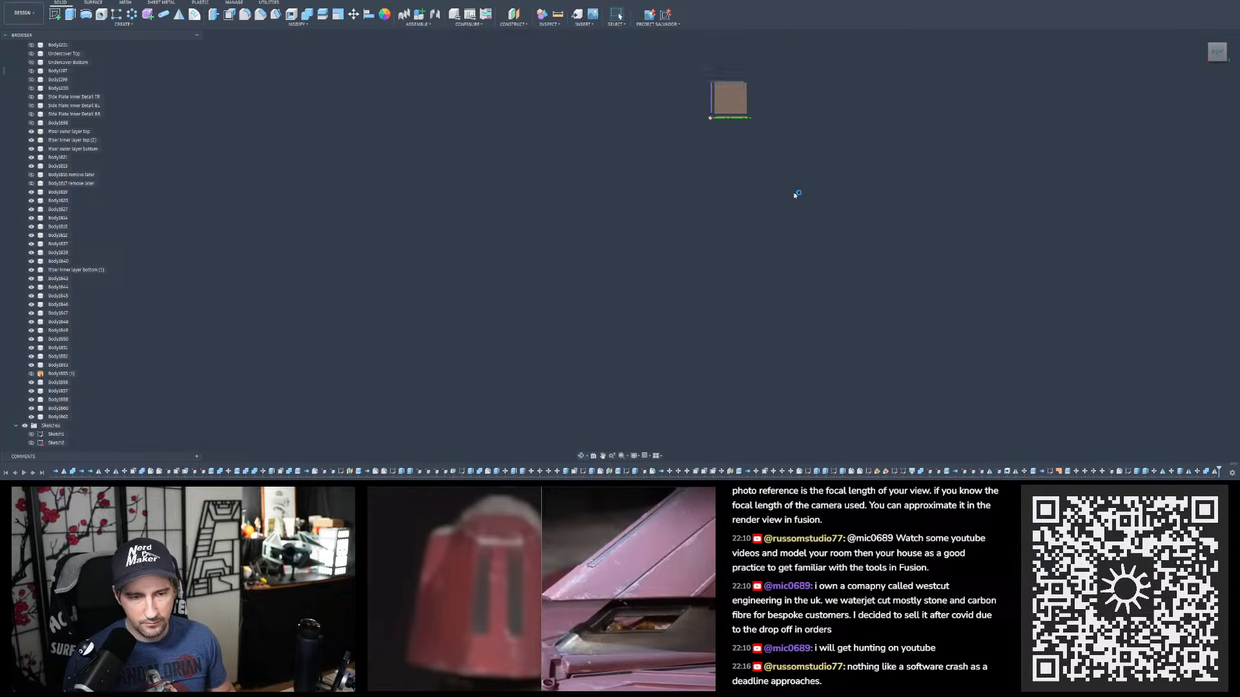
middle_click_drag(716, 220, 791, 157, "shift")
scroll(770, 159, "down", 2)
scroll(491, 576, "down", 1)
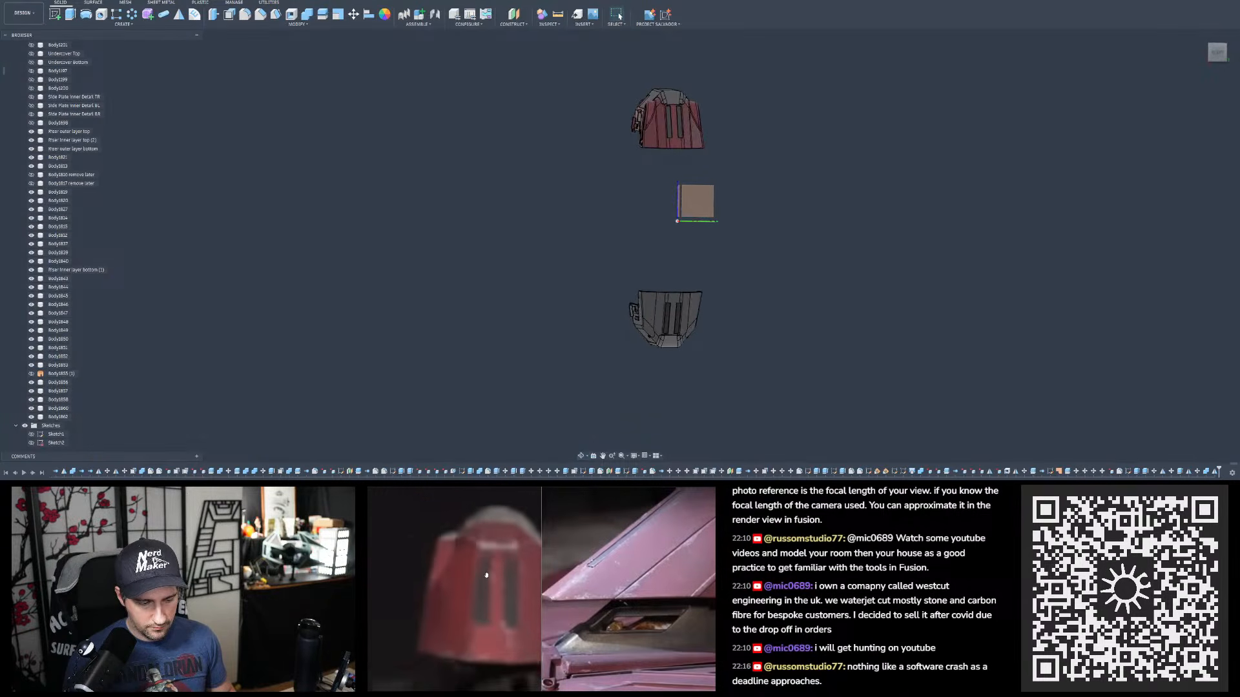
left_click_drag(490, 575, 451, 572)
scroll(682, 325, "up", 5)
middle_click_drag(661, 328, 645, 303, "shift")
scroll(646, 302, "up", 6)
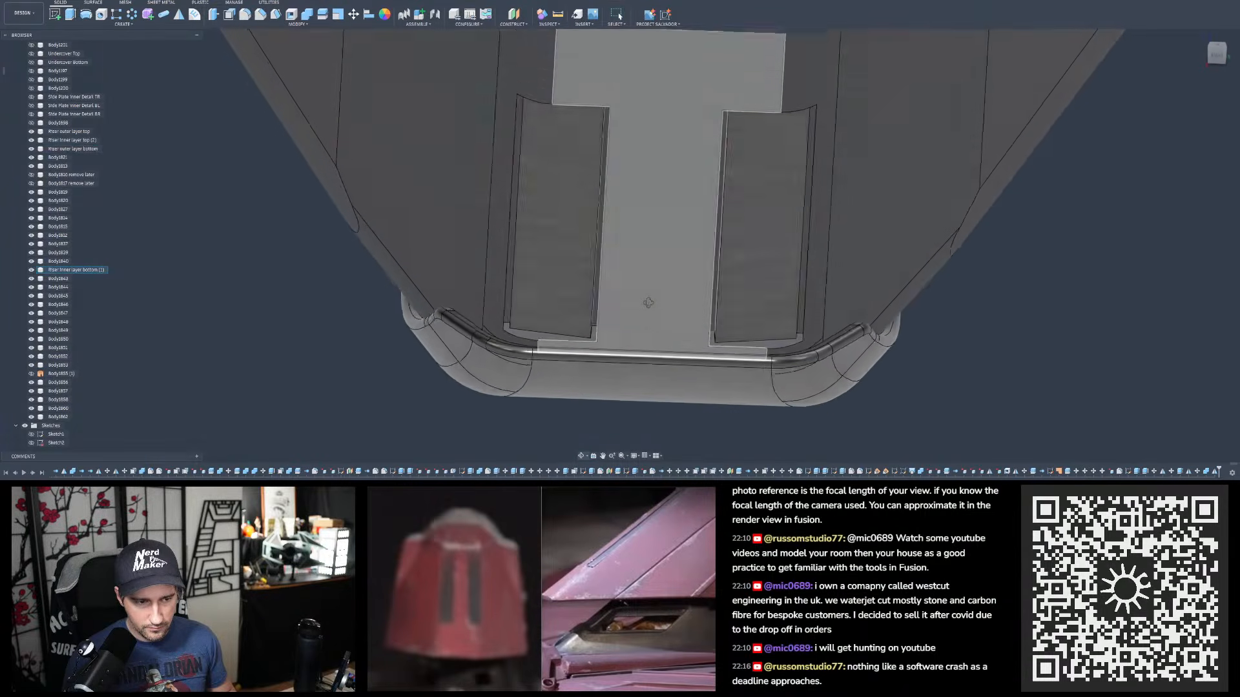
- Examine the fit of the insert in the grey tip's recess and review the stripes on the red tip
middle_click_drag(570, 323, 670, 111, "shift")
scroll(670, 112, "up", 10)
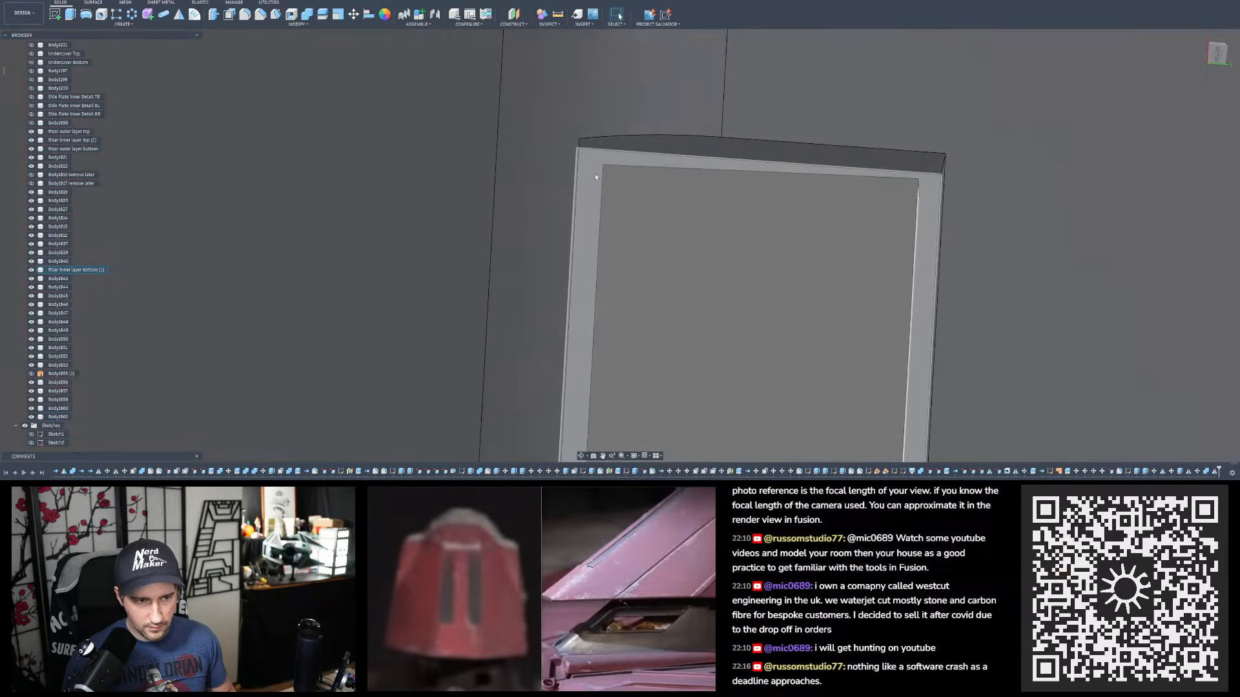
middle_click_drag(596, 177, 609, 317, "shift")
scroll(610, 223, "down", 3)
scroll(611, 224, "down", 6)
scroll(608, 315, "down", 2)
scroll(570, 321, "up", 5)
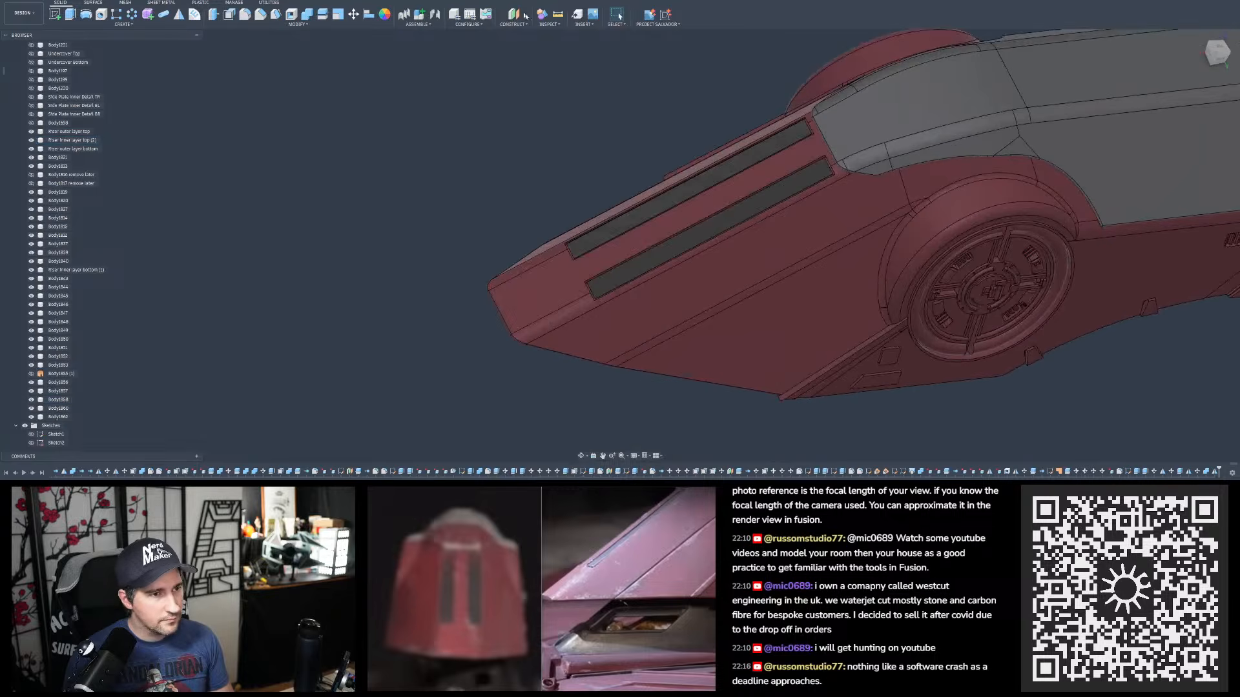
- Measure the distance from the stripe recess floor to the red tip's outer face between the stripes, then clear the selection
left_click(557, 14)
scroll(622, 208, "up", 8)
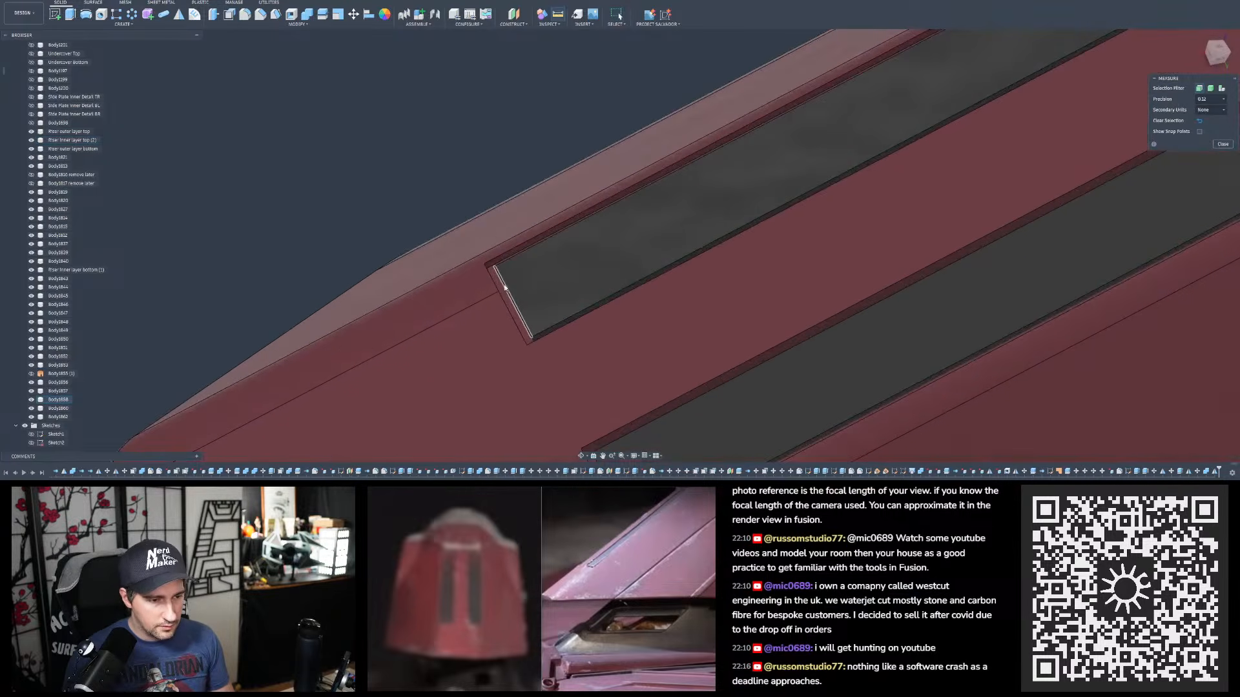
left_click(505, 293)
middle_click_drag(504, 293, 563, 249, "shift")
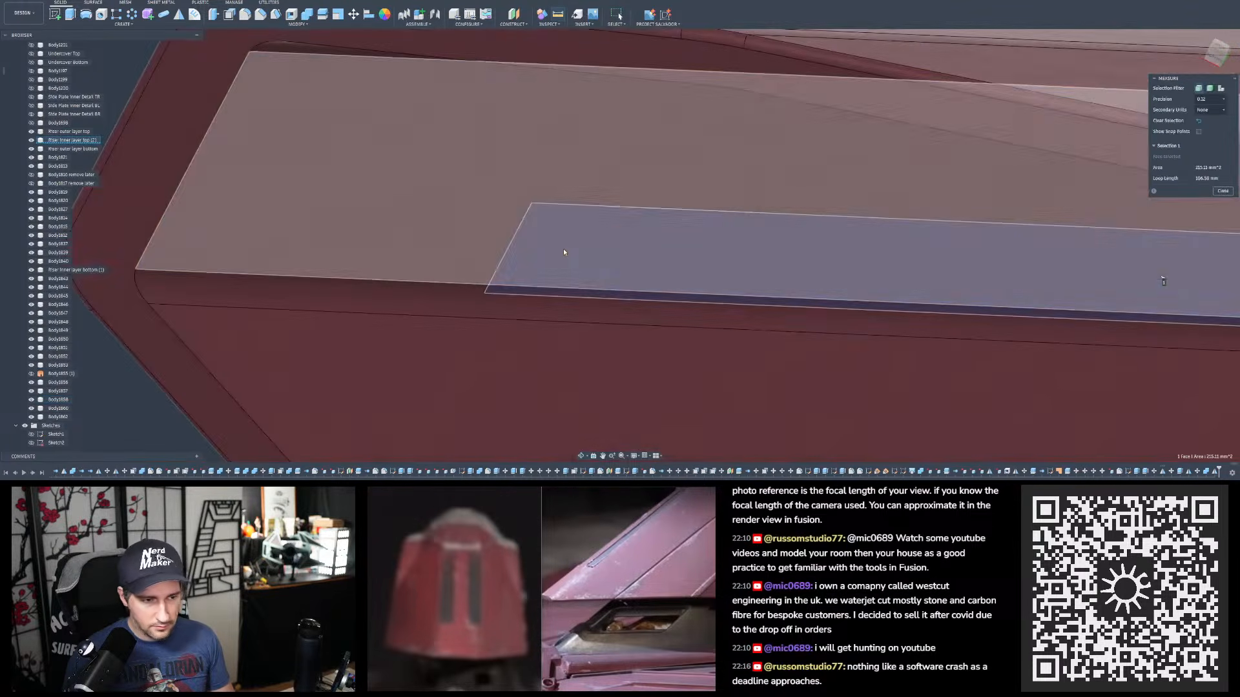
left_click(567, 251)
scroll(659, 187, "down", 5)
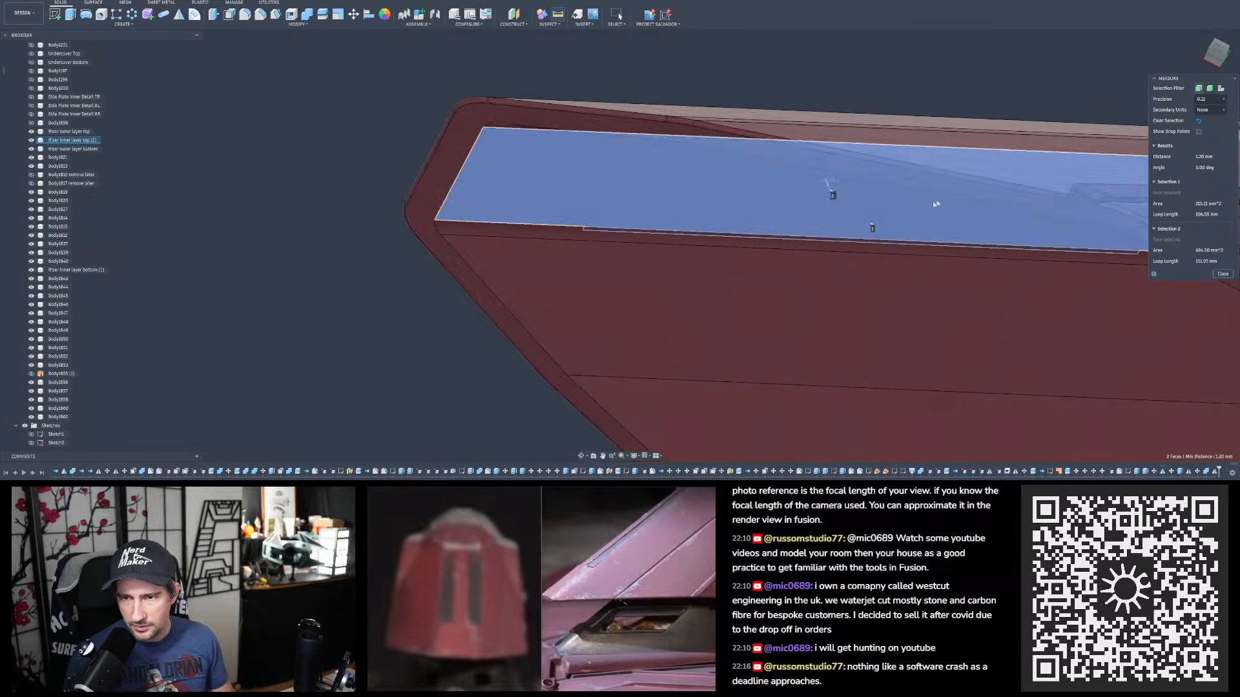
middle_click_drag(827, 182, 909, 145, "shift")
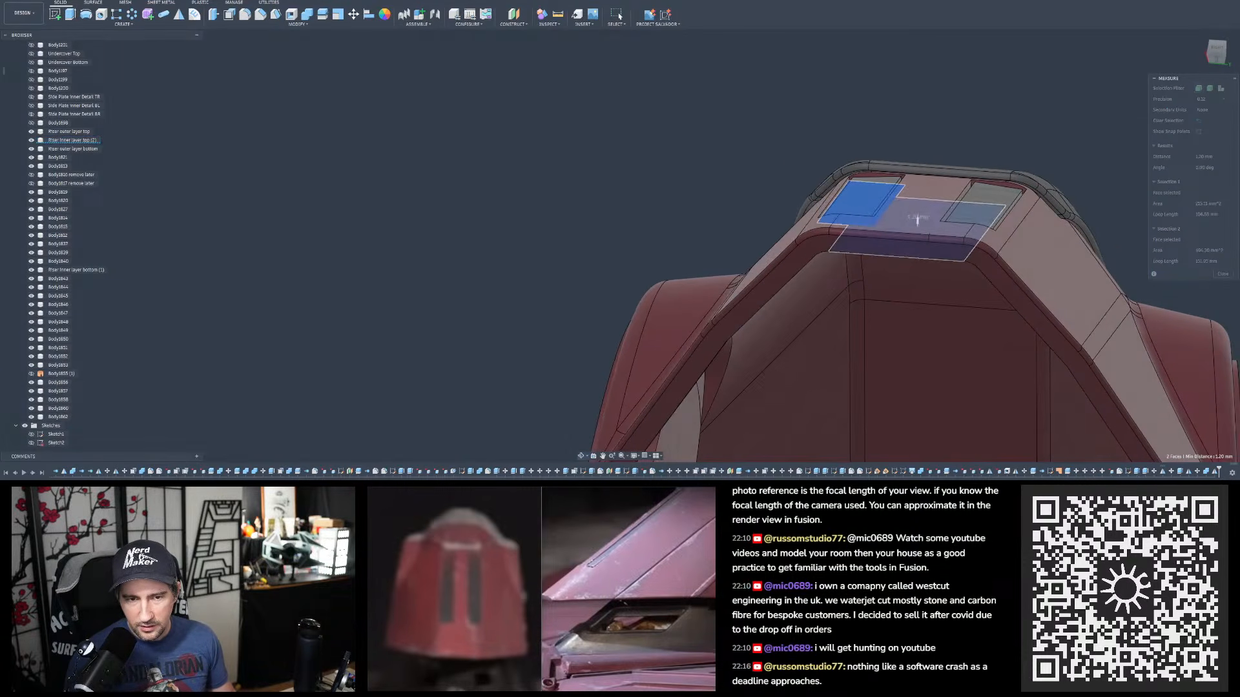
middle_click_drag(918, 220, 900, 362, "shift")
scroll(862, 212, "up", 3)
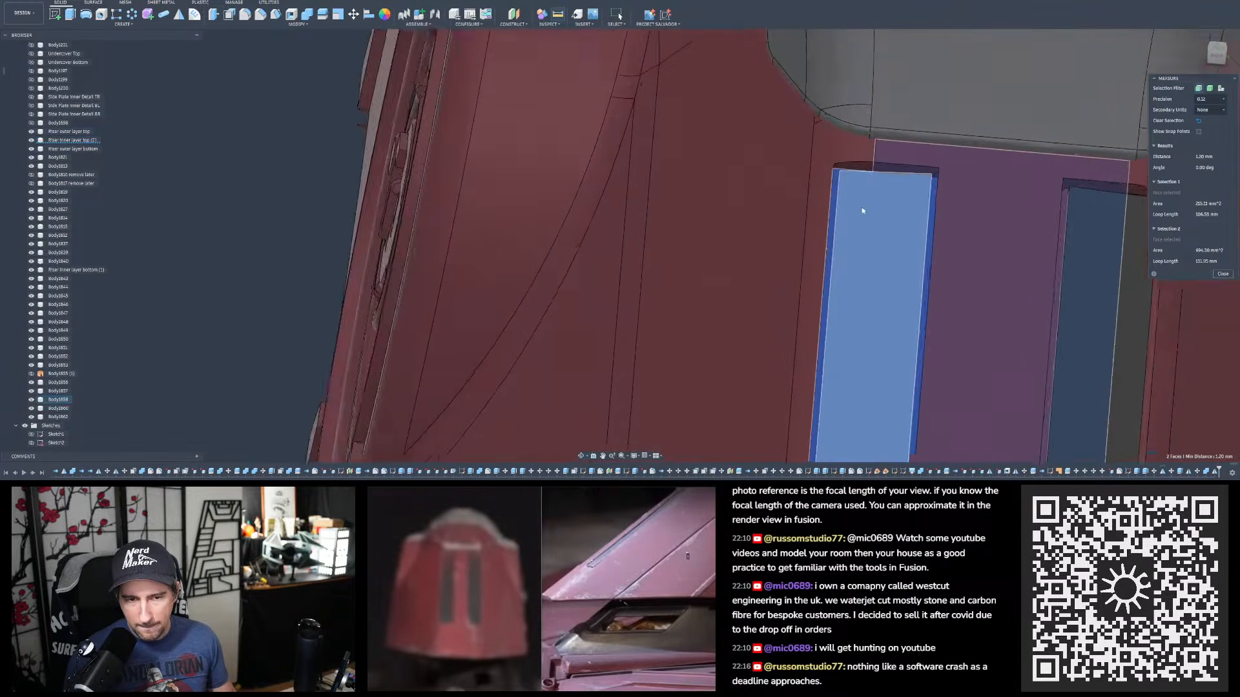
middle_click_drag(862, 211, 915, 193, "shift")
scroll(805, 164, "down", 3)
left_click(510, 177)
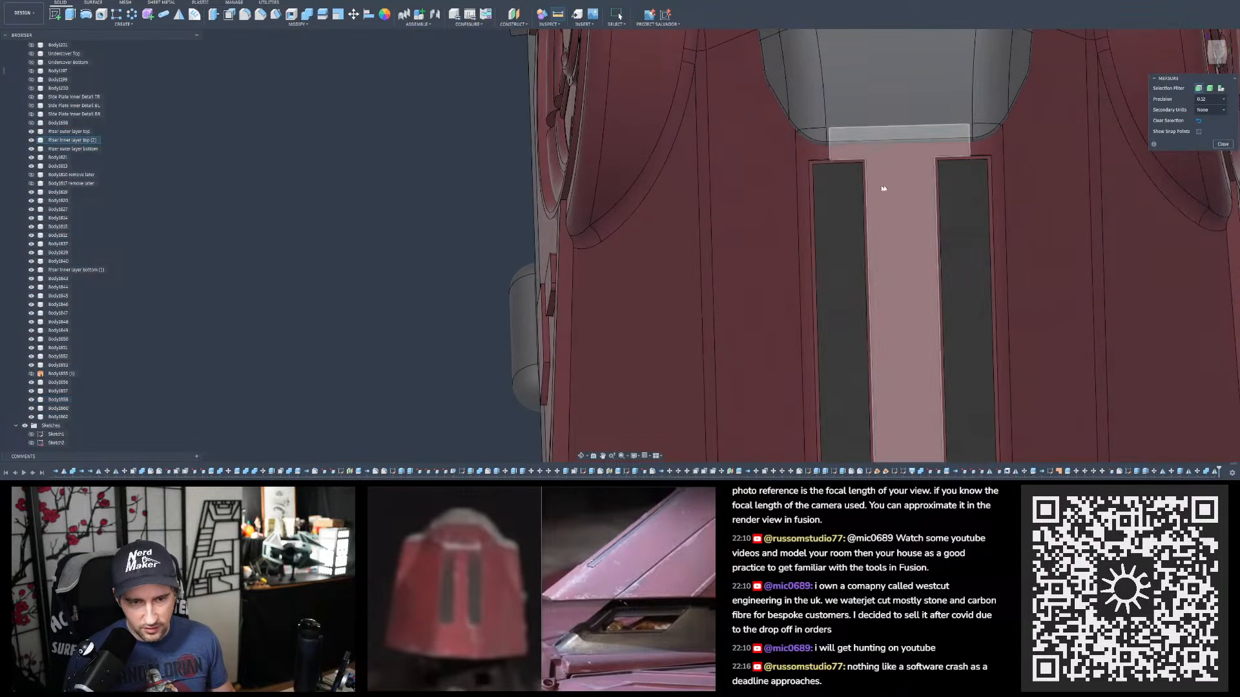
- Measure the angle between the red tip's stripe recess floor and the top face of its insert
scroll(862, 172, "up", 4)
middle_click_drag(858, 170, 830, 127, "shift")
left_click(836, 158)
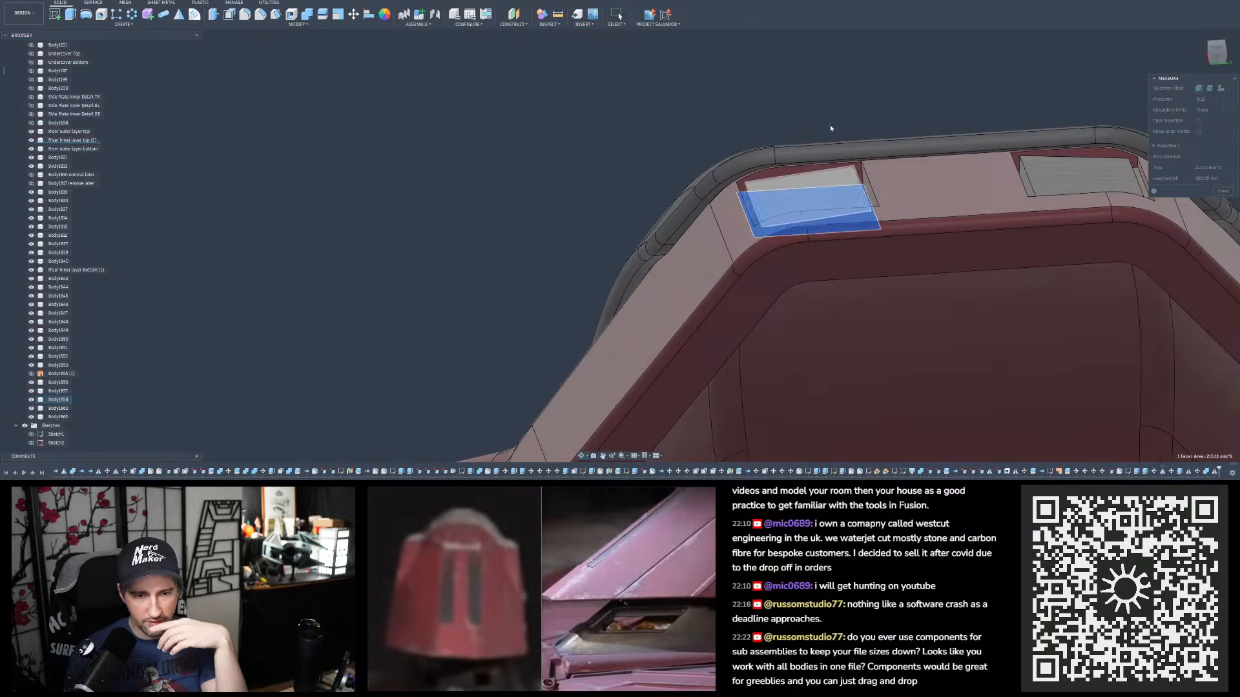
left_click(800, 187)
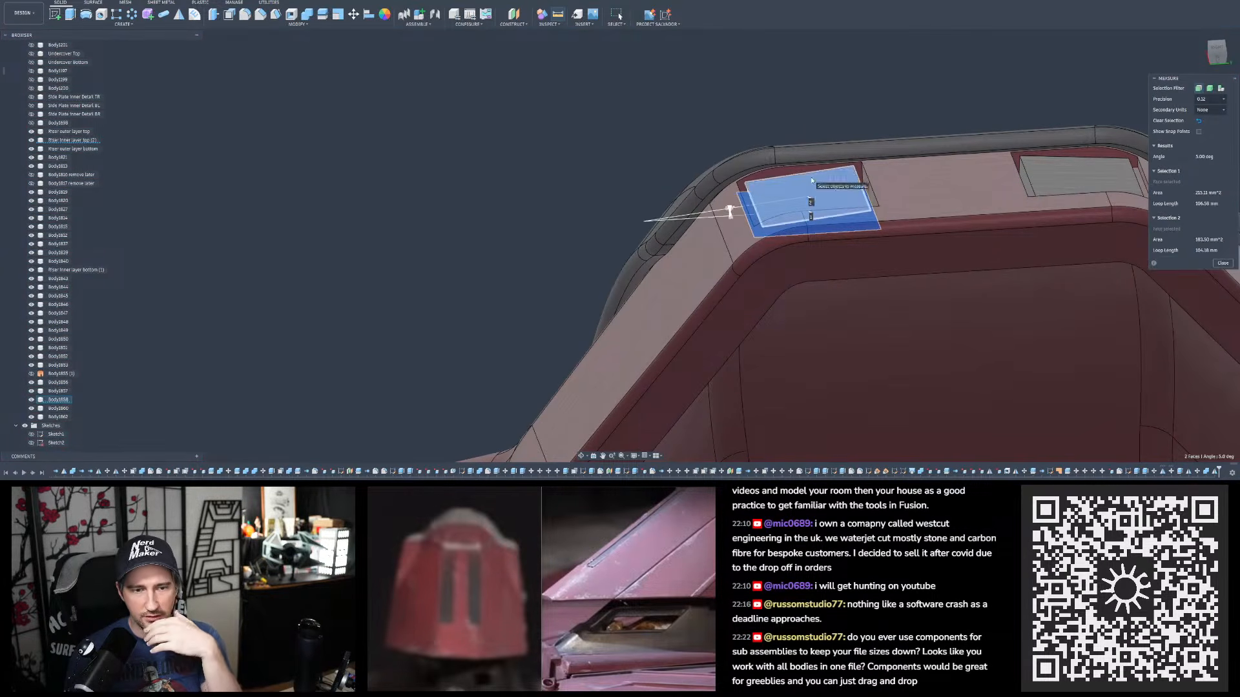
mouse_move(819, 91)
middle_mouse_down("shift")
mouse_move(801, 70)
mouse_move(829, 76)
mouse_move(819, 108)
mouse_move(829, 82)
mouse_move(811, 72)
mouse_move(804, 110)
middle_mouse_up("shift")
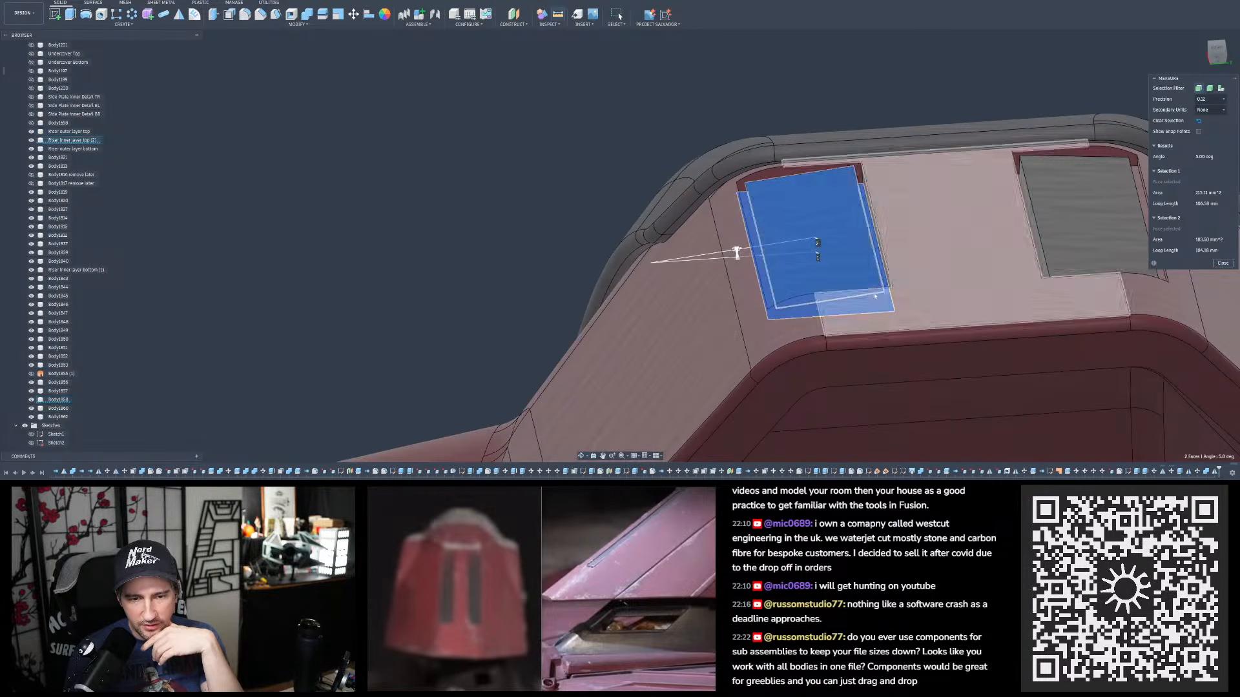
middle_click_drag(824, 192, 817, 161, "shift")
scroll(633, 188, "down", 2)
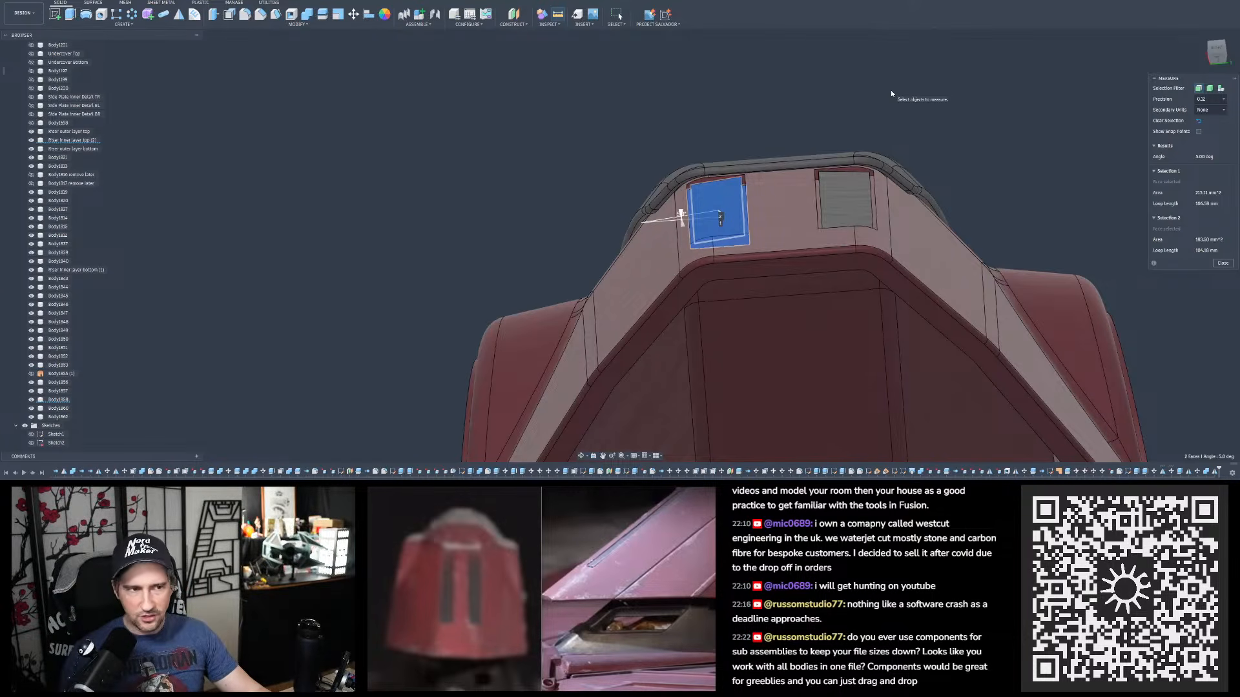
- Examine the measured stripe on the red tip from end-on and oblique views, then clear the measurement selection
scroll(558, 190, "down", 2)
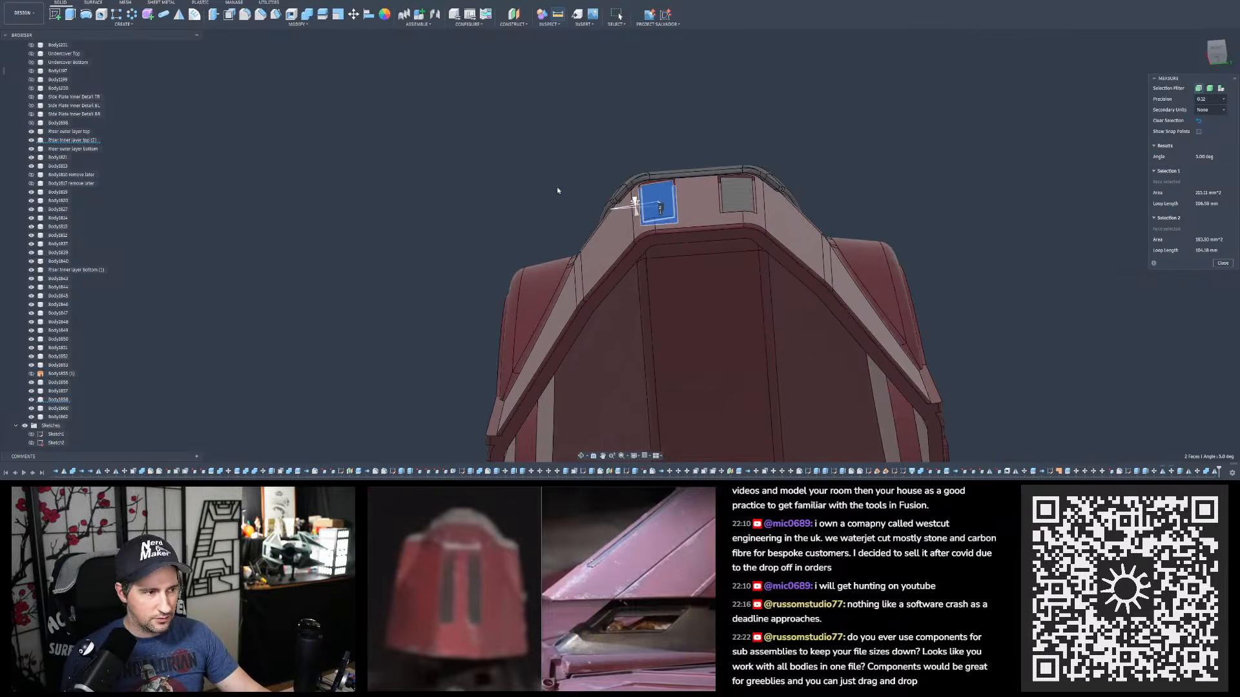
middle_click_drag(627, 75, 670, 240, "shift")
scroll(685, 265, "down", 2)
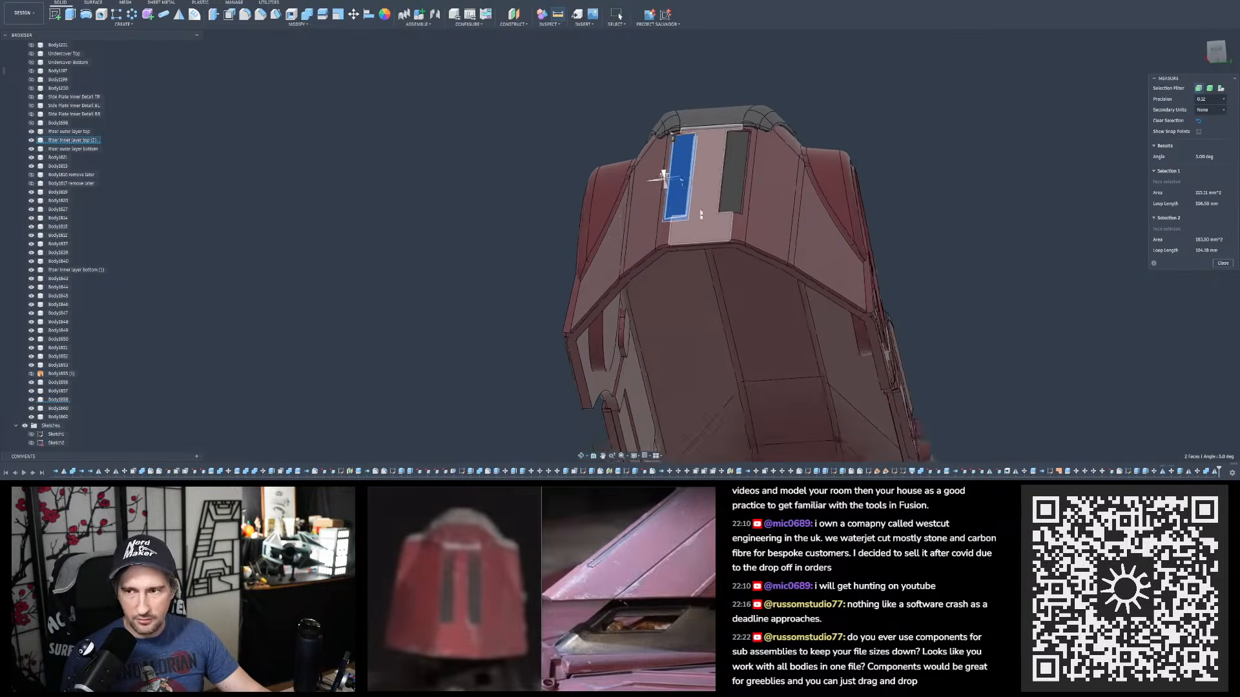
scroll(721, 124, "up", 3)
scroll(721, 124, "up", 1)
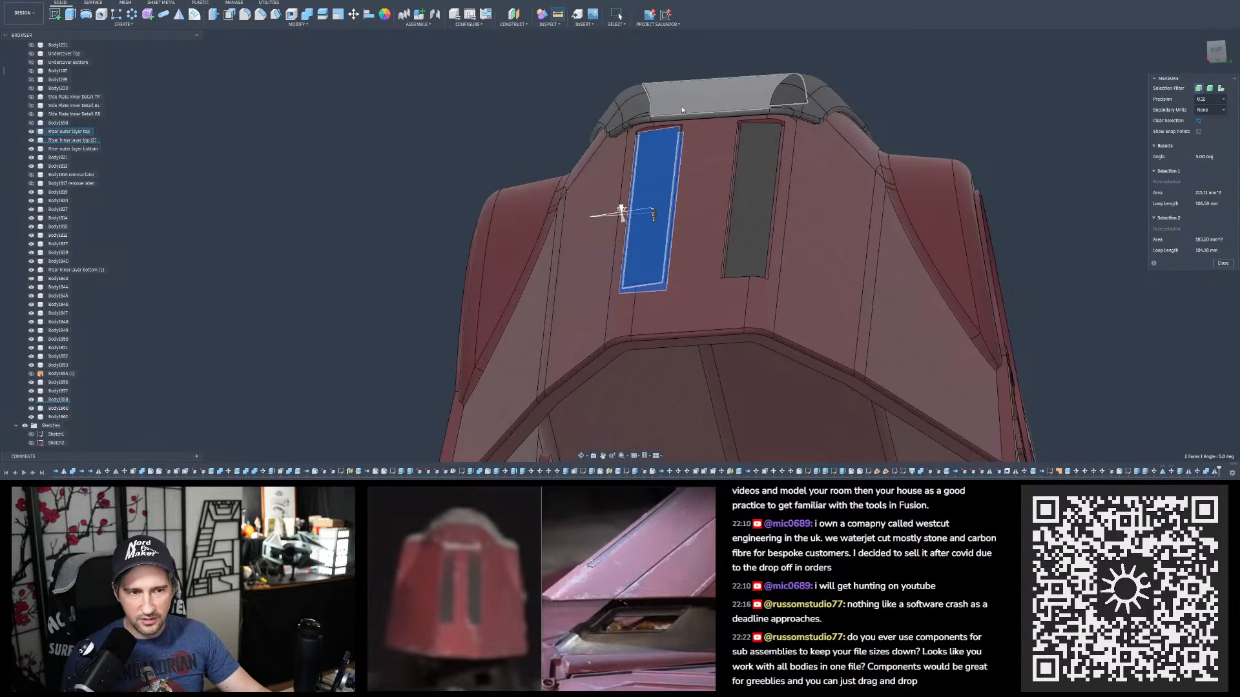
middle_click_drag(769, 104, 624, 84, "shift")
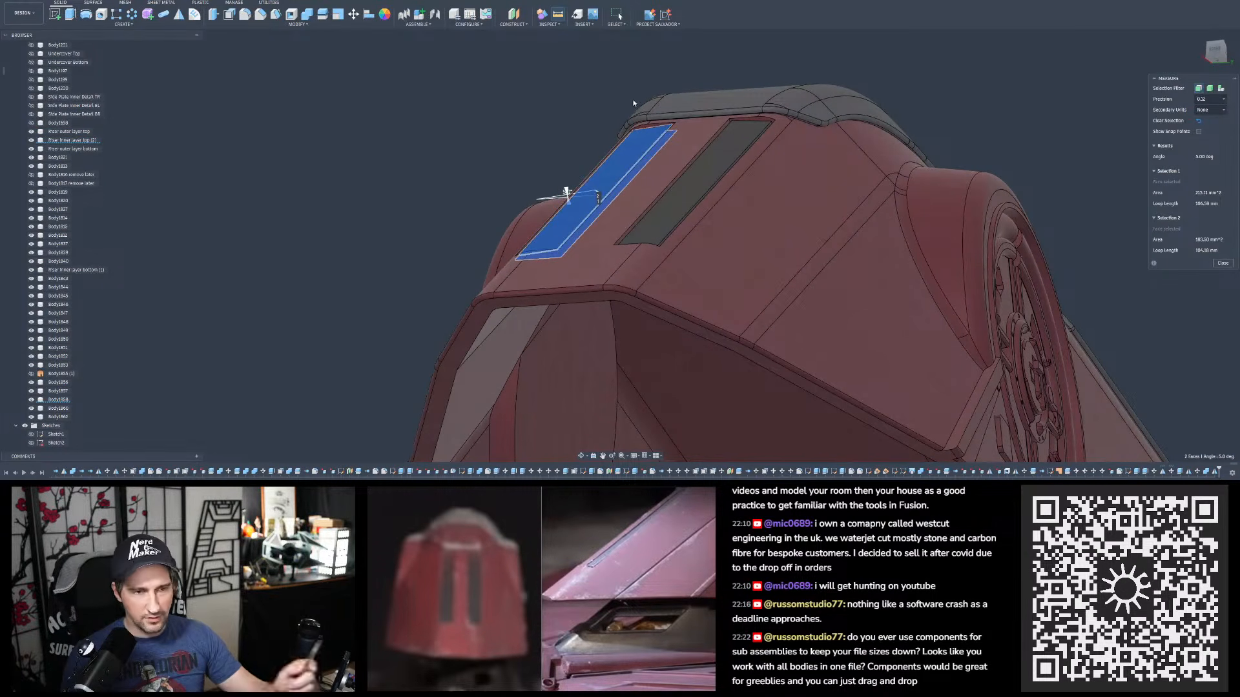
middle_click_drag(645, 169, 548, 193, "shift")
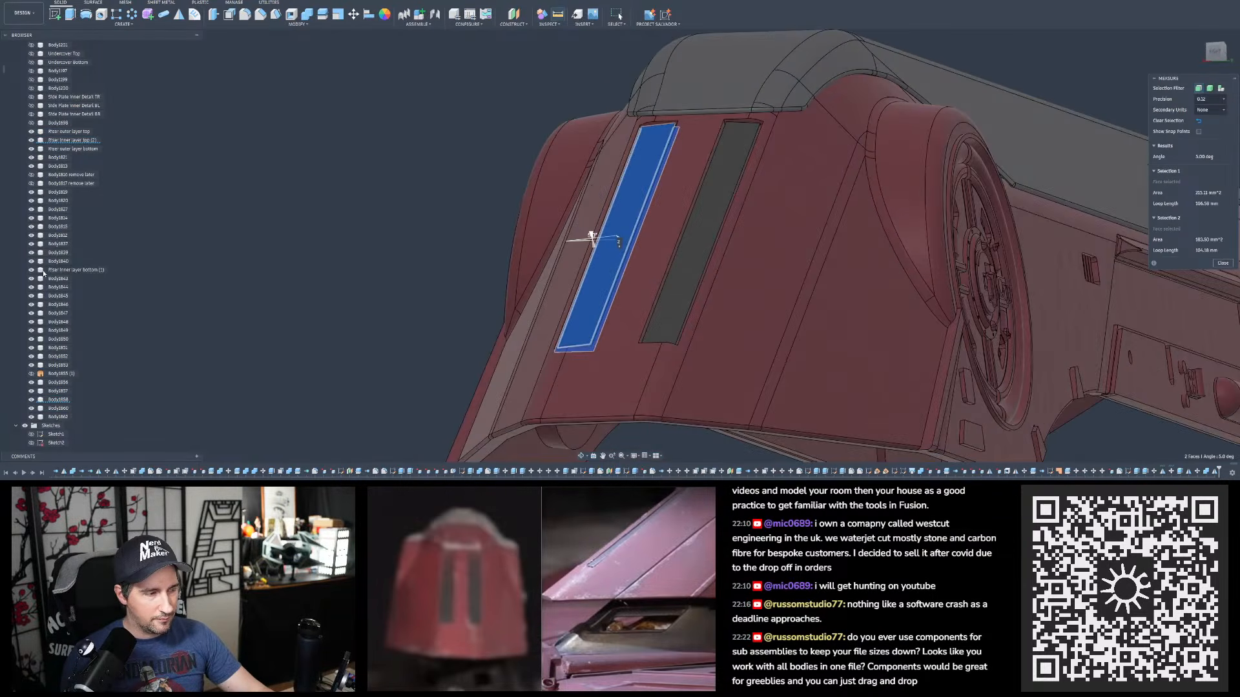
scroll(44, 274, "up", 10)
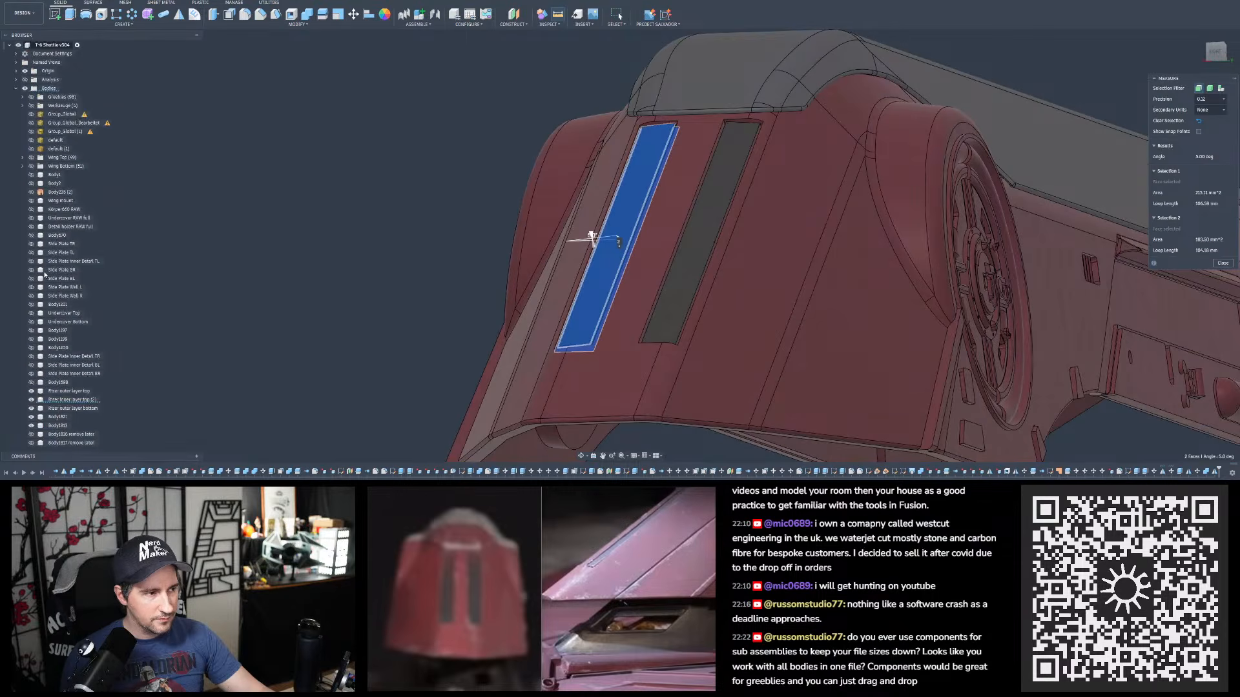
scroll(254, 240, "down", 3)
scroll(415, 196, "up", 2)
scroll(426, 198, "down", 2)
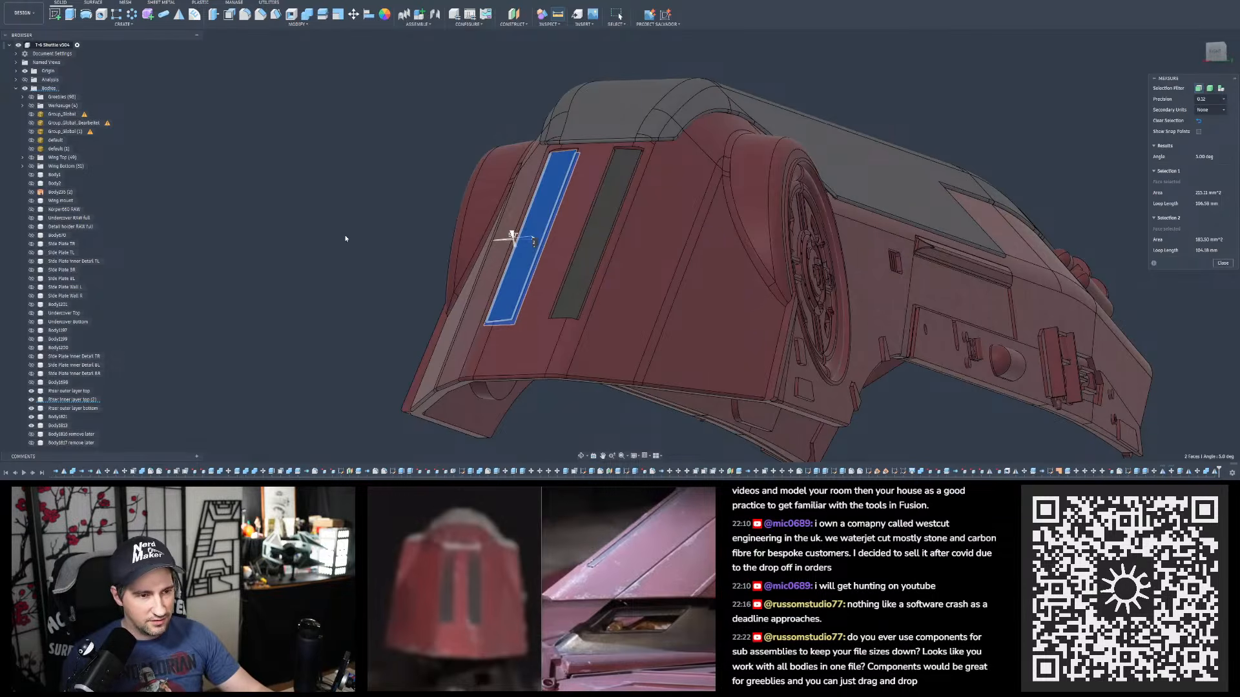
middle_click_drag(397, 197, 446, 147, "shift")
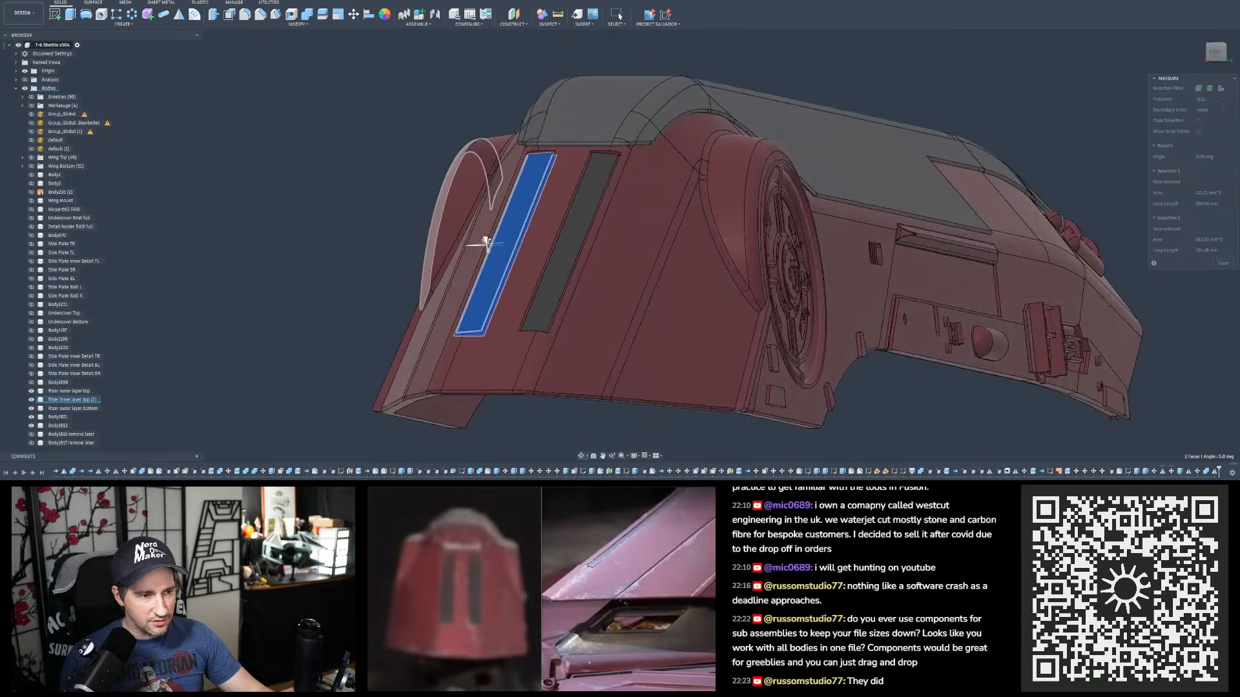
left_click(432, 143)
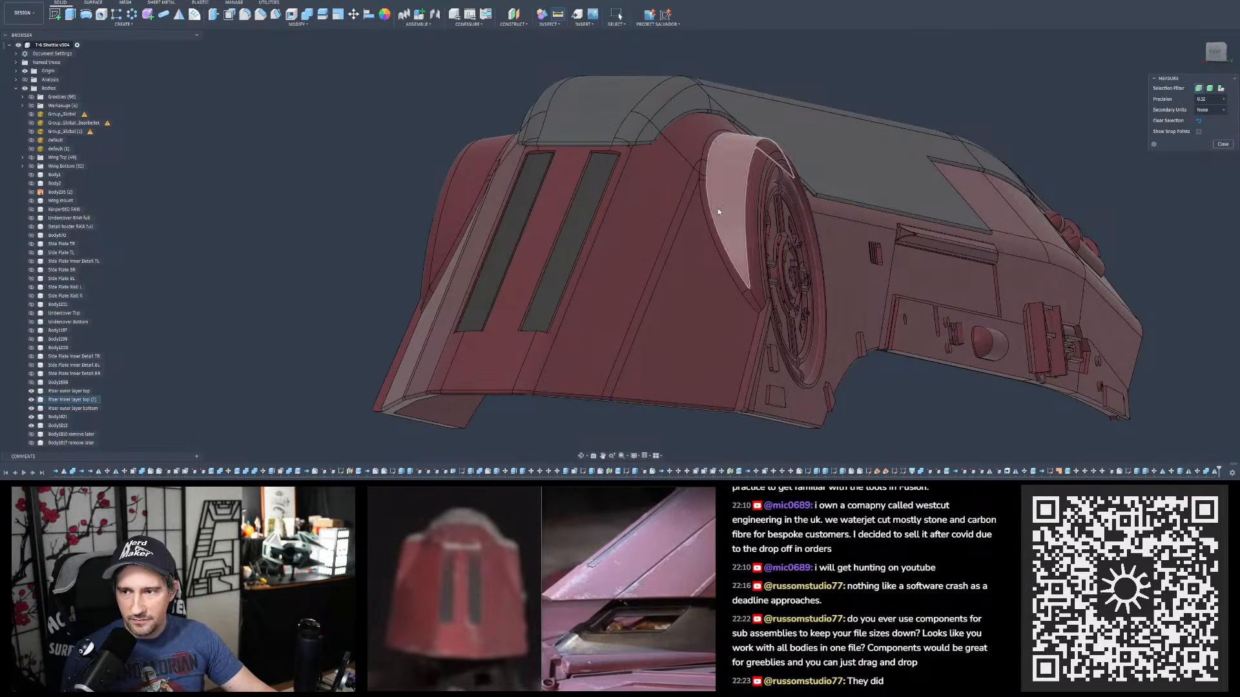
- Examine how the striped red tip meets the grey upper layer and the shuttle's overall side profile
scroll(739, 199, "down", 2)
scroll(739, 197, "up", 5)
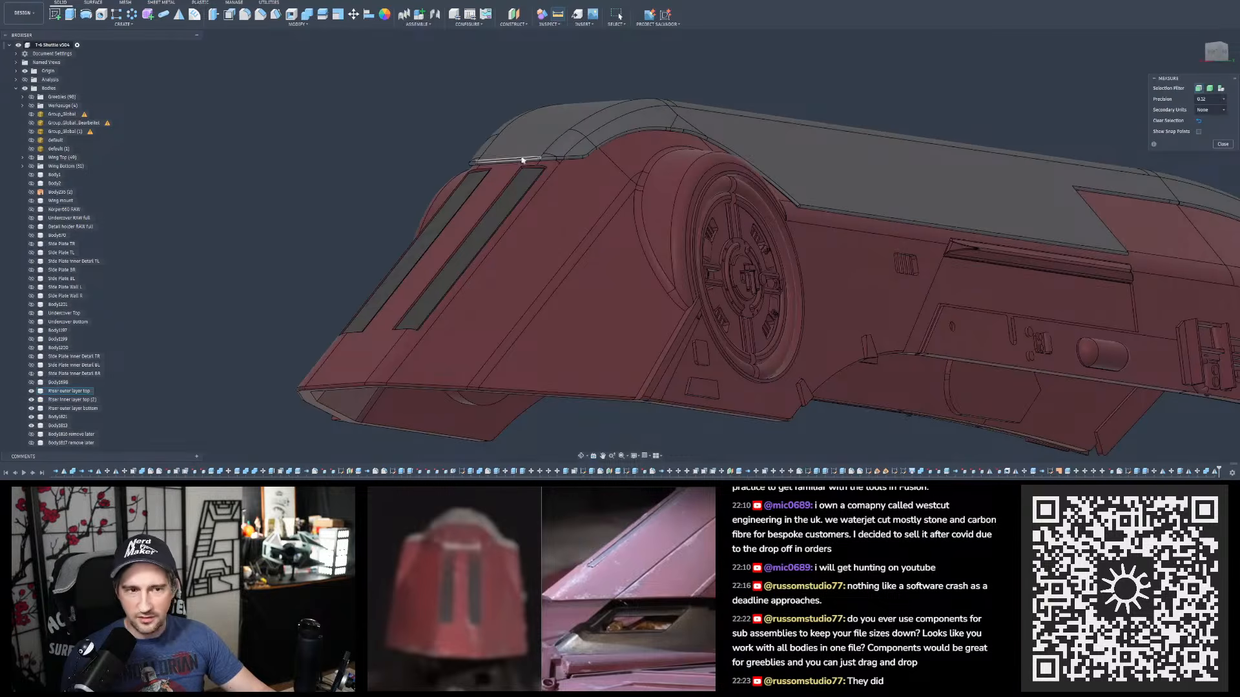
scroll(638, 175, "down", 4)
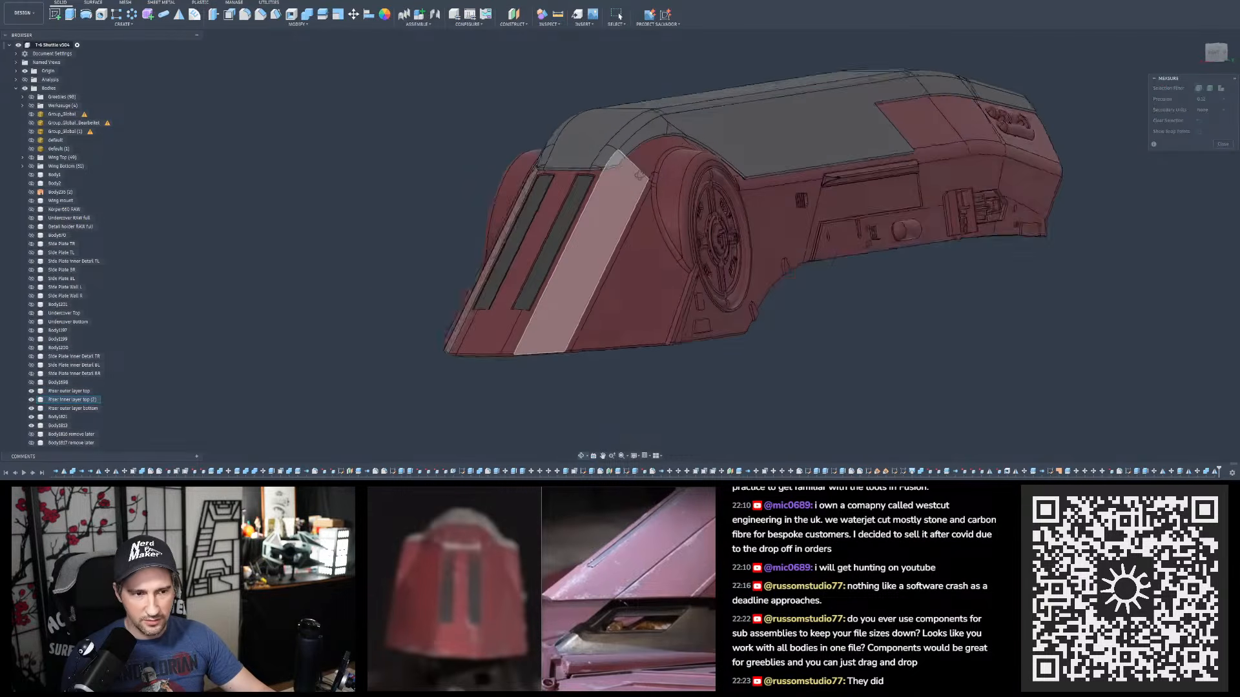
middle_click_drag(639, 175, 610, 149, "shift")
scroll(707, 129, "down", 2)
scroll(708, 129, "up", 3)
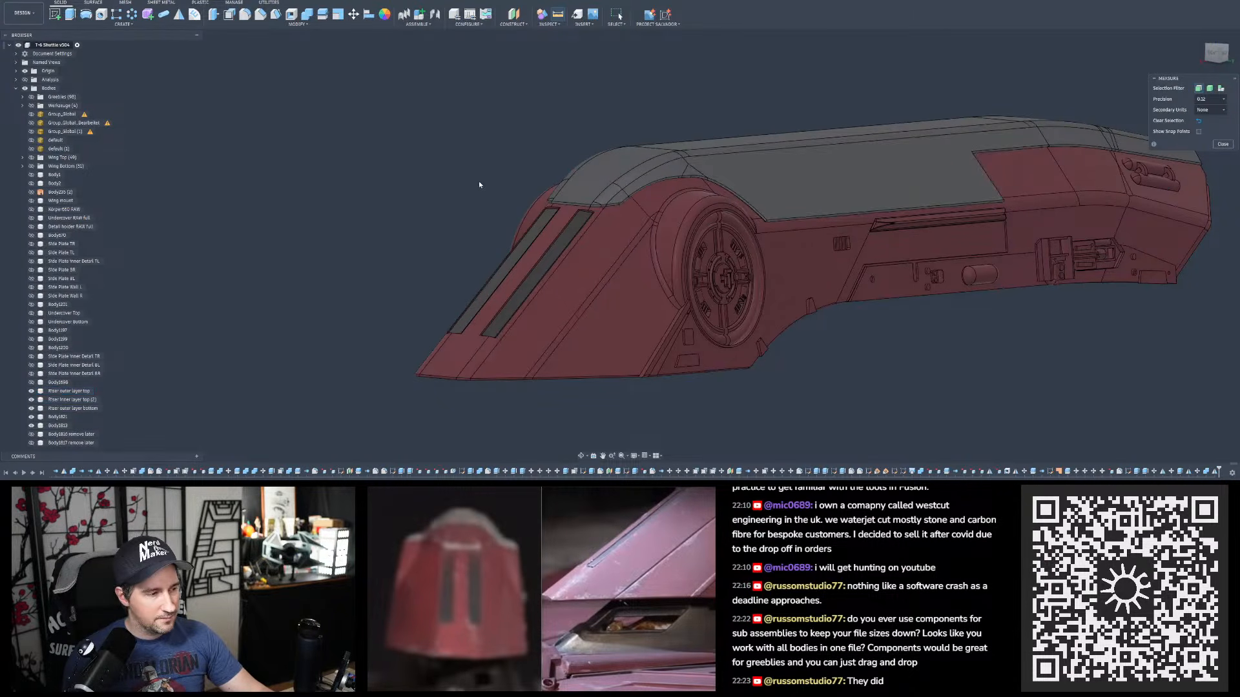
middle_click_drag(472, 204, 403, 246, "shift")
scroll(405, 245, "down", 4)
scroll(625, 262, "up", 3)
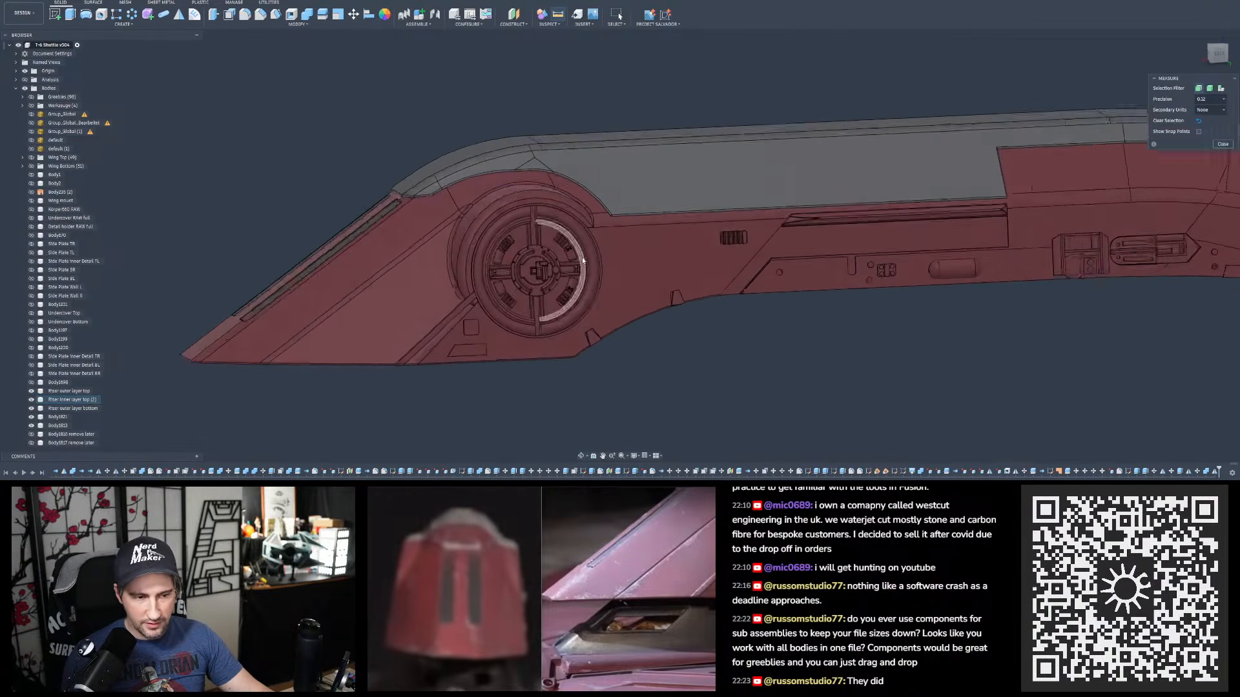
middle_click_drag(625, 261, 636, 271, "shift")
key("Escape")
scroll(479, 286, "down", 3)
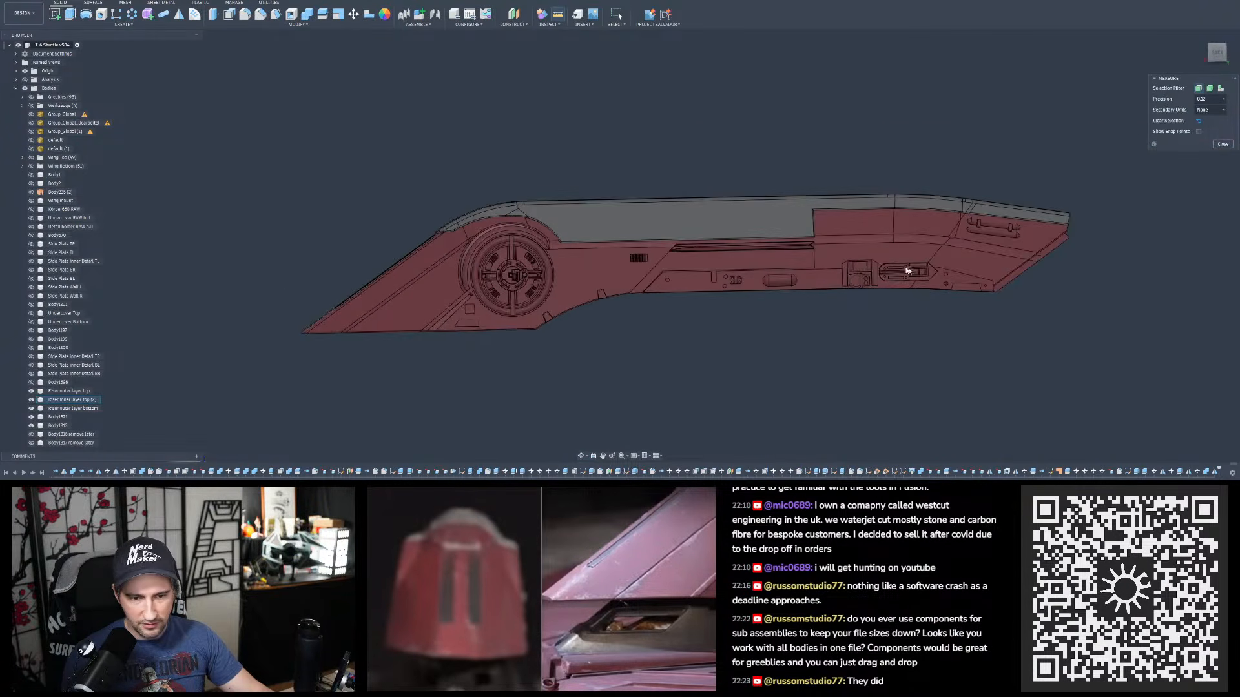
middle_click_drag(576, 248, 606, 257, "shift")
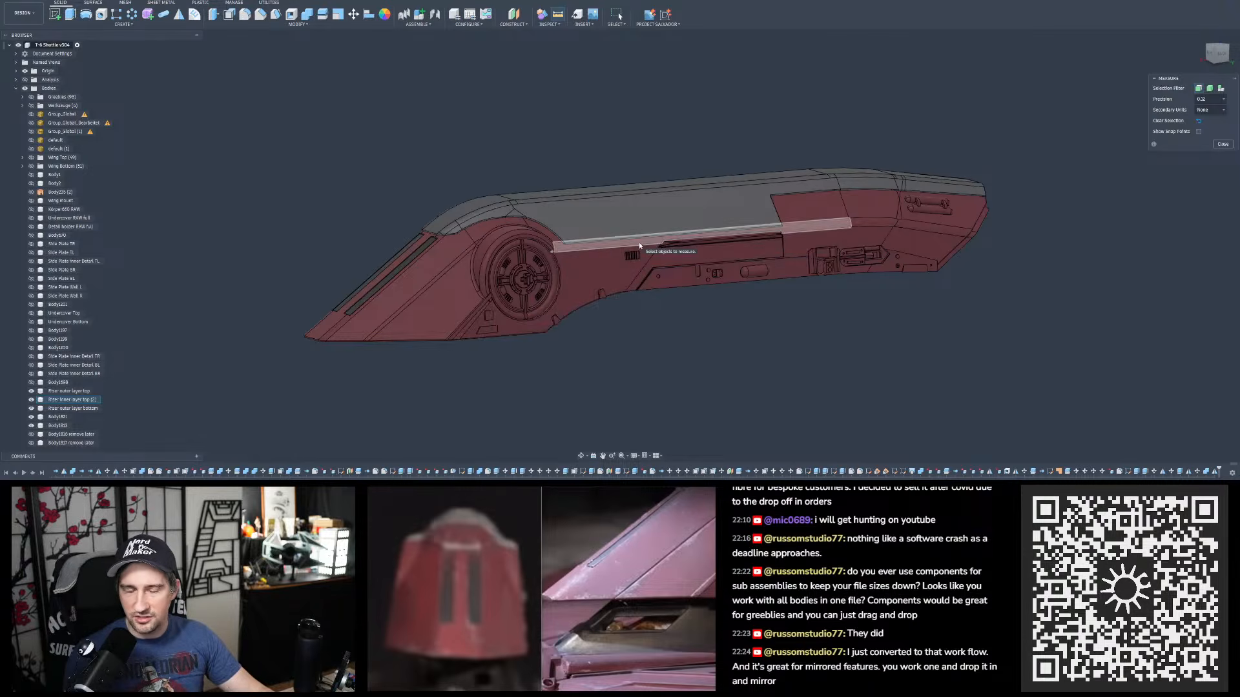
- Review the side details along the shuttle's full length with the tip stripes in view, then end the measurement
scroll(691, 255, "up", 5)
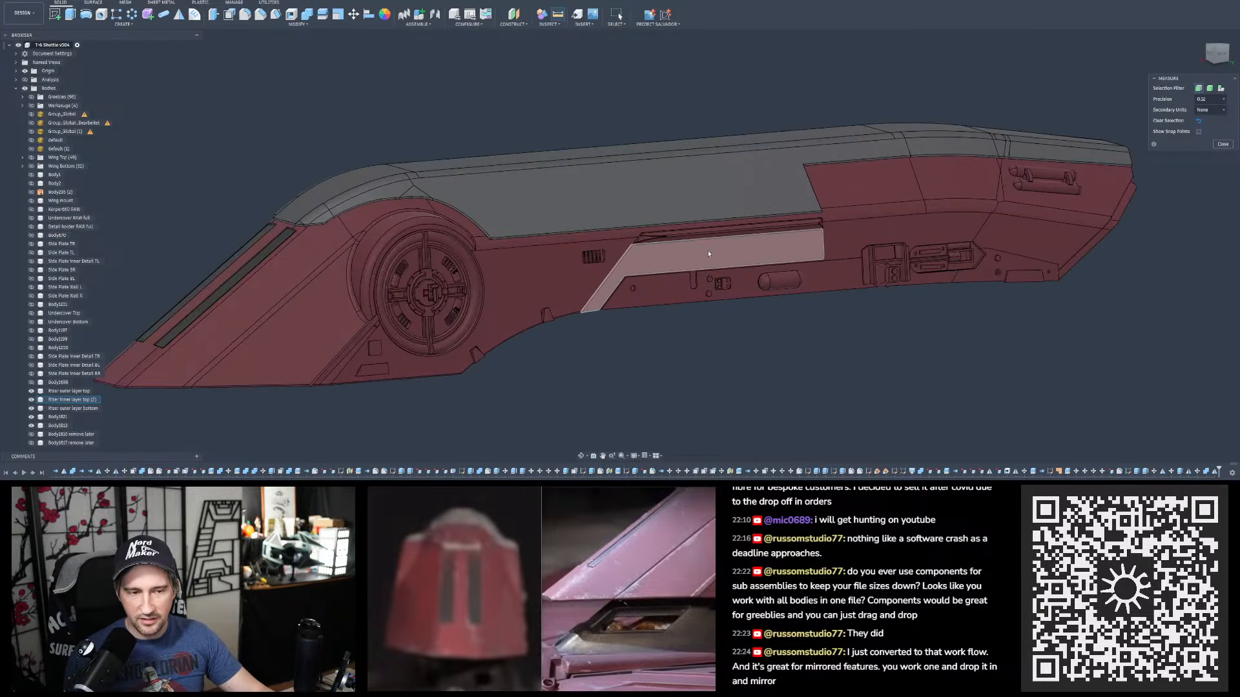
middle_click_drag(701, 240, 747, 274, "shift")
scroll(747, 274, "down", 3)
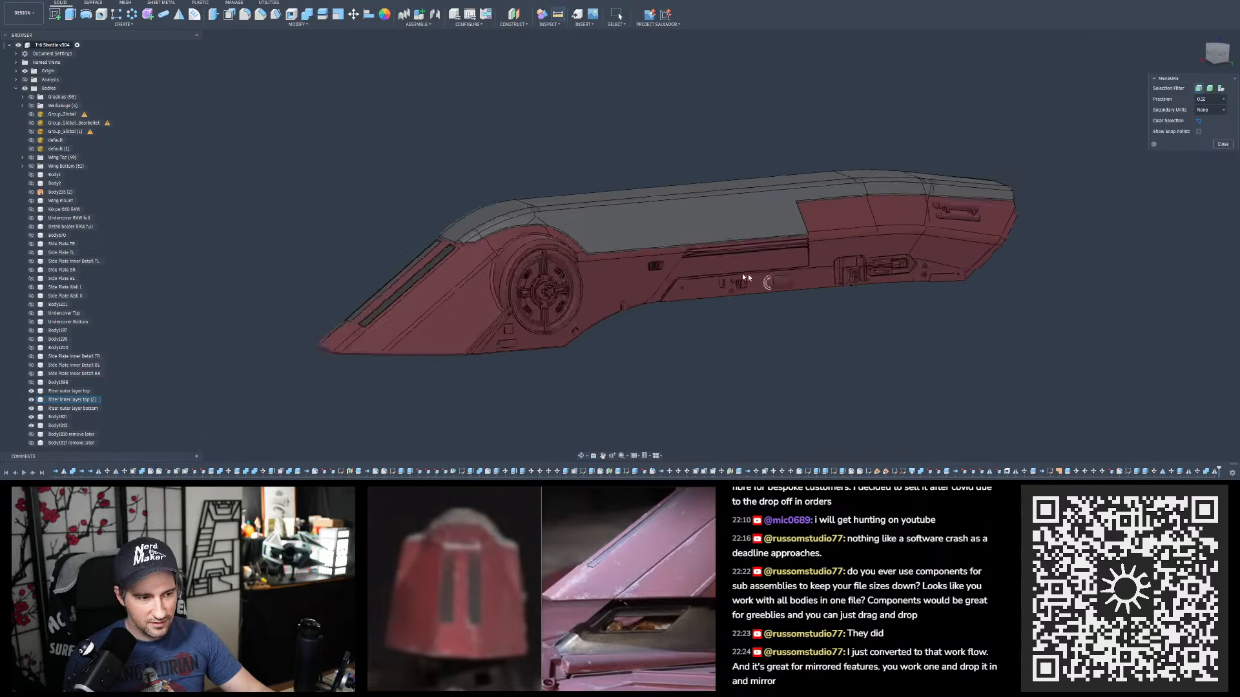
scroll(614, 277, "up", 4)
mouse_move(525, 288)
middle_mouse_down("shift")
mouse_move(509, 284)
mouse_move(535, 282)
middle_mouse_up("shift")
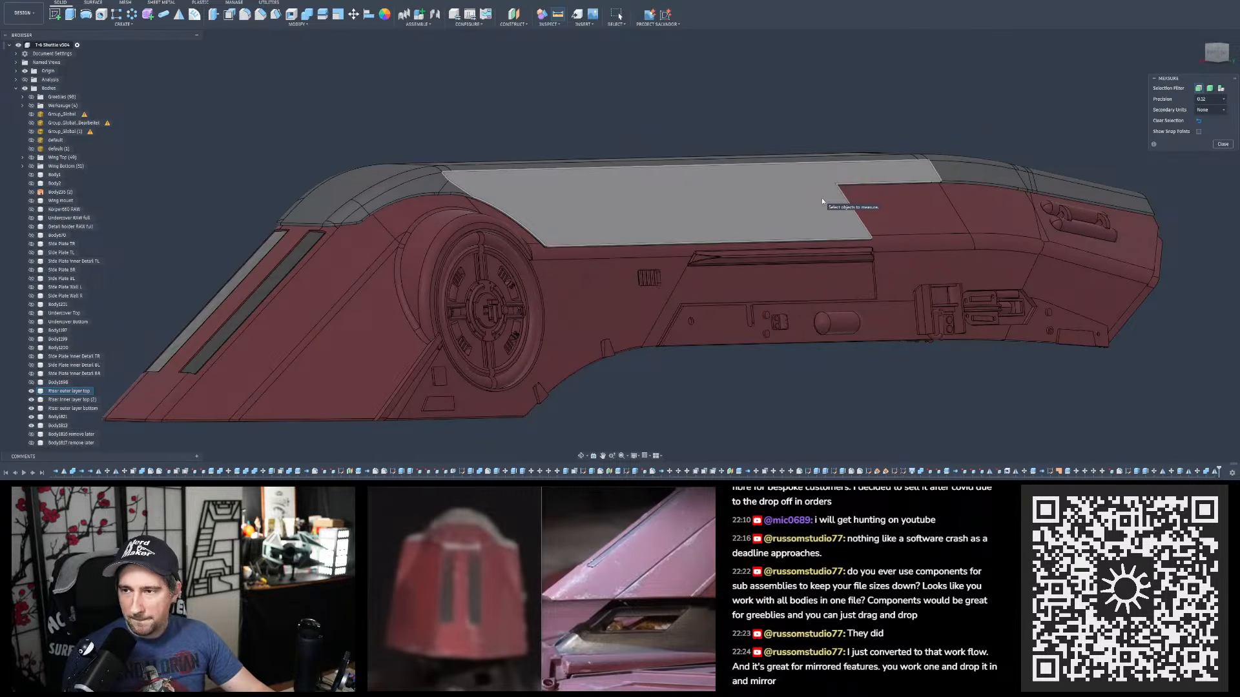
scroll(917, 132, "down", 2)
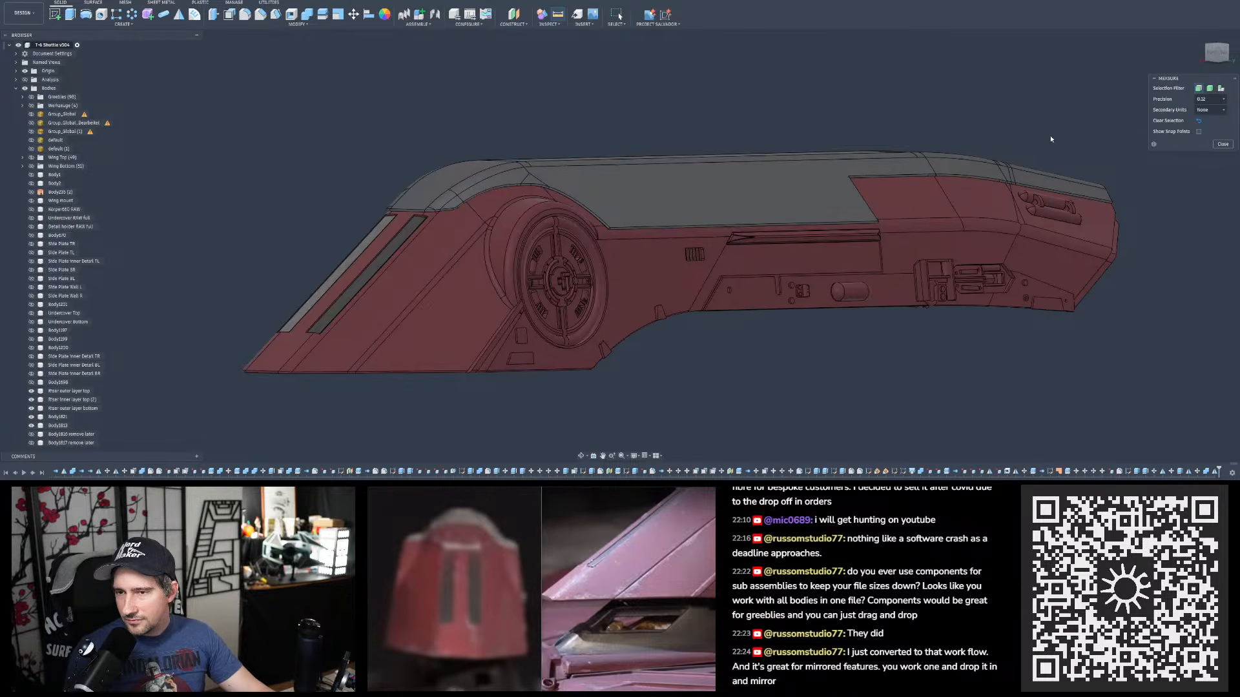
middle_click_drag(1002, 126, 898, 159, "shift")
scroll(902, 154, "up", 3)
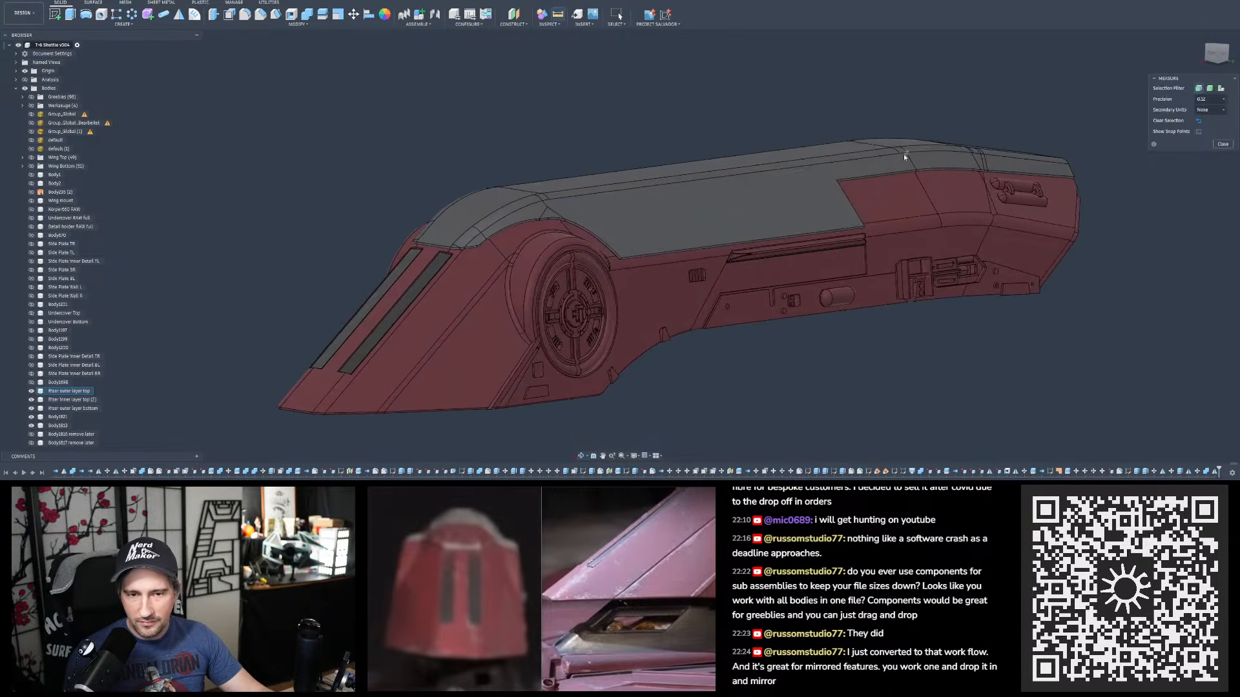
scroll(900, 148, "down", 5)
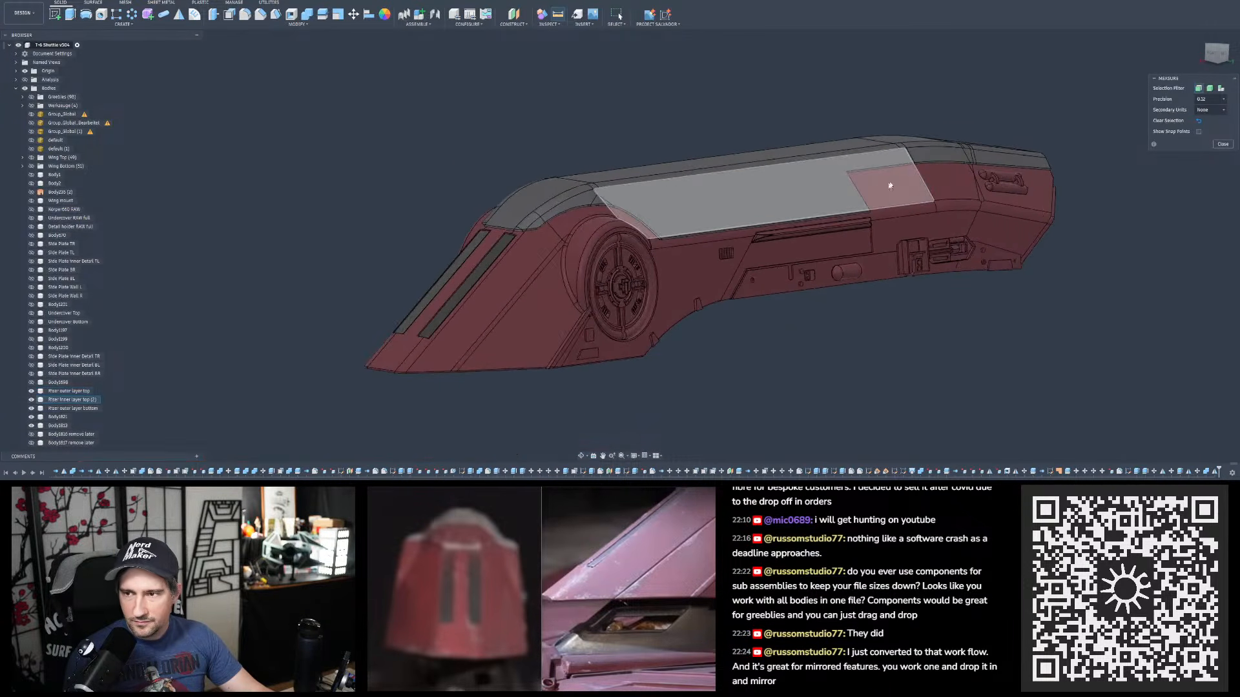
scroll(843, 192, "up", 3)
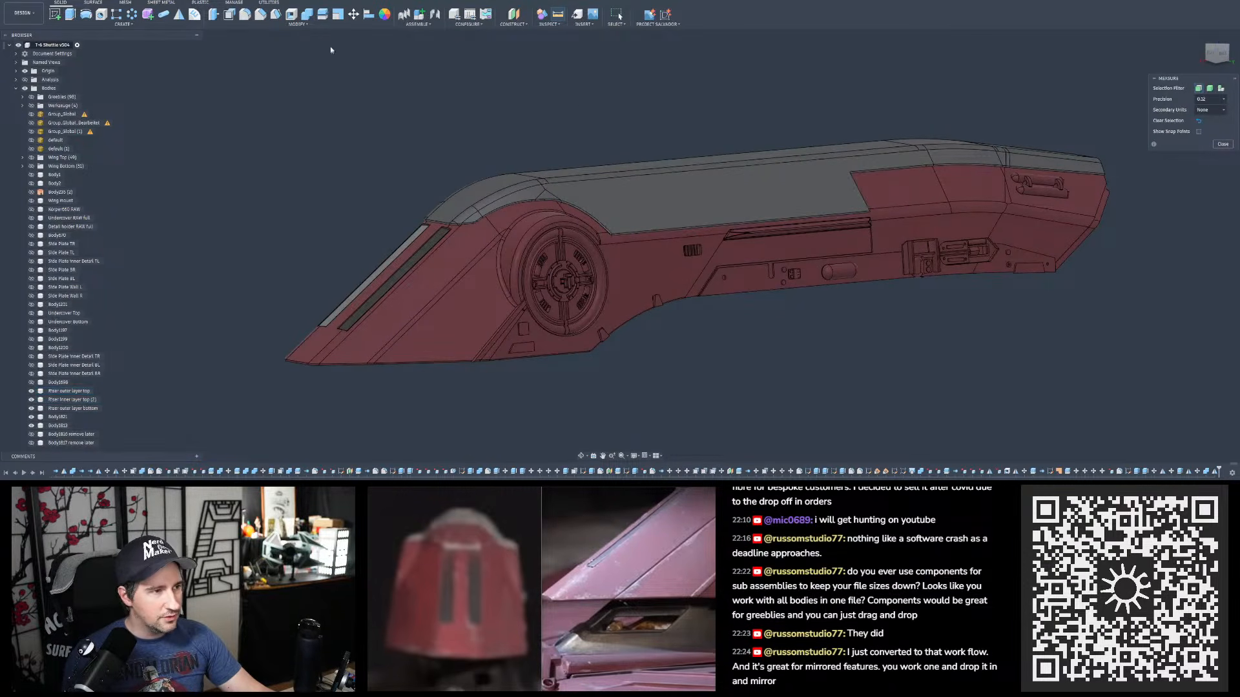
scroll(634, 191, "down", 2)
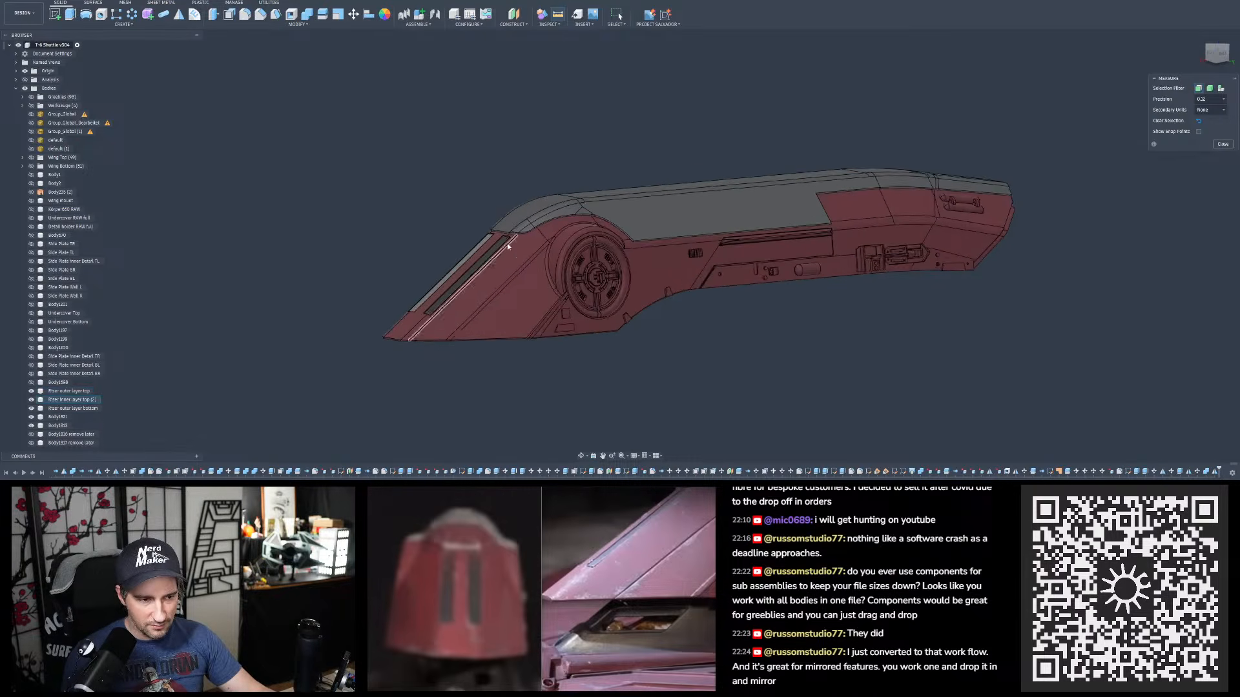
scroll(508, 245, "down", 1)
scroll(616, 213, "up", 2)
middle_click_drag(650, 224, 662, 163, "shift")
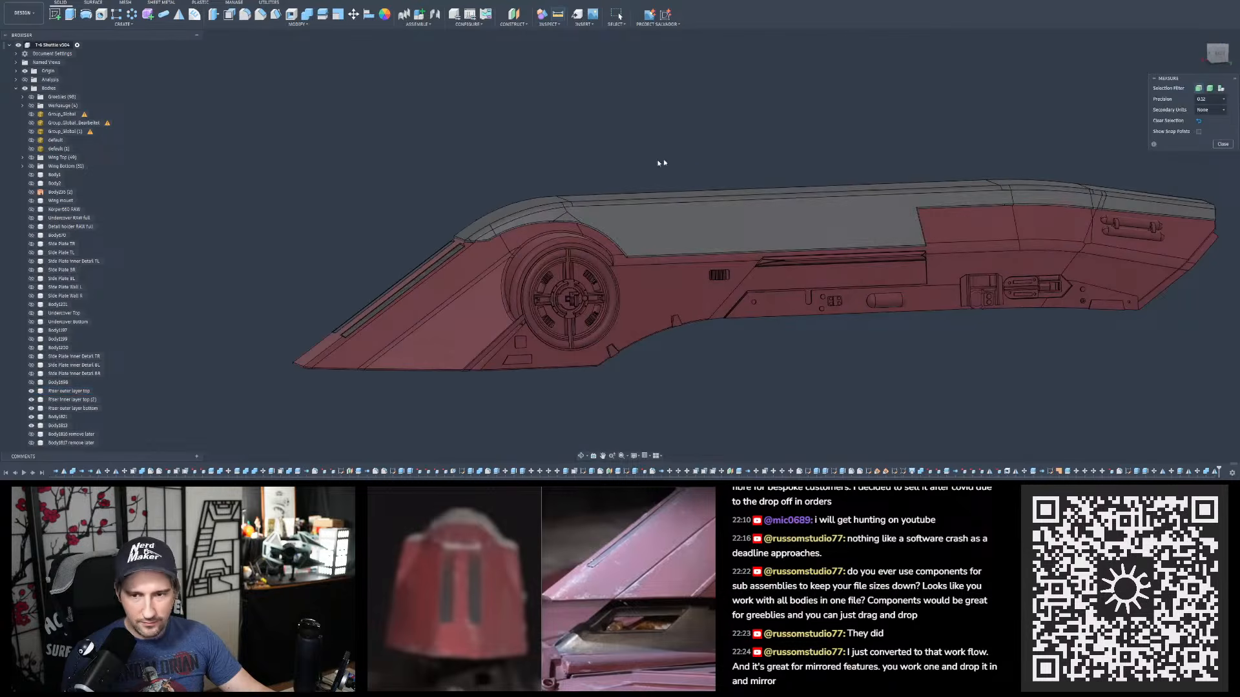
left_click(1222, 144)
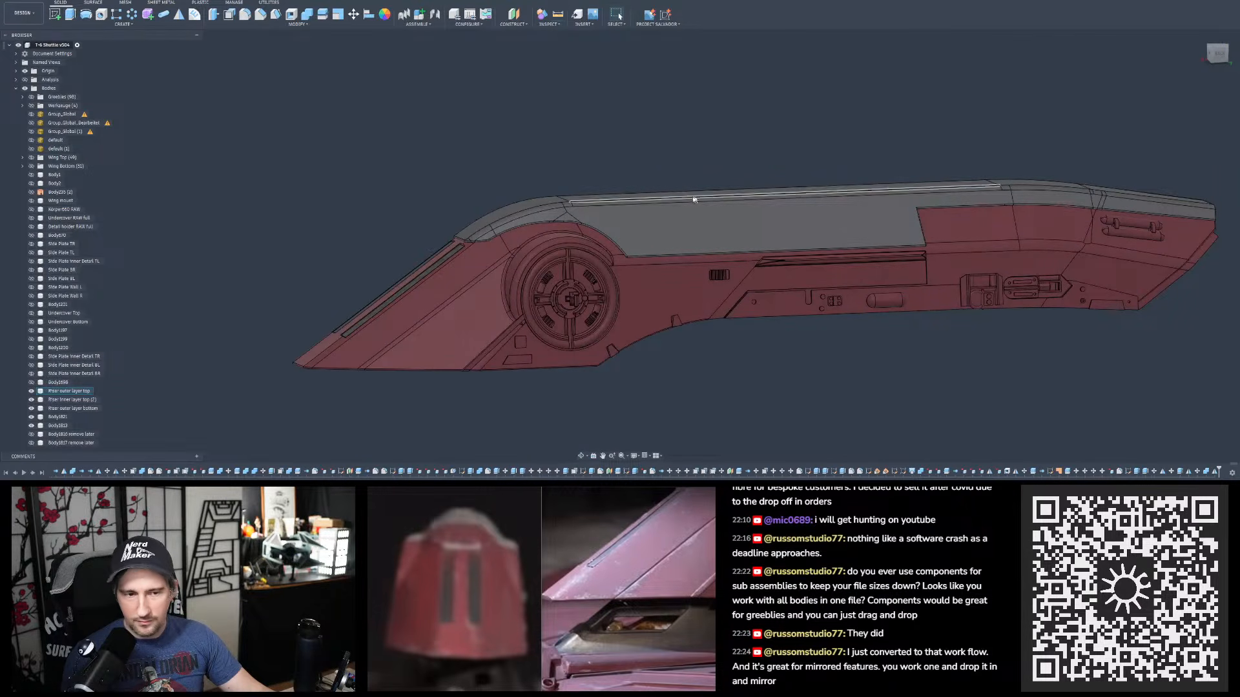
- Examine the grey upper layer's long edges along the shuttle's side profile, close up and at full length
middle_click_drag(723, 177, 910, 179, "shift")
scroll(937, 183, "up", 4)
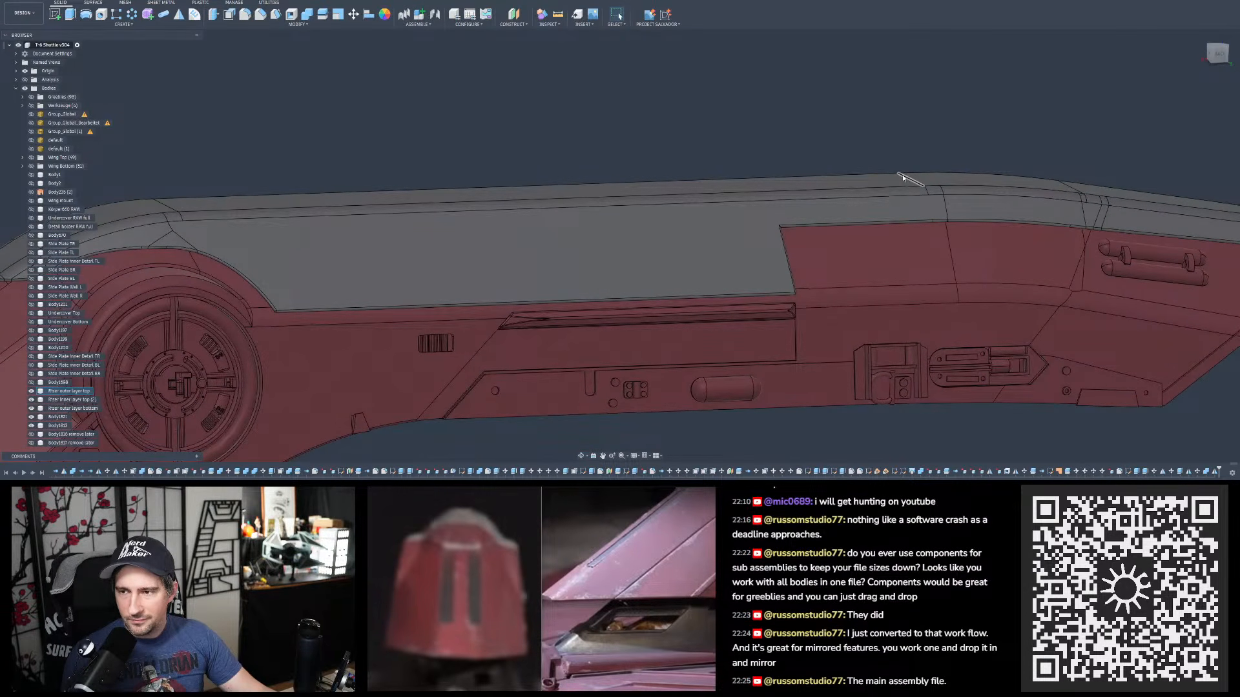
scroll(941, 163, "down", 6)
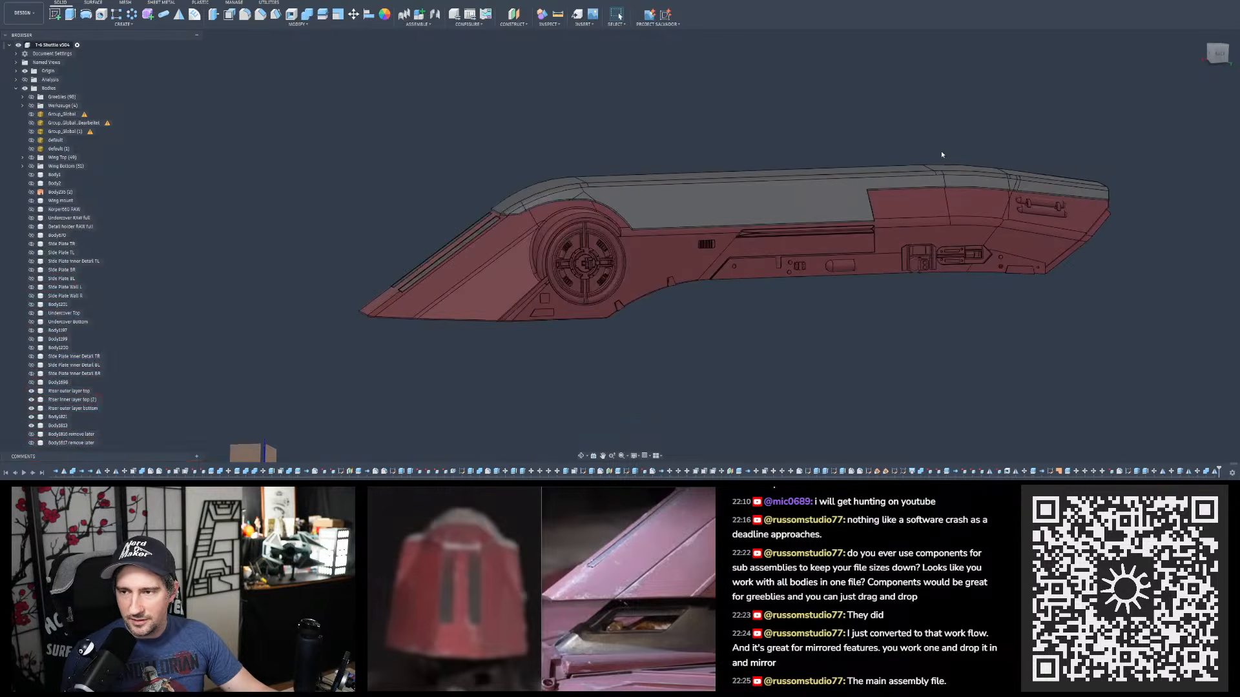
middle_click_drag(944, 170, 949, 173, "shift")
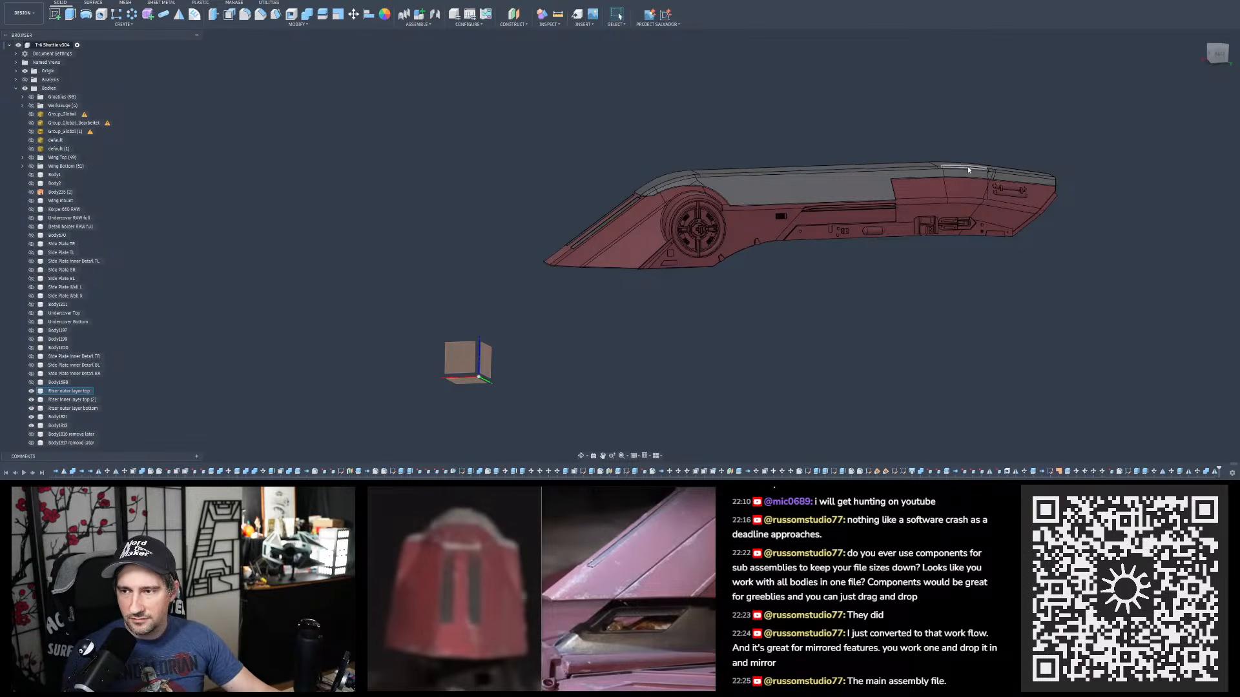
left_click(962, 195)
scroll(781, 197, "up", 5)
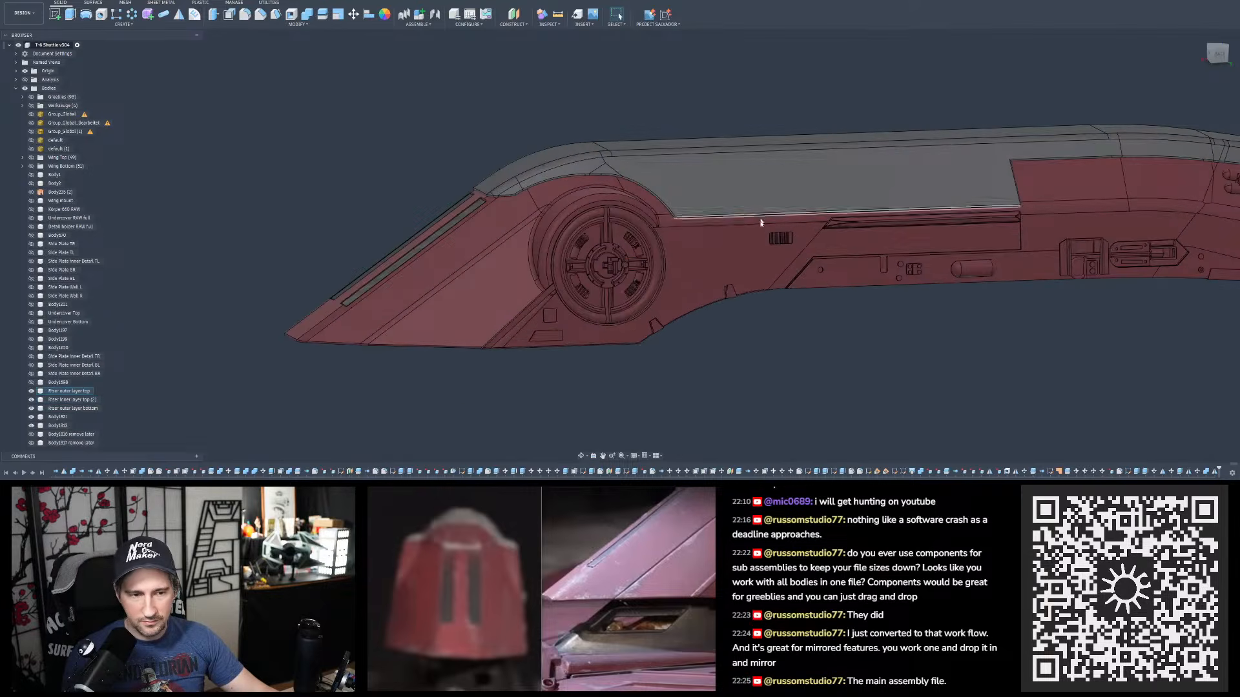
- Examine the two stripe inserts on the red tip from end-on, oblique and straight side views
middle_click_drag(766, 238, 801, 244, "shift")
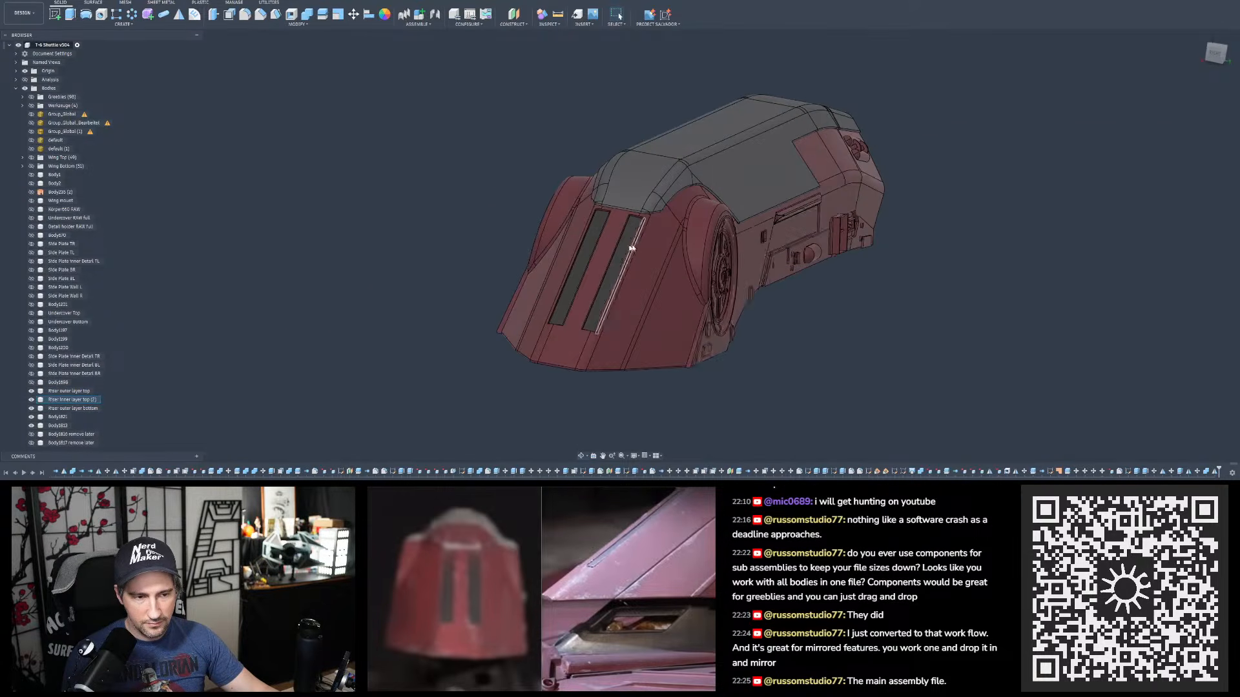
scroll(630, 239, "up", 5)
middle_click_drag(672, 205, 587, 169, "shift")
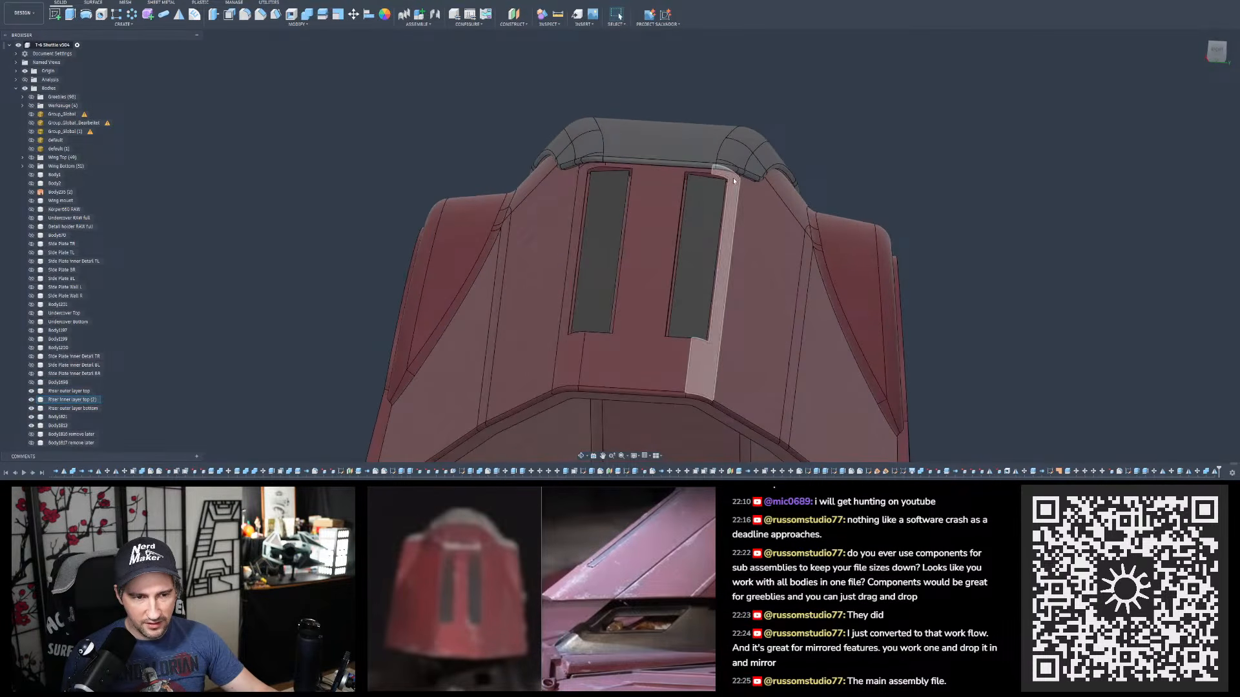
middle_click_drag(733, 179, 712, 191, "shift")
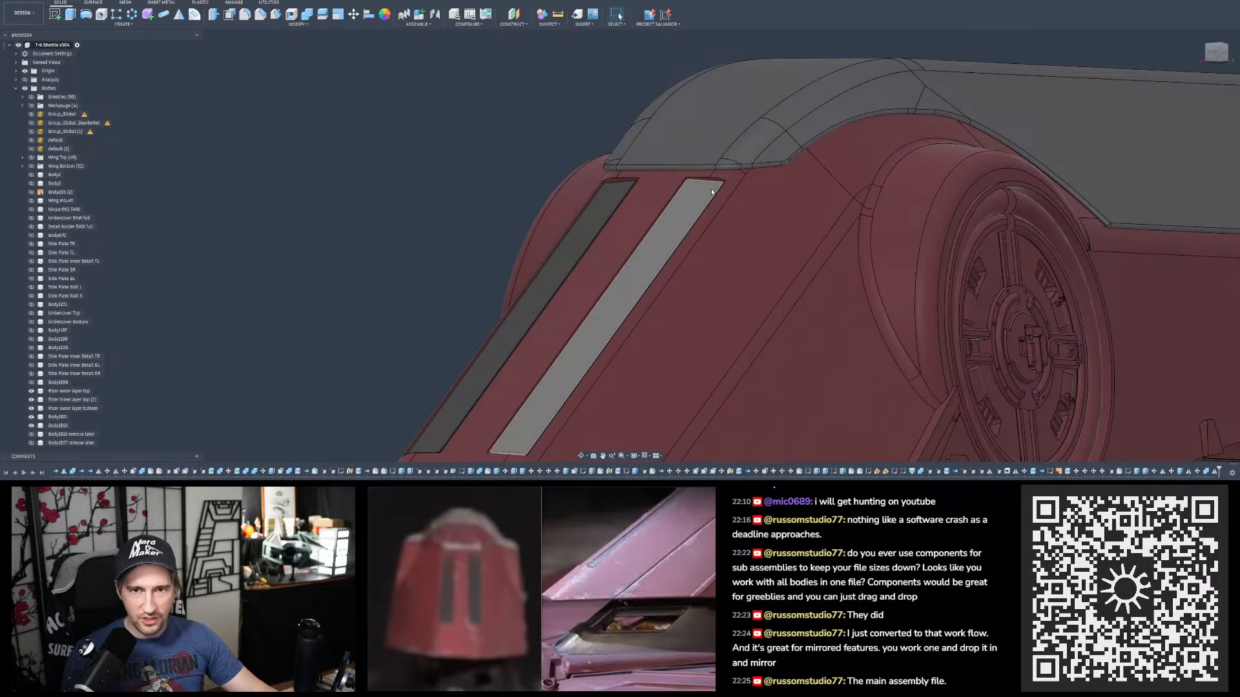
middle_click_drag(712, 192, 539, 219, "shift")
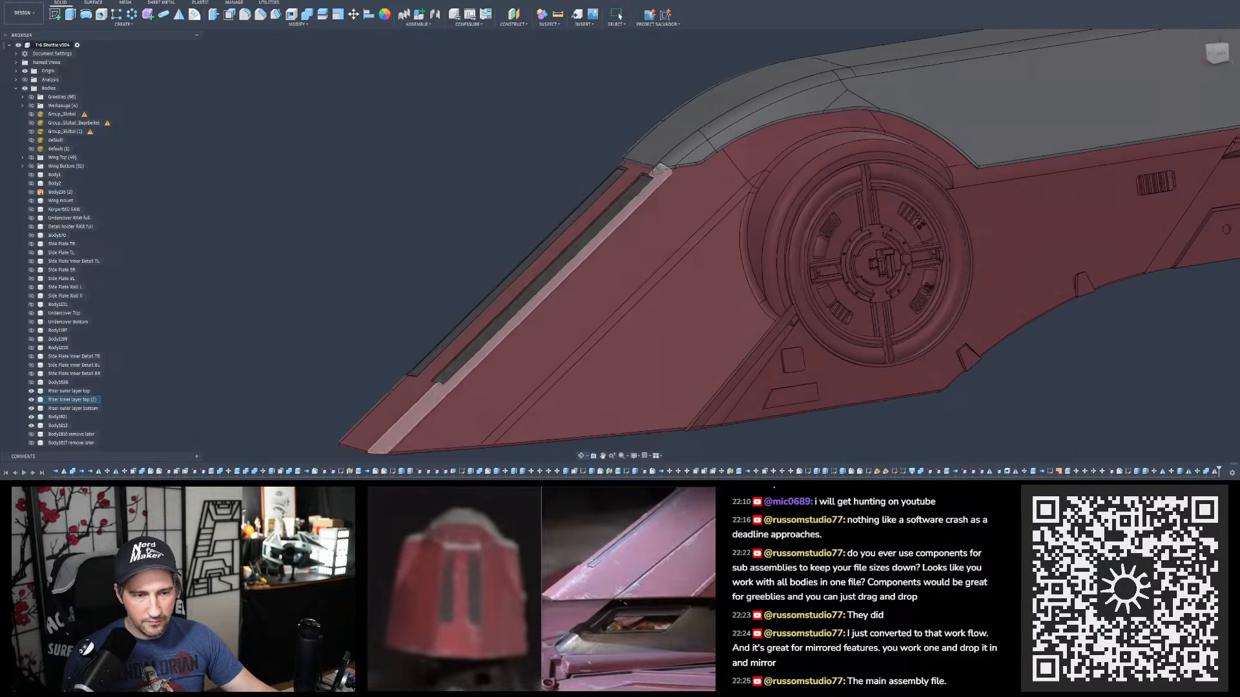
scroll(536, 224, "down", 2)
middle_click_drag(749, 146, 698, 174, "shift")
middle_click_drag(612, 261, 797, 387, "shift")
middle_click_drag(726, 345, 725, 308, "shift")
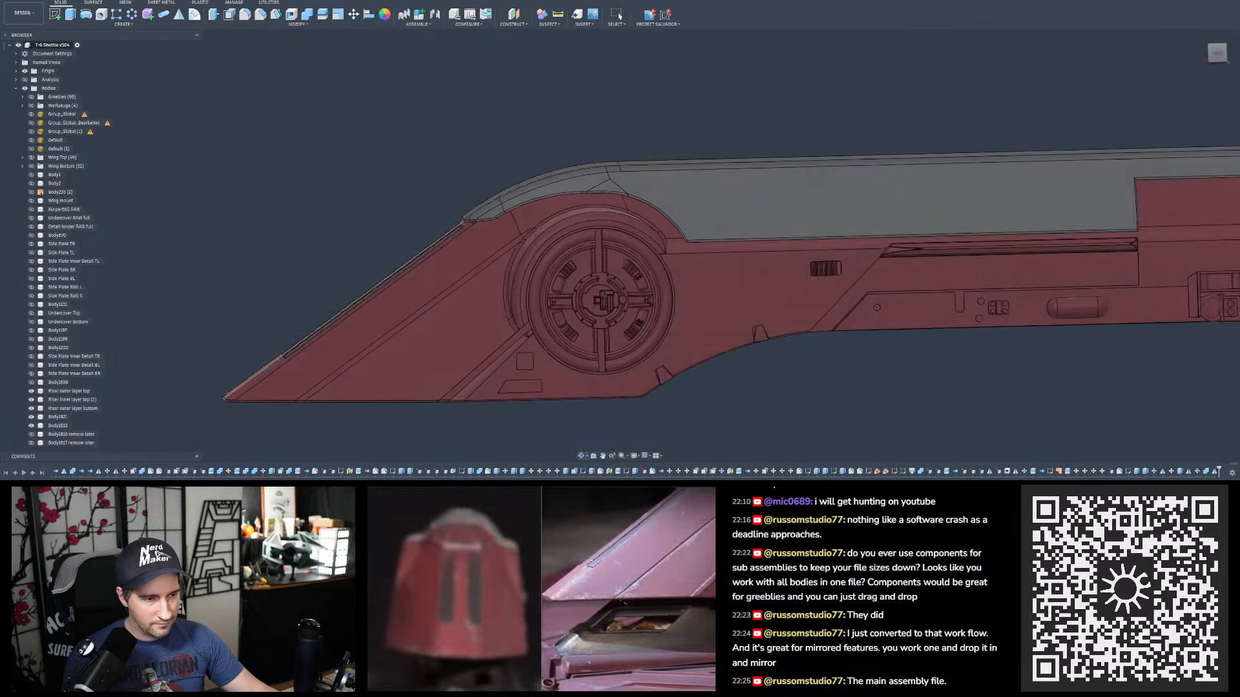
middle_click_drag(387, 249, 582, 212, "shift")
scroll(544, 216, "up", 3)
scroll(582, 213, "down", 2)
scroll(583, 212, "down", 8)
- Save the design as a new version with the default version description
middle_click_drag(598, 316, 498, 379, "shift")
scroll(636, 355, "up", 5)
scroll(439, 373, "down", 5)
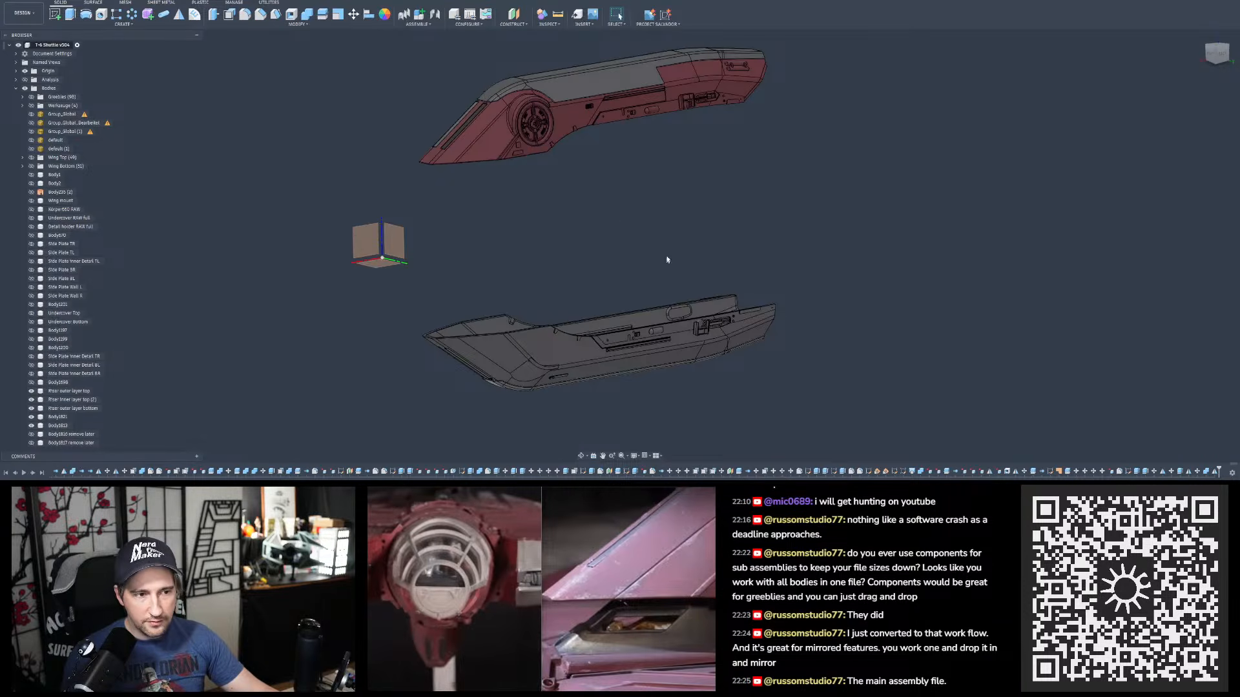
middle_click_drag(667, 259, 602, 199, "shift")
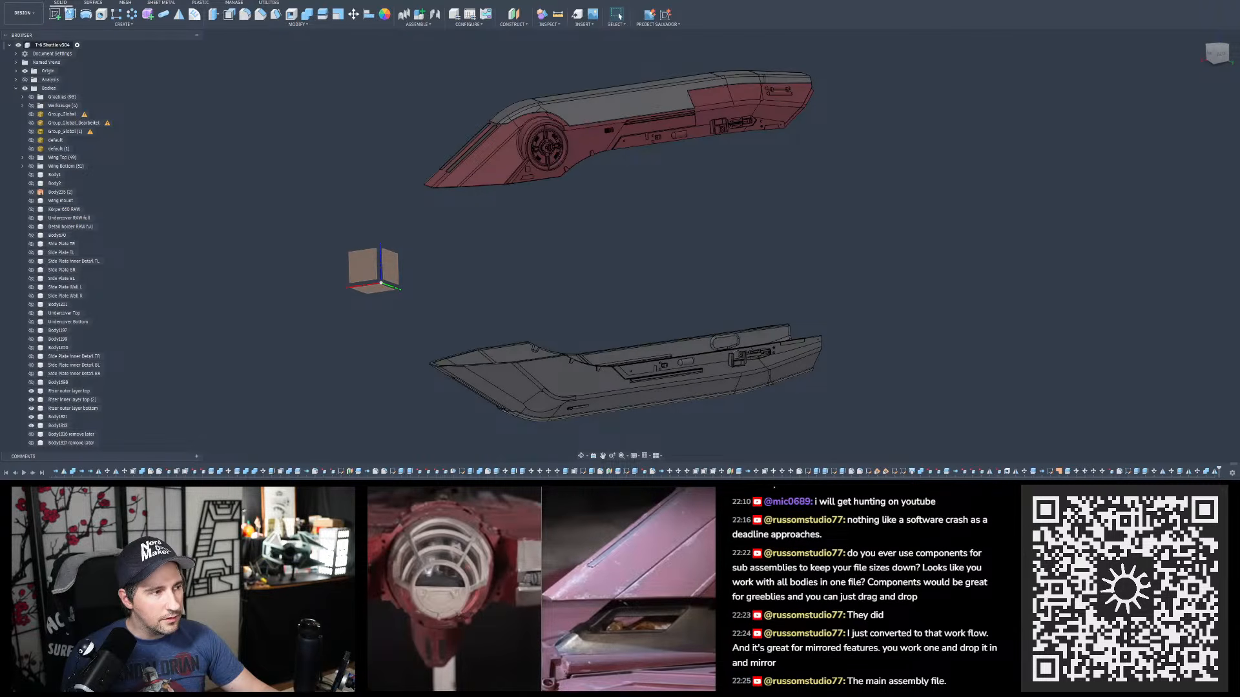
key("ctrl+s")
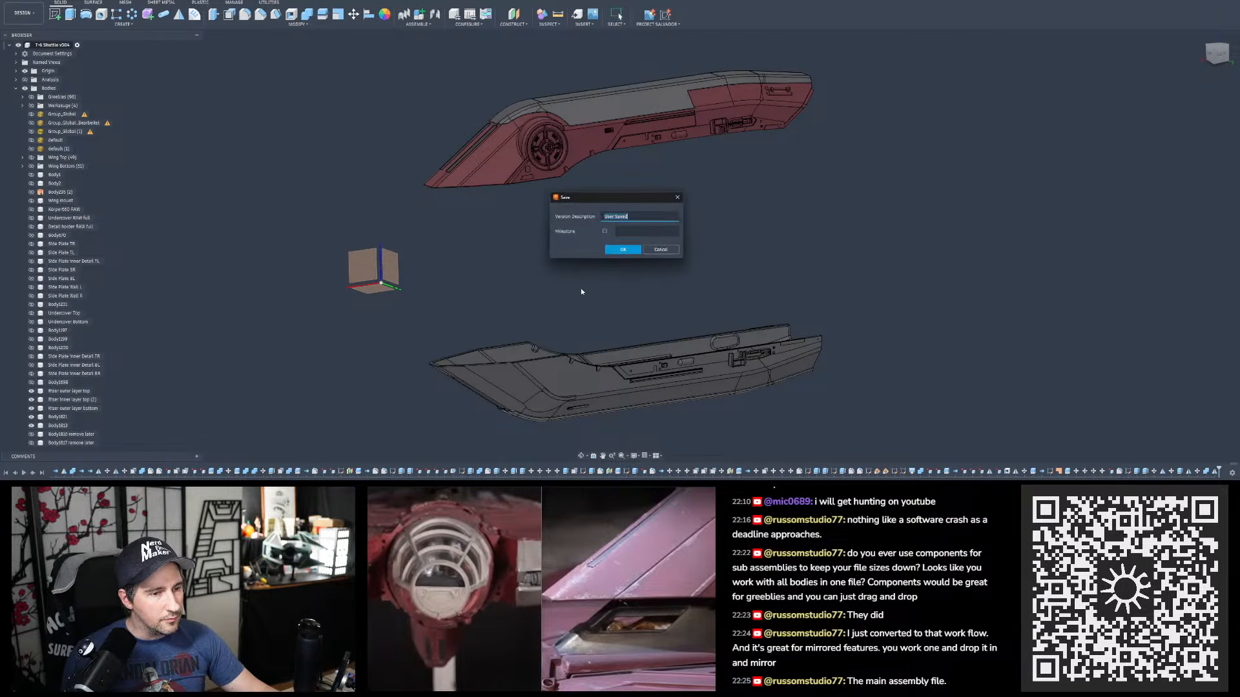
left_click(623, 250)
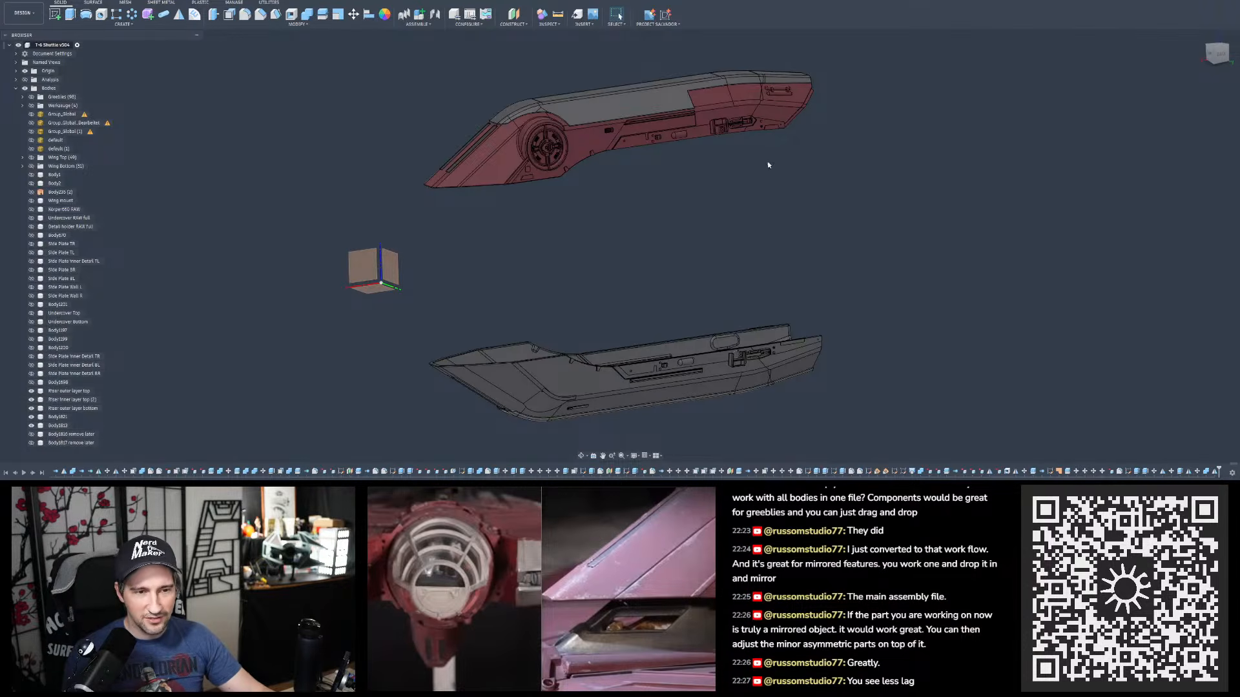
- Look over the red upper and grey lower parts together and go through the list of bodies to its end
scroll(757, 165, "down", 2)
scroll(722, 162, "up", 2)
mouse_move(620, 120)
middle_mouse_down("shift")
mouse_move(609, 110)
mouse_move(628, 117)
middle_mouse_up("shift")
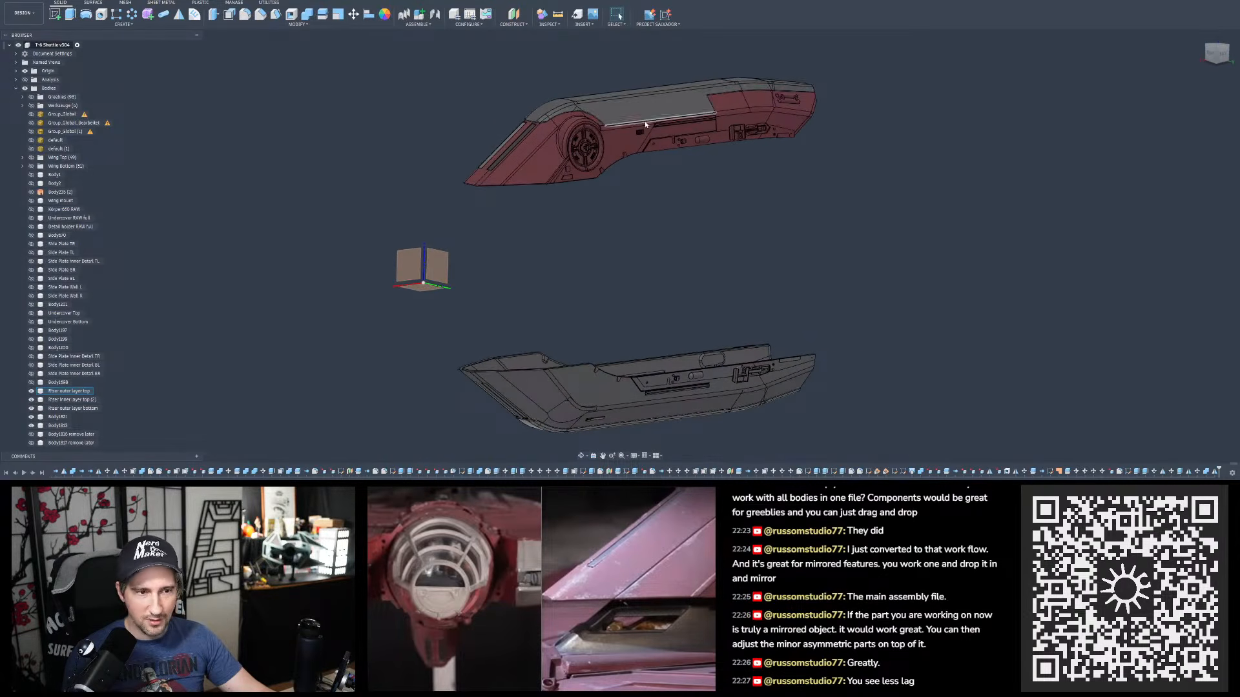
middle_click_drag(650, 207, 646, 207, "shift")
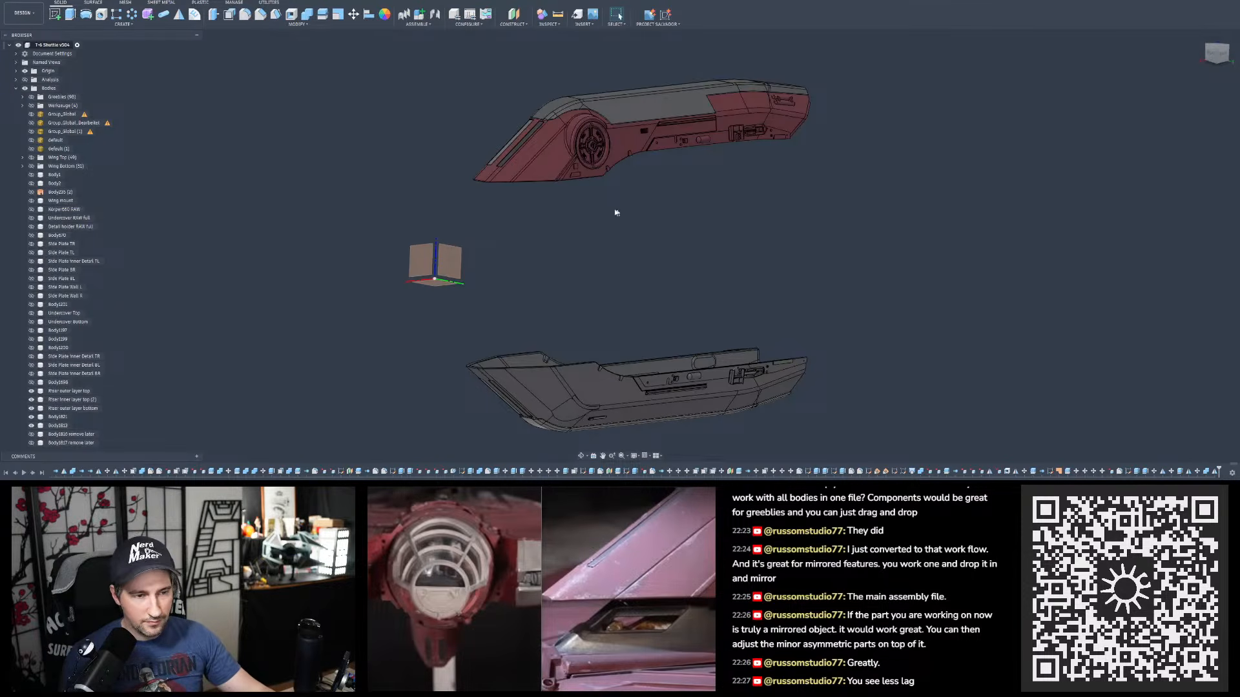
scroll(65, 276, "down", 6)
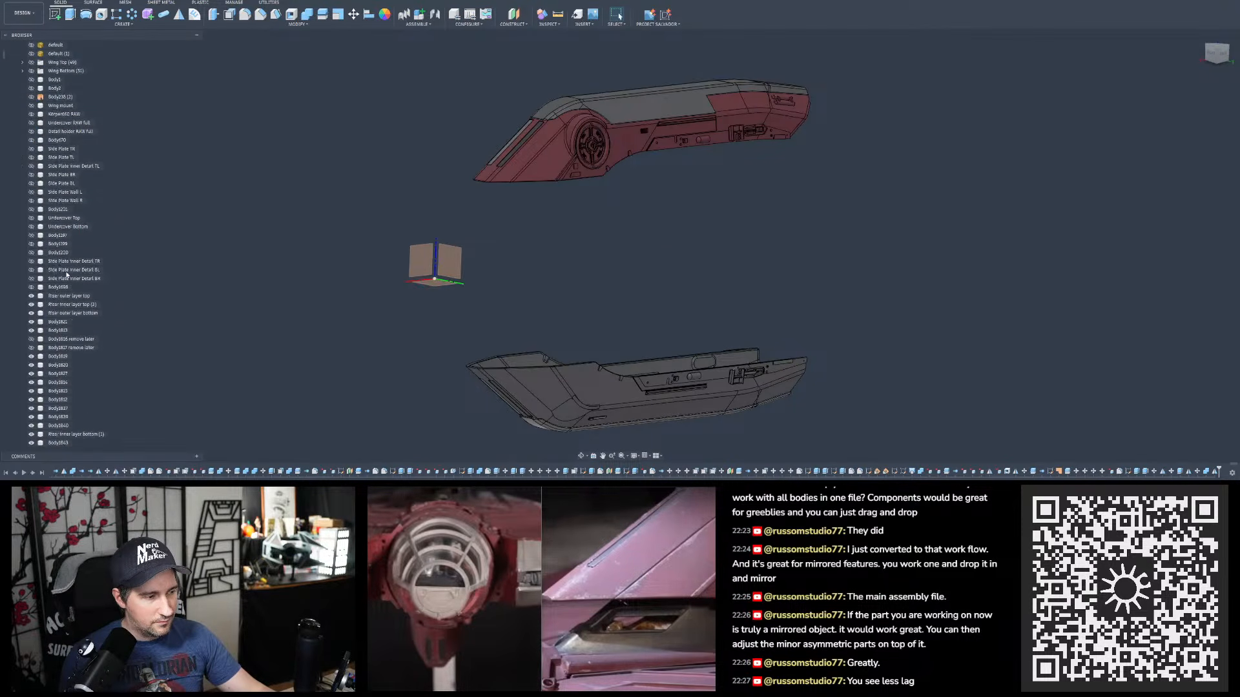
scroll(65, 276, "down", 4)
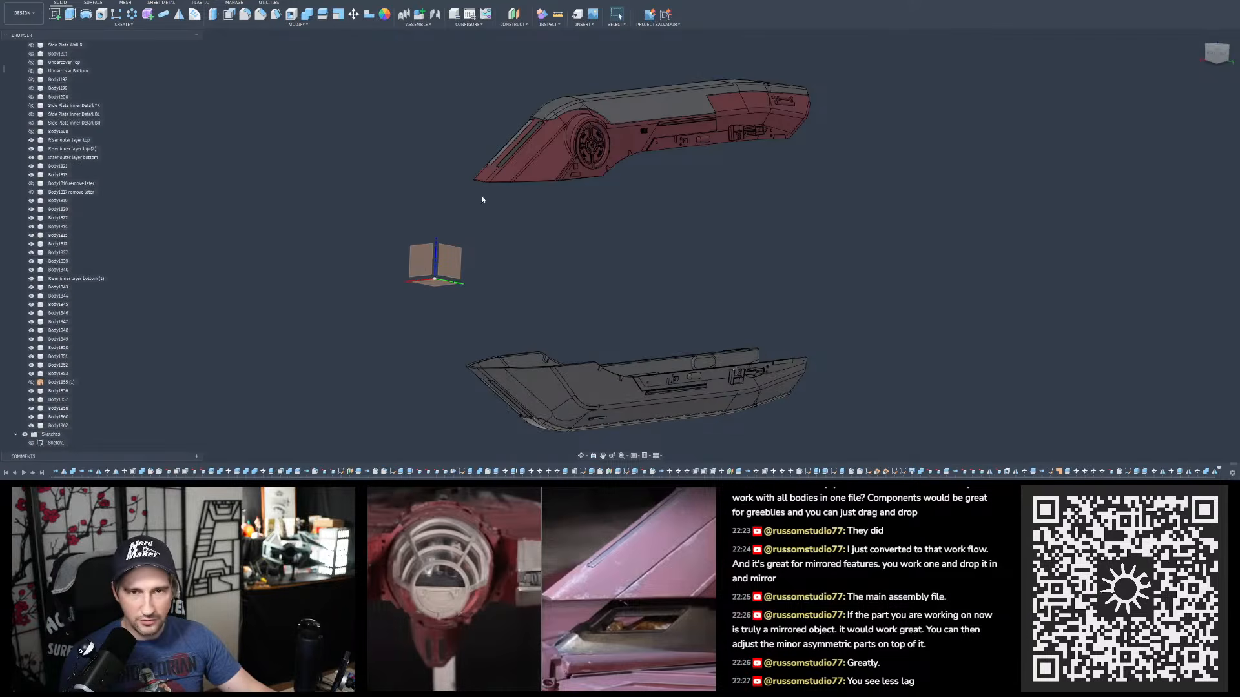
- Examine the red upper part with its striped tip from oblique and side views
scroll(620, 103, "up", 5)
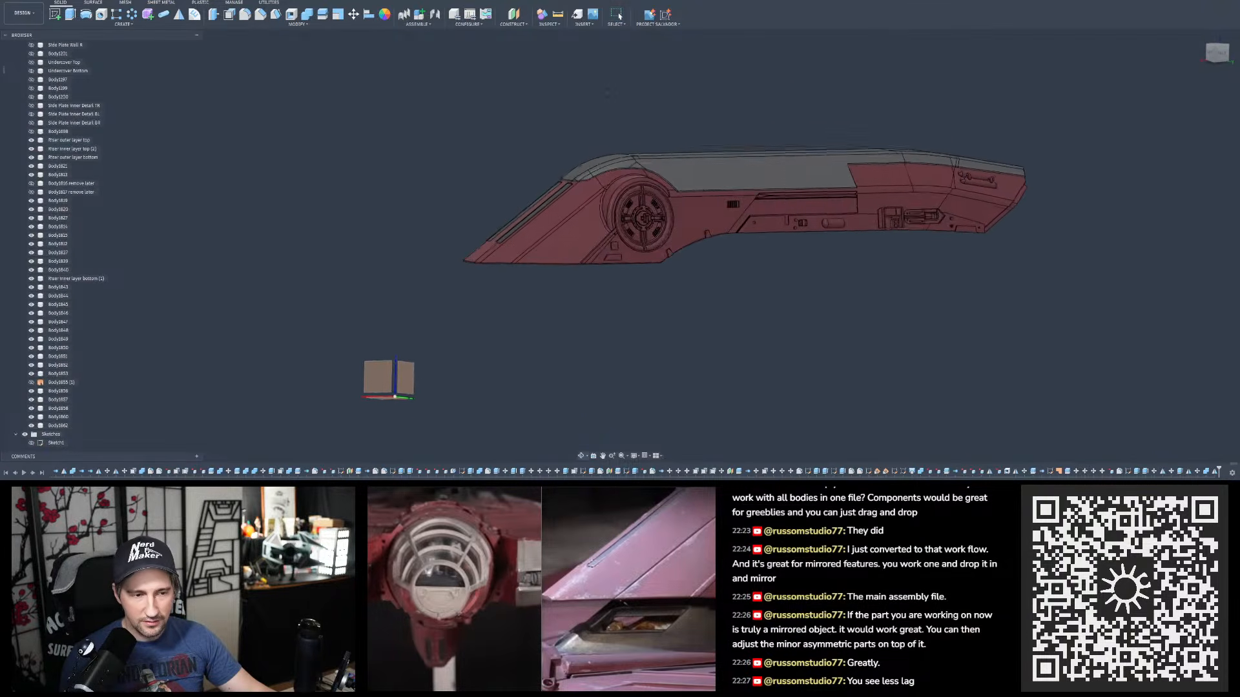
mouse_move(632, 112)
middle_mouse_down("shift")
mouse_move(612, 111)
mouse_move(633, 111)
middle_mouse_up("shift")
scroll(607, 149, "up", 3)
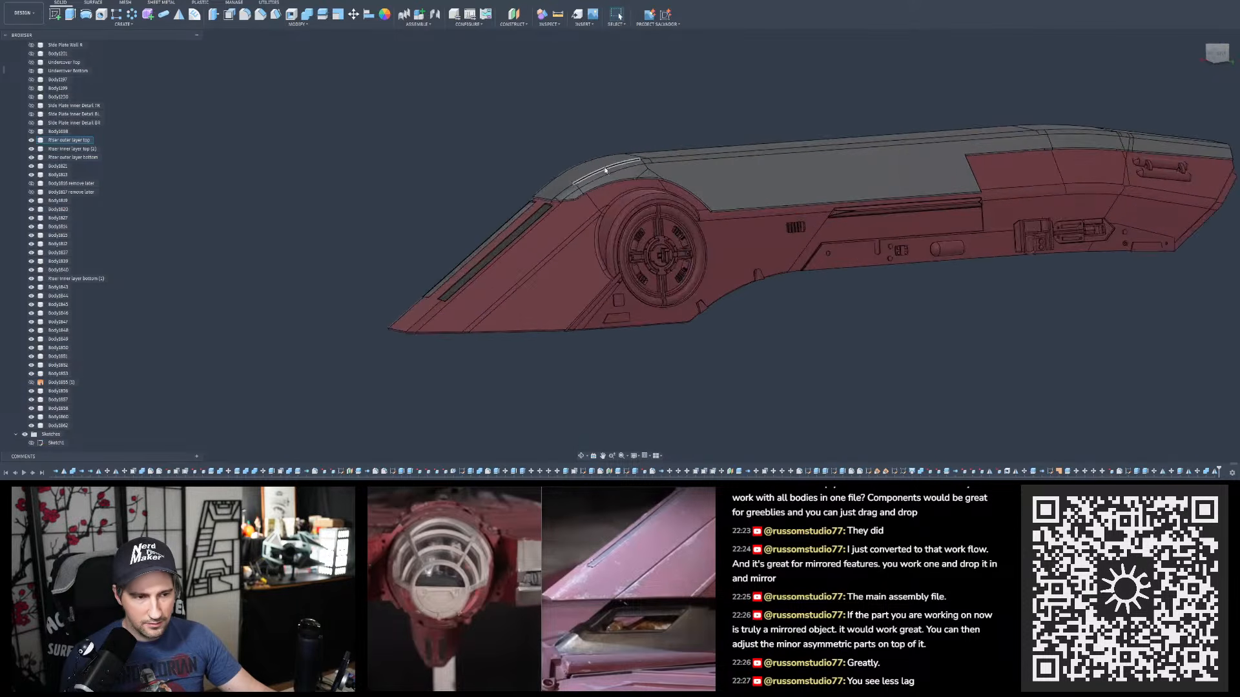
middle_click_drag(606, 152, 612, 169, "shift")
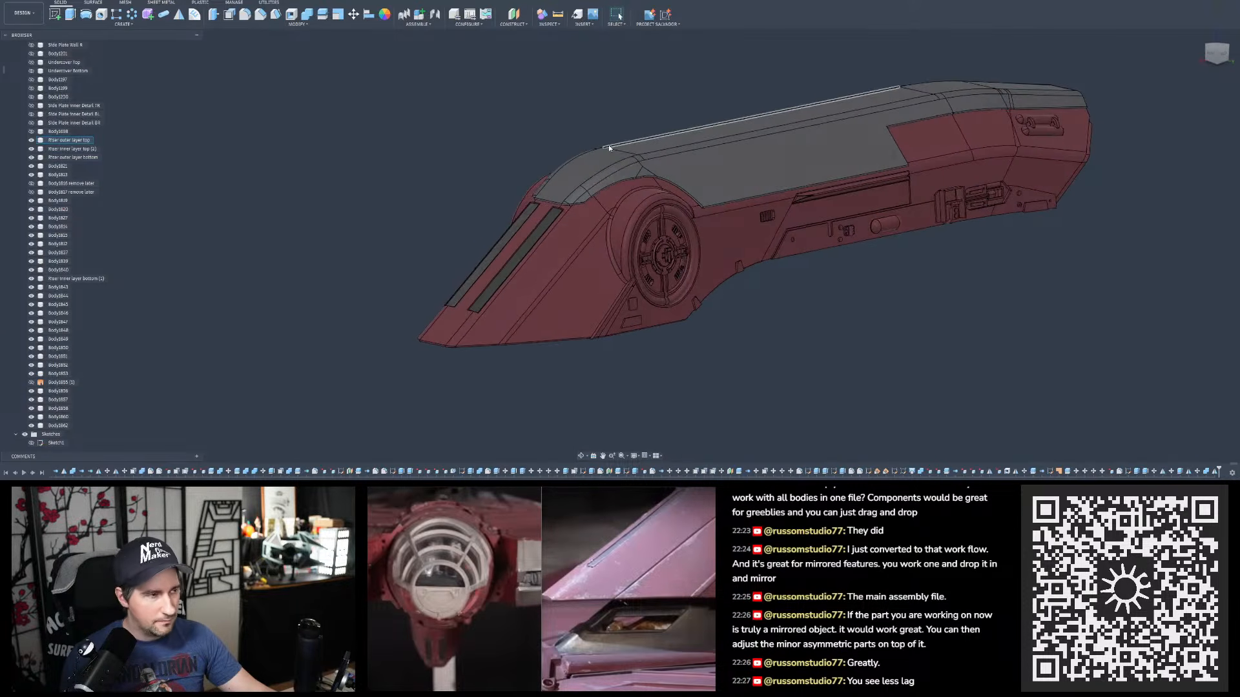
scroll(622, 145, "down", 2)
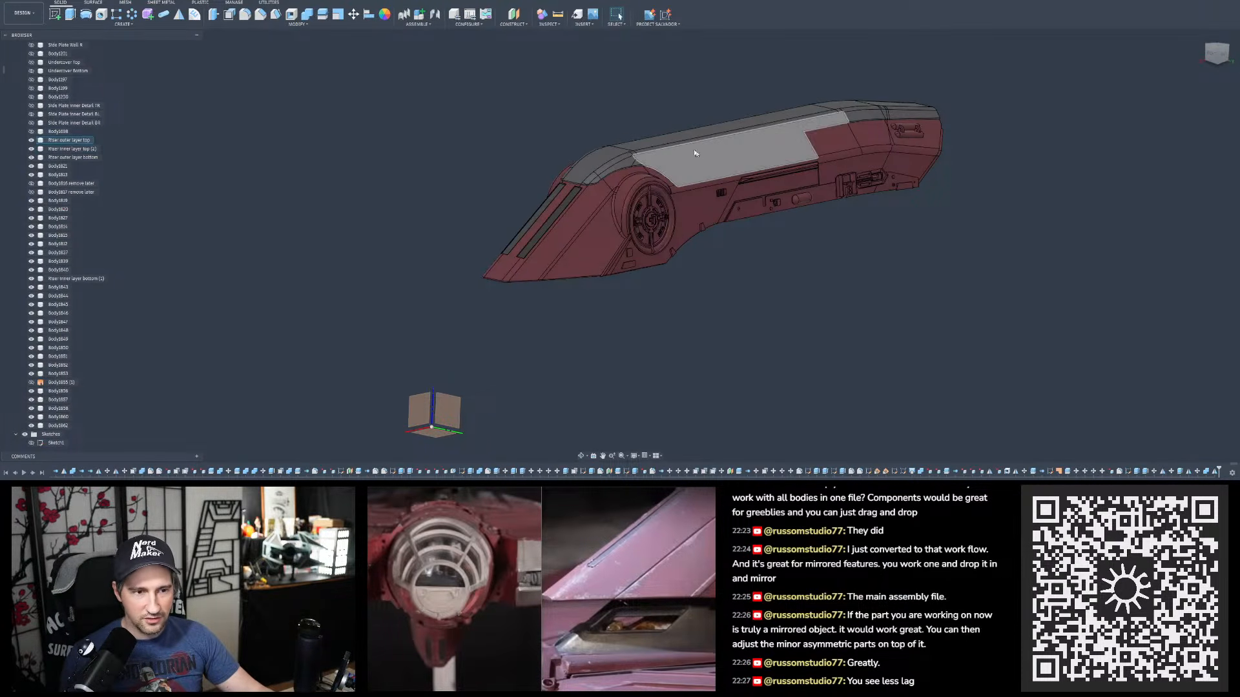
middle_click_drag(695, 153, 682, 99, "shift")
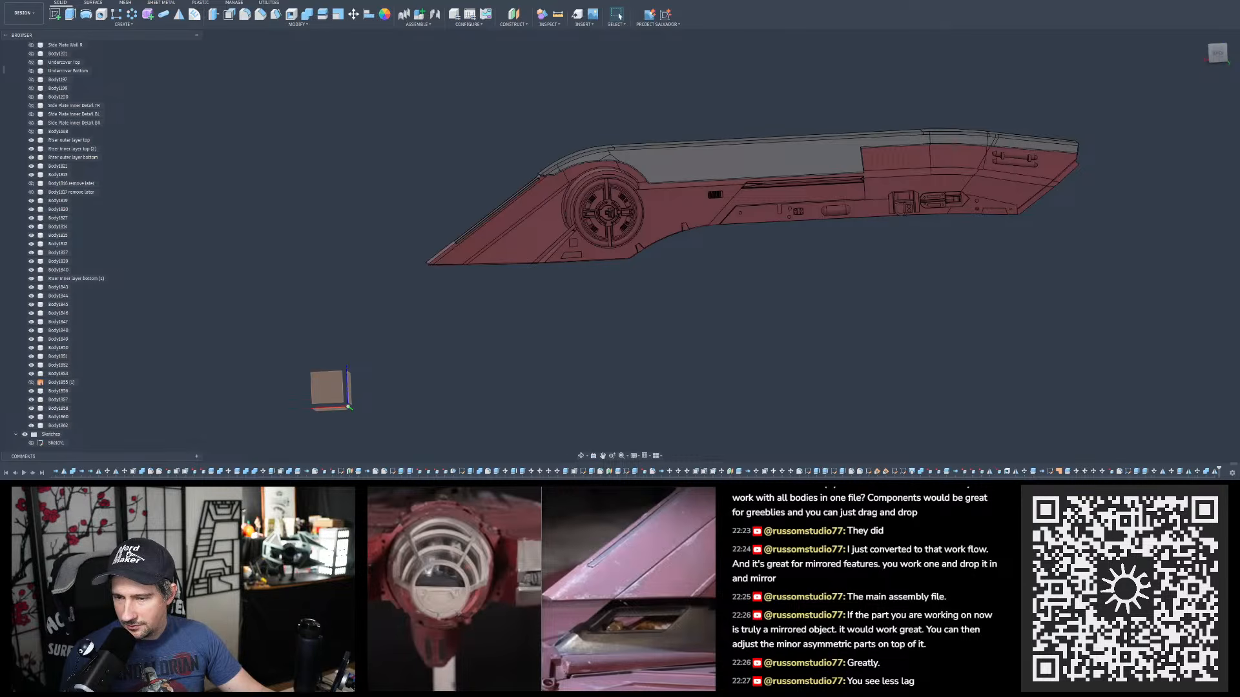
- Examine the side panel, slot and recessed details of the grey lower part from the side
scroll(717, 100, "down", 3)
scroll(720, 290, "up", 5)
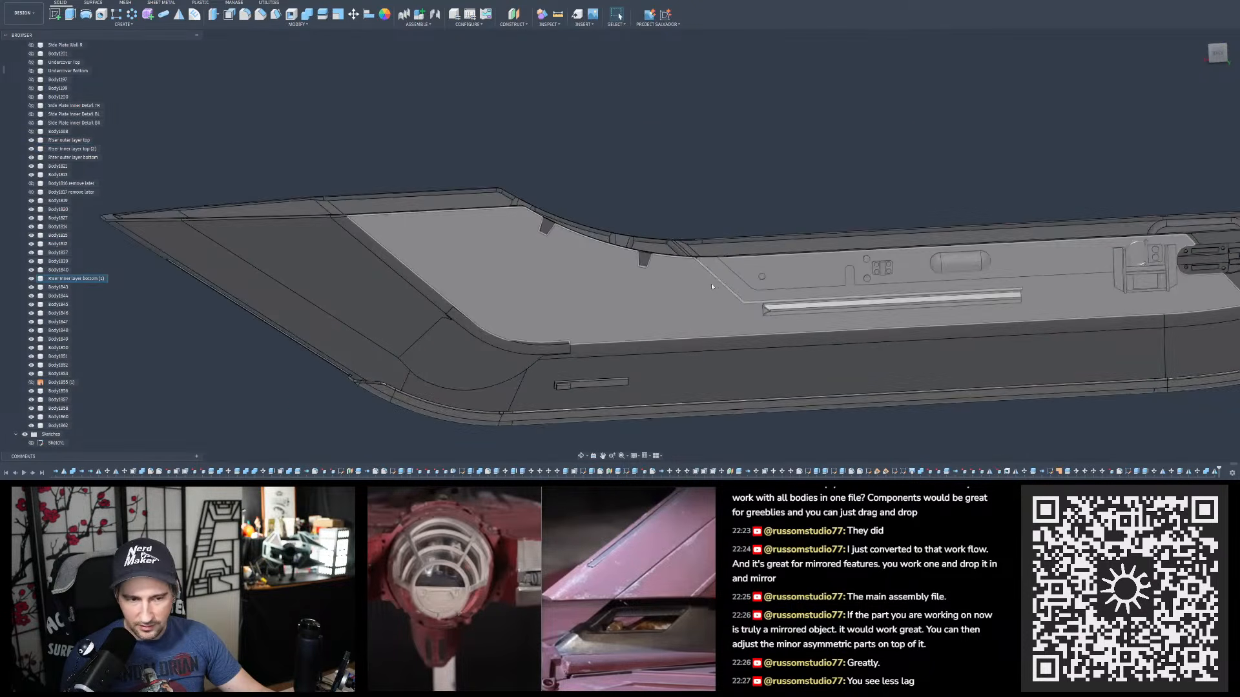
scroll(585, 275, "down", 2)
scroll(663, 282, "up", 2)
mouse_move(663, 282)
middle_mouse_down("shift")
mouse_move(692, 285)
mouse_move(669, 291)
middle_mouse_up("shift")
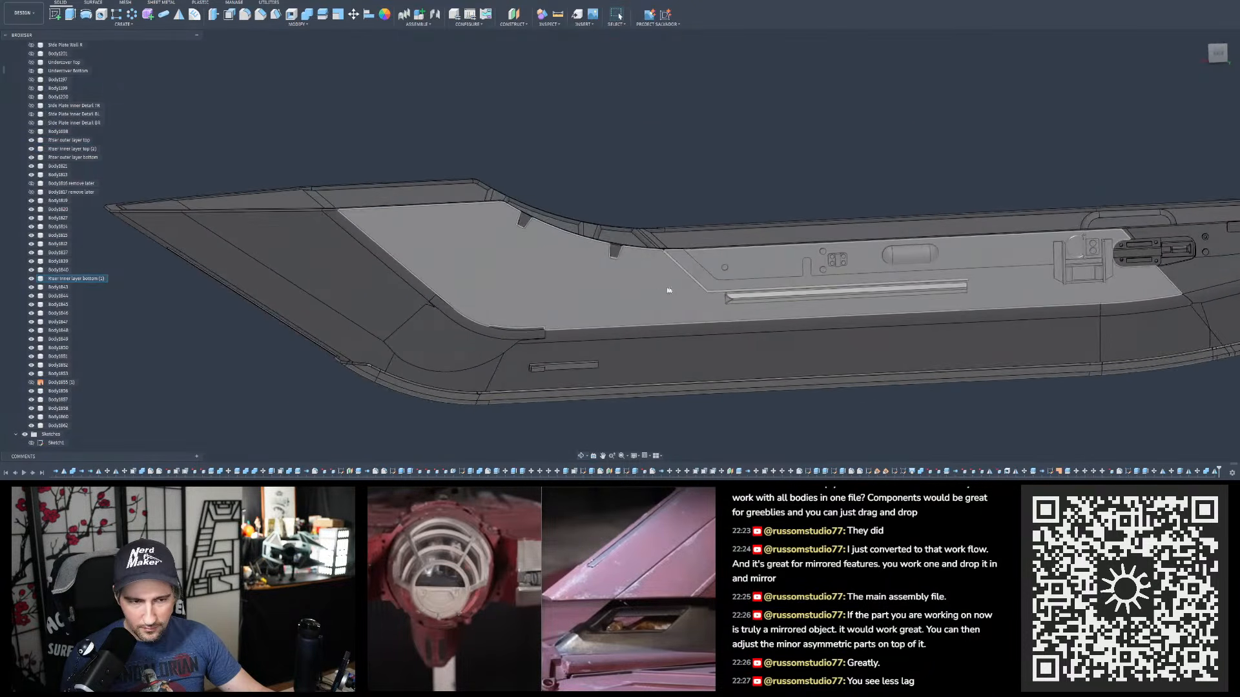
scroll(696, 272, "up", 2)
scroll(638, 290, "down", 3)
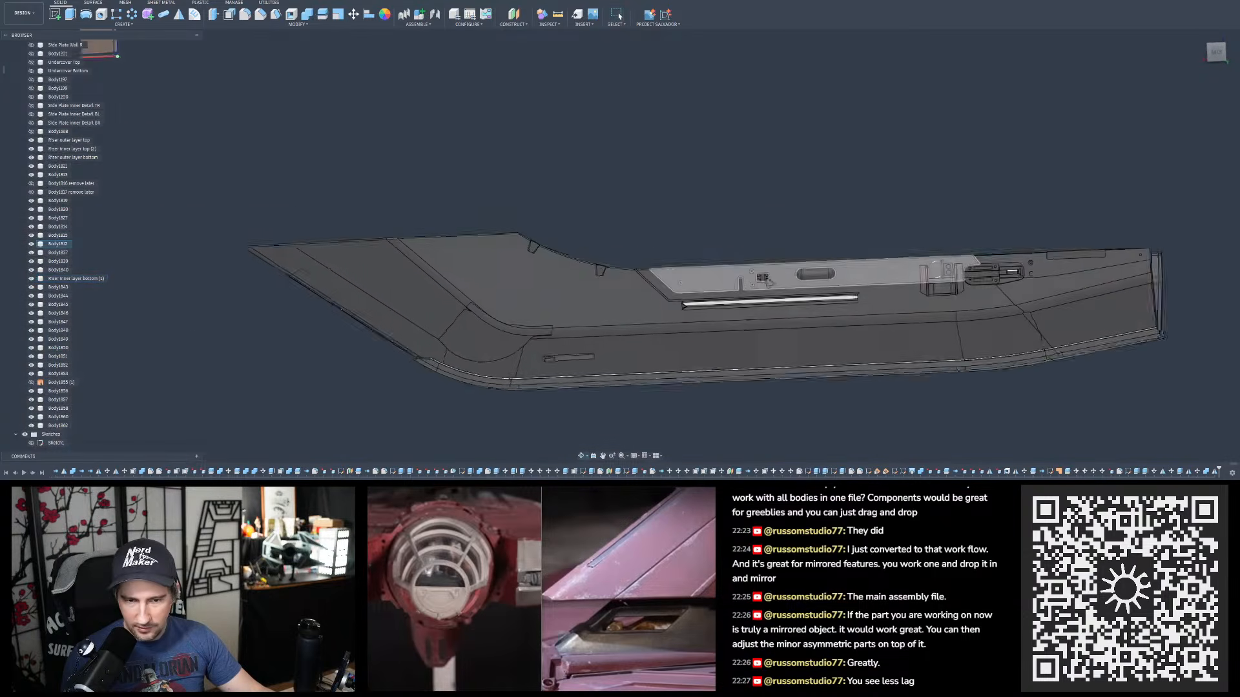
middle_click_drag(767, 281, 617, 162, "shift")
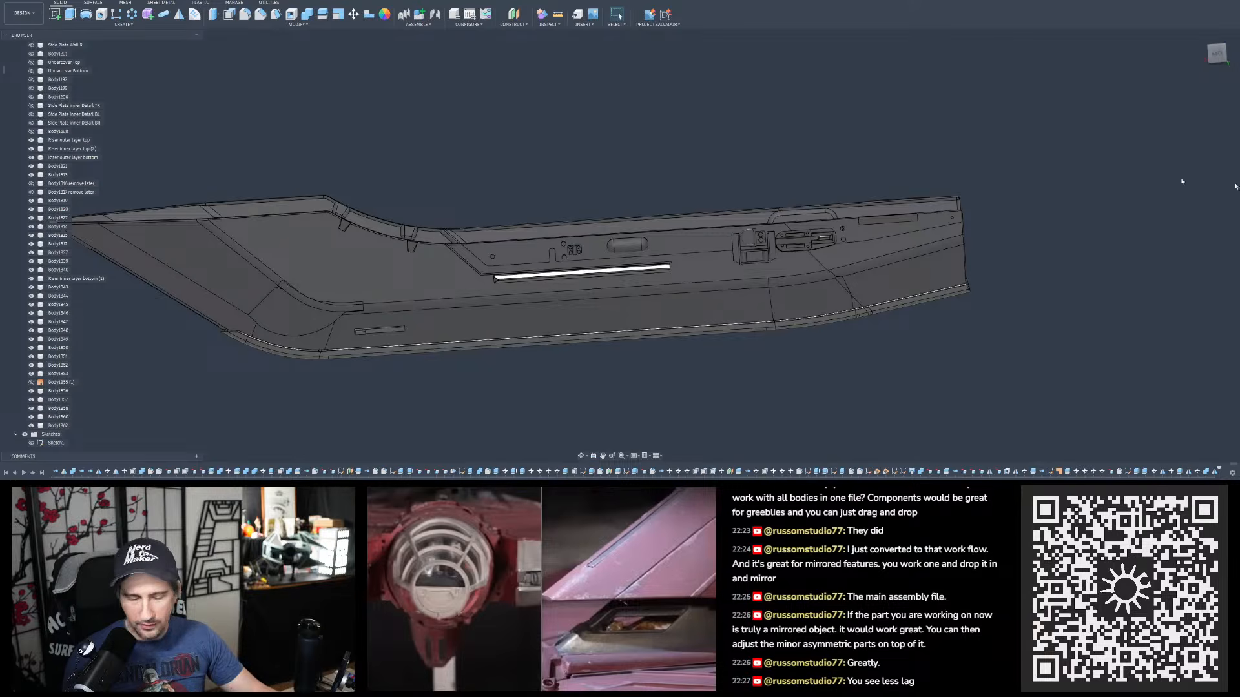
- Compare both parts in side view, then examine the red upper part's side details and grey cover layer along its full length
scroll(693, 346, "down", 5)
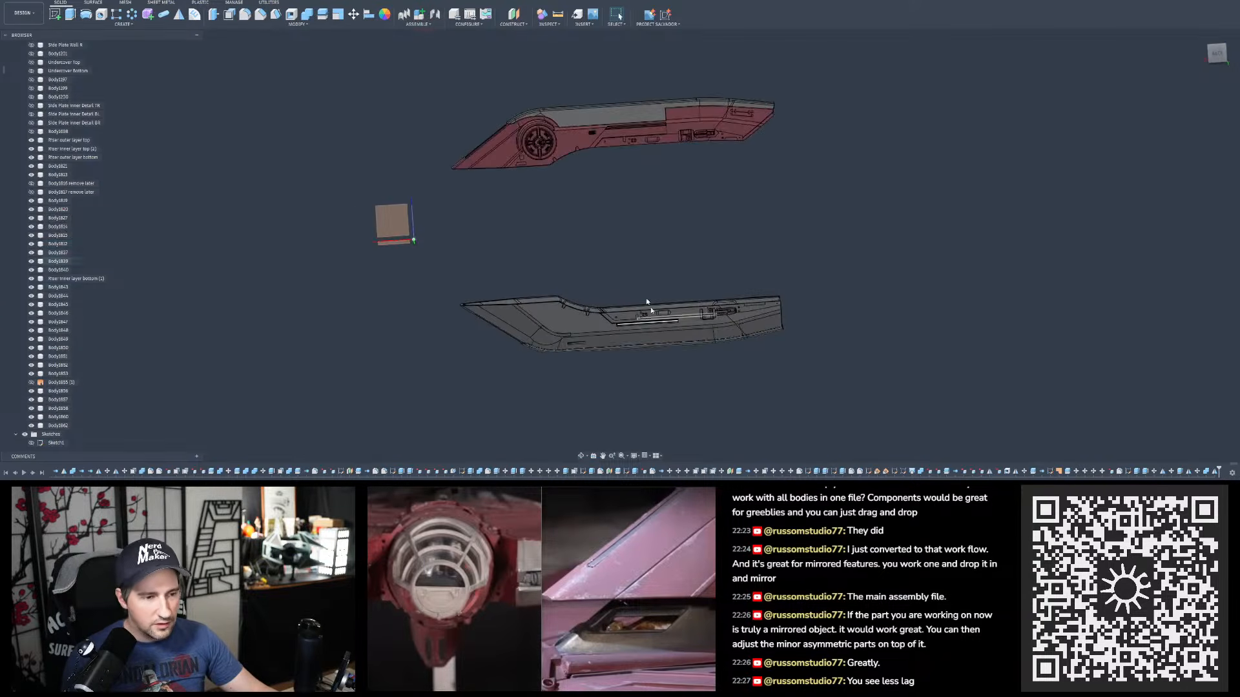
scroll(572, 87, "up", 5)
mouse_move(572, 87)
middle_mouse_down("shift")
mouse_move(594, 175)
mouse_move(579, 94)
middle_mouse_up("shift")
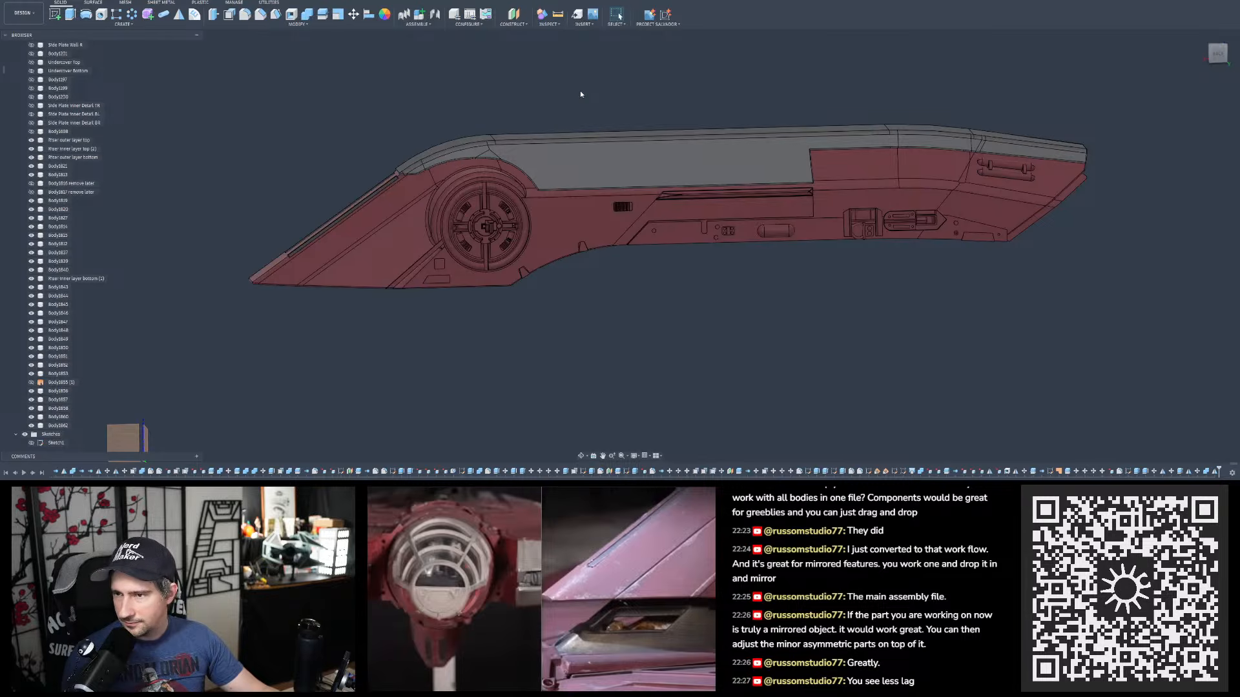
left_click(757, 141)
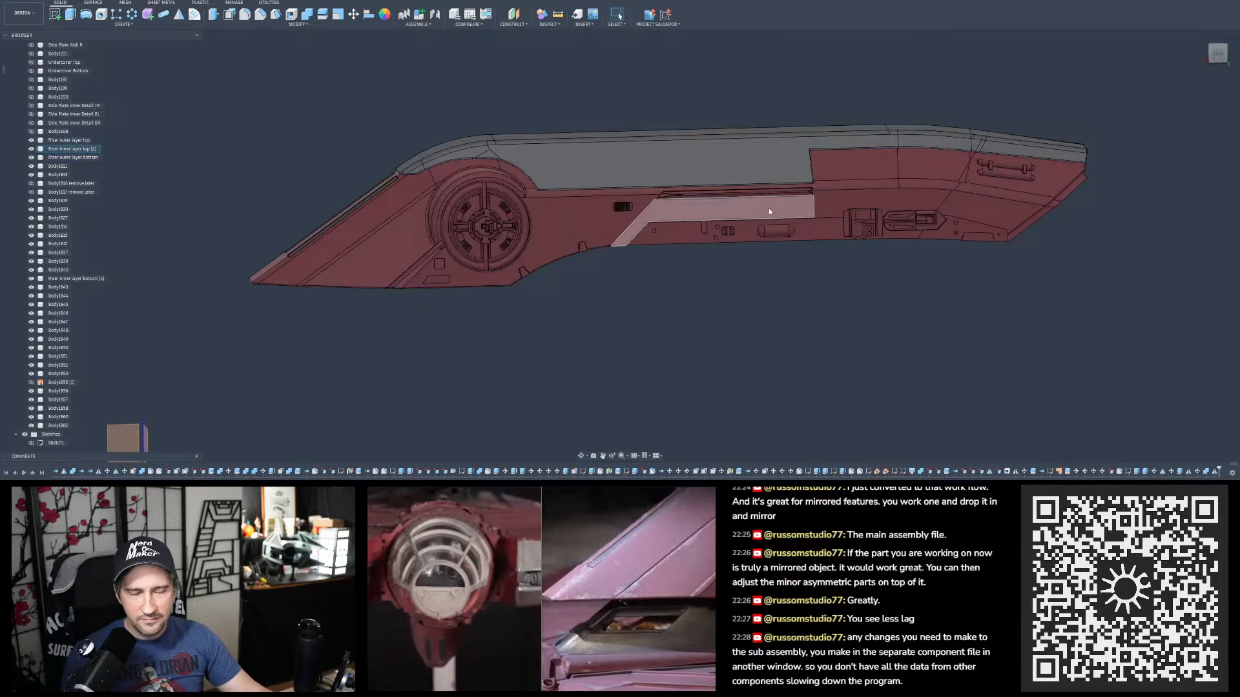
scroll(769, 208, "up", 3)
middle_click_drag(854, 210, 854, 275, "shift")
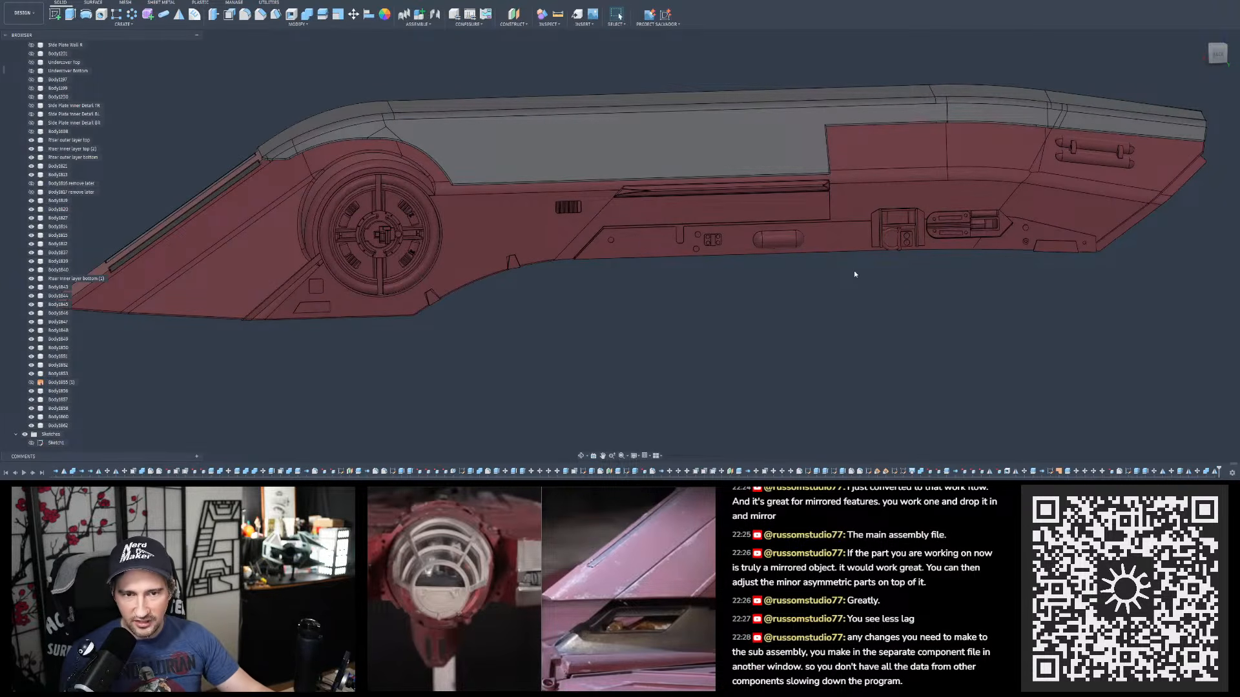
scroll(815, 254, "down", 1)
middle_click_drag(815, 254, 898, 279, "shift")
scroll(898, 285, "up", 4)
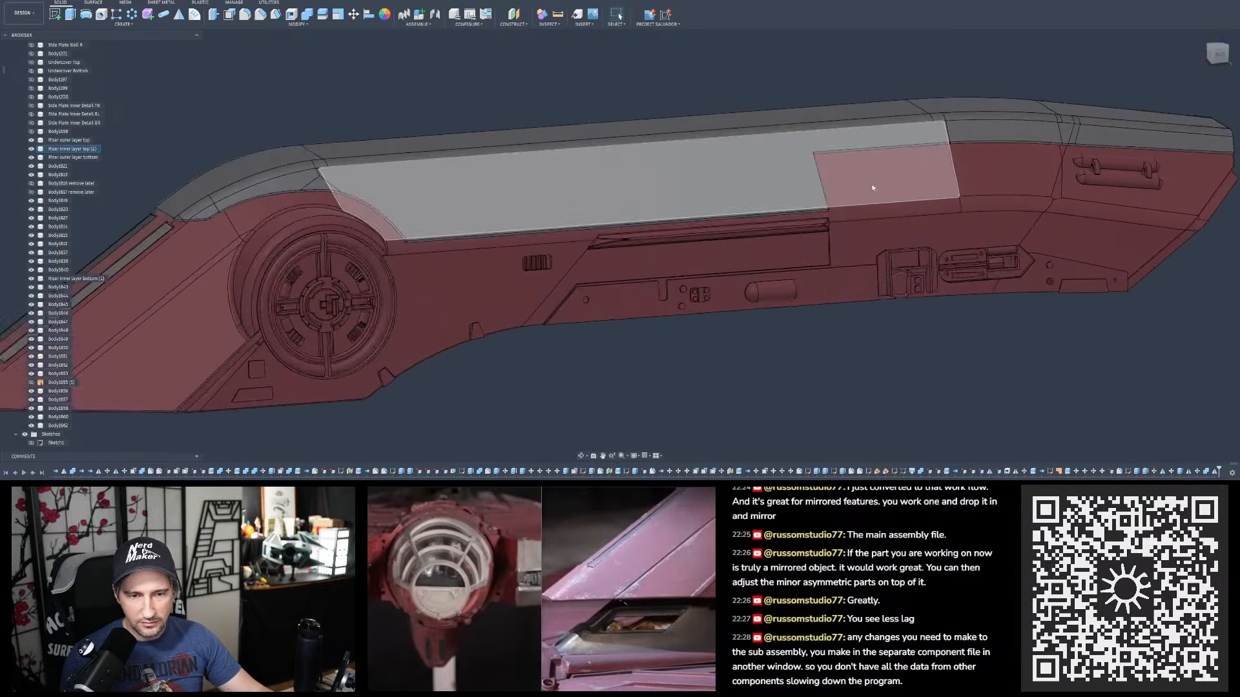
scroll(904, 303, "down", 3)
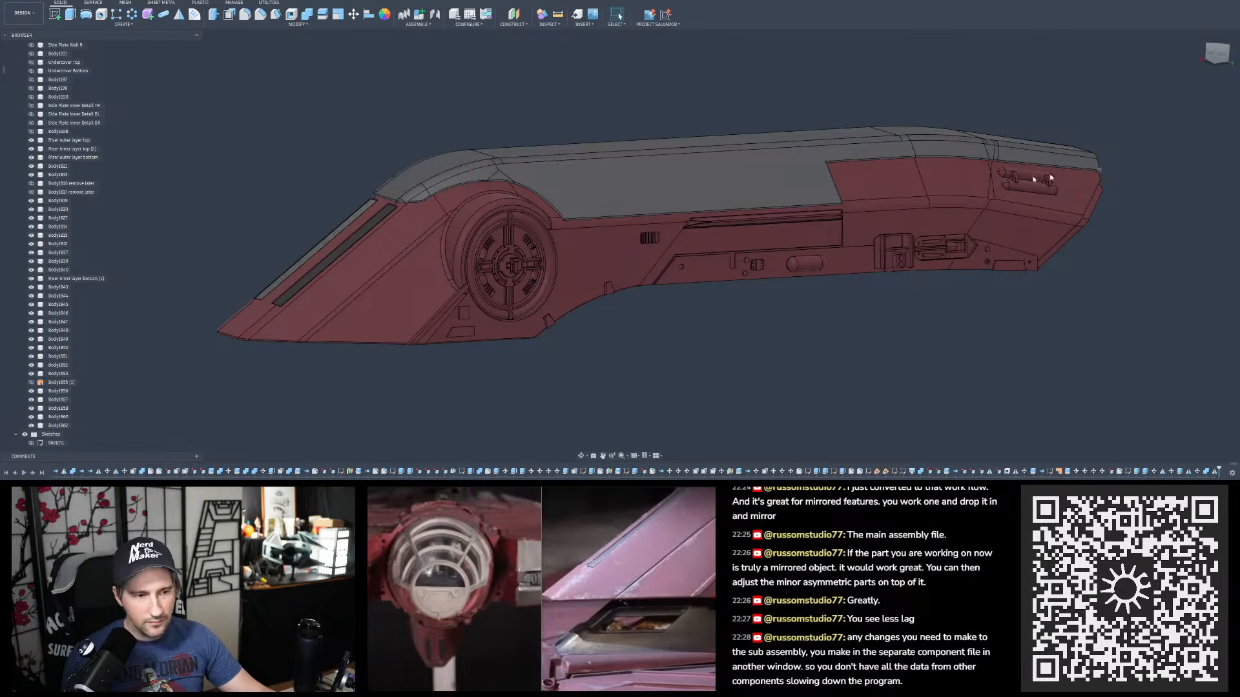
middle_click_drag(634, 237, 2, 230, "shift")
- Return to the start of the body list and bring up the overhead reference photo of the red and white shuttle model
scroll(29, 336, "up", 10)
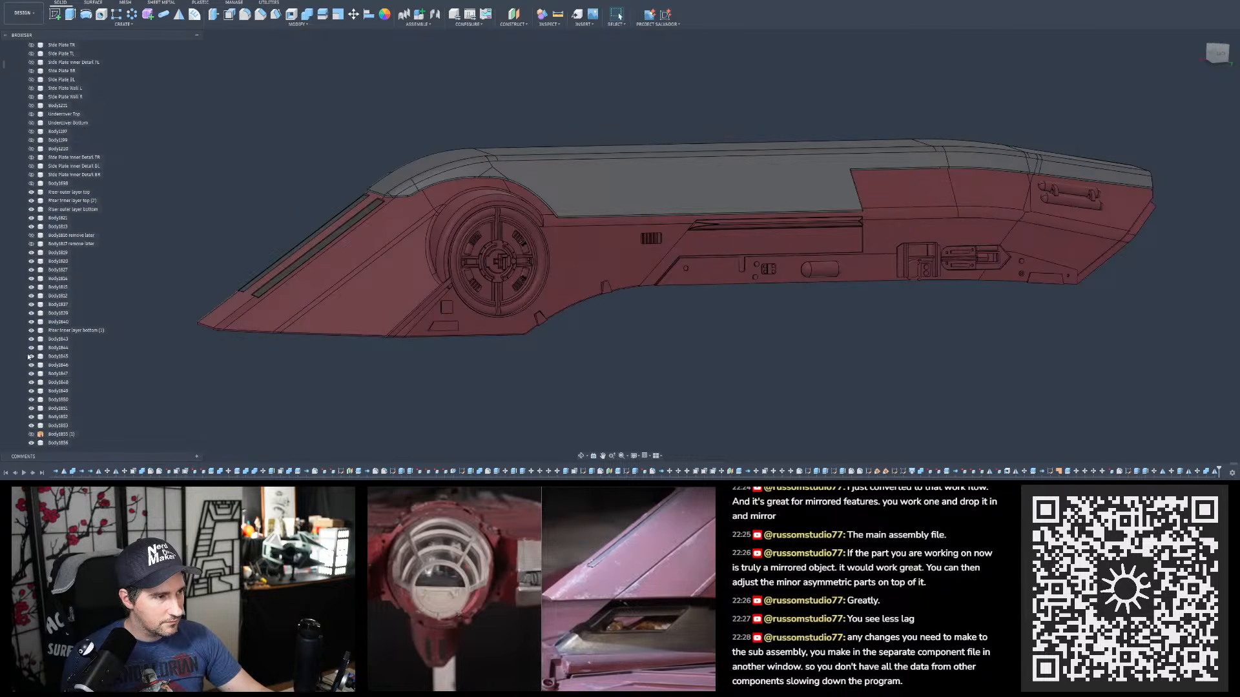
scroll(25, 348, "up", 2)
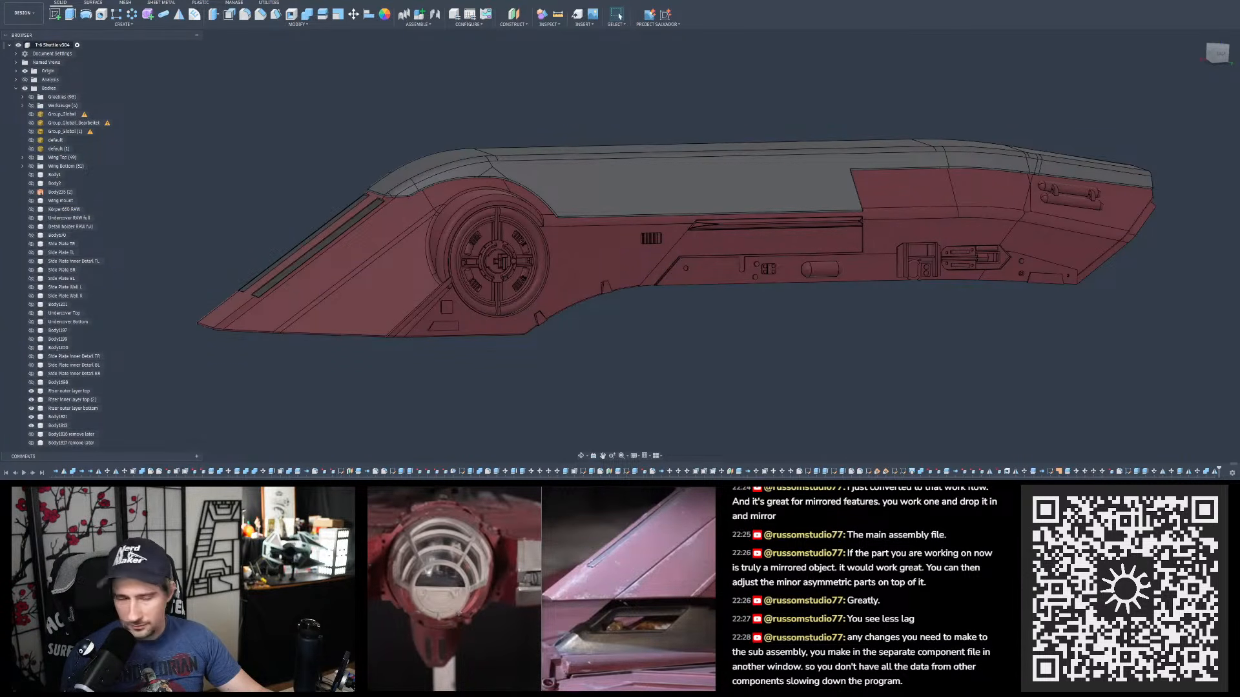
mouse_move(541, 684)
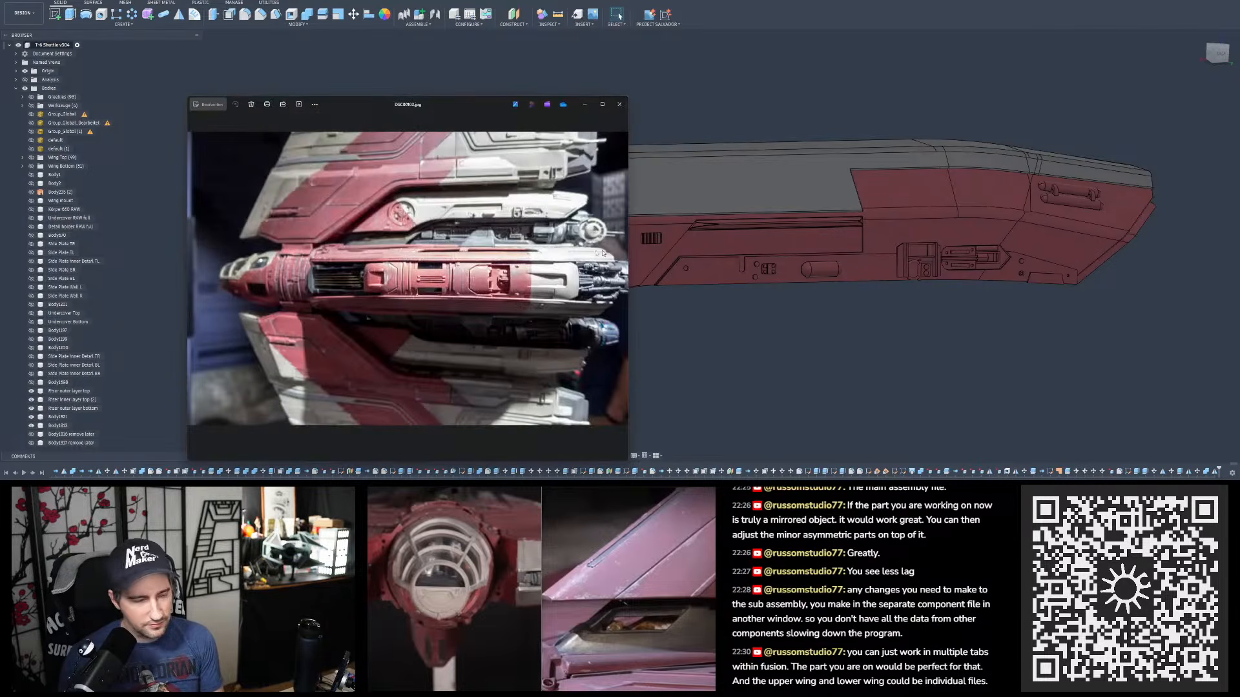
- Browse the reference photos to the angled shuttle view and examine the side details of the white upper part up close
scroll(486, 215, "up", 3)
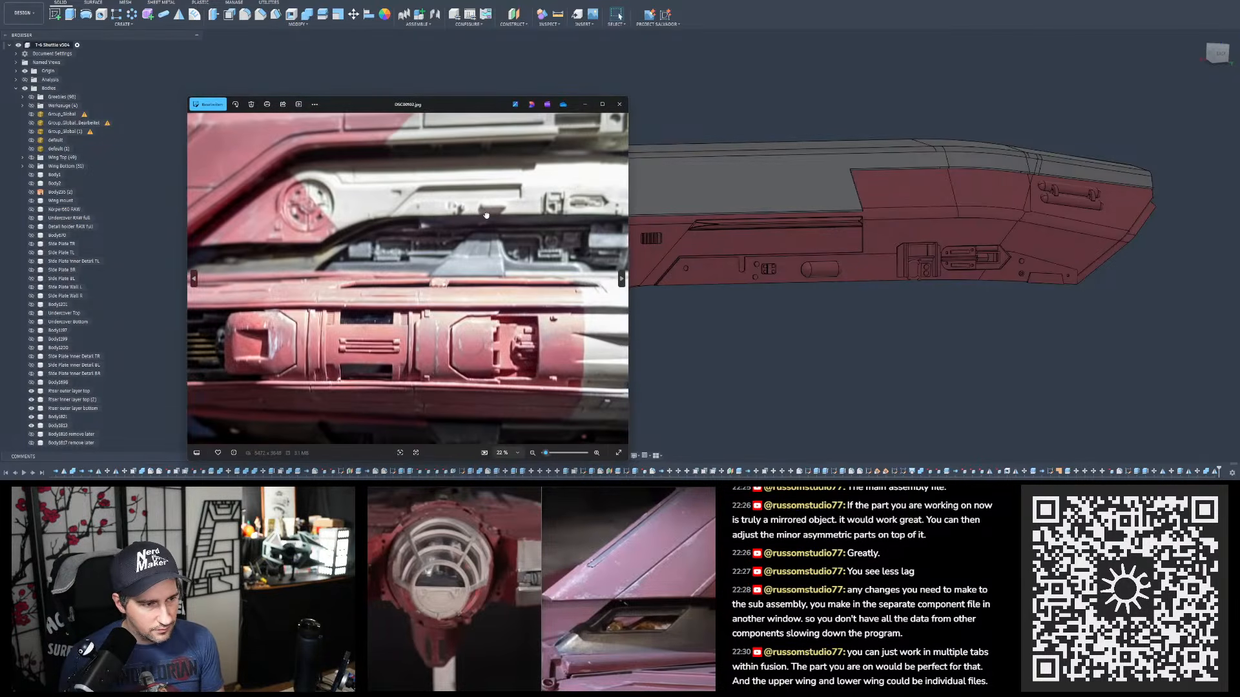
scroll(486, 216, "down", 3)
key("Left")
key("Right")
key("Right")
key("Right")
key("Right")
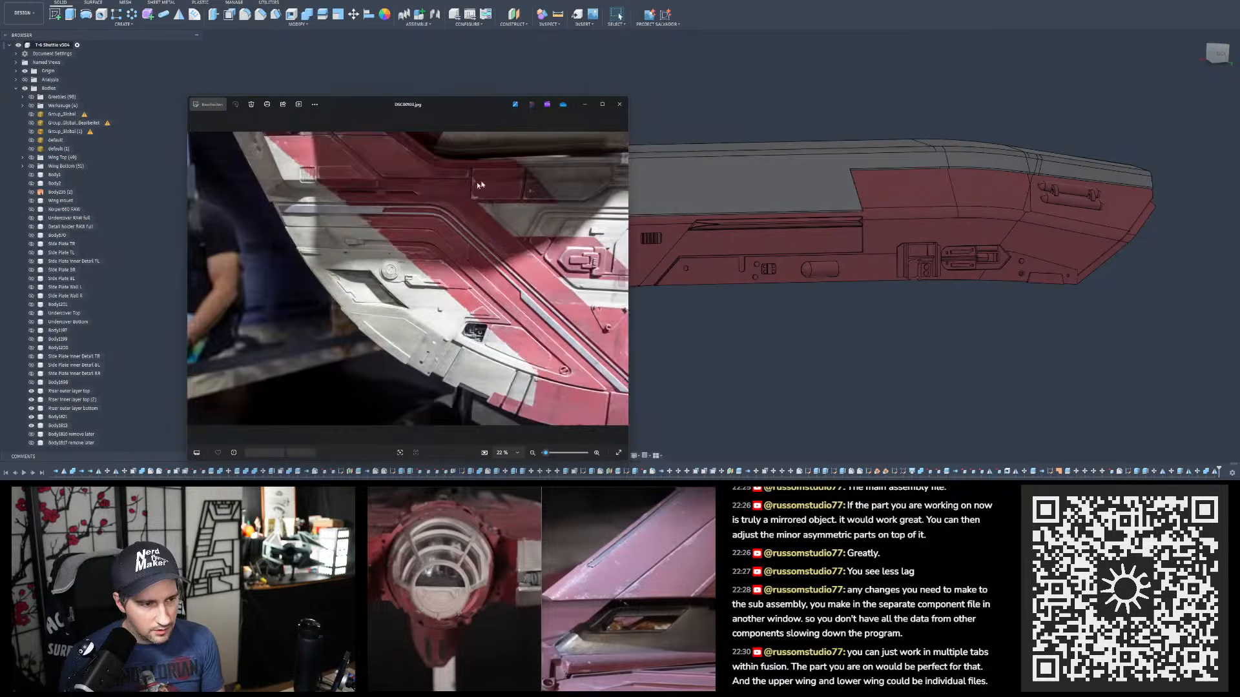
key("Right")
scroll(457, 274, "up", 5)
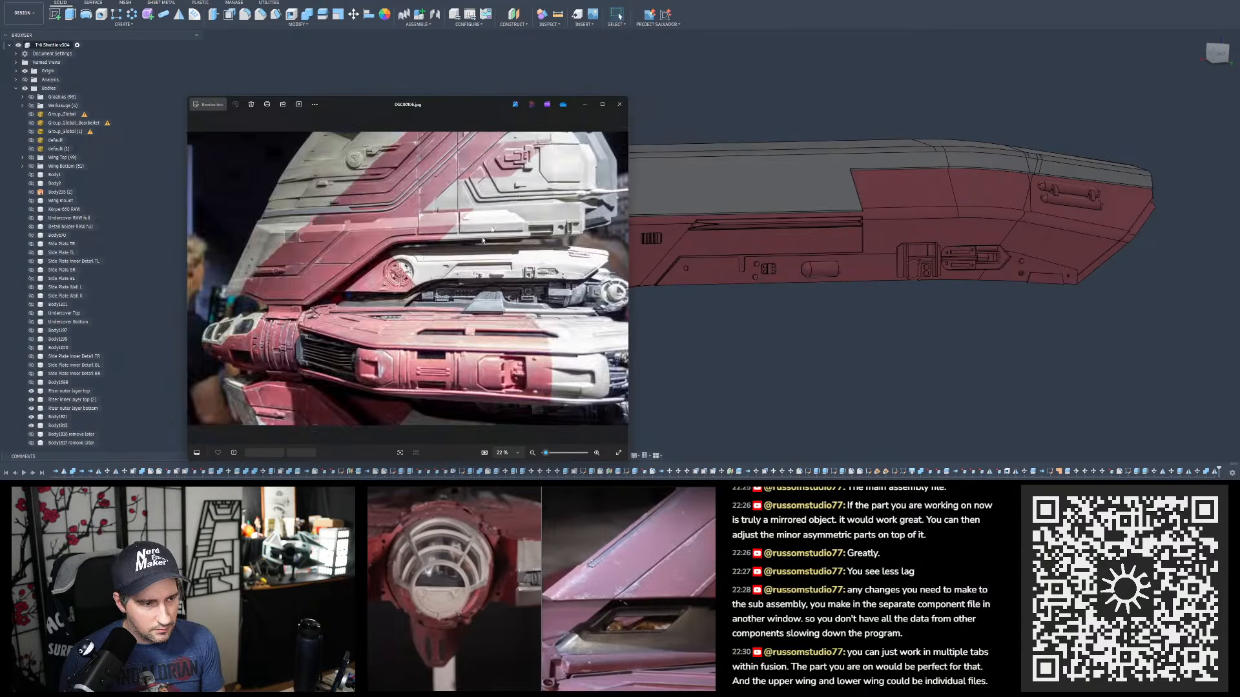
scroll(452, 210, "down", 2)
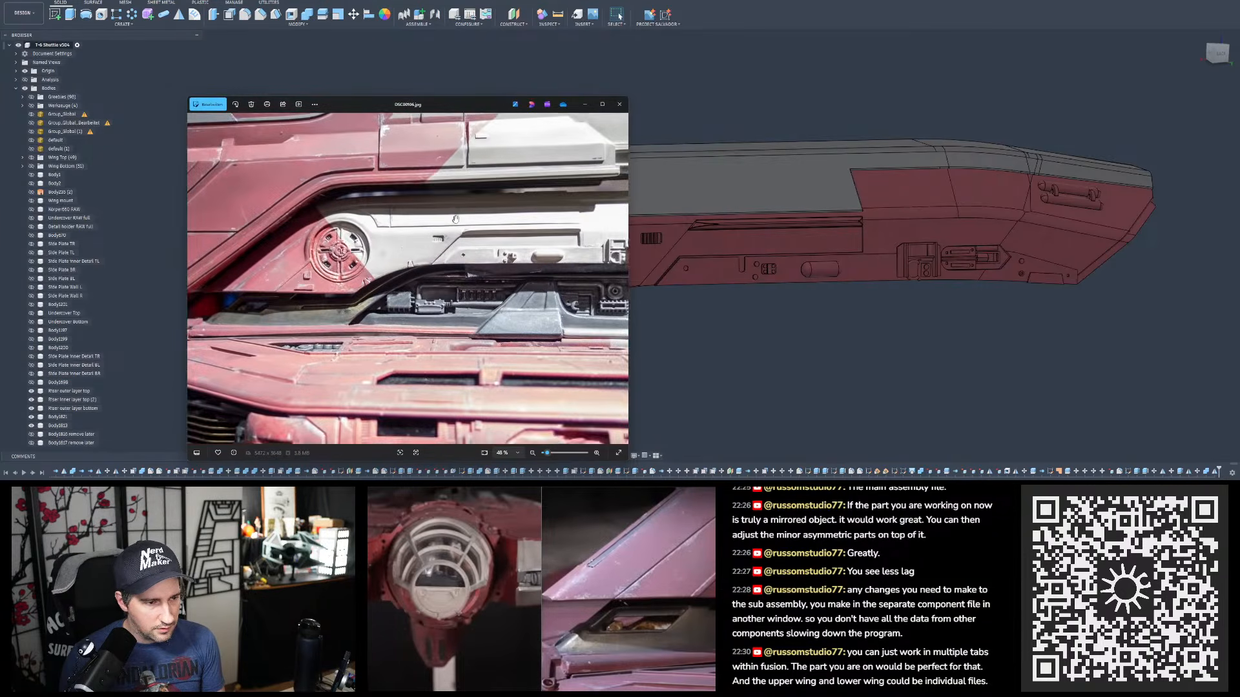
left_click_drag(488, 206, 383, 249)
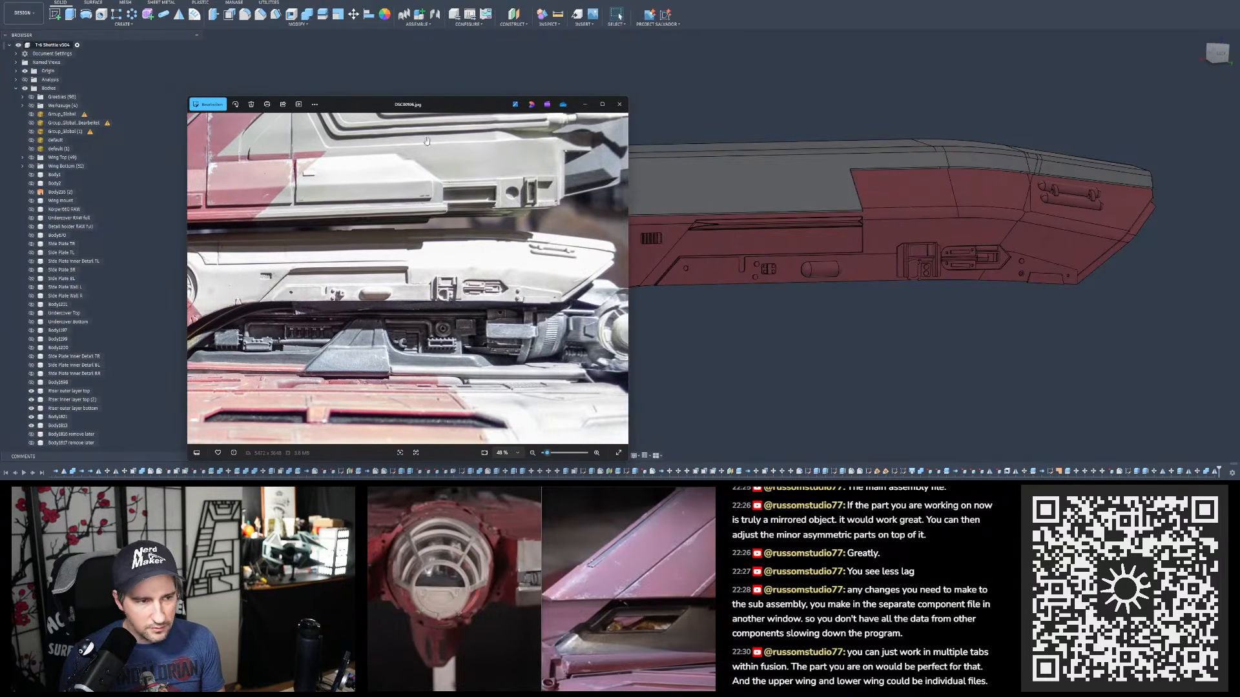
- Place the angled reference photo on the free screen area below the model and close the front-view cockpit photo
left_click_drag(444, 104, 621, 543)
left_click(496, 508)
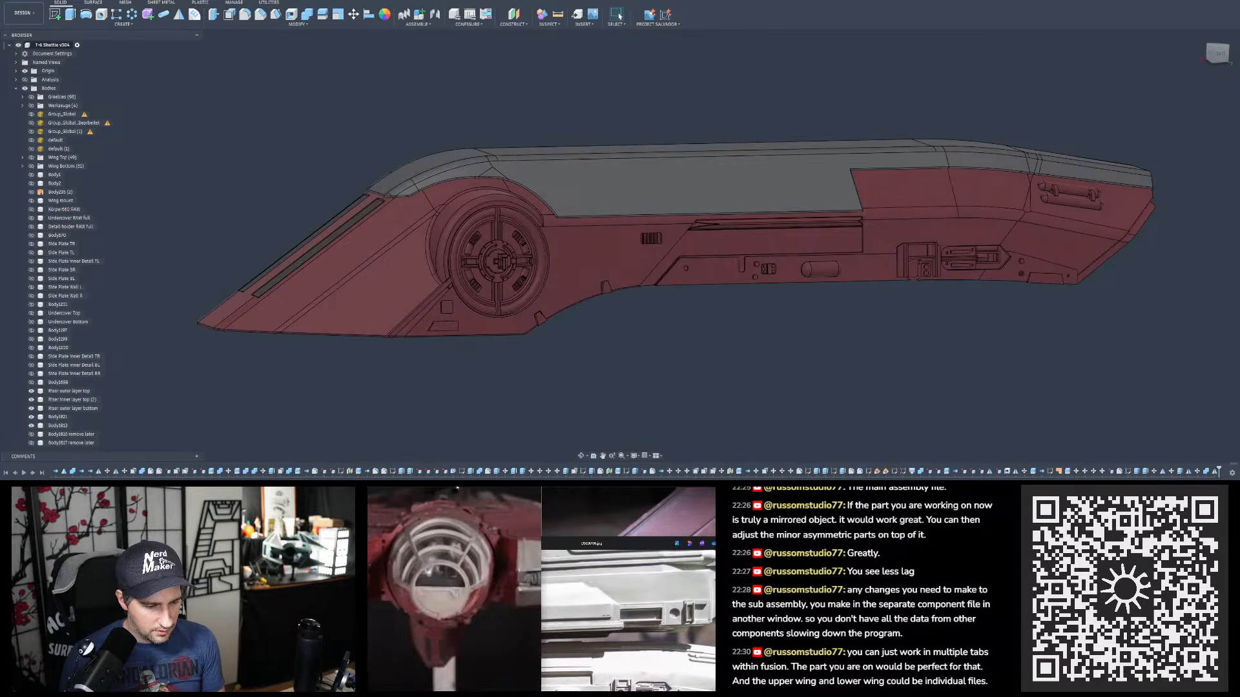
left_click_drag(496, 509, 546, 104)
scroll(475, 206, "down", 2)
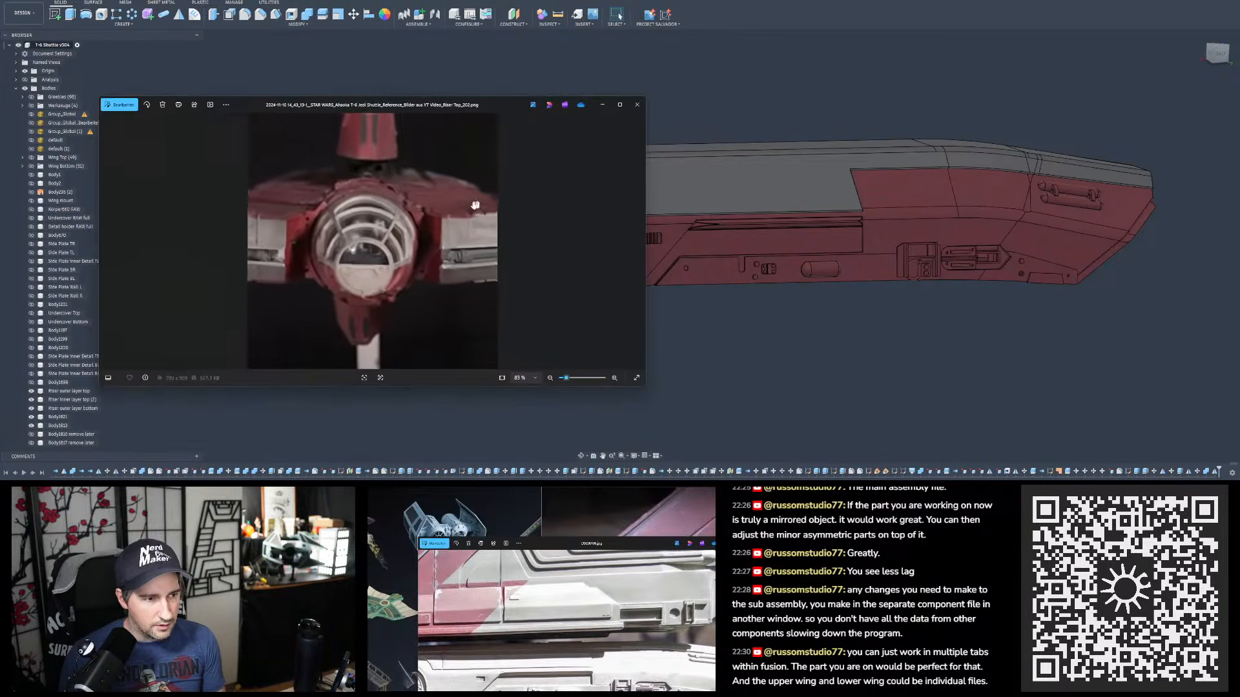
left_click(636, 104)
left_click_drag(627, 537, 563, 527)
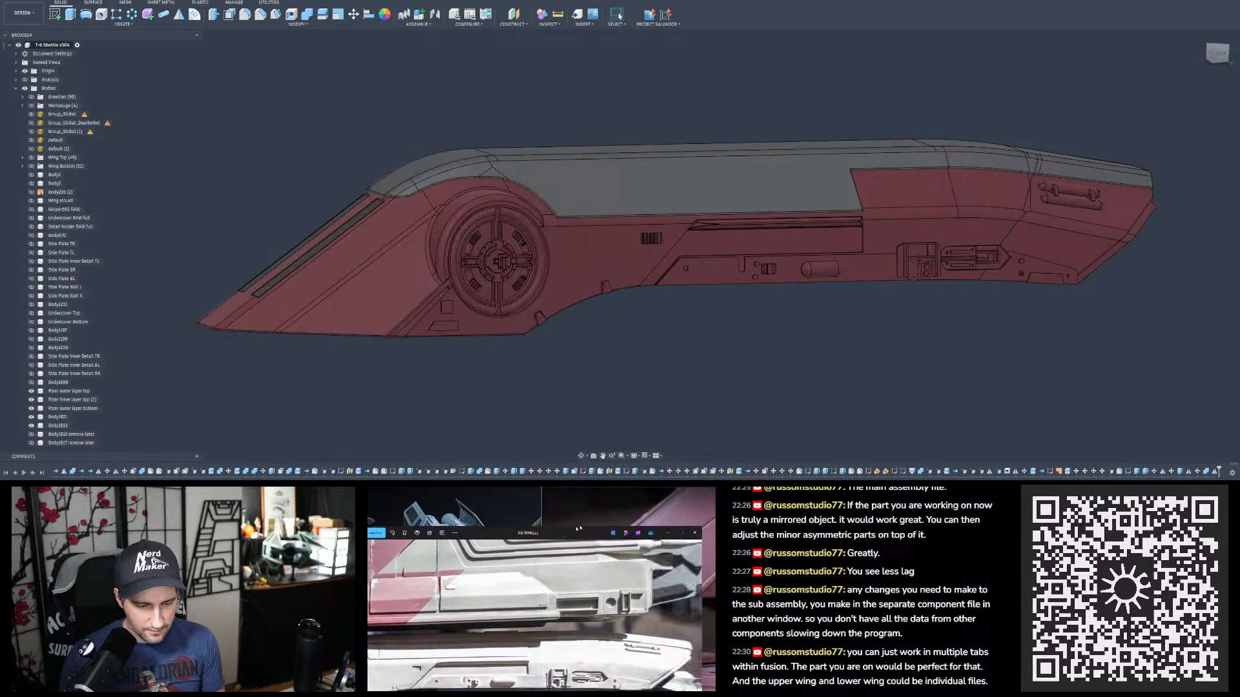
left_click(614, 510)
left_click_drag(671, 492, 1023, 210)
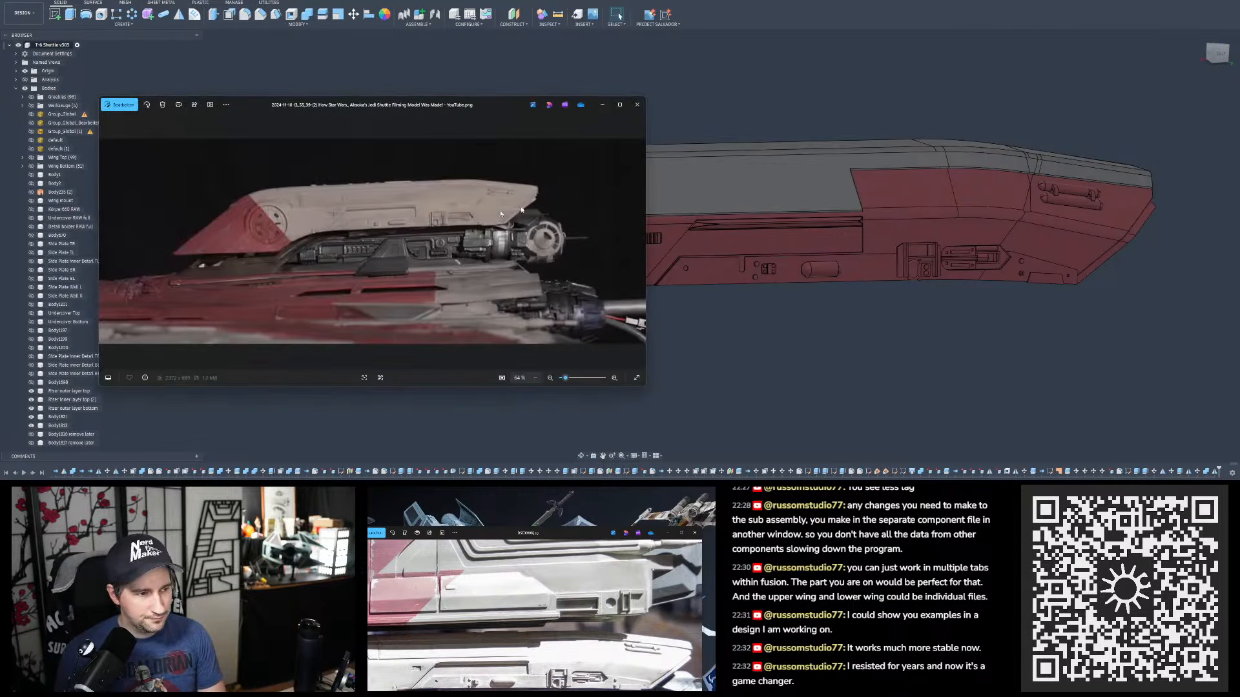
- Look through the filming-model video stills from the side view onward to the shuttle's front view
key("Right")
key("Right")
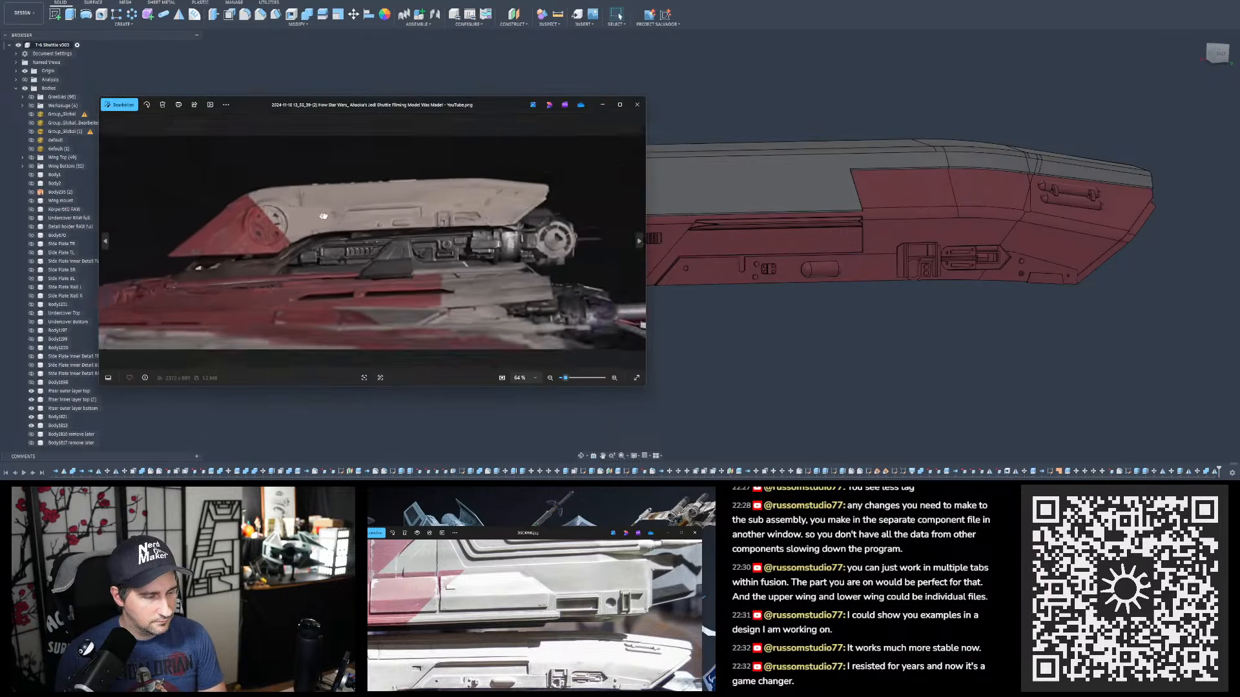
key("Right")
key("Right")
key("Right")
key("Right")
key("Right")
key("Right")
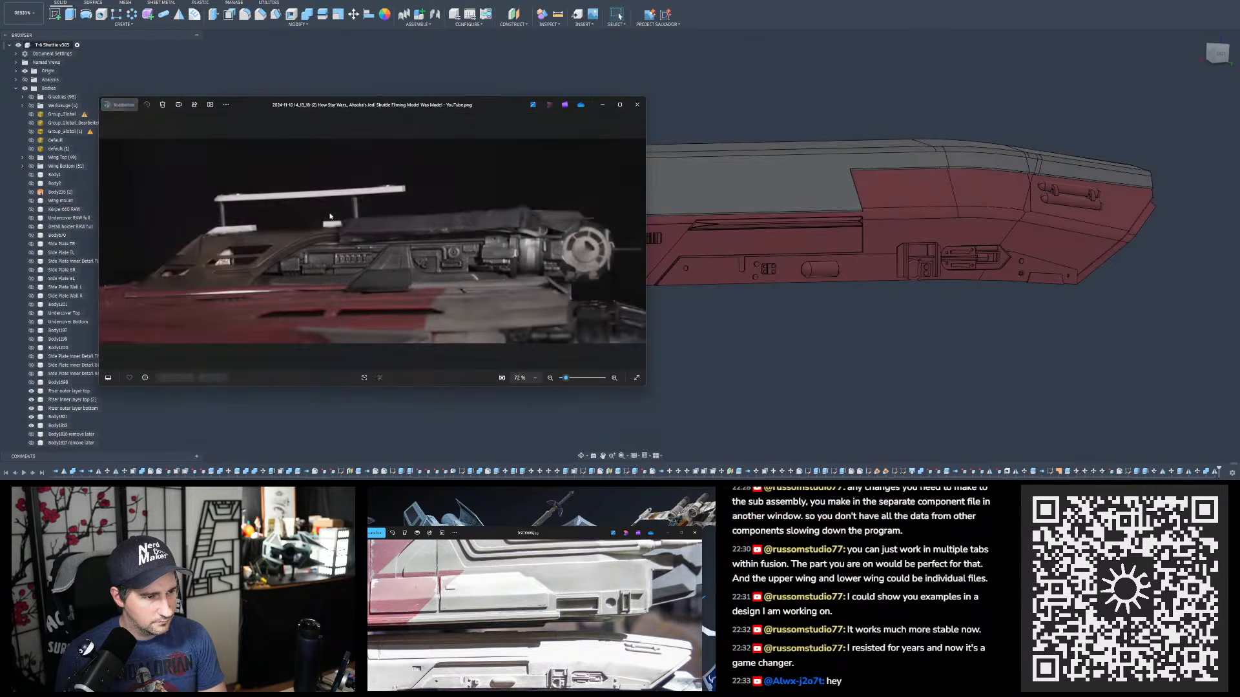
key("Right")
key("Right")
key("Right")
key("Right")
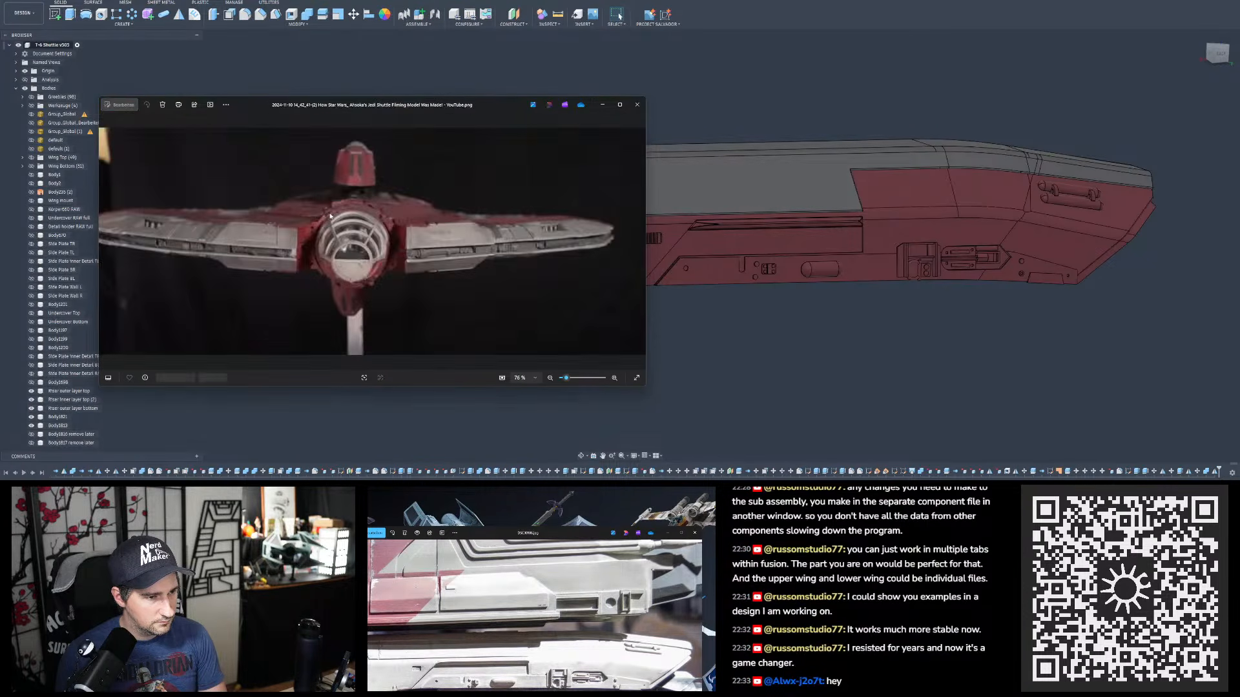
- Go back through the video stills, check the close-up of the upper part's rear end, and return to the full side view
key("Left")
key("Left")
key("Left")
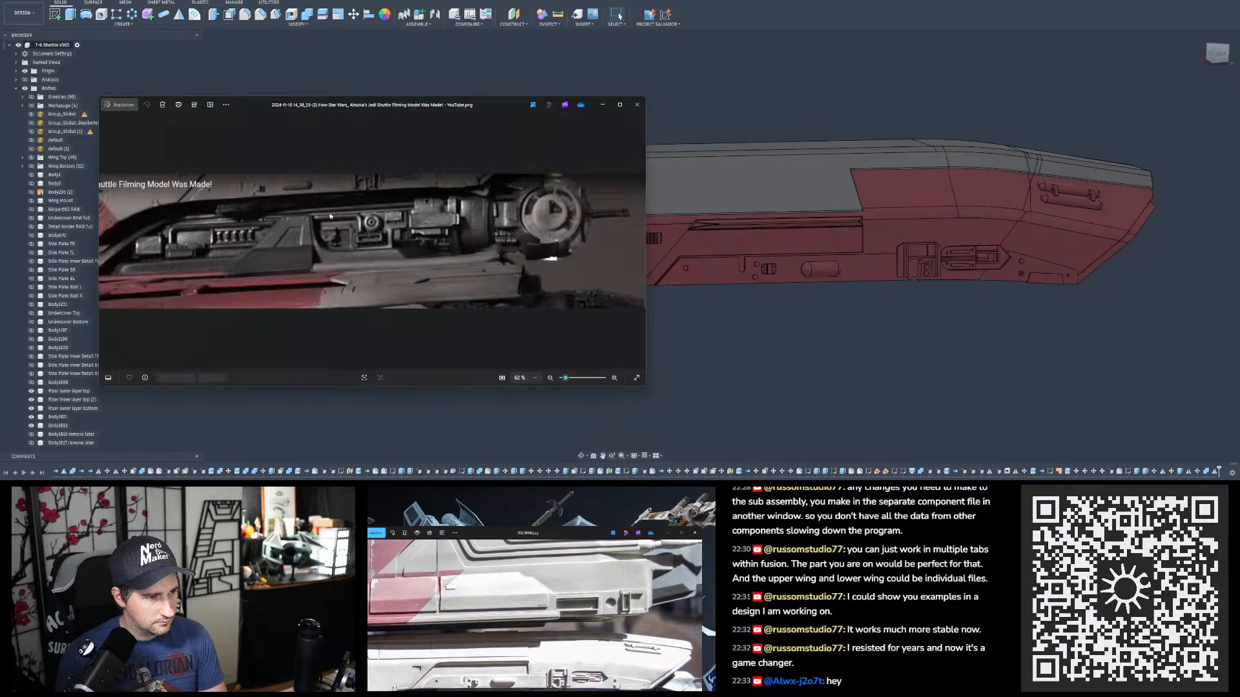
key("Left")
key("Left")
key("Left")
key("Left")
key("Left")
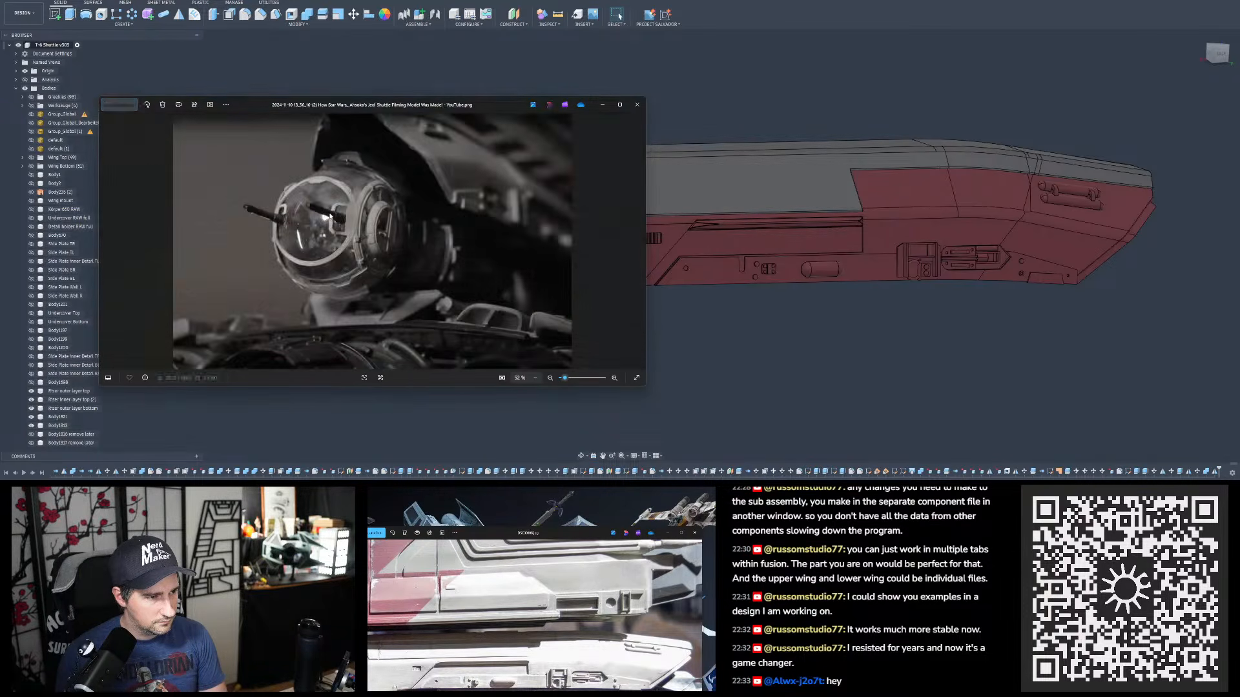
key("Left")
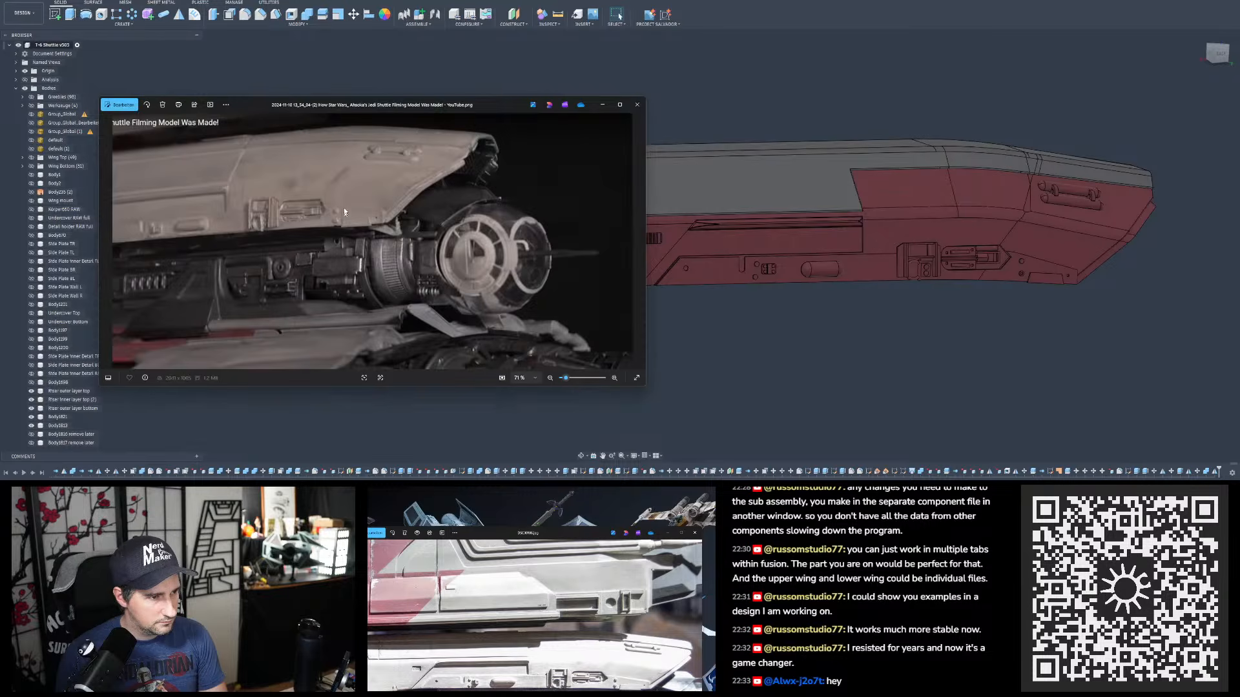
scroll(330, 174, "up", 3)
scroll(370, 266, "down", 3)
key("Right")
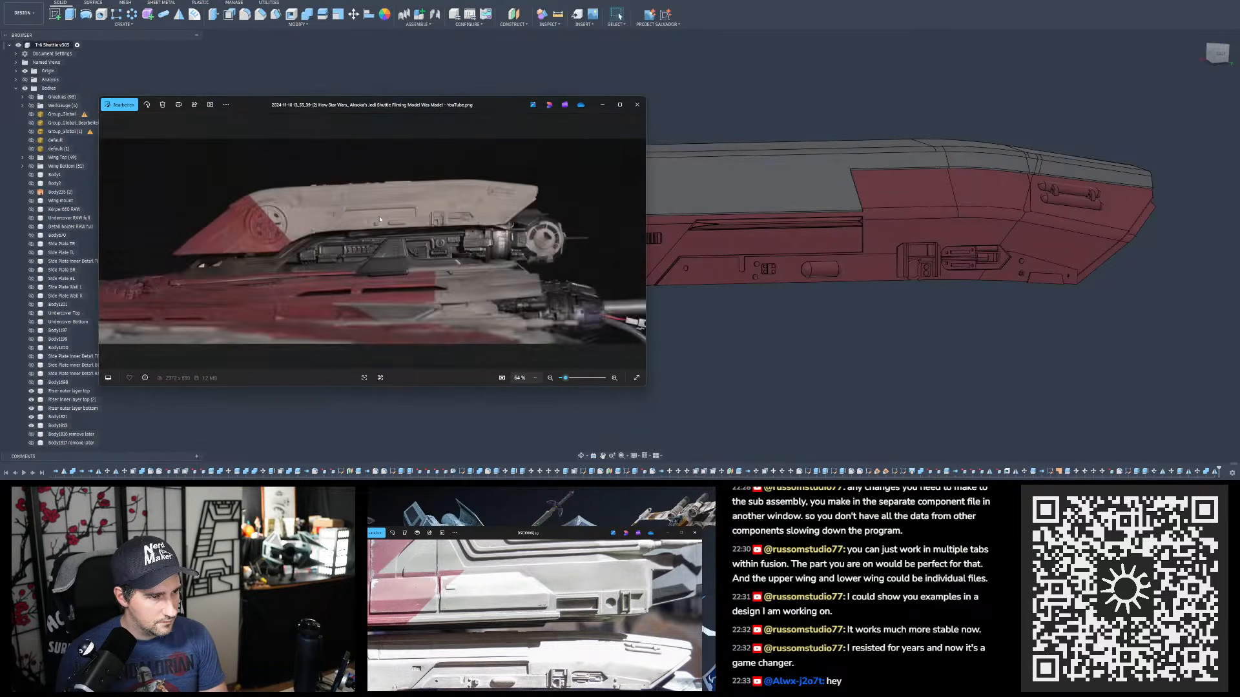
- Compare the upper part's top edge and round wheel detail up close in the side-view still and the angled photo
scroll(379, 220, "up", 5)
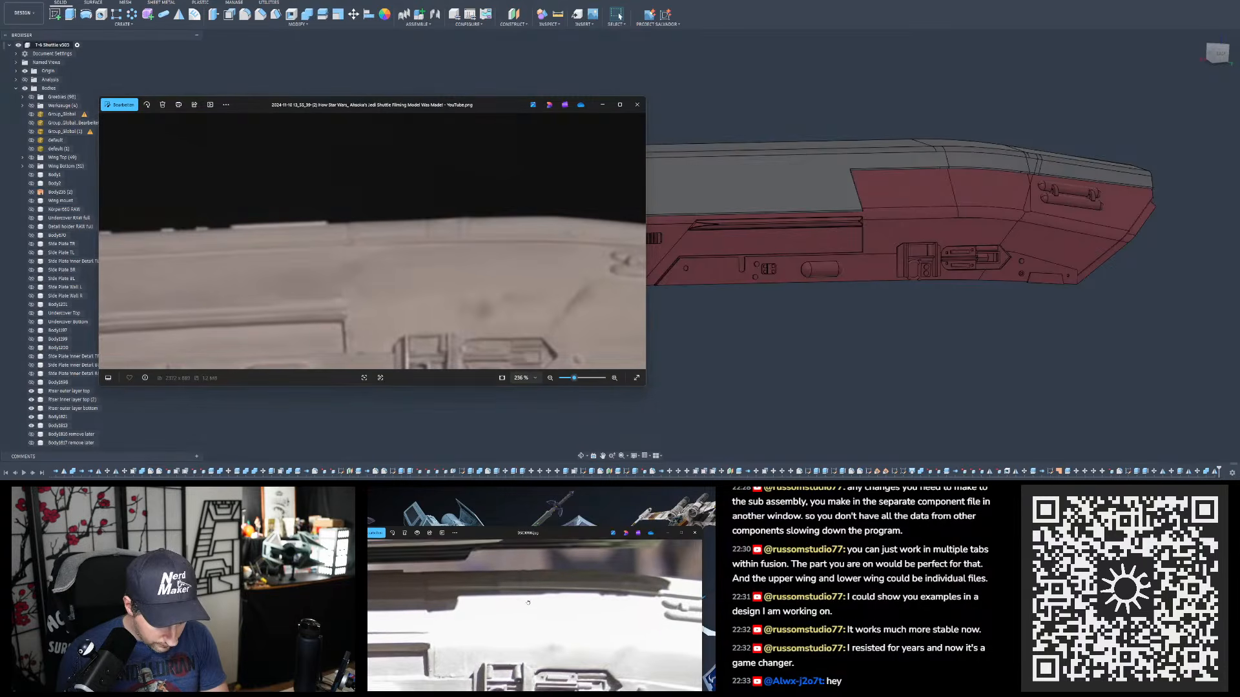
scroll(479, 595, "down", 2)
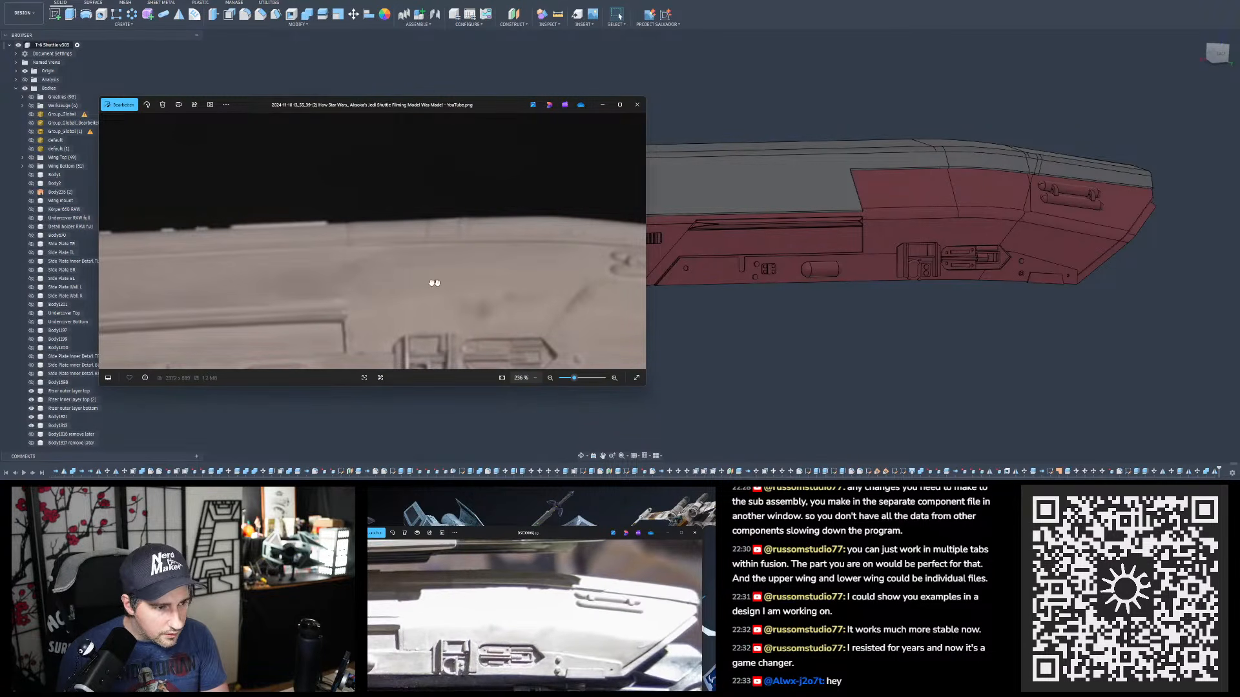
mouse_move(282, 283)
left_mouse_down()
mouse_move(401, 279)
mouse_move(448, 250)
left_mouse_up()
mouse_move(332, 268)
left_mouse_down()
mouse_move(452, 230)
mouse_move(470, 200)
mouse_move(463, 221)
left_mouse_up()
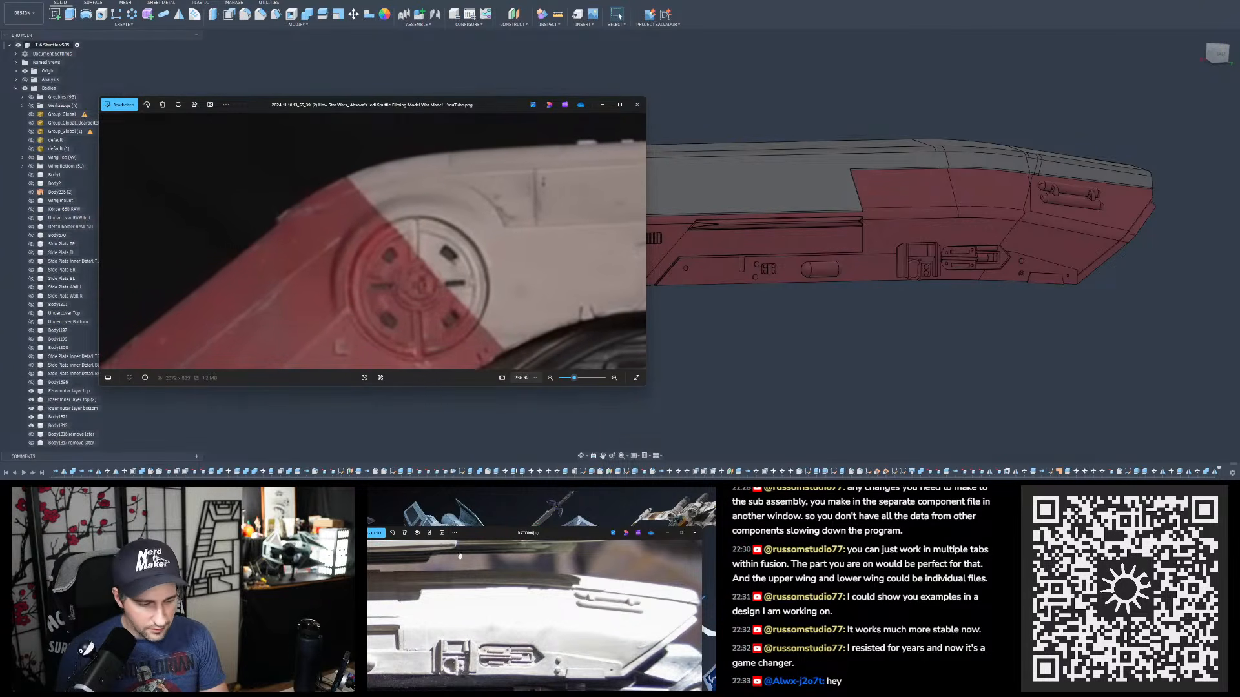
left_click_drag(578, 612, 699, 609)
left_click_drag(377, 610, 501, 611)
left_click_drag(424, 220, 427, 227)
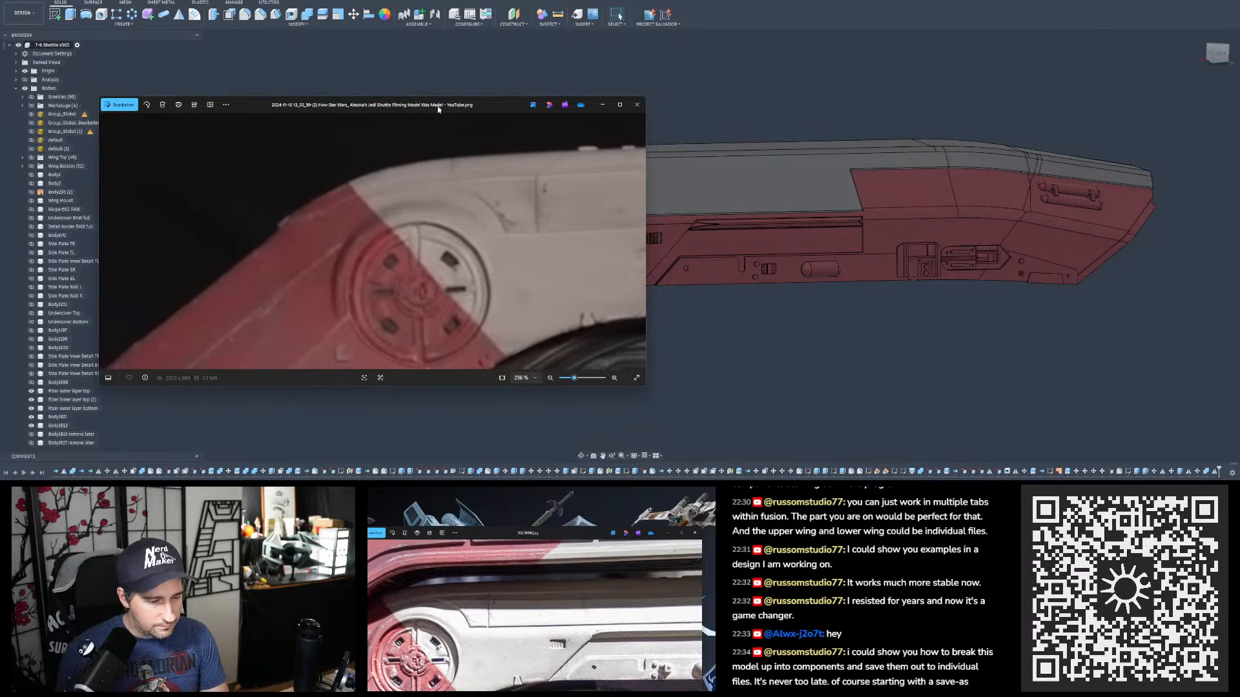
- Clear away the angled photo, place the side-view still below the model, and frame the upper part in it
left_click_drag(544, 527, 1239, 138)
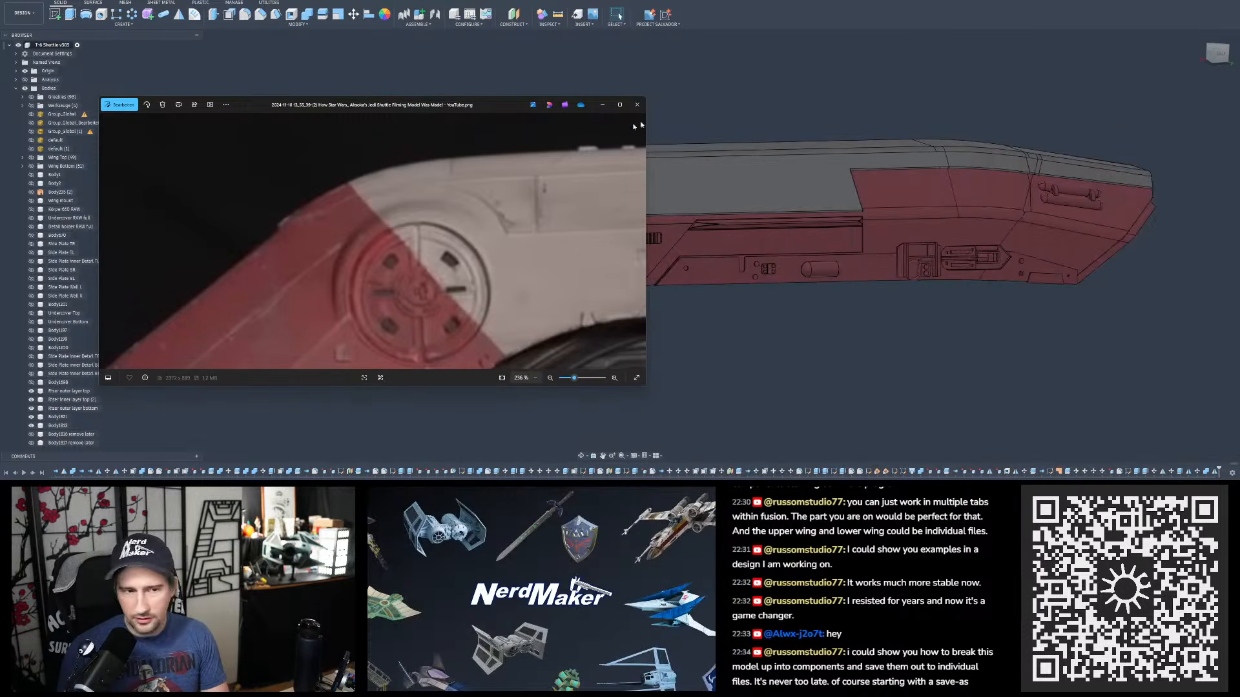
left_click_drag(494, 107, 595, 522)
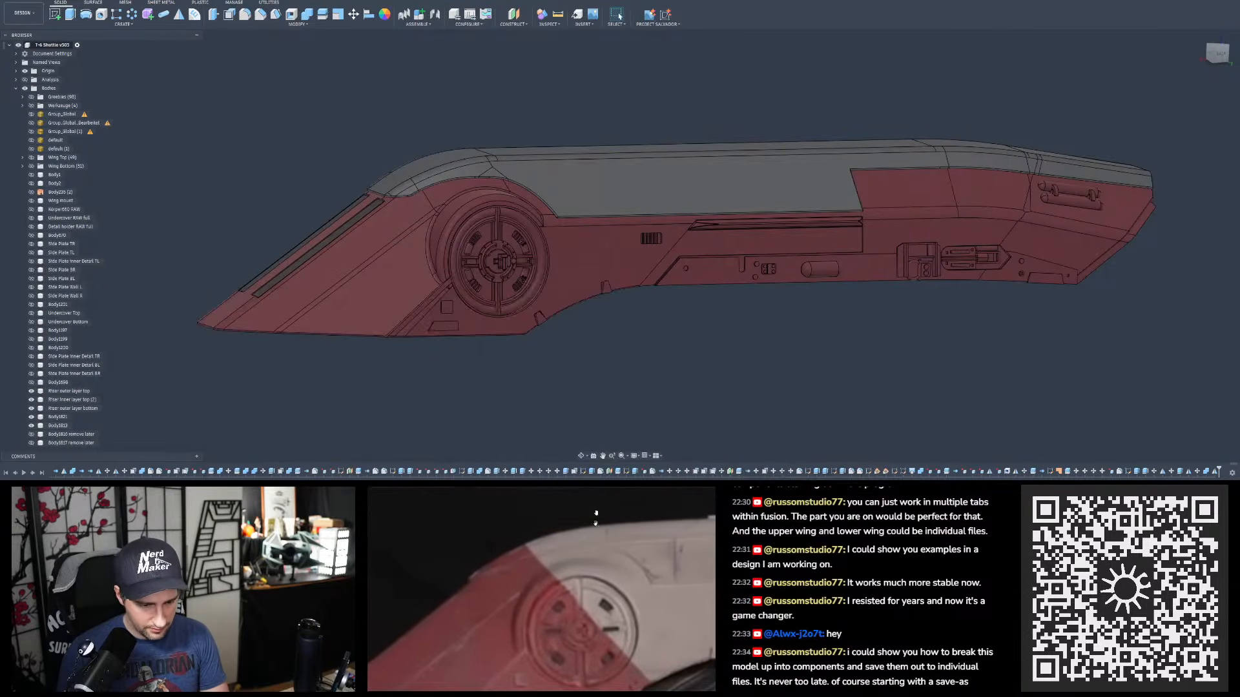
scroll(623, 607, "down", 3)
left_click_drag(639, 624, 464, 629)
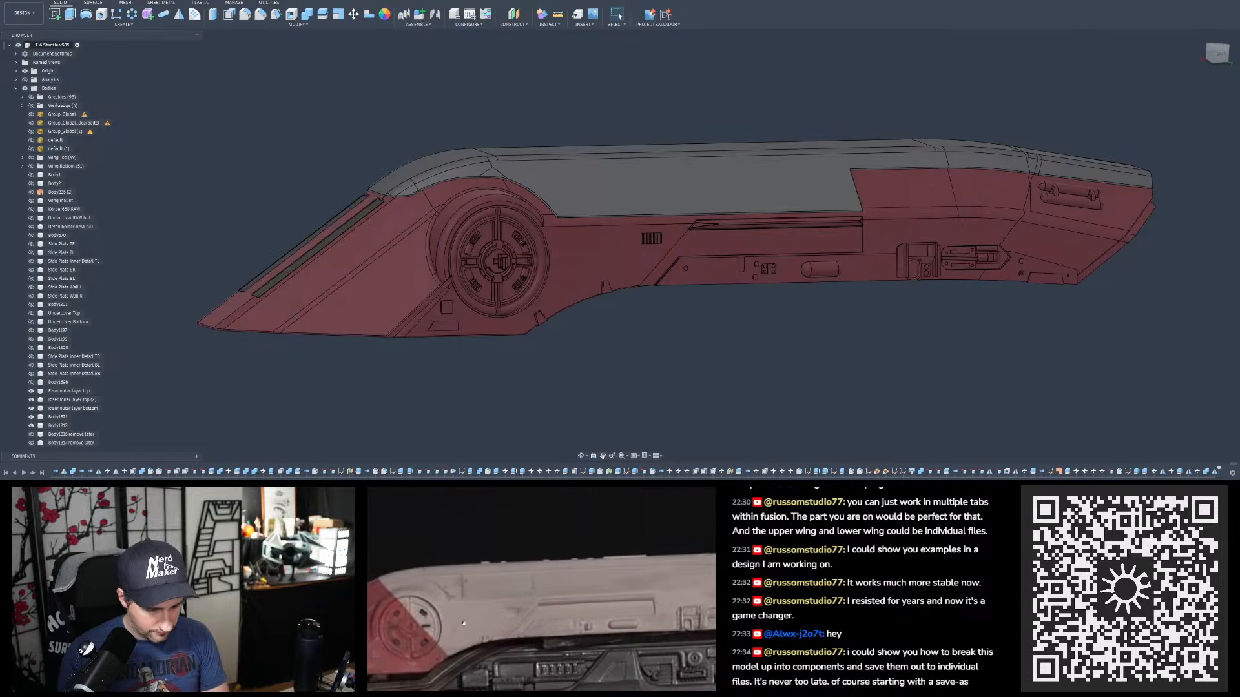
left_click_drag(656, 608, 550, 611)
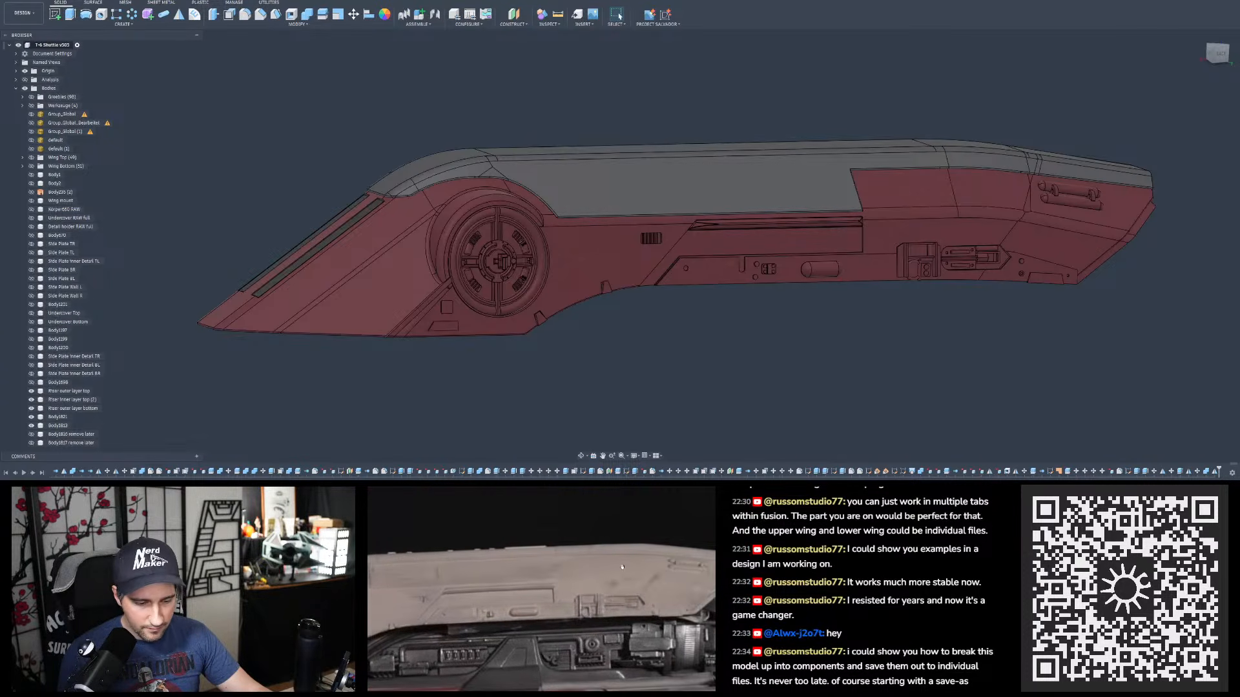
- Turn the model to the Back view and examine the red upper part and its grey cover layer straight on
middle_click_drag(728, 346, 723, 346, "shift")
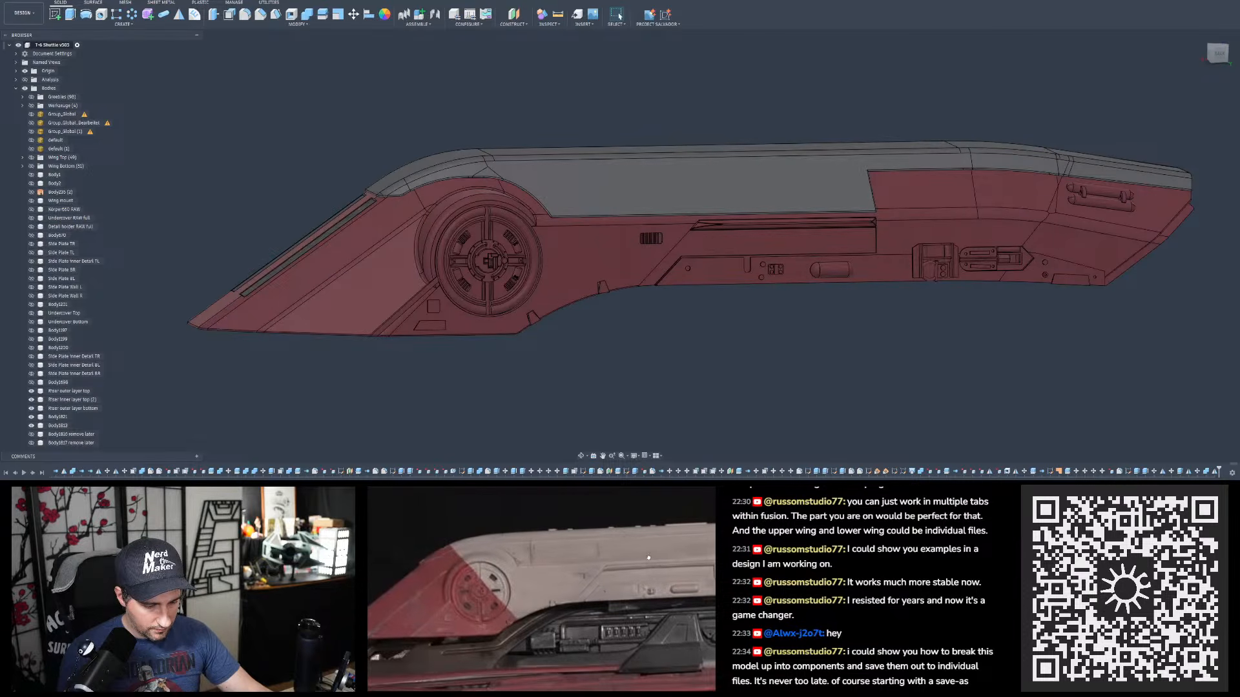
key("F6")
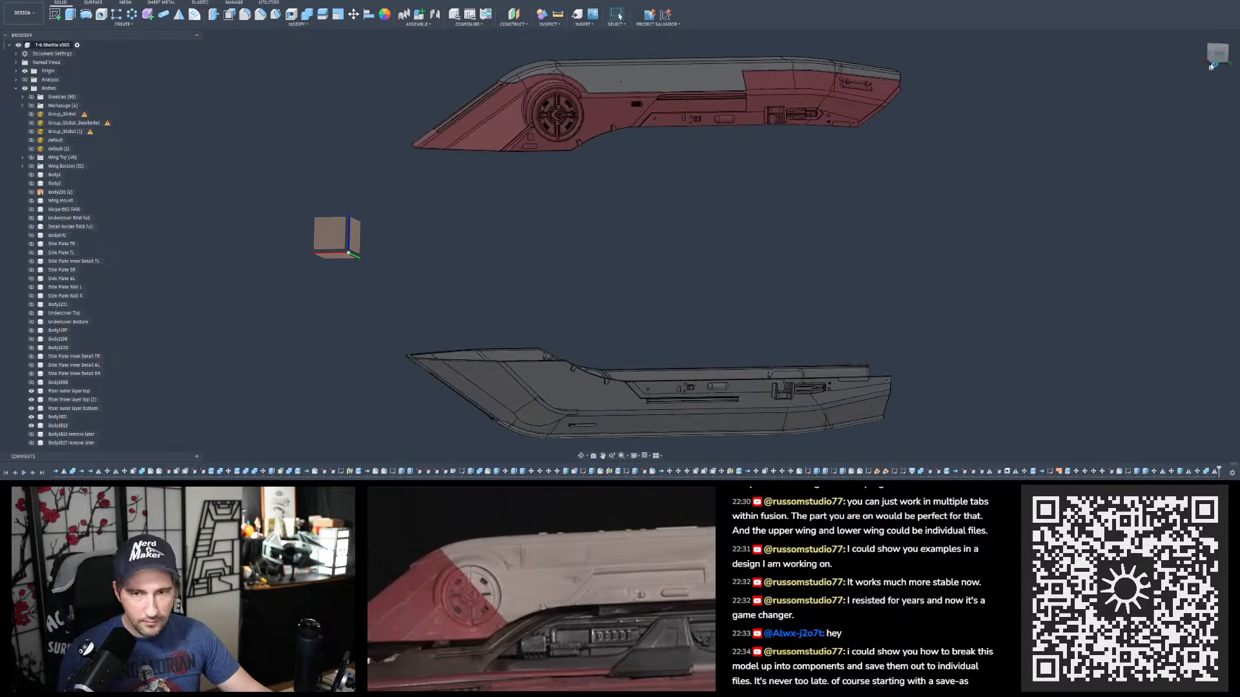
left_click(1217, 54)
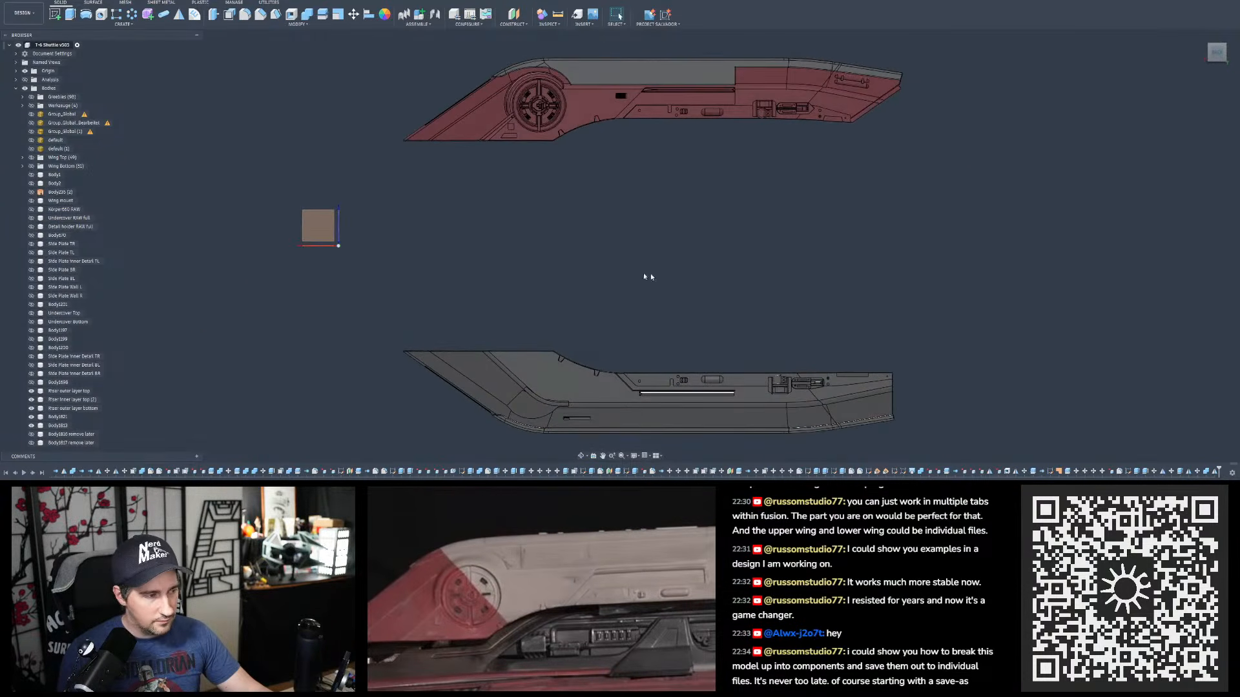
scroll(544, 353, "down", 2)
scroll(607, 130, "up", 5)
middle_click_drag(619, 166, 644, 139, "shift")
left_click(1218, 51)
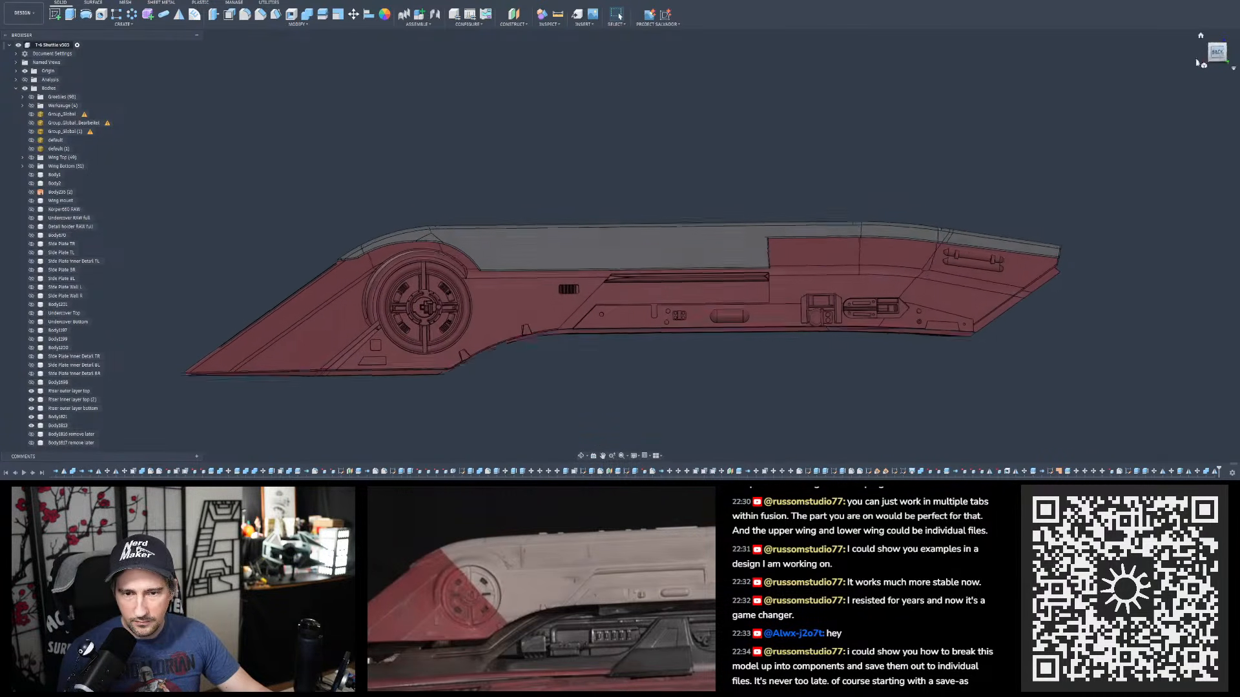
scroll(1025, 212, "up", 2)
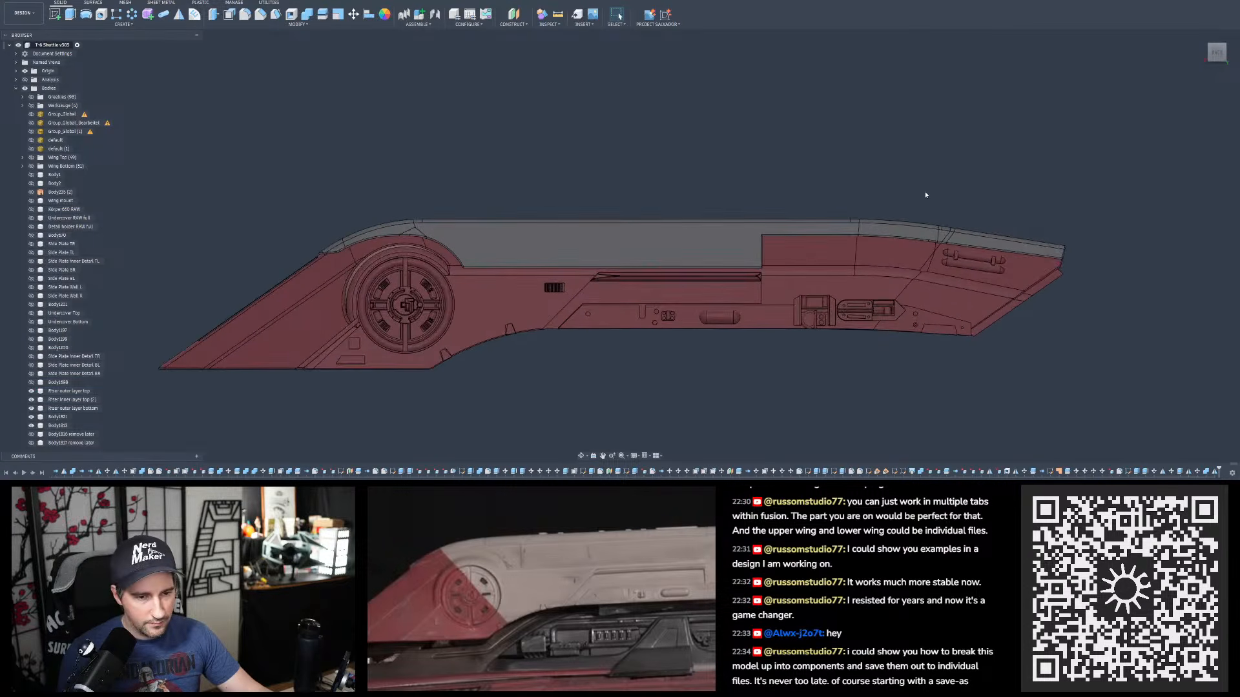
scroll(925, 191, "down", 1)
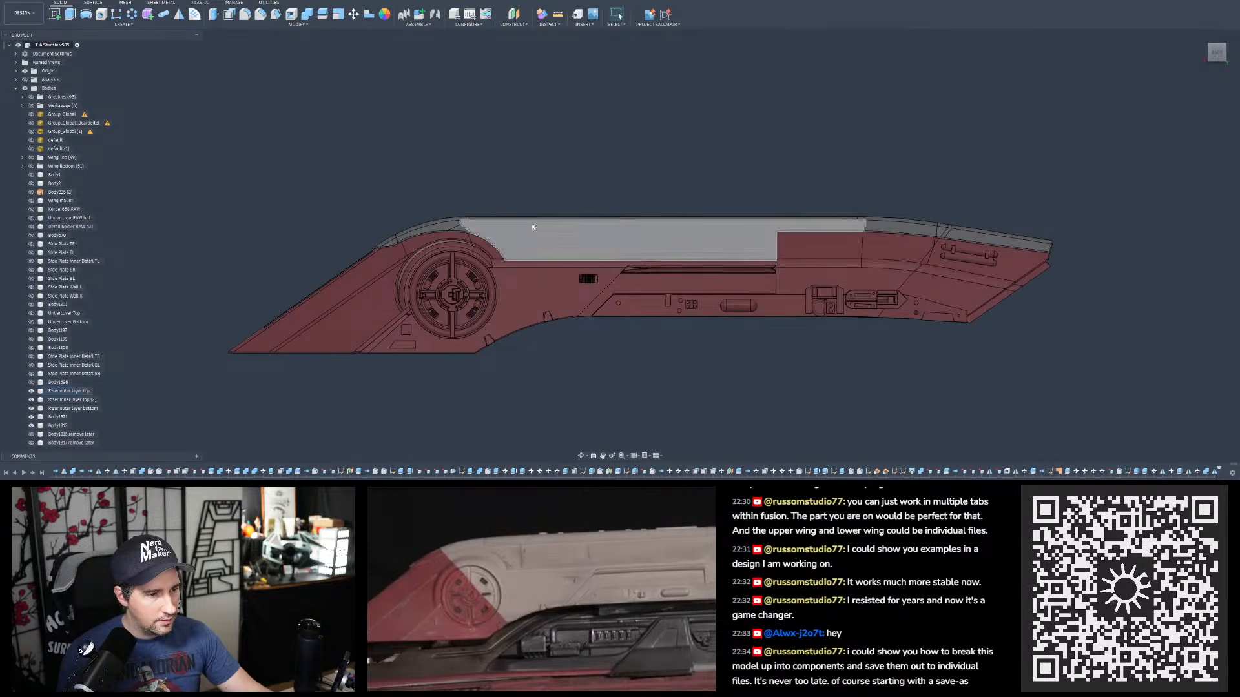
- Start a new sketch on the origin plane facing the Back view and frame the red upper part straight on
left_click(55, 14)
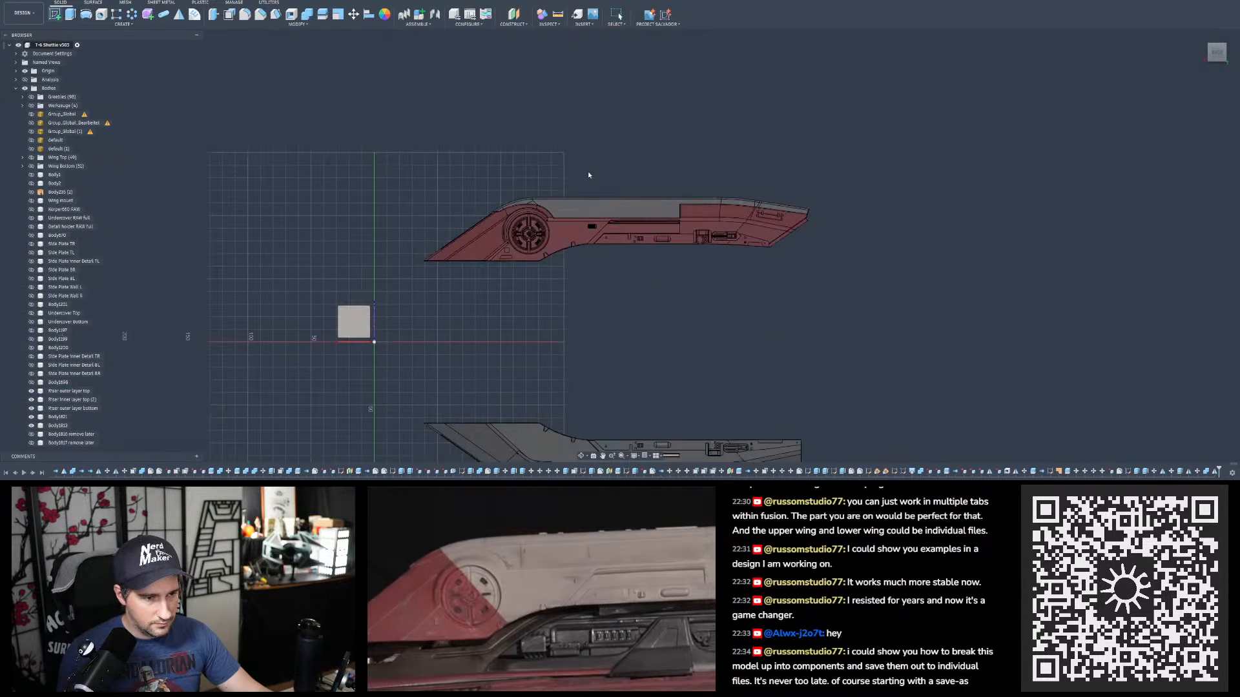
scroll(391, 382, "down", 3)
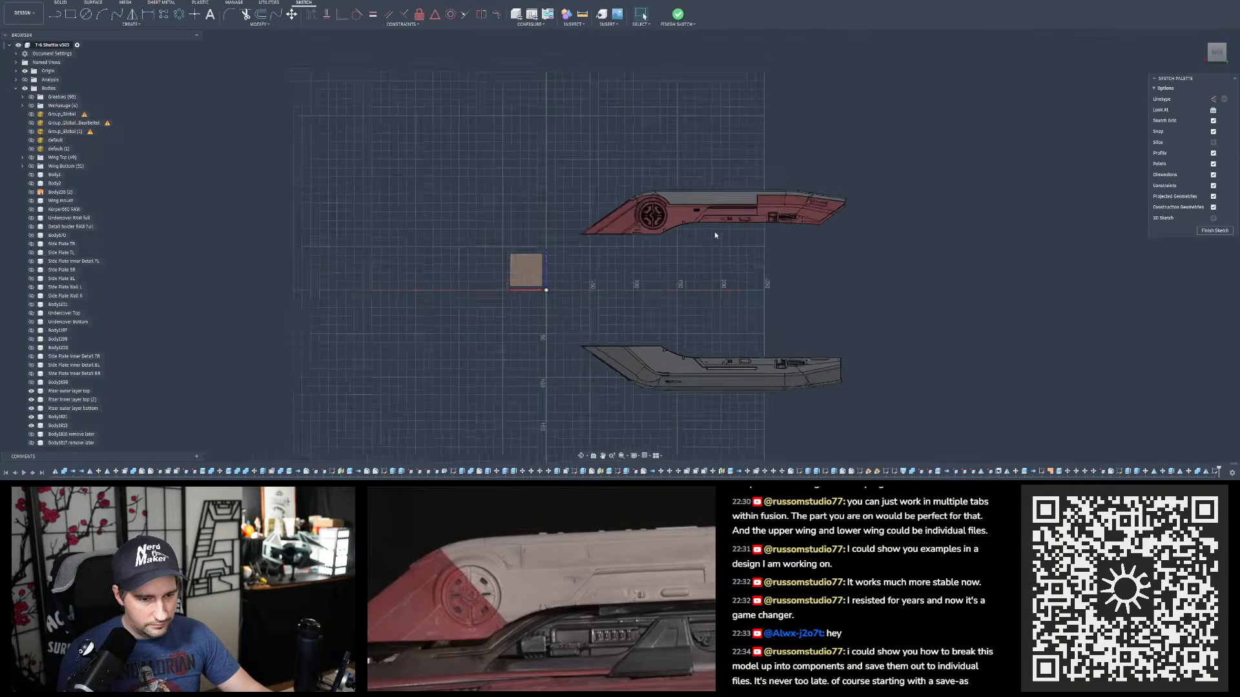
scroll(714, 231, "up", 3)
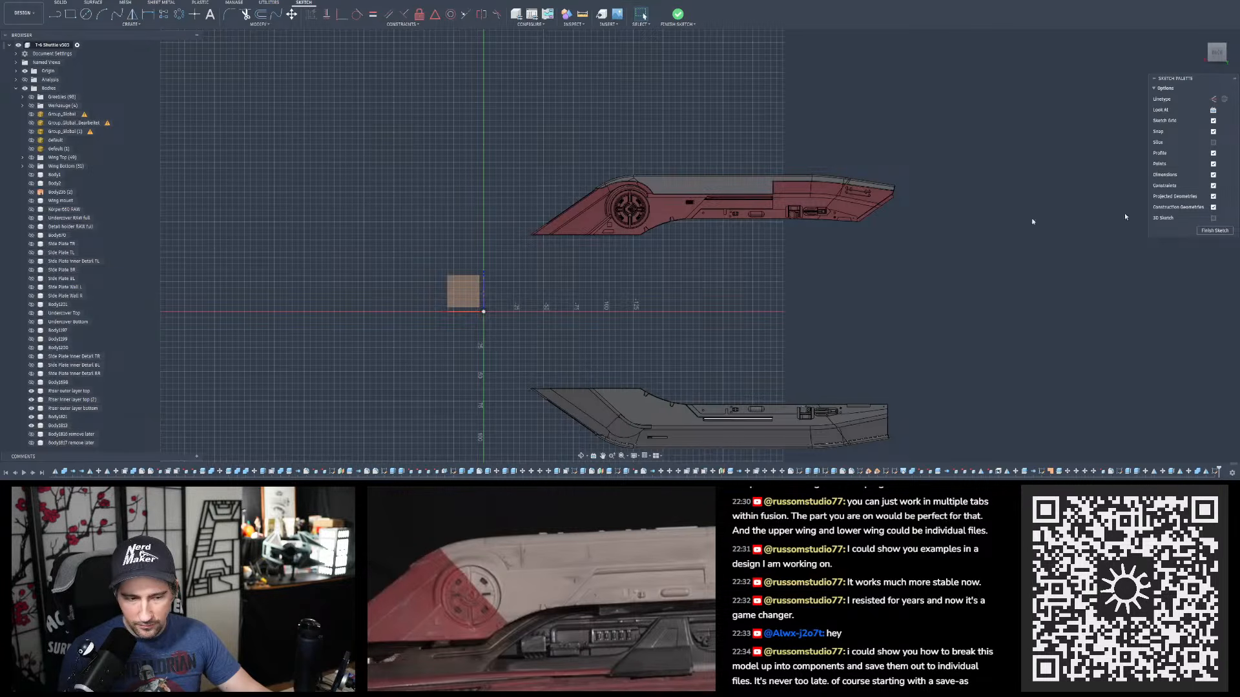
scroll(678, 216, "down", 3)
scroll(683, 337, "up", 5)
middle_click_drag(645, 398, 646, 342, "shift")
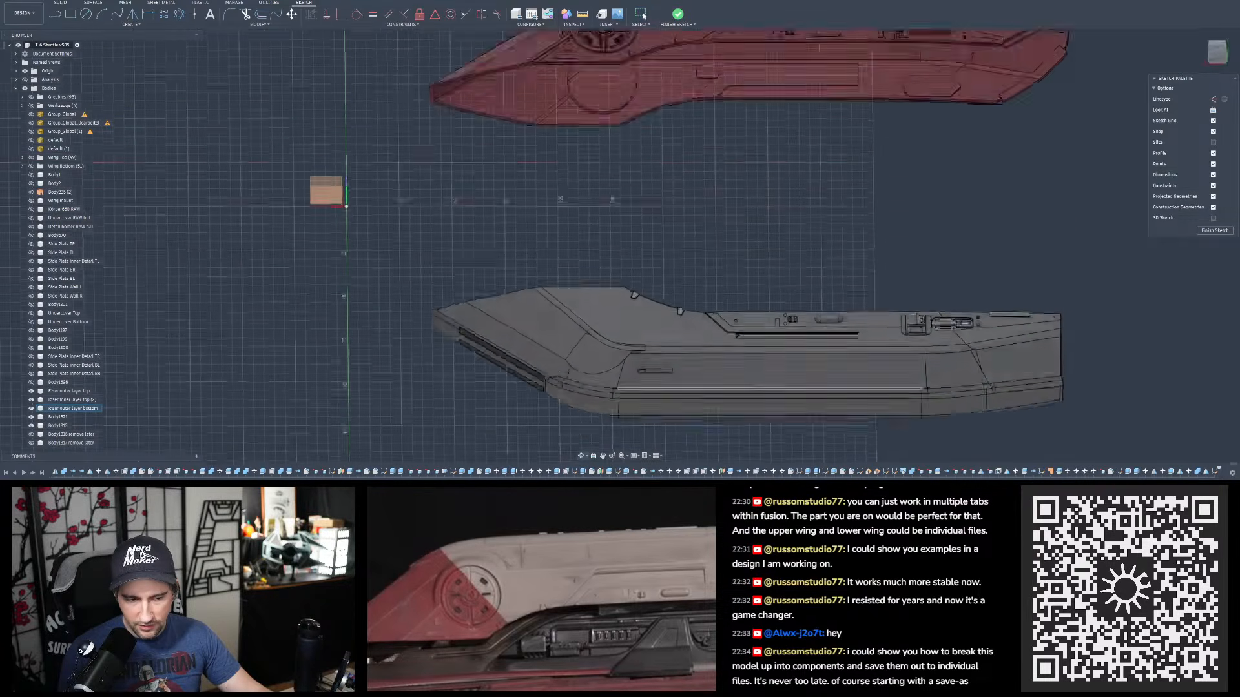
left_click(1217, 51)
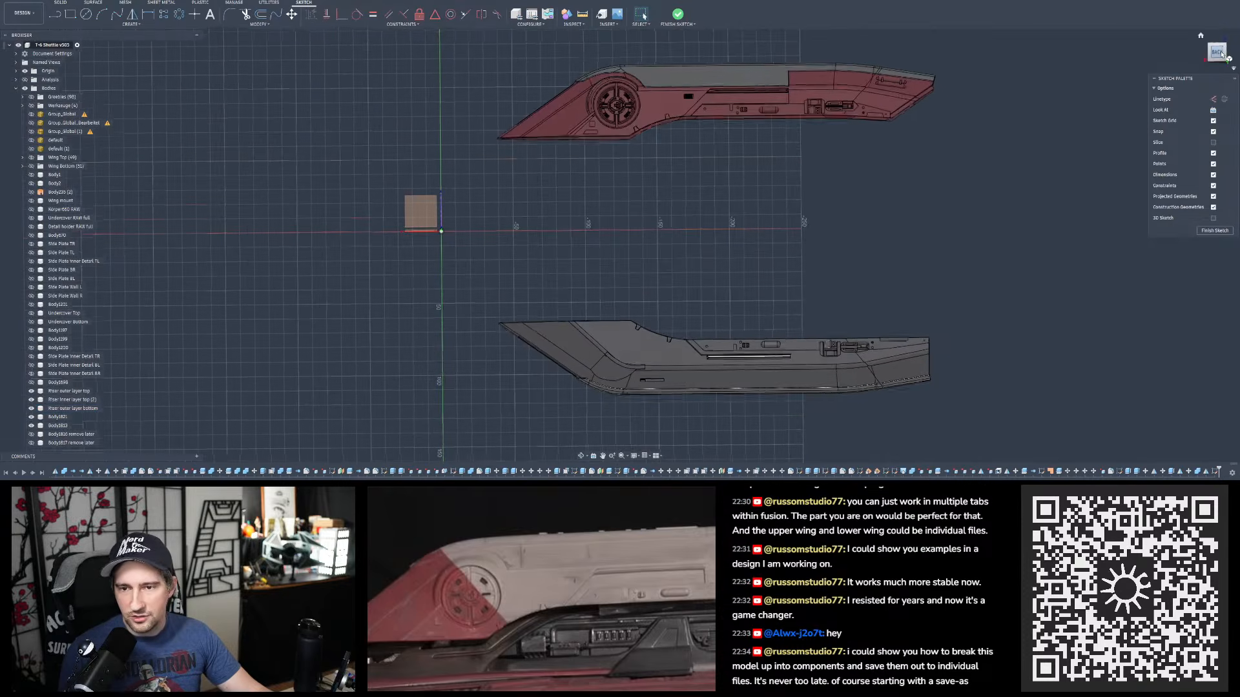
scroll(869, 194, "down", 3)
scroll(771, 142, "up", 4)
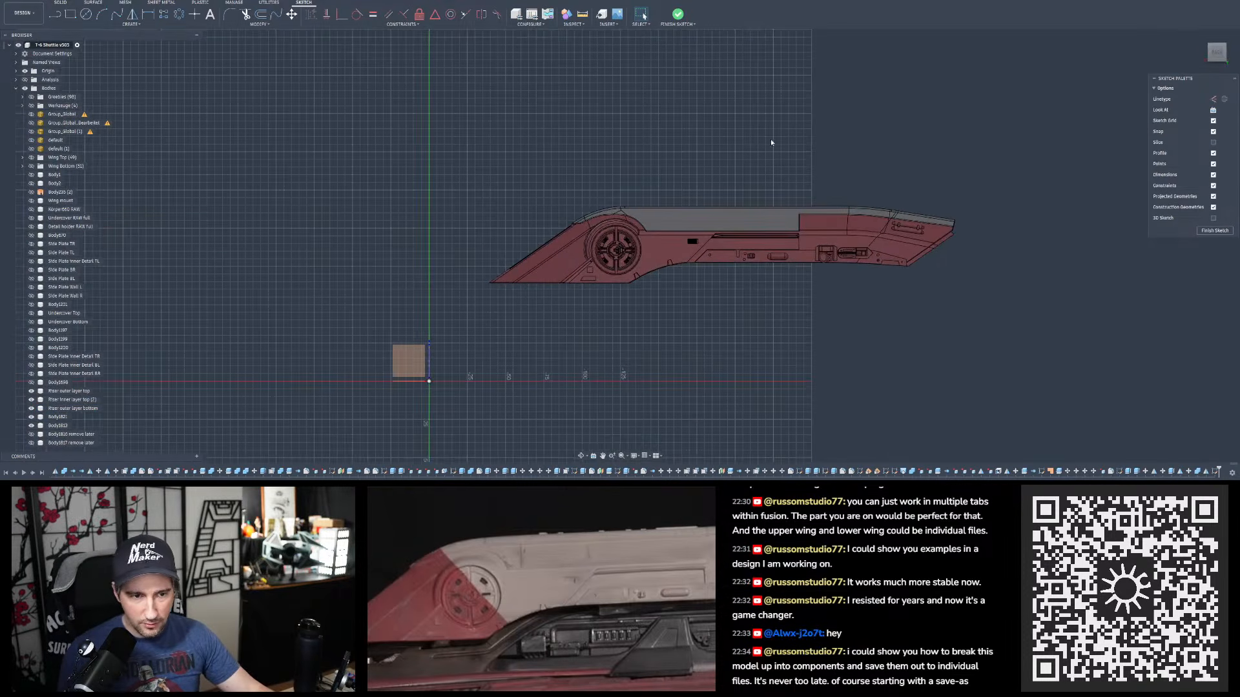
scroll(771, 143, "down", 3)
scroll(798, 172, "up", 3)
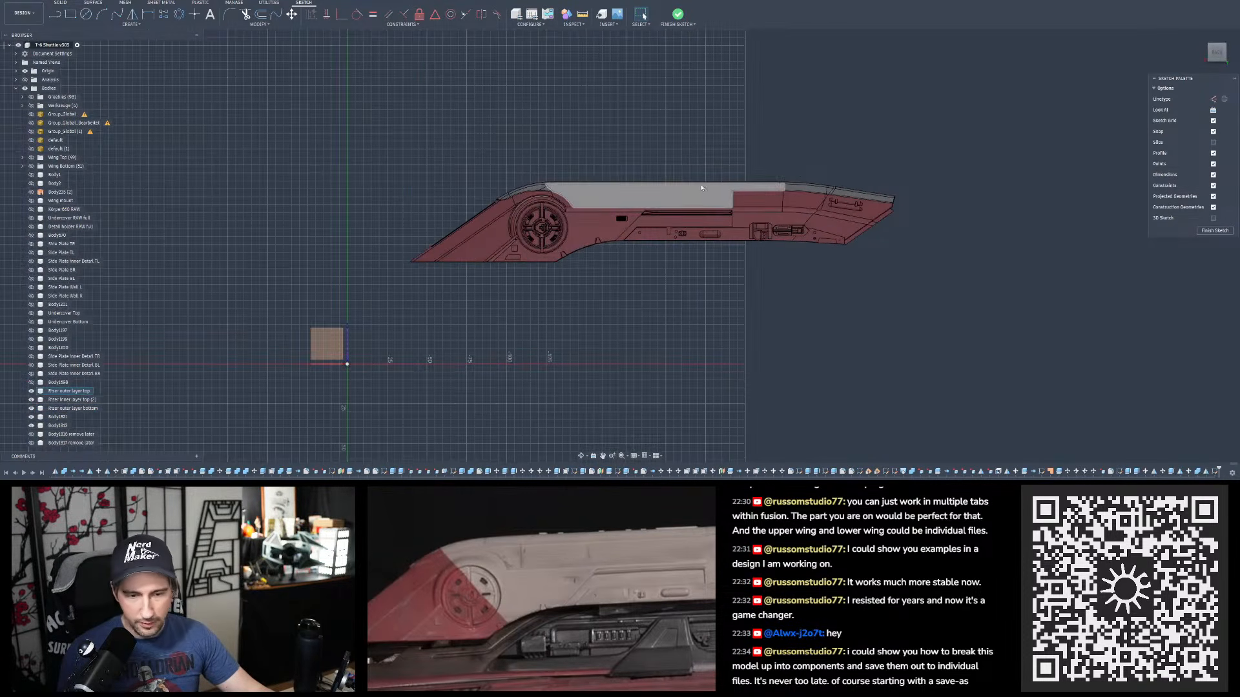
scroll(702, 188, "up", 4)
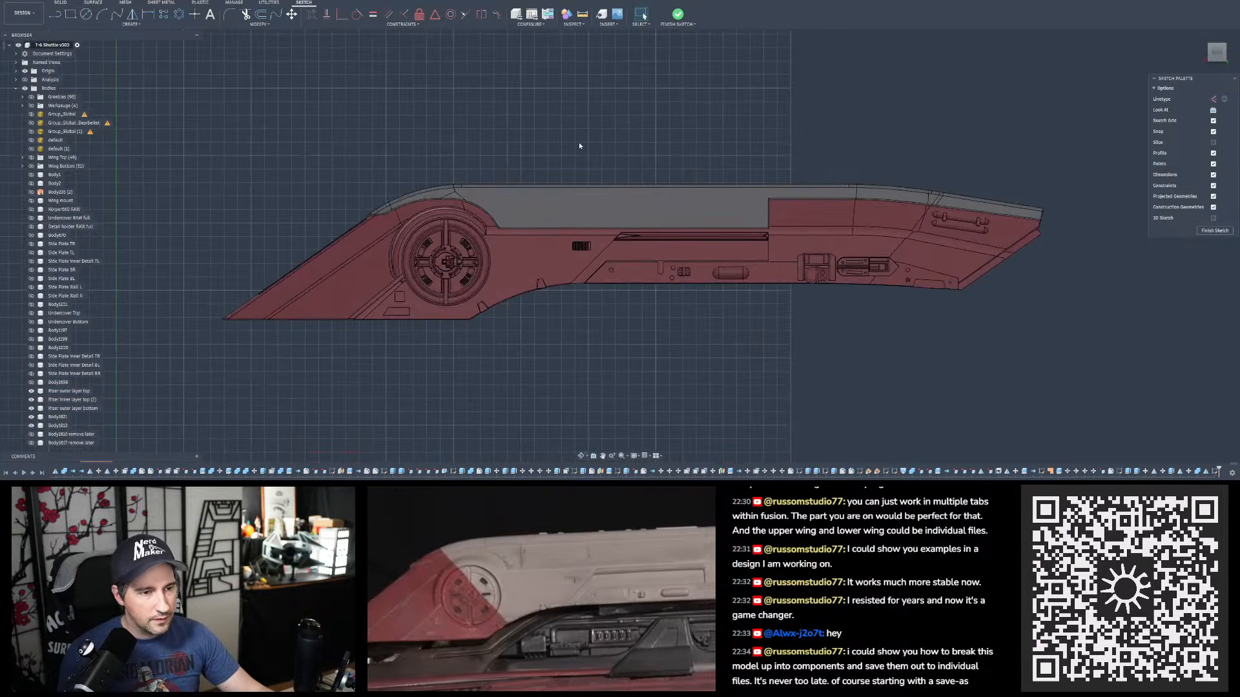
- Sketch a slanted line along the front panel's groove from the part's lower edge to the wheel's outer rim, and adjust its lower end
key("l")
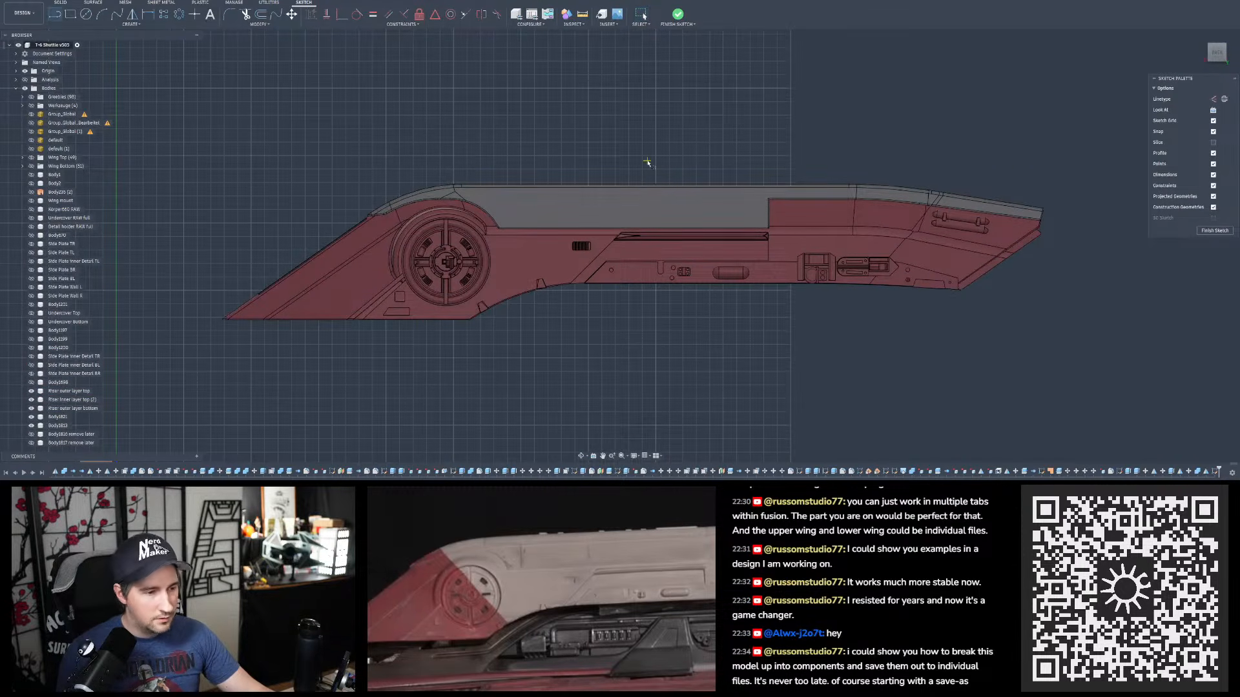
scroll(647, 162, "down", 2)
scroll(474, 256, "up", 3)
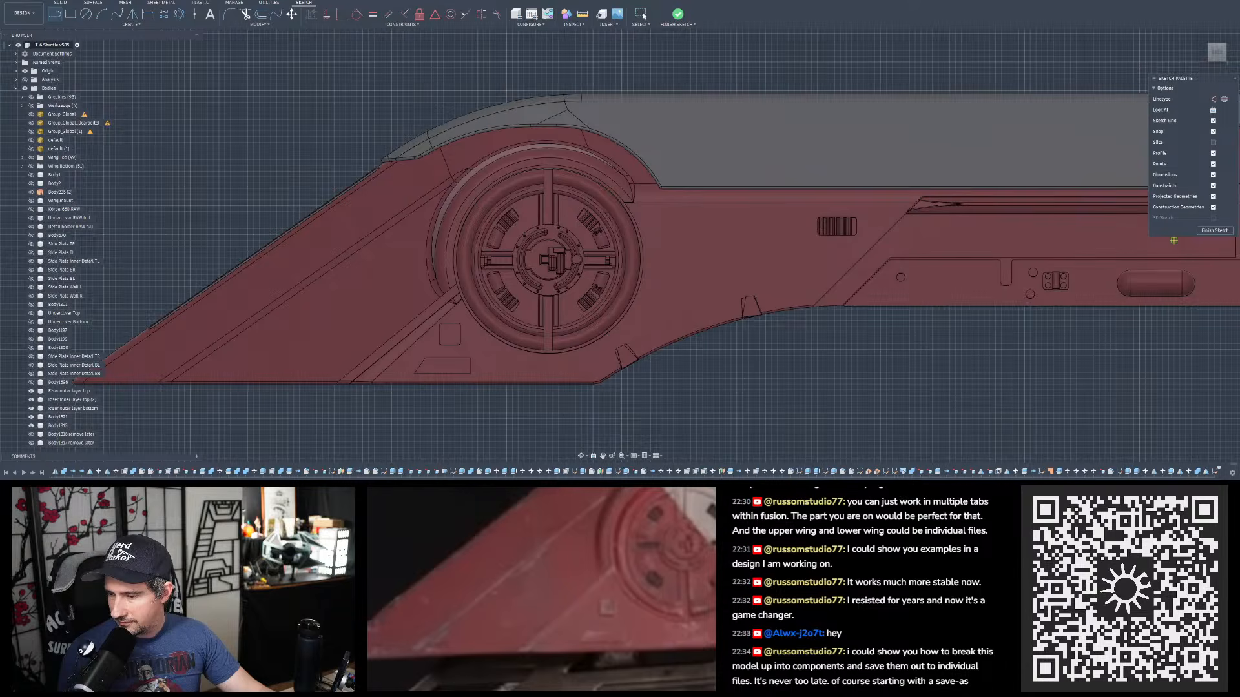
left_click(158, 387)
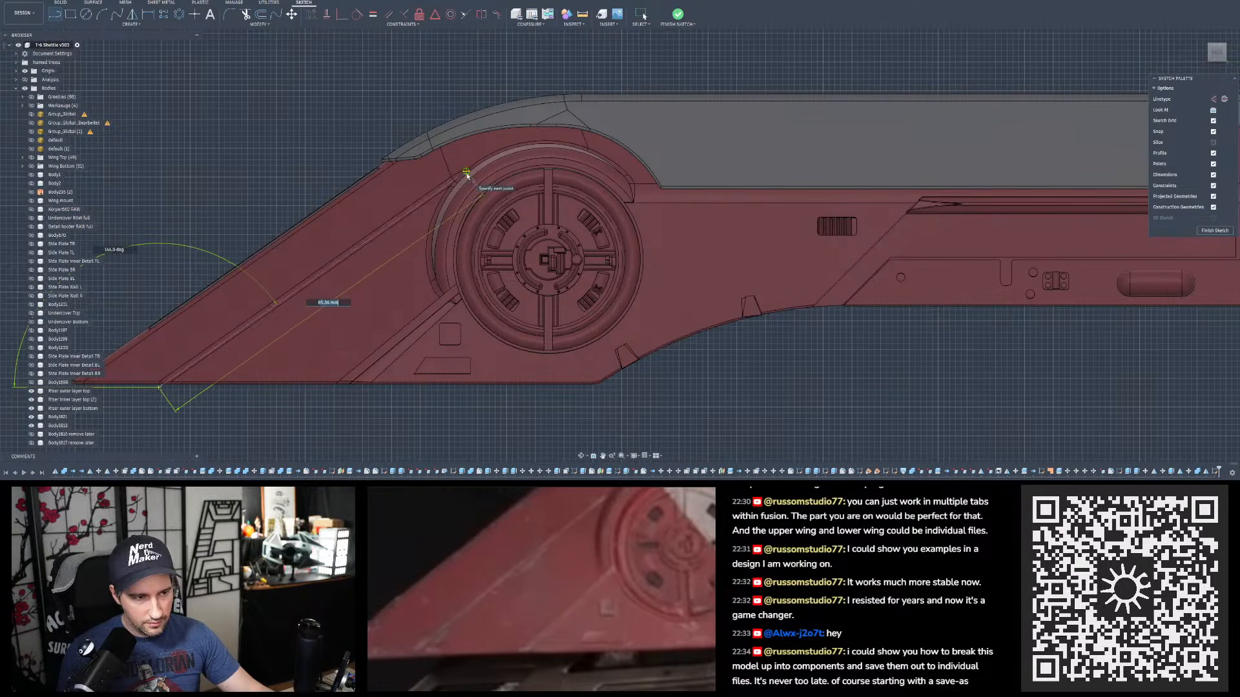
left_click(466, 173)
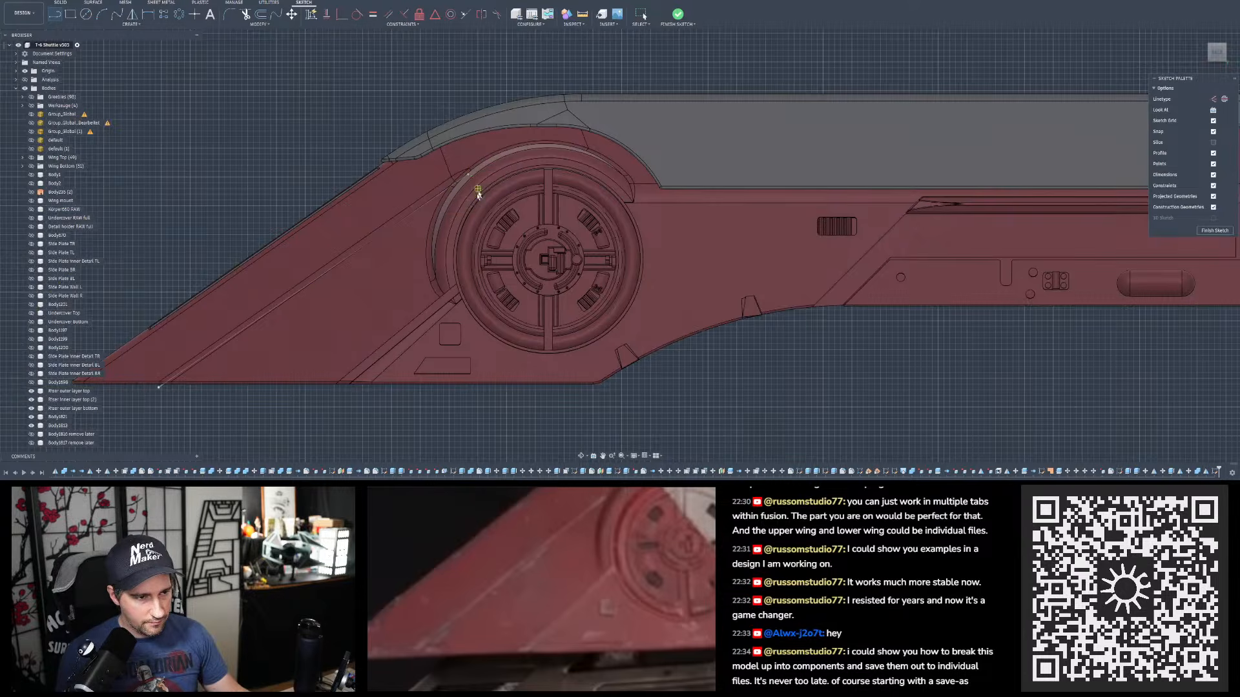
key("Escape")
left_click_drag(158, 388, 161, 390)
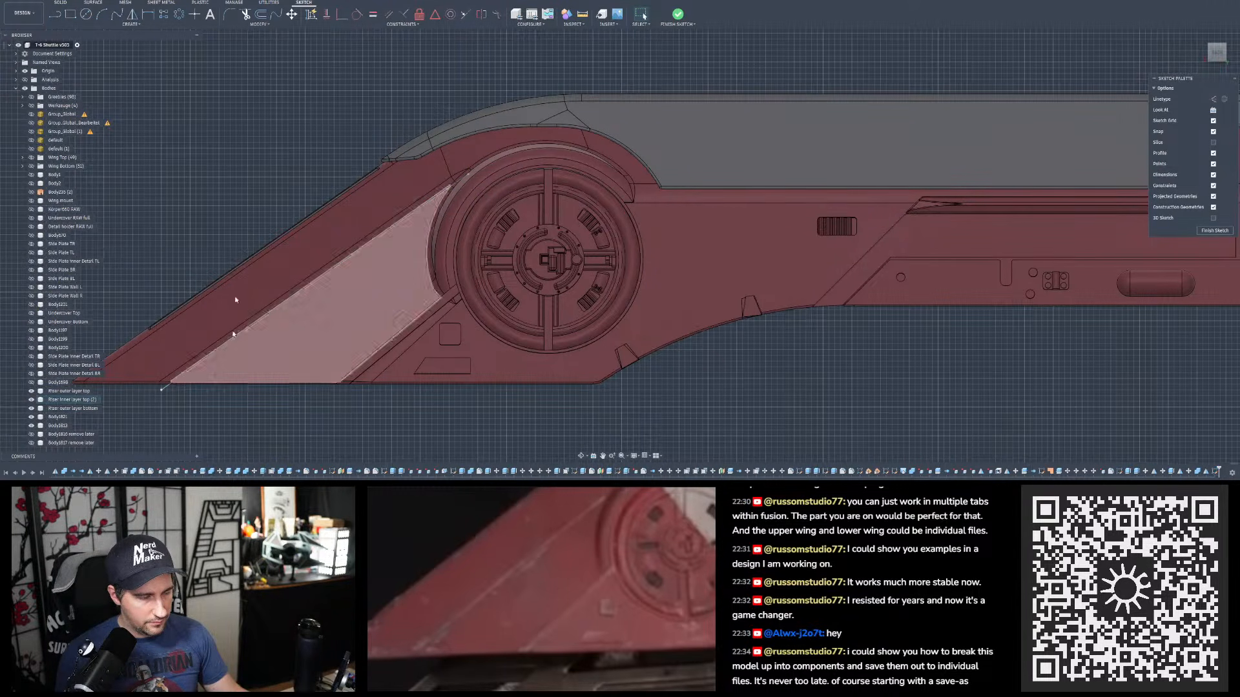
- Ready the Line tool and compare the upper part's round wheel area and curved cover edge with the opposite-side video still up close
left_click(59, 15)
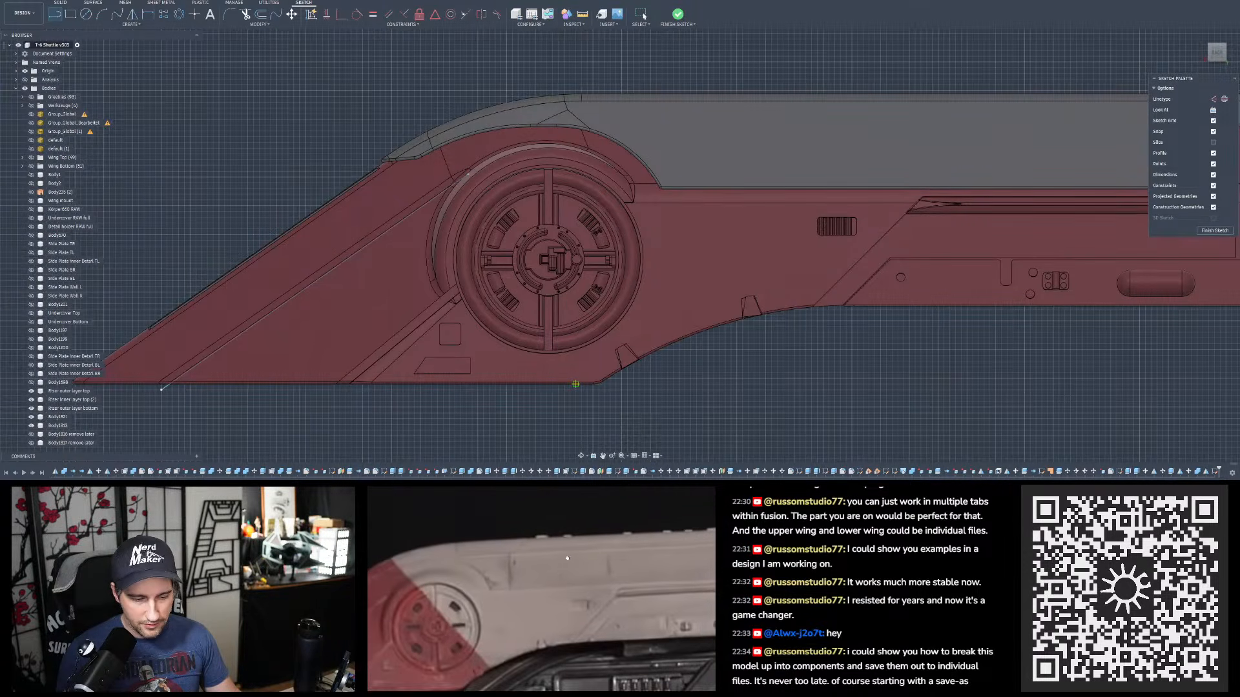
scroll(604, 319, "down", 2)
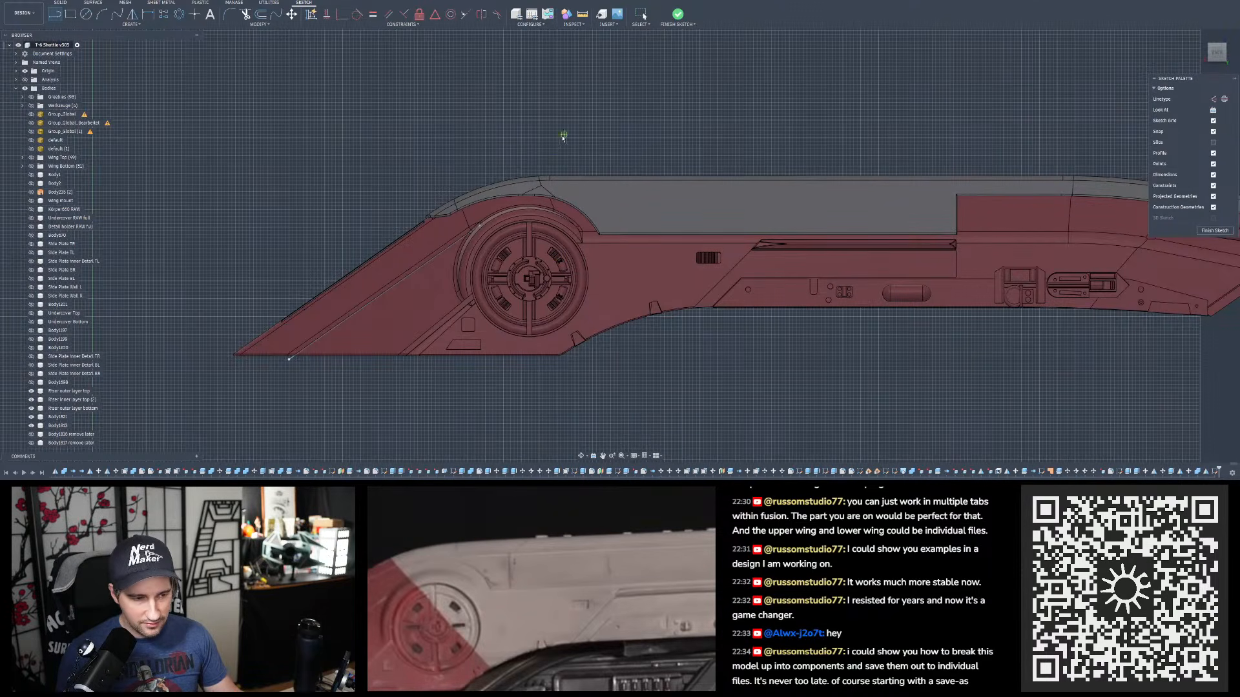
scroll(525, 160, "up", 3)
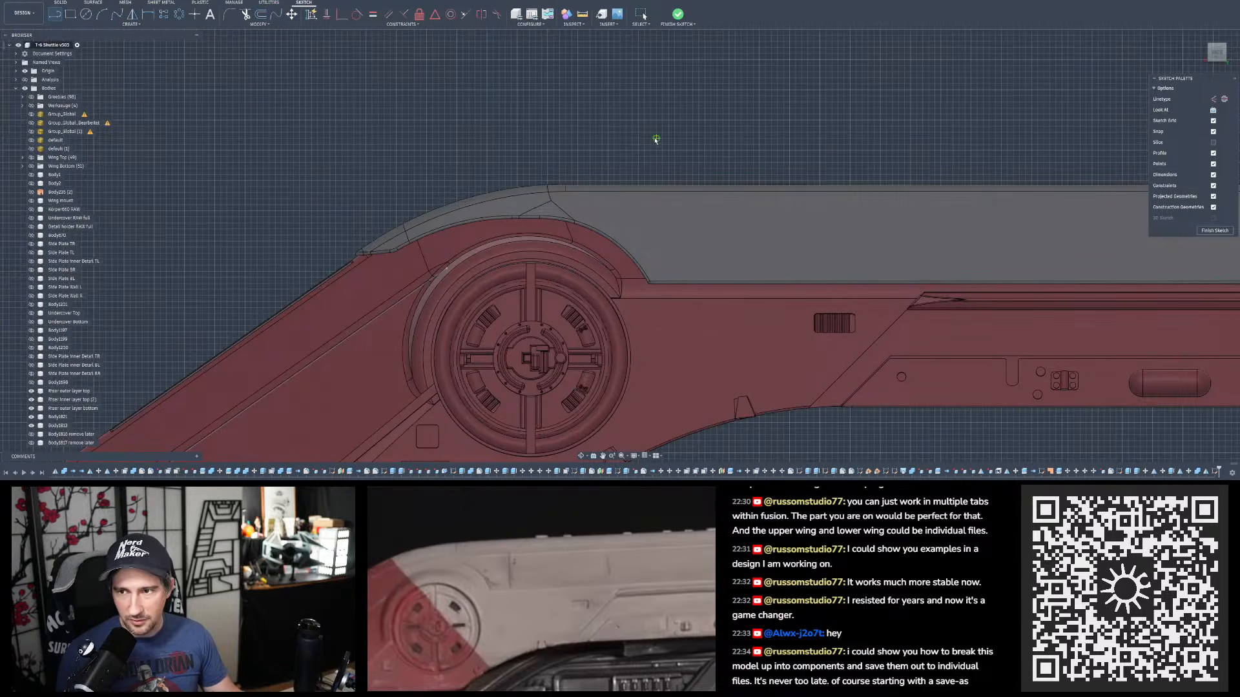
scroll(655, 128, "down", 2)
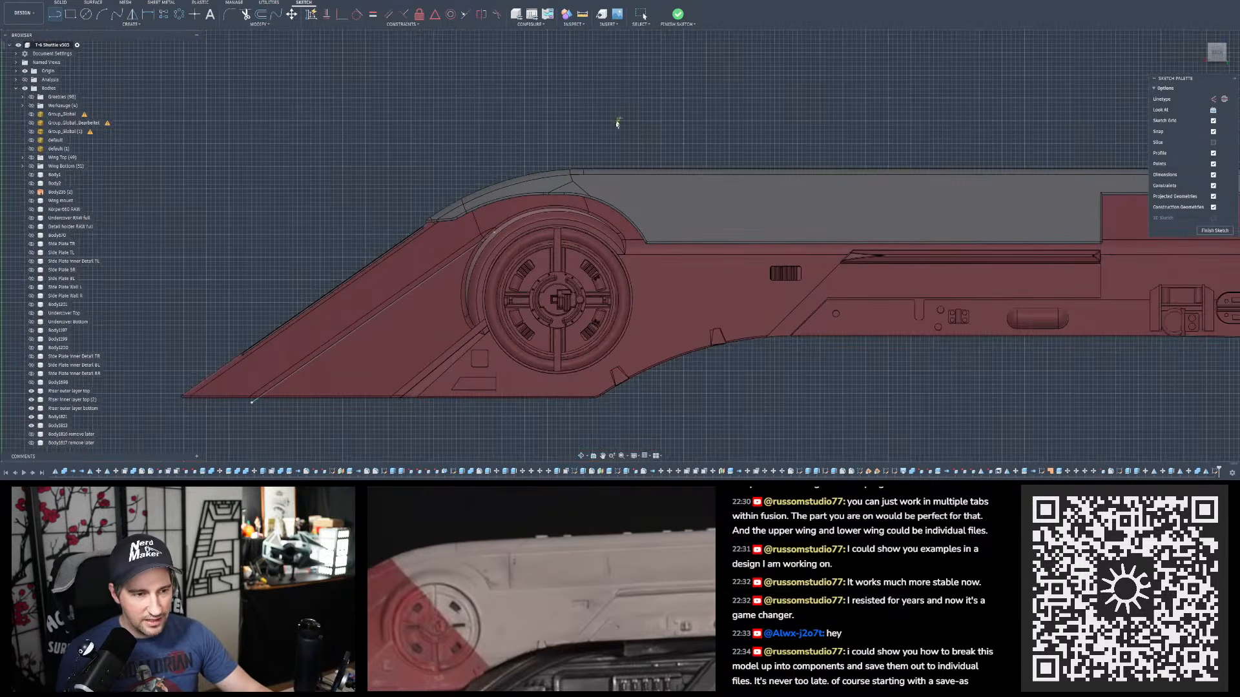
scroll(564, 118, "down", 1)
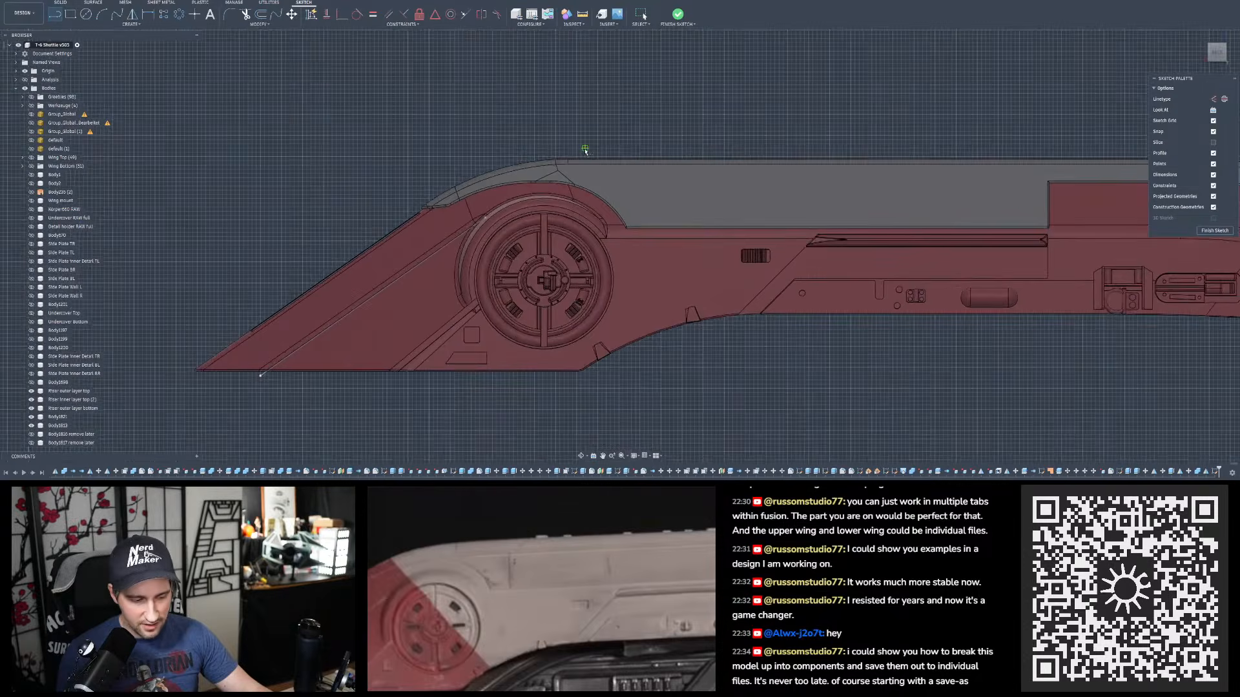
scroll(585, 148, "up", 3)
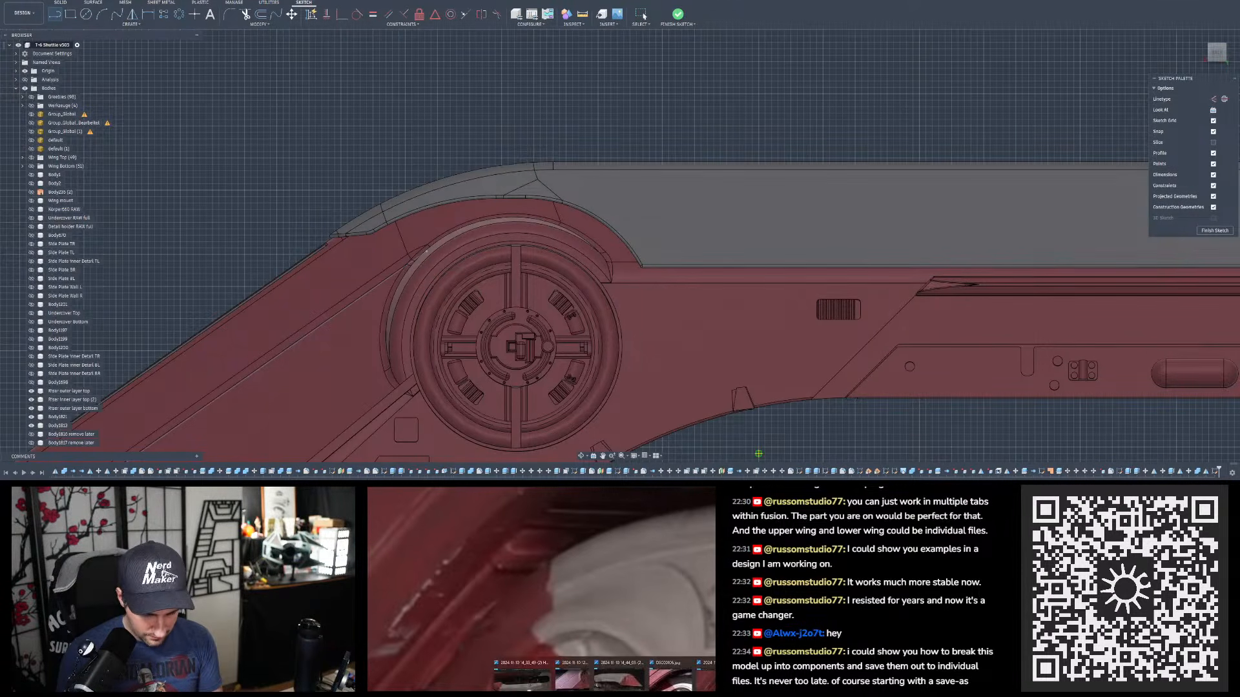
left_click(622, 665)
scroll(767, 200, "up", 5)
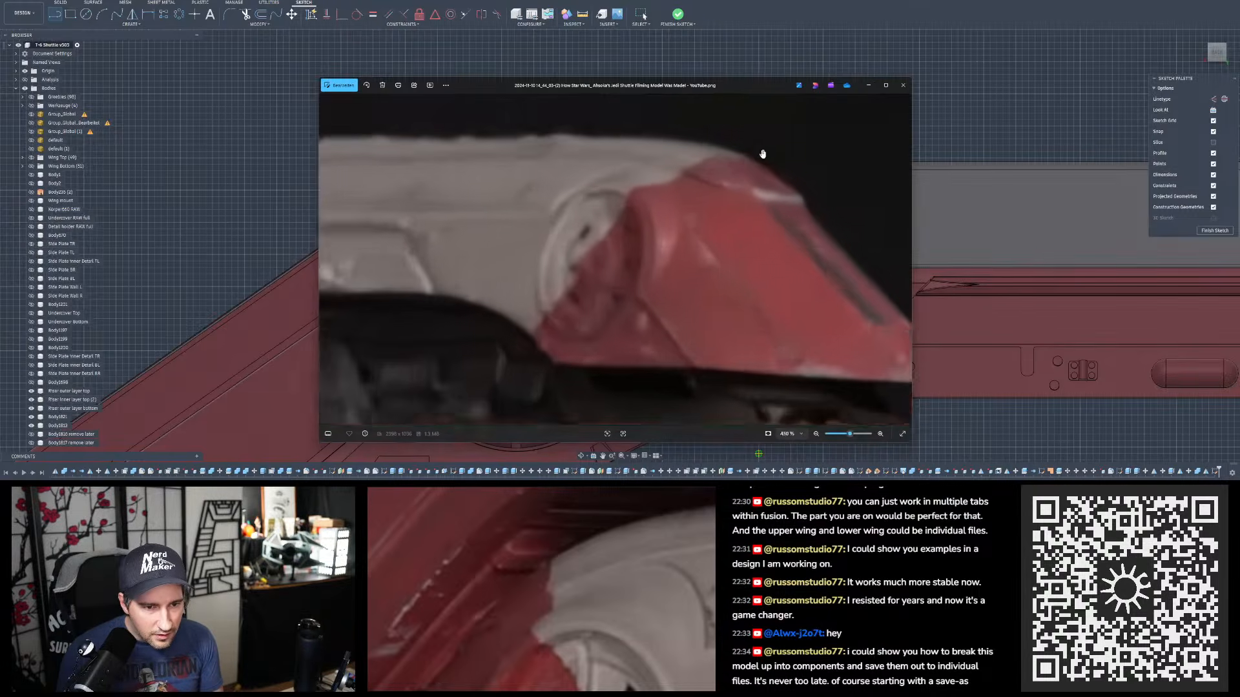
scroll(765, 203, "down", 3)
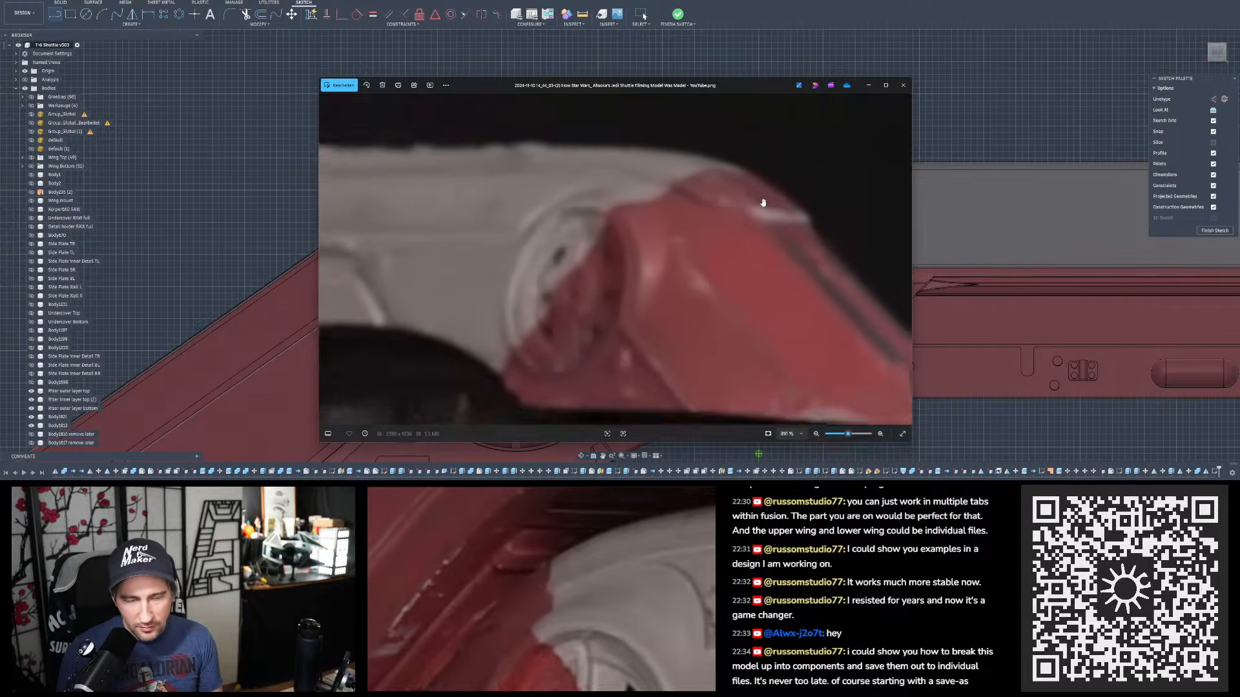
scroll(759, 202, "up", 1)
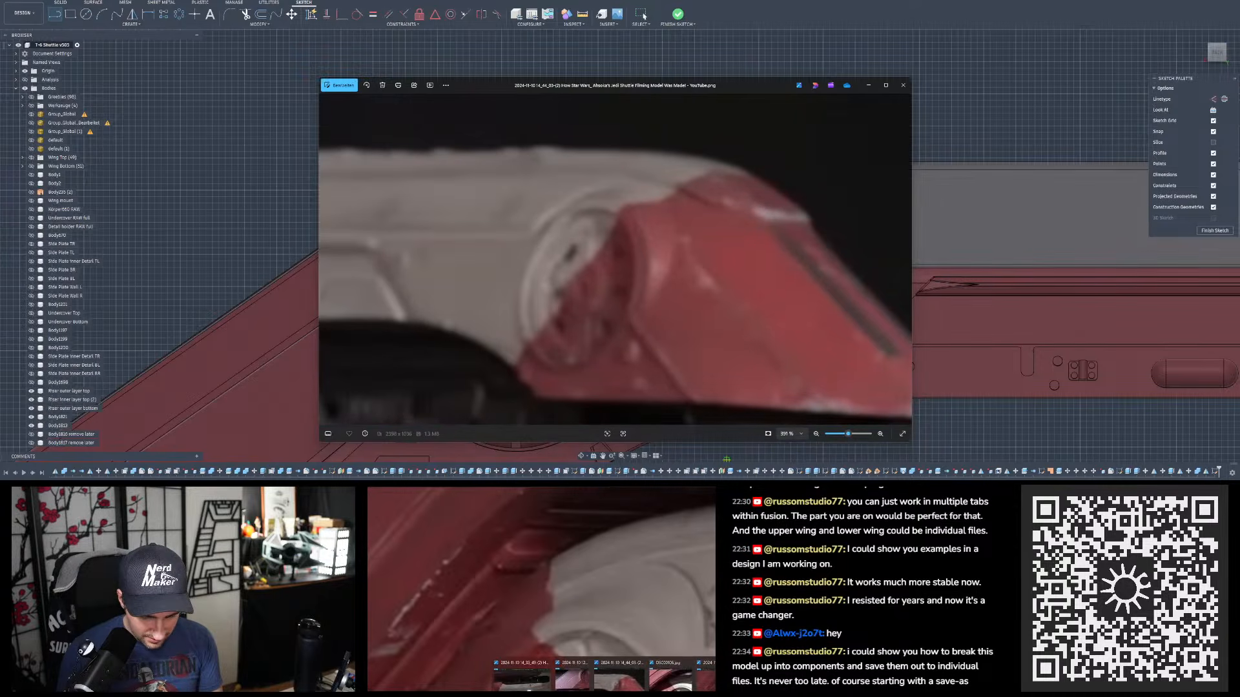
- Open another reference still and examine the grey panel, its red boundary and the small rod detail up close
left_click(522, 677)
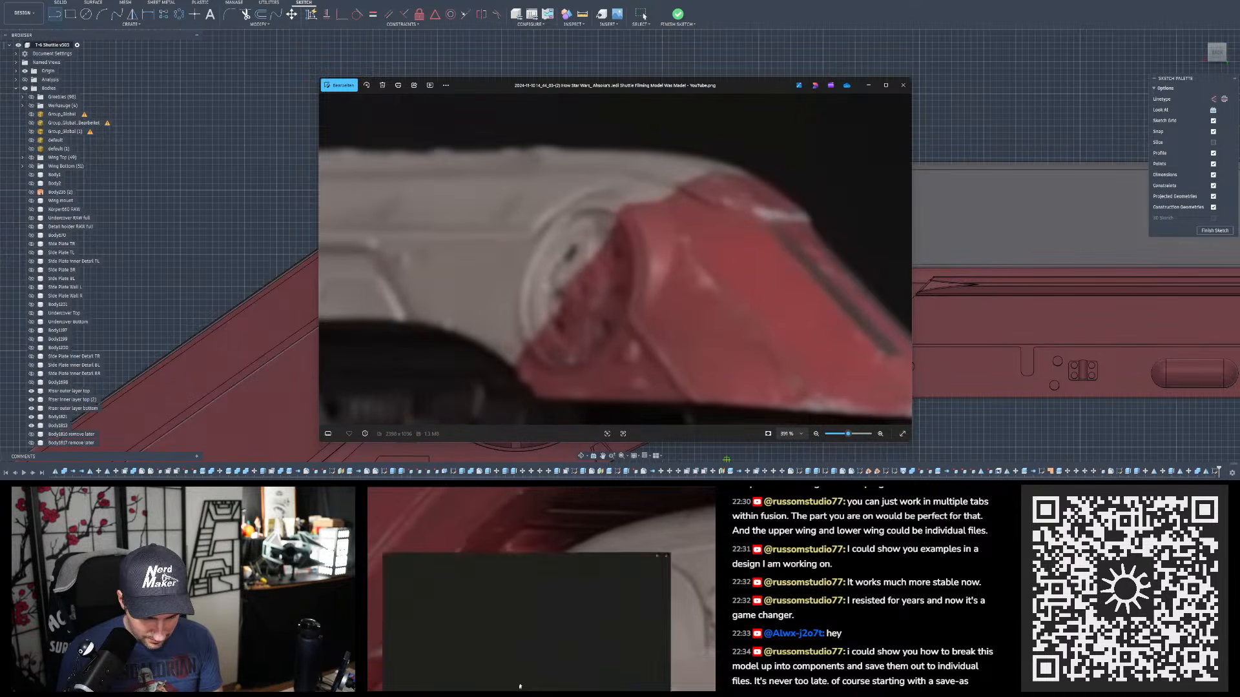
scroll(452, 649, "up", 3)
left_click_drag(441, 652, 566, 616)
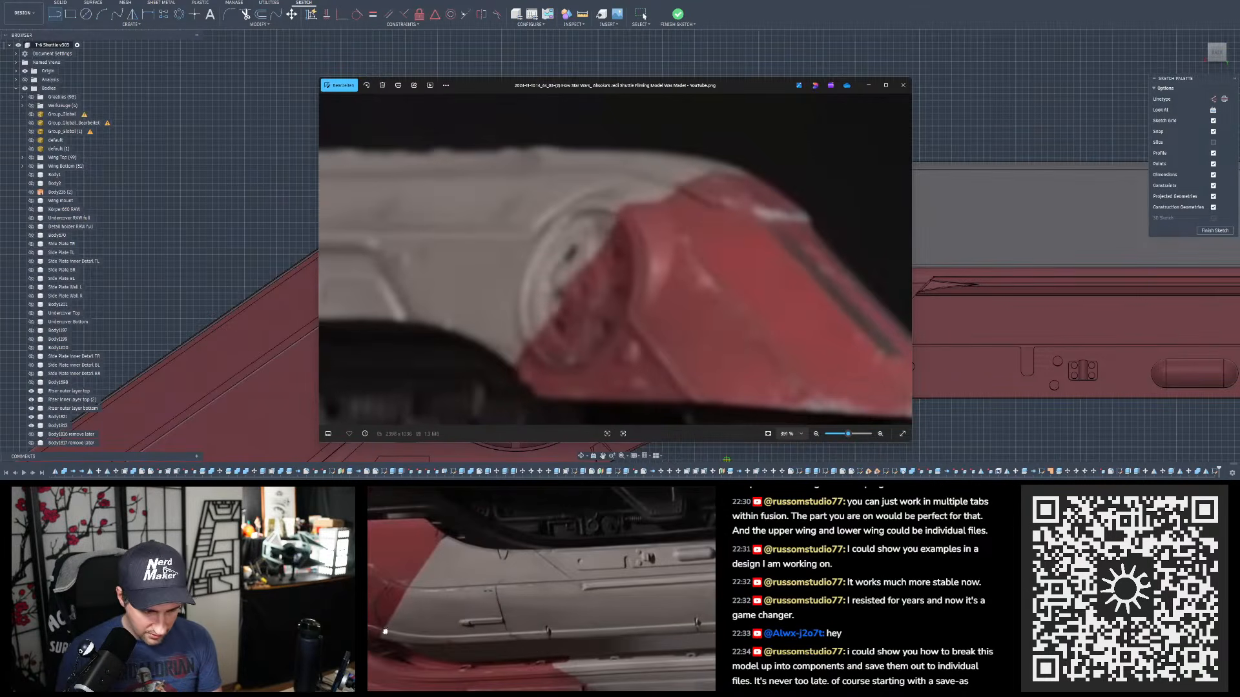
scroll(397, 637, "up", 4)
mouse_move(396, 637)
left_mouse_down()
mouse_move(469, 638)
mouse_move(411, 627)
left_mouse_up()
left_click_drag(691, 632, 445, 624)
left_click_drag(662, 620, 575, 615)
left_click_drag(477, 618, 671, 604)
left_click_drag(515, 617, 655, 587)
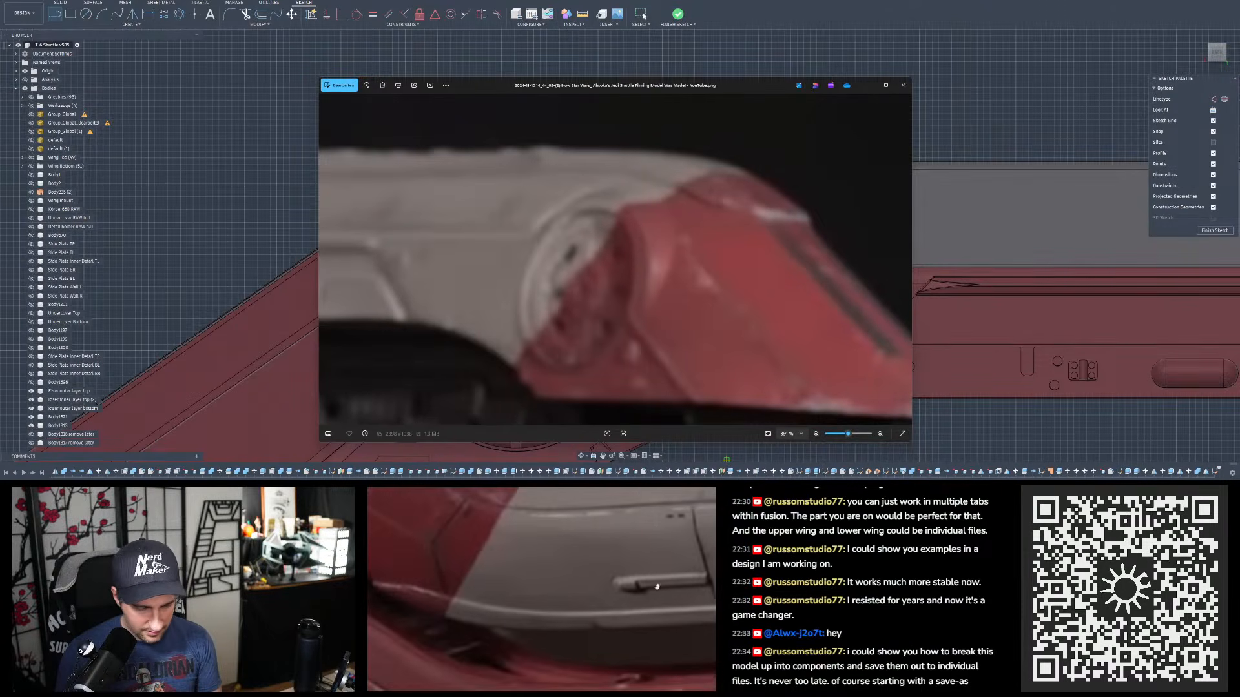
left_click_drag(574, 536, 635, 571)
left_click_drag(623, 625, 692, 542)
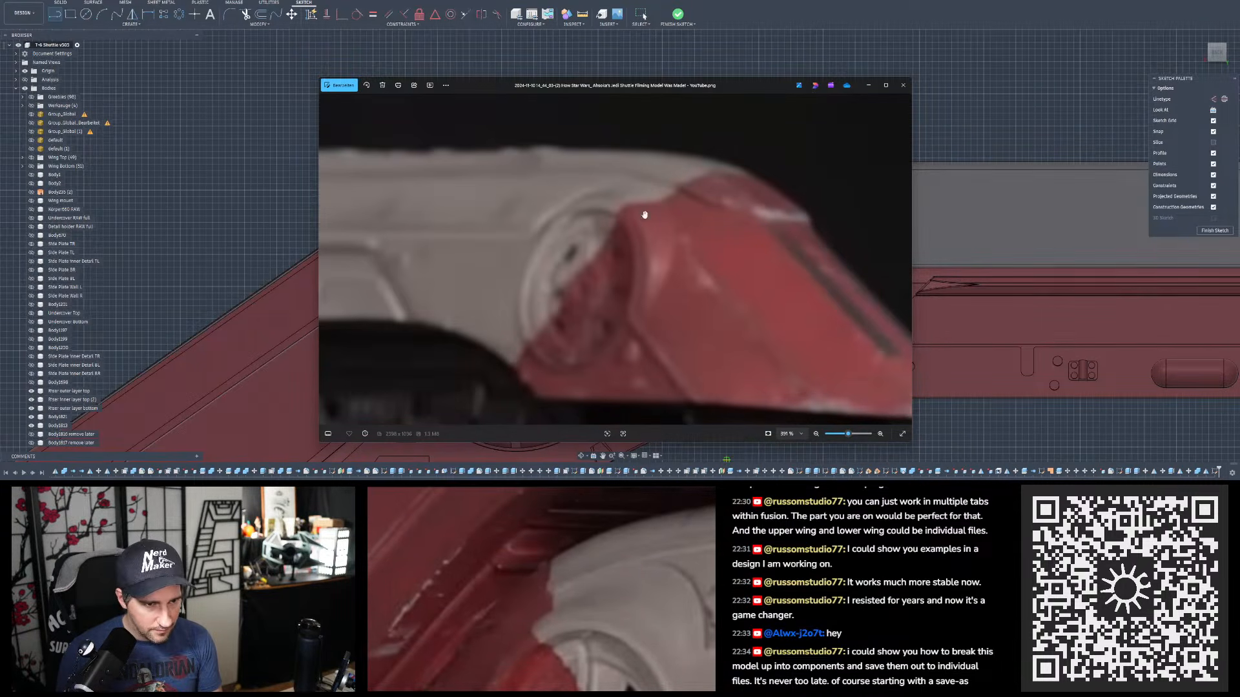
- Place the wheel close-up photo beside the opposite-side still and close the blank photo window
left_click_drag(650, 98, 536, 87)
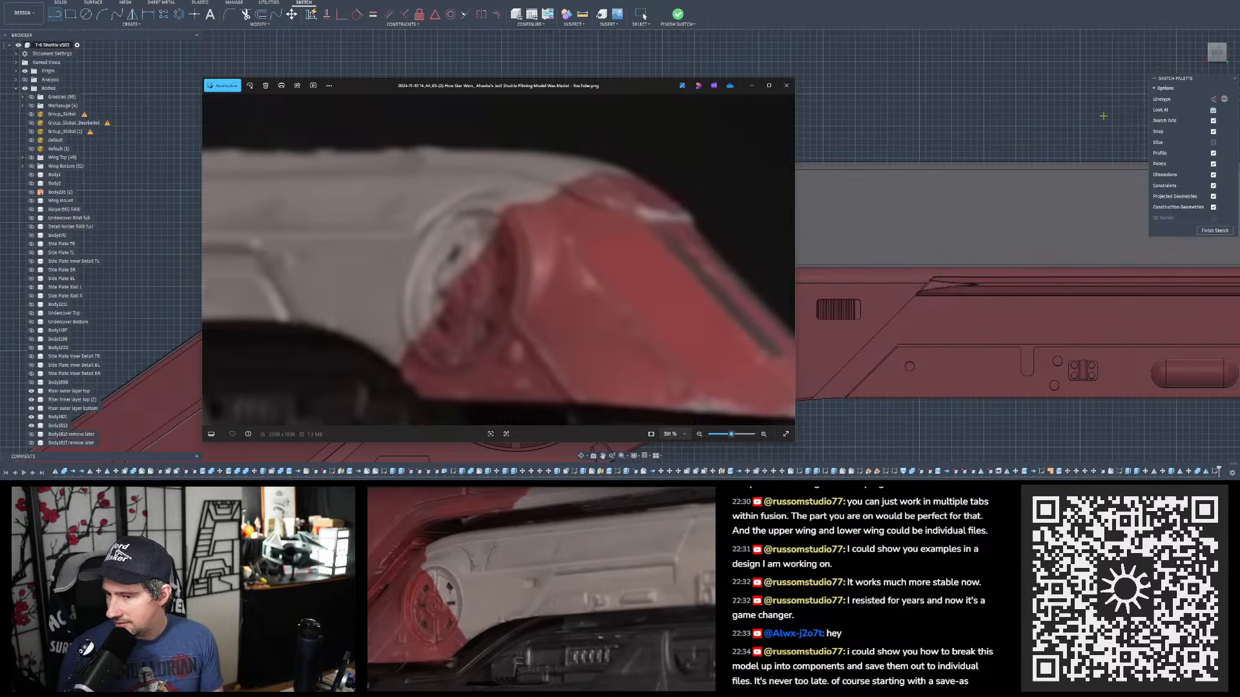
left_click_drag(1239, 132, 880, 103)
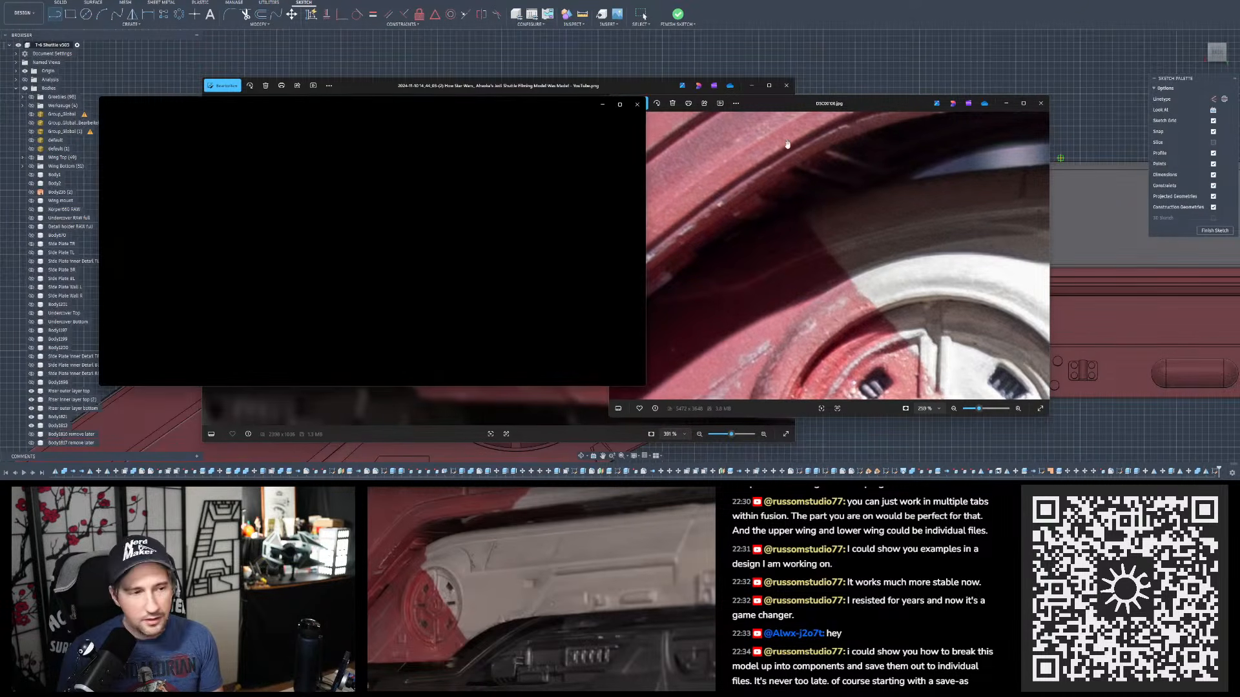
left_click(637, 104)
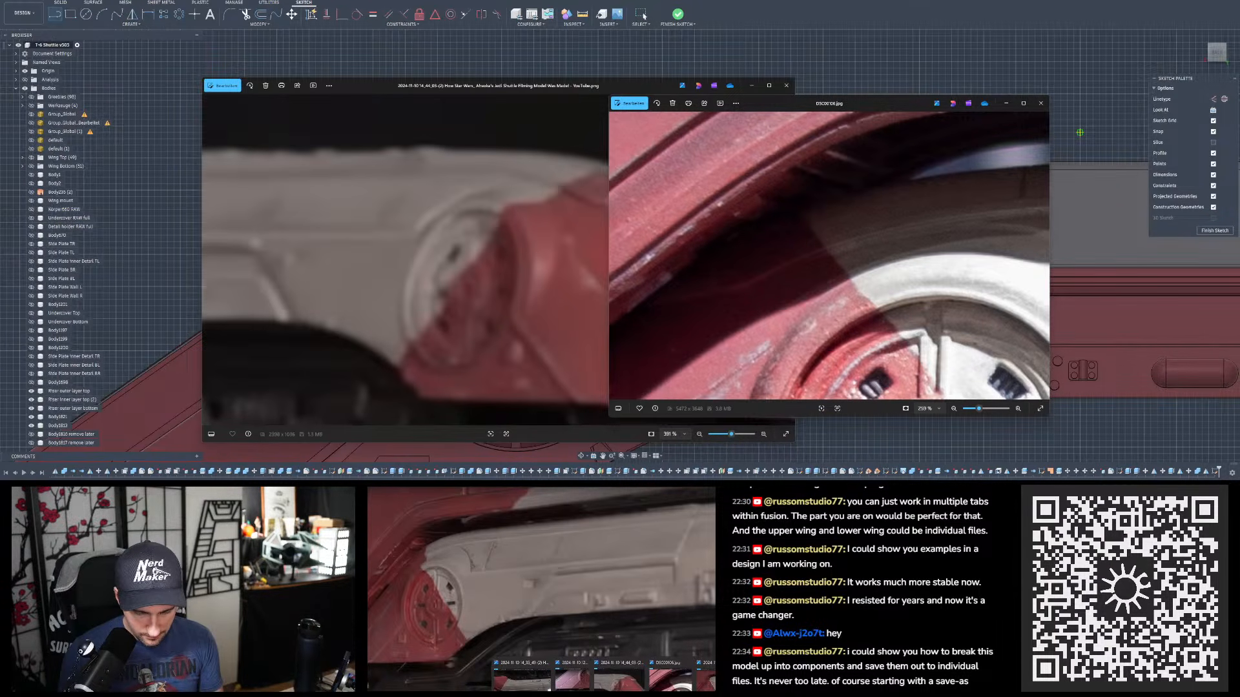
- Open the angled exhibition photo and enlarge the upper part with its wheel and side details
left_click(671, 674)
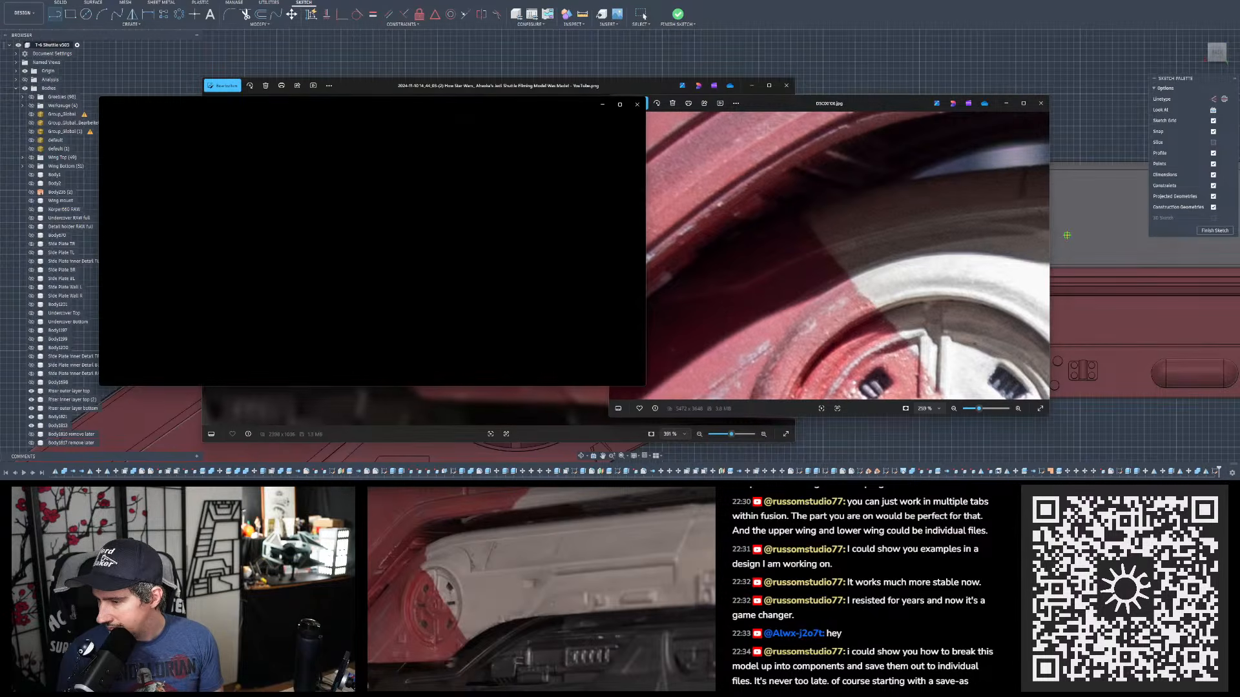
scroll(289, 239, "up", 4)
scroll(289, 238, "up", 1)
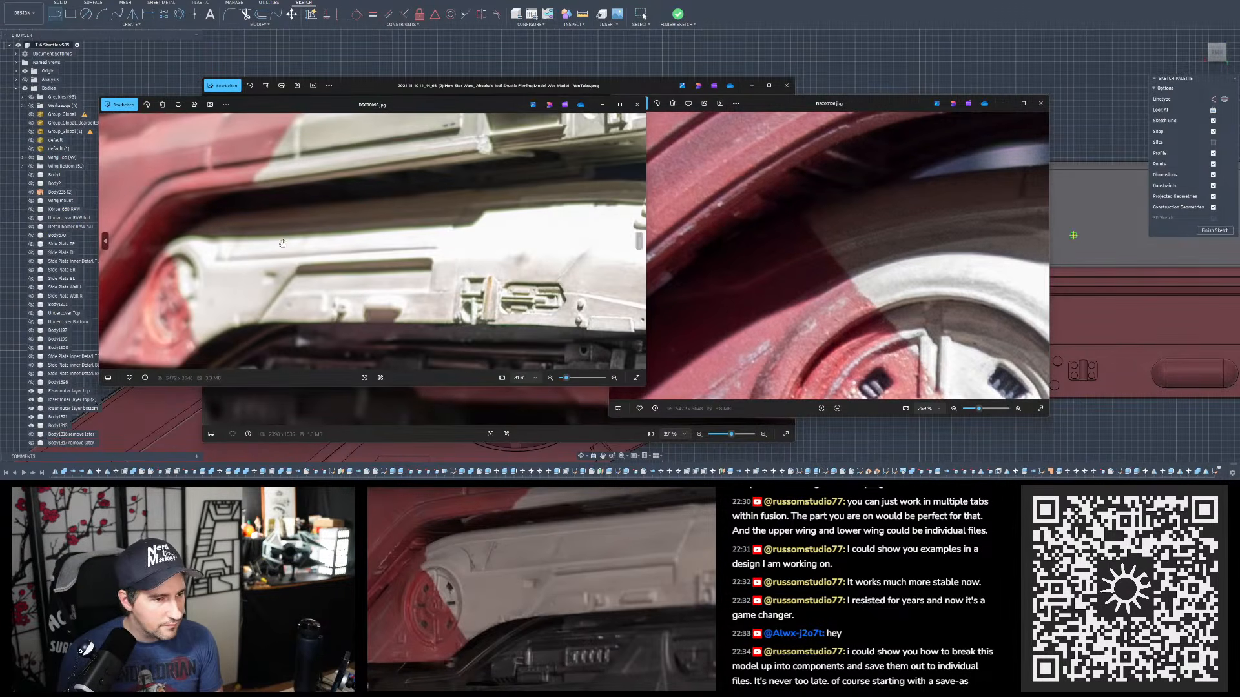
scroll(282, 236, "up", 1)
- Browse the earlier exhibition photos for another clear view of the upper part's side and wheel area
key("Left")
key("Left")
key("Left")
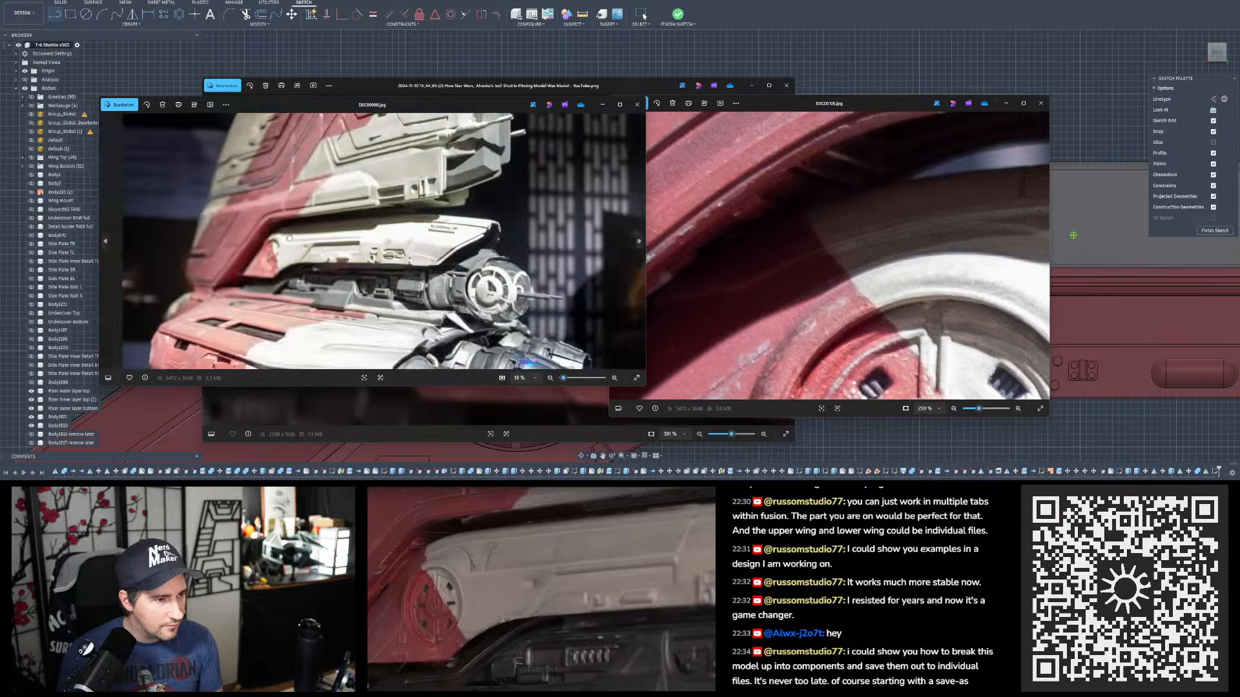
key("Left")
key("Left")
key("Left")
key("Left")
key("Left")
key("Left")
key("Left")
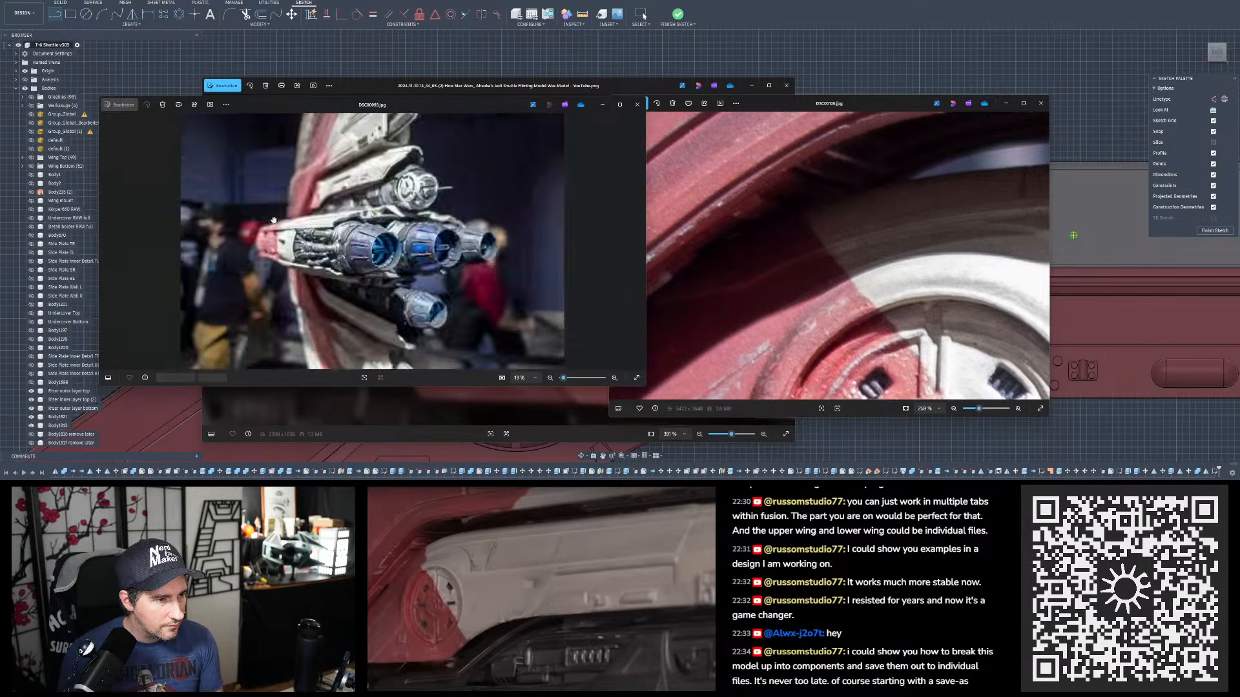
key("Left")
key("Left")
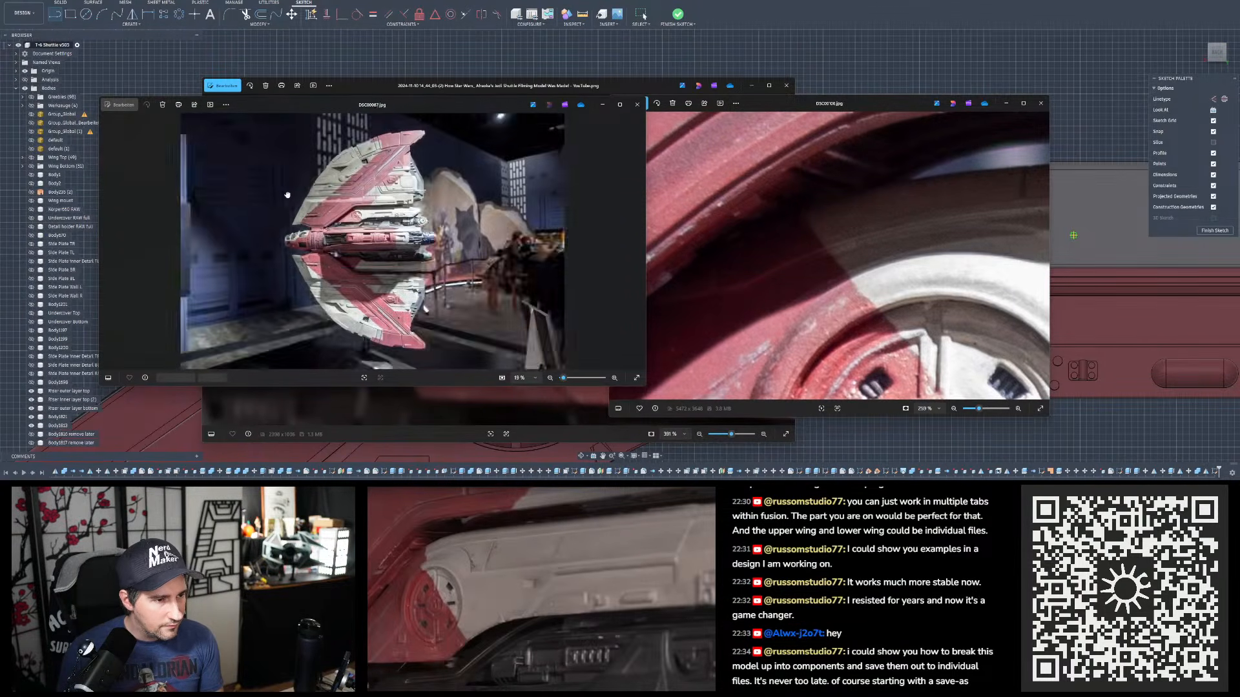
key("Right")
key("Right")
key("Right")
key("Left")
scroll(344, 197, "up", 10)
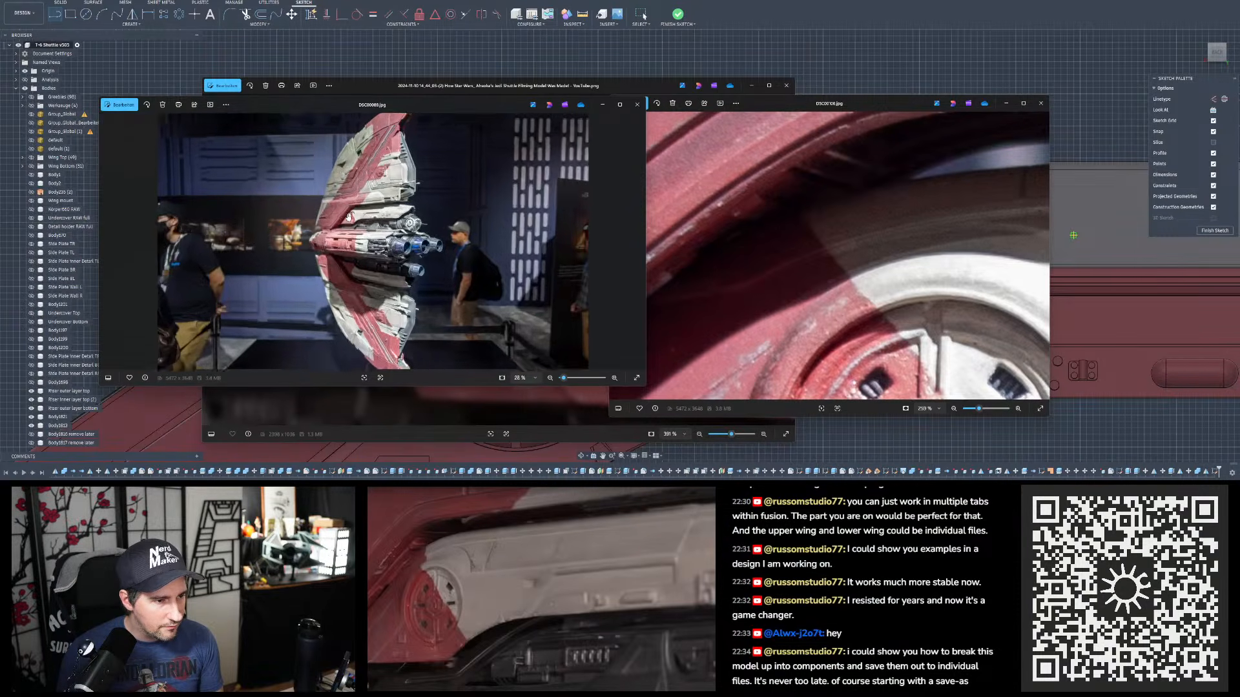
- Return to the angled exhibition photo and examine the small raised bars beside the upper part's cover edge up close
key("Right")
key("Right")
key("Right")
key("Right")
key("Right")
key("Right")
key("Right")
key("Right")
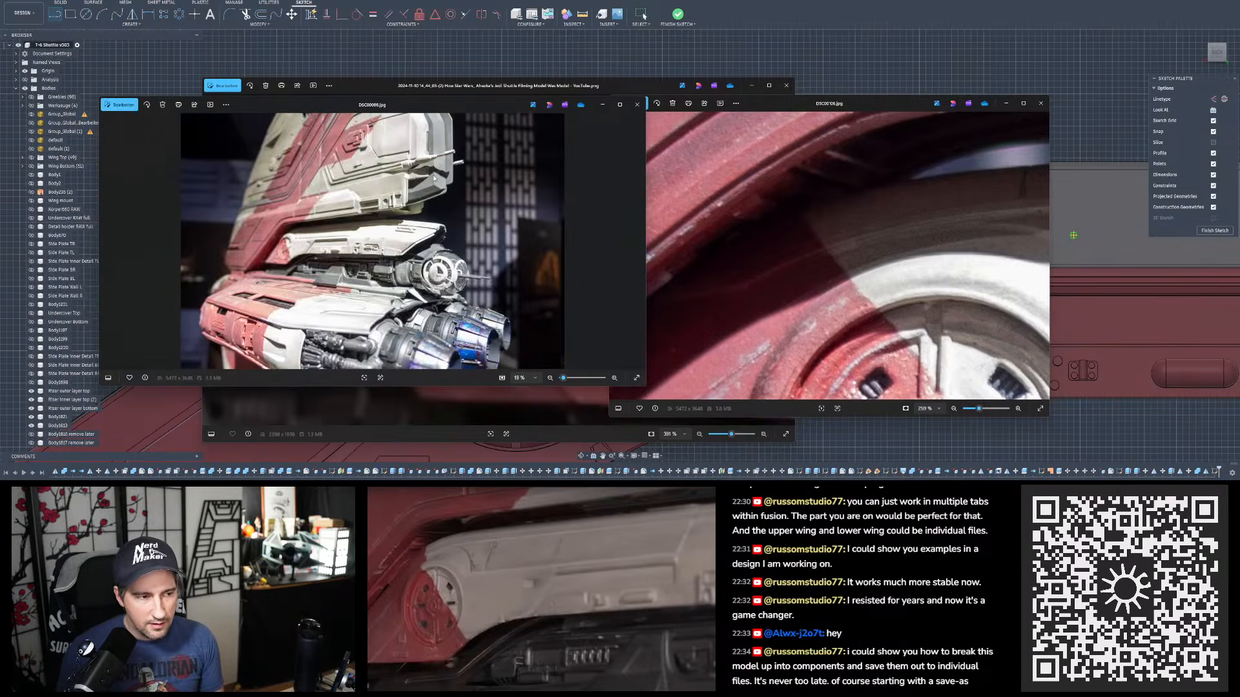
scroll(432, 179, "up", 10)
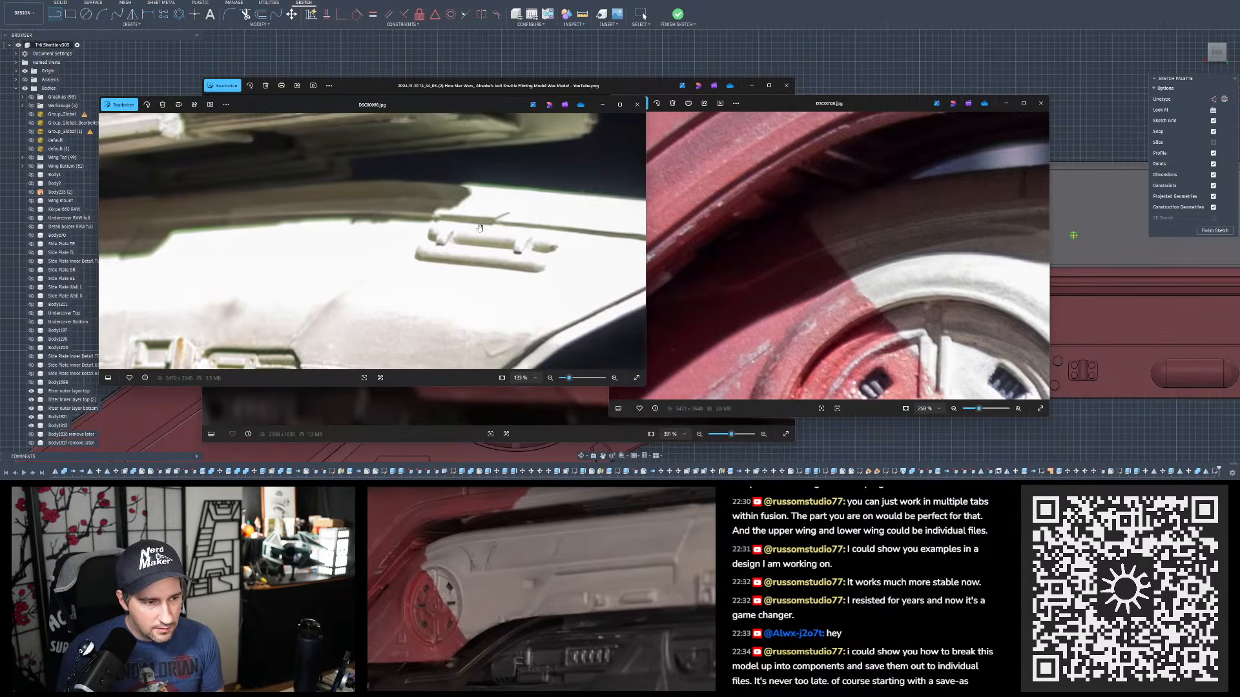
scroll(478, 230, "up", 3)
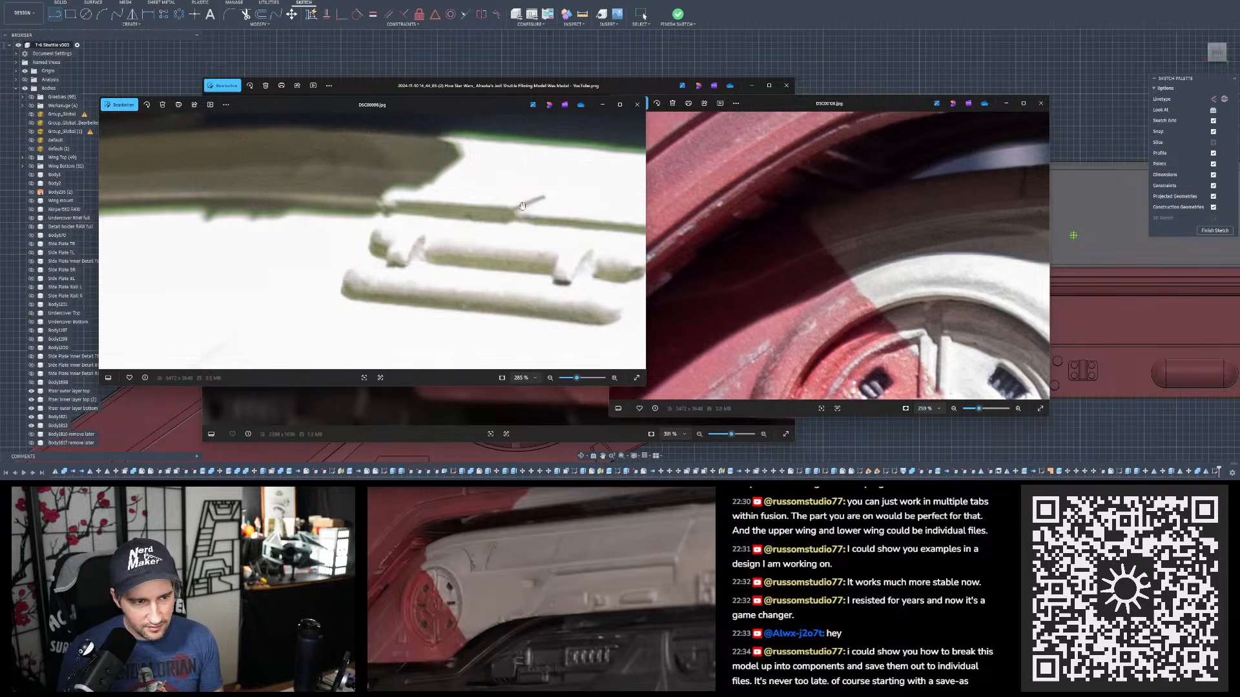
scroll(503, 210, "down", 7)
- Follow the curved cover edge in the wheel close-up photo from the white panel back to the area above the wheel
left_click(939, 209)
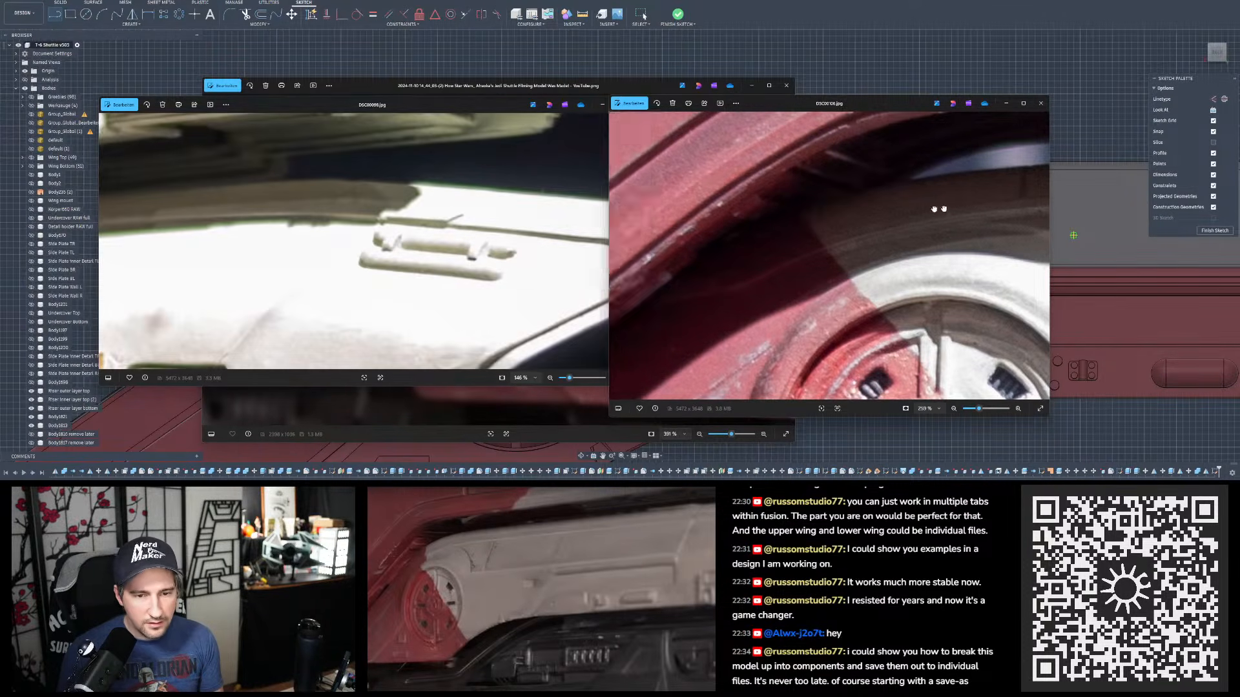
left_click_drag(938, 208, 795, 240)
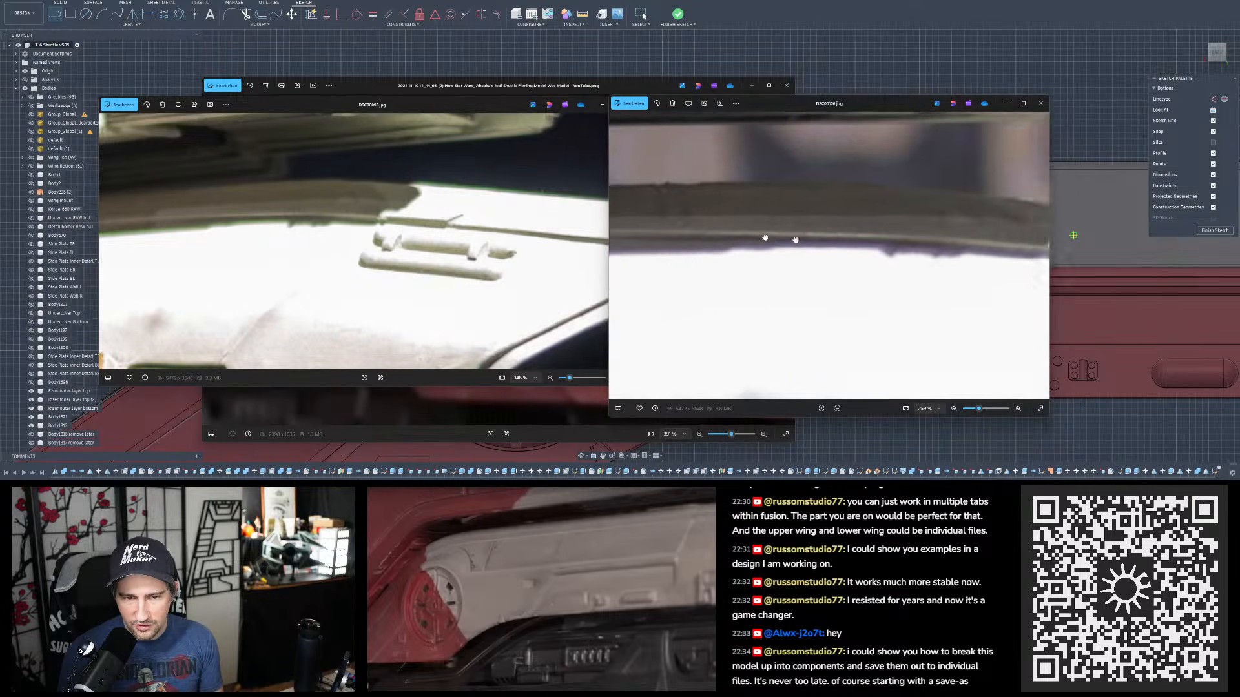
left_click_drag(968, 245, 692, 233)
scroll(863, 244, "down", 3)
left_click_drag(864, 243, 823, 225)
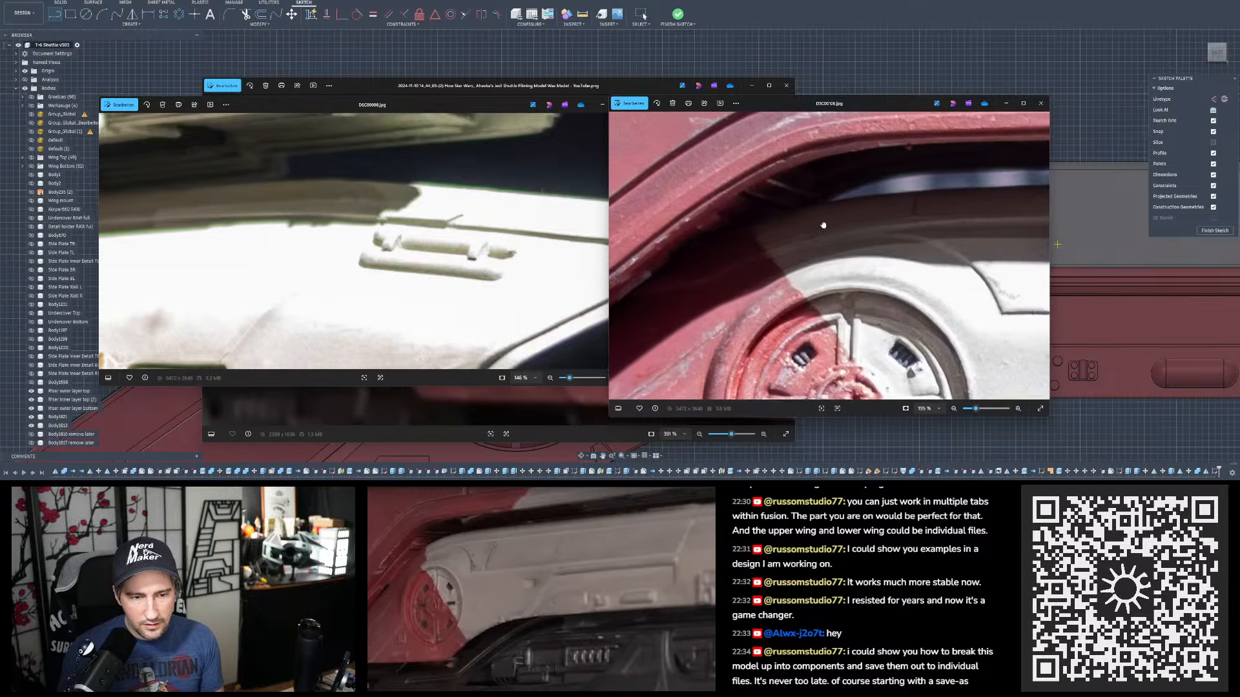
left_click_drag(751, 259, 774, 255)
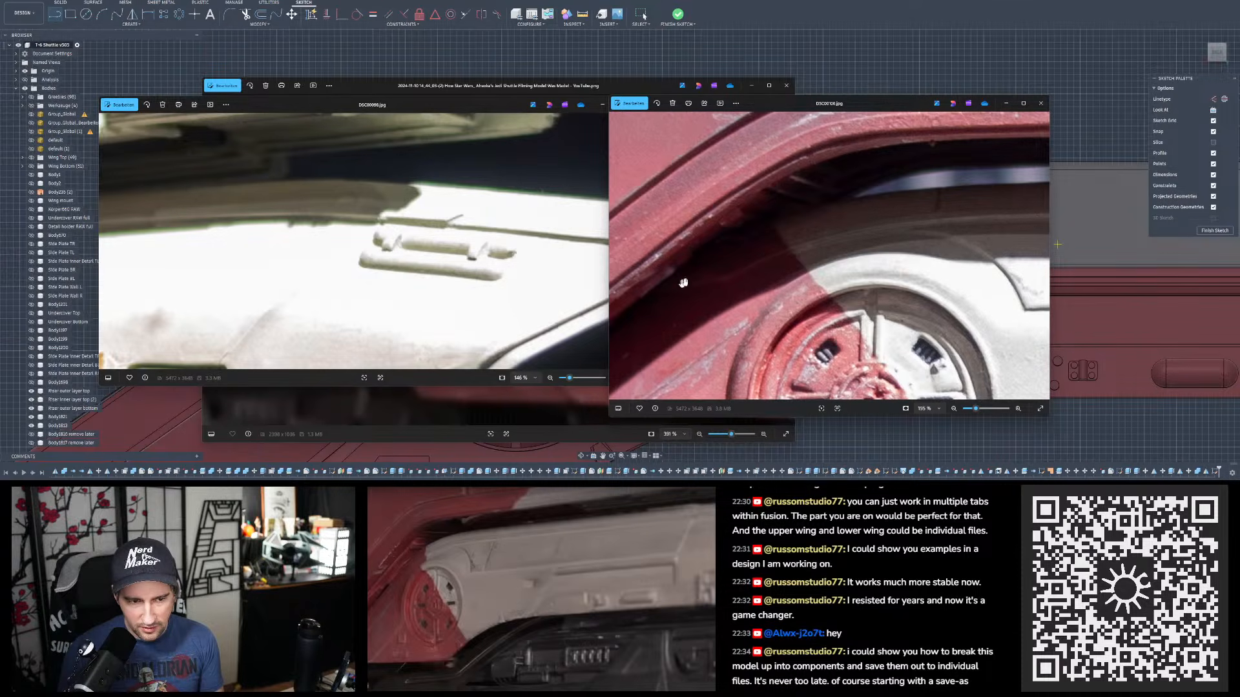
- Compare the cover edge and wheel area in the angled exhibition photo, and close that photo
left_click_drag(445, 255, 636, 274)
scroll(478, 247, "down", 2)
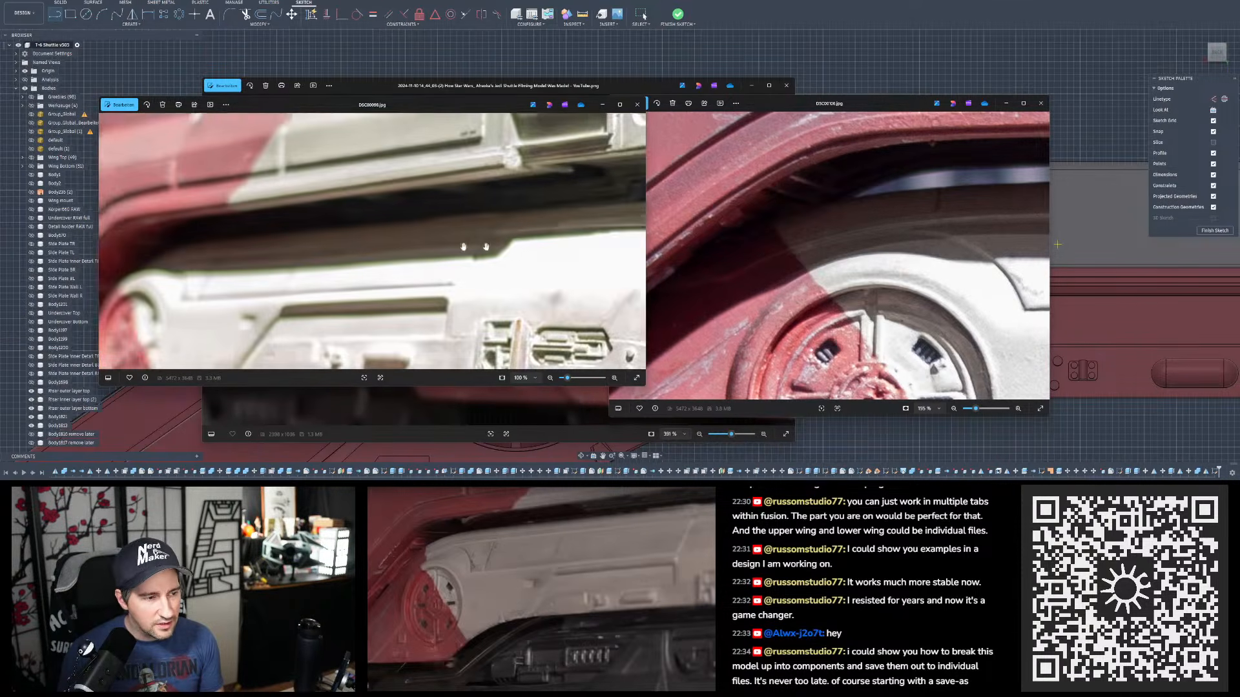
left_click_drag(345, 251, 501, 246)
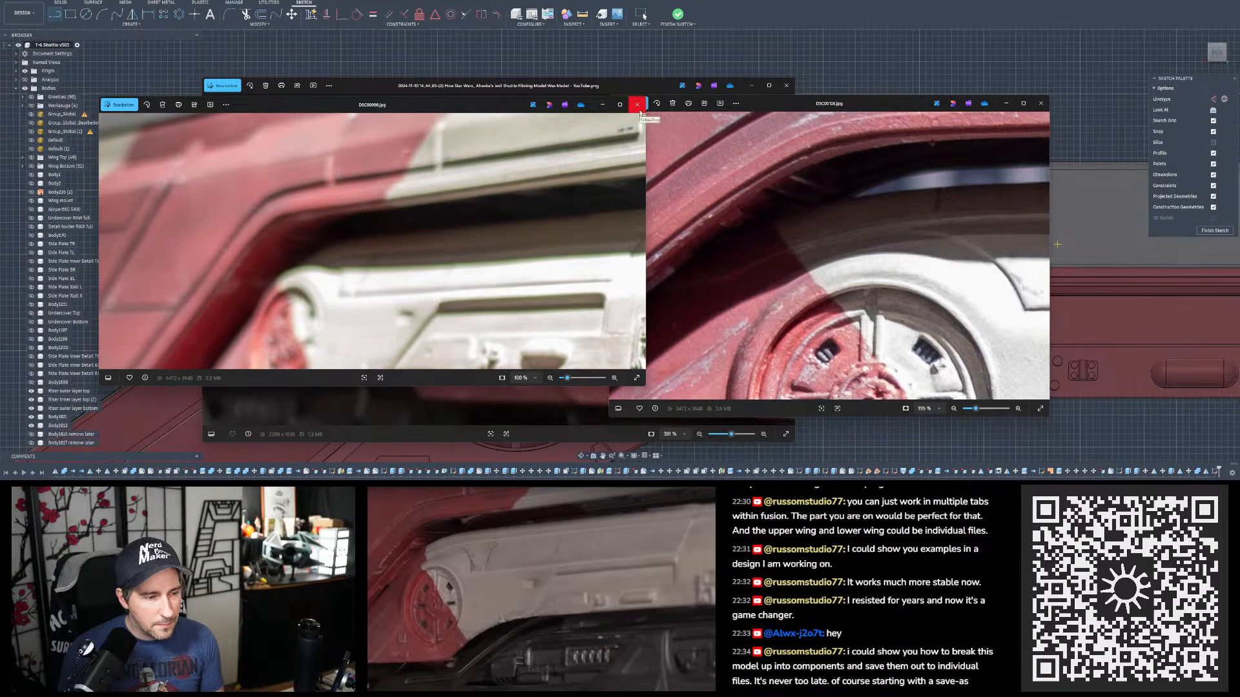
left_click(638, 106)
- Open the red-and-white side panel exhibition photo and check the wheel area in it and in the following photo
left_click(507, 257)
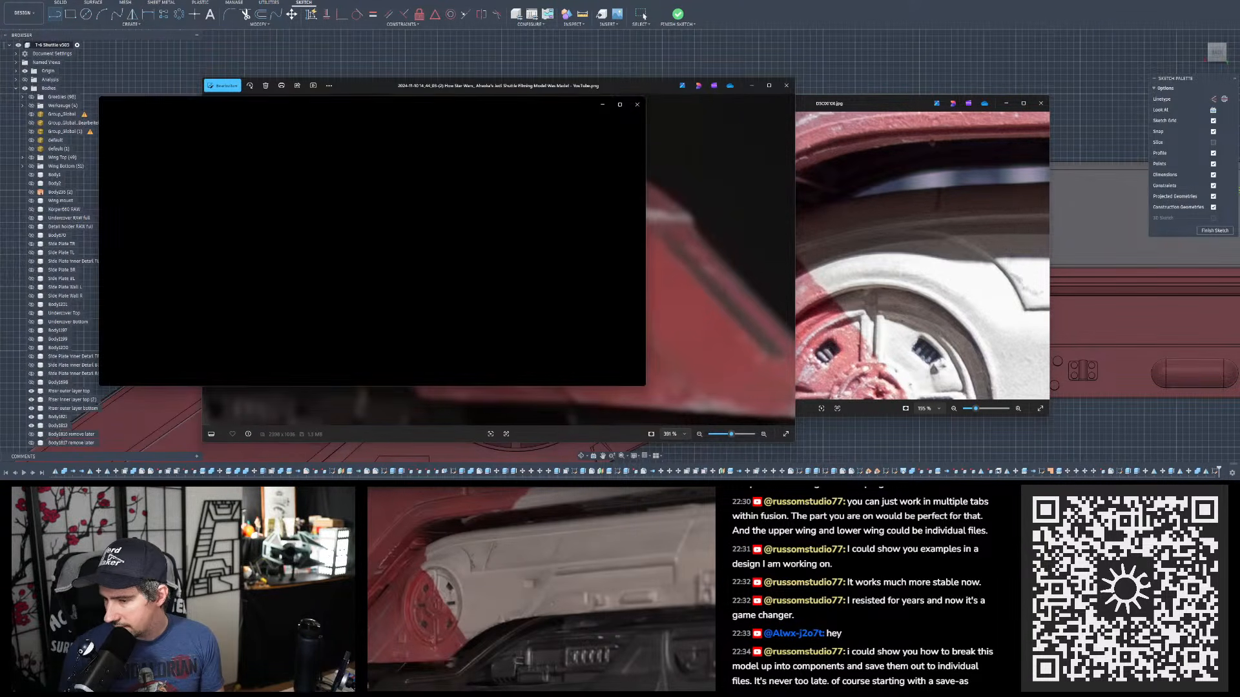
scroll(330, 345, "up", 1)
scroll(330, 345, "up", 5)
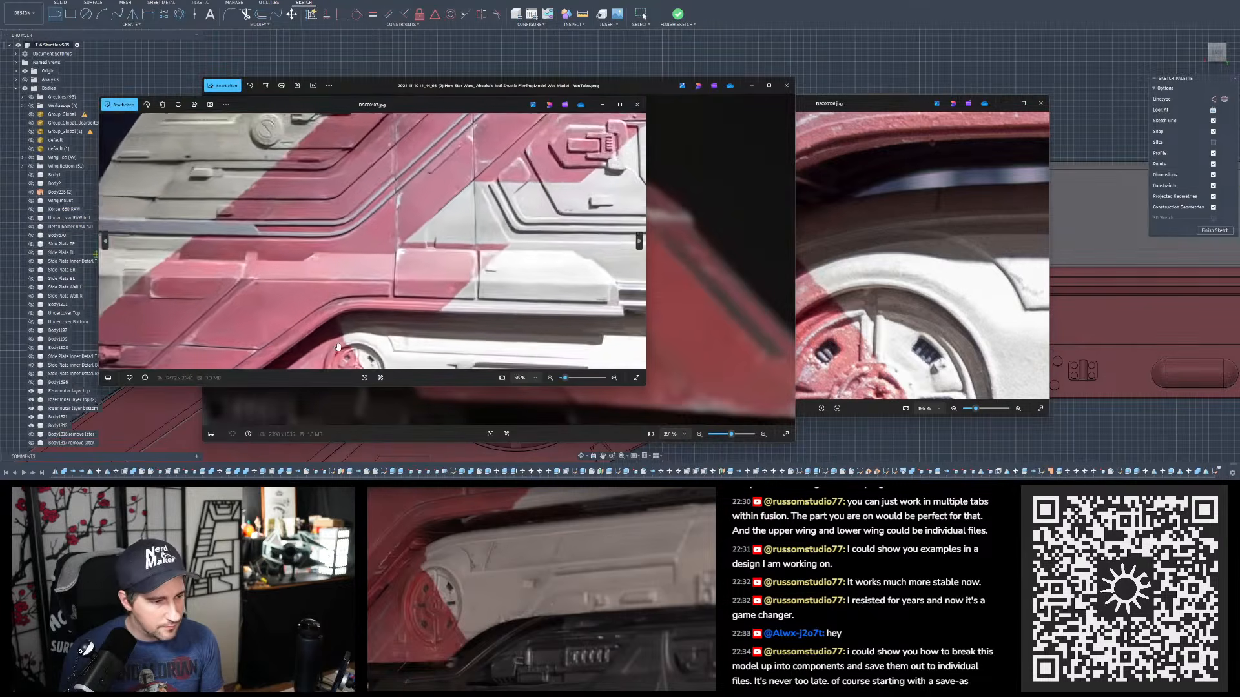
scroll(331, 309, "down", 6)
key("Right")
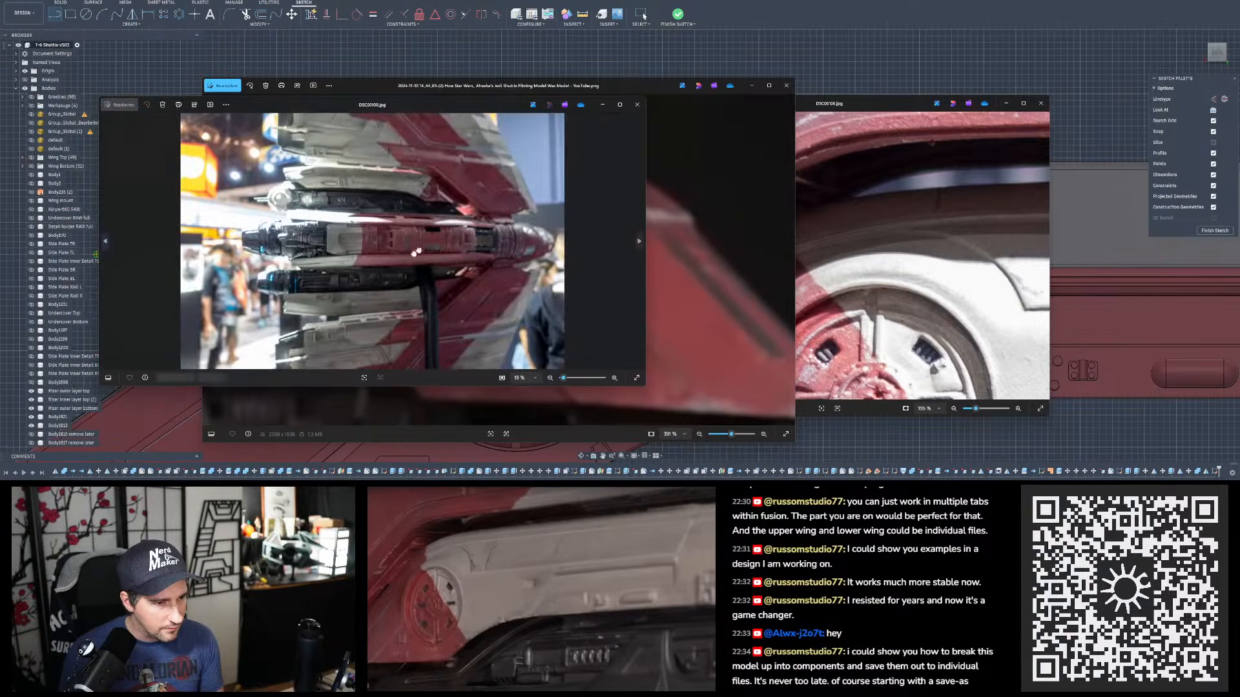
scroll(477, 172, "up", 5)
scroll(477, 172, "down", 5)
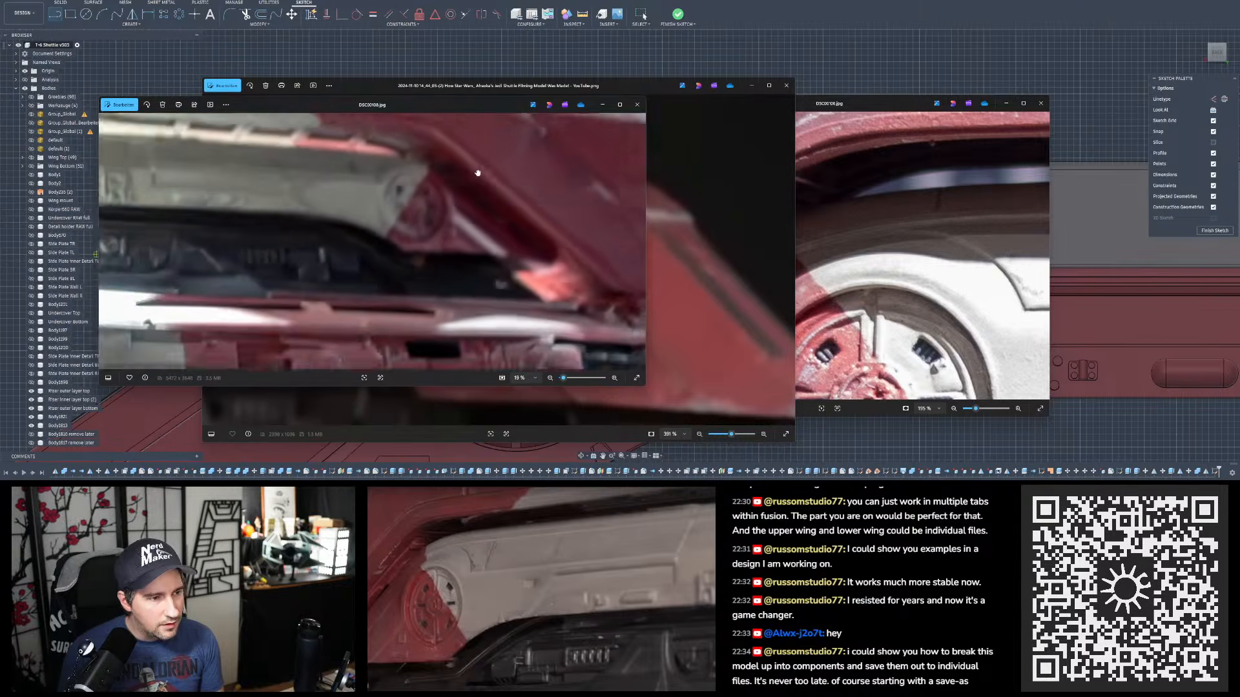
- Examine the half-red wheel and the cover edge above it up close in the next opposite-side exhibition photo
key("Right")
key("Right")
key("Left")
scroll(474, 173, "up", 5)
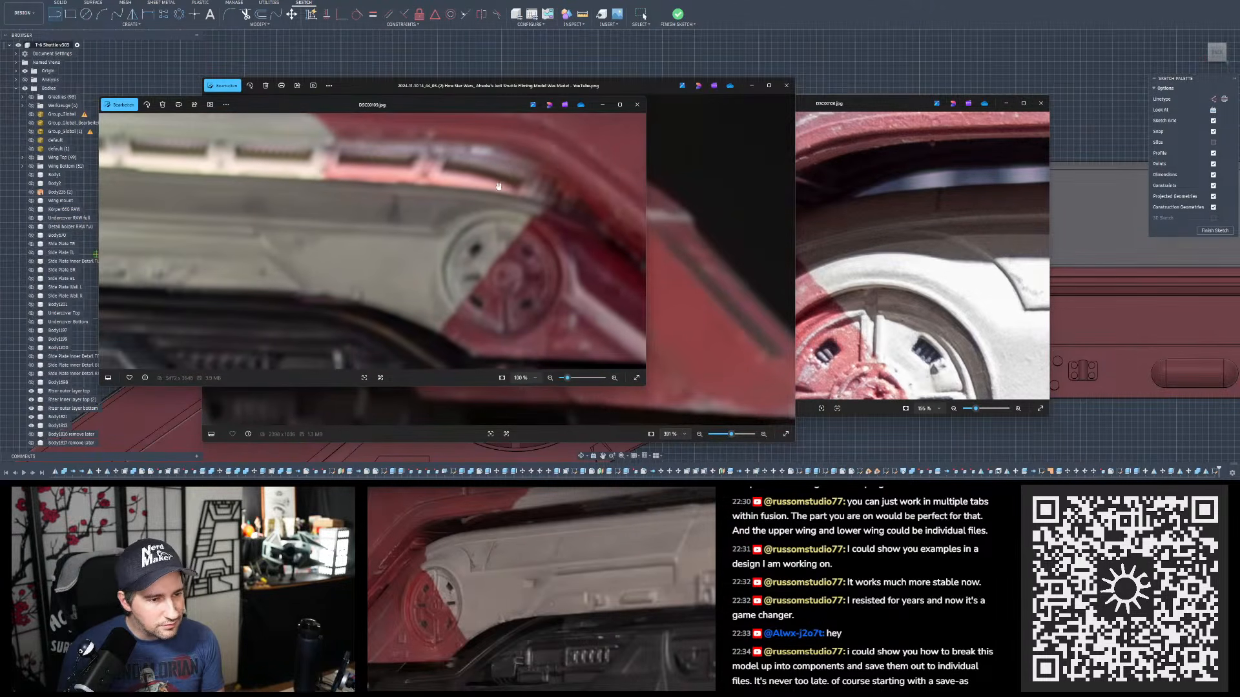
scroll(502, 189, "down", 5)
- Browse on to the goodson-t6-model gallery photos and examine the wheel and the red edge above it up close
key("Right")
key("Right")
key("Right")
key("Right")
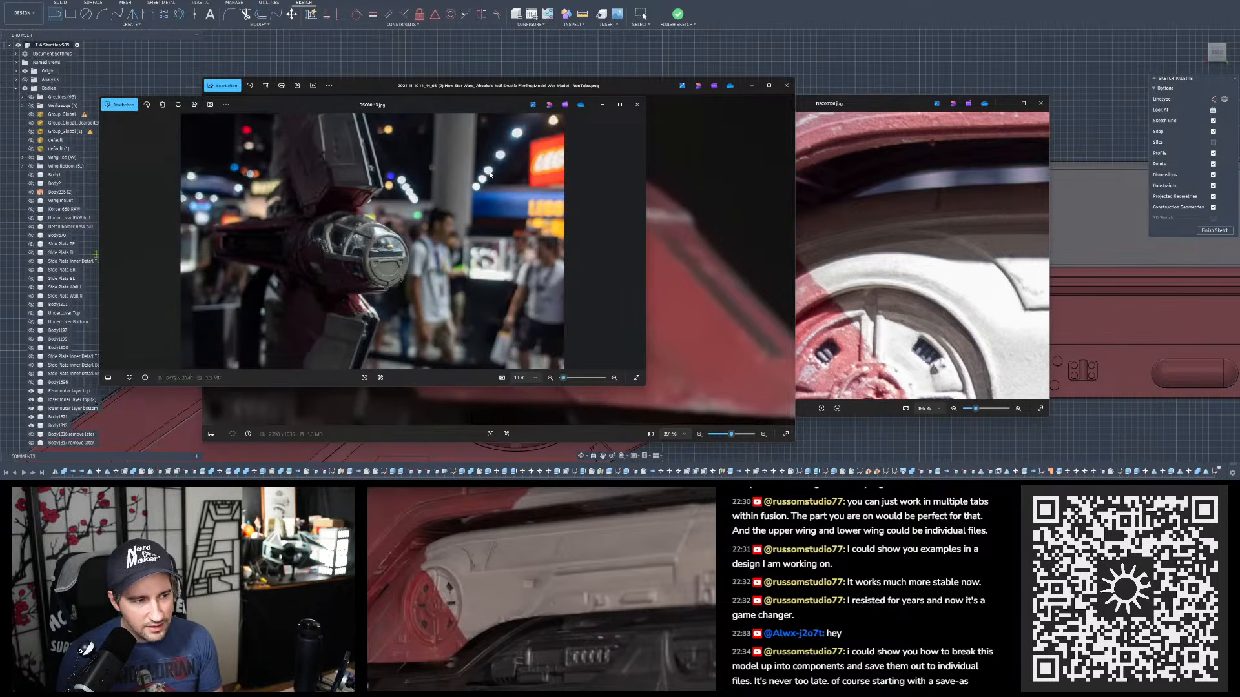
key("Right")
key("Right")
key("Right")
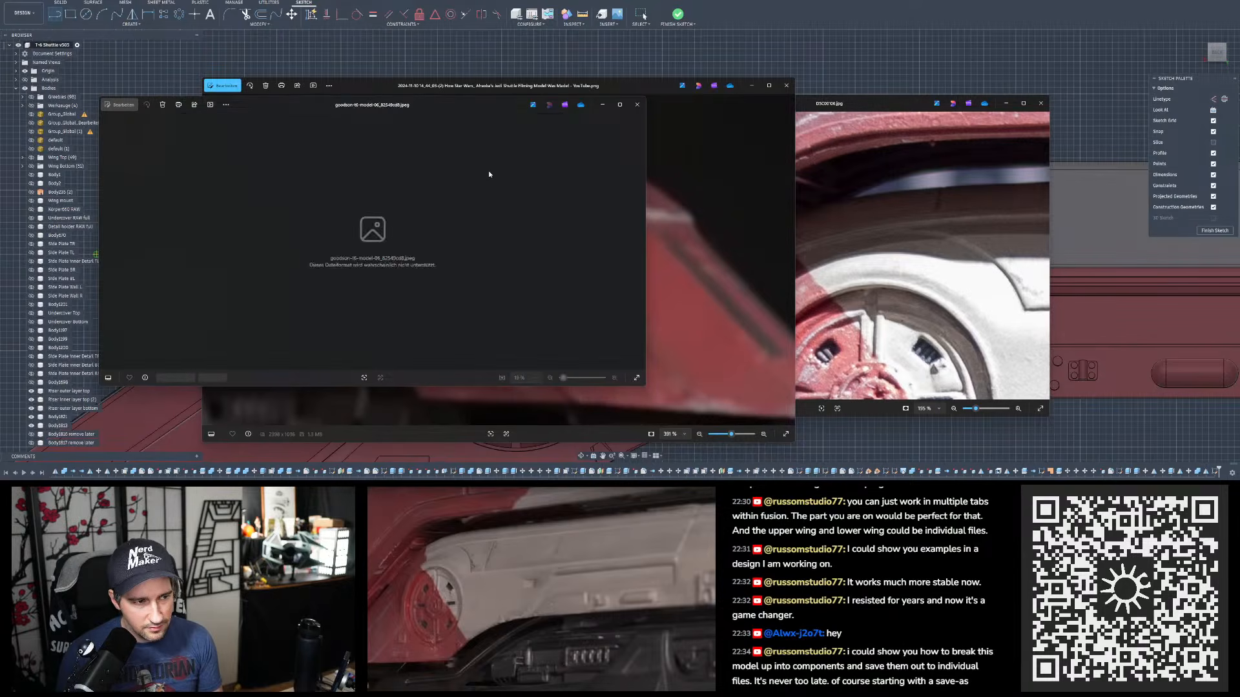
key("Right")
key("Right")
key("Right")
key("Right")
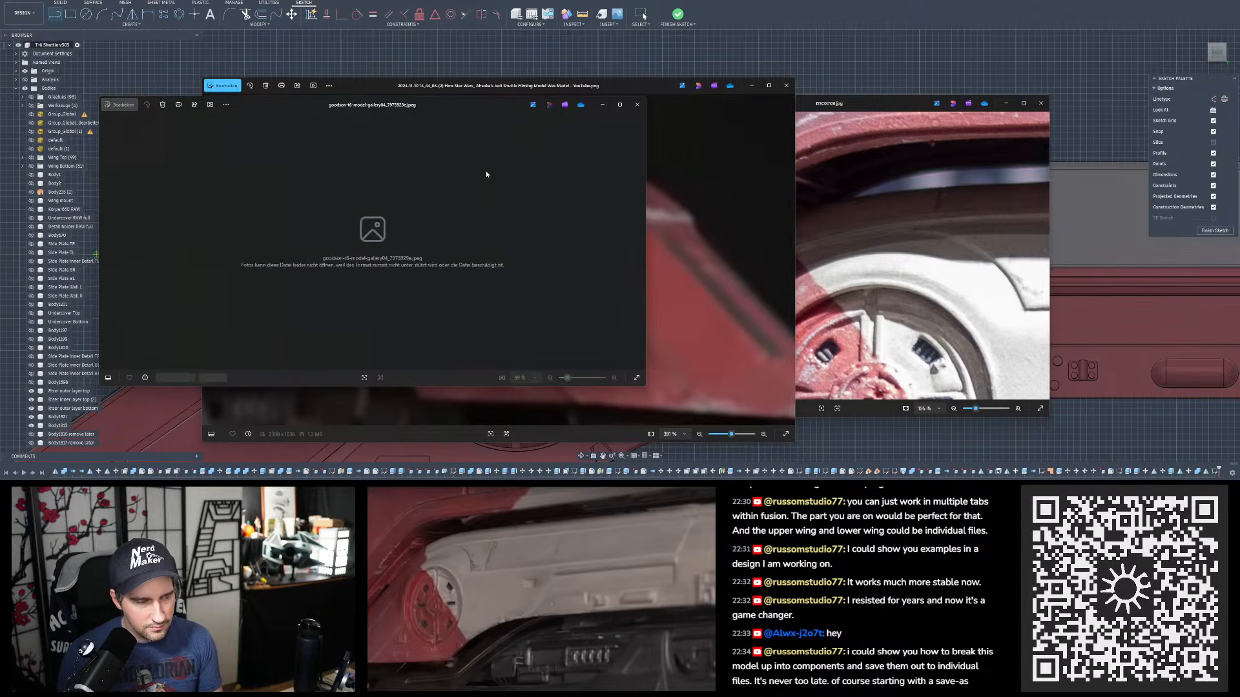
key("Right")
scroll(344, 258, "up", 5)
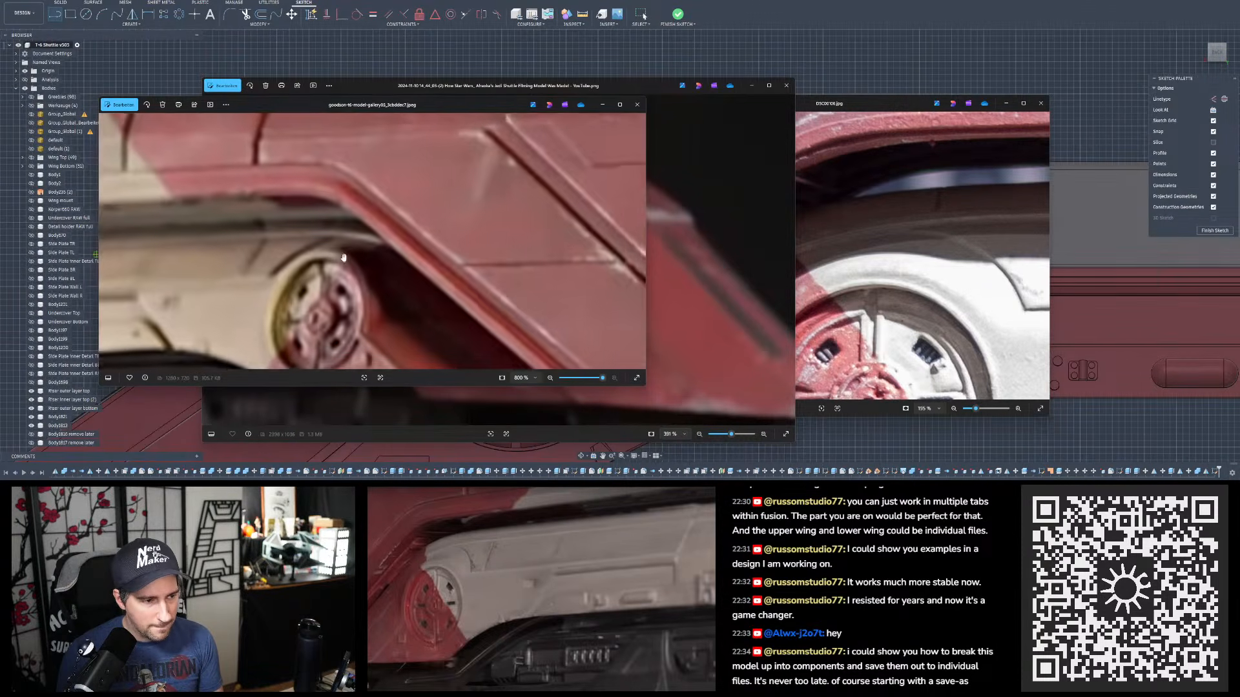
left_click_drag(343, 257, 450, 205)
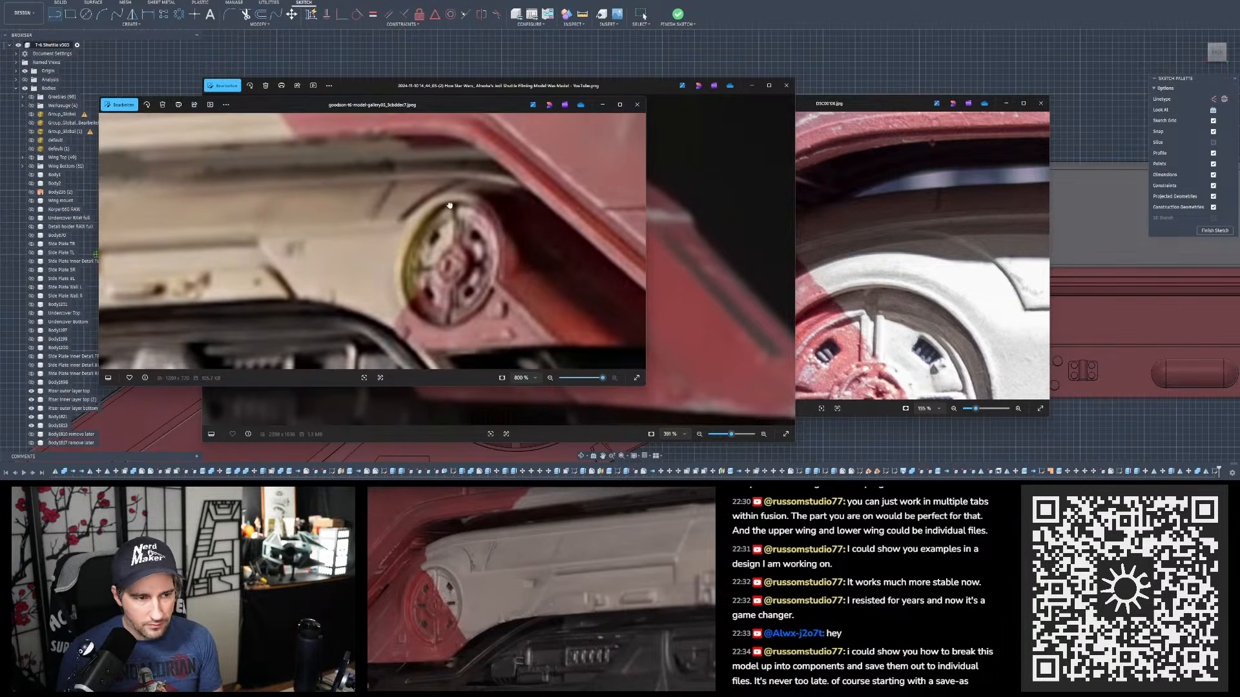
- Find a gallery photo showing the upper part's full side and examine its cover edge and wheel up close
key("Right")
key("Right")
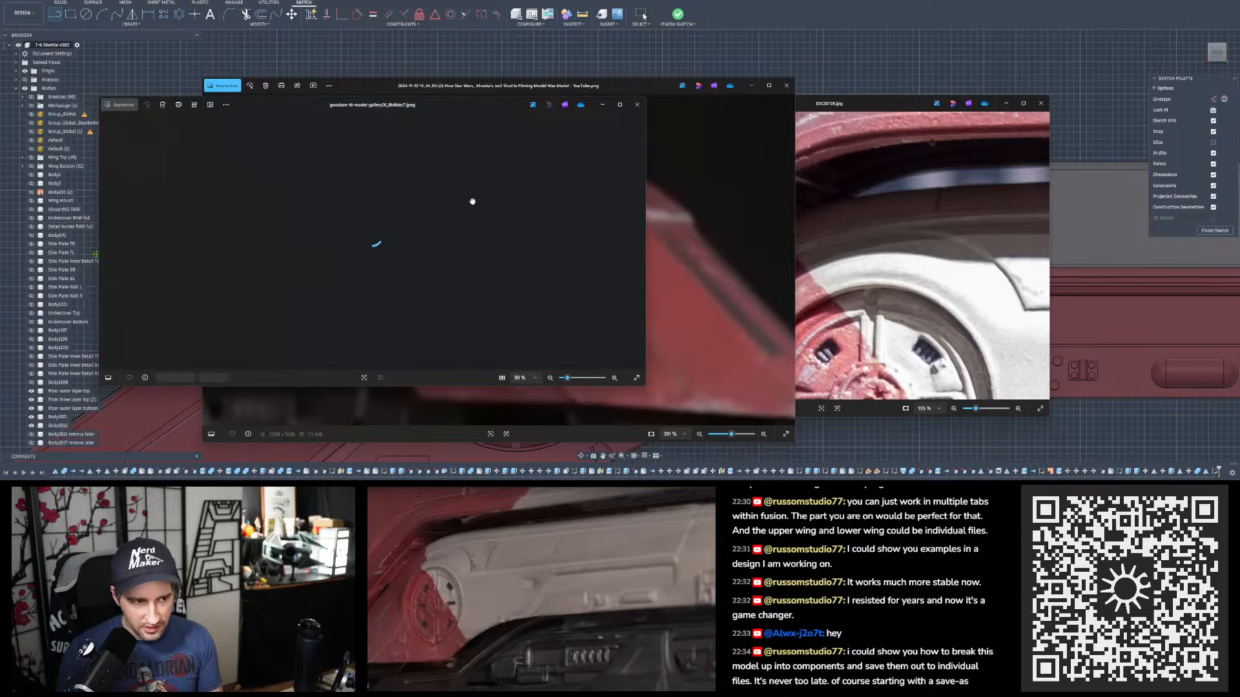
scroll(394, 237, "up", 10)
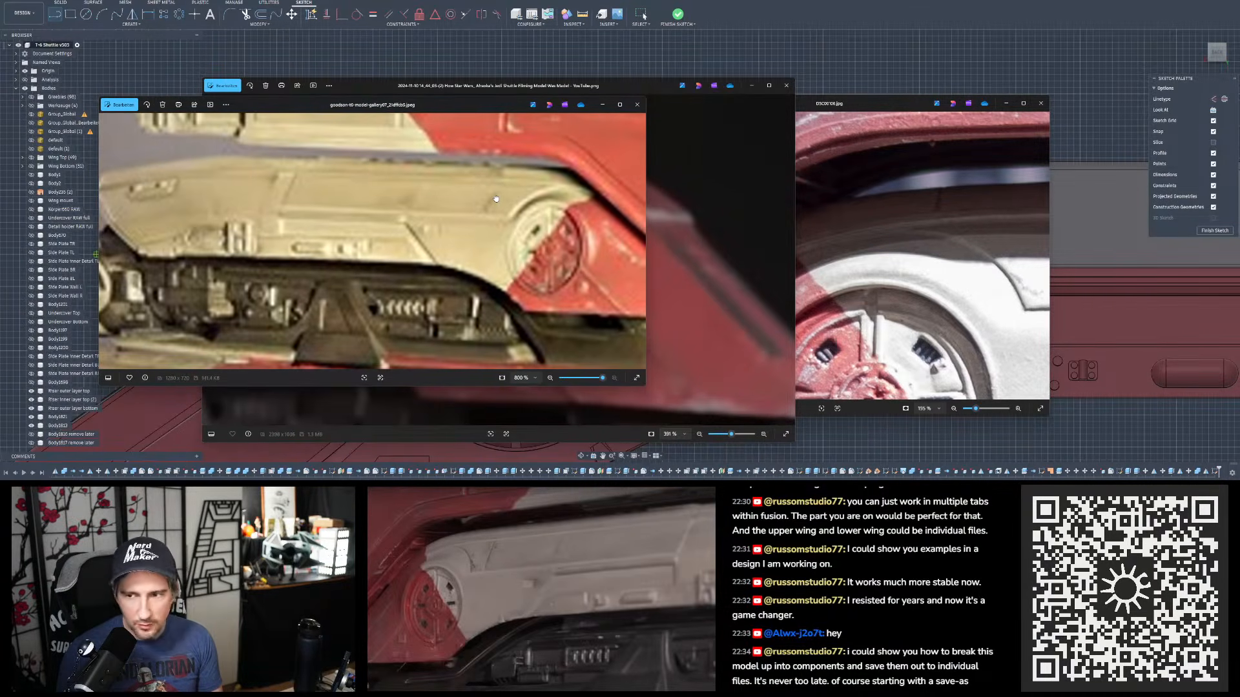
left_click_drag(496, 199, 416, 200)
- Examine the upper part's side details up close in the Jedi T-6 Shuttle Model Miniature 01 photo
key("Right")
scroll(359, 205, "up", 1)
scroll(359, 205, "up", 10)
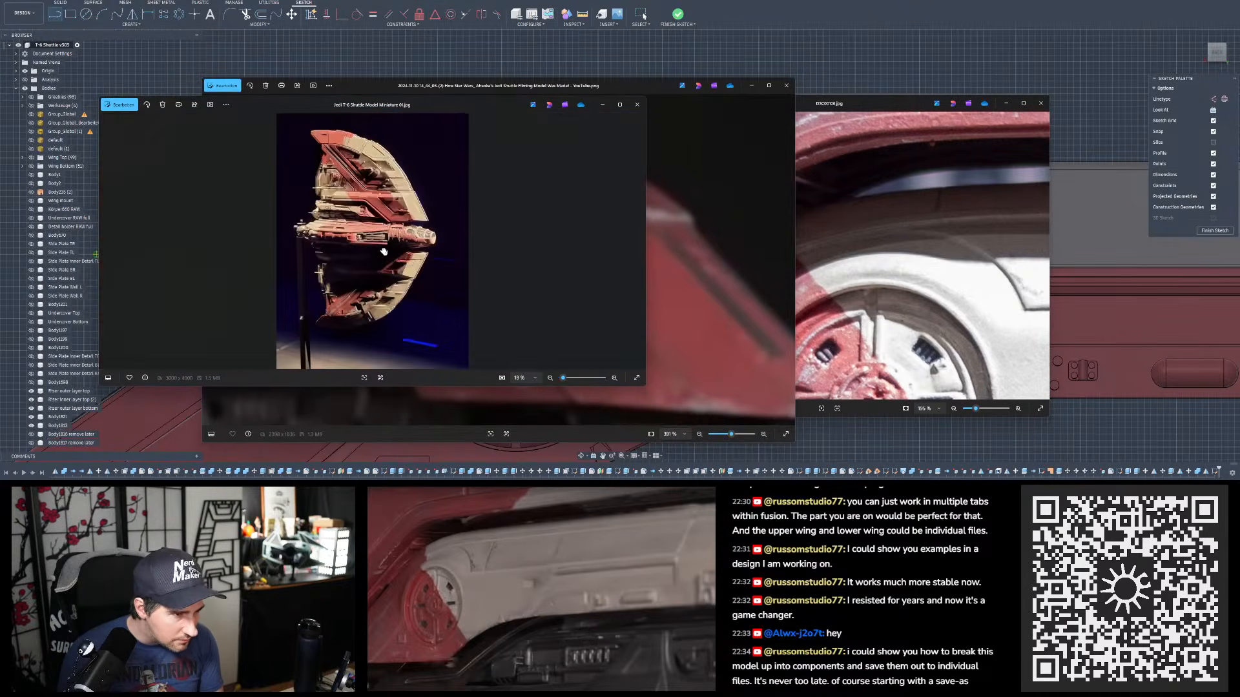
scroll(389, 242, "up", 5)
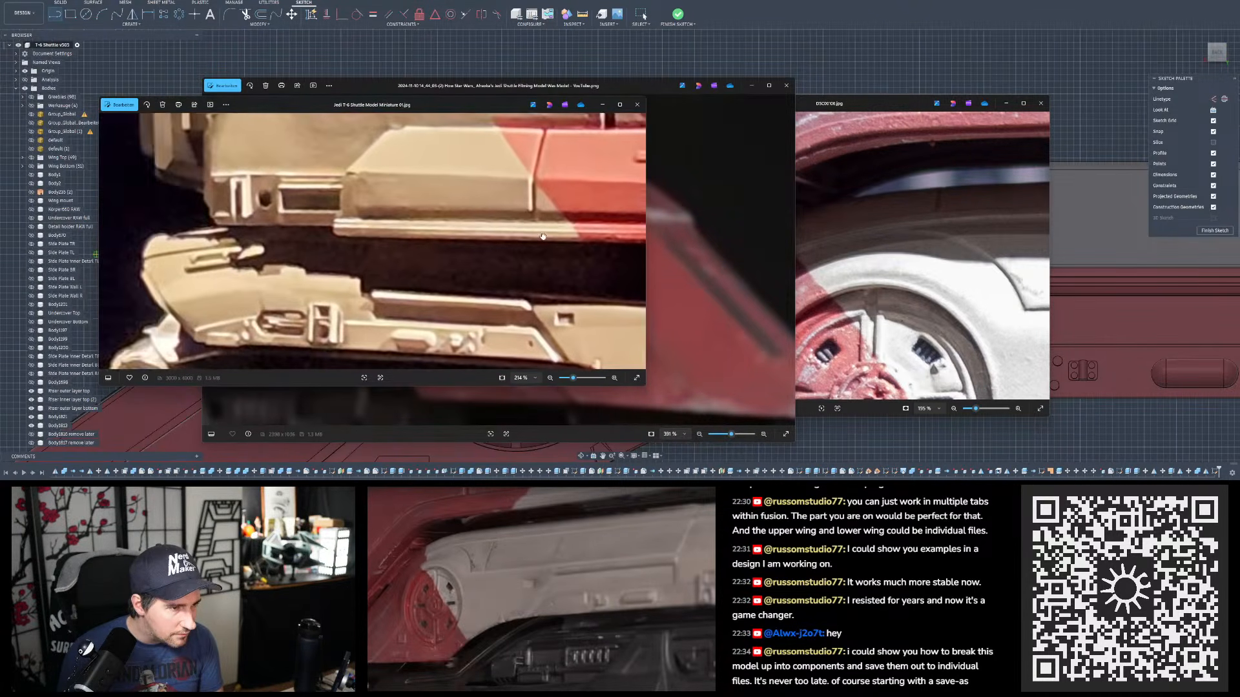
- Examine the wheel and the recess above it up close in the Jedi T-6 Shuttle Model Miniature 02 photo
key("Right")
scroll(427, 225, "up", 8)
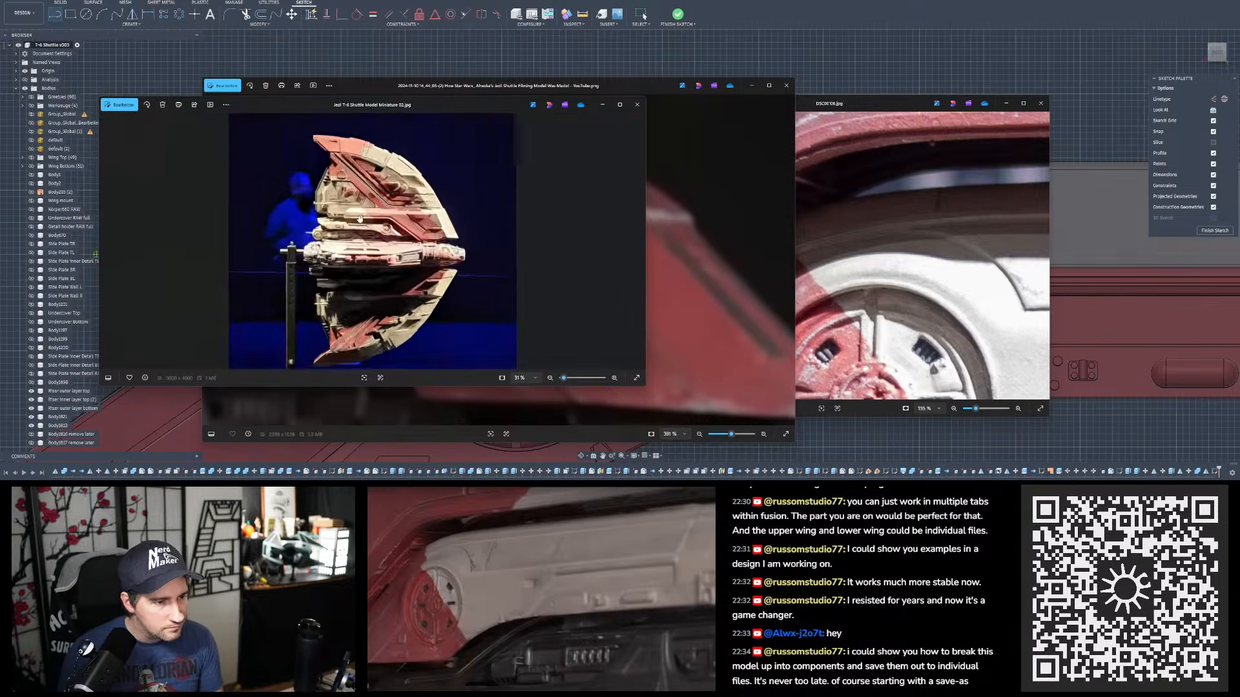
left_click_drag(528, 268, 459, 281)
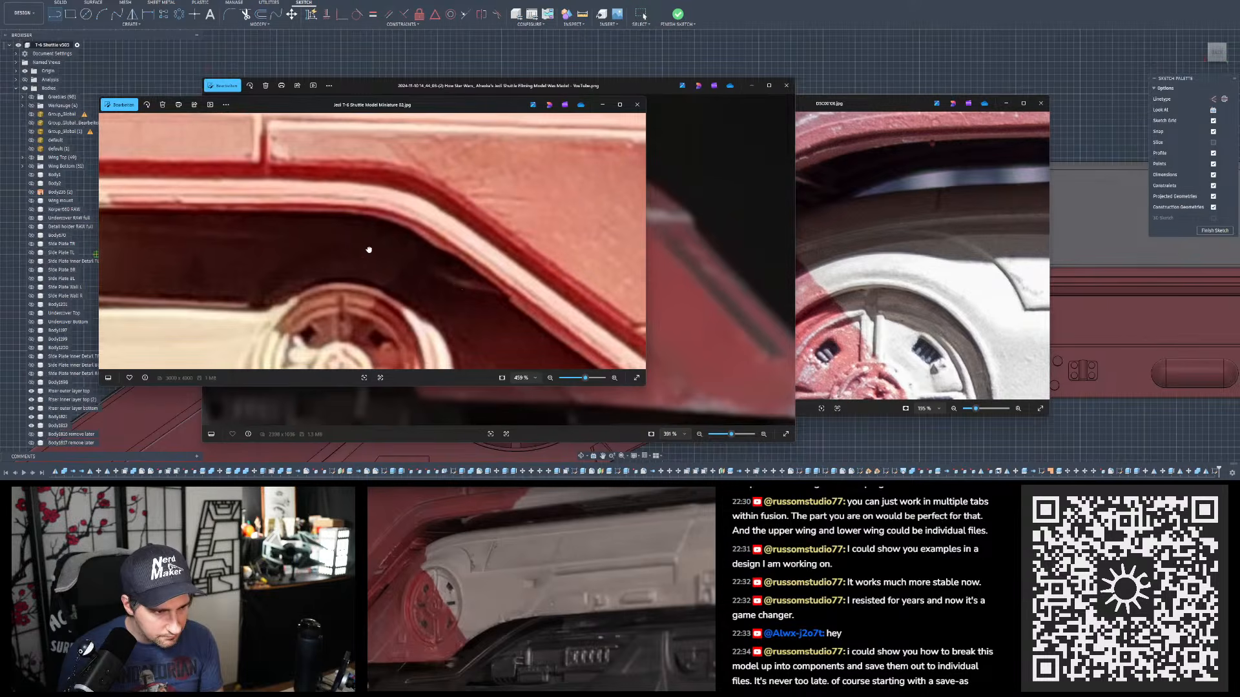
- Browse the following Miniature photos for a usable side view and enlarge one for inspection
key("Right")
key("Right")
key("Right")
key("Right")
key("Right")
key("Right")
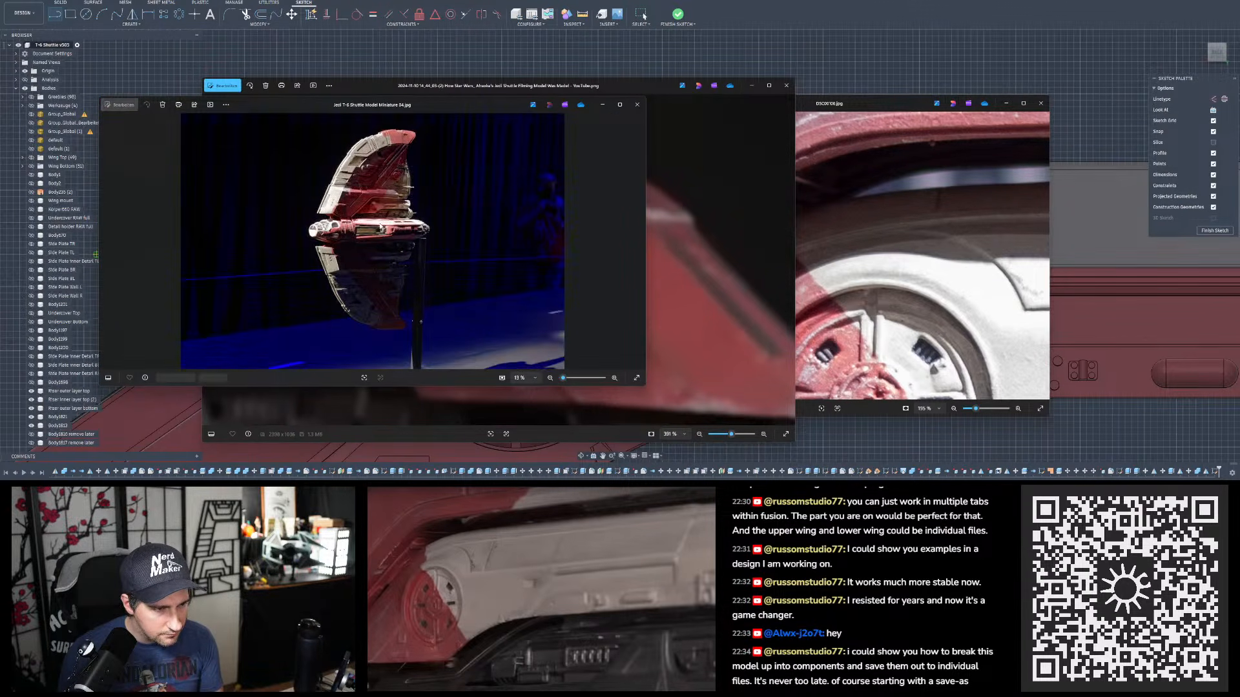
key("Right")
key("Right")
key("Right")
key("Right")
key("Right")
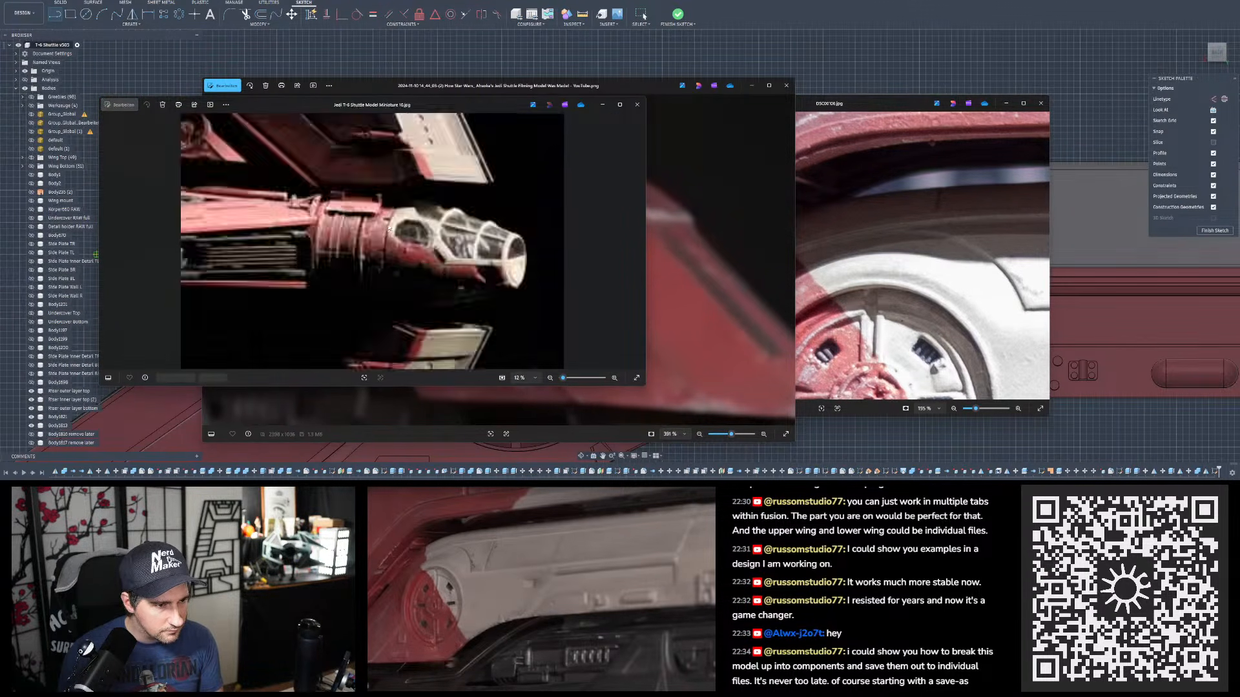
key("Right")
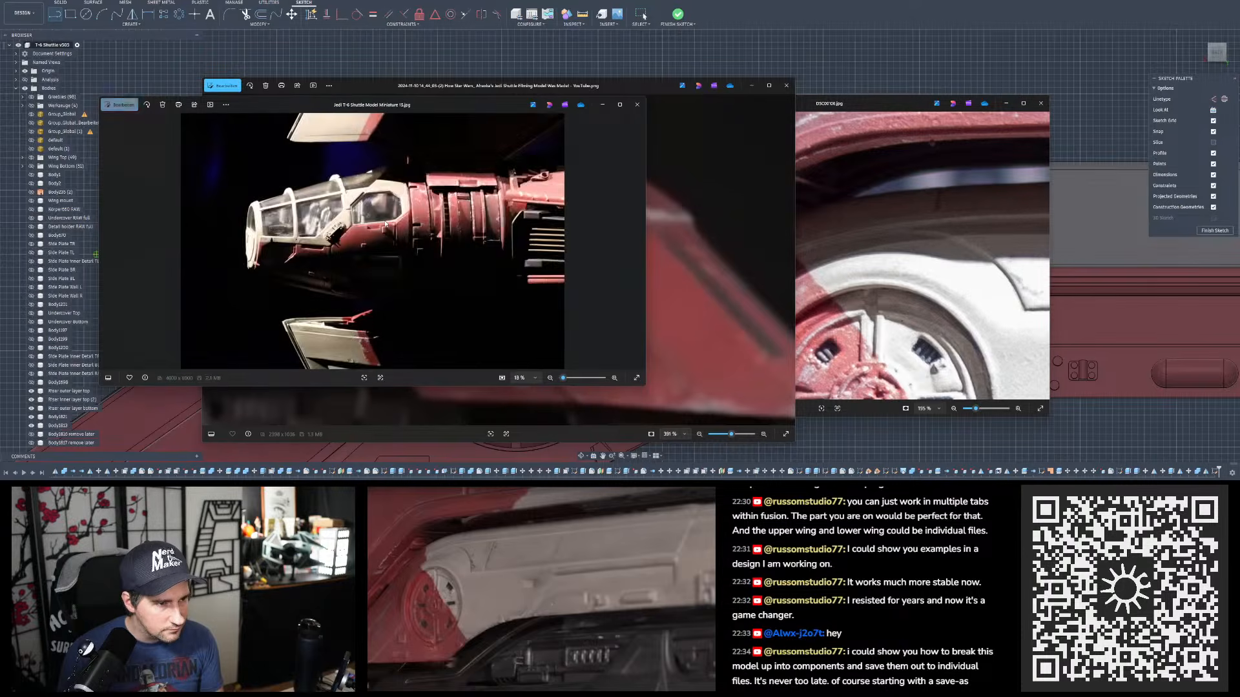
key("Left")
scroll(385, 214, "up", 9)
- Check the remaining Miniature photos for the upper part's wheel side and continue to the San Diego Comic-Con booth photo
key("Right")
key("Right")
key("Right")
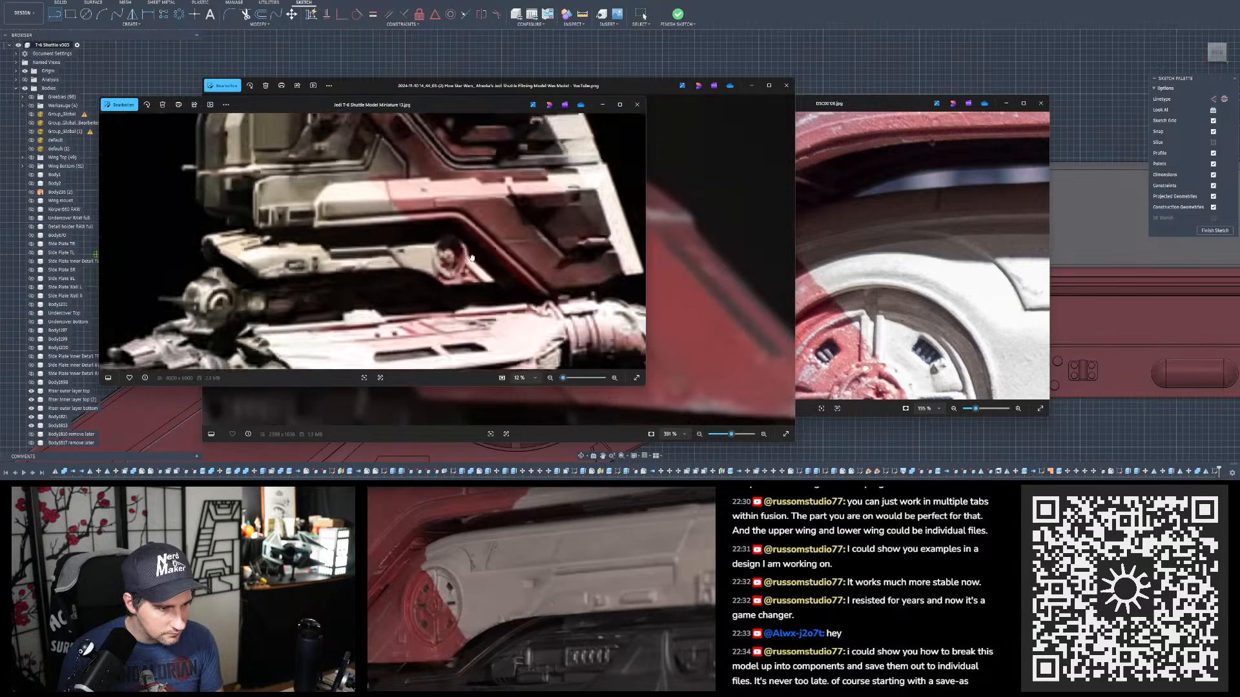
key("Right")
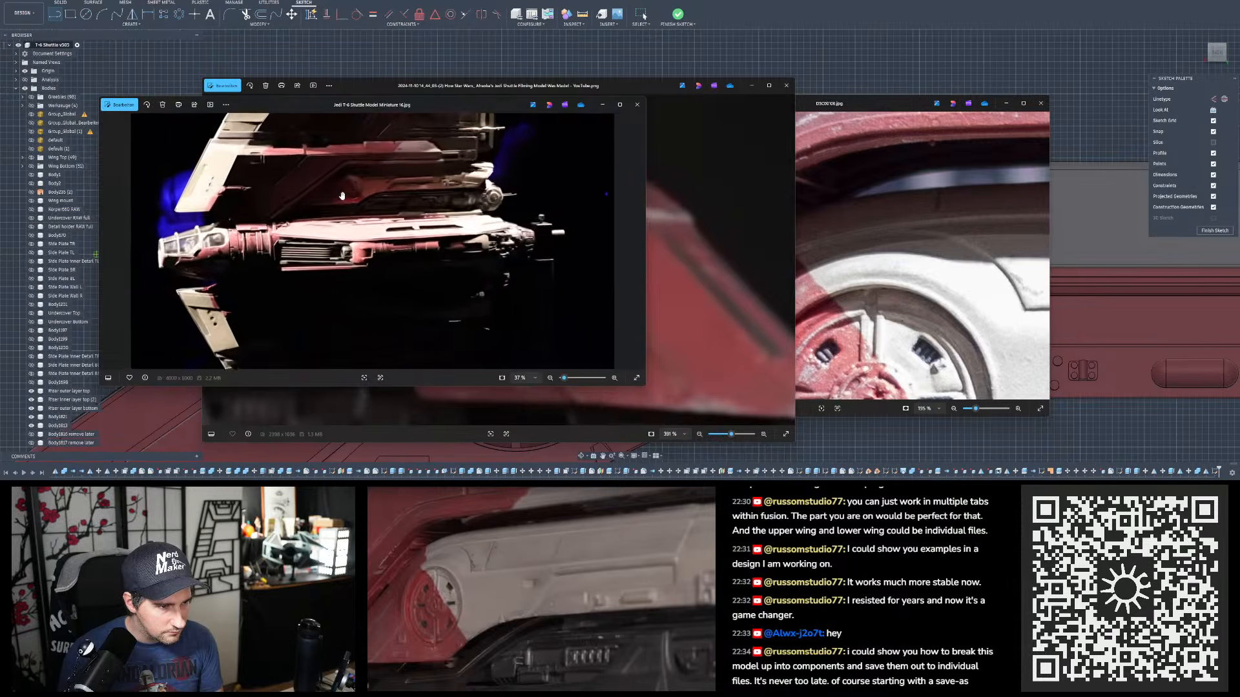
key("Right")
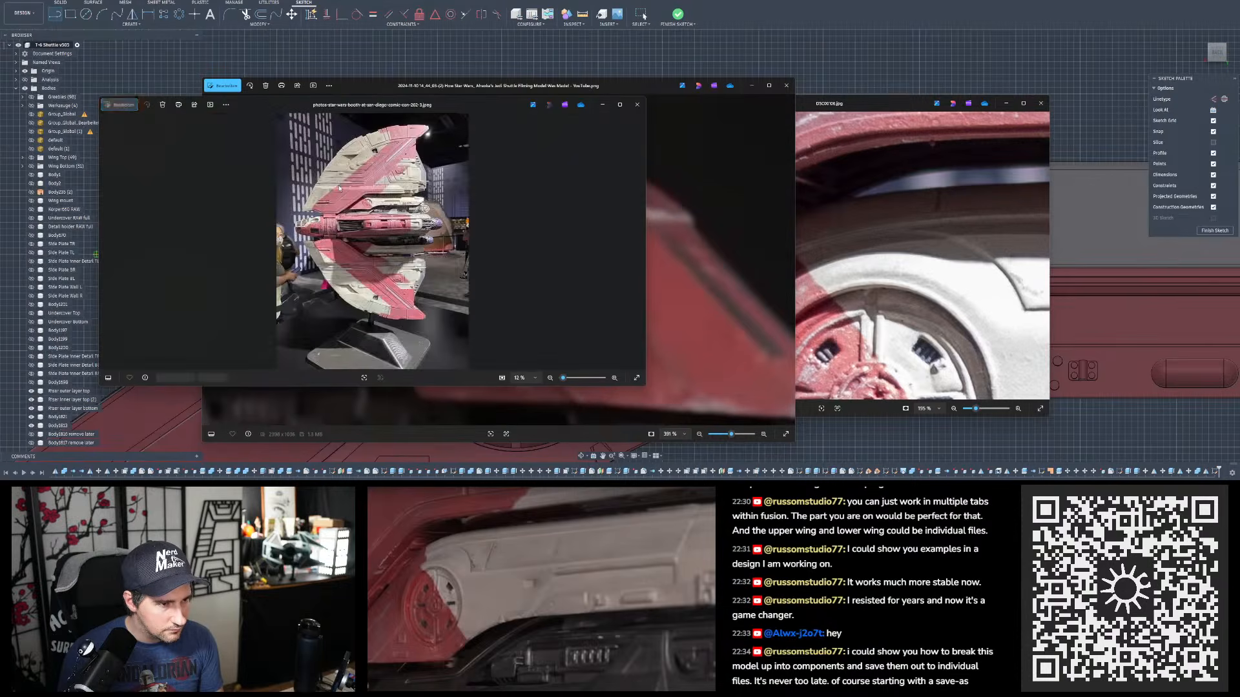
- Examine the wheel area in the San Diego Comic-Con booth photo and the YouTube Shorts screenshot, closing the viewer when done
scroll(342, 240, "up", 10)
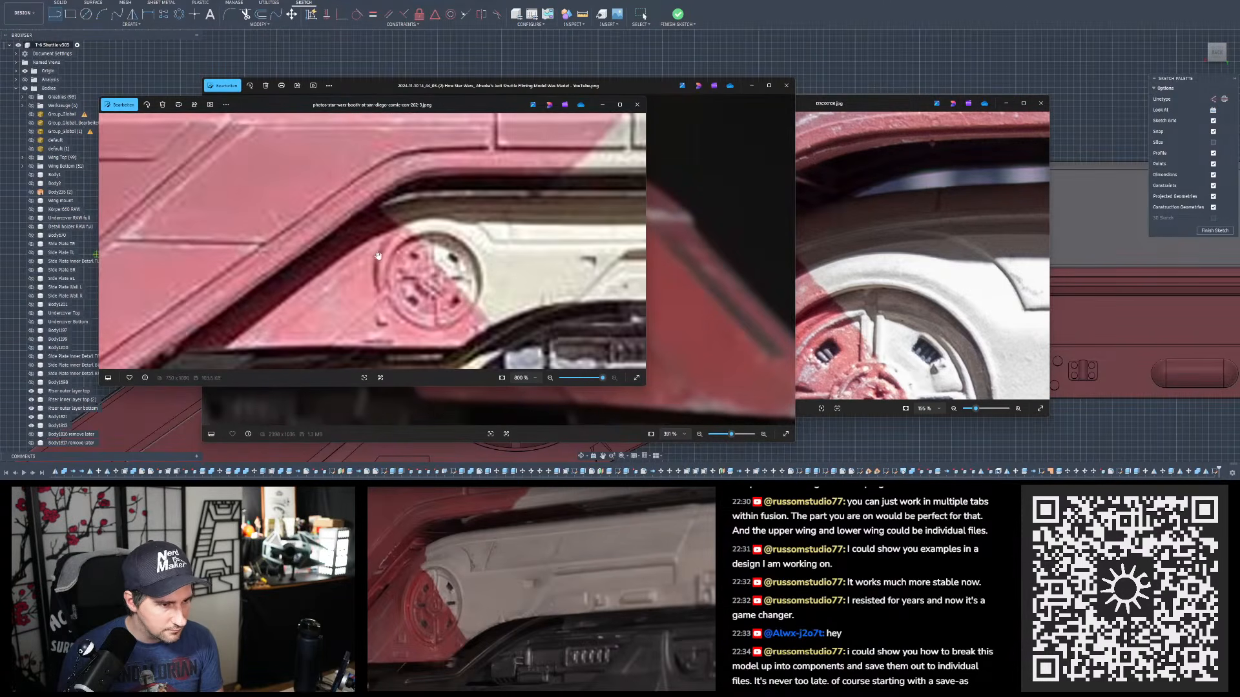
key("Right")
key("Right")
key("Right")
key("Right")
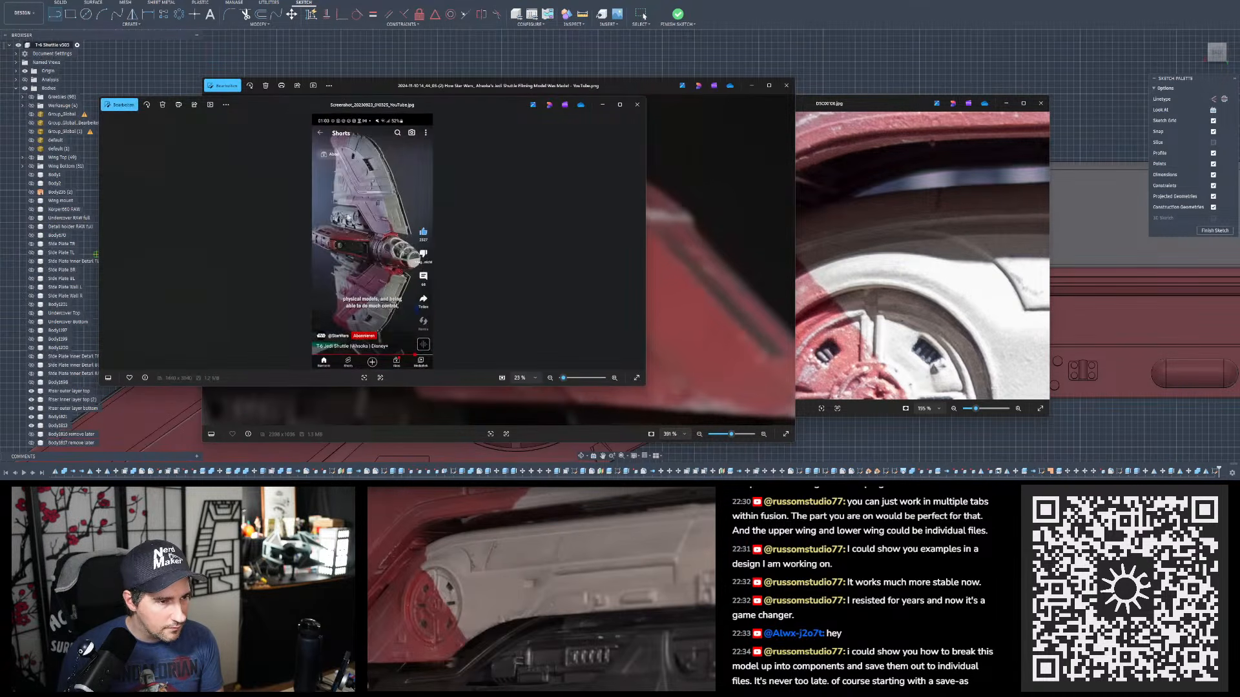
scroll(347, 217, "up", 8)
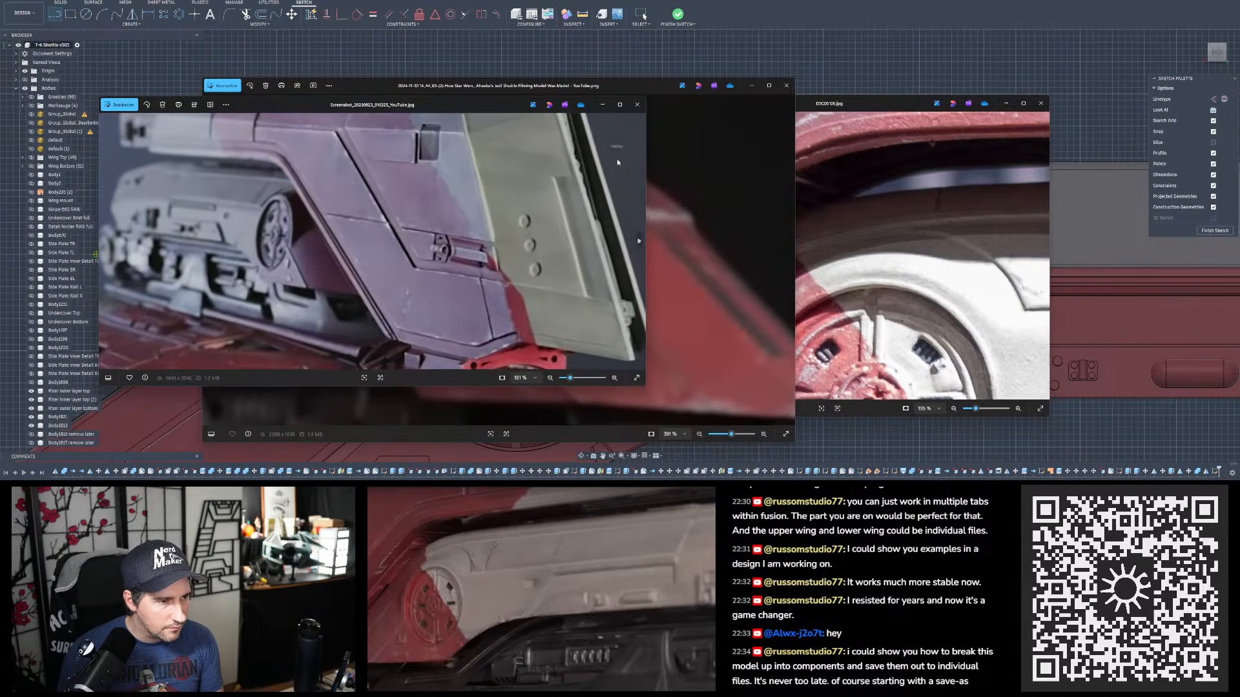
left_click(638, 106)
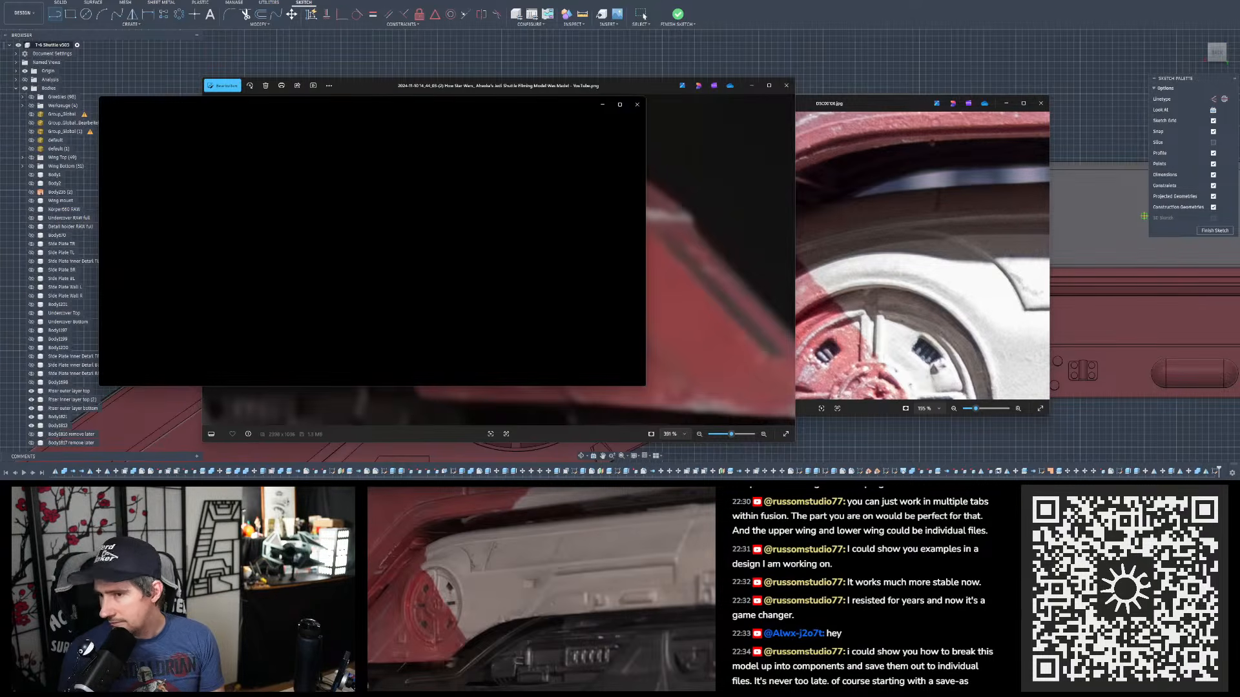
- Browse the YouTube captures of the Ahsoka Jedi shuttle filming model for a clear side view of the wheel and cover edge
scroll(302, 192, "up", 5)
scroll(301, 191, "up", 5)
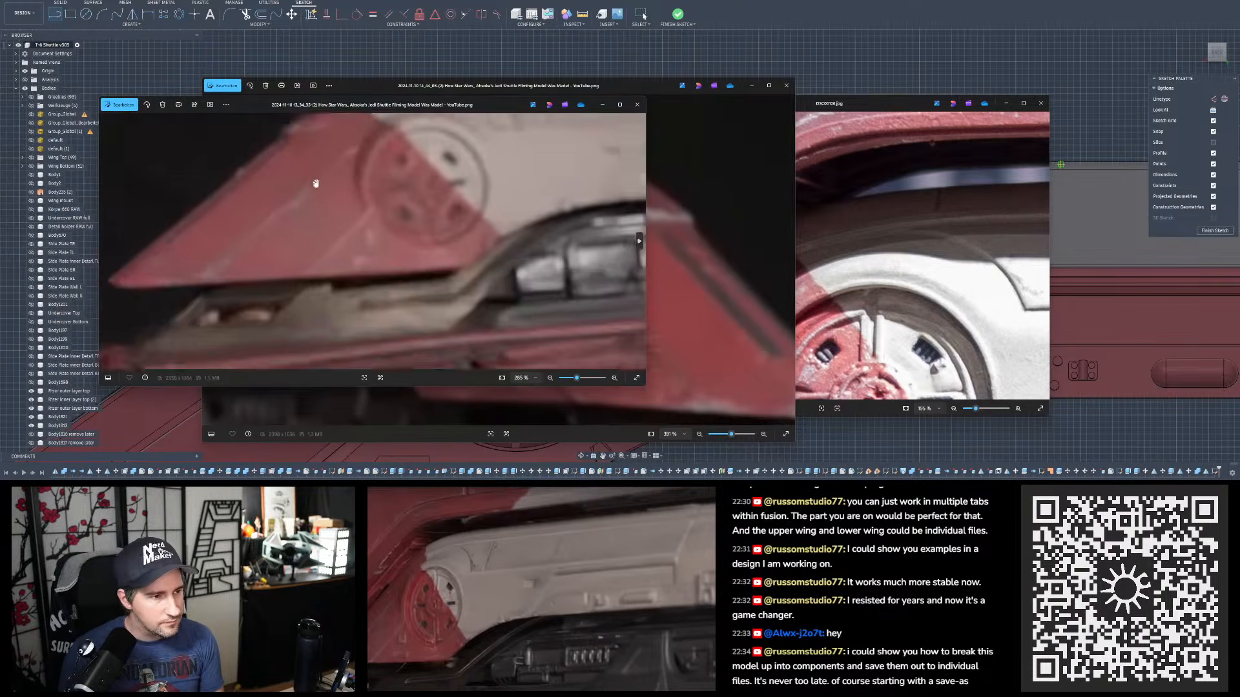
key("Right")
key("Right")
key("Right")
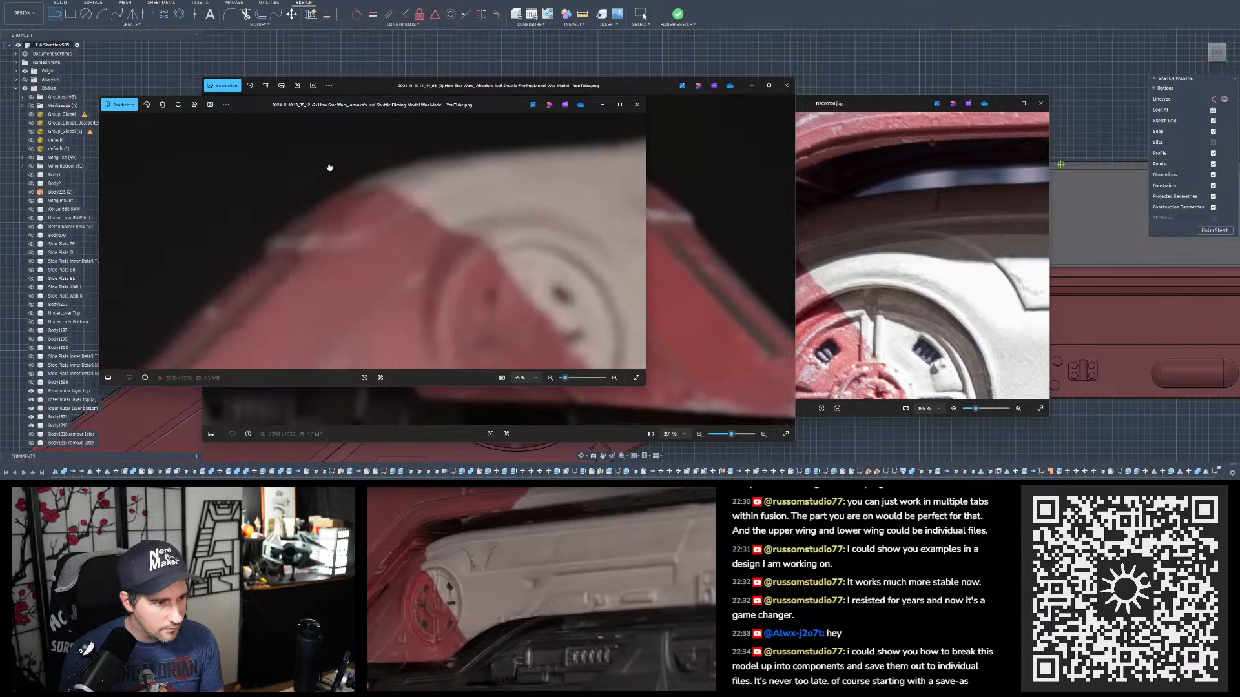
key("Right")
key("Left")
key("Left")
key("Left")
key("Left")
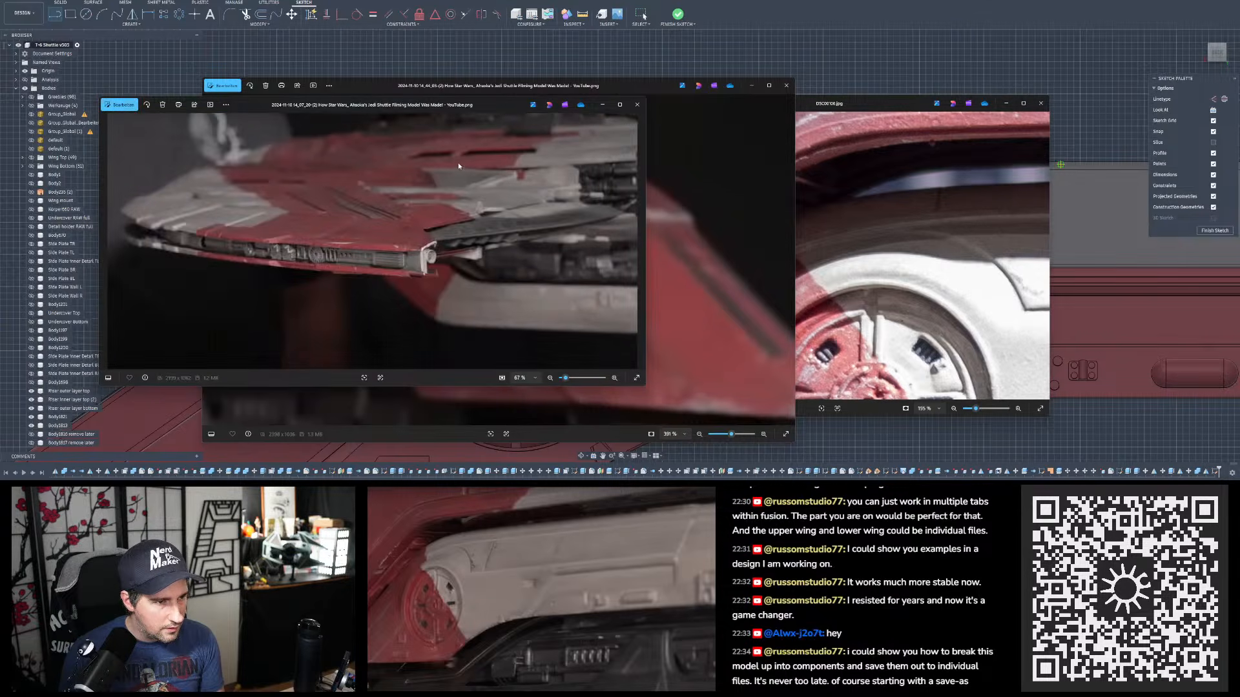
key("Right")
key("Right")
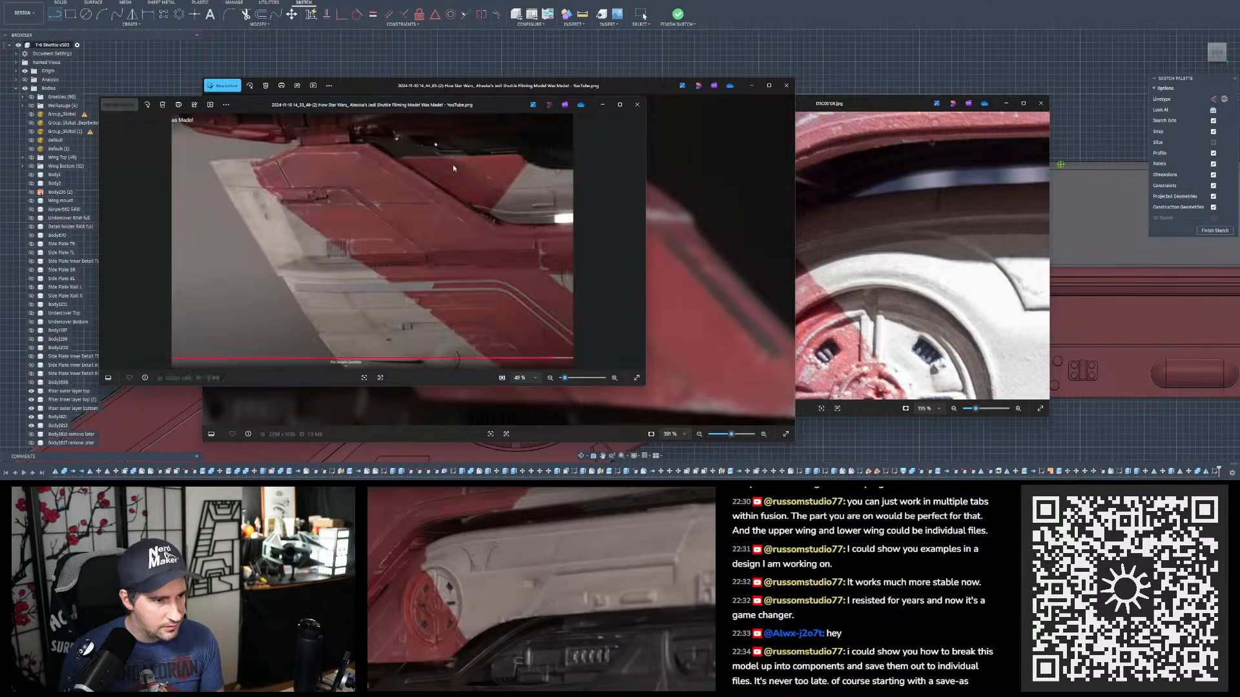
- Examine the sloped red cover edge above the wheel up close in a filming model capture, and close that image
scroll(355, 163, "up", 10)
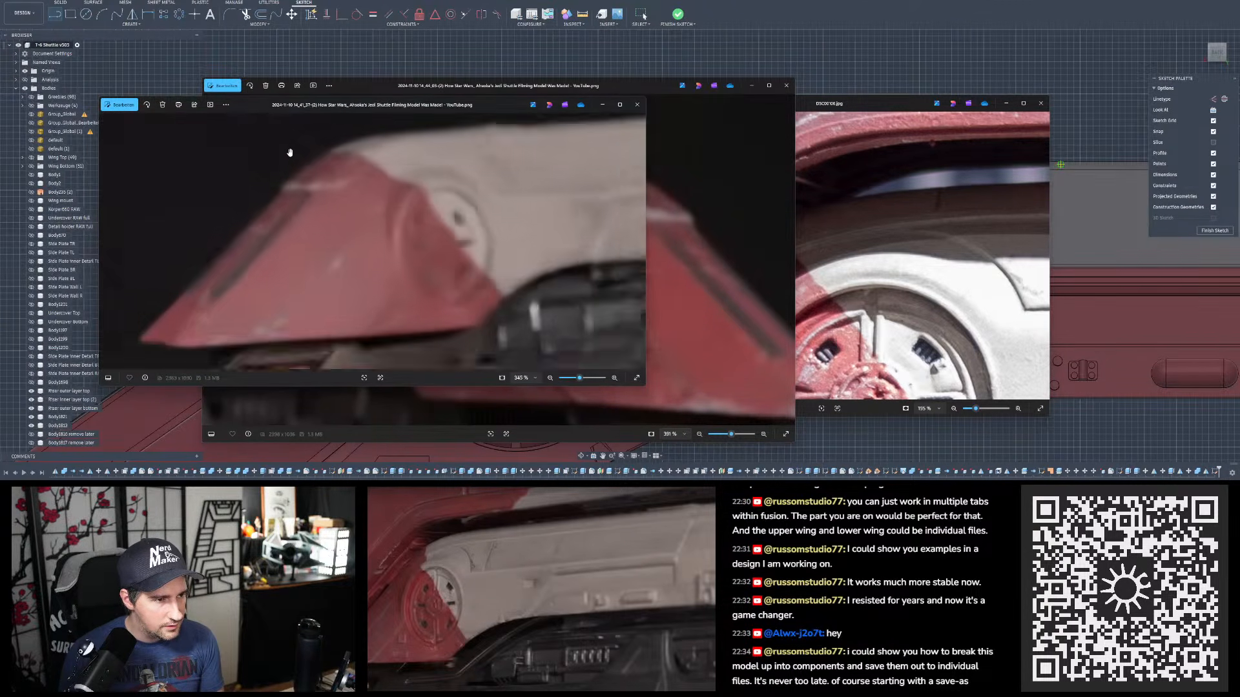
scroll(253, 214, "up", 2)
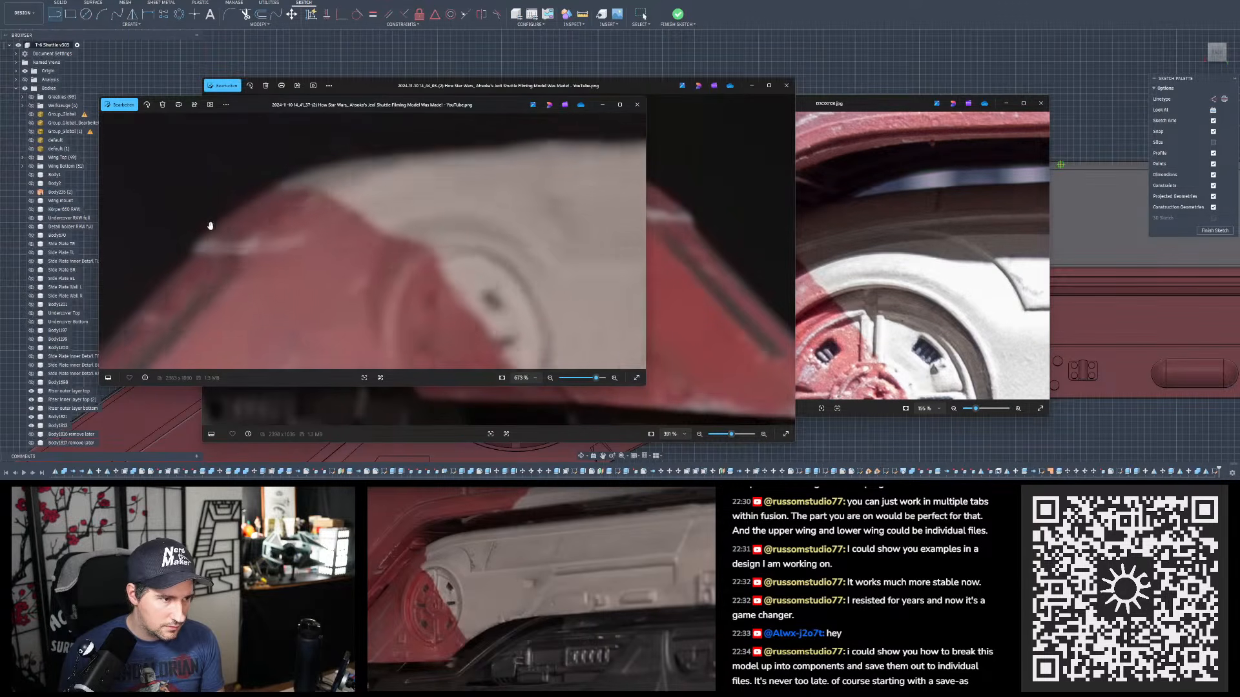
left_click_drag(270, 249, 321, 227)
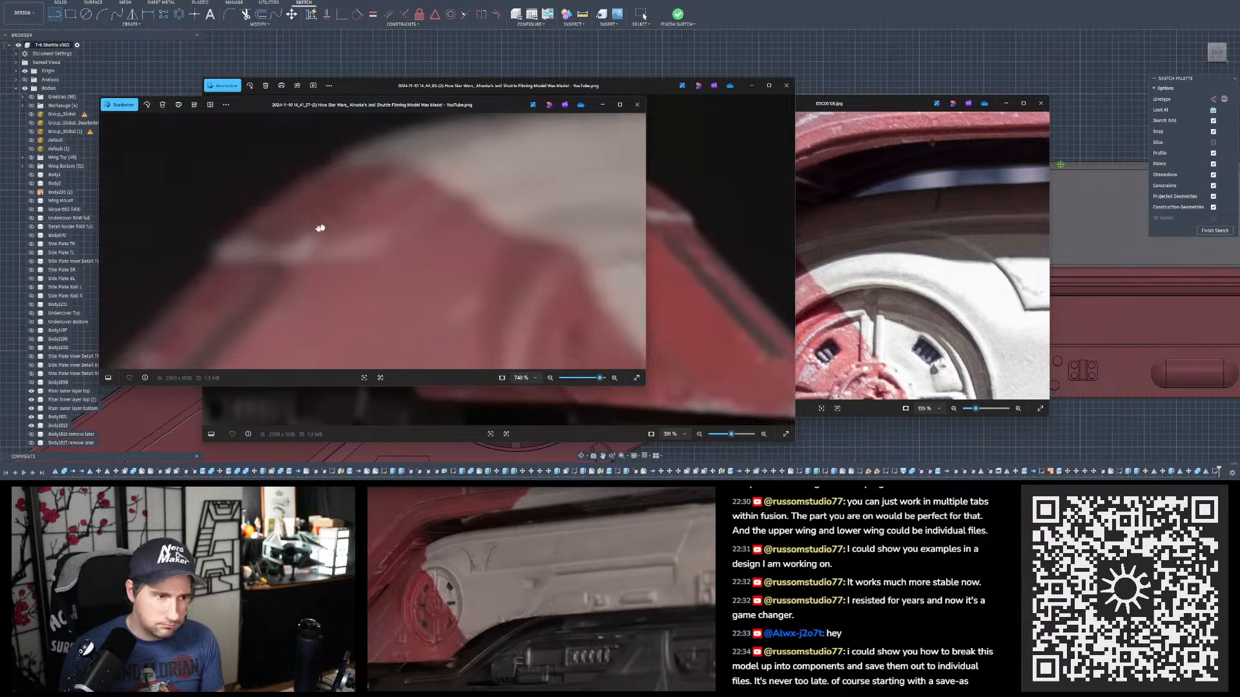
left_click(636, 104)
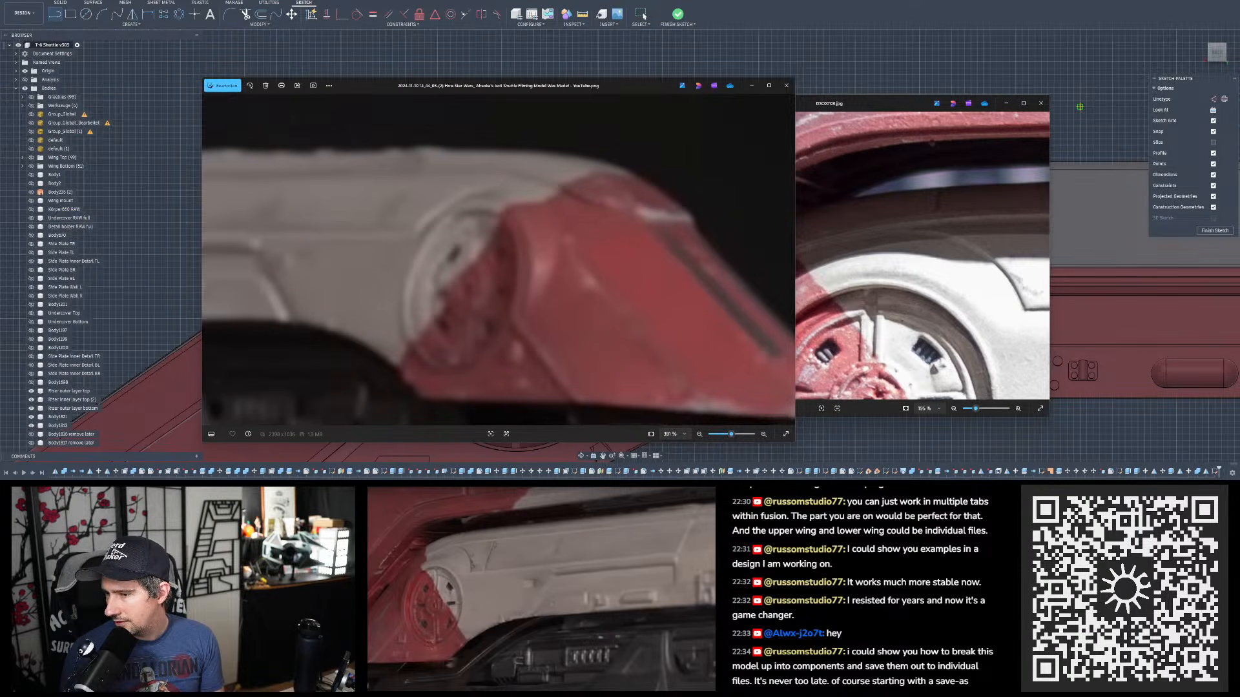
- Examine the upper part's curved cover edge and the notch beyond the wheel up close in two opposite-side filming model captures
scroll(430, 145, "up", 8)
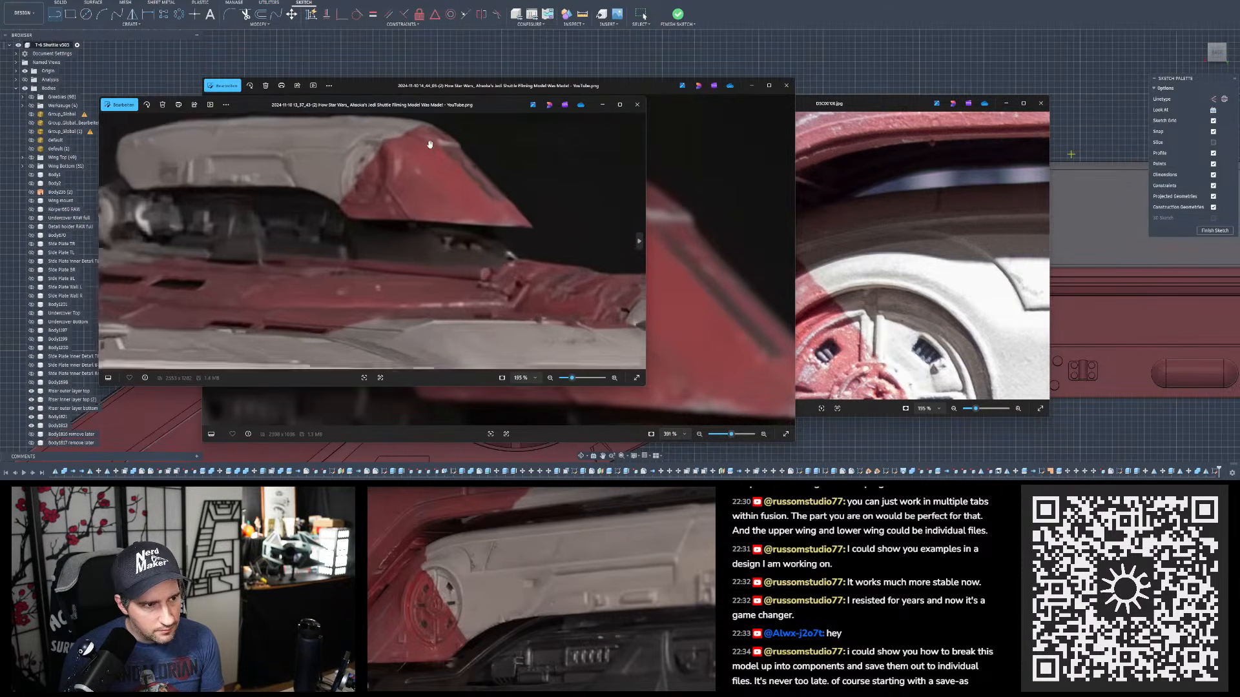
scroll(430, 145, "up", 15)
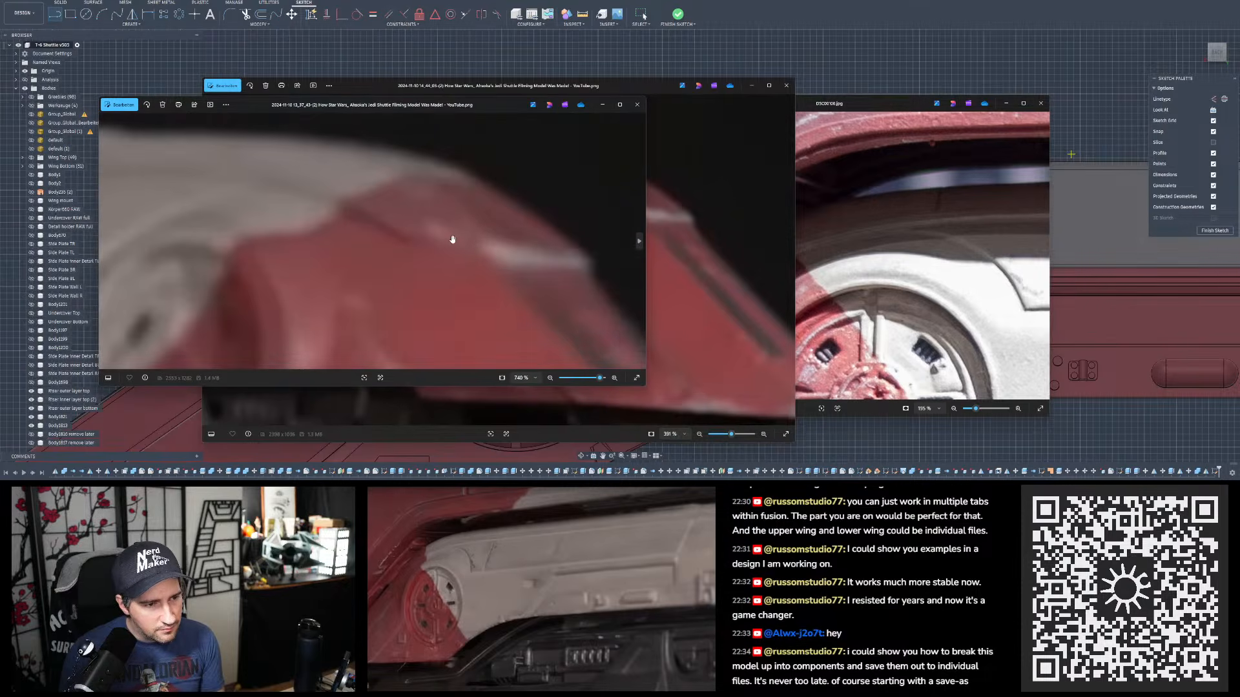
key("Right")
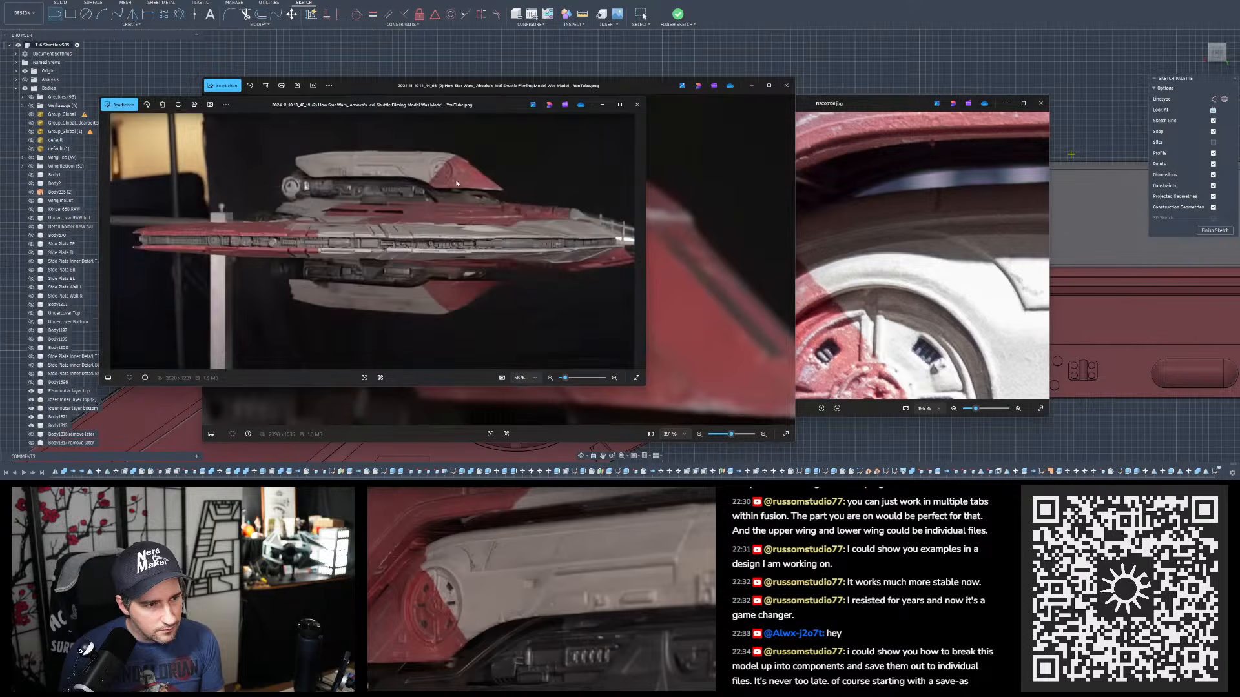
scroll(462, 161, "up", 8)
scroll(462, 161, "up", 10)
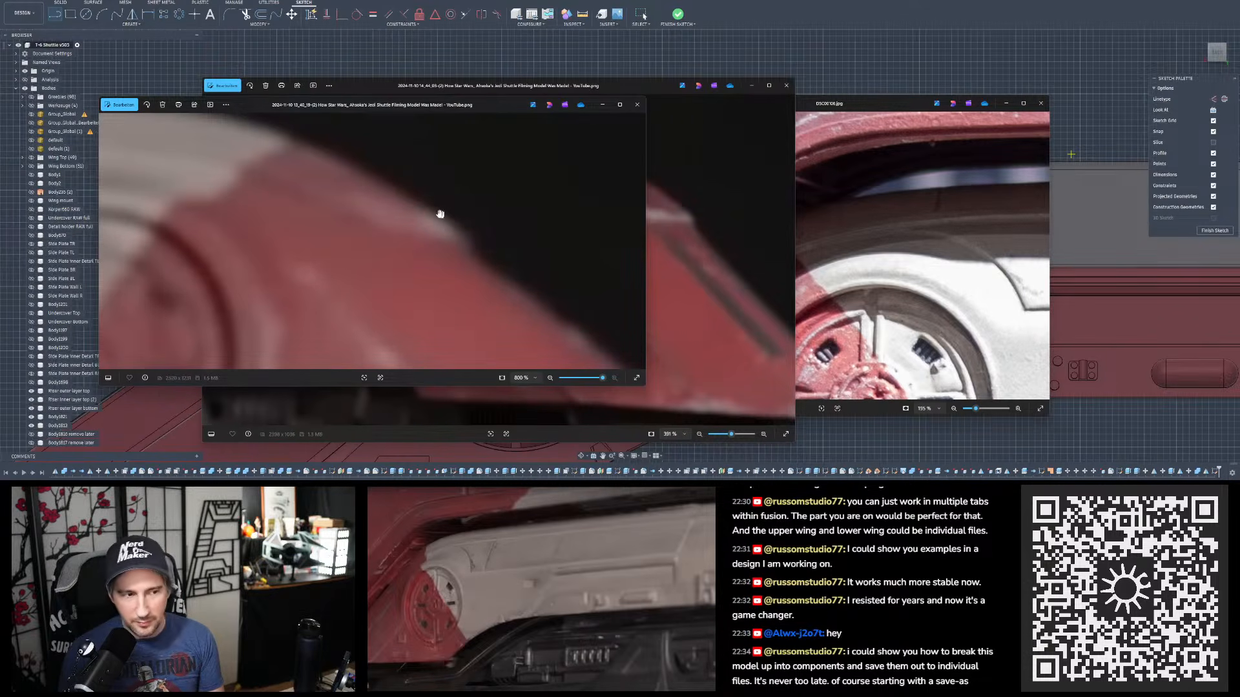
left_click_drag(448, 222, 559, 264)
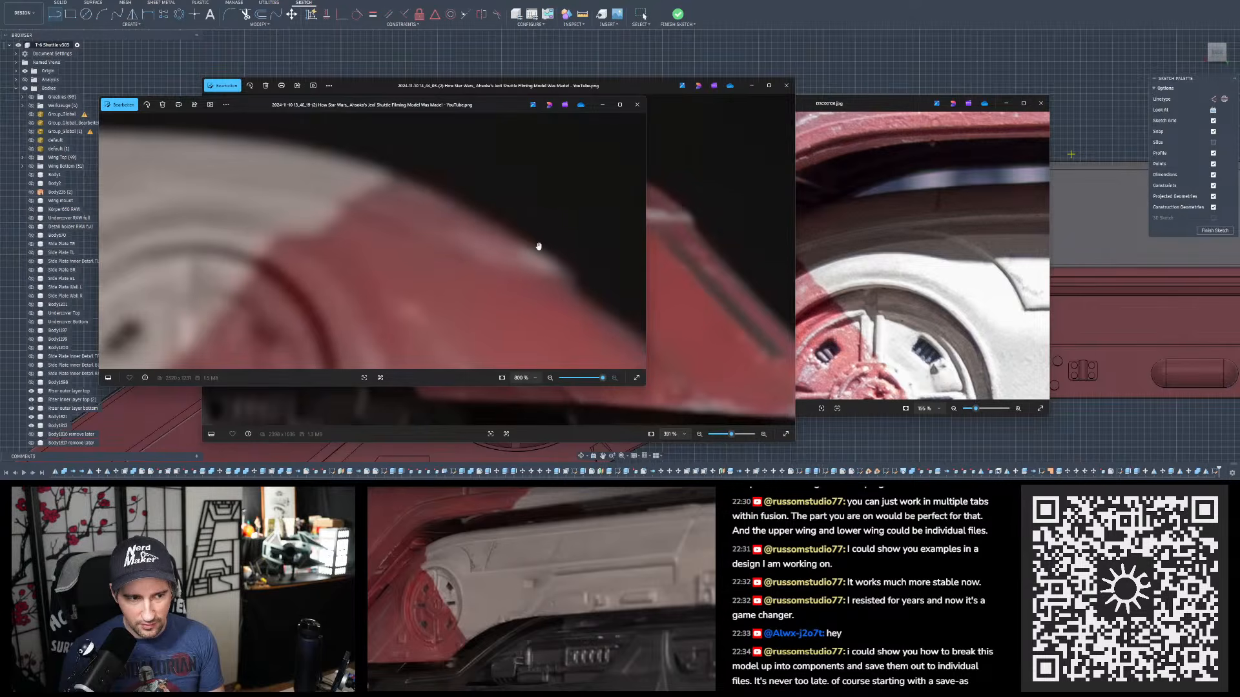
left_click_drag(473, 228, 468, 260)
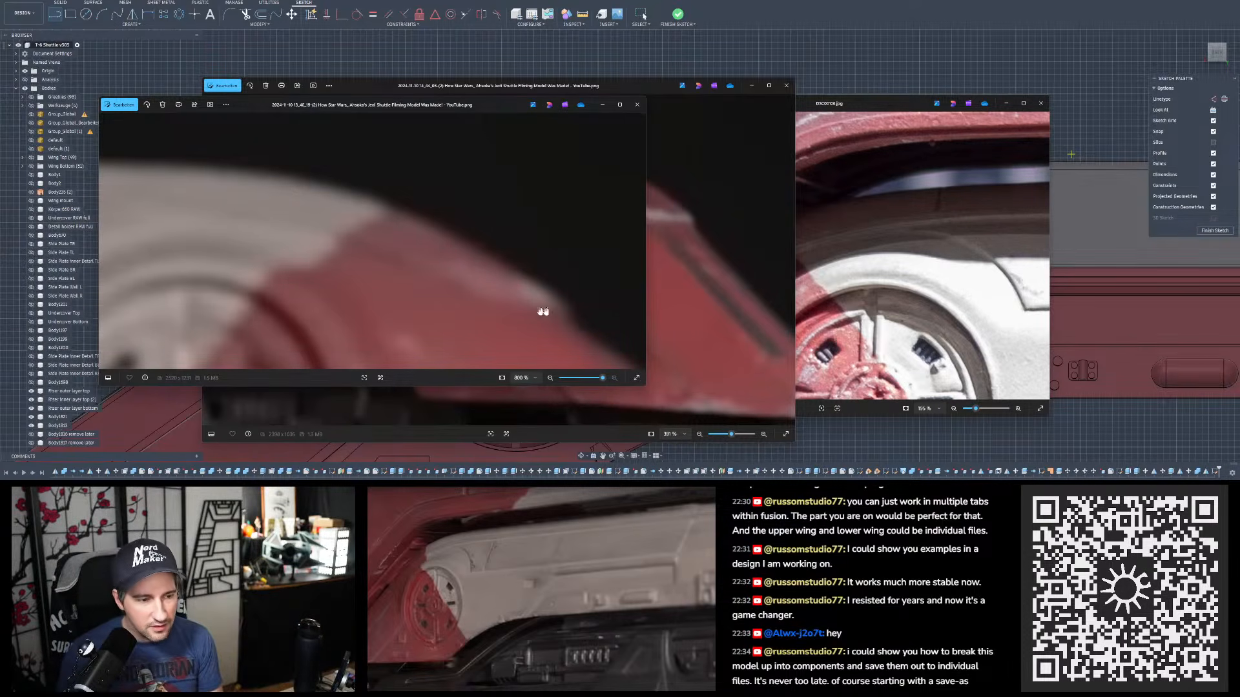
- Continue to the next side-view capture of the filming model and enlarge the upper part
scroll(528, 280, "down", 10)
key("Right")
scroll(424, 138, "up", 8)
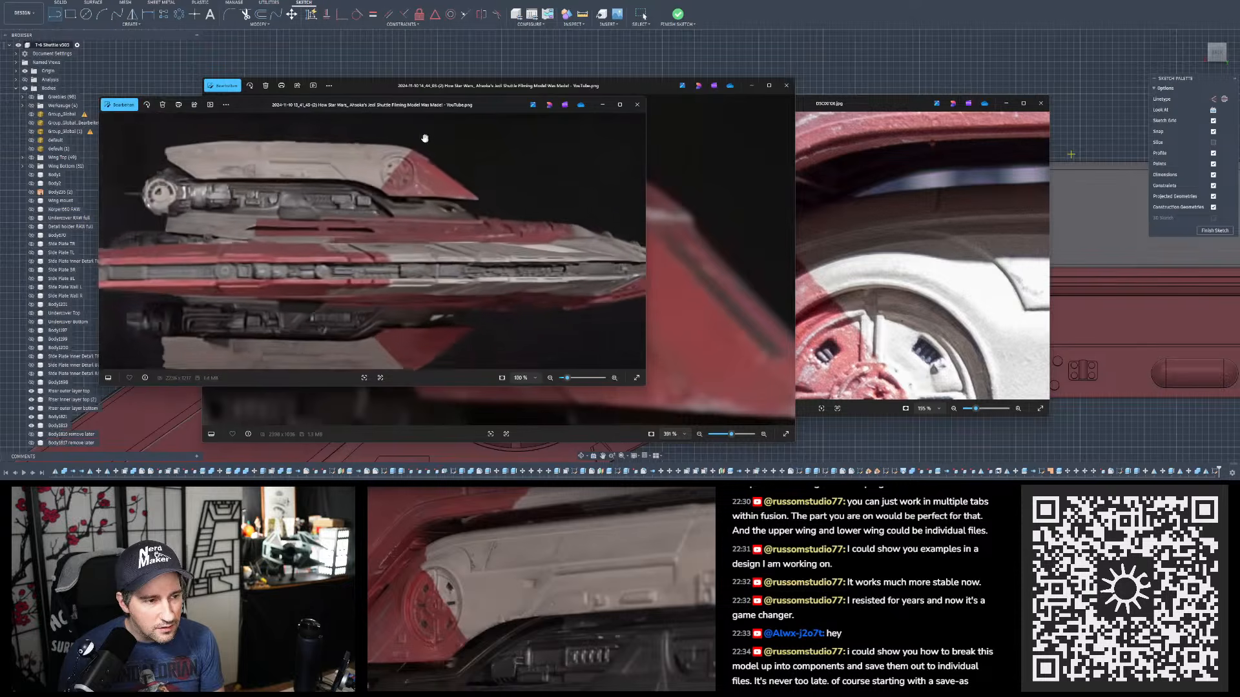
- Browse the reference photos of the shuttle filming model and examine the front edge of the upper engine nacelle's cover up close
scroll(426, 164, "up", 5)
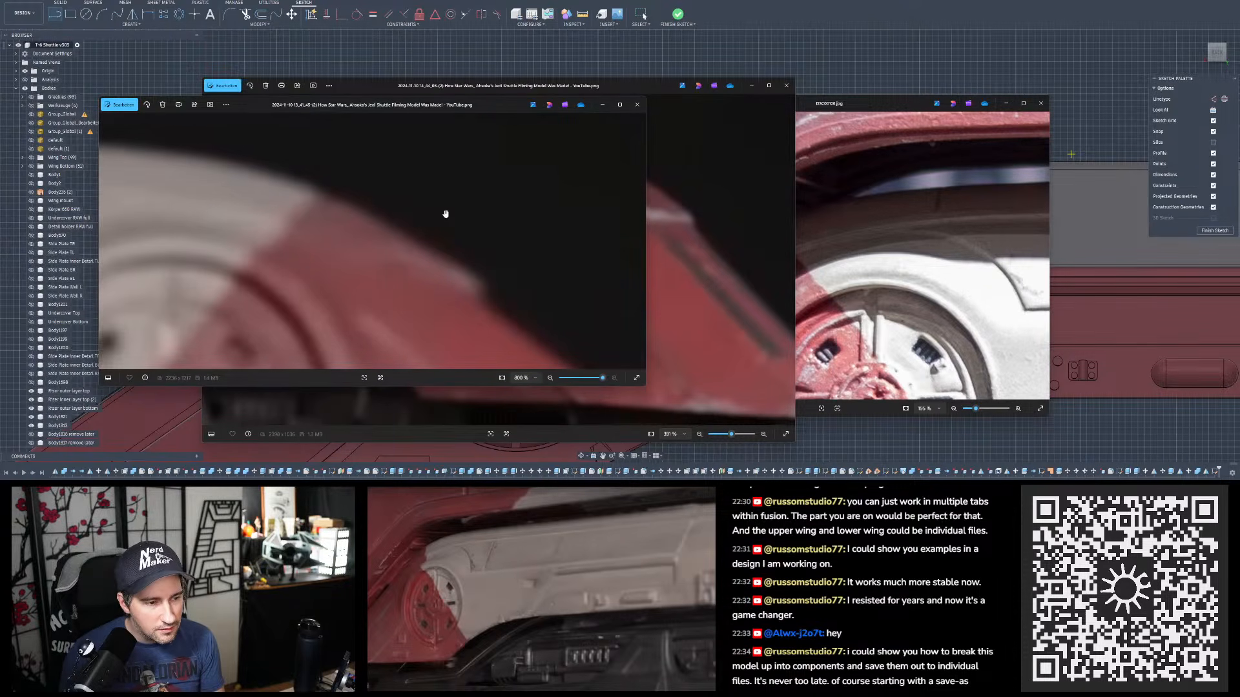
scroll(446, 214, "down", 10)
key("Right")
key("Right")
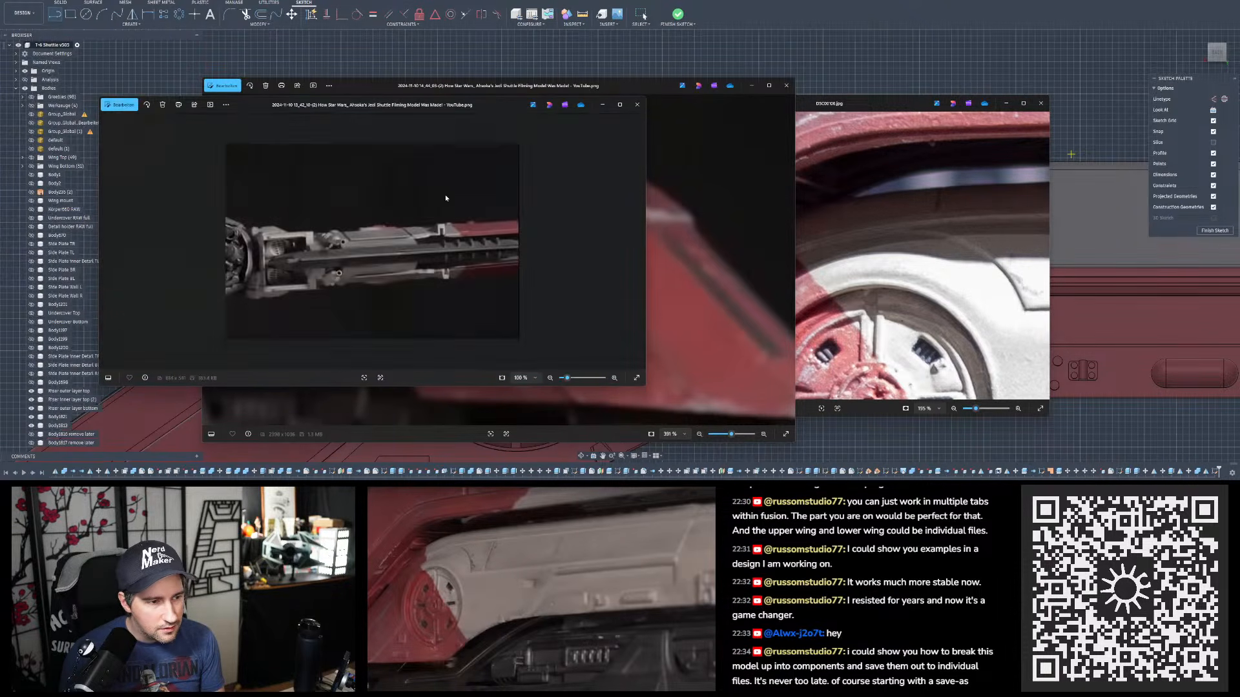
key("Right")
key("Right")
key("Right")
key("Right")
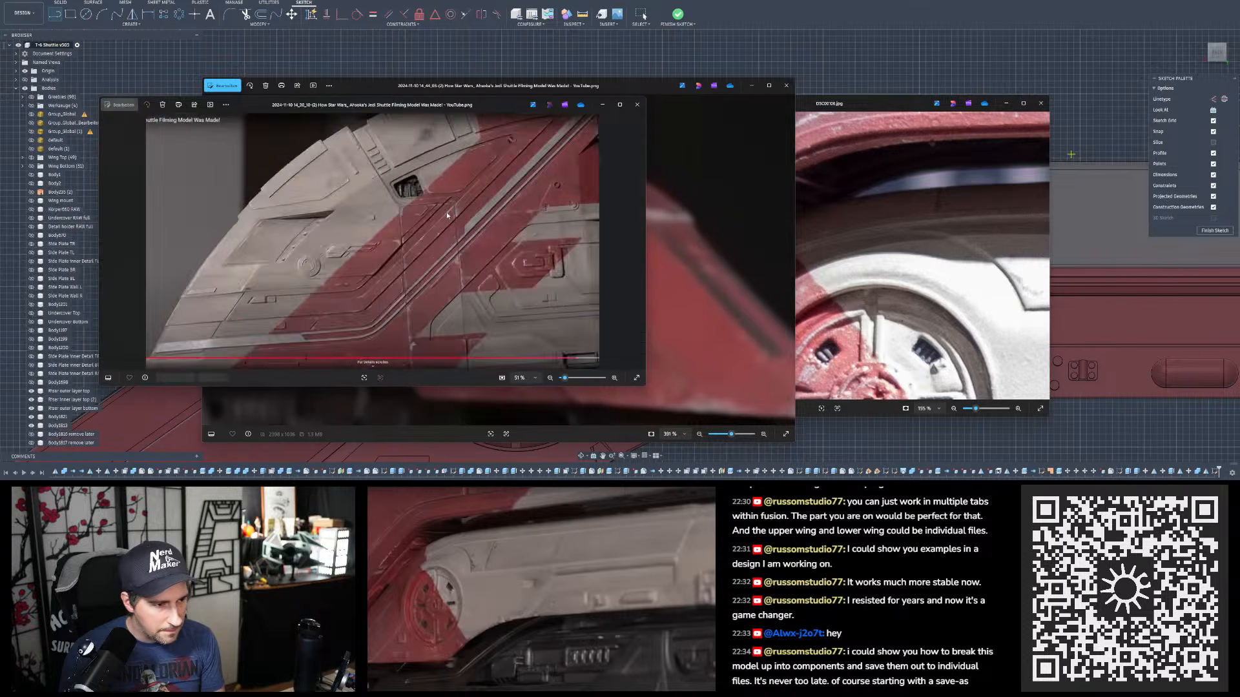
scroll(447, 212, "up", 12)
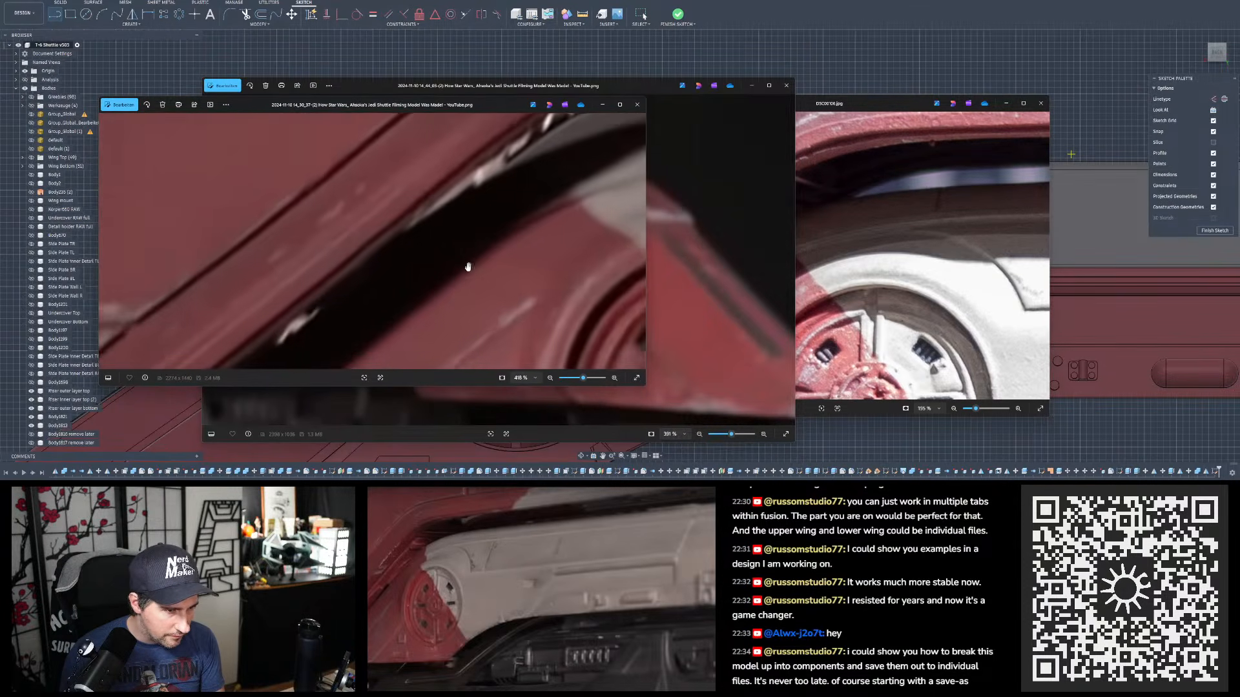
key("Right")
key("Right")
key("Right")
key("Right")
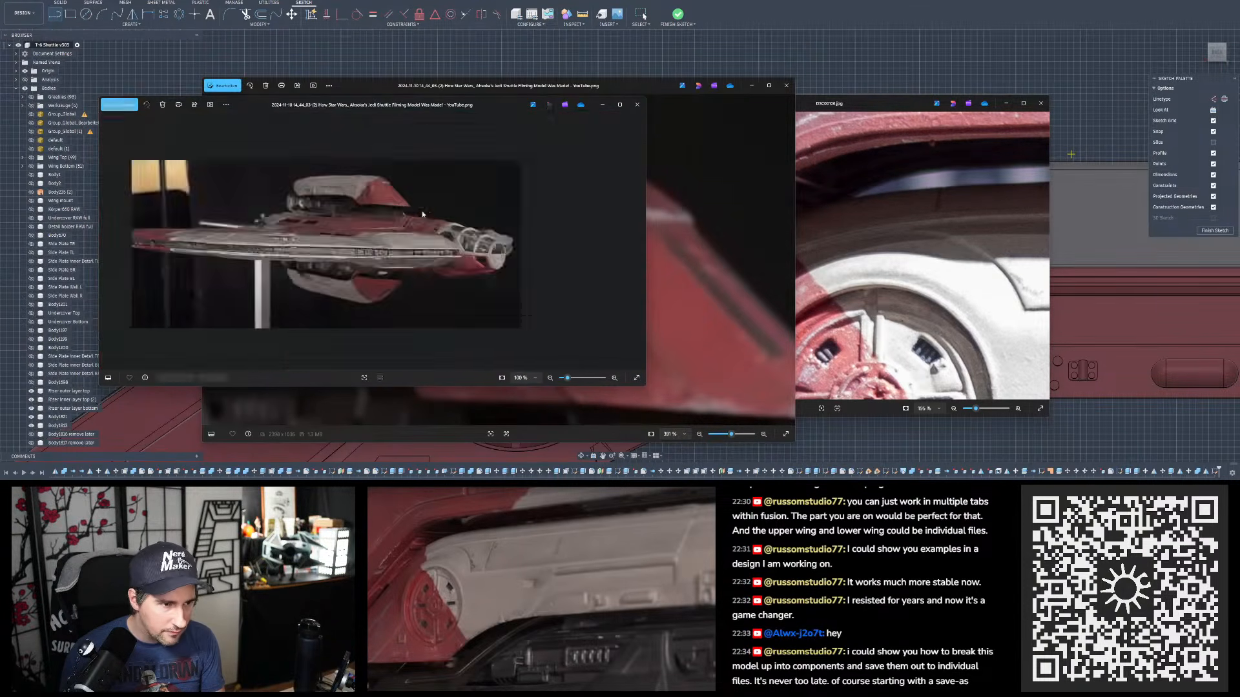
scroll(428, 211, "up", 12)
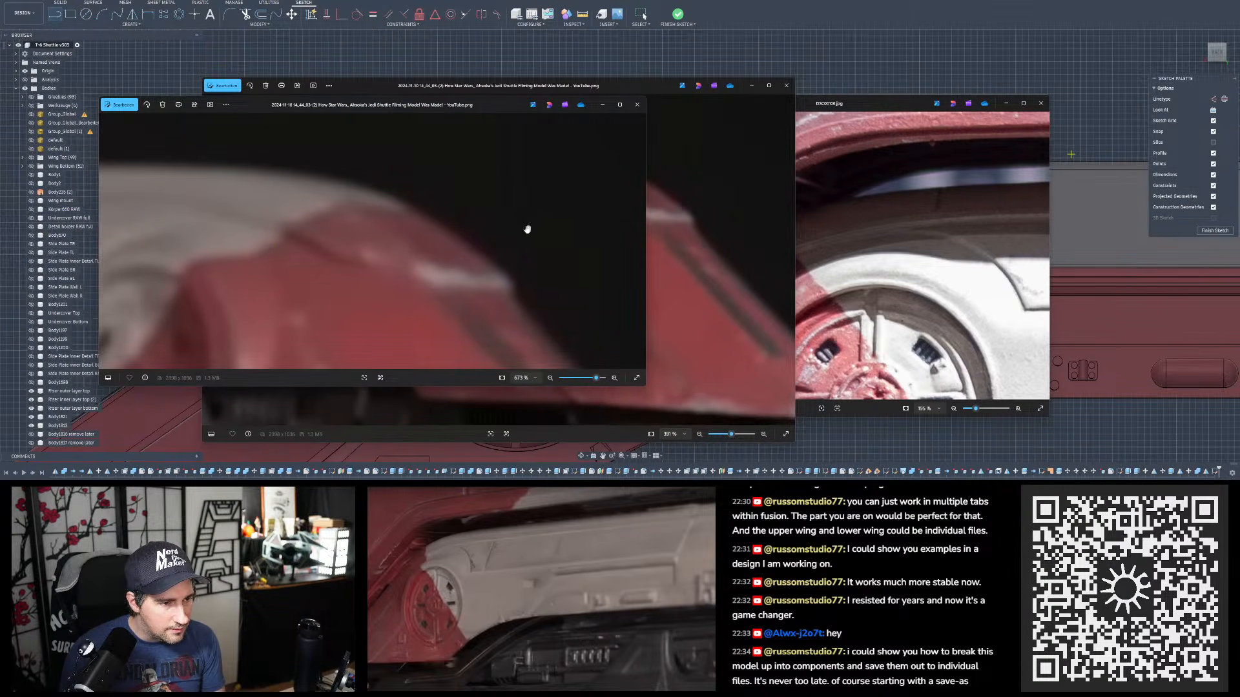
scroll(484, 230, "down", 1)
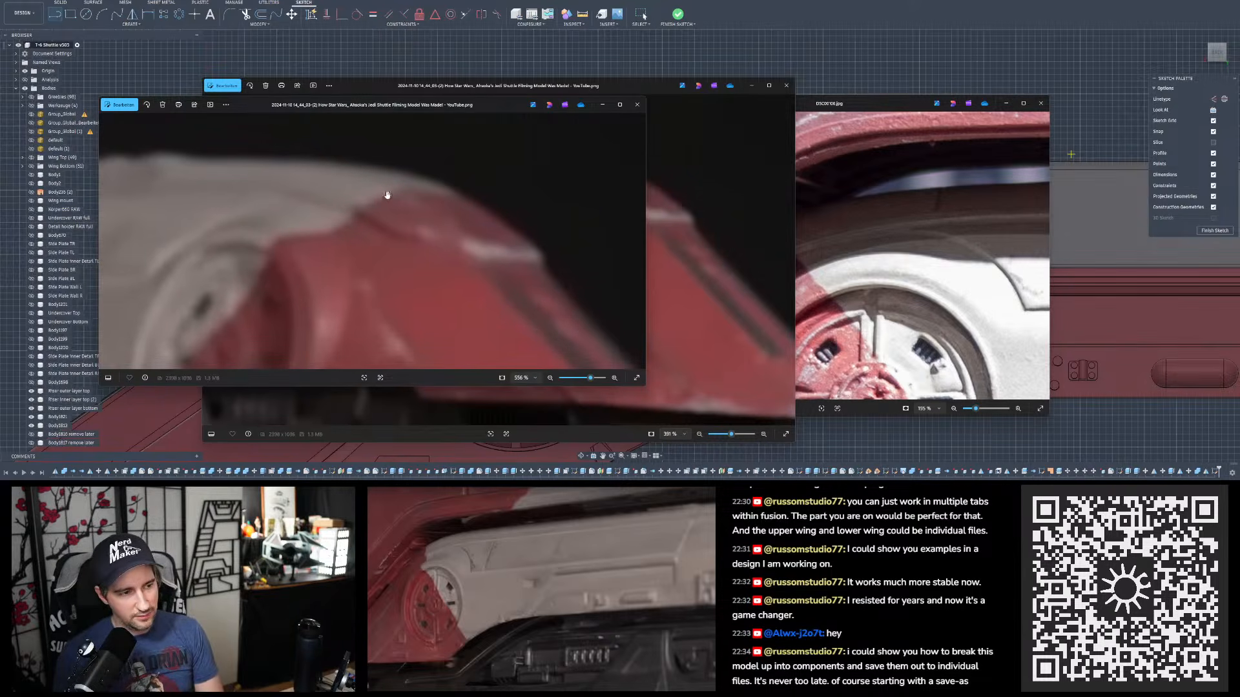
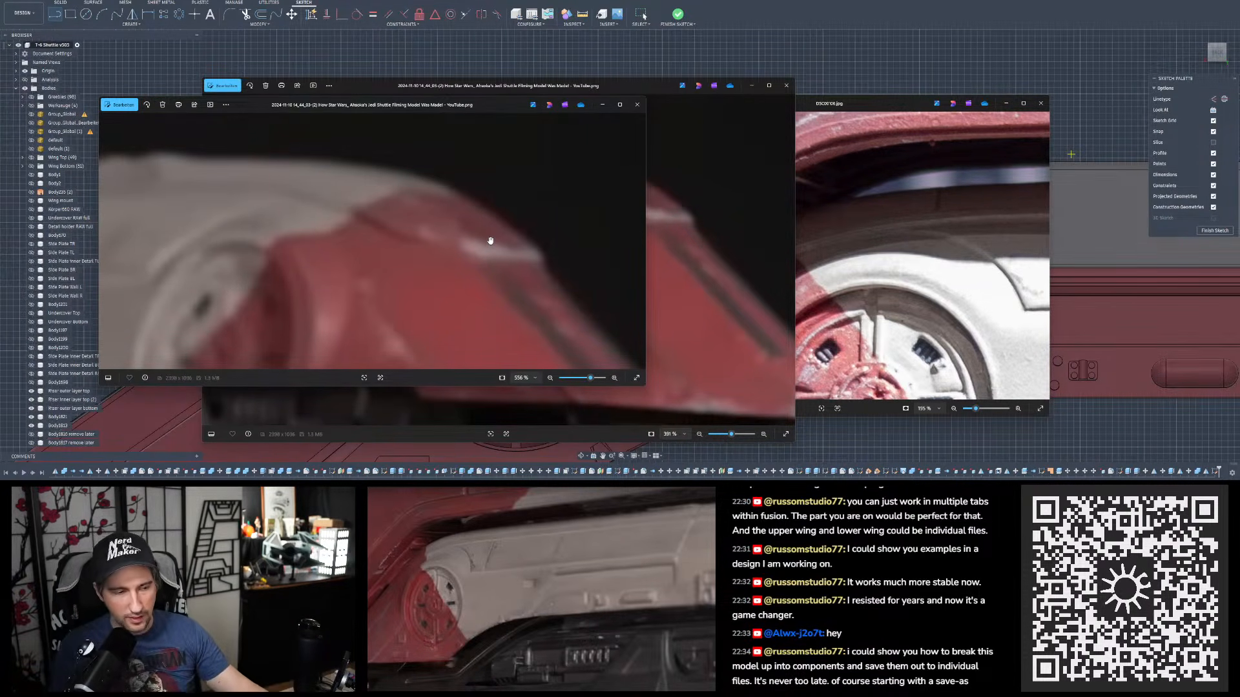
- Switch to the Fusion model and inspect the grey cover's front end above the two recessed slots and beside the round wheel detail
left_click(703, 64)
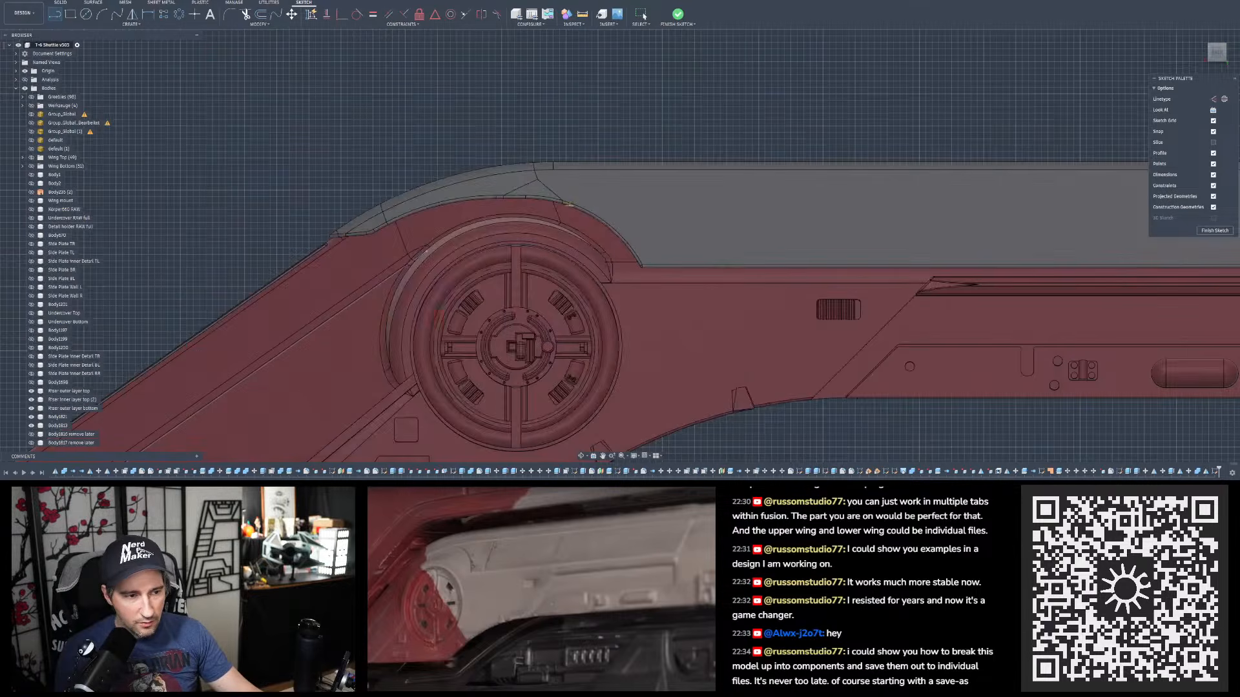
mouse_move(569, 203)
middle_mouse_down("shift")
mouse_move(452, 239)
mouse_move(392, 195)
middle_mouse_up("shift")
scroll(390, 230, "up", 4)
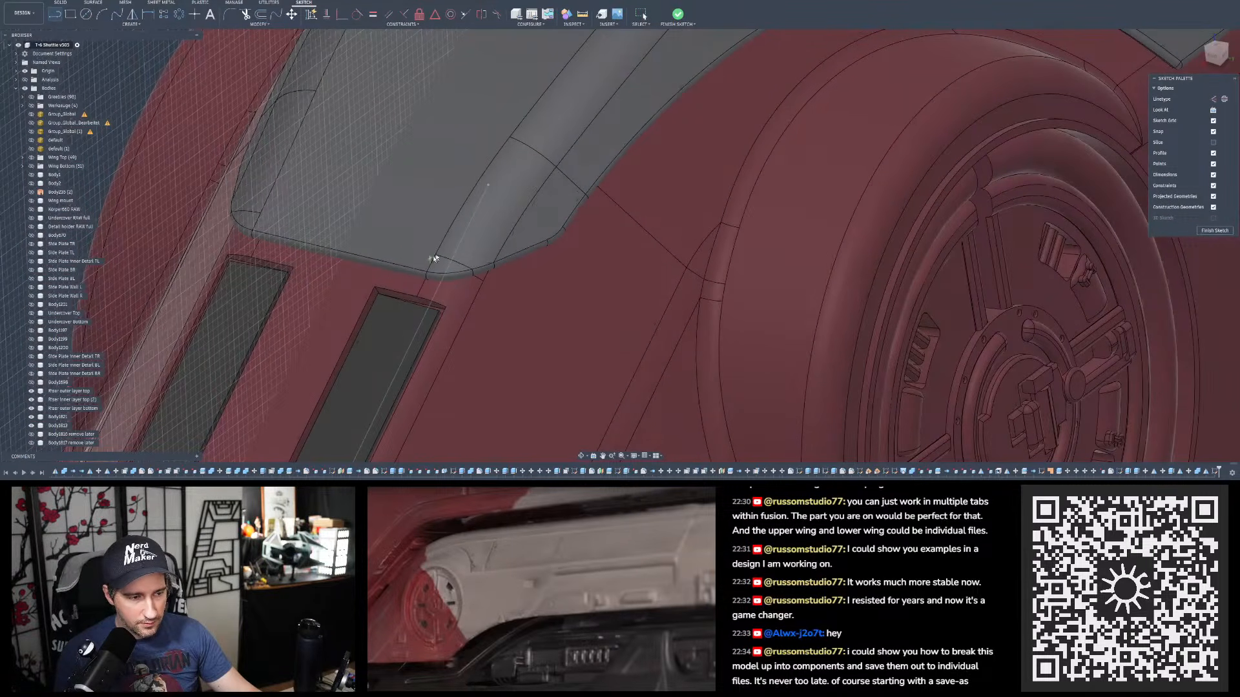
scroll(557, 230, "down", 2)
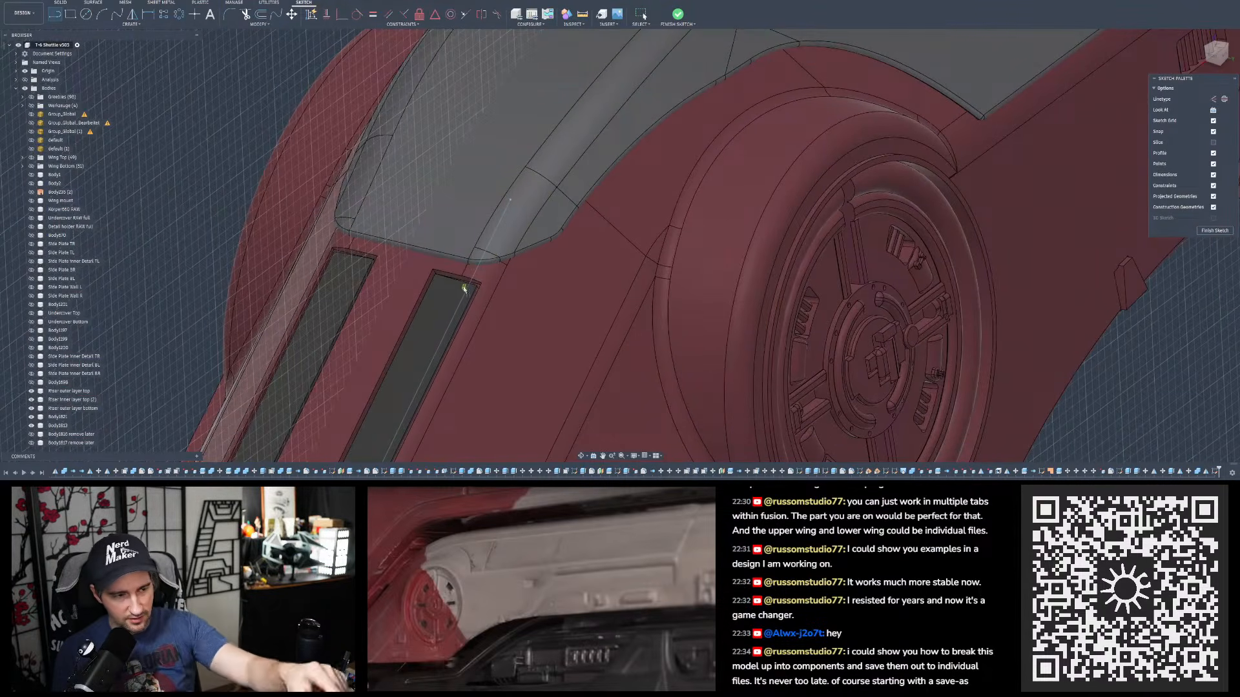
middle_click_drag(553, 299, 717, 259, "shift")
scroll(622, 327, "down", 3)
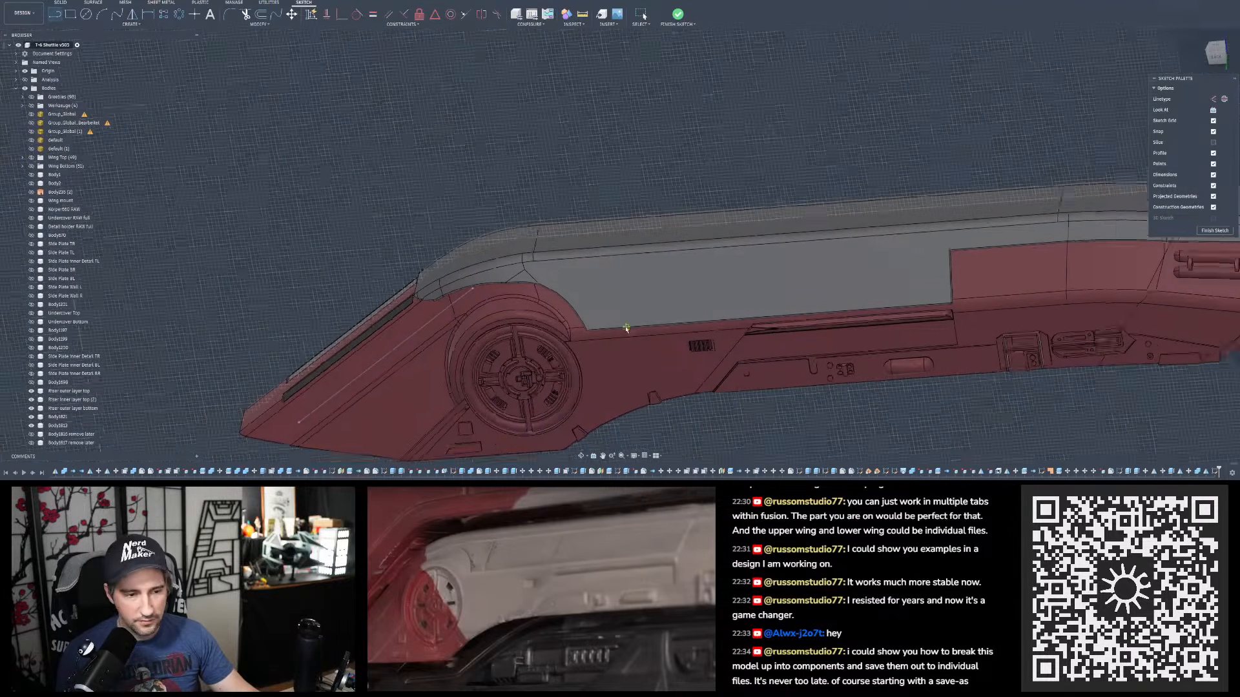
- Switch to the Photos reference images and examine the nacelle's profile in the full side view and its red front section near the cockpit
mouse_move(763, 478)
left_click(927, 452)
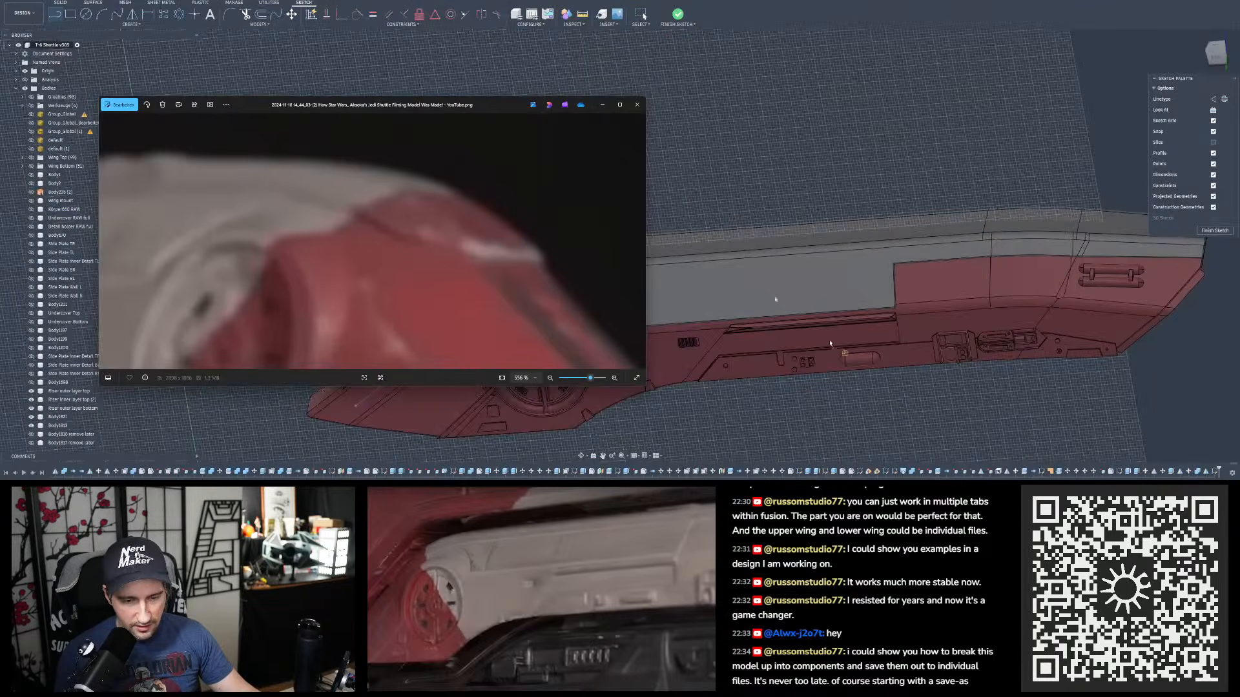
scroll(503, 215, "down", 8)
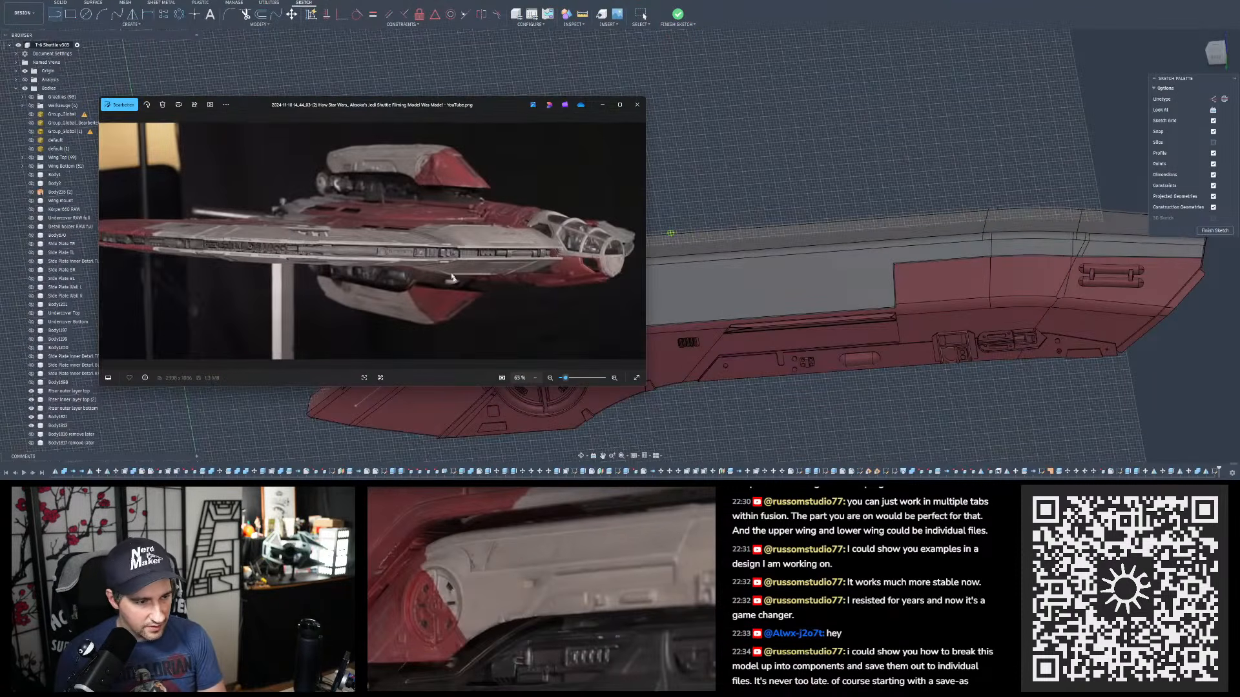
scroll(434, 186, "up", 4)
scroll(480, 189, "down", 4)
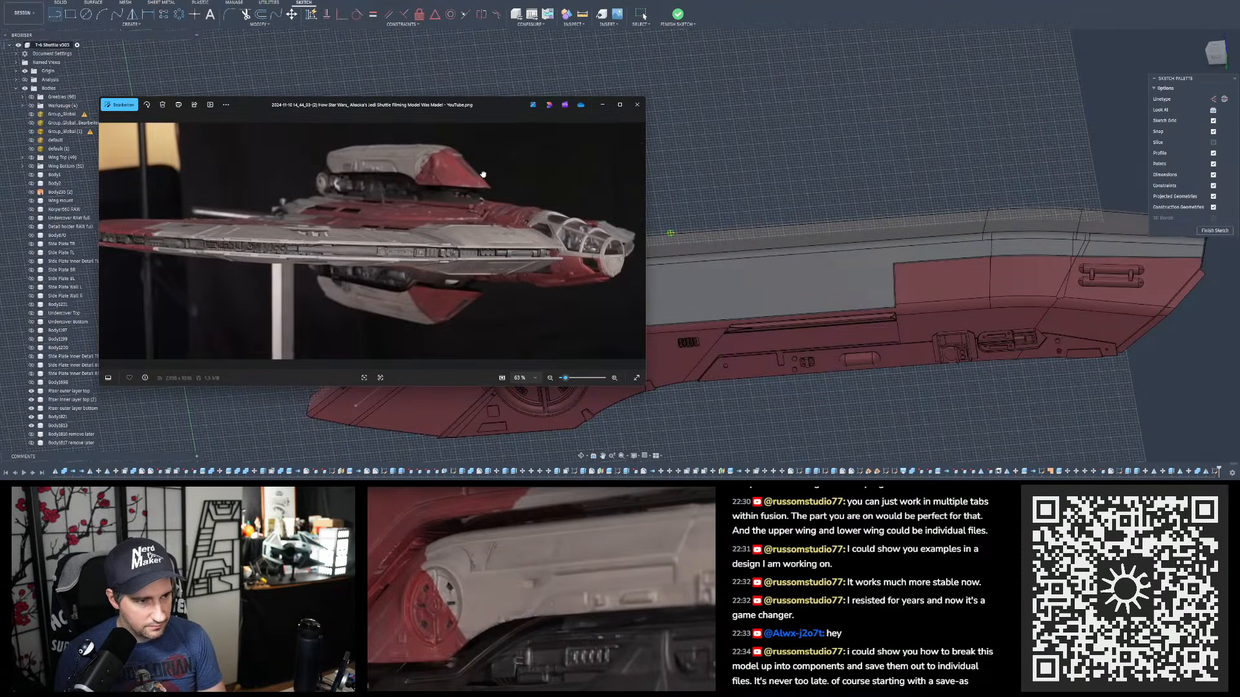
scroll(482, 172, "up", 4)
scroll(481, 171, "down", 4)
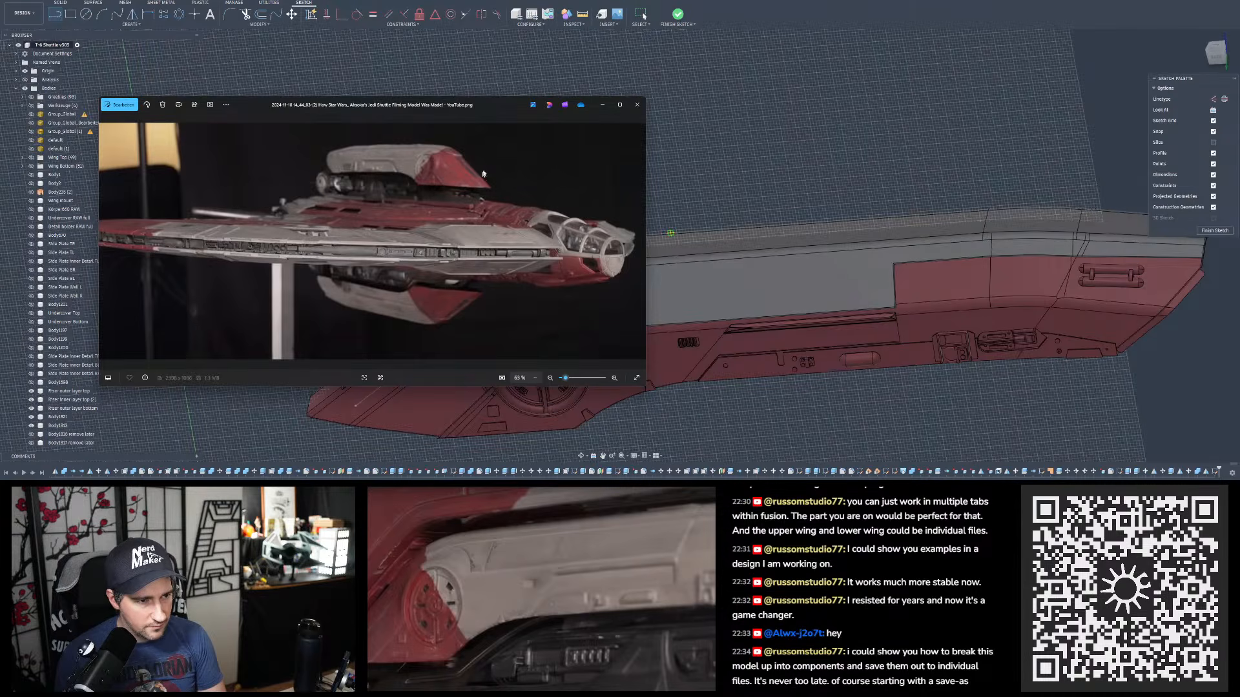
left_click(637, 106)
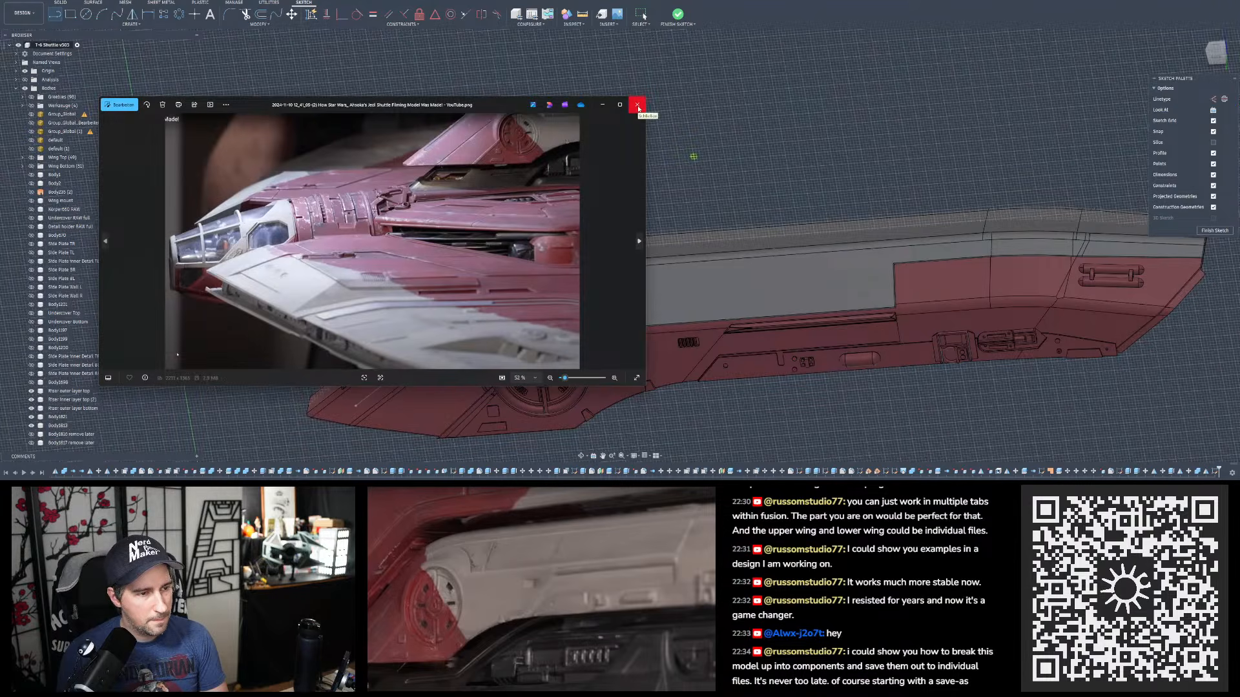
scroll(456, 137, "up", 6)
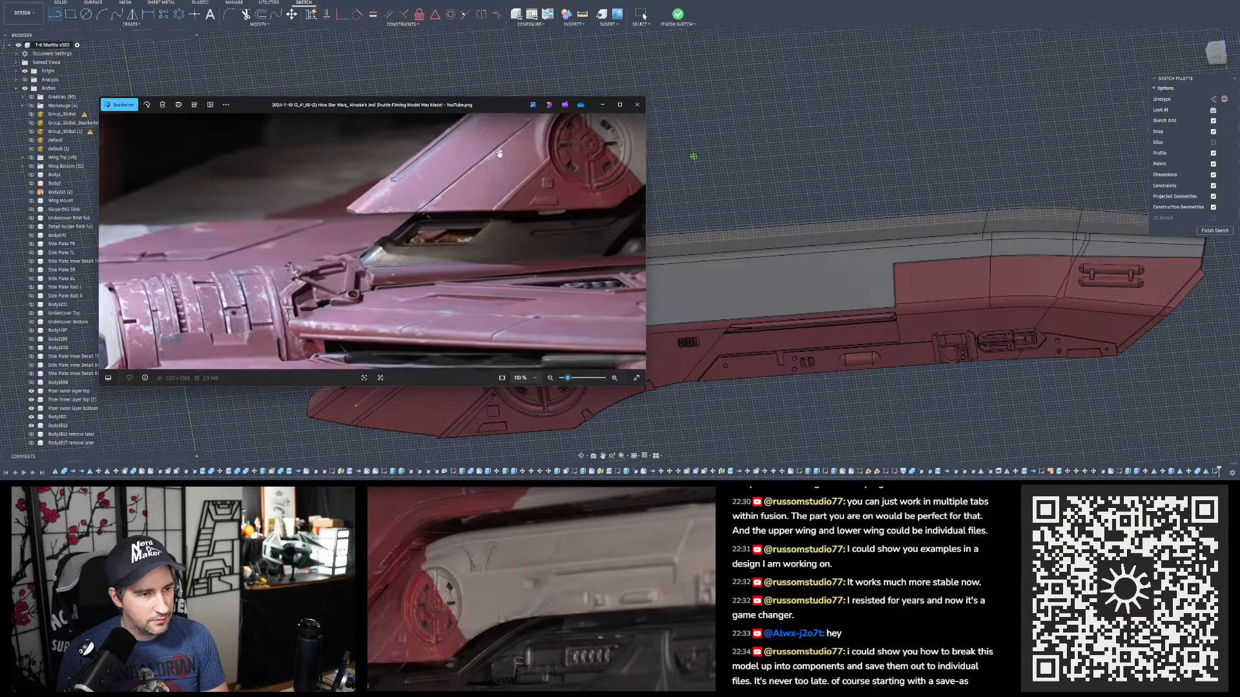
scroll(579, 160, "down", 6)
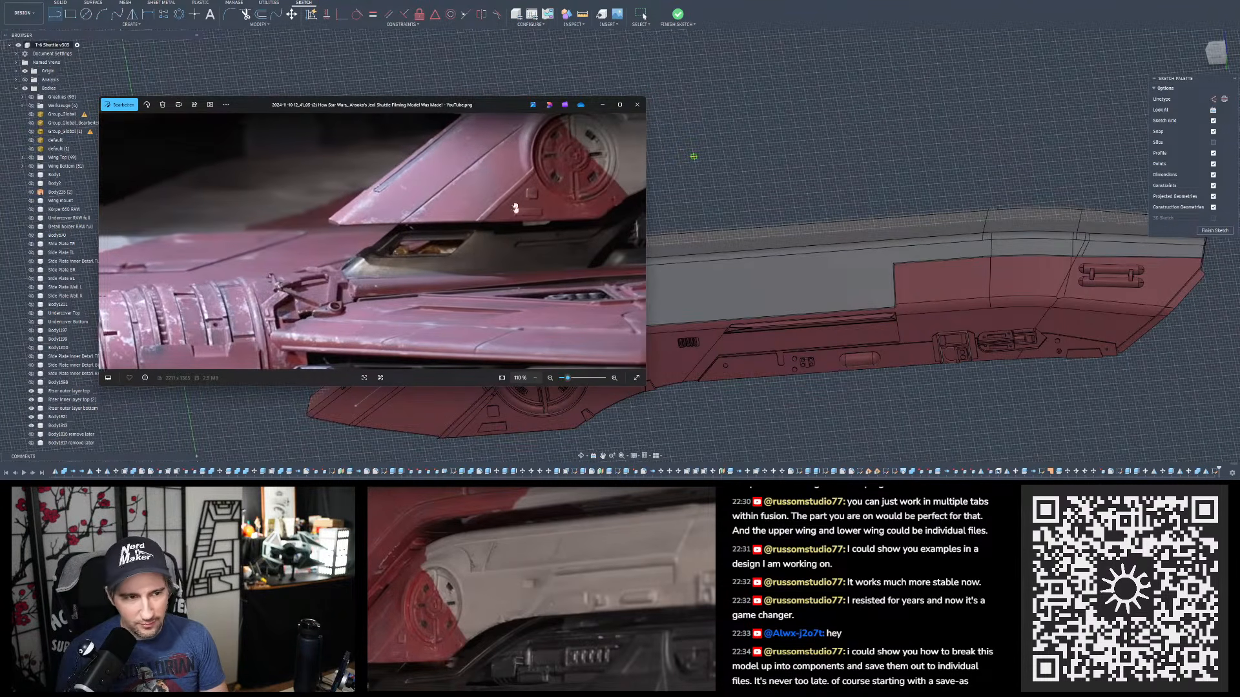
left_click(638, 104)
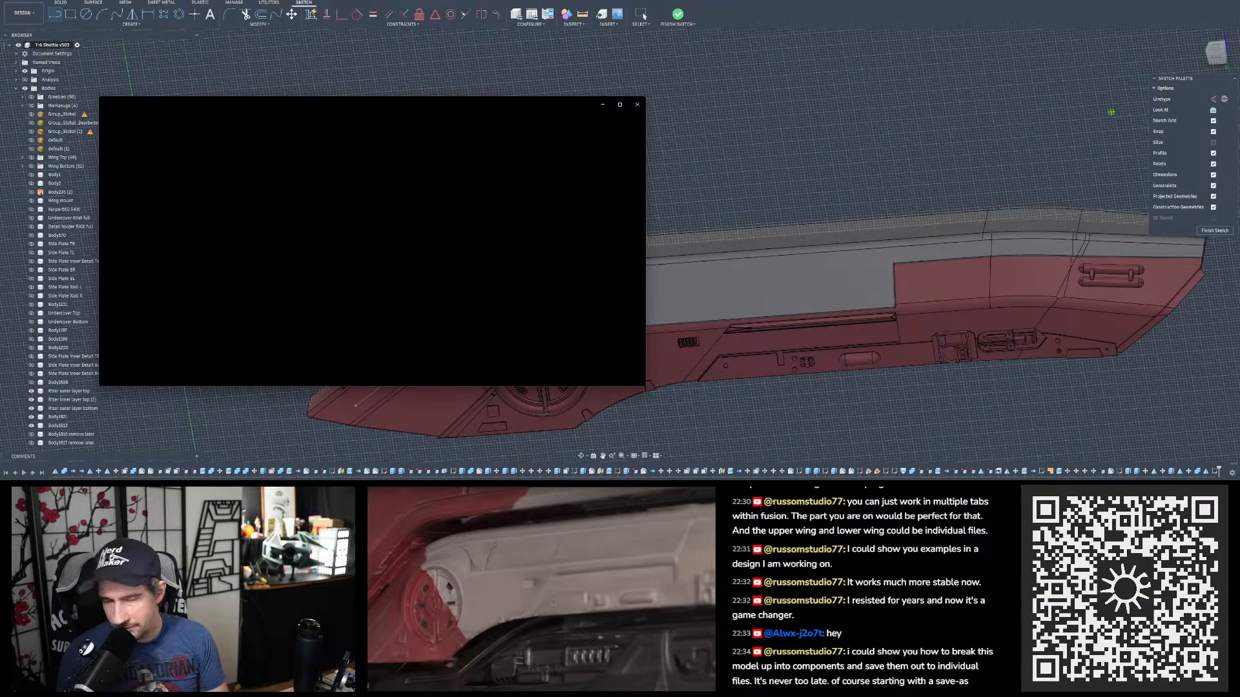
- Look through the cockpit, workshop and side-view reference photos for the shape of the nacelle's front cover
key("Right")
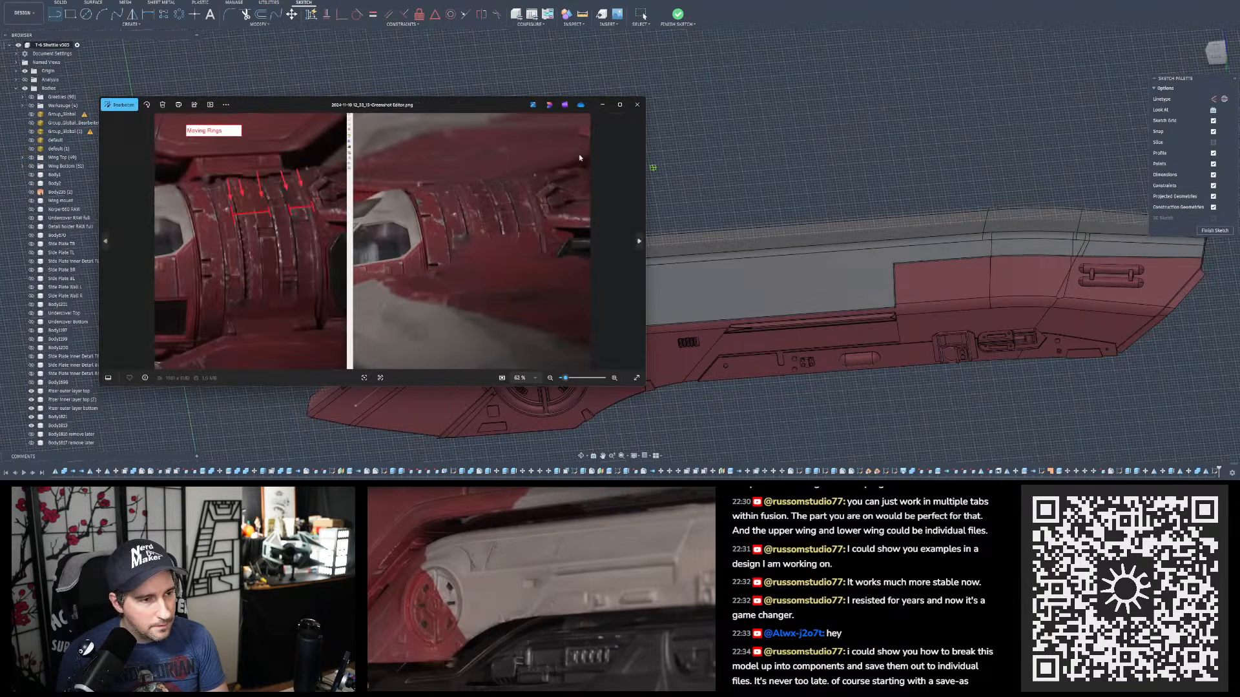
key("Right")
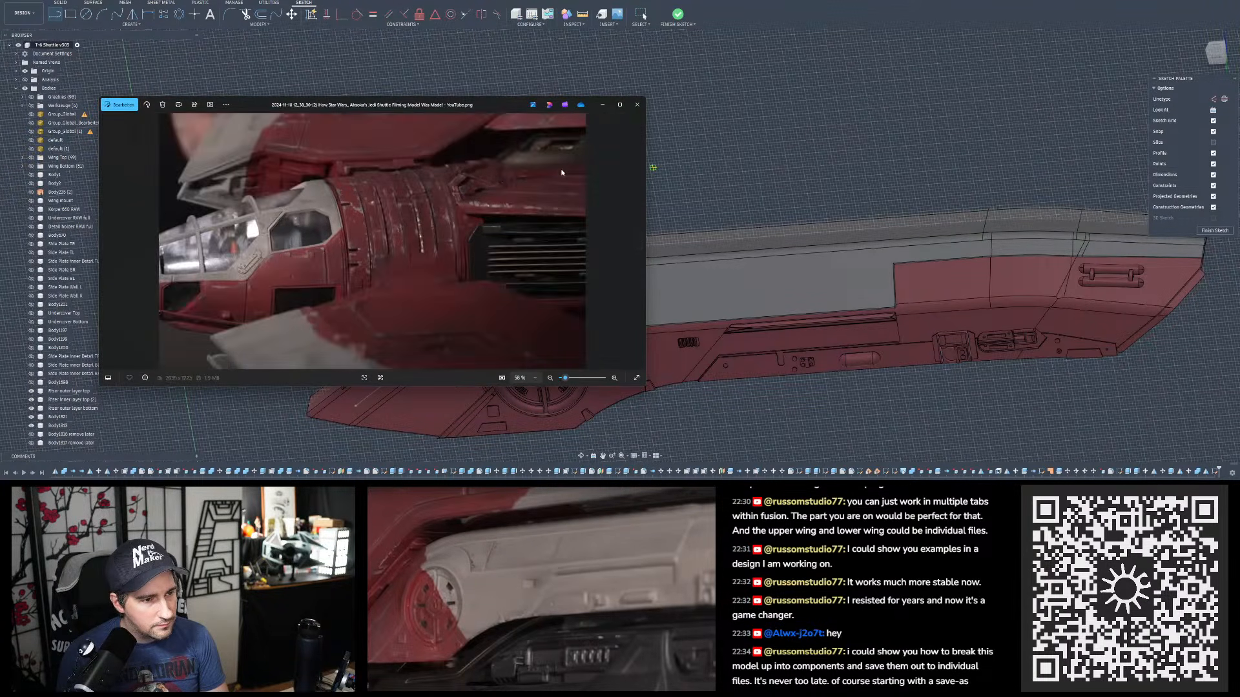
key("Right")
key("Right")
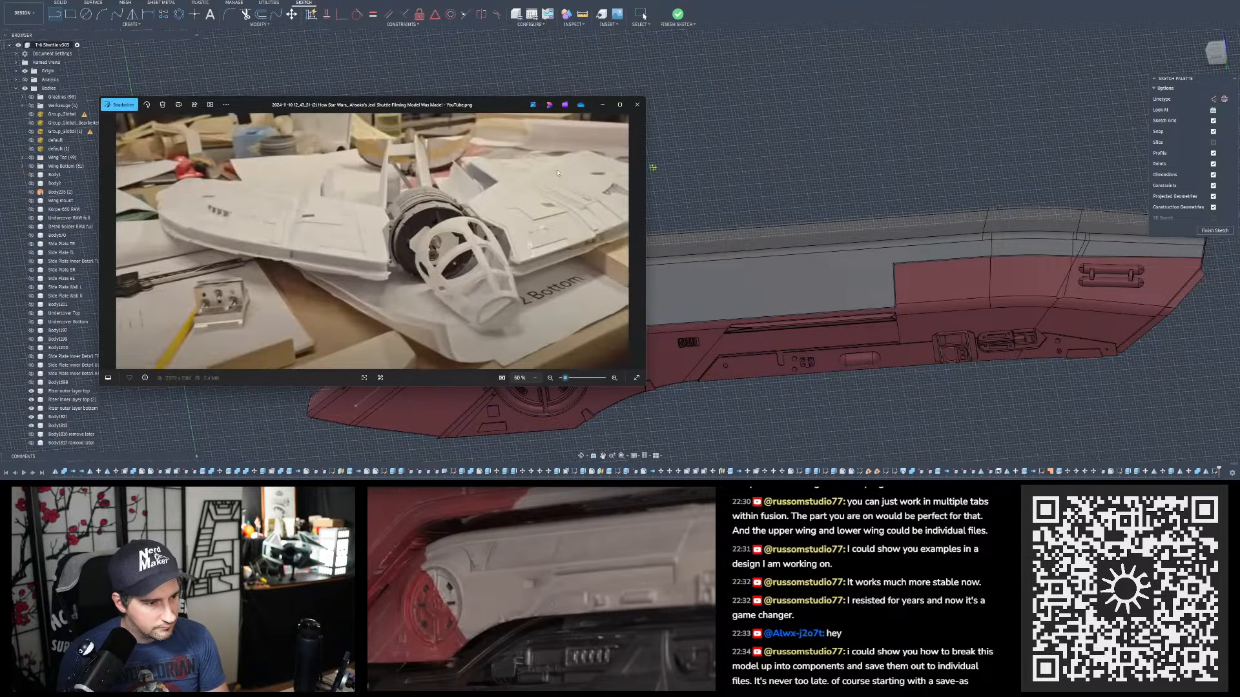
key("Right")
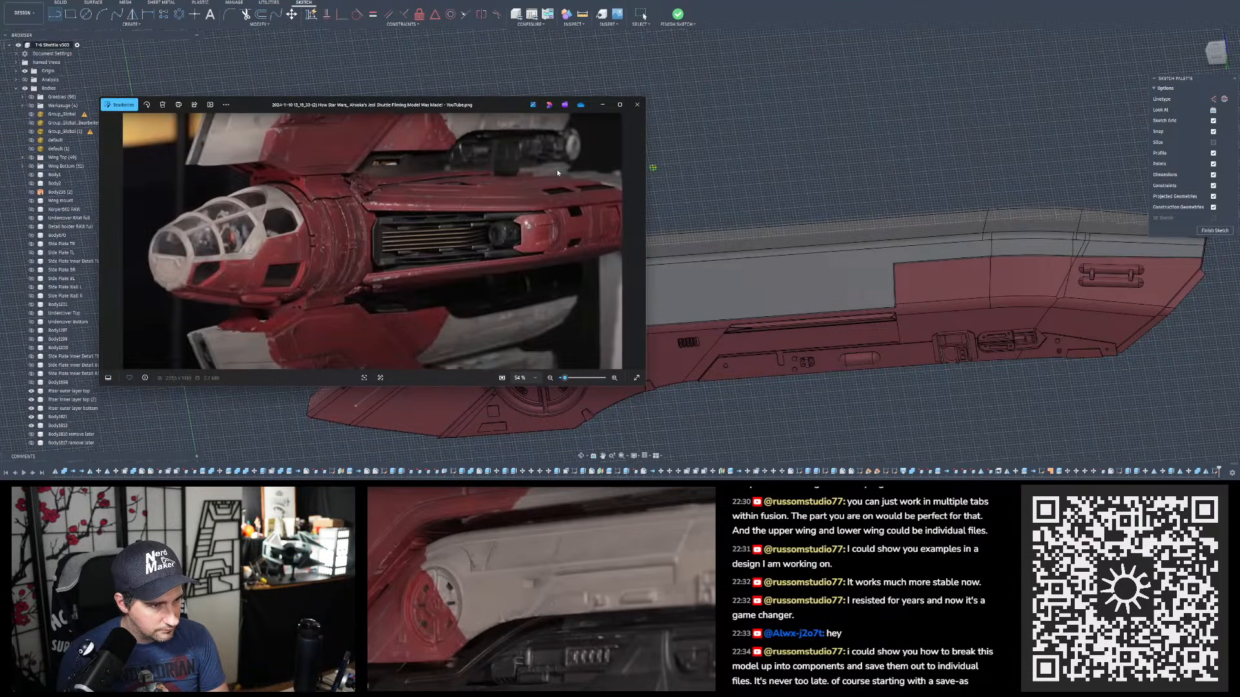
key("Right")
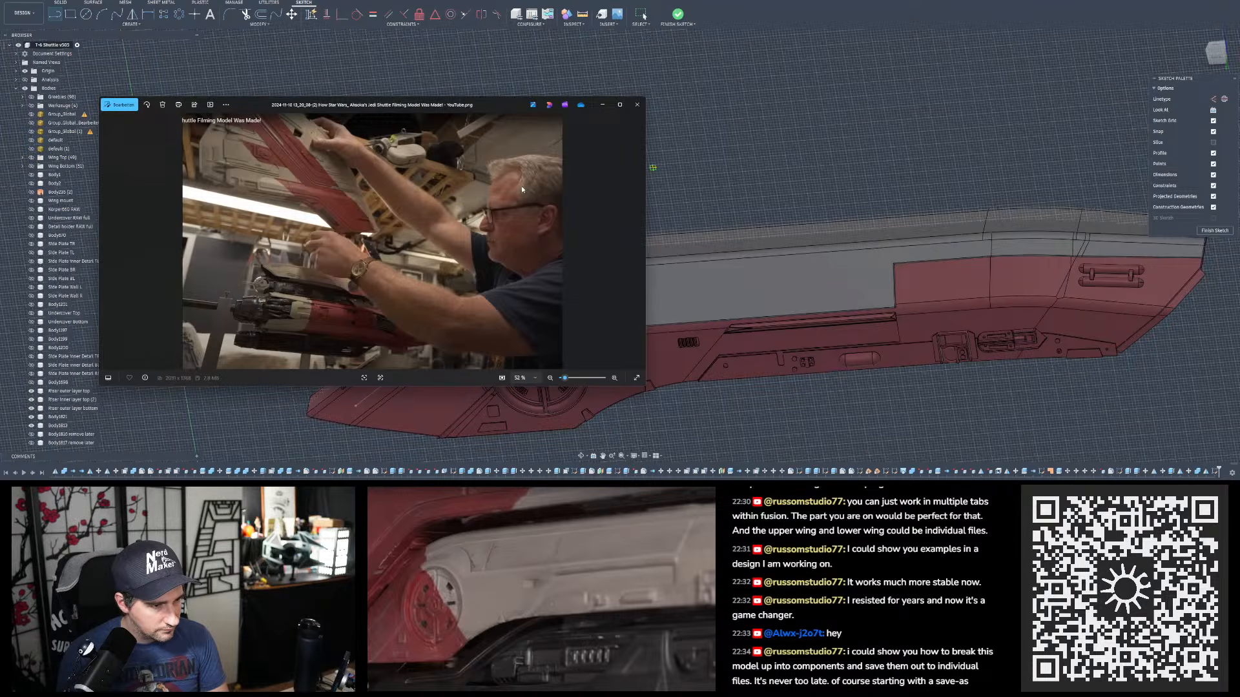
scroll(345, 263, "up", 10)
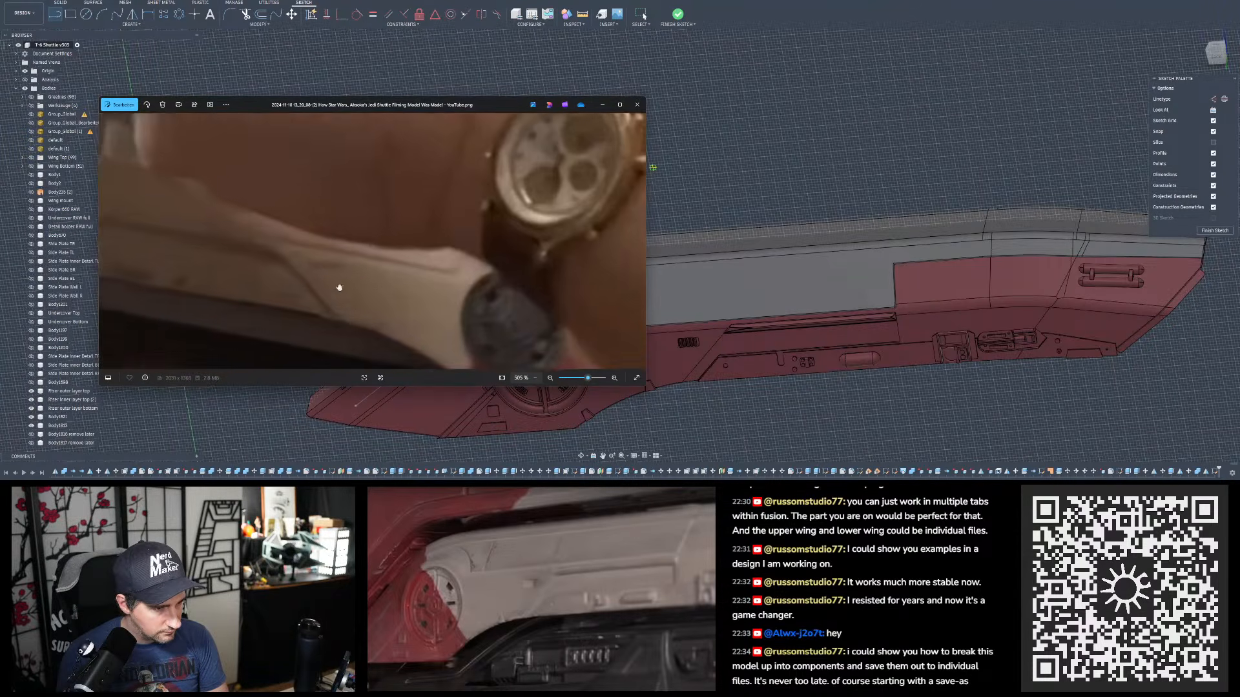
left_click_drag(635, 327, 370, 289)
key("Right")
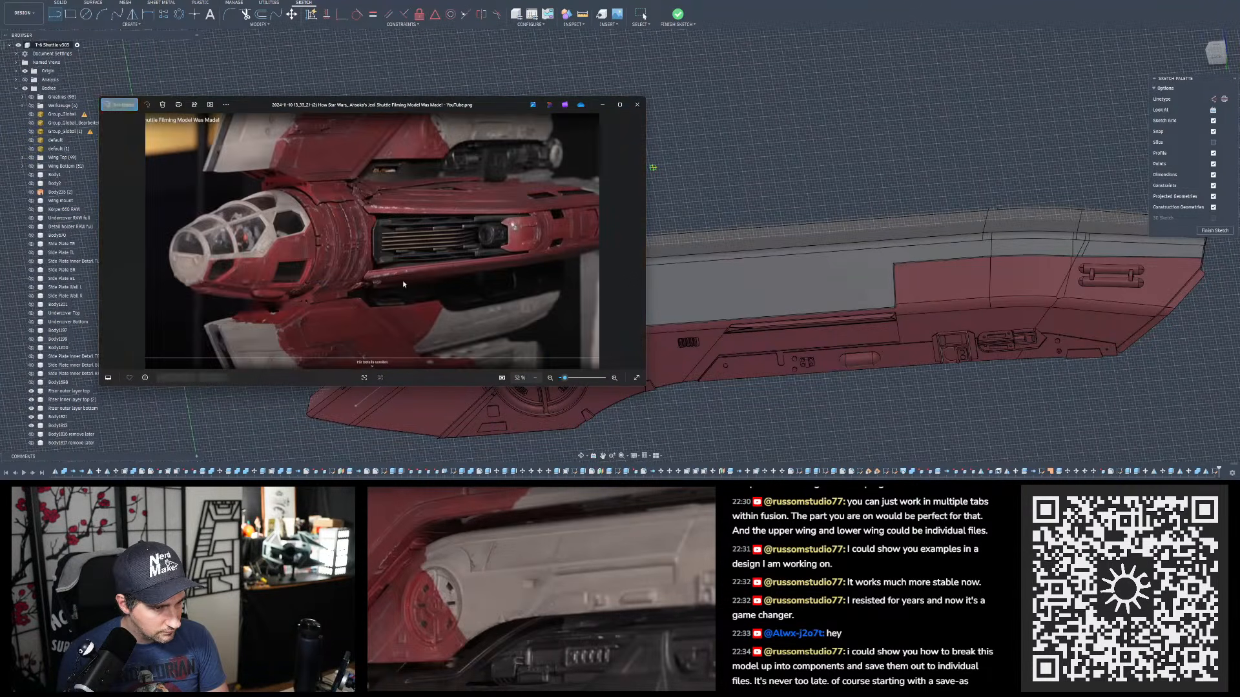
key("Right")
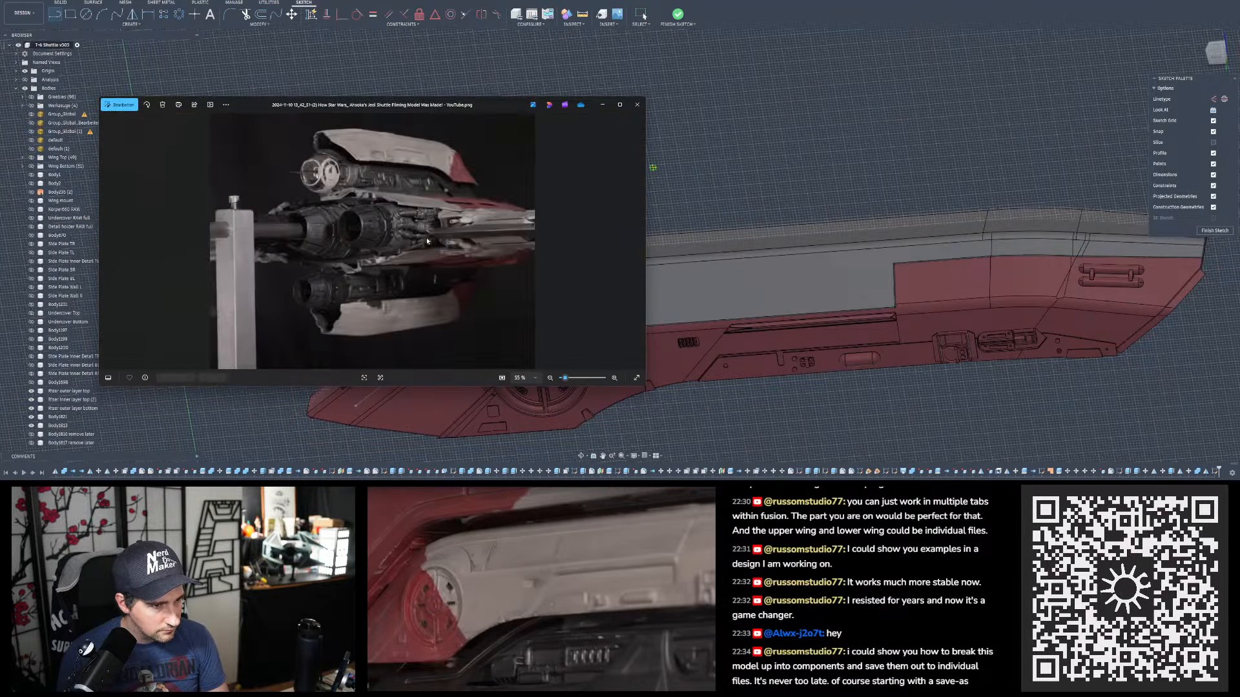
key("Right")
key("Right")
key("Right")
key("Right")
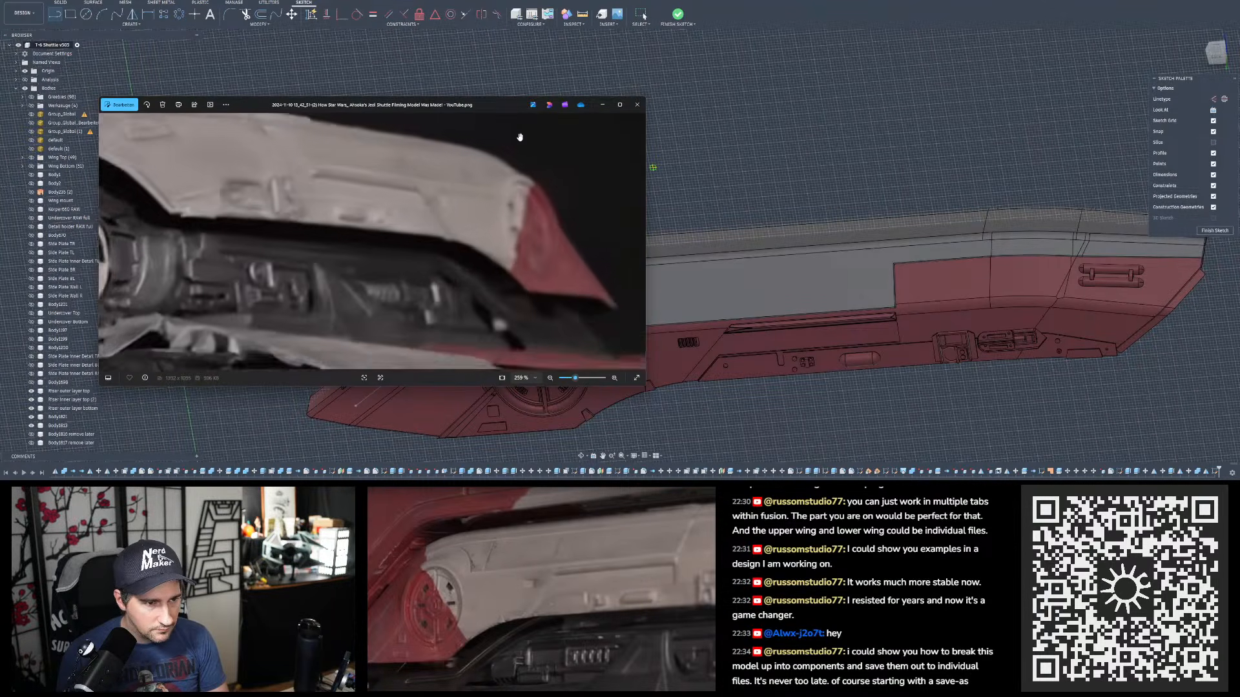
- Search the remaining reference photos for a close view of the nacelle's wheel and examine the cover's edge around it
key("Right")
key("Right")
key("Right")
key("Right")
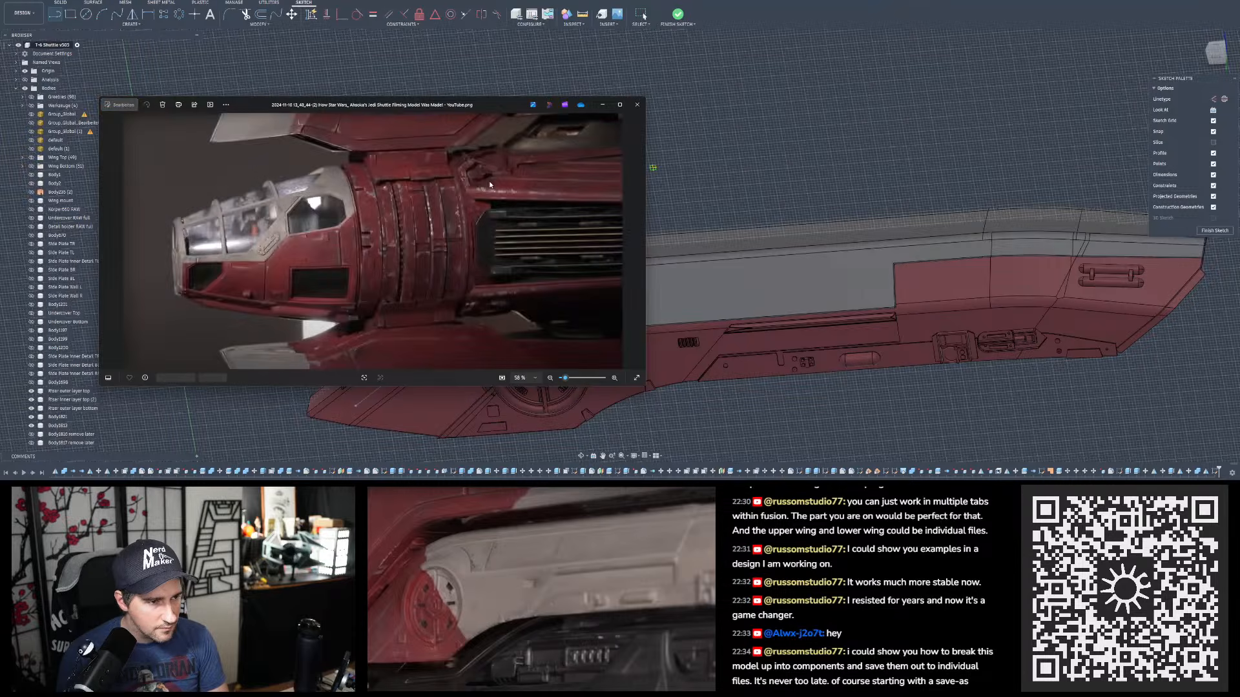
key("Right")
key("Right")
key("Right")
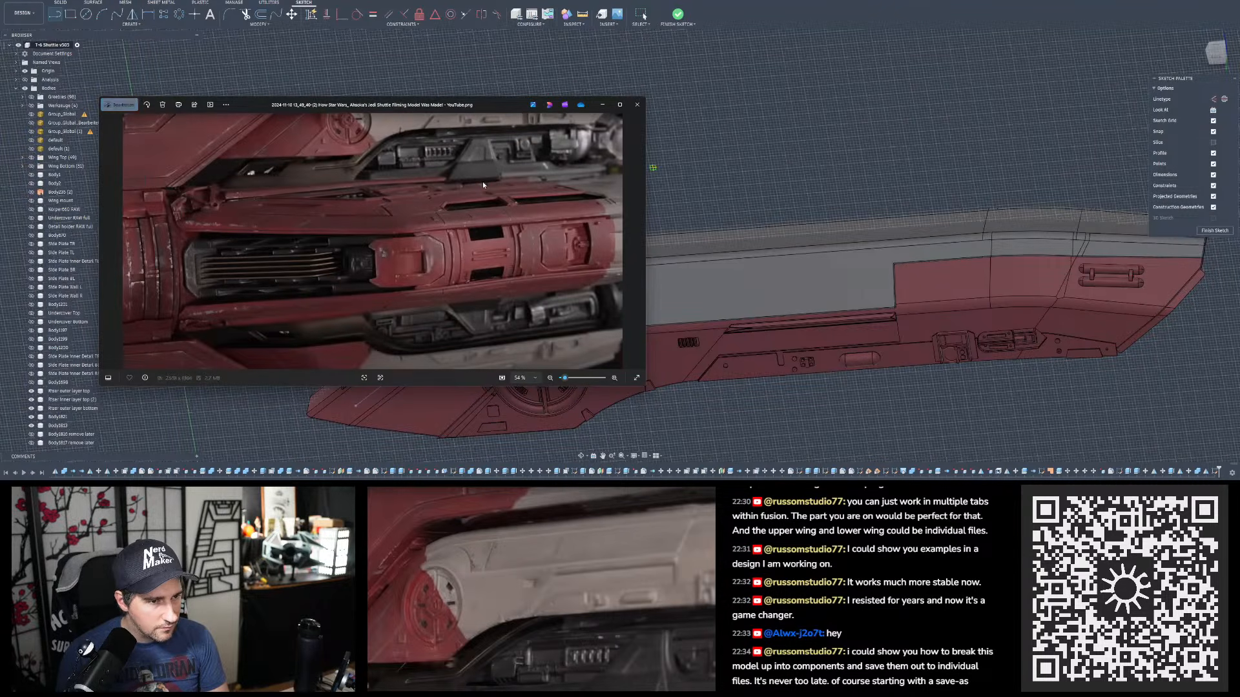
key("Right")
key("Right")
key("Right")
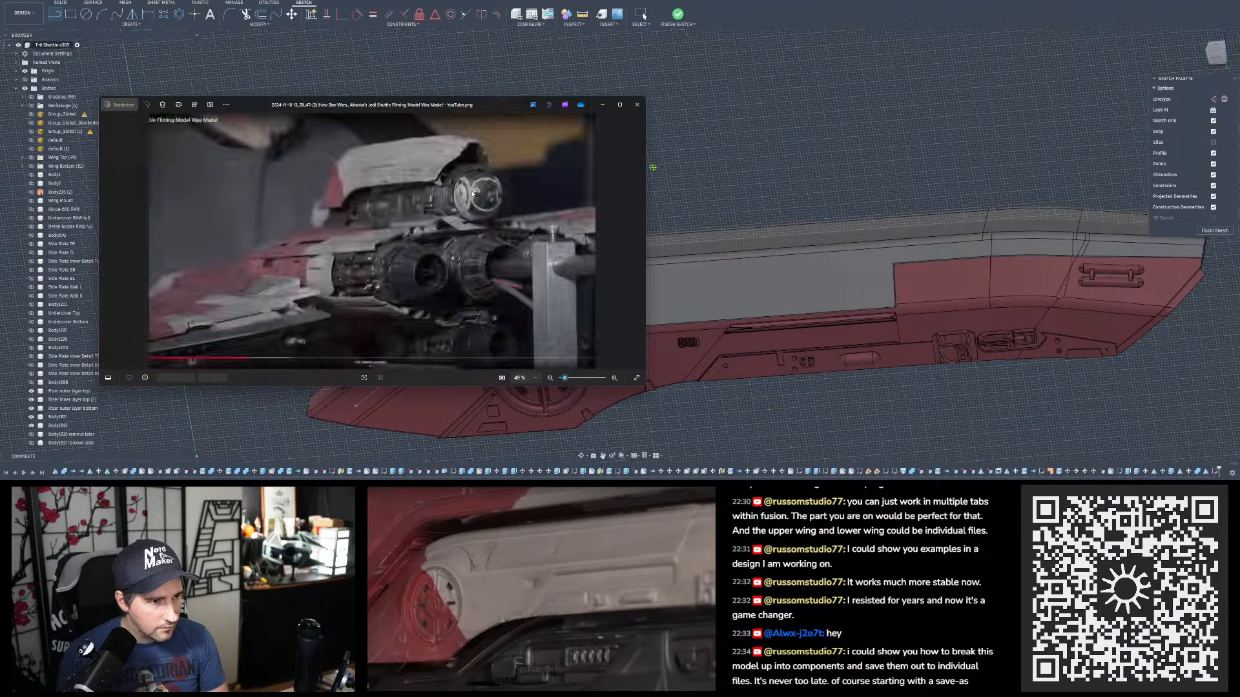
scroll(460, 155, "up", 10)
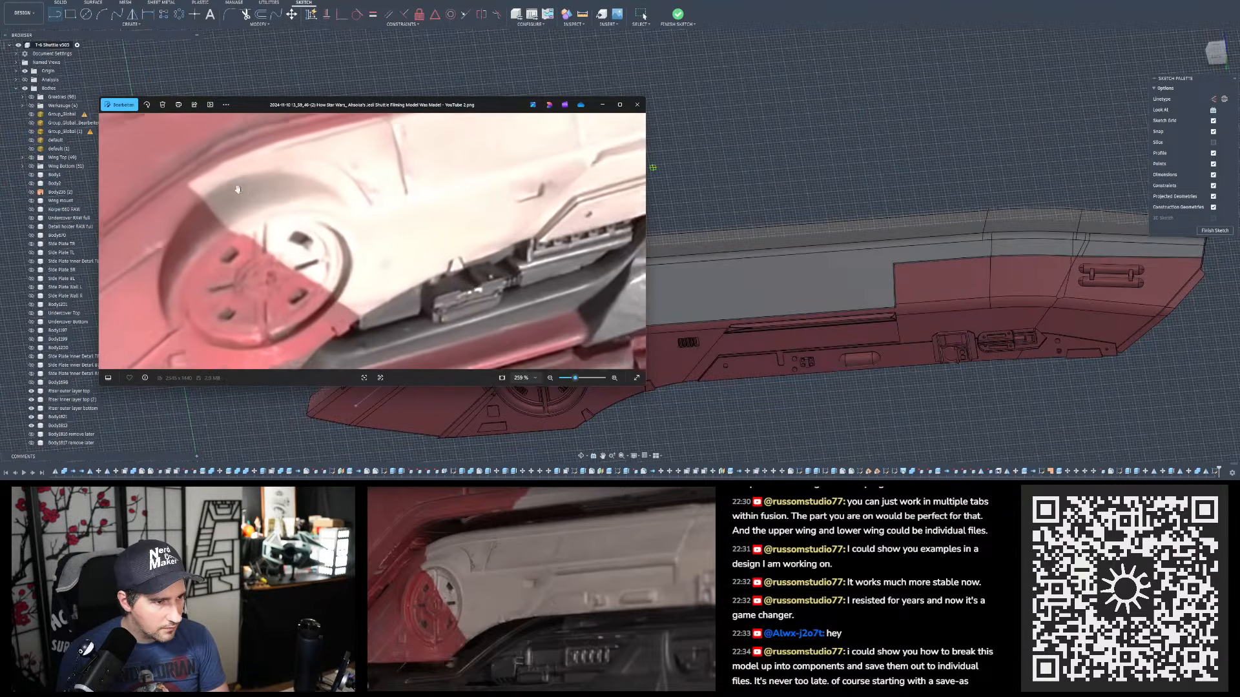
scroll(460, 155, "down", 4)
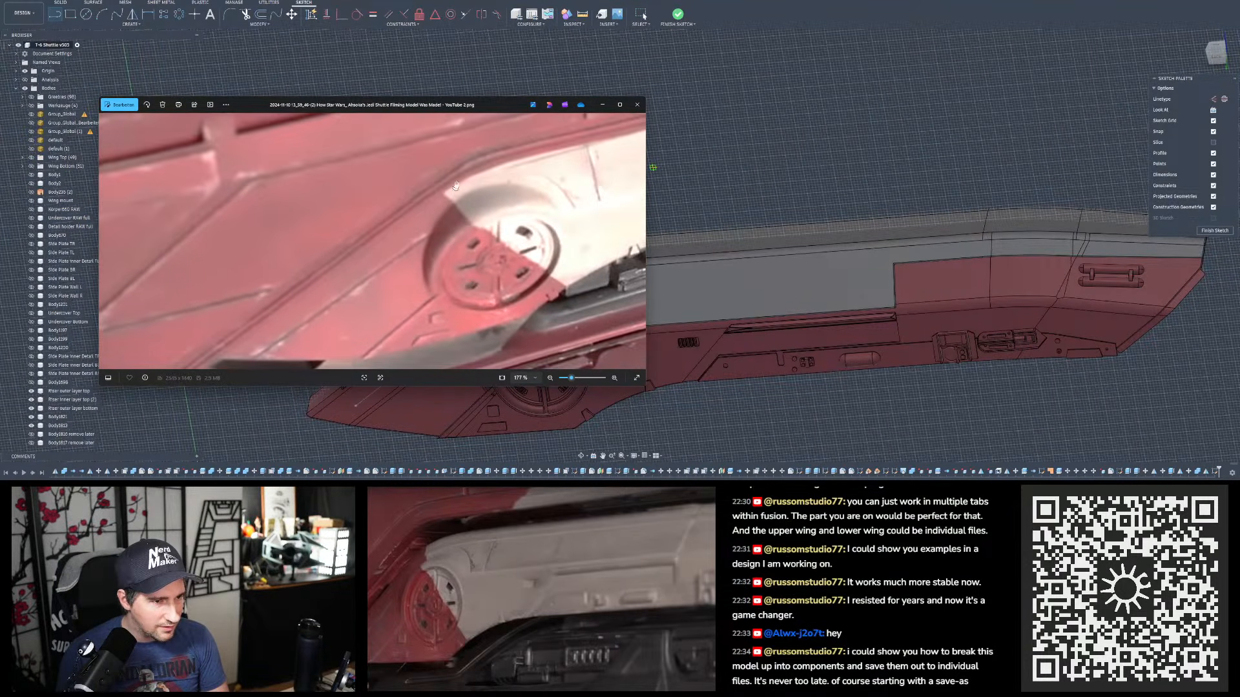
key("Left")
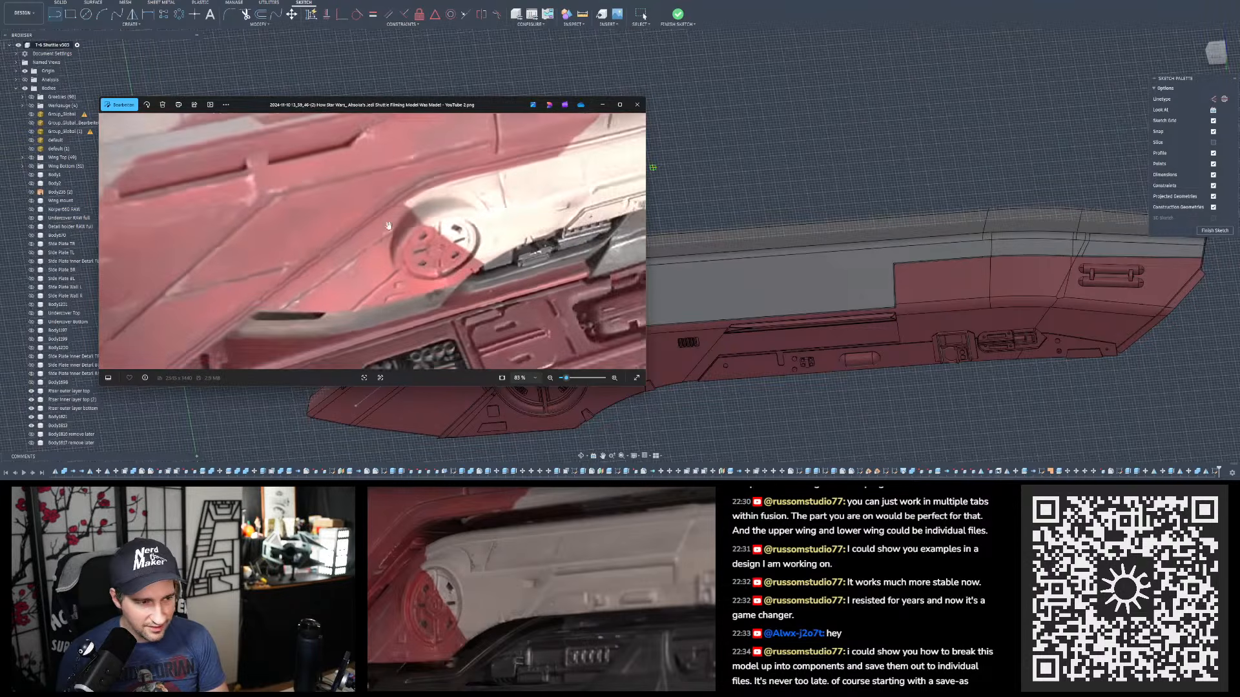
- Look through the cockpit, workshop and rear engine reference photos for a view of the nacelle cover's front shape
key("Left")
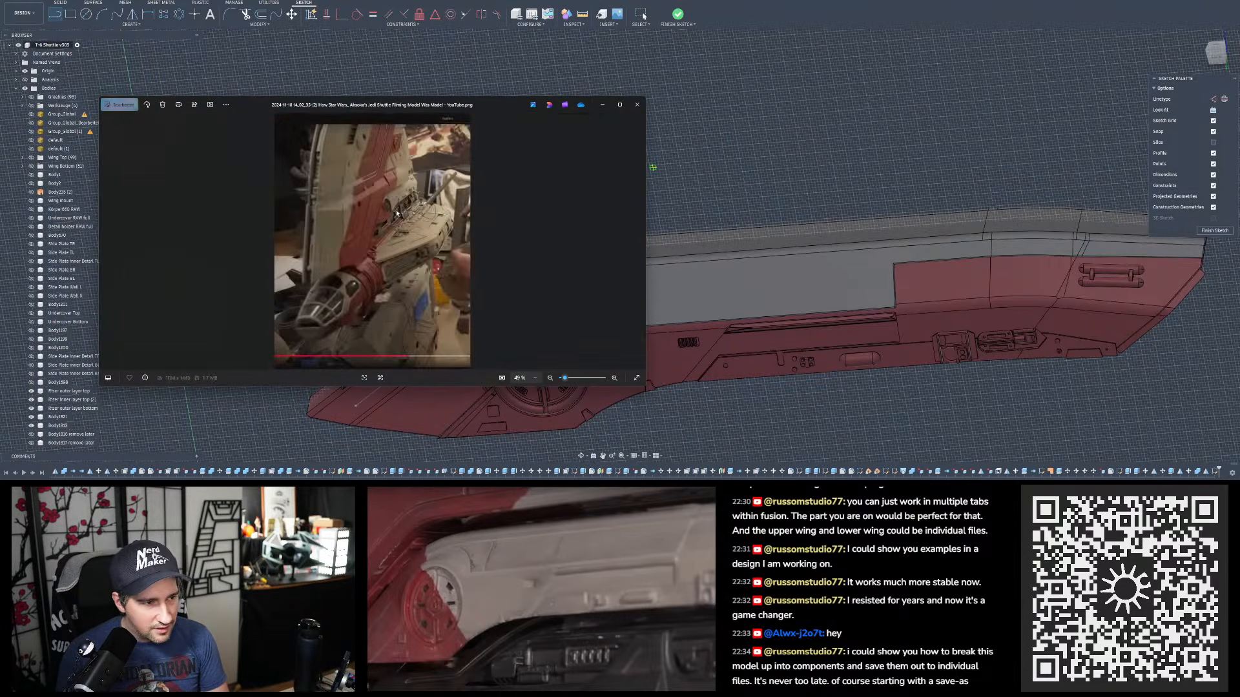
key("Left")
key("Right")
scroll(388, 199, "up", 6)
key("Right")
key("Right")
key("Right")
key("Right")
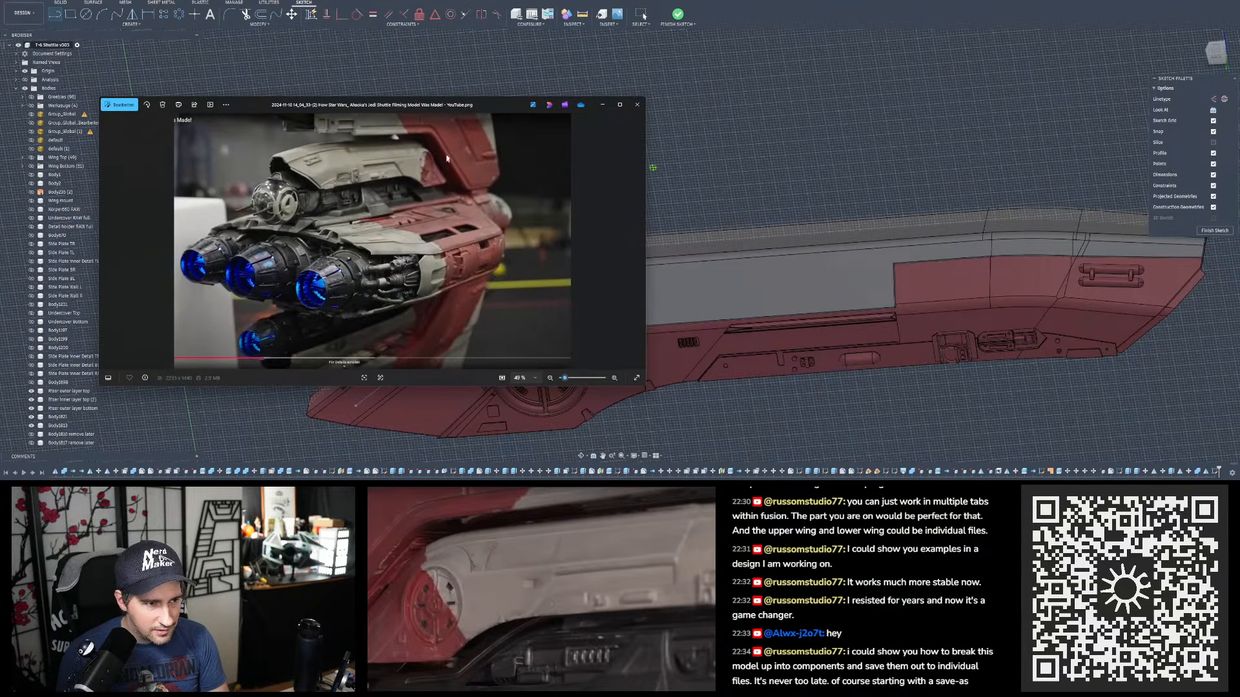
key("Right")
key("Left")
scroll(441, 148, "up", 5)
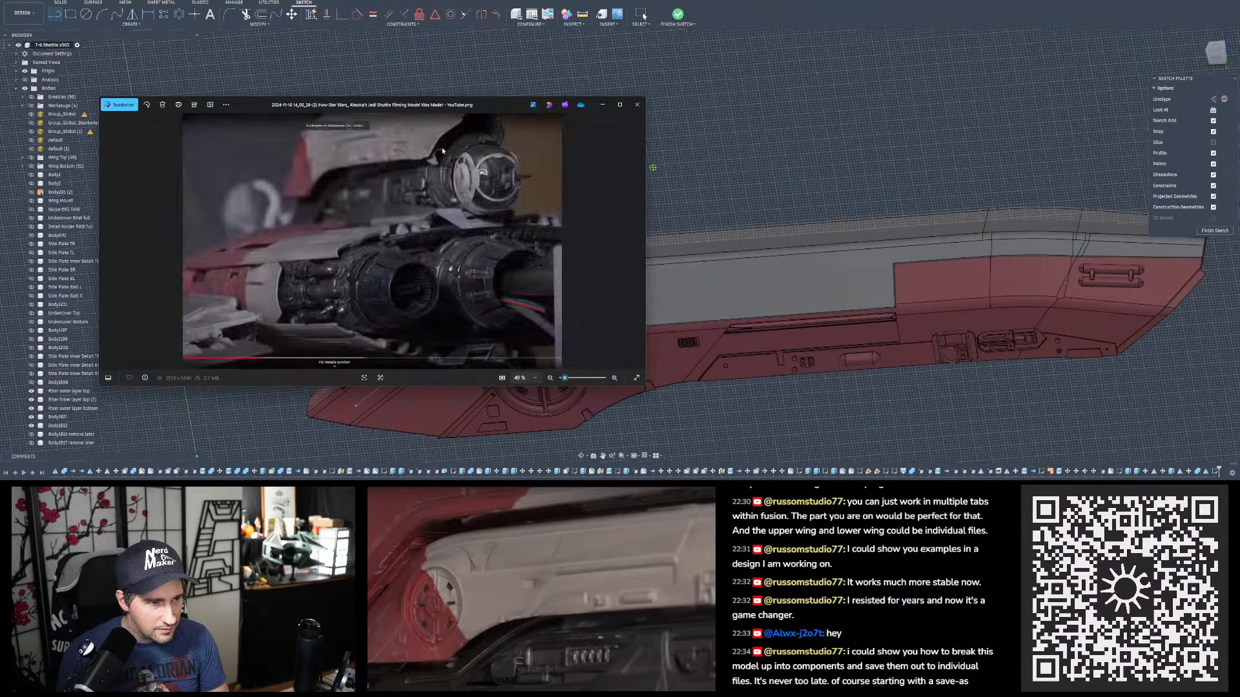
- Compare the rear engine photos and examine the nacelle's red front tip beside the wheel in the dark side view
key("Right")
key("Right")
key("Right")
key("Right")
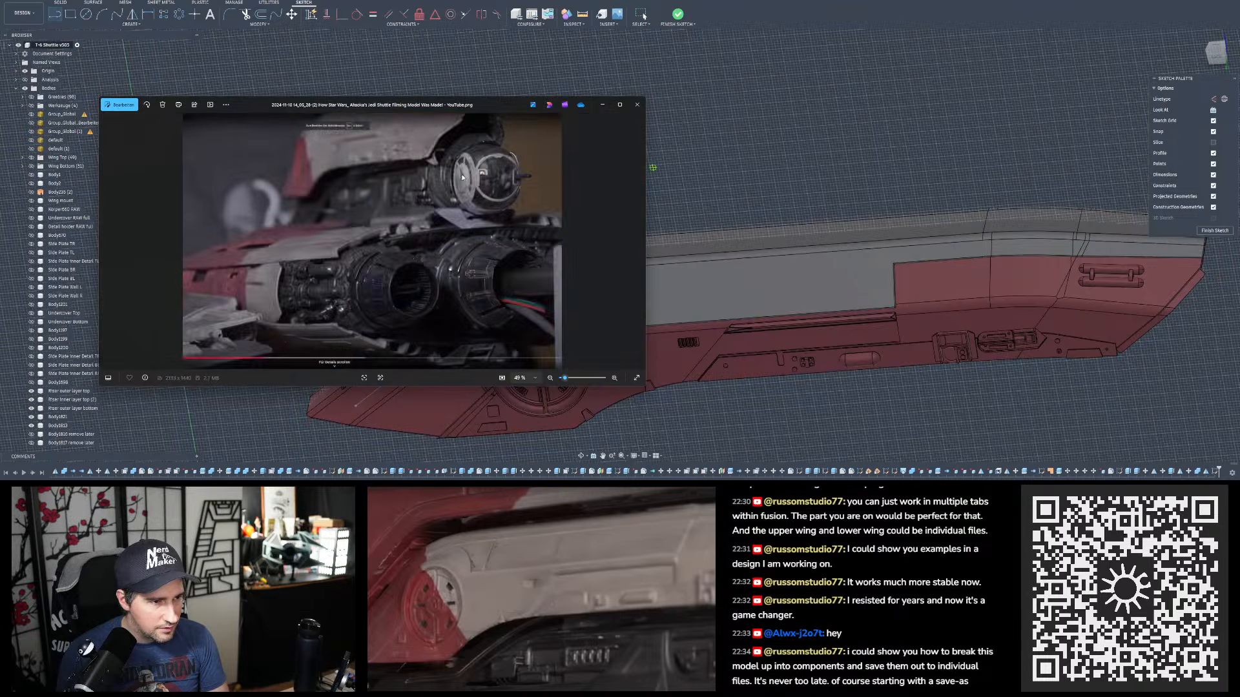
key("Left")
key("Left")
key("Left")
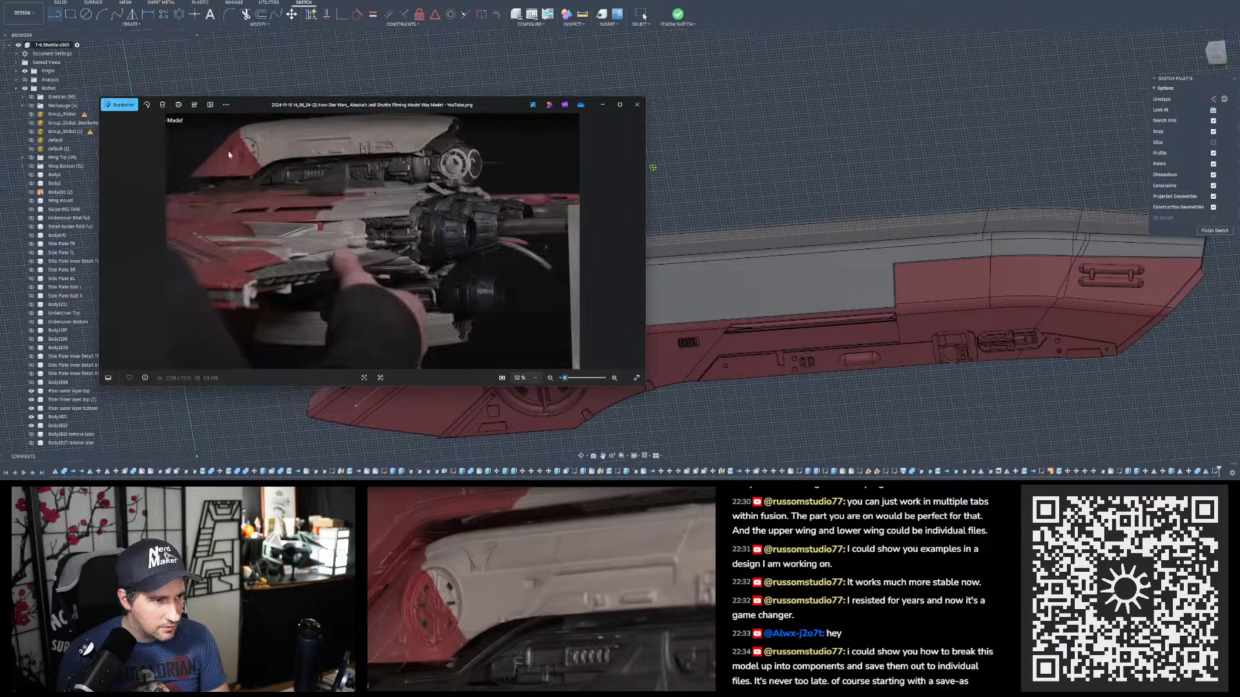
scroll(352, 184, "up", 6)
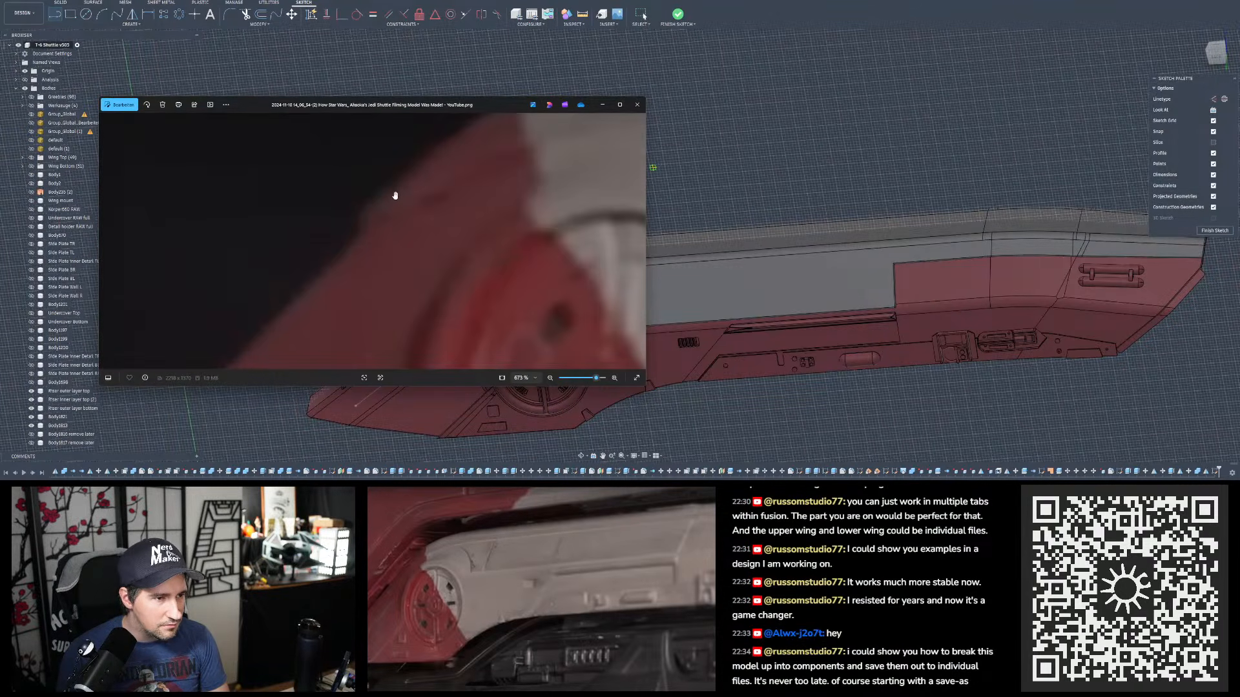
- Search the following photos for a brighter side view and examine the cover's edge where red meets white above the wheel
key("Right")
key("Right")
key("Right")
key("Right")
key("Right")
key("Right")
key("Right")
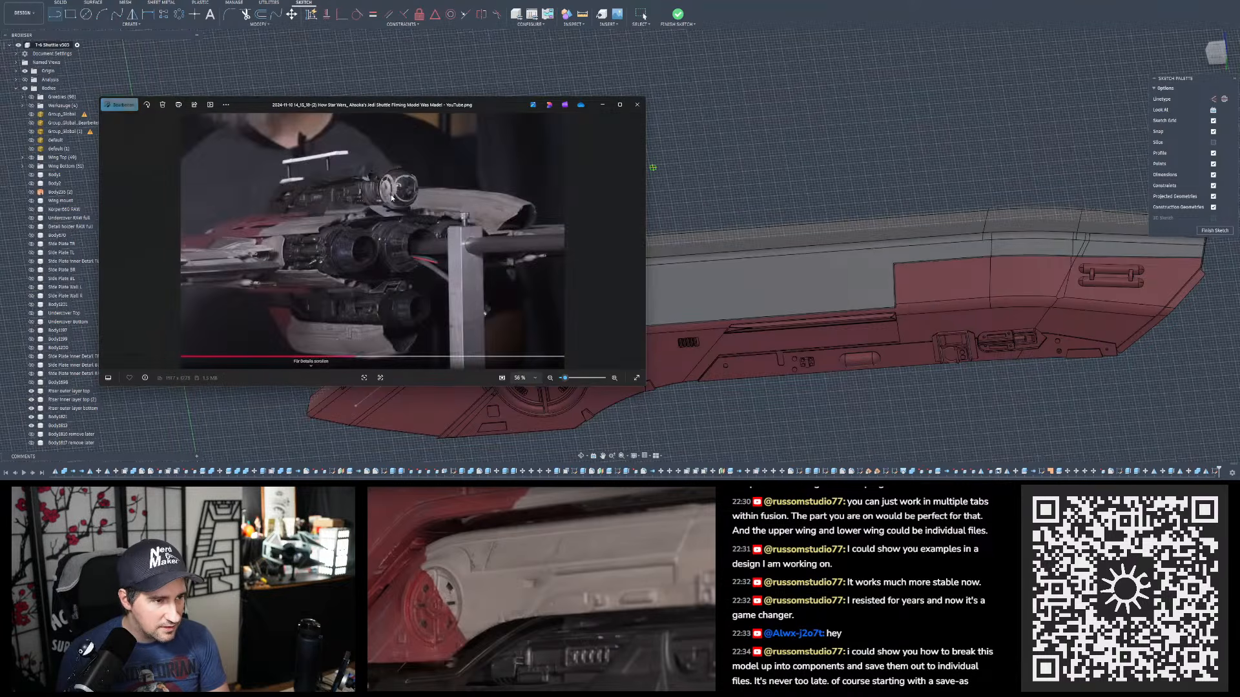
scroll(341, 142, "up", 4)
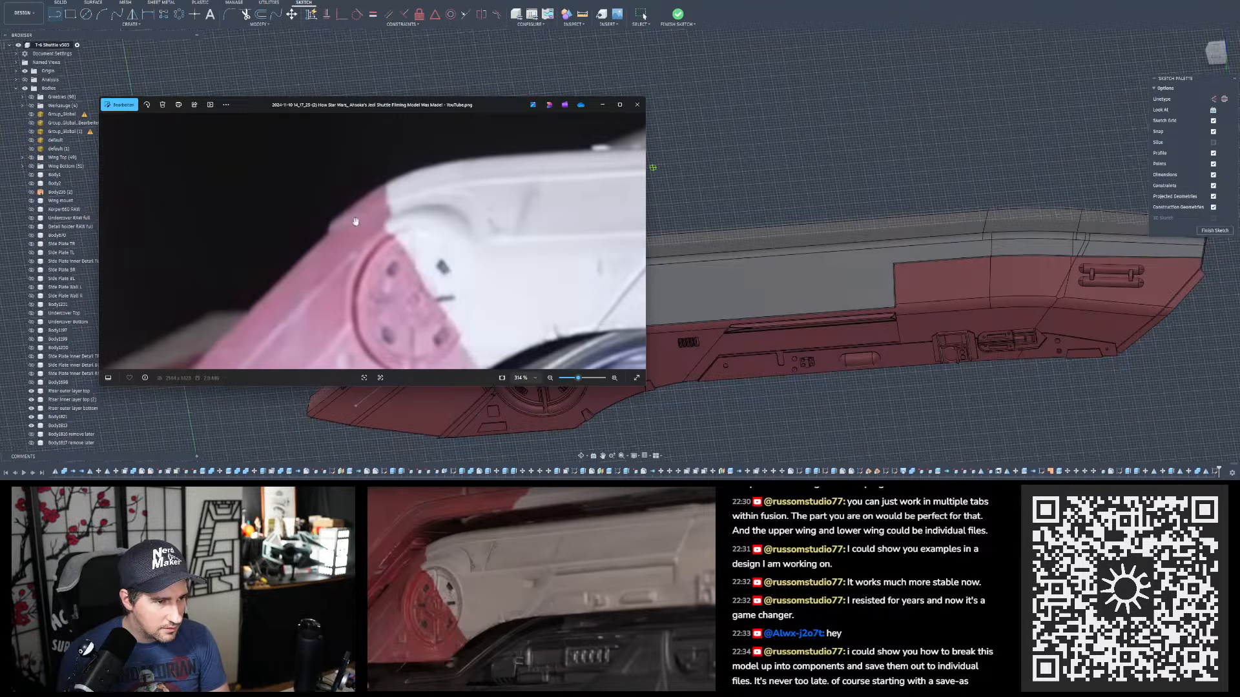
- Examine the raised lip on the red front edge and the rim around the wheel in the bright side-view photo
key("Right")
key("Right")
key("Right")
scroll(255, 150, "up", 3)
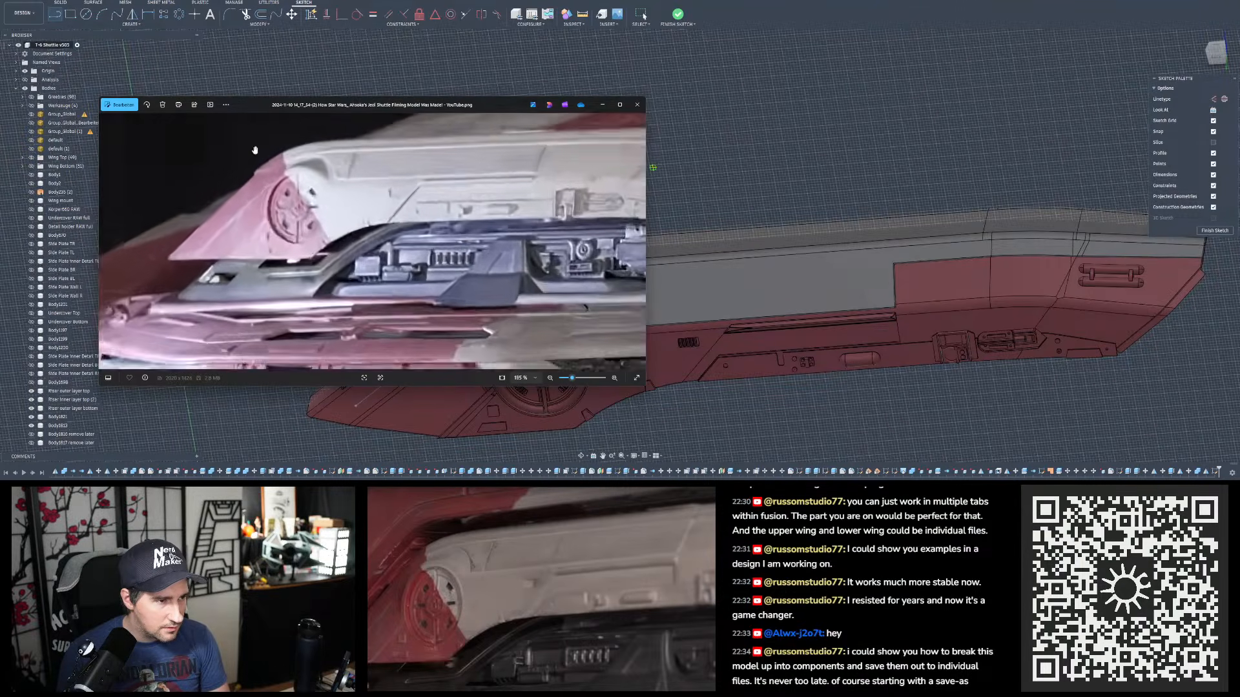
scroll(255, 150, "up", 3)
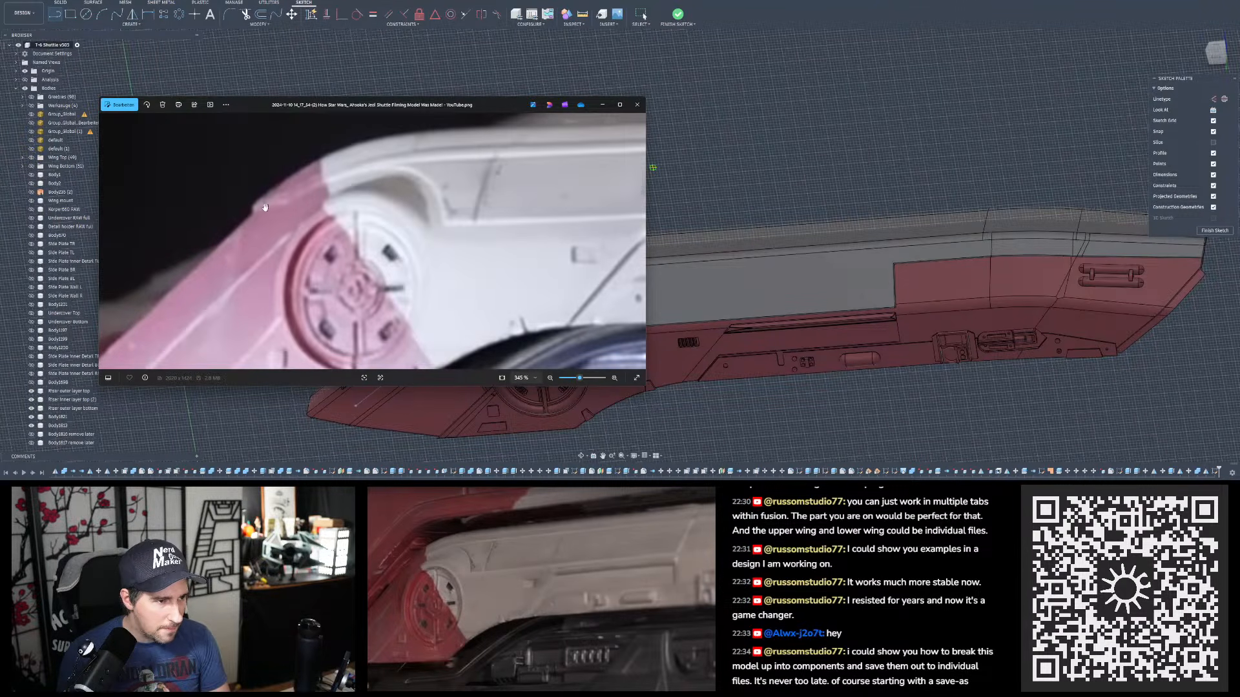
scroll(278, 200, "up", 3)
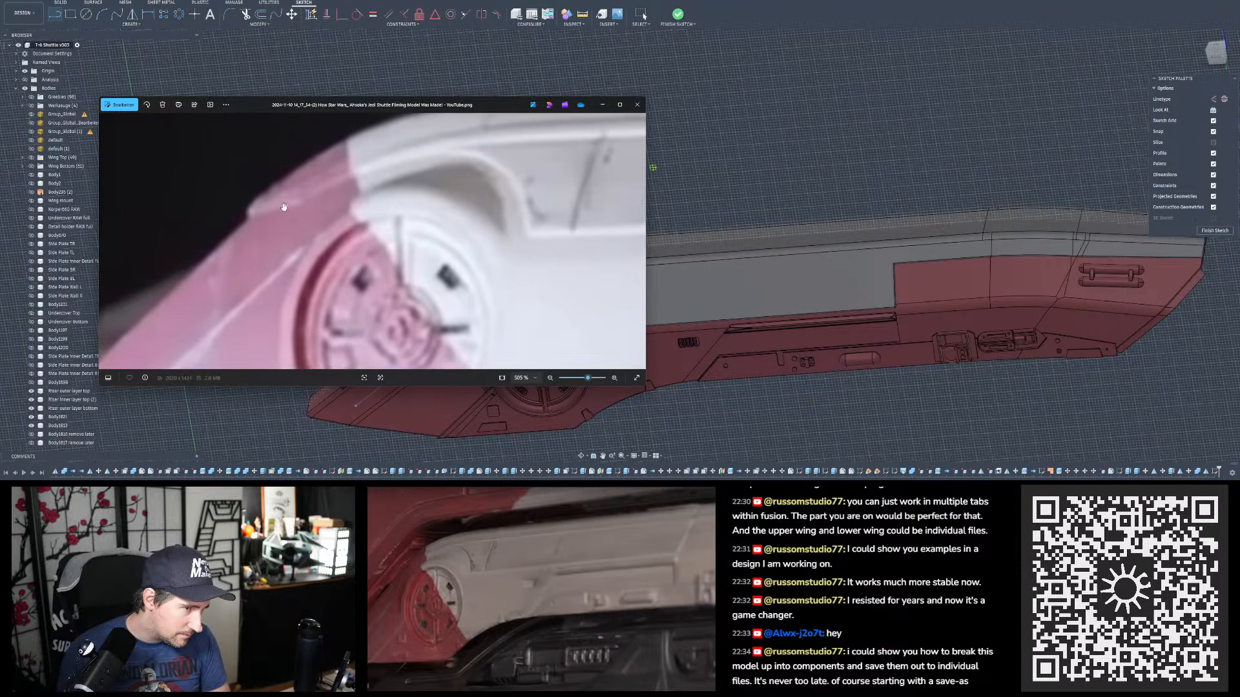
- Examine the nacelle's front outline and pale round wheel in the side-view photos of the unpainted grey model
key("Right")
key("Right")
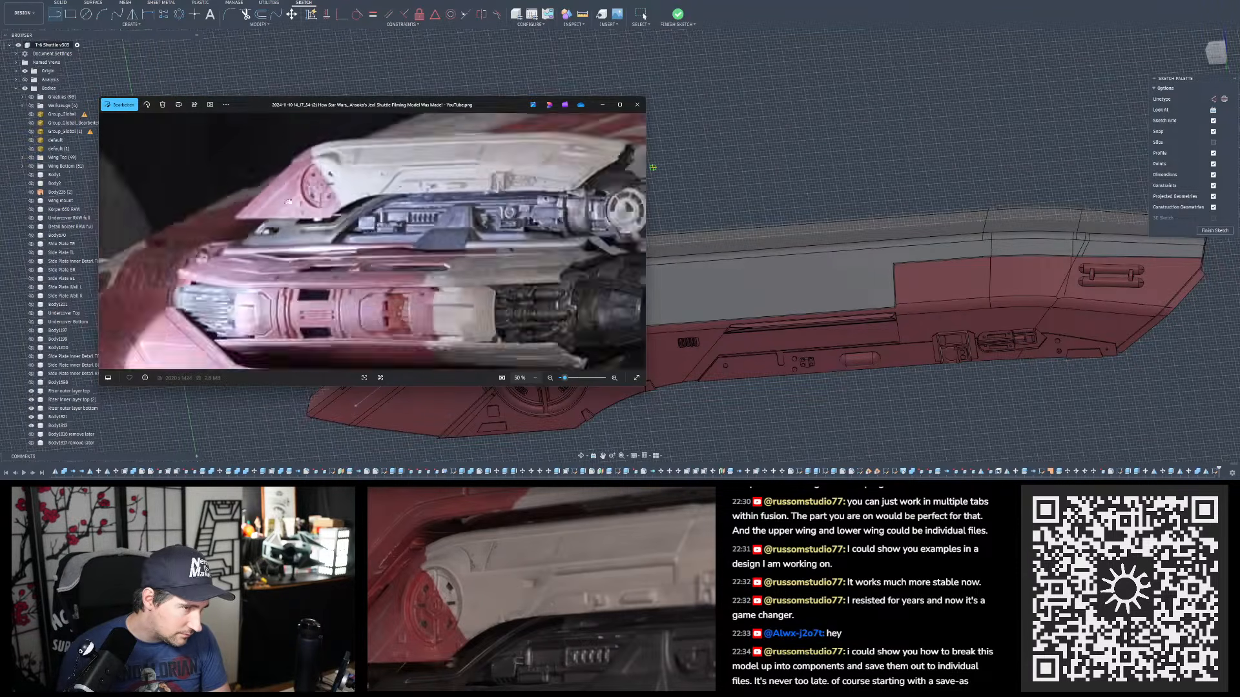
scroll(374, 210, "up", 8)
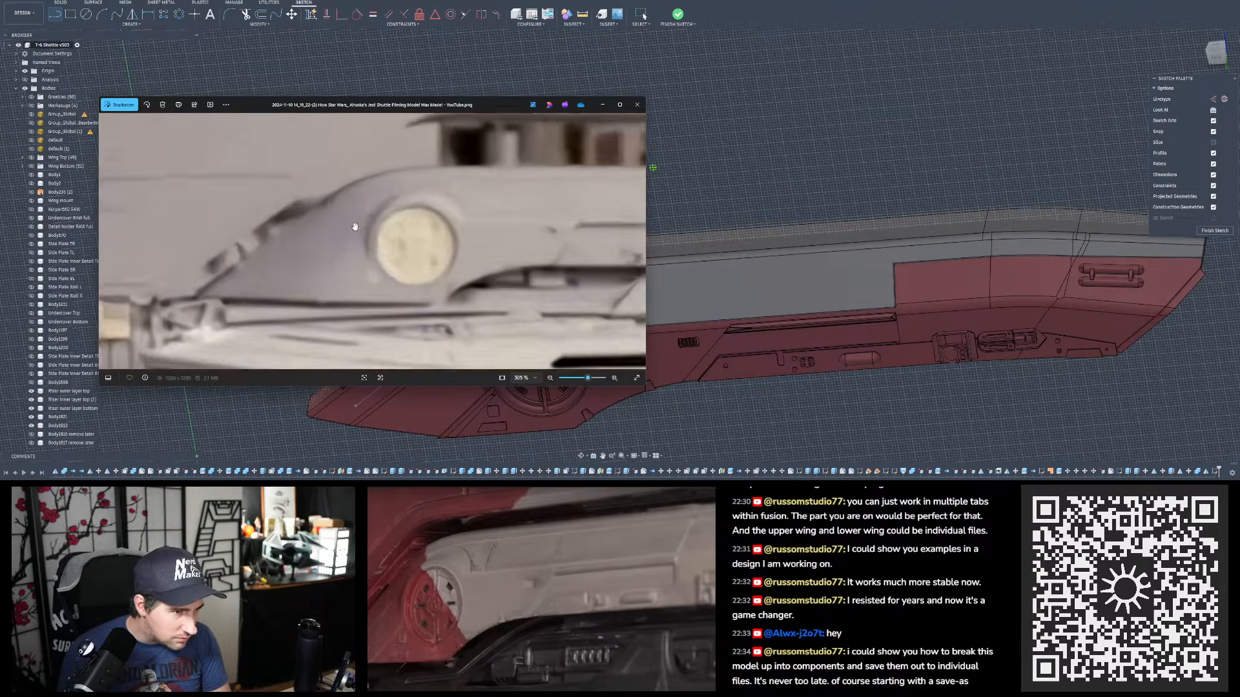
double_click(367, 207)
key("Right")
key("Right")
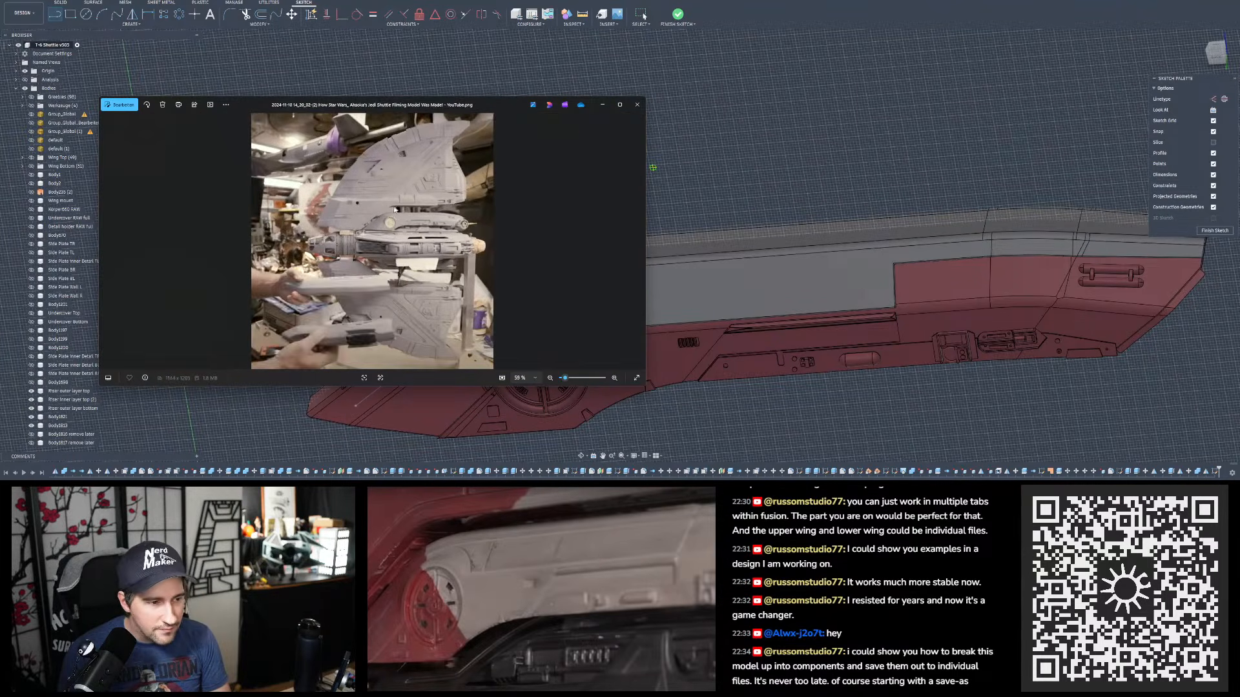
scroll(394, 217, "up", 6)
- Find another side view of the unpainted model and inspect the stepped front edge beside the pale wheel up close
key("Right")
key("Right")
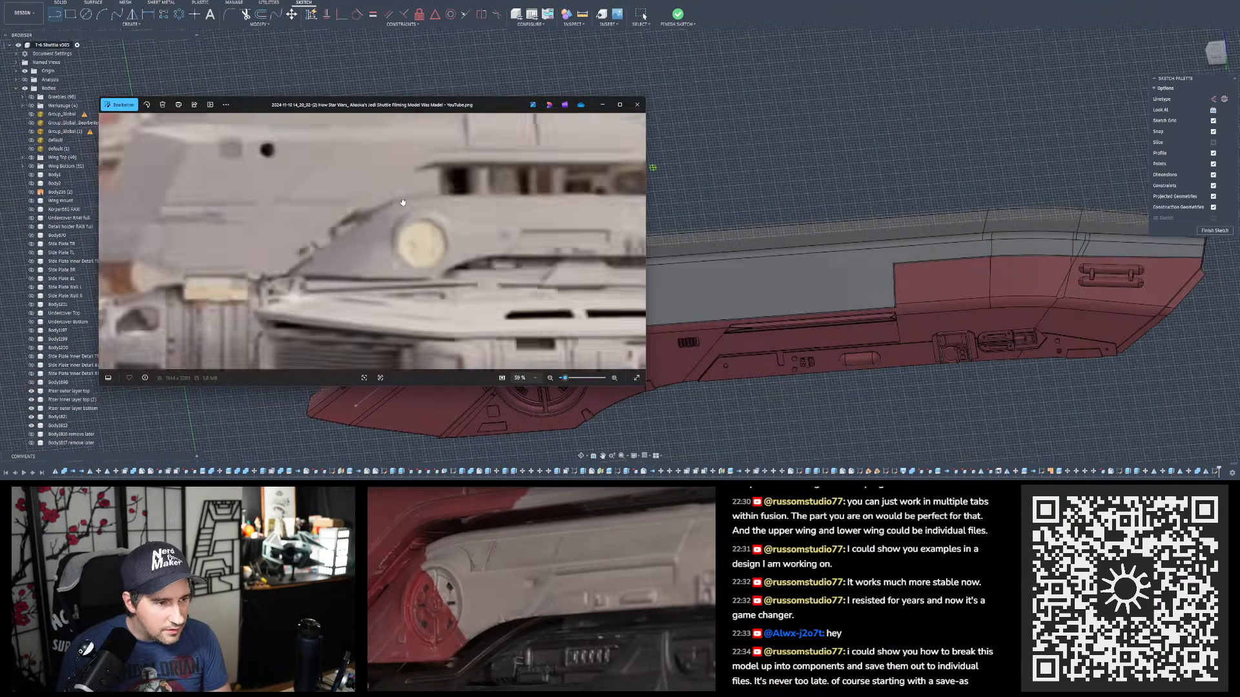
key("Right")
key("Right")
key("Right")
key("Right")
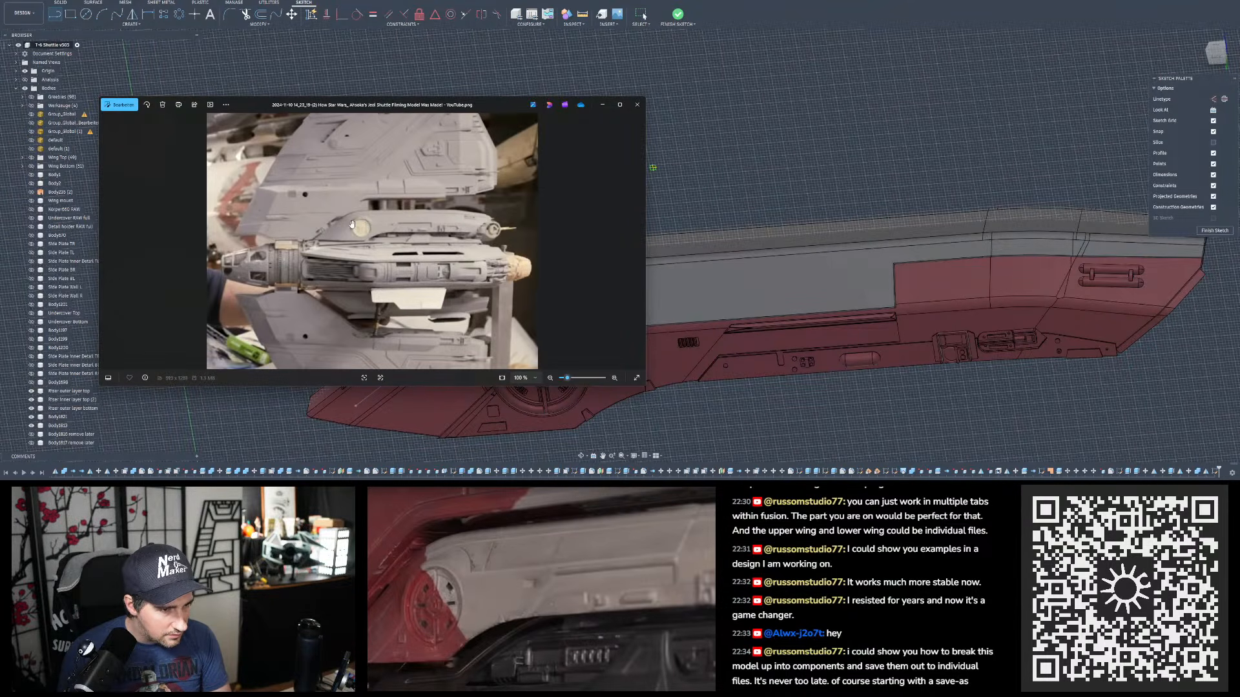
scroll(352, 224, "up", 8)
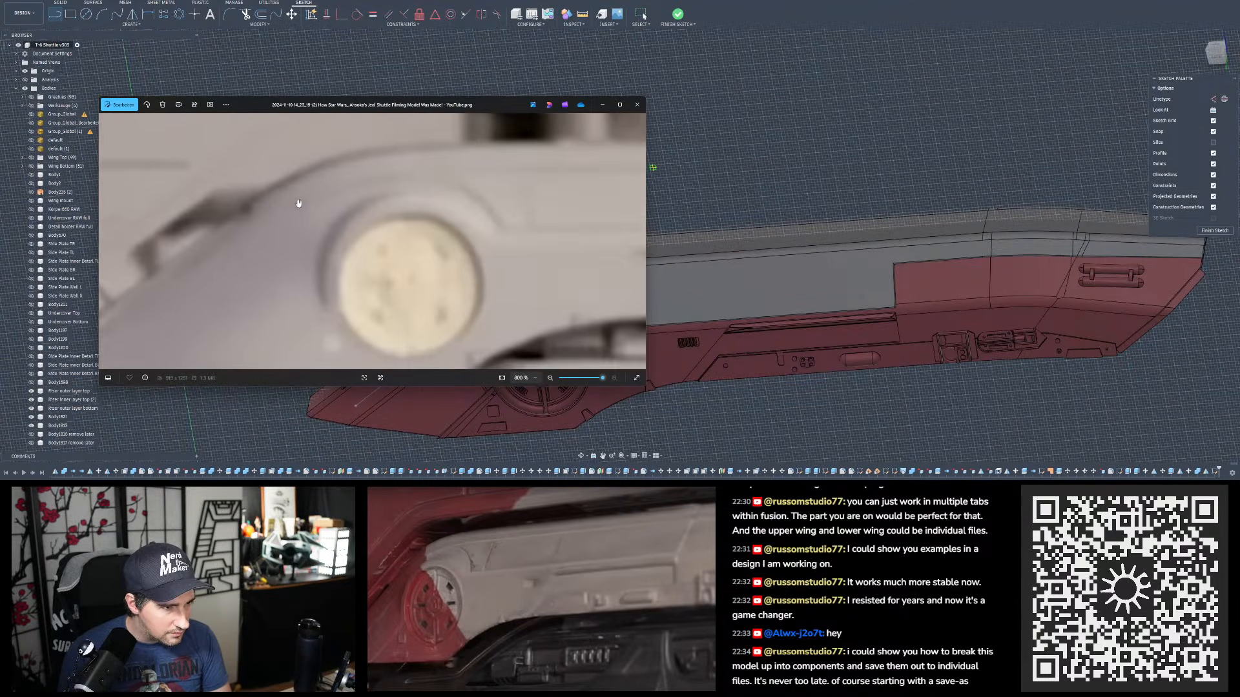
- Move past the cockpit close-up to the painted nacelle photo and examine the cover around the half-red wheel
key("Right")
key("Right")
key("Right")
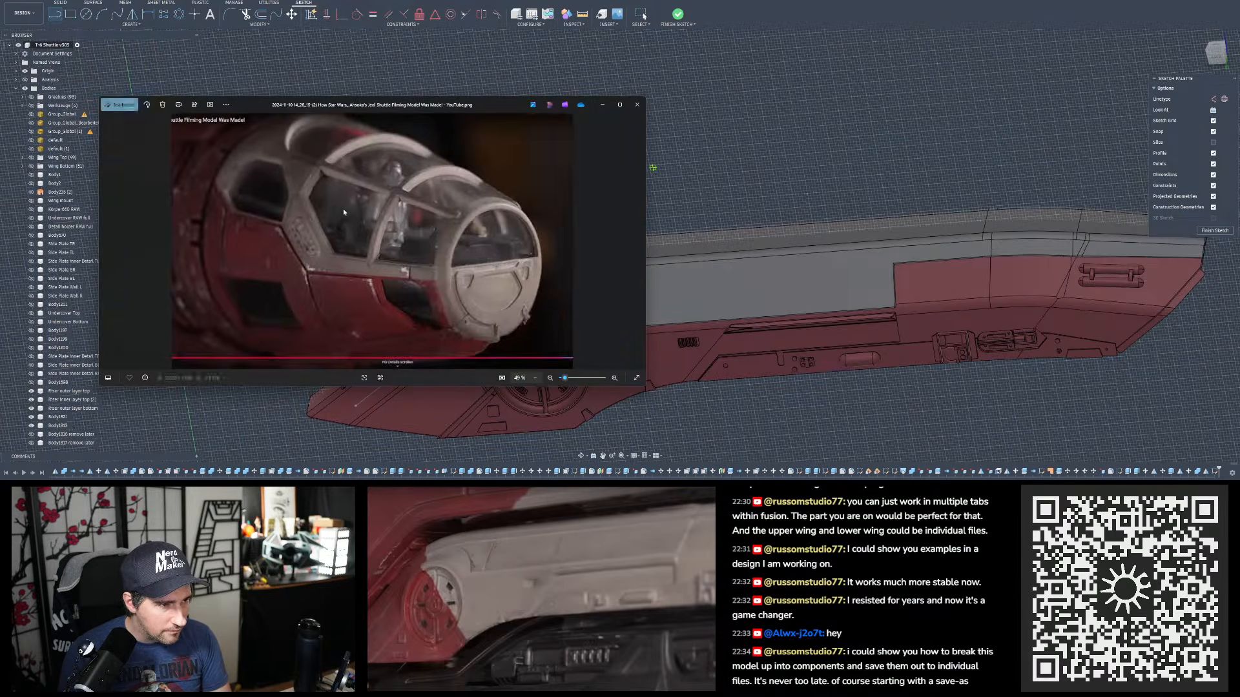
key("Right")
scroll(342, 209, "up", 8)
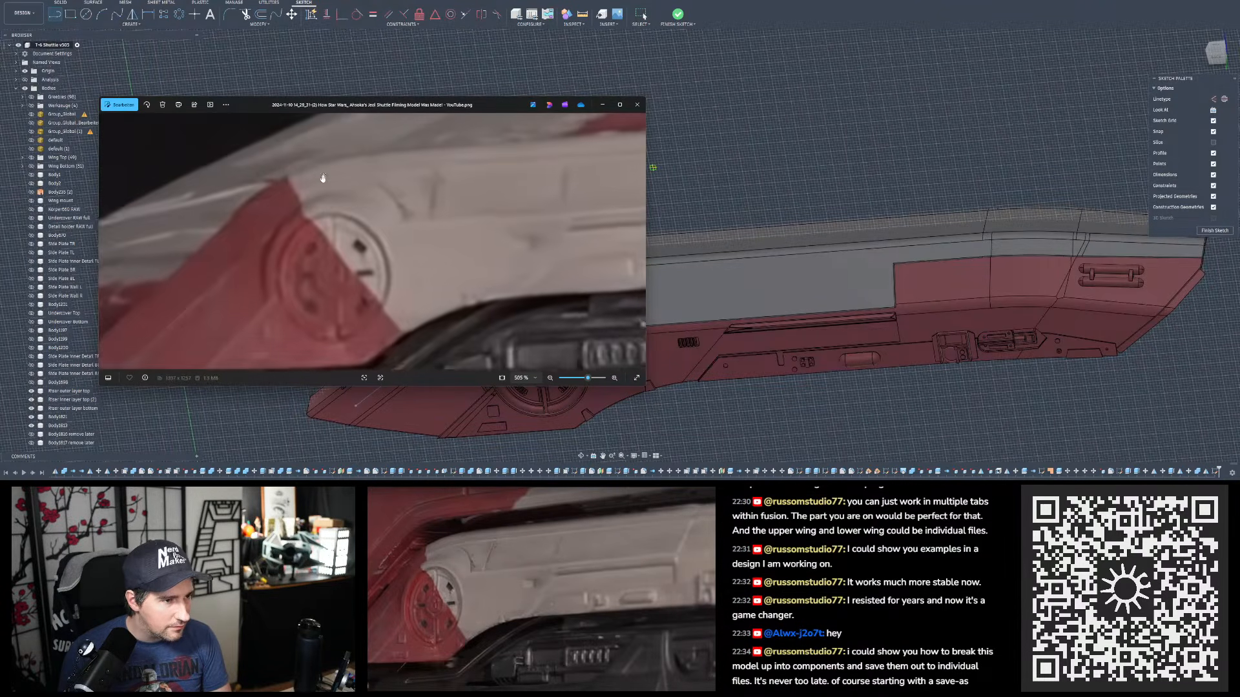
- Look through the overhead and rear photos for a front view and inspect the nacelle's red front cover with its two slots
key("Right")
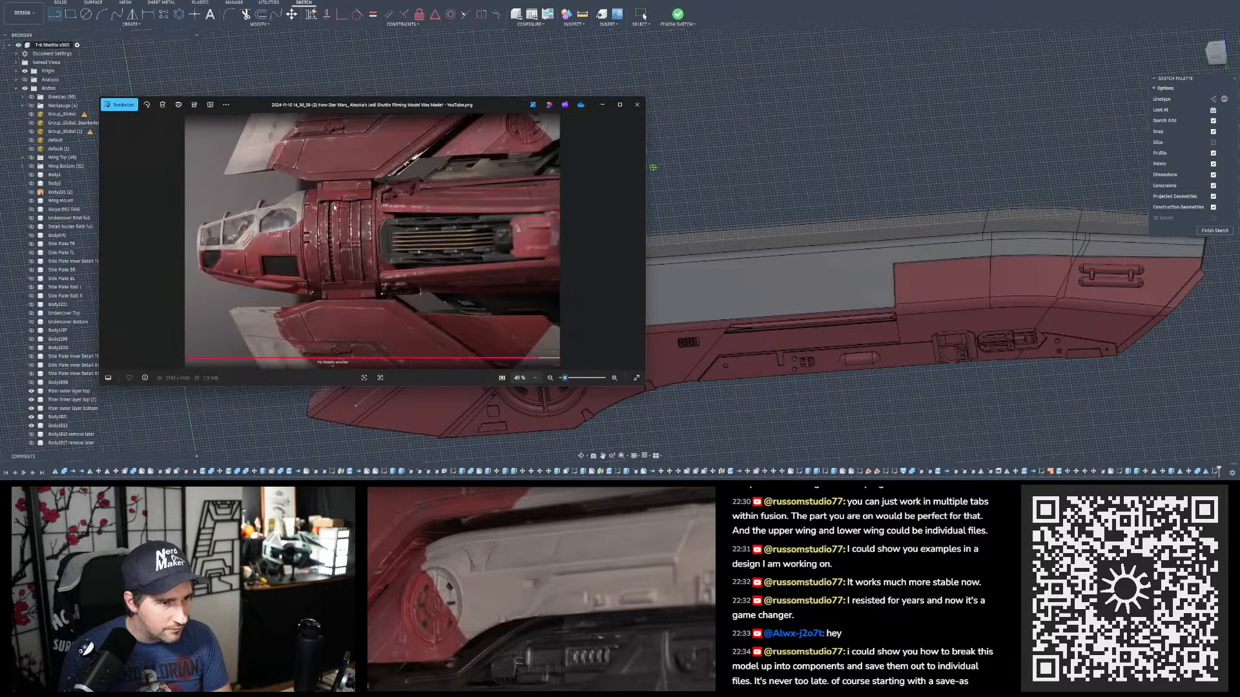
key("Right")
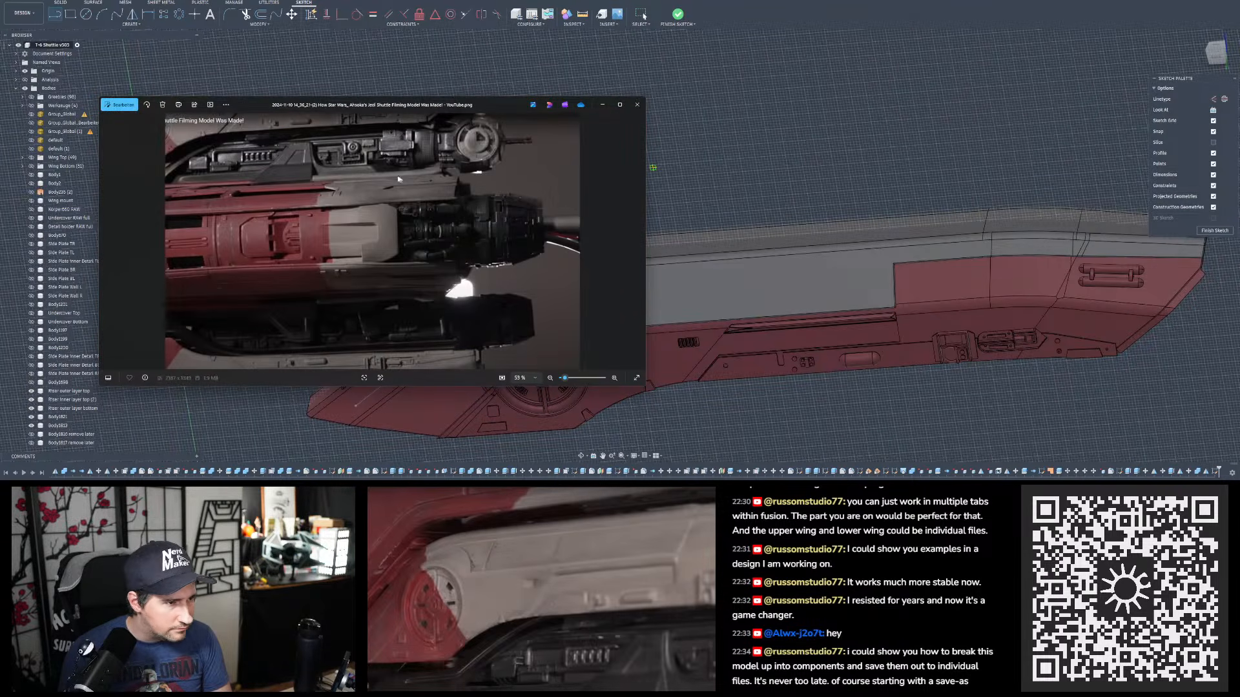
key("Right")
key("Right")
key("Right")
key("Right")
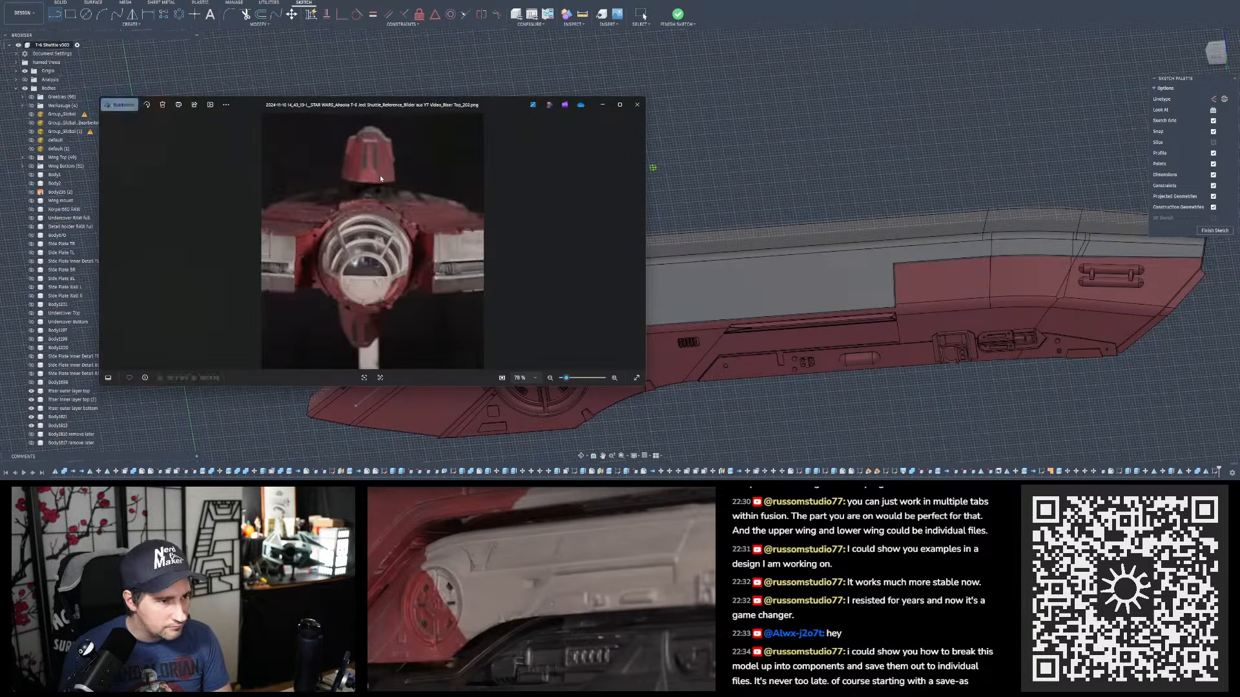
scroll(395, 153, "up", 5)
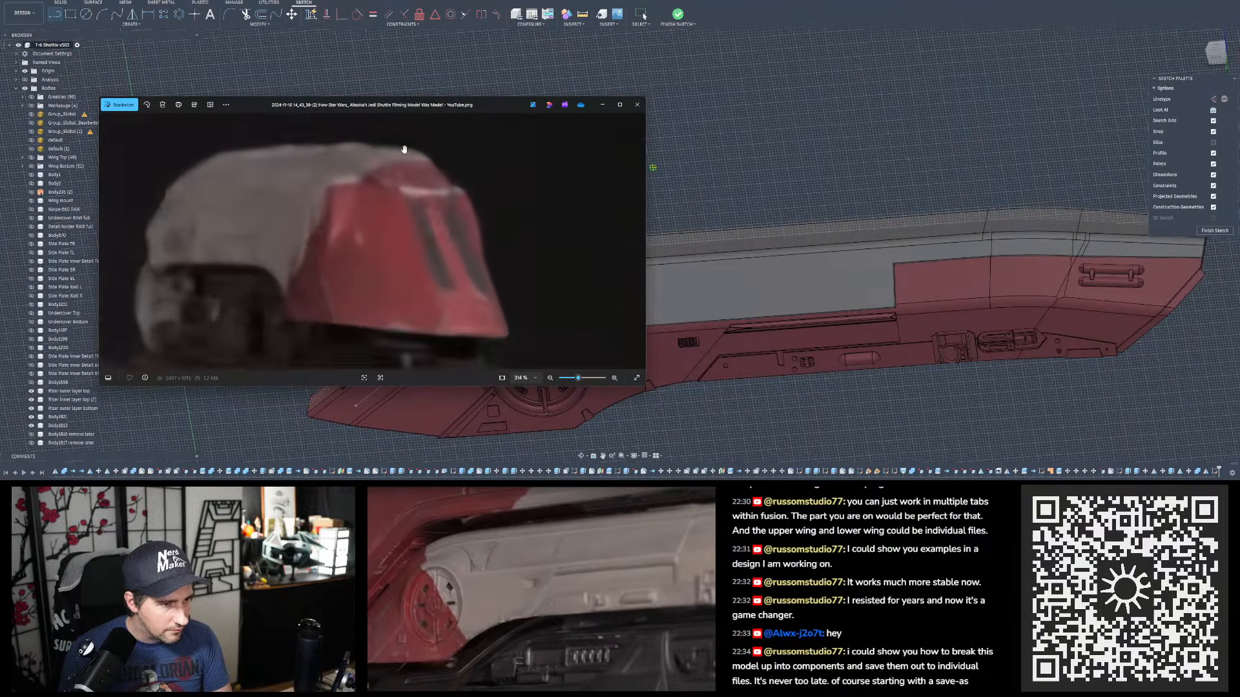
- Compare the straight front view with the three-quarter front view, examining the raised lip above the nacelle's two slots
key("Right")
key("Right")
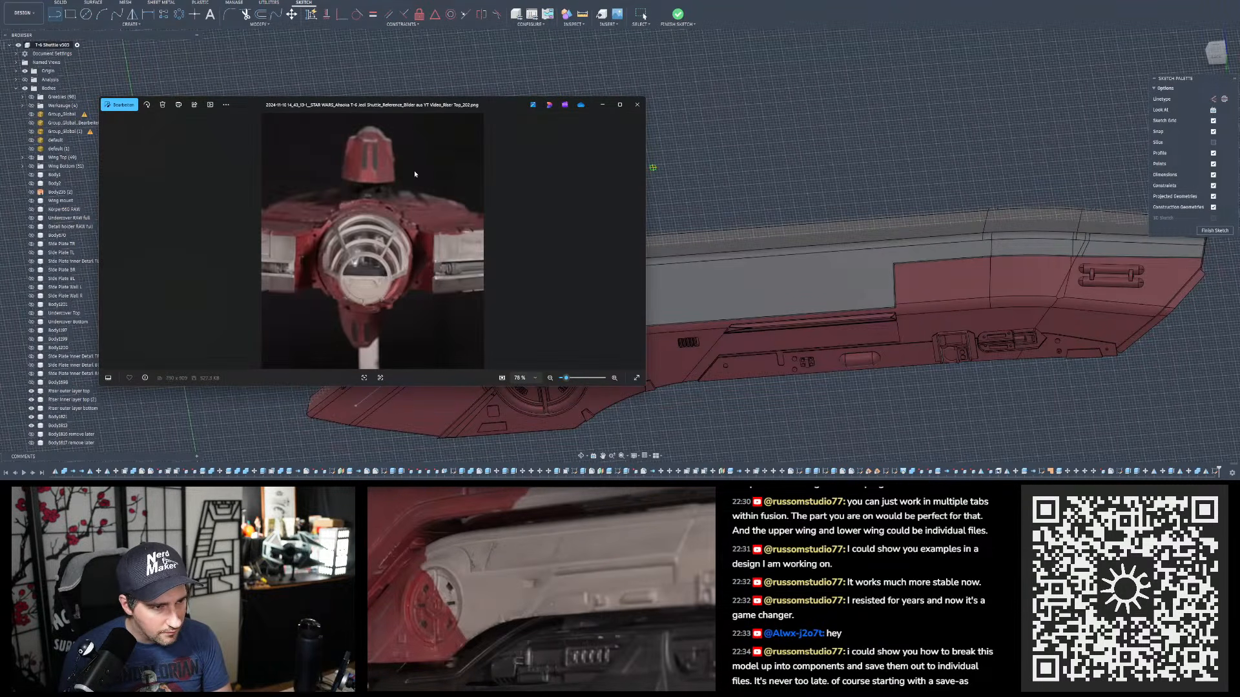
scroll(383, 149, "up", 5)
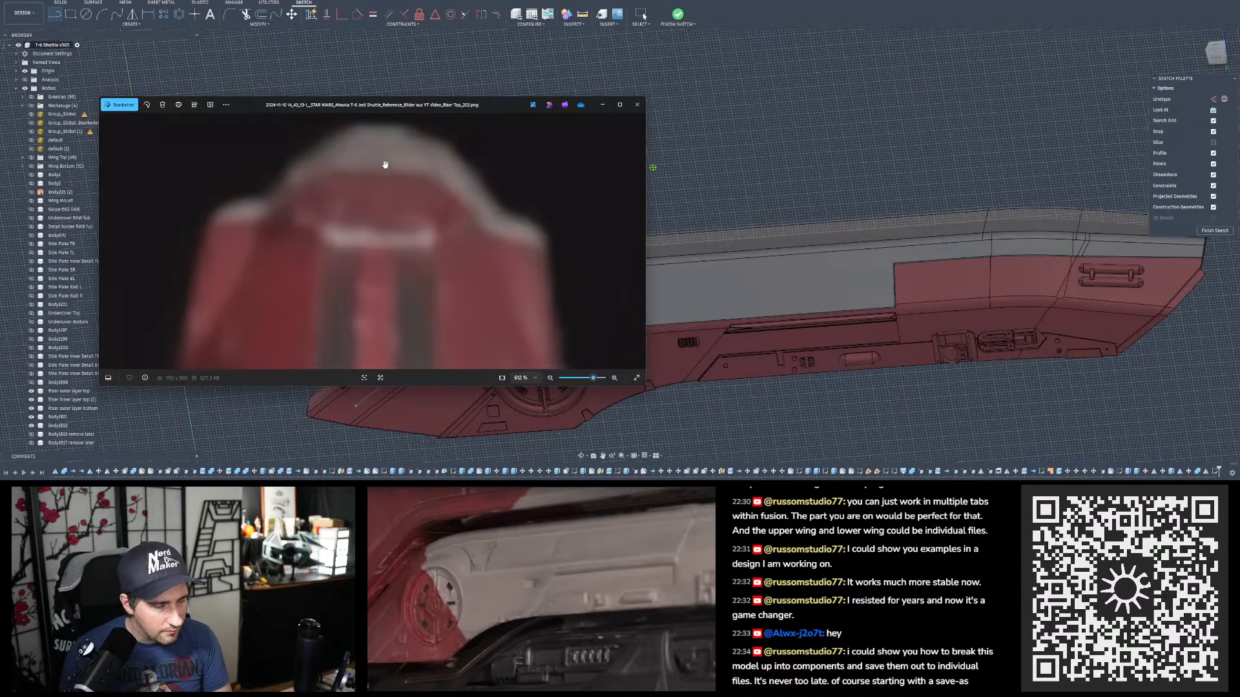
key("Left")
key("Left")
scroll(426, 209, "up", 6)
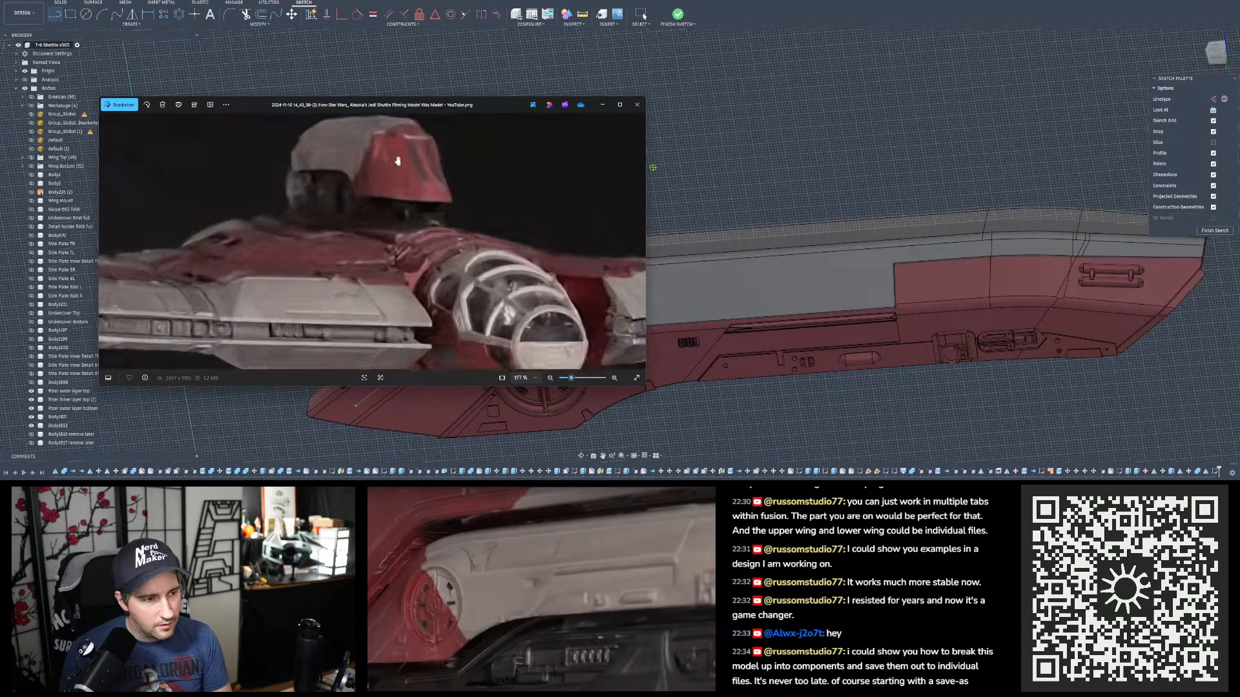
scroll(445, 197, "up", 3)
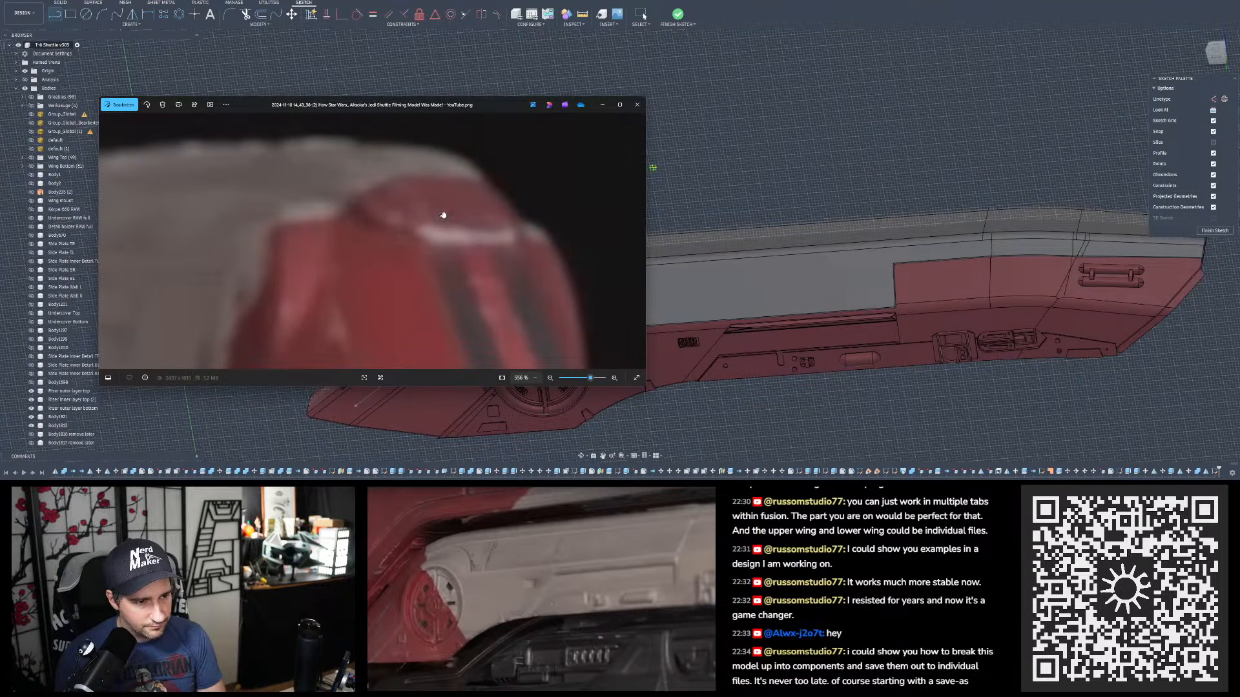
- Search the remaining photos for the three-quarter view of the whole shuttle and examine the lip on the nacelle's pink front edge
key("Right")
key("Right")
key("Right")
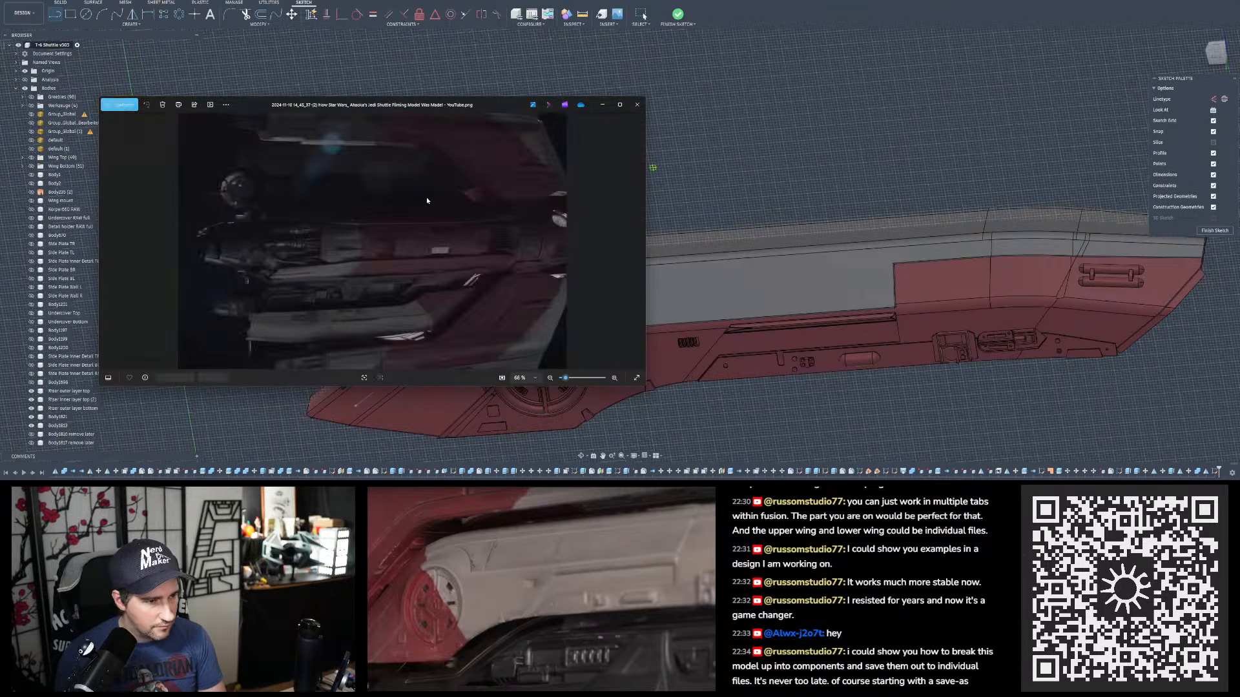
key("Right")
key("Right")
key("Right")
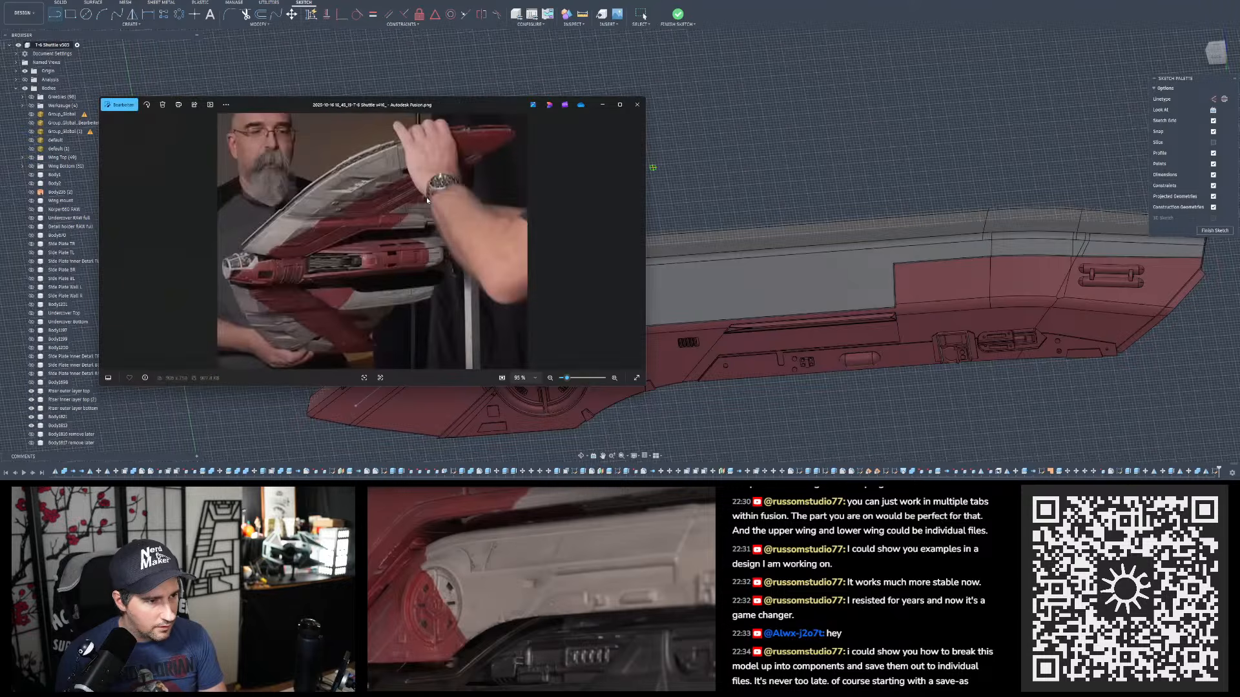
key("Right")
key("Right")
key("Right")
key("Right")
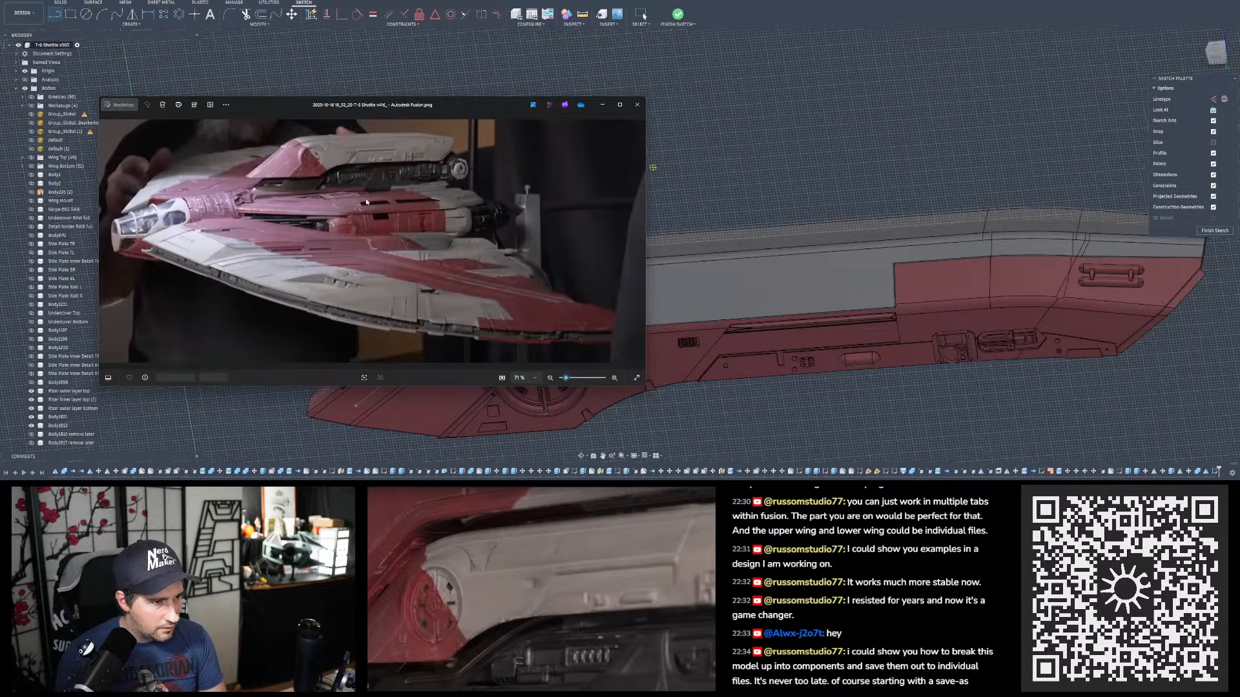
scroll(438, 244, "up", 10)
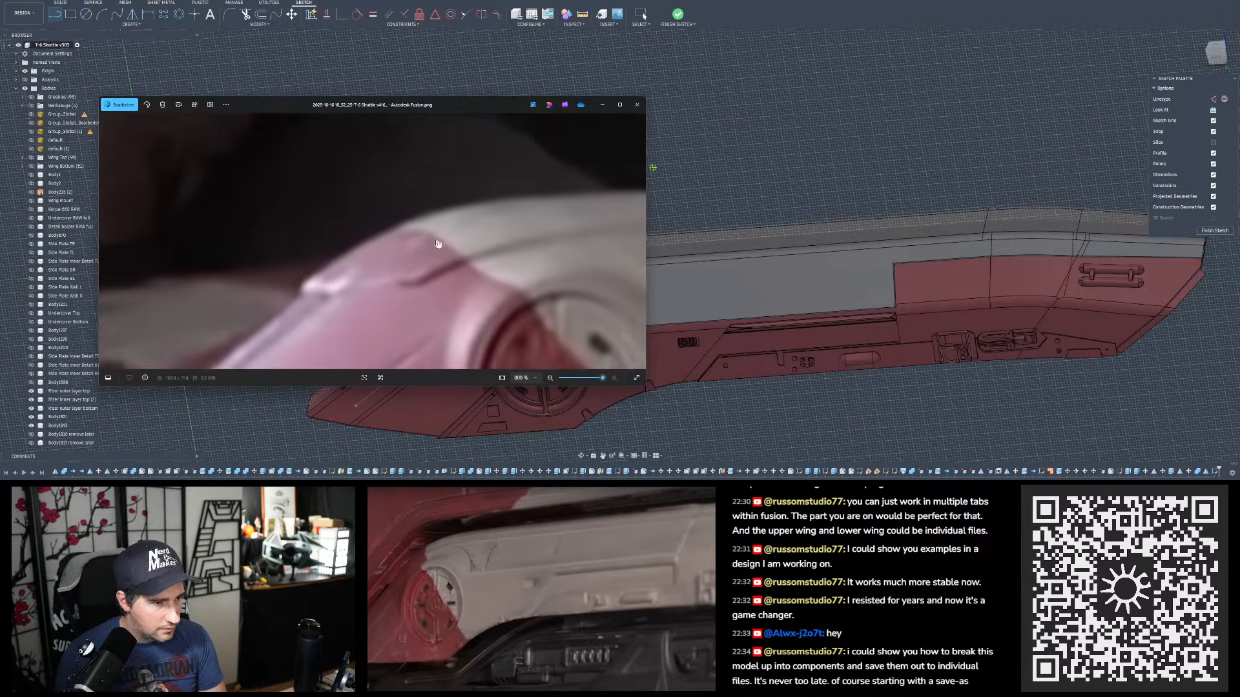
left_click_drag(346, 260, 394, 237)
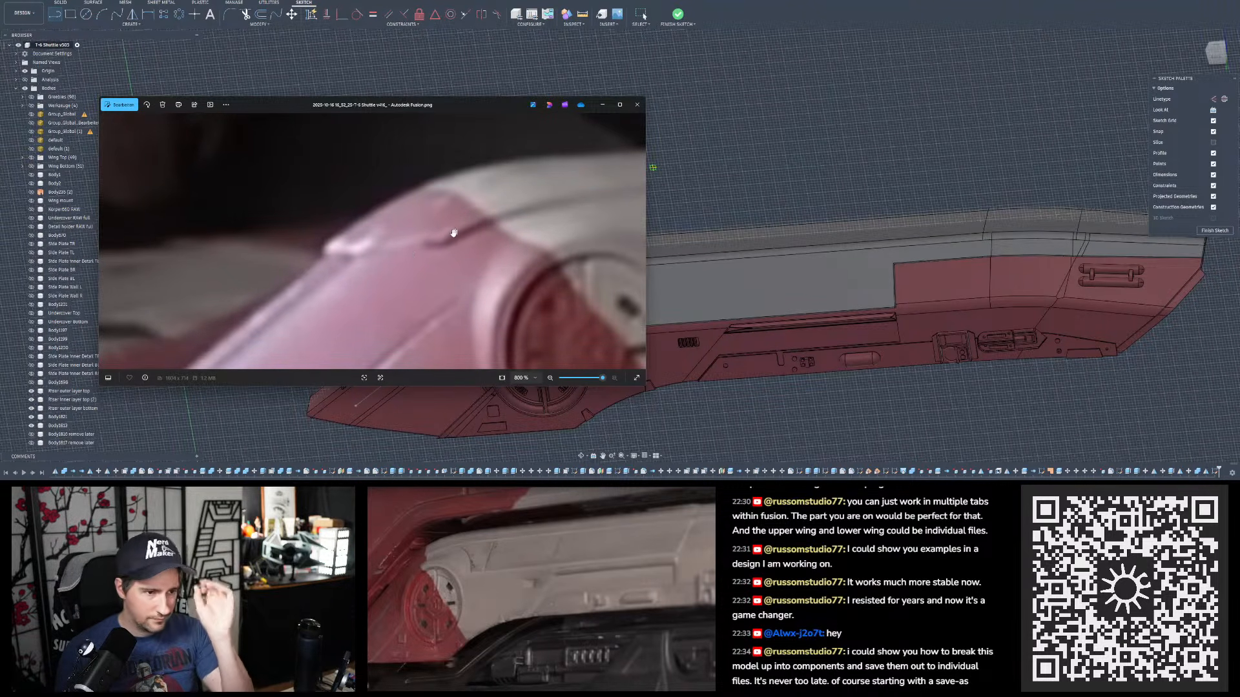
scroll(411, 254, "down", 9)
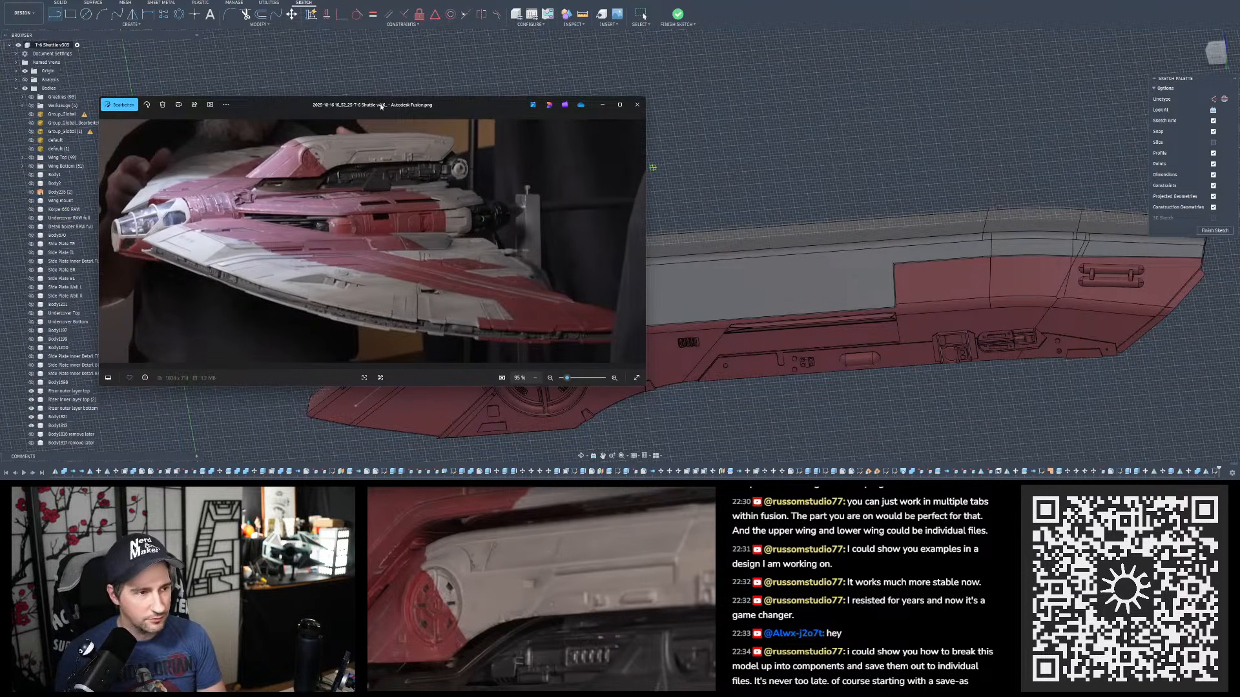
- Enlarge the nacelle's front section in the three-quarter photo and move the photo window off the Fusion model
left_click_drag(381, 106, 565, 128)
scroll(515, 197, "up", 5)
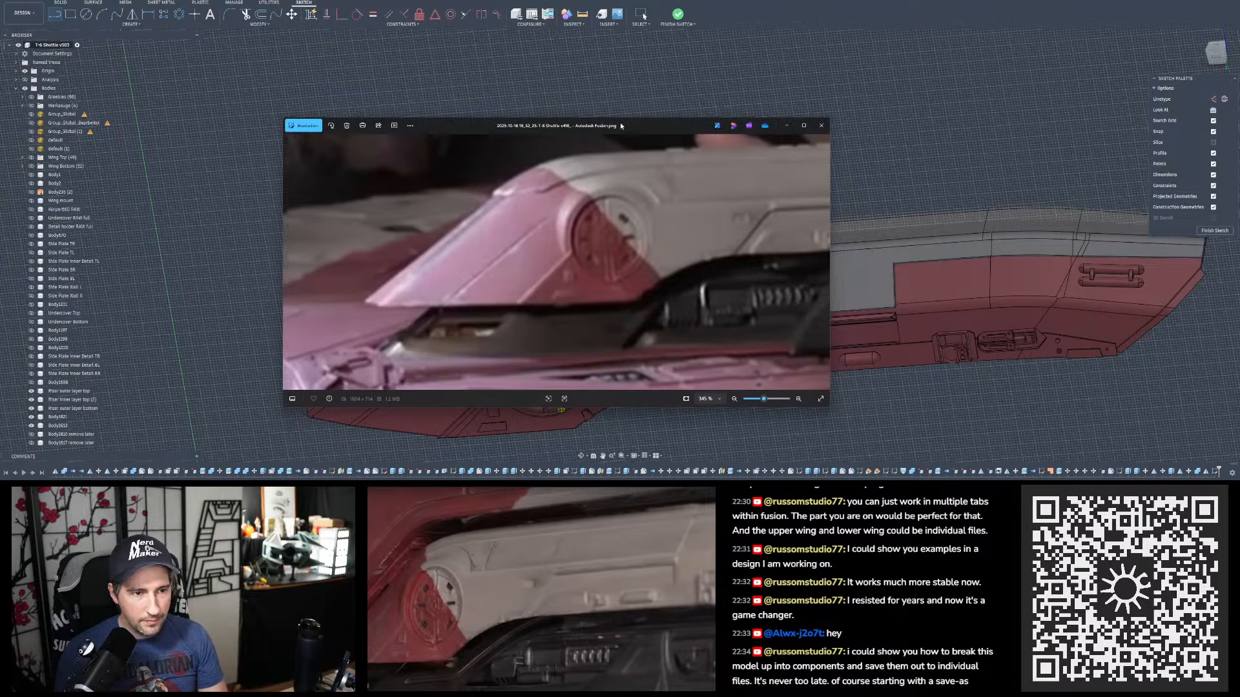
left_click_drag(621, 125, 1239, 149)
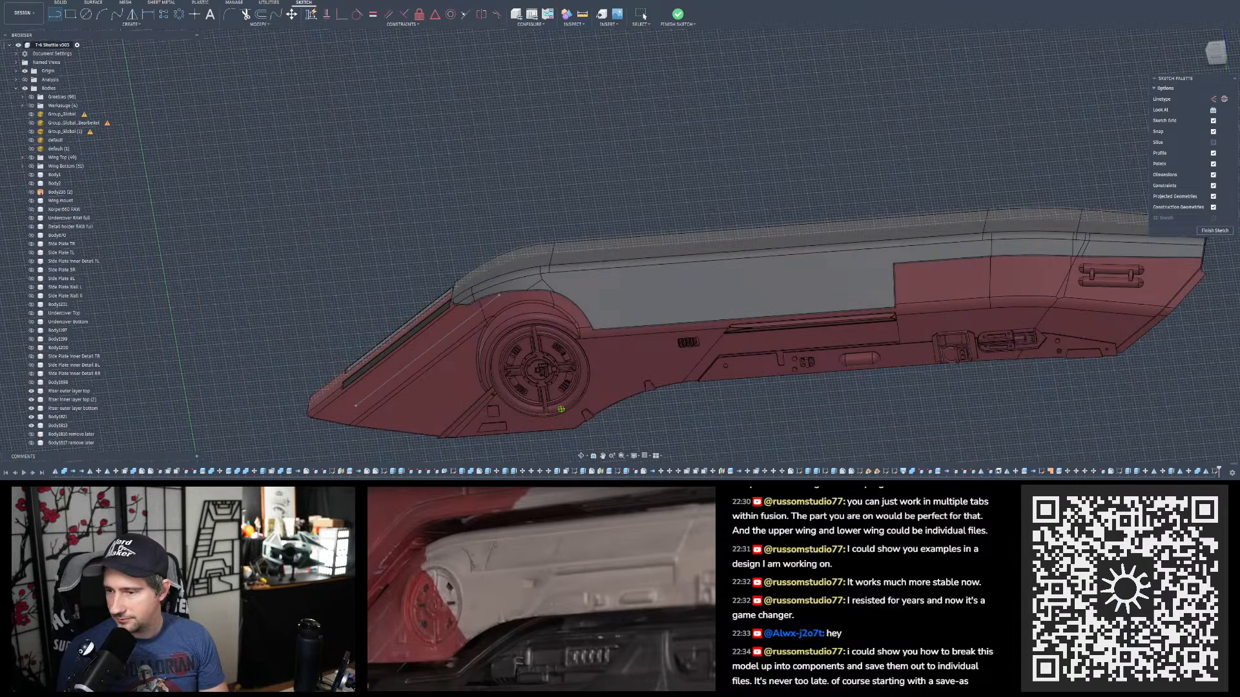
- Open the side reference photo and examine the nacelle's side from the round disc back to the rear handle
scroll(582, 289, "down", 3)
scroll(728, 266, "up", 4)
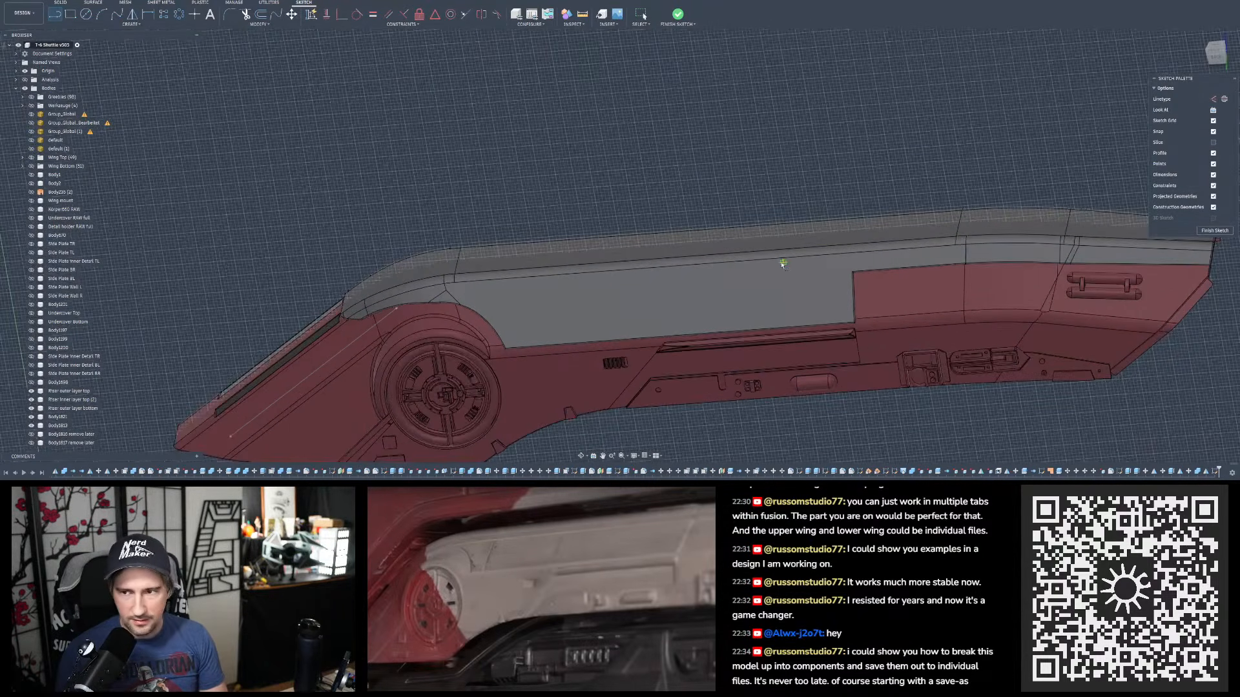
mouse_move(782, 263)
middle_mouse_down("shift")
mouse_move(750, 260)
mouse_move(780, 265)
middle_mouse_up("shift")
key("l")
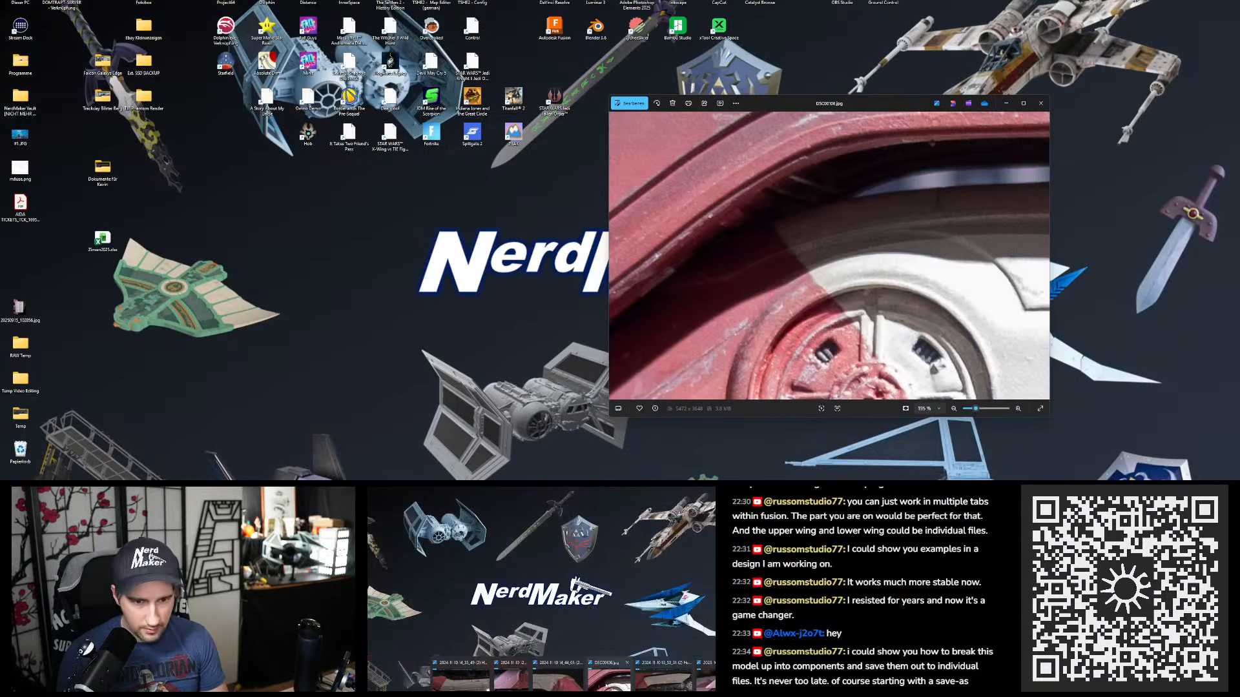
left_click(595, 687)
left_click_drag(841, 104, 541, 490)
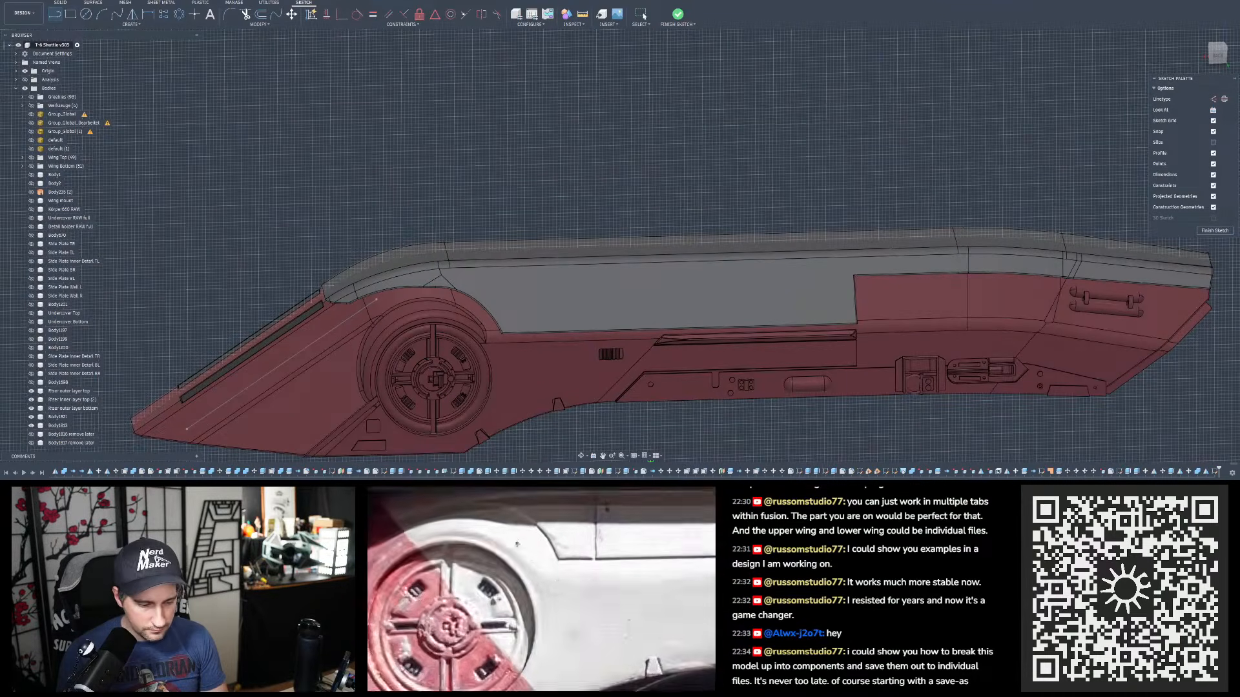
scroll(603, 564, "down", 3)
left_click_drag(603, 564, 452, 584)
left_click_drag(678, 568, 598, 593)
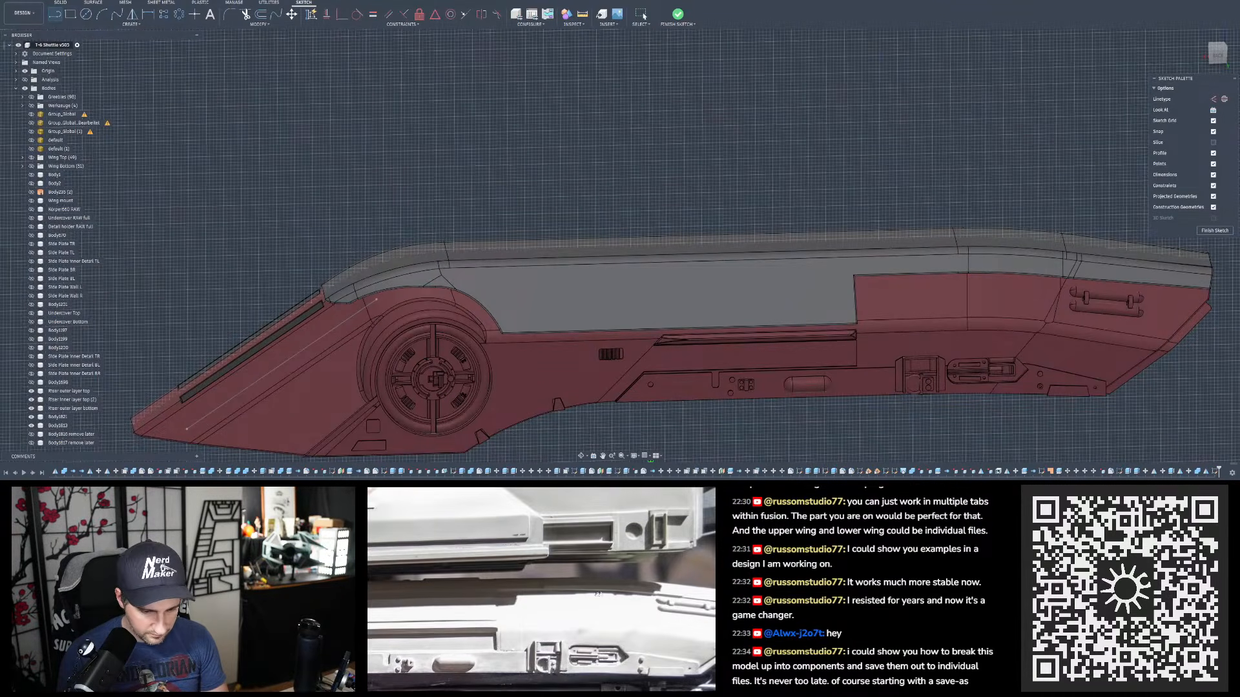
left_click_drag(690, 585, 594, 606)
scroll(531, 652, "up", 2)
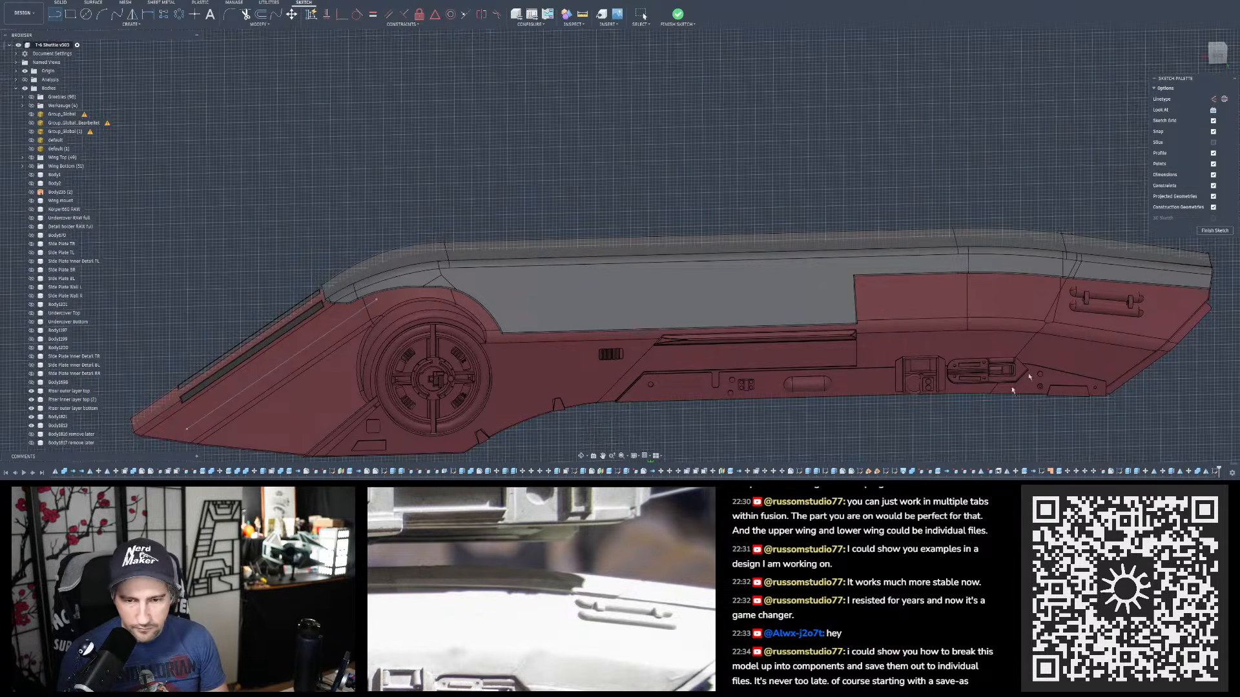
- Compare the model's rear handle area and the grey cover's edge above the round disc with the side photo
mouse_move(1093, 288)
middle_mouse_down("shift")
mouse_move(1087, 296)
mouse_move(1106, 288)
middle_mouse_up("shift")
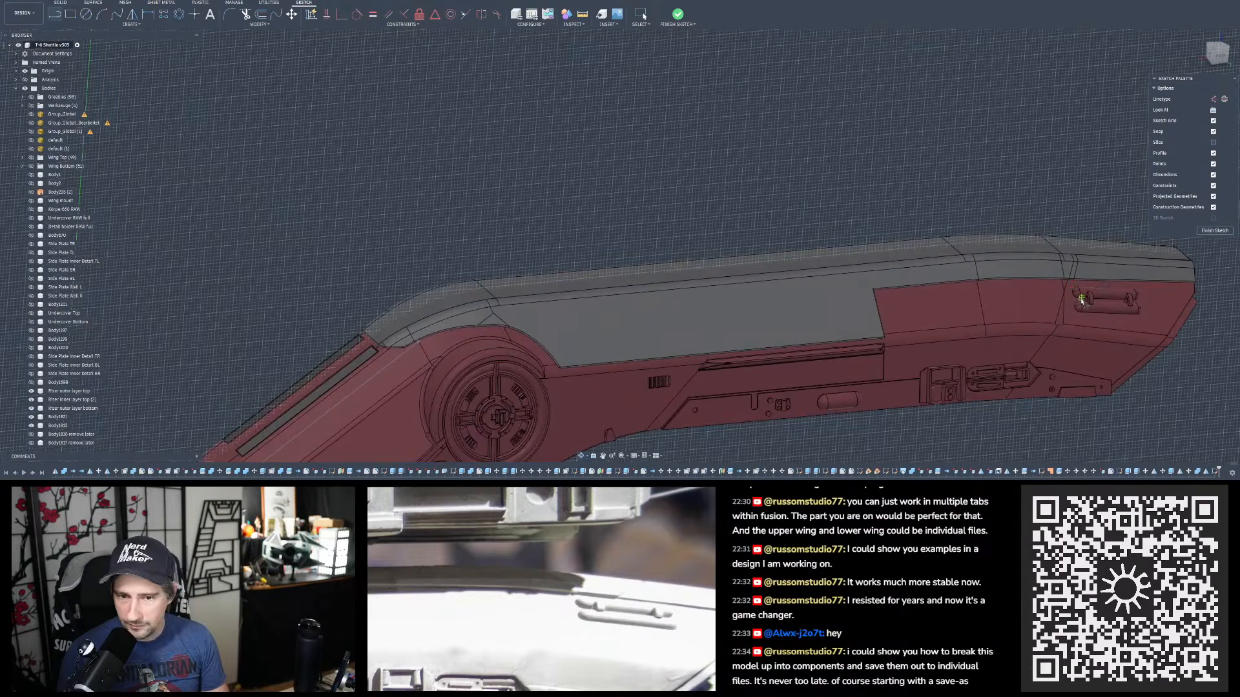
scroll(1080, 299, "down", 2)
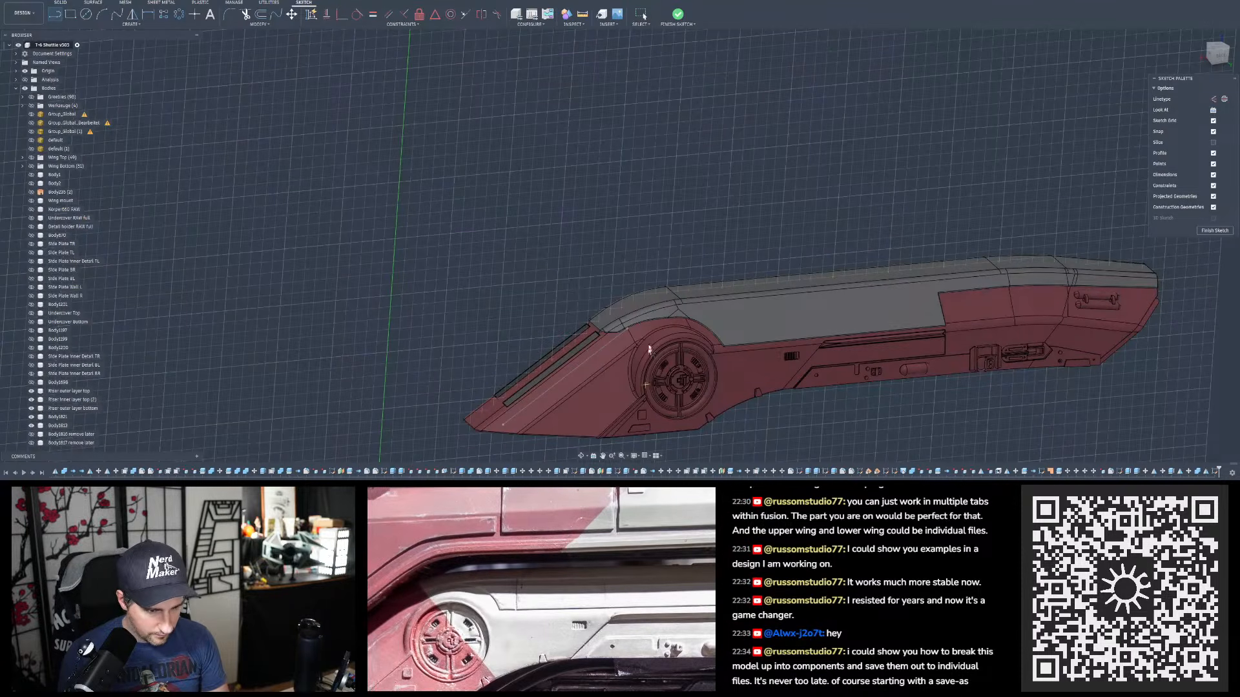
middle_click_drag(643, 306, 645, 301, "shift")
scroll(637, 328, "up", 4)
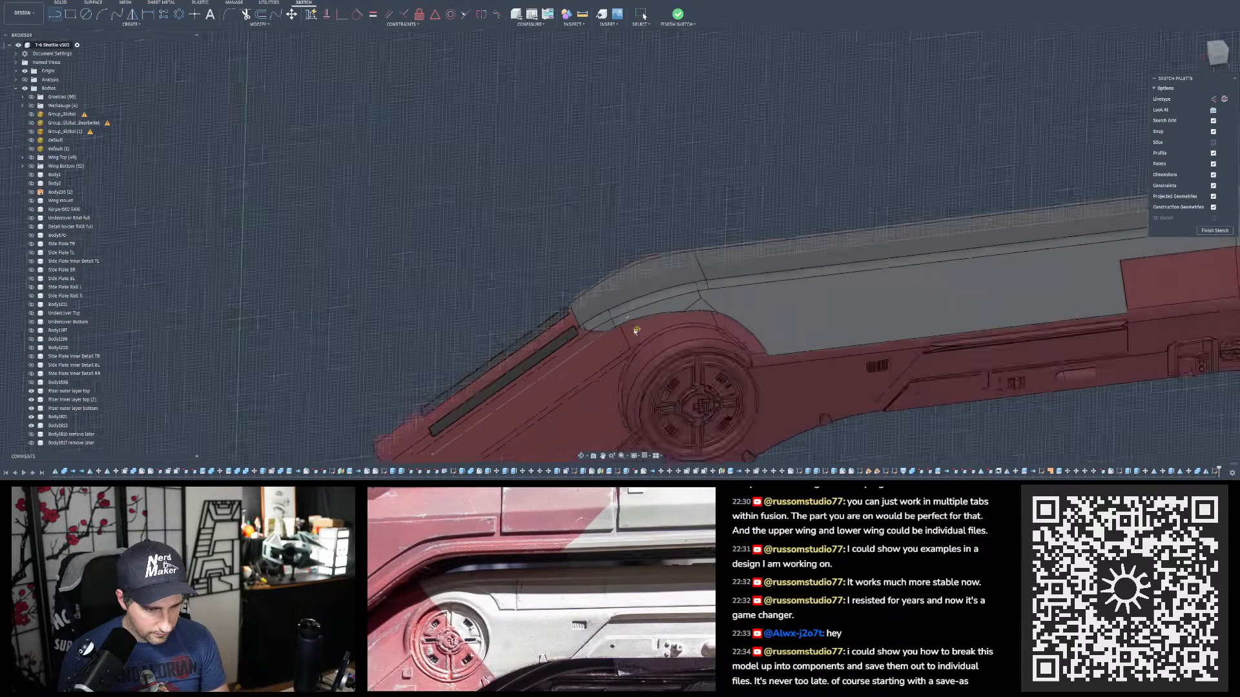
scroll(597, 328, "down", 6)
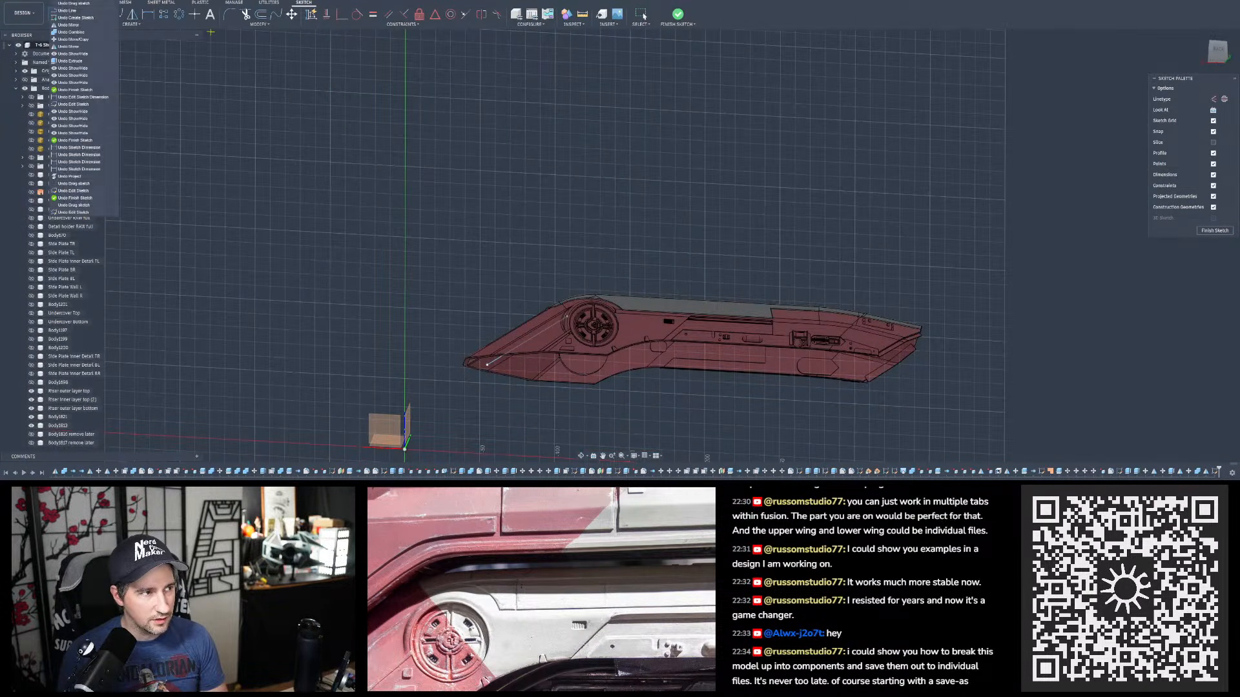
- Undo the recent edits back to before the sketch containing the line on the nacelle's sloped front
left_click(67, 3)
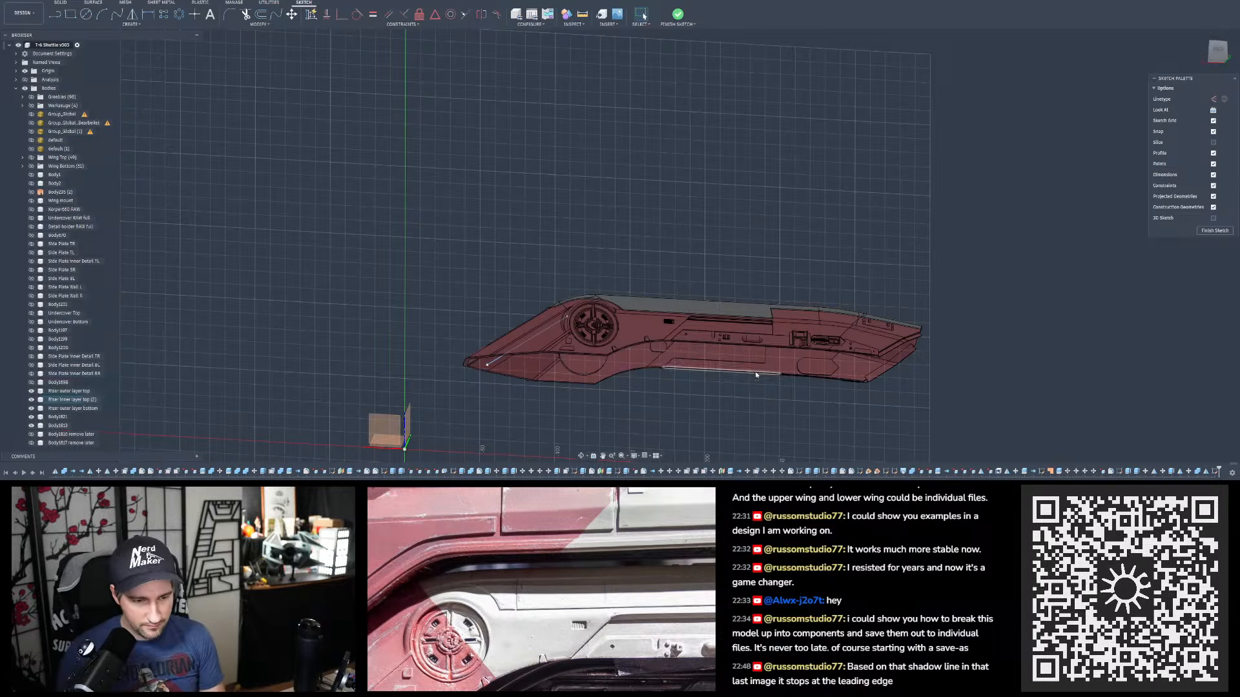
scroll(657, 169, "down", 2)
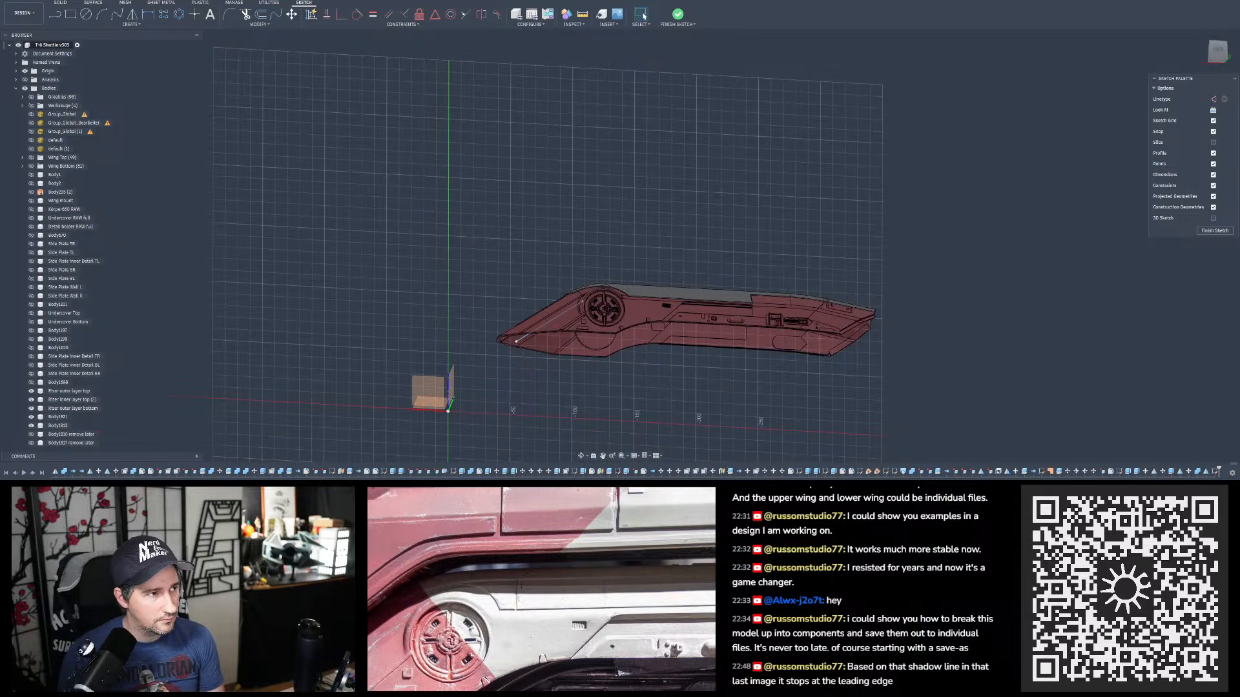
left_click(61, 1)
left_click(62, 18)
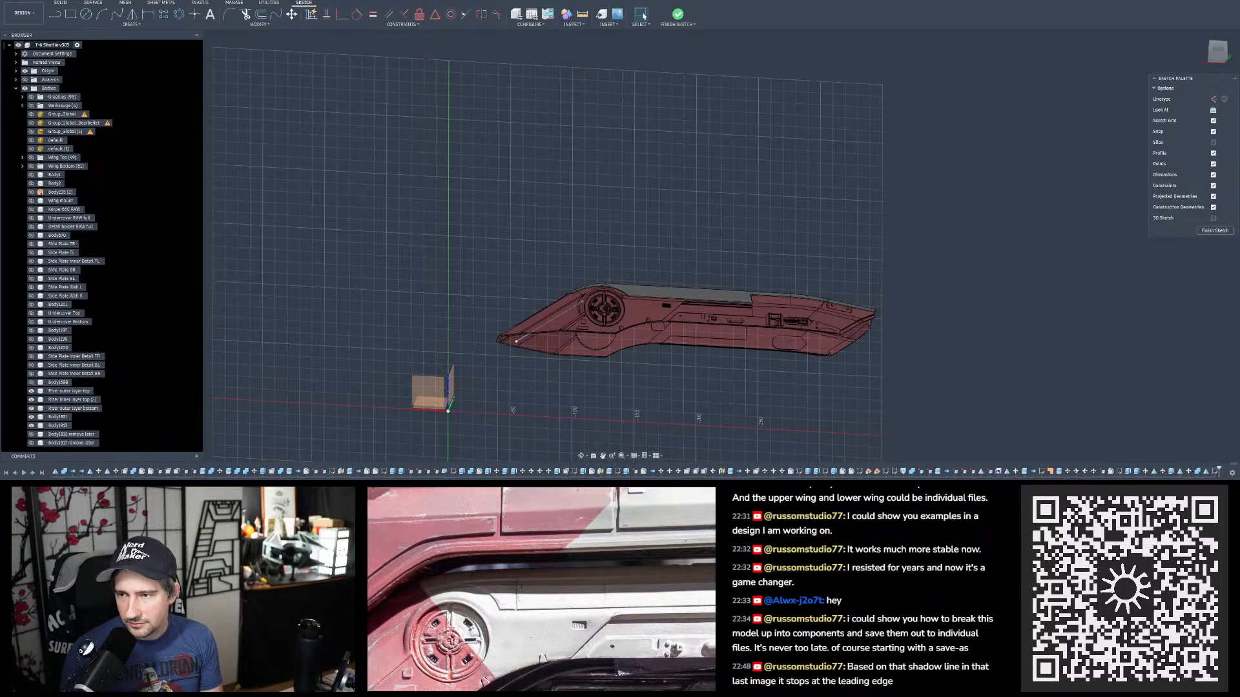
key("ctrl+z")
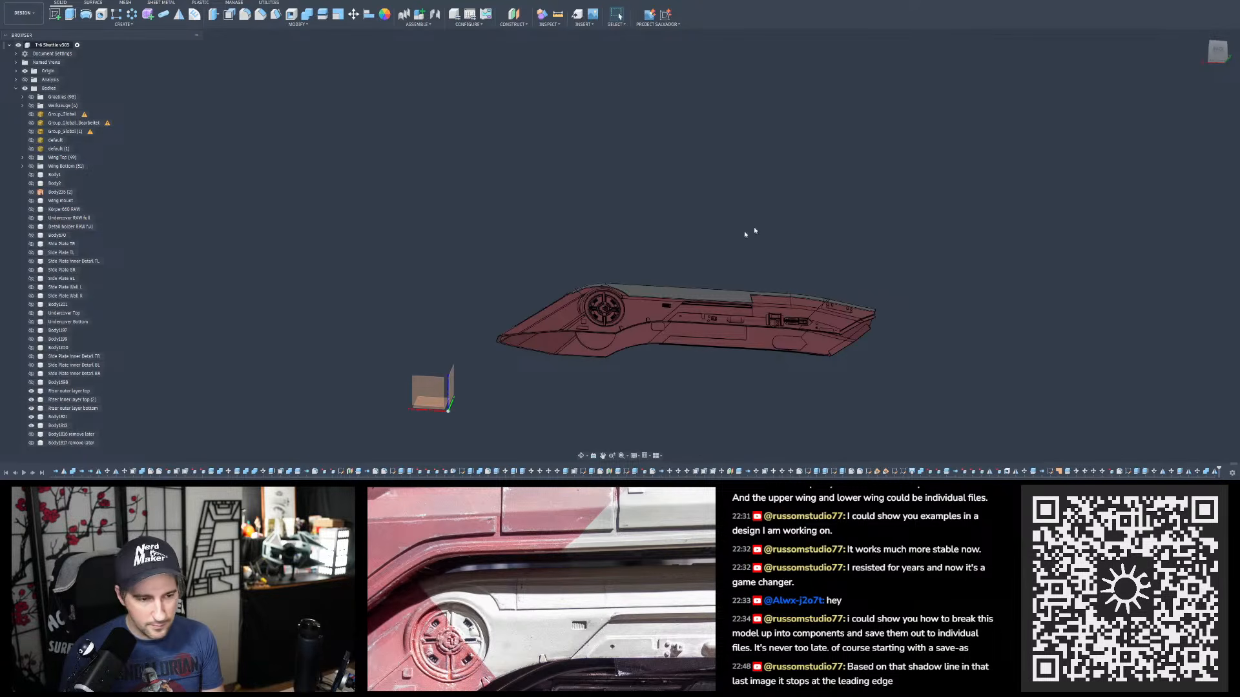
- Check the nacelle's side against the photo and create a new sketch on the origin plane parallel to that side
middle_click_drag(754, 231, 658, 277, "shift")
scroll(627, 328, "up", 5)
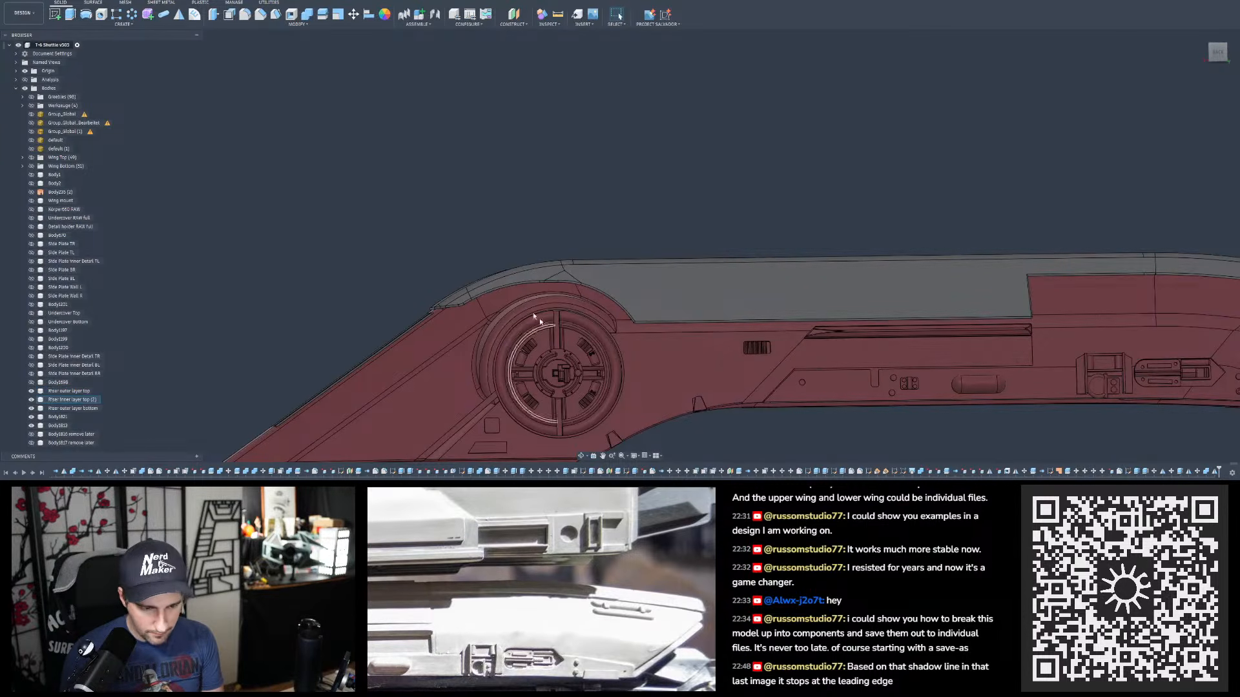
scroll(879, 300, "down", 3)
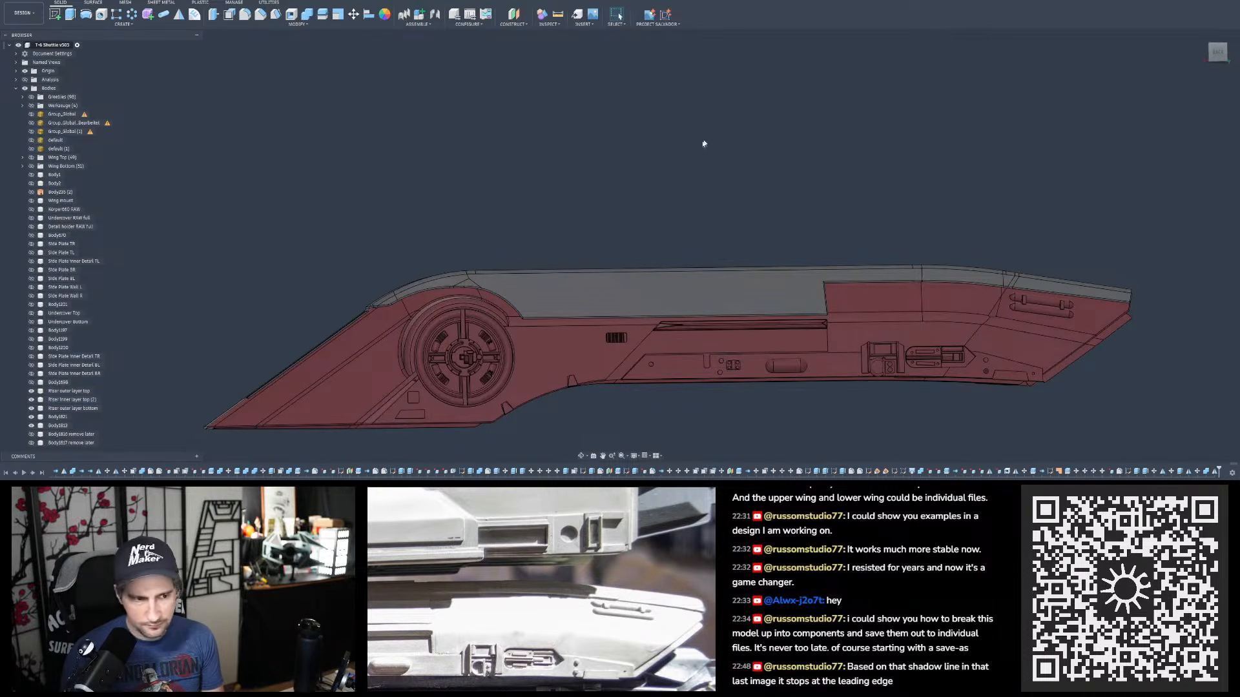
middle_click_drag(703, 144, 514, 186, "shift")
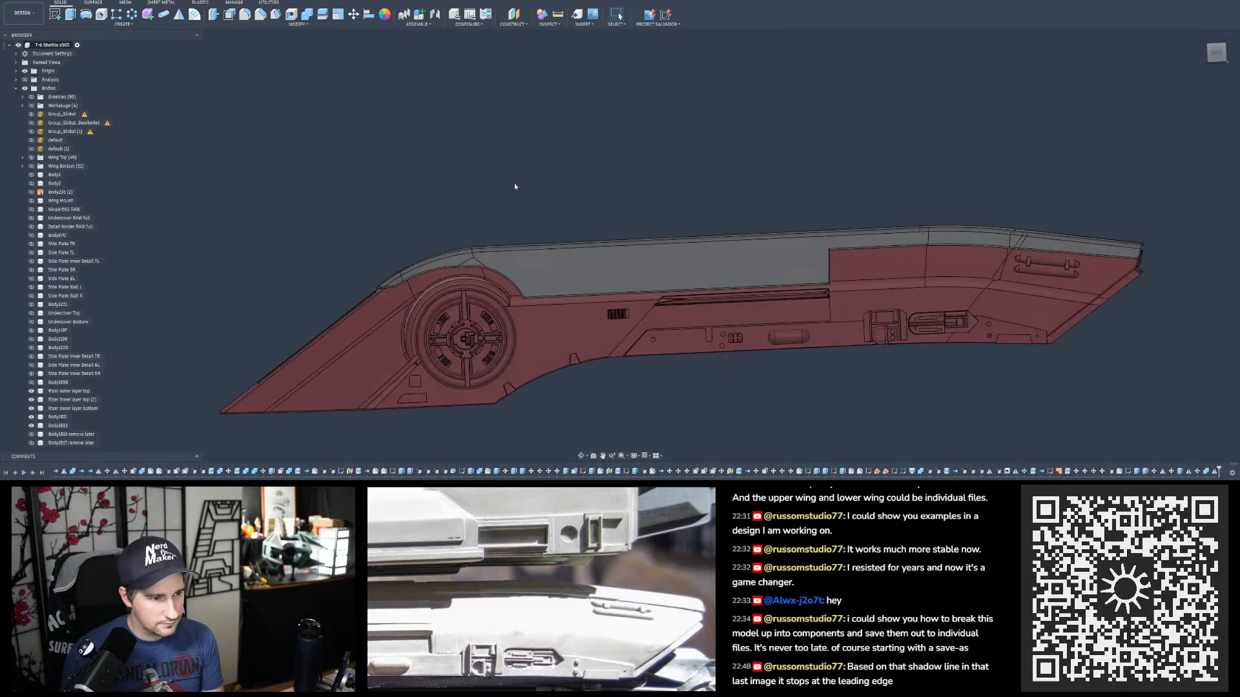
left_click(54, 13)
scroll(501, 177, "down", 4)
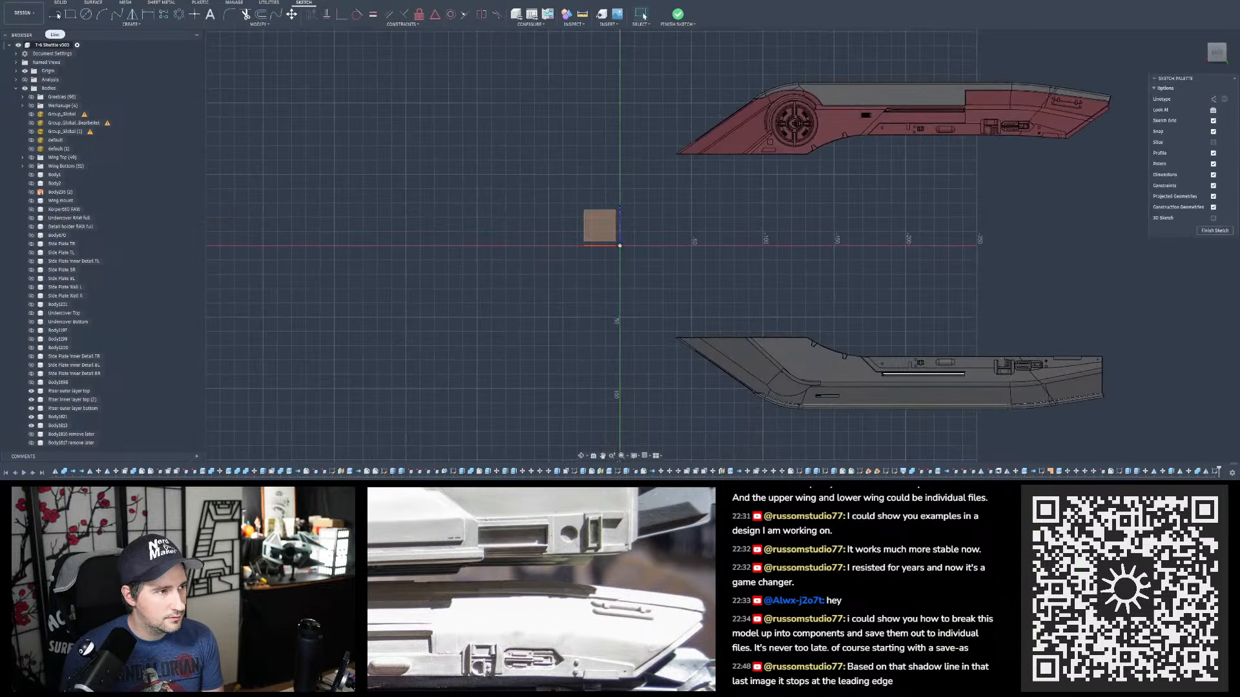
scroll(742, 211, "up", 8)
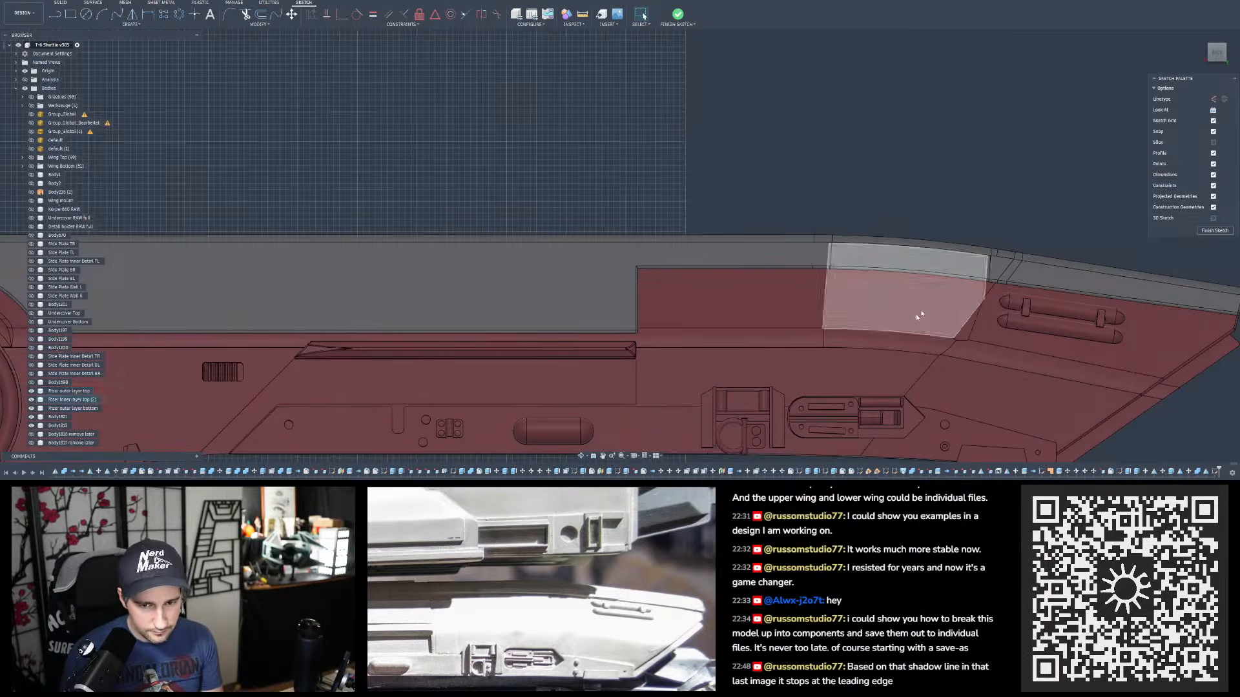
scroll(1028, 246, "down", 3)
scroll(1048, 237, "up", 2)
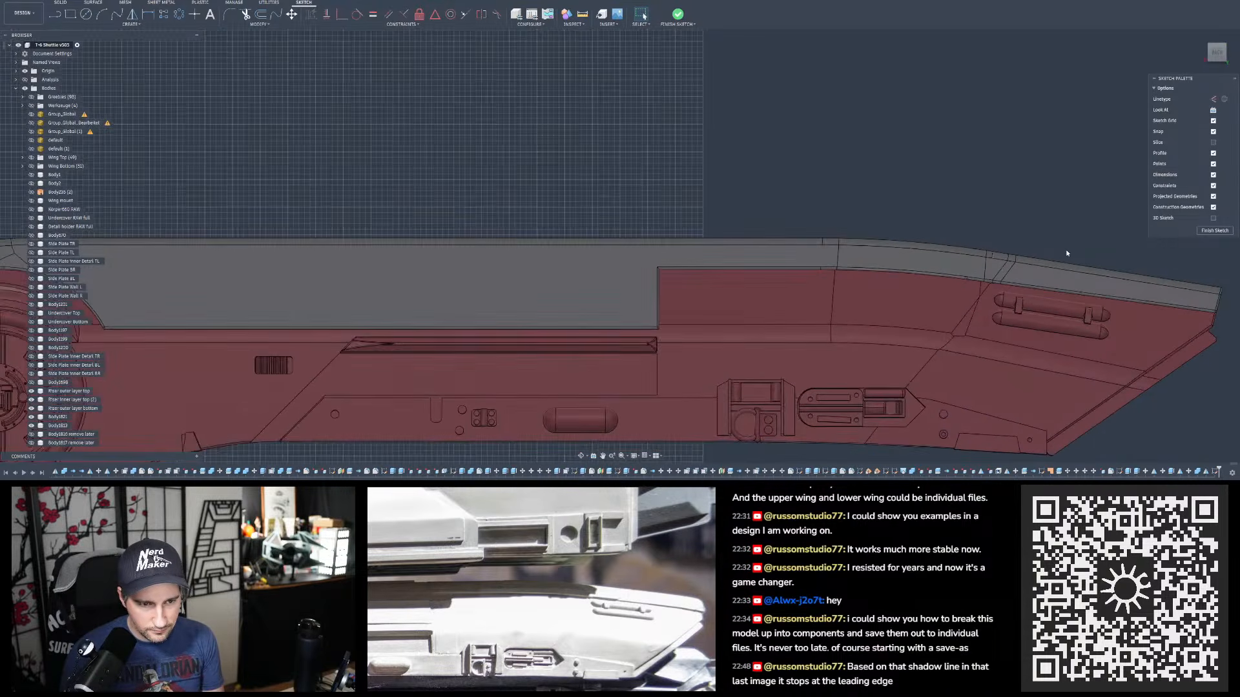
- Project the grey cover's lower edge segments into the sketch, from the rear handle forward along the top of the red recess
key("p")
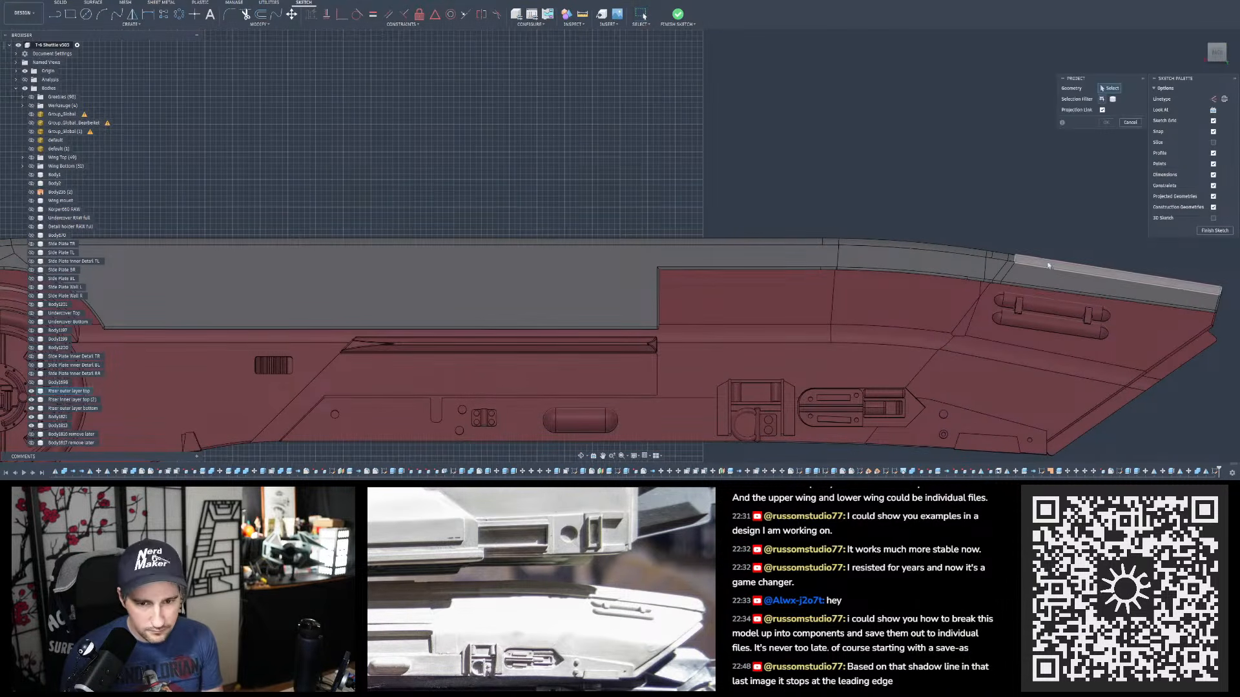
scroll(1033, 278, "up", 3)
left_click(1006, 297)
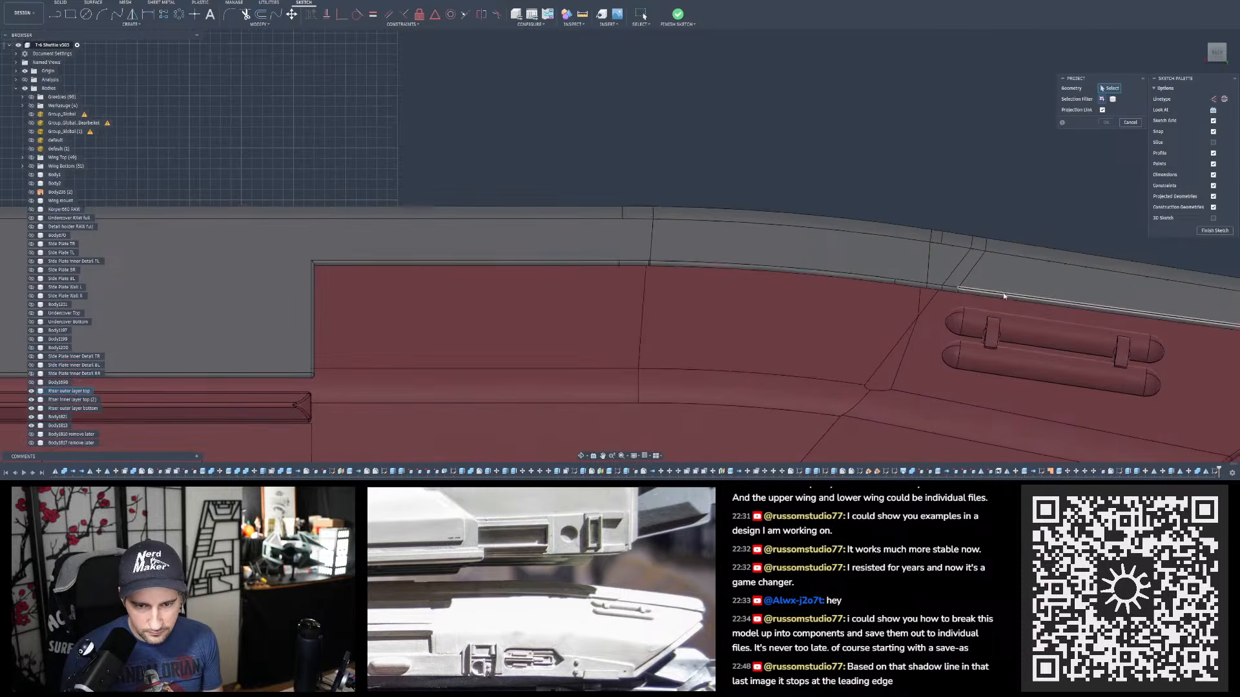
left_click(889, 278)
scroll(652, 257, "up", 6)
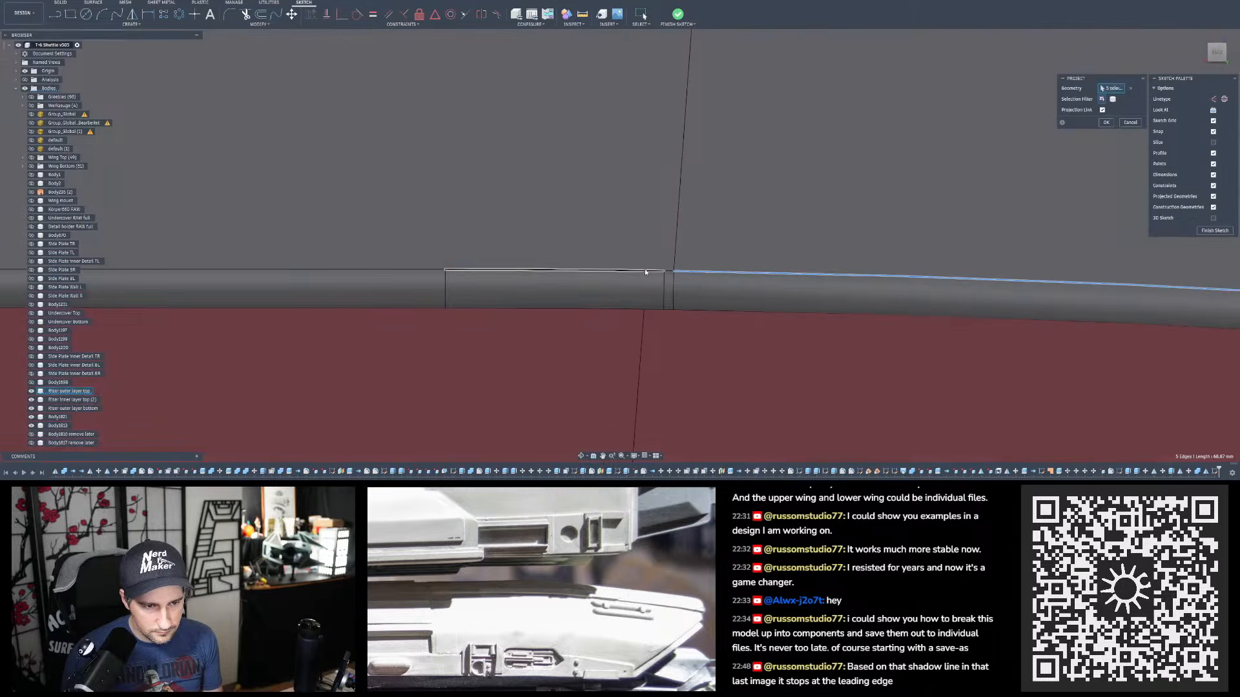
left_click(669, 271)
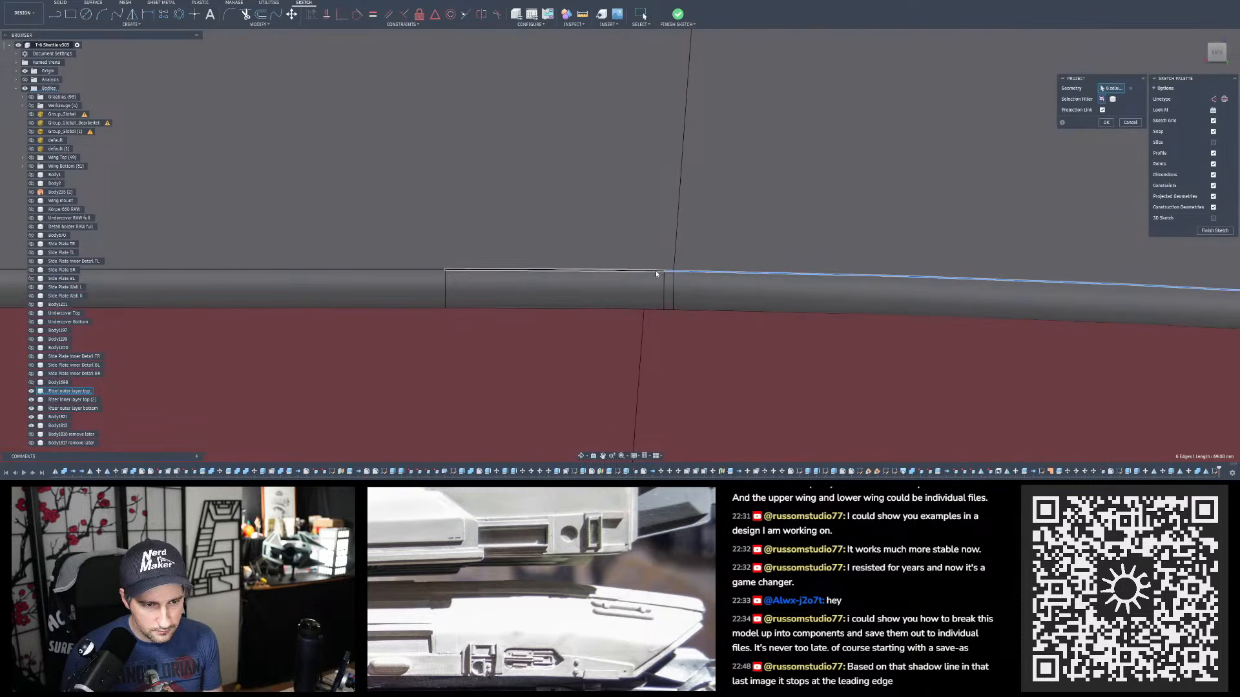
left_click(622, 271)
left_click(429, 269)
scroll(428, 270, "down", 8)
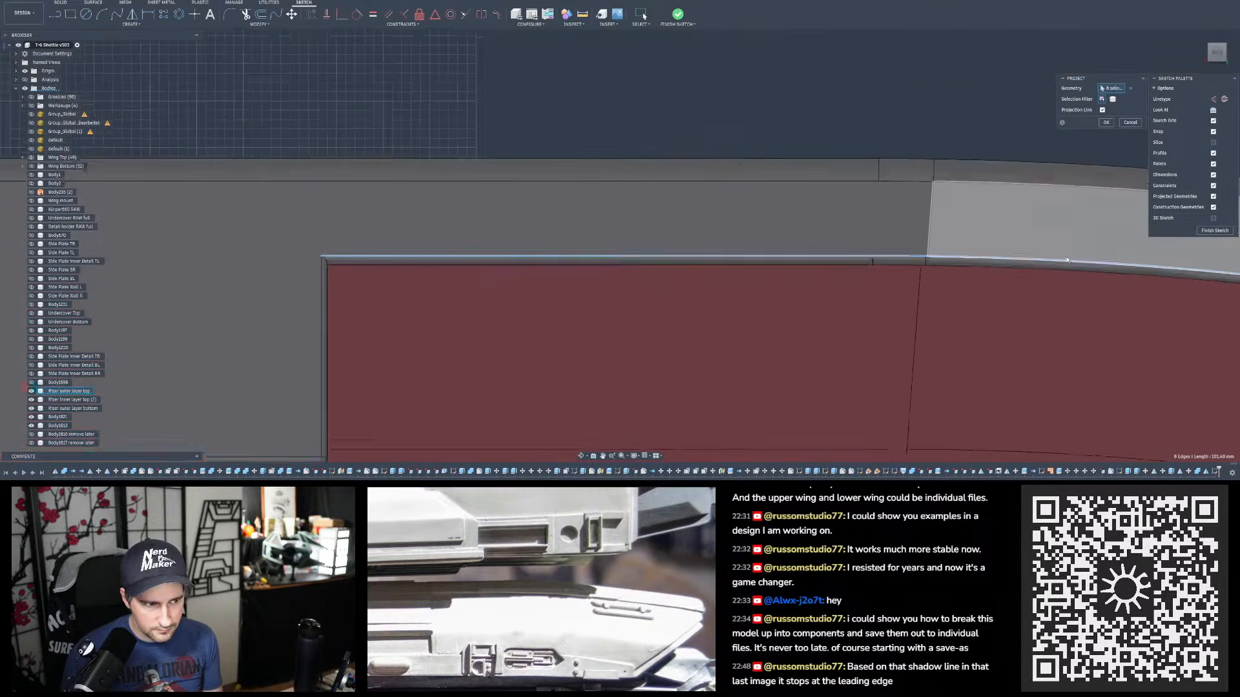
- Add the grey cover's front edge segments, from the arch above the round disc to the front tip, and complete the projection
scroll(736, 263, "up", 6)
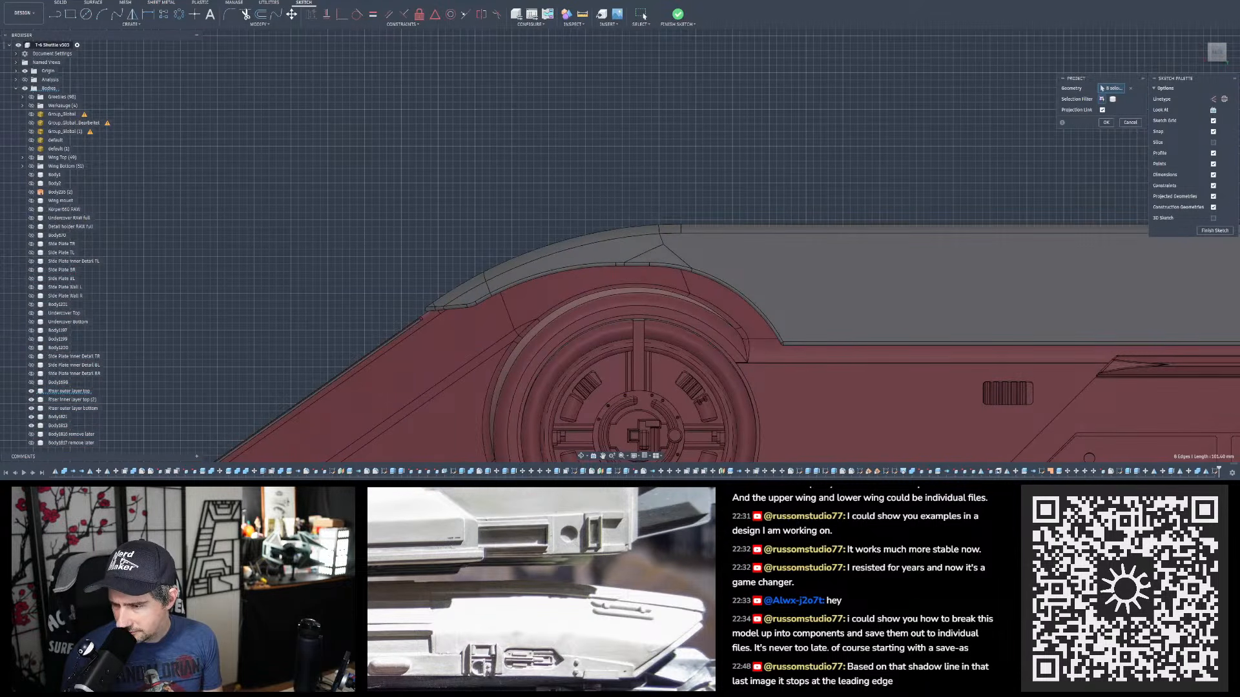
scroll(601, 258, "up", 3)
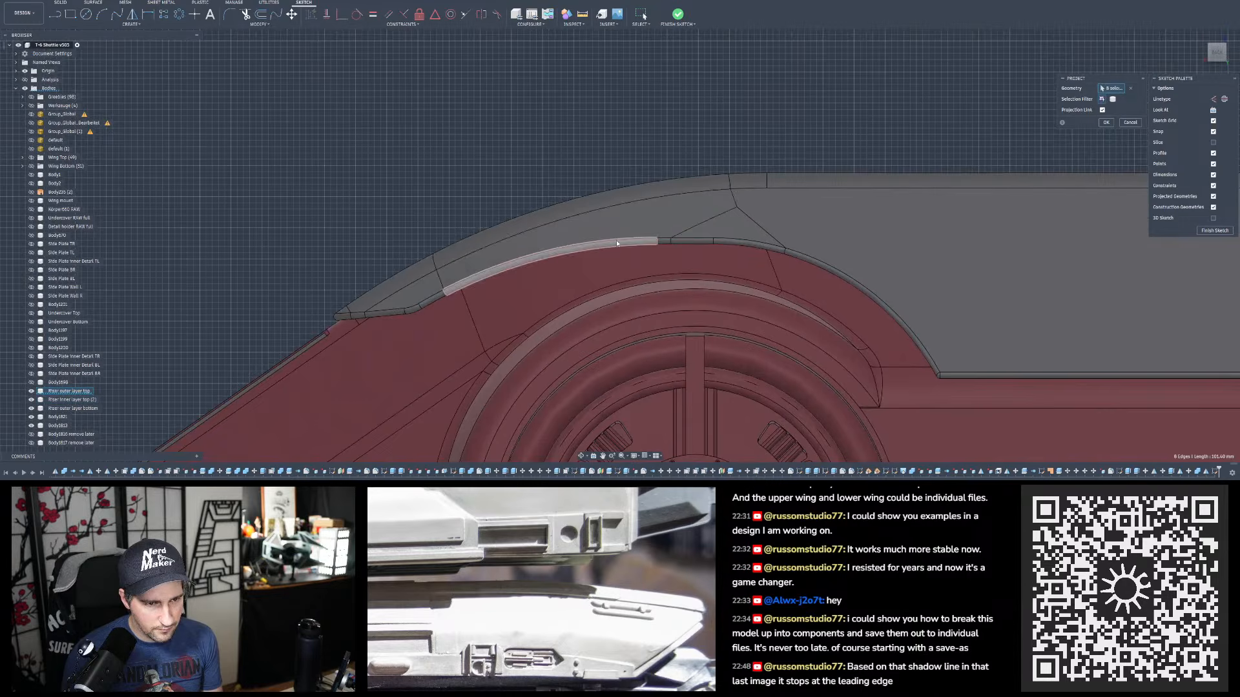
left_click(587, 243)
scroll(426, 304, "up", 3)
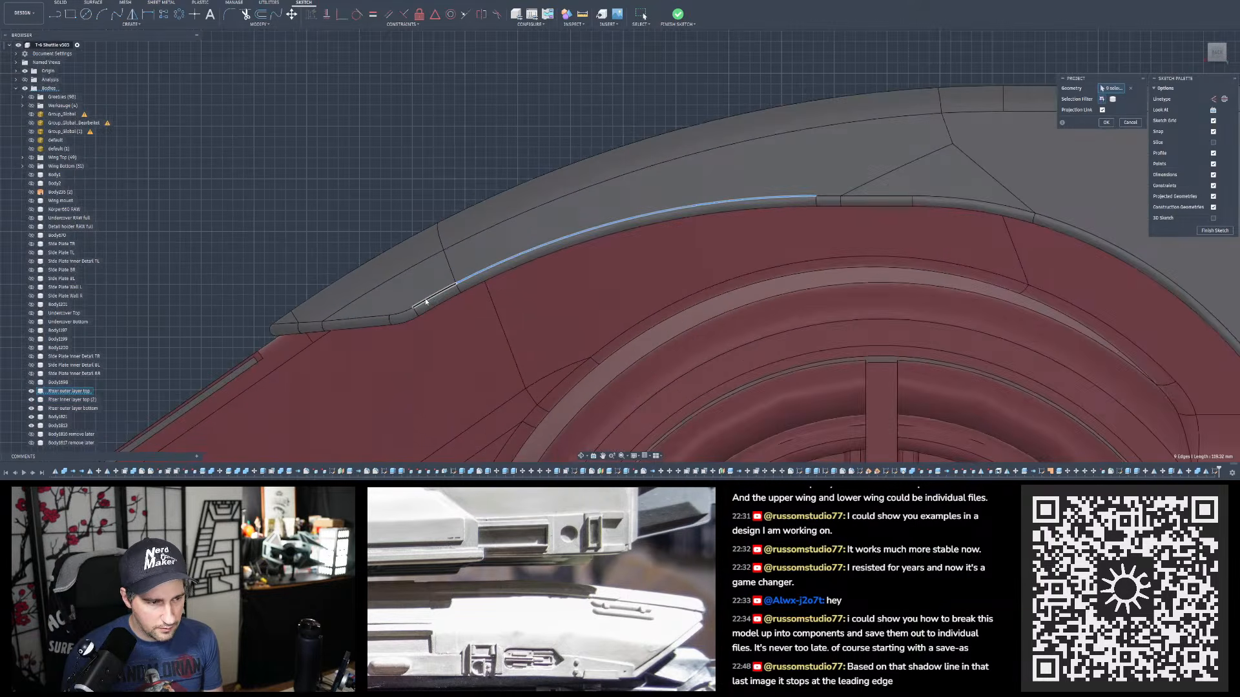
left_click(428, 299)
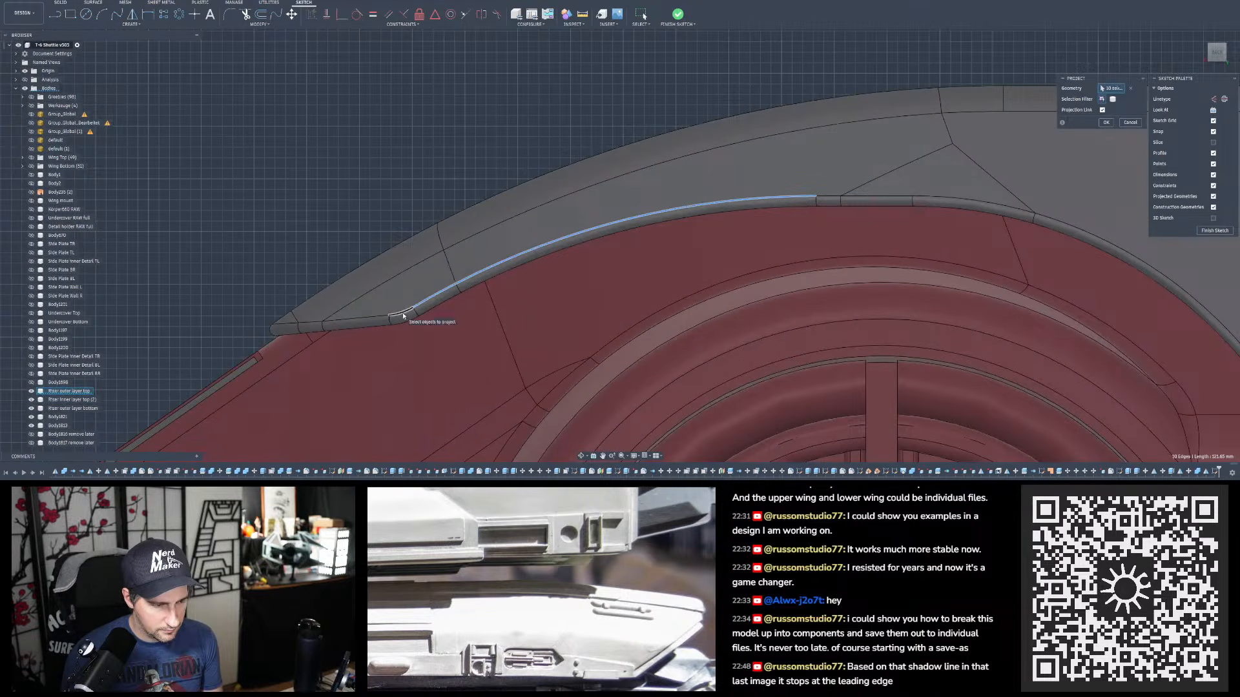
left_click(400, 316)
left_click(365, 320)
scroll(277, 334, "down", 2)
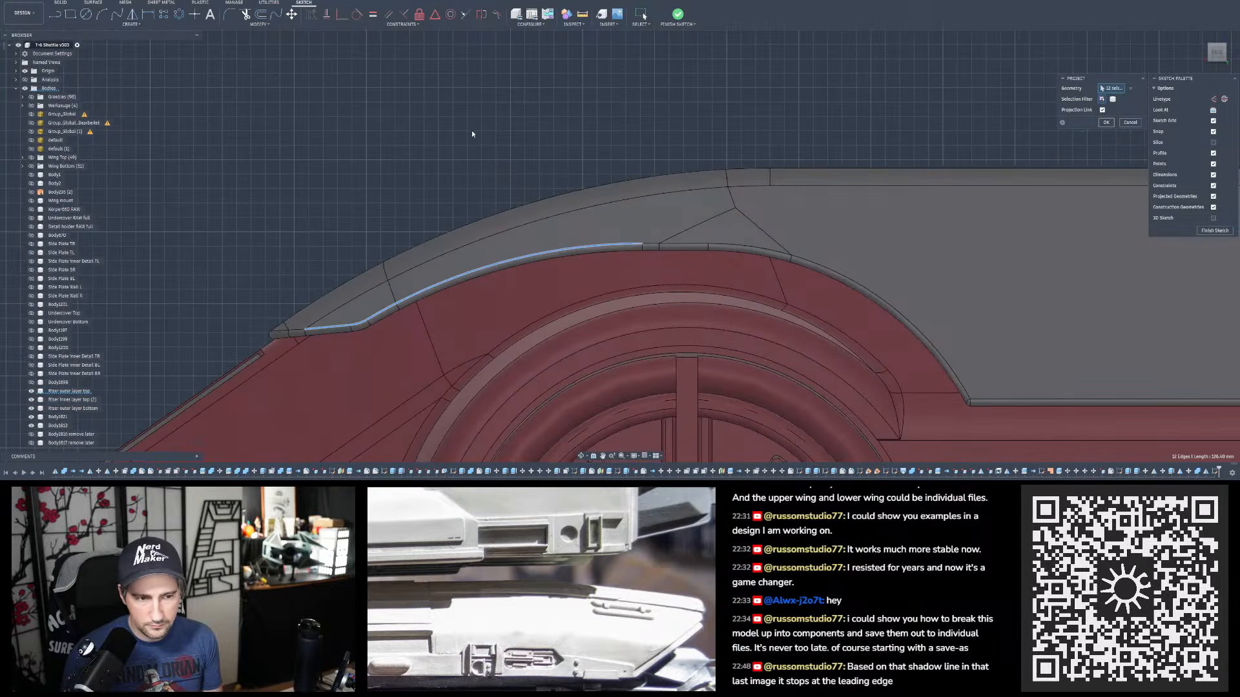
key("Return")
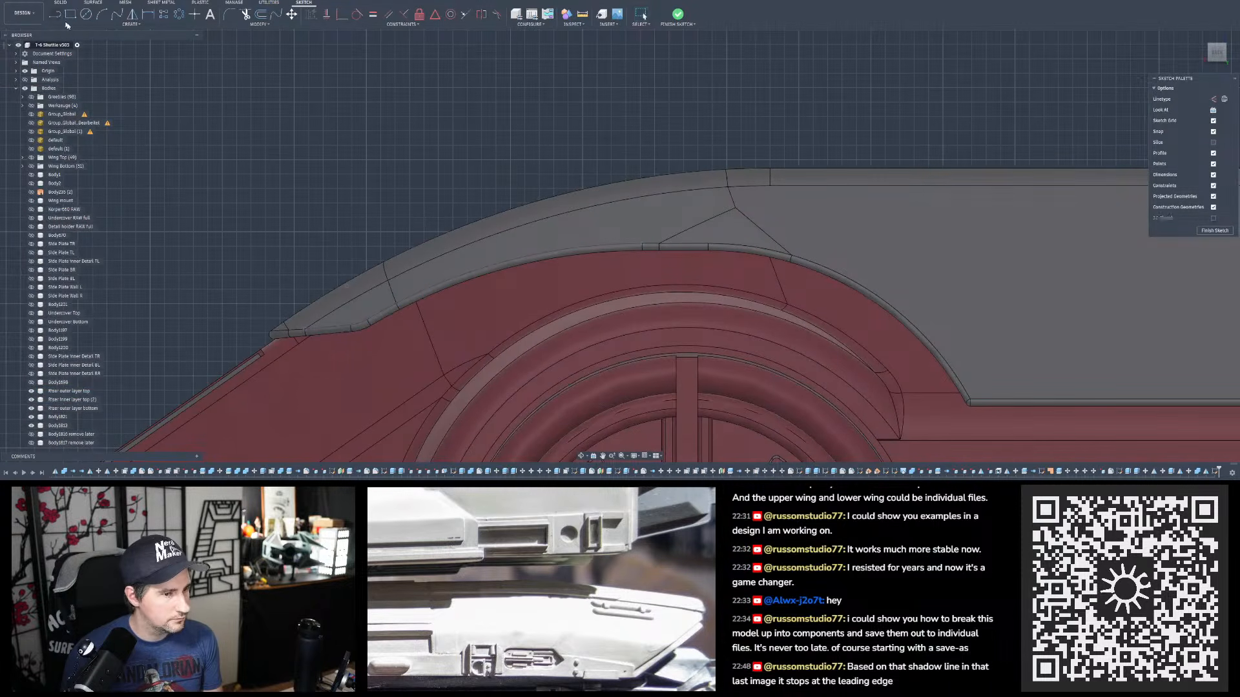
- Sketch a horizontal line from the front corner of the rear projected edge to the end of the projected front arch edge
left_click(54, 14)
scroll(224, 255, "down", 3)
left_click(998, 254)
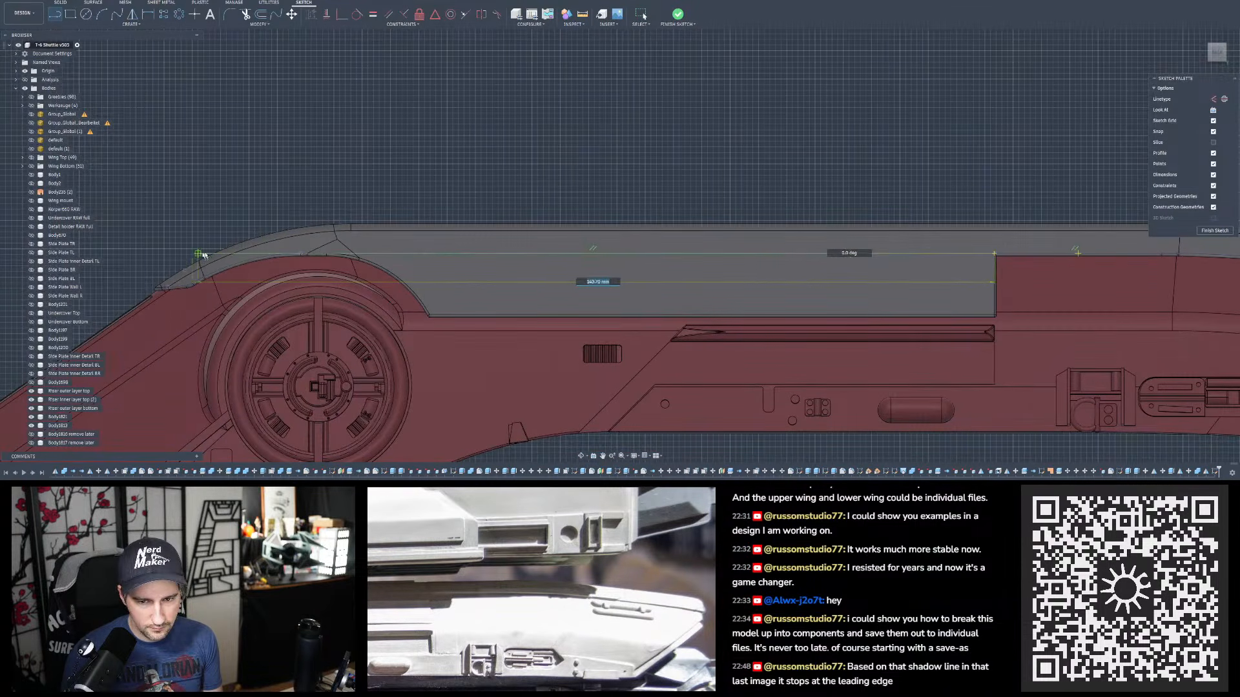
scroll(194, 255, "up", 5)
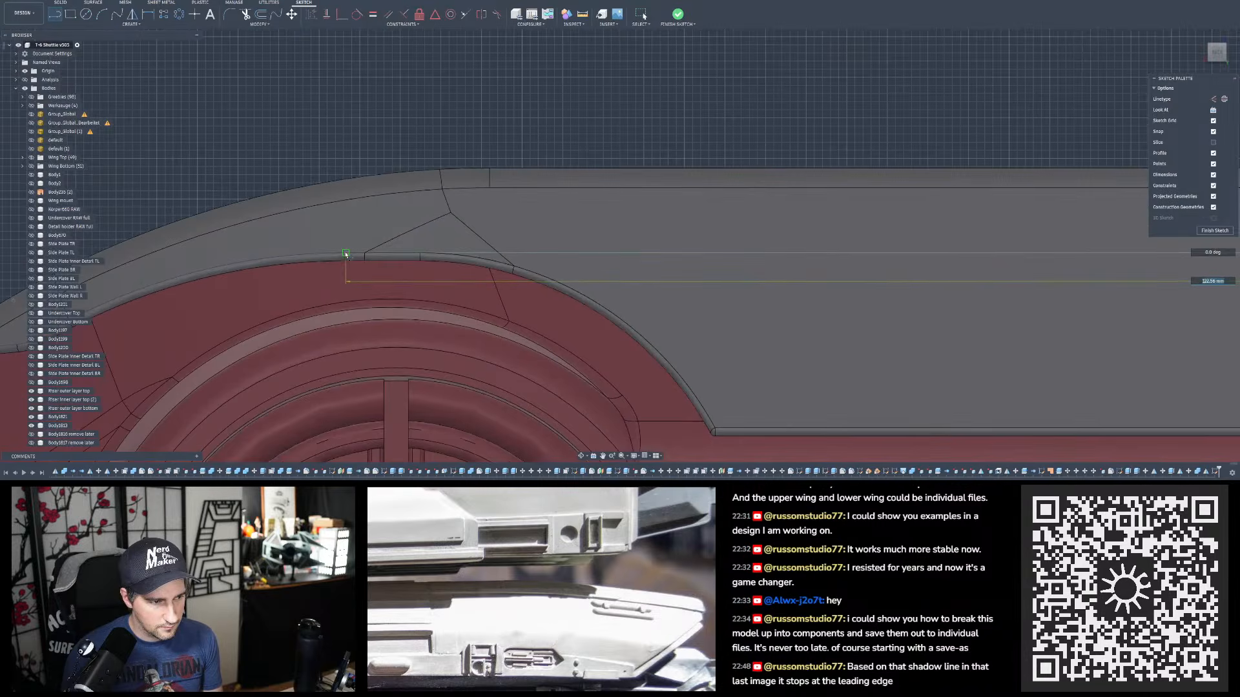
left_click(346, 254)
scroll(375, 265, "up", 3)
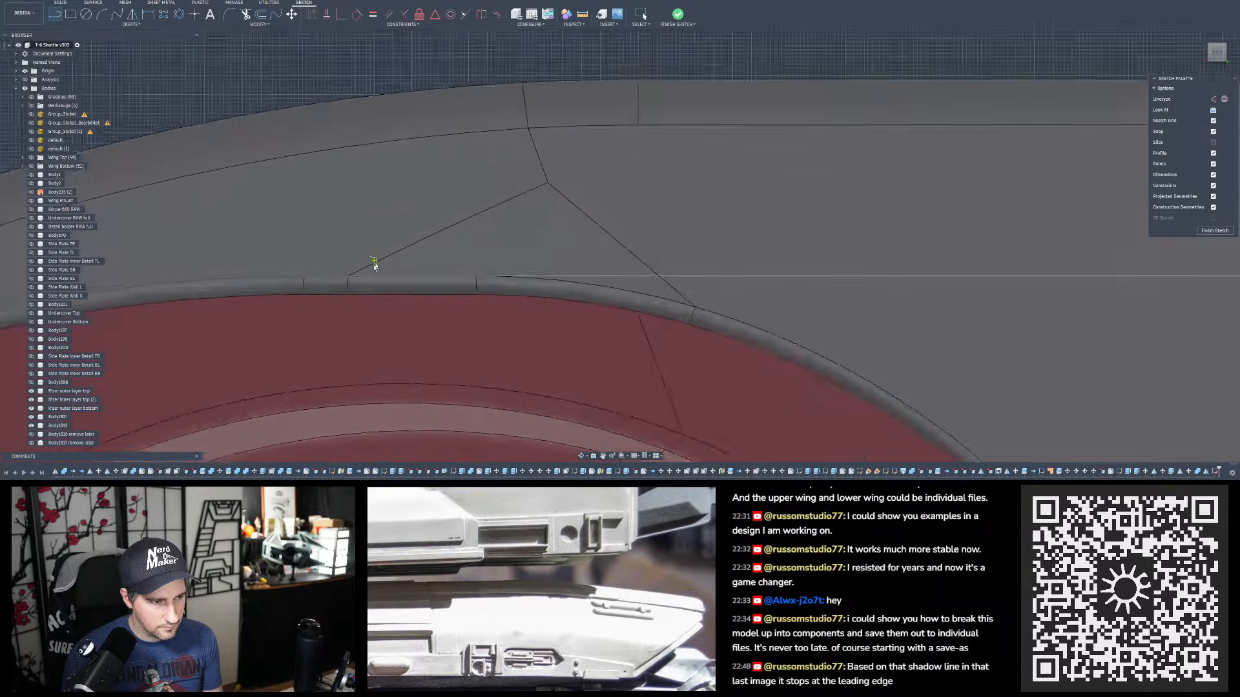
scroll(395, 268, "down", 5)
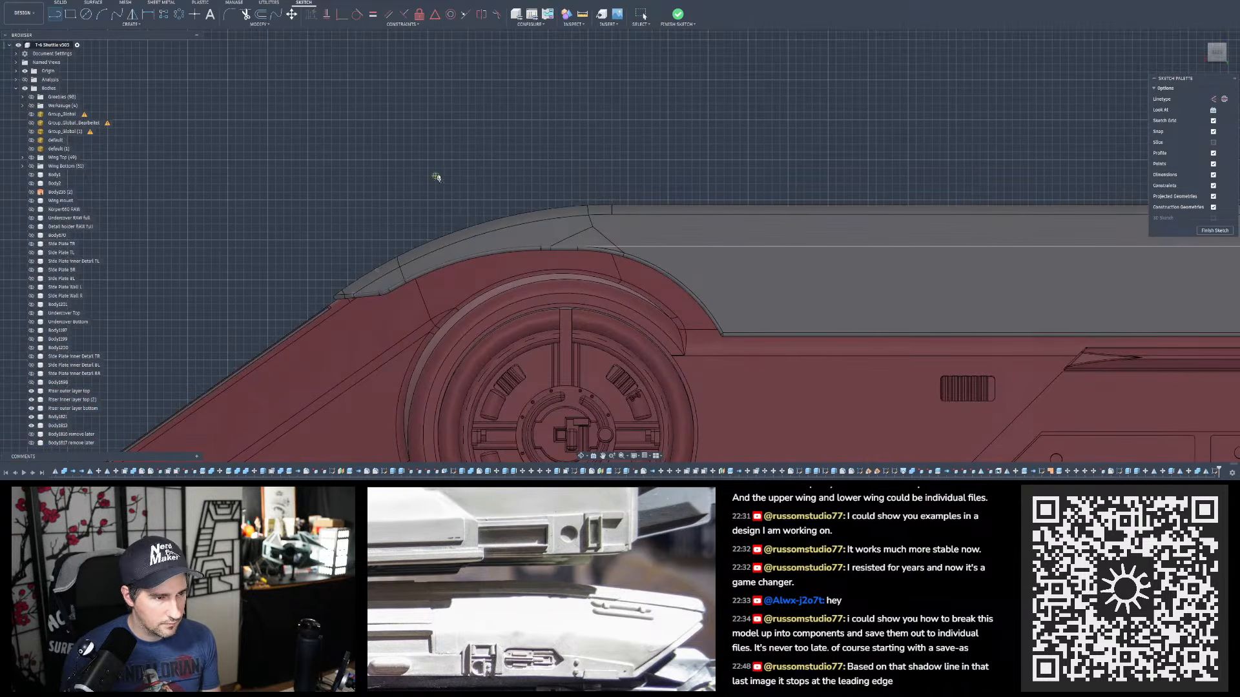
key("Escape")
left_click(258, 16)
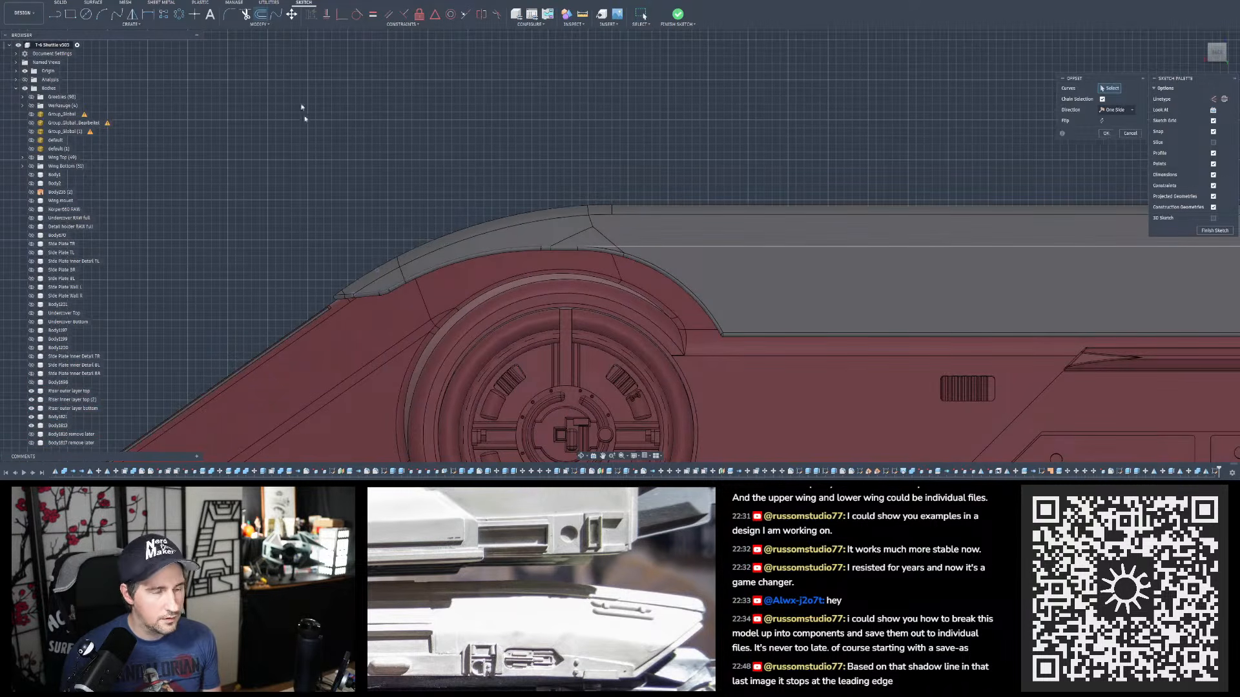
scroll(329, 169, "down", 3)
scroll(575, 162, "up", 2)
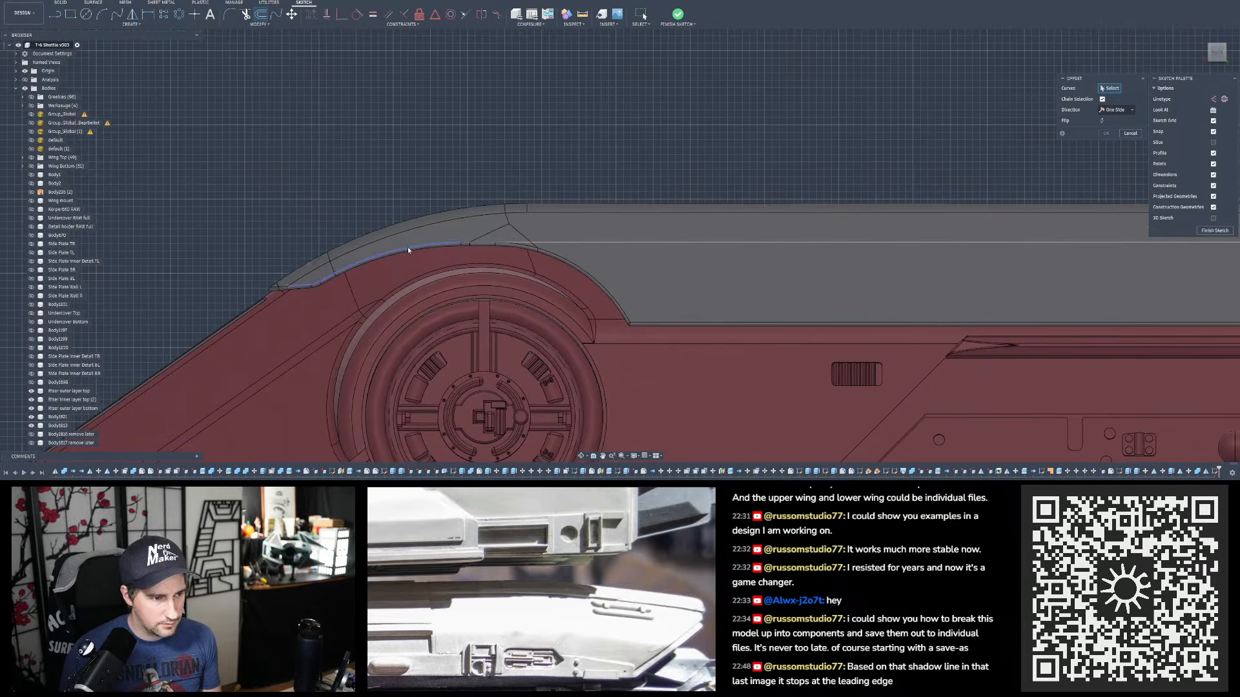
left_click(480, 243)
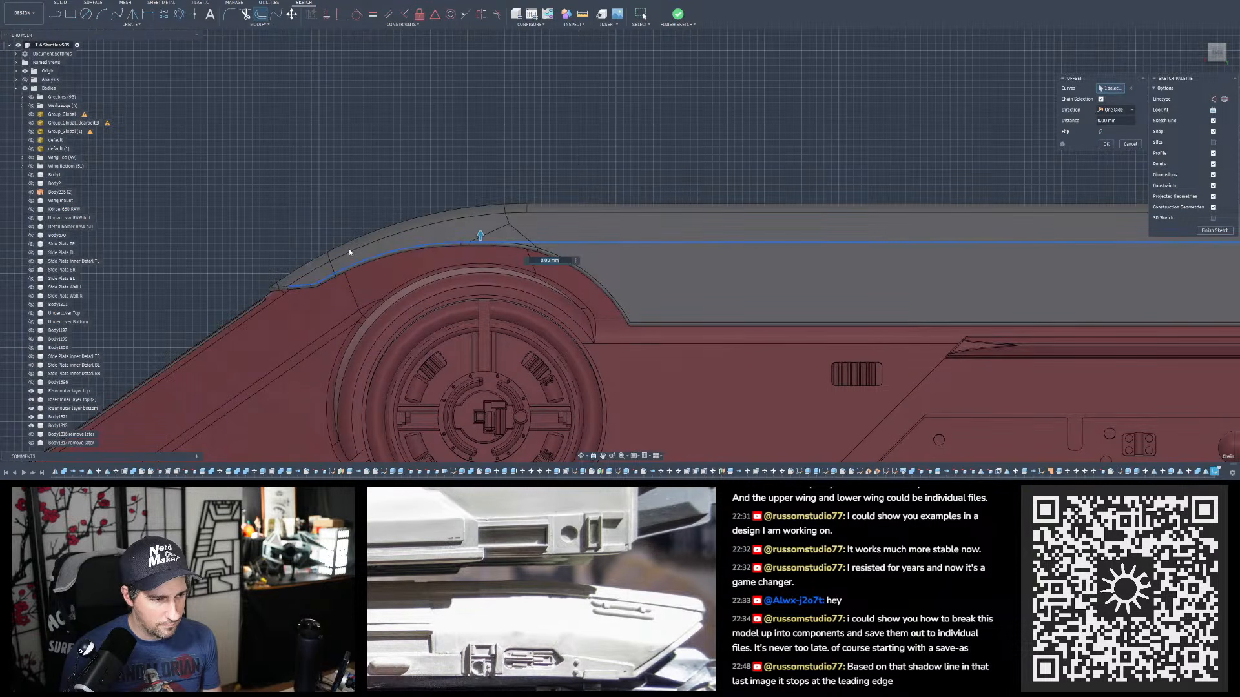
scroll(348, 250, "down", 3)
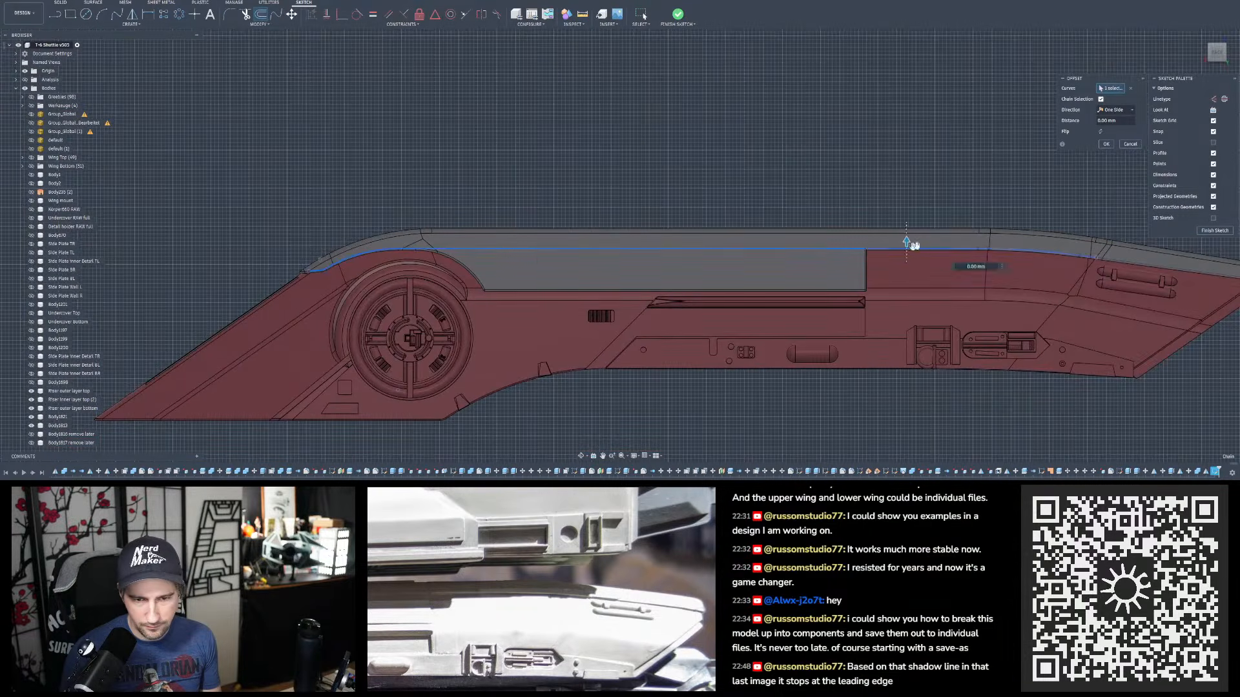
scroll(1115, 260, "up", 3)
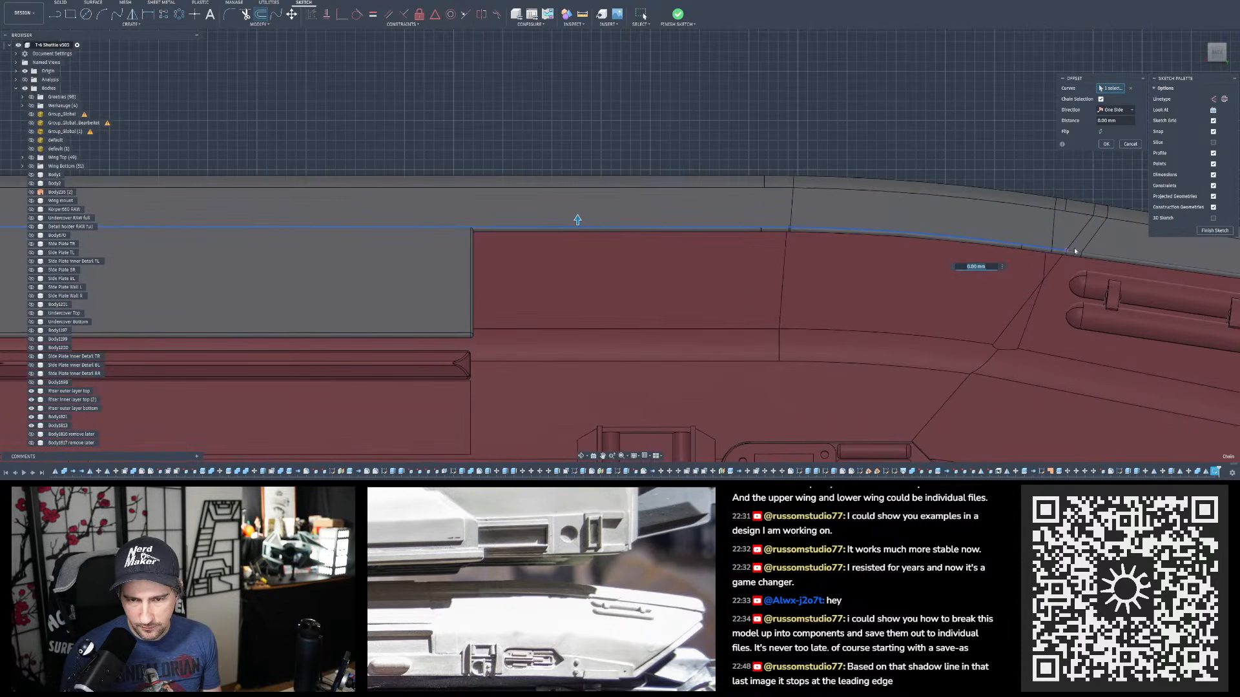
scroll(816, 266, "down", 3)
scroll(793, 248, "up", 5)
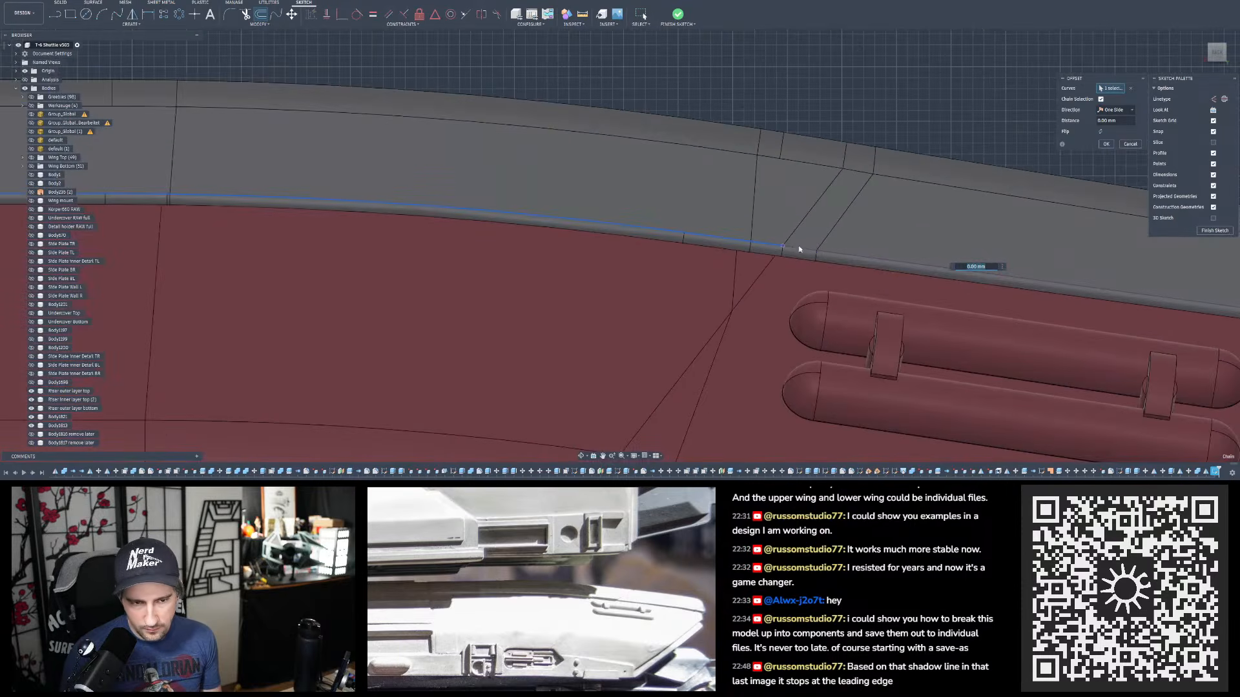
scroll(794, 248, "up", 5)
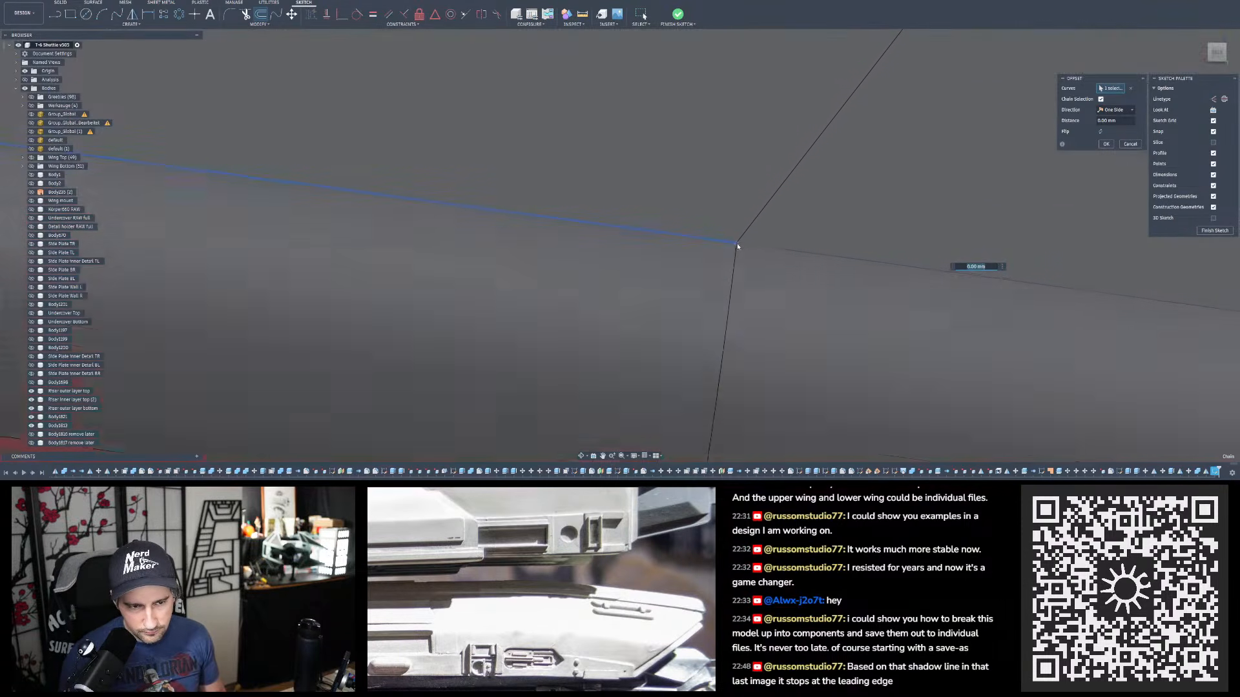
scroll(740, 243, "up", 3)
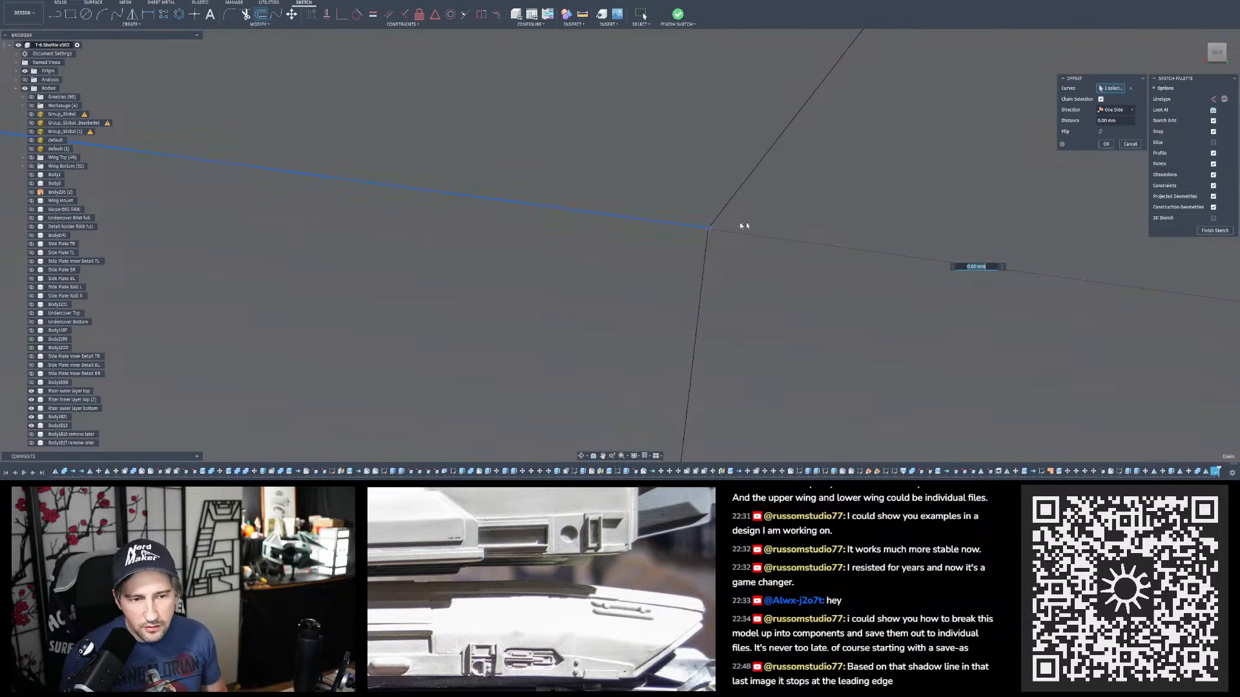
left_click(1130, 143)
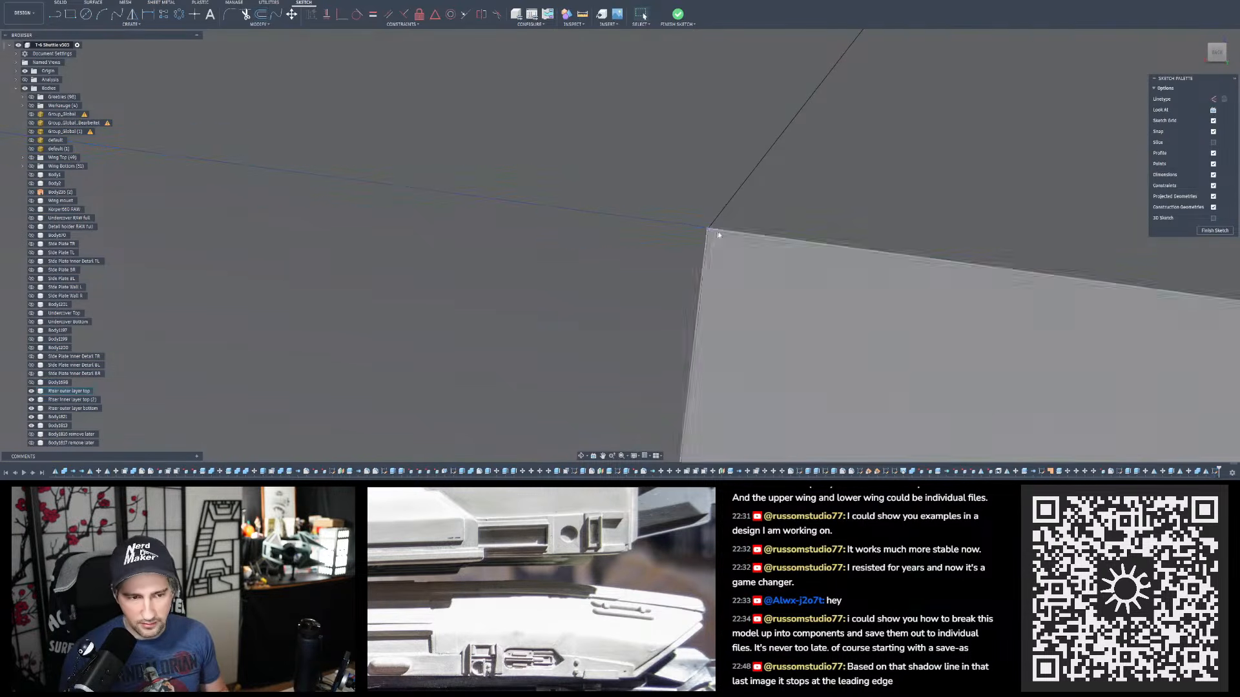
- Sketch an 11 mm line along the cover's lower edge, from the front end of the projected curve toward the front tip
scroll(721, 230, "down", 6)
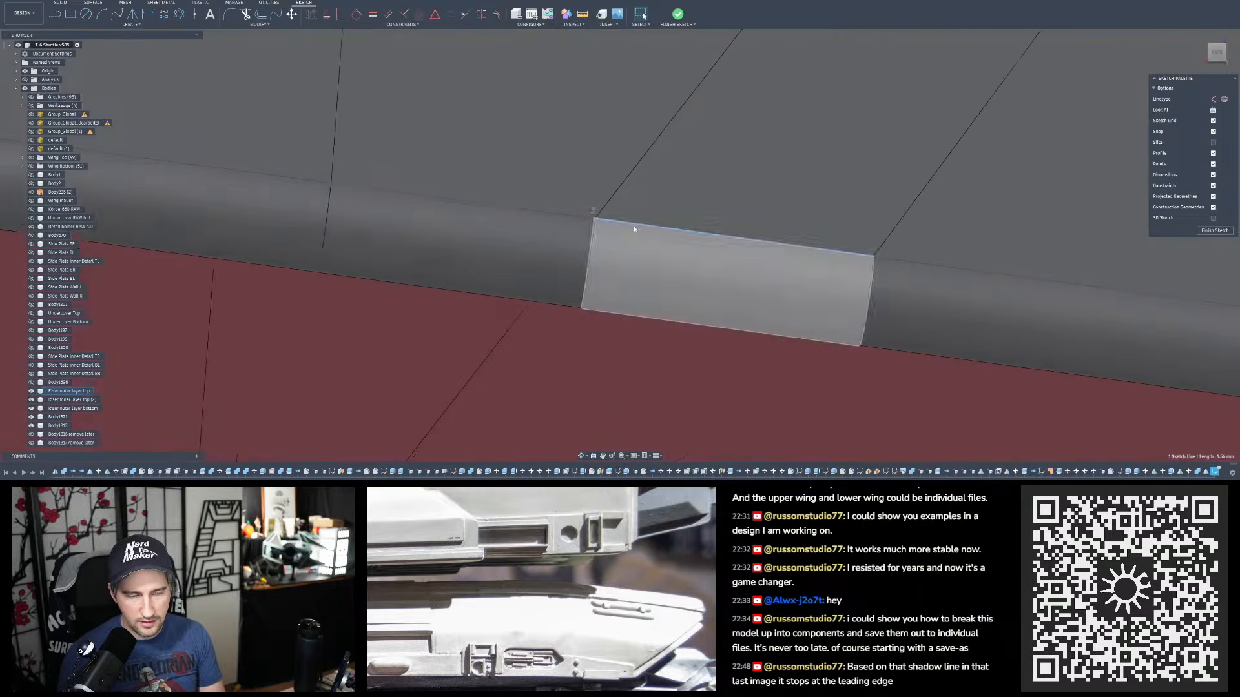
scroll(645, 230, "down", 5)
scroll(723, 248, "up", 4)
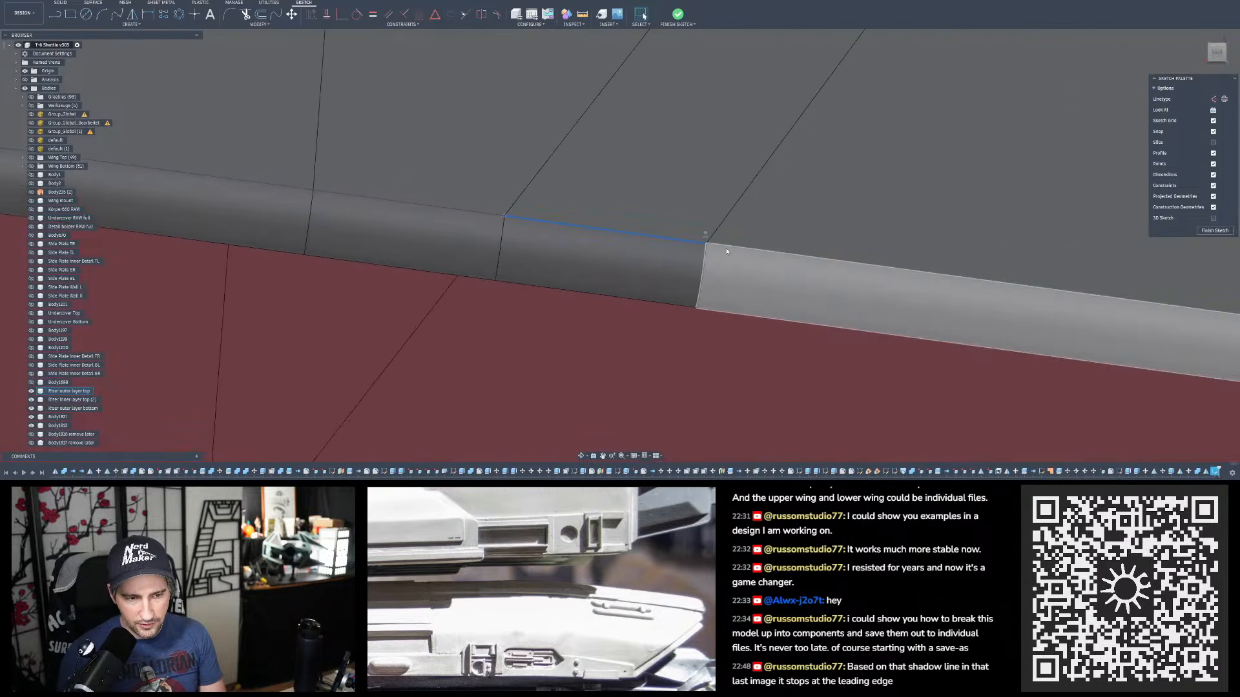
left_click(728, 250)
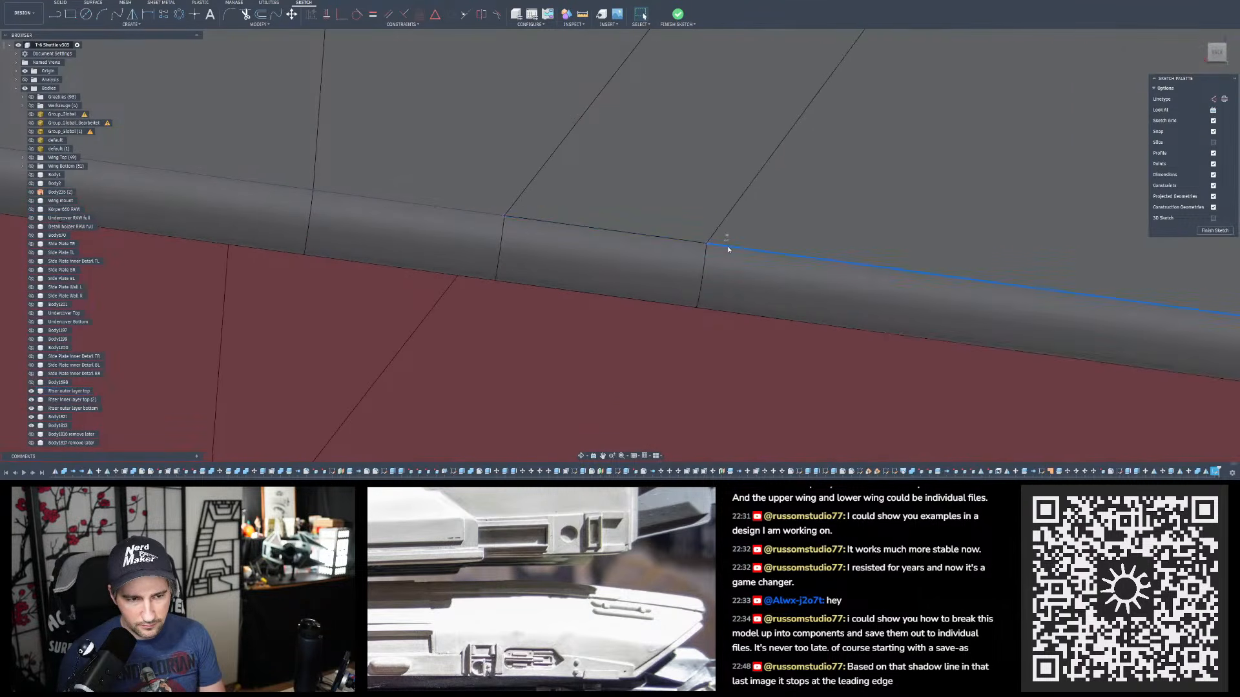
scroll(594, 249, "down", 4)
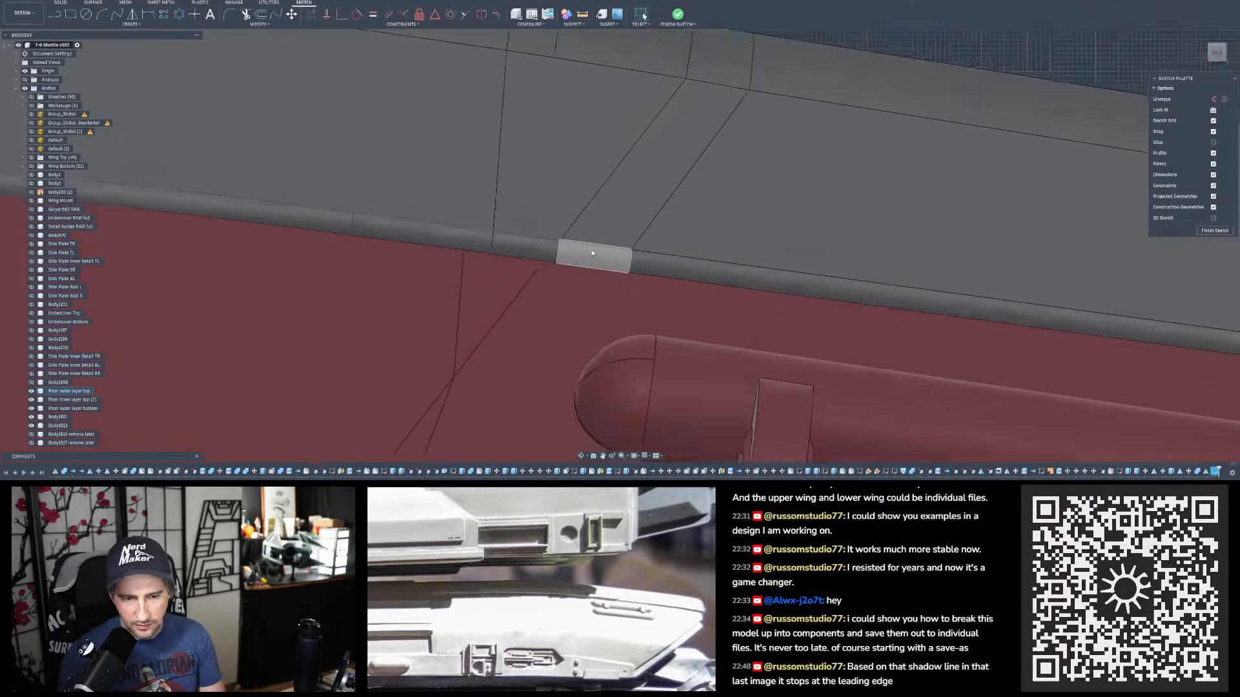
key("l")
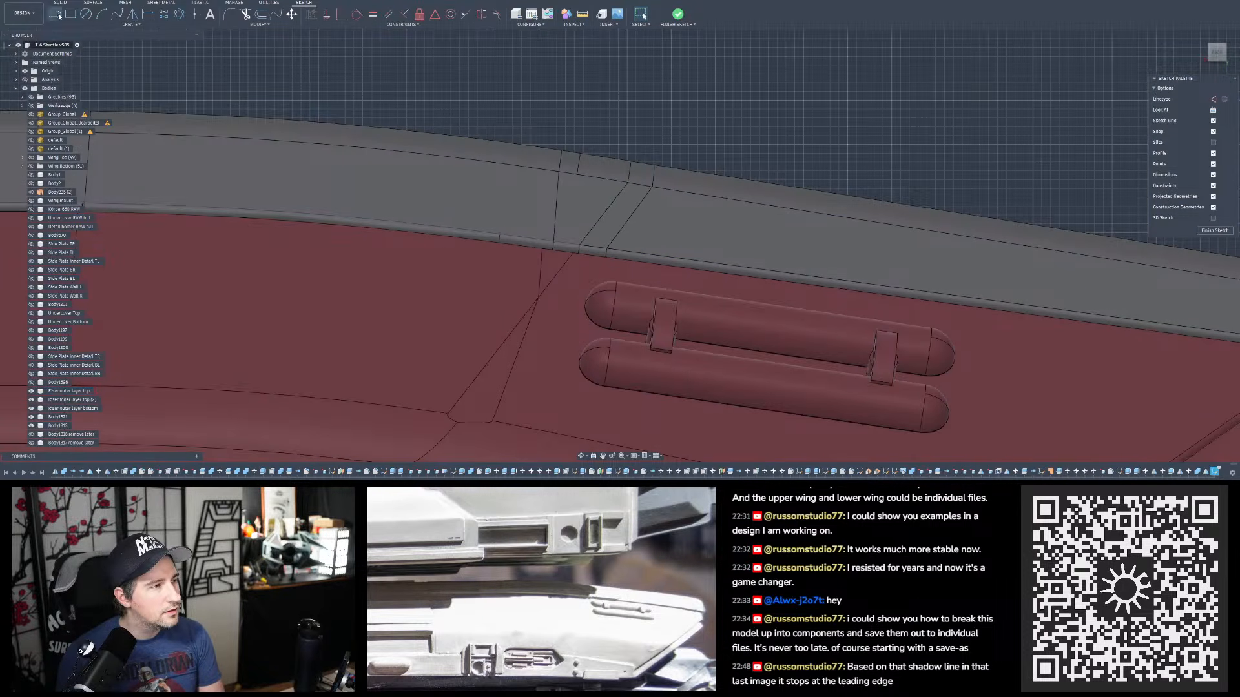
left_click(583, 248)
scroll(583, 247, "down", 2)
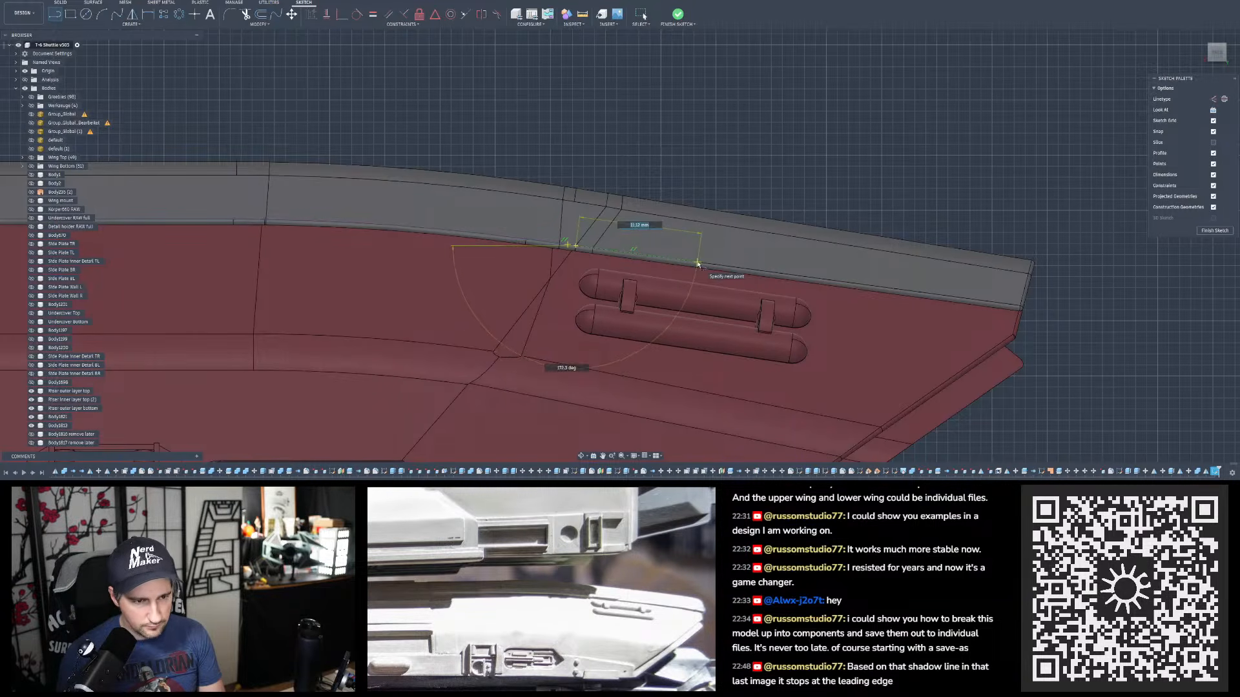
type("11")
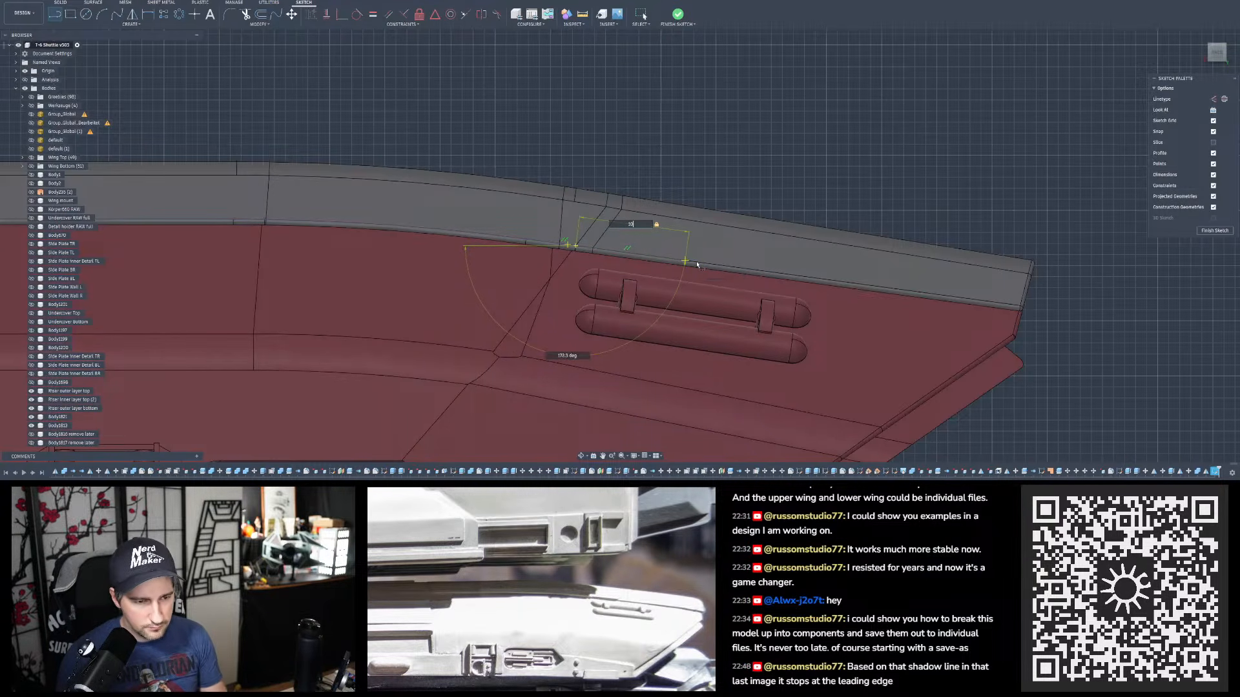
key("Escape")
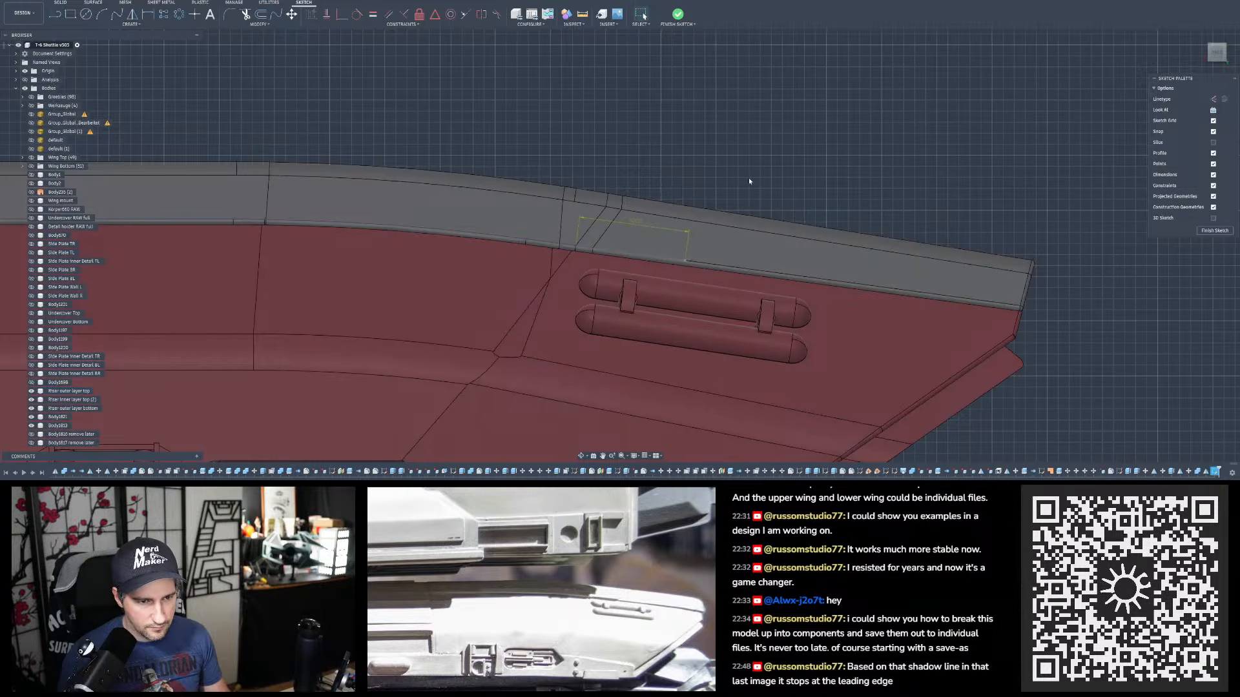
- Select the cover's lower profile chain for an upward offset and preview distances of 4 mm and 1.5 mm
scroll(834, 189, "down", 3)
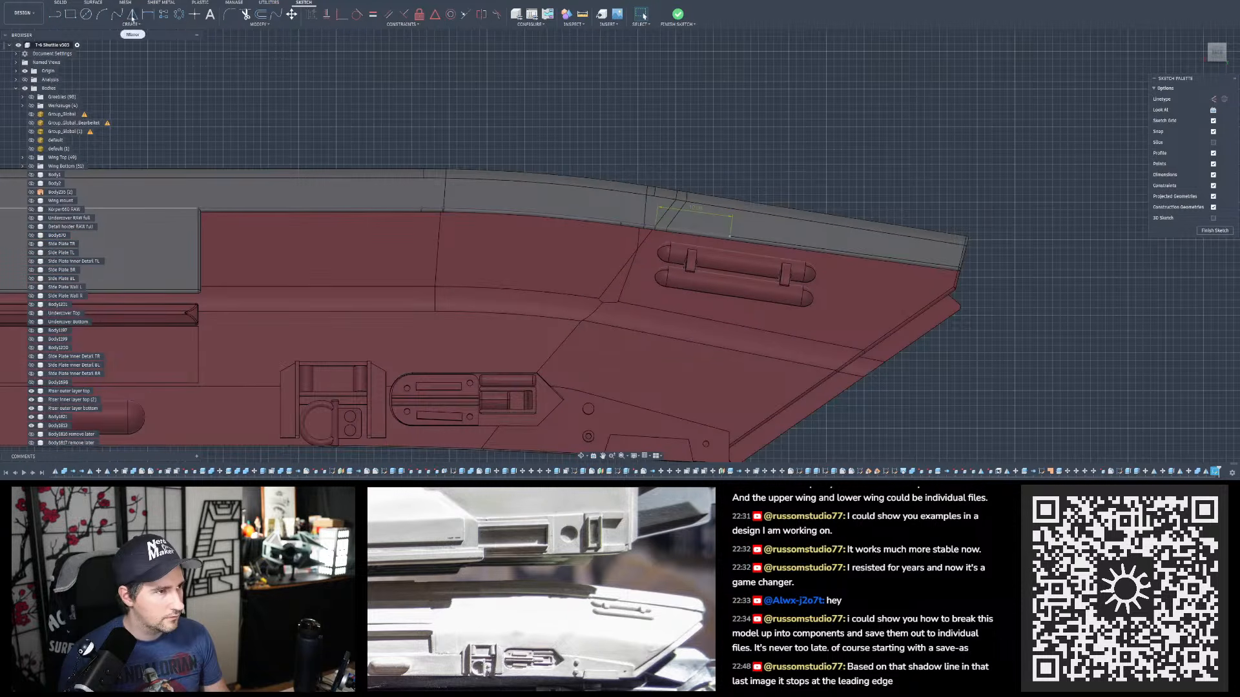
left_click(260, 14)
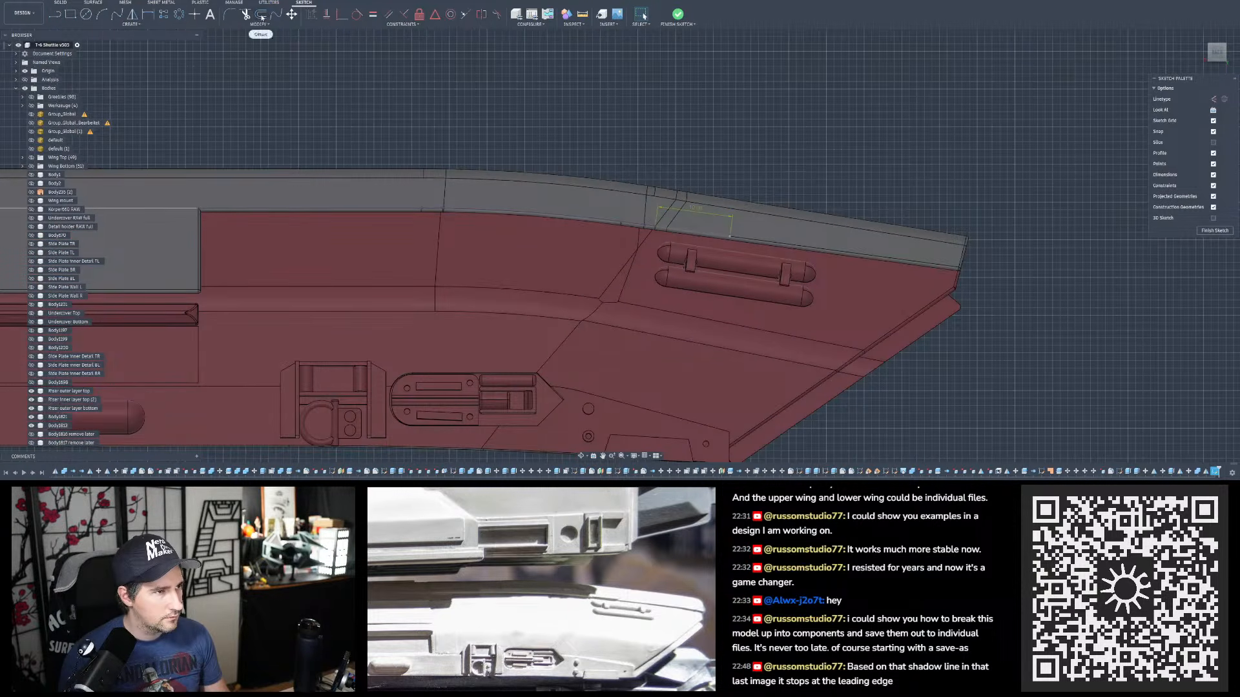
left_click(683, 231)
scroll(857, 202, "down", 3)
scroll(857, 202, "down", 3)
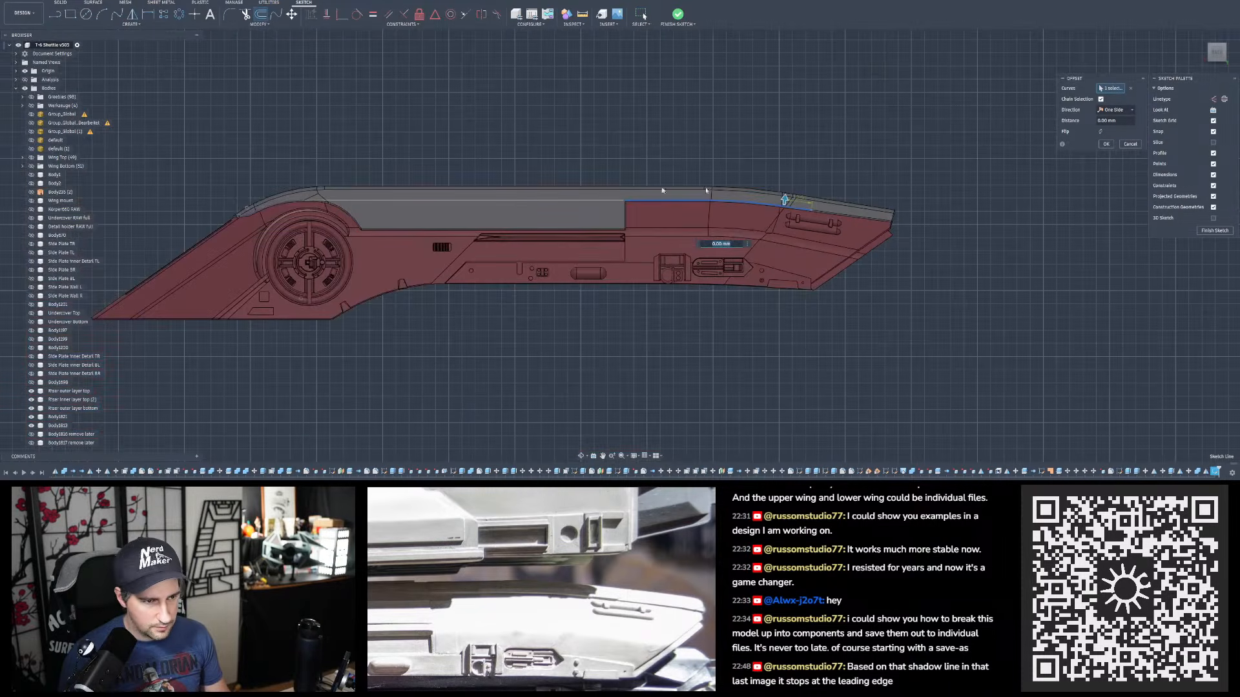
scroll(293, 202, "up", 5)
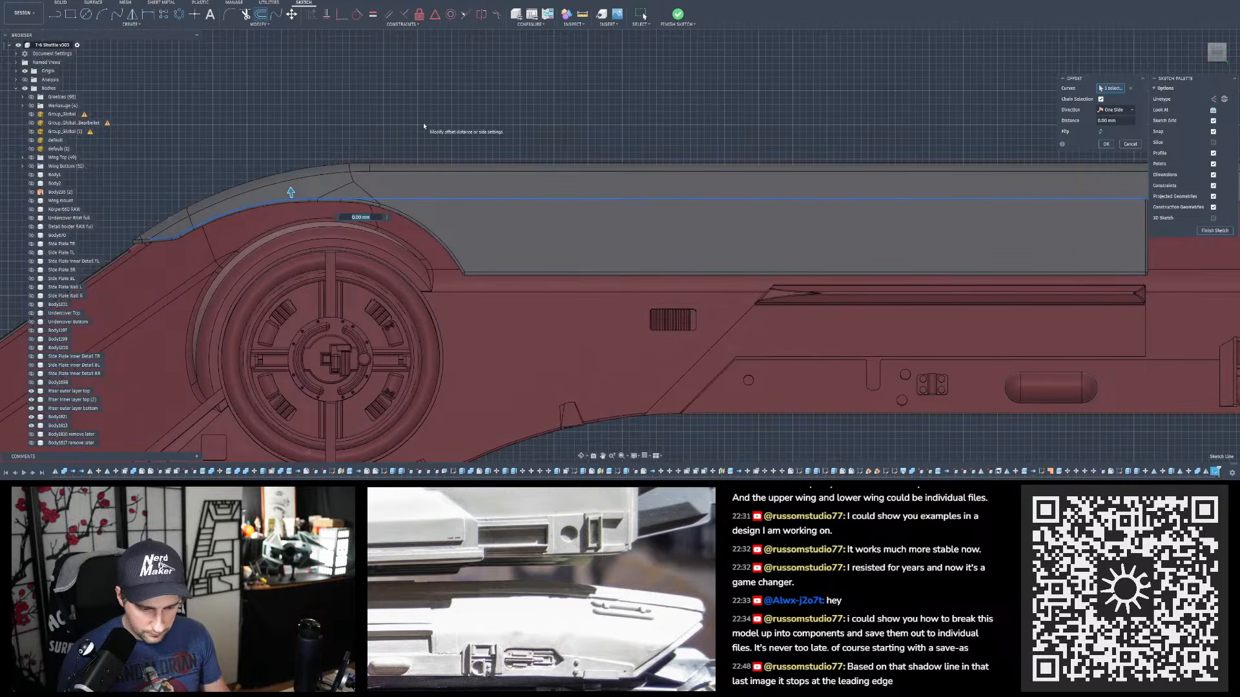
type("4")
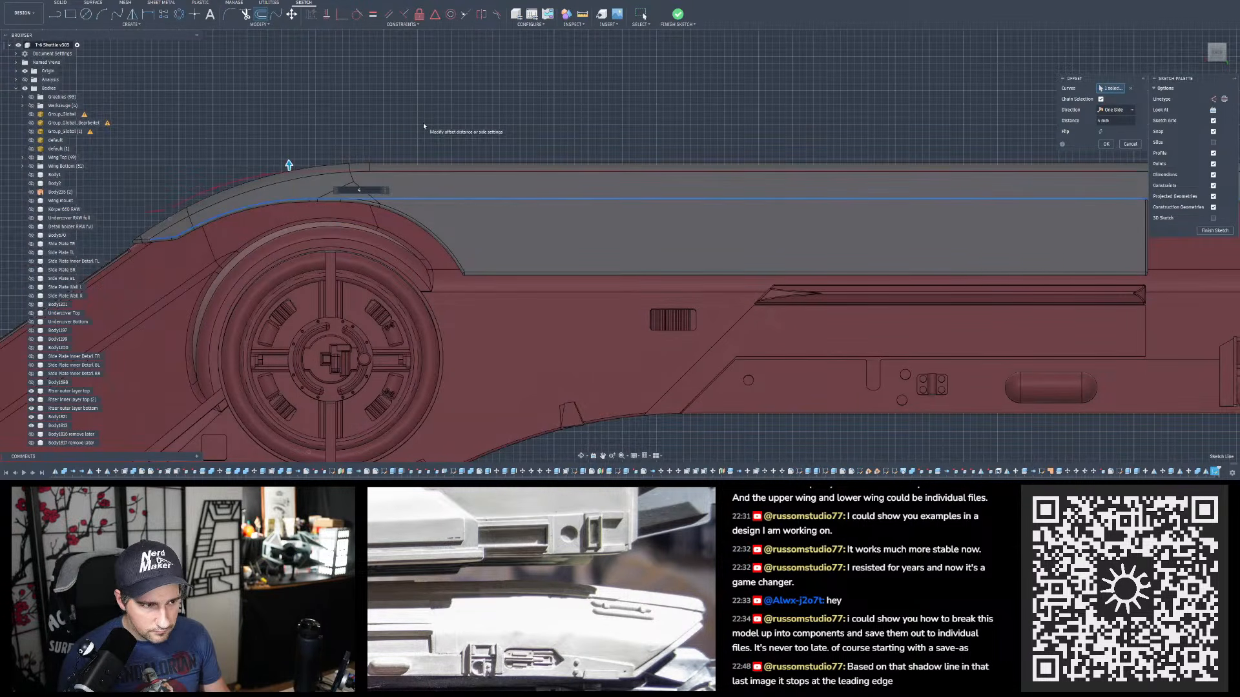
key("BackSpace")
type("2")
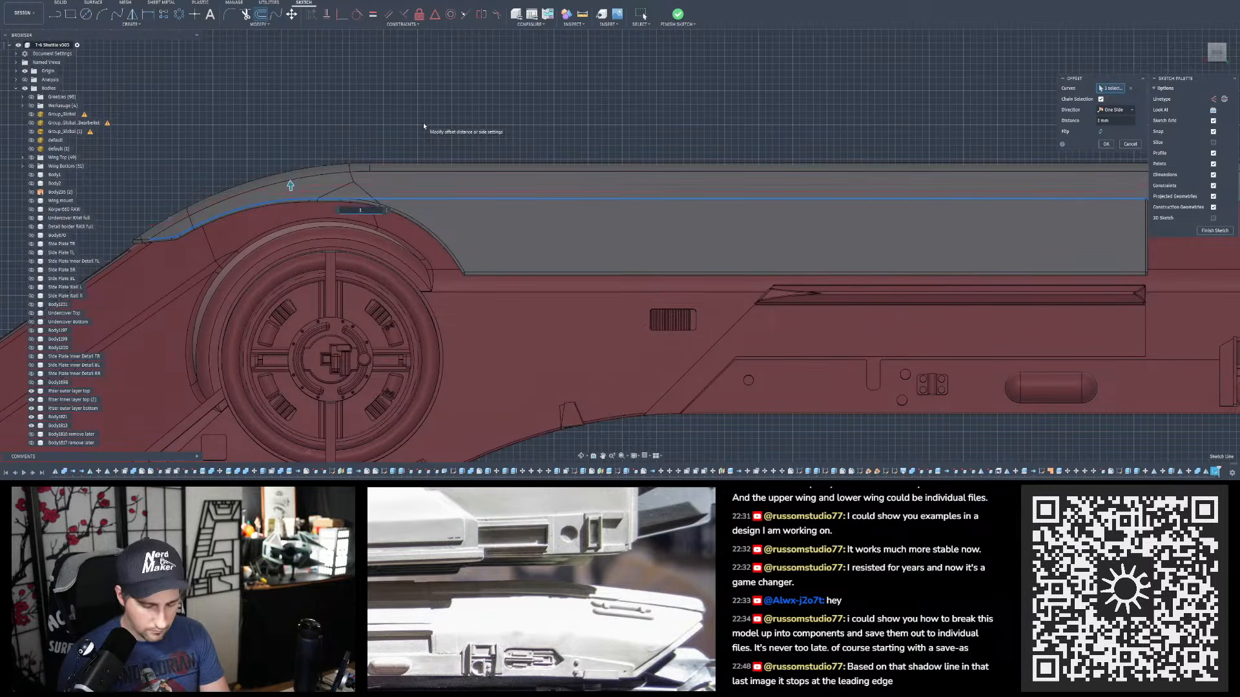
scroll(294, 188, "down", 5)
scroll(855, 187, "up", 5)
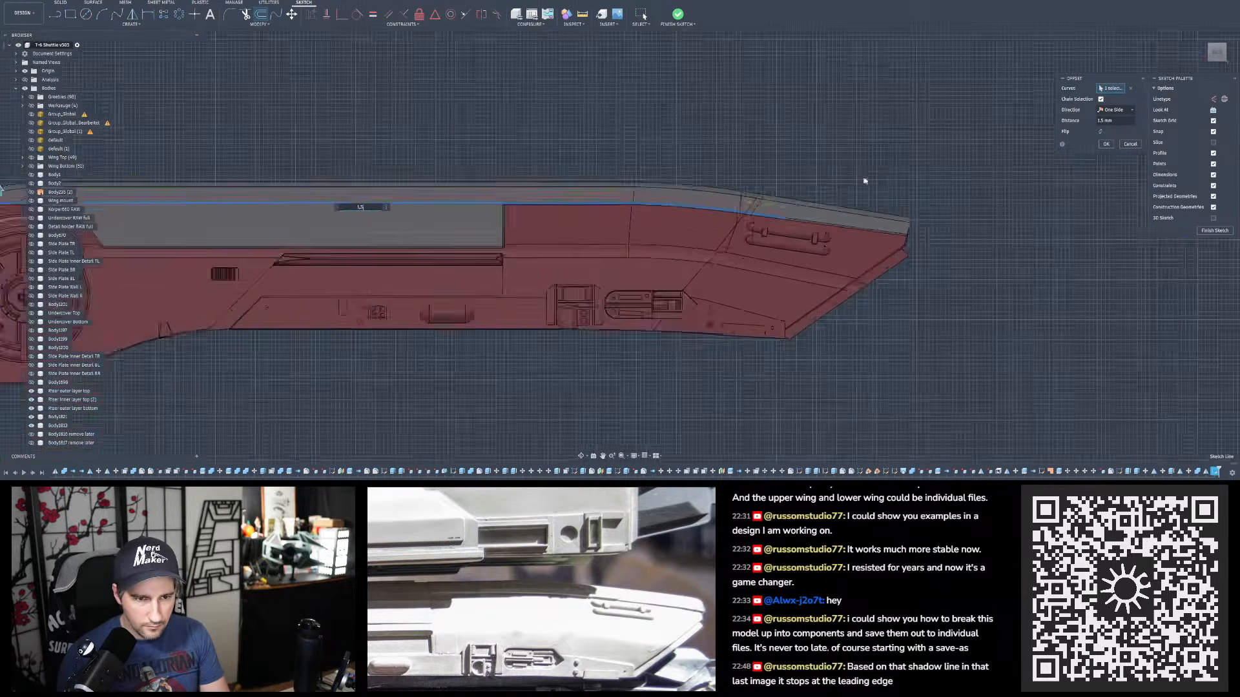
scroll(783, 218, "up", 2)
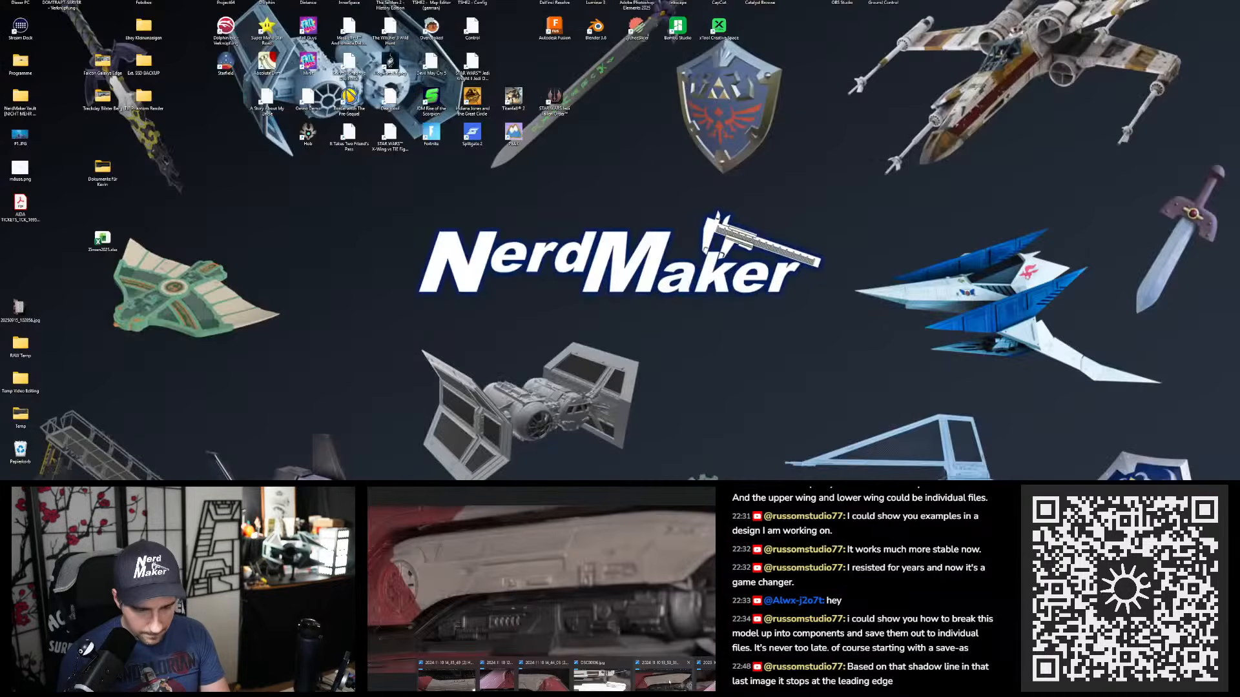
- Check the lip's height against the reference photos and apply the upward offset of the profile chain at 1 mm
left_click(670, 669)
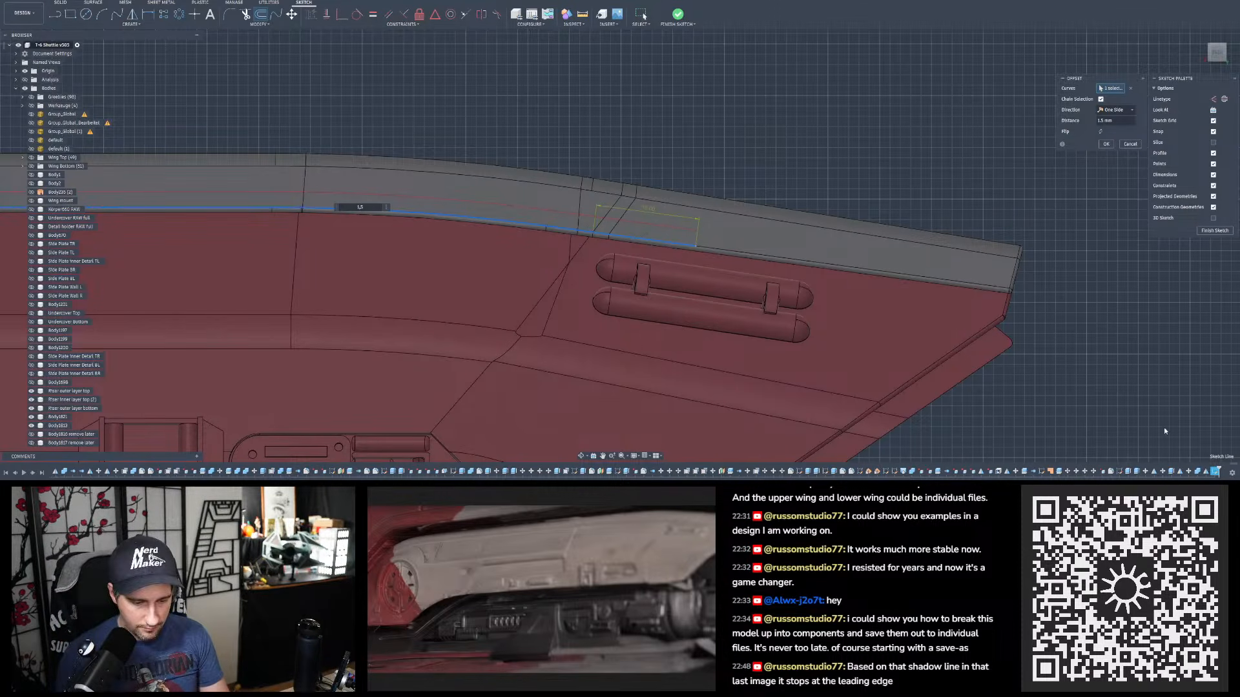
mouse_move(654, 690)
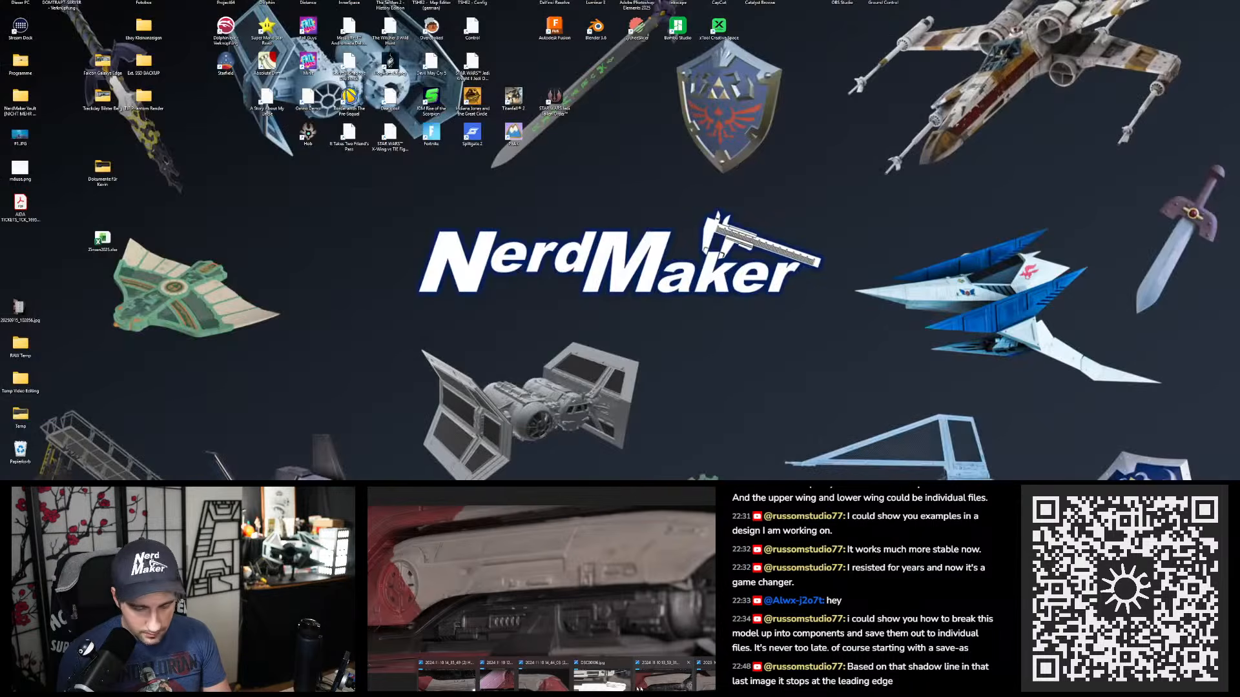
left_click(638, 687)
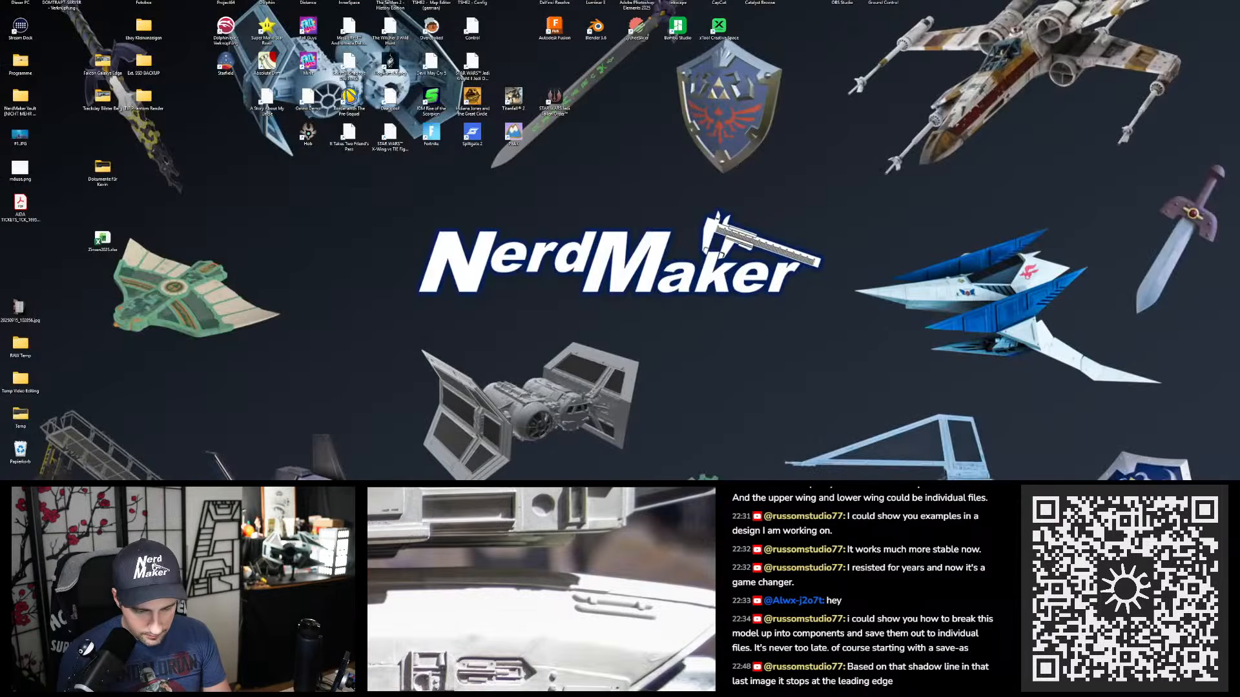
mouse_move(417, 599)
left_mouse_down()
mouse_move(639, 598)
mouse_move(506, 602)
left_mouse_up()
scroll(794, 334, "down", 6)
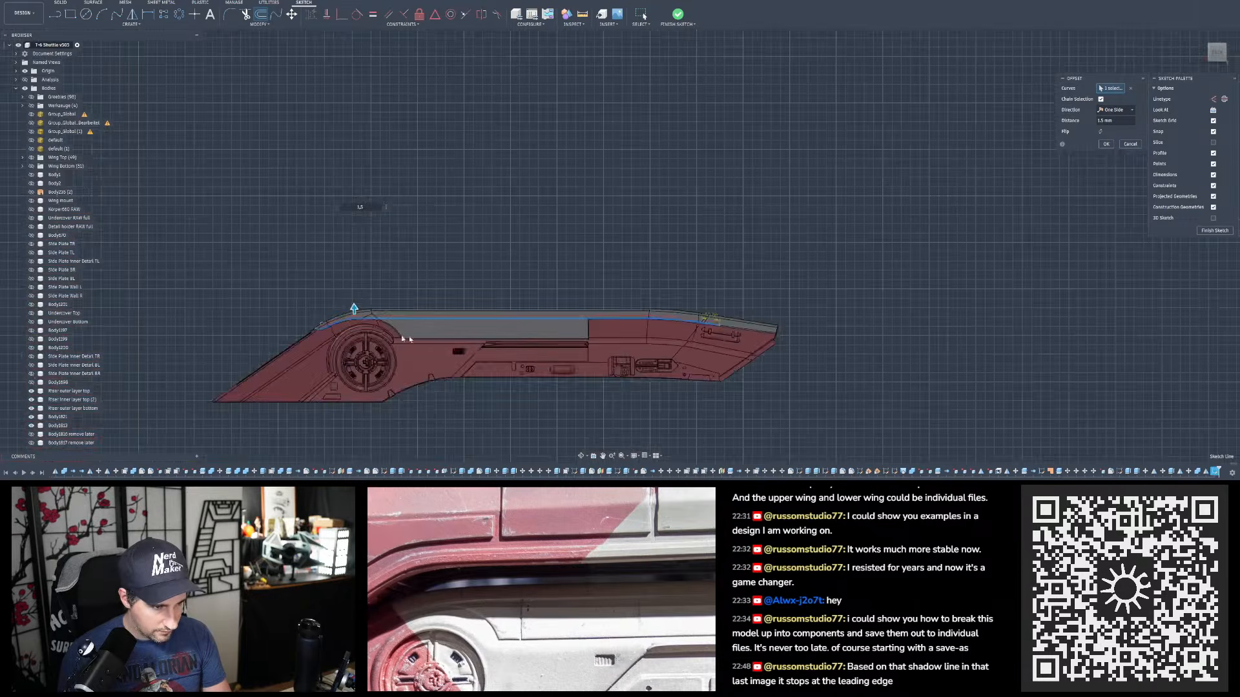
scroll(384, 326, "up", 5)
scroll(459, 313, "down", 1)
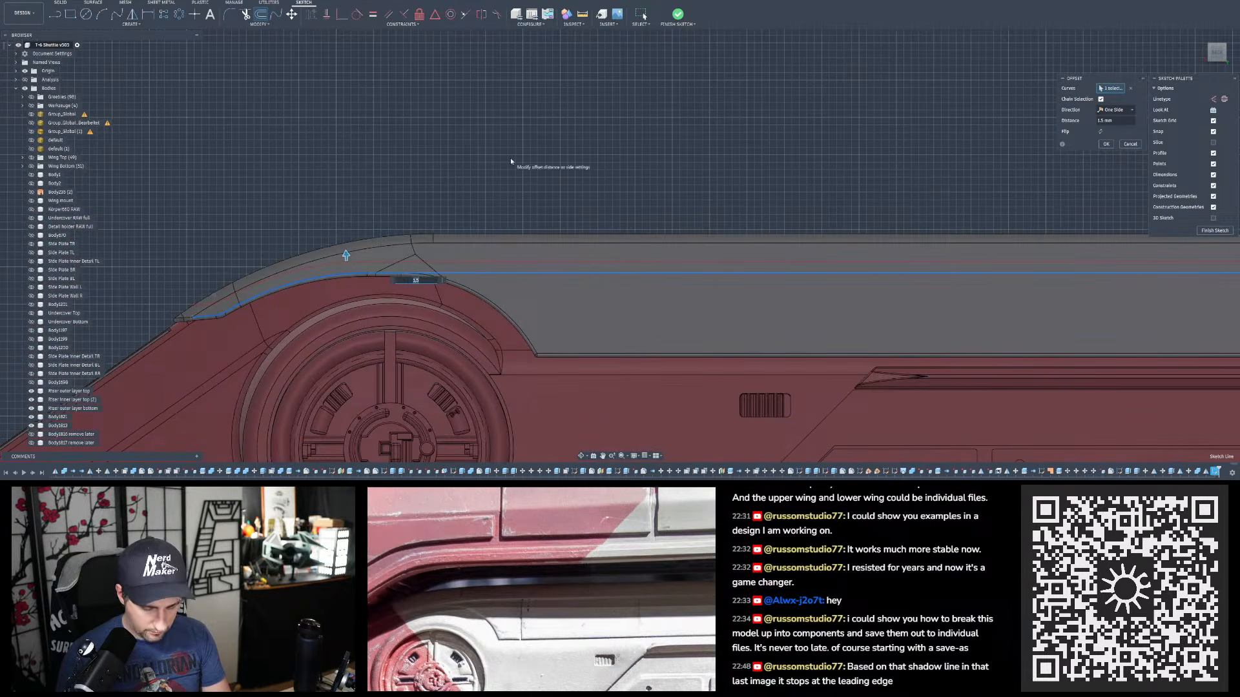
type("1")
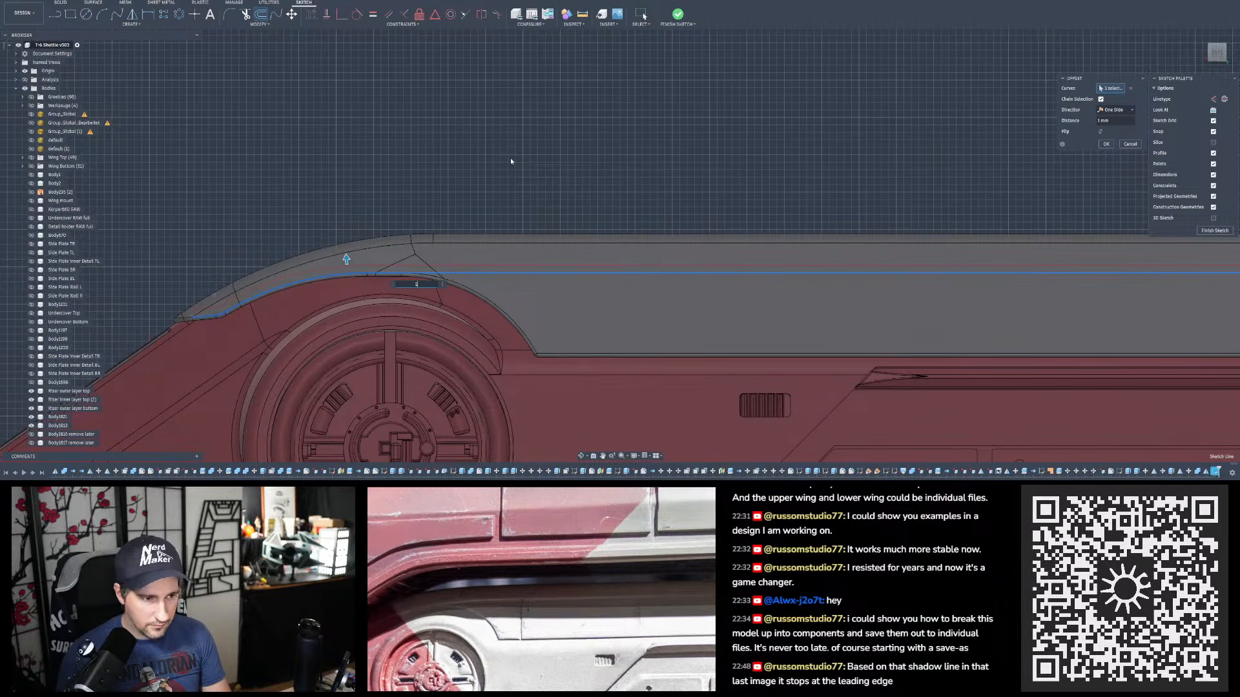
key("Return")
- Sketch a slanted line about 22 mm long rising from the cover's lower edge across the lip profile, near the twin cylinders
scroll(369, 189, "down", 5)
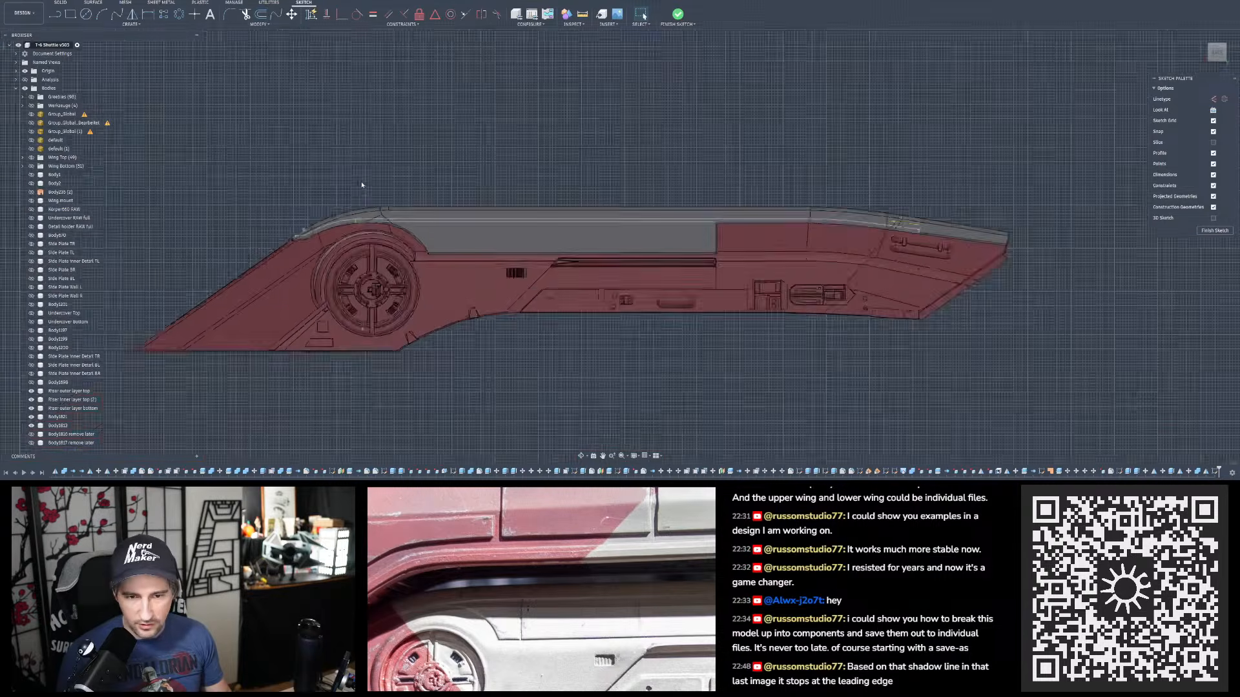
left_click(55, 15)
scroll(775, 229, "up", 10)
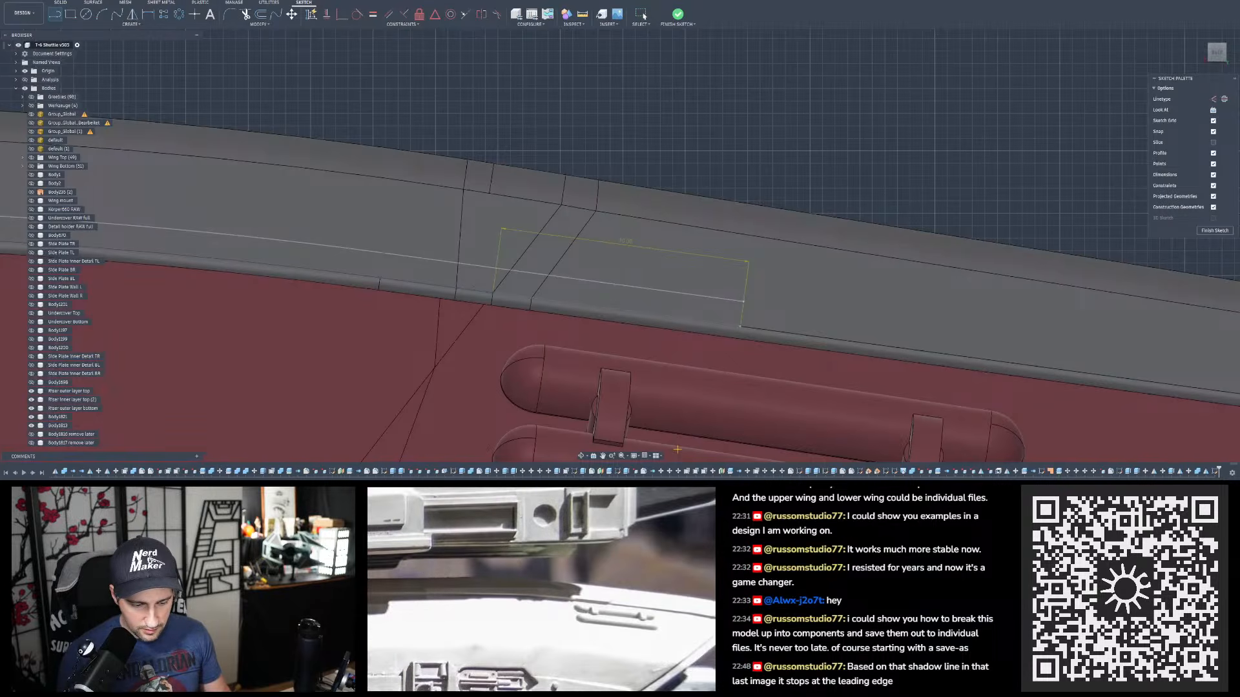
left_click(688, 320)
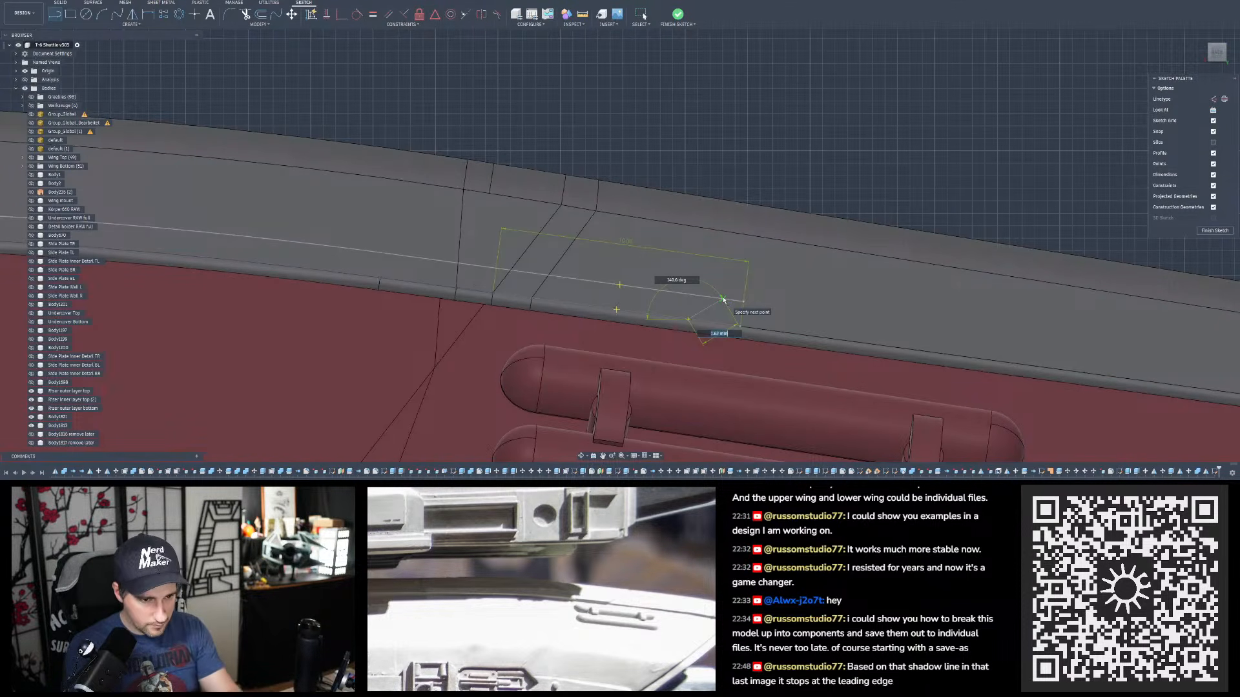
scroll(710, 284, "down", 5)
scroll(678, 259, "down", 4)
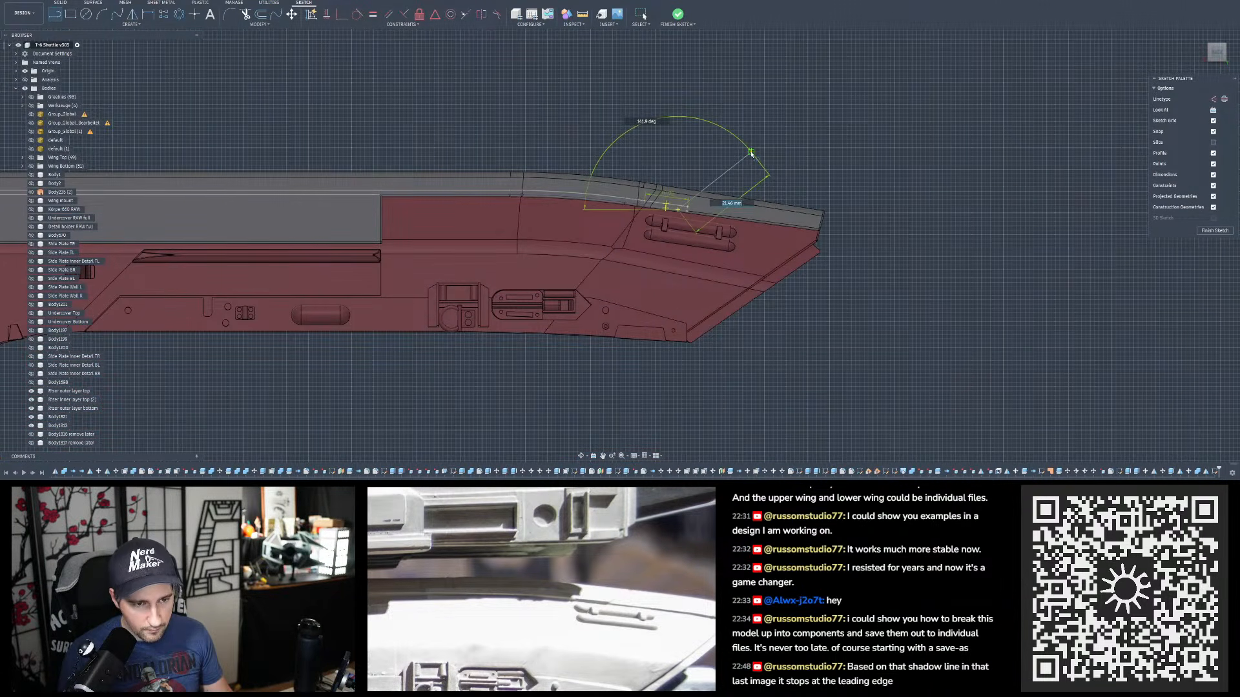
key("Escape")
- Project the sloped edge of the nacelle's end below the cover into the sketch and toggle the construction line type
scroll(783, 259, "up", 5)
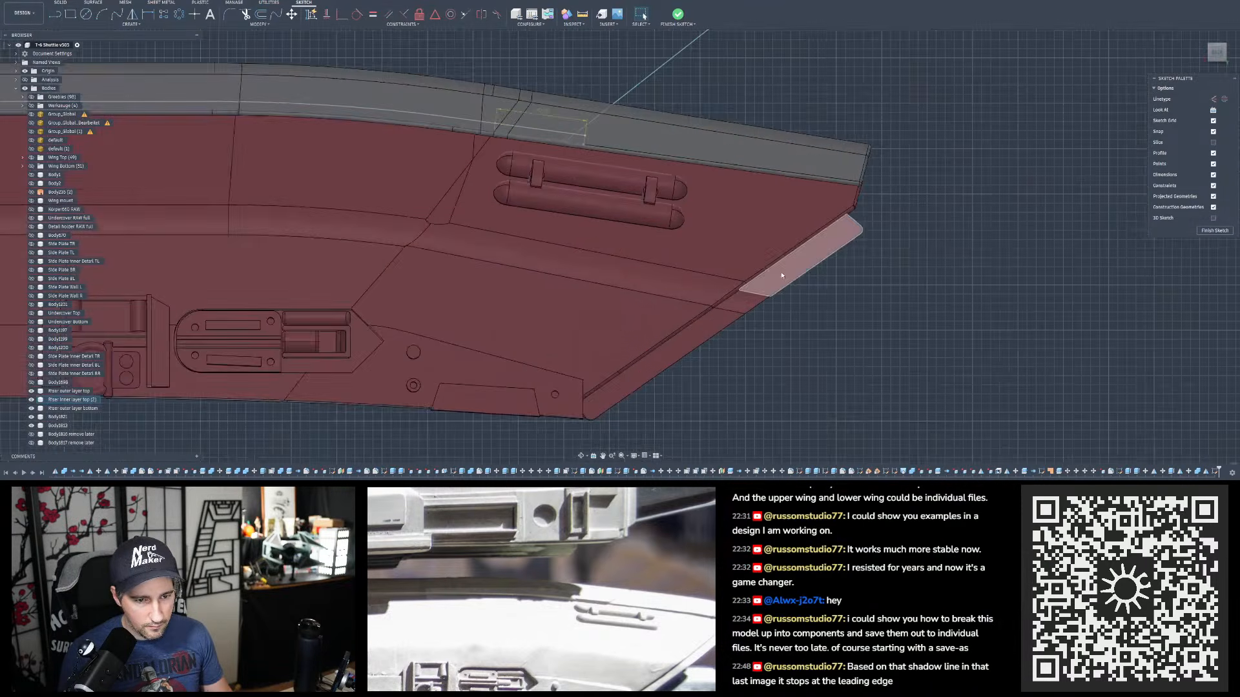
scroll(781, 275, "up", 2)
key("p")
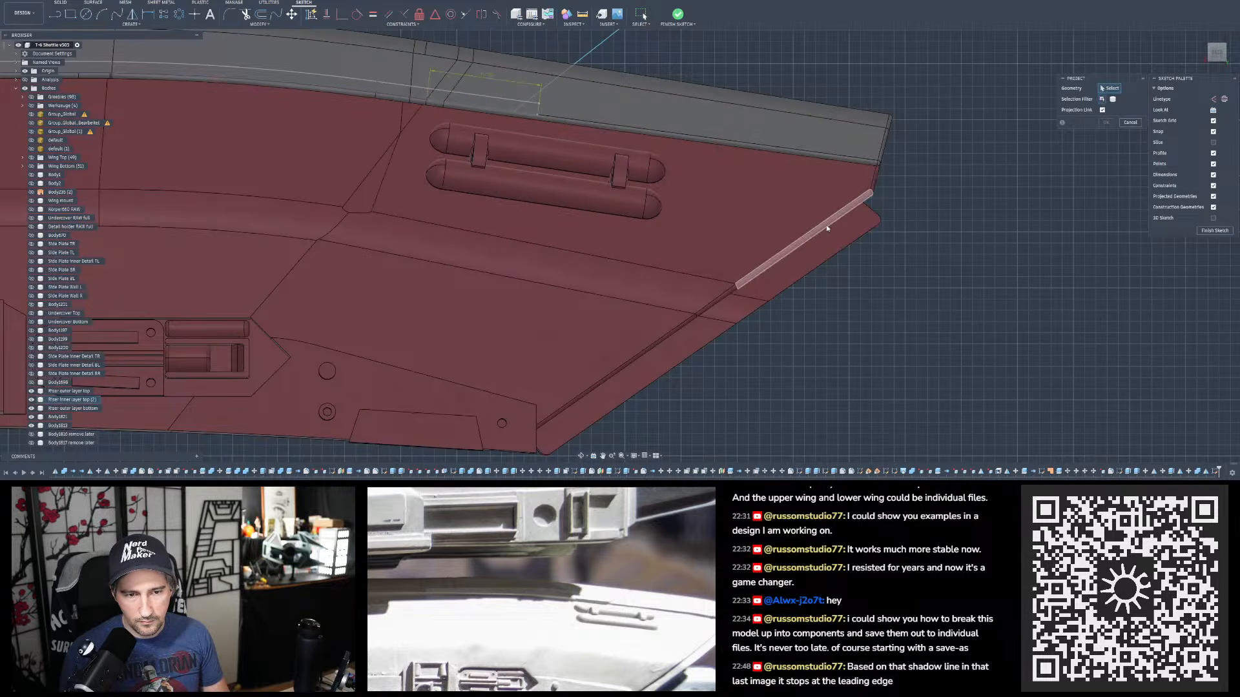
left_click(853, 223)
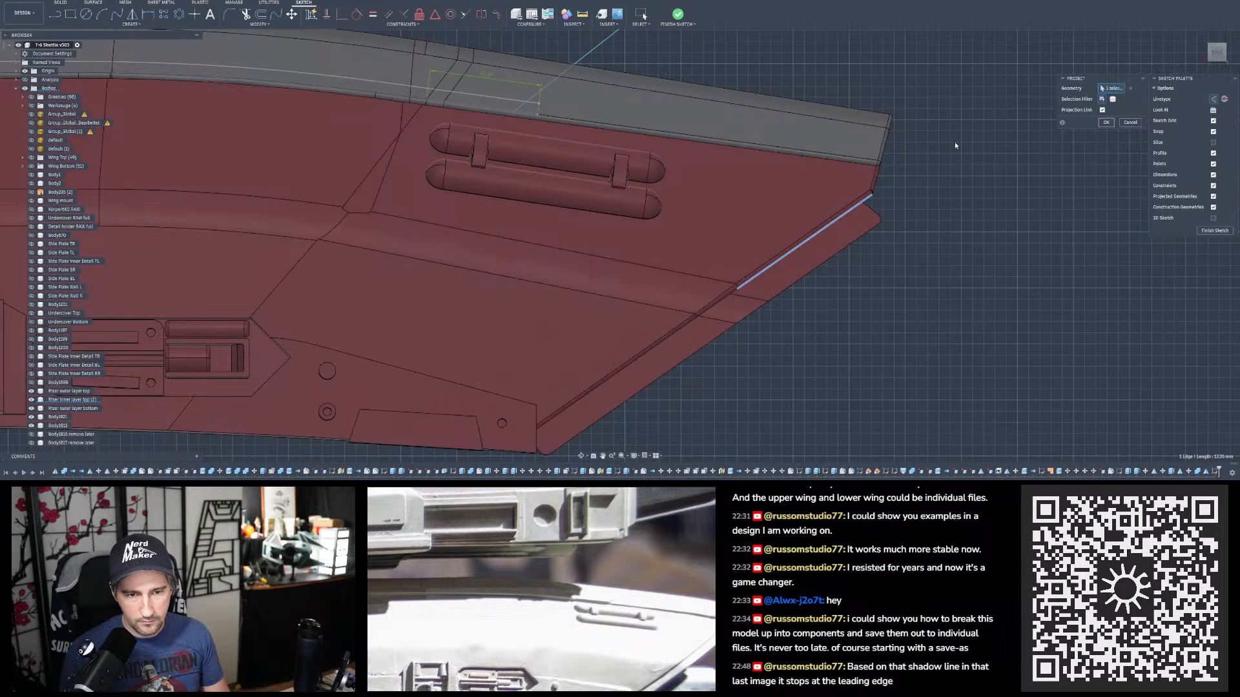
key("Return")
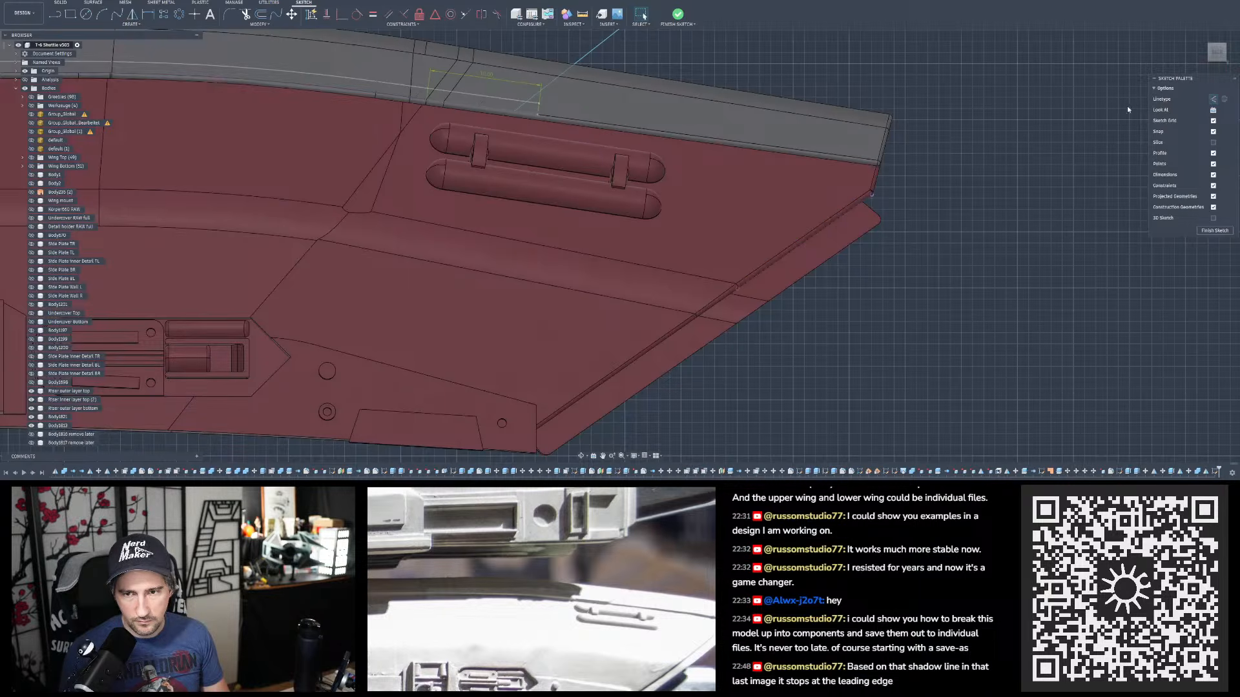
left_click(1216, 100)
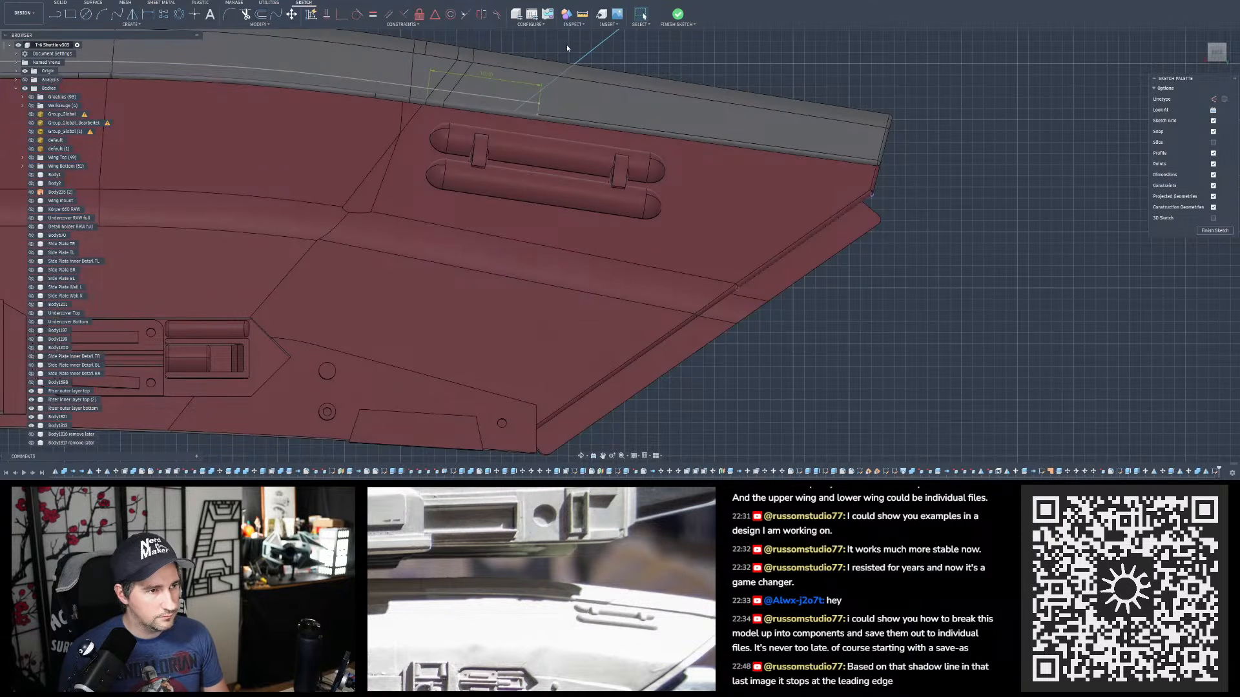
- Constrain the slanted line parallel to the projected sloped edge and trim its excess beyond the lip profile
left_click(387, 16)
left_click(592, 55)
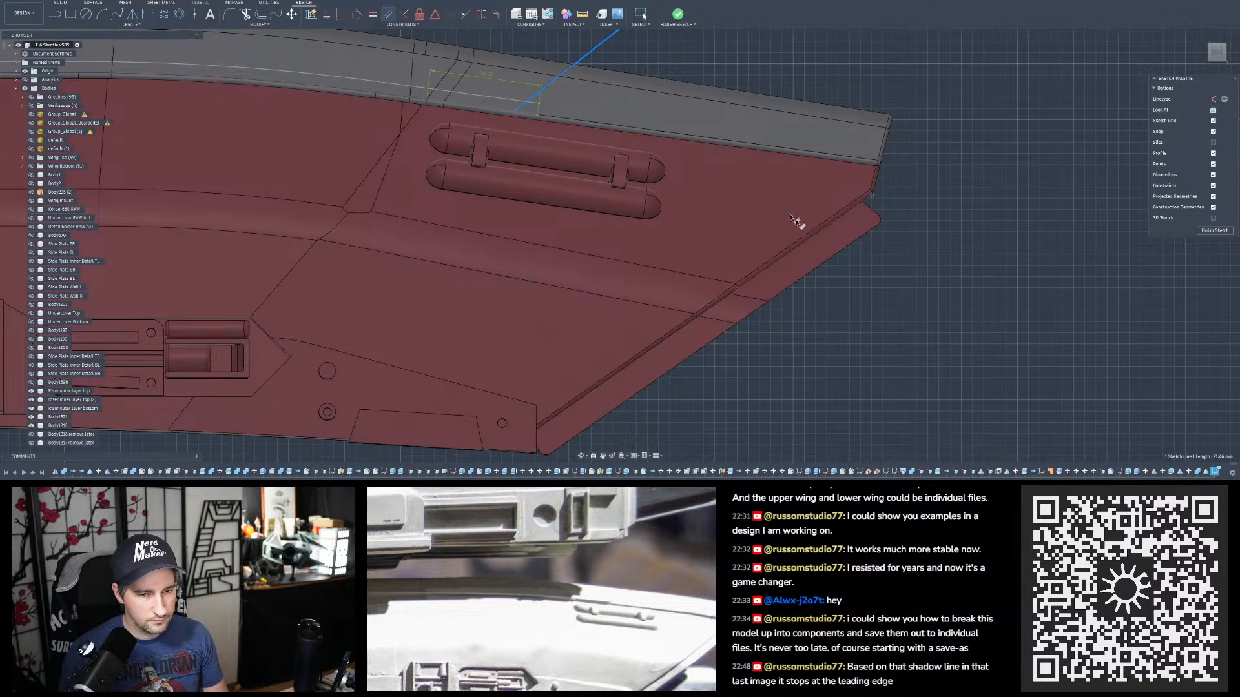
left_click(820, 239)
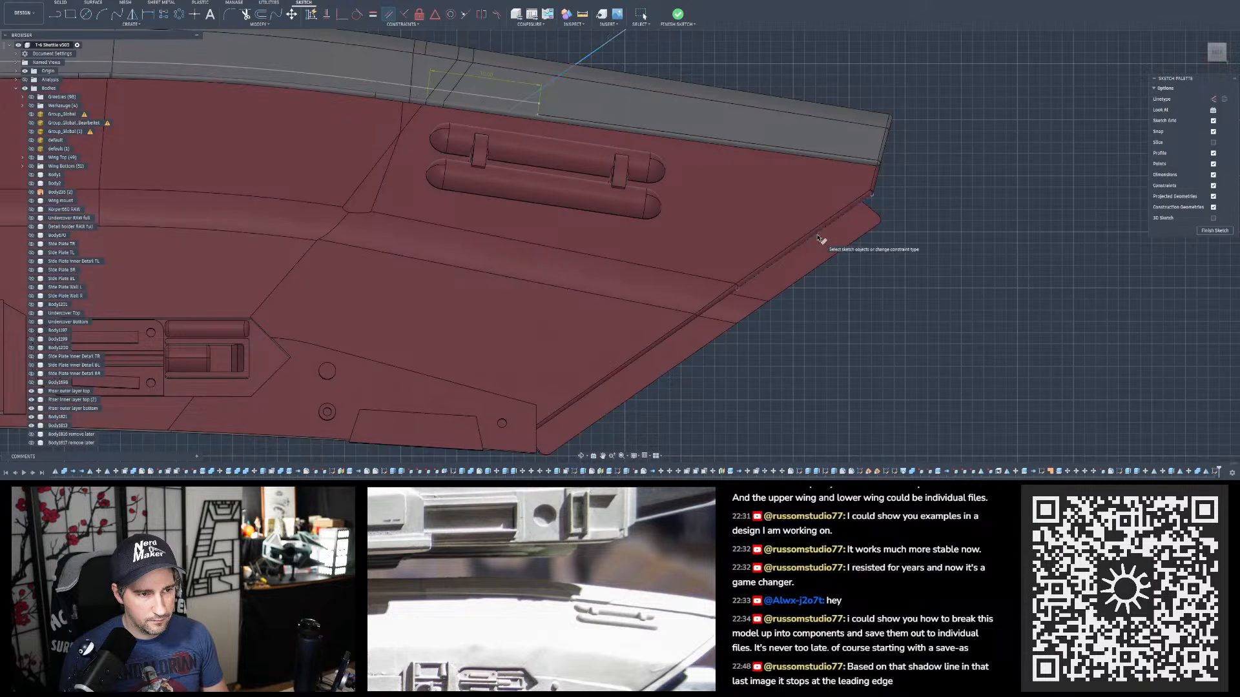
key("Escape")
scroll(825, 306, "down", 3)
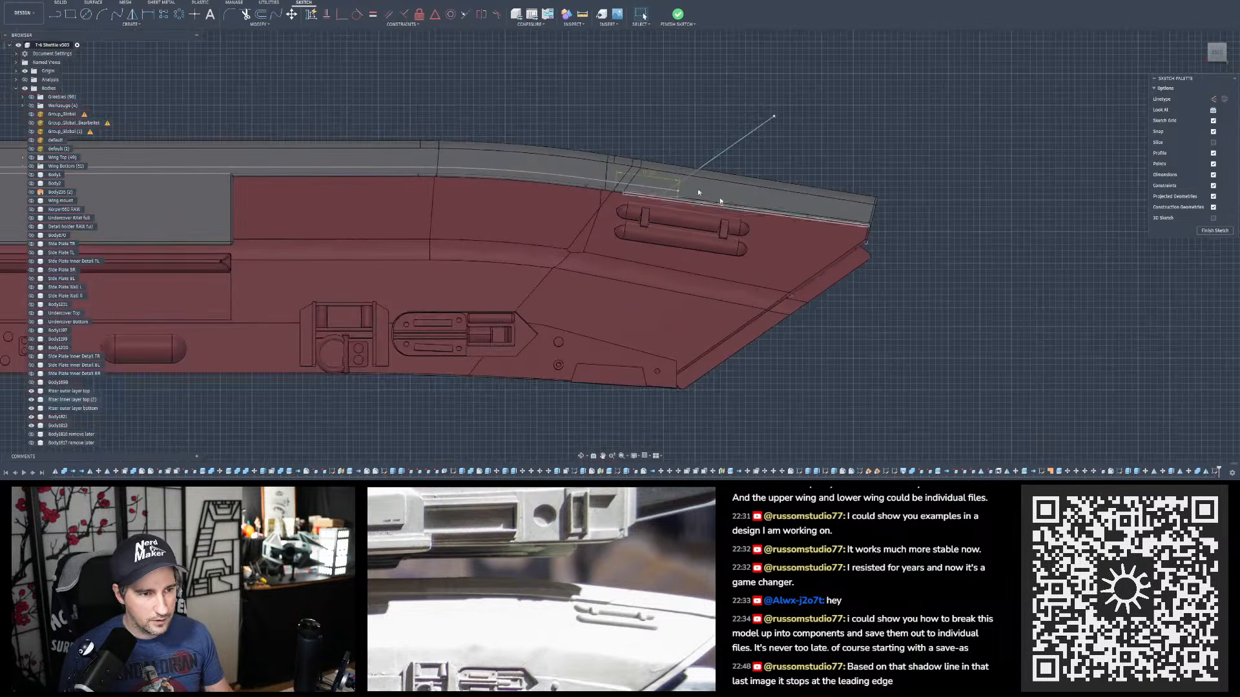
scroll(698, 189, "up", 3)
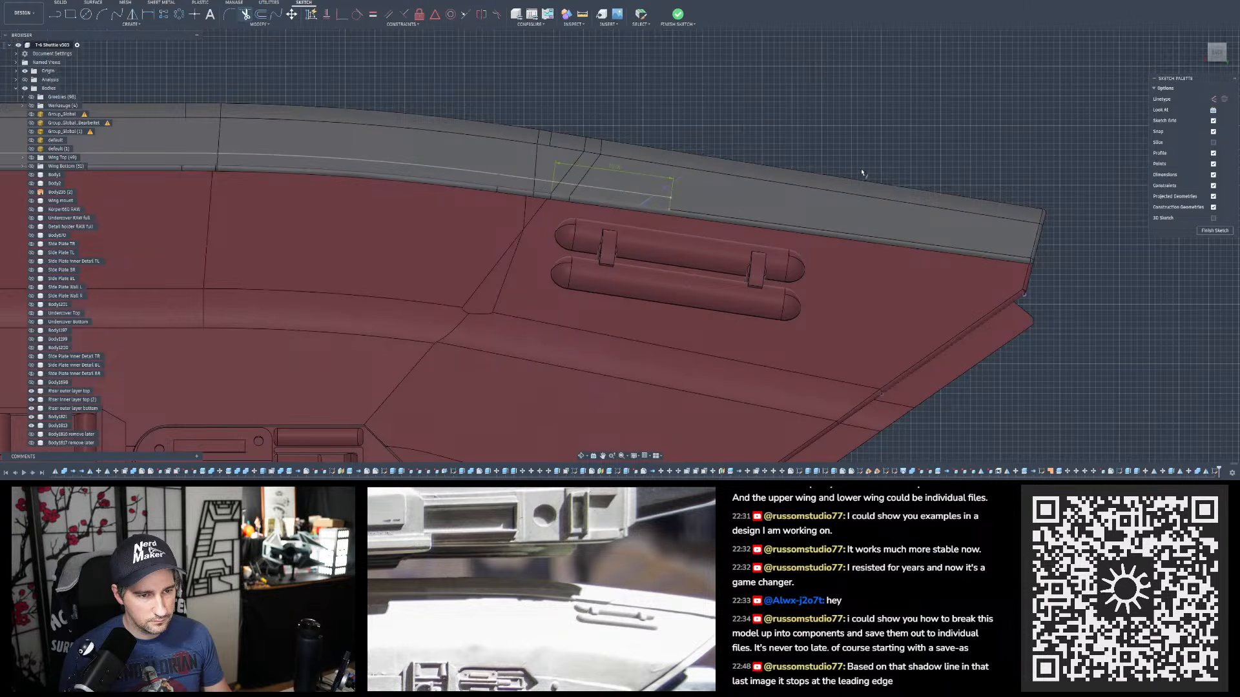
- At the cover tip beside the round engine hub, sketch a line about 2.4 mm long from the offset profile's corner toward the lower edge
scroll(938, 195, "down", 4)
scroll(572, 187, "up", 4)
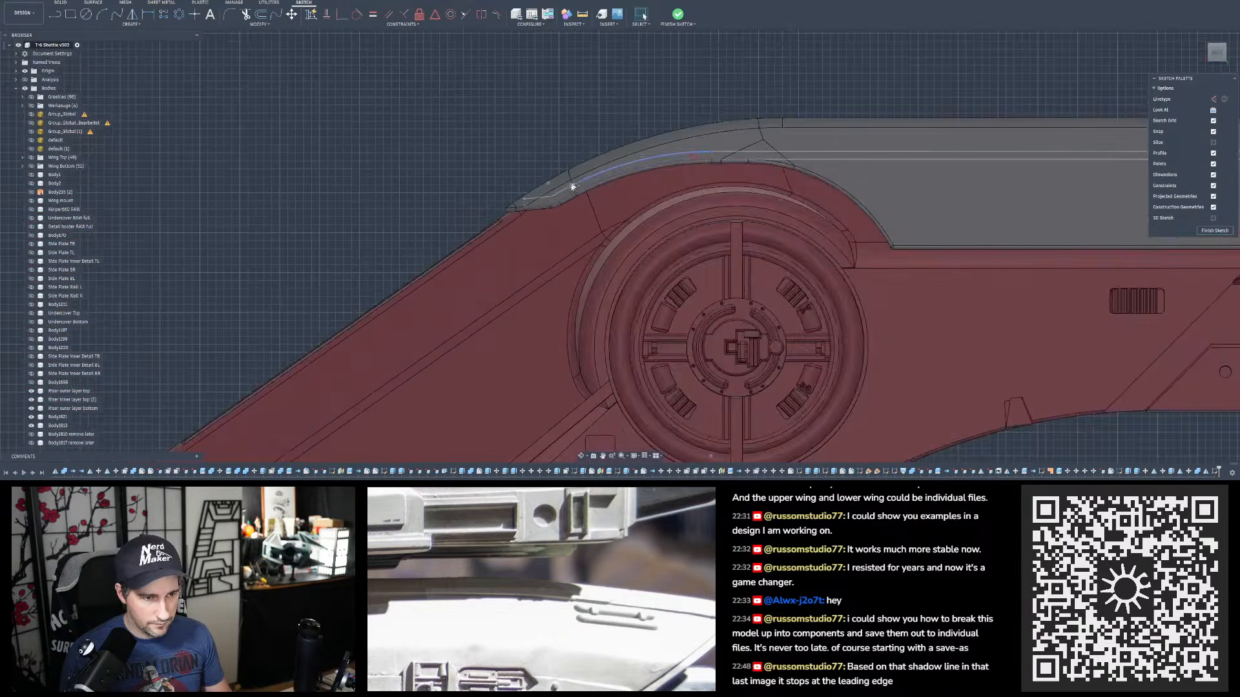
scroll(572, 186, "up", 3)
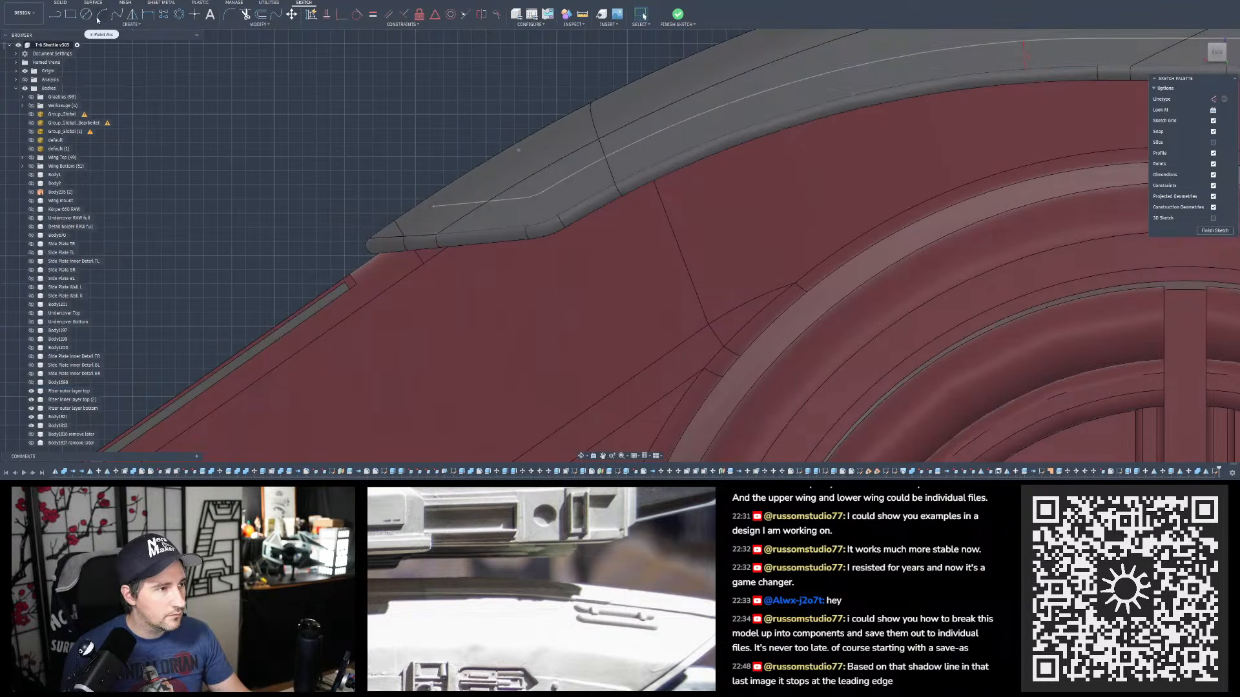
left_click(55, 14)
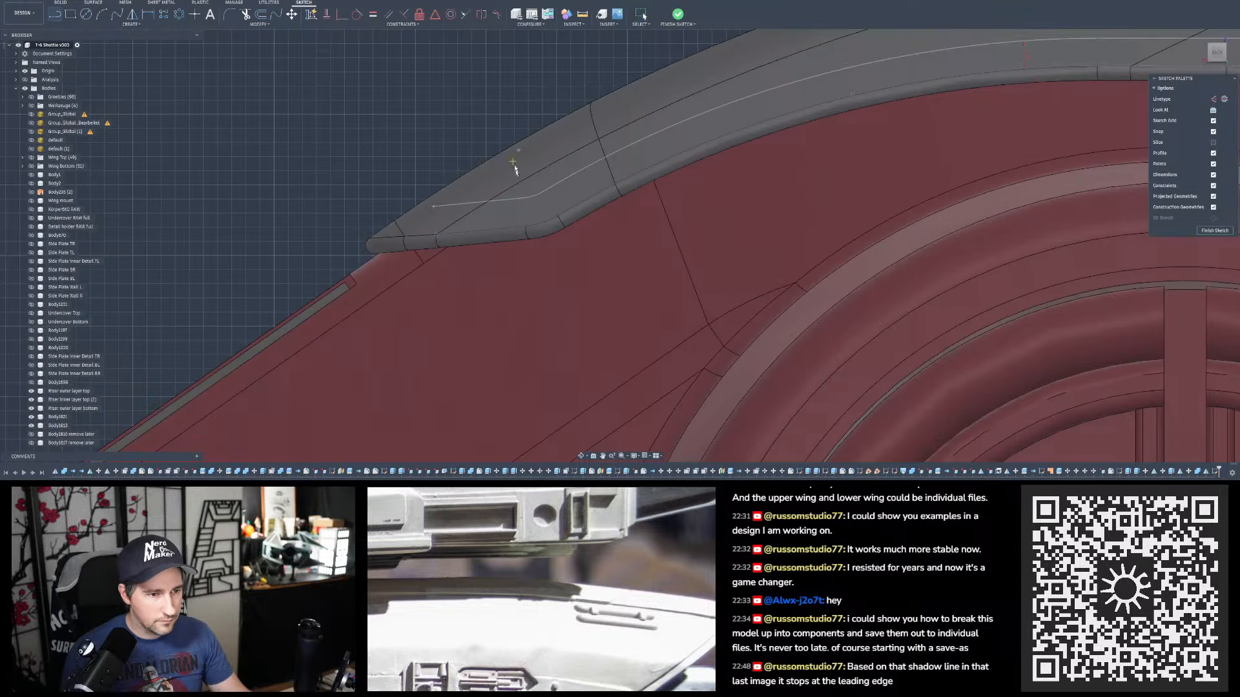
left_click(545, 192)
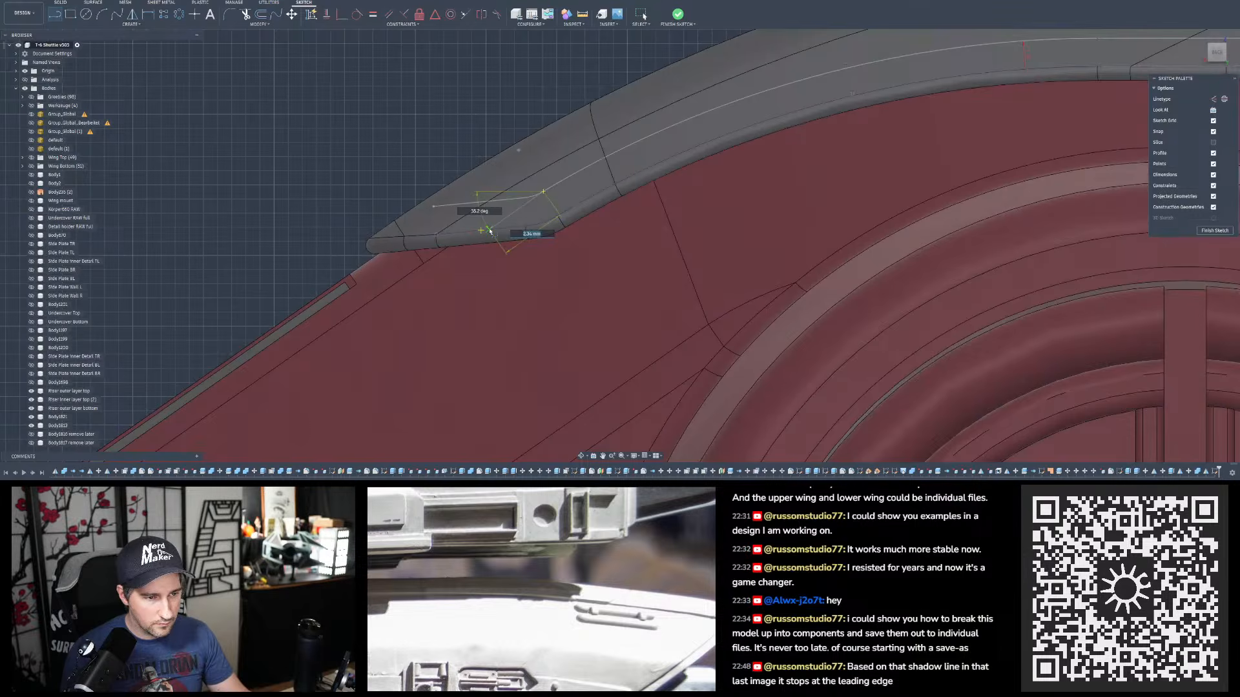
double_click(489, 230)
key("Escape")
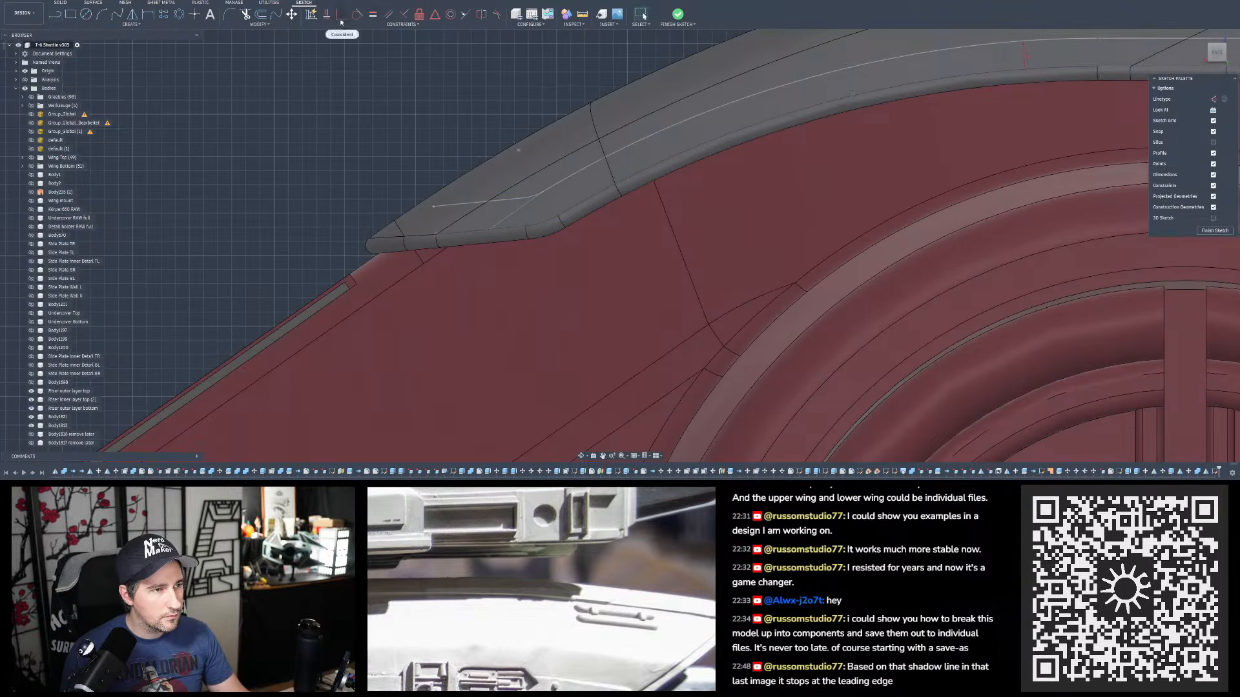
- Constrain the new short line tangent to the adjoining offset curve and check its lower endpoint against the cover's edge
left_click(357, 14)
left_click(531, 206)
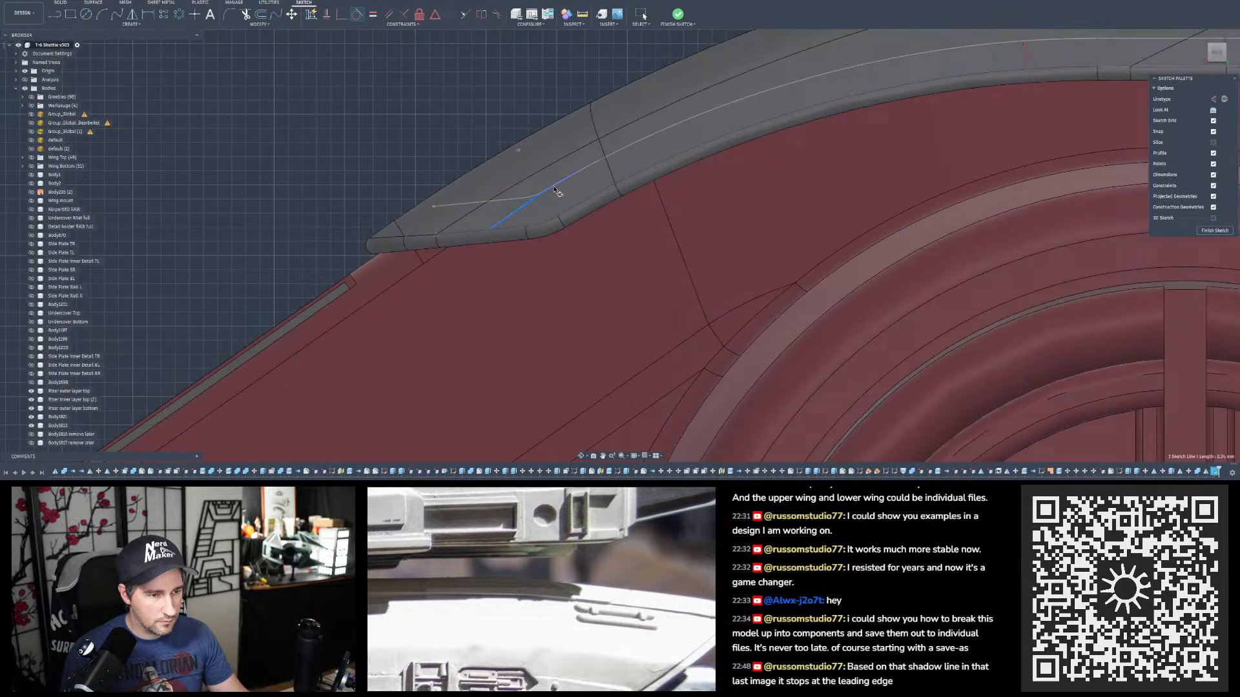
left_click(556, 194)
key("Escape")
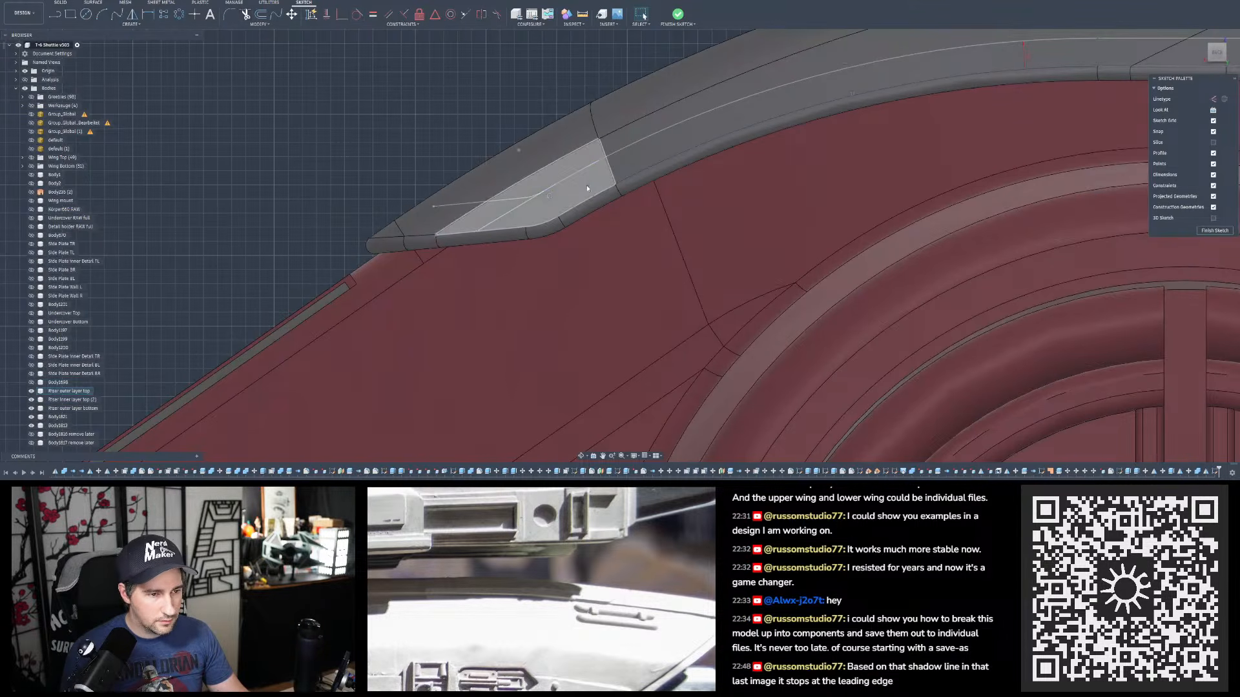
scroll(473, 233, "up", 5)
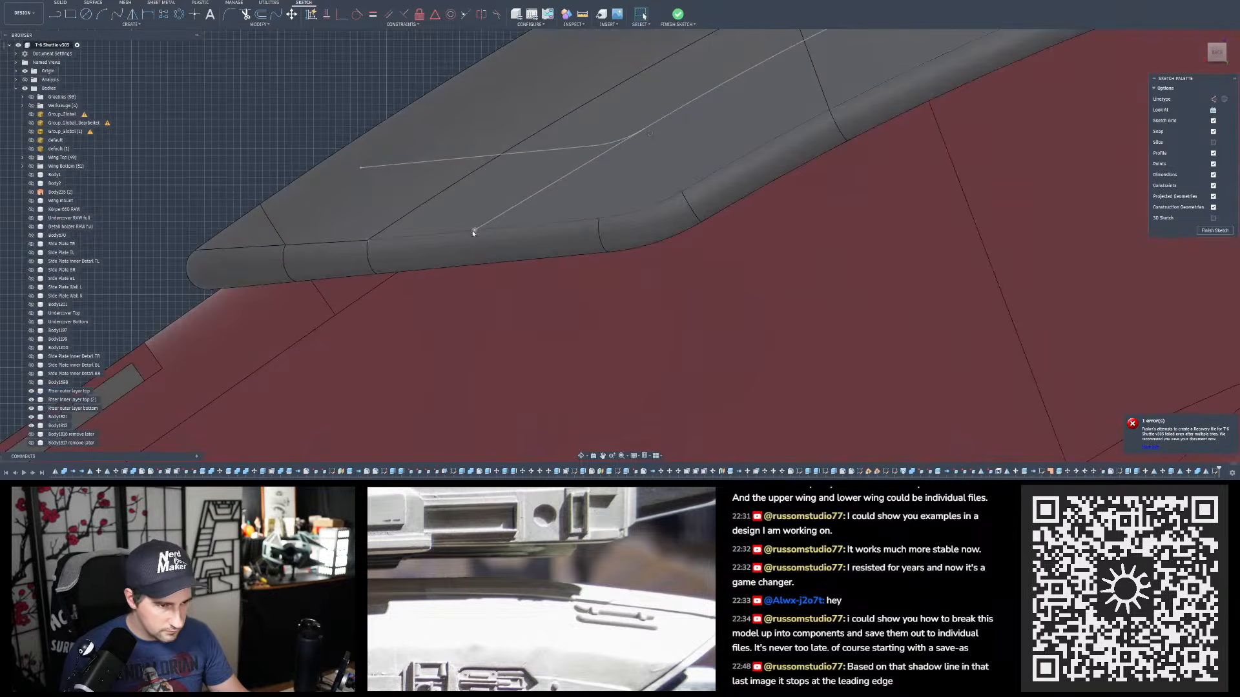
left_click(473, 231)
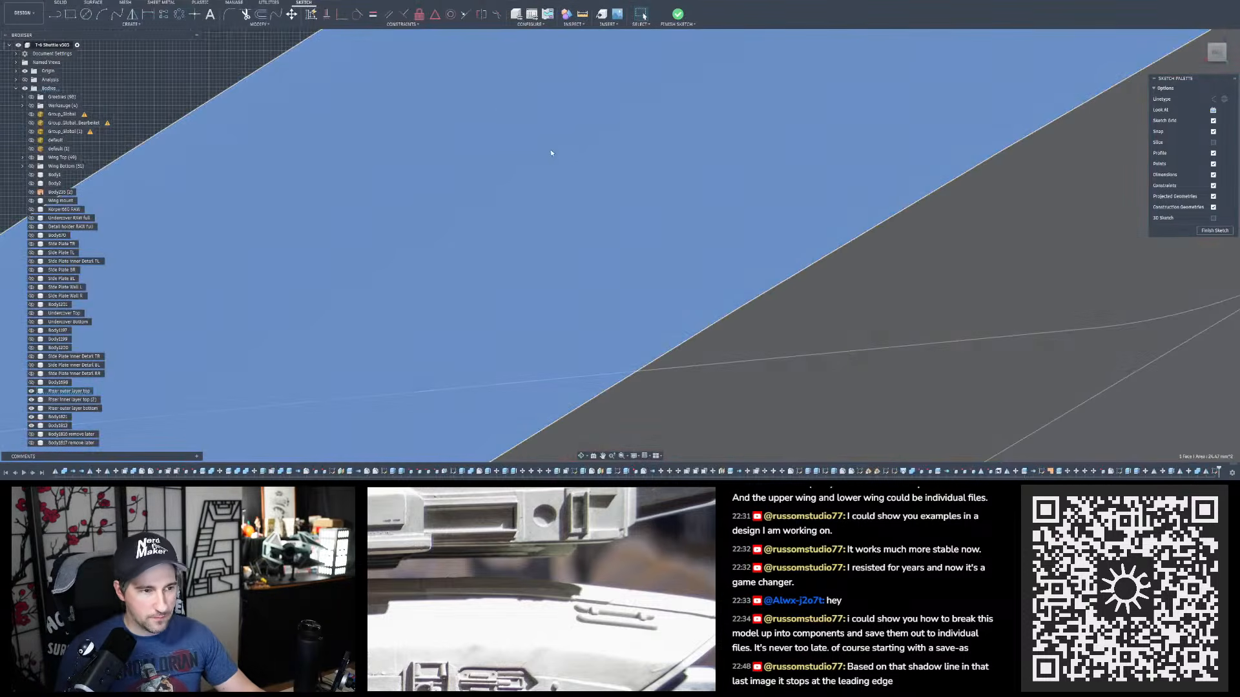
- Review the lip profile along the arch over the engine hub and finish the sketch
scroll(550, 149, "down", 5)
scroll(321, 283, "down", 5)
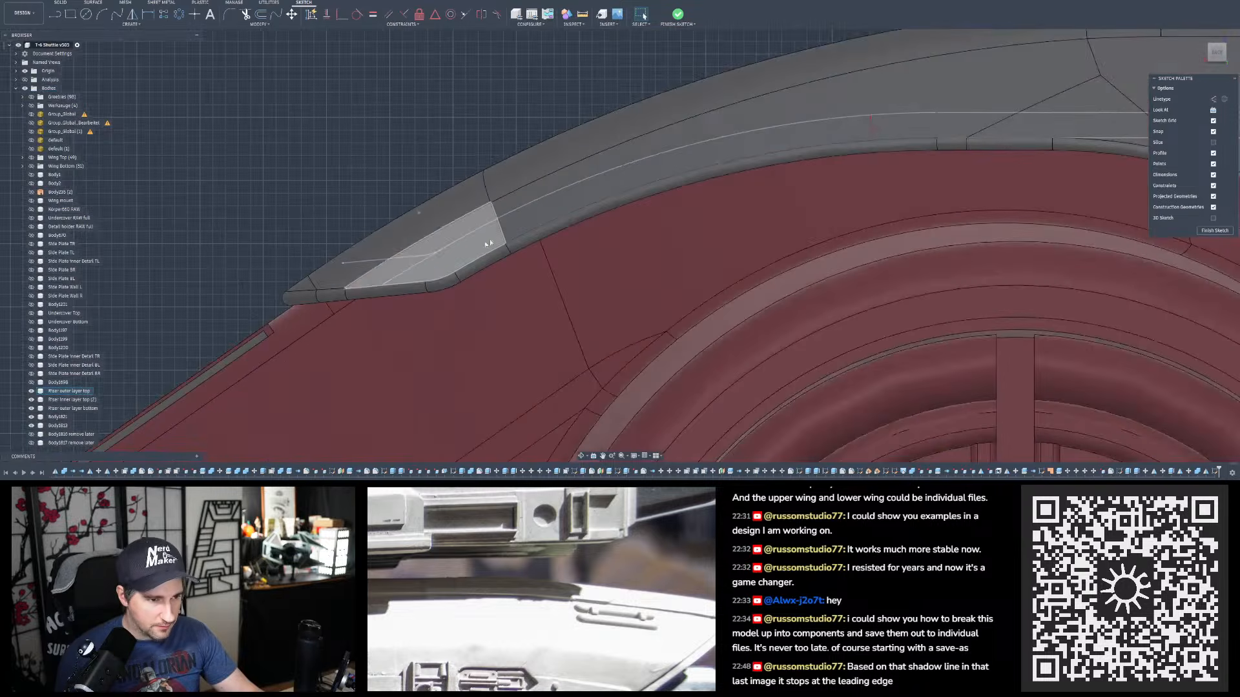
scroll(320, 177, "down", 4)
scroll(550, 160, "up", 4)
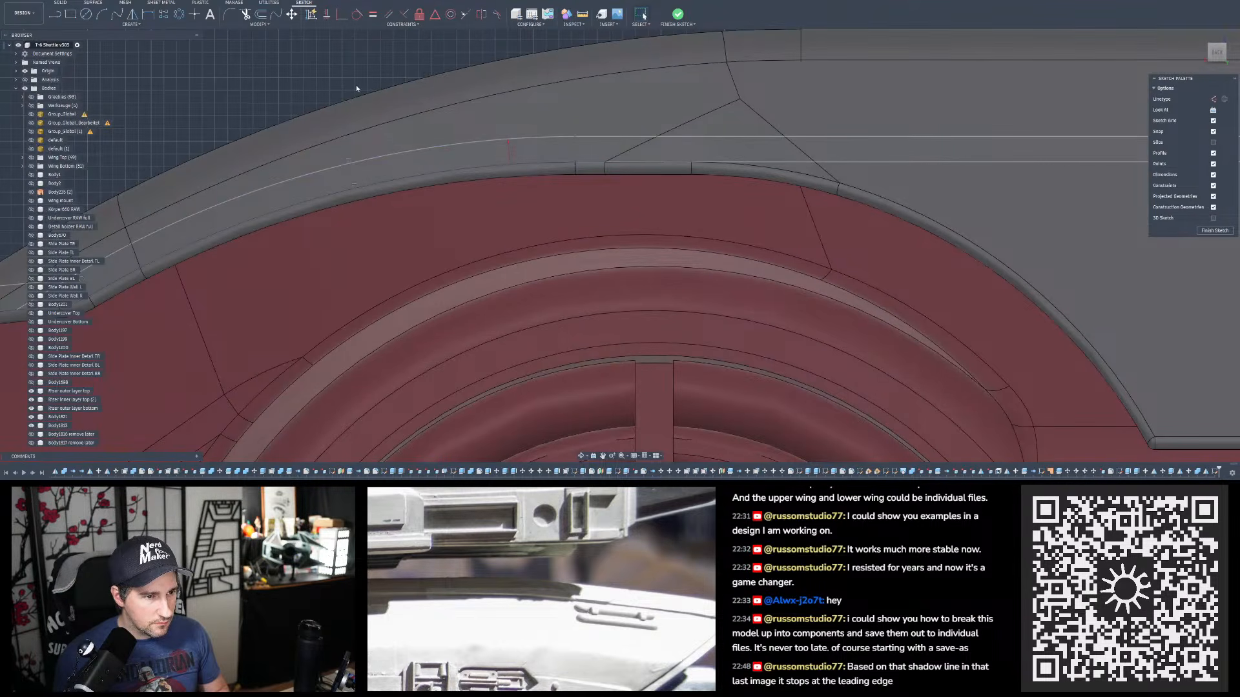
scroll(675, 175, "down", 3)
scroll(371, 180, "up", 5)
scroll(371, 180, "down", 3)
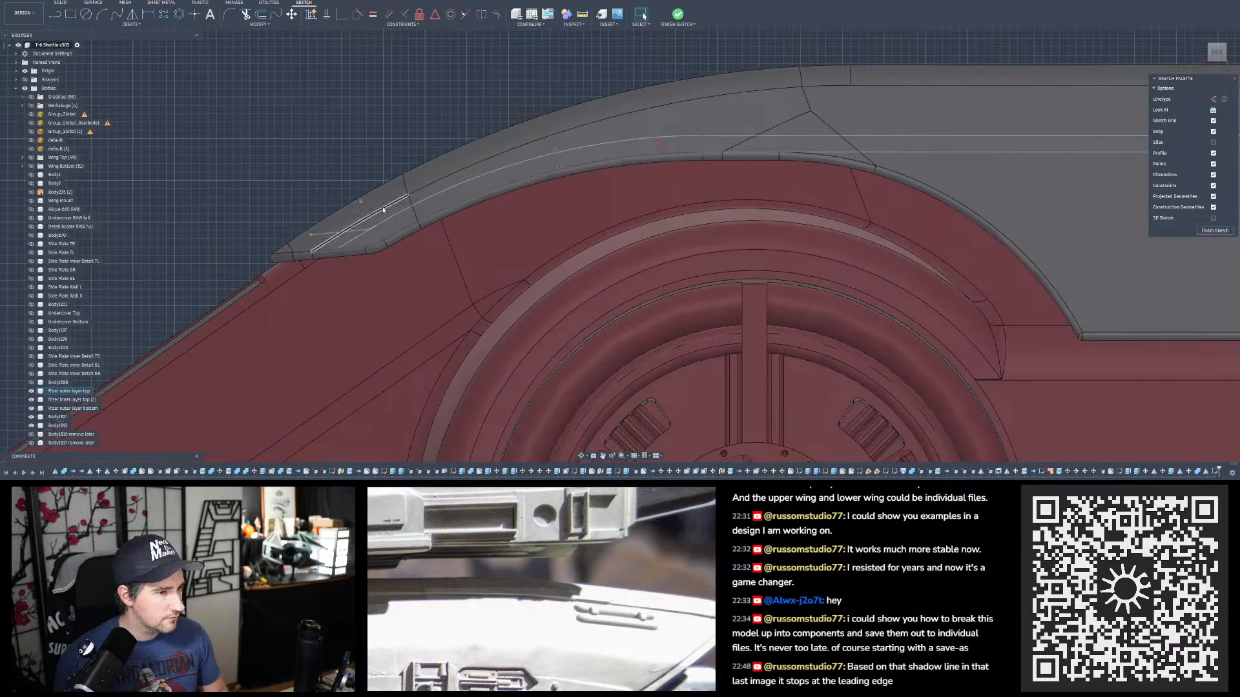
scroll(321, 163, "down", 2)
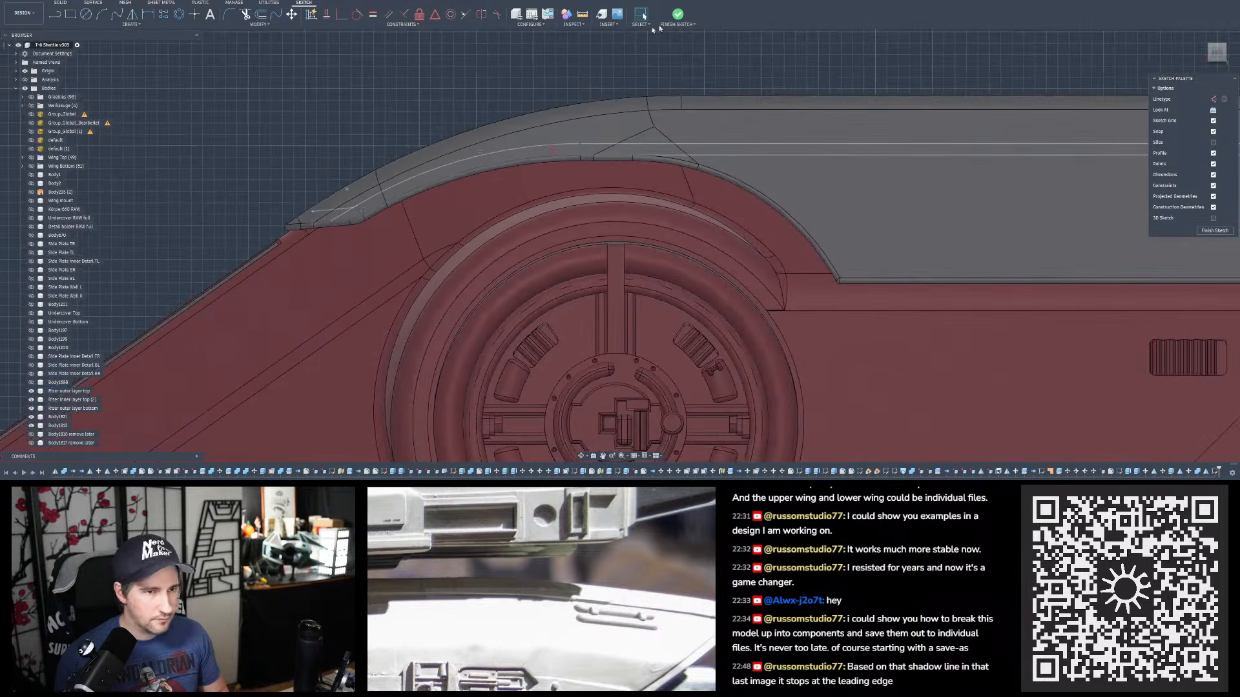
left_click(673, 18)
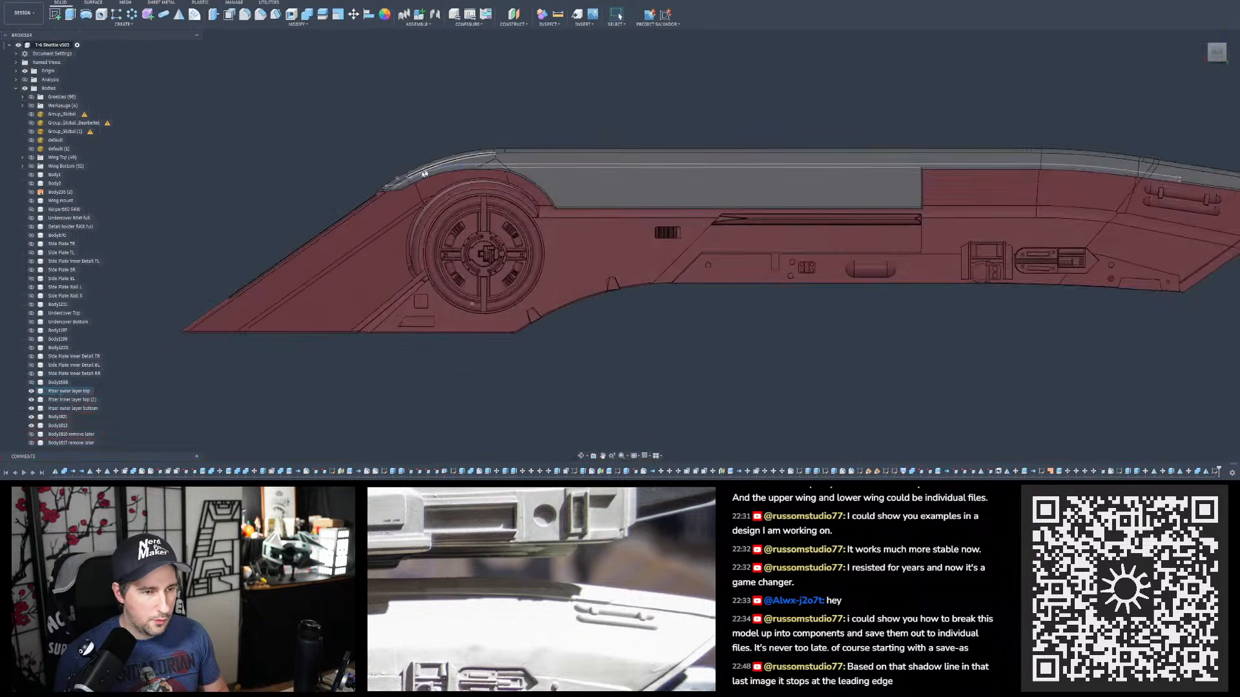
- Check that the lip sketch forms one closed profile along the nacelle, and return to the straight side view
scroll(665, 214, "up", 8)
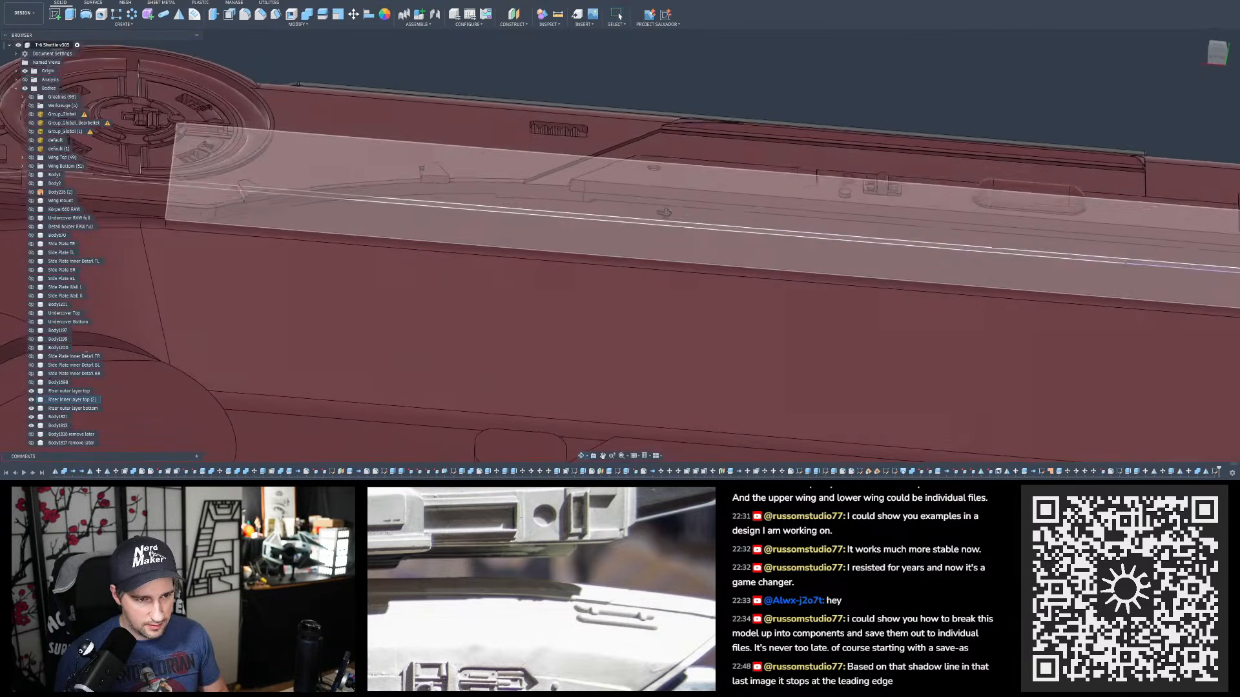
left_click(663, 227)
scroll(664, 227, "down", 8)
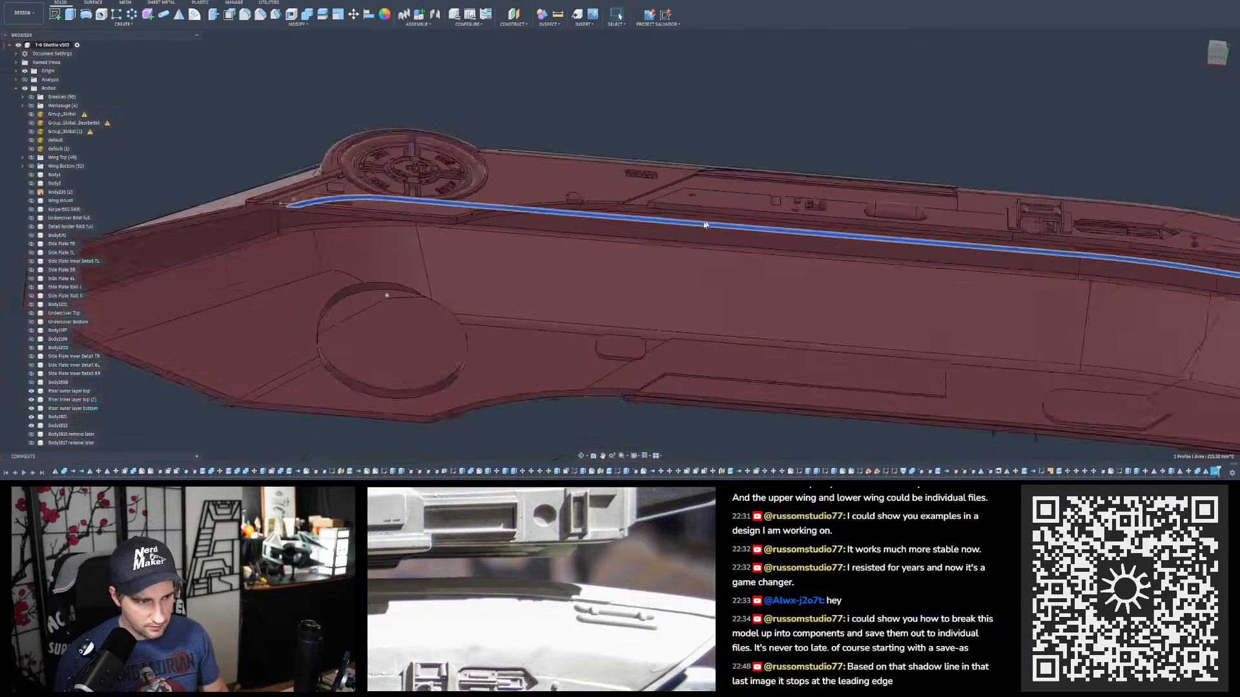
middle_click_drag(663, 123, 791, 230, "shift")
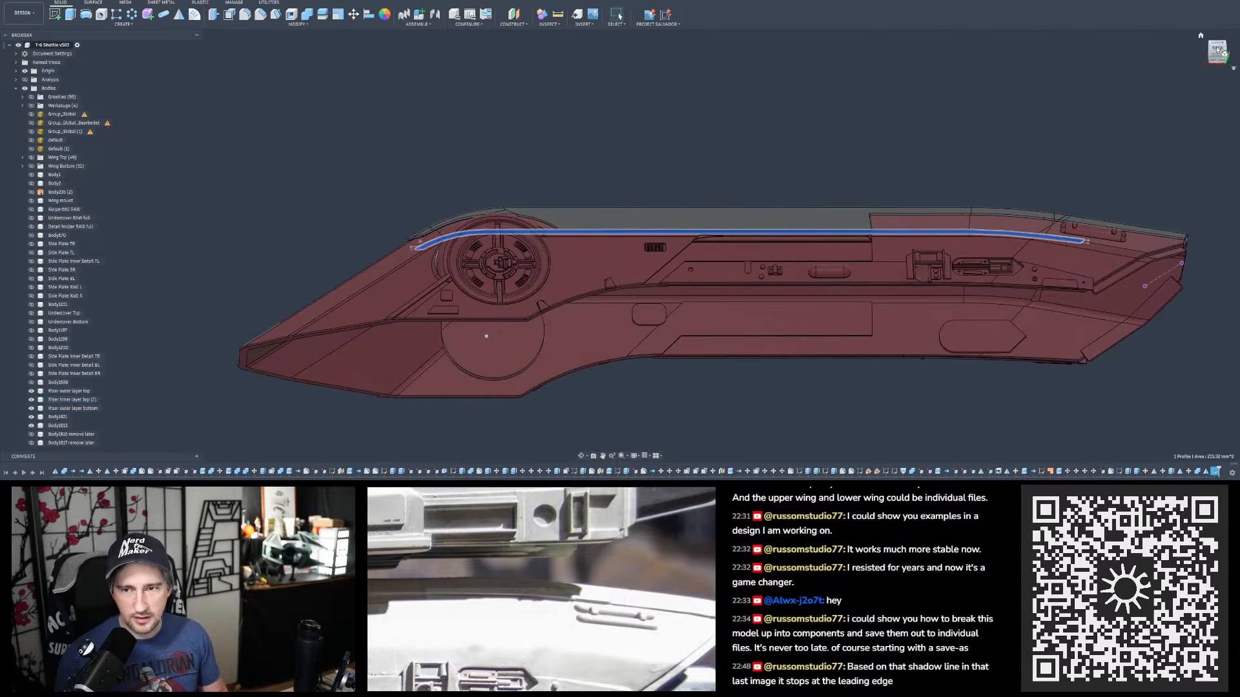
left_click(1217, 52)
left_click(828, 137)
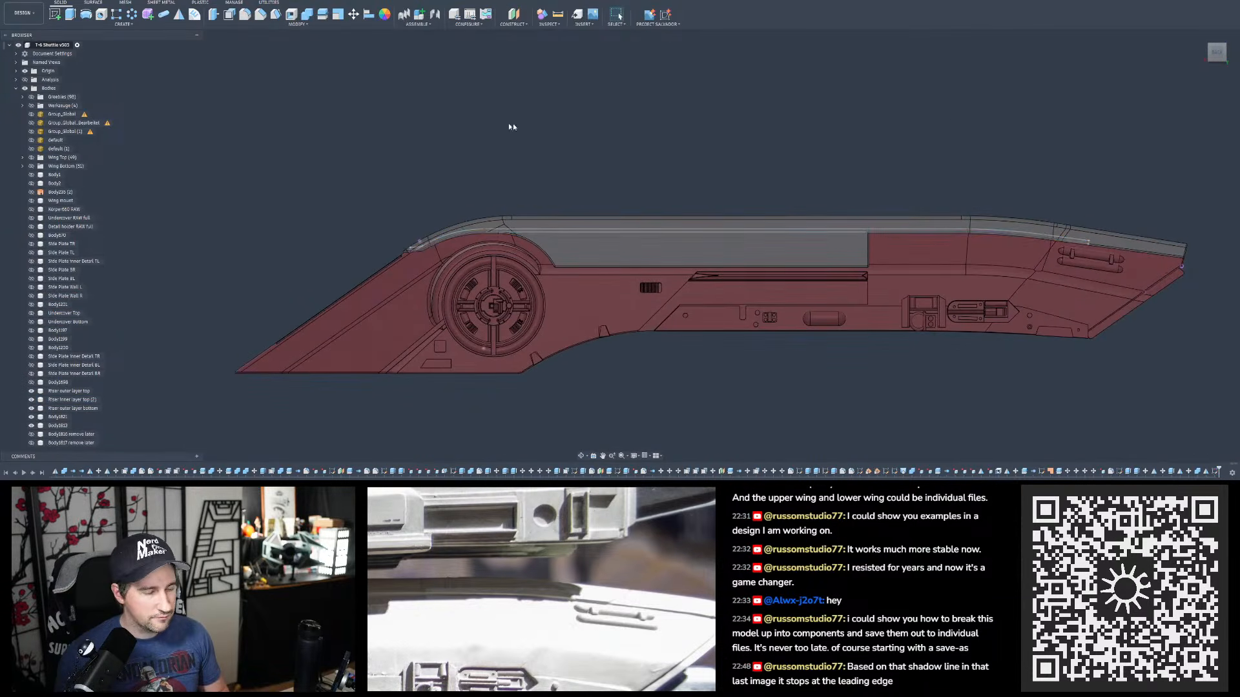
- Extrude the closed lip profile sideways from the nacelle's centre plane past the outer side of the upper cover
left_click(70, 14)
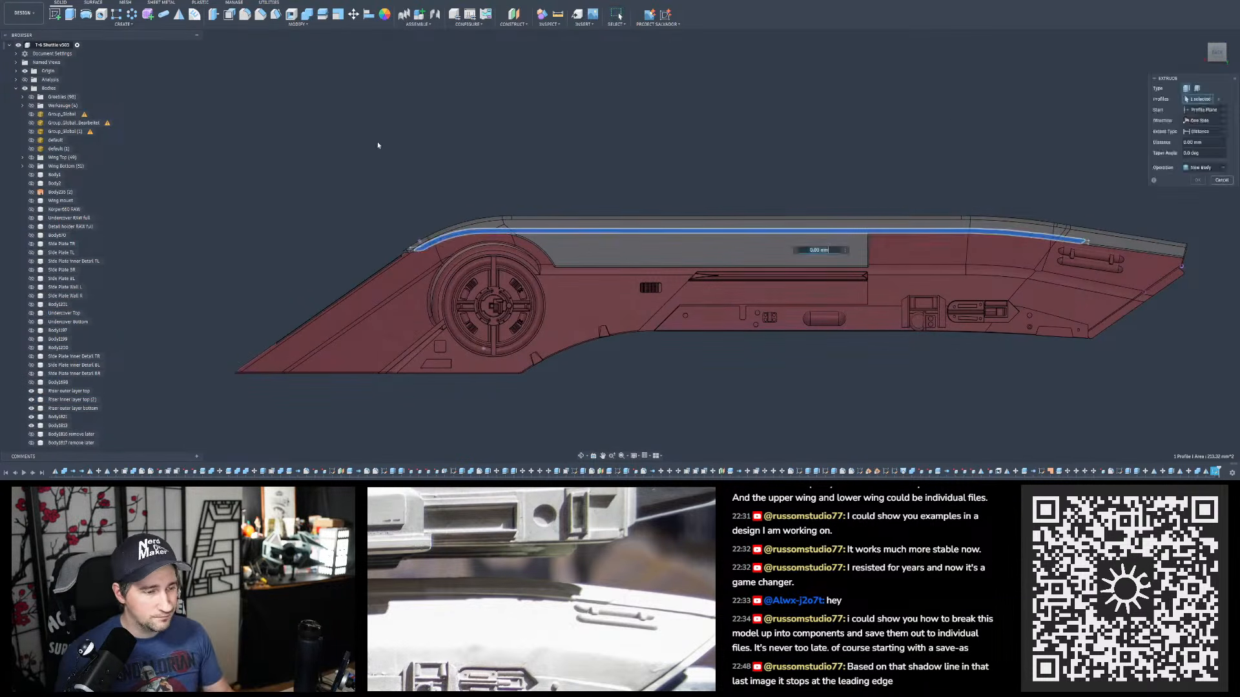
middle_click_drag(379, 144, 510, 193, "shift")
left_click(514, 207)
scroll(515, 207, "up", 3)
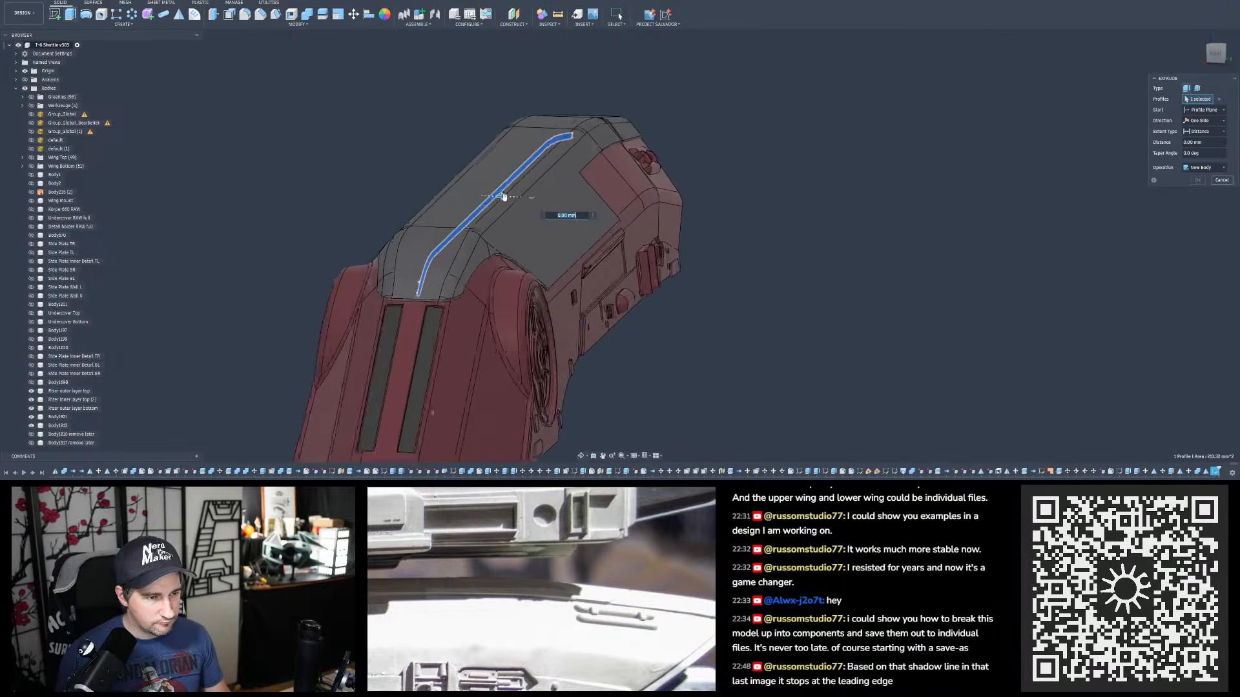
left_click_drag(500, 197, 585, 200)
scroll(713, 104, "up", 8)
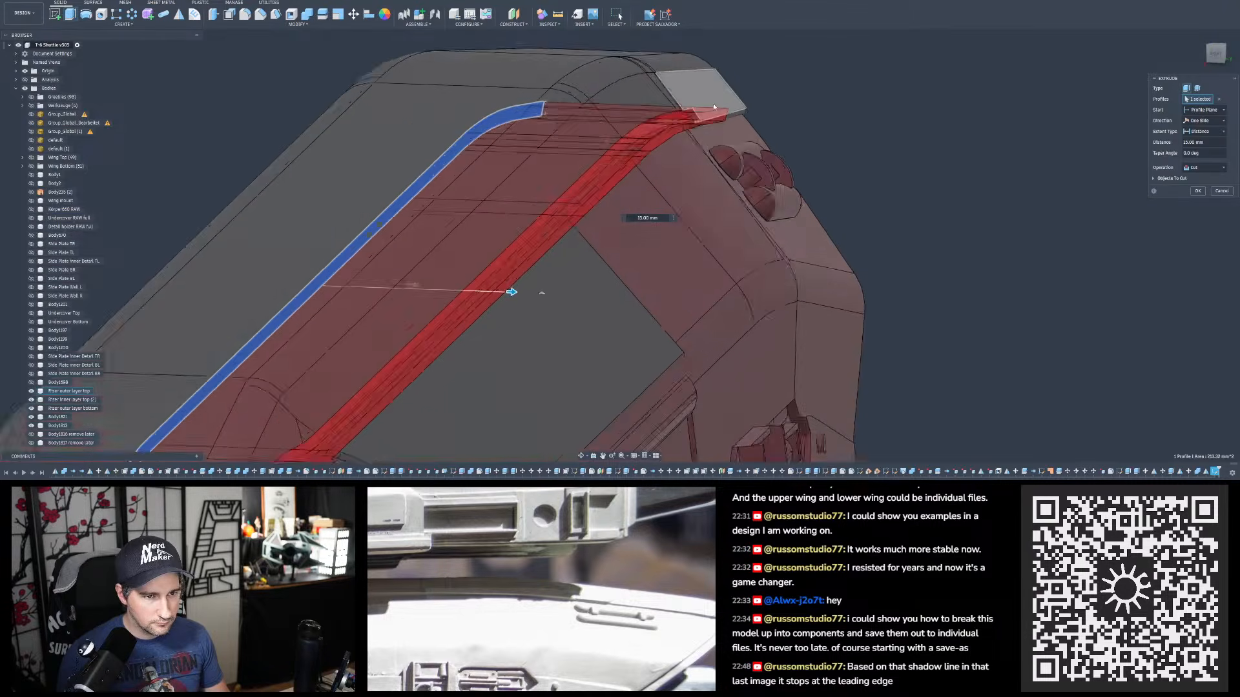
- Check the extrusion's reach at both ends of the cover and create it as a new body
middle_click_drag(562, 101, 681, 164, "shift")
scroll(833, 206, "down", 4)
middle_click_drag(849, 203, 910, 172, "shift")
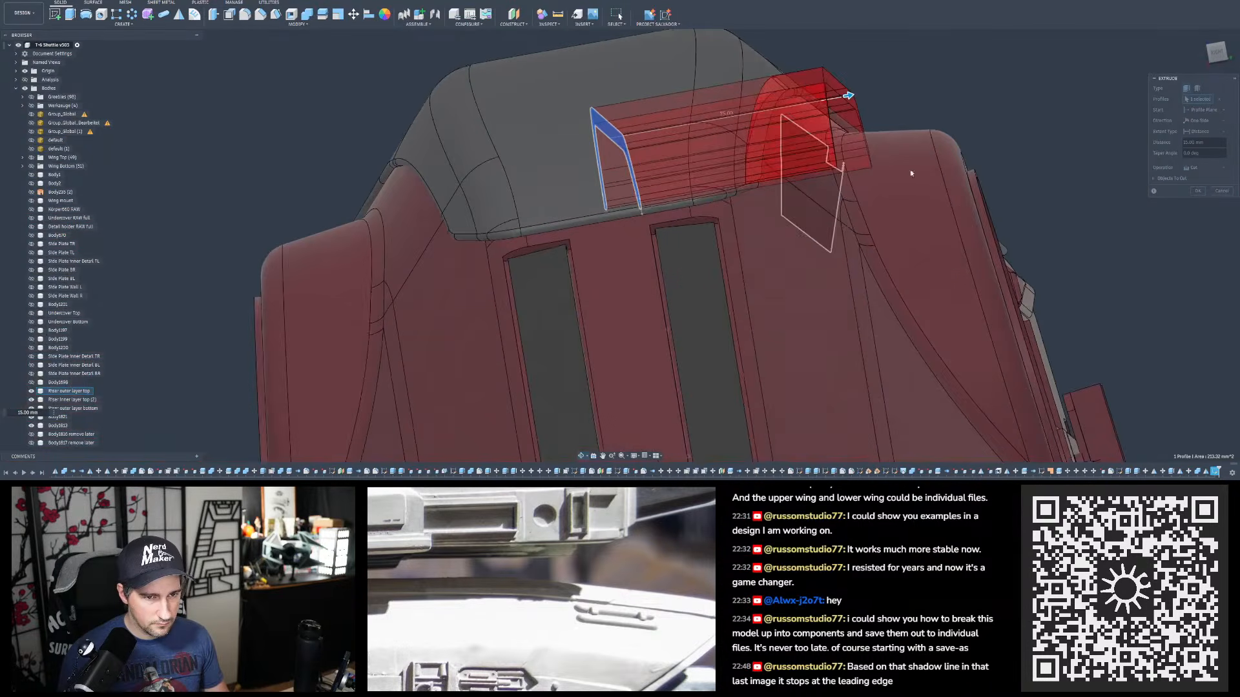
scroll(736, 175, "up", 3)
middle_click_drag(734, 182, 706, 210, "shift")
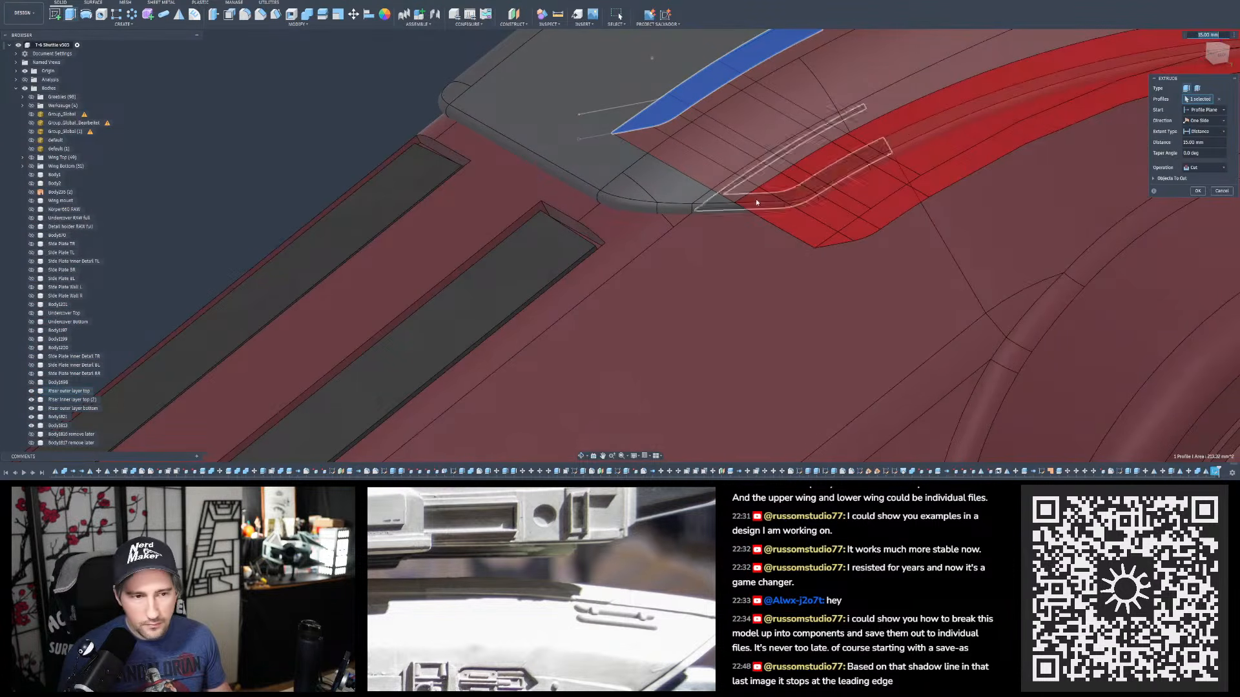
middle_click_drag(710, 194, 701, 207, "shift")
middle_click_drag(596, 237, 665, 172, "shift")
left_click(1185, 205)
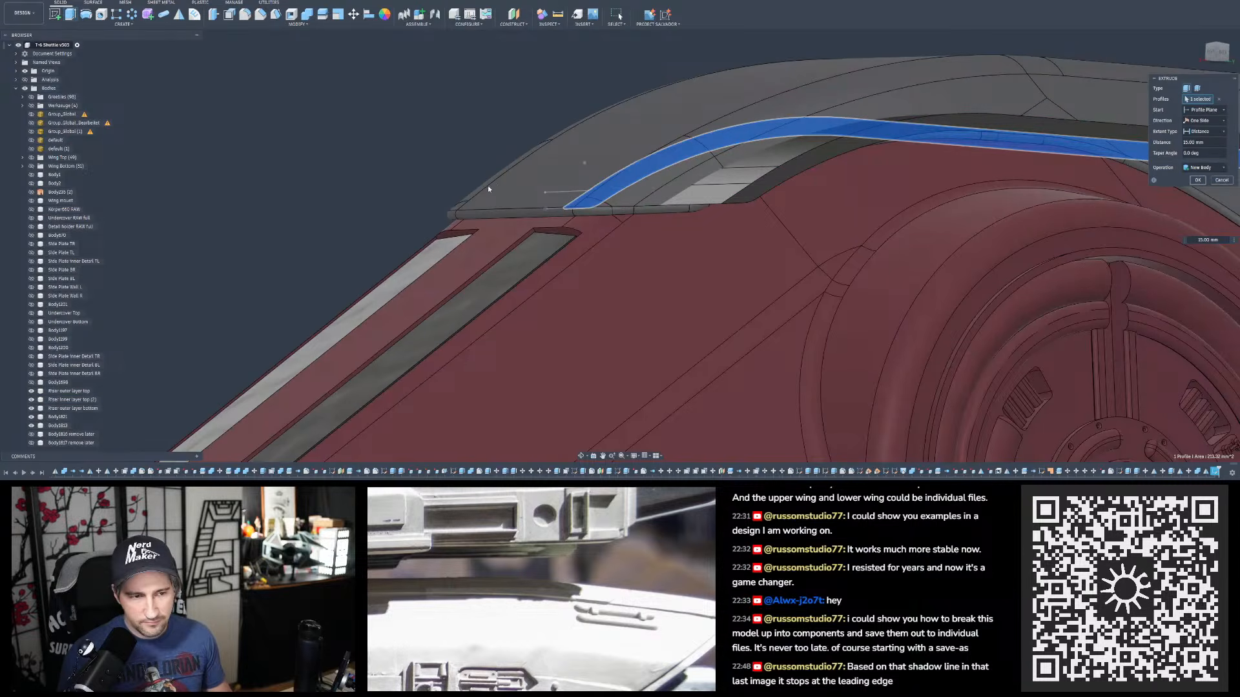
key("Return")
- Intersect the extruded lip body with the upper outer cover layer, keeping the tool body
scroll(485, 188, "down", 3)
middle_click_drag(484, 188, 498, 343, "shift")
scroll(913, 184, "up", 6)
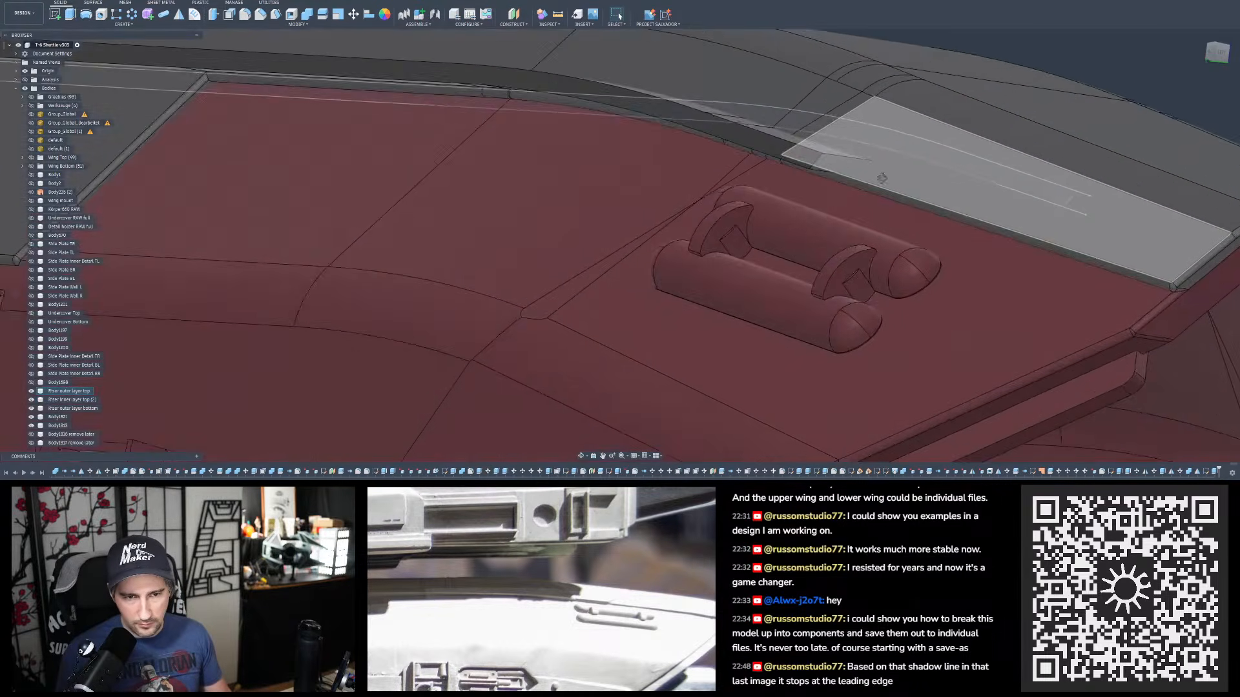
middle_click_drag(882, 178, 1104, 277, "shift")
middle_click_drag(865, 187, 426, 59, "shift")
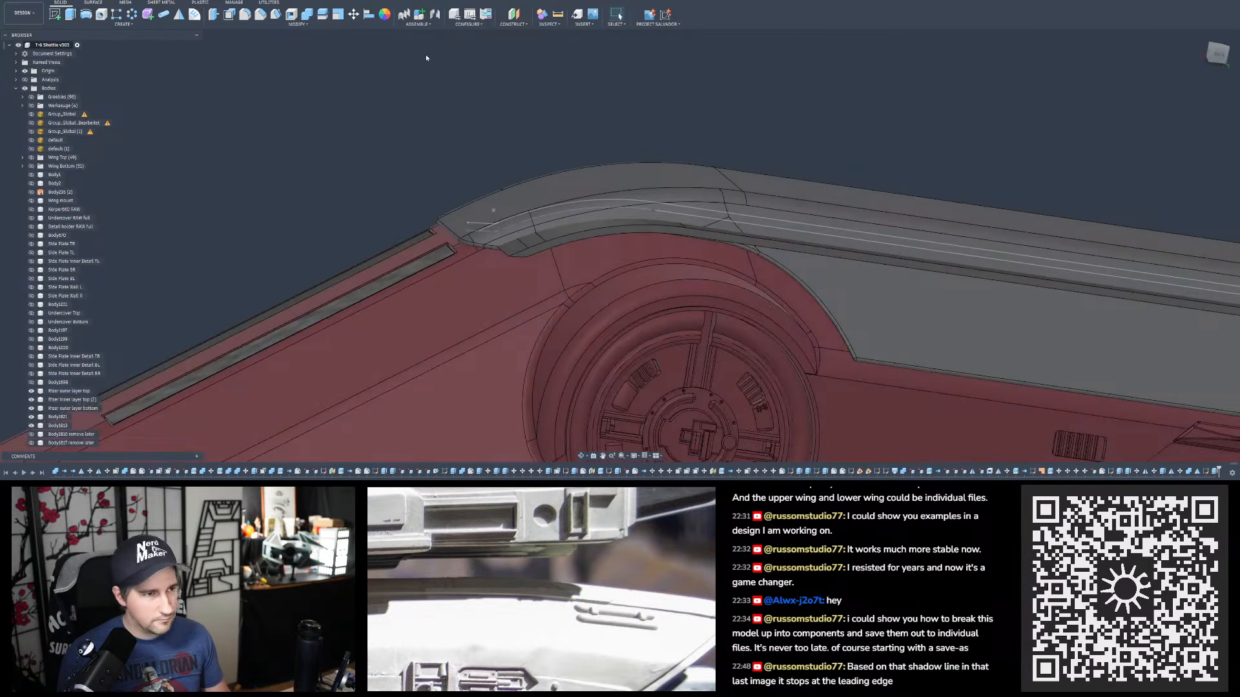
left_click(310, 16)
left_click(599, 230)
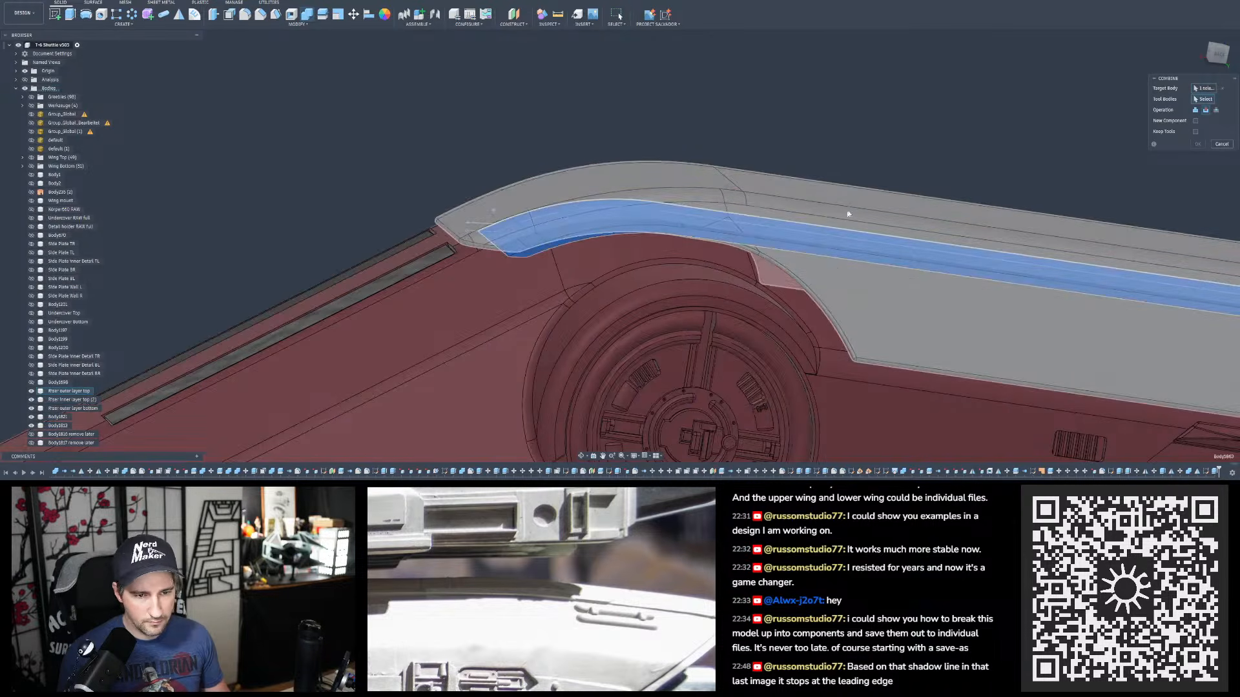
left_click(1059, 206)
left_click(1216, 110)
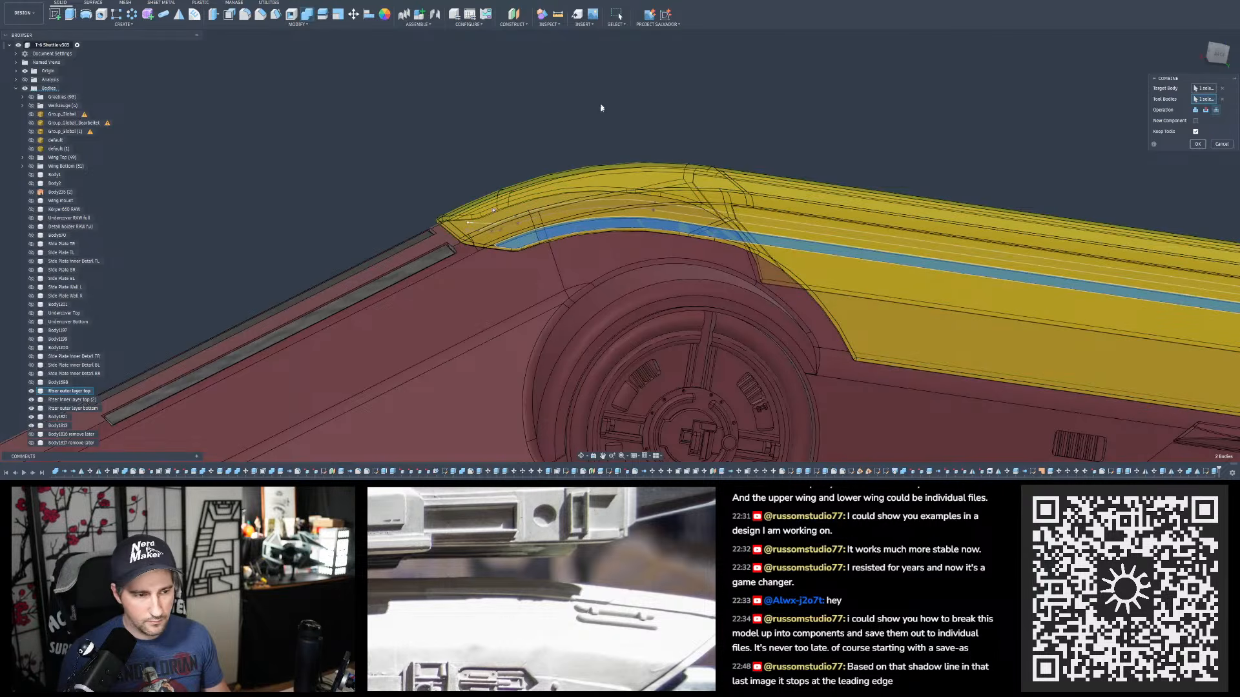
key("Return")
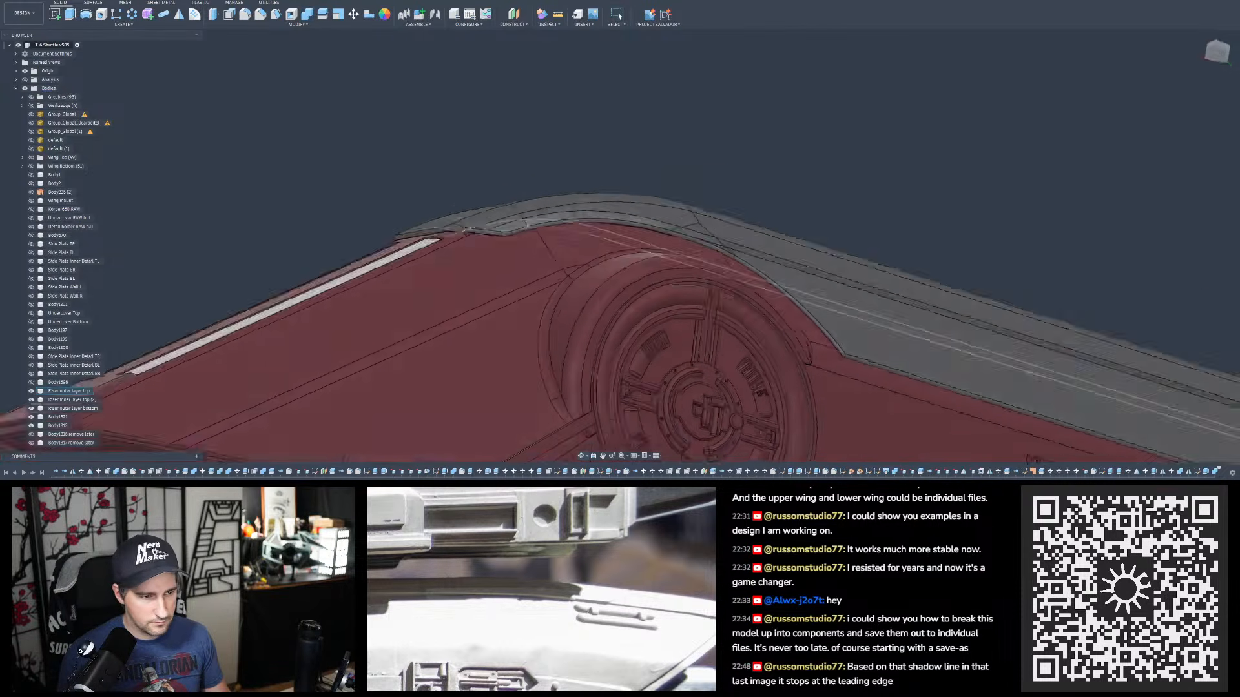
- Hide the upper outer cover layer and try to offset the lip strip's outer faces by 0.5 mm
middle_click_drag(599, 231, 454, 212, "shift")
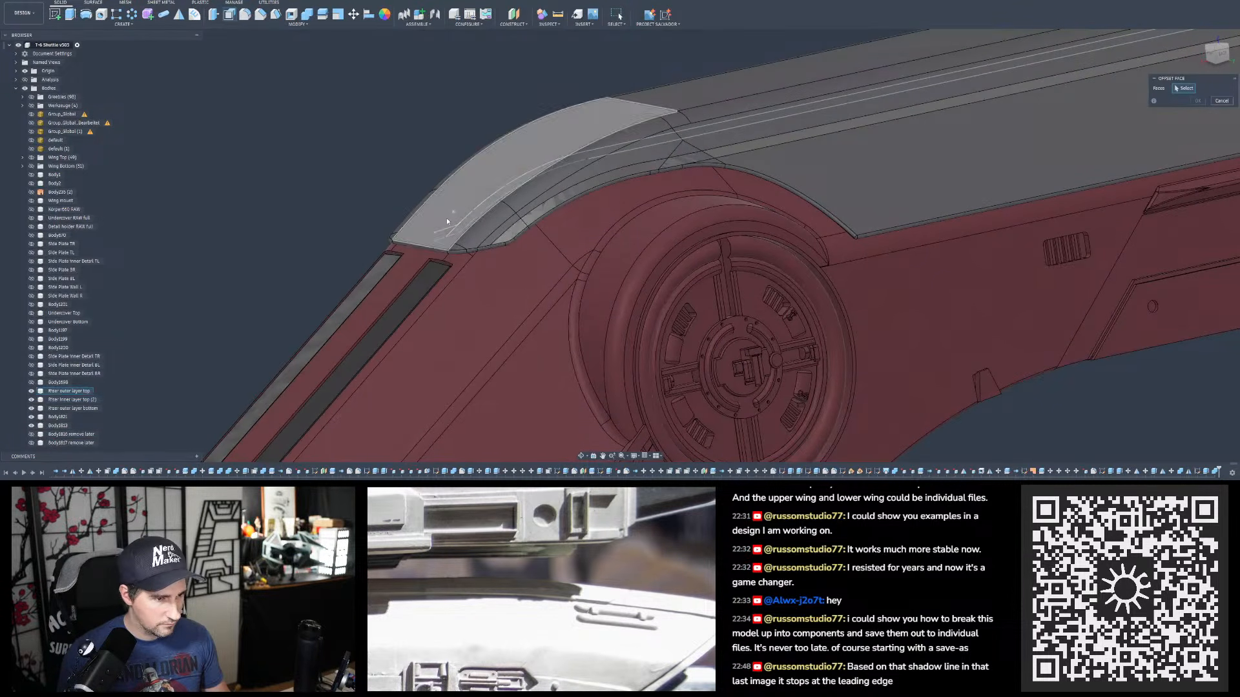
left_click(31, 391)
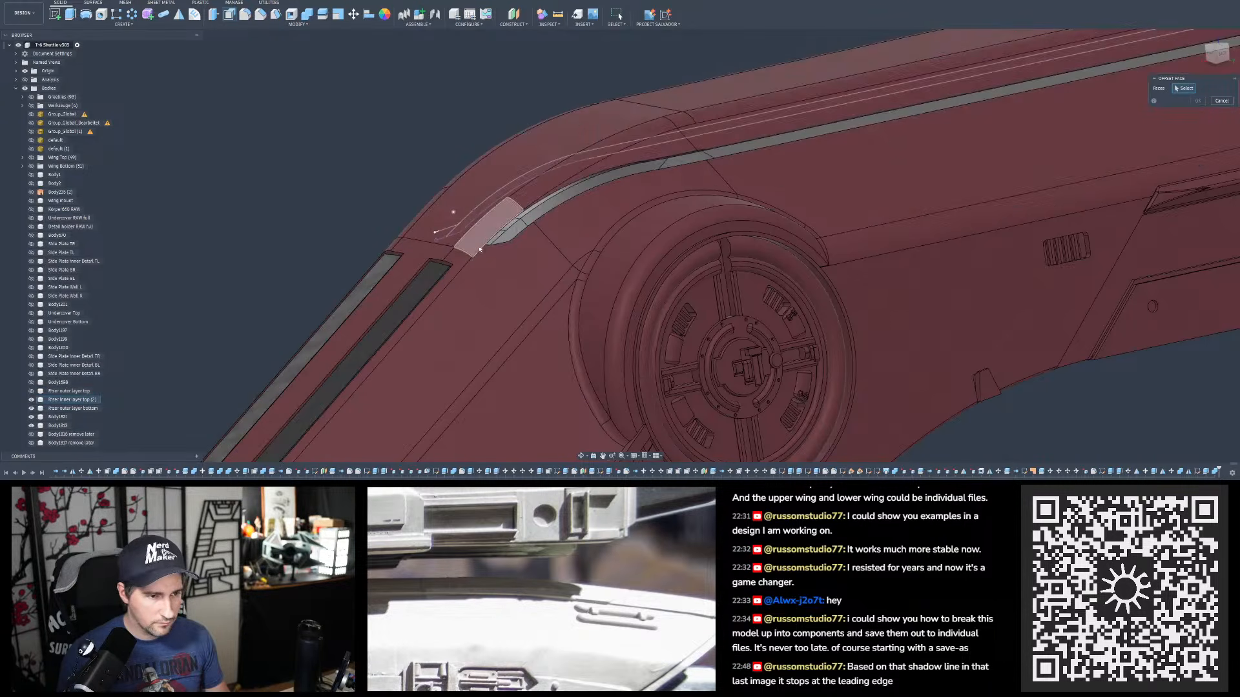
left_click(521, 226)
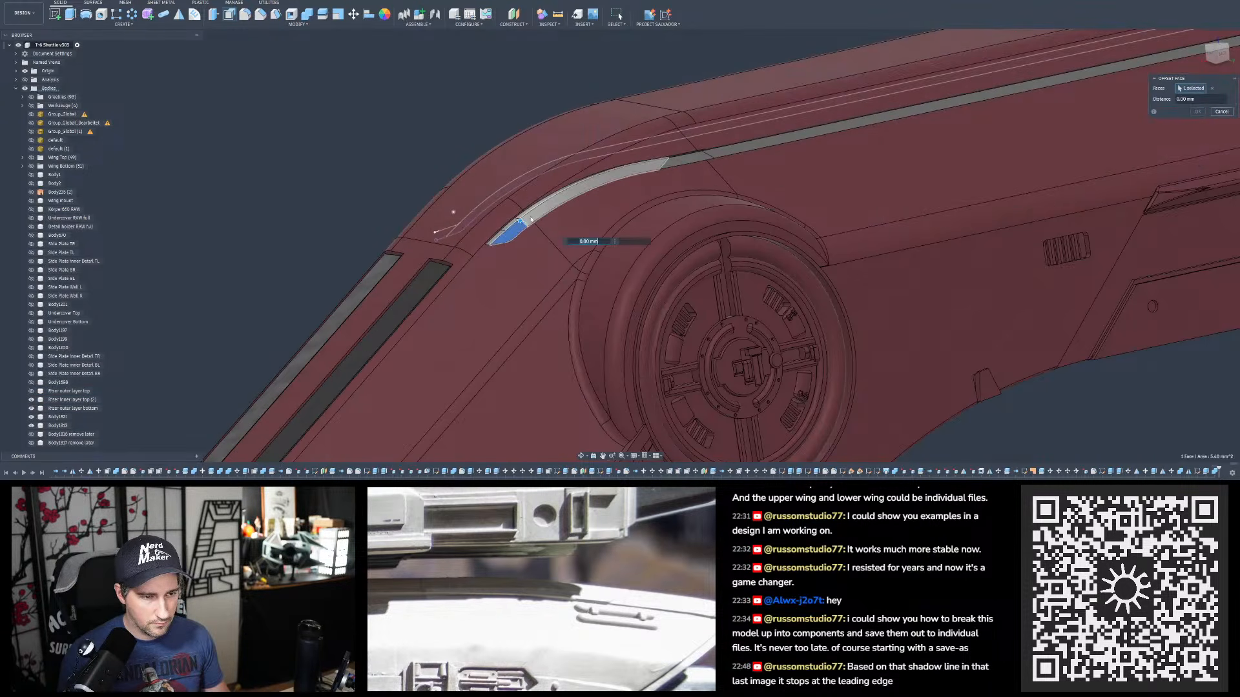
left_click(698, 156)
left_click(737, 147)
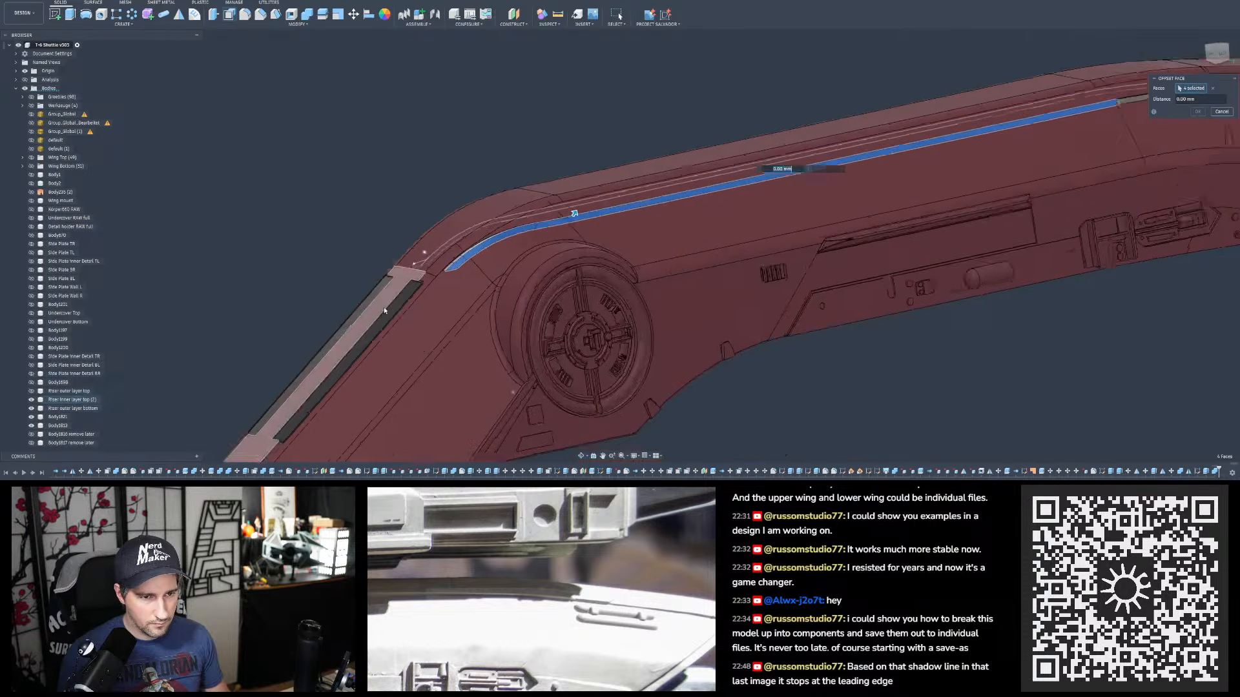
scroll(876, 181, "up", 5)
left_click(708, 257)
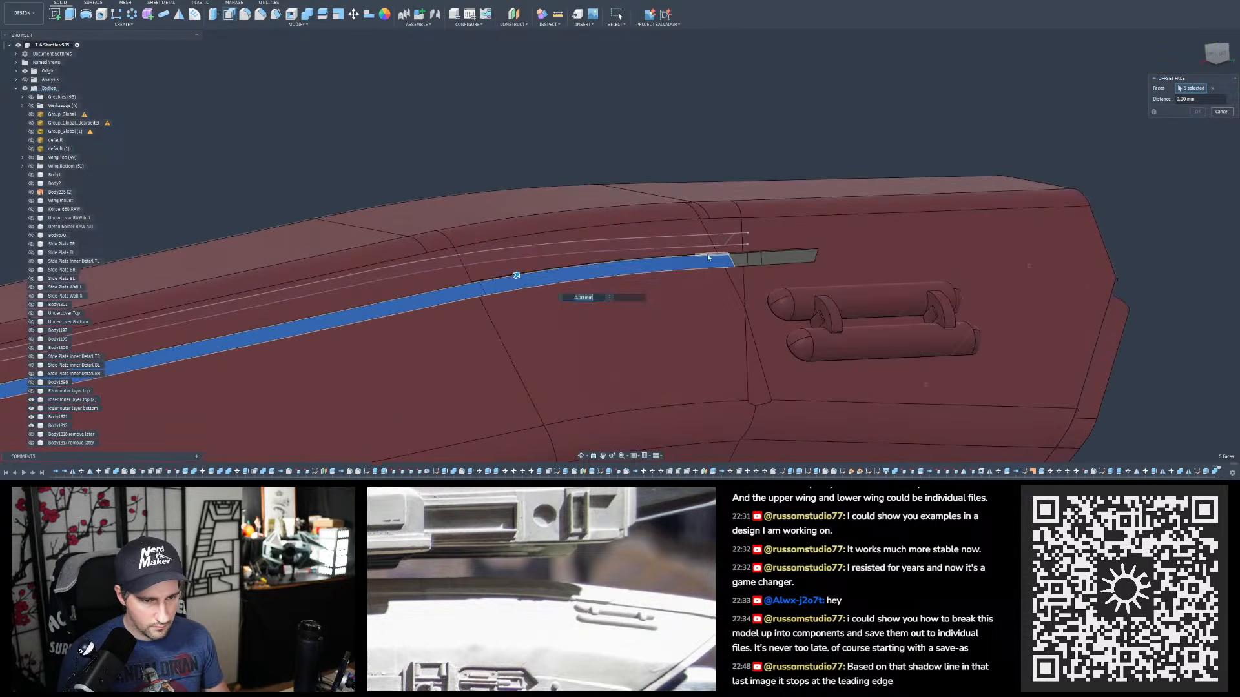
left_click(769, 259)
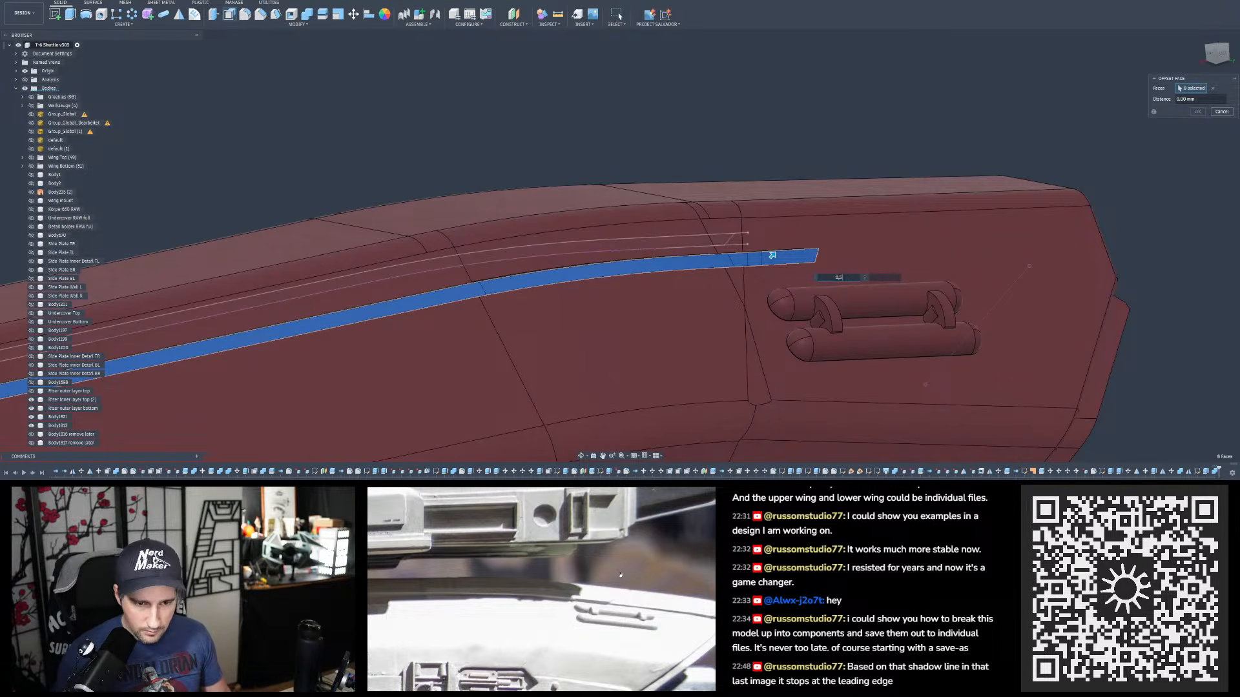
scroll(725, 415, "up", 4)
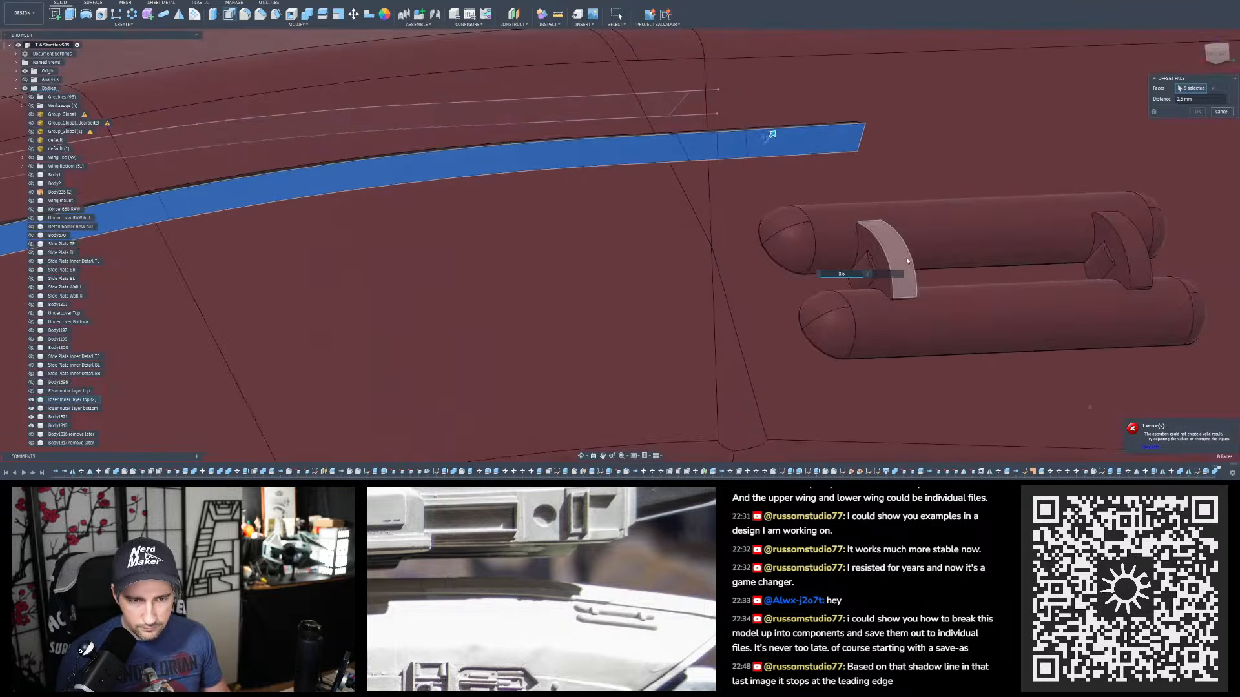
middle_click_drag(904, 213, 1017, 157, "shift")
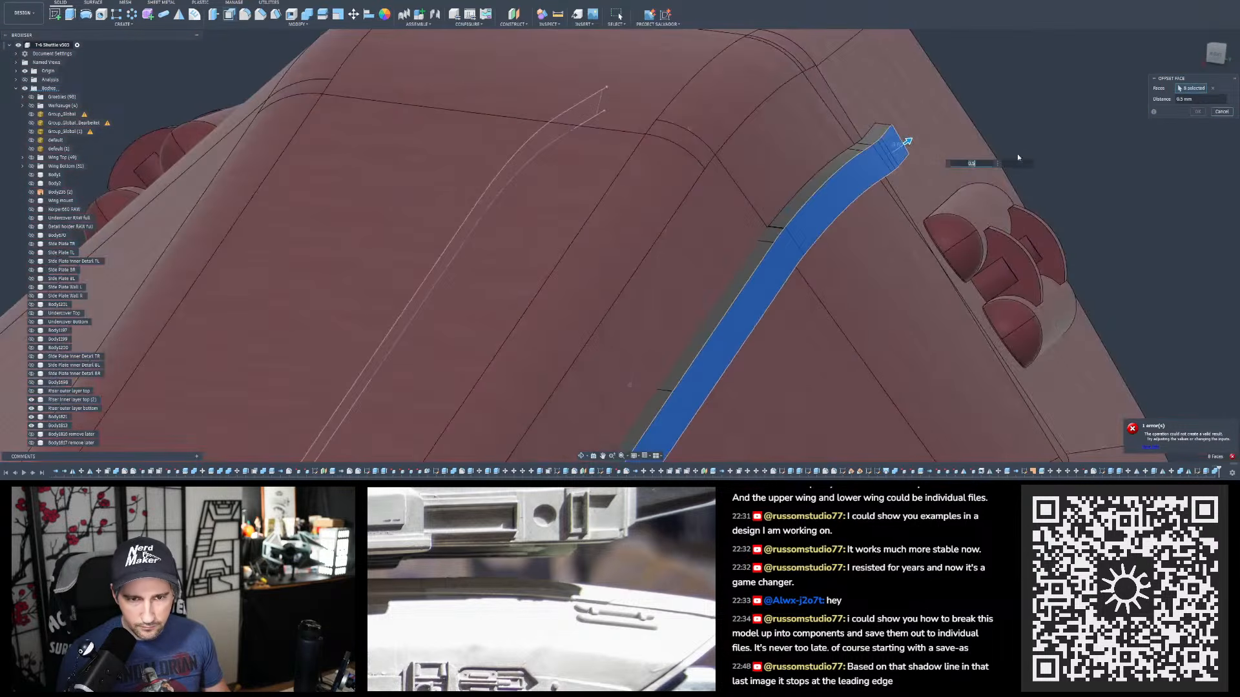
left_click(1221, 112)
scroll(760, 86, "down", 4)
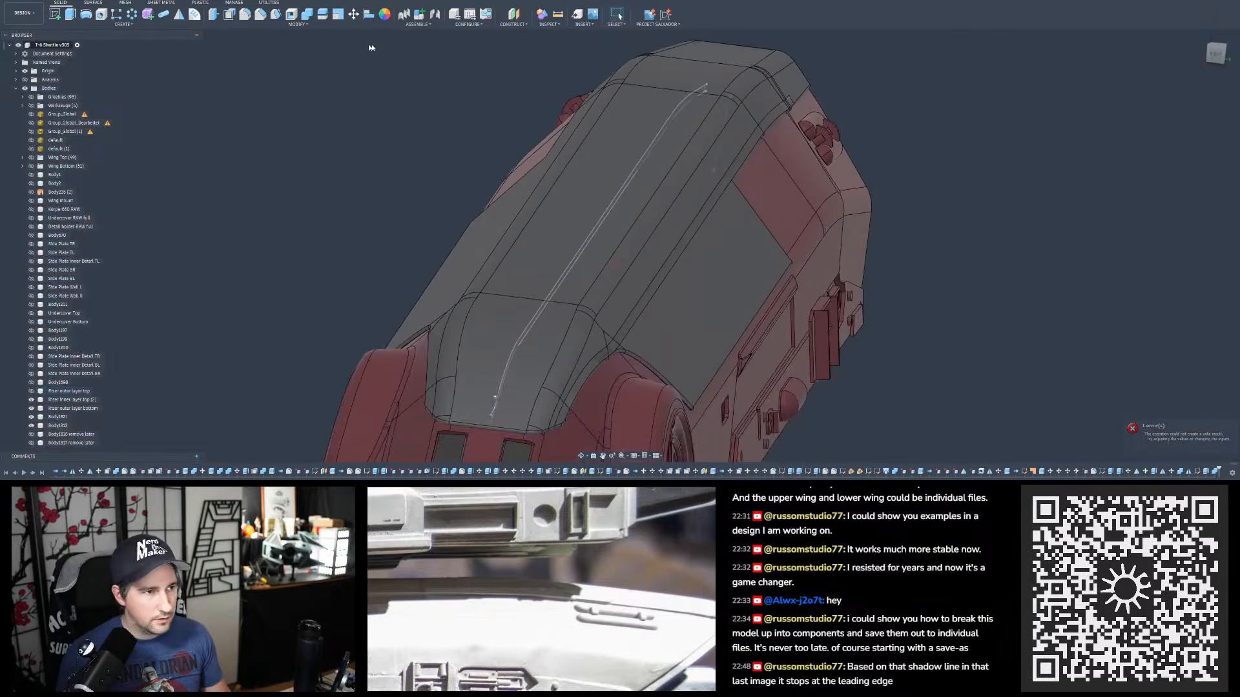
- Move the lip strip body 0.5 mm along Y so it stands out from the upper cover
key("m")
scroll(671, 208, "up", 5)
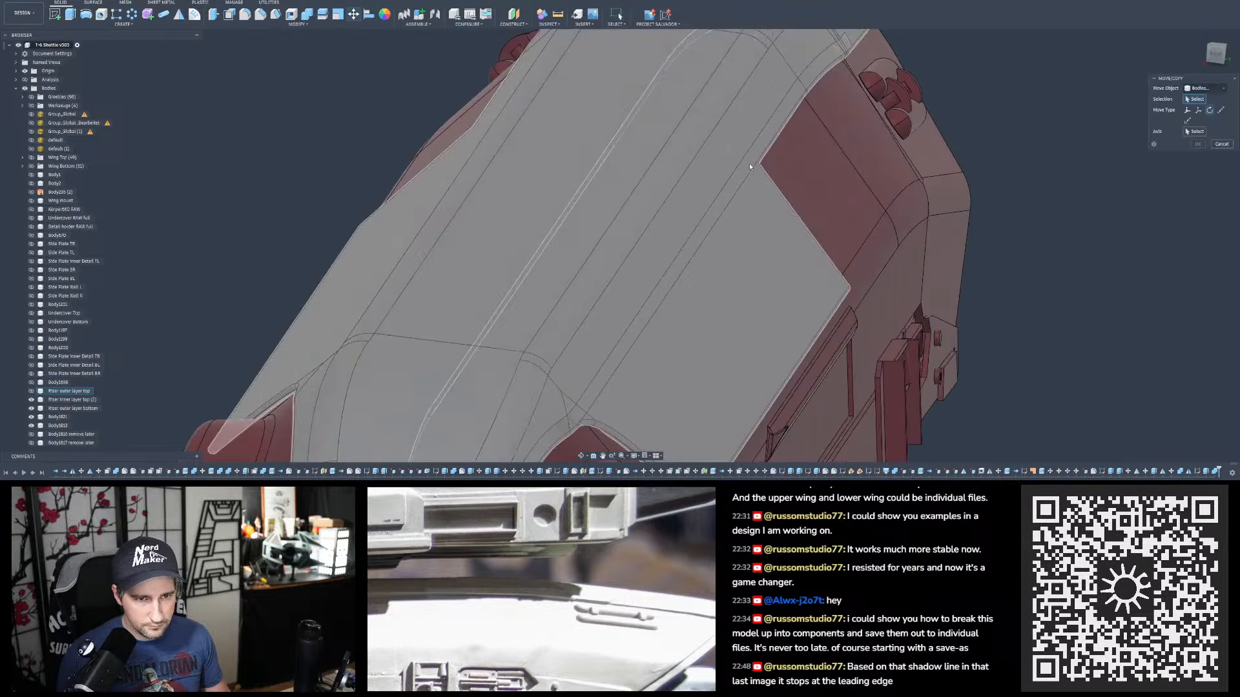
left_click(749, 175)
middle_click_drag(749, 176, 861, 187, "shift")
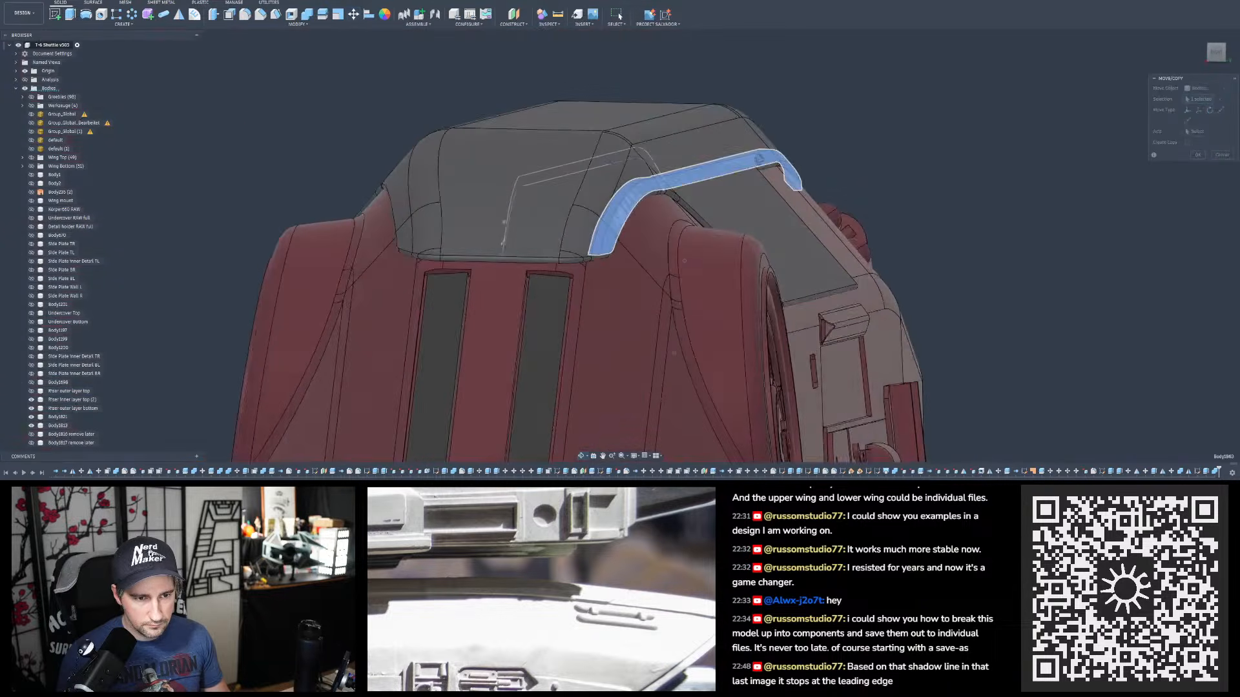
scroll(783, 127, "down", 4)
scroll(735, 105, "down", 5)
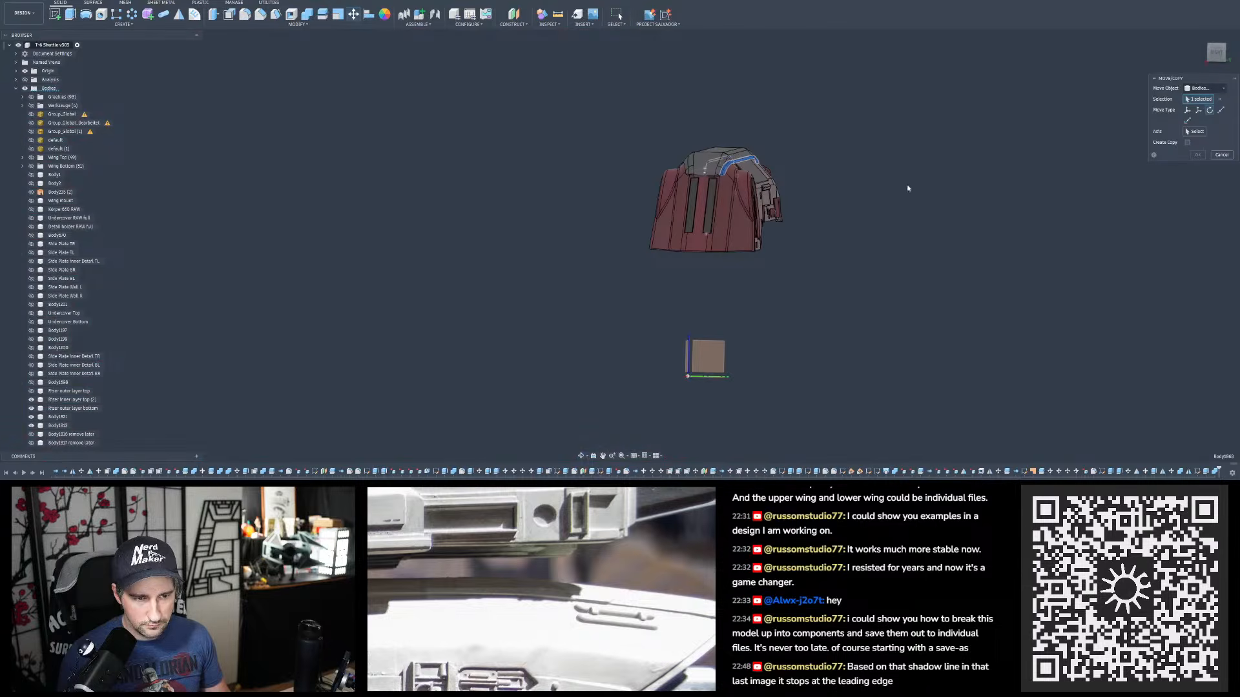
left_click(1188, 111)
scroll(717, 161, "up", 8)
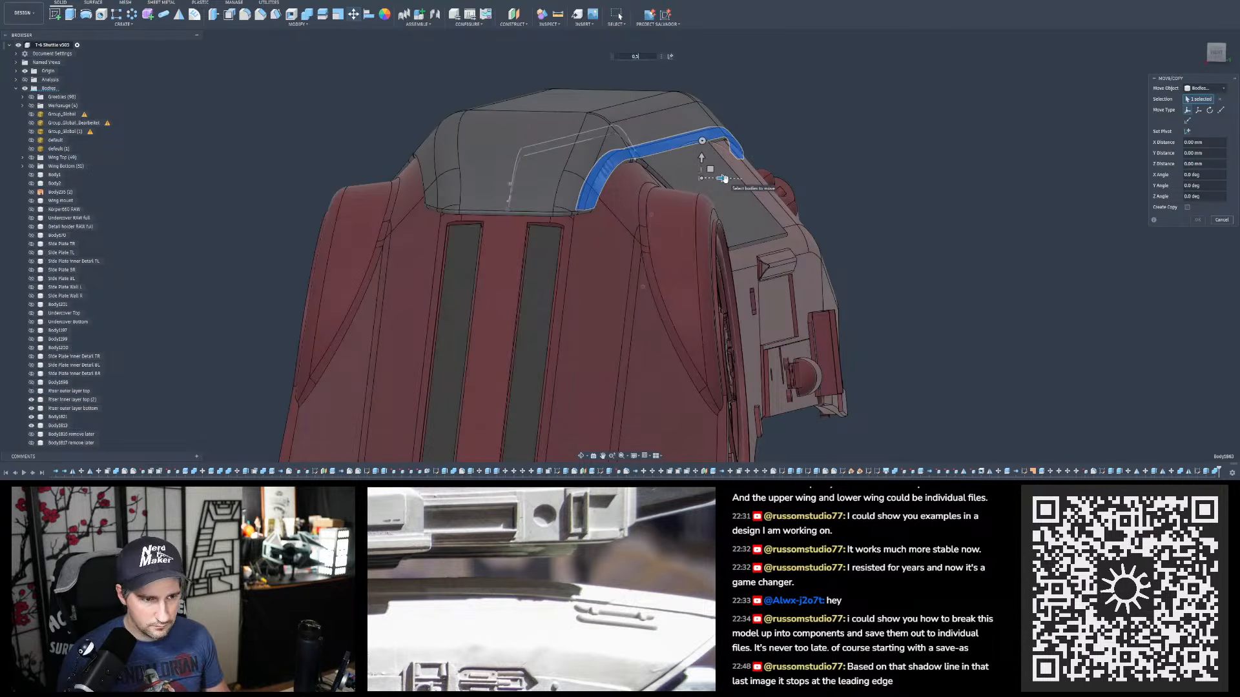
scroll(723, 178, "up", 8)
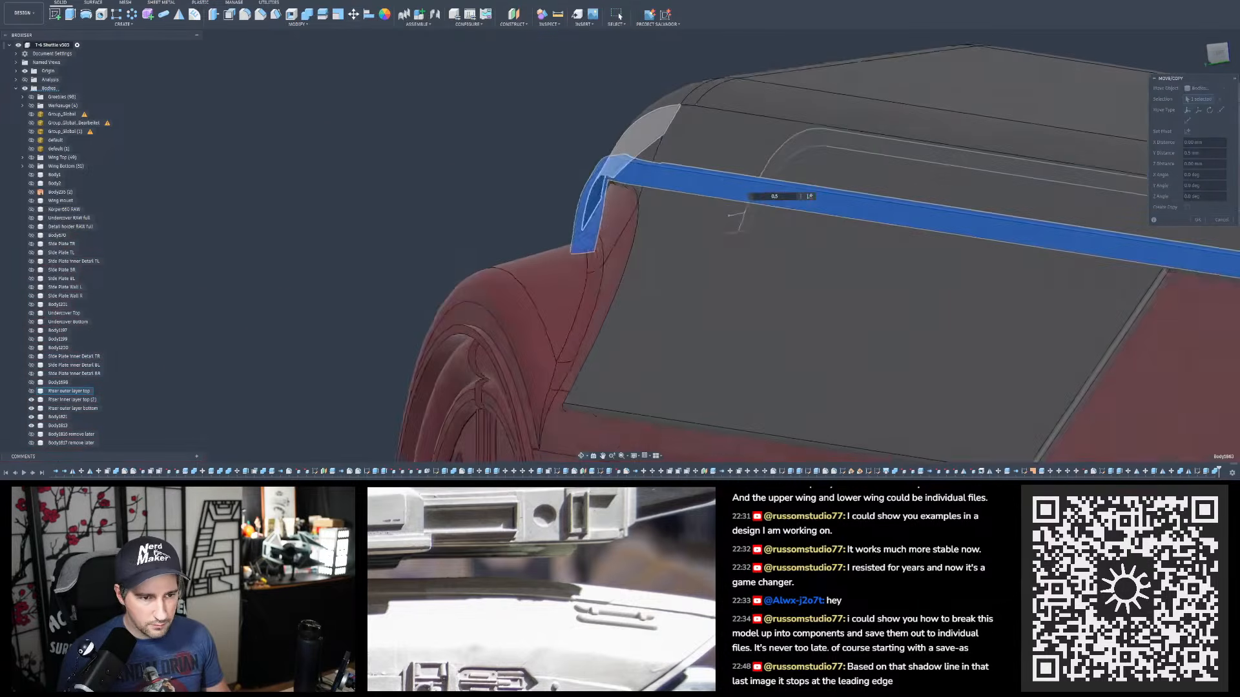
- Check the shifted lip strip along the nacelle from the side and below, and accept the move
middle_click_drag(736, 219, 896, 243, "shift")
scroll(725, 213, "up", 3)
scroll(719, 207, "down", 5)
scroll(896, 243, "down", 5)
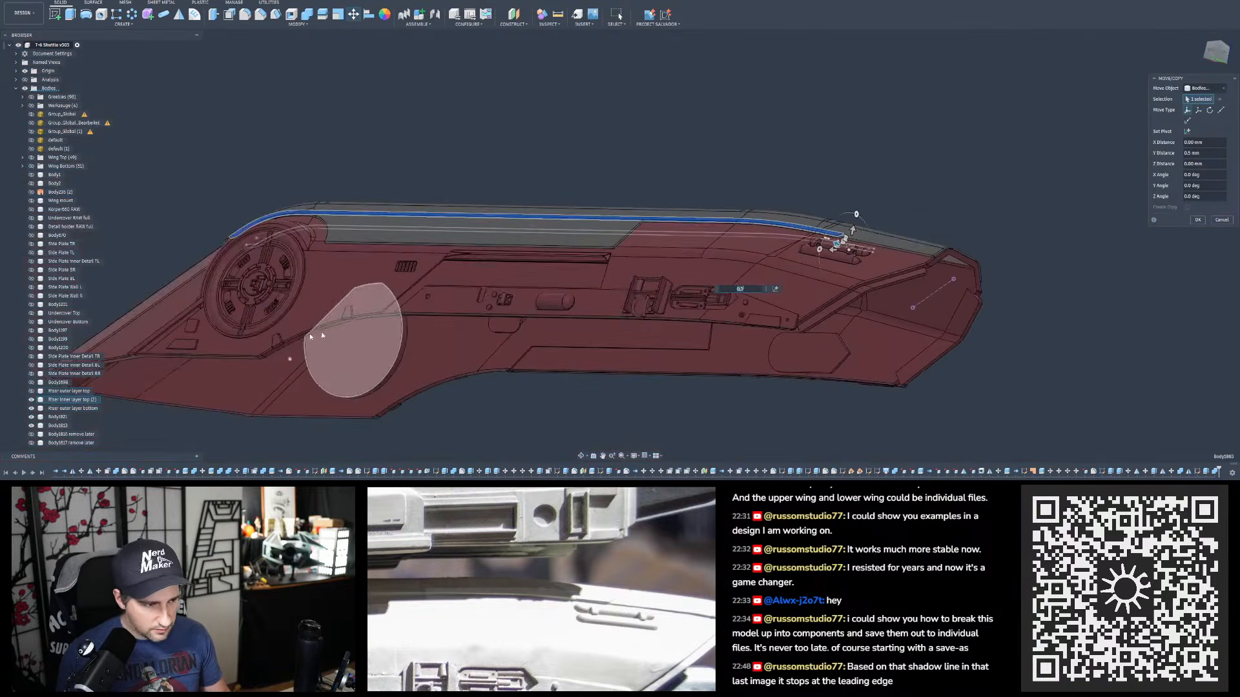
scroll(182, 344, "up", 4)
mouse_move(182, 344)
middle_mouse_down("shift")
mouse_move(245, 439)
mouse_move(193, 326)
middle_mouse_up("shift")
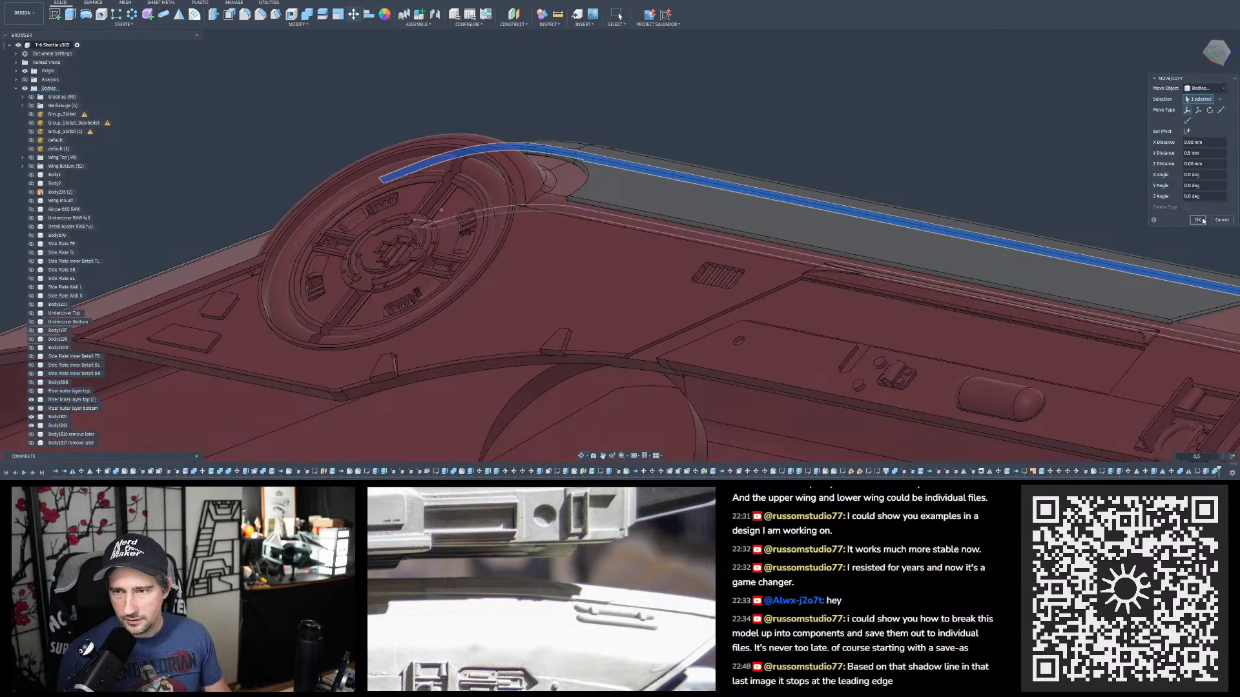
key("Return")
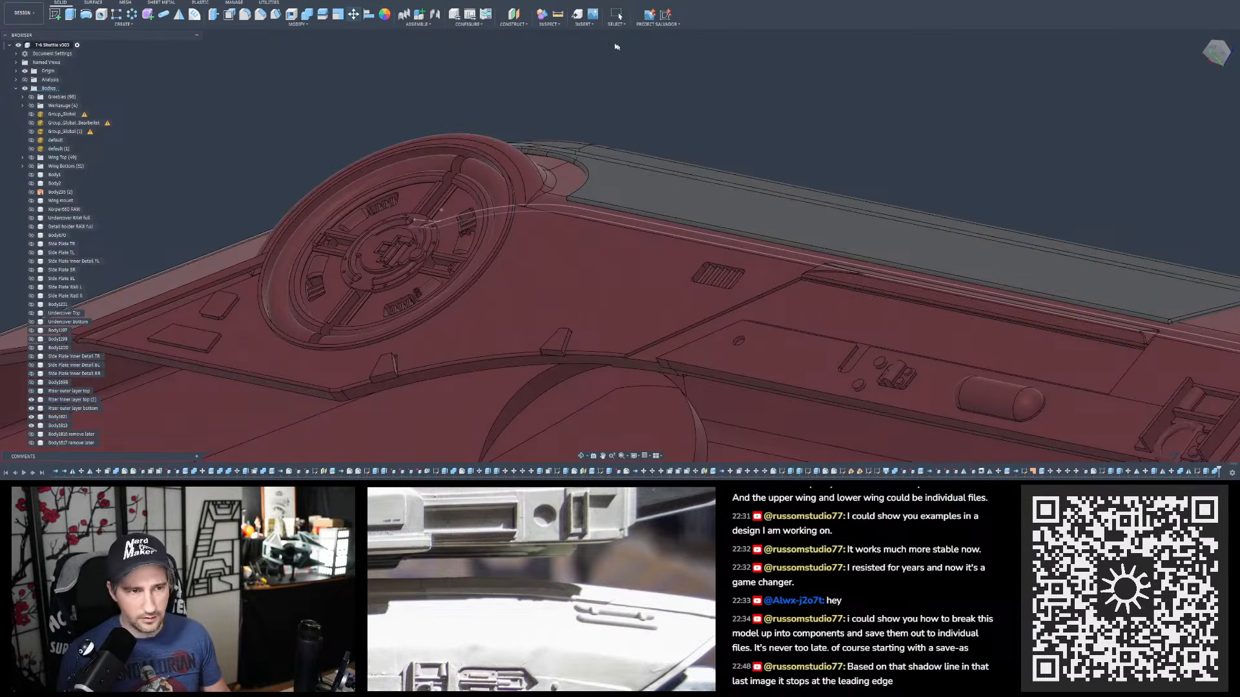
- Measure how far the small raised rectangular detail beside the engine hub stands off the side plate
left_click(562, 18)
scroll(645, 187, "down", 3)
scroll(402, 278, "up", 7)
left_click(576, 196)
left_click(574, 193)
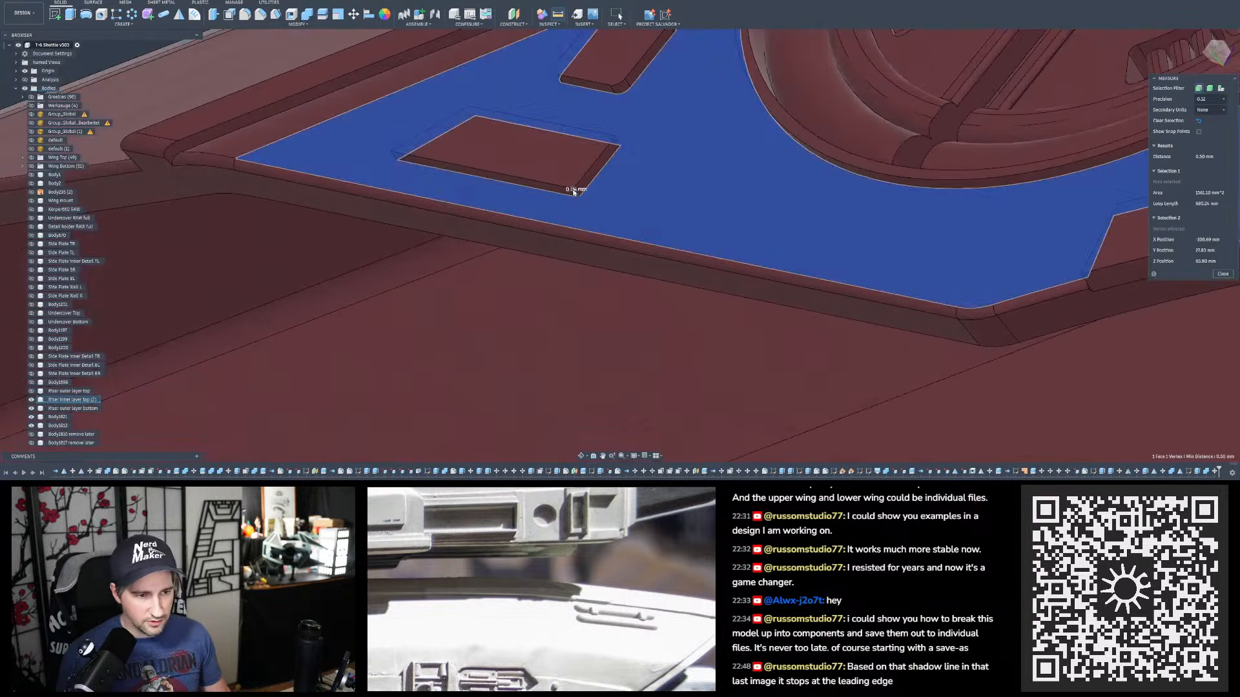
scroll(492, 268, "down", 2)
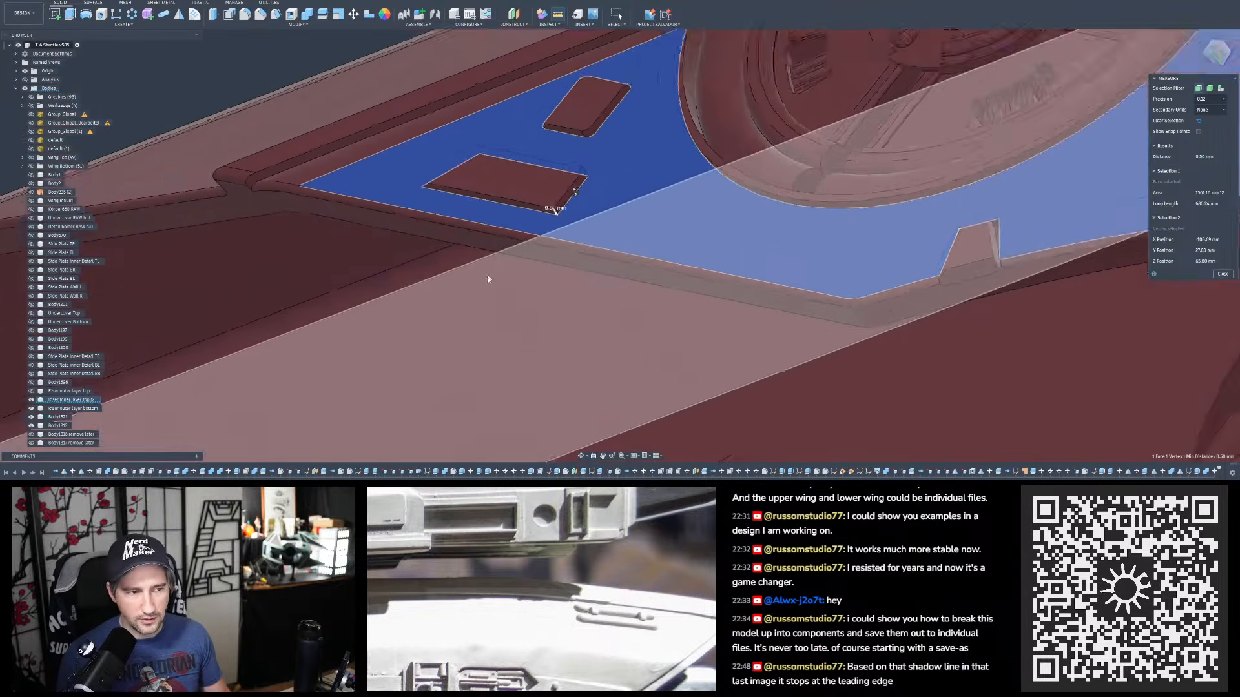
scroll(488, 279, "down", 4)
middle_click_drag(722, 359, 340, 338, "shift")
scroll(340, 337, "down", 3)
left_click(318, 117)
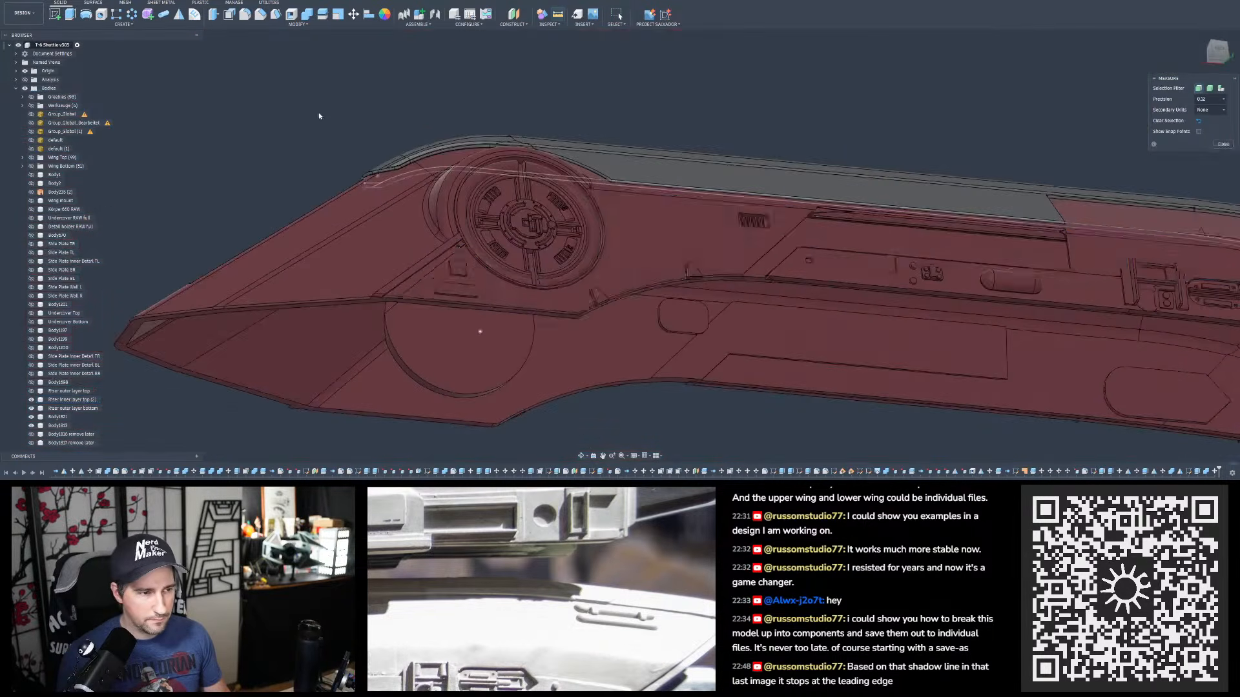
- Examine the lip strip from the nacelle's end, the side and the arch over the engine hub against the reference photos
scroll(368, 133, "up", 5)
middle_click_drag(445, 185, 342, 174, "shift")
scroll(343, 174, "down", 5)
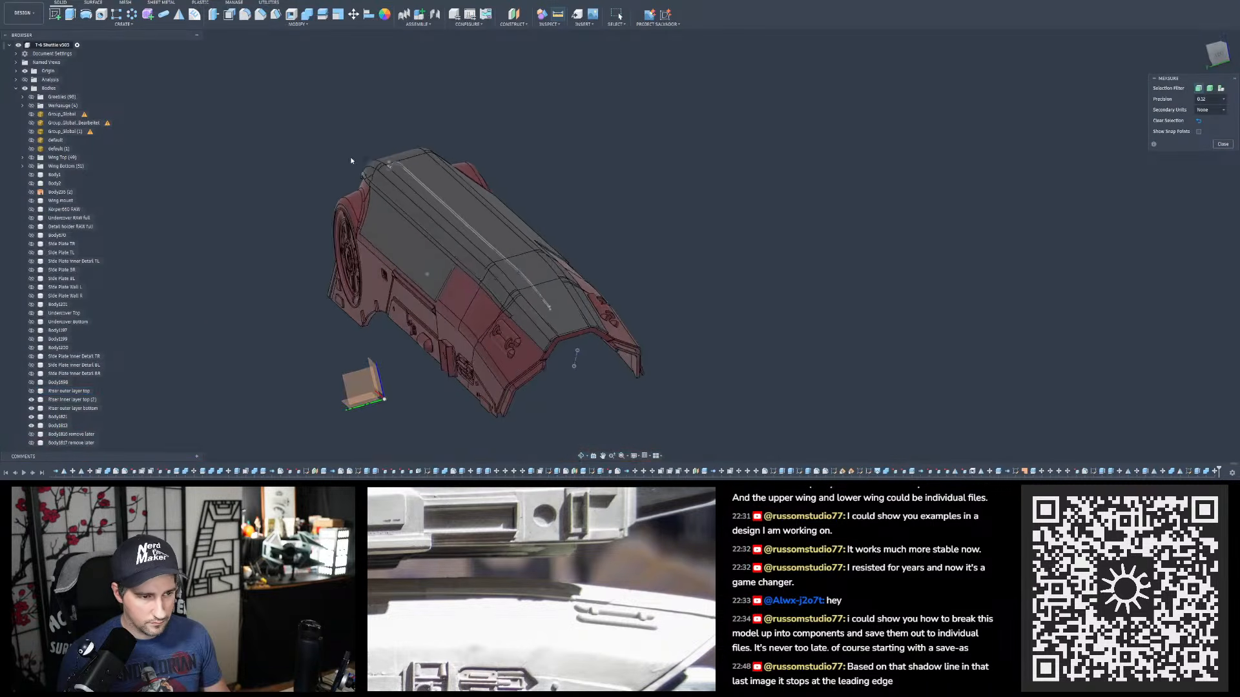
scroll(476, 310, "up", 5)
middle_click_drag(476, 305, 543, 246, "shift")
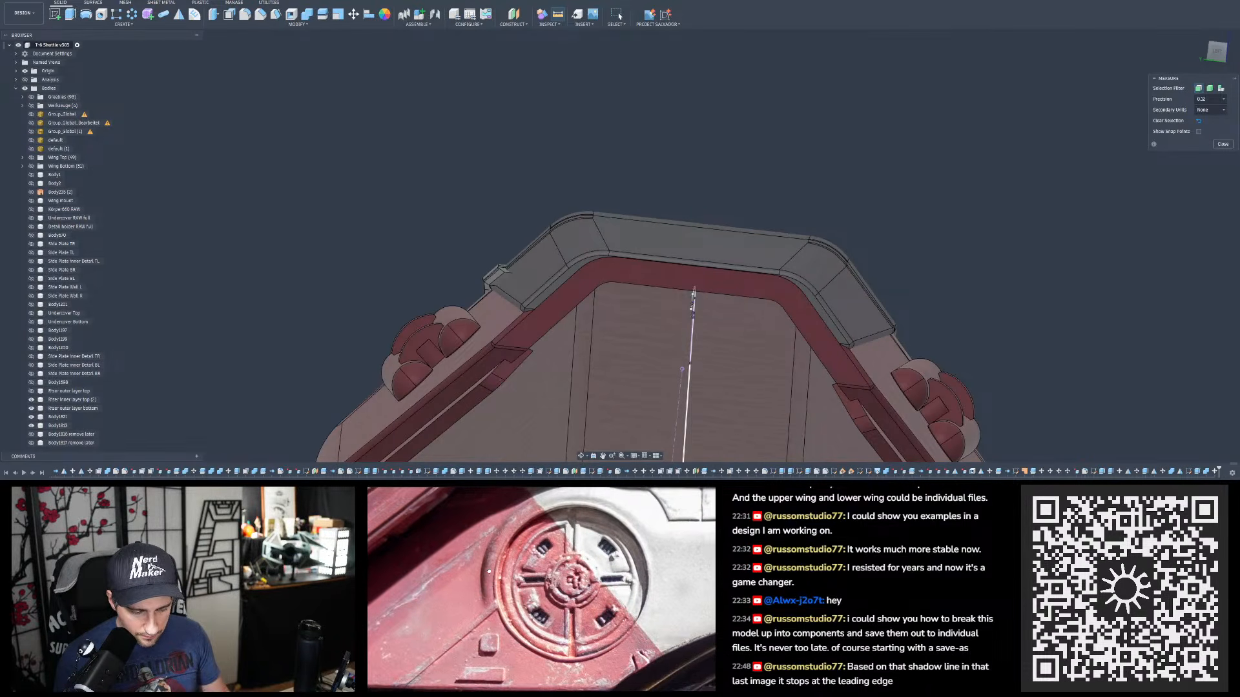
middle_click_drag(691, 310, 859, 311, "shift")
middle_click(861, 309)
middle_click(861, 309)
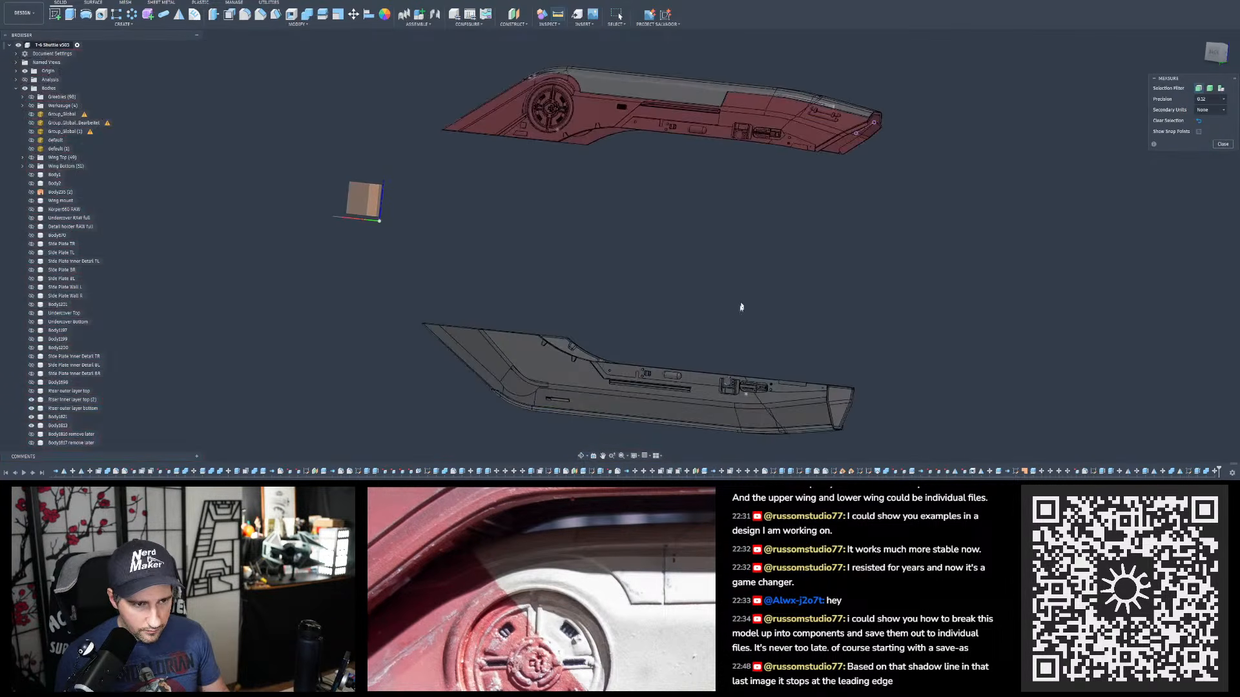
scroll(741, 307, "down", 3)
scroll(647, 161, "up", 10)
key("Escape")
middle_click_drag(631, 249, 589, 214, "shift")
scroll(600, 209, "up", 2)
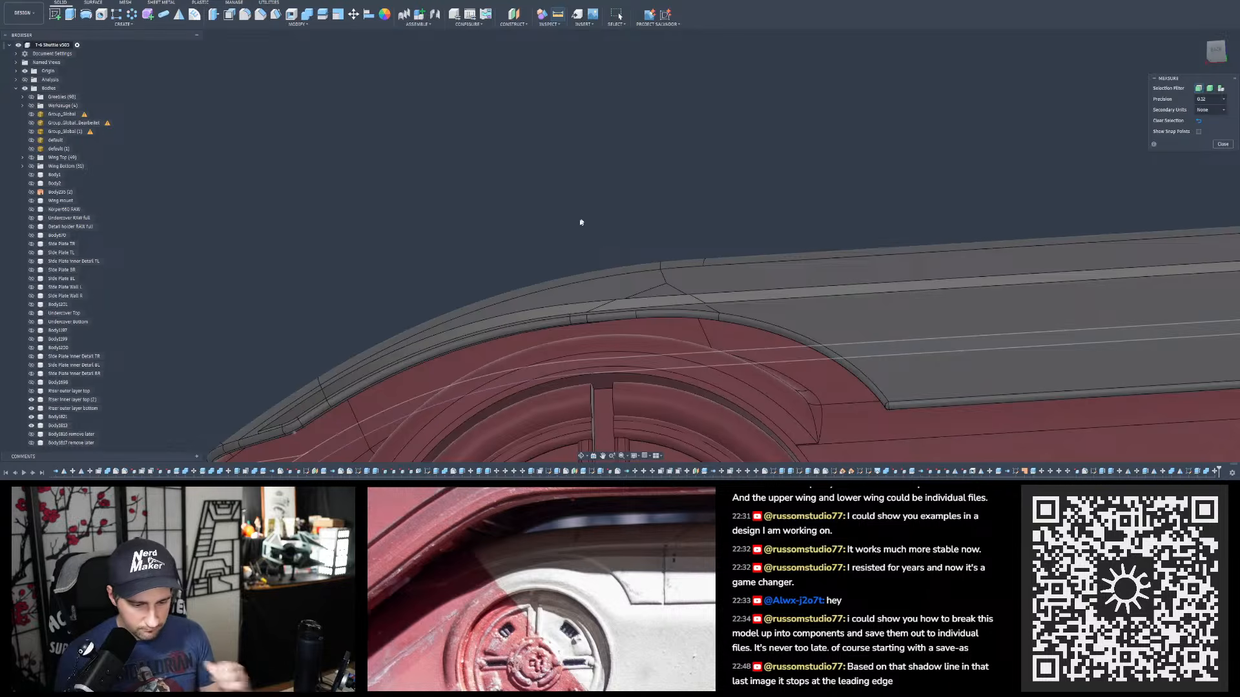
- Examine where the lip strip ends near the nacelle's tip against the reference photos, and close the measurement
middle_click_drag(515, 248, 576, 219, "shift")
scroll(880, 283, "up", 4)
middle_click_drag(831, 269, 857, 256, "shift")
scroll(842, 276, "down", 5)
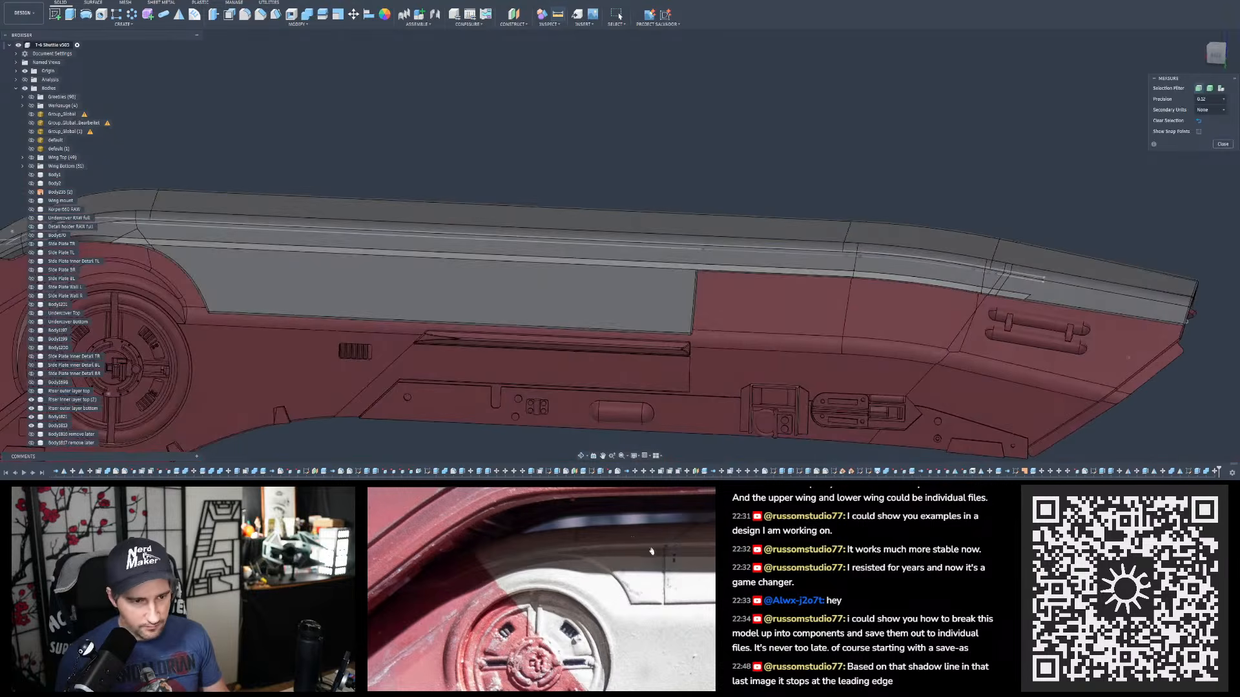
left_click_drag(671, 568, 413, 591)
left_click_drag(582, 582, 491, 597)
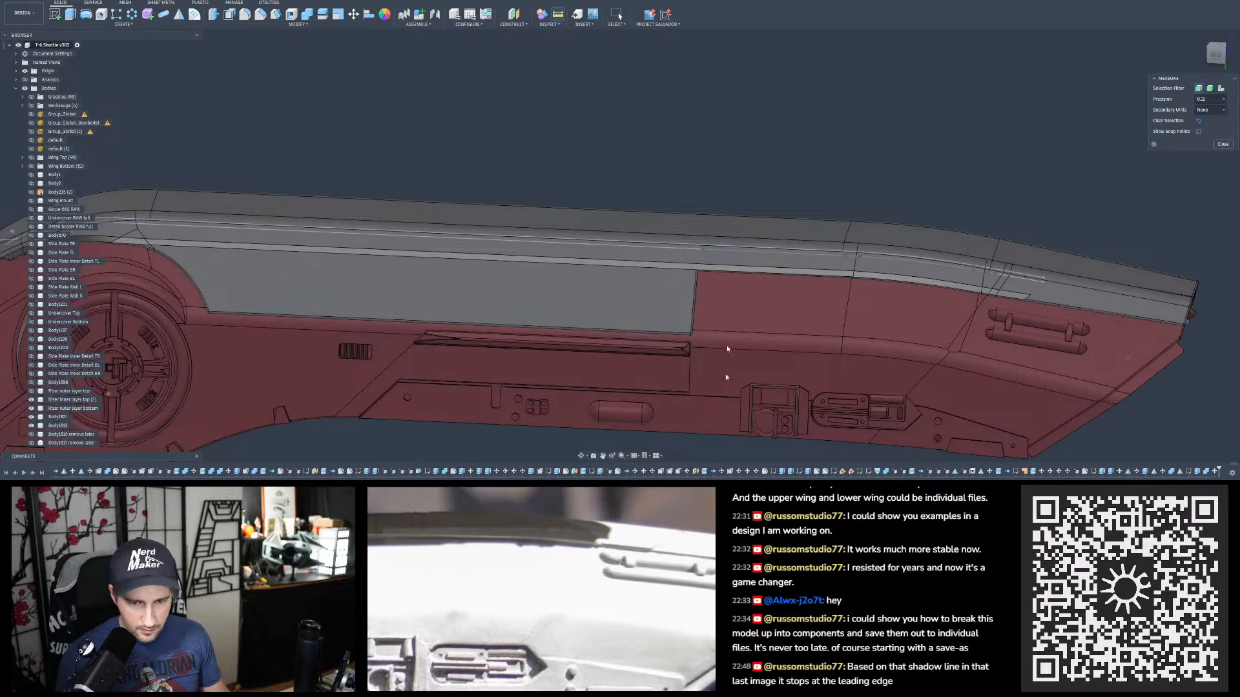
middle_click_drag(727, 349, 950, 285, "shift")
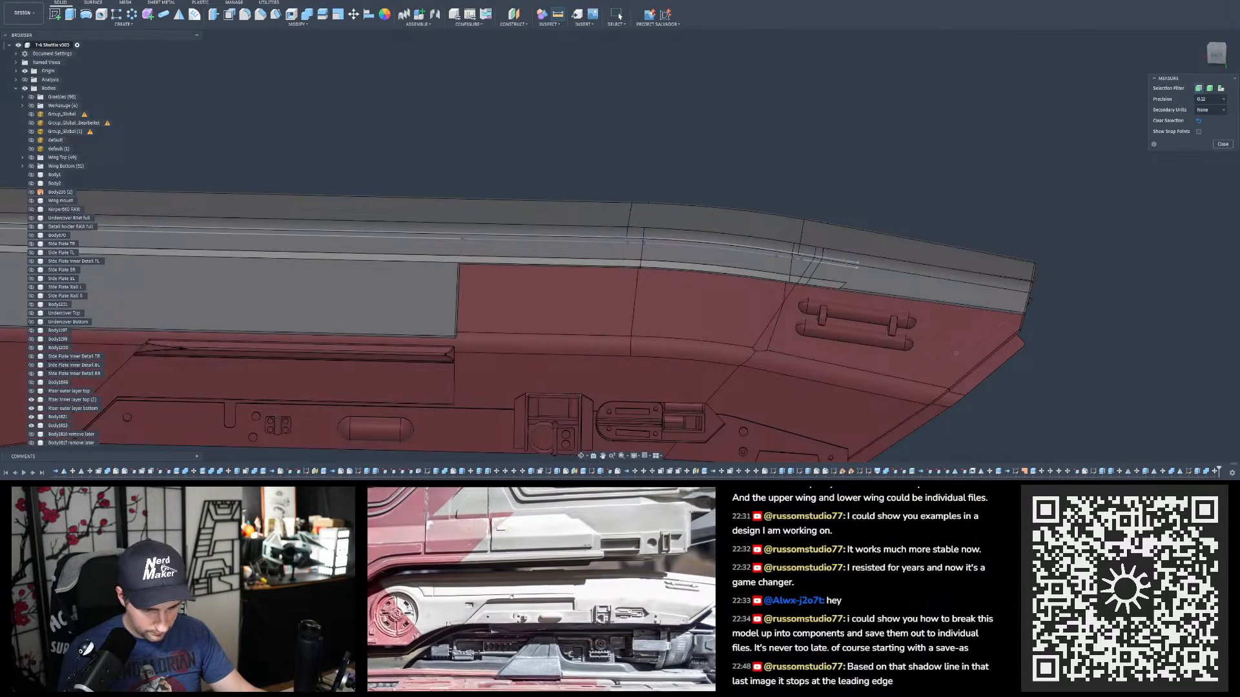
left_click(1221, 60)
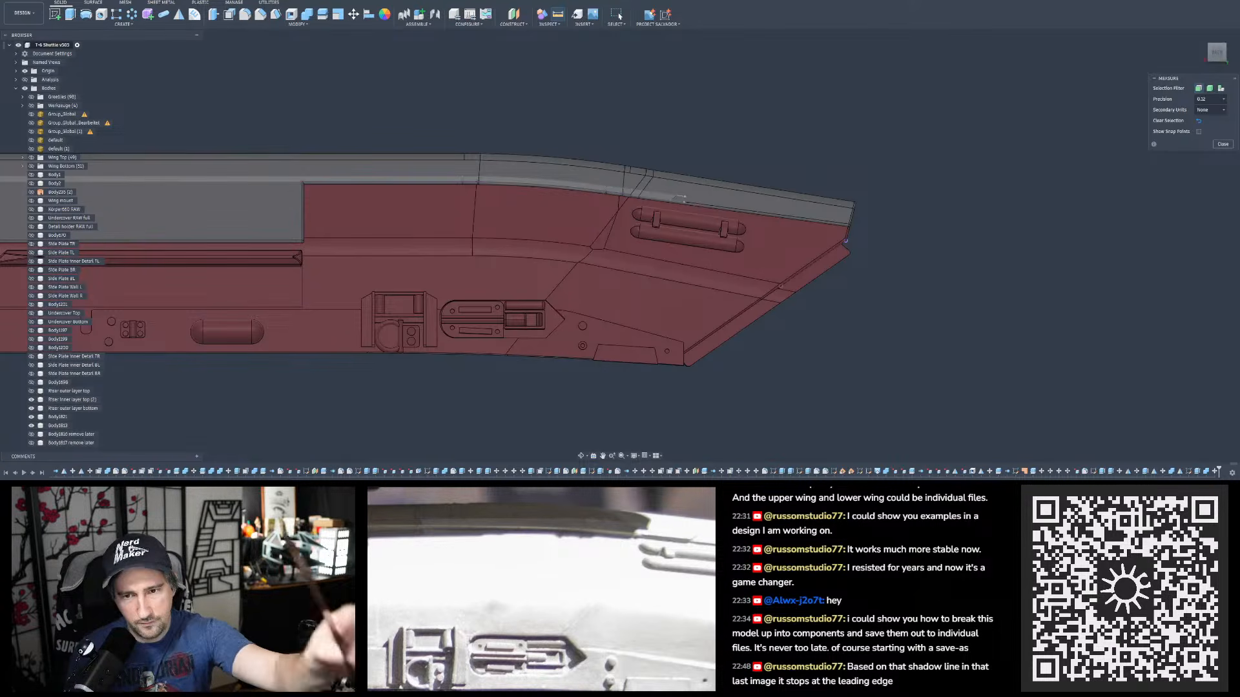
left_click(1223, 145)
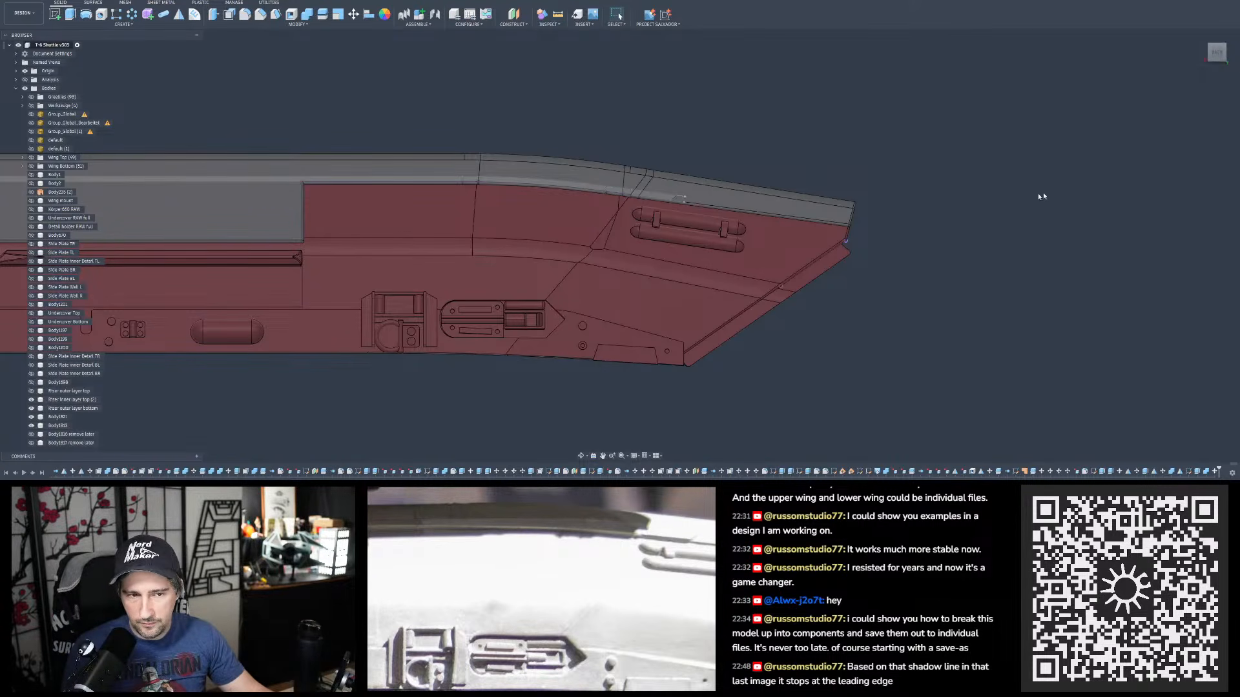
- Edit the lip strip's sketch: increase the length dimension at its tip end and stretch the guide line's endpoint beyond it
double_click(1188, 471)
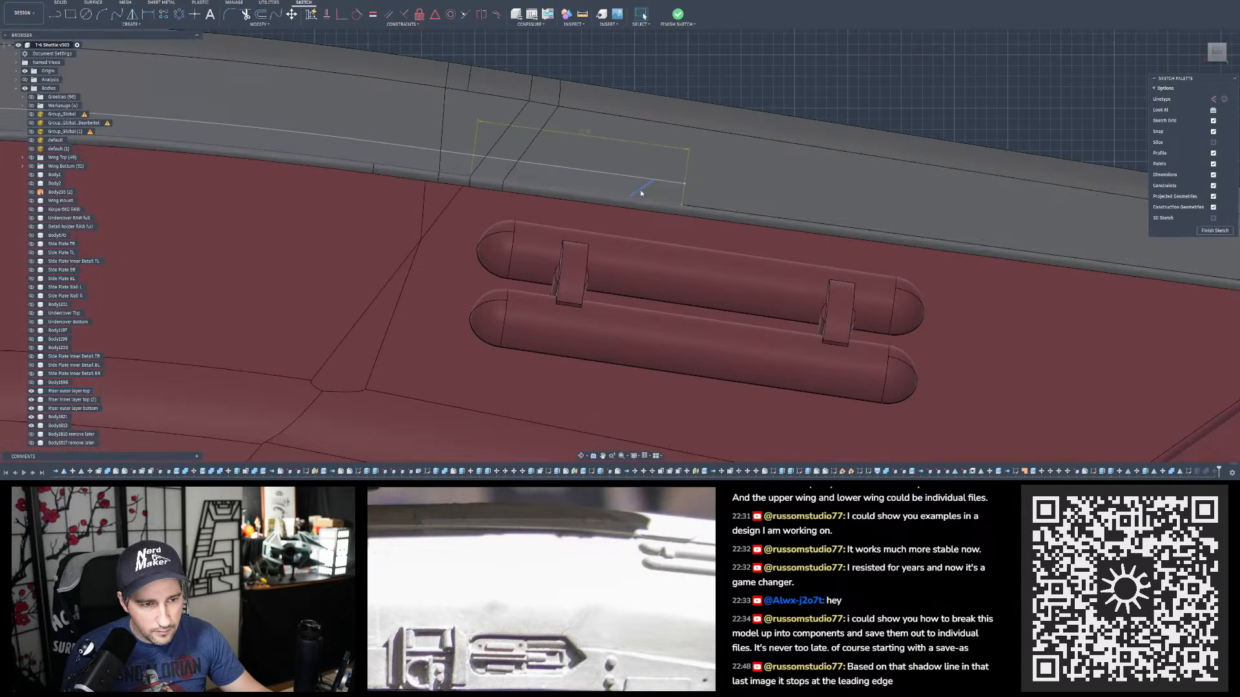
scroll(641, 193, "down", 5)
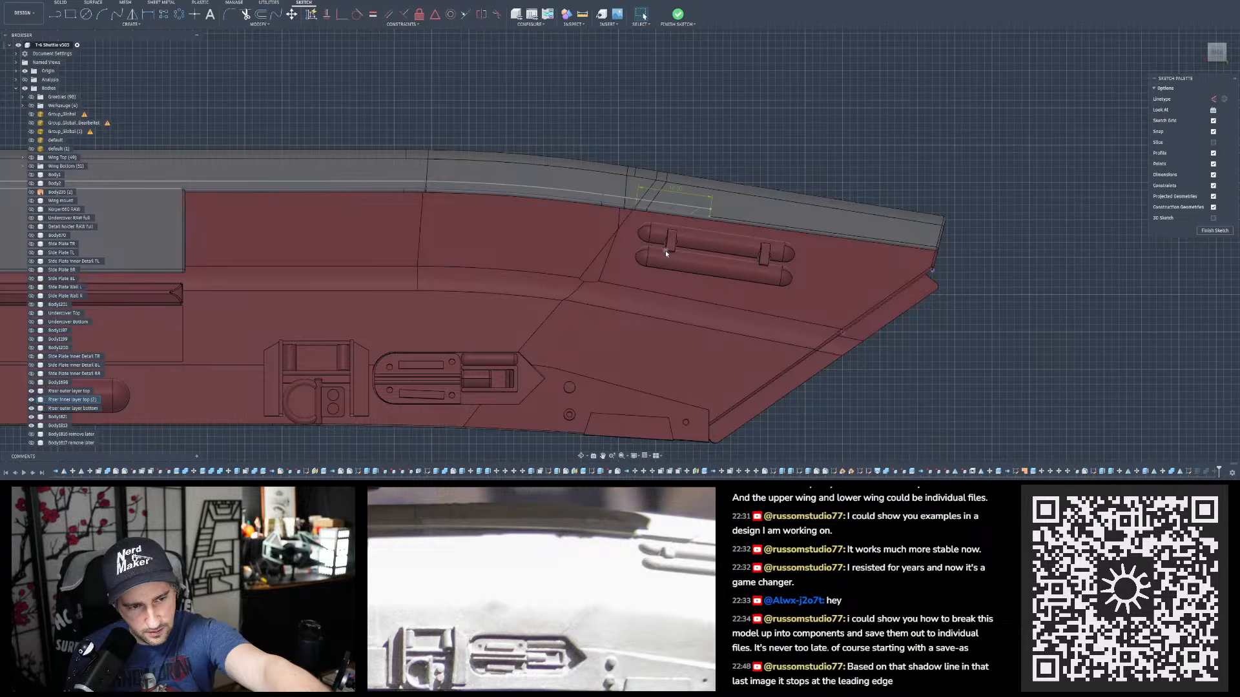
left_click(698, 213)
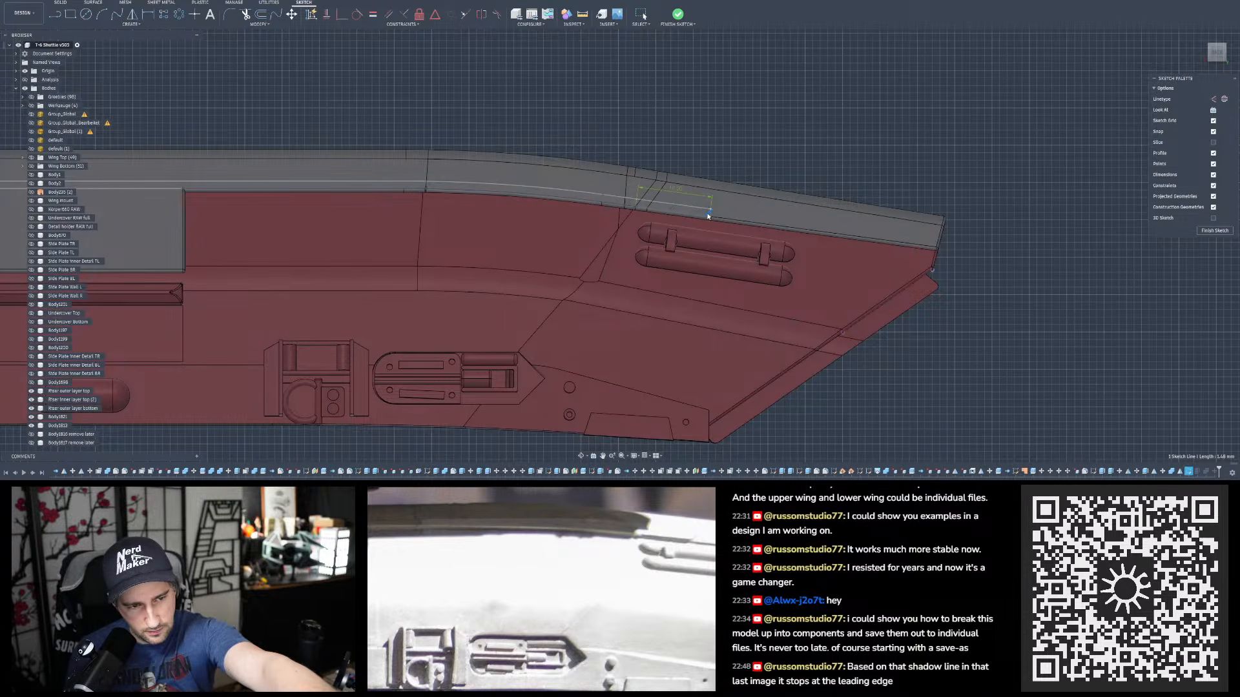
double_click(675, 189)
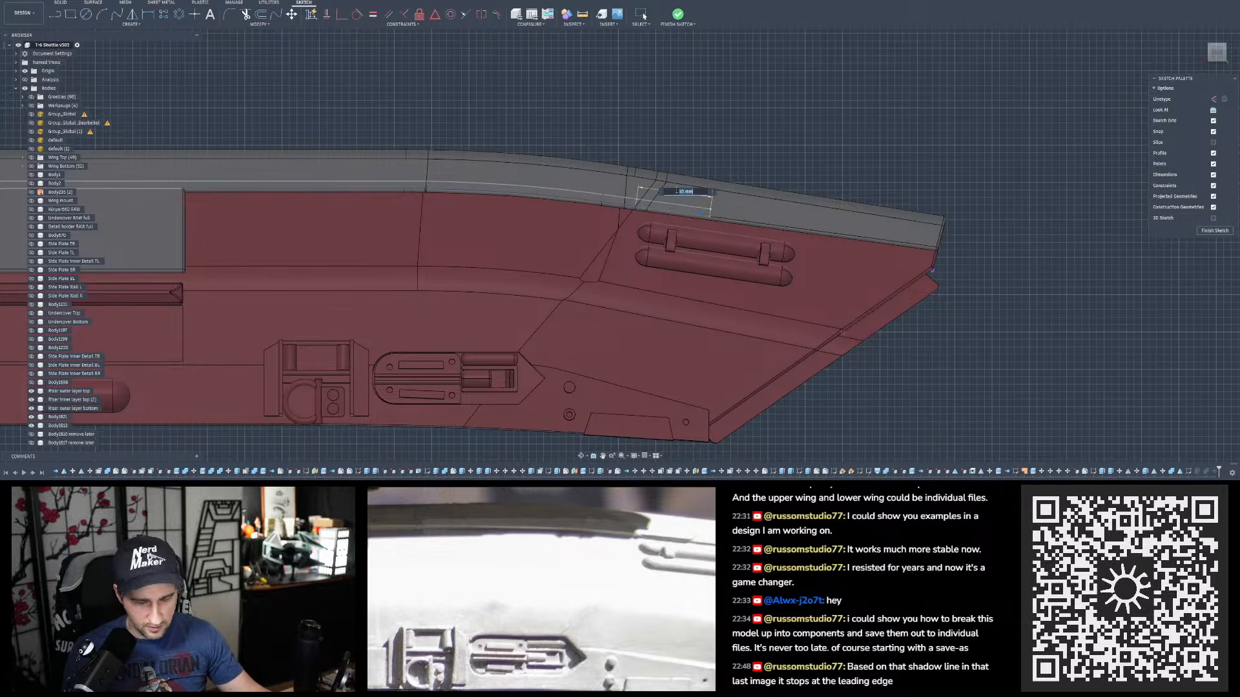
key("Return")
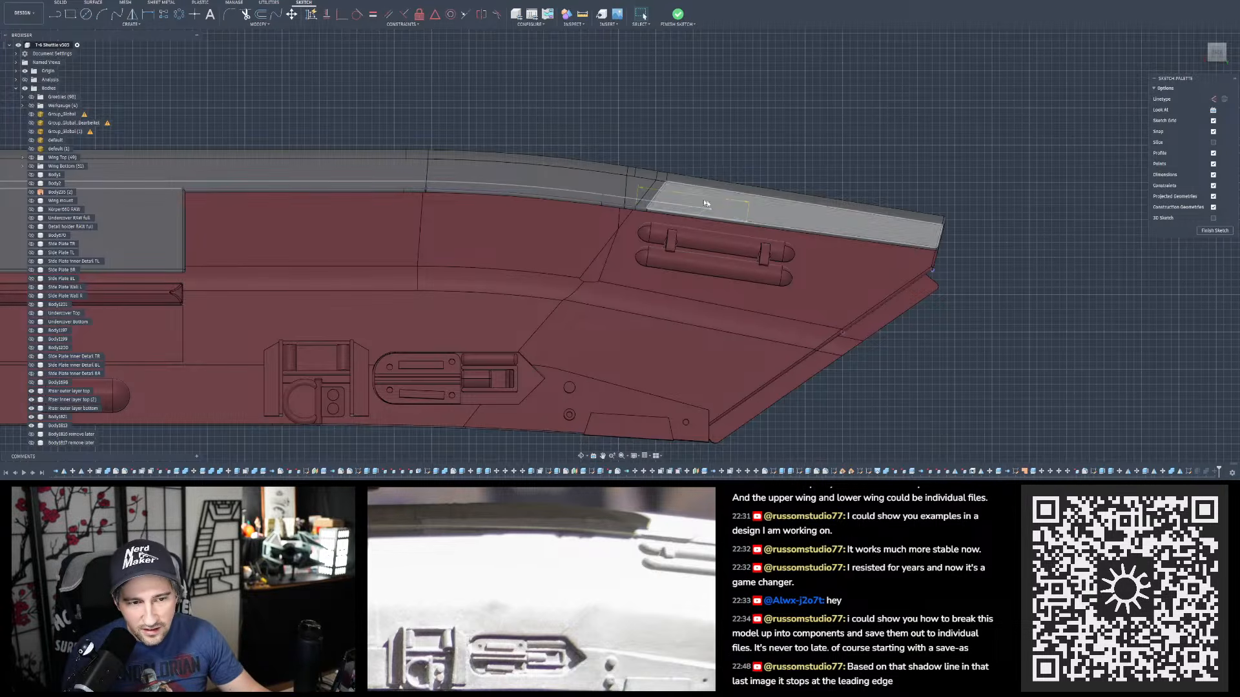
left_click_drag(710, 209, 755, 215)
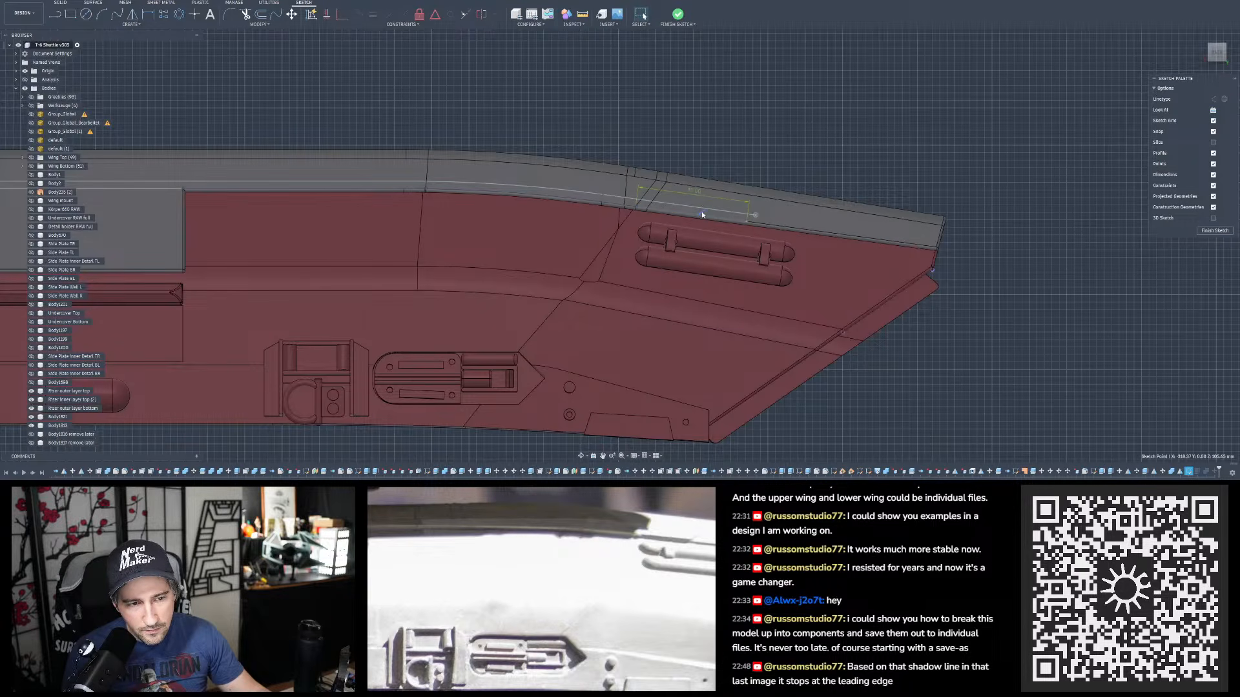
- Shift the short slanted end line of the lip strip slightly toward the nacelle's tip and finish the sketch
left_click(717, 217)
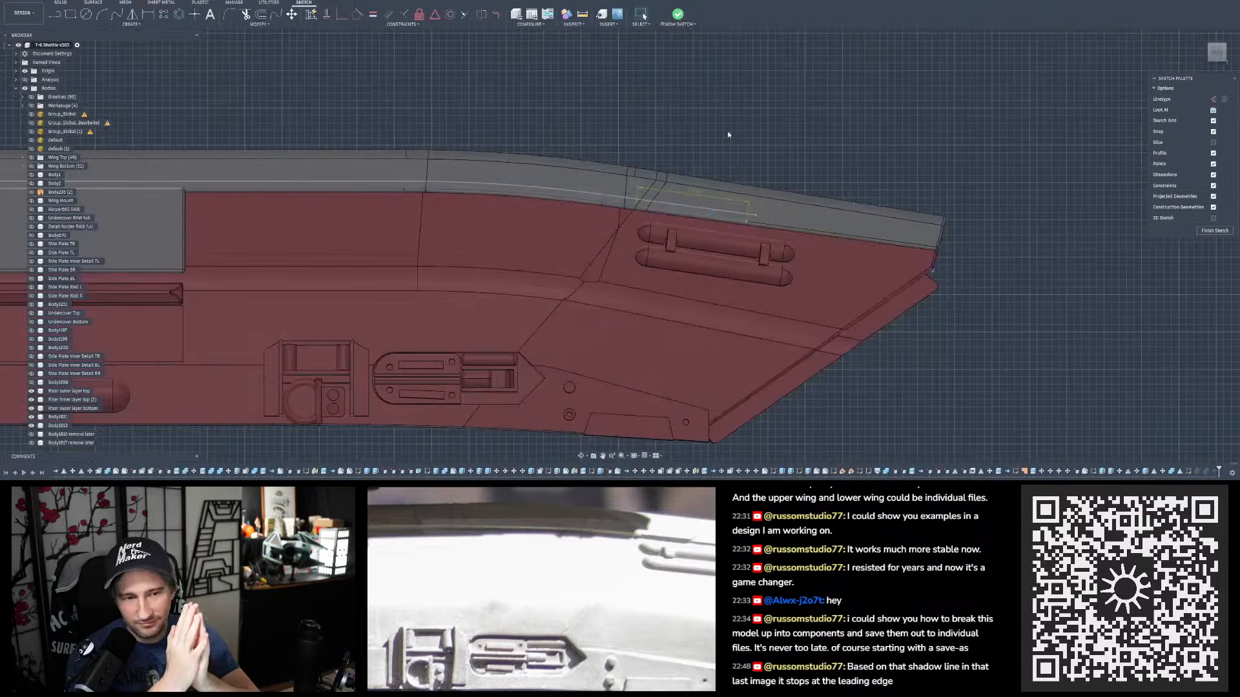
scroll(711, 213, "up", 2)
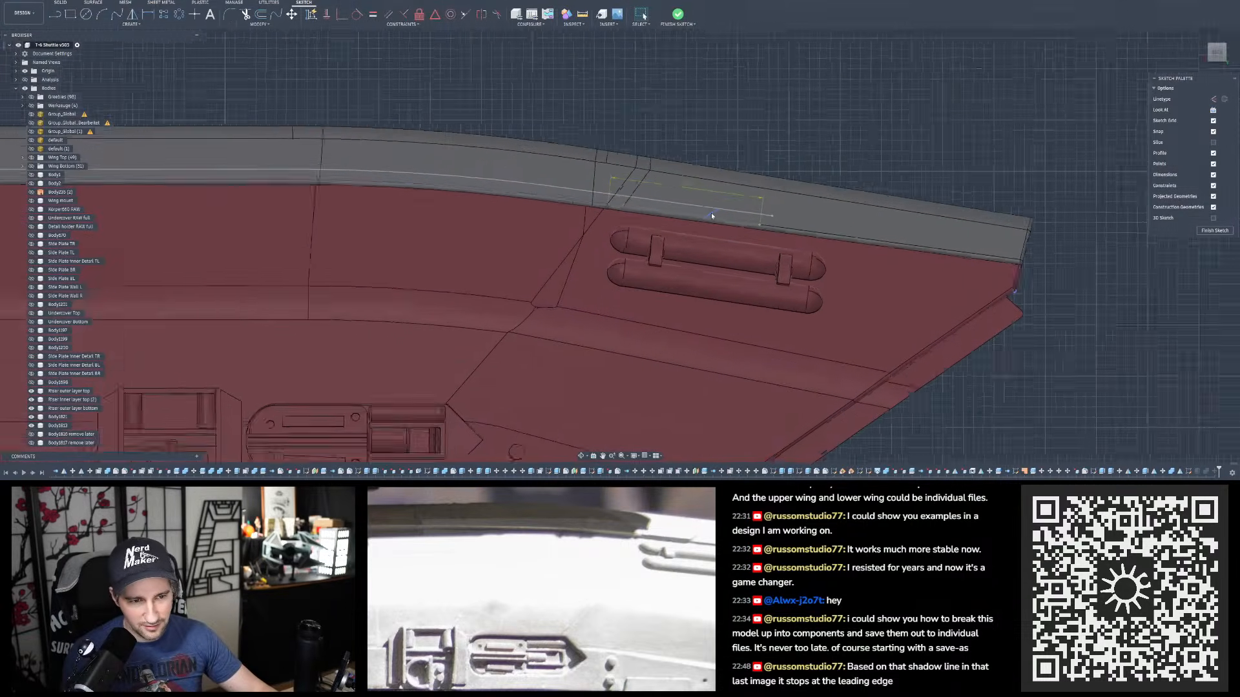
scroll(711, 215, "up", 1)
left_click(707, 214)
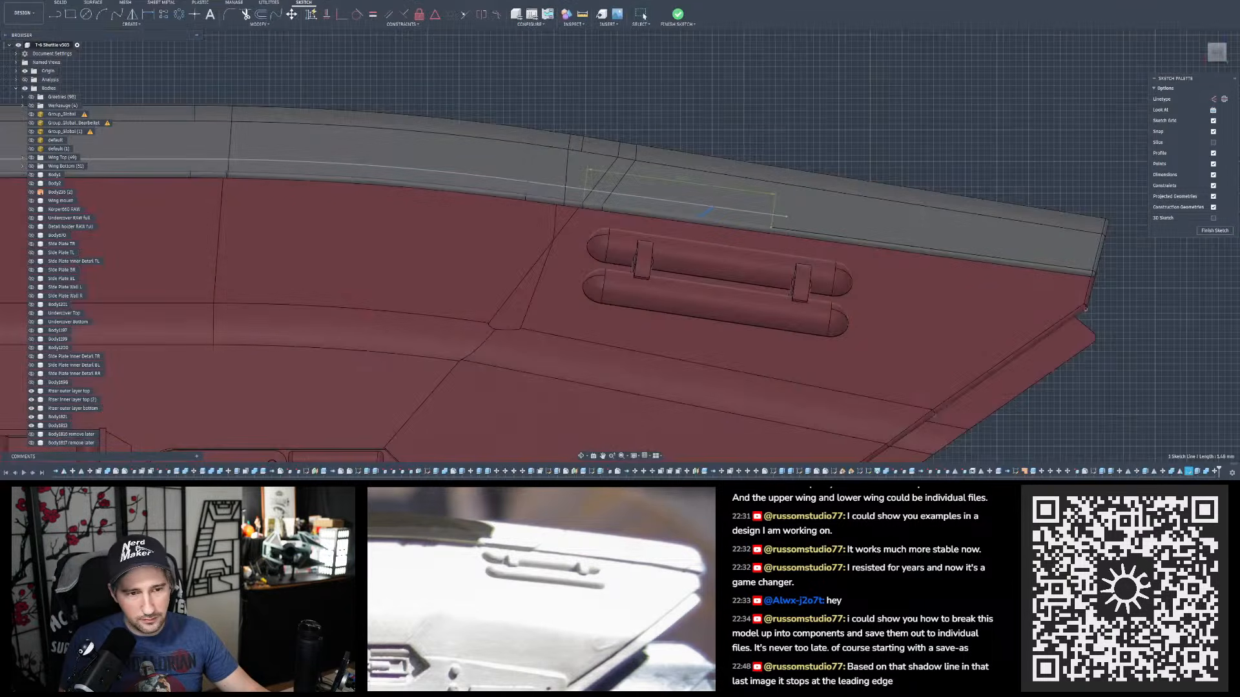
left_click(677, 14)
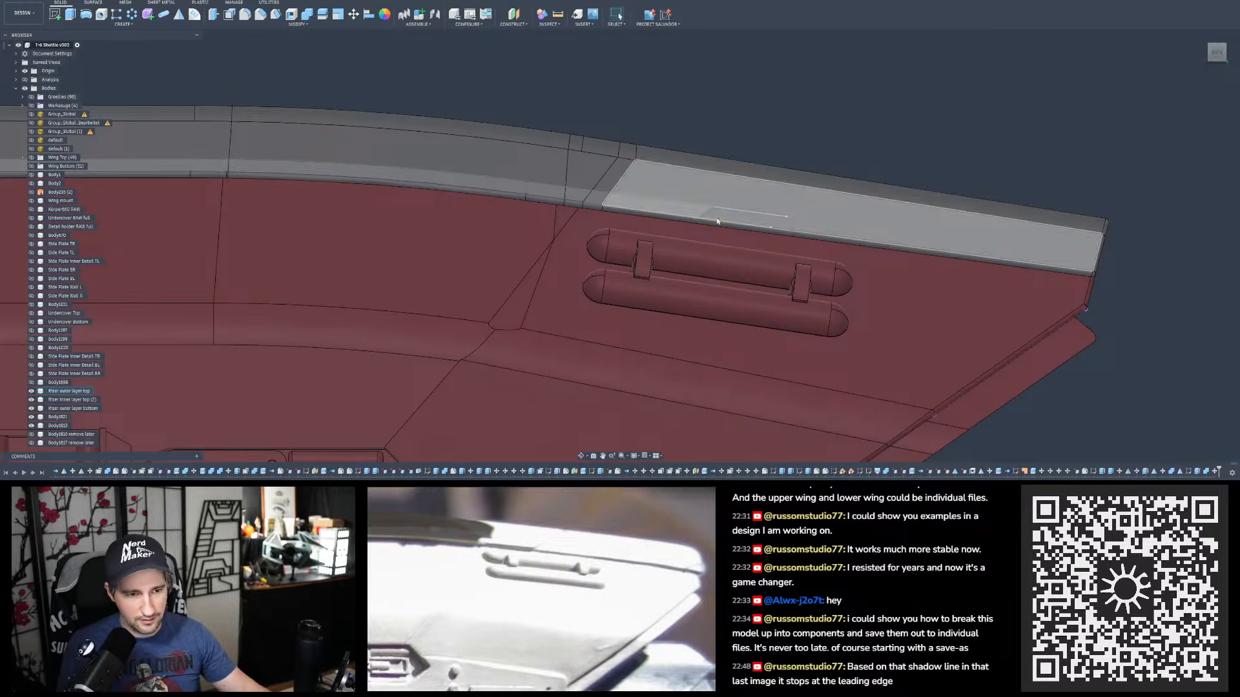
- Locate the lip strip's sketch among the design's sketches and hide it
scroll(691, 211, "up", 4)
scroll(691, 210, "down", 10)
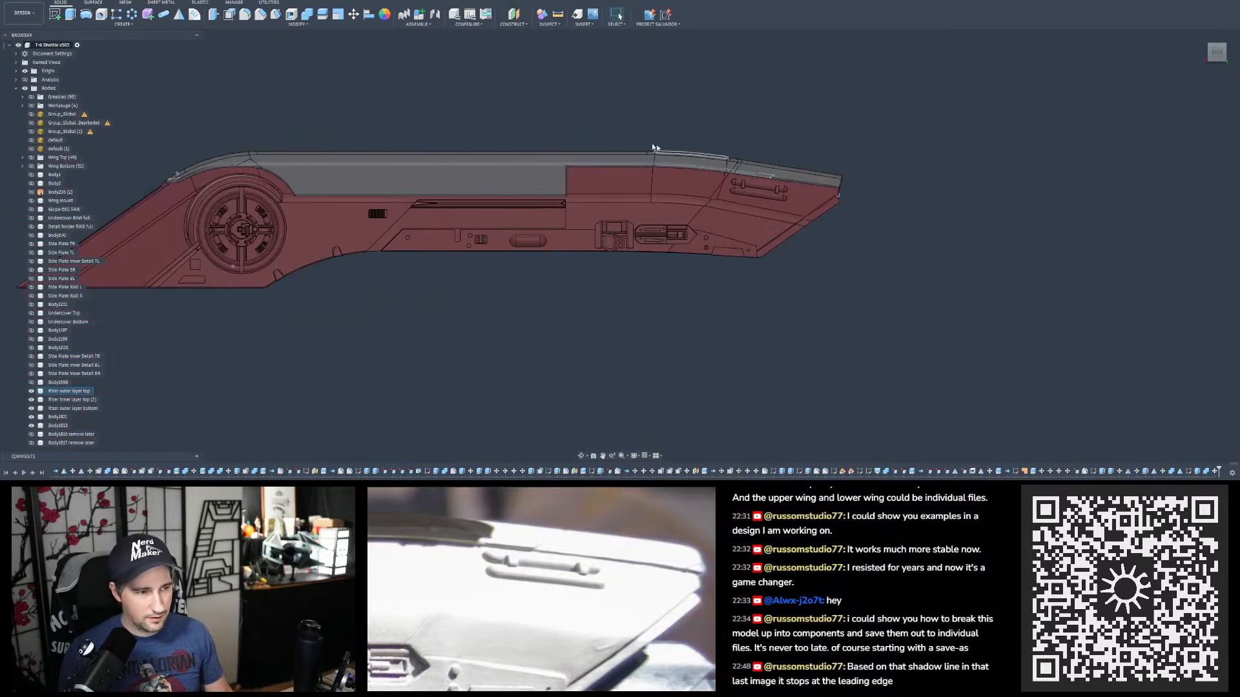
middle_click_drag(625, 140, 624, 189, "shift")
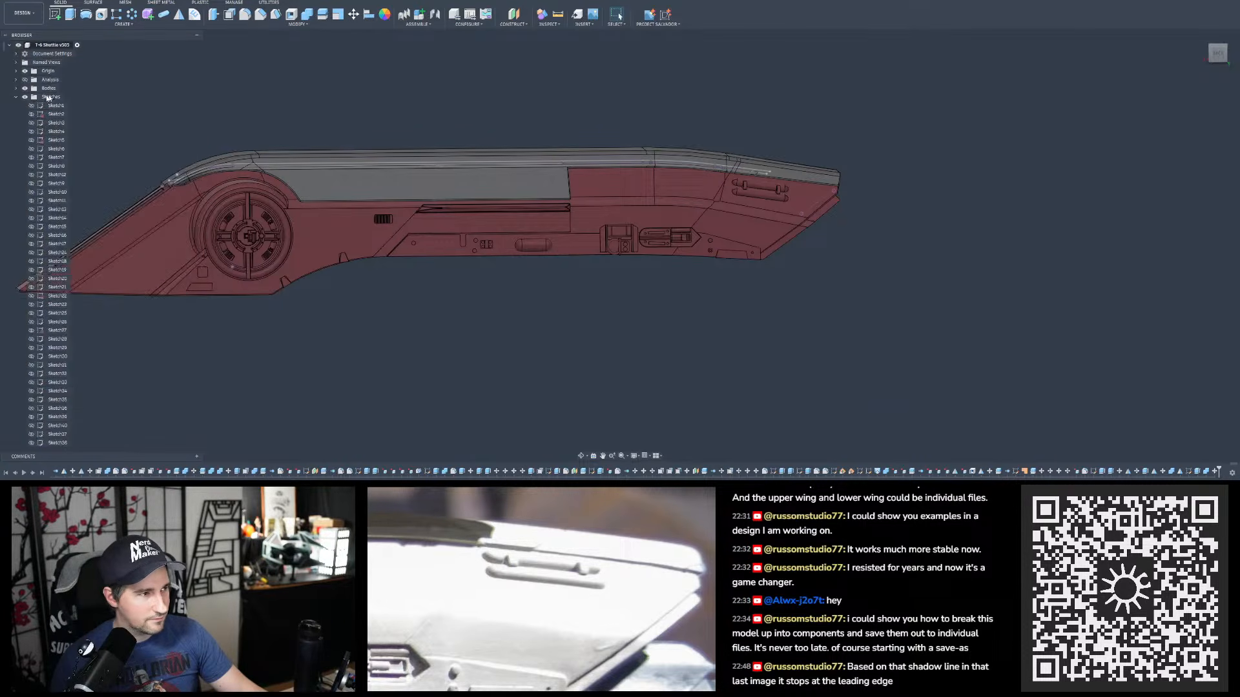
scroll(45, 170, "down", 15)
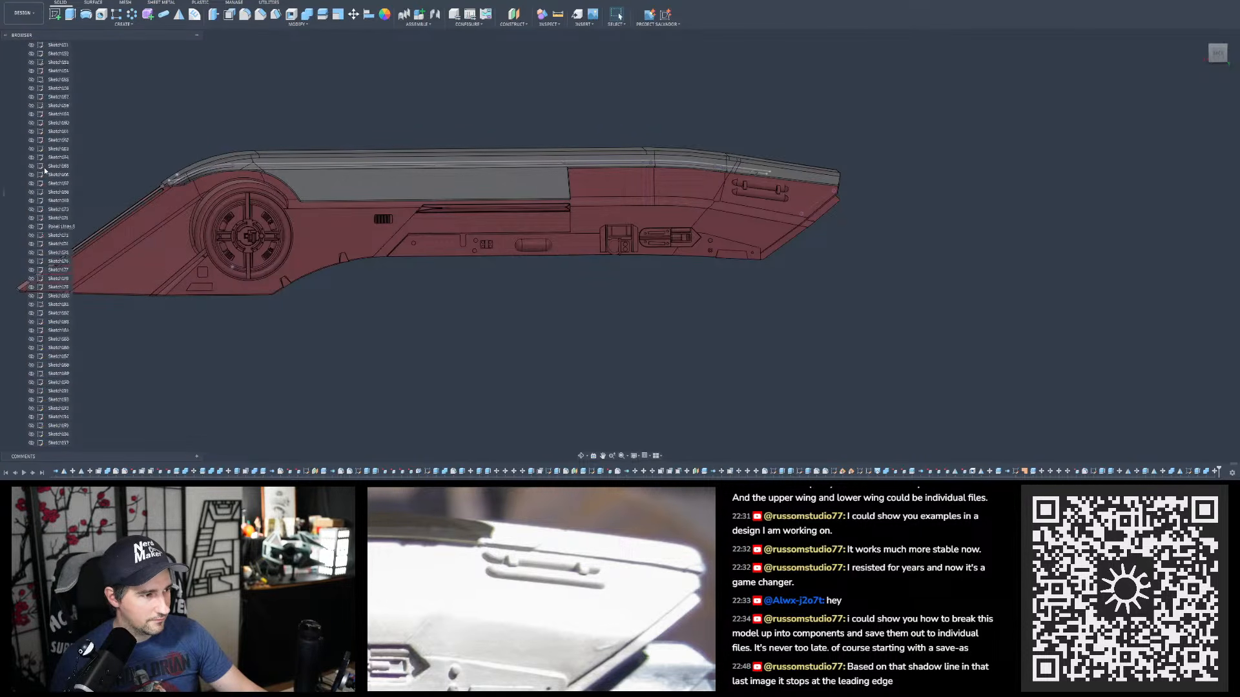
scroll(49, 200, "down", 2)
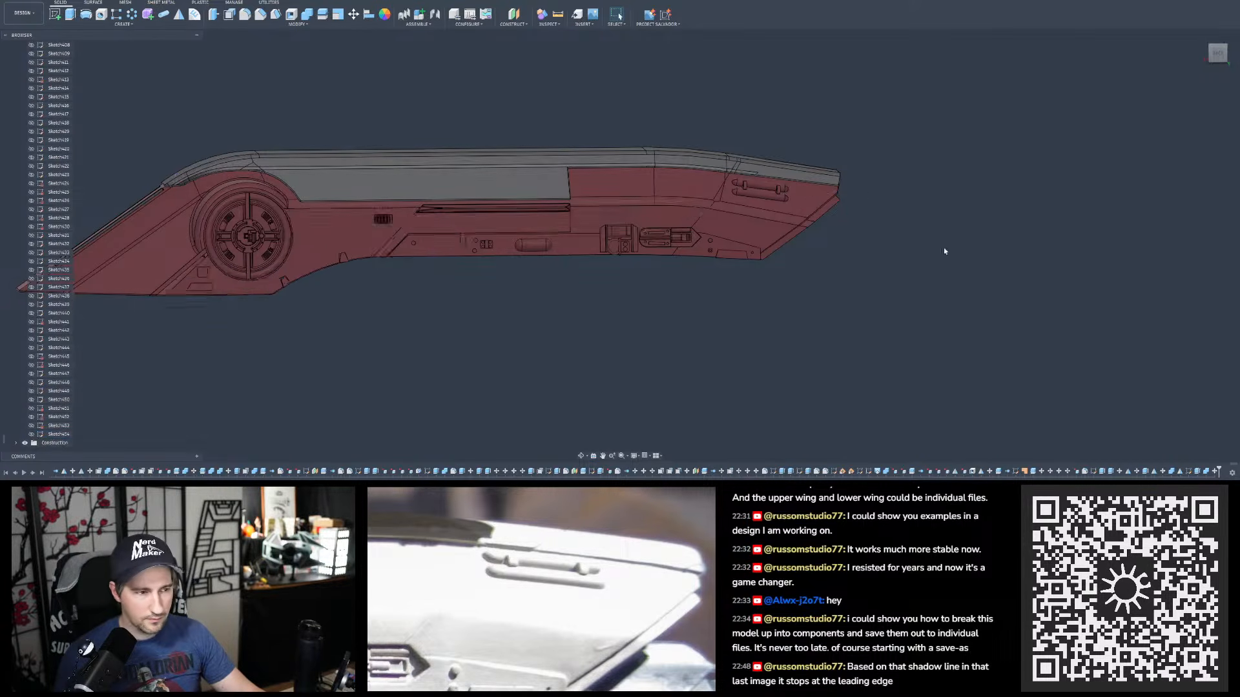
- Compare the nacelle's full side profile and its tapered end with the reference photos
scroll(944, 249, "down", 2)
scroll(628, 167, "up", 2)
scroll(572, 526, "down", 6)
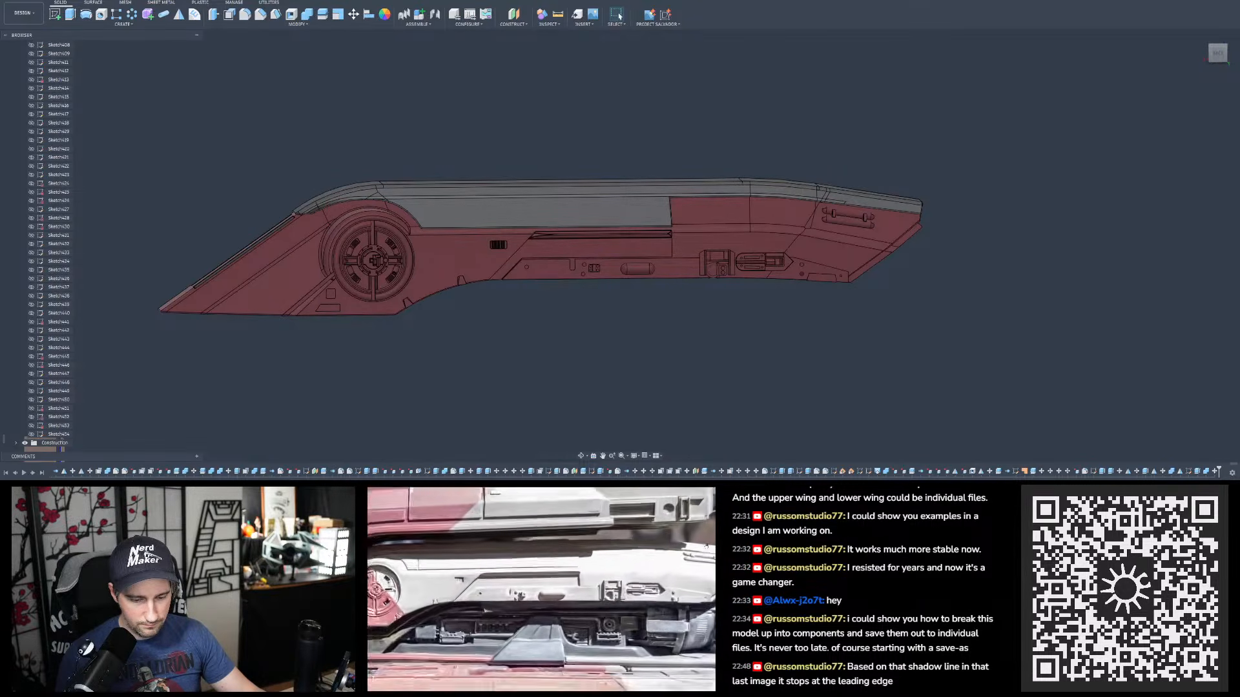
scroll(874, 188, "up", 5)
middle_click_drag(877, 229, 872, 217, "shift")
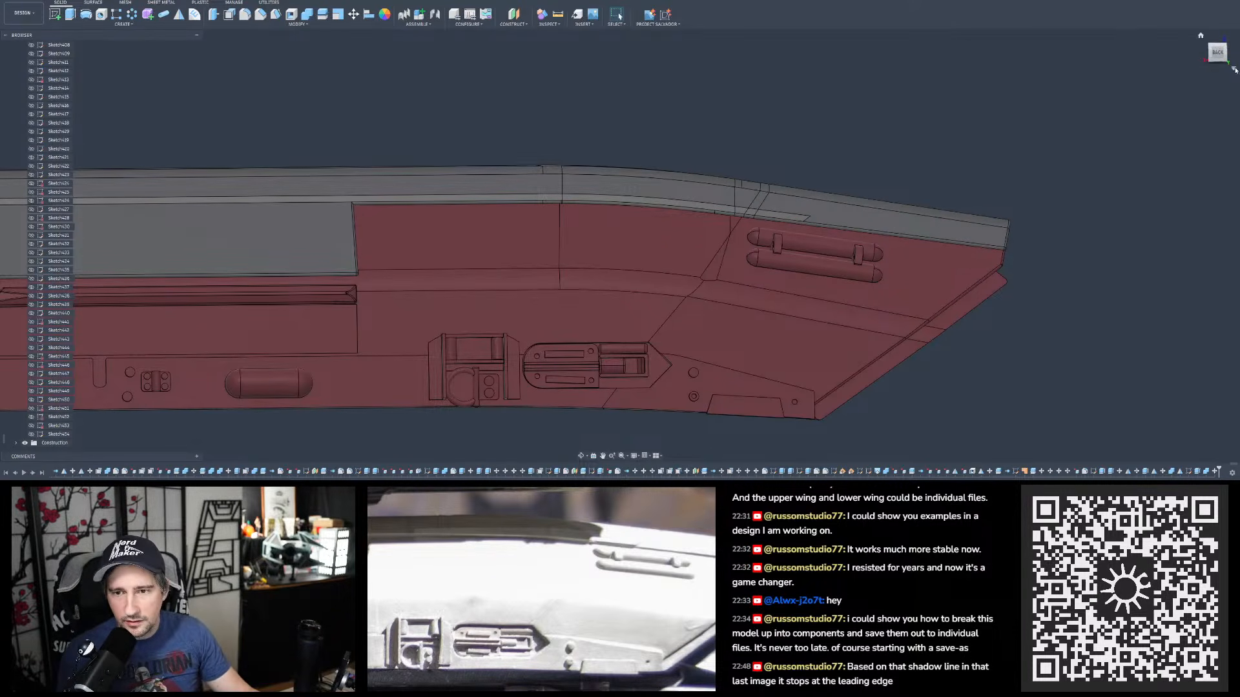
left_click(1234, 69)
left_click(1186, 85)
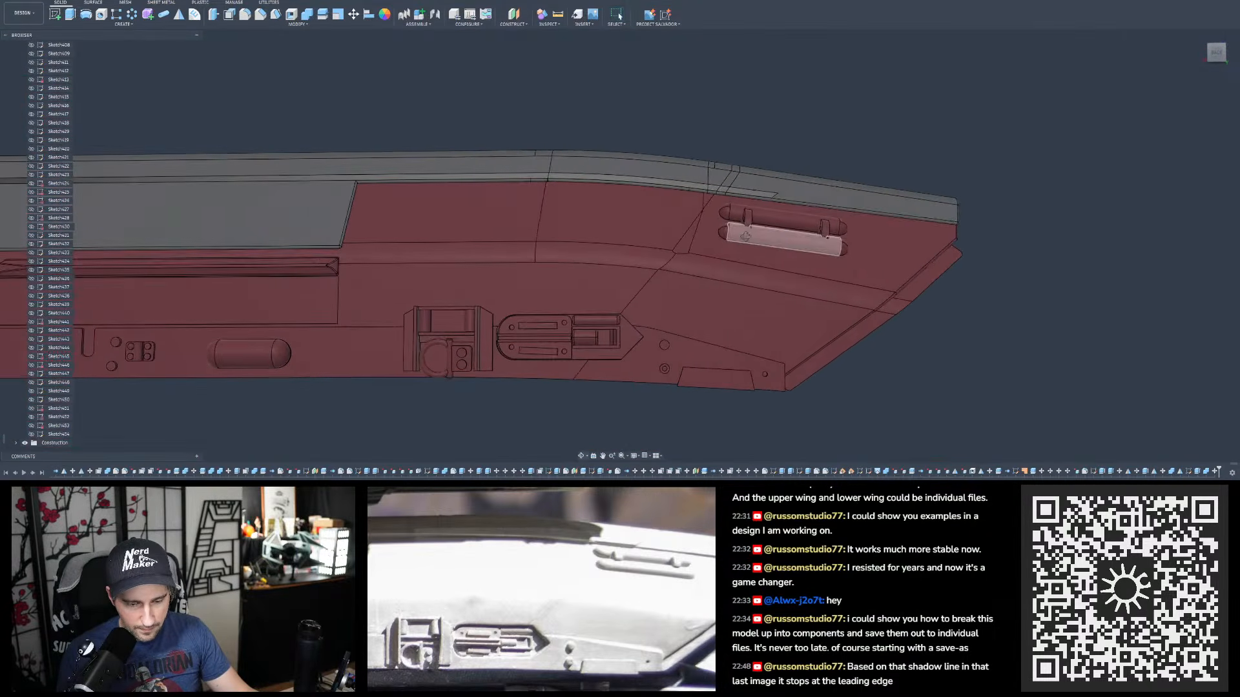
middle_click_drag(827, 180, 830, 182, "shift")
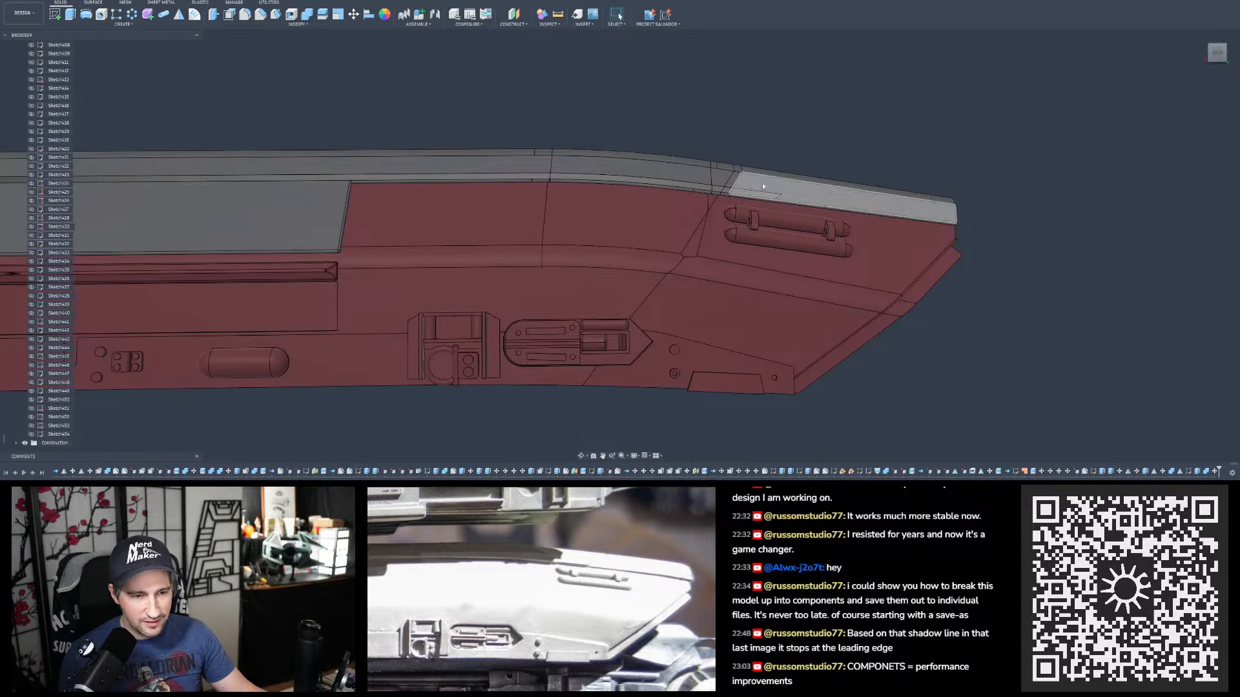
- Examine the lip strip's slanted end above the twin capsule details against the reference photo
scroll(784, 191, "up", 1)
scroll(784, 191, "down", 2)
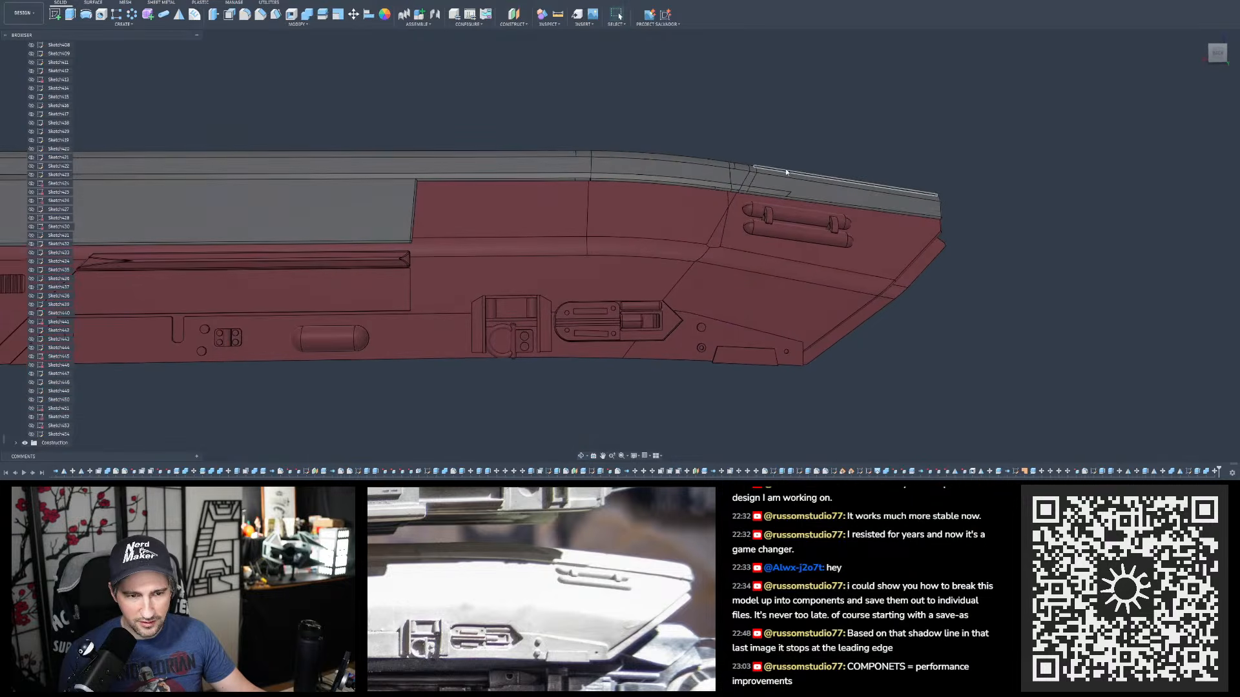
scroll(790, 191, "up", 3)
scroll(790, 192, "down", 2)
mouse_move(786, 193)
middle_mouse_down("shift")
mouse_move(665, 195)
mouse_move(787, 197)
middle_mouse_up("shift")
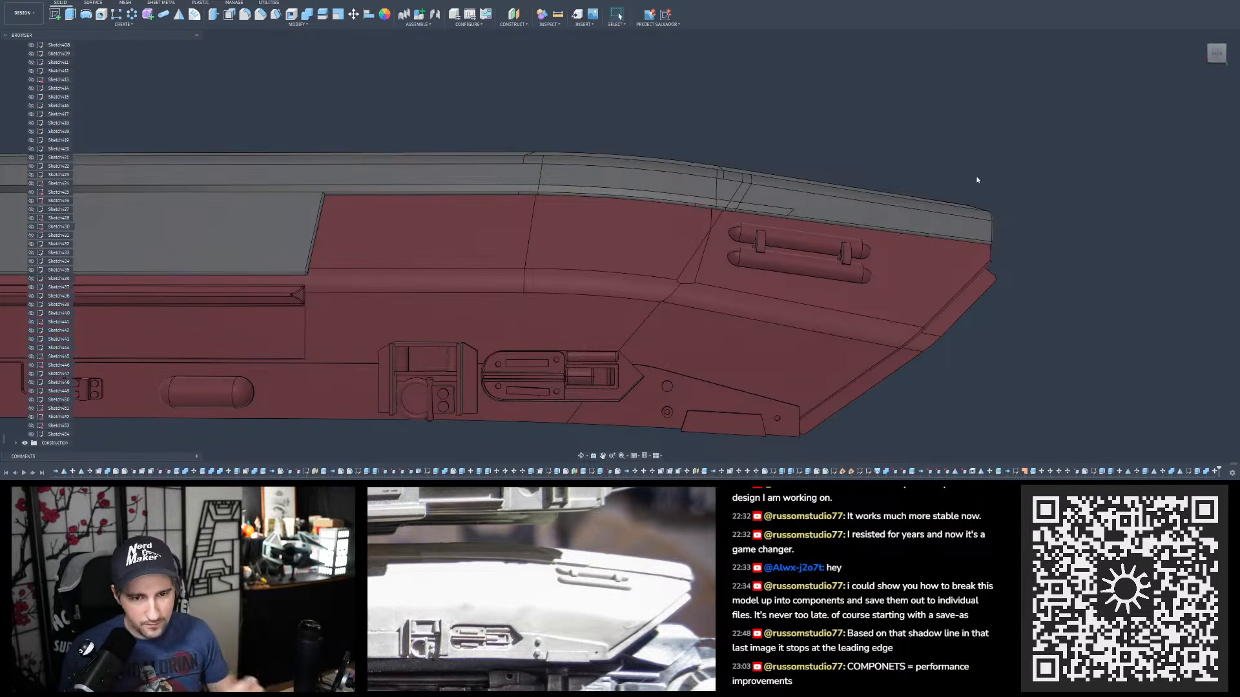
left_click(1233, 71)
left_click(1186, 83)
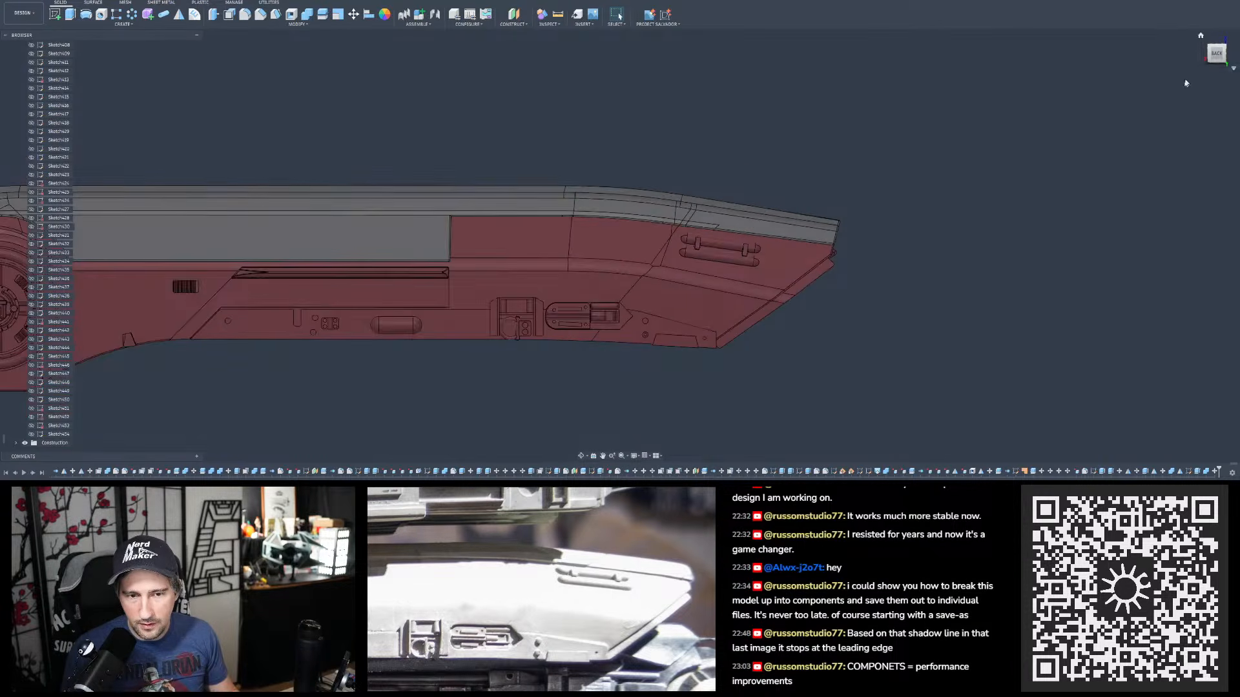
- Reopen the lip strip's sketch, check its slanted end line and length dimension, and finish the sketch
double_click(1188, 472)
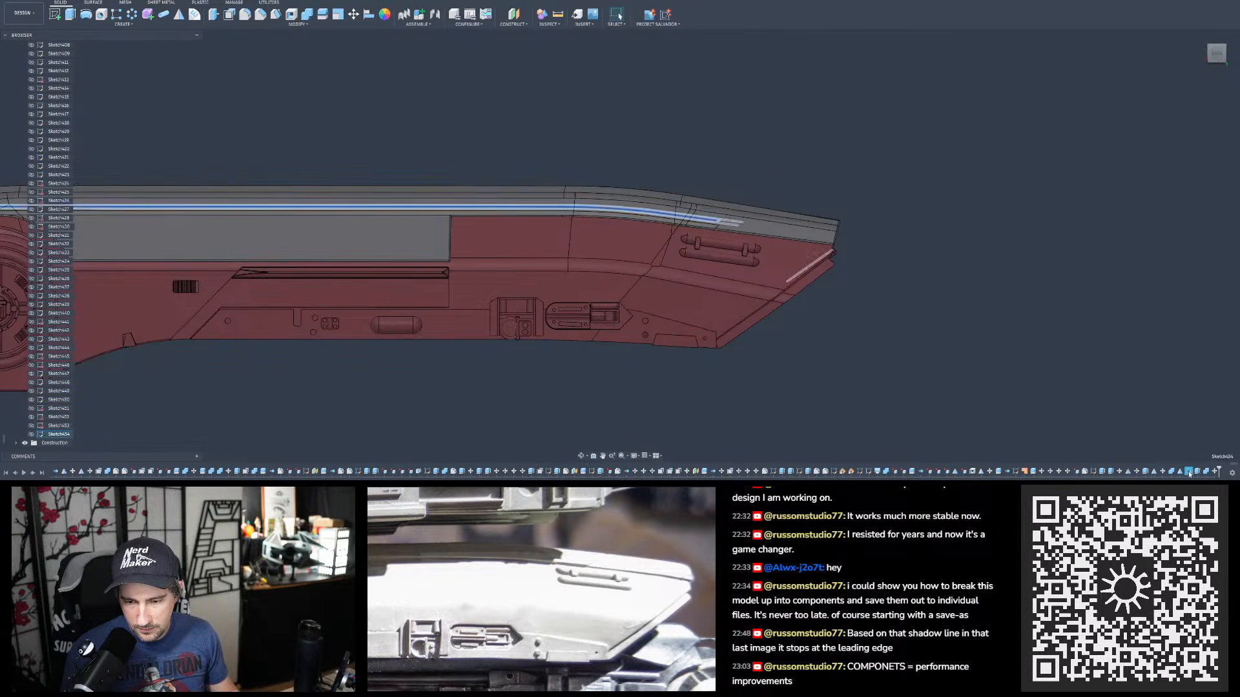
scroll(749, 191, "up", 2)
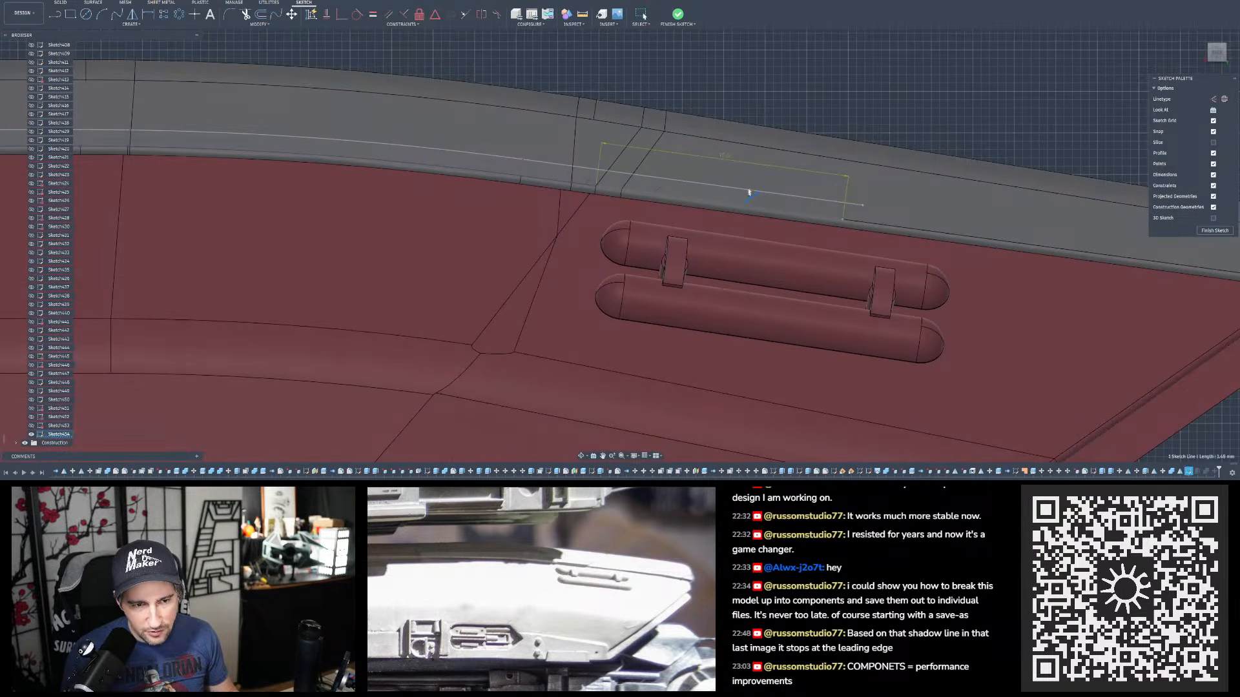
left_click(676, 16)
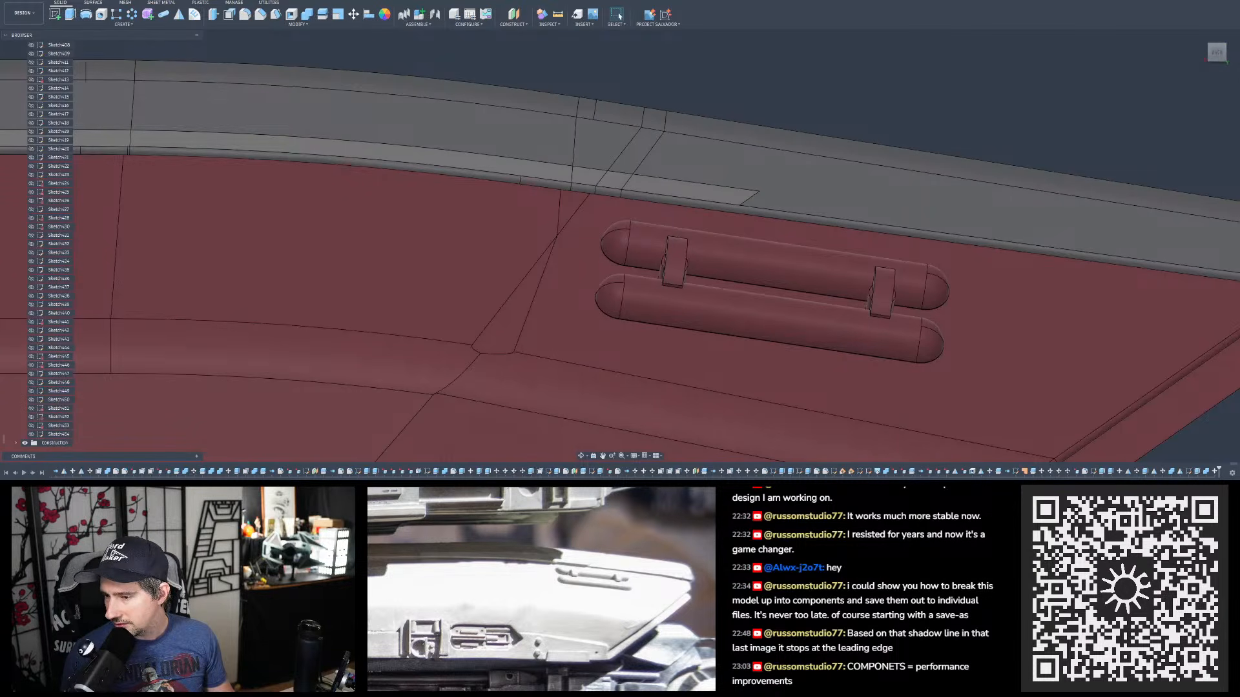
- Inspect the lip strip along the whole nacelle and up close at the arch over the engine hub
scroll(850, 107, "down", 5)
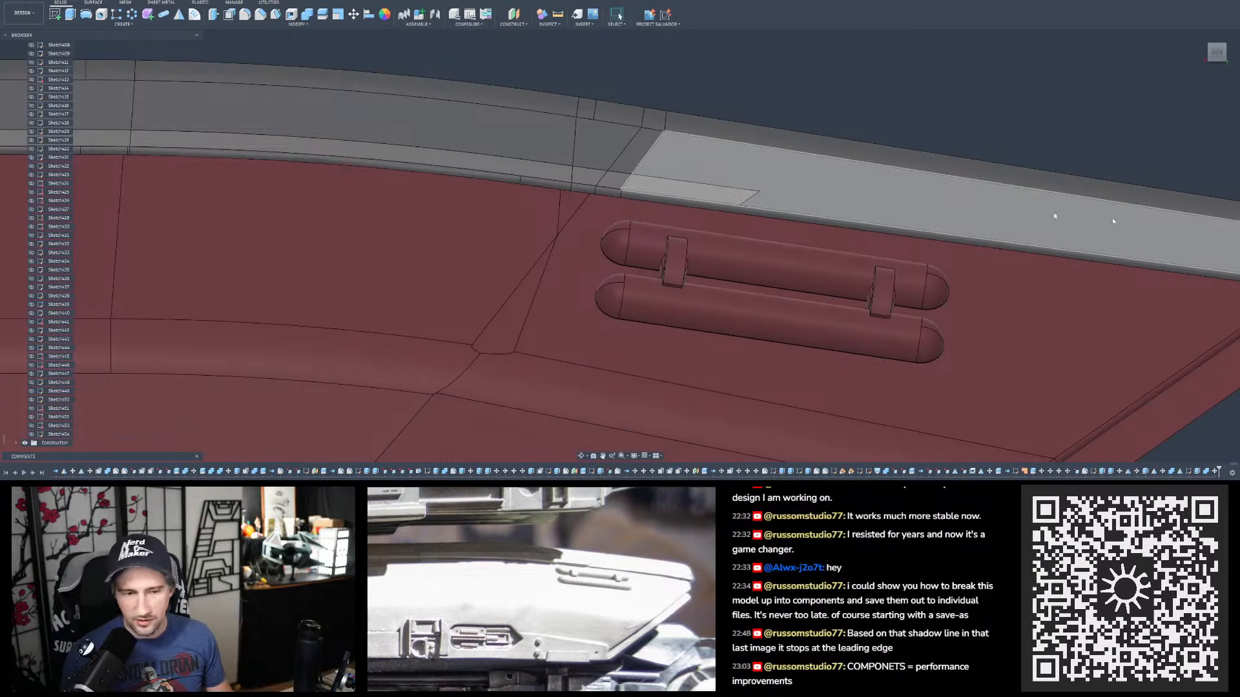
scroll(852, 244, "down", 4)
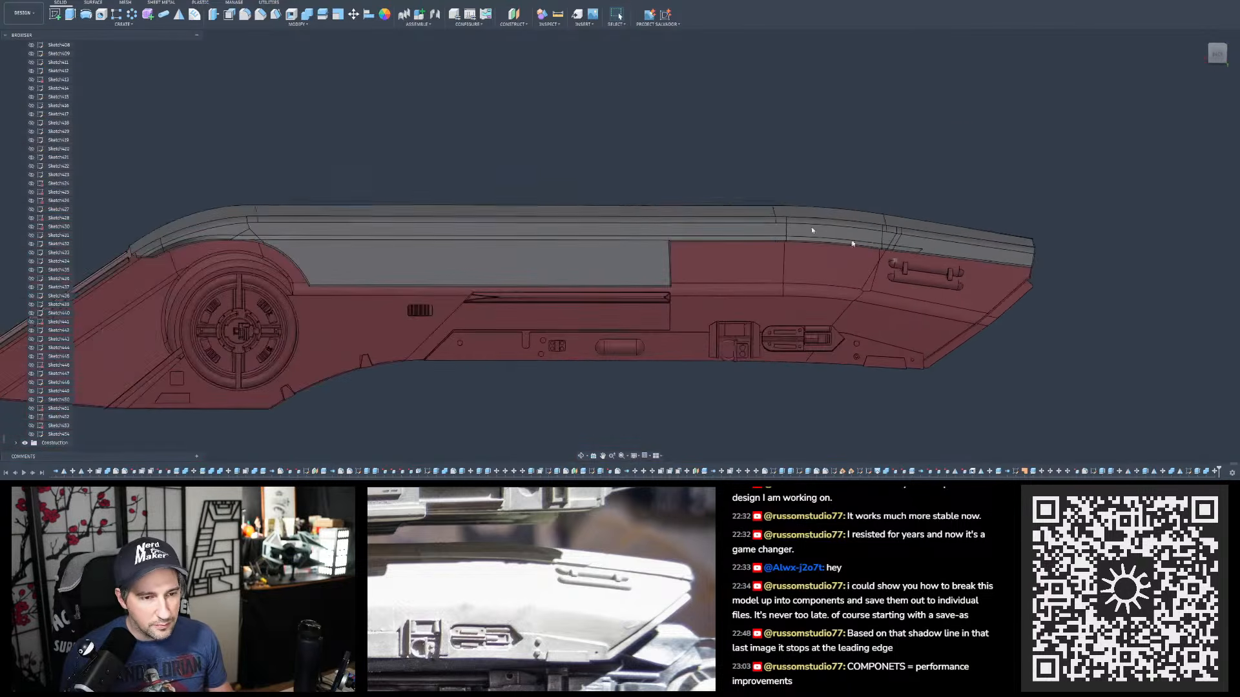
scroll(340, 221, "up", 3)
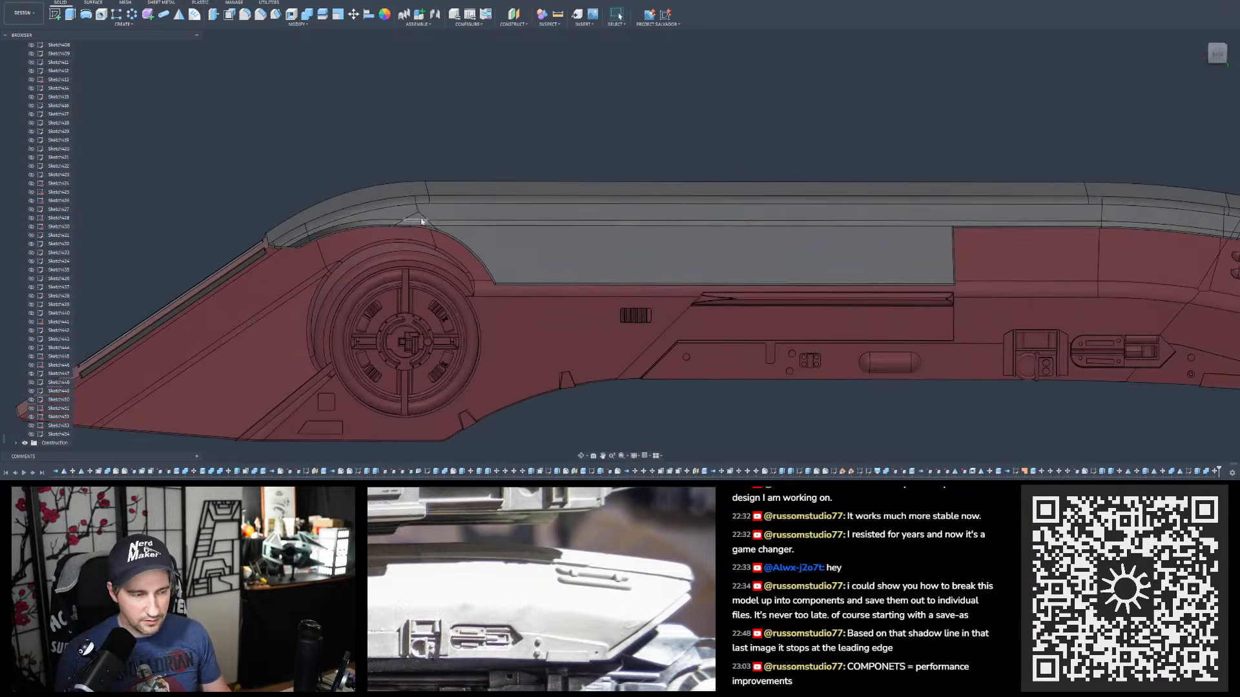
middle_click_drag(460, 210, 560, 173, "shift")
scroll(626, 177, "up", 4)
scroll(572, 168, "up", 4)
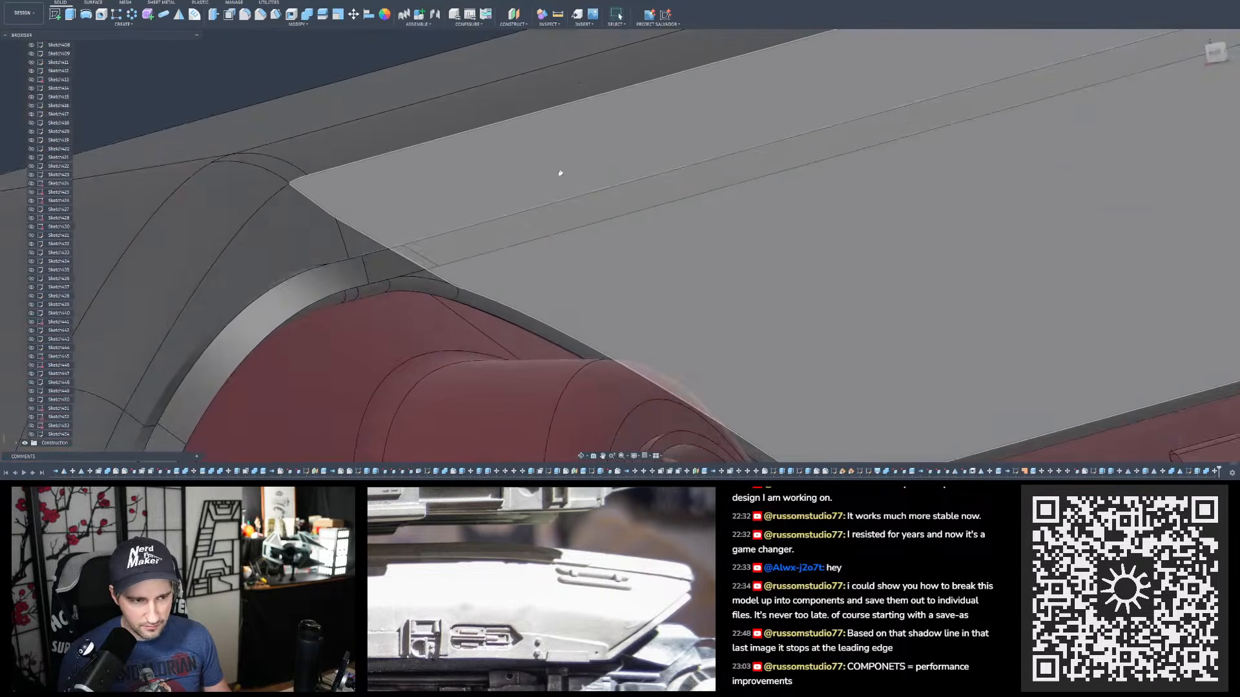
- Apply the grey Primer appearance already used in the design to the raised lip strip body
scroll(561, 173, "down", 5)
middle_click_drag(494, 82, 487, 122, "shift")
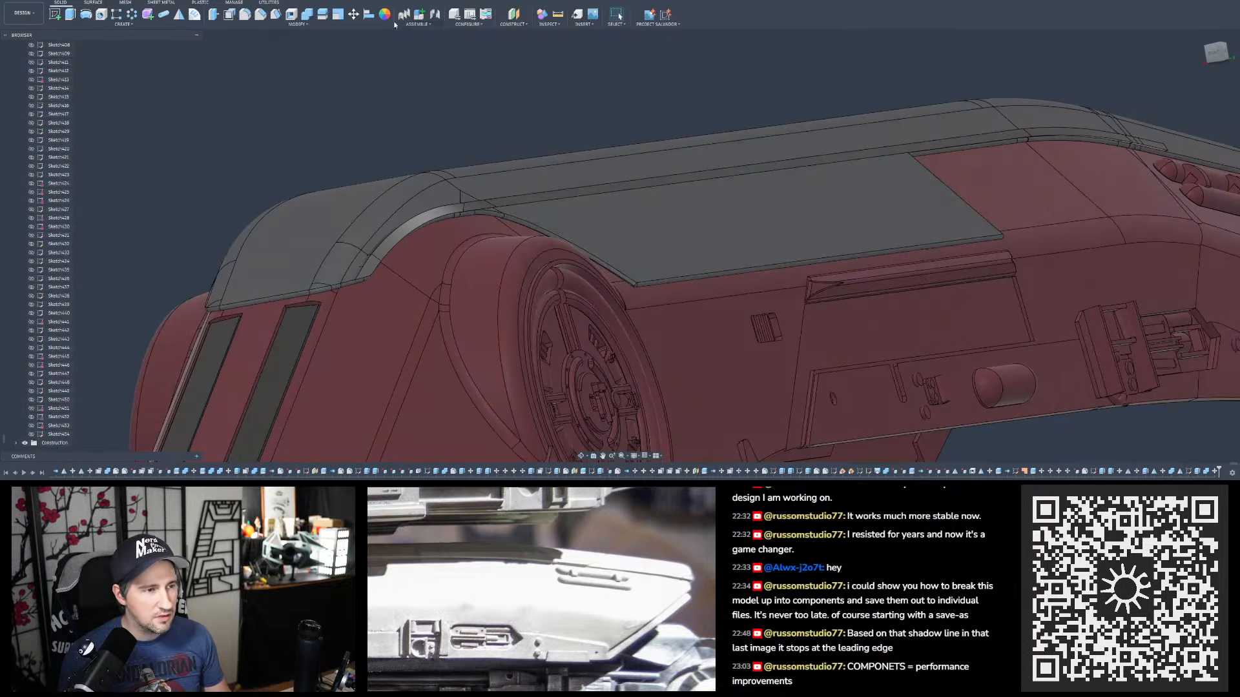
key("a")
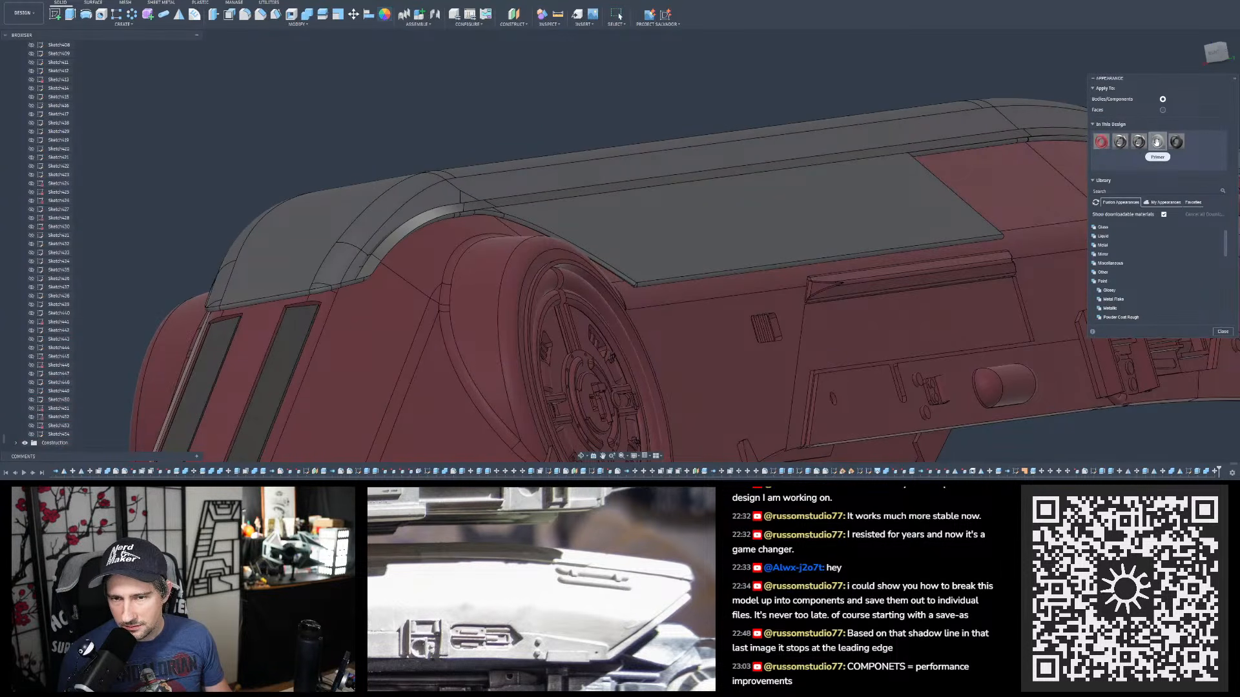
left_click_drag(1157, 142, 1040, 131)
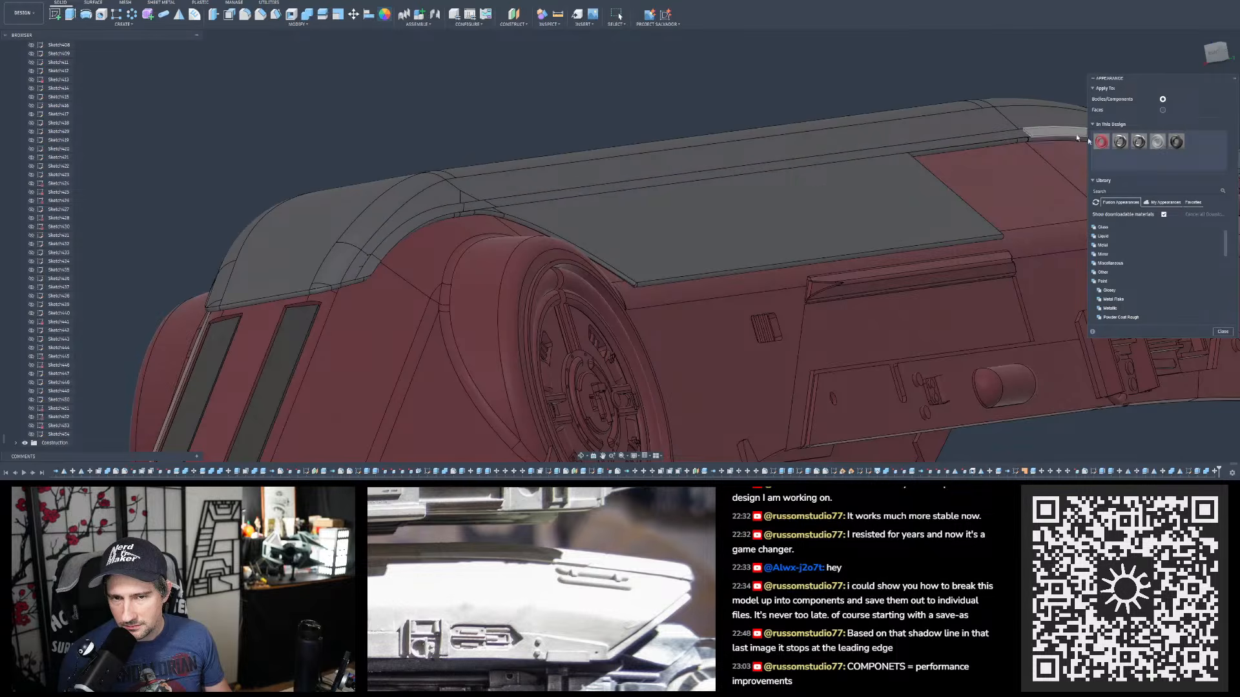
left_click(1221, 331)
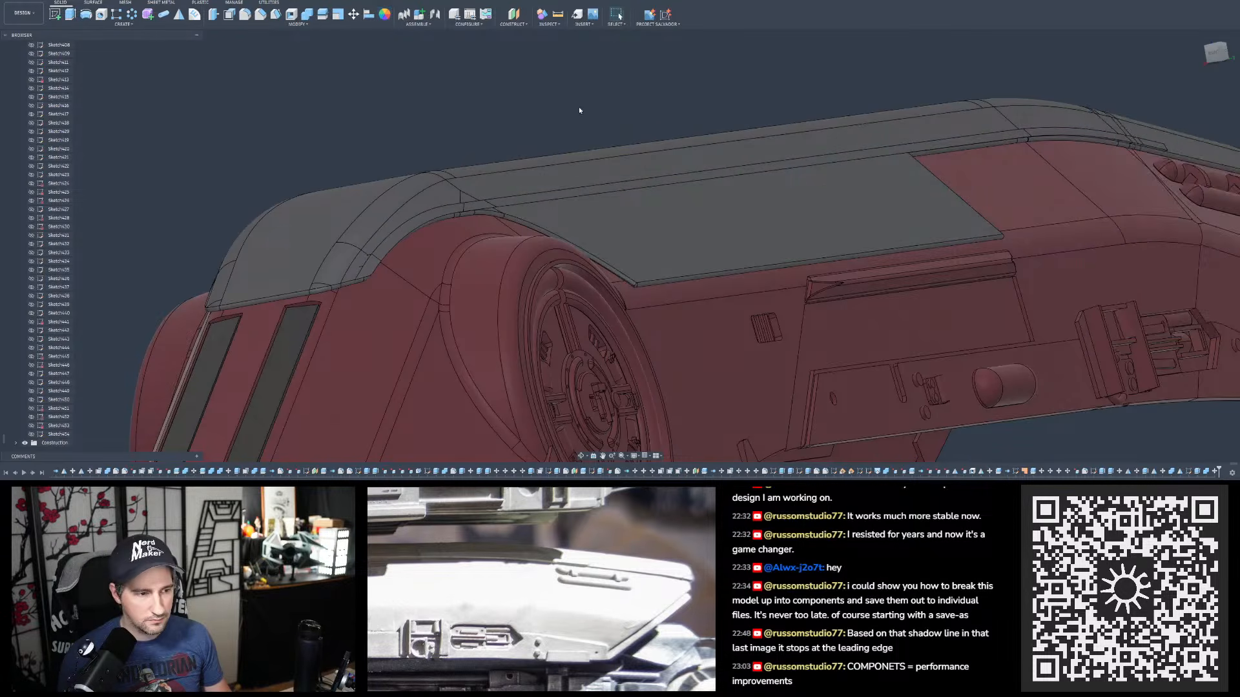
- Compare the recoloured lip strip with the reference photo, from the arch over the engine hub to the tapered end
middle_click_drag(578, 107, 476, 146, "shift")
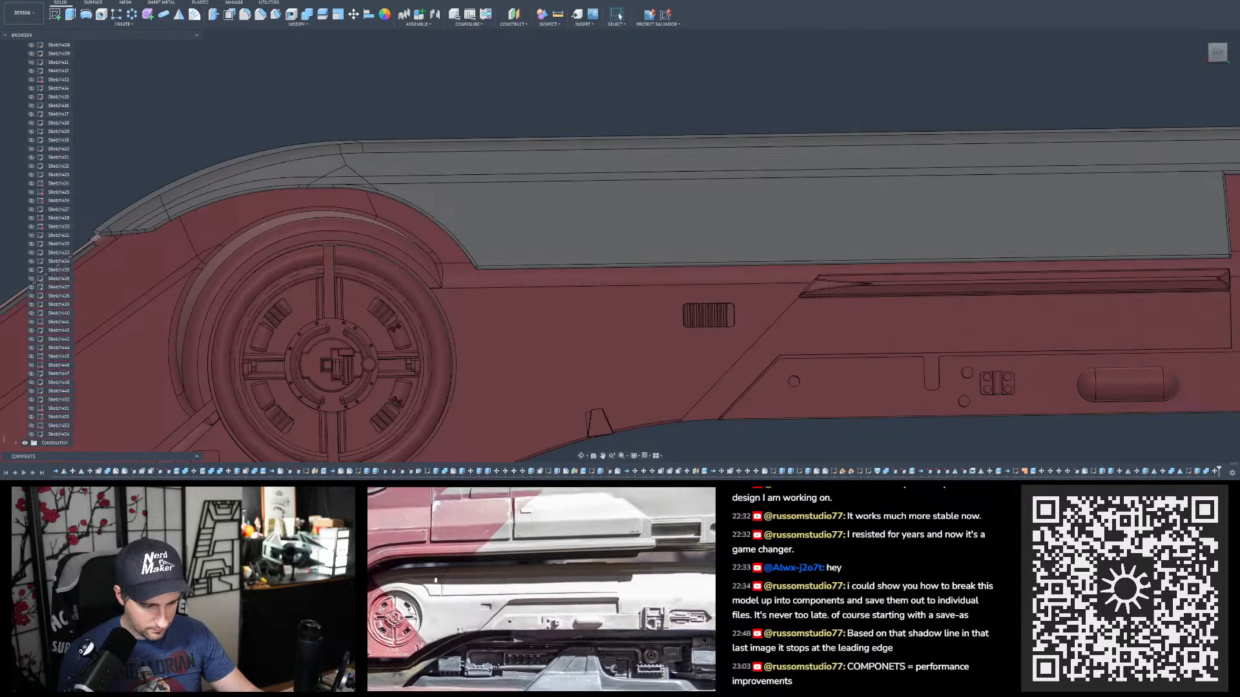
middle_click_drag(489, 227, 827, 163, "shift")
scroll(827, 163, "up", 3)
middle_click_drag(714, 213, 869, 196, "shift")
scroll(786, 144, "up", 4)
scroll(869, 196, "down", 5)
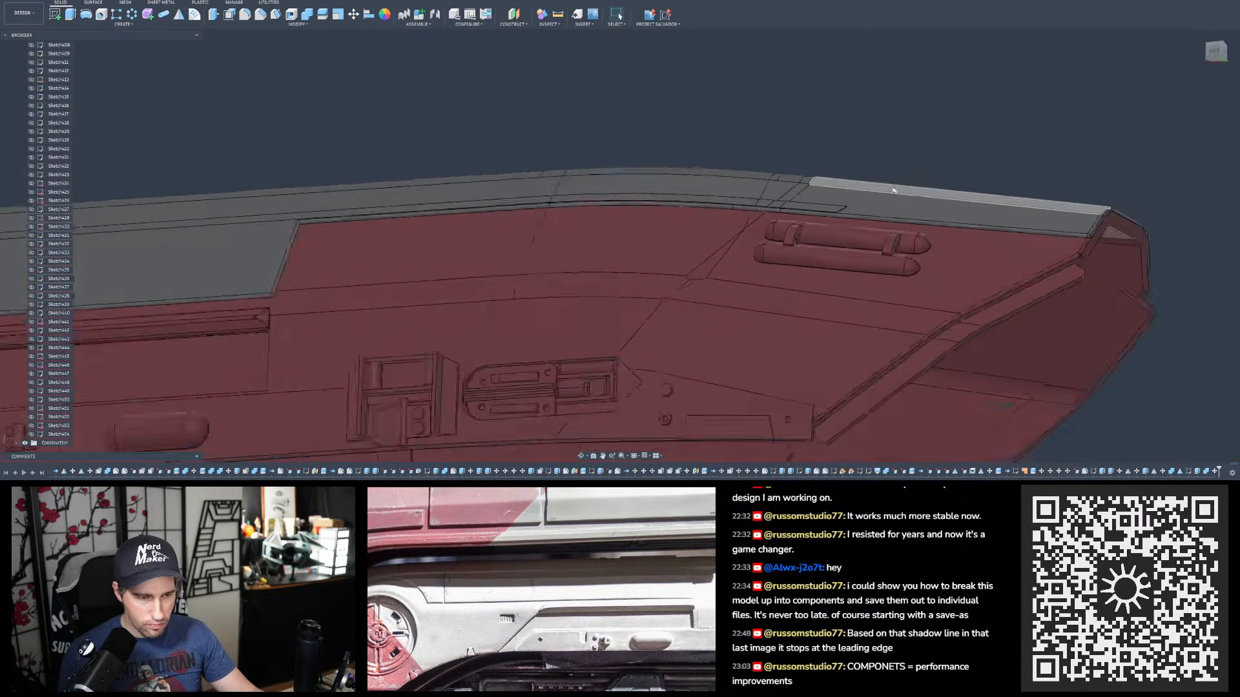
middle_click_drag(749, 187, 756, 219, "shift")
scroll(861, 254, "down", 2)
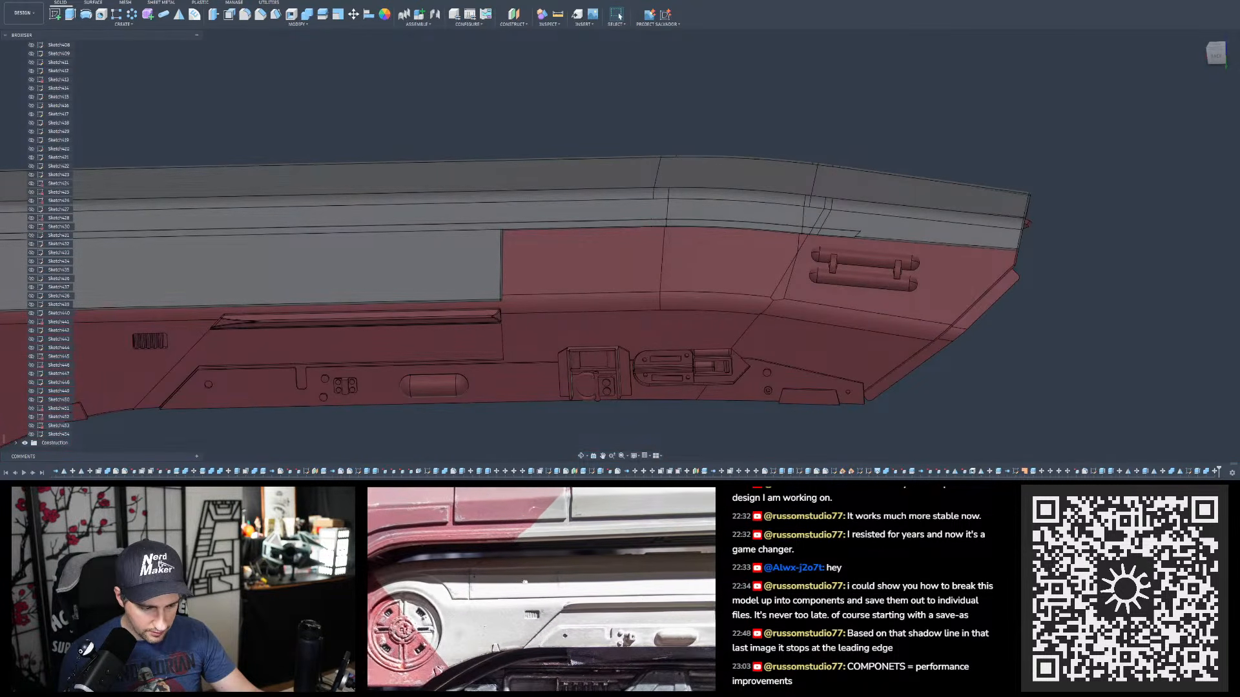
scroll(473, 280, "down", 5)
scroll(153, 64, "up", 3)
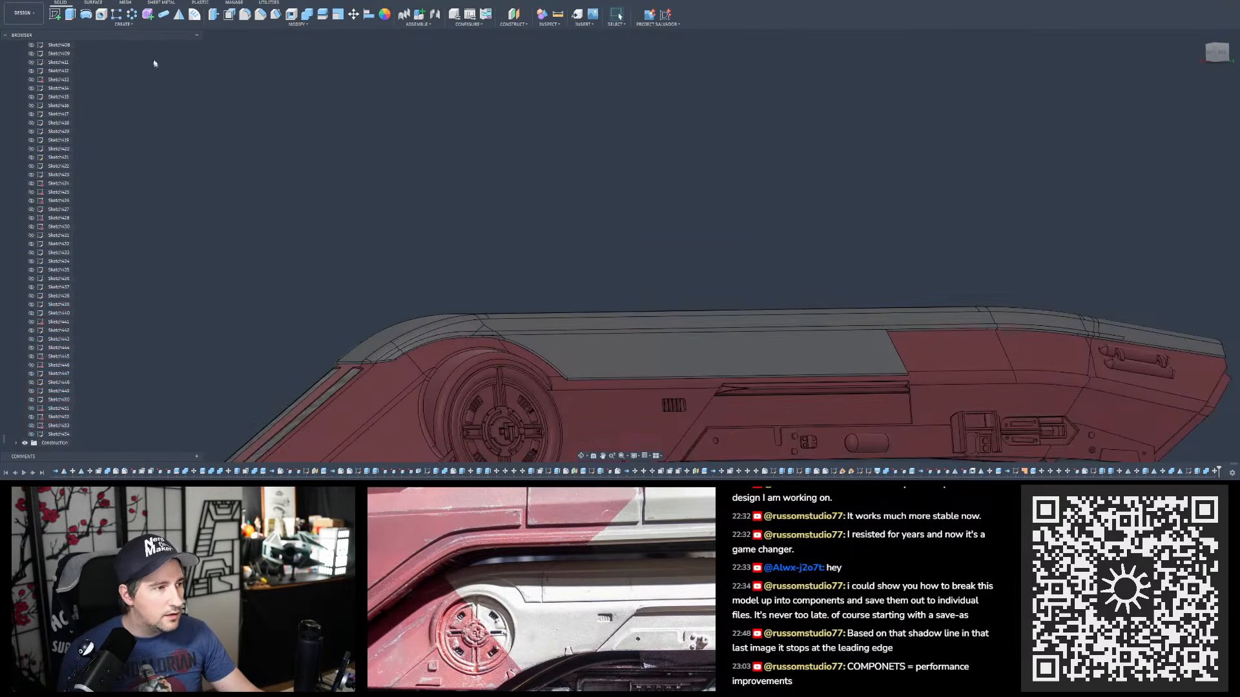
- Mirror the lip strip body across the nacelle's lengthwise centre plane as a new body
left_click(179, 20)
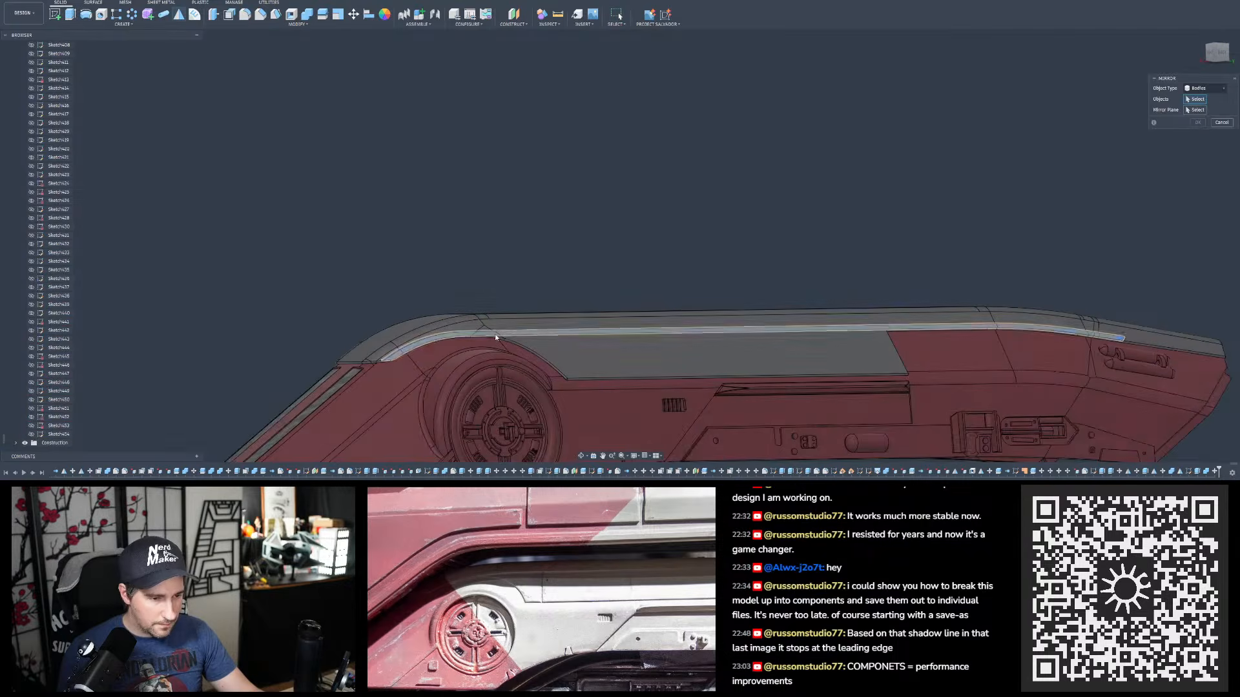
left_click(1191, 114)
scroll(982, 91, "down", 5)
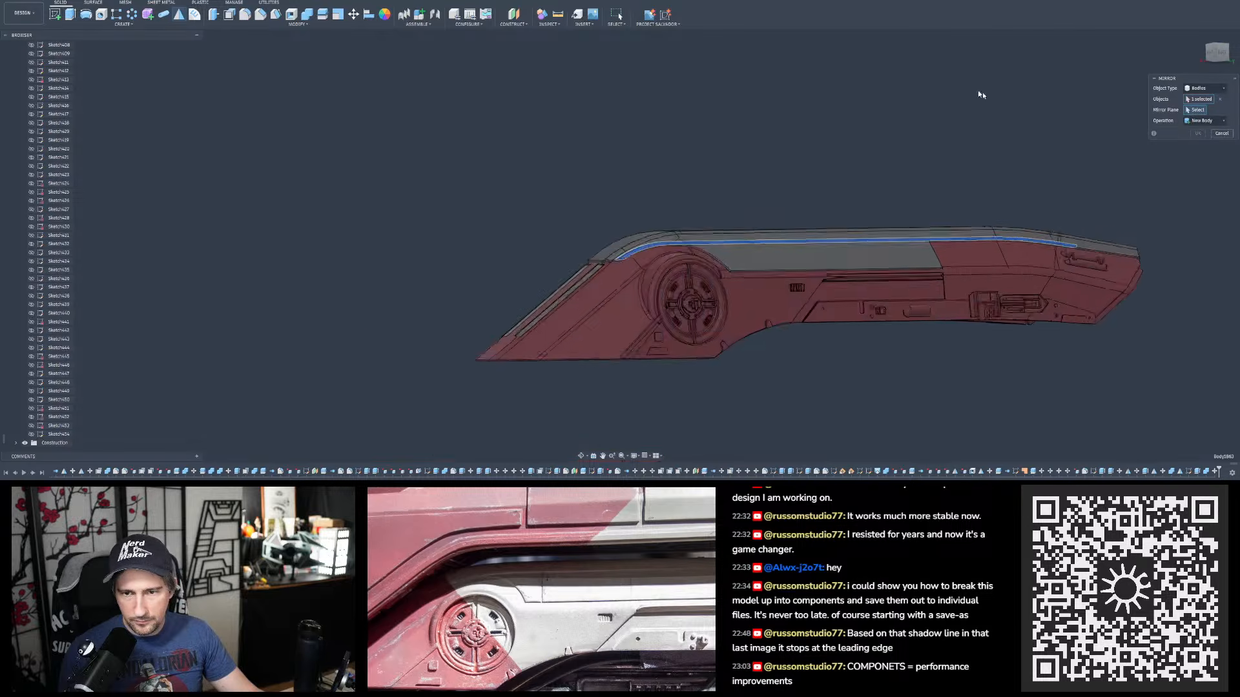
middle_click_drag(604, 352, 577, 341, "shift")
left_click(578, 341)
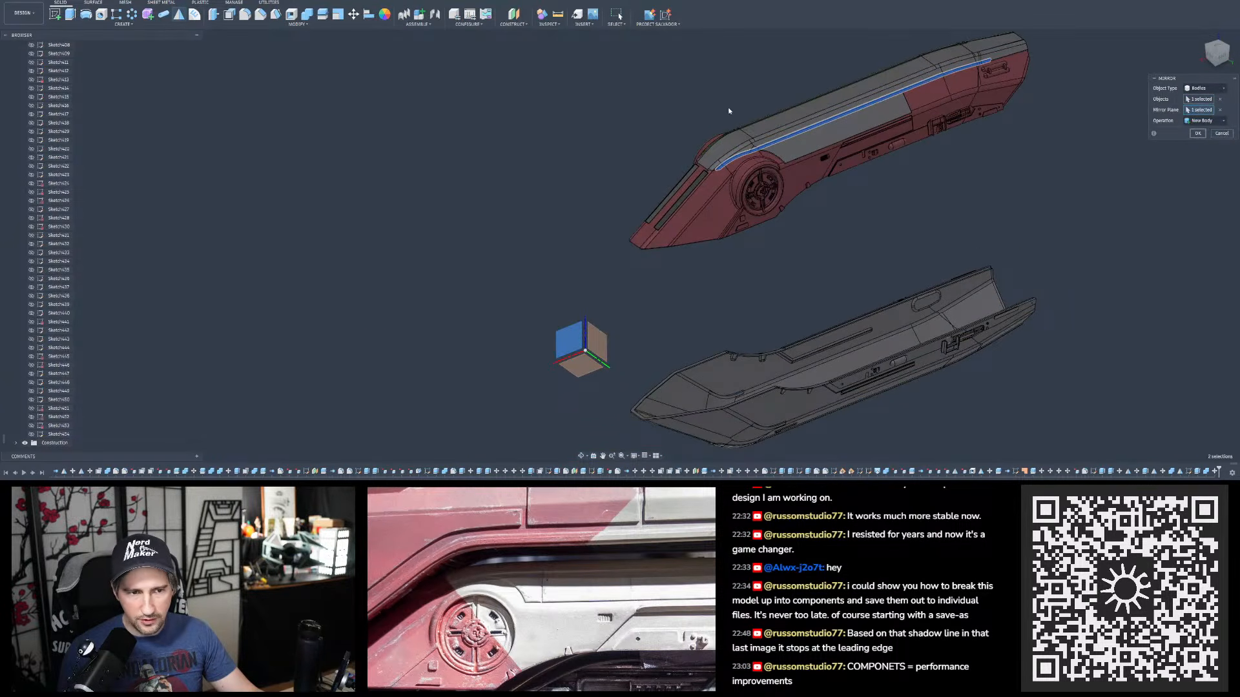
key("Return")
- Edit the lip strip's Move feature and set its Y distance to -0.2 mm
scroll(720, 164, "up", 5)
middle_click_drag(721, 164, 1185, 109, "shift")
middle_click_drag(833, 107, 891, 249, "shift")
scroll(858, 261, "up", 6)
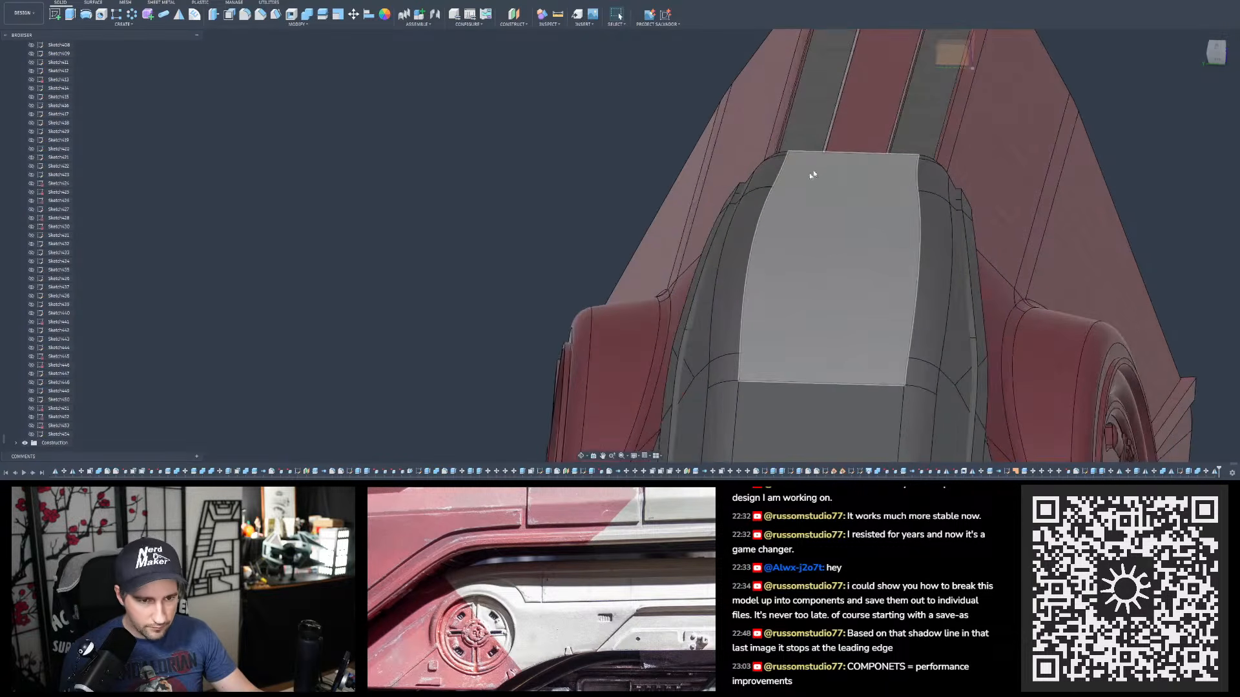
middle_click_drag(736, 215, 758, 232, "shift")
scroll(655, 242, "down", 5)
middle_click_drag(654, 242, 656, 253, "shift")
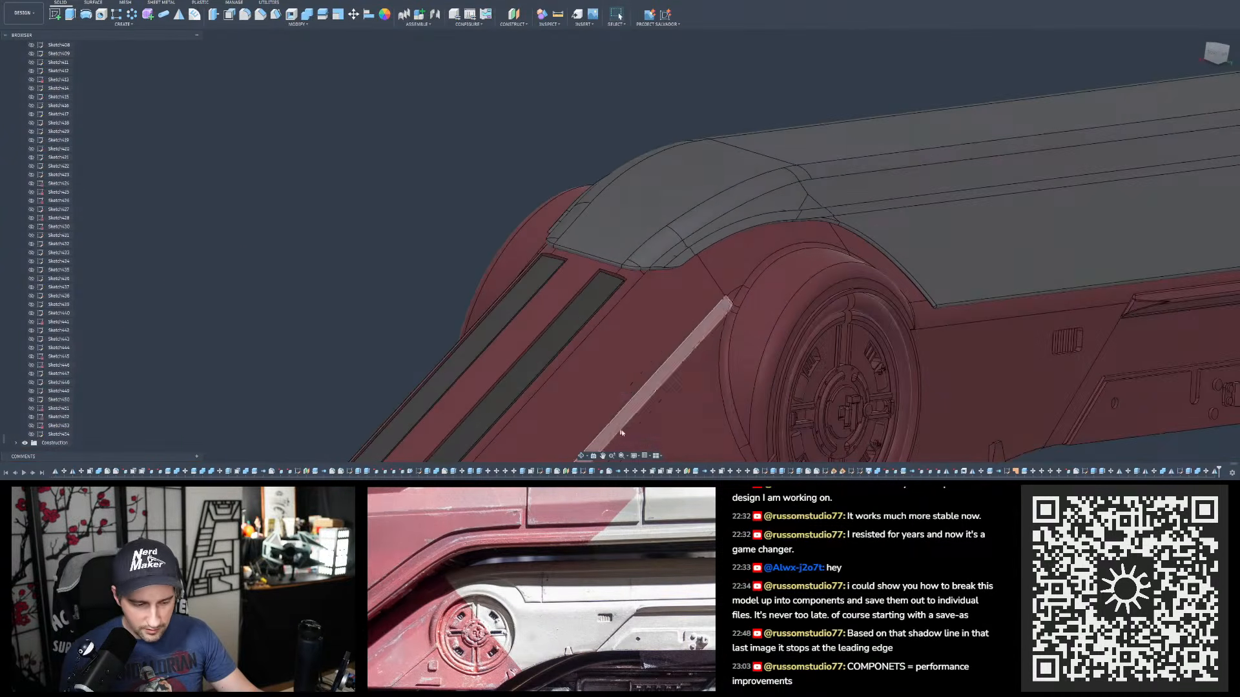
double_click(1206, 470)
scroll(548, 312, "down", 5)
scroll(968, 233, "up", 3)
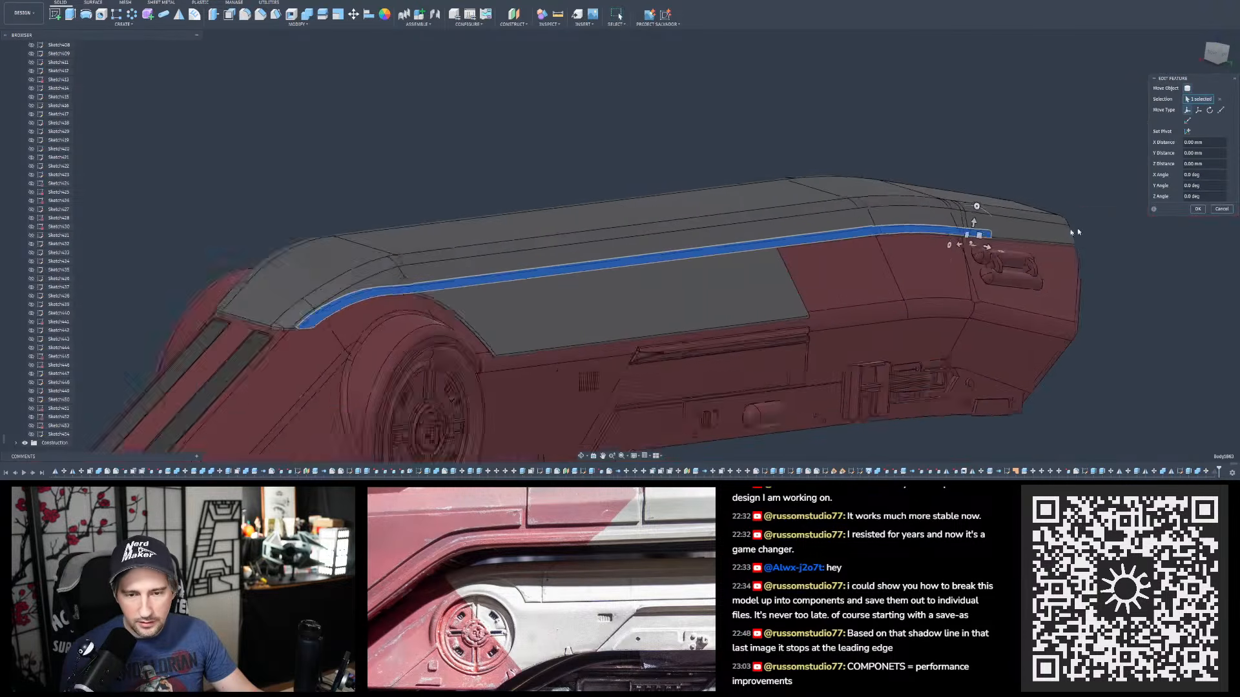
mouse_move(968, 233)
middle_mouse_down("shift")
mouse_move(974, 210)
mouse_move(984, 239)
middle_mouse_up("shift")
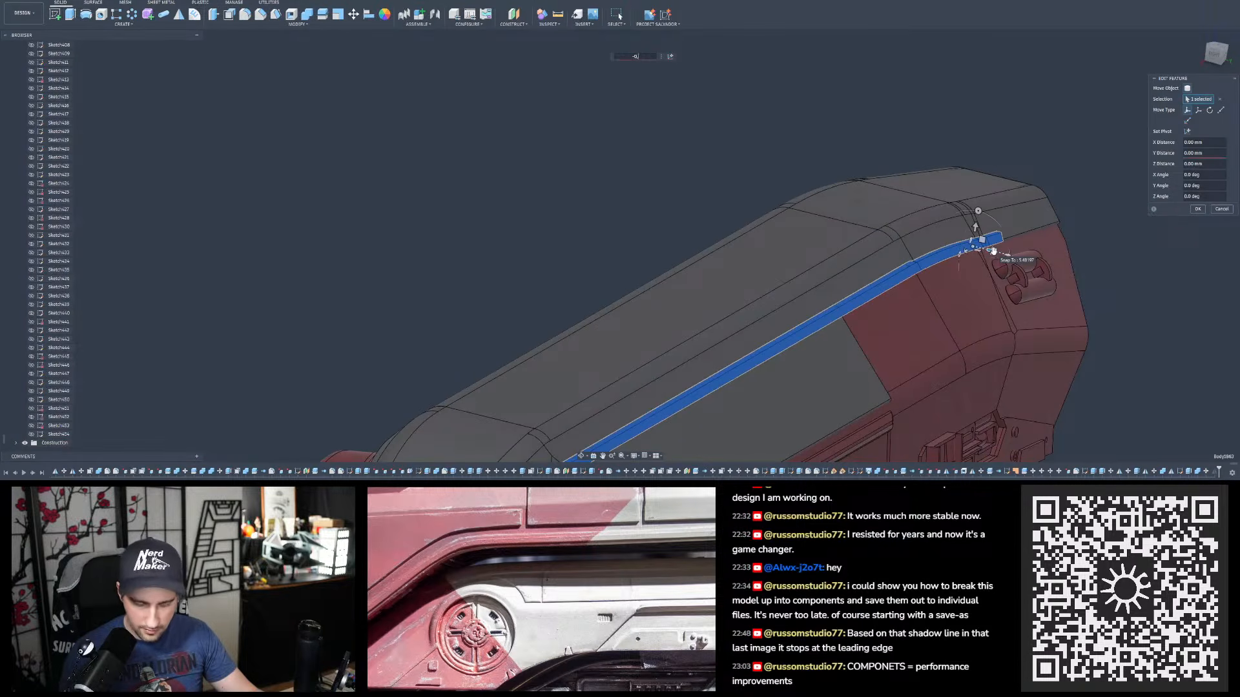
key("Return")
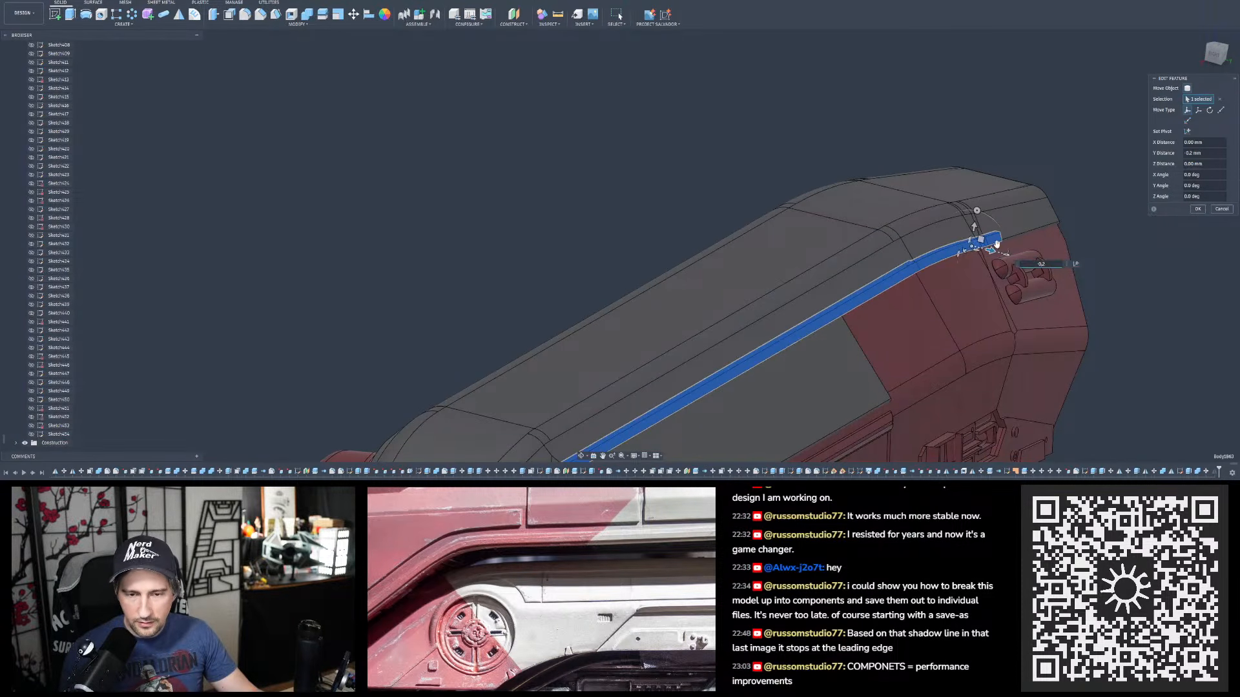
- Check the repositioned lip strip at the tapered end, across the nacelle's front and around the engine hub arch
scroll(984, 243, "up", 3)
middle_click_drag(985, 243, 1010, 176, "shift")
scroll(750, 296, "down", 4)
middle_click_drag(939, 200, 858, 211, "shift")
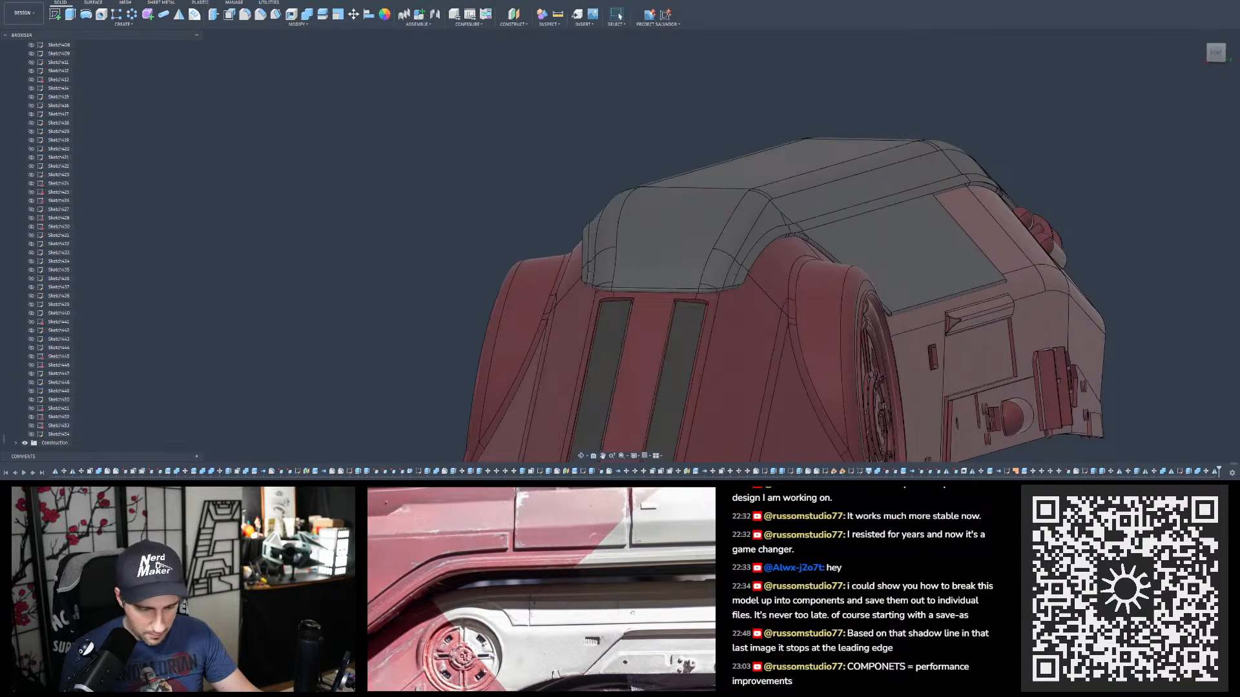
middle_click_drag(778, 281, 749, 274, "shift")
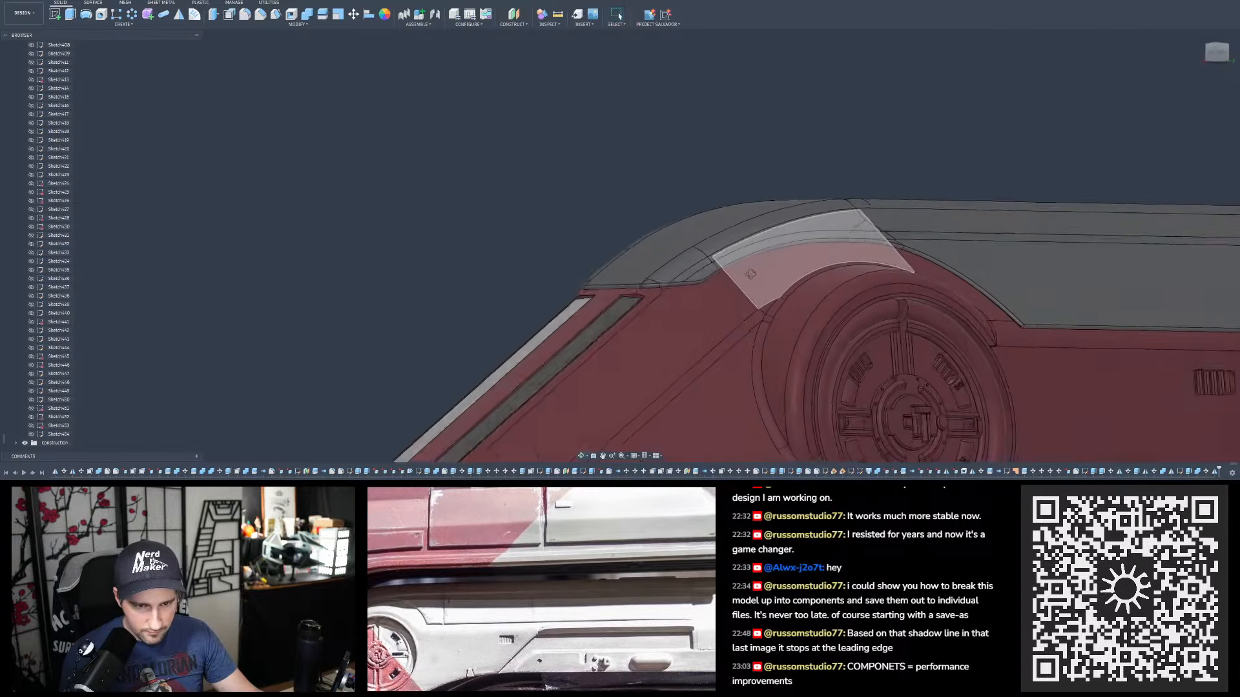
scroll(722, 287, "down", 2)
scroll(917, 296, "up", 2)
mouse_move(916, 296)
middle_mouse_down("shift")
mouse_move(875, 277)
mouse_move(915, 296)
mouse_move(905, 308)
middle_mouse_up("shift")
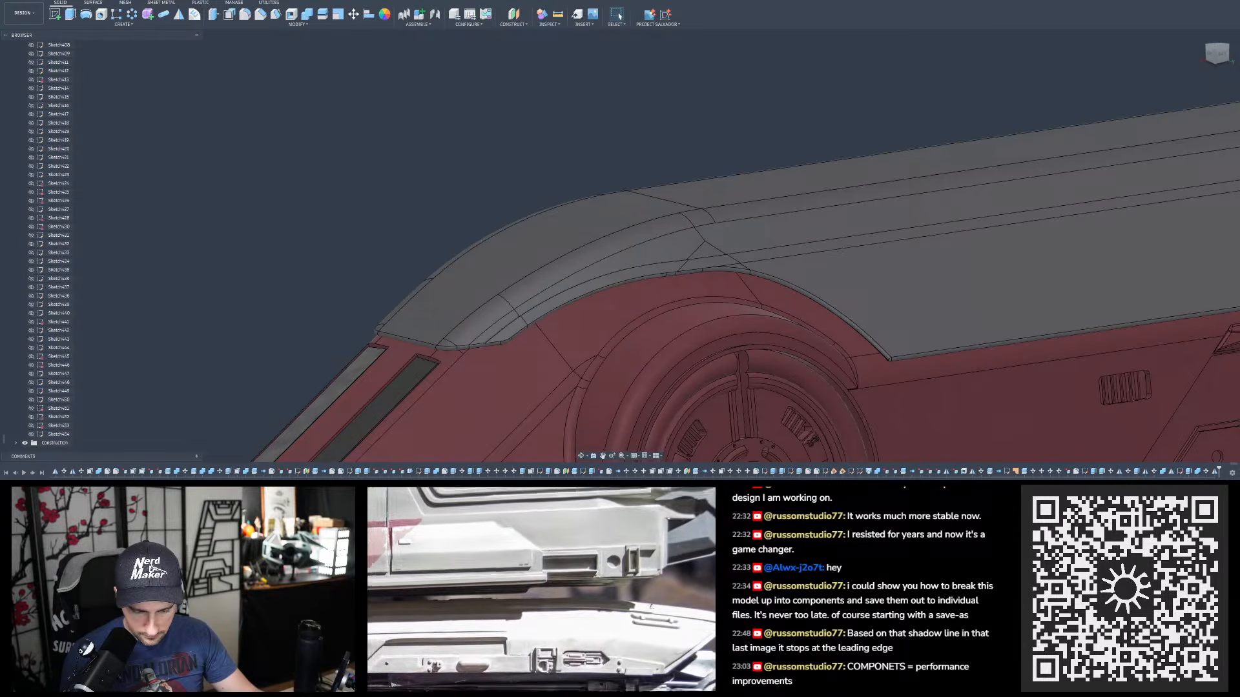
scroll(647, 226, "down", 3)
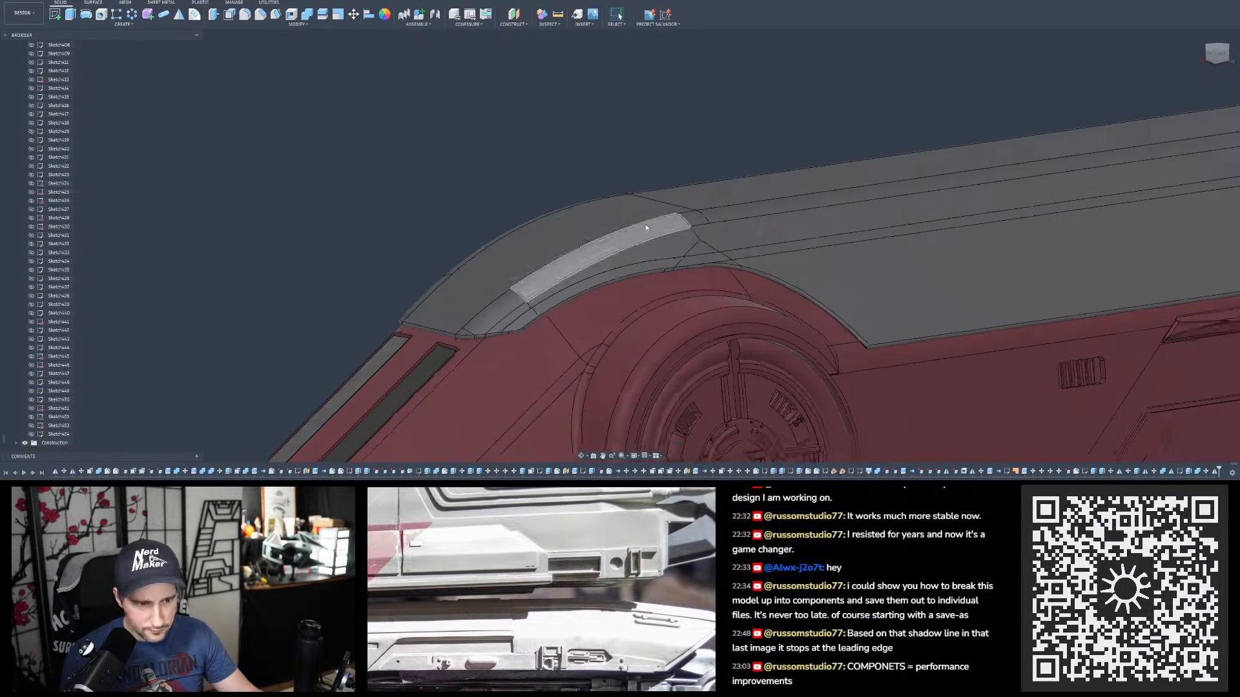
middle_click_drag(432, 124, 455, 127, "shift")
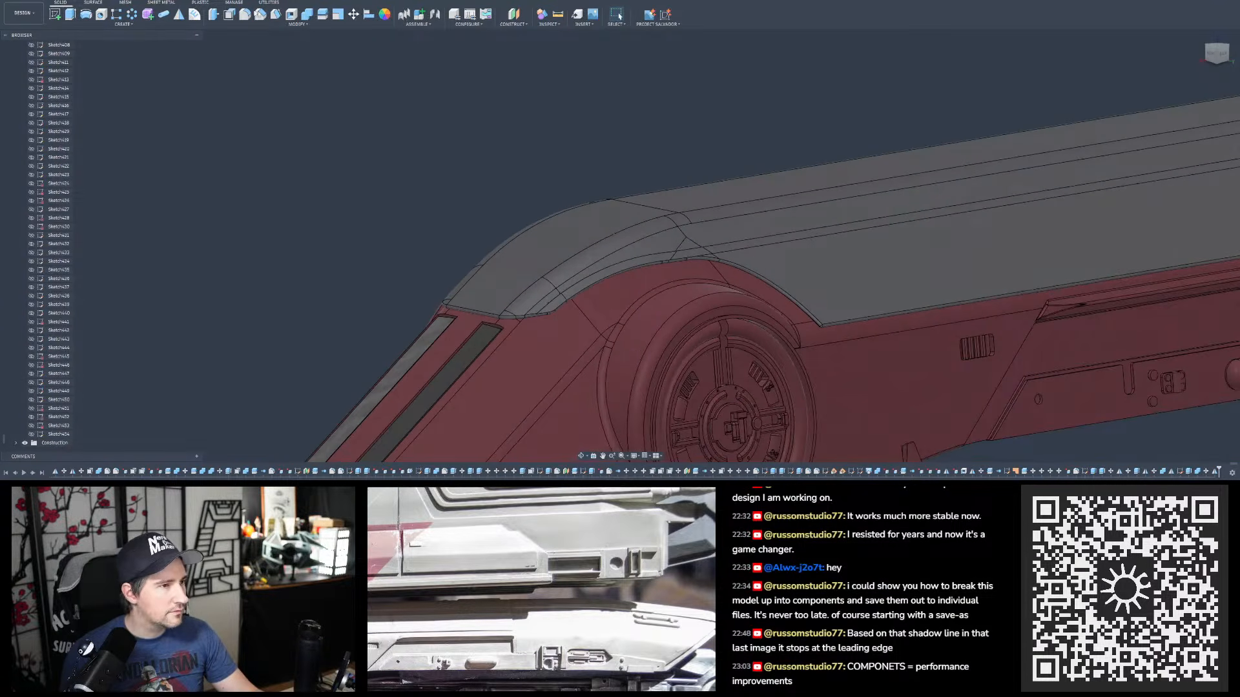
- Combine both lip strips with the upper cover using the Join operation, with Keep Tools turned off
left_click(307, 14)
left_click(654, 212)
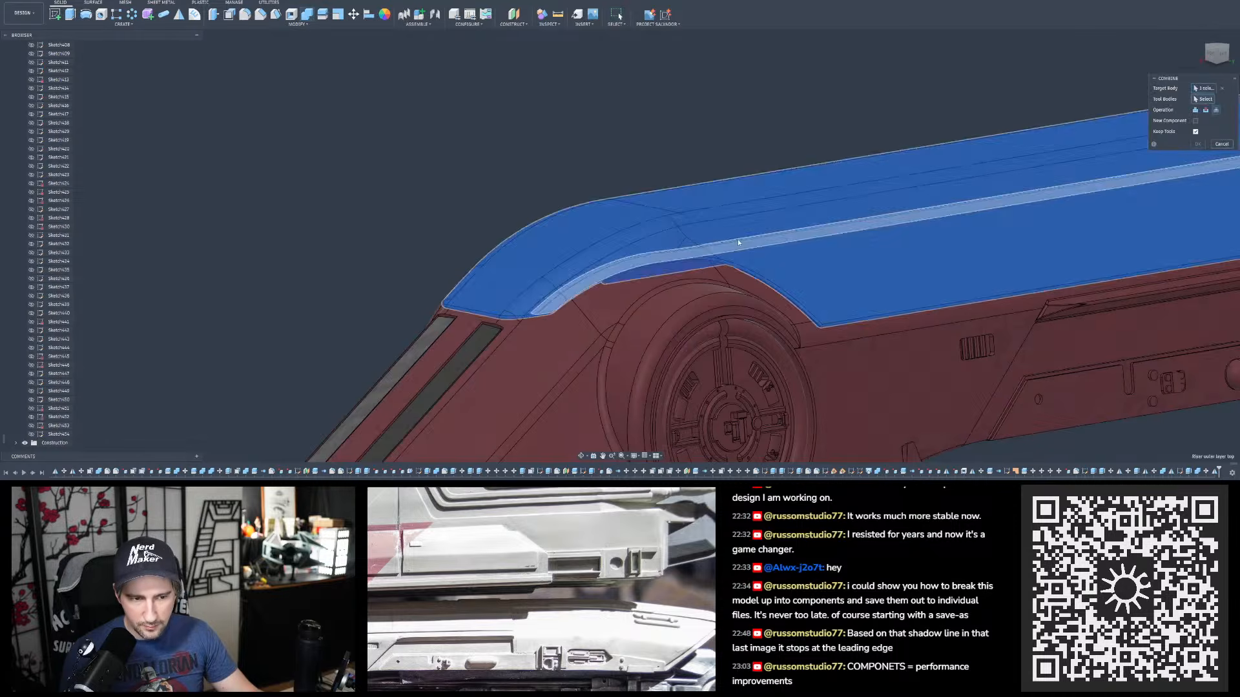
left_click(737, 239)
middle_click_drag(737, 239, 612, 232, "shift")
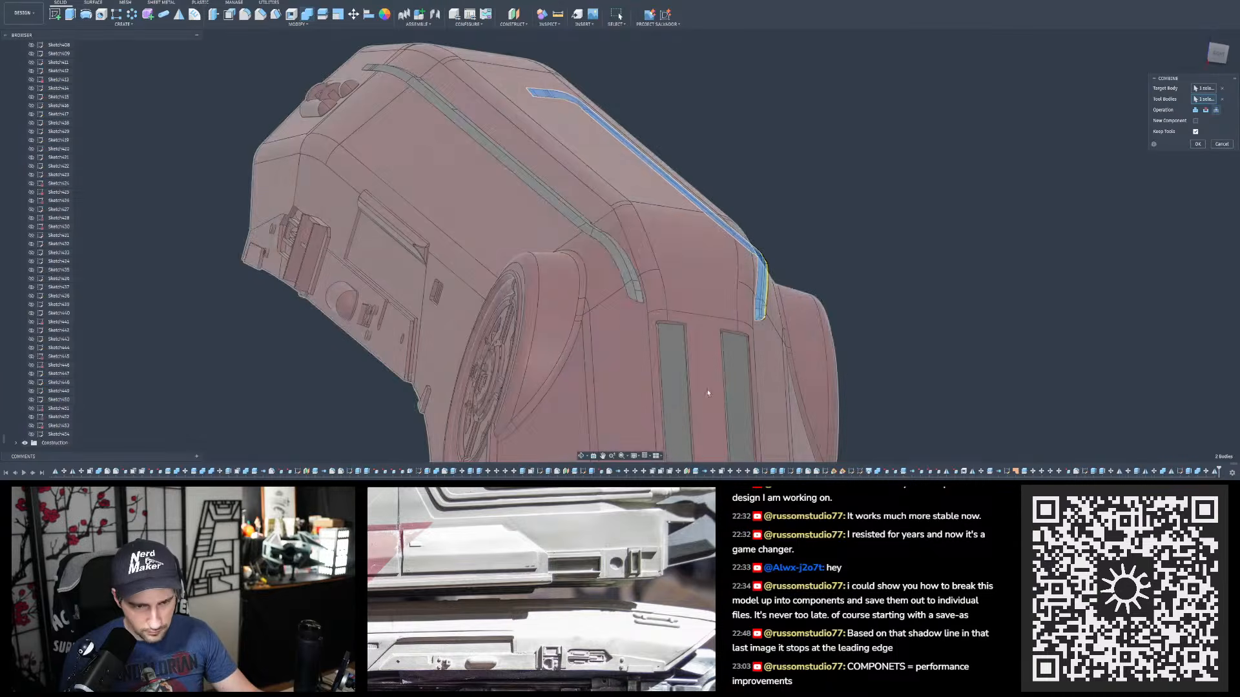
middle_click_drag(705, 390, 686, 370, "shift")
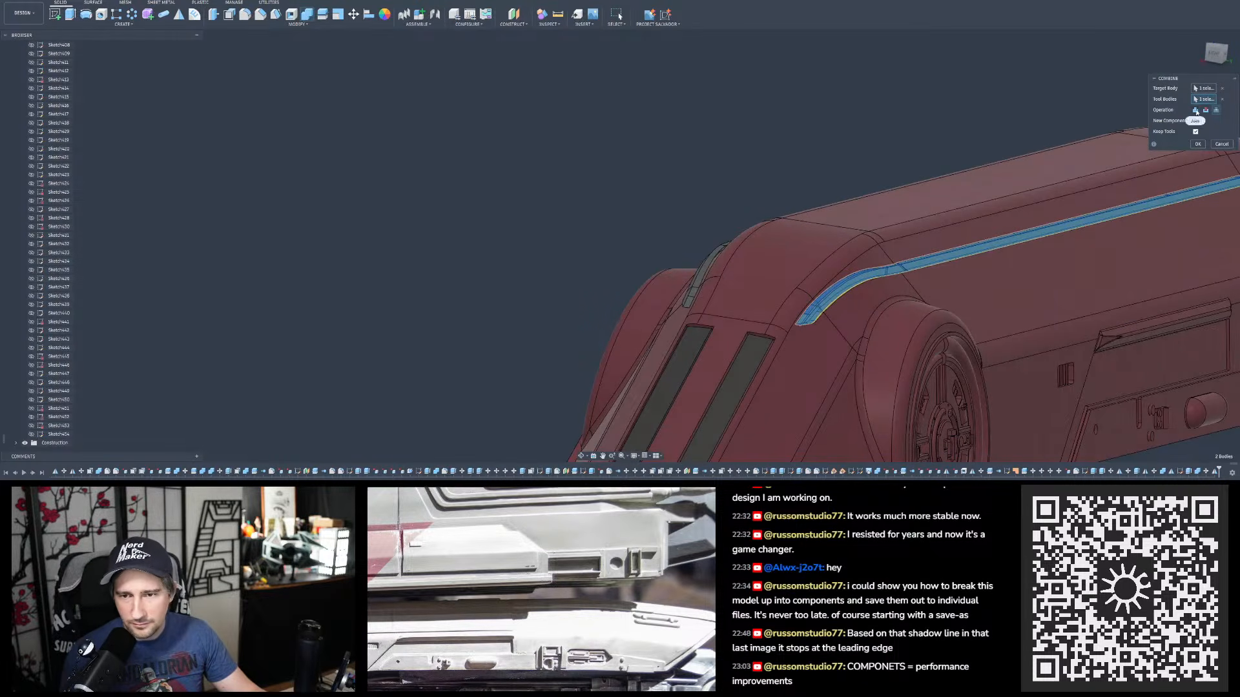
left_click(685, 258)
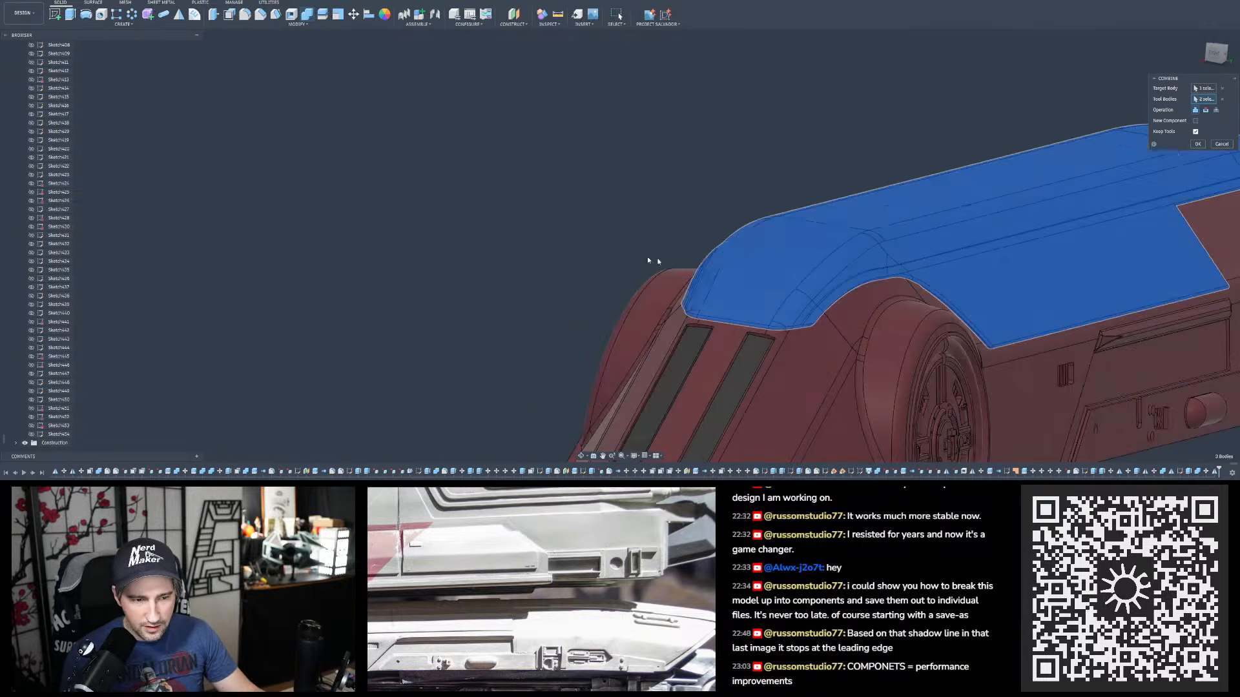
middle_click_drag(648, 260, 1114, 133, "shift")
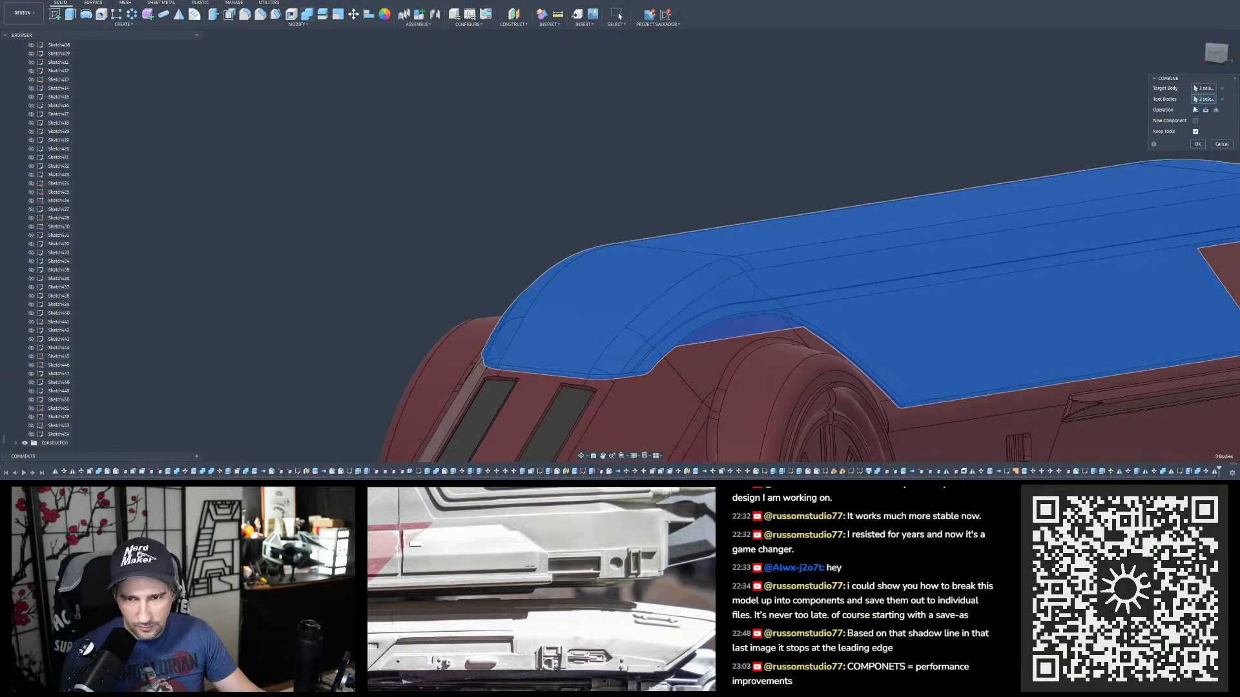
middle_click_drag(888, 163, 851, 250, "shift")
left_click(1195, 131)
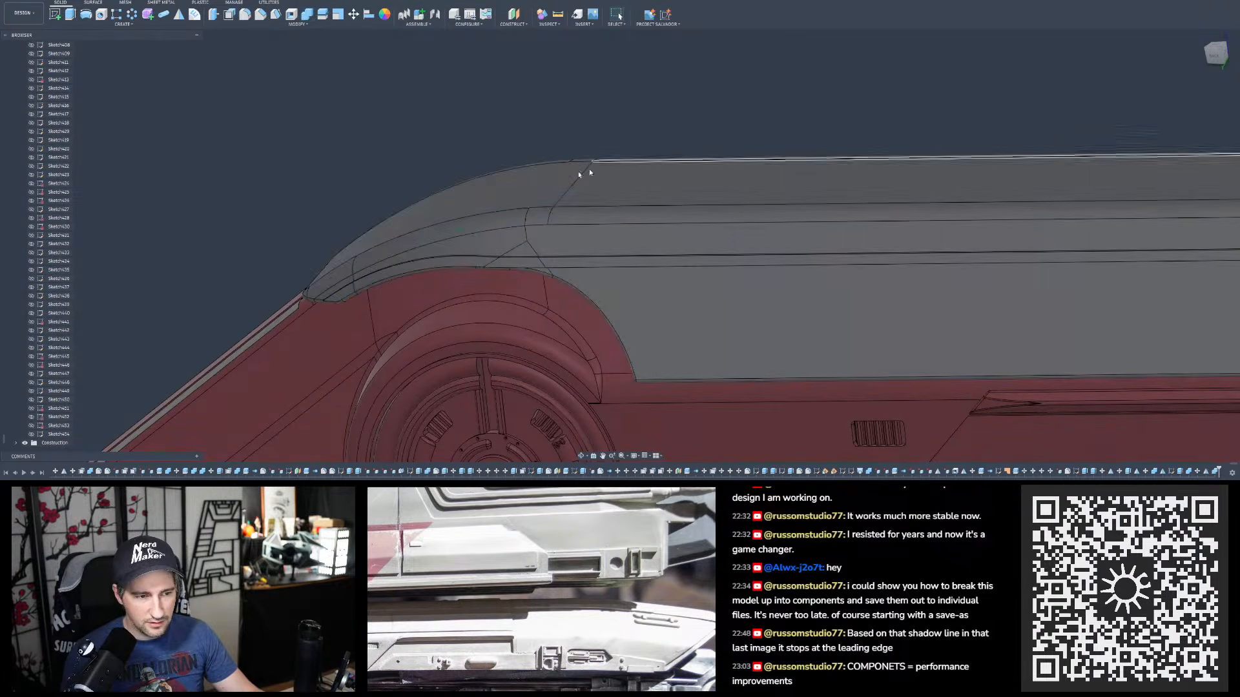
- Inspect the joined upper cover up close above the engine hub and in full side profile
middle_click_drag(683, 219, 551, 193, "shift")
scroll(549, 204, "up", 2)
scroll(551, 194, "down", 3)
middle_click_drag(642, 182, 670, 202, "shift")
scroll(806, 264, "down", 3)
scroll(832, 199, "down", 2)
scroll(526, 213, "up", 2)
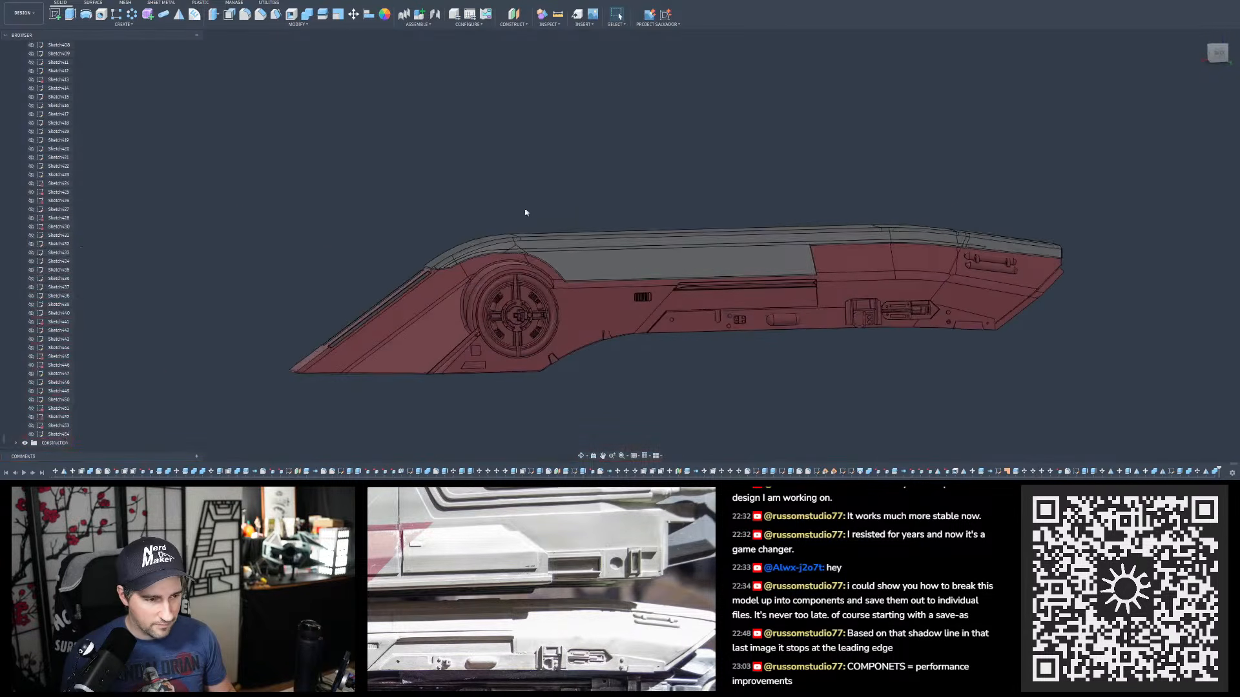
- Save the design as a new version with the default version description
middle_click_drag(526, 213, 534, 203, "shift")
scroll(536, 204, "up", 2)
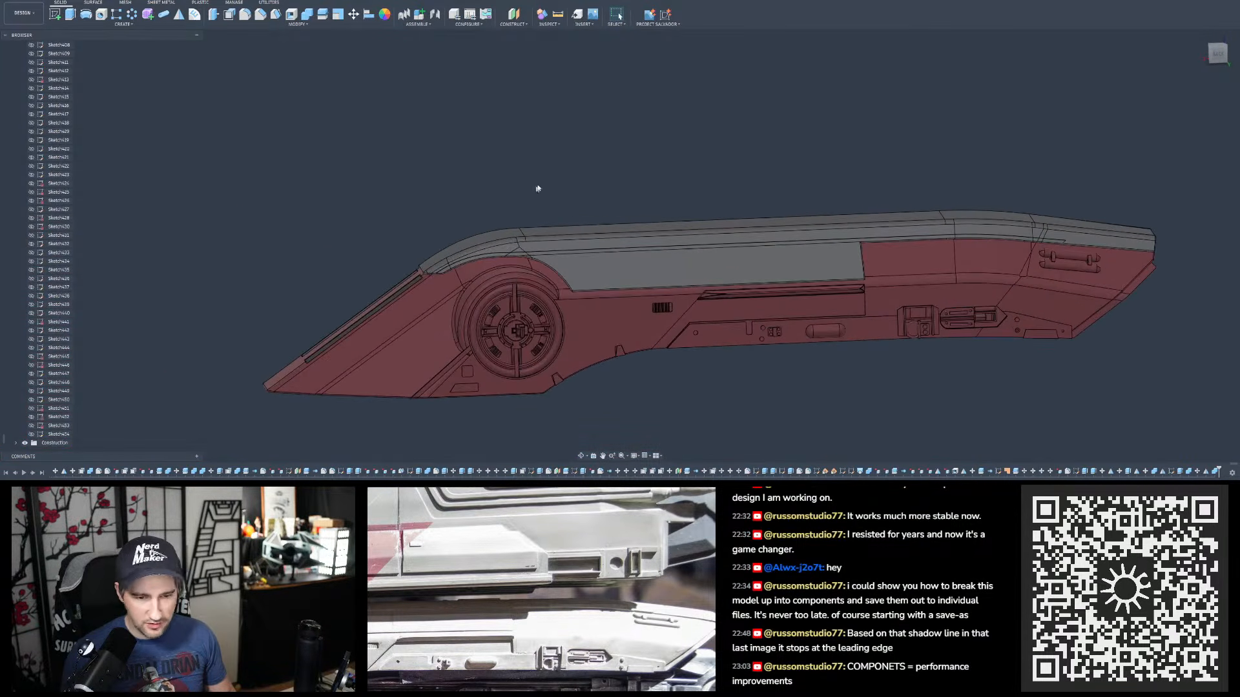
key("ctrl+s")
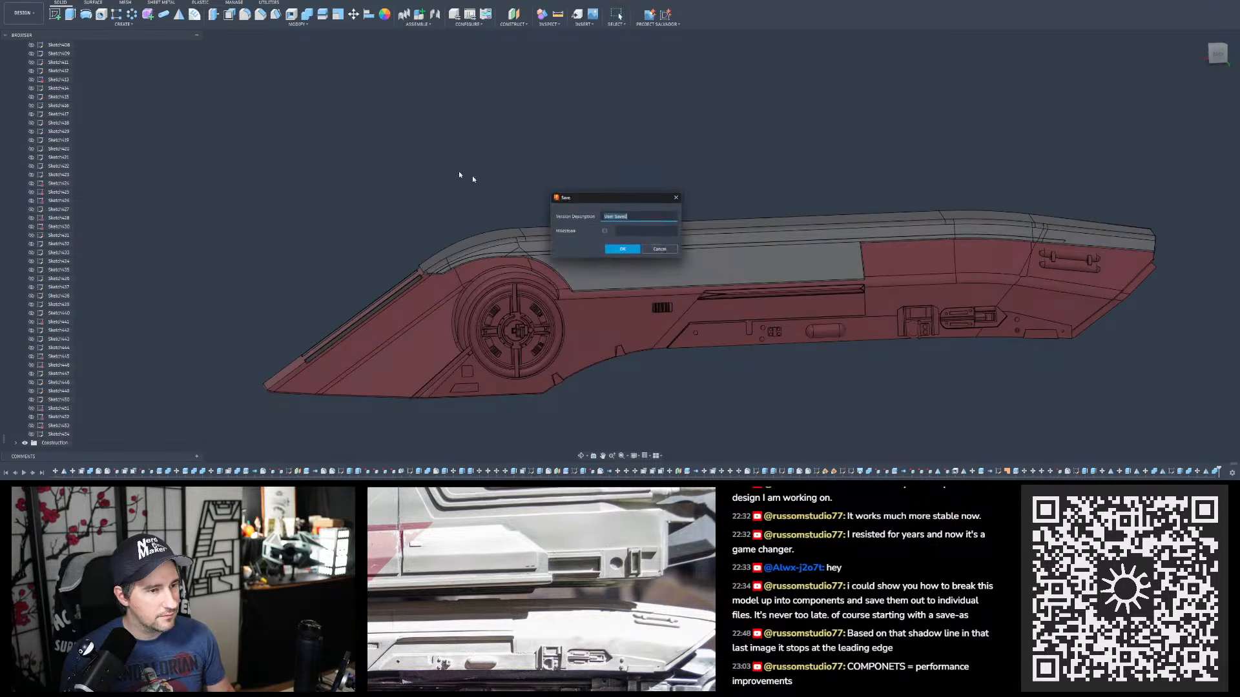
left_click(623, 249)
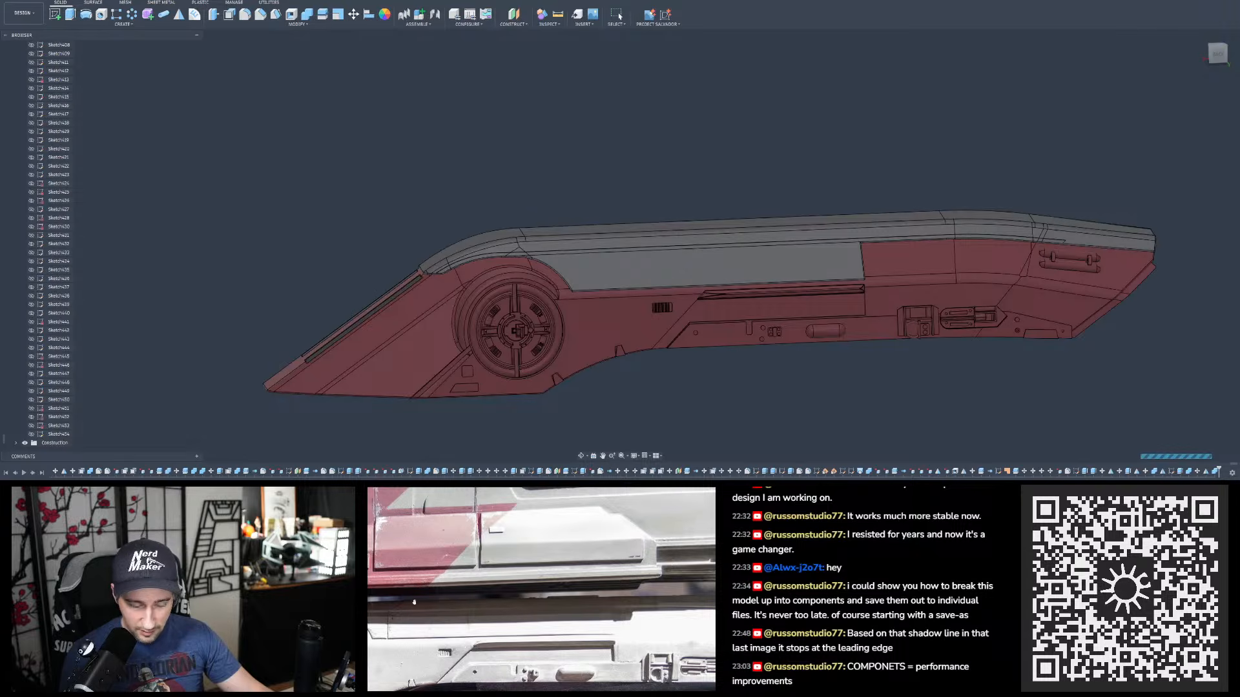
- Switch to the photo viewer, examine the nacelle's side panels in the reference photo, and view the photo maximized on the main screen
left_click_drag(411, 601, 449, 603)
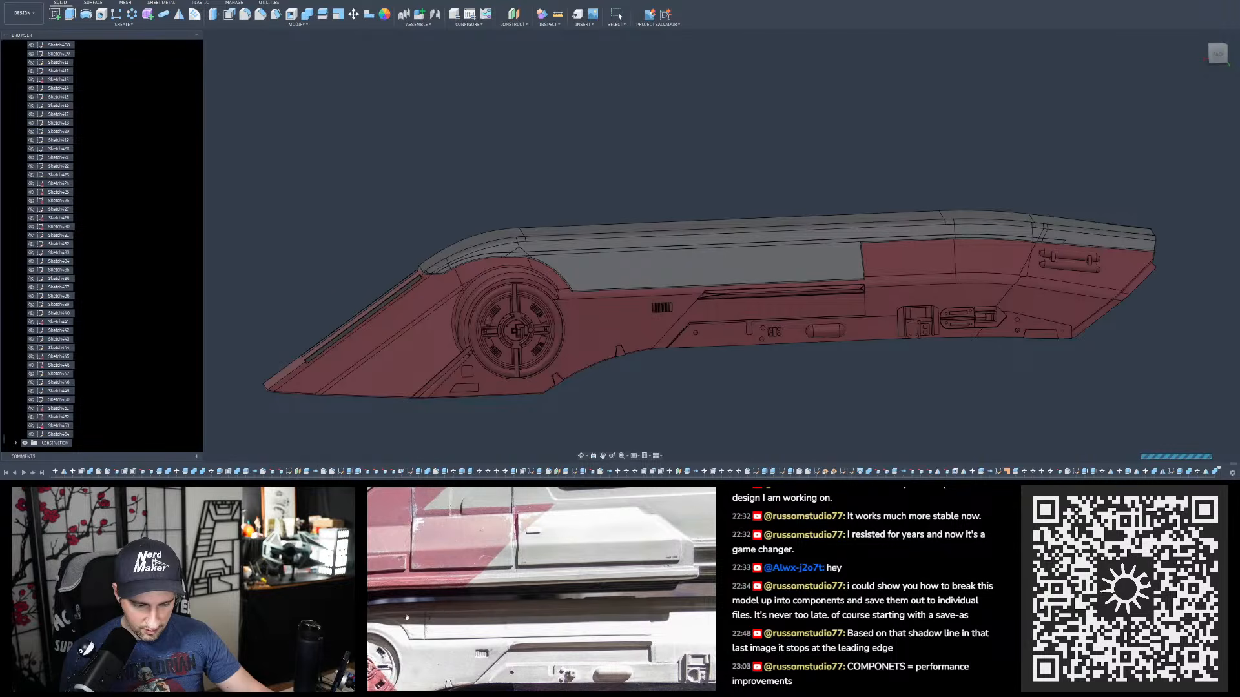
left_click_drag(407, 618, 540, 596)
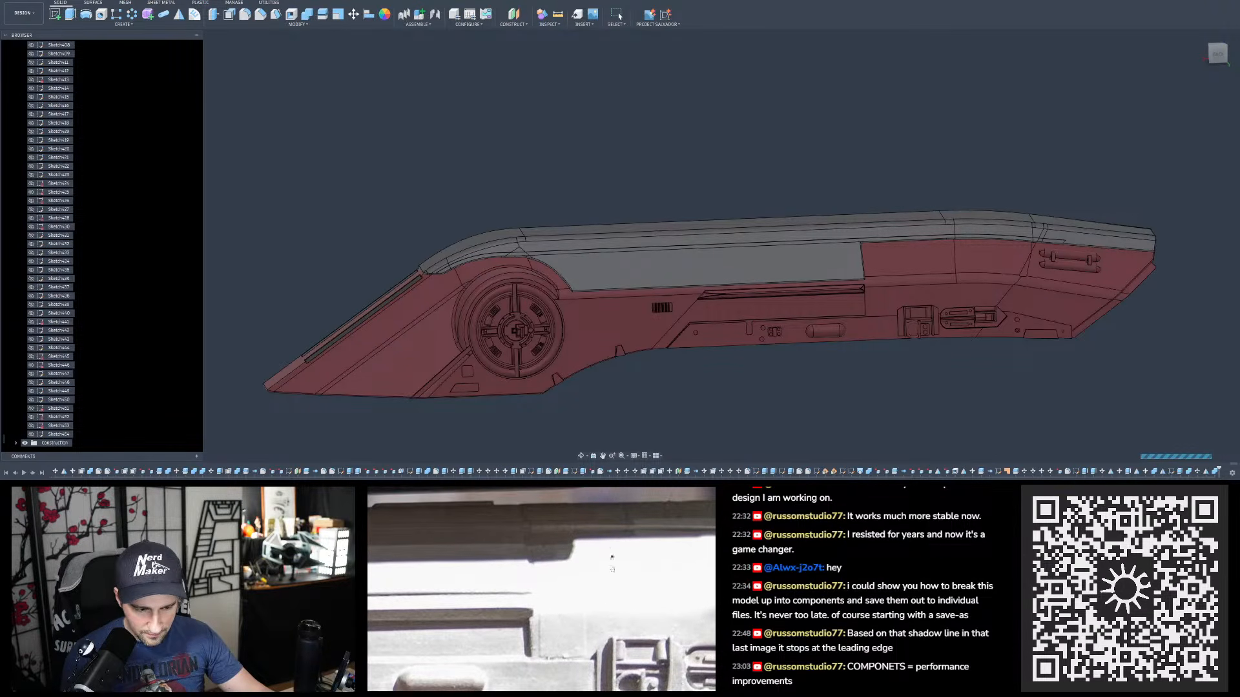
left_click_drag(684, 478, 623, 110)
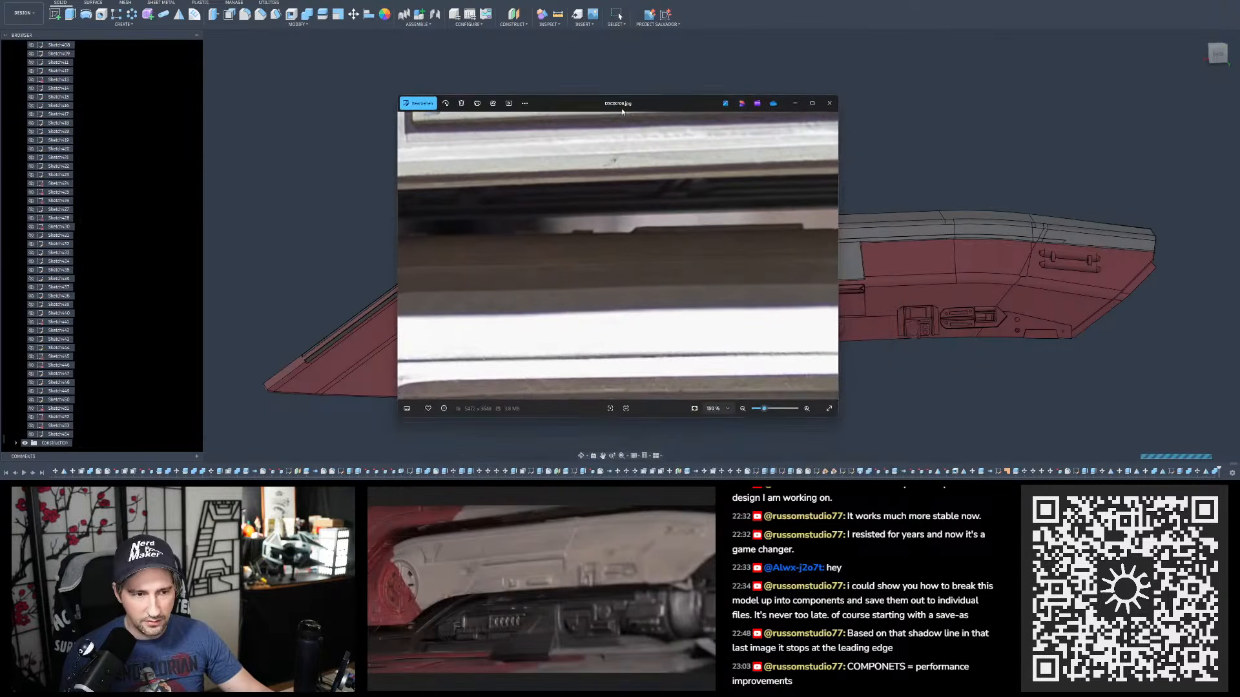
double_click(623, 110)
scroll(631, 260, "down", 5)
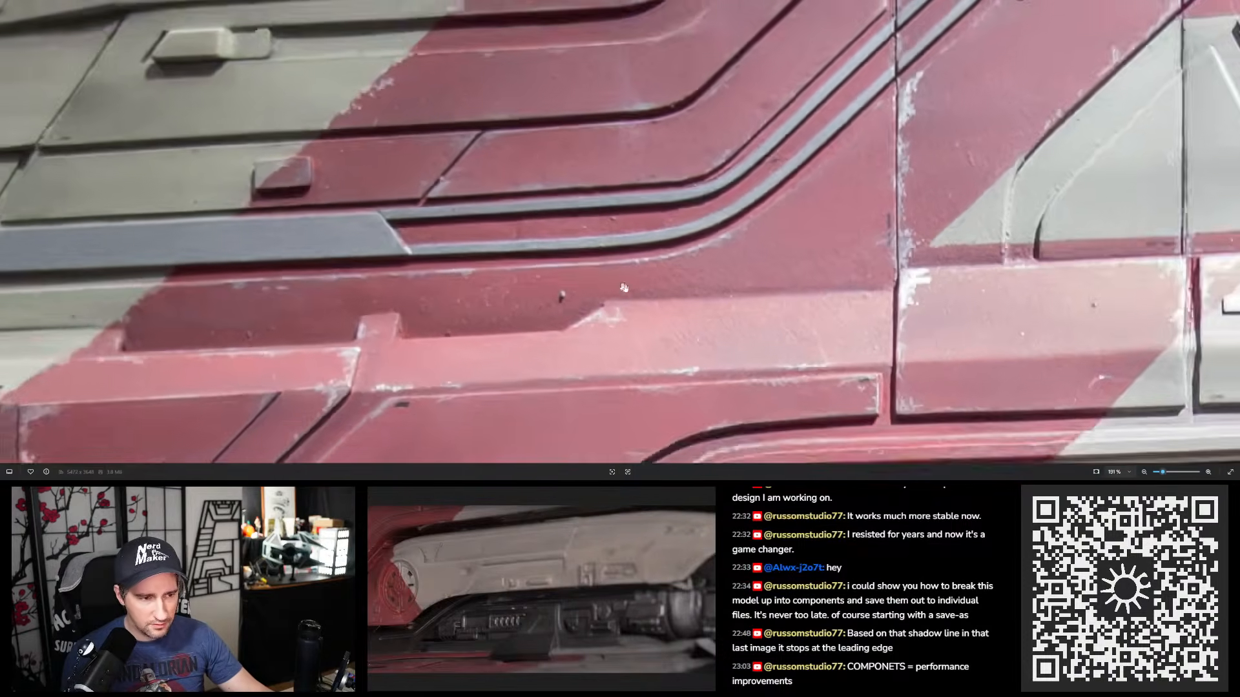
- Examine the nacelle's upper cover and side panel seams up close in the reference photo and move the photo to the second screen
scroll(810, 293, "up", 5)
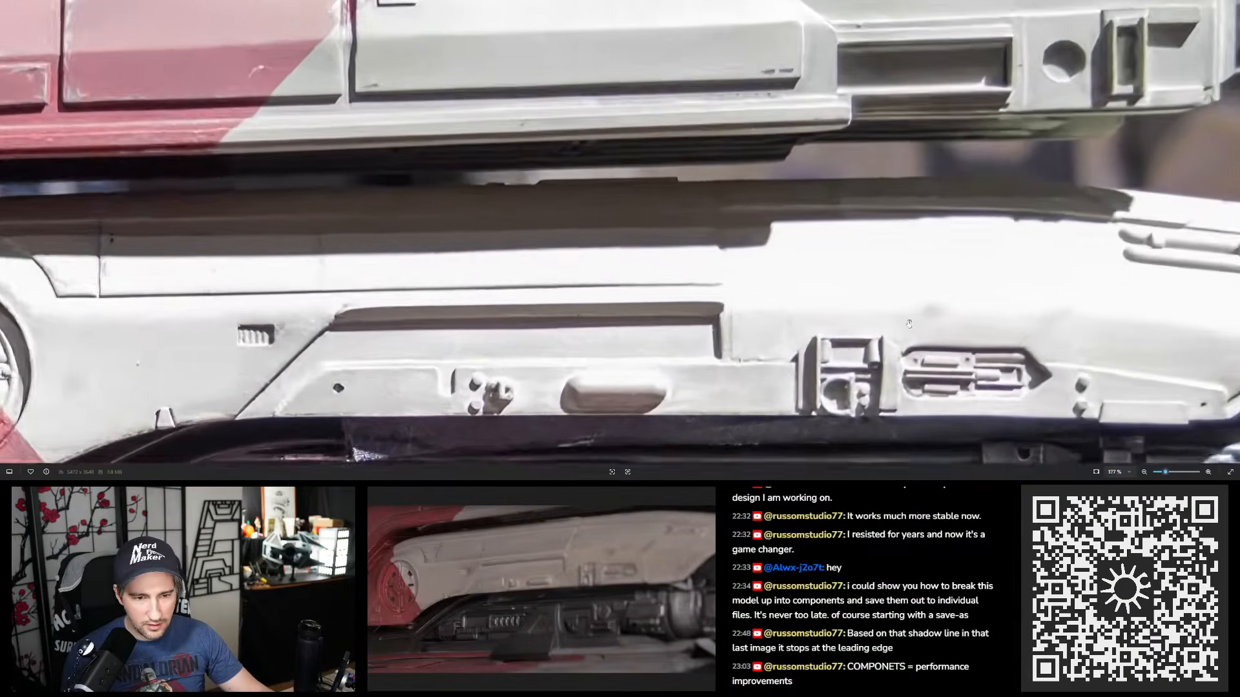
scroll(810, 293, "down", 1)
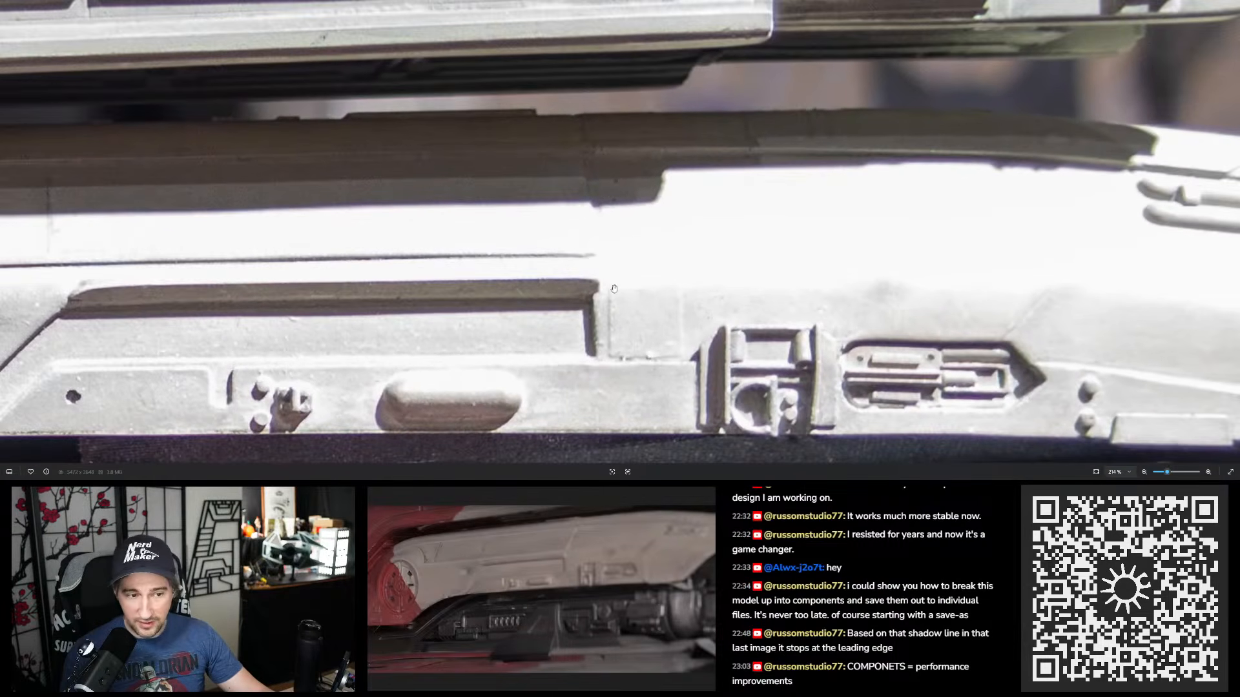
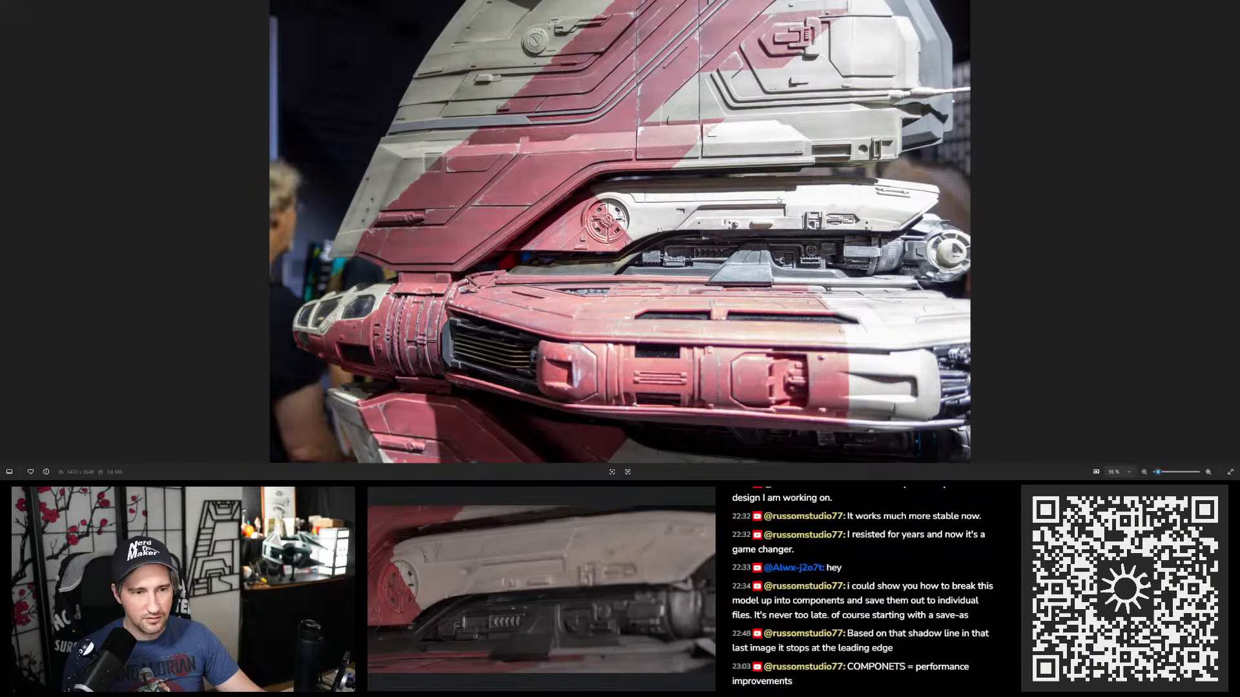
scroll(780, 194, "up", 5)
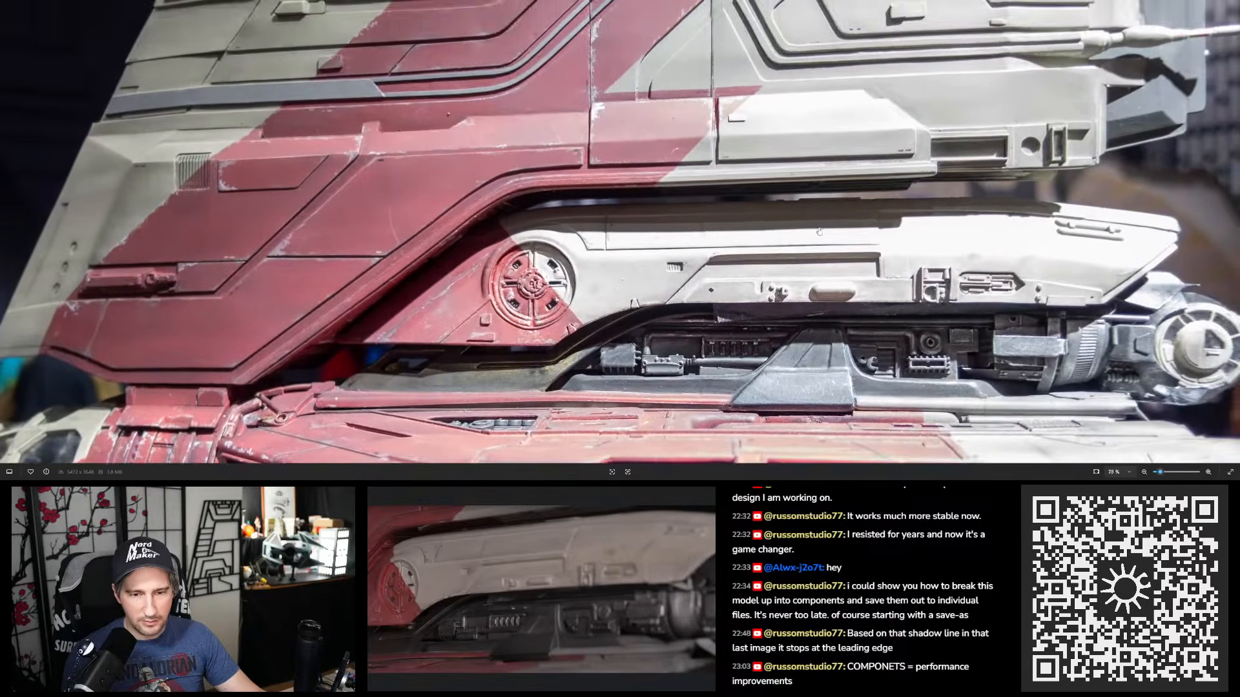
scroll(813, 232, "up", 3)
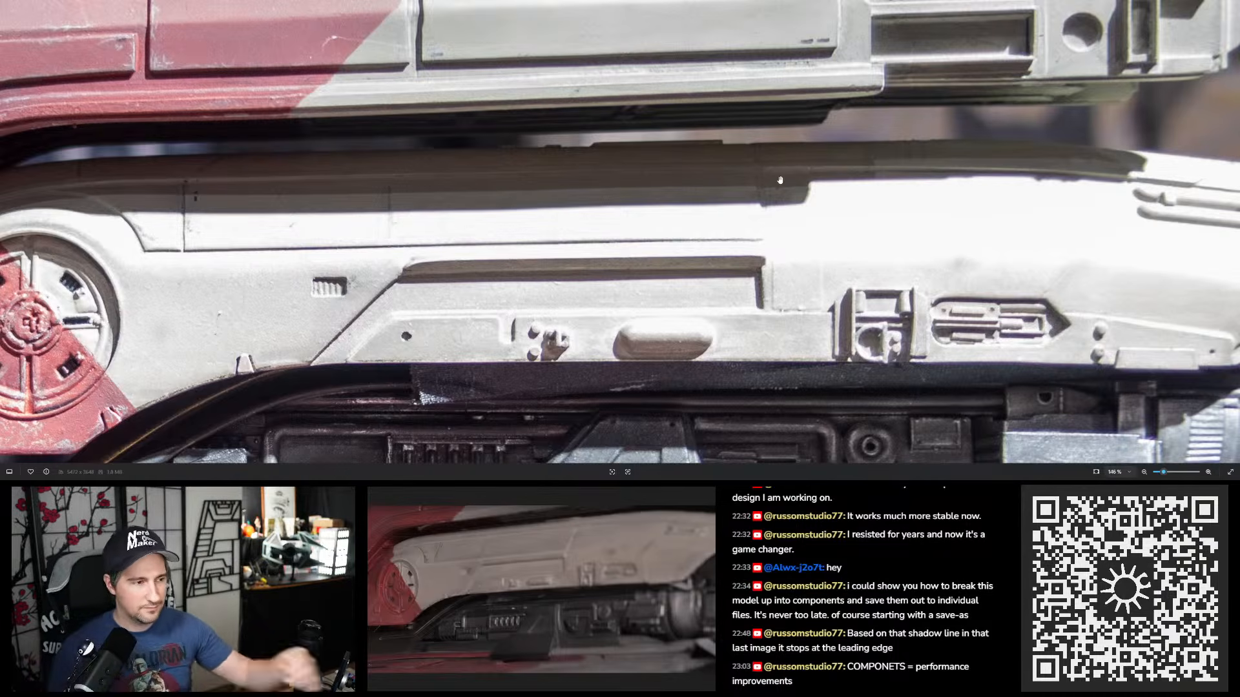
scroll(780, 181, "down", 5)
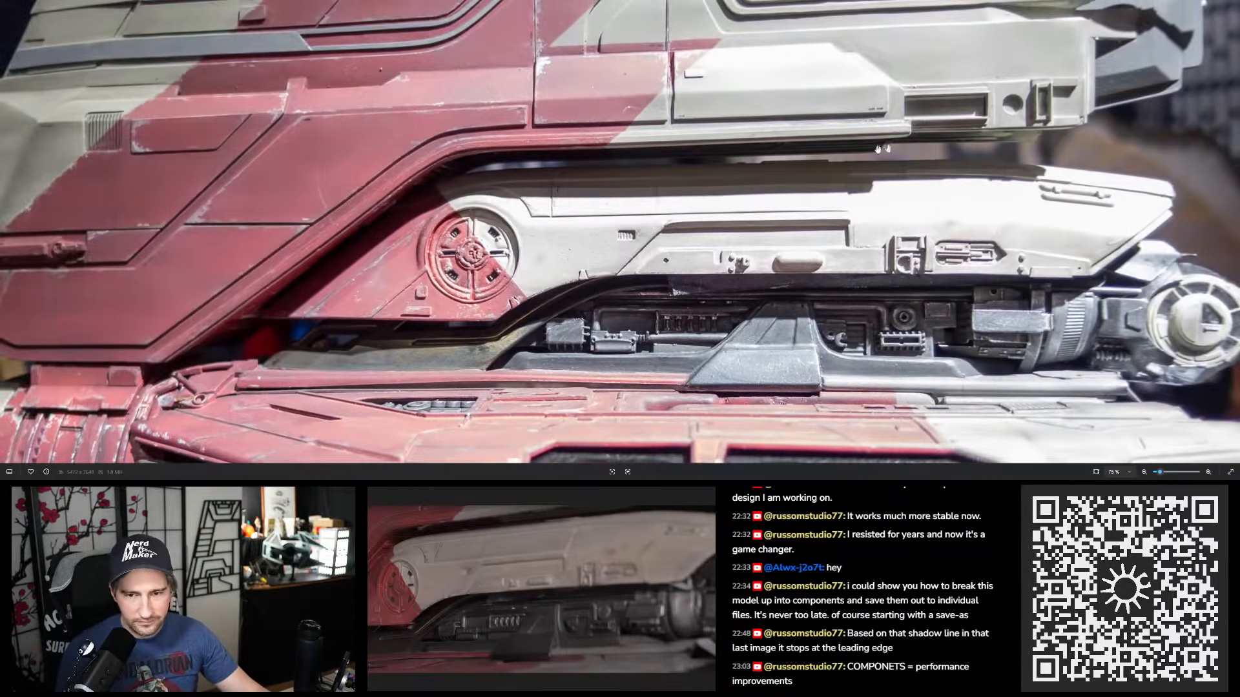
left_click_drag(891, 3, 621, 544)
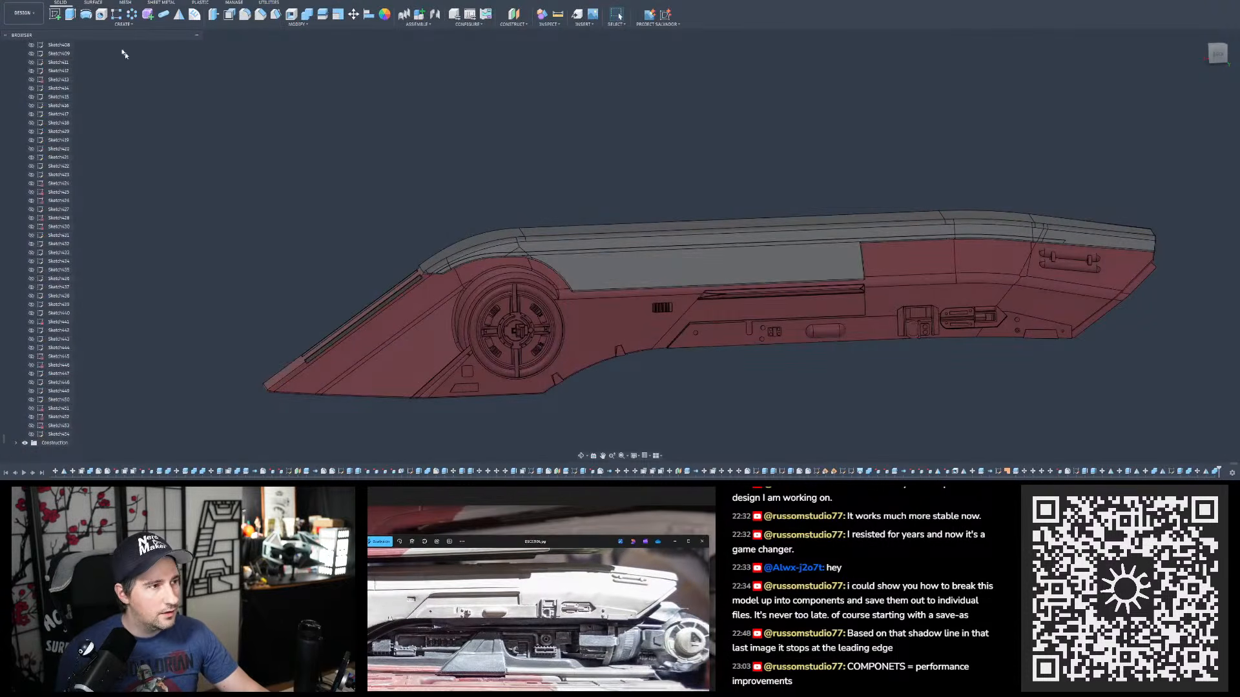
- Set the nacelle model to a flat side view and frame the engine hub and front panels in the reference photo
middle_click_drag(649, 158, 688, 161, "shift")
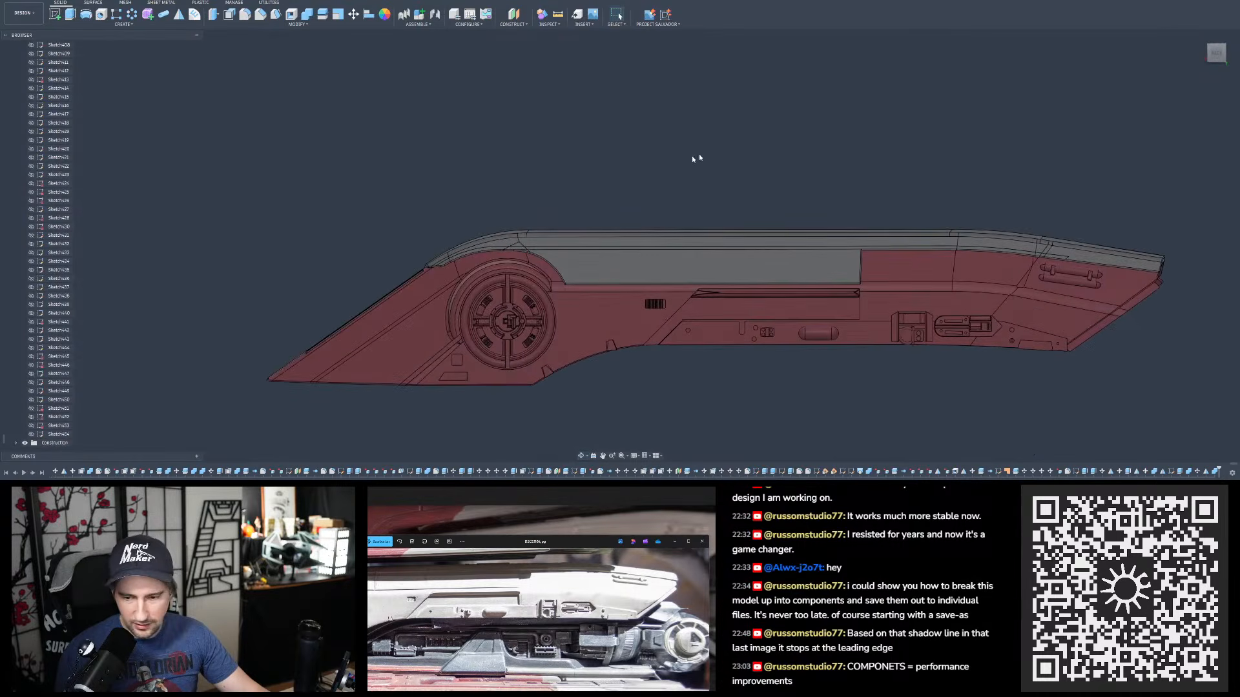
left_click(1216, 54)
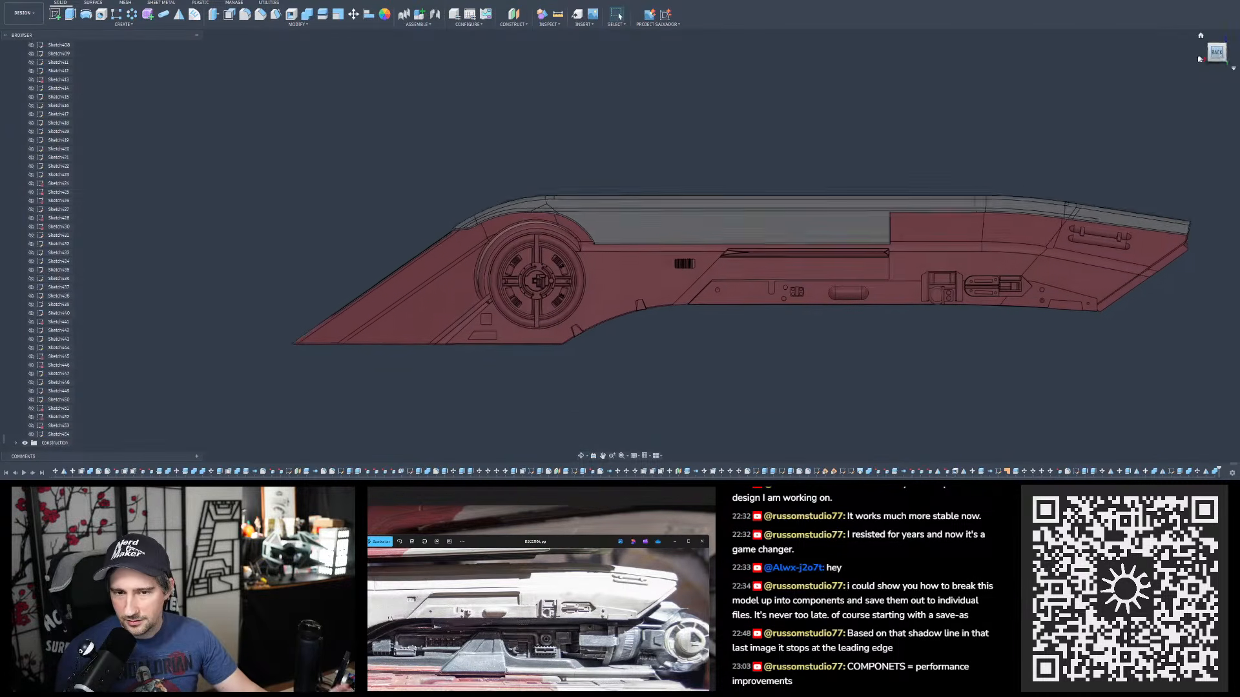
left_click_drag(414, 610, 535, 612)
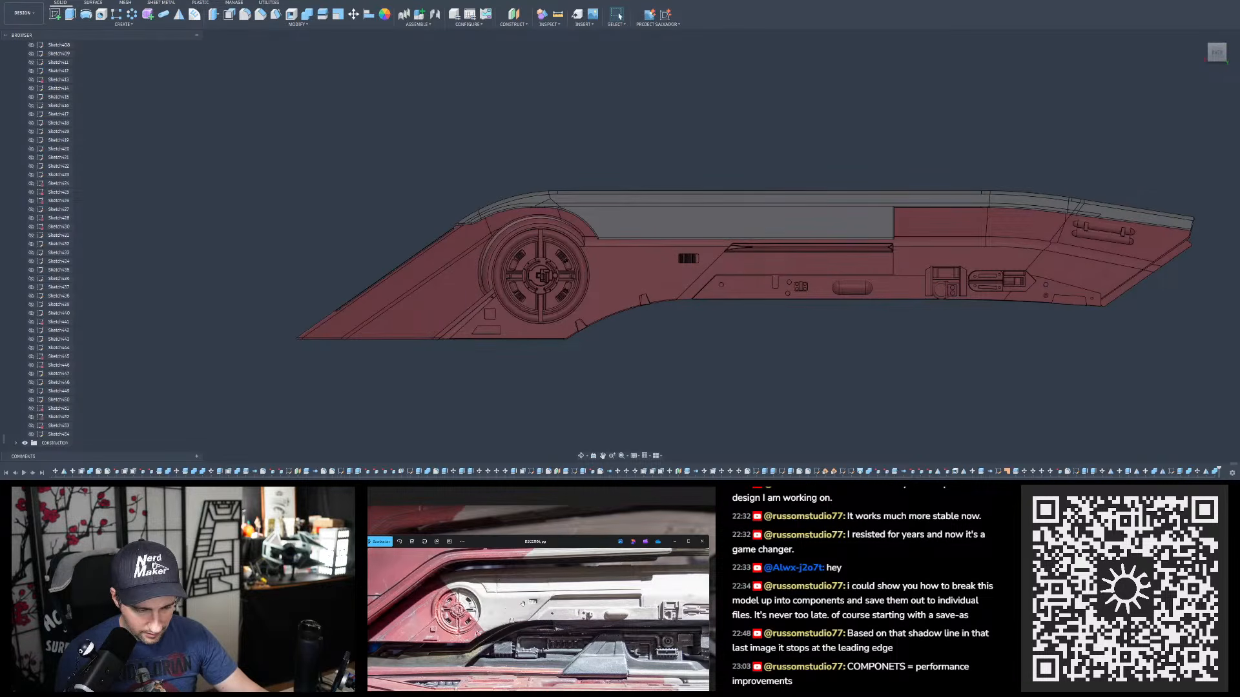
left_click_drag(522, 603, 456, 611)
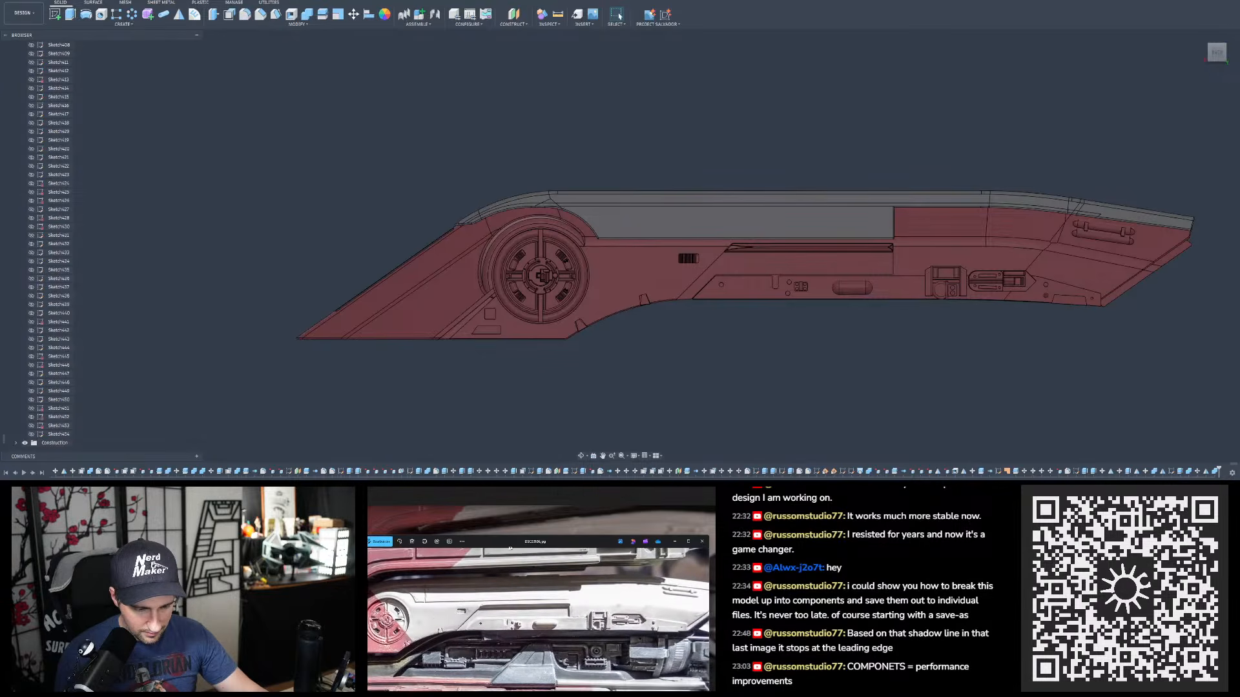
left_click_drag(540, 543, 541, 490)
left_click_drag(582, 527, 597, 568)
scroll(598, 567, "up", 3)
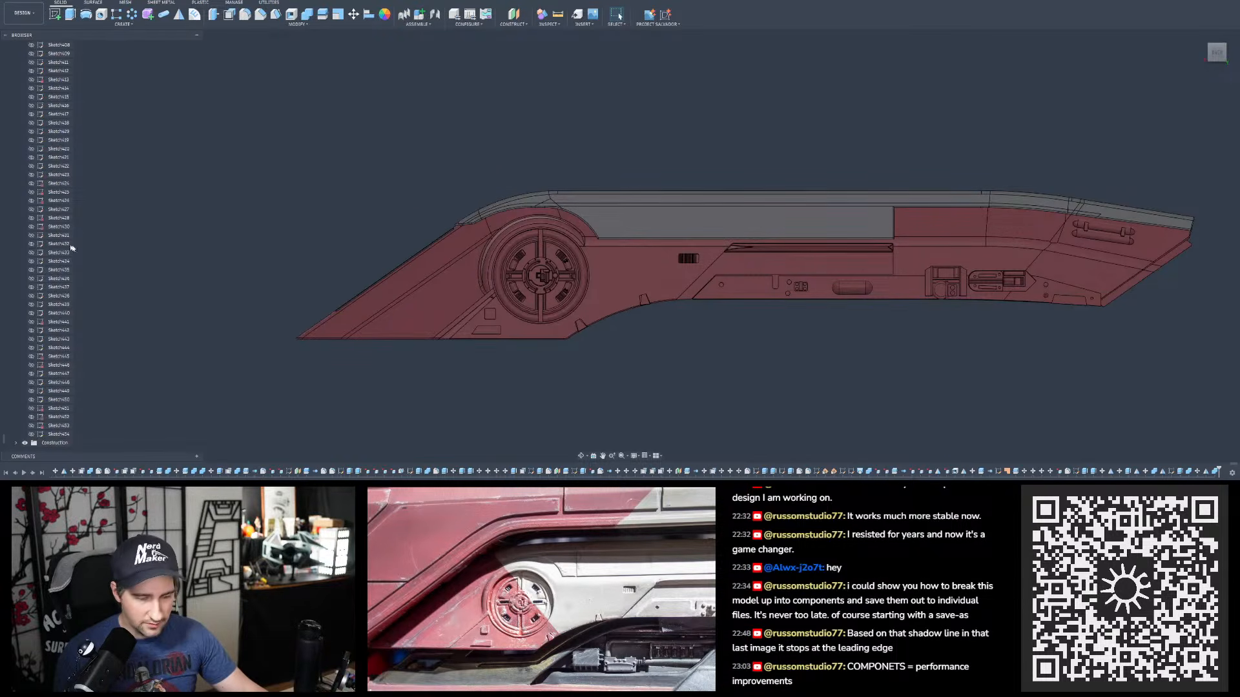
- Start a sketch on the side plane and draw a diagonal line along the front panel's seam, from below the lower edge to the hub ring
left_click(54, 14)
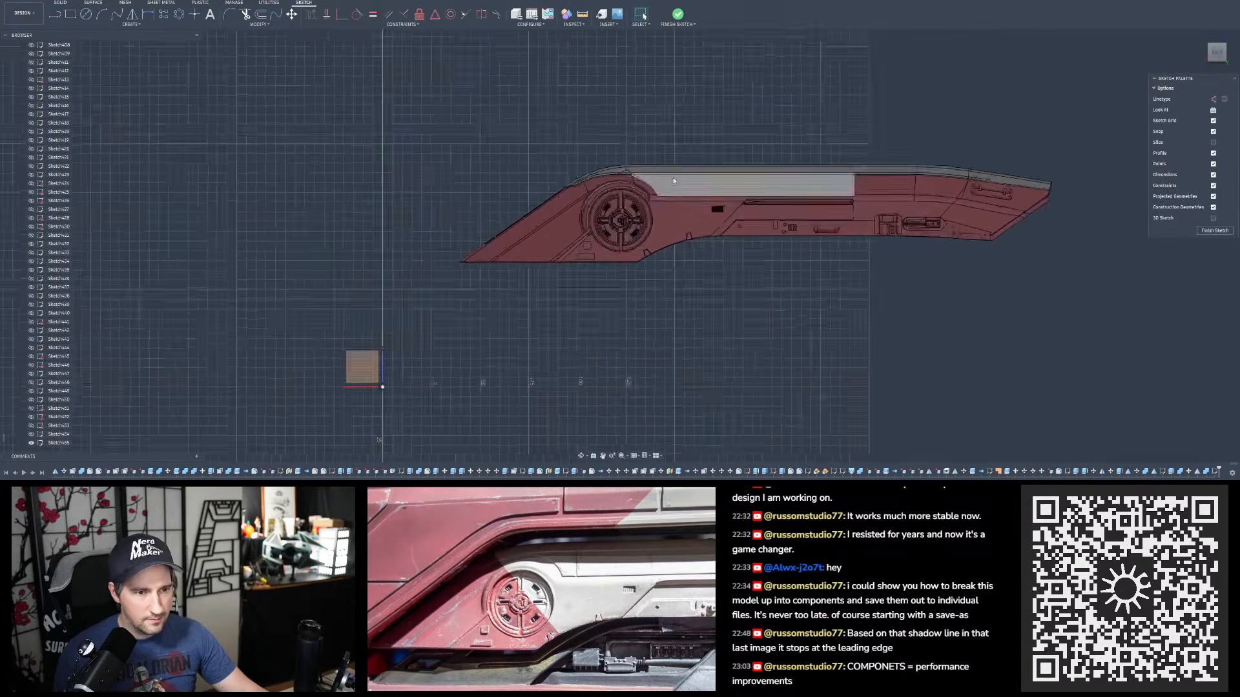
scroll(672, 178, "up", 4)
left_click(55, 13)
scroll(290, 306, "up", 4)
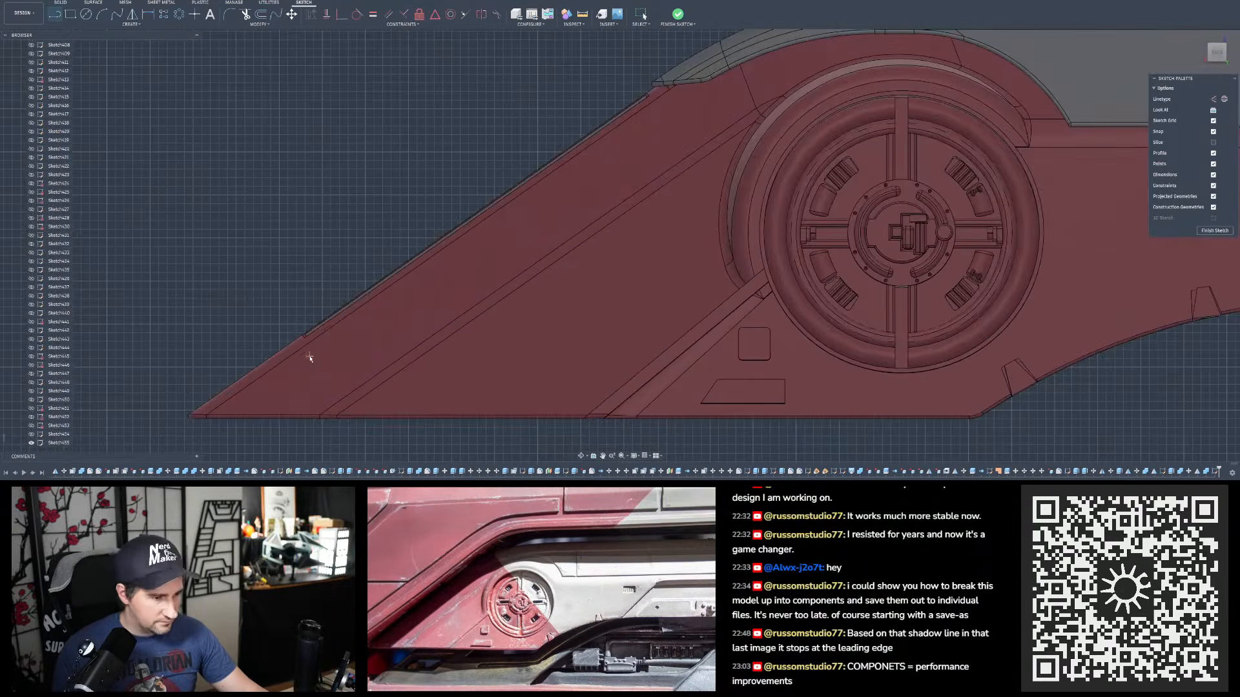
left_click(326, 427)
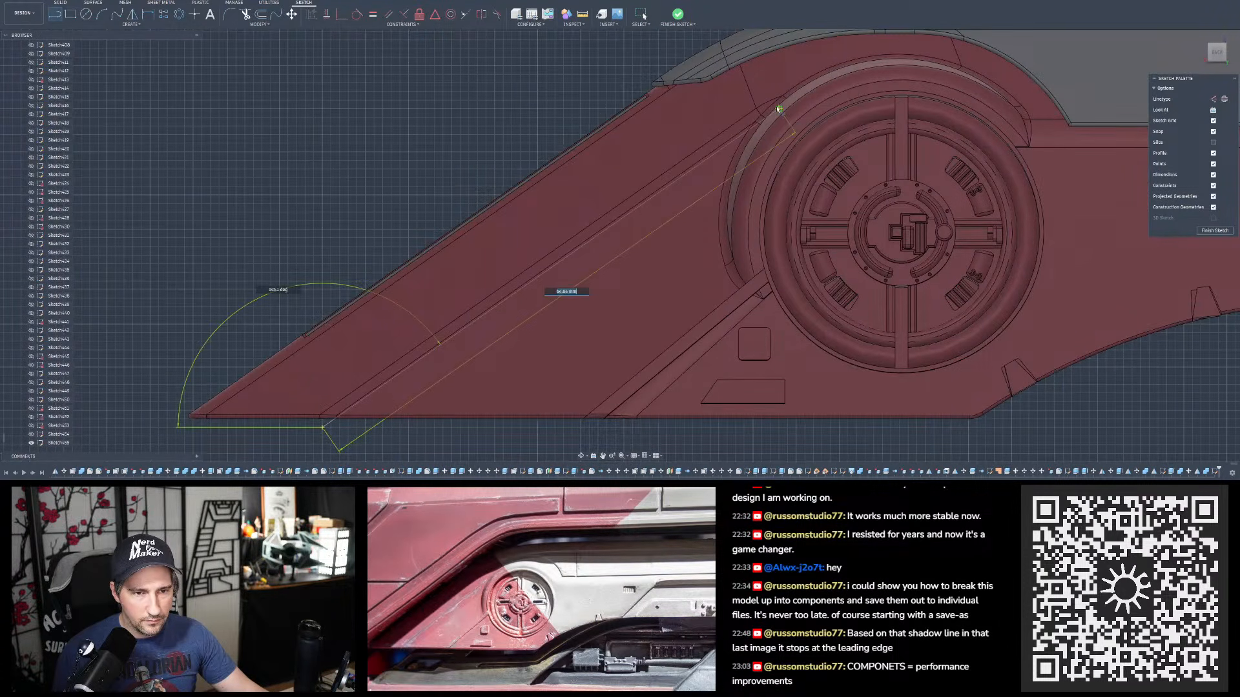
left_click(776, 109)
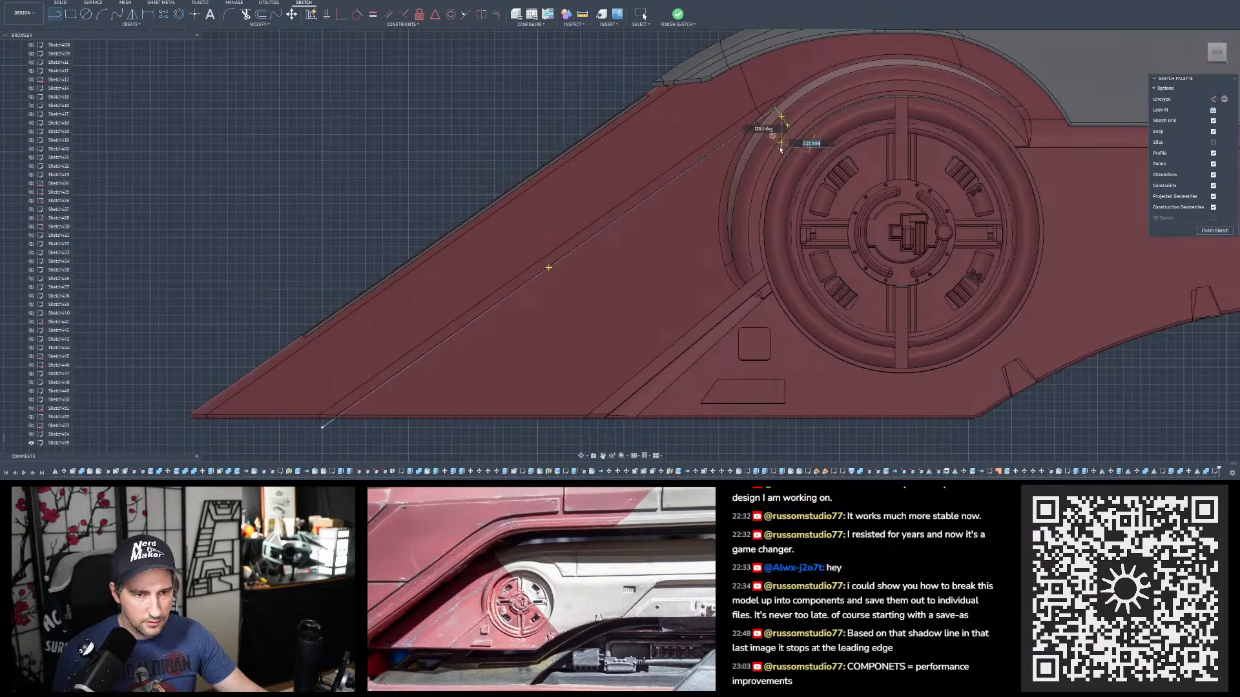
key("Escape")
- Sketch a short vertical line across the upper cover above the engine hub, matching the panel seam in the reference photo
scroll(425, 282, "down", 3)
scroll(588, 229, "up", 1)
scroll(615, 210, "down", 1)
middle_click_drag(743, 103, 659, 138)
scroll(658, 145, "up", 3)
scroll(680, 172, "up", 2)
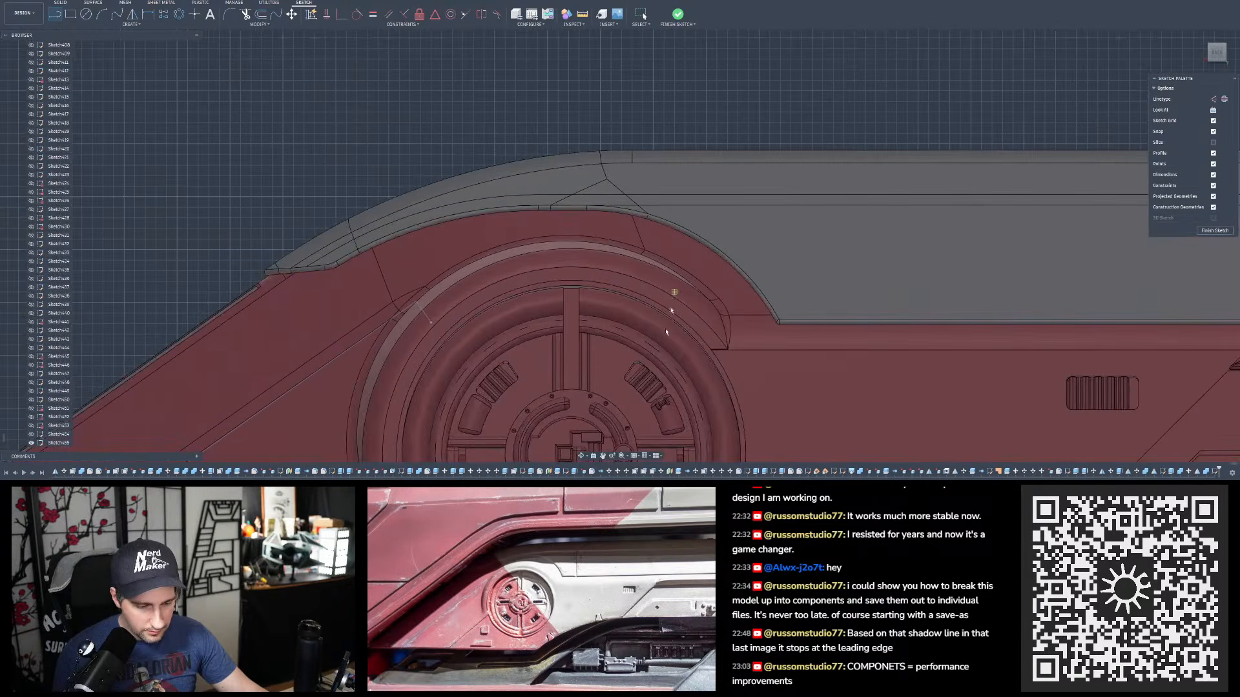
scroll(557, 554, "up", 5)
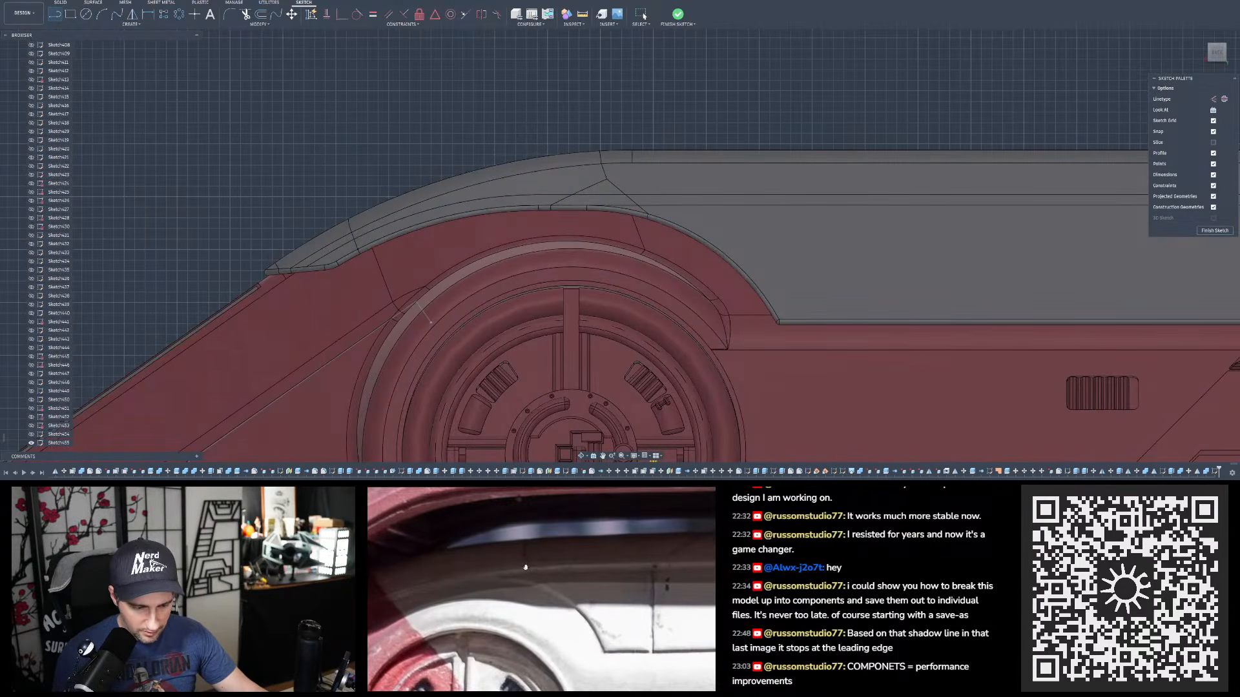
left_click(642, 197)
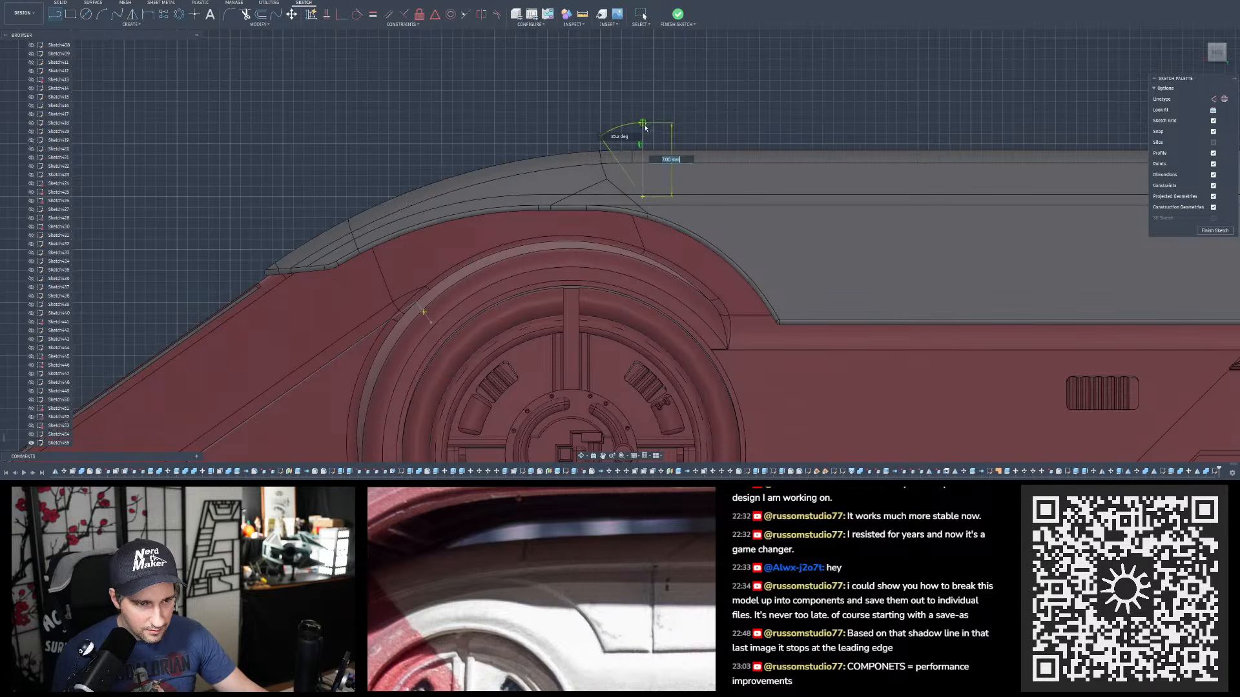
left_click(643, 138)
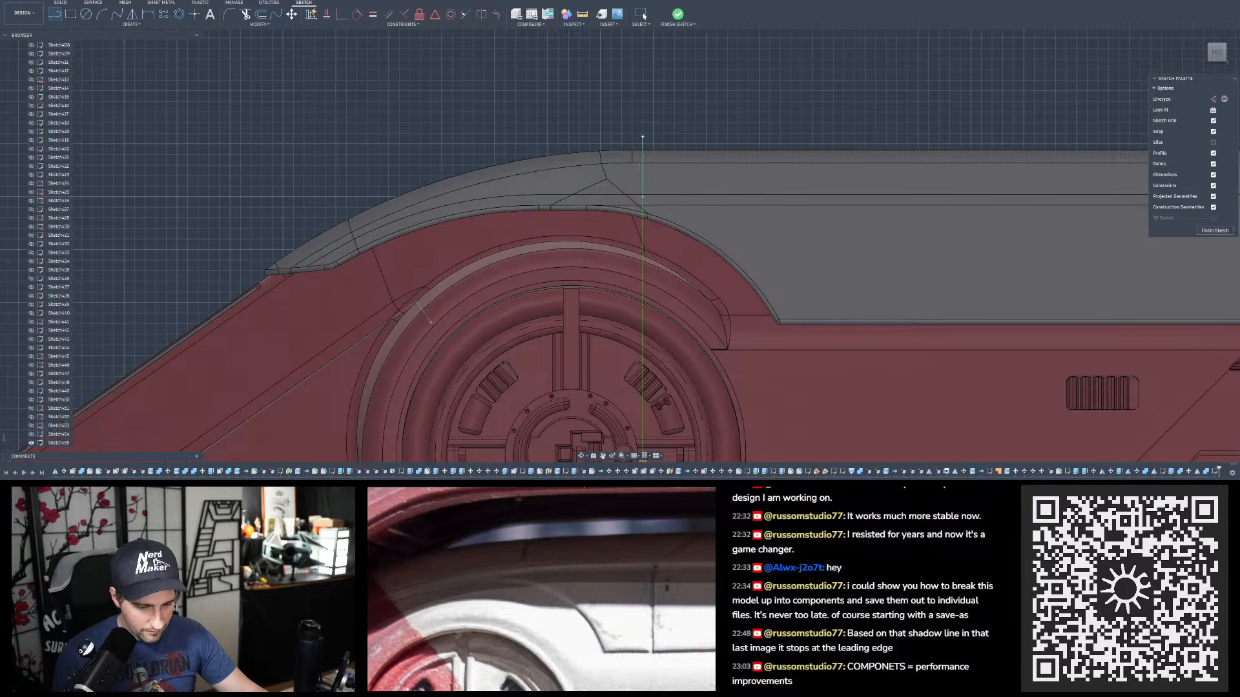
- Show the first mesh body named default over the nacelle and inspect the scan for panel seams along the upper cover
scroll(460, 152, "down", 2)
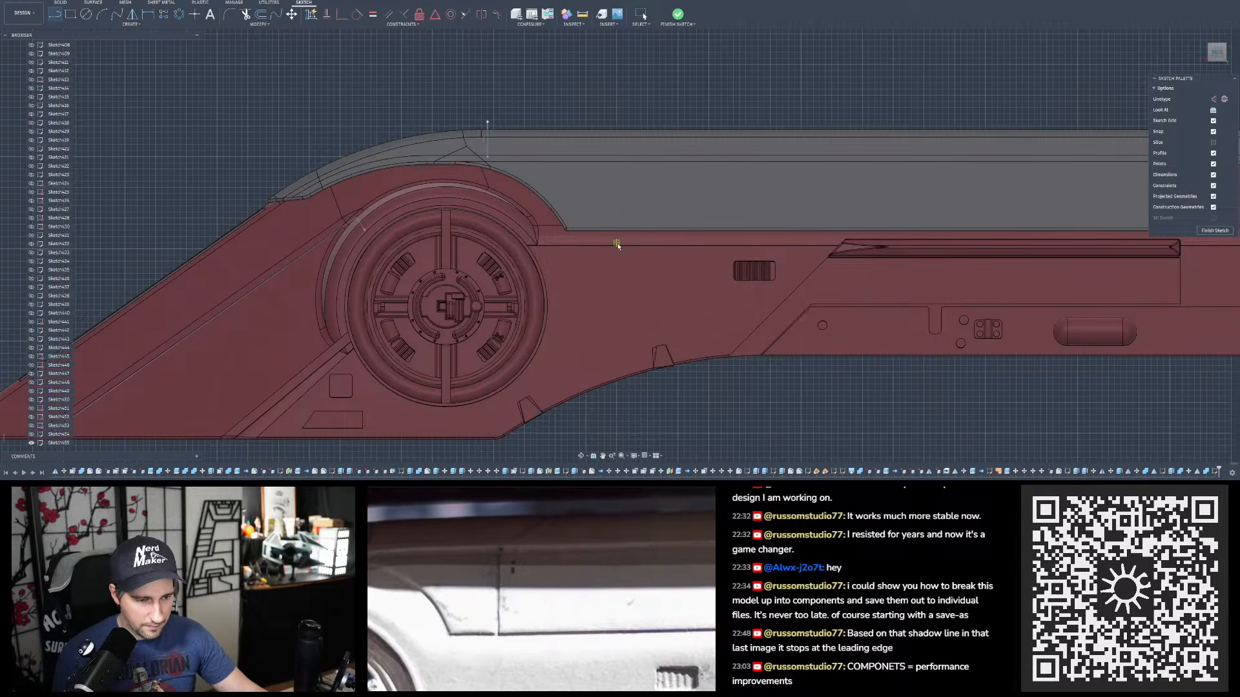
scroll(624, 240, "down", 3)
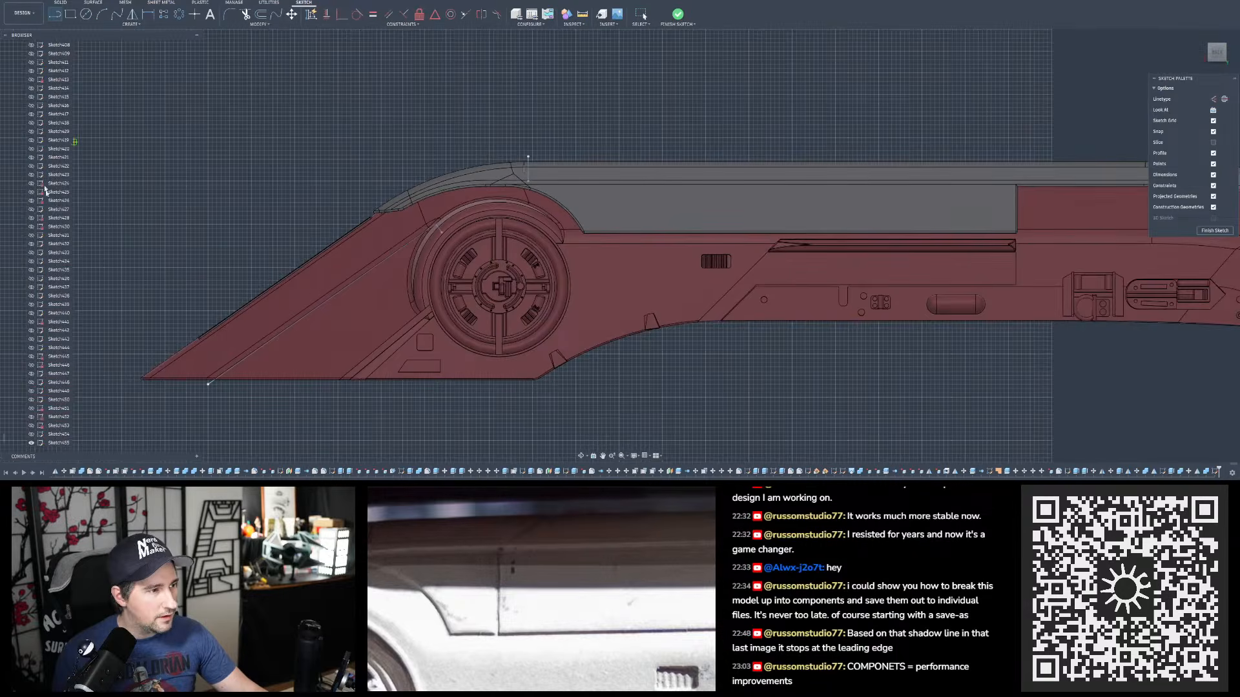
scroll(49, 184, "up", 10)
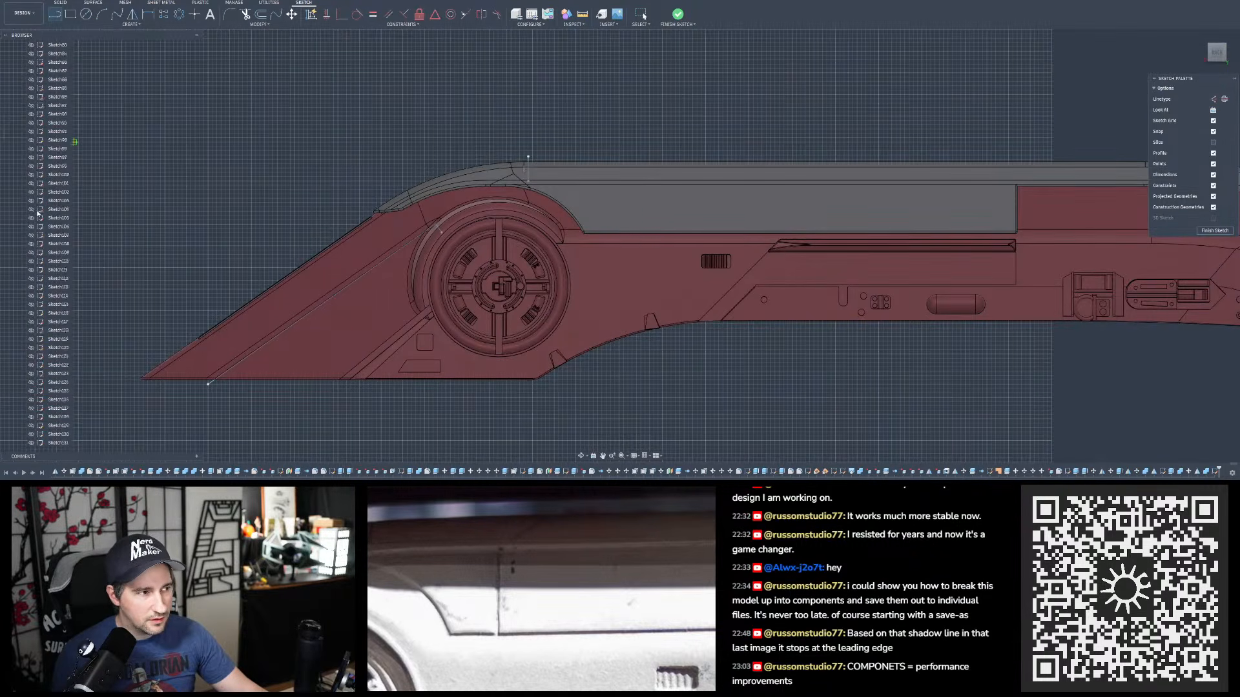
scroll(38, 212, "up", 10)
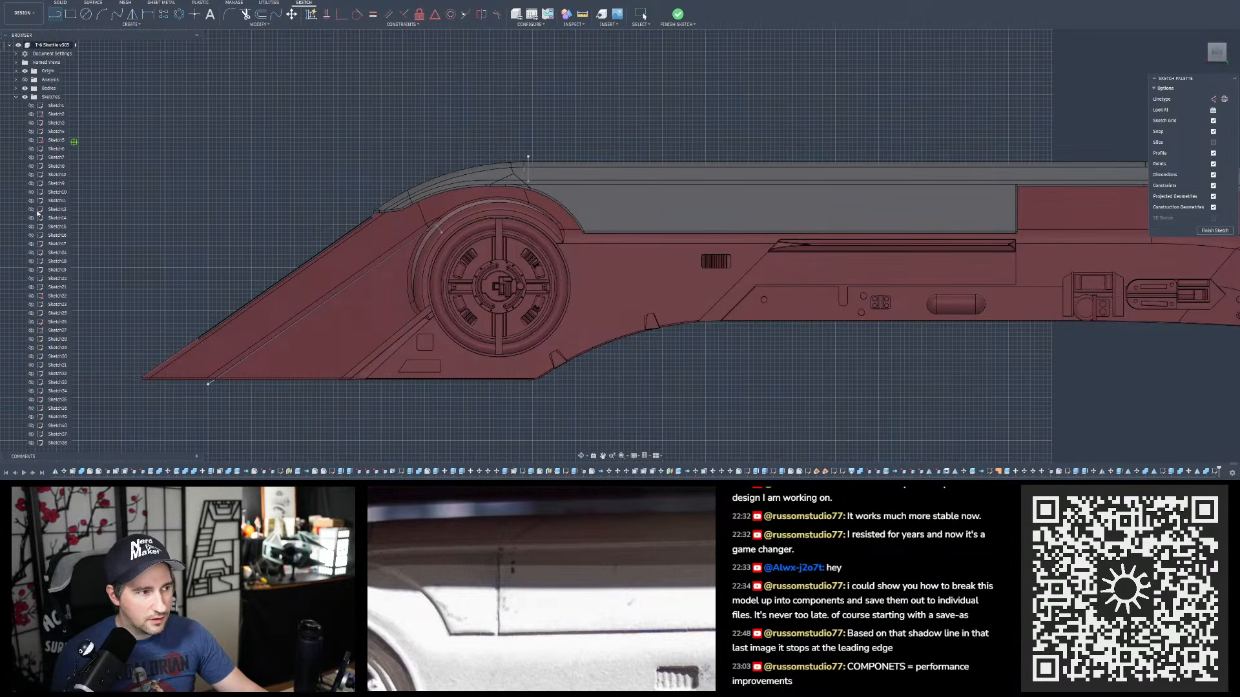
left_click(16, 89)
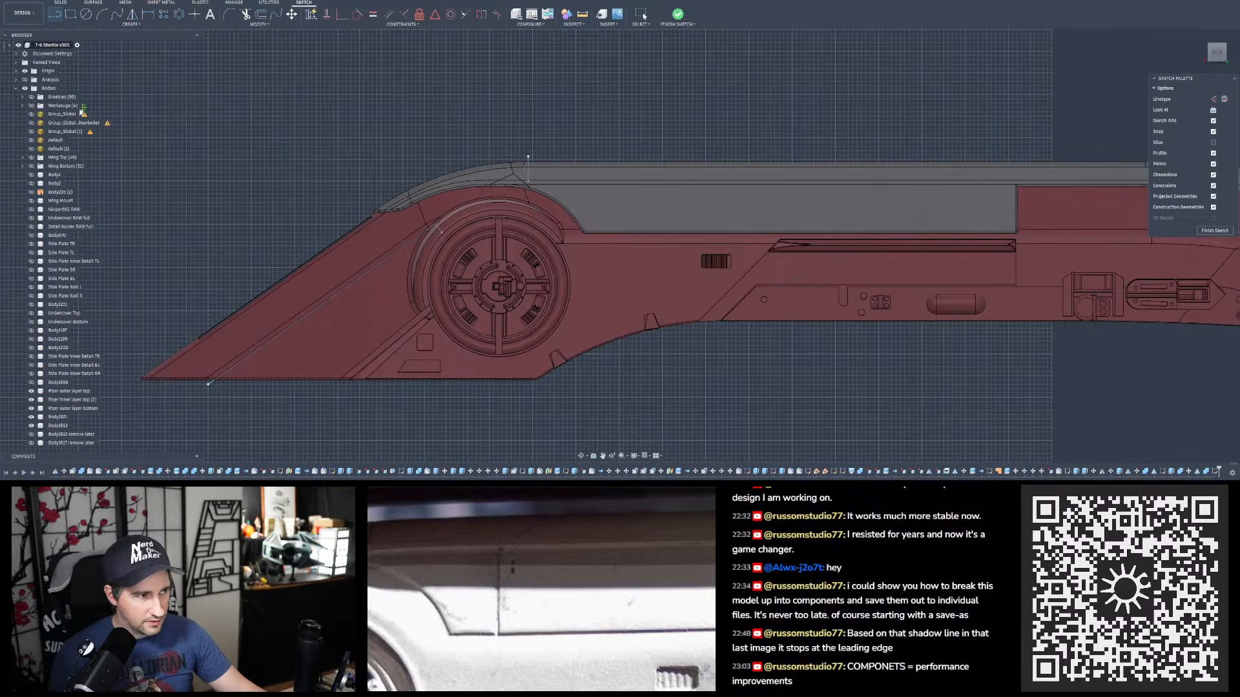
left_click(31, 141)
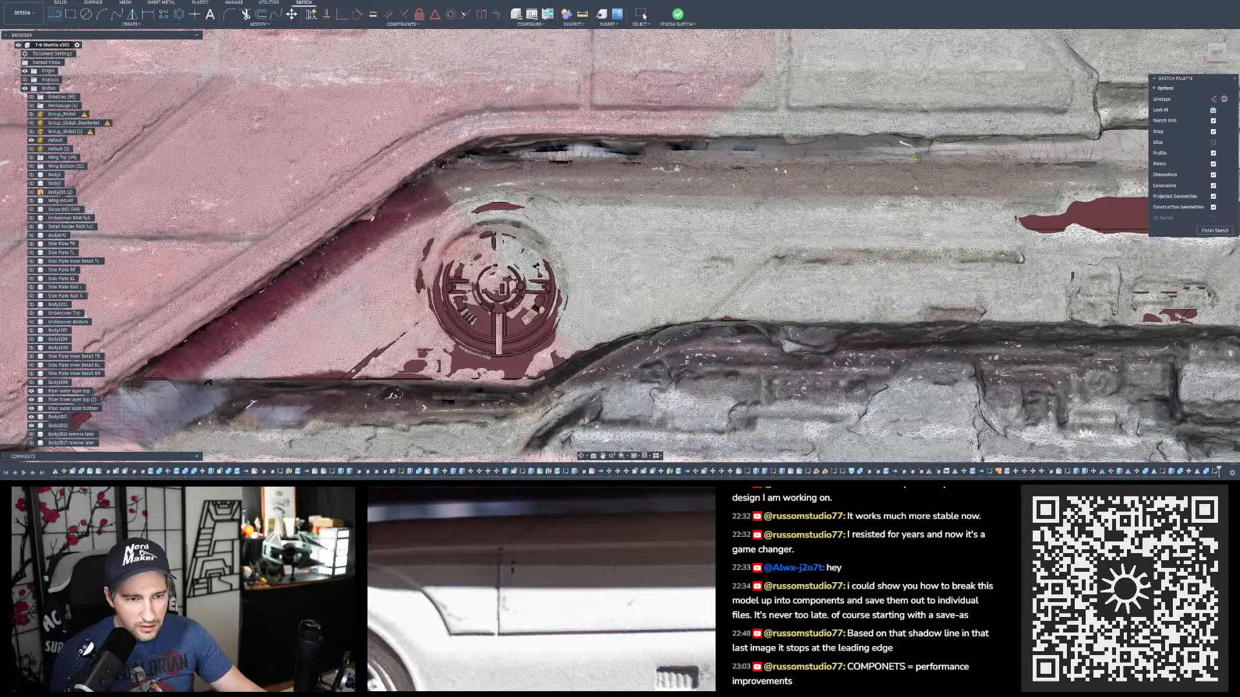
scroll(607, 155, "up", 2)
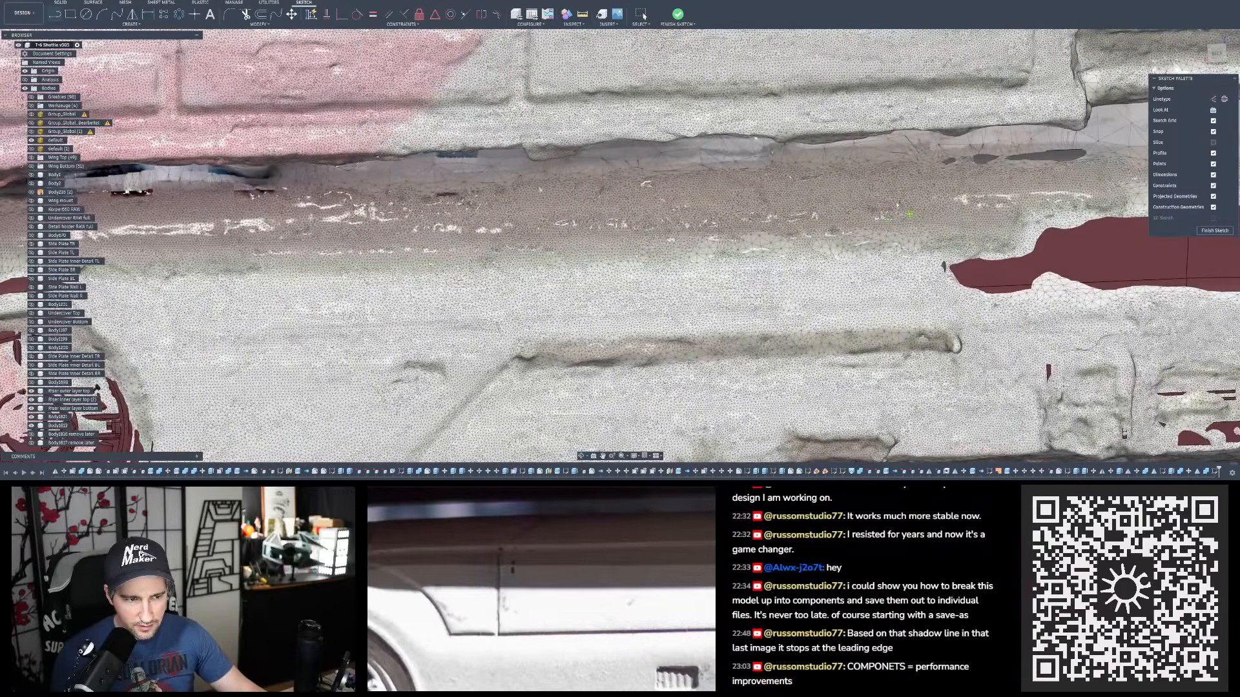
scroll(891, 201, "down", 2)
- Restart the Line tool, examine the upper cover's seams behind the hub in the reference photo, and hide the scan mesh
key("l")
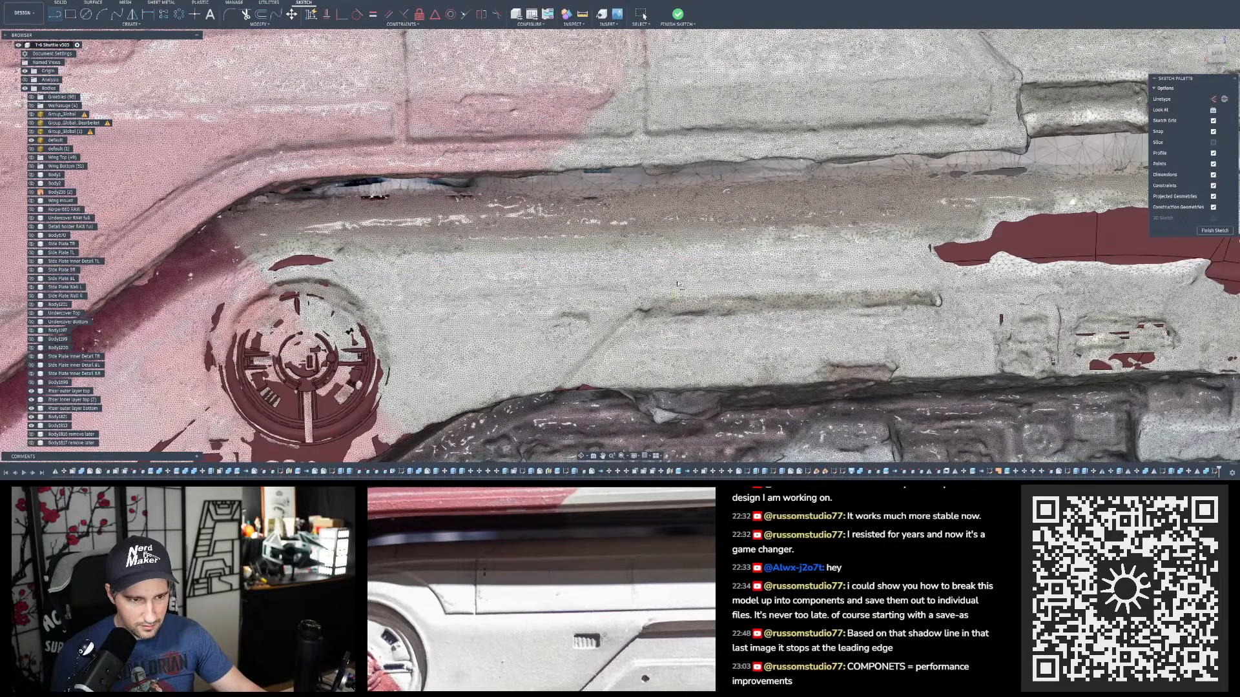
scroll(636, 575, "up", 5)
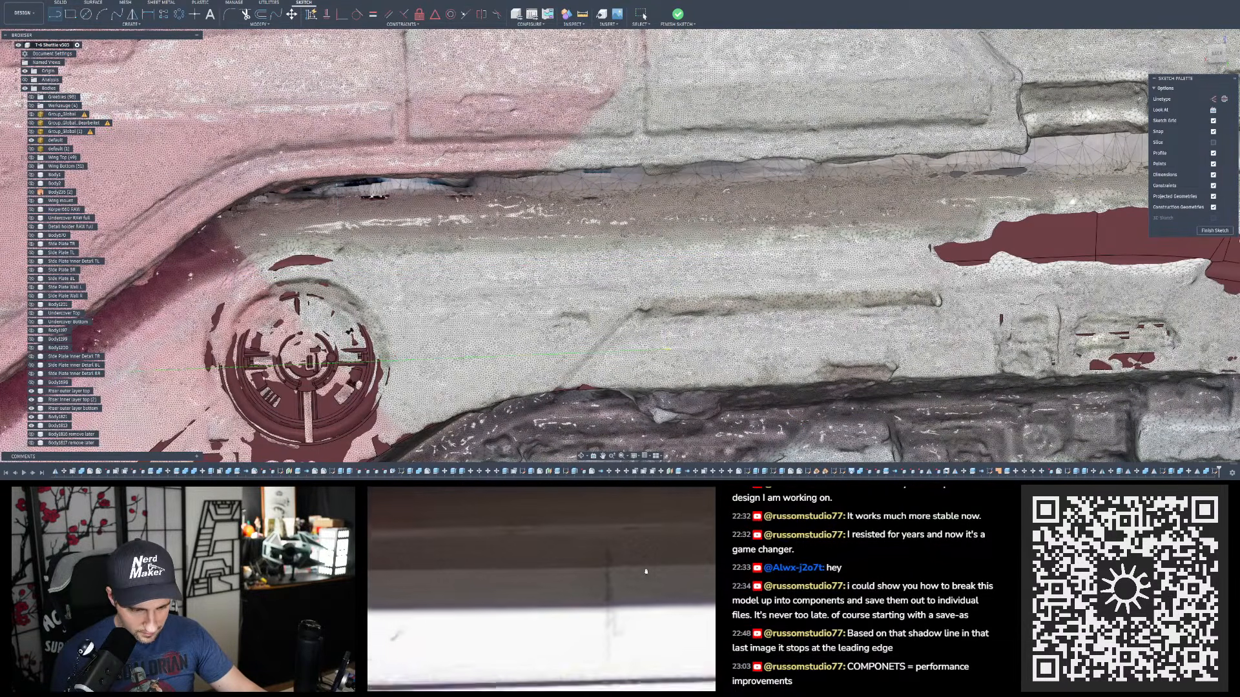
left_click_drag(623, 587, 579, 551)
scroll(582, 565, "down", 3)
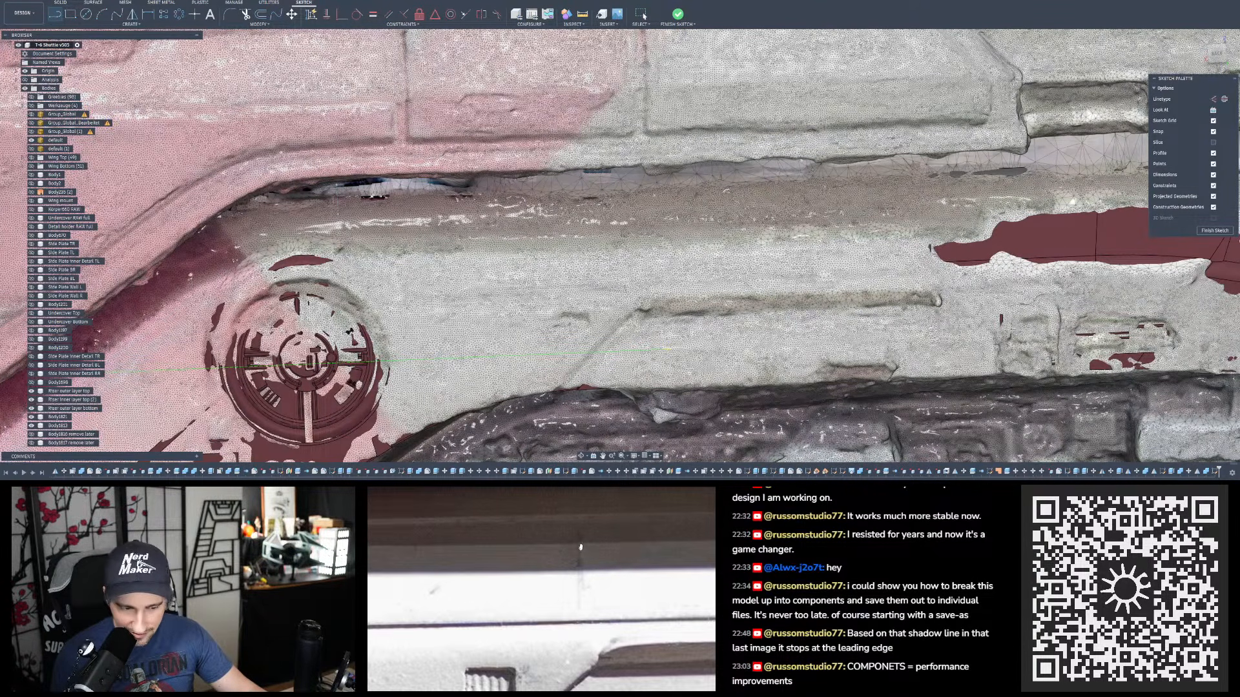
scroll(578, 569, "up", 3)
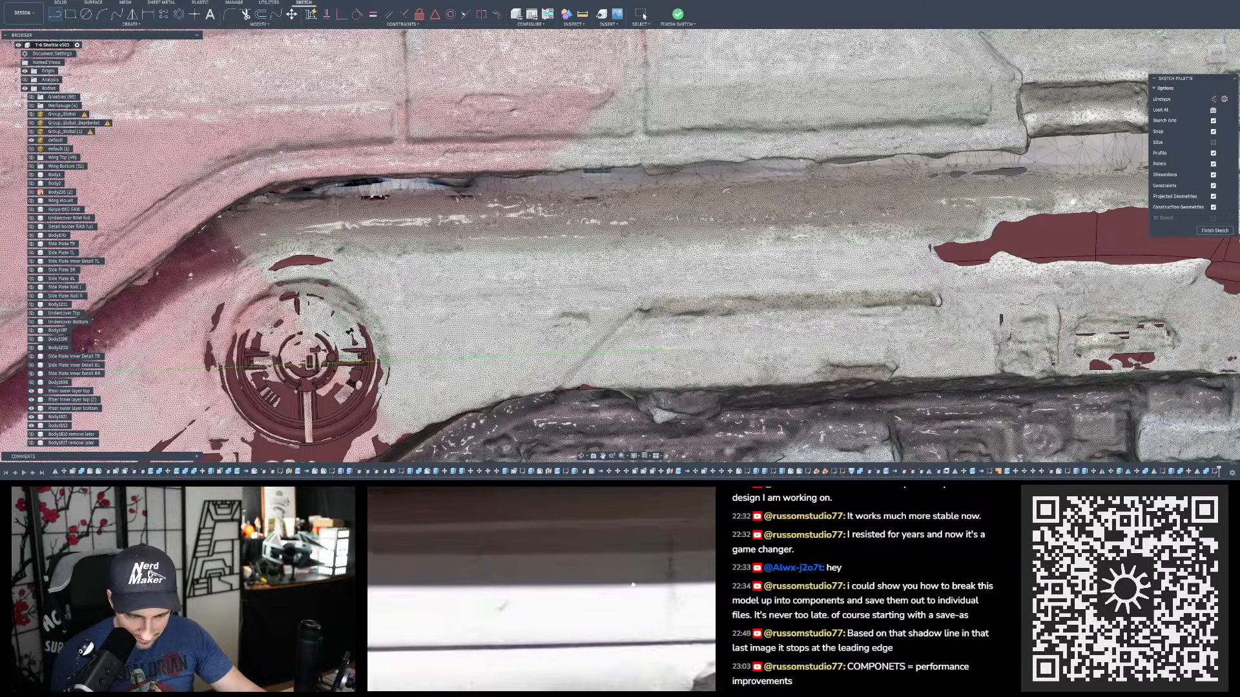
scroll(581, 573, "down", 3)
left_click_drag(582, 573, 606, 576)
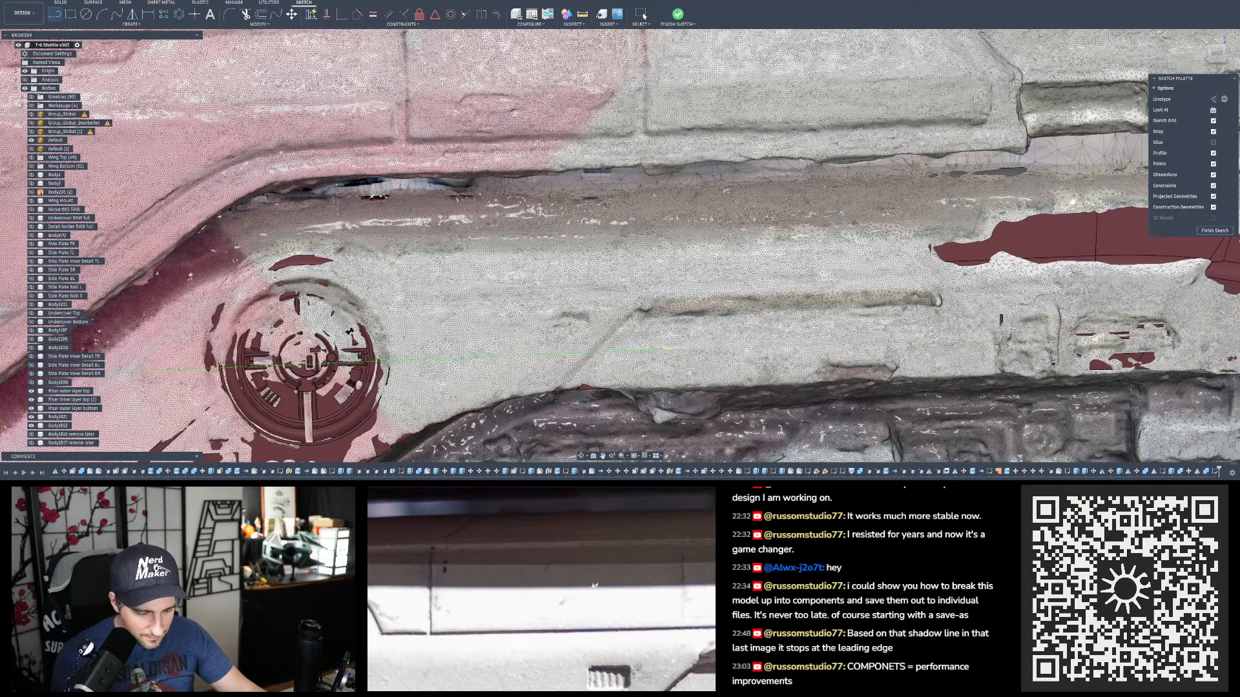
scroll(598, 584, "down", 3)
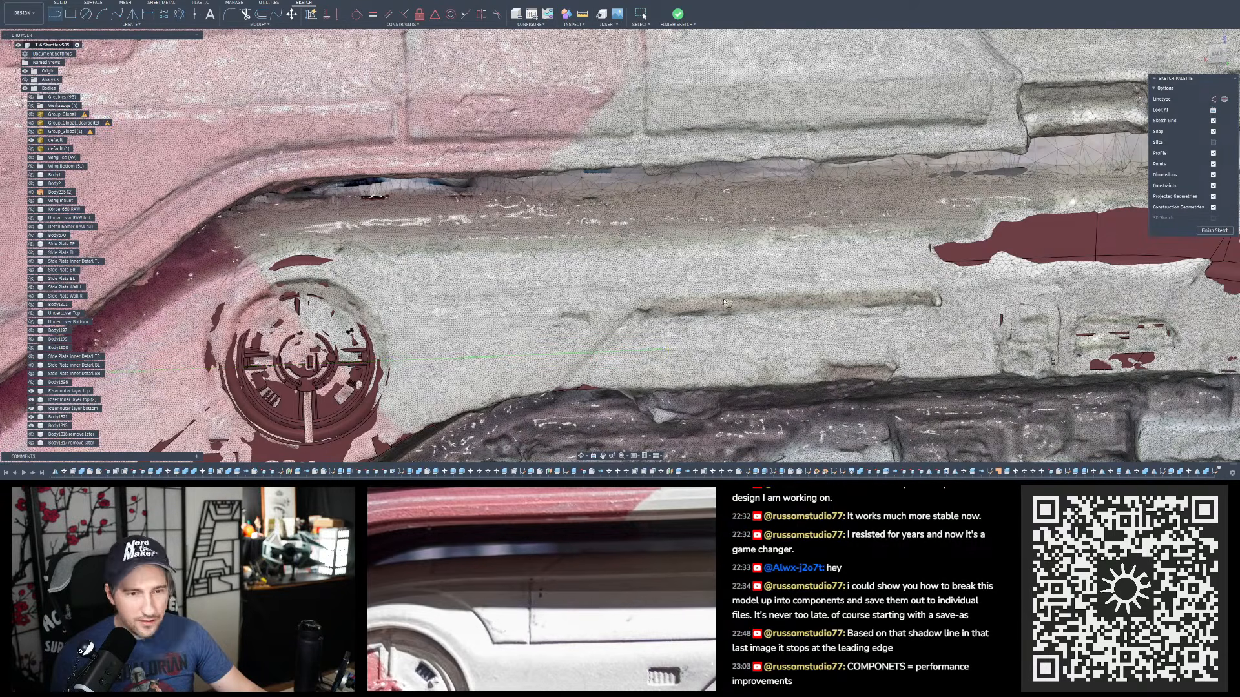
left_click(31, 140)
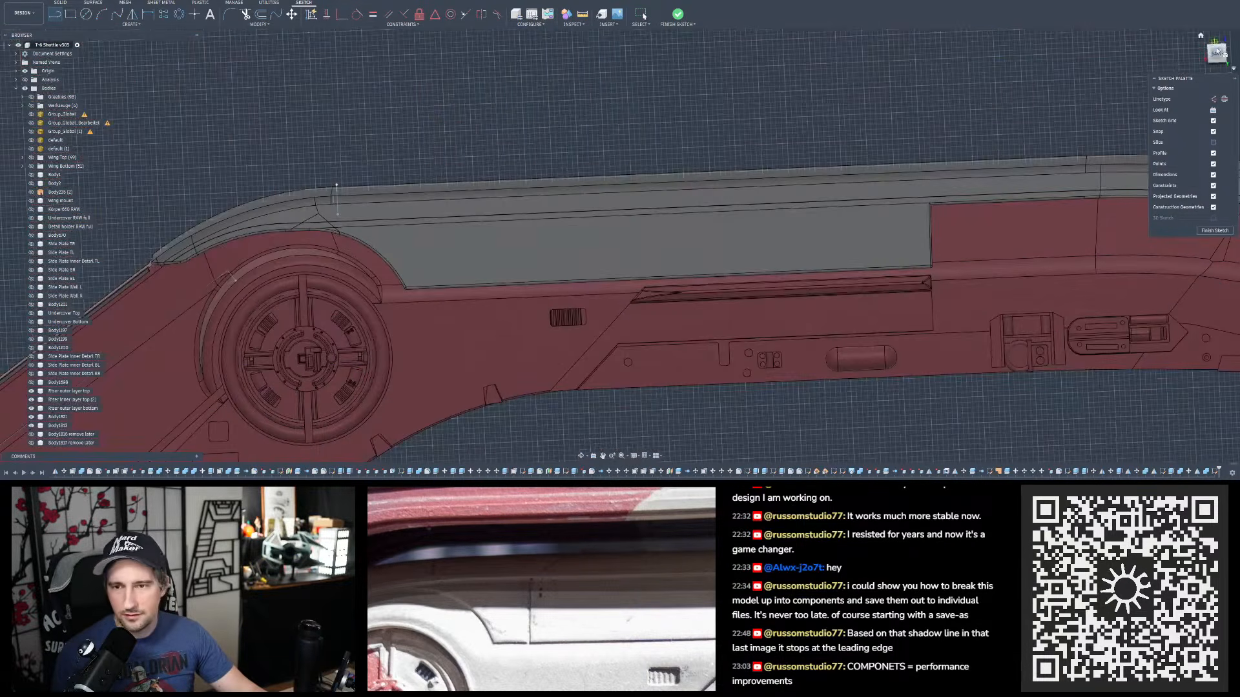
scroll(452, 272, "up", 2)
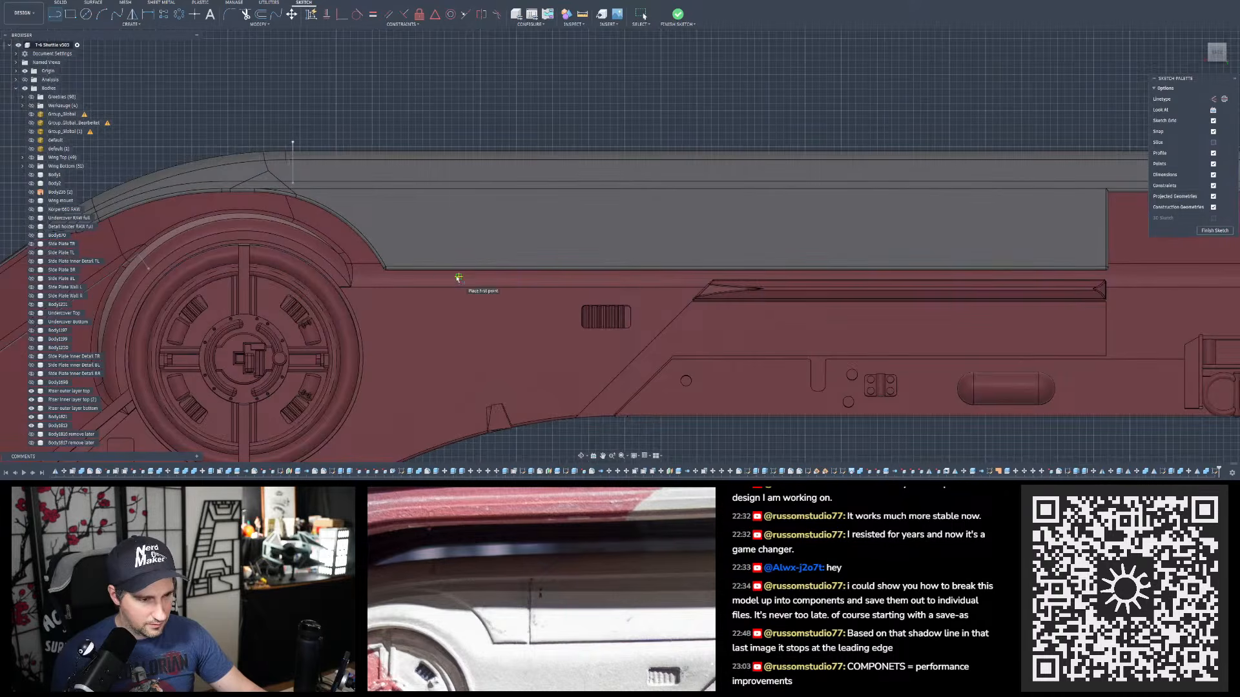
- Sketch a vertical seam line behind the hub from below the upper cover's lower edge to its crease, continuing diagonally past the top edge
left_click(458, 277)
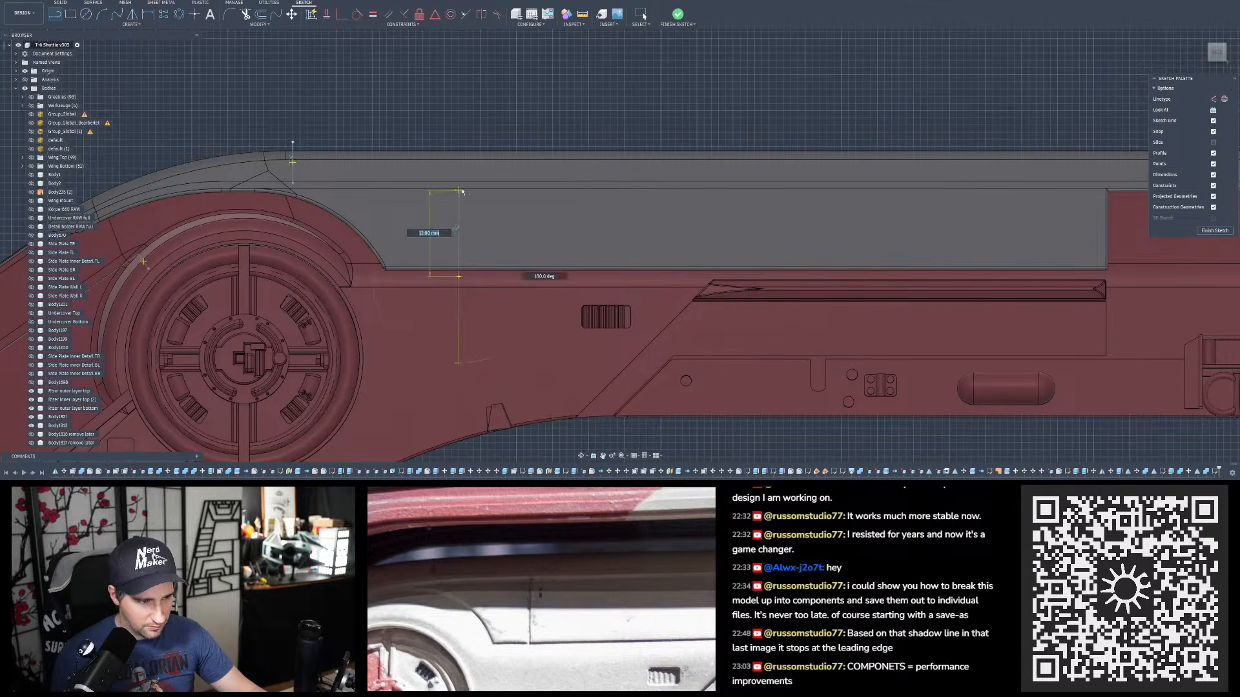
scroll(459, 191, "up", 2)
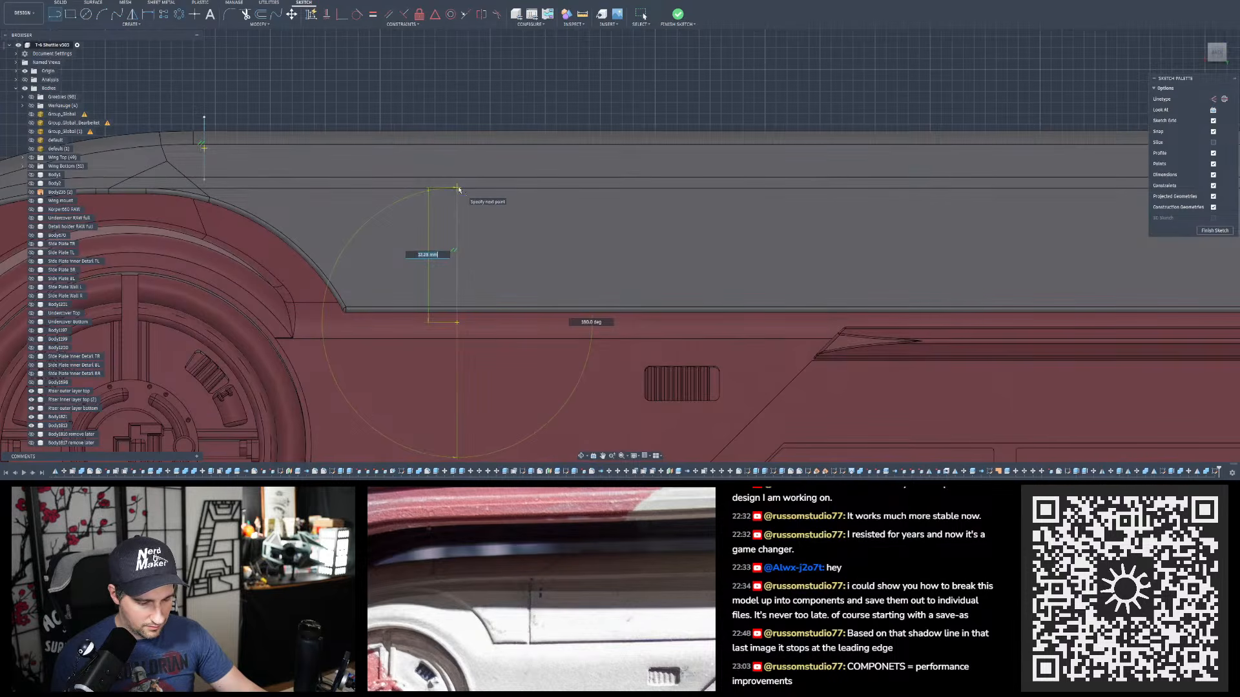
left_click(458, 188)
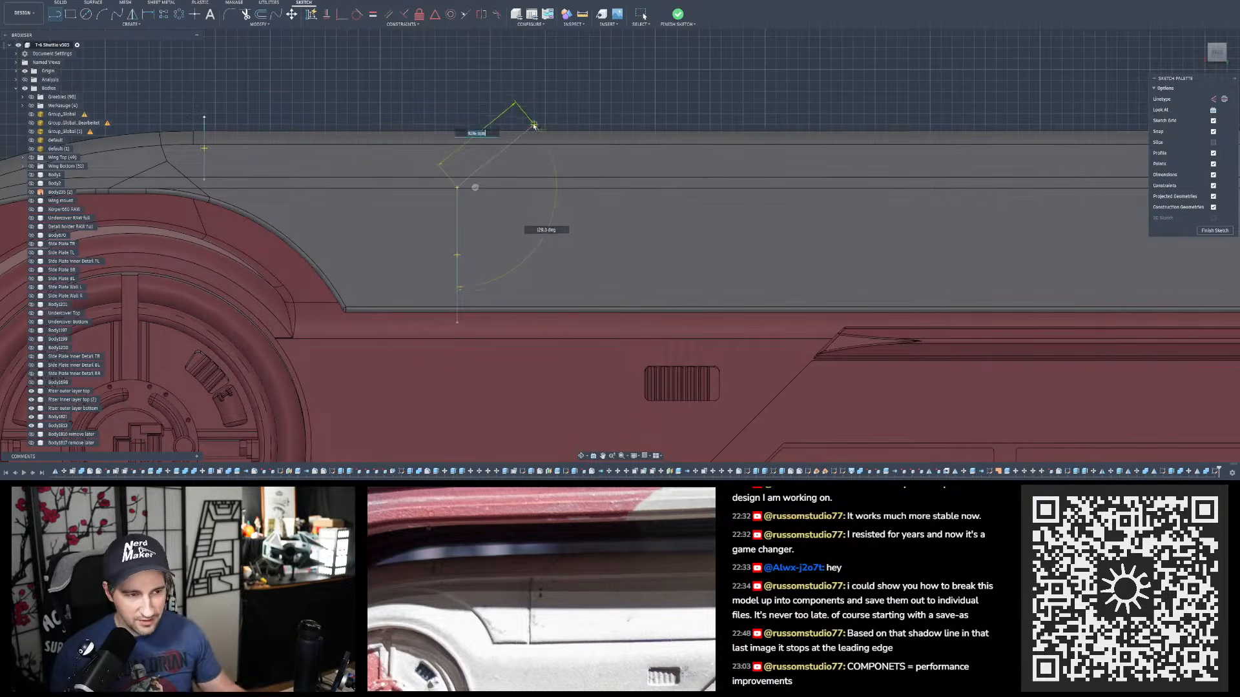
scroll(533, 123, "up", 2)
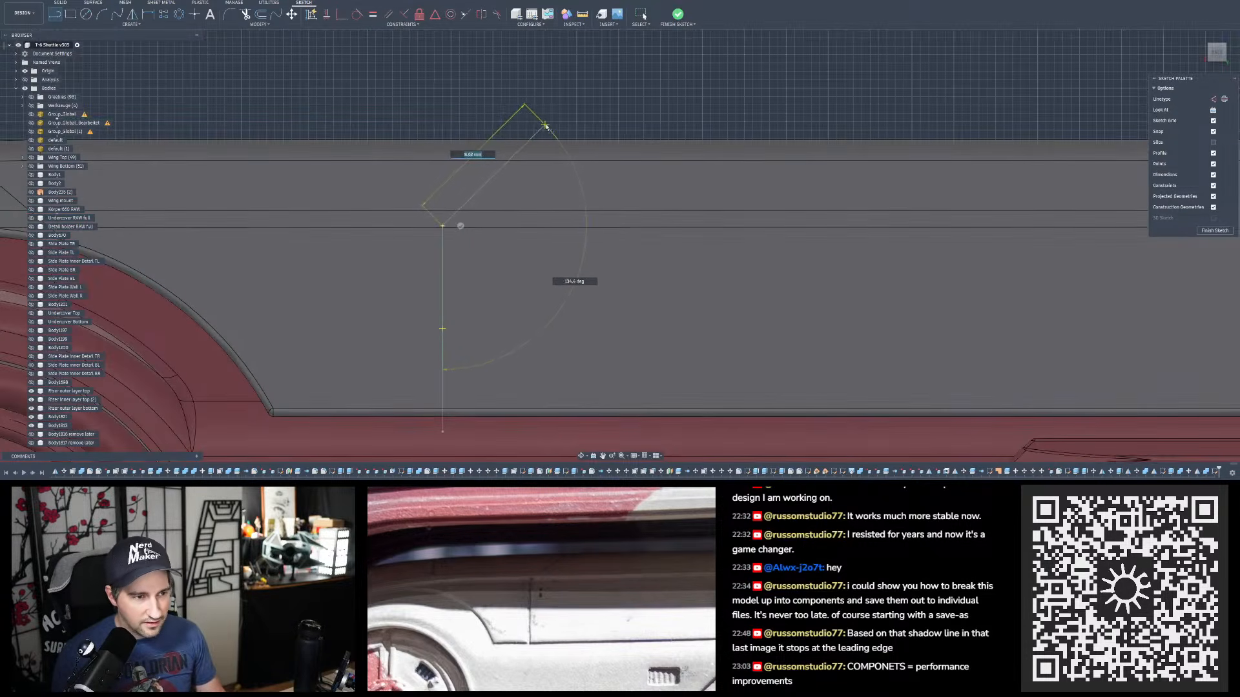
left_click(553, 122)
key("Escape")
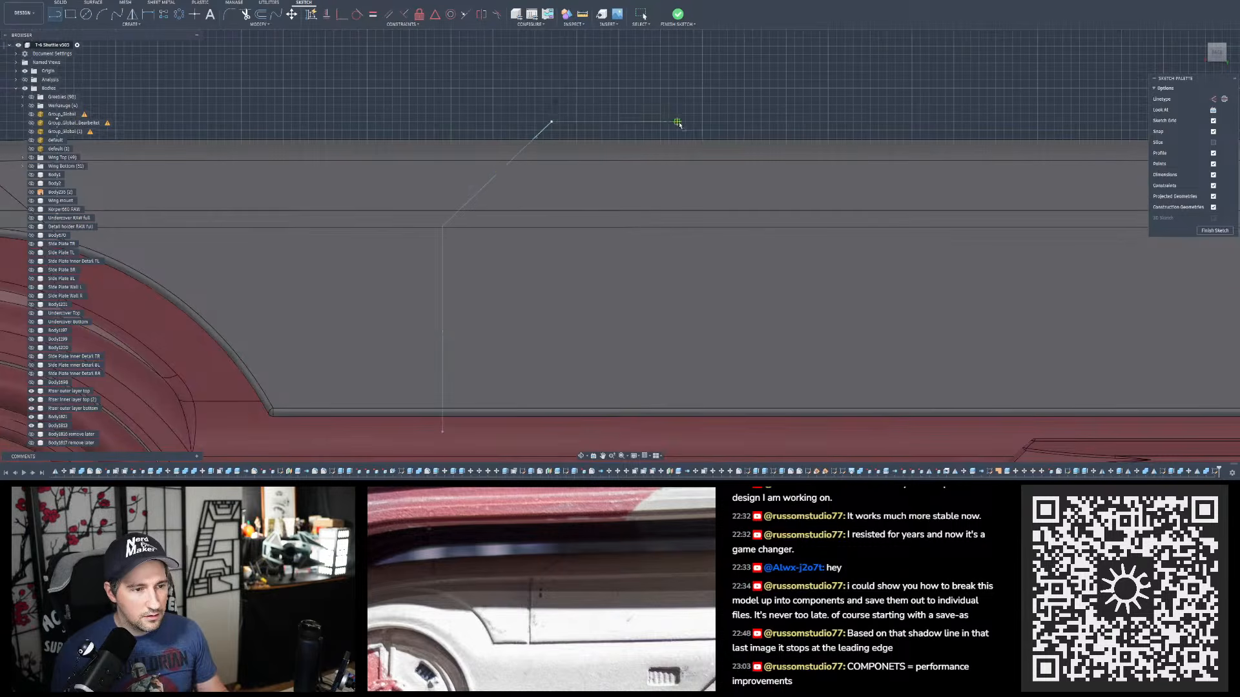
scroll(646, 115, "down", 5)
scroll(591, 102, "up", 2)
key("Escape")
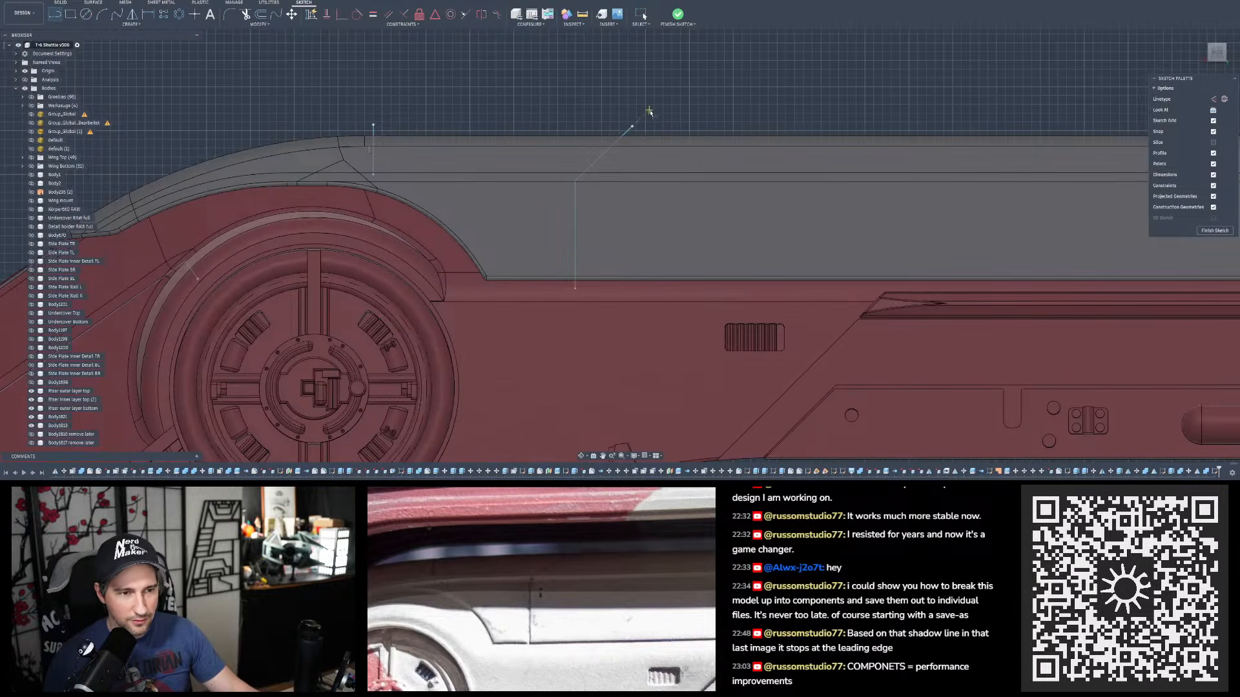
- Draw a short horizontal reference line just above the upper cover, near the diagonal seam line's upper end
left_click(645, 96)
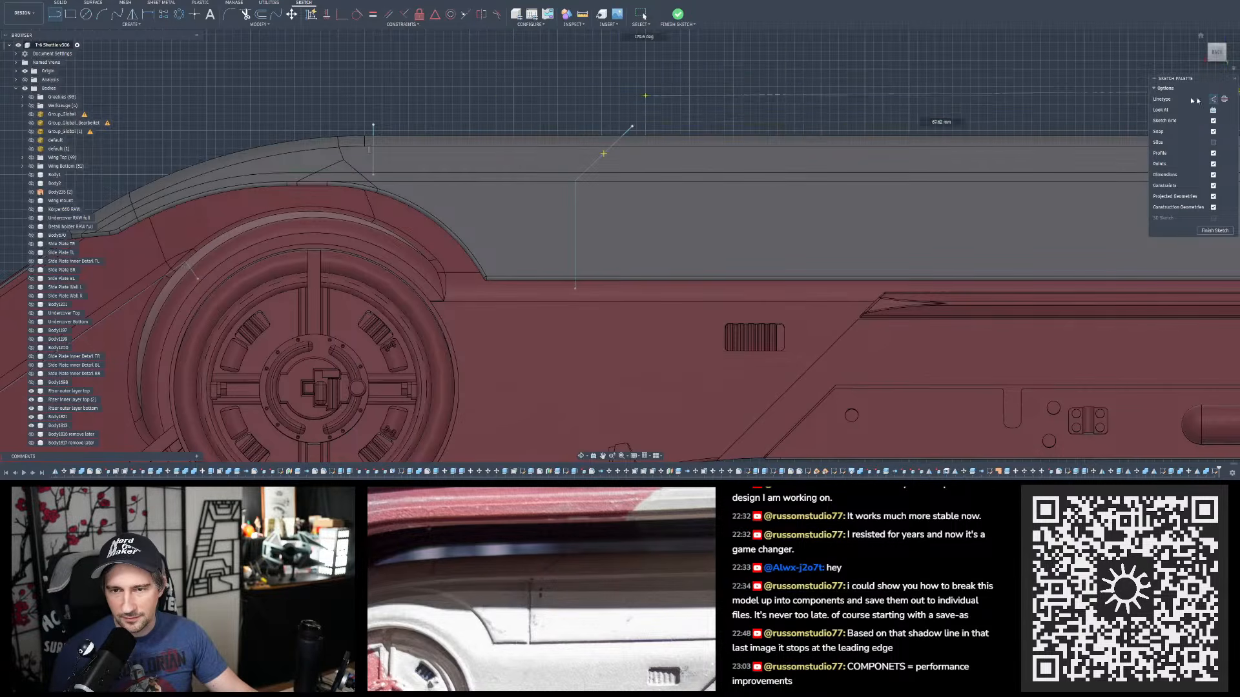
left_click(742, 66)
left_click(750, 96)
left_click(750, 114)
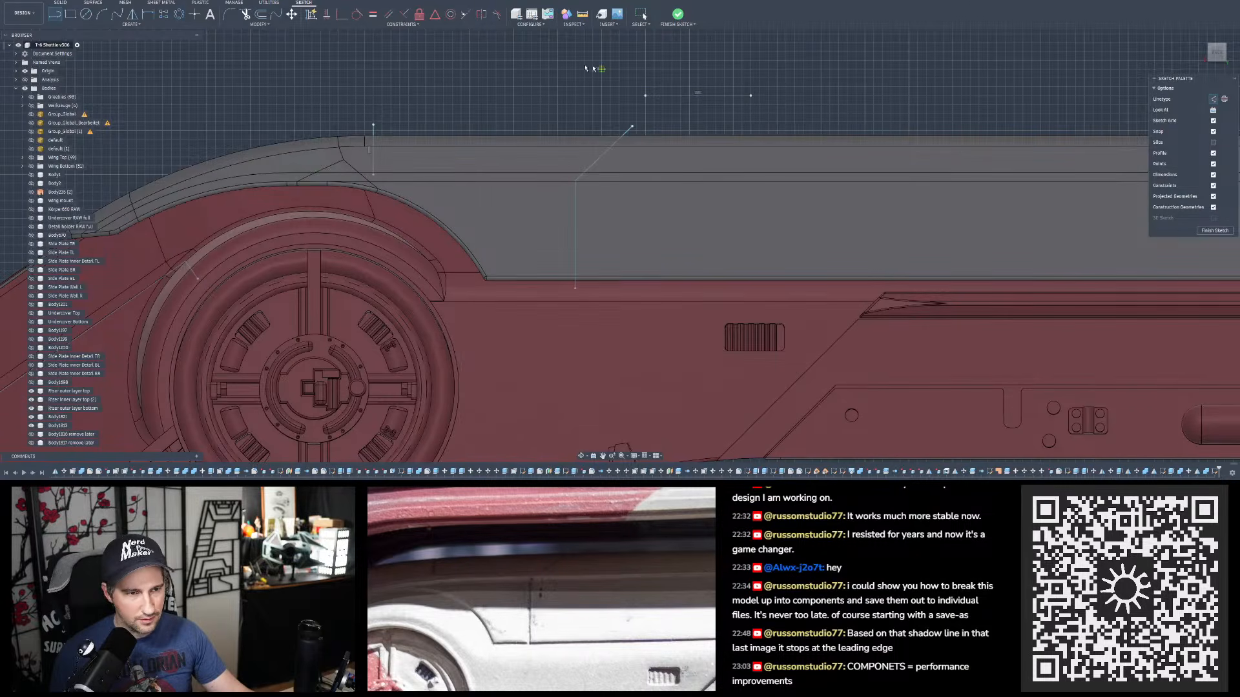
- Dimension the angle between the horizontal reference line and the diagonal seam line, giving the diagonal a shallower slope
left_click(146, 14)
left_click(669, 96)
left_click(629, 129)
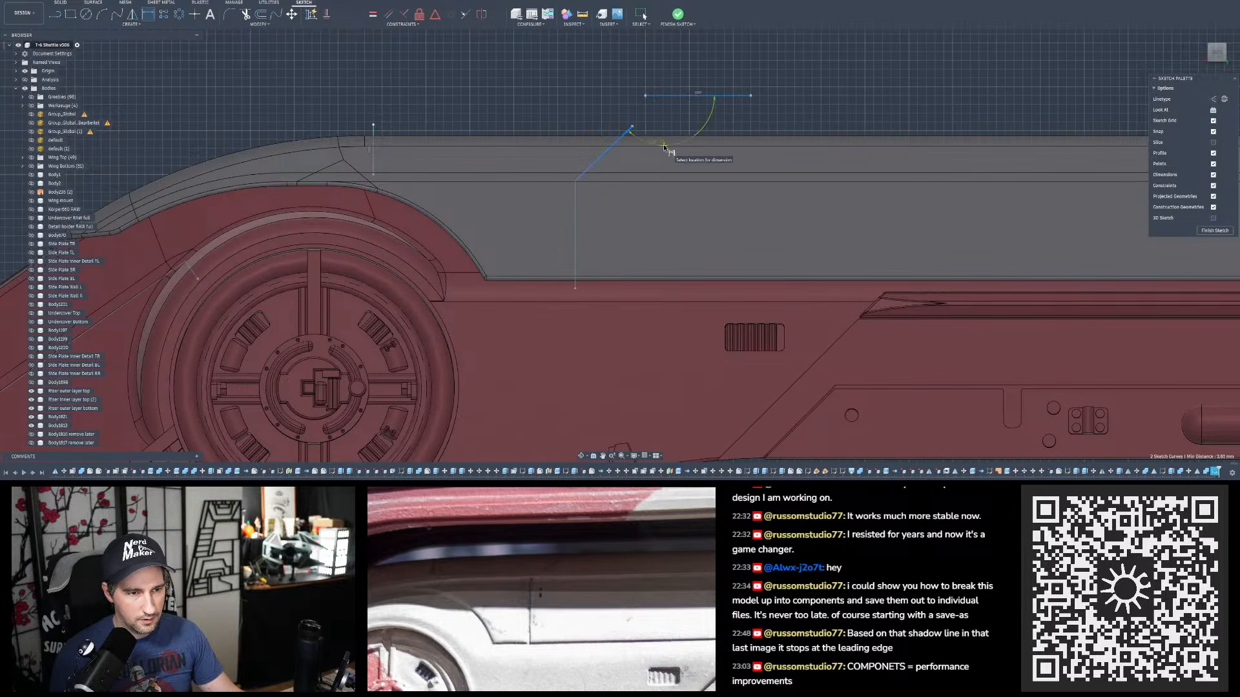
left_click(755, 154)
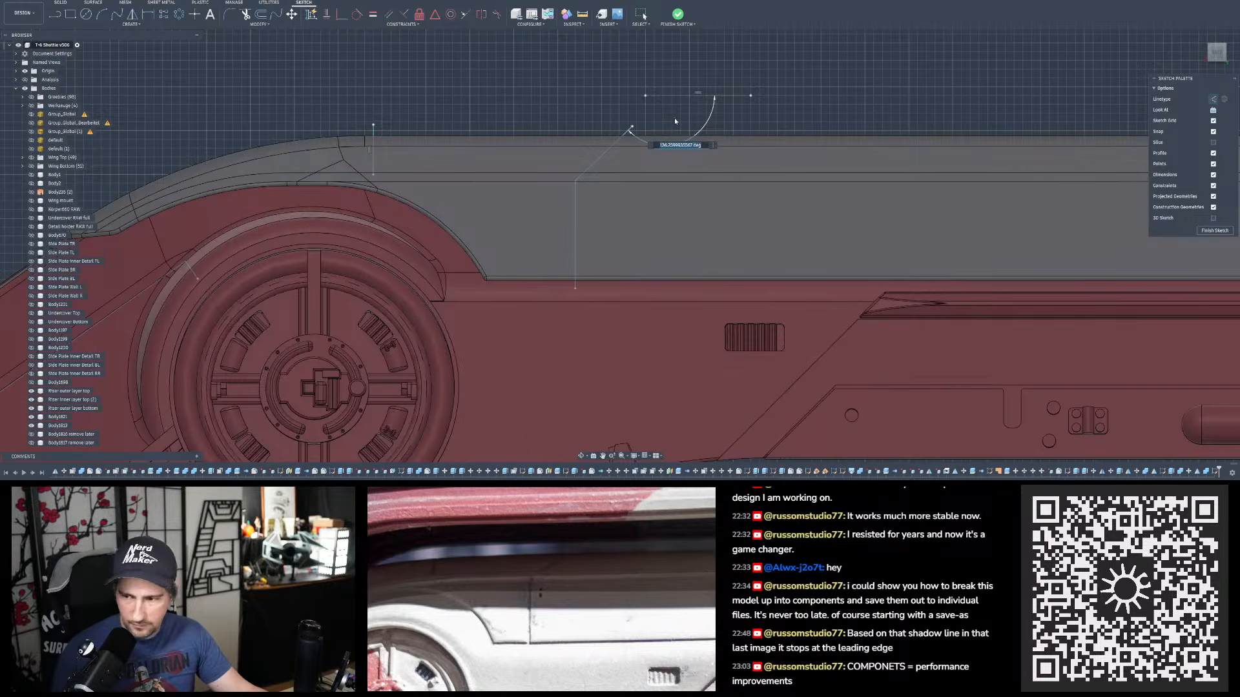
key("Return")
key("d")
key("Escape")
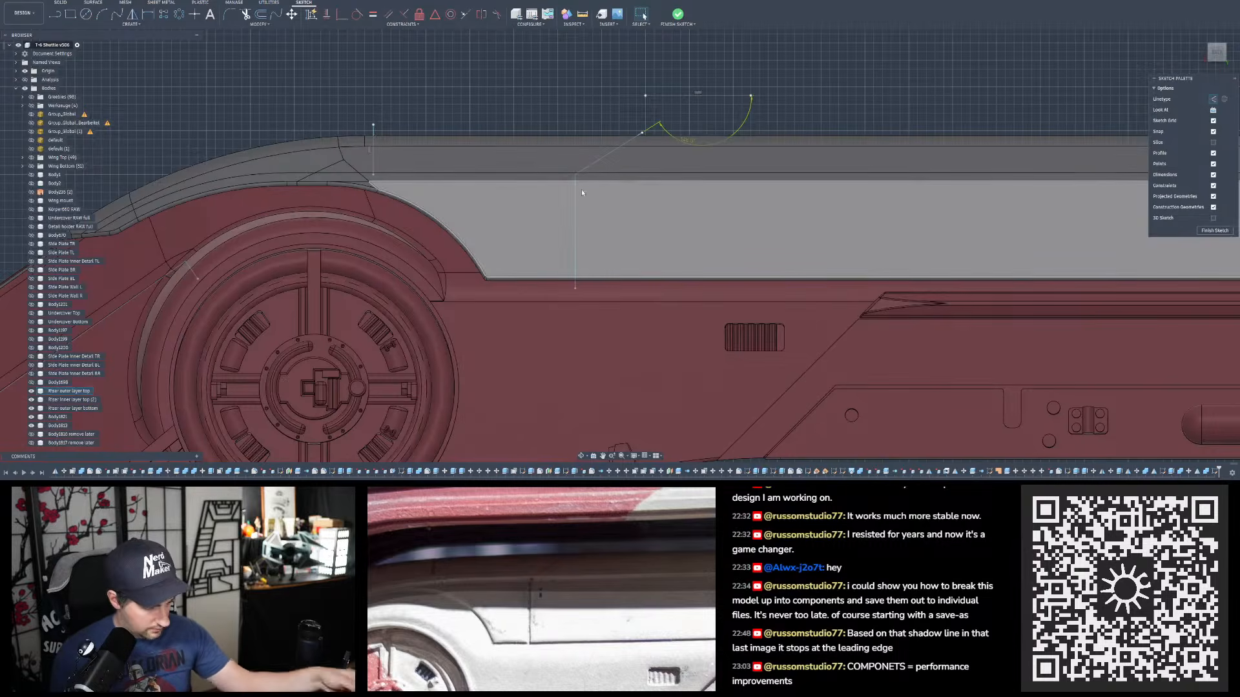
- Move the vertical seam line with its attached diagonal closer to the engine hub, near the cover's lower front corner
left_click_drag(576, 192, 545, 192)
left_click(582, 171, "ctrl")
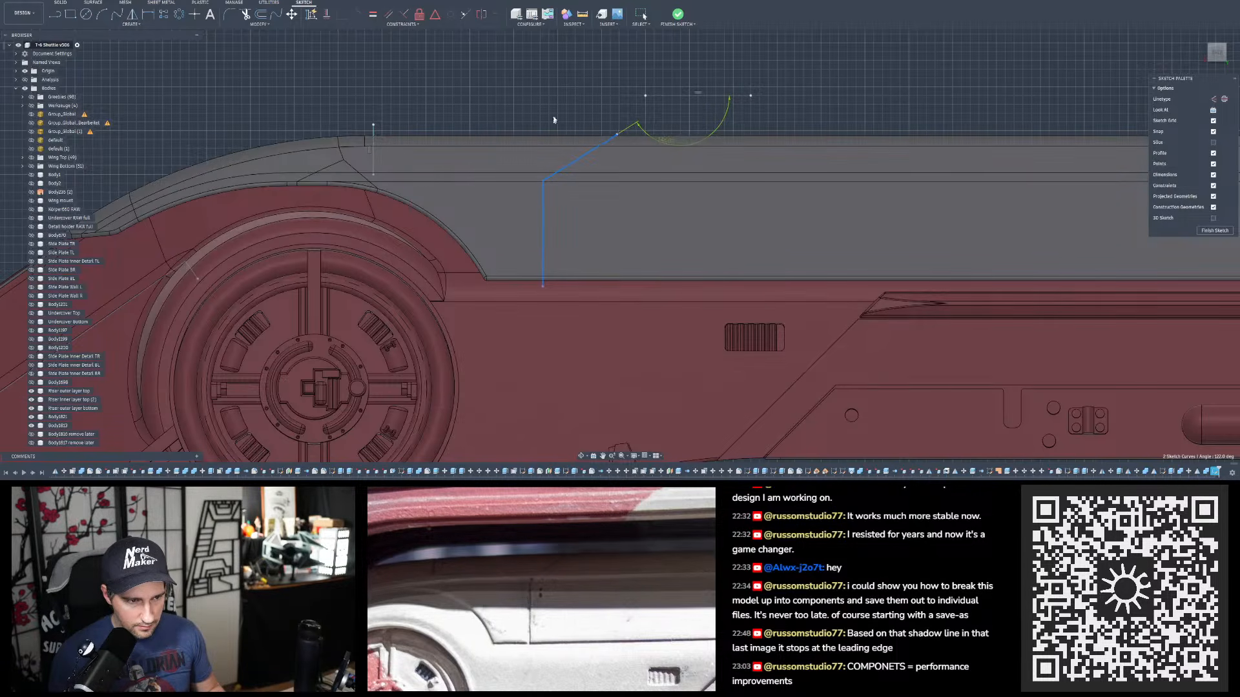
scroll(559, 107, "down", 2)
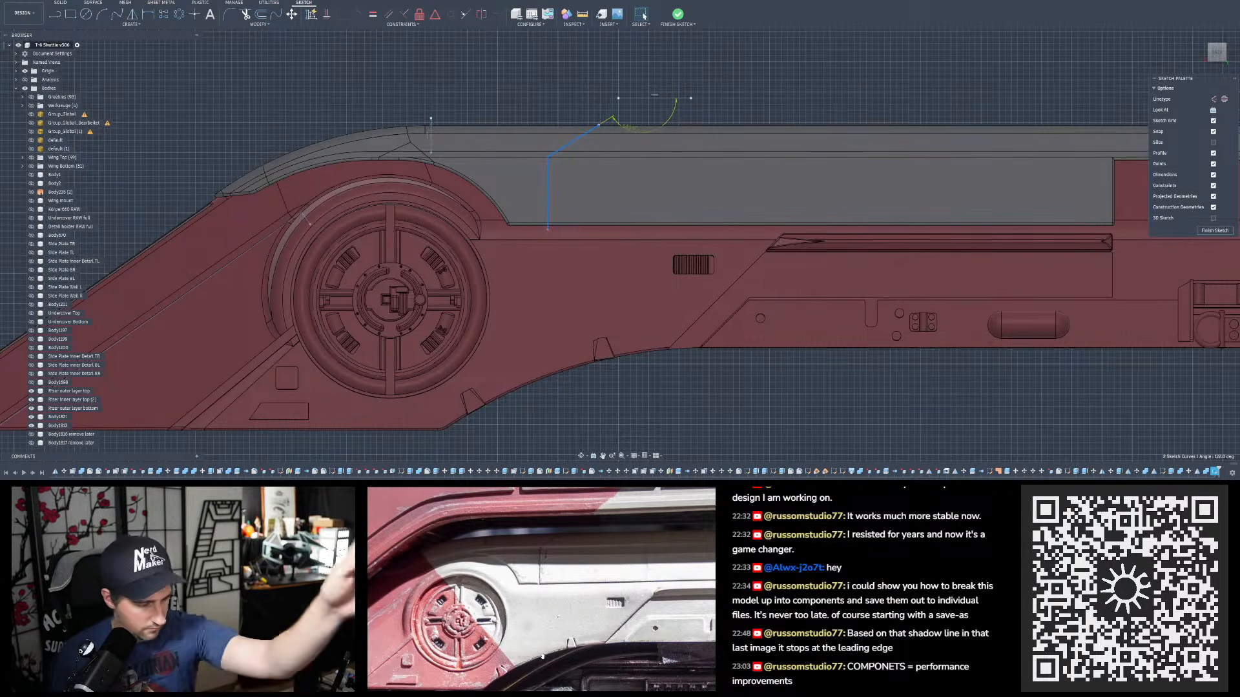
left_click(736, 62)
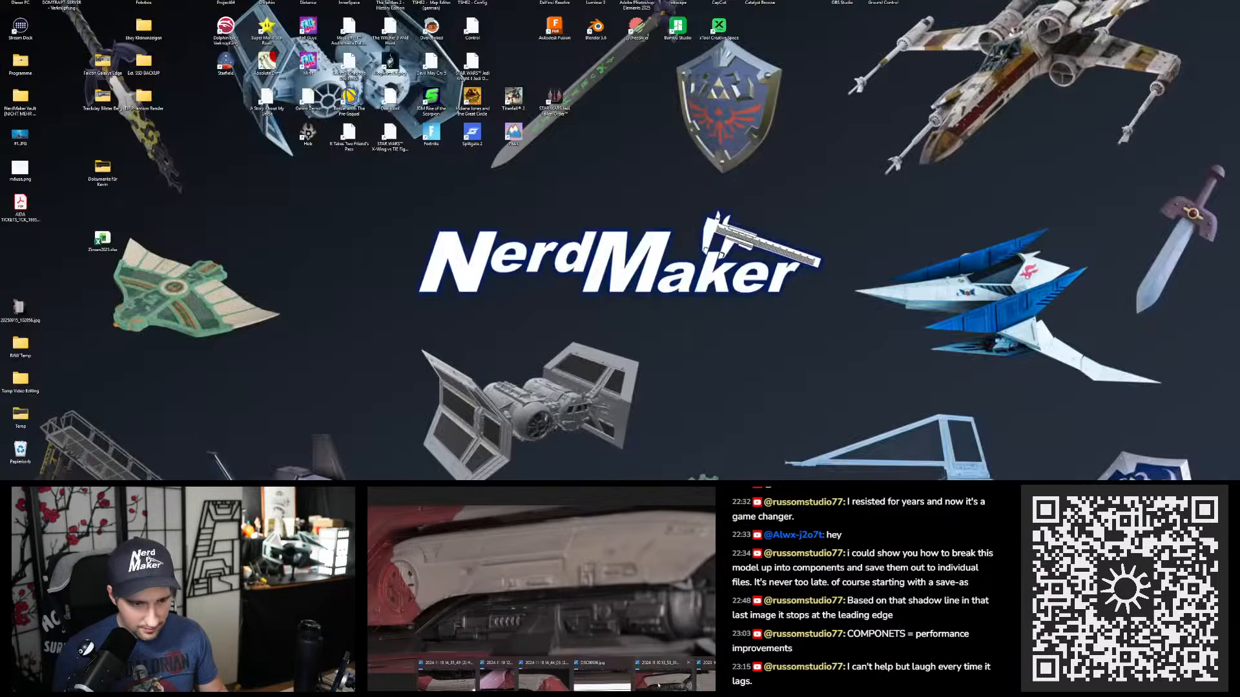
- Examine the upper cover's seams behind the hub in two video stills of the filming model, comparing them with the side photo
left_click(664, 675)
scroll(480, 539, "up", 1)
scroll(480, 538, "up", 5)
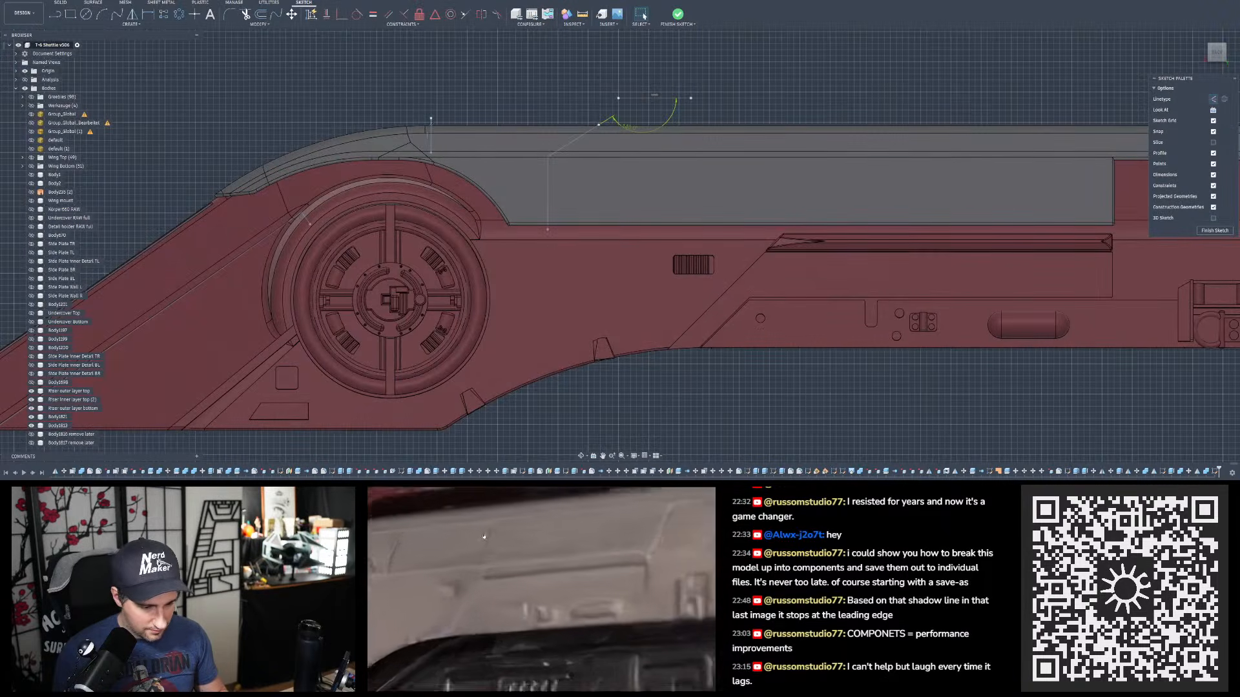
left_click_drag(514, 536, 607, 611)
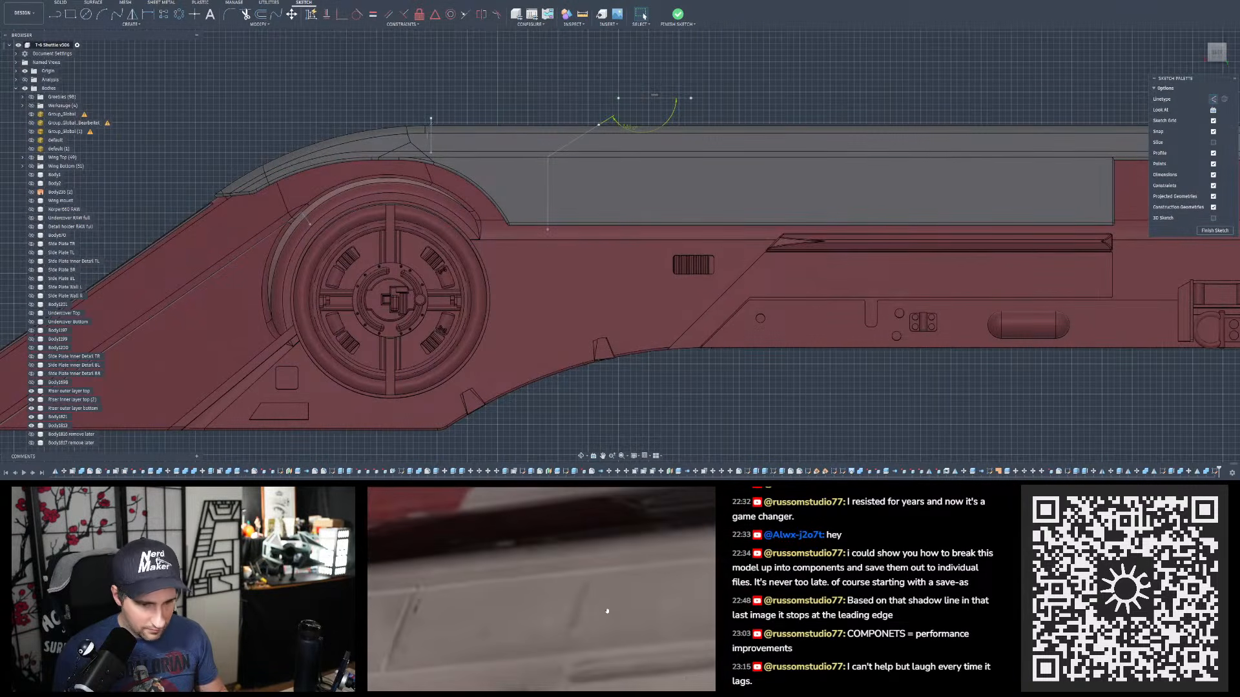
left_click_drag(607, 490, 683, 114)
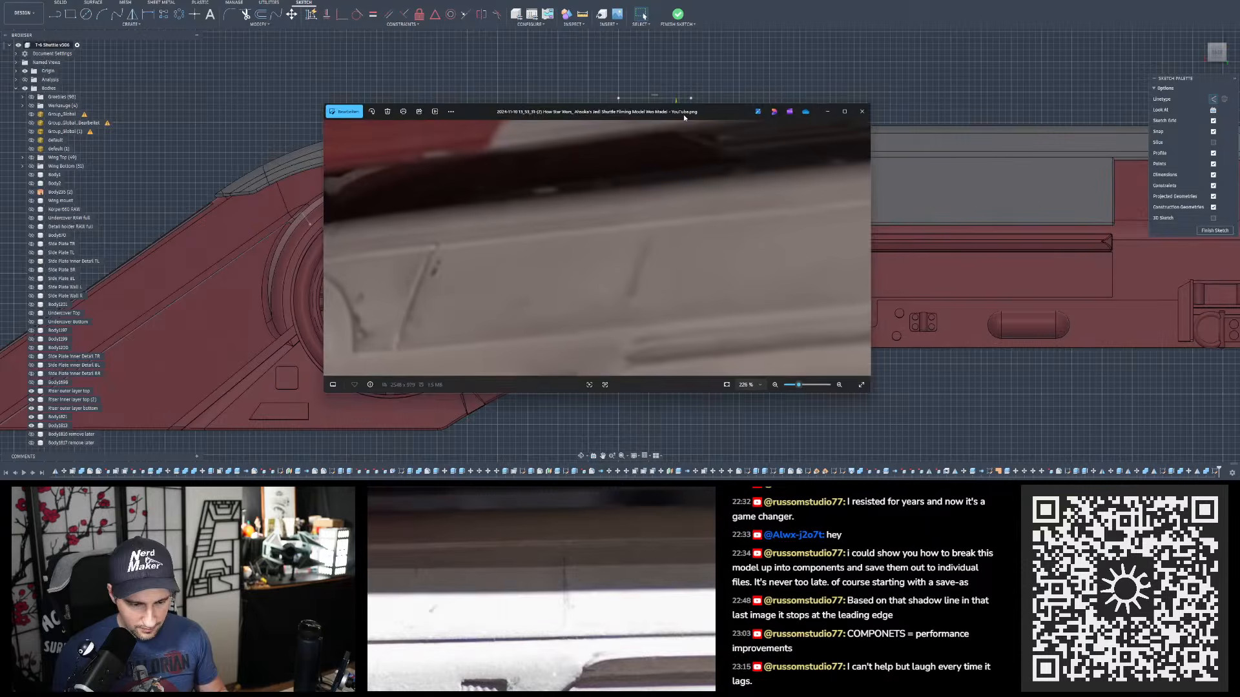
left_click_drag(681, 288, 662, 195)
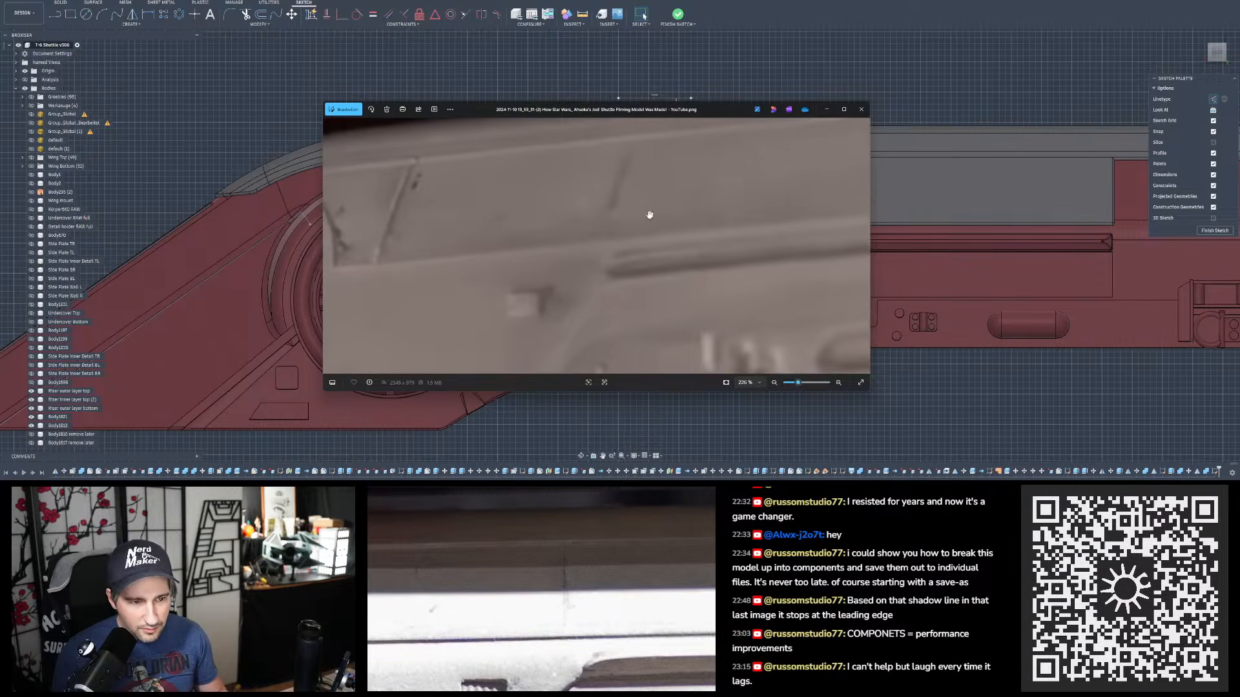
scroll(616, 187, "up", 2)
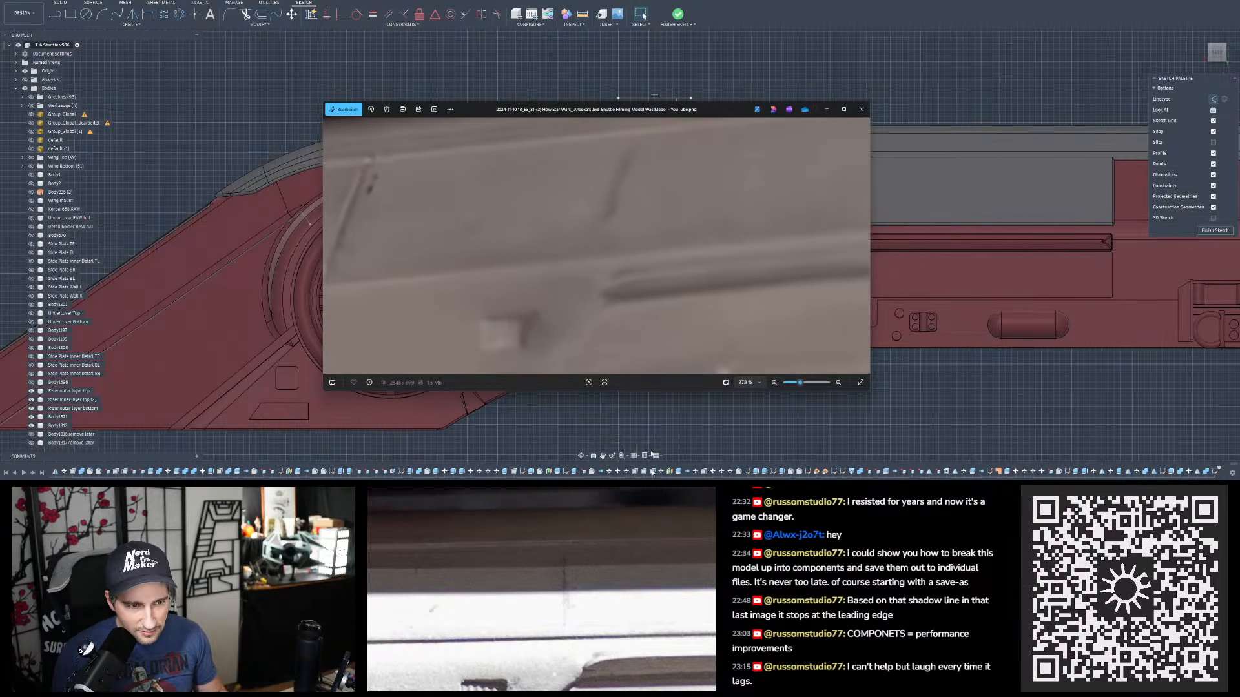
scroll(583, 575, "down", 4)
left_click_drag(610, 611, 592, 594)
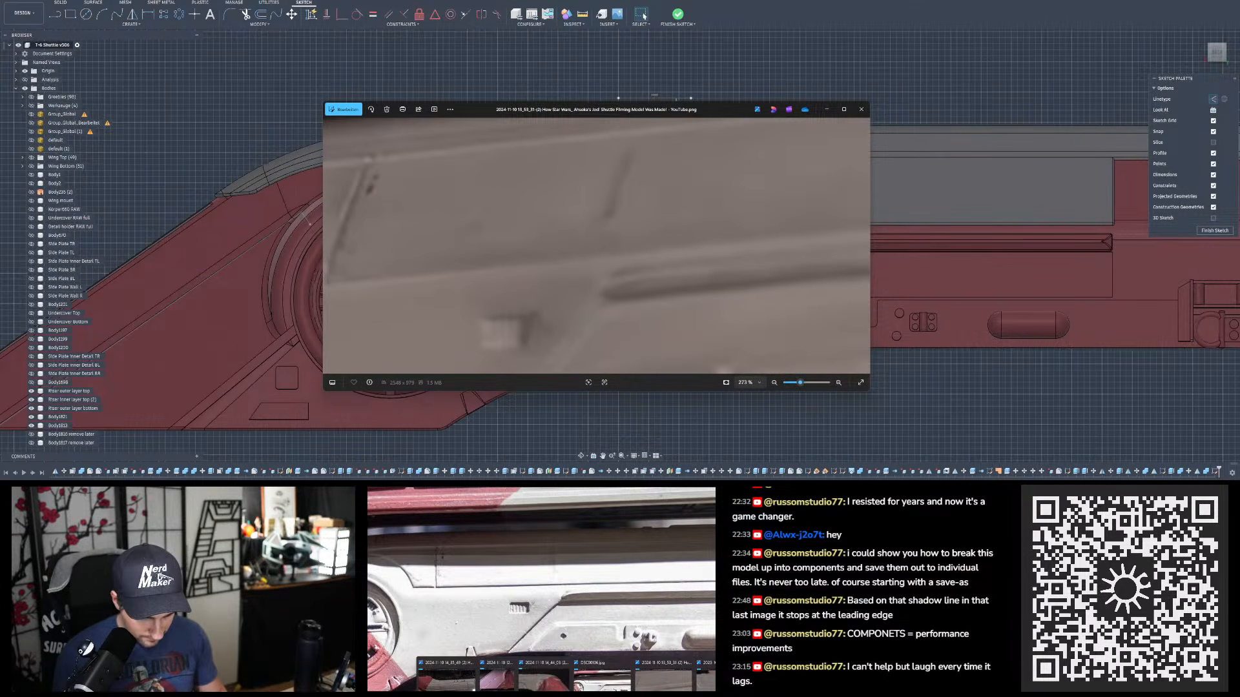
left_click(548, 679)
left_click_drag(462, 179, 628, 191)
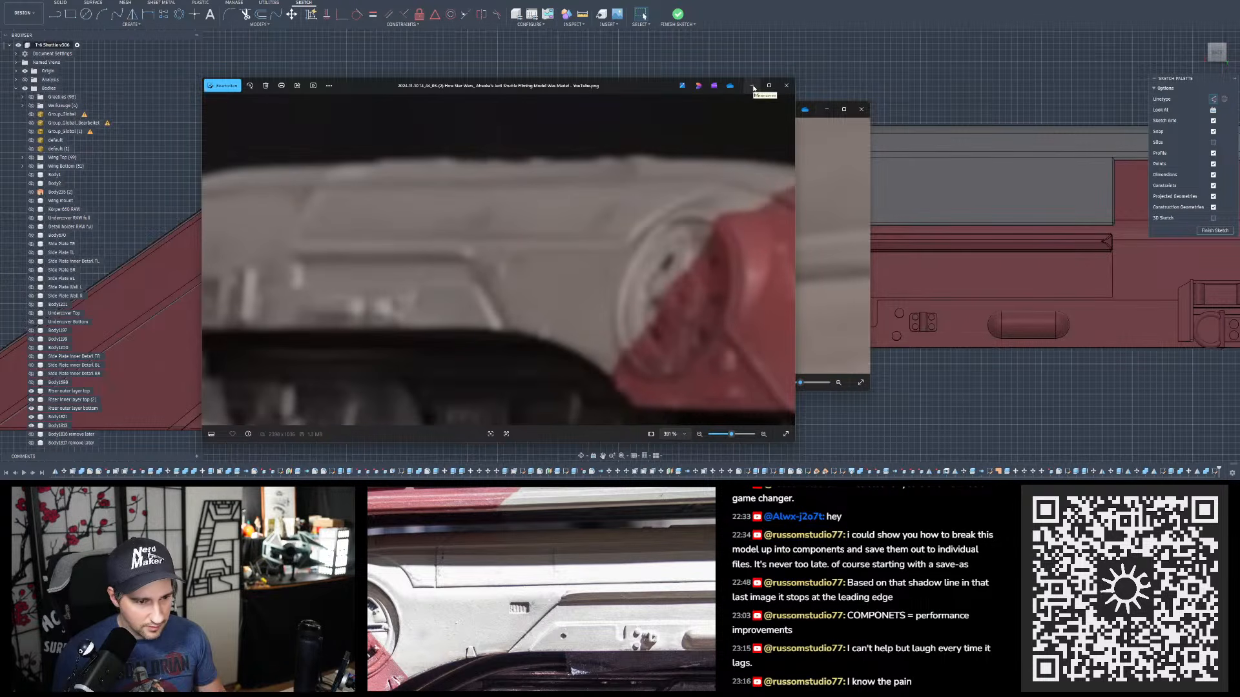
left_click_drag(698, 201, 565, 203)
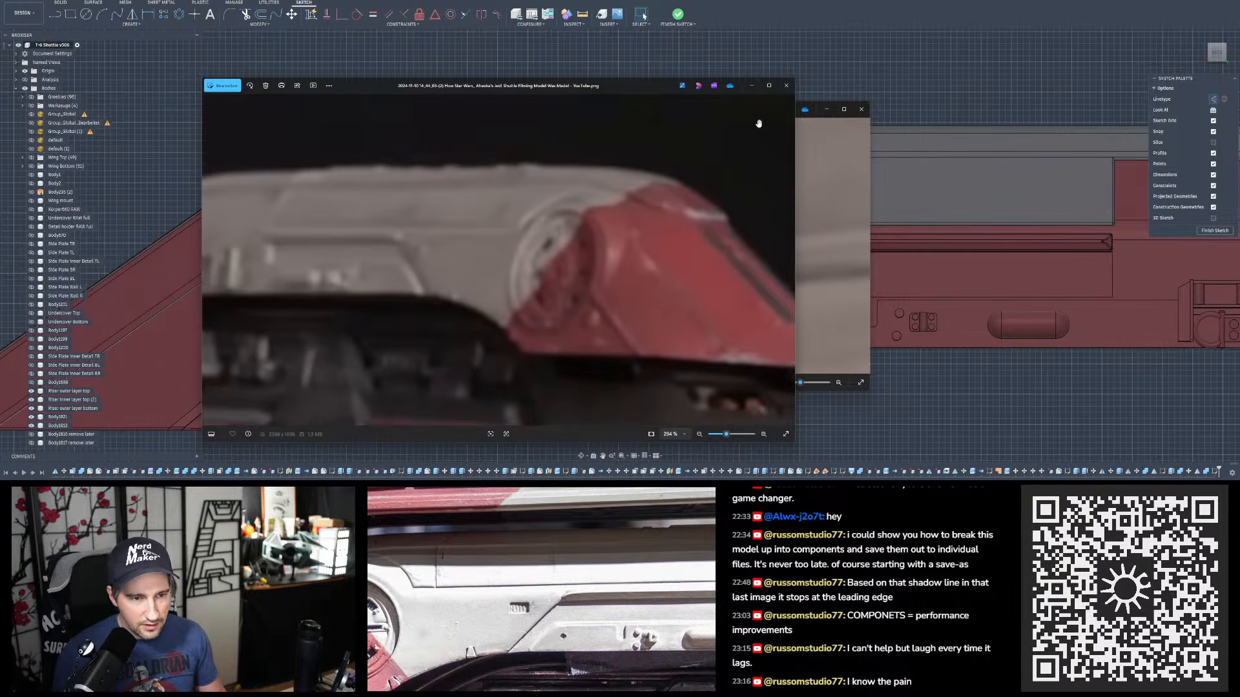
left_click(786, 85)
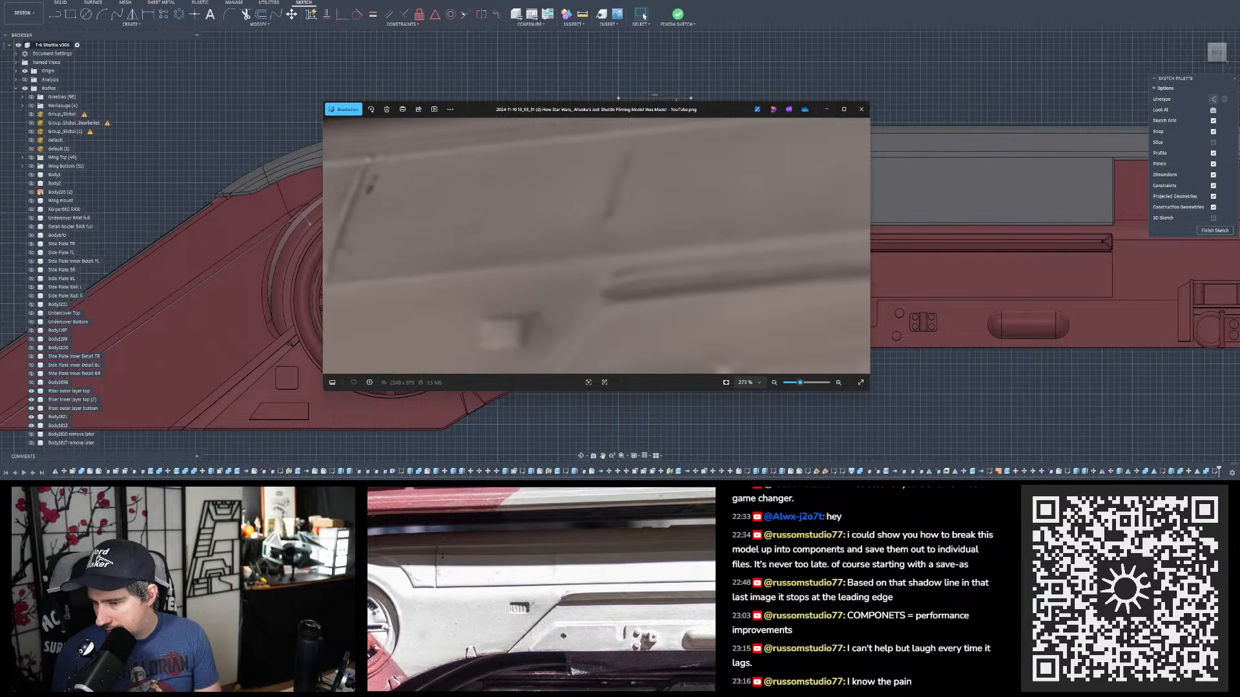
- Examine the nacelle's upper cover in the photo of the model's underside for seams toward the rear, and close the photo
scroll(563, 210, "up", 6)
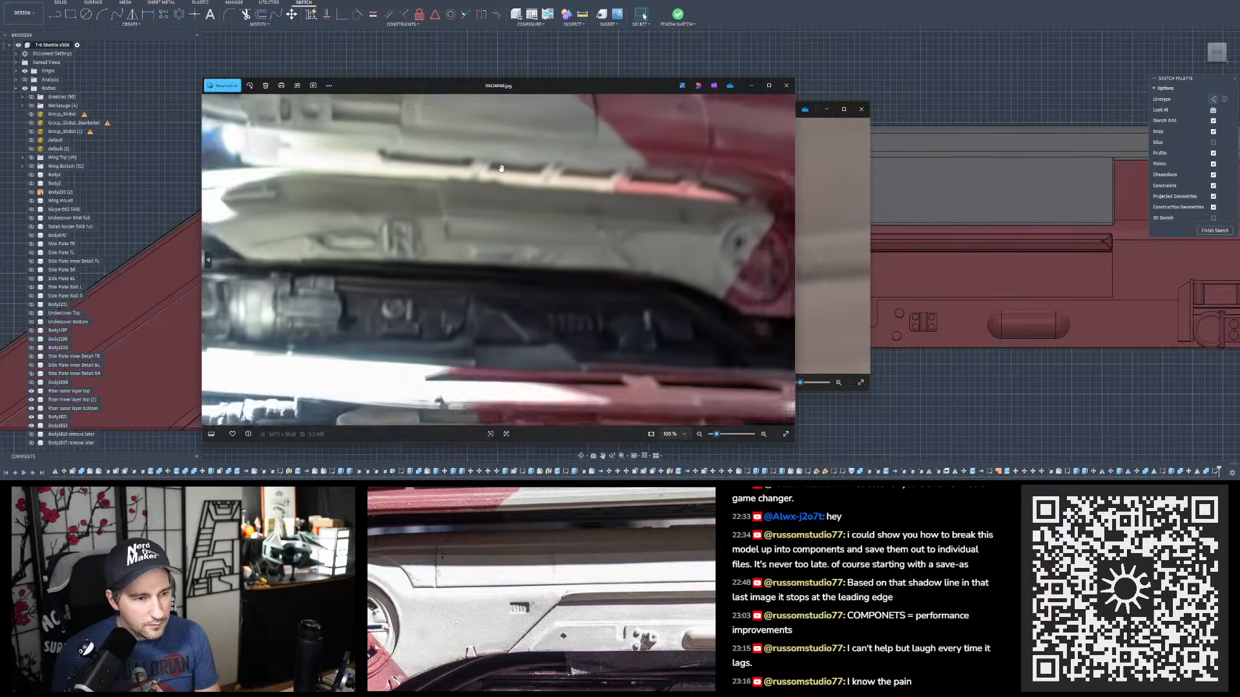
scroll(591, 190, "down", 5)
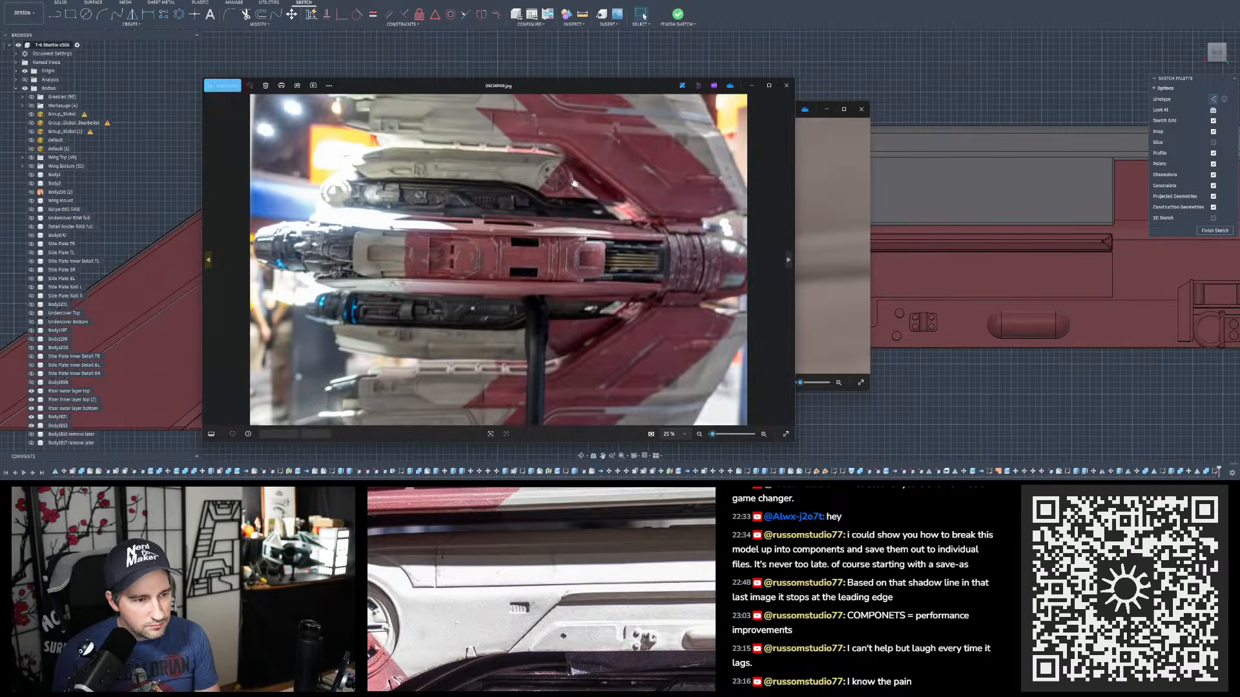
scroll(495, 150, "up", 3)
scroll(494, 150, "up", 3)
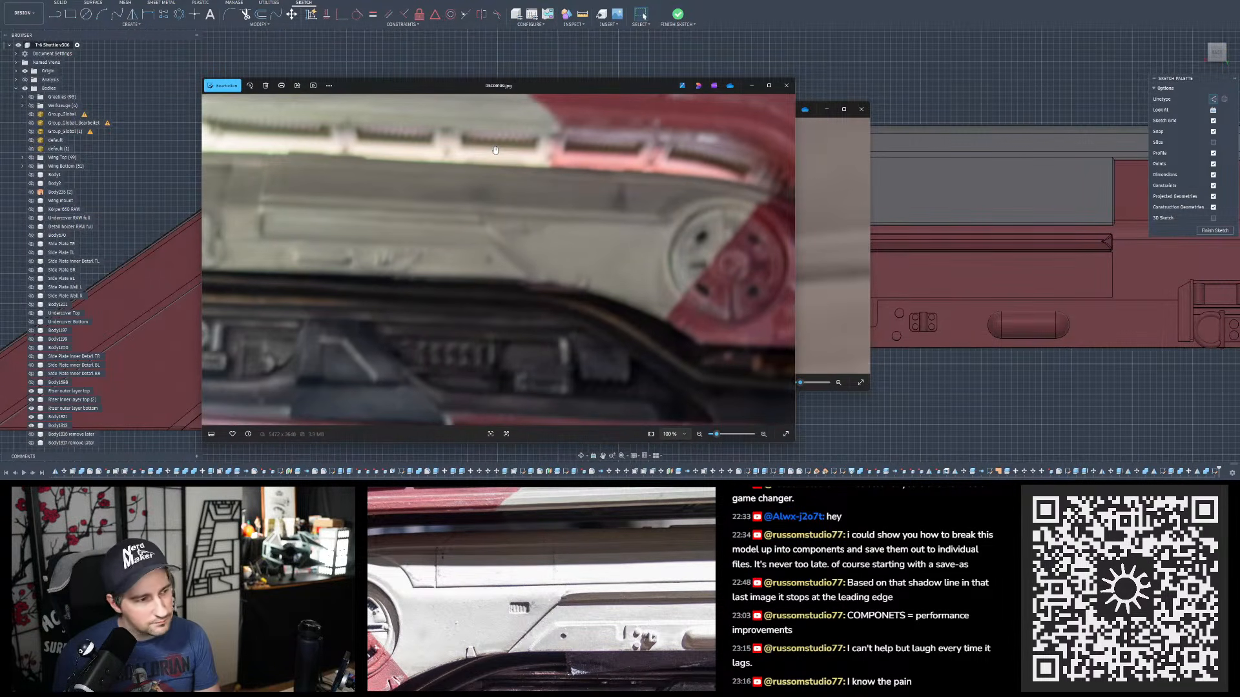
left_click_drag(513, 194, 606, 224)
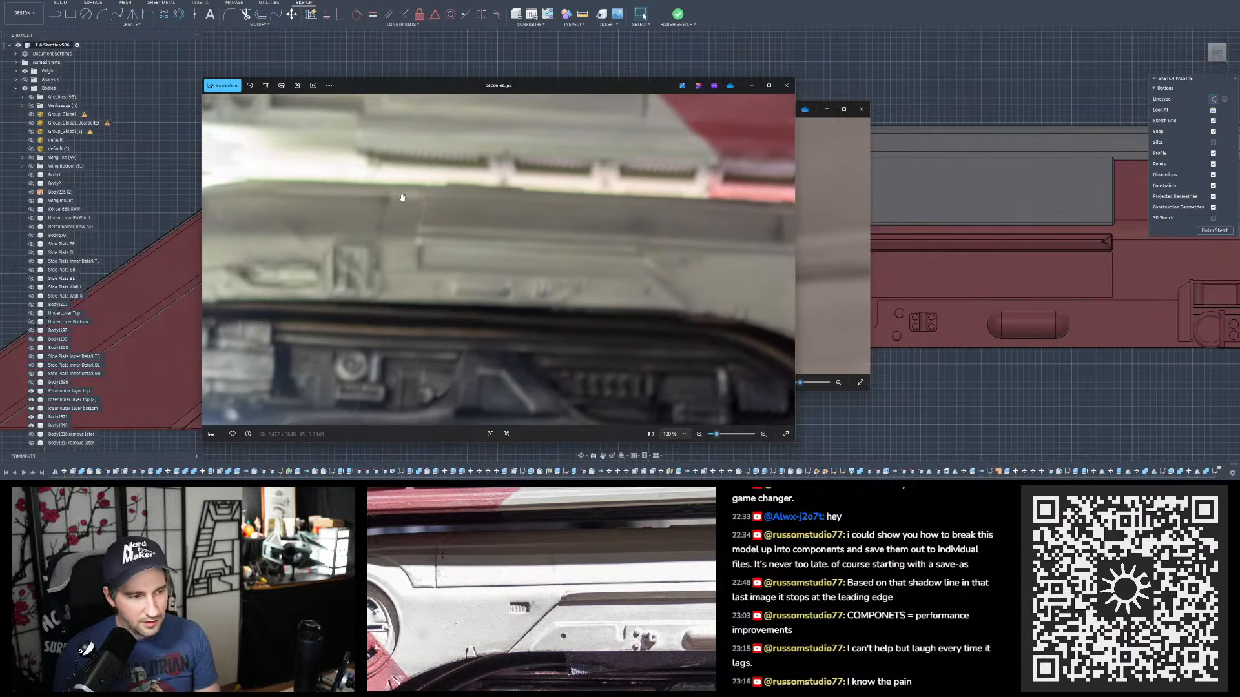
left_click_drag(399, 195, 430, 194)
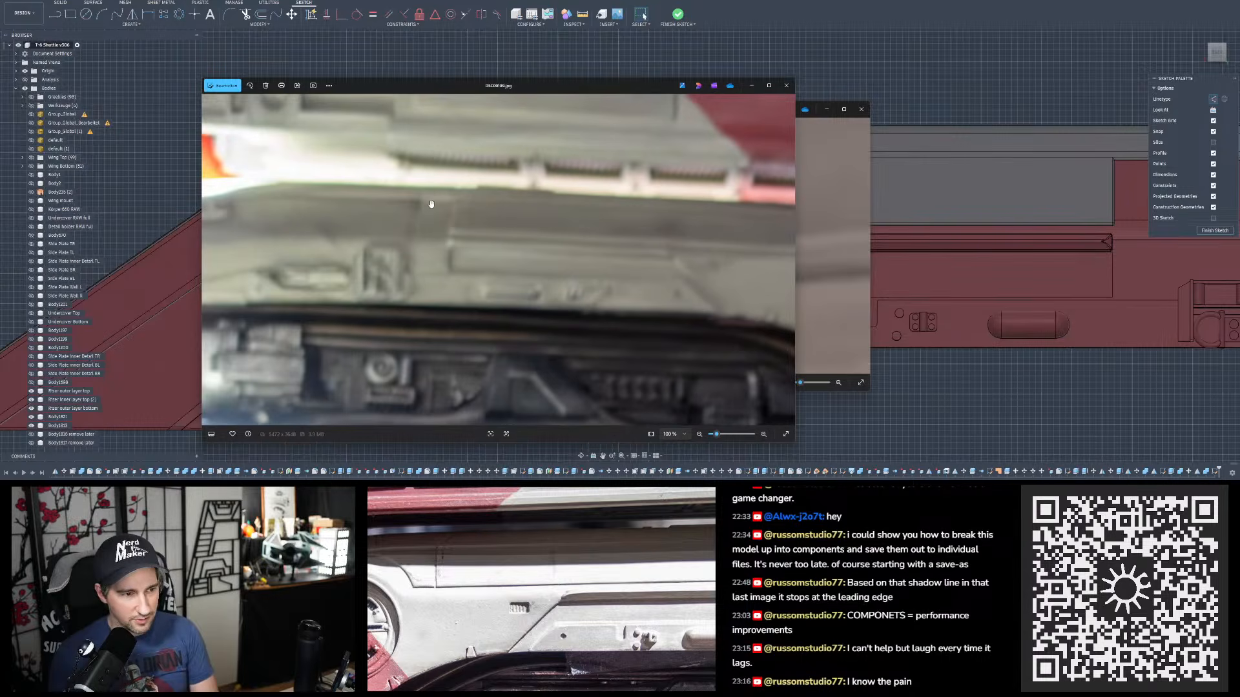
left_click_drag(428, 280, 424, 220)
left_click_drag(601, 210, 723, 210)
left_click_drag(465, 193, 520, 217)
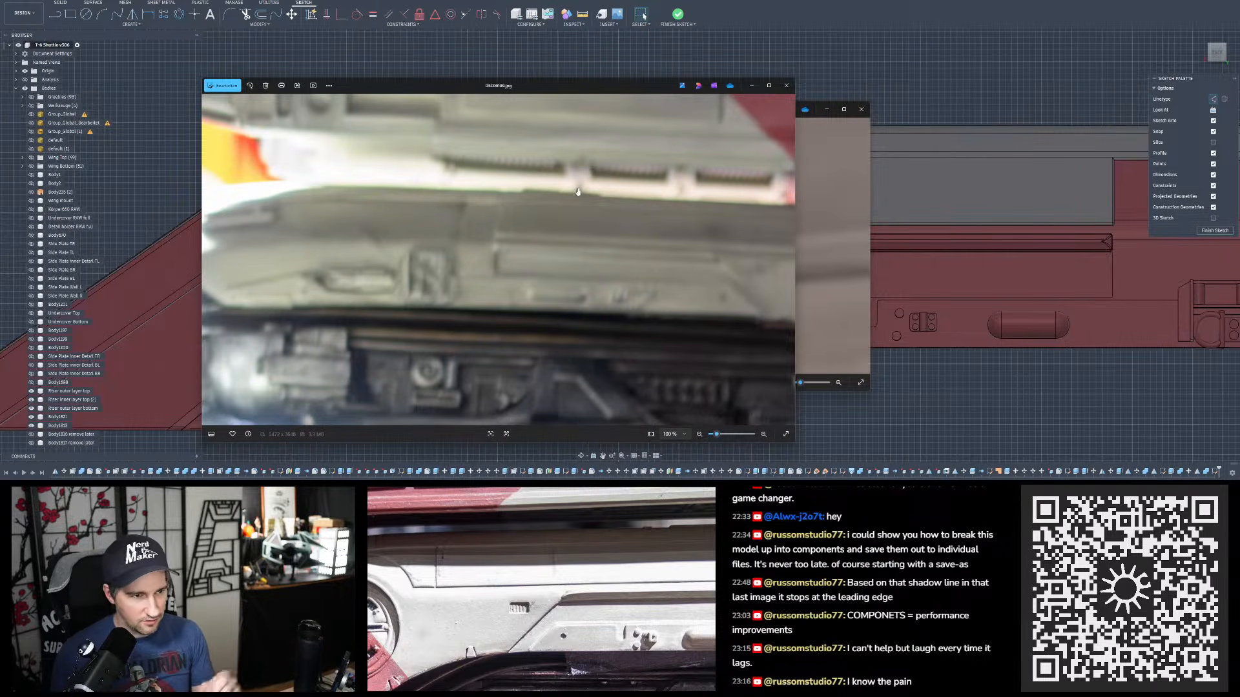
left_click_drag(589, 90, 780, 62)
left_click(977, 57)
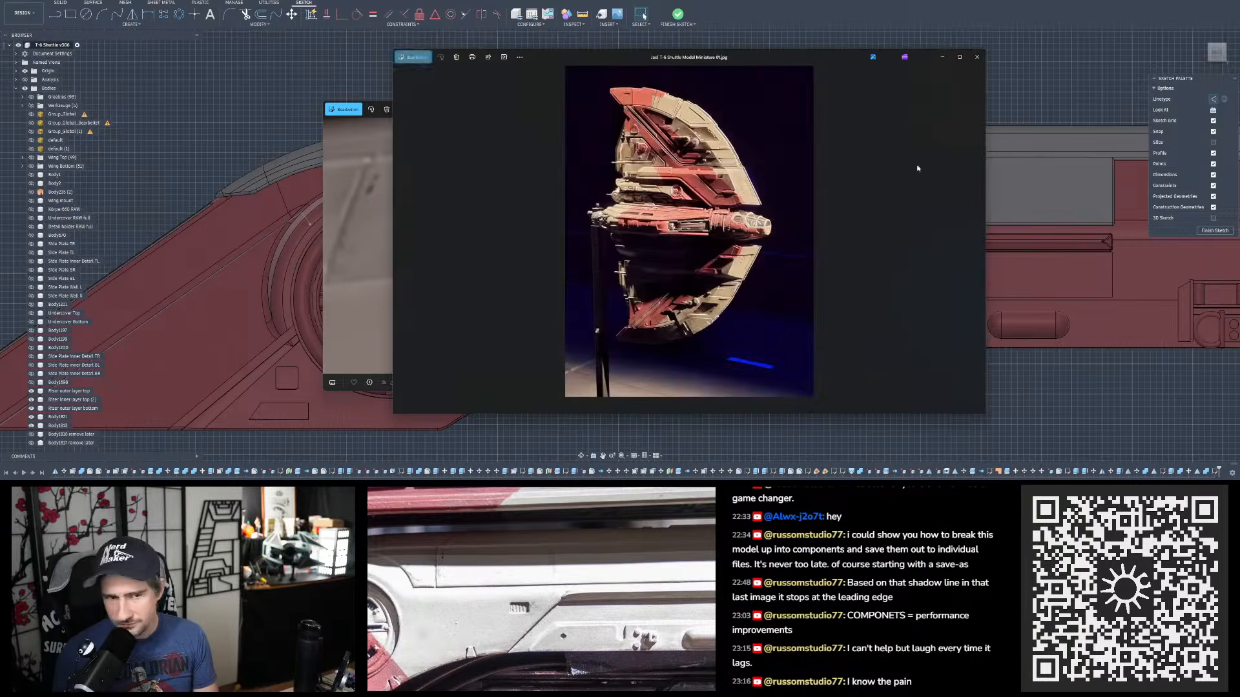
- Examine the nacelle's upper cover and side panel in the gallery photo and in Miniature 02
key("Right")
scroll(667, 180, "up", 10)
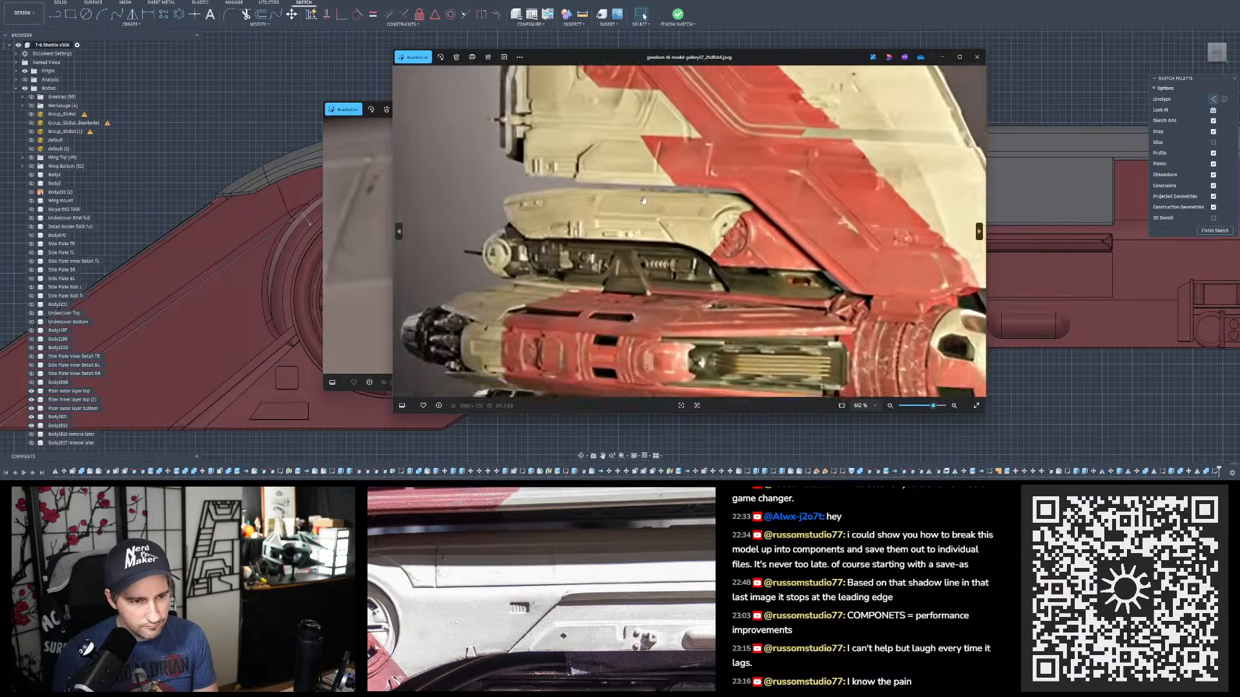
key("Left")
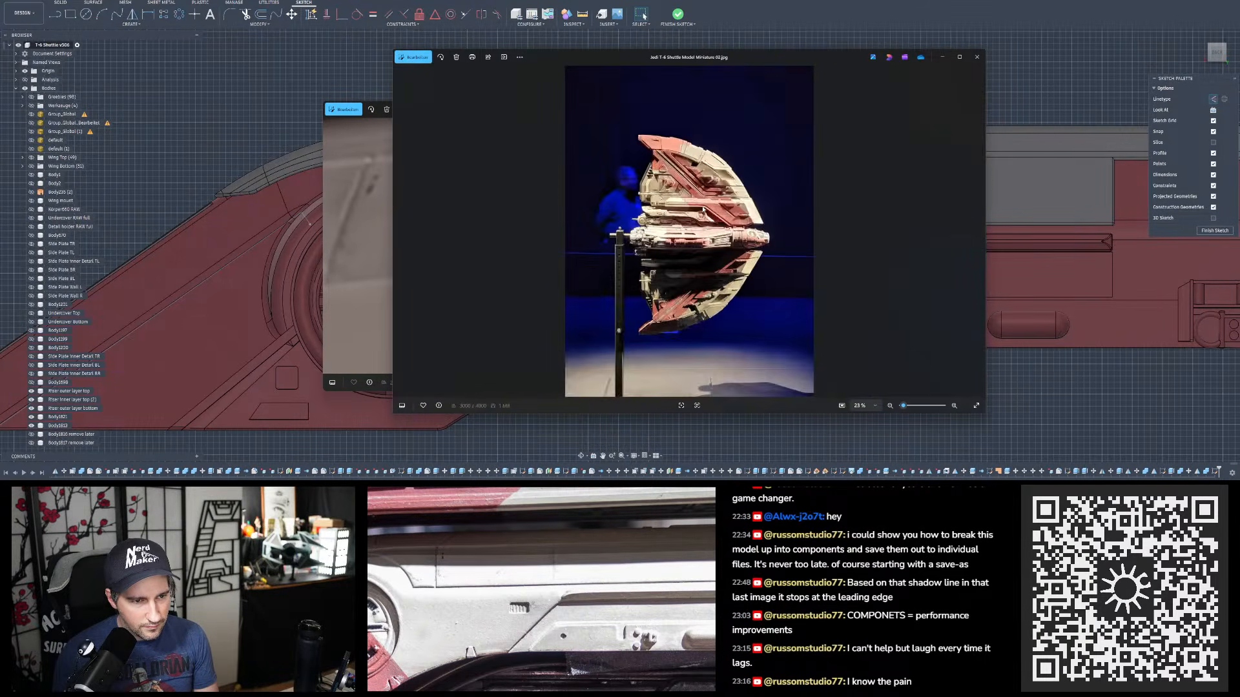
scroll(655, 189, "up", 5)
left_click_drag(692, 225, 746, 206)
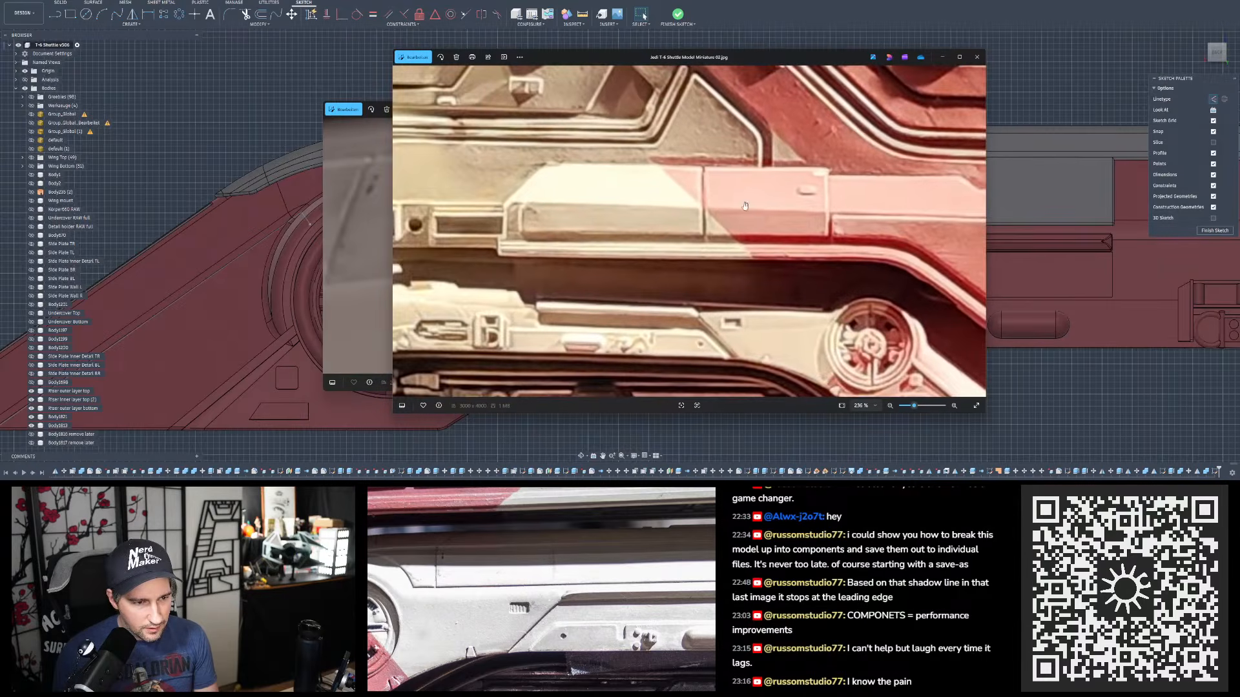
scroll(760, 307, "up", 2)
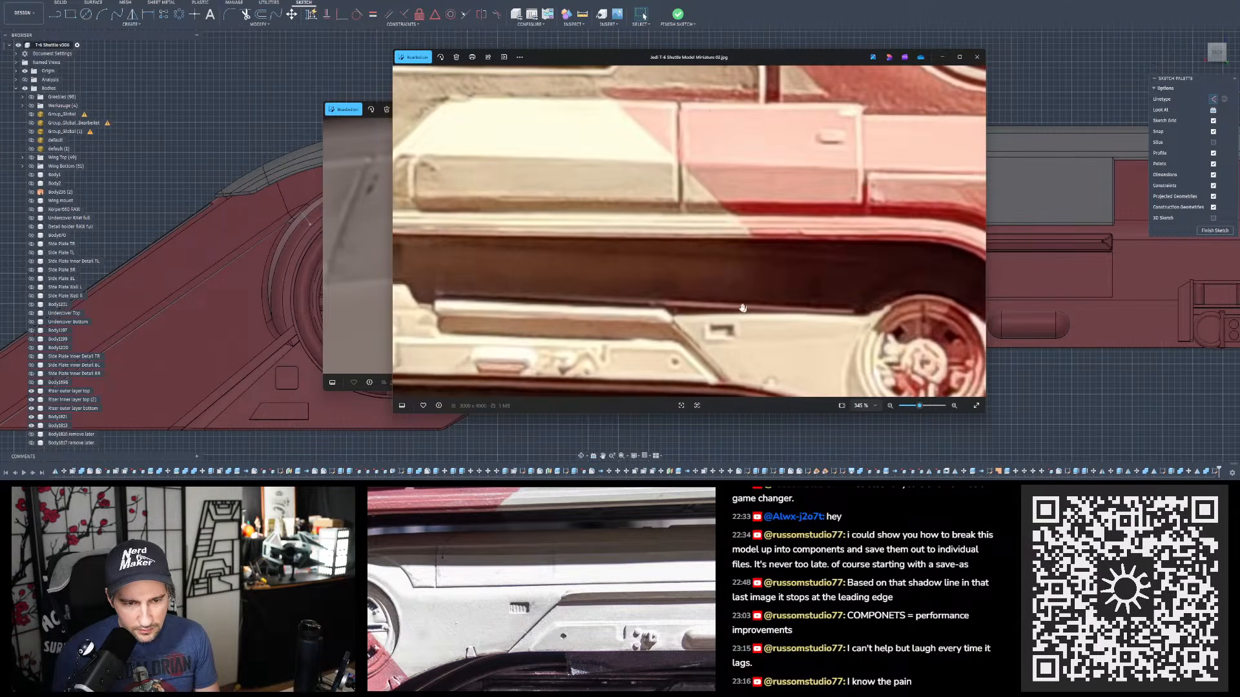
- Examine the nacelle's upper cover behind the hub in the stage photos up to Miniature 07
key("Right")
key("Right")
key("Right")
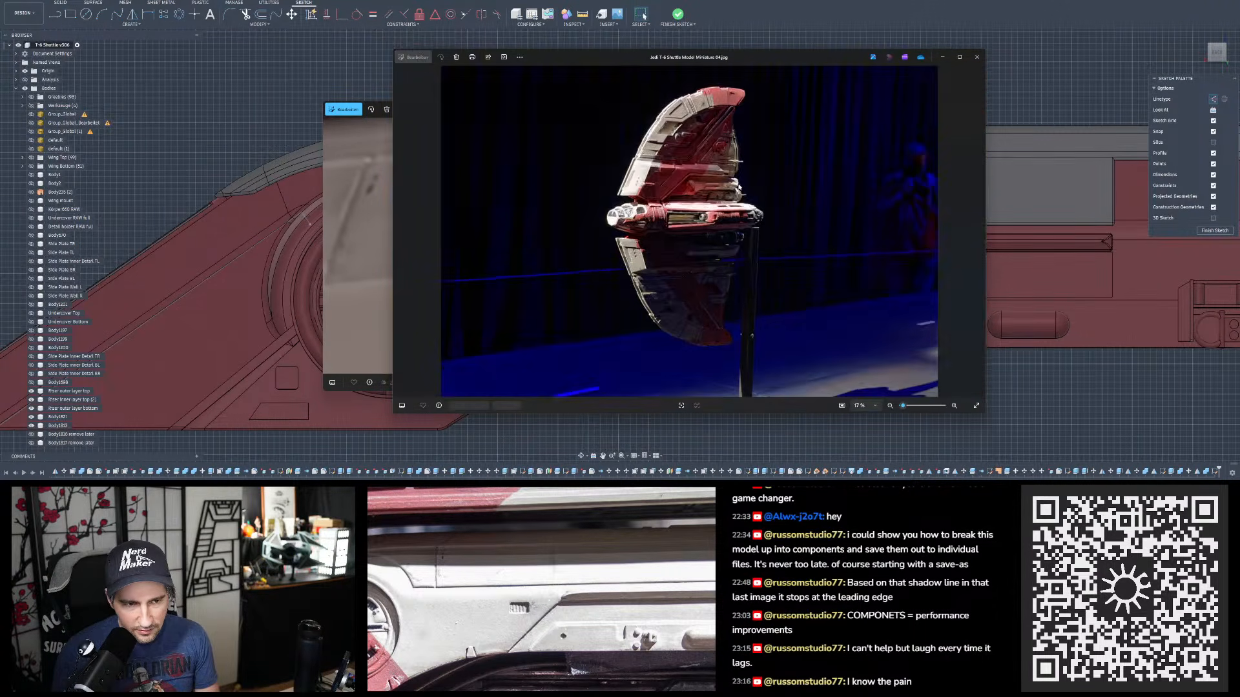
scroll(740, 192, "up", 7)
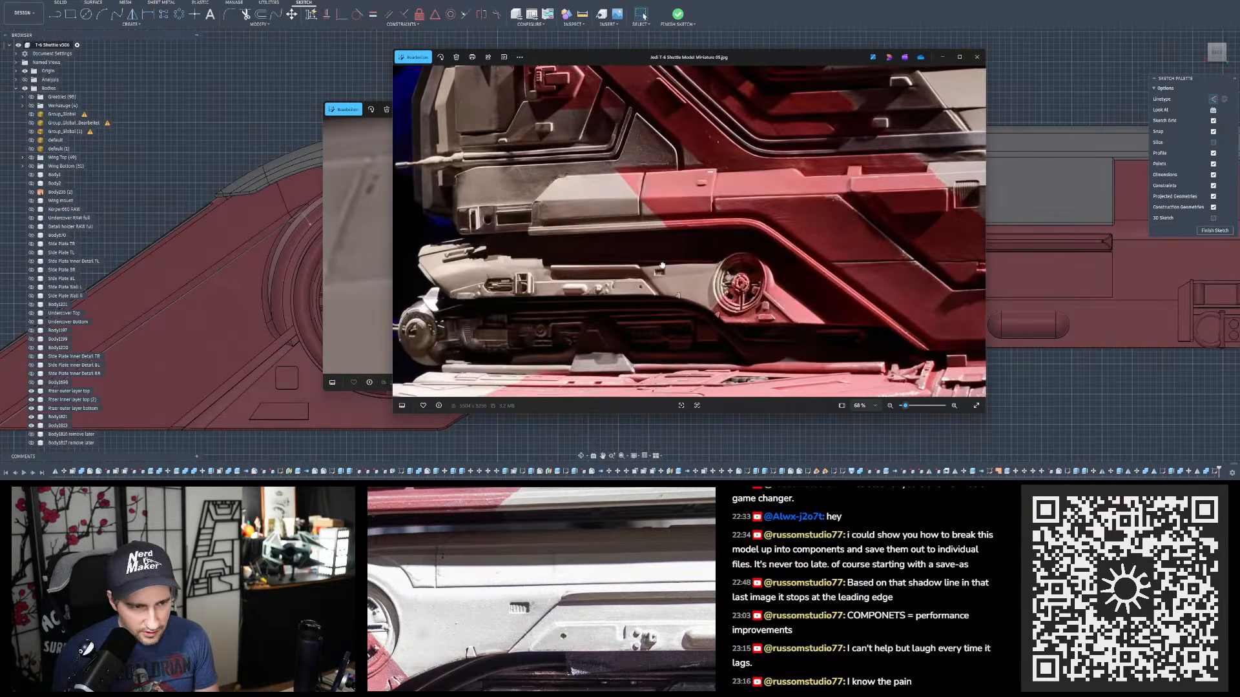
key("Right")
scroll(701, 119, "up", 6)
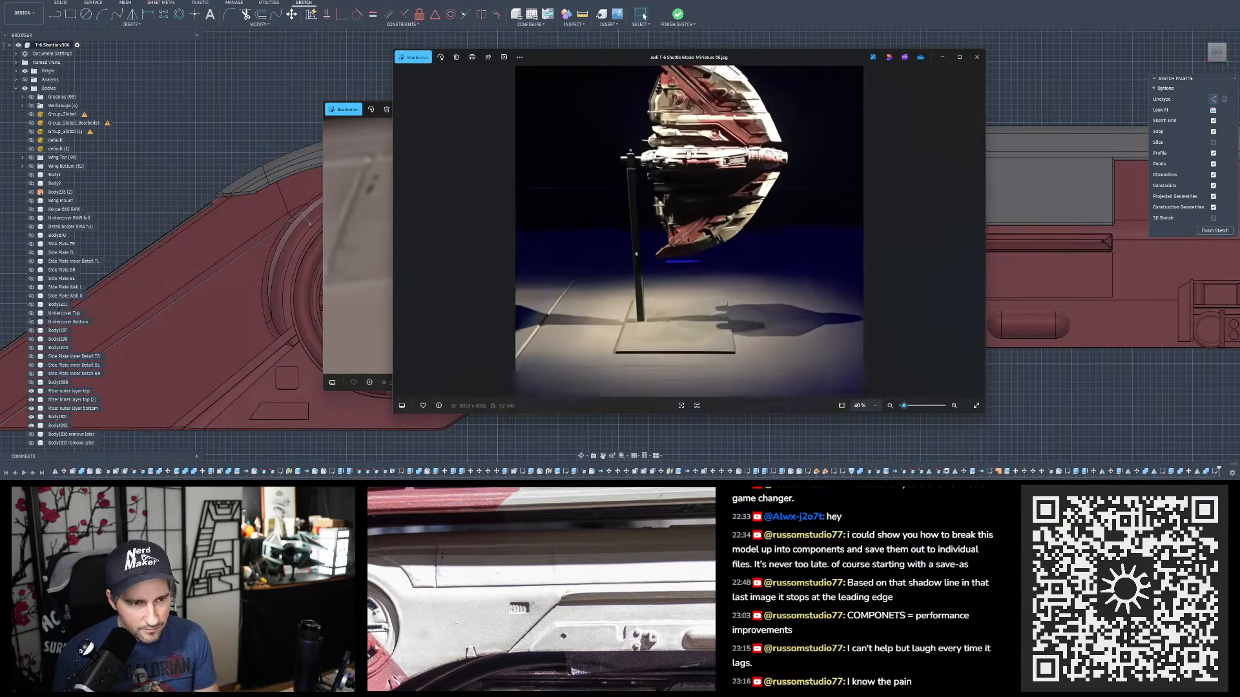
key("Right")
scroll(686, 161, "up", 3)
scroll(687, 161, "up", 4)
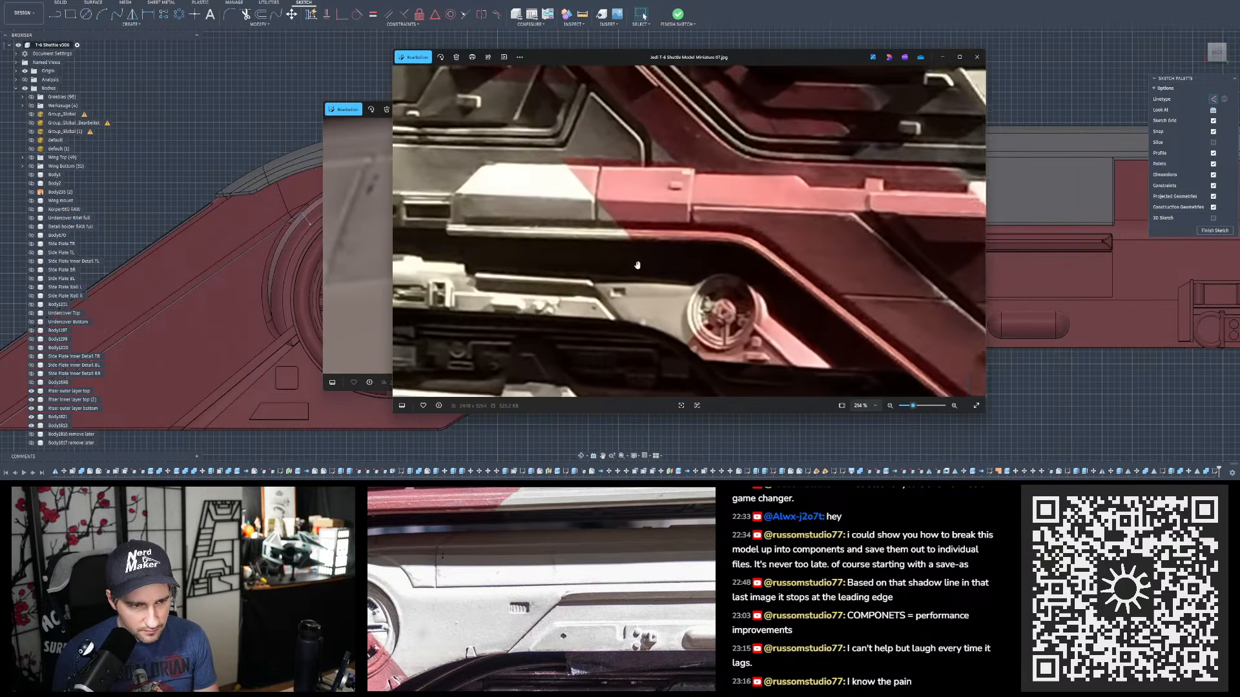
- Look through the remaining miniature photos for a clearer view of the nacelle's upper cover, and close the viewer
scroll(637, 261, "down", 6)
key("Right")
key("Right")
key("Right")
key("Right")
key("Right")
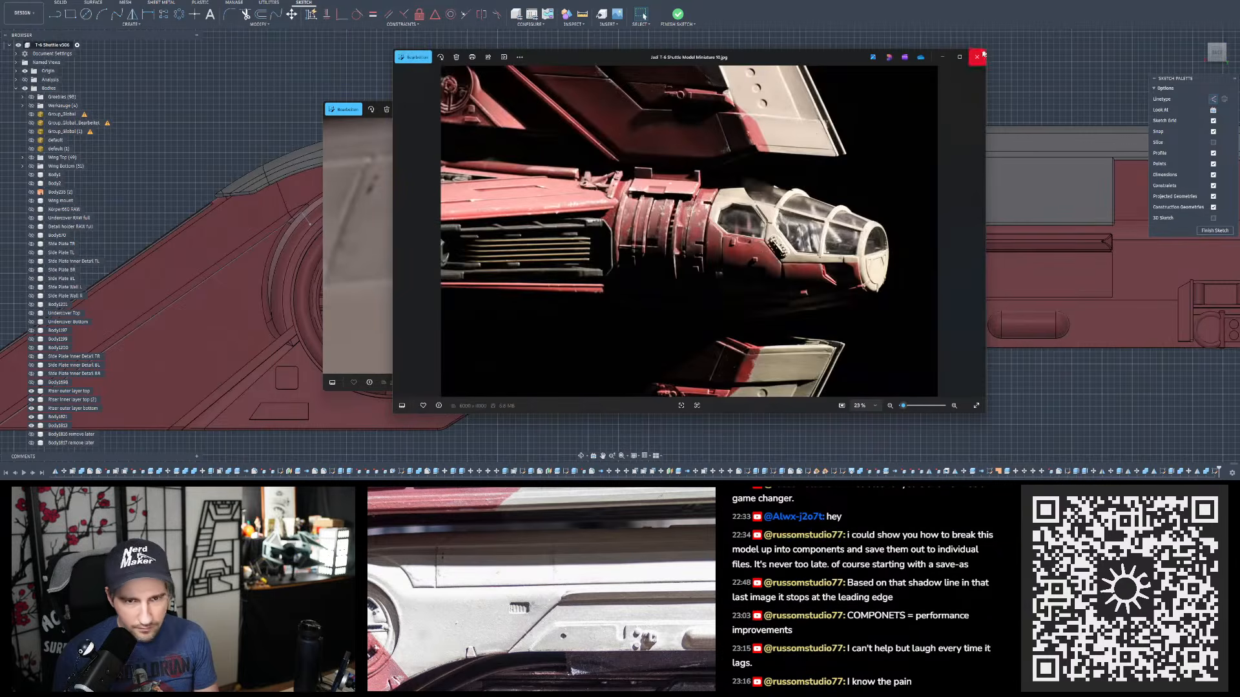
key("Right")
scroll(780, 249, "up", 4)
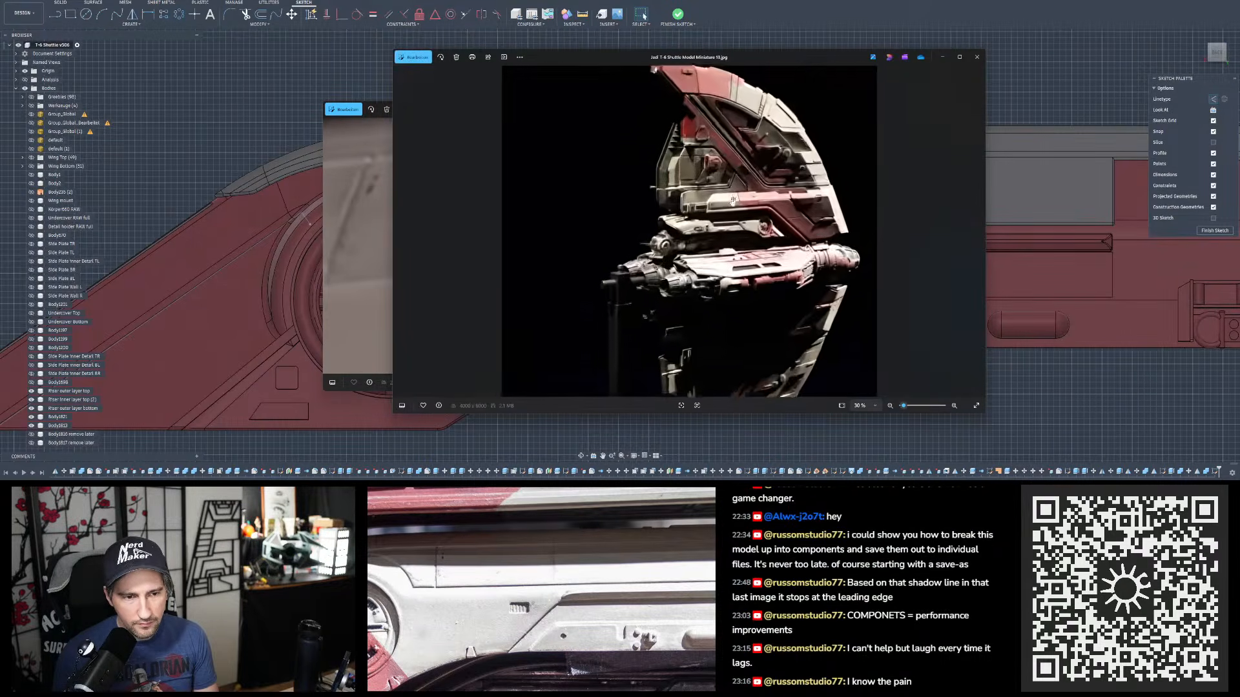
left_click(977, 57)
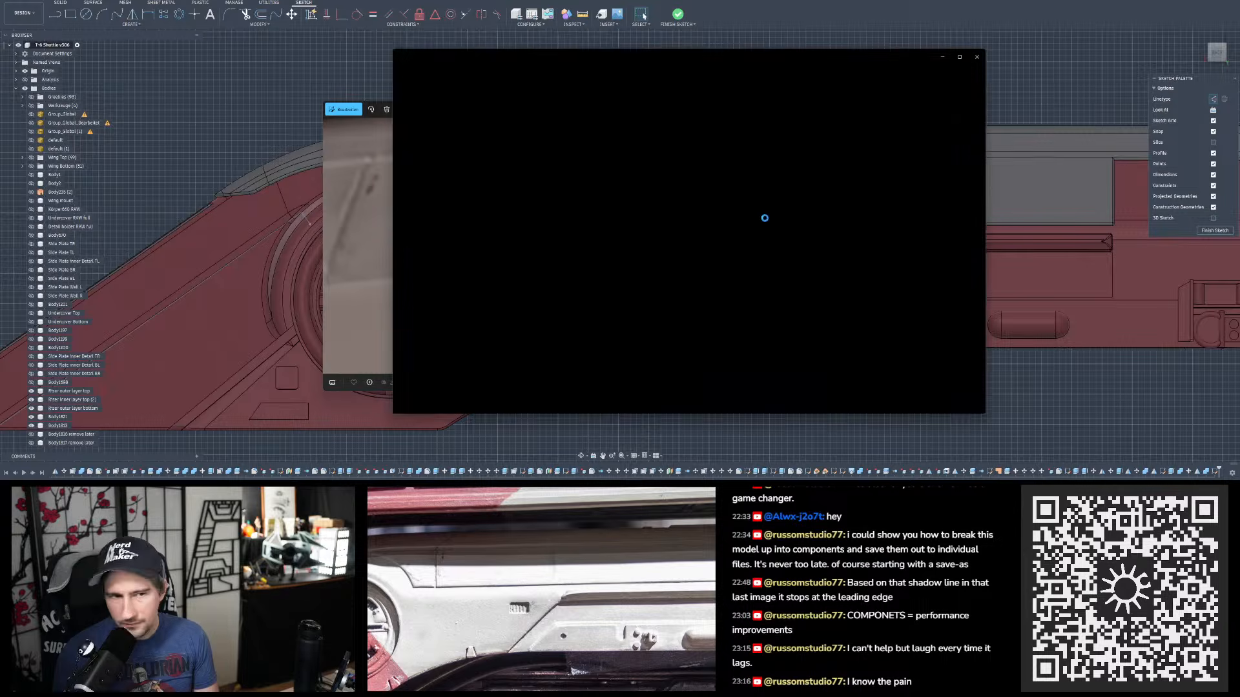
- Examine the nacelle's upper cover from the middle to its rear tip in a side-on still of the filming model, and close it
key("Right")
key("Right")
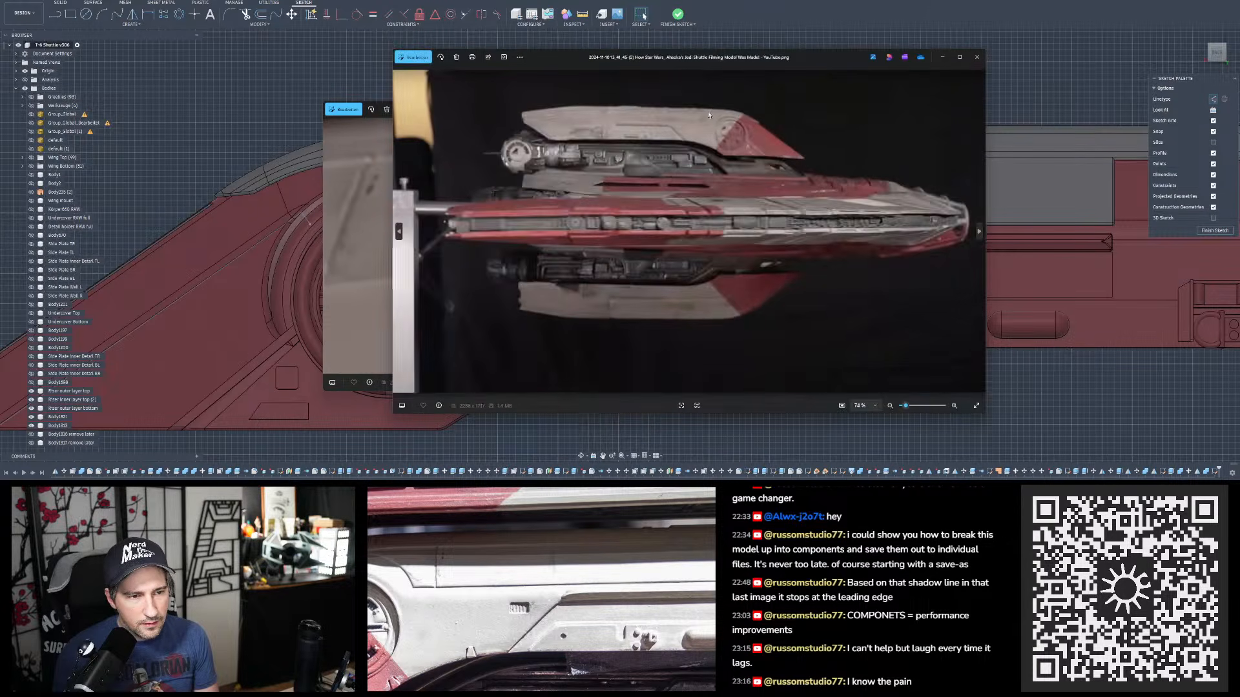
scroll(777, 136, "down", 2)
scroll(710, 132, "up", 6)
left_click_drag(668, 120, 757, 239)
scroll(764, 232, "up", 3)
scroll(766, 226, "down", 2)
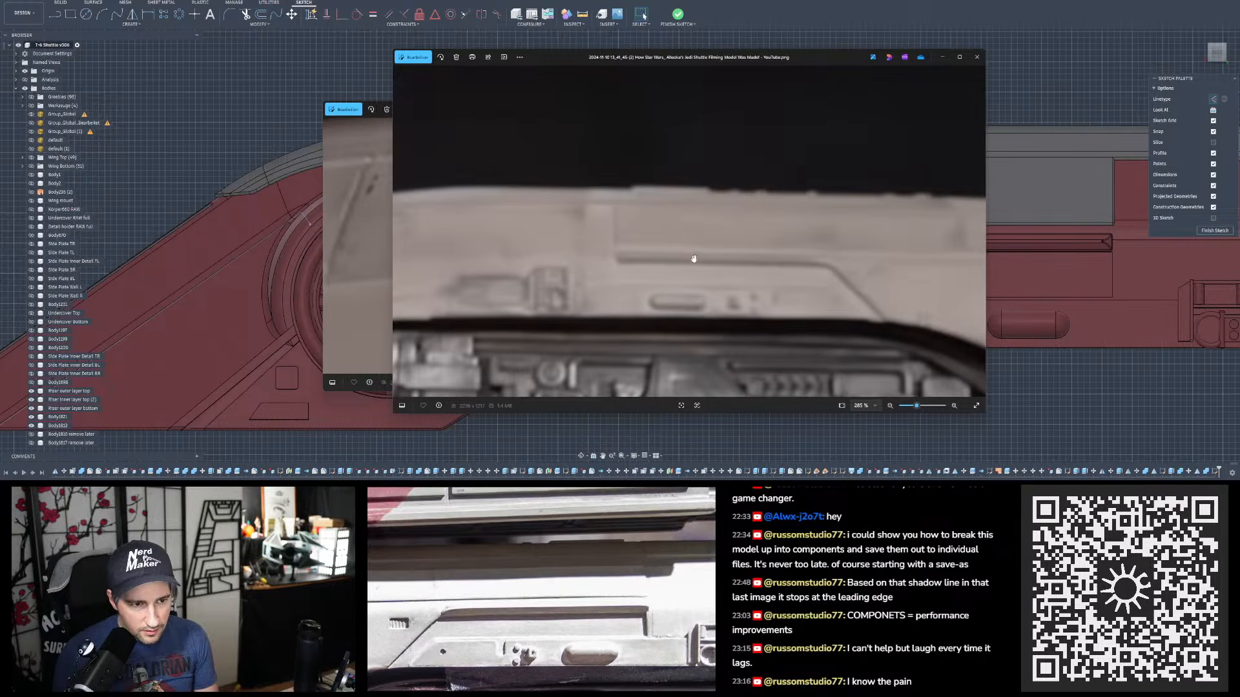
left_click_drag(642, 240, 855, 264)
left_click_drag(714, 241, 840, 243)
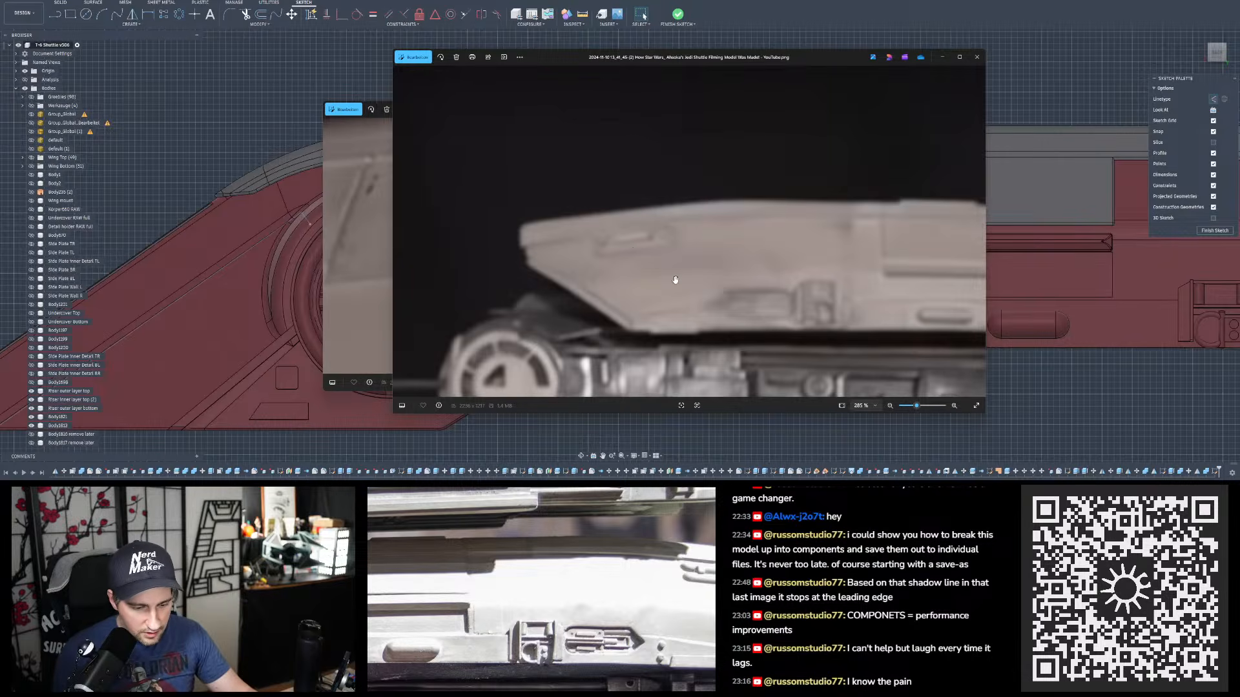
left_click(976, 58)
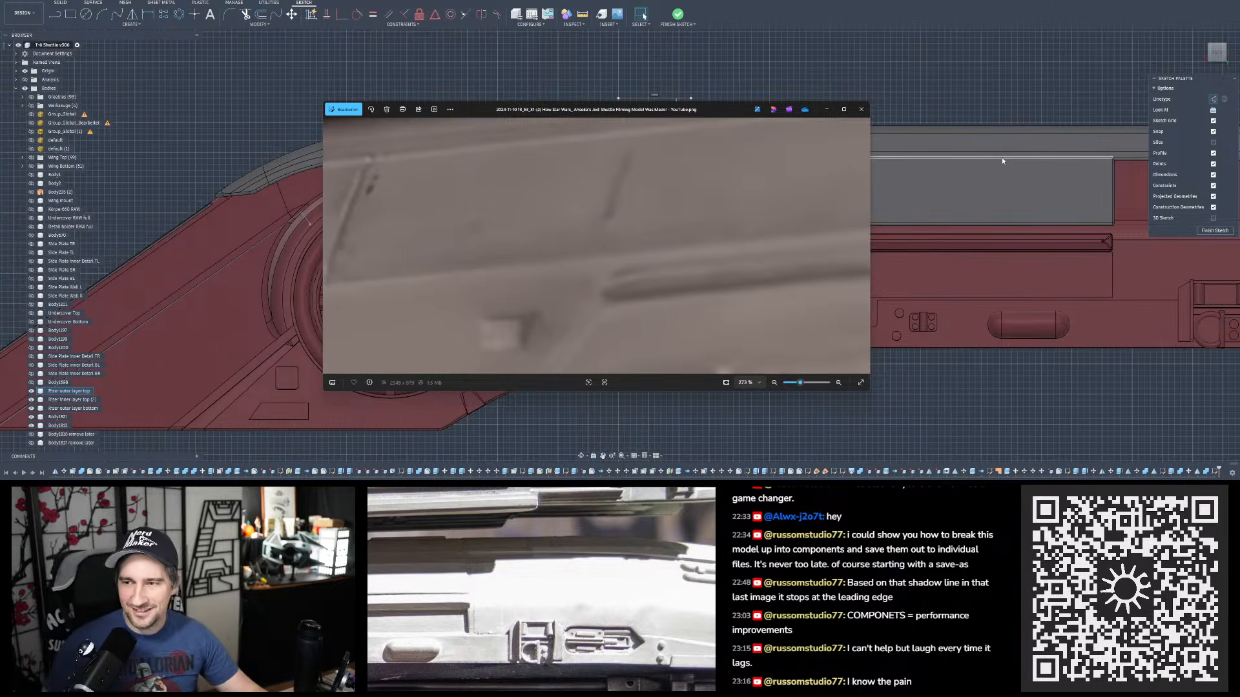
- Examine the upper cover's seams in the remaining filming-model still, and move its window off the sketch
scroll(614, 261, "down", 8)
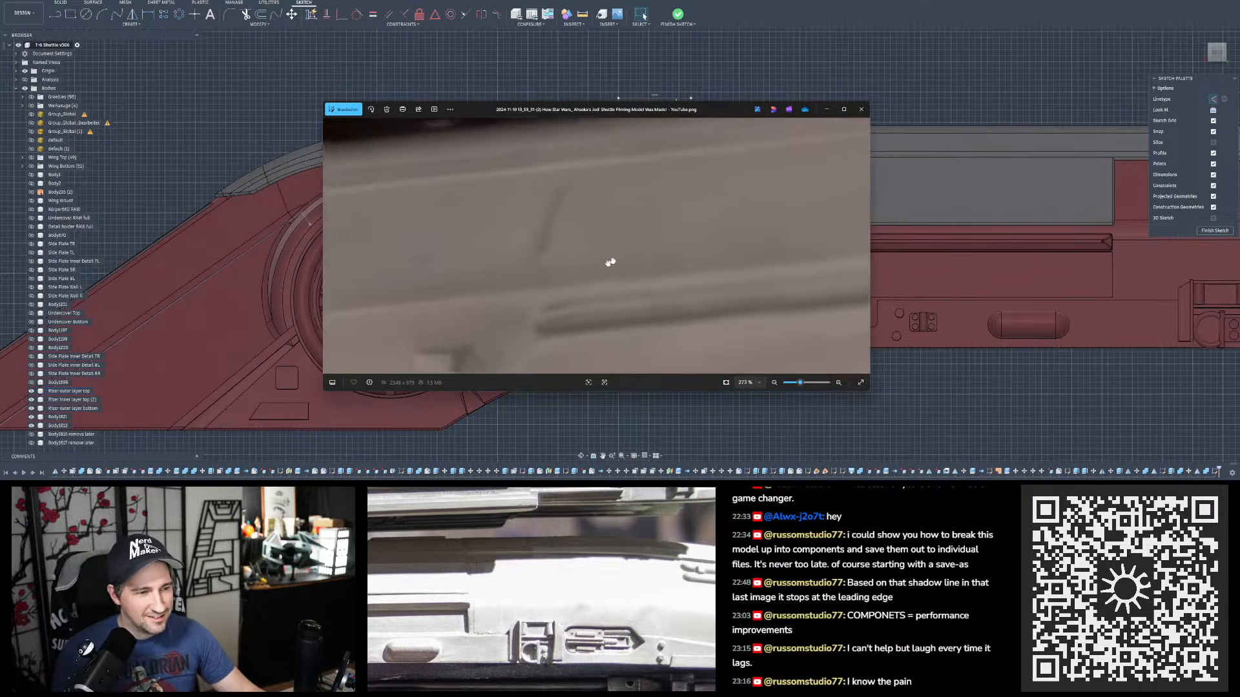
left_click_drag(610, 259, 587, 220)
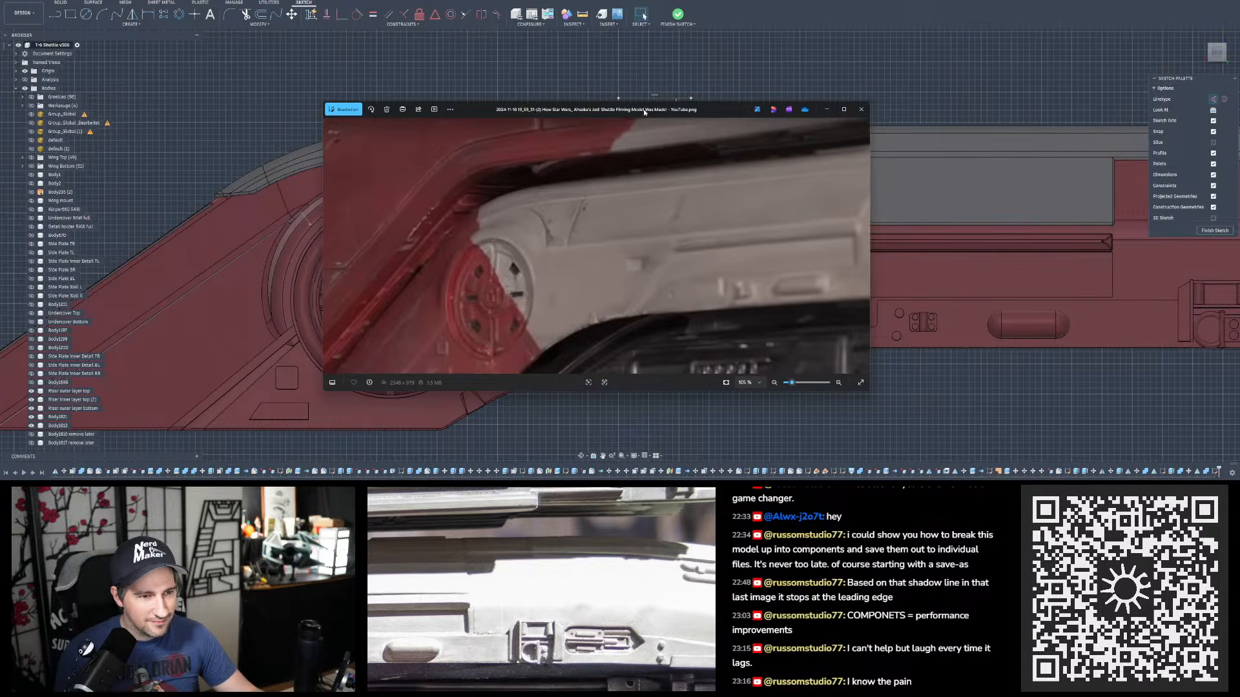
left_click_drag(645, 111, 689, 120)
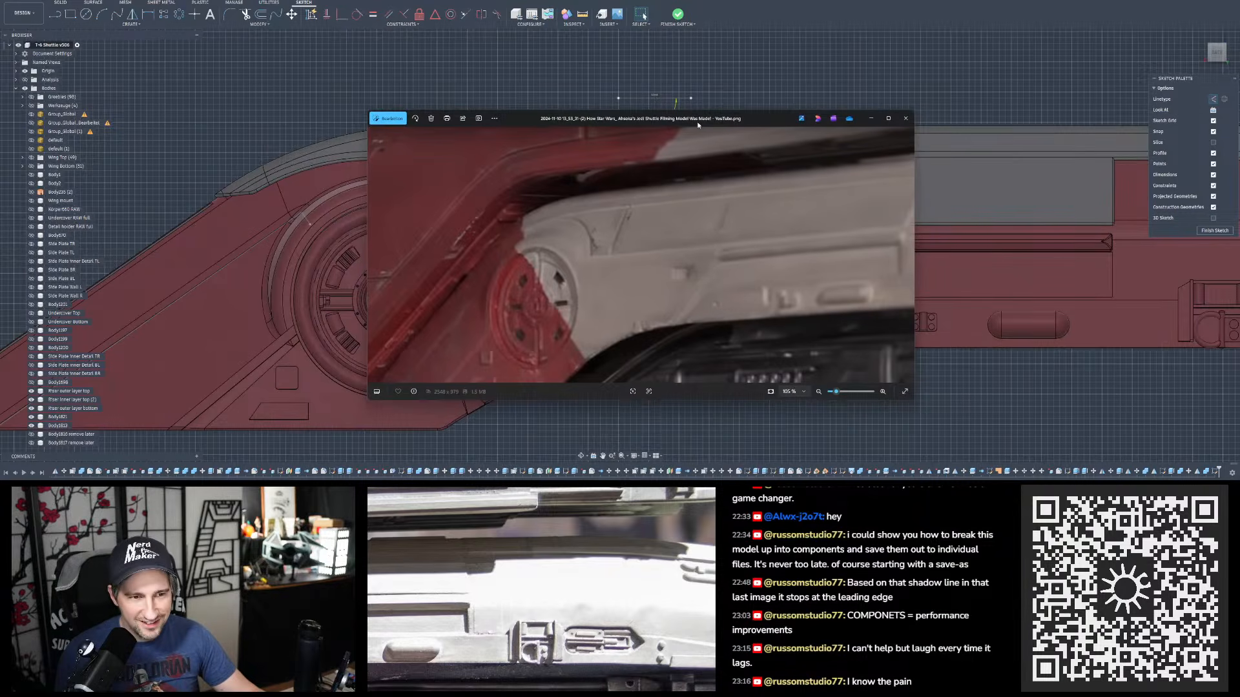
left_click_drag(769, 200, 706, 222)
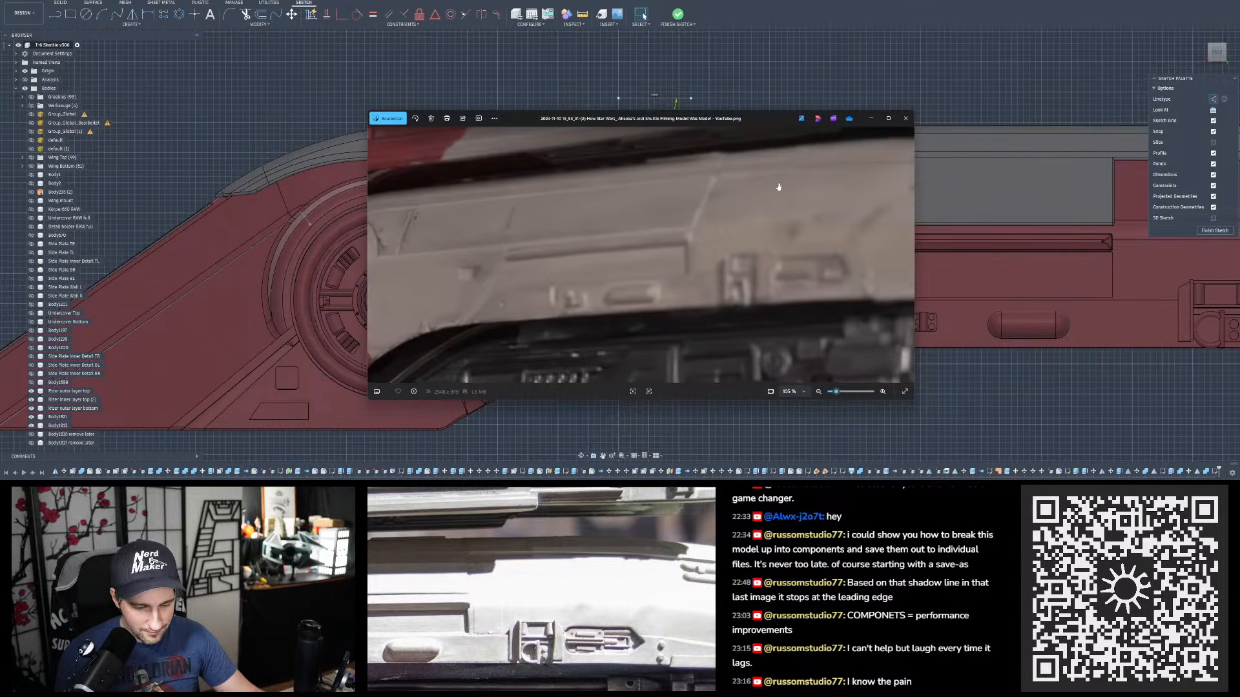
mouse_move(720, 123)
left_mouse_down()
mouse_move(765, 136)
mouse_move(1239, 148)
left_mouse_up()
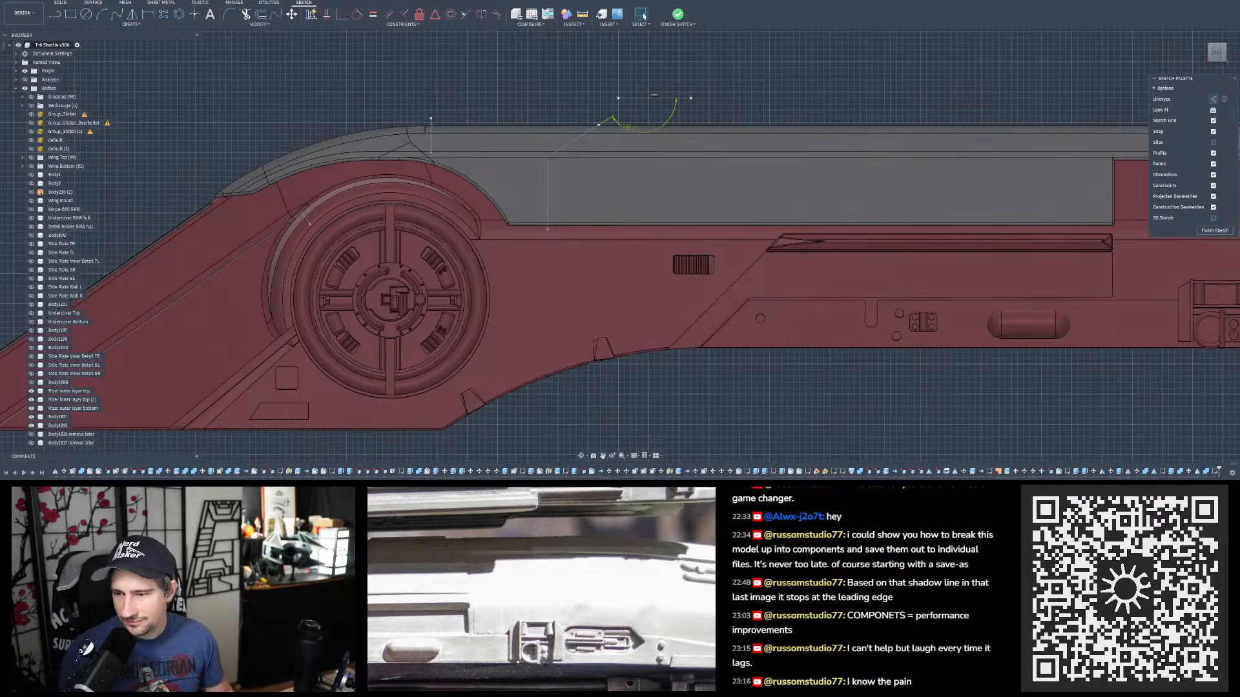
- Draw a vertical seam line across the upper cover, in line with the rear edge of the long recessed panel
left_click(56, 16)
scroll(175, 187, "down", 1)
middle_click_drag(790, 116, 540, 146)
scroll(654, 178, "up", 2)
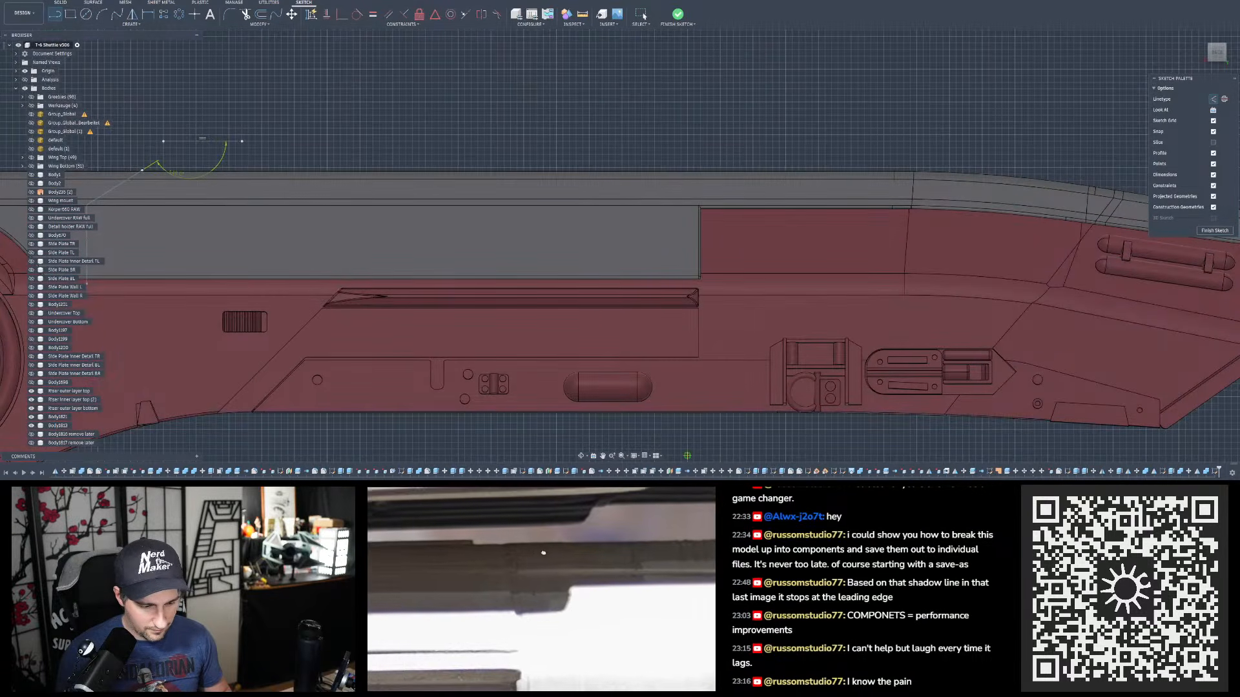
scroll(702, 210, "up", 4)
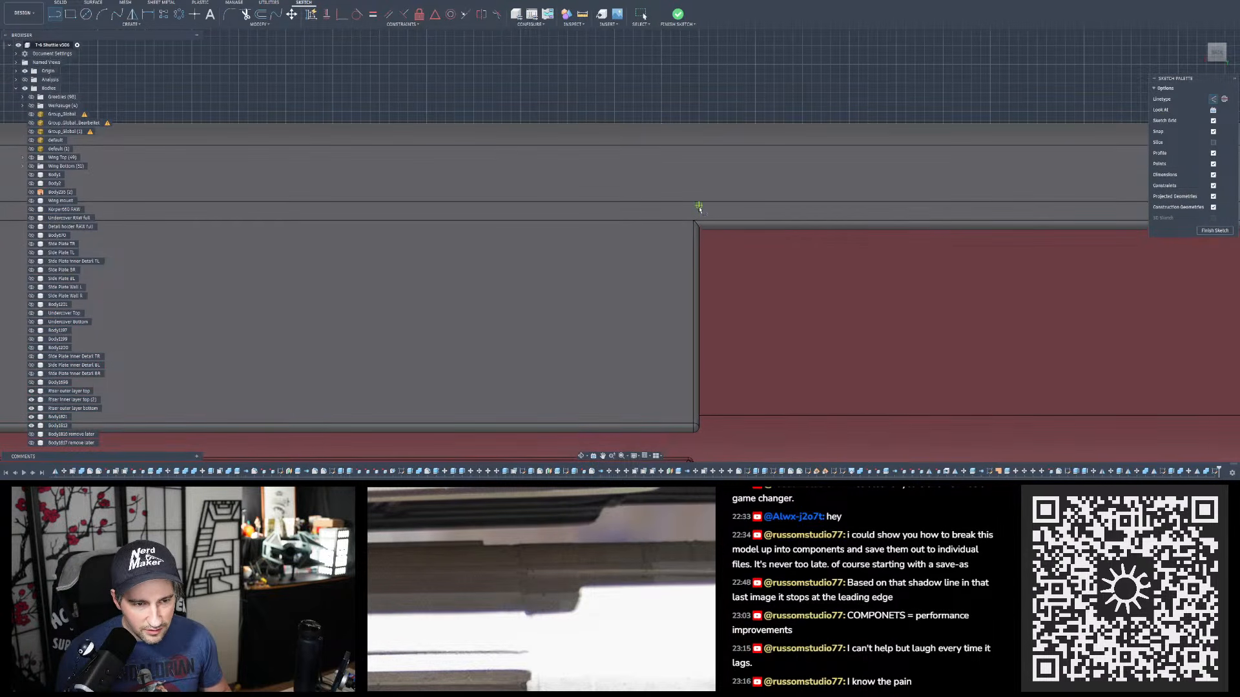
left_click(698, 206)
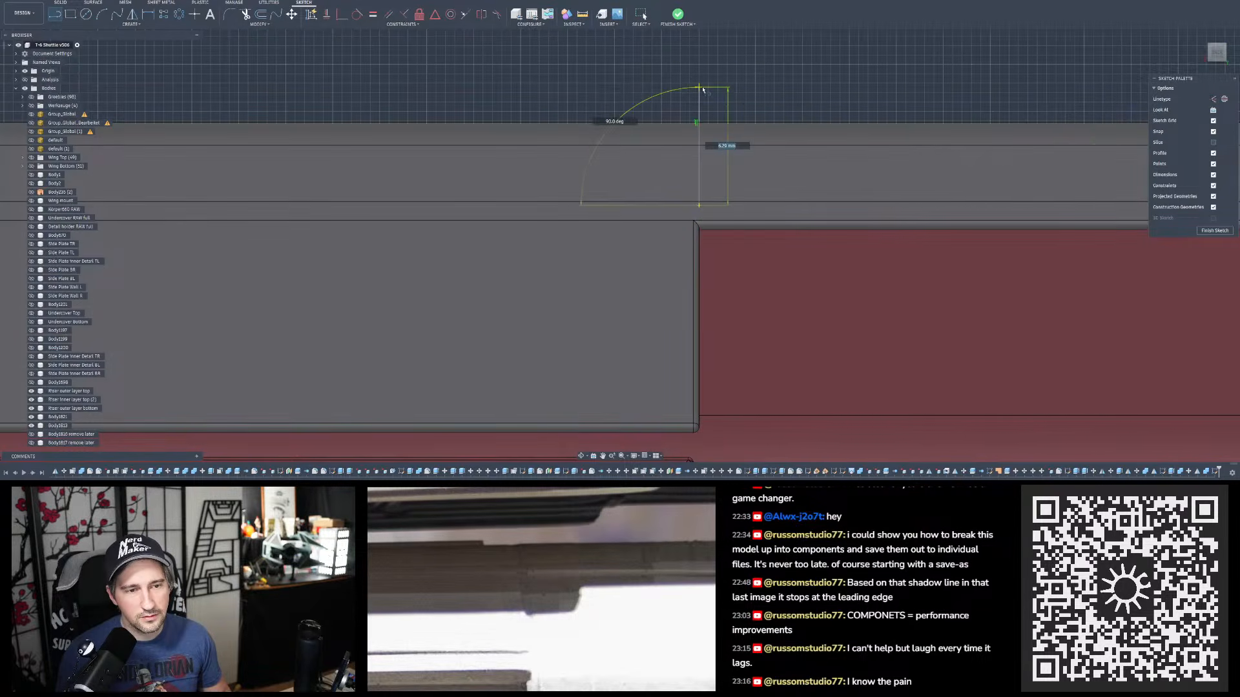
left_click(700, 87)
key("Escape")
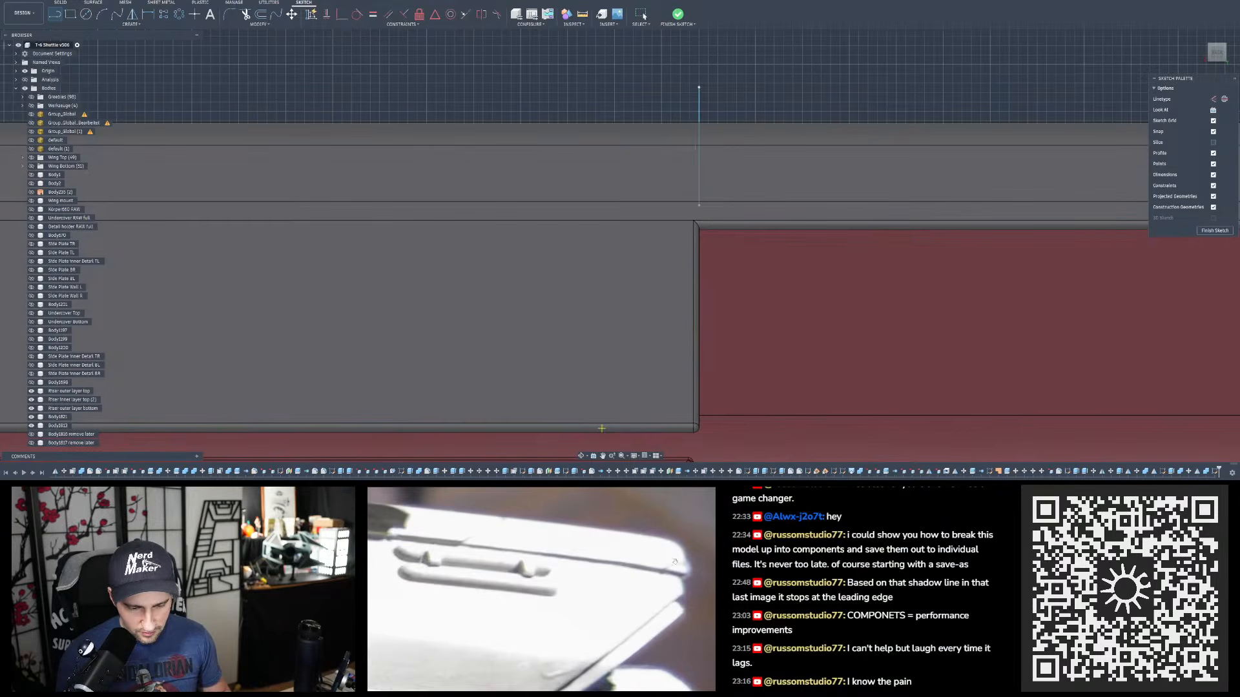
- Draw a vertical line from the top of the bracket detail up past the cover's upper edge, following the side photo
scroll(458, 255, "down", 5)
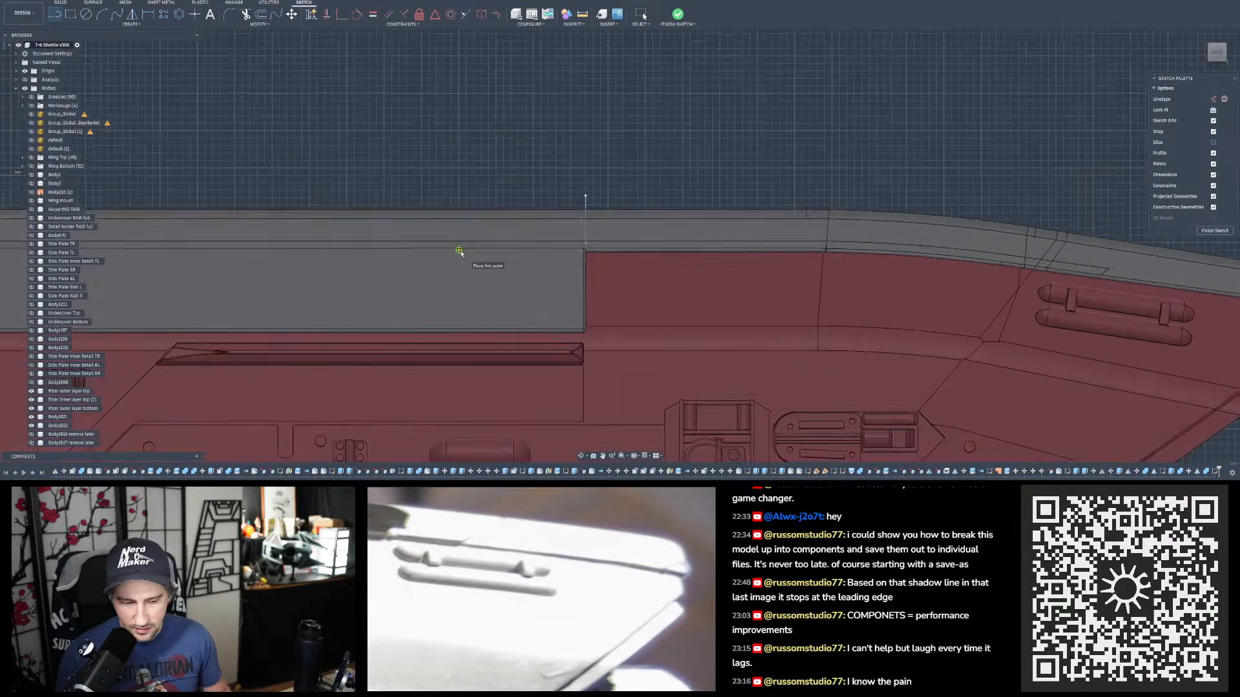
scroll(460, 251, "up", 2)
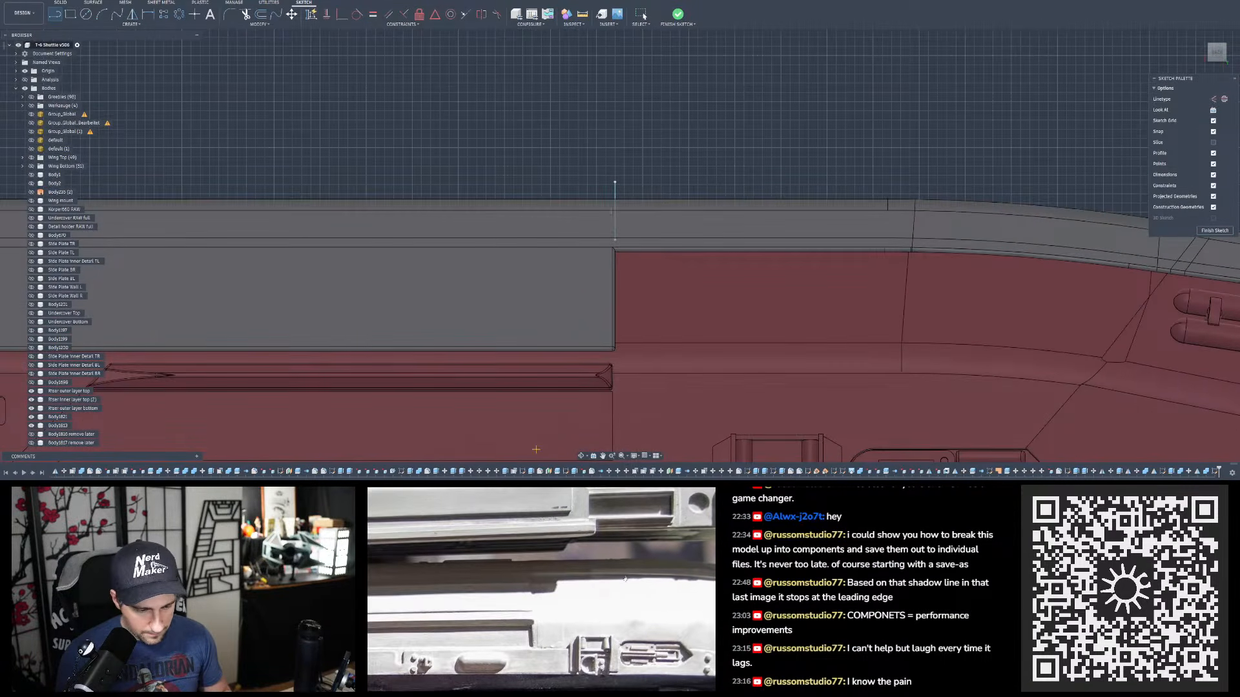
scroll(540, 178, "down", 2)
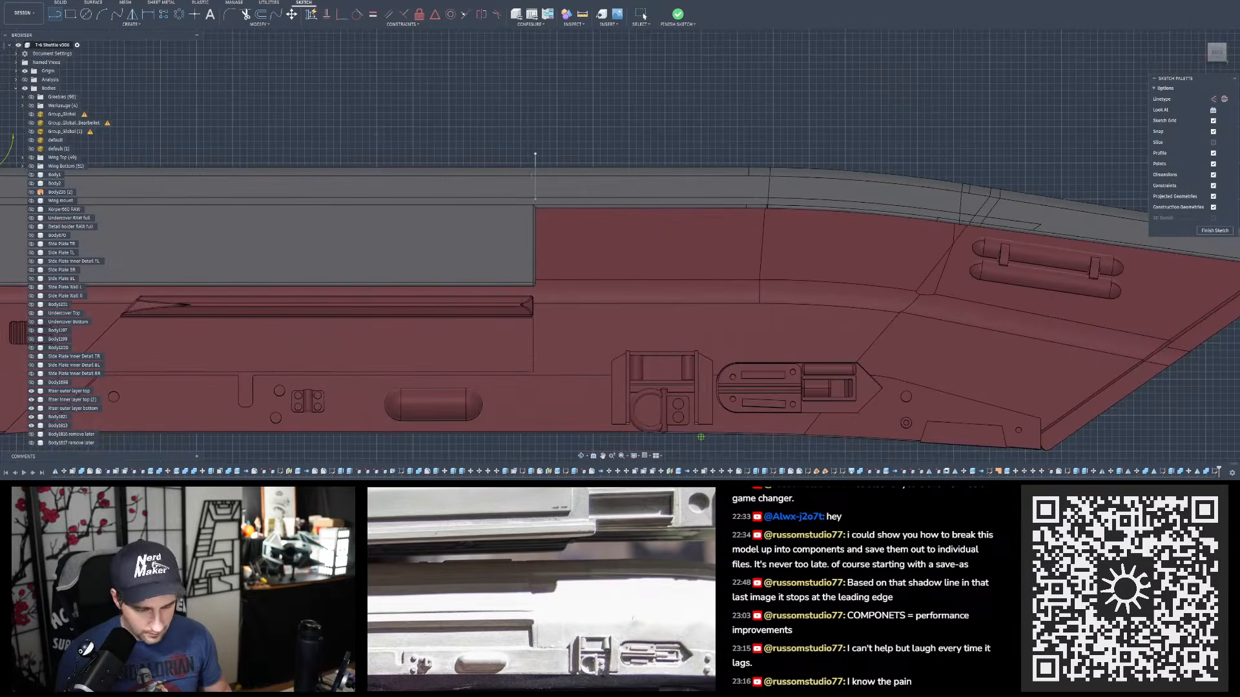
left_click_drag(628, 593, 599, 587)
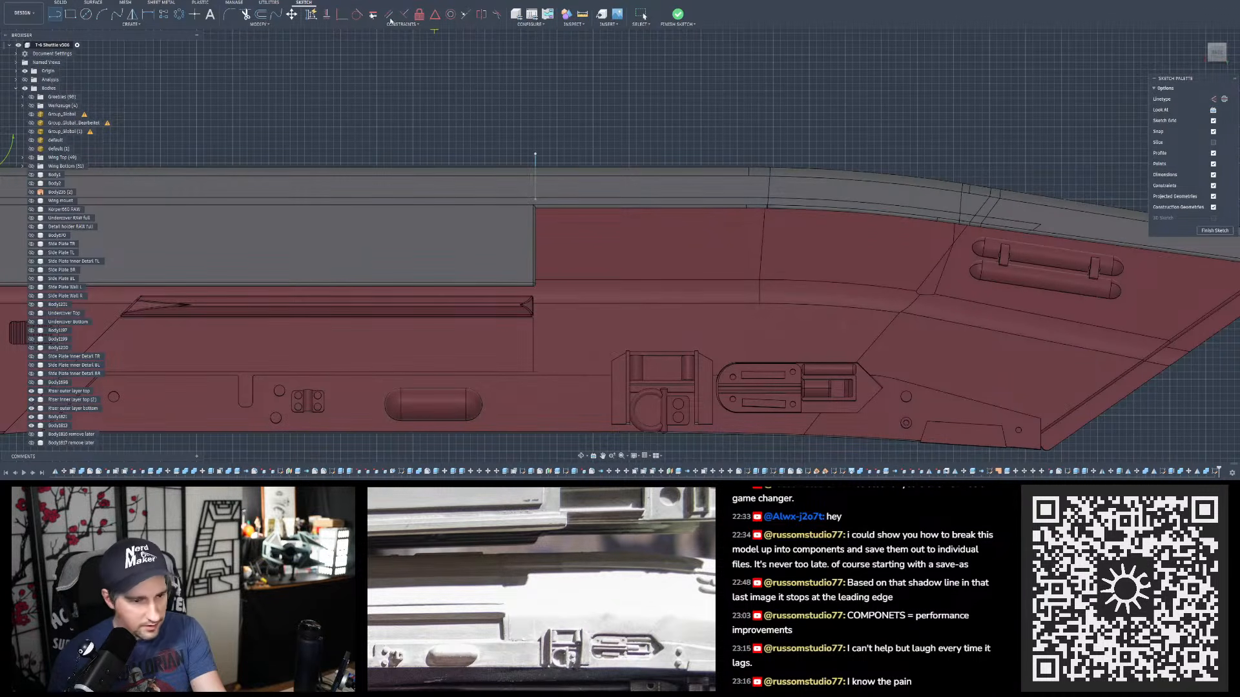
left_click(642, 362)
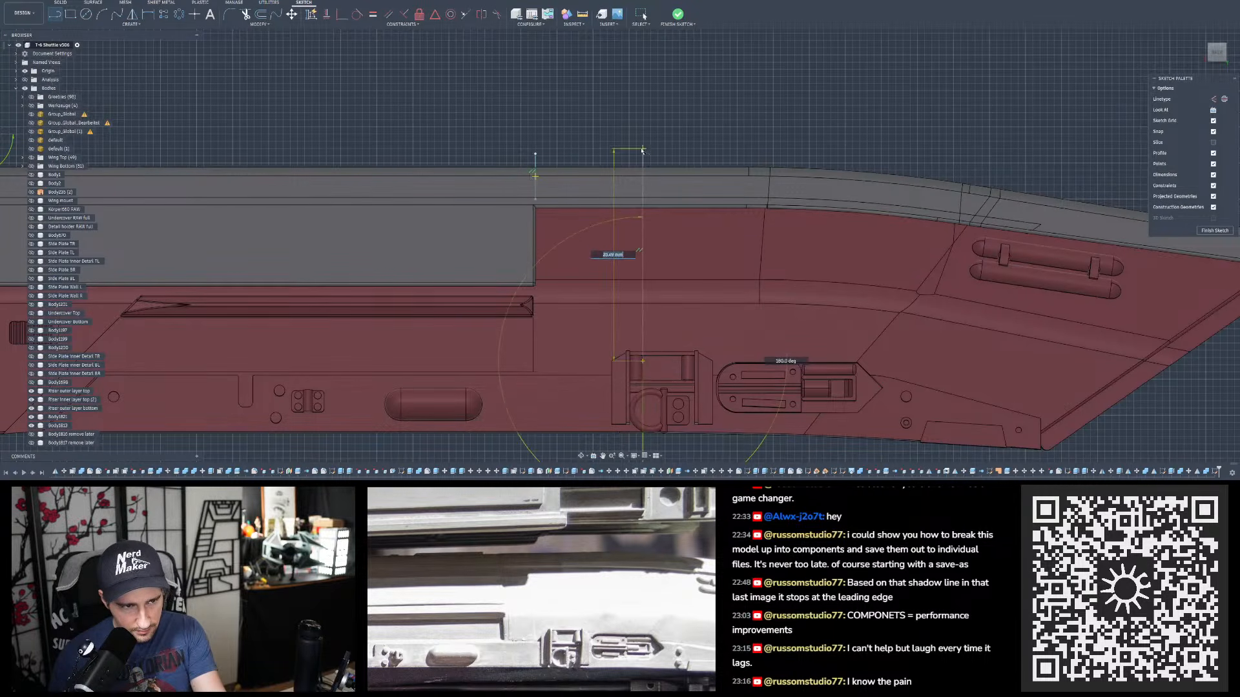
left_click(642, 155)
key("Escape")
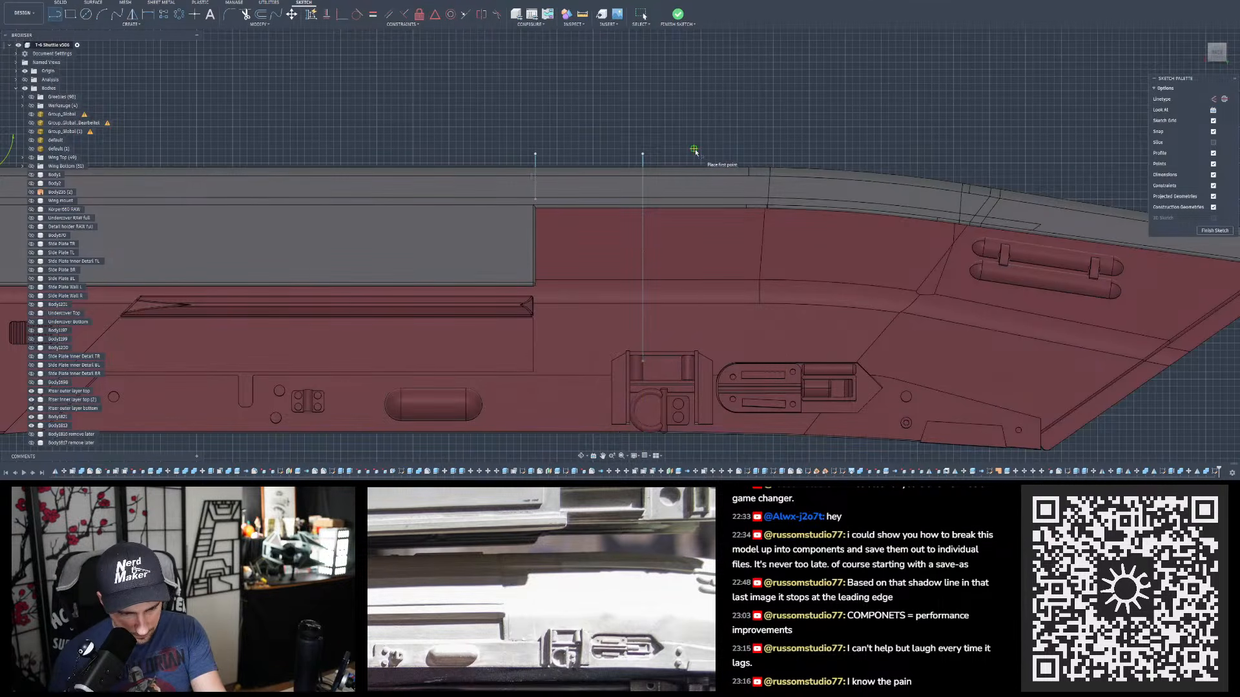
- Draw two more vertical lines from the bracket detail's rear side up past the cover's upper edge, level with the previous line
left_click(694, 362)
left_click(694, 155)
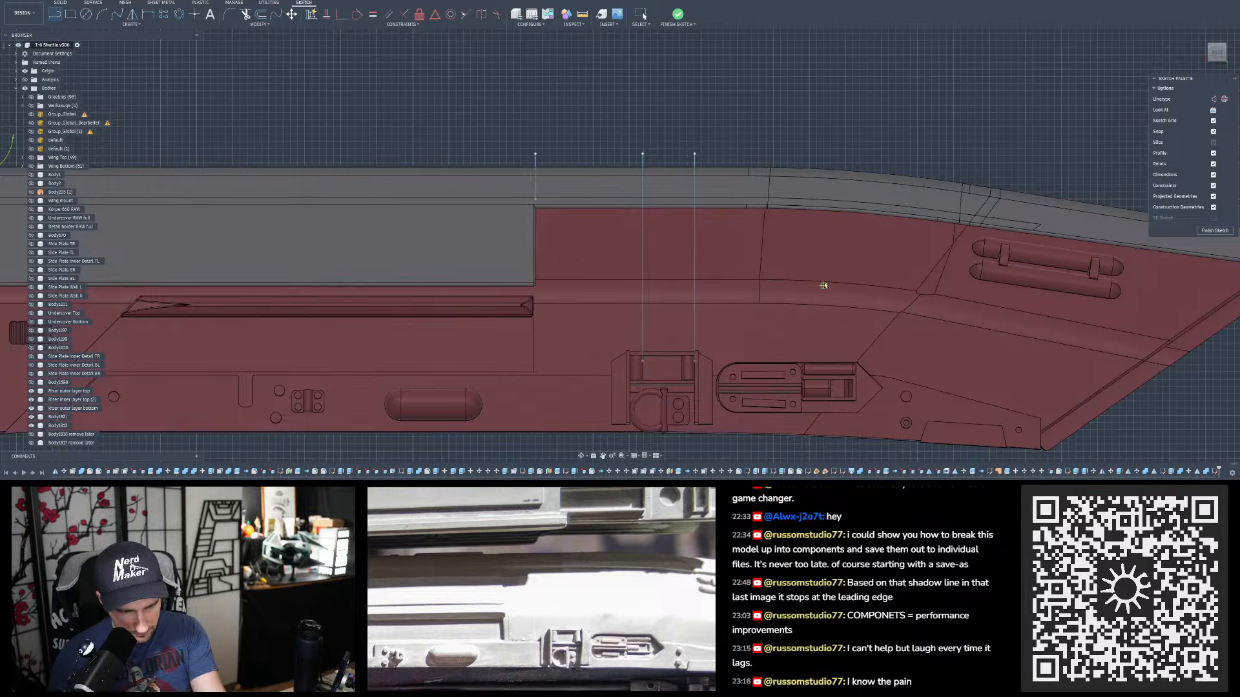
left_click(709, 362)
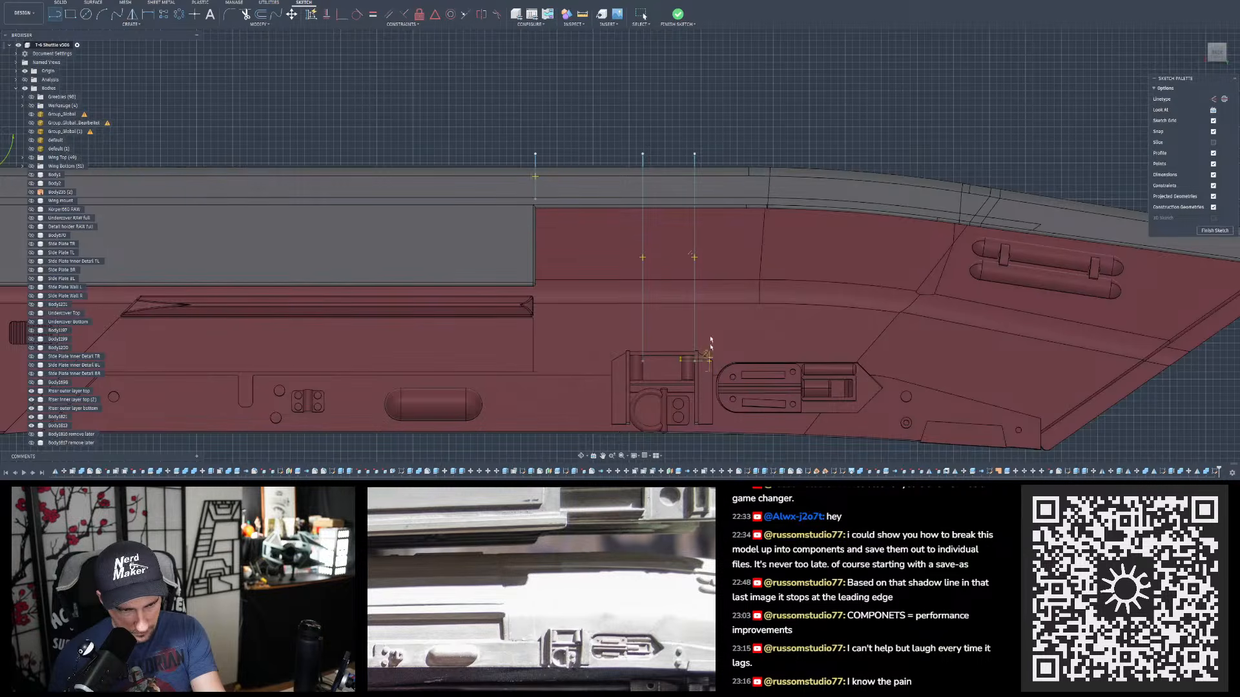
left_click(710, 155)
key("Escape")
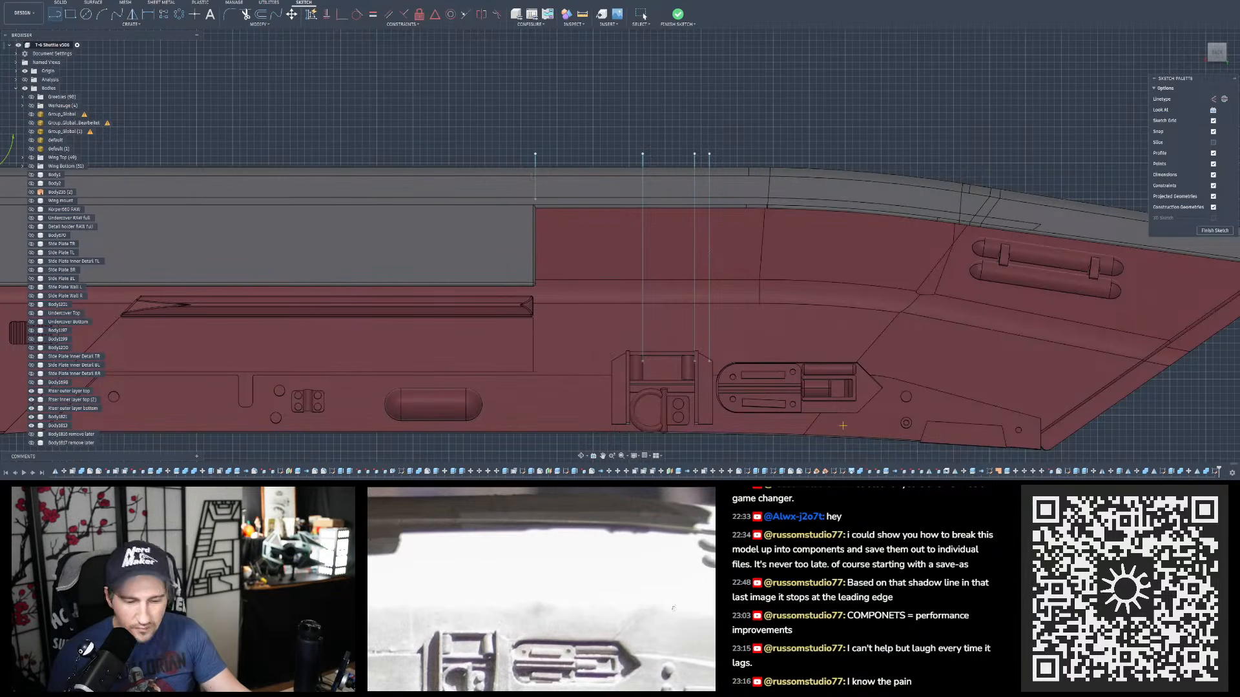
- Draw a diagonal seam line from the arrow-shaped recess's upper rear corner up past the twin pill-shaped details to the upper cover's lower edge
scroll(853, 361, "up", 8)
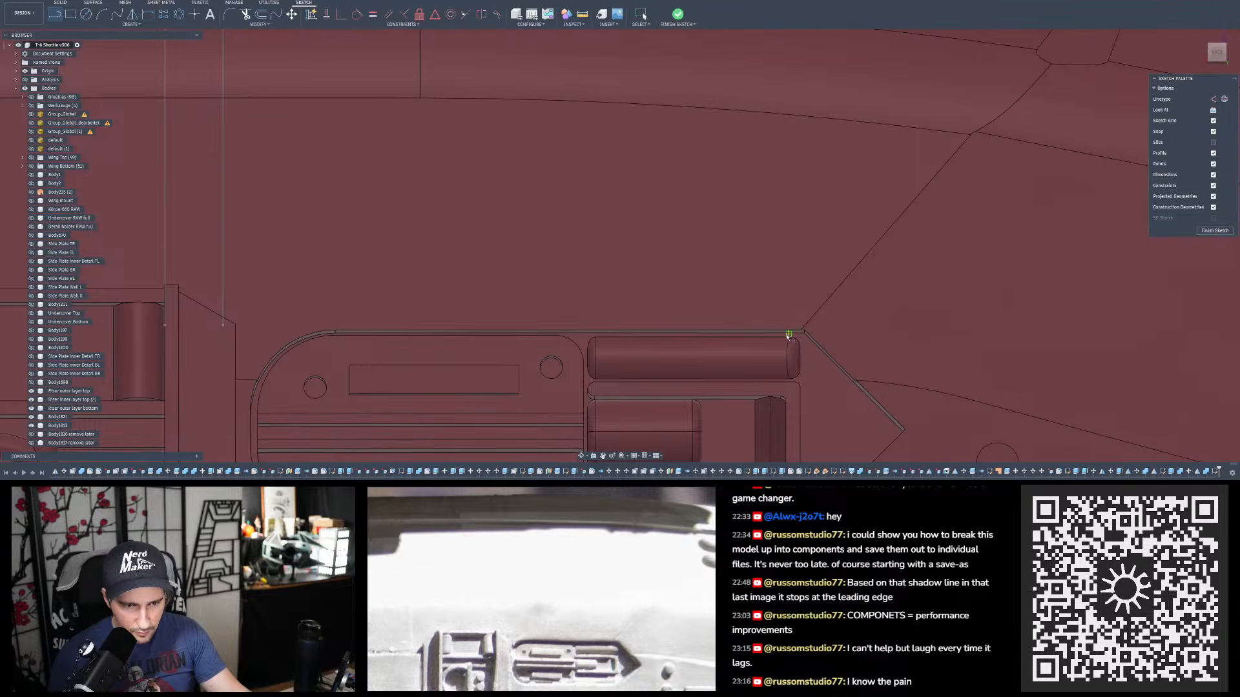
left_click(789, 334)
scroll(638, 353, "down", 5)
scroll(904, 155, "down", 2)
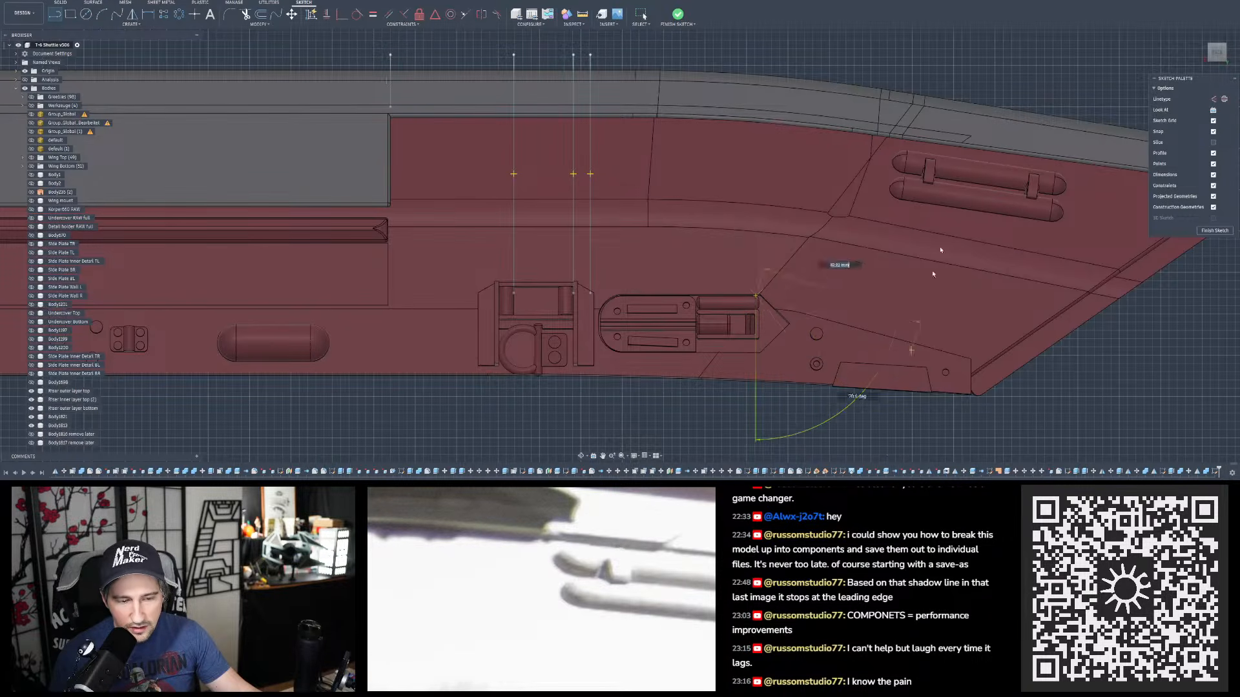
scroll(945, 142, "up", 4)
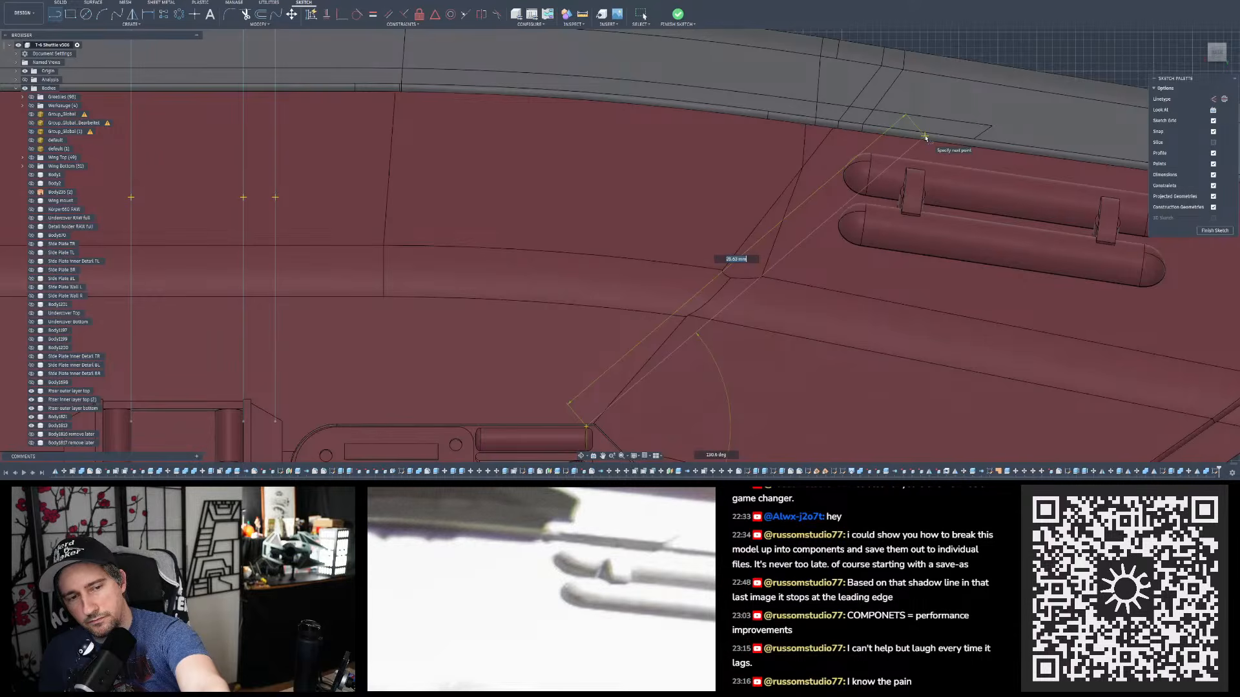
left_click(924, 137)
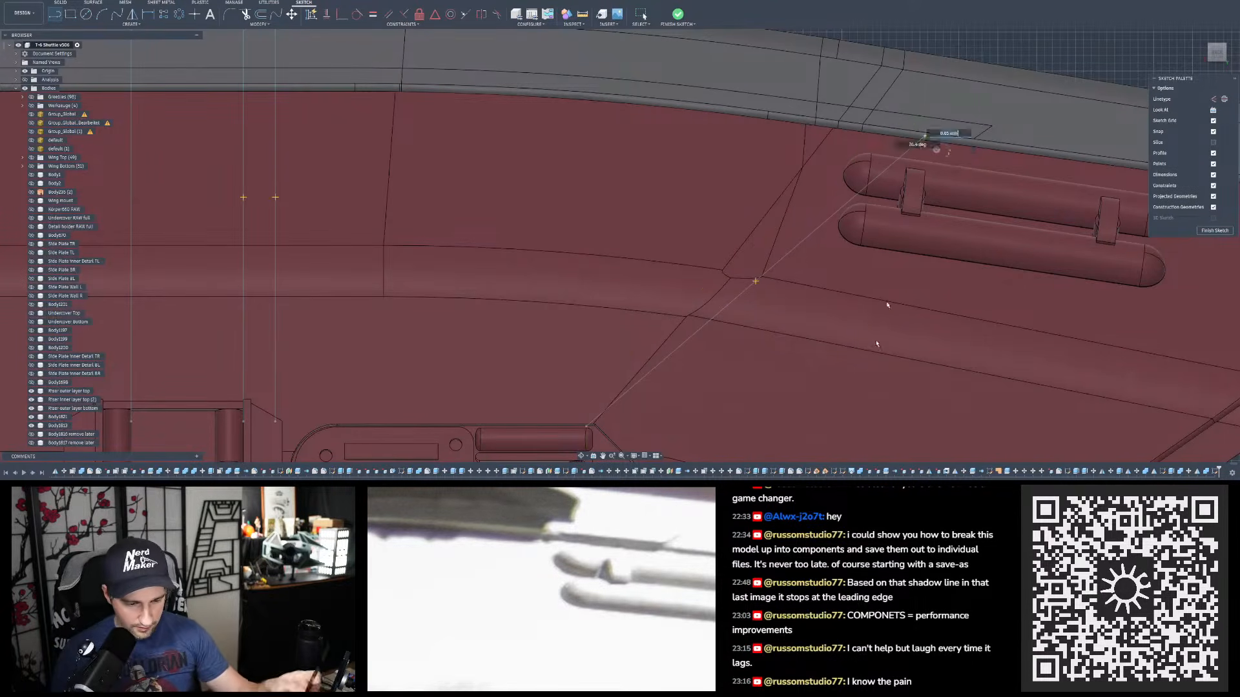
key("Escape")
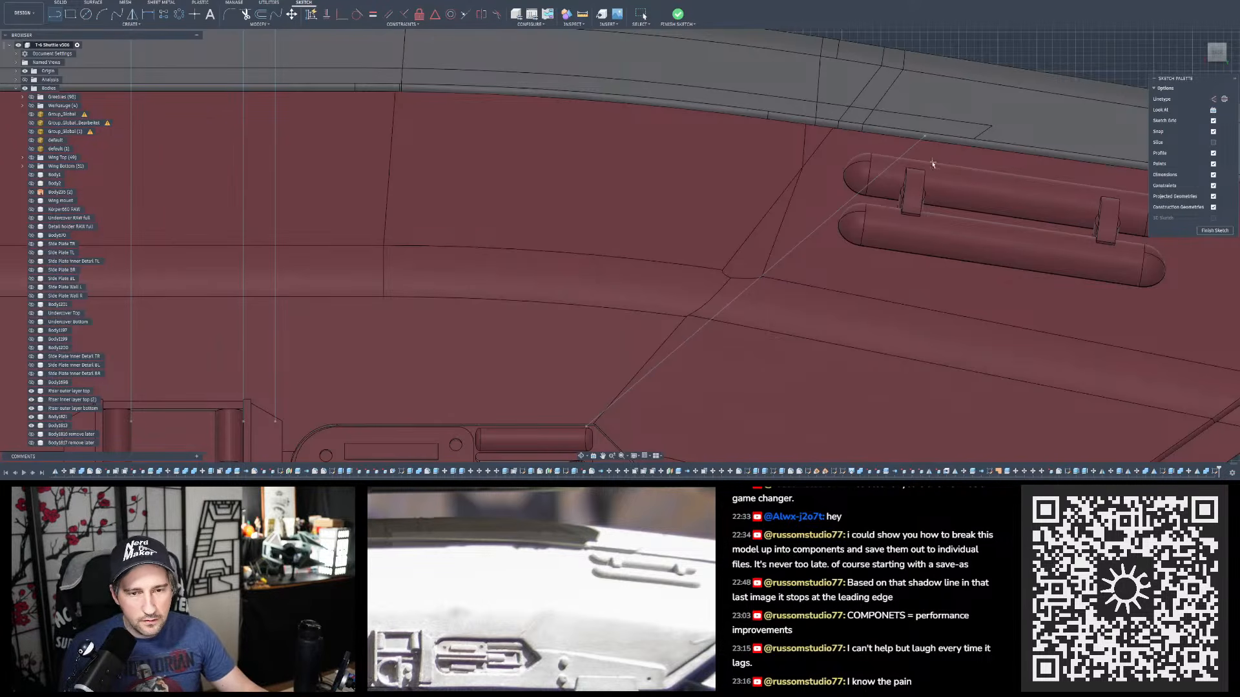
key("Escape")
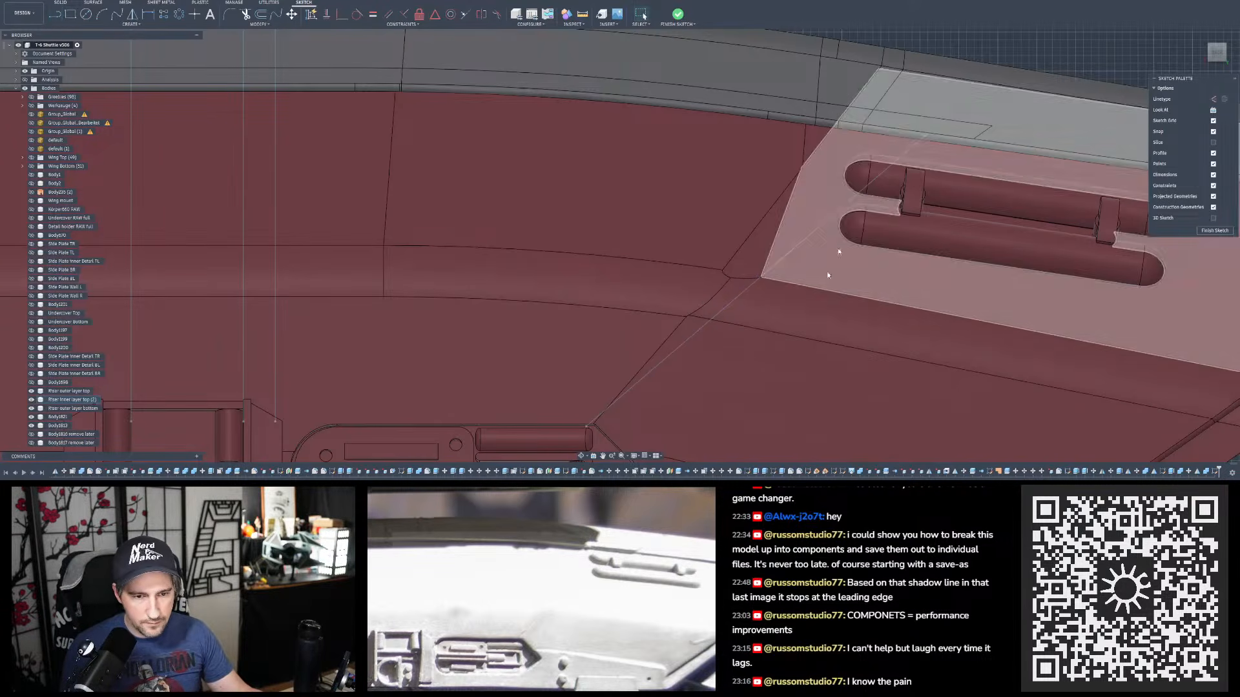
left_click(929, 136)
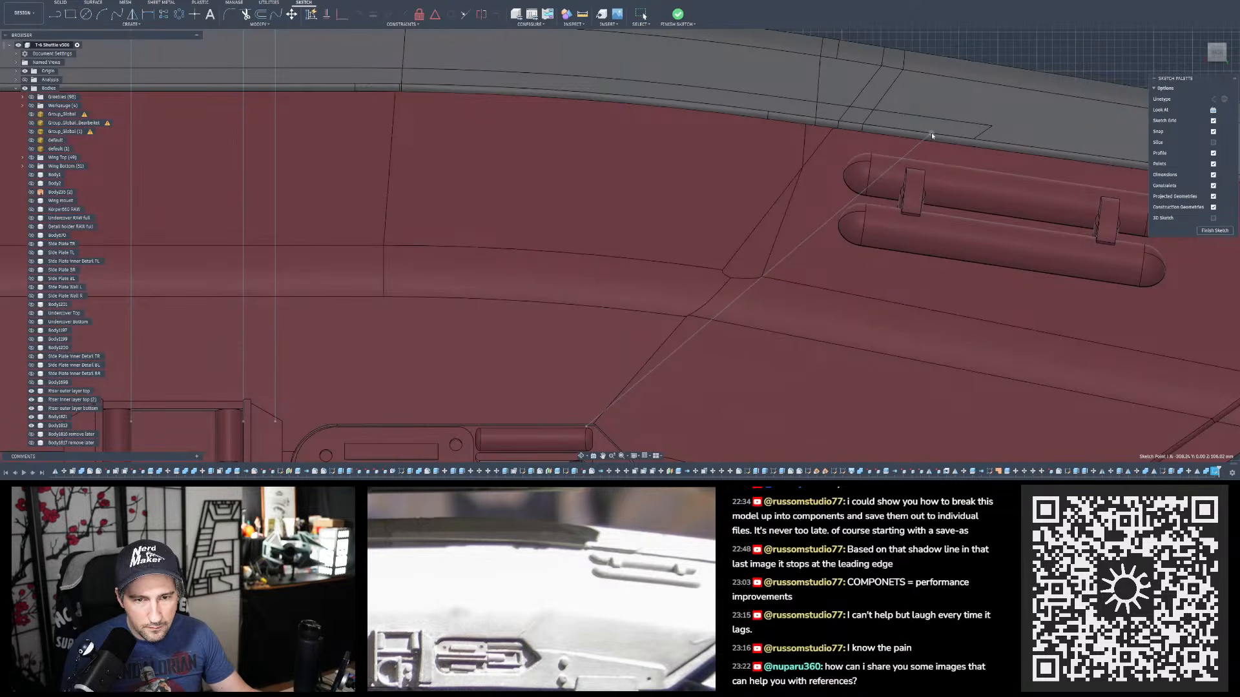
left_click(1035, 55)
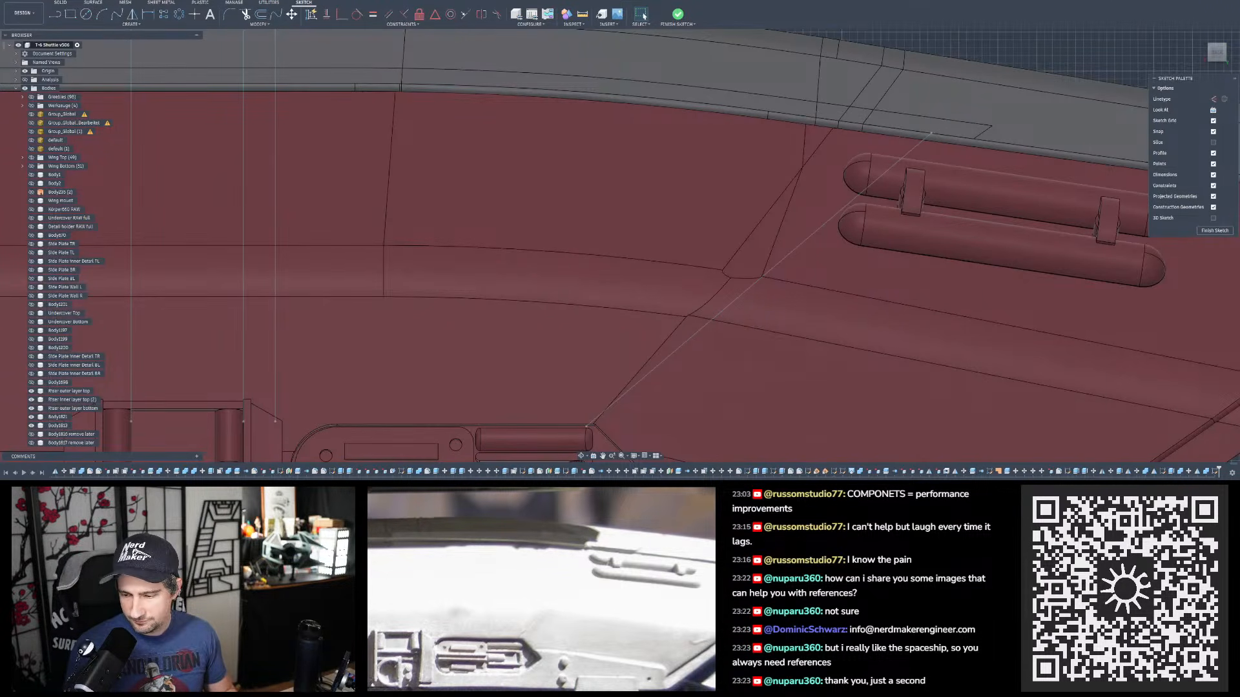
- Compare the sketched vertical and diagonal seam lines along the nacelle with the side reference photo, from the rear end to the round engine detail
key("alt+Tab")
left_click_drag(544, 61, 1239, 140)
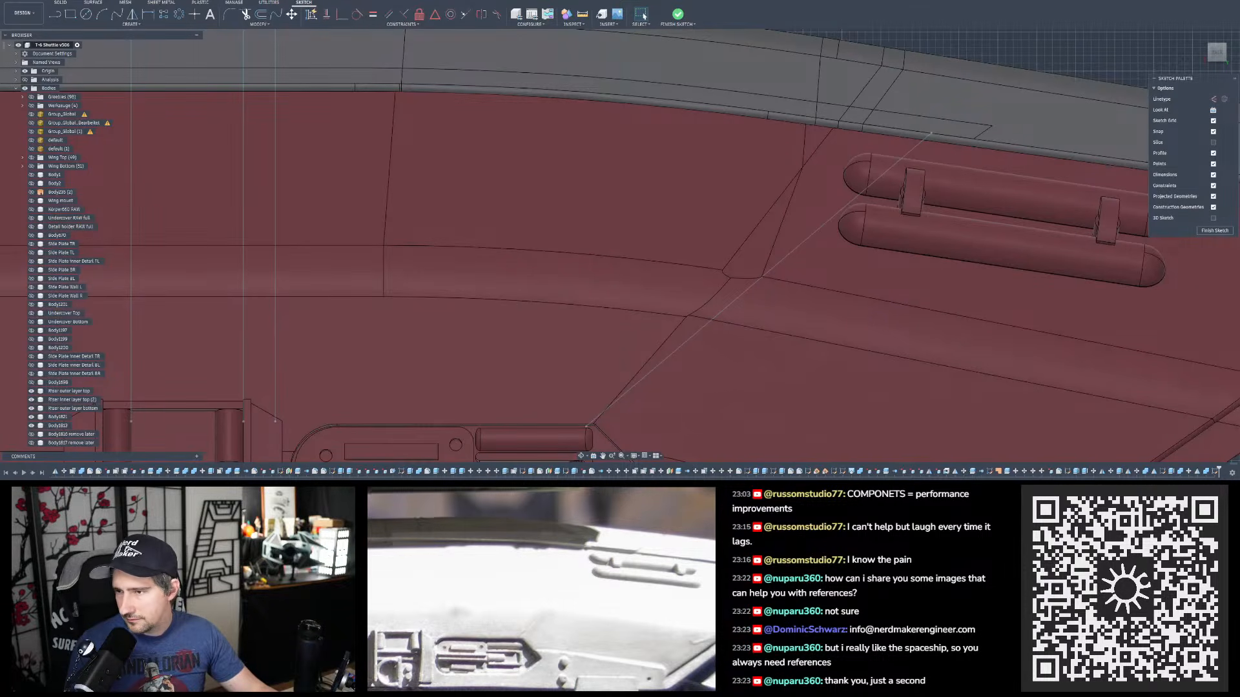
scroll(586, 269, "down", 5)
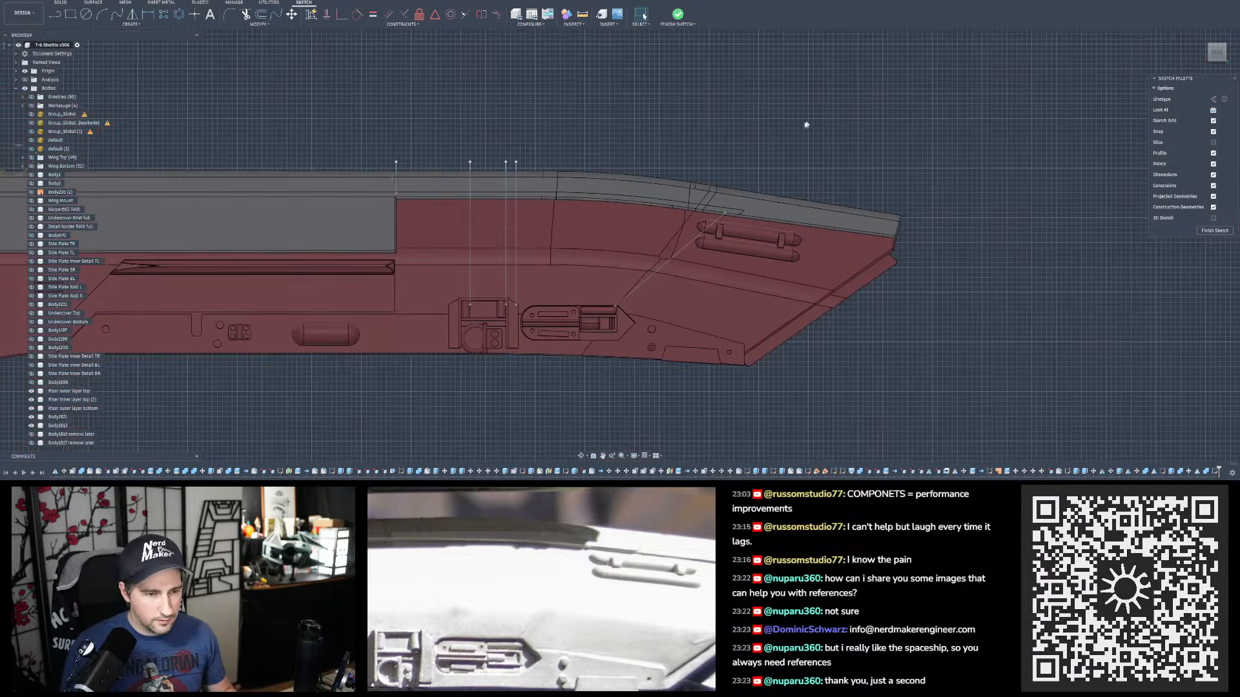
scroll(530, 193, "up", 4)
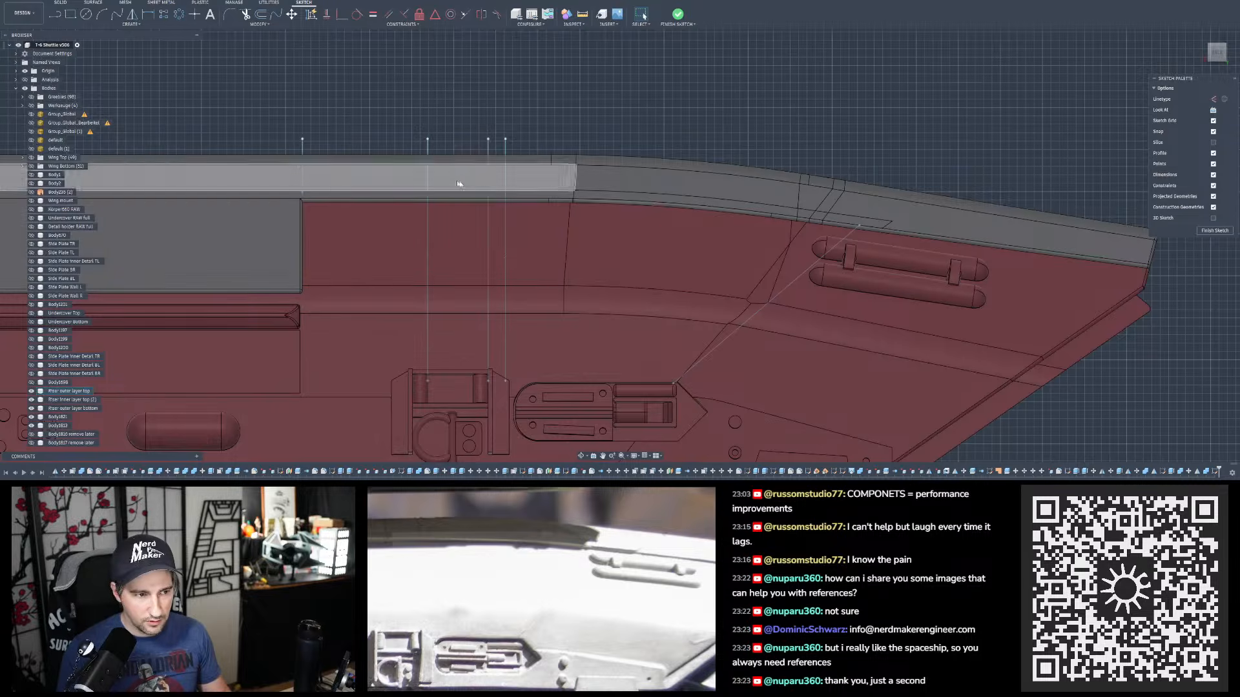
scroll(866, 107, "down", 2)
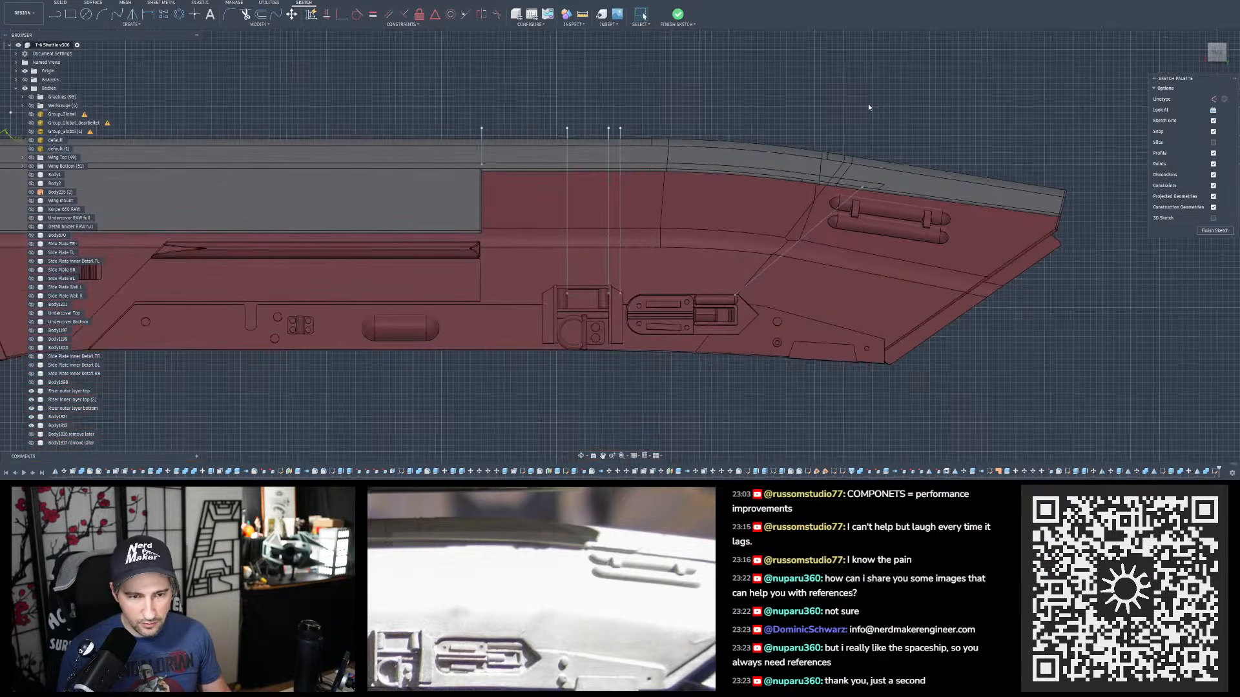
scroll(867, 103, "up", 3)
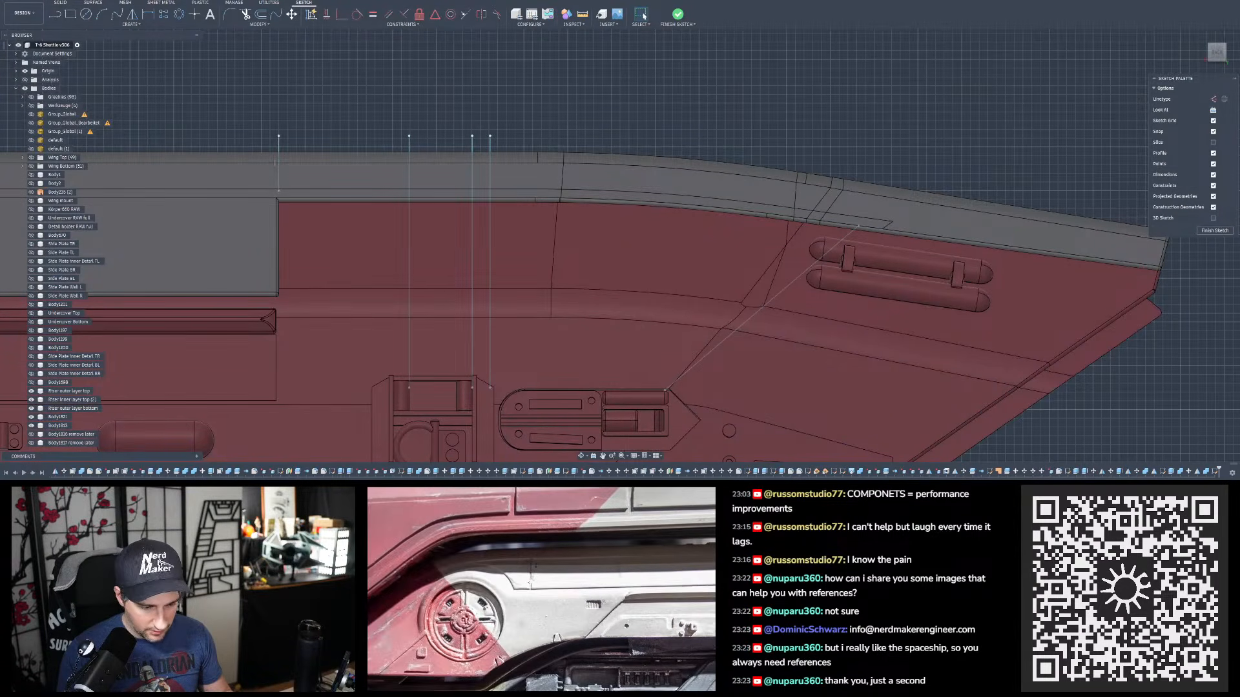
scroll(855, 254, "down", 5)
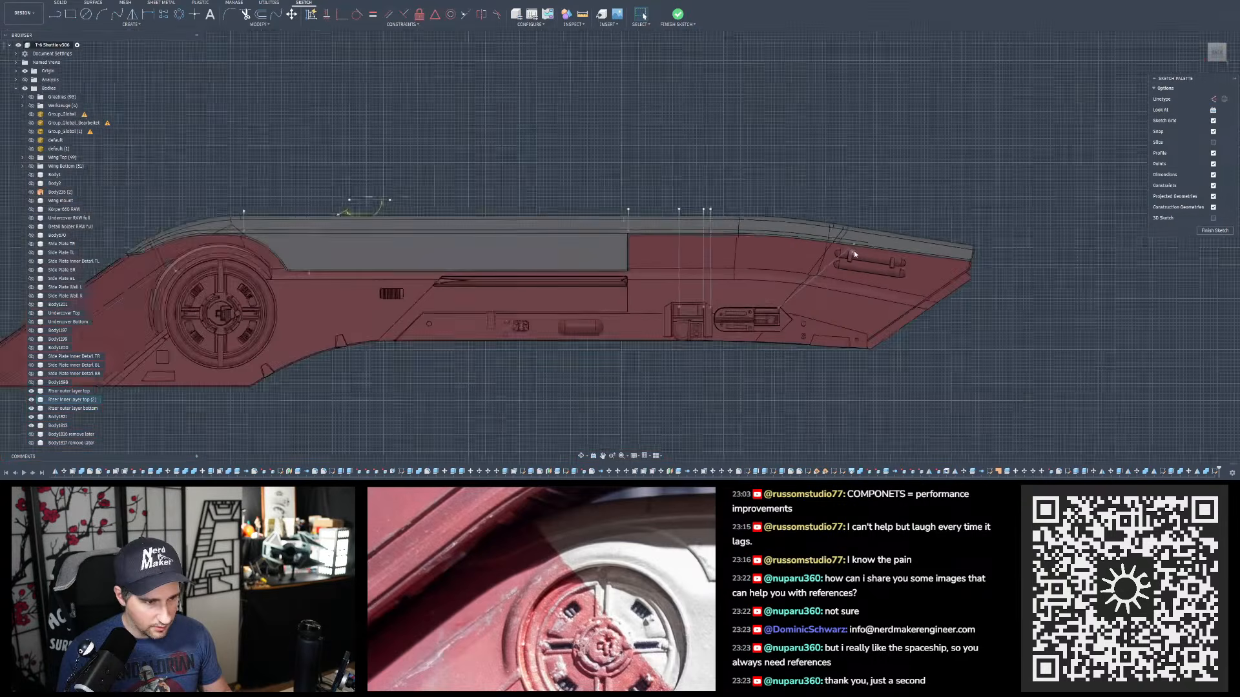
scroll(293, 304, "up", 4)
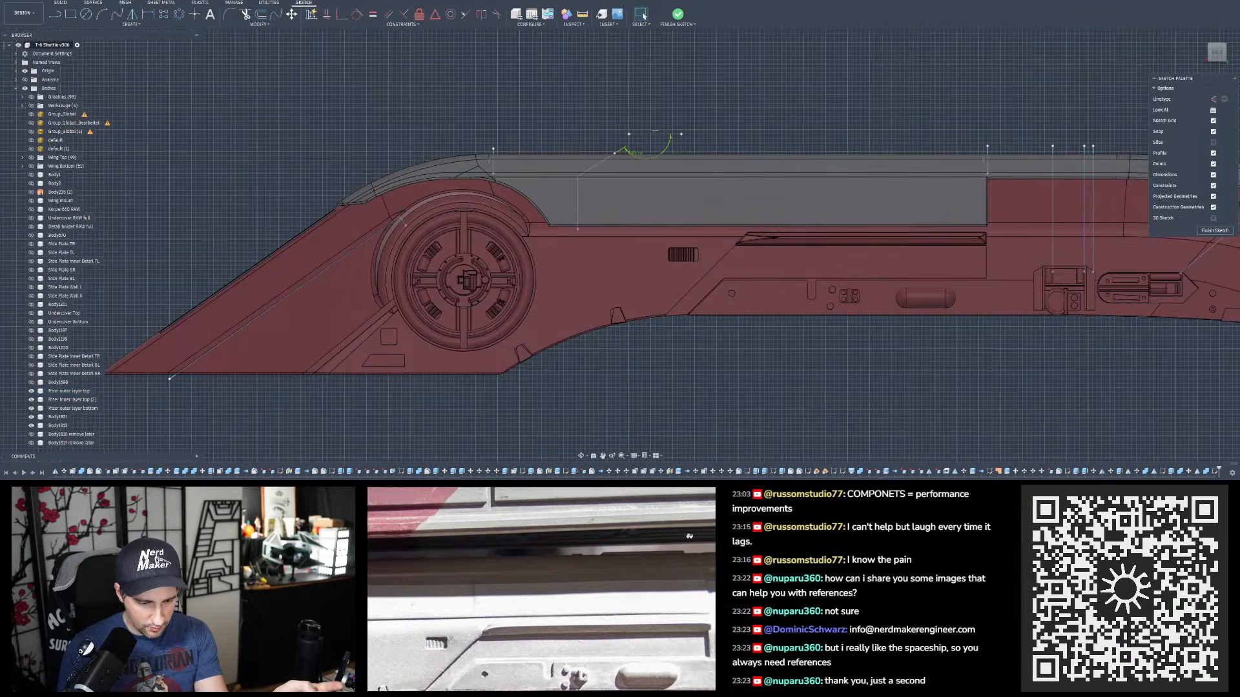
- Follow the upper cover's seams through the side reference photo from the middle of the nacelle to the twin pill-shaped details at the rear
left_click_drag(681, 575, 609, 565)
scroll(650, 336, "down", 3)
scroll(1003, 297, "up", 2)
scroll(1003, 297, "up", 2)
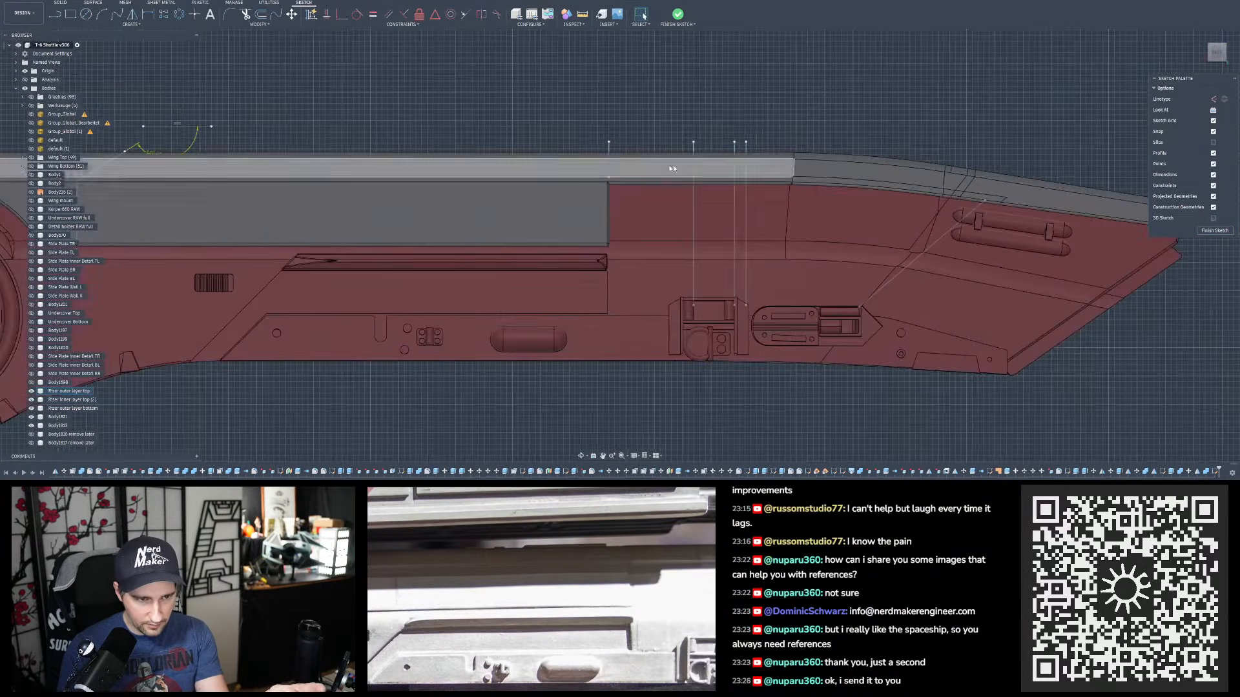
left_click_drag(630, 614, 472, 571)
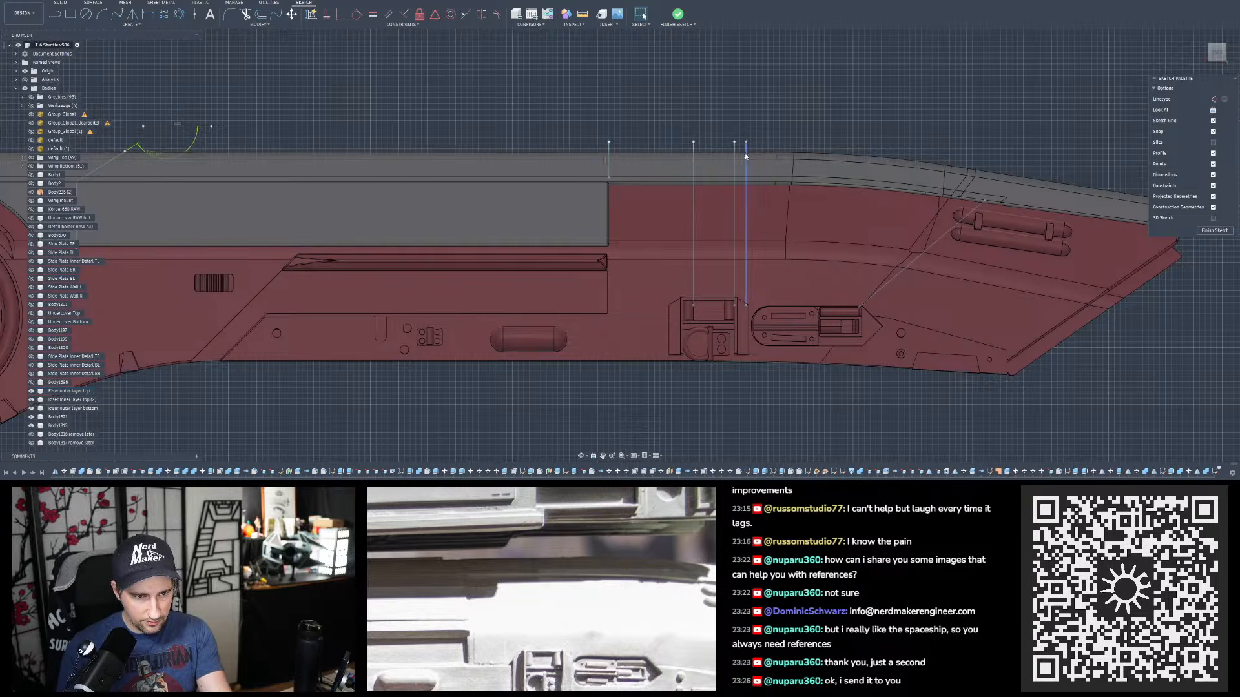
left_click_drag(694, 572, 575, 559)
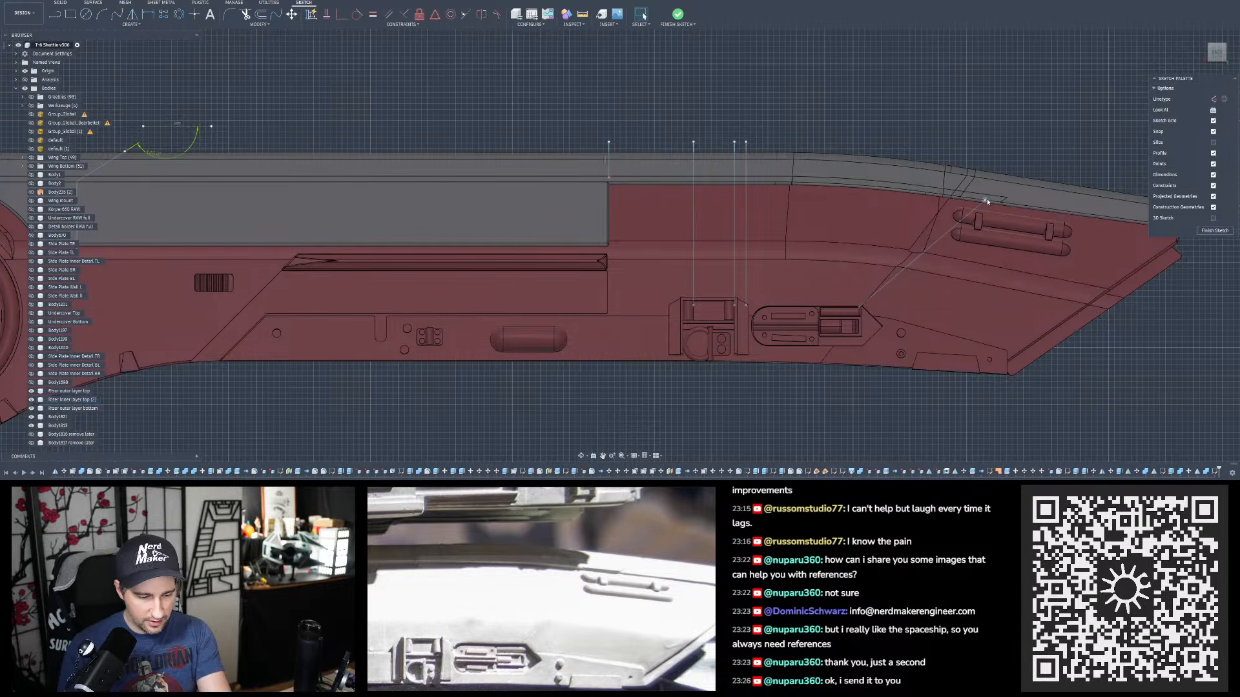
left_click_drag(706, 569, 657, 580)
scroll(598, 569, "up", 5)
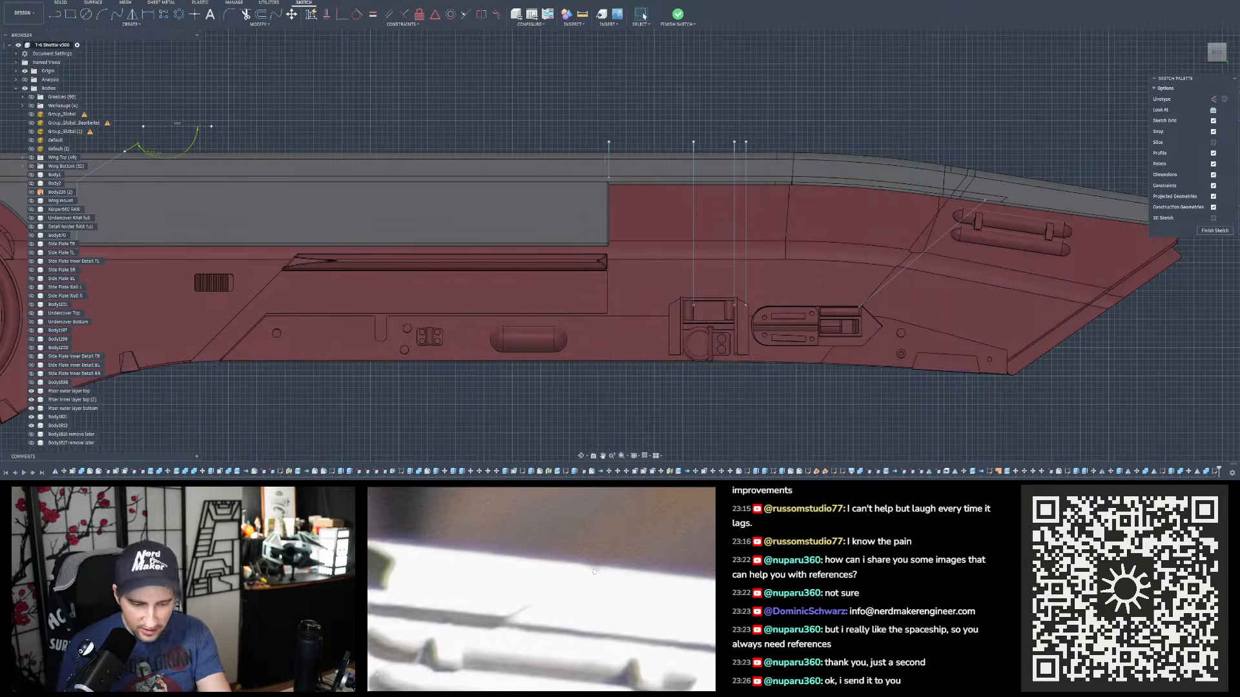
scroll(587, 578, "down", 5)
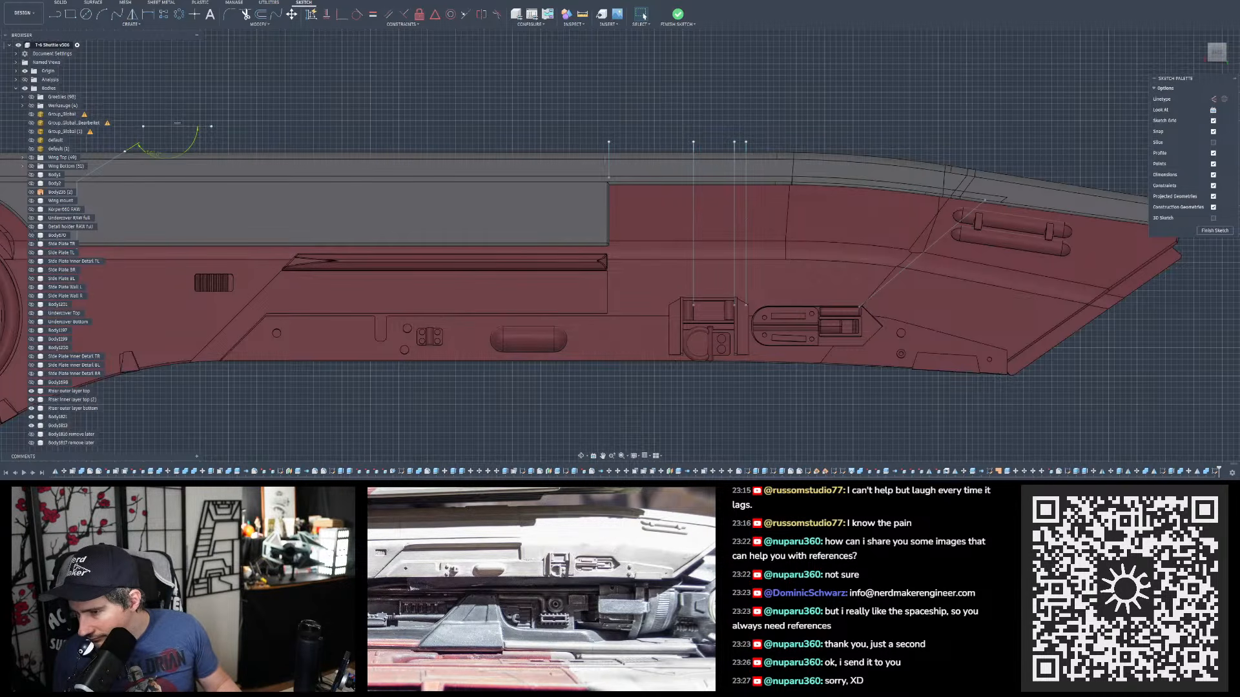
- Examine the cover seam above the twin pill-shaped details in a close-up photo of the nacelle's rear end, and close the photo
scroll(760, 205, "up", 8)
scroll(758, 209, "up", 5)
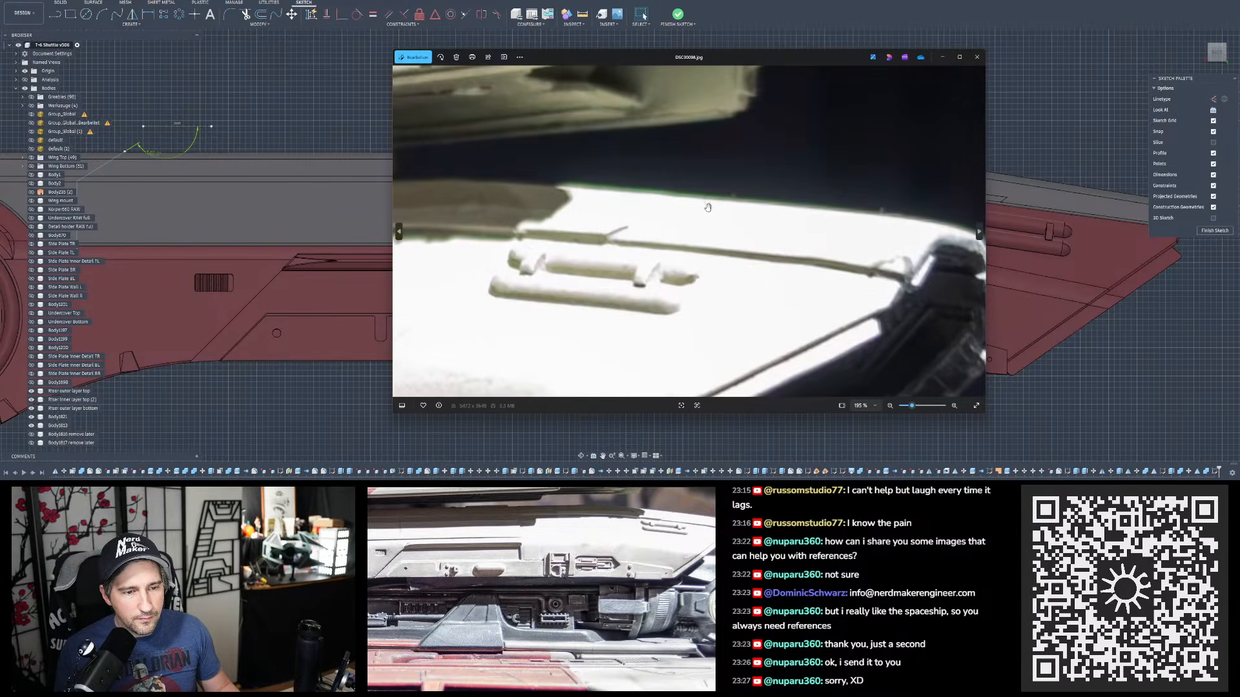
left_click_drag(704, 210, 764, 215)
scroll(706, 194, "down", 7)
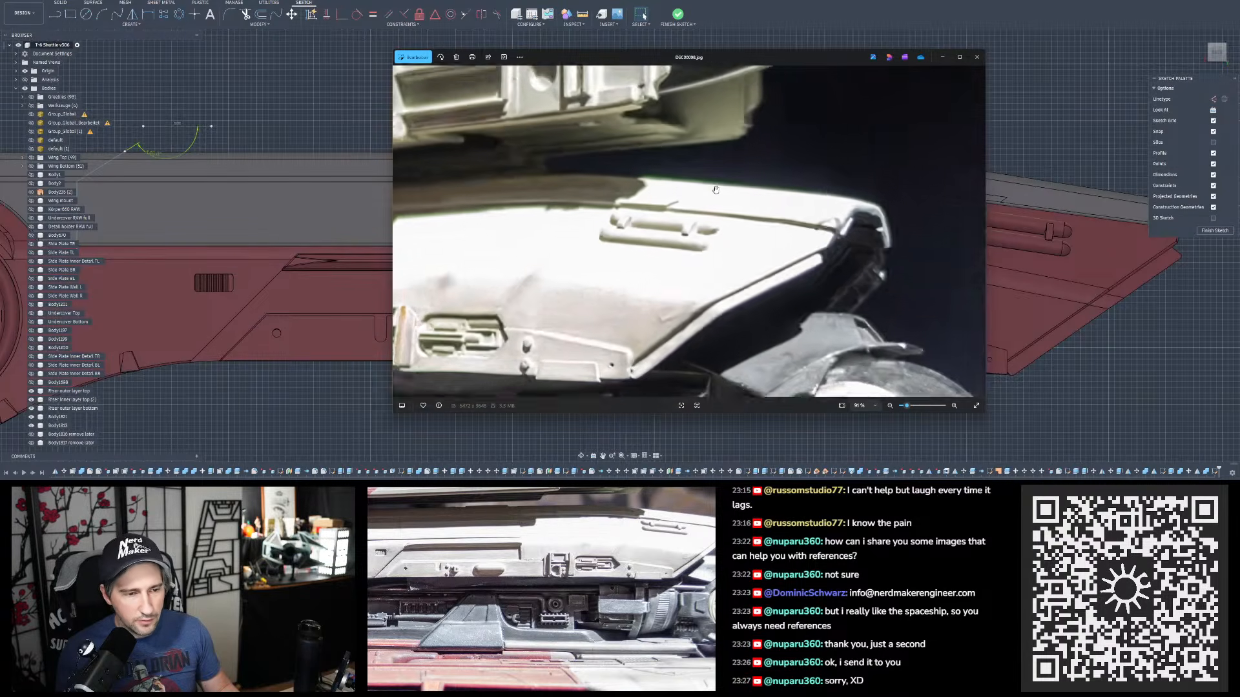
left_click(973, 56)
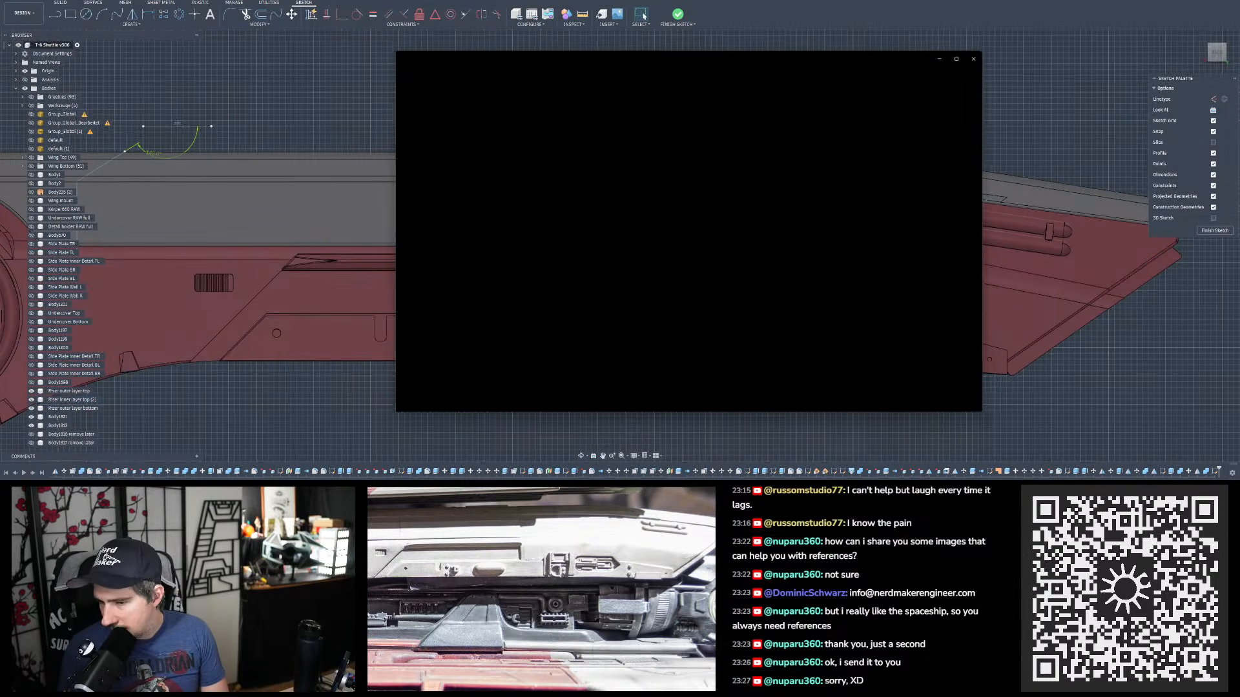
- Inspect the rear seam of the upper cover in another side photo showing the nacelle above the engine
scroll(837, 141, "up", 7)
scroll(807, 153, "up", 4)
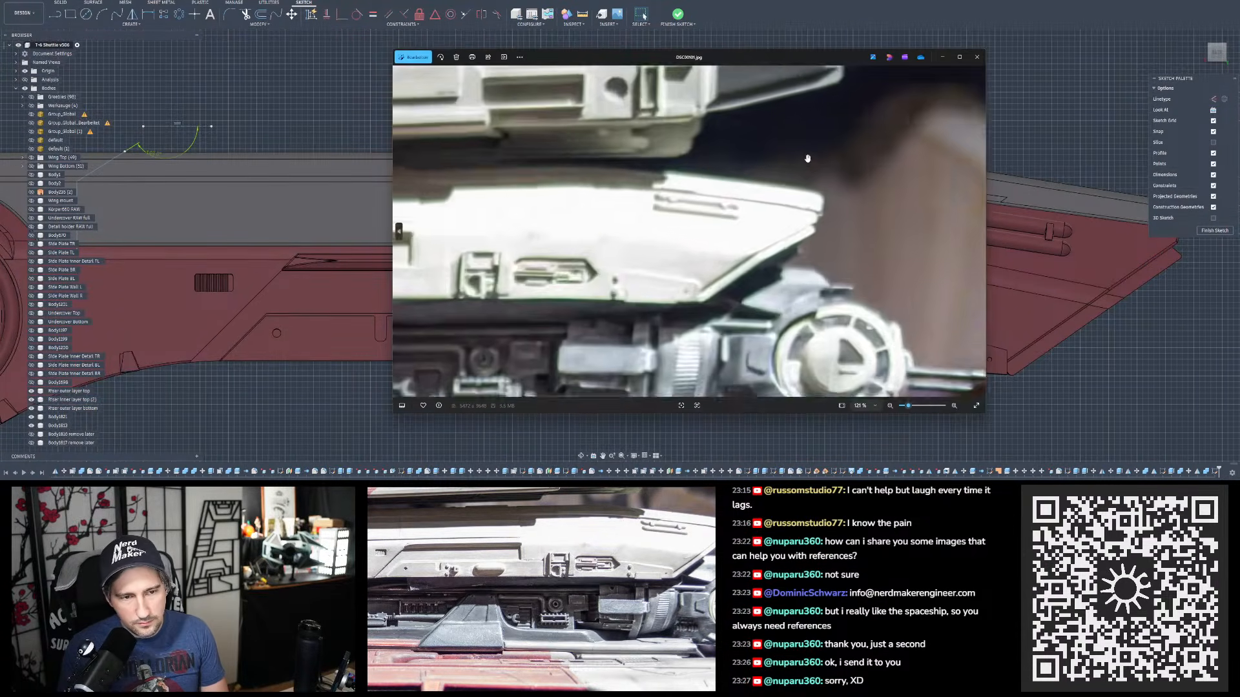
scroll(806, 153, "down", 4)
scroll(805, 154, "up", 4)
scroll(700, 164, "up", 3)
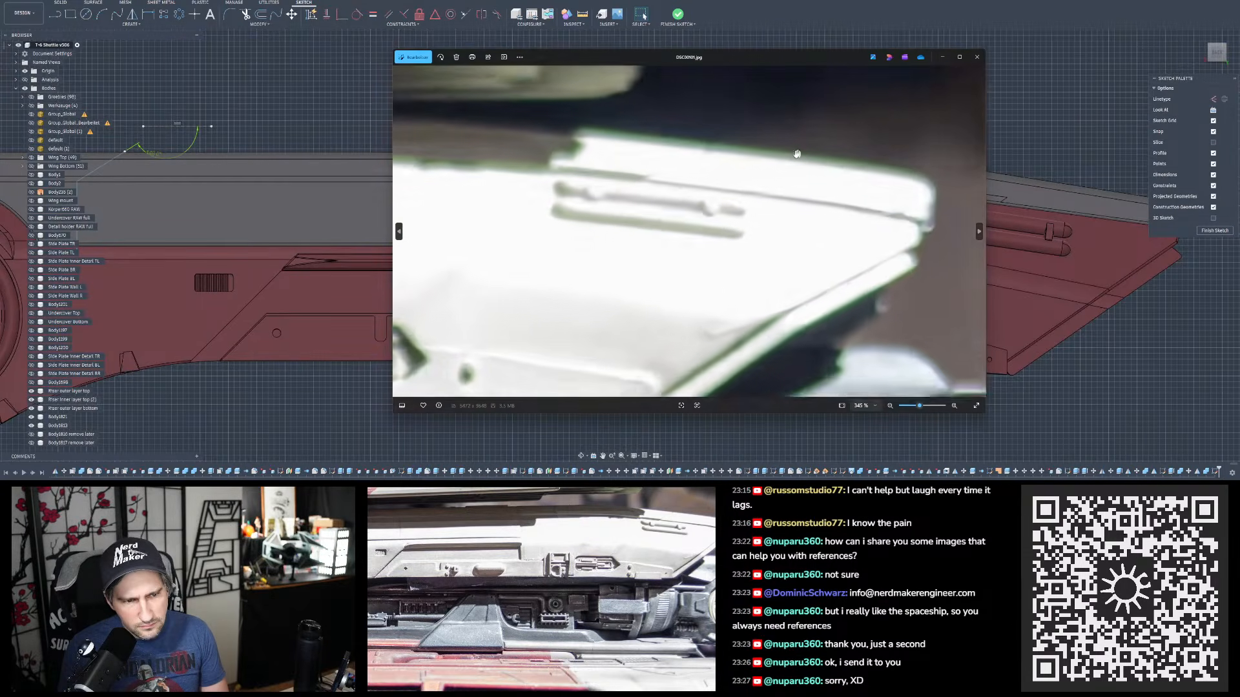
scroll(745, 163, "down", 10)
- Browse forward through the reference photos to the top view of the whole shuttle
key("Right")
key("Right")
key("Right")
key("Right")
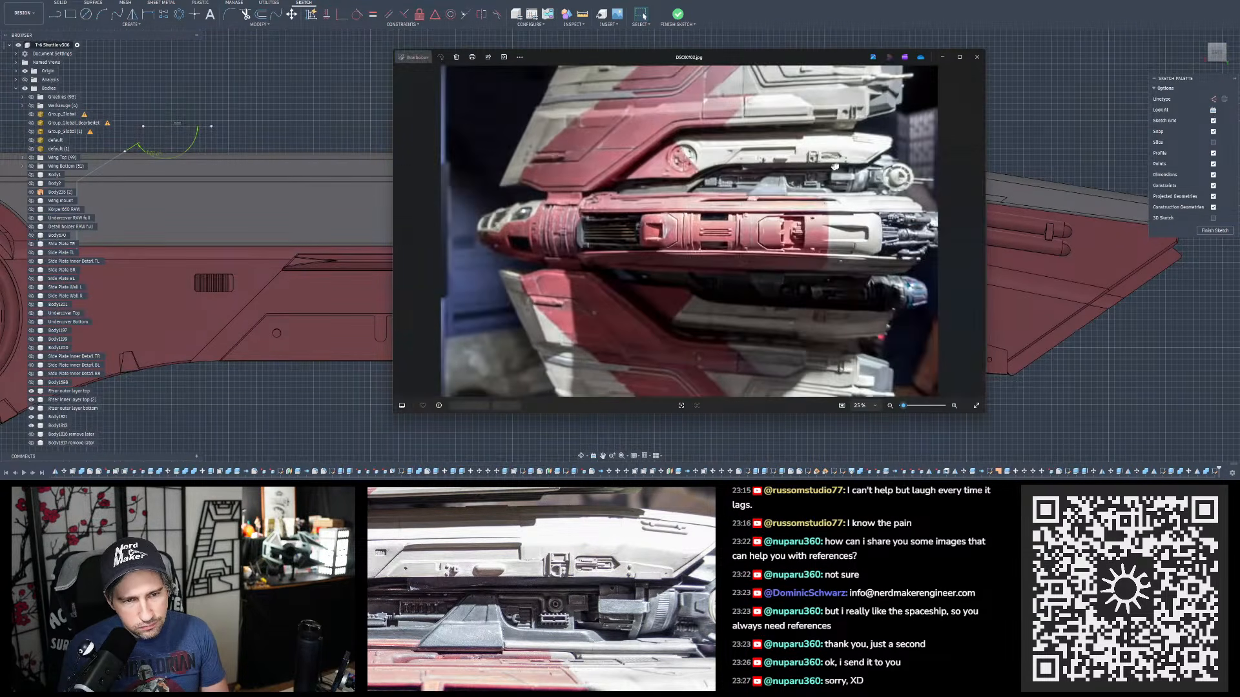
- Examine the upper wing edge and panel seams in the previous close-up photo of the shuttle model
key("Left")
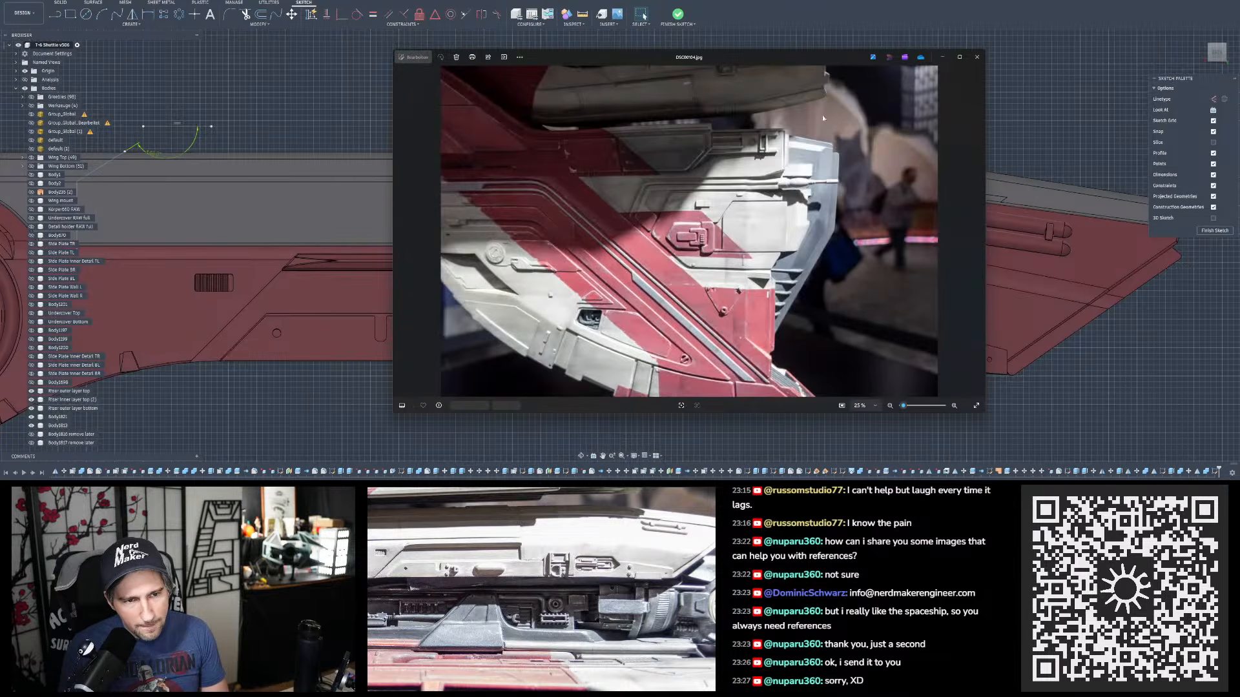
scroll(794, 222, "up", 4)
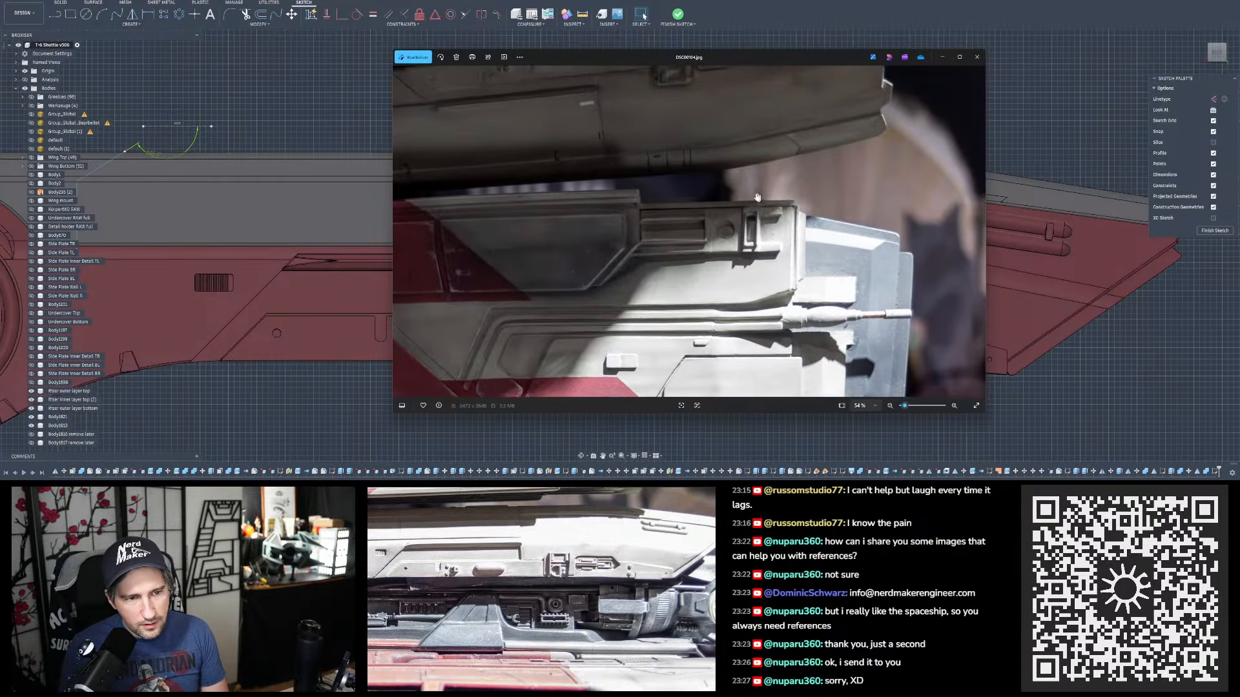
scroll(713, 168, "up", 2)
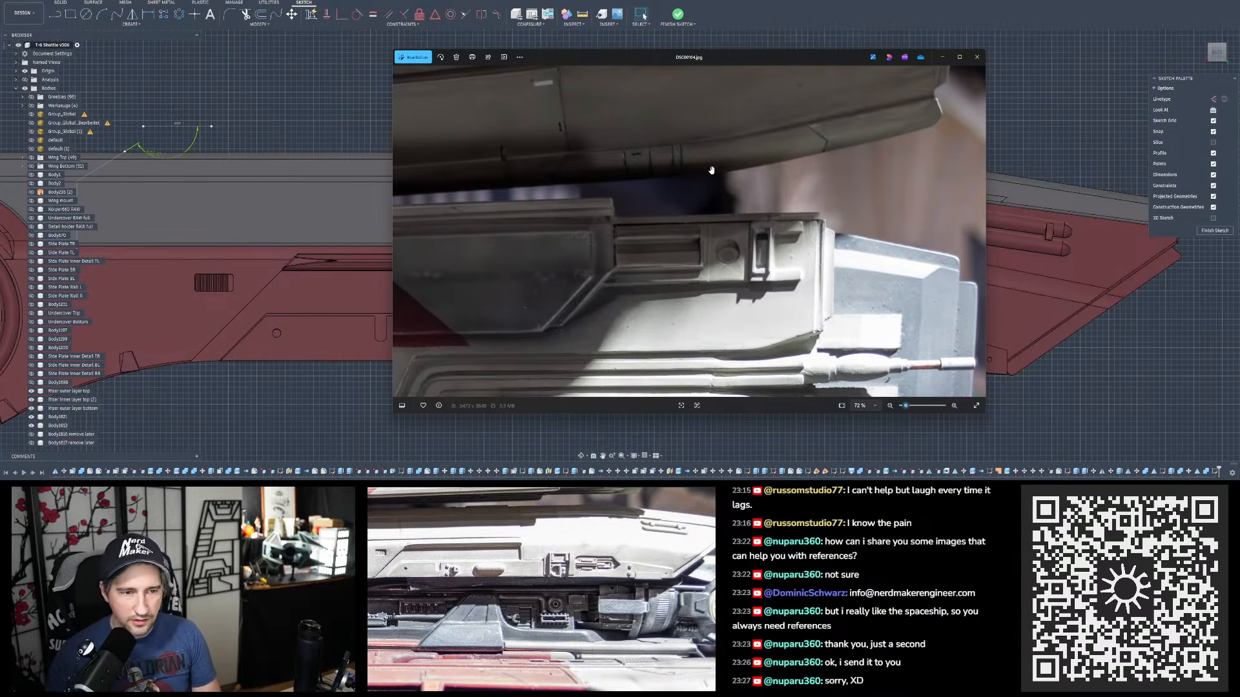
left_click_drag(635, 161, 777, 157)
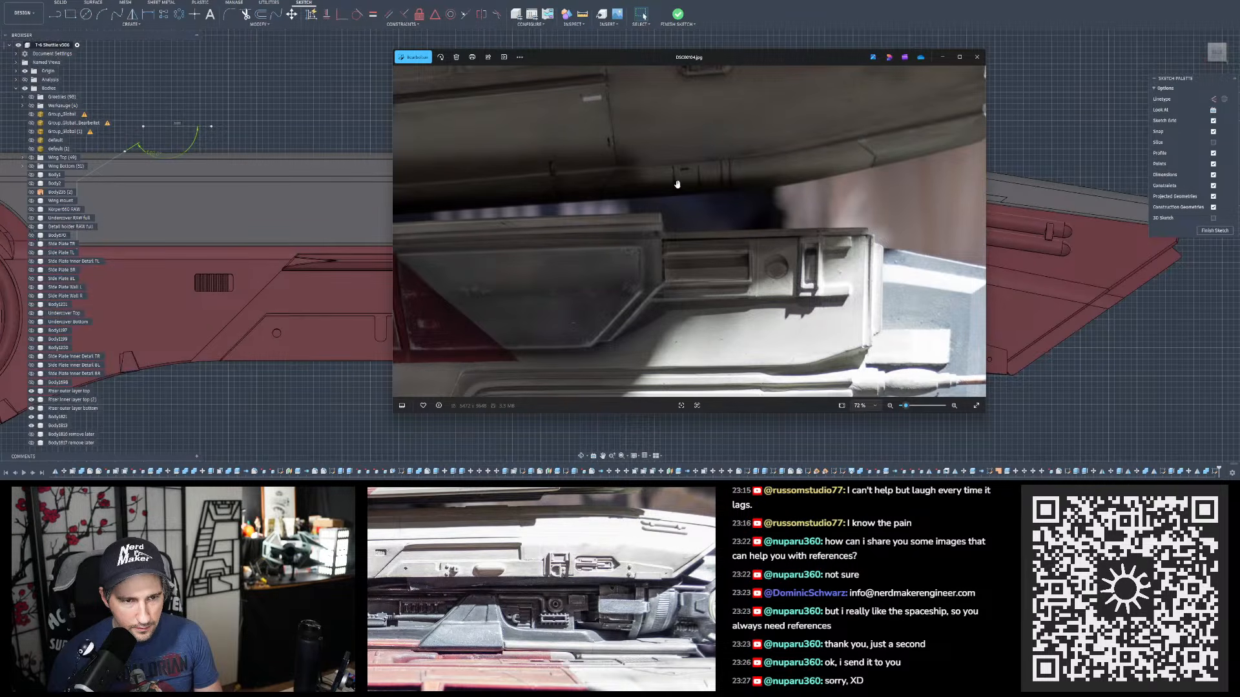
left_click_drag(704, 188, 711, 235)
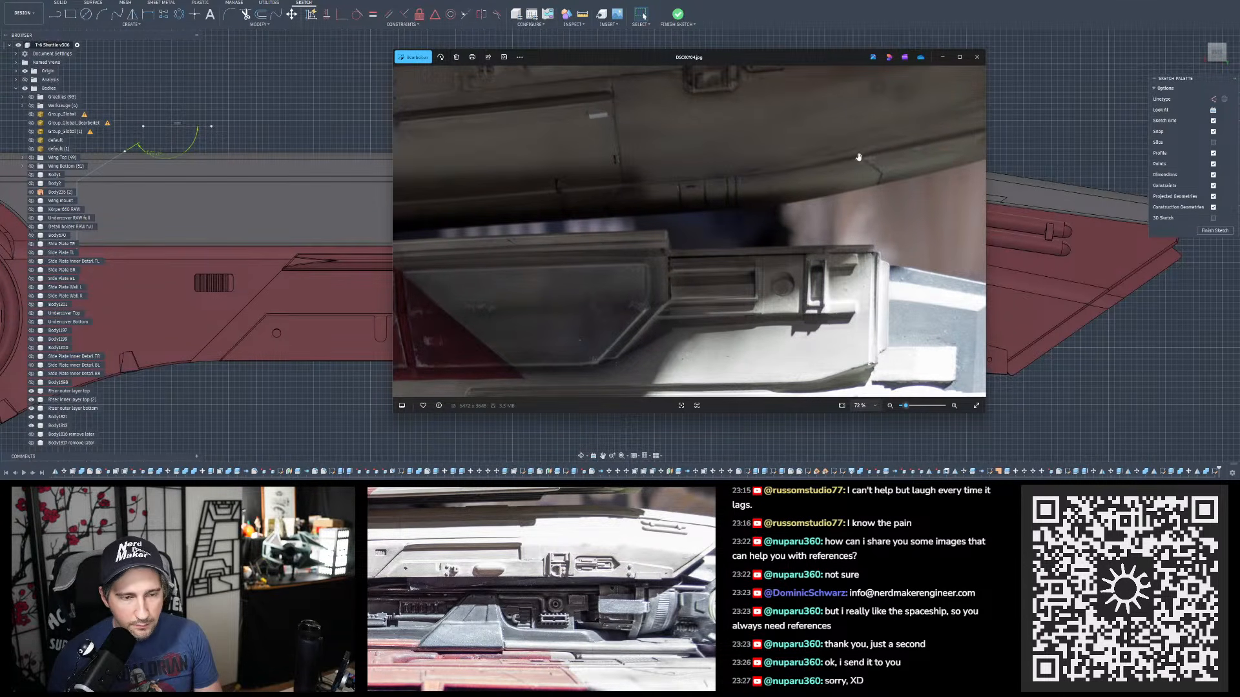
left_click_drag(852, 178, 846, 179)
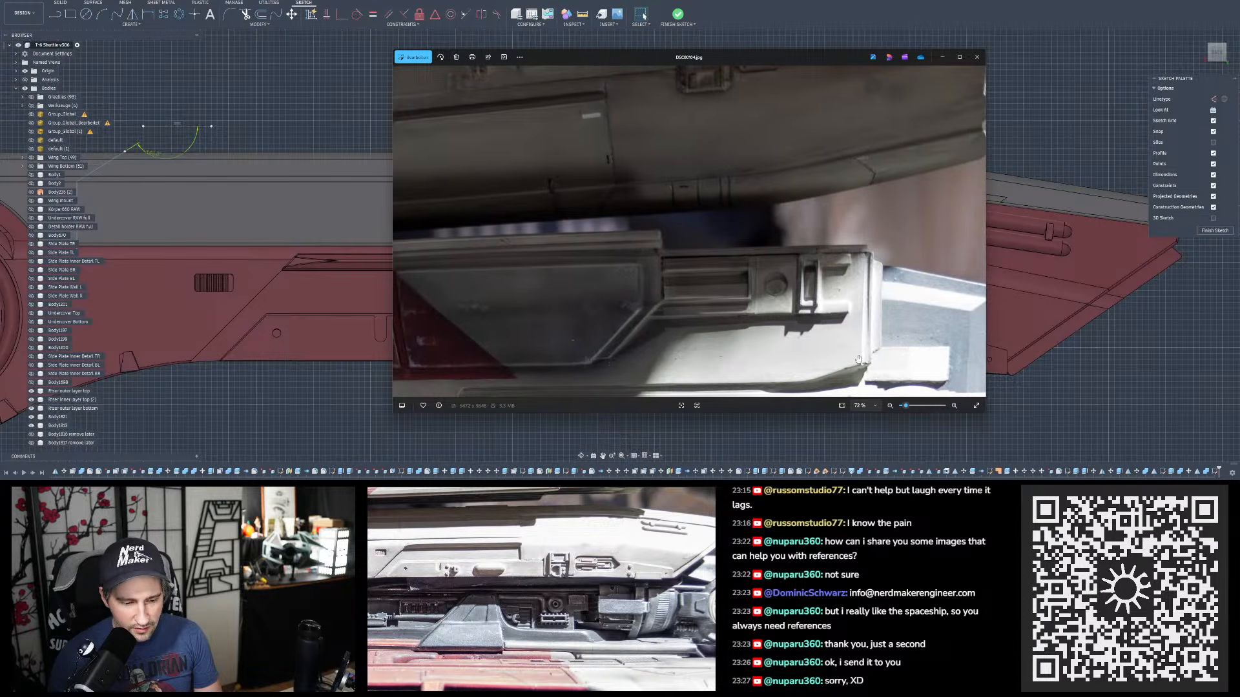
scroll(675, 529, "up", 3)
scroll(675, 529, "up", 2)
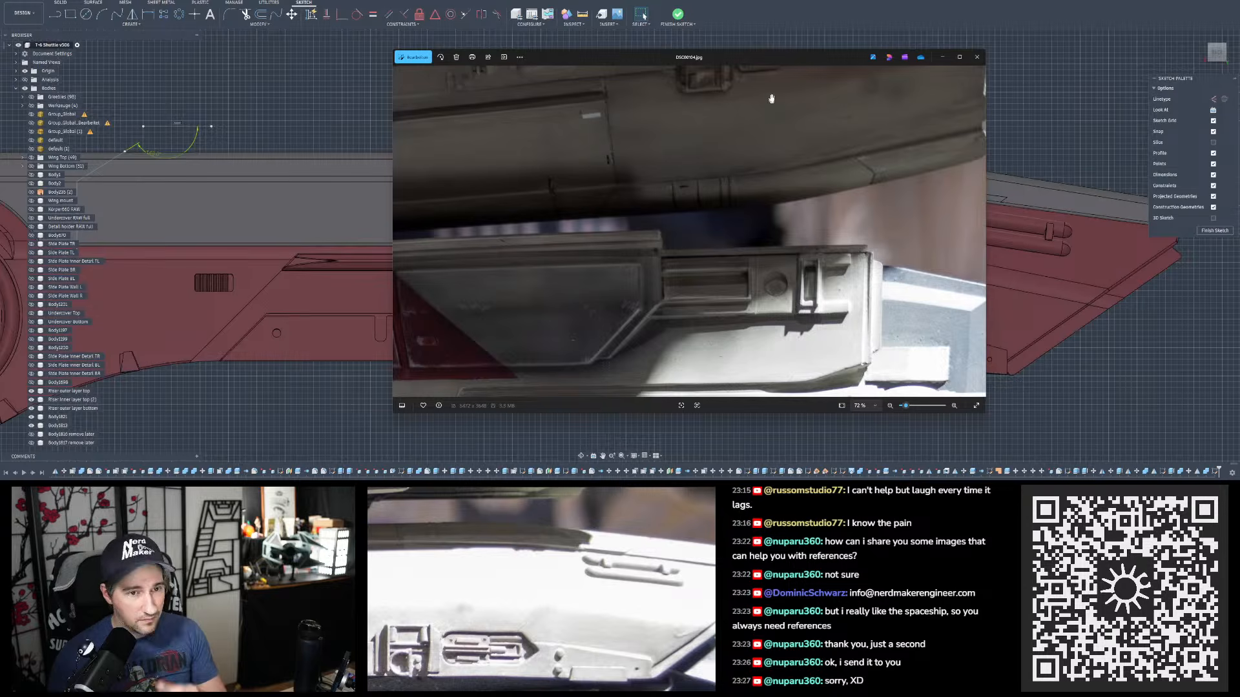
- Compare the short slanted edge above the twin capsules with the wing close-up photo placed beside the model
left_click(777, 36)
scroll(922, 227, "down", 2)
scroll(1003, 207, "up", 5)
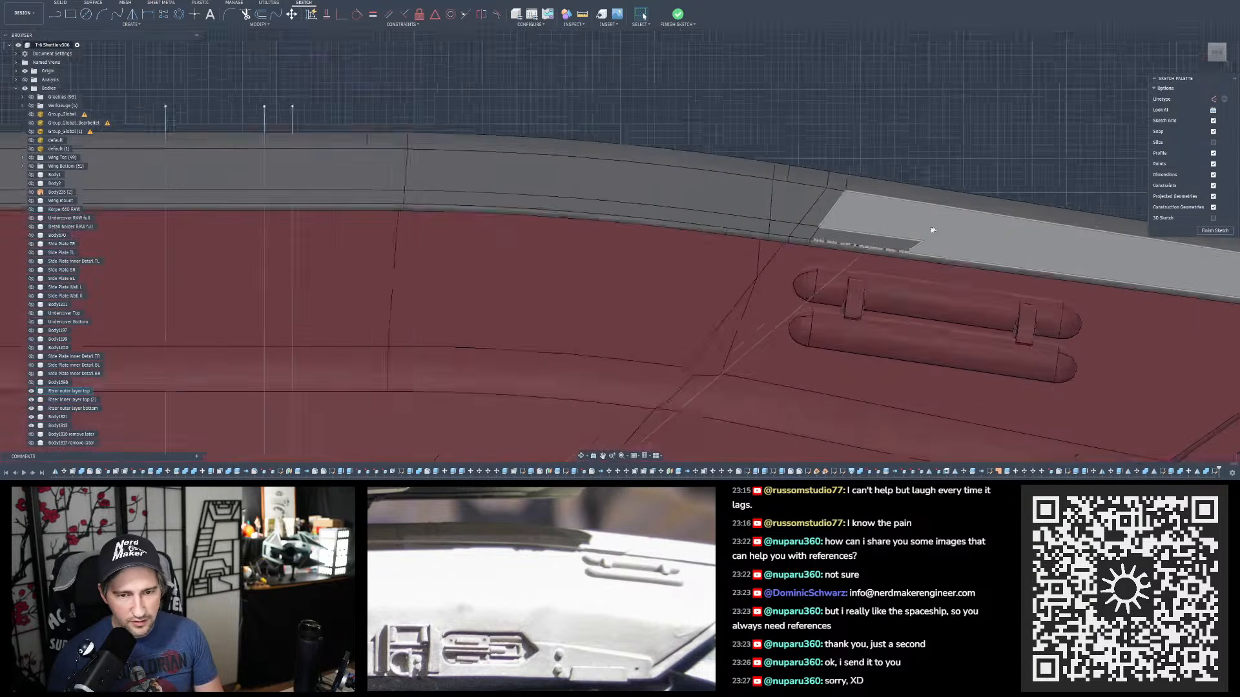
middle_click_drag(909, 246, 801, 279, "shift")
left_click(888, 259)
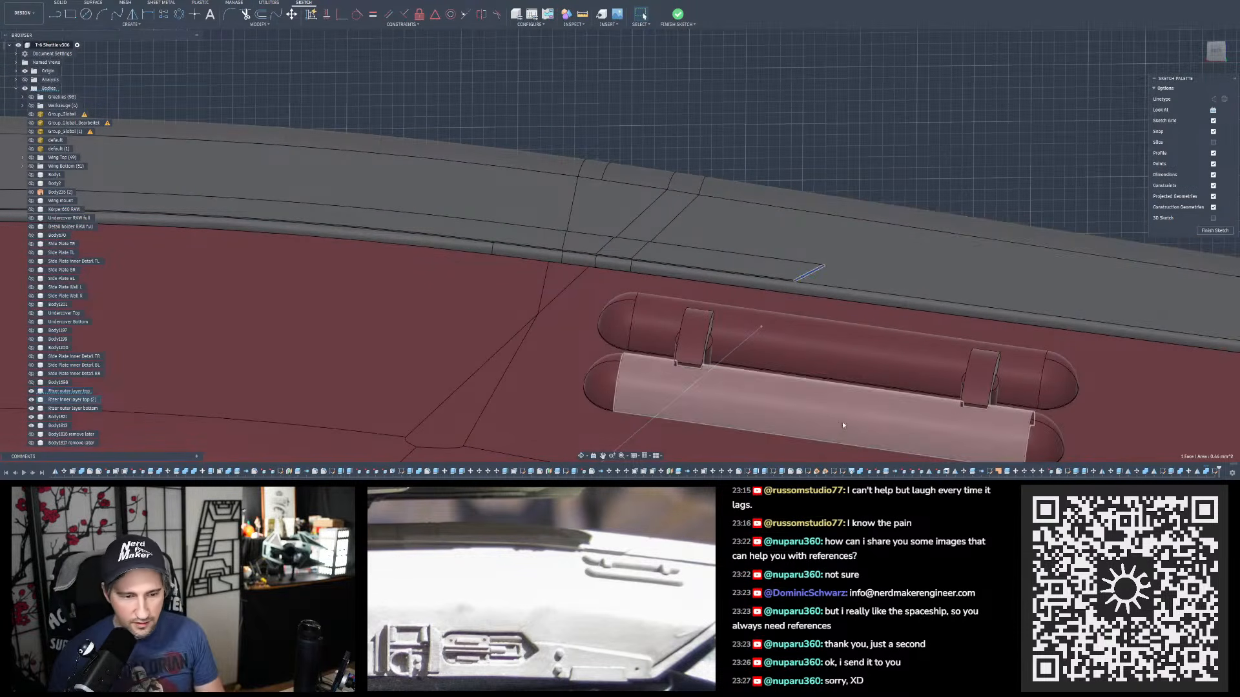
mouse_move(763, 476)
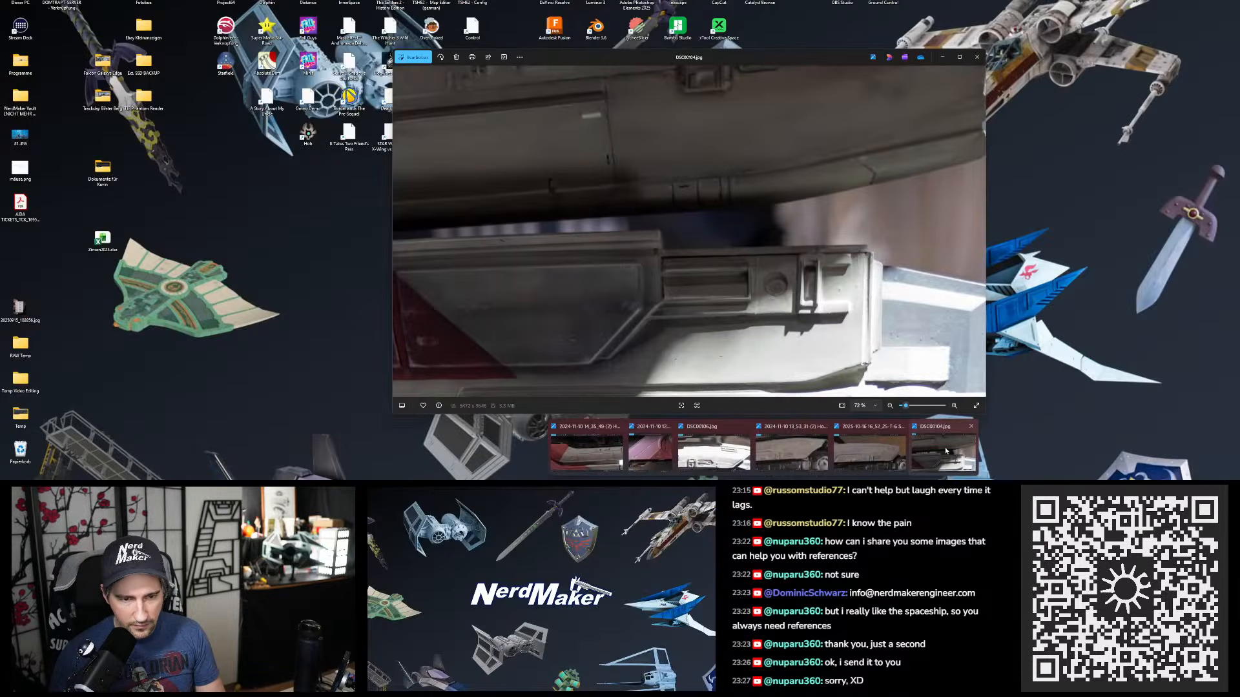
left_click(928, 426)
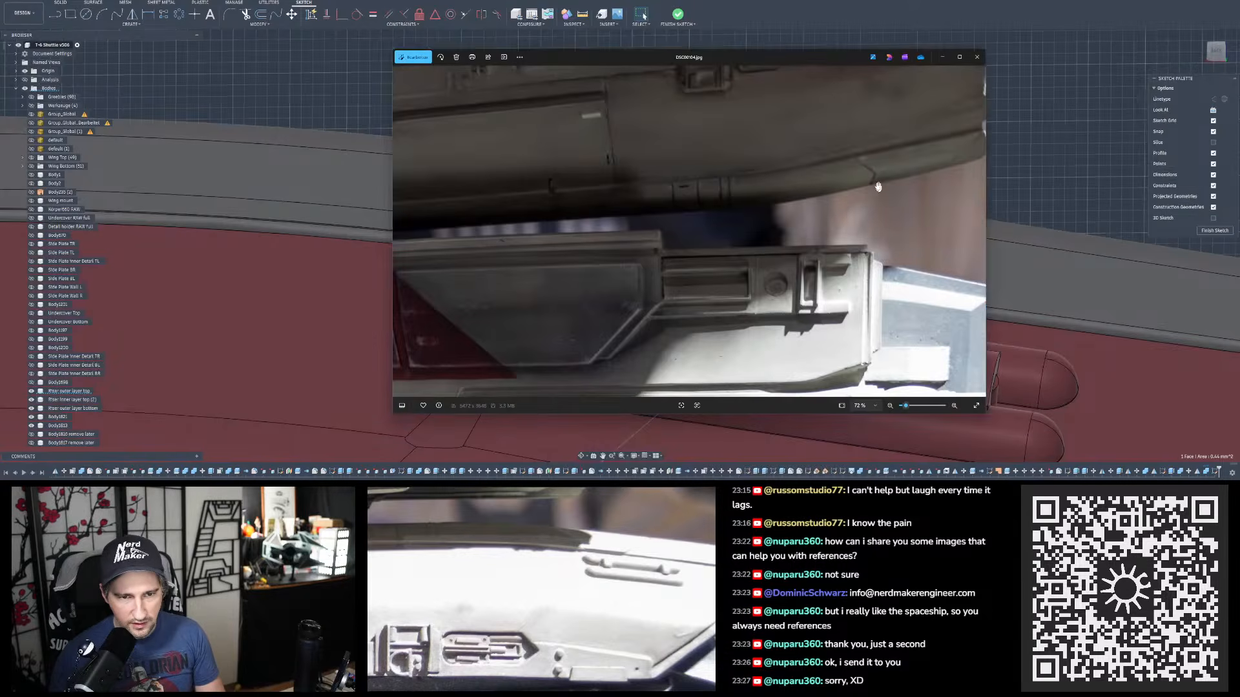
left_click_drag(823, 55, 539, 71)
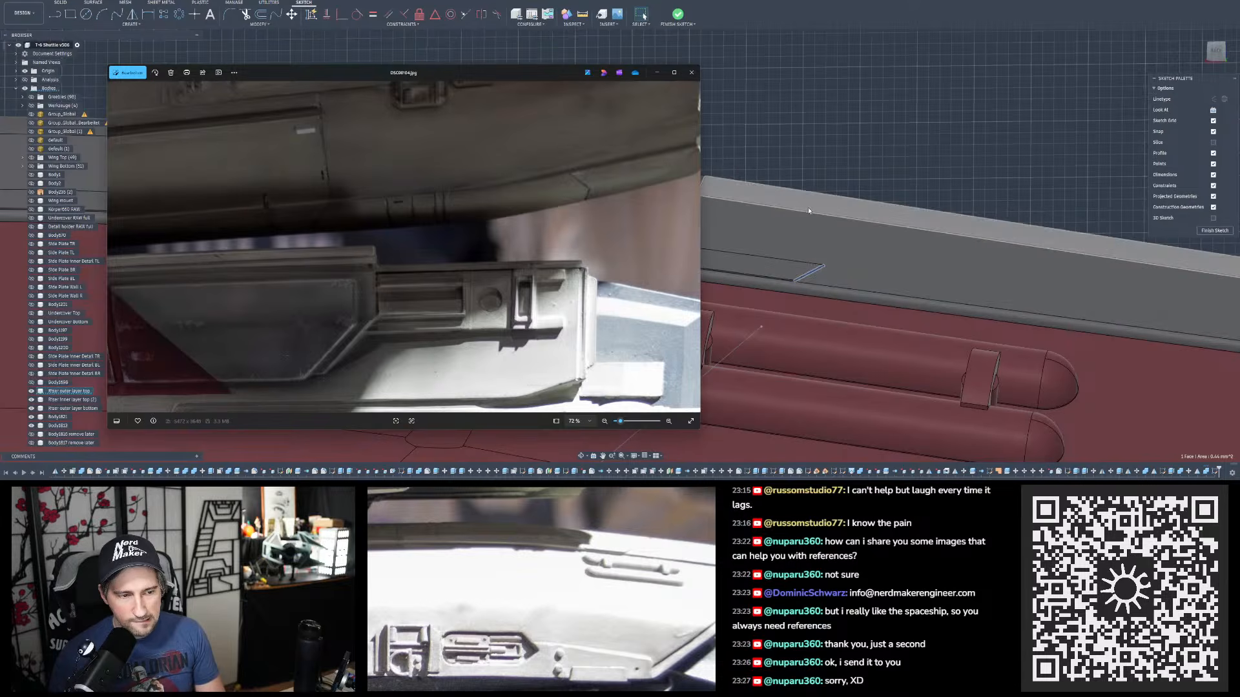
left_click_drag(543, 68, 613, 50)
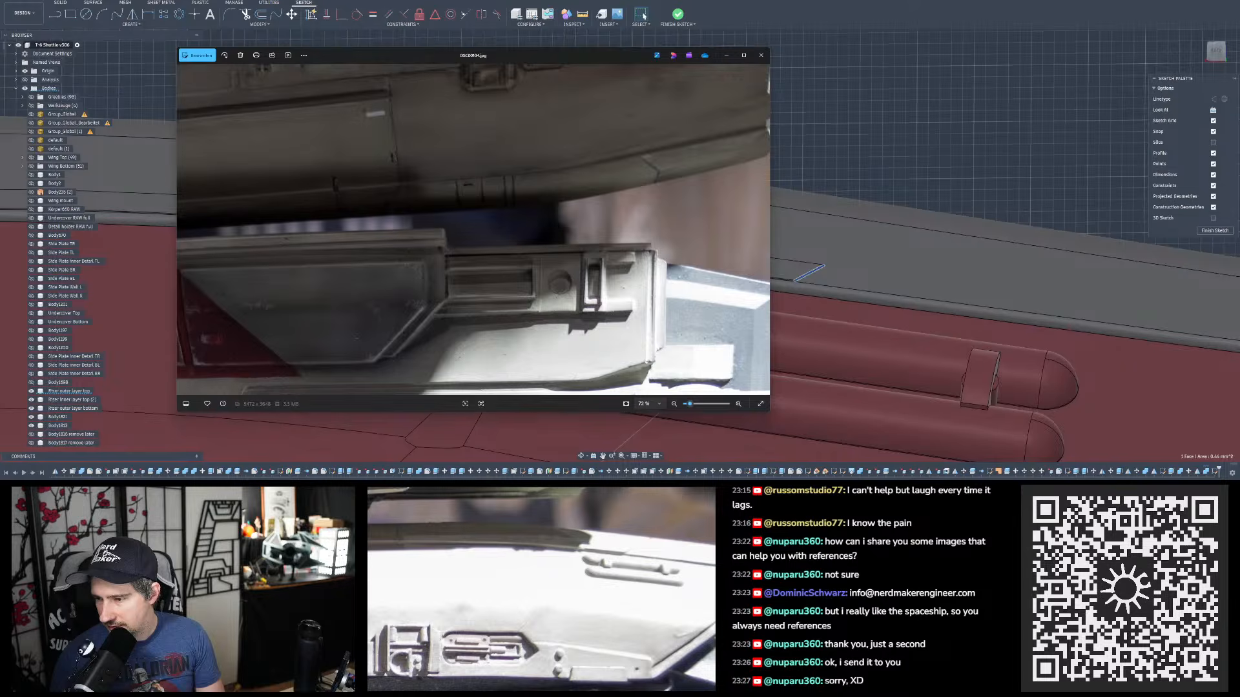
- Examine the sloped tip and its upper panel lines in the gallery reference image
scroll(734, 165, "up", 5)
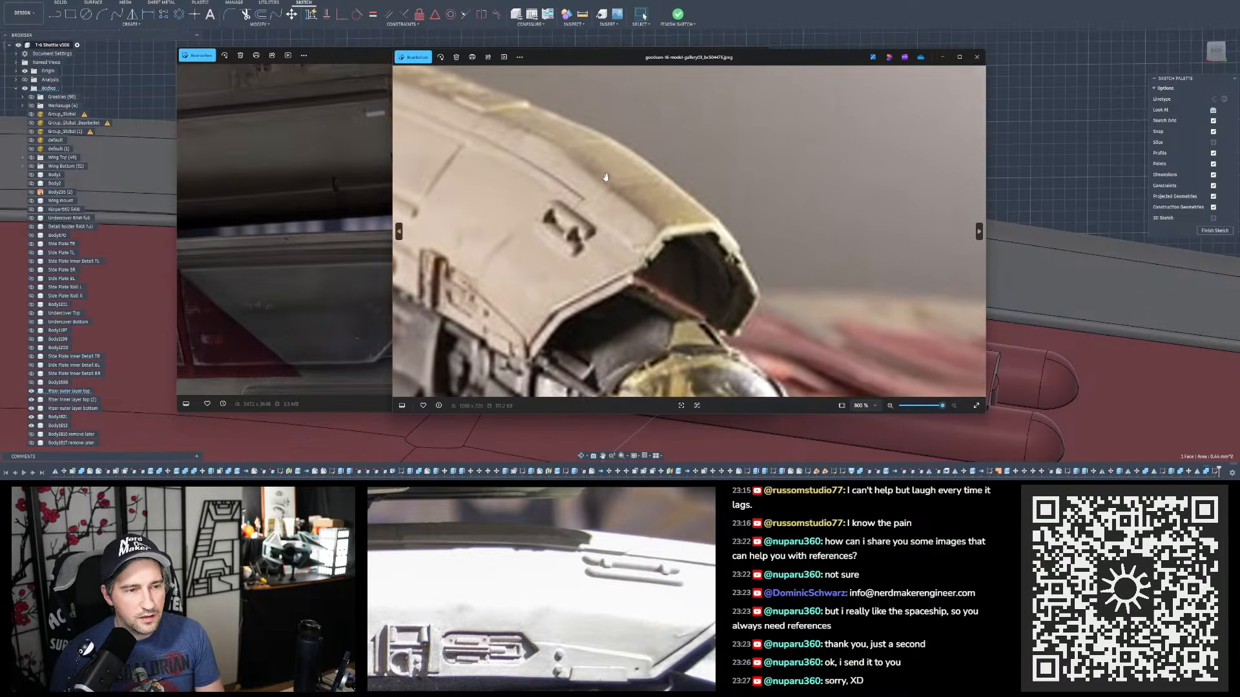
scroll(653, 192, "down", 1)
scroll(644, 191, "up", 1)
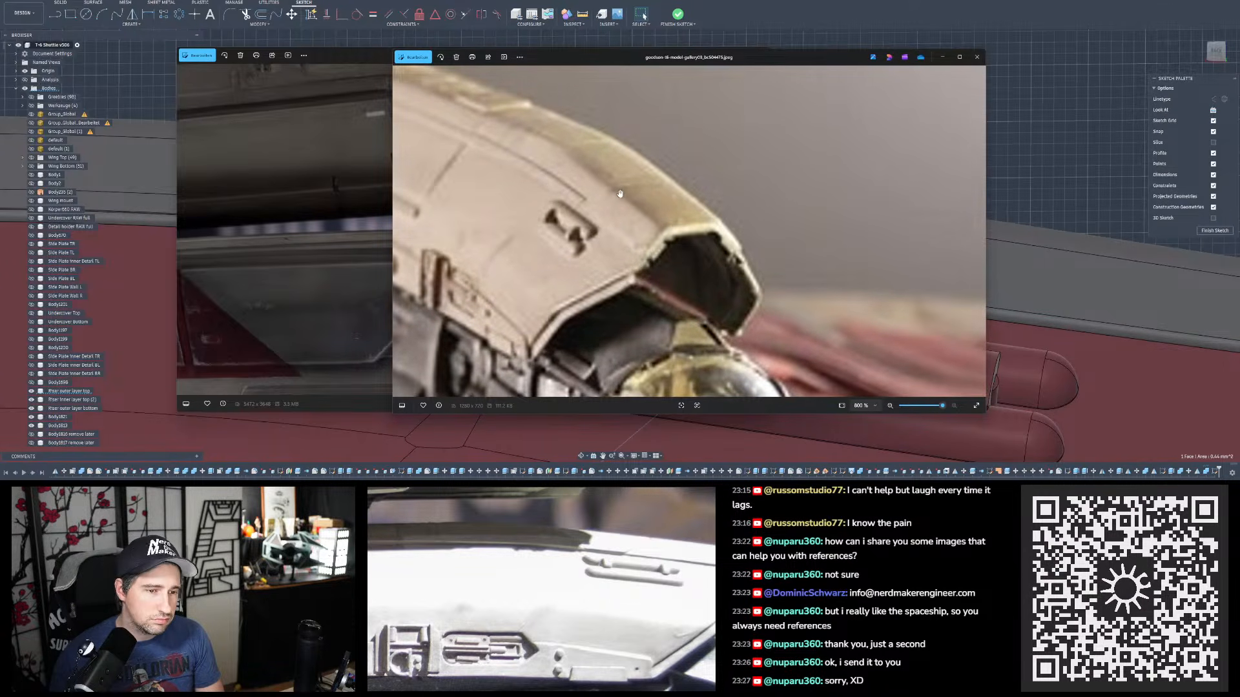
left_click_drag(620, 194, 686, 197)
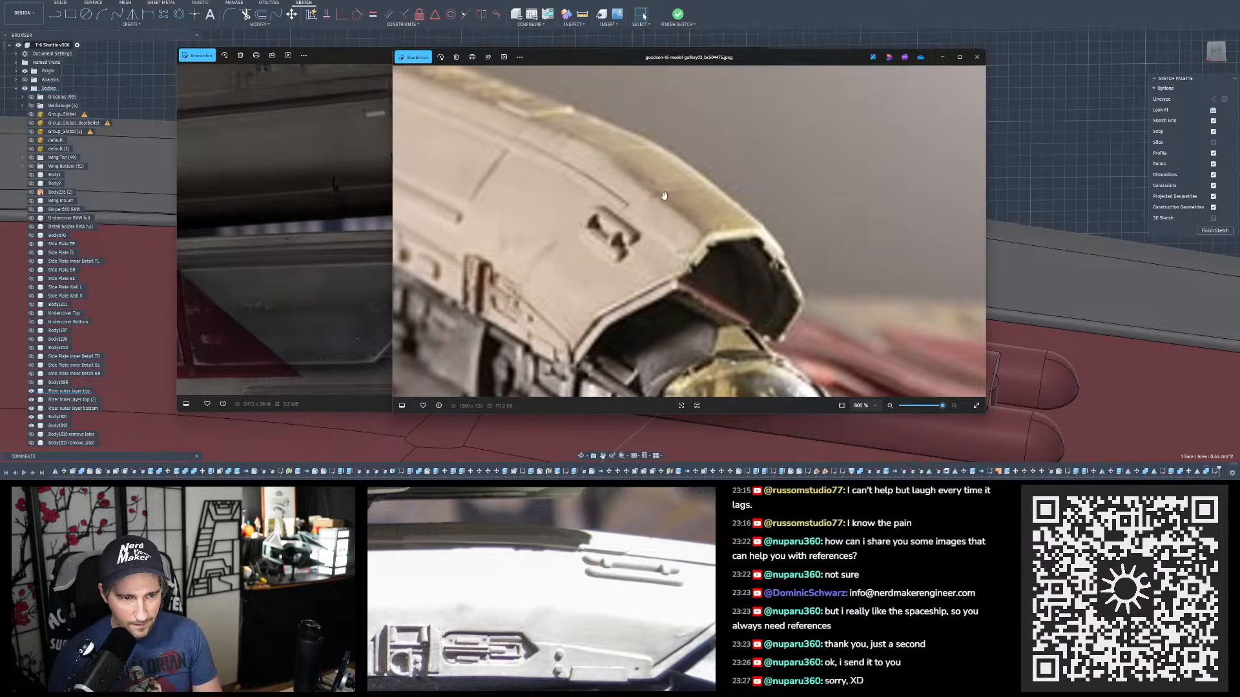
left_click_drag(650, 201, 732, 204)
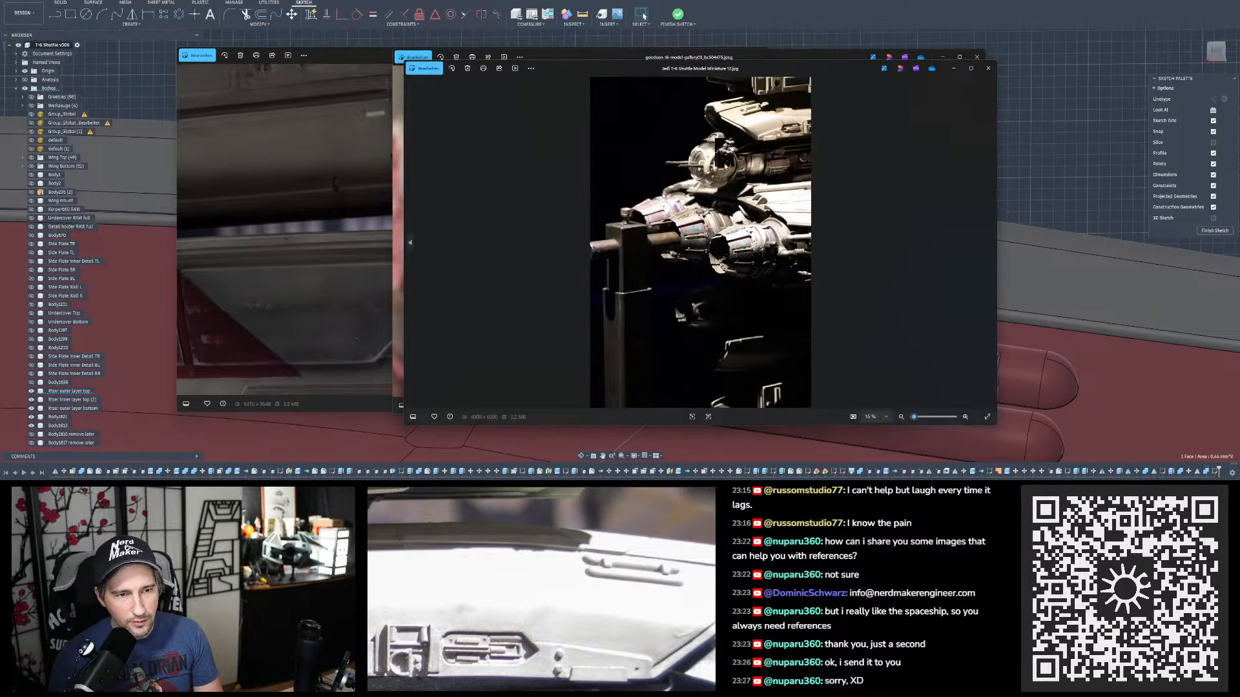
- Examine the stepped upper edge and the panel seam near the twin capsules in the T-6 shuttle miniature photo
scroll(726, 163, "up", 6)
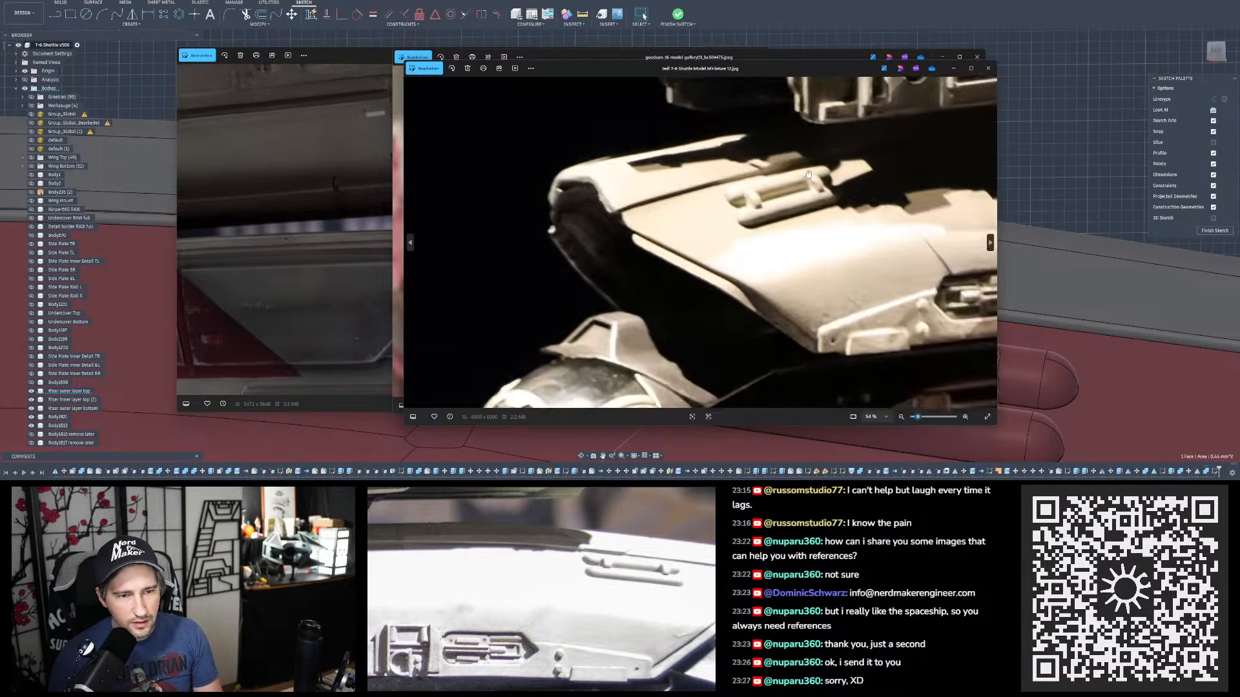
scroll(808, 174, "up", 5)
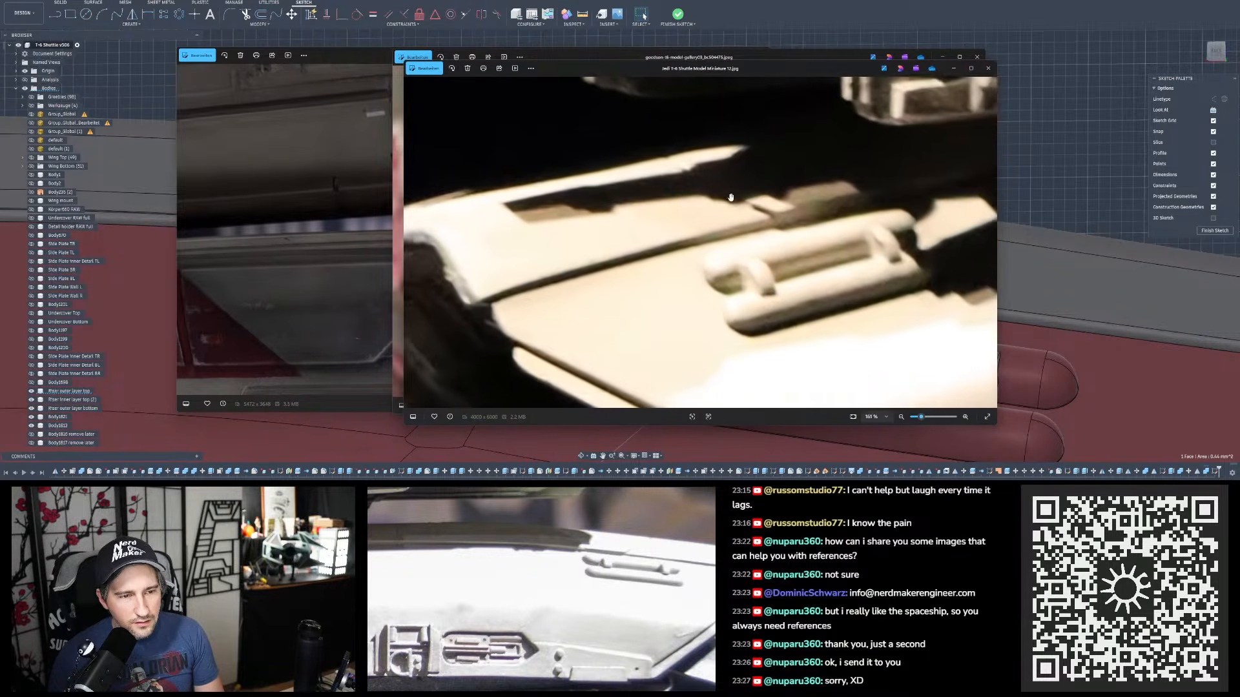
scroll(731, 197, "up", 3)
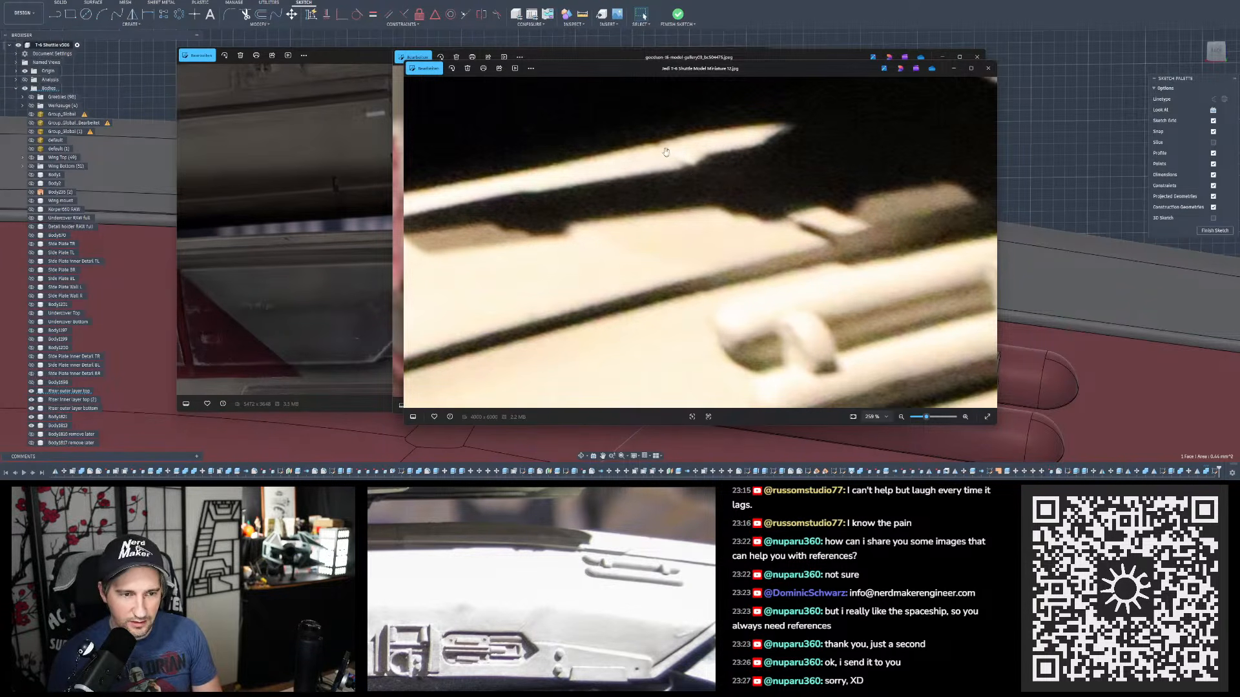
left_click_drag(699, 175, 784, 167)
scroll(757, 126, "down", 1)
scroll(757, 127, "up", 3)
scroll(757, 127, "up", 3)
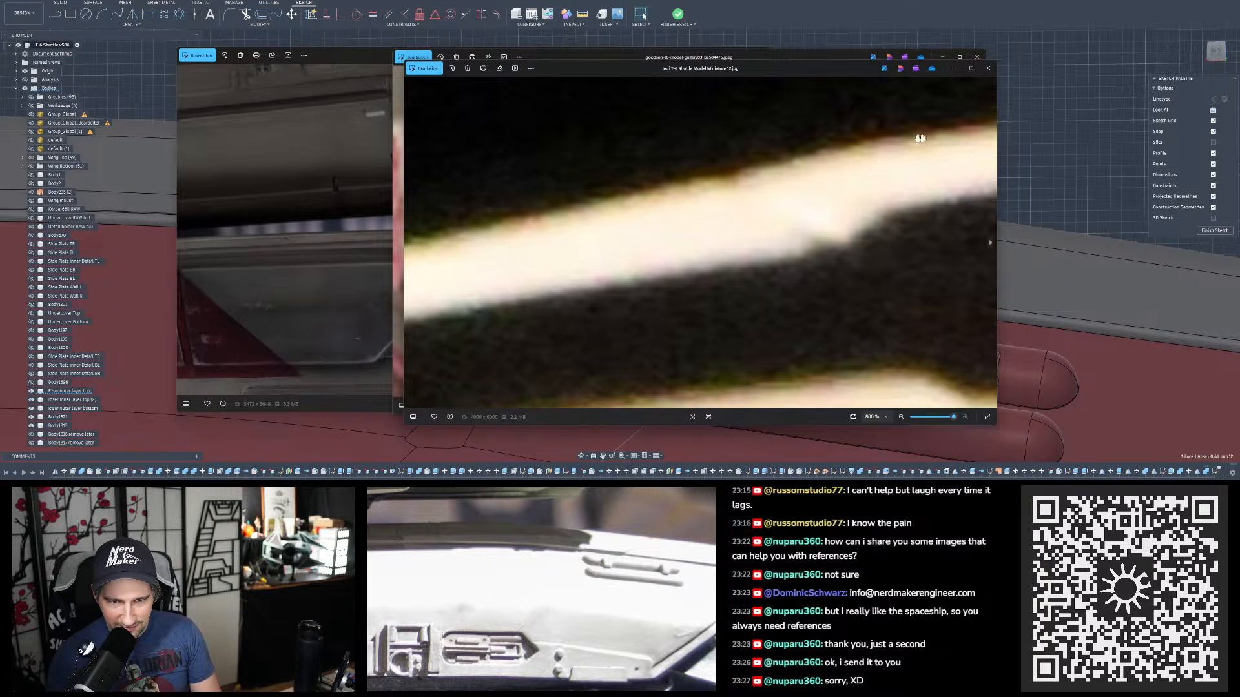
scroll(747, 174, "down", 8)
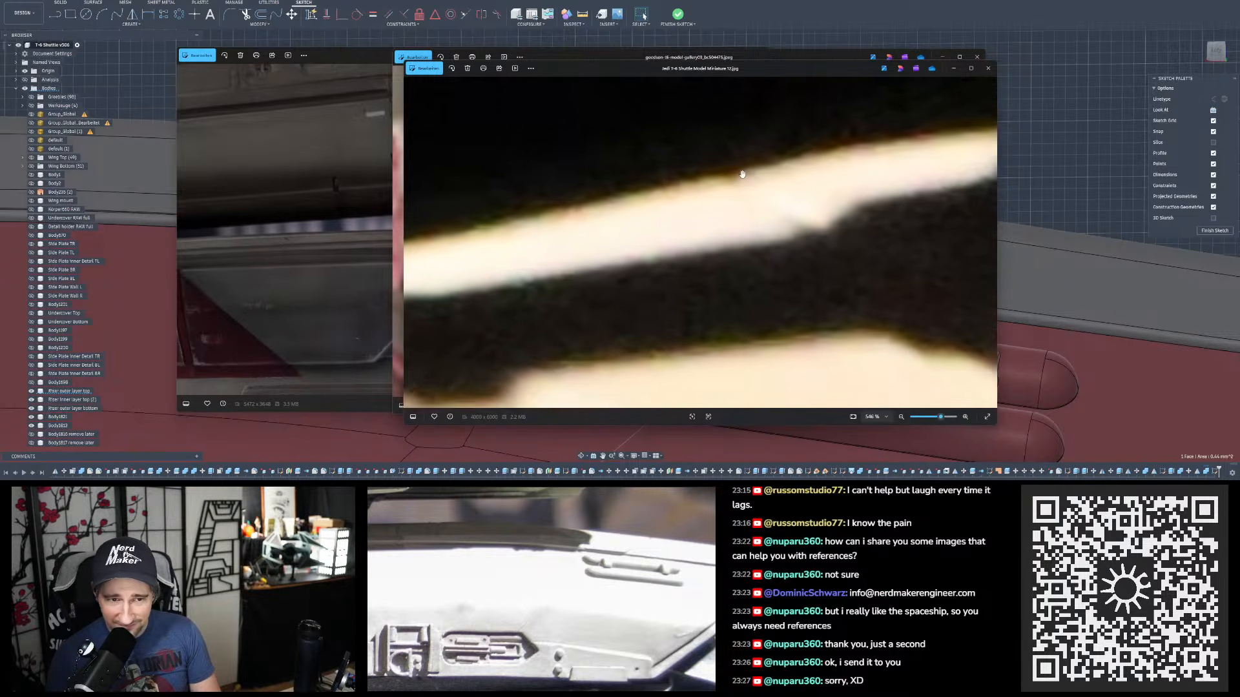
left_click_drag(737, 179, 754, 173)
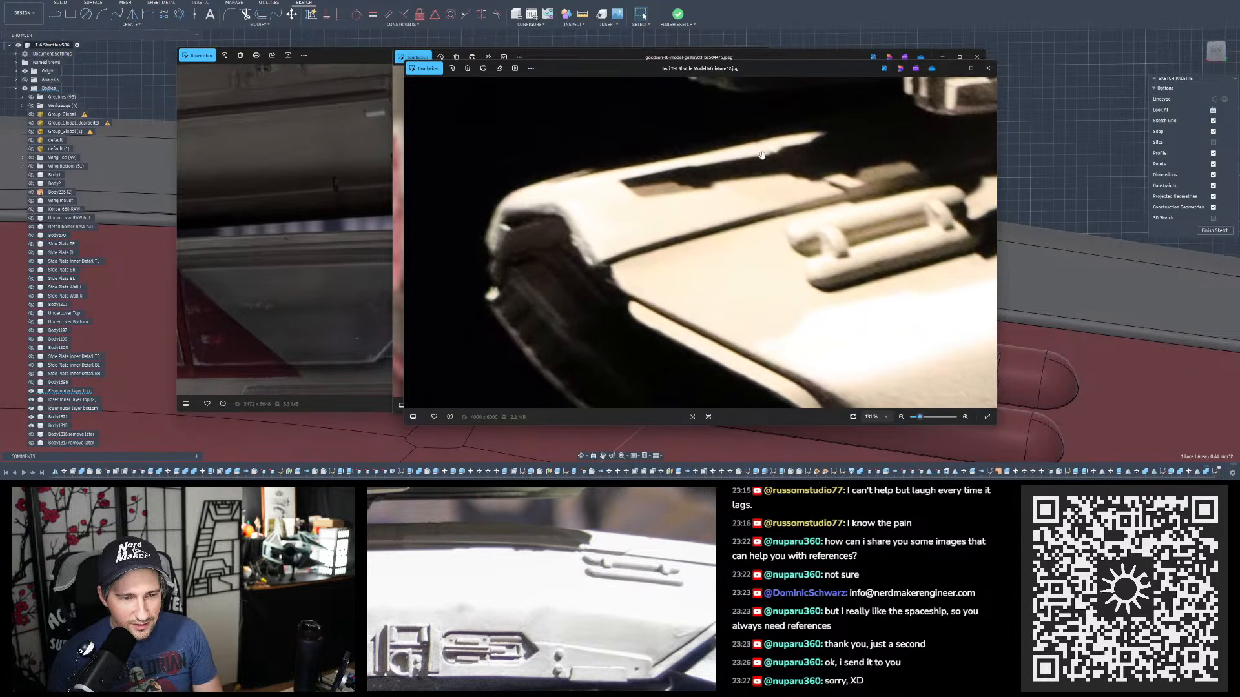
scroll(761, 155, "down", 4)
scroll(743, 153, "up", 5)
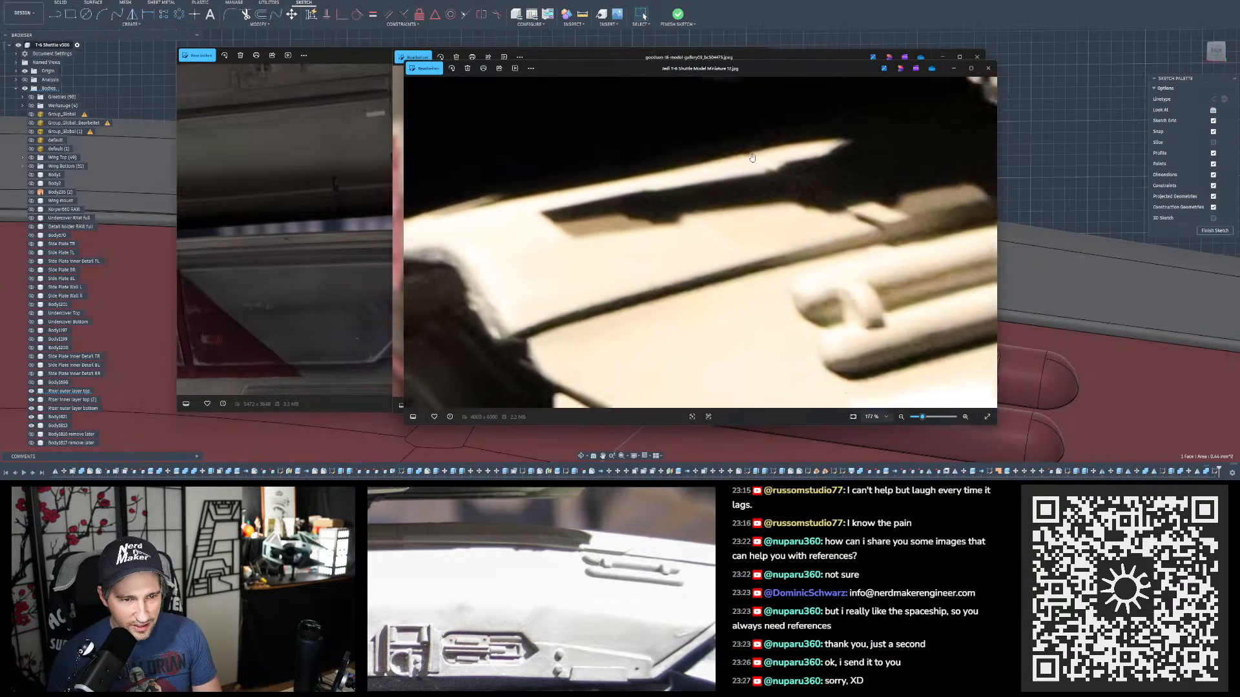
scroll(753, 157, "down", 3)
scroll(764, 174, "up", 3)
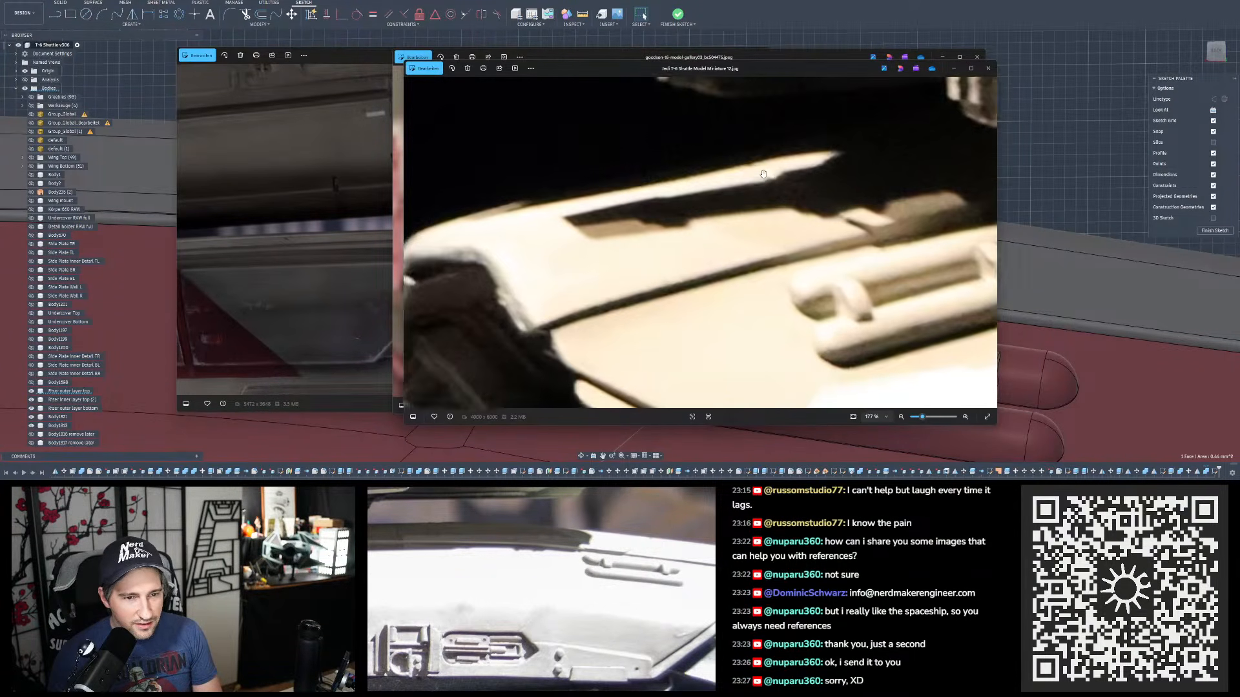
scroll(762, 171, "down", 3)
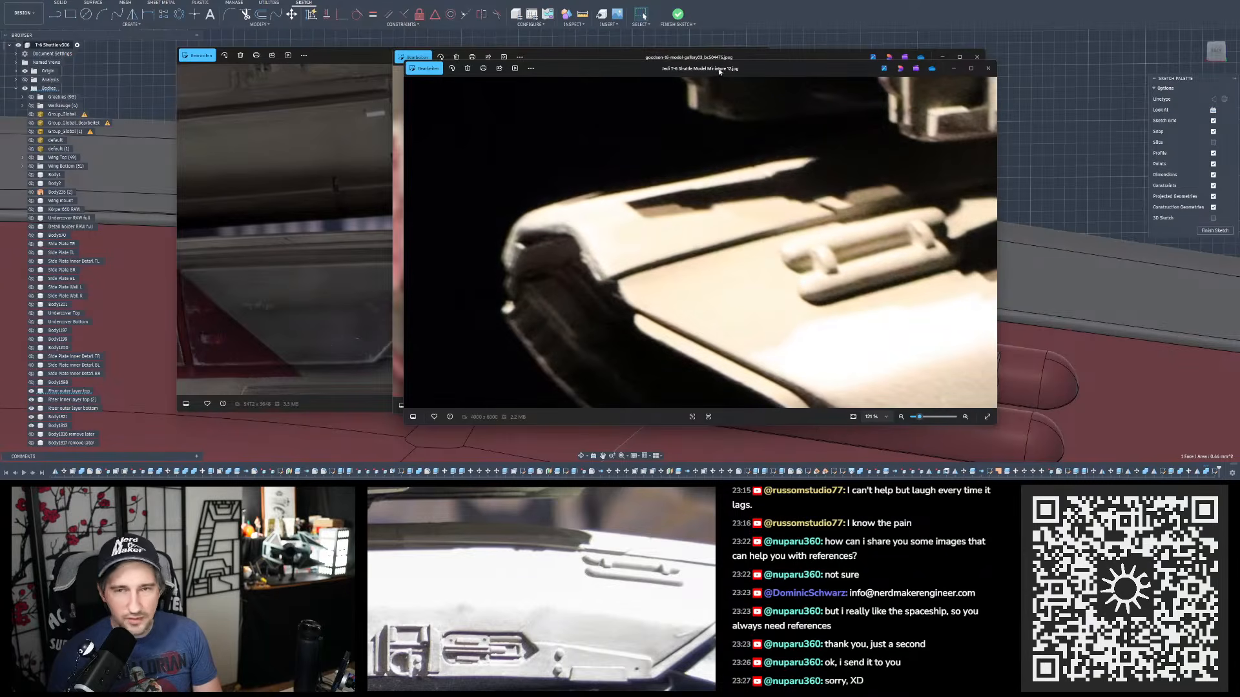
- Move the three reference image windows away from the modelling view
left_click_drag(708, 68, 1239, 117)
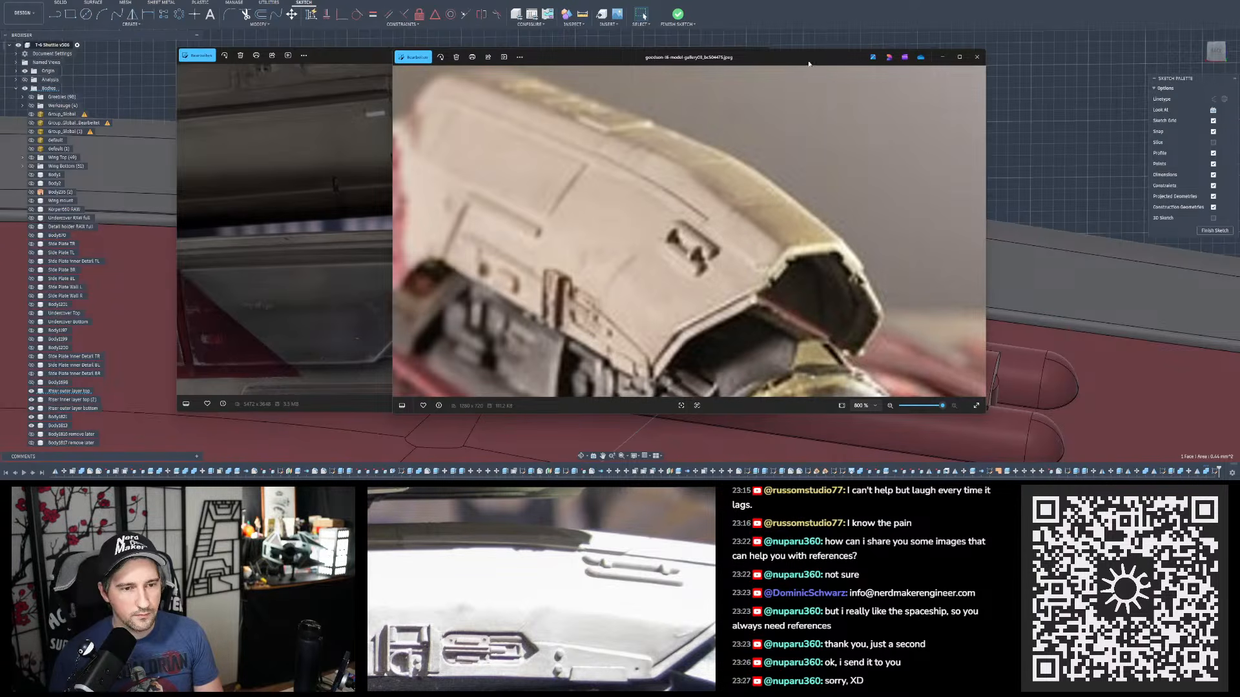
left_click_drag(811, 59, 1239, 88)
left_click_drag(612, 56, 1239, 117)
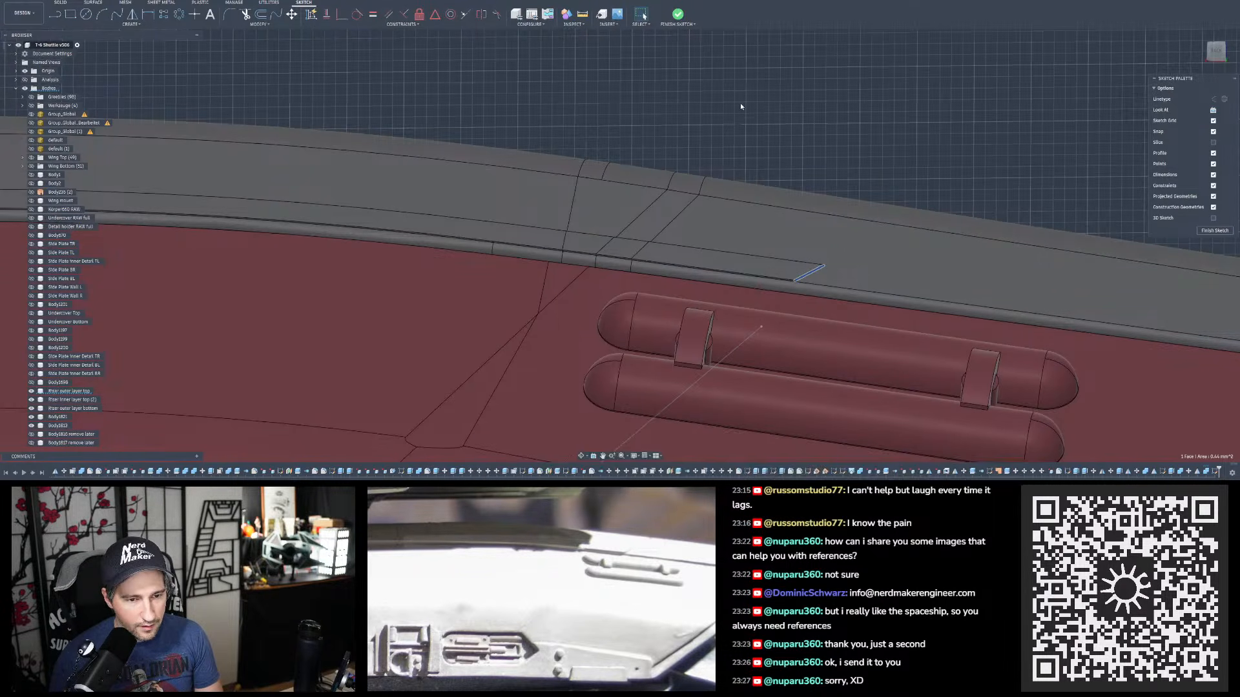
- Project the short slanted edge above the twin capsules into the active sketch
middle_click_drag(741, 106, 775, 153)
scroll(776, 152, "down", 3)
scroll(865, 162, "up", 3)
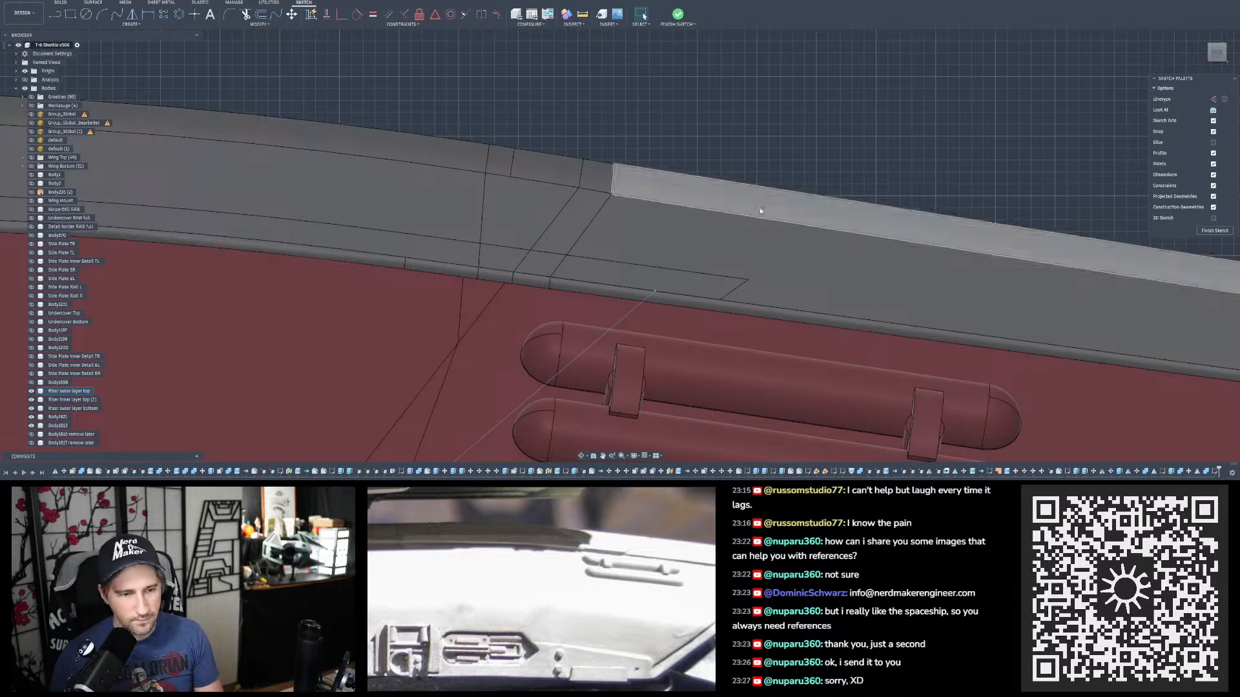
scroll(736, 301, "up", 3)
key("p")
left_click(723, 299)
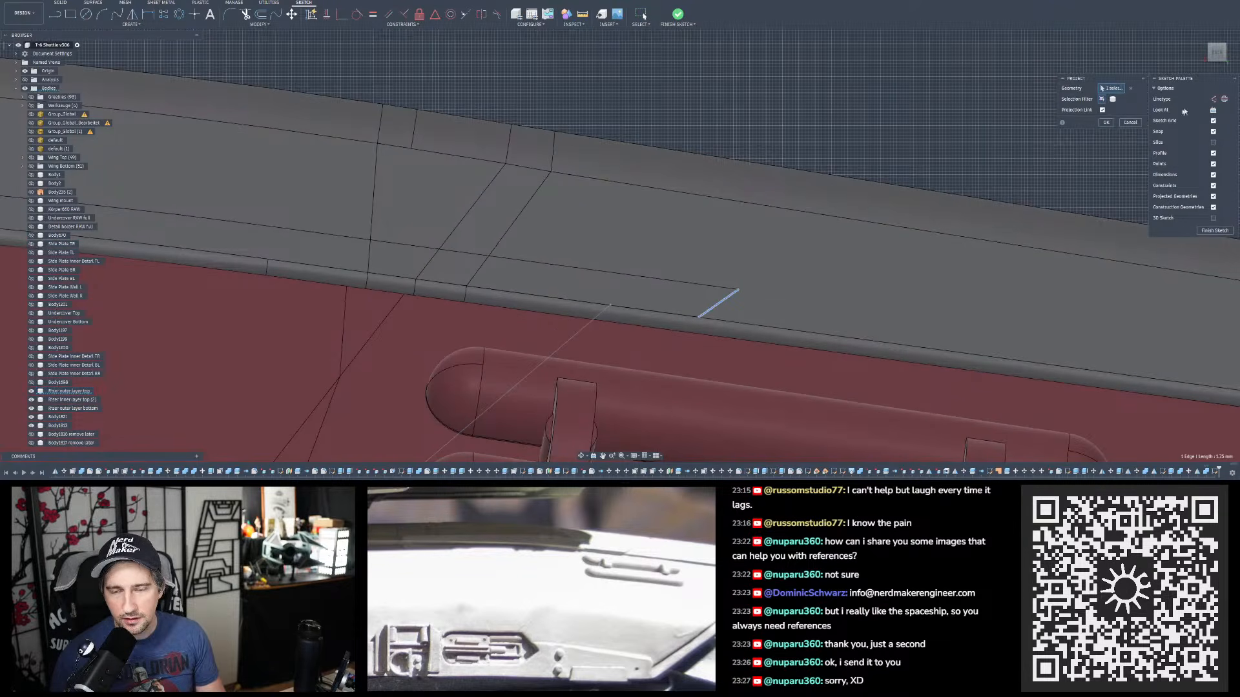
left_click(1106, 123)
- Draw a straight line from the lower end of the projected edge, along its slope, to just beyond the body's upper outline
scroll(634, 170, "down", 2)
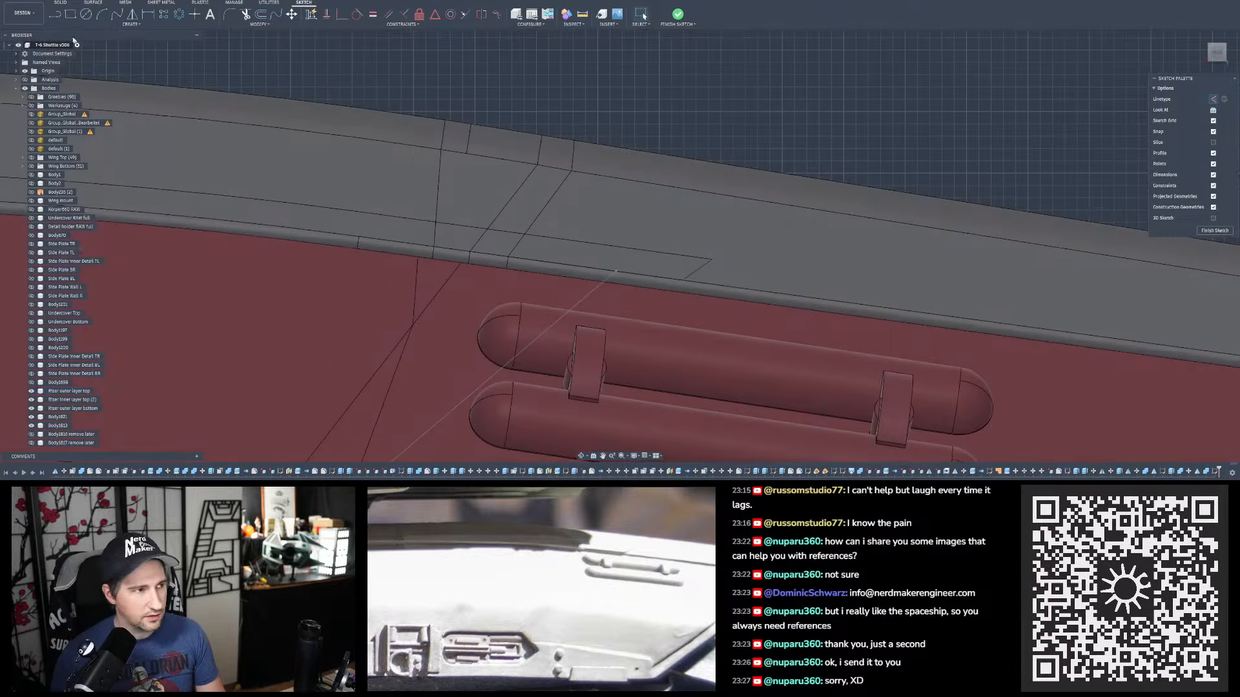
left_click(56, 14)
left_click(684, 281)
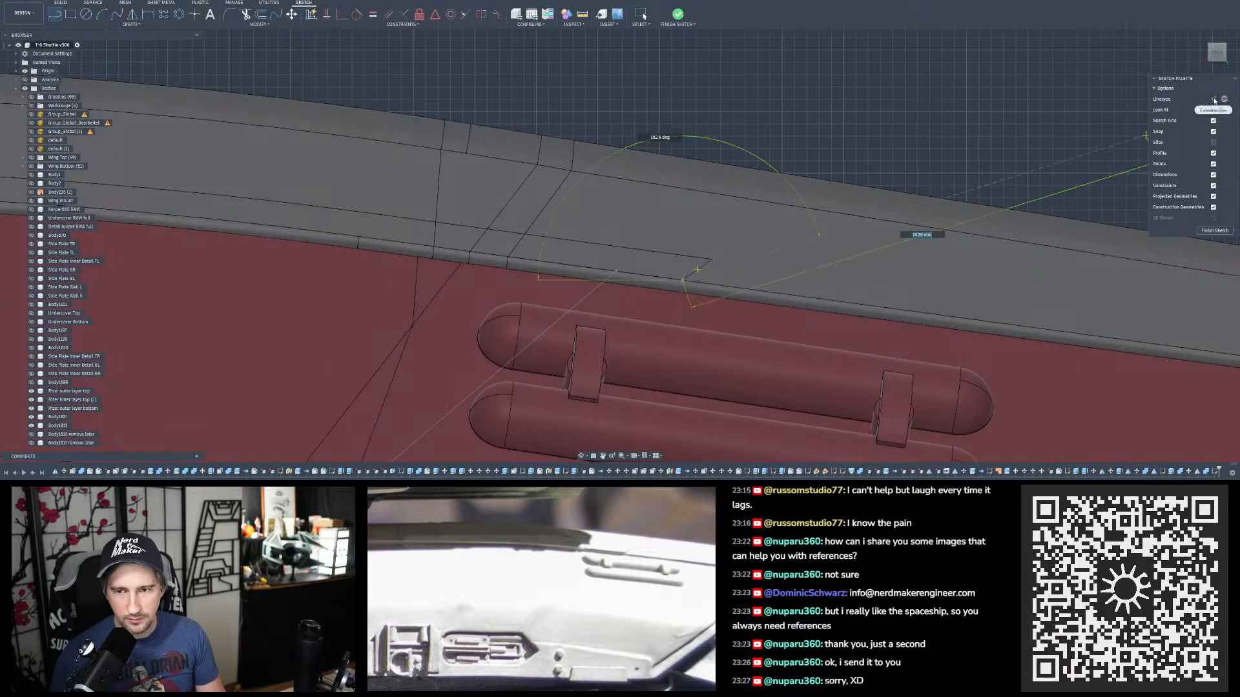
left_click(841, 171)
left_click(847, 183)
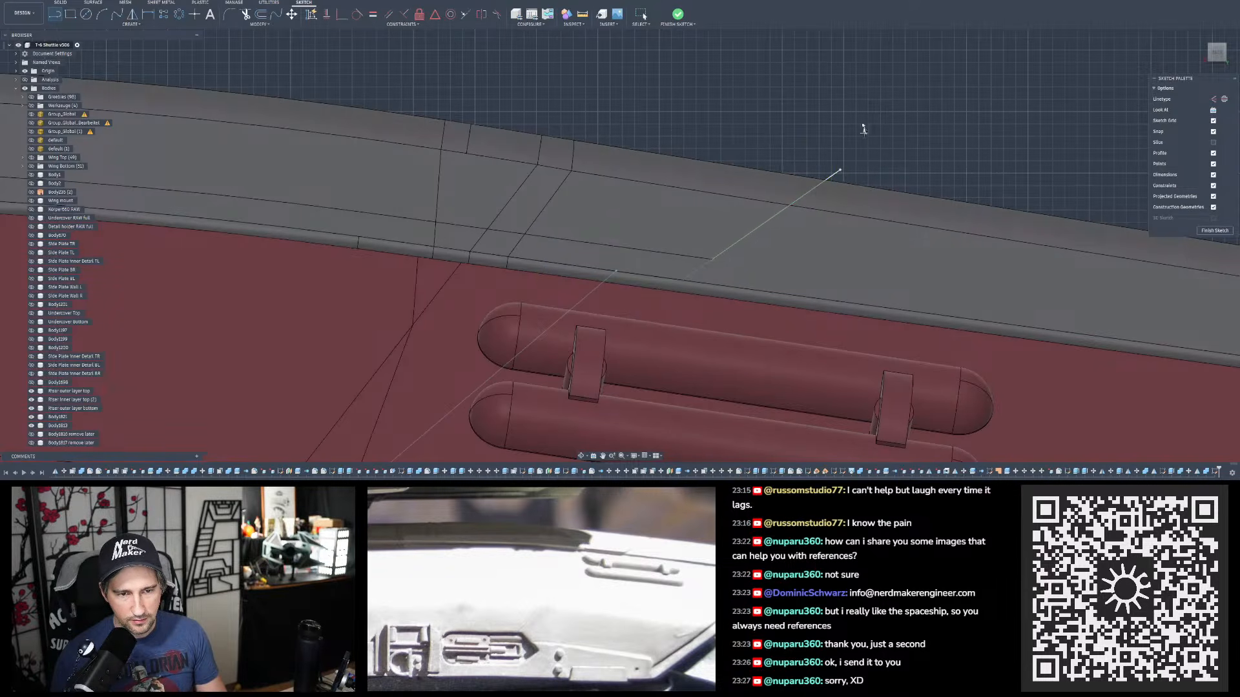
scroll(847, 102, "down", 5)
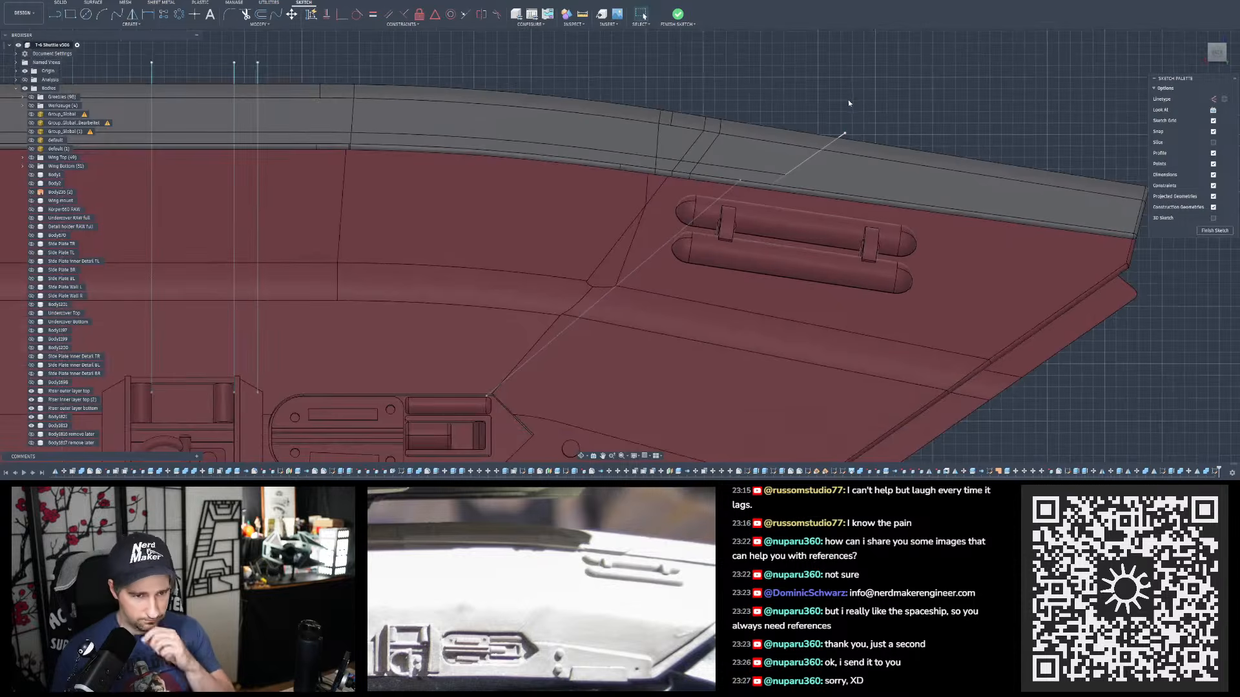
scroll(944, 126, "down", 5)
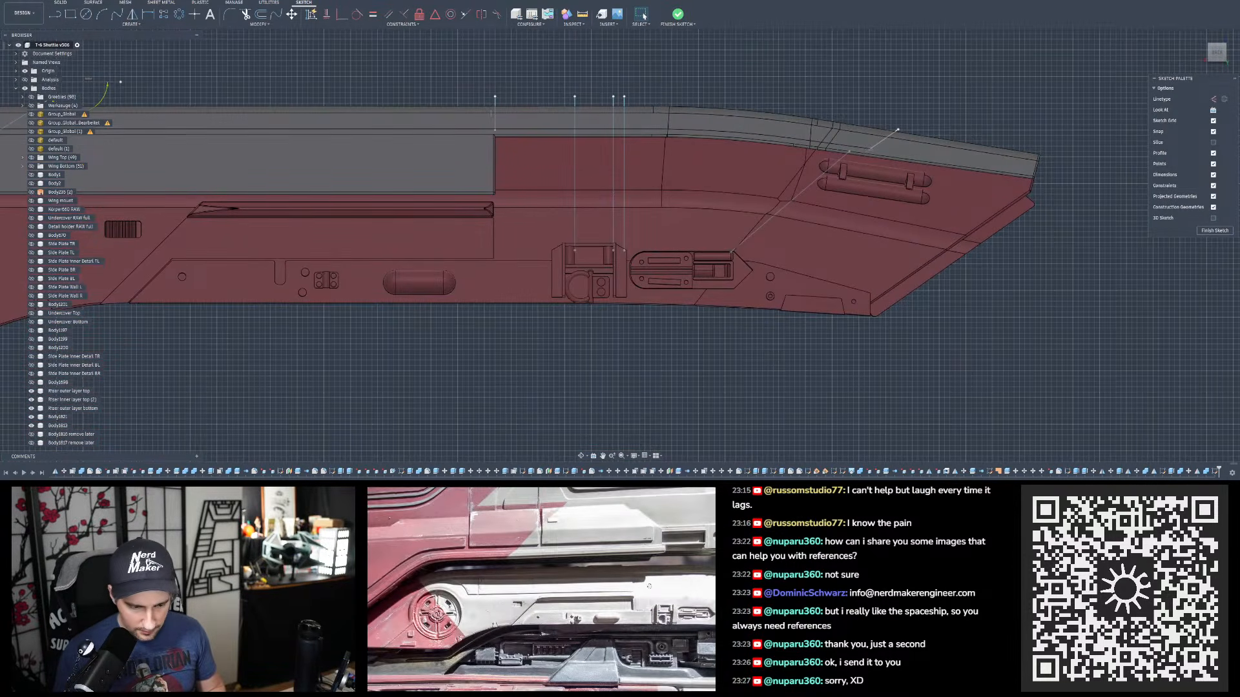
- Examine the sketch lines along the body's whole side profile, from the twin capsules to the round hub
scroll(881, 341, "down", 3)
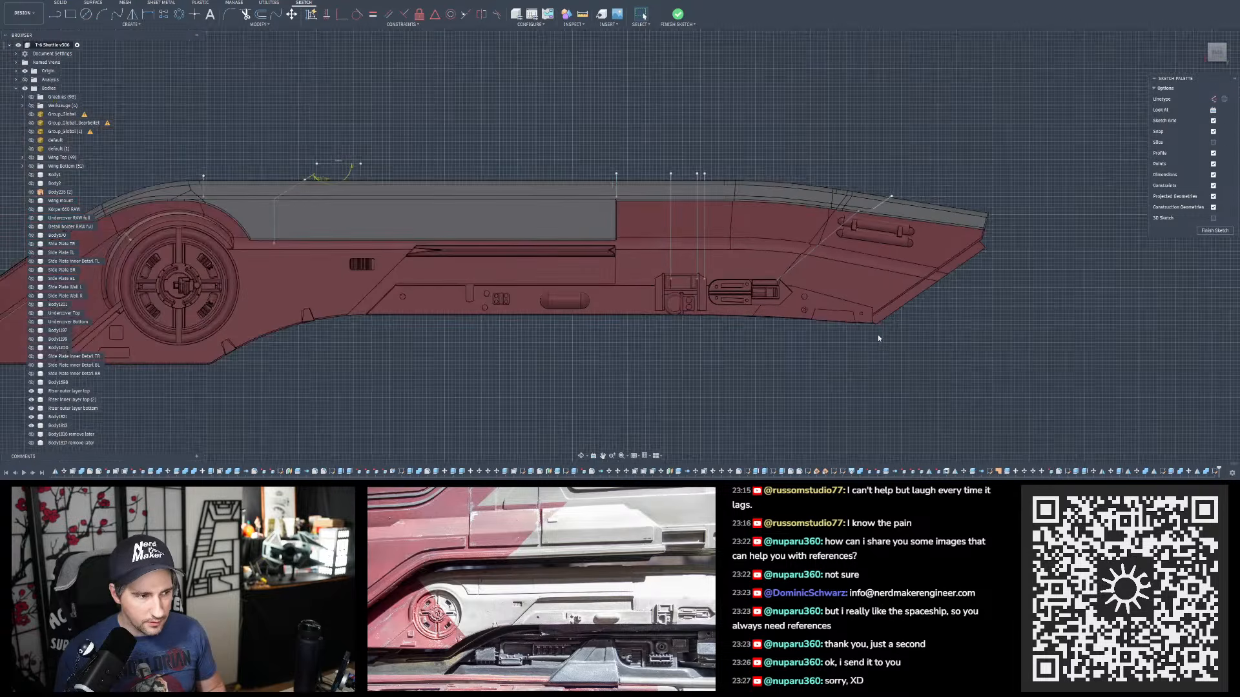
scroll(884, 335, "down", 3)
scroll(591, 274, "up", 2)
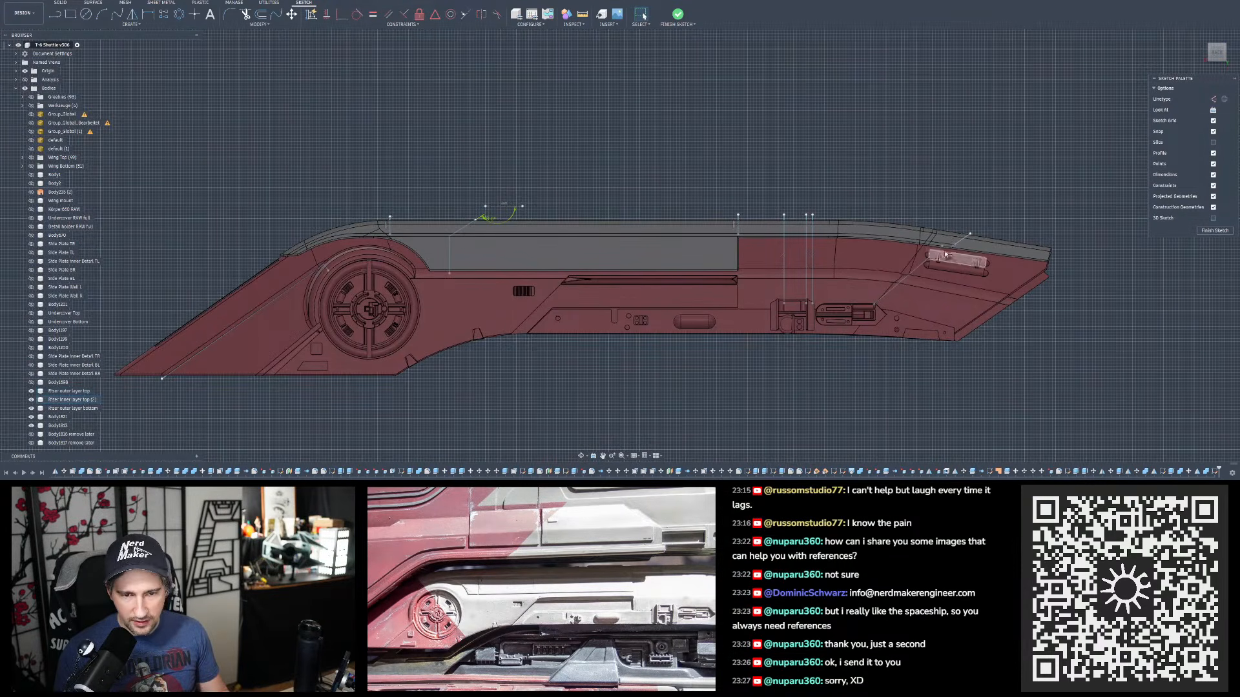
scroll(726, 258, "down", 3)
scroll(575, 268, "up", 3)
scroll(766, 274, "down", 3)
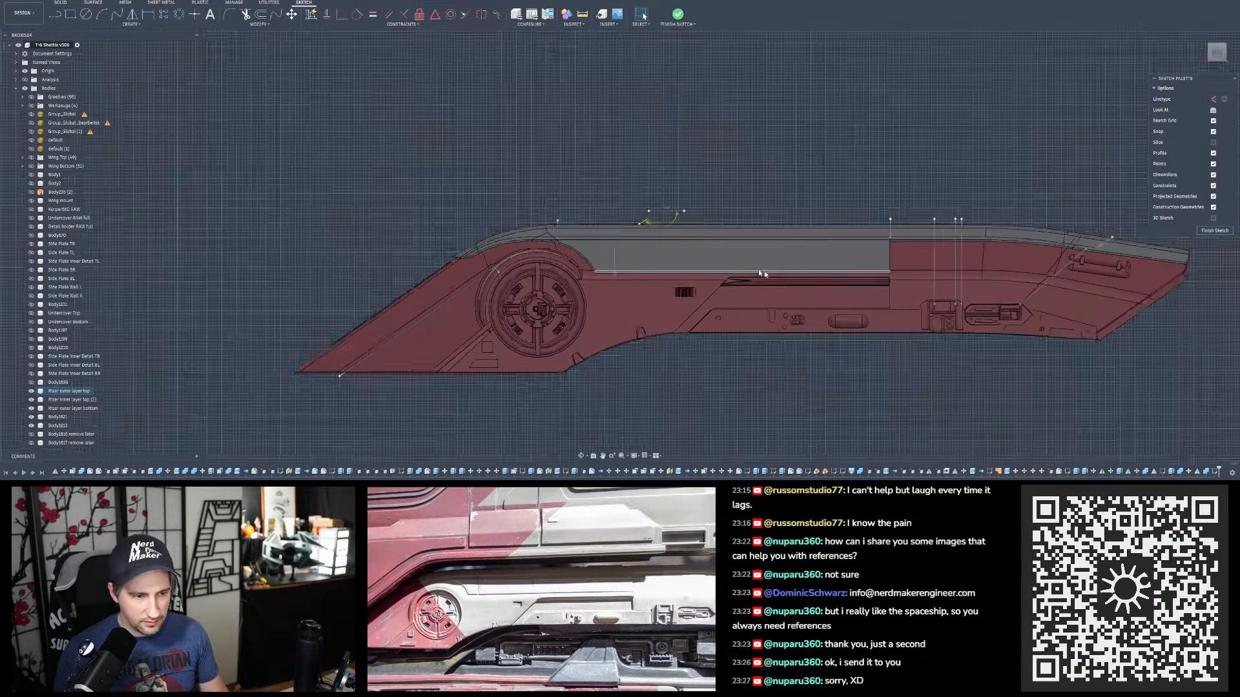
scroll(629, 258, "up", 3)
scroll(628, 243, "up", 3)
scroll(636, 279, "up", 3)
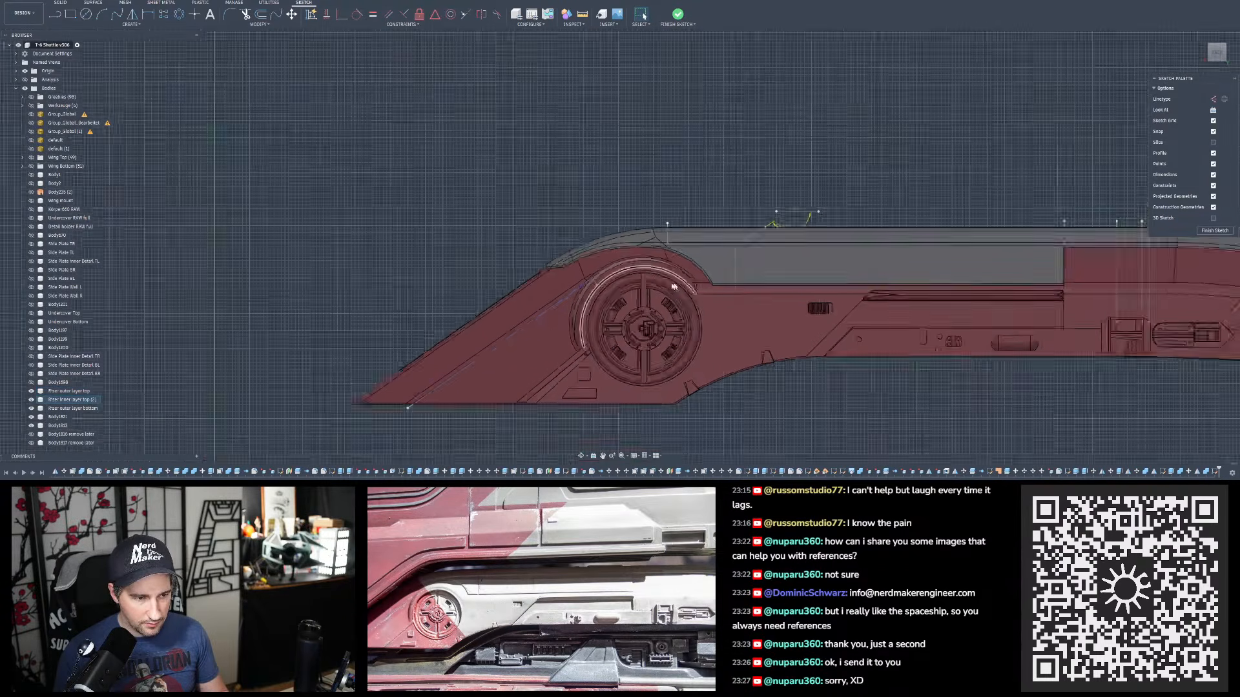
- Inspect the upper end of the long slanted sketch line where it meets the curved recess around the round hub
scroll(636, 280, "up", 3)
left_click(644, 243)
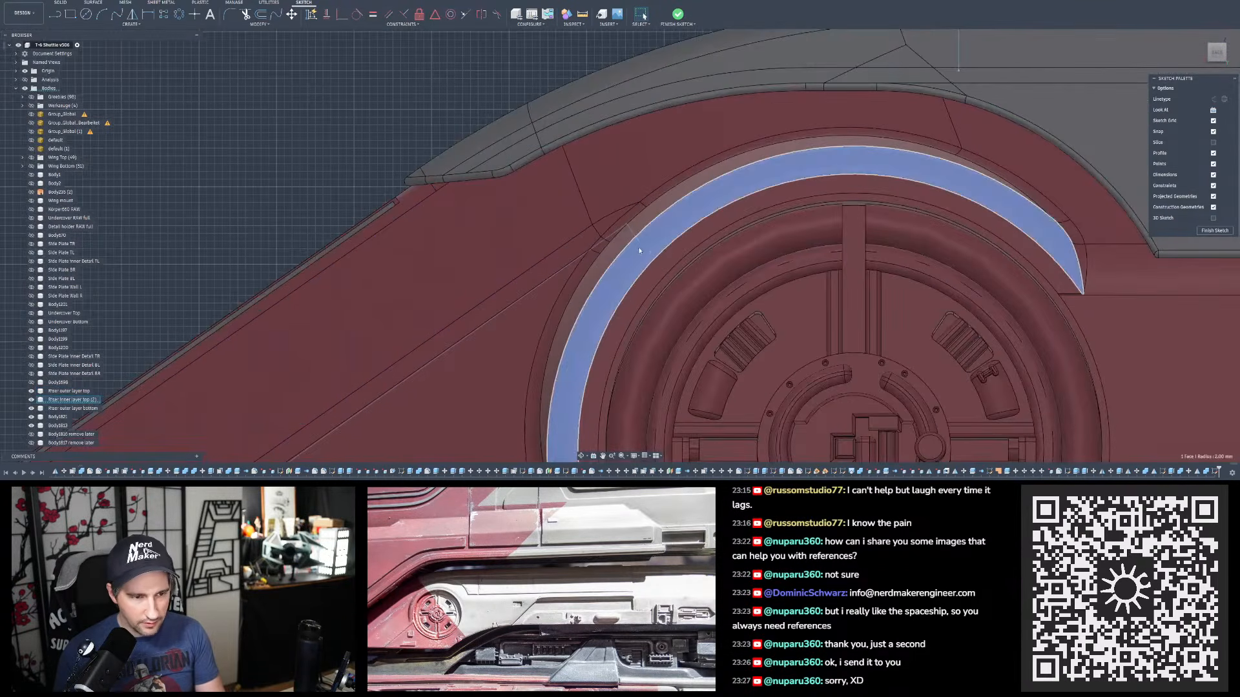
left_click(400, 101)
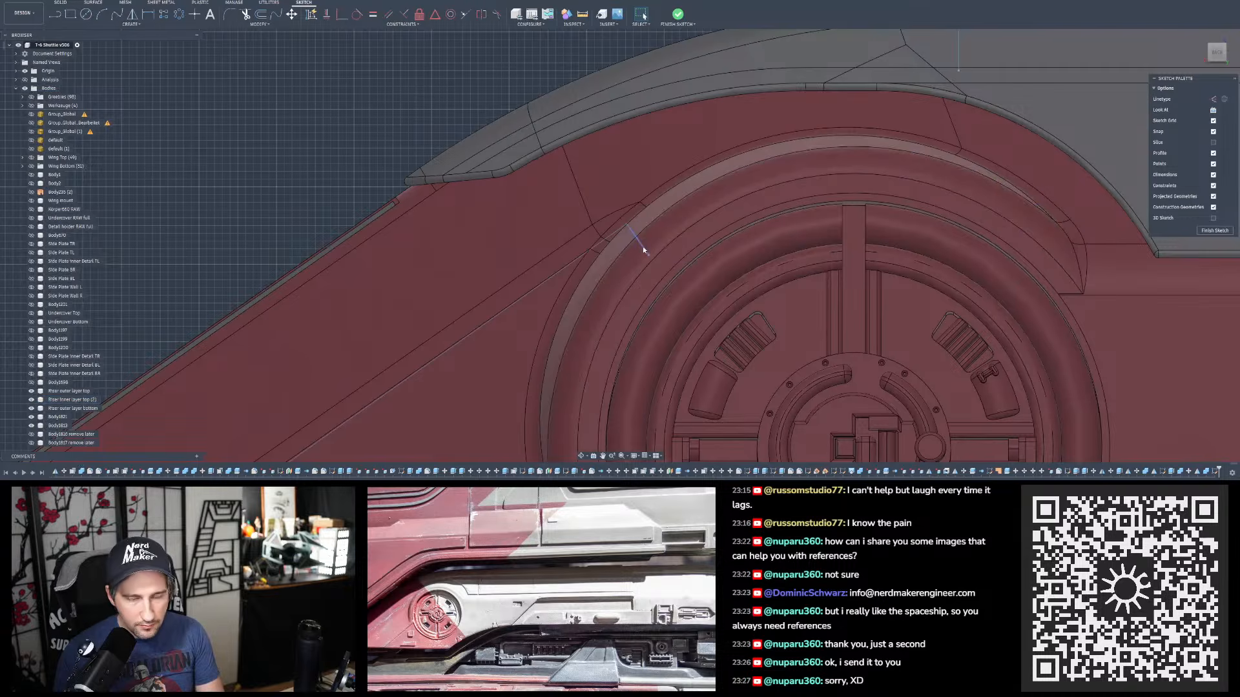
scroll(640, 247, "down", 3)
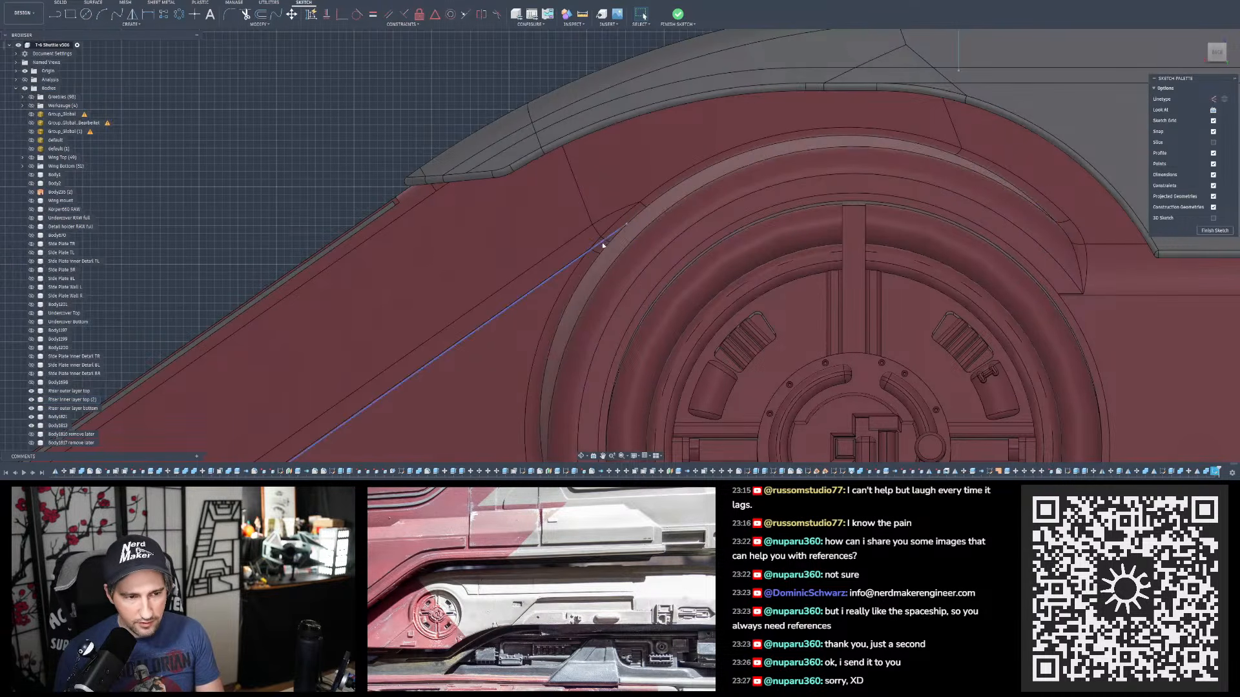
scroll(637, 220, "down", 3)
scroll(638, 215, "down", 2)
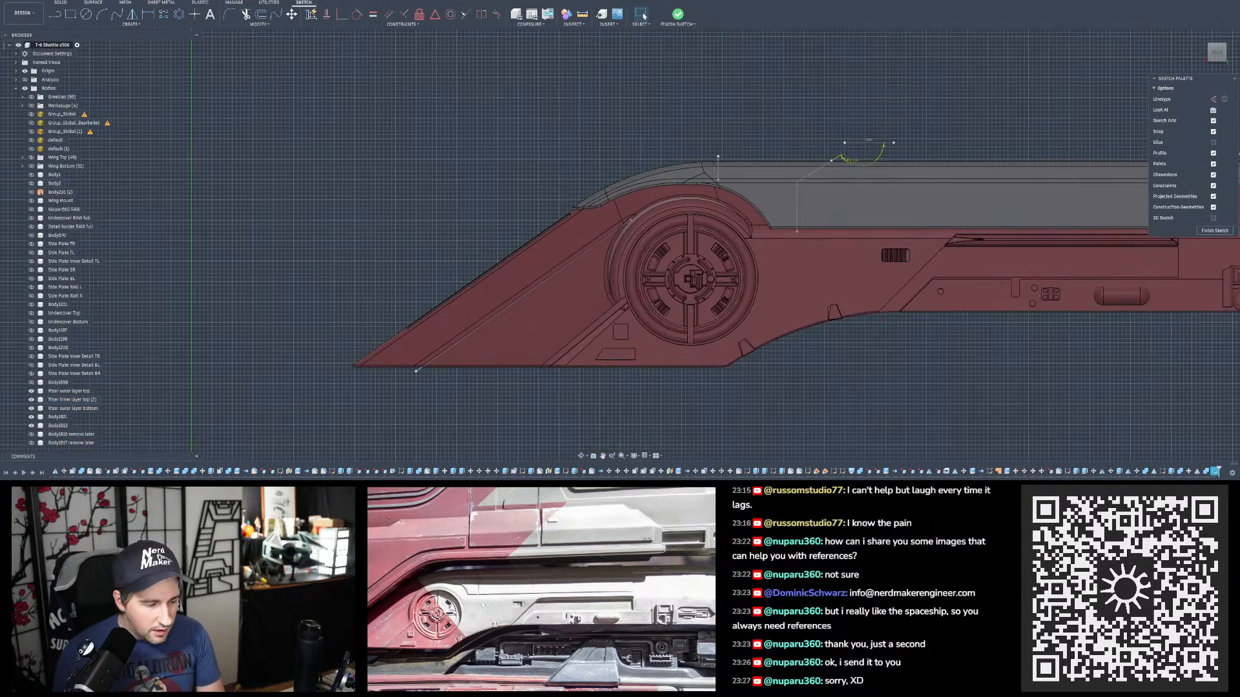
- Enlarge the hub area in the miniature photo and show the "default" scan mesh over the model
scroll(470, 618, "up", 5)
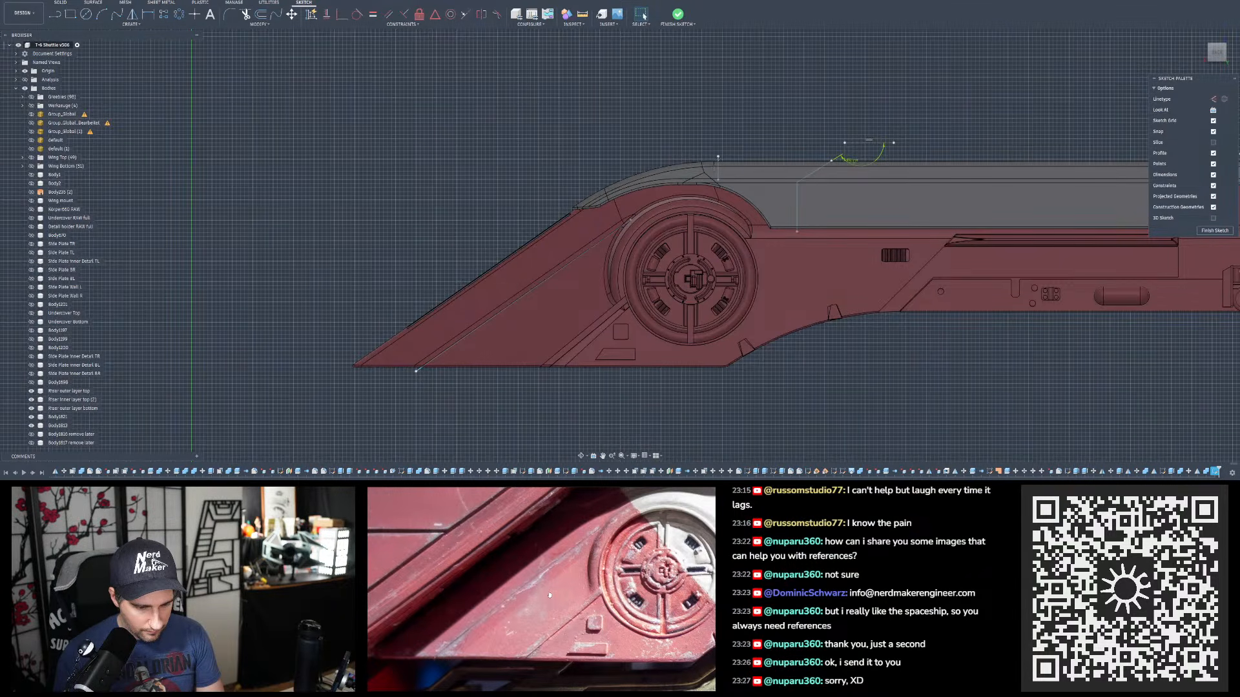
left_click(33, 150)
left_click(31, 140)
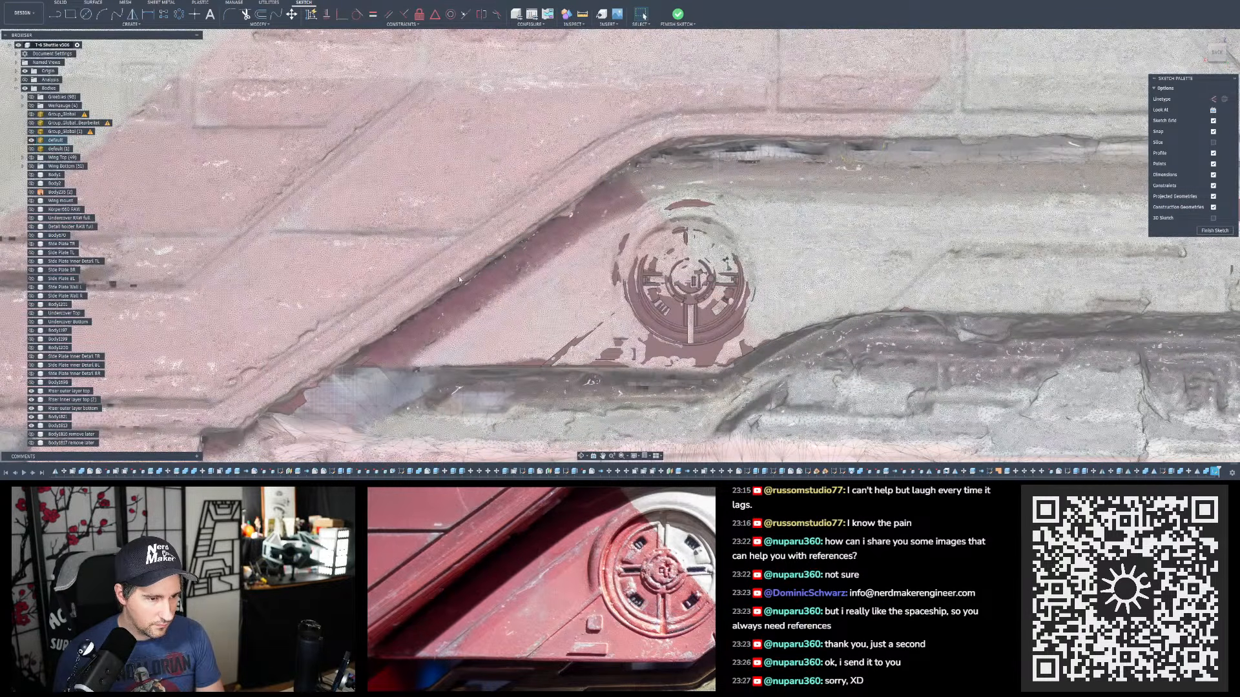
- Compare the long slanted sketch line beside the hub with the scan mesh and miniature photo, and hide the mesh
scroll(458, 277, "up", 3)
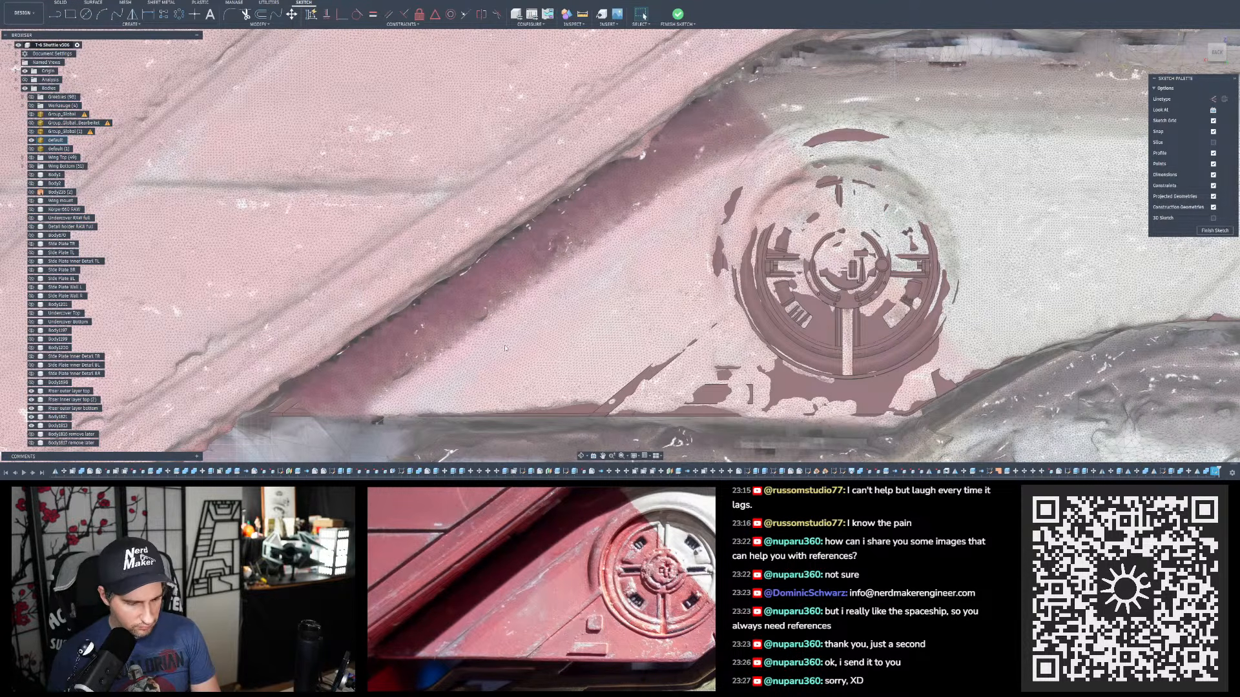
scroll(483, 573, "down", 2)
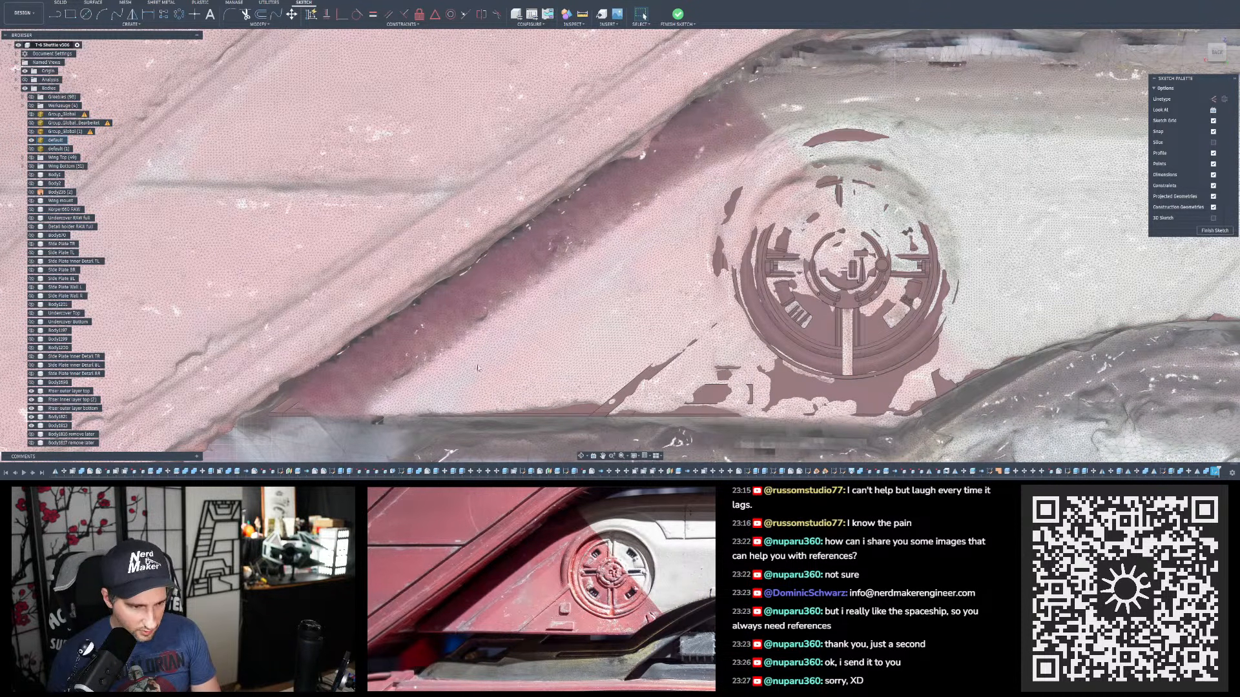
scroll(450, 403, "down", 3)
scroll(443, 402, "up", 6)
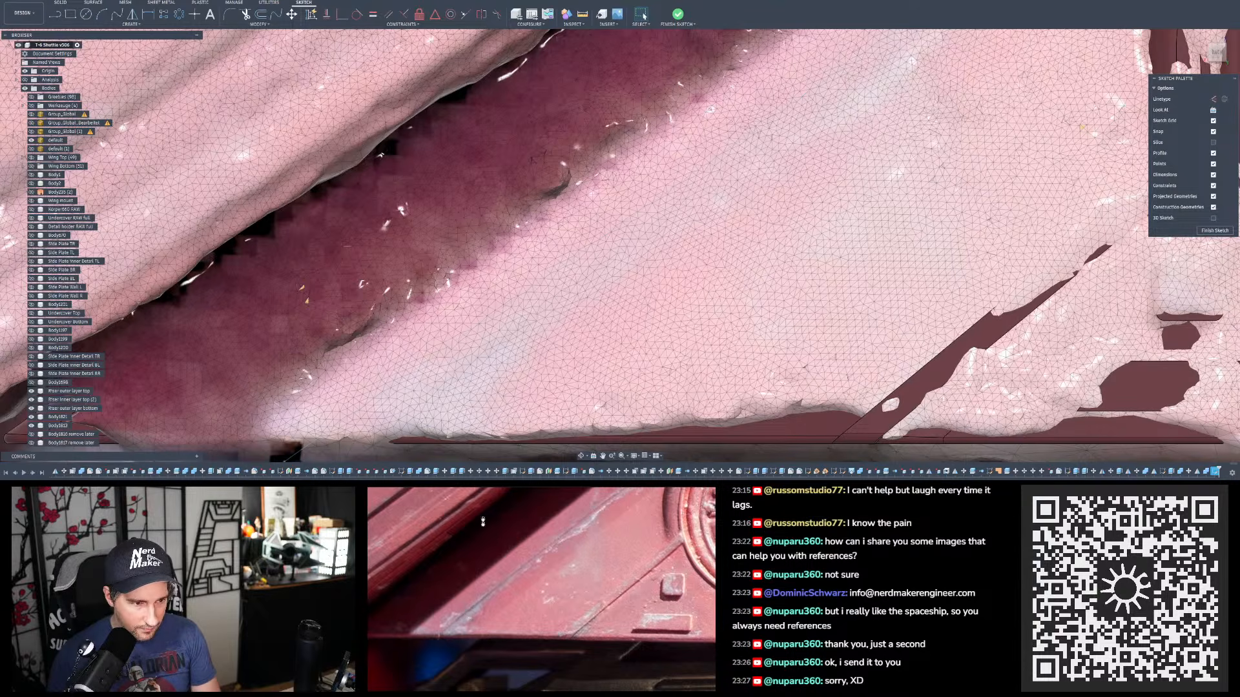
scroll(436, 337, "up", 2)
scroll(437, 337, "down", 5)
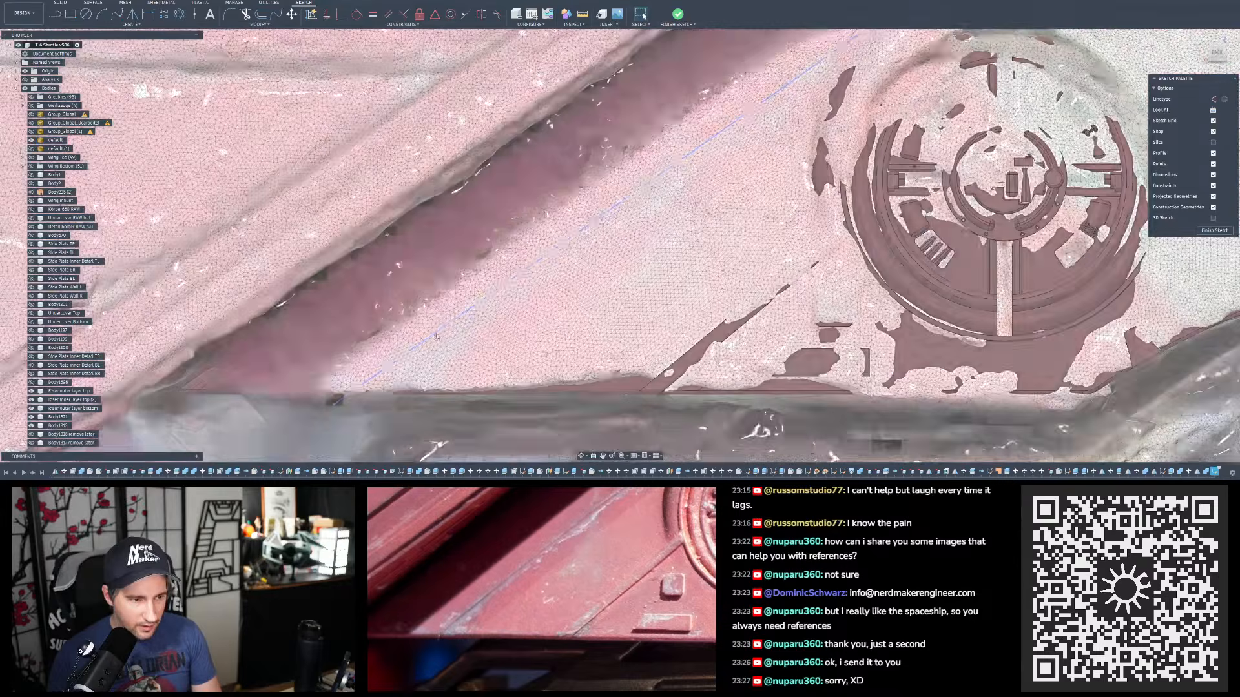
scroll(437, 336, "down", 2)
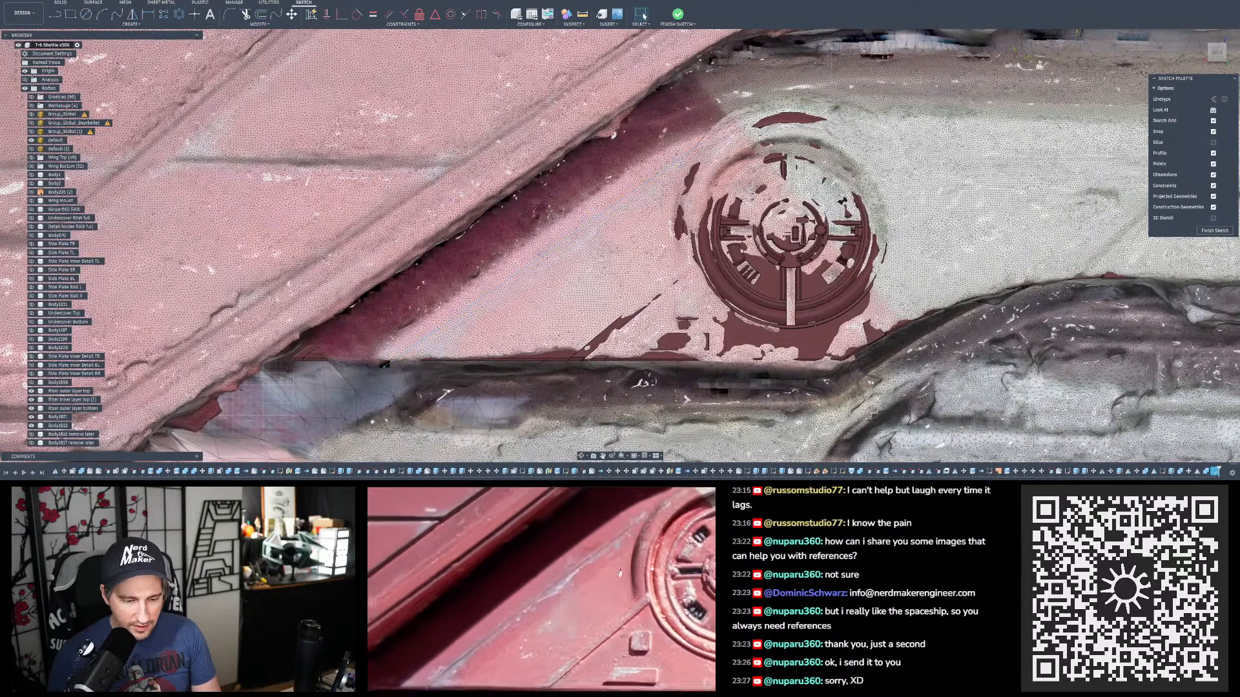
scroll(622, 207, "up", 2)
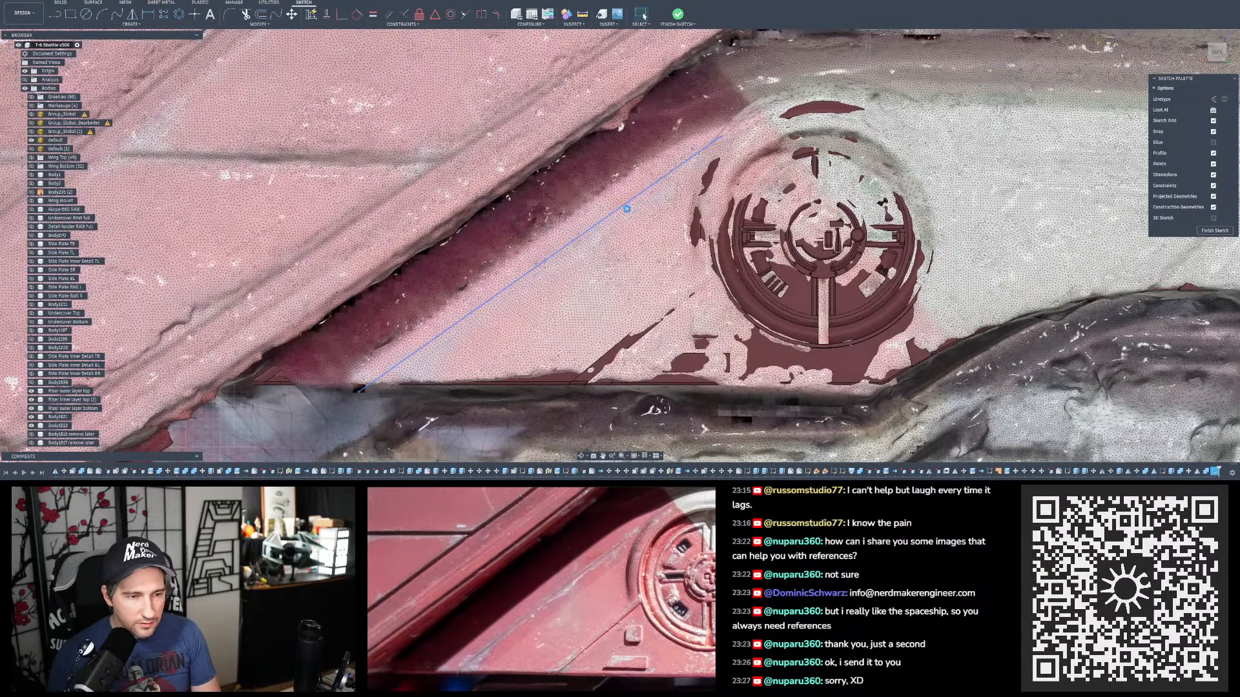
left_click(626, 208)
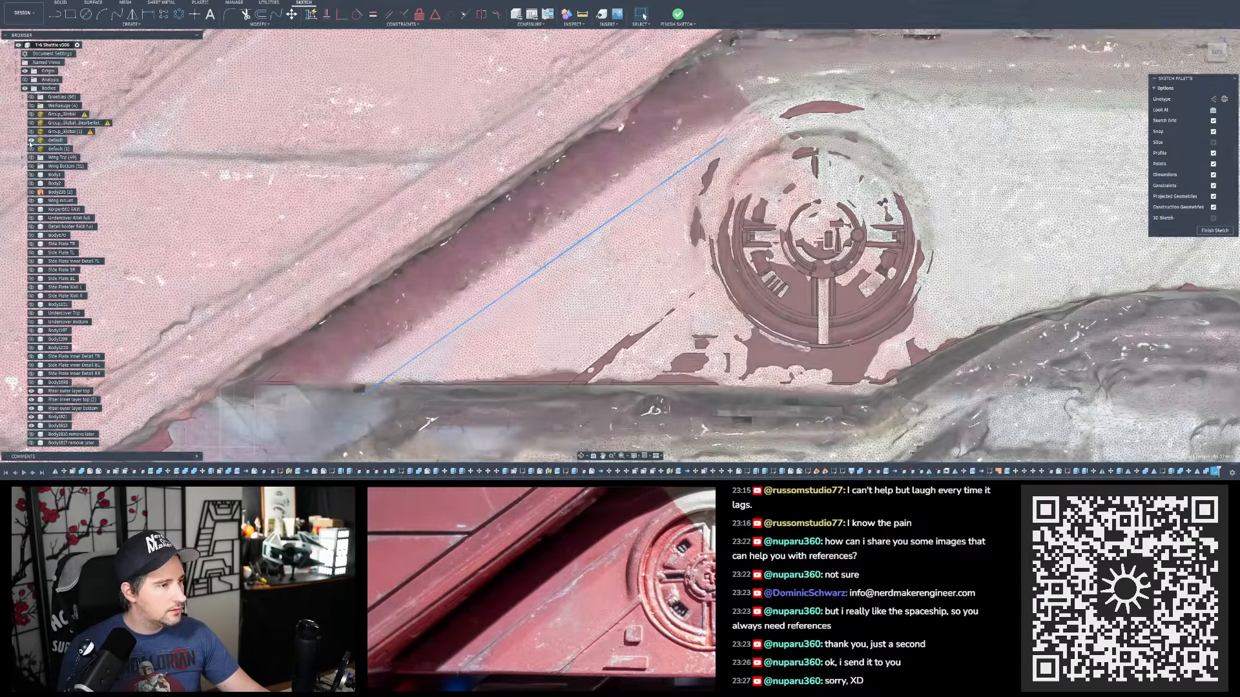
left_click(31, 139)
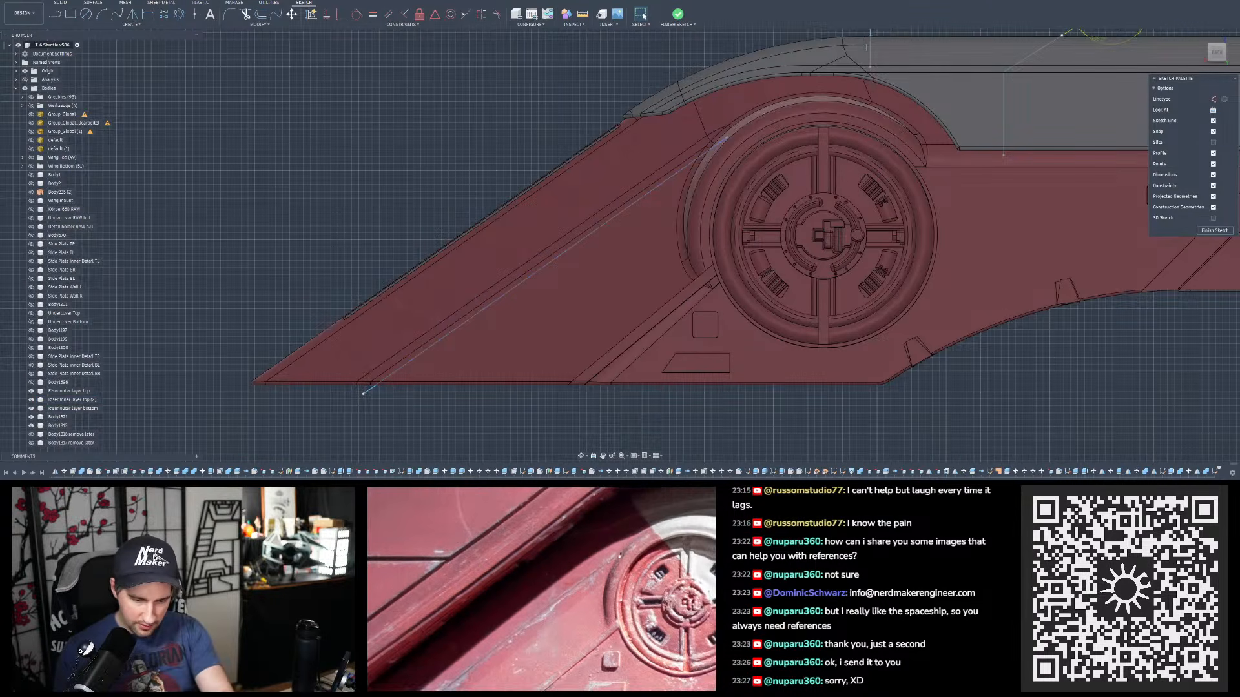
- Finish the panel-line sketch and save the design as a new version with the default version description
left_click_drag(653, 548, 631, 564)
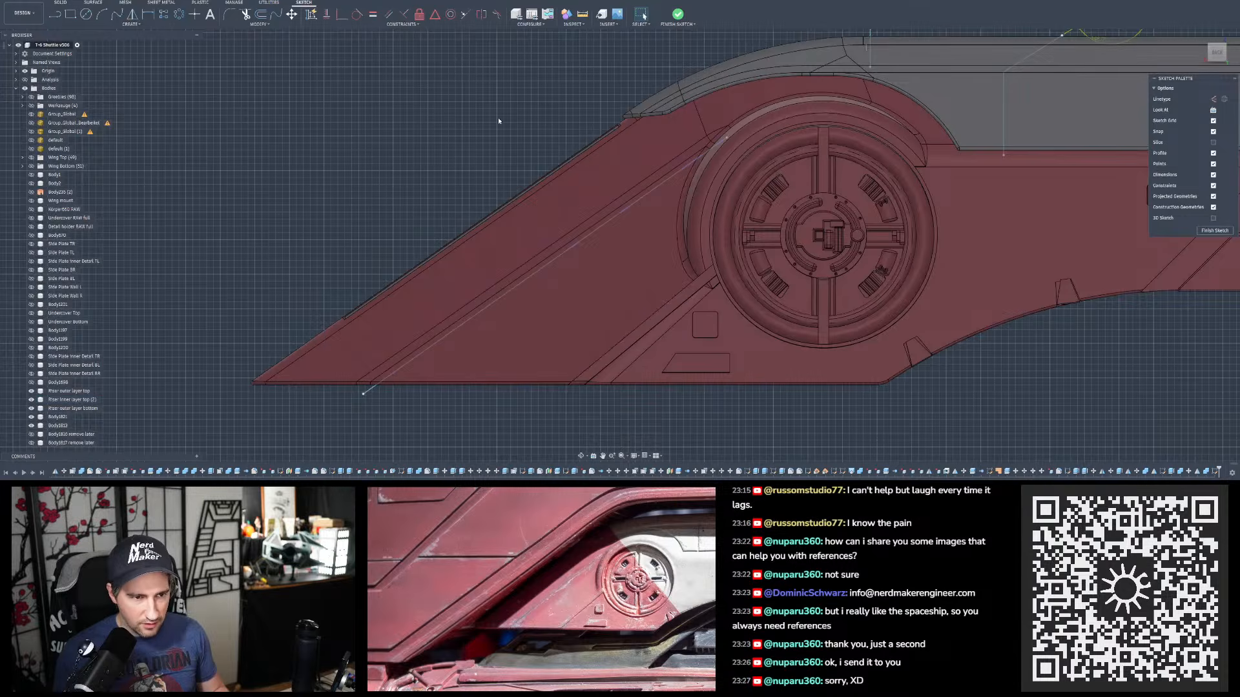
scroll(437, 248, "down", 3)
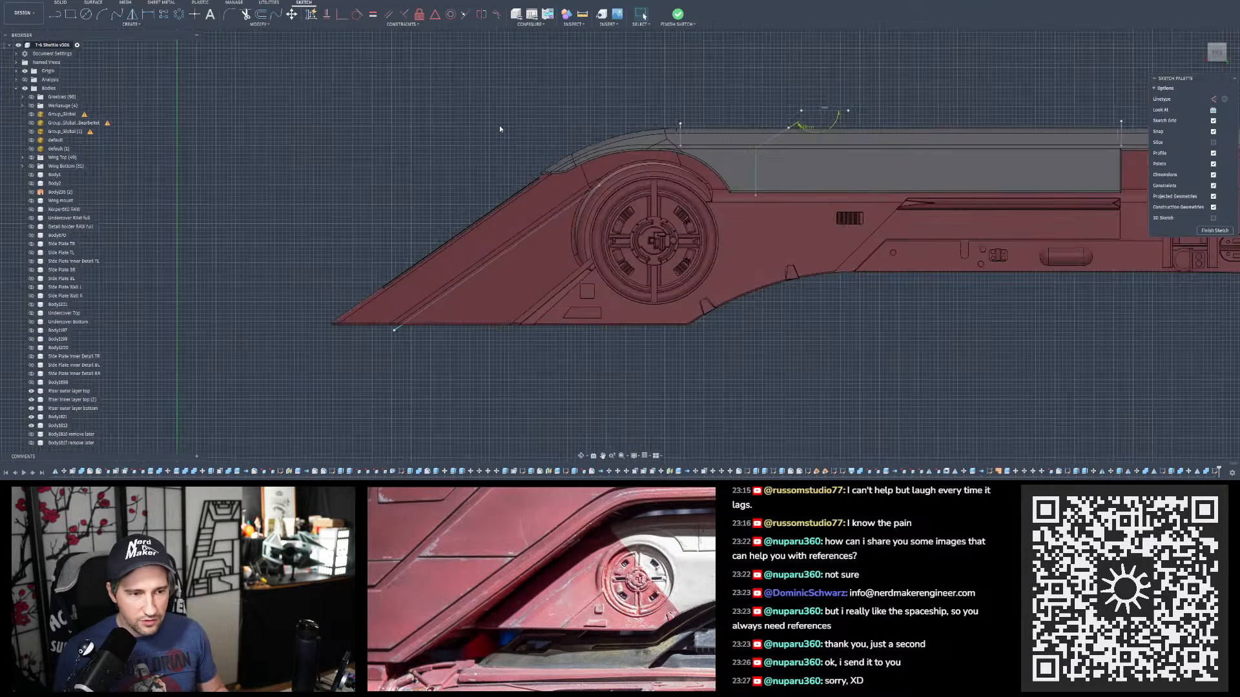
scroll(499, 126, "up", 2)
scroll(583, 133, "up", 1)
scroll(583, 134, "up", 2)
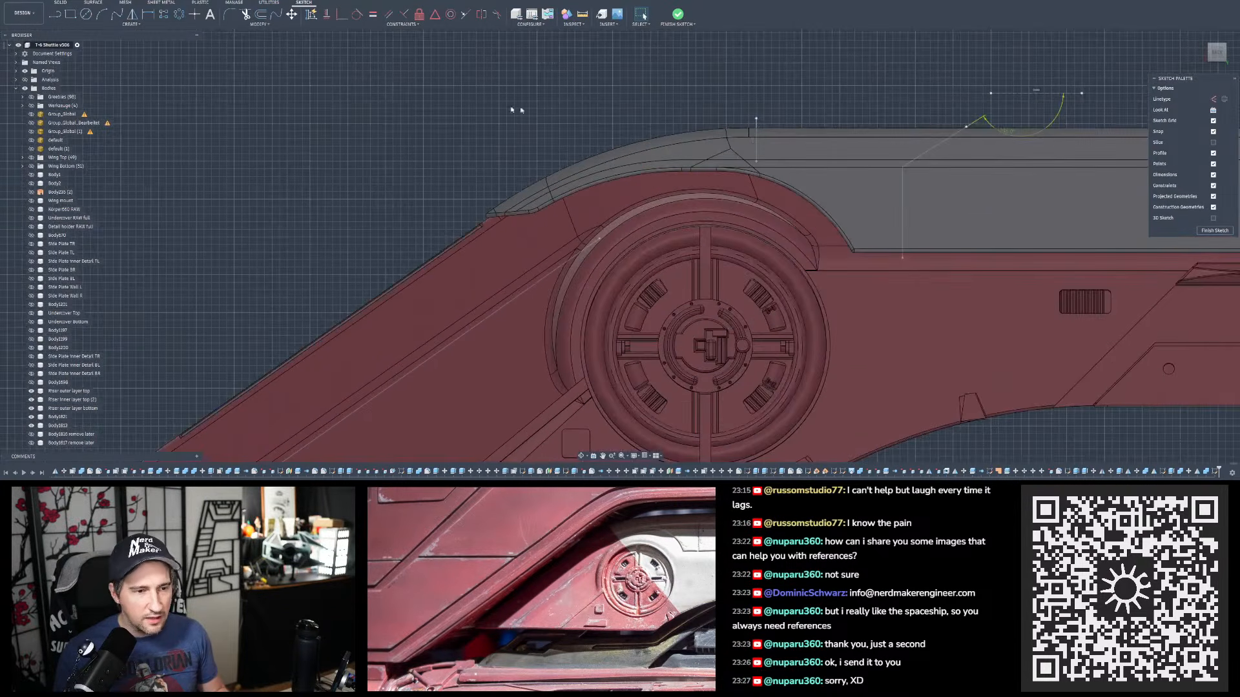
left_click(678, 15)
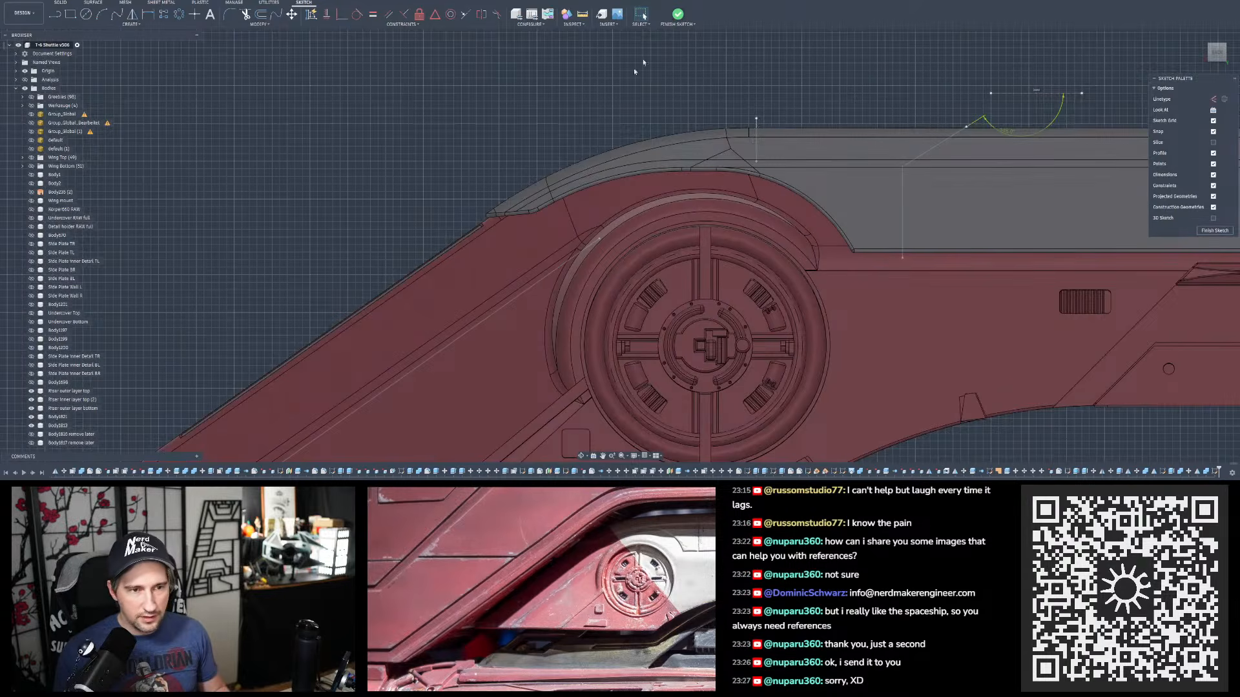
scroll(530, 159, "down", 4)
scroll(464, 174, "up", 1)
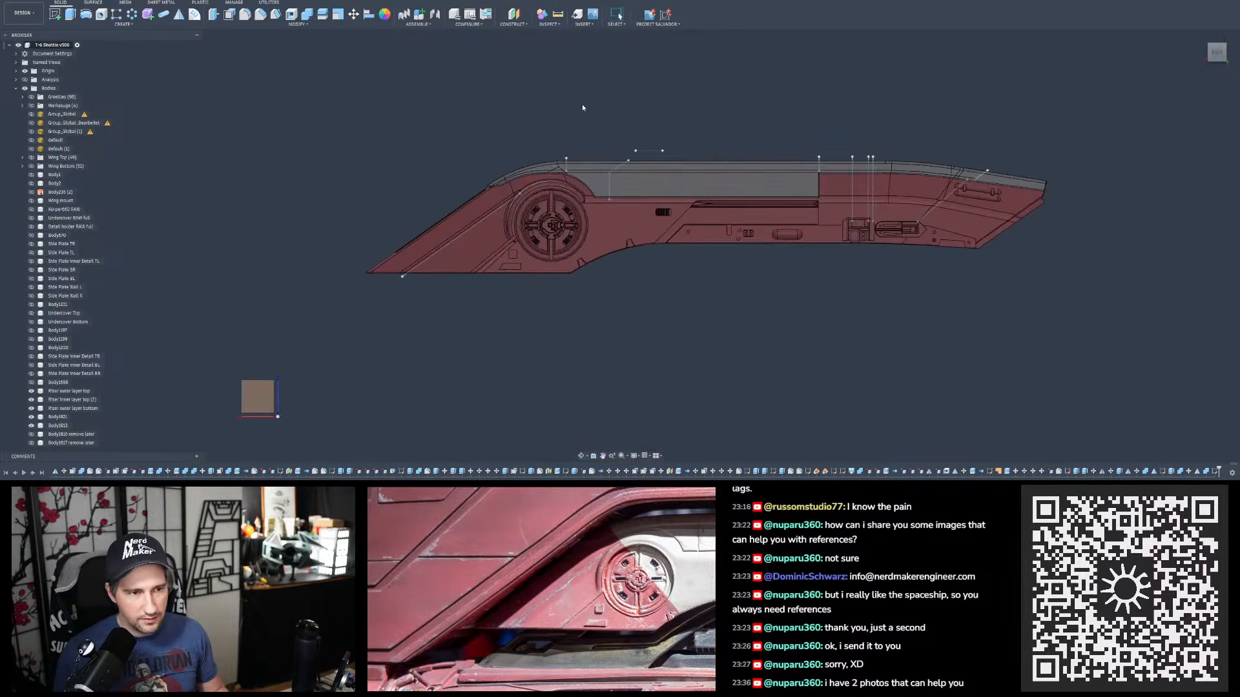
left_click(47, 1)
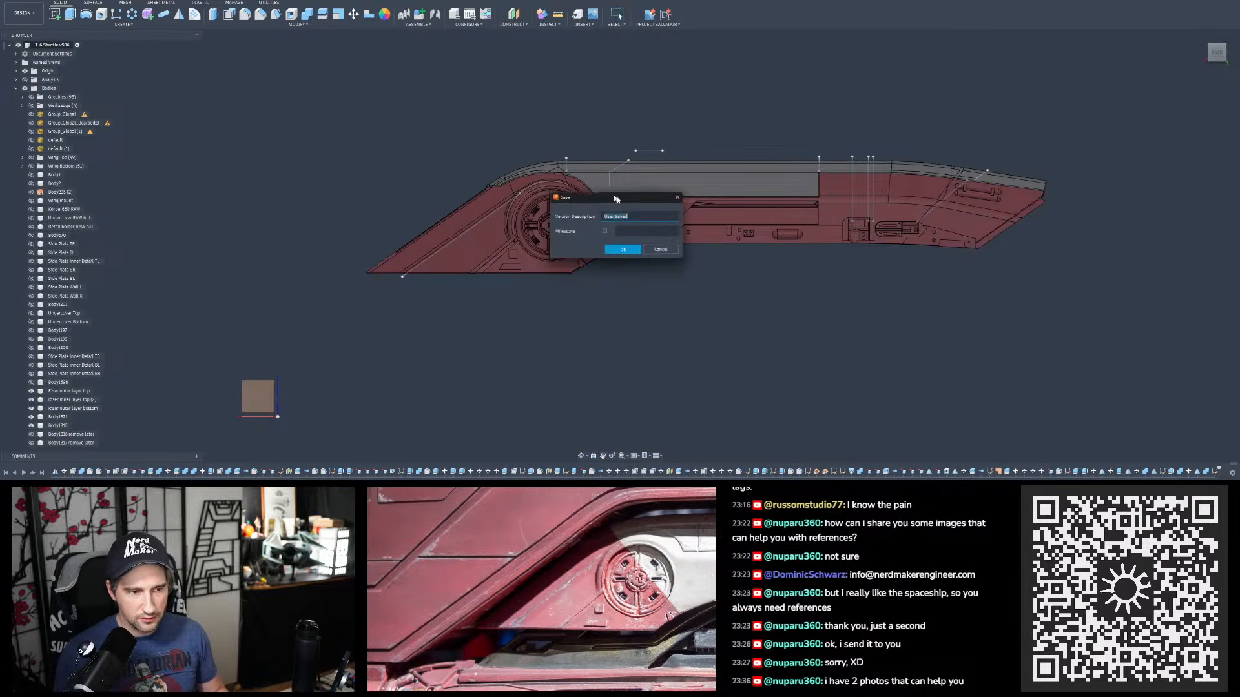
left_click(623, 252)
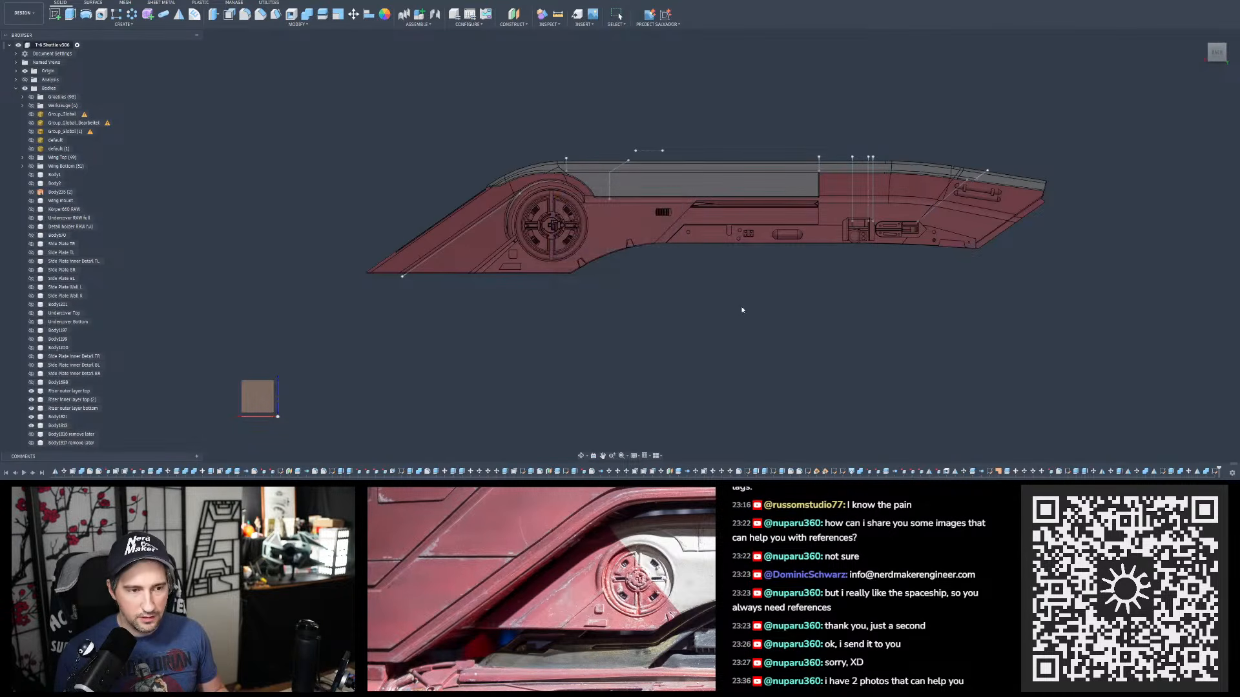
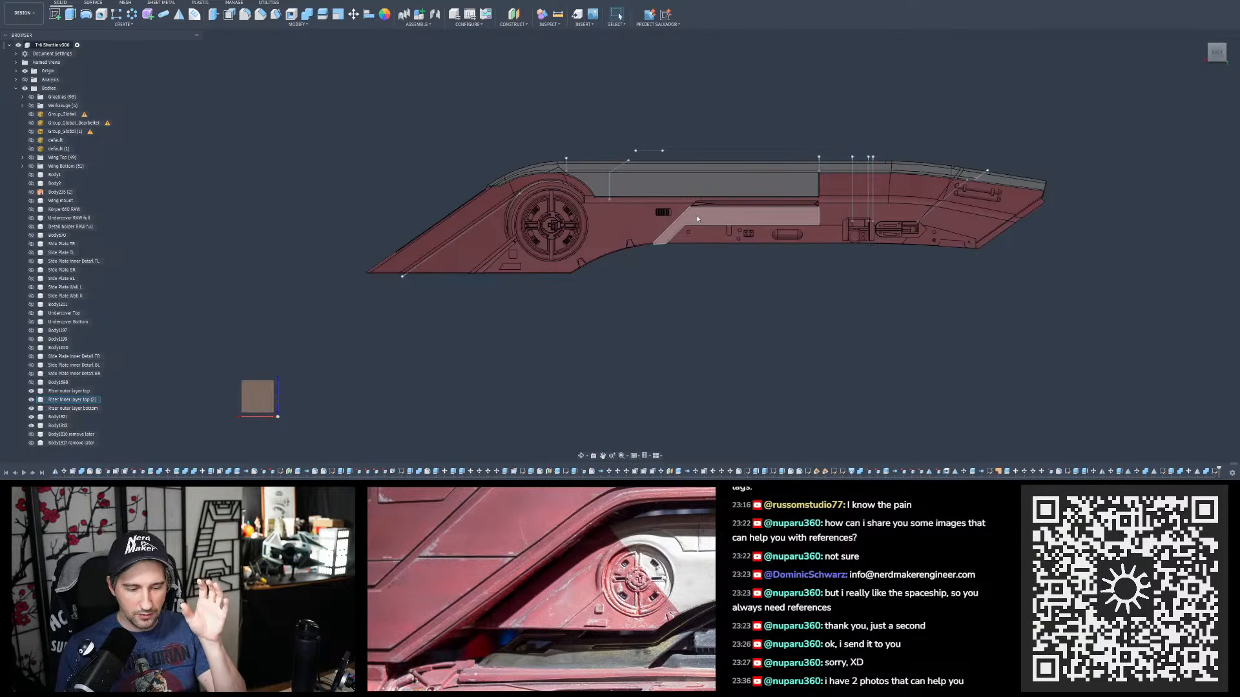
- Examine the round hub and the body's overall side against the full shuttle photo, ending in the straight side view
scroll(532, 638, "down", 1)
scroll(531, 637, "down", 3)
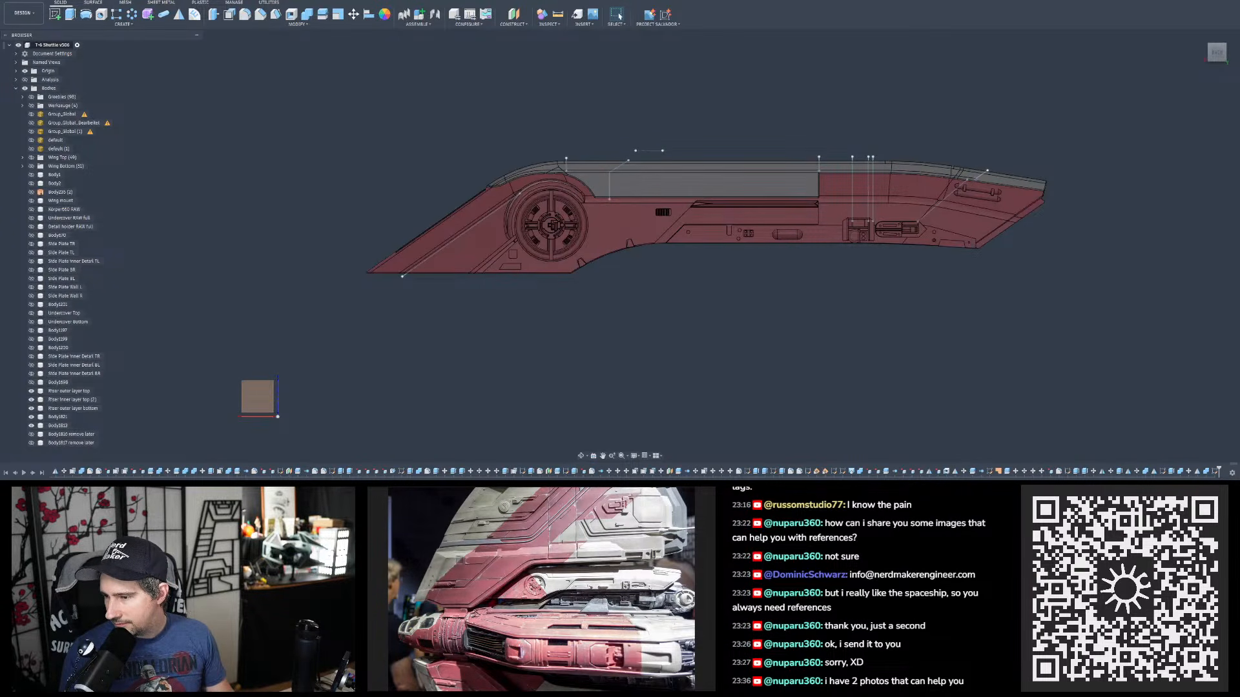
scroll(597, 163, "down", 2)
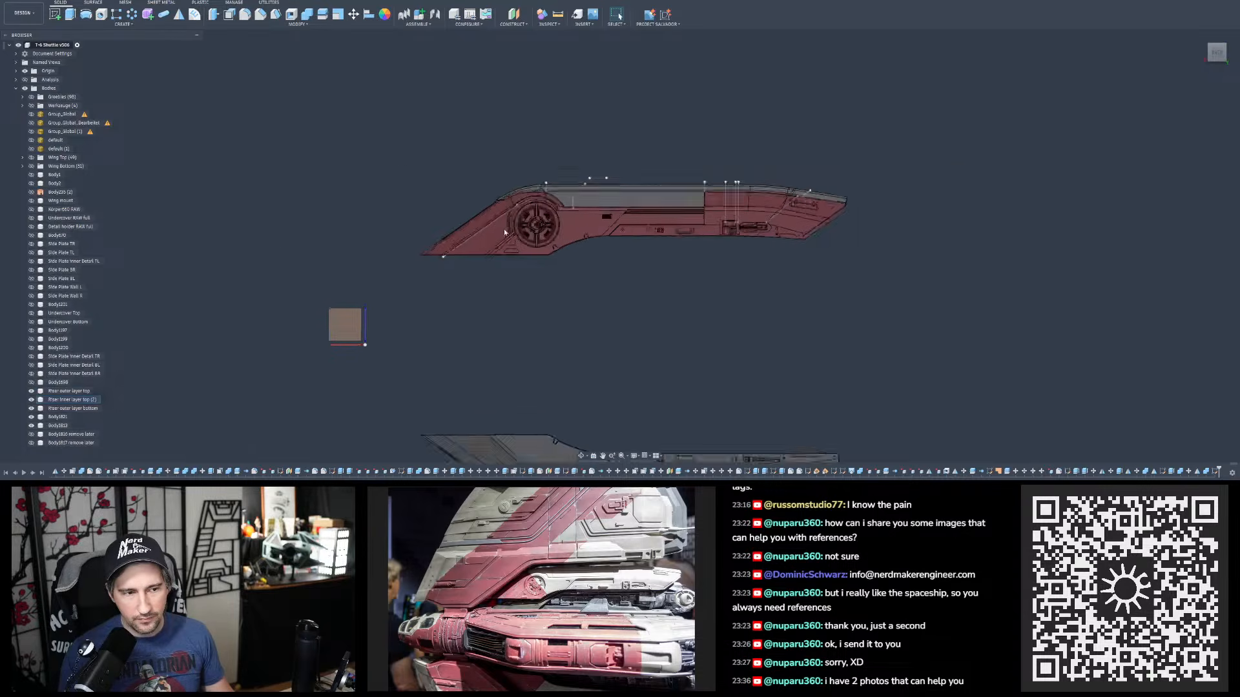
scroll(568, 213, "up", 10)
mouse_move(666, 190)
middle_mouse_down("shift")
mouse_move(714, 181)
mouse_move(686, 183)
middle_mouse_up("shift")
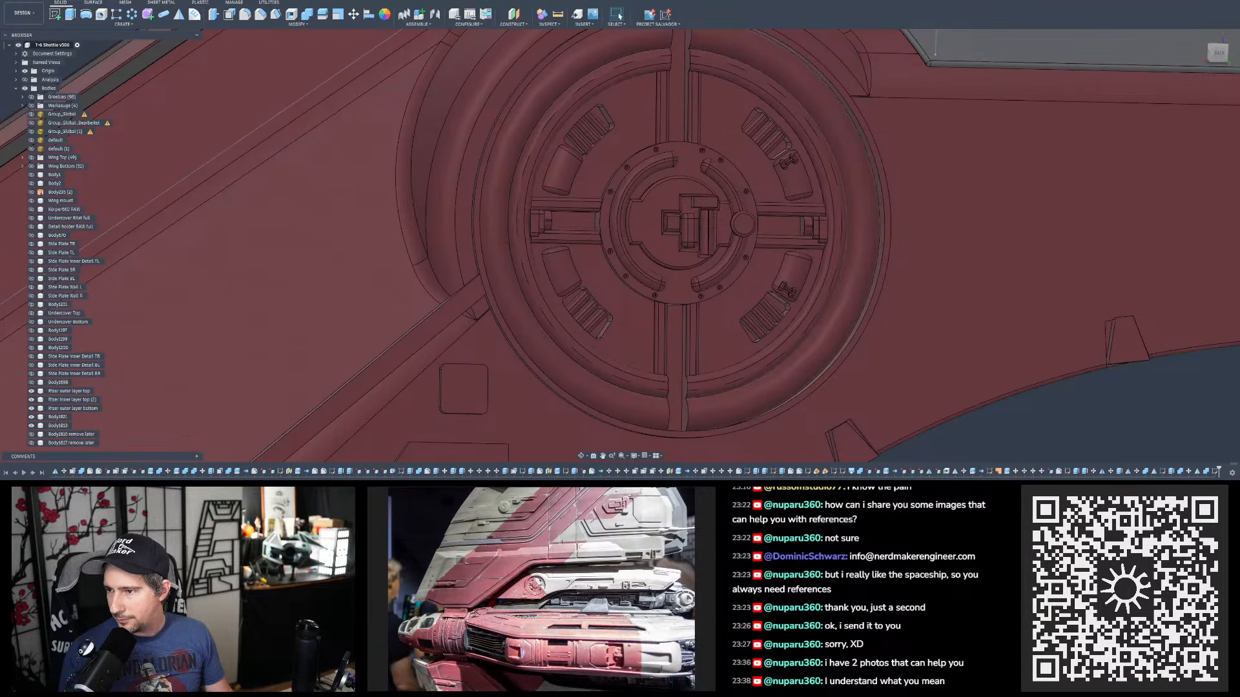
scroll(544, 268, "down", 10)
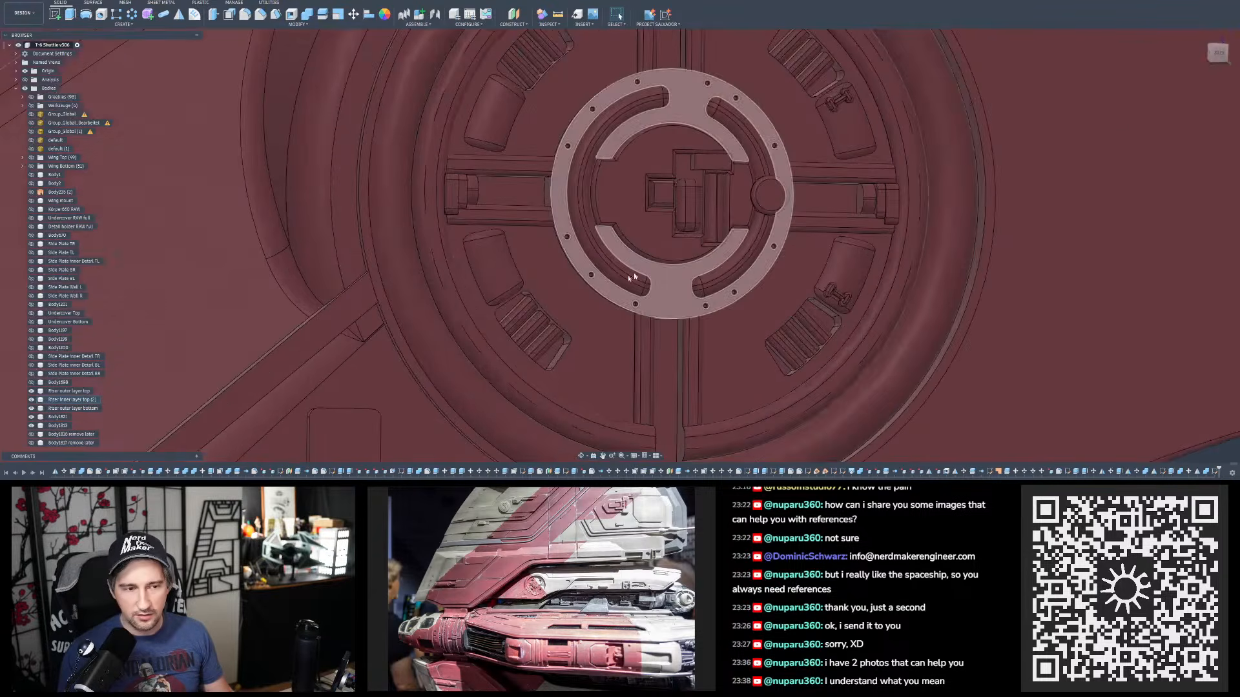
scroll(518, 262, "down", 3)
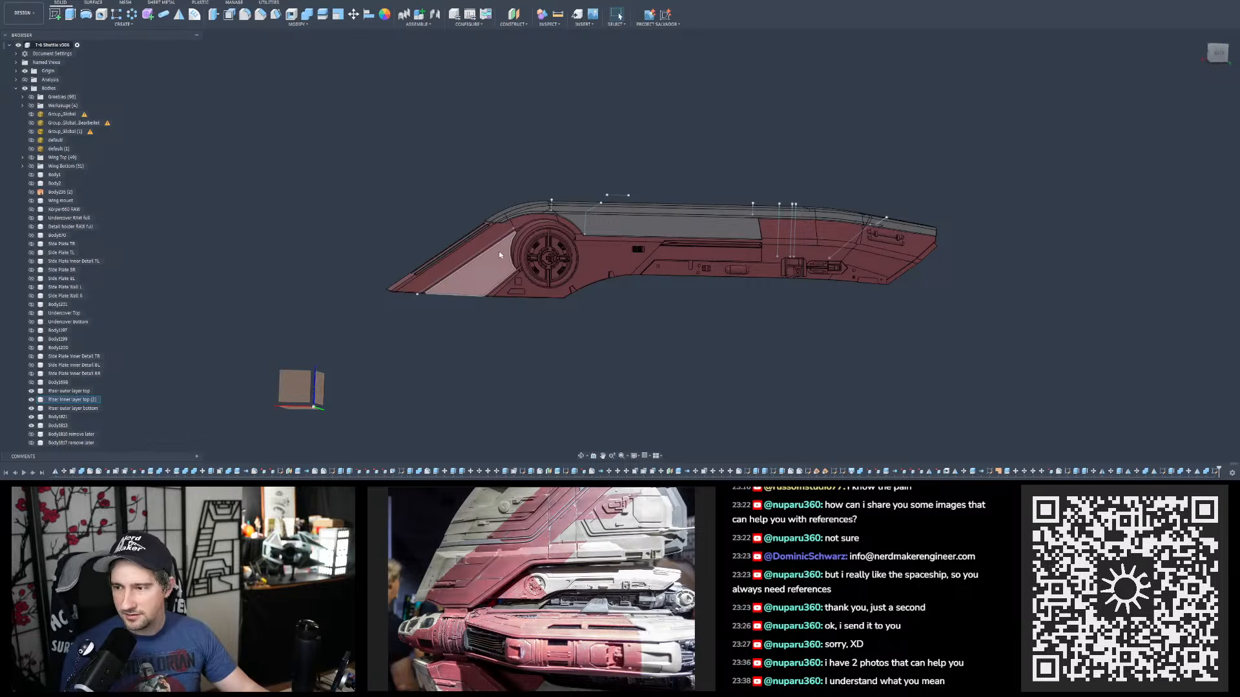
left_click(454, 184)
middle_click_drag(454, 184, 484, 174, "shift")
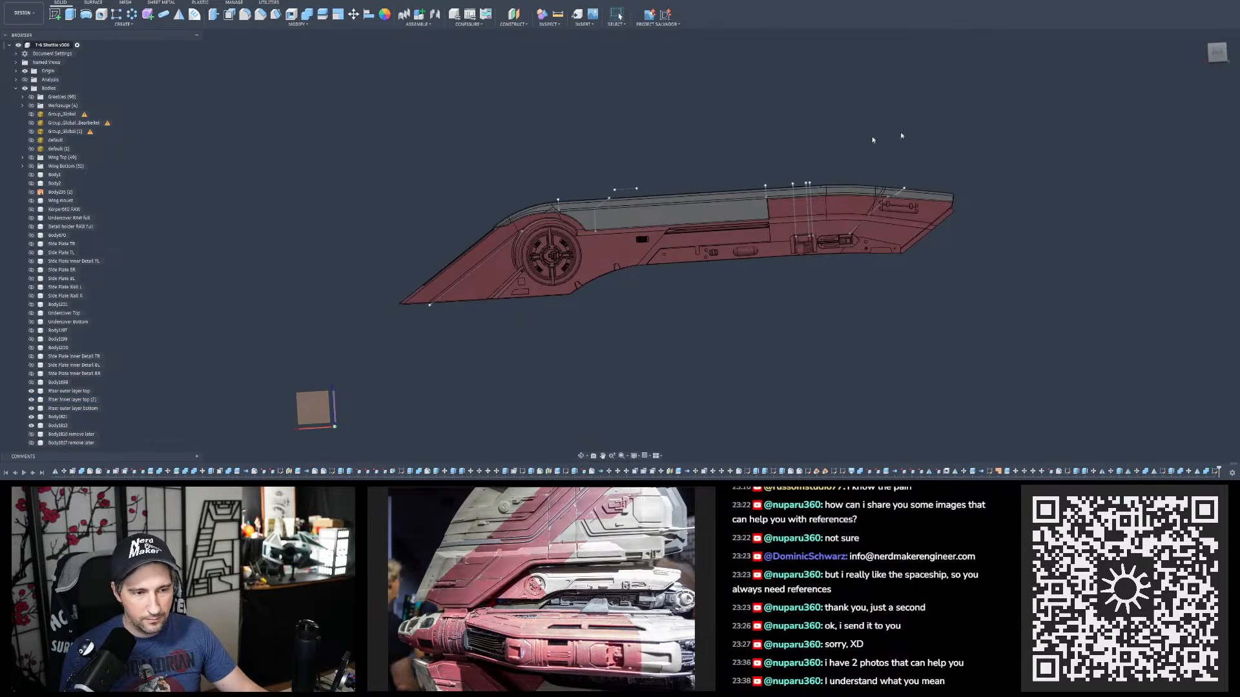
left_click(1218, 53)
scroll(625, 128, "up", 5)
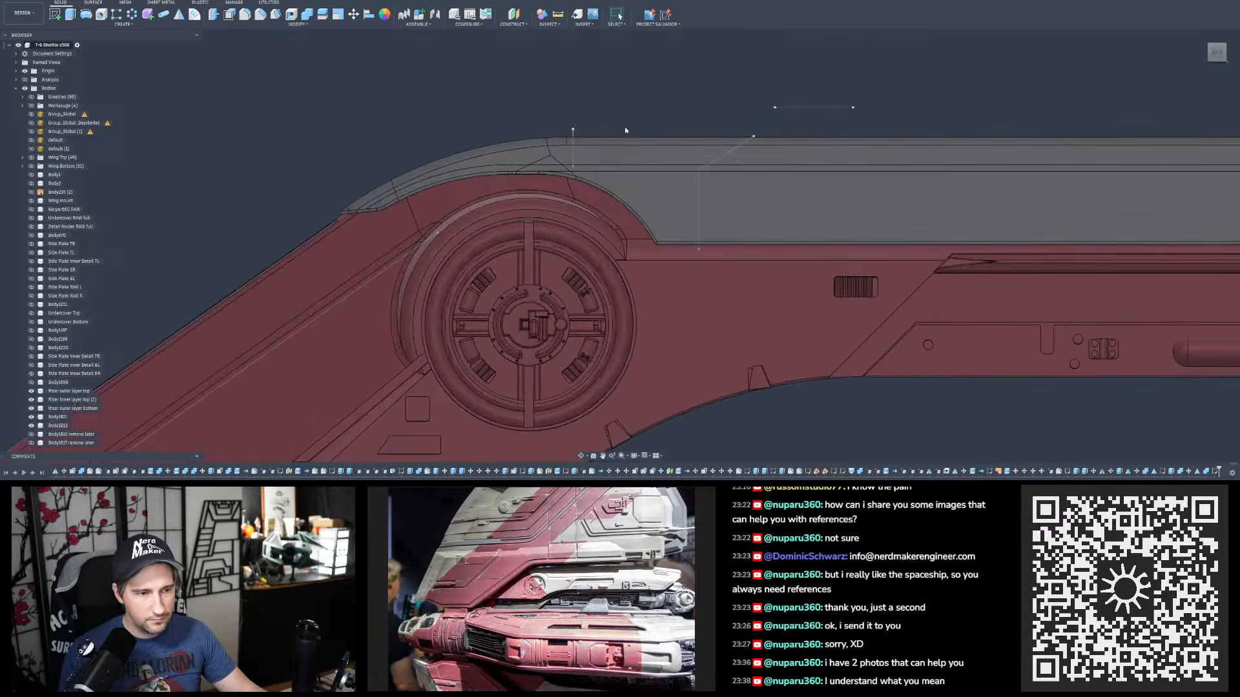
scroll(625, 129, "down", 5)
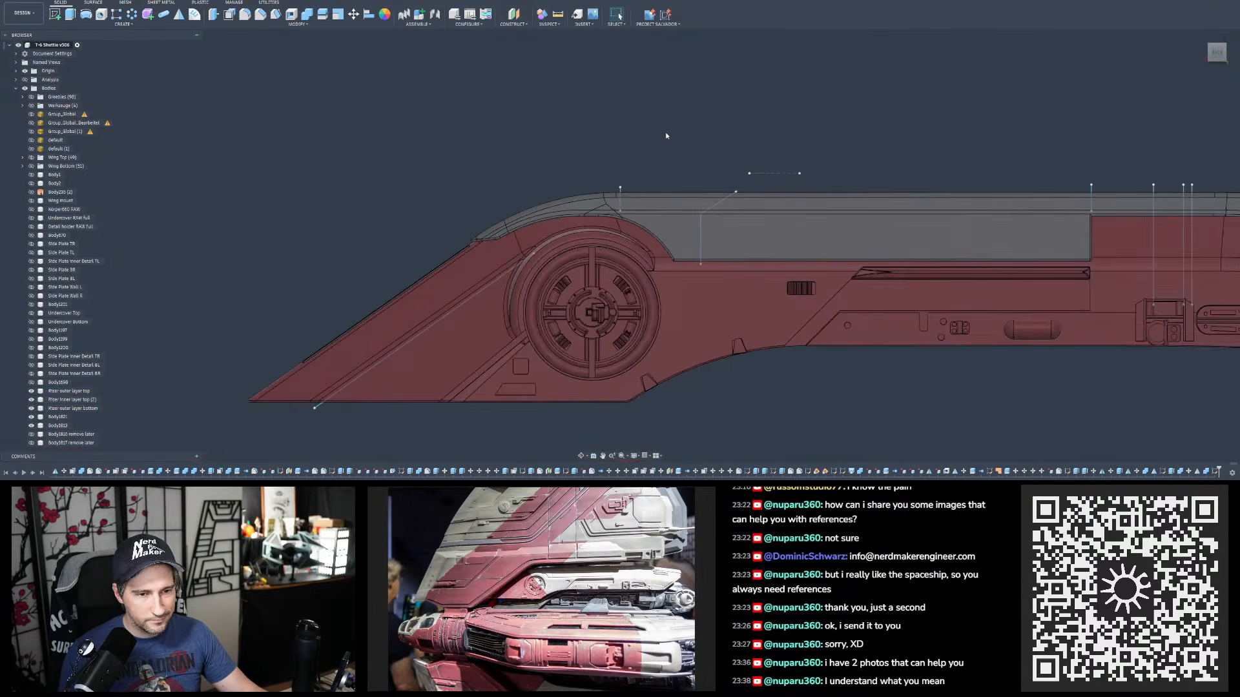
scroll(669, 134, "up", 1)
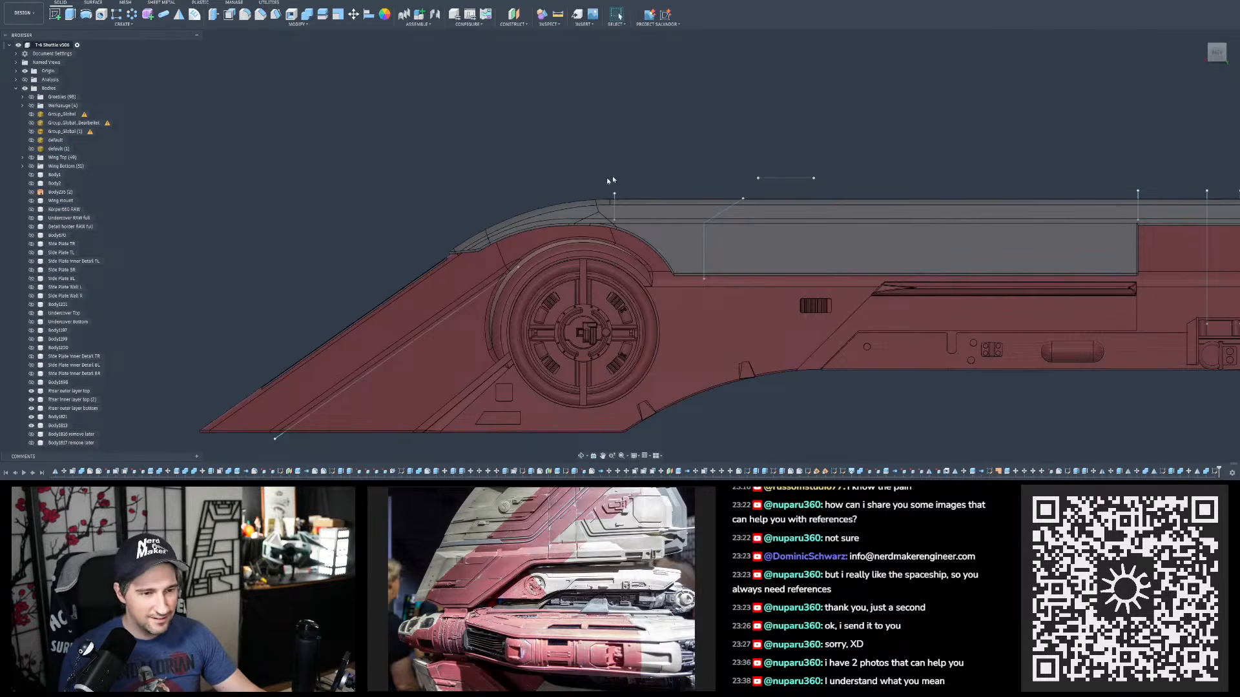
- Start a new sketch on the vertical origin plane parallel to the shuttle body's side
scroll(607, 158, "down", 2)
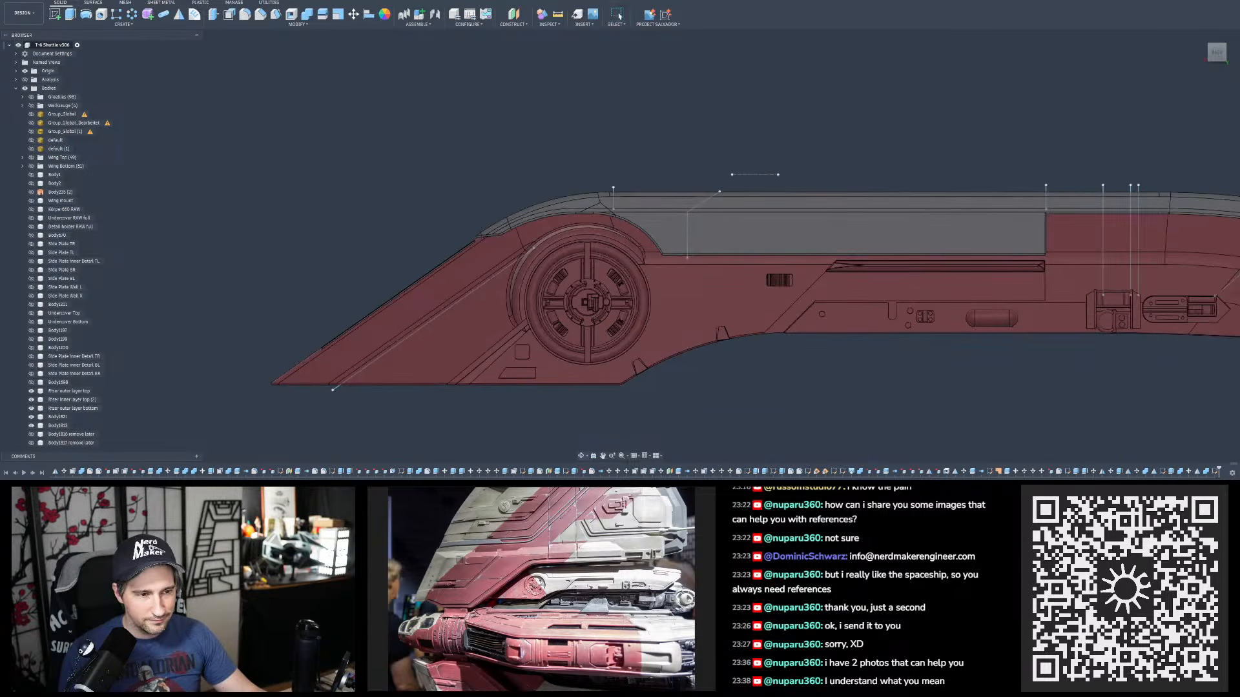
scroll(576, 168, "down", 2)
scroll(577, 168, "up", 2)
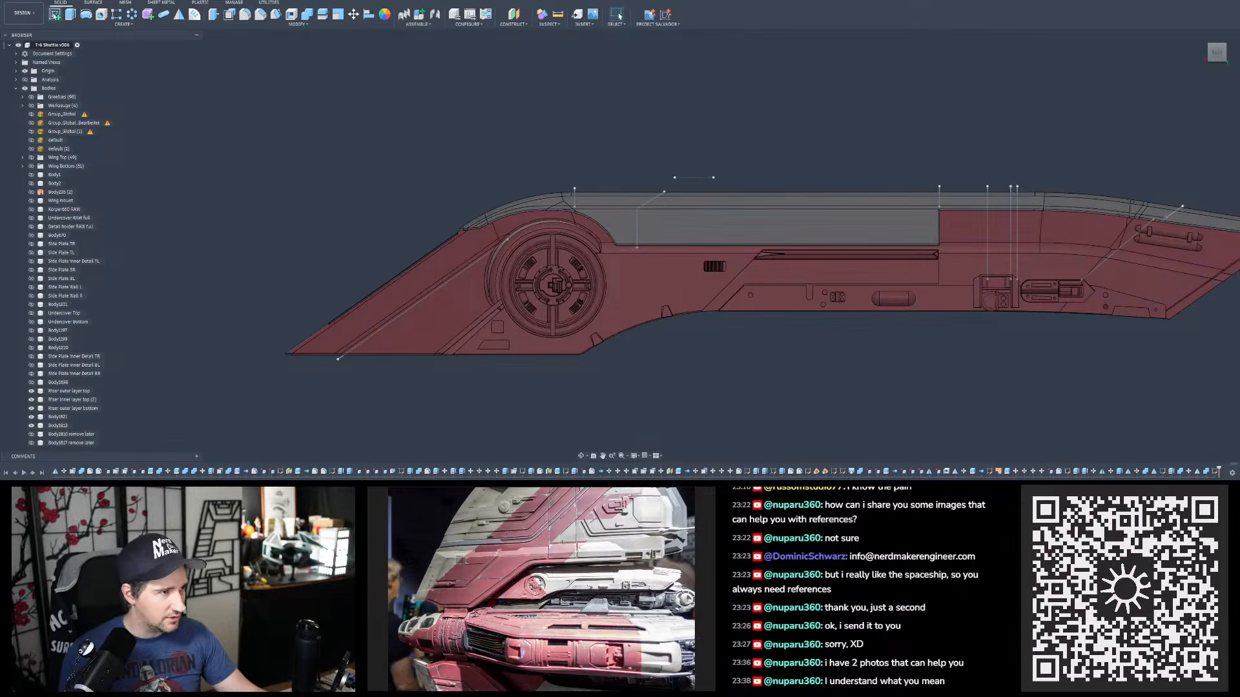
scroll(718, 154, "down", 2)
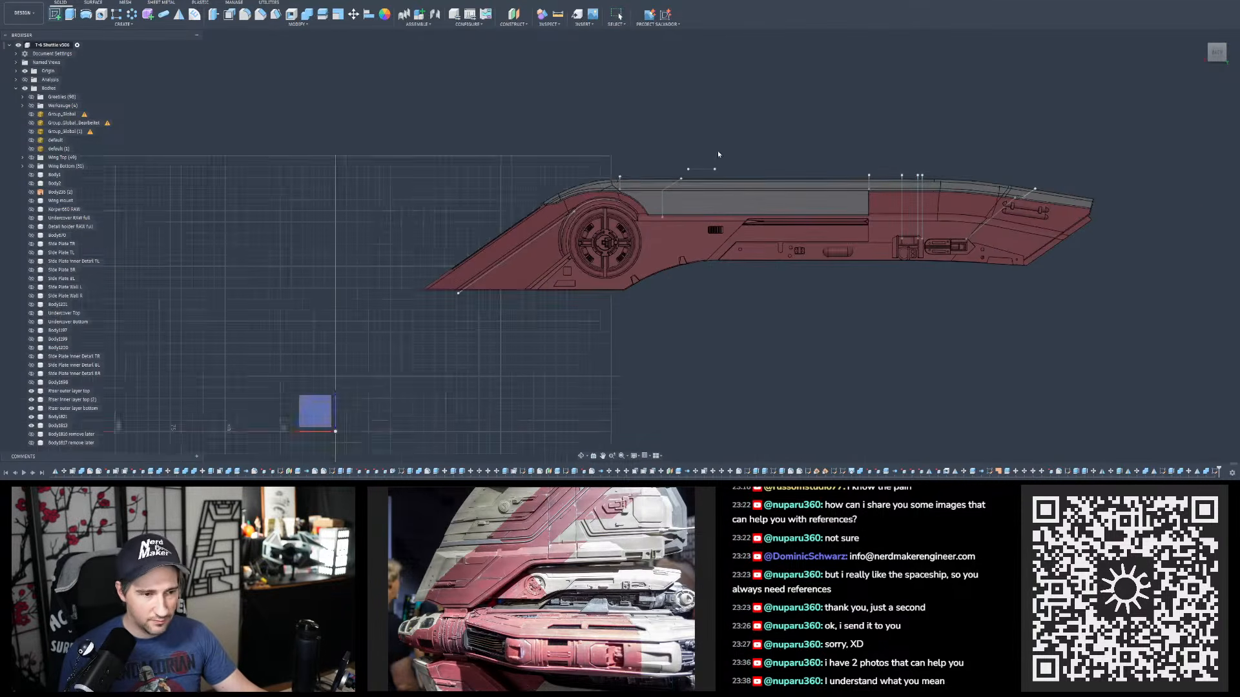
left_click(312, 412)
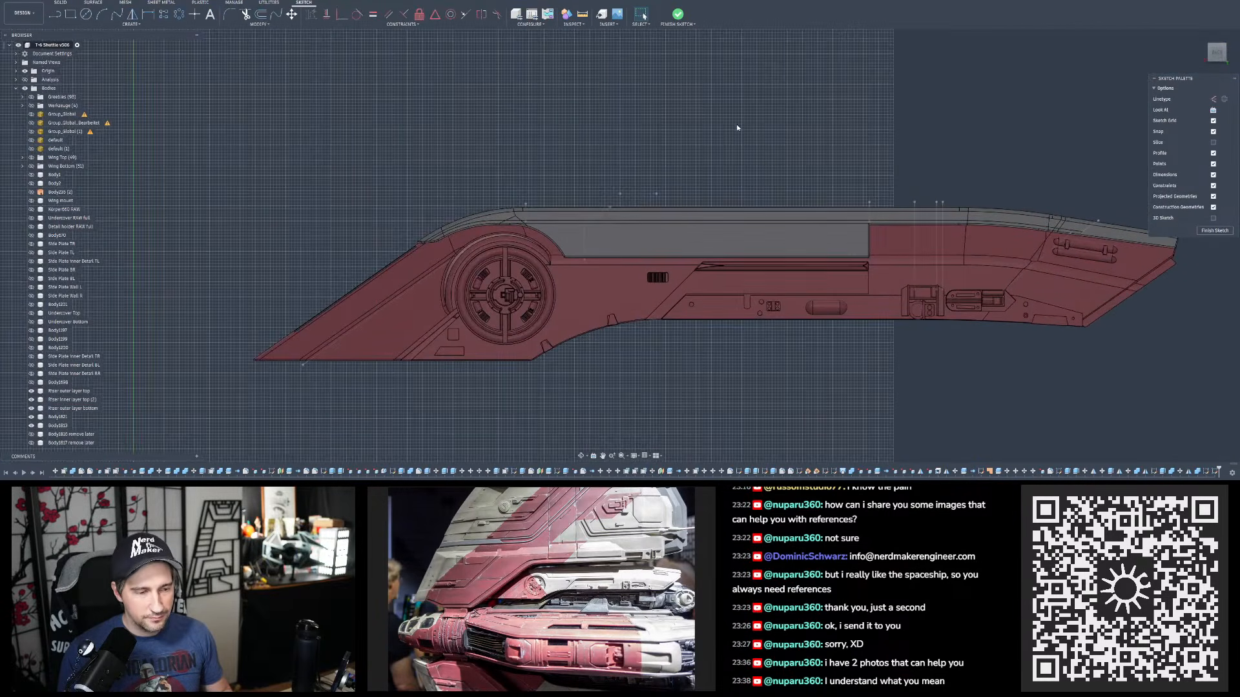
- Examine the body's side profile, hub area and slanted end against the close-up miniature photo
scroll(642, 213, "down", 2)
scroll(569, 161, "up", 2)
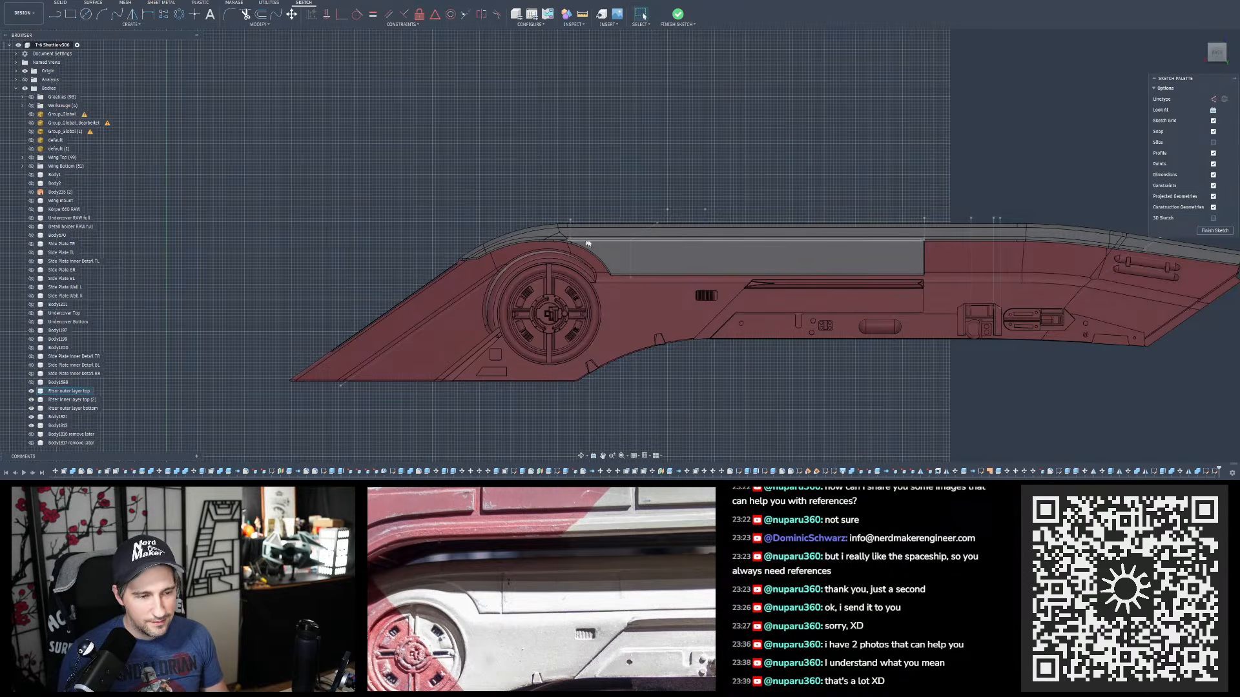
scroll(592, 227, "up", 3)
scroll(596, 211, "down", 3)
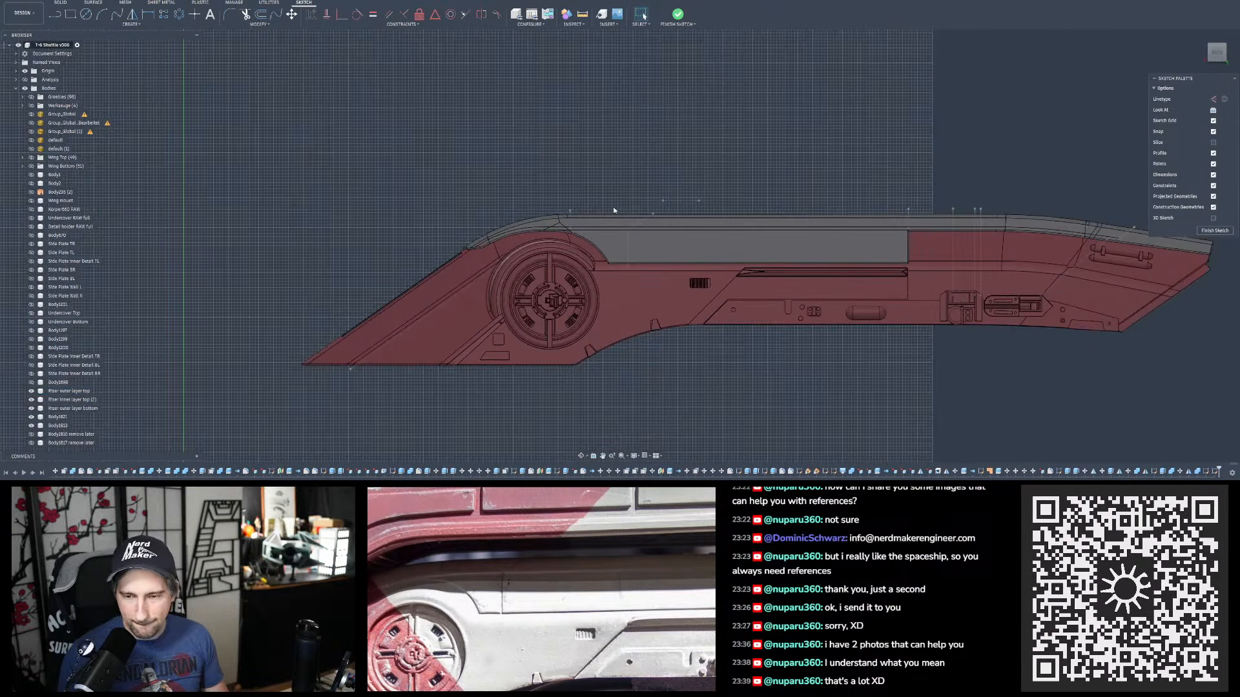
scroll(618, 210, "down", 2)
scroll(667, 200, "up", 2)
scroll(664, 186, "down", 1)
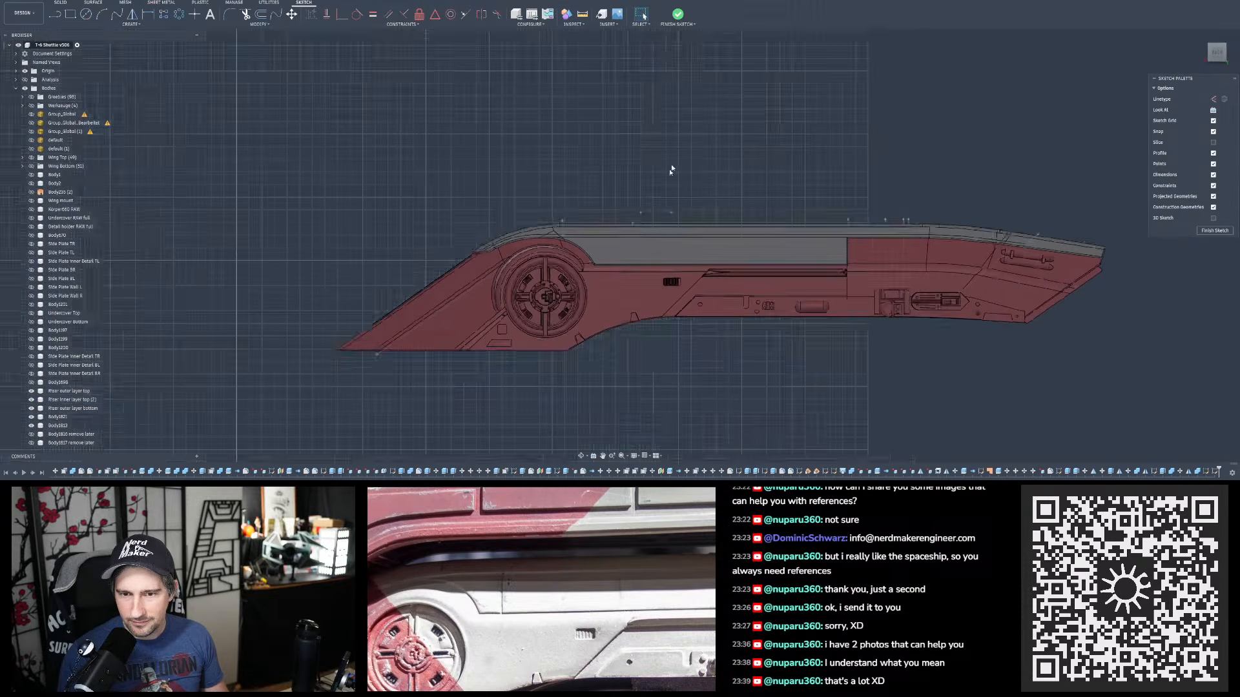
scroll(683, 142, "up", 2)
scroll(685, 142, "down", 1)
scroll(699, 166, "up", 1)
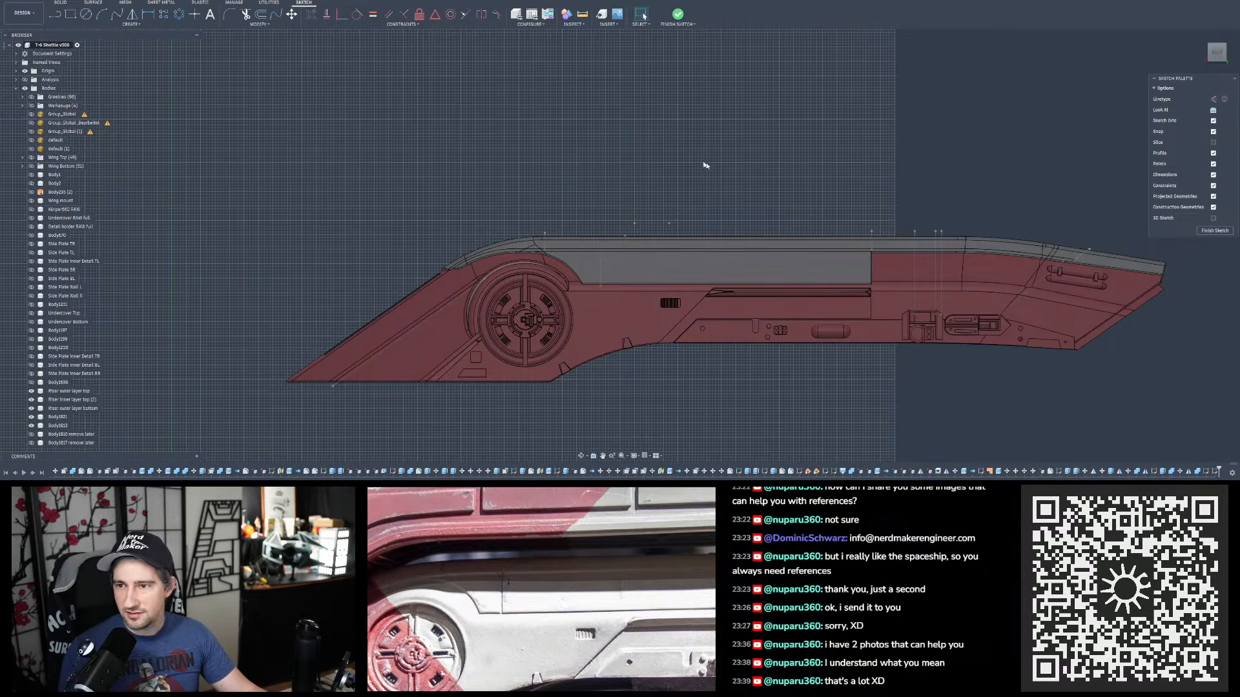
scroll(697, 174, "down", 1)
scroll(373, 185, "up", 5)
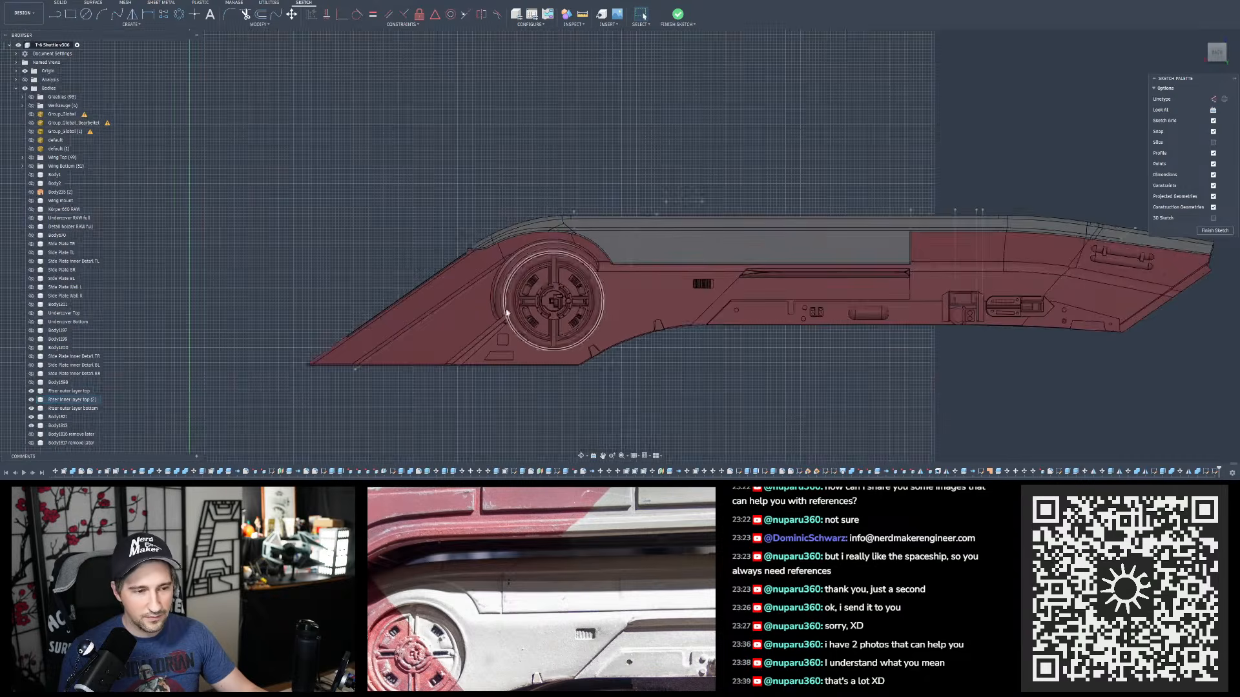
scroll(621, 110, "down", 2)
scroll(408, 184, "up", 2)
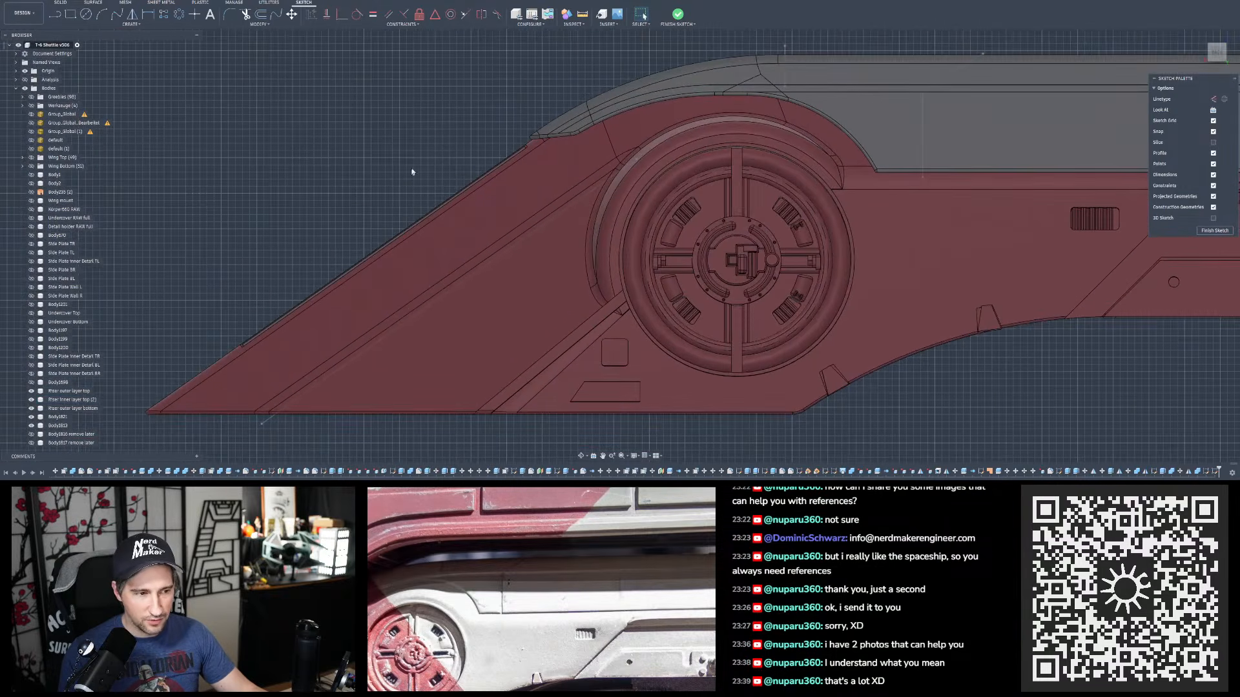
scroll(297, 262, "up", 2)
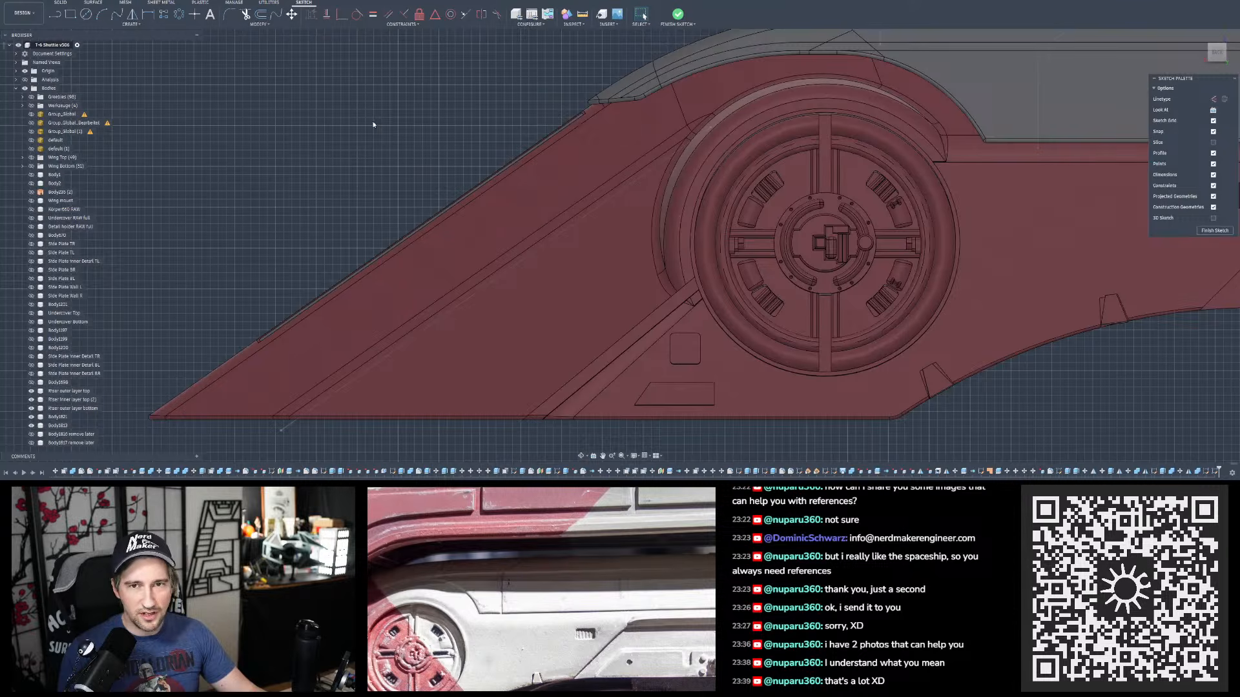
scroll(436, 130, "down", 2)
mouse_move(508, 191)
middle_mouse_down("shift")
mouse_move(505, 202)
mouse_move(500, 169)
mouse_move(509, 200)
mouse_move(502, 194)
middle_mouse_up("shift")
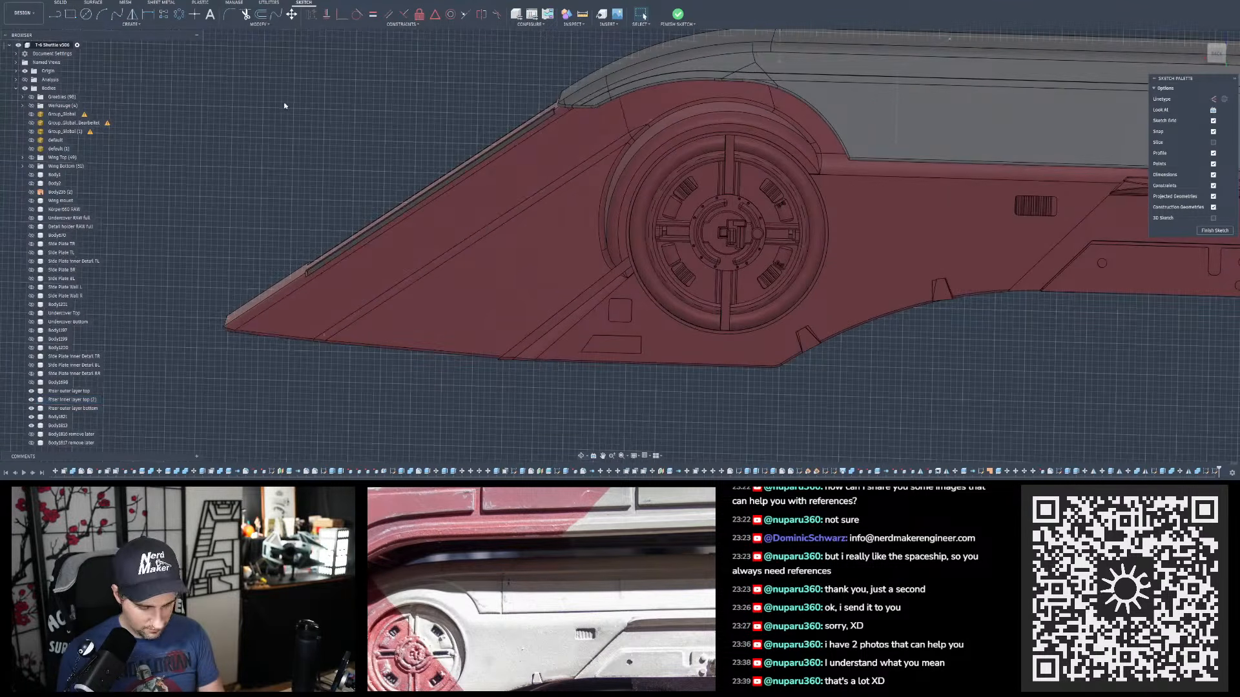
- Start Project to Surface and pick the slanted side face beside the hub and its narrow lower edge face as targets
key("p")
scroll(526, 124, "up", 2)
middle_click_drag(607, 162, 619, 147, "shift")
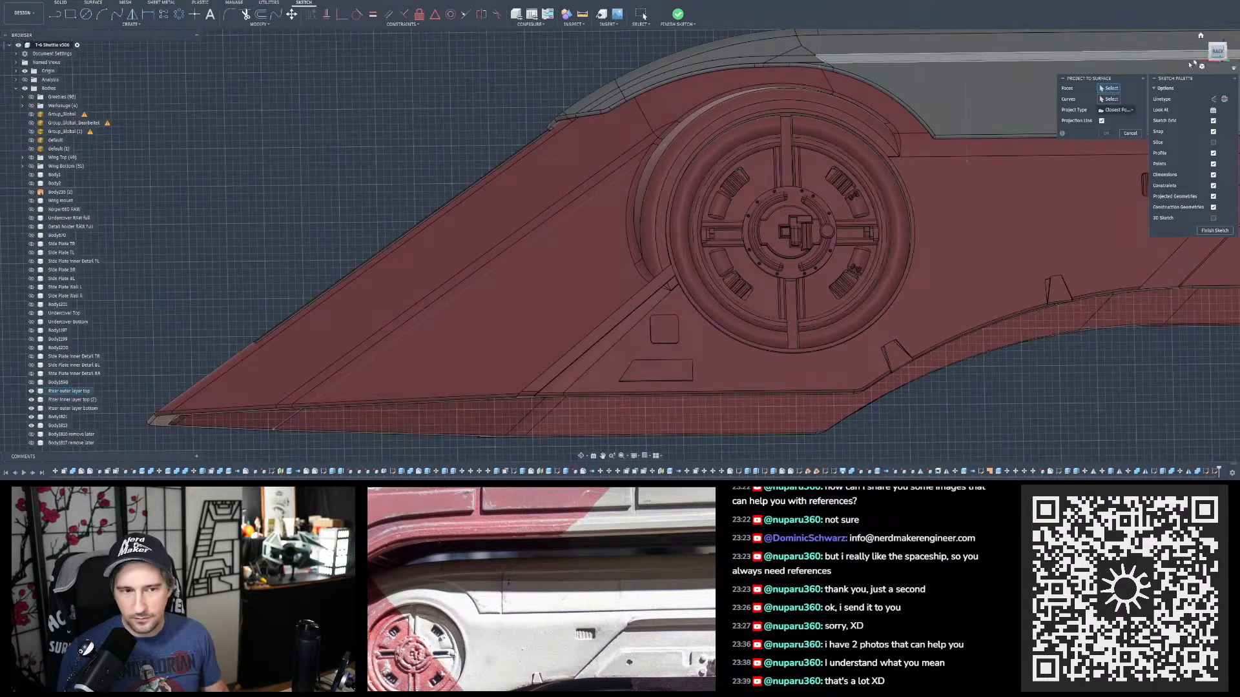
left_click(1216, 51)
left_click(443, 359)
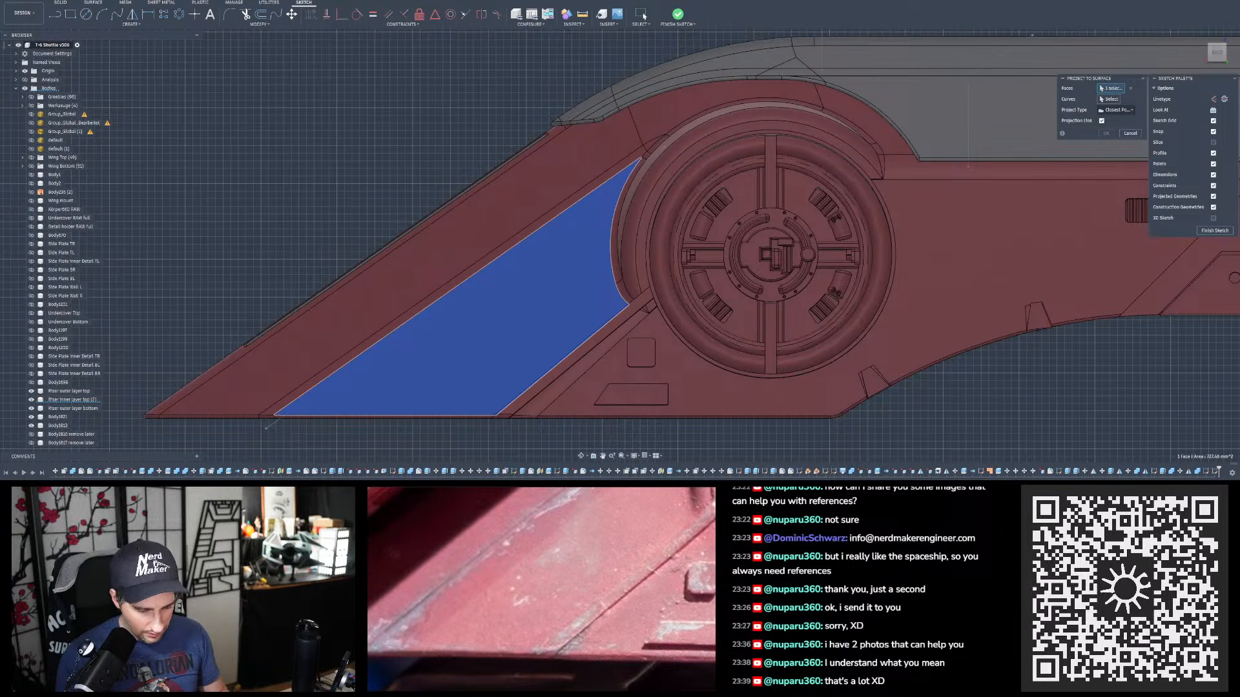
scroll(288, 443, "up", 5)
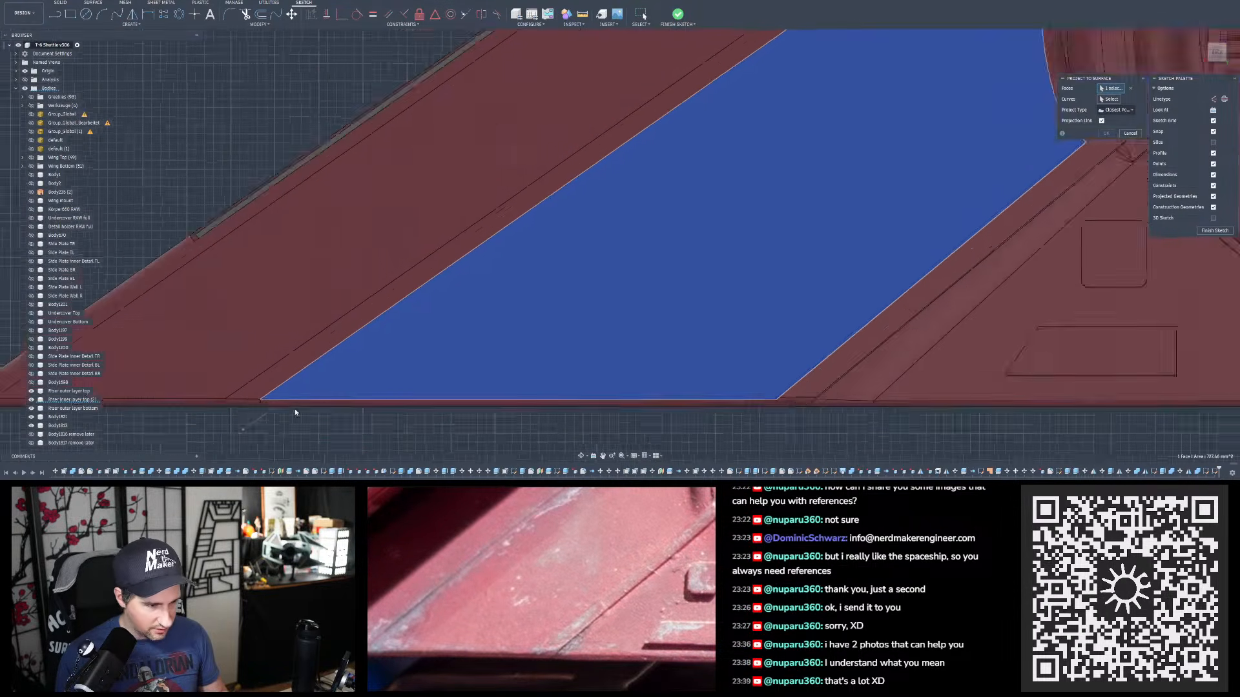
left_click(300, 402)
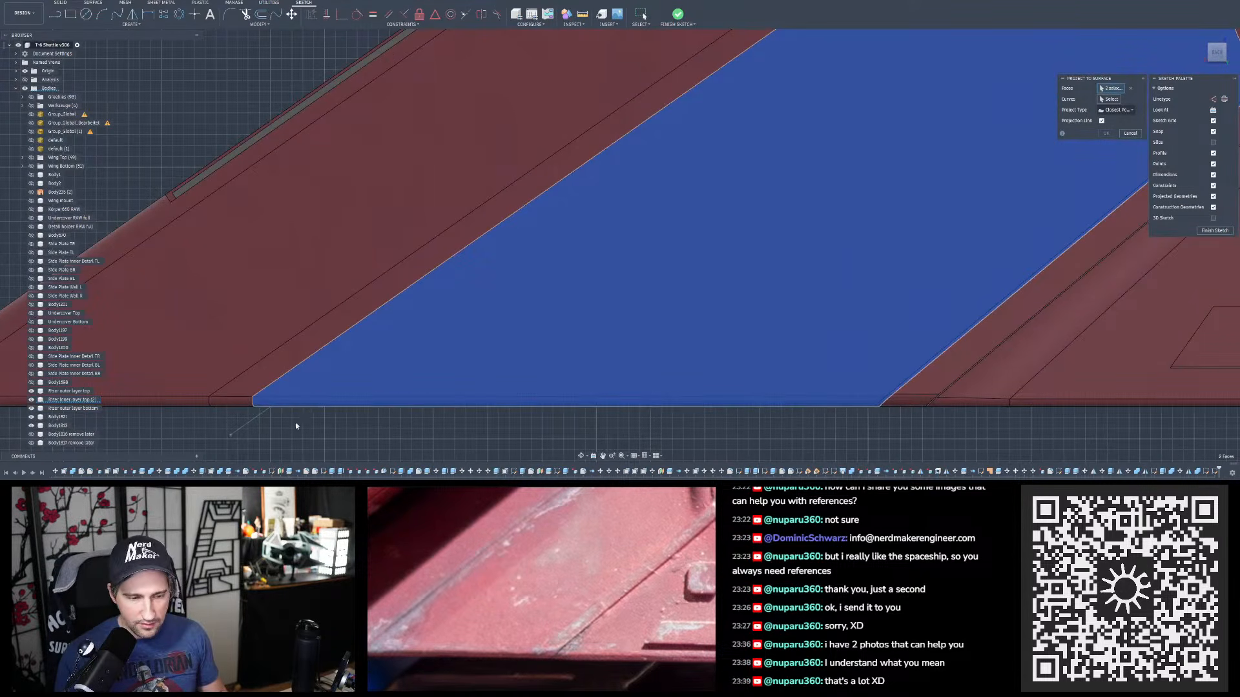
- Compare the pointed end of the picked face and the surrounding hub rim with the enlarged miniature photo
scroll(286, 418, "down", 4)
scroll(286, 418, "down", 2)
scroll(598, 212, "up", 6)
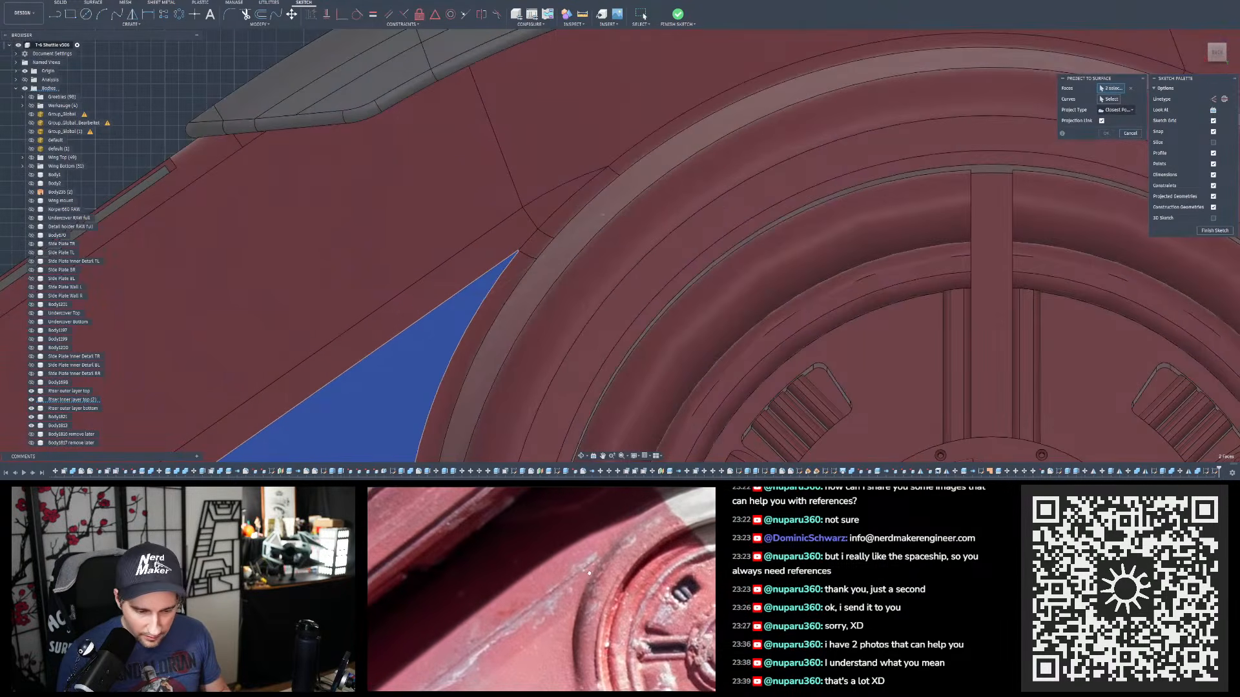
scroll(618, 566, "up", 3)
left_click_drag(610, 557, 598, 570)
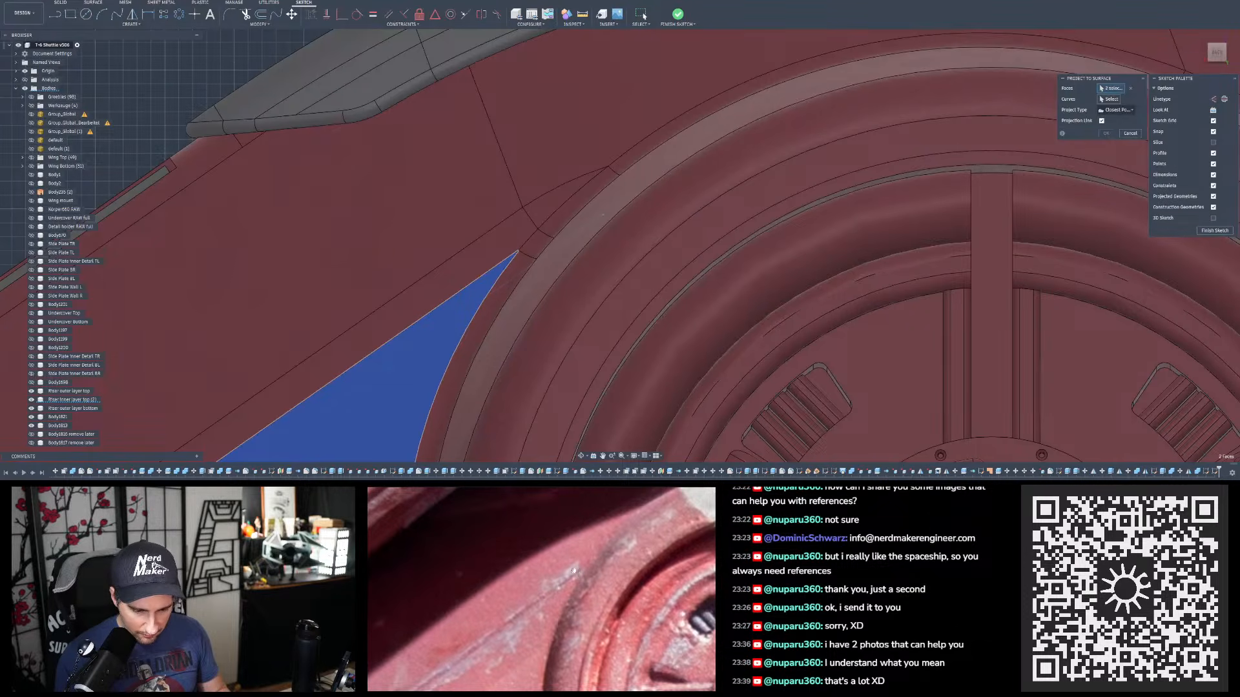
scroll(507, 268, "up", 3)
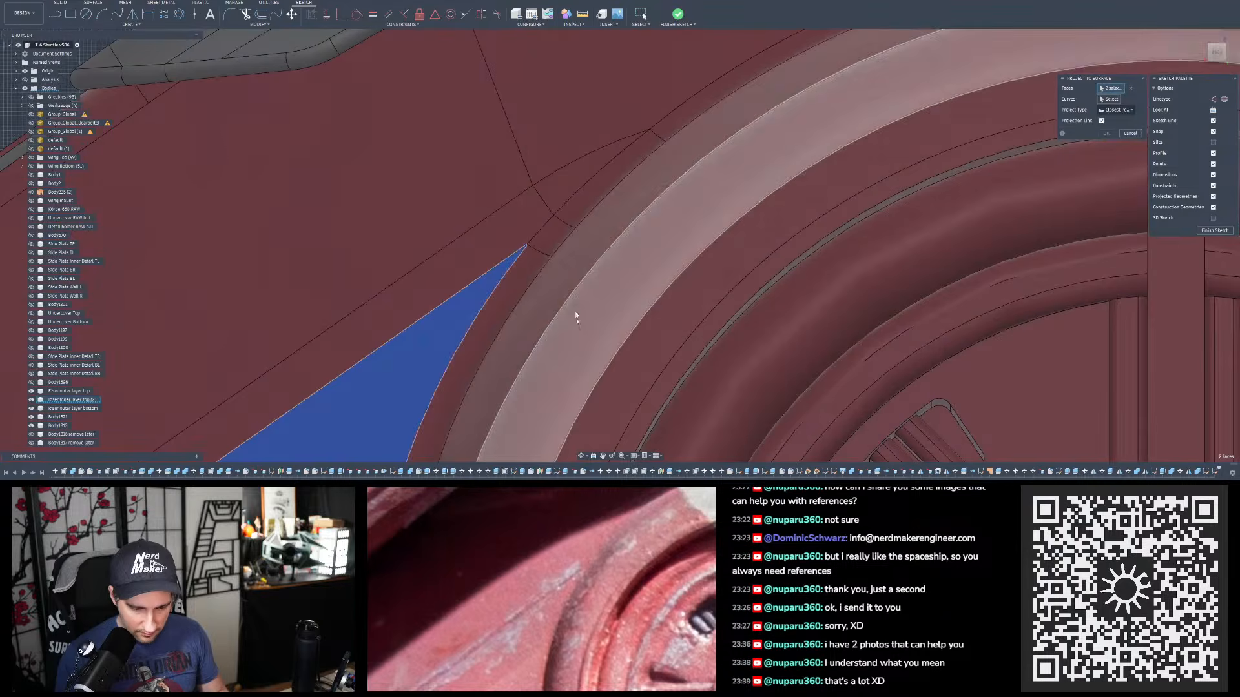
scroll(600, 579, "down", 3)
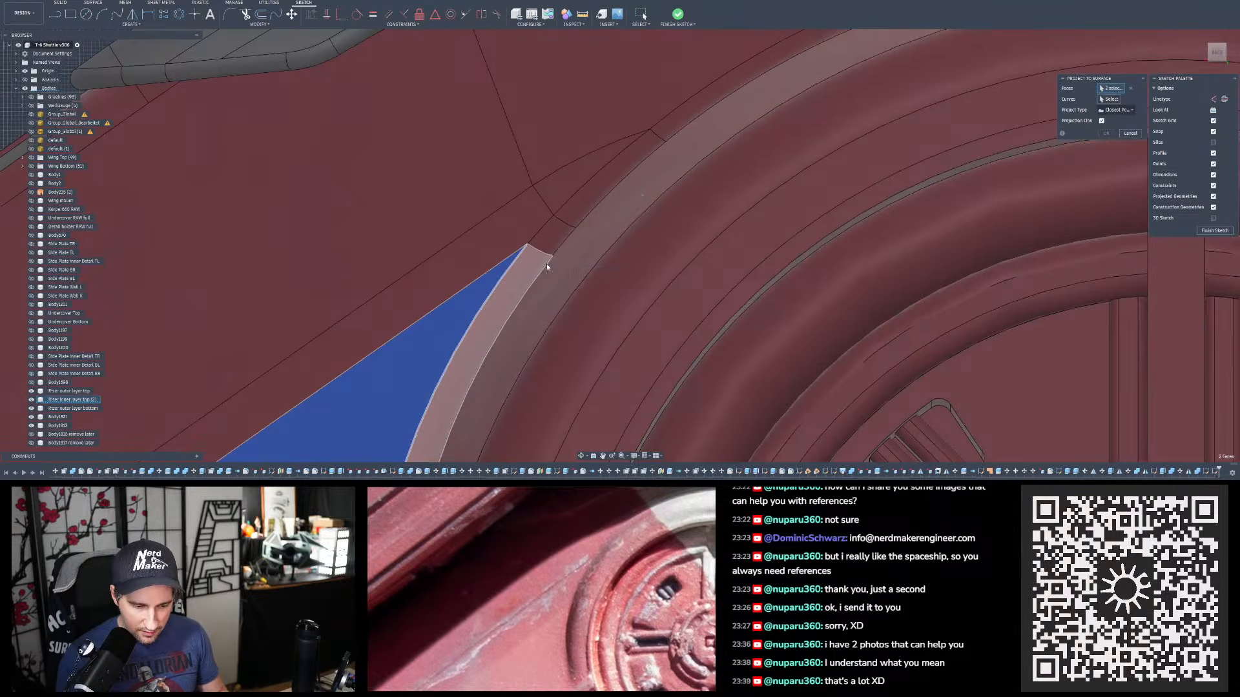
middle_click_drag(592, 293, 585, 214, "shift")
middle_click_drag(562, 254, 529, 308, "shift")
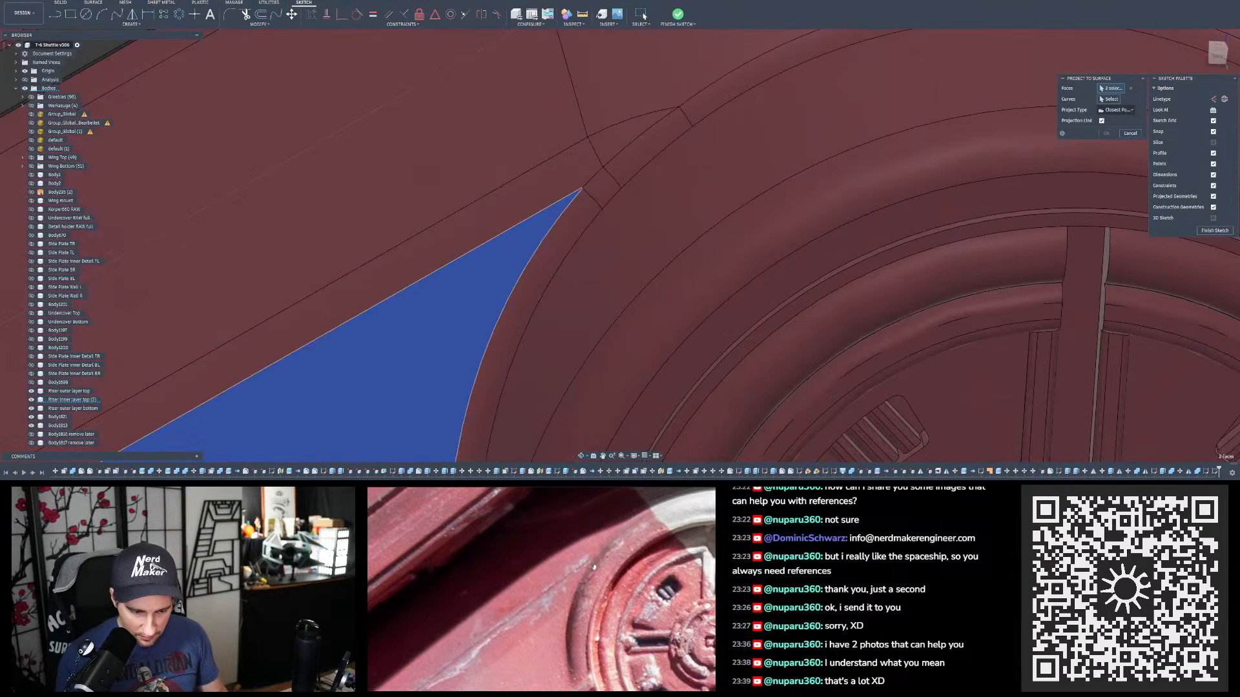
scroll(594, 567, "up", 5)
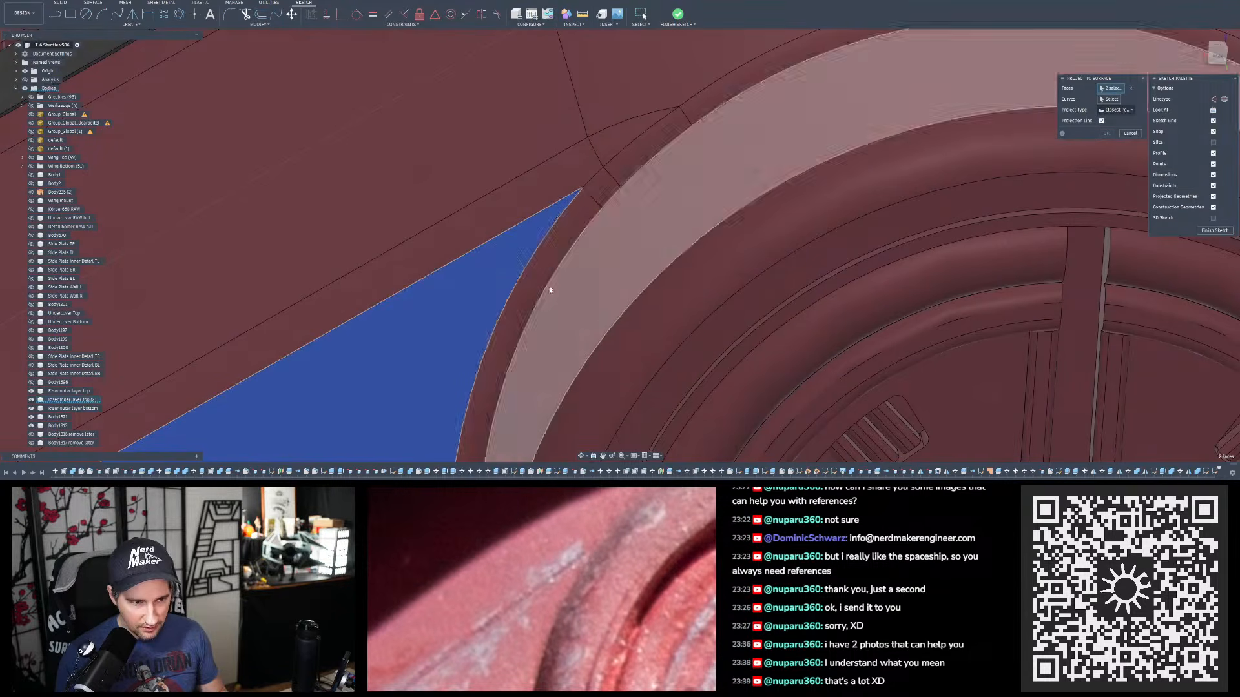
scroll(530, 294, "down", 2)
scroll(532, 293, "down", 3)
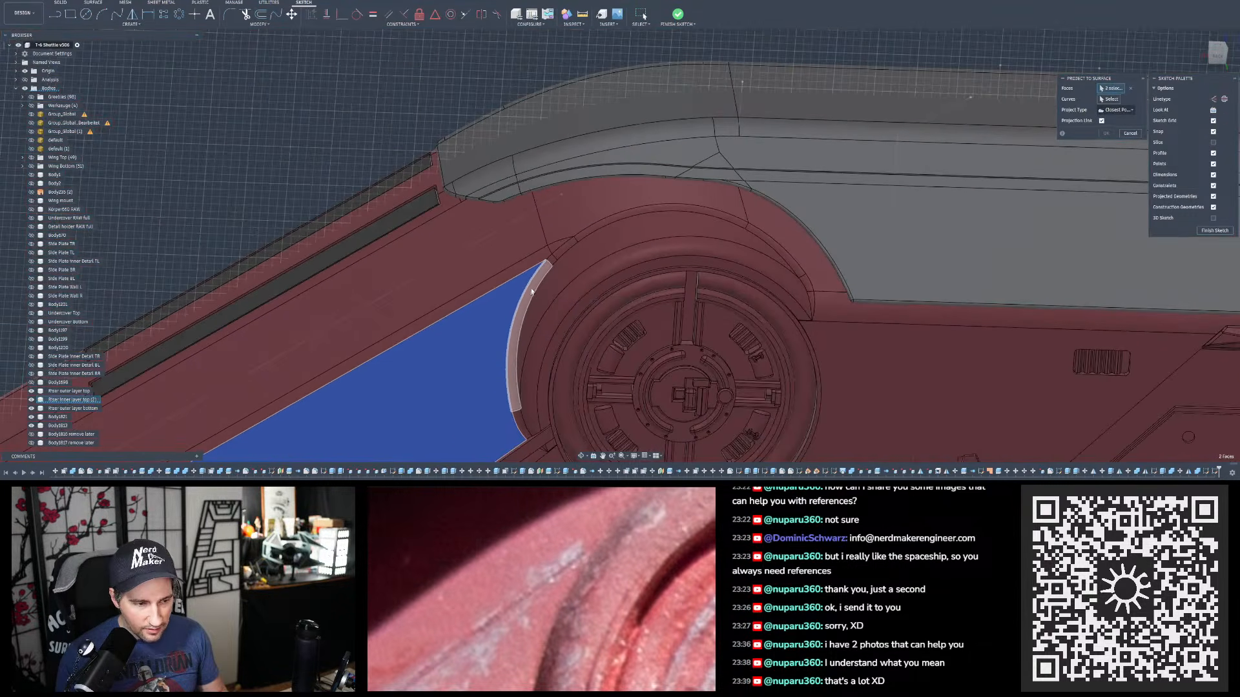
scroll(539, 277, "up", 6)
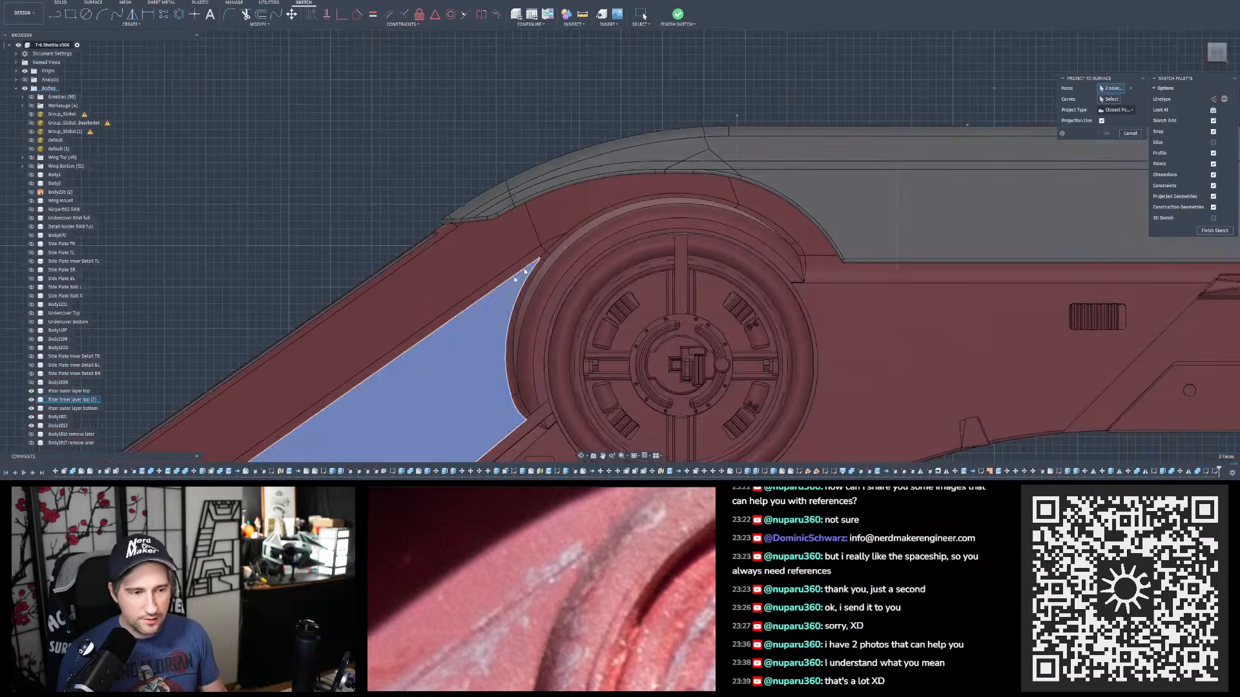
scroll(539, 278, "up", 2)
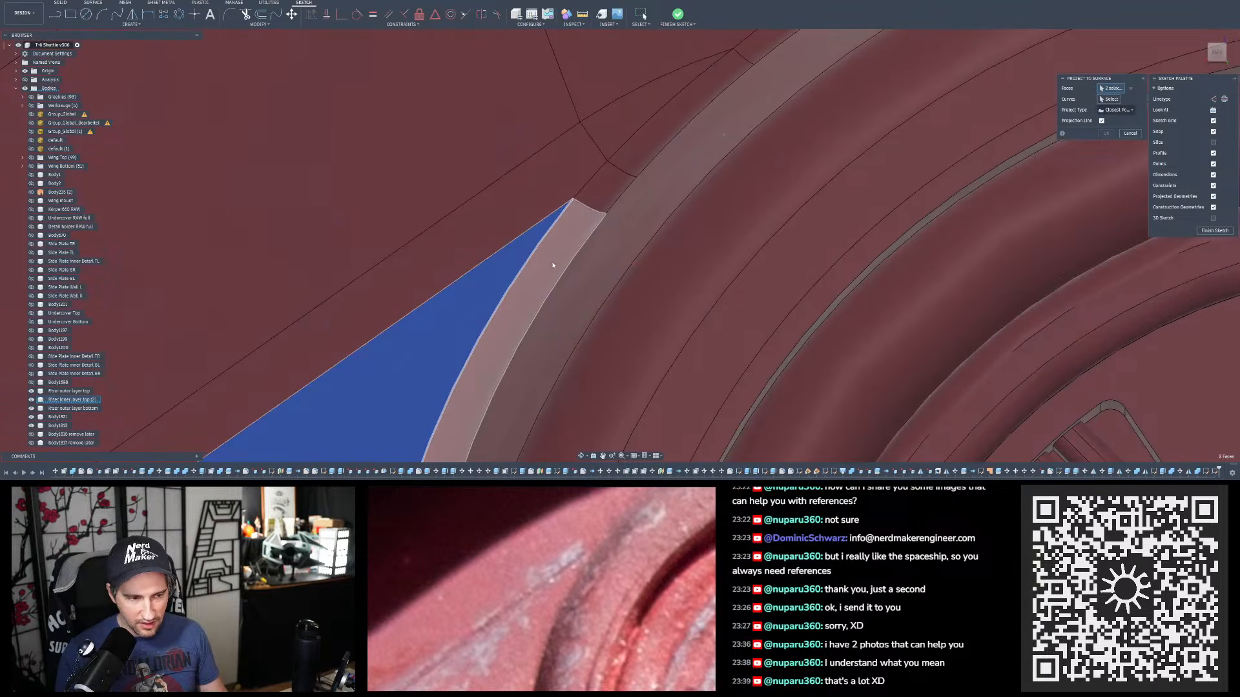
scroll(552, 265, "down", 8)
scroll(676, 199, "up", 8)
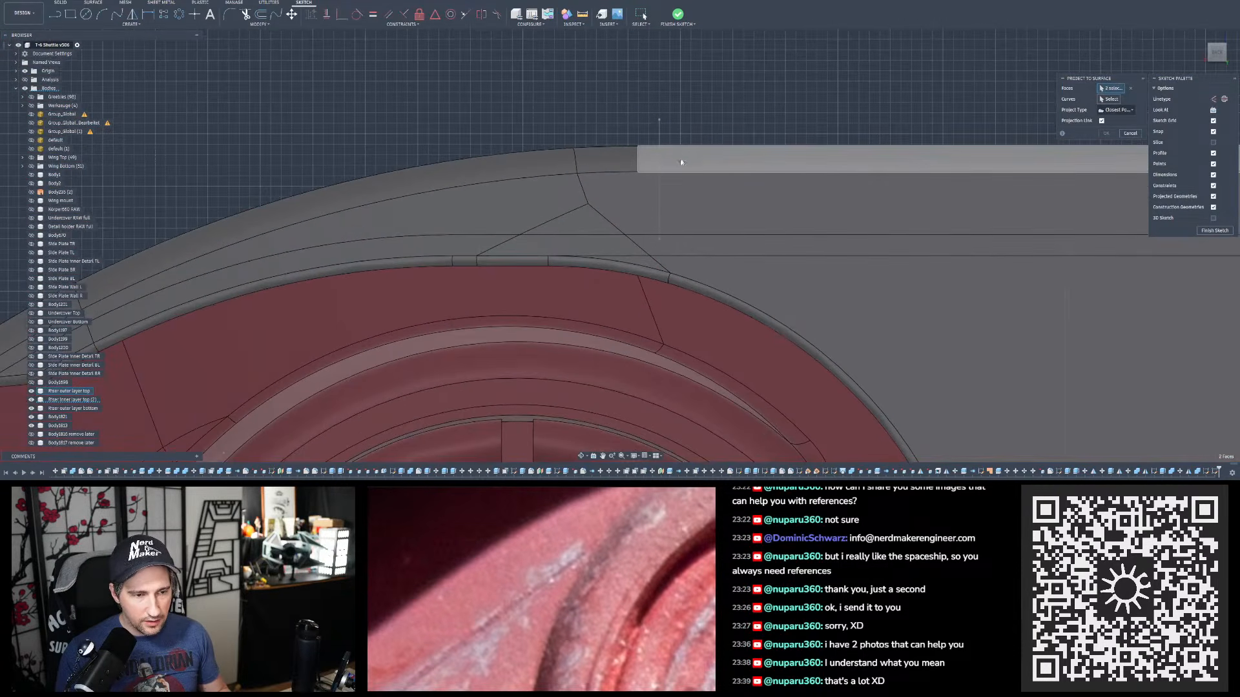
scroll(362, 200, "down", 5)
- Add the matching slanted side face and its narrow lower edge face on the body's opposite side to the projection targets
middle_click_drag(689, 194, 936, 214, "shift")
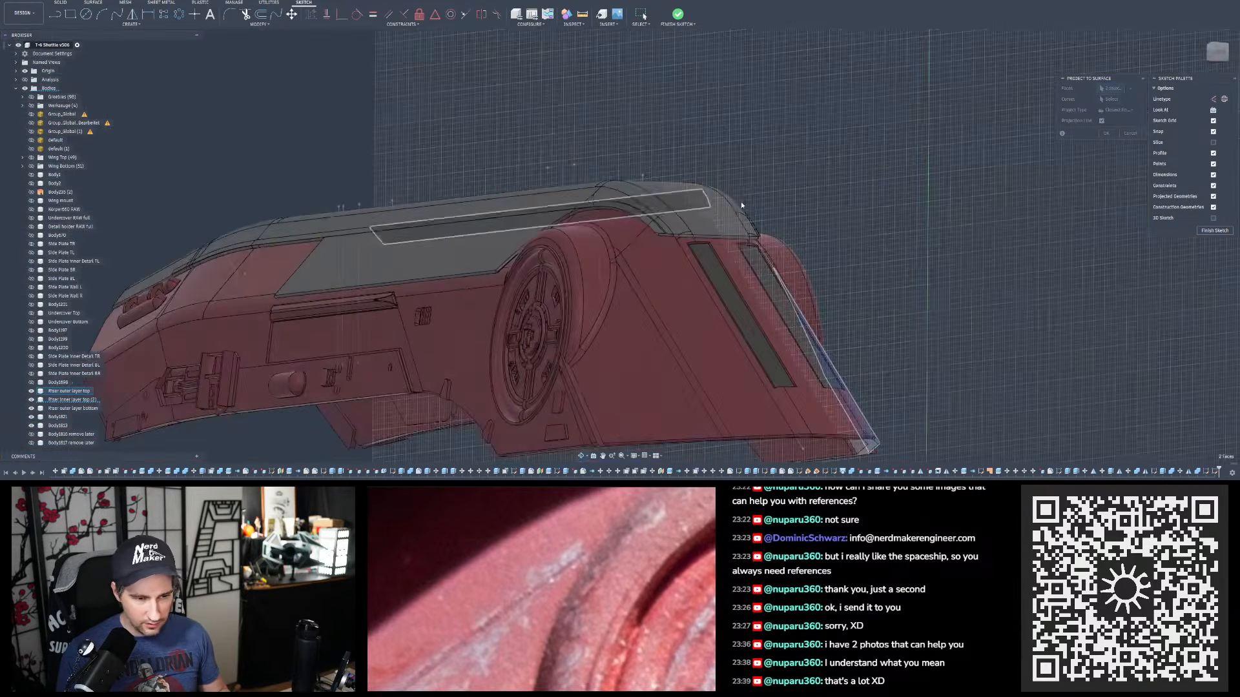
scroll(726, 195, "down", 3)
scroll(721, 261, "up", 3)
middle_click_drag(689, 268, 717, 259, "shift")
left_click(641, 338)
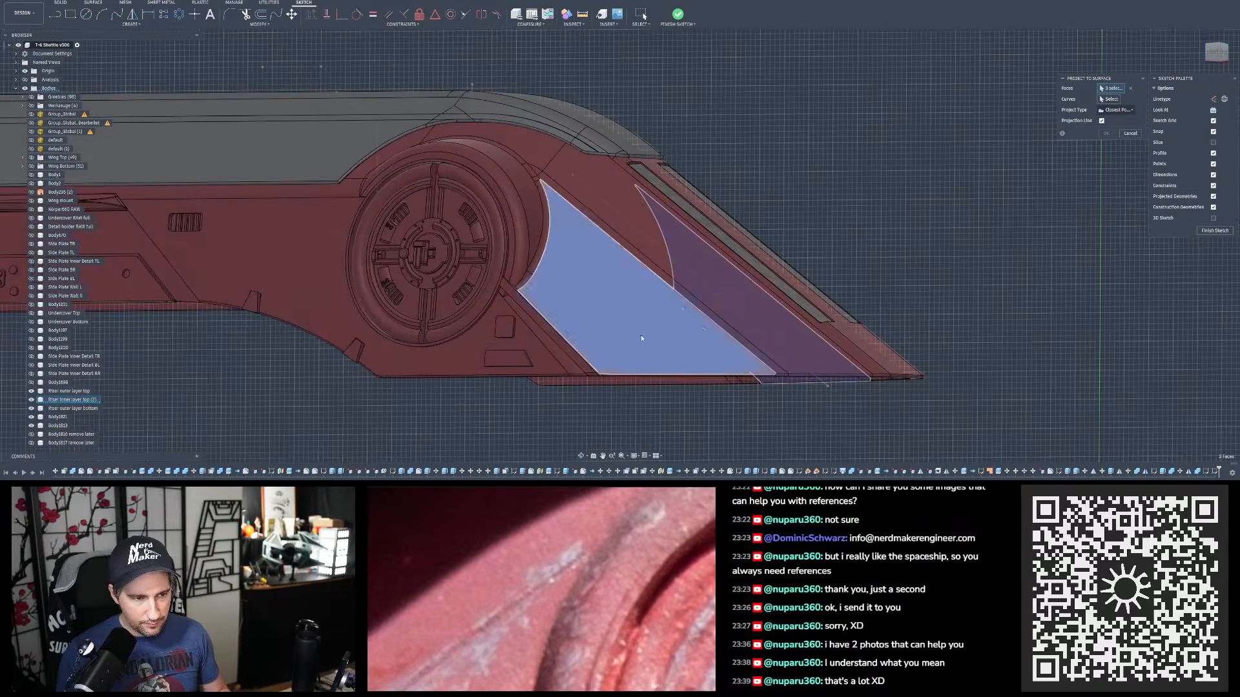
scroll(641, 338, "up", 4)
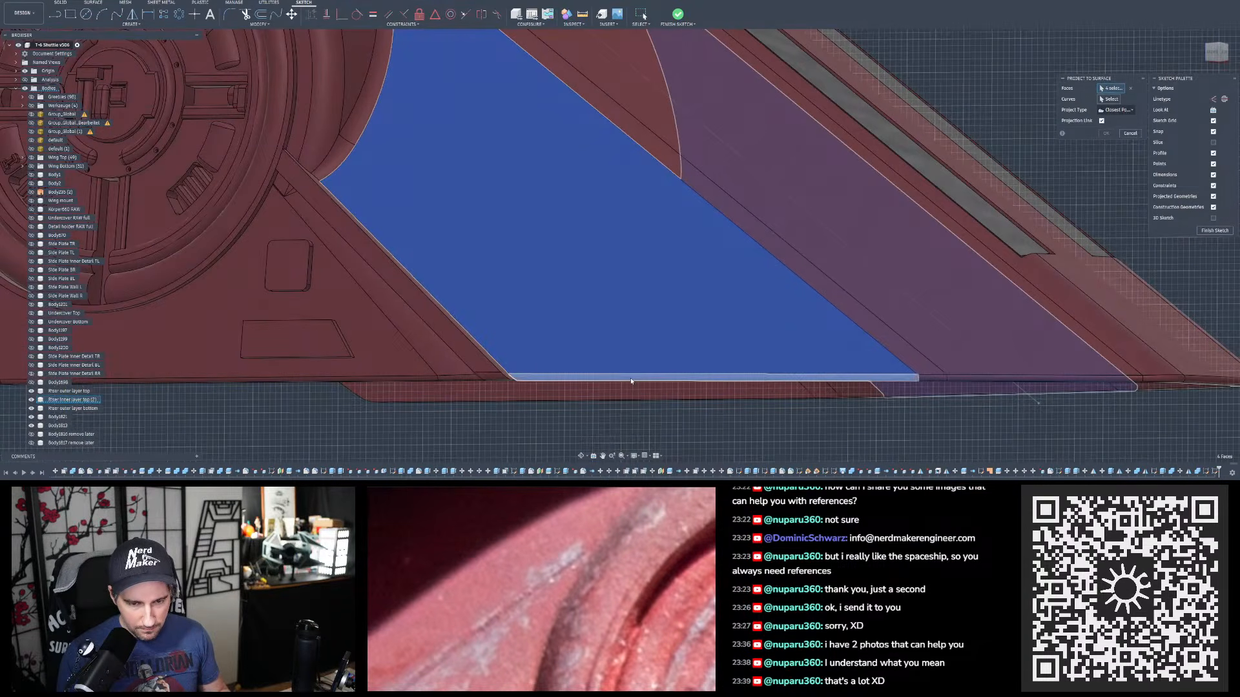
scroll(631, 378, "down", 5)
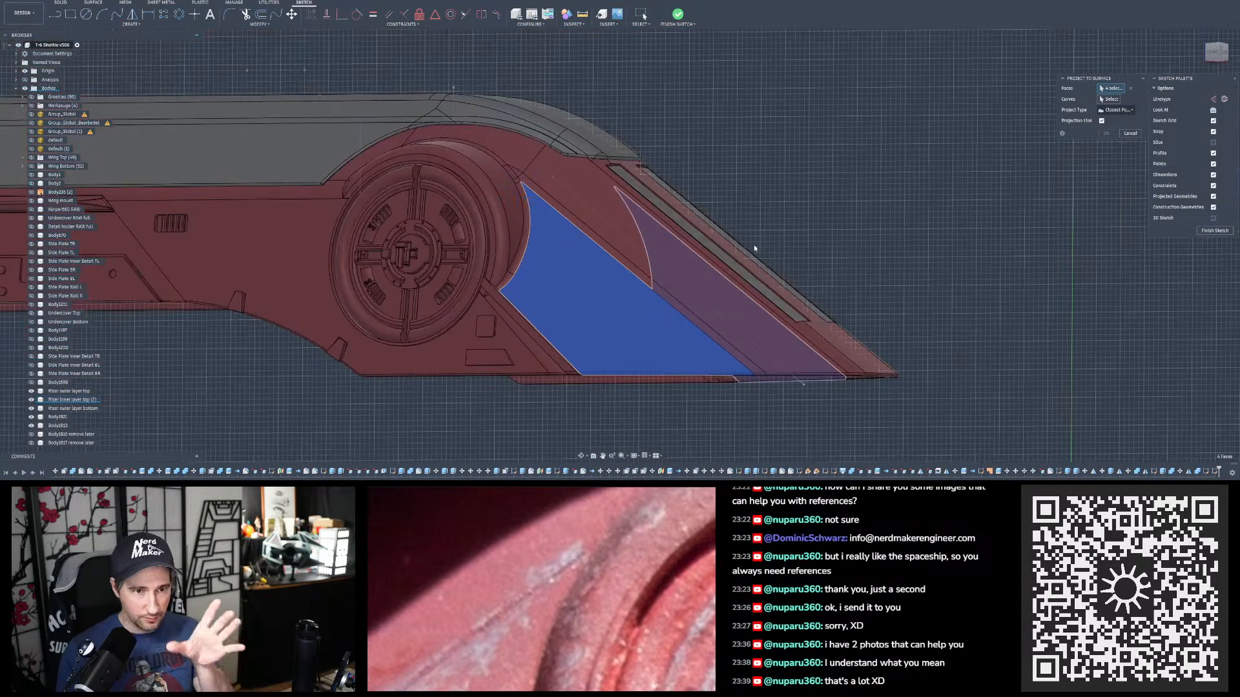
- Add the long upper strips and the large side face of the outer top layer behind the hub to the projection targets
middle_click_drag(562, 235, 239, 240, "shift")
mouse_move(517, 236)
middle_mouse_down("shift")
mouse_move(461, 234)
mouse_move(494, 243)
middle_mouse_up("shift")
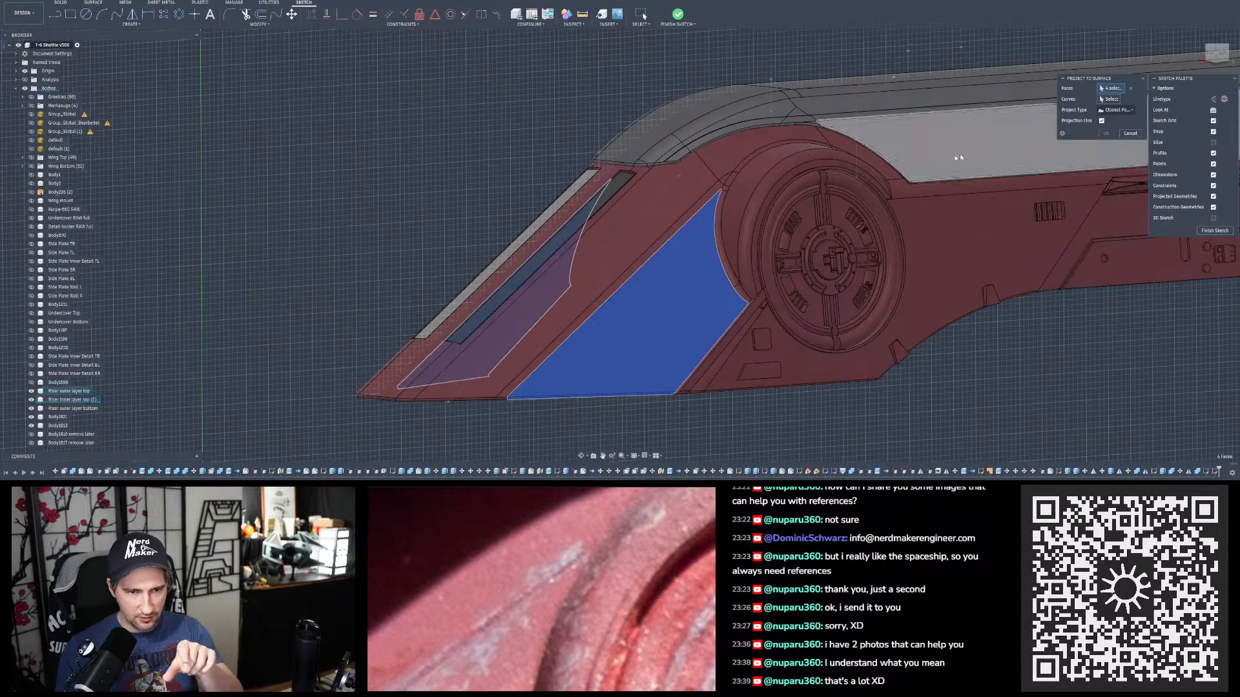
scroll(541, 304, "down", 2)
middle_click_drag(543, 304, 462, 274, "shift")
scroll(1033, 145, "up", 2)
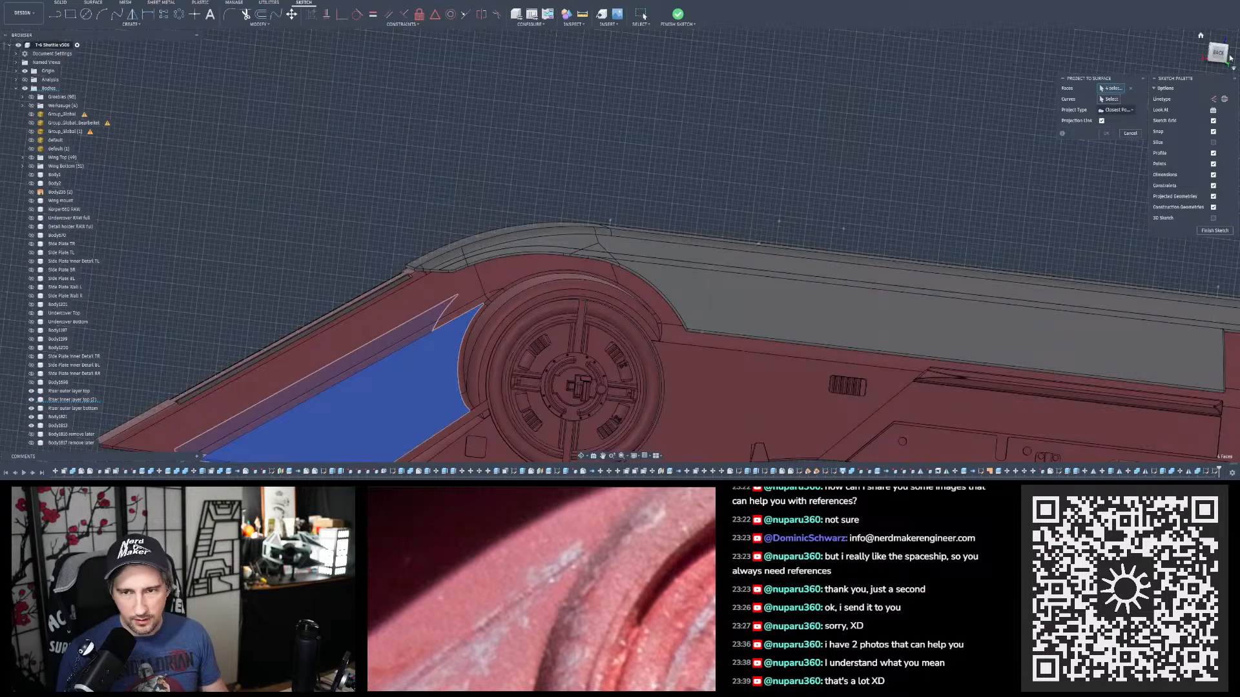
scroll(609, 196, "up", 5)
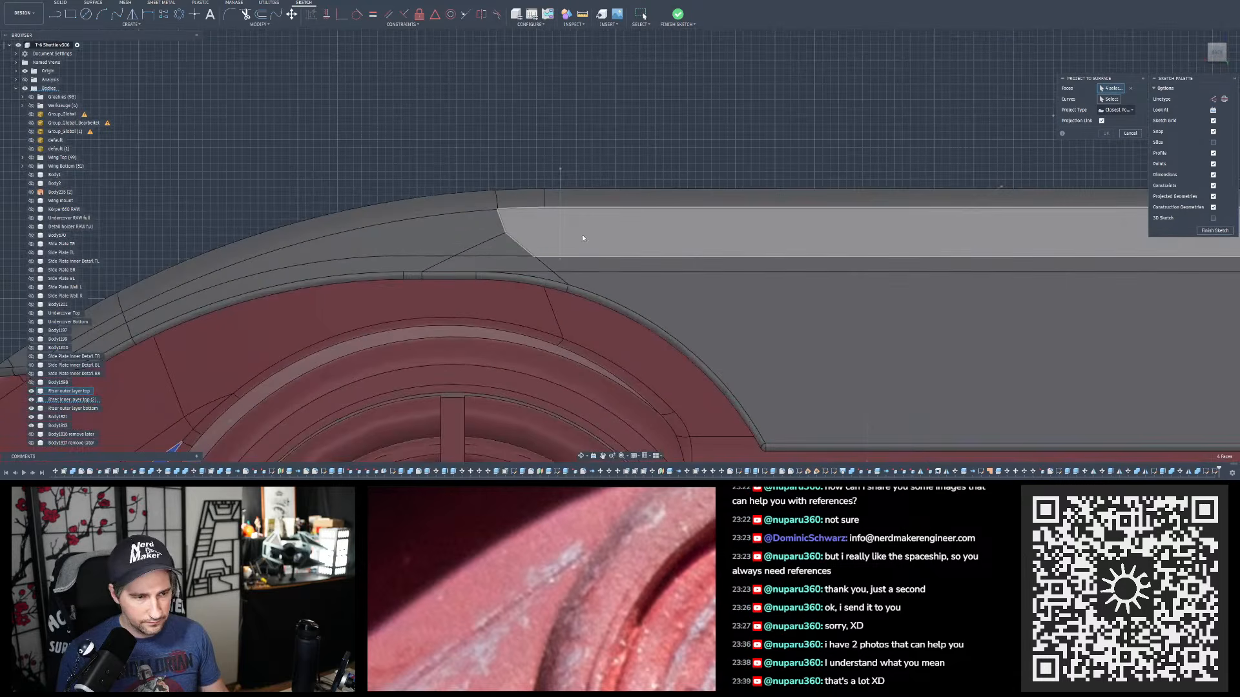
left_click(583, 238)
left_click(710, 197)
left_click(819, 300)
- Add the outer top layer's narrow upper faces just behind the hub arch to the projection targets
middle_click_drag(736, 216, 517, 175, "shift")
left_click(633, 190)
left_click(507, 193)
scroll(604, 293, "down", 2)
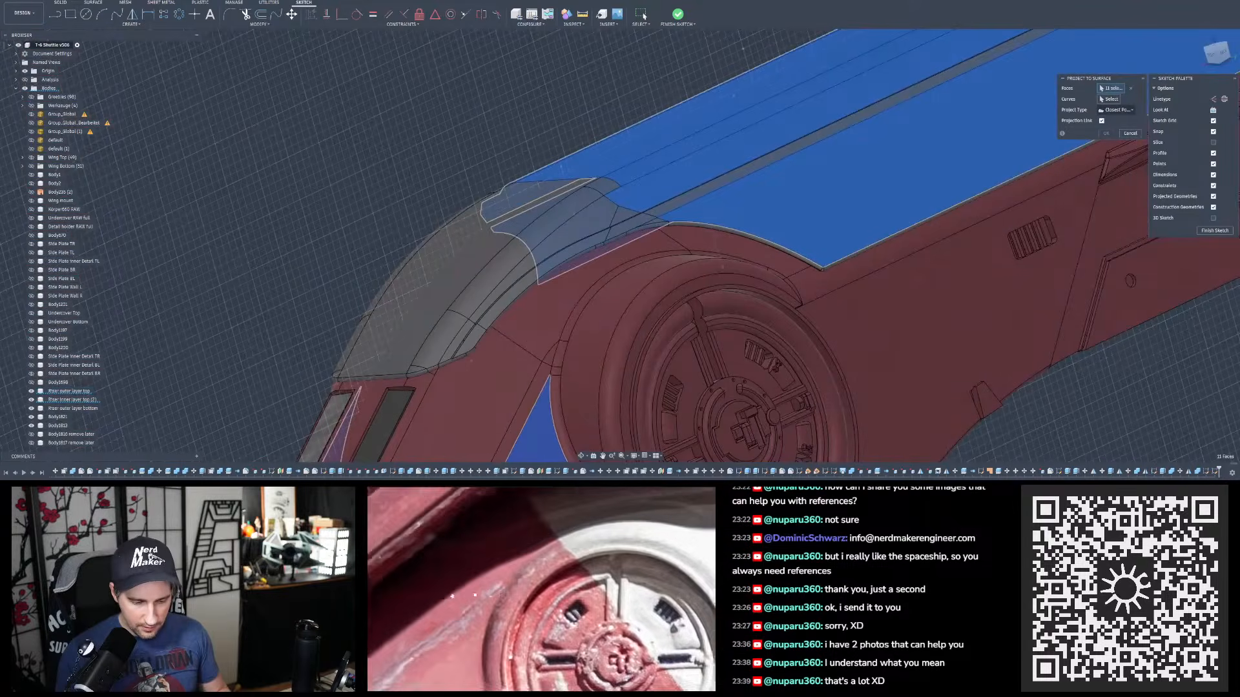
- Add the narrow lower edge faces of the large side face behind the hub to the projection targets
scroll(568, 576, "down", 3)
middle_click_drag(723, 349, 977, 257, "shift")
scroll(913, 274, "up", 5)
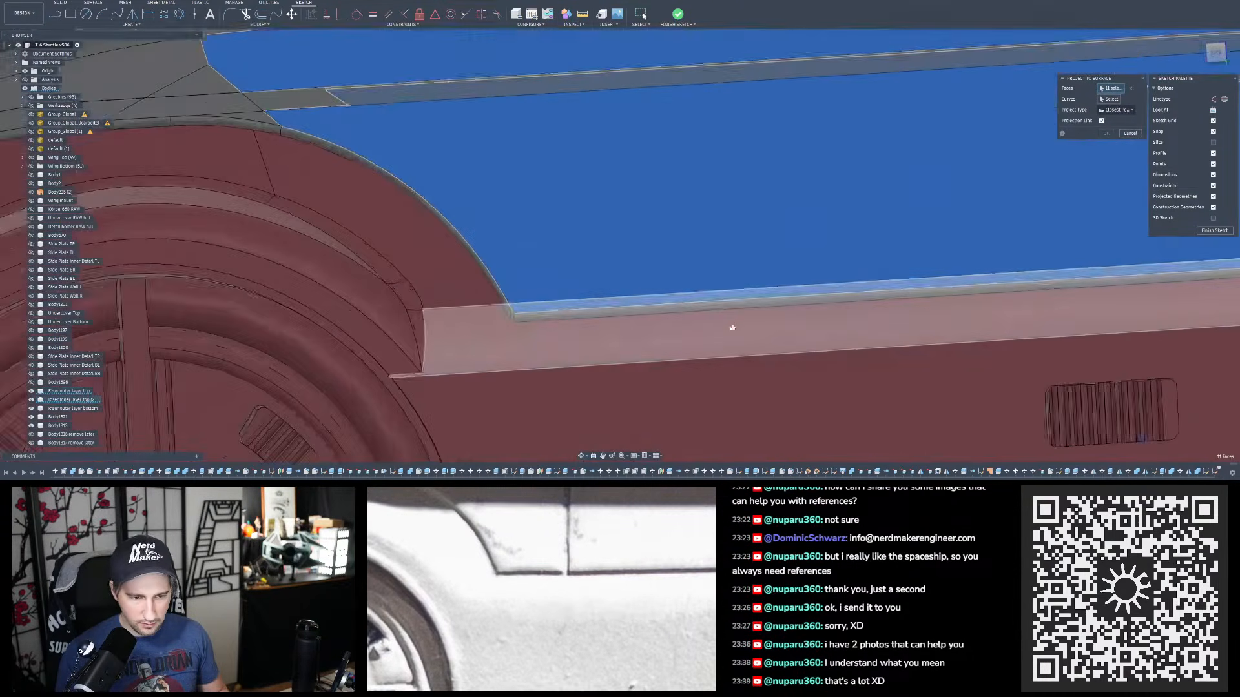
middle_click_drag(733, 326, 719, 316, "shift")
scroll(719, 316, "up", 3)
left_click(628, 308)
middle_click_drag(628, 308, 523, 257, "shift")
left_click(937, 345)
middle_click_drag(936, 346, 974, 293, "shift")
scroll(562, 272, "down", 3)
middle_click_drag(562, 271, 562, 298, "shift")
left_click(1215, 53)
- Examine the outer top layer's rear end and the notch above the twin cylinders against the miniature photo
scroll(506, 212, "down", 5)
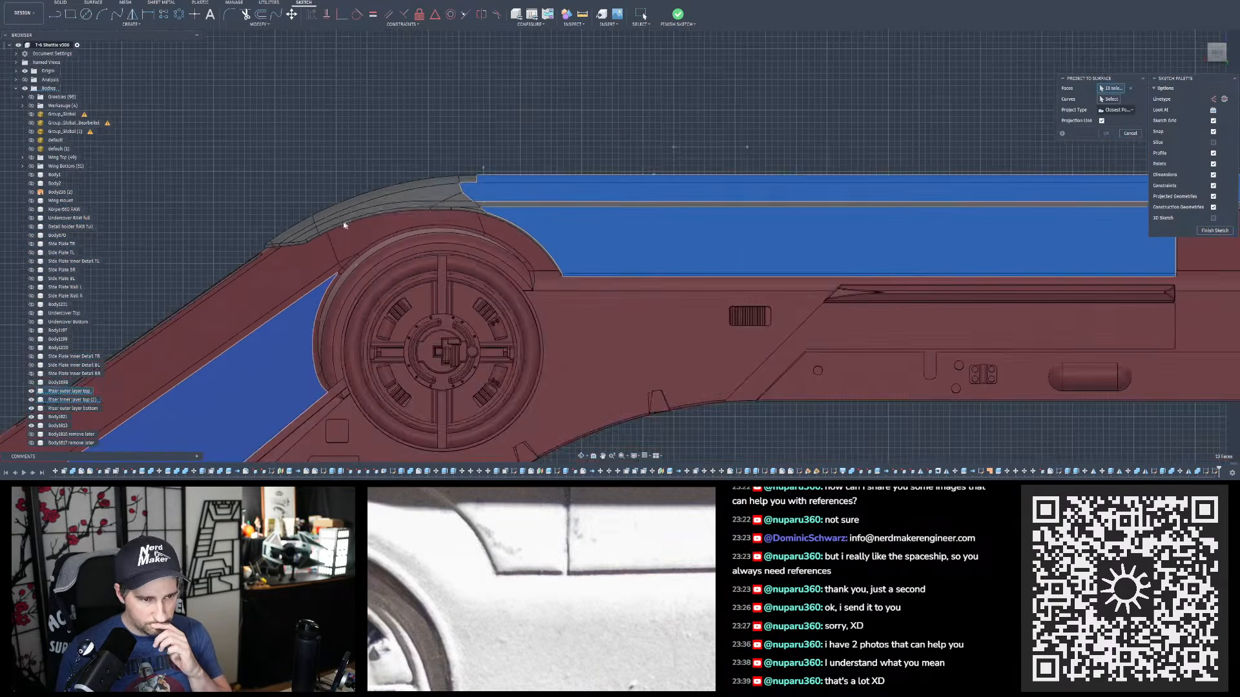
scroll(897, 213, "up", 6)
middle_click_drag(897, 213, 897, 222, "shift")
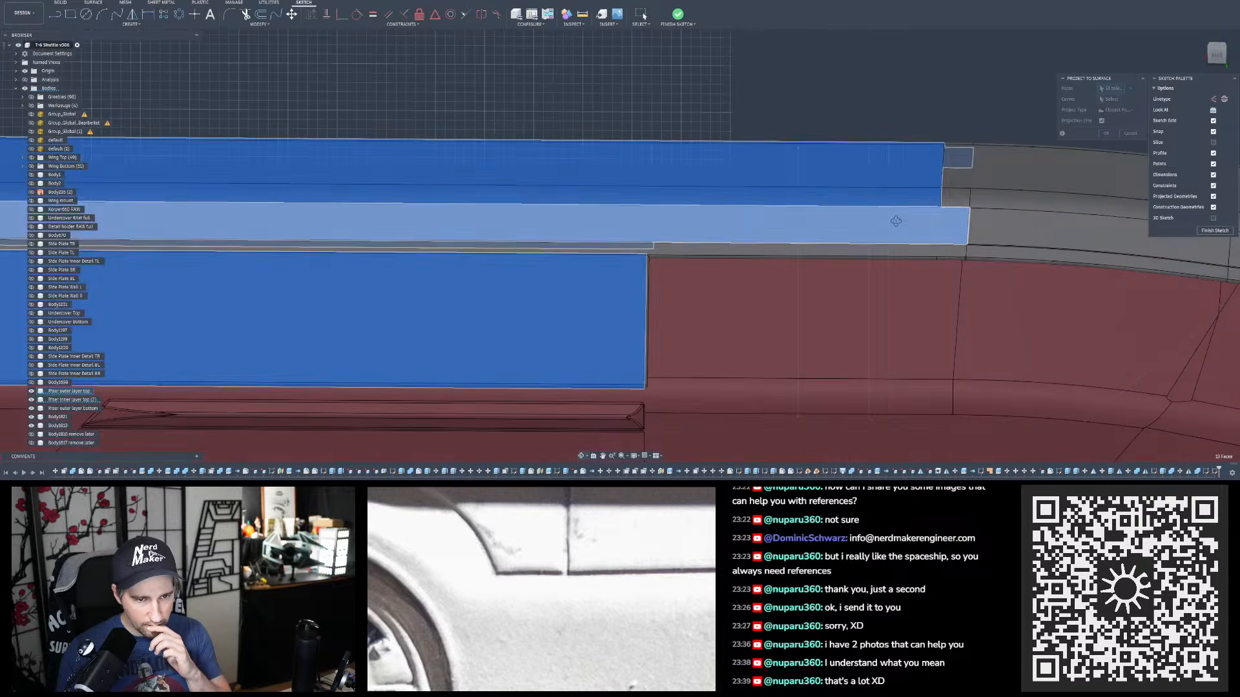
scroll(571, 225, "down", 3)
middle_click_drag(924, 120, 923, 102, "shift")
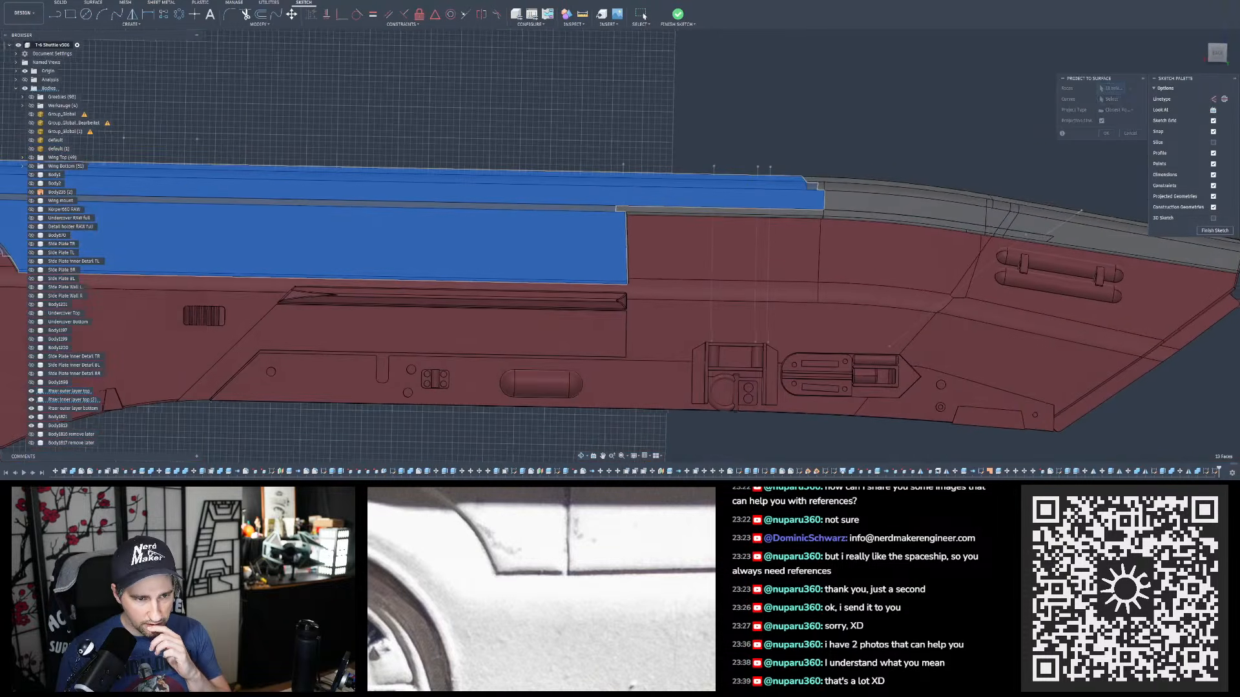
middle_click_drag(871, 194, 836, 188, "shift")
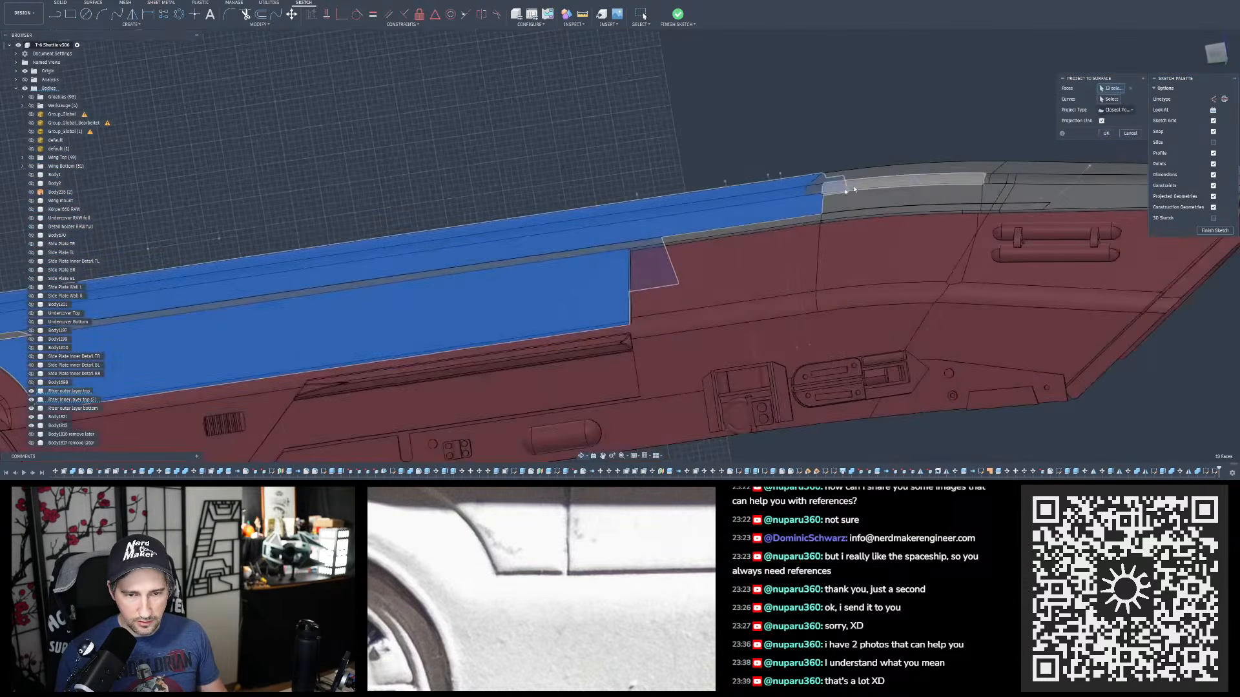
scroll(761, 177, "down", 3)
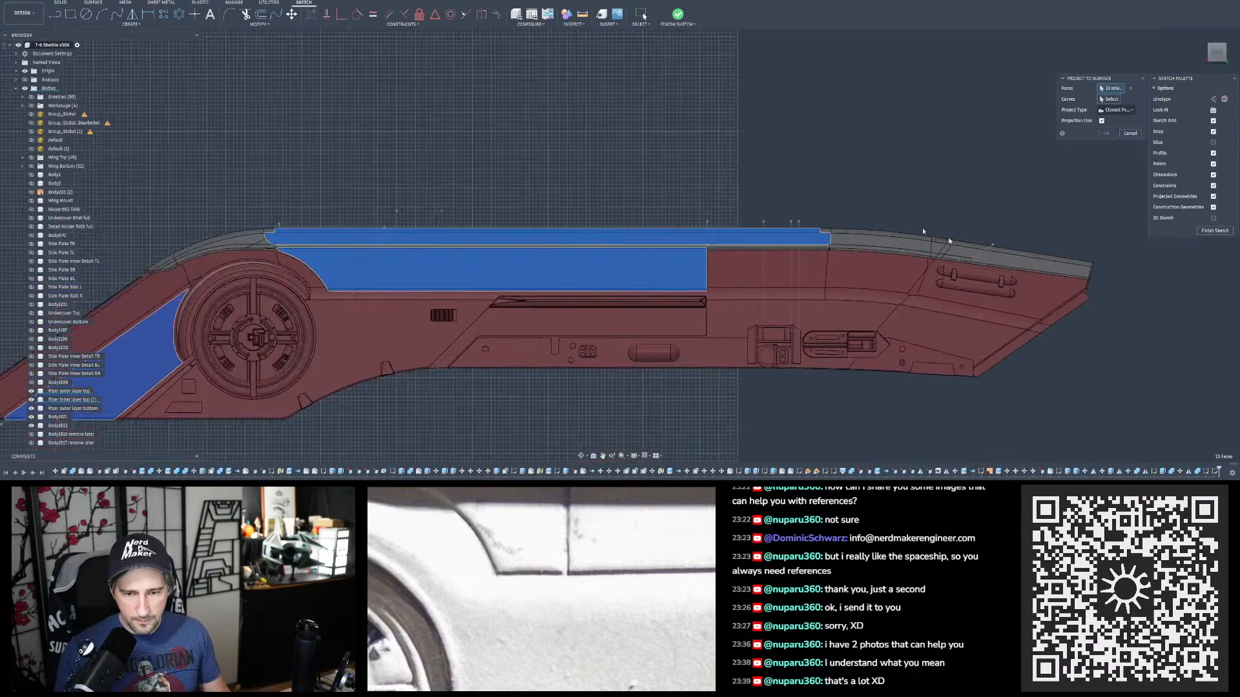
scroll(910, 230, "up", 9)
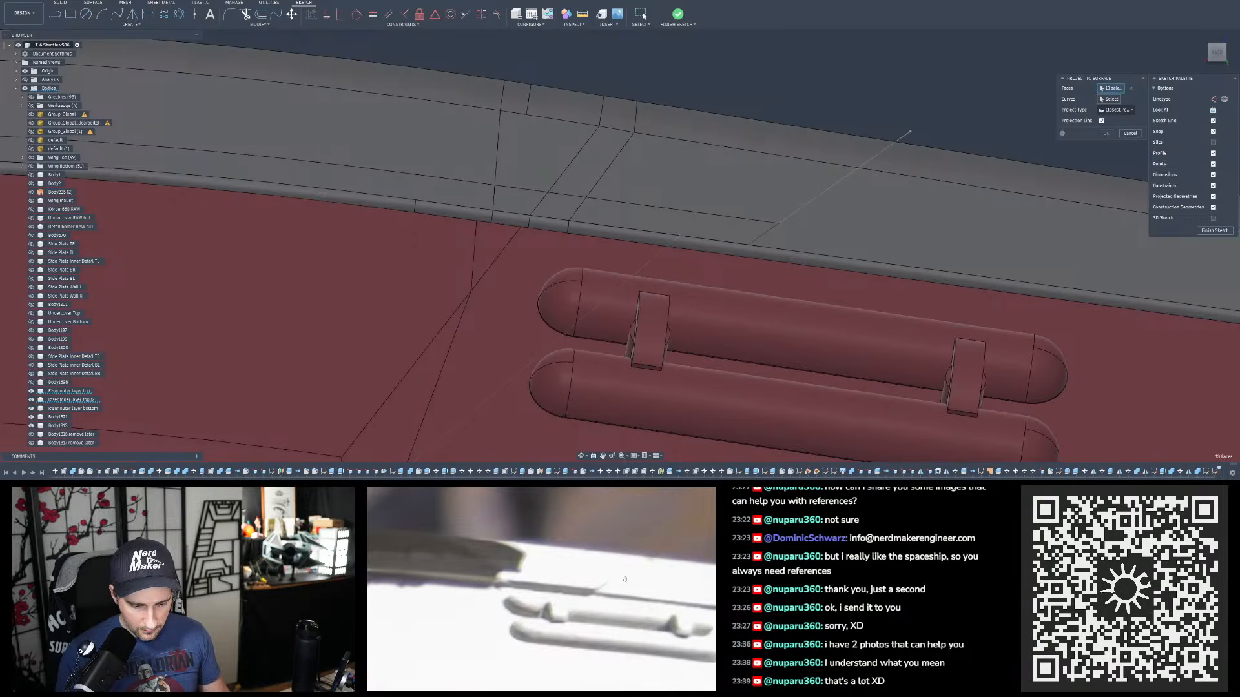
scroll(828, 237, "up", 2)
mouse_move(746, 260)
middle_mouse_down("shift")
mouse_move(756, 229)
mouse_move(748, 263)
middle_mouse_up("shift")
left_click_drag(1212, 54, 1184, 58)
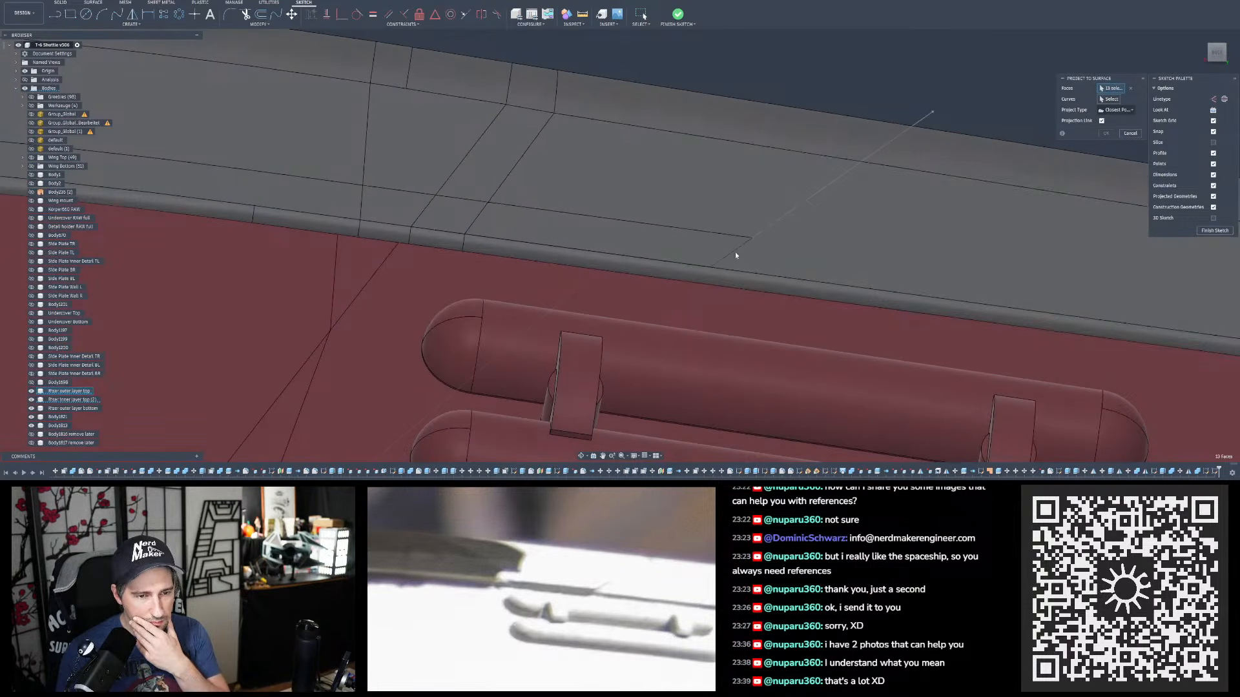
scroll(752, 240, "up", 5)
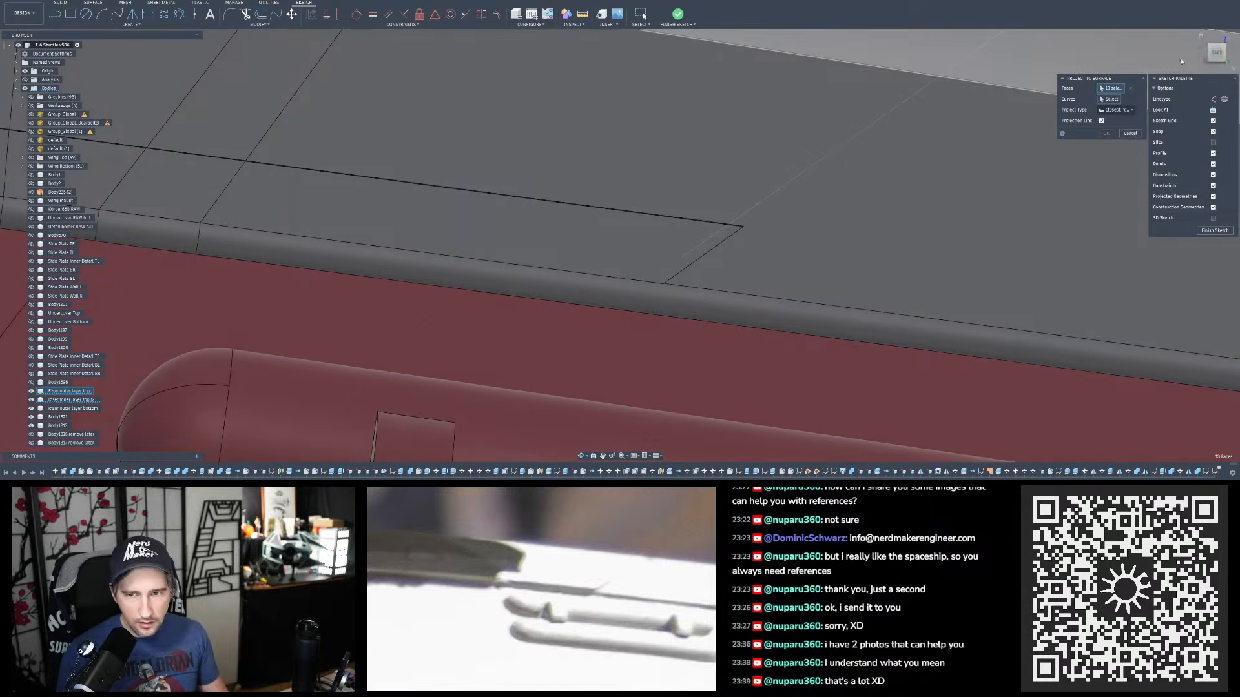
left_click_drag(1214, 55, 1220, 50)
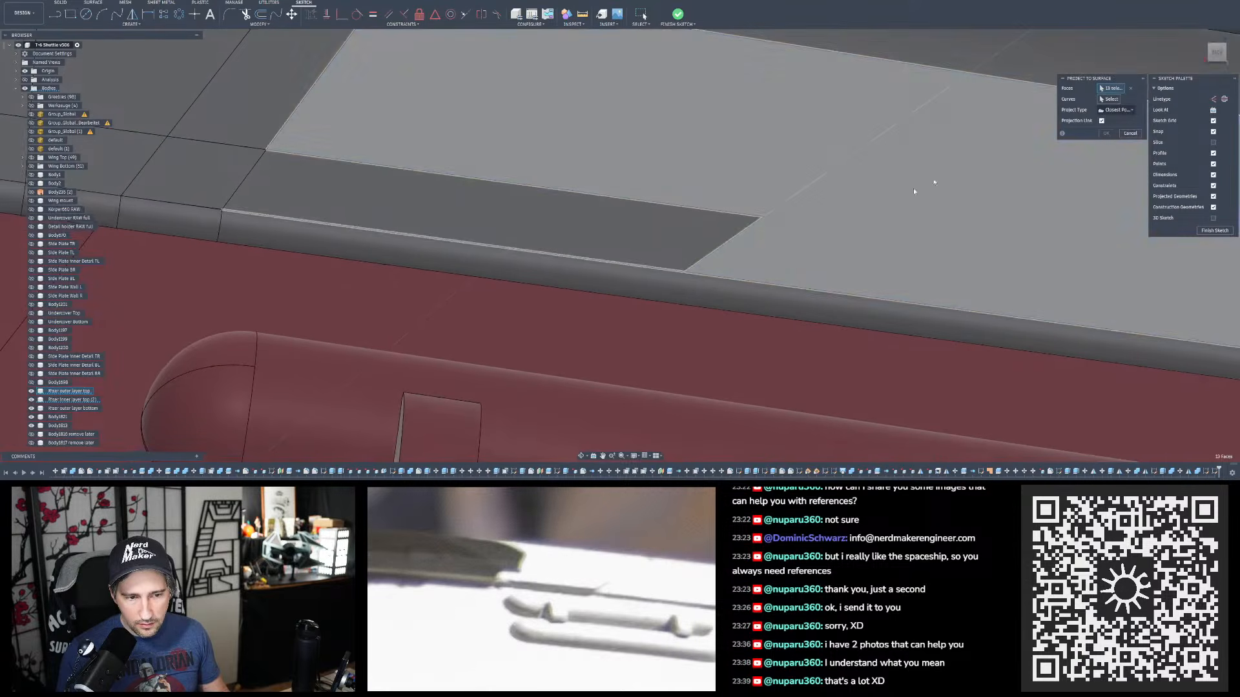
- Add the rear section's sloped side, upper and roof faces above the twin cylinders to the projection targets
left_click(867, 220)
scroll(675, 291, "down", 3)
middle_click_drag(680, 291, 672, 293, "shift")
left_click(902, 243)
middle_click_drag(903, 243, 1129, 104, "shift")
left_click(1018, 218)
left_click(1063, 205)
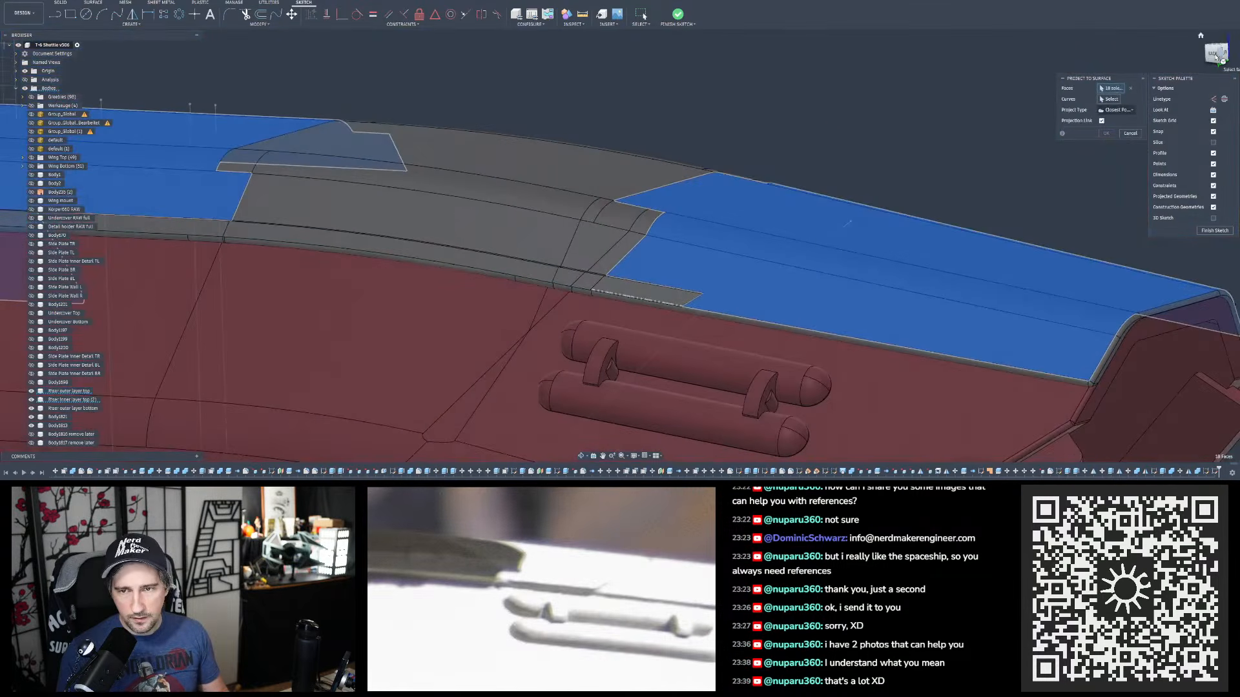
- Add the inner layer's lower side faces beside the recessed detail plate near the rear to the projection targets
left_click(1216, 57)
scroll(517, 203, "down", 3)
scroll(573, 313, "up", 4)
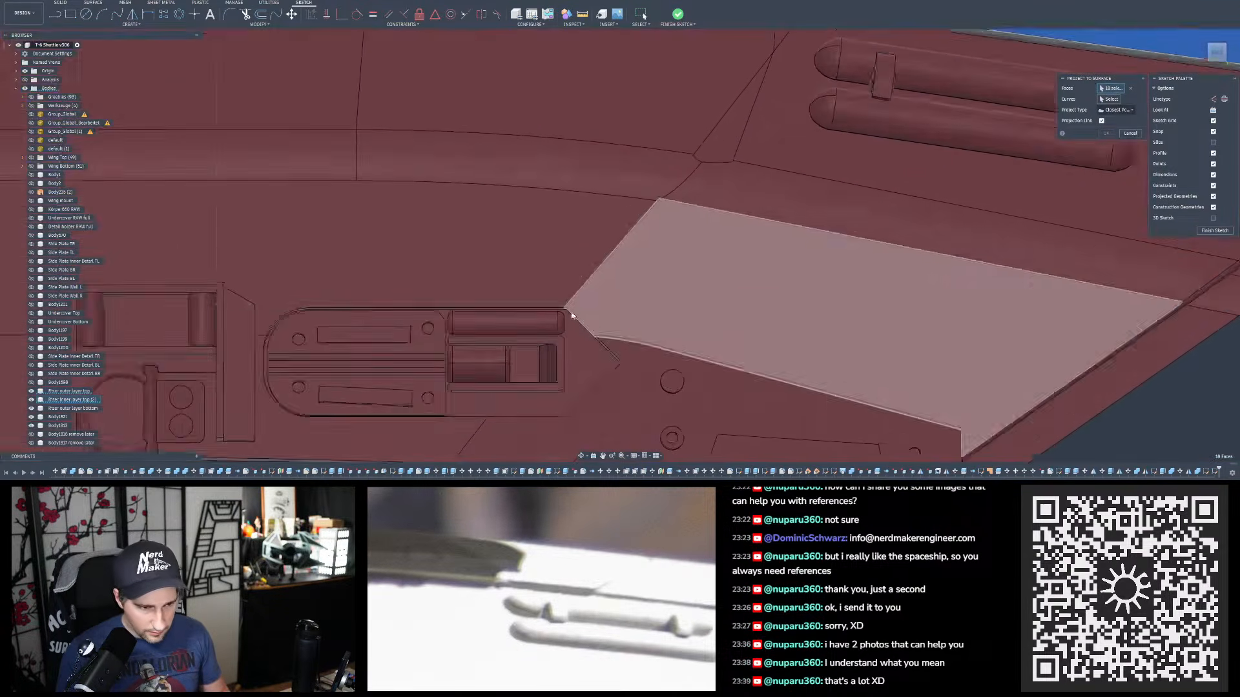
scroll(572, 315, "up", 4)
left_click(533, 264)
left_click(642, 271)
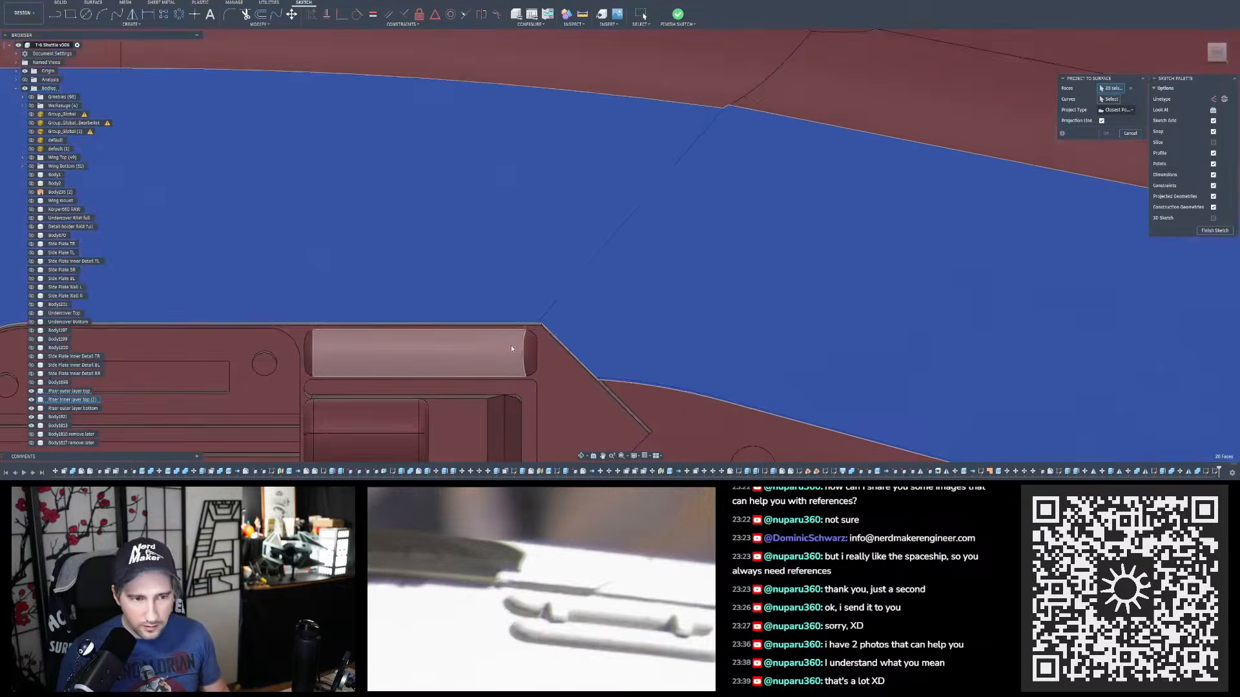
- Add the inner layer's bevelled face and the side face surrounding the twin cylinders to the projection targets
scroll(738, 140, "down", 3)
left_click(721, 185)
scroll(765, 165, "up", 3)
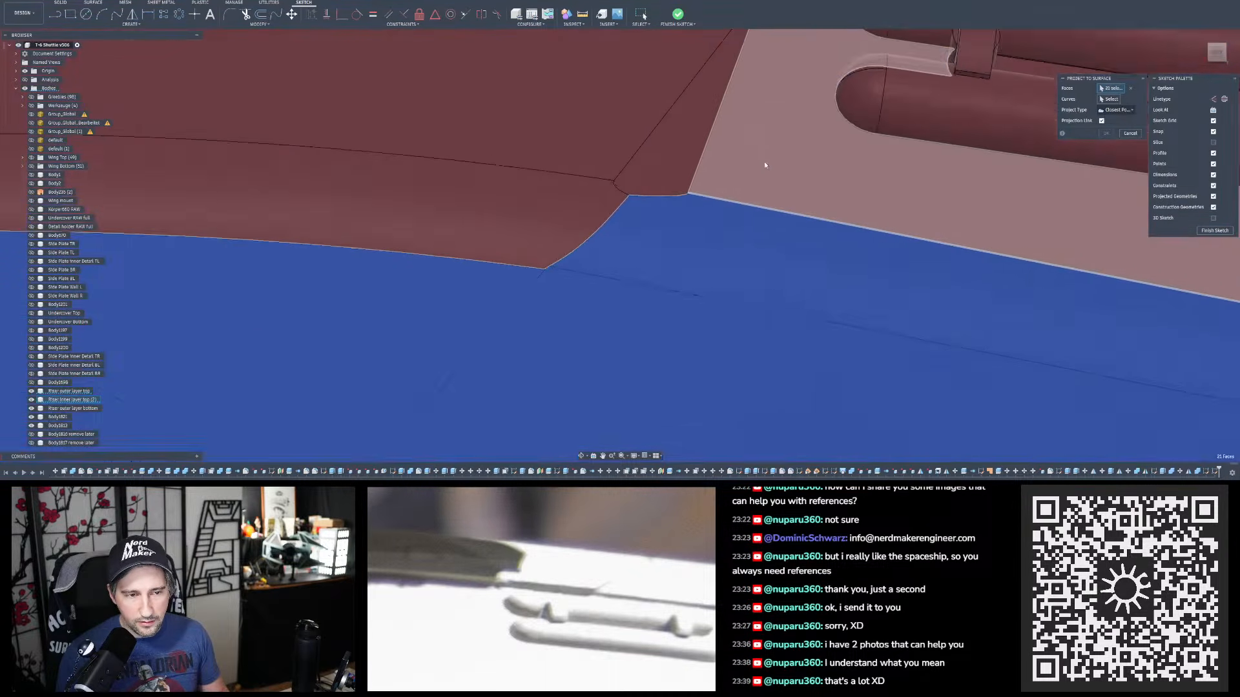
left_click(764, 164)
scroll(764, 165, "down", 3)
scroll(777, 152, "up", 2)
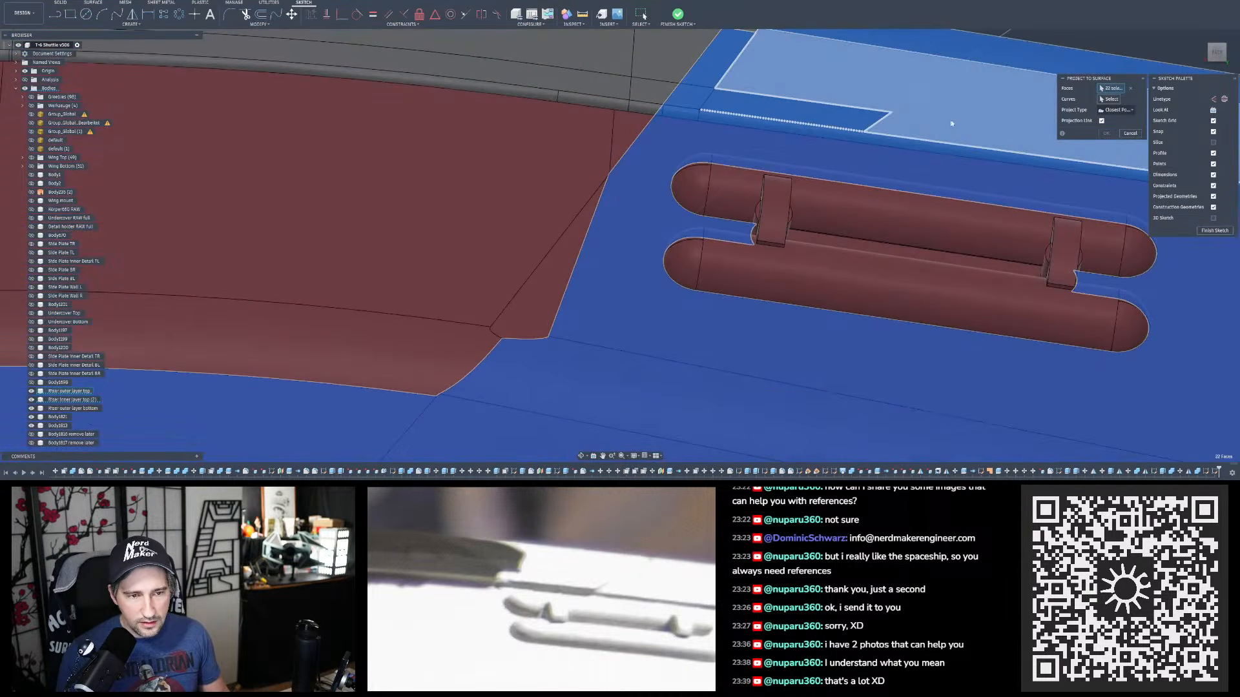
mouse_move(729, 200)
middle_mouse_down("shift")
mouse_move(841, 118)
mouse_move(728, 202)
mouse_move(749, 210)
middle_mouse_up("shift")
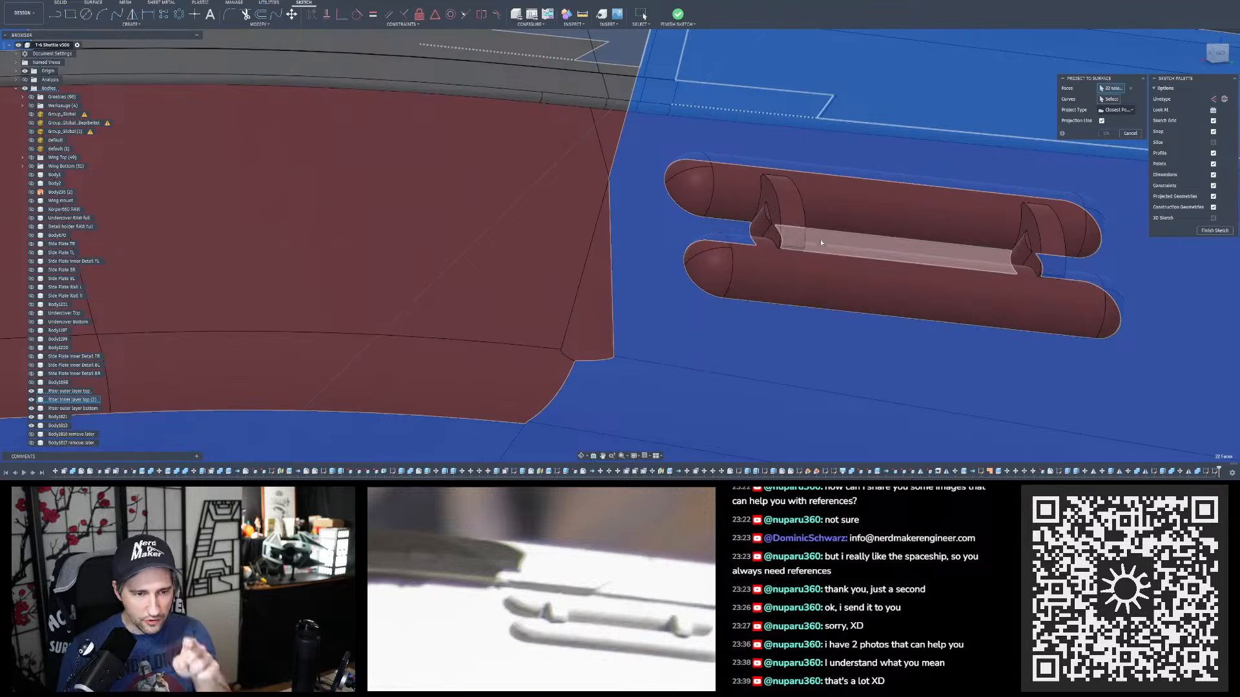
left_click(1213, 59)
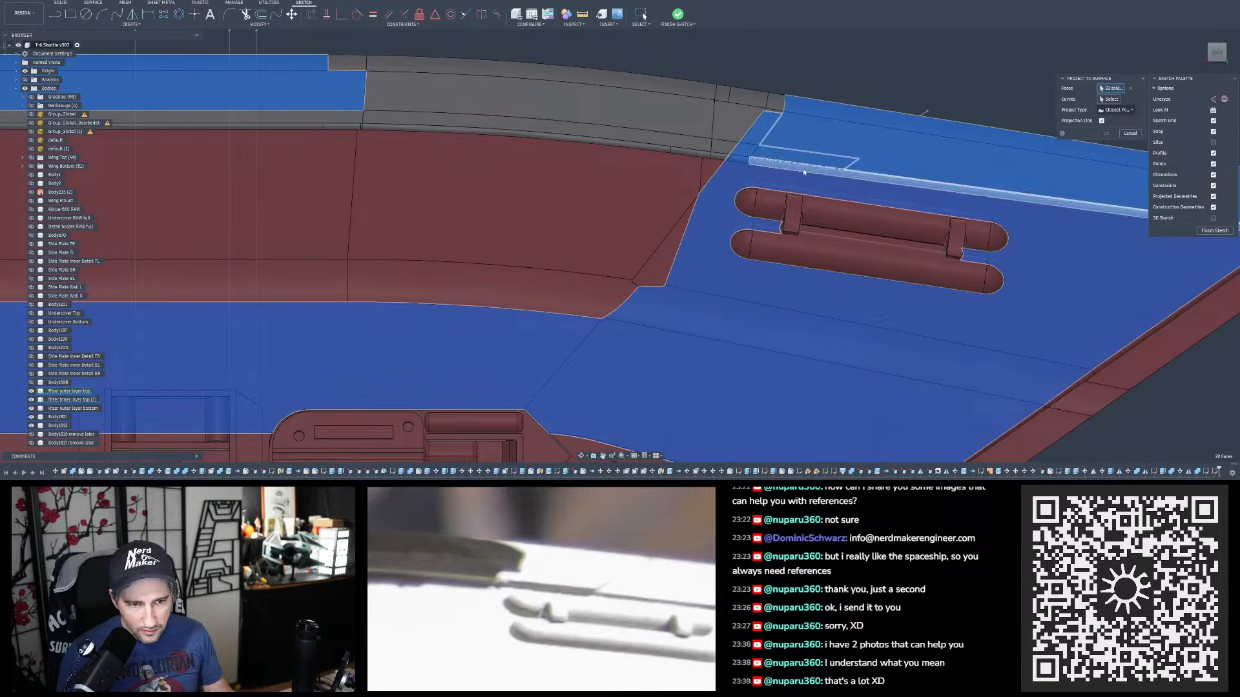
scroll(566, 205, "down", 3)
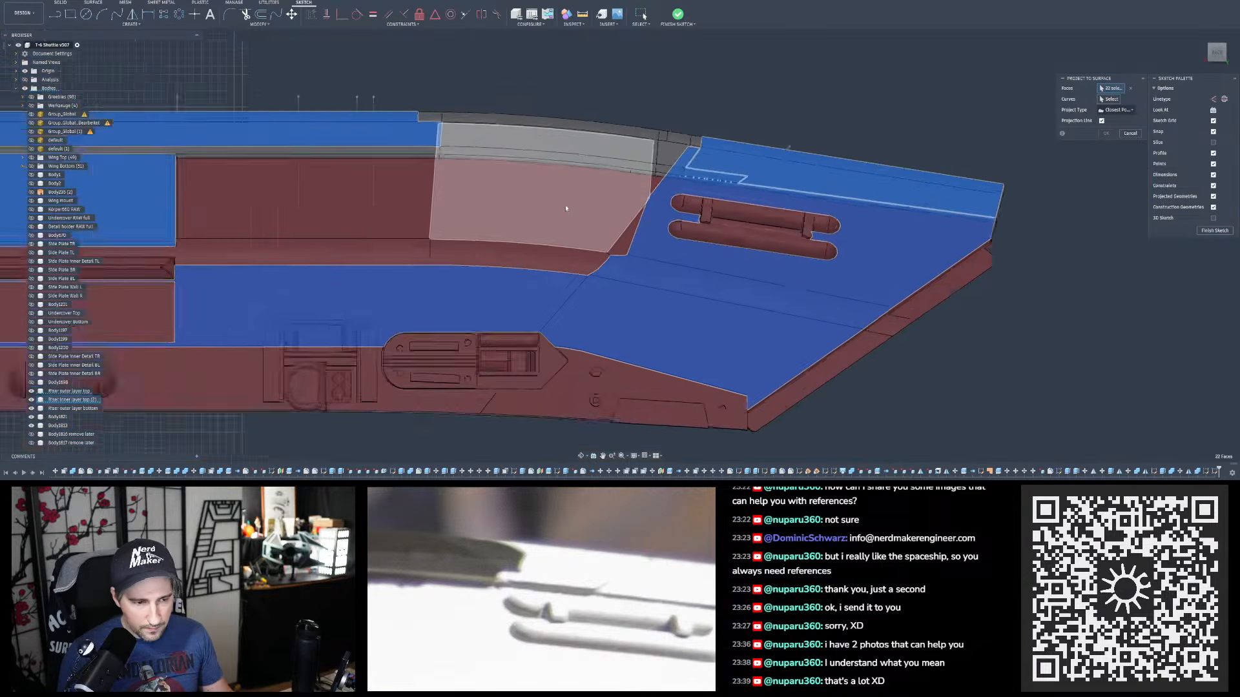
- Add the matching inner-layer side faces at the rear of the body's opposite side to the projection targets
middle_click_drag(807, 226, 544, 226, "shift")
scroll(778, 275, "up", 2)
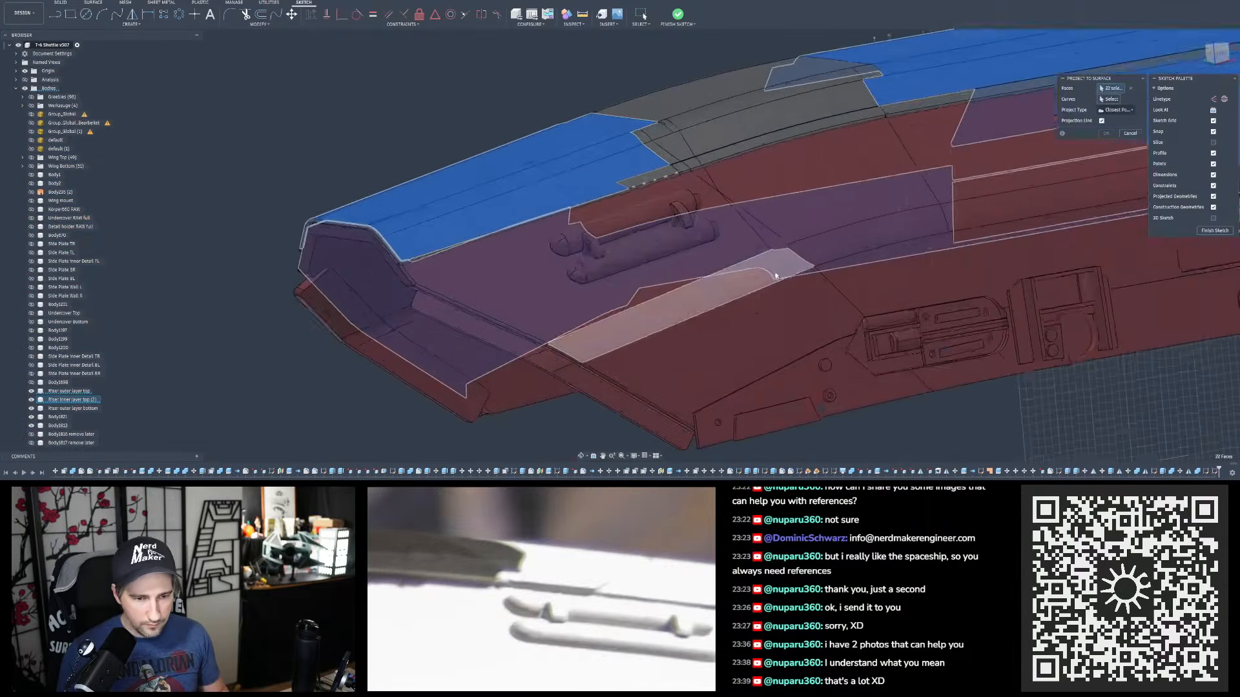
middle_click_drag(778, 275, 723, 245, "shift")
left_click(1210, 58)
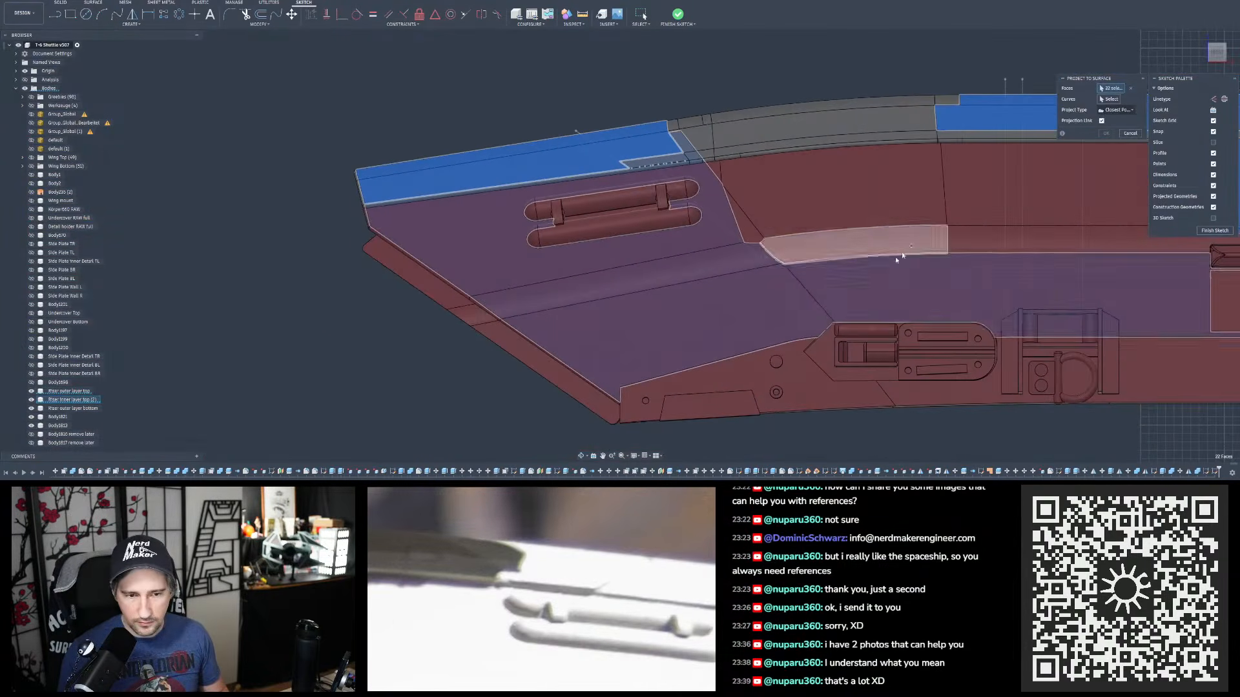
scroll(847, 272, "up", 5)
left_click(622, 261)
left_click(542, 181)
left_click(501, 144)
scroll(618, 257, "down", 1)
middle_click_drag(617, 257, 737, 379)
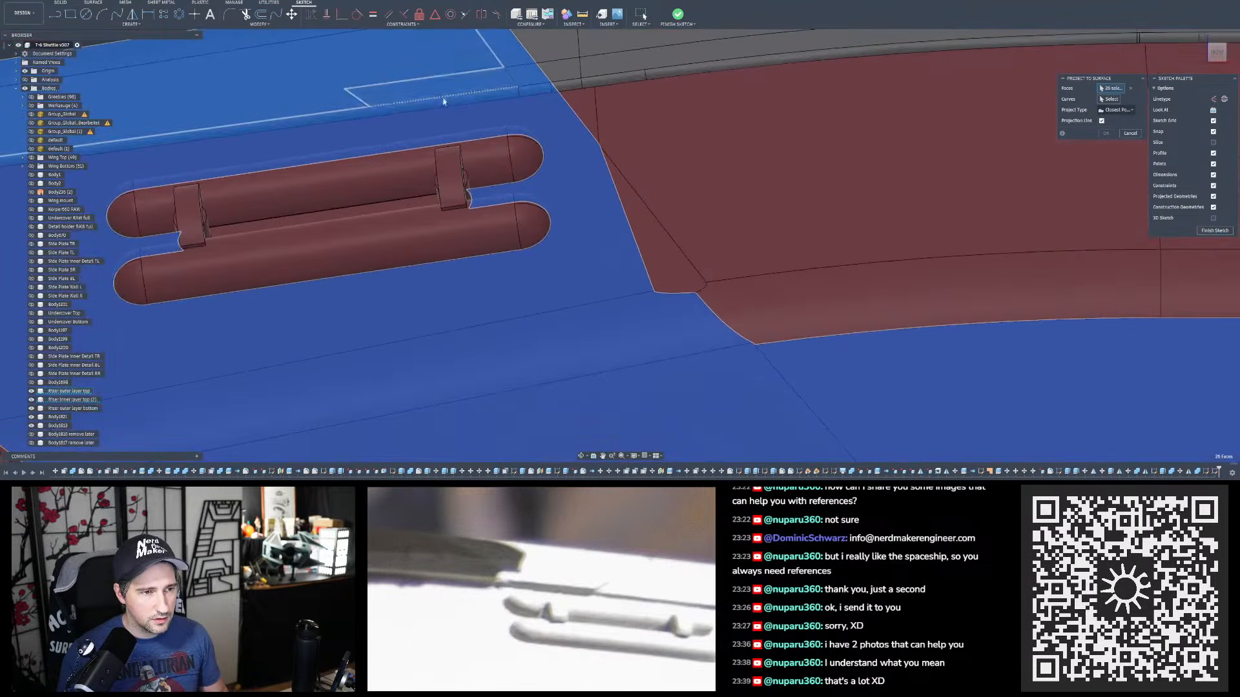
- Switch to curve selection and pick the front sketch lines around the hub and the forward top layer
scroll(443, 98, "down", 5)
middle_click_drag(443, 98, 607, 111, "shift")
middle_click_drag(474, 111, 1229, 59, "shift")
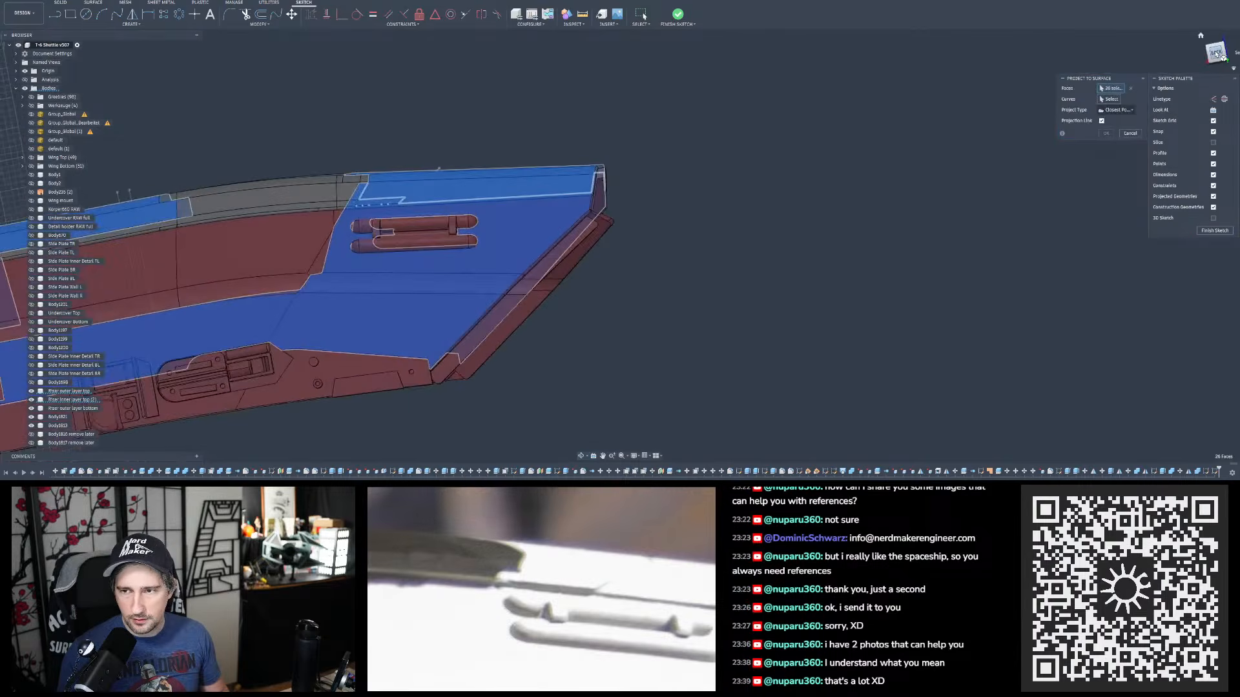
left_click(1218, 53)
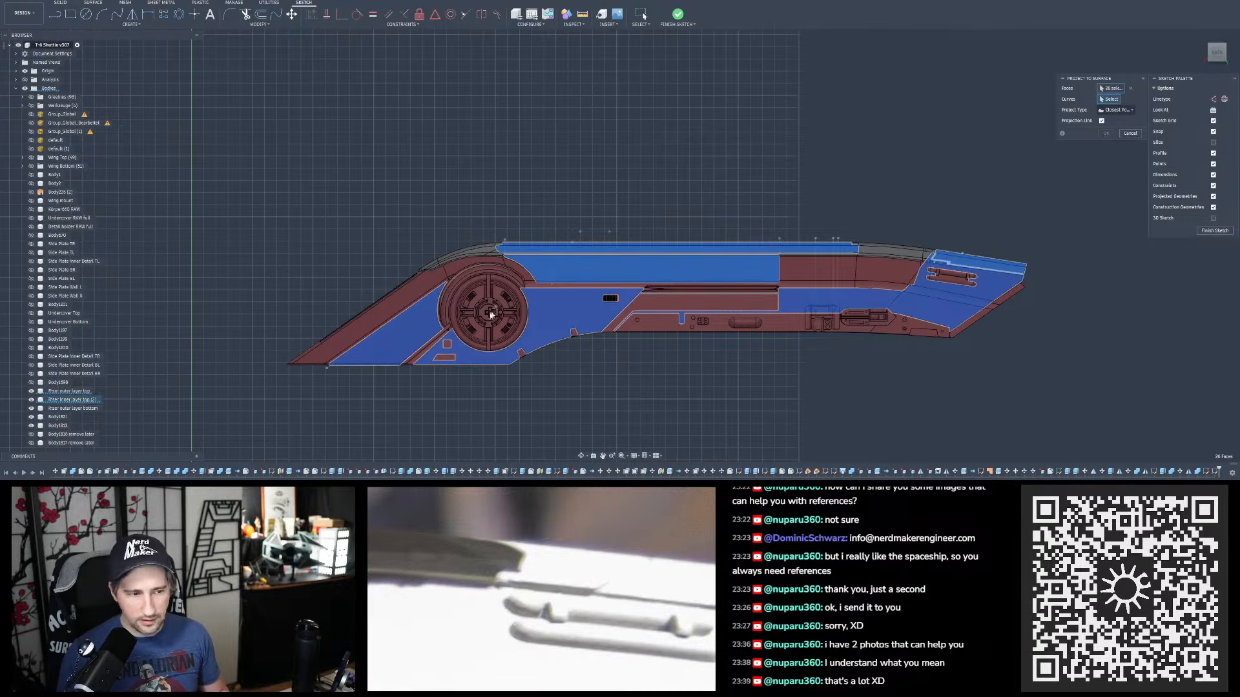
scroll(495, 313, "up", 4)
left_click(365, 269)
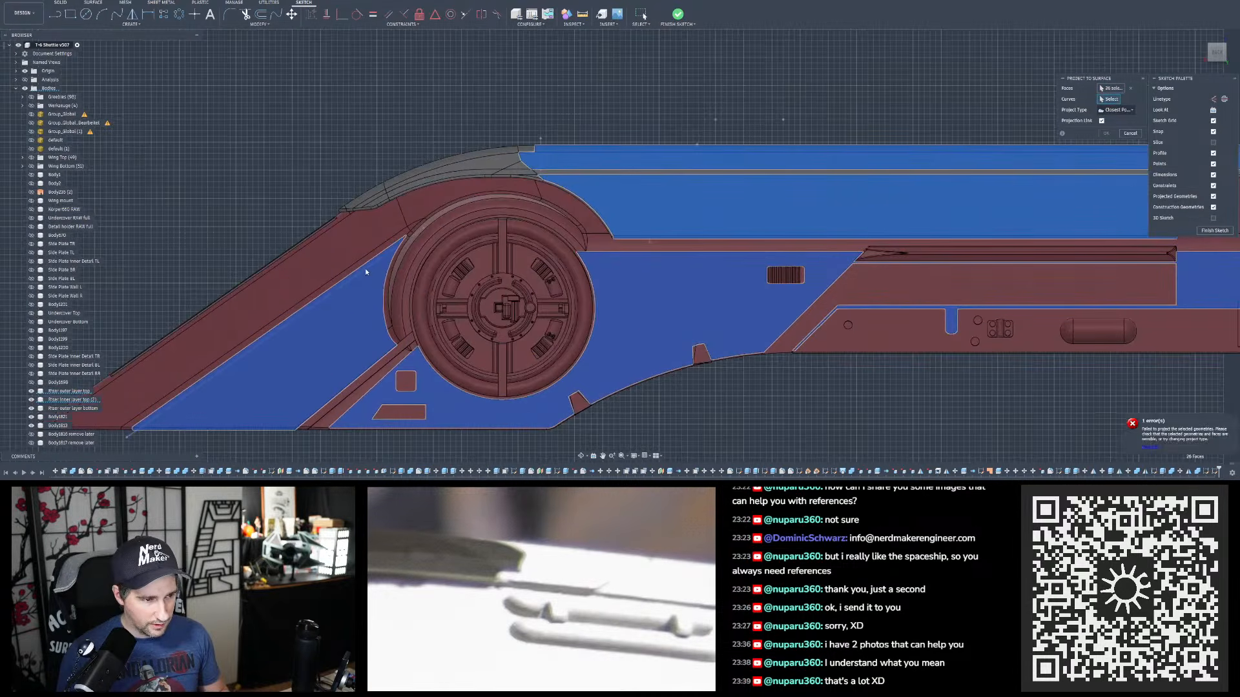
left_click(650, 201)
scroll(386, 206, "down", 4)
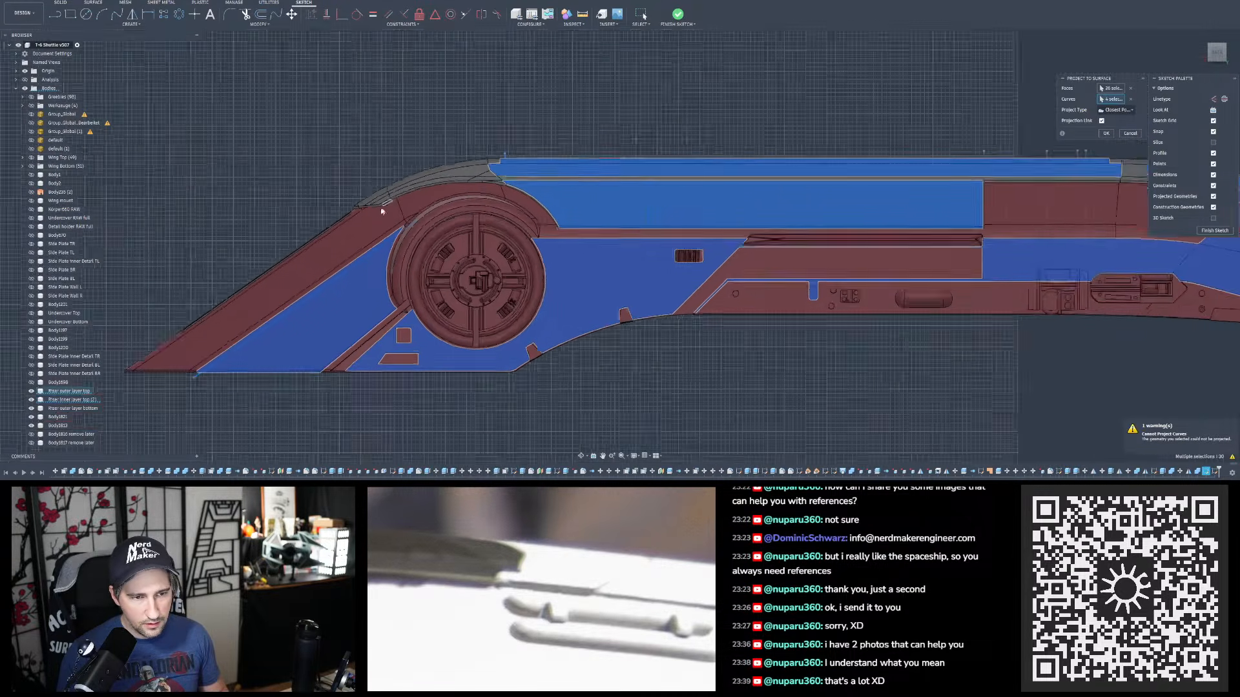
- Add the four vertical sketch lines and the slanted line near the rear cylinders to the curves to project
scroll(822, 157, "up", 4)
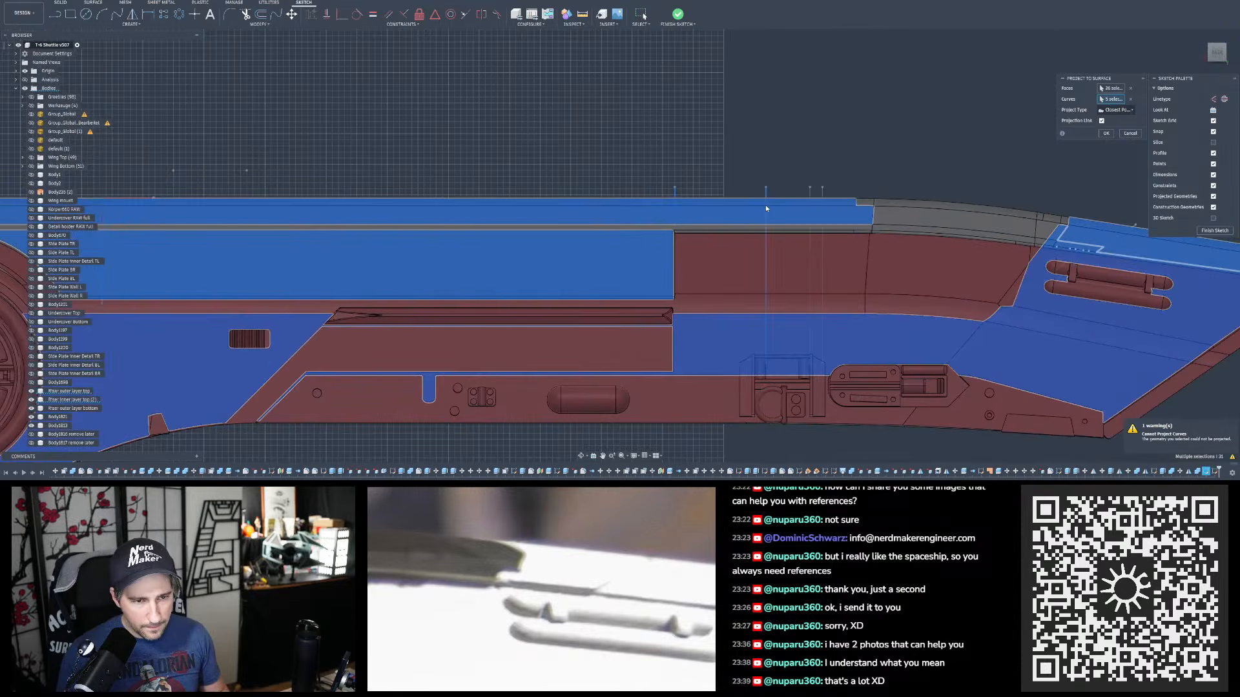
left_click(824, 197)
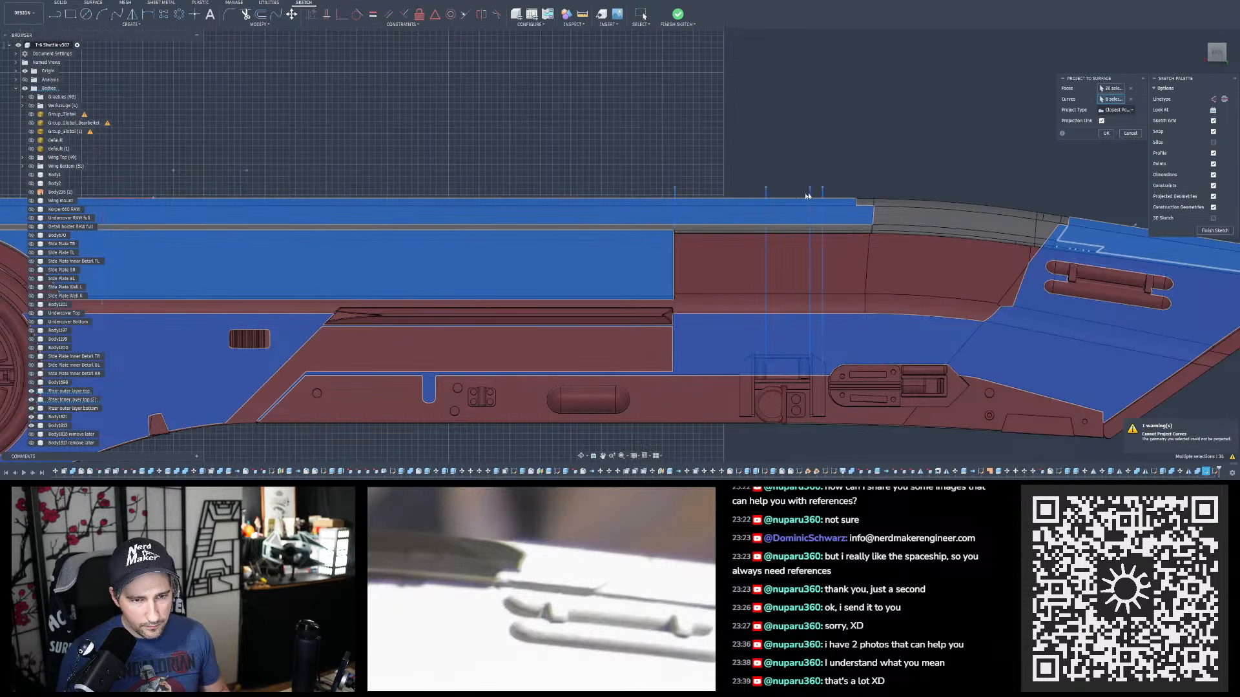
scroll(819, 196, "down", 3)
scroll(923, 229, "up", 4)
left_click(895, 255)
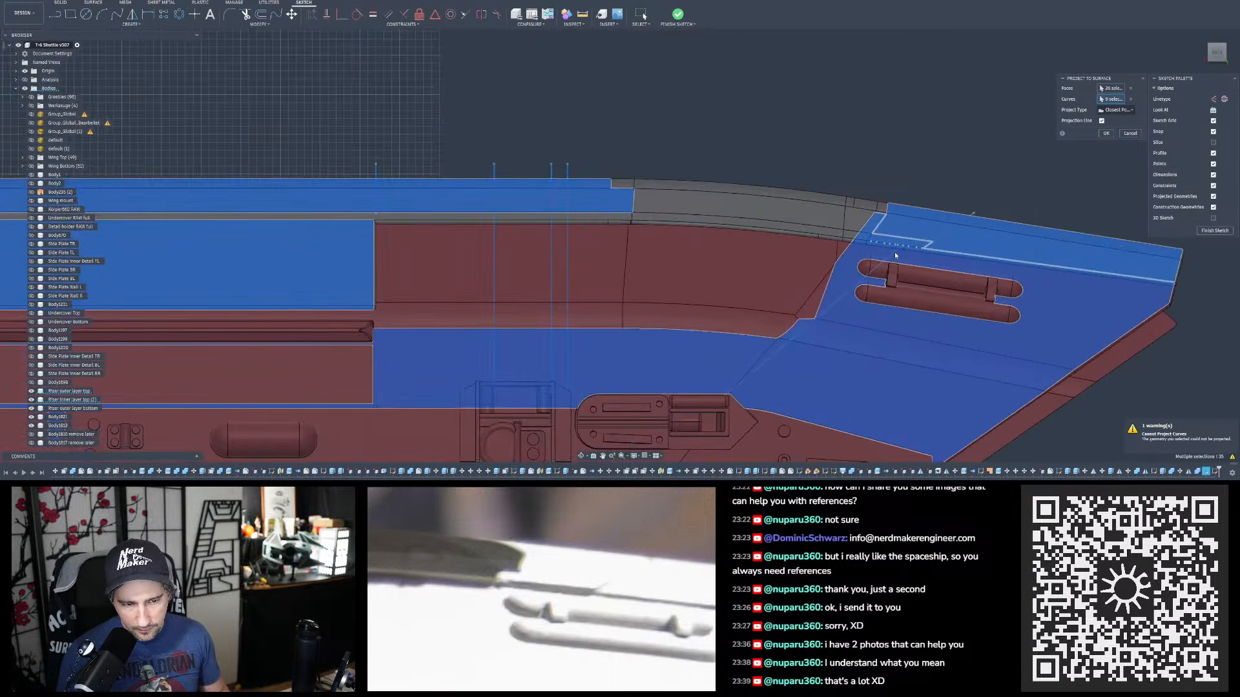
left_click(943, 231)
- Set the projection type to Along Vector and pick the origin plane facing the side view as its direction
scroll(1033, 193, "down", 5)
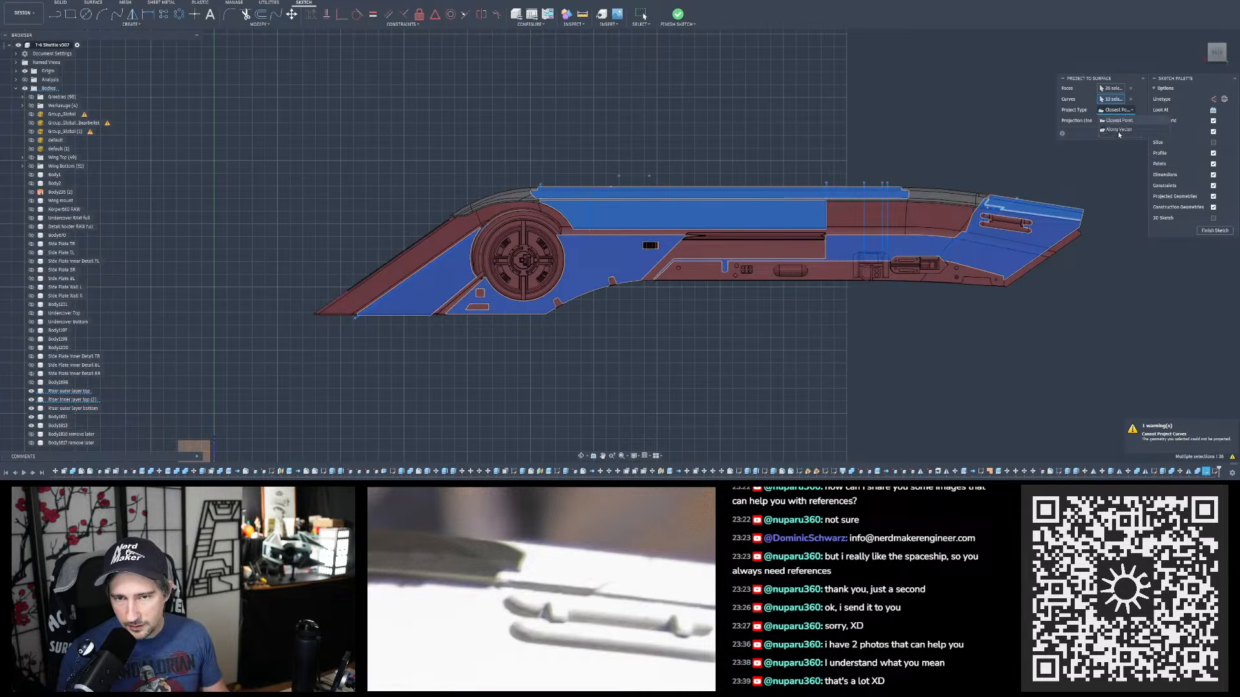
scroll(986, 143, "down", 2)
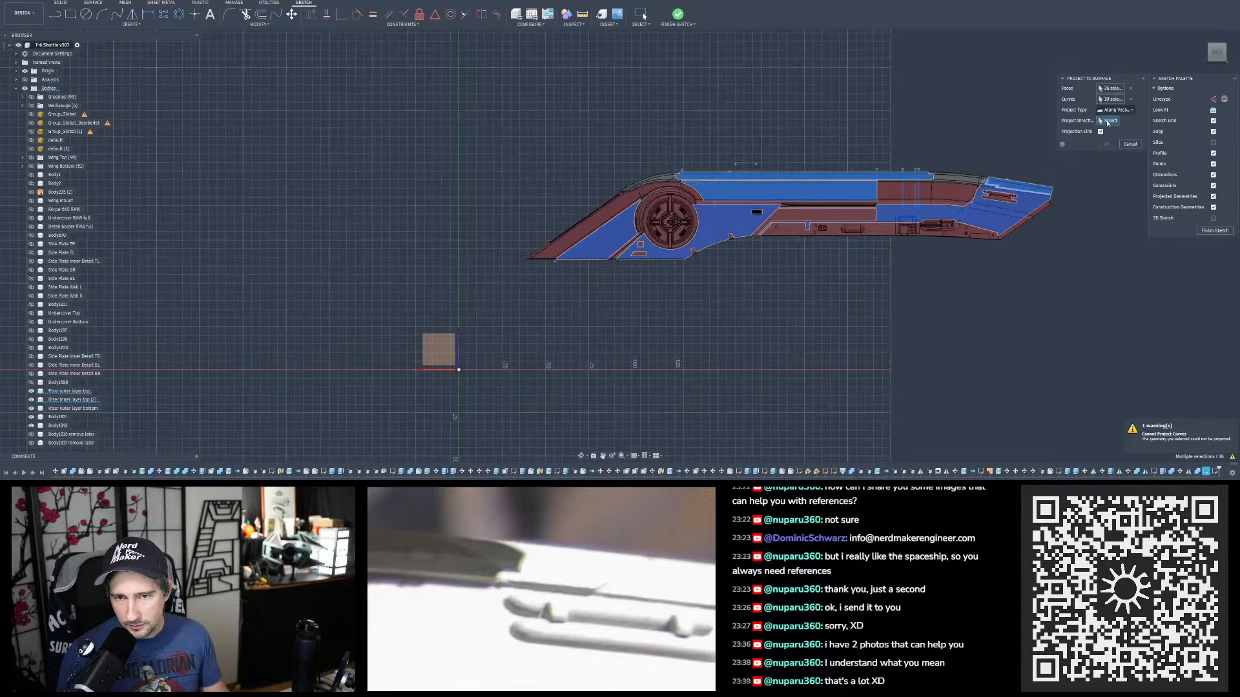
scroll(954, 129, "down", 2)
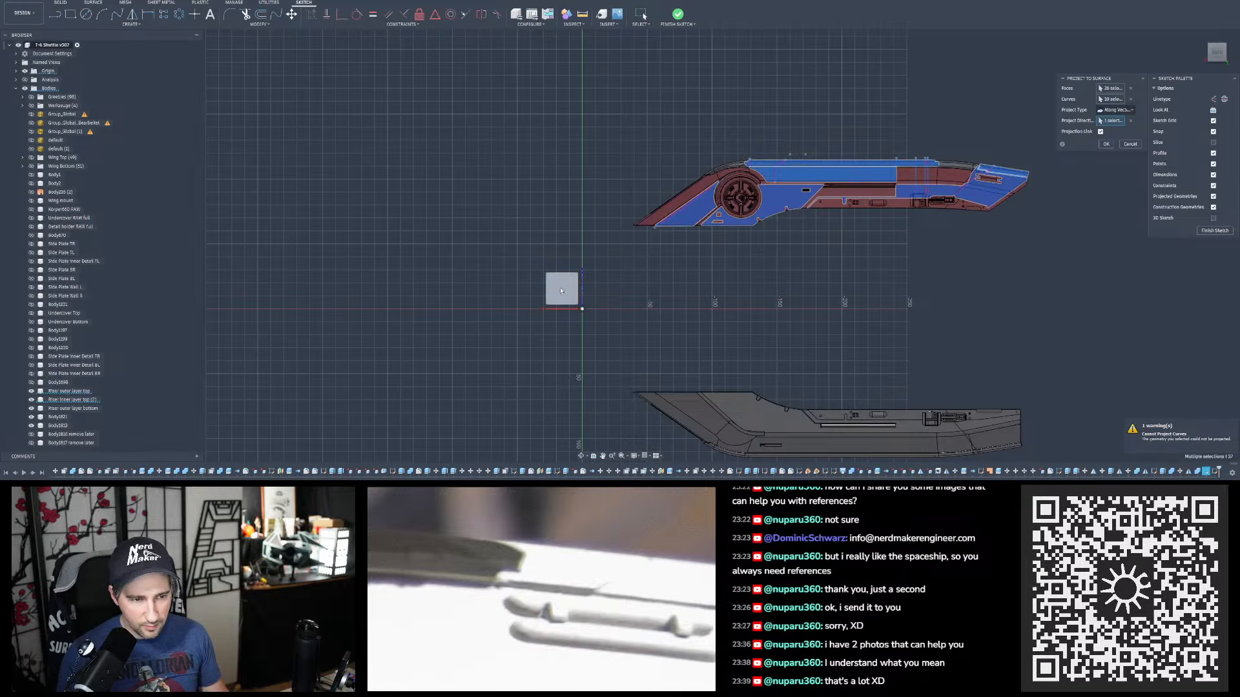
scroll(678, 245, "down", 2)
- Inspect the previewed projection lines across the roof and at the notch by the rear twin cylinders
scroll(810, 209, "up", 3)
middle_click_drag(811, 209, 781, 264, "shift")
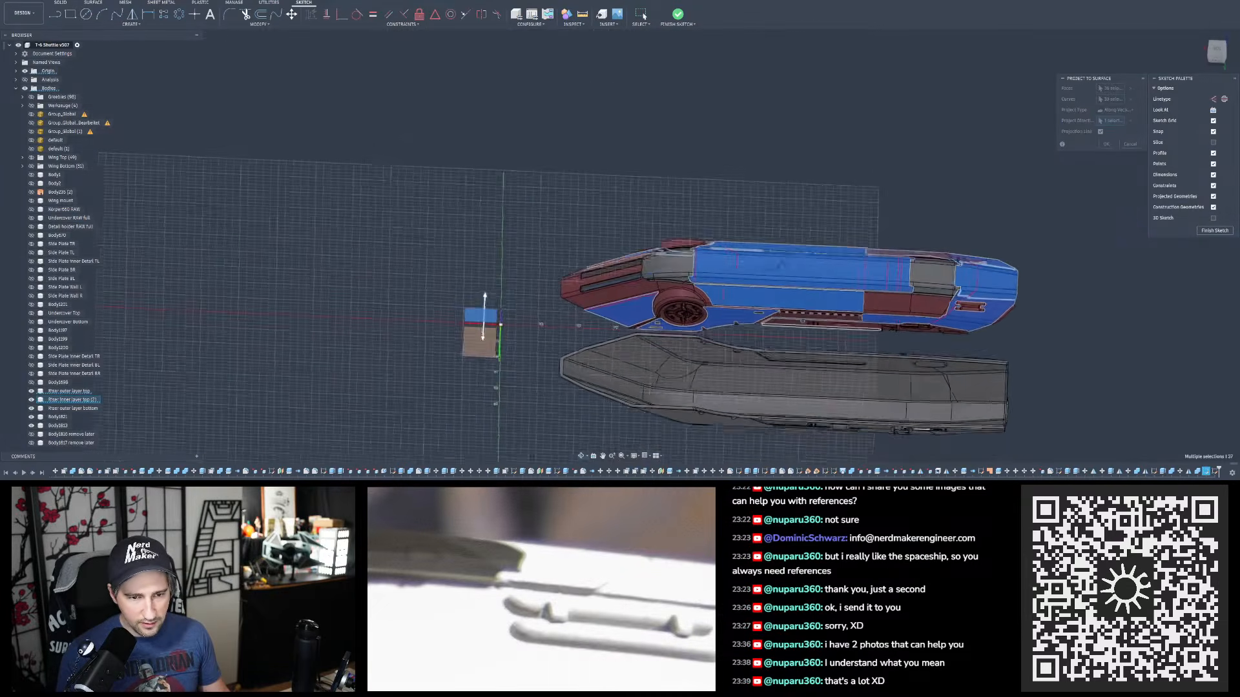
scroll(854, 302, "up", 2)
mouse_move(854, 302)
middle_mouse_down("shift")
mouse_move(839, 404)
mouse_move(839, 310)
mouse_move(815, 271)
mouse_move(873, 332)
mouse_move(917, 290)
mouse_move(894, 255)
mouse_move(822, 215)
mouse_move(800, 265)
mouse_move(761, 263)
middle_mouse_up("shift")
scroll(873, 333, "up", 2)
scroll(434, 257, "down", 2)
scroll(979, 271, "up", 2)
middle_click_drag(978, 271, 952, 374, "shift")
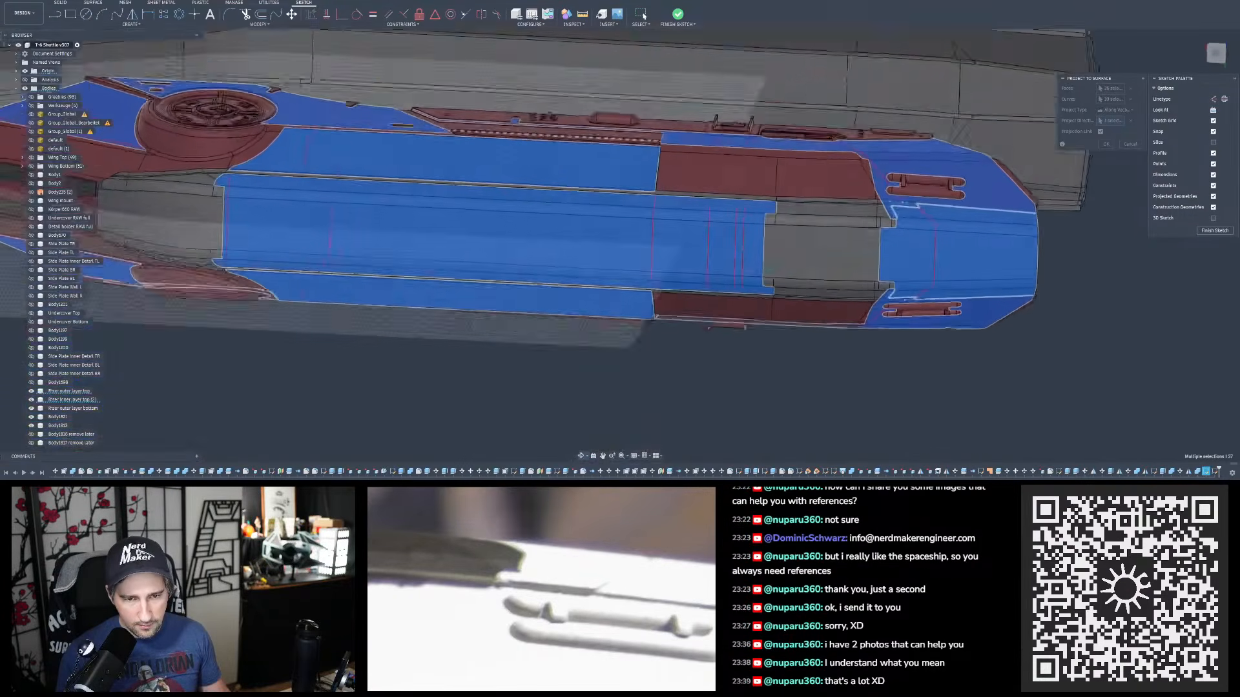
scroll(807, 208, "up", 10)
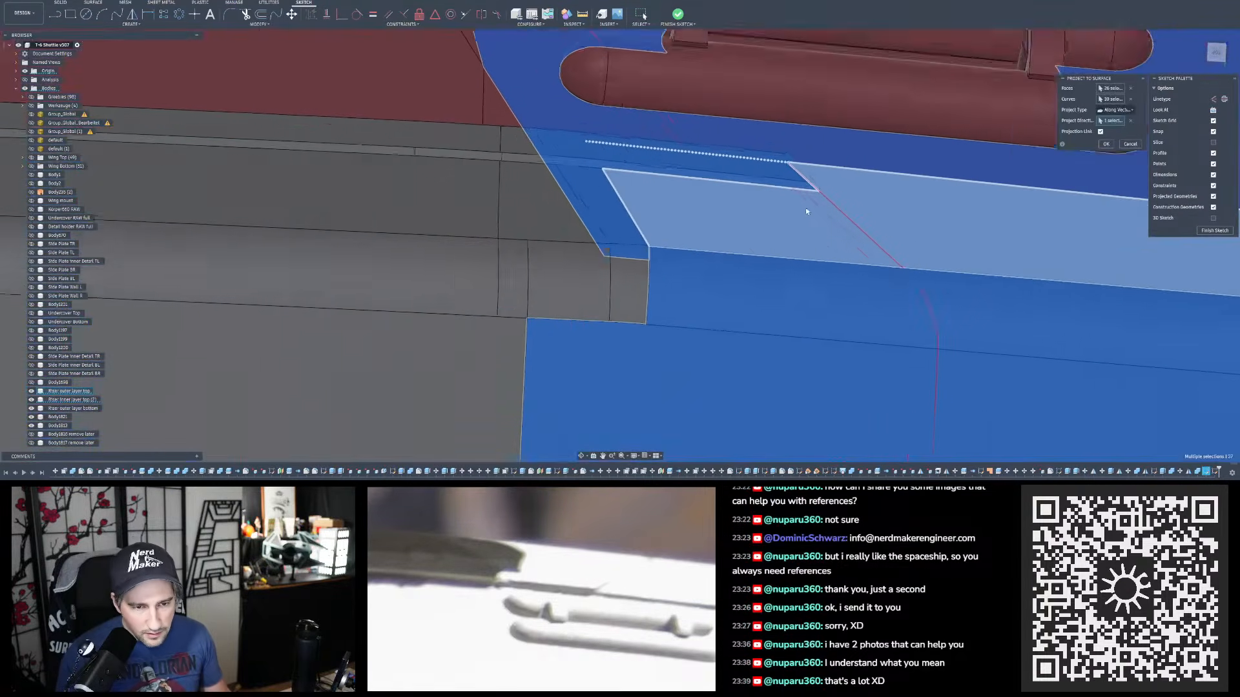
- Check the previewed lines at the rear notch and roof, and accept the along-vector projection onto the top layer surfaces
middle_click_drag(808, 208, 857, 204, "shift")
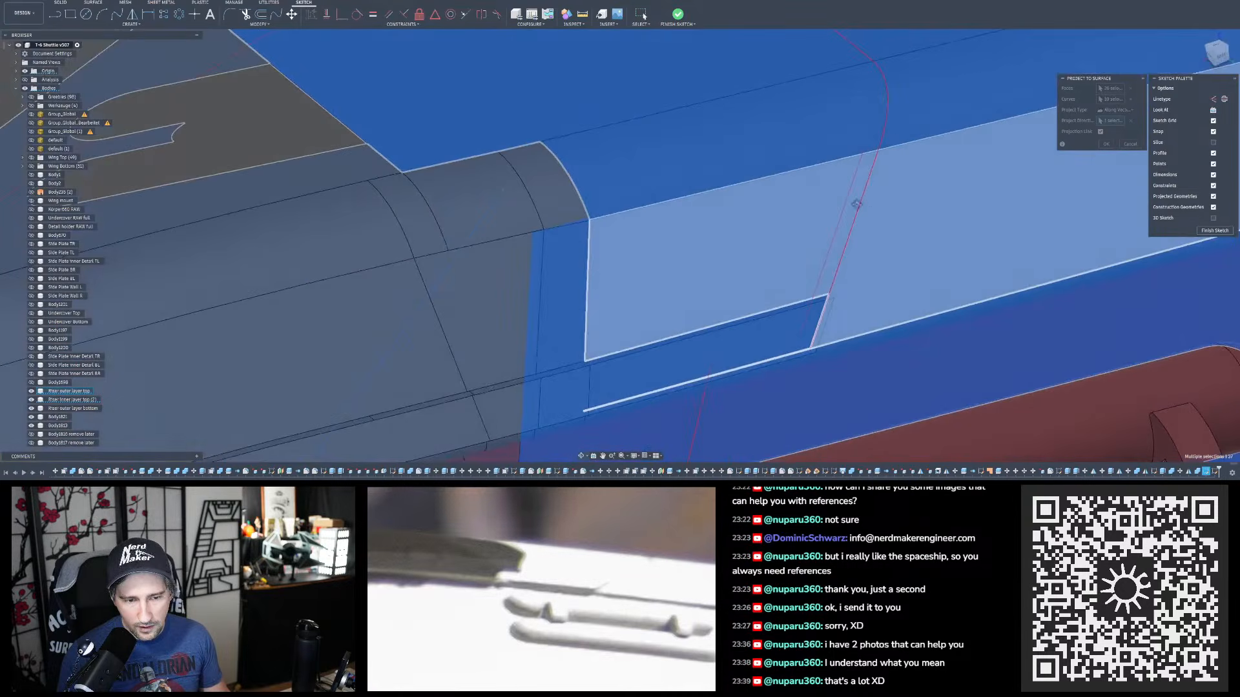
middle_click_drag(760, 209, 783, 275, "shift")
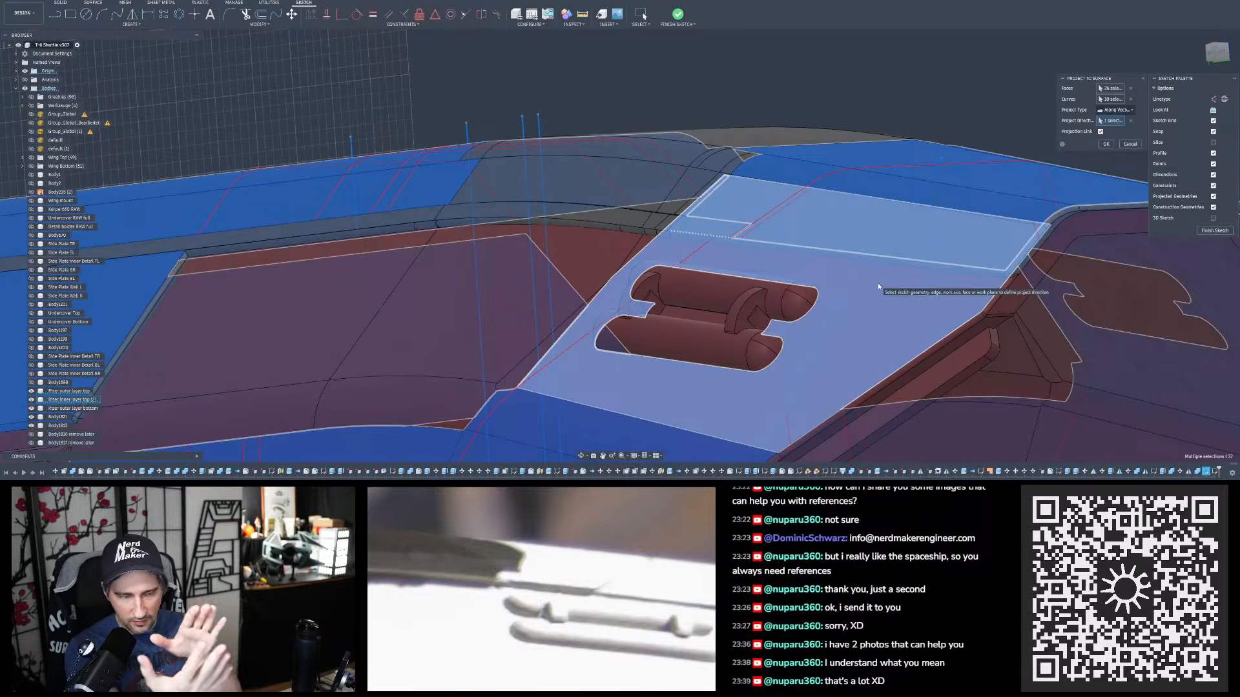
scroll(777, 203, "up", 3)
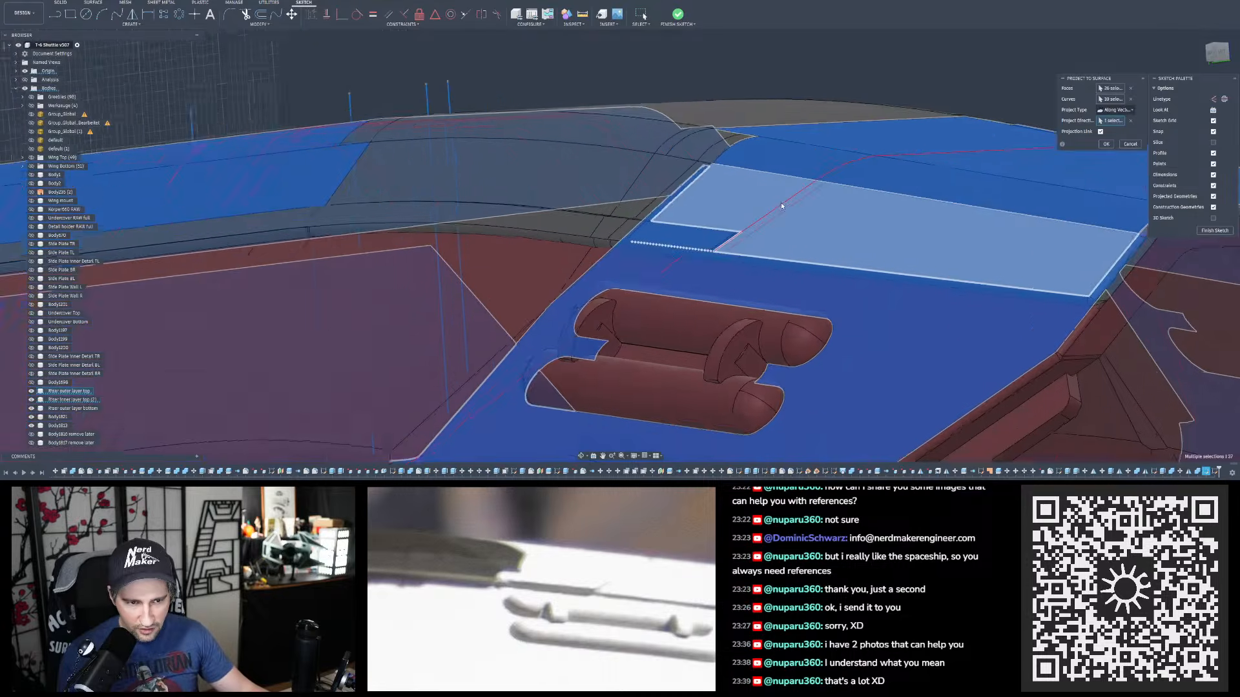
middle_click_drag(778, 203, 704, 286, "shift")
scroll(670, 259, "down", 7)
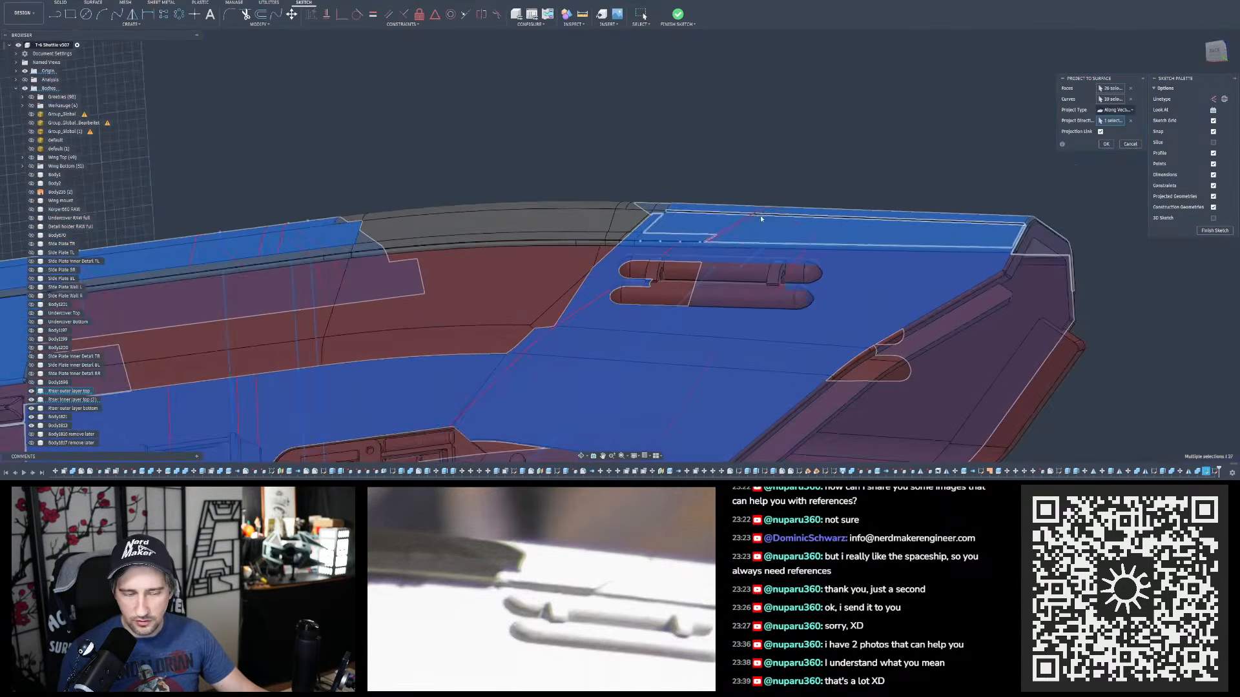
middle_click_drag(761, 219, 860, 220, "shift")
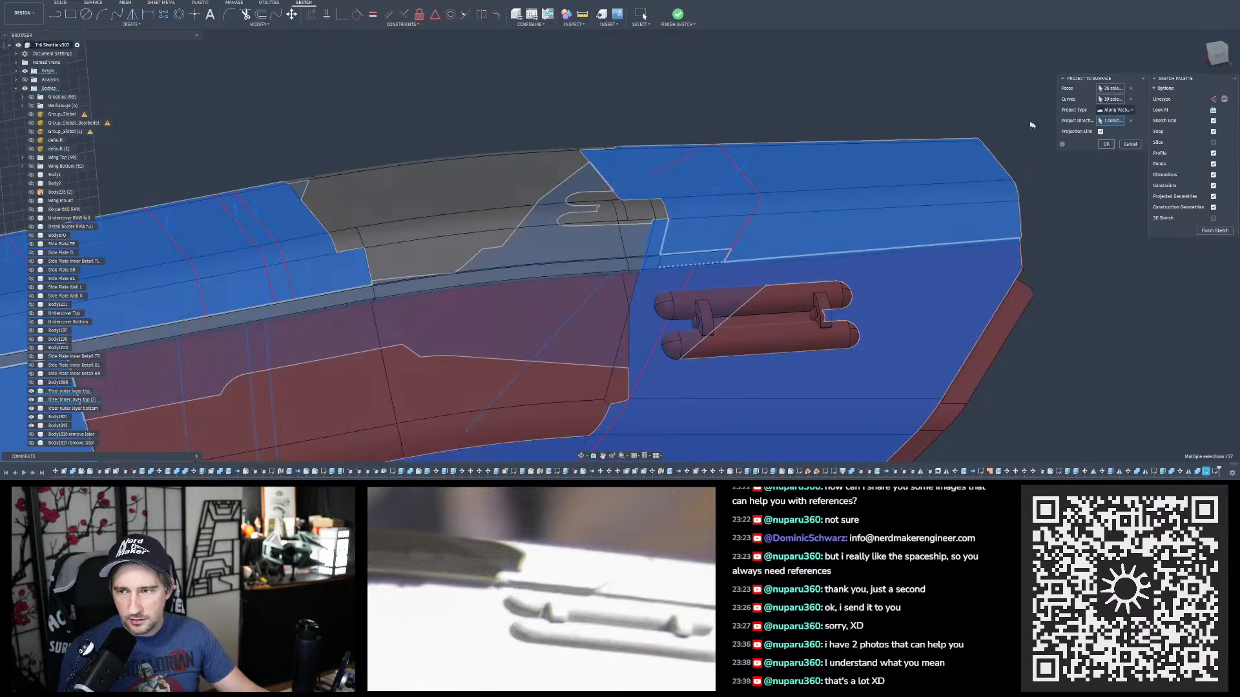
scroll(949, 129, "down", 8)
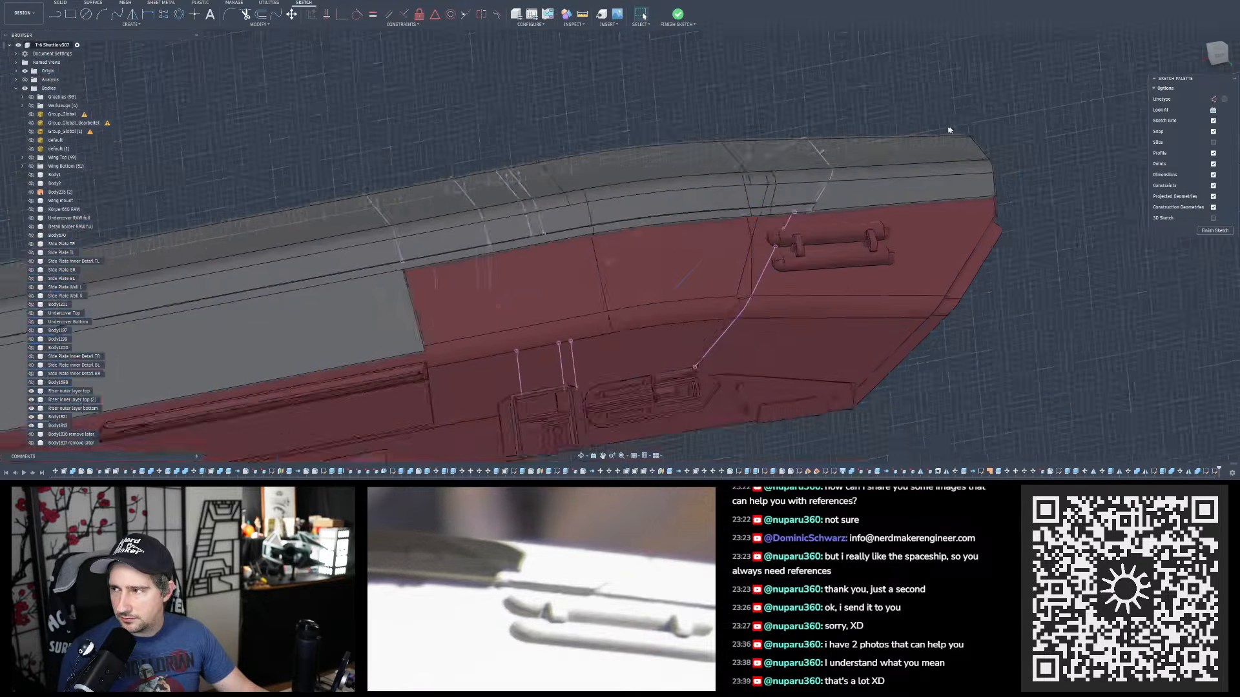
- Finish the projection sketch and save the design as a new version
middle_click_drag(935, 130, 898, 147, "shift")
left_click(677, 14)
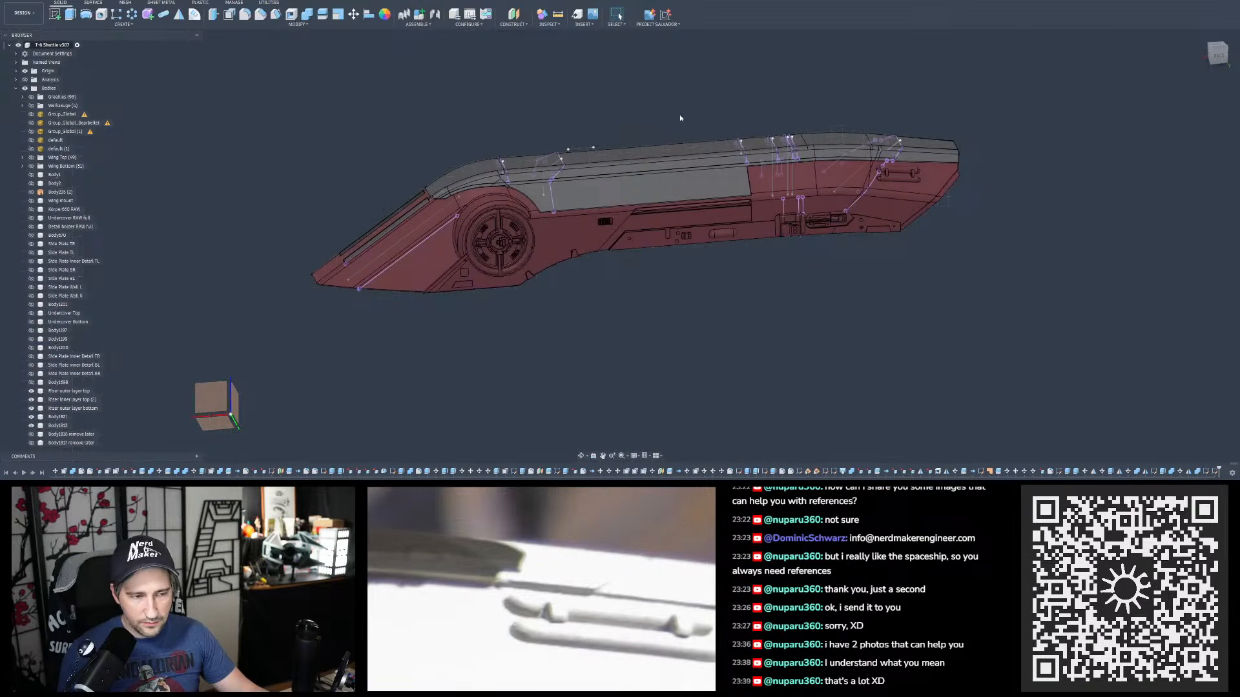
key("ctrl+s")
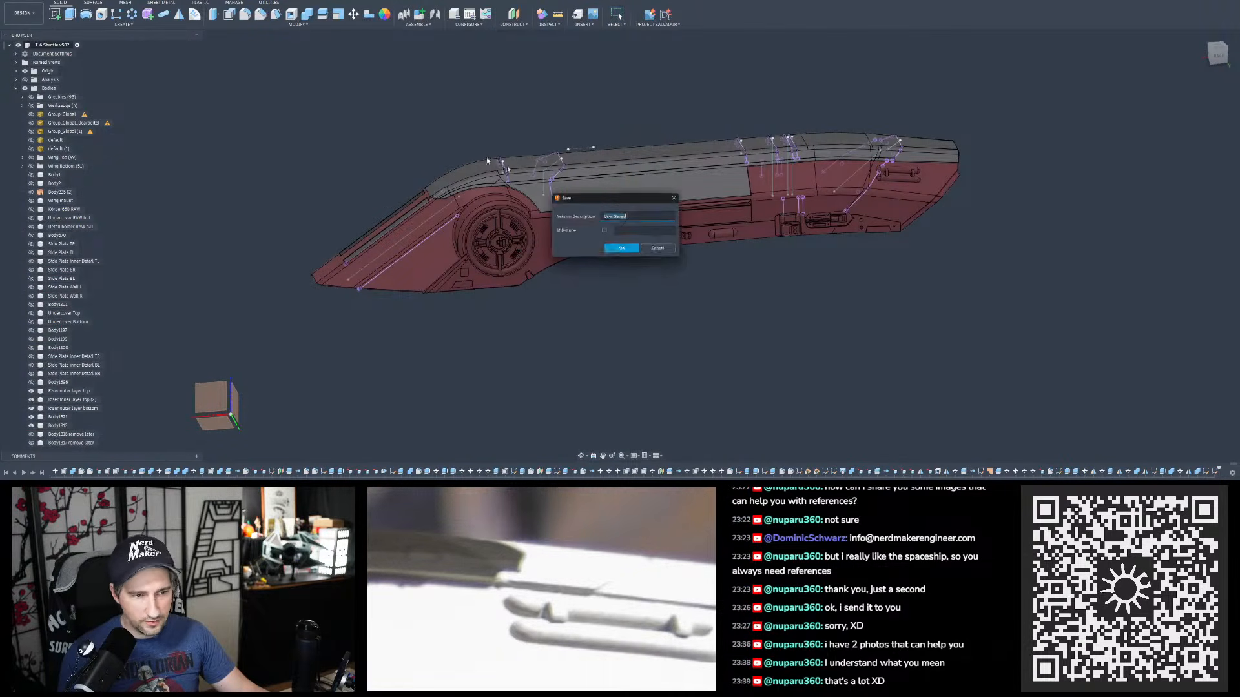
left_click(623, 251)
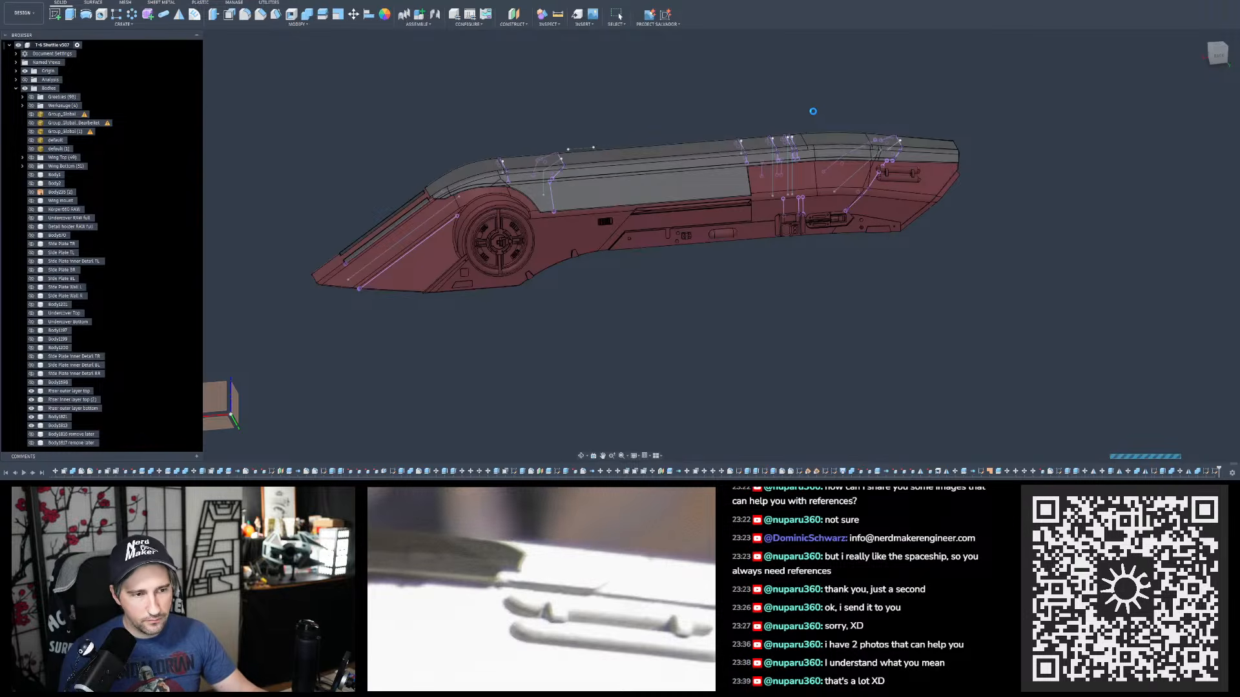
- Start a circular Pipe along the projected diagonal line in front of the hub and set its section size to 0.5 mm
scroll(775, 116, "down", 2)
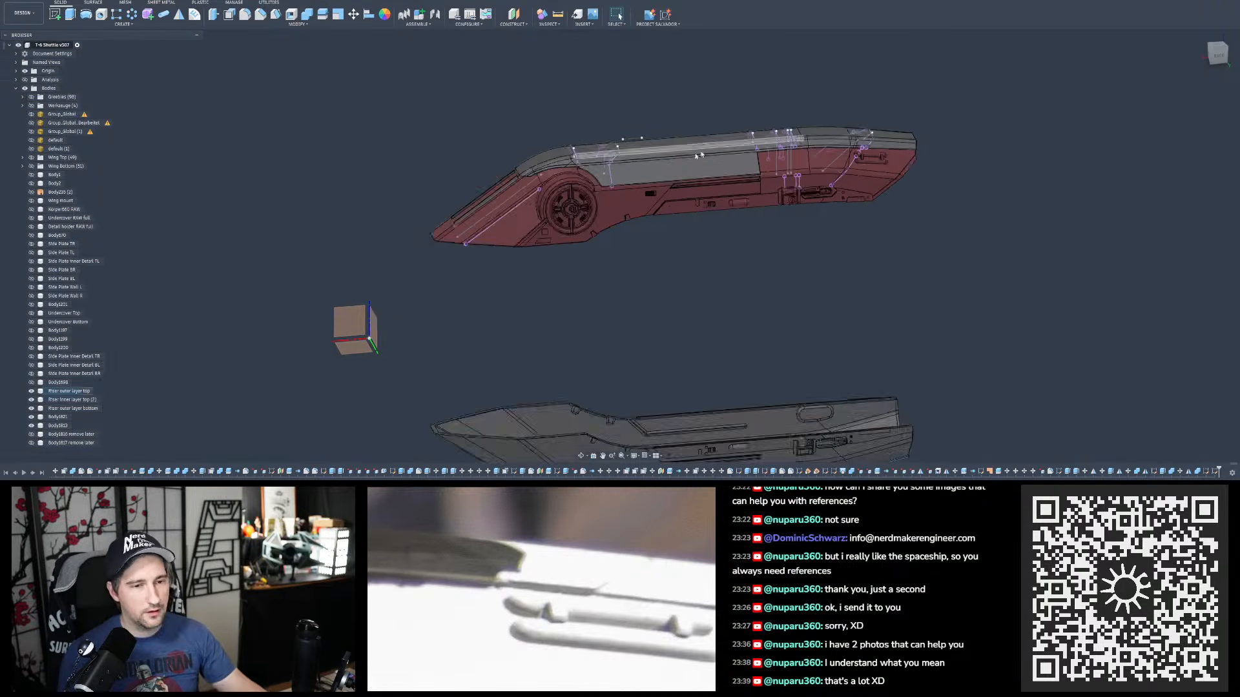
scroll(517, 201, "up", 6)
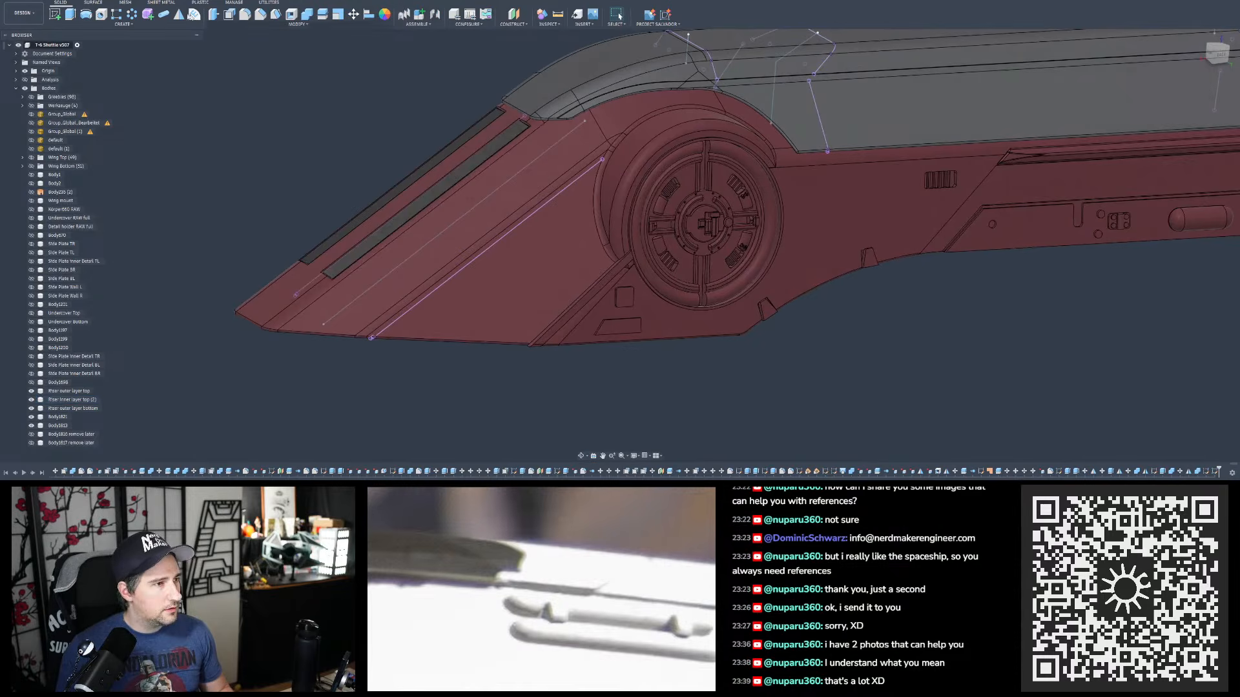
left_click(161, 14)
scroll(504, 154, "up", 2)
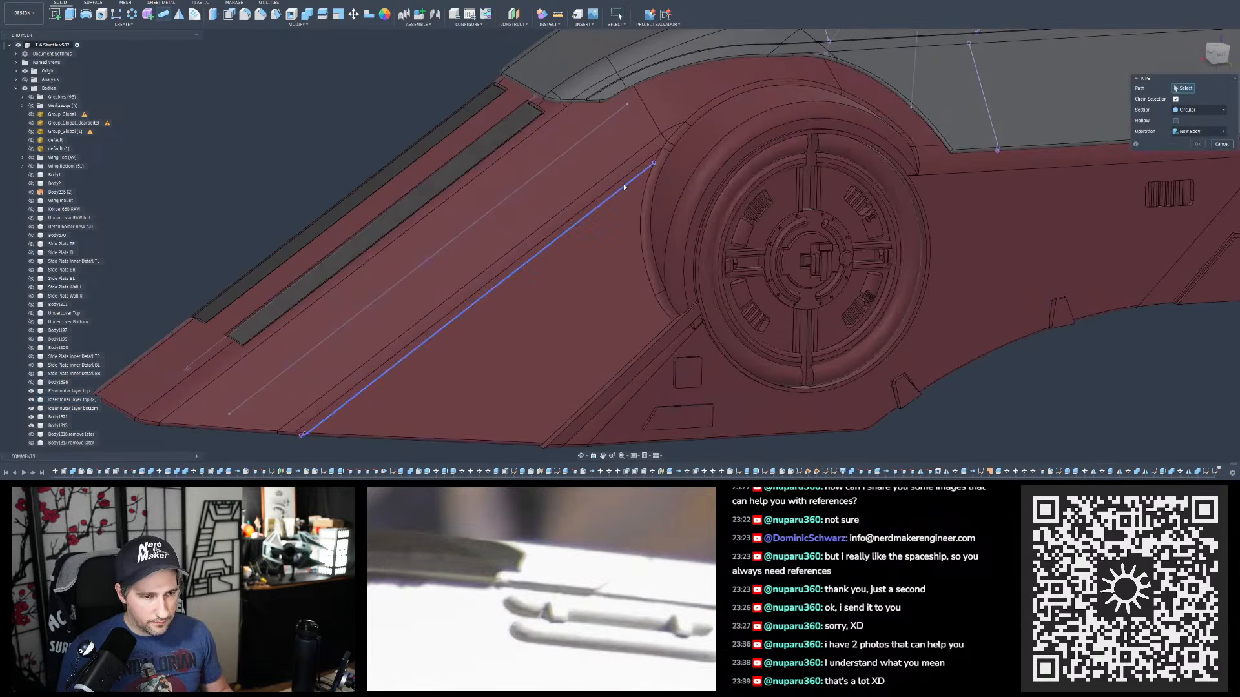
left_click(624, 186)
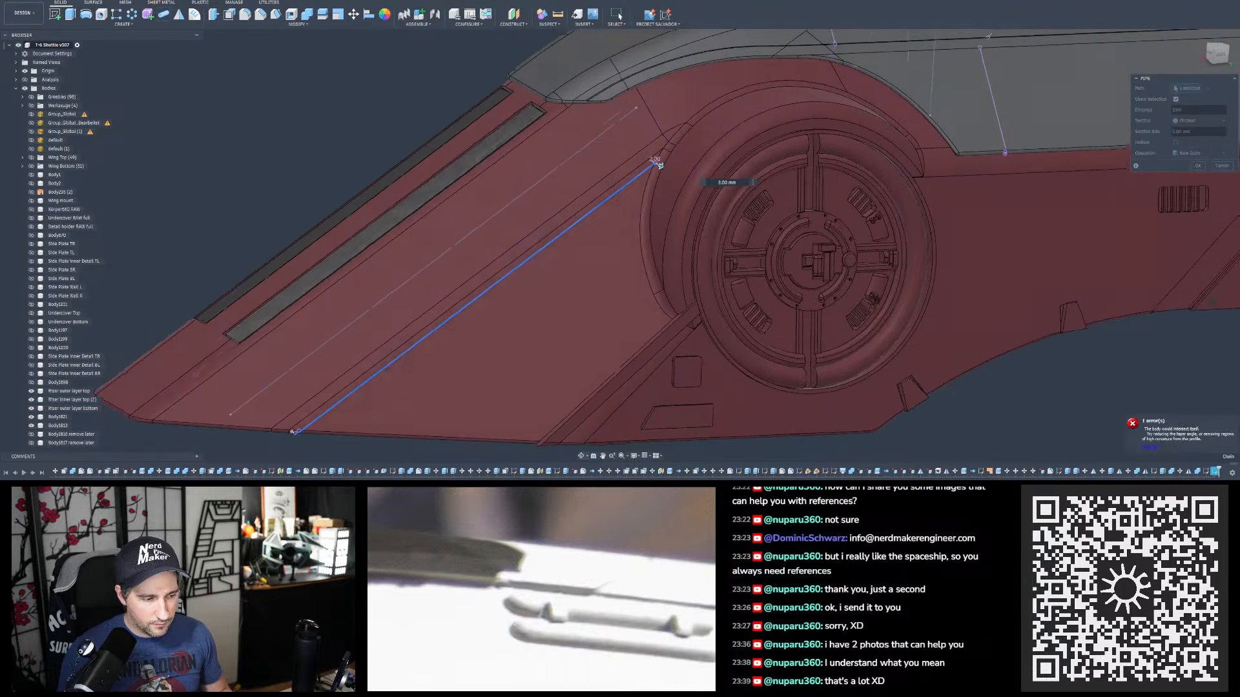
middle_click_drag(624, 186, 607, 173, "shift")
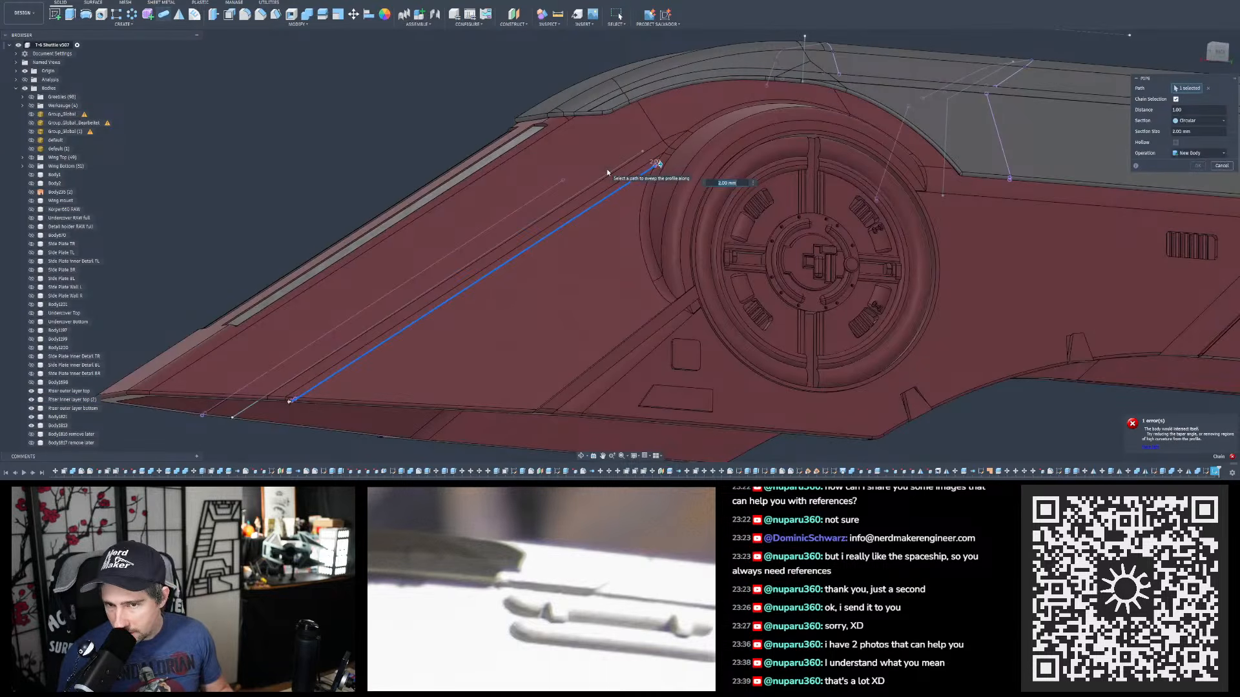
scroll(614, 220, "up", 3)
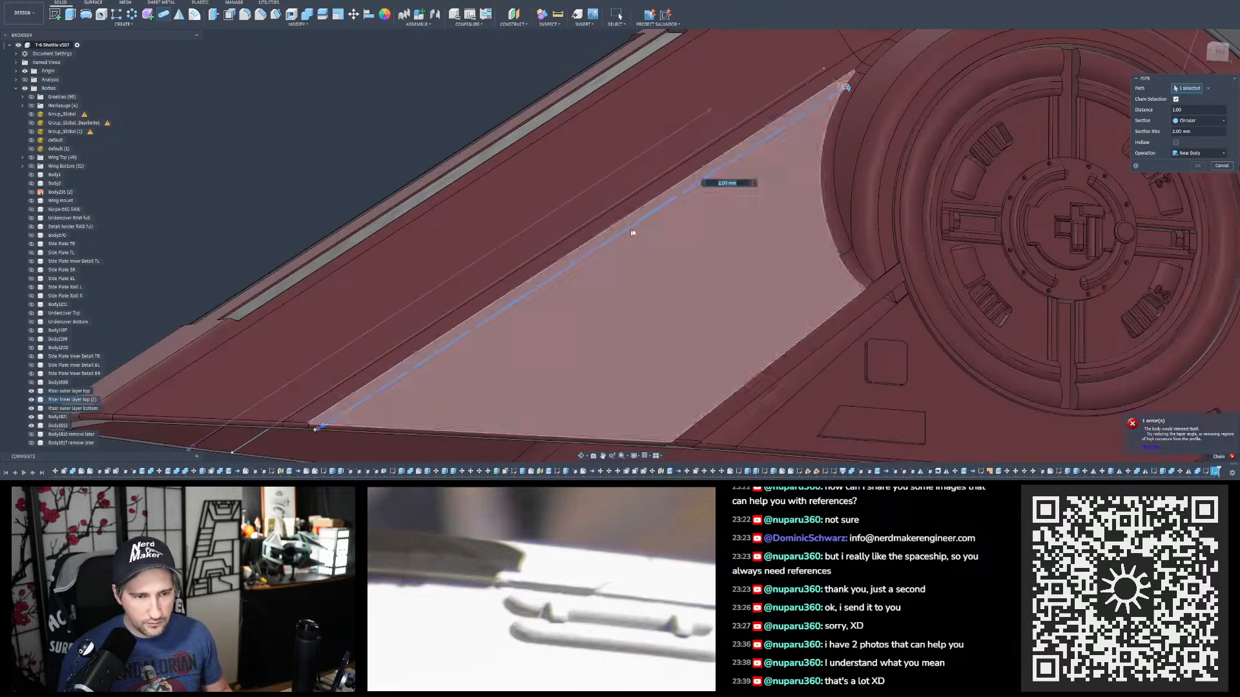
middle_click_drag(785, 161, 800, 125, "shift")
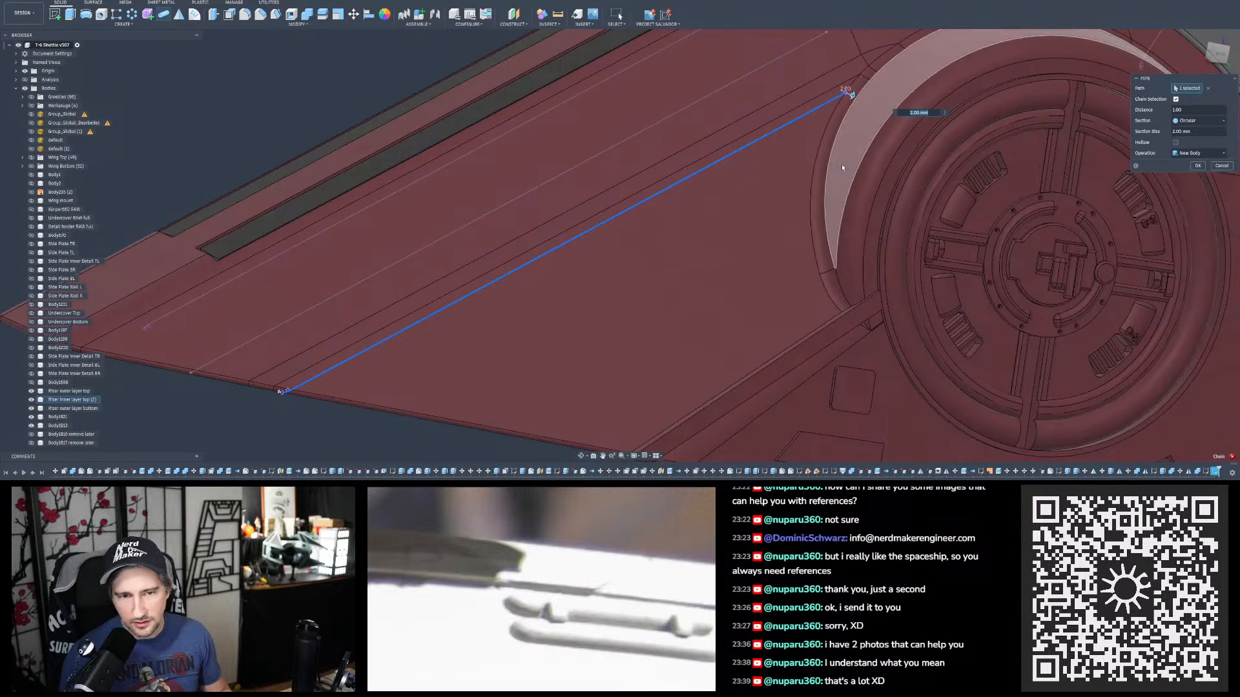
type("0.5")
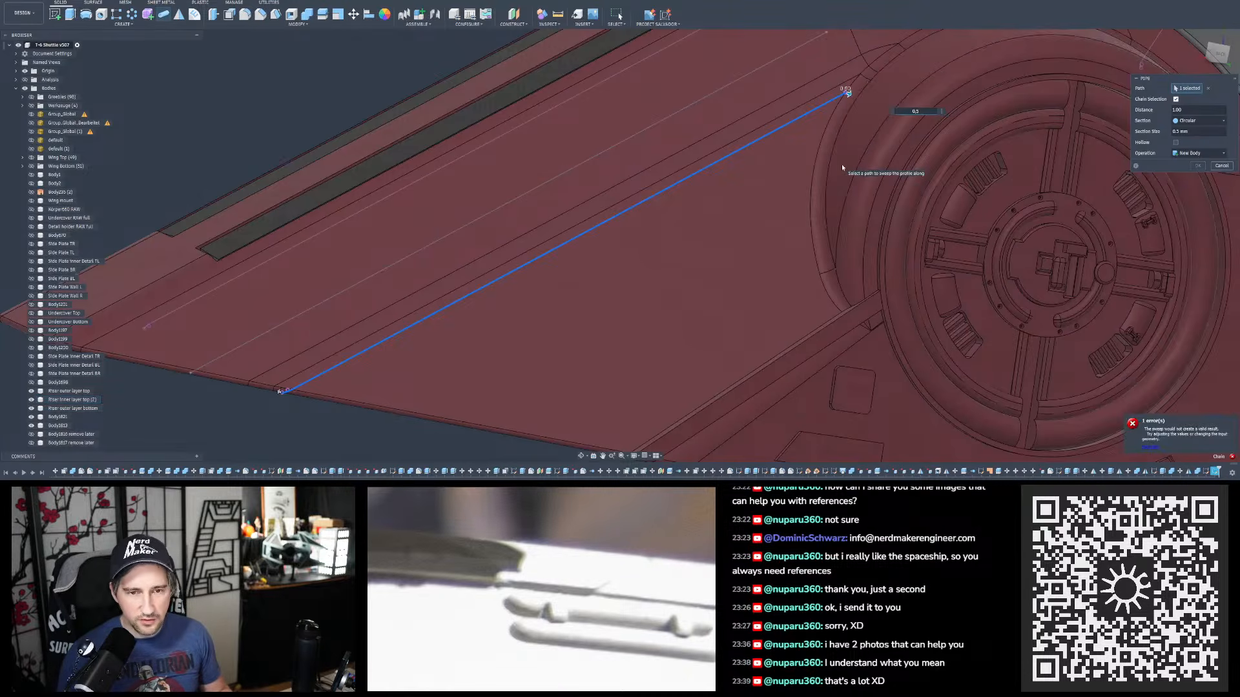
- Examine both ends of the pipe path, at the nose's lower edge and beside the hub
middle_click_drag(842, 164, 465, 298, "shift")
scroll(398, 339, "up", 6)
middle_click_drag(439, 349, 509, 328, "shift")
mouse_move(422, 318)
middle_mouse_down("shift")
mouse_move(432, 280)
mouse_move(420, 305)
middle_mouse_up("shift")
middle_click_drag(505, 314, 448, 349, "shift")
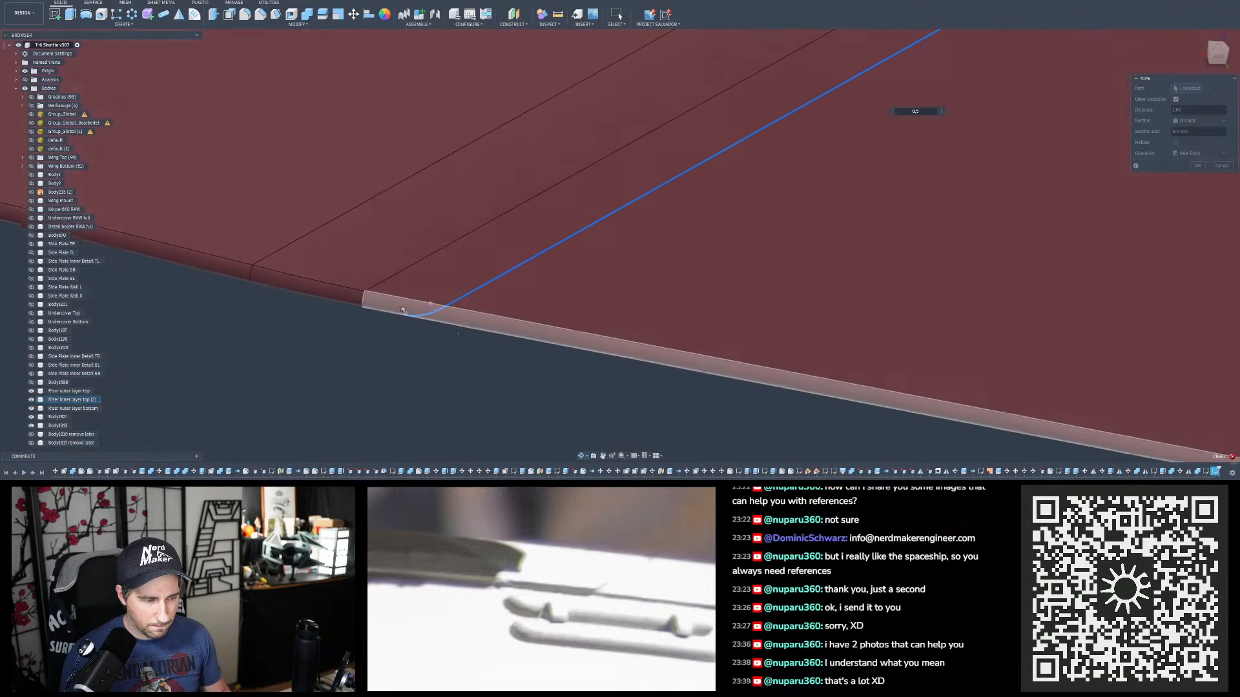
scroll(427, 295, "up", 2)
scroll(362, 366, "down", 8)
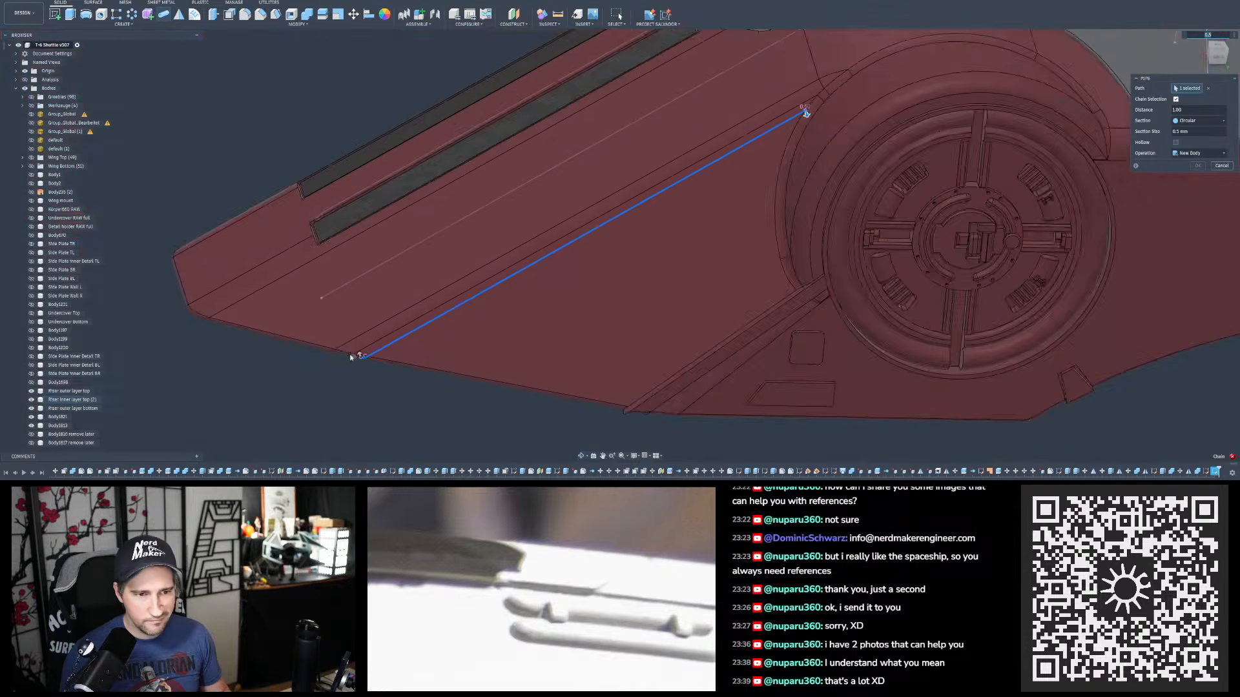
scroll(579, 245, "up", 6)
mouse_move(704, 155)
middle_mouse_down("shift")
mouse_move(685, 166)
mouse_move(701, 189)
mouse_move(686, 159)
mouse_move(698, 178)
middle_mouse_up("shift")
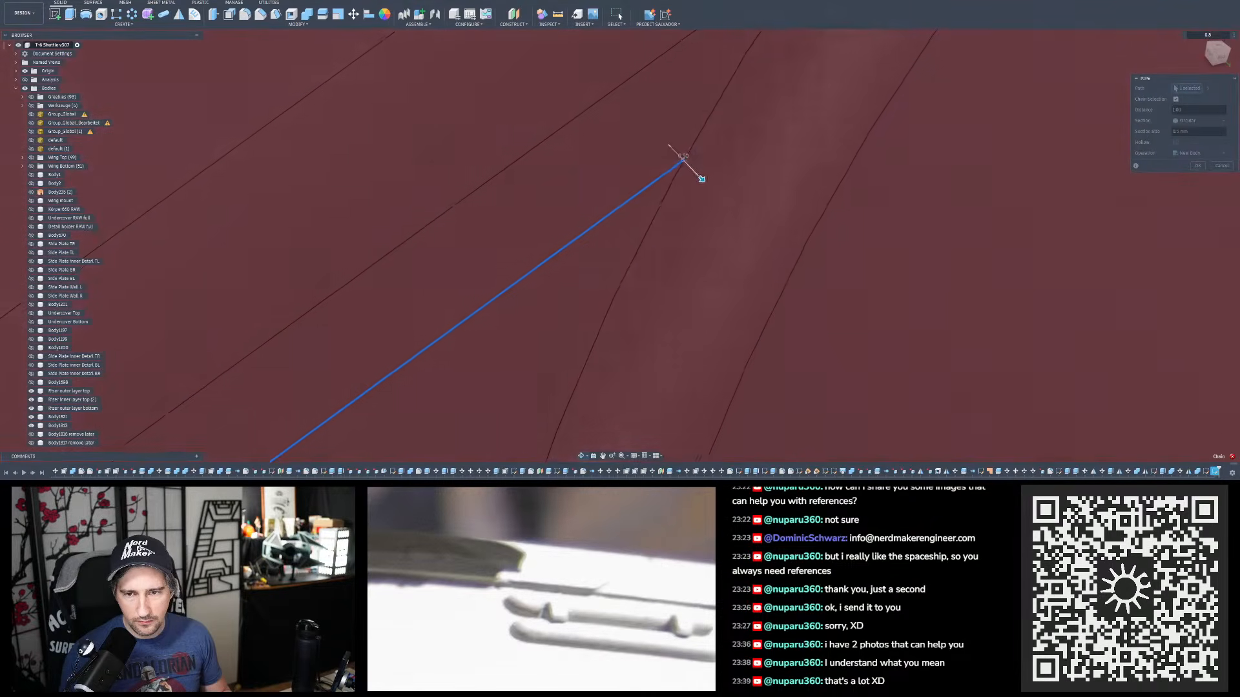
scroll(730, 135, "down", 10)
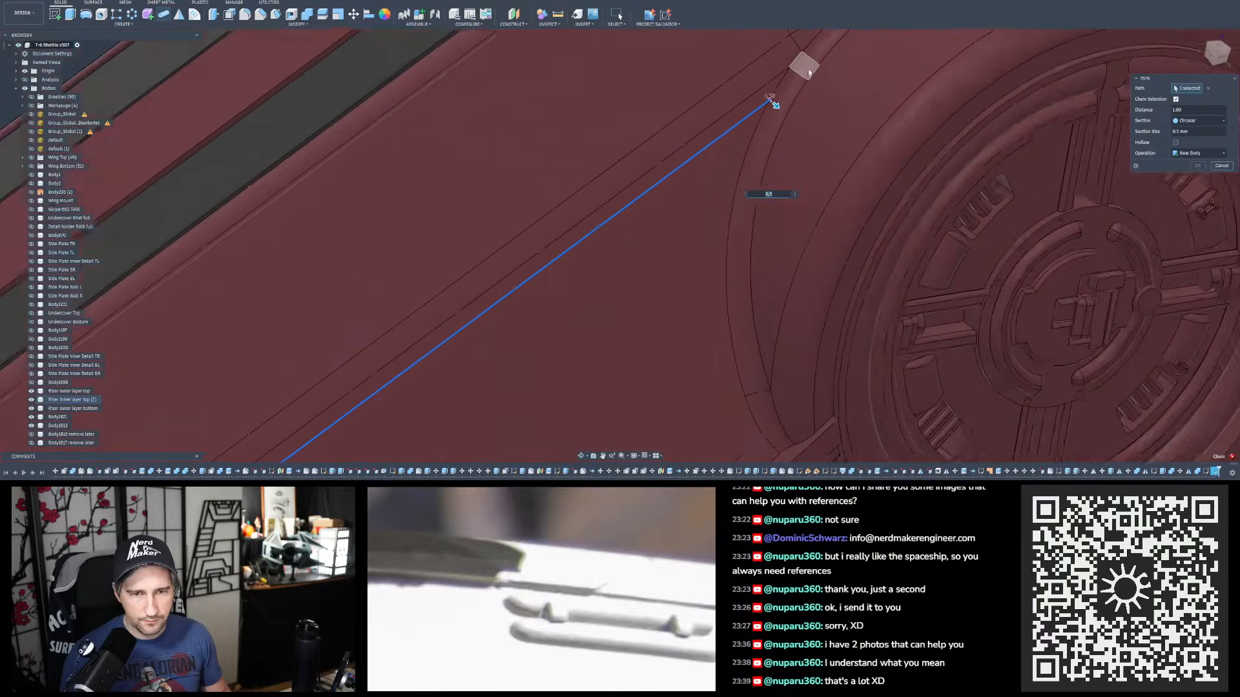
scroll(621, 207, "up", 2)
scroll(622, 207, "up", 5)
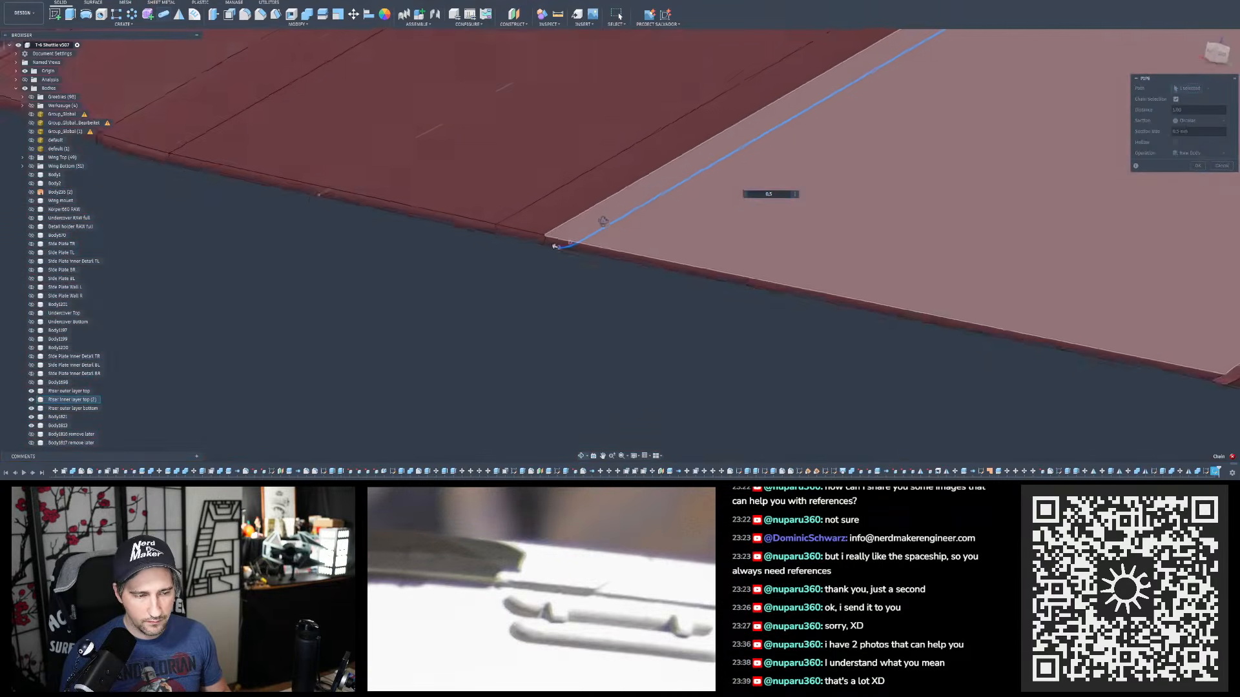
middle_click_drag(729, 229, 732, 237, "shift")
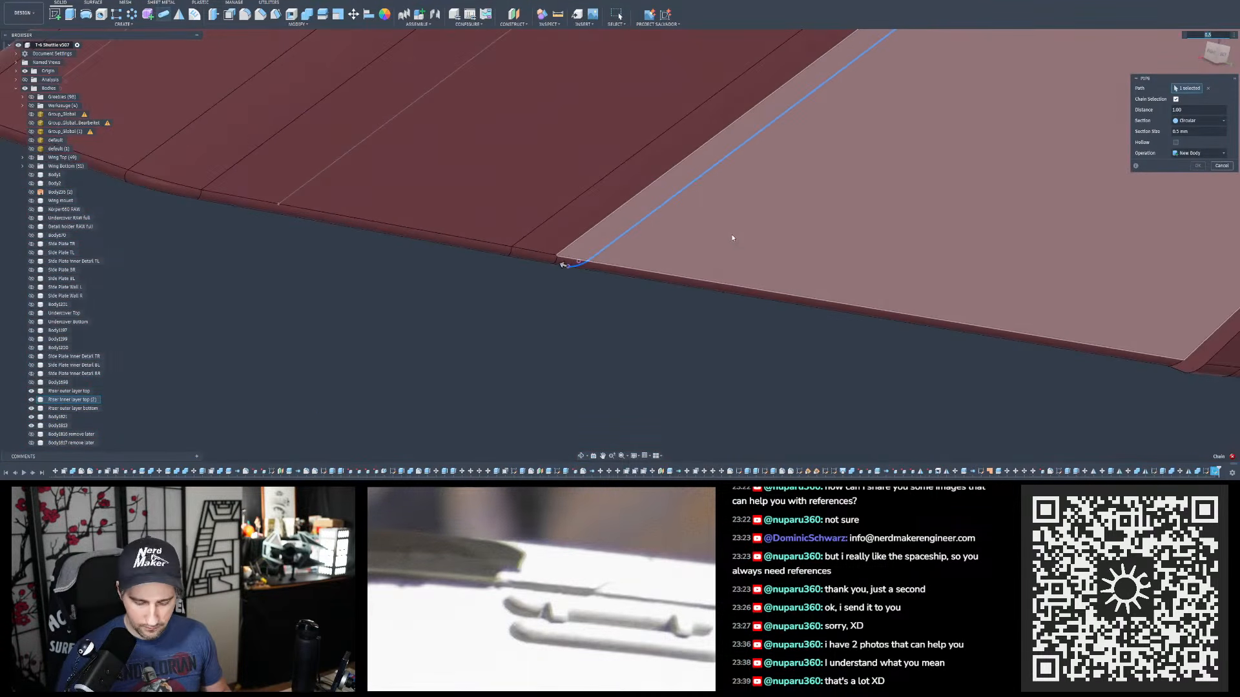
- Set the pipe's section size to 0.3 mm with the Cut operation and check the groove at both ends
key("Return")
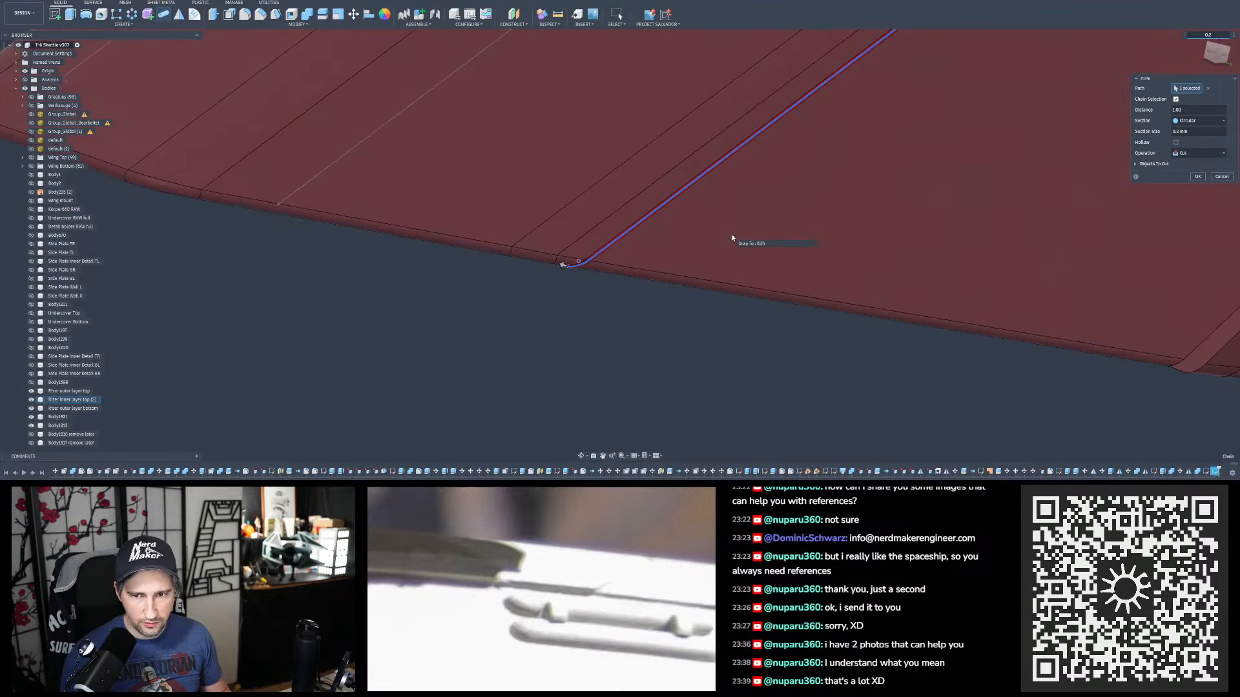
scroll(586, 252, "up", 5)
middle_click_drag(584, 252, 606, 243, "shift")
middle_click_drag(545, 284, 507, 290, "shift")
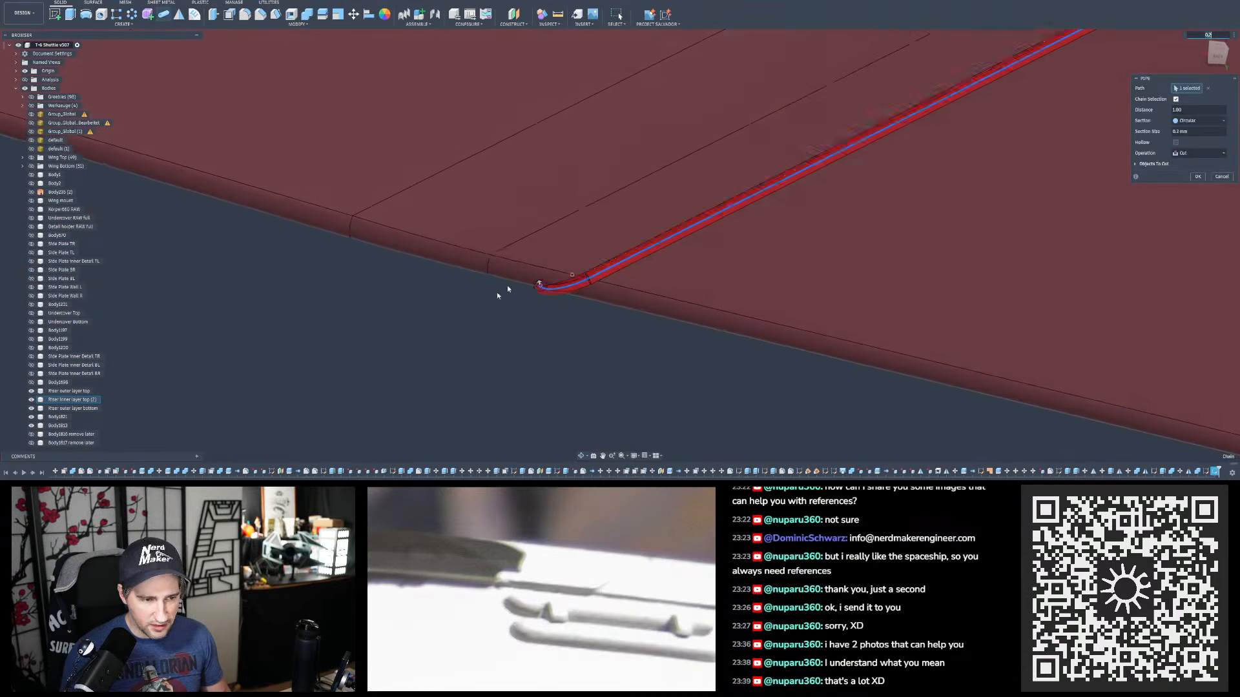
scroll(410, 330, "down", 5)
scroll(918, 70, "up", 6)
scroll(919, 69, "up", 2)
middle_click_drag(909, 87, 924, 88, "shift")
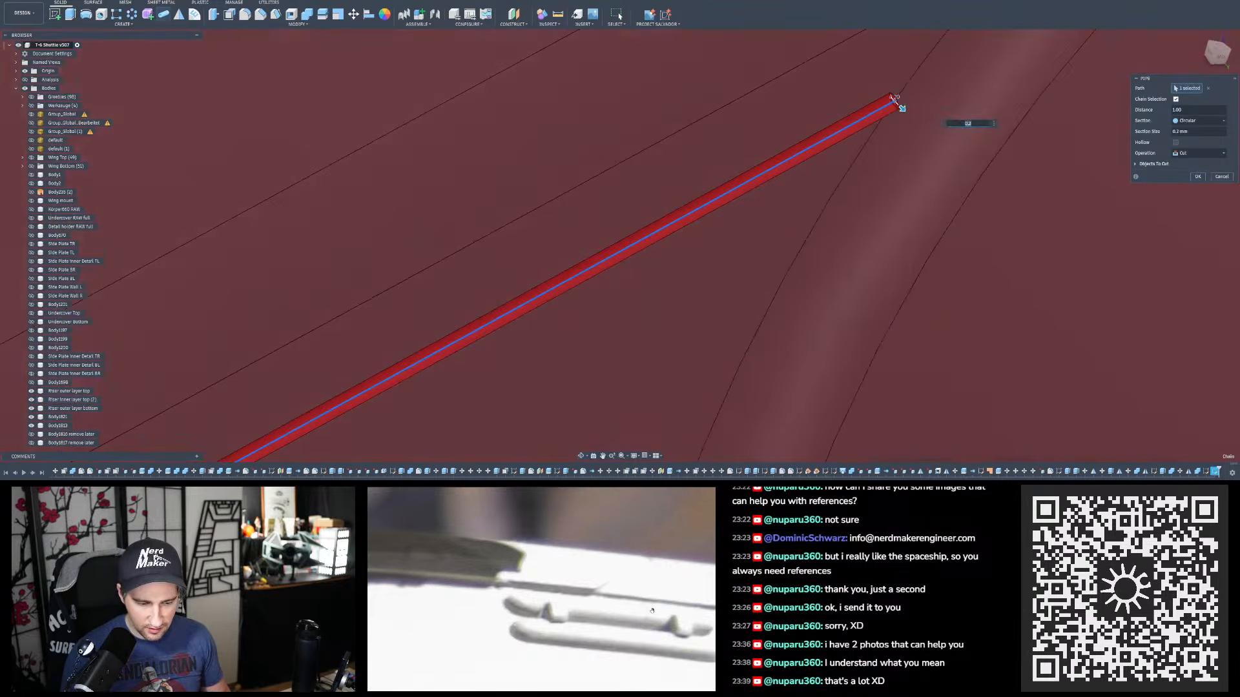
- Consult the hub reference photo and try section sizes of 0.4, 0.35 and 0.5 mm for the pipe cut
scroll(651, 611, "down", 5)
scroll(478, 656, "up", 3)
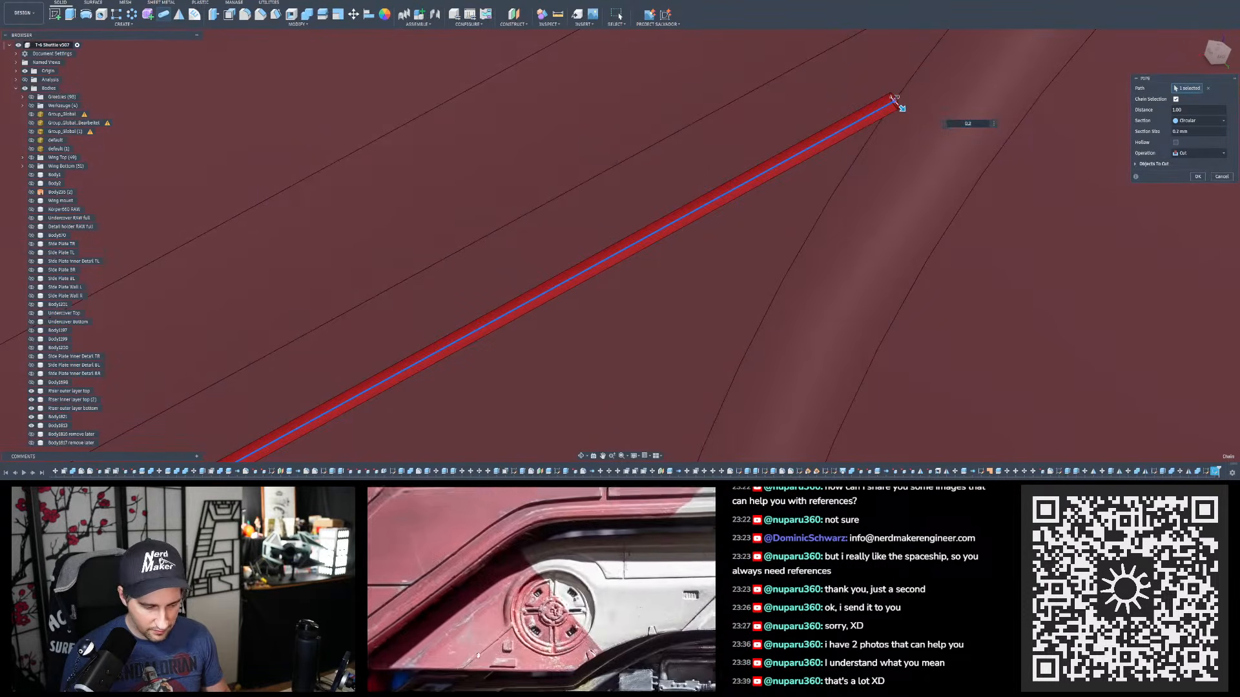
scroll(498, 650, "up", 2)
left_click_drag(500, 622, 517, 624)
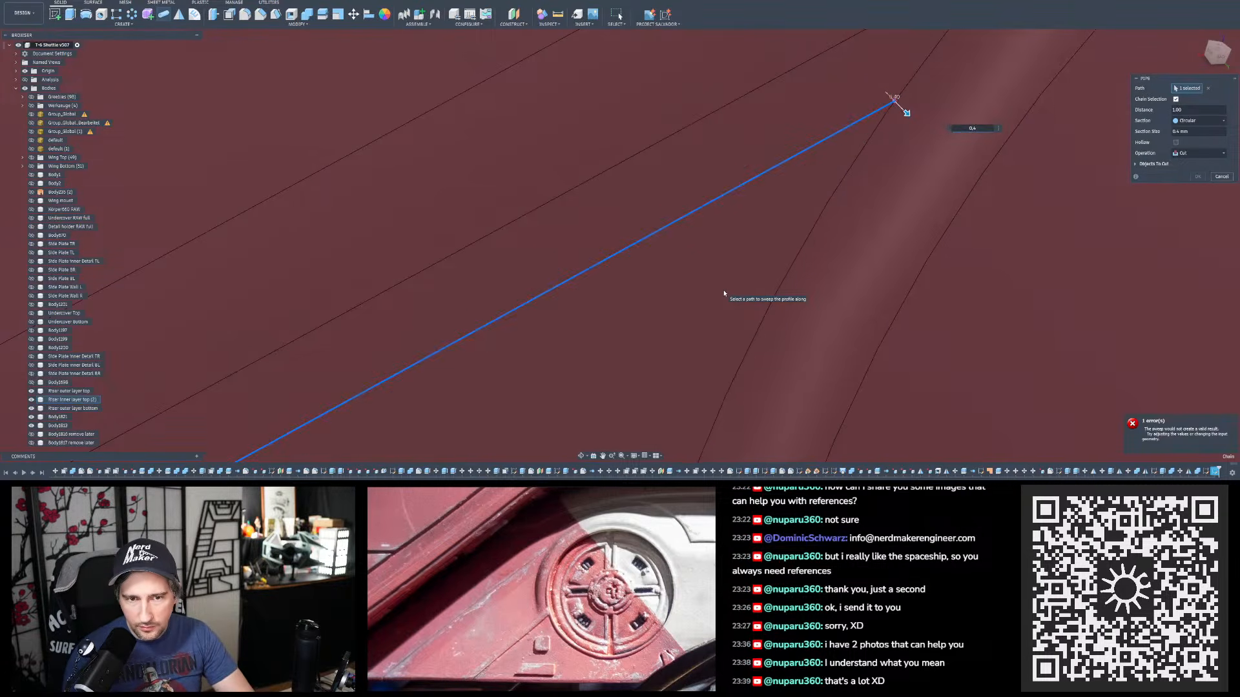
type("5")
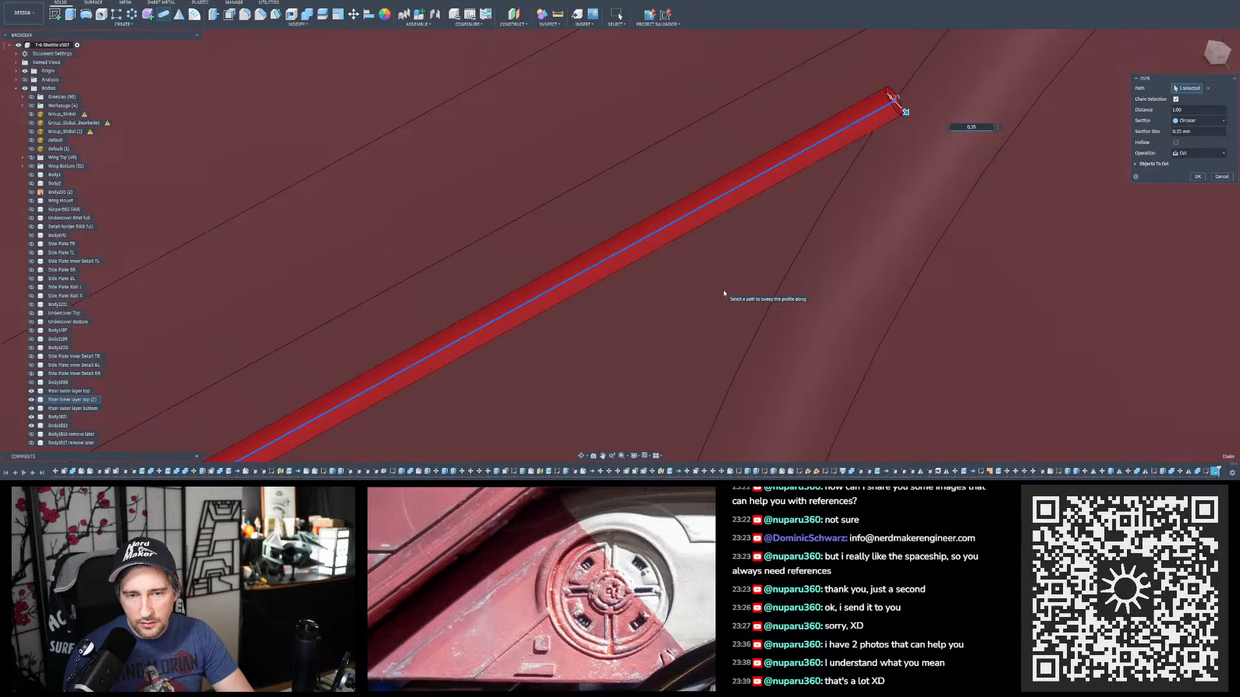
type("5")
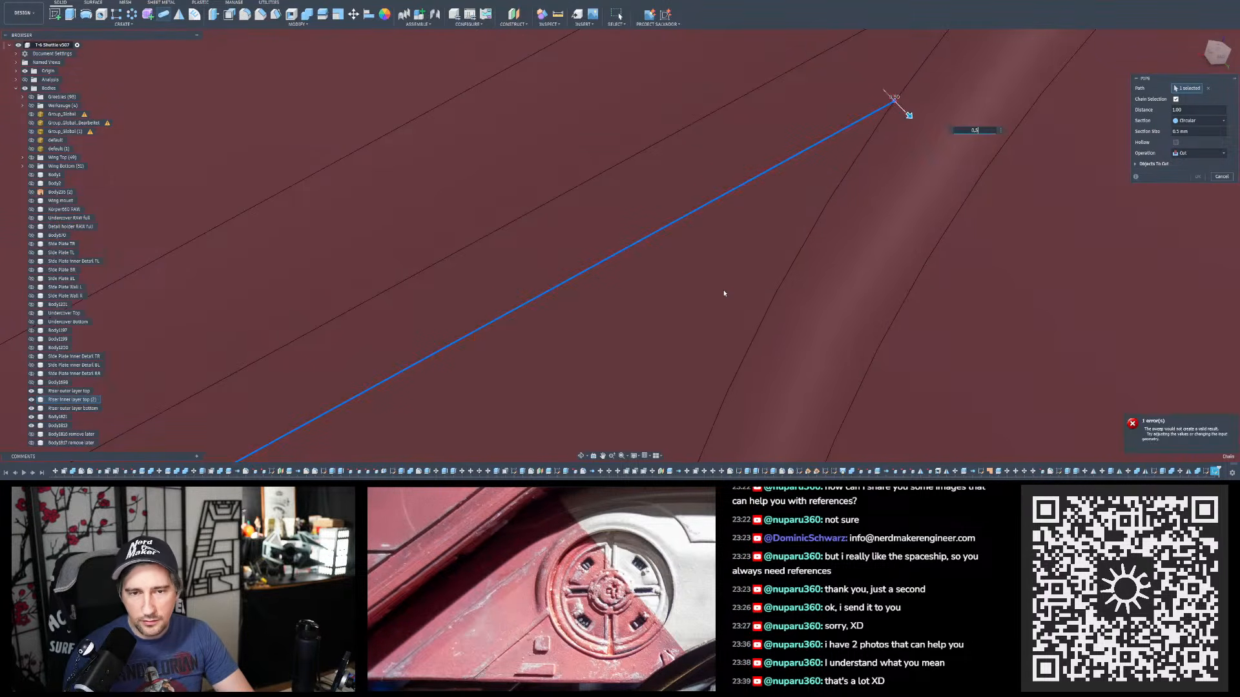
- Change the pipe's operation to New Body, try a 0.4 mm section, and set the section size to 0.35 mm
left_click(1196, 153)
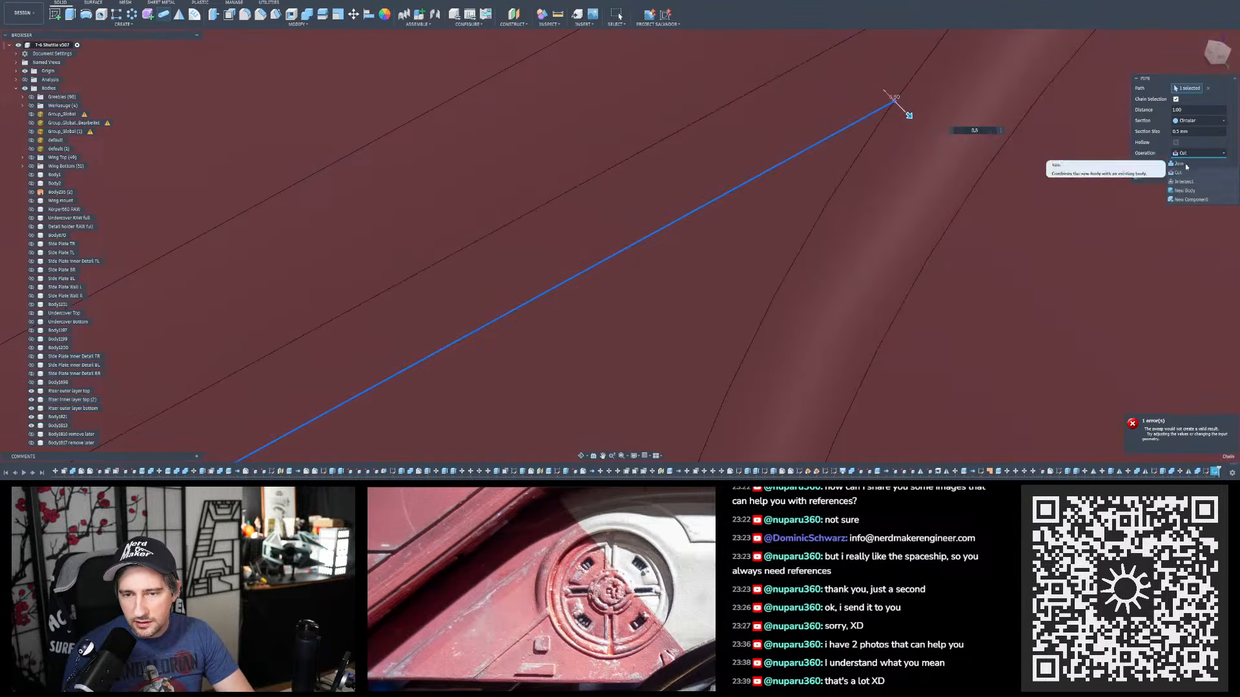
left_click(1185, 193)
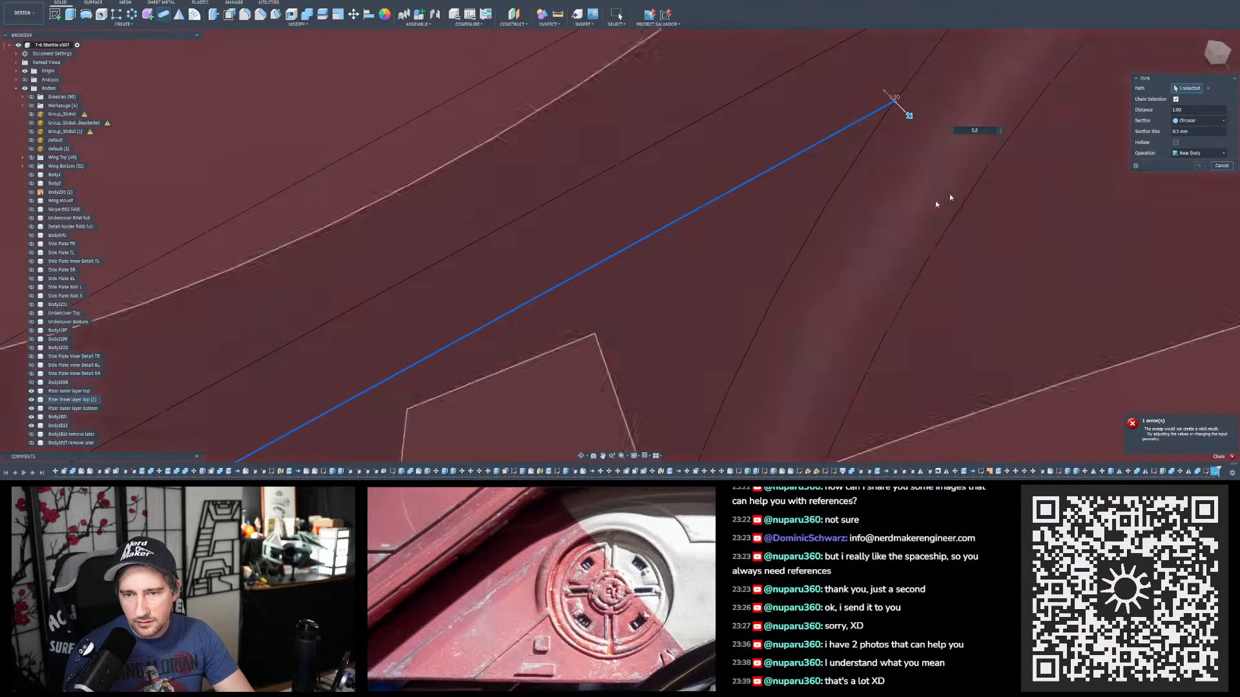
scroll(935, 202, "down", 2)
mouse_move(888, 168)
middle_mouse_down("shift")
mouse_move(904, 166)
mouse_move(897, 178)
middle_mouse_up("shift")
type("0,4")
key("Return")
type("0,35")
key("Return")
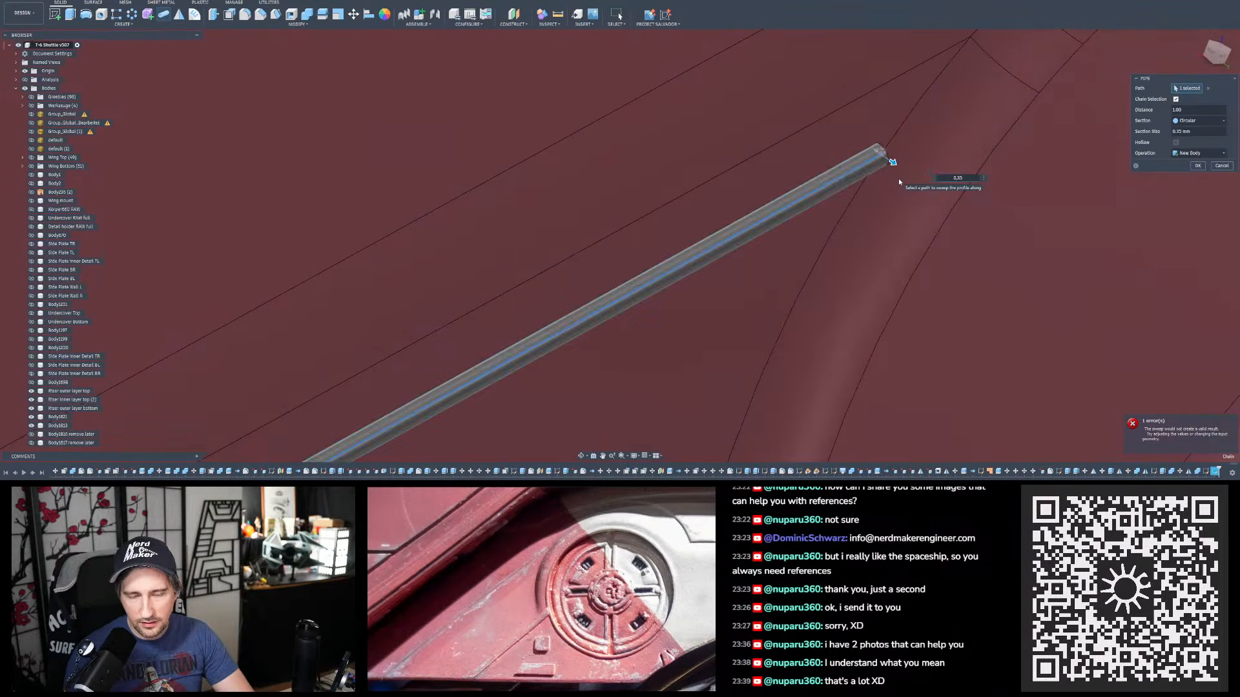
- Set the pipe's section size to 0.5 mm, checking its end at the nose's lower edge
scroll(897, 178, "down", 5)
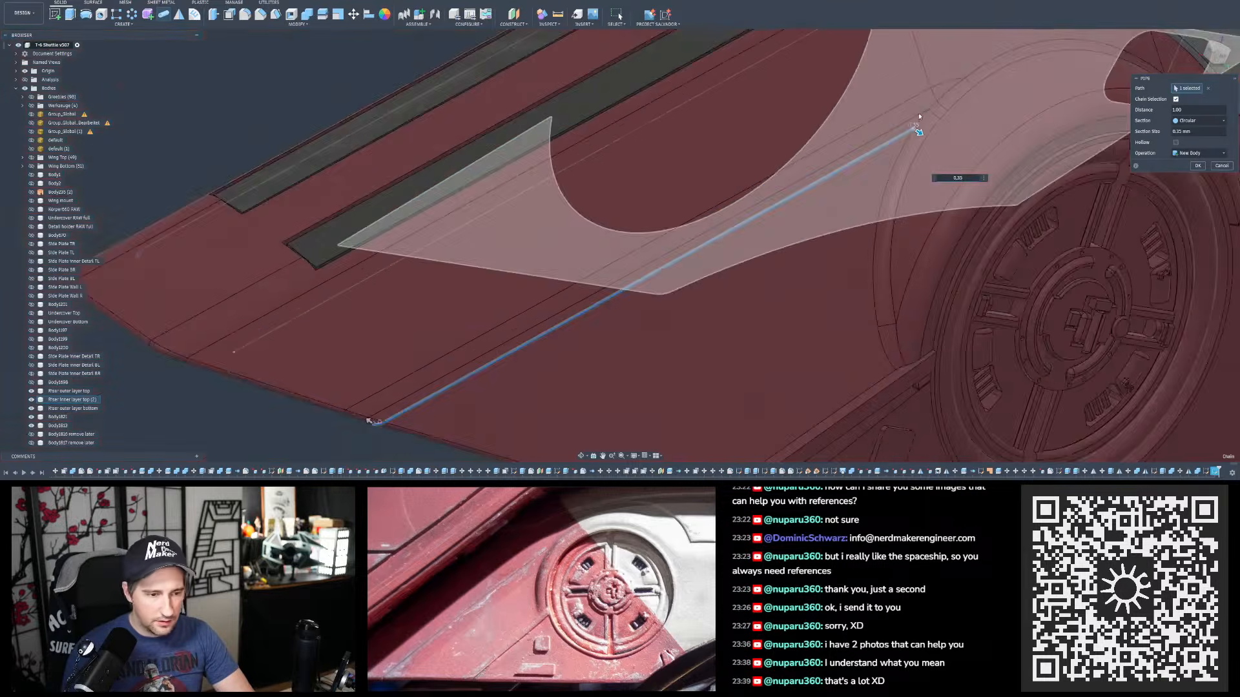
scroll(920, 132, "down", 3)
scroll(568, 290, "up", 10)
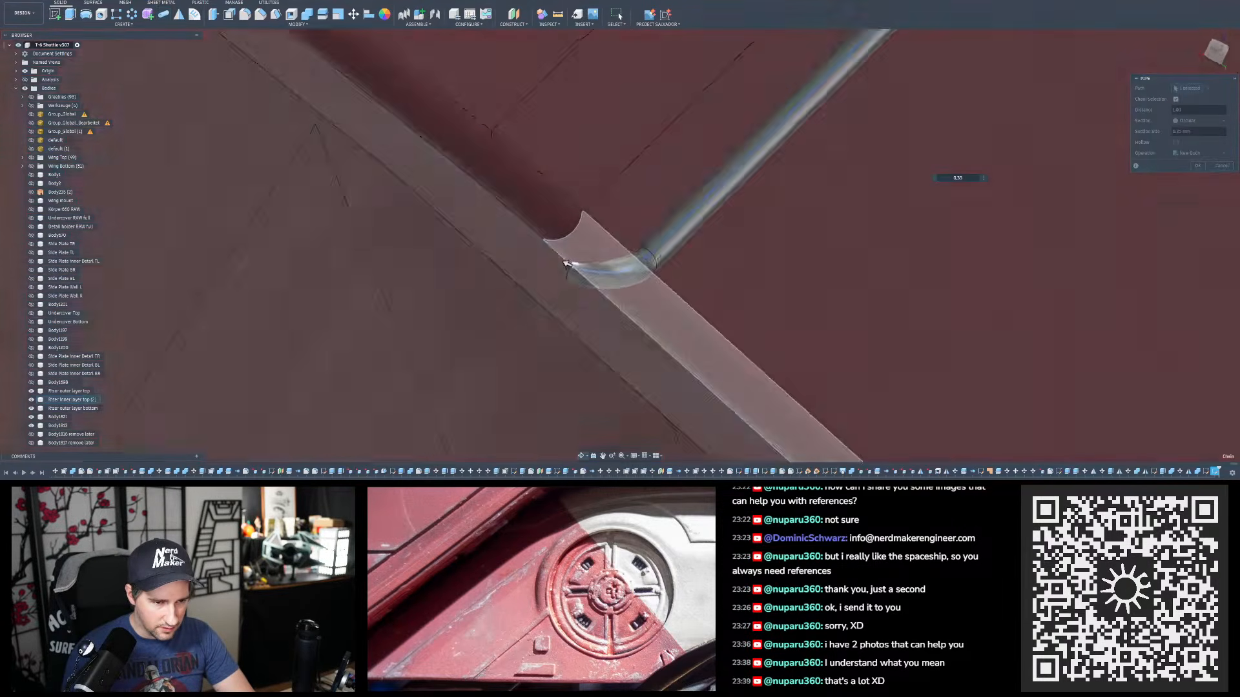
mouse_move(567, 263)
middle_mouse_down("shift")
mouse_move(540, 269)
mouse_move(583, 261)
middle_mouse_up("shift")
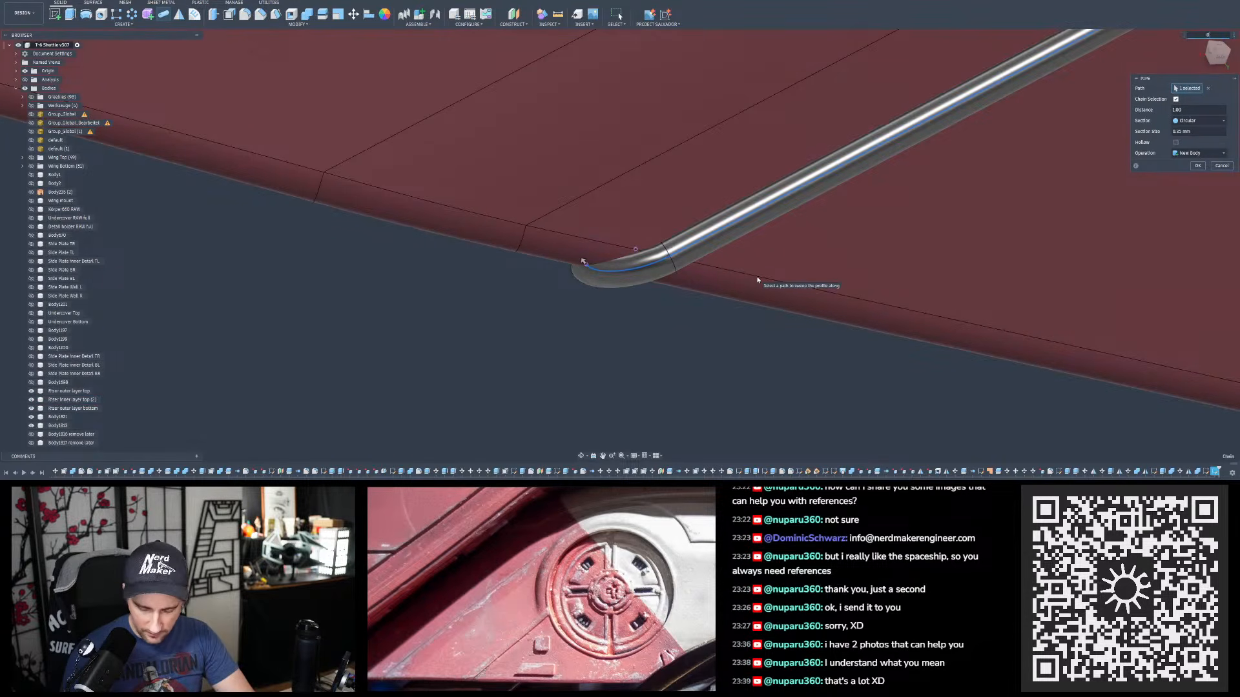
key("Return")
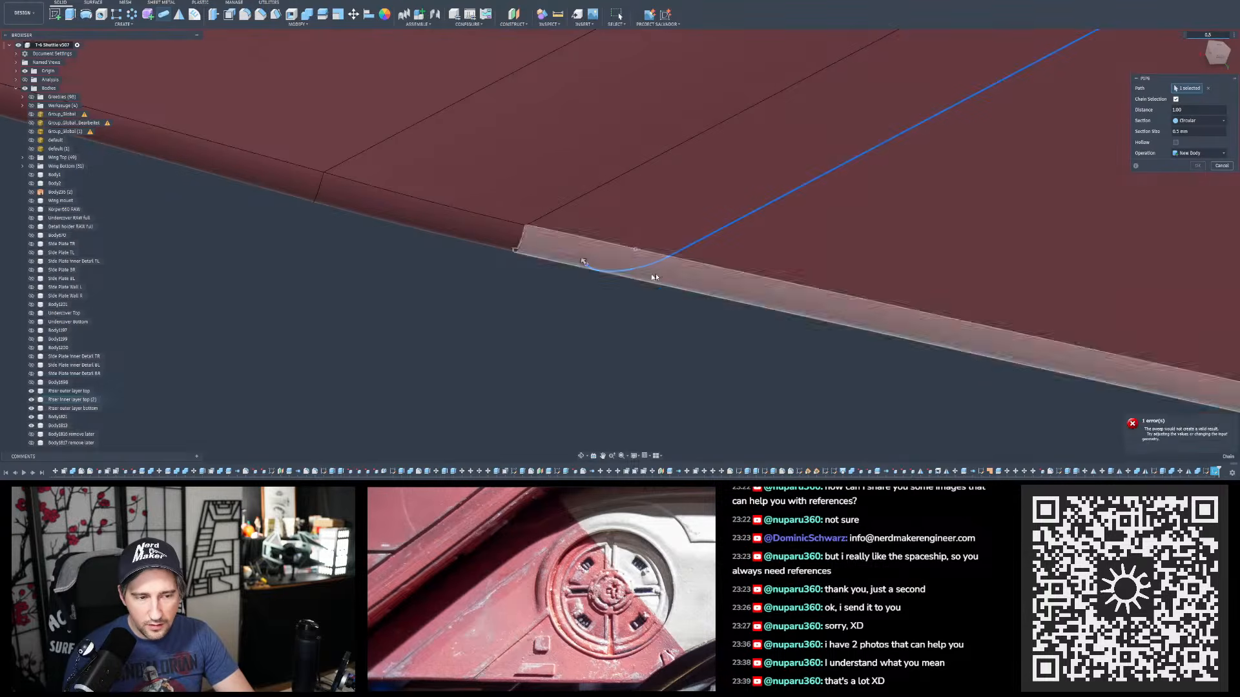
- Pull the pipe's end back slightly along its path at the nose's lower edge
mouse_move(625, 266)
middle_mouse_down("shift")
mouse_move(634, 246)
mouse_move(614, 269)
middle_mouse_up("shift")
mouse_move(583, 260)
left_mouse_down()
mouse_move(663, 261)
mouse_move(578, 270)
left_mouse_up()
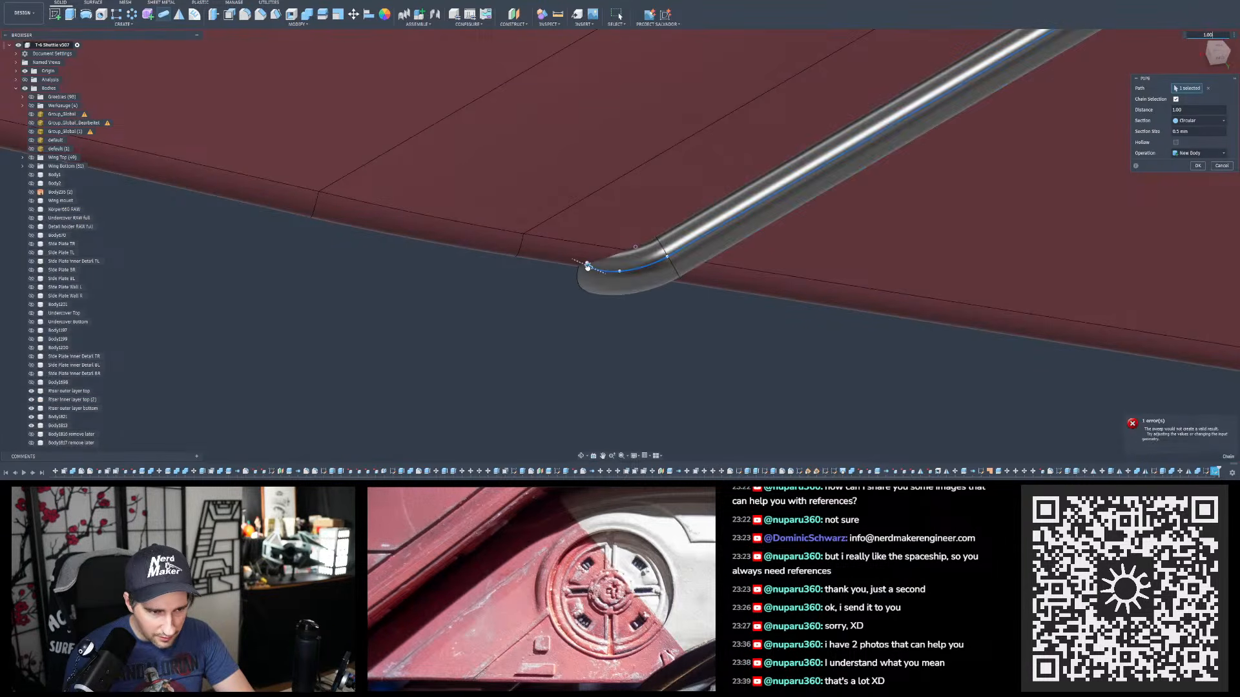
scroll(590, 265, "up", 5)
scroll(571, 272, "up", 3)
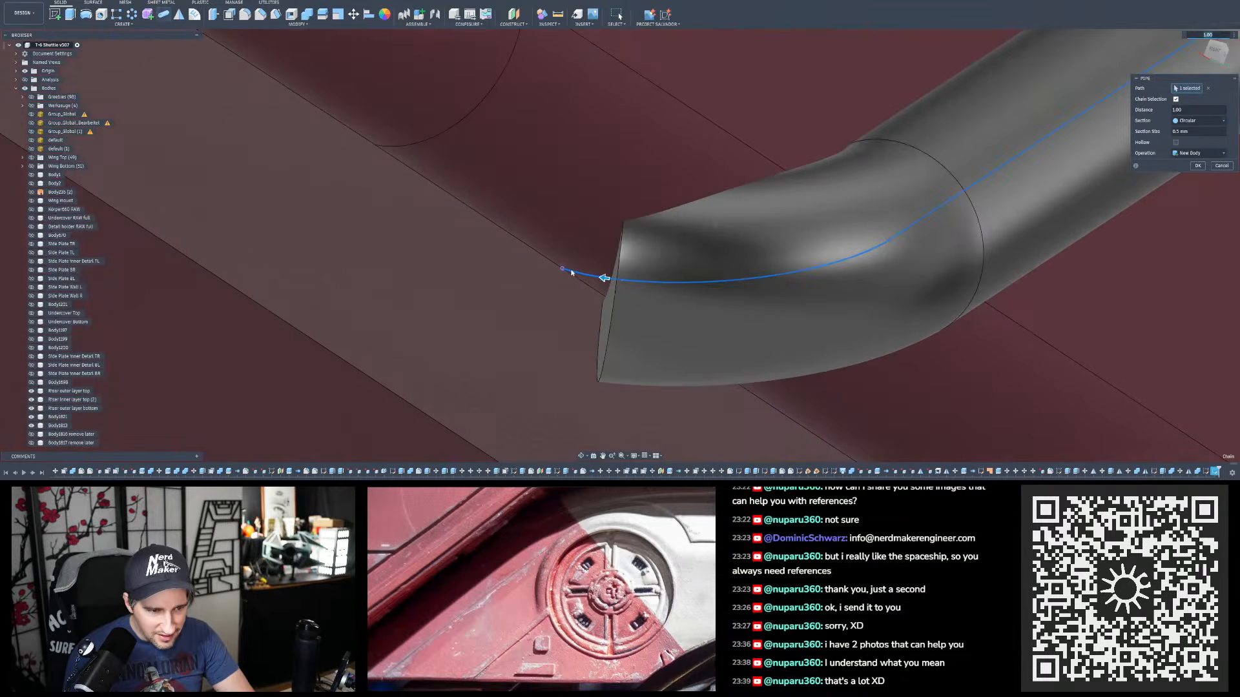
mouse_move(604, 277)
left_mouse_down()
mouse_move(564, 270)
mouse_move(591, 276)
left_mouse_up()
middle_click_drag(604, 261, 510, 312, "shift")
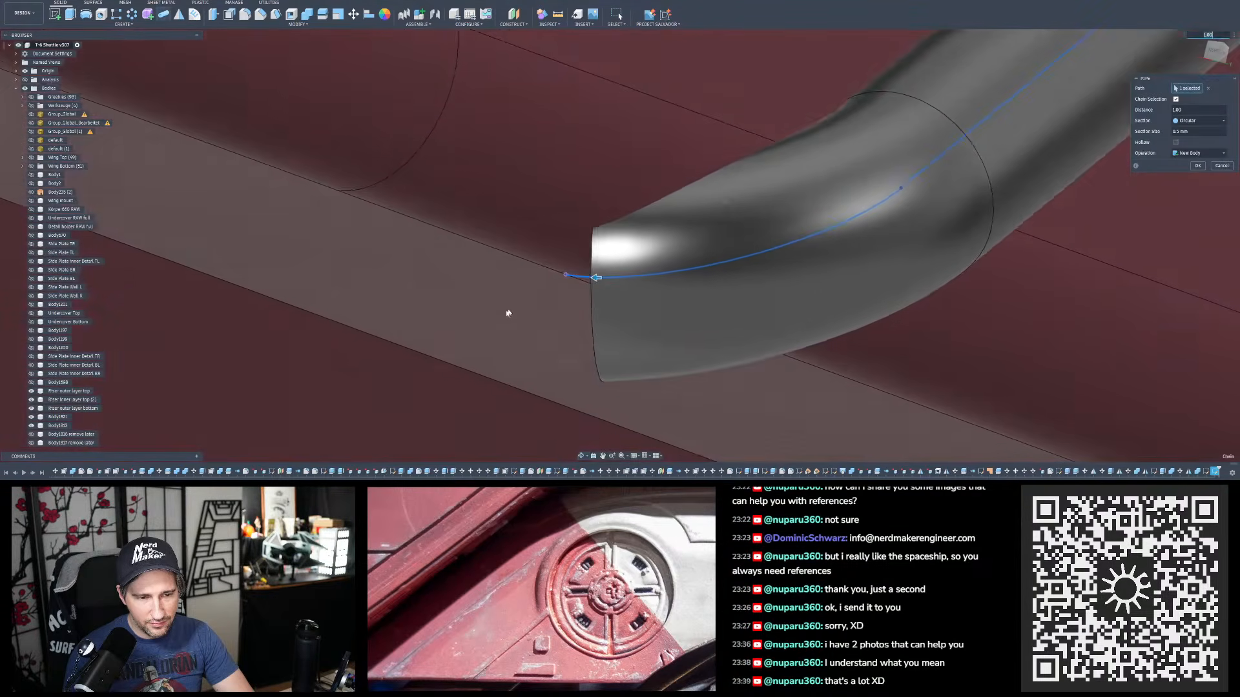
- Try the Cut operation for the 0.5 mm pipe and check the groove at both ends
scroll(509, 312, "down", 4)
left_click(1182, 155)
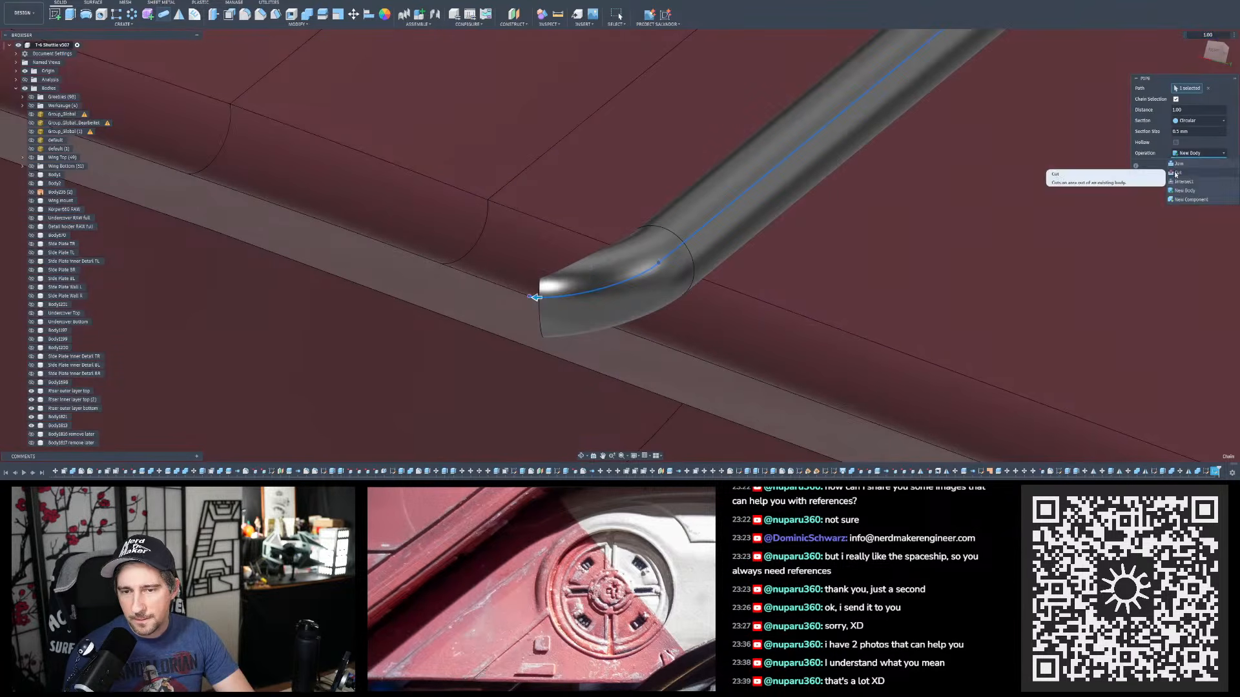
left_click(1177, 174)
middle_click_drag(906, 238, 619, 239, "shift")
scroll(555, 308, "down", 5)
scroll(522, 301, "down", 6)
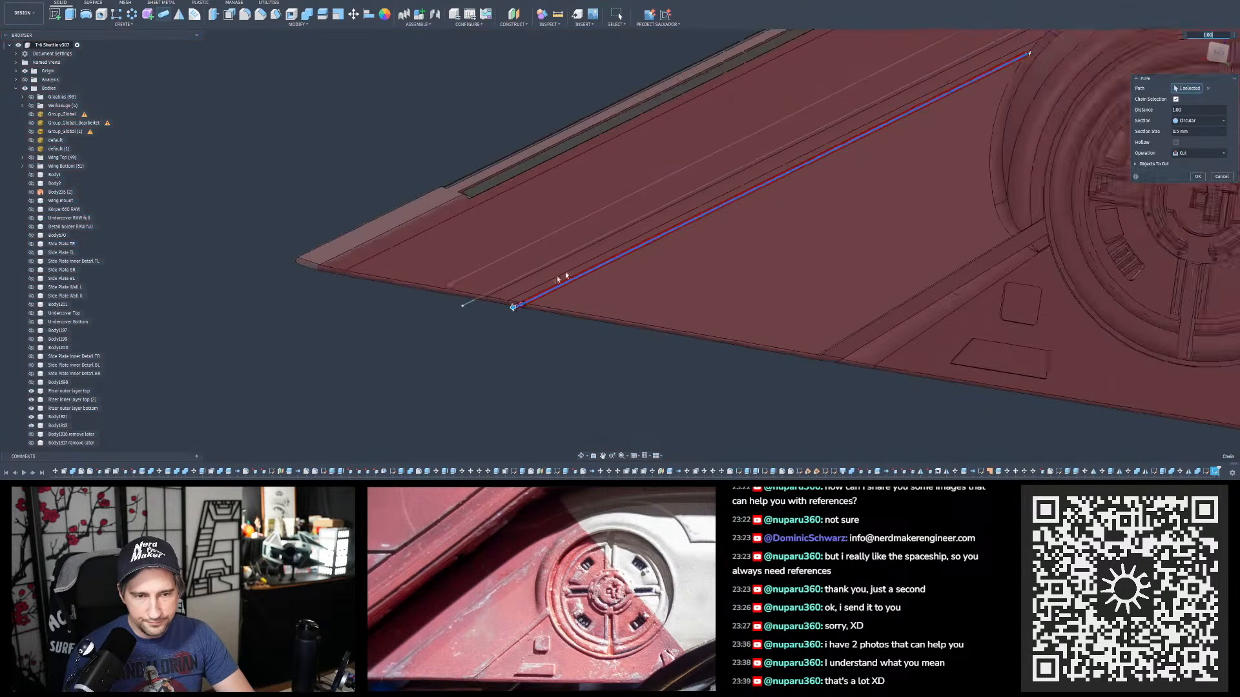
scroll(819, 193, "up", 6)
middle_click_drag(867, 115, 853, 155, "shift")
scroll(853, 155, "down", 5)
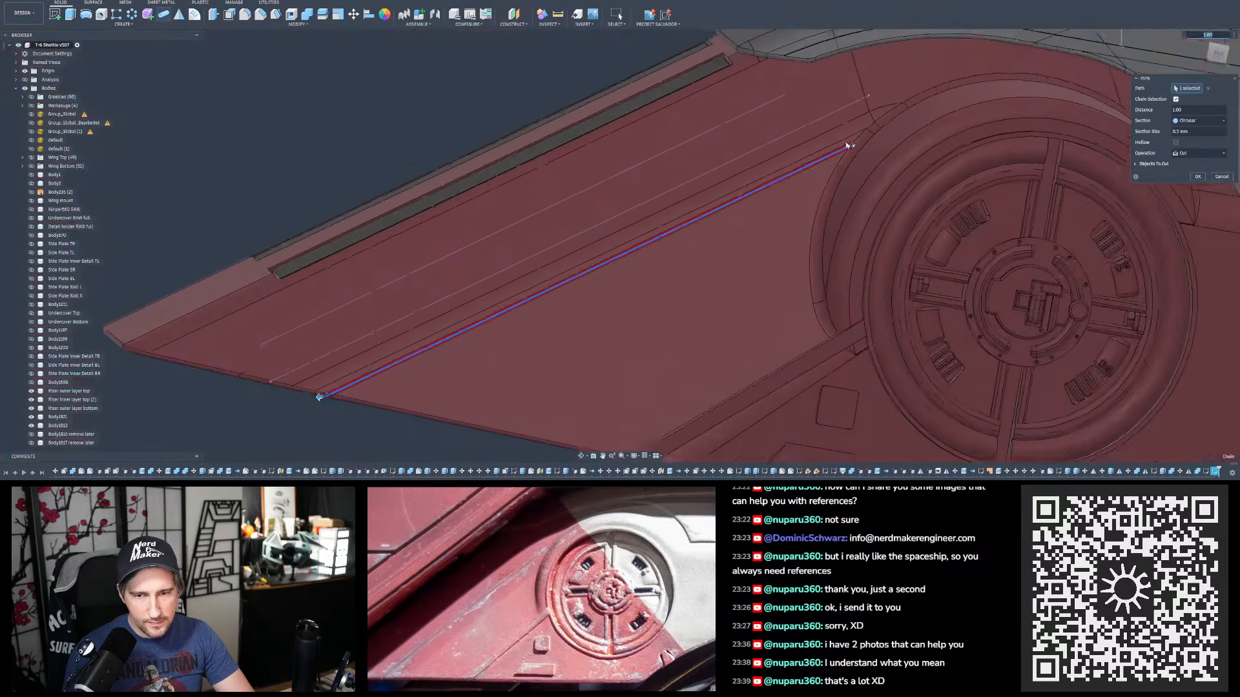
- Set the pipe's operation to New Body and create the pipe with the 0.5 mm section
left_click(1198, 153)
left_click(1187, 191)
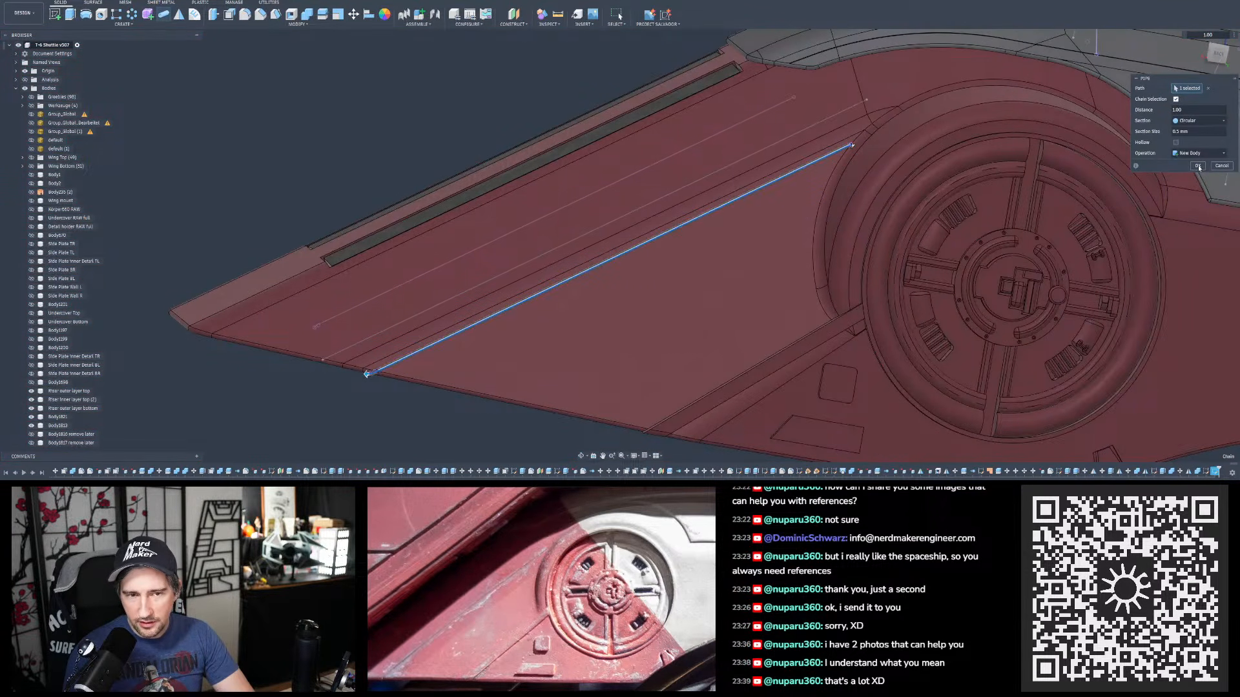
left_click(1197, 165)
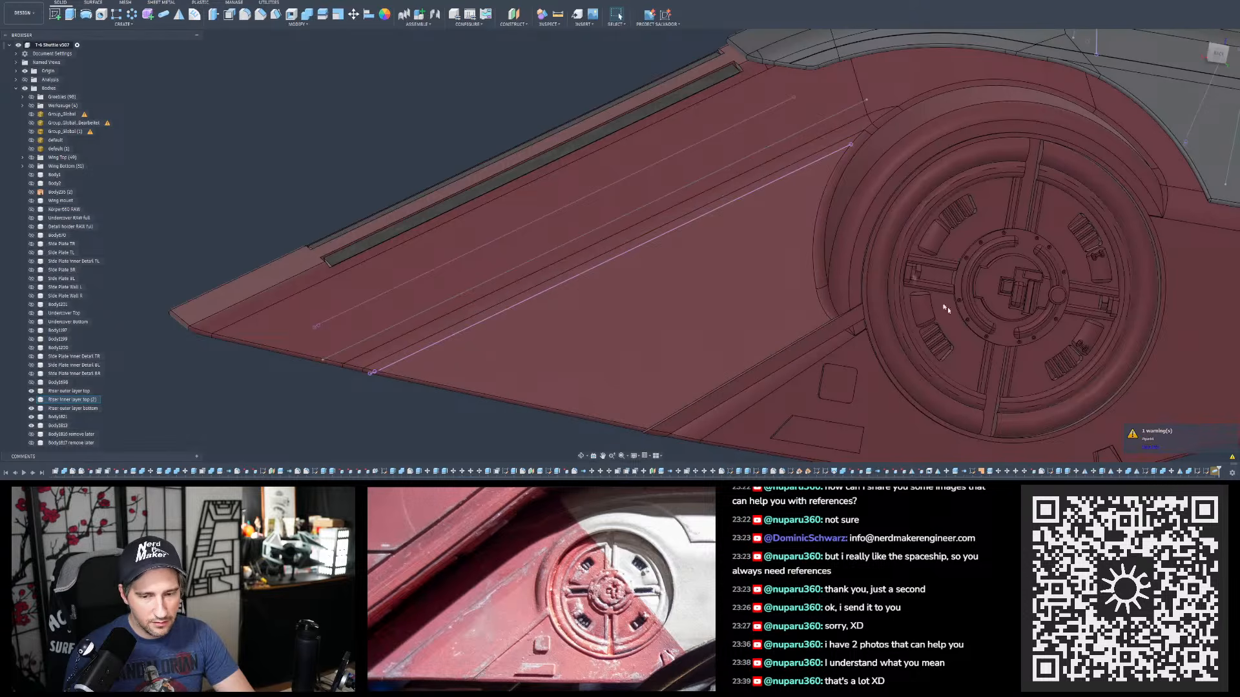
- Review the pipe's warning, reopen the feature and shorten its distance to about 0.99 at the nose's lower edge
left_click(1161, 440)
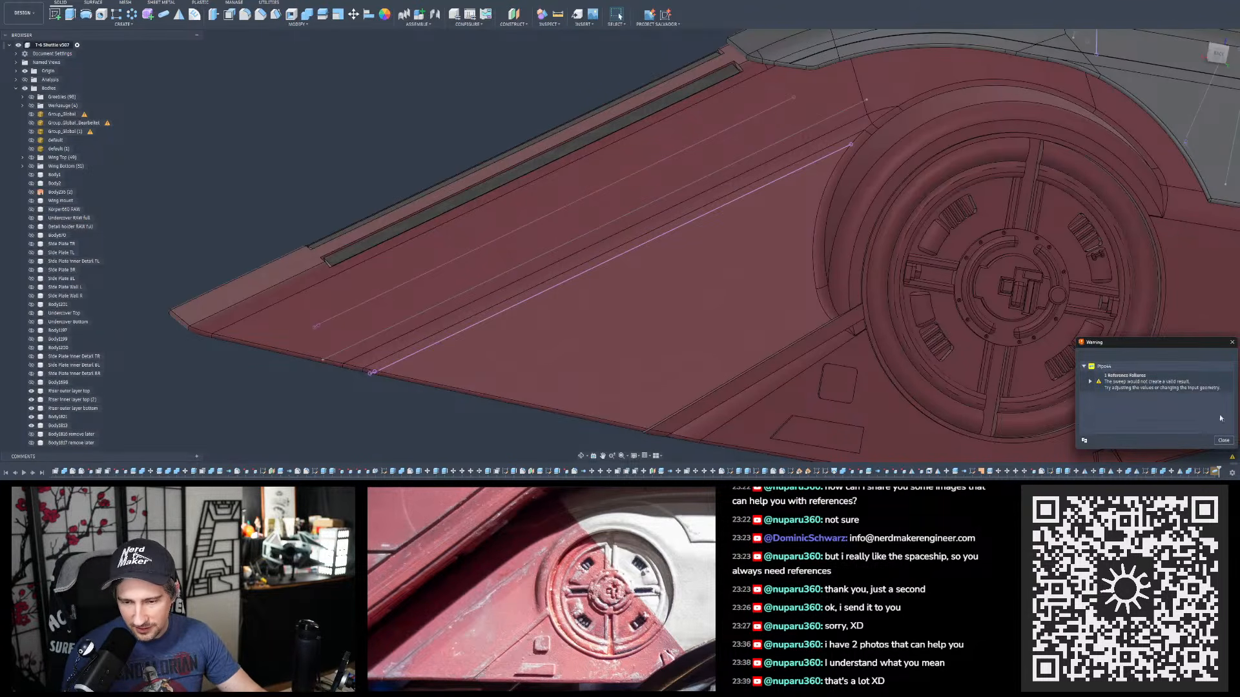
left_click(1223, 441)
double_click(1207, 470)
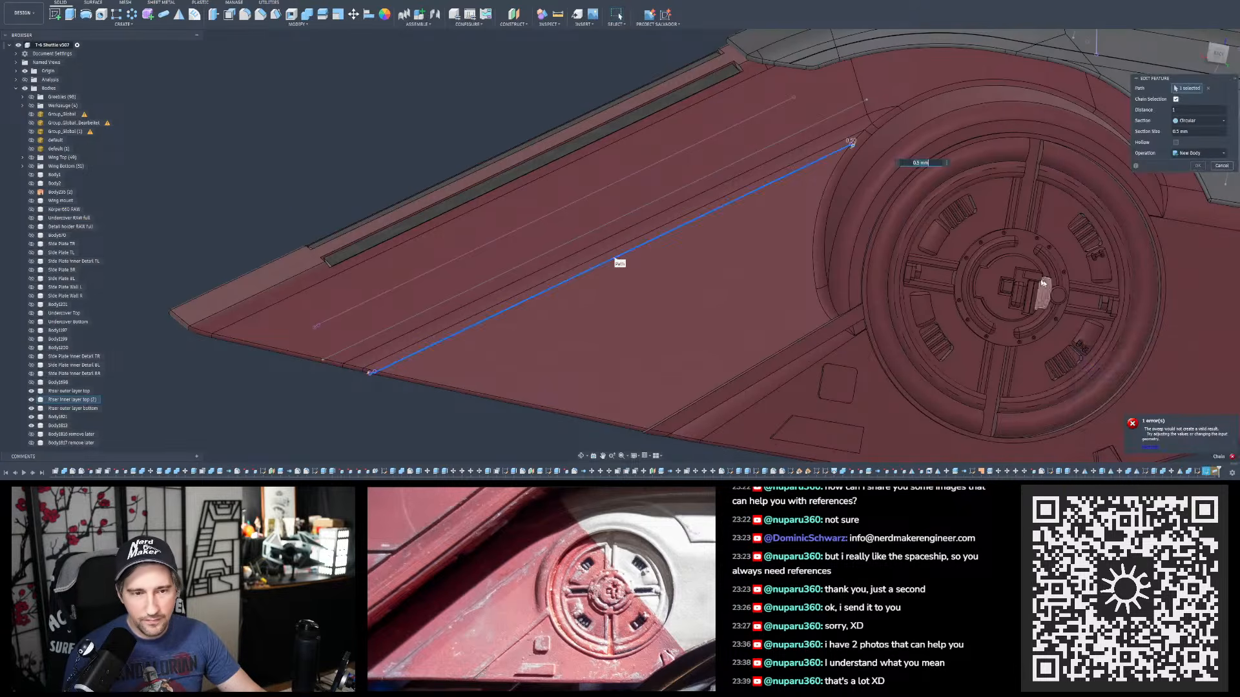
scroll(535, 288, "up", 8)
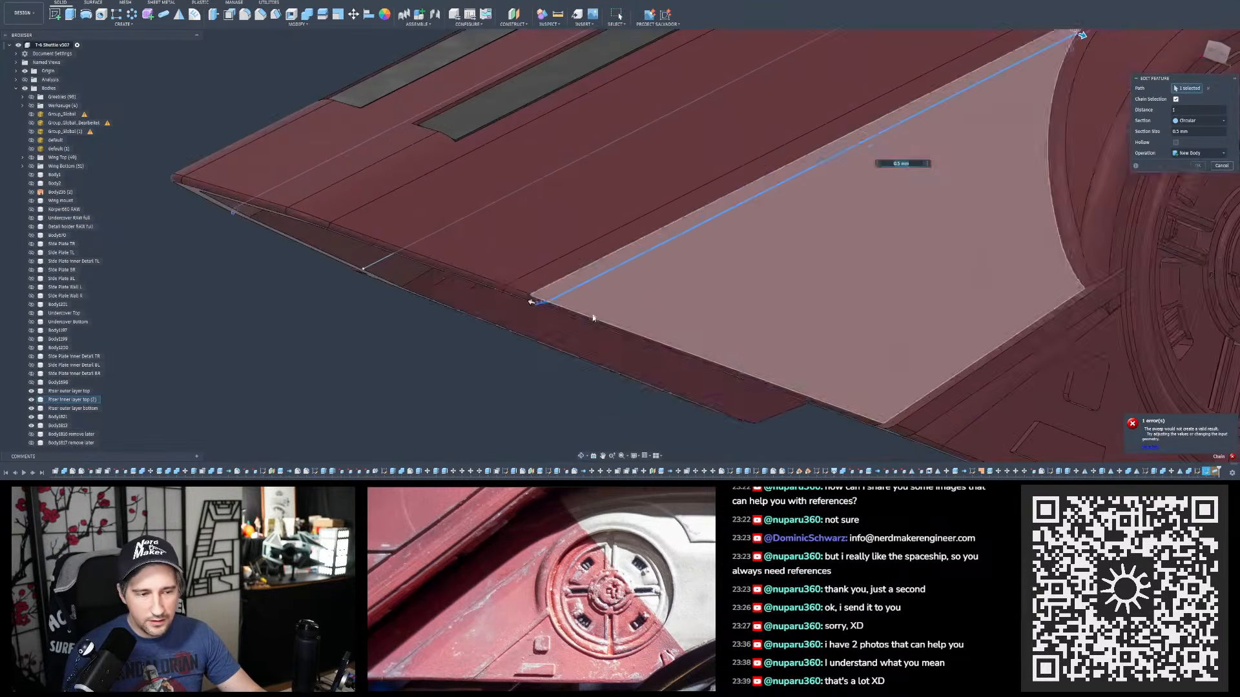
scroll(535, 288, "up", 8)
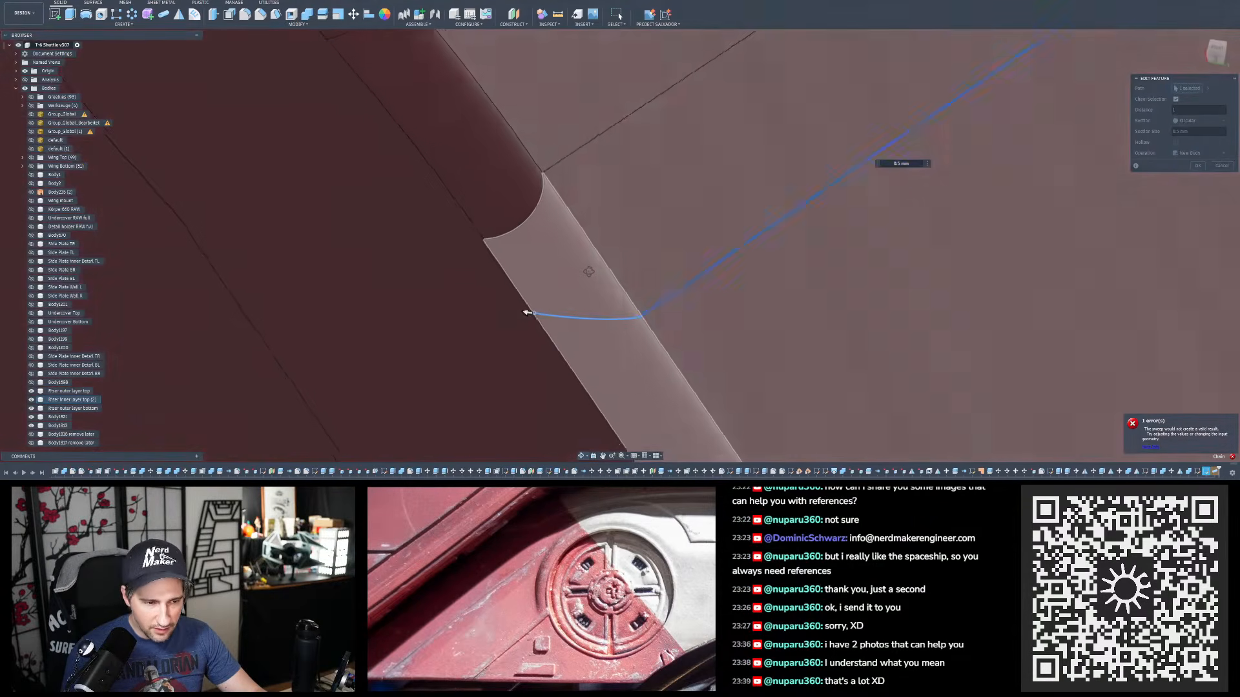
scroll(526, 313, "up", 5)
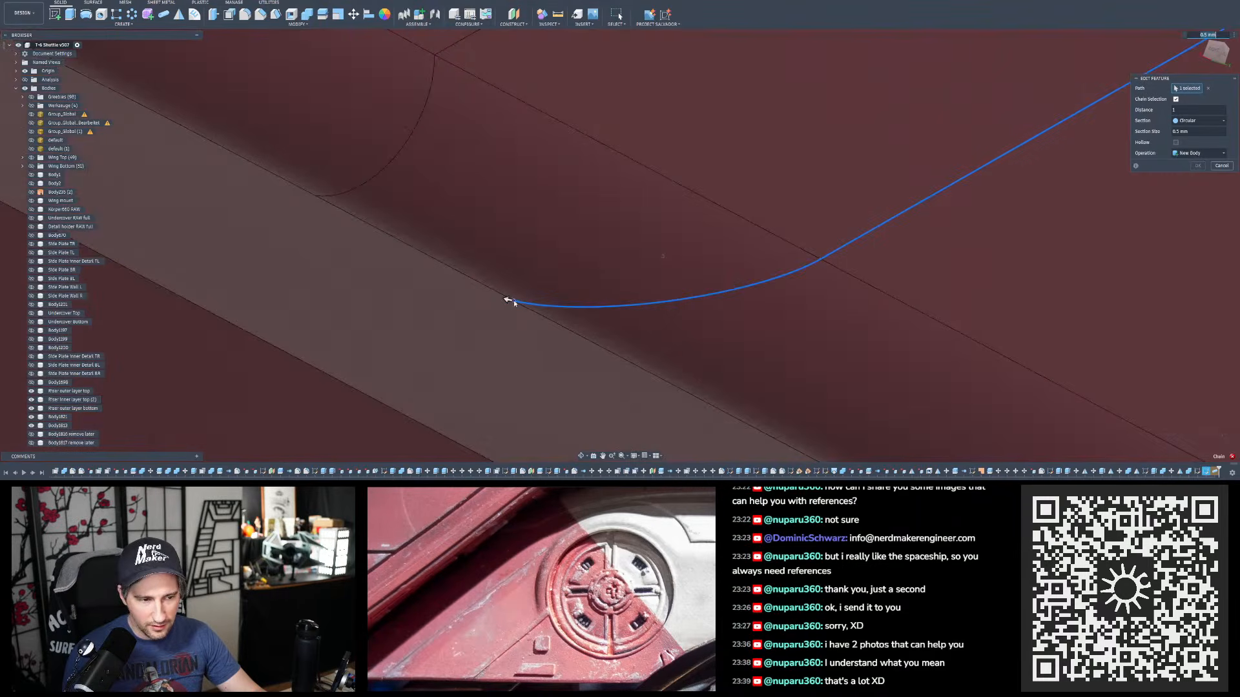
left_click_drag(508, 301, 625, 297)
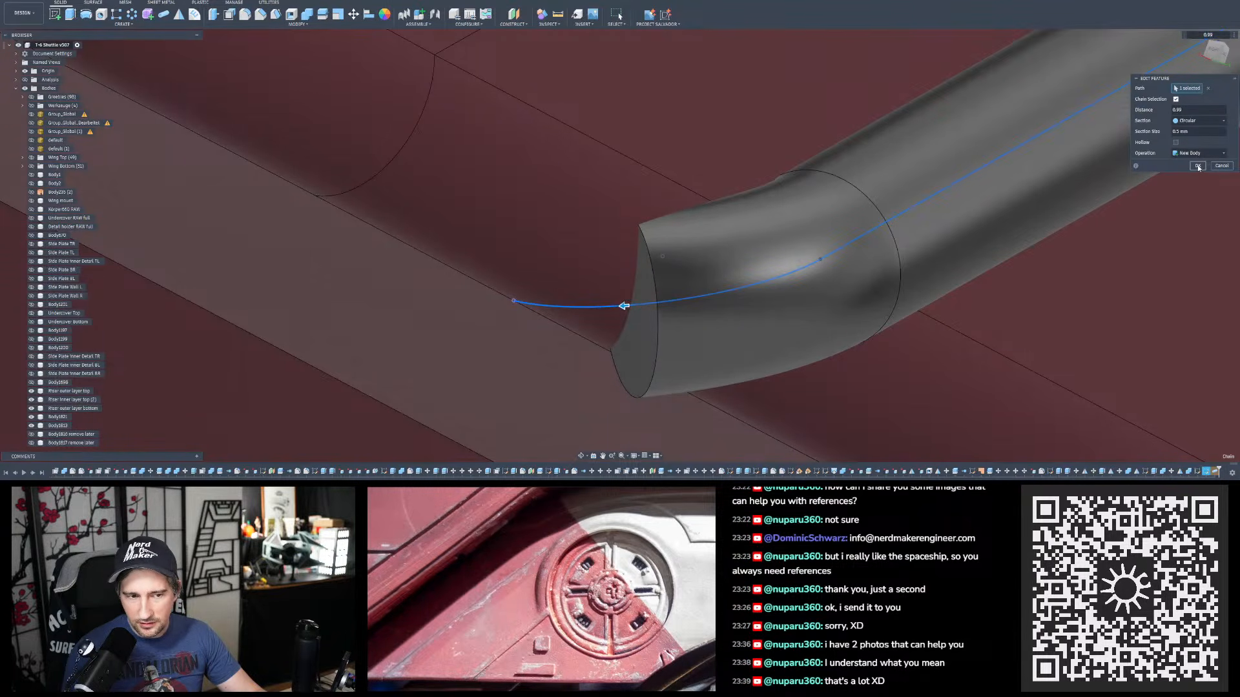
key("Return")
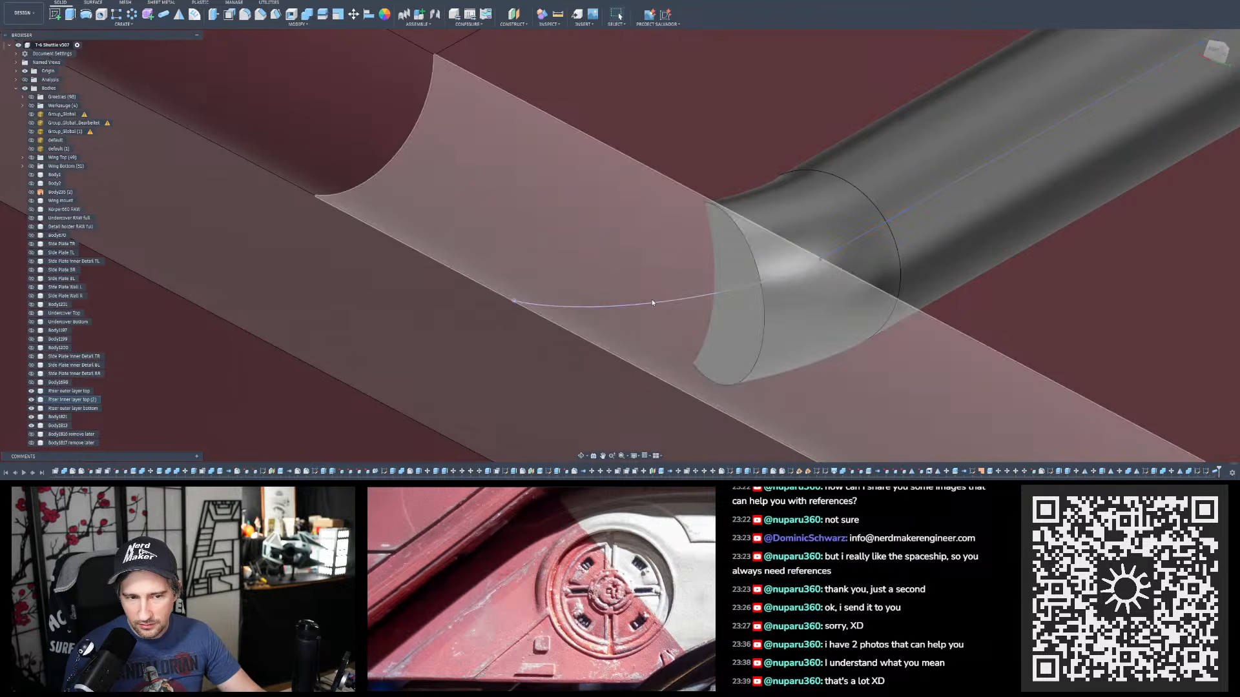
- Examine the pipe body along the nose panel and how its end meets the rounded edge beside the hub
scroll(651, 296, "down", 10)
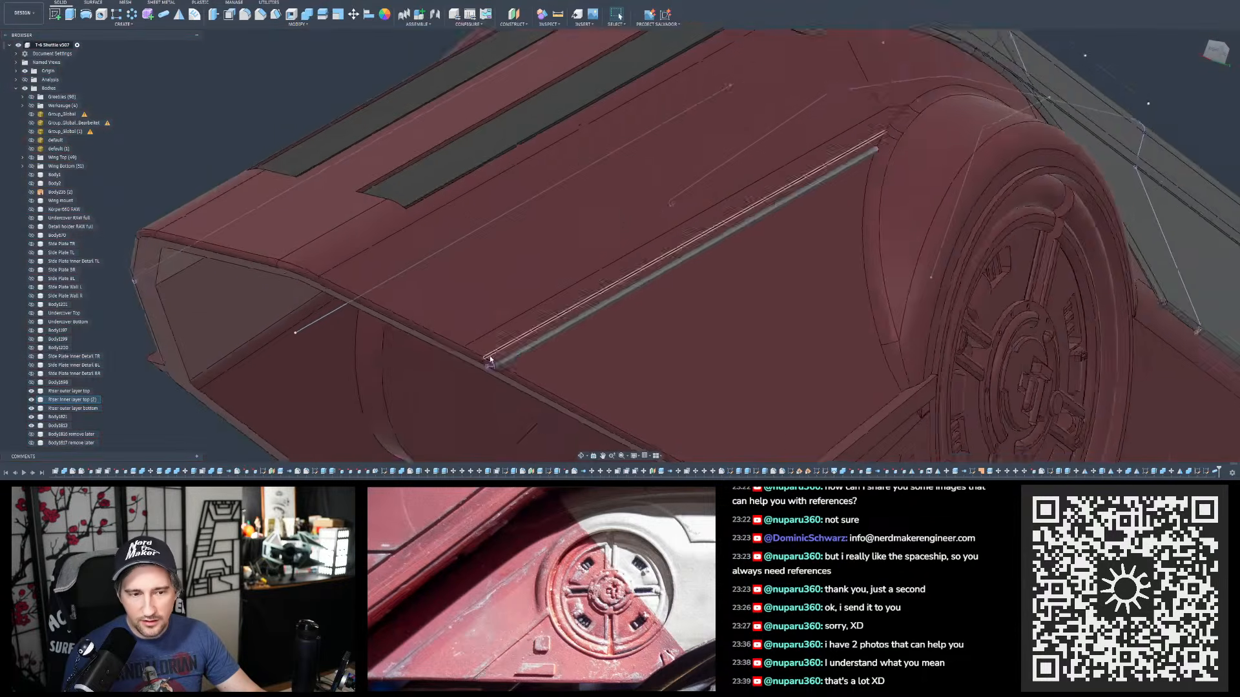
middle_click_drag(490, 360, 588, 294, "shift")
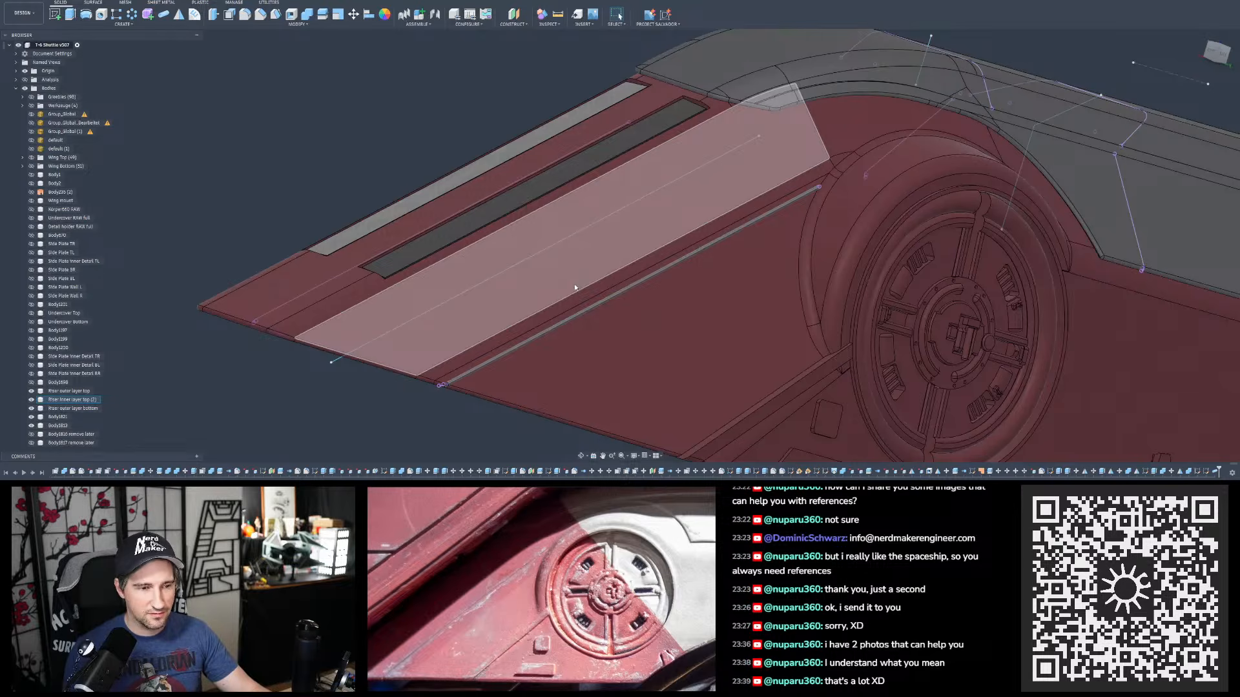
middle_click_drag(700, 259, 757, 222, "shift")
scroll(761, 210, "up", 3)
scroll(761, 210, "up", 5)
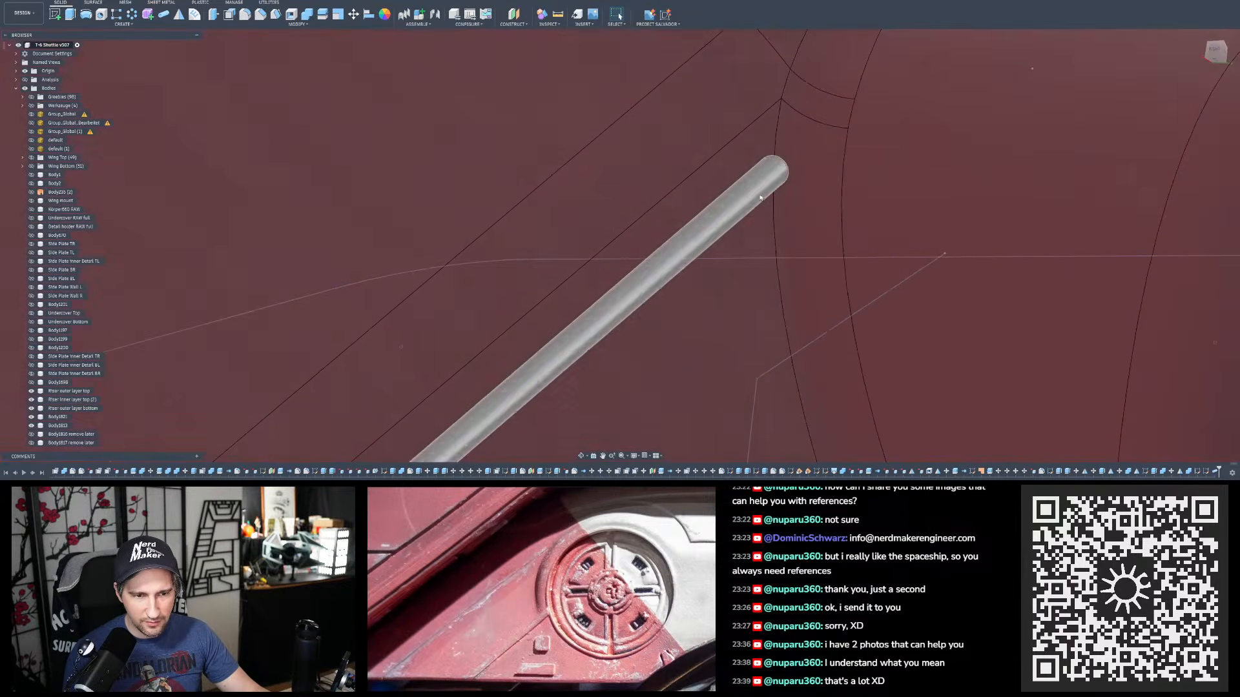
scroll(785, 166, "down", 6)
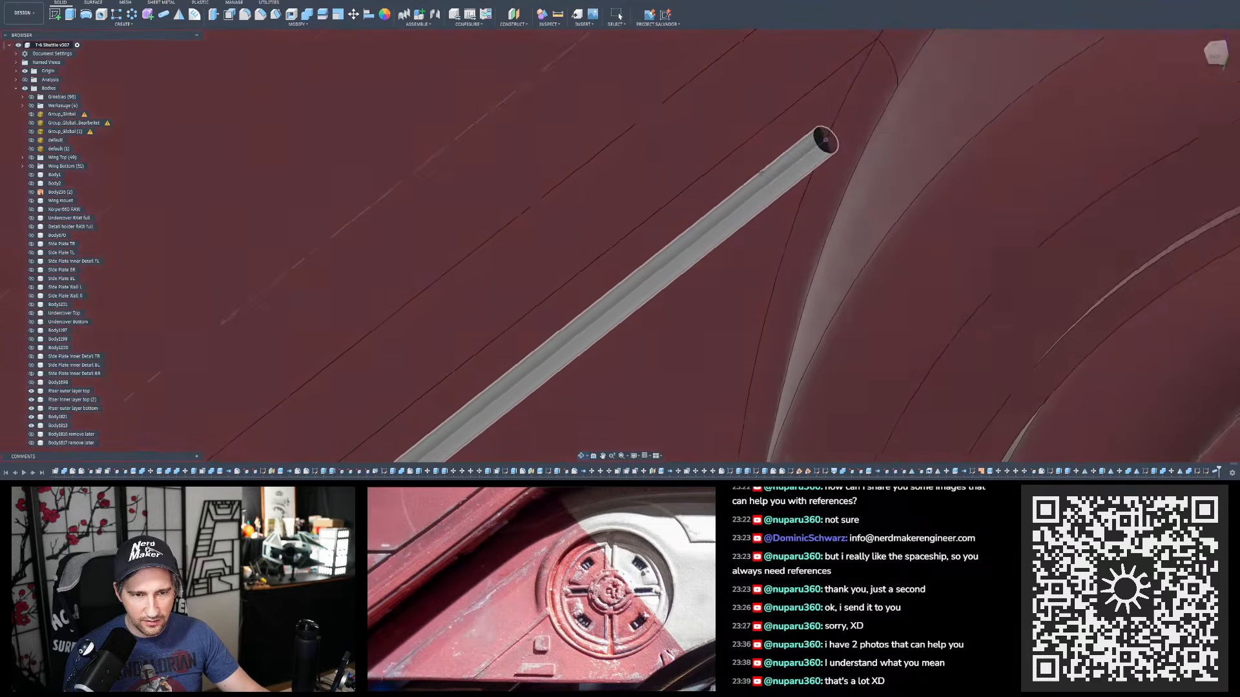
scroll(566, 253, "down", 3)
scroll(620, 205, "up", 5)
scroll(570, 224, "down", 2)
scroll(589, 246, "up", 4)
scroll(590, 246, "up", 3)
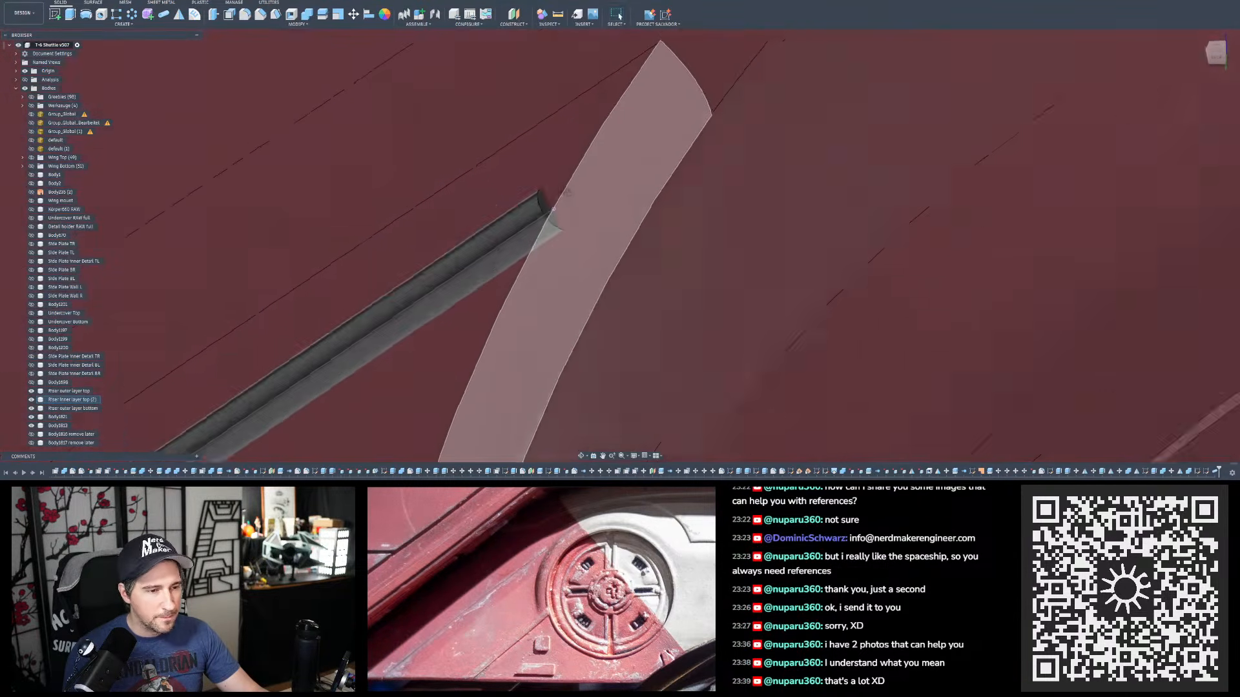
- Extend the pipe body's end face beside the hub with Offset Face by 1.10 mm, consulting the hub reference photo
left_click(229, 14)
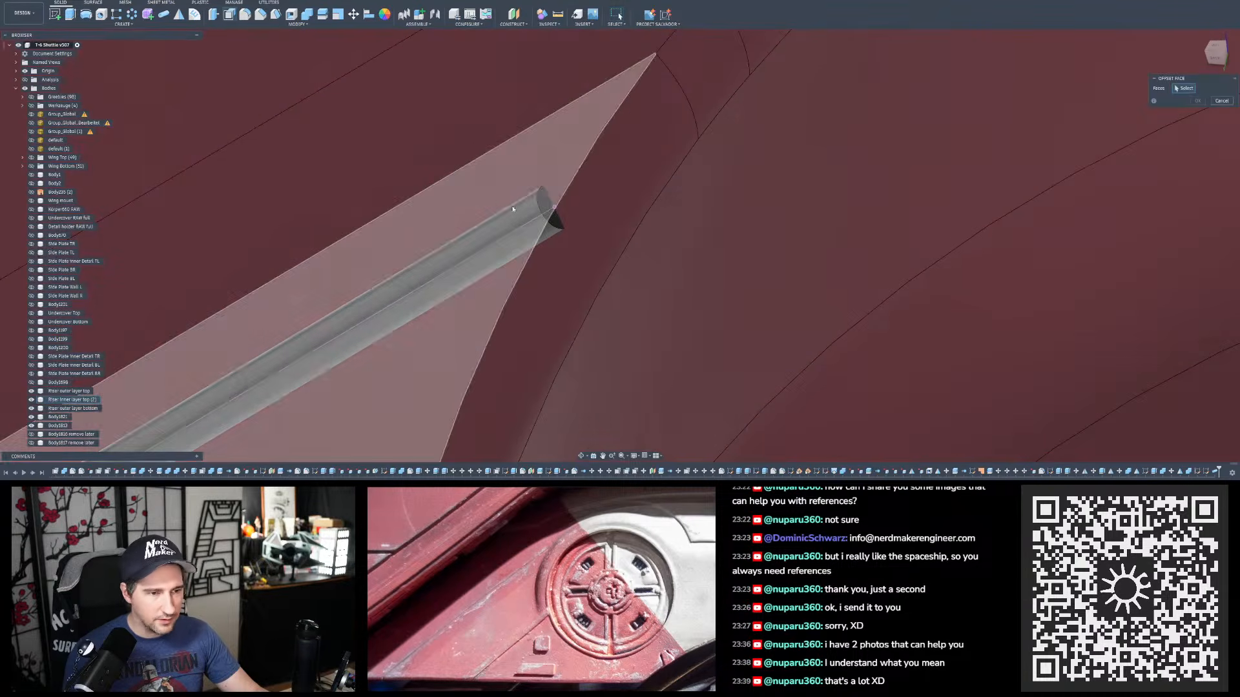
left_click(554, 205)
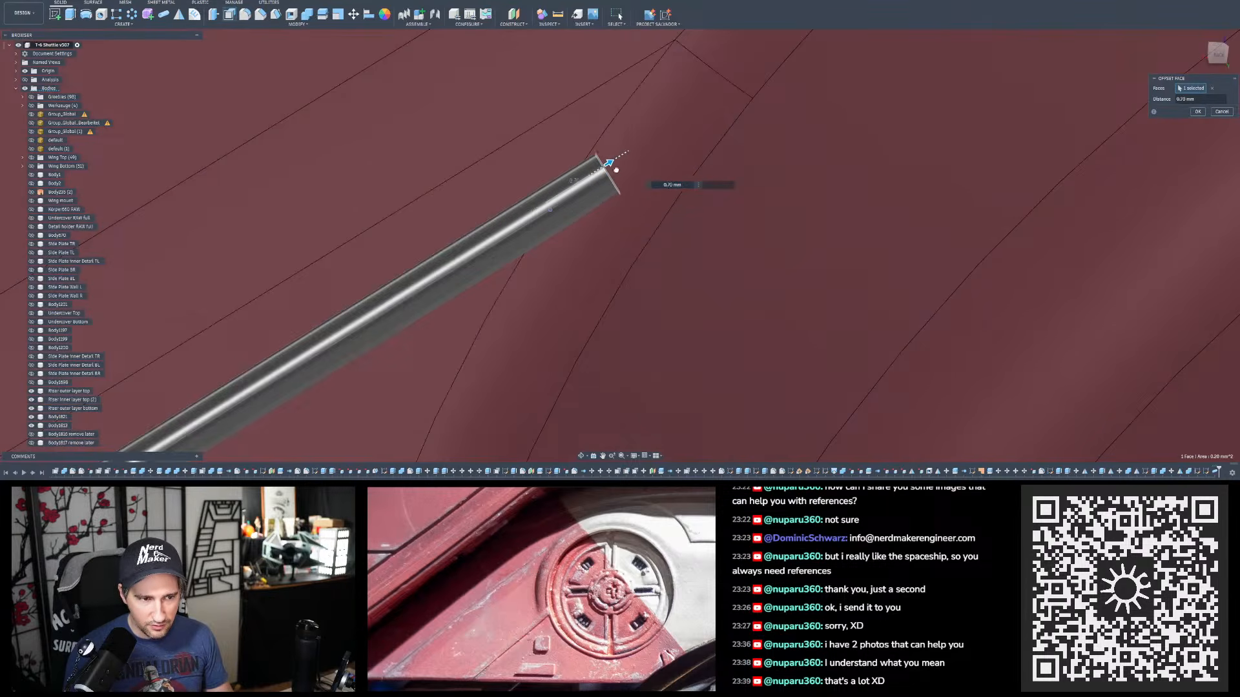
middle_click_drag(622, 222, 624, 207, "shift")
scroll(554, 540, "up", 6)
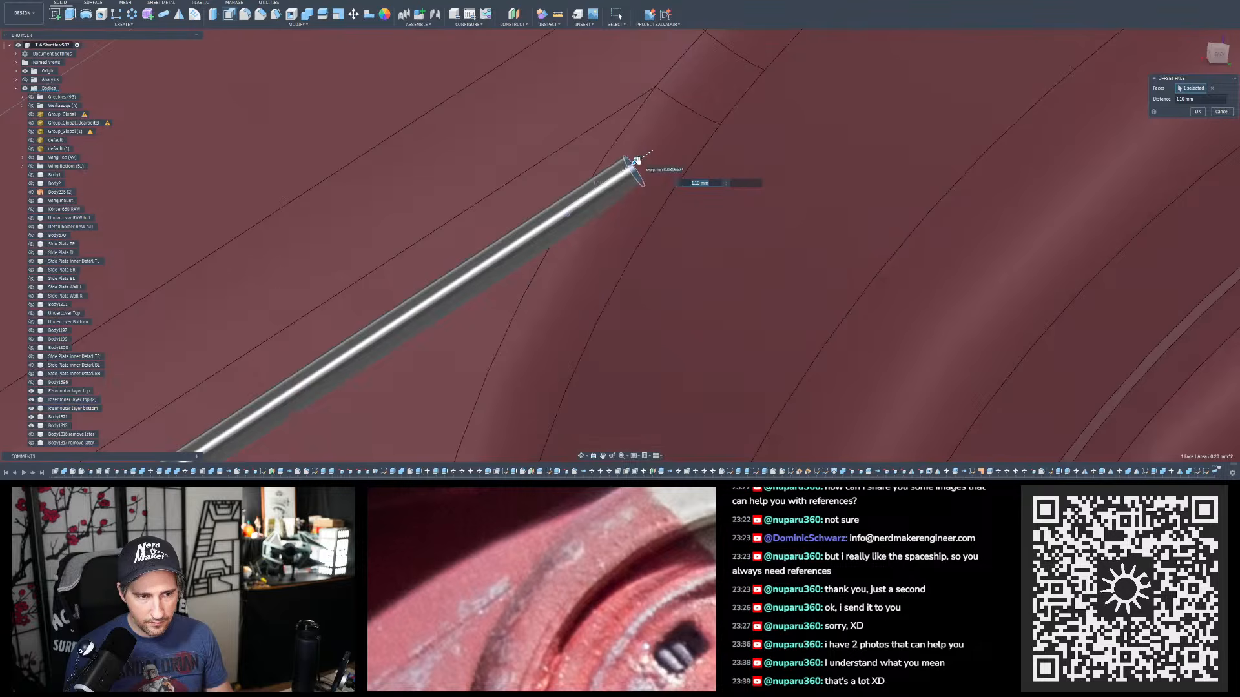
left_click_drag(642, 159, 636, 162)
middle_click_drag(634, 218, 581, 258, "shift")
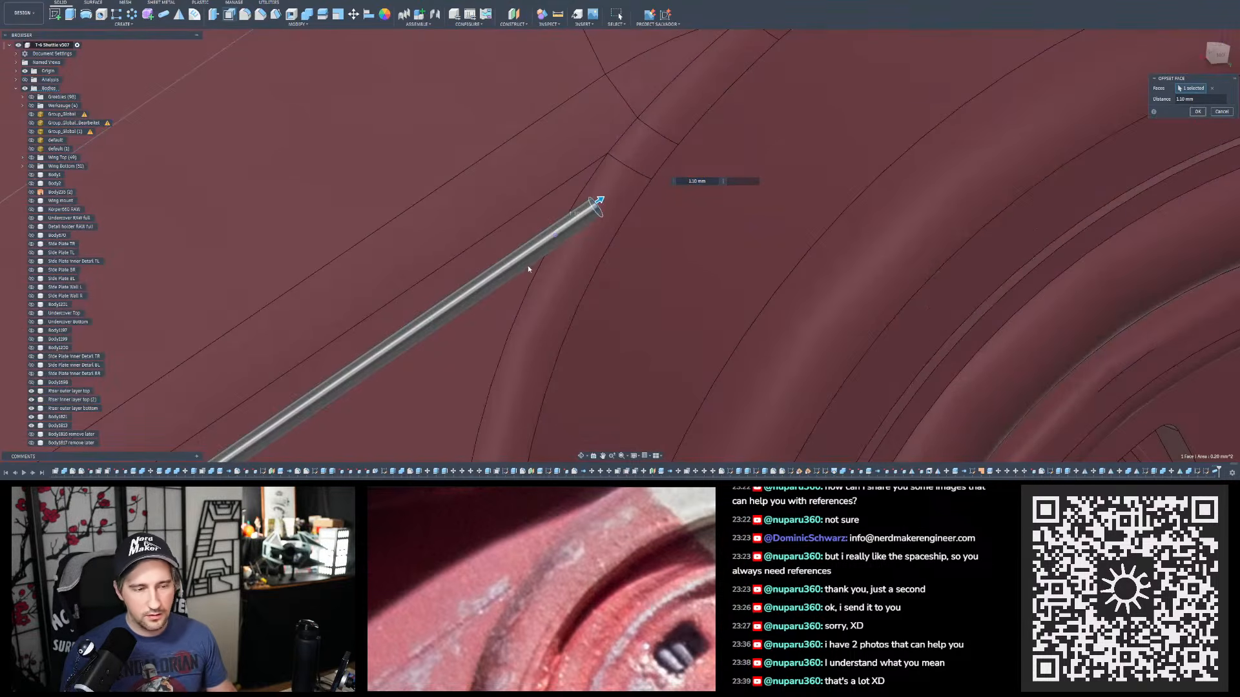
scroll(525, 259, "down", 10)
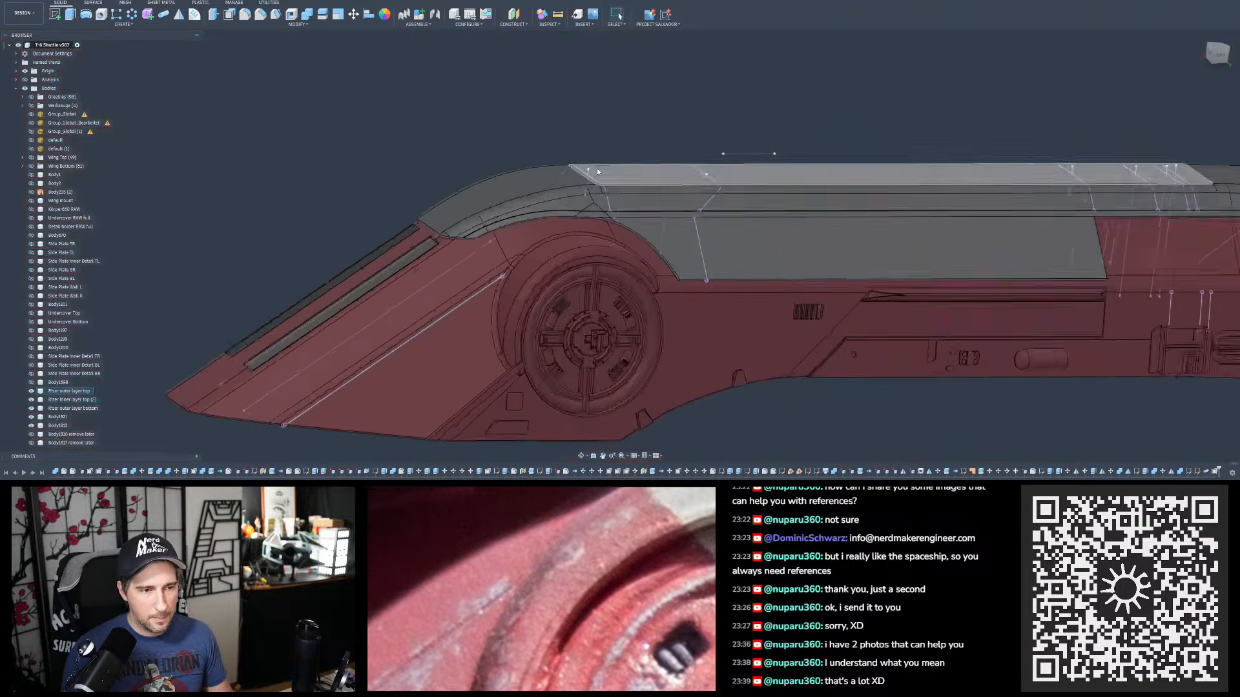
- Hide the source sketch of the panel lines in the sketch list, keeping the projected lines shown
scroll(495, 121, "down", 3)
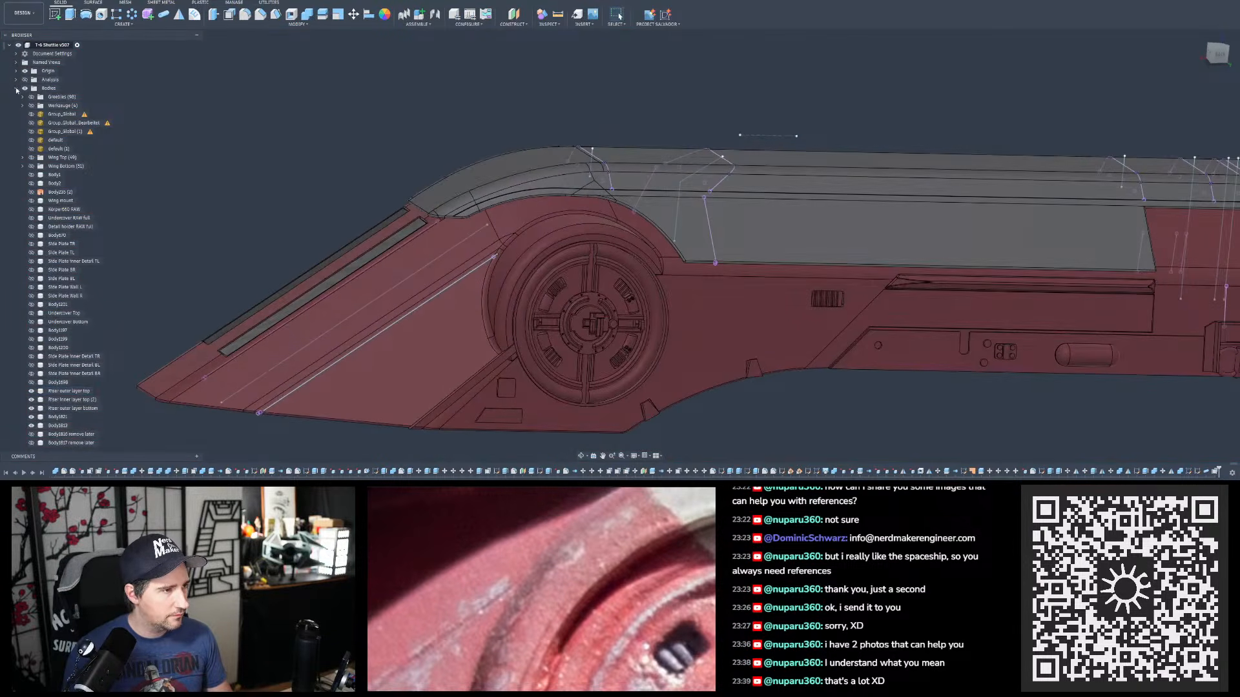
scroll(33, 139, "down", 10)
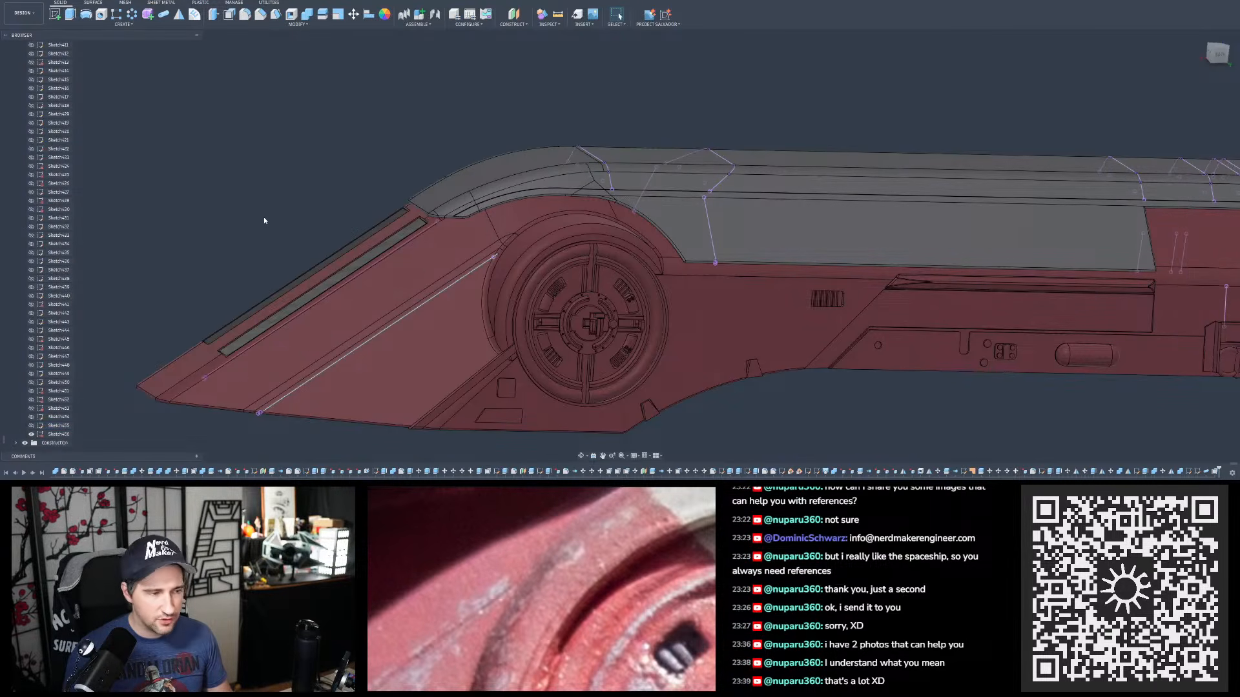
scroll(591, 115, "up", 3)
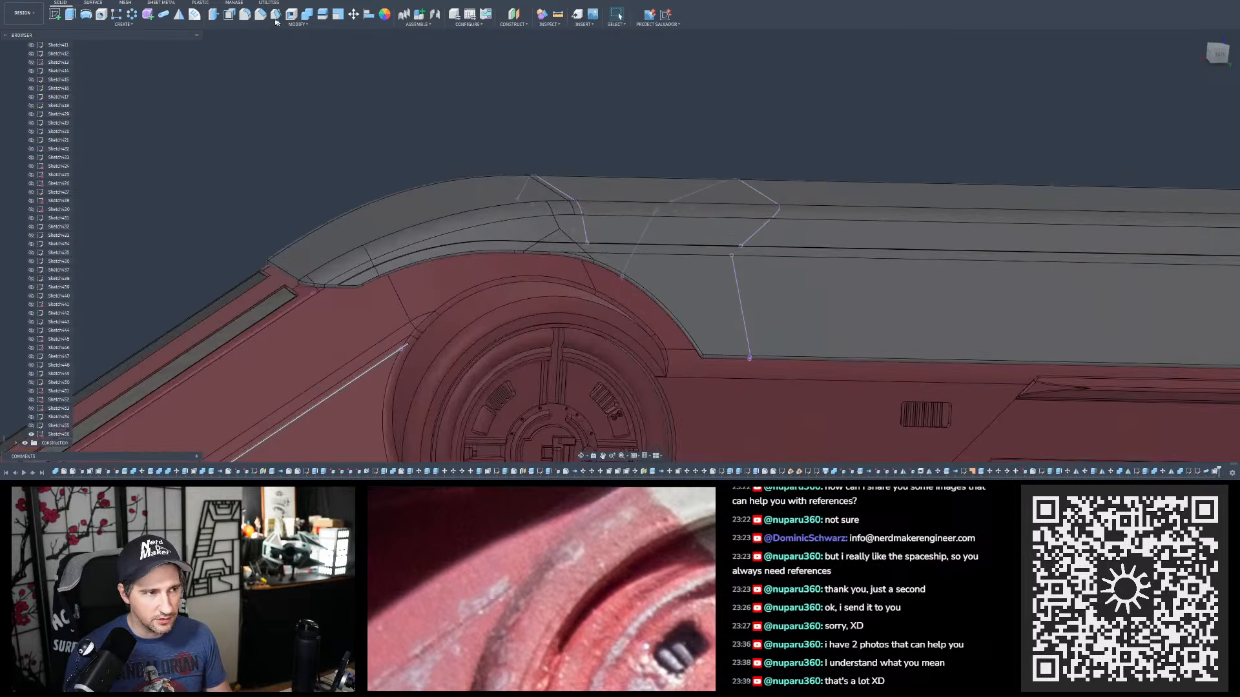
- Cut a 0.50 mm circular pipe groove along the projected line crossing the top layers just above the wheel-shaped hub
scroll(604, 261, "up", 5)
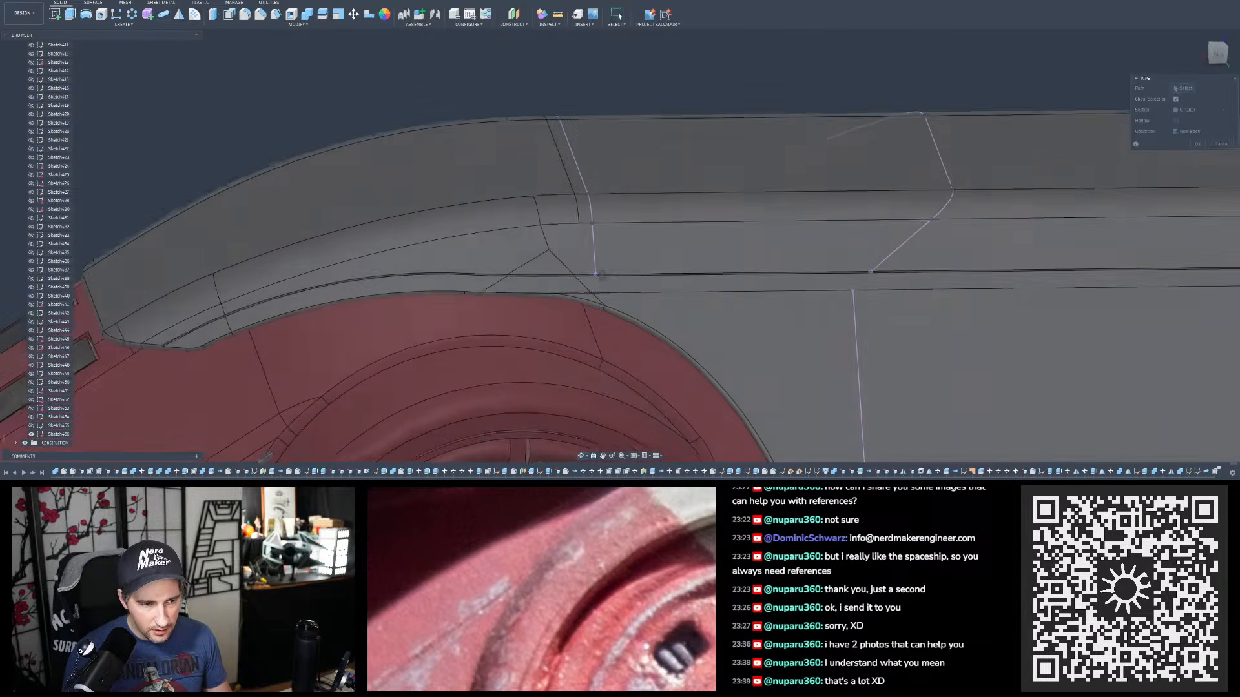
left_click(593, 247)
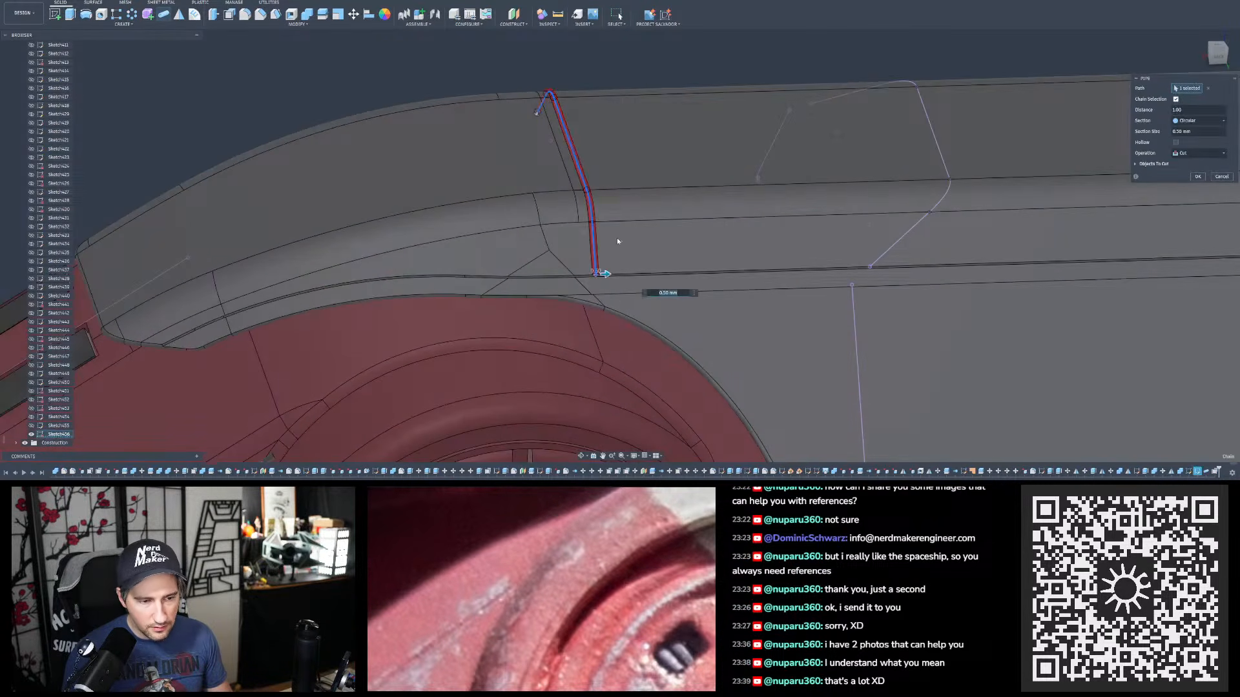
scroll(618, 240, "up", 3)
mouse_move(607, 263)
middle_mouse_down("shift")
mouse_move(639, 297)
mouse_move(617, 270)
middle_mouse_up("shift")
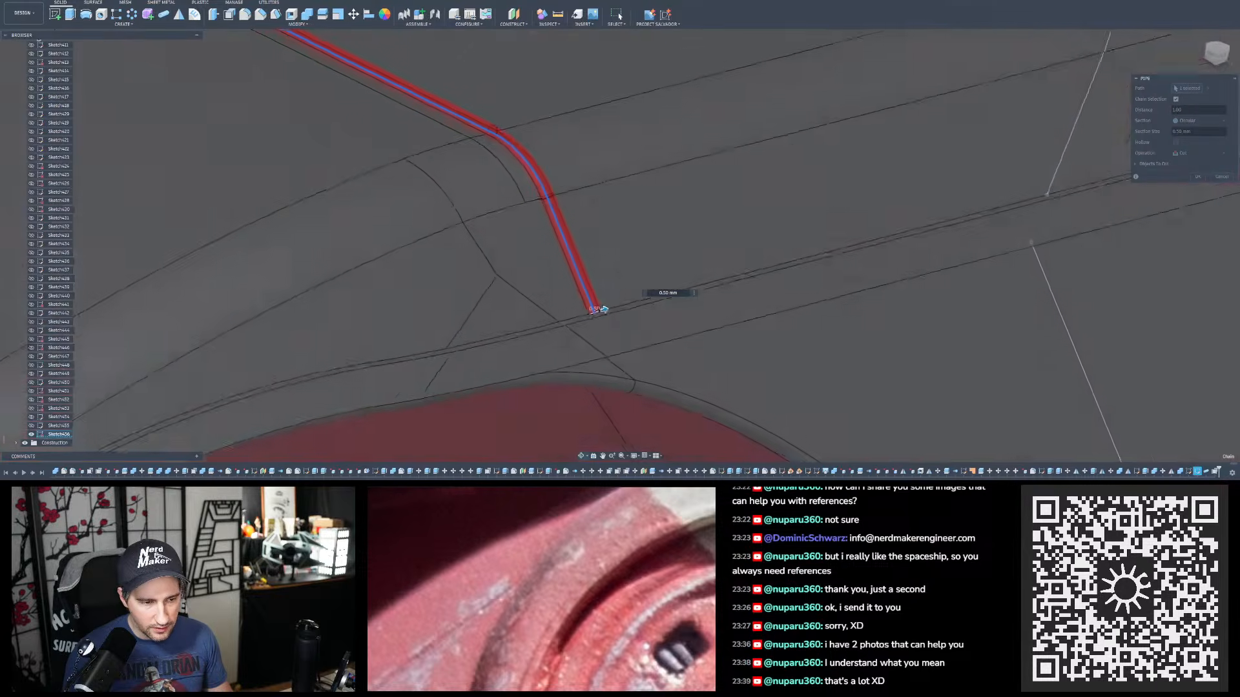
scroll(592, 323, "up", 4)
middle_click_drag(591, 323, 615, 367, "shift")
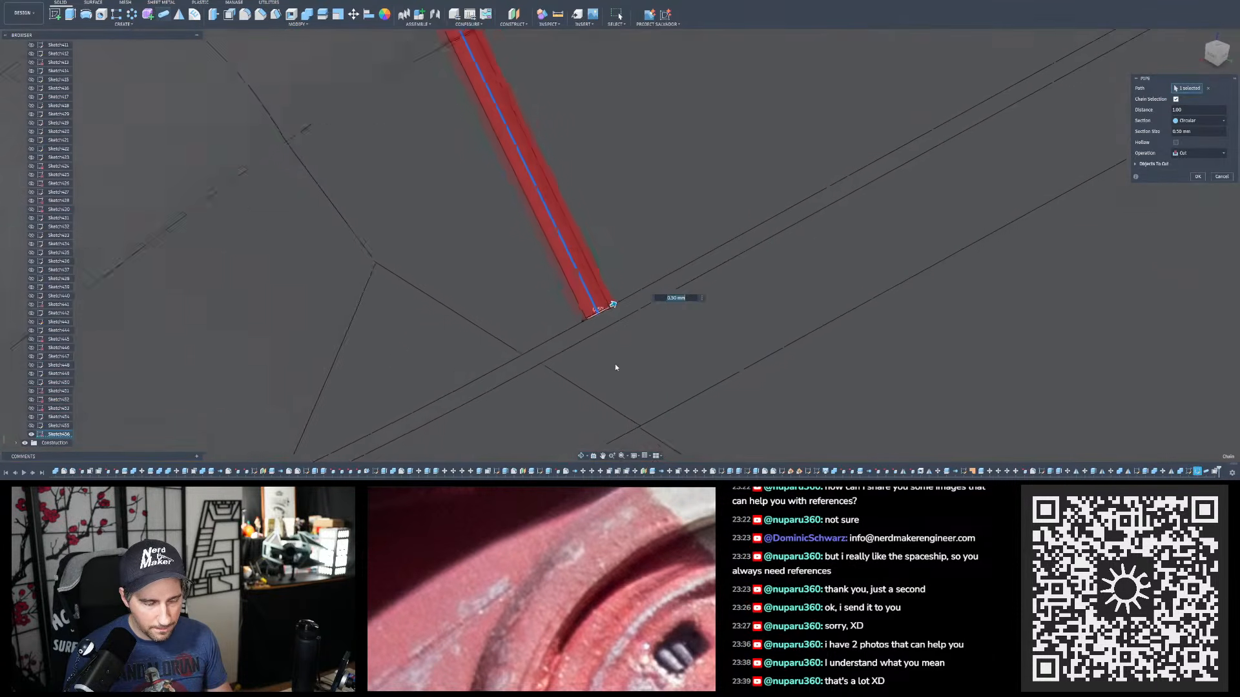
scroll(624, 325, "down", 7)
middle_click_drag(595, 252, 579, 276, "shift")
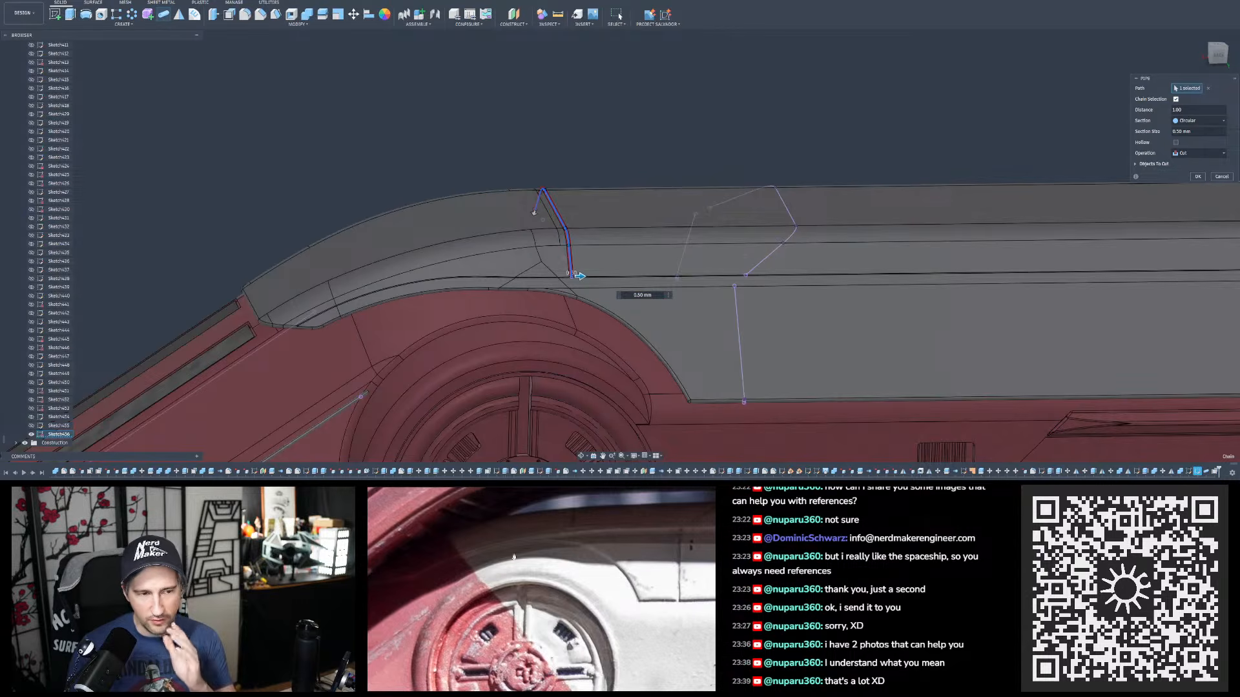
middle_click_drag(637, 171, 632, 161, "shift")
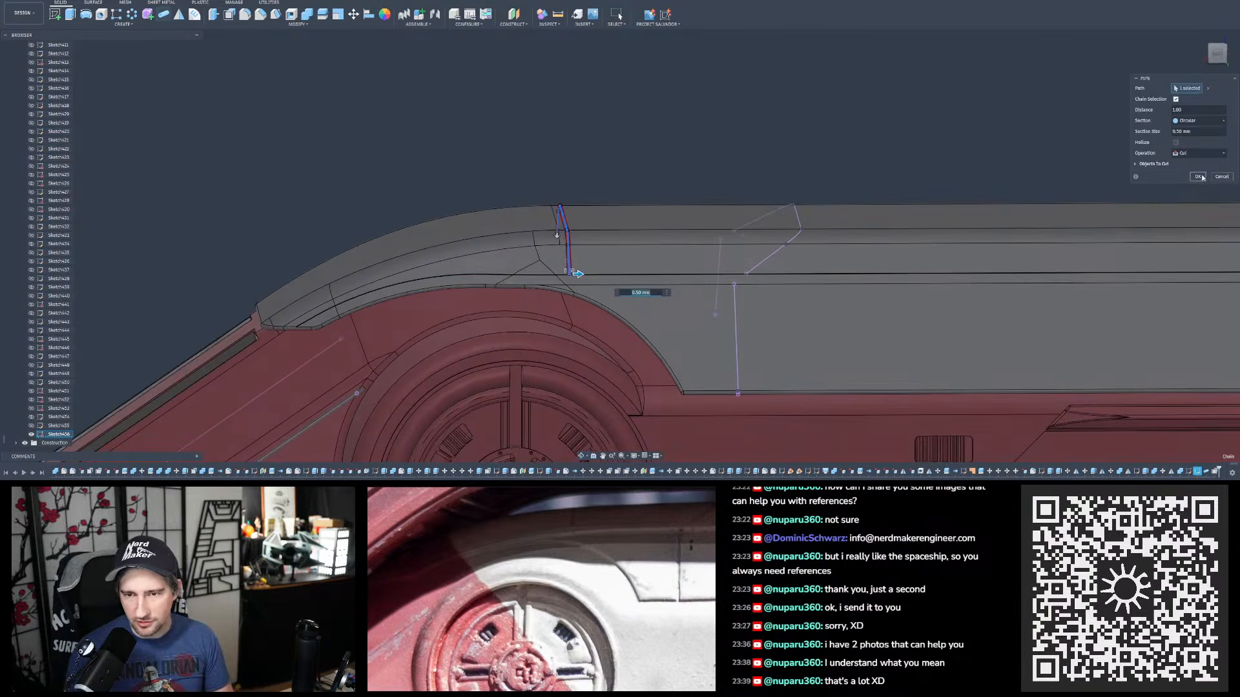
key("Return")
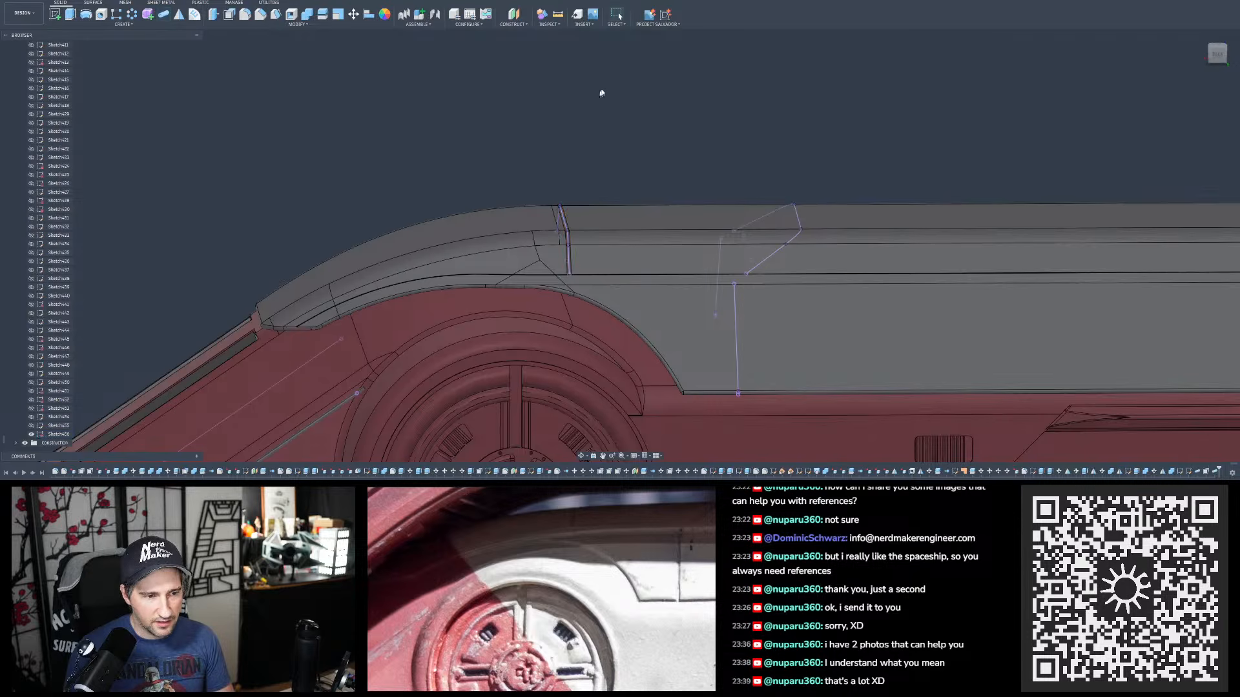
- Cut a 0.50 mm circular pipe groove along the straight line down the grey side panel beside the hub
left_click(164, 14)
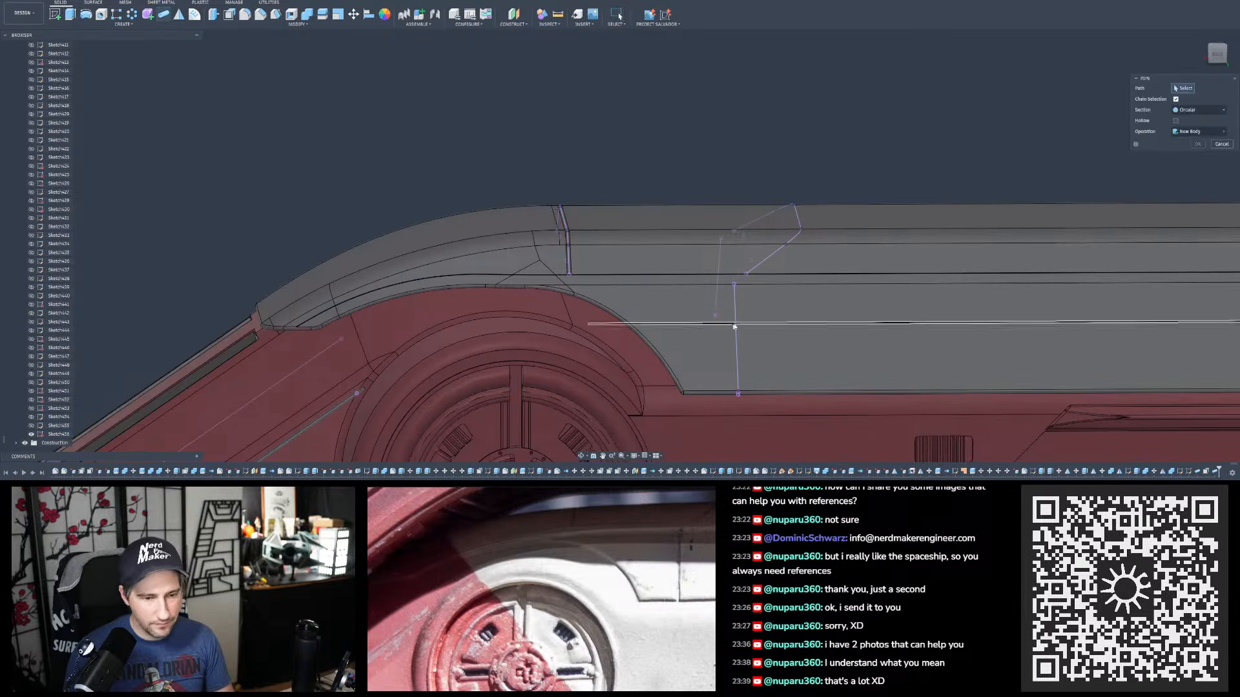
left_click(735, 321)
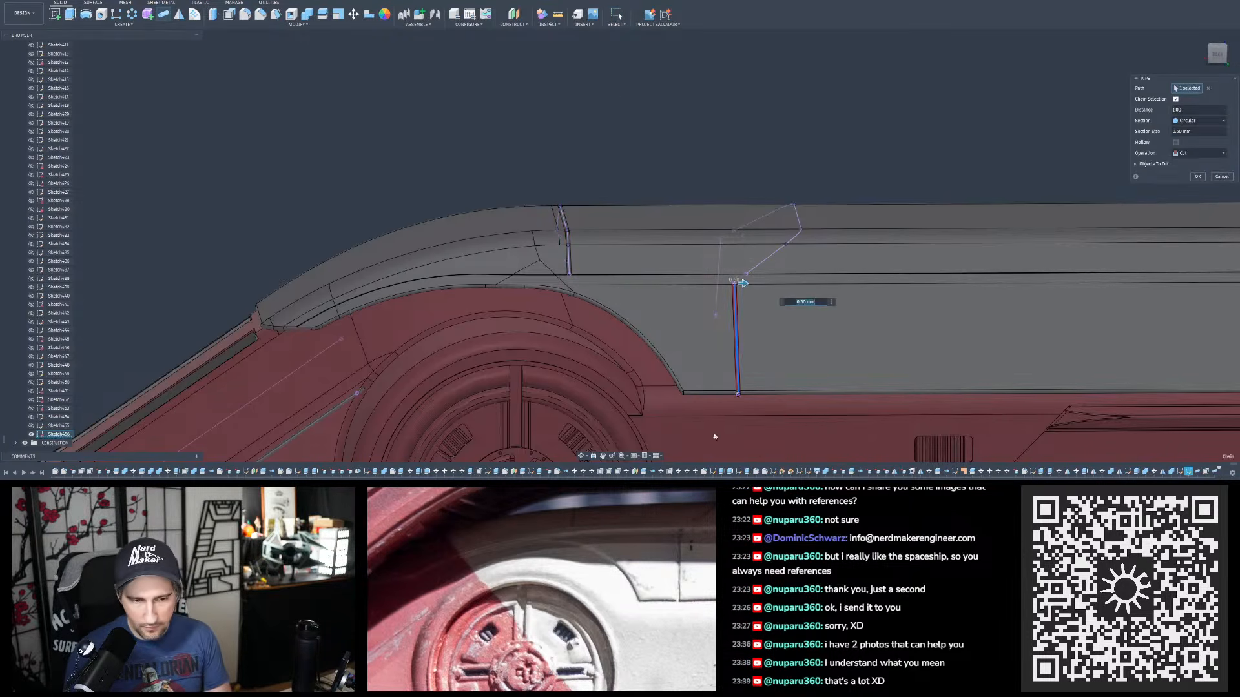
scroll(761, 400, "up", 8)
middle_click_drag(656, 353, 609, 437, "shift")
scroll(610, 436, "down", 4)
scroll(548, 111, "up", 4)
middle_click_drag(579, 122, 562, 272, "shift")
scroll(562, 126, "down", 4)
scroll(574, 144, "up", 2)
scroll(567, 126, "down", 1)
scroll(568, 126, "up", 3)
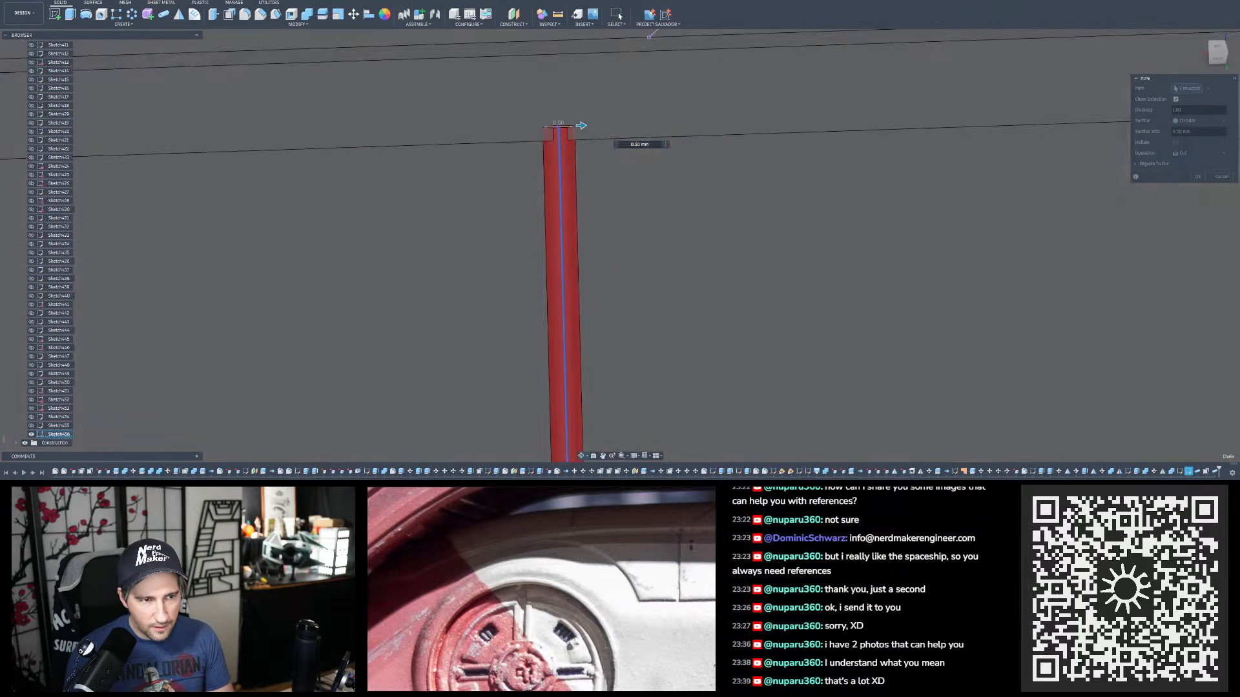
scroll(588, 175, "down", 3)
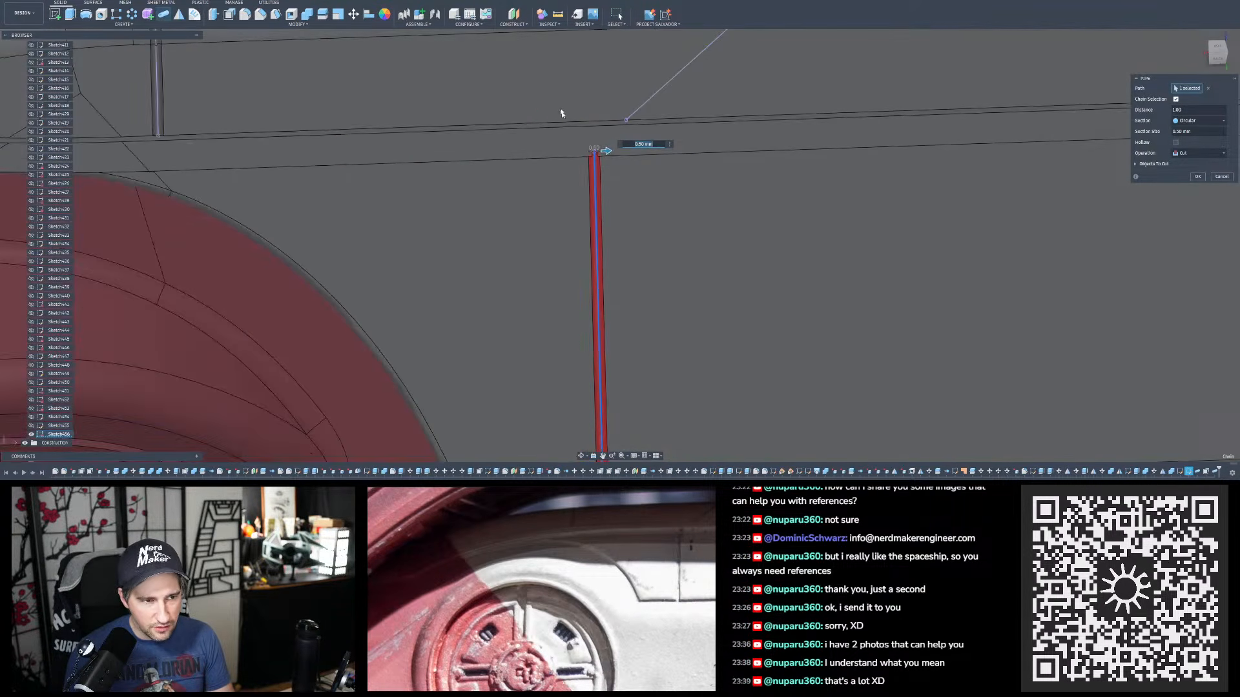
scroll(611, 220, "down", 2)
scroll(649, 209, "down", 4)
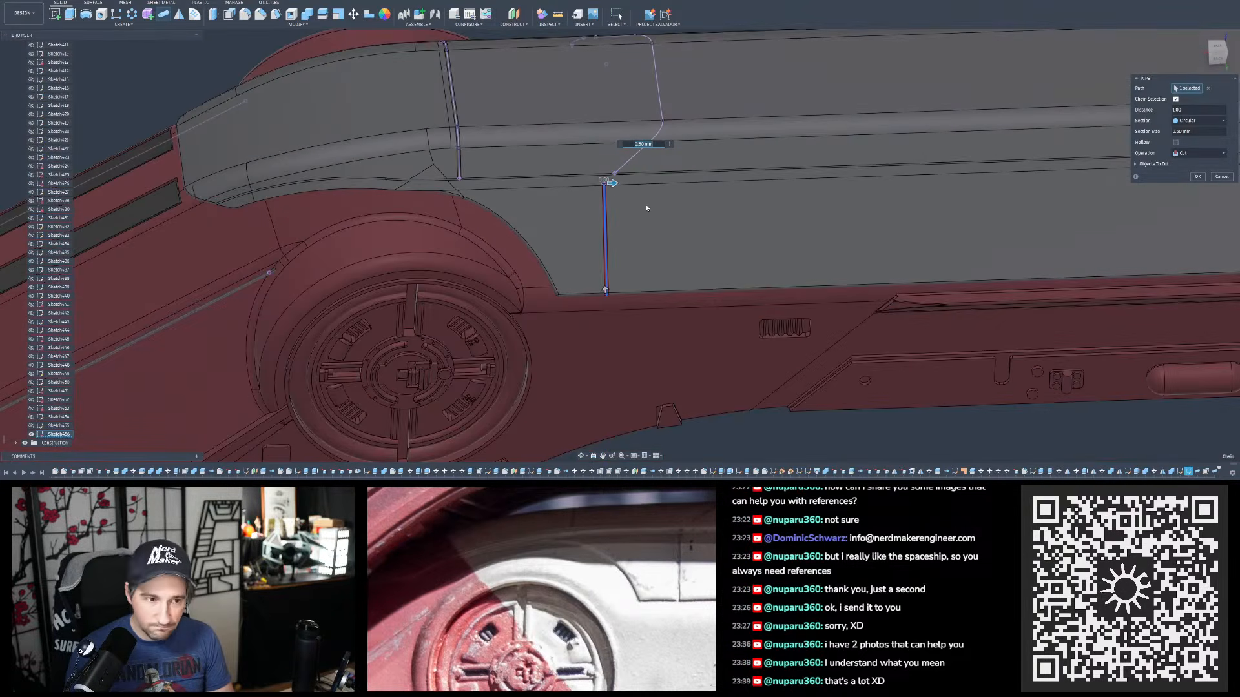
key("Return")
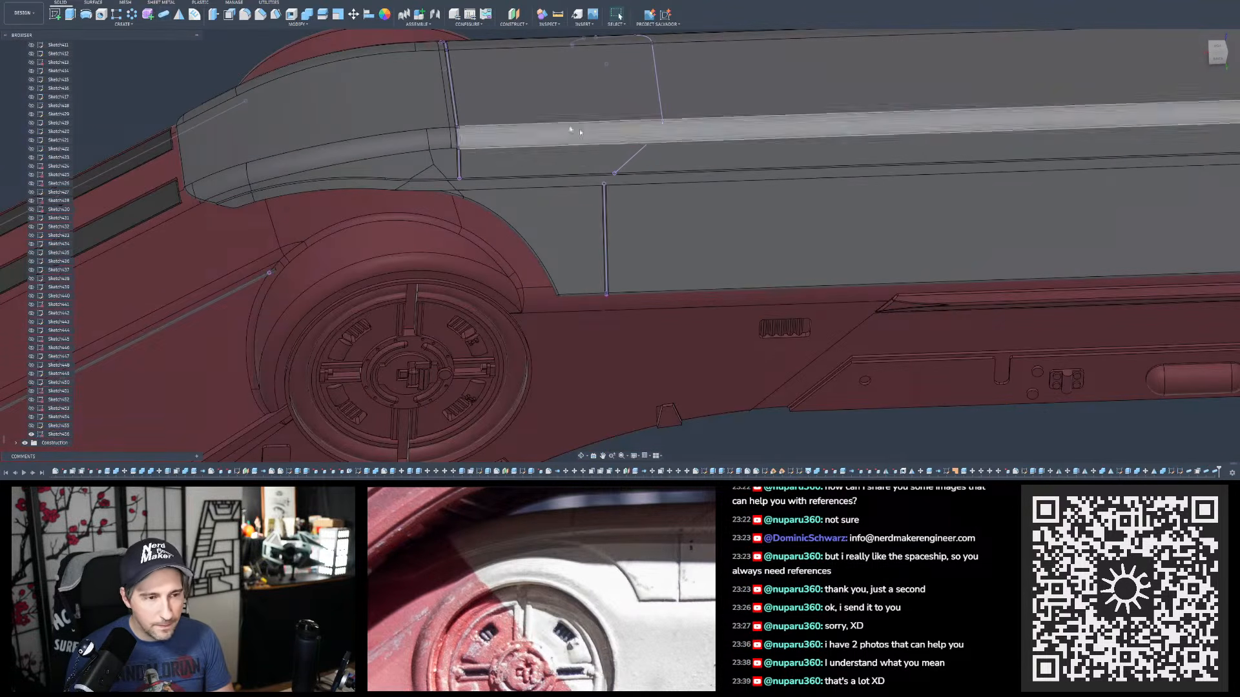
- Cut a 0.50 mm circular pipe groove along the angled line chain wrapping over the top layer behind the hub
left_click(164, 15)
left_click(636, 159)
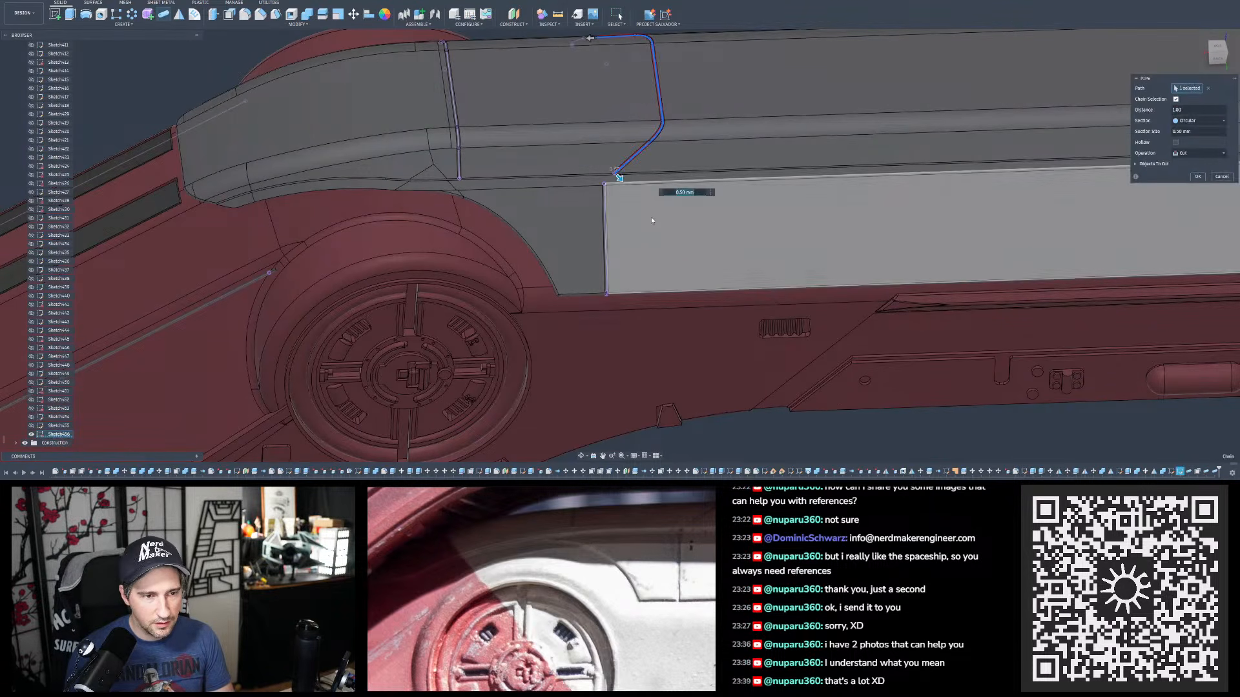
scroll(651, 218, "down", 3)
scroll(623, 126, "up", 3)
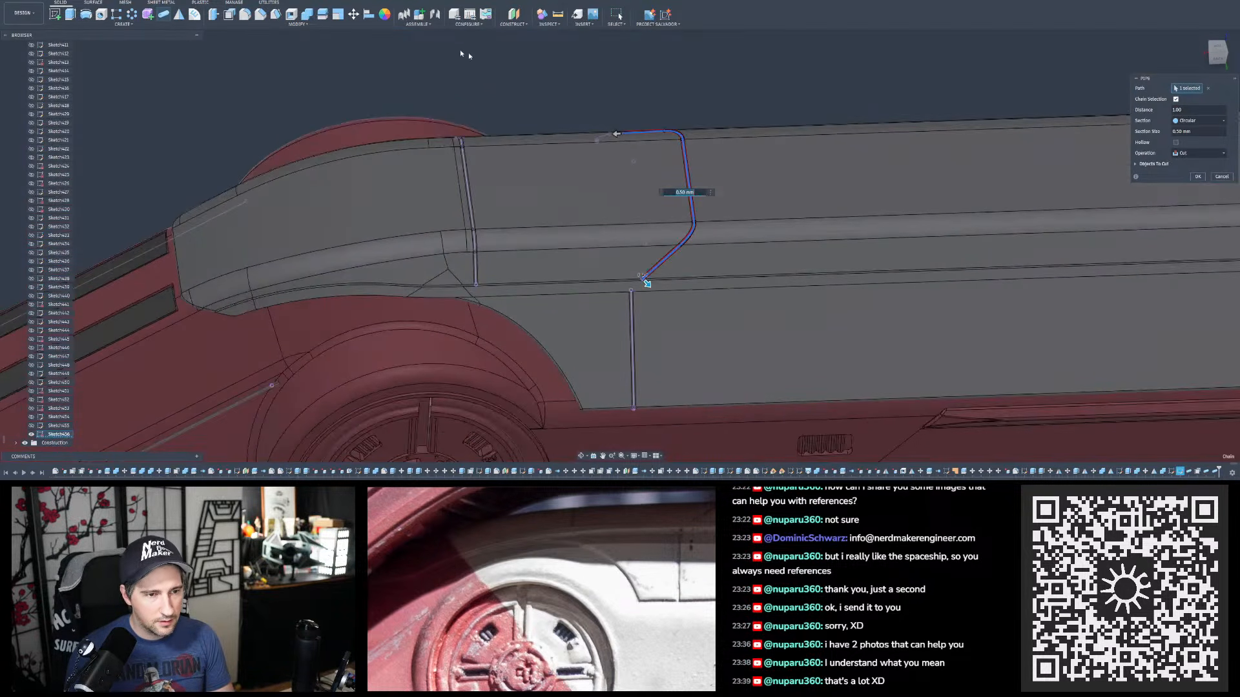
key("Return")
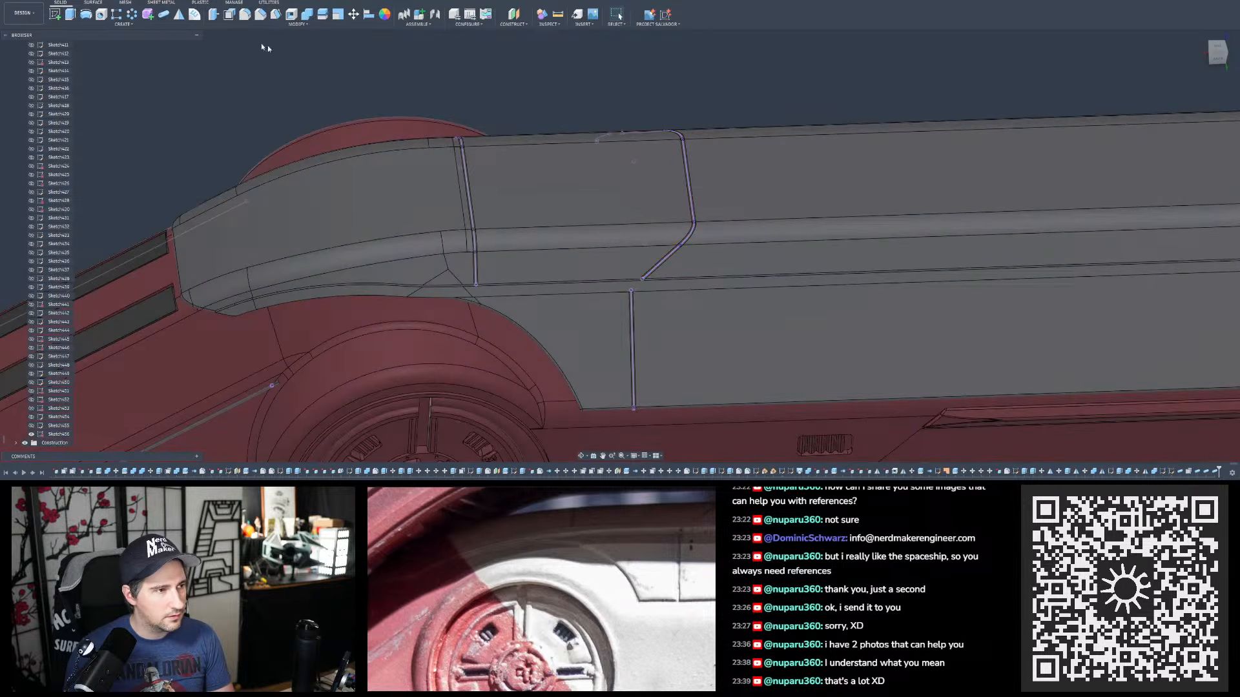
- Cut a 0.50 mm circular pipe groove along the matching straight line on the opposite grey side panel
left_click(163, 17)
middle_click_drag(630, 155, 640, 199, "shift")
scroll(638, 200, "down", 3)
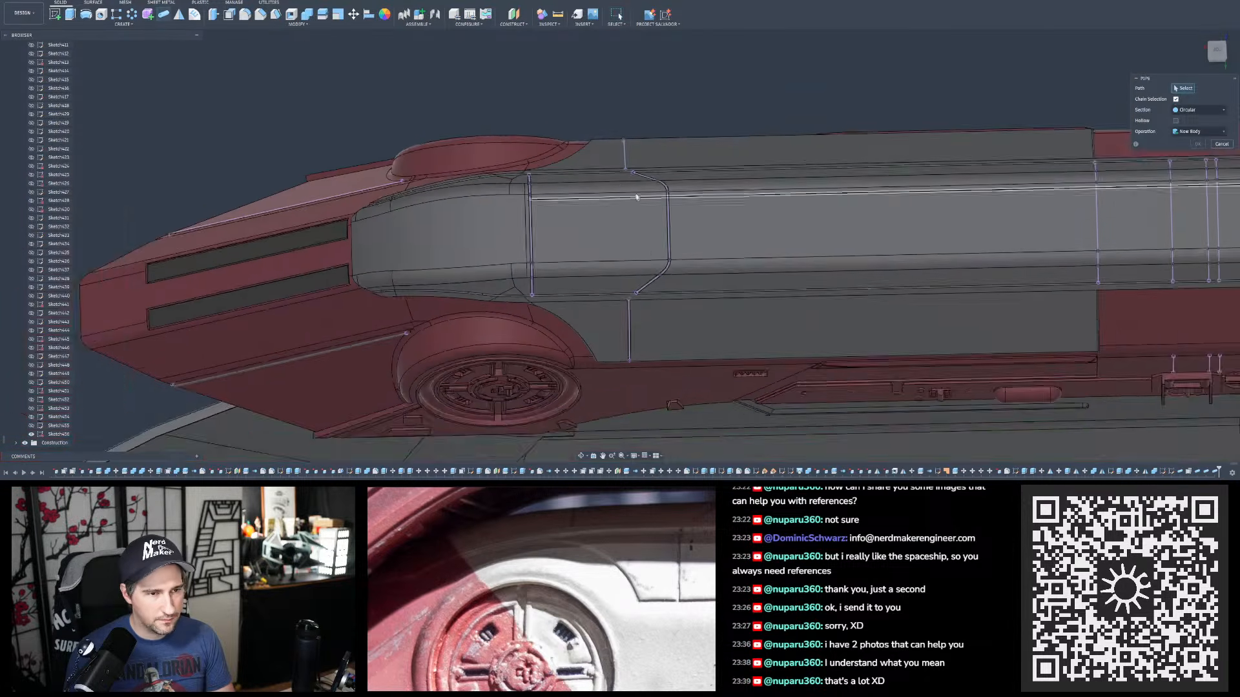
scroll(637, 199, "up", 2)
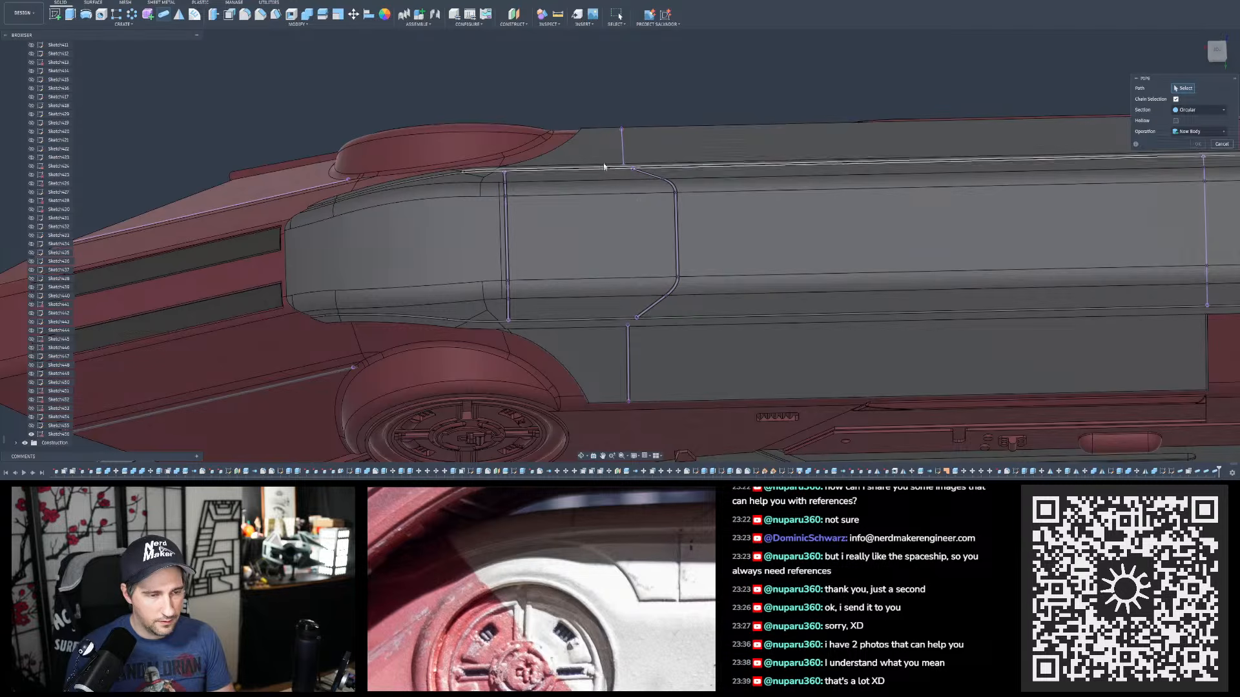
middle_click_drag(608, 165, 594, 185, "shift")
scroll(594, 185, "down", 3)
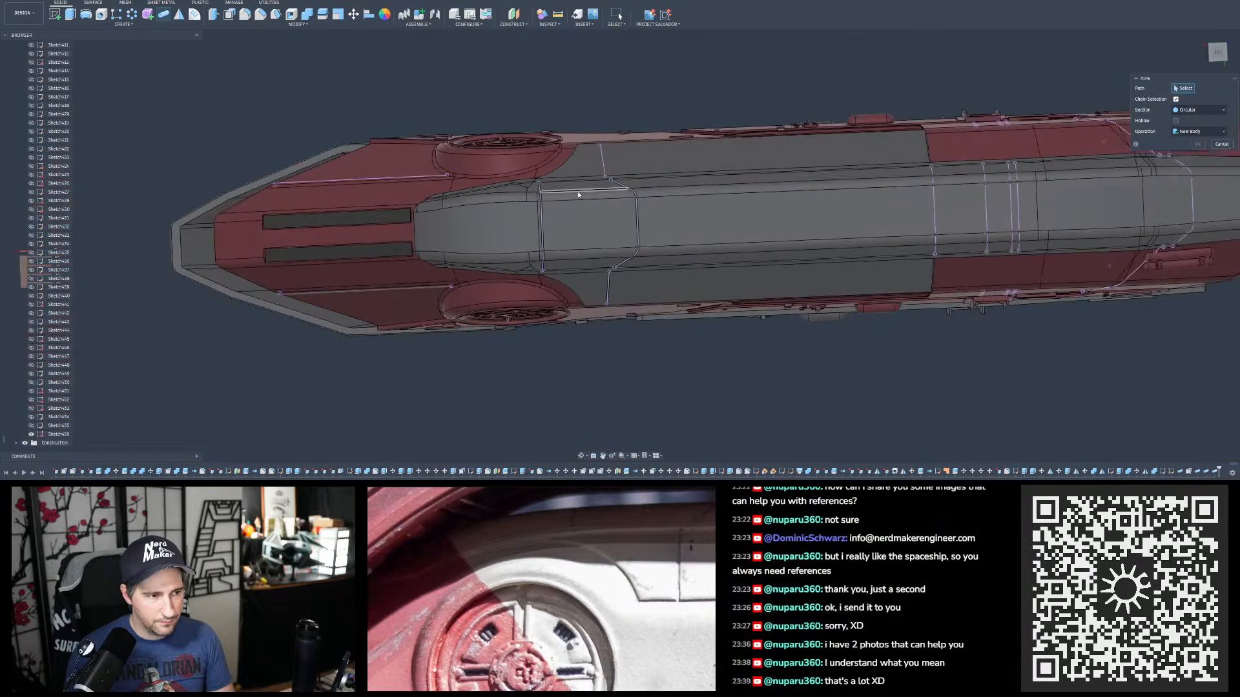
left_click(603, 164)
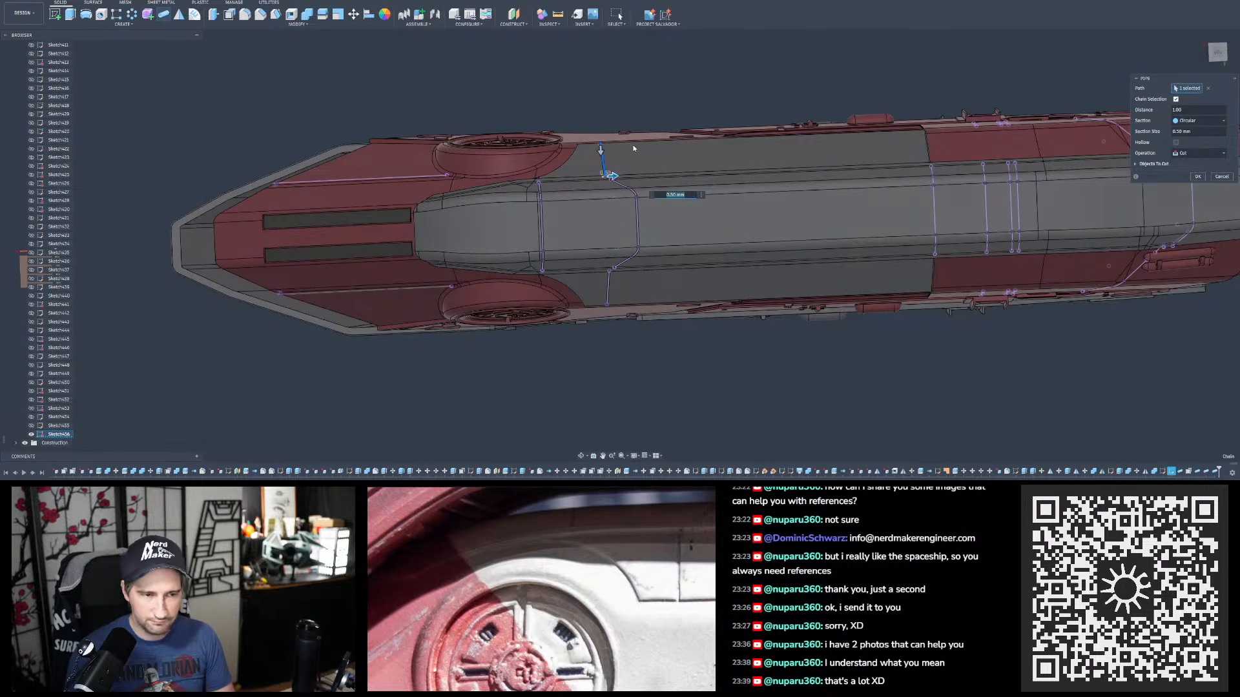
key("Return")
- Cut a 0.50 mm circular pipe groove along the cross line on the top layer where the grey side panel meets the red one
left_click(164, 14)
mouse_move(990, 228)
middle_mouse_down()
mouse_move(689, 183)
mouse_move(656, 144)
mouse_move(597, 226)
middle_mouse_up()
scroll(686, 175, "up", 4)
left_click(593, 223)
middle_click_drag(603, 139, 607, 164, "shift")
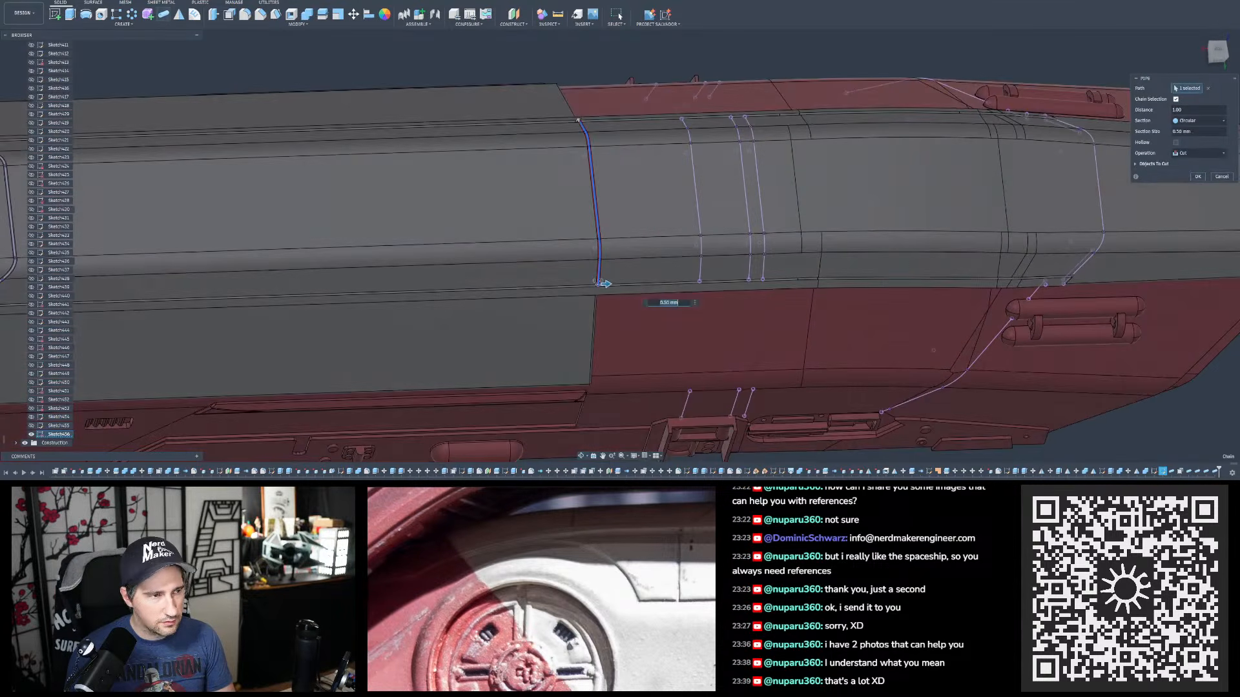
- Cut 0.50 mm circular pipe grooves along the single cross line and the close pair of lines farther back on the top layer
left_click(163, 16)
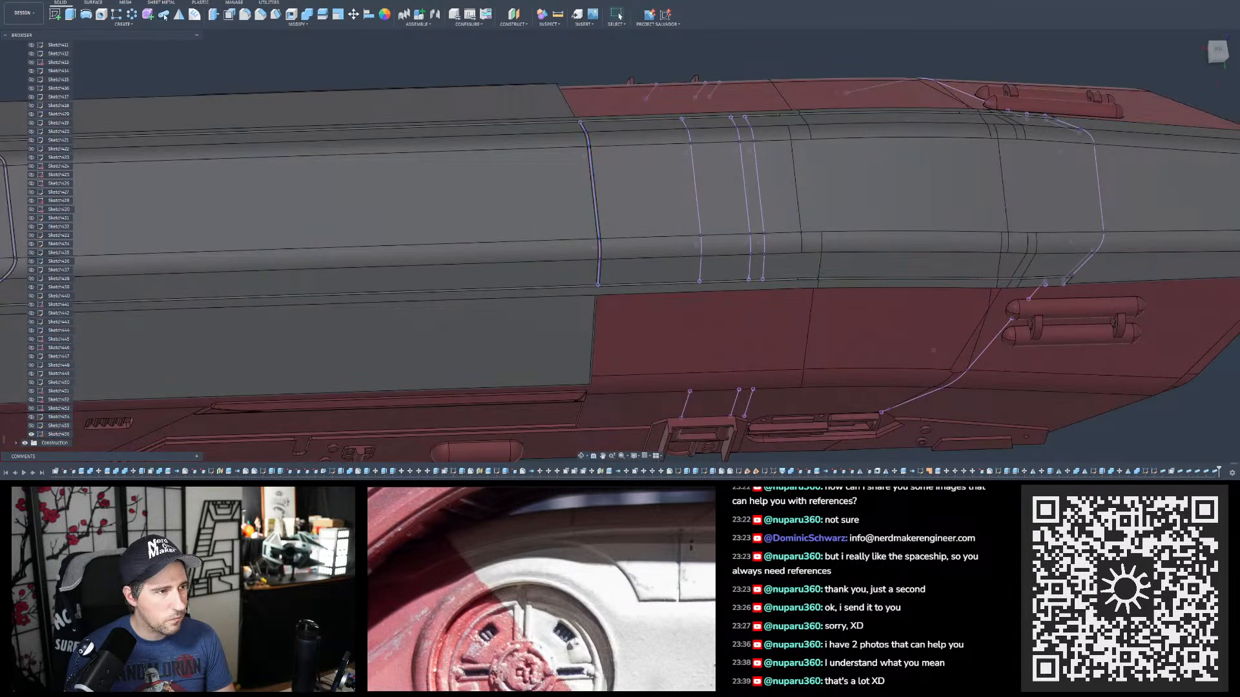
left_click(701, 246)
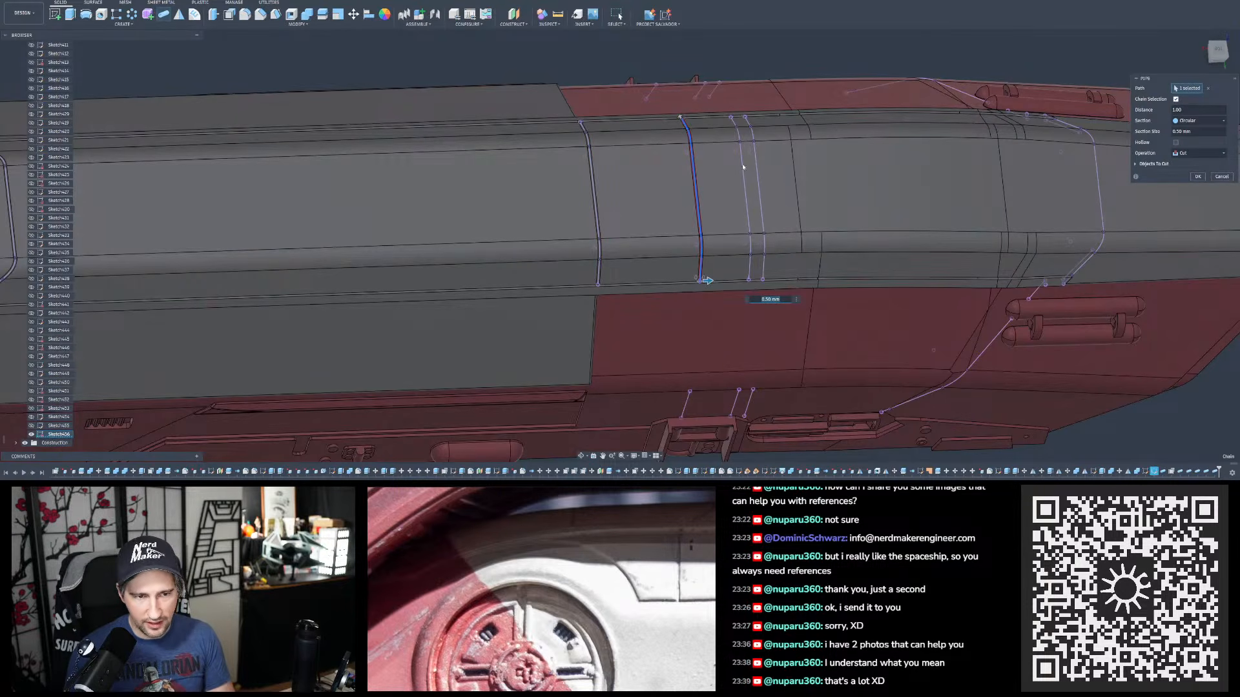
key("Return")
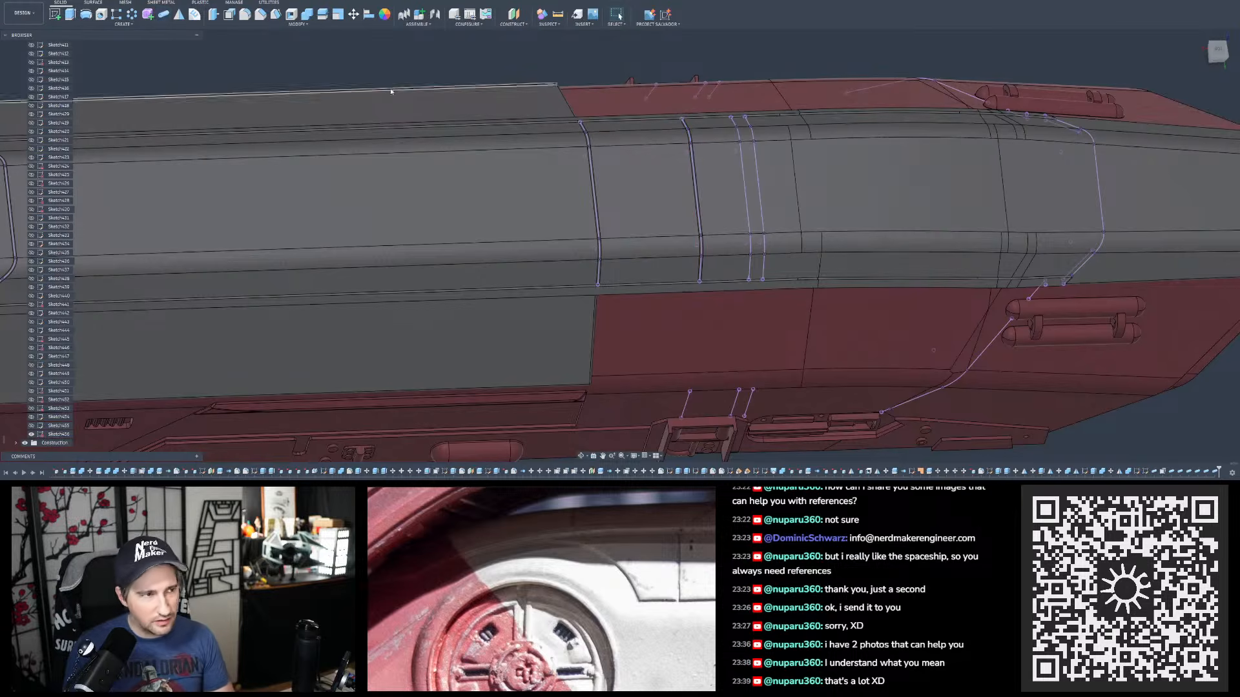
left_click(169, 15)
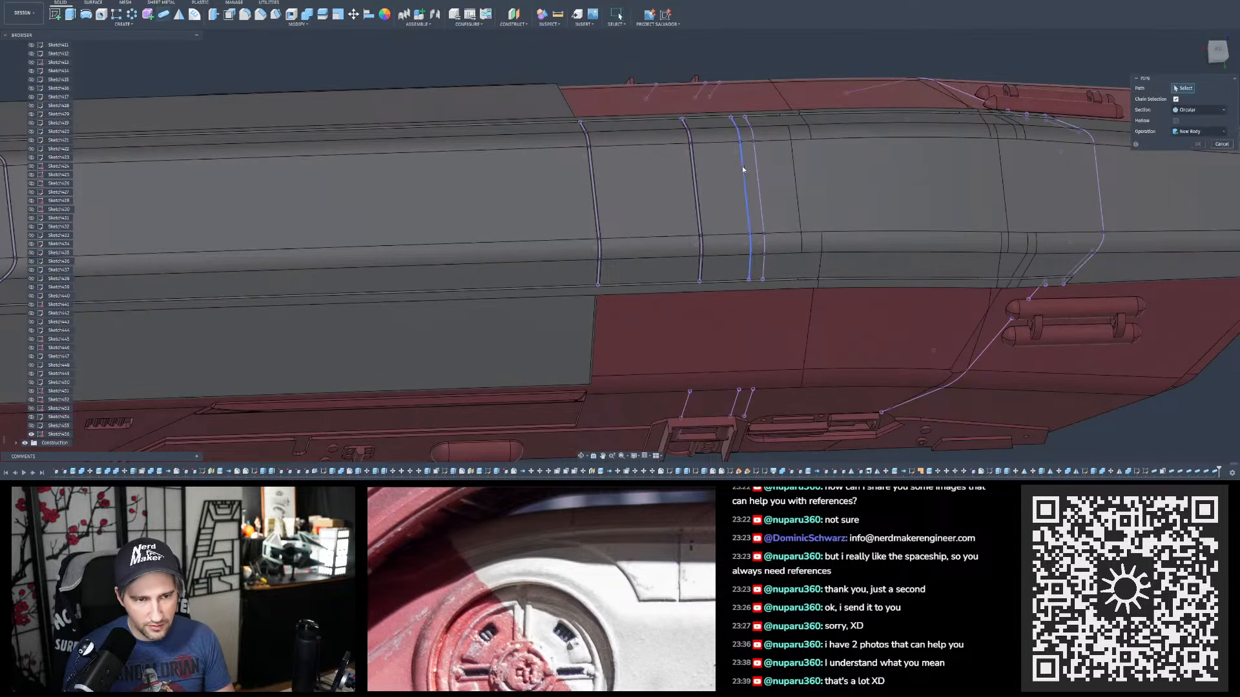
left_click(743, 169)
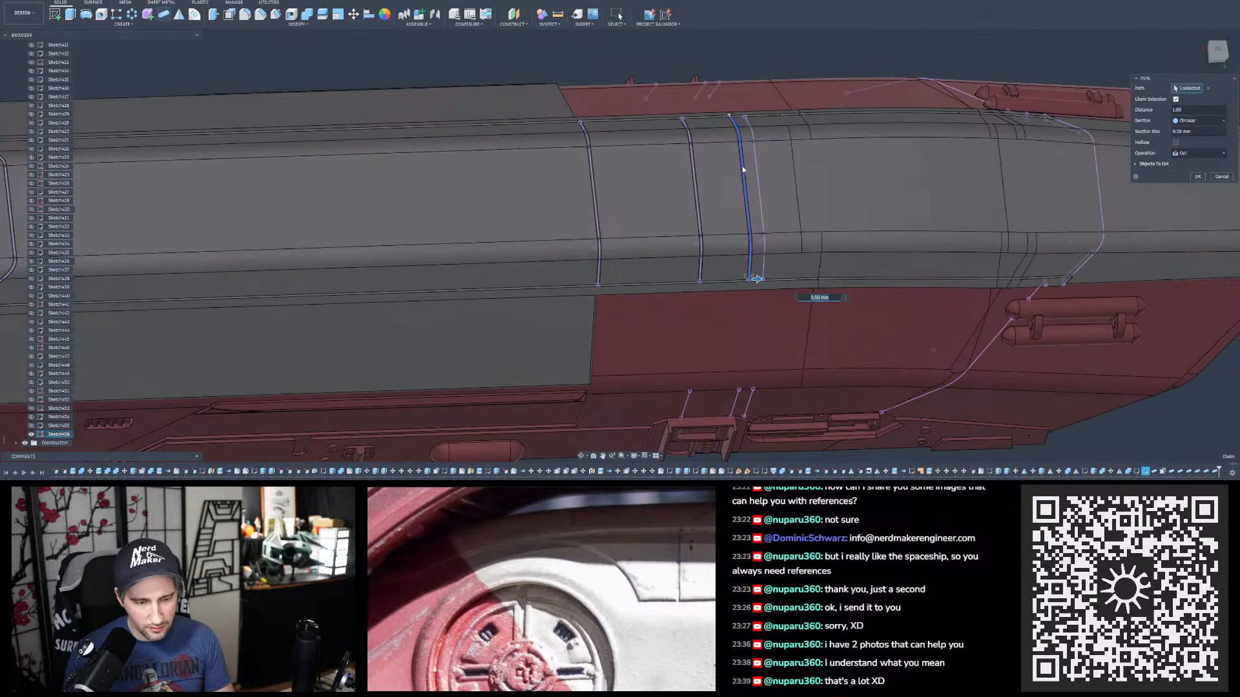
key("Return")
left_click(164, 15)
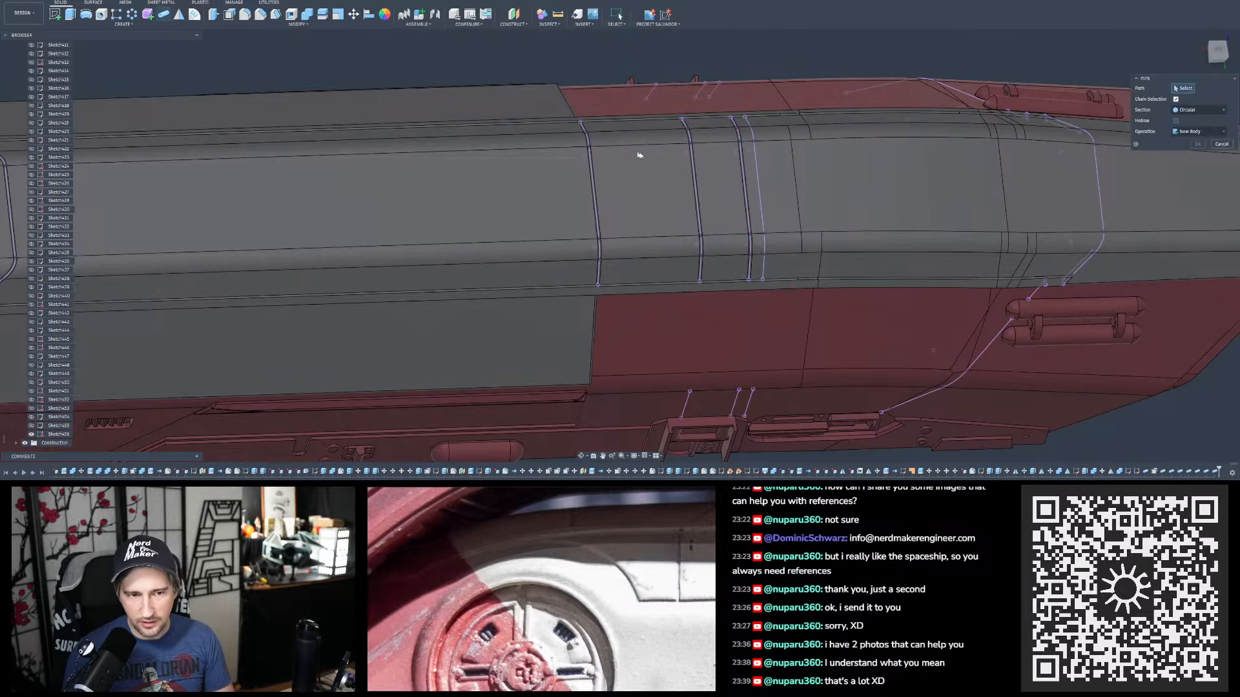
left_click(761, 190)
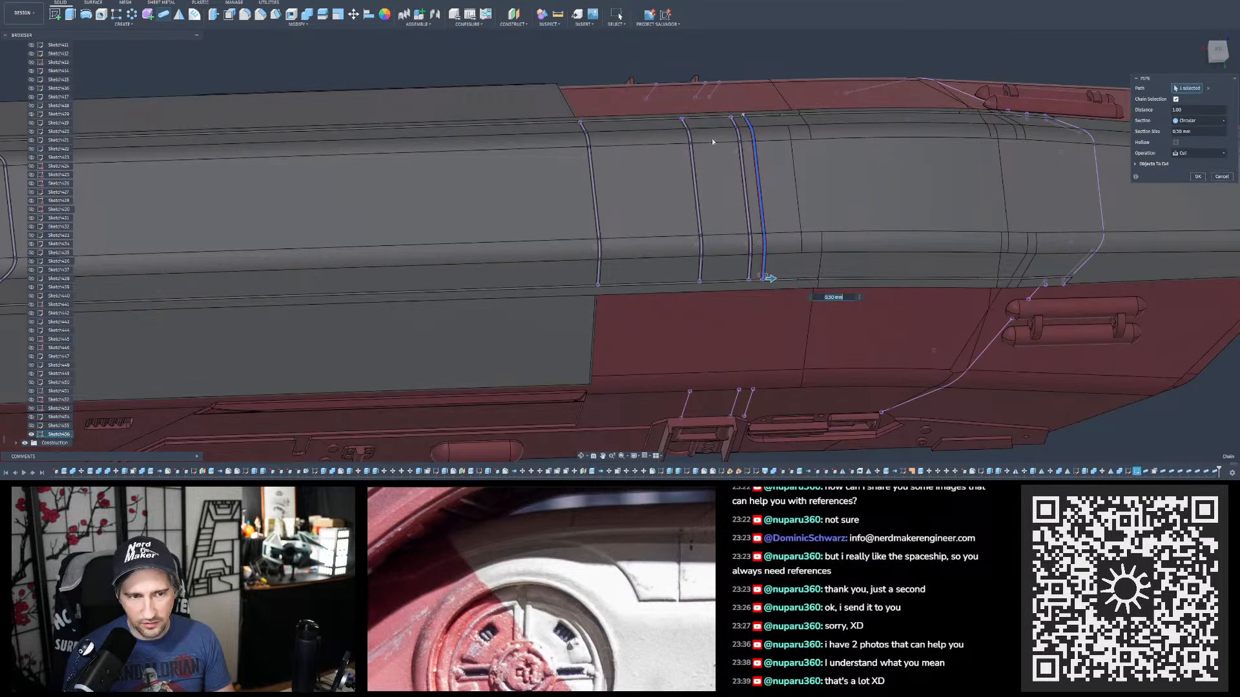
key("Return")
- Create a 0.50 mm circular pipe as a new body along the angled line chain at the top layer's rear end
left_click(164, 16)
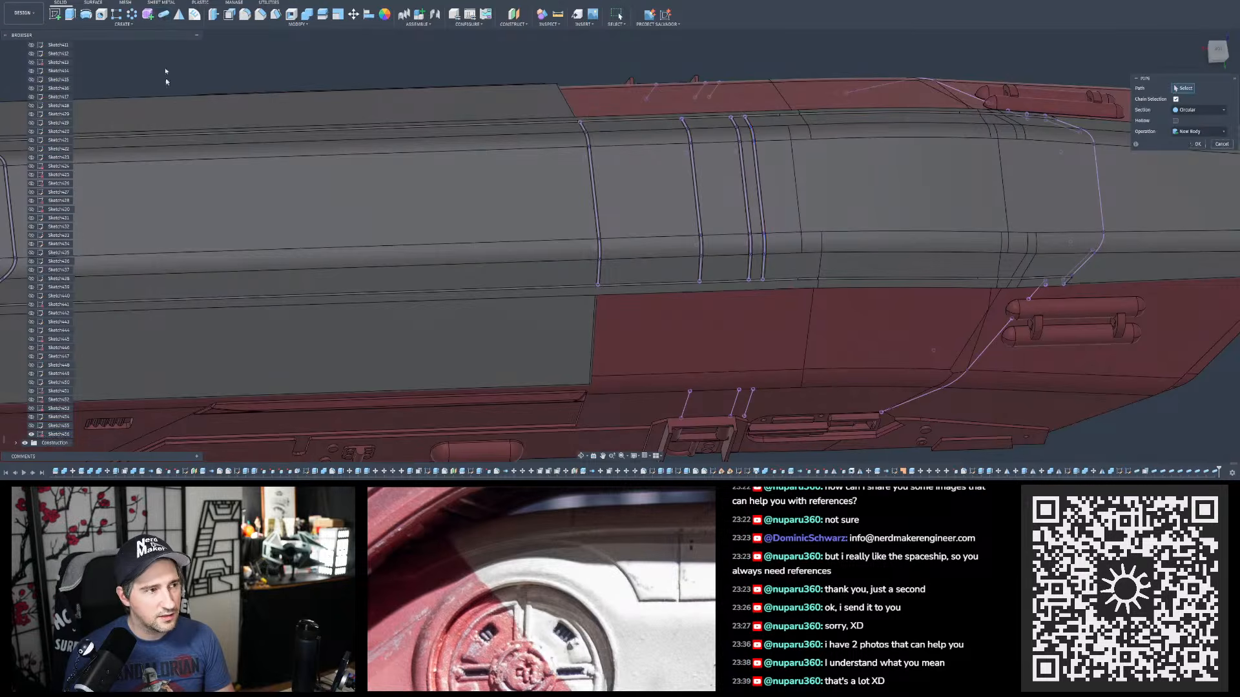
scroll(162, 144, "down", 3)
scroll(604, 151, "up", 4)
middle_click_drag(604, 150, 601, 114, "shift")
scroll(601, 114, "down", 2)
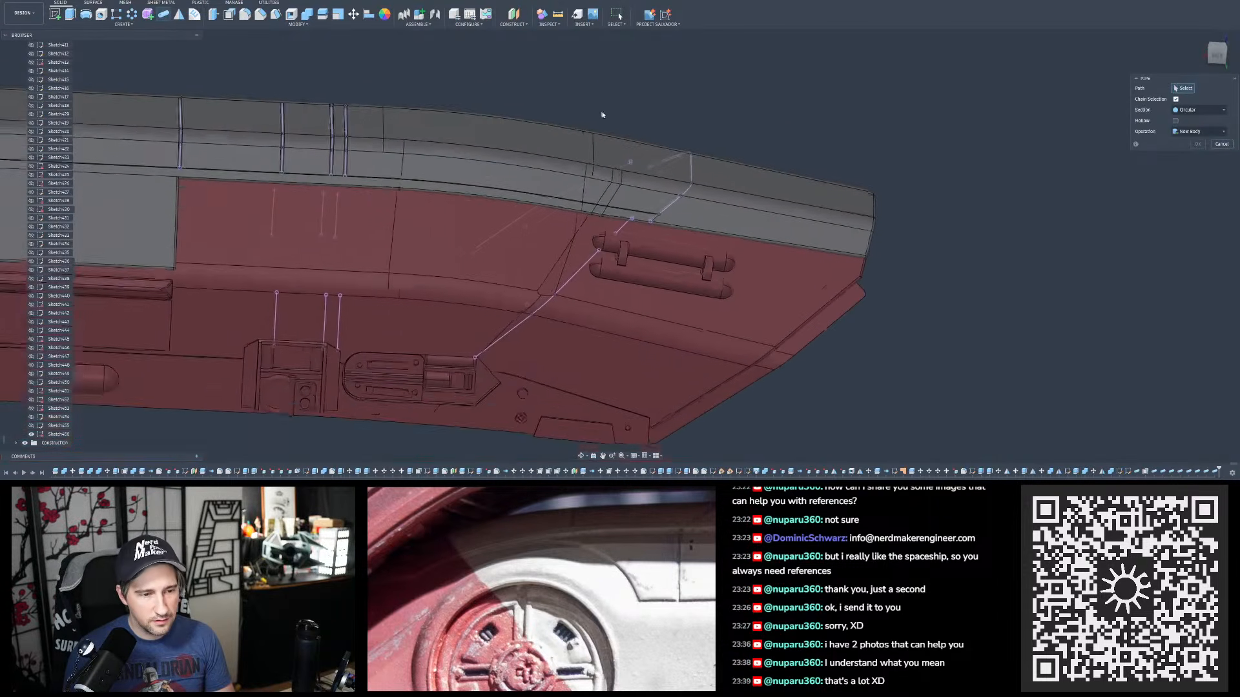
scroll(663, 197, "up", 1)
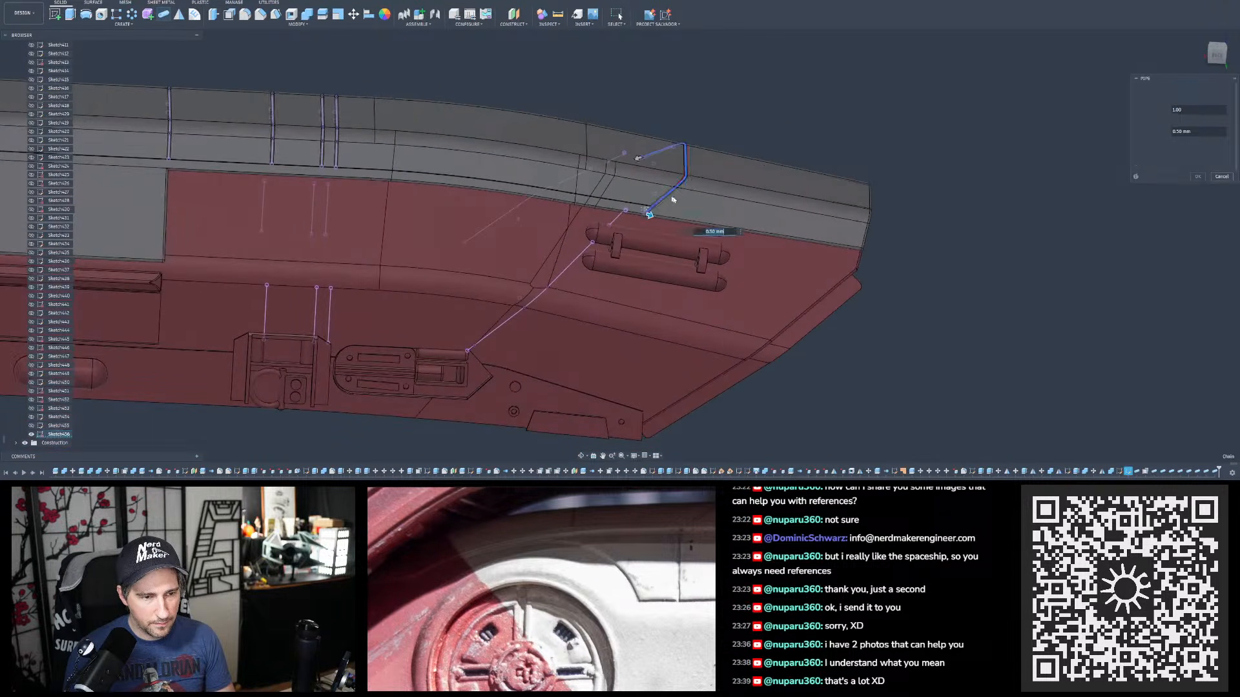
left_click(672, 198)
scroll(648, 213, "up", 5)
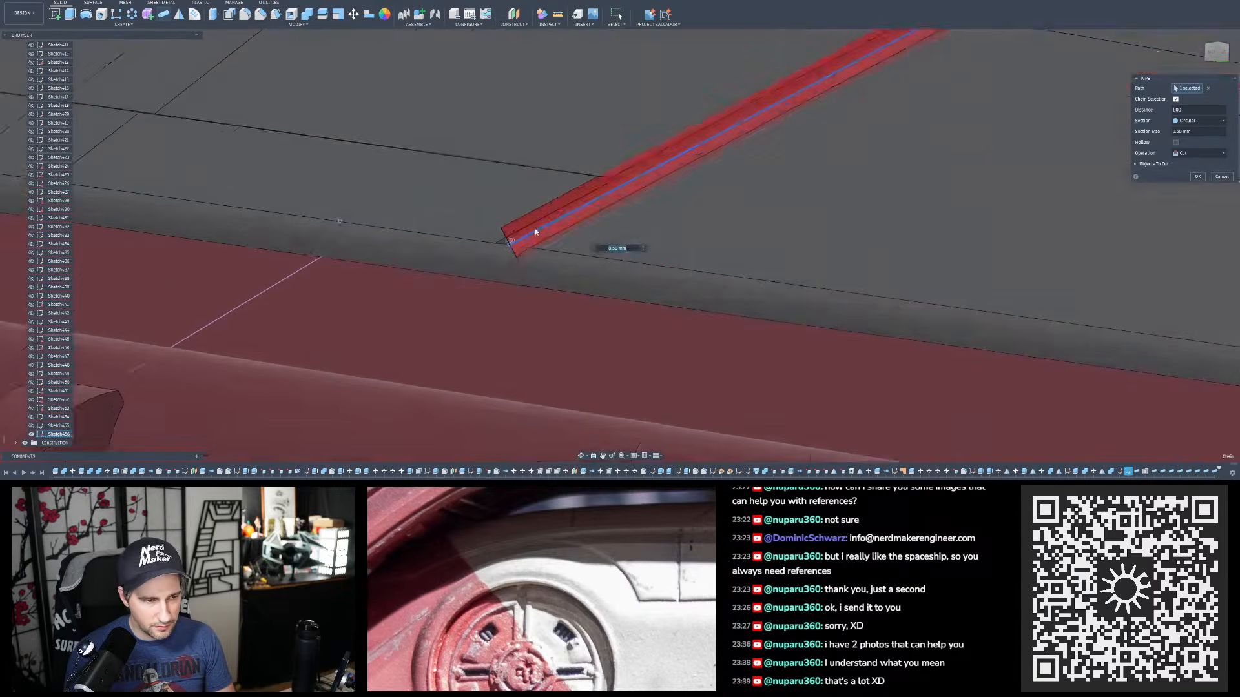
middle_click_drag(535, 232, 505, 270, "shift")
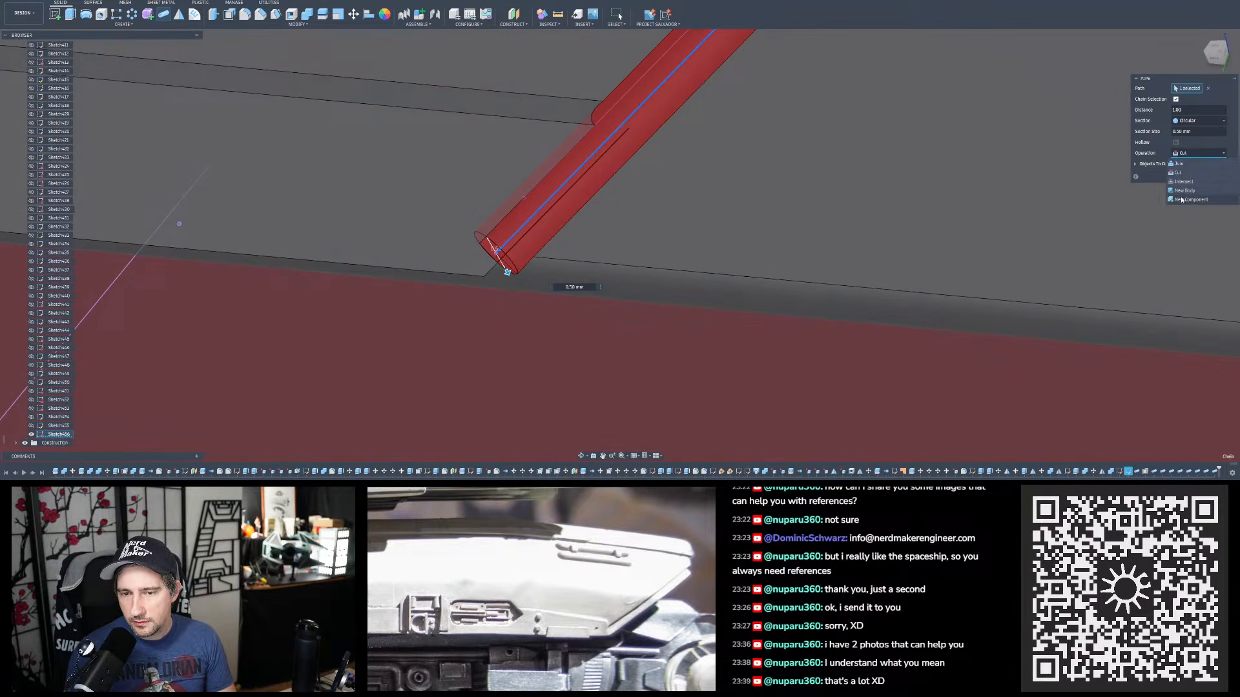
left_click(1184, 191)
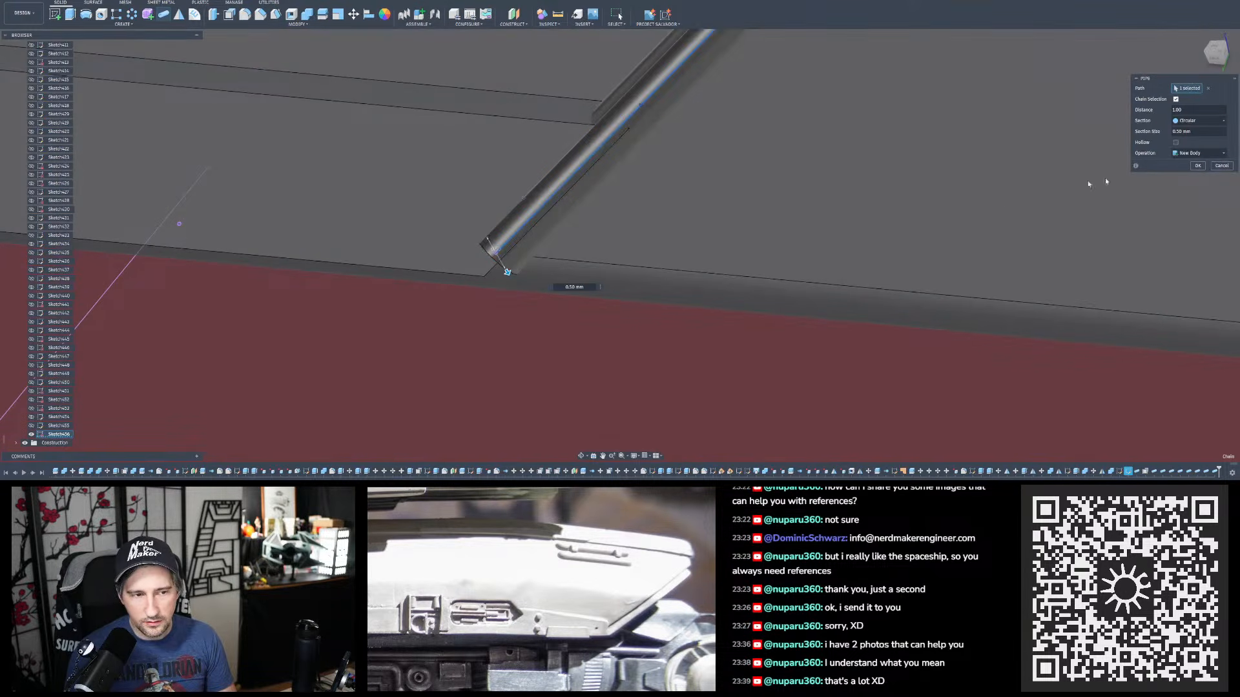
key("Return")
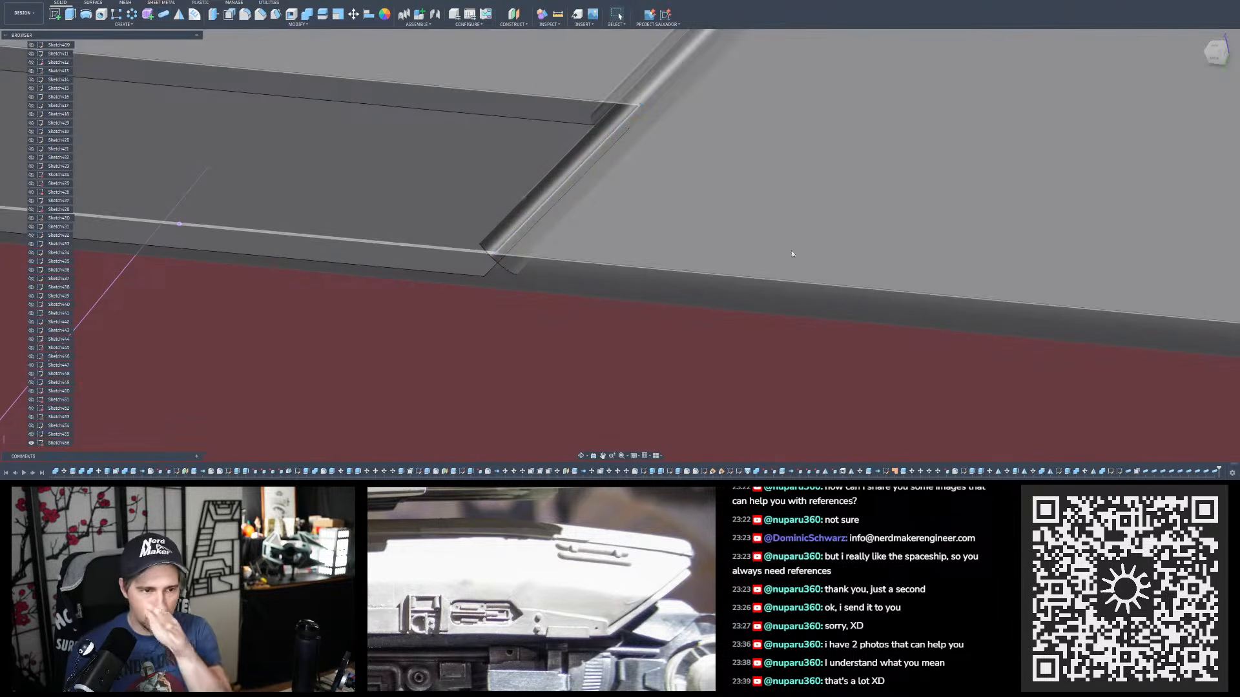
- Try to offset the two end faces of the rear pipe body inward to shorten the pipe at both ends
scroll(747, 301, "down", 4)
scroll(734, 321, "down", 3)
middle_click_drag(735, 321, 530, 287, "shift")
middle_click_drag(1012, 349, 541, 269, "shift")
scroll(542, 268, "up", 3)
left_click(229, 14)
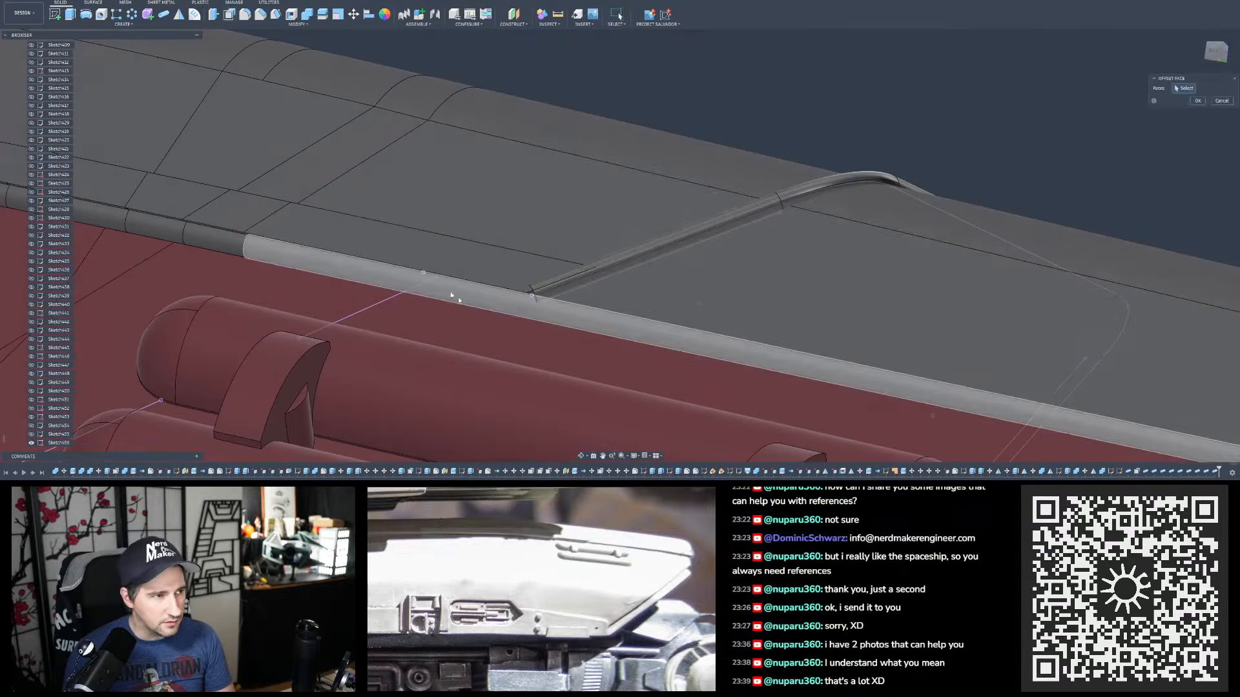
scroll(510, 303, "up", 4)
left_click_drag(620, 246, 754, 195)
scroll(761, 190, "up", 3)
scroll(740, 173, "up", 3)
middle_click_drag(718, 188, 757, 205, "shift")
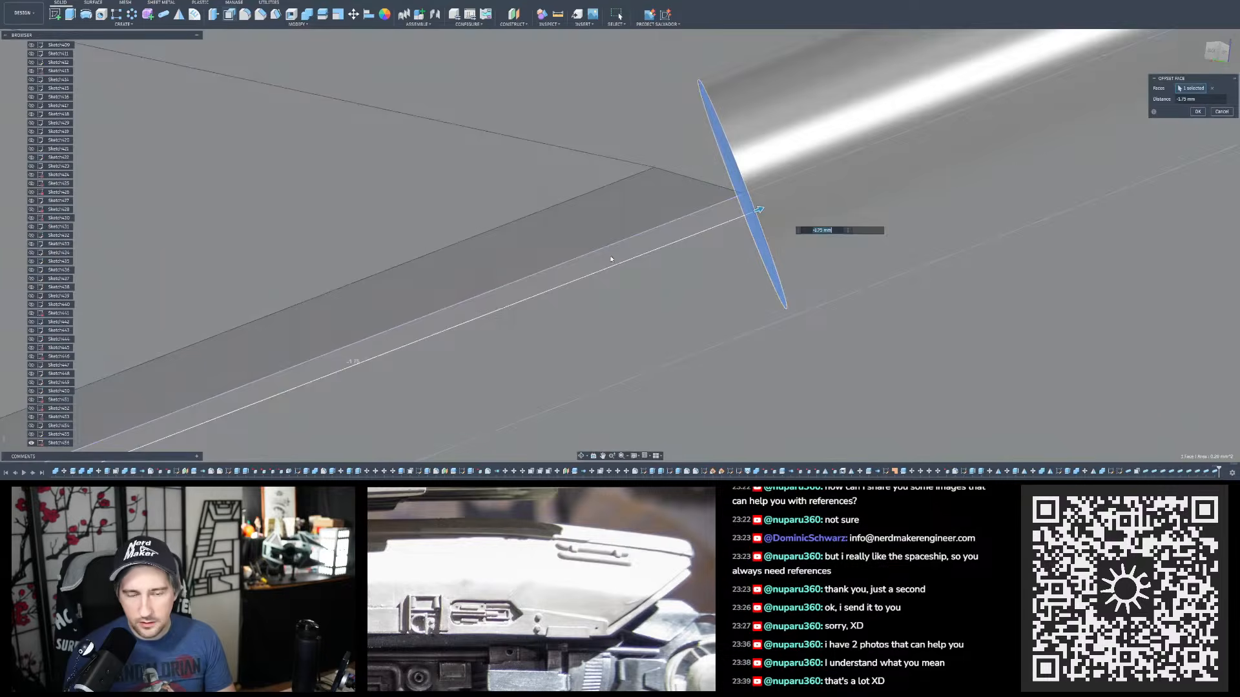
scroll(607, 257, "down", 6)
mouse_move(576, 213)
middle_mouse_down("shift")
mouse_move(700, 221)
mouse_move(943, 188)
middle_mouse_up("shift")
scroll(967, 138, "up", 5)
middle_click_drag(971, 133, 905, 147, "shift")
left_click(872, 148)
scroll(855, 271, "down", 5)
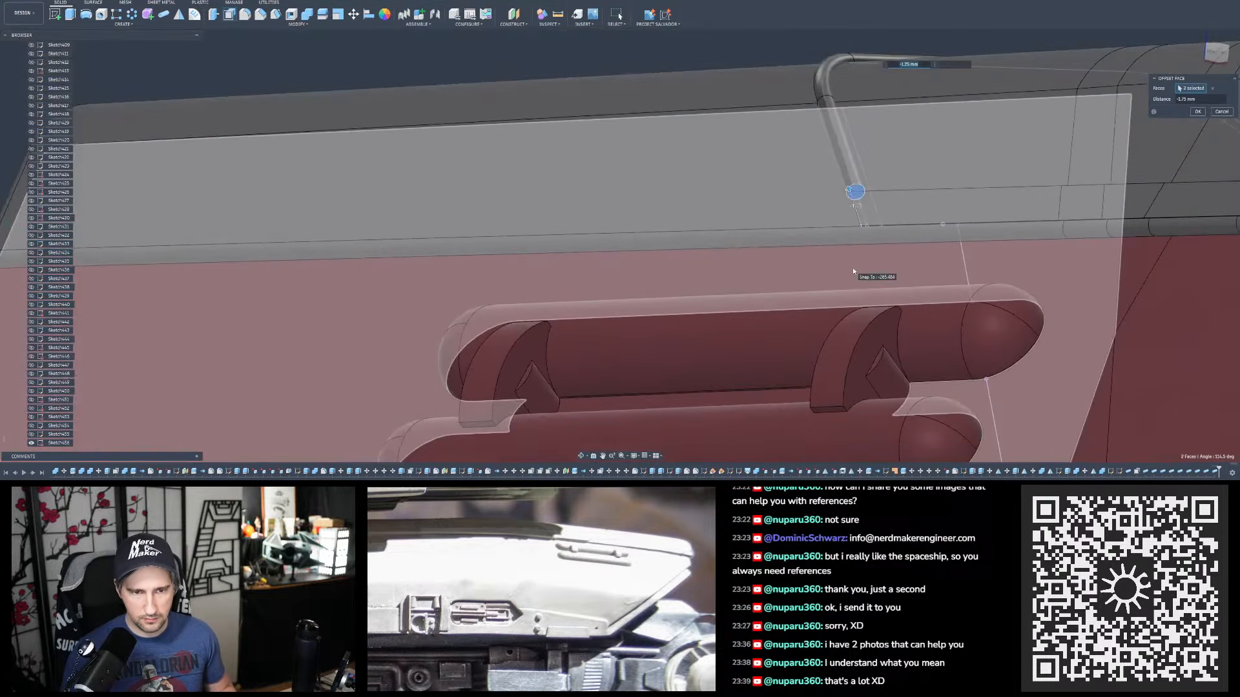
key("Return")
- Try to cut the shortened rear pipe body out of the grey top layer with Combine
scroll(813, 242, "down", 6)
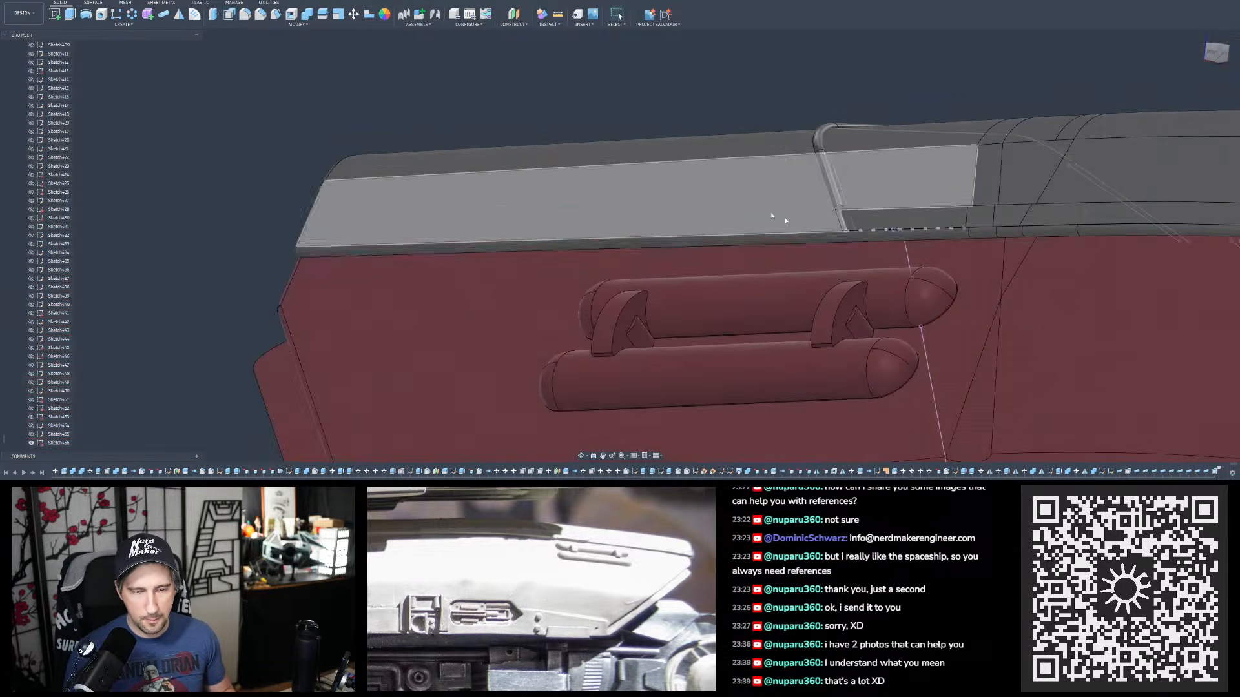
middle_click_drag(813, 242, 498, 242, "shift")
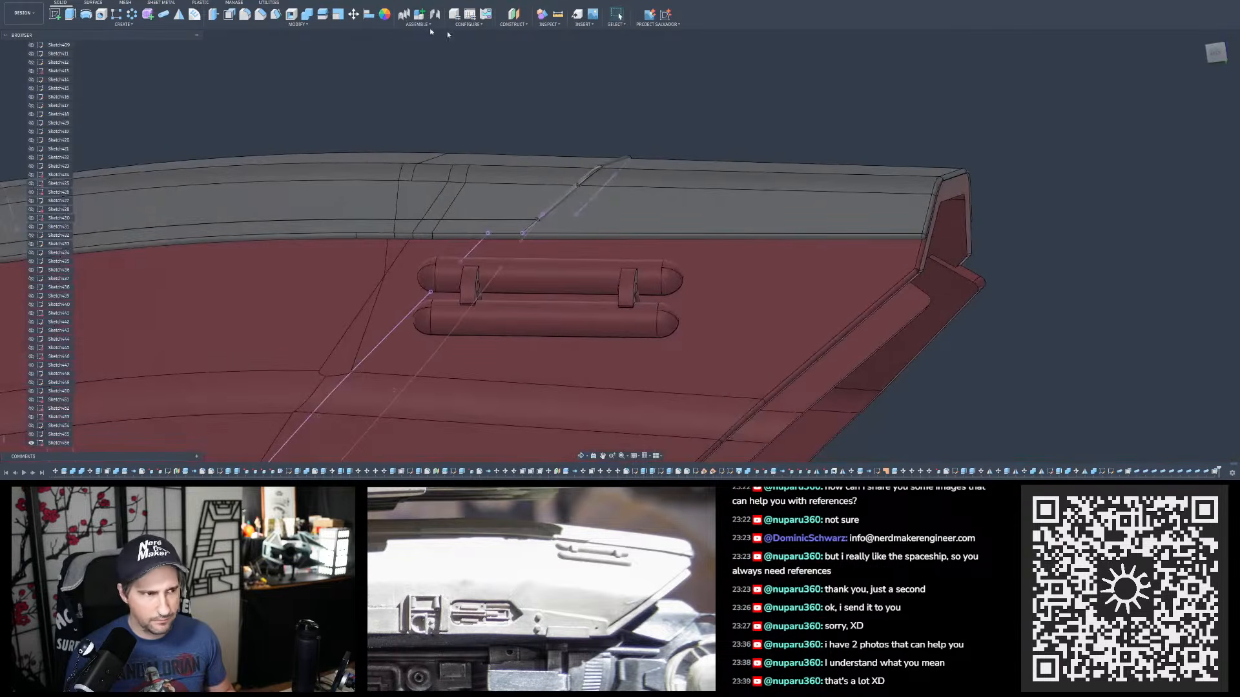
left_click(306, 14)
left_click(643, 178)
left_click(604, 169)
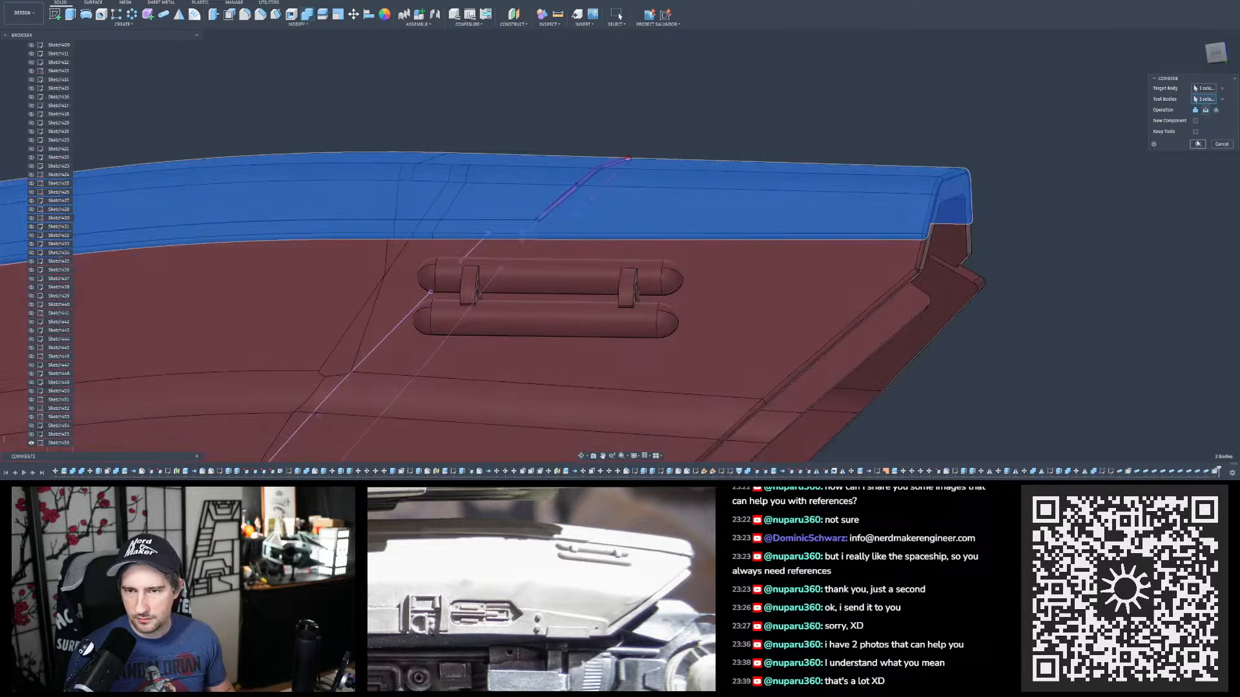
key("Return")
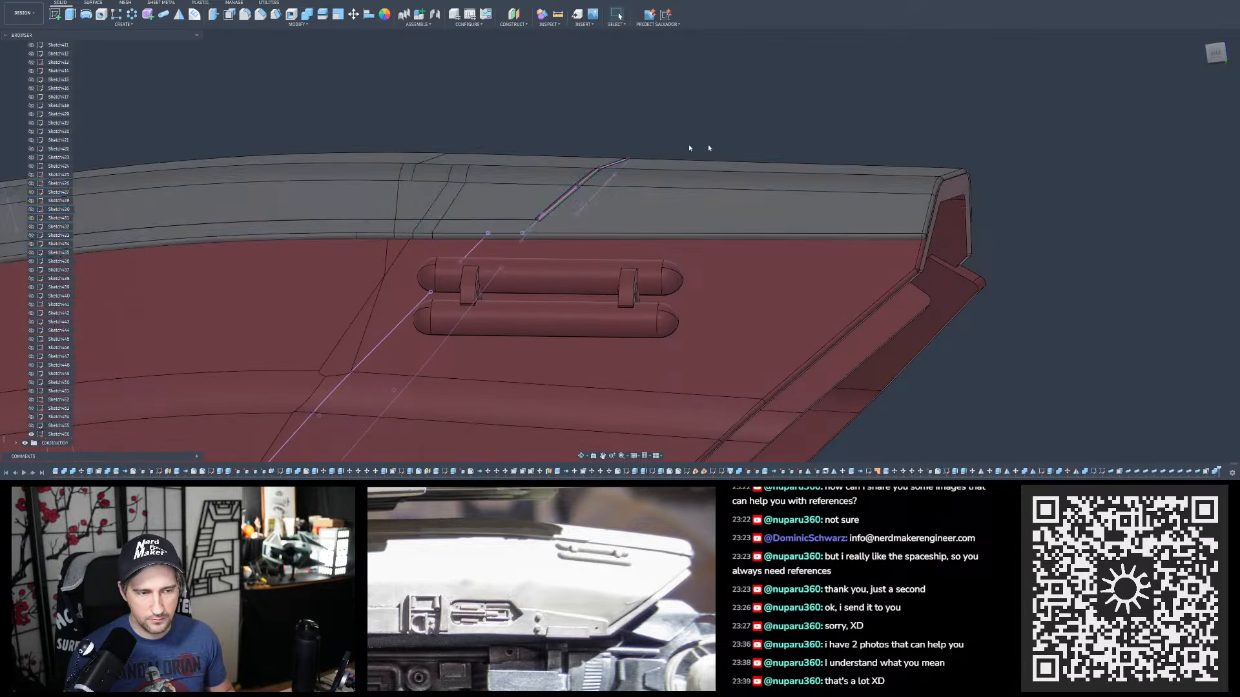
- Examine the rear groove's cross-section and how it bends over the top layer's upper edge
scroll(581, 194, "up", 8)
middle_click_drag(530, 264, 428, 272, "shift")
middle_click_drag(530, 260, 623, 281, "shift")
middle_click_drag(1085, 219, 903, 165)
scroll(862, 193, "up", 3)
mouse_move(847, 227)
middle_mouse_down("shift")
mouse_move(847, 258)
mouse_move(858, 201)
mouse_move(851, 223)
mouse_move(815, 190)
mouse_move(846, 224)
mouse_move(822, 263)
mouse_move(830, 277)
mouse_move(835, 234)
mouse_move(842, 246)
middle_mouse_up("shift")
scroll(837, 240, "up", 3)
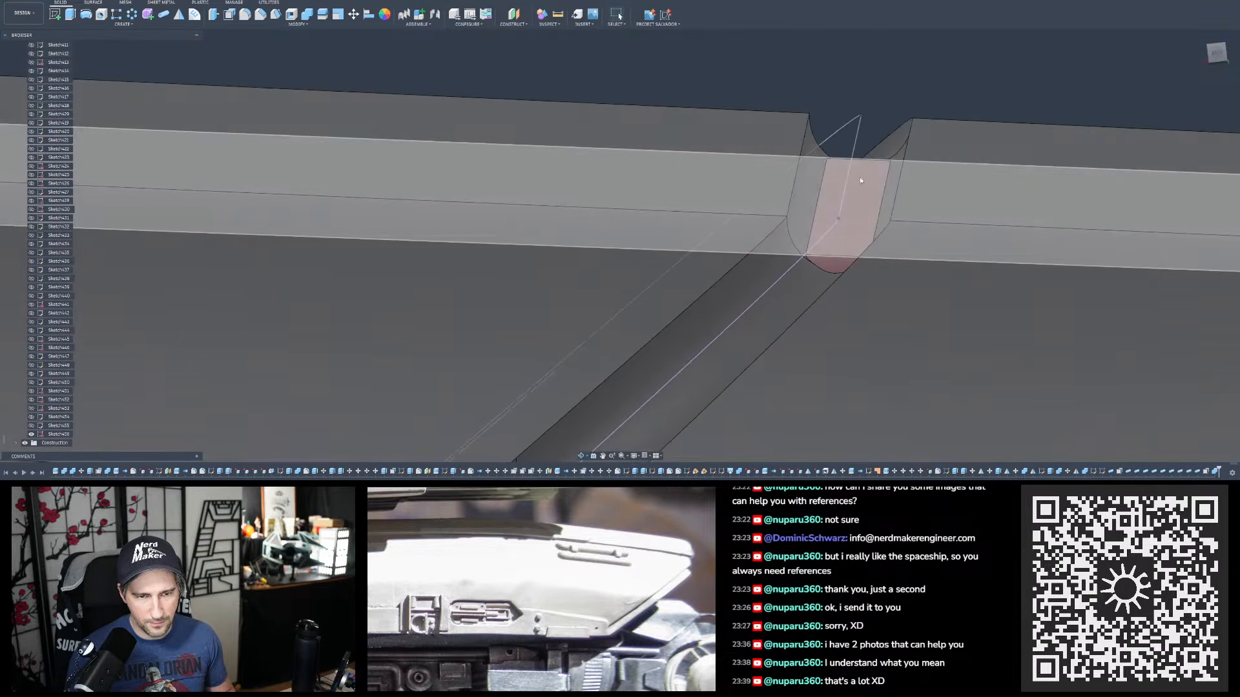
scroll(854, 189, "down", 8)
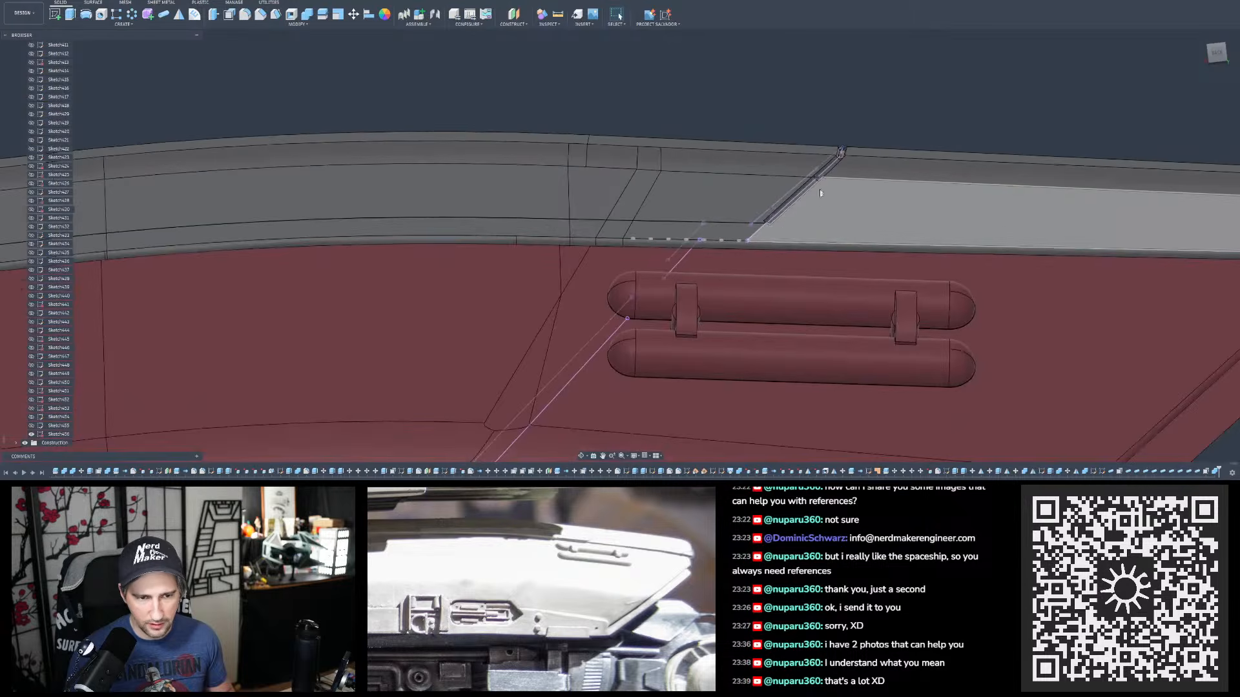
- Examine how the rear groove ends at the raised grey panel on both sides of the top layer
scroll(781, 225, "down", 2)
scroll(781, 226, "up", 8)
mouse_move(742, 250)
middle_mouse_down("shift")
mouse_move(742, 279)
mouse_move(739, 263)
middle_mouse_up("shift")
scroll(729, 271, "down", 5)
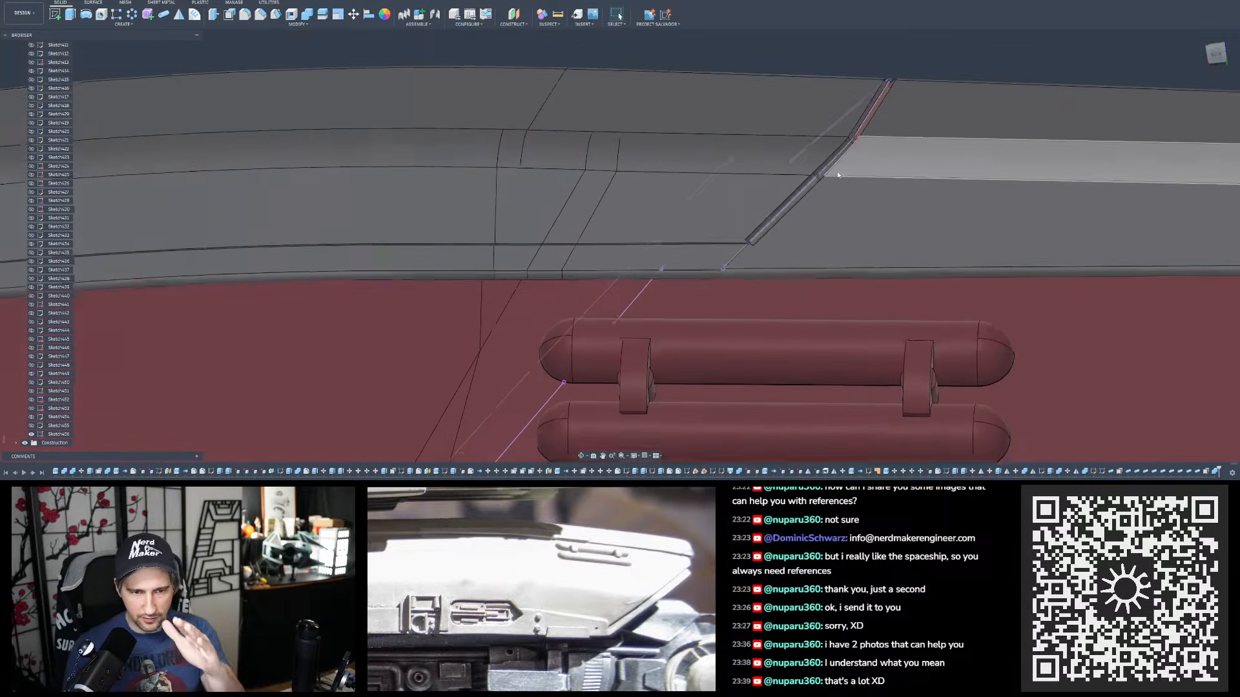
scroll(837, 175, "down", 2)
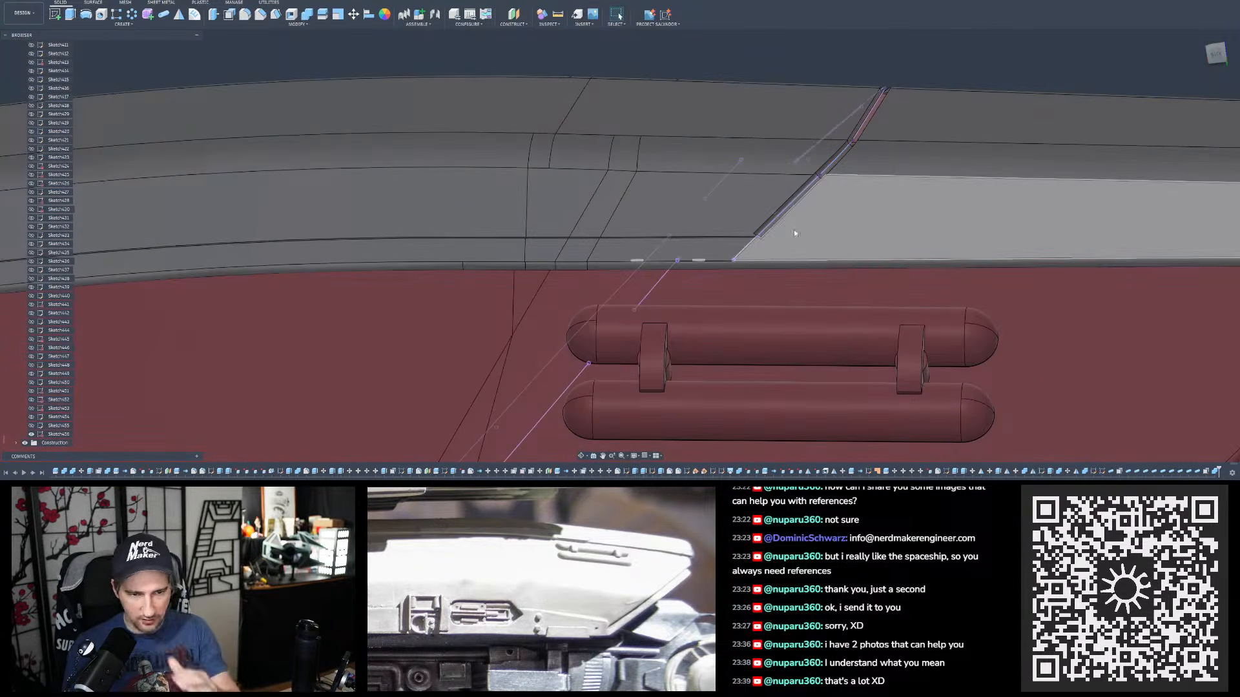
scroll(753, 226, "up", 6)
middle_click_drag(754, 224, 666, 270, "shift")
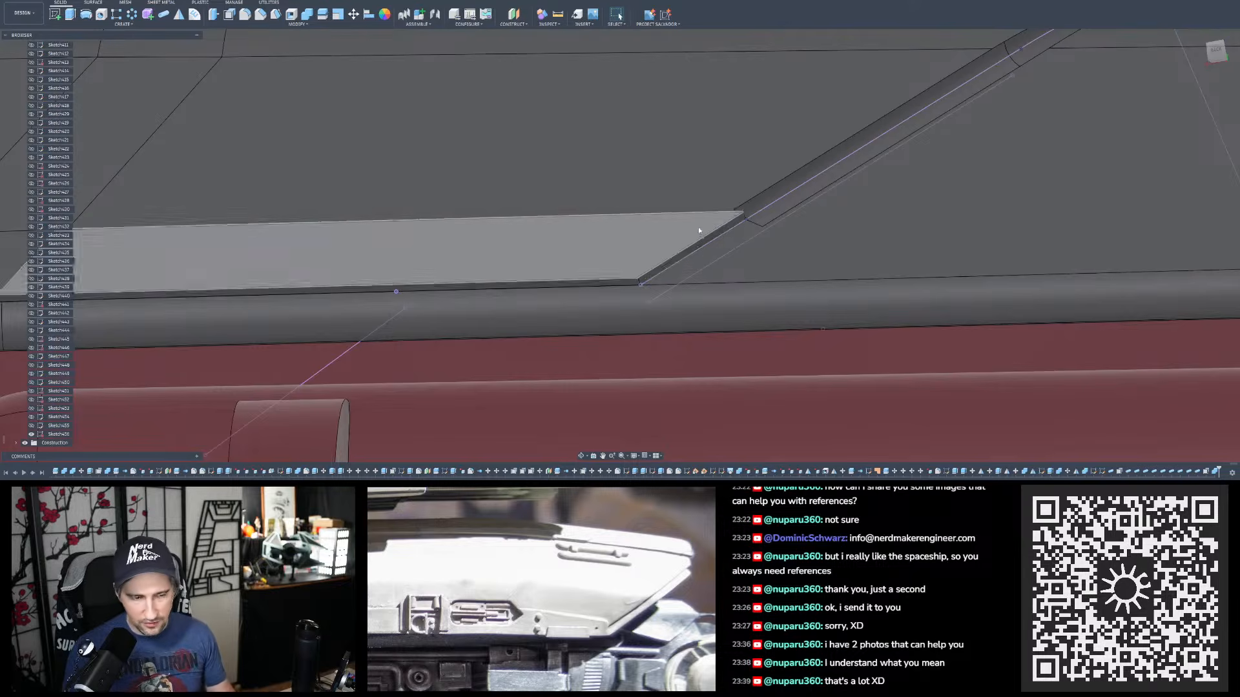
scroll(701, 222, "down", 5)
middle_click_drag(704, 207, 444, 244, "shift")
scroll(714, 226, "up", 4)
scroll(444, 246, "down", 8)
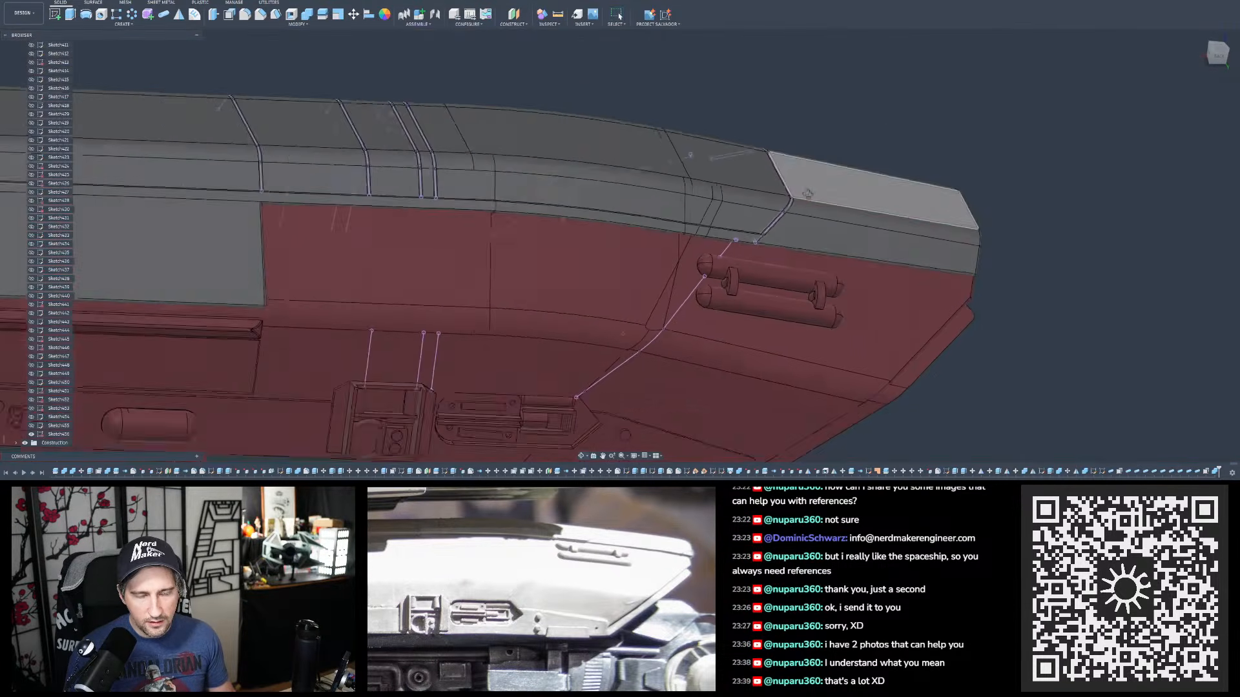
middle_click_drag(807, 194, 798, 197, "shift")
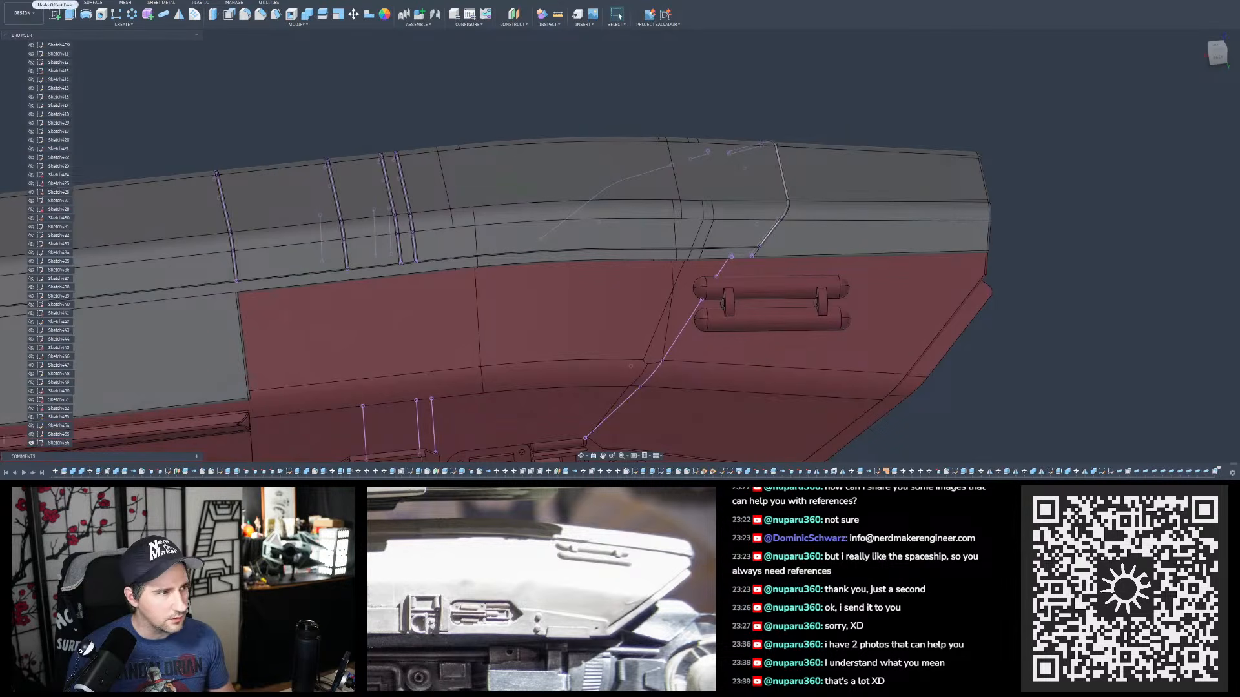
- Cut a 0.50 mm circular pipe groove along the line chain from the lower red side detail up to the twin cylinders
scroll(822, 187, "up", 3)
middle_click_drag(822, 194, 799, 148, "shift")
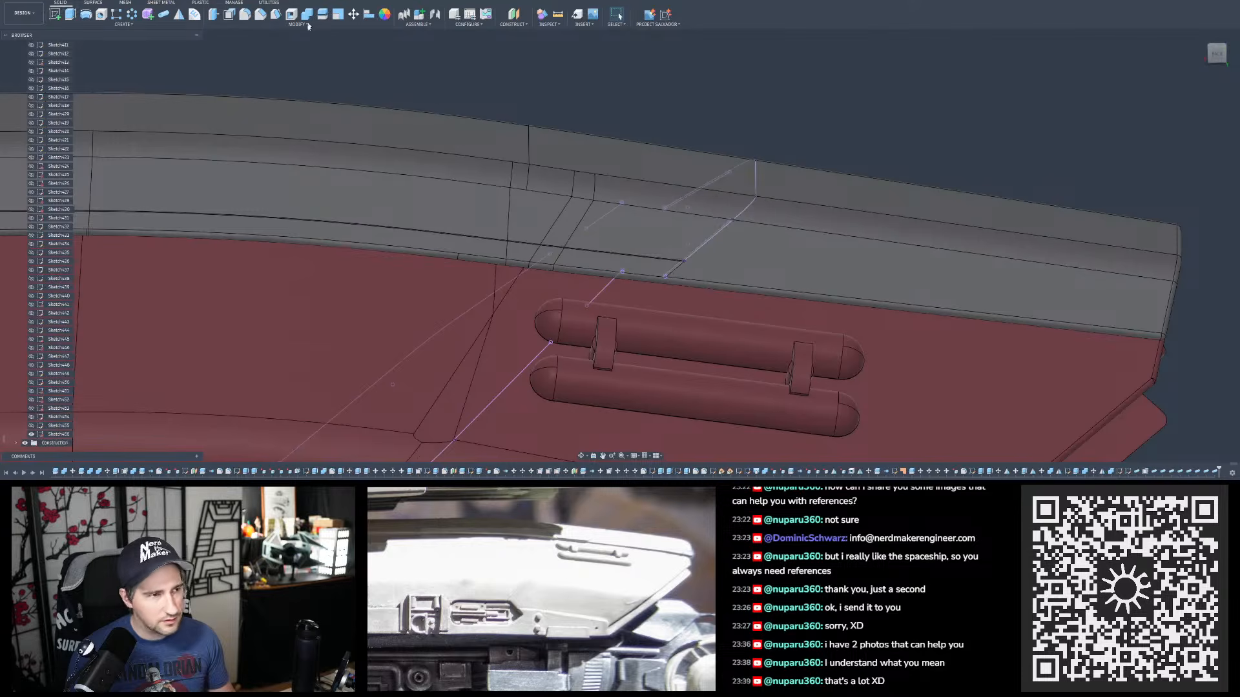
left_click(159, 12)
scroll(751, 110, "down", 4)
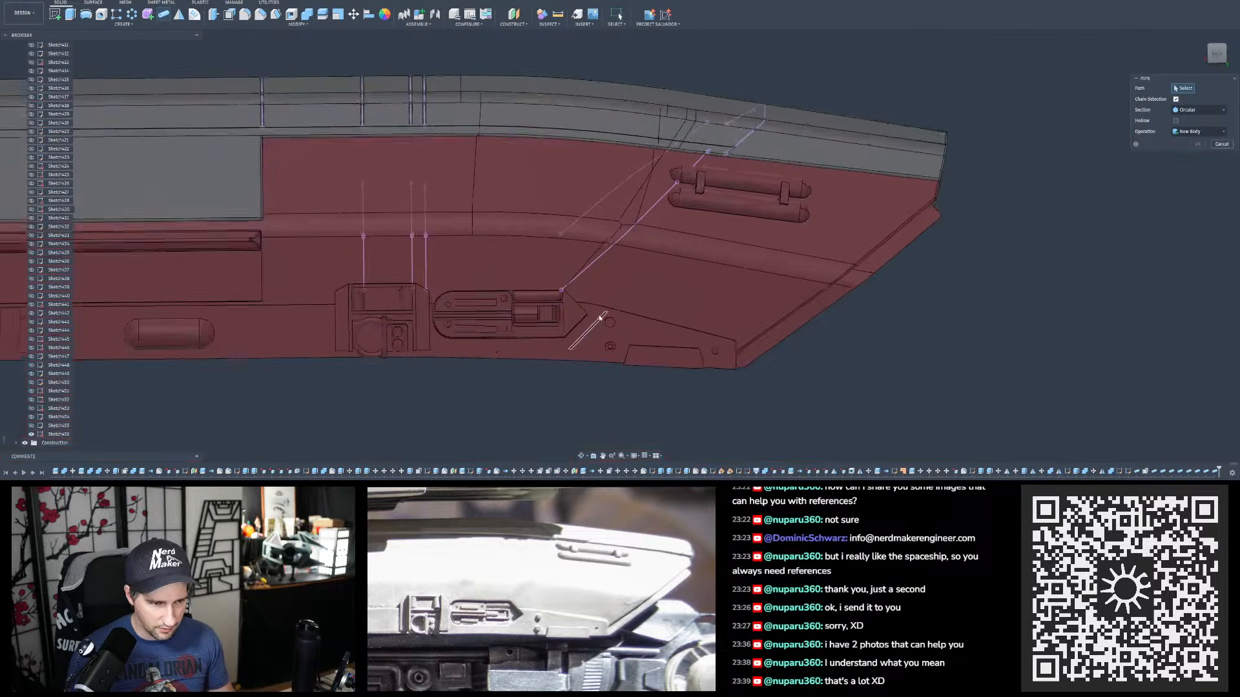
scroll(594, 321, "up", 6)
left_click(509, 294)
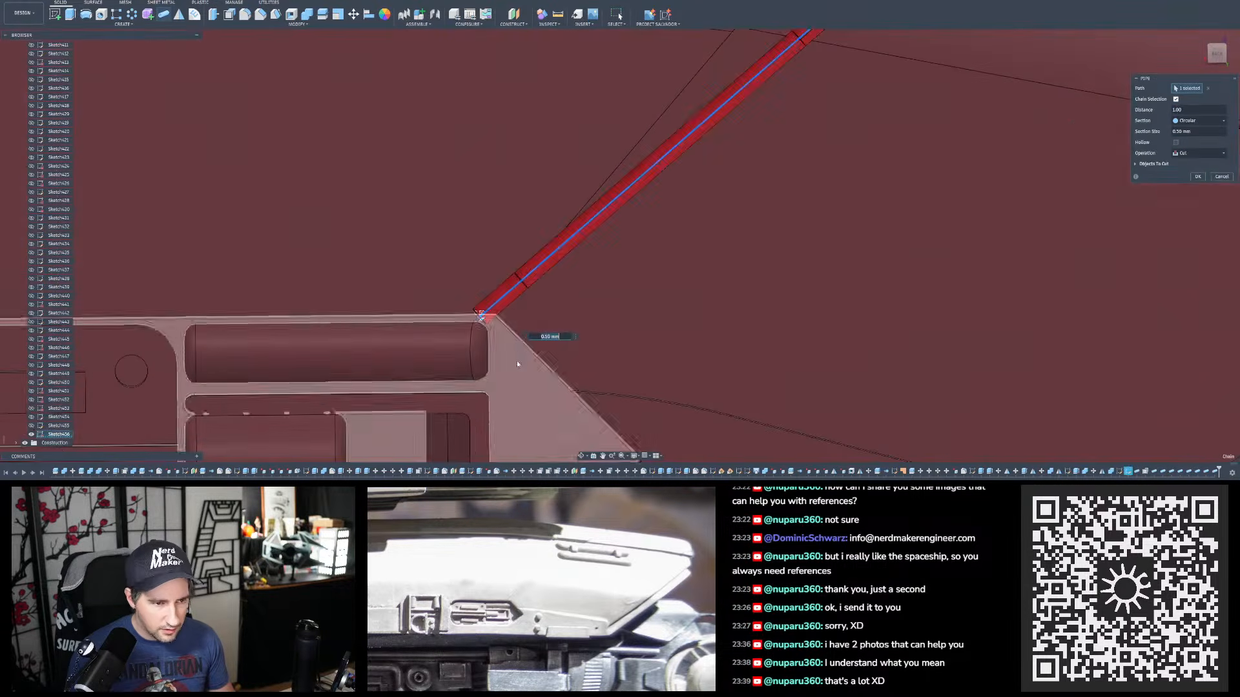
scroll(518, 359, "down", 5)
scroll(778, 142, "up", 3)
scroll(778, 144, "up", 3)
middle_click_drag(777, 144, 633, 230, "shift")
scroll(633, 230, "down", 3)
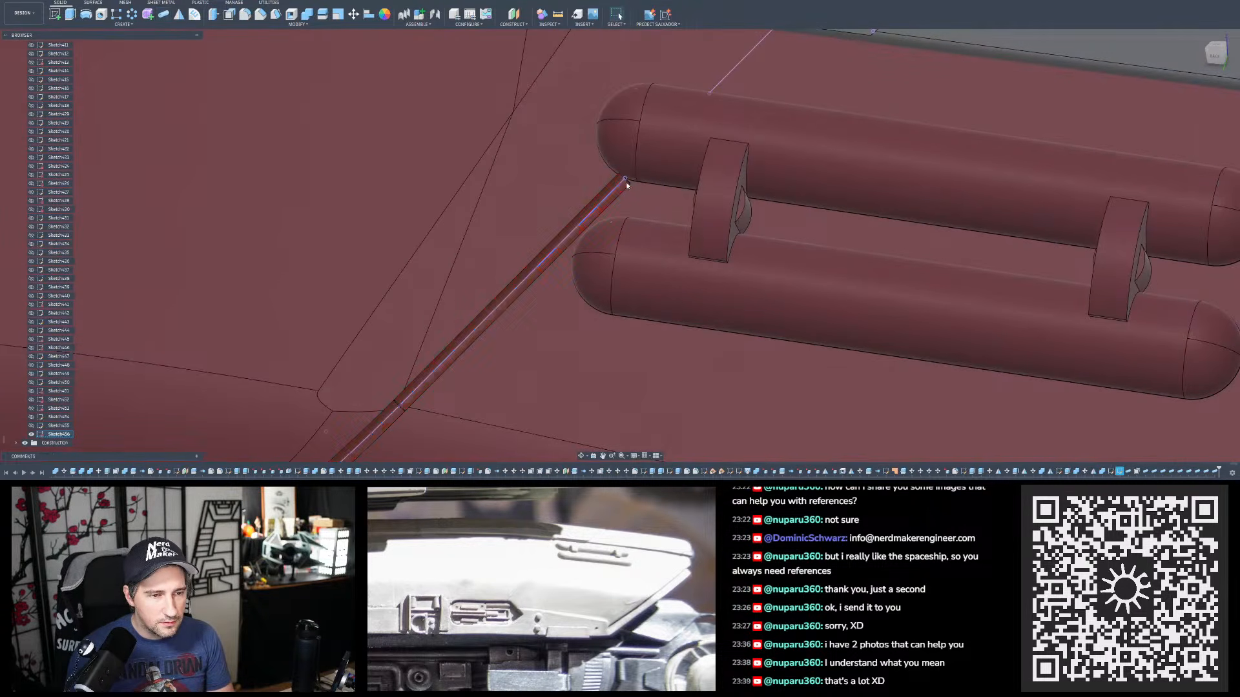
scroll(627, 185, "up", 5)
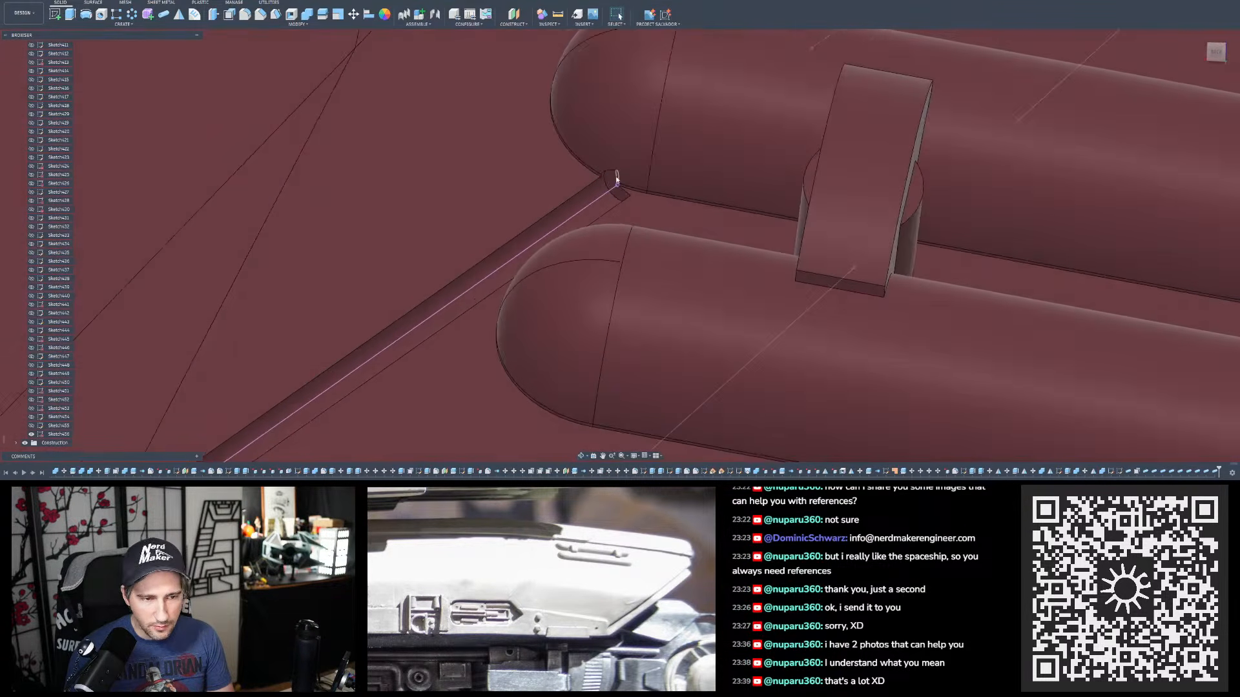
- Cut a 0.50 mm circular pipe groove along the short line above the twin cylinders, excluding the grey top layer from the cut
scroll(617, 177, "down", 8)
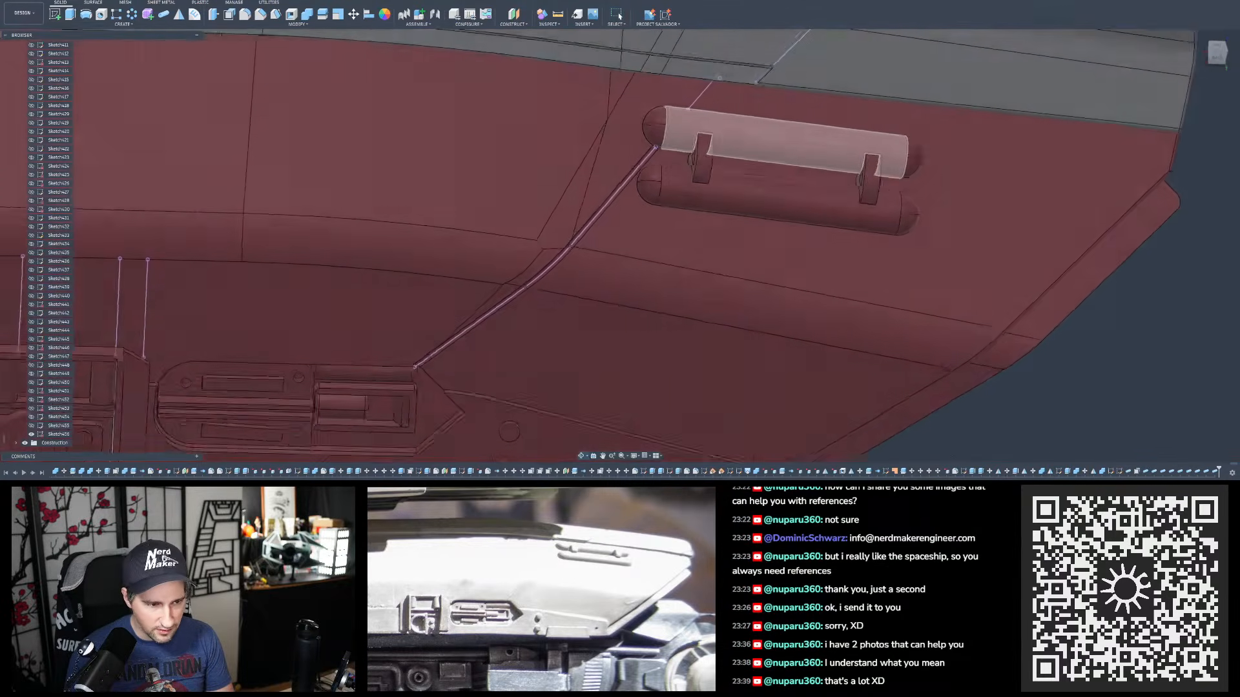
middle_click_drag(723, 138, 736, 151, "shift")
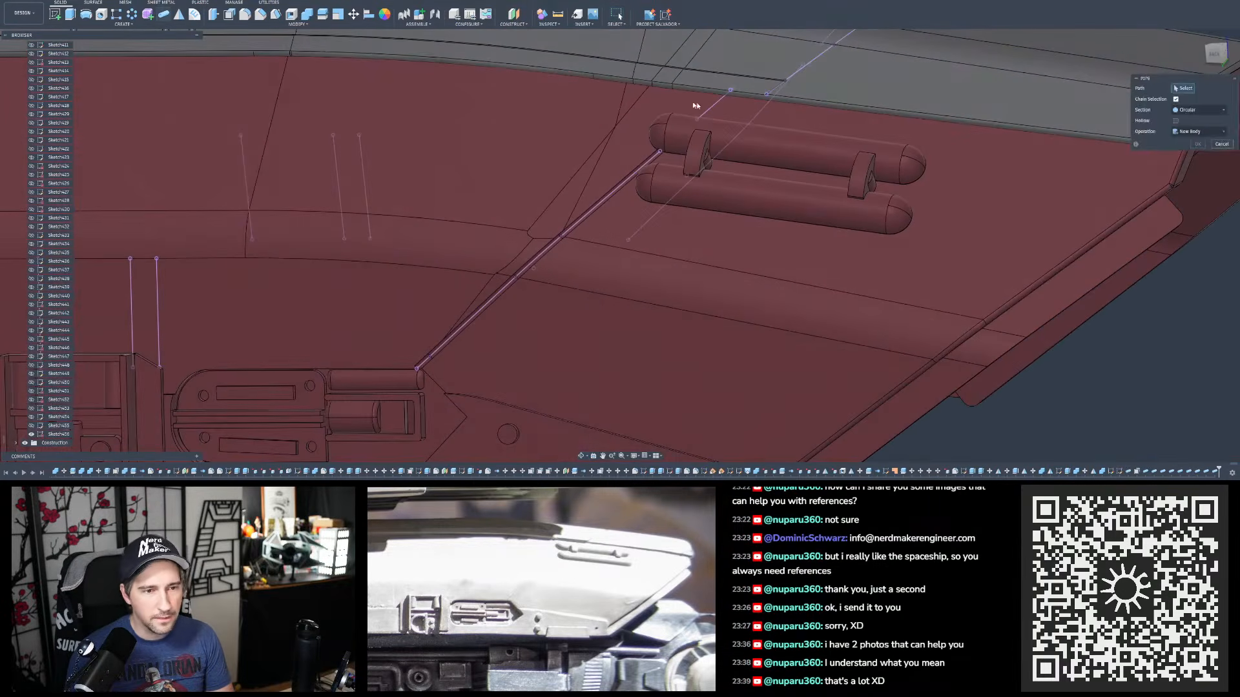
left_click(712, 109)
scroll(652, 162, "up", 5)
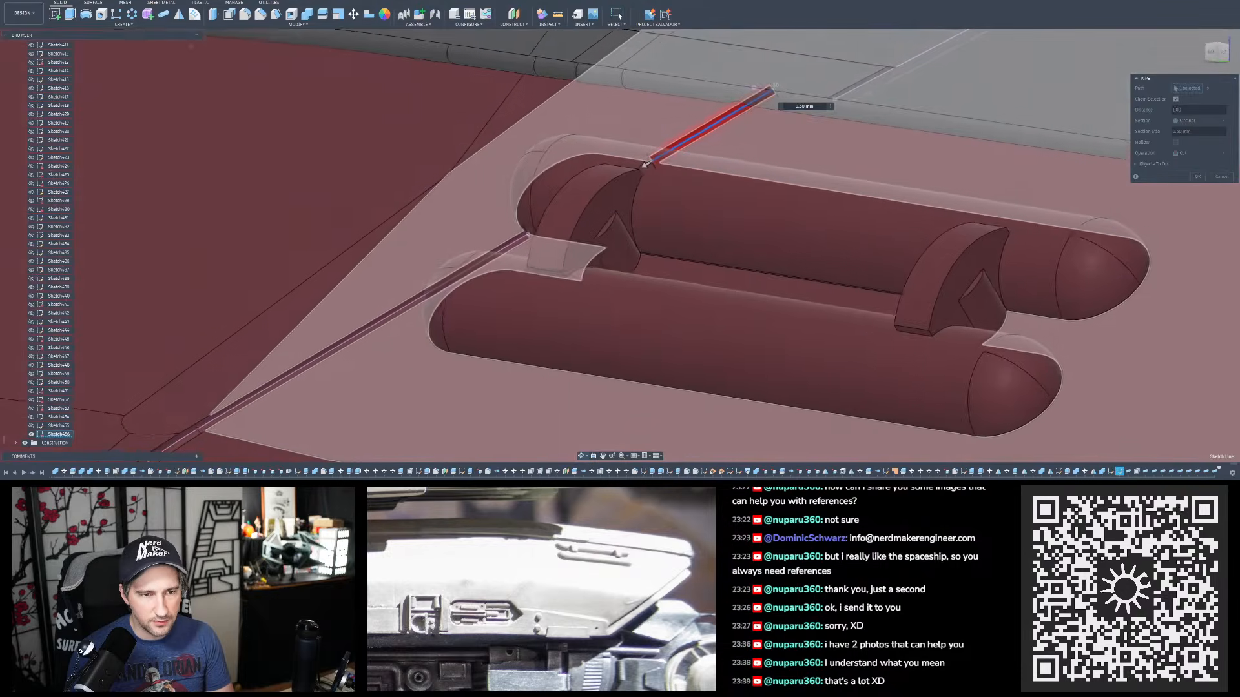
scroll(742, 106, "up", 3)
mouse_move(605, 94)
middle_mouse_down("shift")
mouse_move(655, 91)
mouse_move(614, 104)
middle_mouse_up("shift")
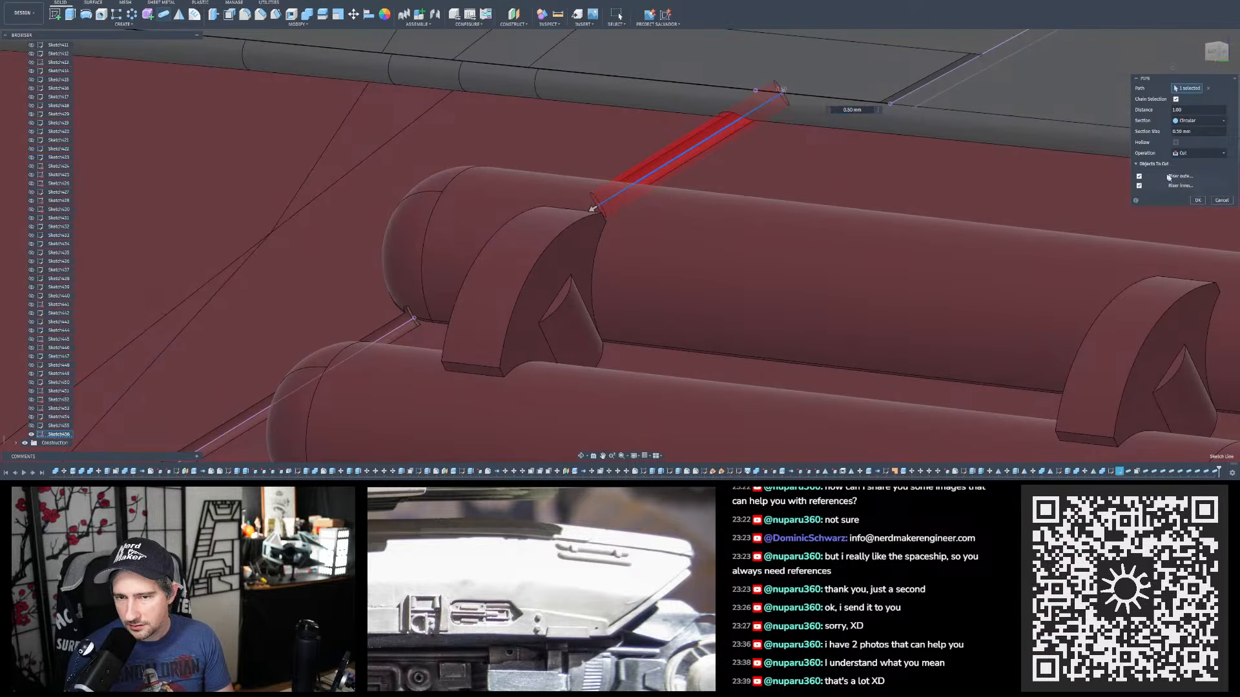
left_click(1139, 176)
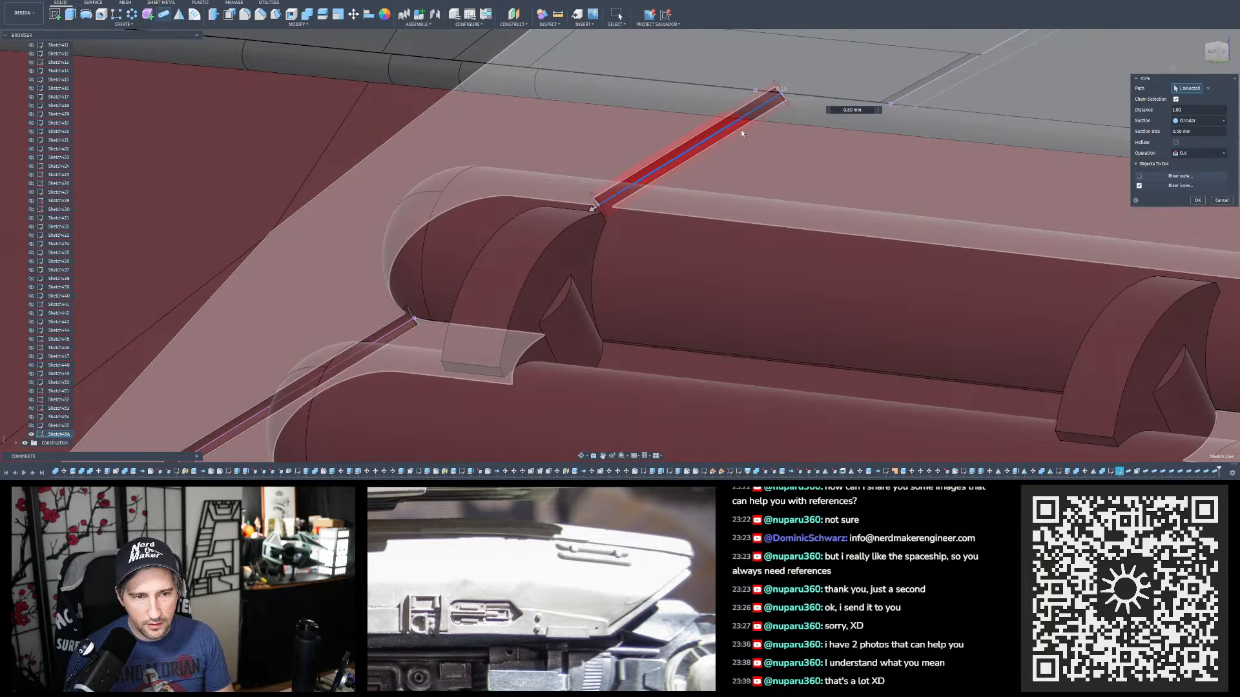
key("Return")
scroll(750, 127, "up", 2)
middle_click_drag(749, 129, 830, 139, "shift")
middle_click_drag(872, 230, 857, 225, "shift")
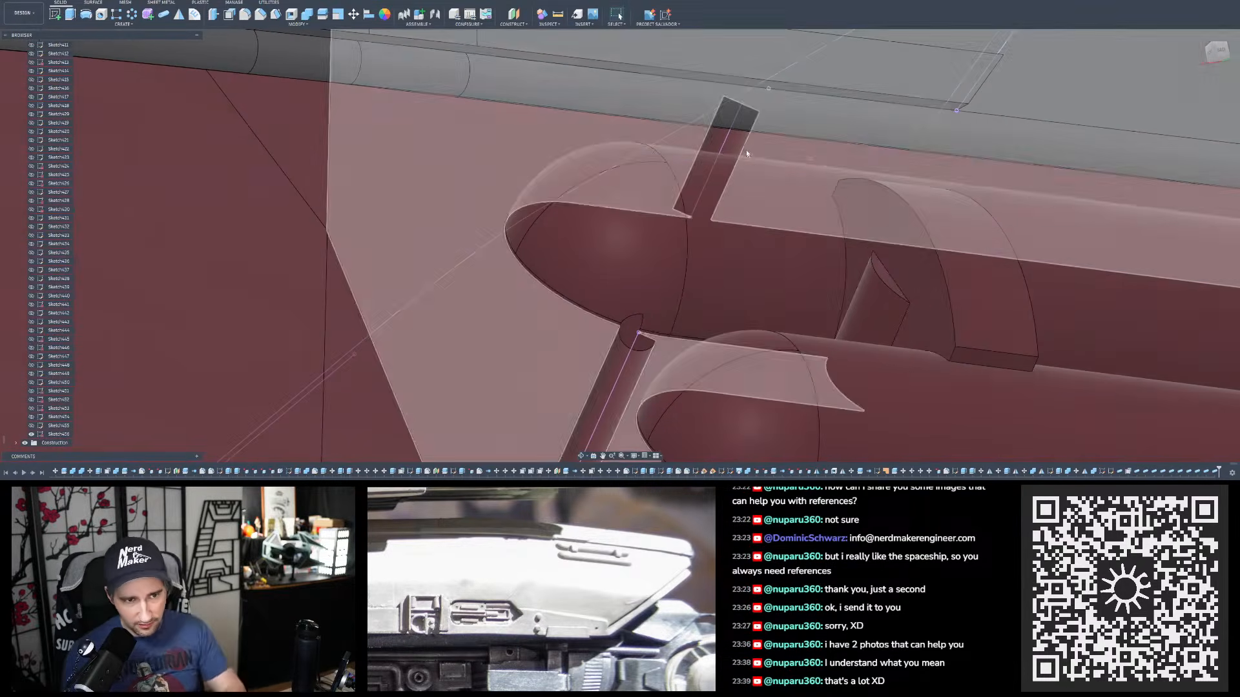
middle_click_drag(745, 155, 692, 219, "shift")
scroll(691, 222, "down", 5)
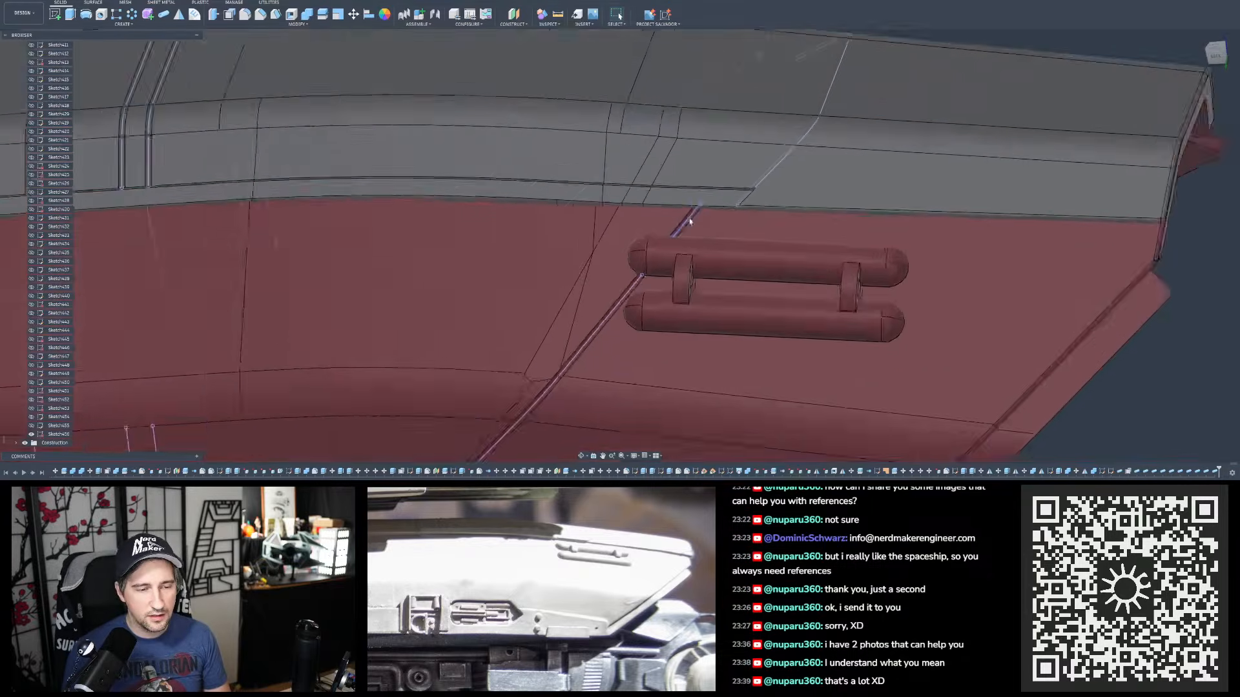
- Cut a 0.50 mm circular pipe groove along the matching line chain below the twin cylinders on the opposite red side
scroll(690, 223, "down", 5)
middle_click_drag(717, 170, 505, 179, "shift")
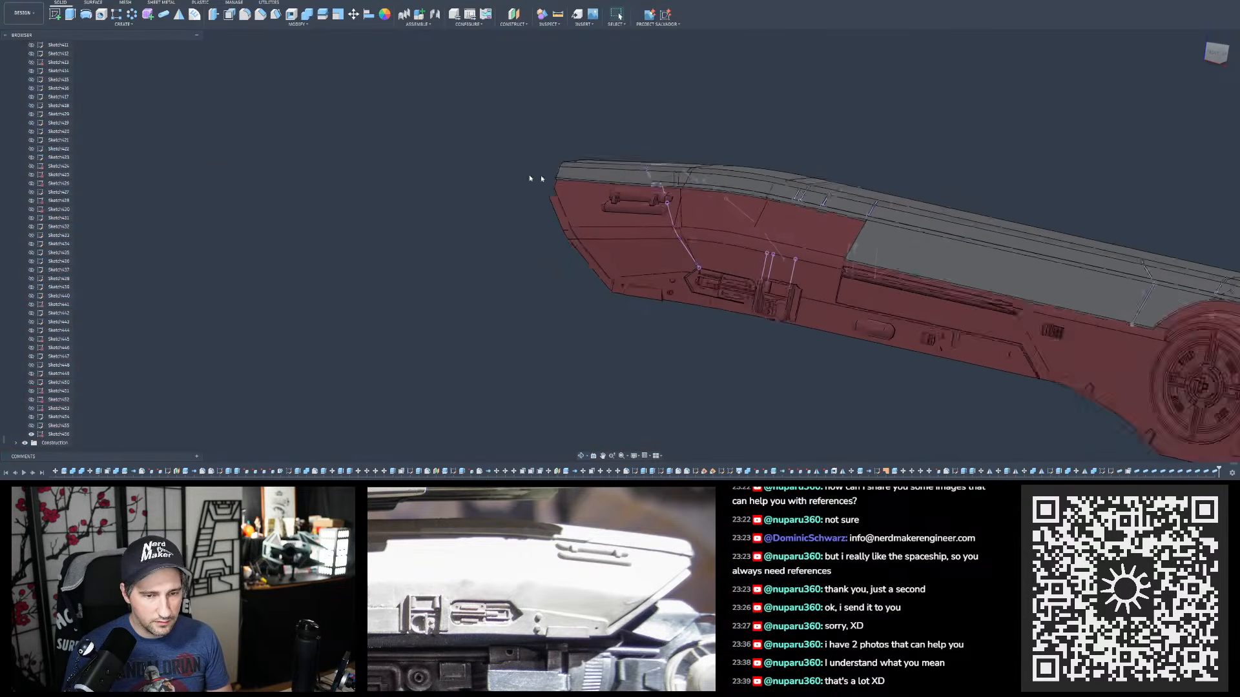
scroll(745, 208, "up", 5)
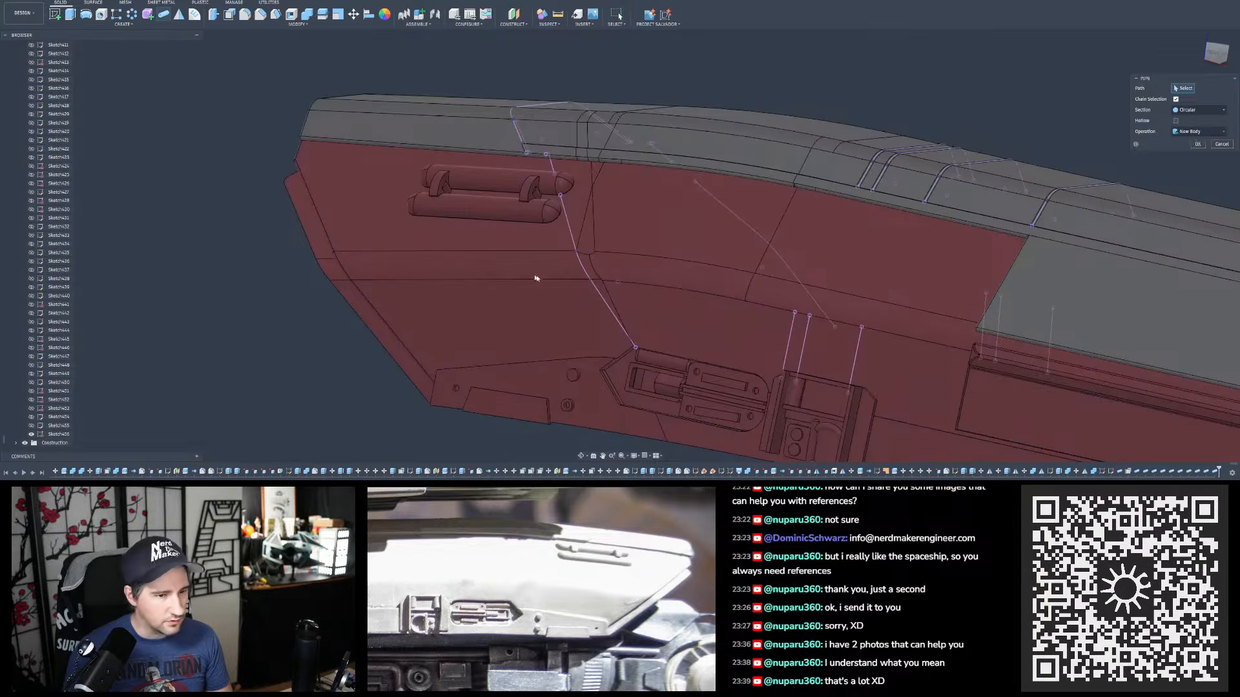
scroll(523, 272, "up", 3)
left_click(628, 300)
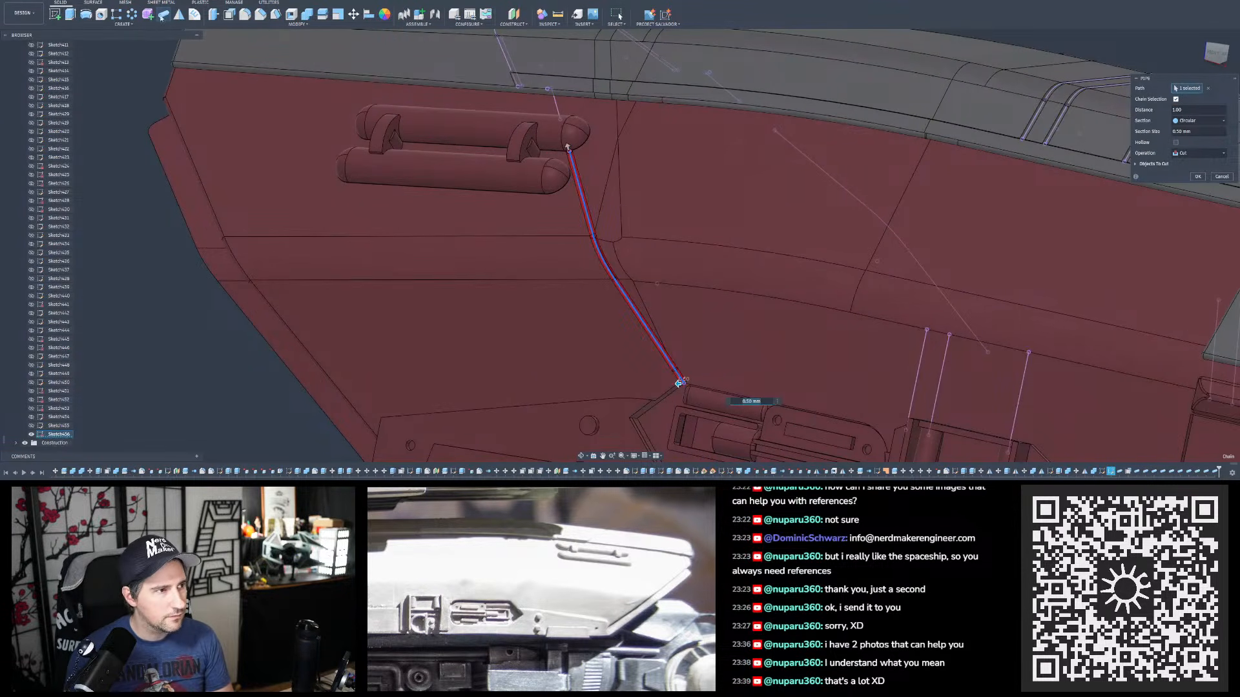
- Cut a 0.50 mm circular pipe groove along the opposite side's short line above the cylinders, leaving the grey top layer out
left_click(557, 102)
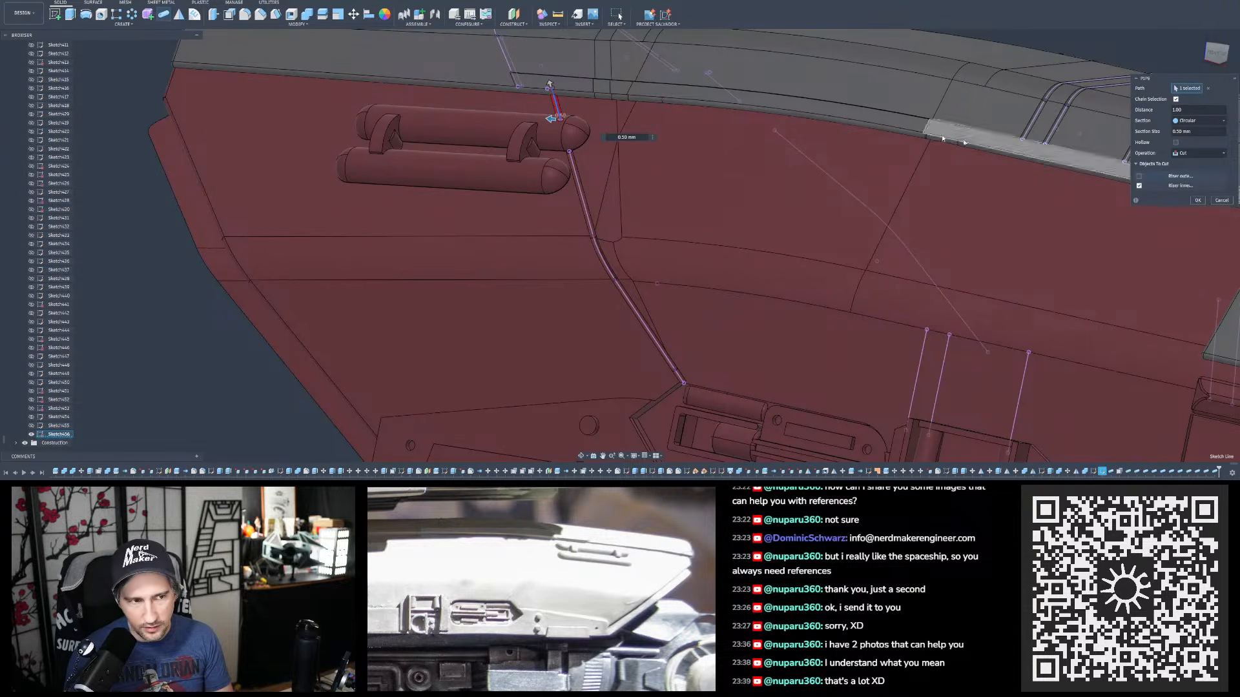
scroll(828, 128, "up", 8)
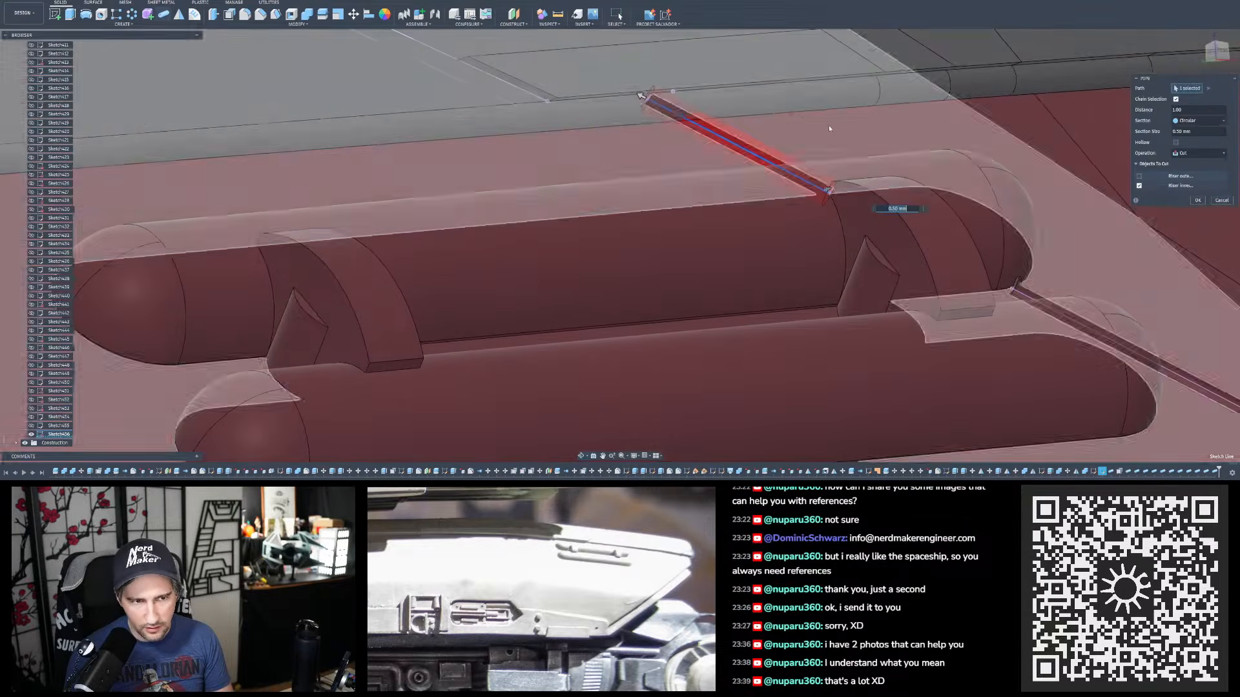
middle_click_drag(637, 255, 581, 251, "shift")
scroll(549, 144, "down", 10)
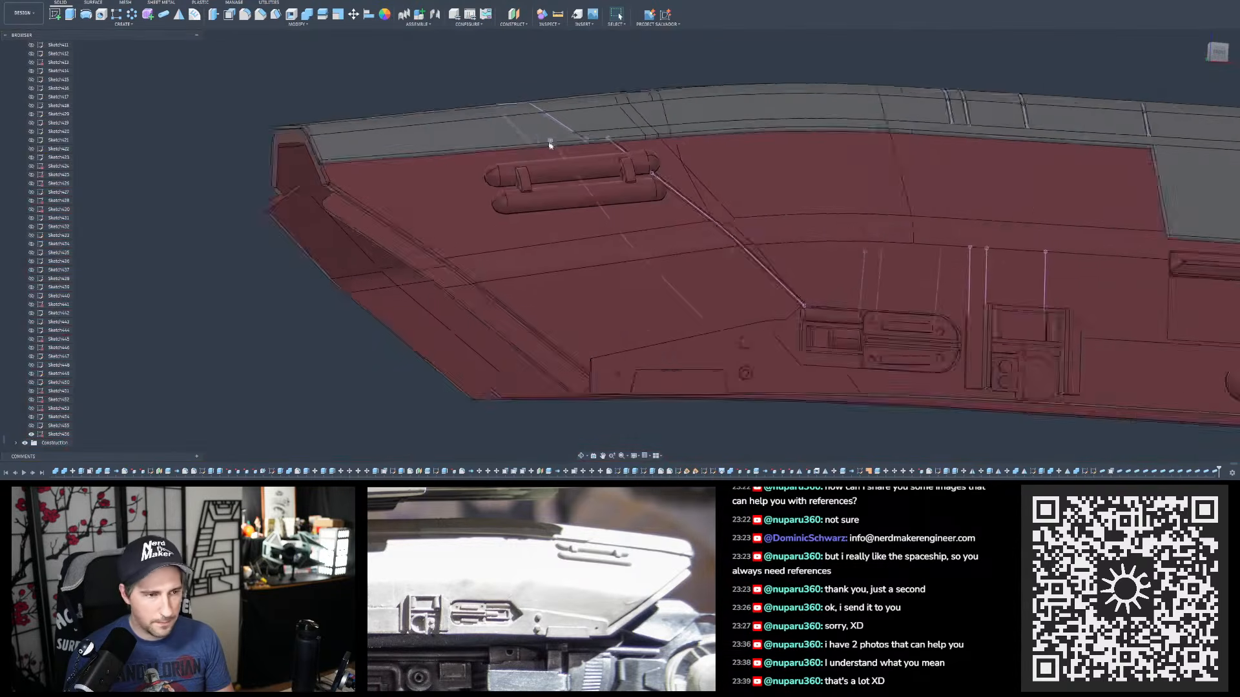
- Mirror the pipe body on the sloped red panel beside the round wheel detail across the centre plane as a new body
scroll(549, 144, "down", 3)
middle_click_drag(548, 145, 534, 138, "shift")
scroll(354, 211, "down", 4)
middle_click_drag(761, 220, 620, 220, "shift")
scroll(939, 215, "down", 2)
scroll(939, 215, "up", 5)
middle_click_drag(711, 219, 604, 213, "shift")
scroll(947, 166, "up", 5)
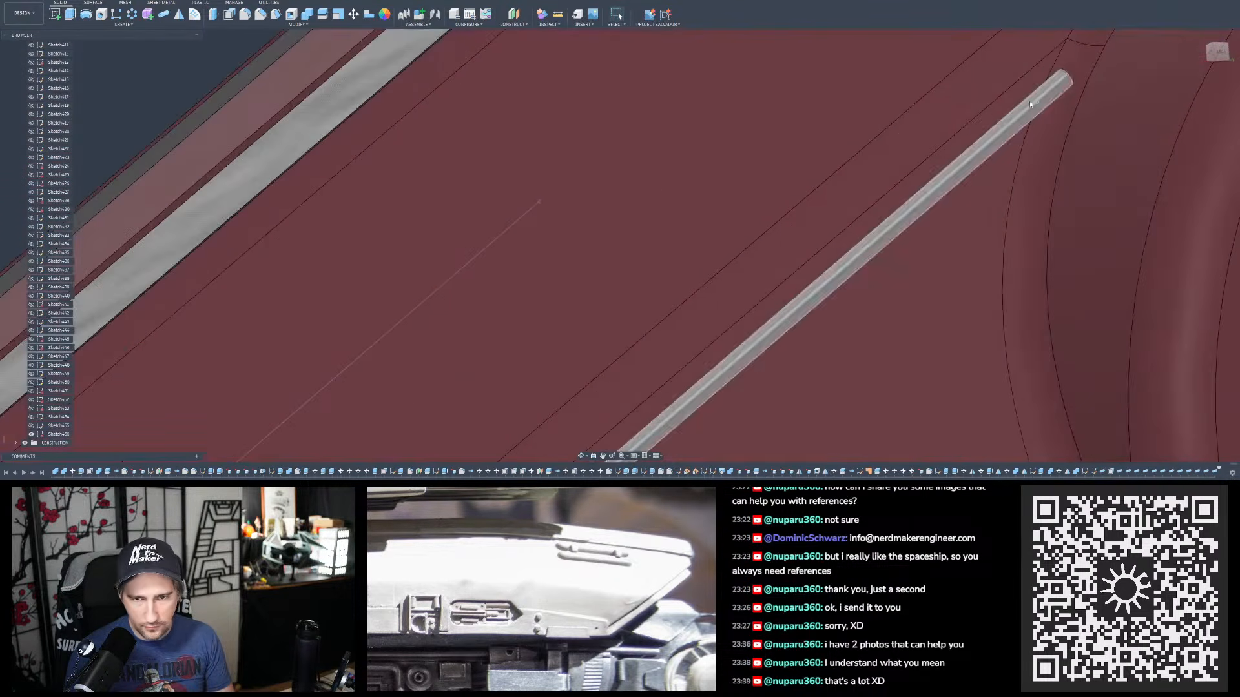
left_click(1046, 93)
scroll(178, 77, "down", 2)
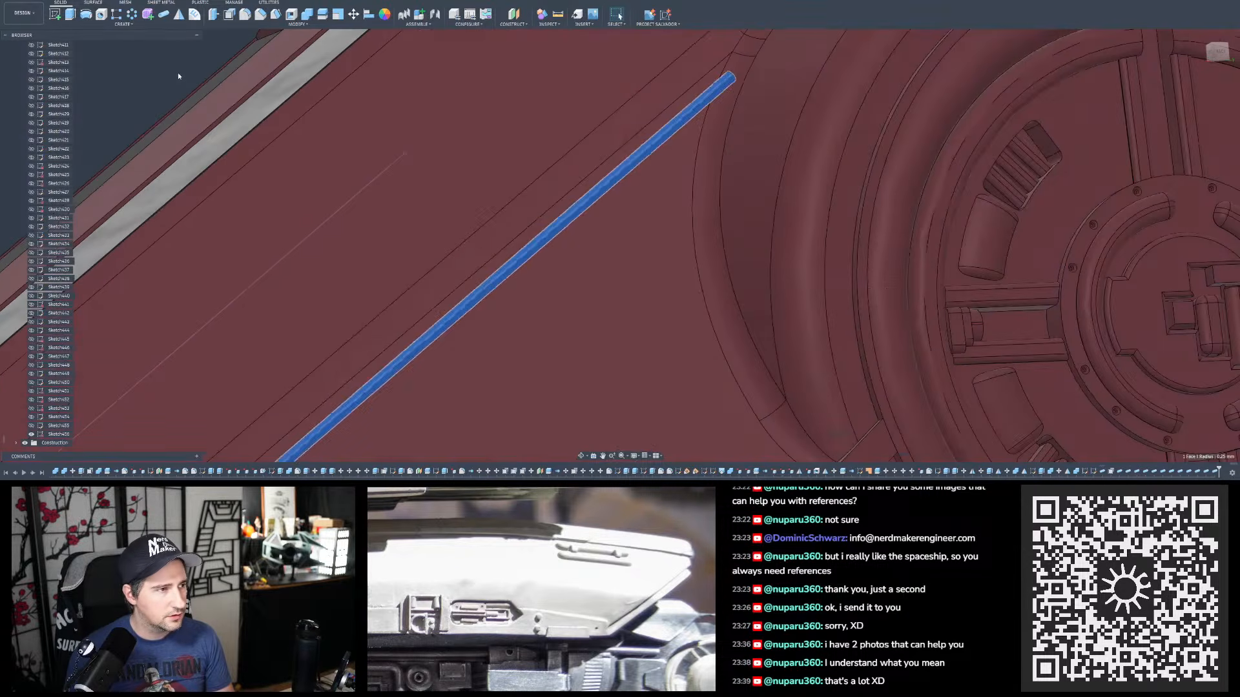
left_click(179, 14)
left_click(706, 97)
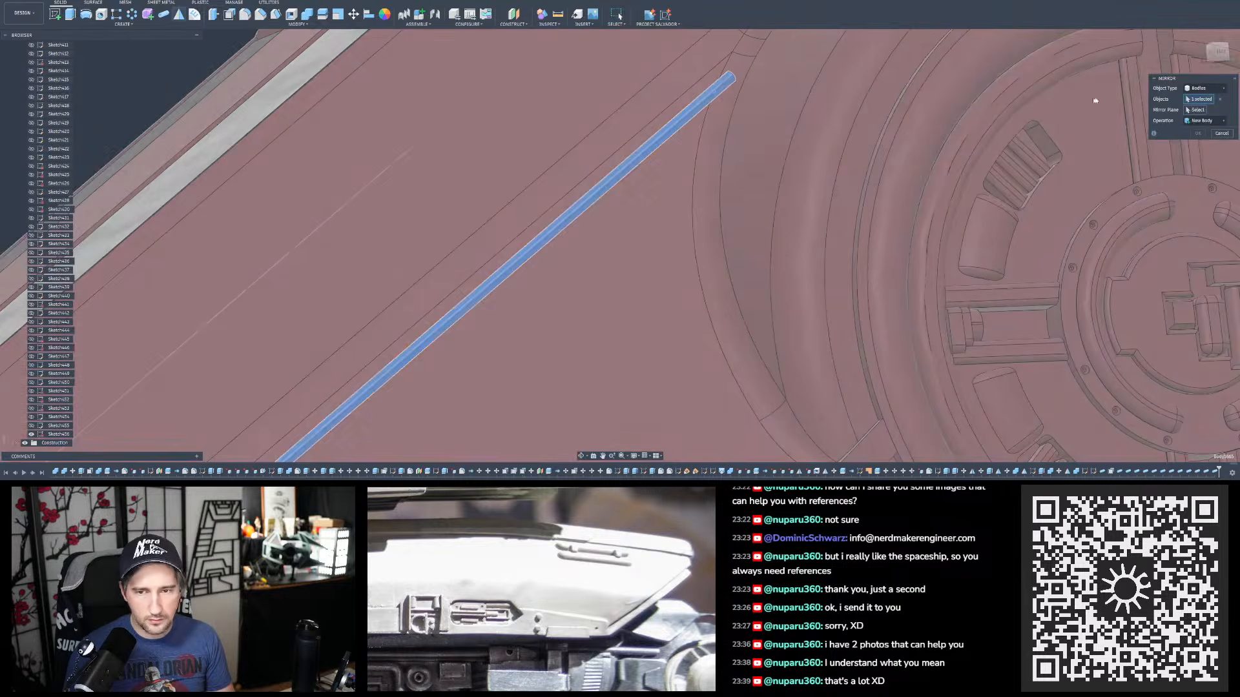
left_click(1196, 111)
scroll(966, 132, "down", 7)
middle_click_drag(858, 123, 930, 190, "shift")
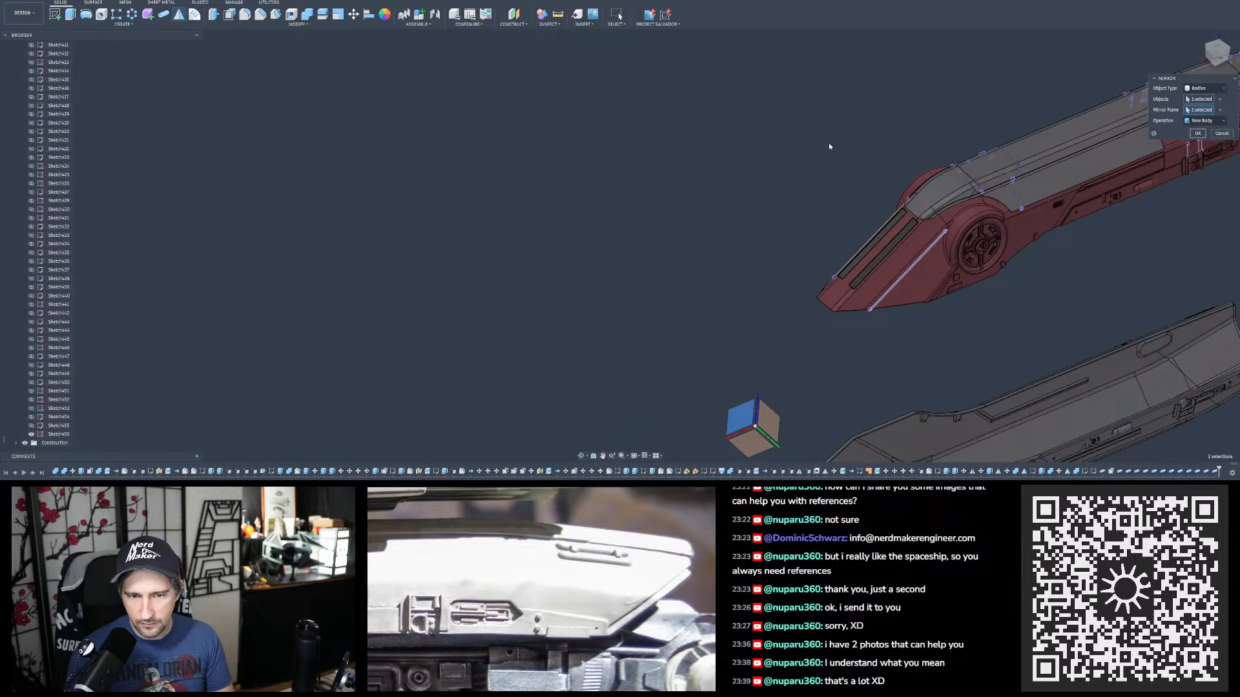
key("Return")
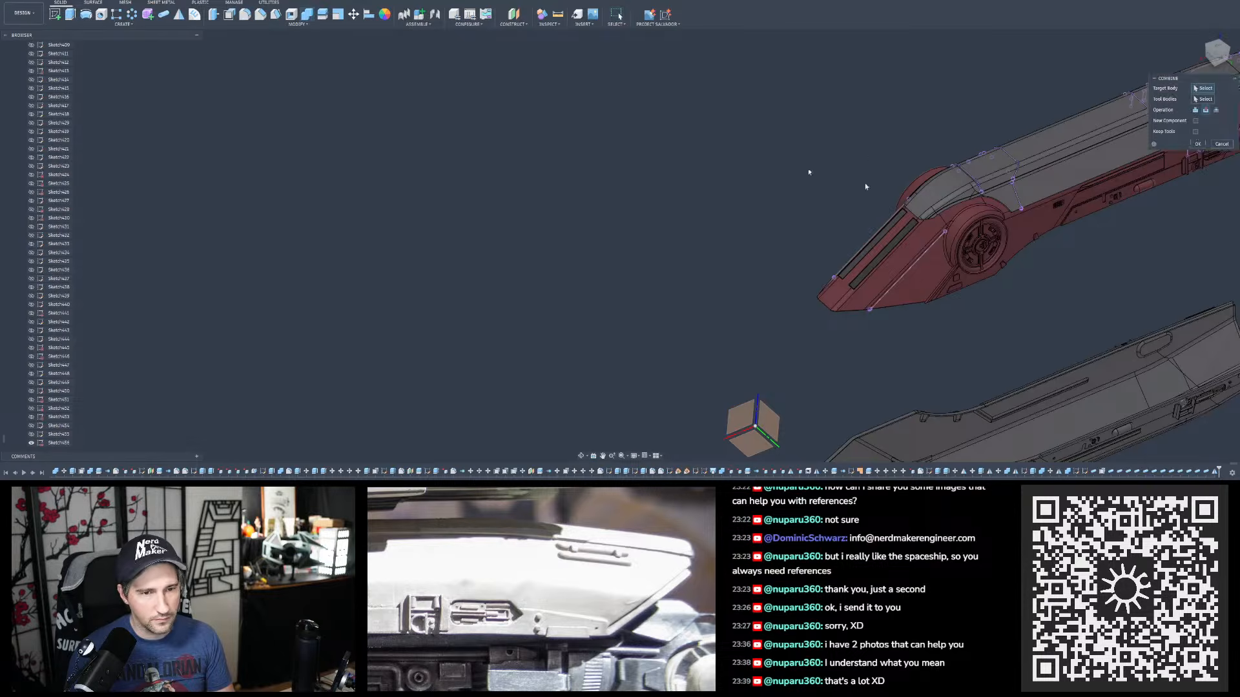
- Combine-cut the original and mirrored pipe bodies out of the red hull to groove both sloped sides
scroll(936, 233, "up", 3)
left_click(932, 229)
middle_click_drag(901, 252, 792, 190, "shift")
left_click(790, 190)
left_click(793, 193)
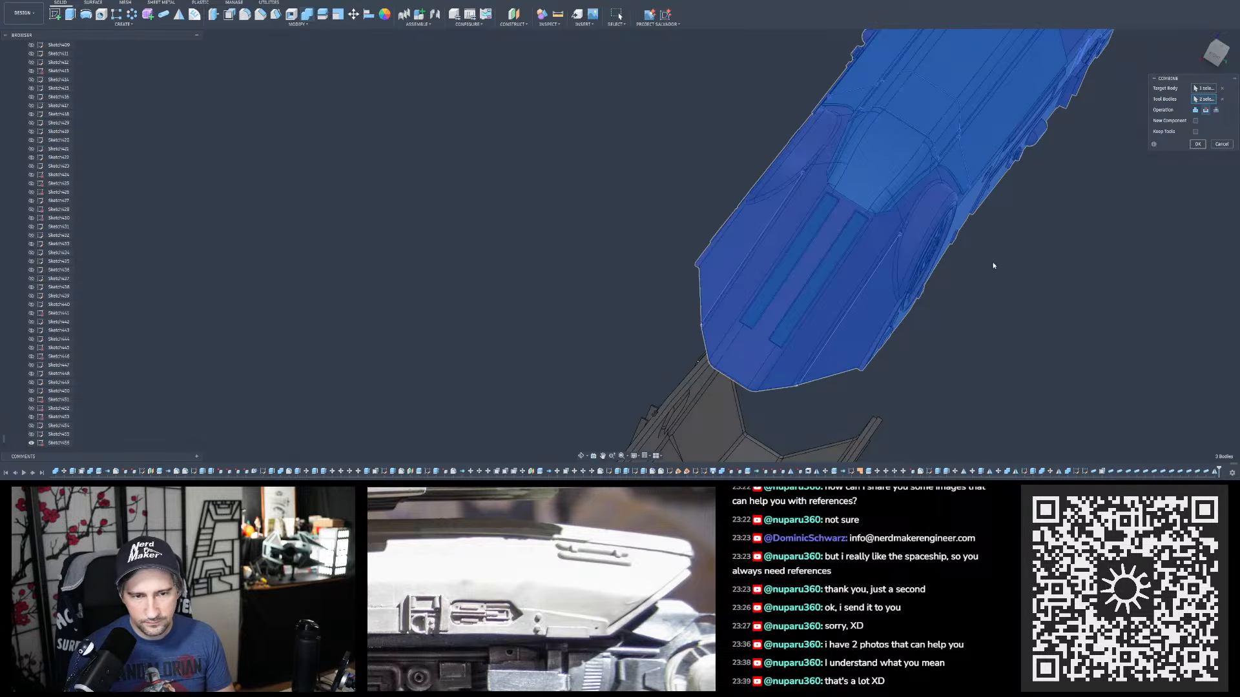
key("Return")
- Examine the groove beside the wheel detail from several angles and compare the red sloped panel with the reference photo
middle_click_drag(977, 260, 803, 244, "shift")
scroll(823, 253, "up", 10)
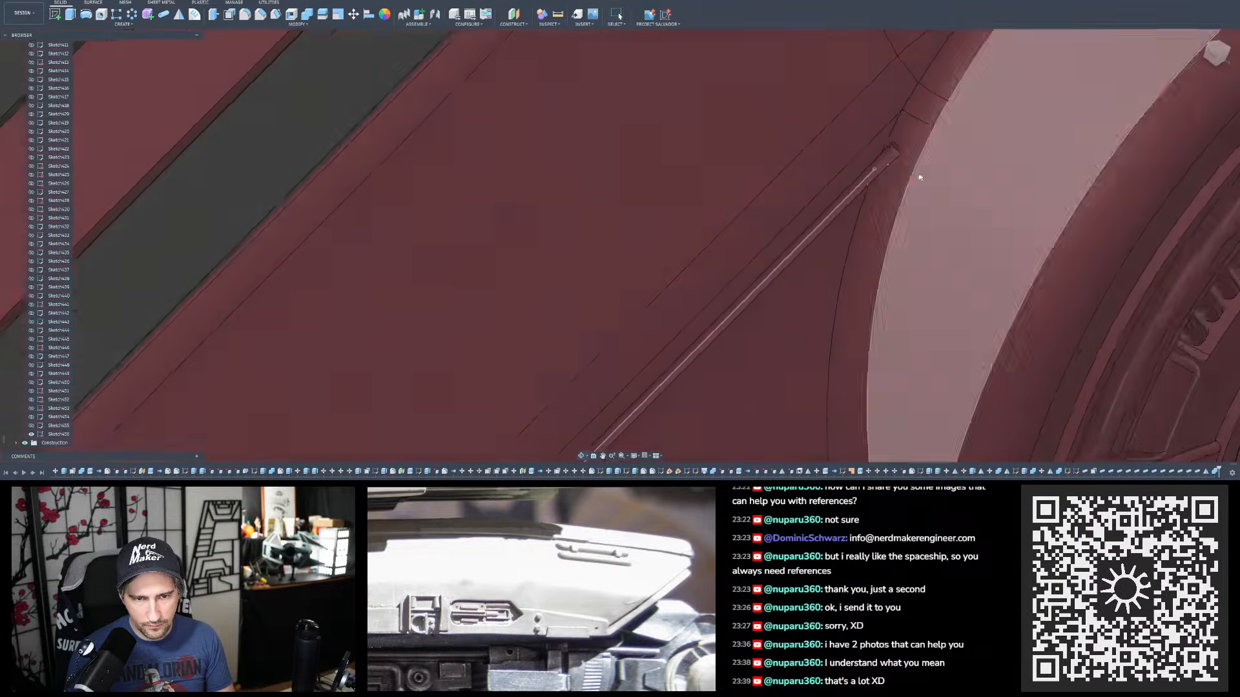
middle_click_drag(920, 177, 862, 194, "shift")
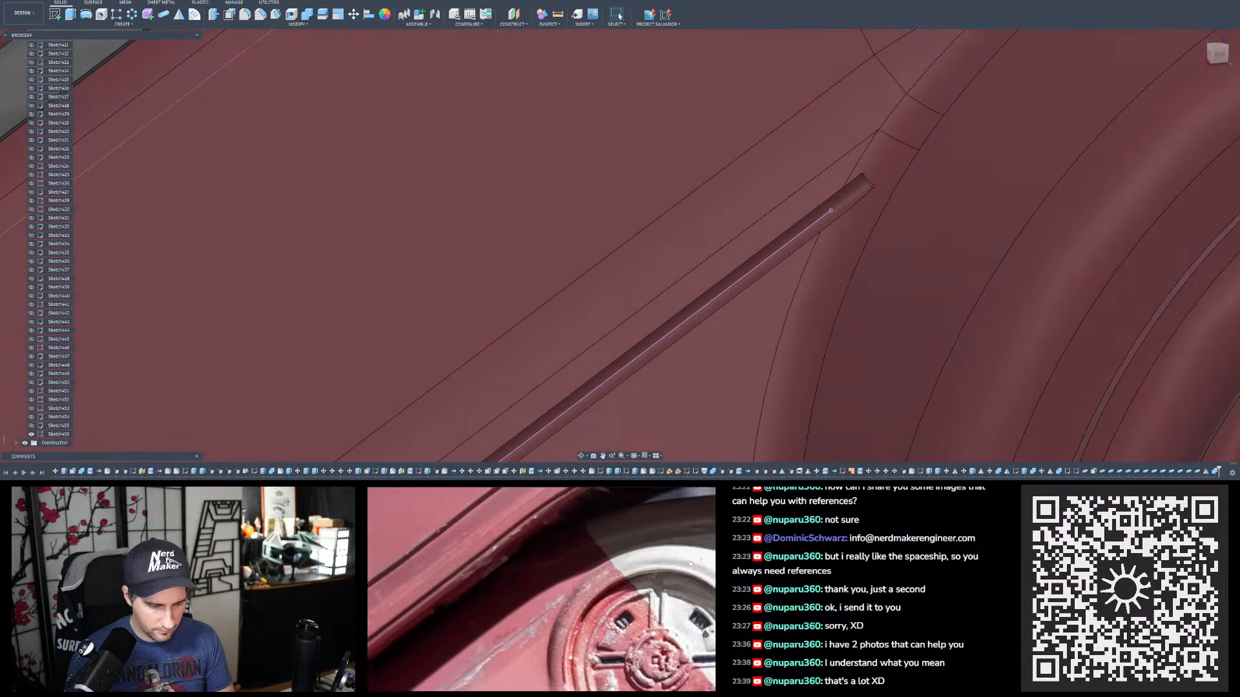
scroll(743, 121, "down", 2)
scroll(585, 176, "down", 6)
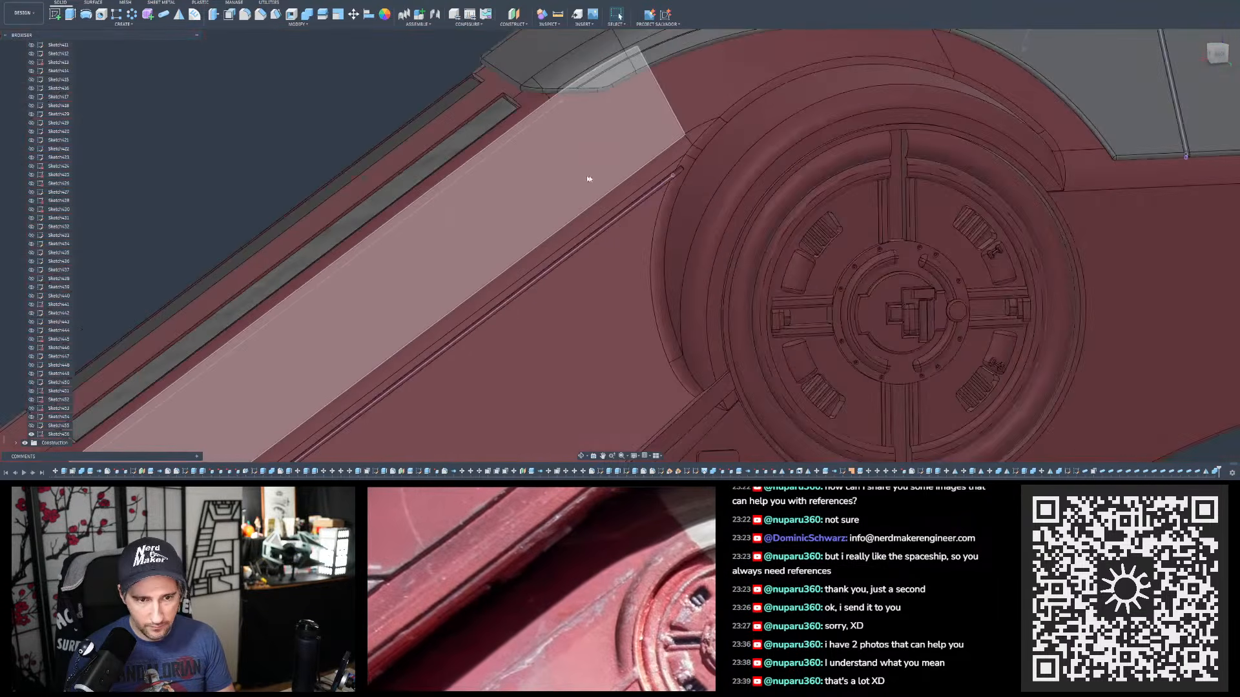
middle_click_drag(585, 100, 580, 96, "shift")
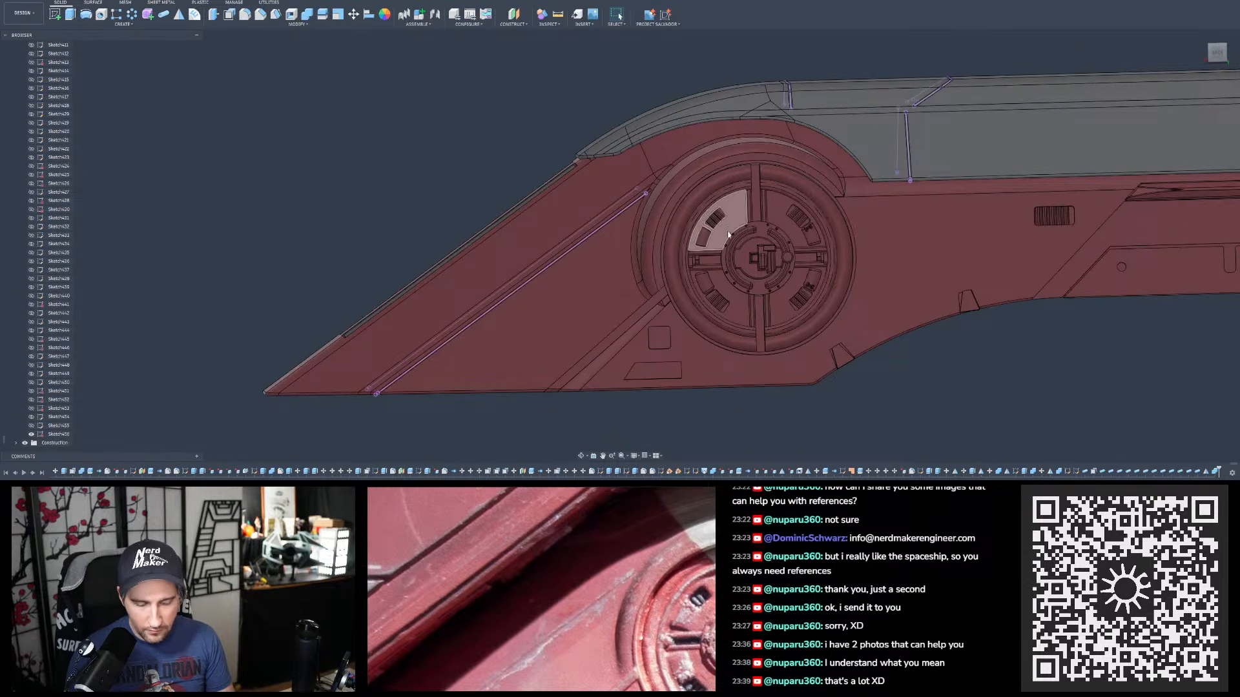
scroll(723, 215, "down", 2)
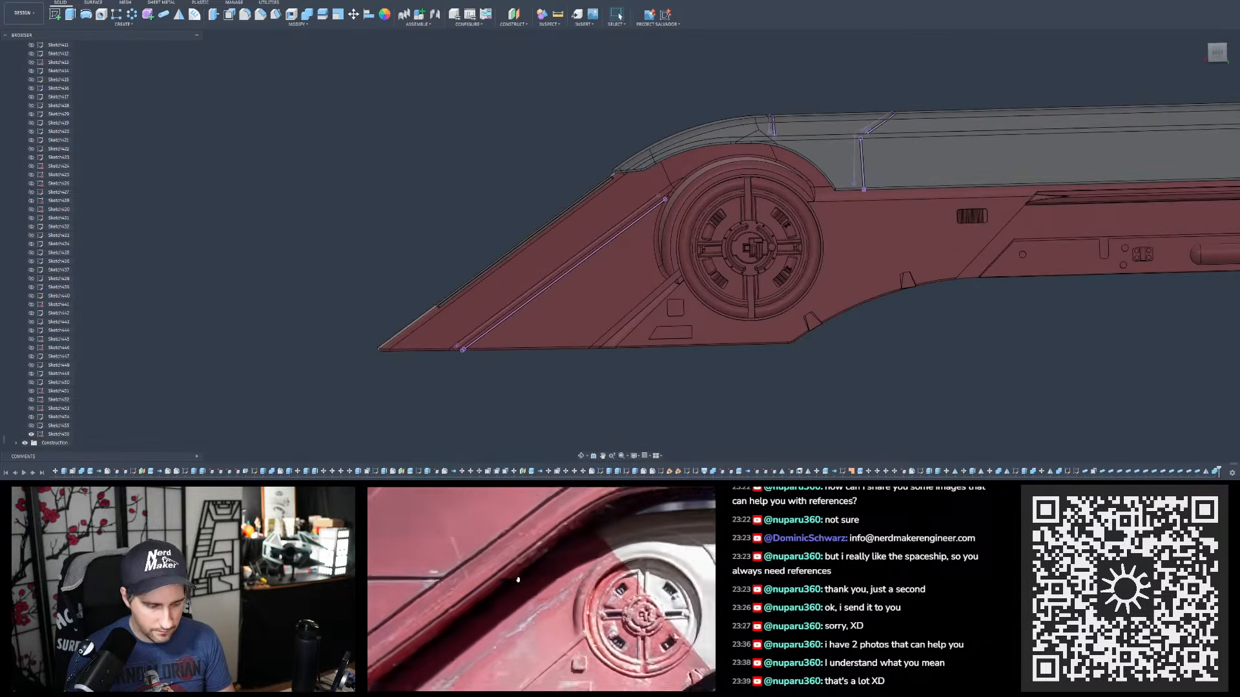
middle_click_drag(672, 296, 665, 312, "shift")
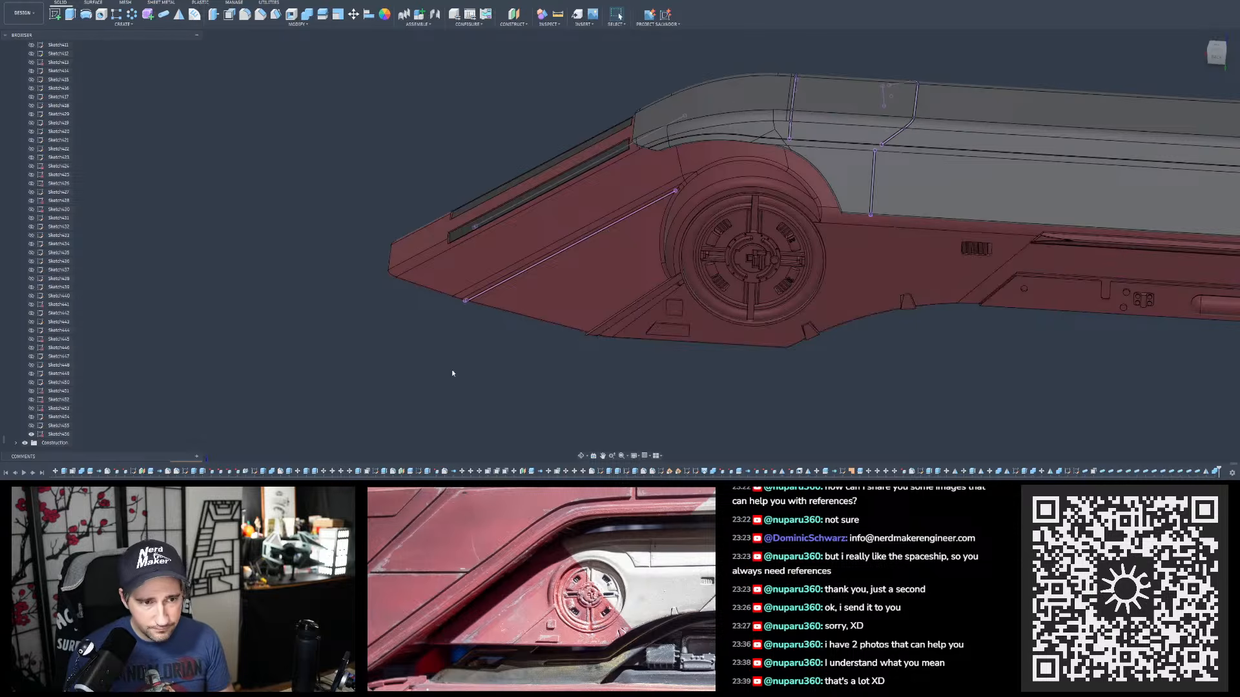
scroll(455, 367, "down", 3)
scroll(564, 303, "up", 1)
middle_click_drag(565, 303, 565, 329, "shift")
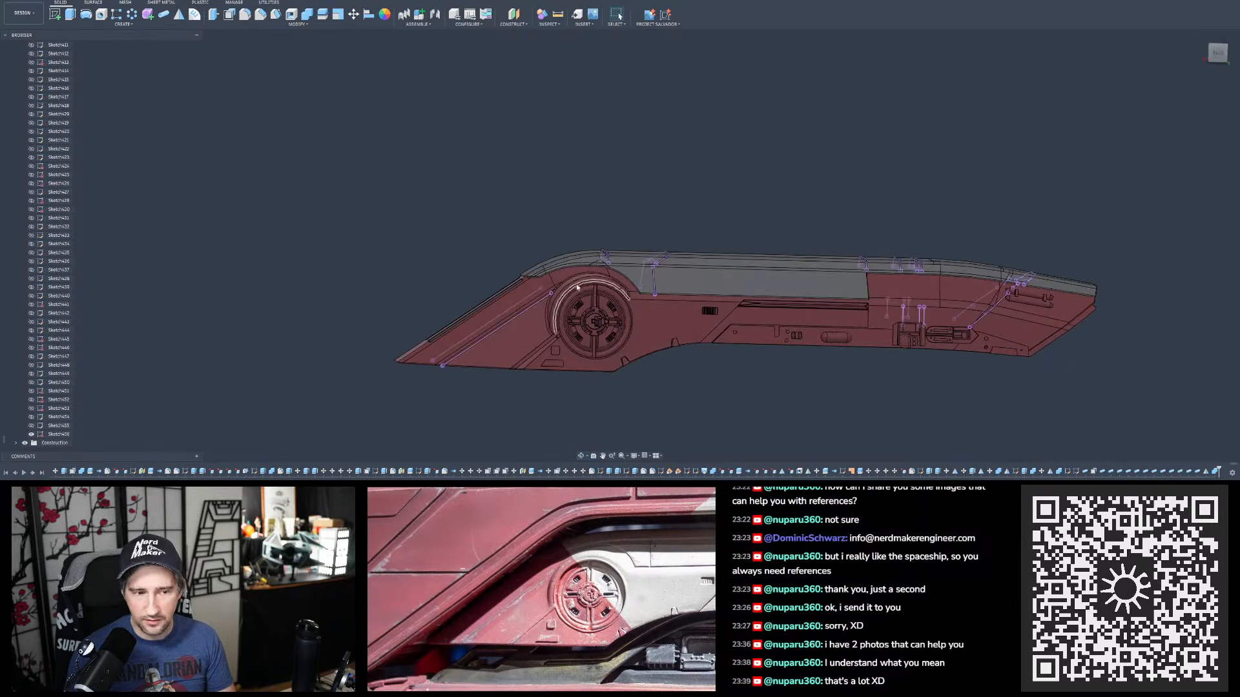
- Inspect the grooves and remaining projected lines around the twin cylinders and along the full side of the hull
scroll(717, 310, "up", 8)
middle_click_drag(713, 308, 602, 289, "shift")
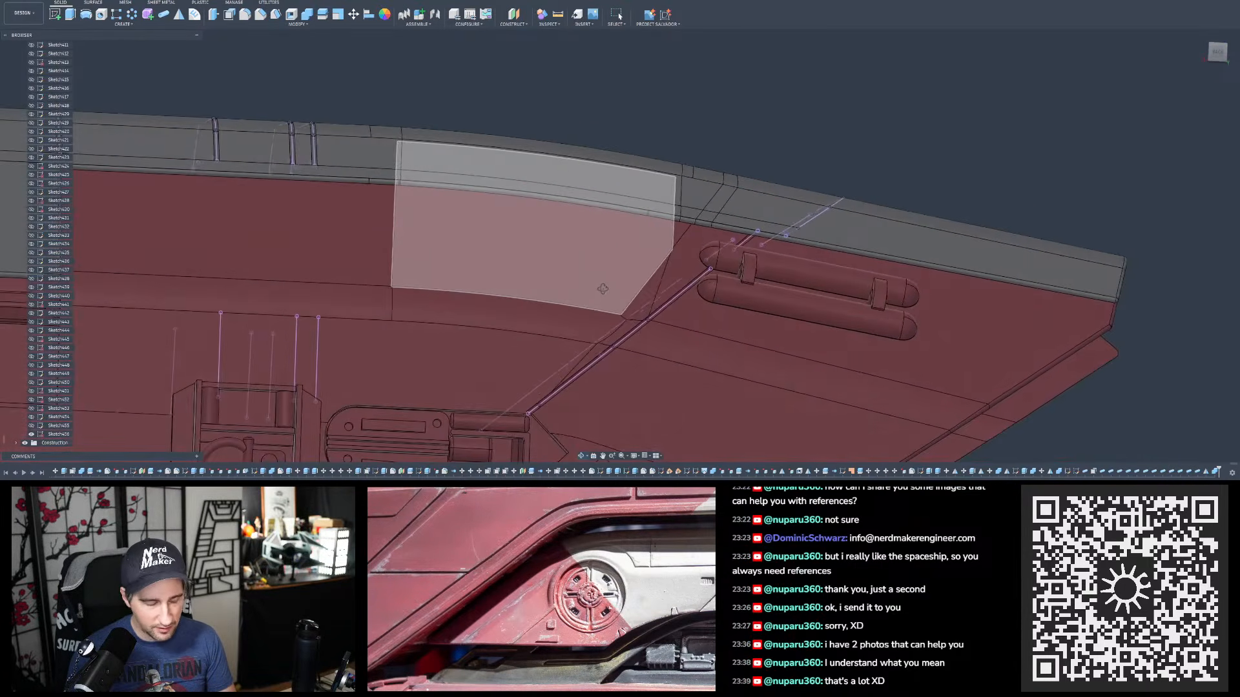
scroll(648, 291, "up", 5)
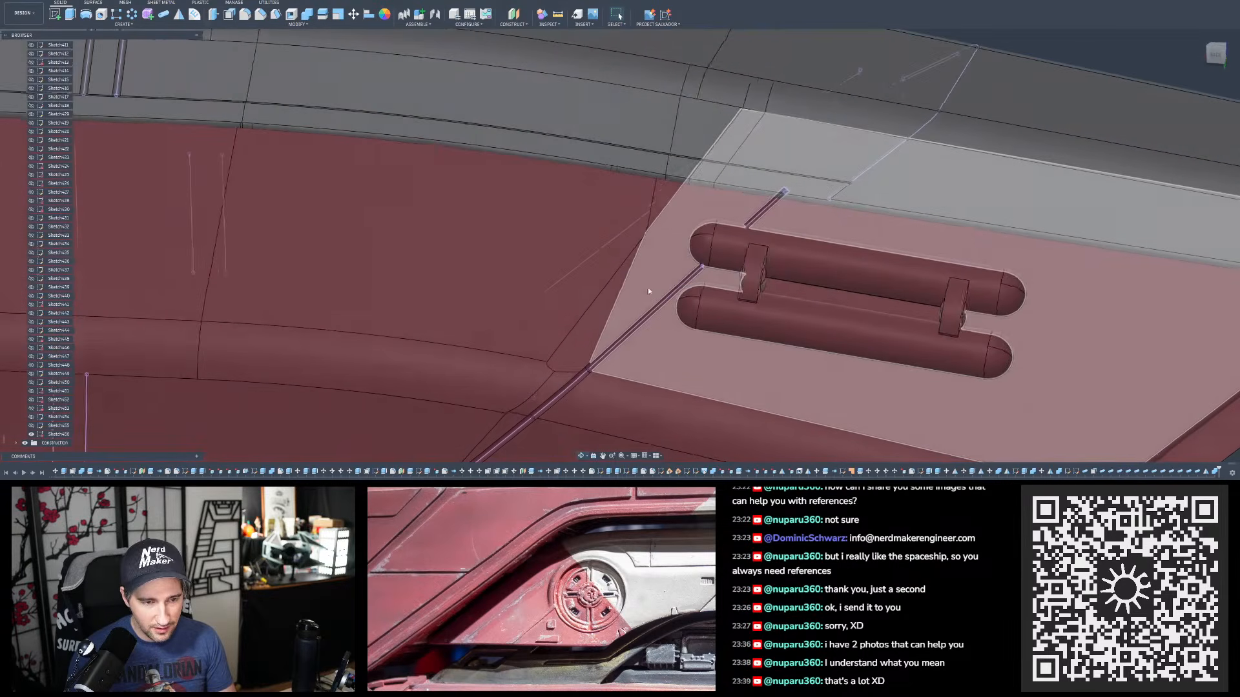
scroll(879, 252, "down", 8)
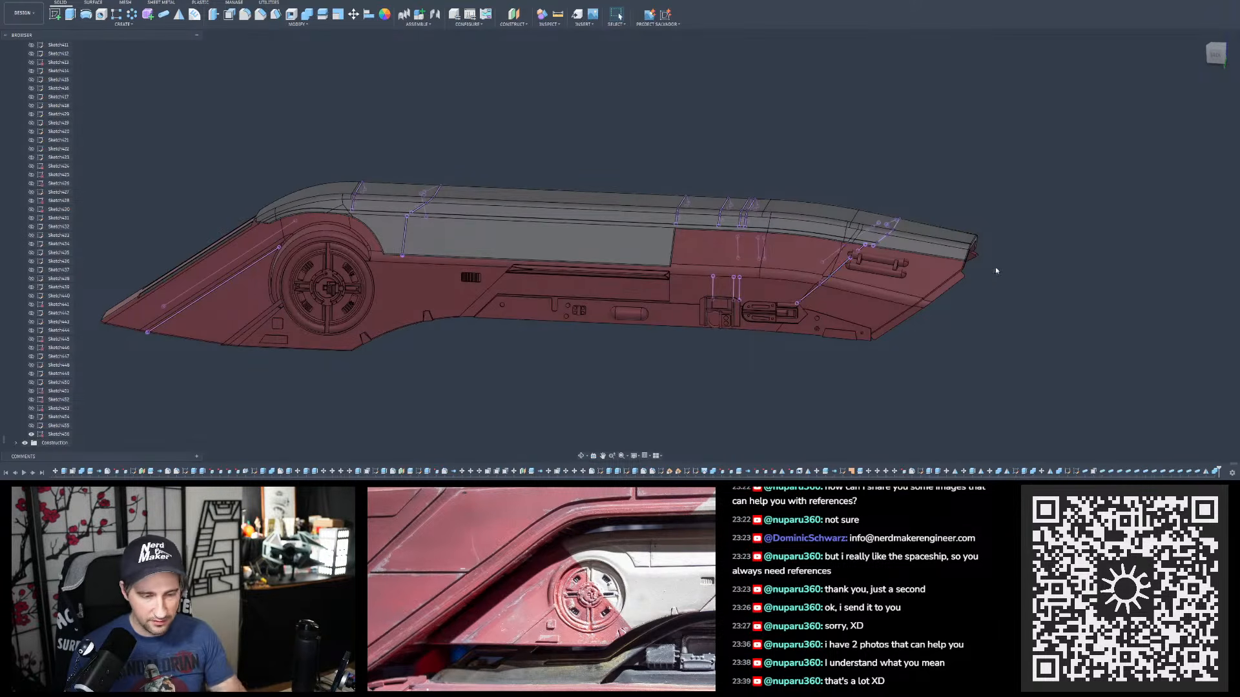
scroll(903, 238, "up", 6)
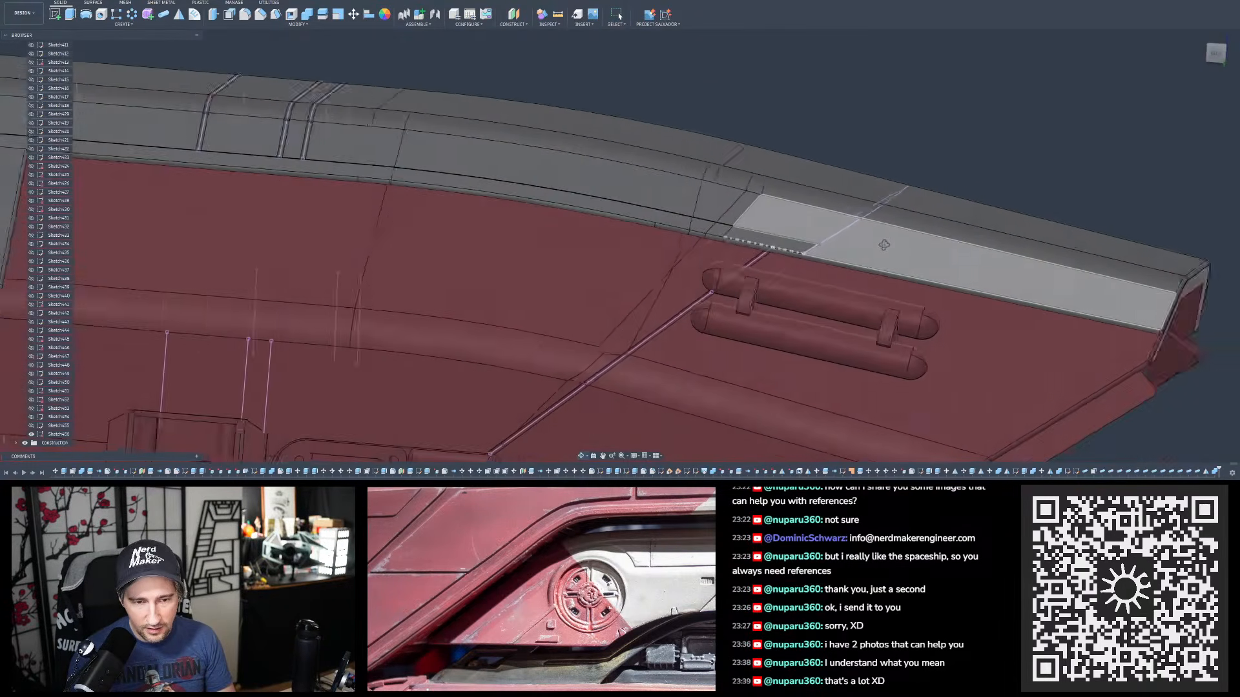
mouse_move(884, 245)
middle_mouse_down("shift")
mouse_move(883, 234)
mouse_move(888, 243)
middle_mouse_up("shift")
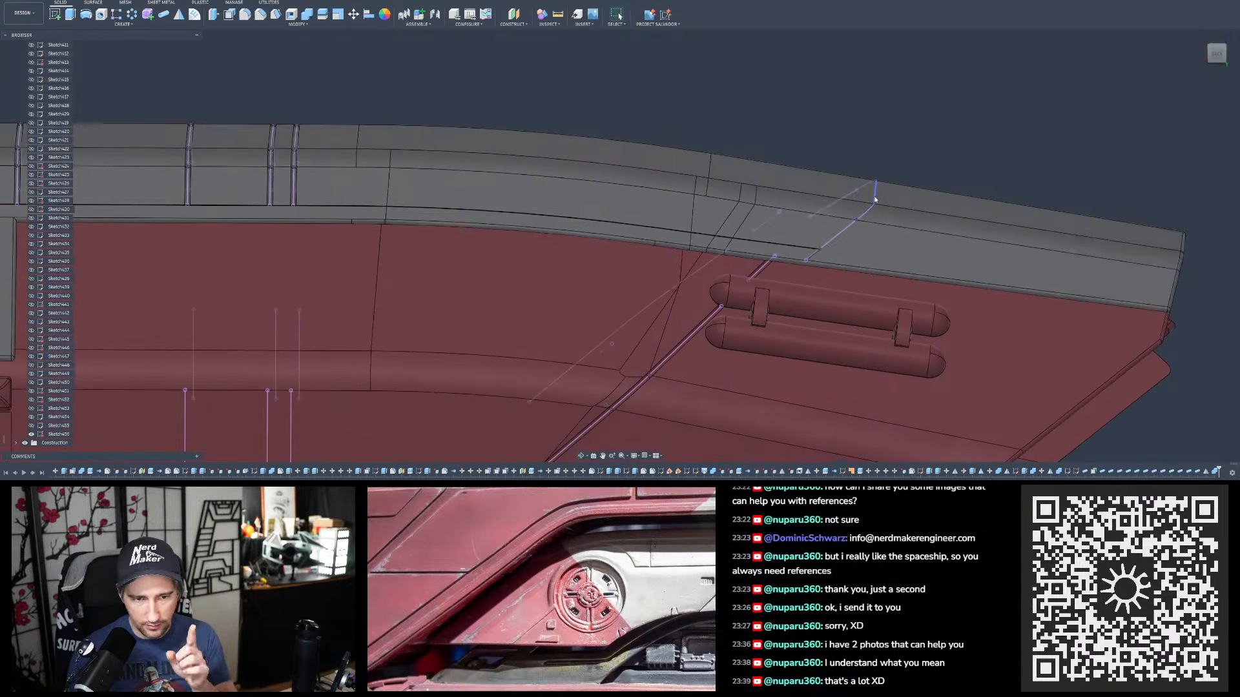
scroll(906, 203, "down", 10)
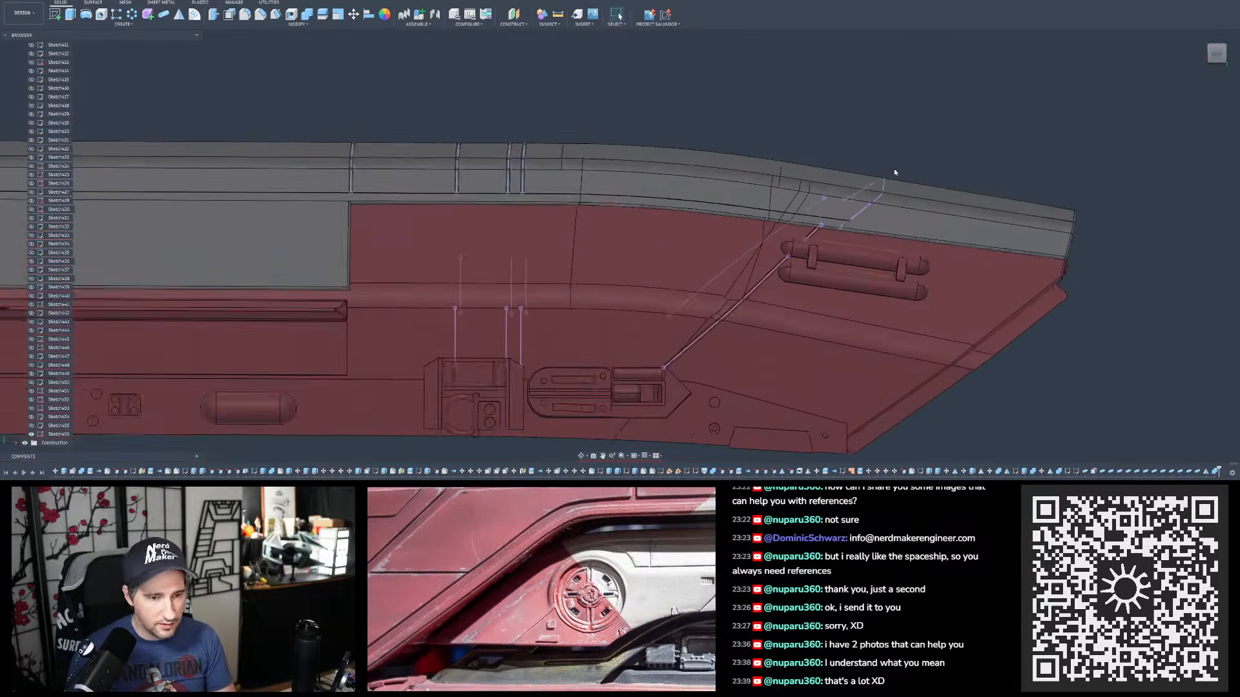
middle_click_drag(829, 211, 797, 185, "shift")
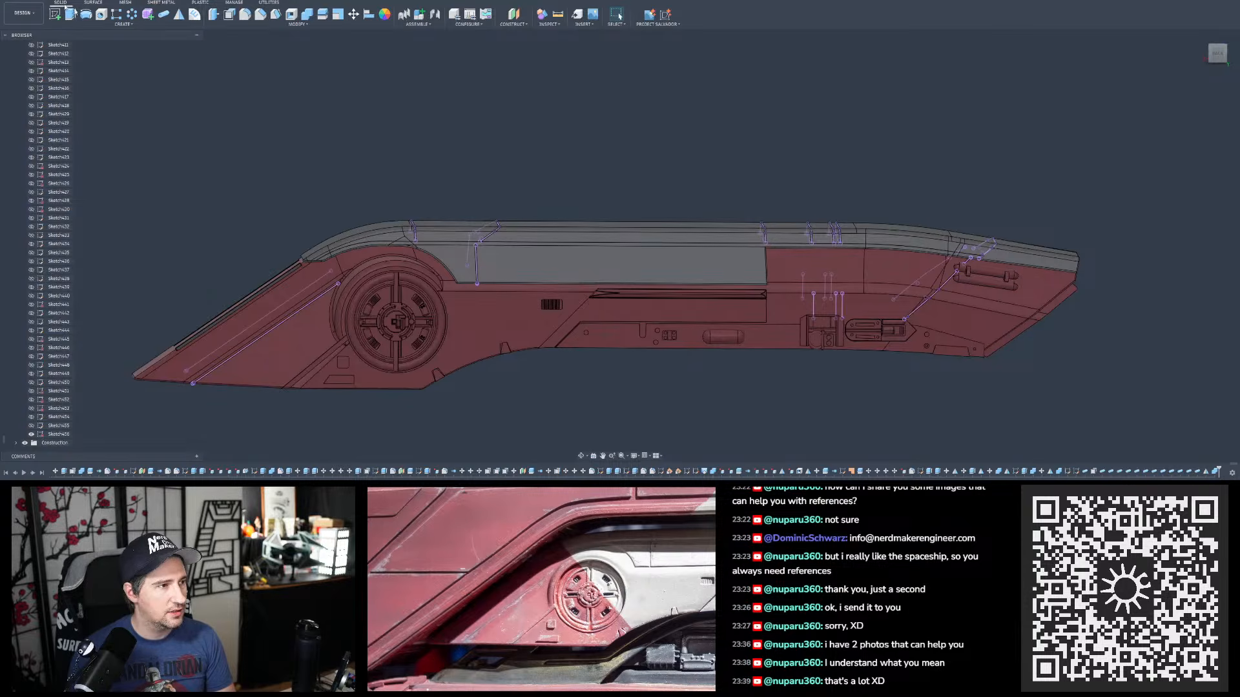
- Save the design
key("ctrl+s")
left_click(623, 250)
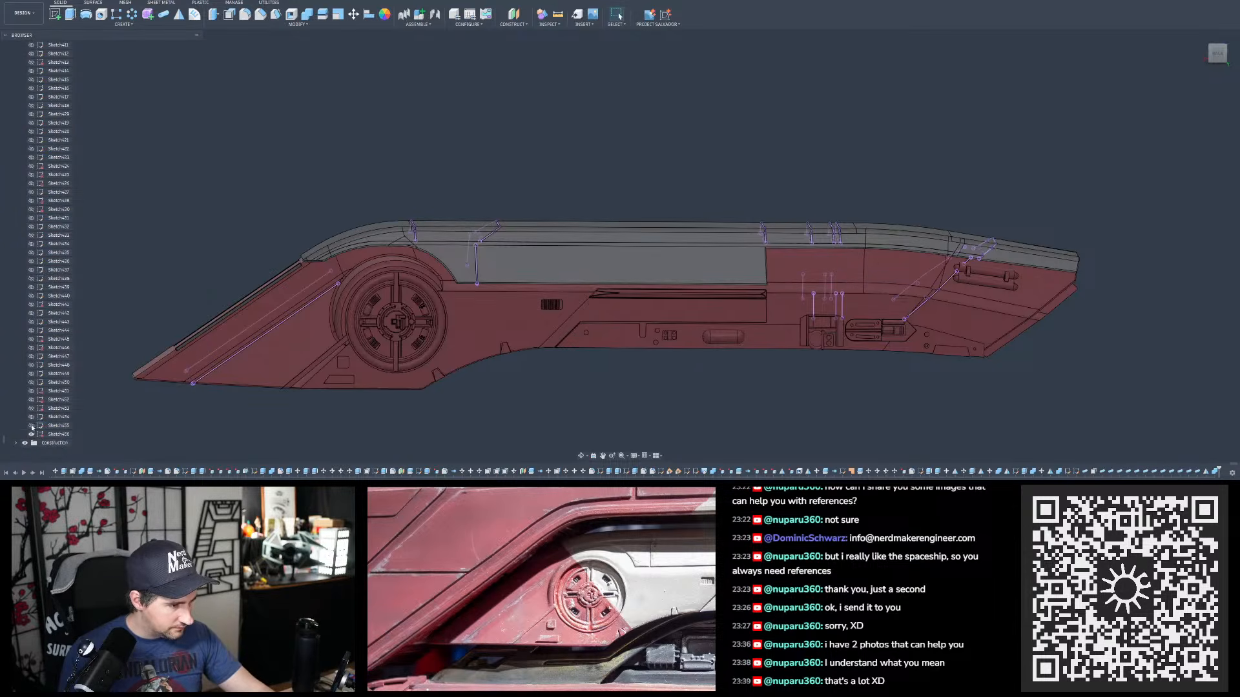
- Edit the panel-line sketch and release the diagonal line above the twin cylinders from the grey layer's edge, shifting it slightly away
double_click(57, 426)
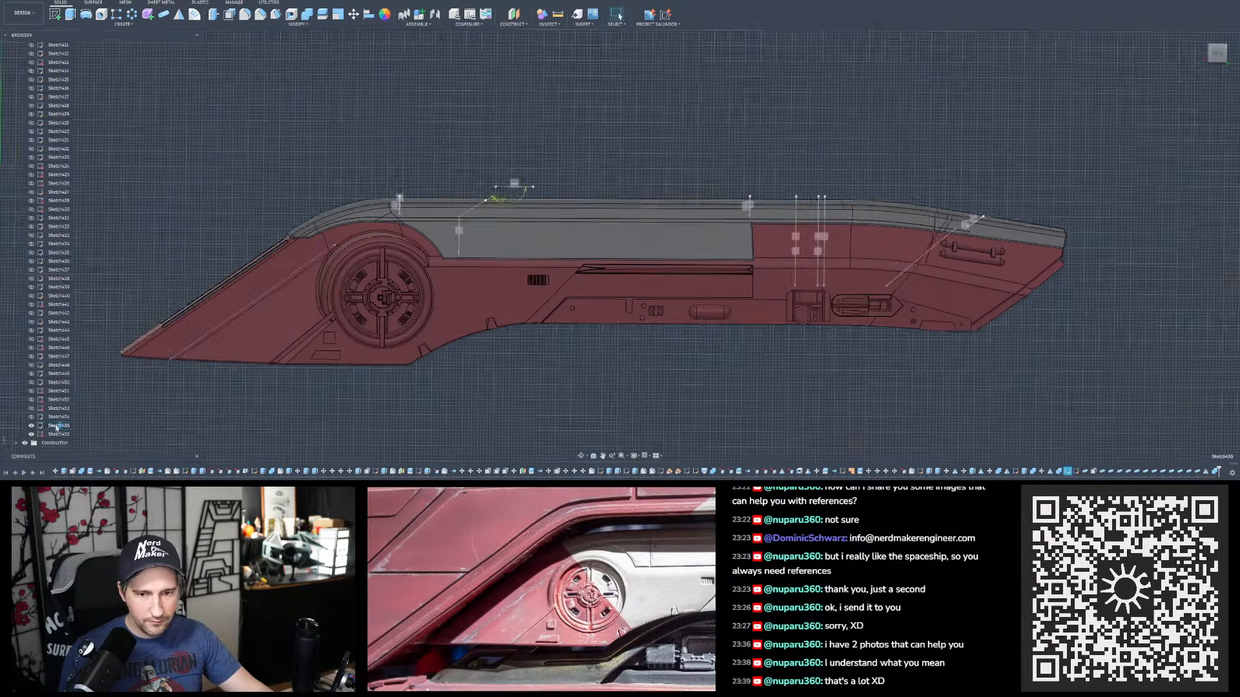
scroll(710, 187, "up", 10)
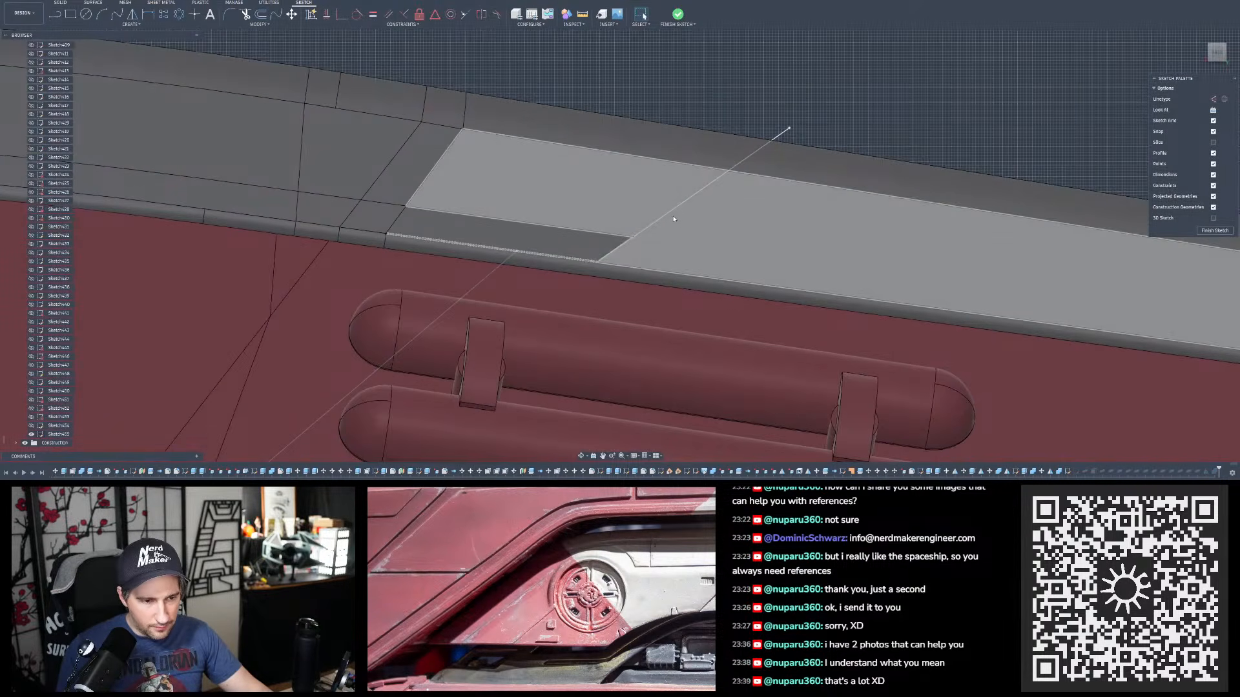
left_click(672, 210)
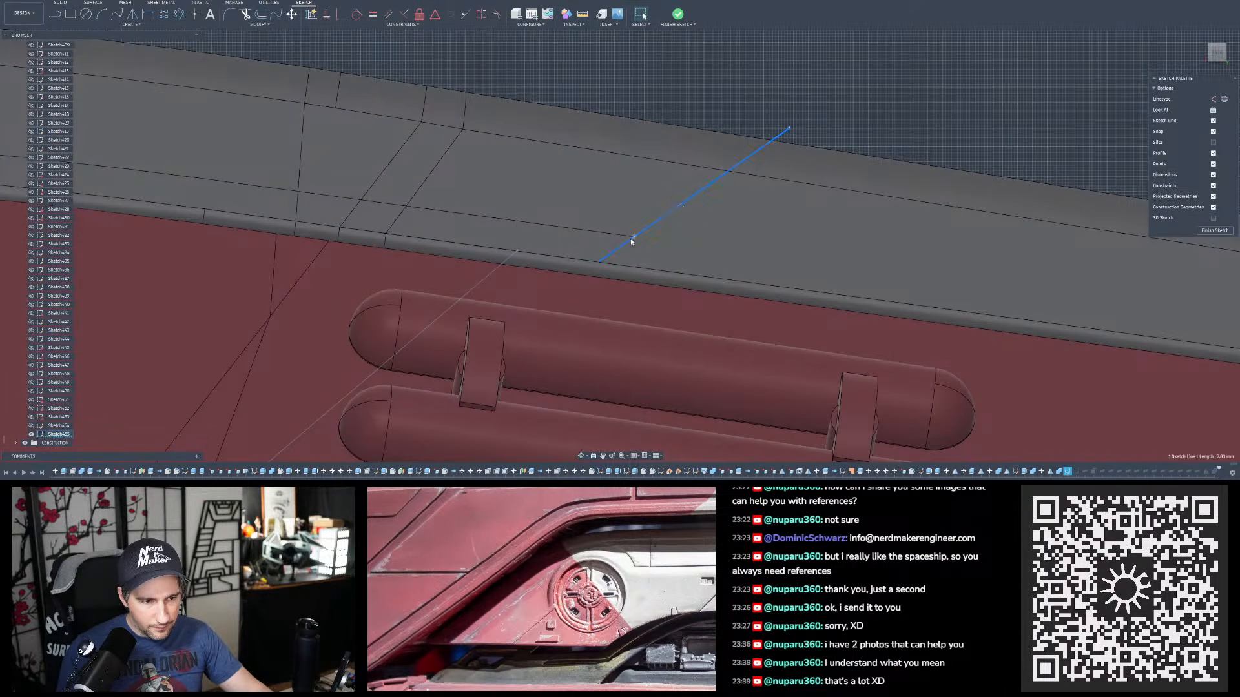
scroll(639, 234, "up", 4)
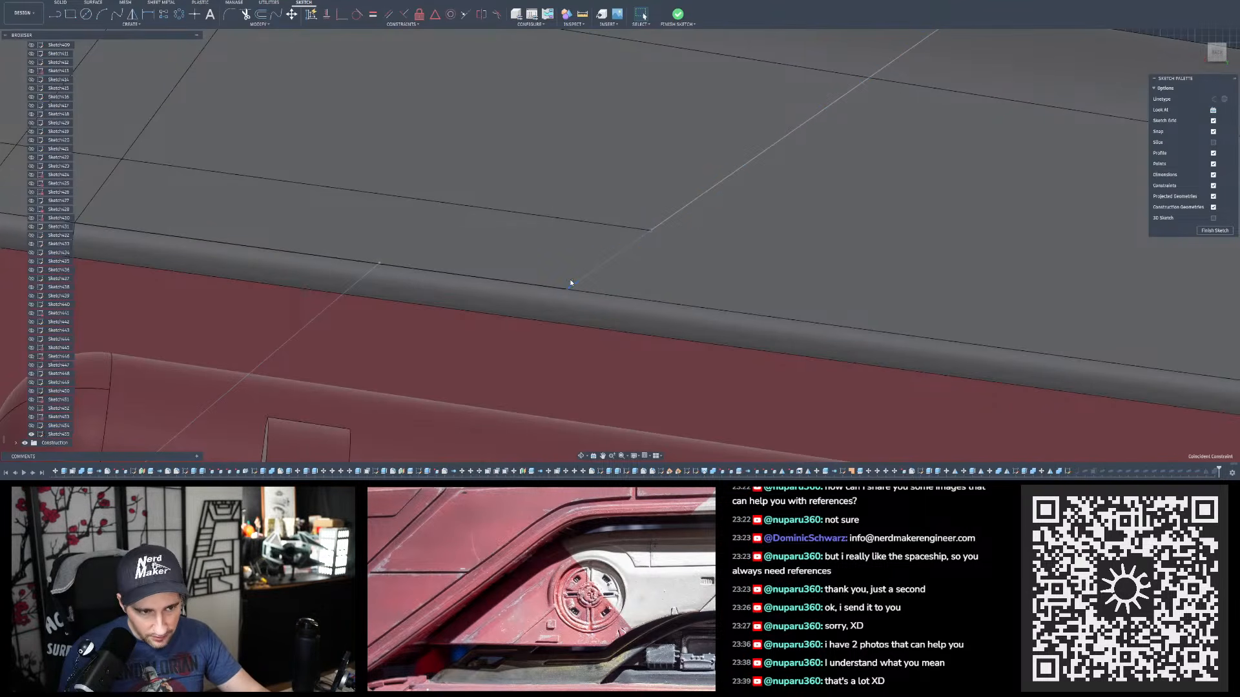
key("Escape")
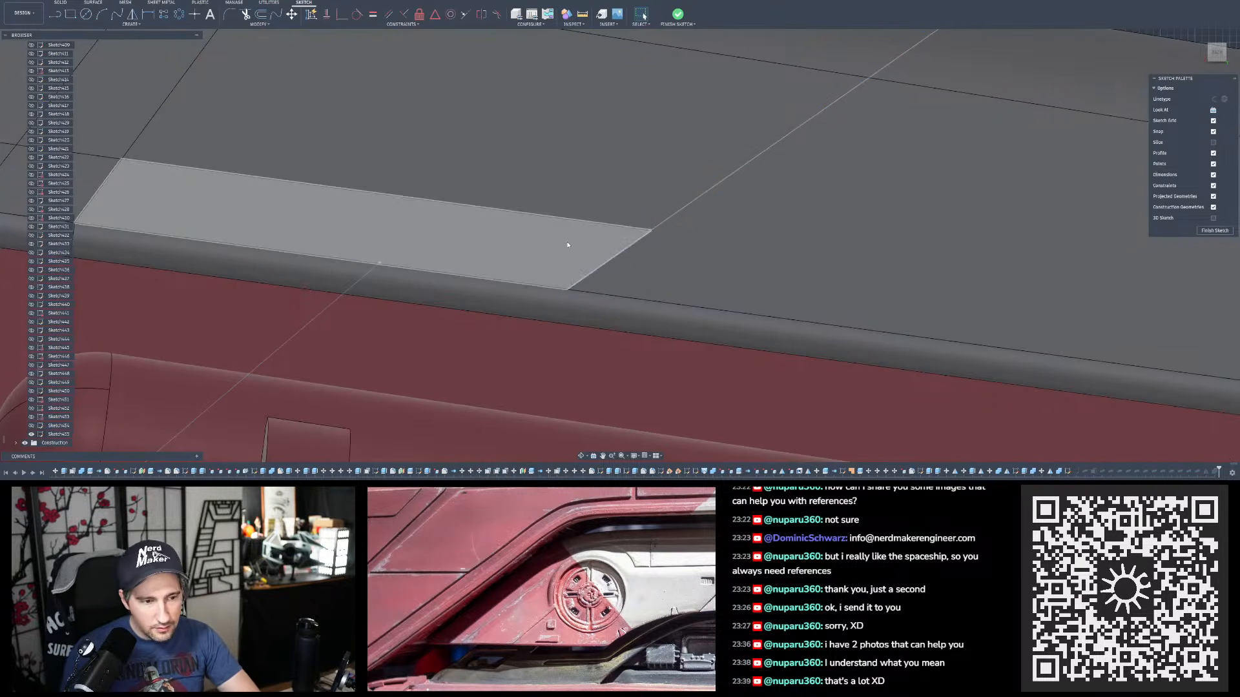
scroll(571, 280, "down", 4)
left_click_drag(648, 222, 652, 224)
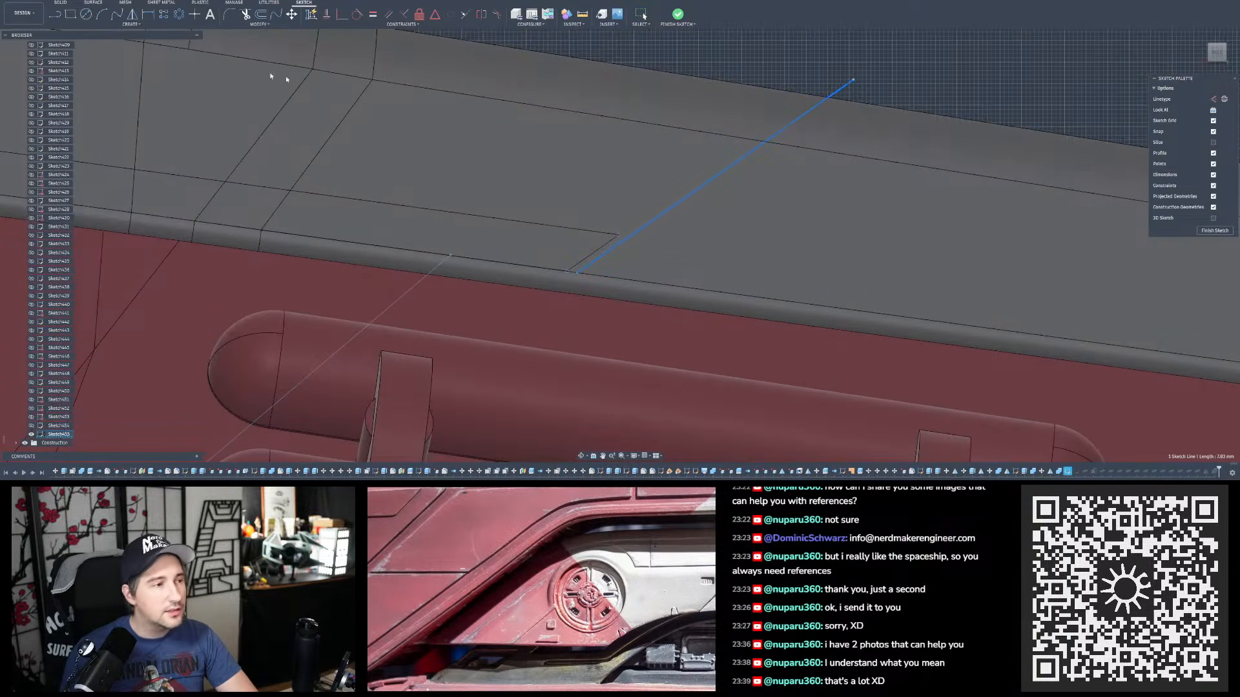
- Dimension the offset between the diagonal sketch line and the short slanted edge on the grey top layer
left_click(147, 14)
scroll(594, 262, "up", 3)
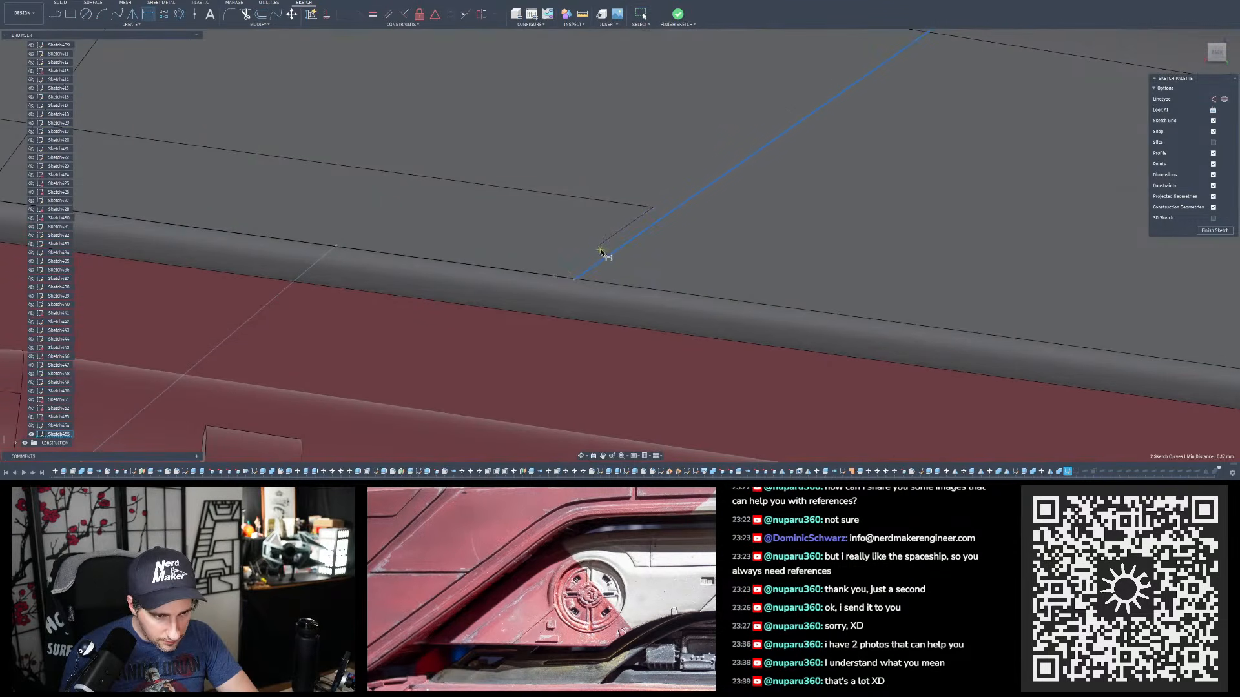
left_click(649, 191)
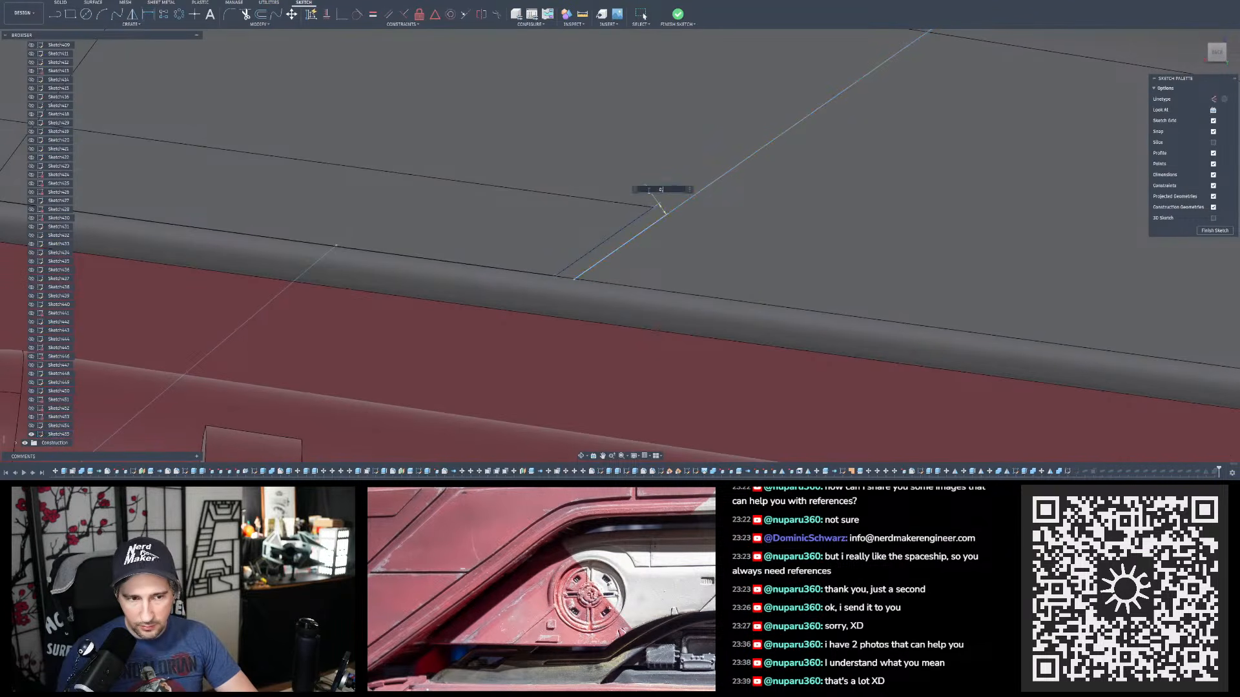
key("Return")
key("d")
key("Escape")
scroll(649, 300, "down", 5)
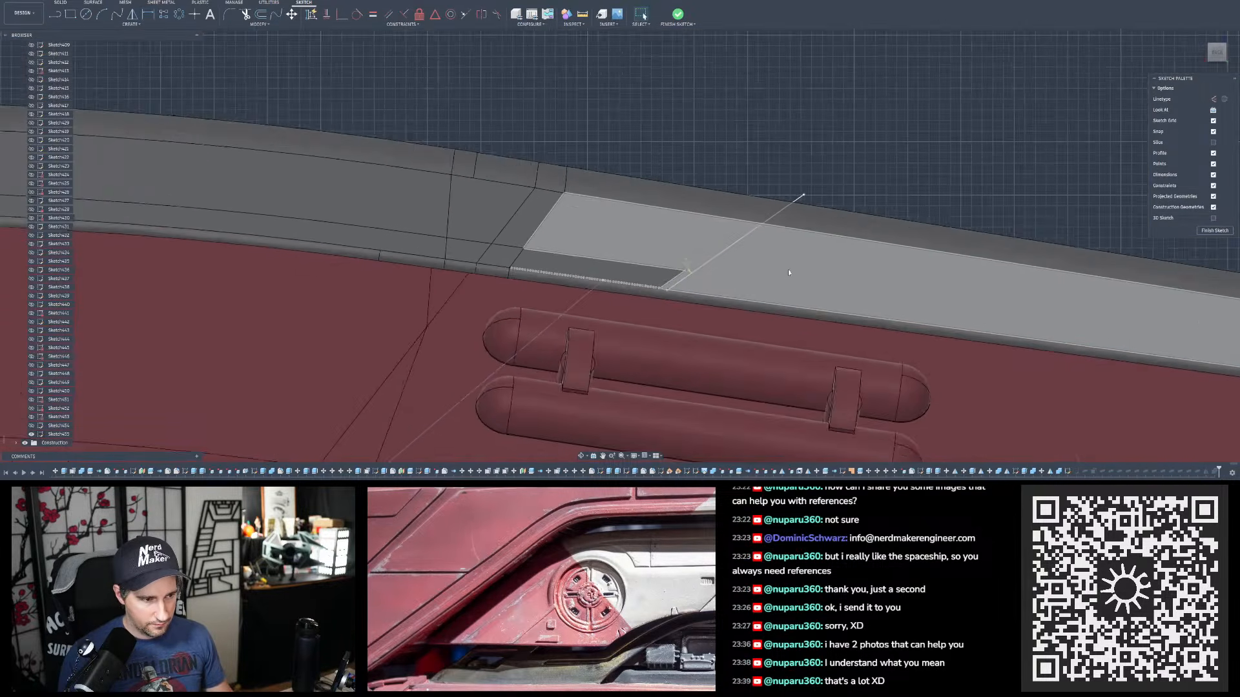
- Extend the diagonal line's lower end past the grey layer's edge onto the red side and finish the sketch
scroll(787, 273, "down", 3)
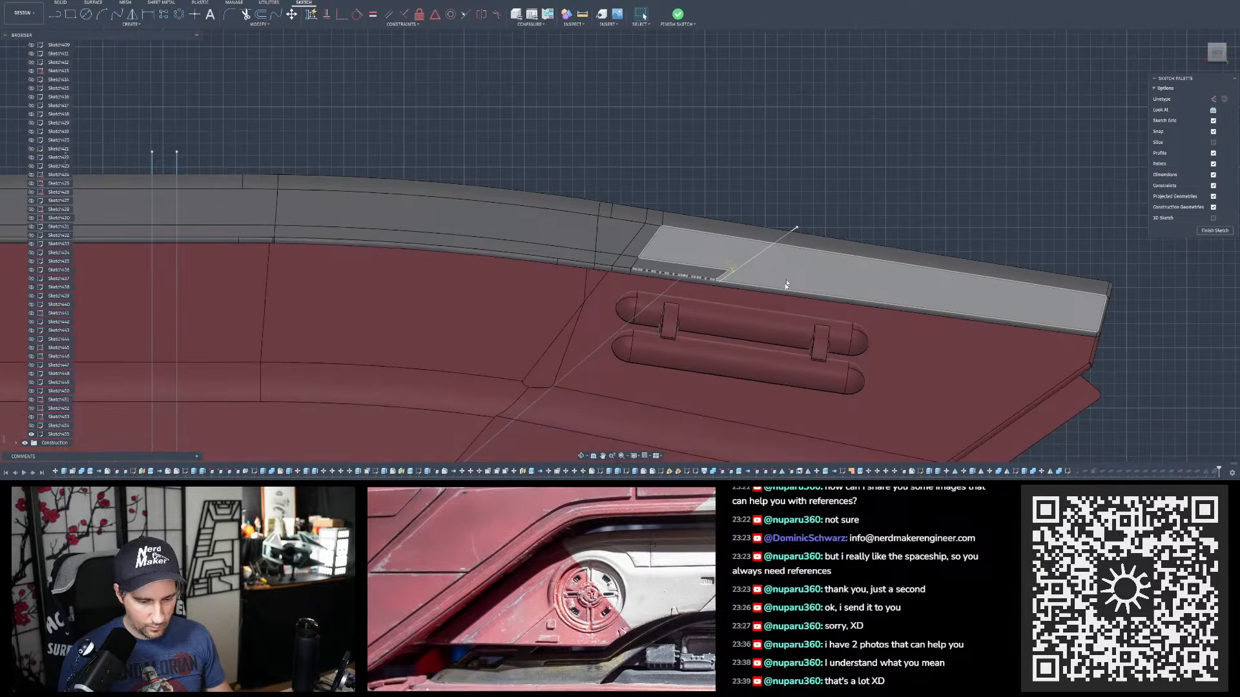
middle_click_drag(646, 620, 506, 582)
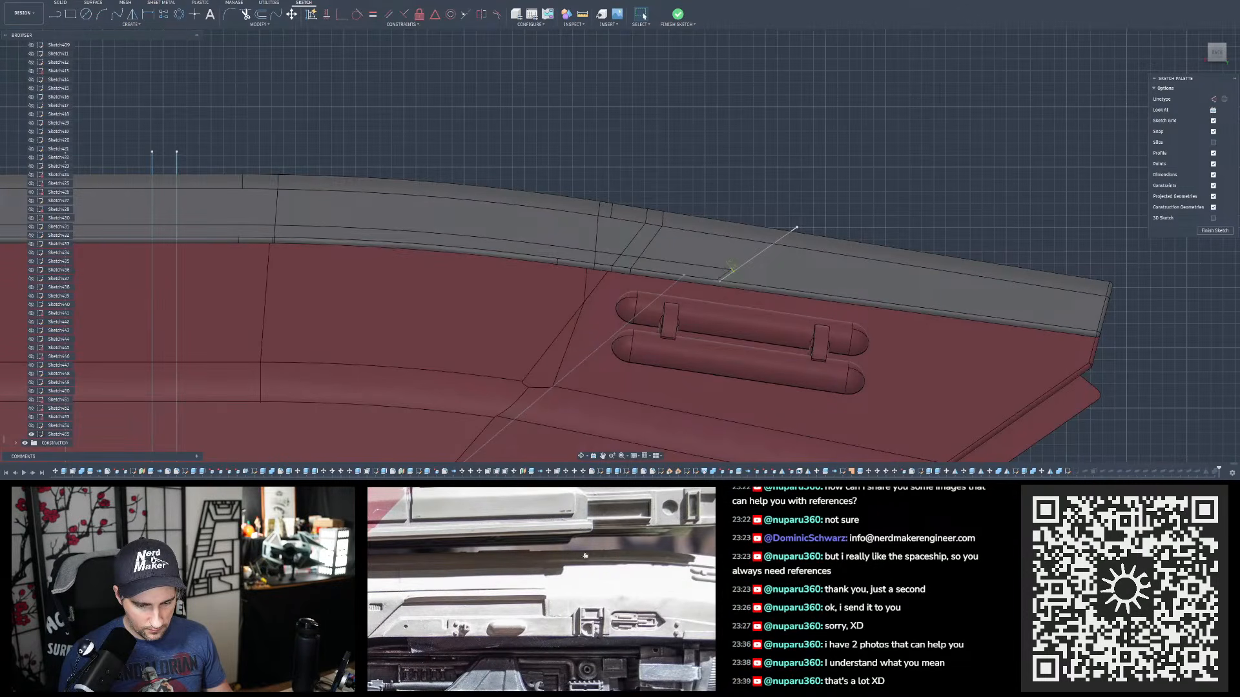
scroll(725, 281, "down", 4)
scroll(723, 282, "up", 8)
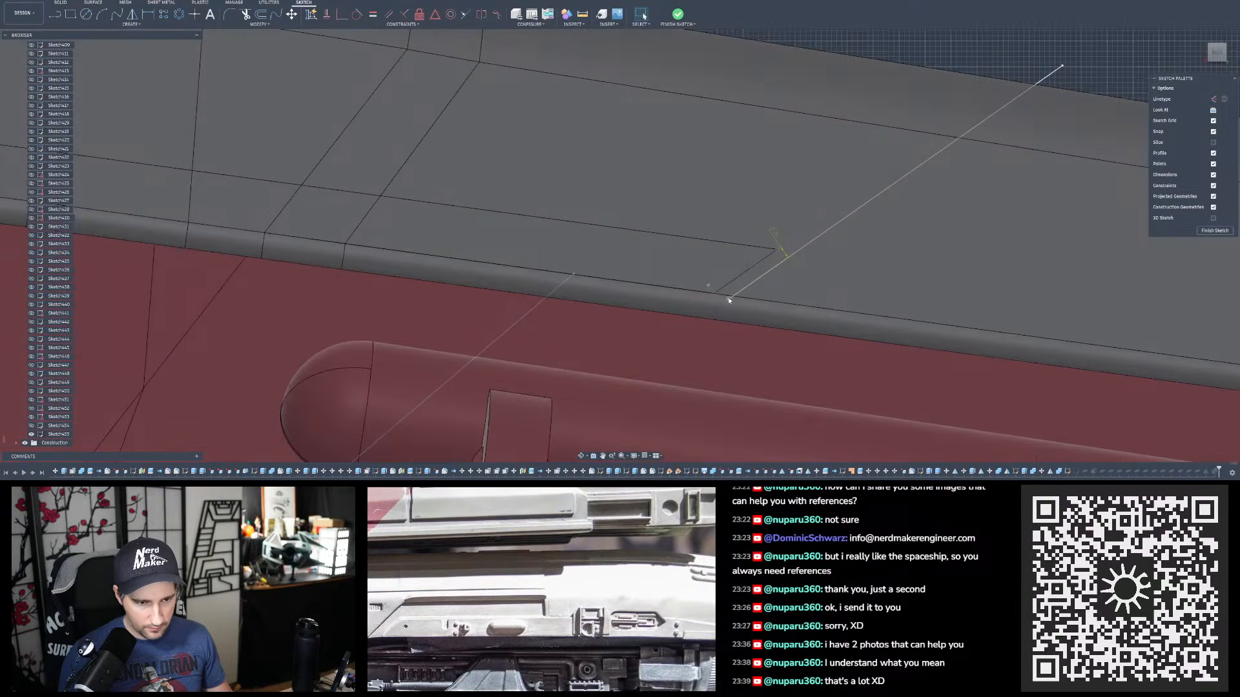
left_click_drag(728, 301, 707, 315)
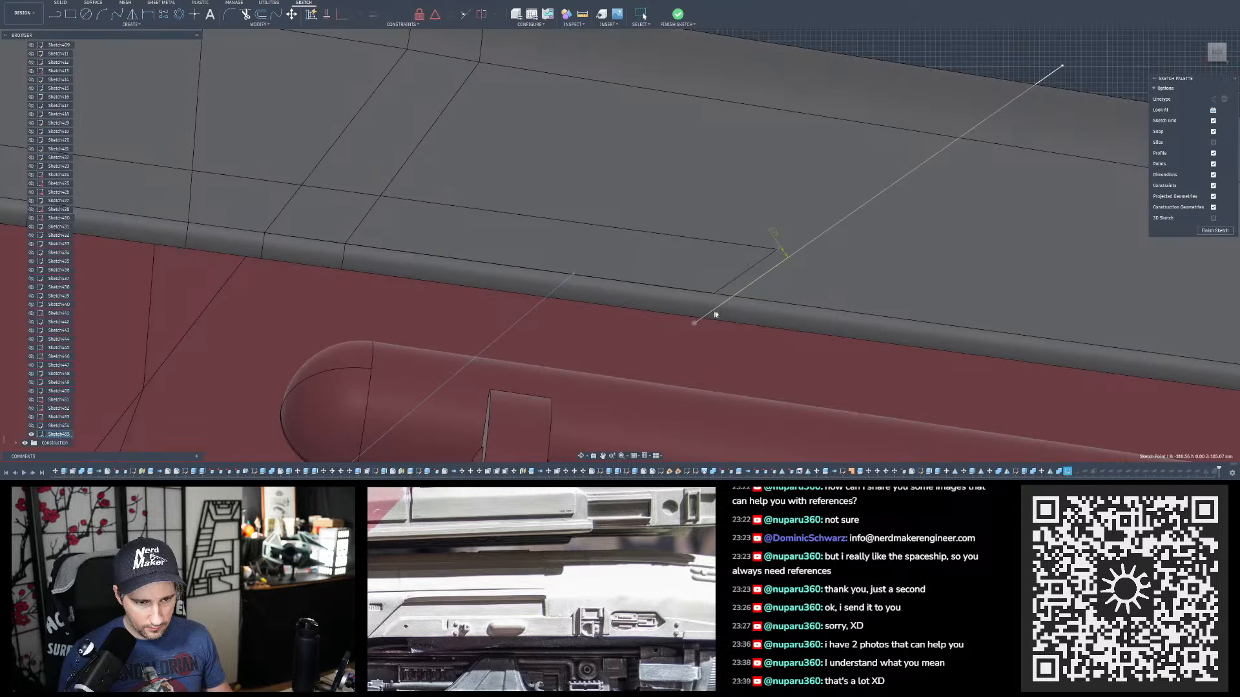
left_click(977, 66)
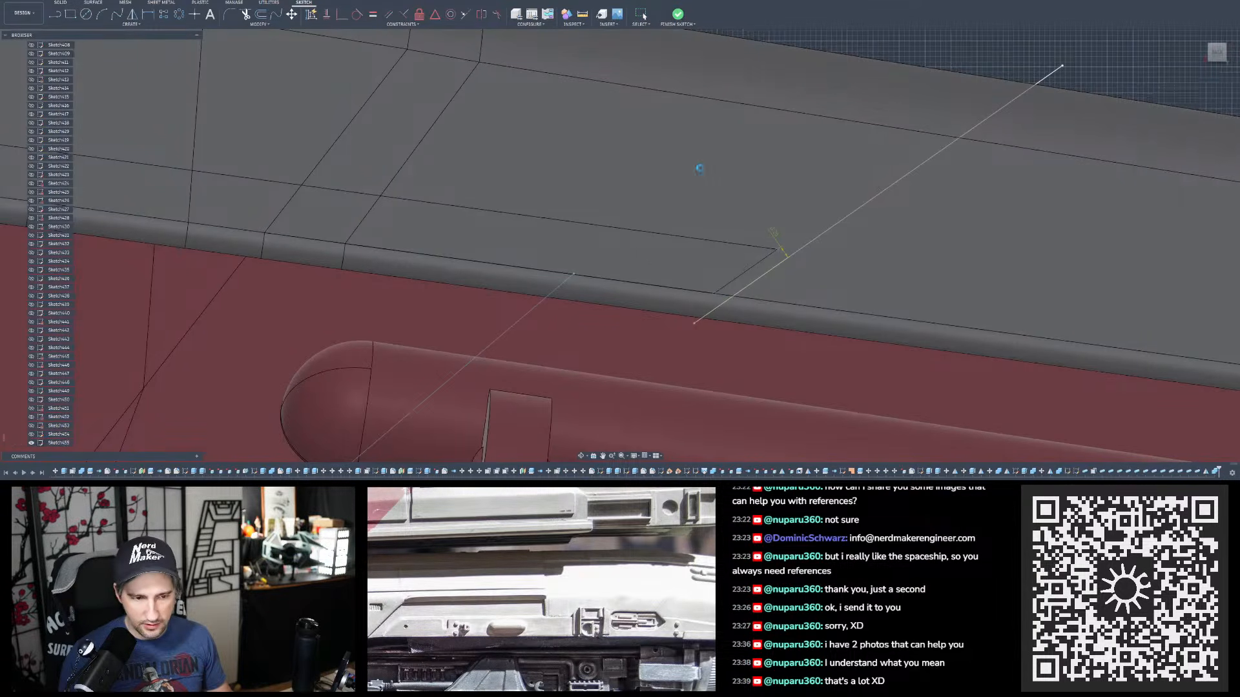
- Cut a circular pipe groove with chain selection along the bent path crossing the grey top layer above the twin cylinders
scroll(697, 170, "down", 4)
mouse_move(869, 97)
middle_mouse_down("shift")
mouse_move(837, 113)
mouse_move(910, 144)
mouse_move(872, 97)
mouse_move(846, 116)
mouse_move(898, 109)
mouse_move(818, 216)
middle_mouse_up("shift")
scroll(817, 214, "down", 4)
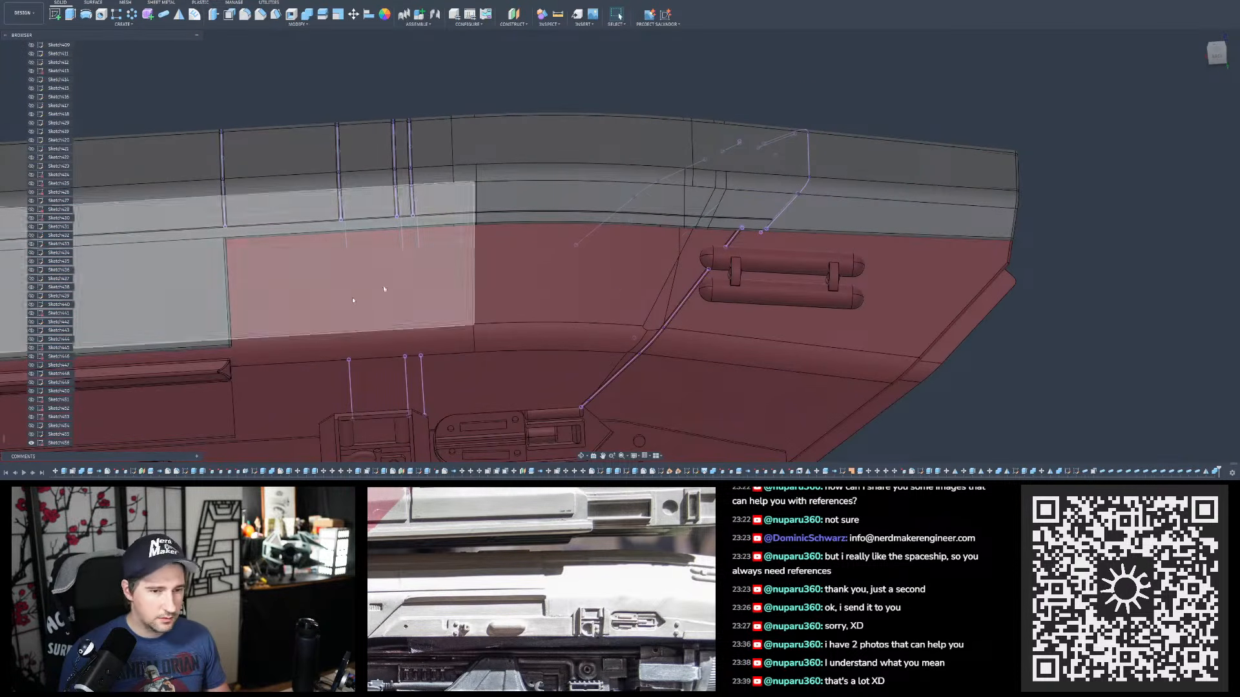
left_click(163, 14)
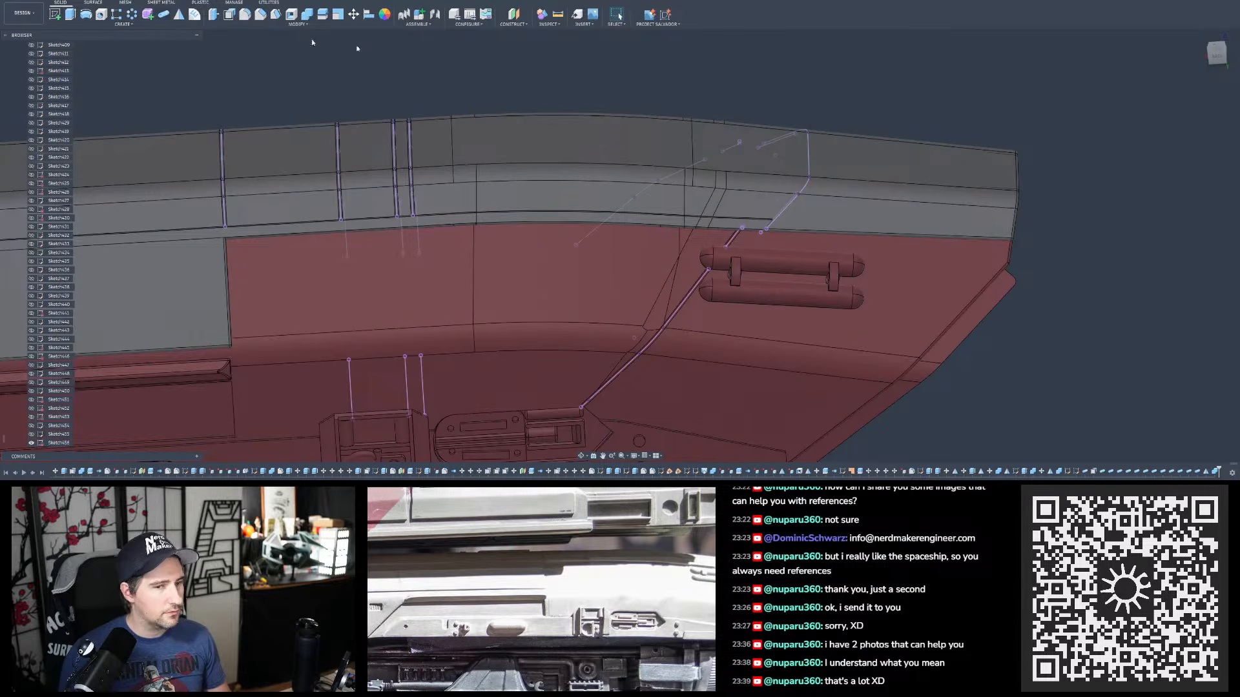
left_click(793, 204)
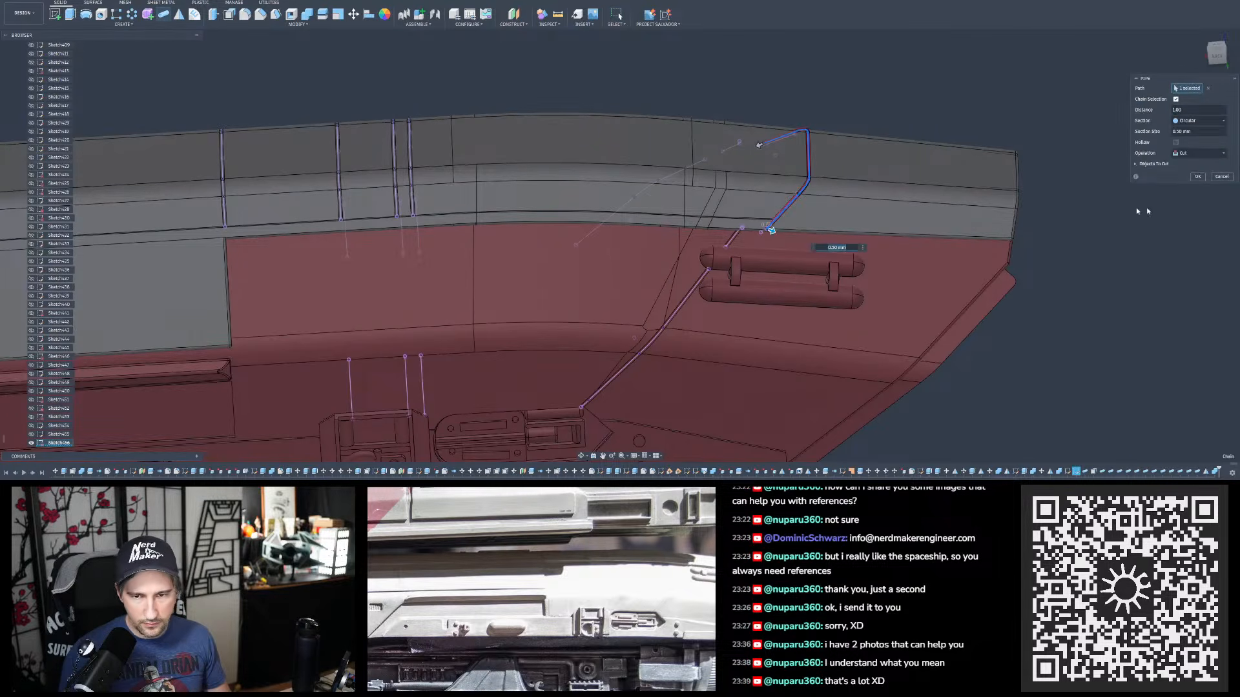
left_click(1136, 164)
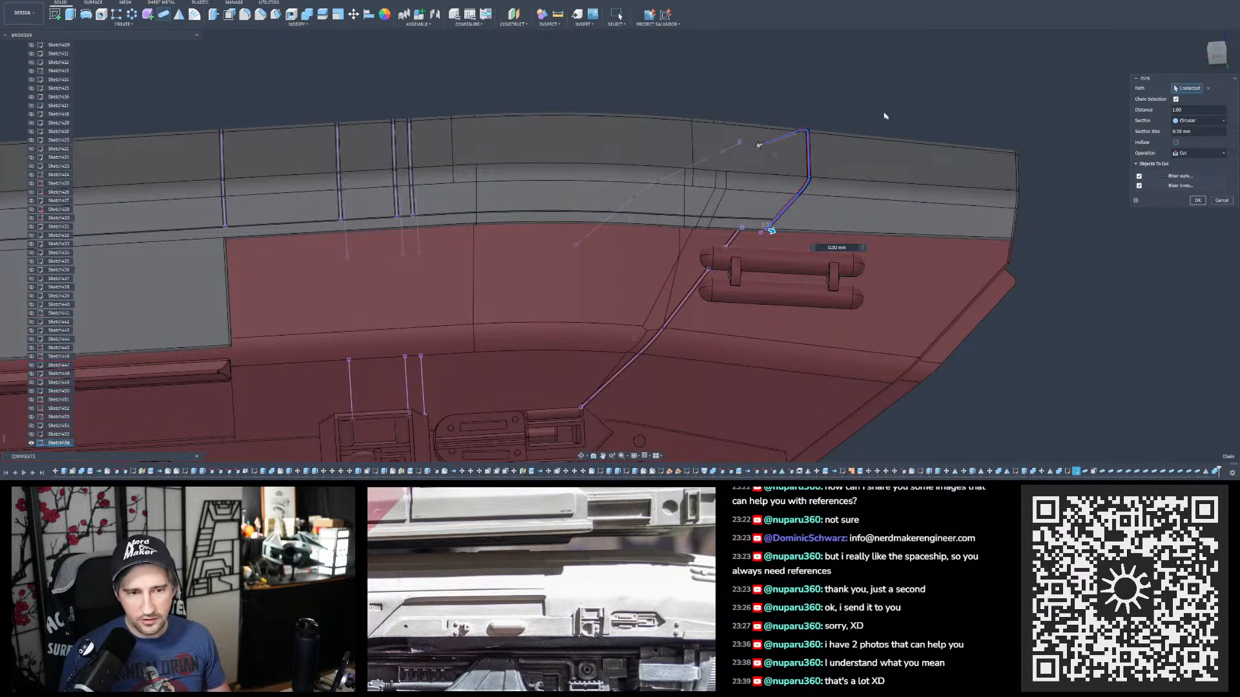
key("Return")
- Inspect the new groove along the grey top layer and where its lower end meets the red side near the twin cylinders
scroll(822, 133, "up", 8)
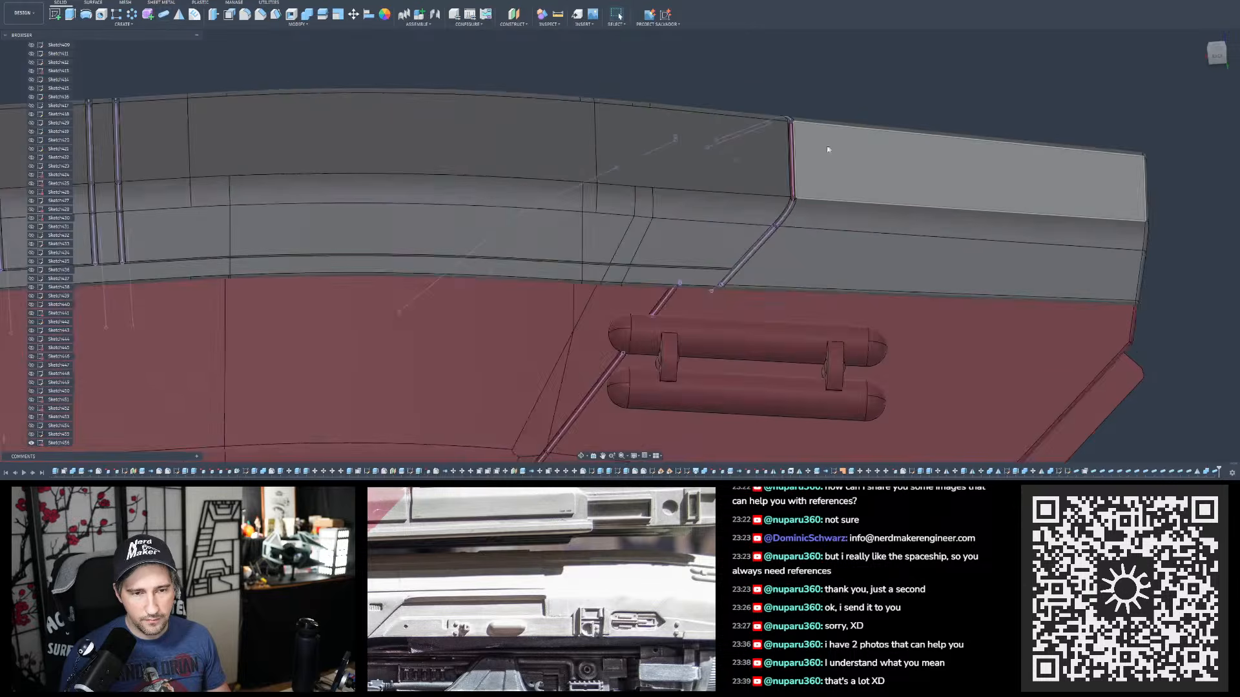
mouse_move(787, 96)
middle_mouse_down("shift")
mouse_move(795, 127)
mouse_move(793, 114)
middle_mouse_up("shift")
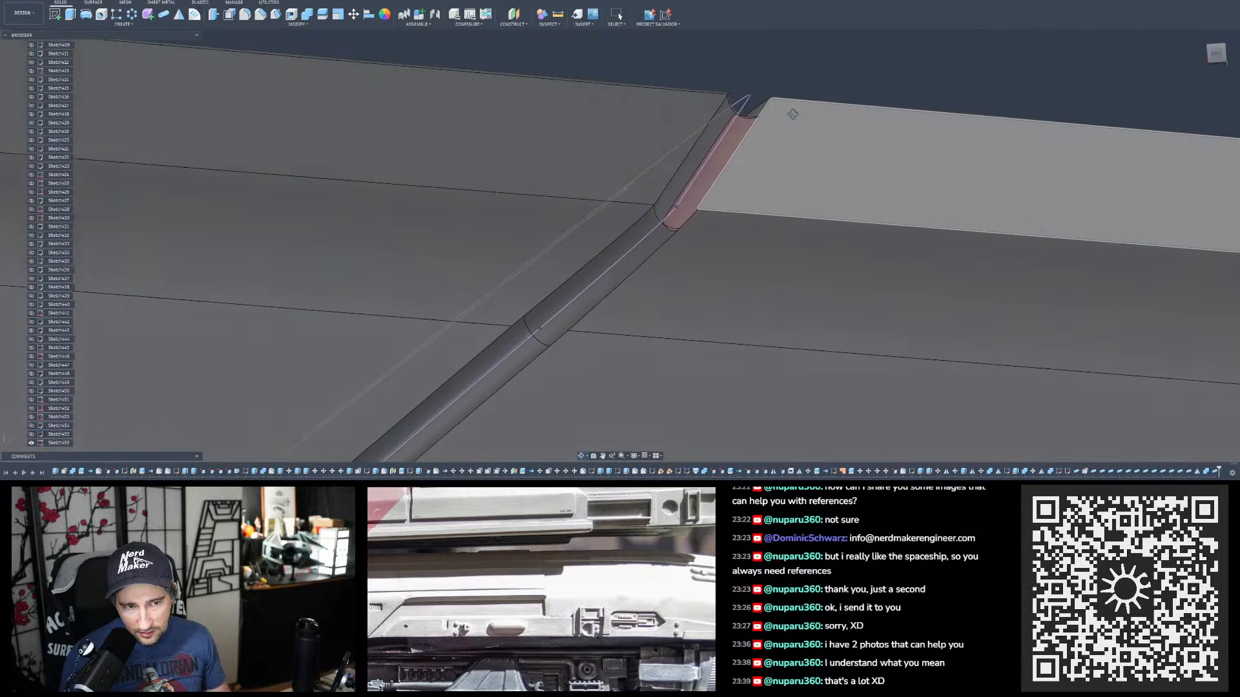
scroll(816, 58, "down", 8)
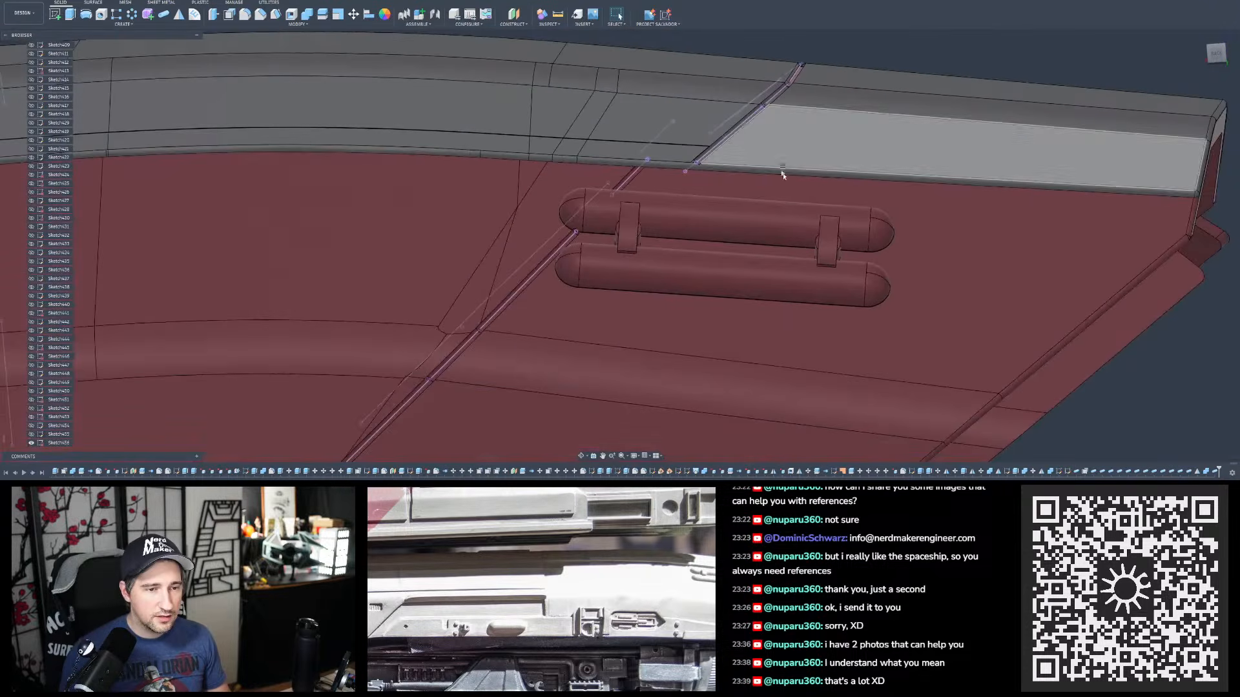
scroll(700, 169, "up", 3)
scroll(699, 169, "up", 3)
middle_click_drag(738, 98, 788, 106, "shift")
middle_click_drag(678, 153, 683, 155, "shift")
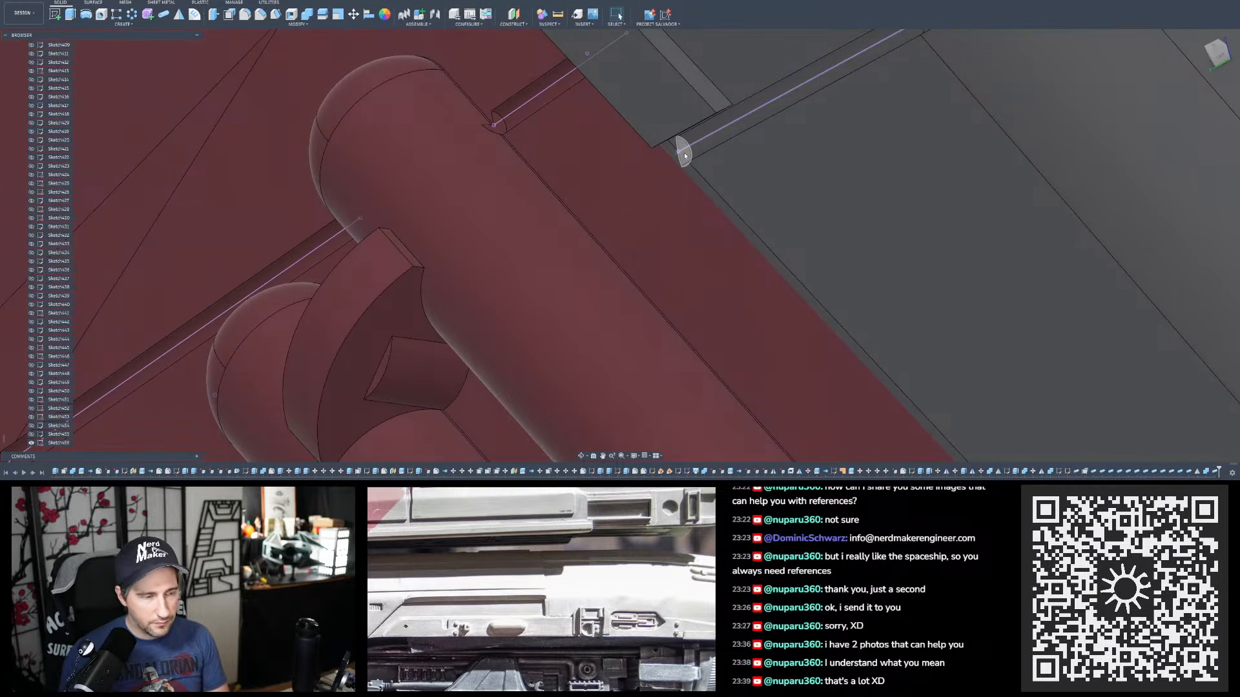
middle_click_drag(684, 156, 644, 163, "shift")
scroll(643, 162, "down", 10)
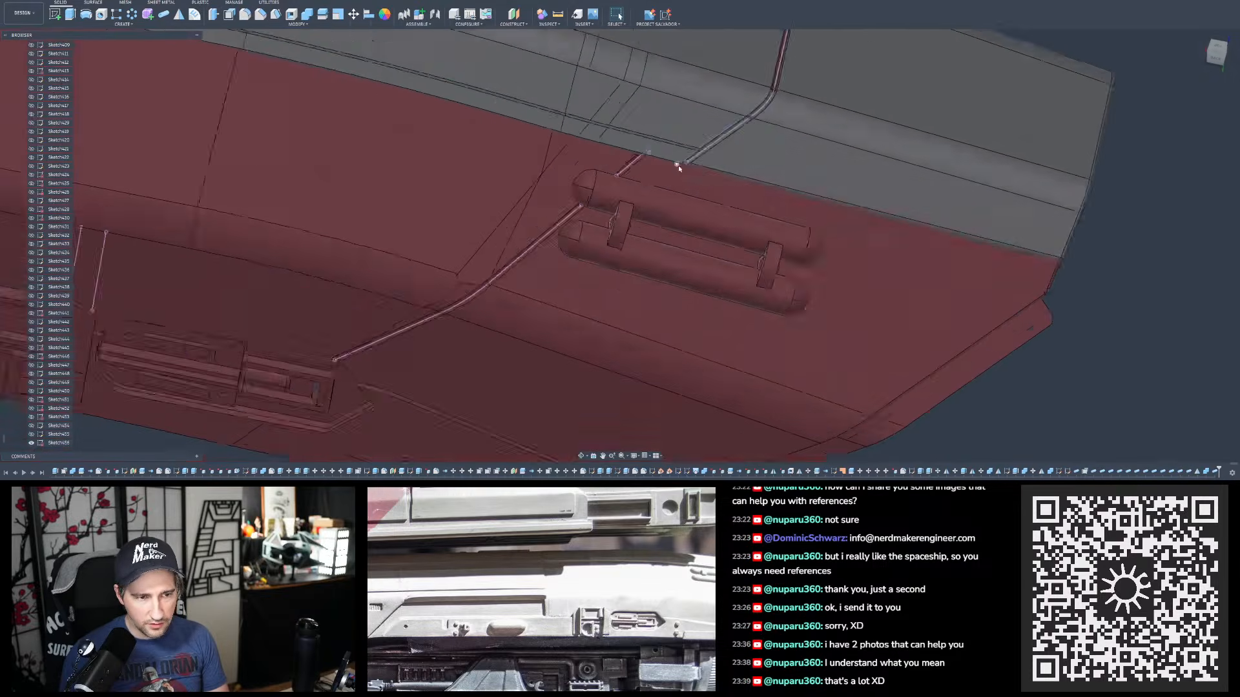
mouse_move(676, 162)
middle_mouse_down("shift")
mouse_move(657, 154)
mouse_move(683, 162)
middle_mouse_up("shift")
scroll(780, 189, "down", 5)
- Hide the sketch holding the groove's path and orient the model to a straight side view
middle_click_drag(780, 189, 919, 226)
middle_click_drag(551, 122, 643, 130, "shift")
scroll(762, 132, "down", 2)
scroll(630, 152, "up", 2)
left_click(31, 443)
left_click(1219, 56)
- Compare the panel lines around the wheel, grey top layer and sloped red nose with the reference photo
scroll(617, 154, "down", 3)
scroll(584, 211, "up", 10)
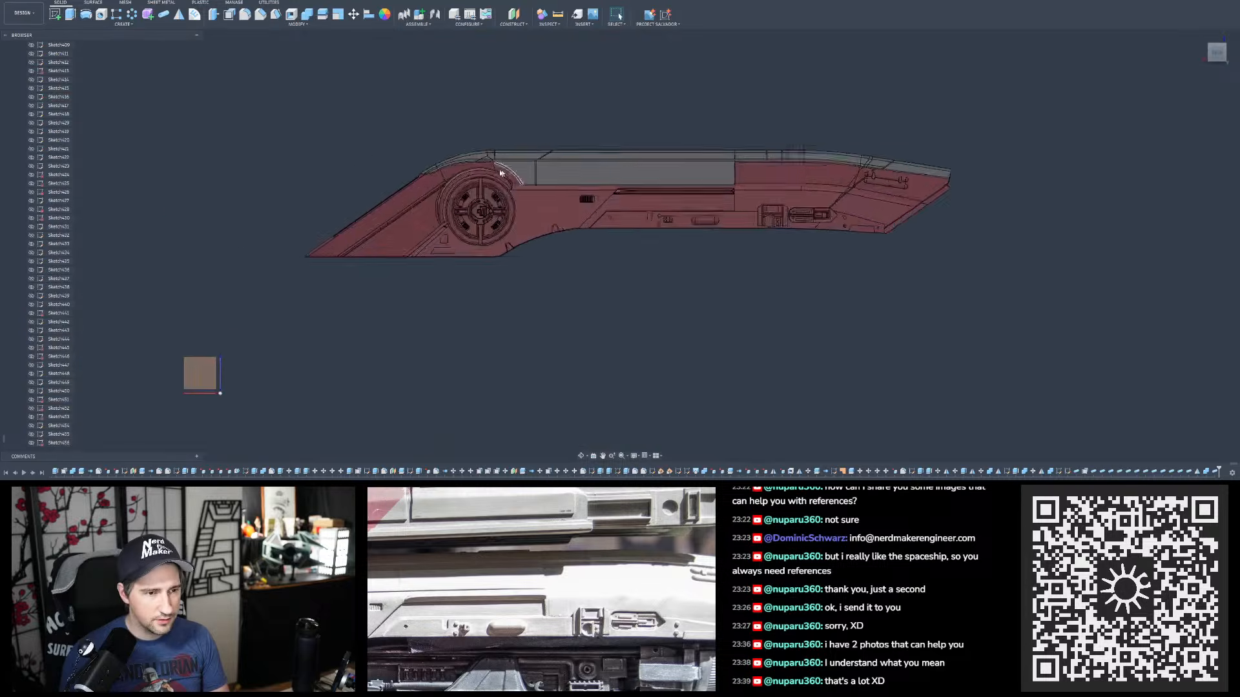
scroll(584, 212, "down", 5)
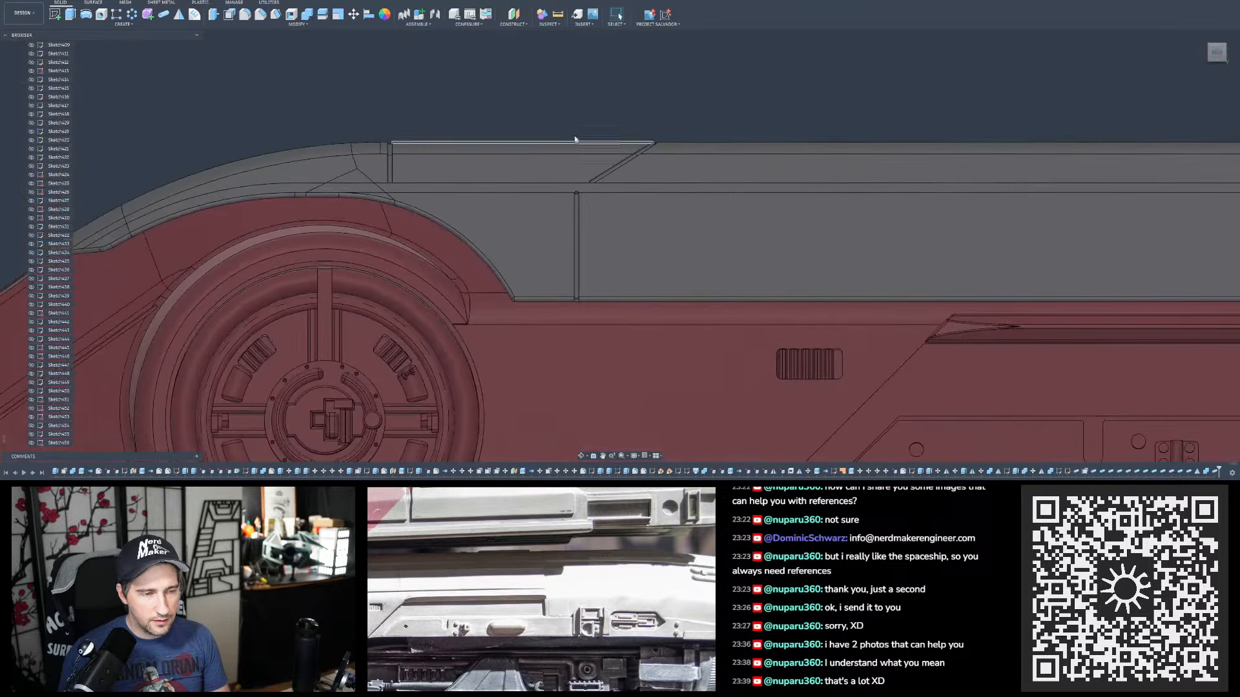
scroll(564, 109, "down", 3)
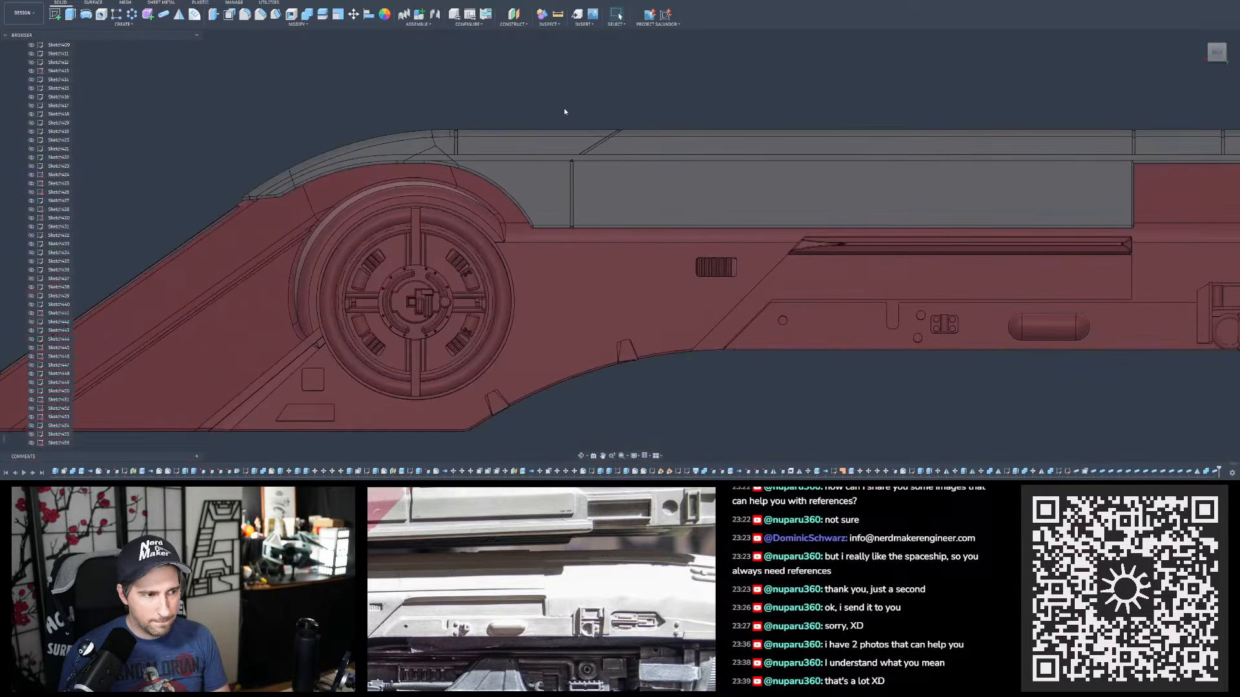
scroll(564, 107, "down", 2)
scroll(561, 141, "down", 3)
scroll(696, 104, "up", 2)
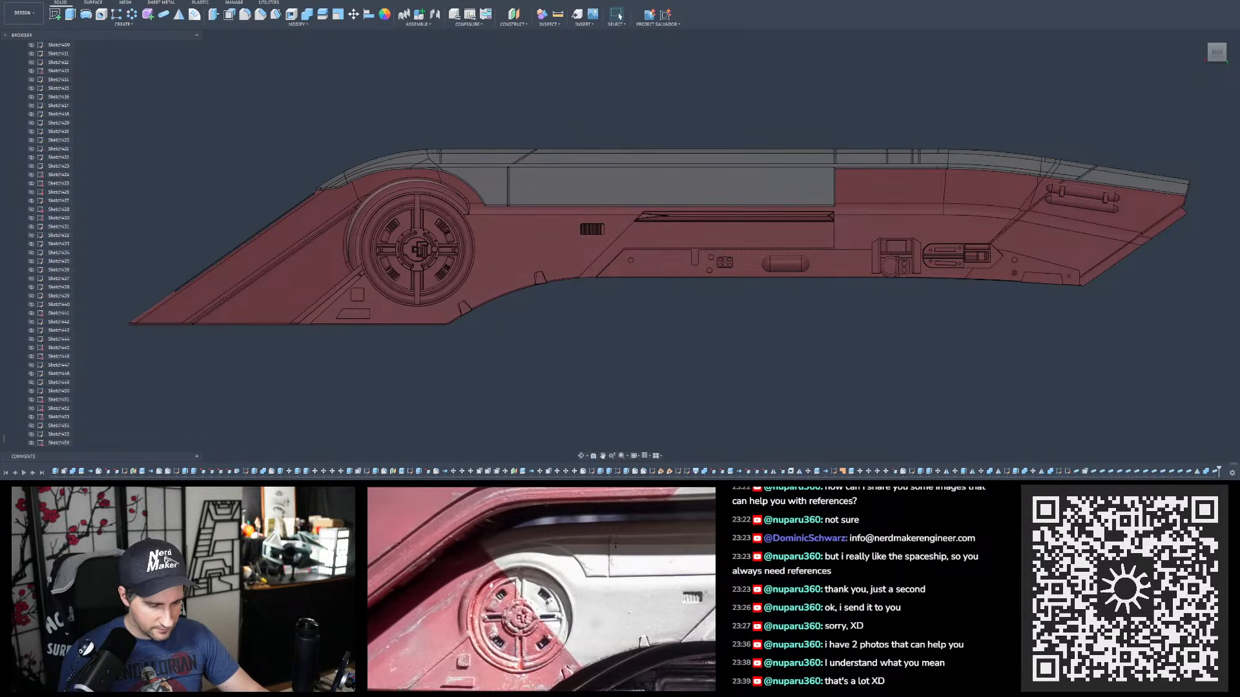
scroll(187, 269, "up", 5)
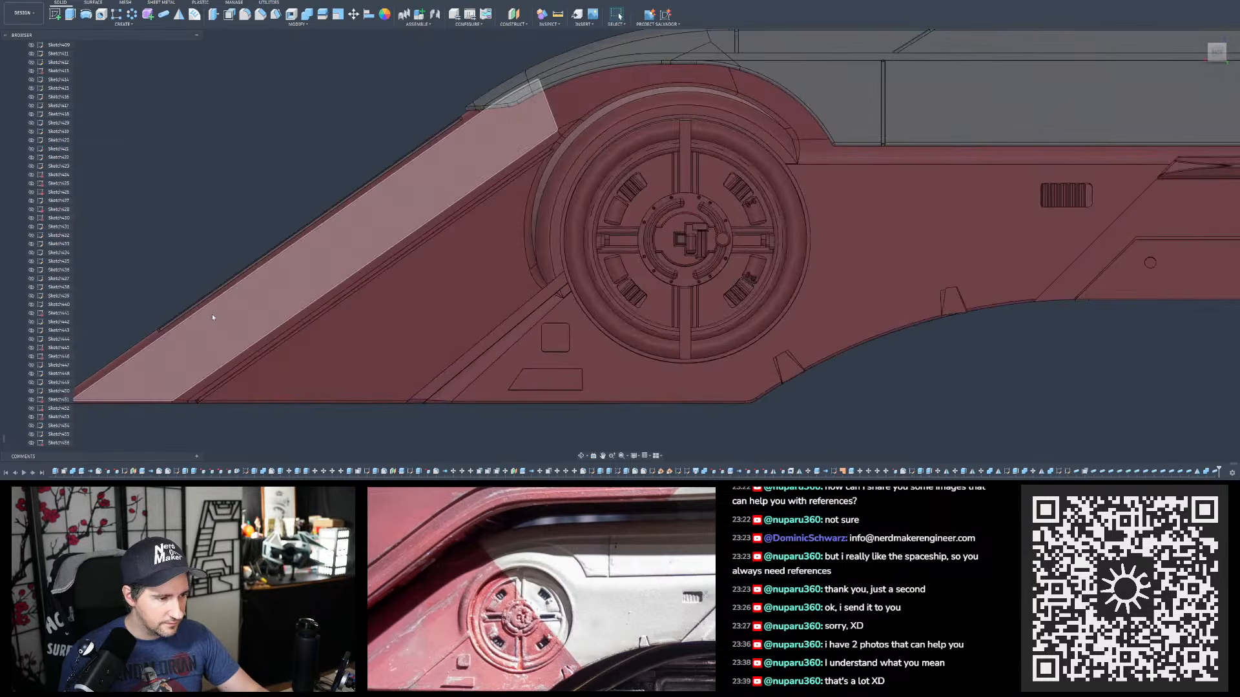
scroll(194, 395, "up", 5)
scroll(244, 353, "down", 4)
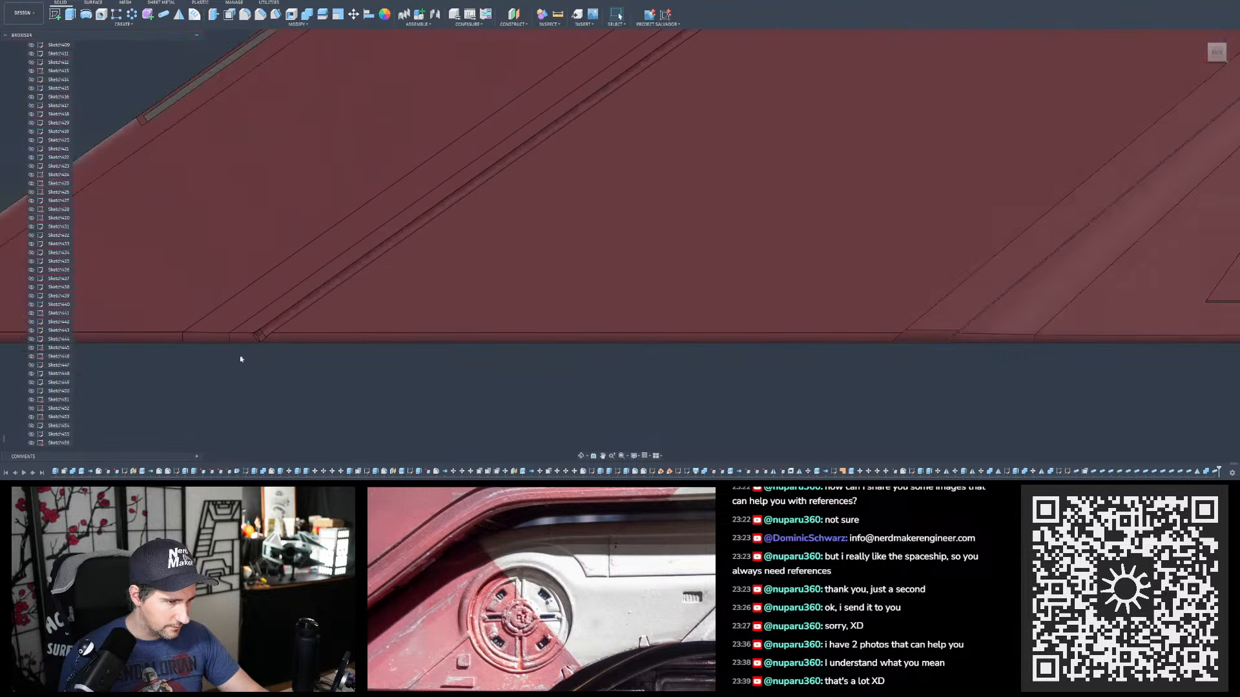
scroll(240, 361, "down", 4)
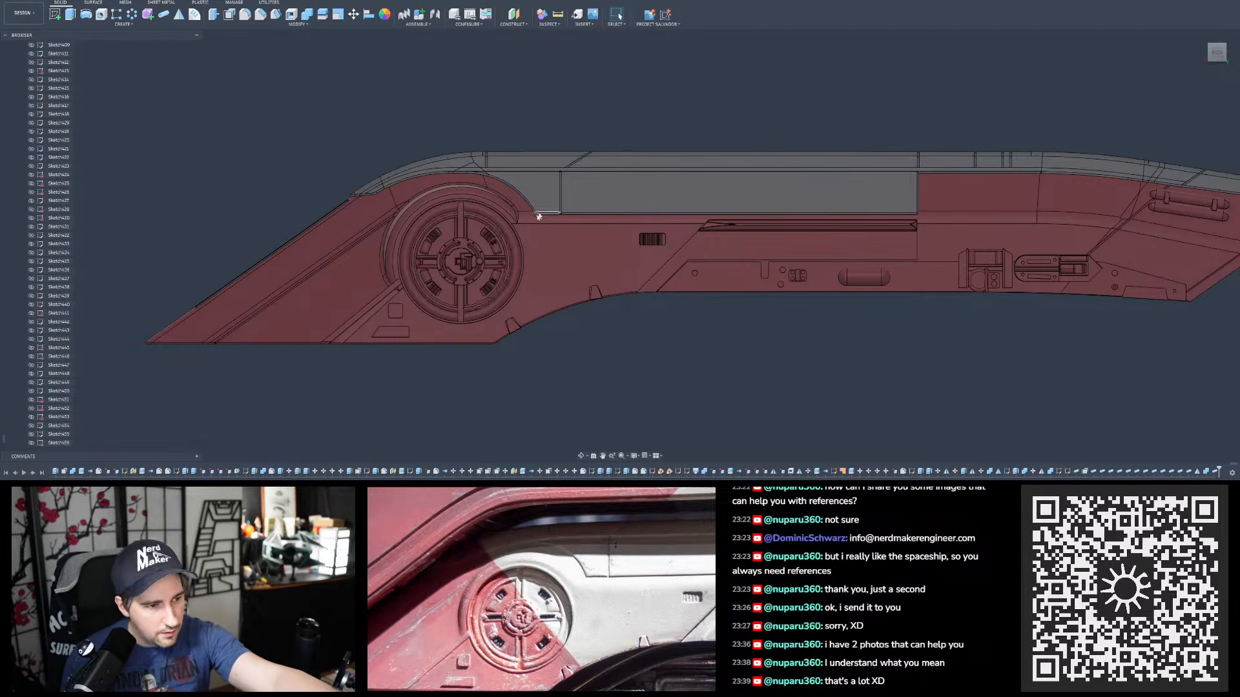
scroll(485, 250, "up", 5)
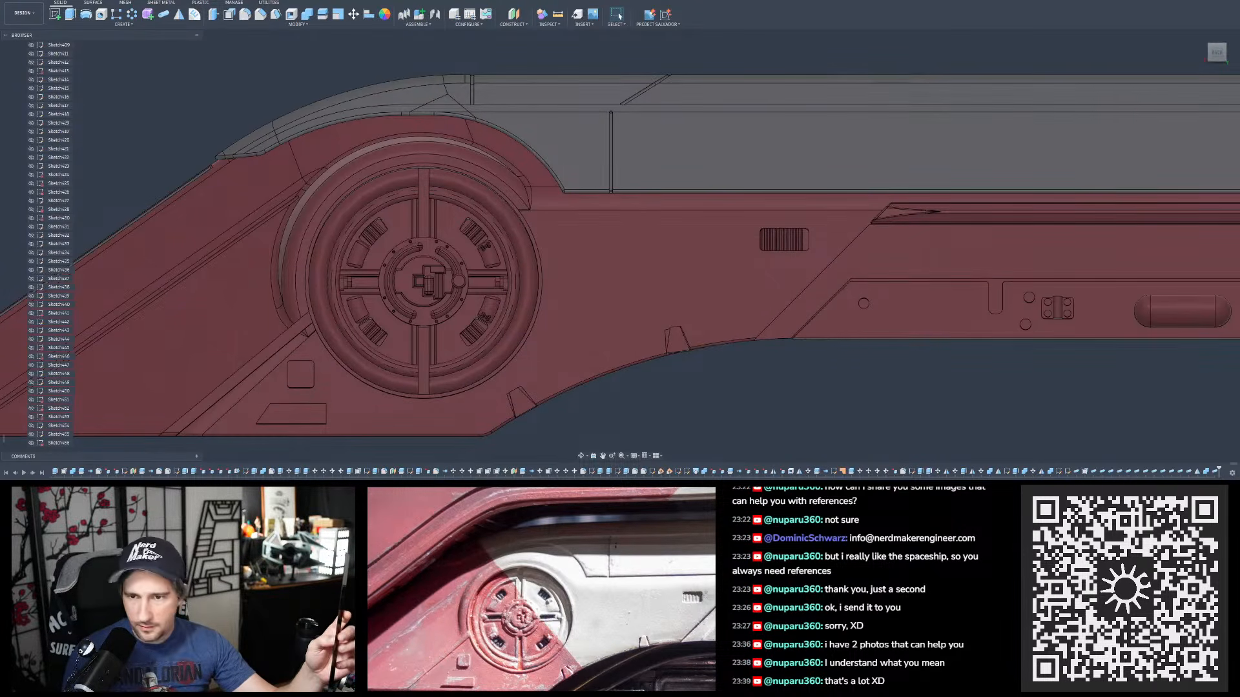
- Switch the camera projection to perspective and frame the shuttle side around the wheel
left_click(1232, 67)
left_click(1224, 79)
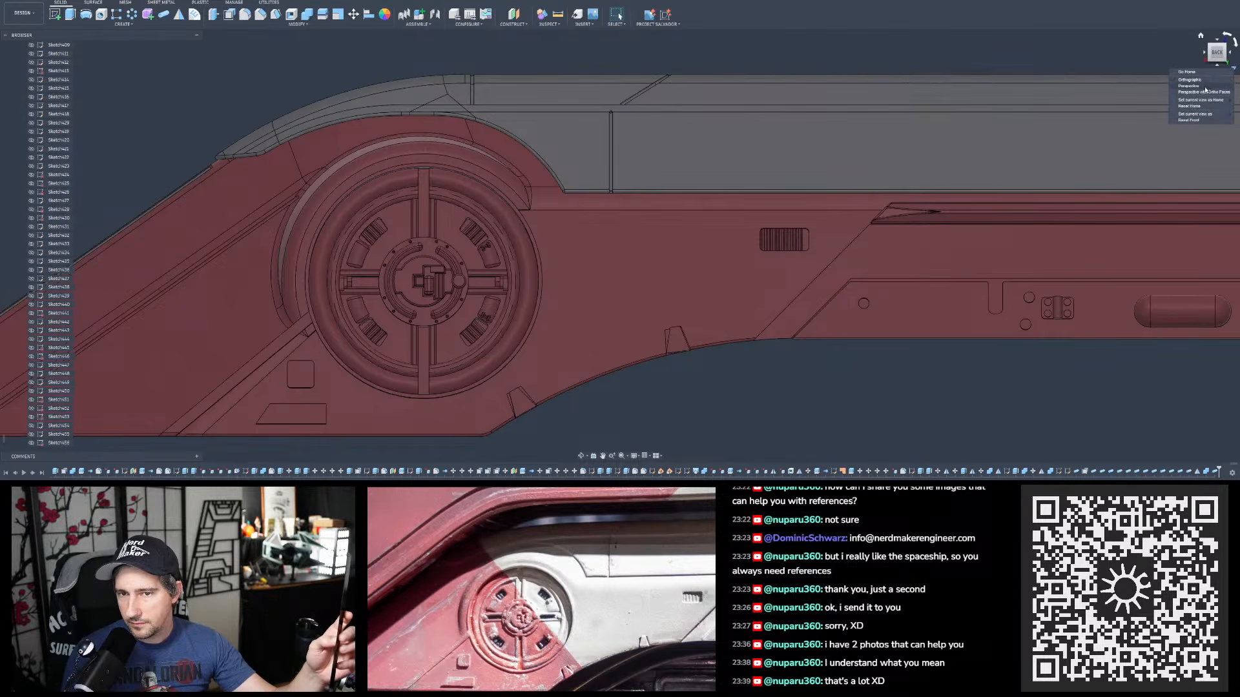
scroll(765, 310, "down", 5)
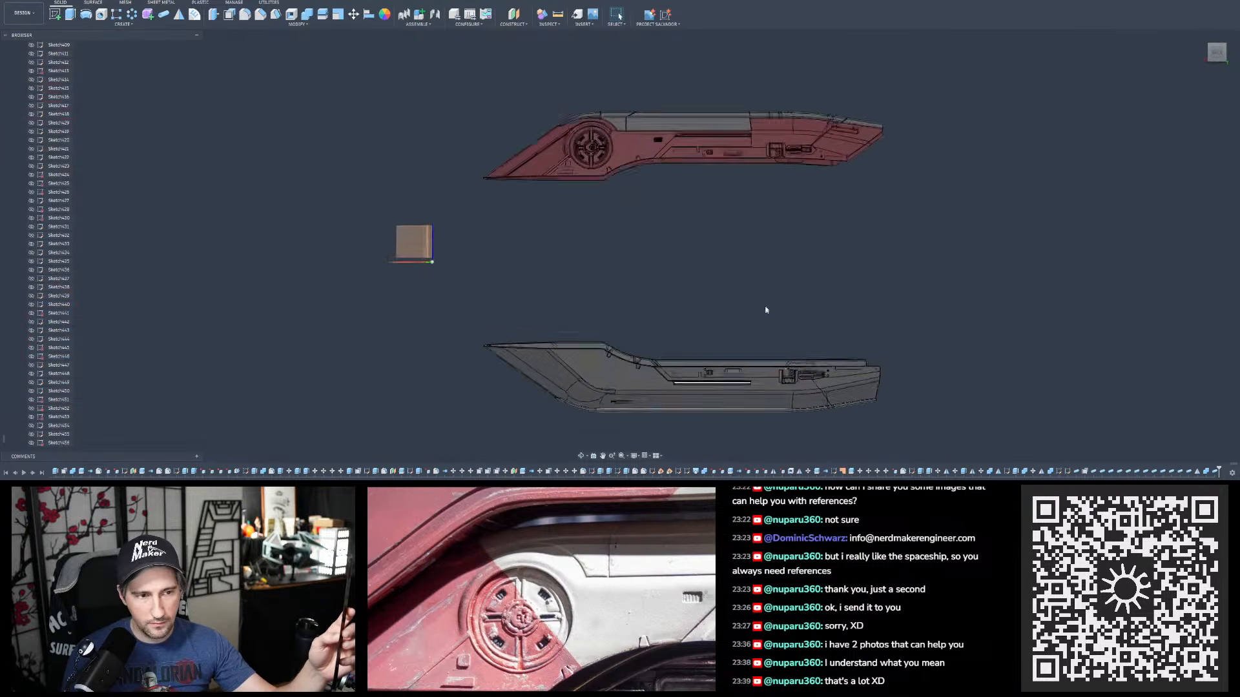
scroll(610, 124, "up", 4)
scroll(652, 271, "down", 2)
scroll(609, 182, "up", 3)
scroll(602, 133, "up", 2)
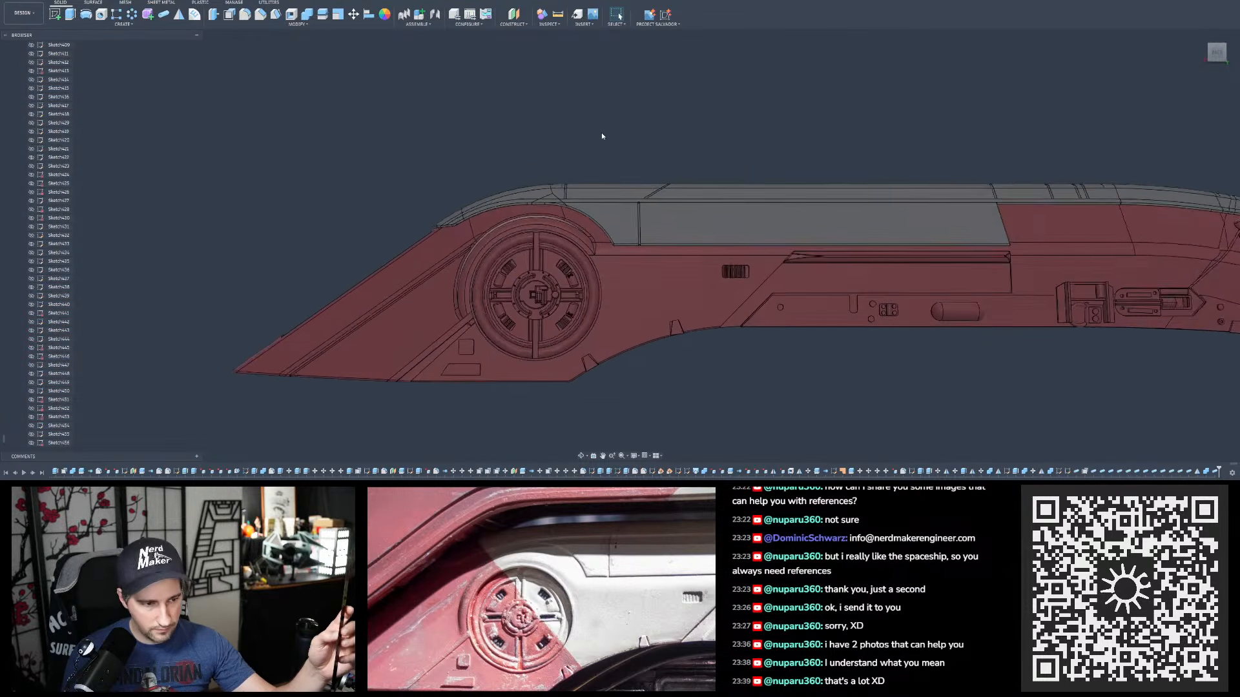
- Match the viewing angle to the reference photo and check the panel-line positions above and beside the wheel
scroll(602, 124, "down", 2)
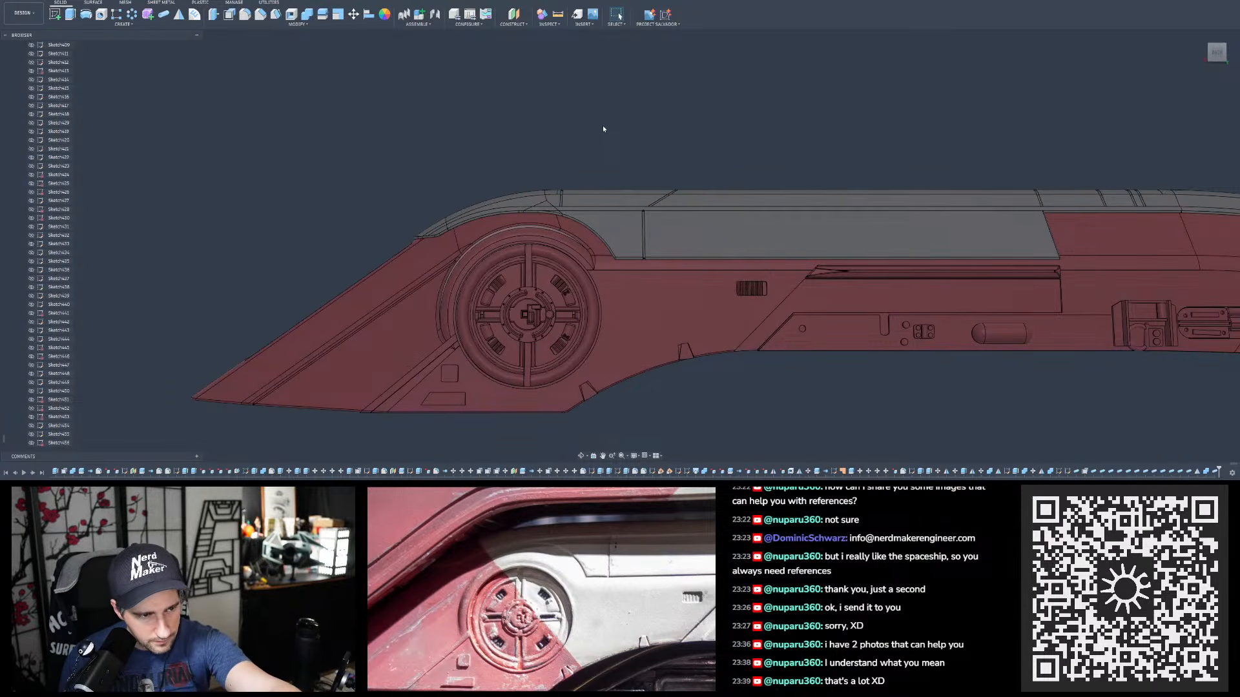
scroll(603, 129, "down", 1)
scroll(603, 142, "up", 2)
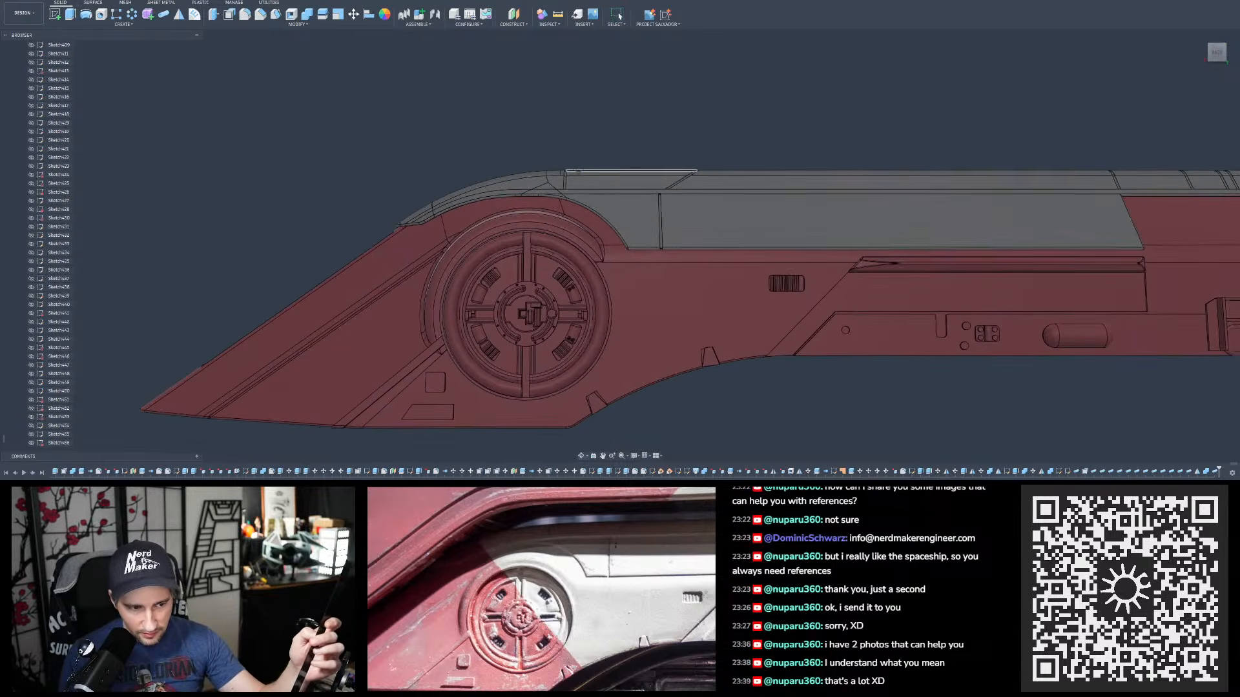
scroll(548, 607, "down", 4)
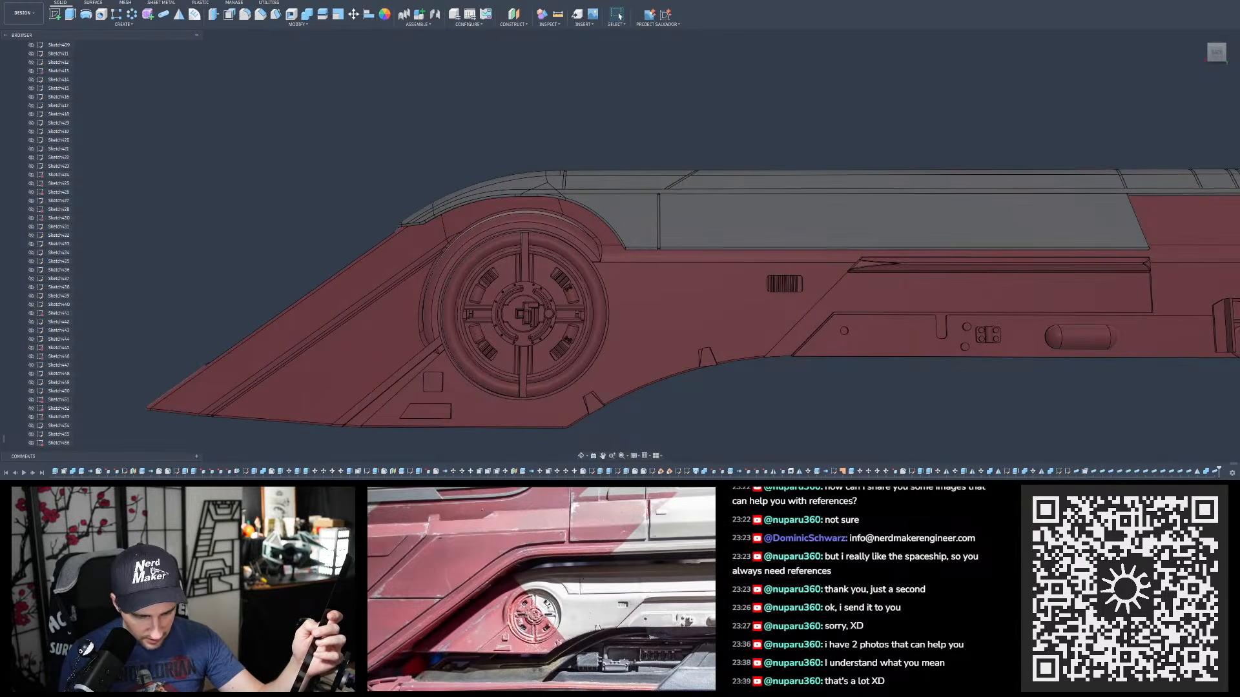
middle_click_drag(569, 314, 577, 301, "shift")
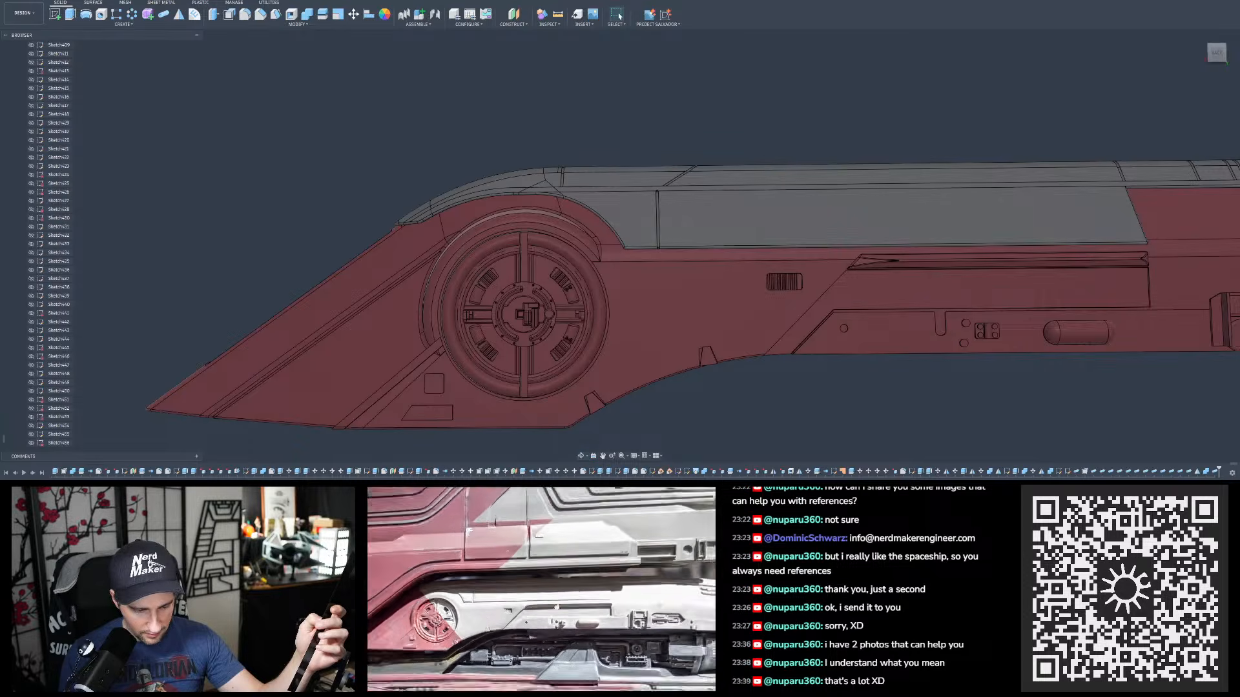
scroll(570, 330, "down", 3)
scroll(570, 331, "up", 4)
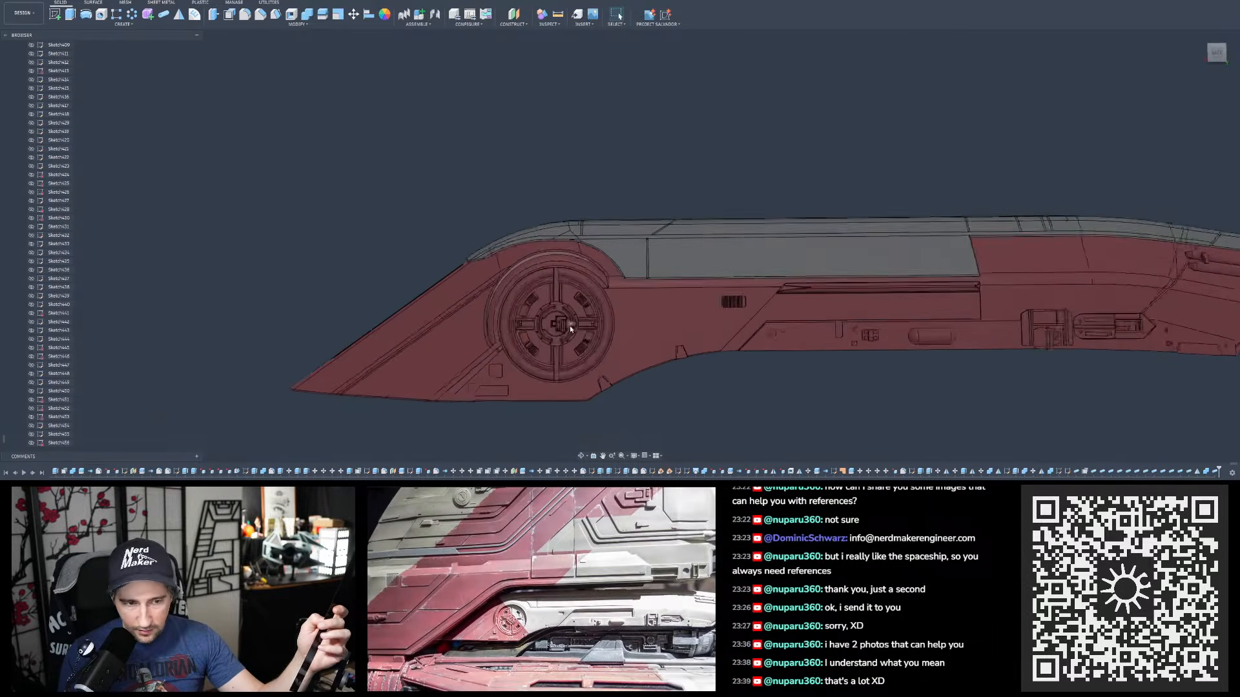
scroll(622, 292, "up", 2)
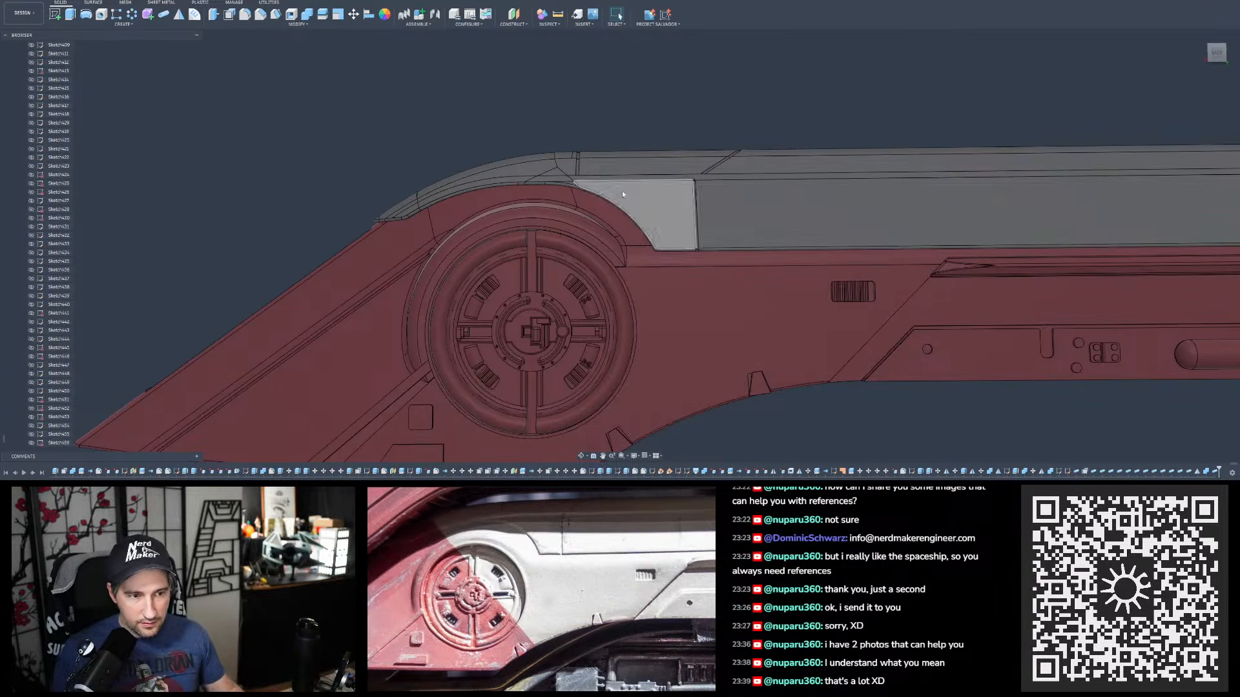
scroll(622, 192, "down", 2)
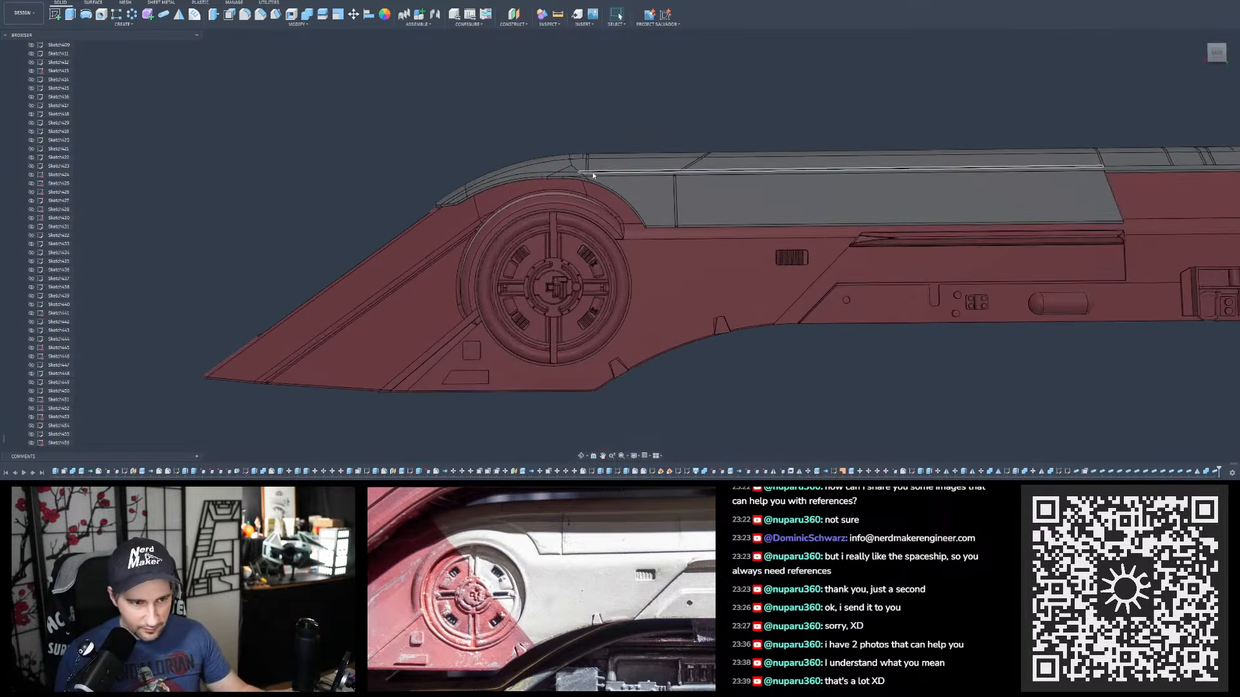
- Open the sketch of the short vertical panel line above the wheel for editing and check the line's position against the reference photo
double_click(1060, 472)
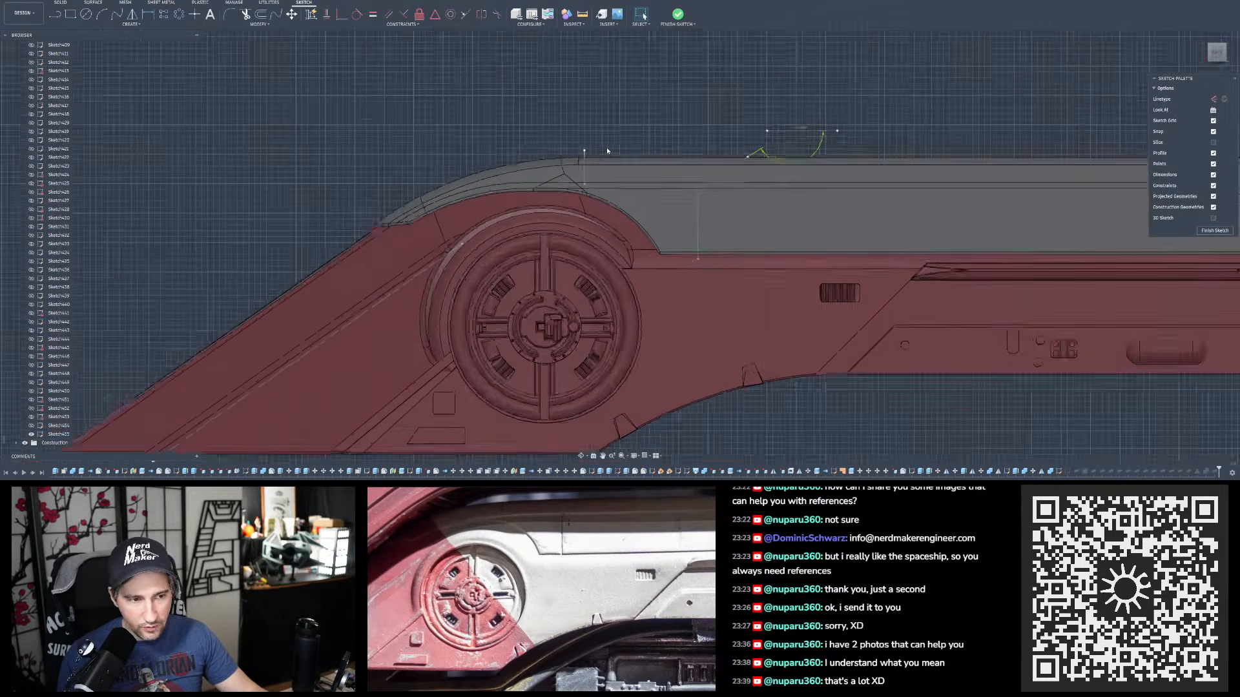
scroll(603, 152, "up", 5)
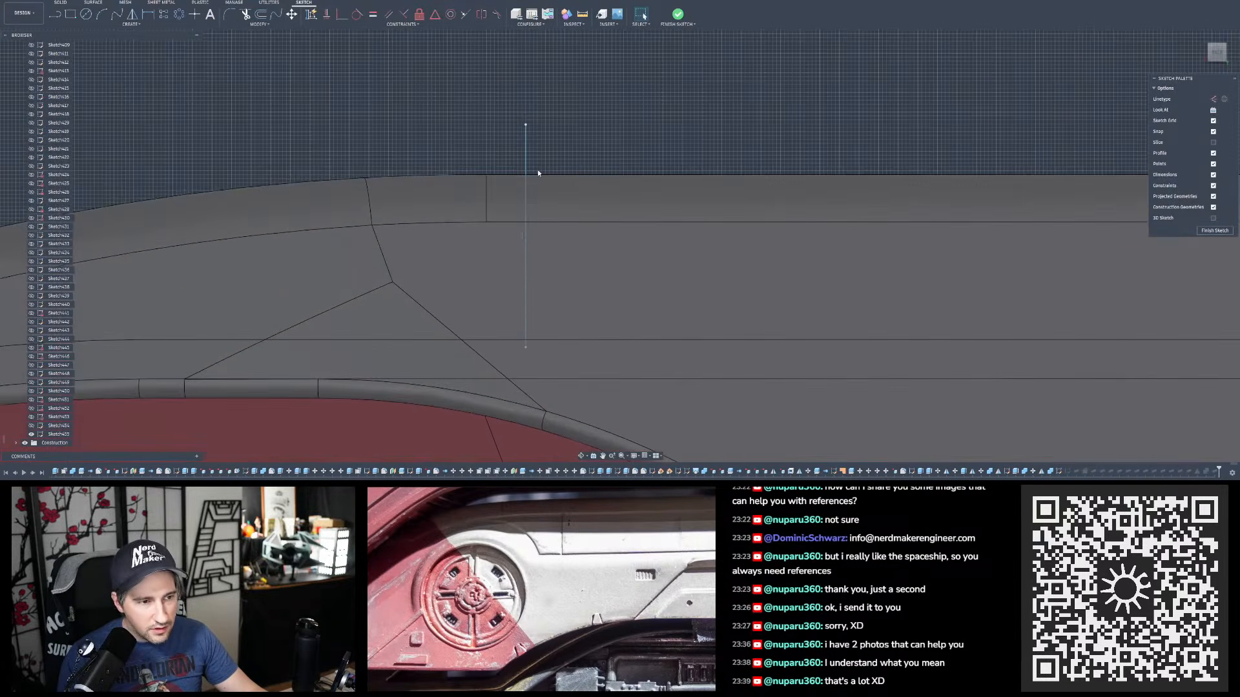
left_click(524, 142)
scroll(525, 142, "down", 3)
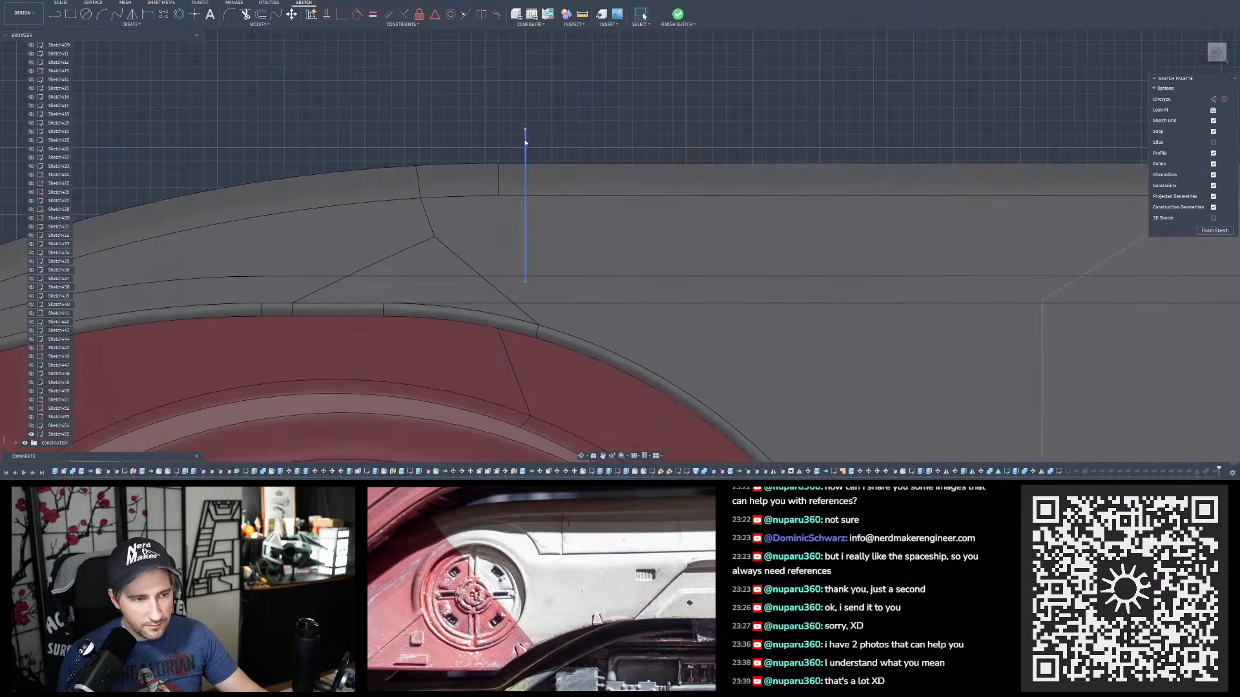
scroll(525, 143, "up", 2)
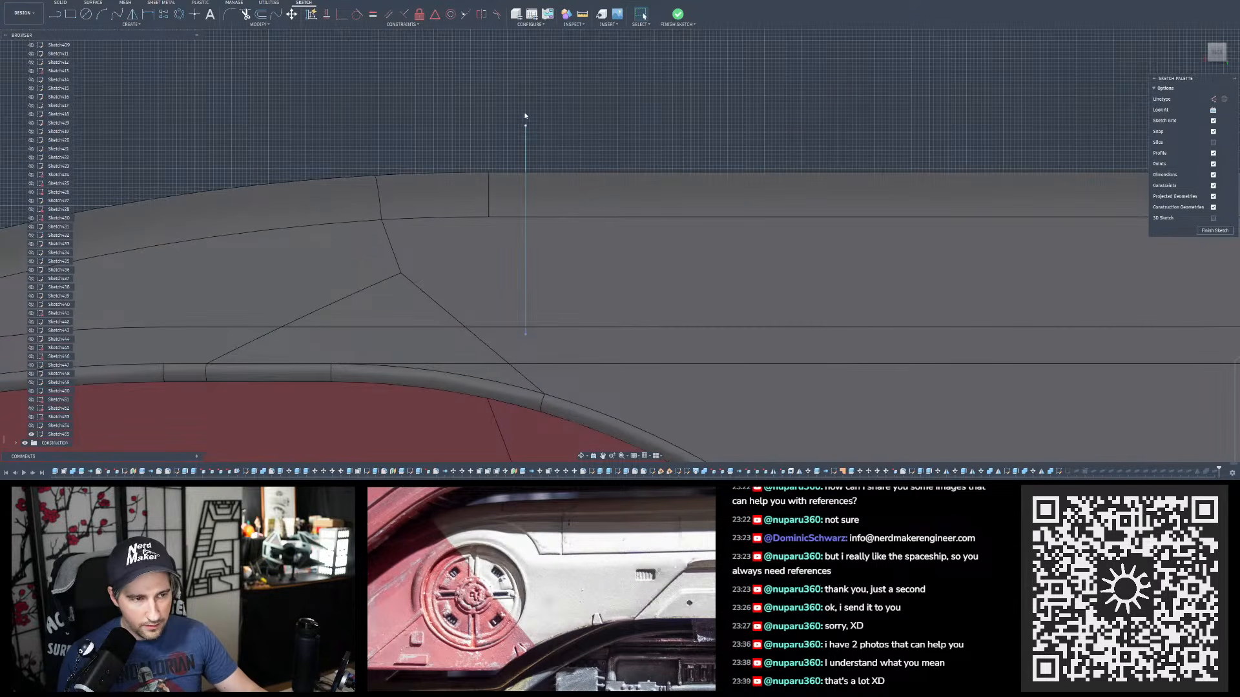
scroll(534, 126, "down", 5)
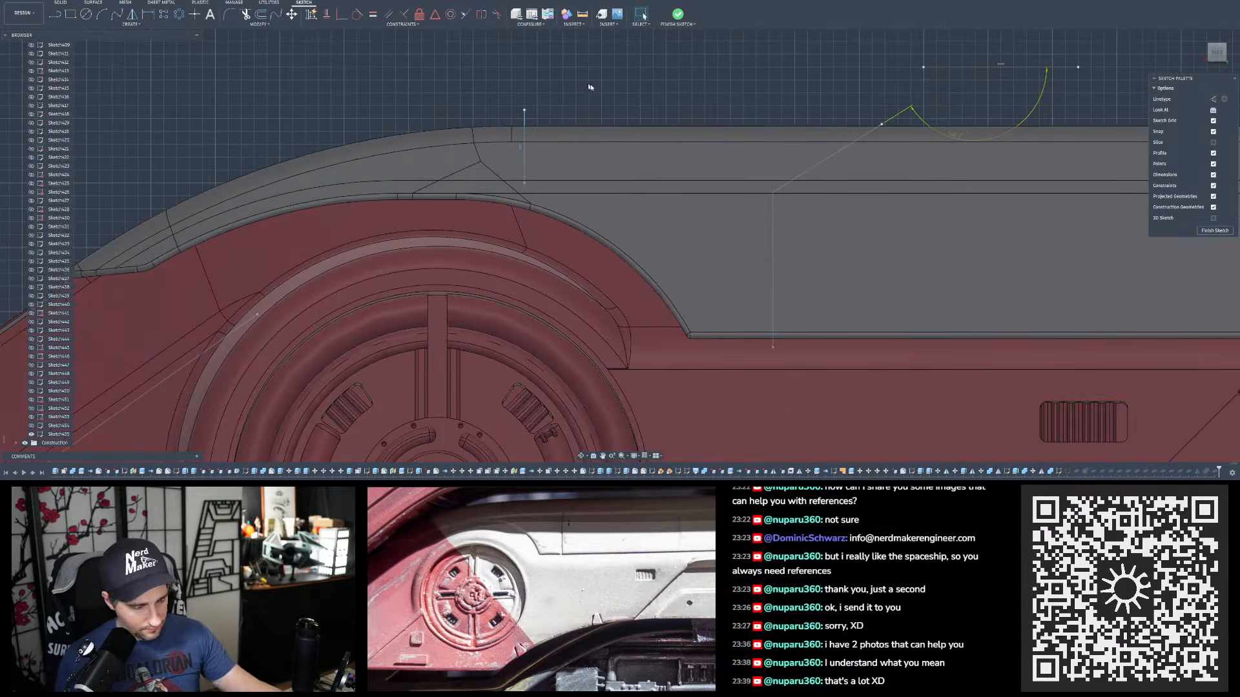
scroll(601, 90, "up", 1)
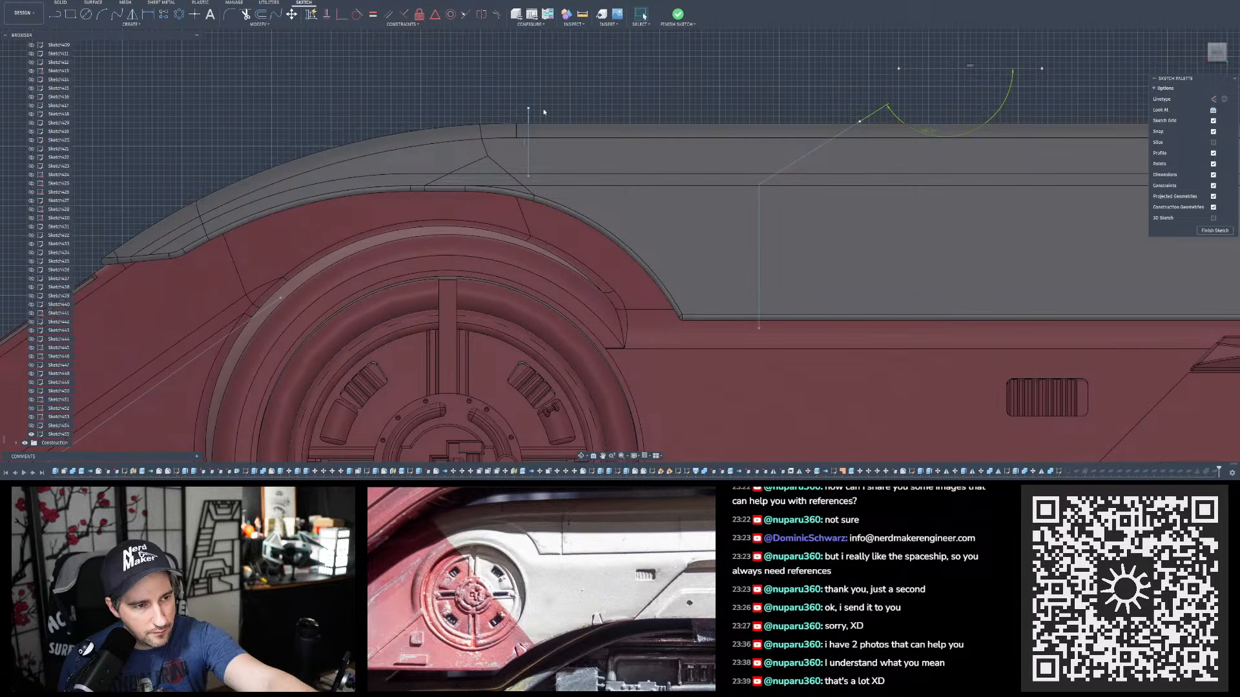
scroll(544, 112, "up", 3)
scroll(544, 112, "up", 2)
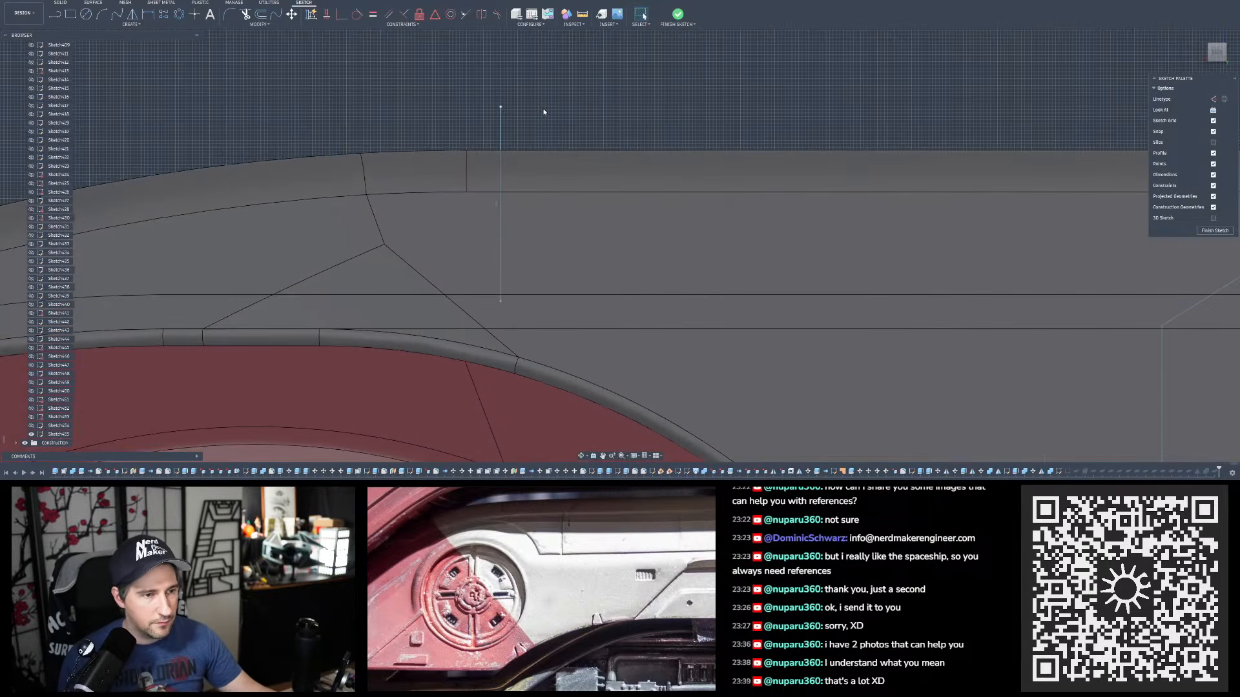
scroll(544, 112, "down", 3)
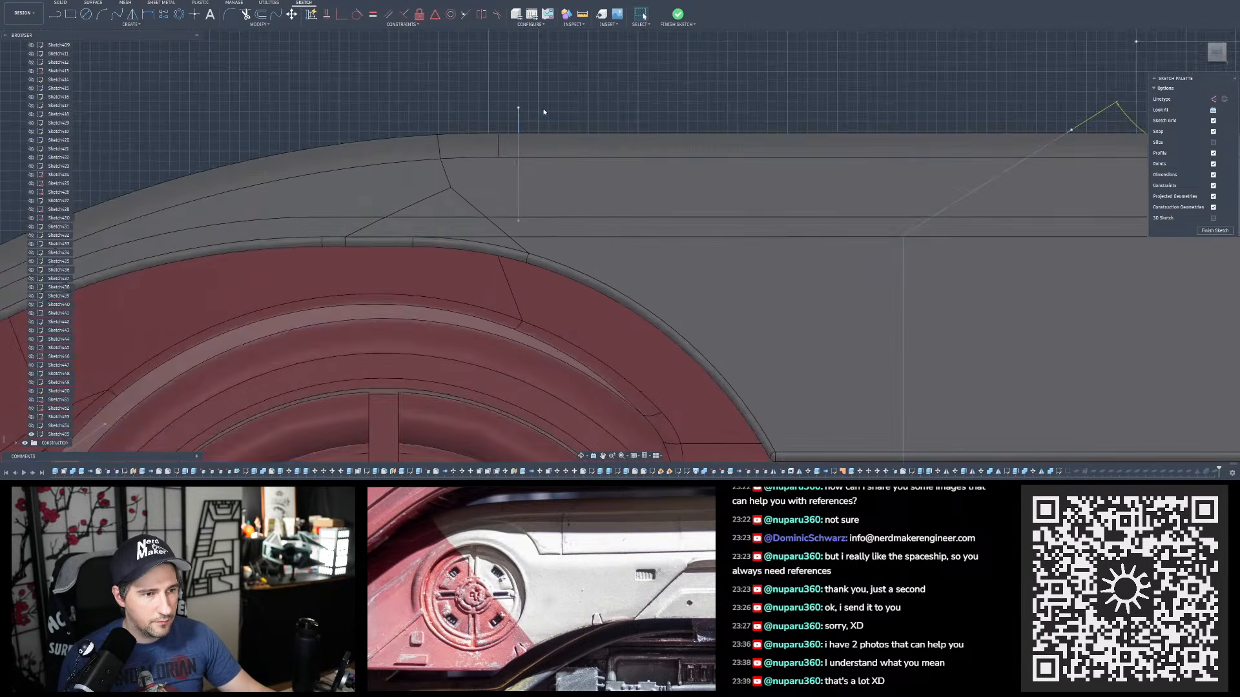
scroll(543, 112, "up", 3)
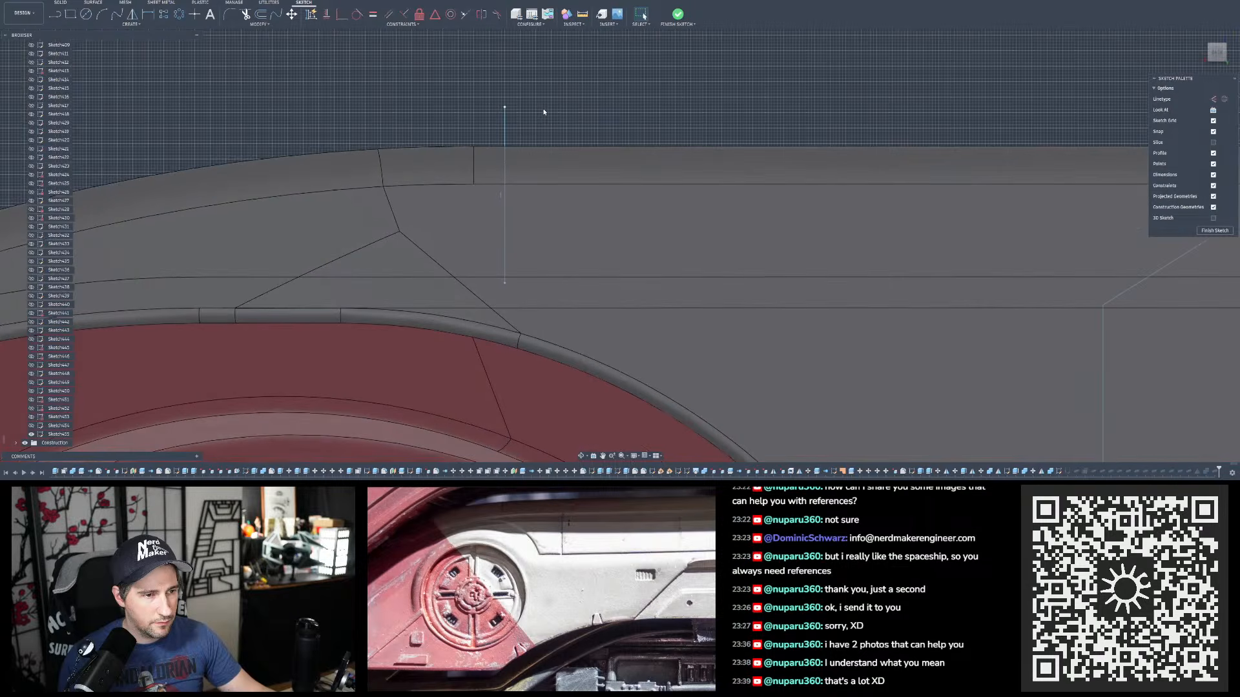
left_click(56, 14)
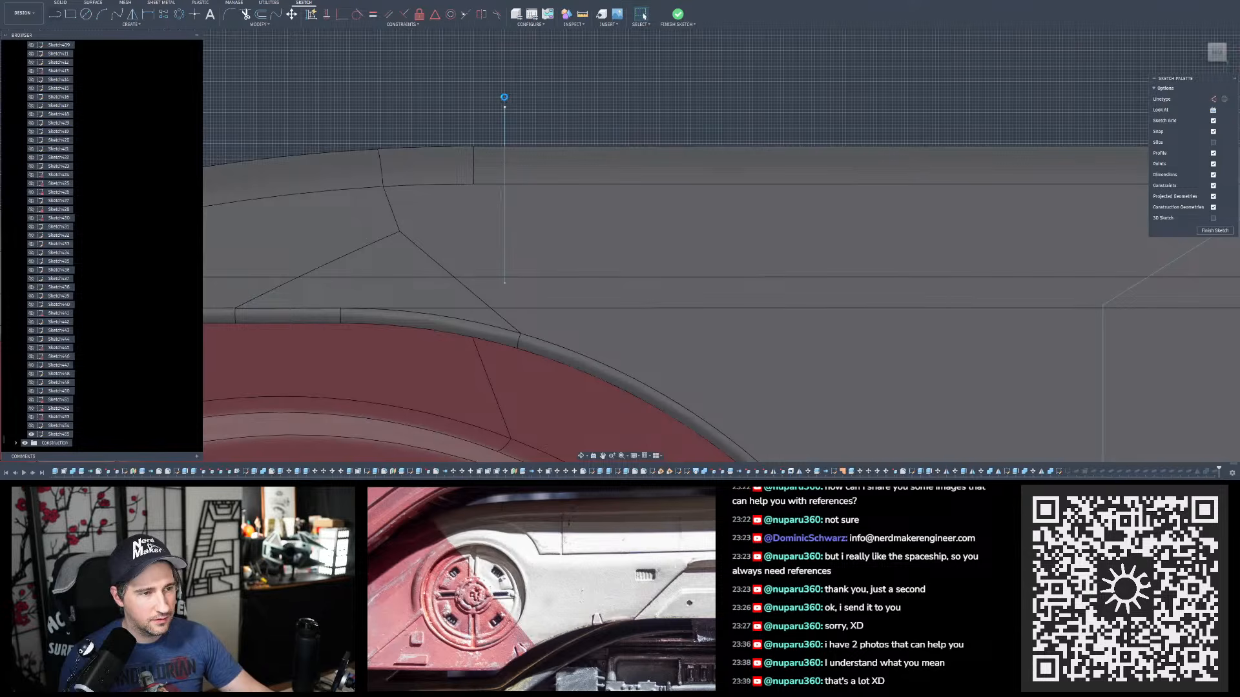
key("l")
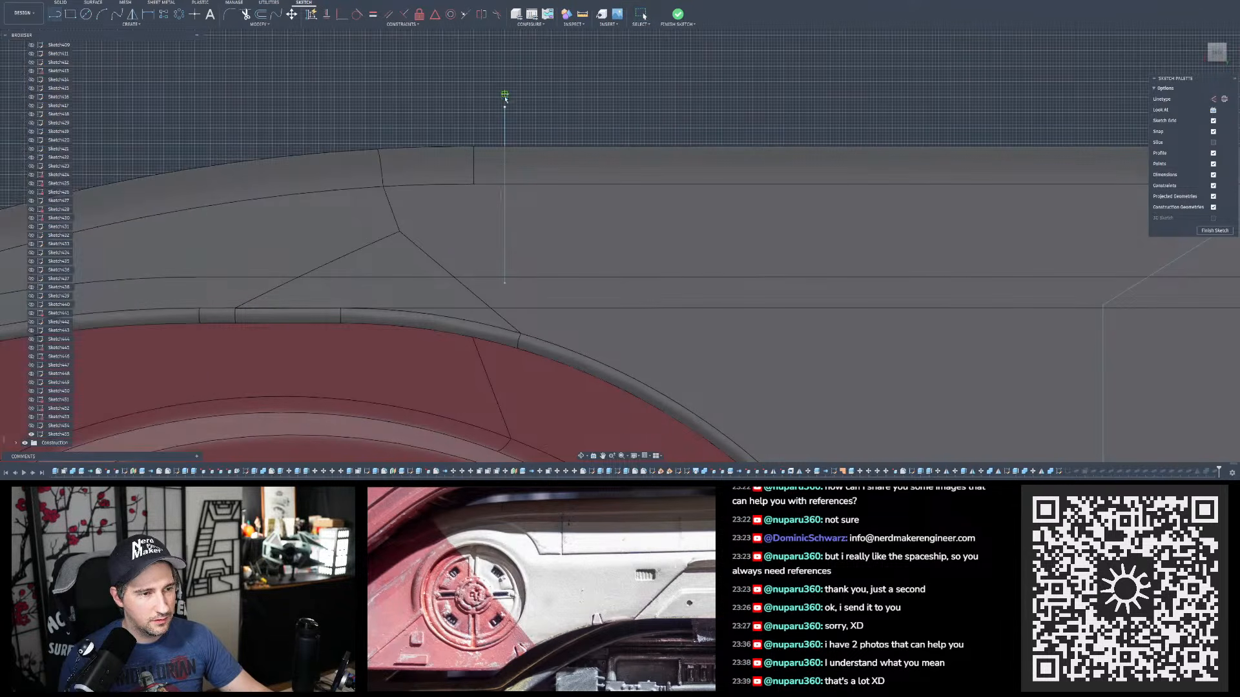
left_click_drag(504, 97, 521, 101)
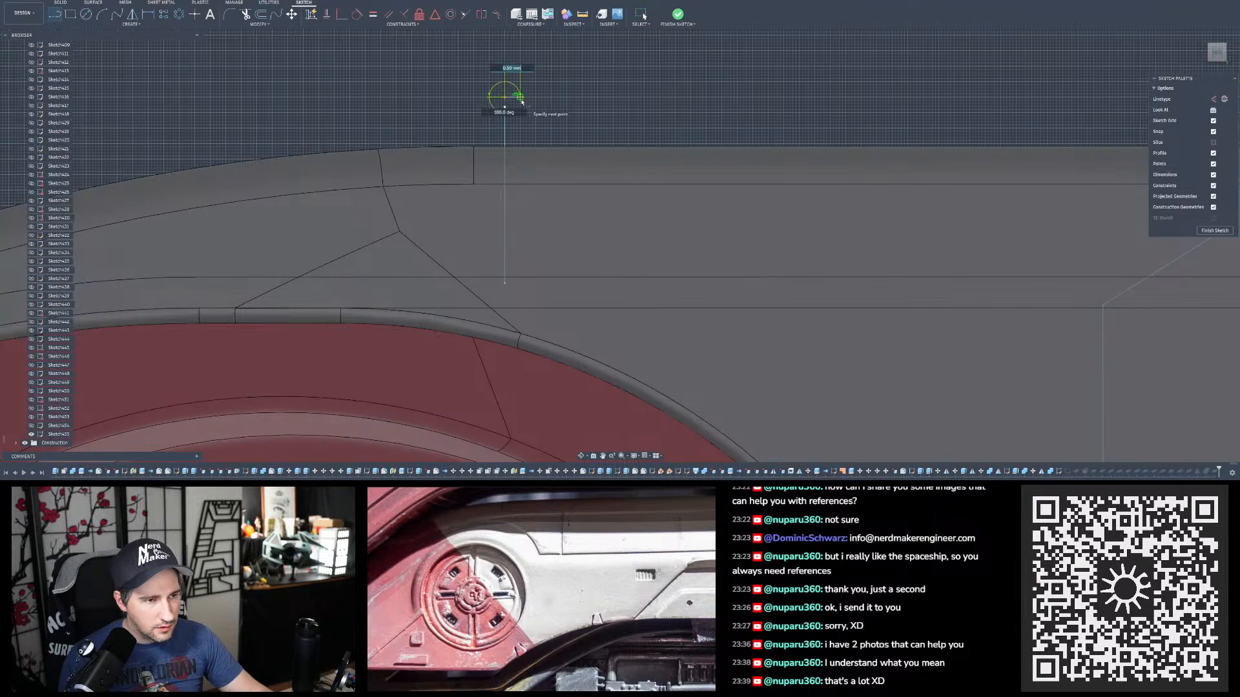
scroll(522, 101, "up", 3)
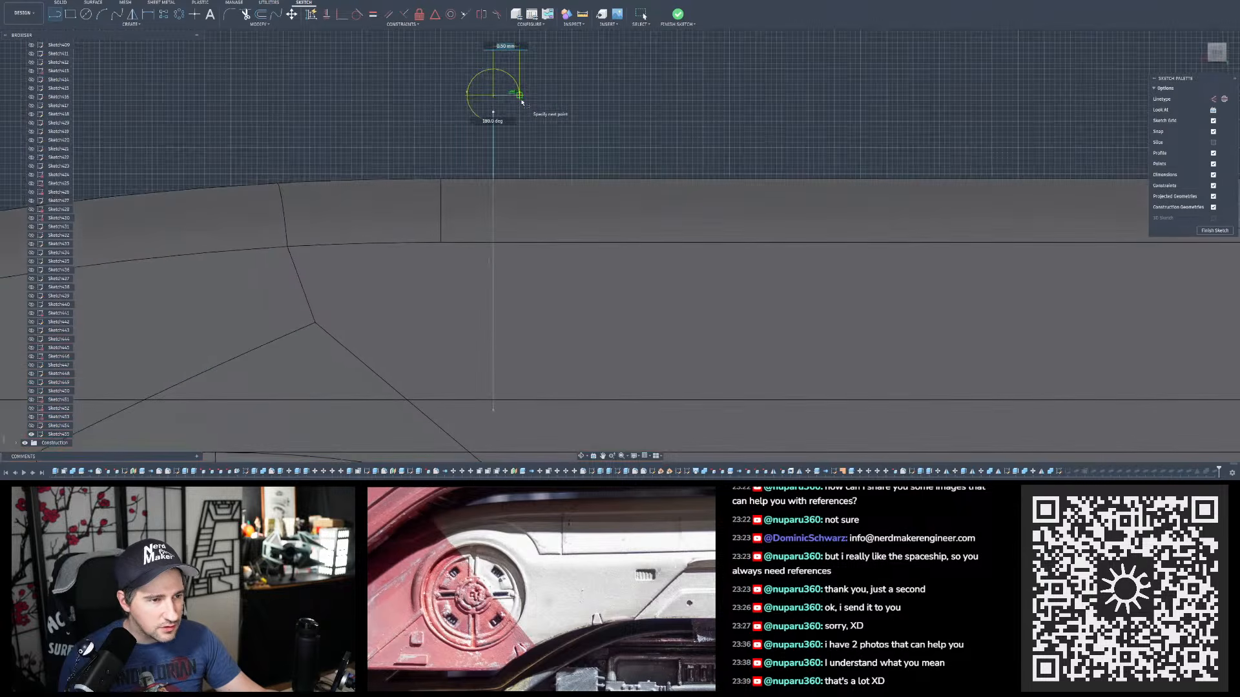
key("Escape")
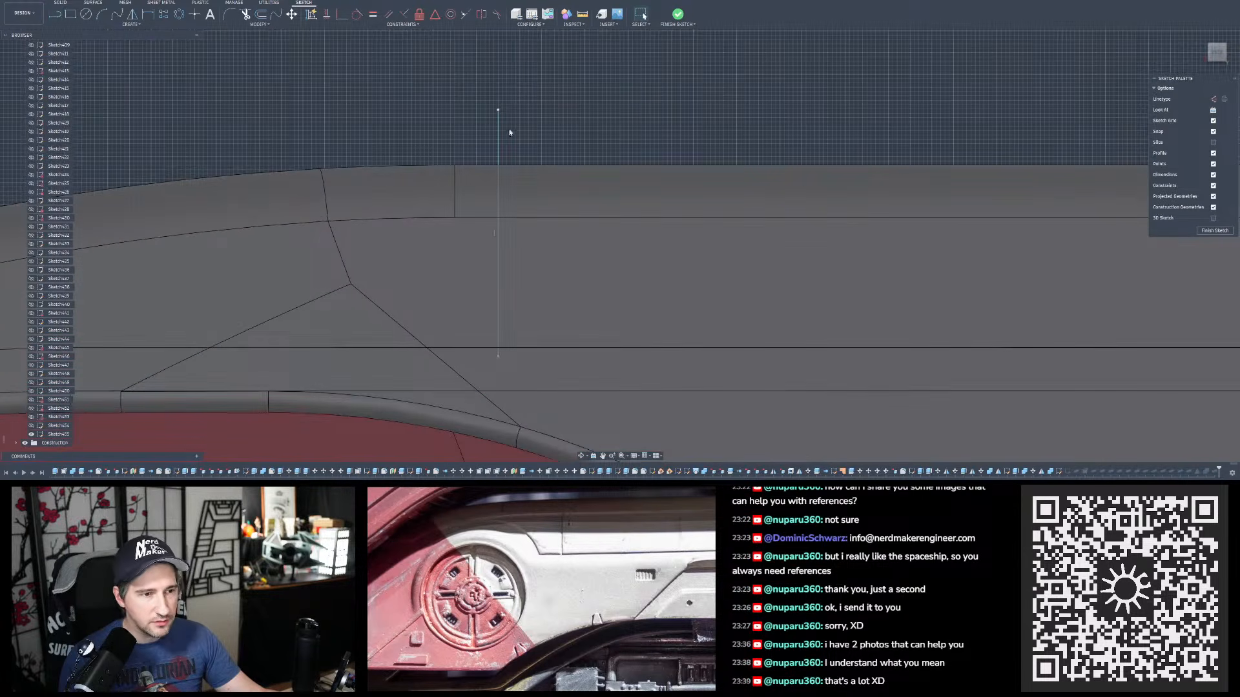
- Shift the short vertical panel line above the wheel slightly away from the red nose and finish the sketch
left_click_drag(497, 110, 520, 111)
left_click(595, 95)
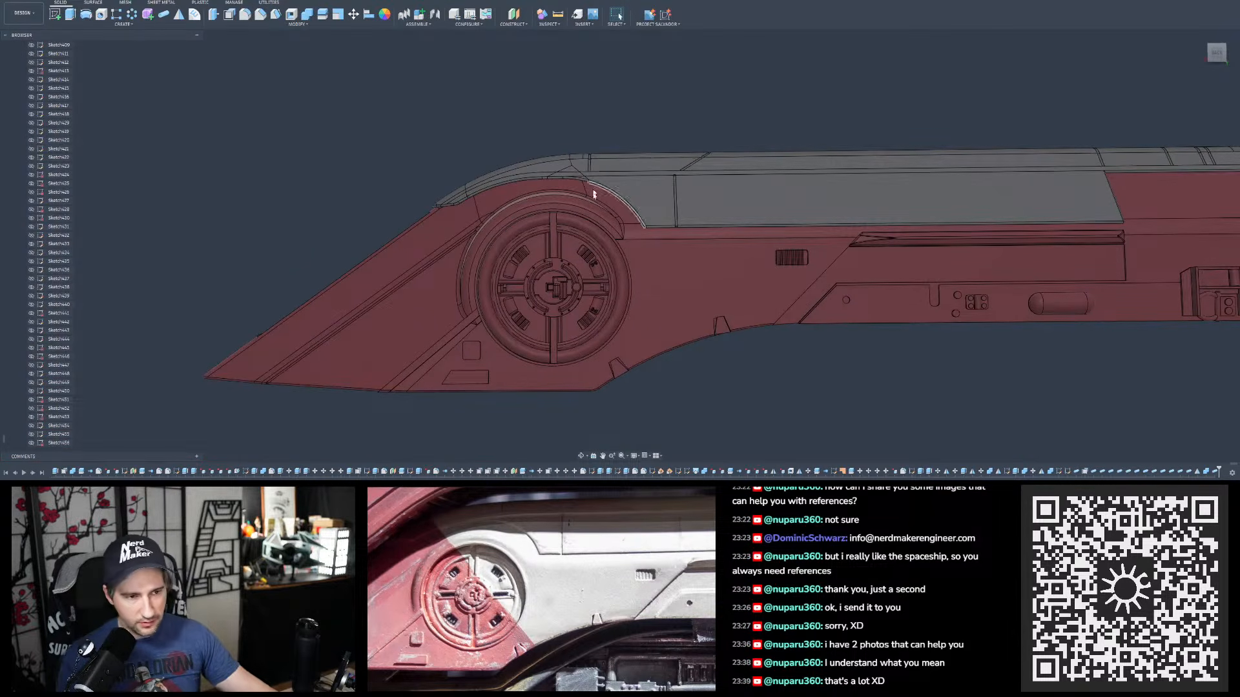
- Compare the grooves above the wheel and along the shuttle side to the rear end with the reference photos
scroll(600, 181, "up", 3)
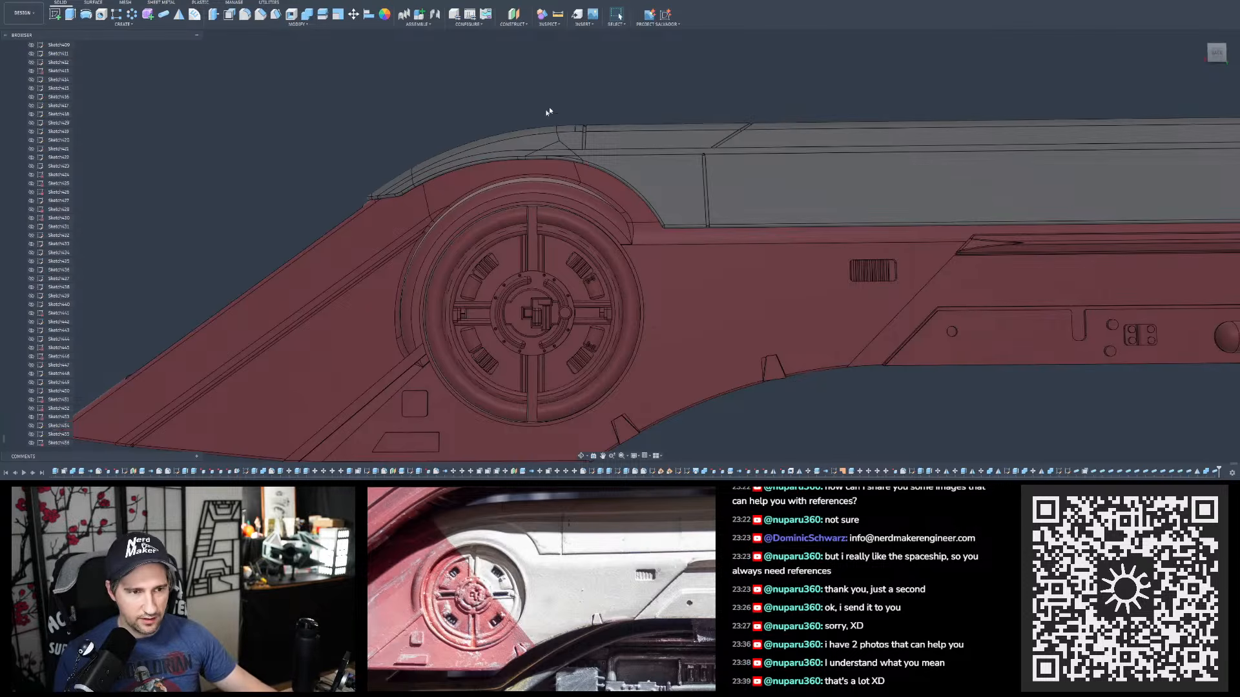
scroll(553, 108, "down", 1)
scroll(694, 169, "up", 1)
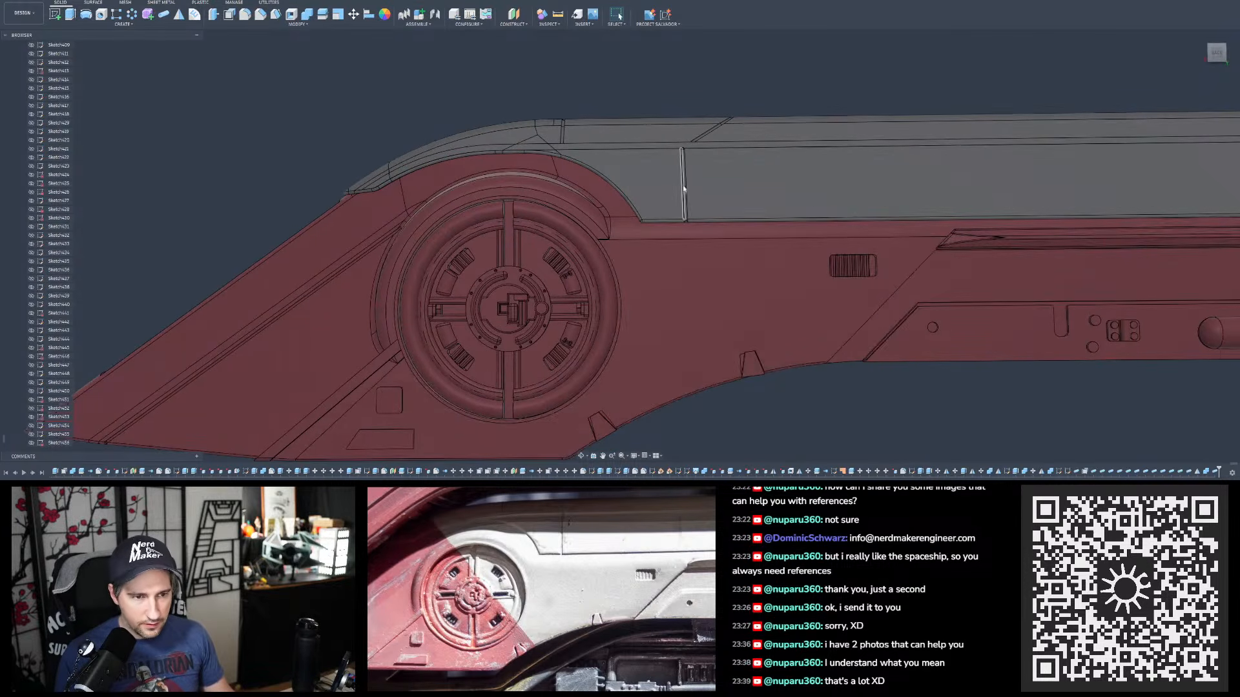
scroll(645, 256, "down", 2)
scroll(668, 215, "up", 2)
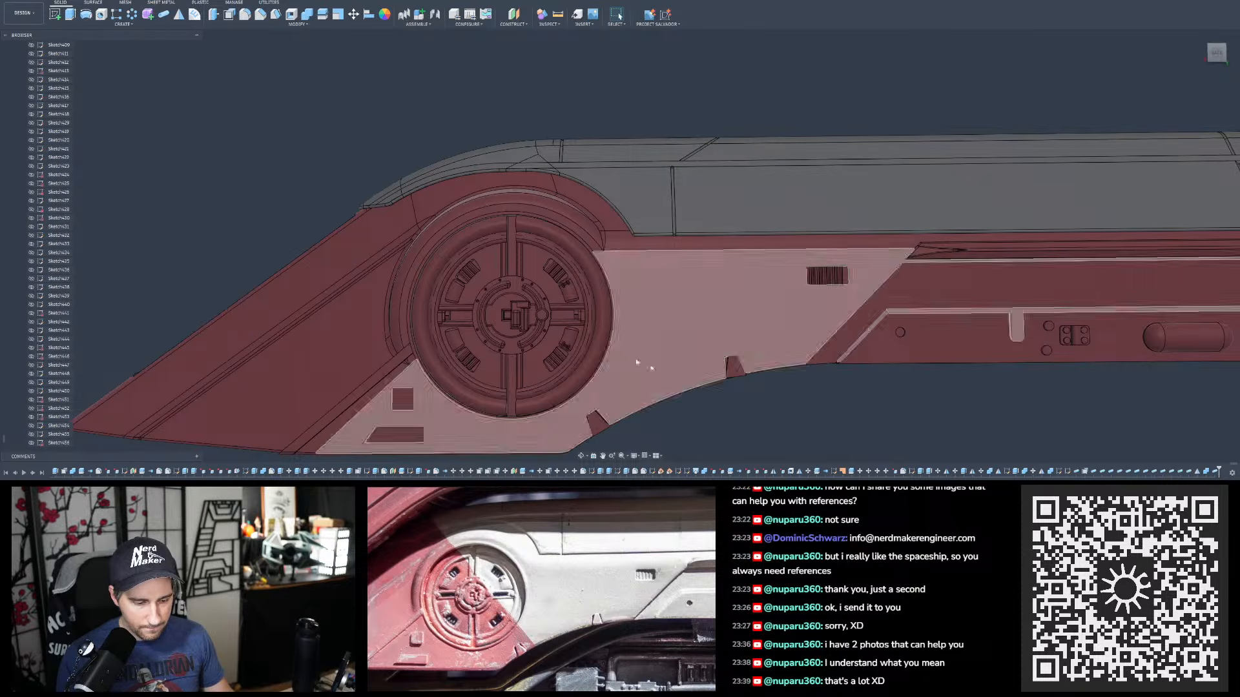
scroll(683, 391, "down", 3)
scroll(775, 233, "up", 4)
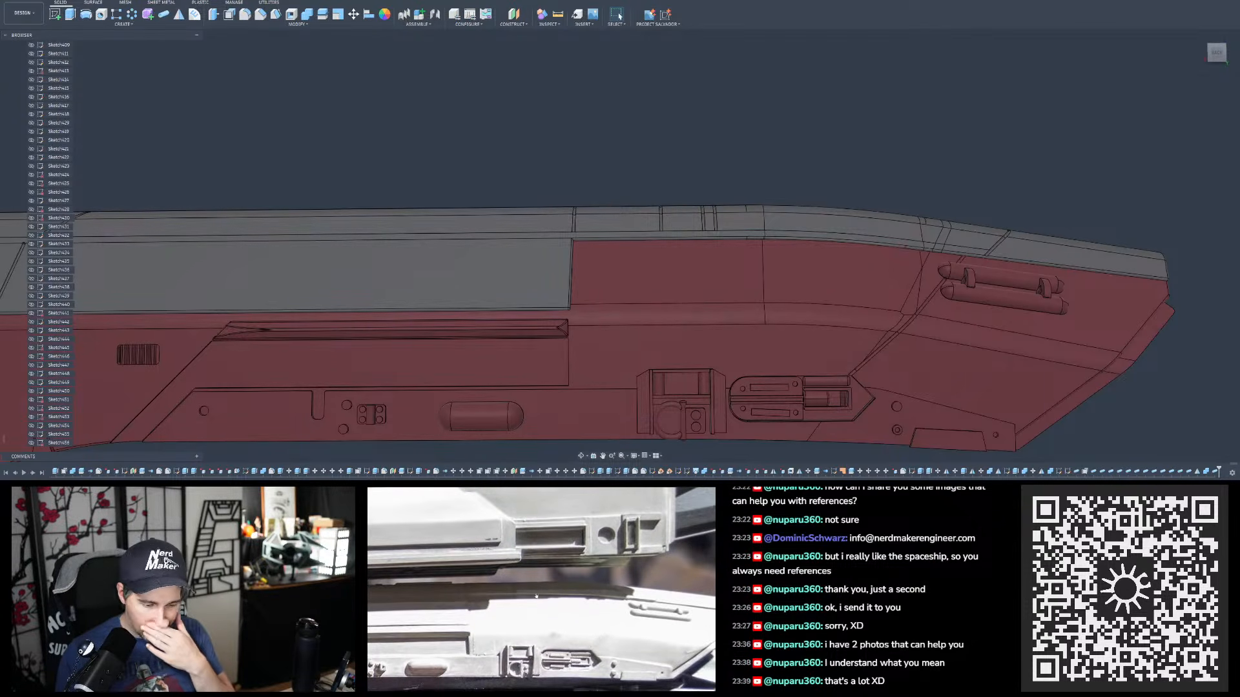
left_click(698, 339)
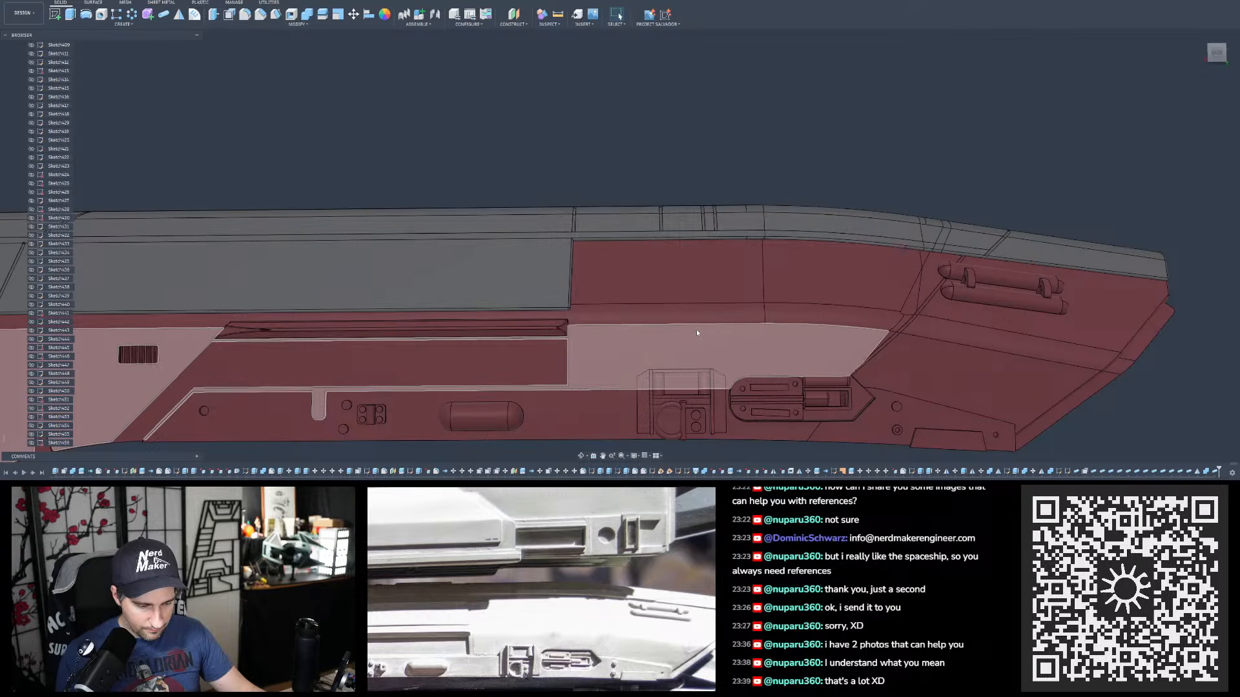
- Show the Wing Top body group above the red and grey side section
scroll(33, 184, "up", 4)
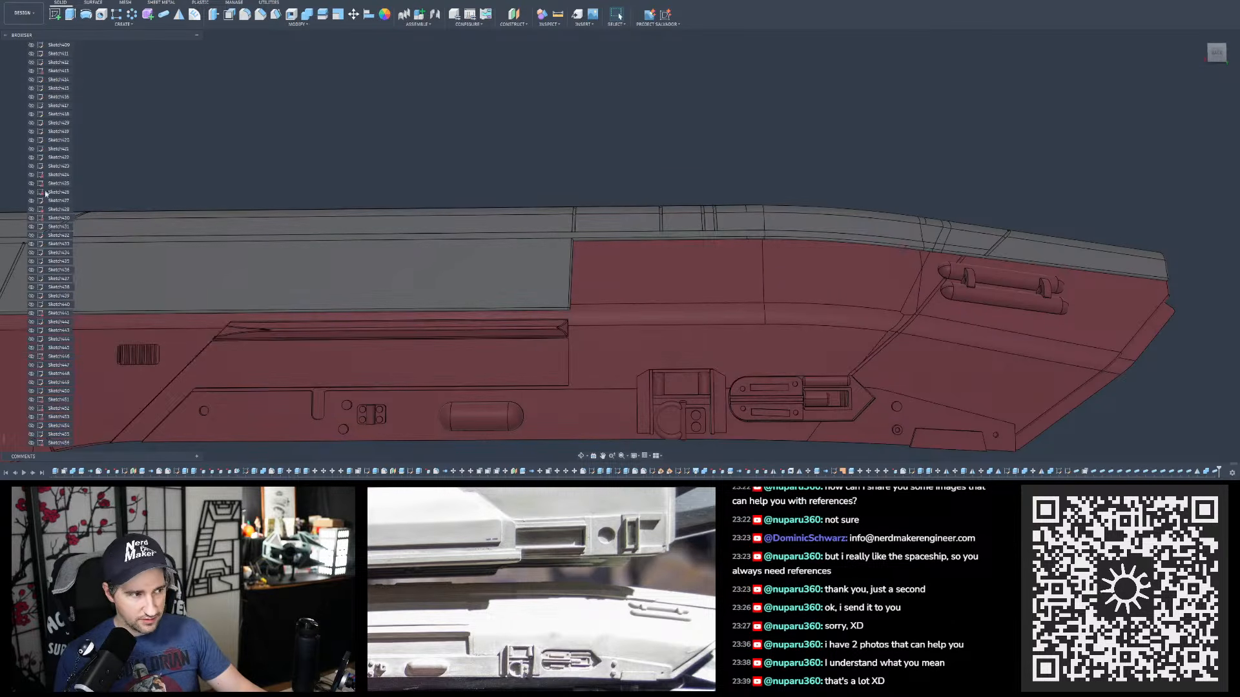
scroll(34, 219, "up", 20)
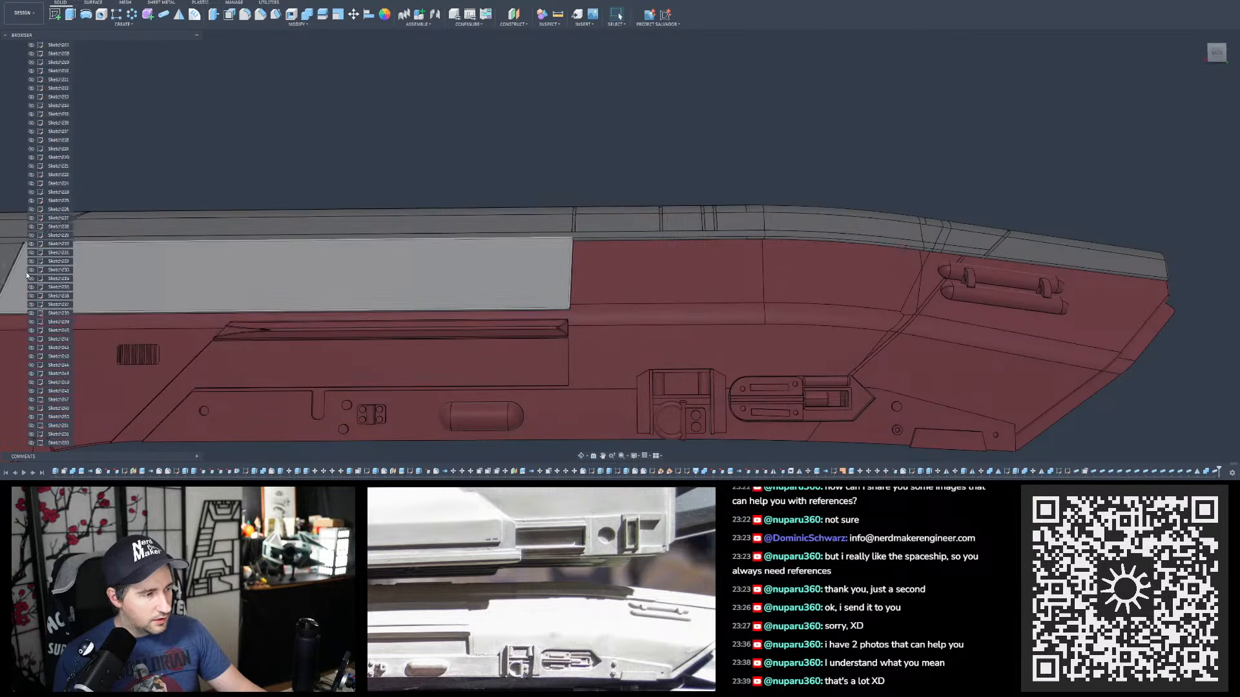
scroll(32, 261, "up", 15)
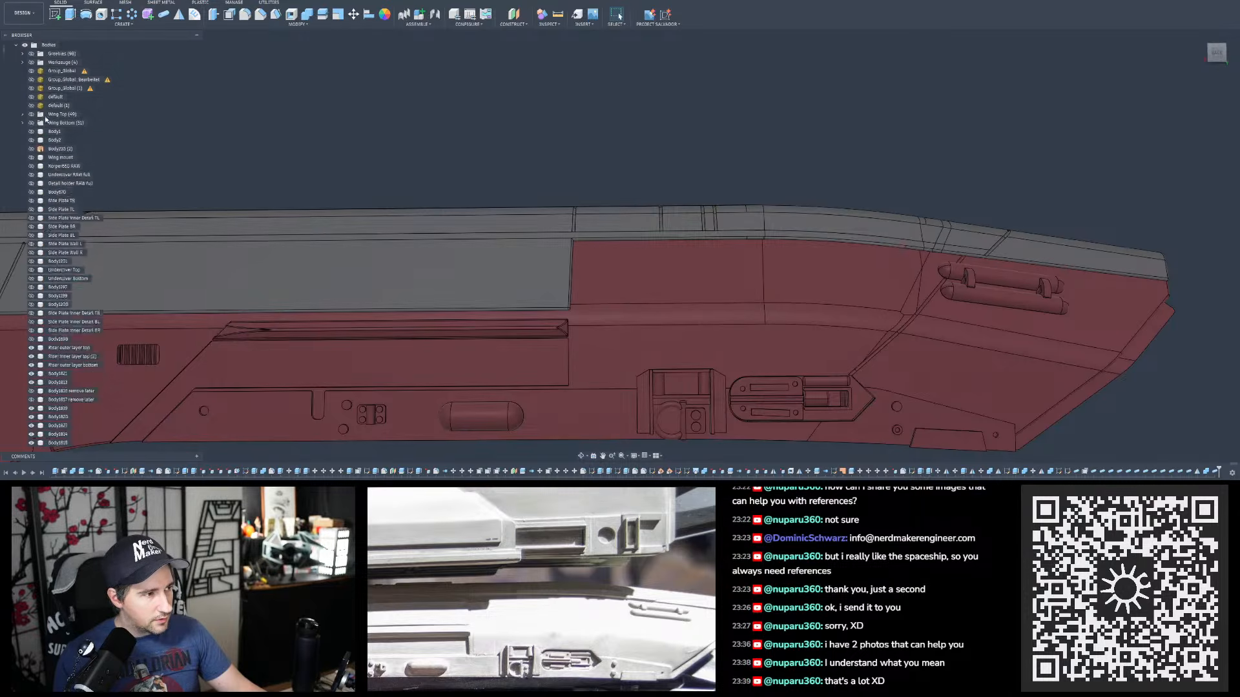
left_click(31, 158)
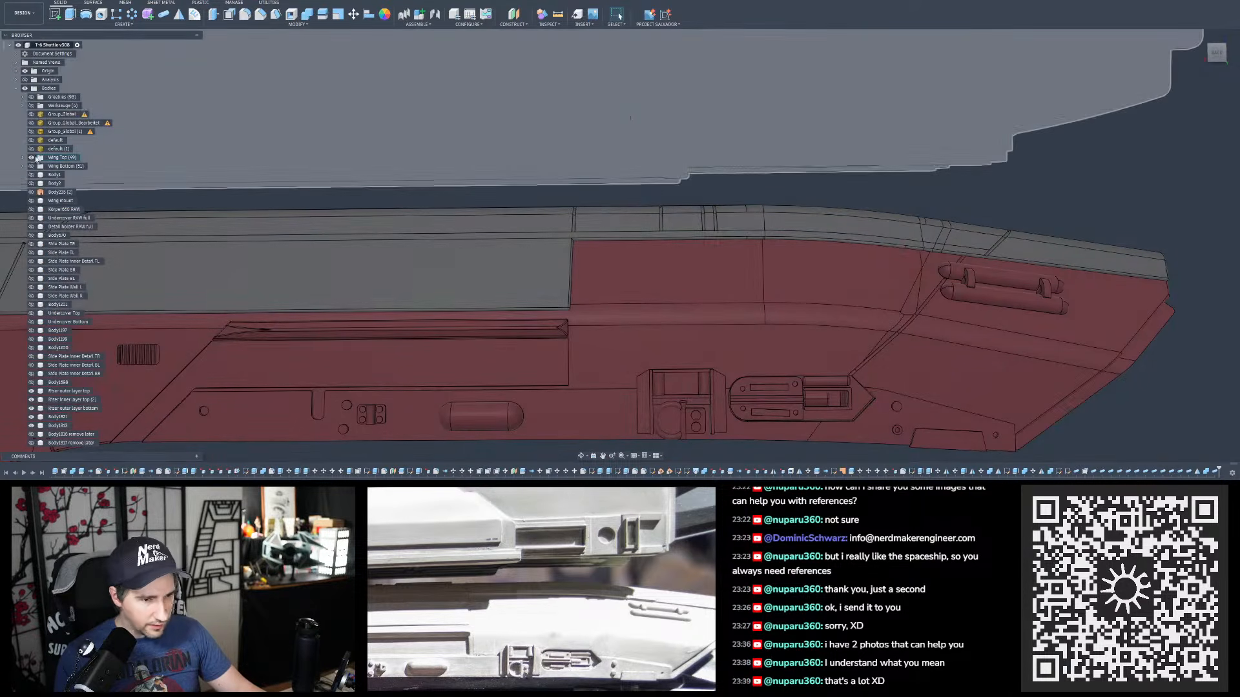
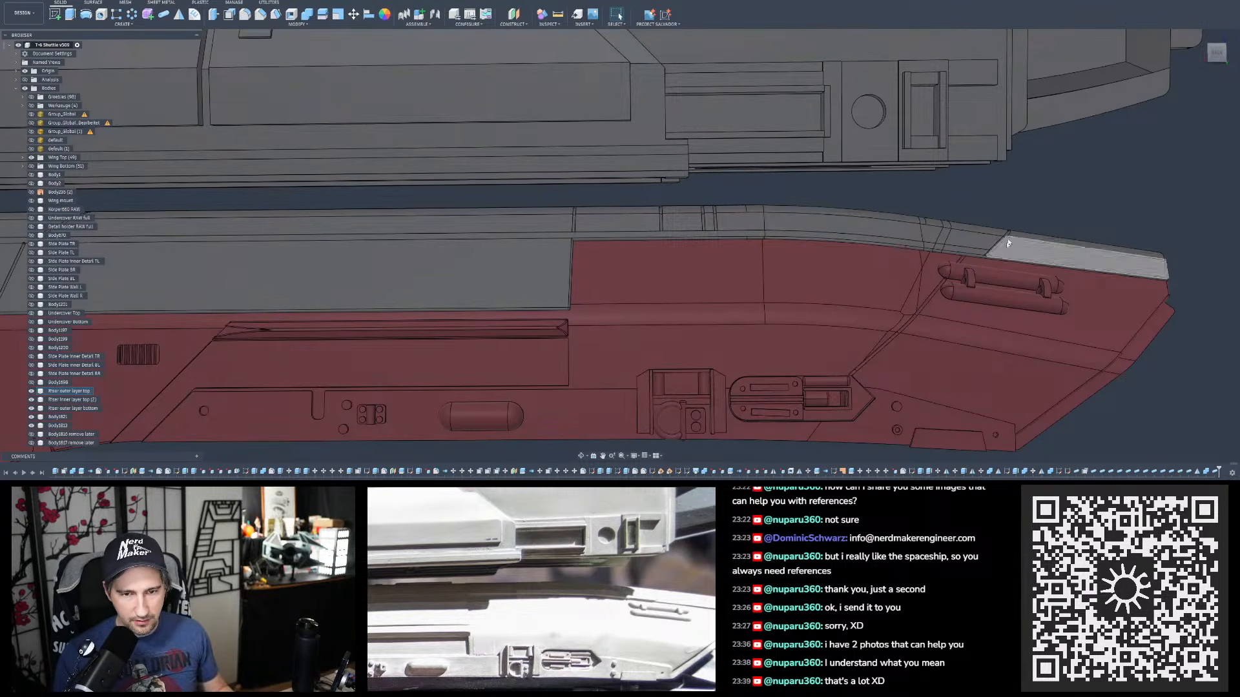
- Examine the rear panel lines and the full side section beneath the wing from several angles against the reference photo
scroll(1007, 233, "up", 2)
mouse_move(982, 239)
middle_mouse_down("shift")
mouse_move(954, 245)
mouse_move(968, 233)
middle_mouse_up("shift")
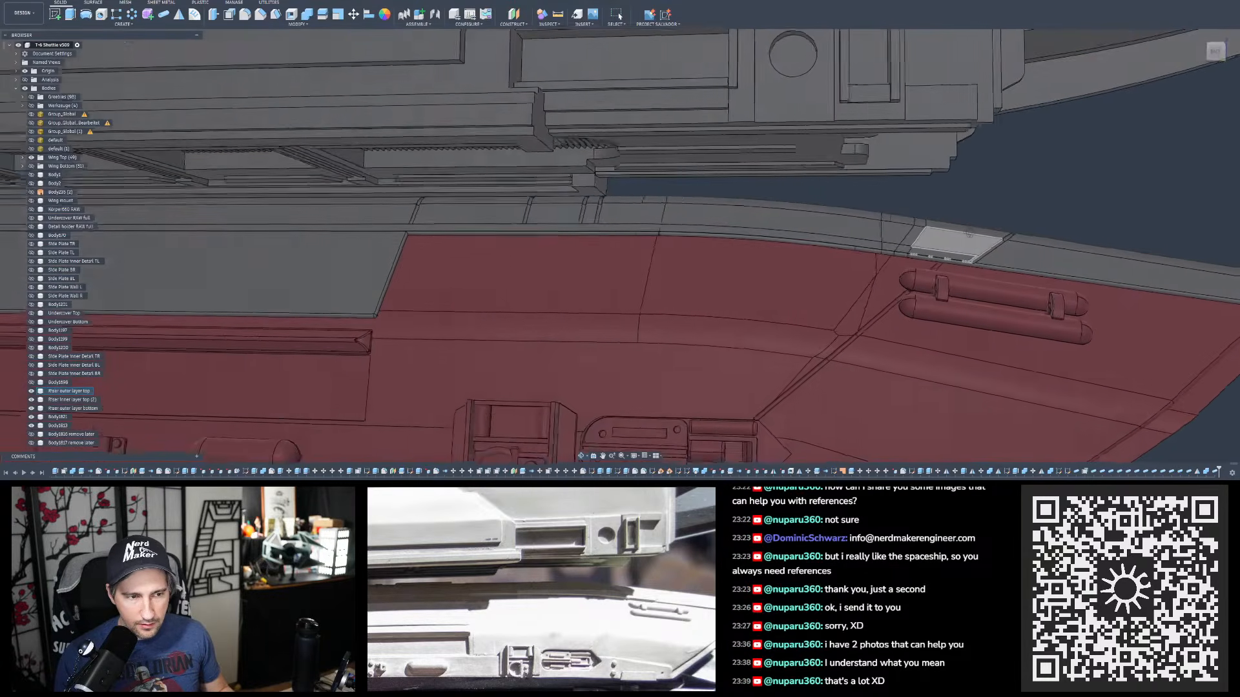
scroll(968, 234, "down", 3)
scroll(850, 229, "down", 3)
middle_click_drag(849, 230, 862, 227, "shift")
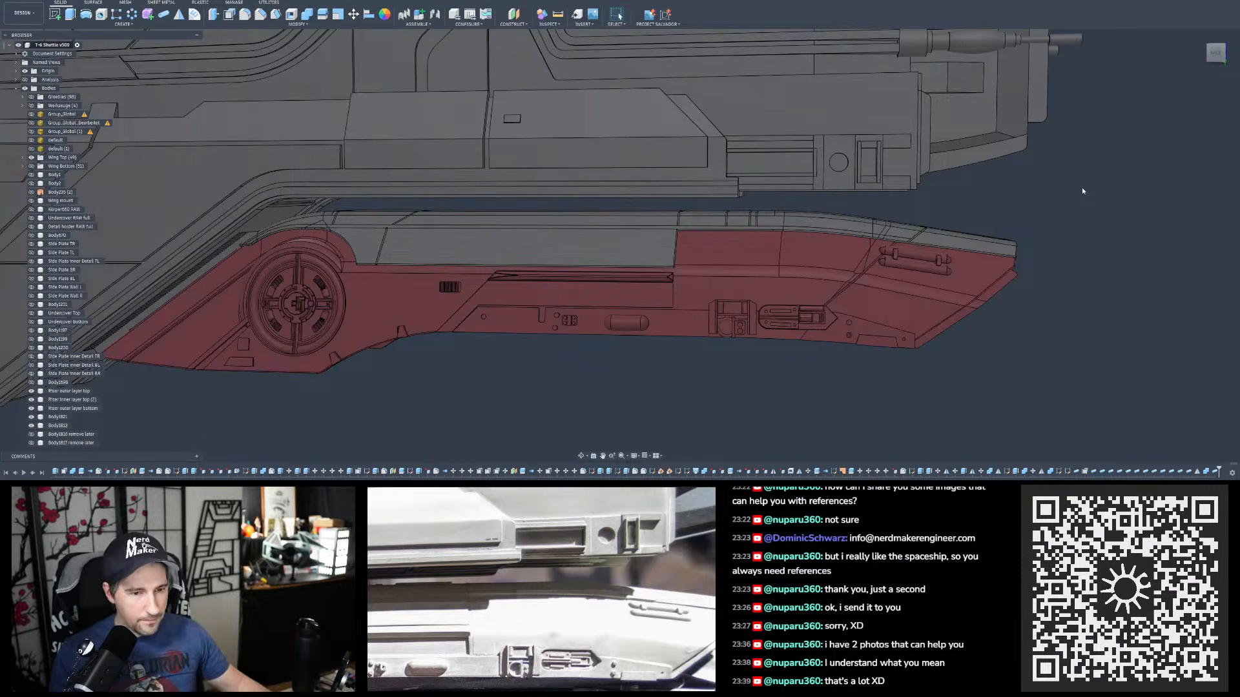
middle_click_drag(866, 225, 839, 237, "shift")
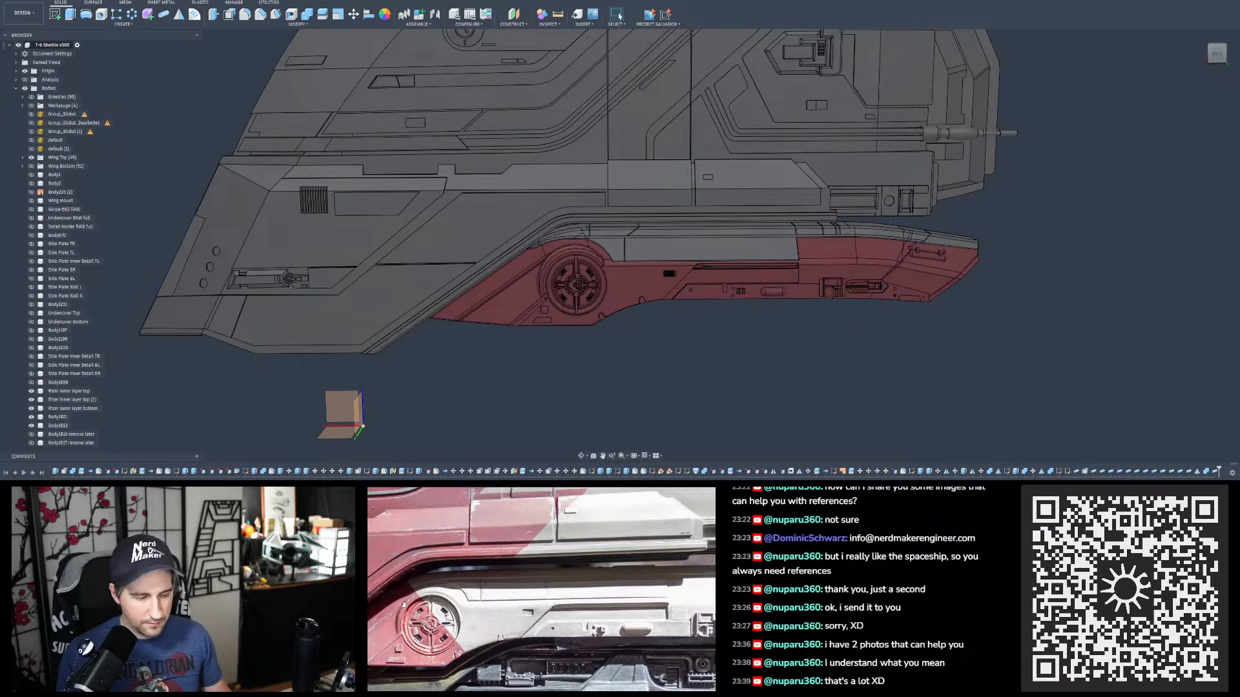
middle_click_drag(633, 312, 542, 289, "shift")
middle_click_drag(452, 326, 332, 373, "shift")
- Orient the model to the opposite side and examine the grooves around the twin tubes on the red panel
scroll(407, 329, "up", 8)
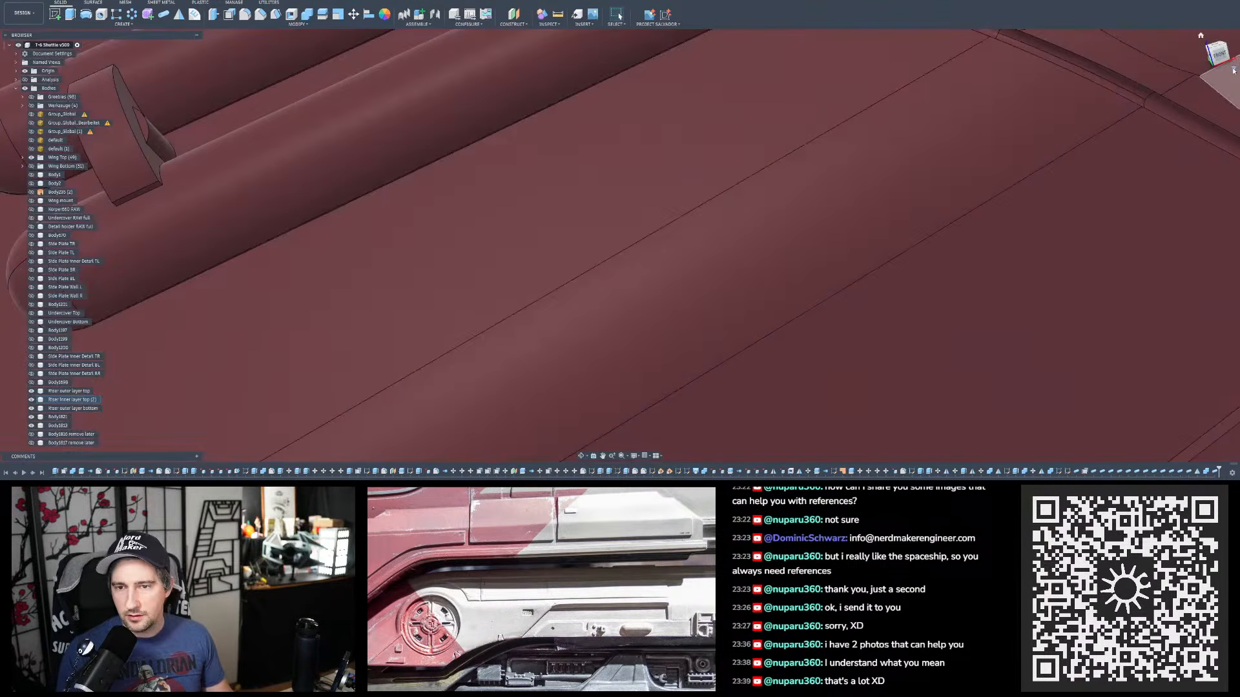
left_click(1234, 71)
left_click(1206, 76)
scroll(606, 202, "up", 2)
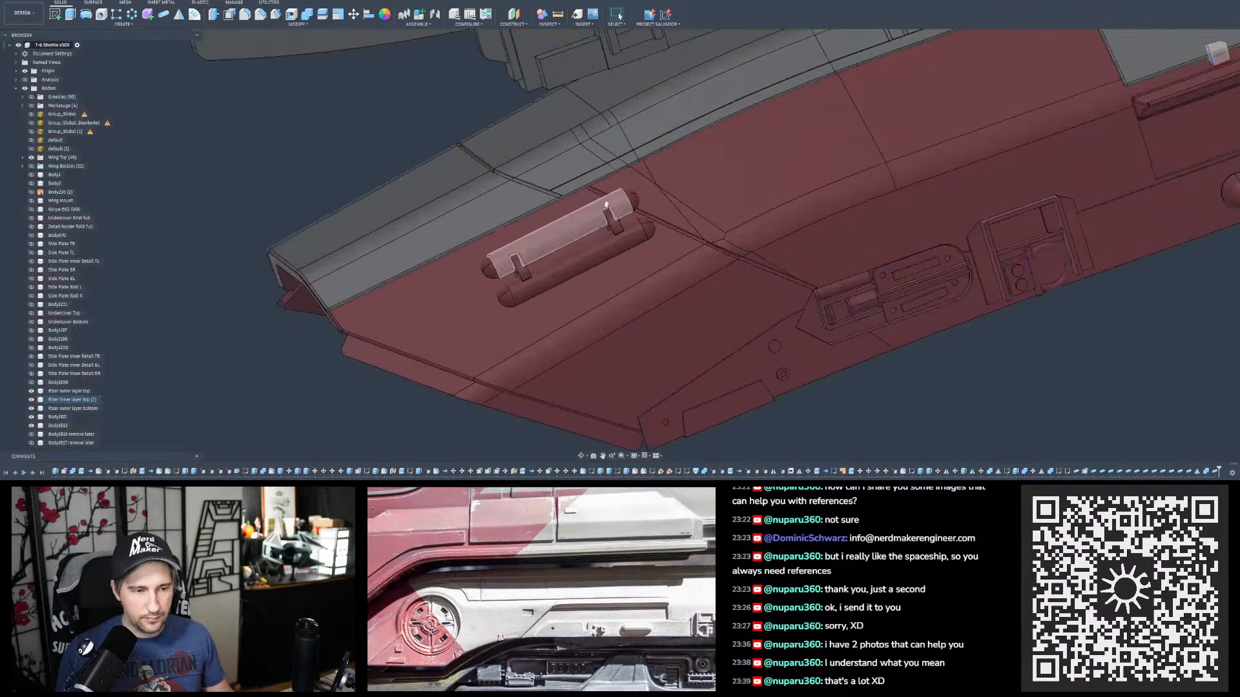
scroll(606, 202, "up", 3)
middle_click_drag(577, 189, 559, 185, "shift")
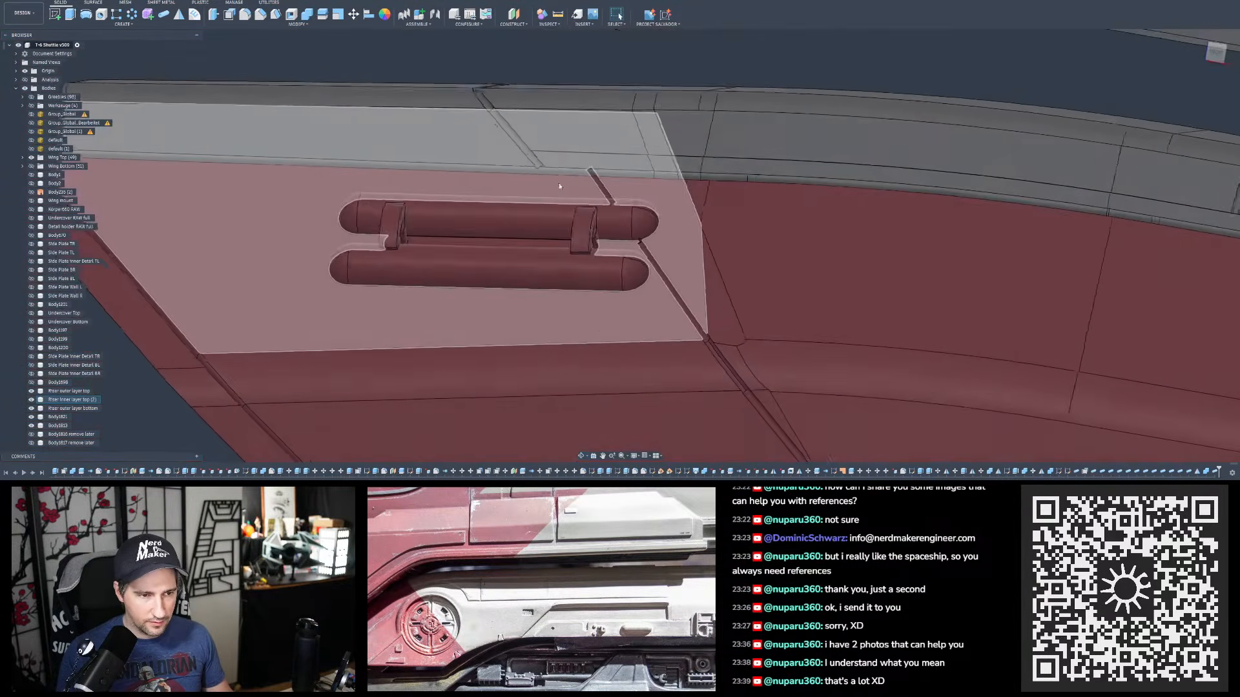
- Compare the grey top layer's panel lines and the grooves around the wheel on this side with the reference photo
scroll(559, 186, "down", 6)
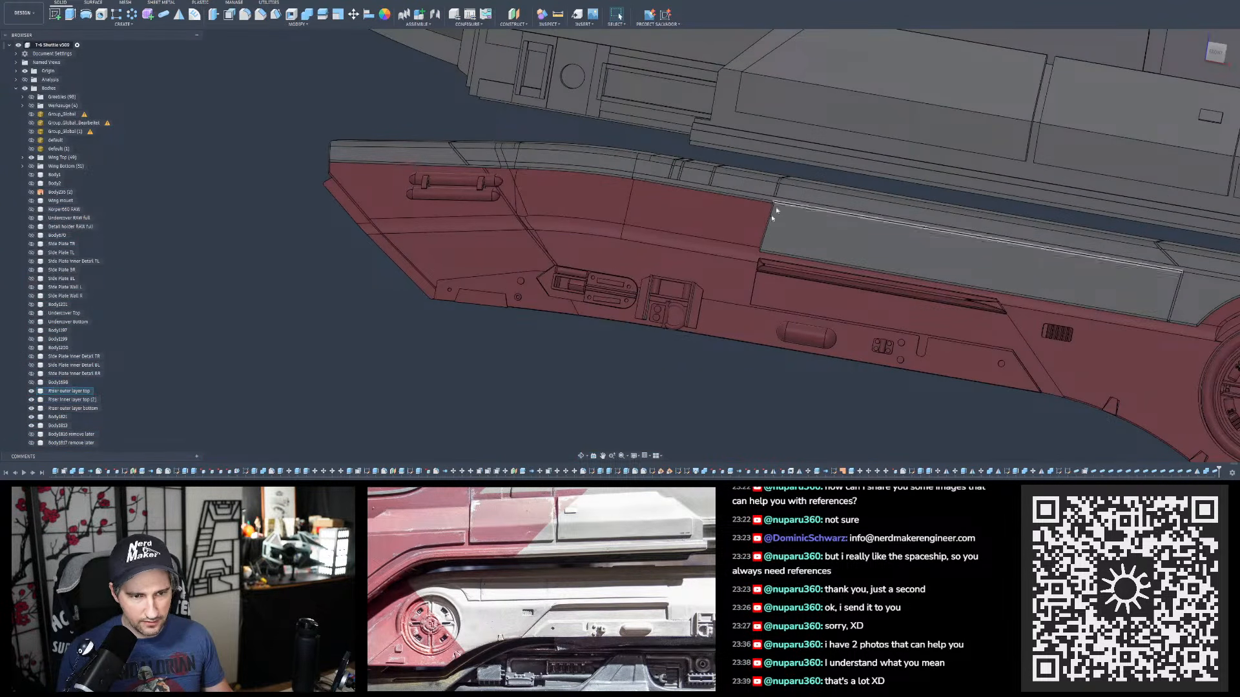
scroll(1078, 273, "down", 2)
scroll(876, 283, "down", 2)
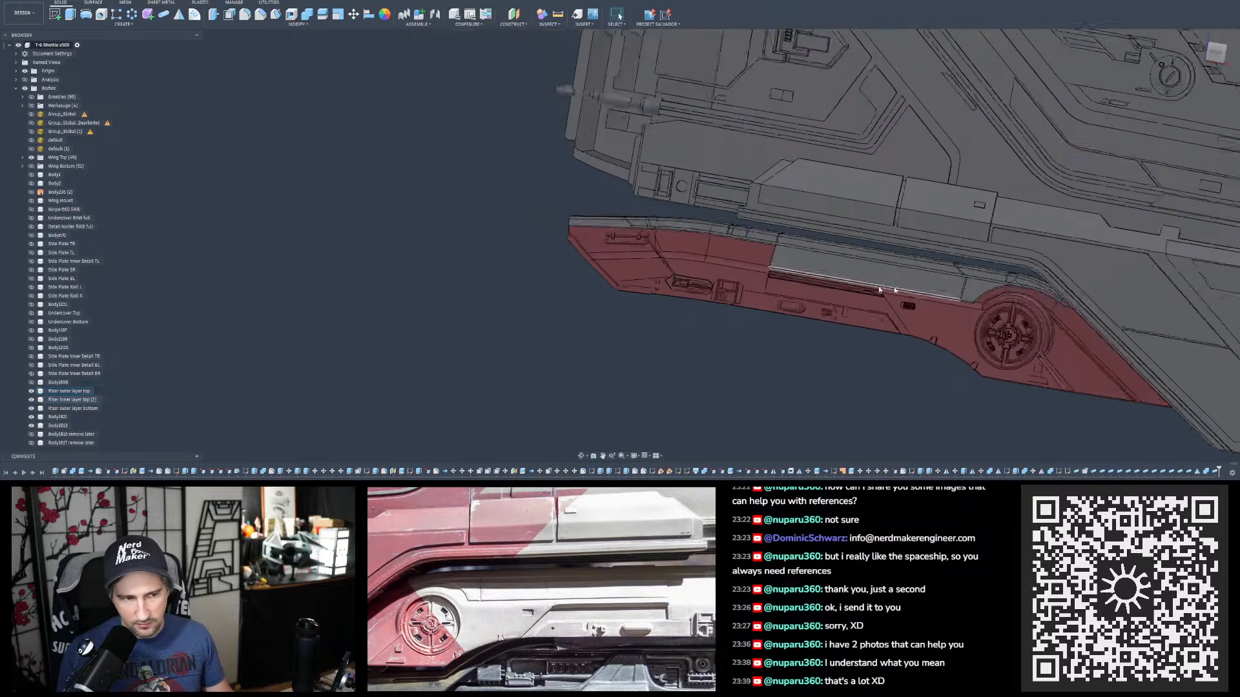
scroll(883, 282, "up", 3)
middle_click_drag(885, 282, 878, 289, "shift")
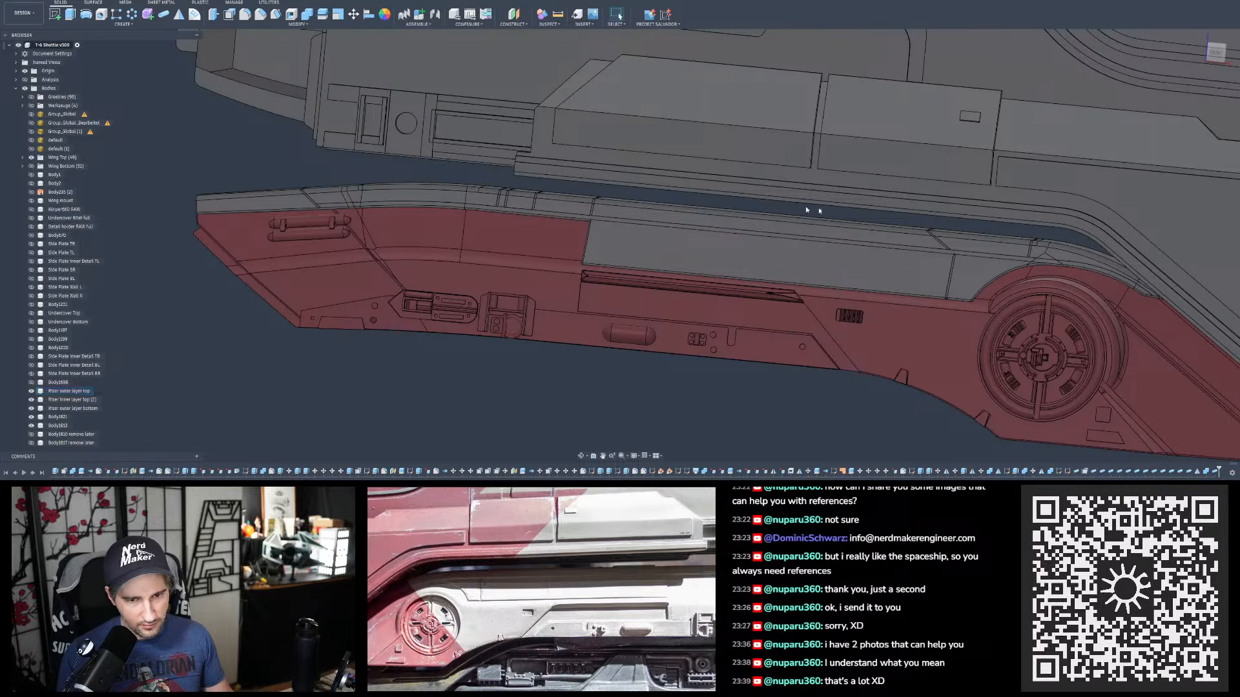
middle_click_drag(1133, 339, 919, 303)
scroll(918, 303, "up", 4)
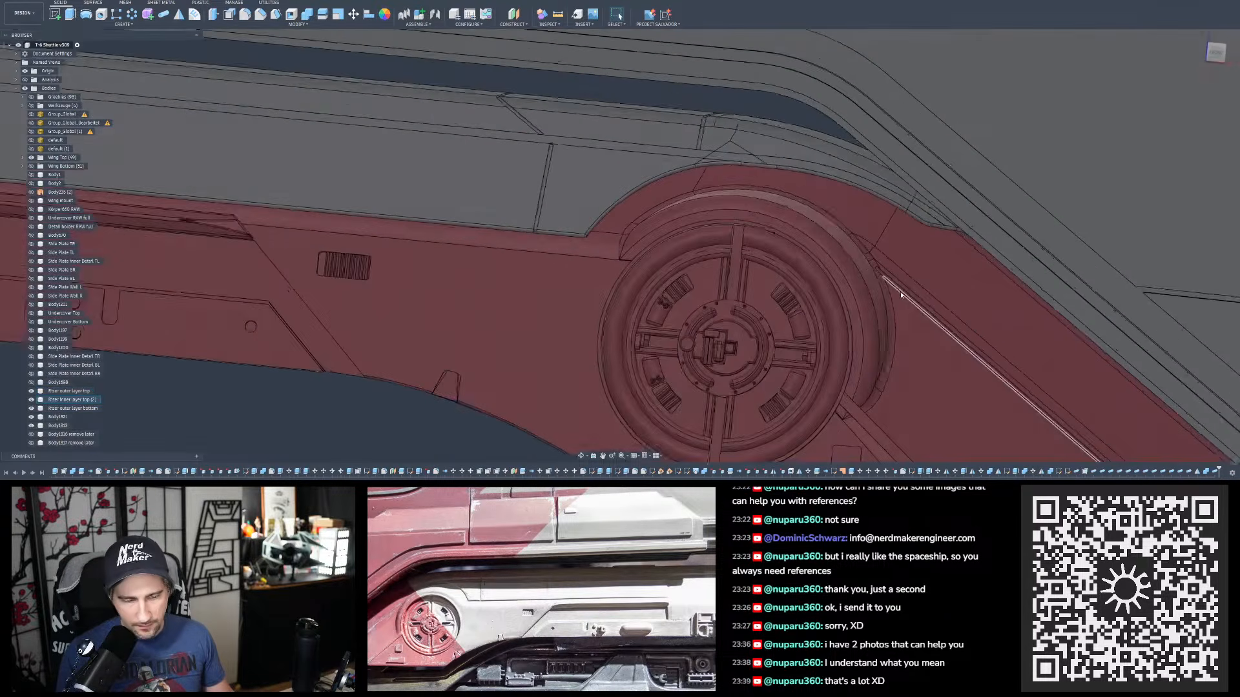
- Examine the panel-line grooves above the wheel and along the grey top layer up close against the reference photo
scroll(687, 146, "up", 6)
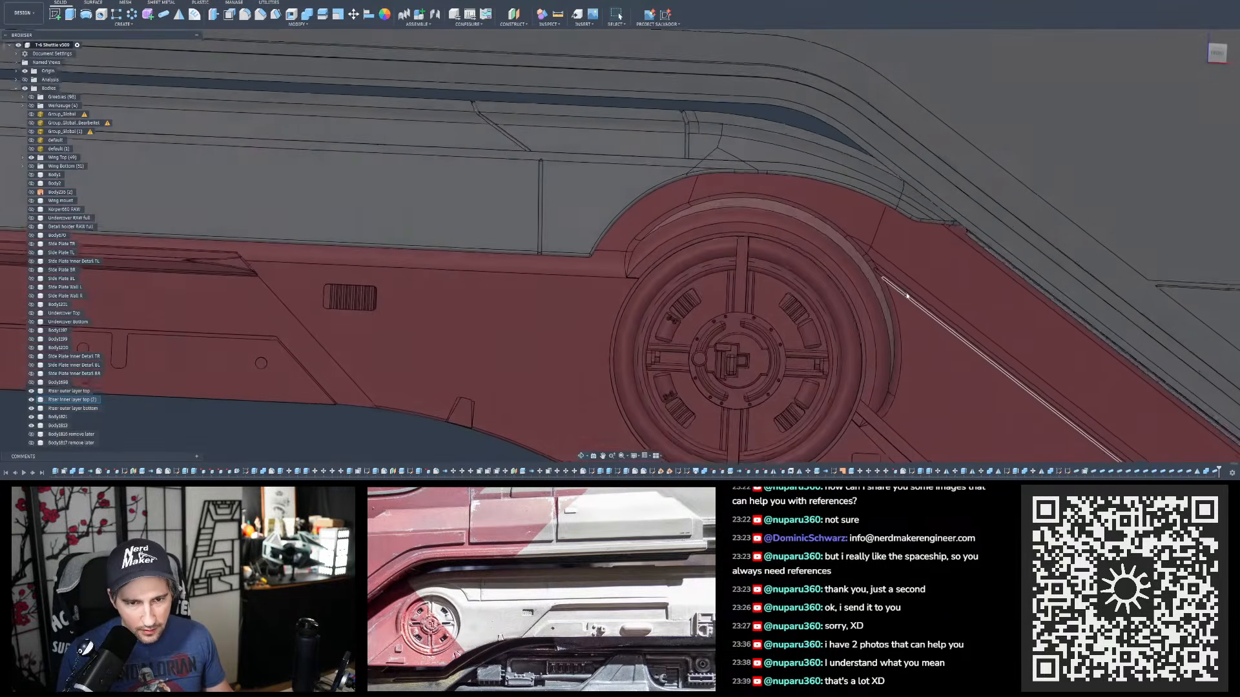
scroll(687, 146, "up", 5)
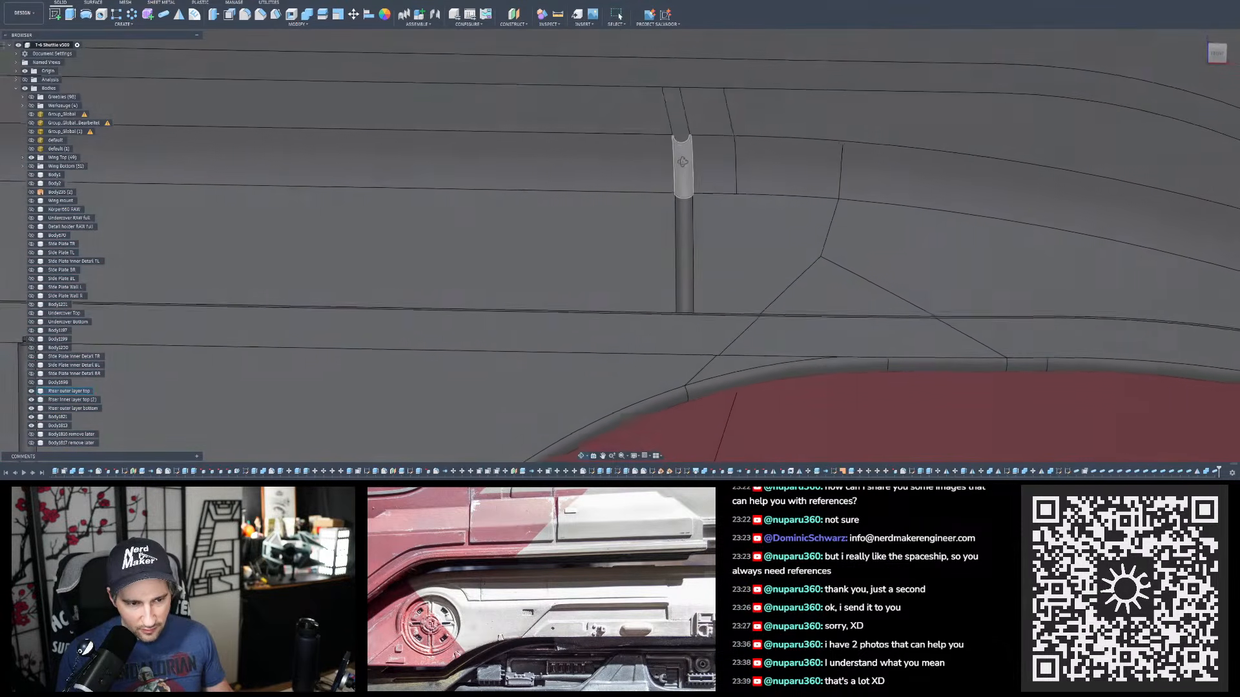
scroll(844, 230, "down", 3)
scroll(839, 223, "down", 3)
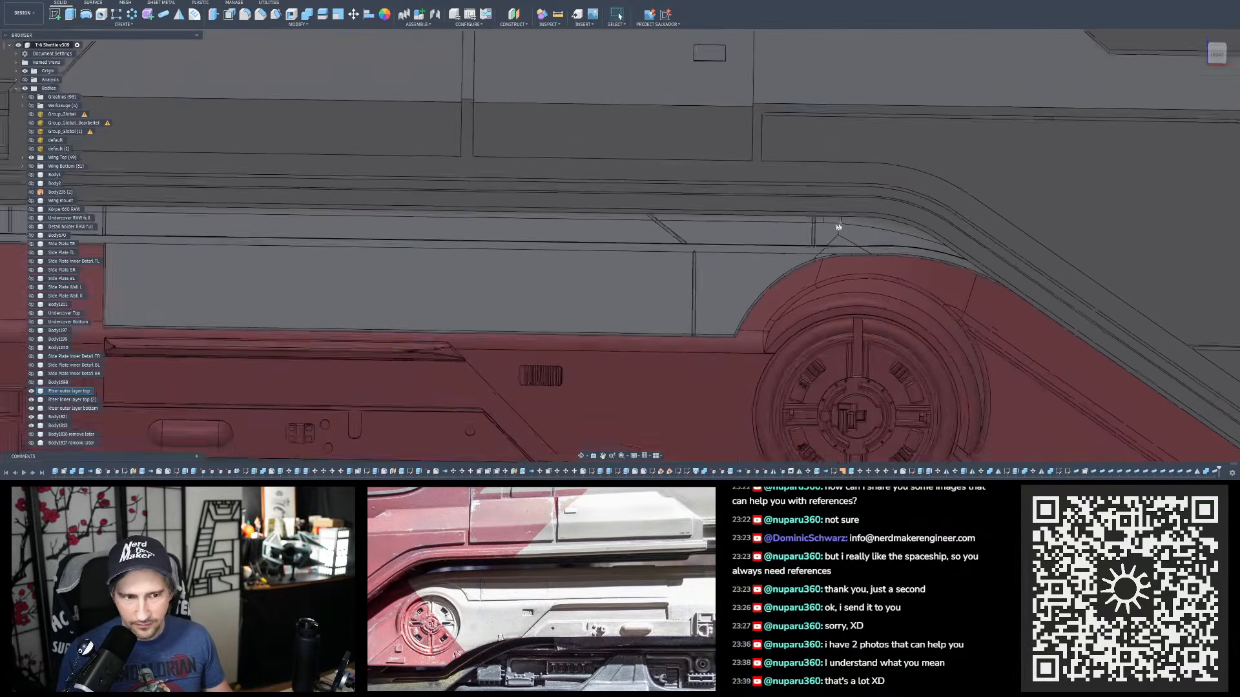
scroll(712, 228, "up", 8)
scroll(718, 234, "down", 4)
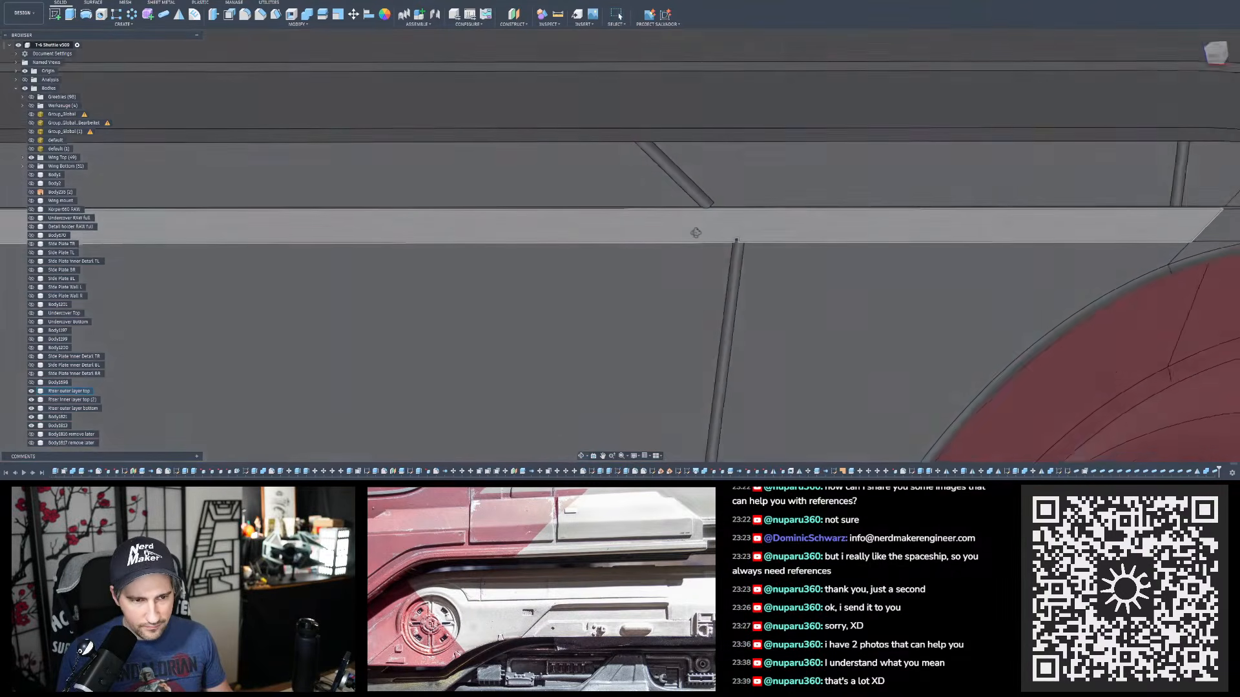
scroll(715, 231, "up", 3)
scroll(711, 228, "down", 8)
scroll(711, 227, "down", 5)
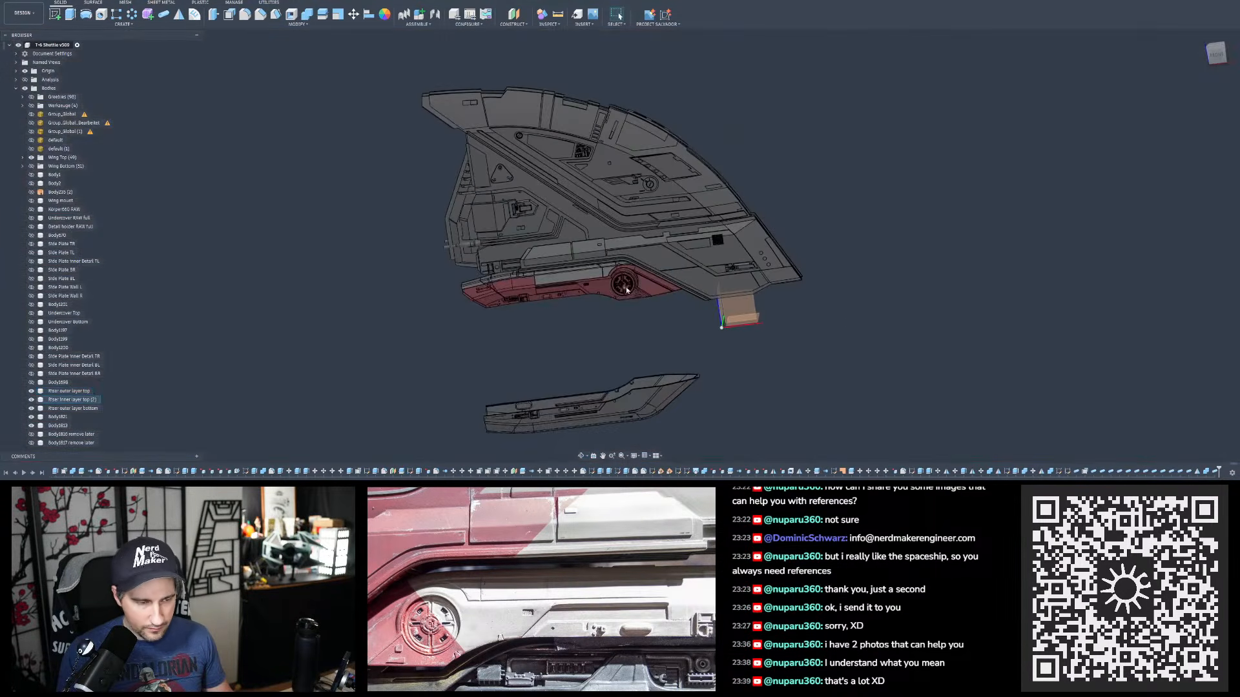
- Inspect the full red and grey side section beneath the wing from both sides, from the wheel to the twin tubes
scroll(573, 285, "up", 6)
scroll(573, 285, "up", 2)
scroll(573, 286, "down", 1)
scroll(574, 285, "up", 4)
middle_click_drag(775, 266, 736, 265, "shift")
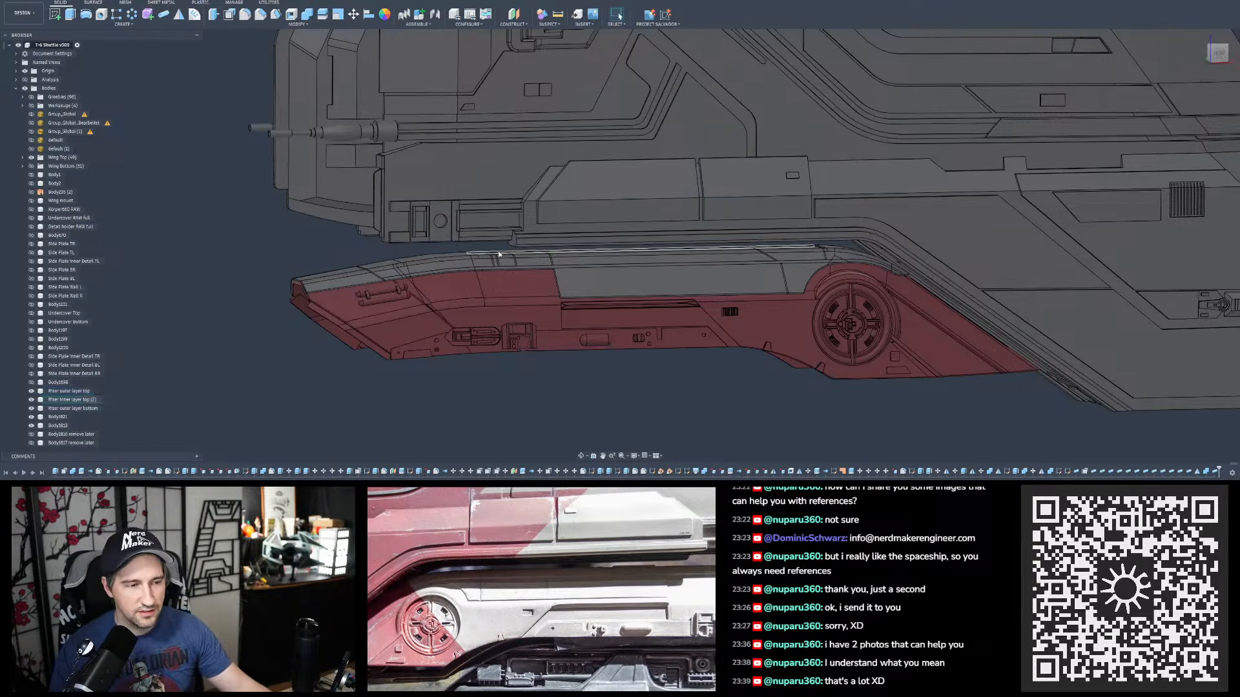
scroll(461, 265, "up", 8)
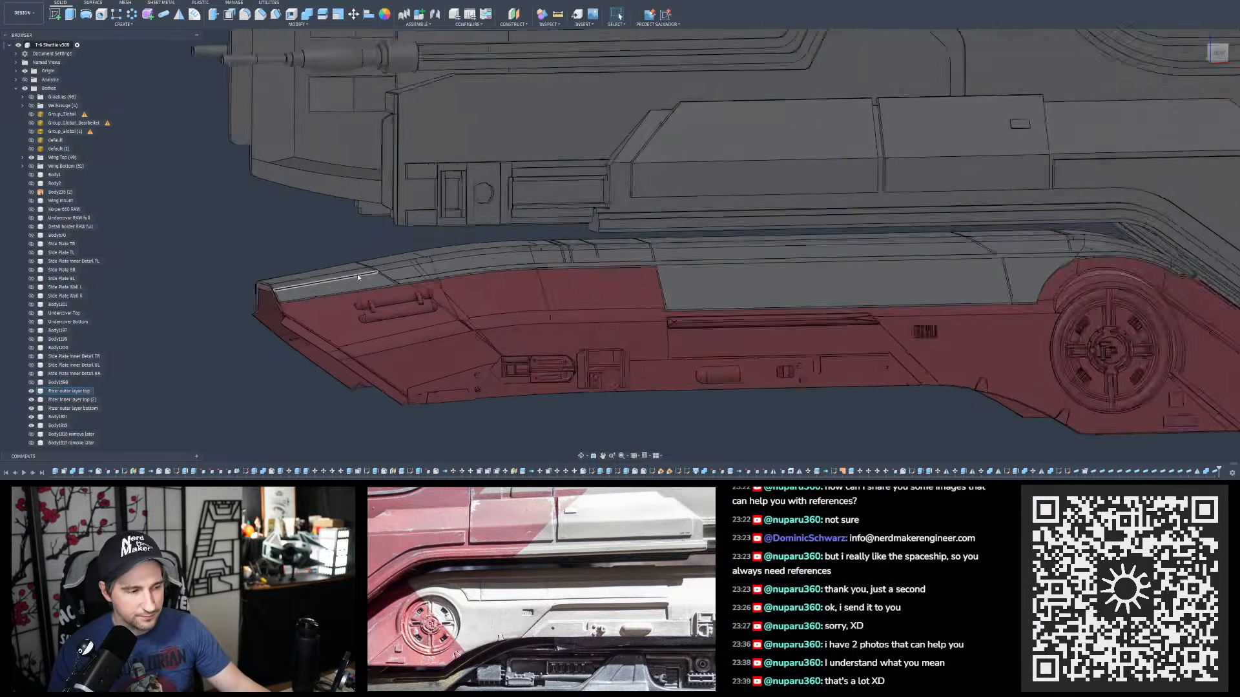
scroll(705, 289, "down", 4)
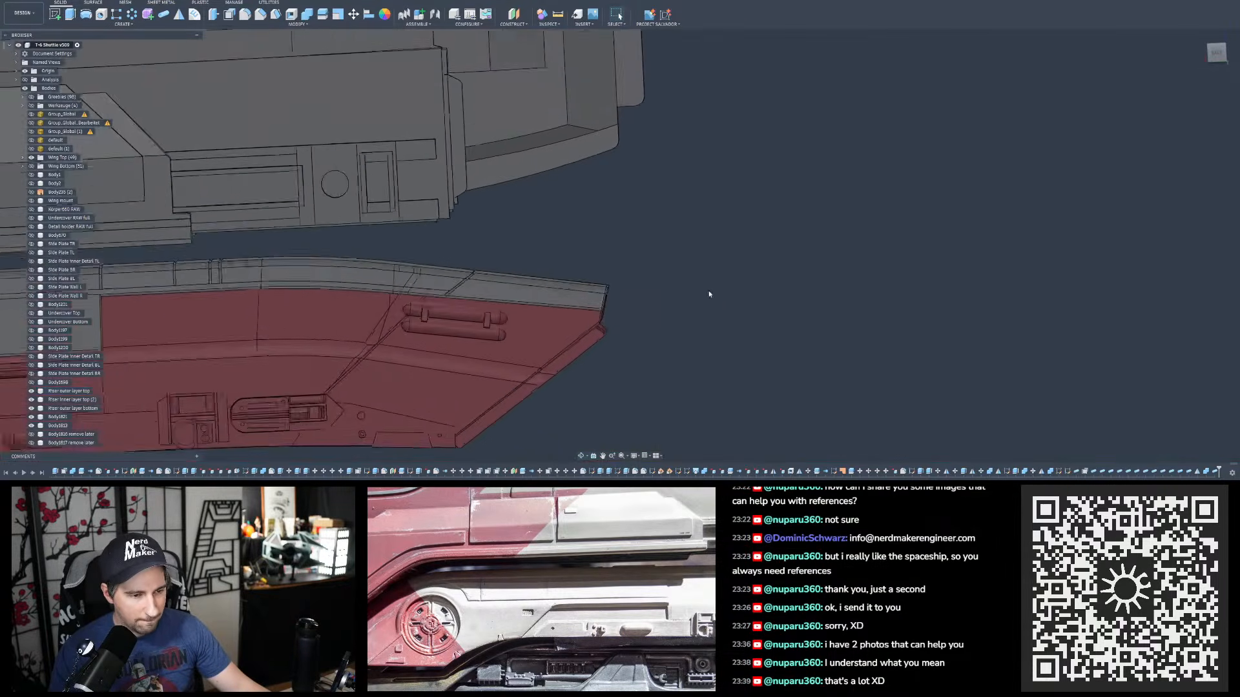
scroll(839, 273, "down", 6)
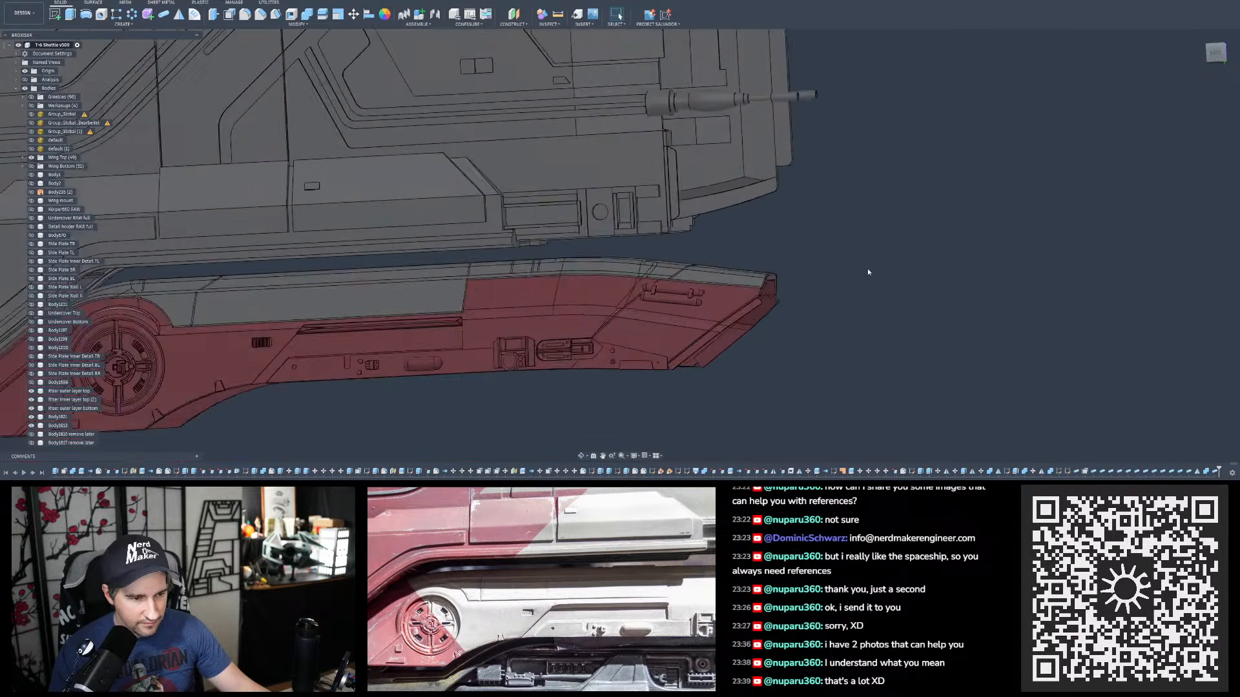
scroll(544, 286, "up", 5)
middle_click_drag(518, 268, 532, 269, "shift")
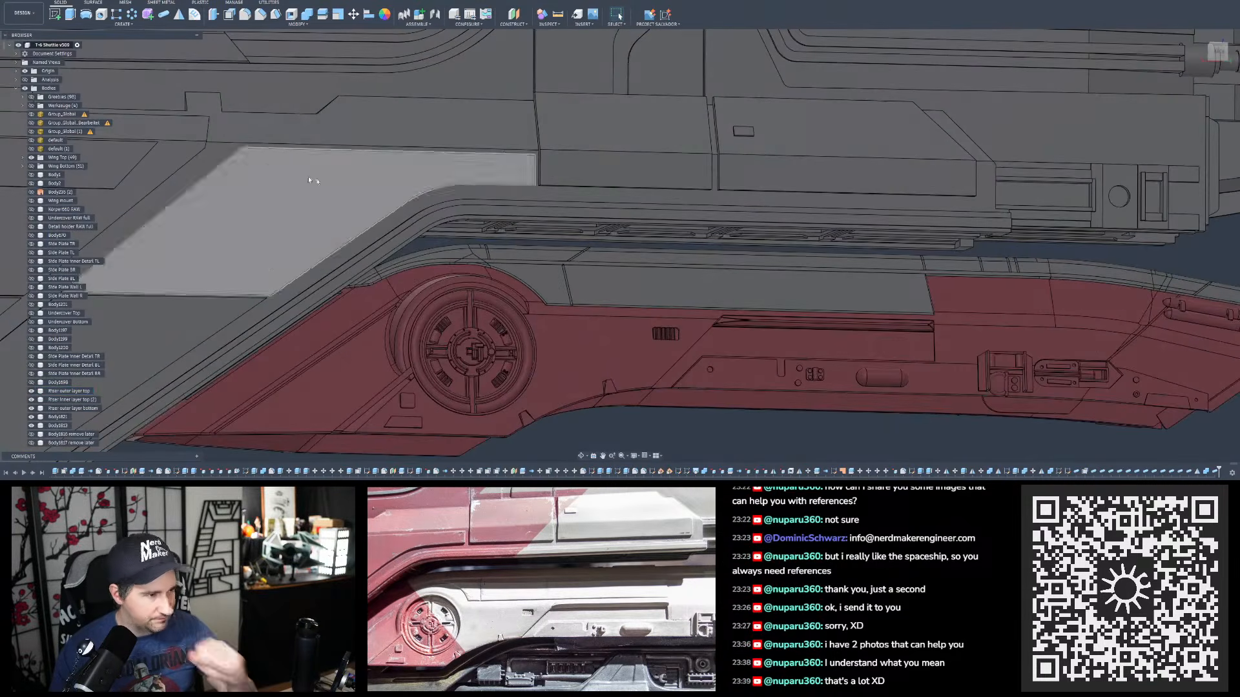
- Hide the Wing Top body group to isolate the side sections and save the design
left_click(31, 157)
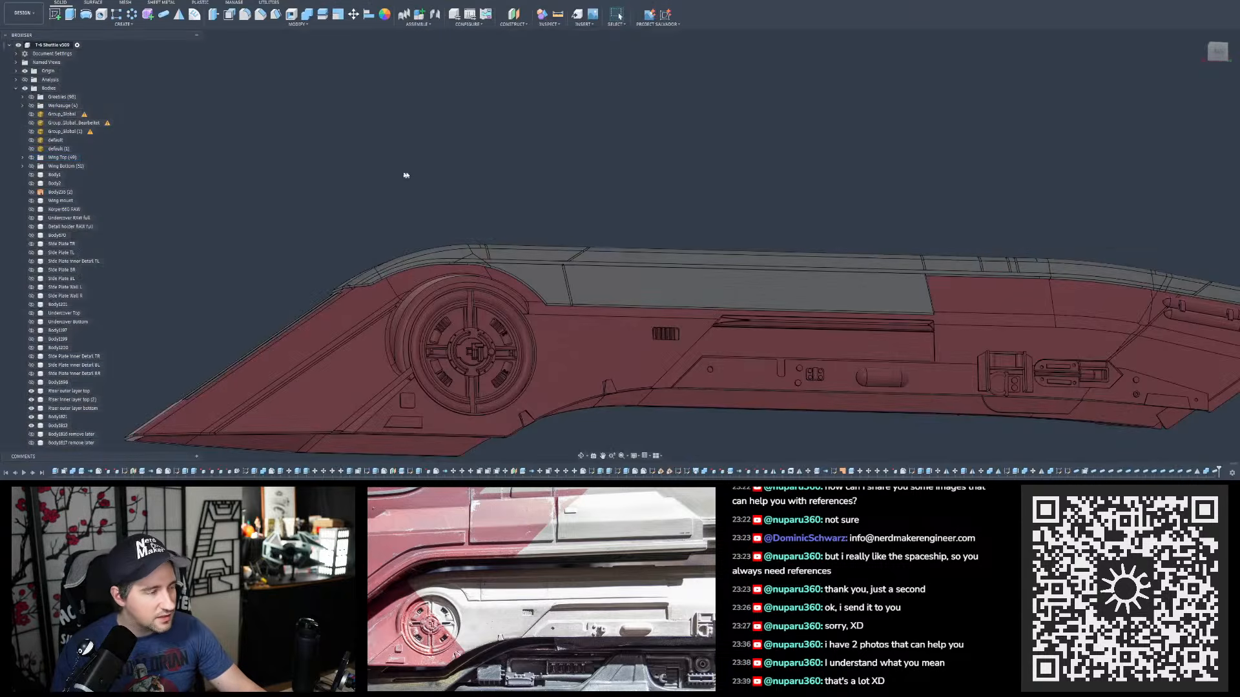
middle_click_drag(406, 175, 409, 162, "shift")
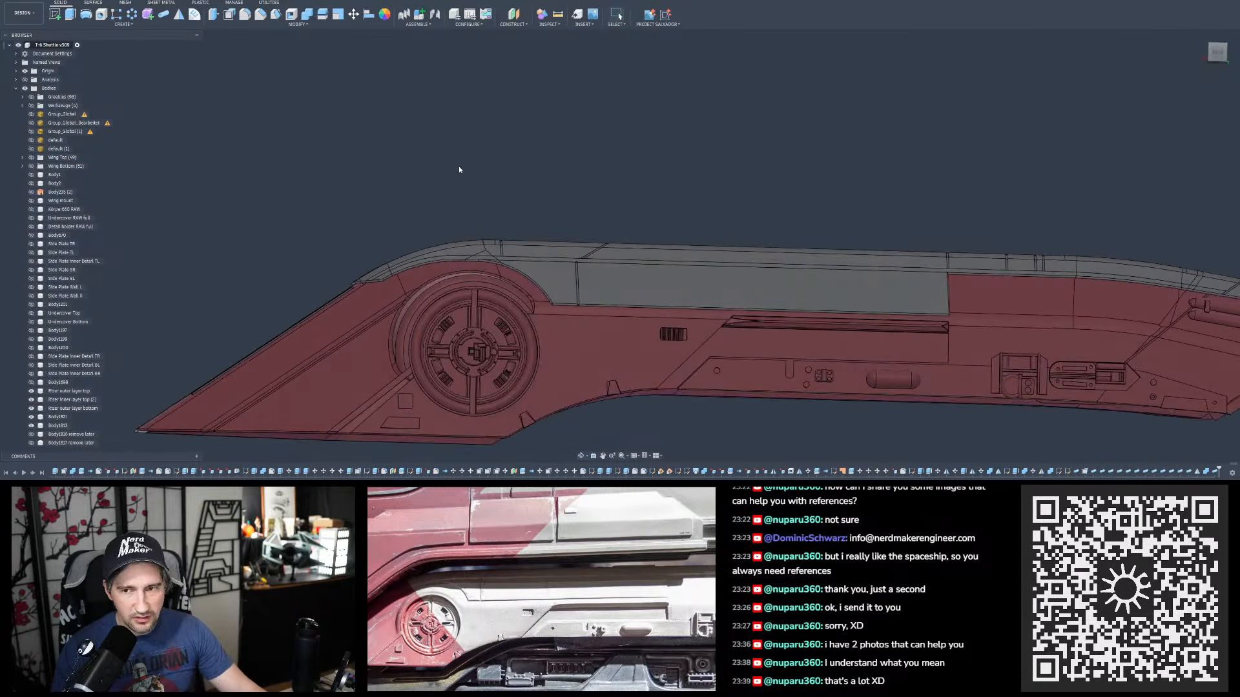
scroll(479, 157, "down", 5)
scroll(451, 167, "up", 1)
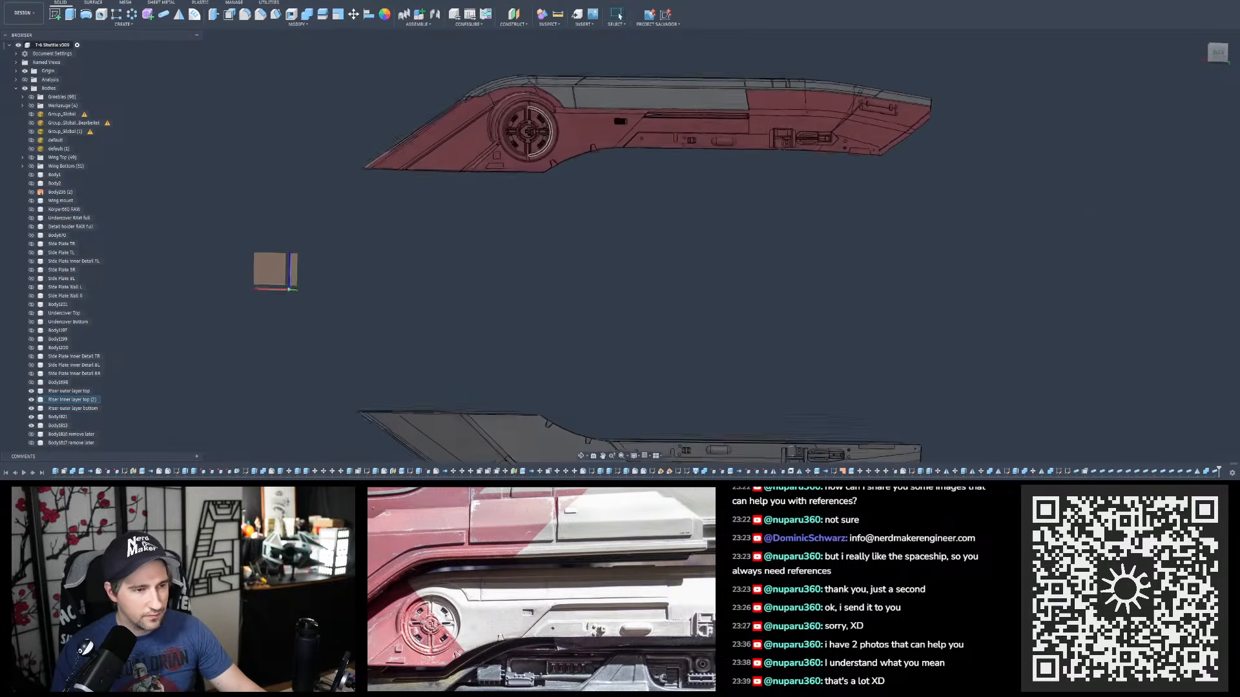
scroll(578, 122, "down", 2)
scroll(572, 116, "up", 3)
middle_click_drag(572, 116, 531, 120, "shift")
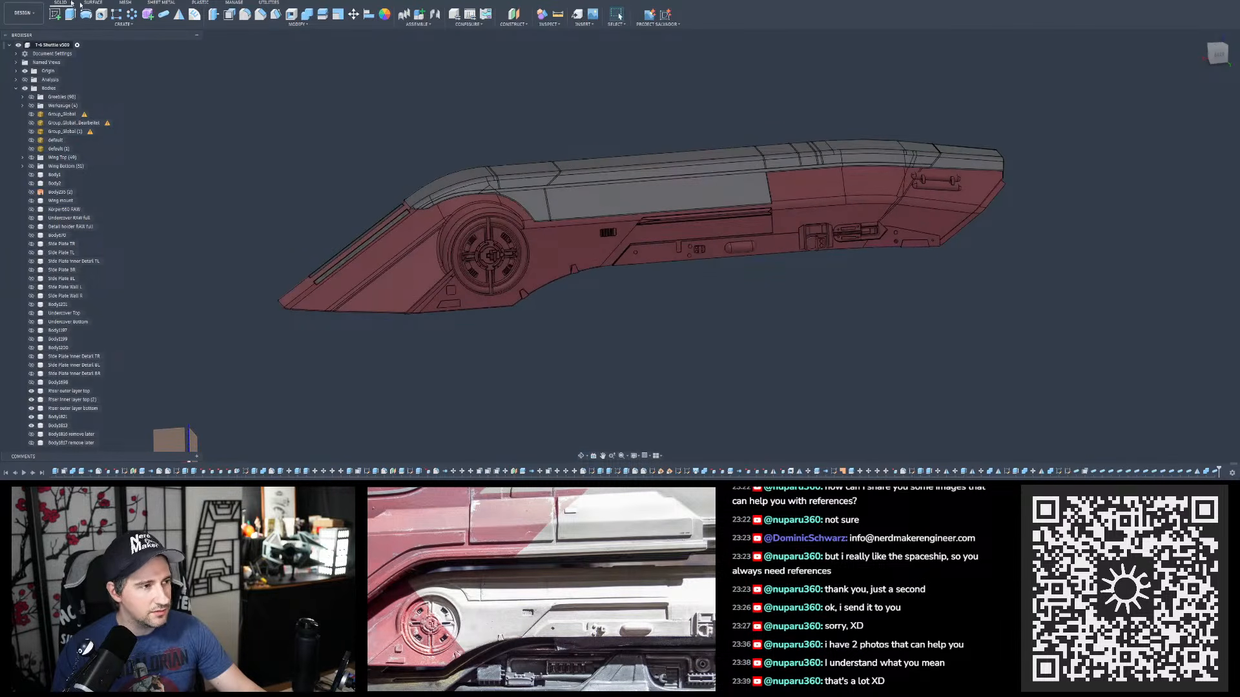
key("ctrl+s")
left_click(622, 251)
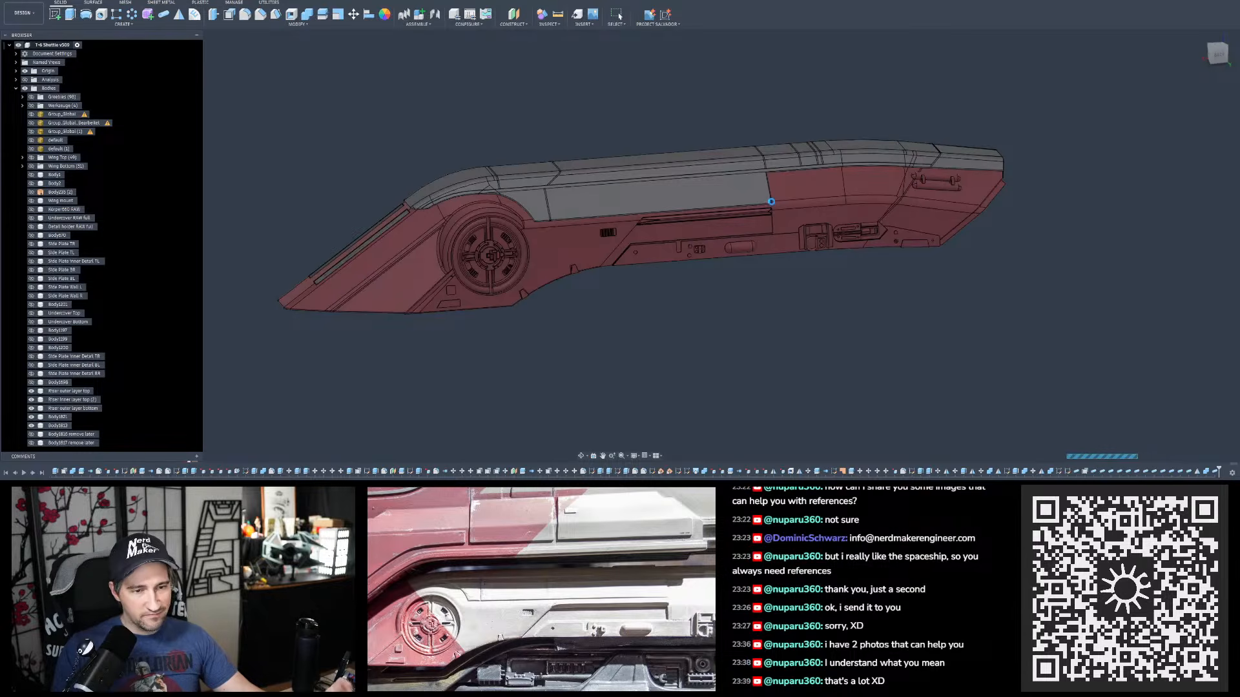
- Compare the red upper and plain grey lower side sections with the area beneath the wing in the reference photo
scroll(751, 122, "down", 4)
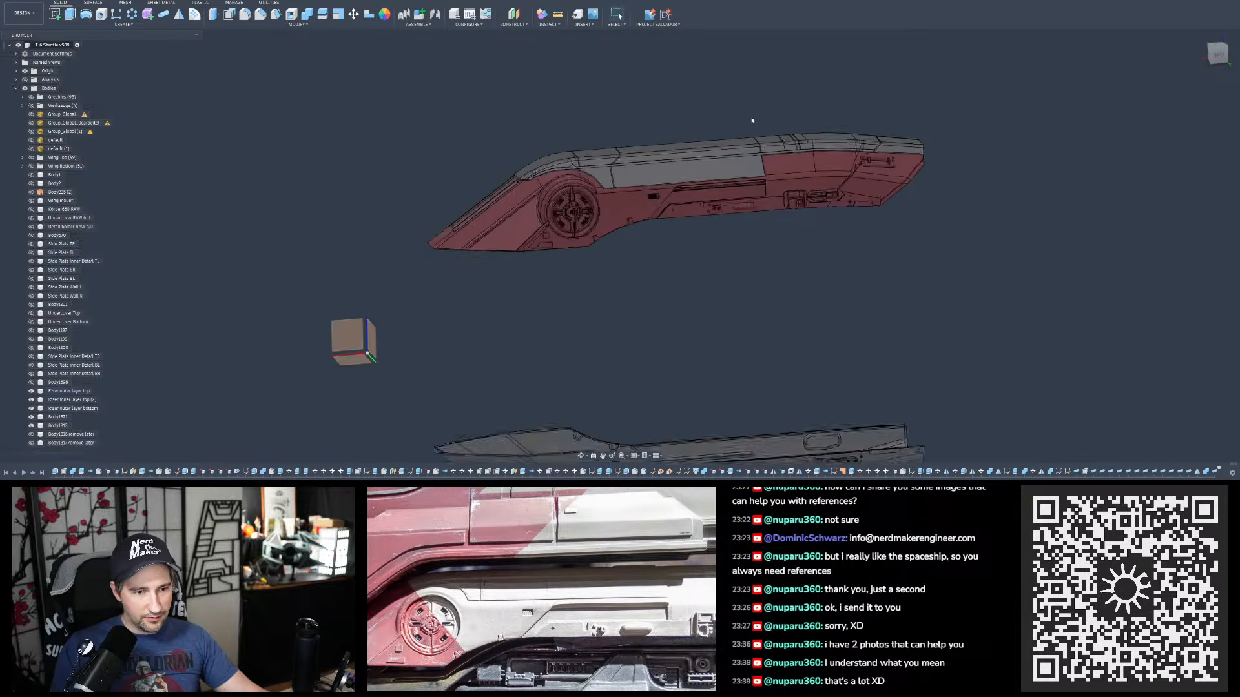
middle_click_drag(714, 166, 713, 152, "shift")
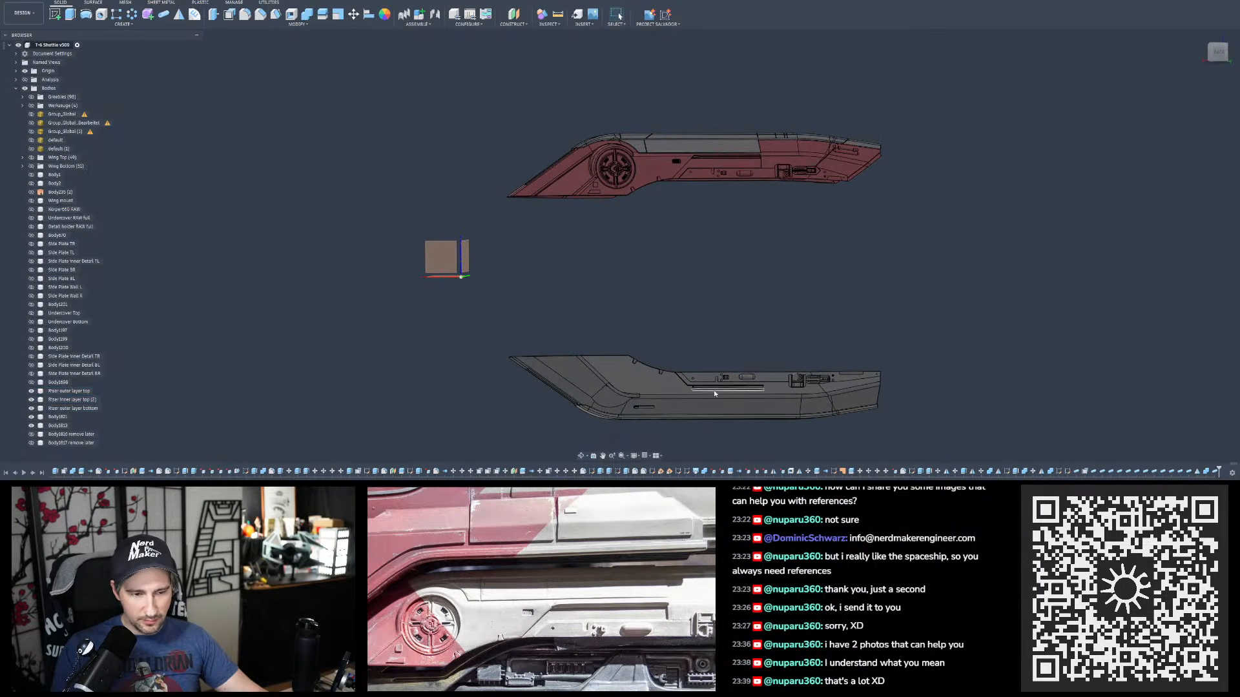
middle_click_drag(648, 385, 665, 356, "shift")
middle_click_drag(732, 423, 680, 375, "shift")
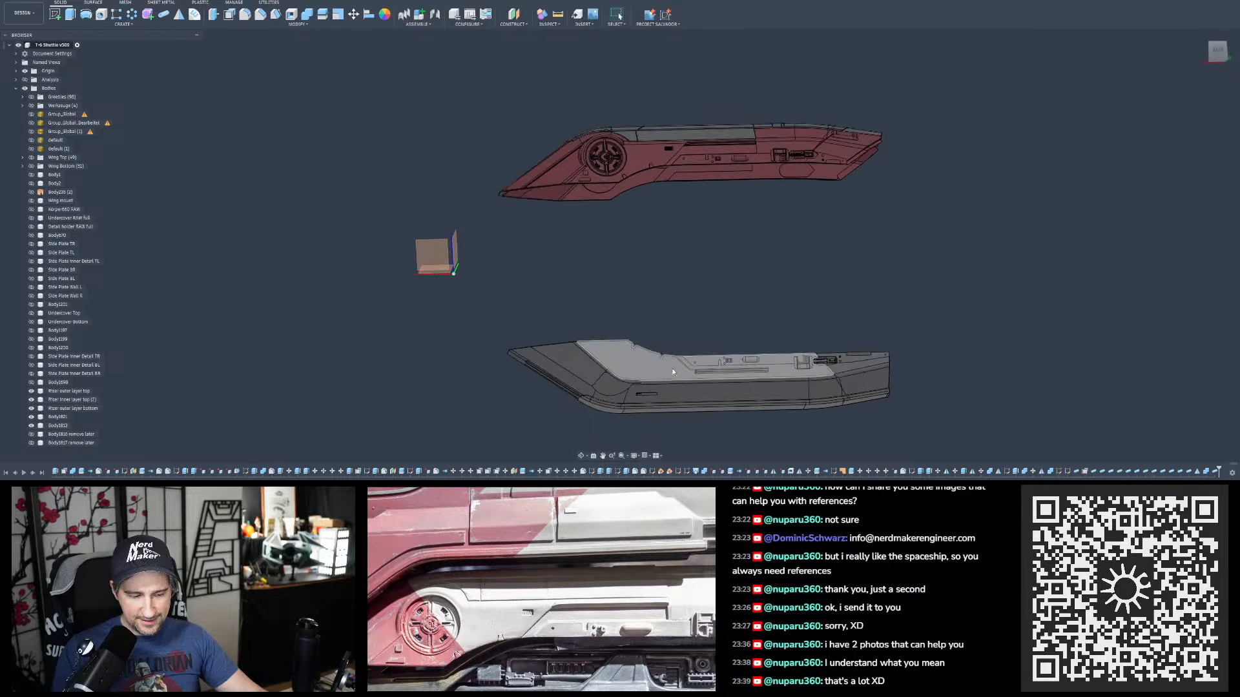
scroll(602, 554, "up", 3)
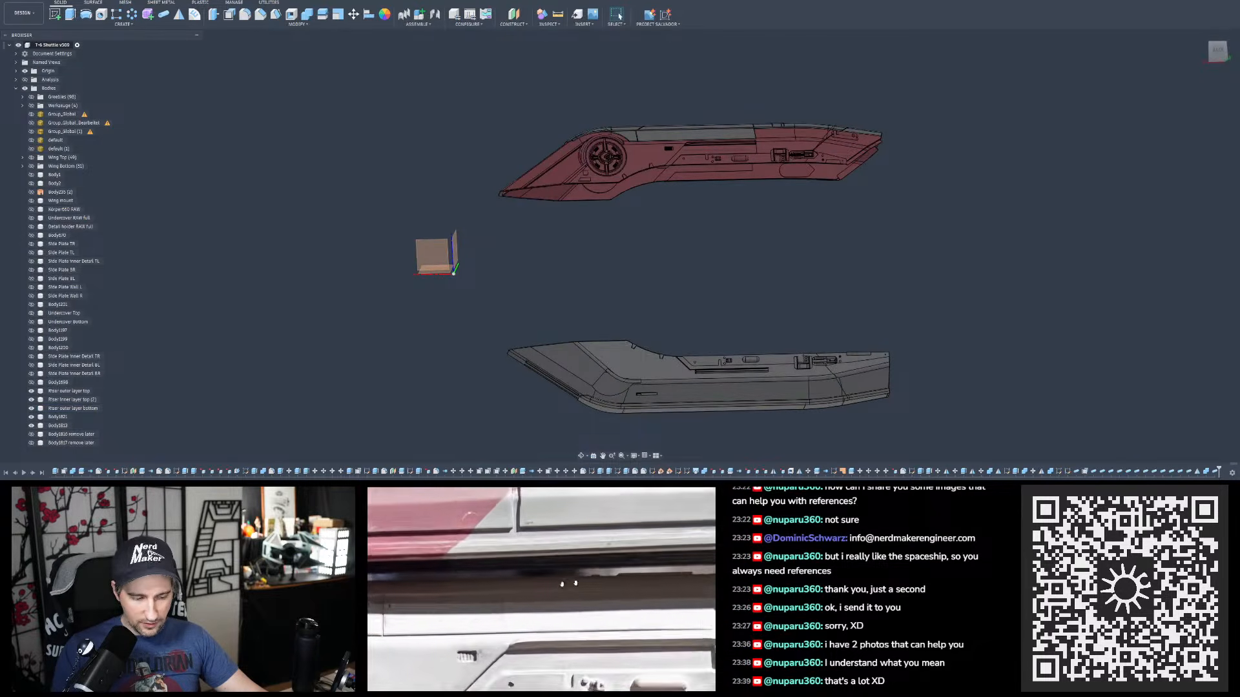
scroll(468, 585, "up", 4)
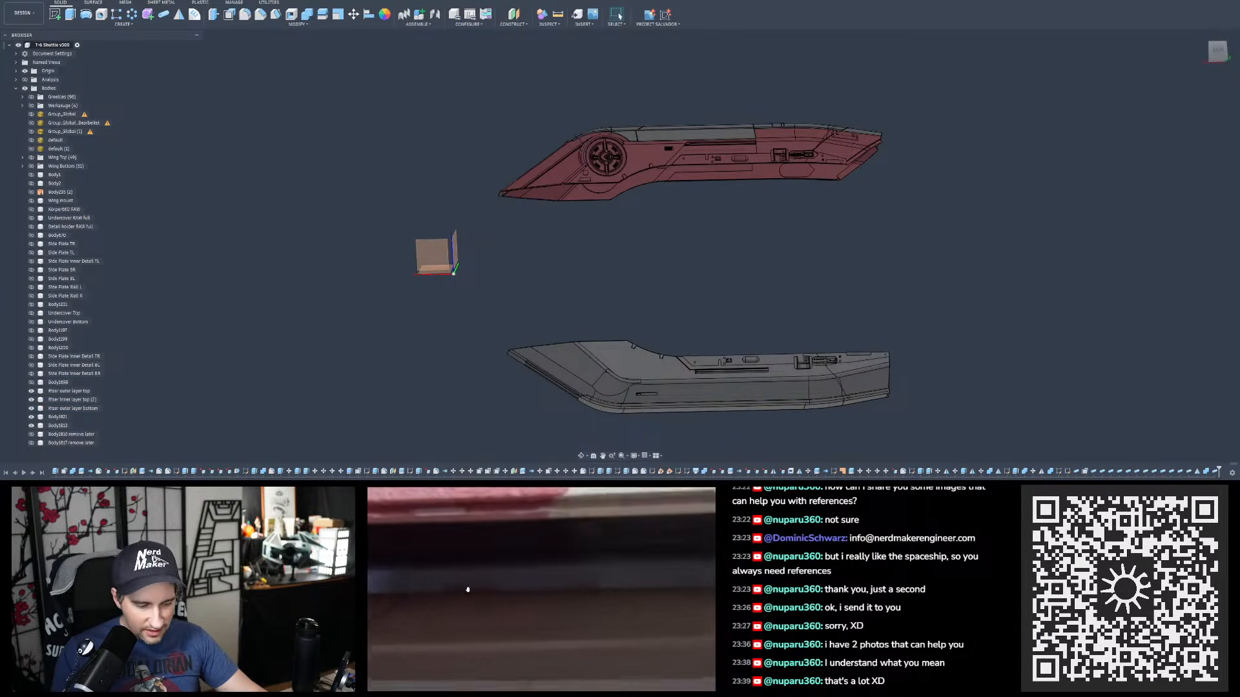
mouse_move(573, 582)
left_mouse_down()
mouse_move(532, 594)
mouse_move(571, 583)
left_mouse_up()
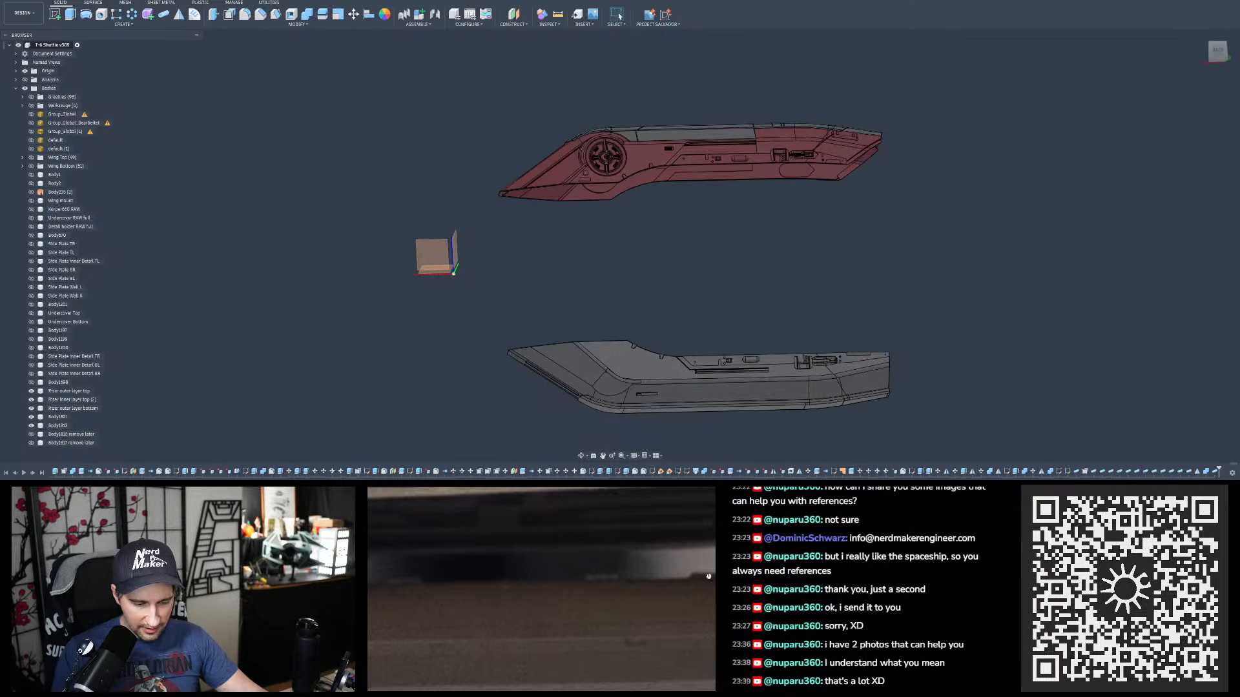
scroll(610, 561, "down", 5)
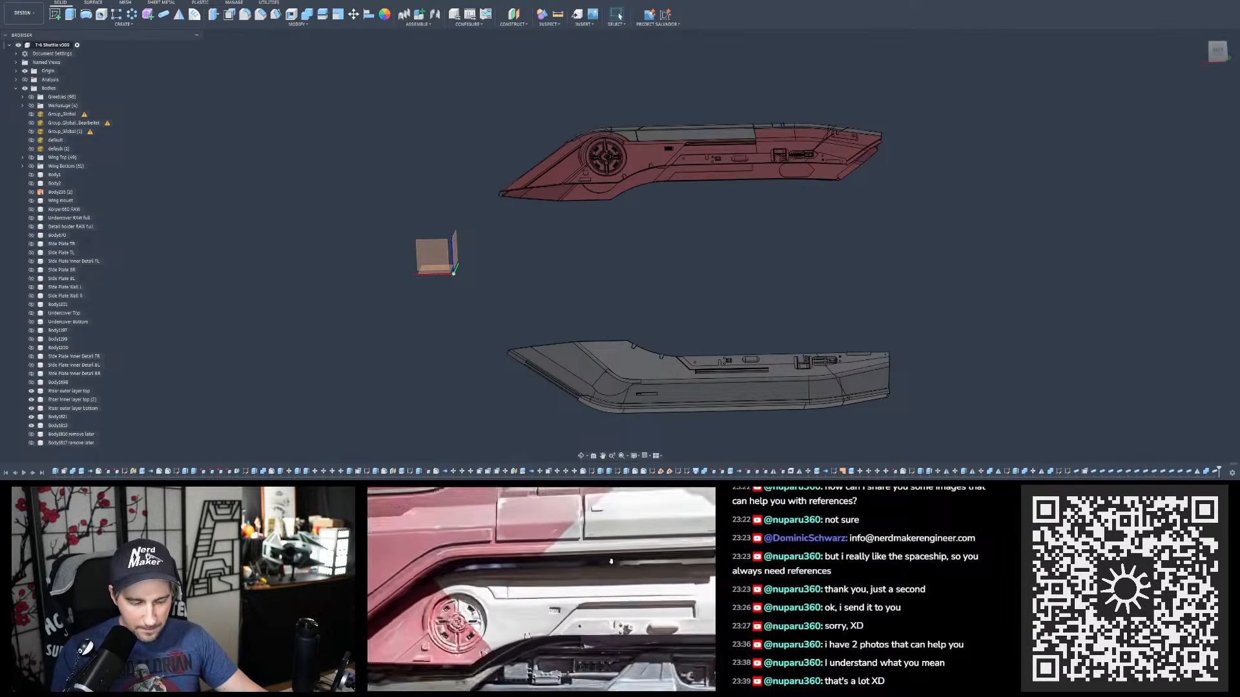
scroll(610, 562, "down", 4)
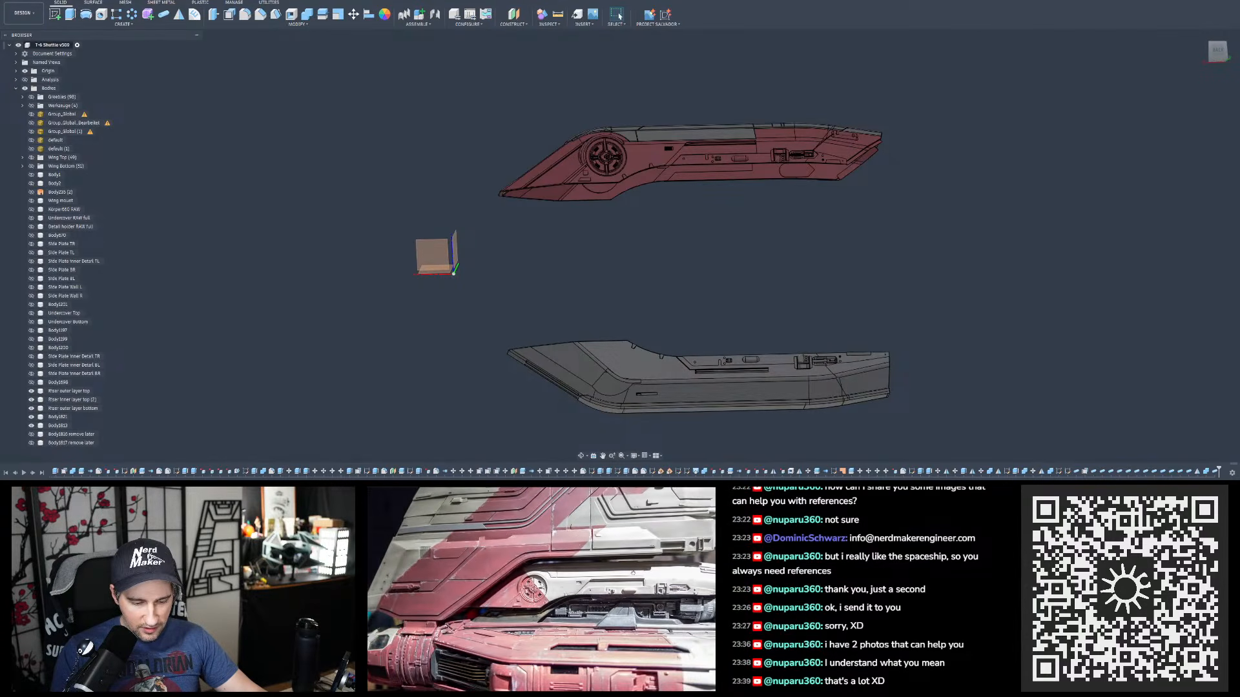
left_click_drag(603, 563, 599, 533)
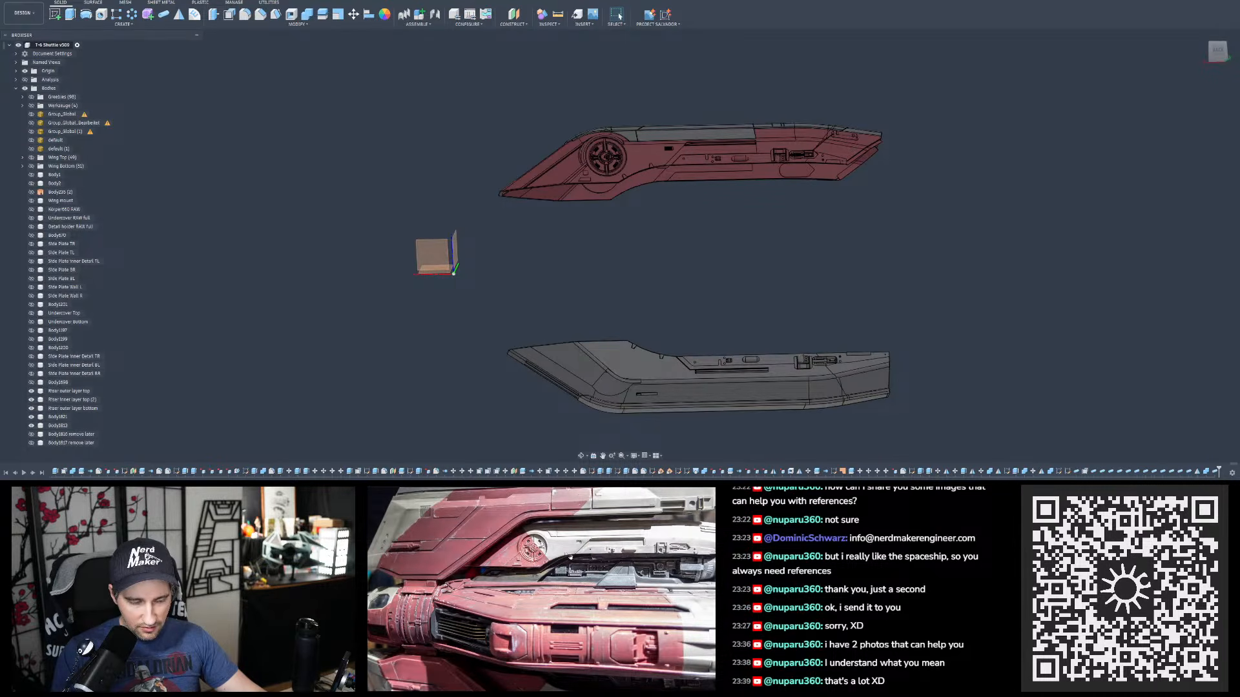
scroll(784, 292, "down", 3)
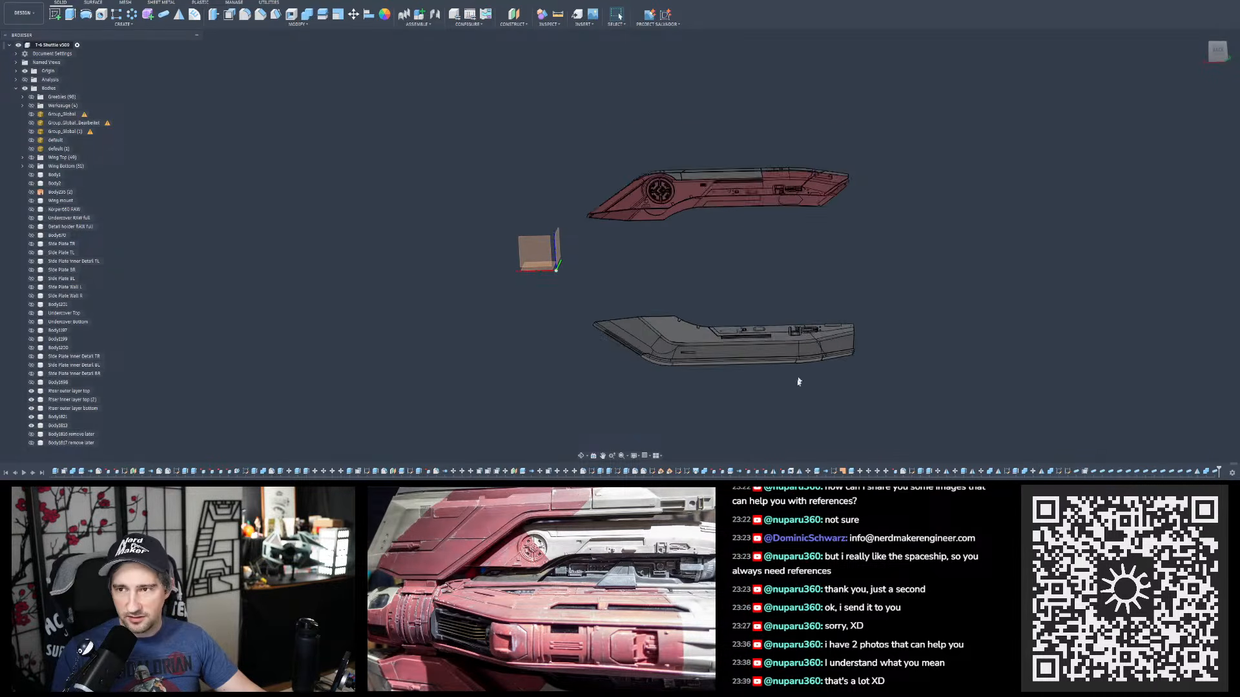
scroll(763, 380, "up", 5)
mouse_move(689, 288)
middle_mouse_down("shift")
mouse_move(639, 336)
mouse_move(581, 322)
mouse_move(636, 326)
mouse_move(686, 297)
middle_mouse_up("shift")
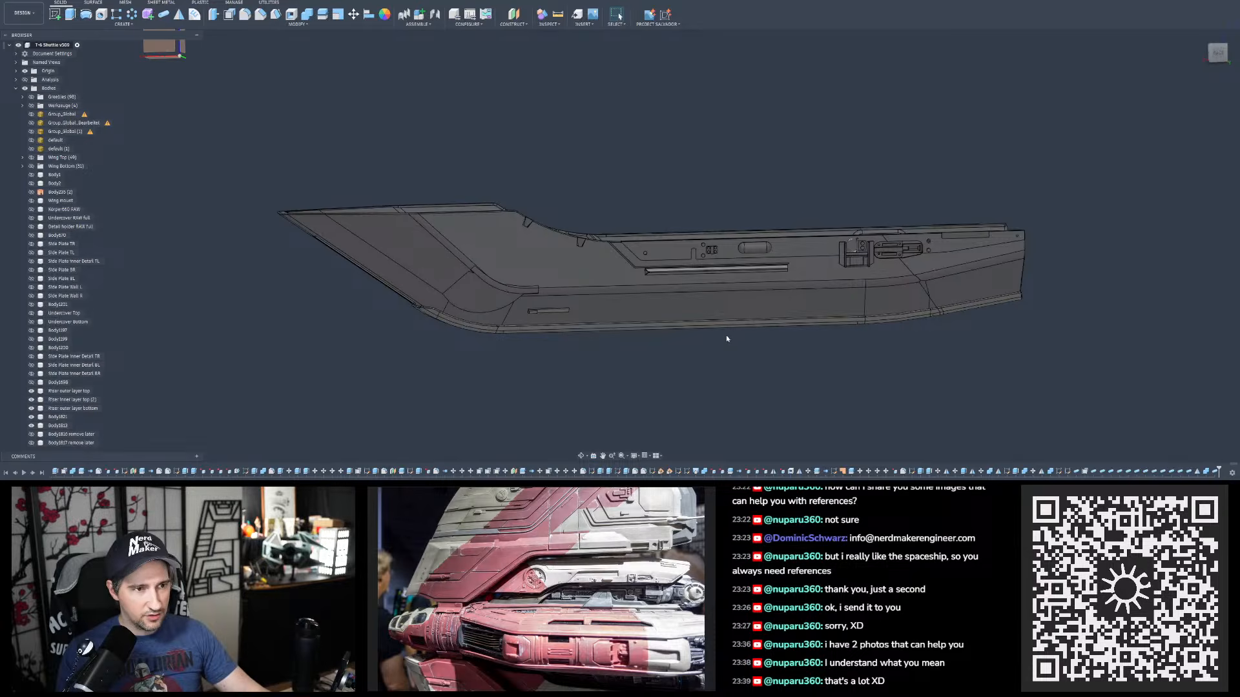
scroll(727, 336, "down", 1)
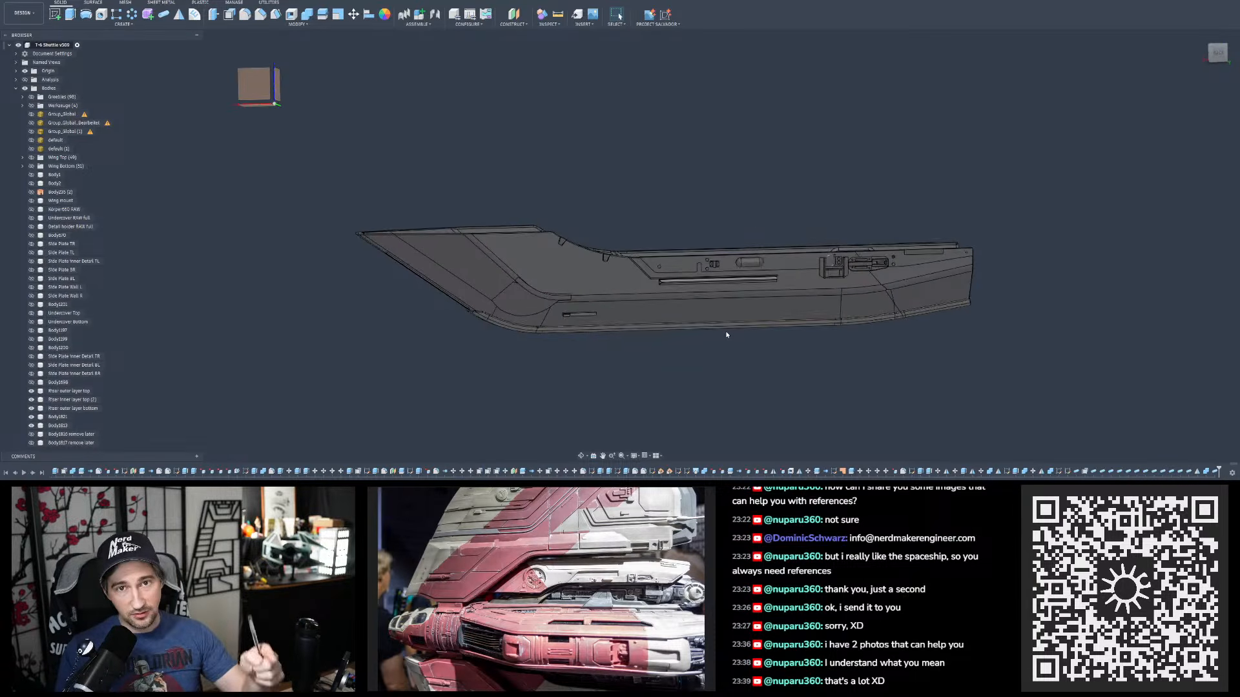